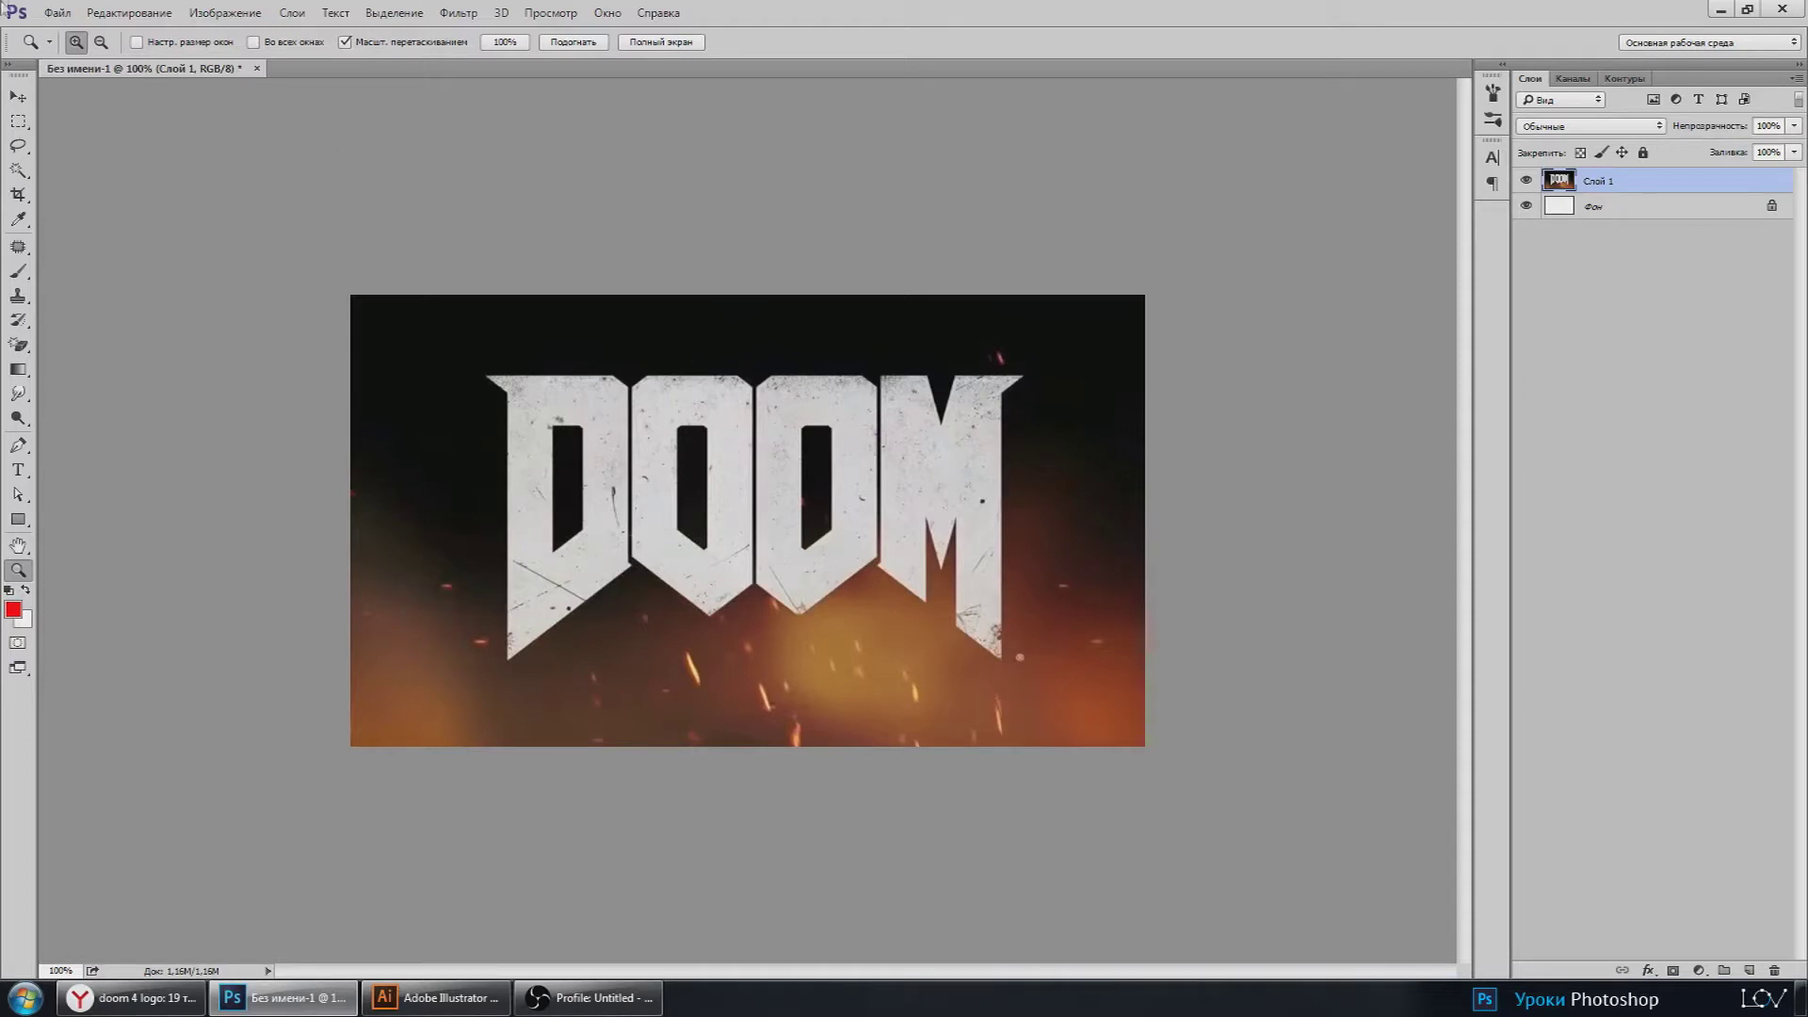
# Step: Scale the DOOM image to 30 percent, about 253 × 144 pixels, in Image Size
pyautogui.click(226, 13)
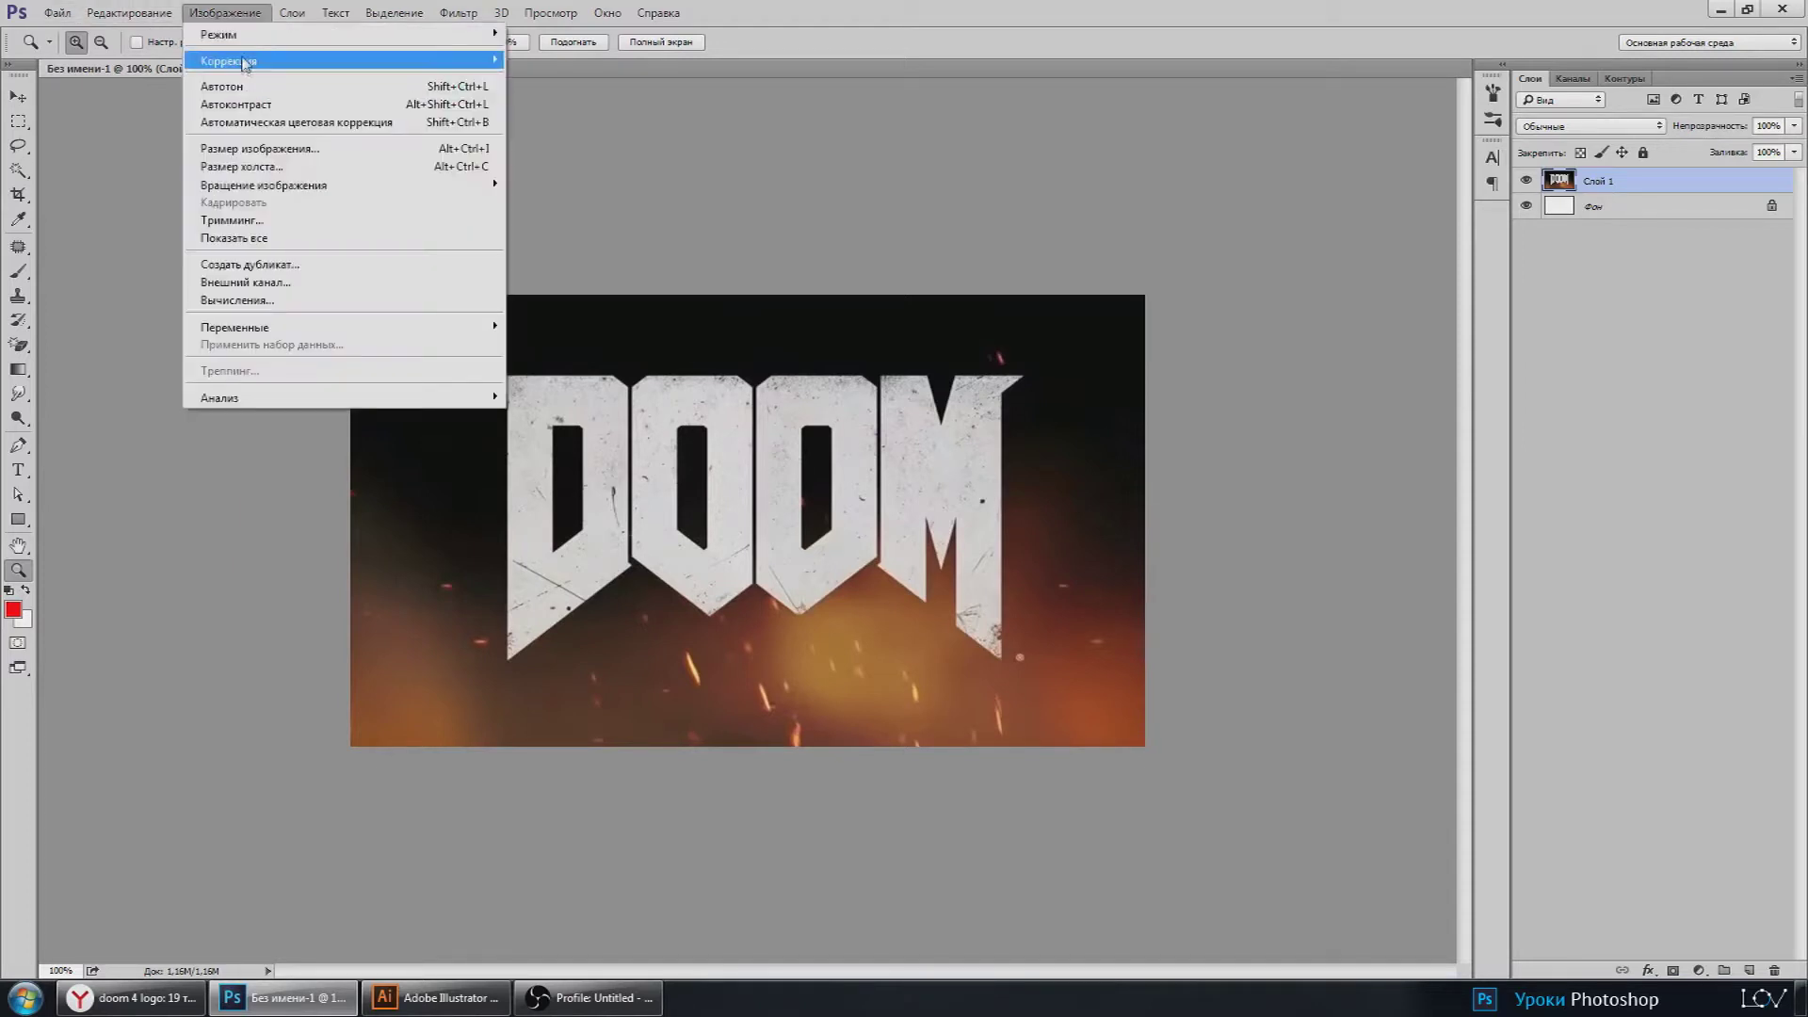
pyautogui.click(266, 152)
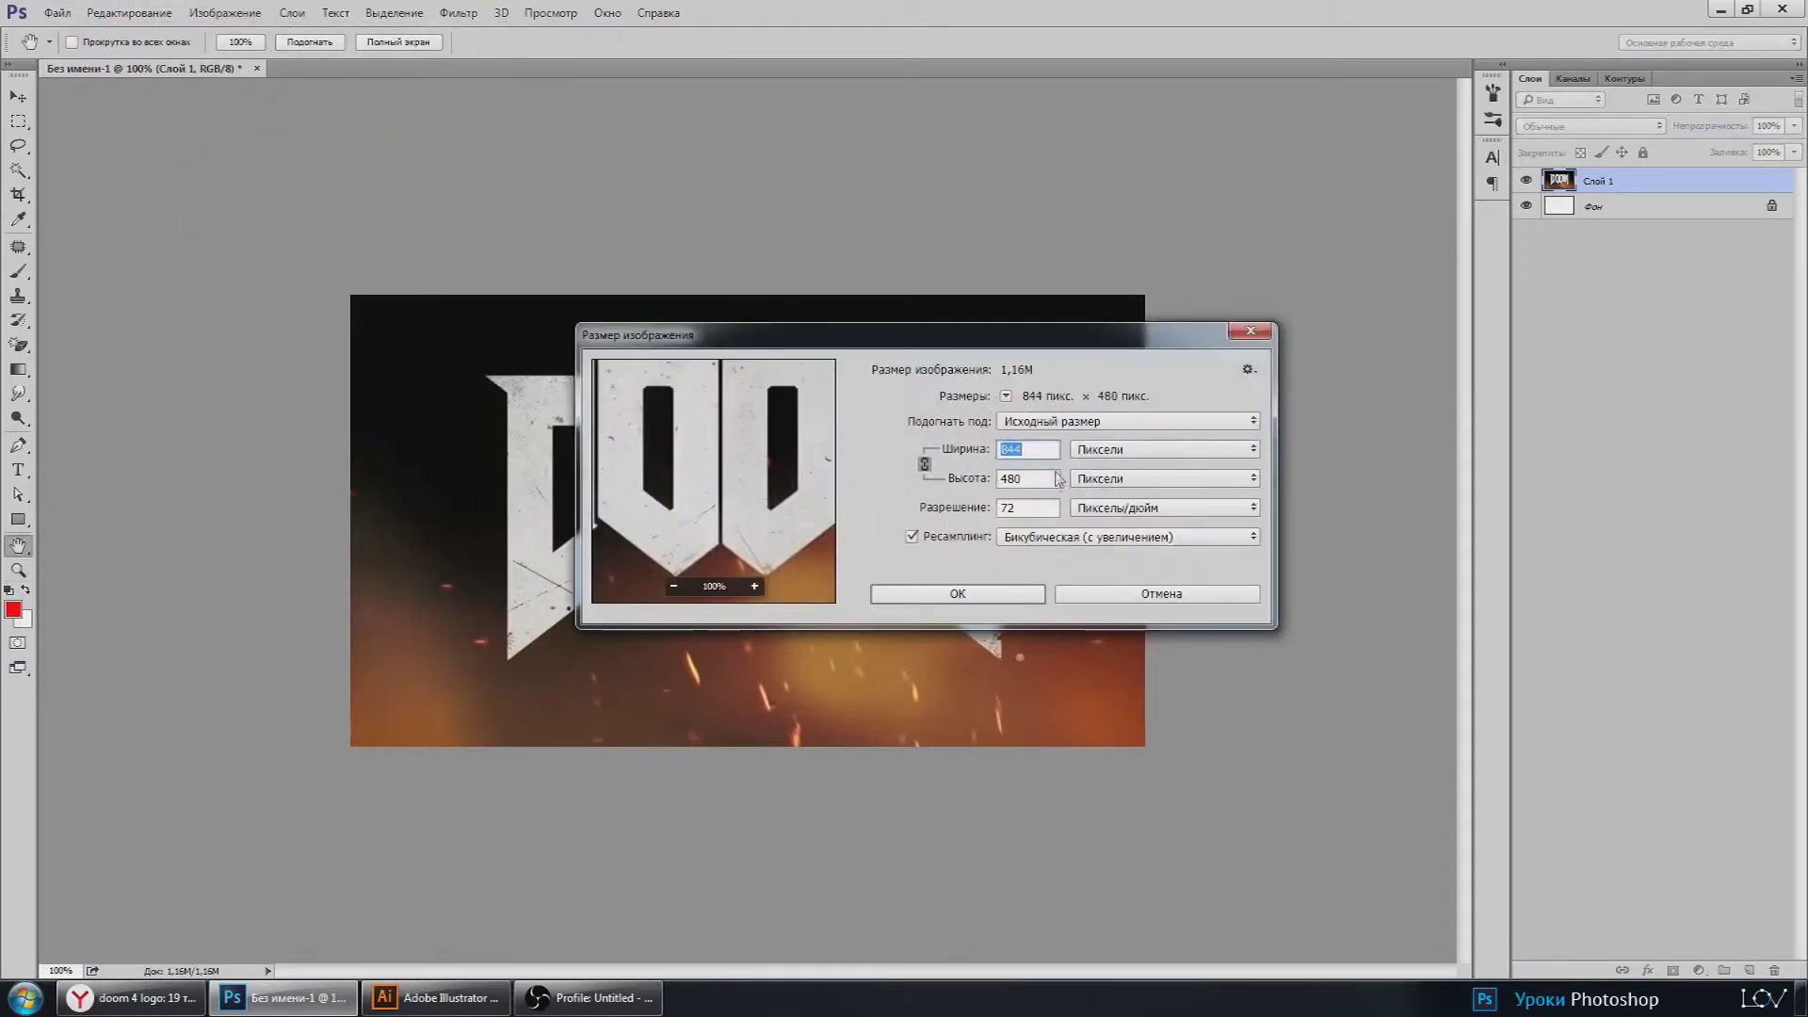
pyautogui.click(1128, 450)
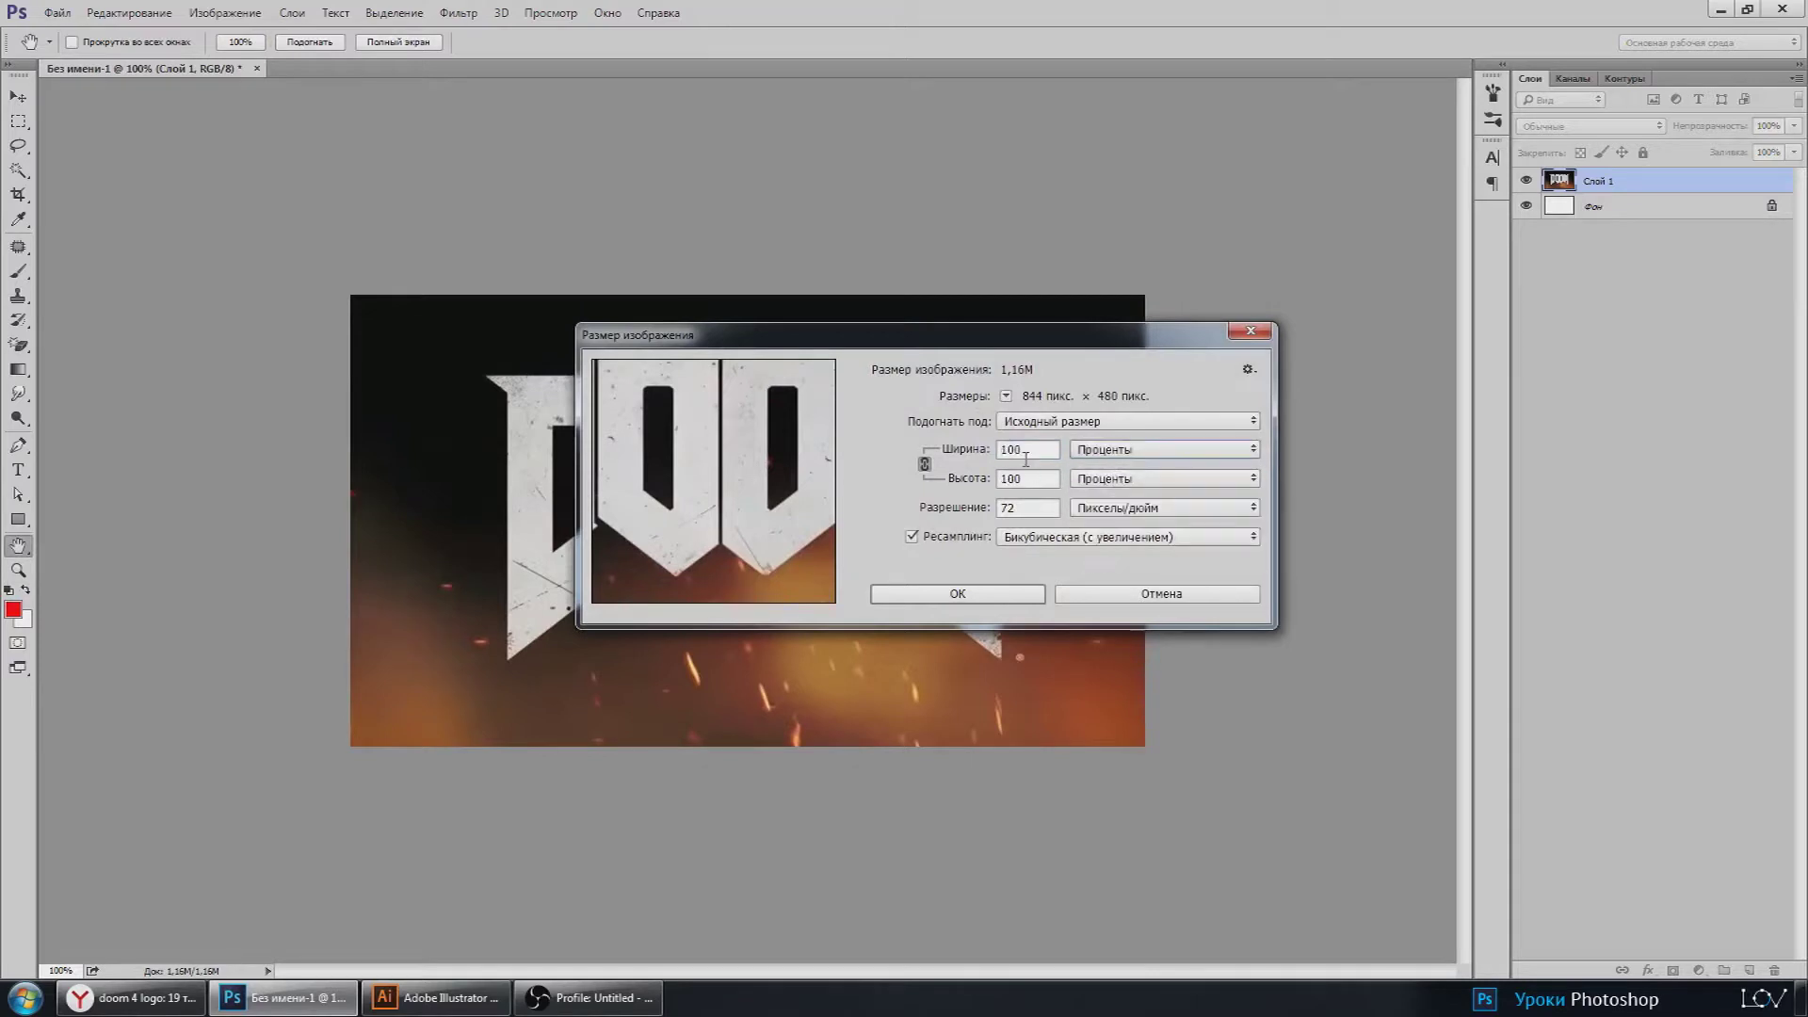
pyautogui.write('30')
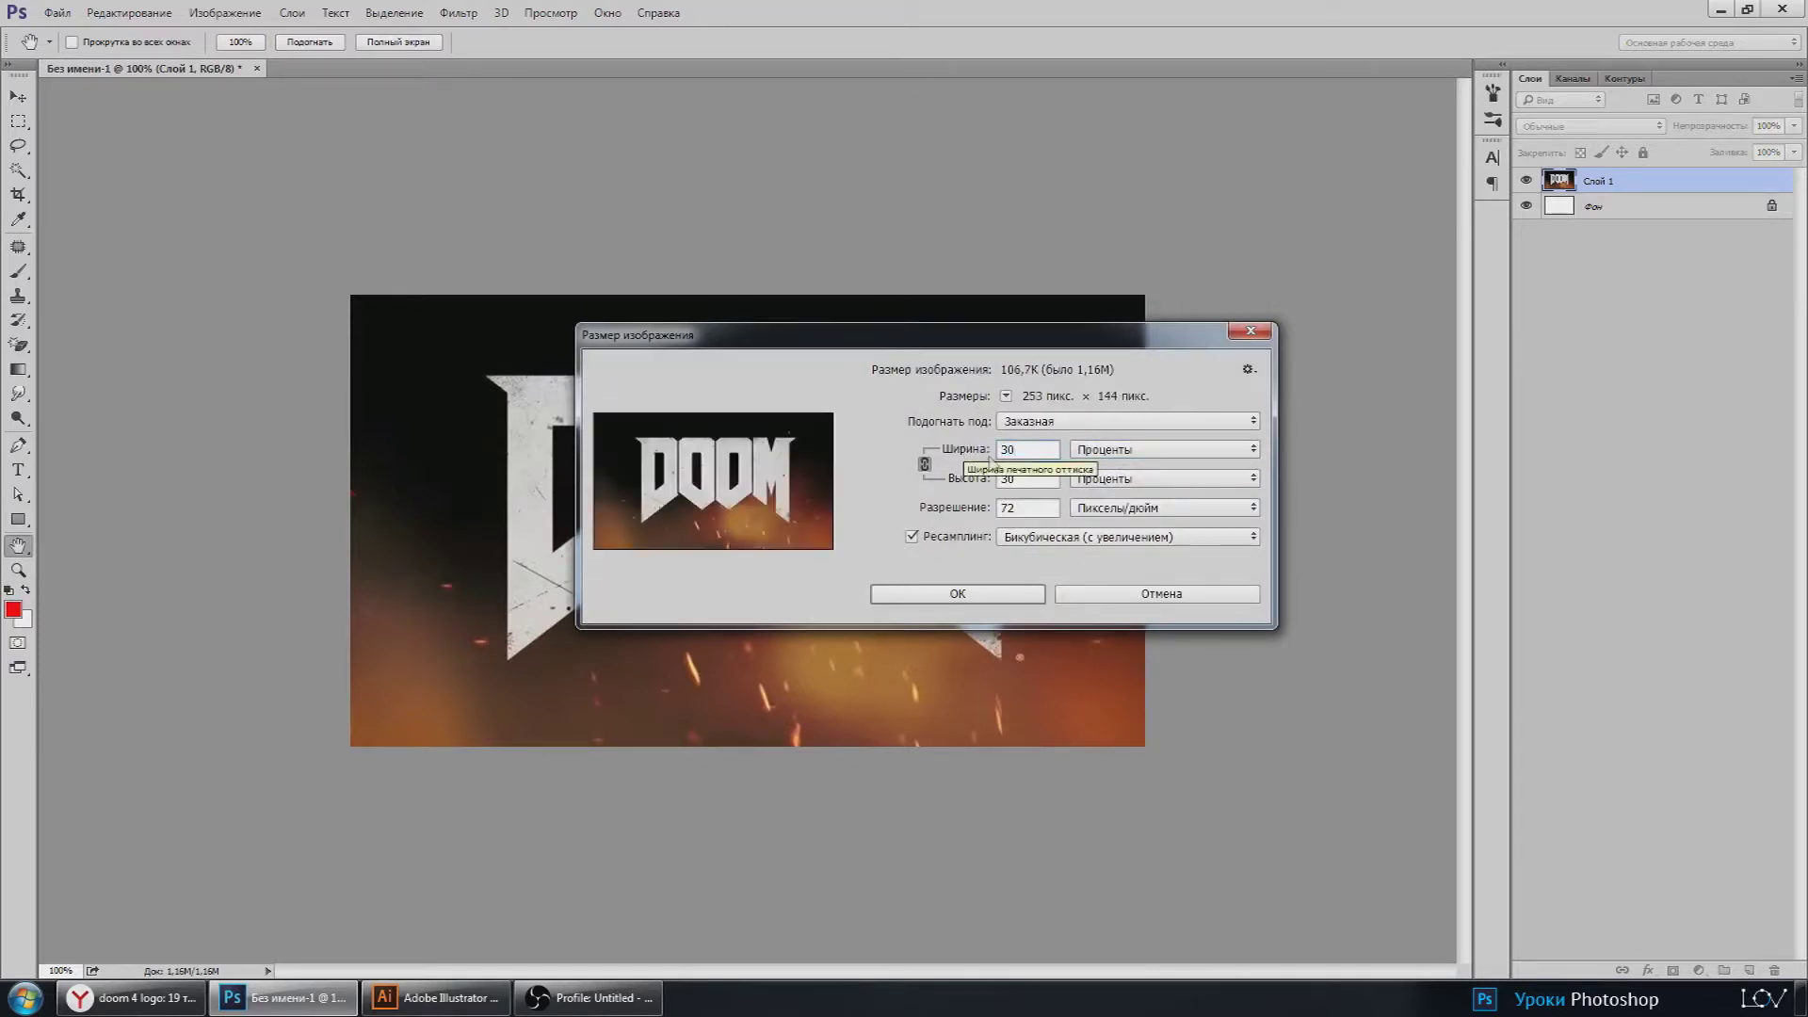
pyautogui.click(957, 593)
# Step: Try 900 and then 2000 percent width in Image Size, and cancel
pyautogui.press('z')
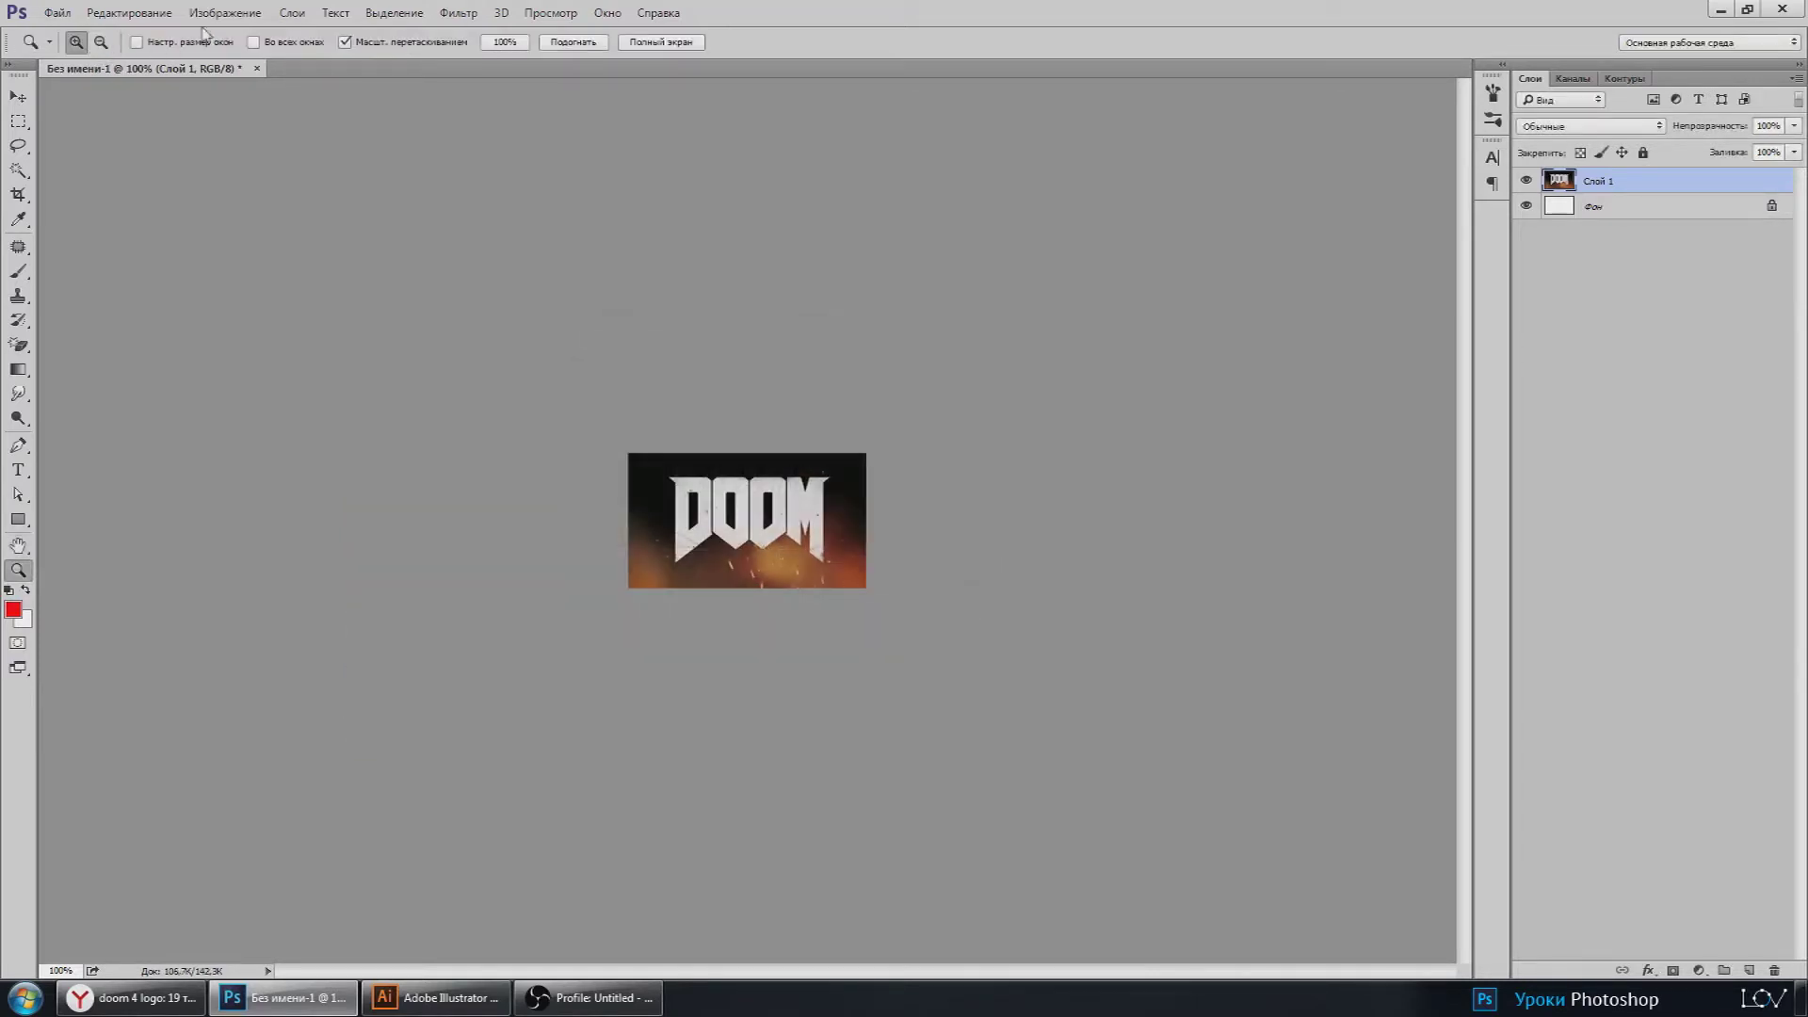
pyautogui.click(225, 12)
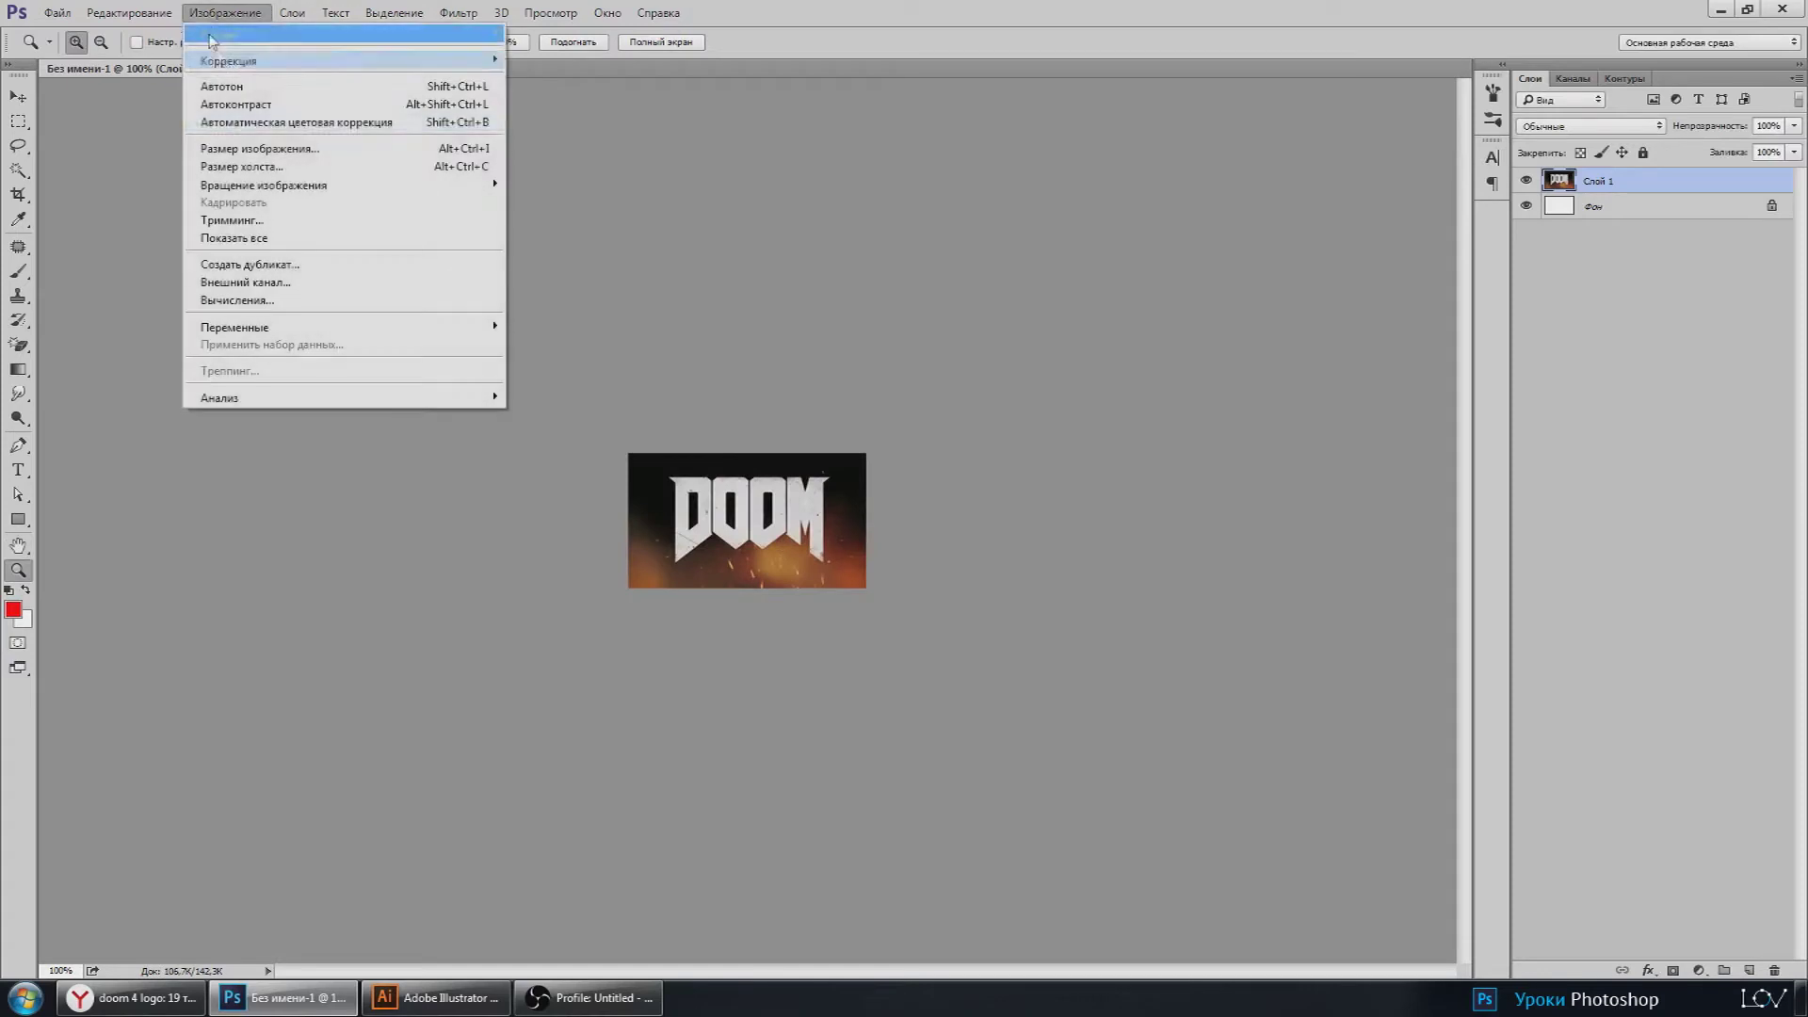
pyautogui.click(250, 149)
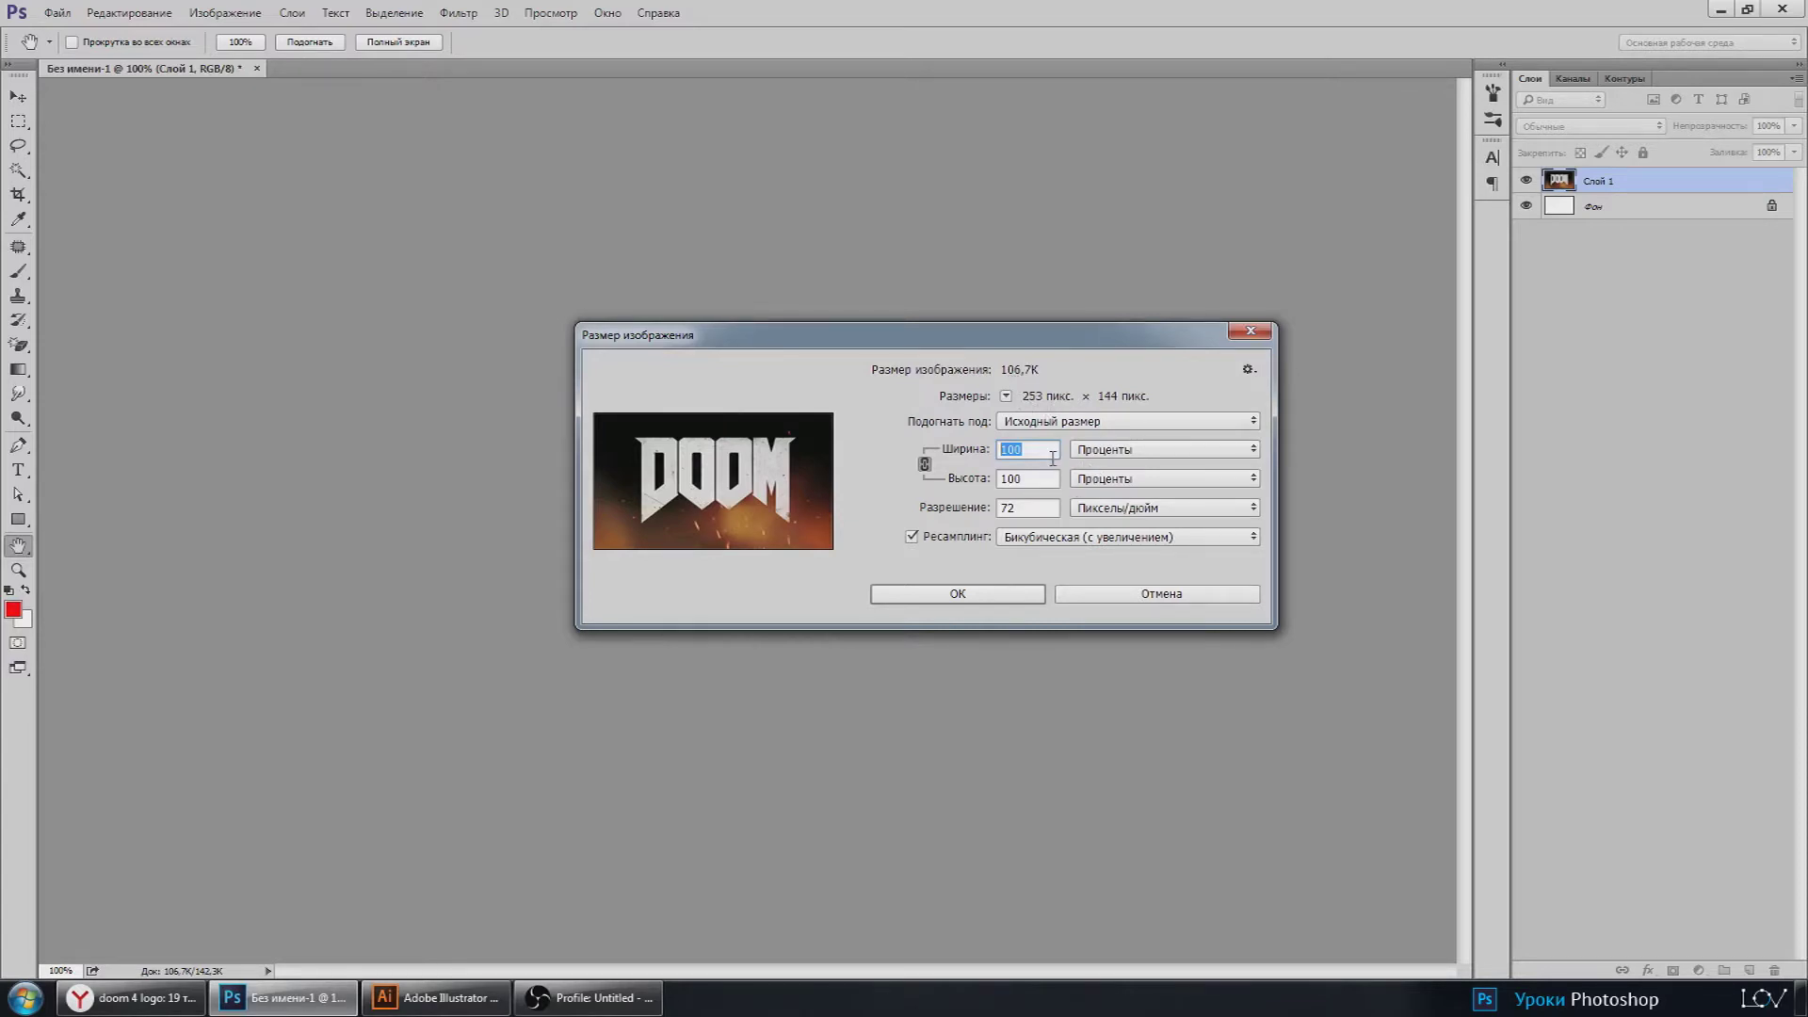
pyautogui.write('900')
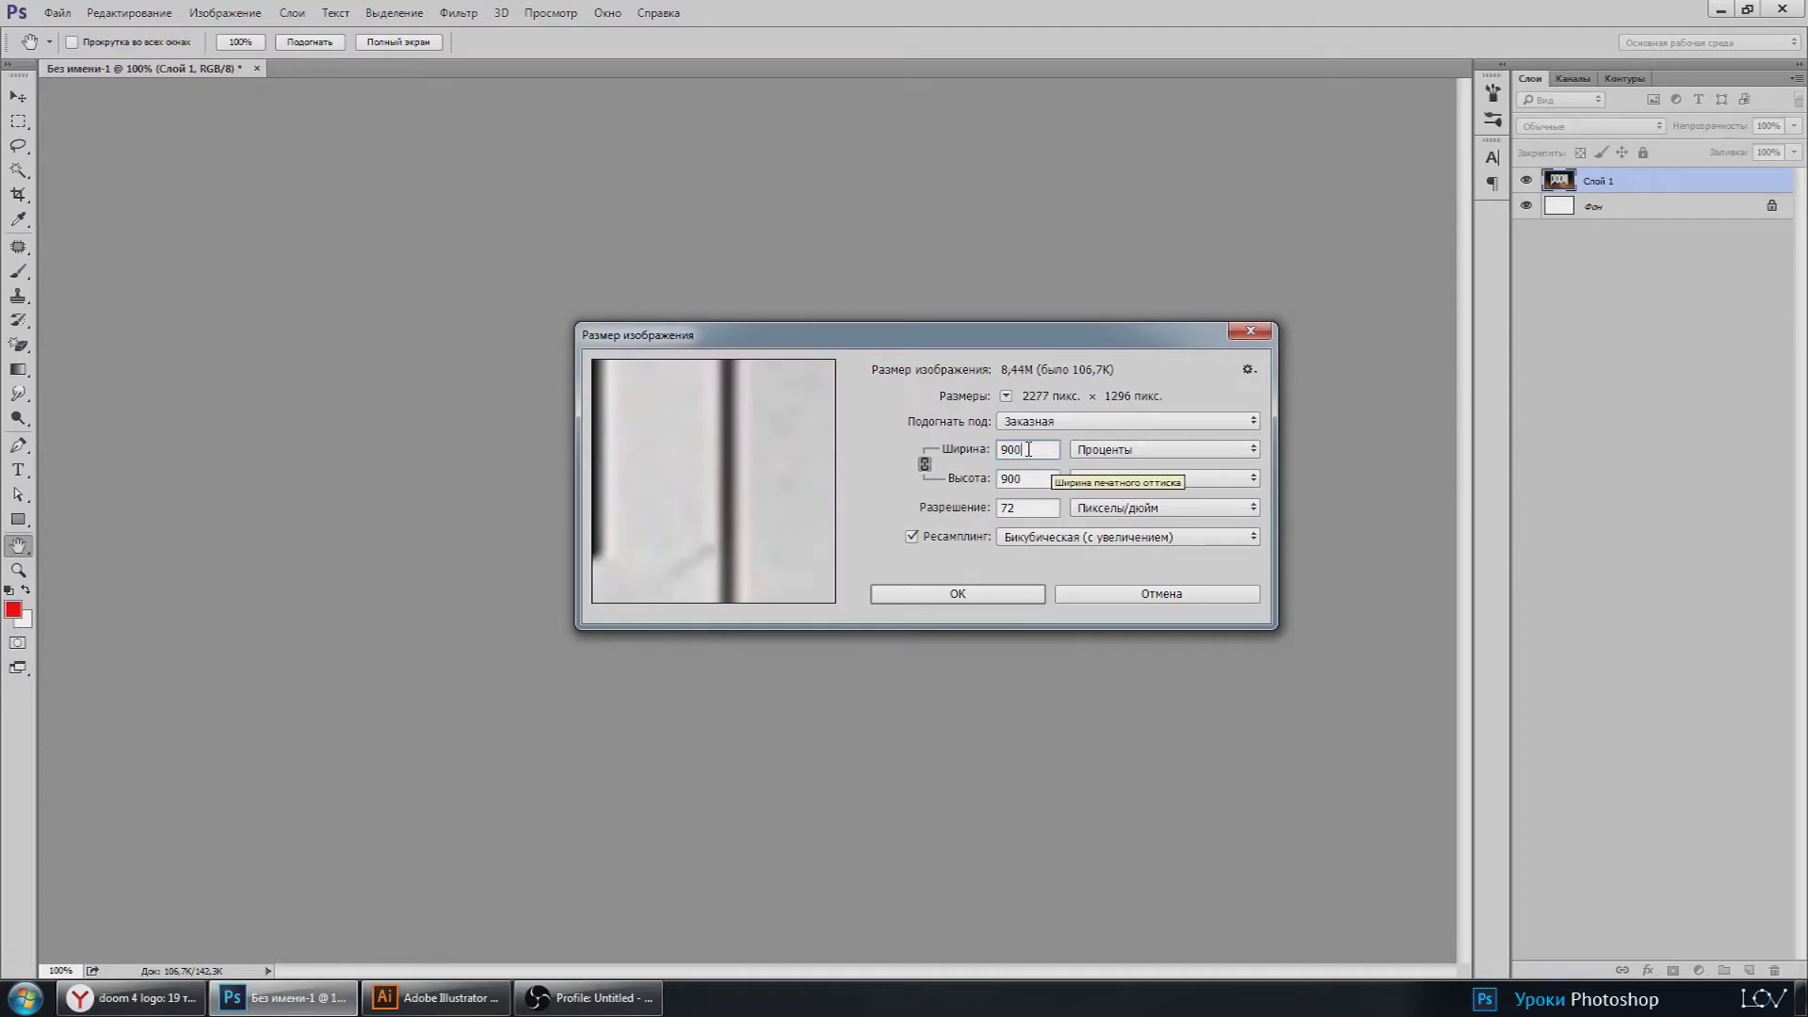
pyautogui.doubleClick(1021, 449)
pyautogui.write('2000')
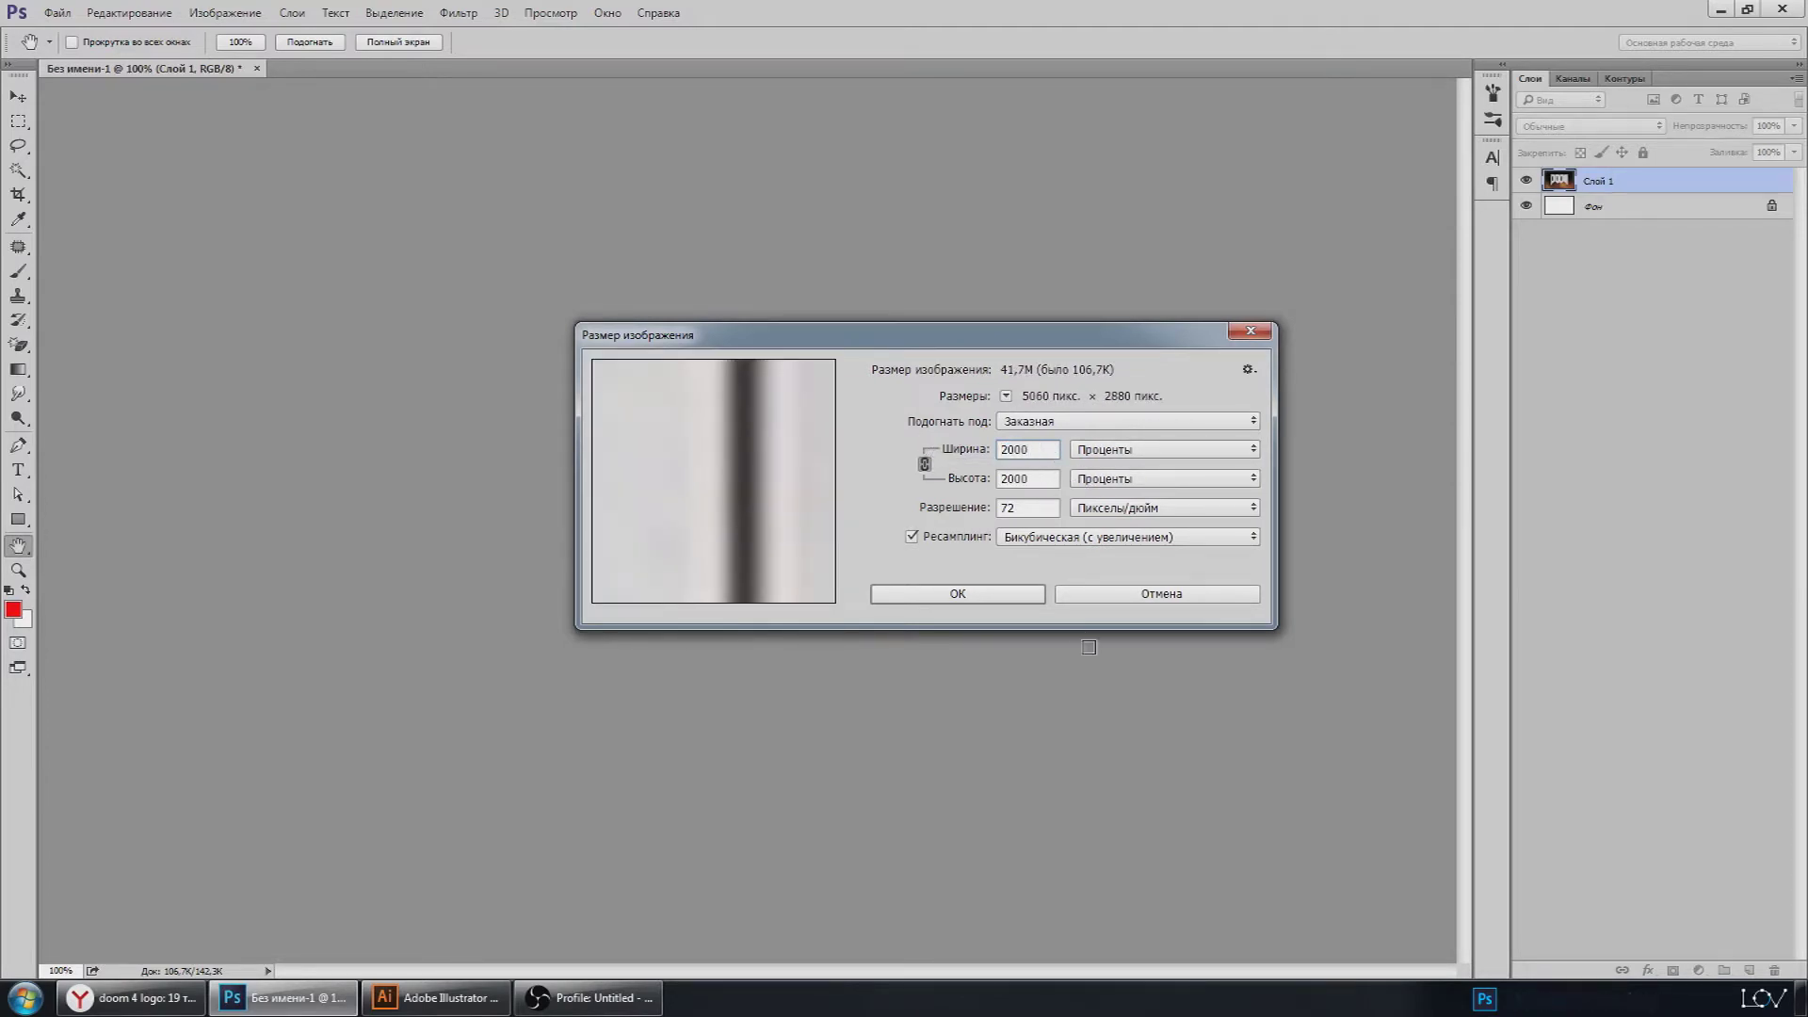
pyautogui.click(1083, 594)
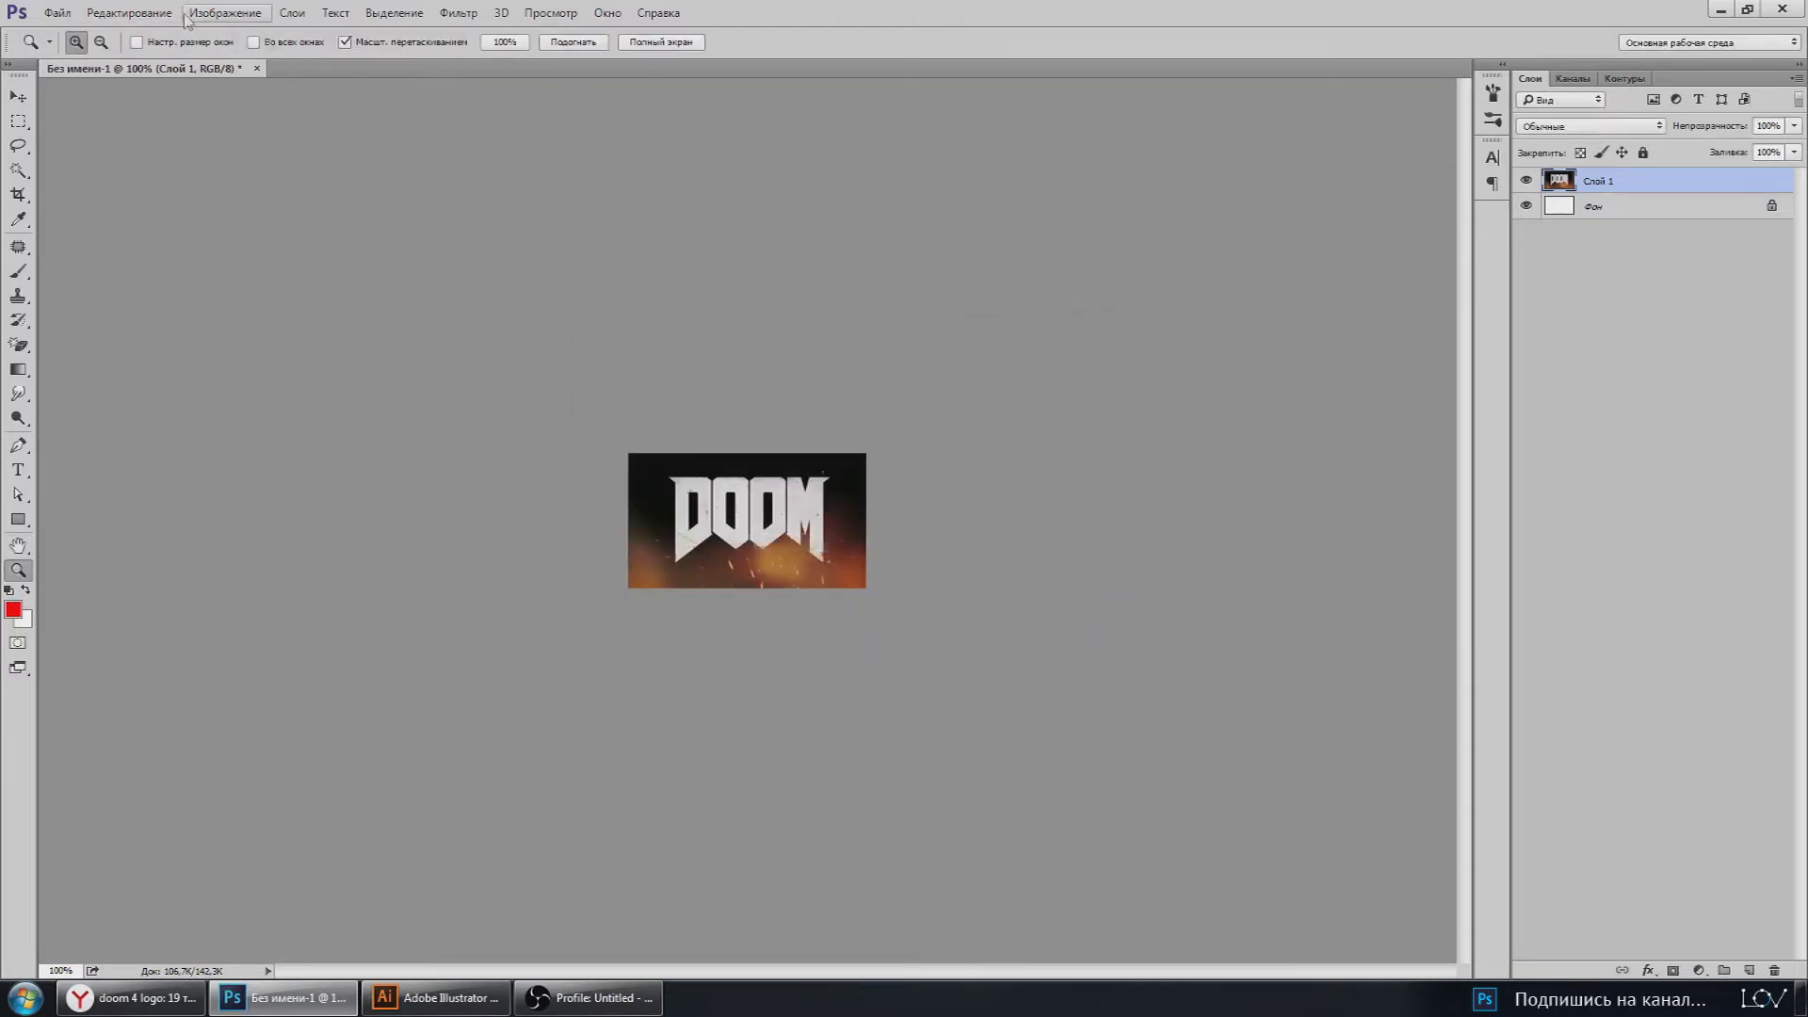
# Step: Enlarge the image to 2000 percent width, about 5060 × 2880 pixels
pyautogui.click(246, 13)
pyautogui.click(271, 149)
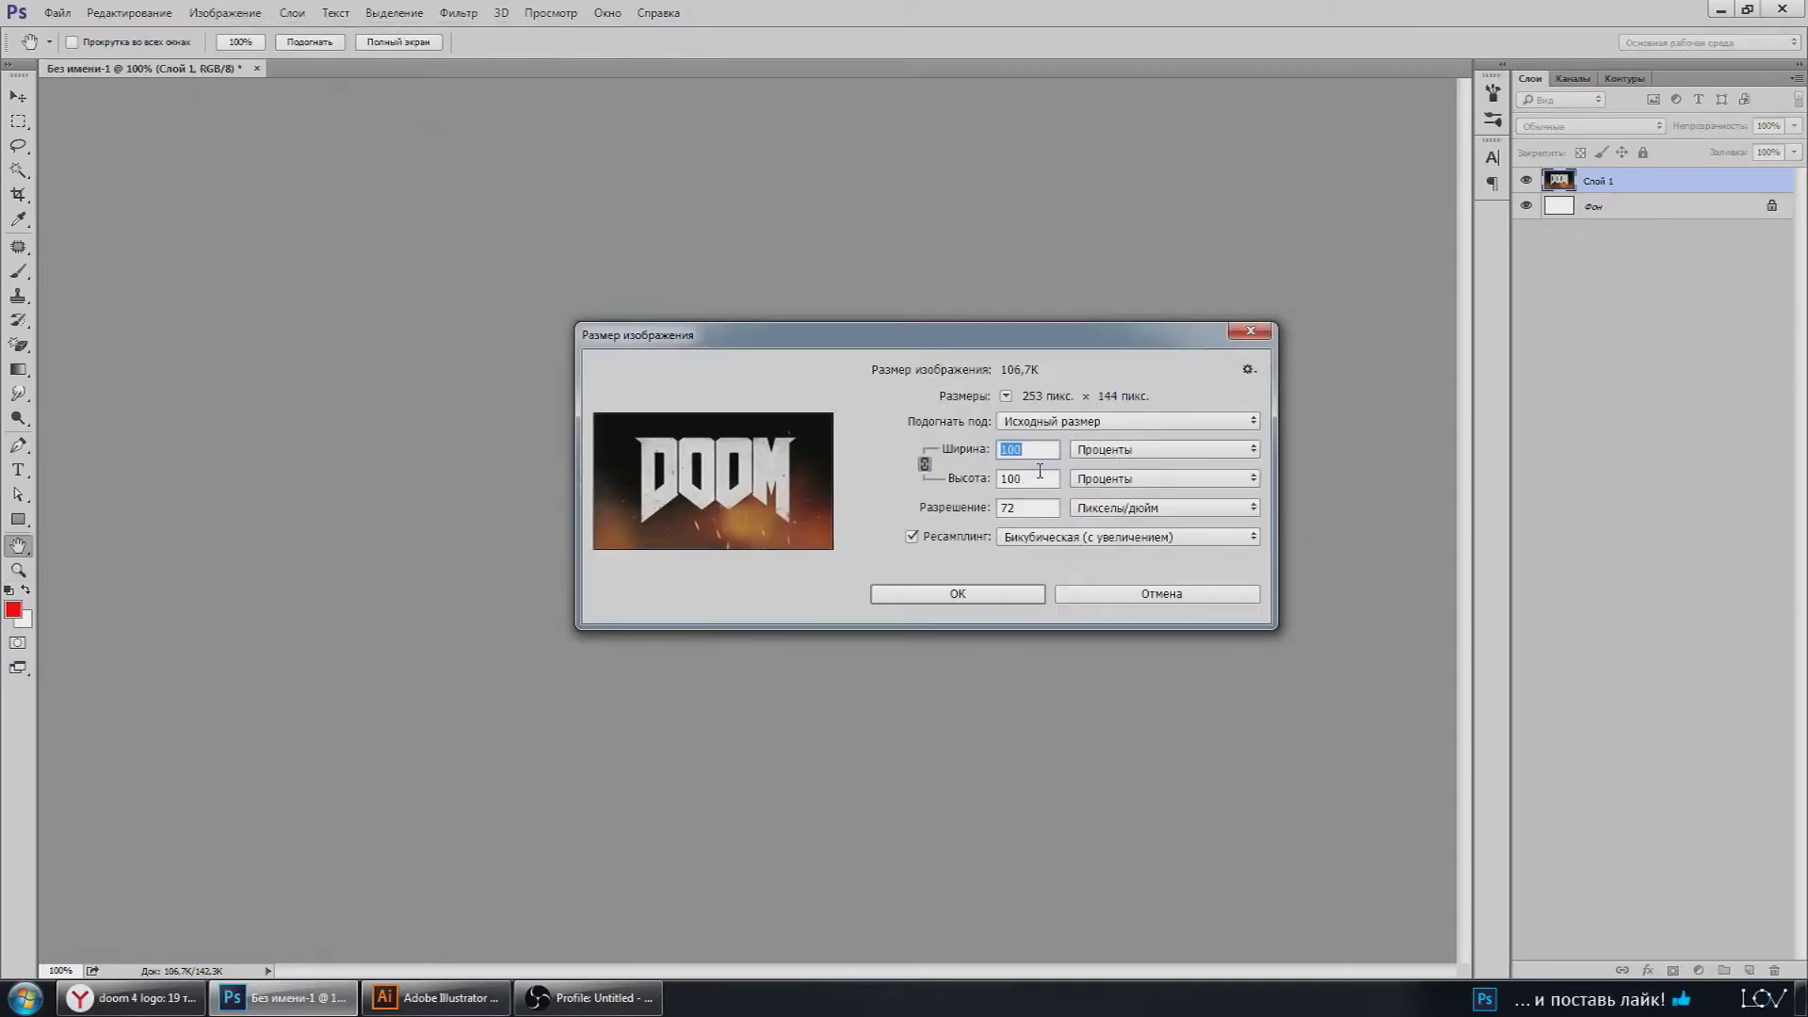
pyautogui.write('2000')
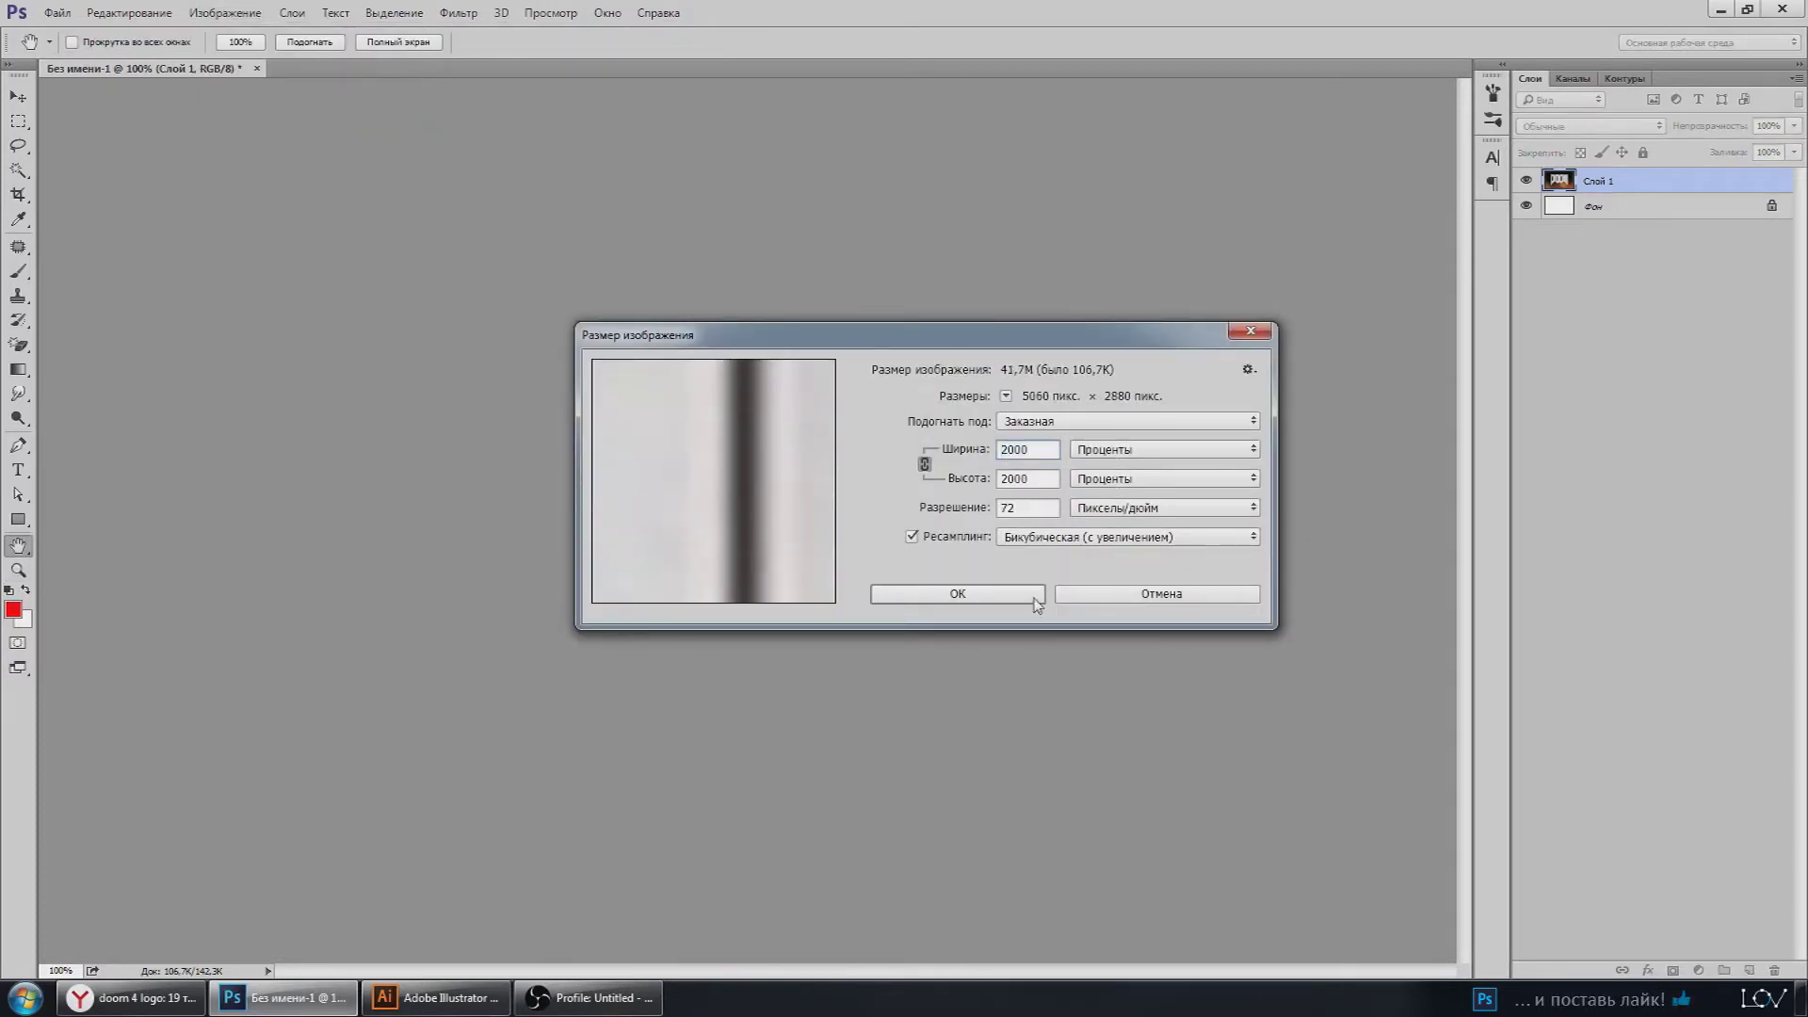
pyautogui.click(1006, 597)
# Step: Fit the enlarged logo on screen and add a new empty layer above it
pyautogui.hotkey('ctrl', '0')
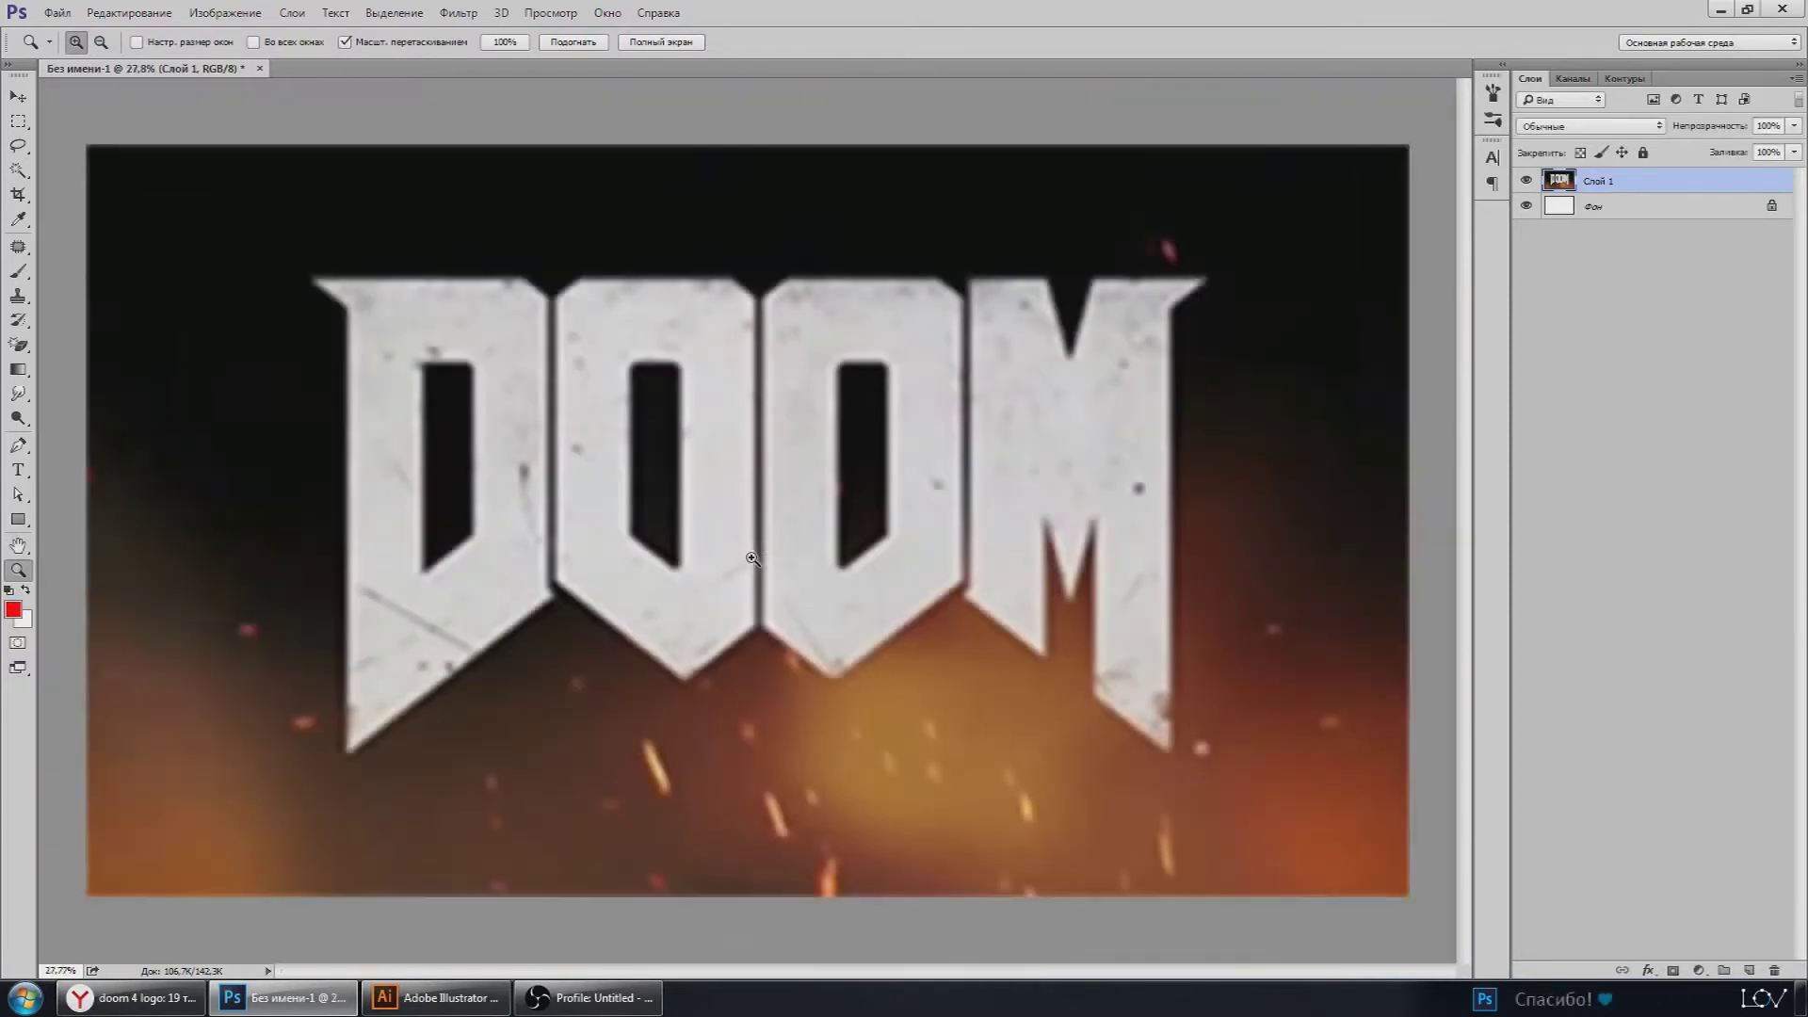
pyautogui.moveTo(734, 473)
pyautogui.mouseDown()
pyautogui.moveTo(761, 473)
pyautogui.moveTo(650, 504)
pyautogui.mouseUp()
pyautogui.rightClick(598, 393)
pyautogui.click(659, 524)
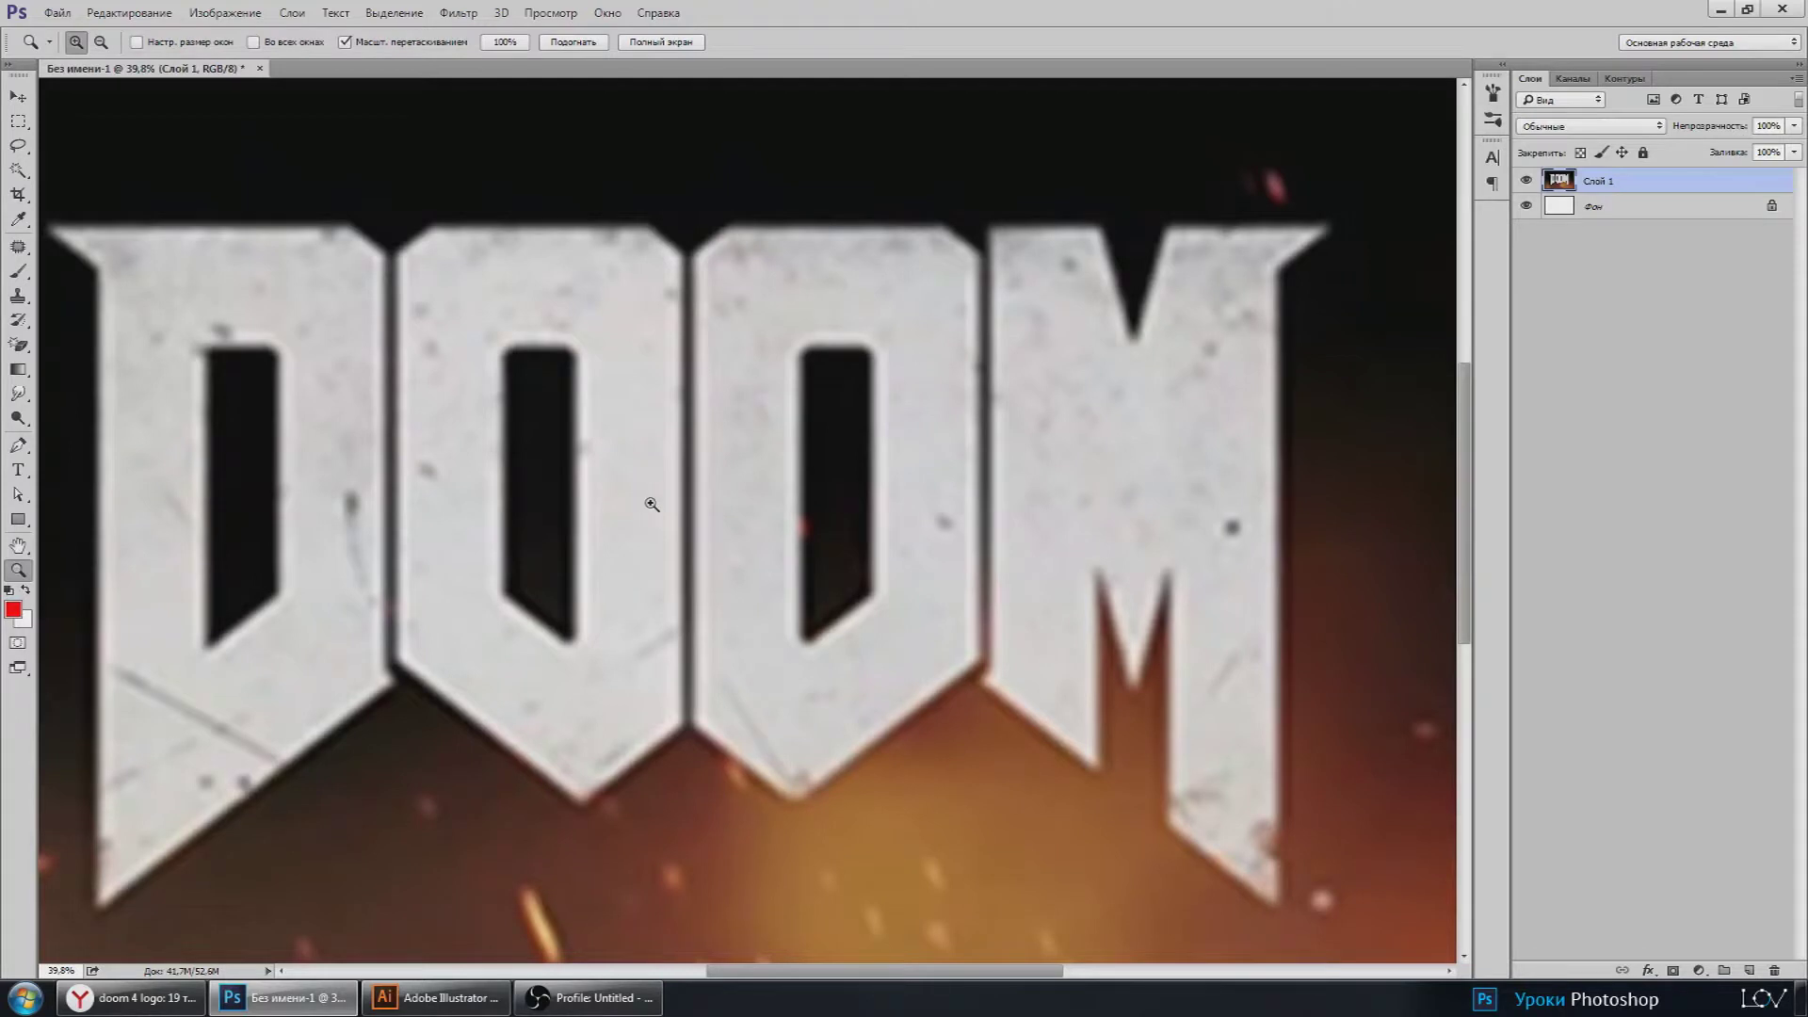
pyautogui.moveTo(659, 503); pyautogui.dragTo(656, 503)
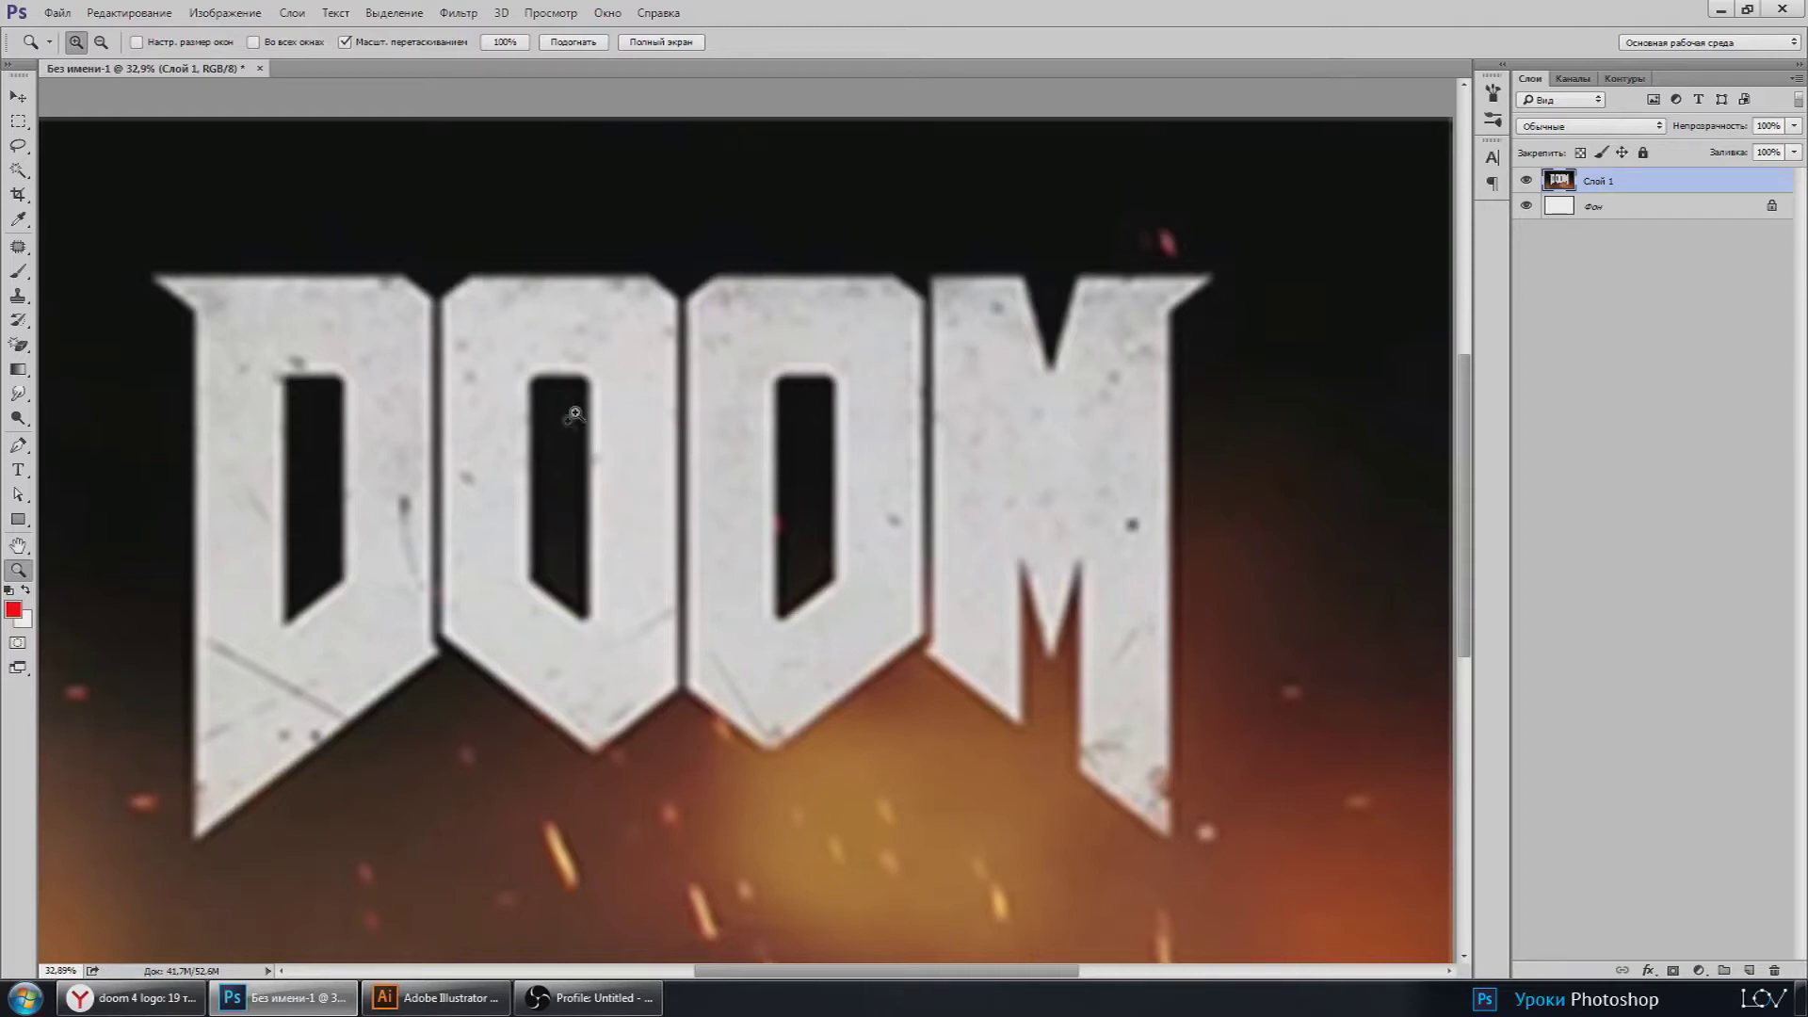
pyautogui.click(1747, 969)
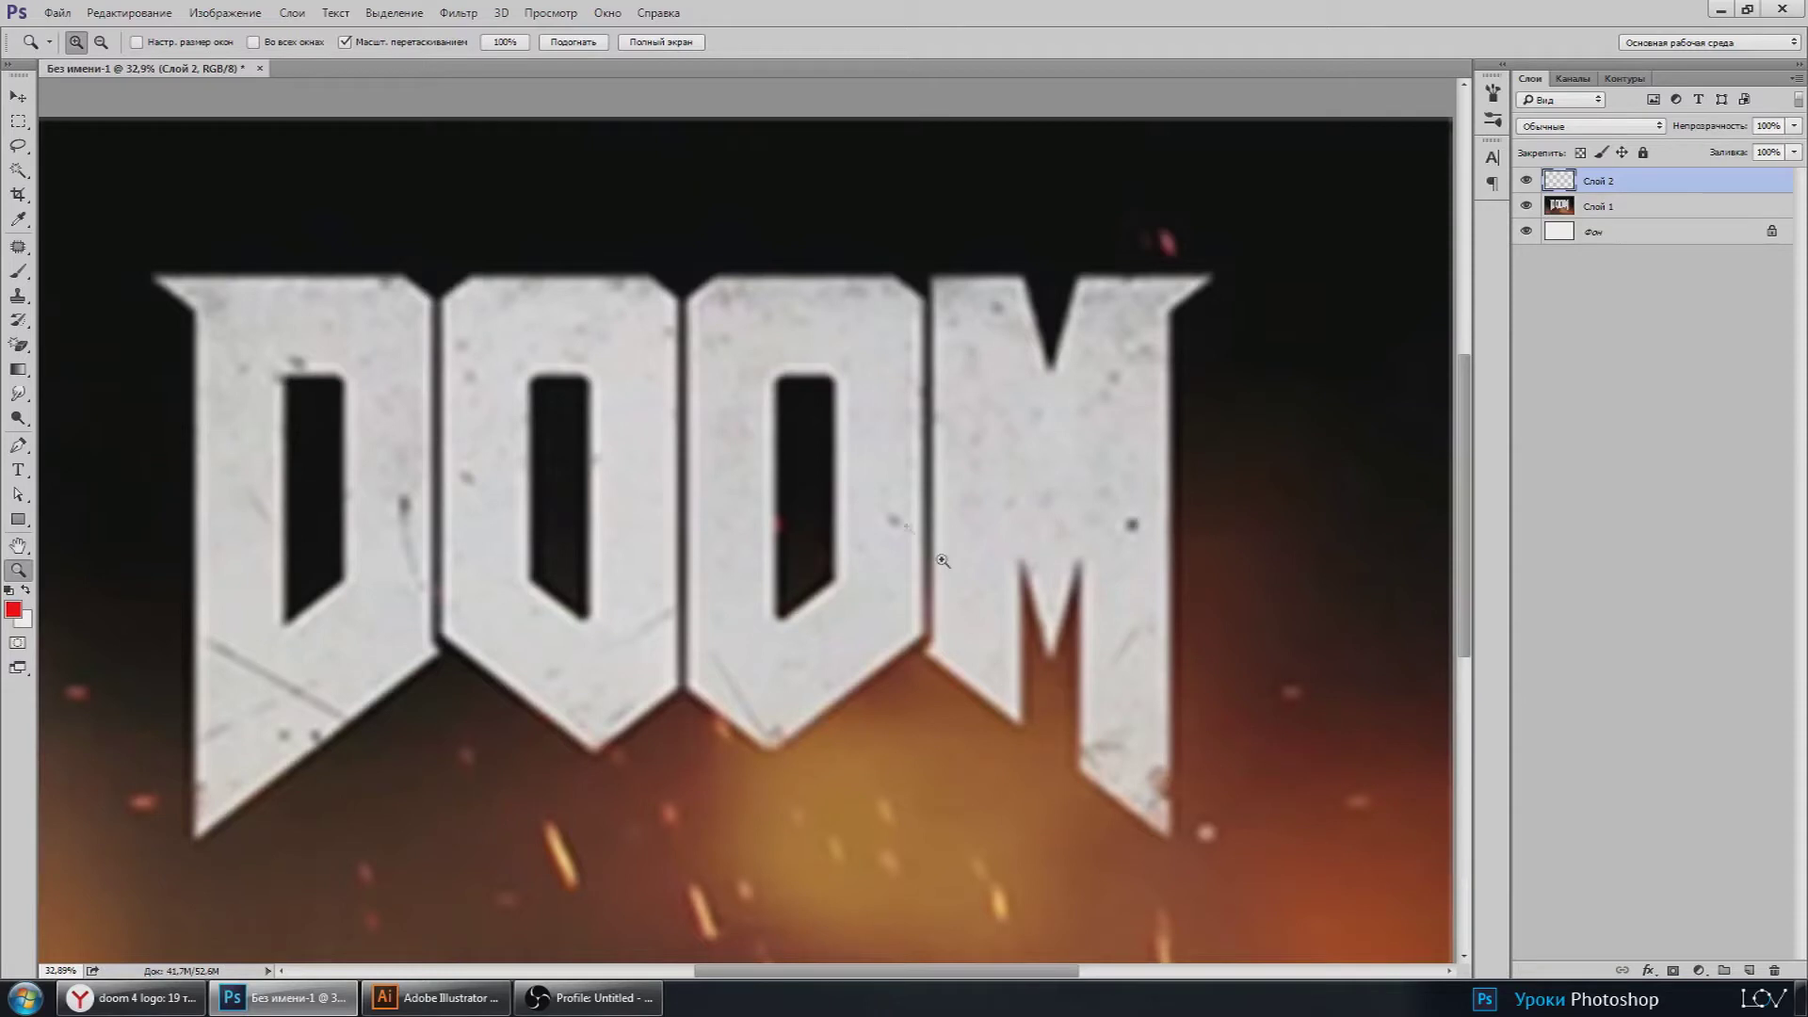
pyautogui.click(607, 13)
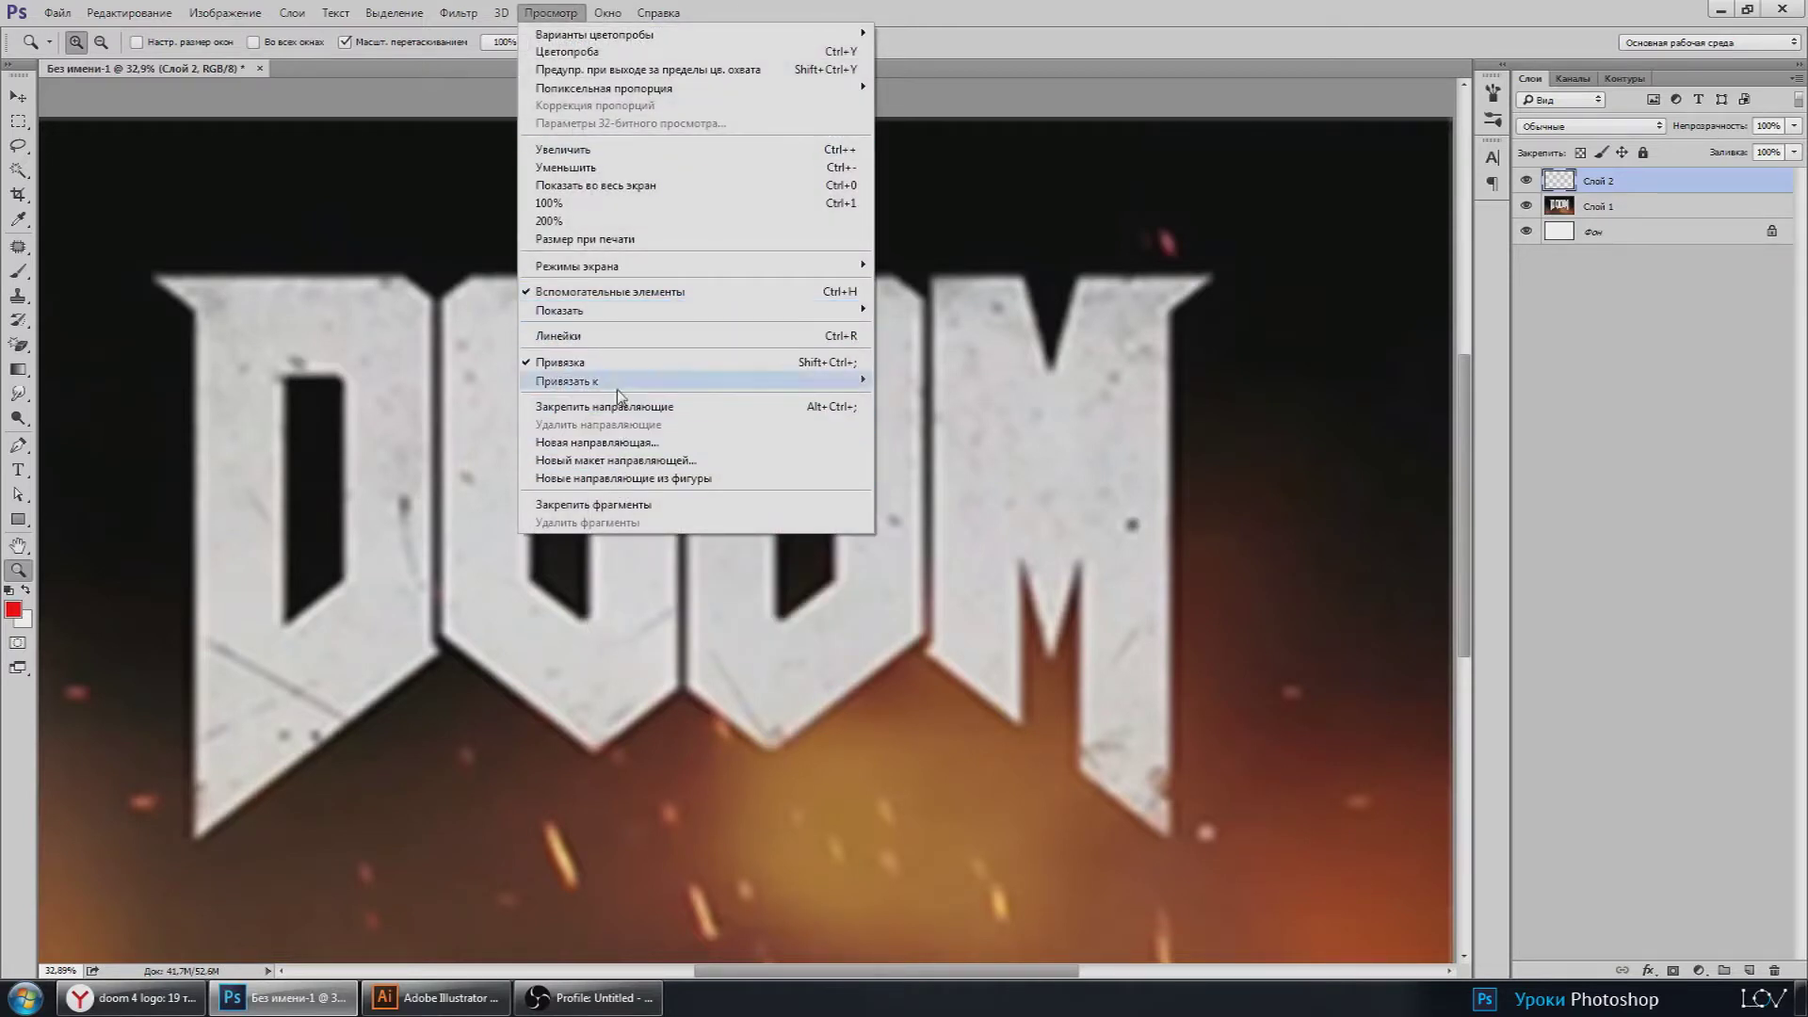
# Step: Show rulers, discard a trial top guide, and pull a guide from the left ruler
pyautogui.click(611, 337)
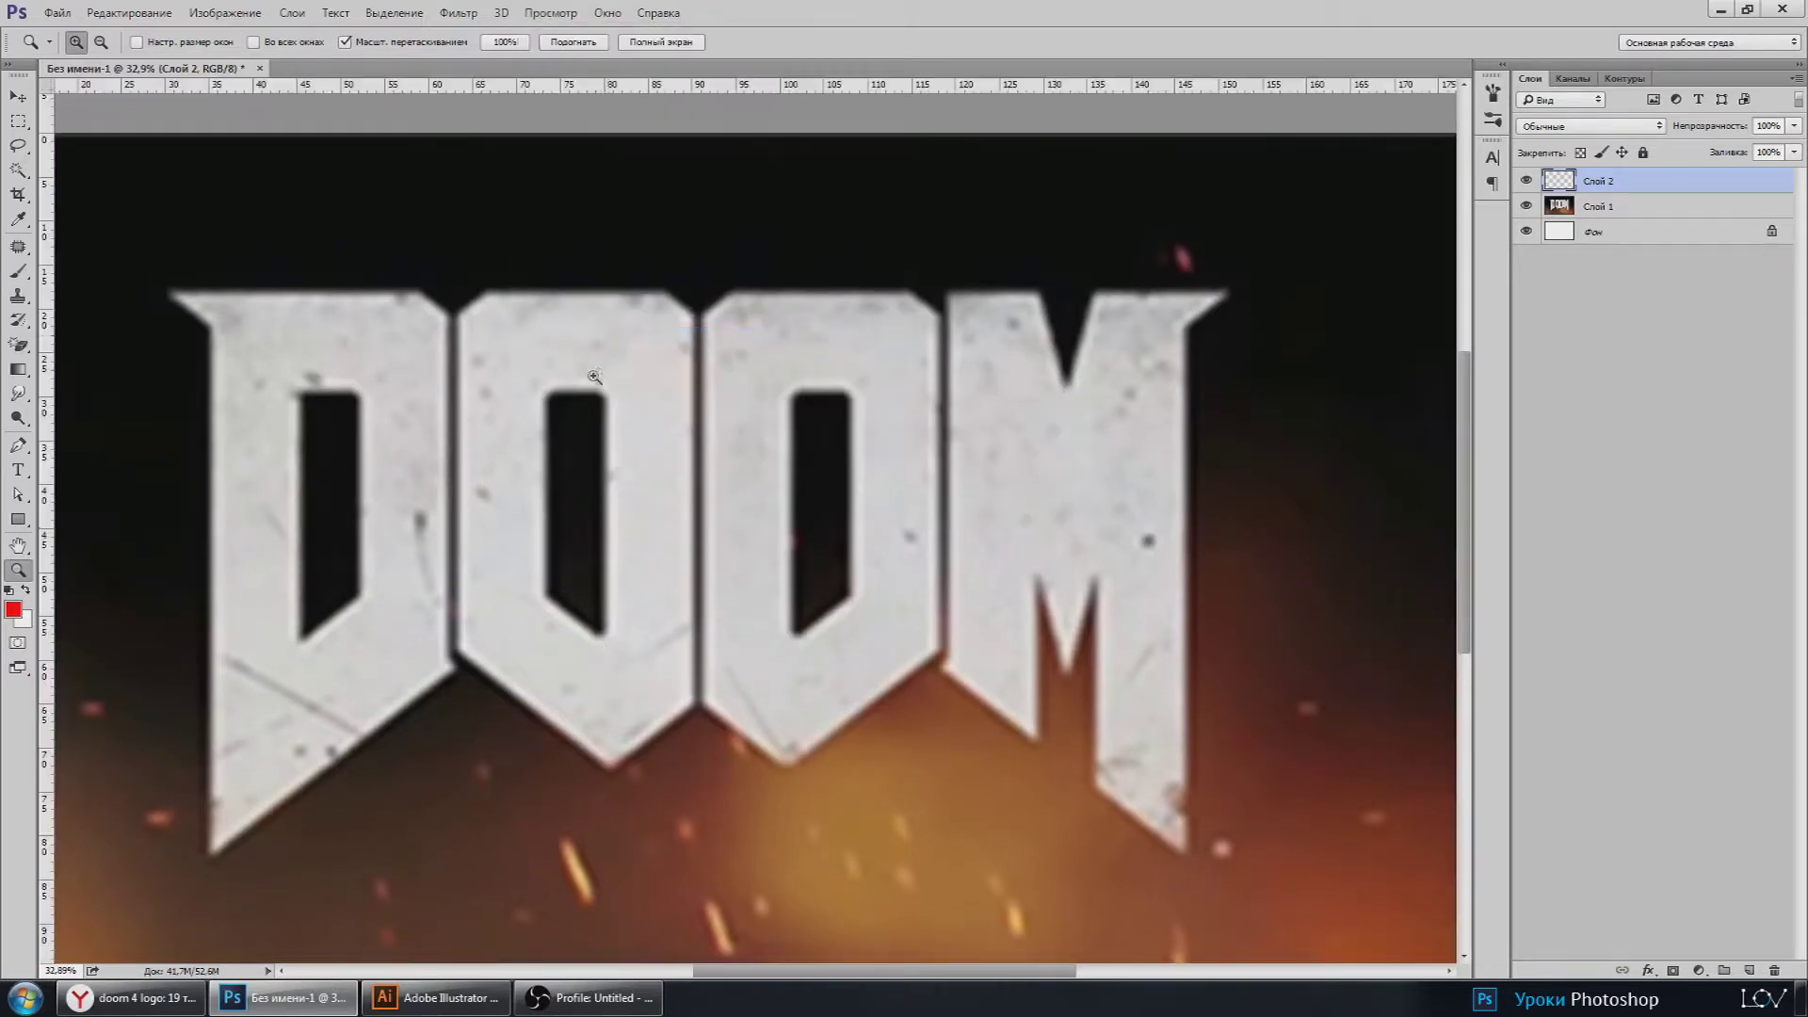
pyautogui.moveTo(695, 90); pyautogui.dragTo(679, 250)
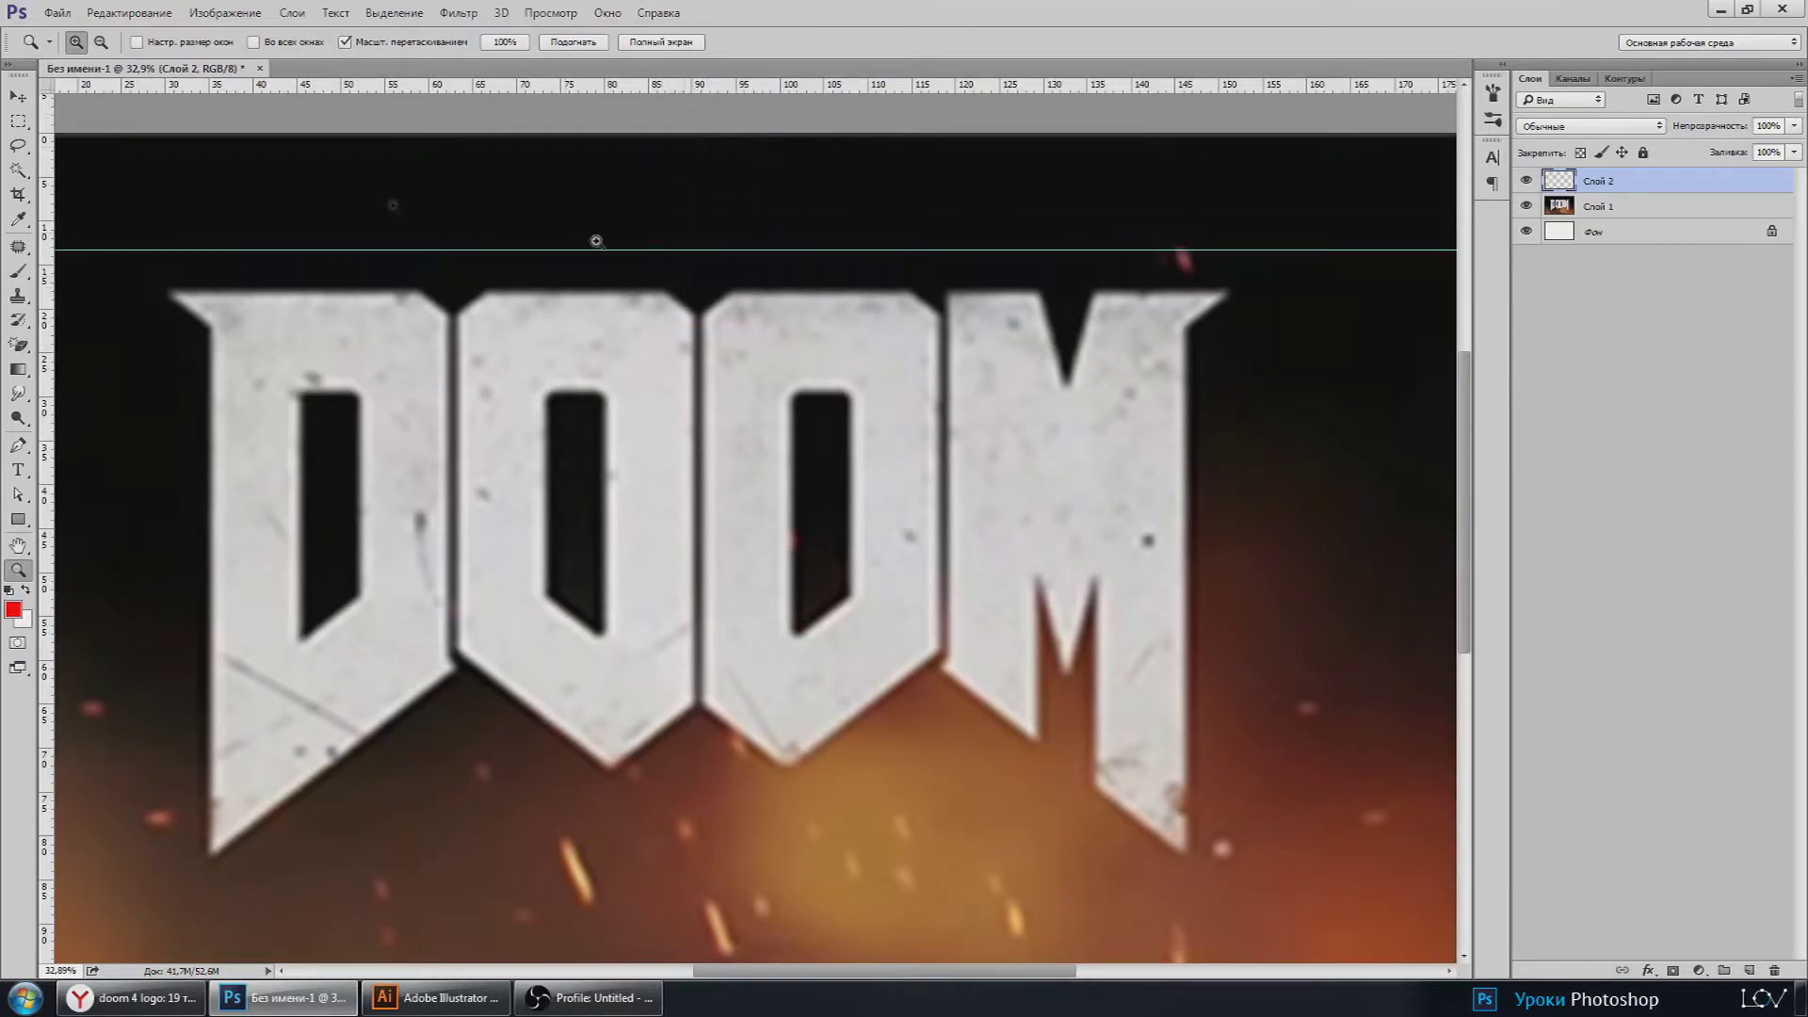
pyautogui.press('v')
pyautogui.moveTo(513, 250); pyautogui.dragTo(579, 81)
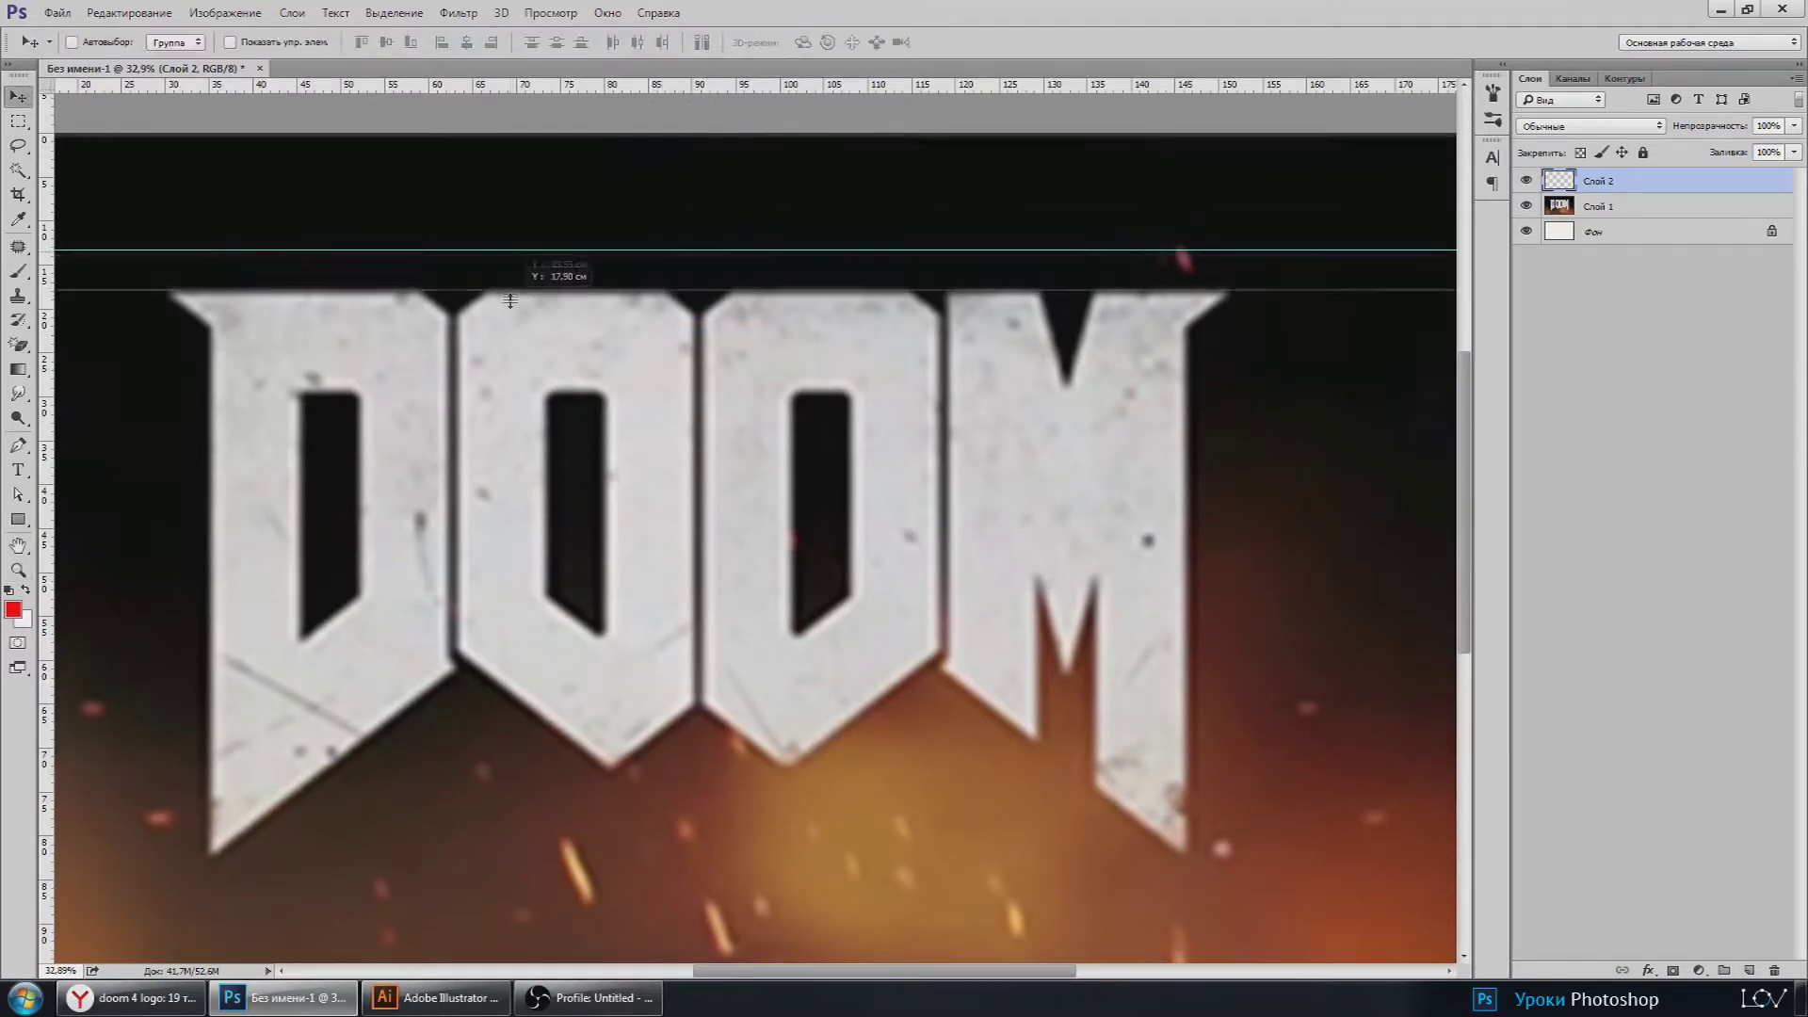
pyautogui.moveTo(52, 358)
pyautogui.mouseDown()
pyautogui.moveTo(75, 390)
pyautogui.moveTo(45, 388)
pyautogui.mouseUp()
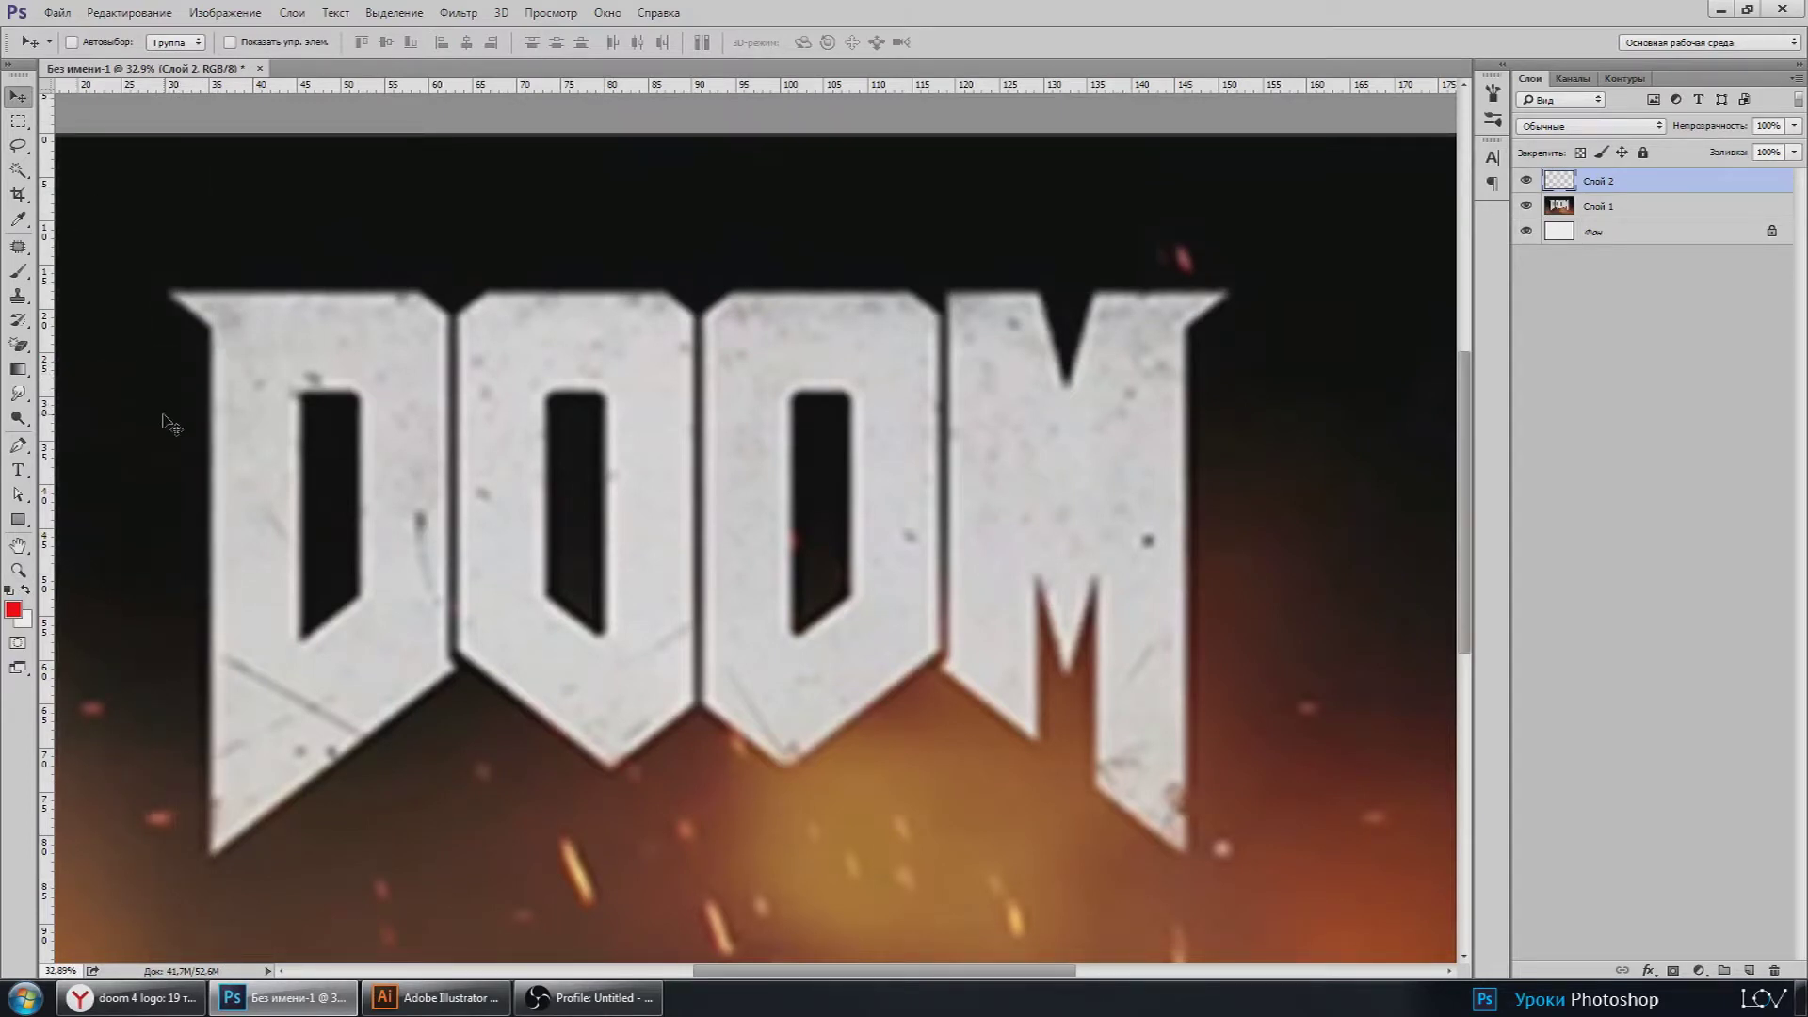
# Step: Draw a two-point diagonal Pen shape line with a red 1 pt stroke
pyautogui.click(18, 445)
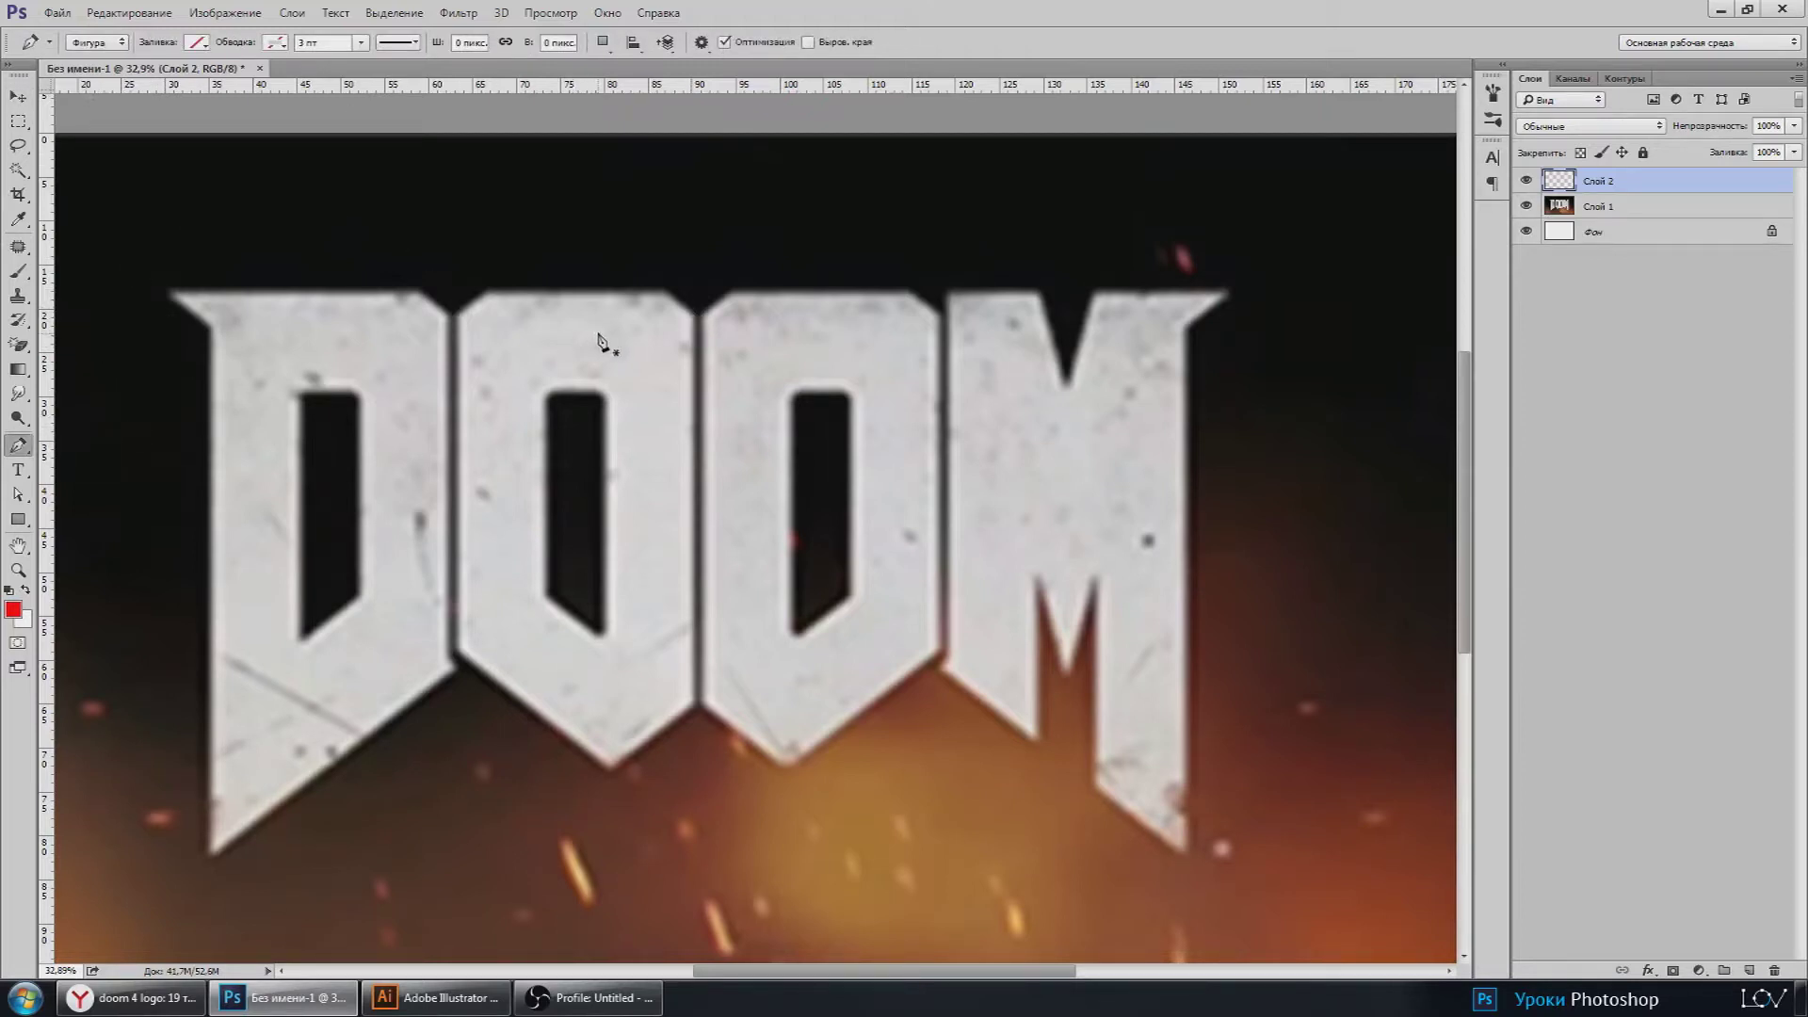
pyautogui.click(814, 193)
pyautogui.click(313, 404)
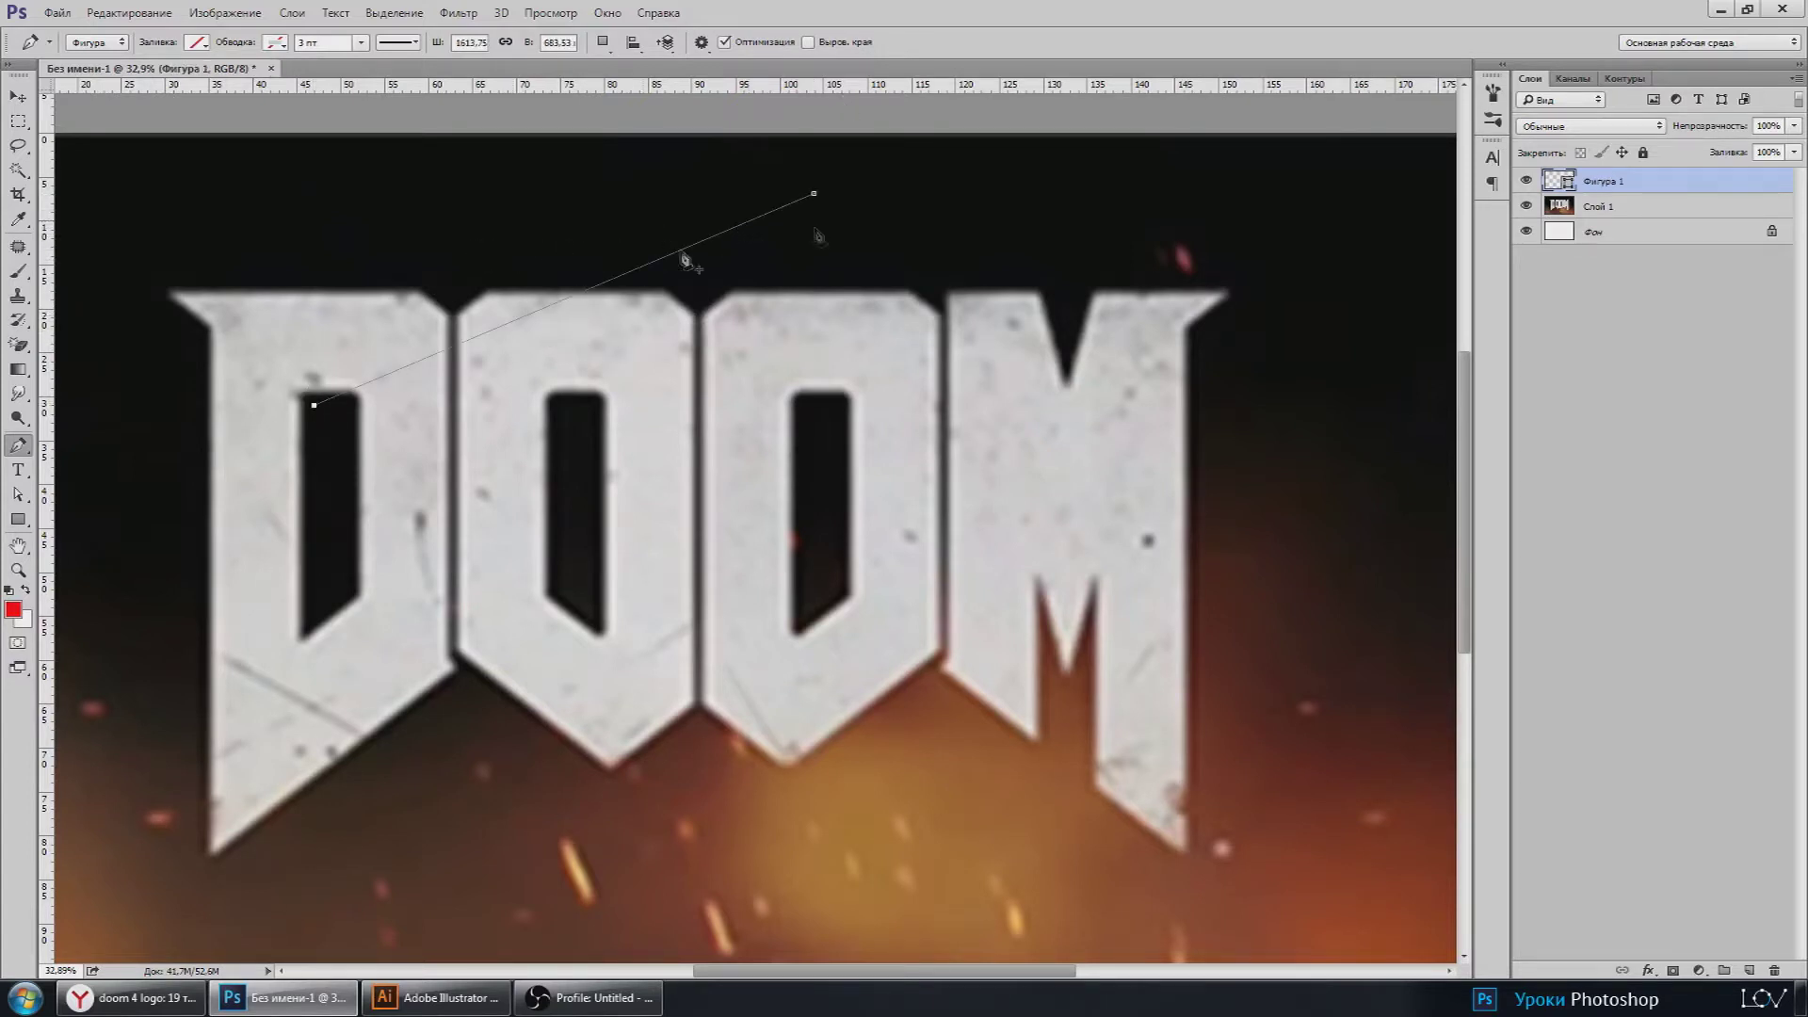
pyautogui.click(300, 43)
pyautogui.write('1')
pyautogui.click(275, 42)
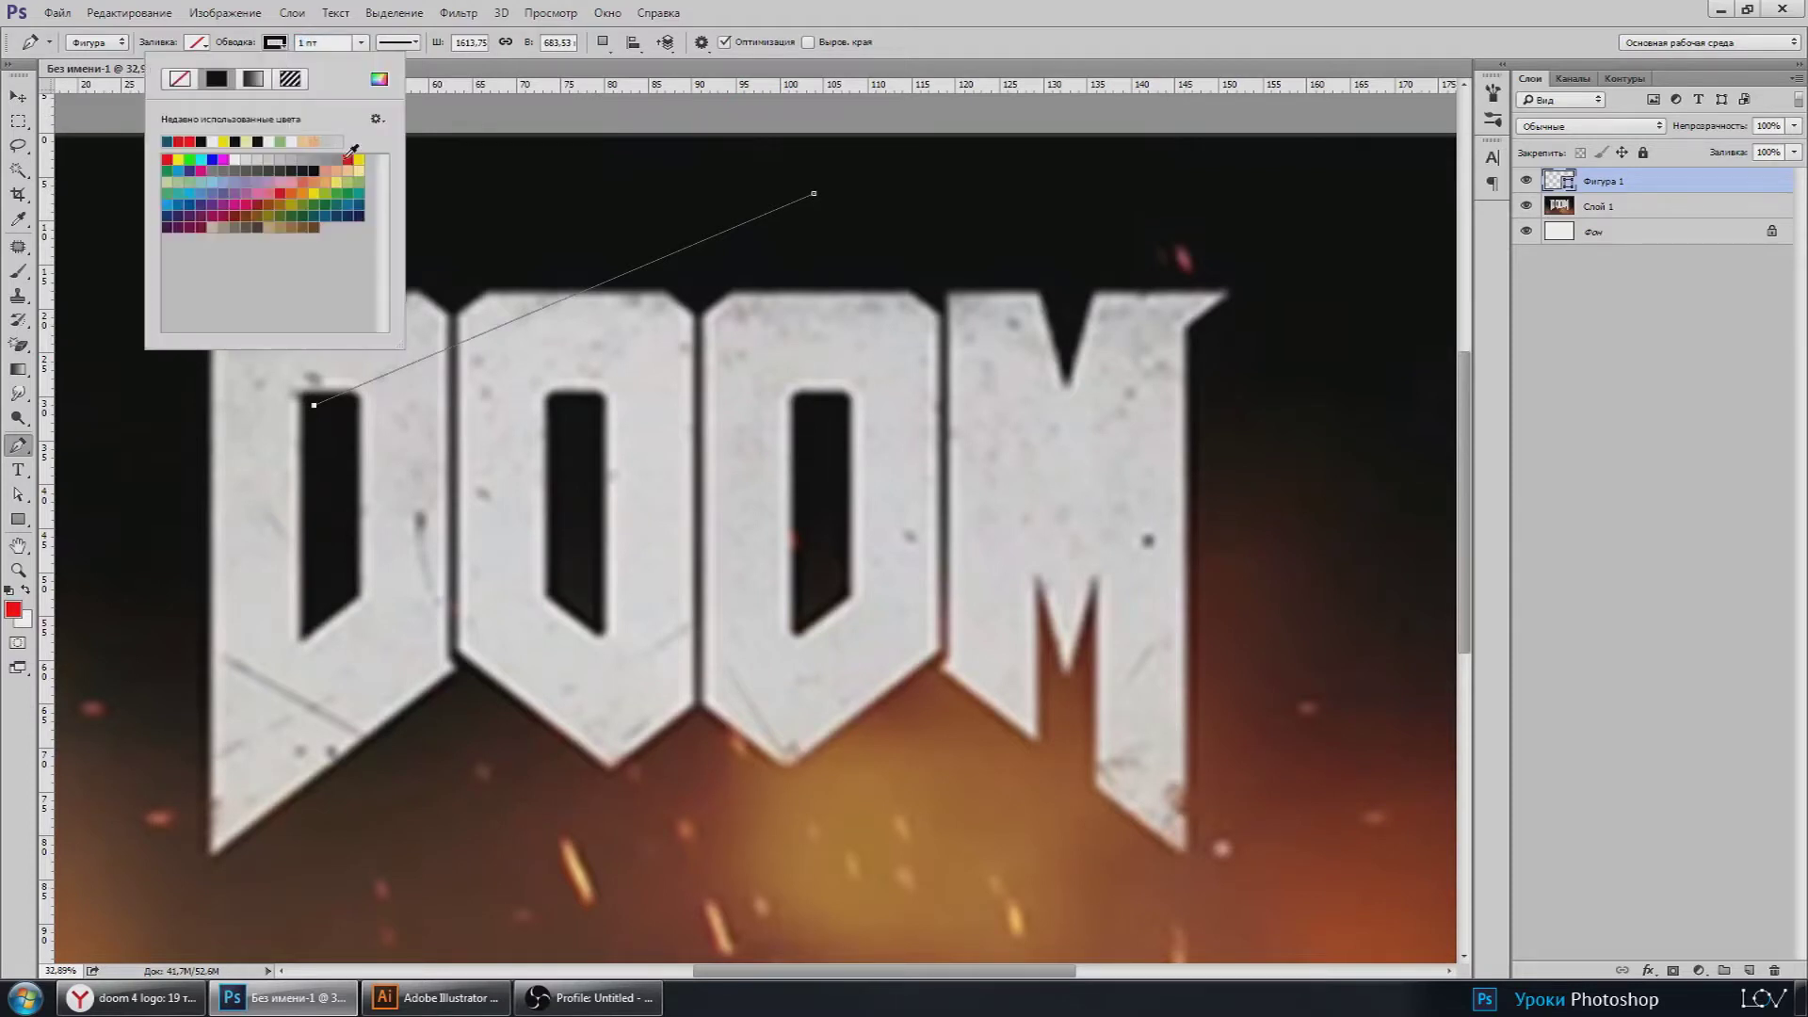
pyautogui.click(348, 158)
# Step: Give the stroke inside alignment and round caps, then move the line across the letters' bottom
pyautogui.click(397, 42)
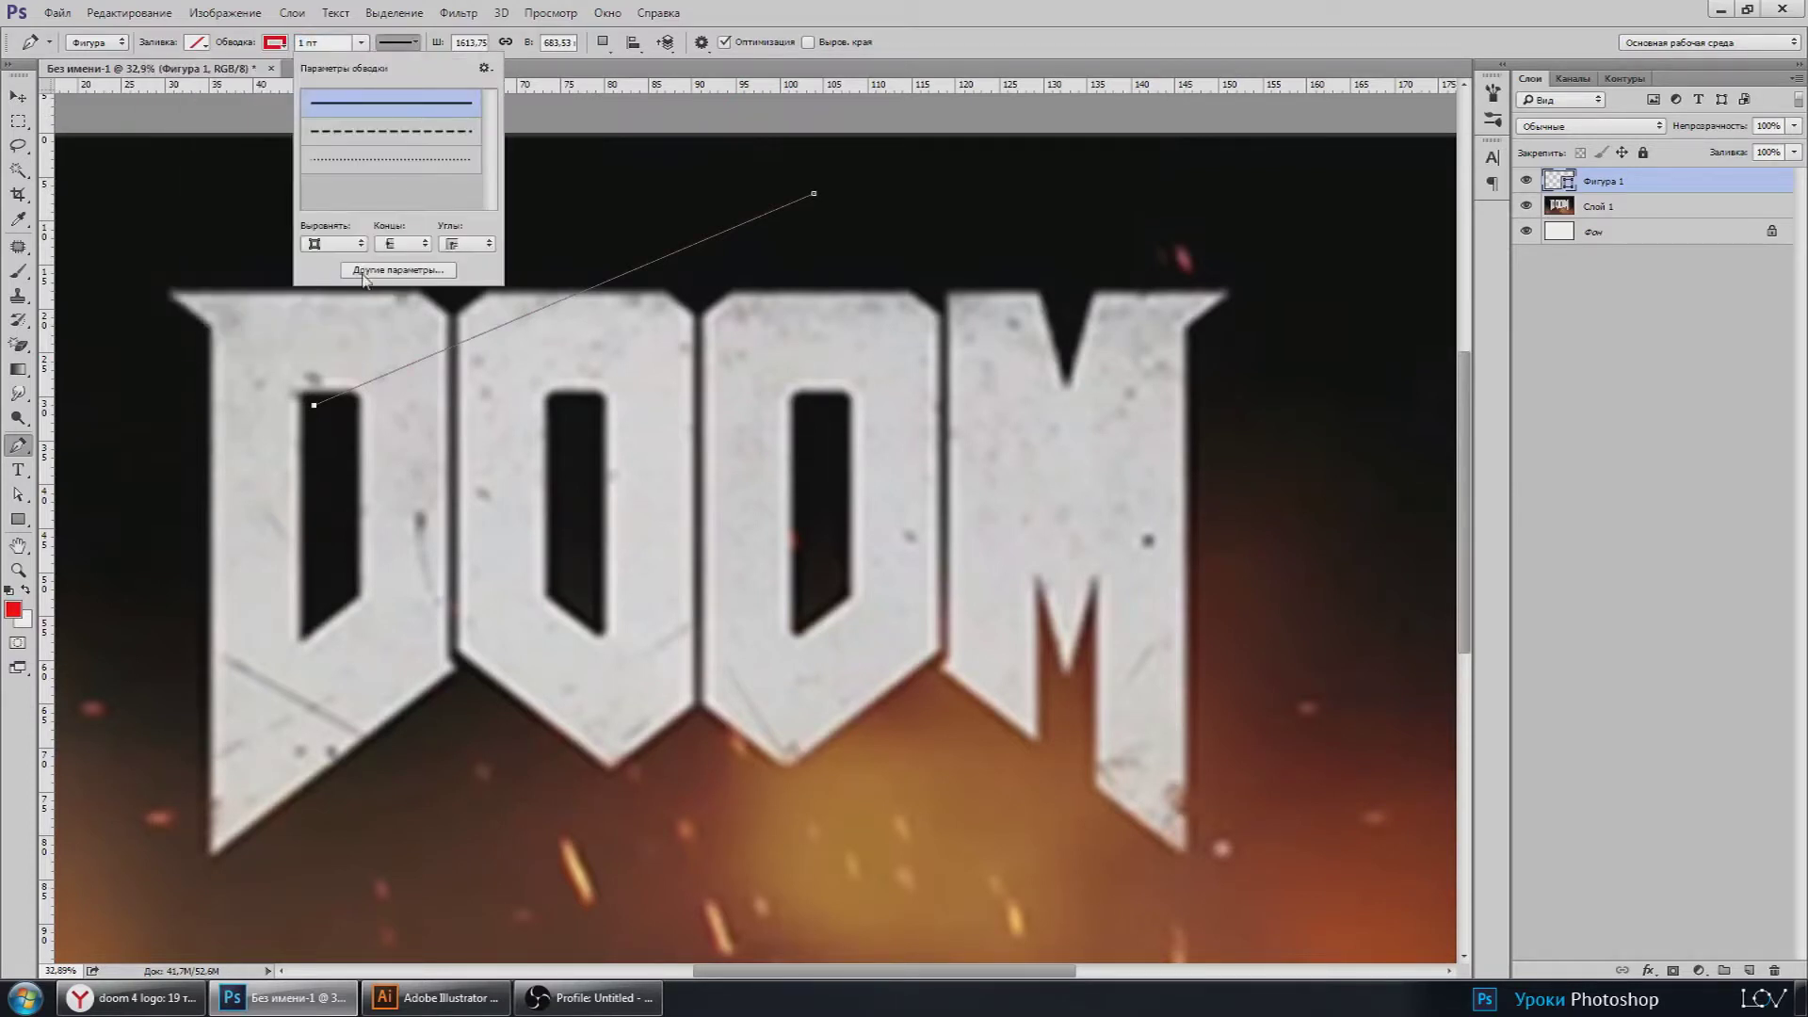
pyautogui.click(334, 243)
pyautogui.click(334, 276)
pyautogui.click(402, 243)
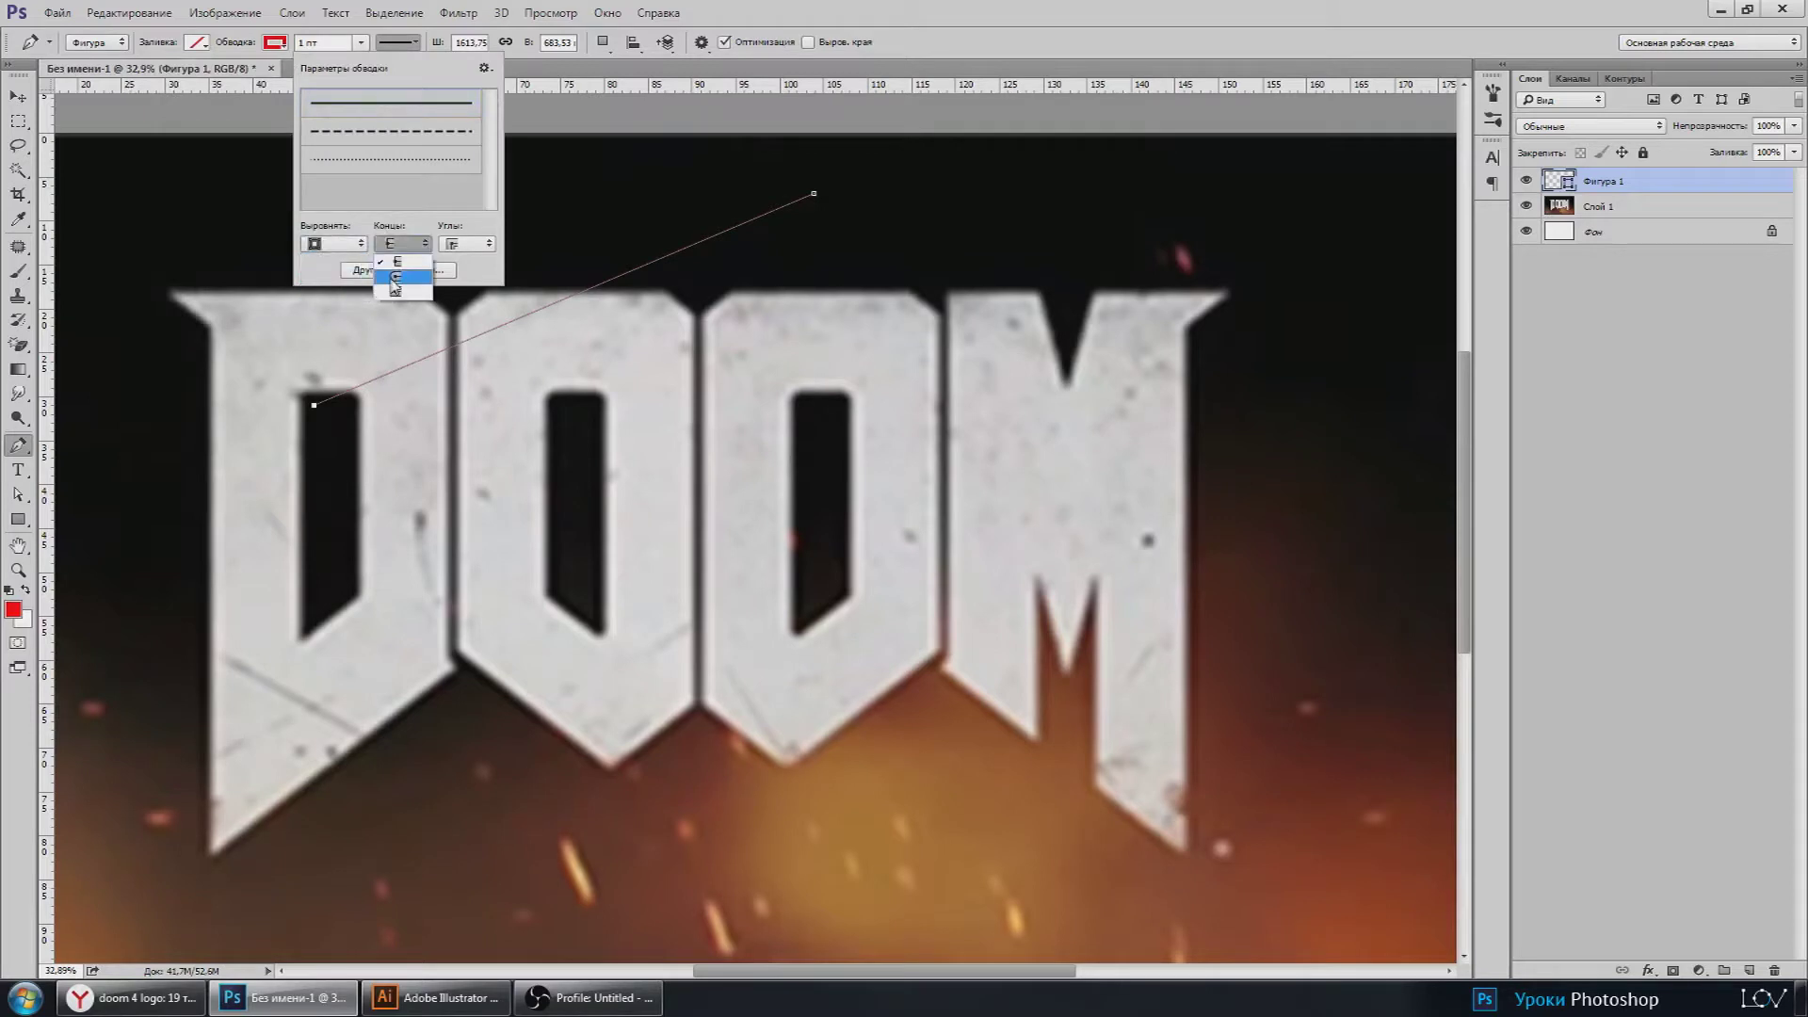
pyautogui.click(400, 277)
pyautogui.click(457, 244)
pyautogui.click(461, 278)
pyautogui.click(17, 96)
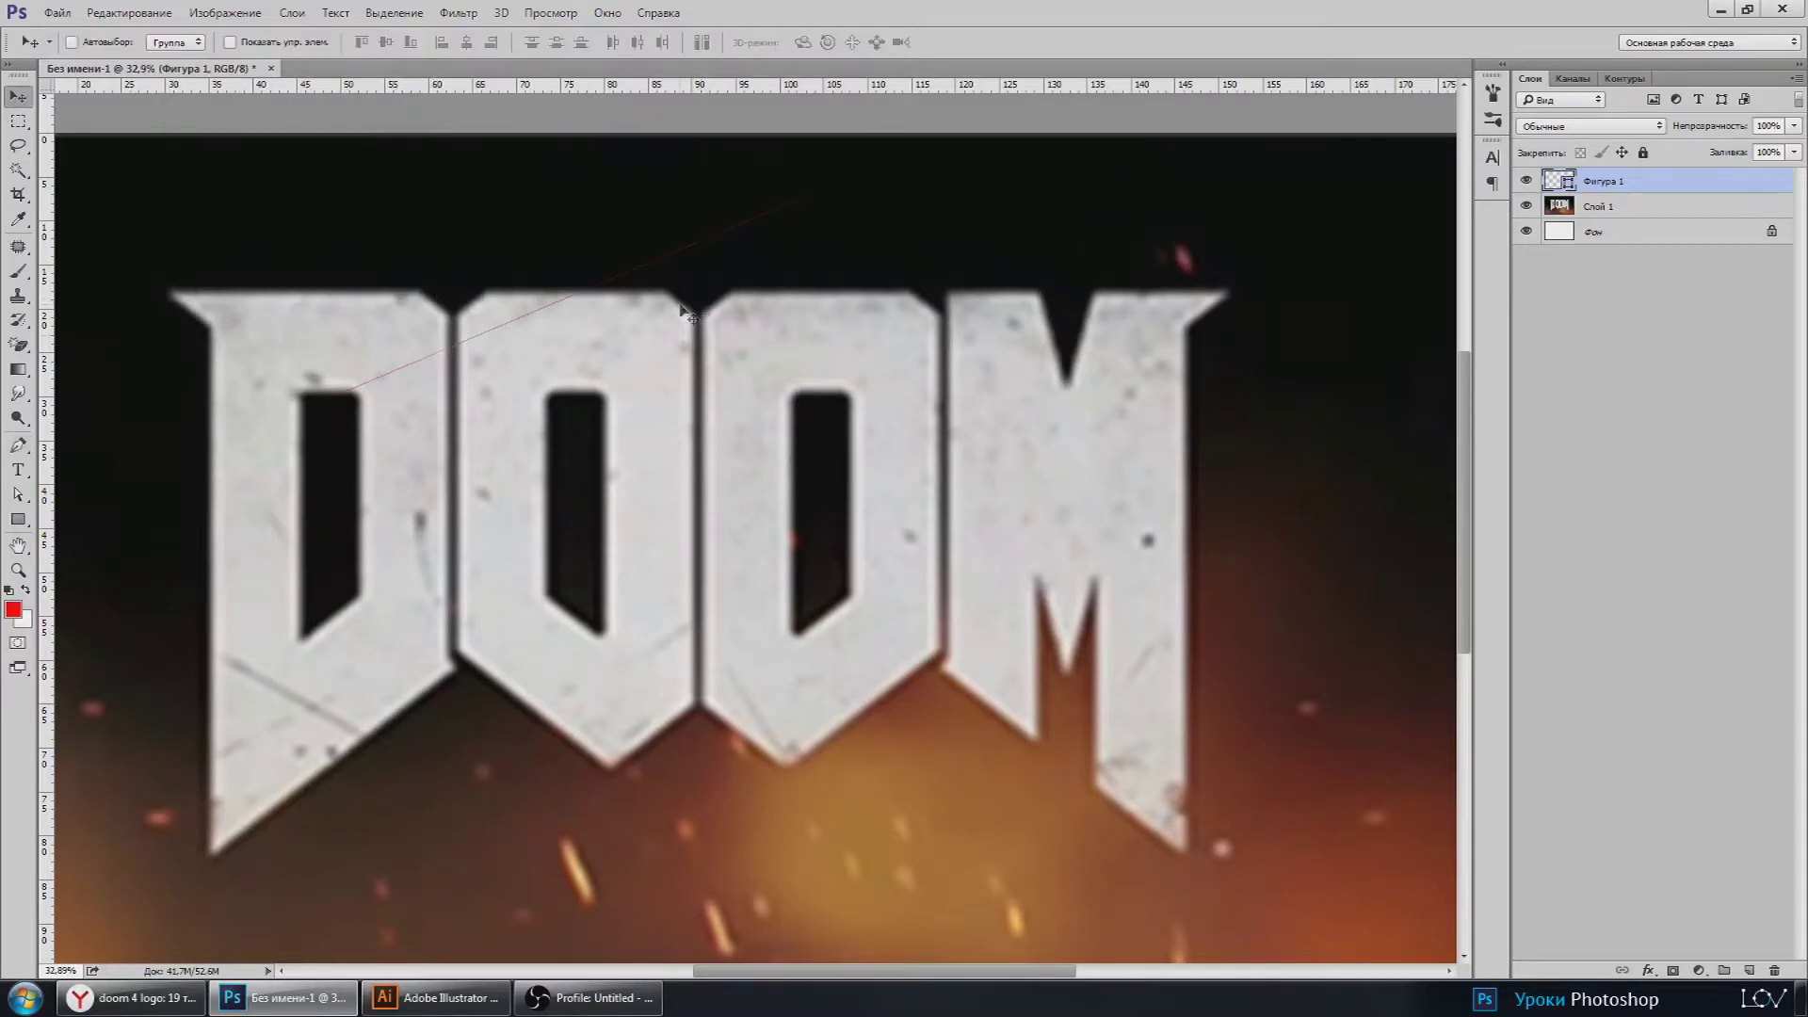
pyautogui.moveTo(543, 318); pyautogui.dragTo(407, 727)
# Step: Lower the DOOM image layer's opacity to about 53 percent
pyautogui.click(1695, 209)
pyautogui.click(1793, 127)
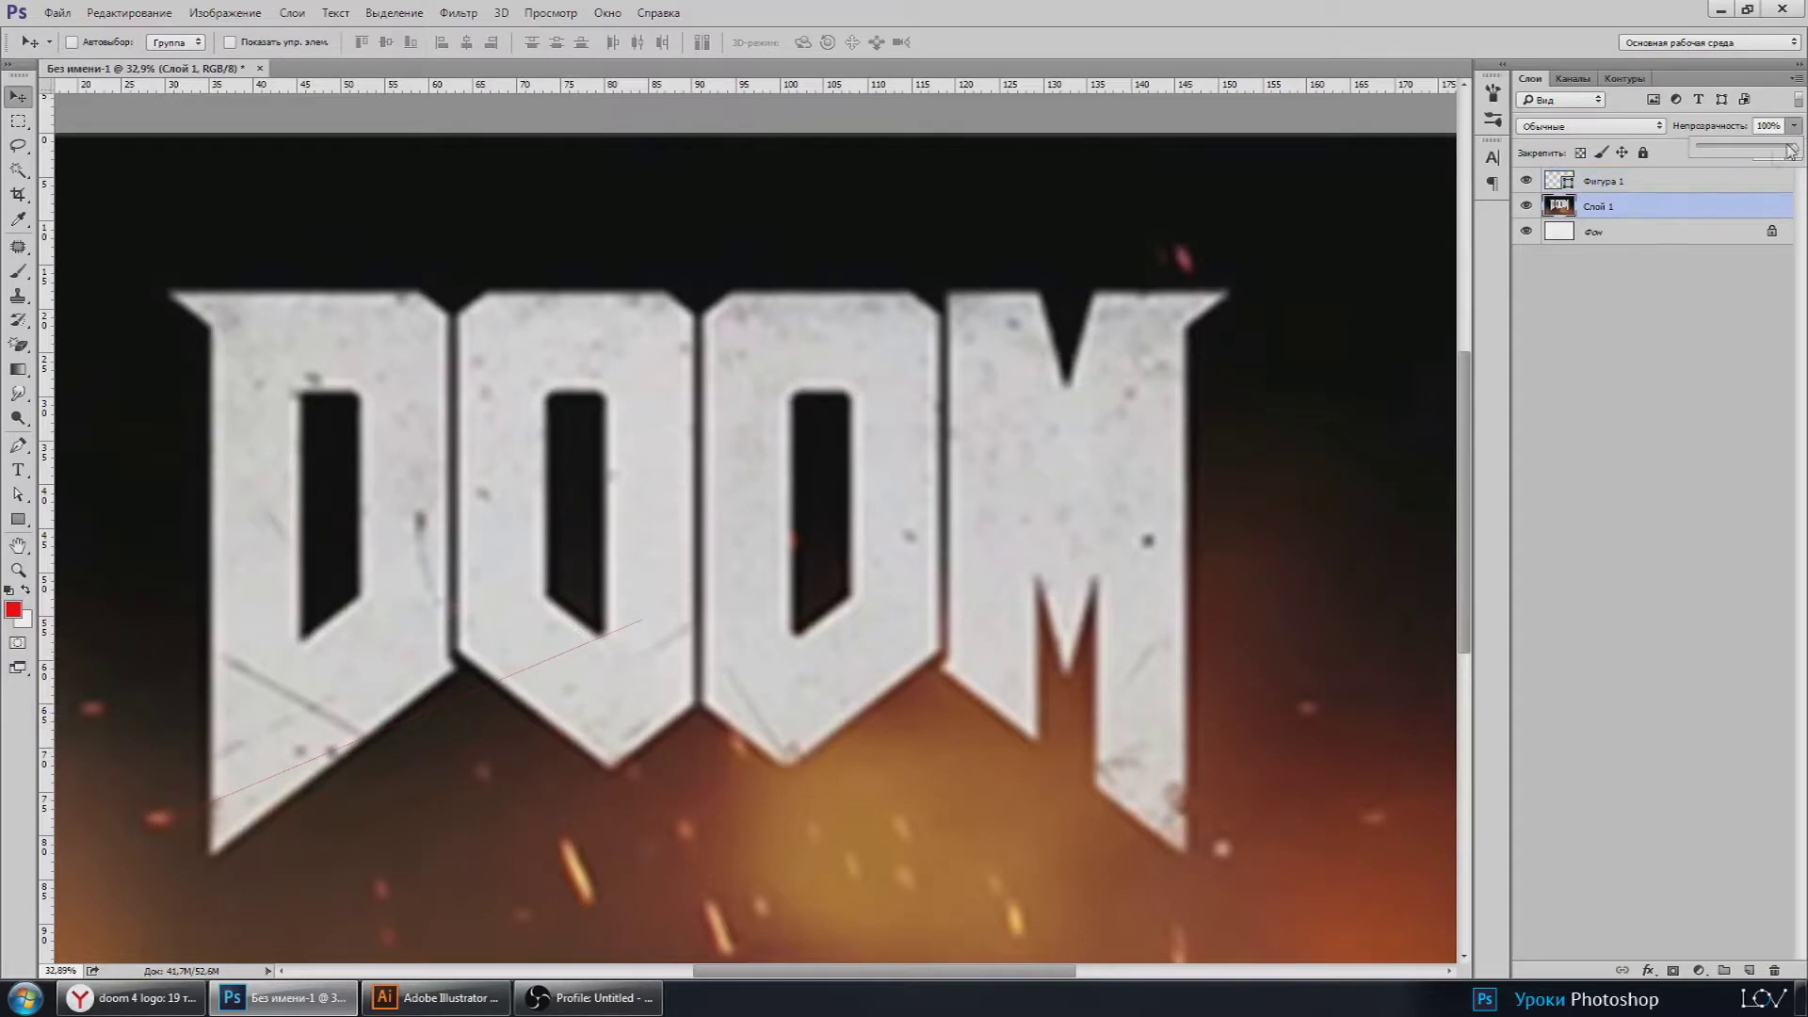
pyautogui.moveTo(1794, 148); pyautogui.dragTo(1743, 149)
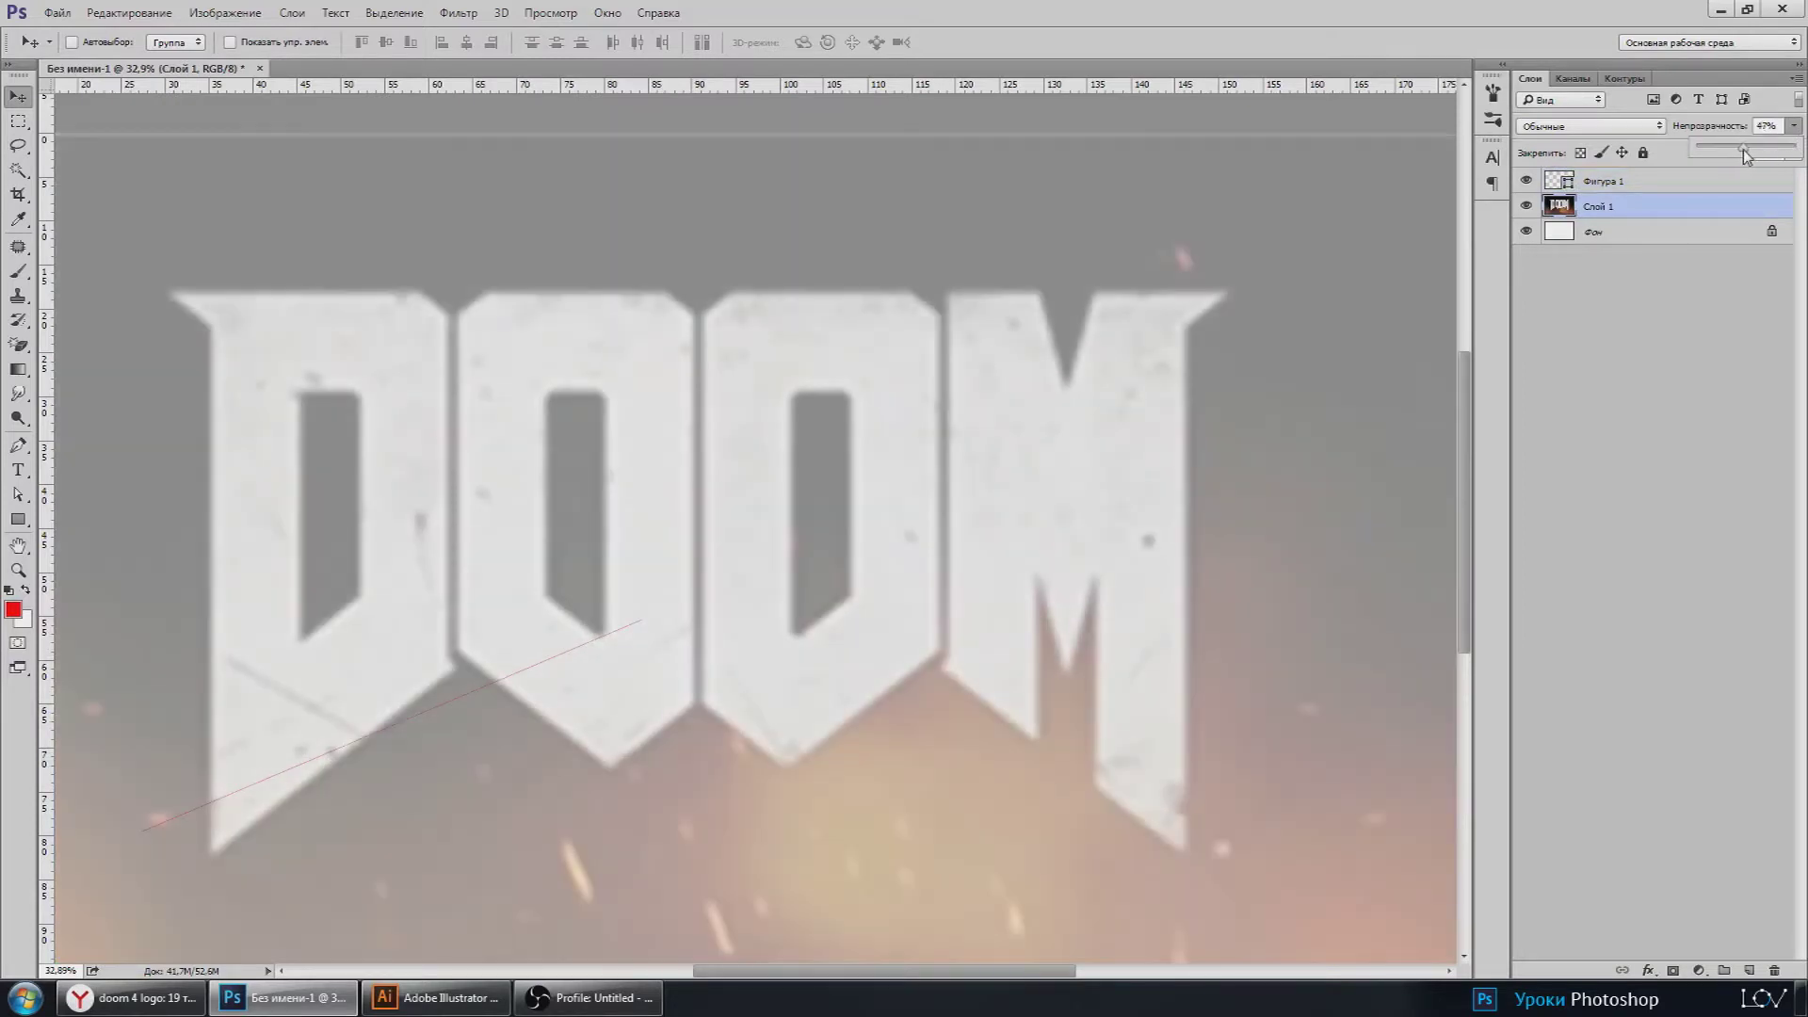
# Step: Set the Rectangle tool to Shape mode instead of Path
pyautogui.click(18, 519)
pyautogui.scroll(3, 730, 432)
pyautogui.scroll(3, 730, 432)
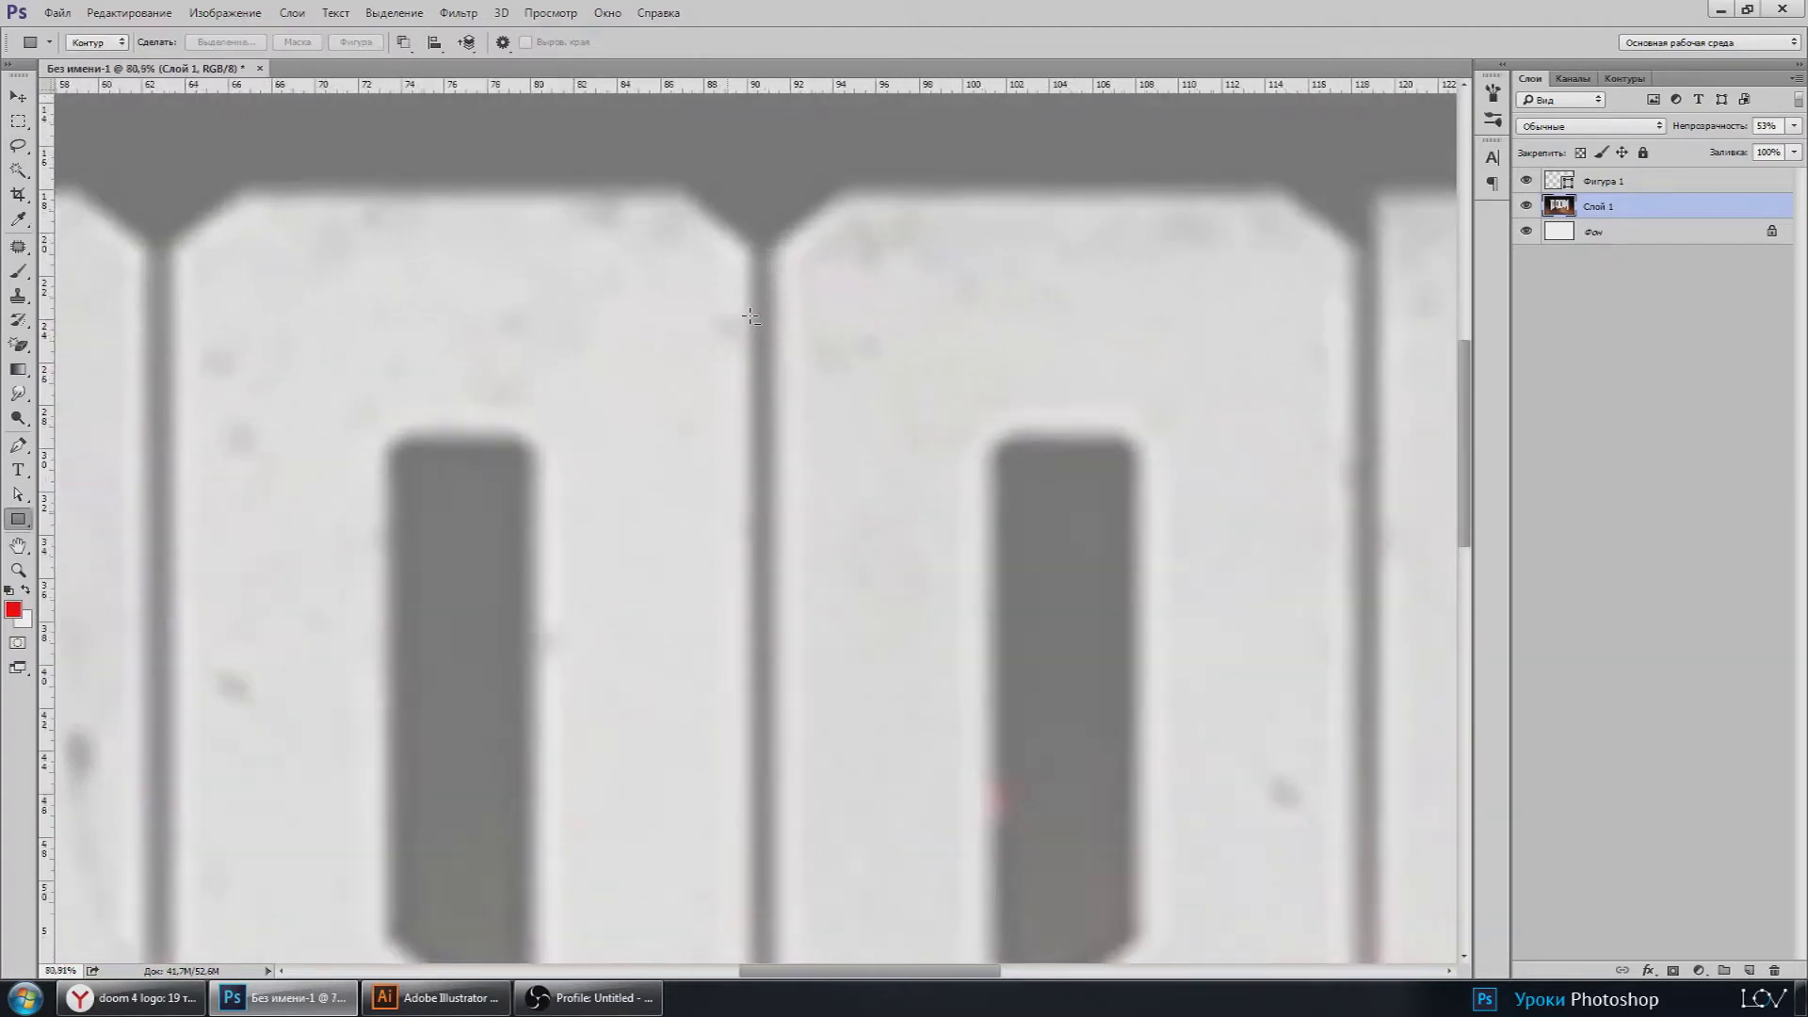
pyautogui.scroll(2, 730, 432)
pyautogui.click(94, 42)
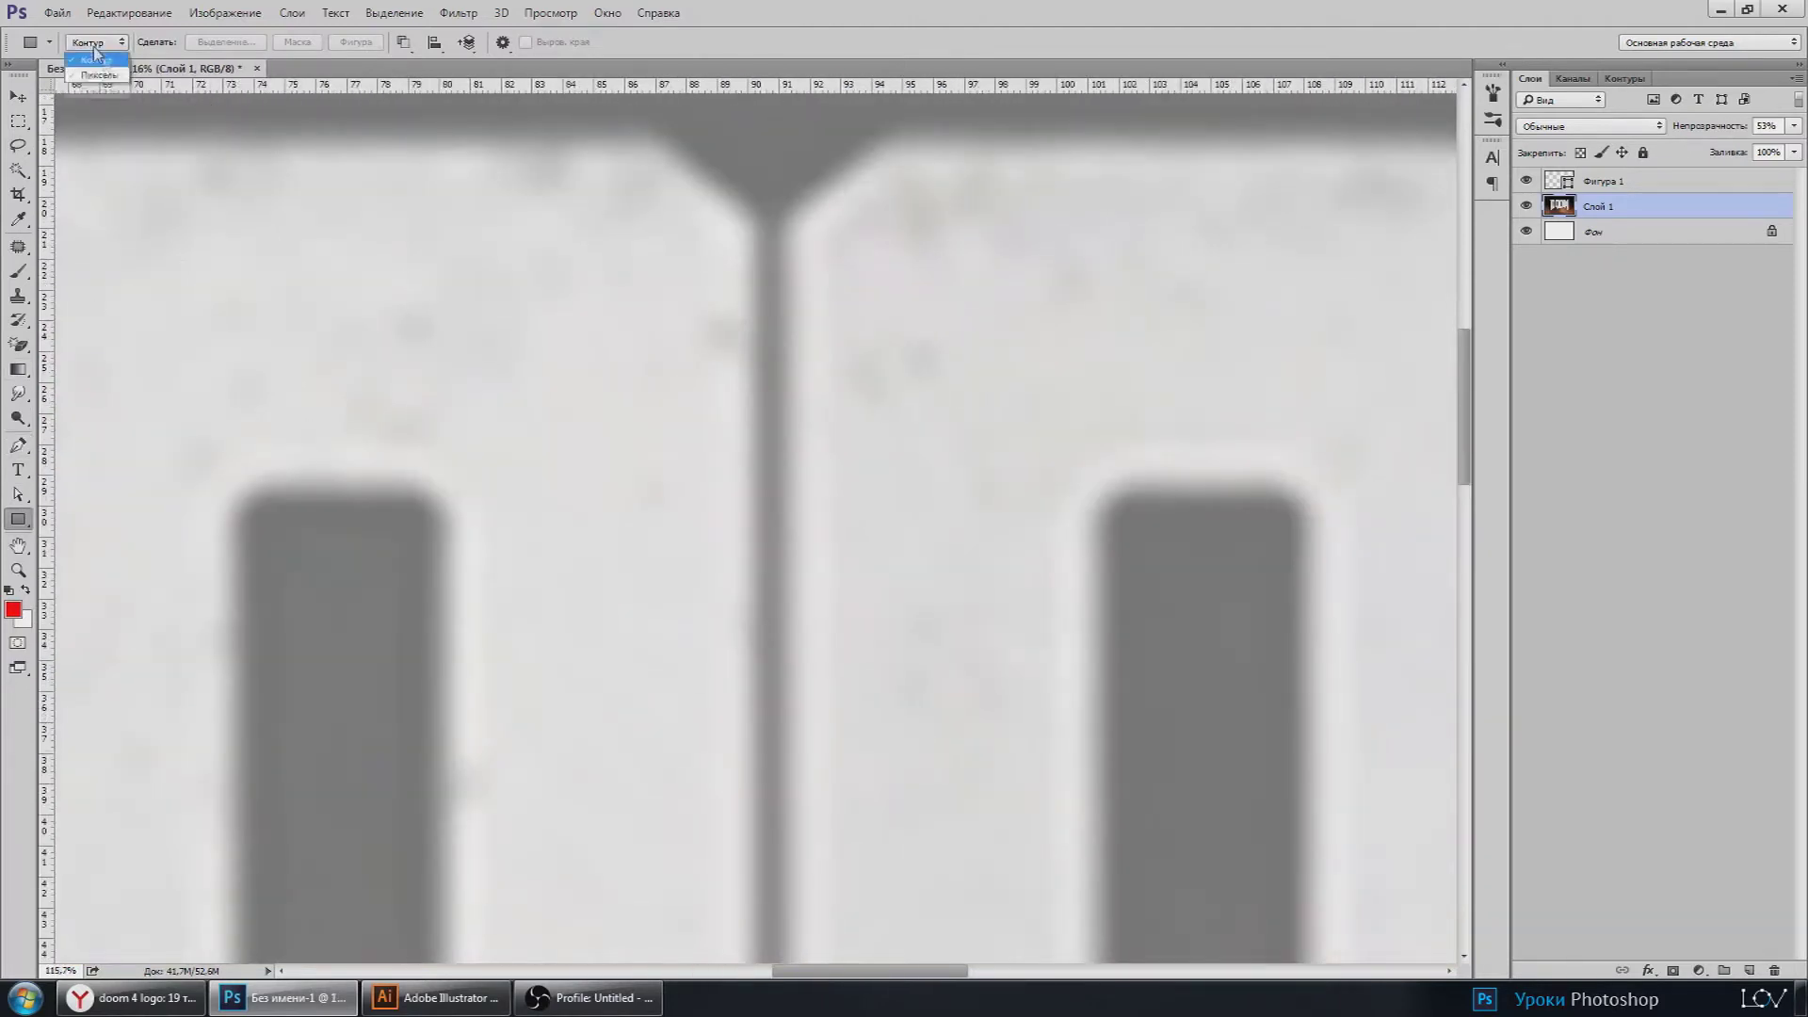
pyautogui.click(94, 55)
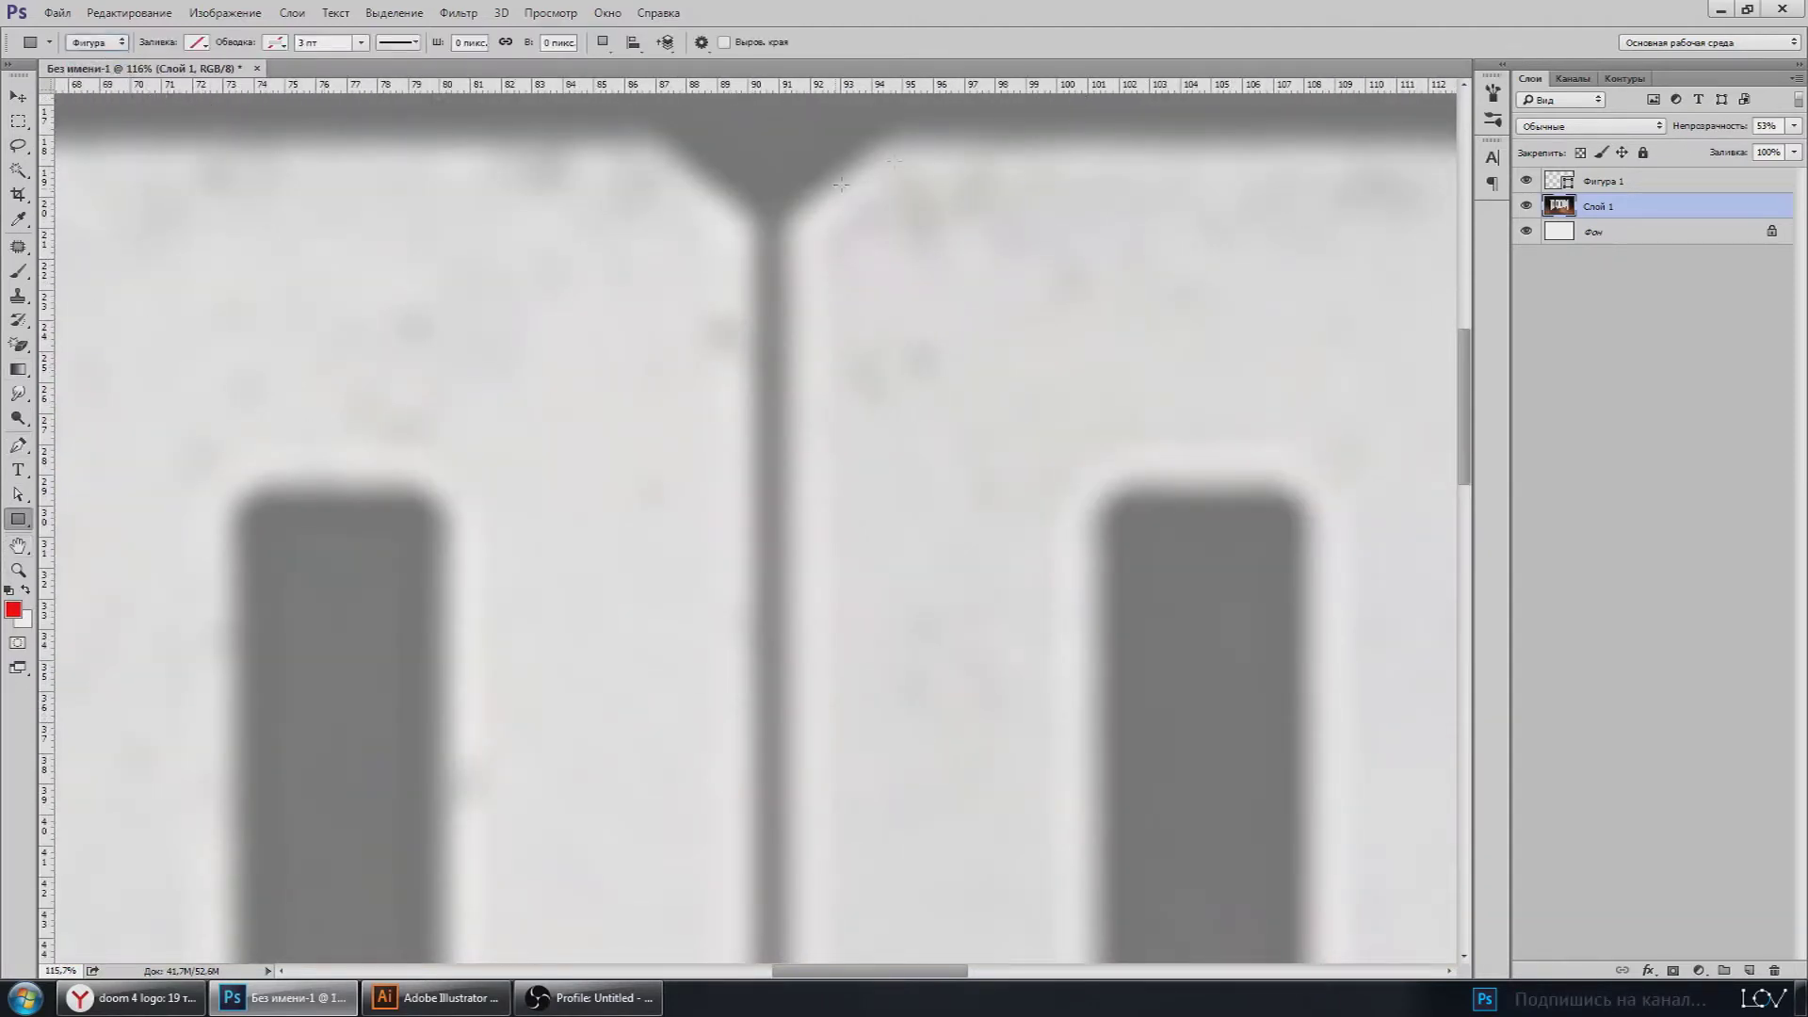
# Step: Draw a thin tall red rectangle strip at 72% layer opacity
pyautogui.moveTo(753, 168)
pyautogui.mouseDown()
pyautogui.moveTo(761, 786)
pyautogui.moveTo(787, 804)
pyautogui.mouseUp()
pyautogui.click(196, 41)
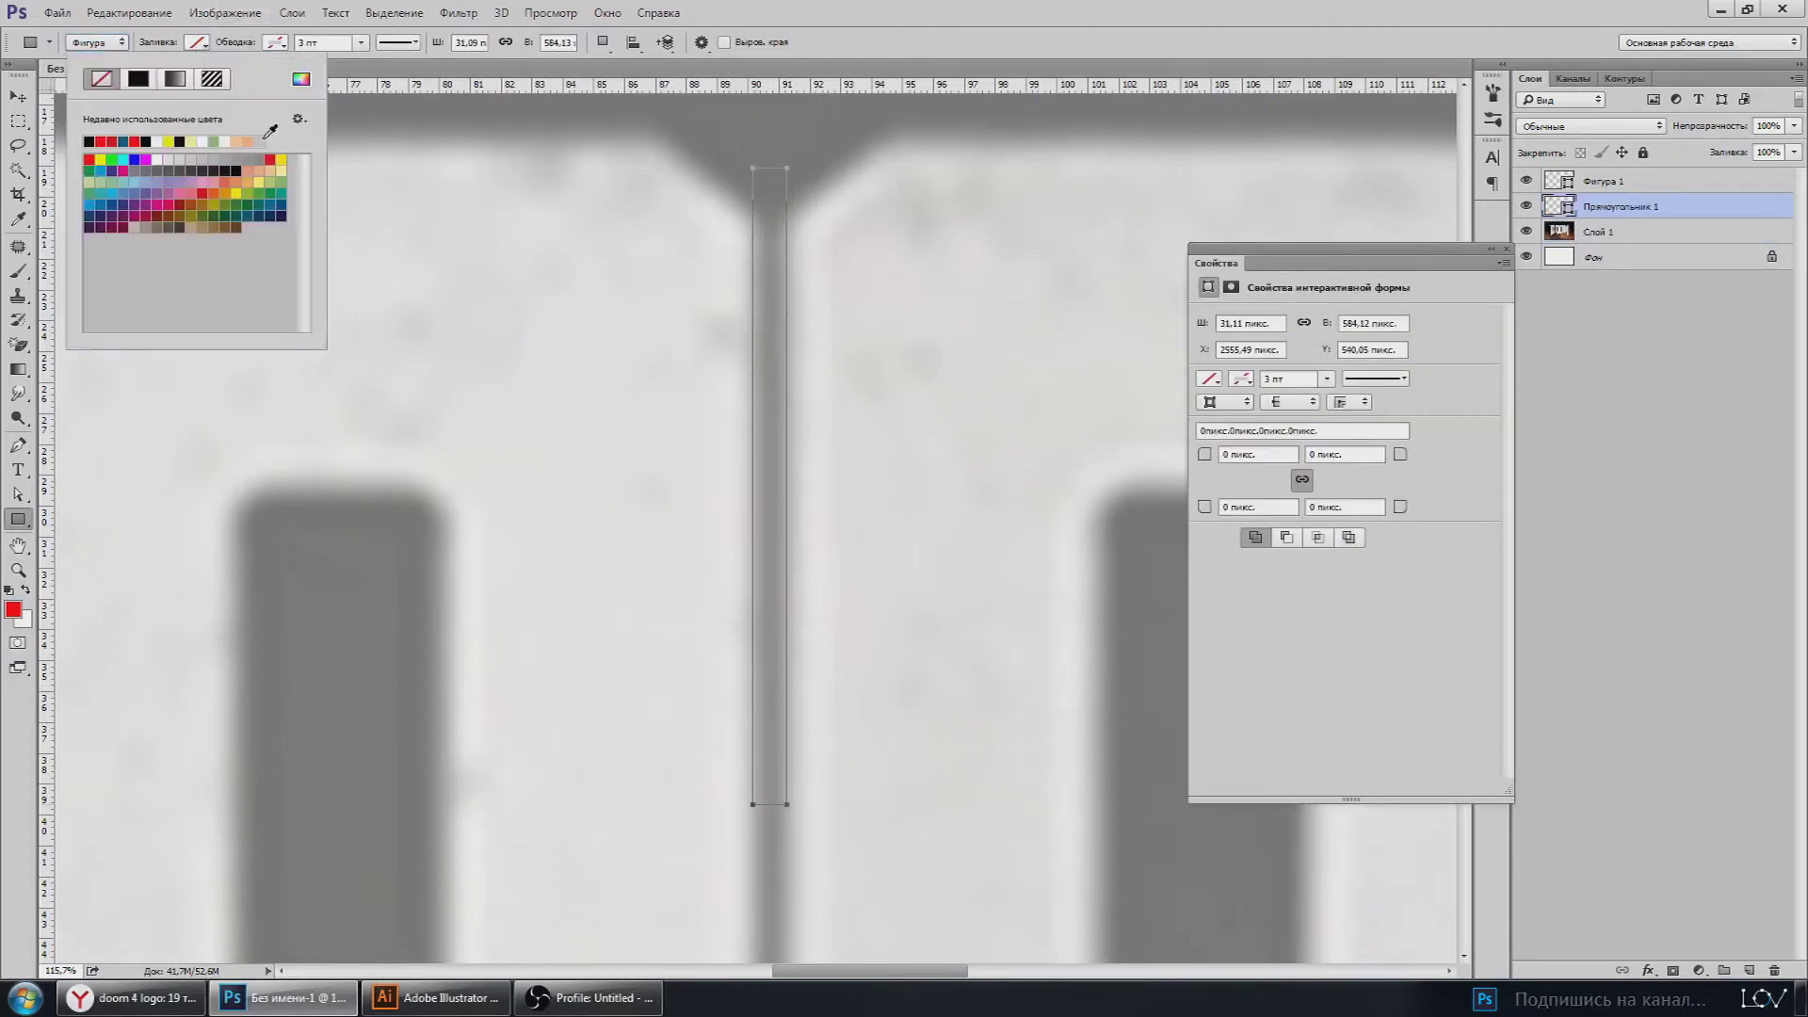
pyautogui.click(270, 159)
pyautogui.click(1506, 249)
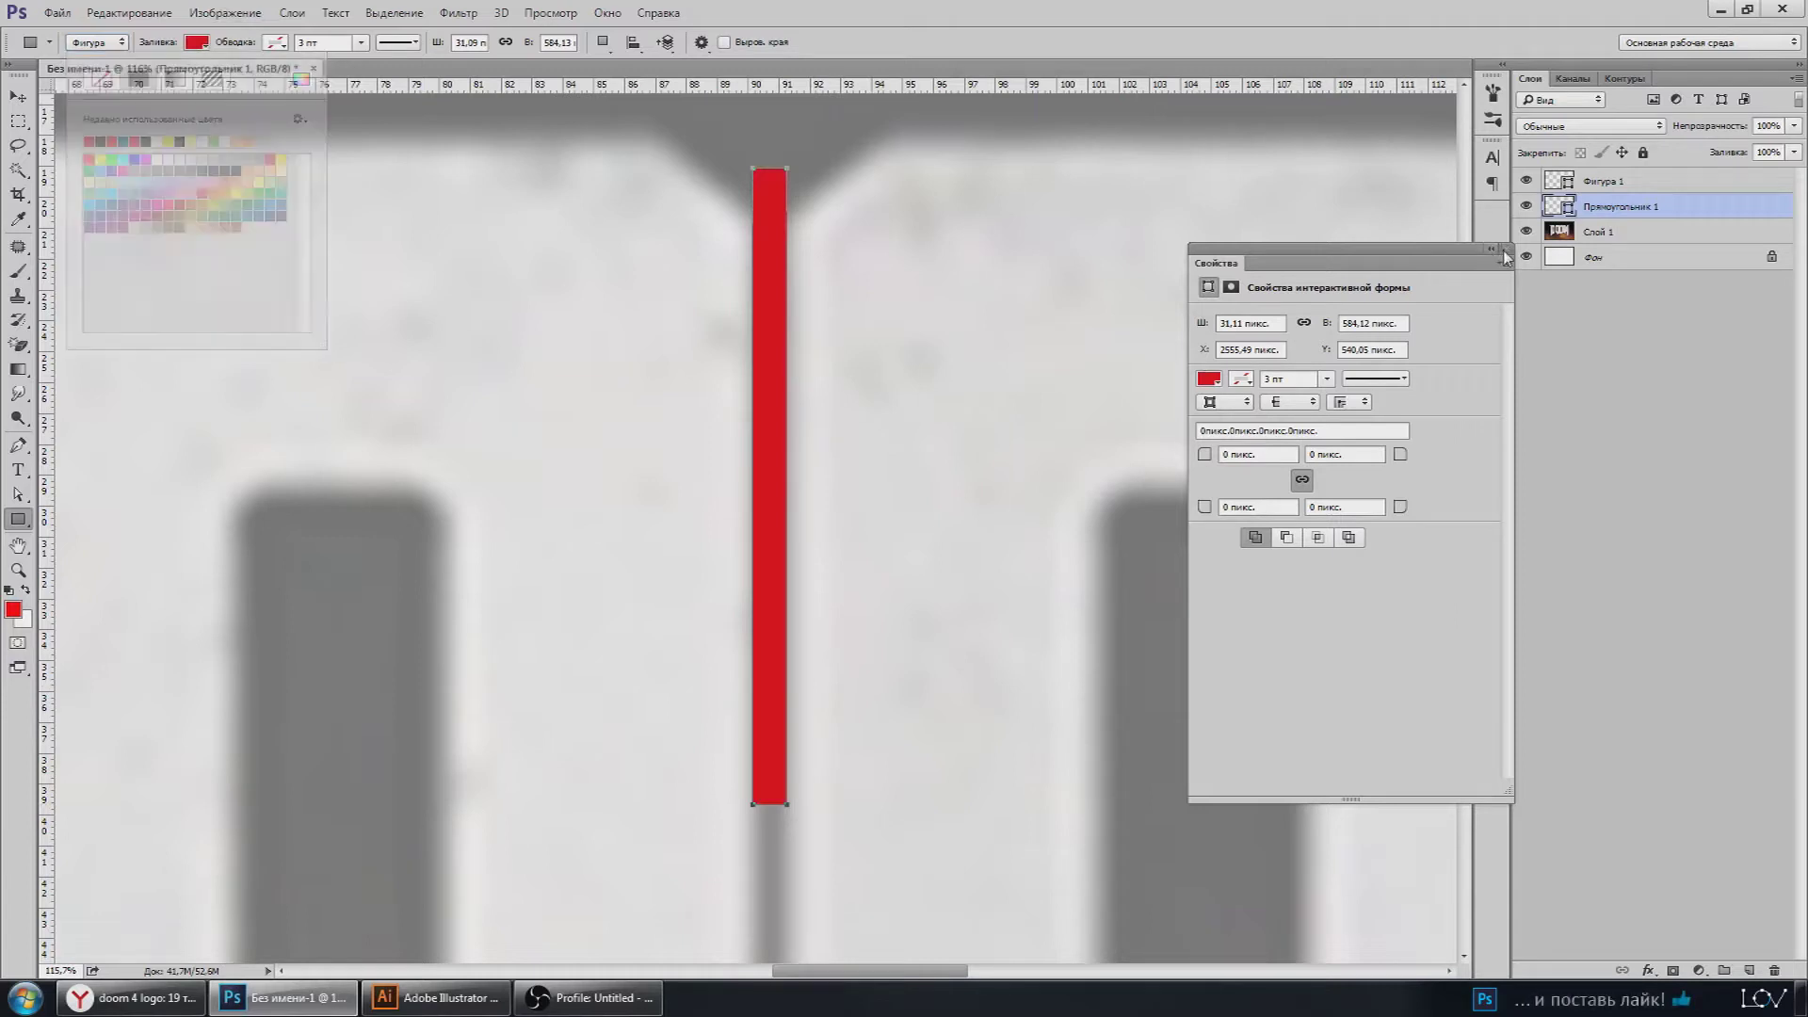
pyautogui.click(1794, 126)
pyautogui.moveTo(1796, 155); pyautogui.dragTo(1775, 155)
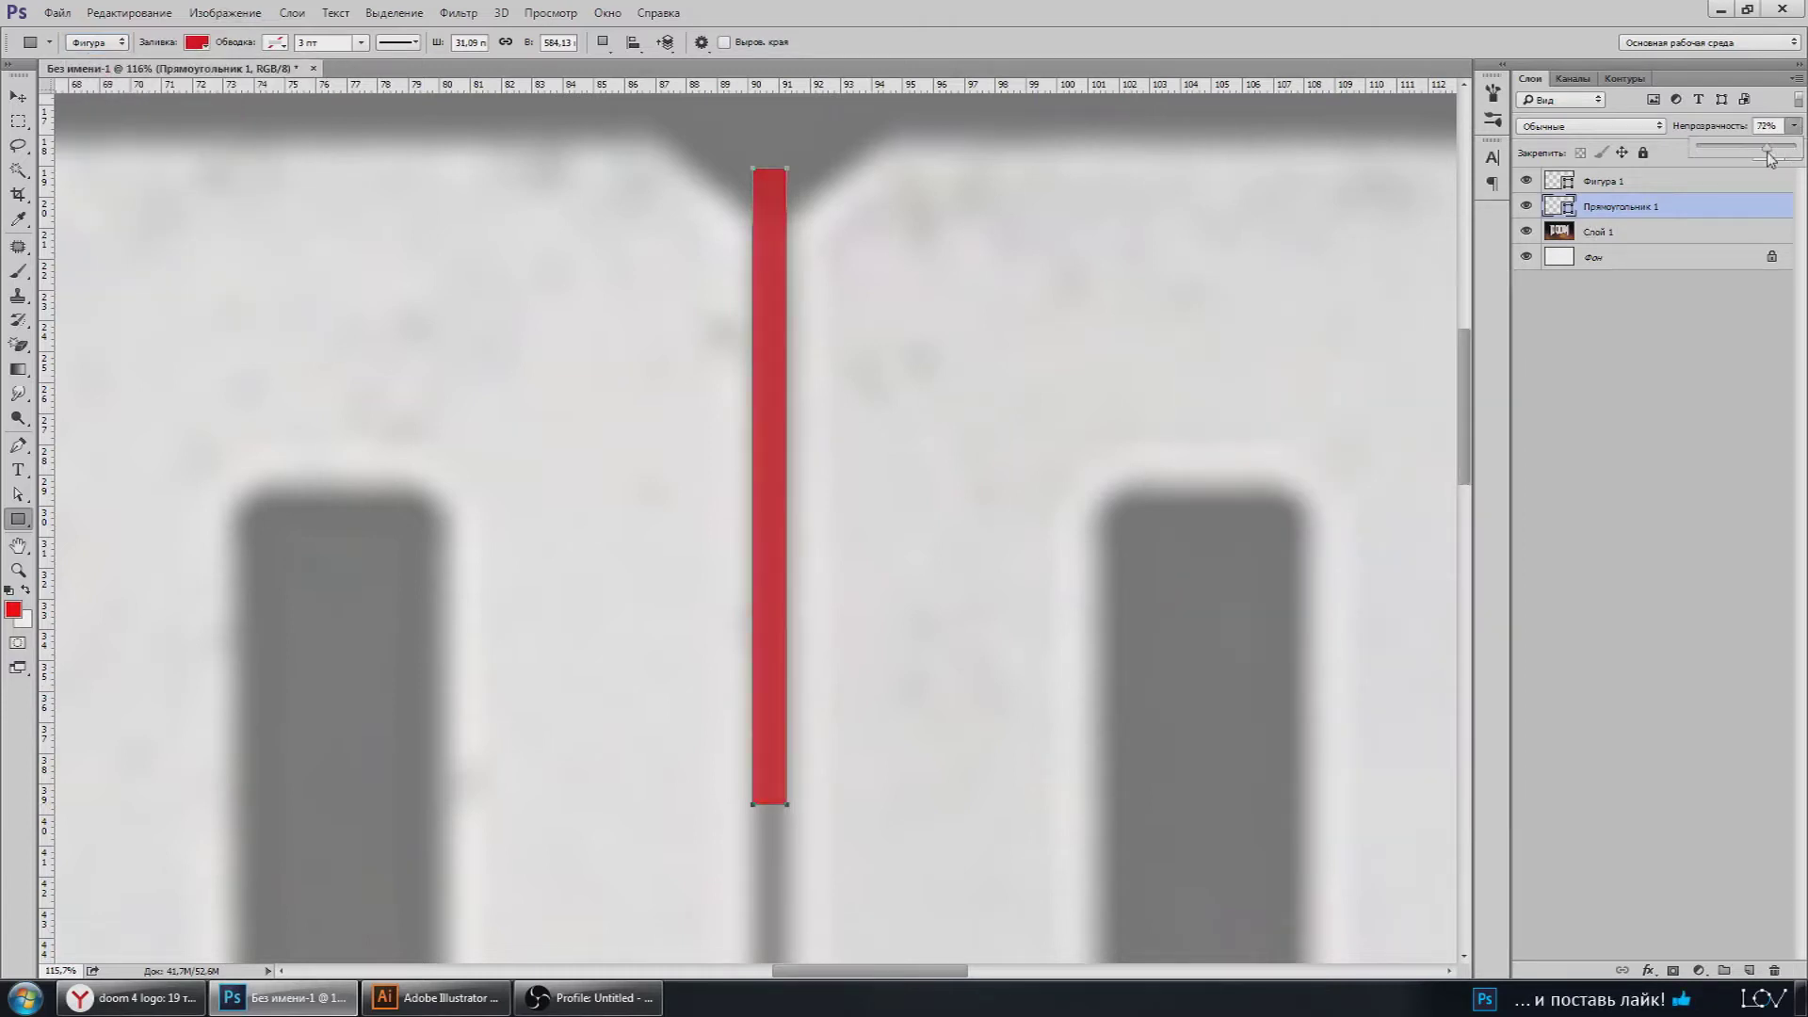
# Step: Move the red strip right to the M's left edge
pyautogui.click(17, 96)
pyautogui.scroll(-5, 767, 626)
pyautogui.scroll(1, 982, 477)
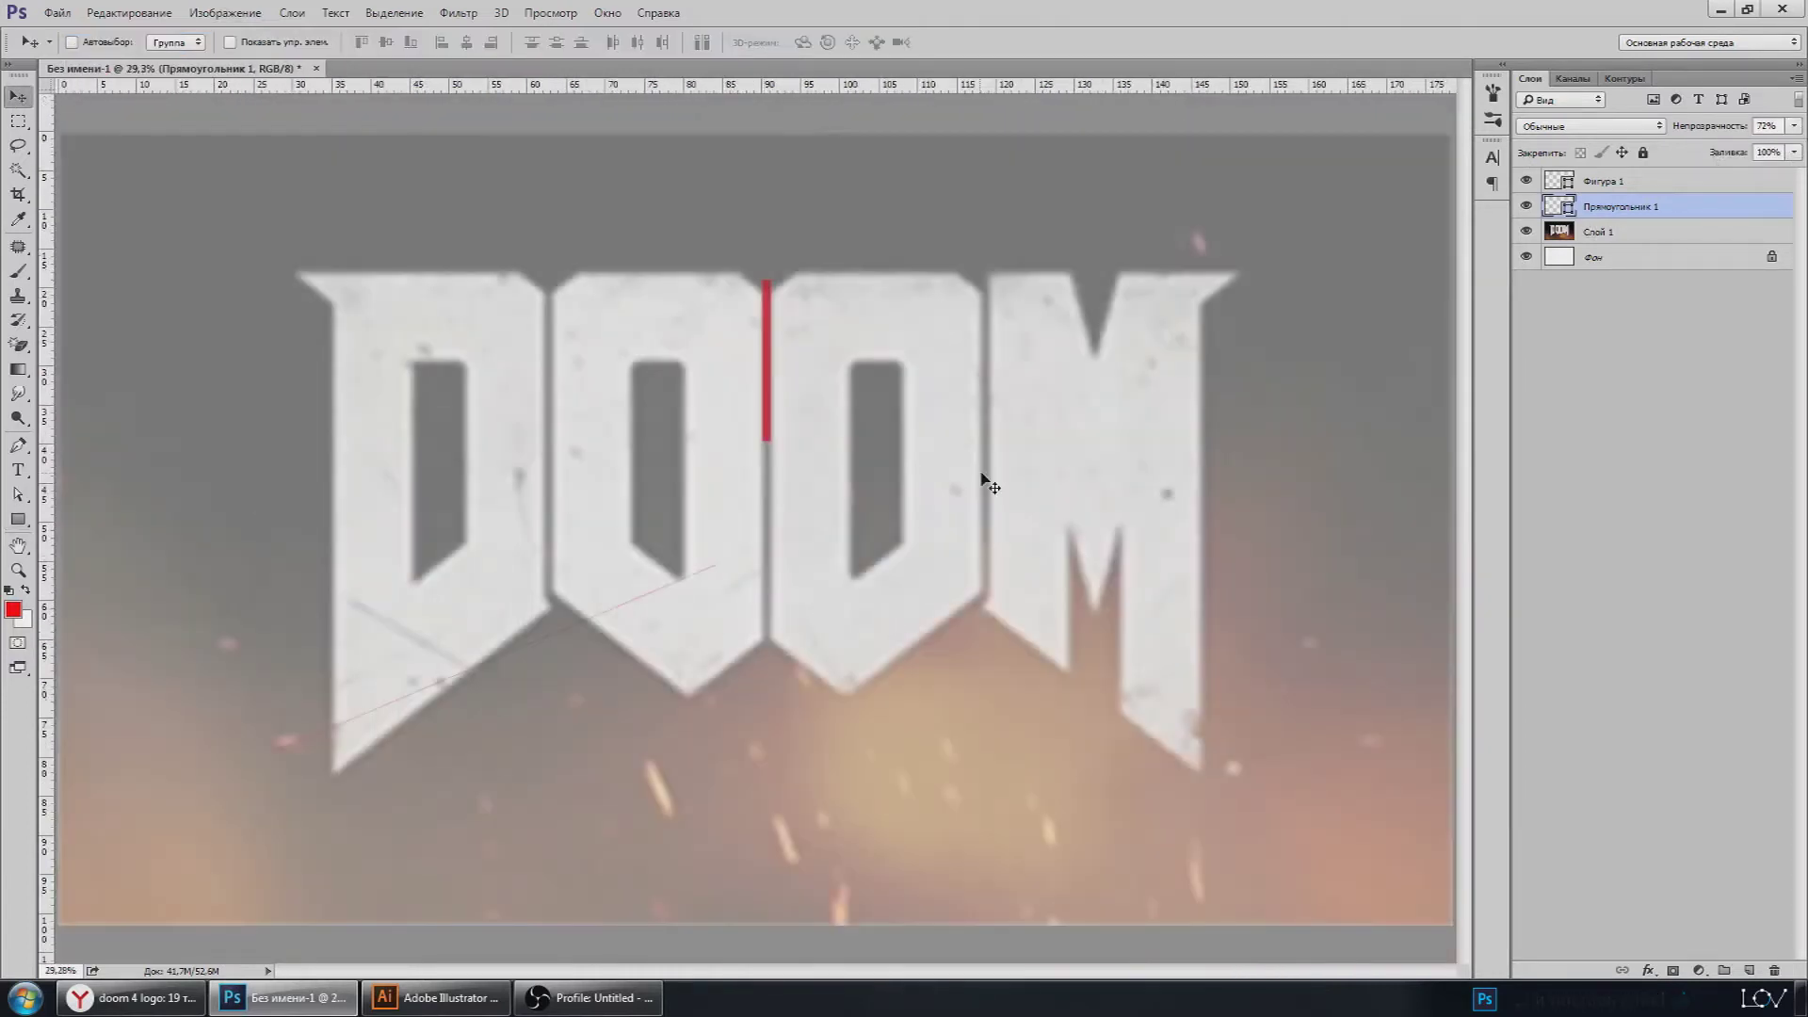
pyautogui.scroll(1, 659, 356)
pyautogui.moveTo(659, 356); pyautogui.dragTo(995, 396)
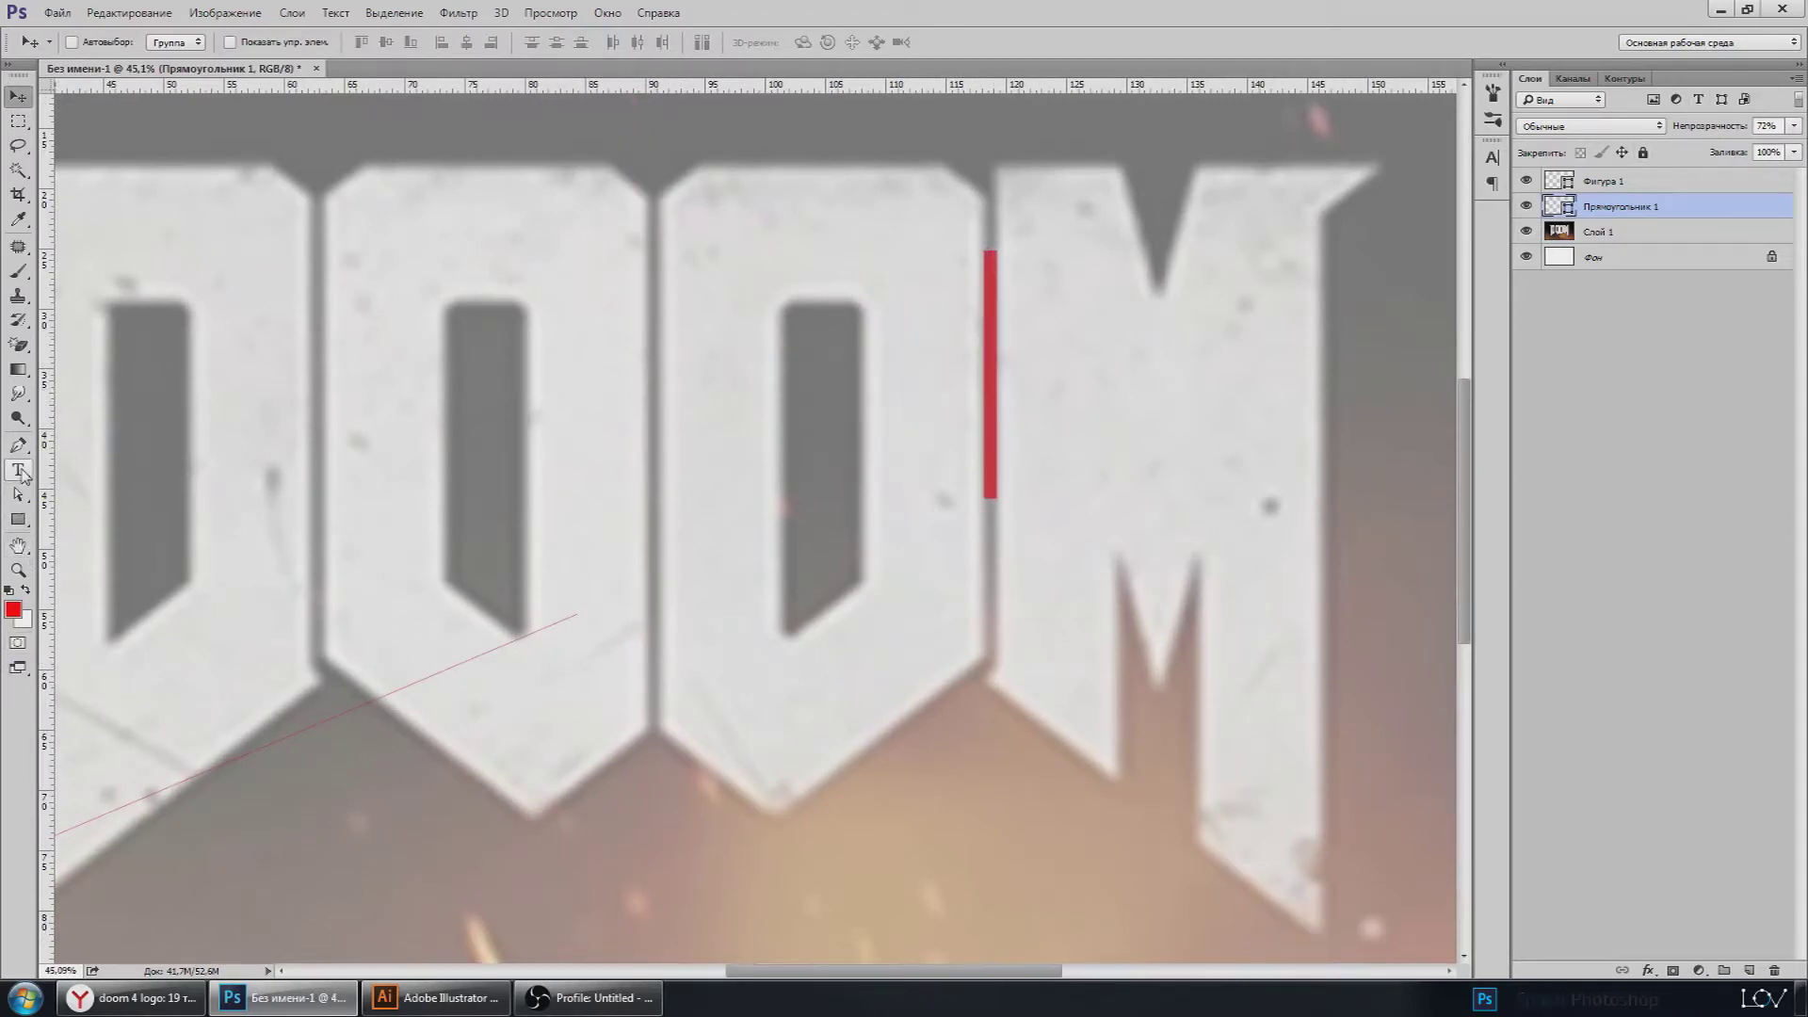
# Step: On a new layer, draw a tall yellow rectangle at 67% opacity
pyautogui.moveTo(18, 518); pyautogui.dragTo(75, 520)
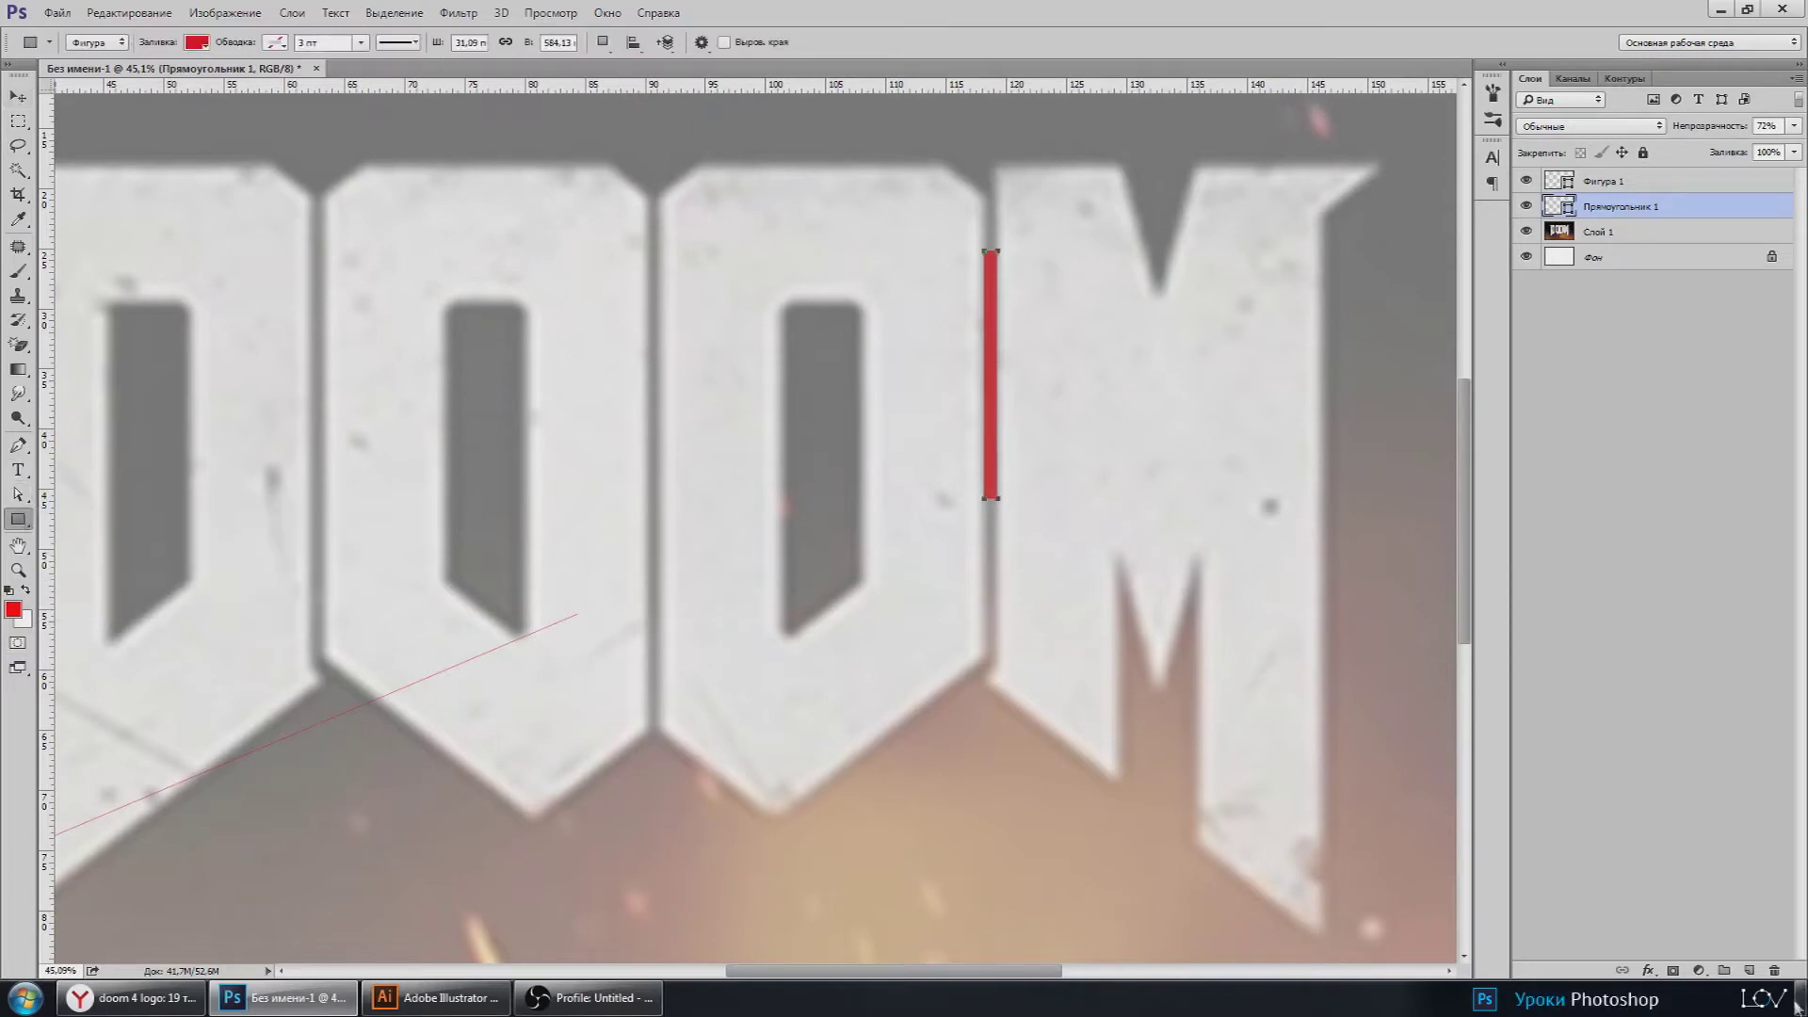
pyautogui.click(1749, 969)
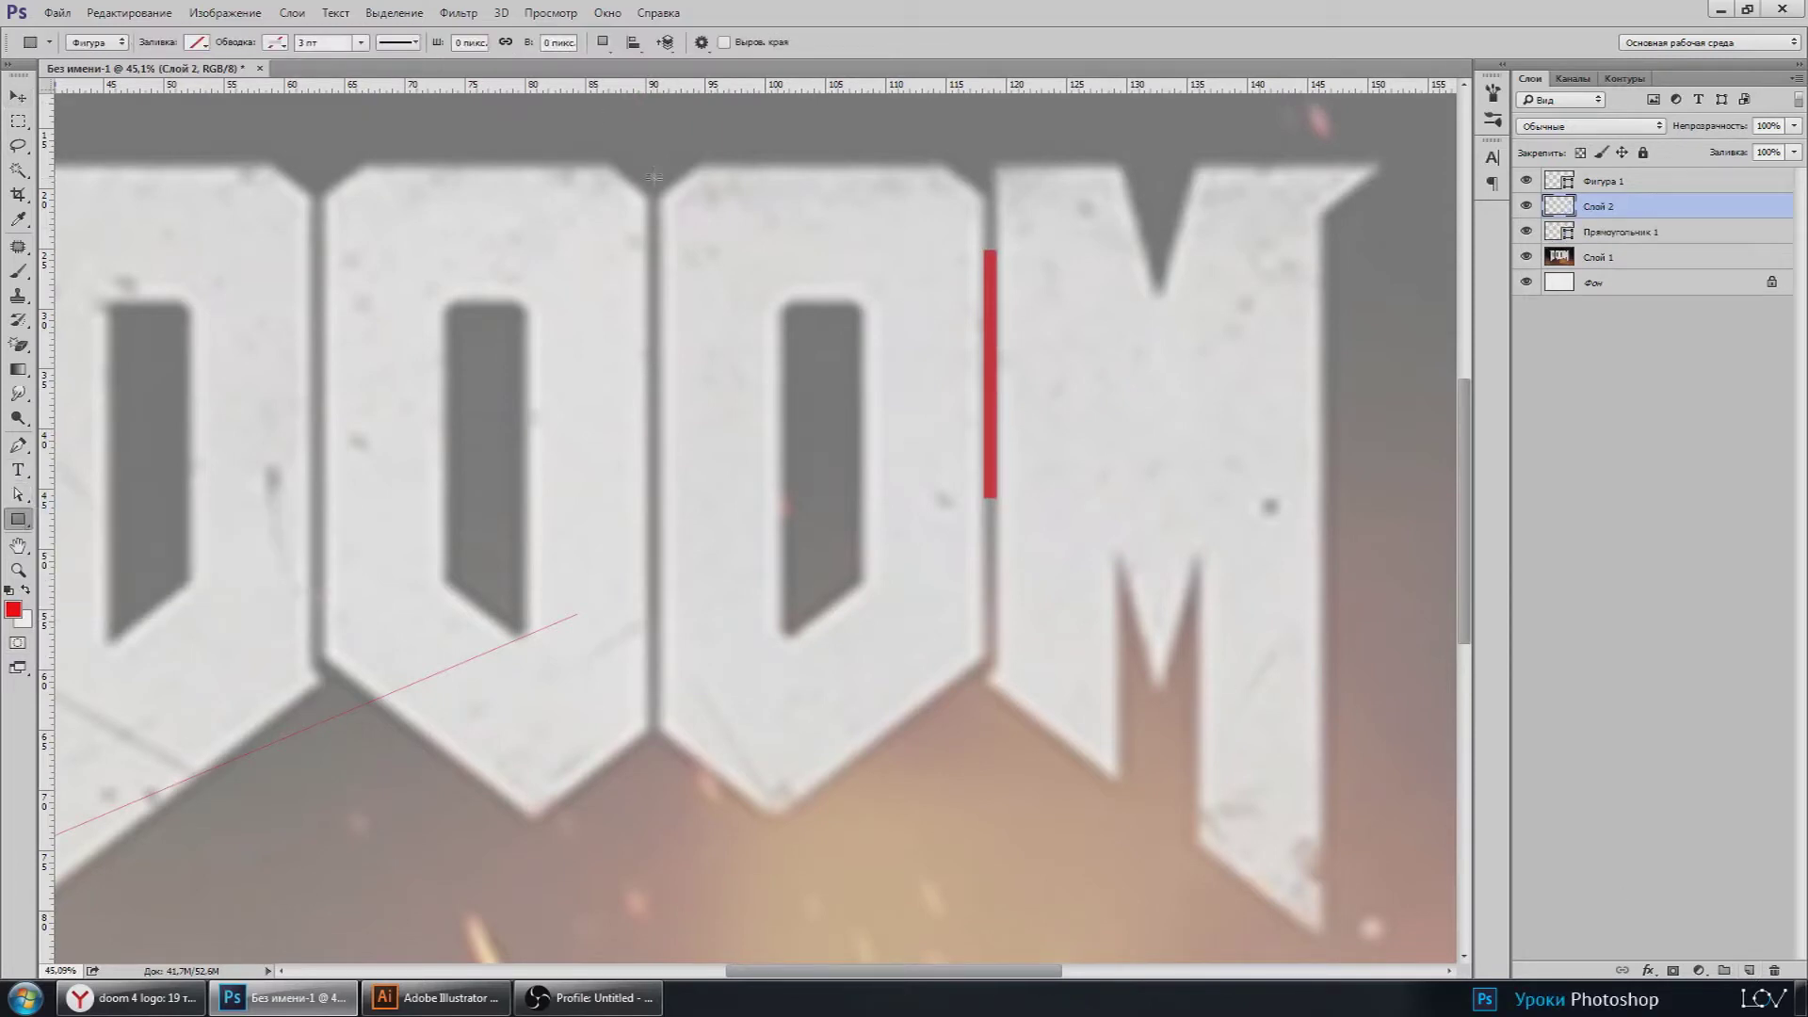
pyautogui.moveTo(653, 175); pyautogui.dragTo(783, 855)
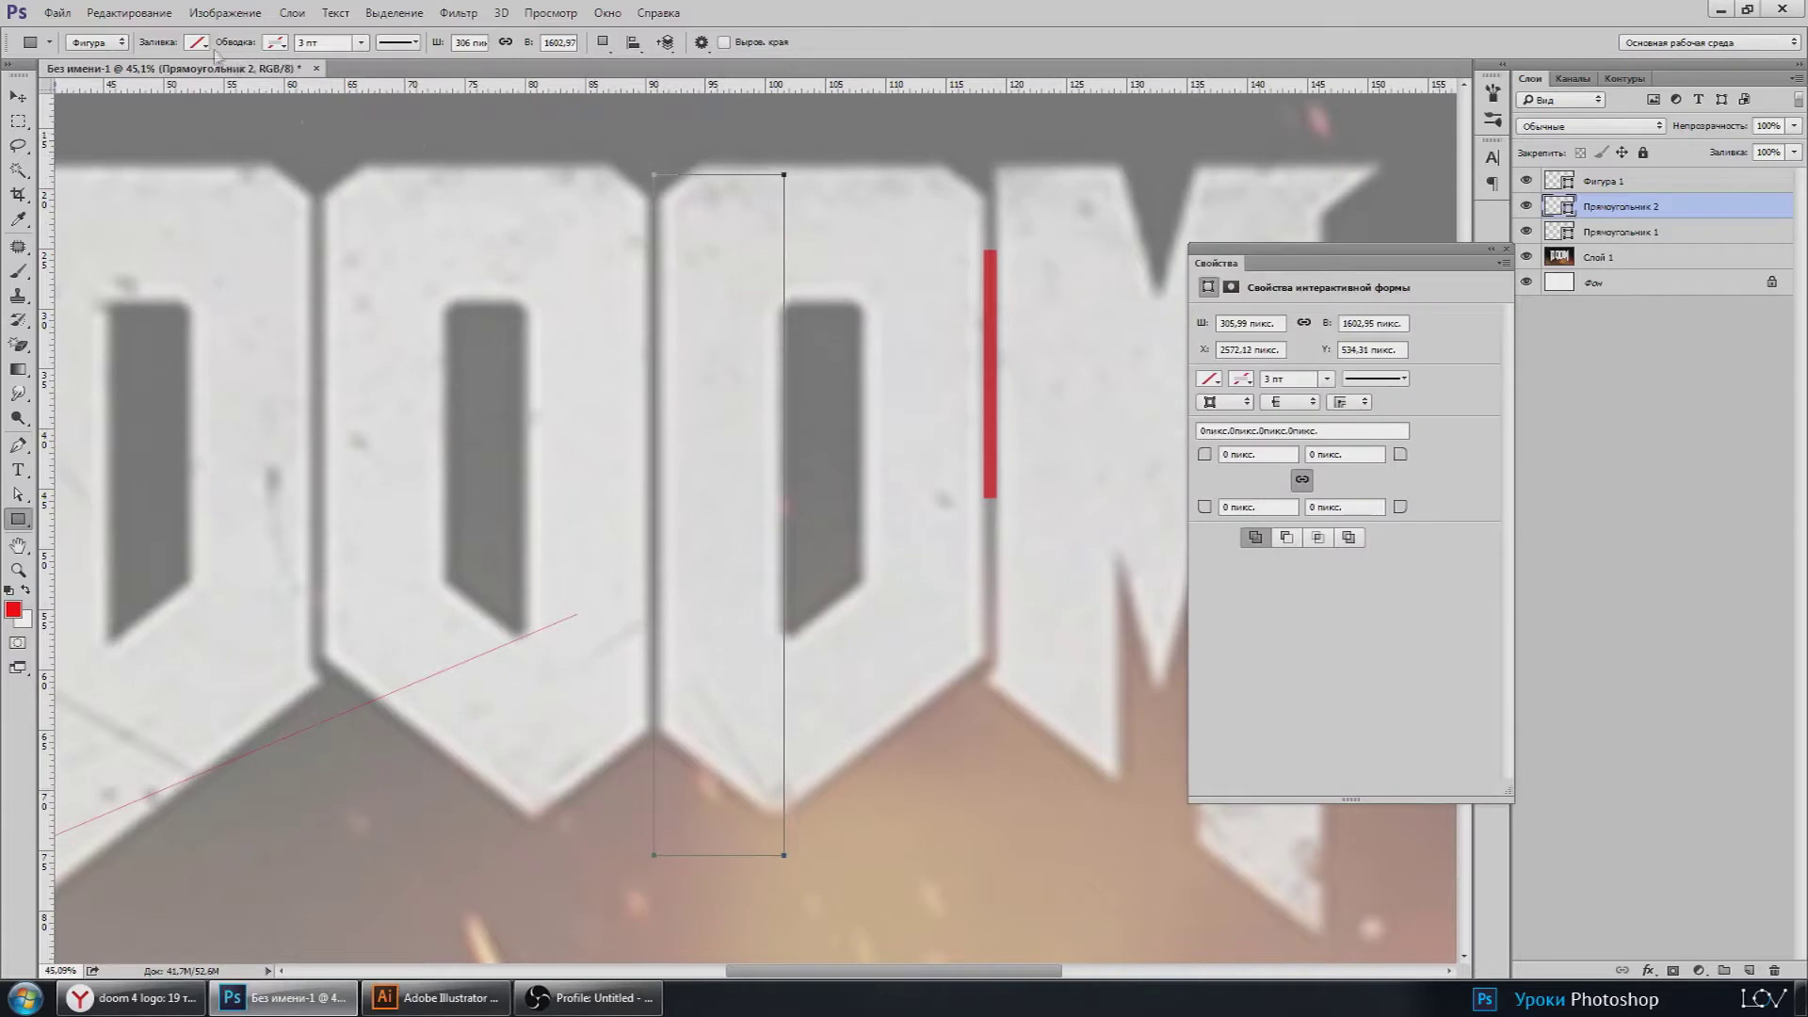
pyautogui.click(197, 42)
pyautogui.click(281, 160)
pyautogui.scroll(2, 796, 411)
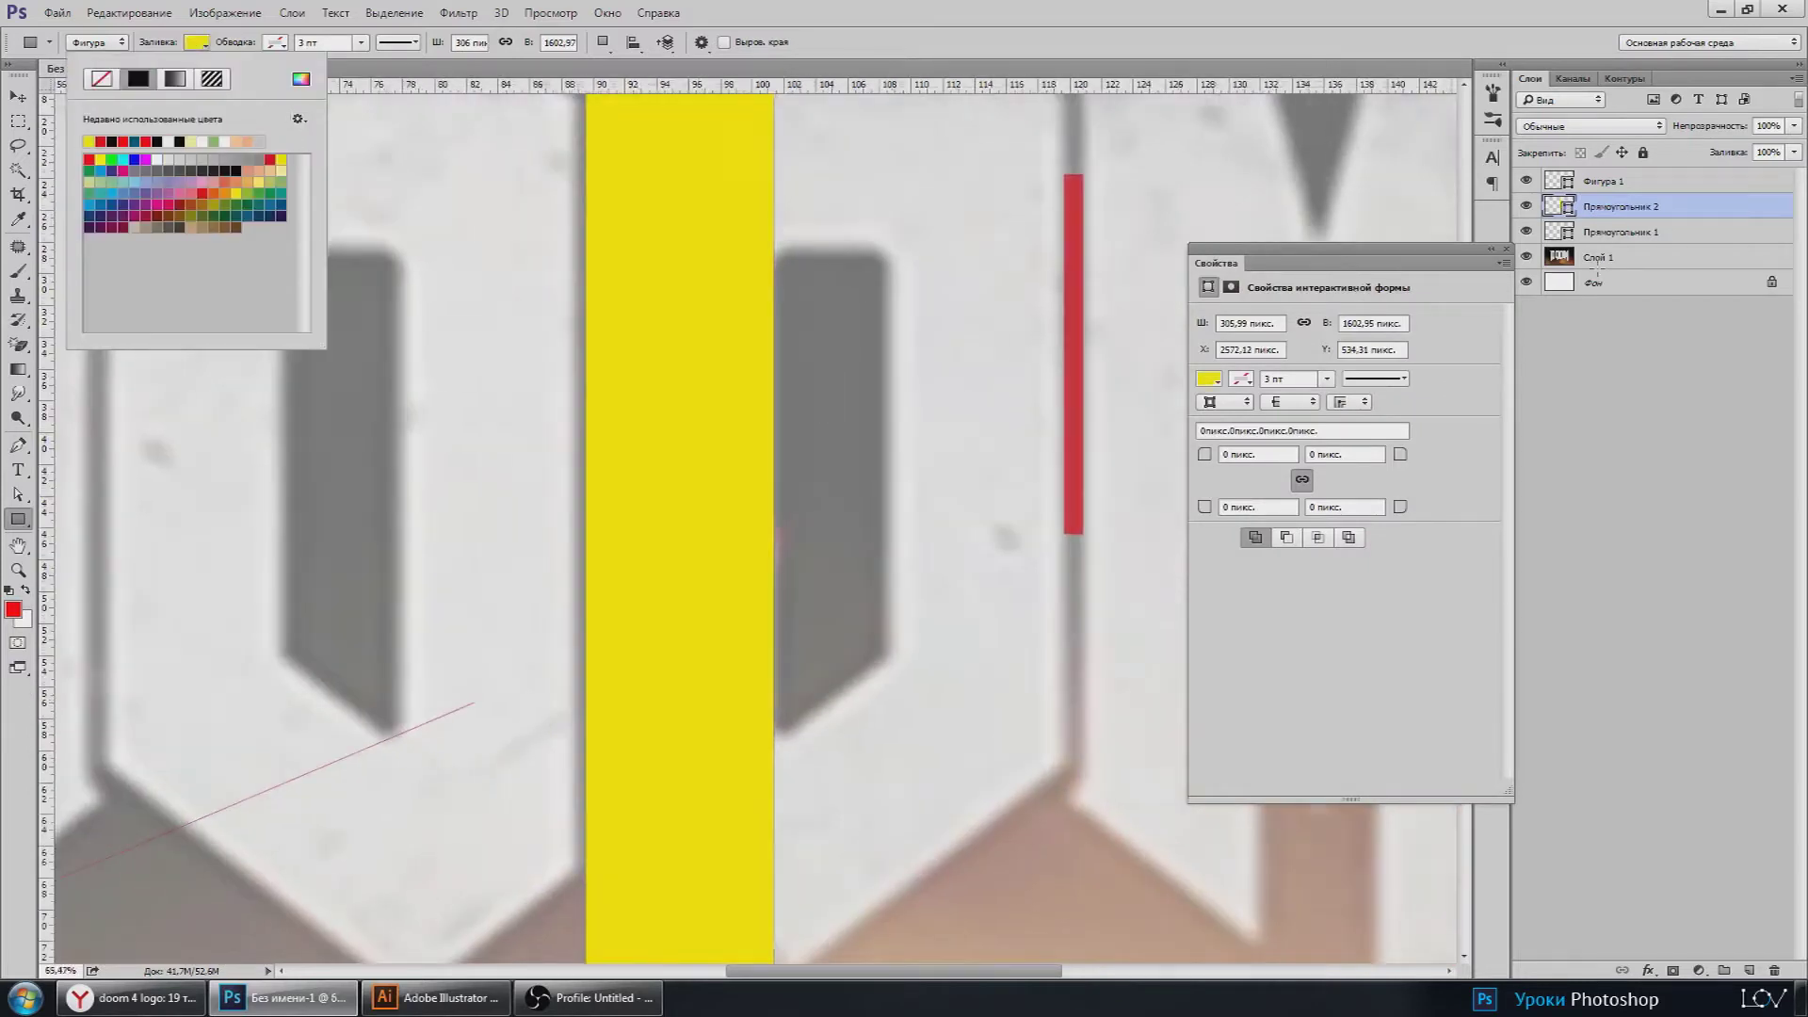
pyautogui.click(1794, 125)
pyautogui.moveTo(1793, 125); pyautogui.dragTo(1660, 169)
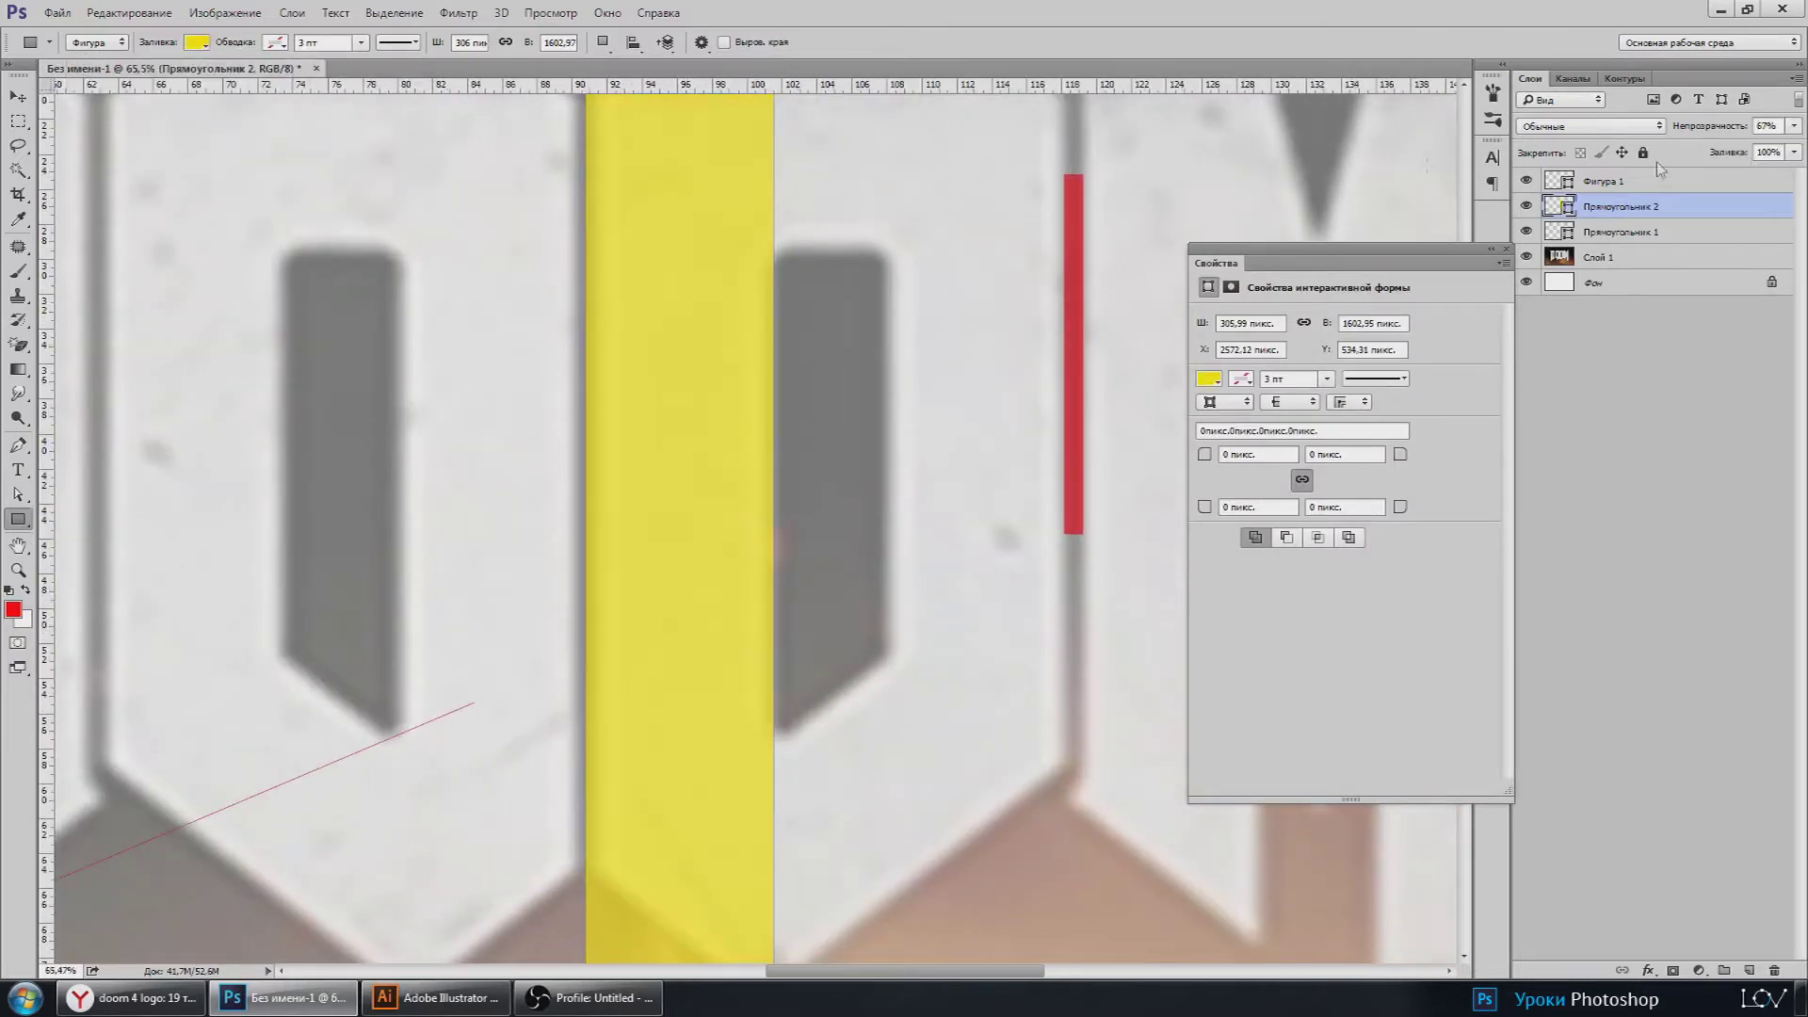
# Step: Position the yellow rectangle over the left letters and narrow it with Free Transform
pyautogui.click(17, 96)
pyautogui.scroll(-2, 645, 457)
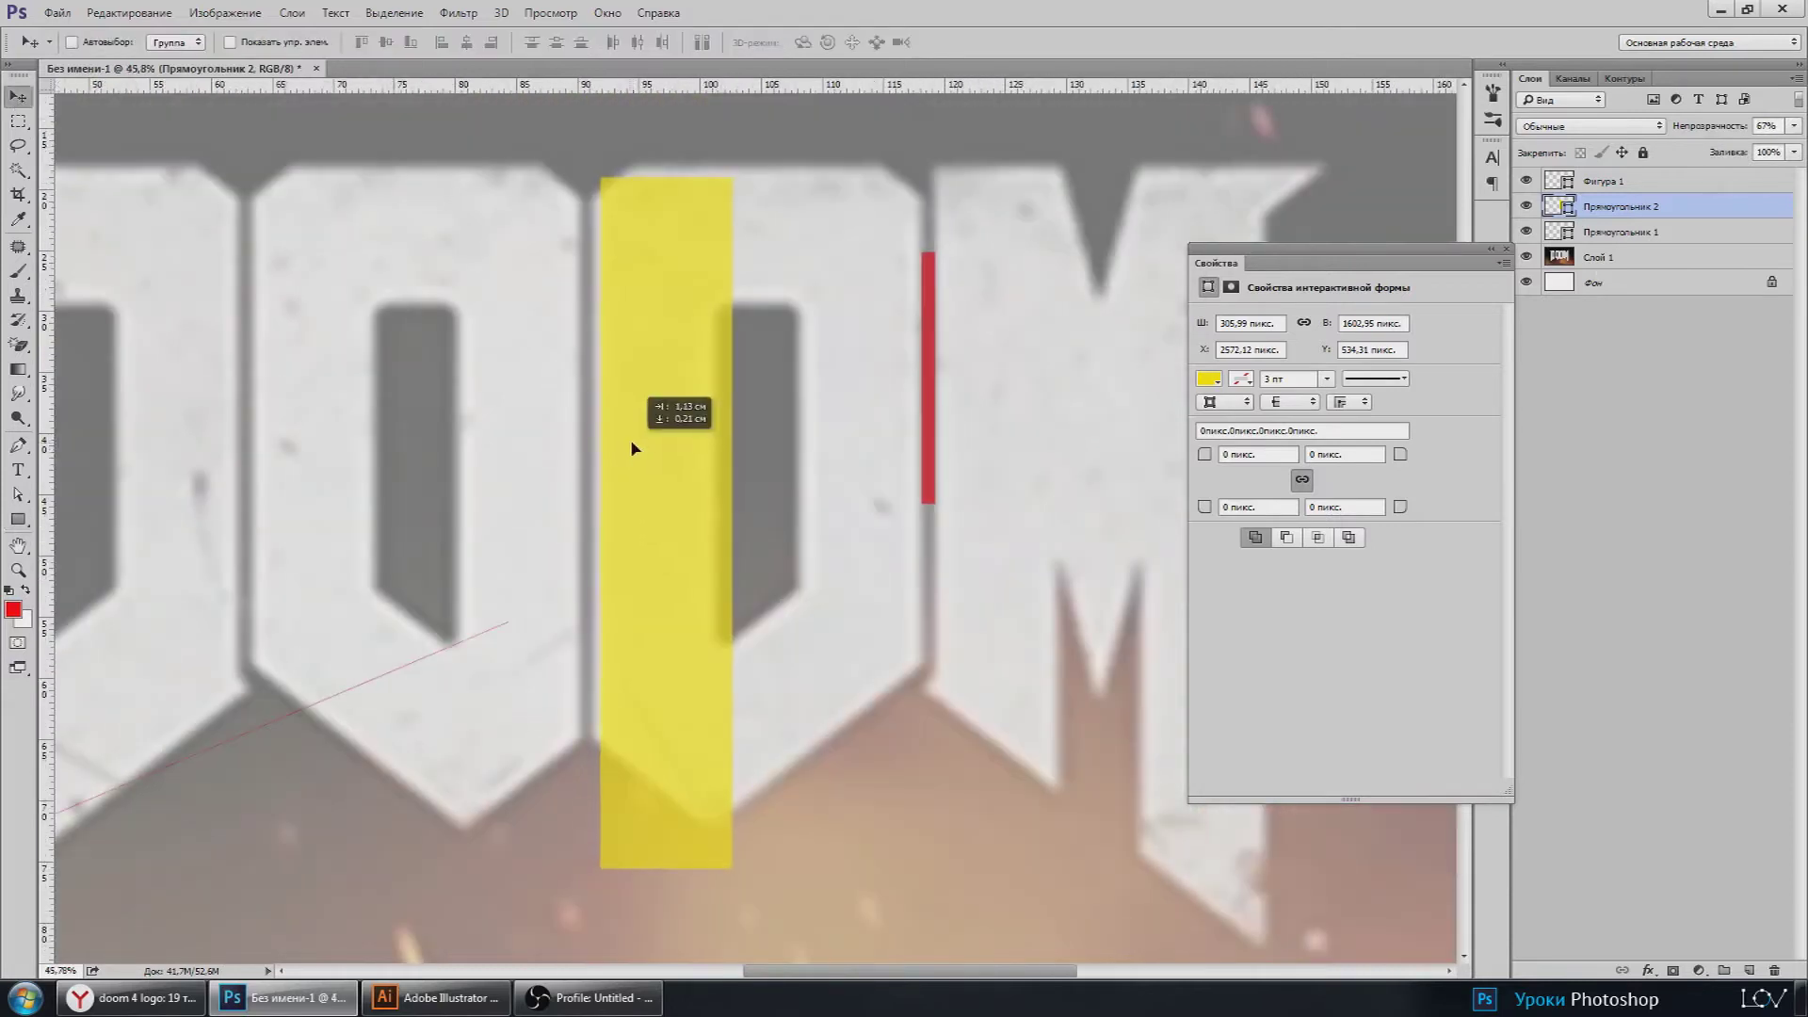
pyautogui.moveTo(645, 457); pyautogui.dragTo(624, 448)
pyautogui.scroll(2, 624, 448)
pyautogui.hotkey('ctrl', 't')
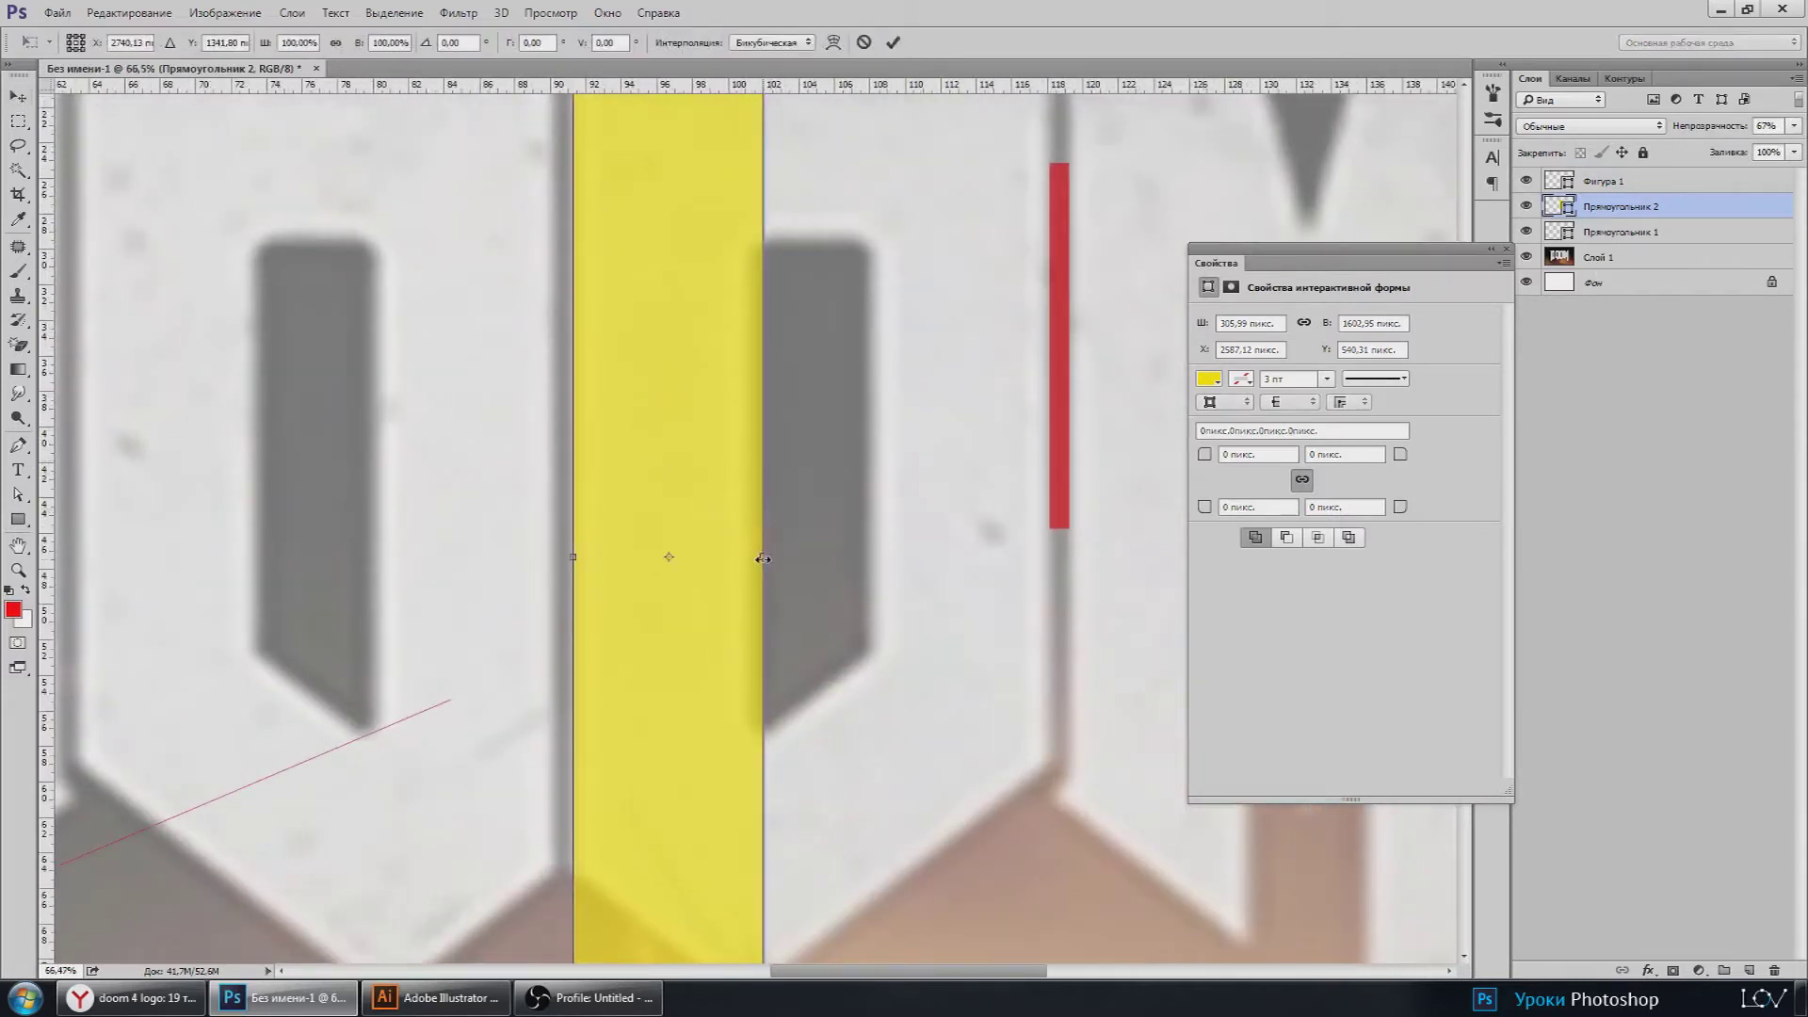
pyautogui.moveTo(762, 556)
pyautogui.mouseDown()
pyautogui.moveTo(595, 581)
pyautogui.moveTo(281, 571)
pyautogui.moveTo(362, 583)
pyautogui.mouseUp()
pyautogui.press('Return')
pyautogui.scroll(-3, 710, 589)
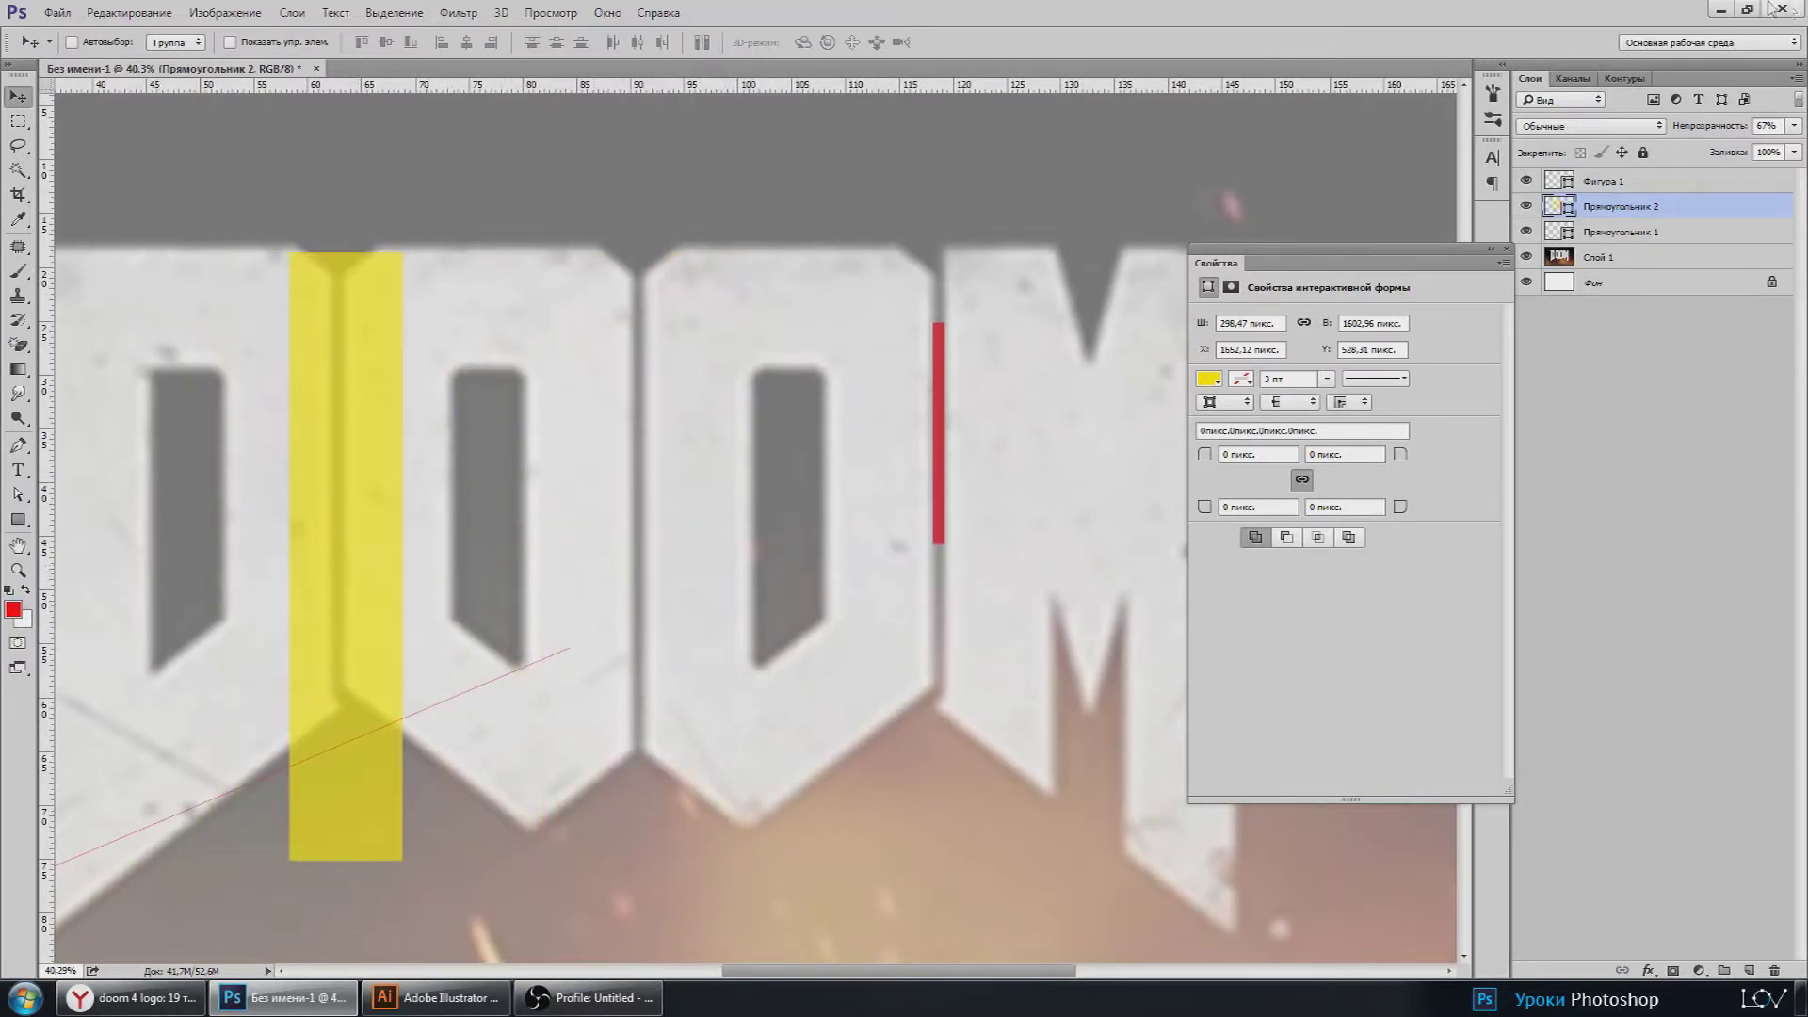
# Step: Delete the red line and the red and yellow strip layers, and close Properties
pyautogui.keyDown('shift'); pyautogui.click(1616, 188); pyautogui.keyUp('shift')
pyautogui.press('Delete')
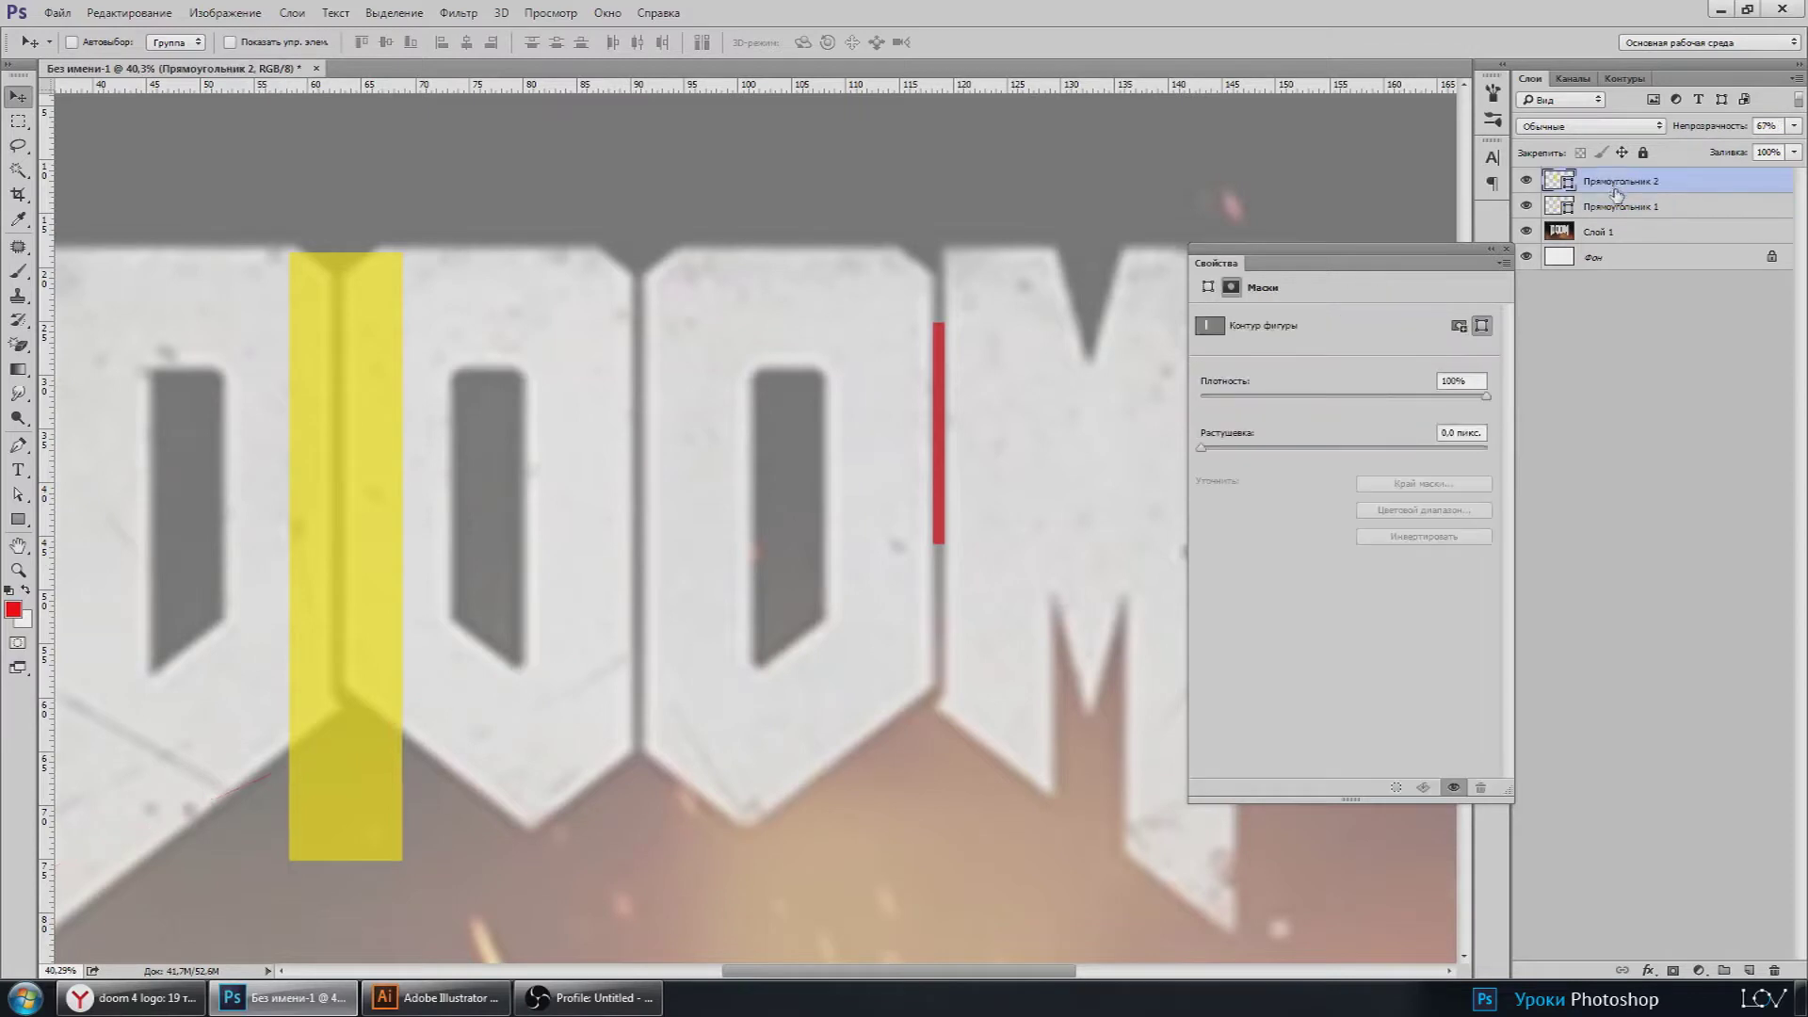
pyautogui.hotkey('ctrl', '0')
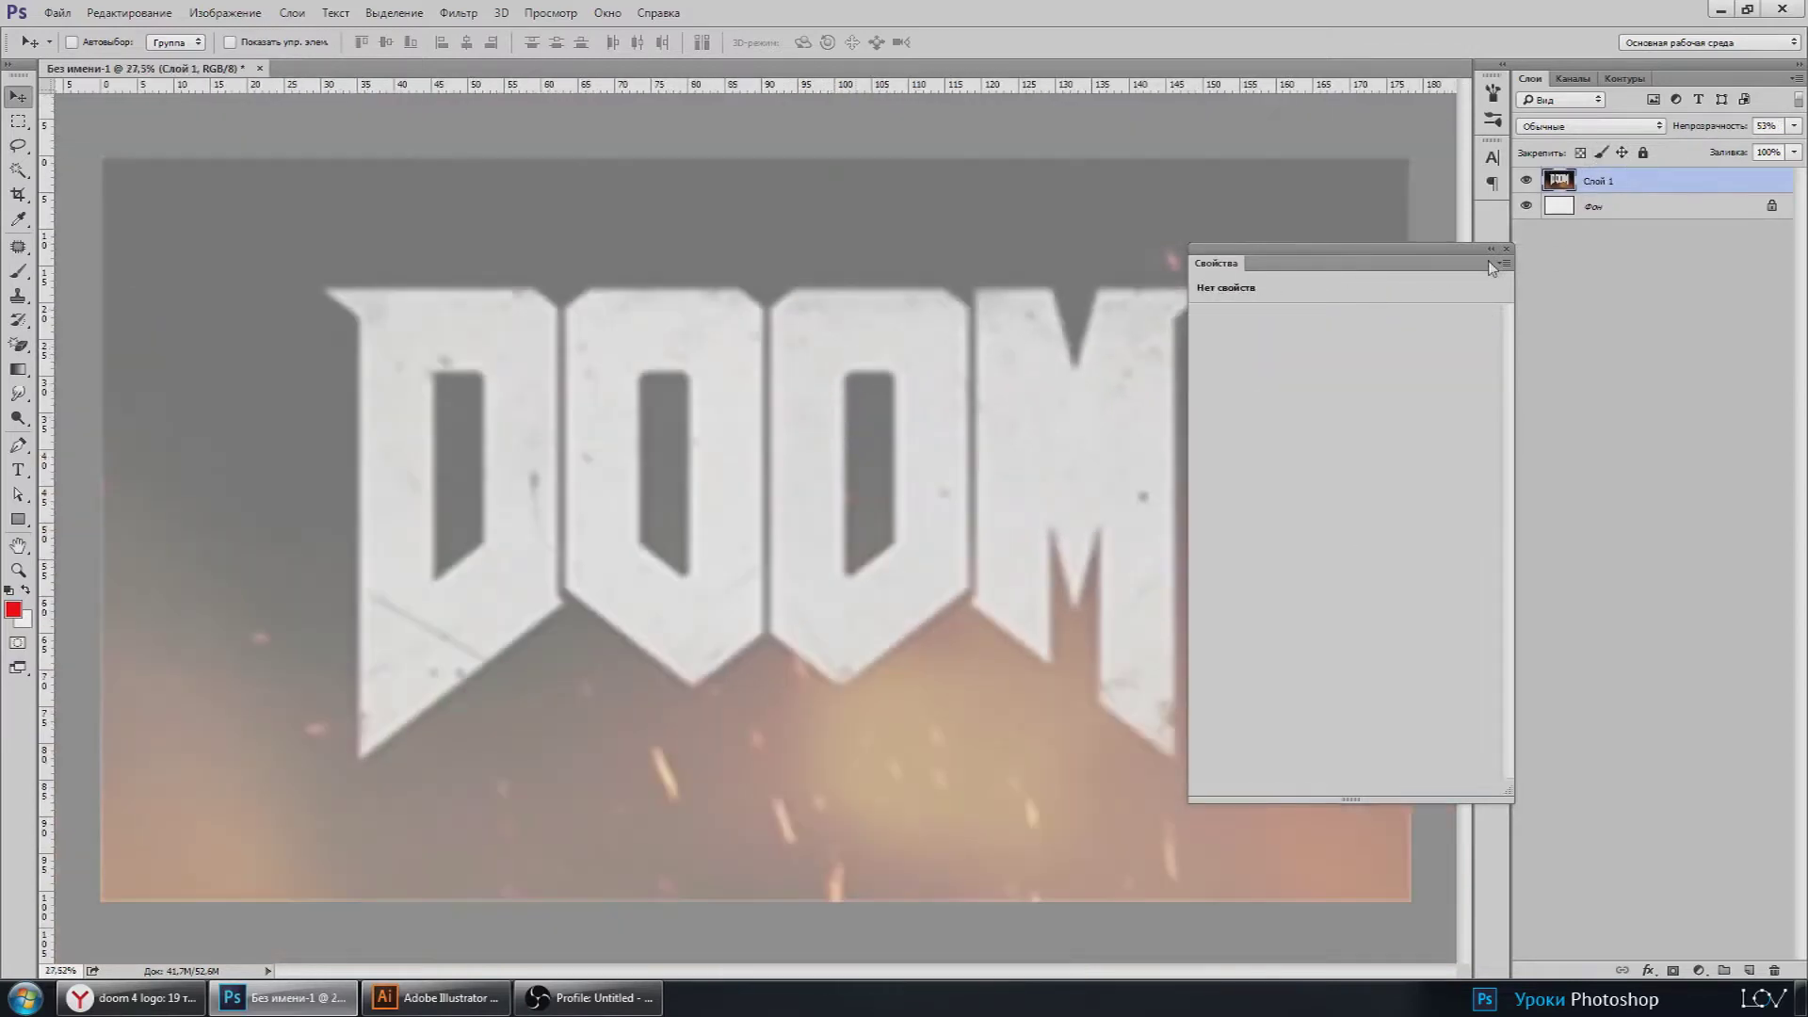
pyautogui.click(1505, 252)
pyautogui.scroll(3, 979, 490)
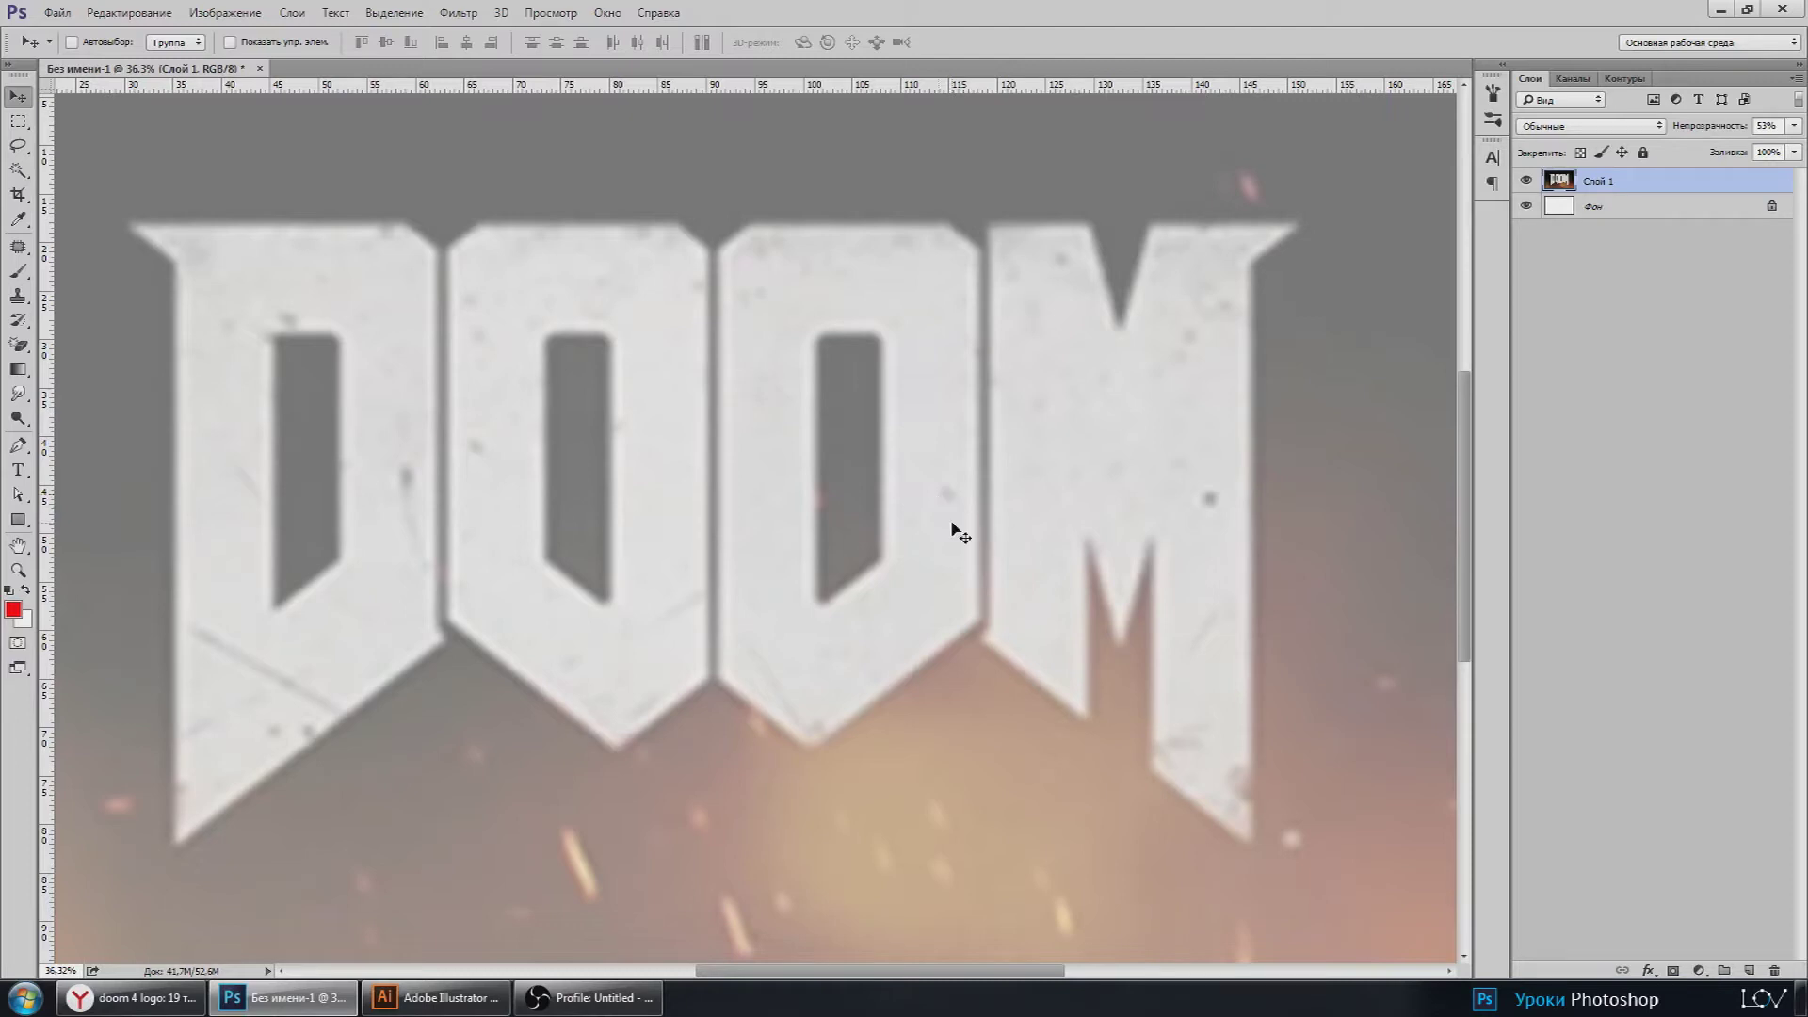
# Step: On a new layer, draw a vertical Pen line between the Os with a 4 pt stroke
pyautogui.click(1749, 970)
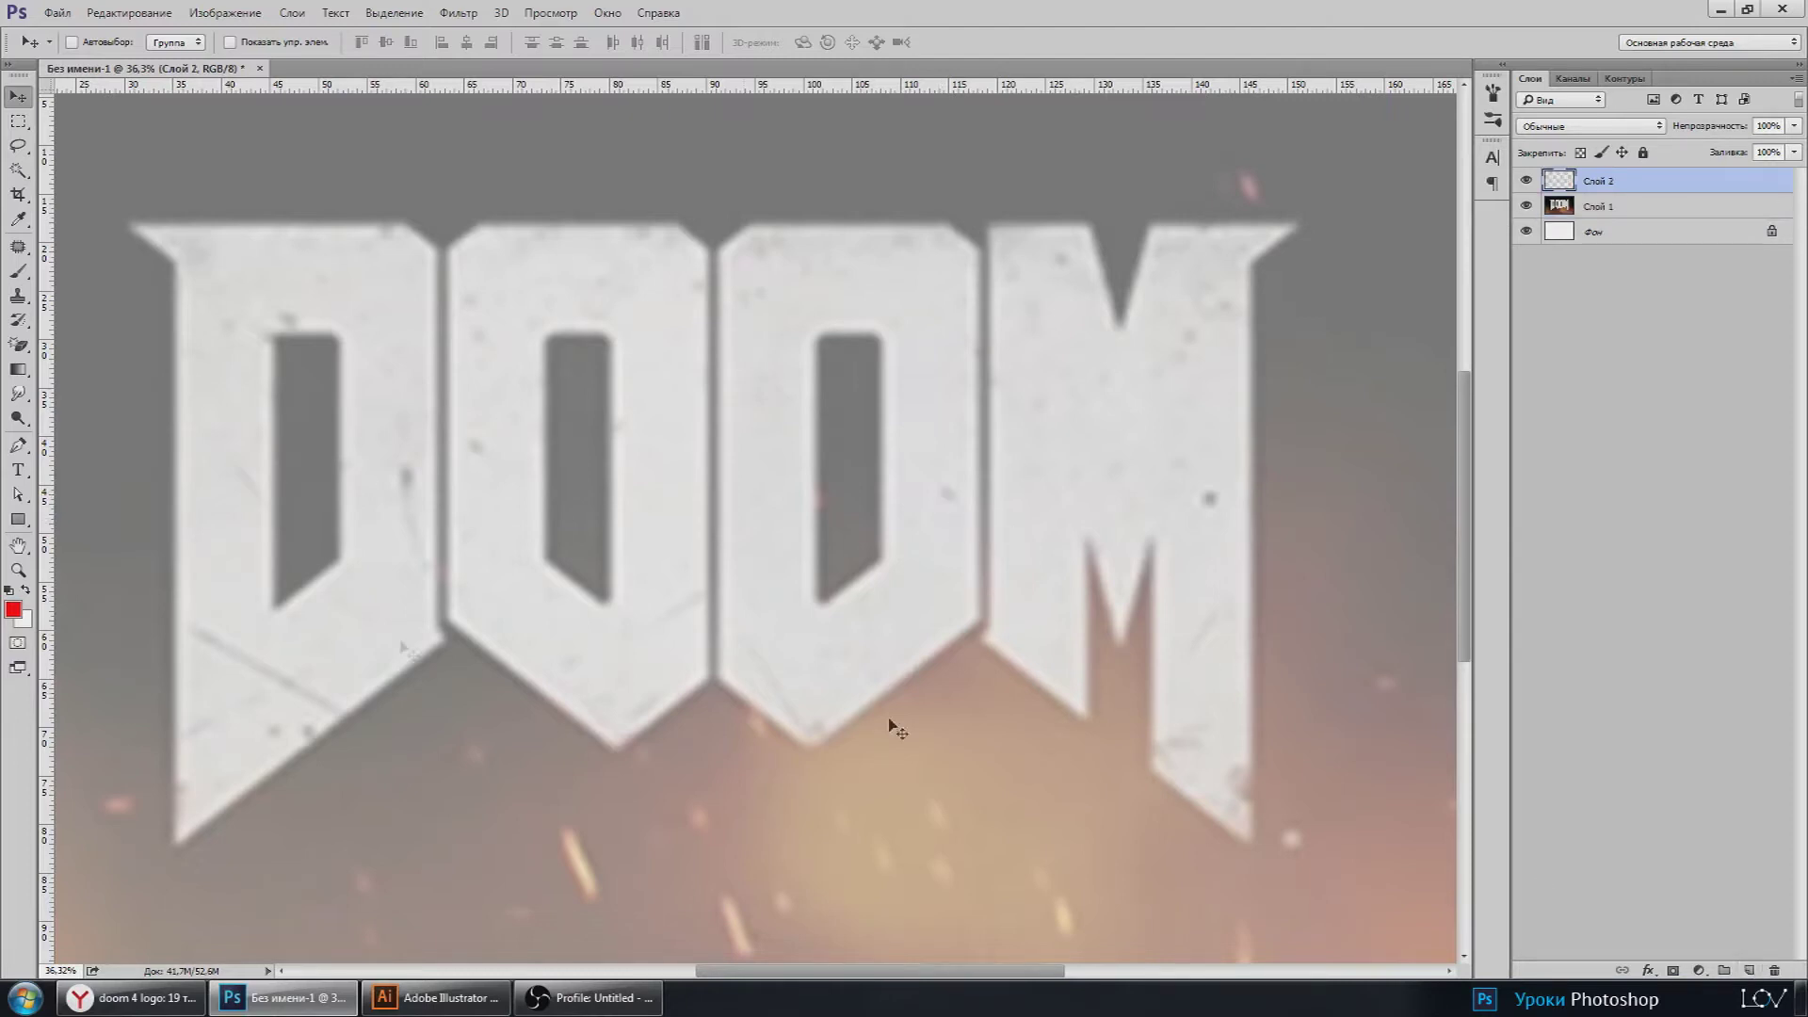
pyautogui.click(17, 447)
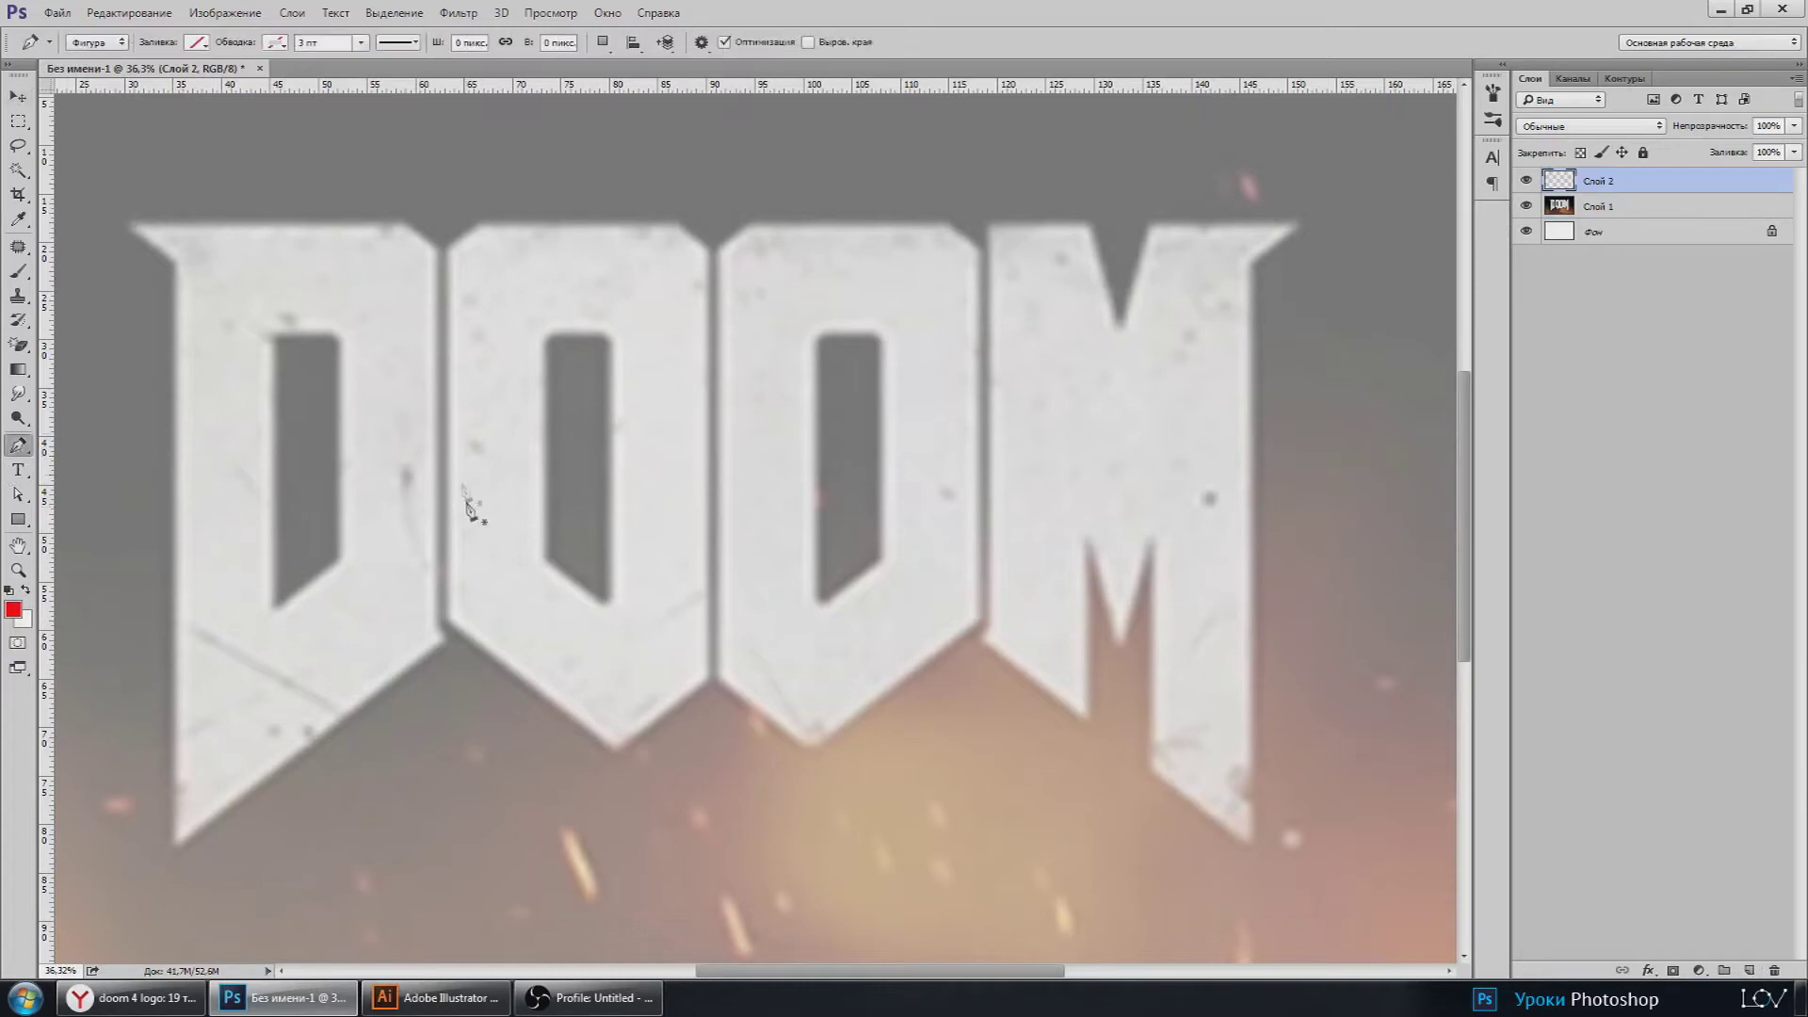
pyautogui.click(704, 184)
pyautogui.click(705, 853)
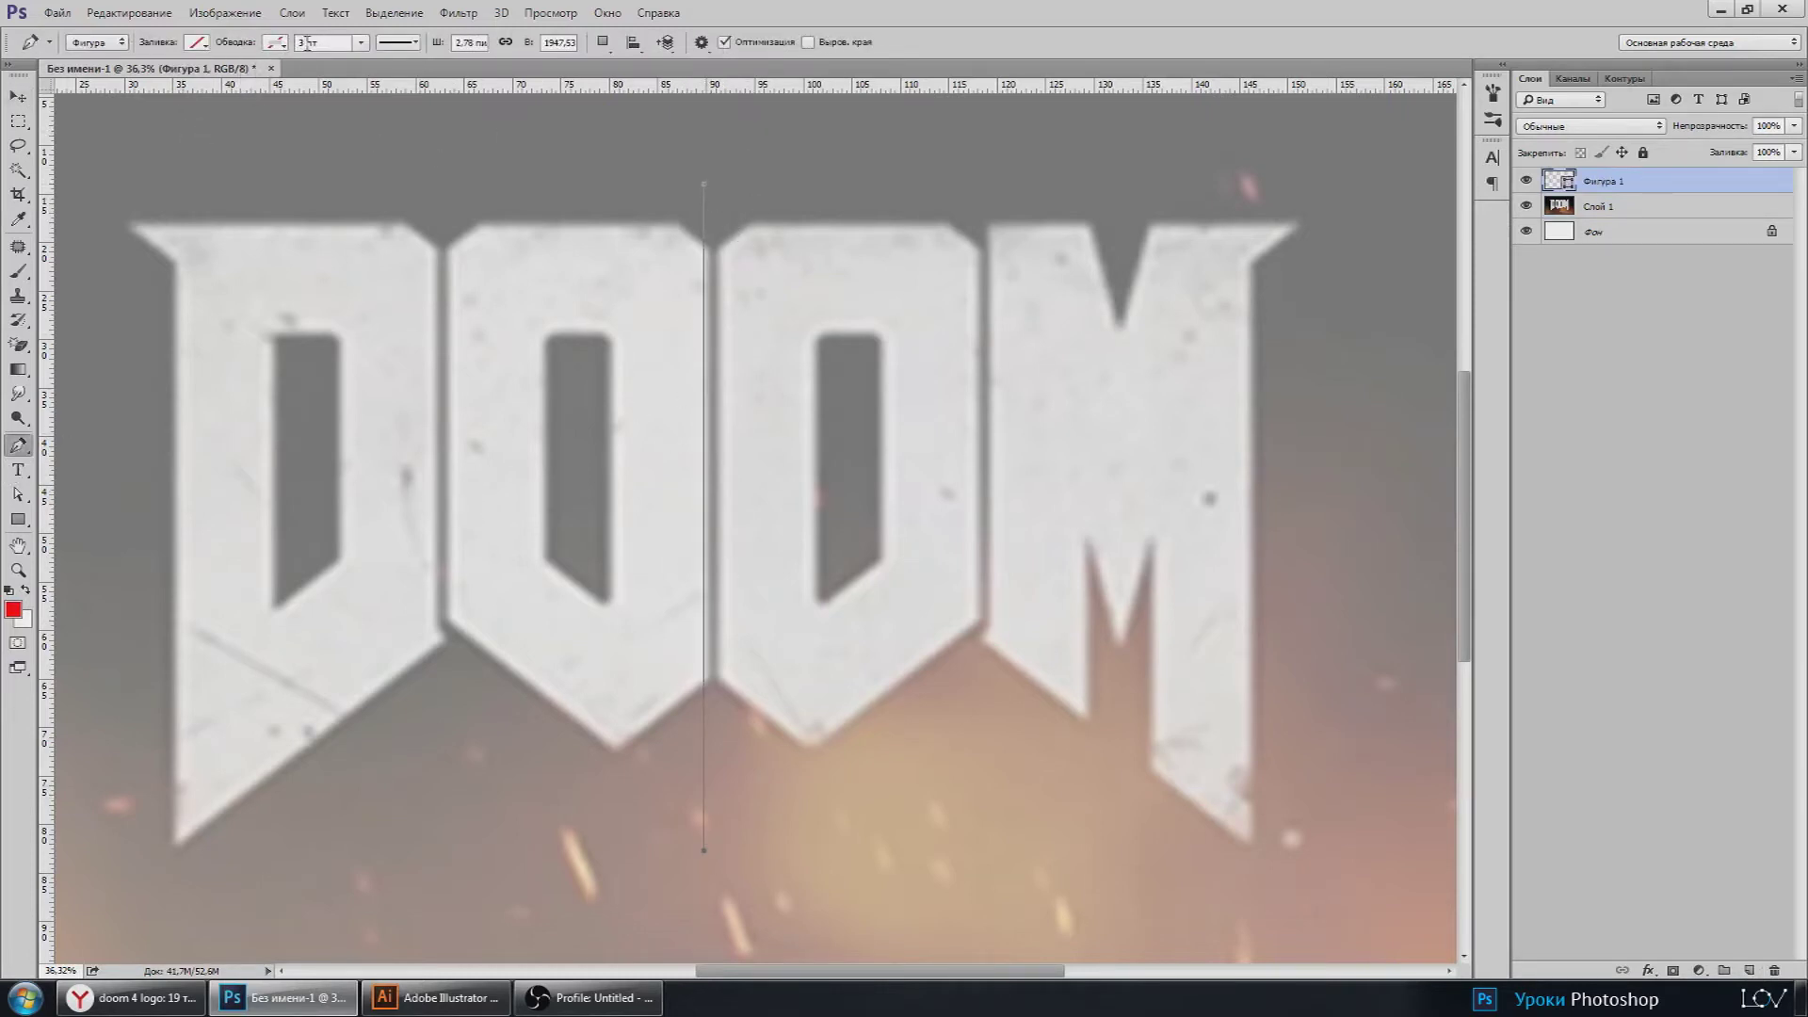
pyautogui.write('4')
pyautogui.press('Return')
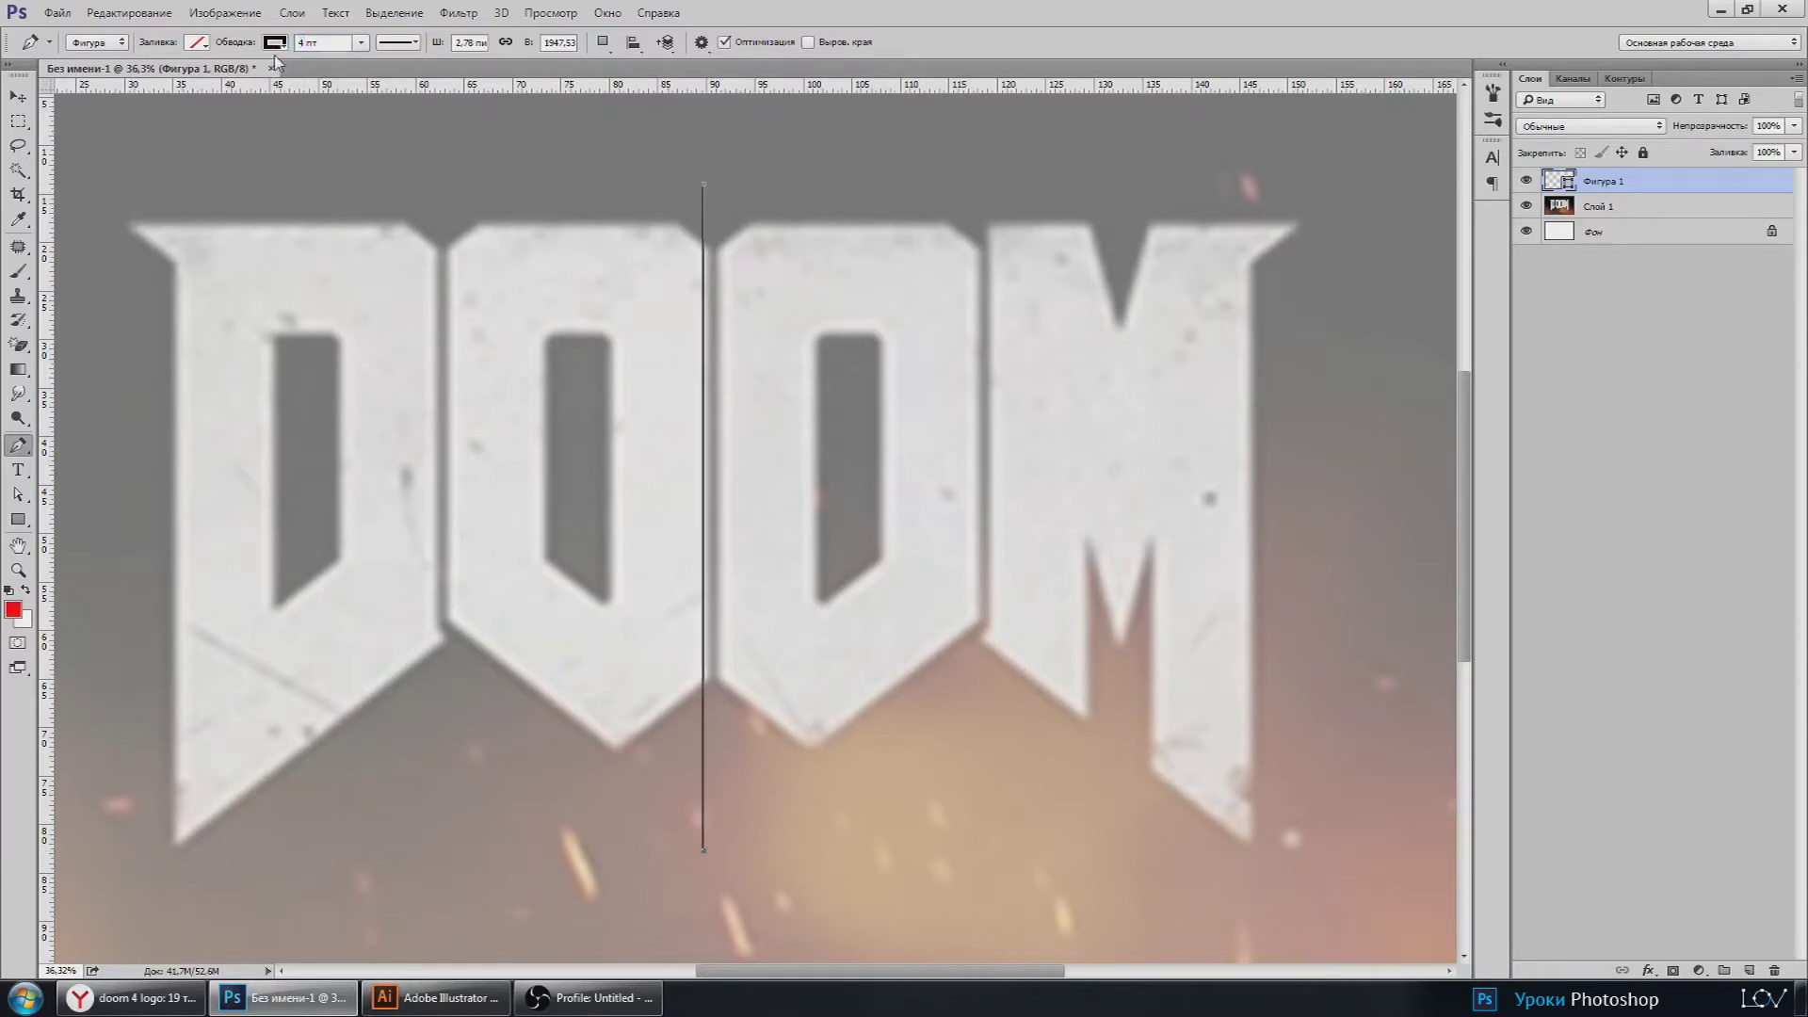
# Step: Change the line's stroke alignment, end-cap style and corner style
pyautogui.click(395, 43)
pyautogui.click(358, 245)
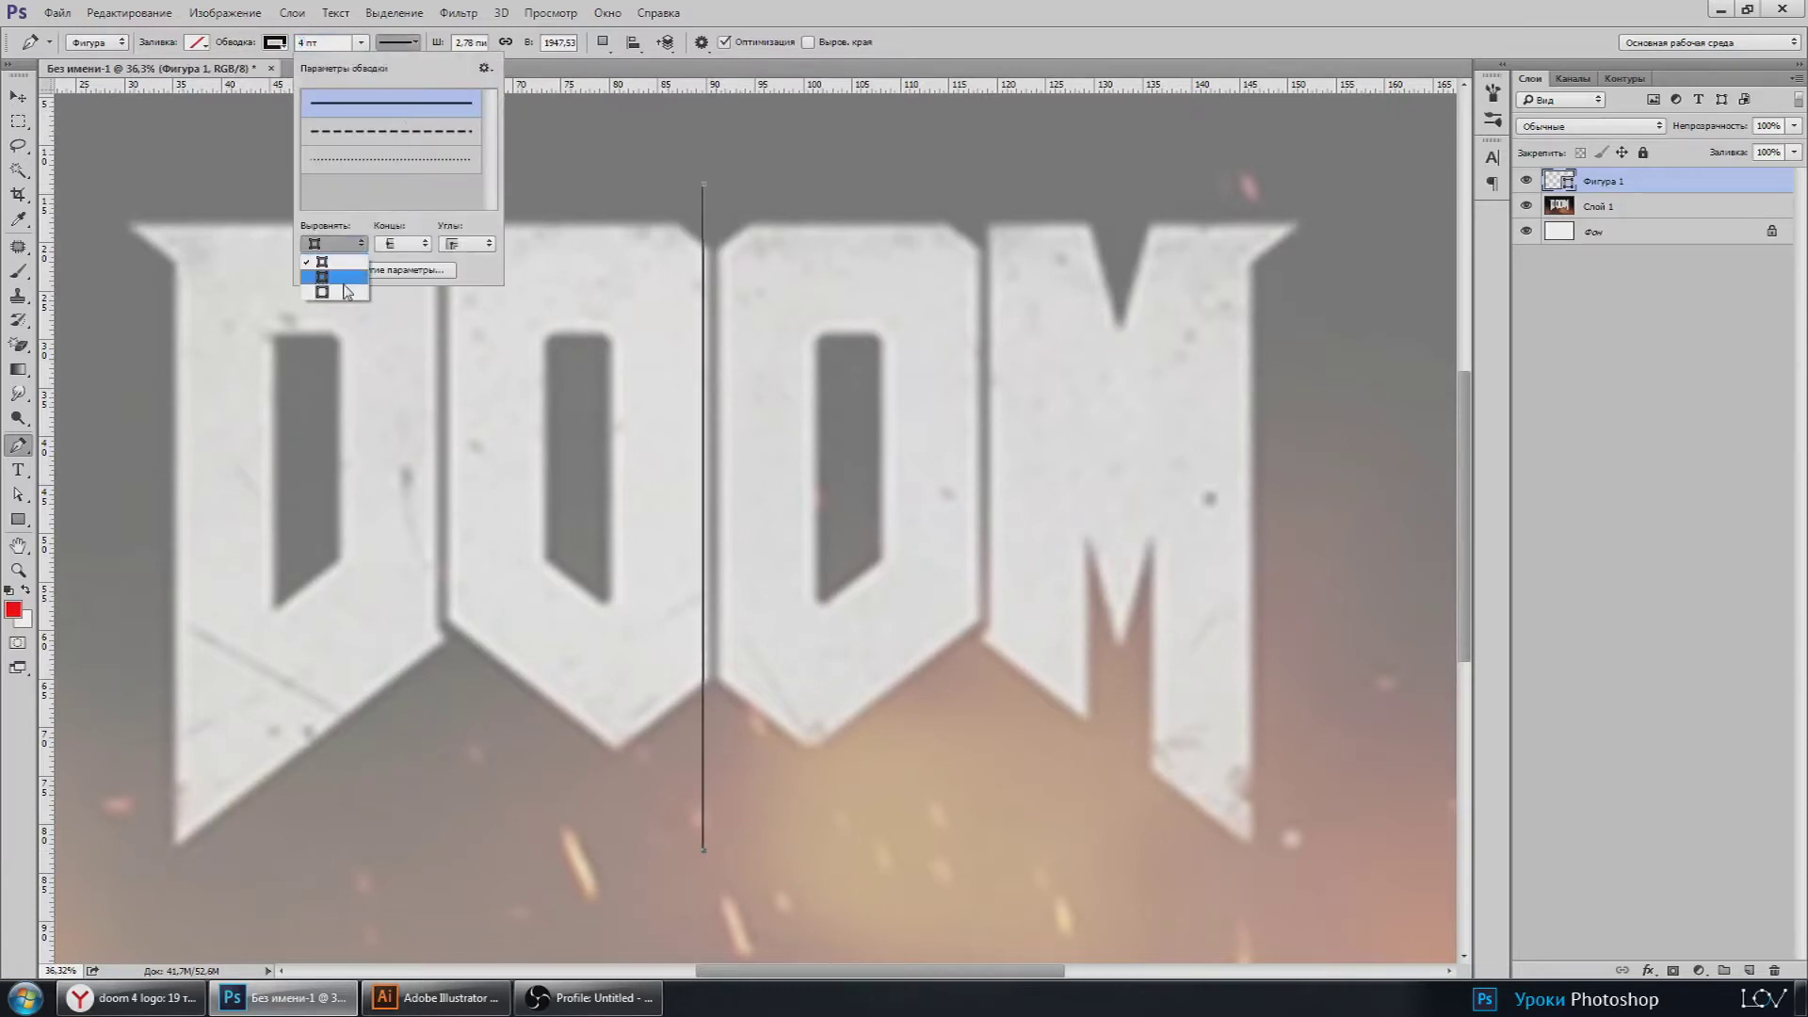
pyautogui.click(346, 290)
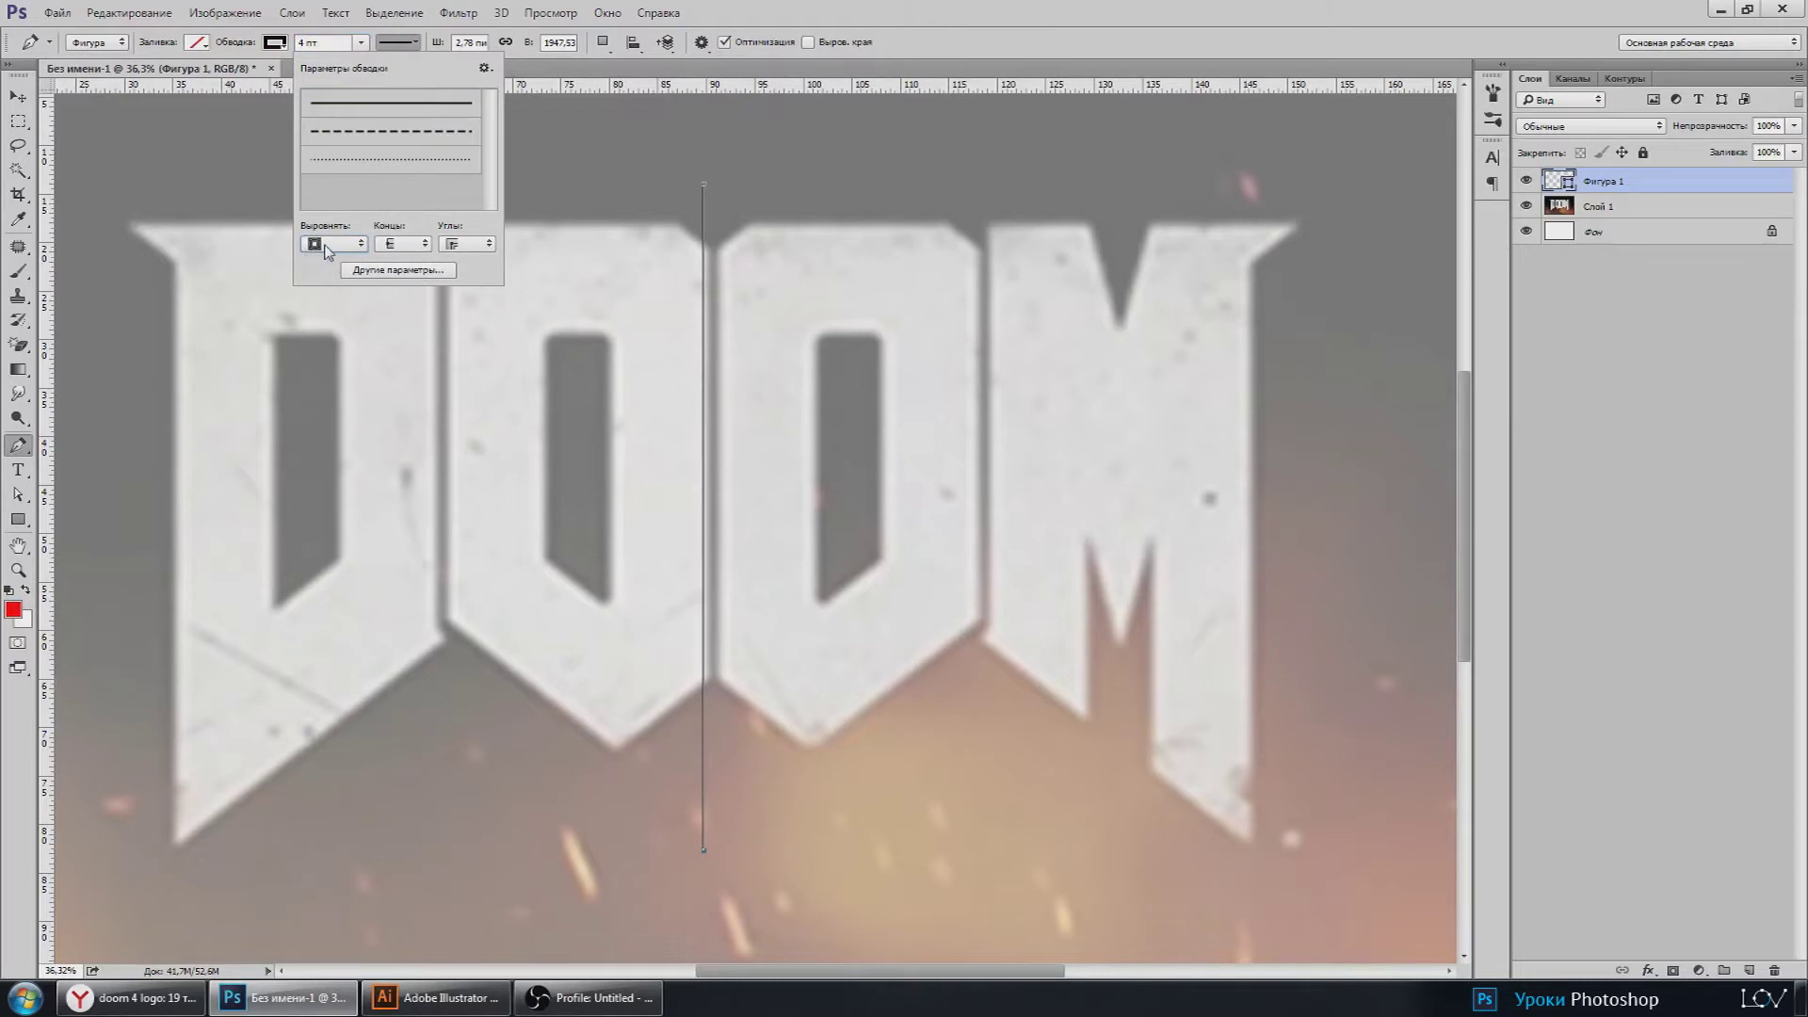
pyautogui.click(403, 244)
pyautogui.click(405, 278)
pyautogui.click(467, 244)
pyautogui.click(275, 43)
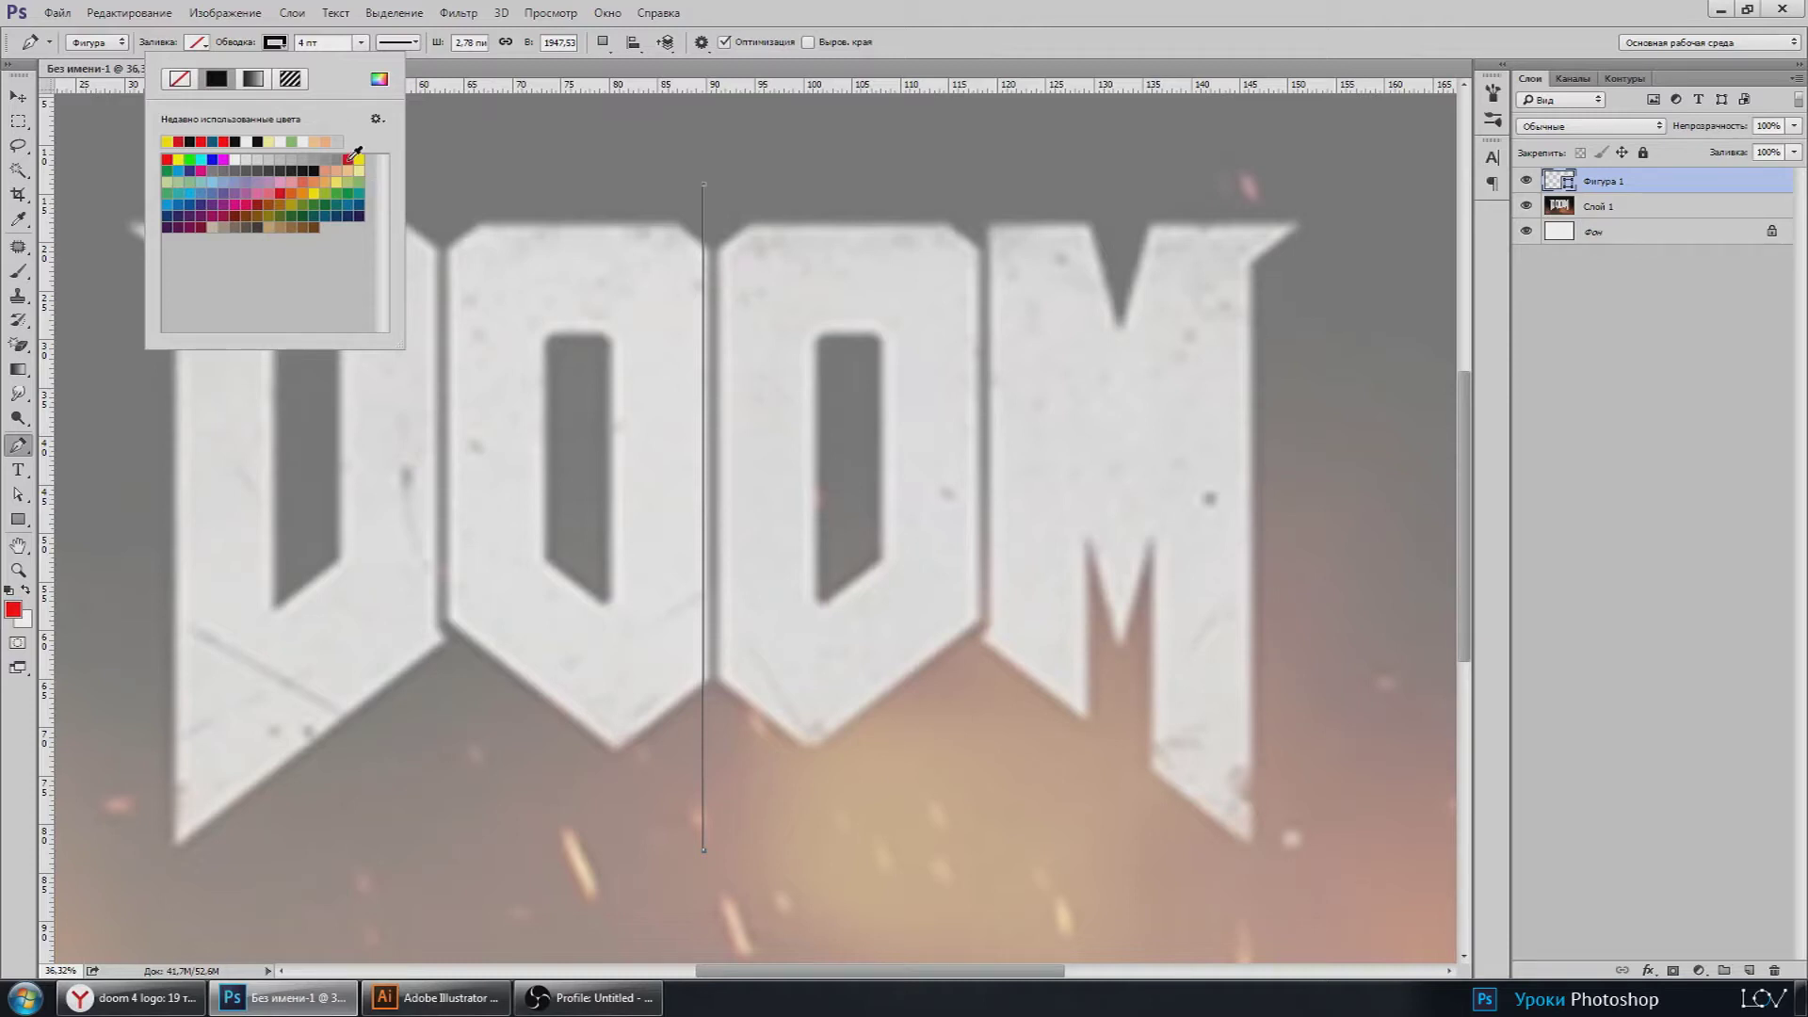
# Step: Make the line's stroke cyan and nudge it into place between the two Os
pyautogui.click(200, 159)
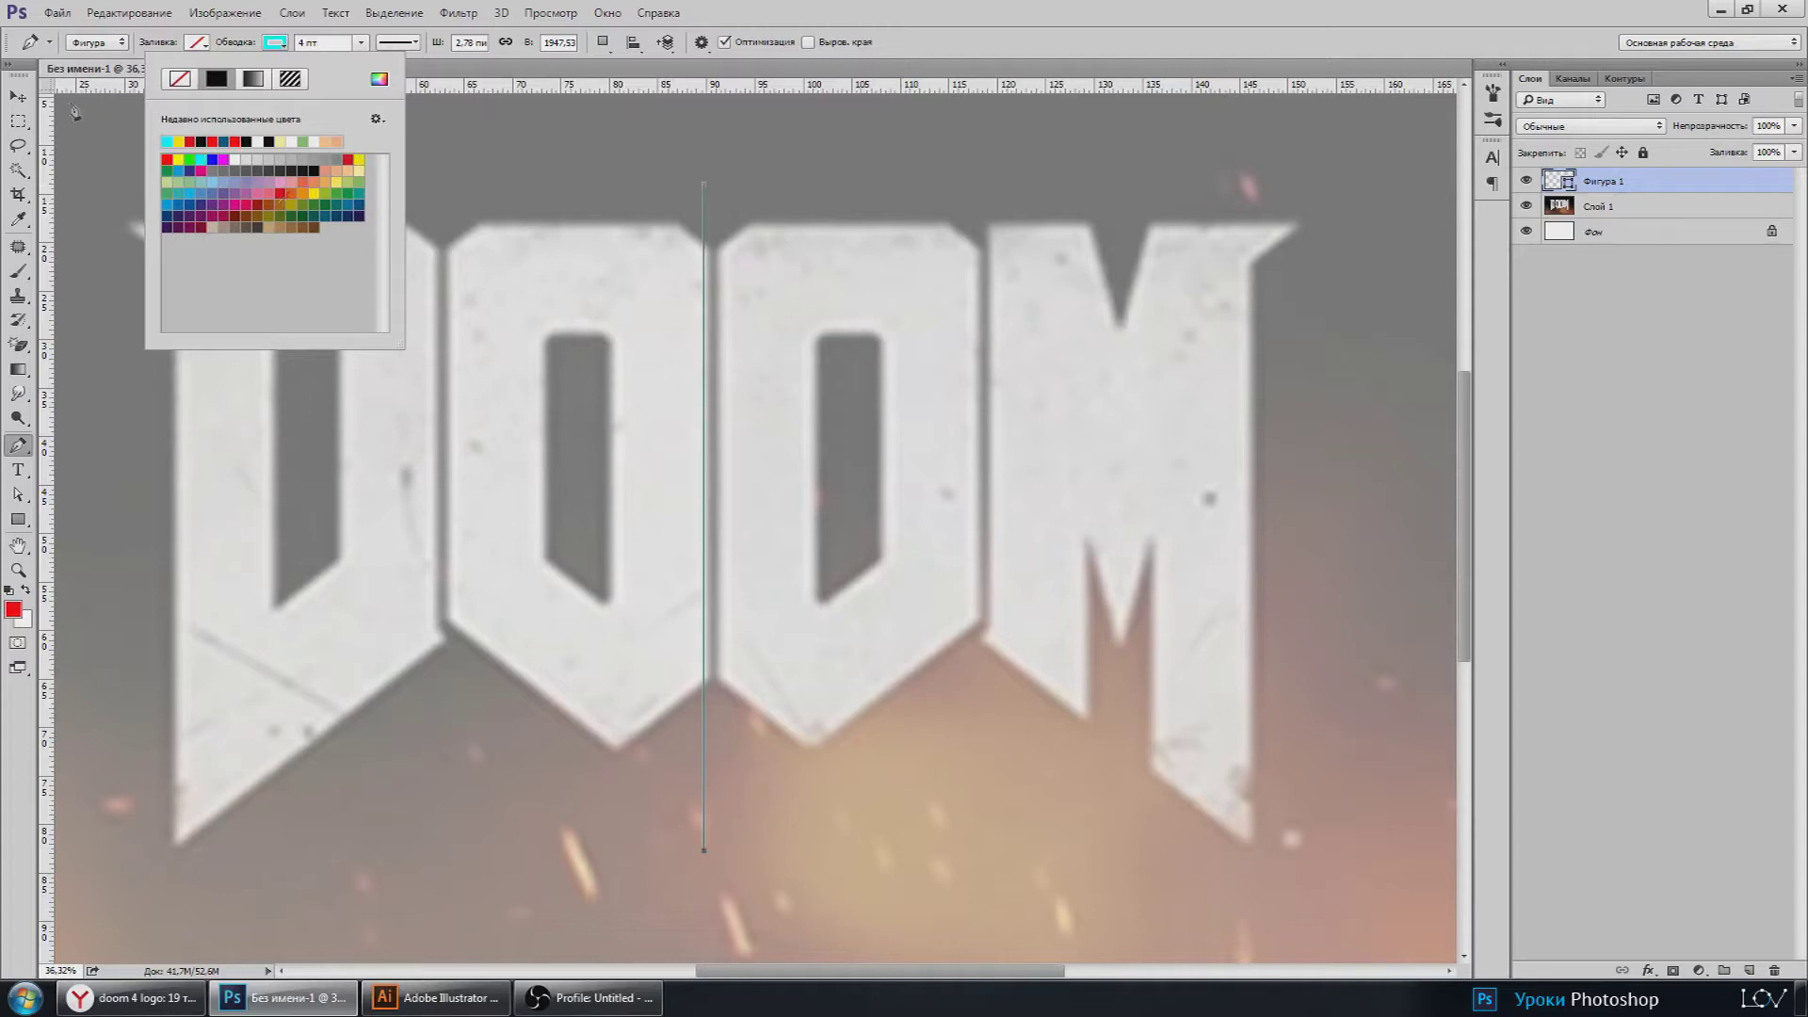
pyautogui.press('v')
pyautogui.scroll(2, 743, 383)
pyautogui.scroll(2, 725, 396)
pyautogui.scroll(2, 699, 414)
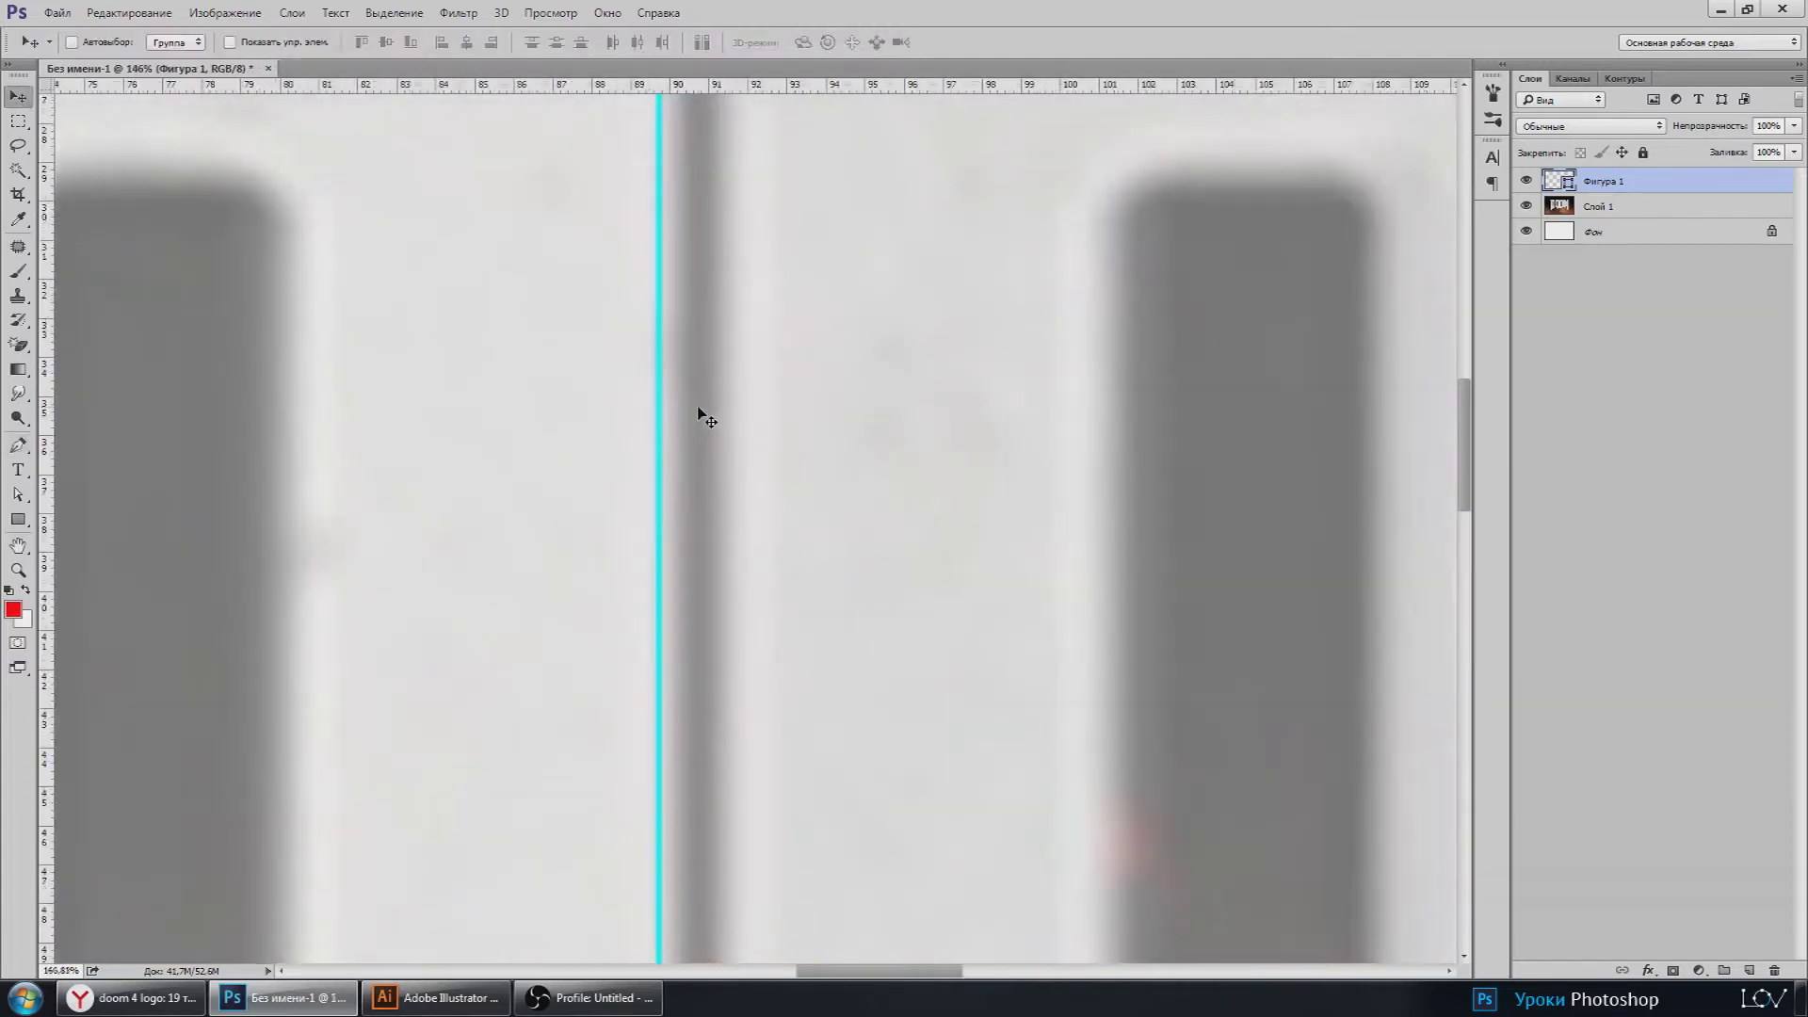
pyautogui.scroll(2, 698, 415)
pyautogui.scroll(-4, 705, 419)
pyautogui.moveTo(694, 405); pyautogui.dragTo(697, 414)
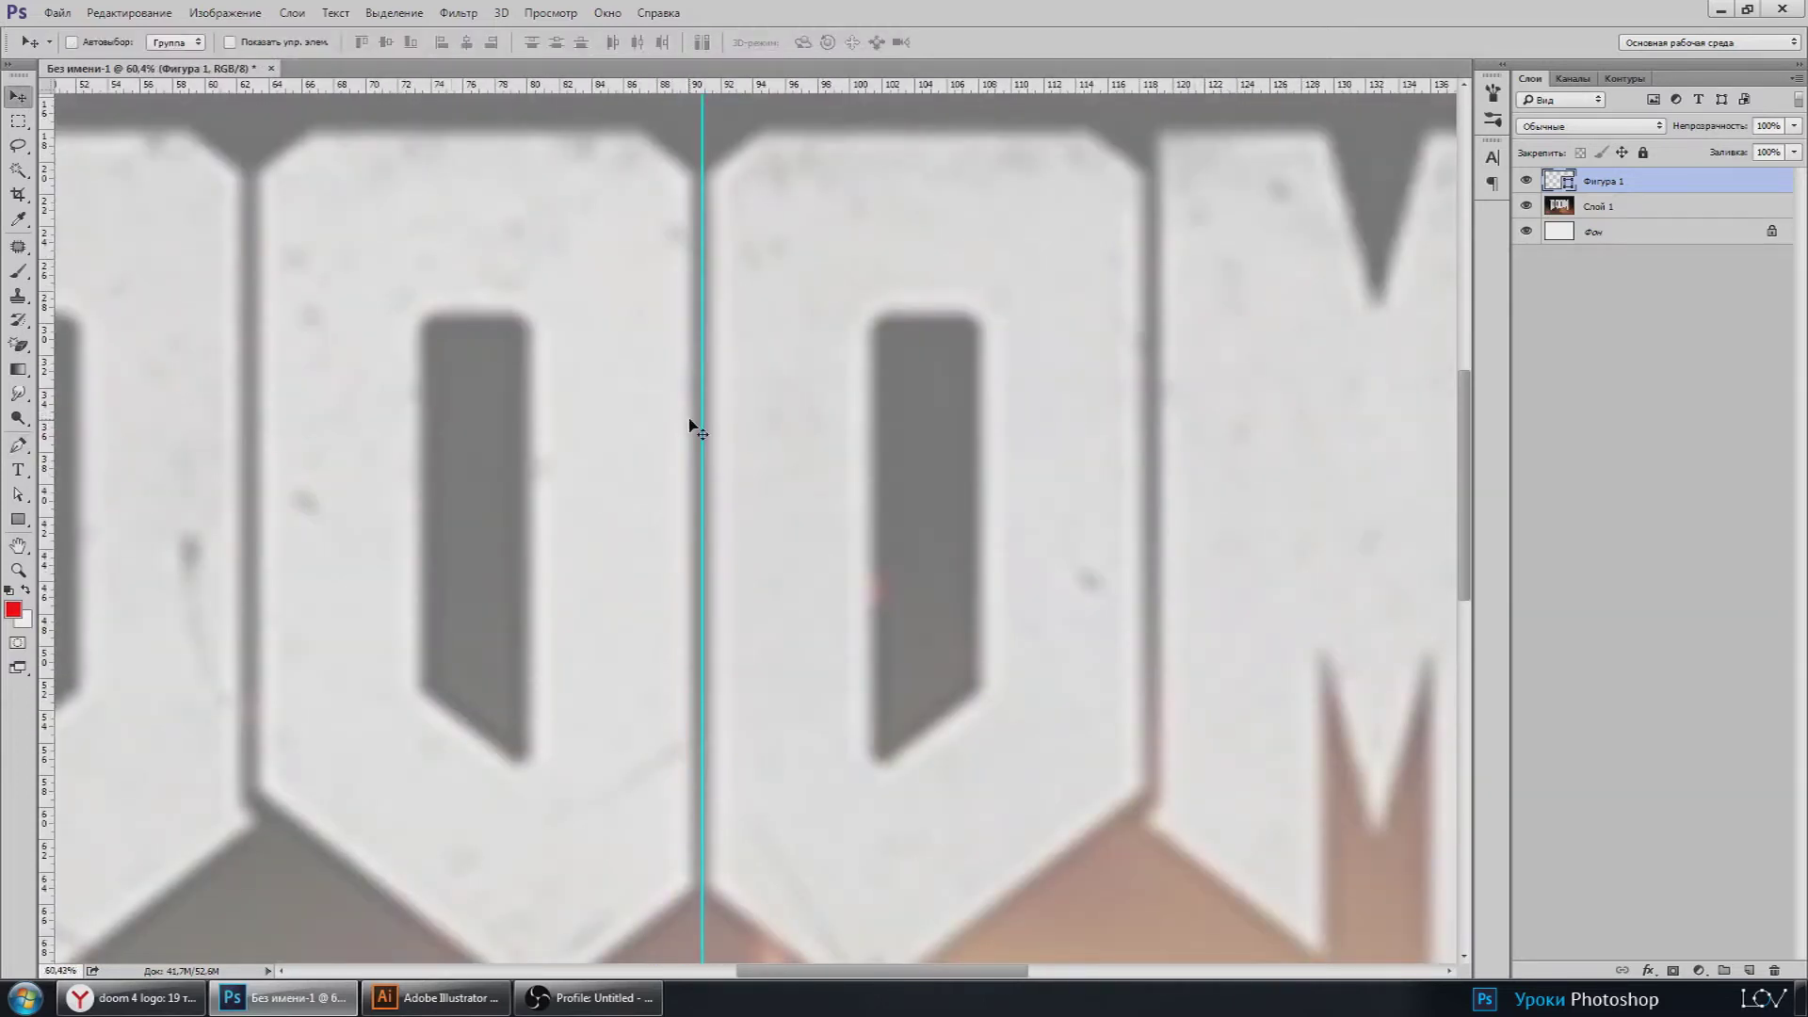
pyautogui.scroll(4, 697, 420)
pyautogui.scroll(3, 697, 439)
pyautogui.press('Left')
pyautogui.press('Left')
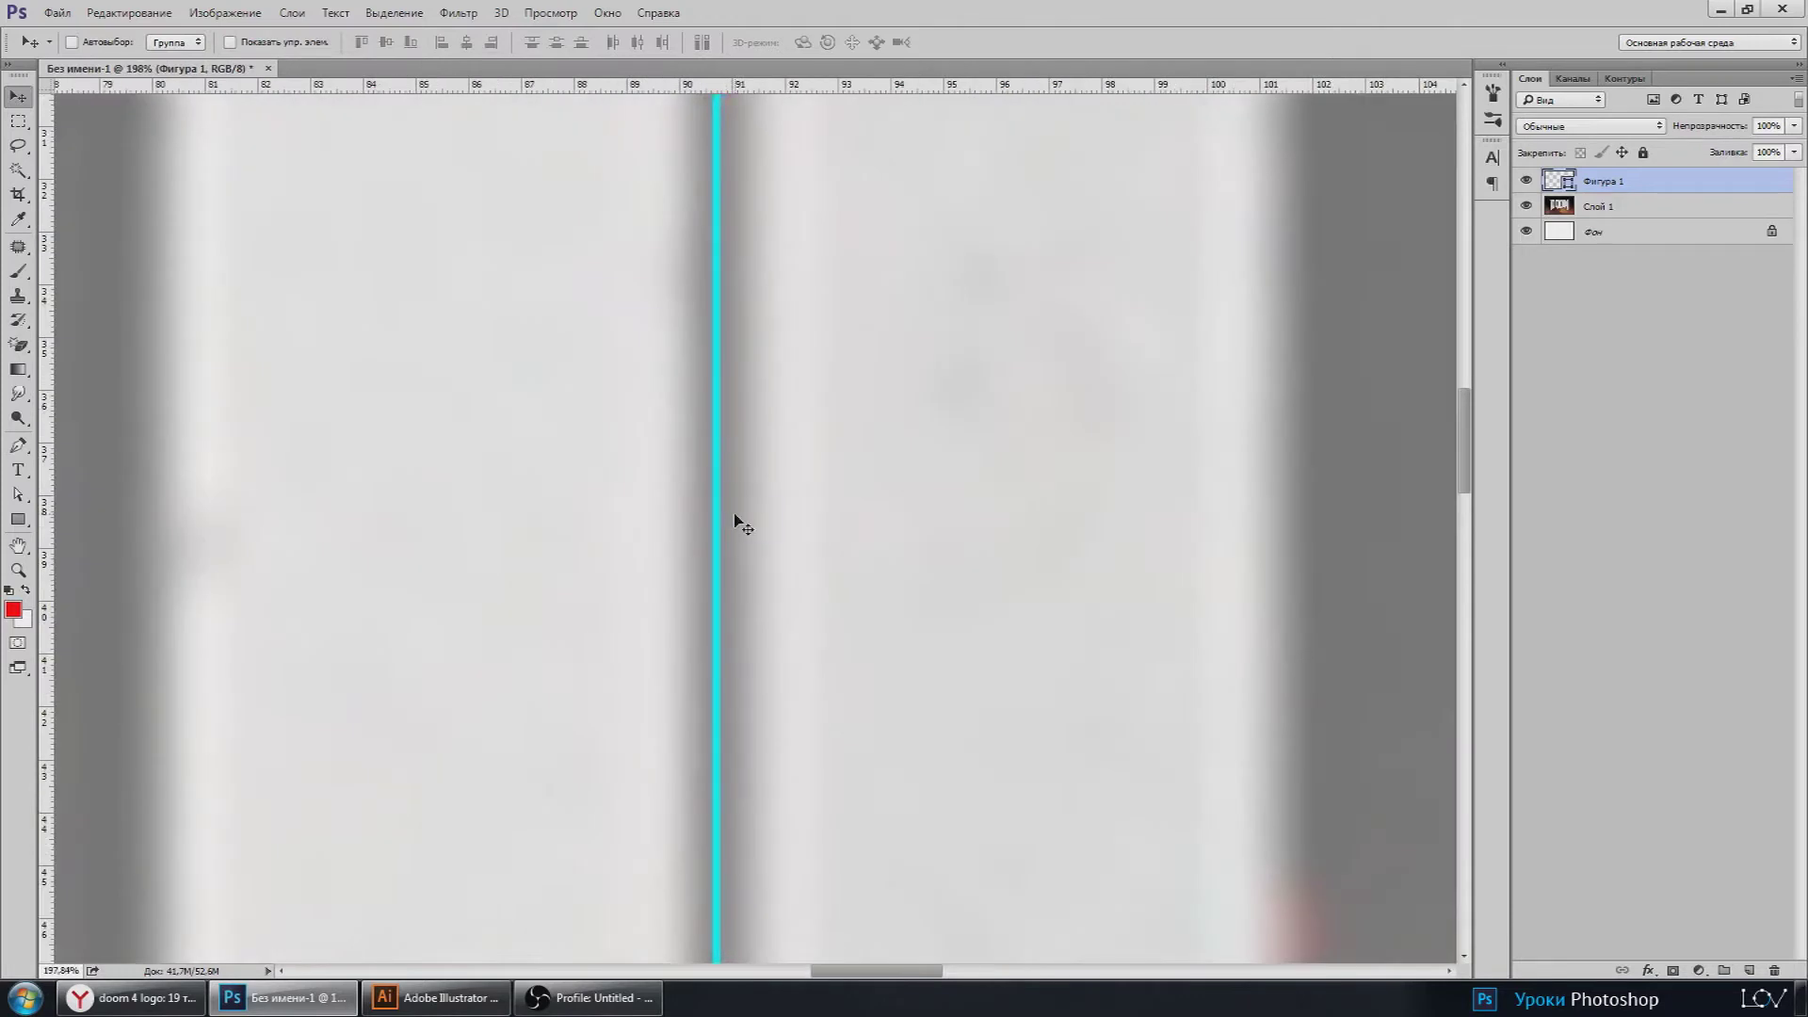
pyautogui.press('Left')
pyautogui.press('Left')
pyautogui.scroll(-6, 735, 515)
pyautogui.scroll(-2, 744, 565)
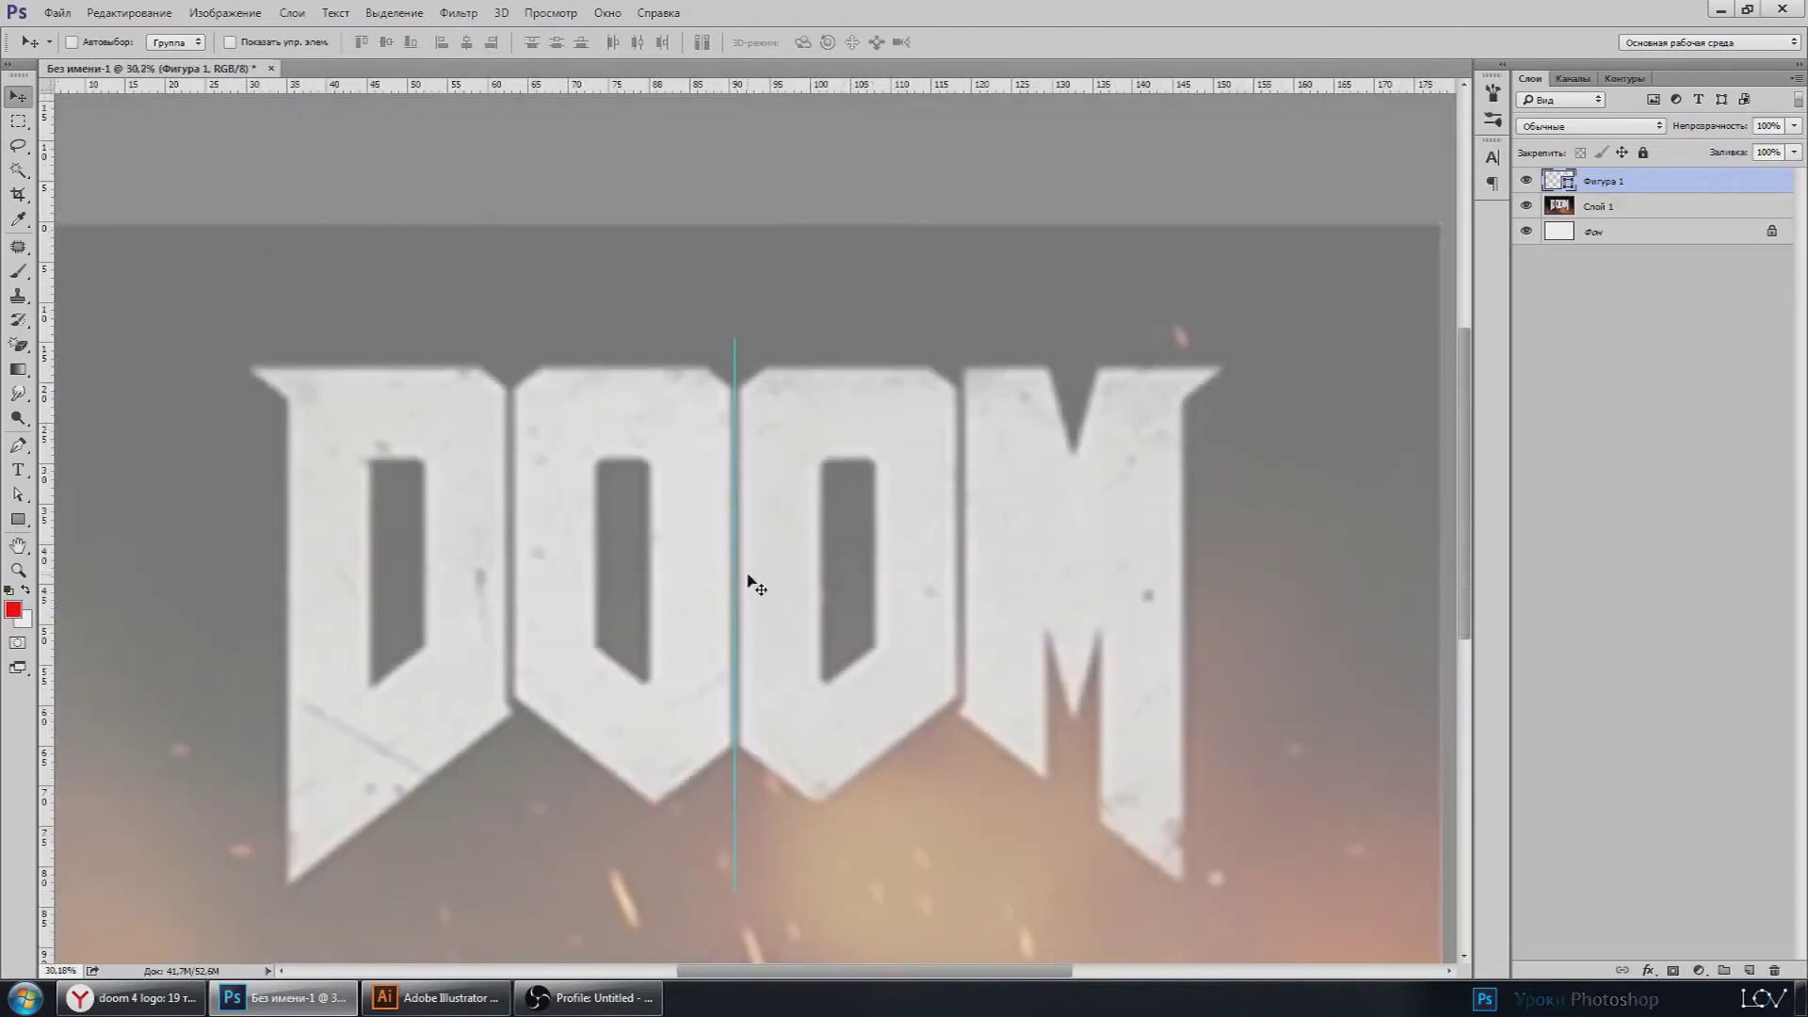
pyautogui.scroll(-2, 706, 649)
pyautogui.scroll(2, 781, 537)
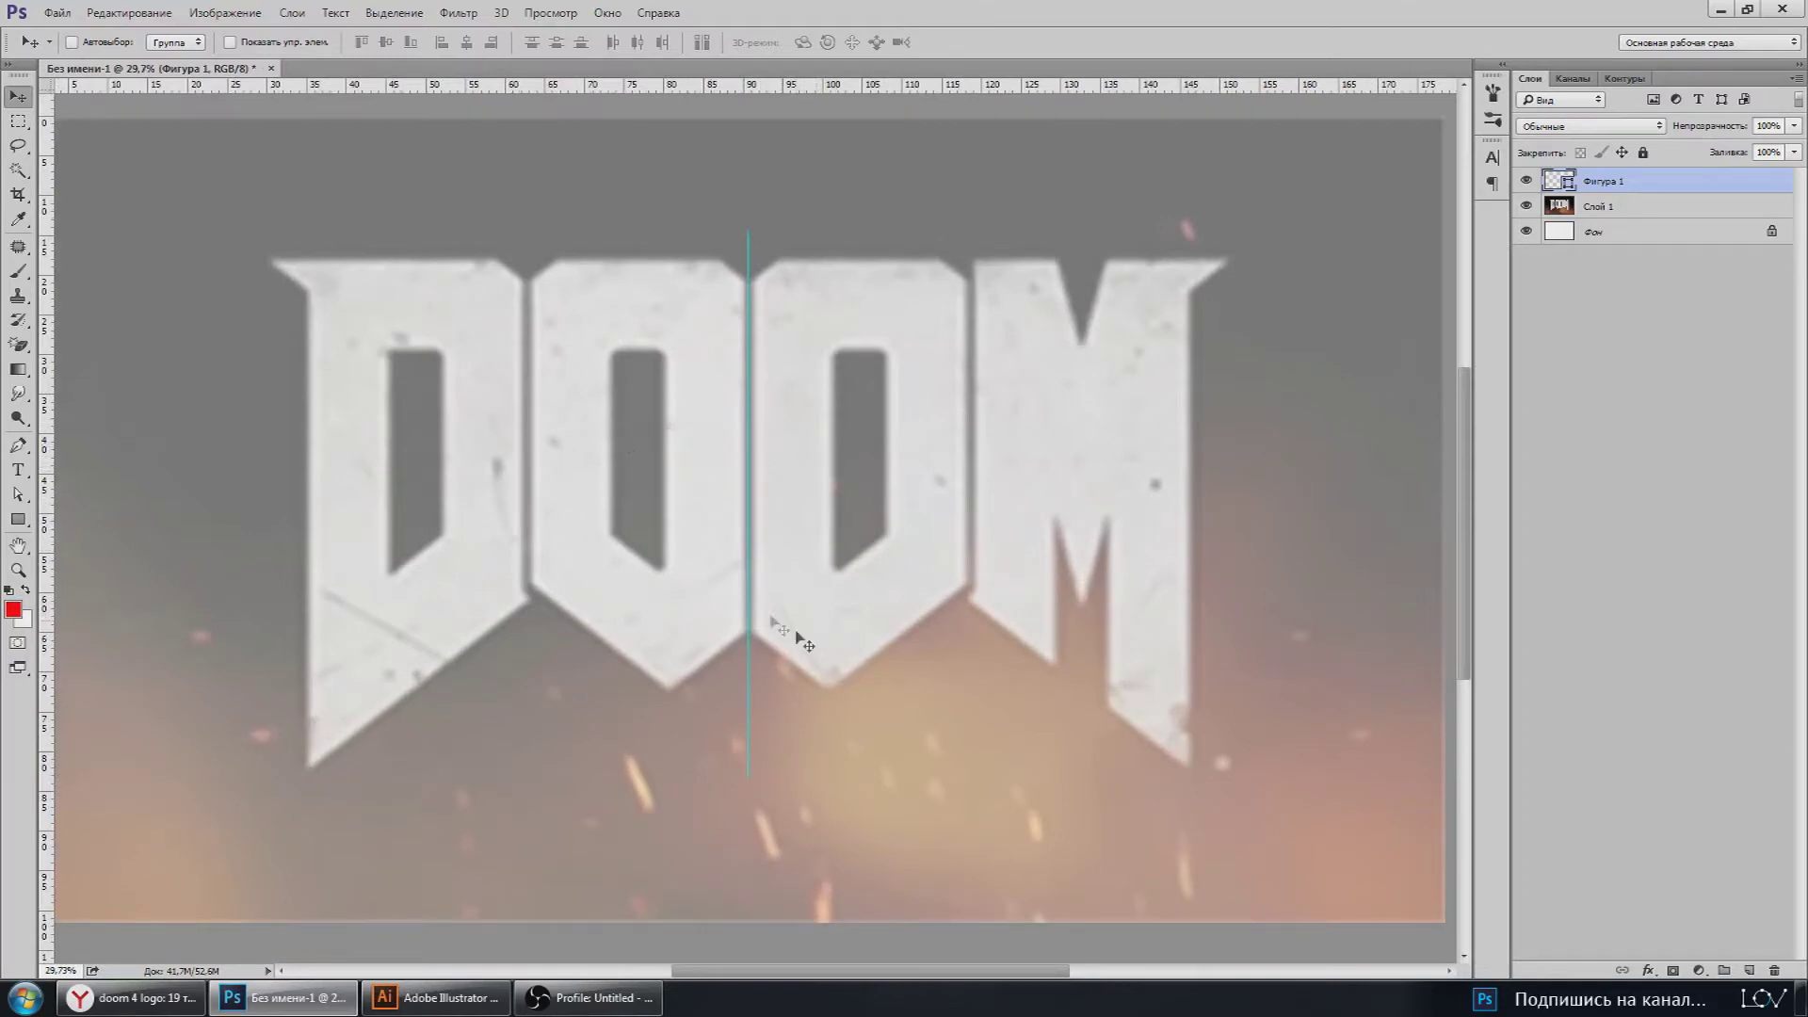
pyautogui.scroll(2, 488, 499)
pyautogui.scroll(-3, 471, 476)
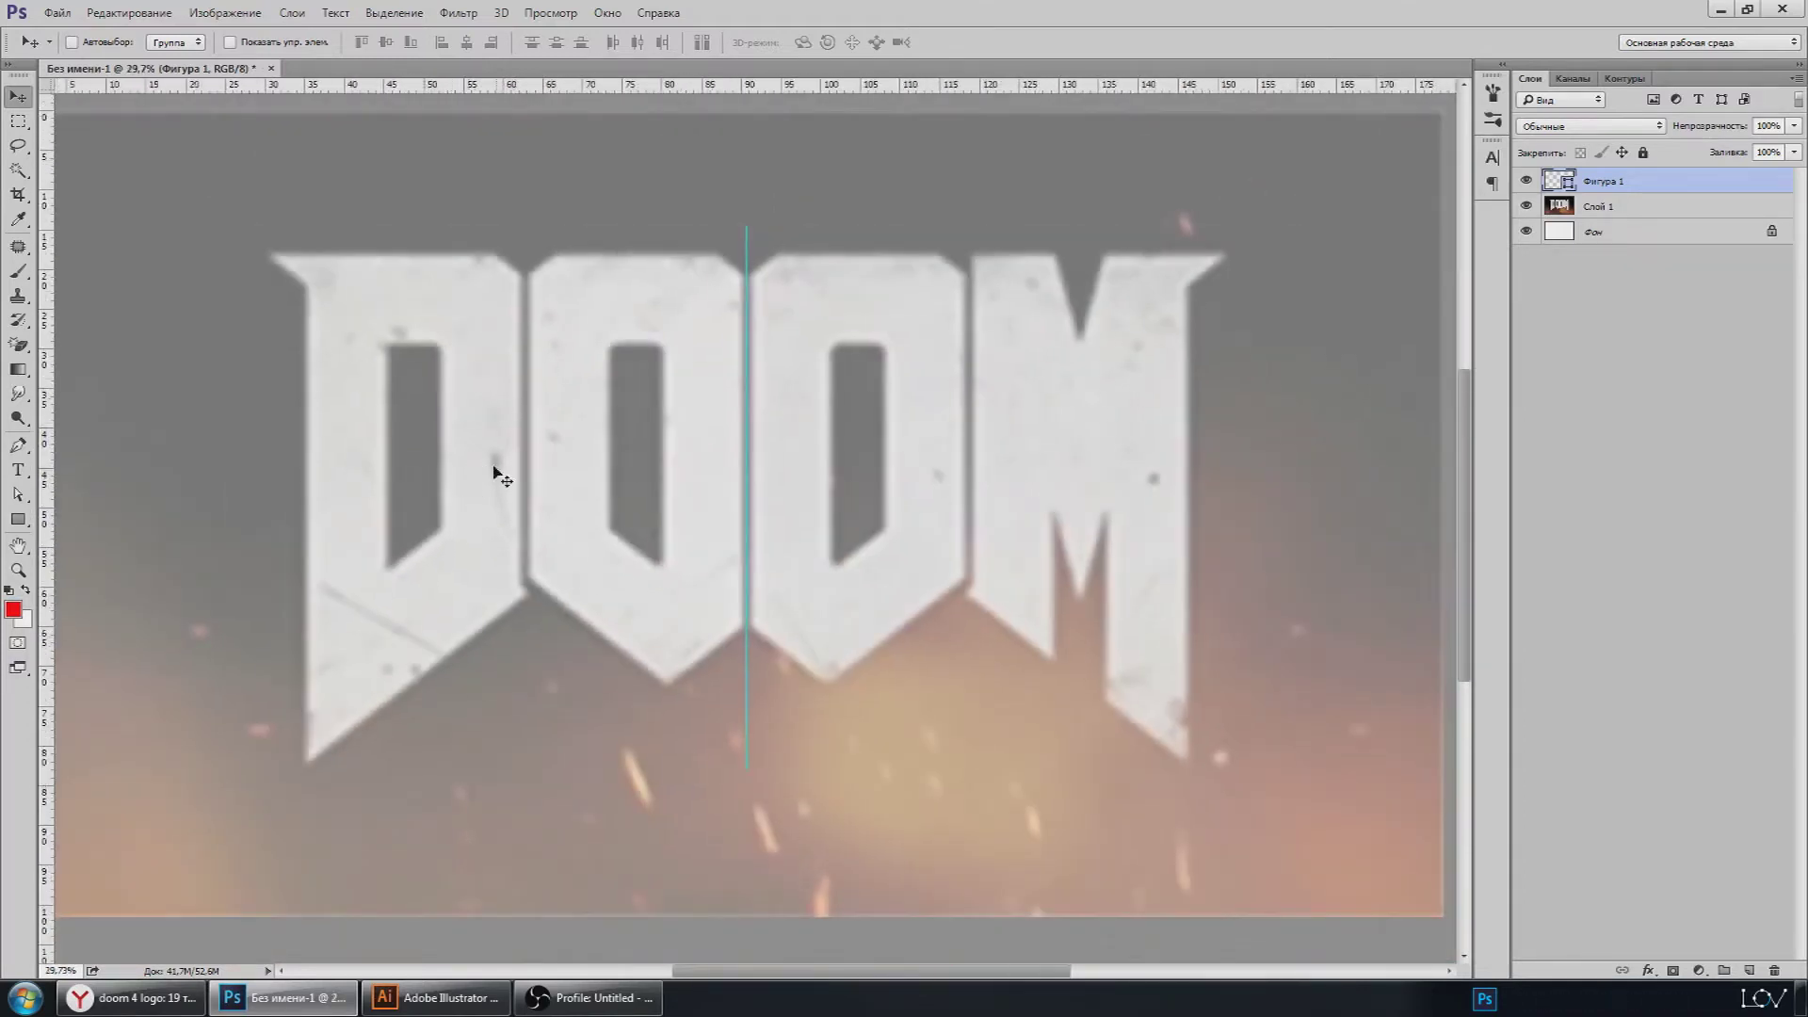
pyautogui.scroll(2, 715, 273)
pyautogui.scroll(3, 753, 278)
pyautogui.scroll(3, 791, 311)
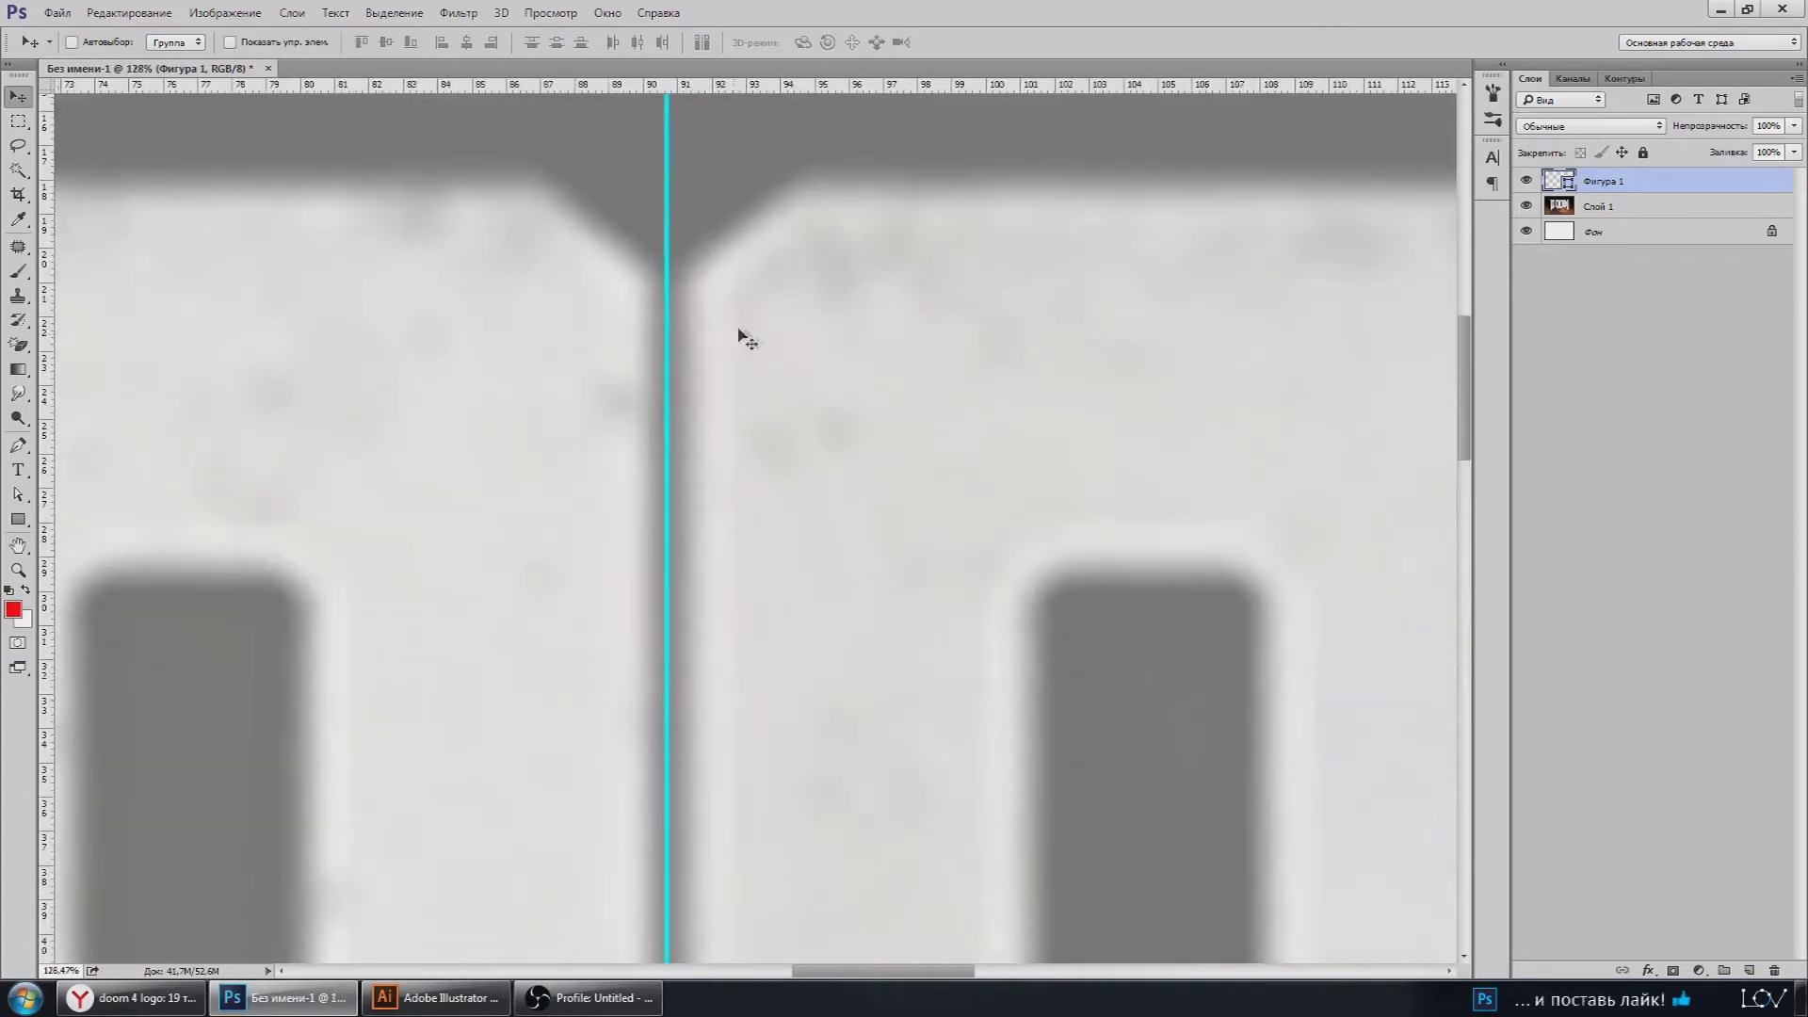
pyautogui.scroll(3, 715, 341)
# Step: Raise the line's stroke width step by step up to 20 pt
pyautogui.click(31, 450)
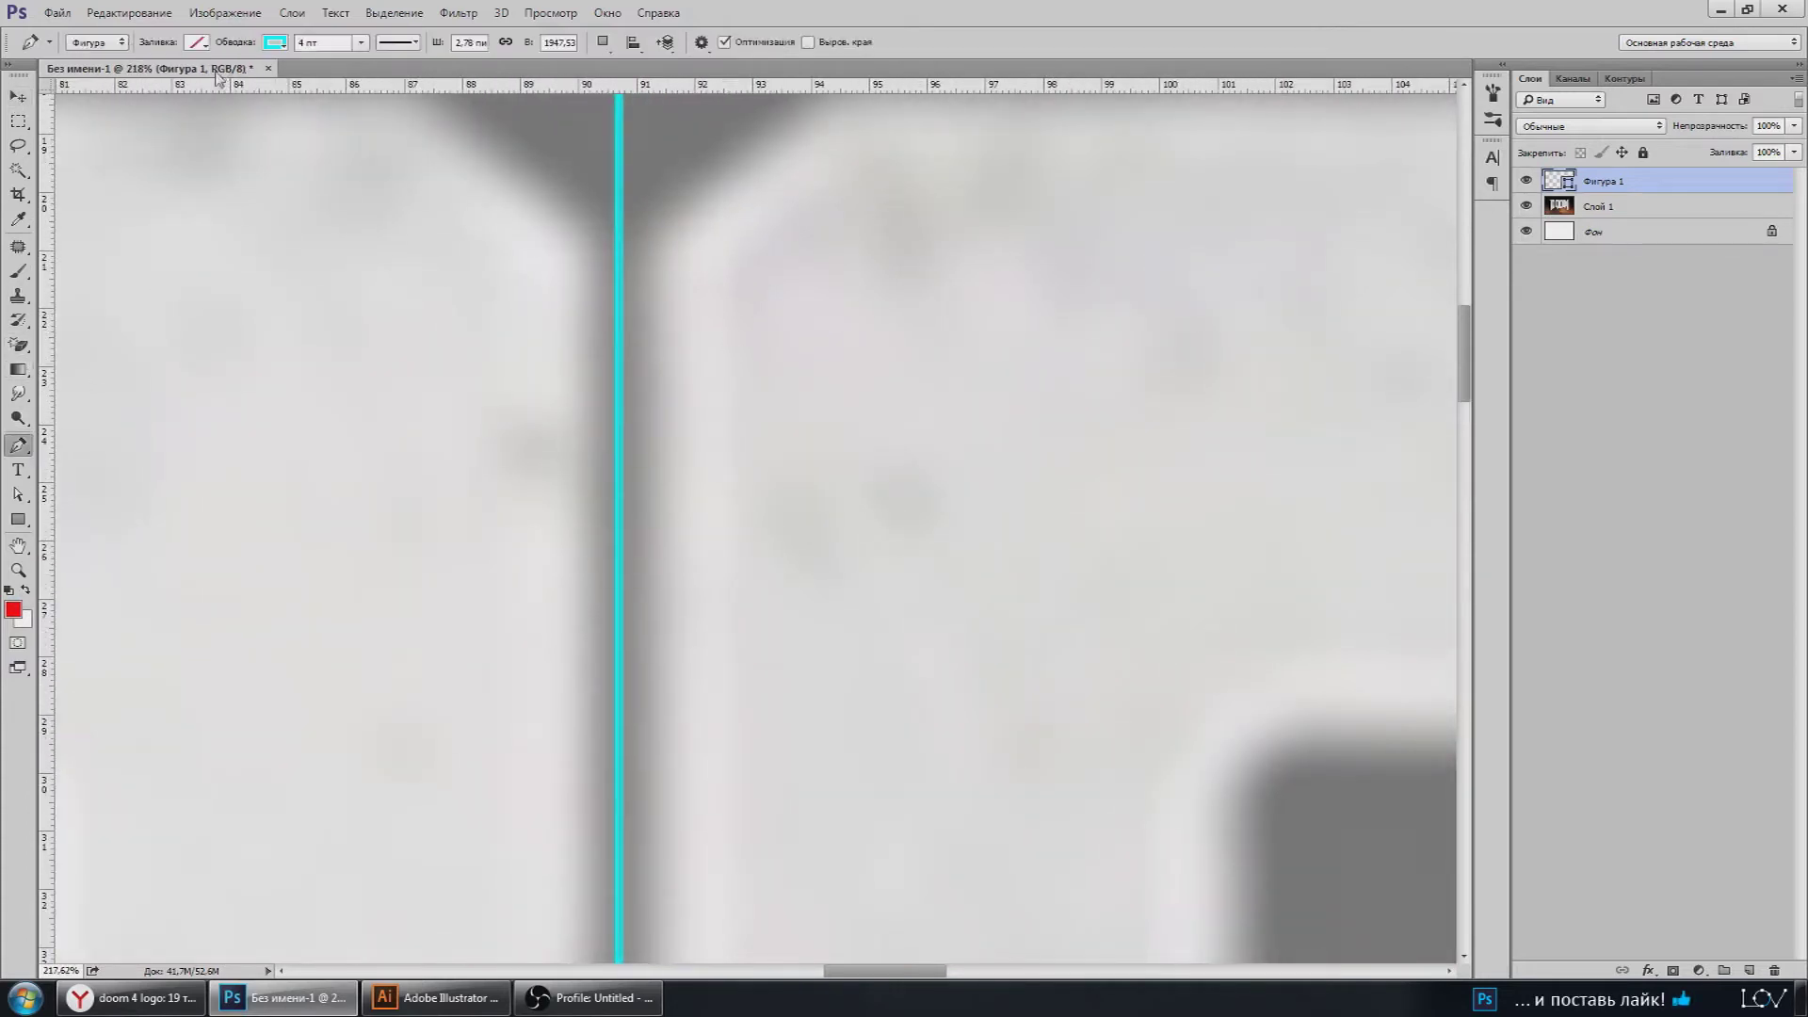
pyautogui.doubleClick(307, 44)
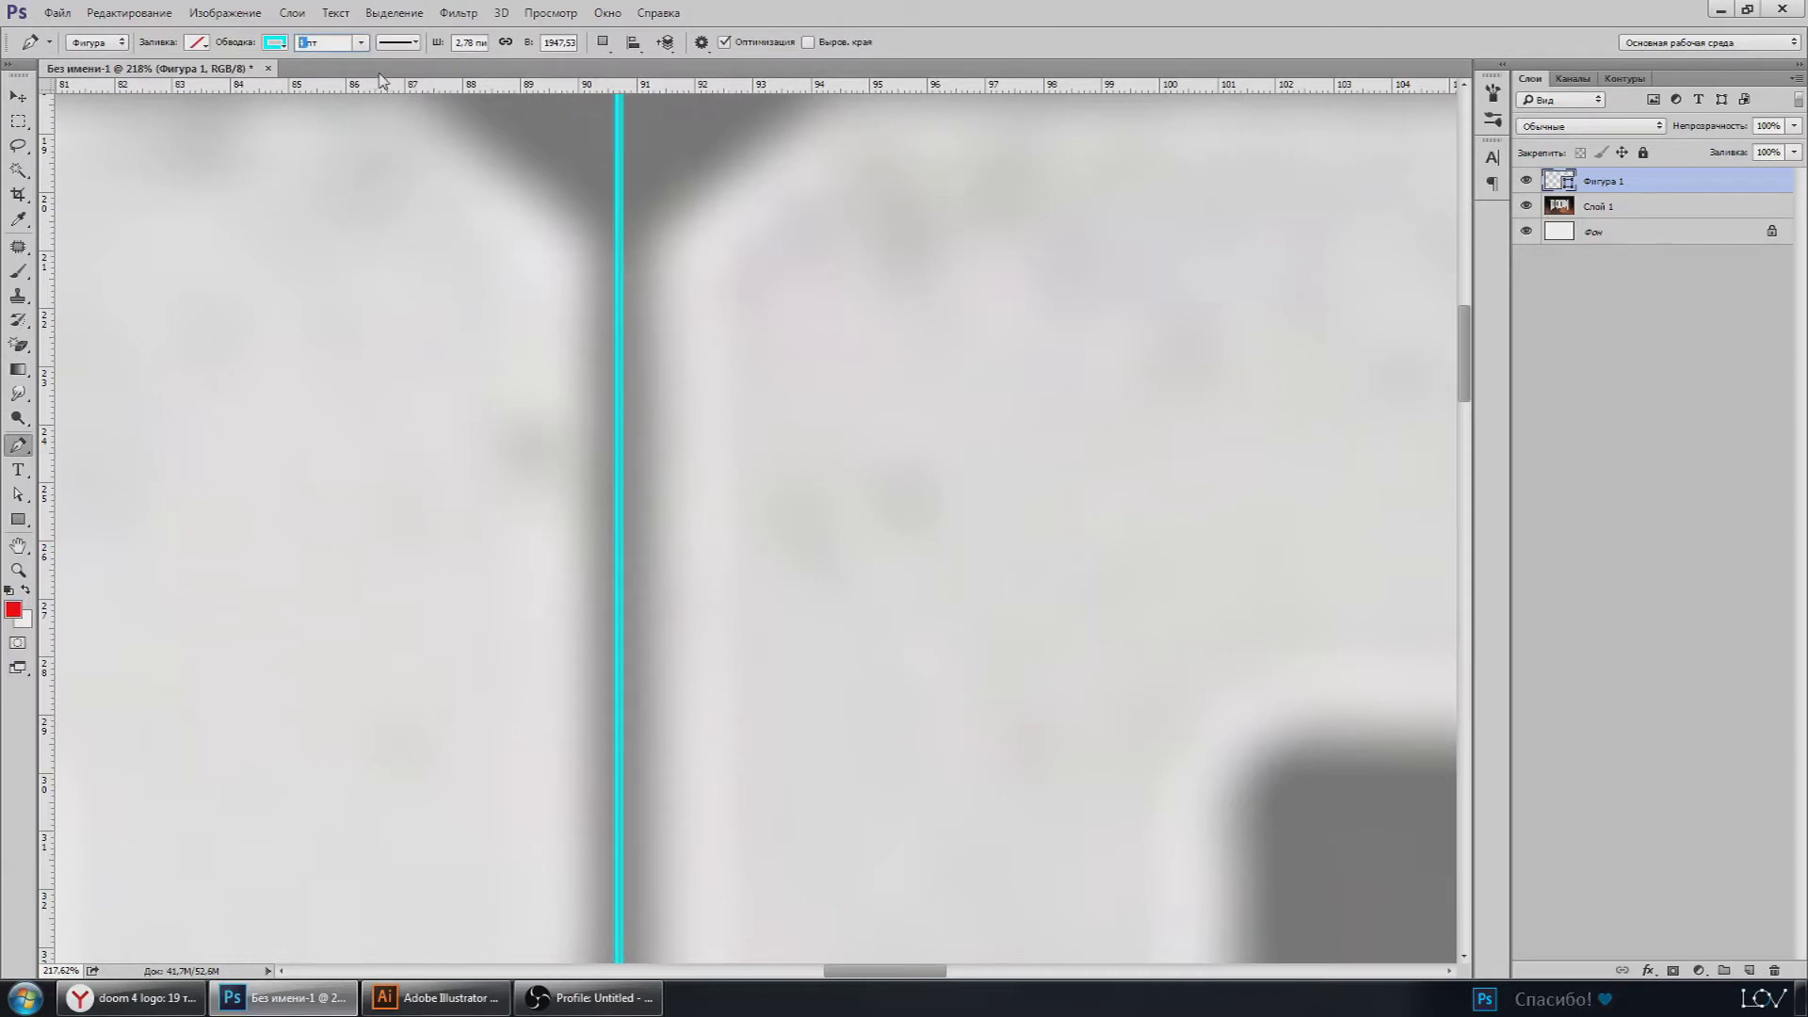
pyautogui.write('39')
pyautogui.press('Return')
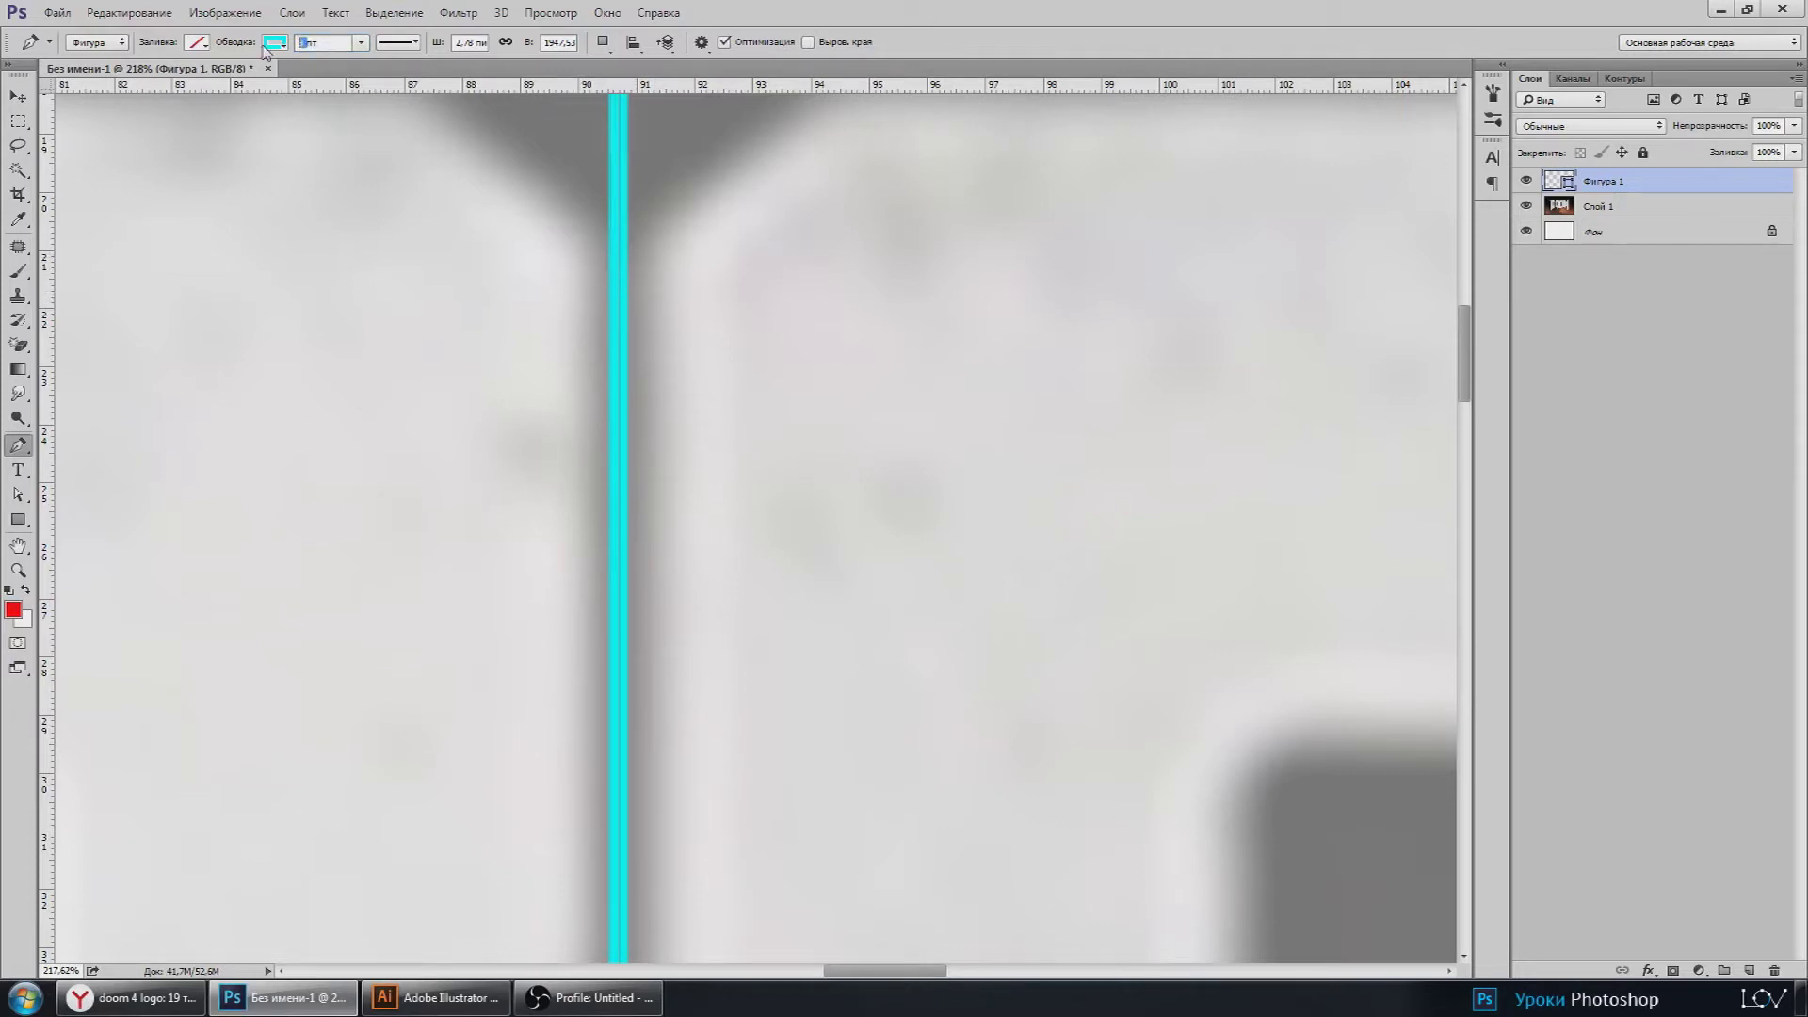
pyautogui.write('14')
pyautogui.press('Return')
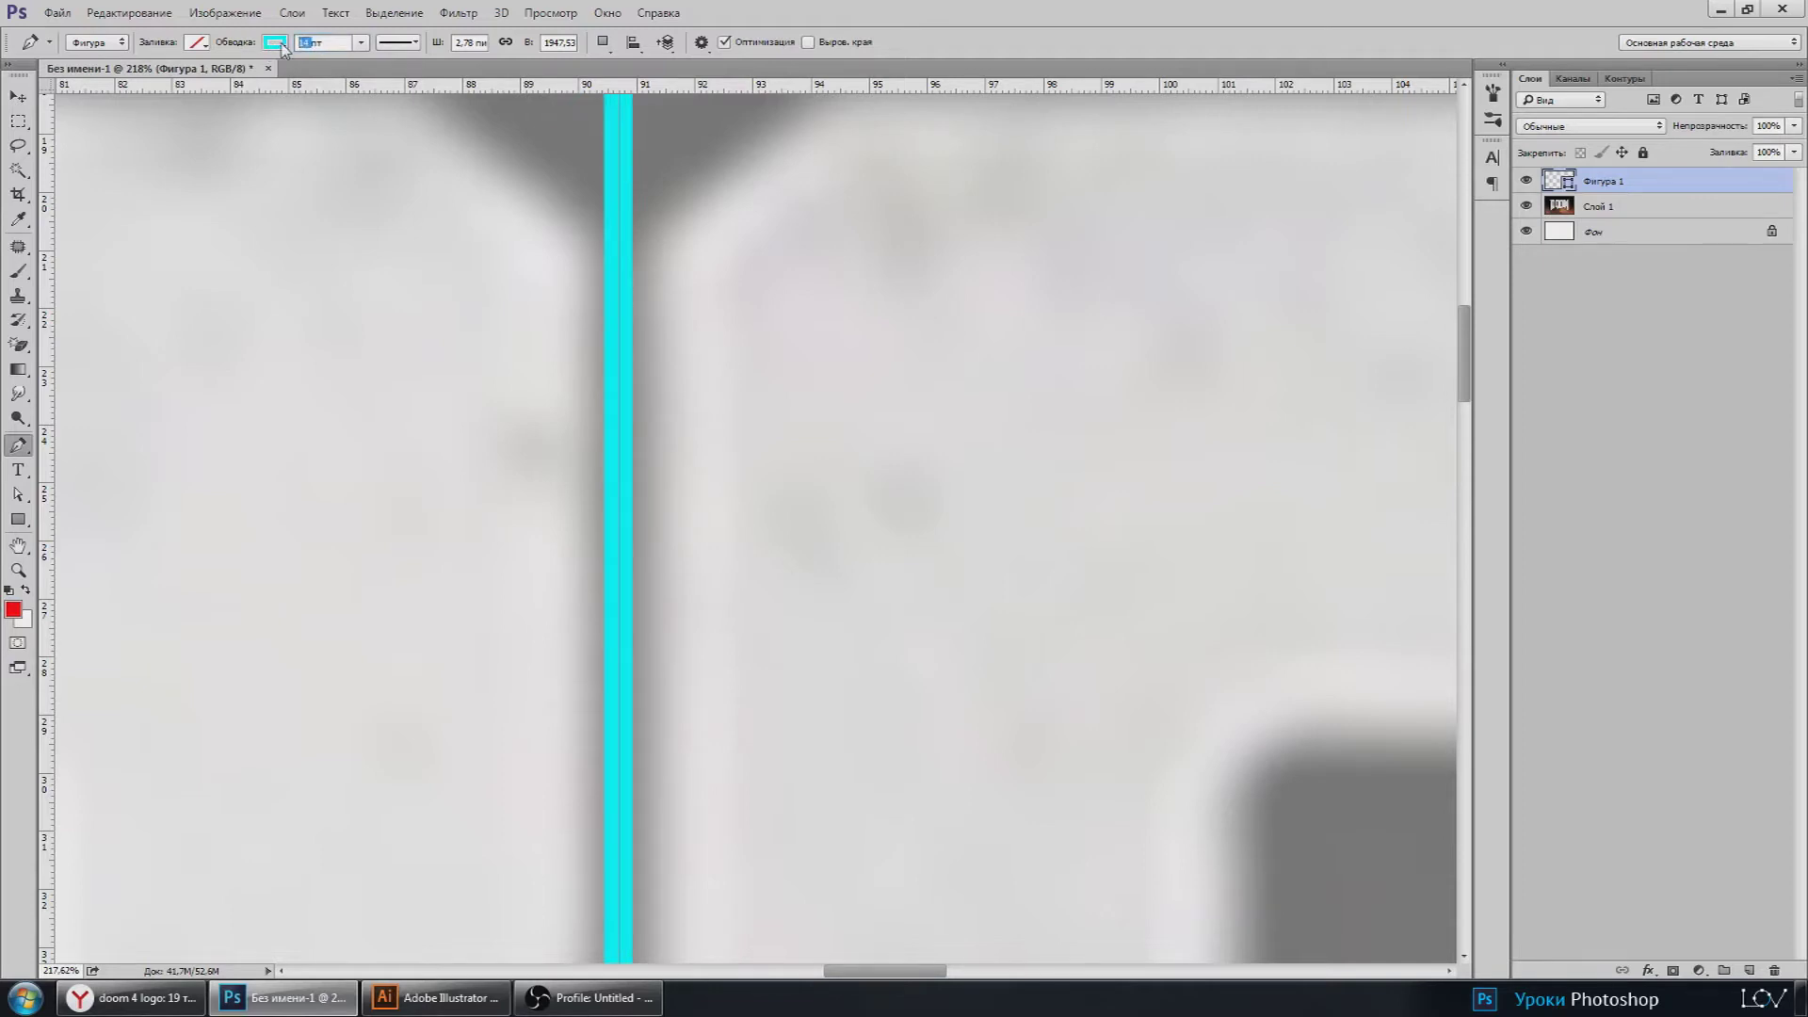
pyautogui.press('Return')
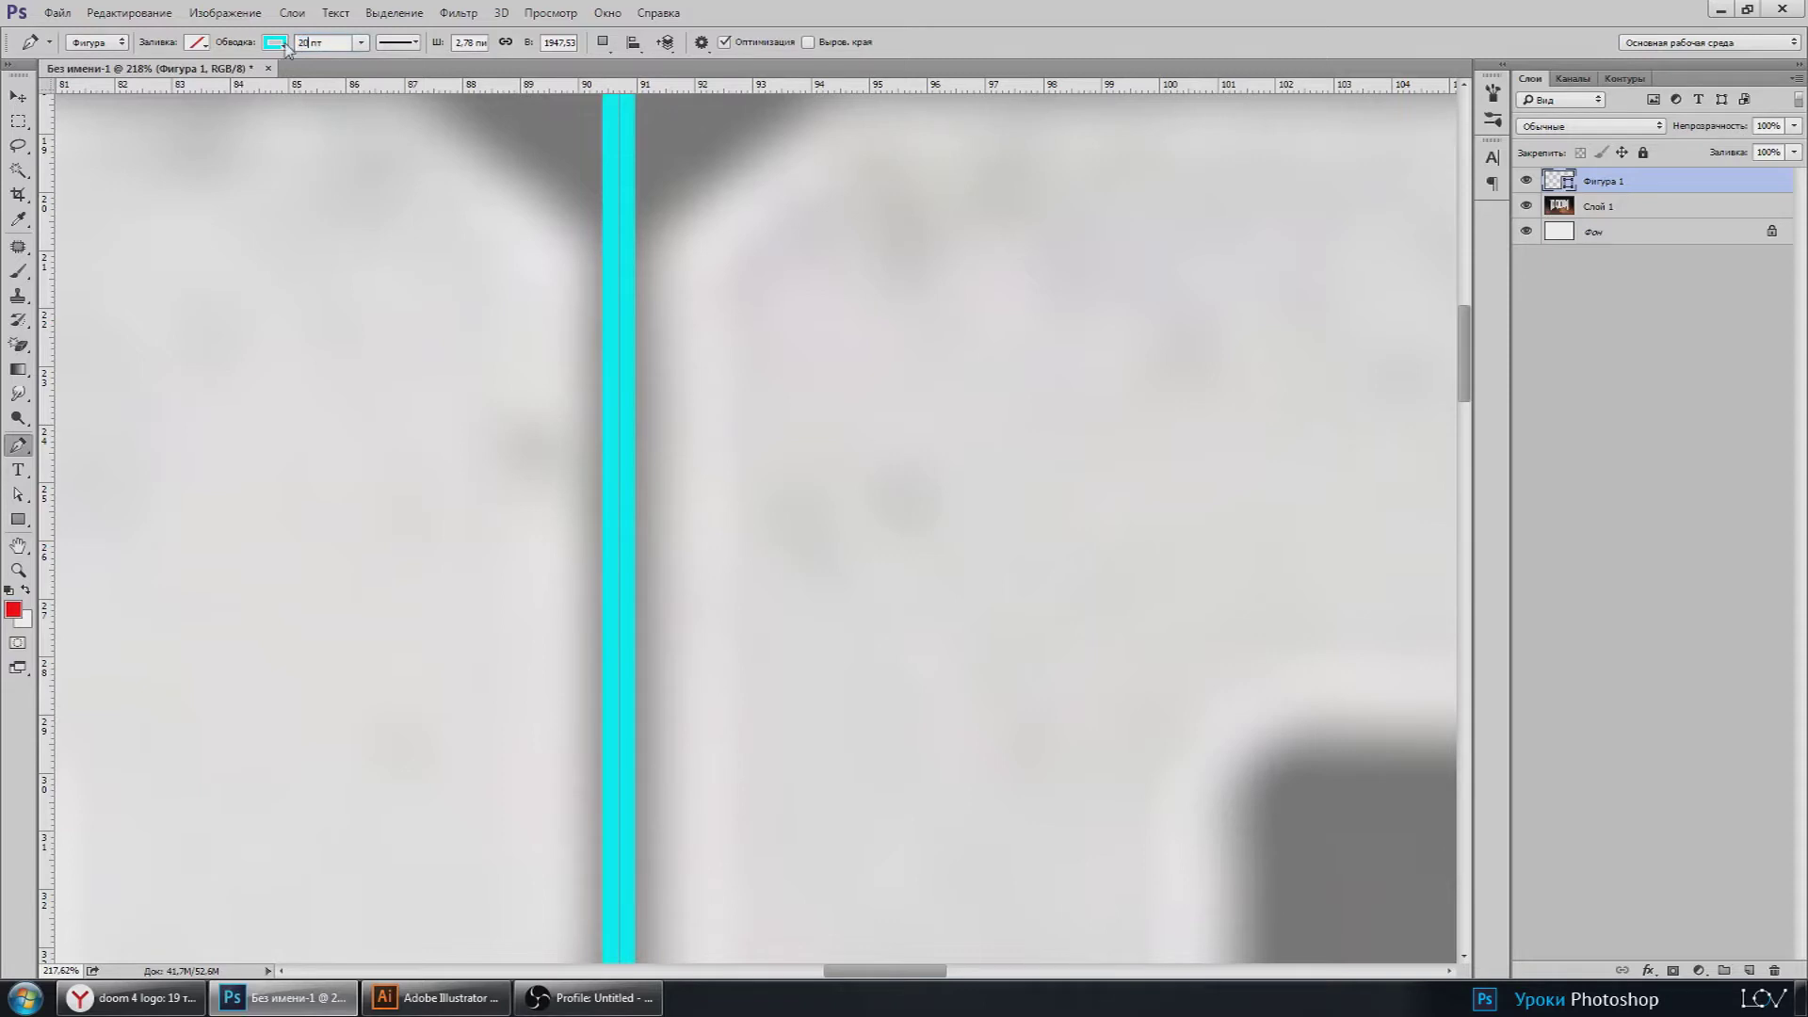
pyautogui.press('Return')
# Step: Recommit the 20 pt stroke width on the cyan line
pyautogui.click(18, 96)
pyautogui.scroll(-1, 494, 549)
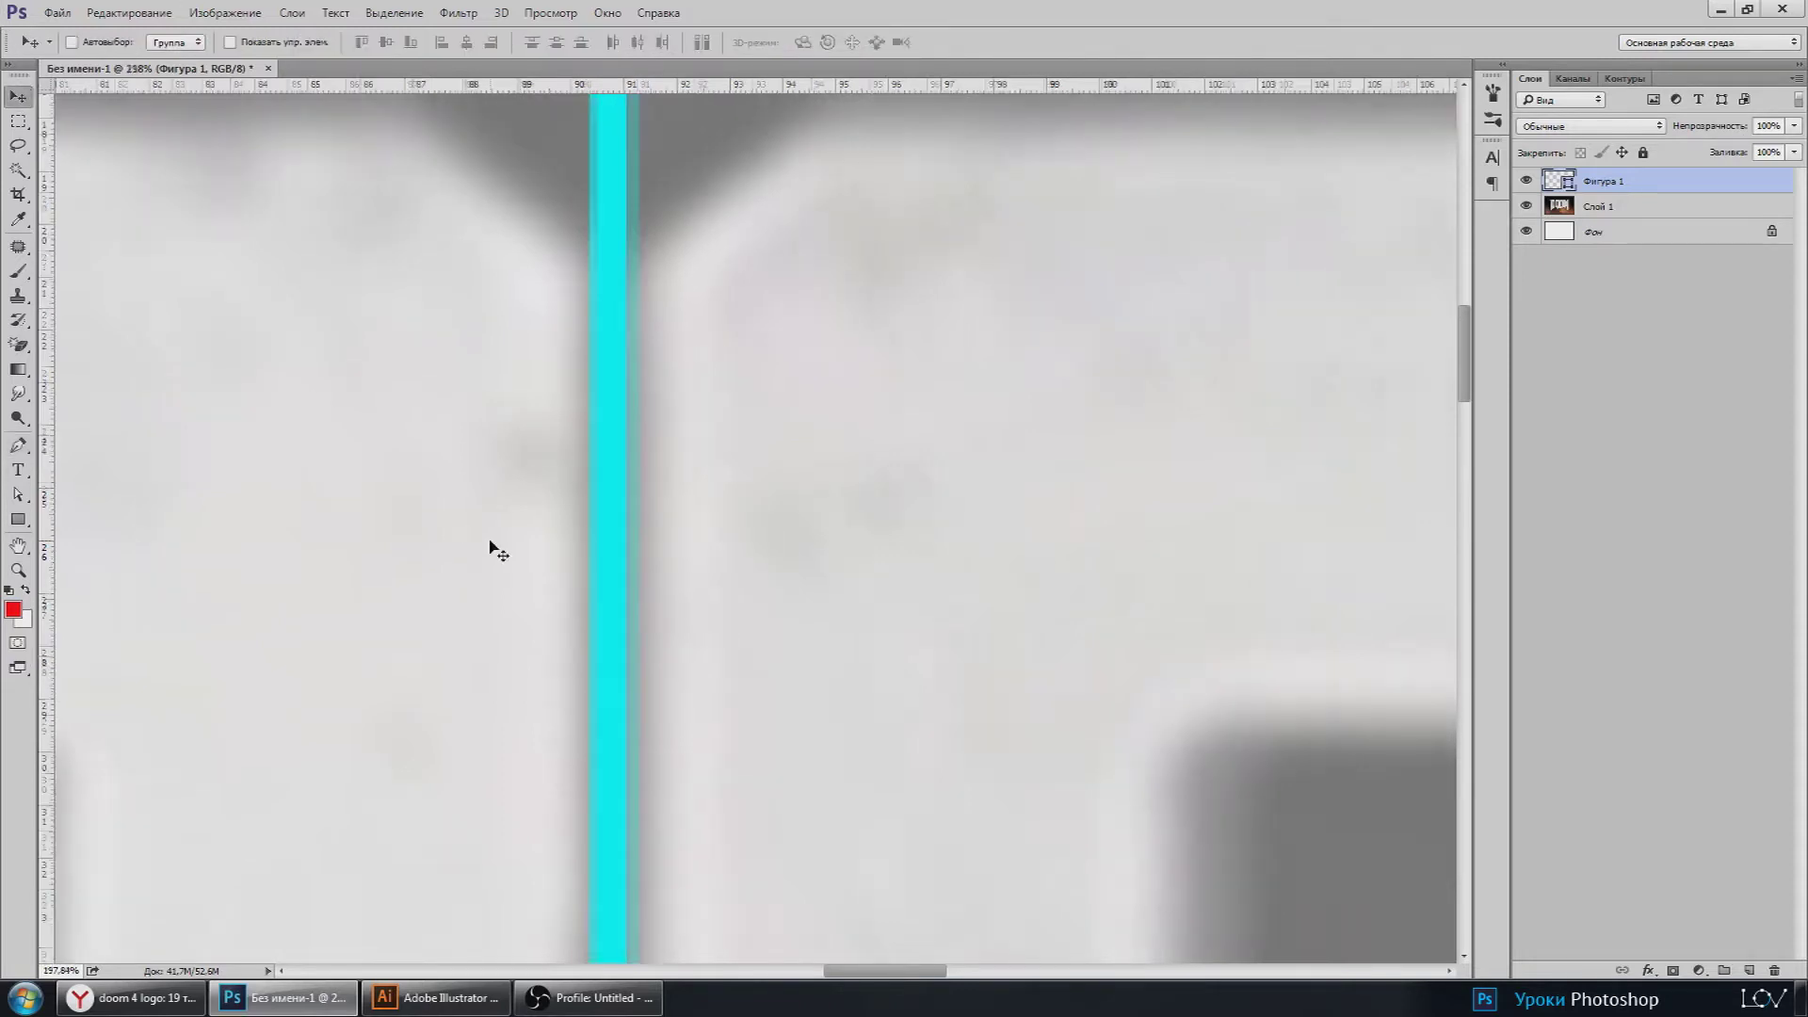
pyautogui.scroll(-3, 499, 551)
pyautogui.scroll(2, 524, 528)
pyautogui.press('p')
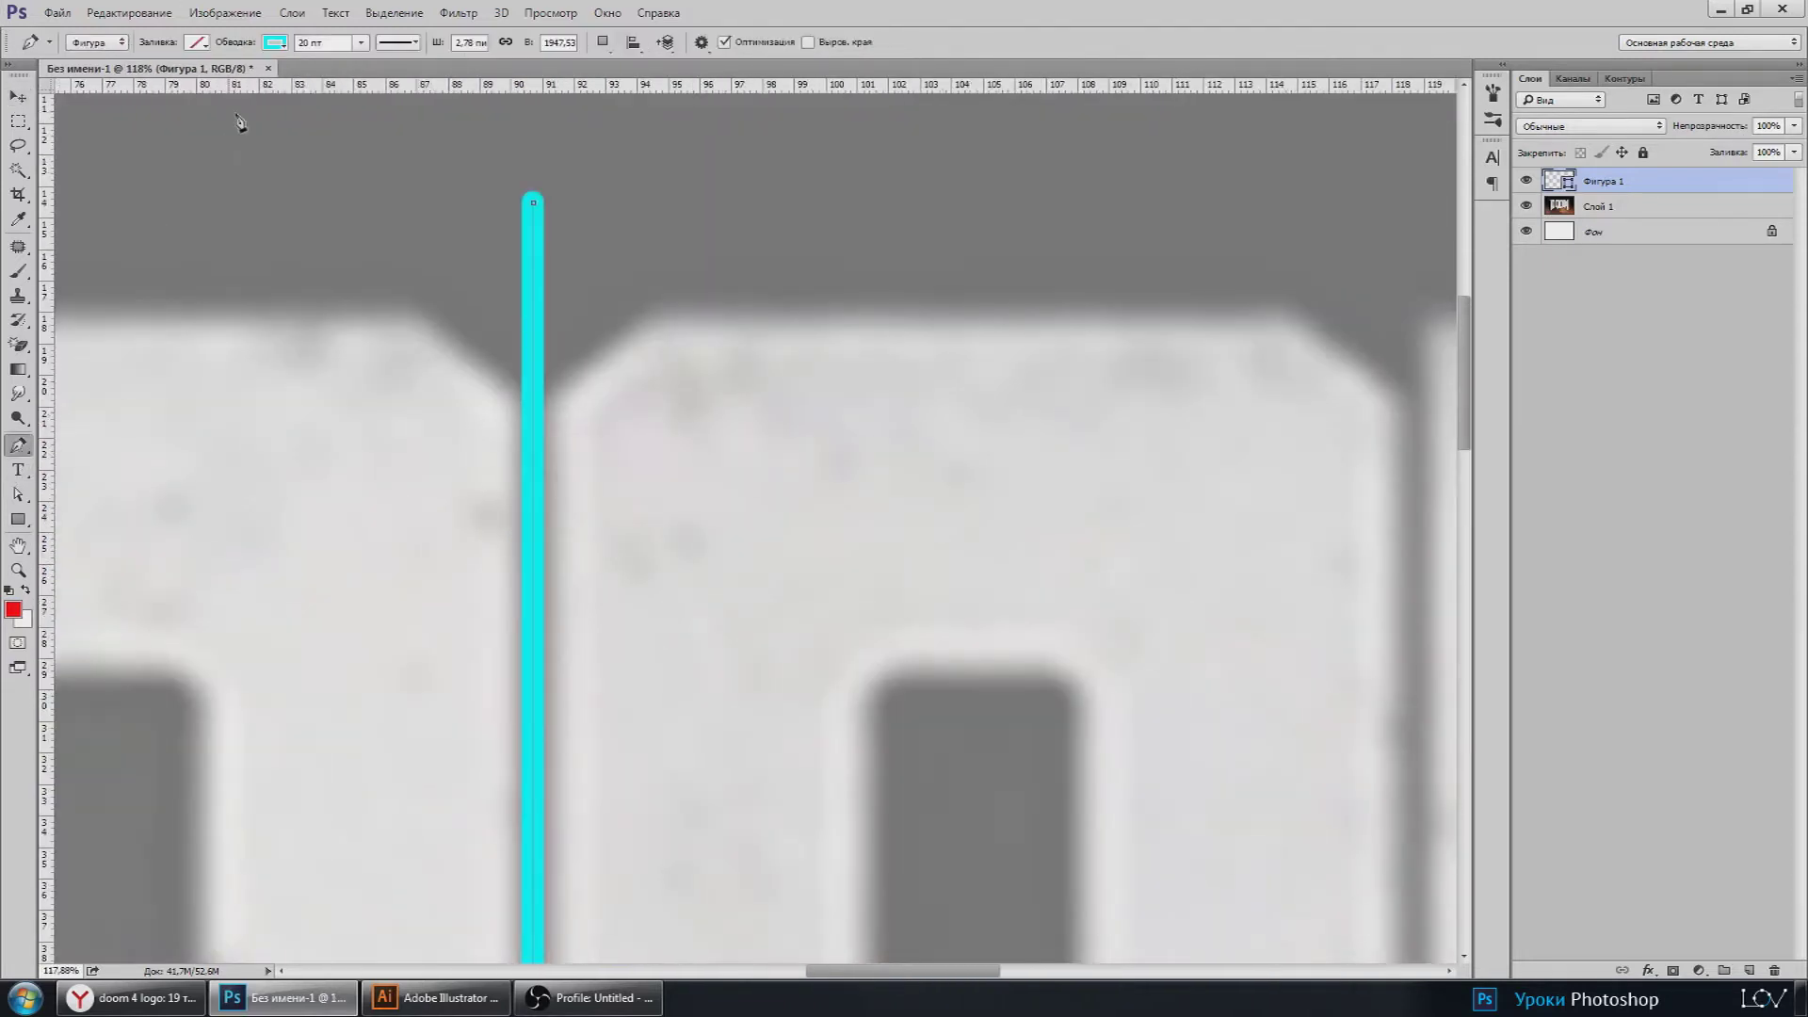
pyautogui.click(310, 44)
pyautogui.press('Return')
# Step: Lower the cyan line layer's opacity to 61% so the DOOM letters show through
pyautogui.click(18, 97)
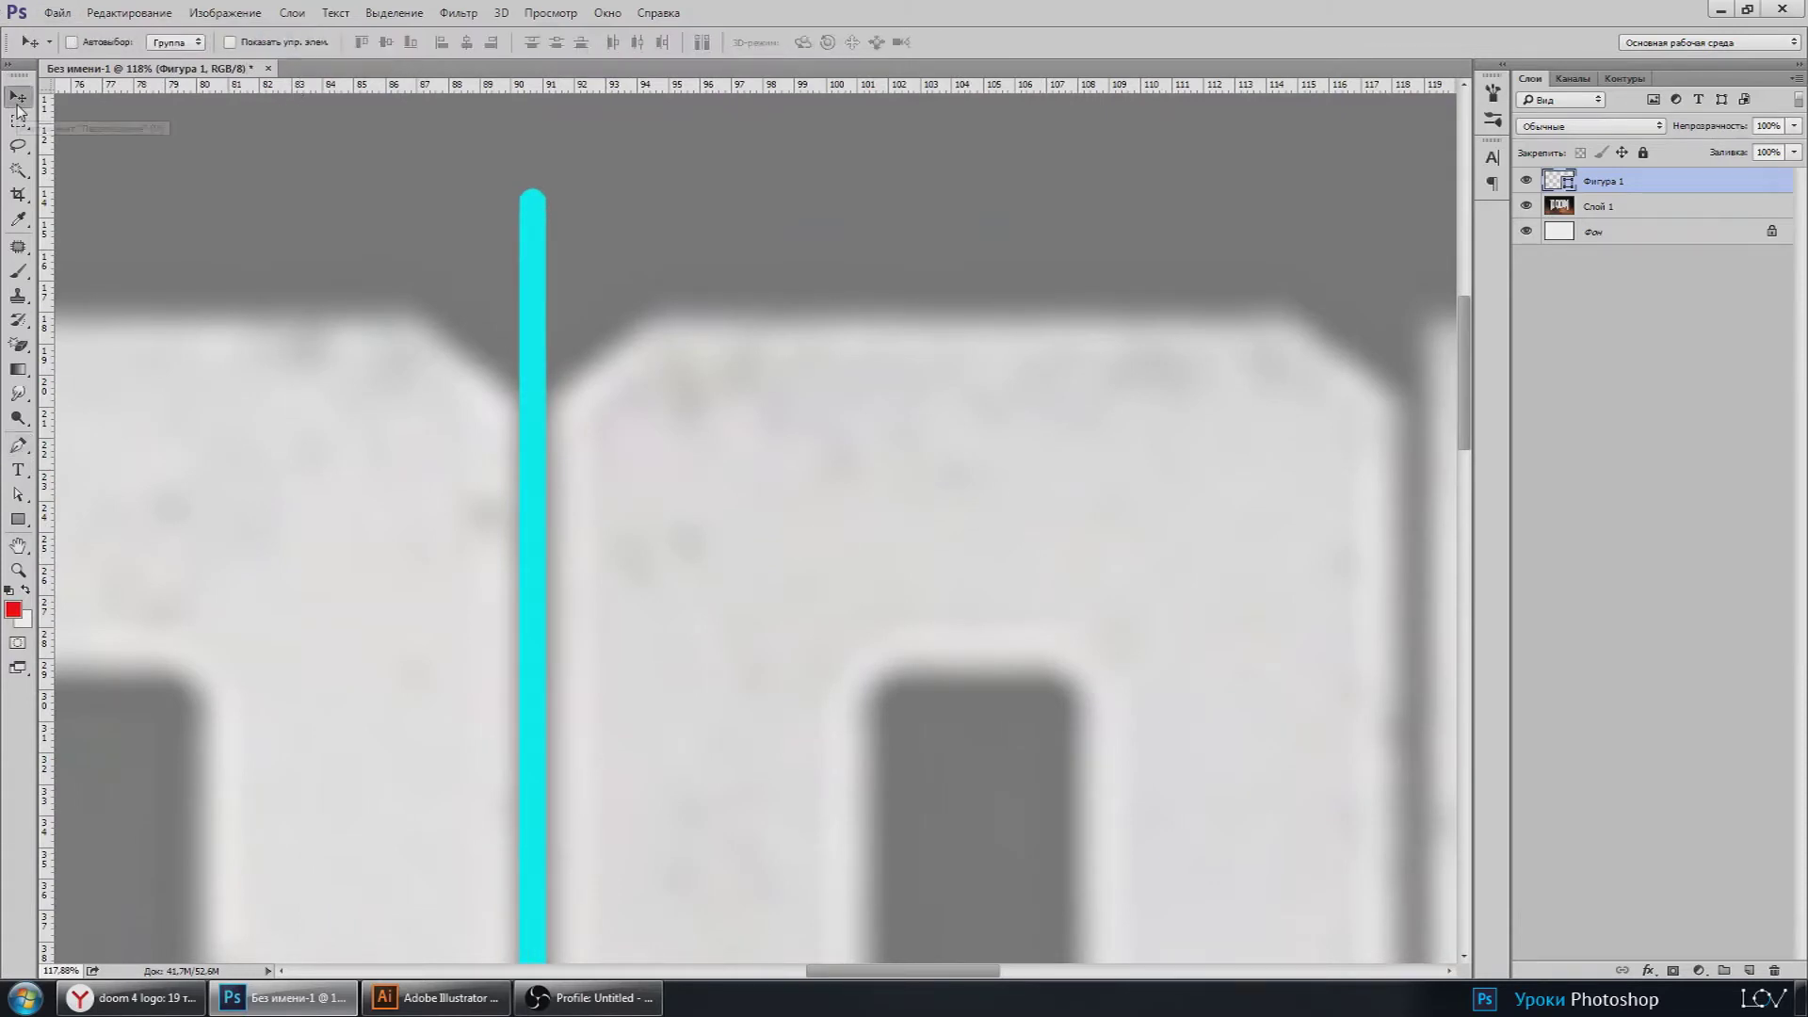
pyautogui.scroll(-5, 443, 499)
pyautogui.click(1793, 125)
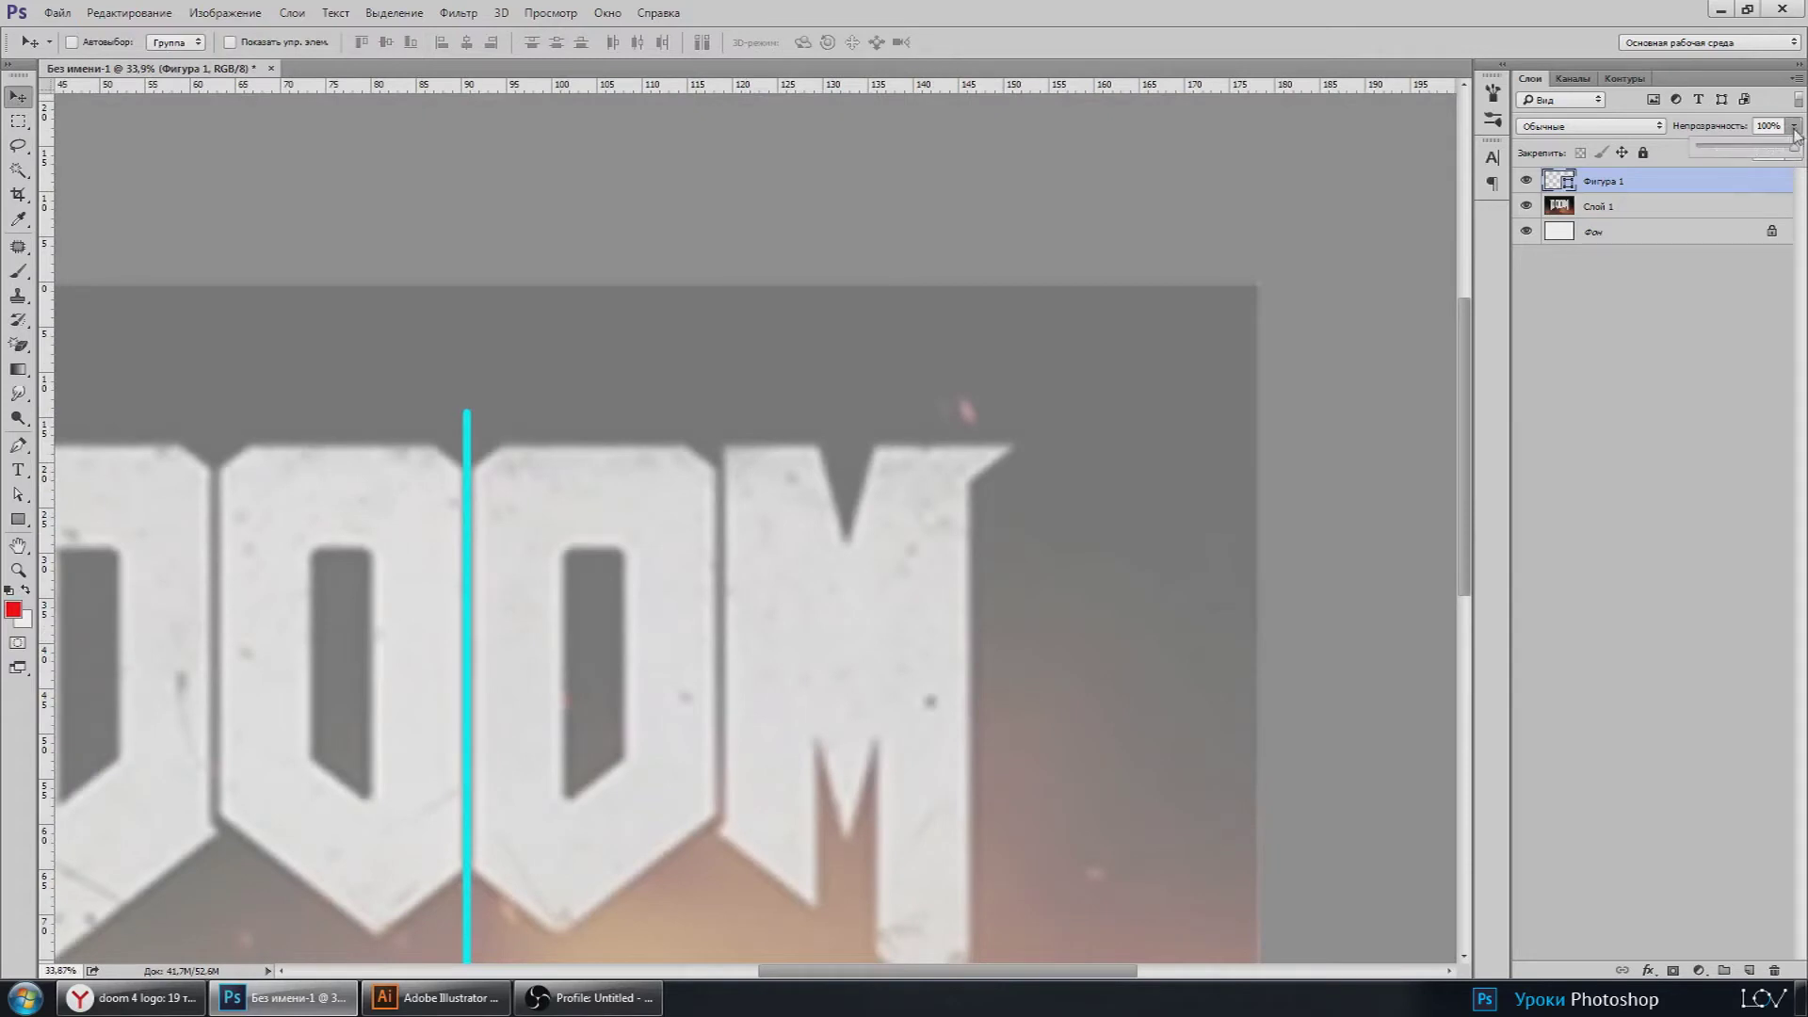
pyautogui.moveTo(1793, 147); pyautogui.dragTo(1762, 155)
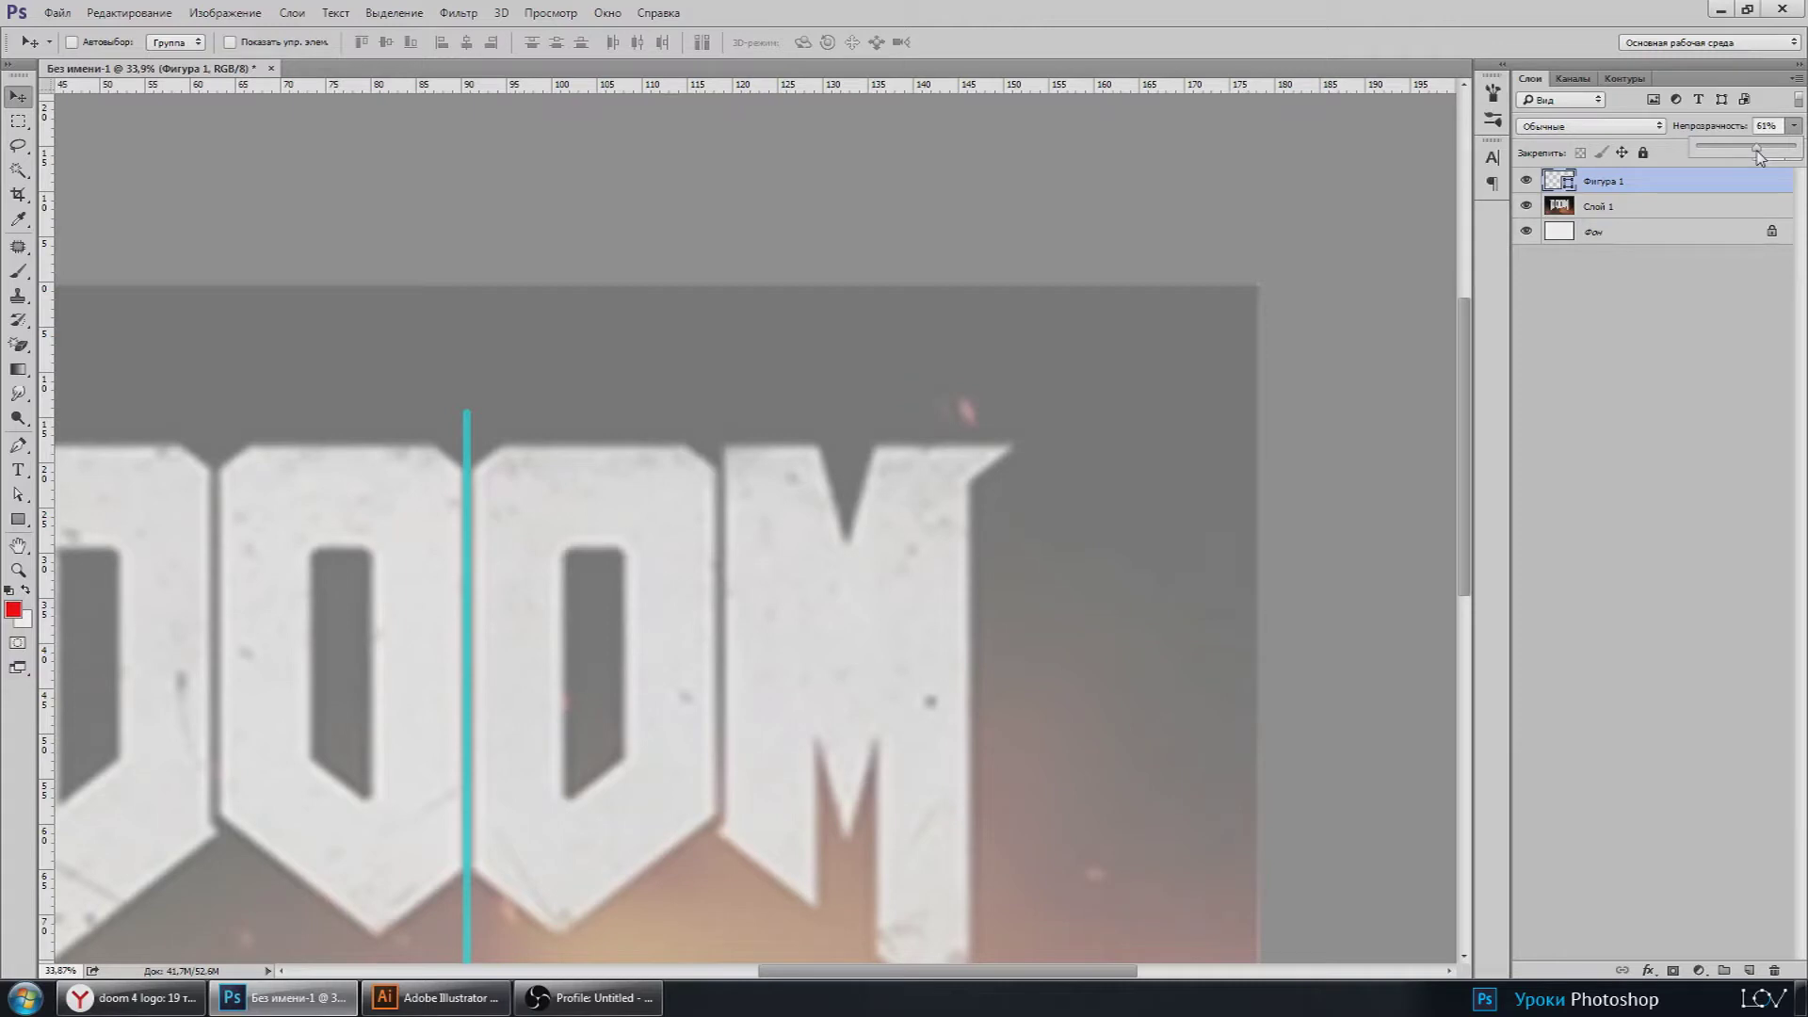
pyautogui.scroll(1, 476, 613)
pyautogui.scroll(2, 452, 601)
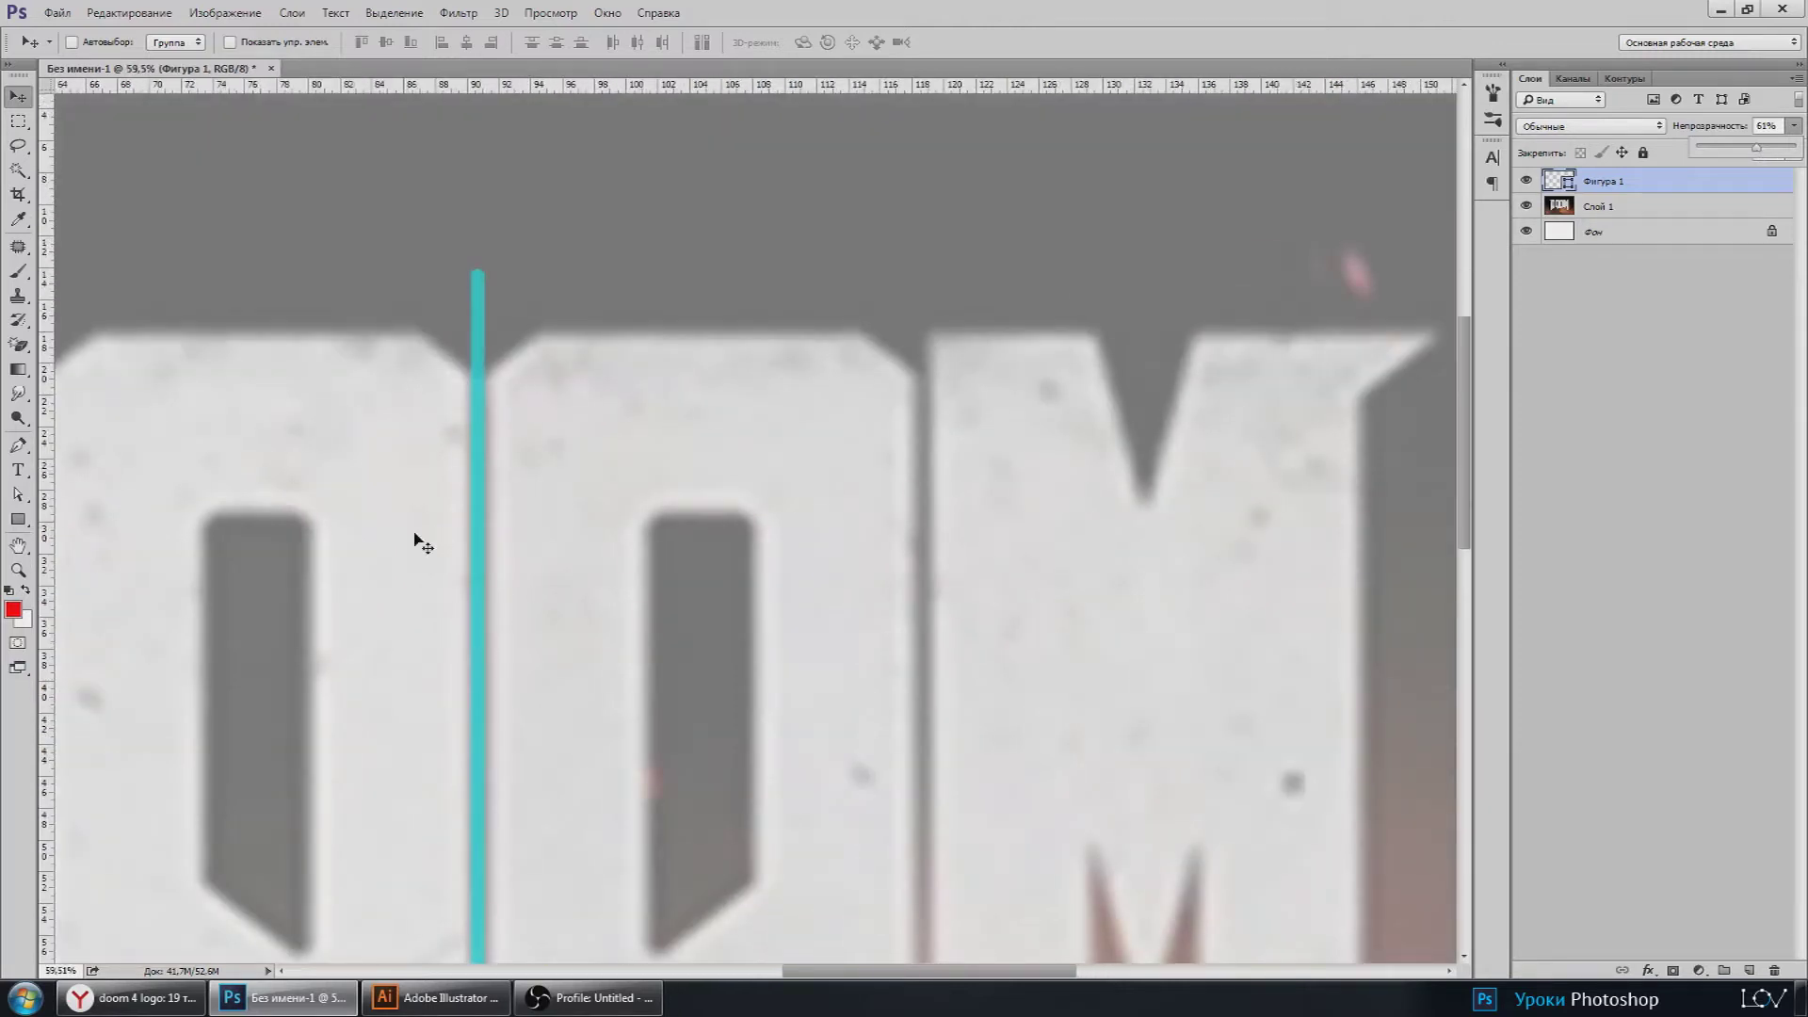
pyautogui.scroll(-1, 439, 612)
pyautogui.scroll(1, 461, 690)
pyautogui.scroll(1, 461, 690)
pyautogui.scroll(1, 577, 622)
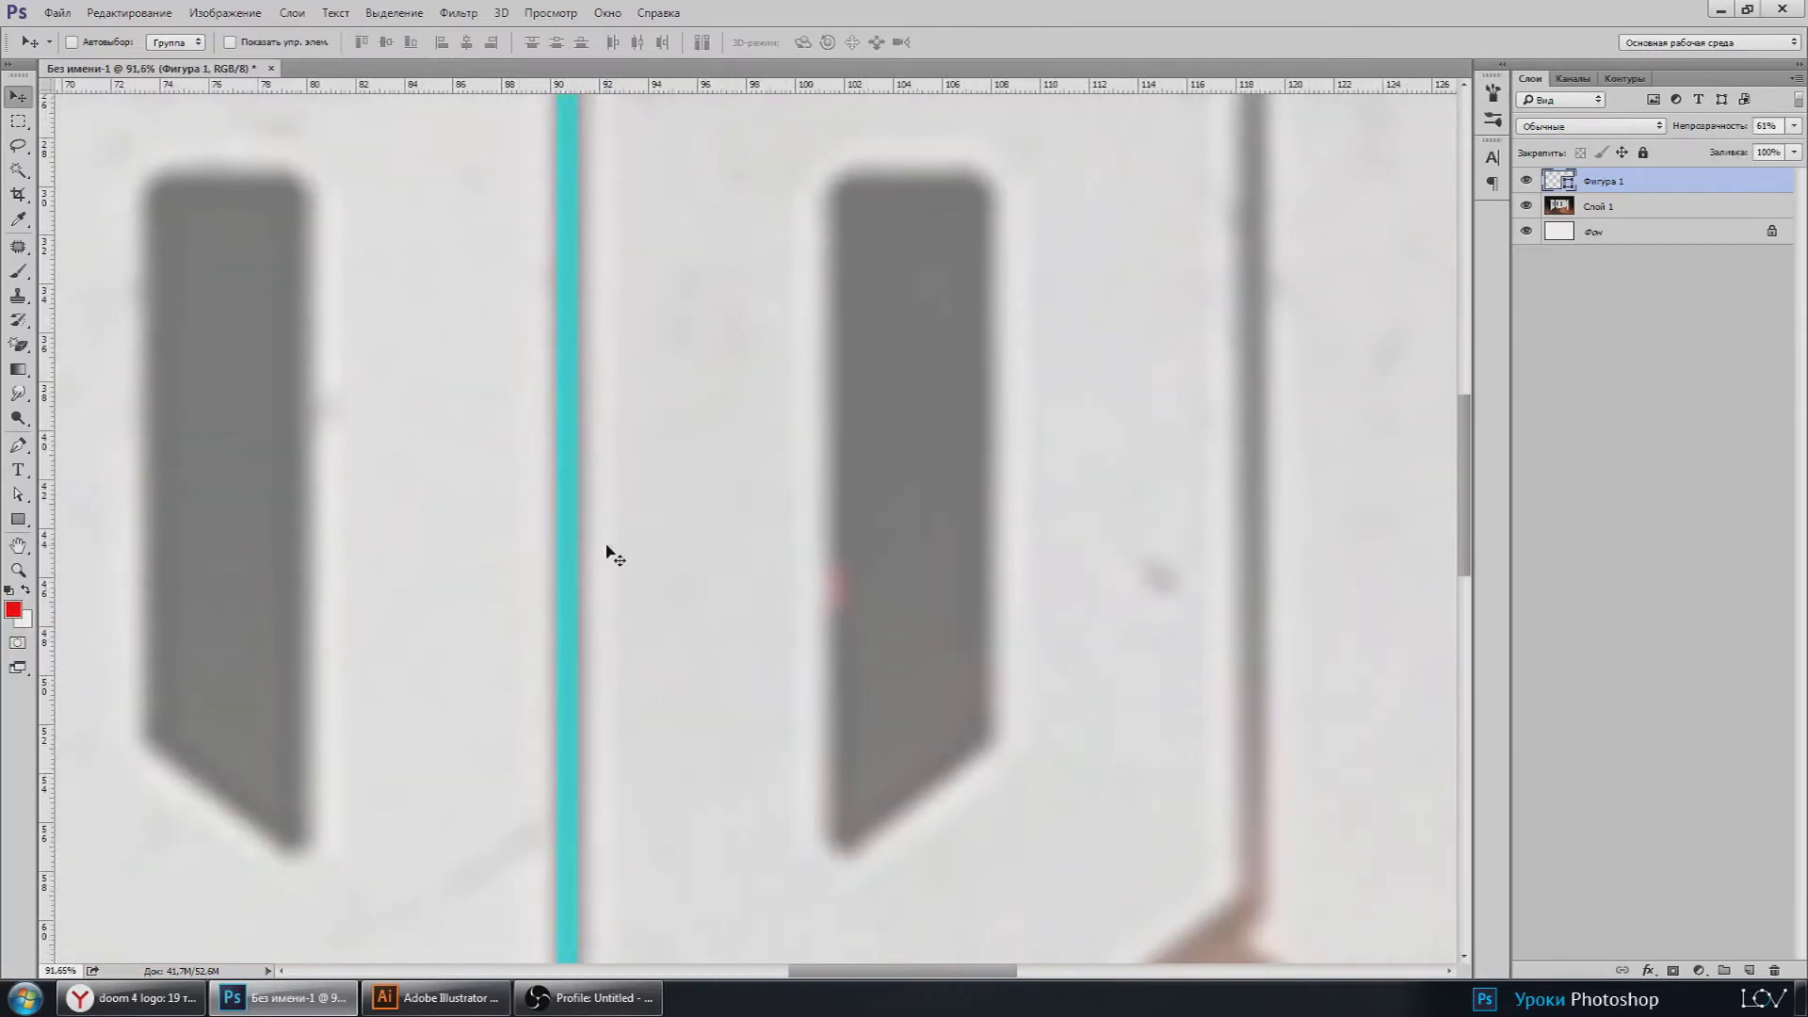
pyautogui.scroll(-1, 609, 553)
pyautogui.scroll(-2, 424, 470)
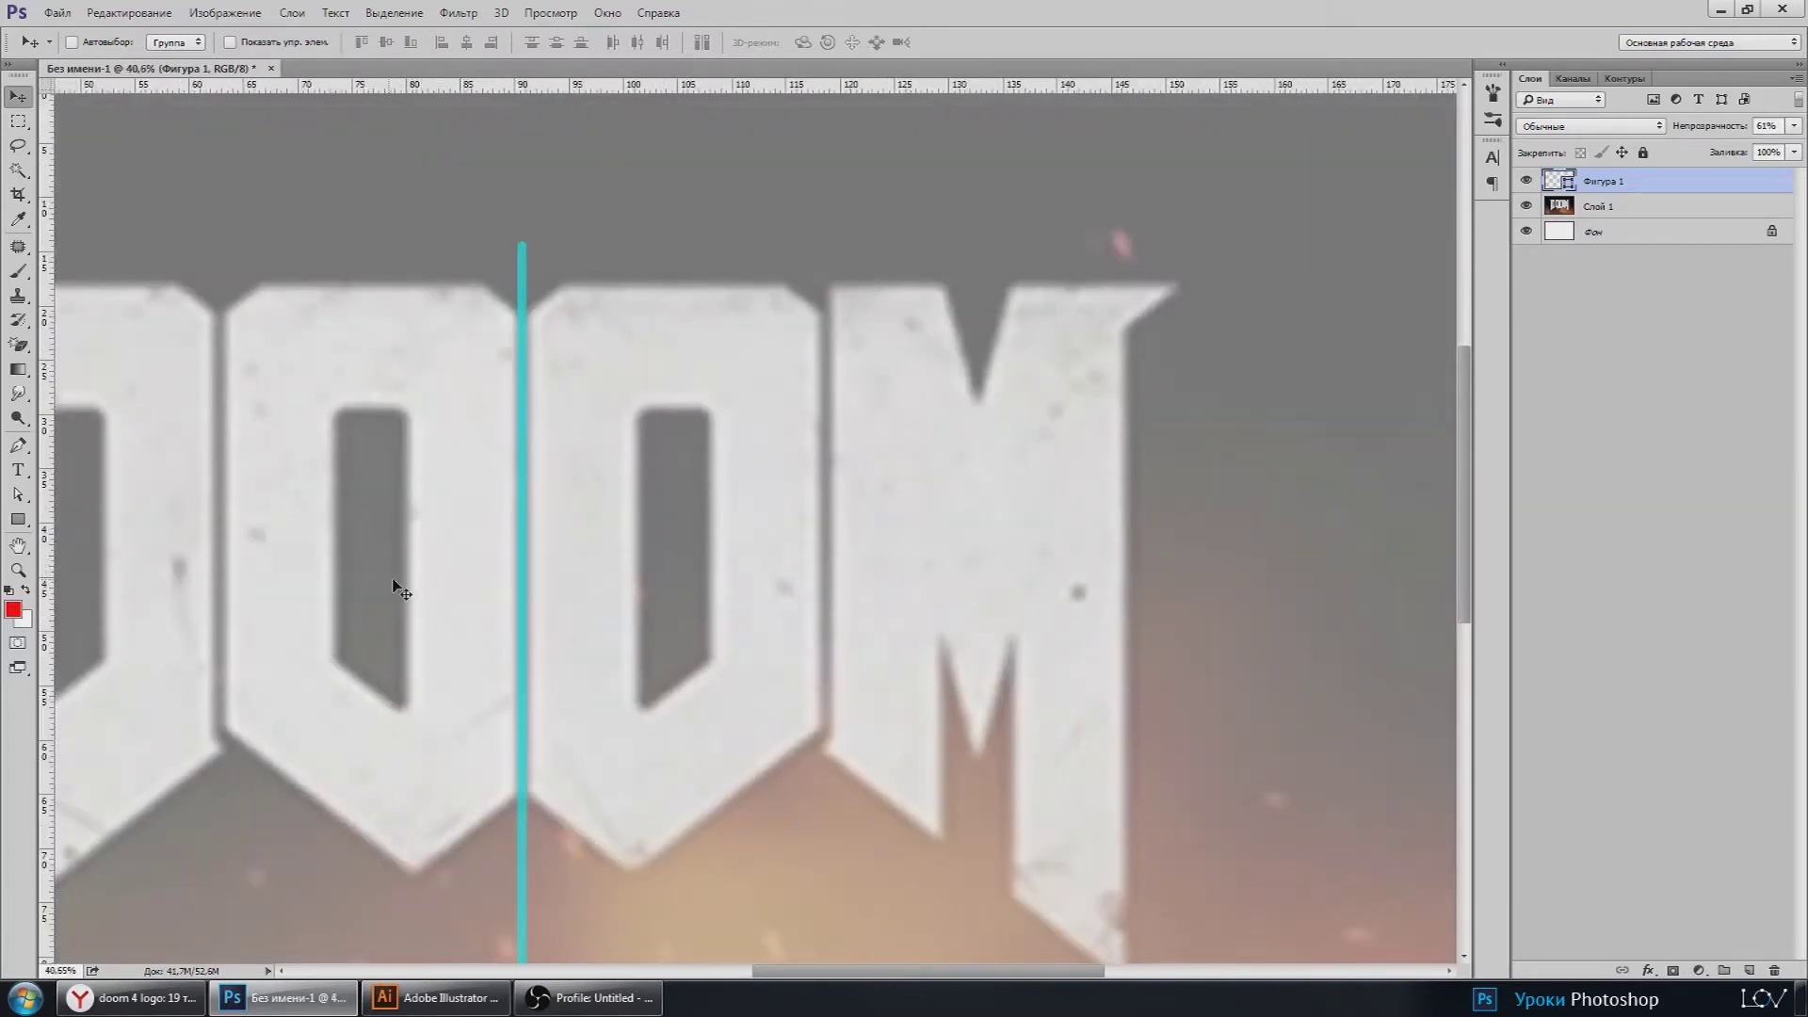
pyautogui.scroll(2, 392, 589)
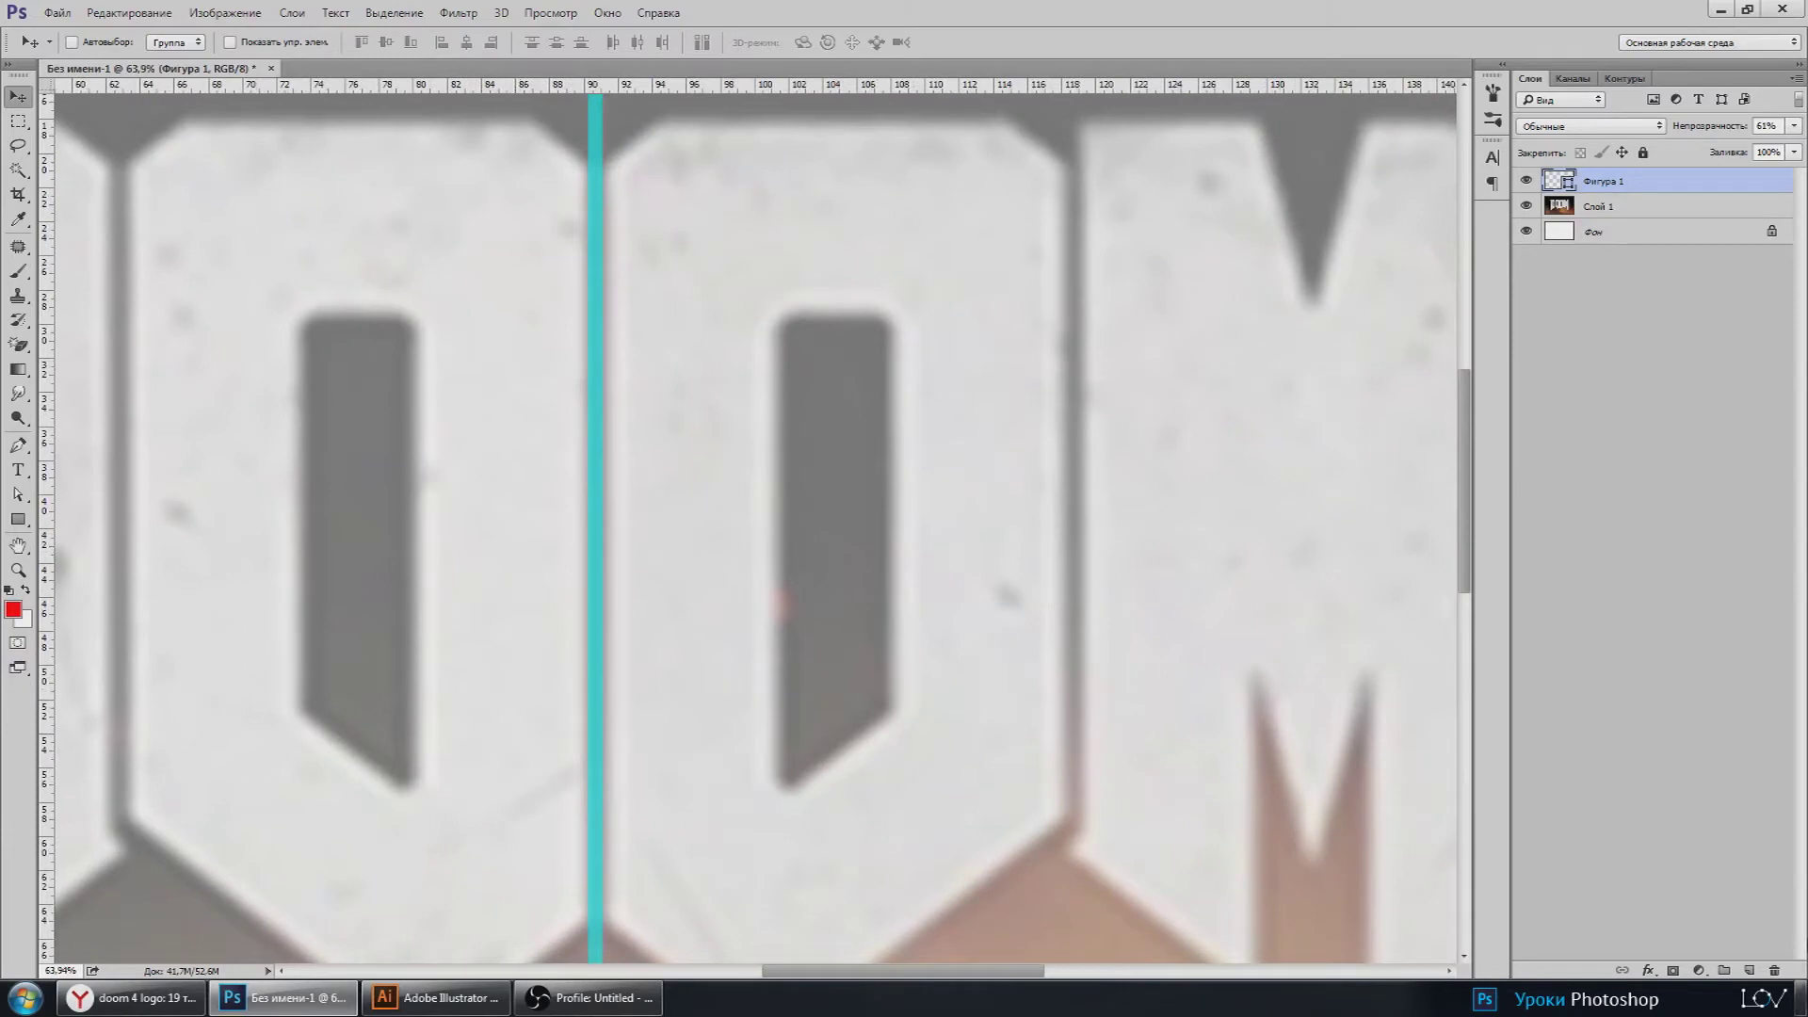
# Step: Add a new layer and draw a rectangle beside the first O's inner hole
pyautogui.click(1749, 970)
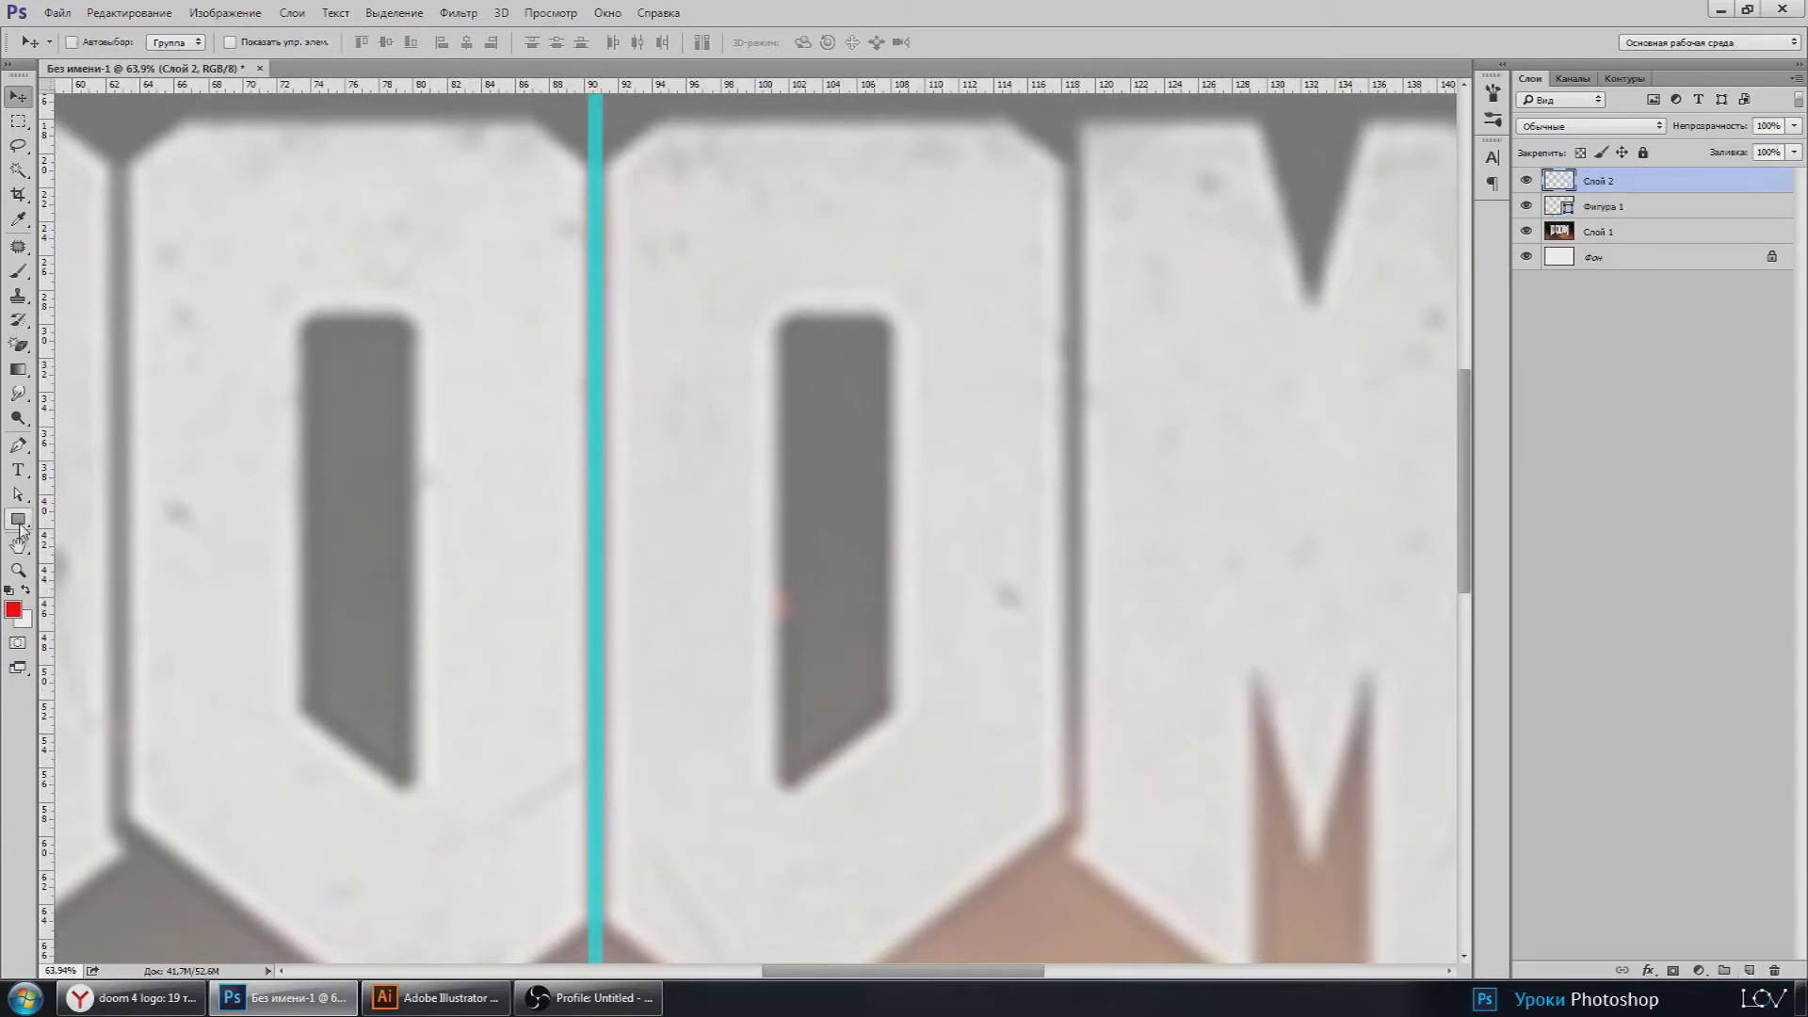
pyautogui.moveTo(18, 519); pyautogui.dragTo(128, 524)
pyautogui.click(128, 524)
pyautogui.scroll(2, 319, 432)
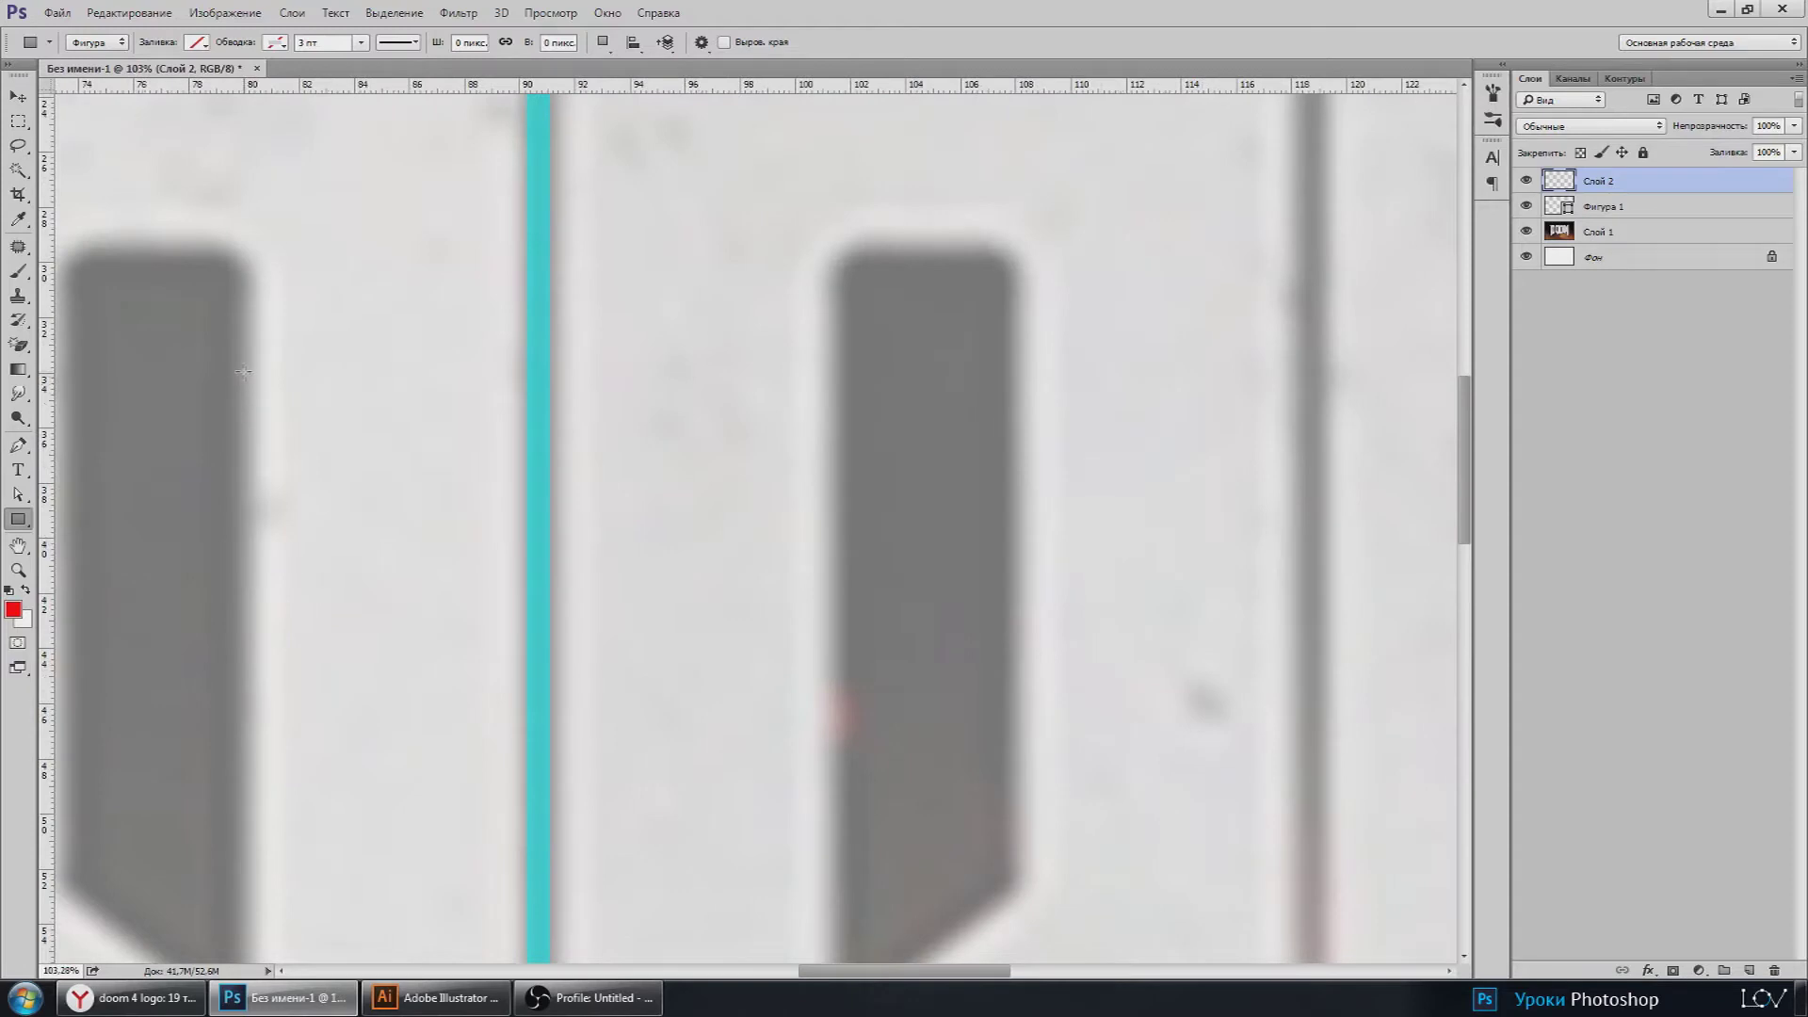
pyautogui.moveTo(243, 371); pyautogui.dragTo(519, 904)
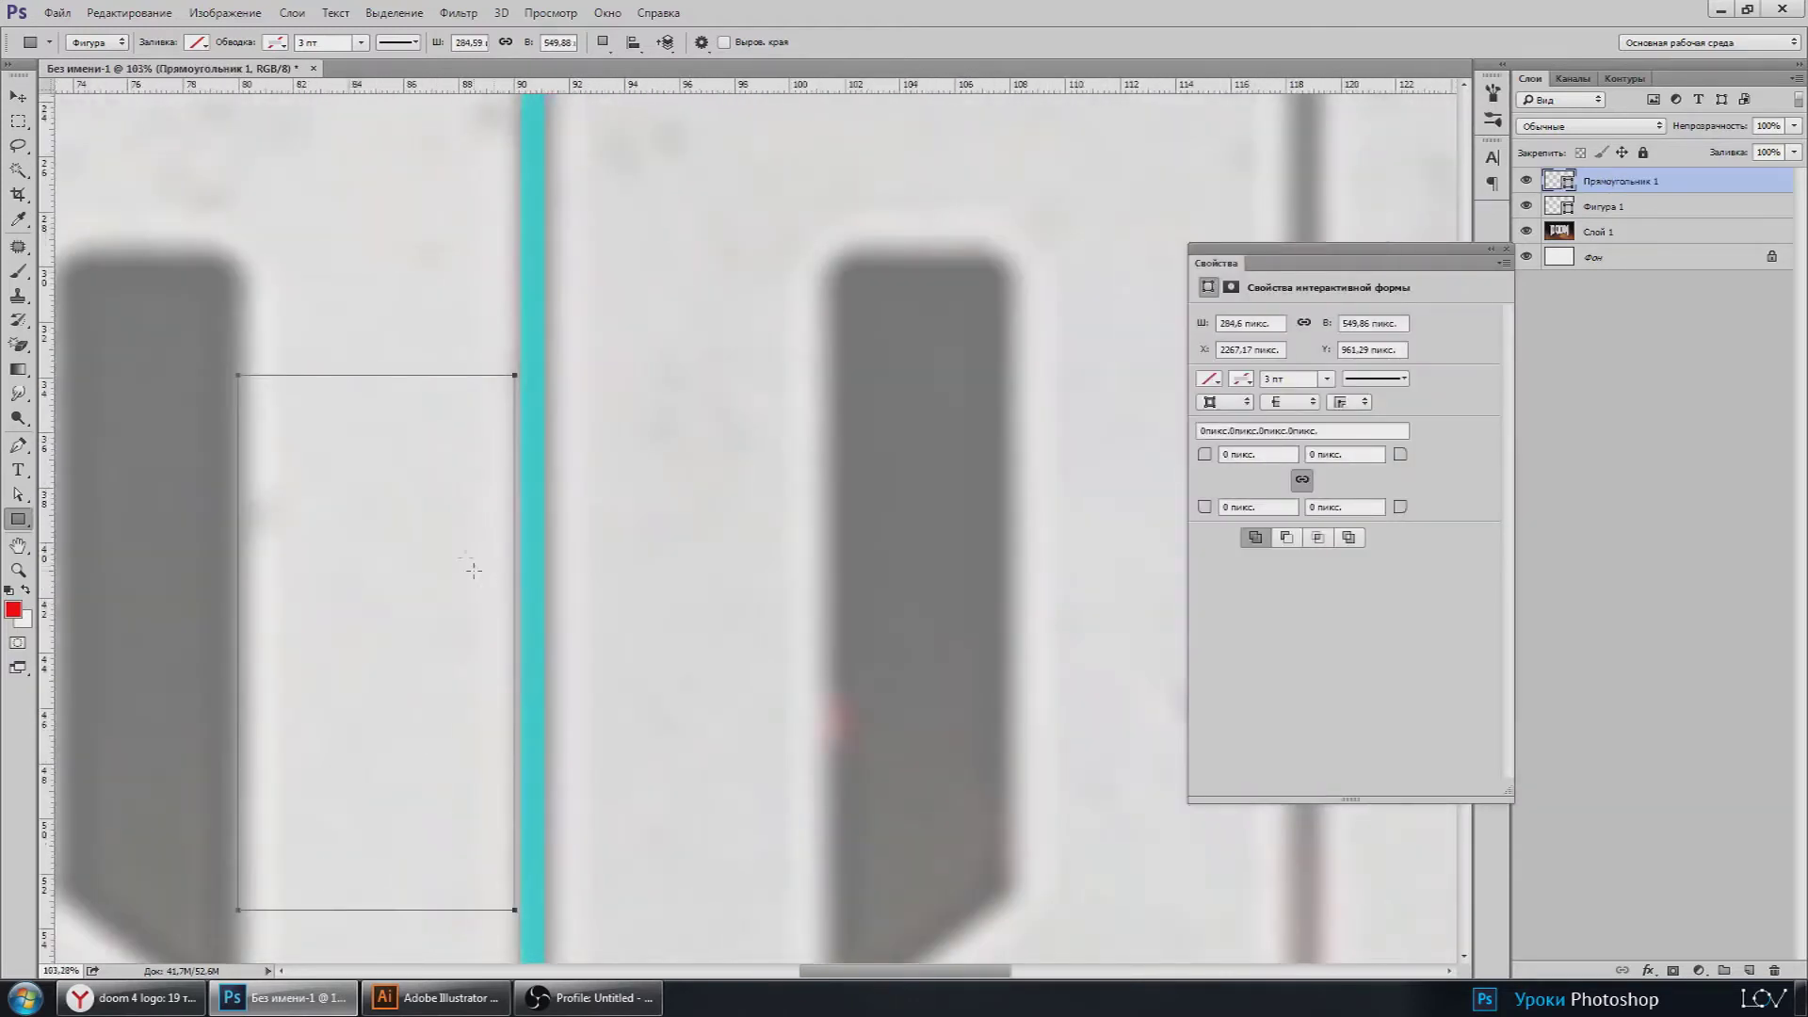
pyautogui.scroll(3, 559, 553)
pyautogui.scroll(1, 560, 553)
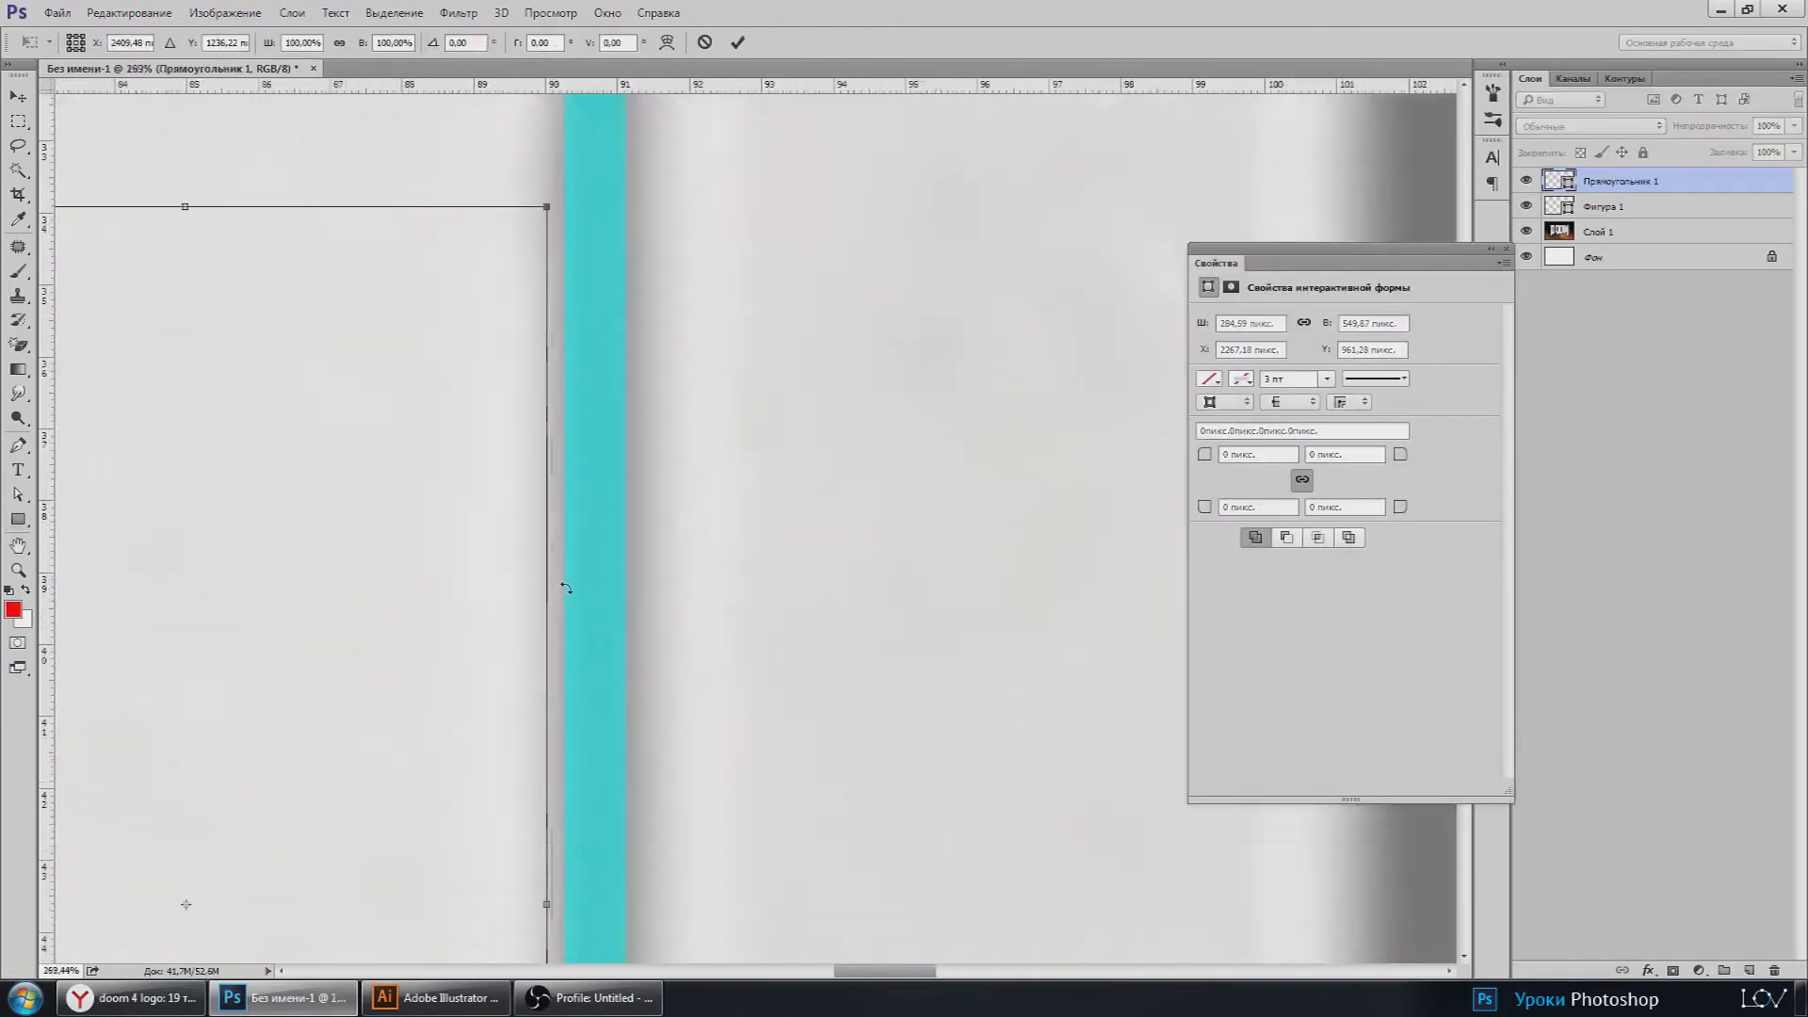
pyautogui.scroll(2, 559, 553)
# Step: Widen the rectangle to meet the cyan line and extend its left edge slightly
pyautogui.hotkey('ctrl', 't')
pyautogui.moveTo(555, 683); pyautogui.dragTo(571, 692)
pyautogui.scroll(-3, 571, 692)
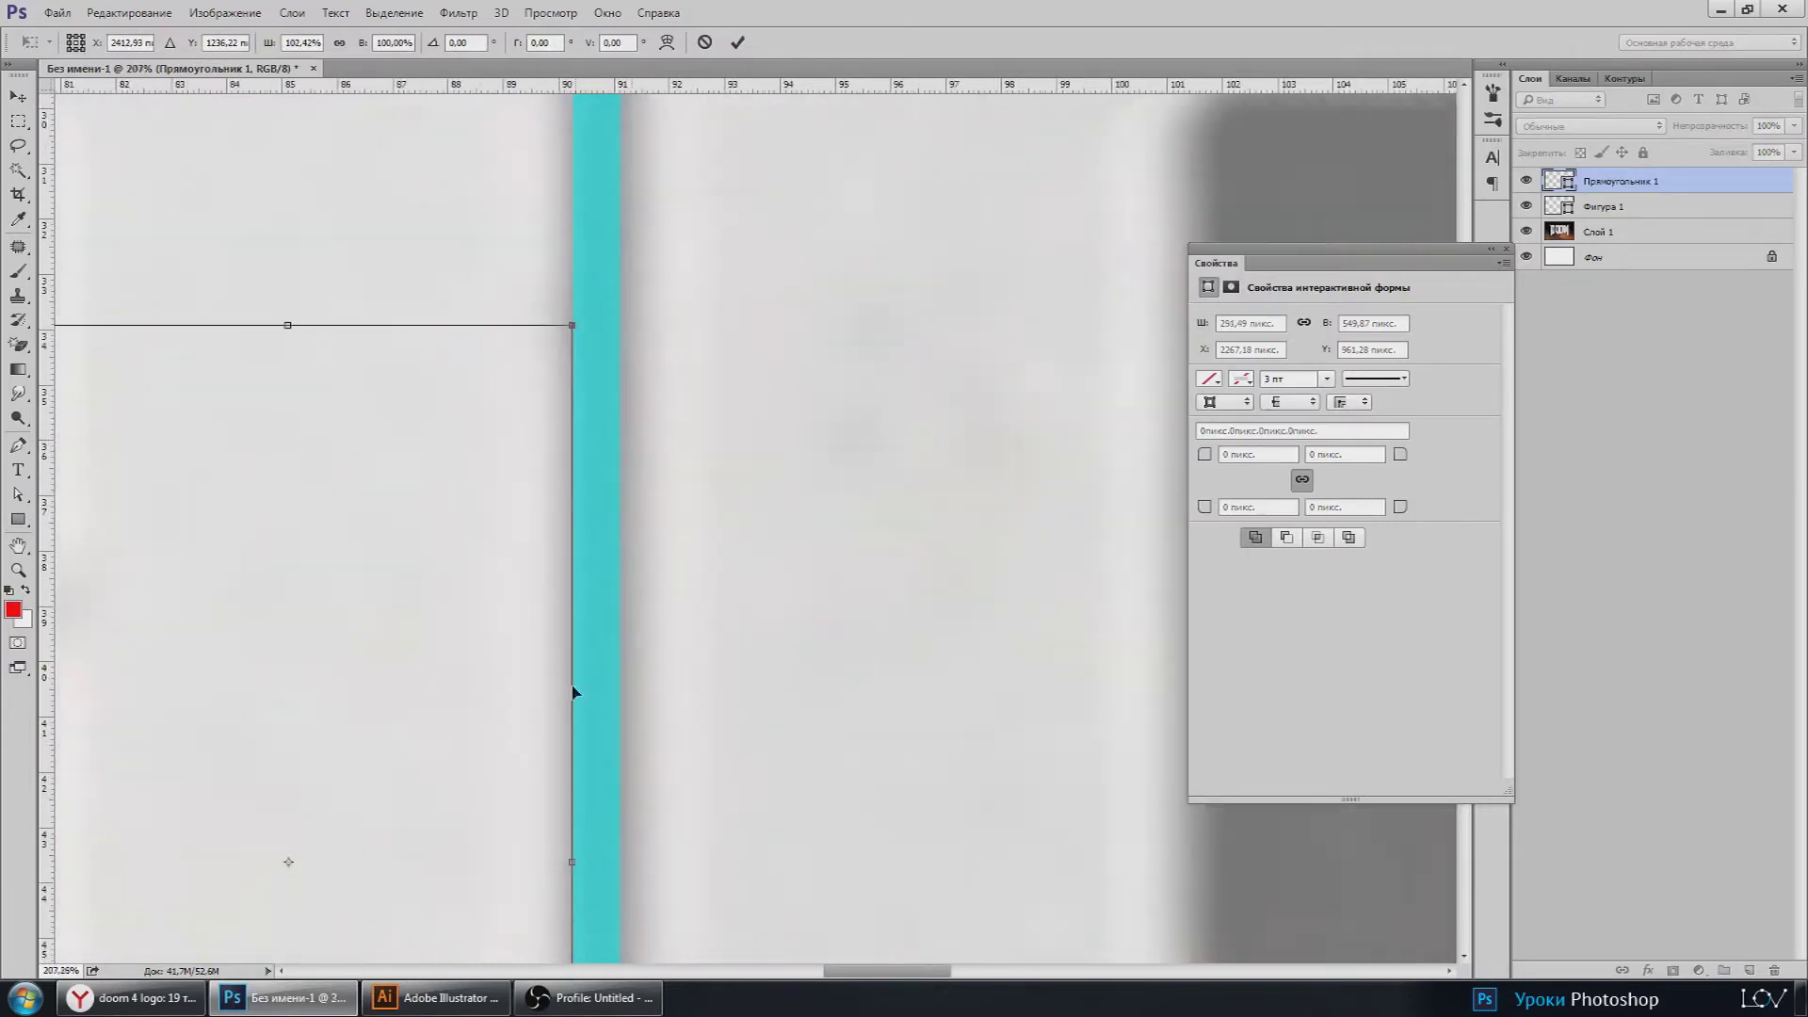
pyautogui.scroll(-1, 376, 577)
pyautogui.scroll(-4, 242, 714)
pyautogui.scroll(3, 241, 714)
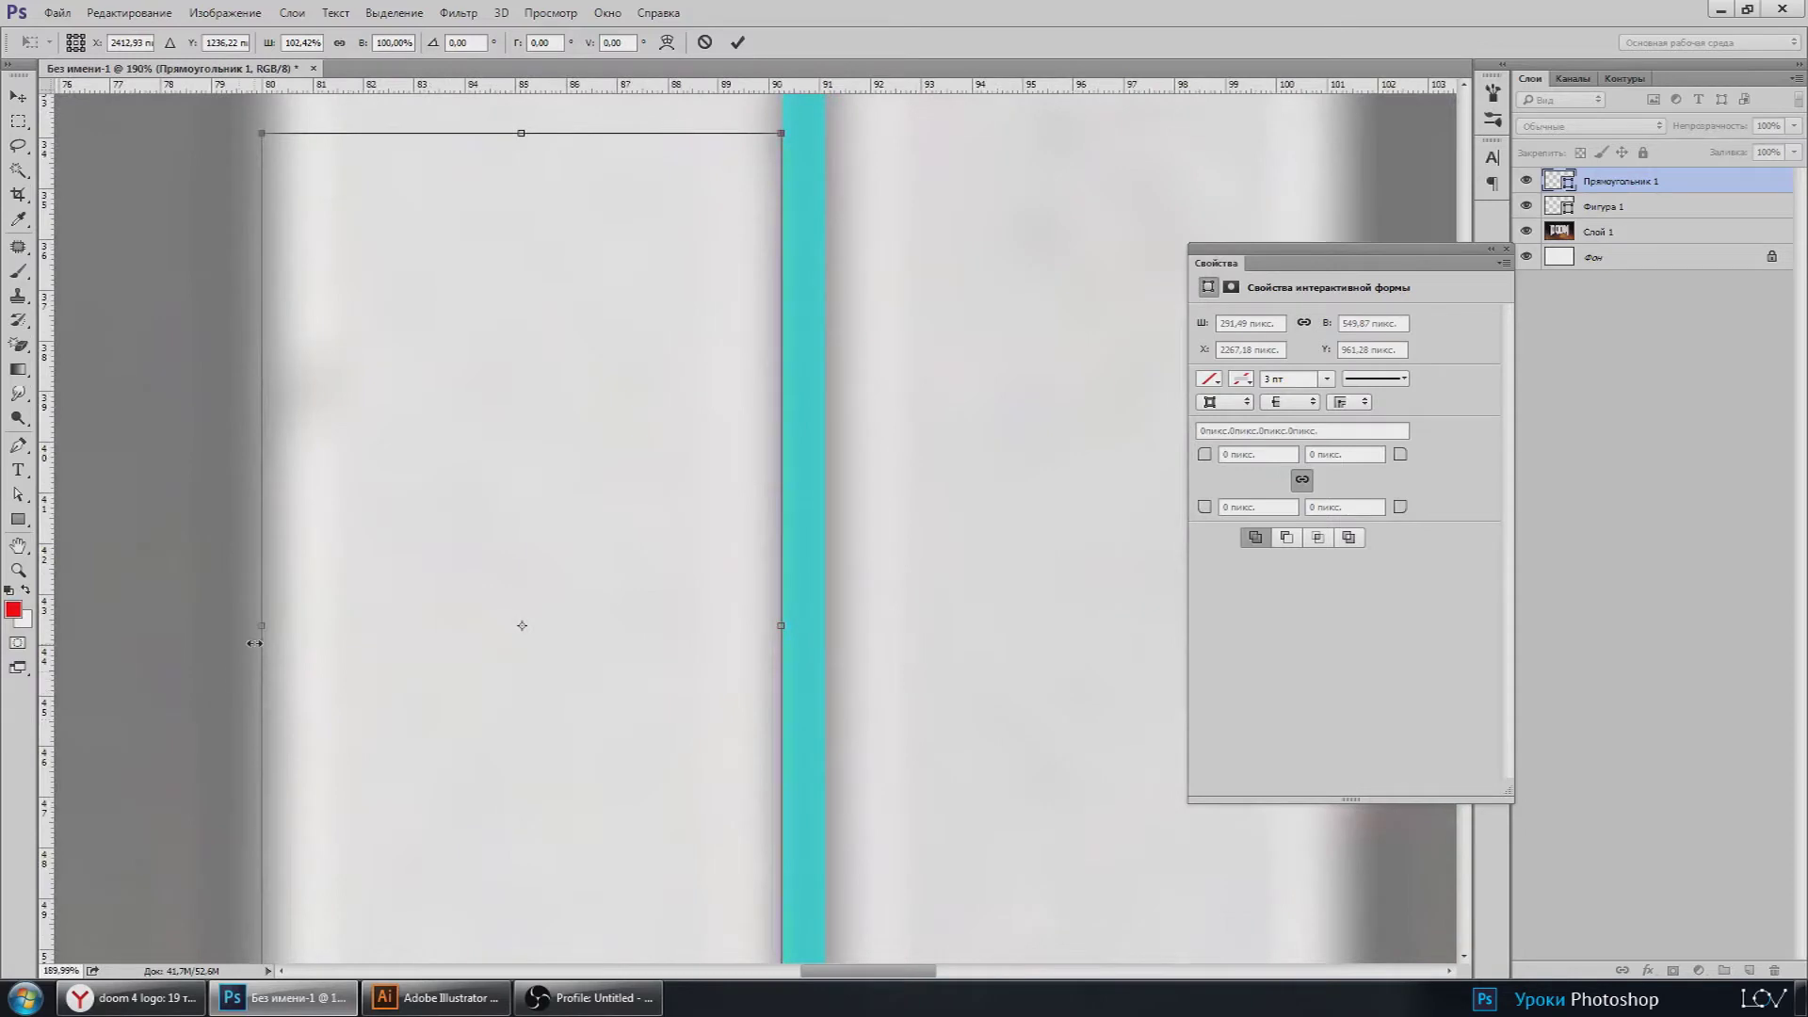
pyautogui.moveTo(261, 629); pyautogui.dragTo(257, 639)
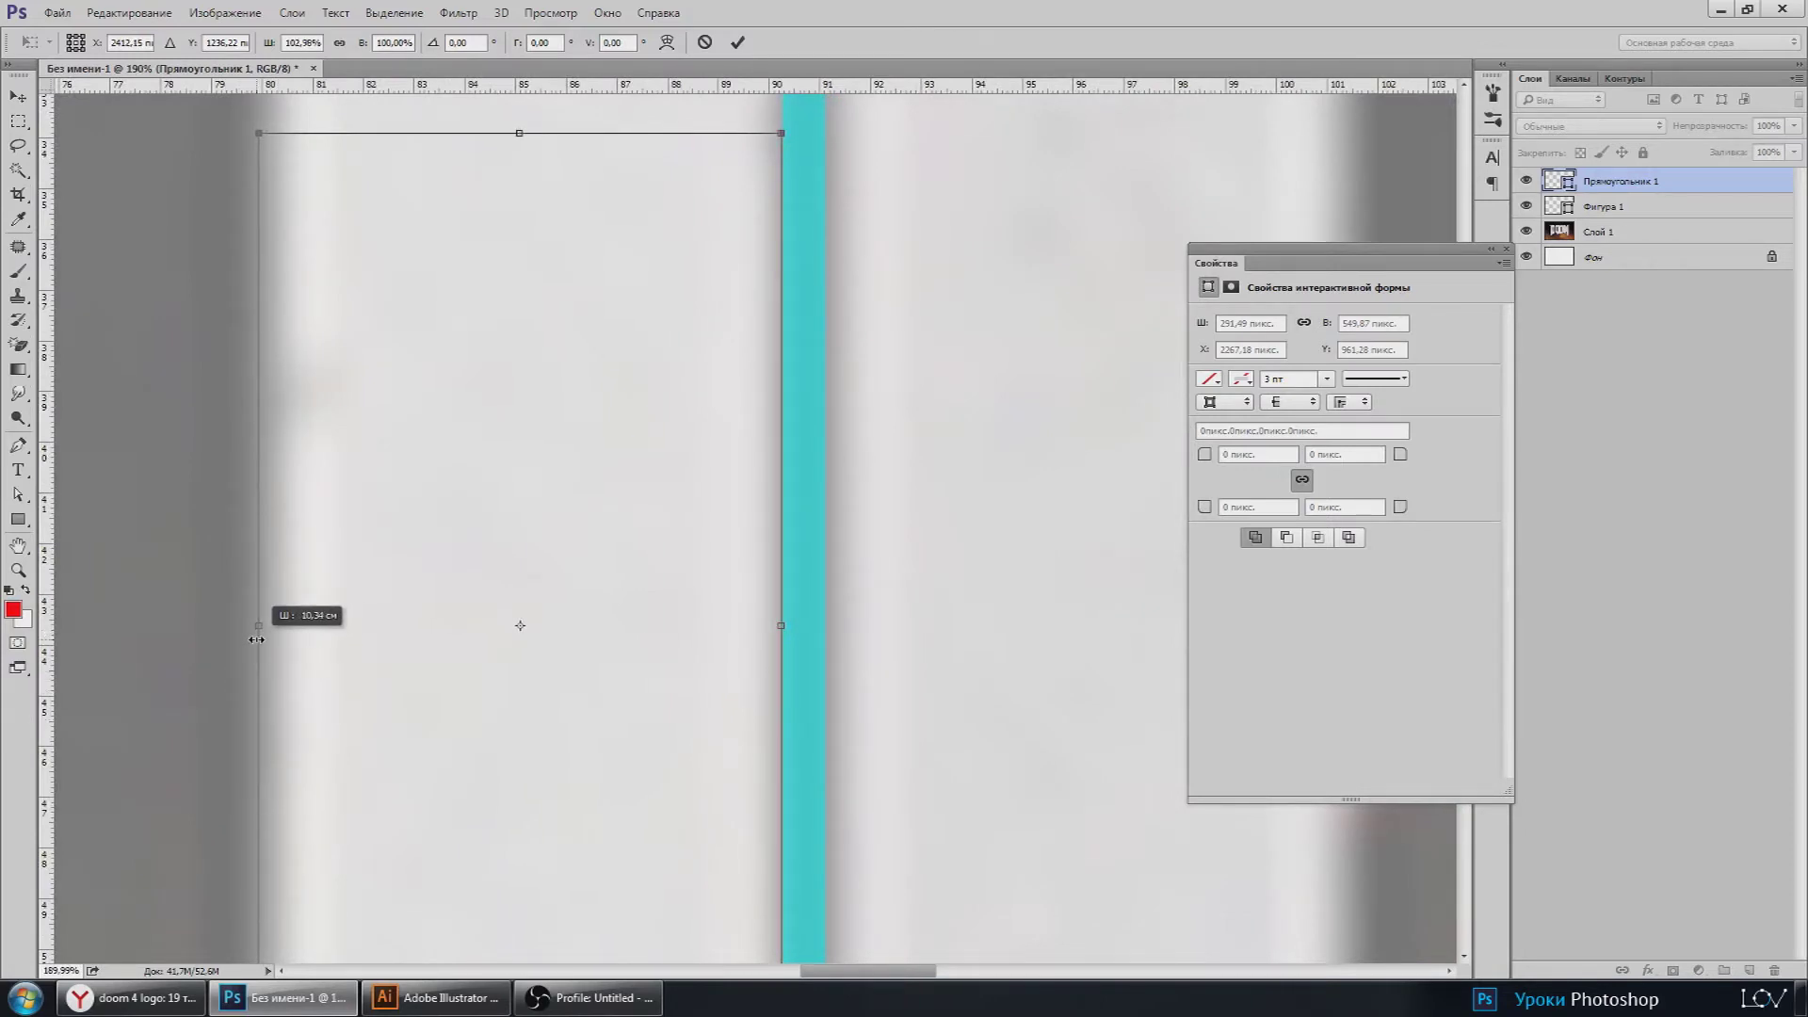
pyautogui.moveTo(256, 639); pyautogui.dragTo(253, 640)
pyautogui.scroll(-1, 254, 633)
pyautogui.scroll(-2, 311, 674)
pyautogui.scroll(-1, 272, 694)
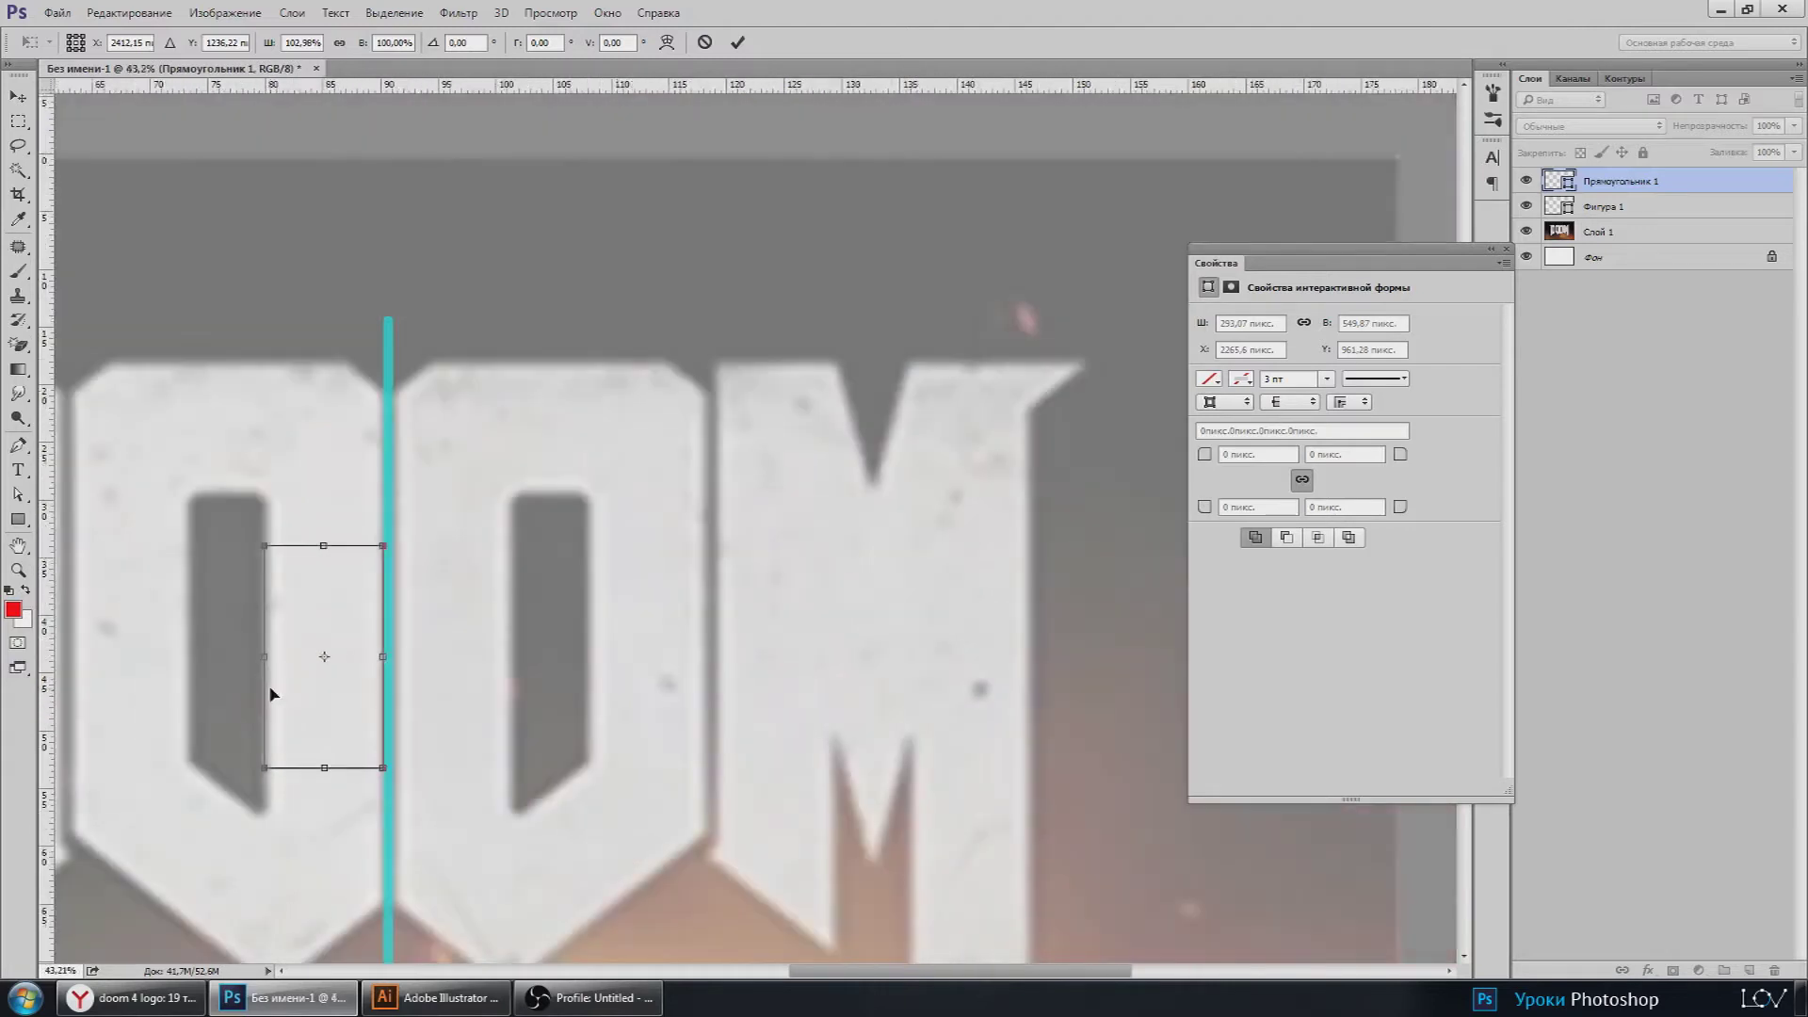
# Step: Commit the rectangle's size and give it a semi-transparent yellow fill
pyautogui.press('Return')
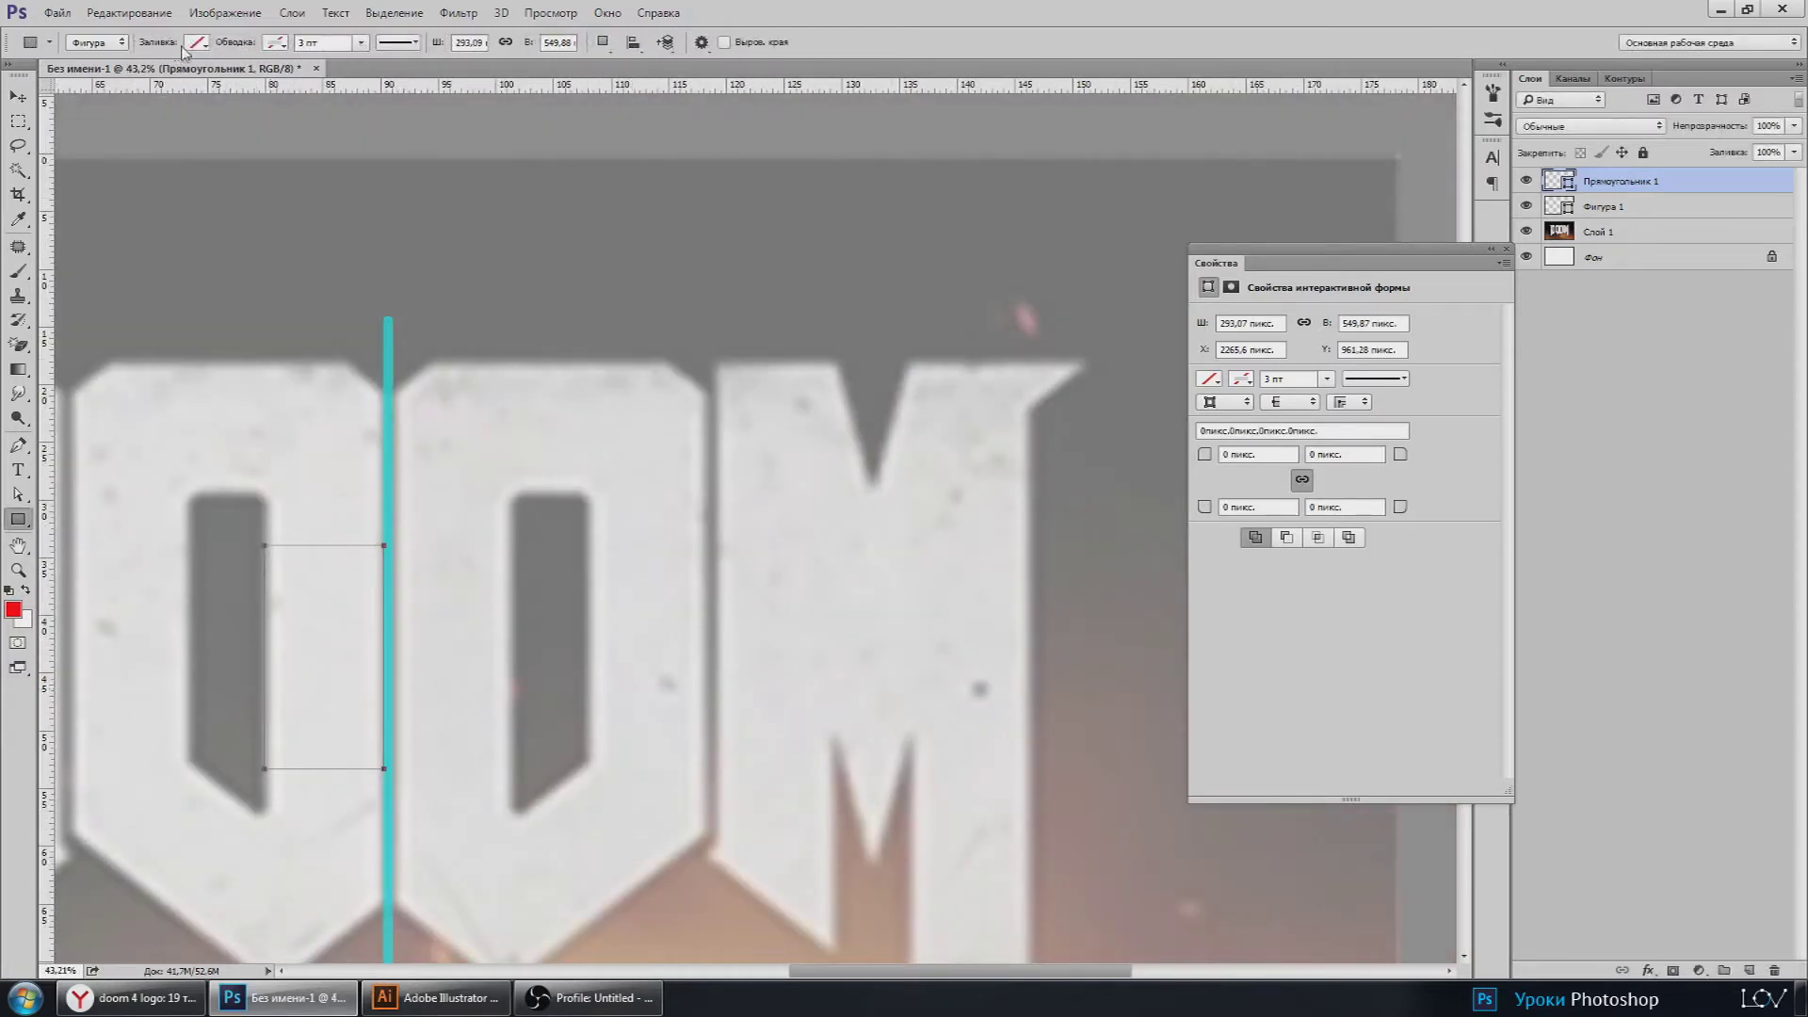
pyautogui.click(197, 43)
pyautogui.click(281, 159)
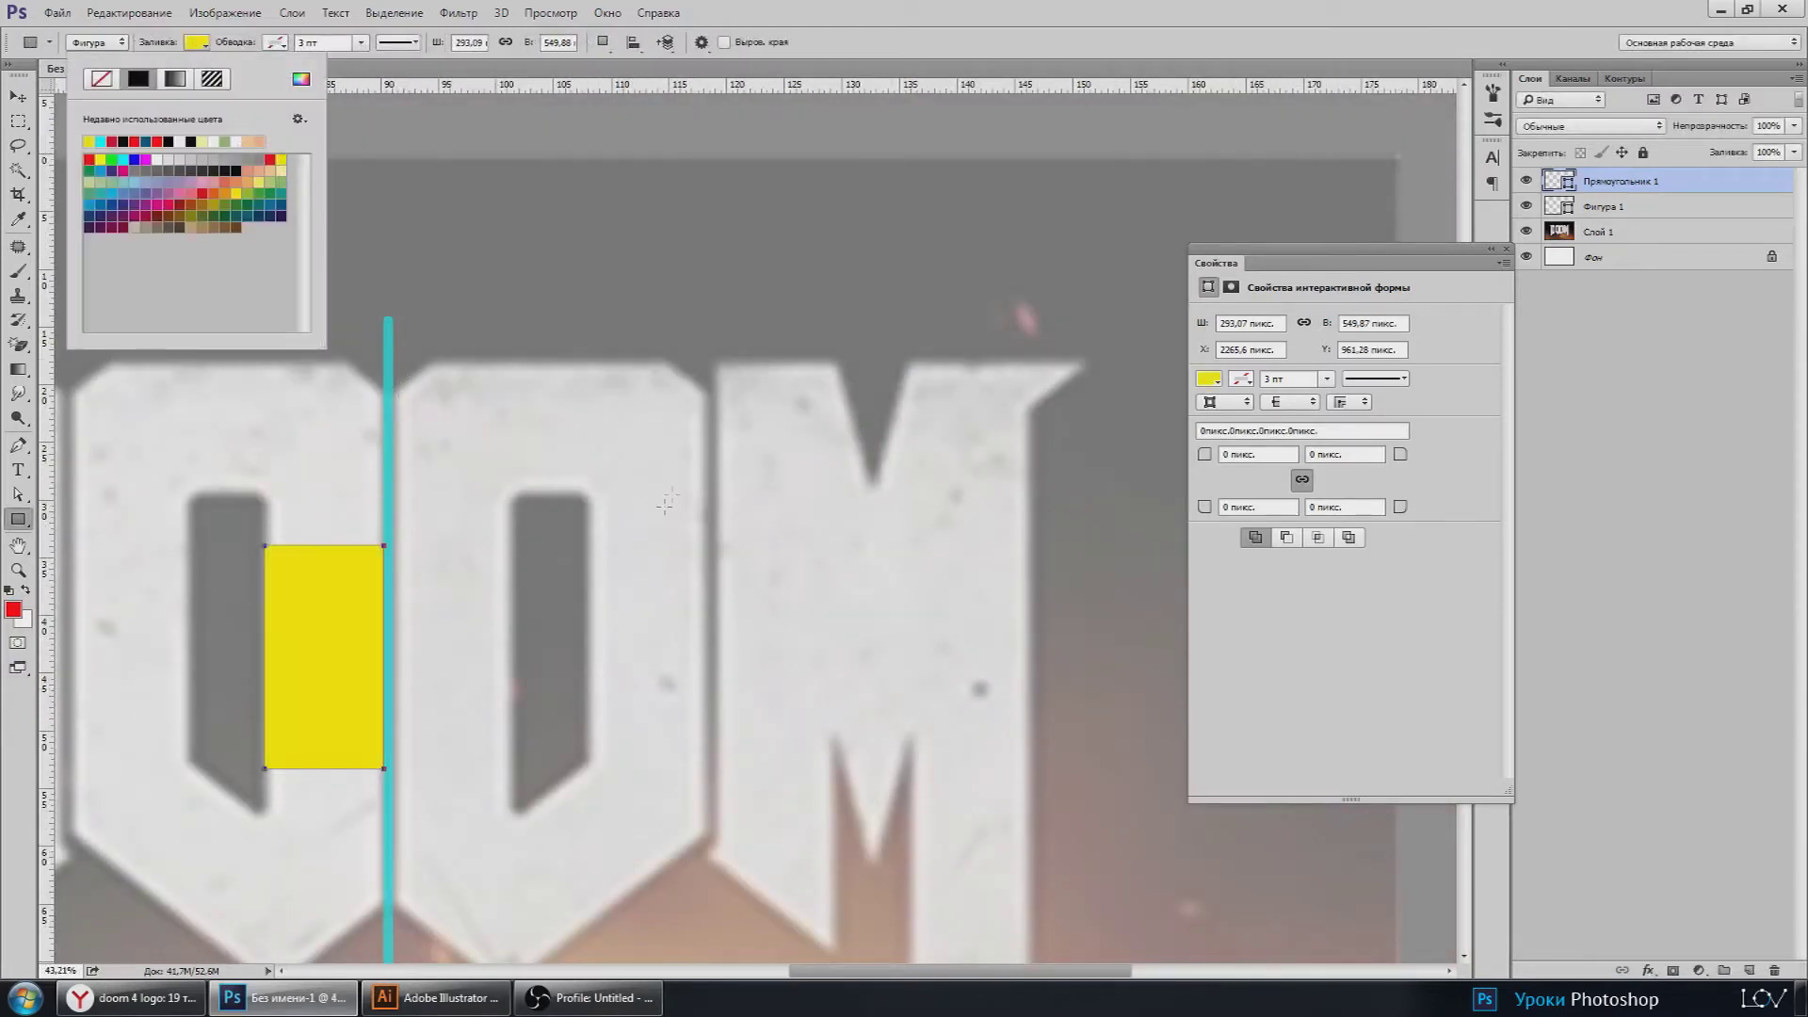
pyautogui.click(1794, 125)
pyautogui.moveTo(1794, 147); pyautogui.dragTo(1750, 151)
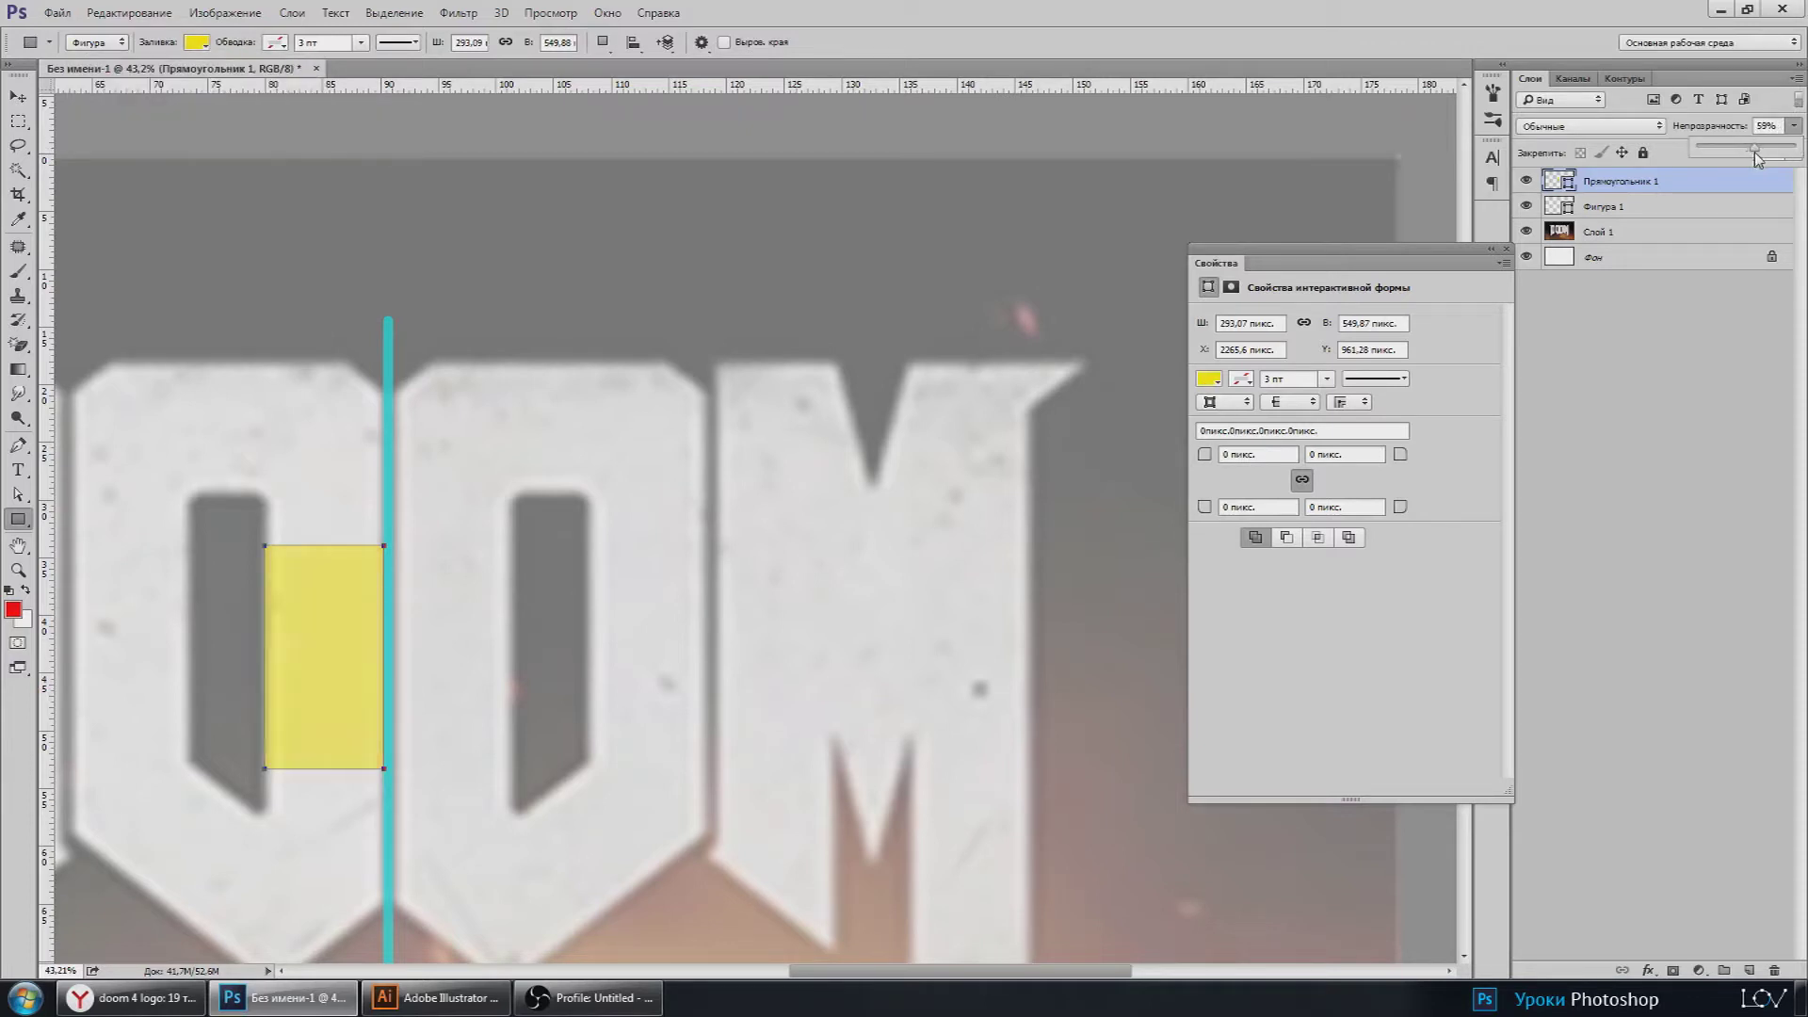
# Step: Stretch the yellow rectangle to the full canvas height
pyautogui.hotkey('ctrl', 't')
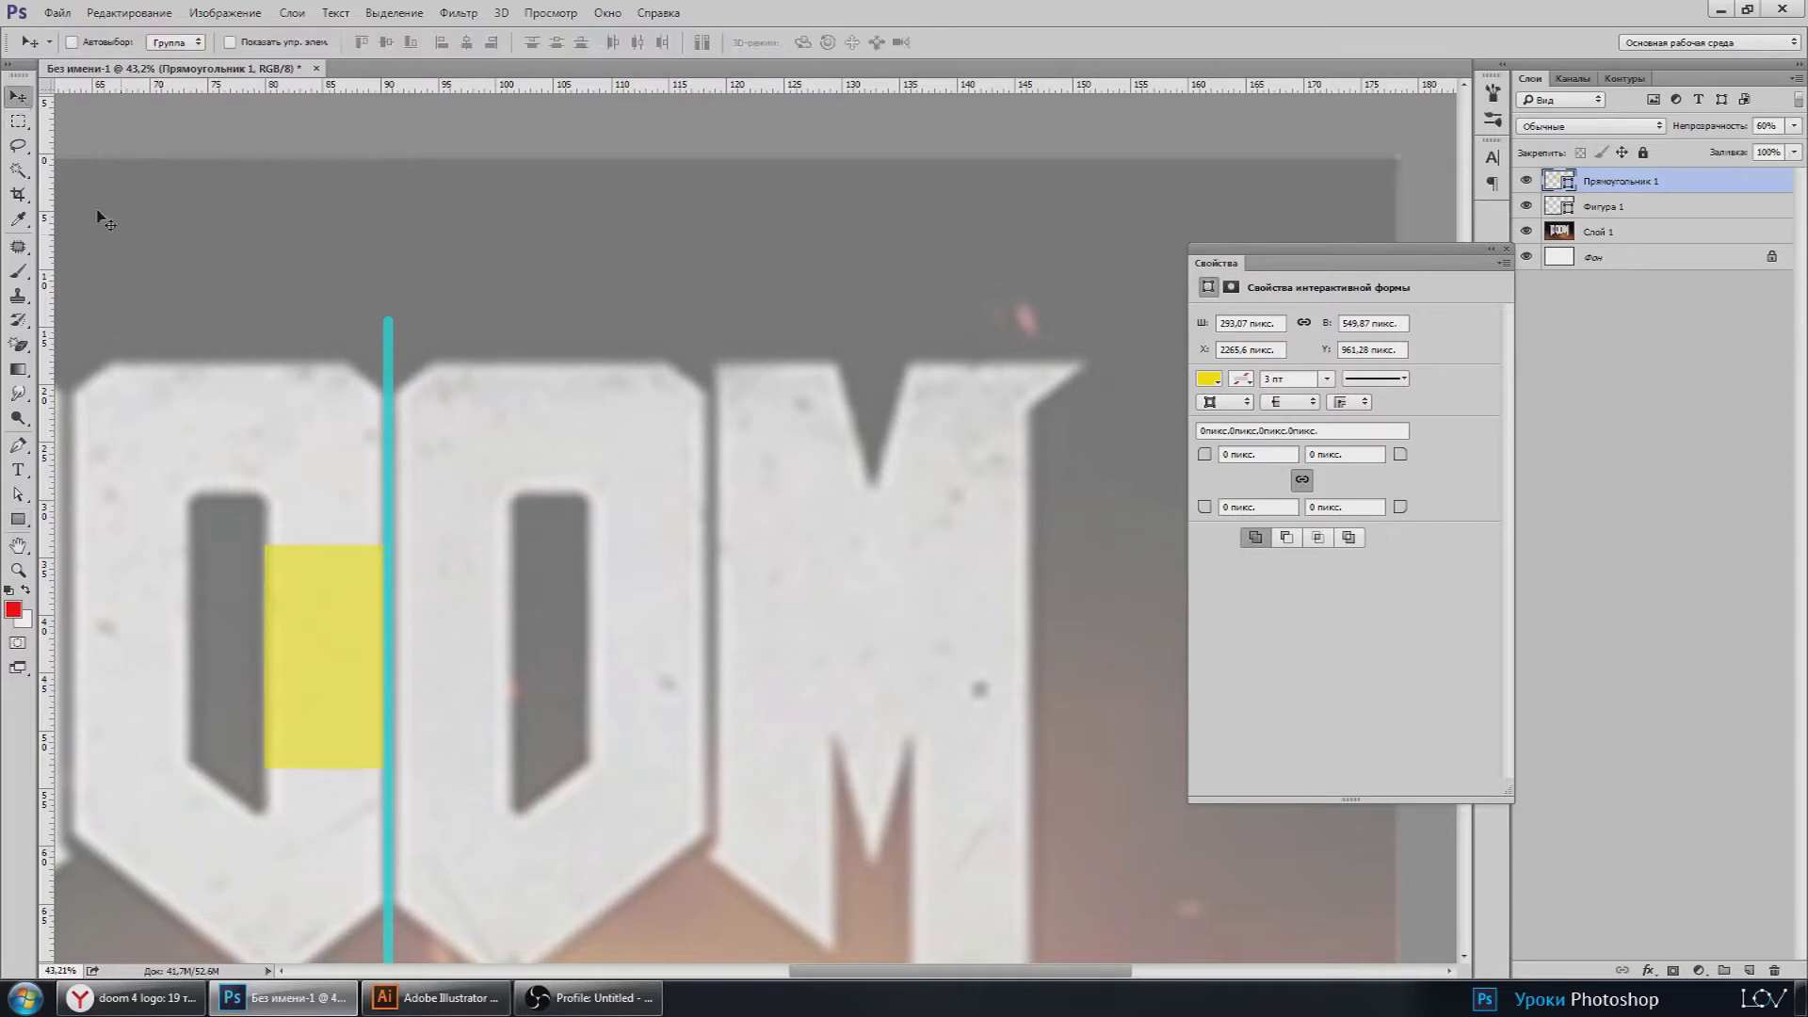
pyautogui.scroll(-3, 282, 310)
pyautogui.moveTo(732, 412); pyautogui.dragTo(728, 202)
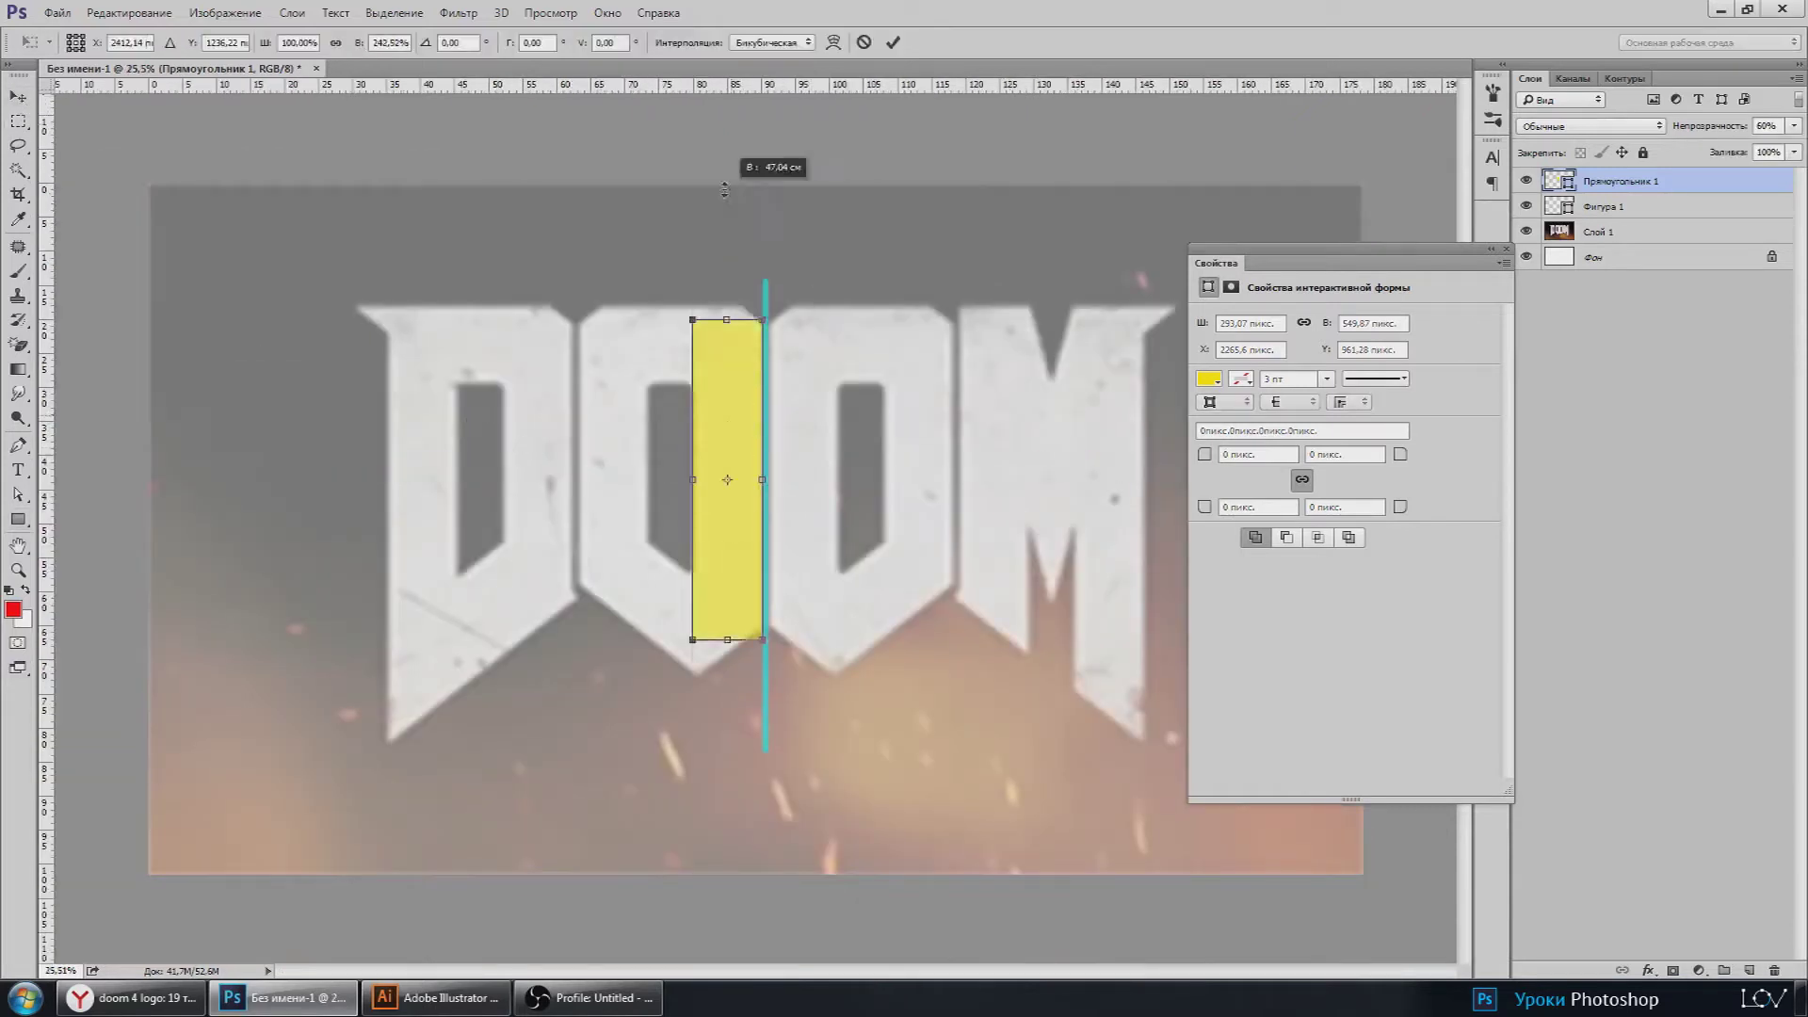
pyautogui.press('Return')
pyautogui.scroll(1, 764, 484)
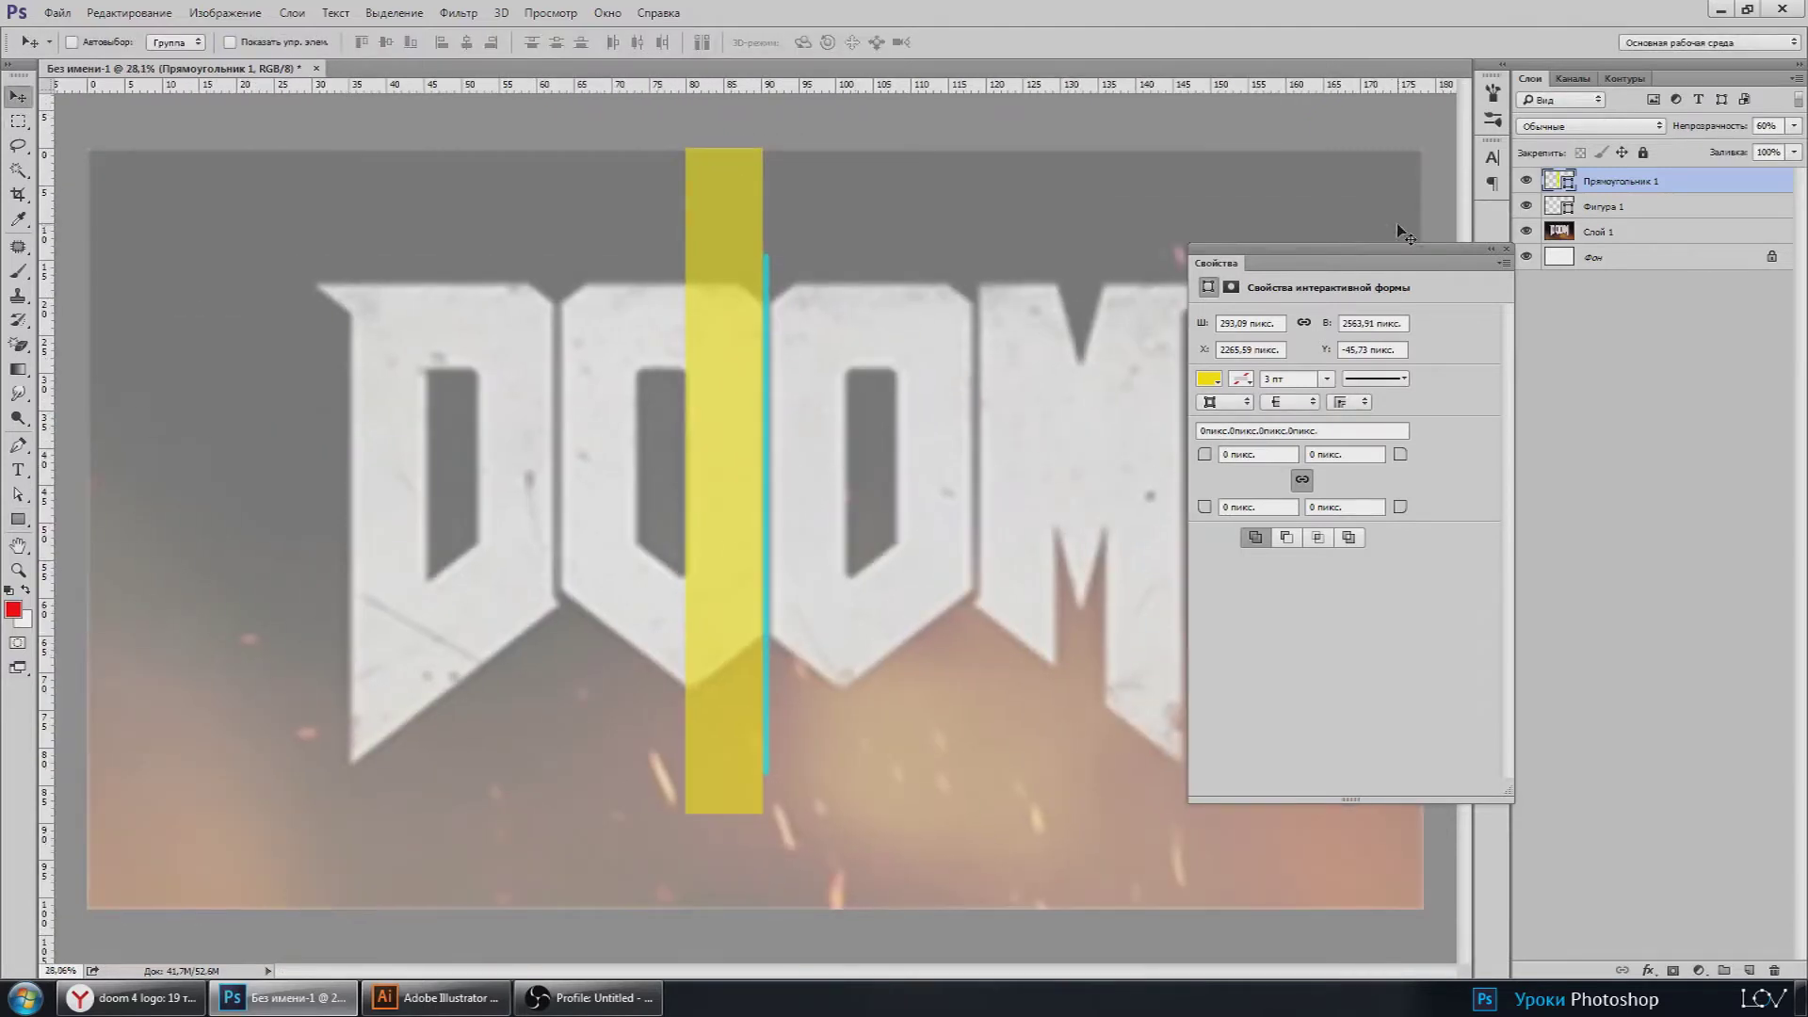
pyautogui.scroll(1, 901, 389)
pyautogui.scroll(2, 896, 387)
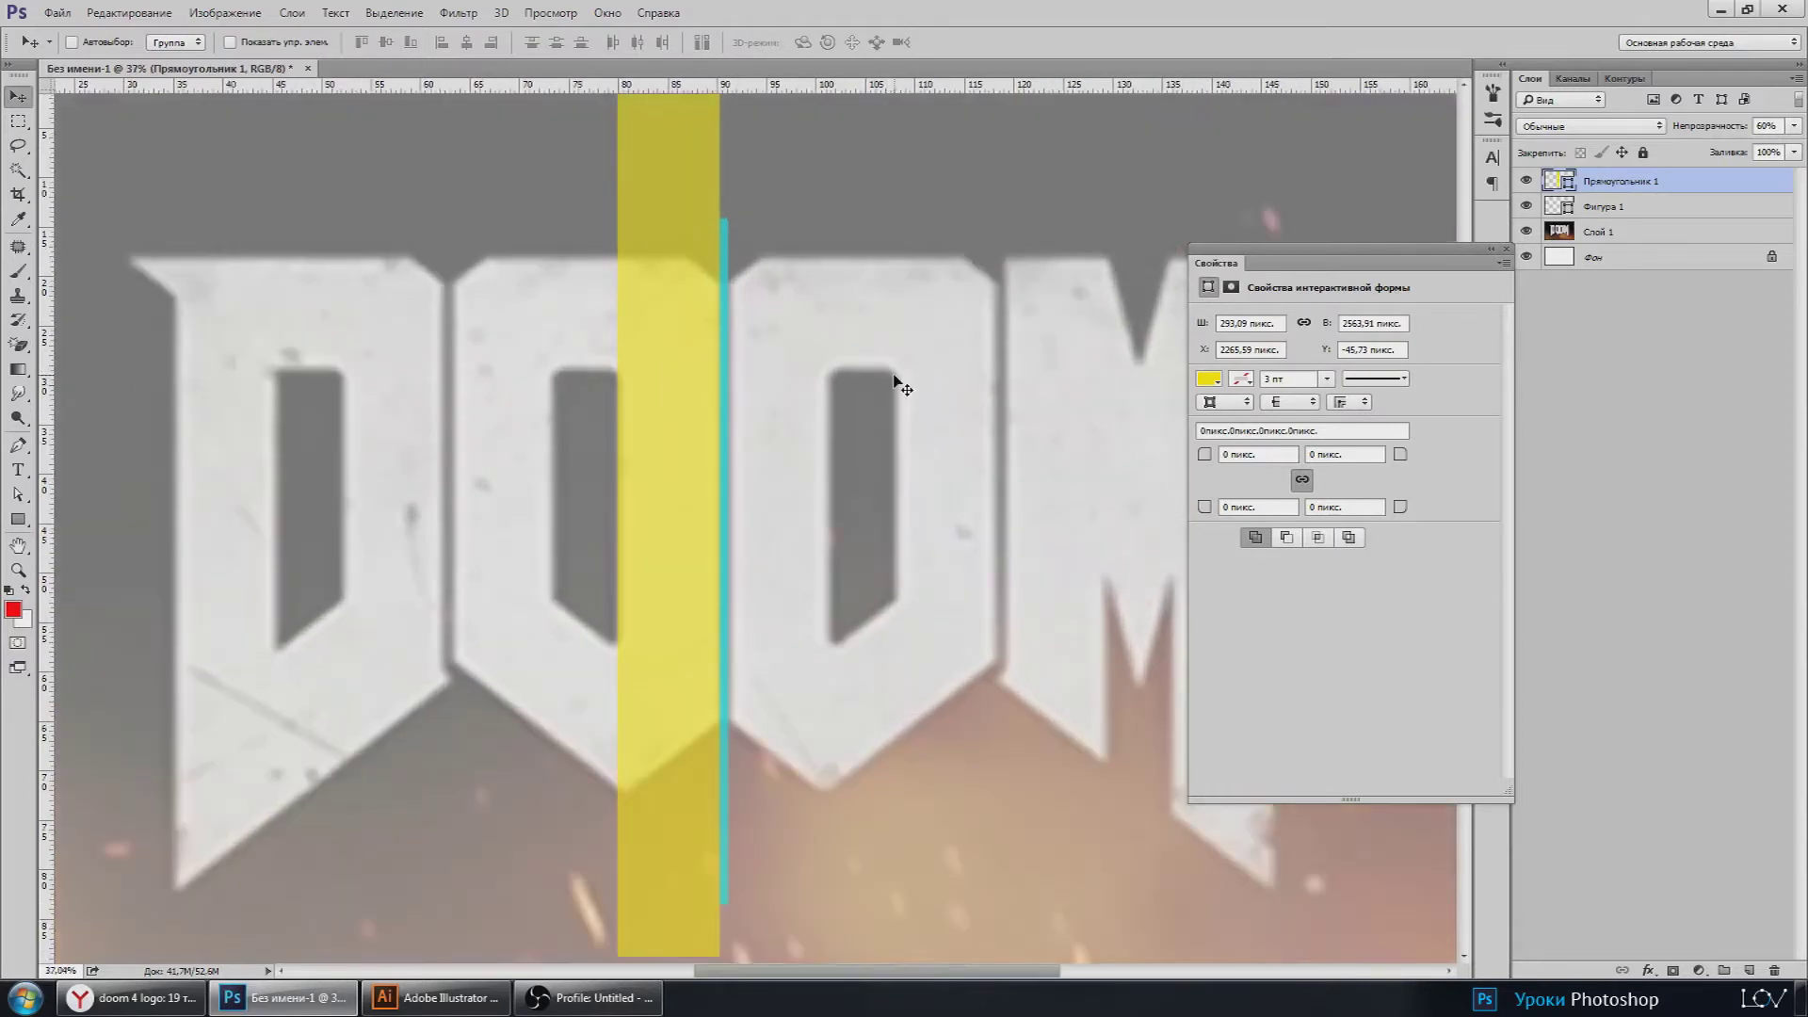
pyautogui.scroll(4, 556, 476)
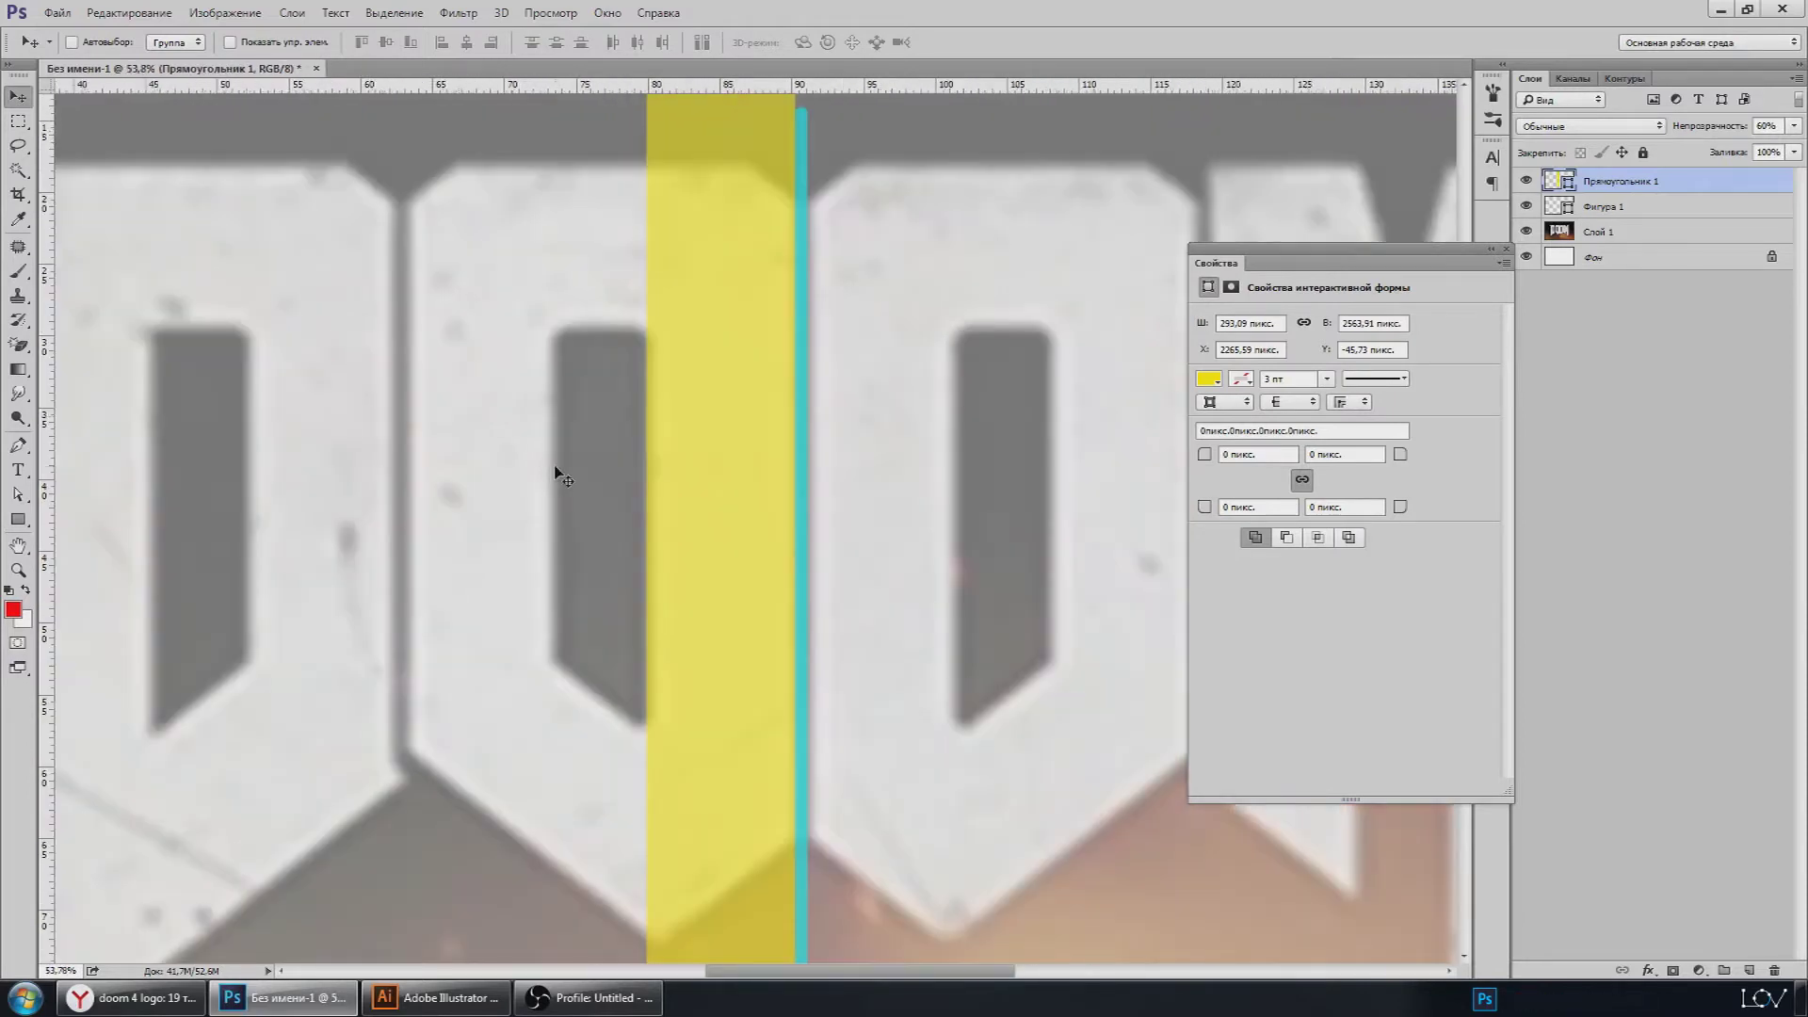
pyautogui.scroll(-2, 606, 414)
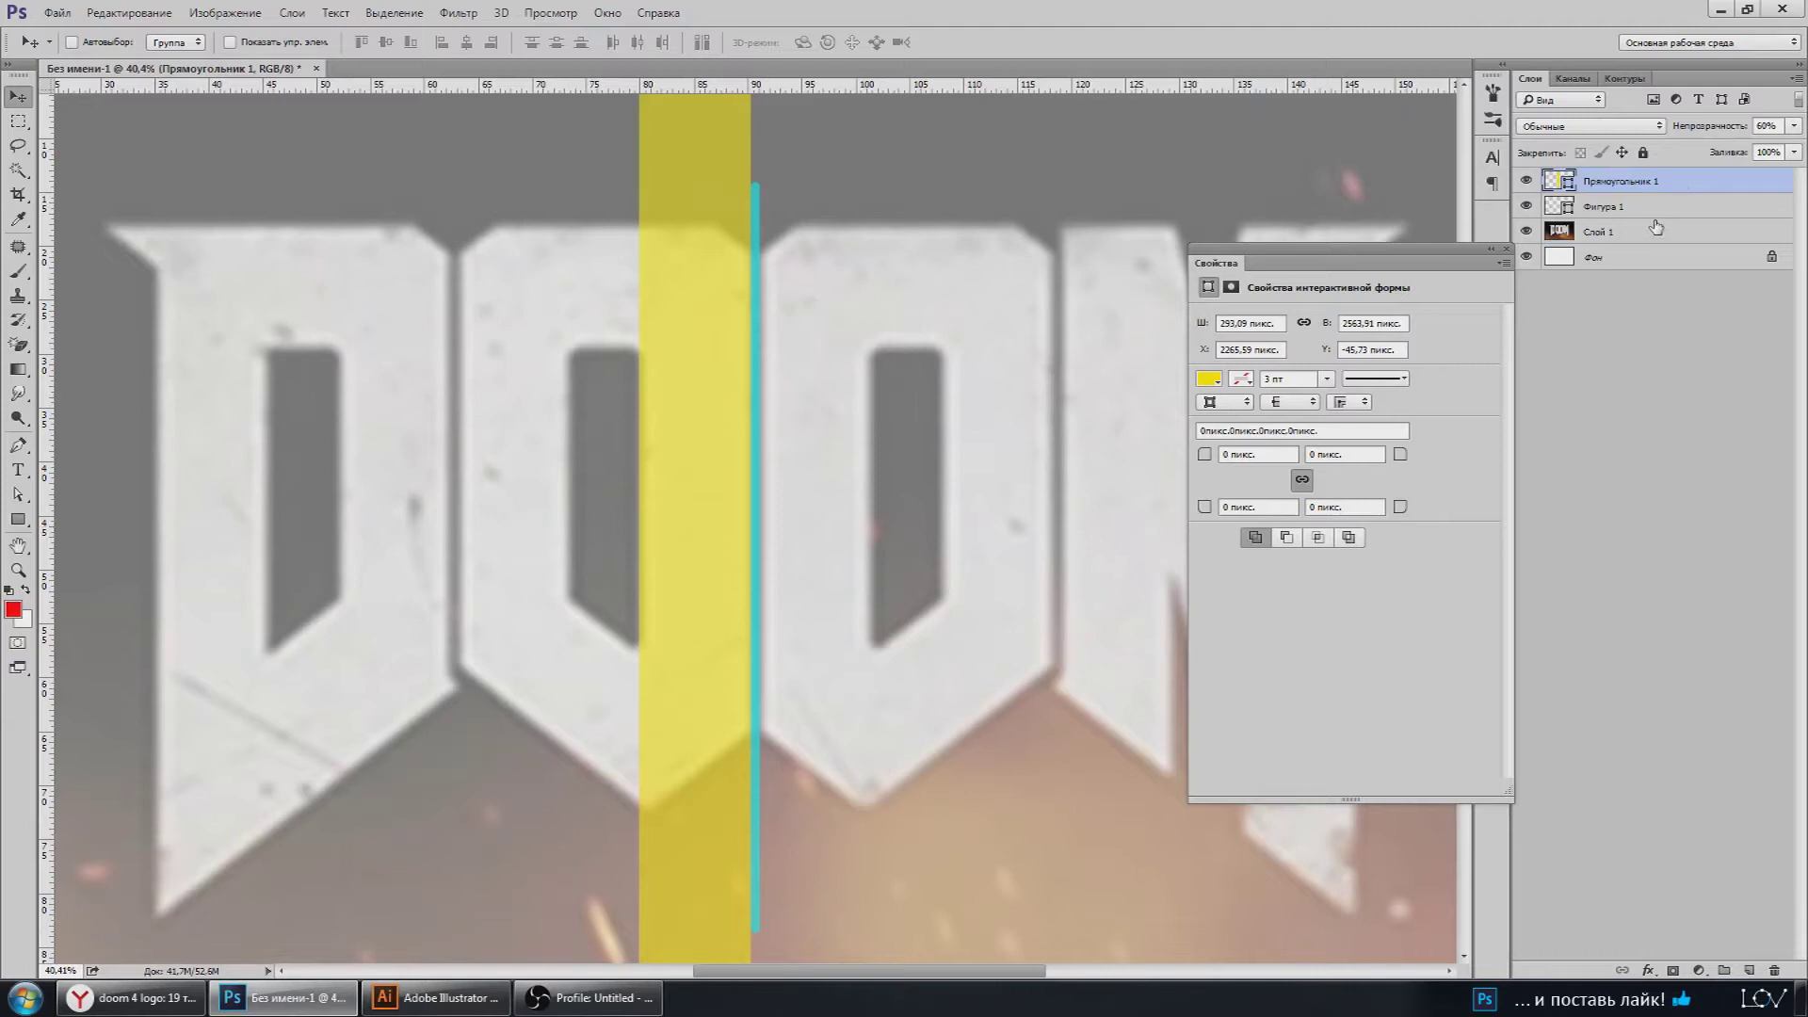
# Step: Duplicate the yellow rectangle layer and hide the original
pyautogui.moveTo(1646, 189); pyautogui.dragTo(1645, 169)
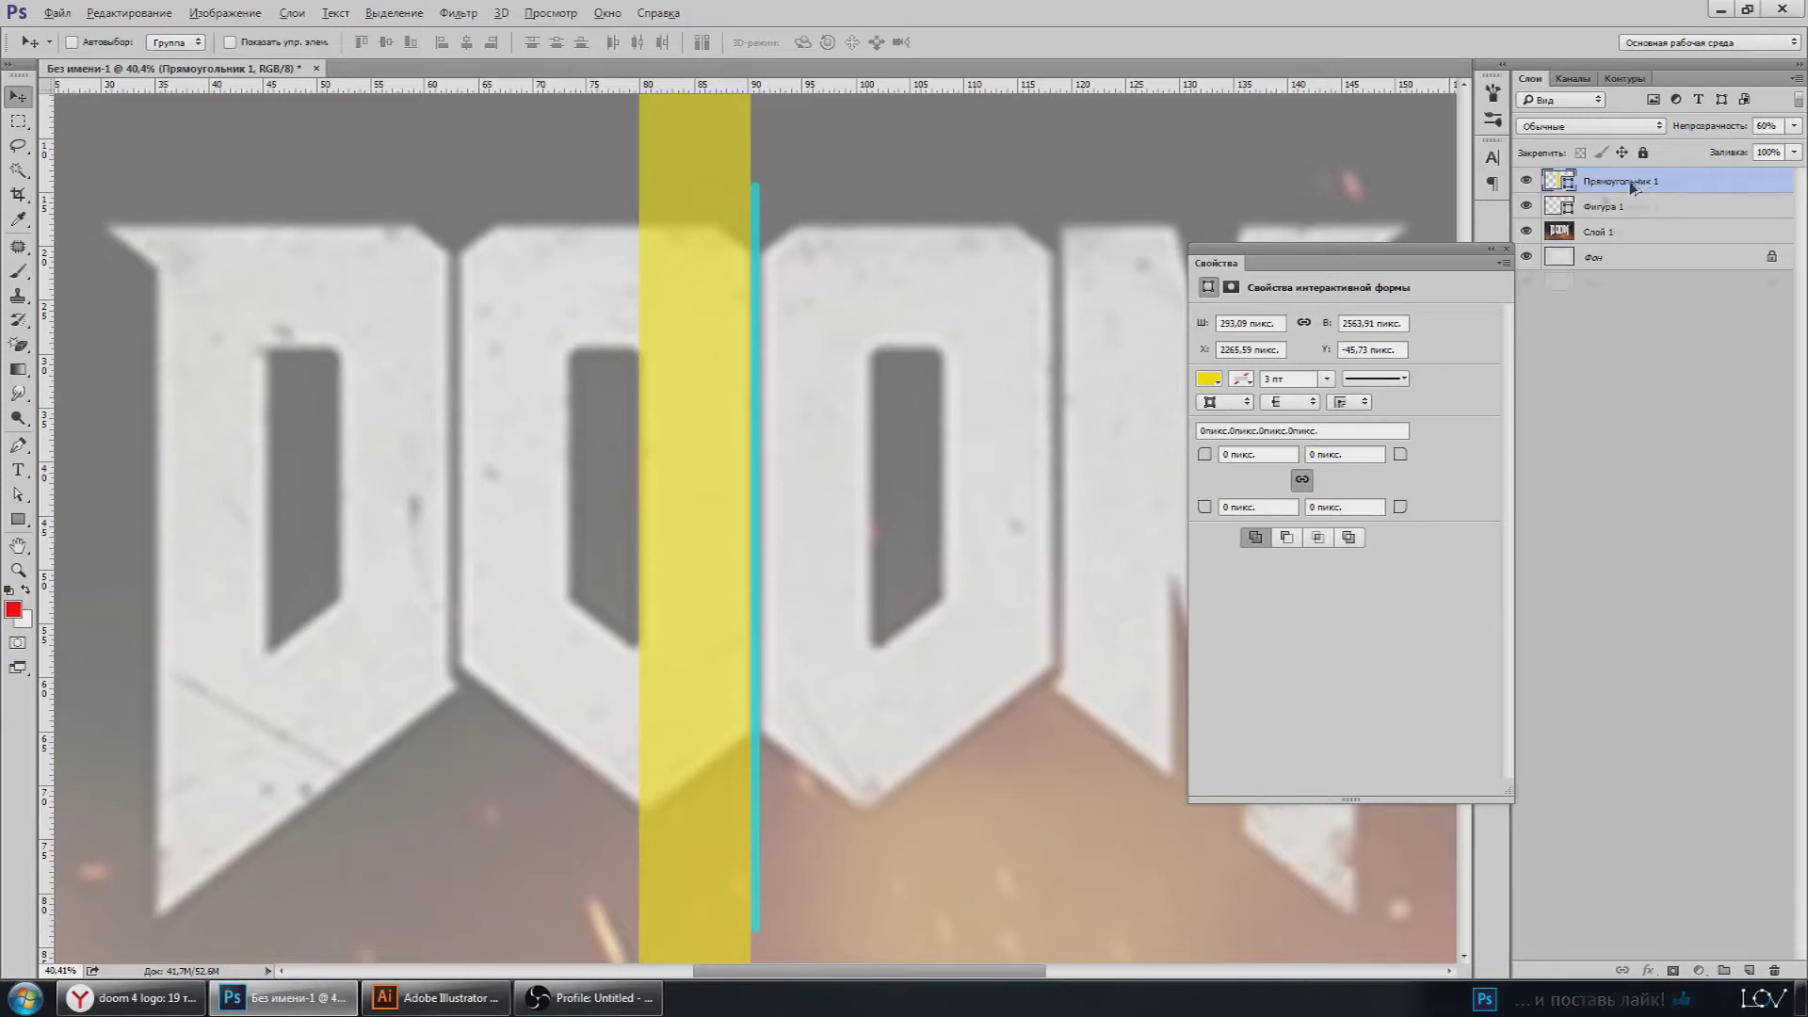
pyautogui.scroll(-2, 791, 414)
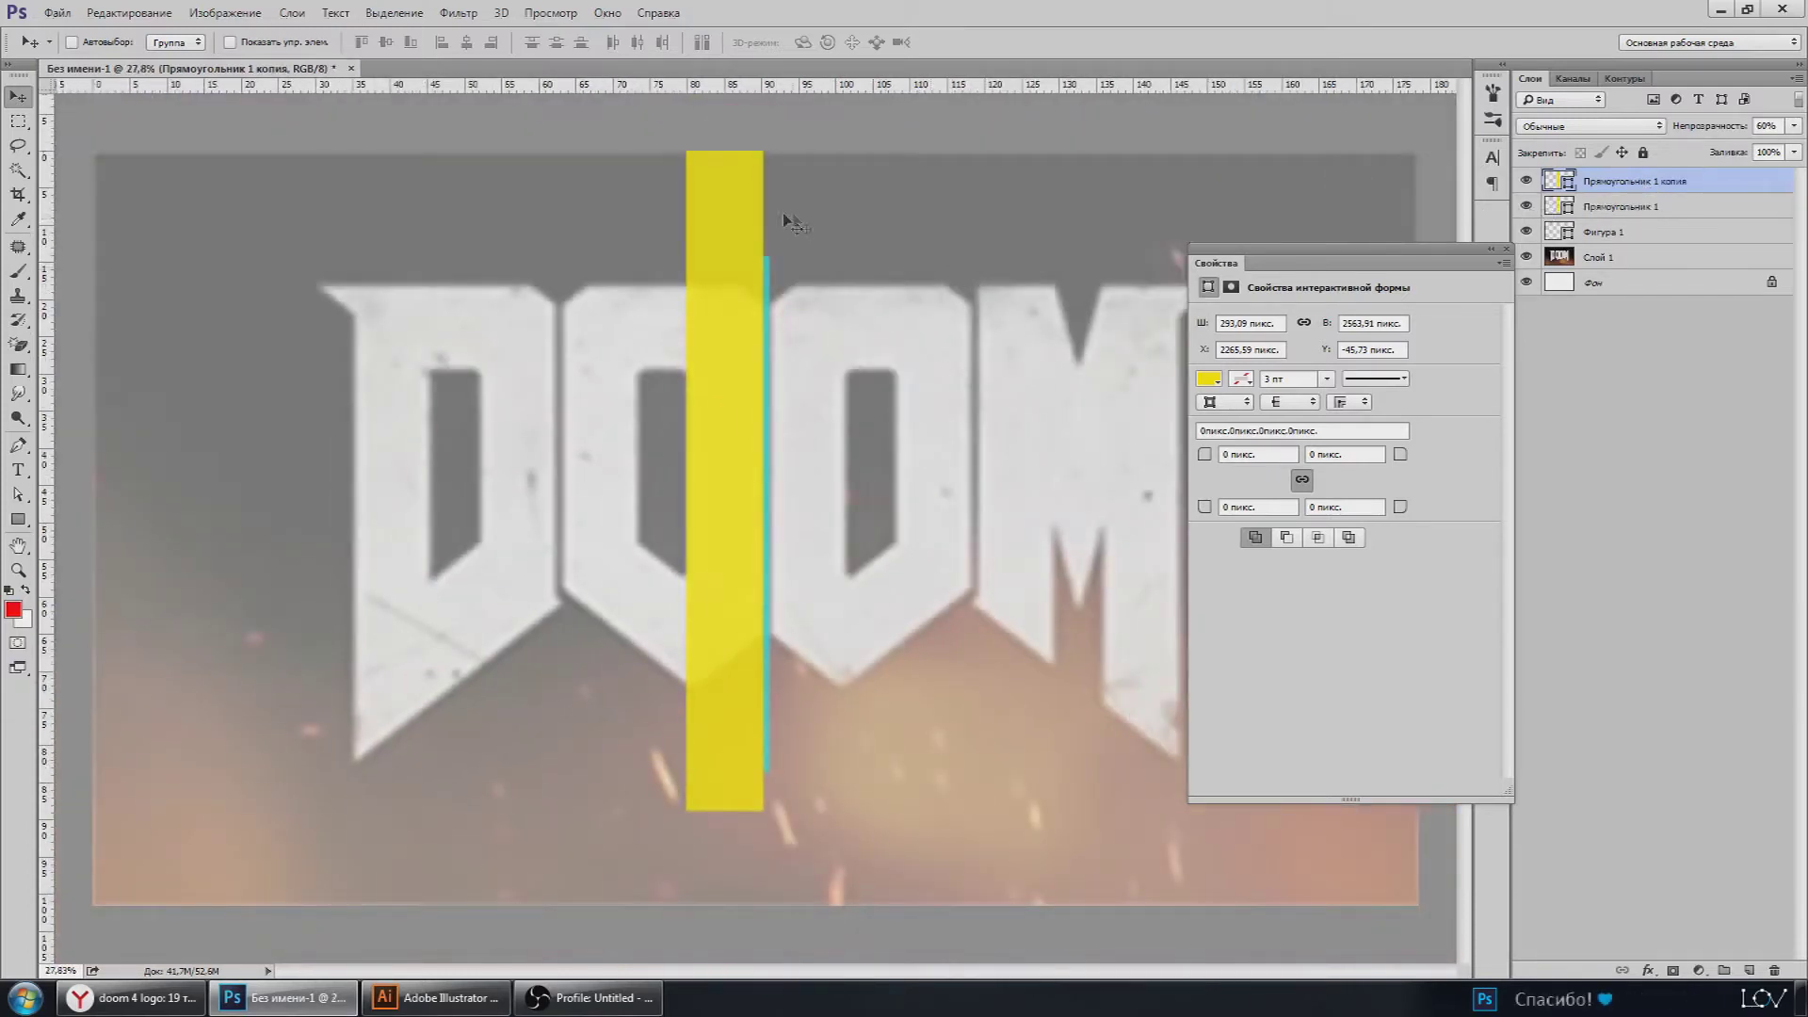
pyautogui.click(18, 493)
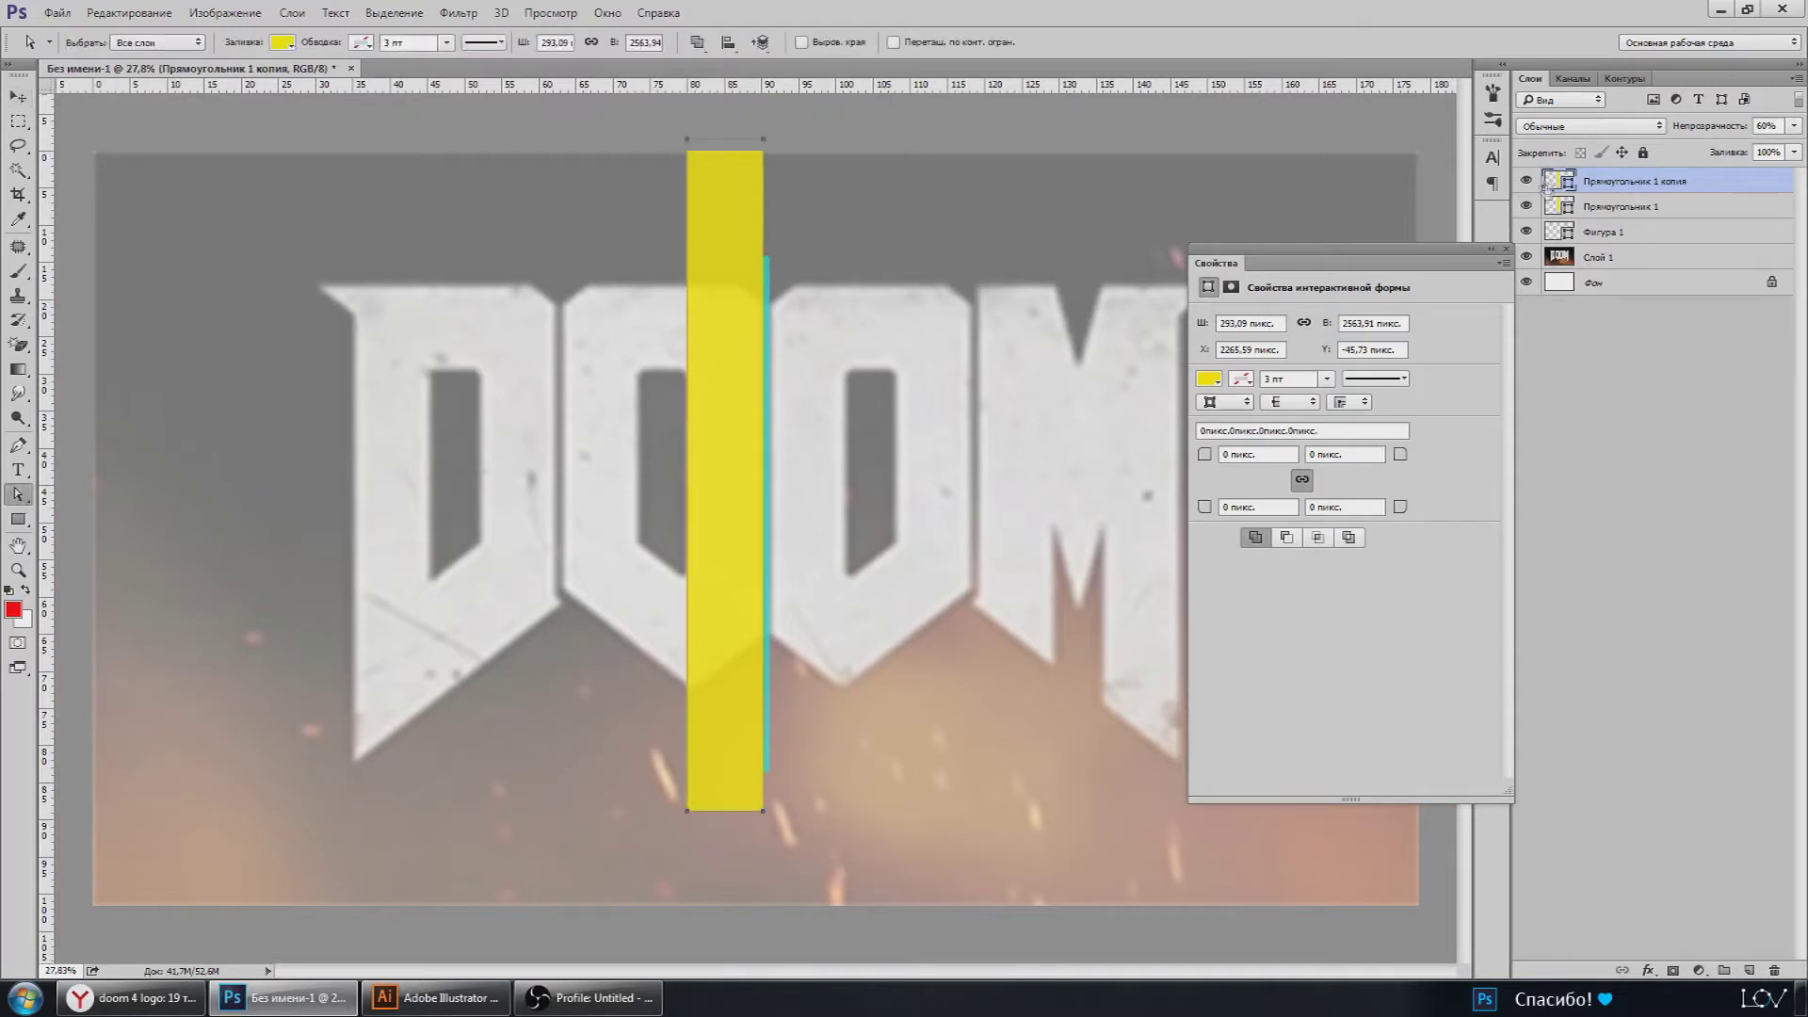
pyautogui.click(1526, 206)
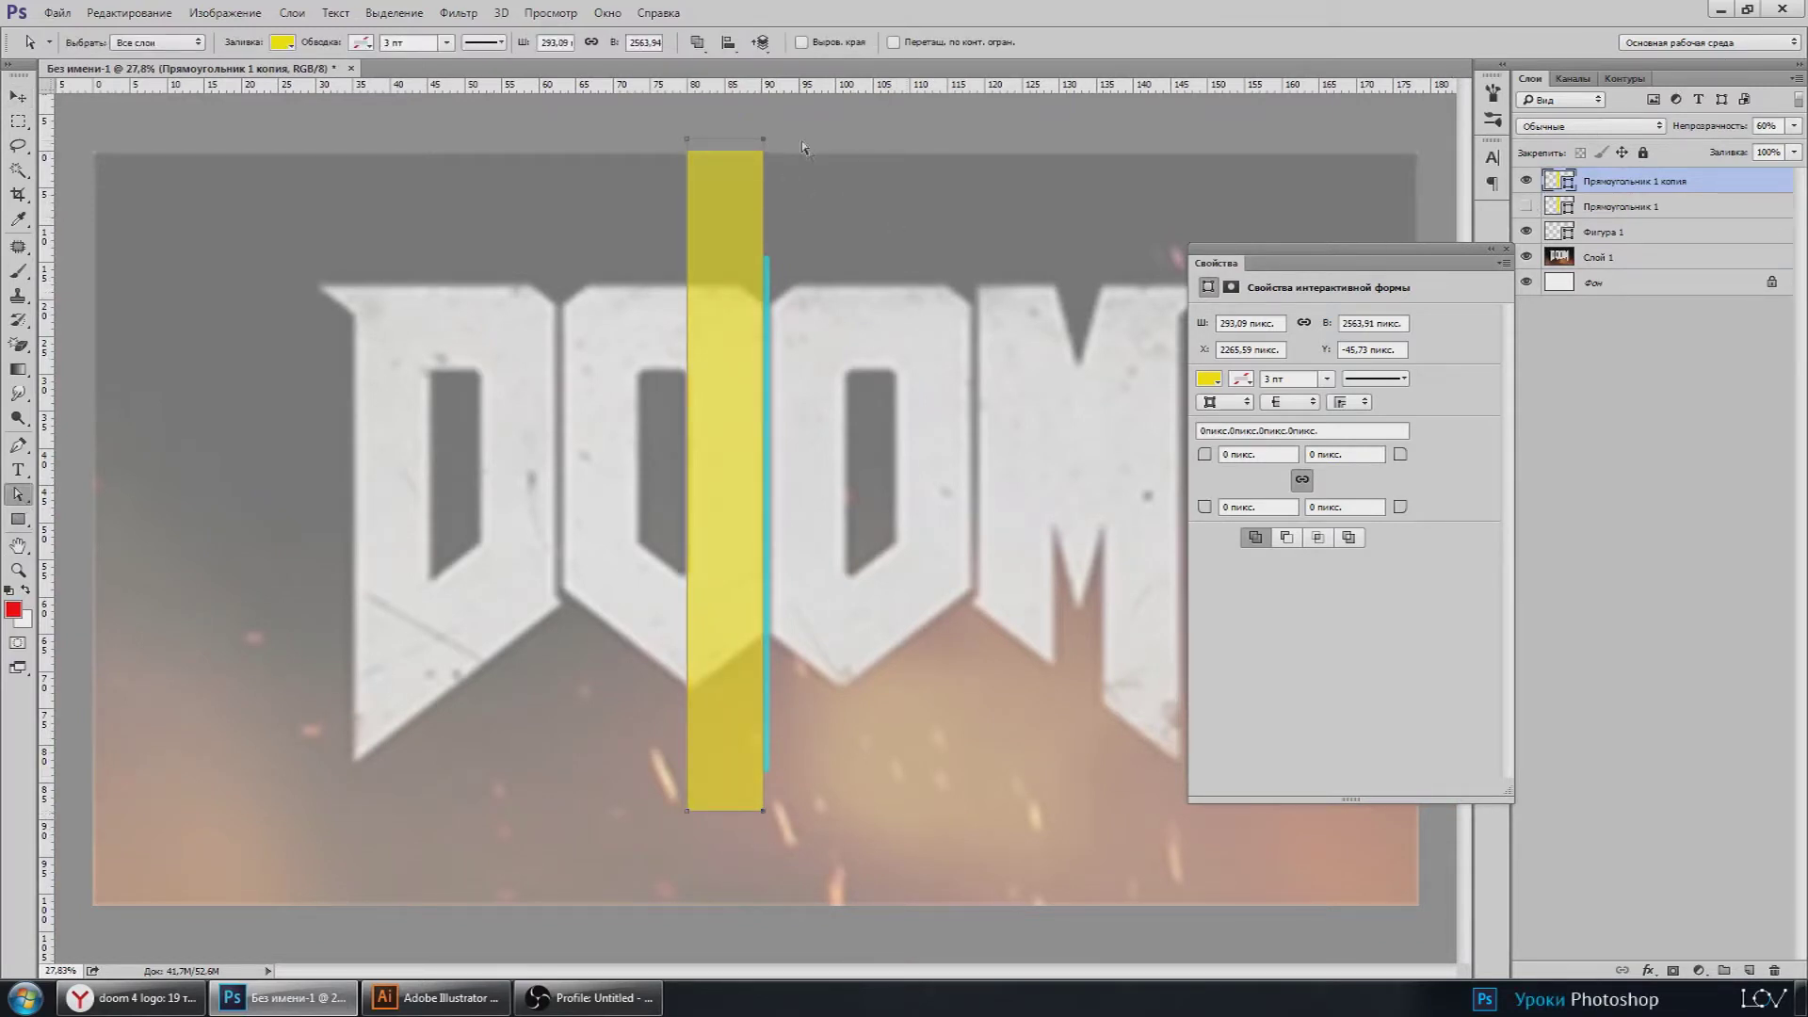
# Step: Flip the copy to the left of the yellow bar and make it slightly narrower
pyautogui.hotkey('ctrl', 't')
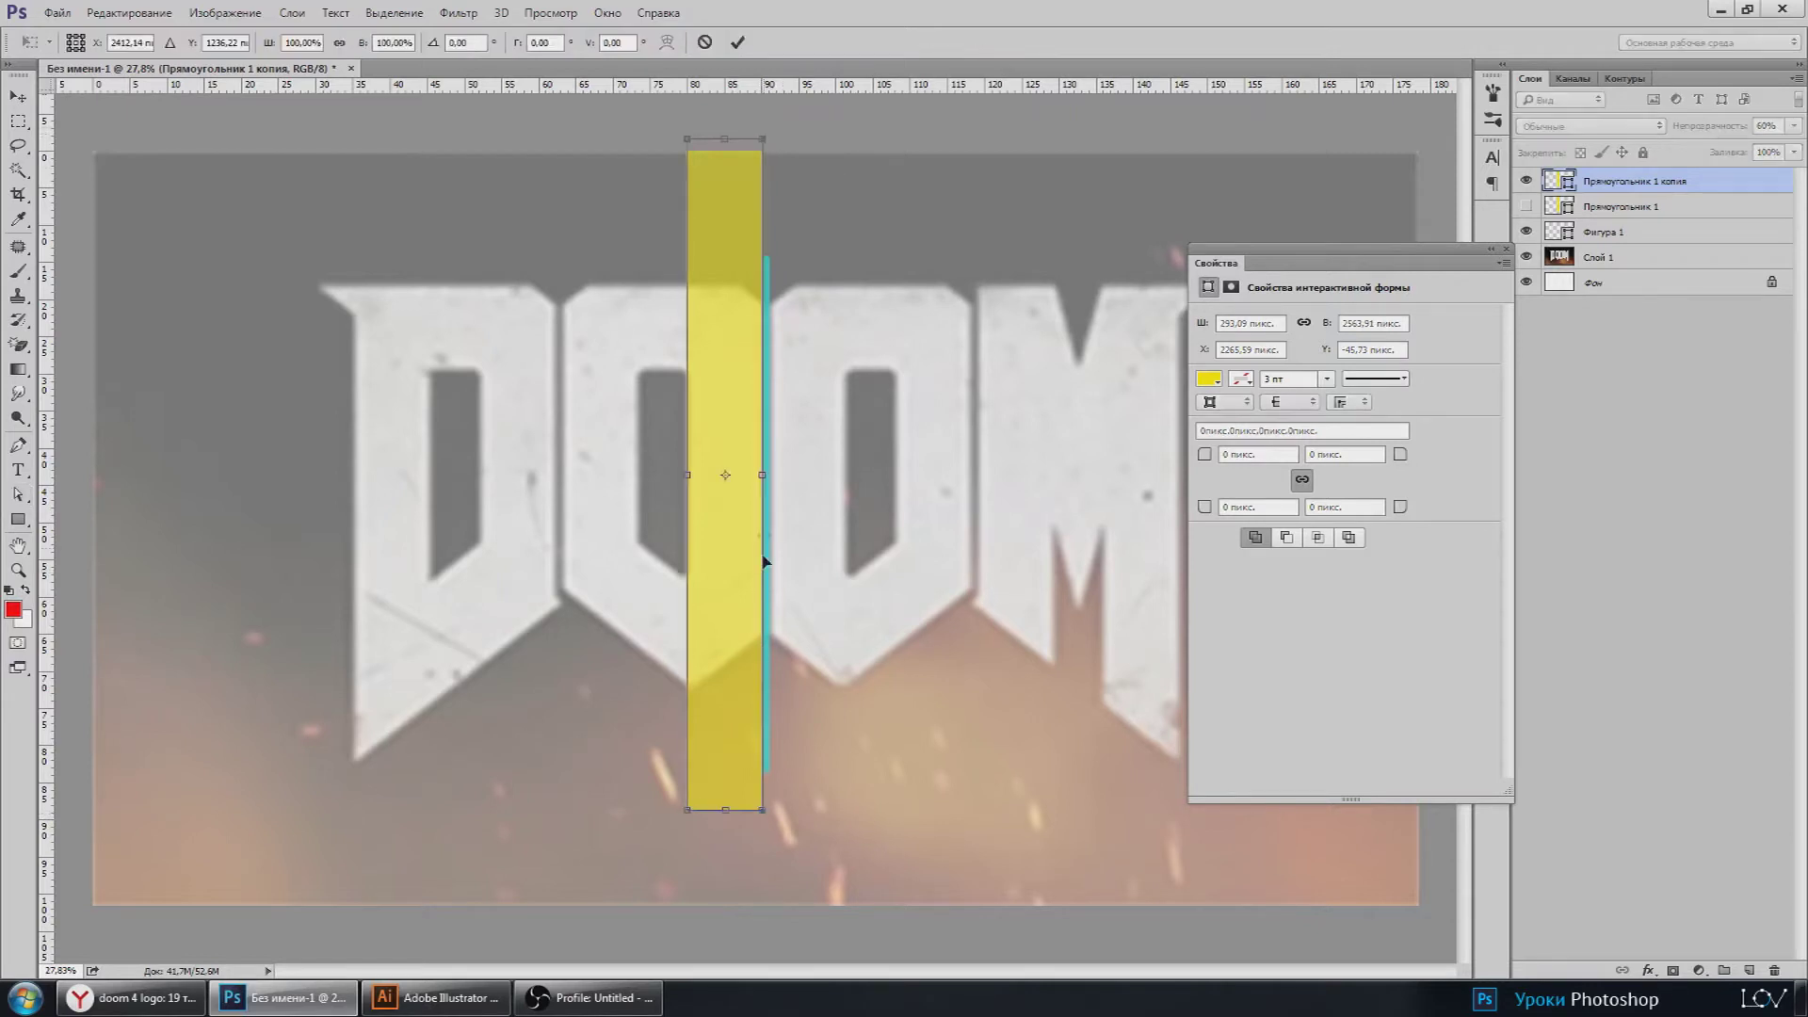
pyautogui.moveTo(762, 475)
pyautogui.mouseDown()
pyautogui.moveTo(644, 480)
pyautogui.moveTo(658, 473)
pyautogui.mouseUp()
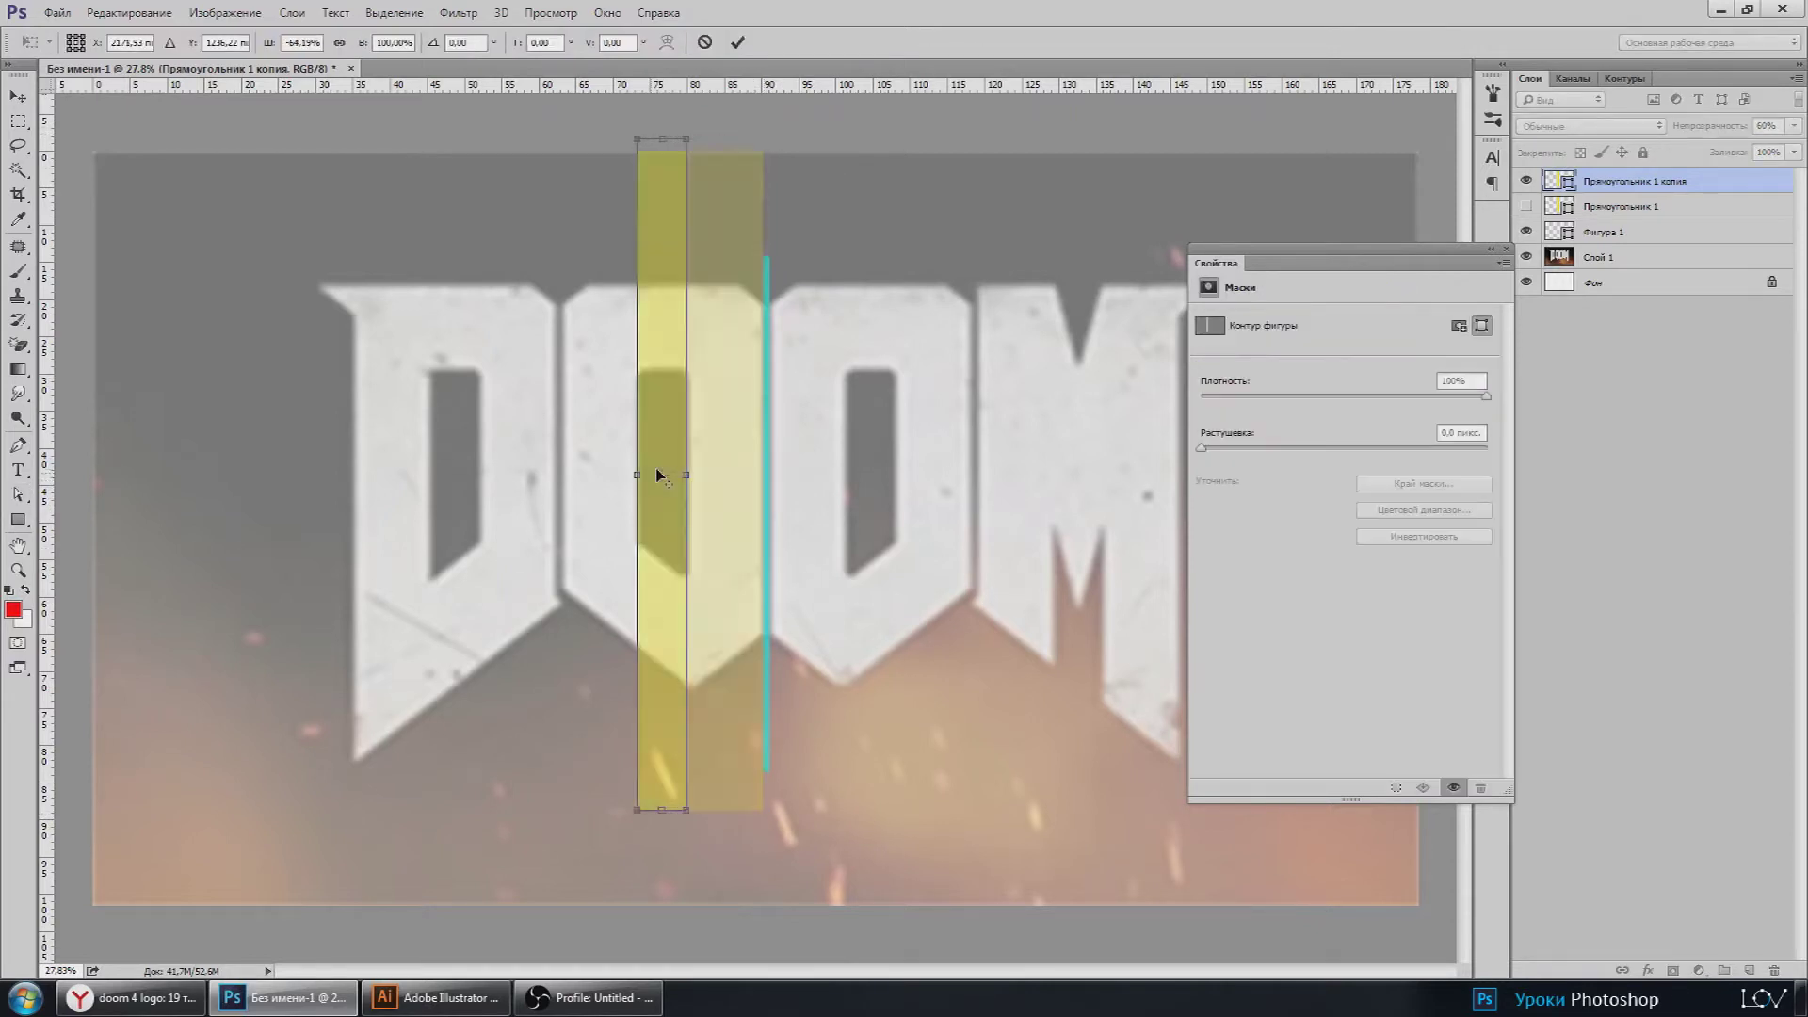
pyautogui.scroll(5, 659, 474)
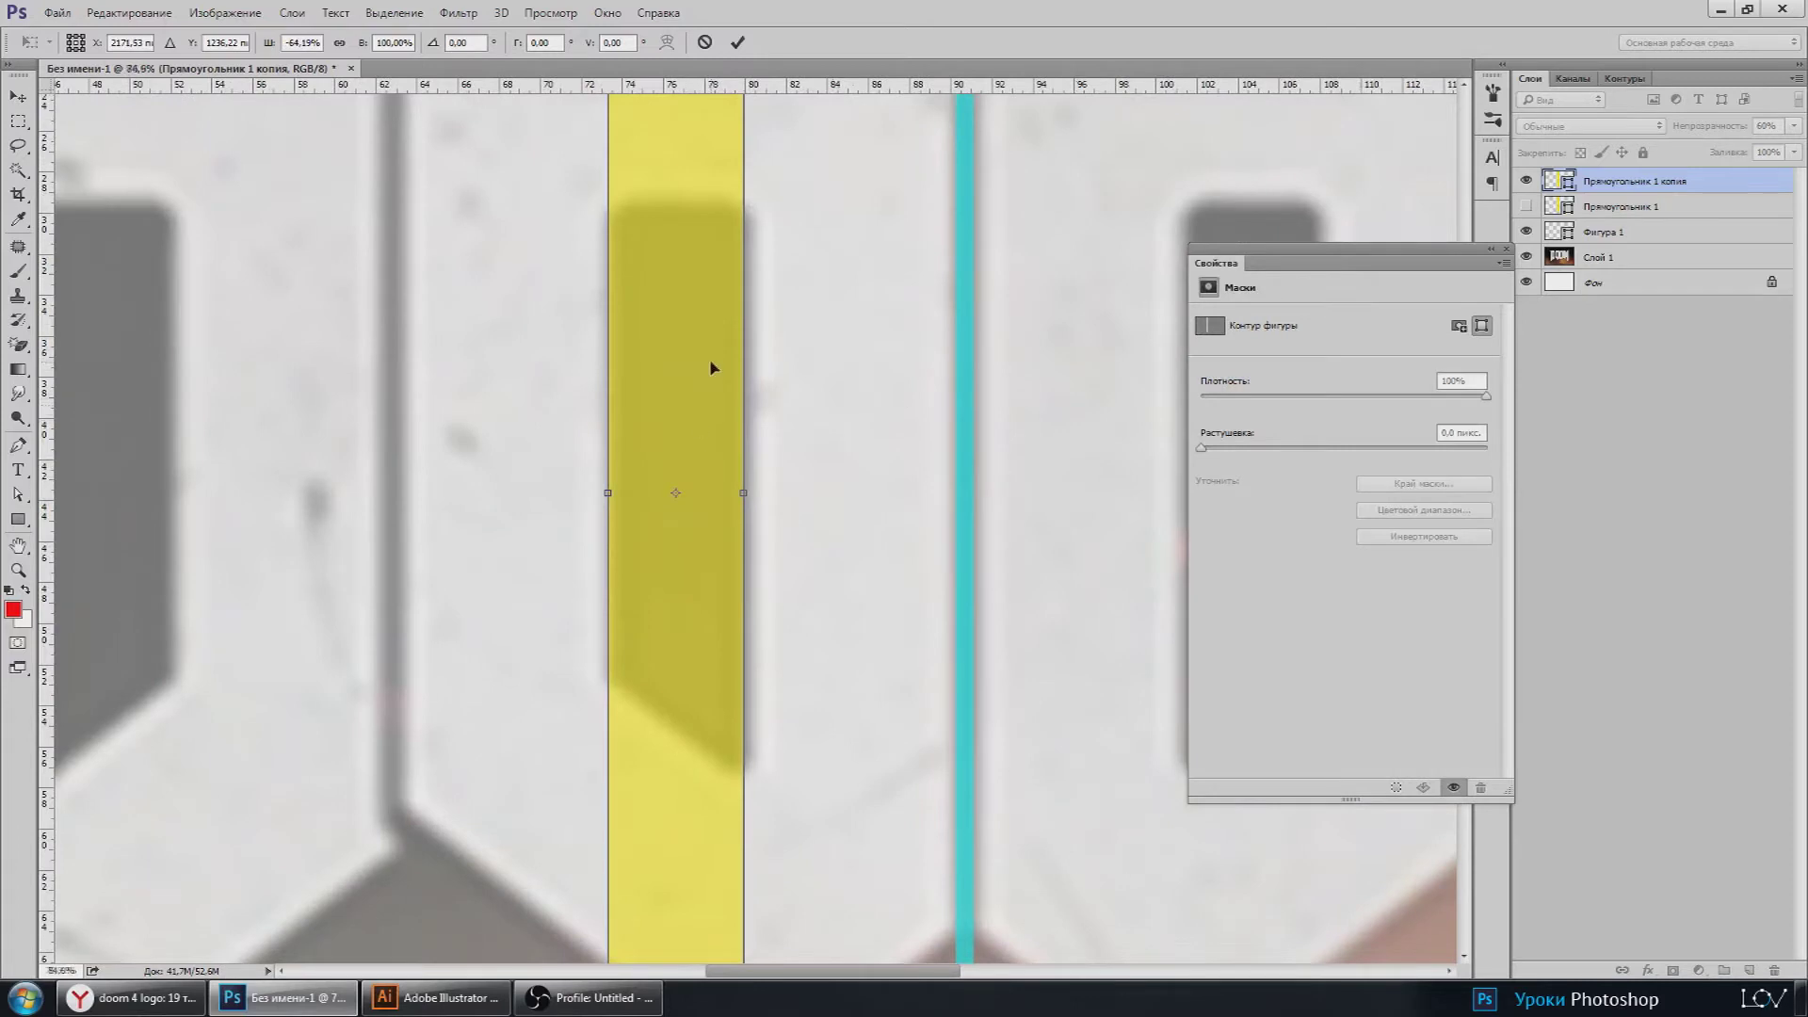
pyautogui.scroll(2, 602, 452)
pyautogui.scroll(4, 537, 542)
pyautogui.moveTo(536, 552)
pyautogui.mouseDown()
pyautogui.moveTo(580, 563)
pyautogui.moveTo(536, 533)
pyautogui.mouseUp()
pyautogui.scroll(-2, 537, 533)
pyautogui.scroll(-3, 537, 546)
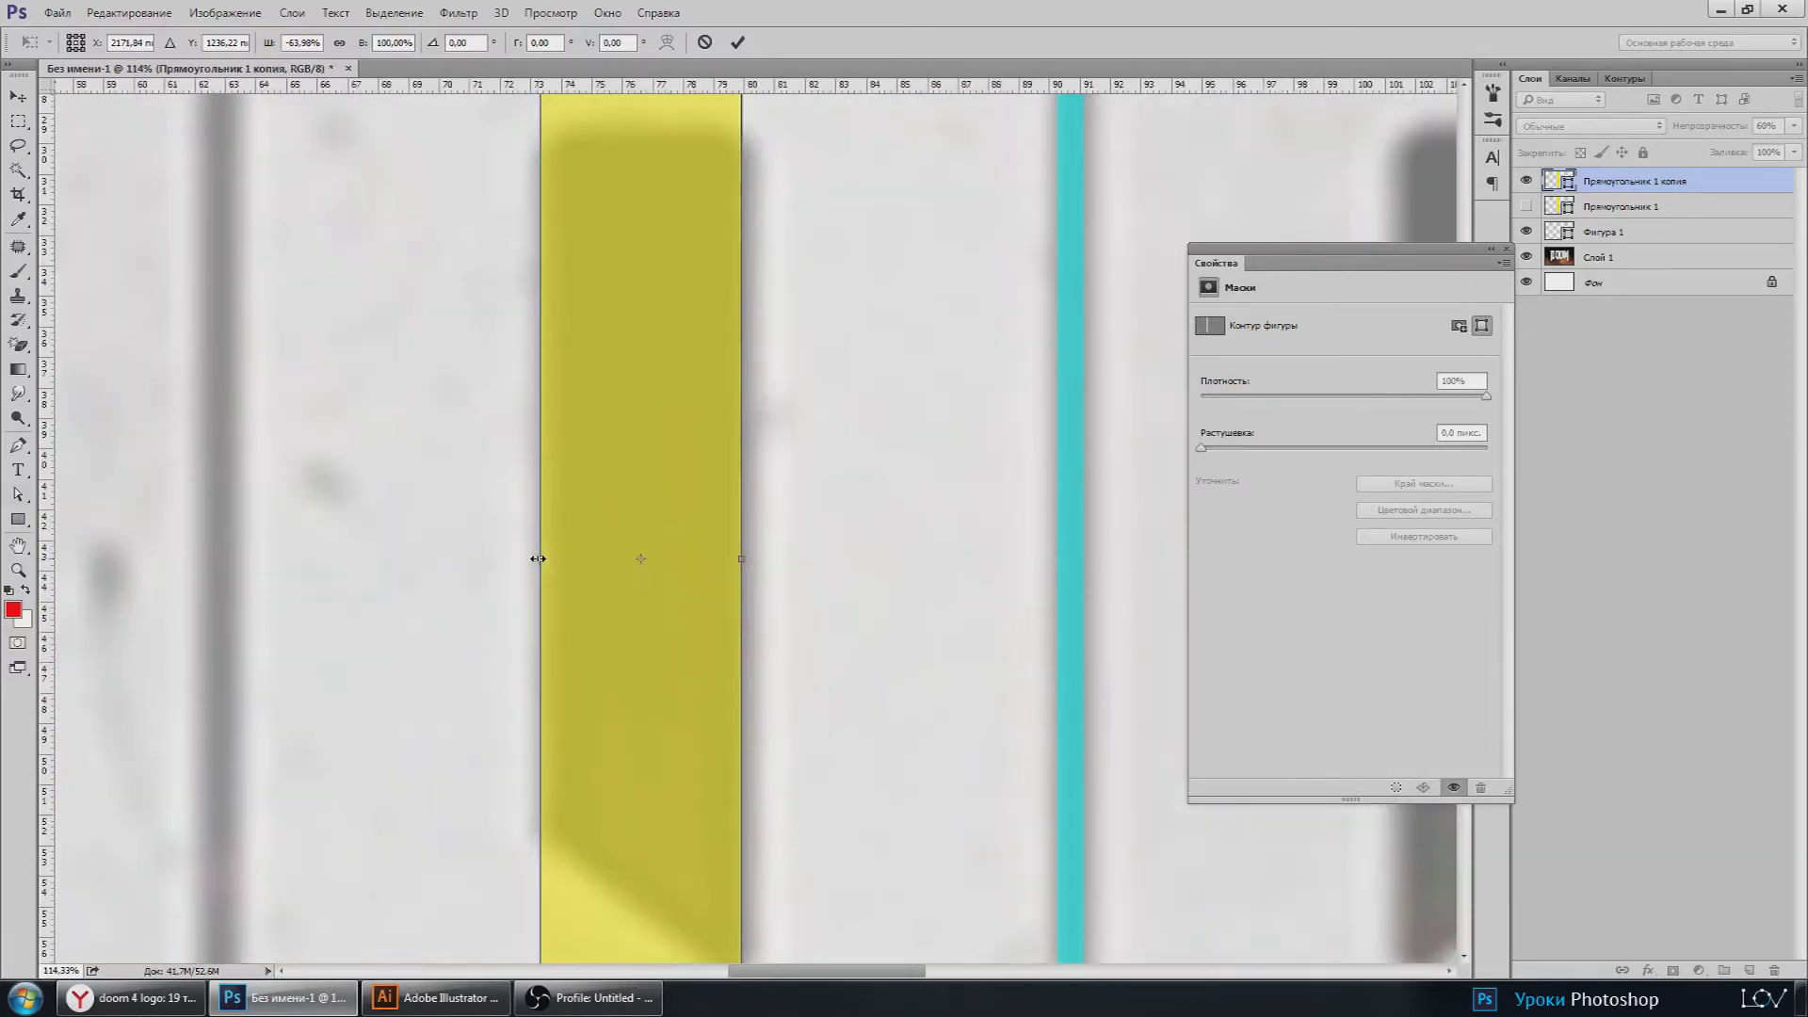
pyautogui.press('Return')
pyautogui.scroll(-3, 540, 570)
pyautogui.scroll(-2, 540, 570)
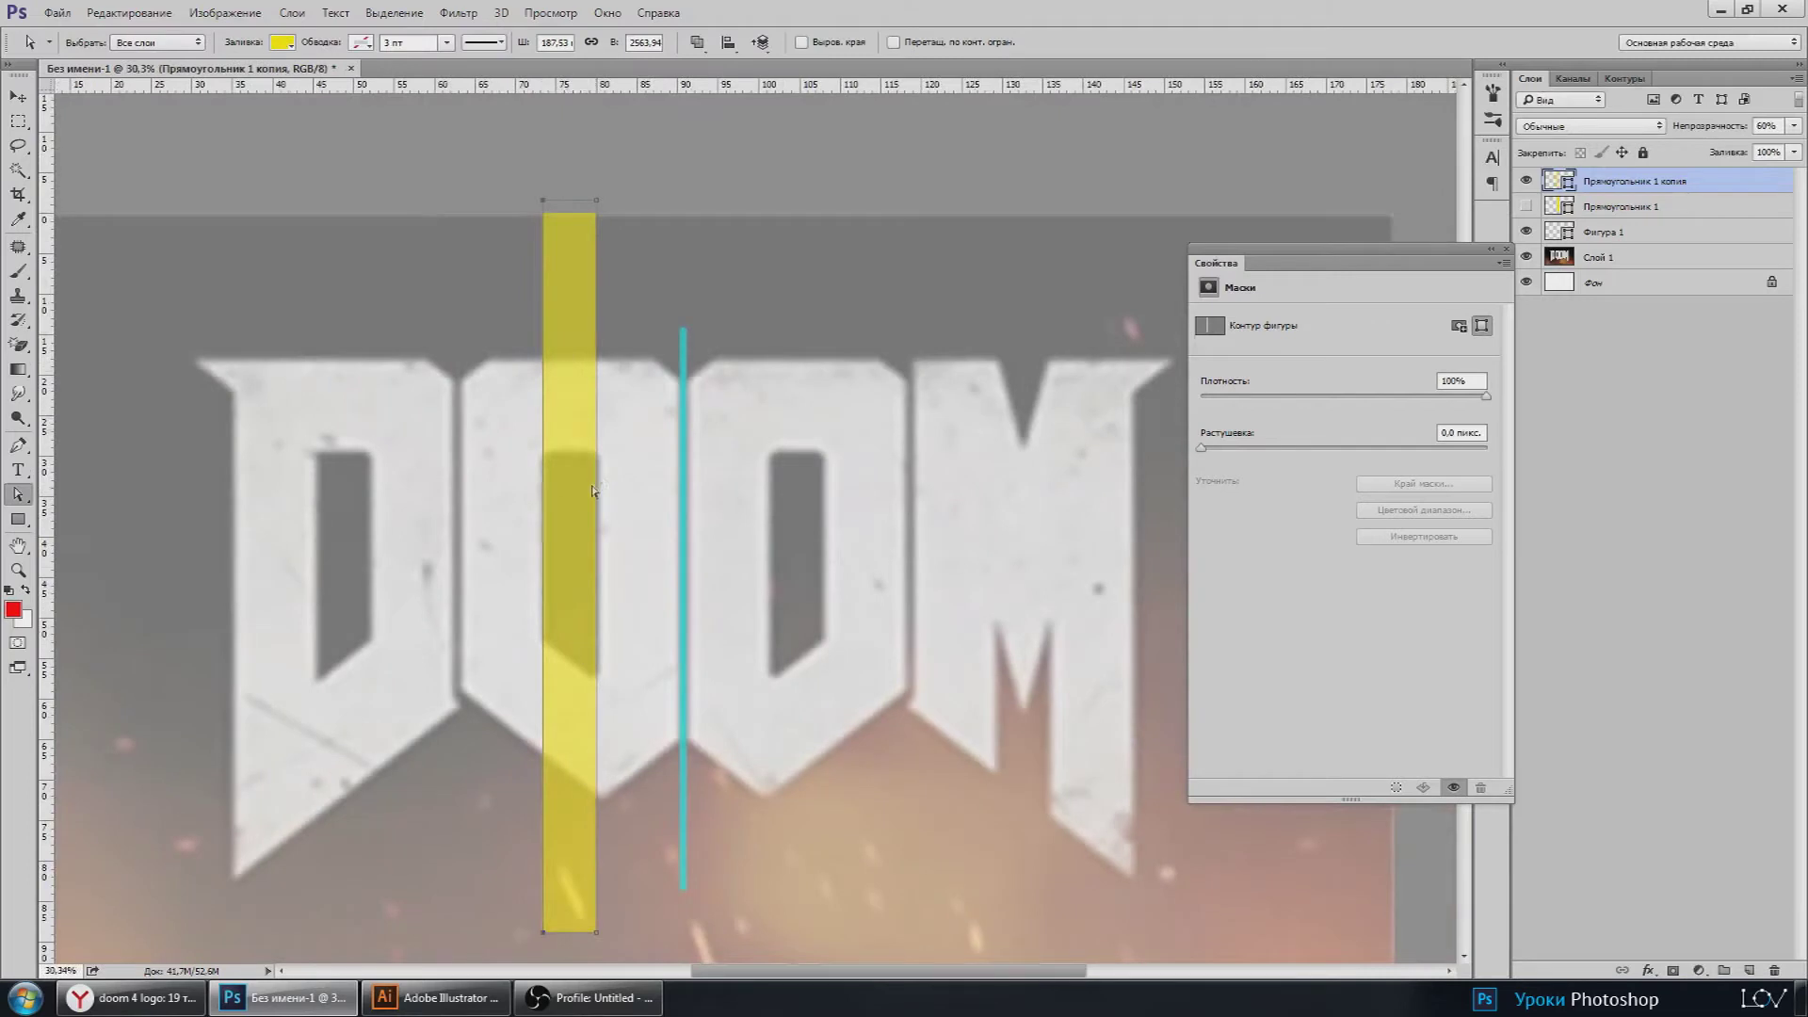
pyautogui.scroll(1, 592, 490)
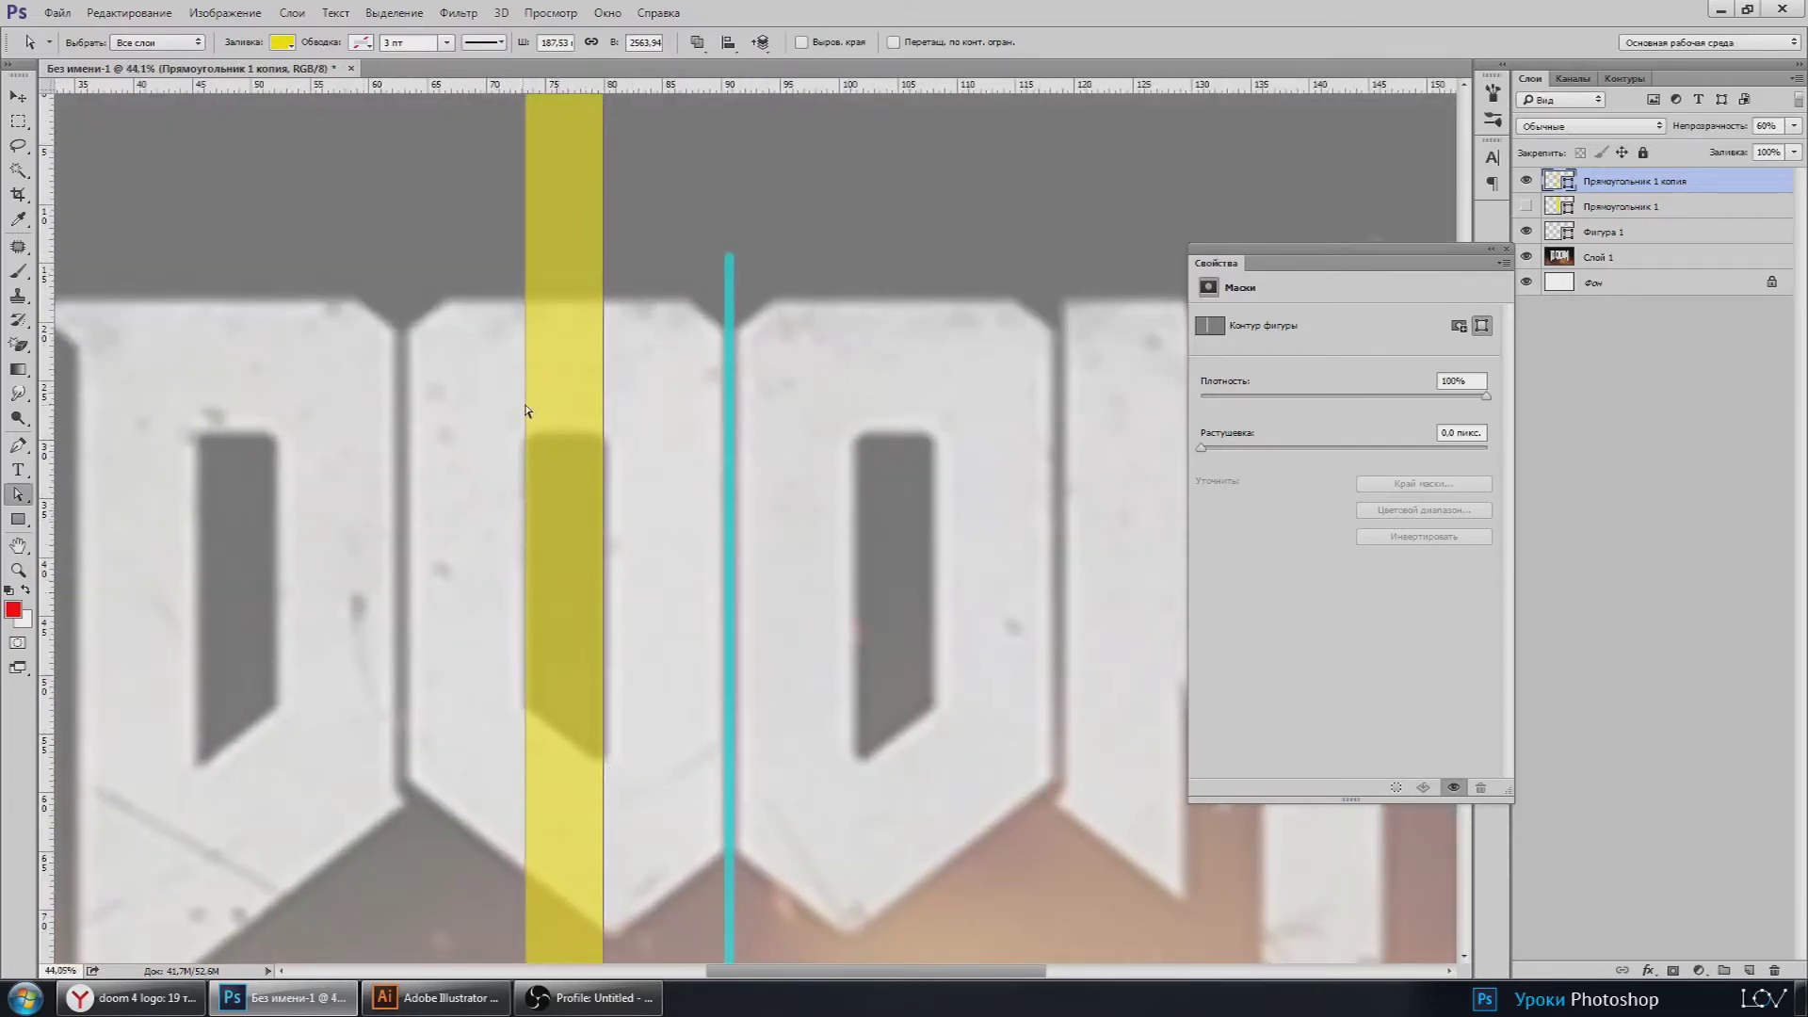
# Step: Recolour the copied strip yellow-green and show the original yellow rectangle again
pyautogui.click(288, 44)
pyautogui.click(358, 159)
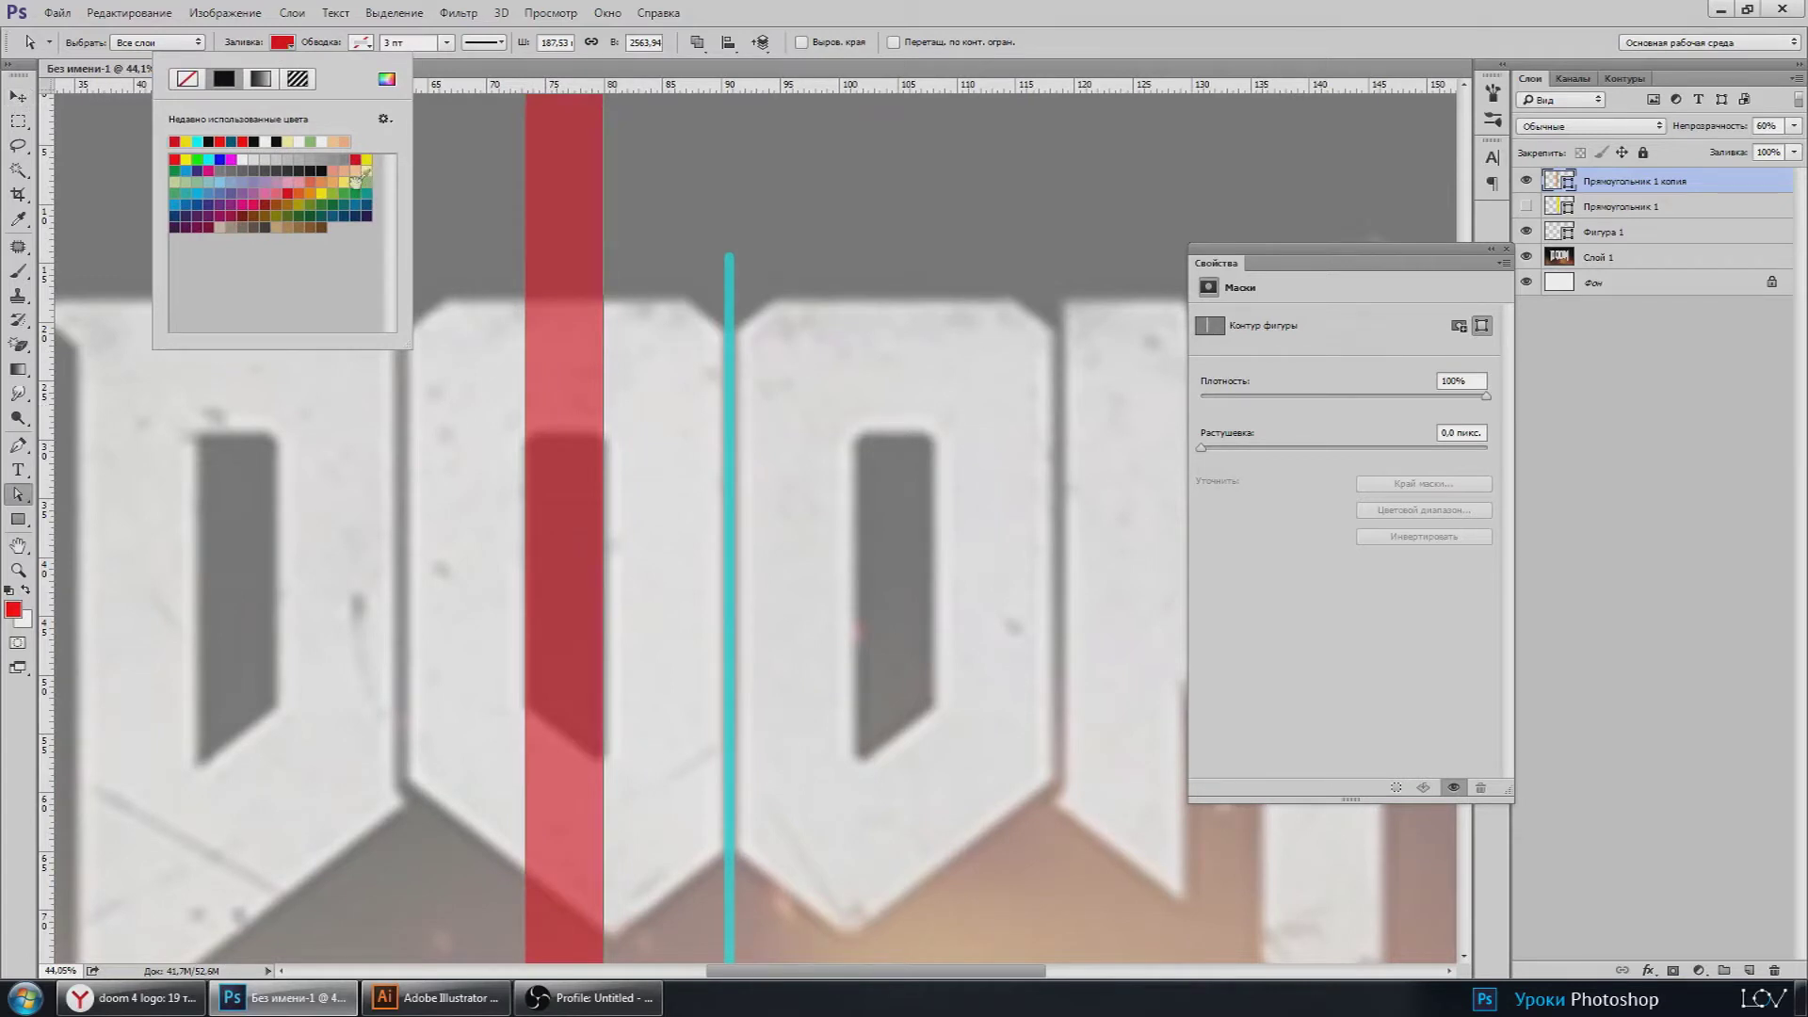
pyautogui.click(357, 181)
pyautogui.click(17, 96)
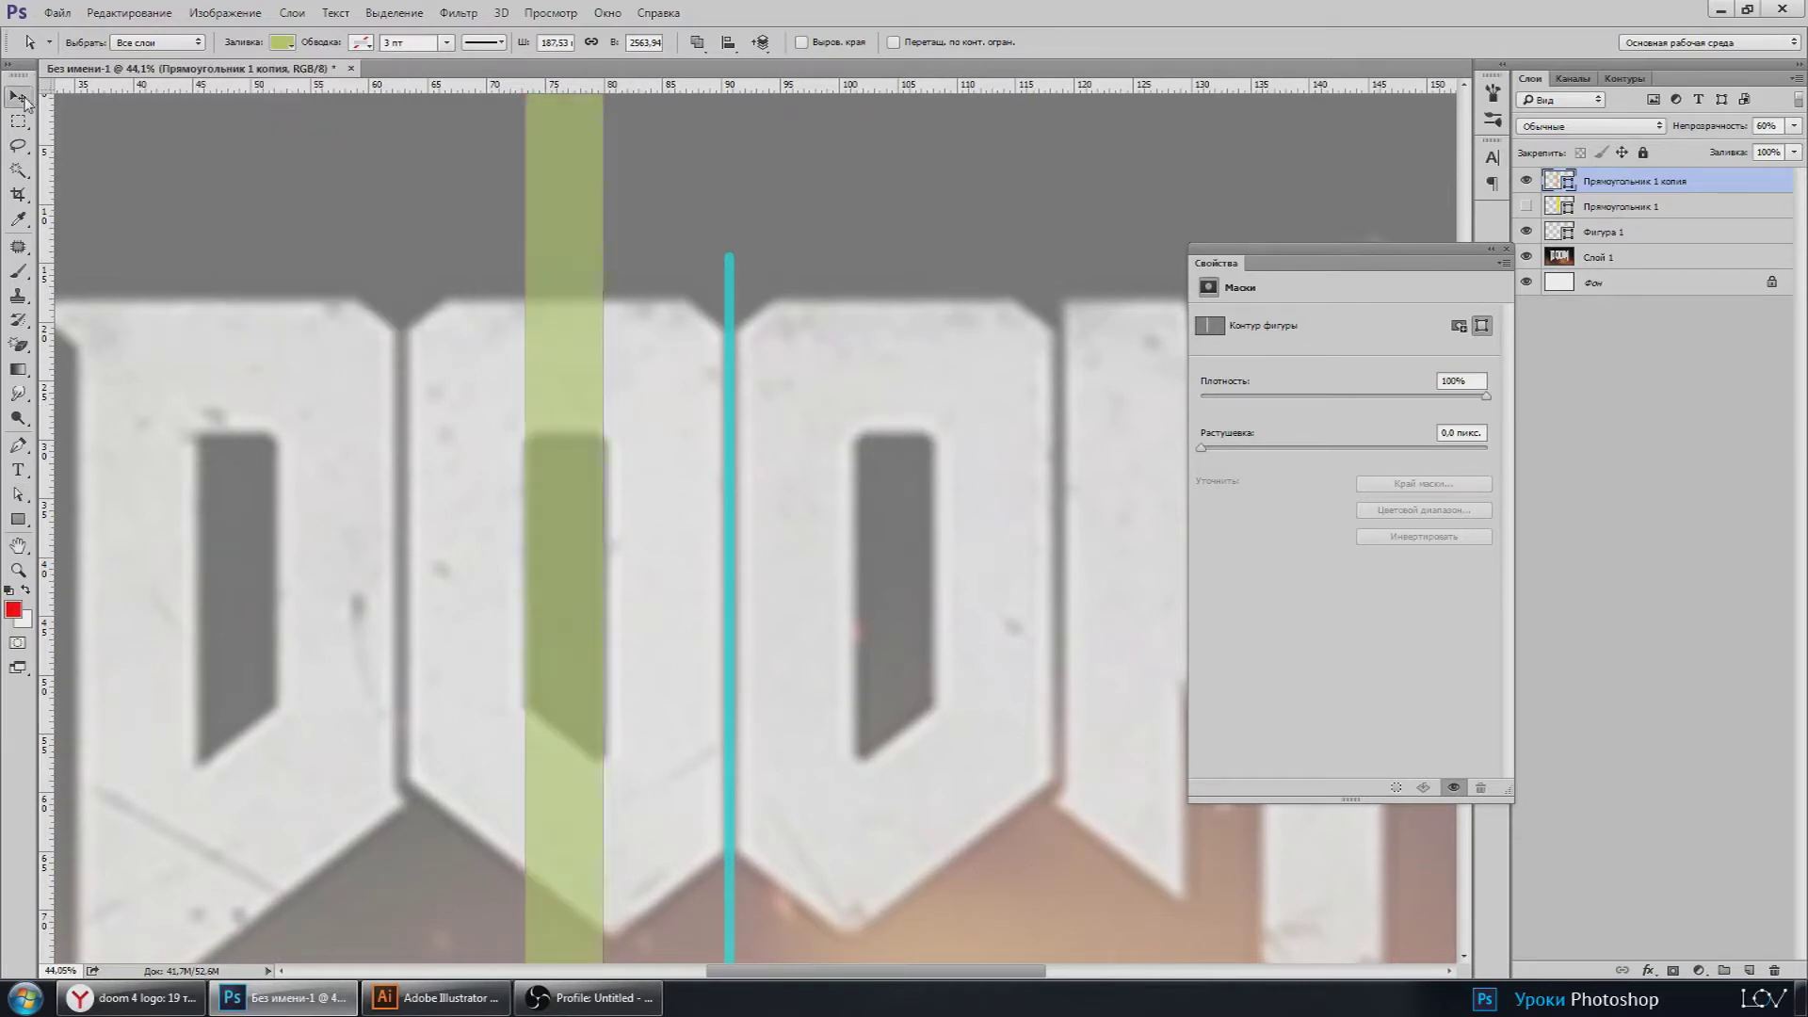
pyautogui.click(1526, 205)
pyautogui.scroll(-2, 646, 605)
pyautogui.scroll(1, 748, 536)
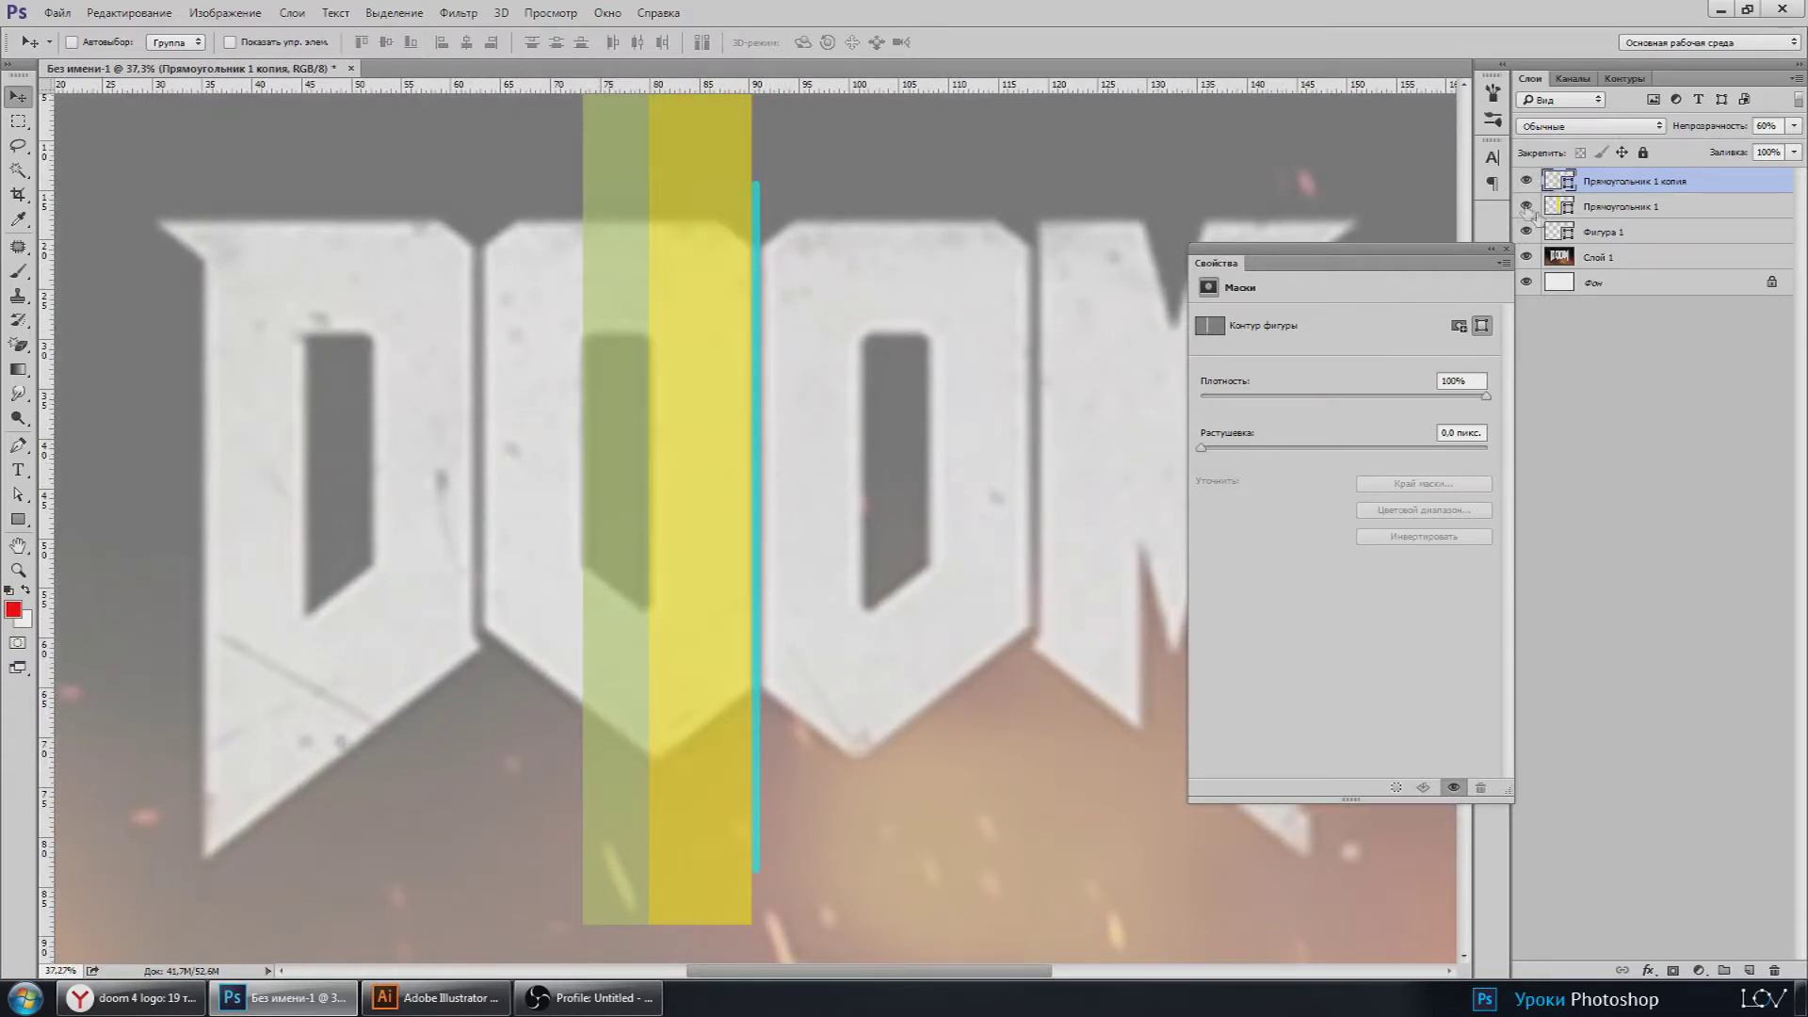
# Step: Duplicate 'Прямоугольник 1' and move the yellow copy left of the yellow-green band
pyautogui.click(1620, 206)
pyautogui.hotkey('ctrl', 'j')
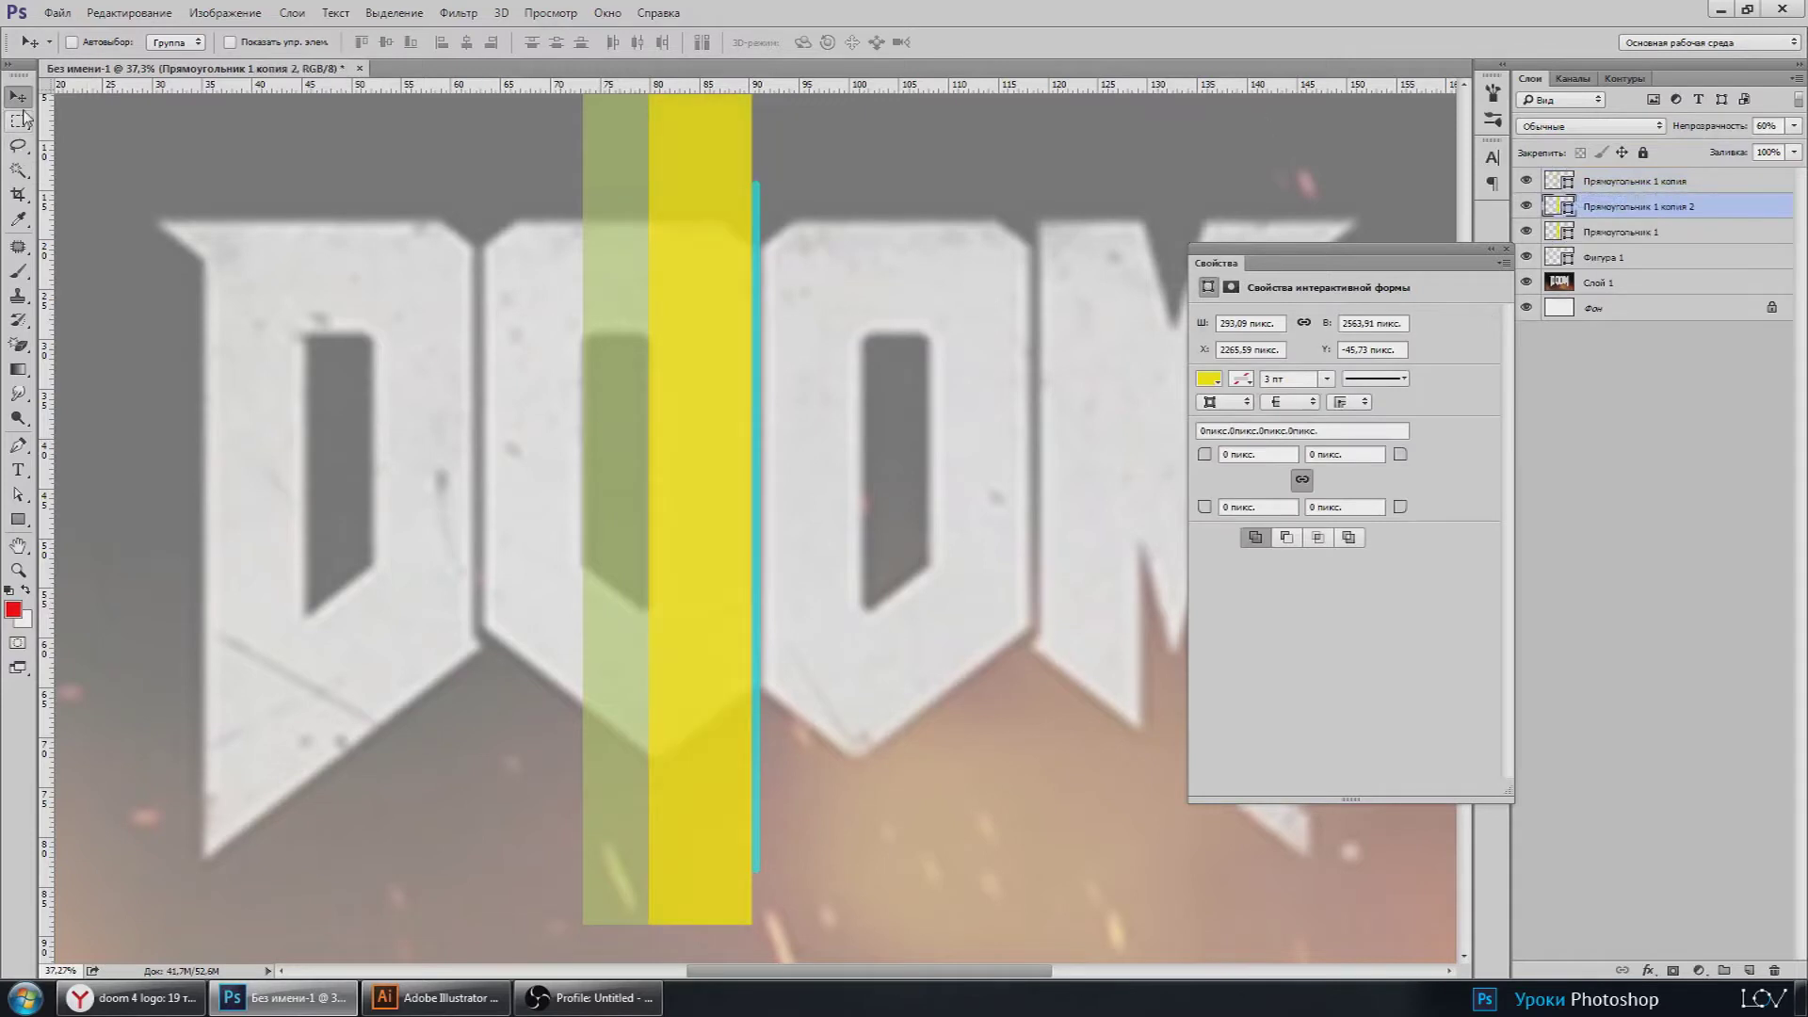
pyautogui.scroll(4, 584, 371)
pyautogui.moveTo(697, 377)
pyautogui.mouseDown()
pyautogui.moveTo(452, 431)
pyautogui.moveTo(541, 370)
pyautogui.mouseUp()
pyautogui.scroll(2, 534, 367)
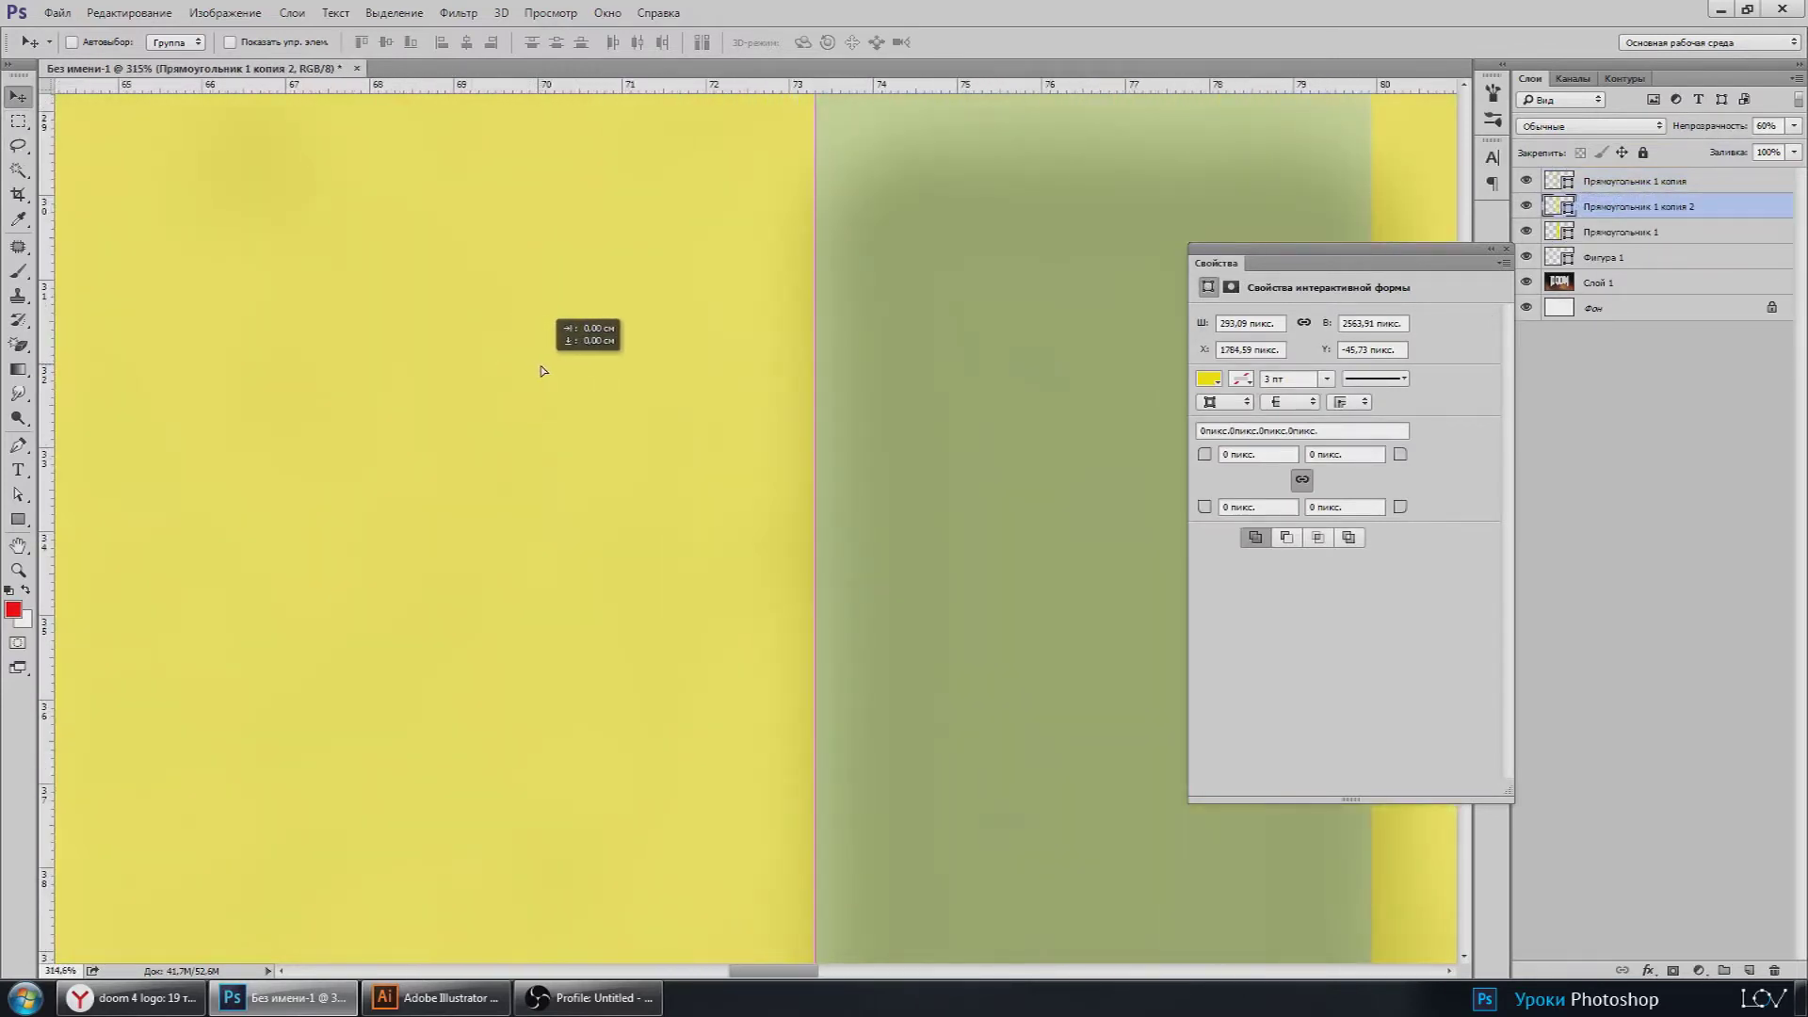
pyautogui.scroll(-3, 565, 386)
pyautogui.scroll(-3, 577, 404)
pyautogui.scroll(-3, 577, 404)
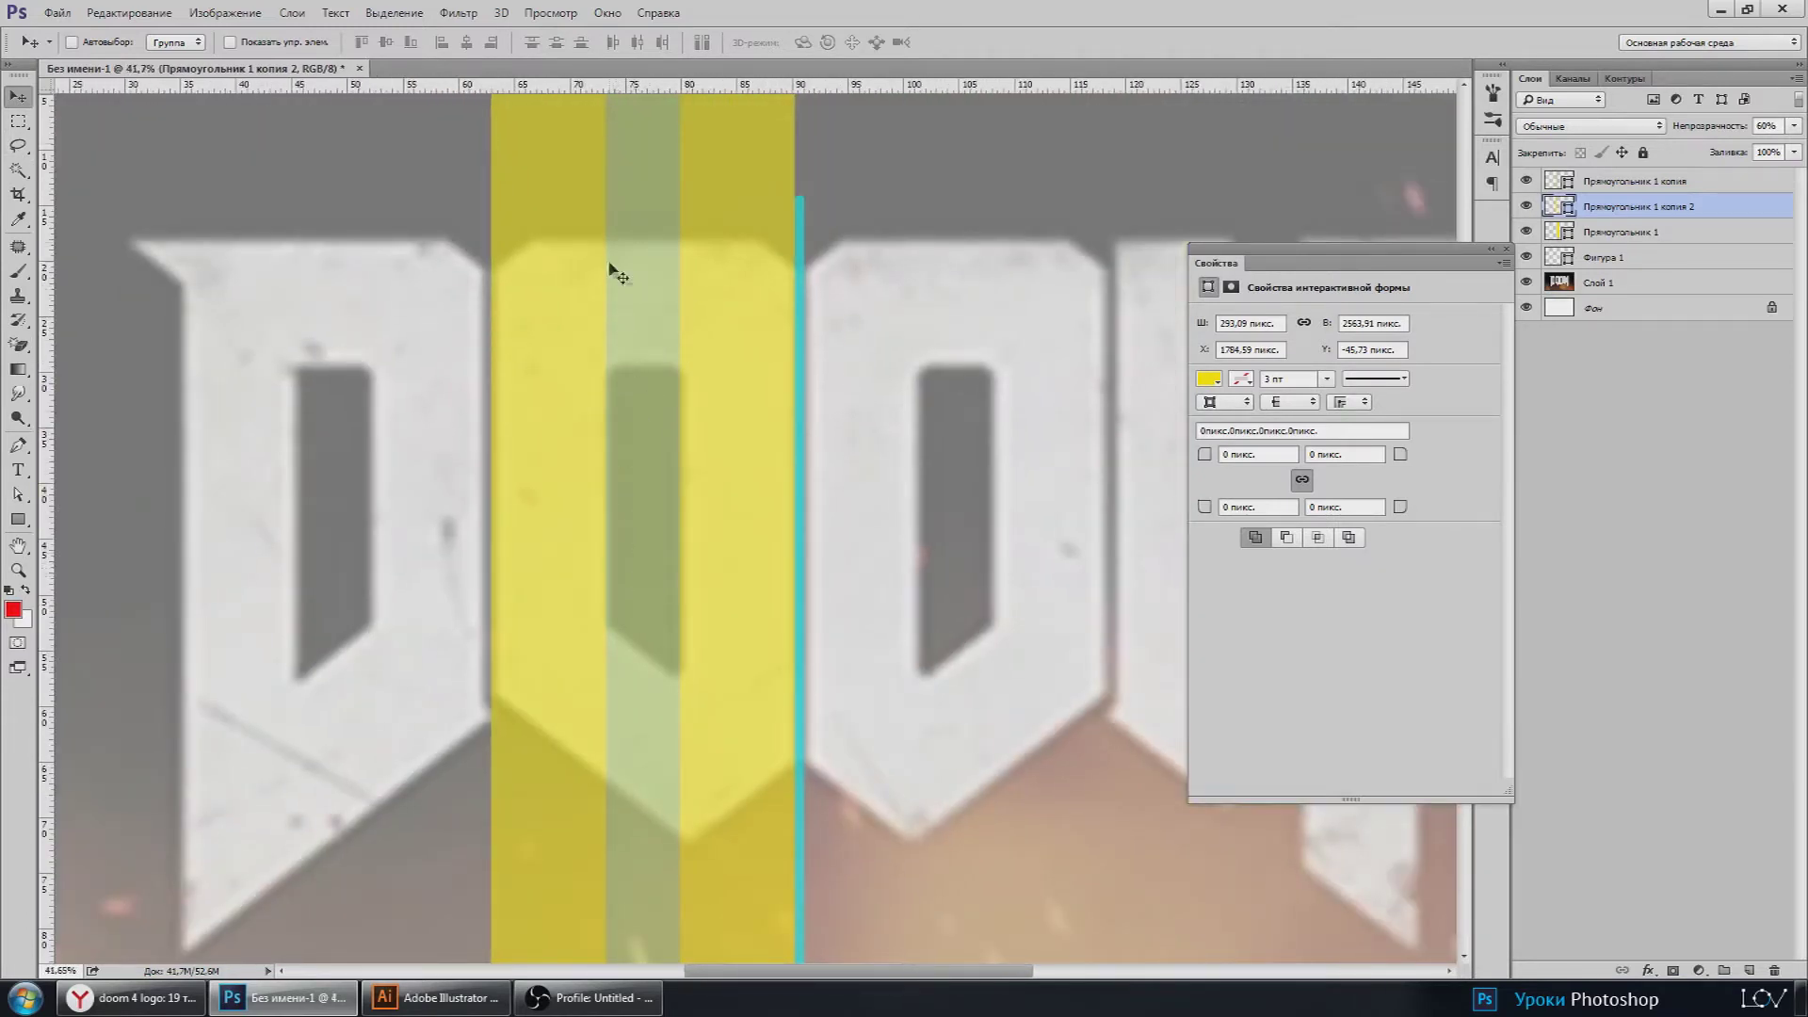
pyautogui.scroll(-1, 649, 547)
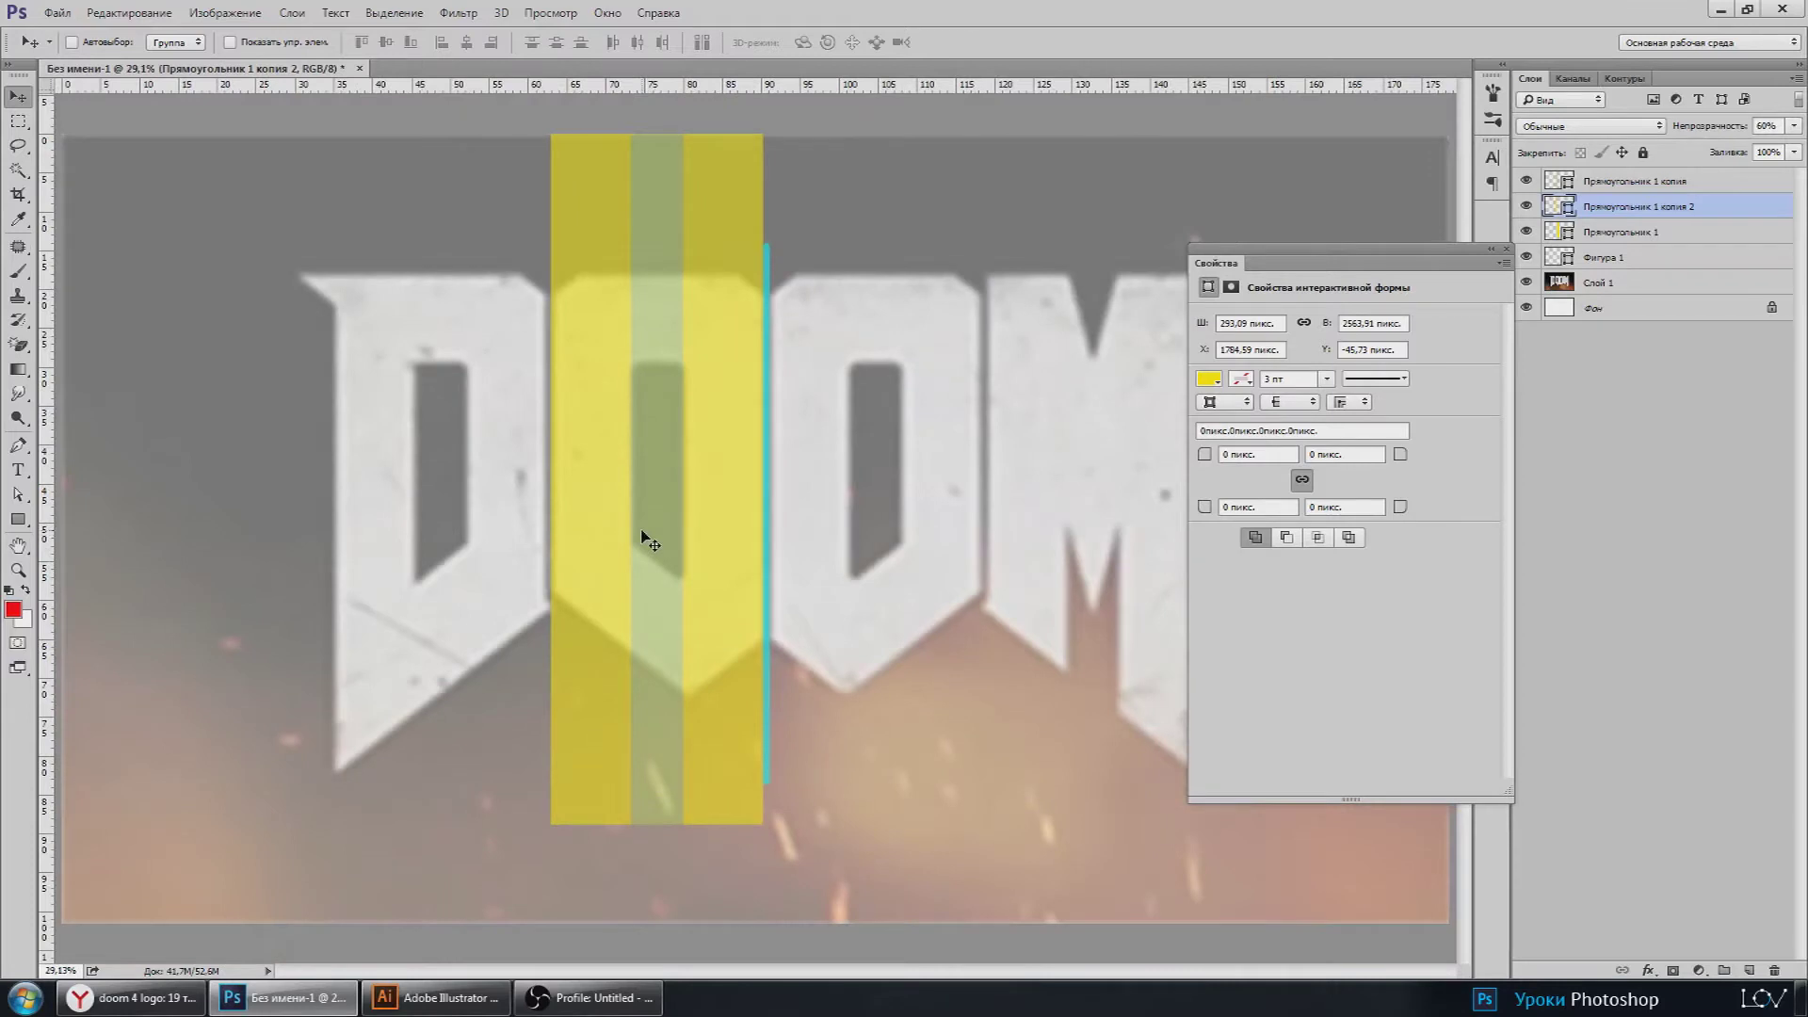
pyautogui.scroll(1, 648, 541)
pyautogui.scroll(-1, 648, 386)
pyautogui.scroll(-1, 647, 386)
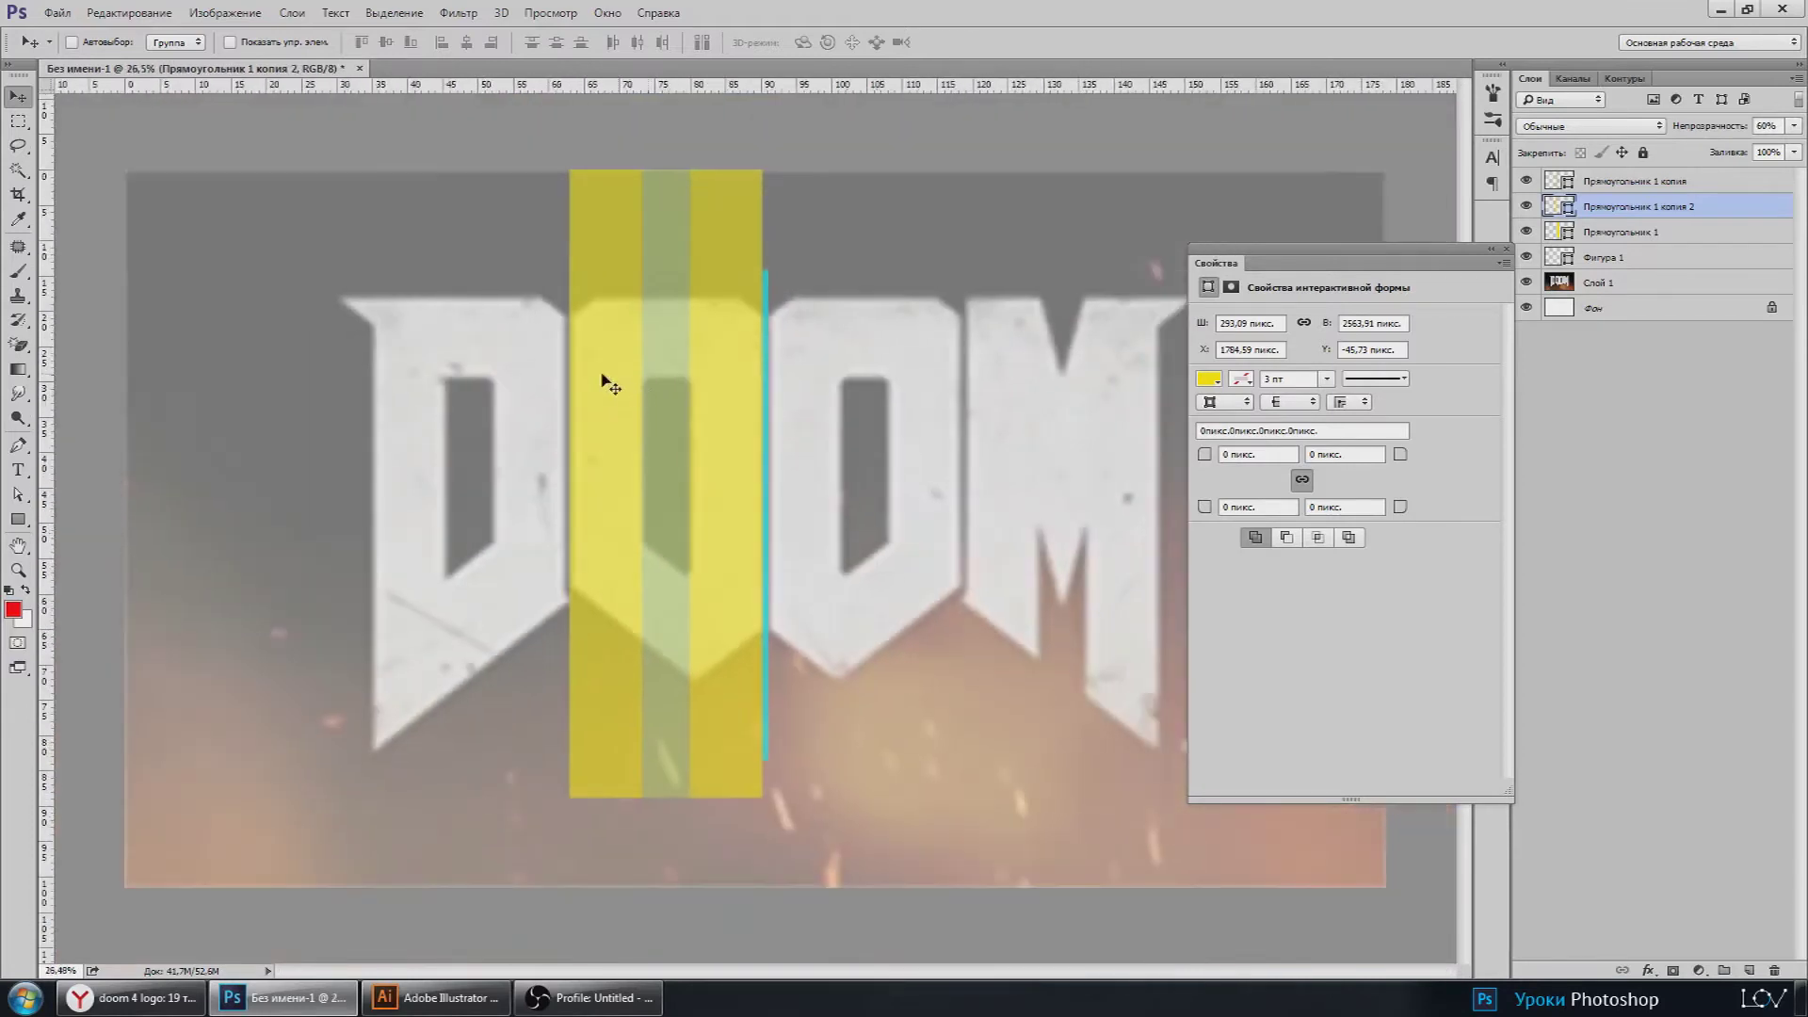
pyautogui.scroll(1, 607, 386)
pyautogui.scroll(-1, 725, 471)
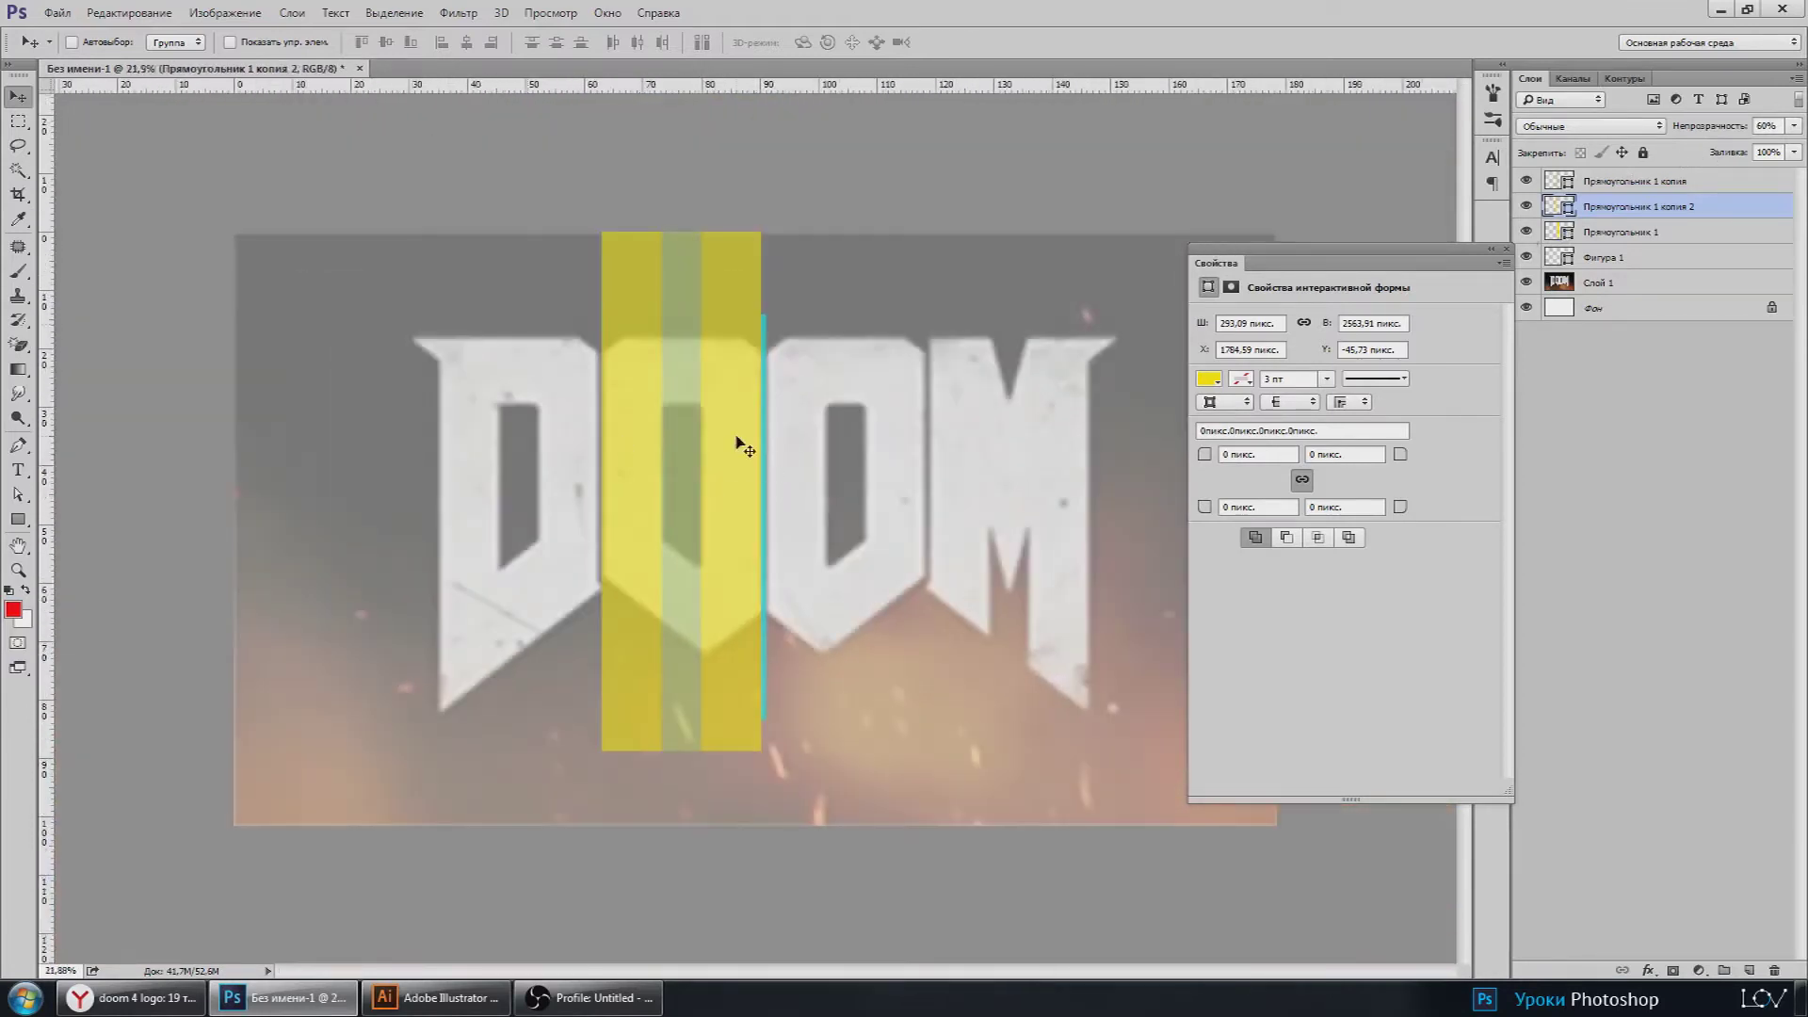
pyautogui.scroll(1, 744, 448)
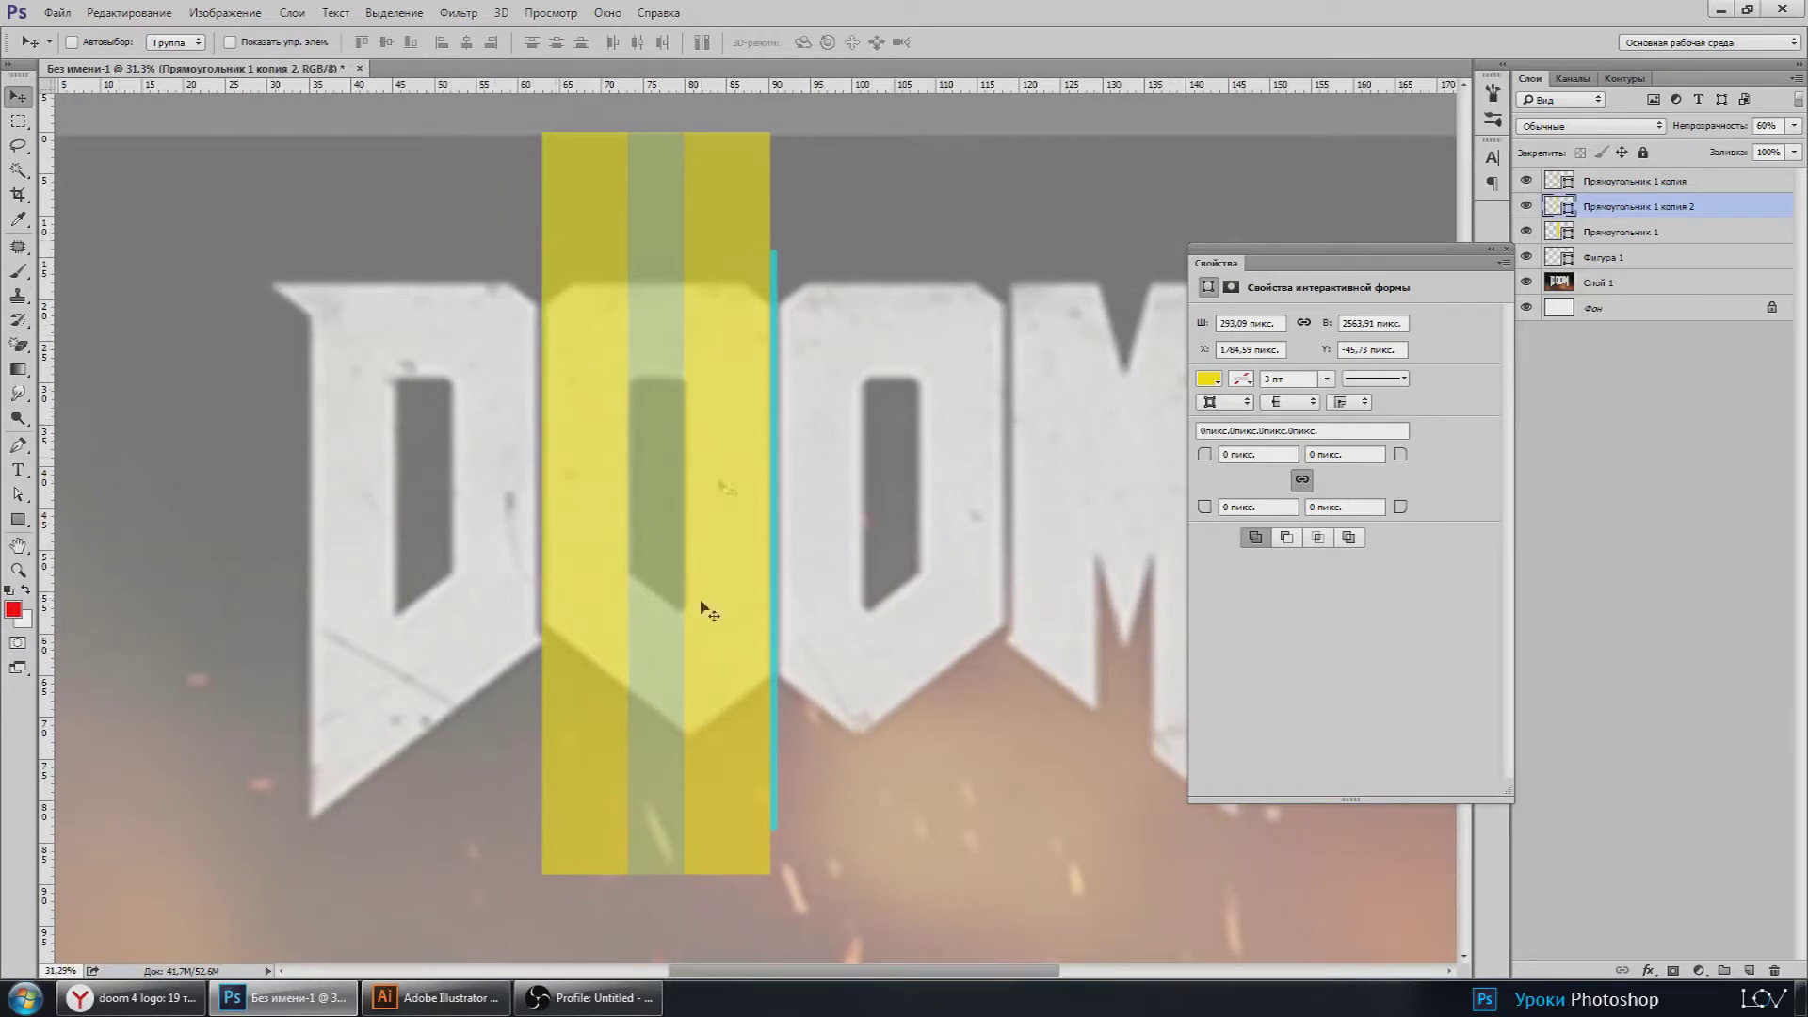
# Step: Duplicate the three strip layers and flip the copies horizontally
pyautogui.click(1526, 231)
pyautogui.click(1571, 232)
pyautogui.keyDown('shift'); pyautogui.click(1598, 183); pyautogui.keyUp('shift')
pyautogui.hotkey('ctrl', 'j')
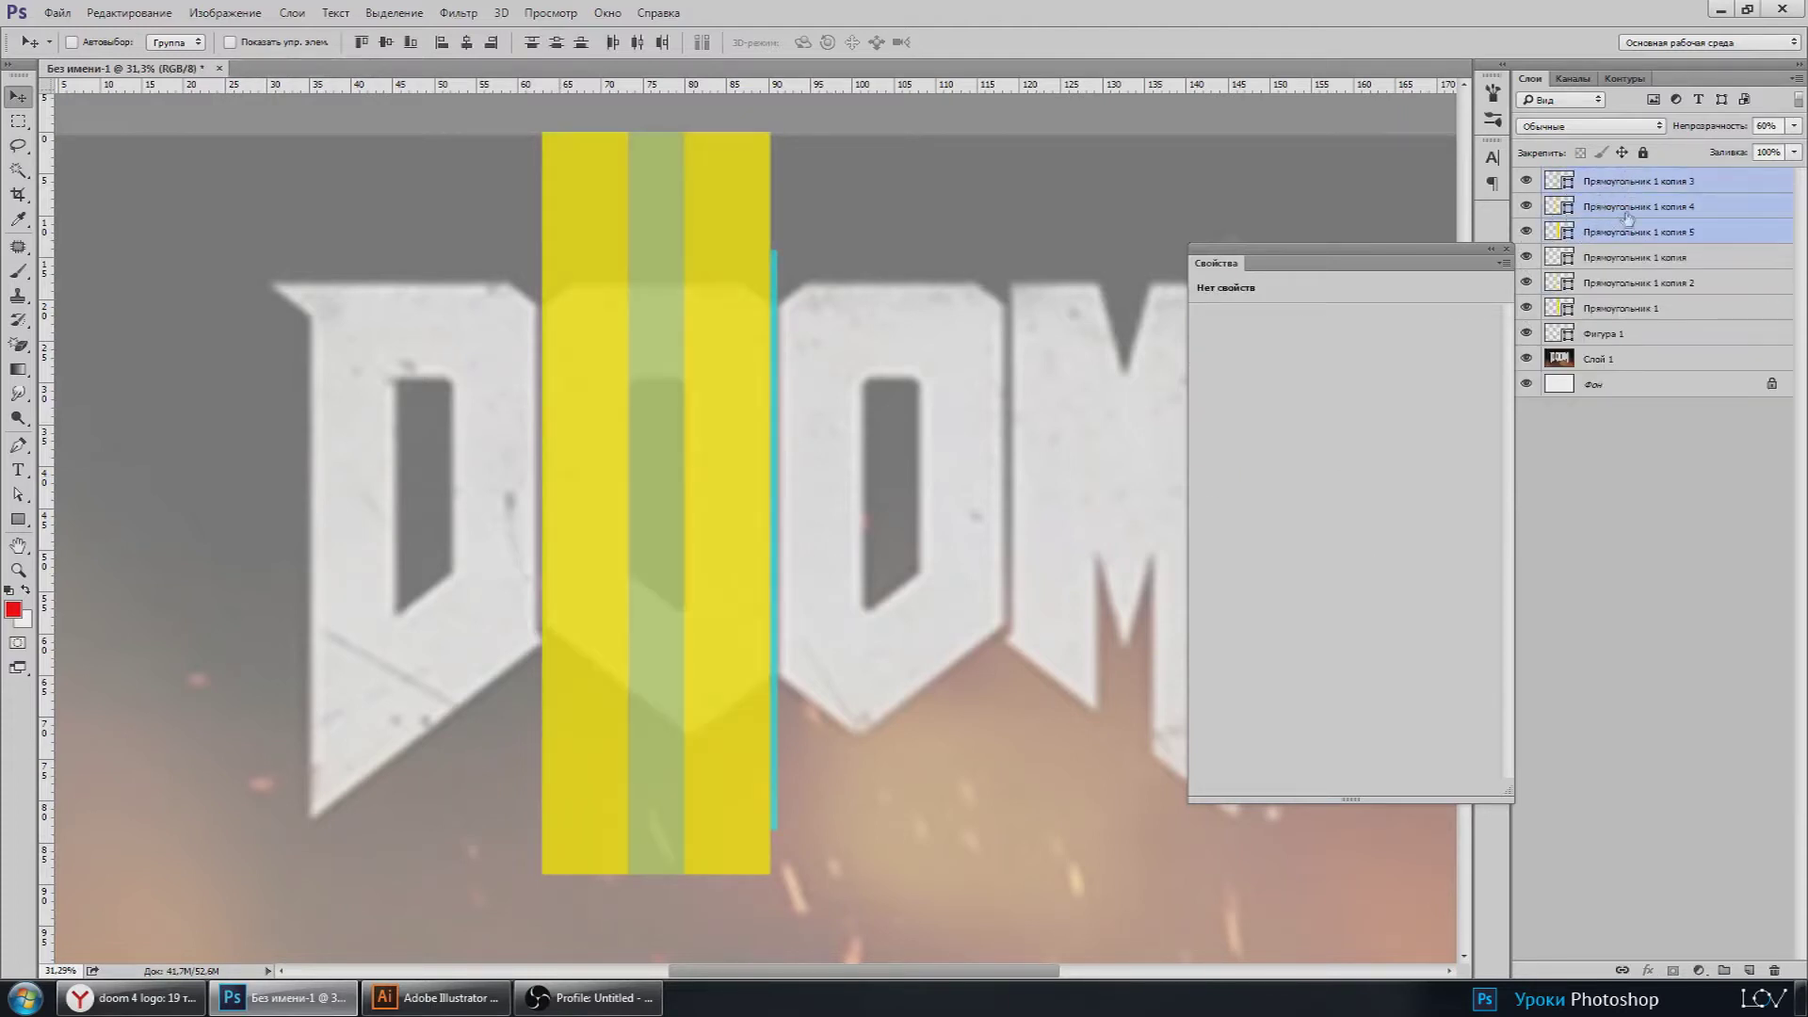
pyautogui.hotkey('ctrl', 't')
pyautogui.rightClick(688, 475)
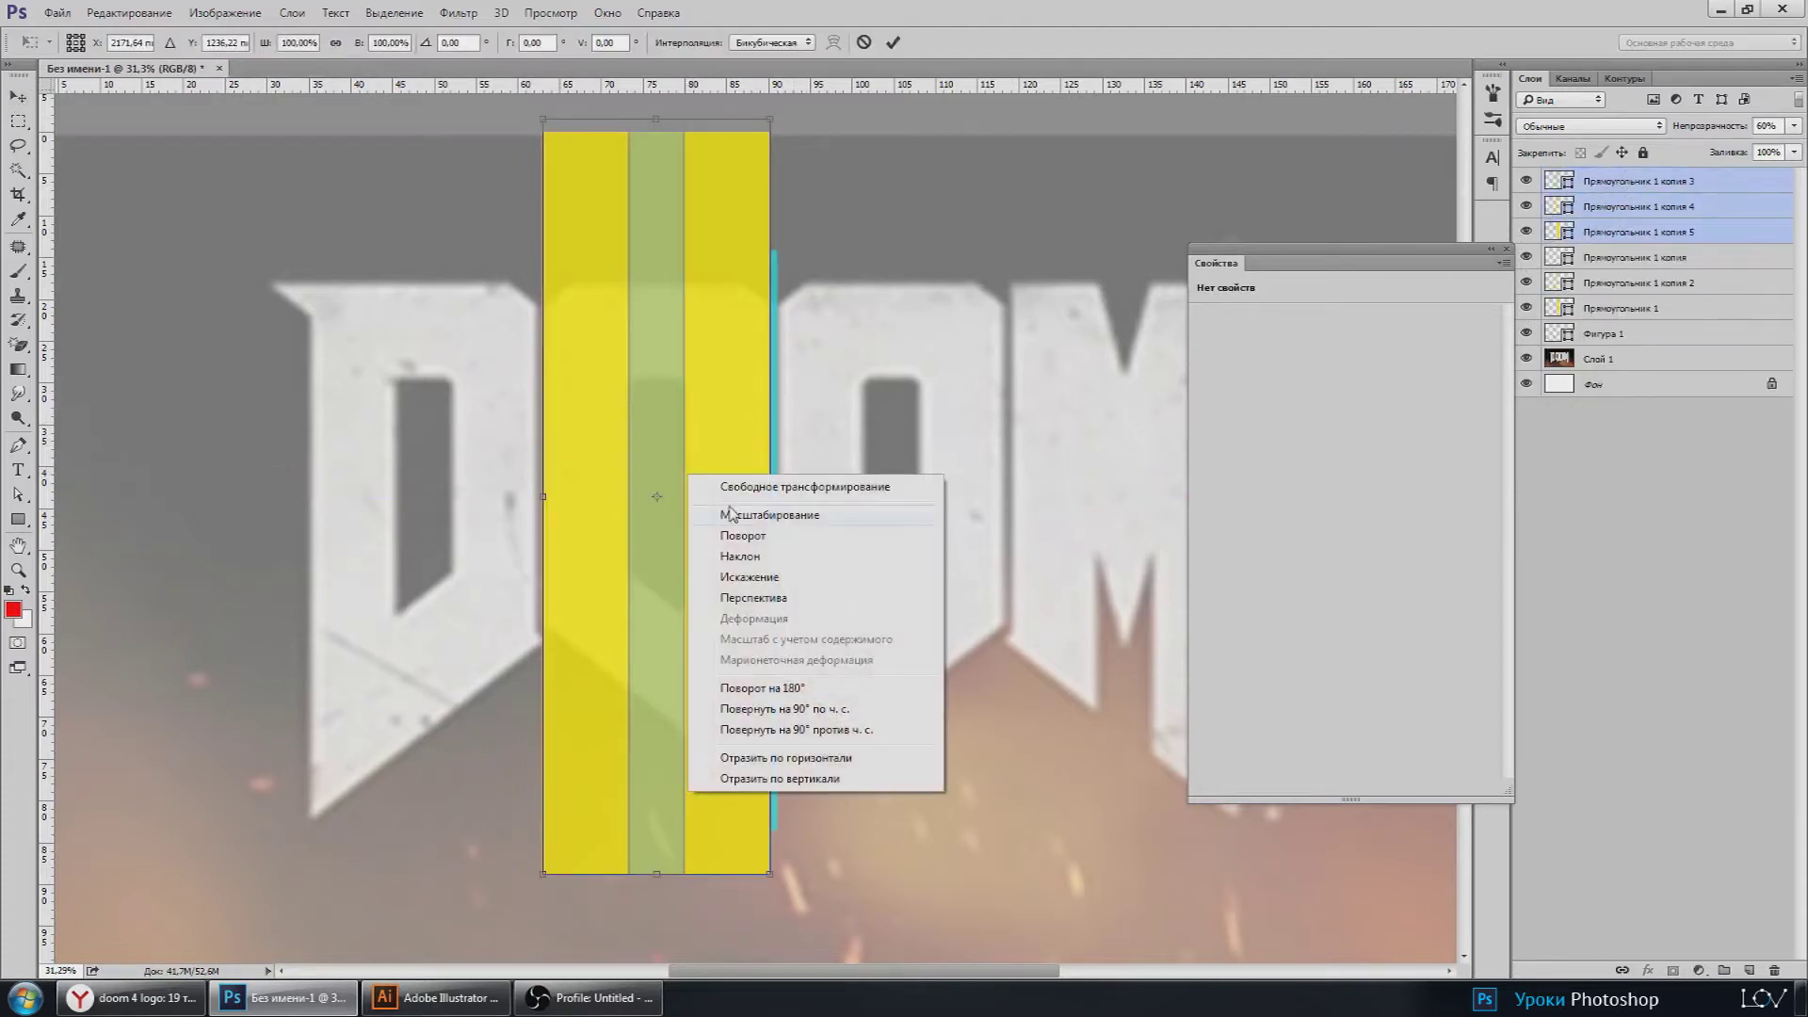
pyautogui.click(831, 758)
pyautogui.press('Return')
# Step: Move the mirrored strips right, butting them against the cyan line over the second O
pyautogui.scroll(2, 711, 489)
pyautogui.moveTo(711, 488); pyautogui.dragTo(942, 492)
pyautogui.scroll(2, 942, 492)
pyautogui.scroll(3, 879, 403)
pyautogui.scroll(2, 819, 371)
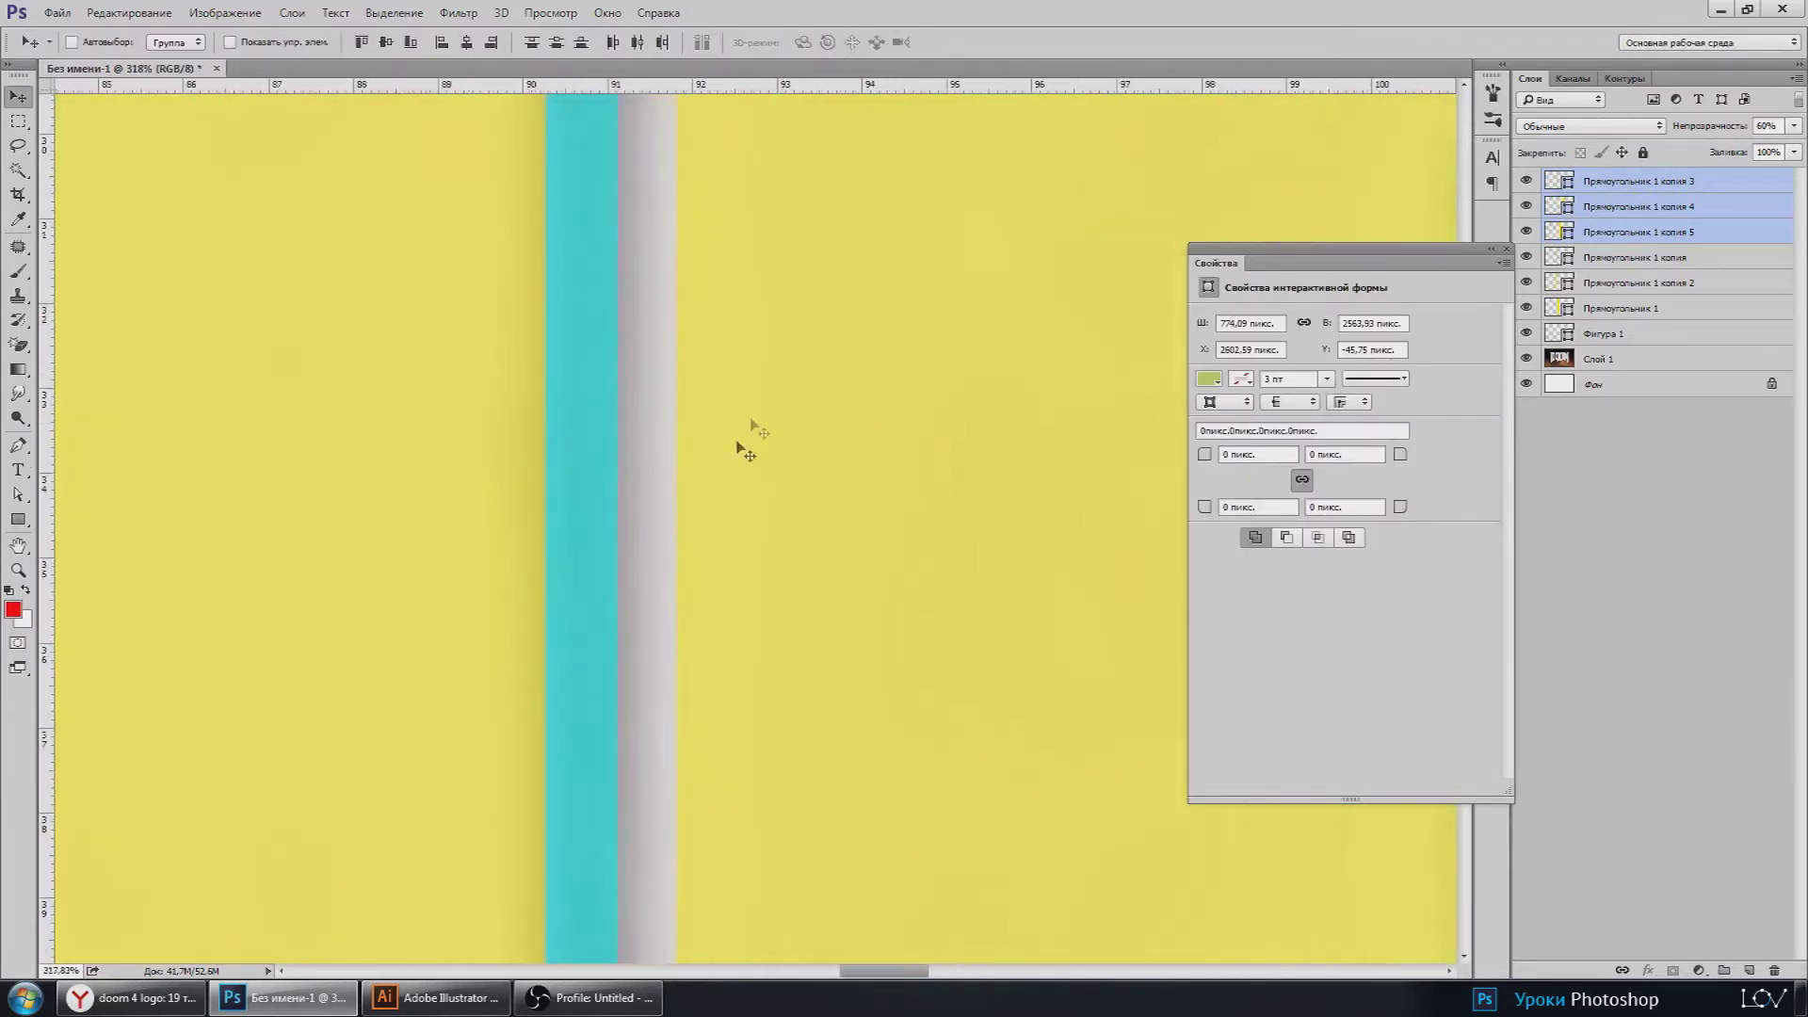
pyautogui.moveTo(737, 443); pyautogui.dragTo(684, 460)
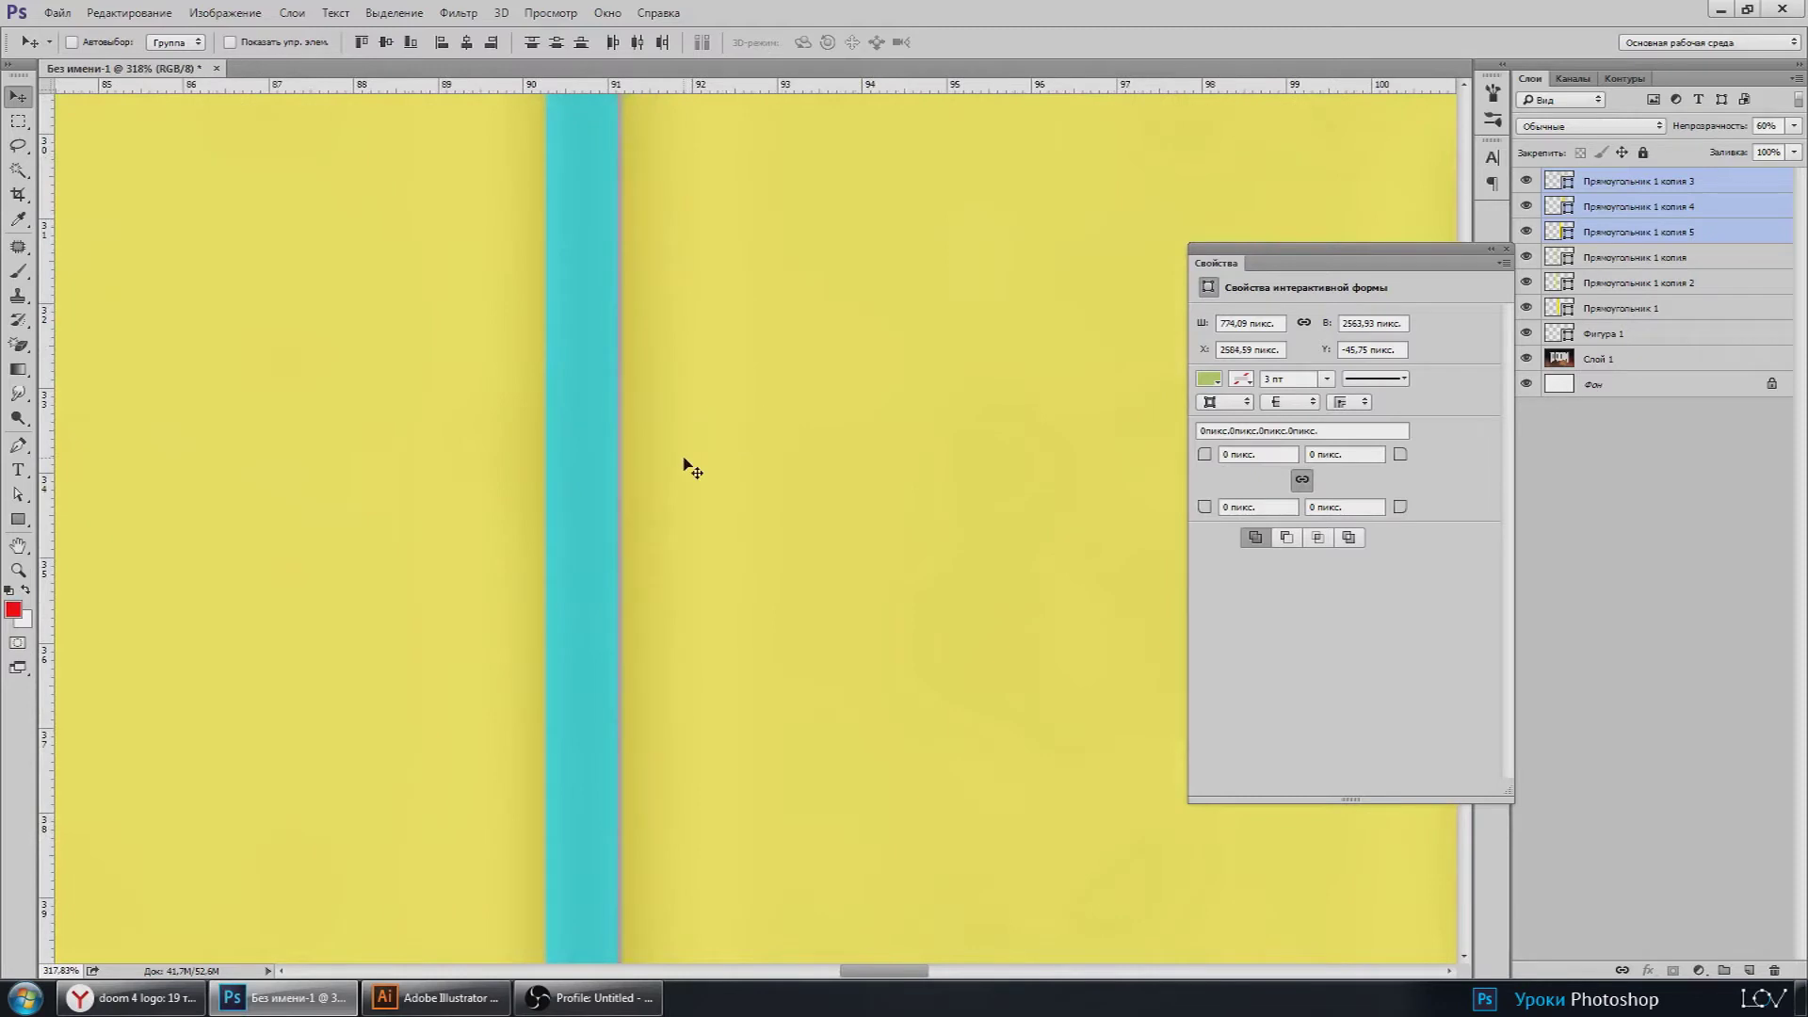
pyautogui.press('Left')
pyautogui.press('Left')
pyautogui.scroll(-4, 685, 464)
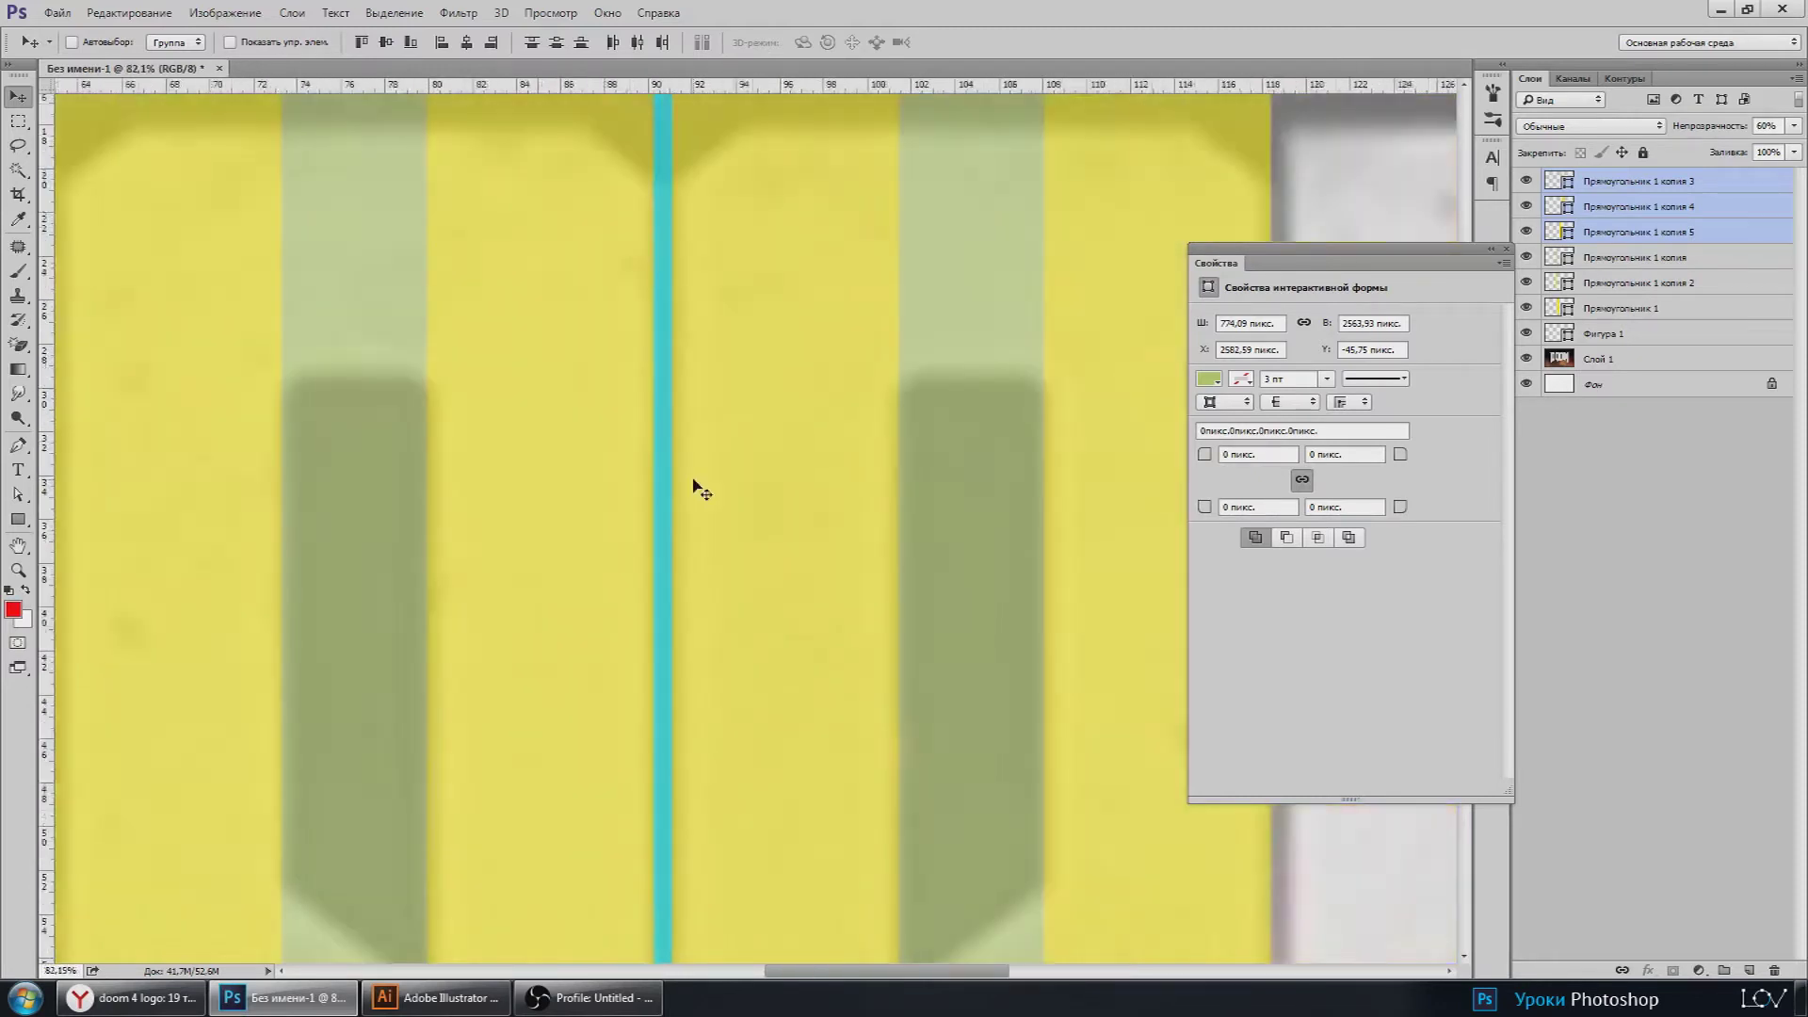
pyautogui.scroll(-3, 693, 484)
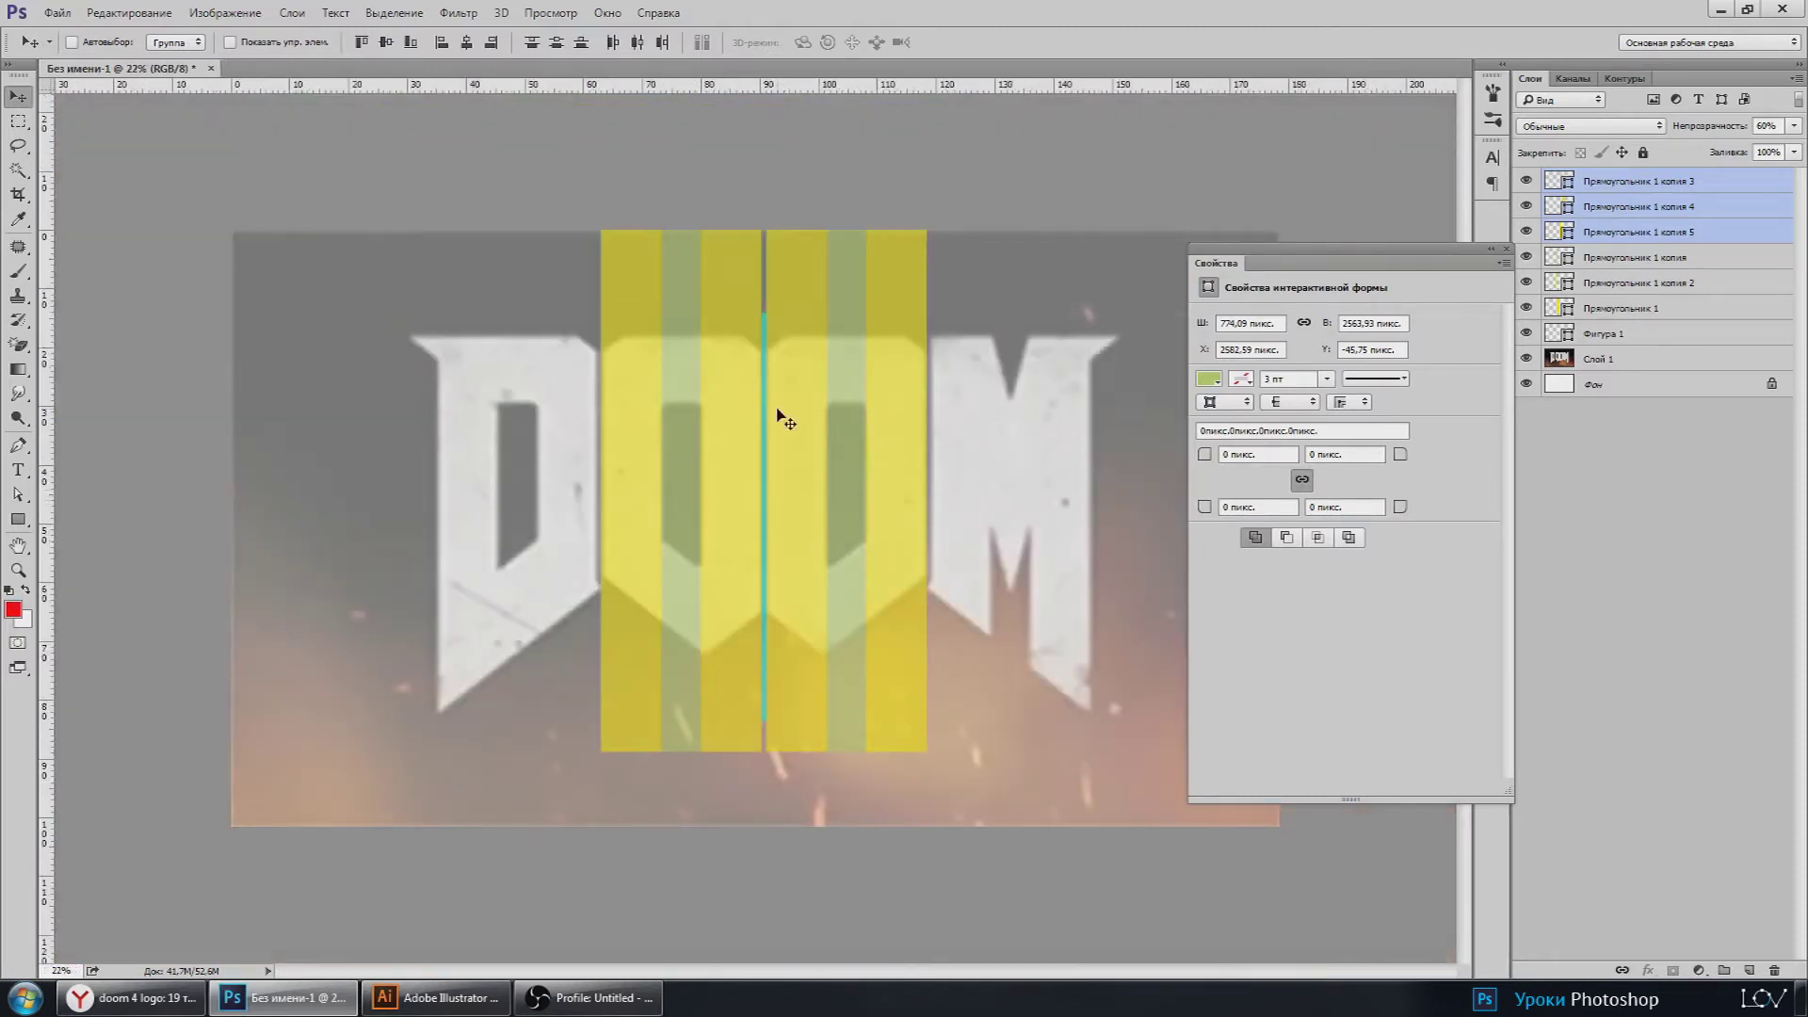
pyautogui.click(1506, 250)
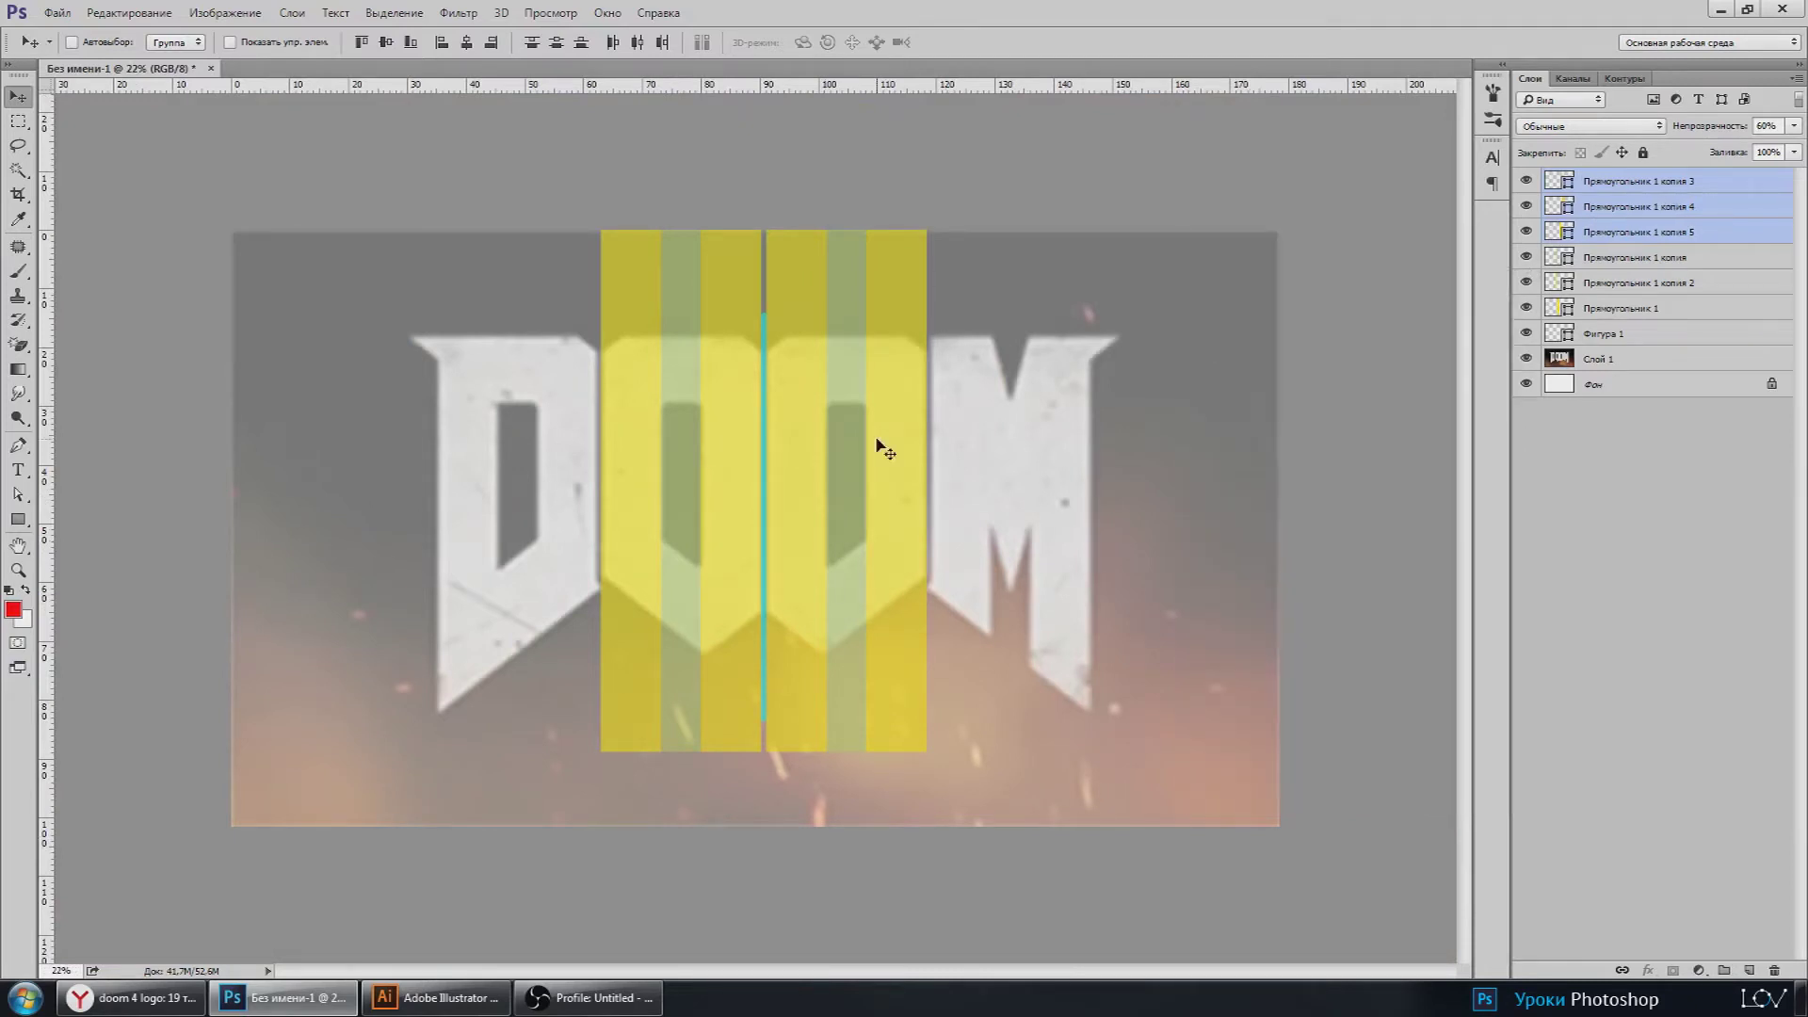
pyautogui.scroll(1, 880, 443)
pyautogui.scroll(1, 588, 466)
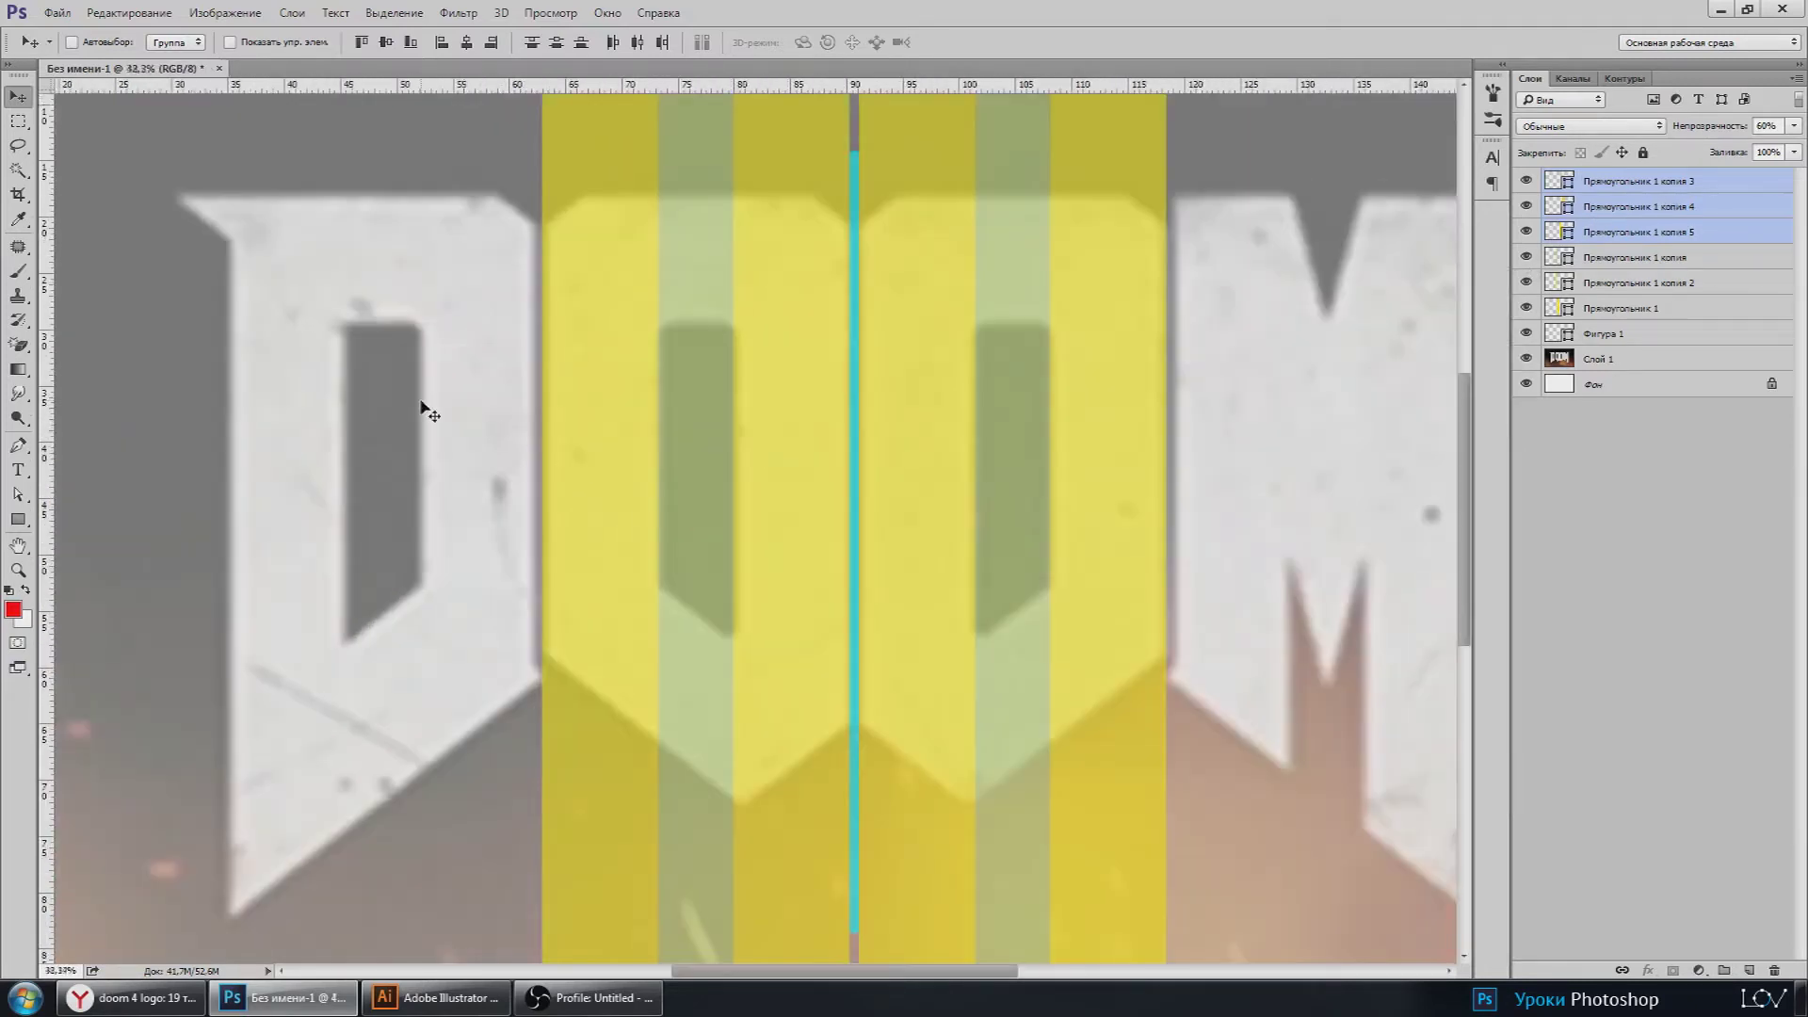
pyautogui.scroll(-1, 524, 426)
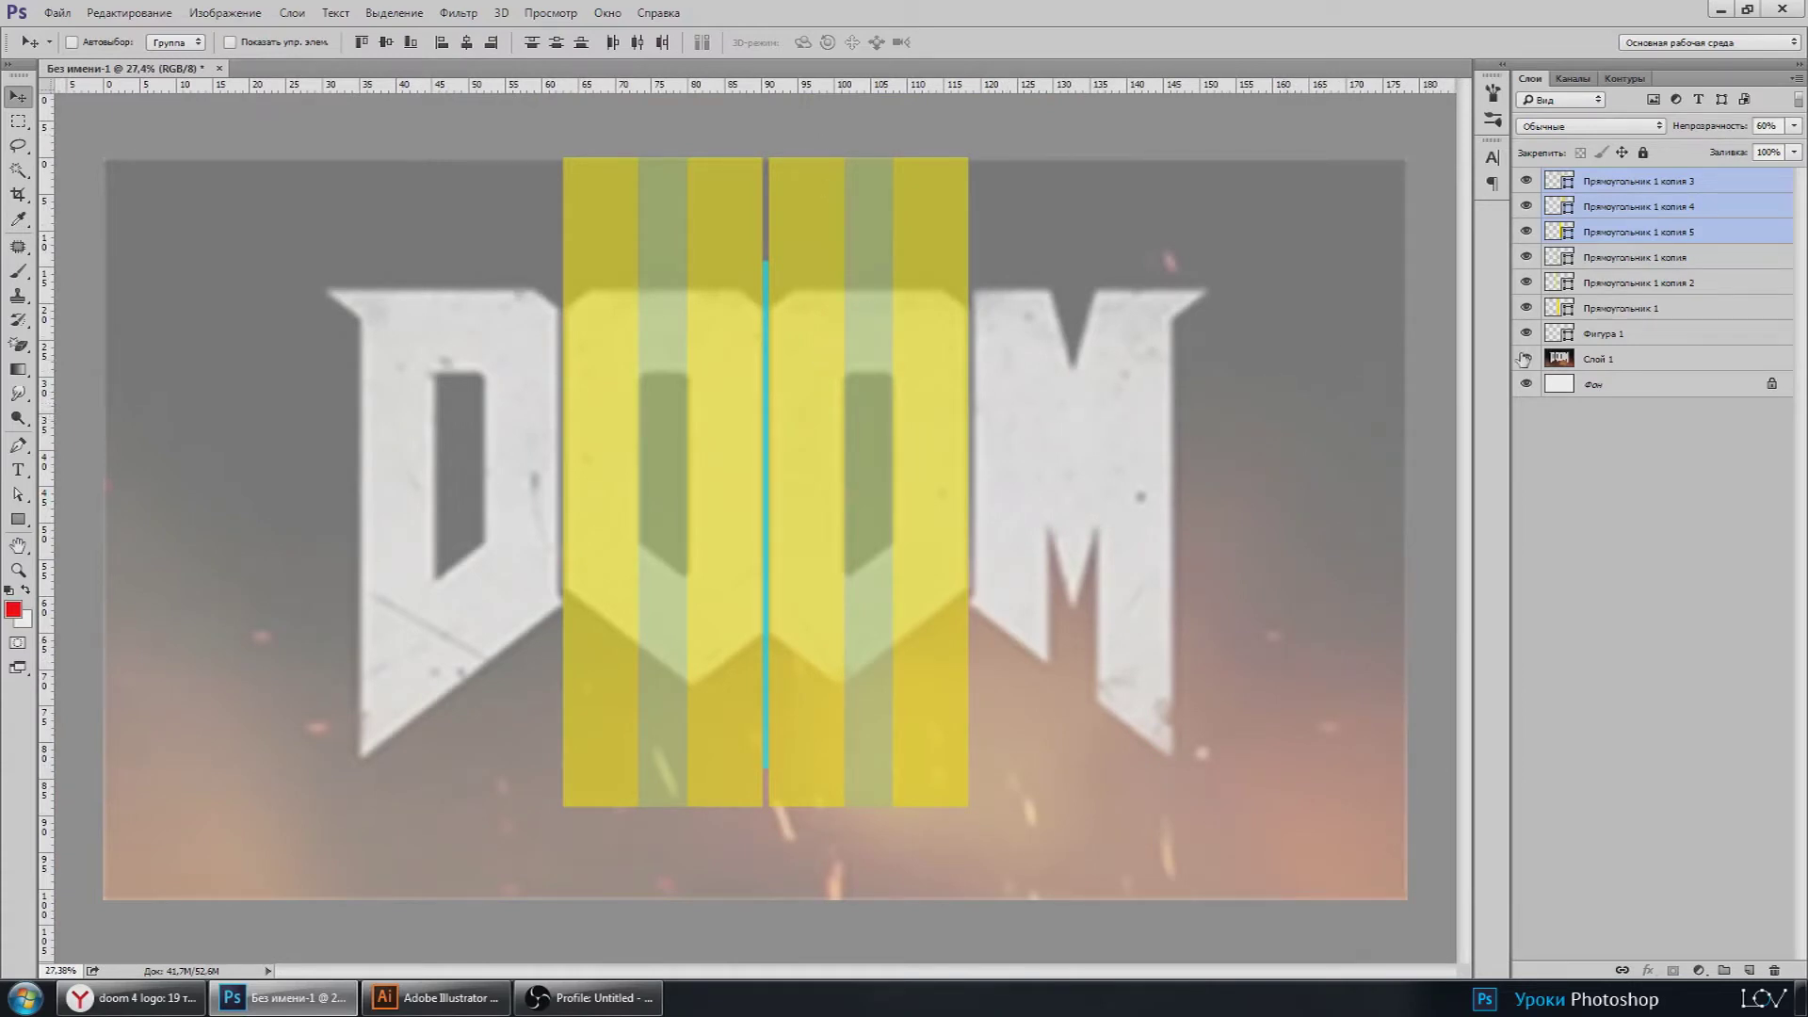
# Step: Duplicate the cyan line and position the copy at the first O's left edge
pyautogui.click(1602, 334)
pyautogui.hotkey('ctrl', 'j')
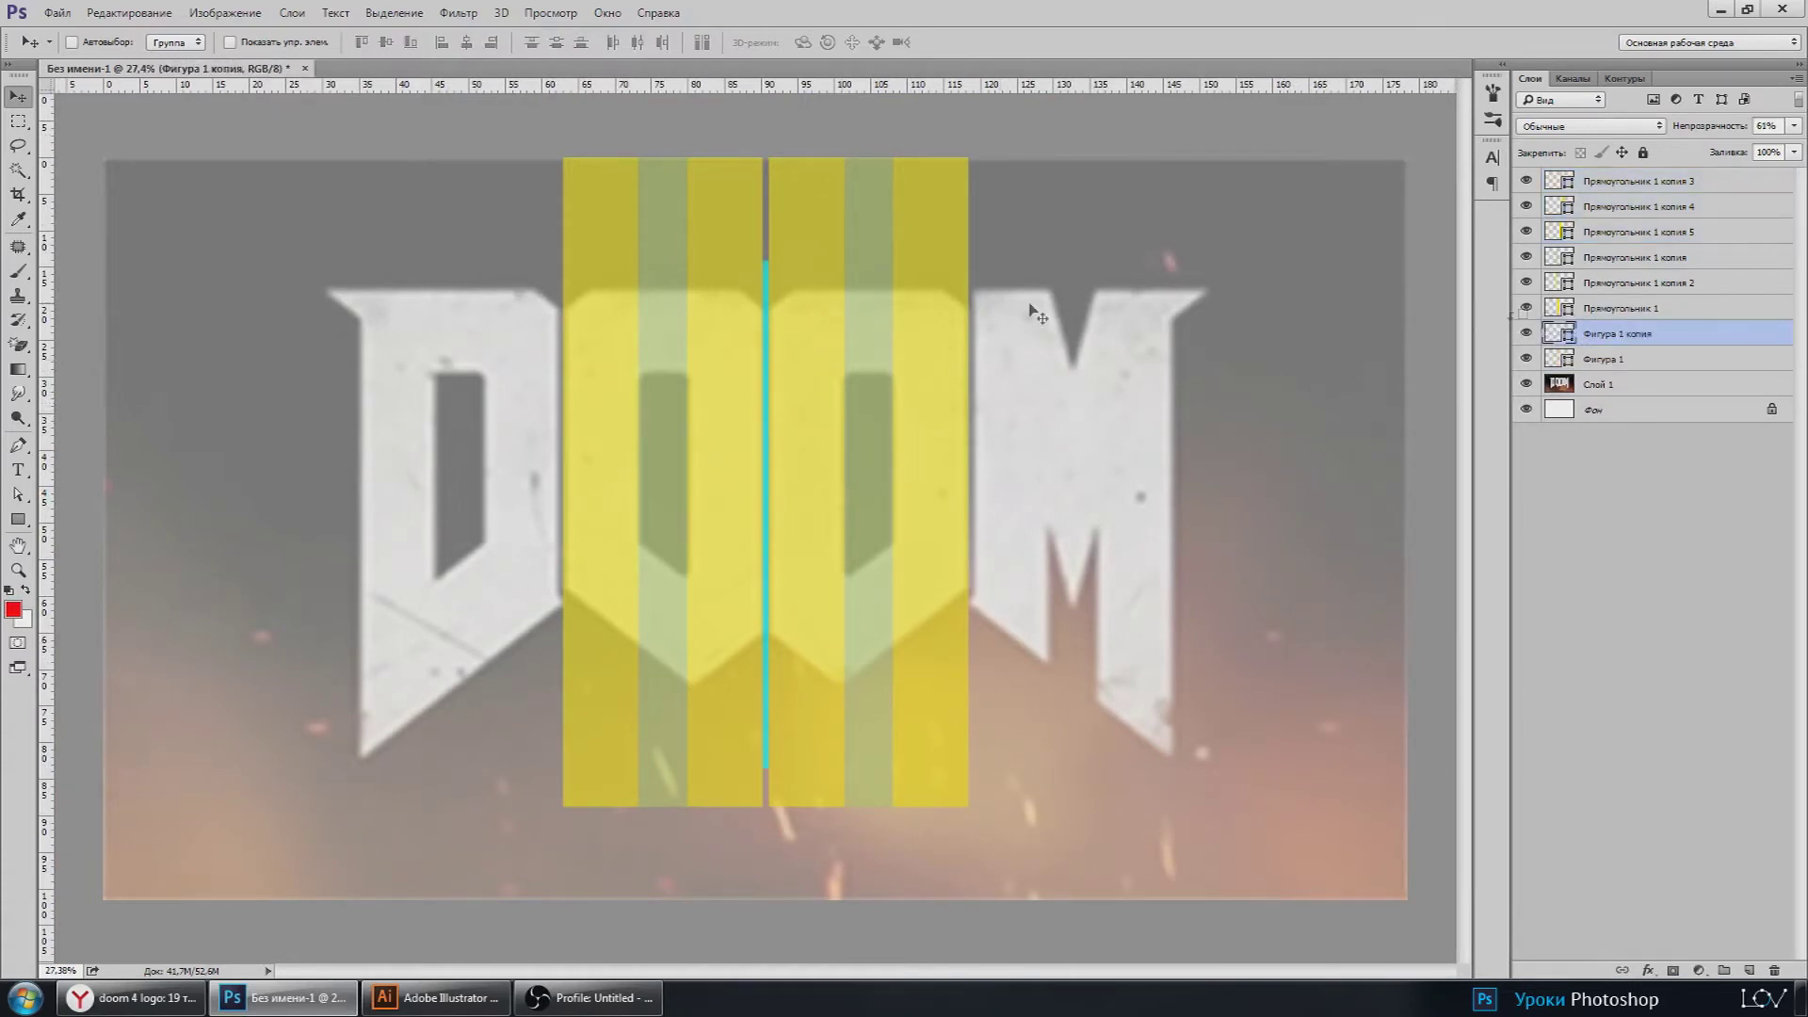
pyautogui.scroll(1, 760, 530)
pyautogui.moveTo(771, 436); pyautogui.dragTo(476, 464)
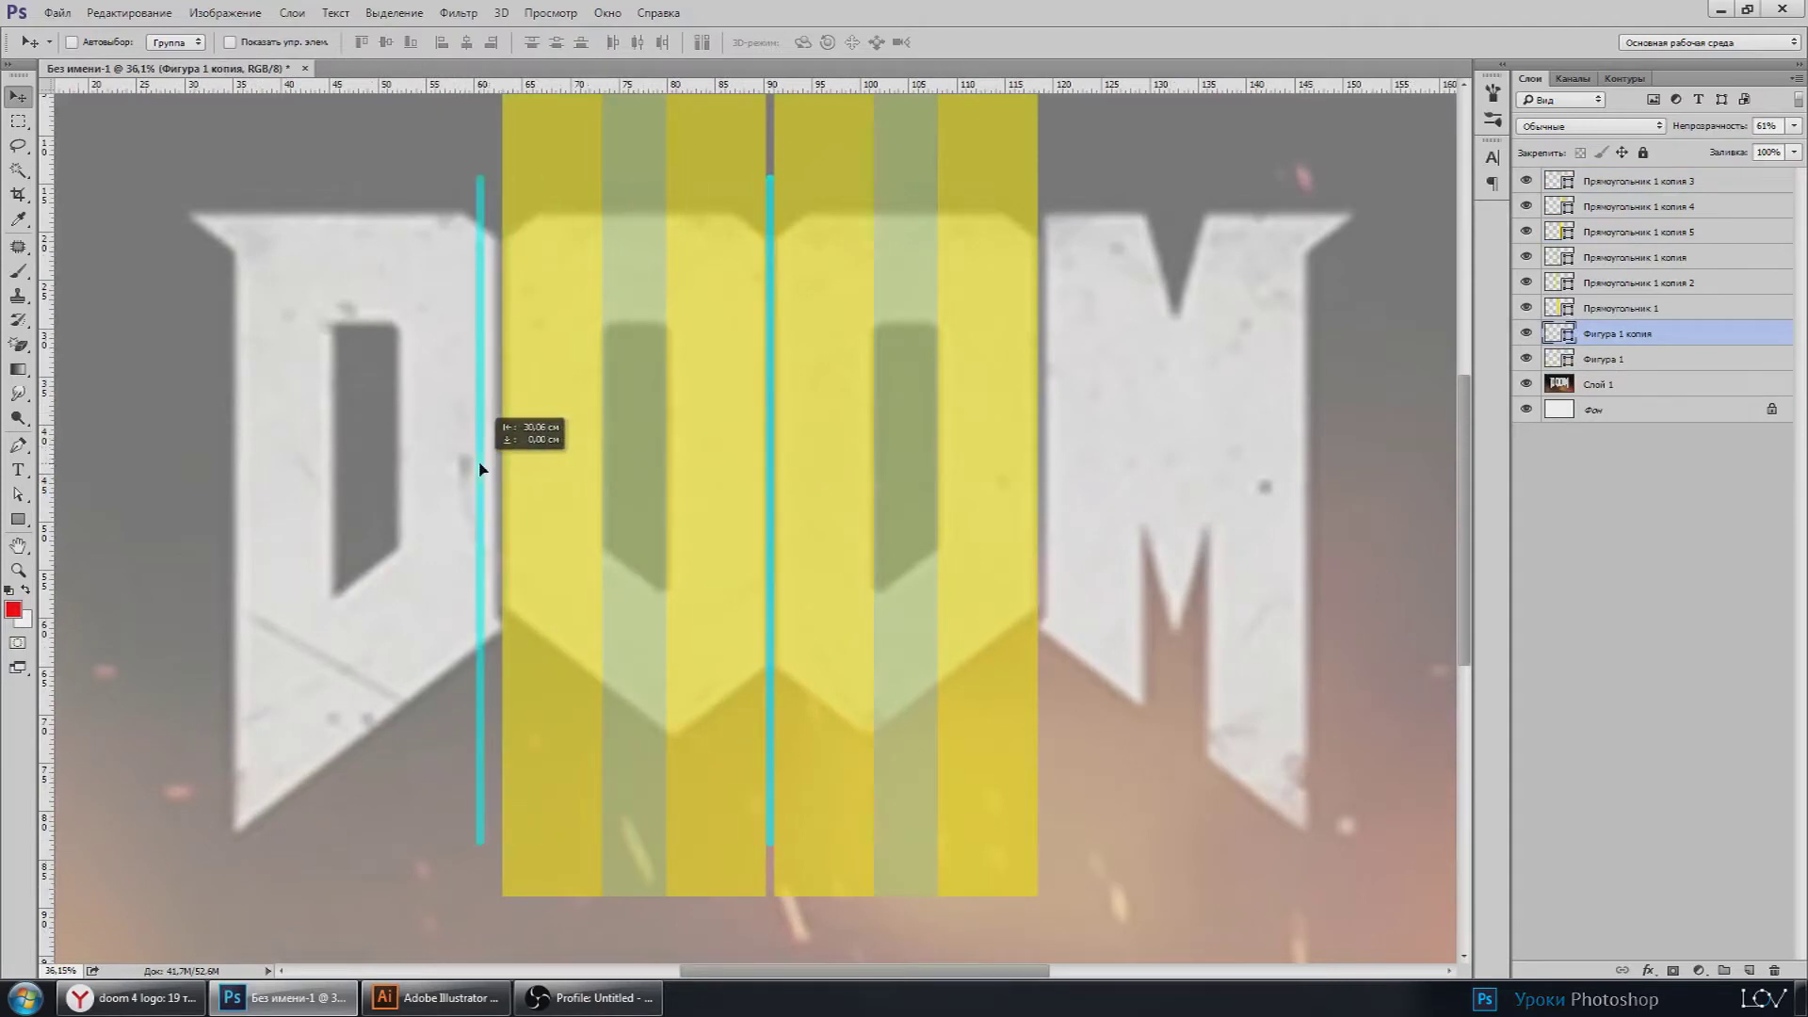
pyautogui.scroll(2, 476, 464)
pyautogui.scroll(3, 480, 438)
pyautogui.scroll(2, 518, 489)
pyautogui.scroll(-2, 560, 551)
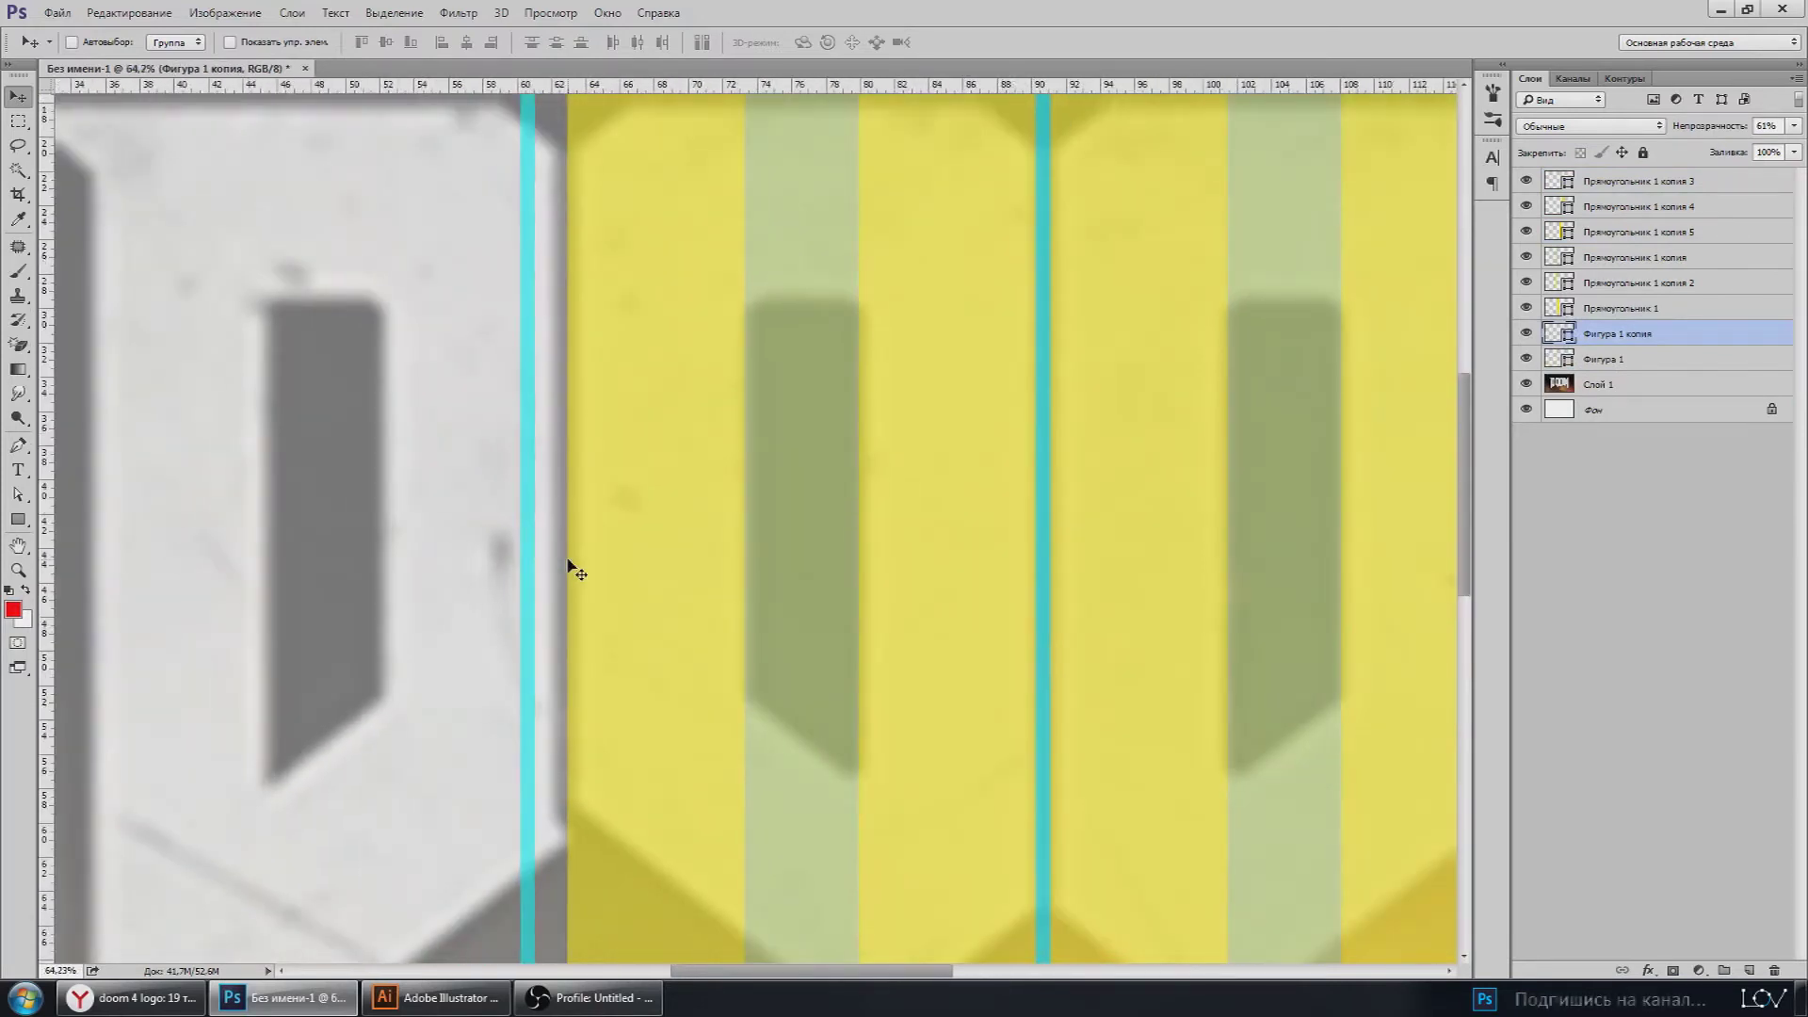
pyautogui.press('Right')
pyautogui.press('Right')
pyautogui.press('Right')
pyautogui.press('Right')
pyautogui.press('Right')
pyautogui.press('Right')
pyautogui.press('Right')
pyautogui.press('Right')
pyautogui.press('Right')
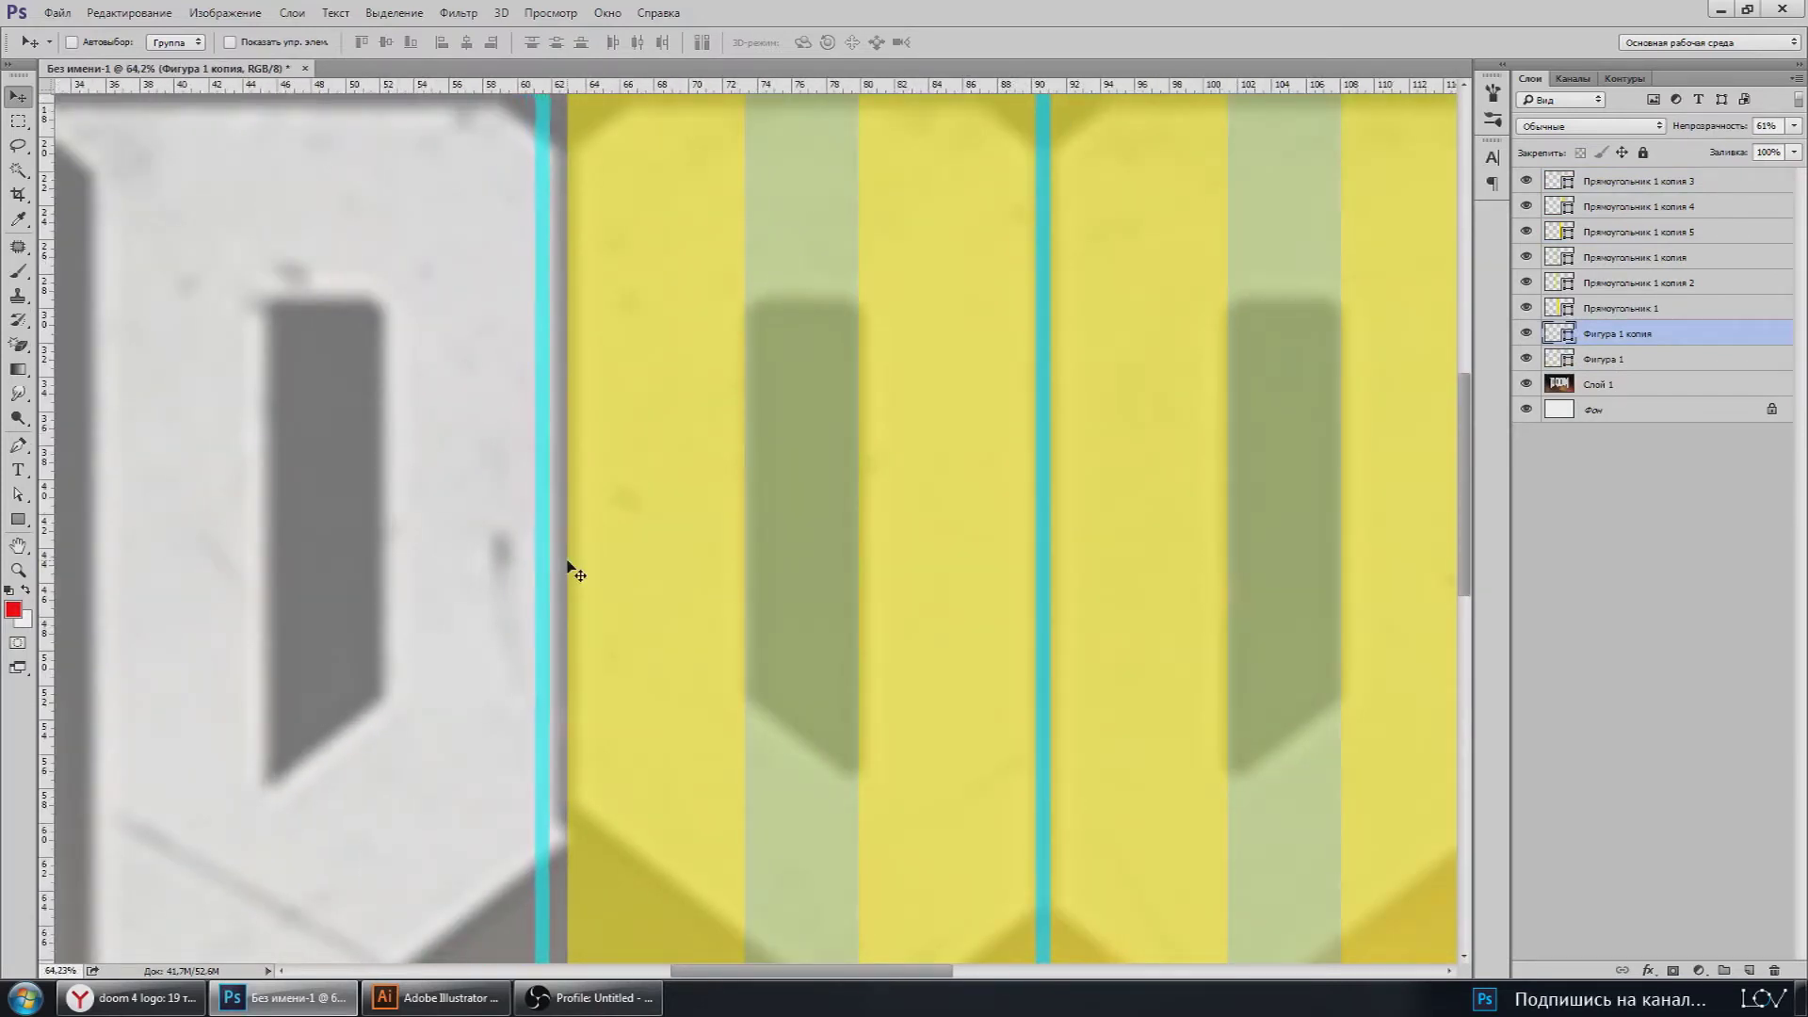
pyautogui.press('Right')
pyautogui.press('Right')
pyautogui.press('Right')
pyautogui.press('Right')
pyautogui.press('Right')
pyautogui.press('Right')
pyautogui.scroll(3, 555, 711)
pyautogui.scroll(1, 555, 711)
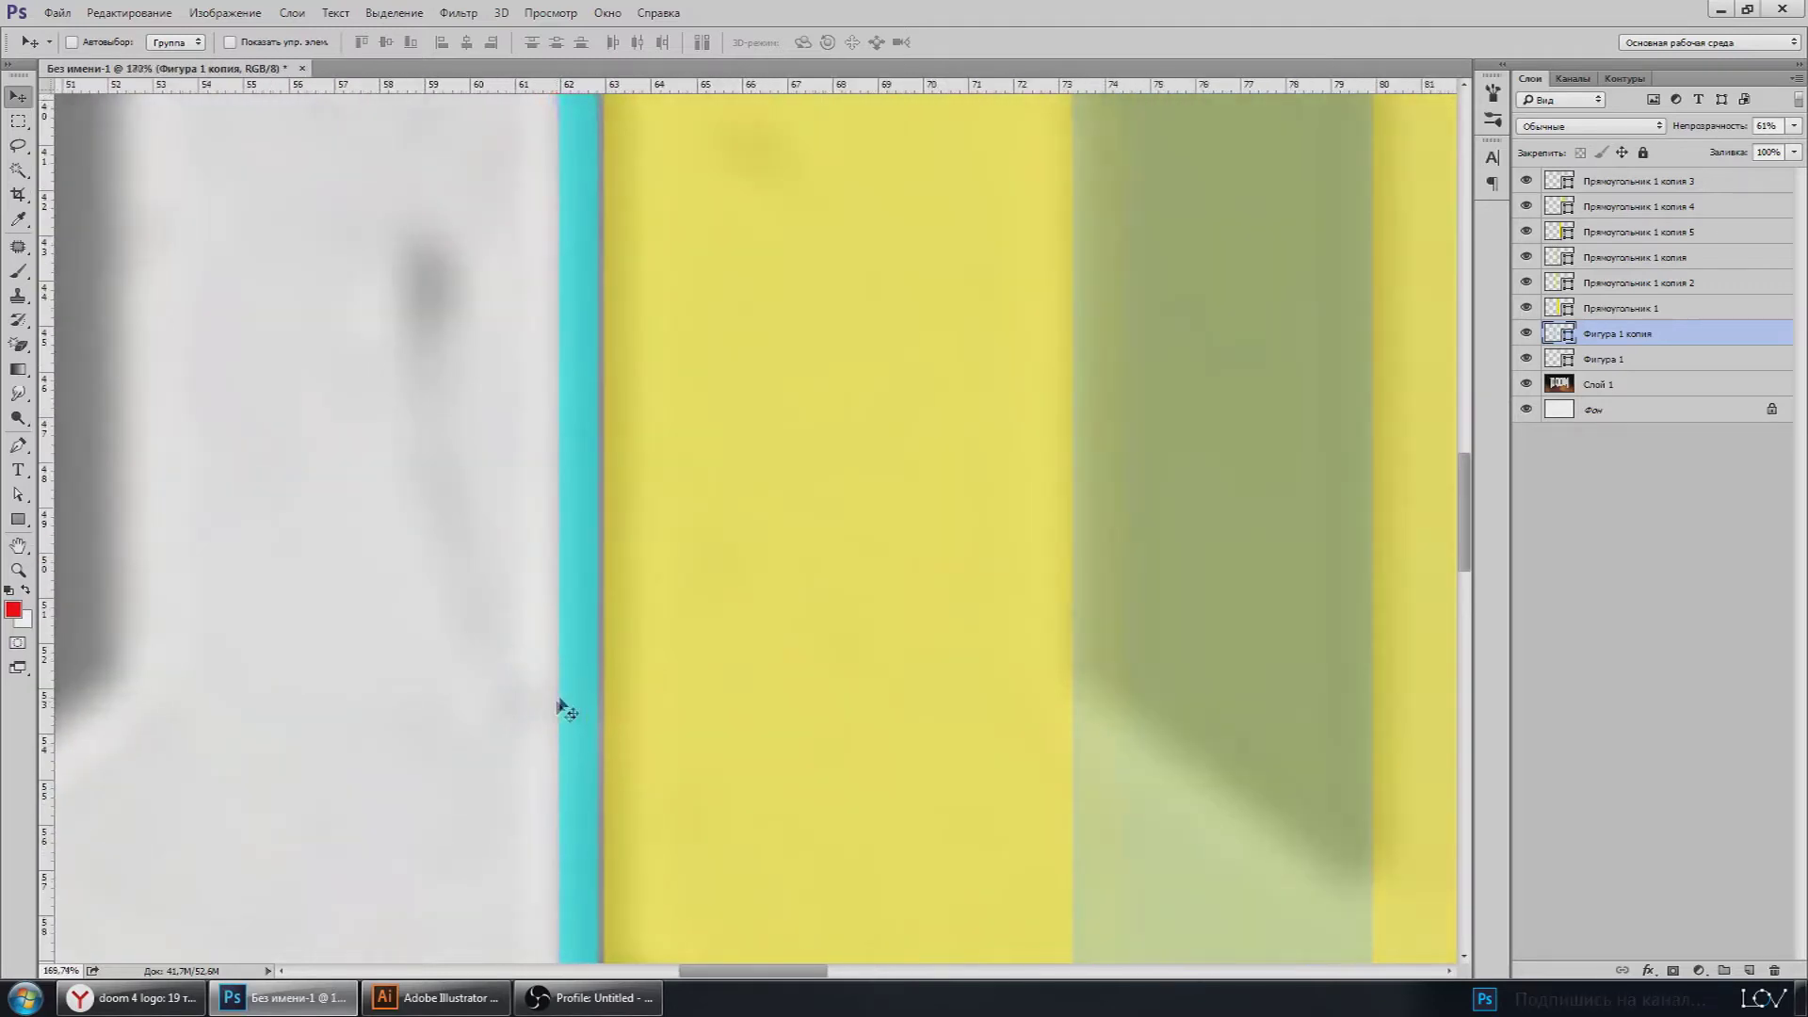
pyautogui.scroll(2, 569, 701)
pyautogui.scroll(-2, 574, 706)
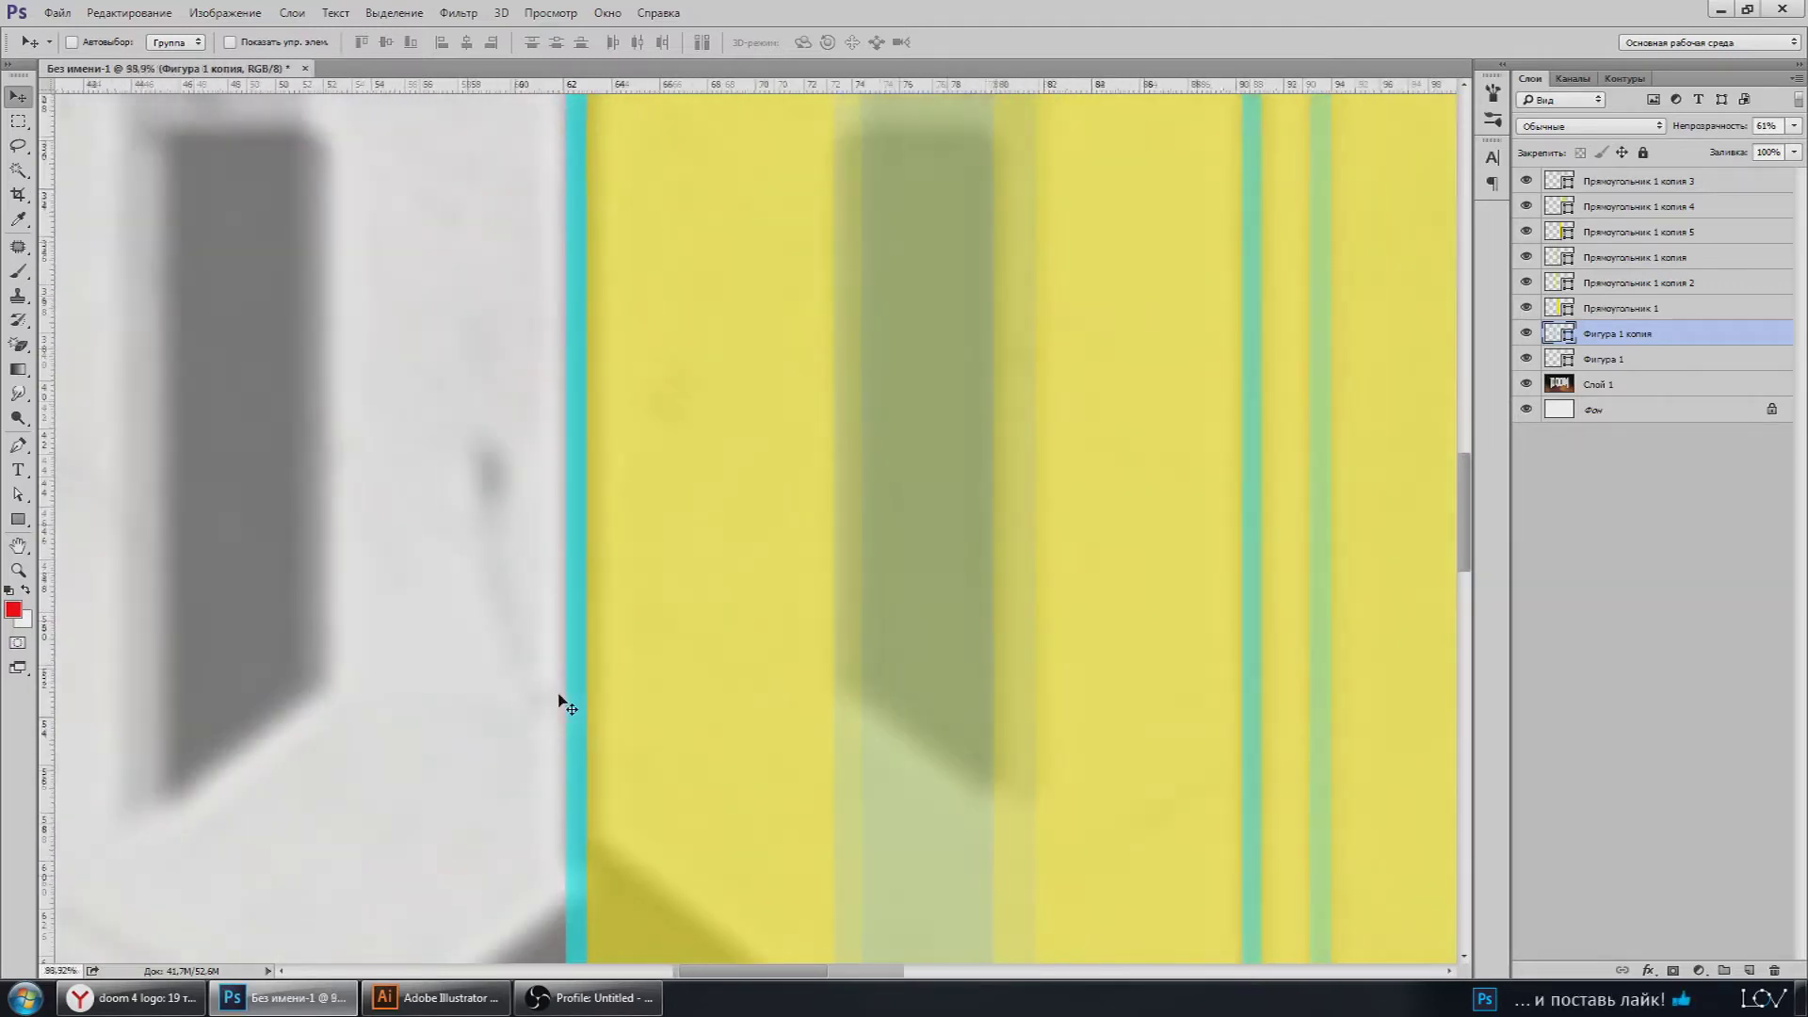
pyautogui.scroll(-2, 560, 714)
pyautogui.scroll(-3, 550, 713)
# Step: Duplicate a yellow strip and place it against the new cyan line, over the D
pyautogui.click(1620, 308)
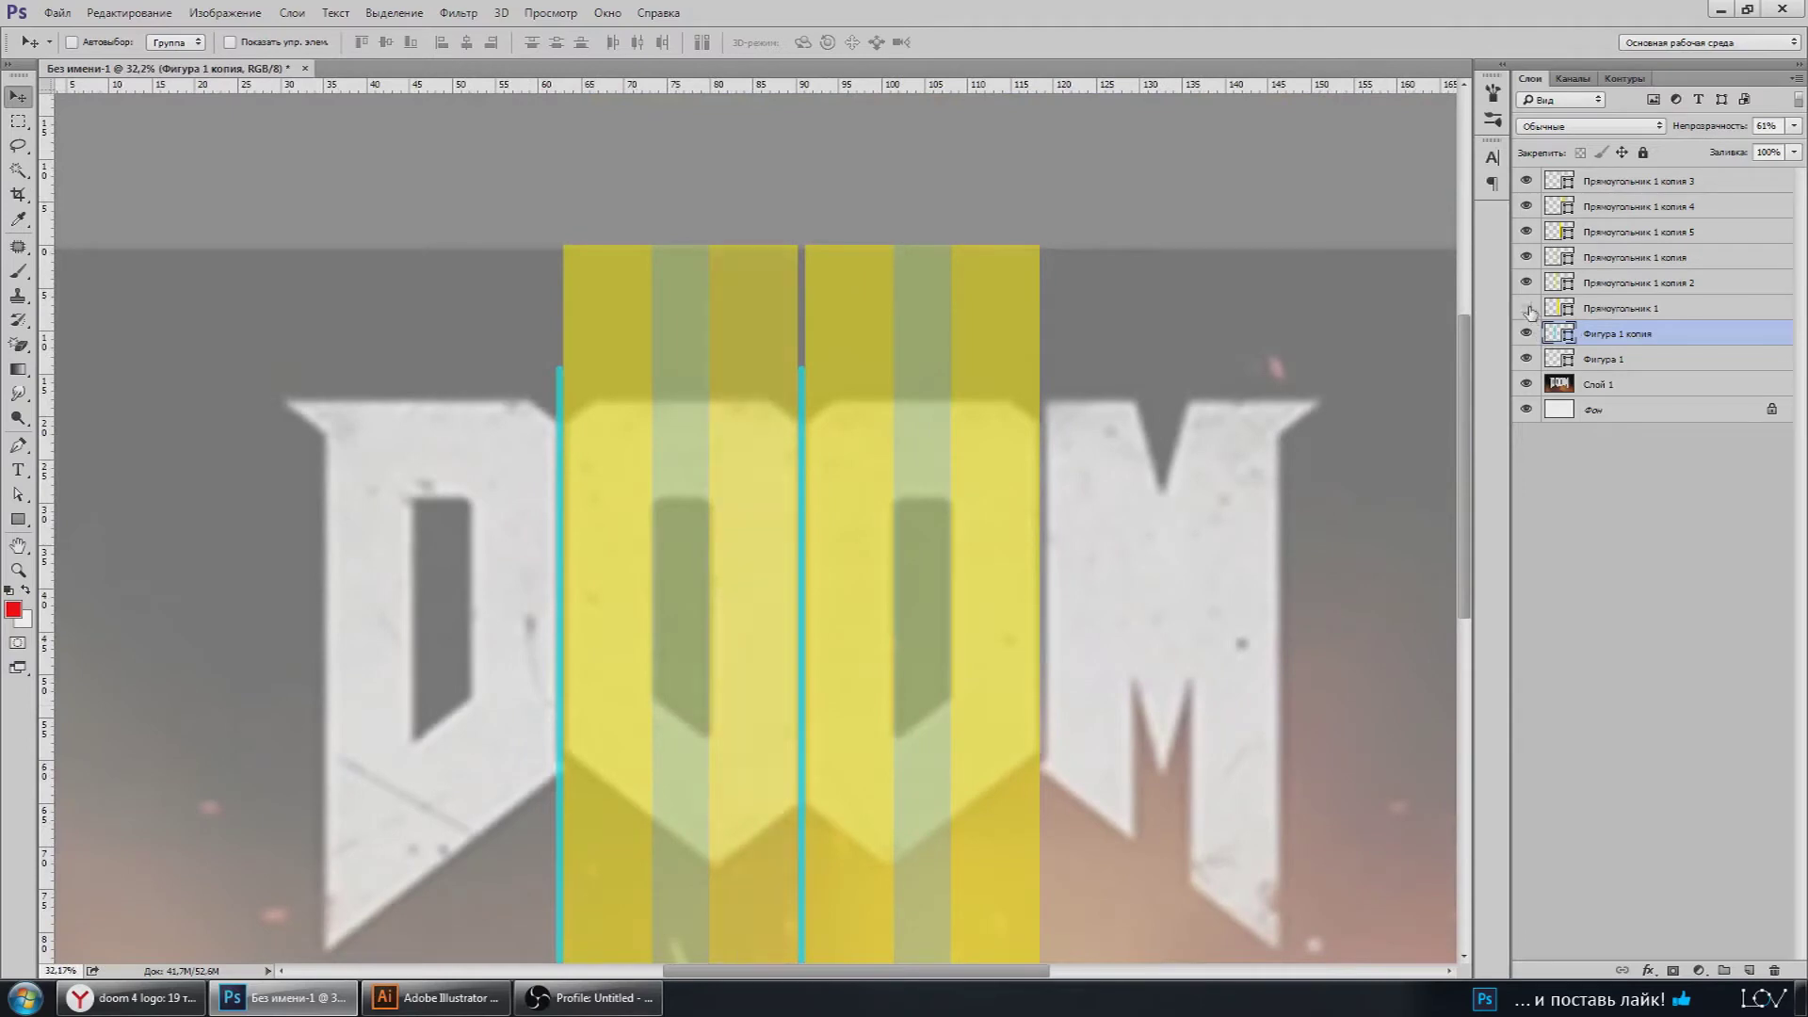
pyautogui.hotkey('ctrl', 'j')
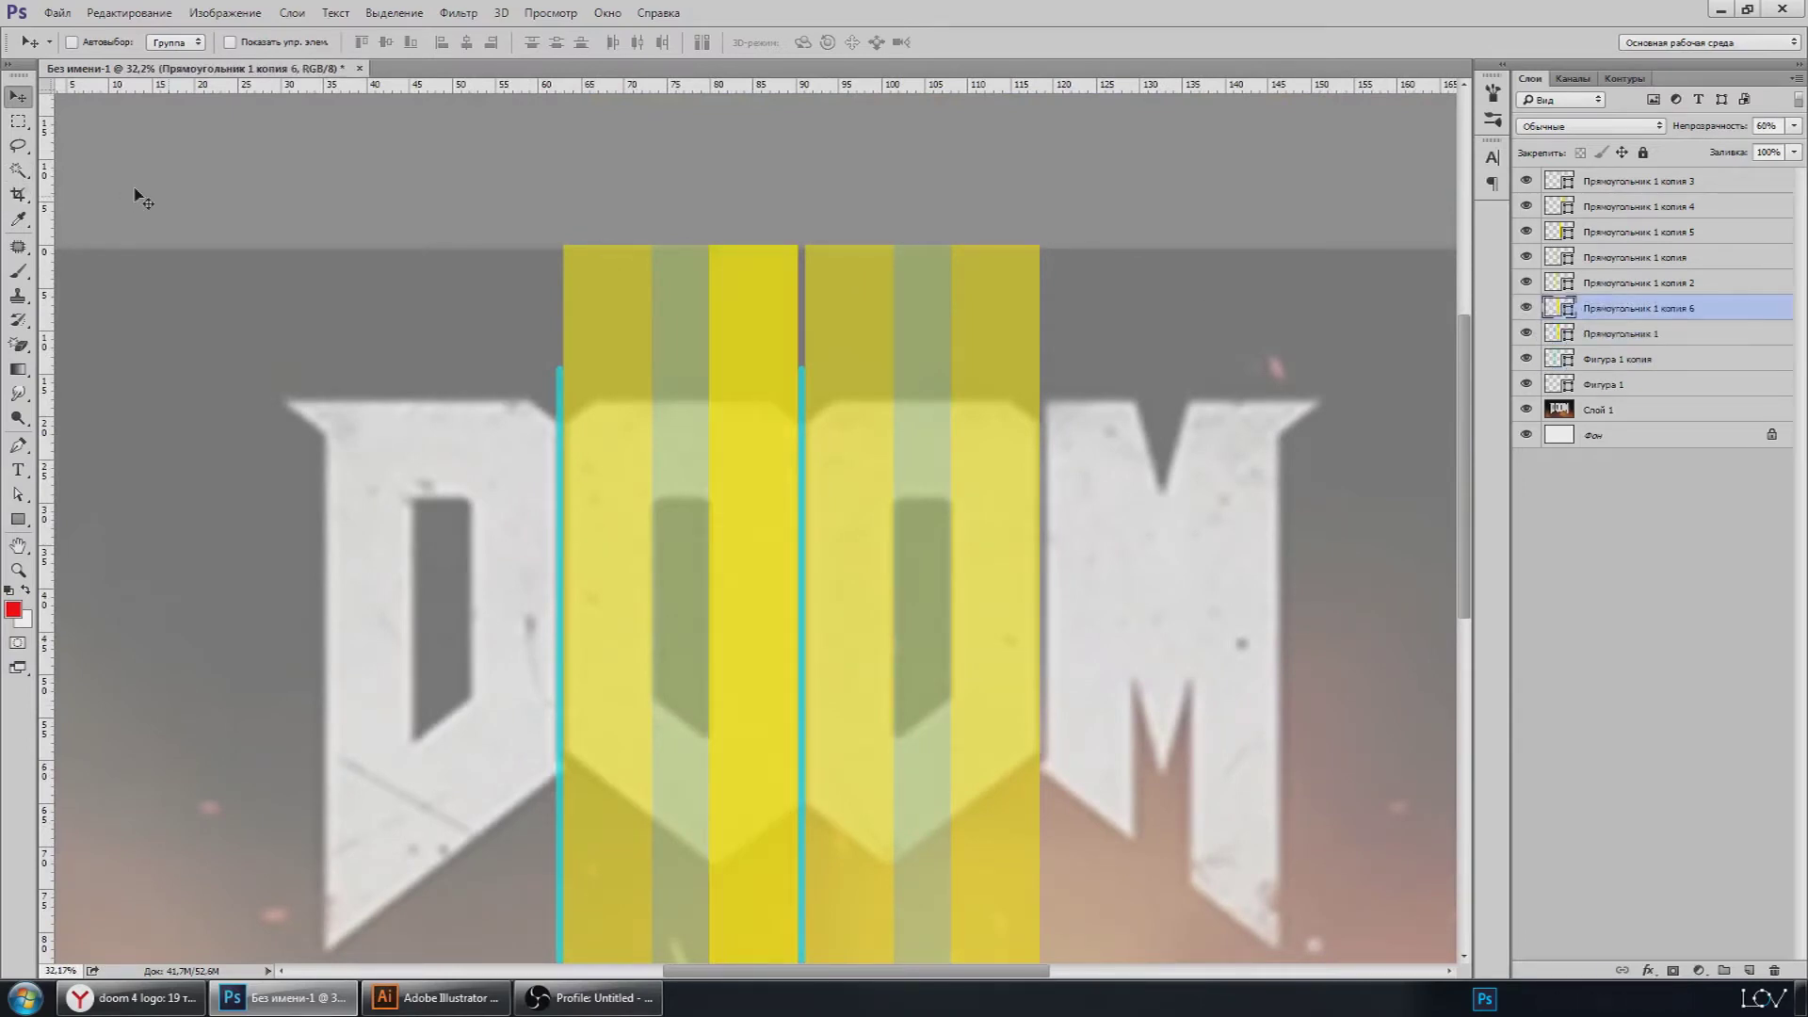
pyautogui.moveTo(673, 438); pyautogui.dragTo(438, 406)
pyautogui.scroll(2, 584, 491)
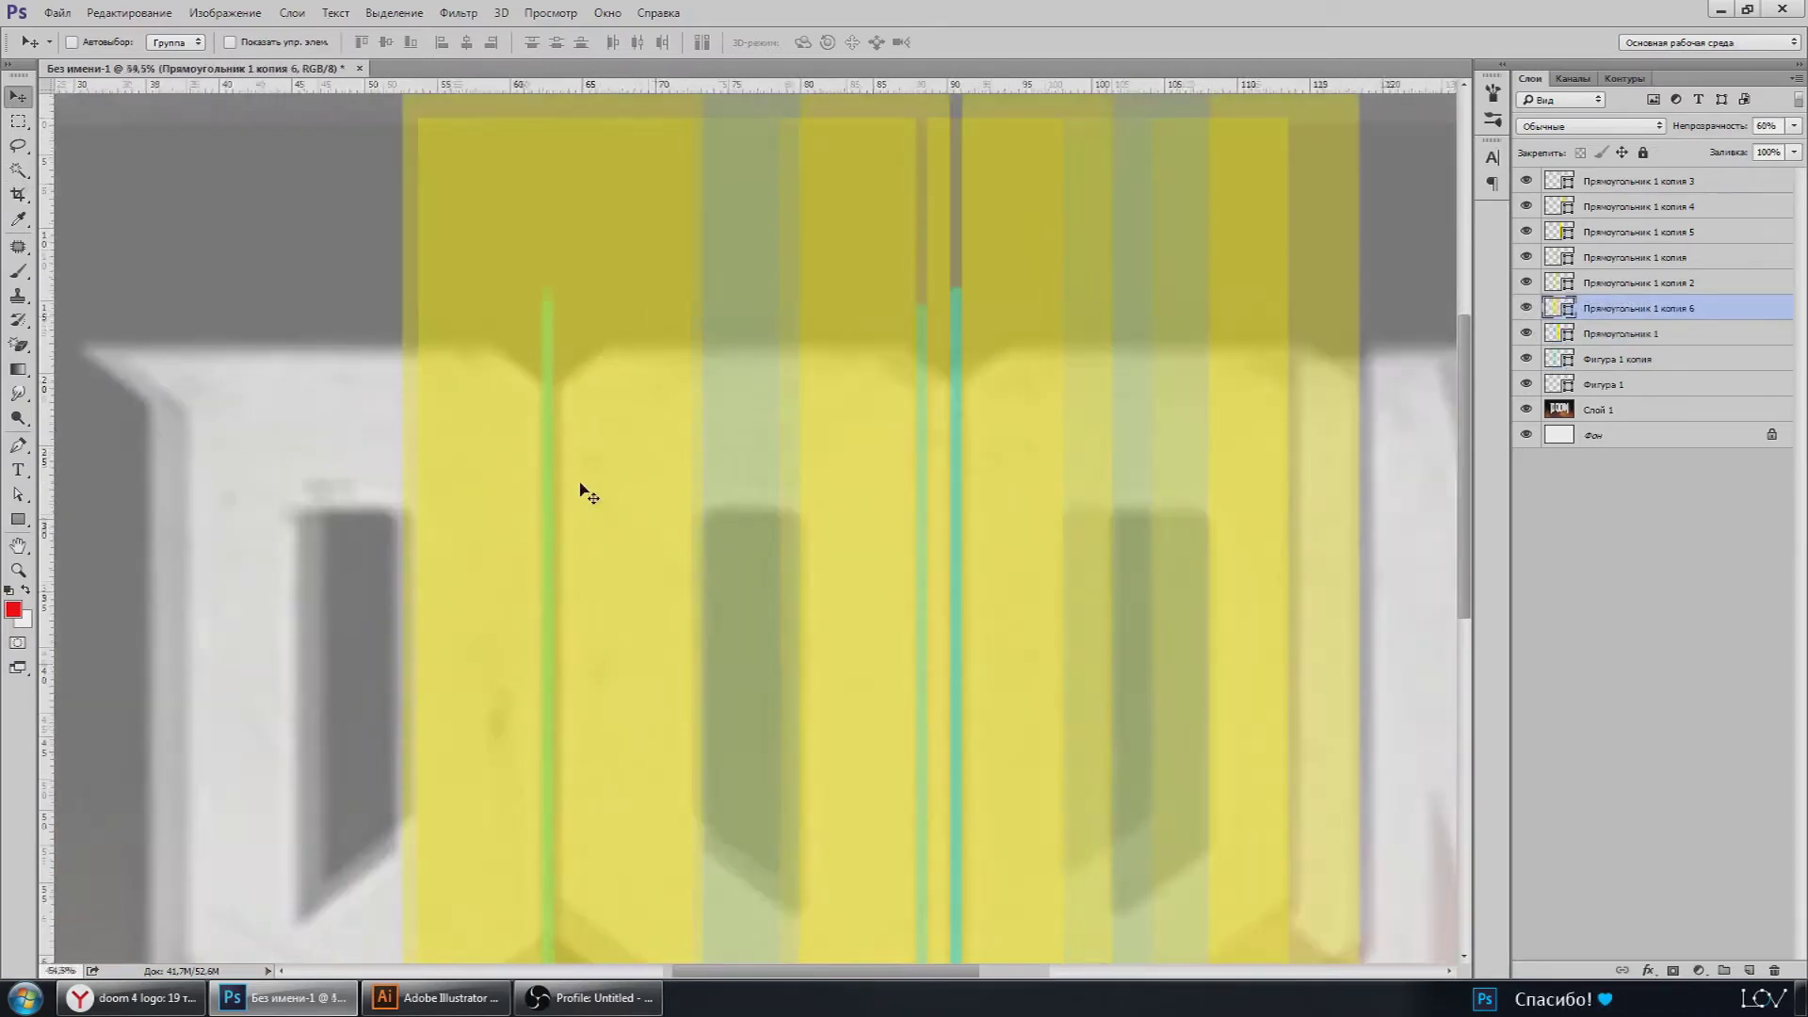
pyautogui.scroll(1, 580, 489)
pyautogui.moveTo(513, 537); pyautogui.dragTo(487, 547)
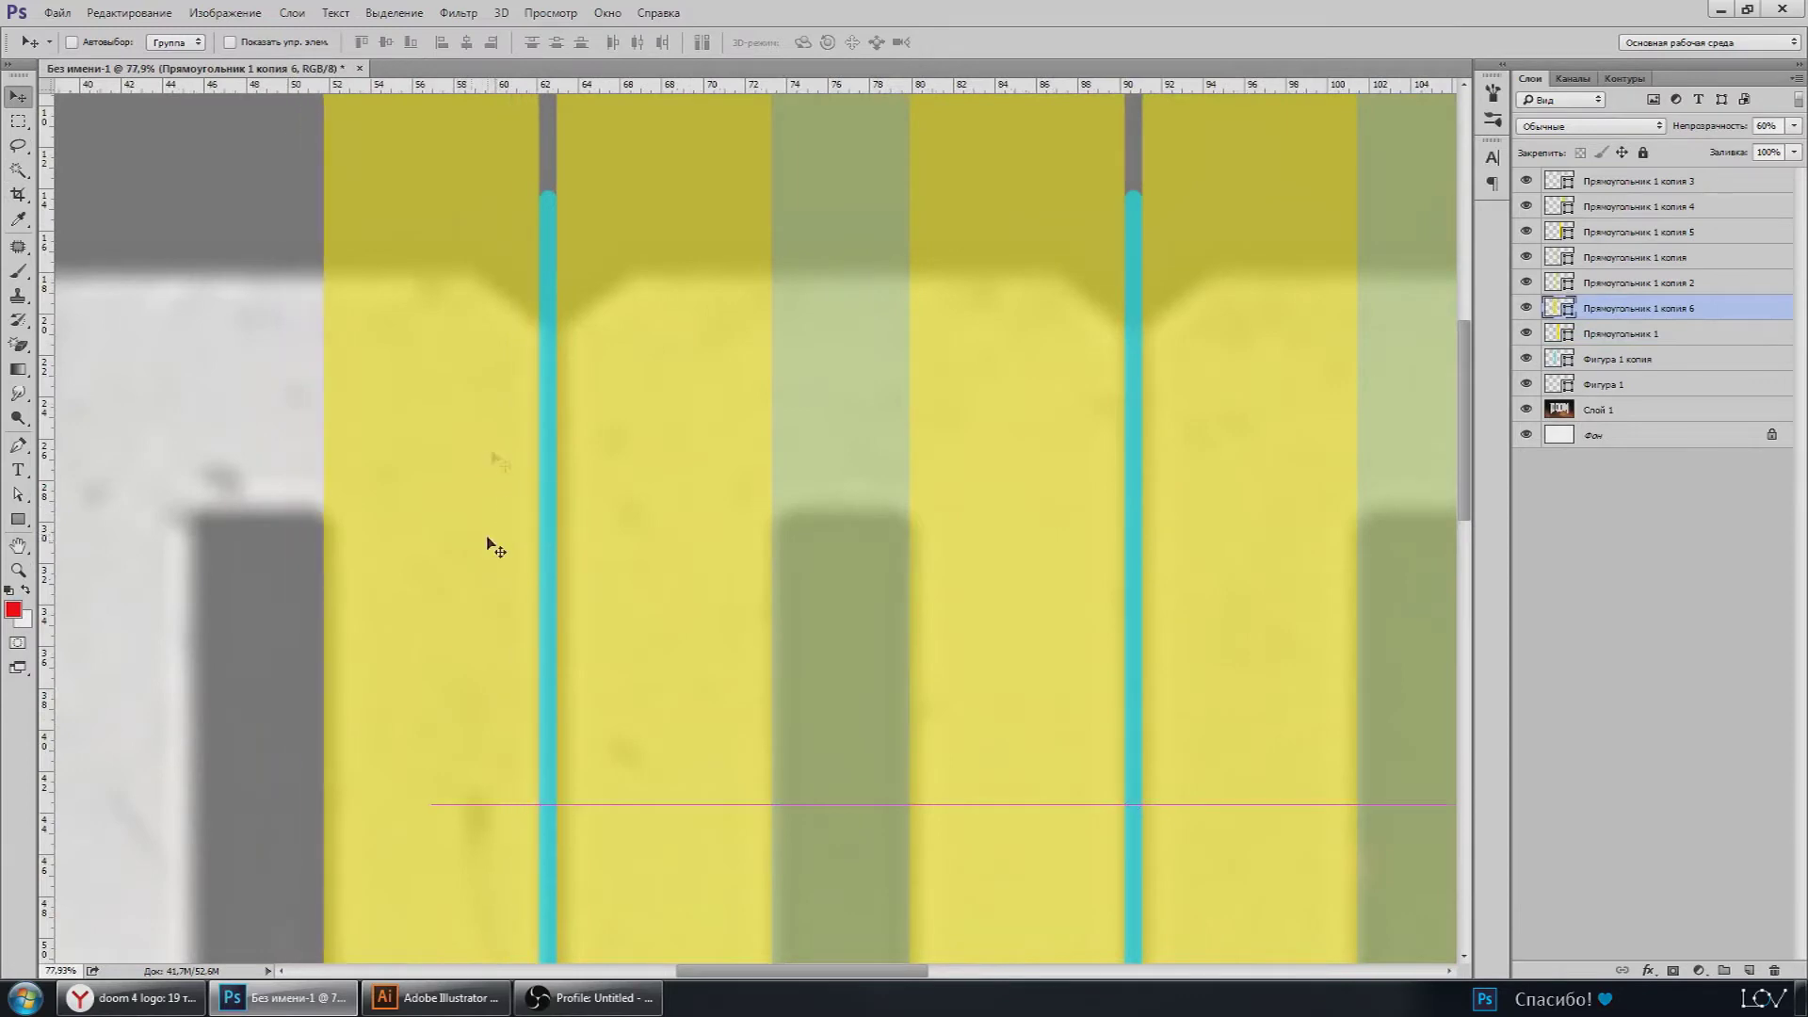
pyautogui.scroll(2, 487, 546)
pyautogui.scroll(2, 577, 584)
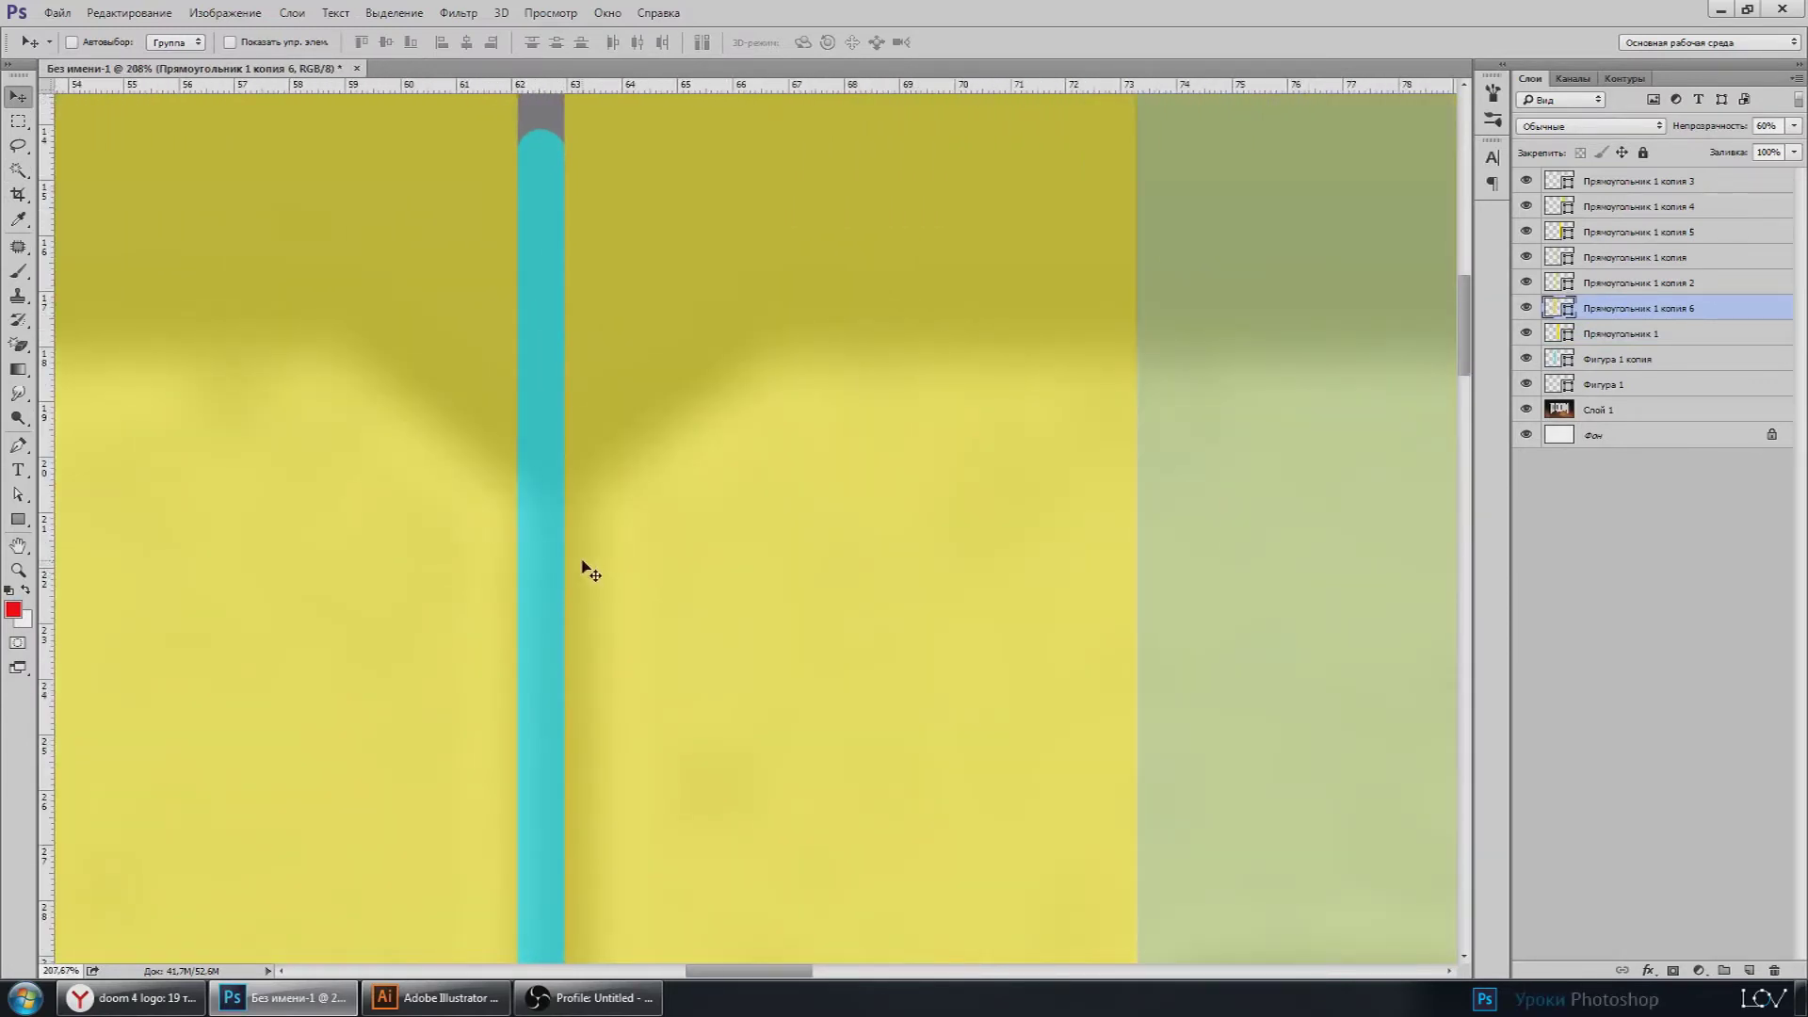
pyautogui.scroll(-2, 586, 565)
pyautogui.scroll(-2, 585, 565)
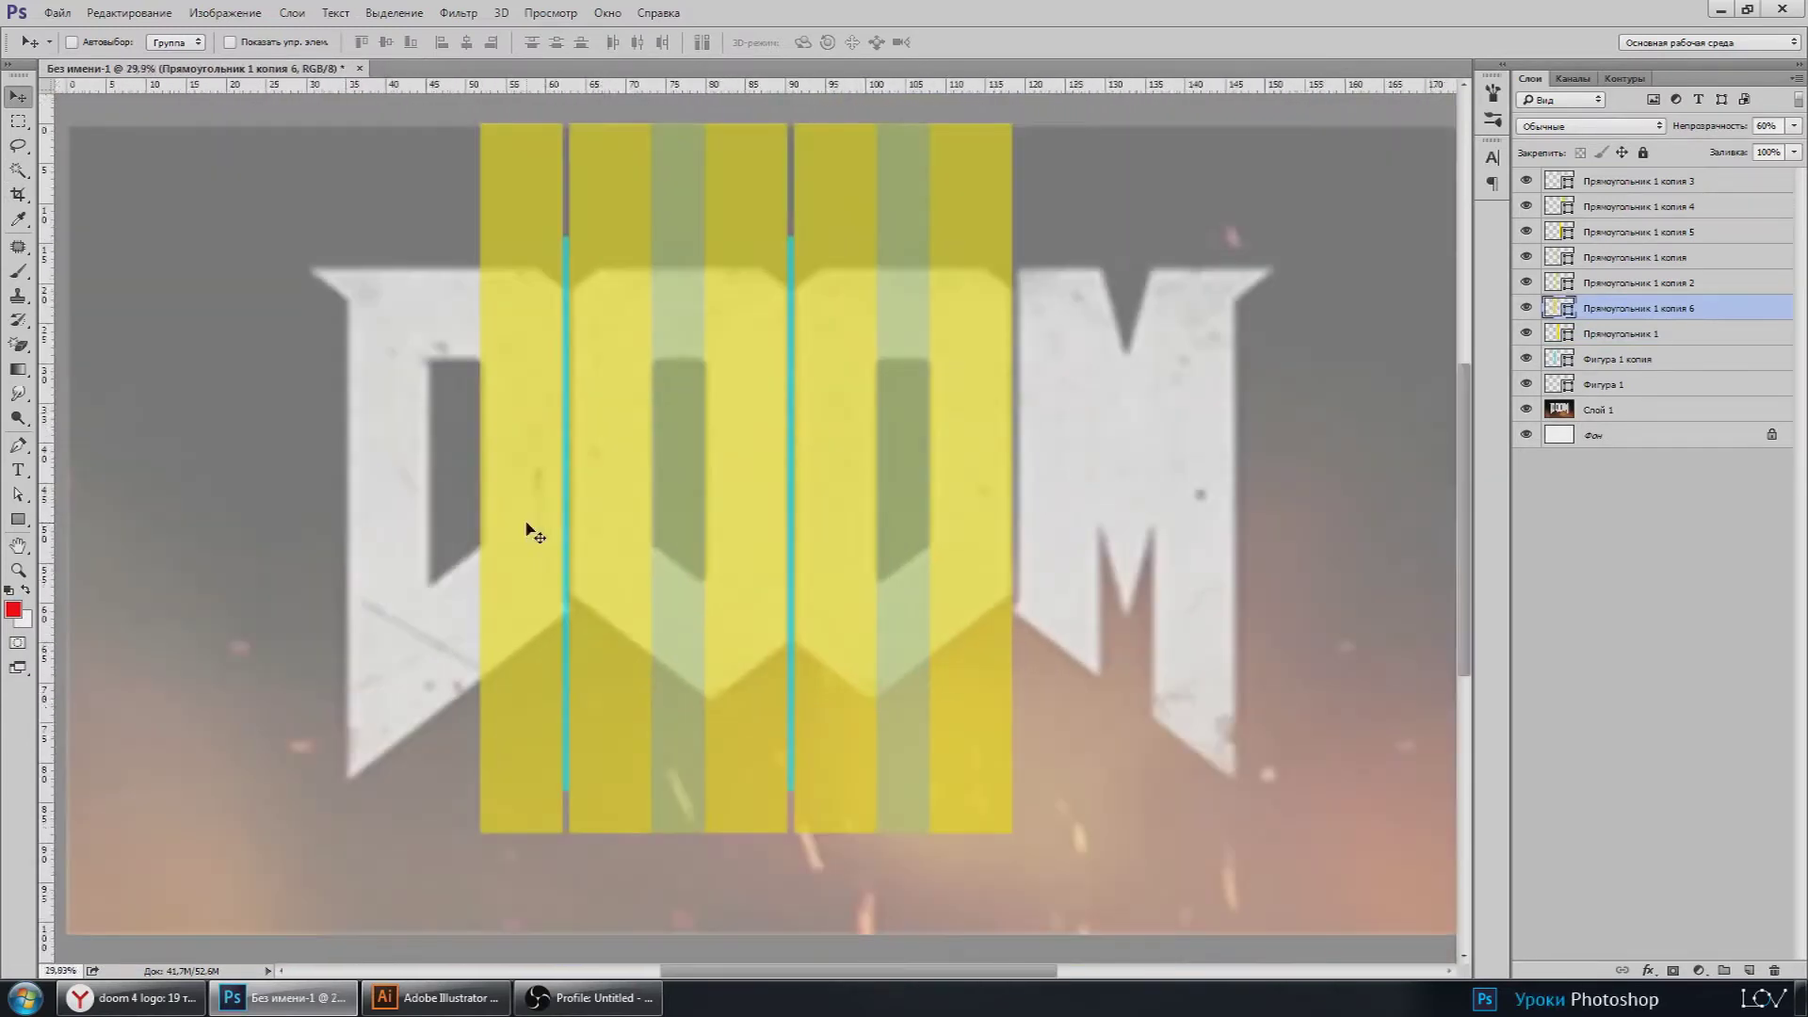
# Step: Toggle strip layer visibility to identify the pale green strip over the first O
pyautogui.doubleClick(1524, 281)
pyautogui.click(1526, 238)
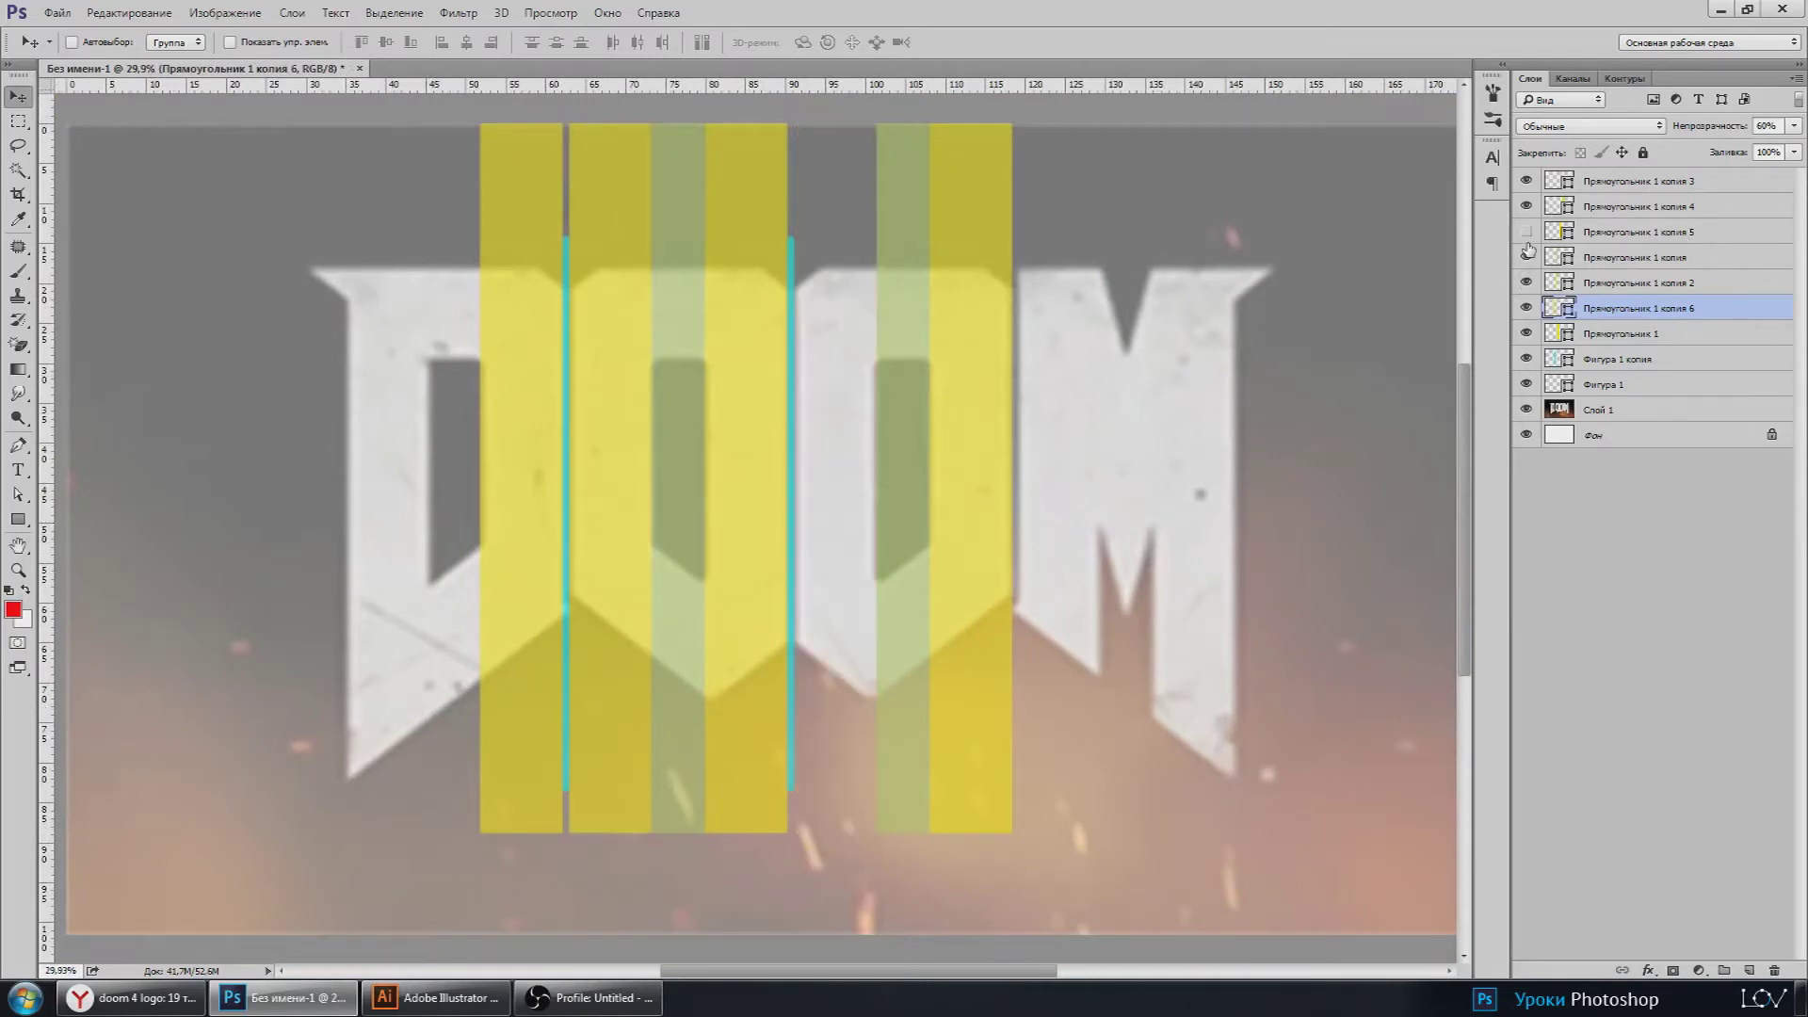
pyautogui.click(1527, 232)
pyautogui.click(1527, 231)
pyautogui.click(1526, 256)
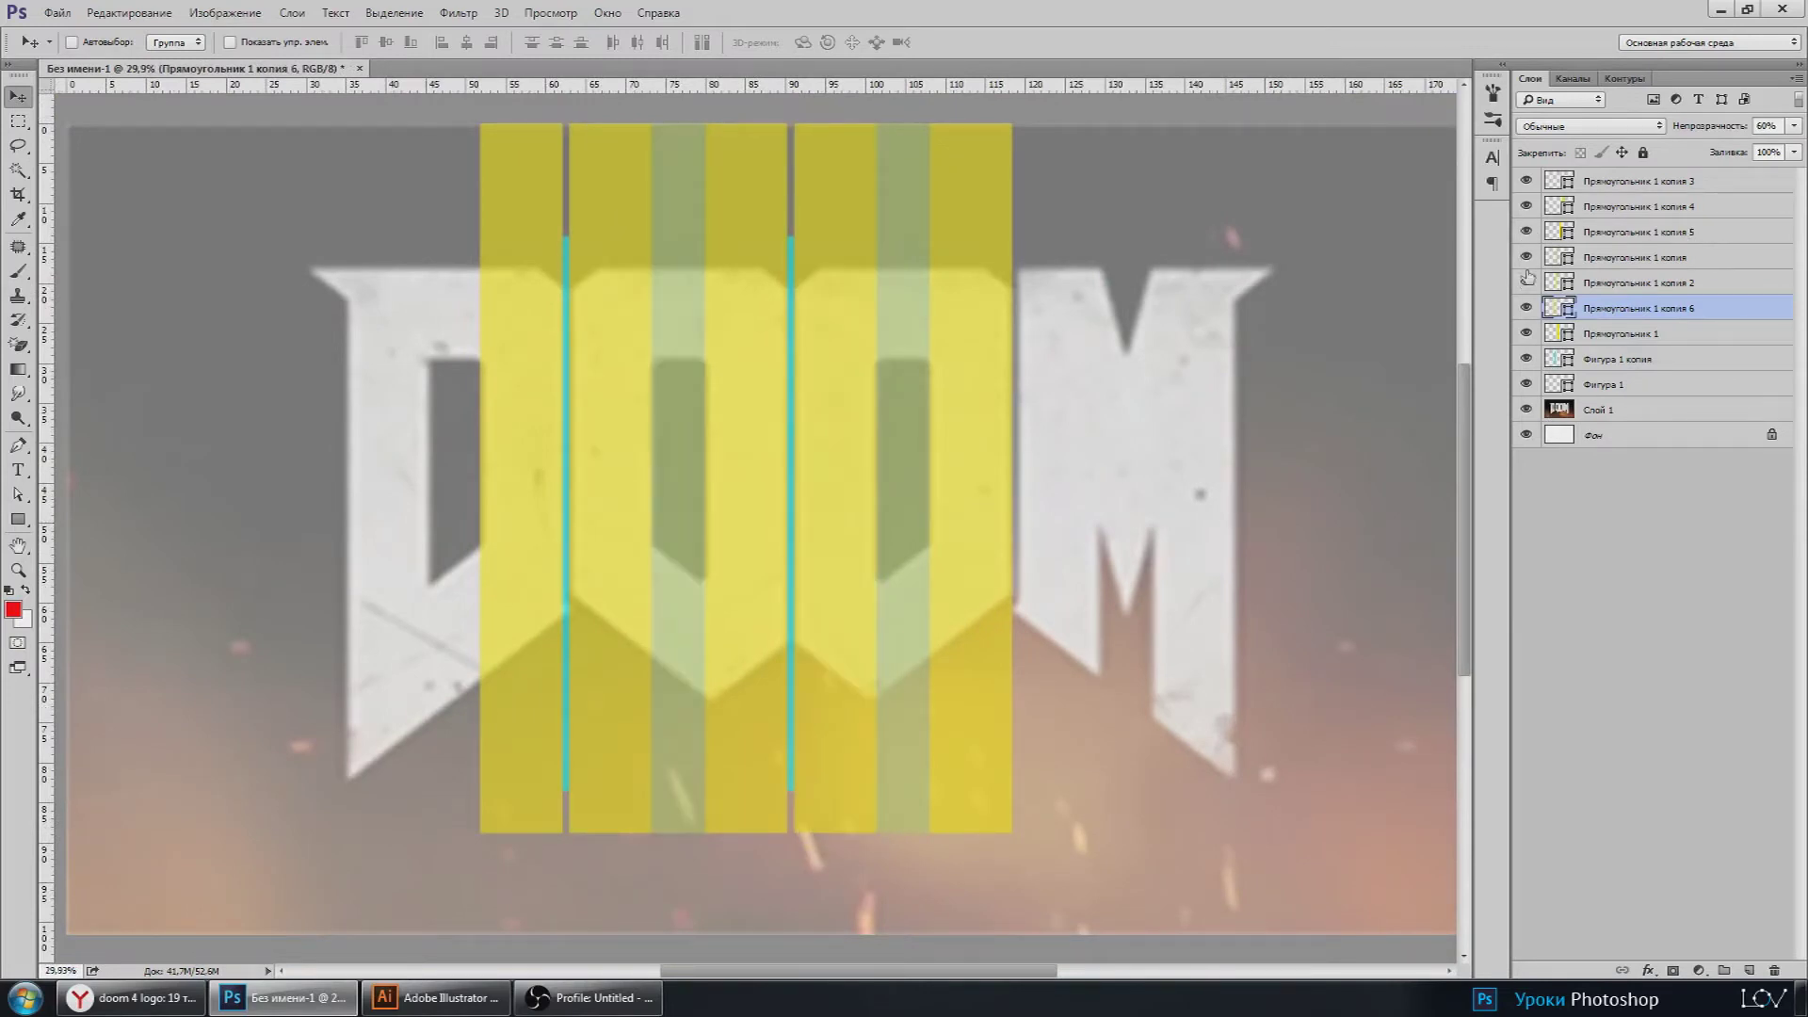
pyautogui.click(1527, 334)
pyautogui.click(1526, 283)
pyautogui.click(1526, 256)
# Step: Recolour that strip to ff0000 red and lower its opacity to about a third
pyautogui.doubleClick(1559, 257)
pyautogui.write('ff0000')
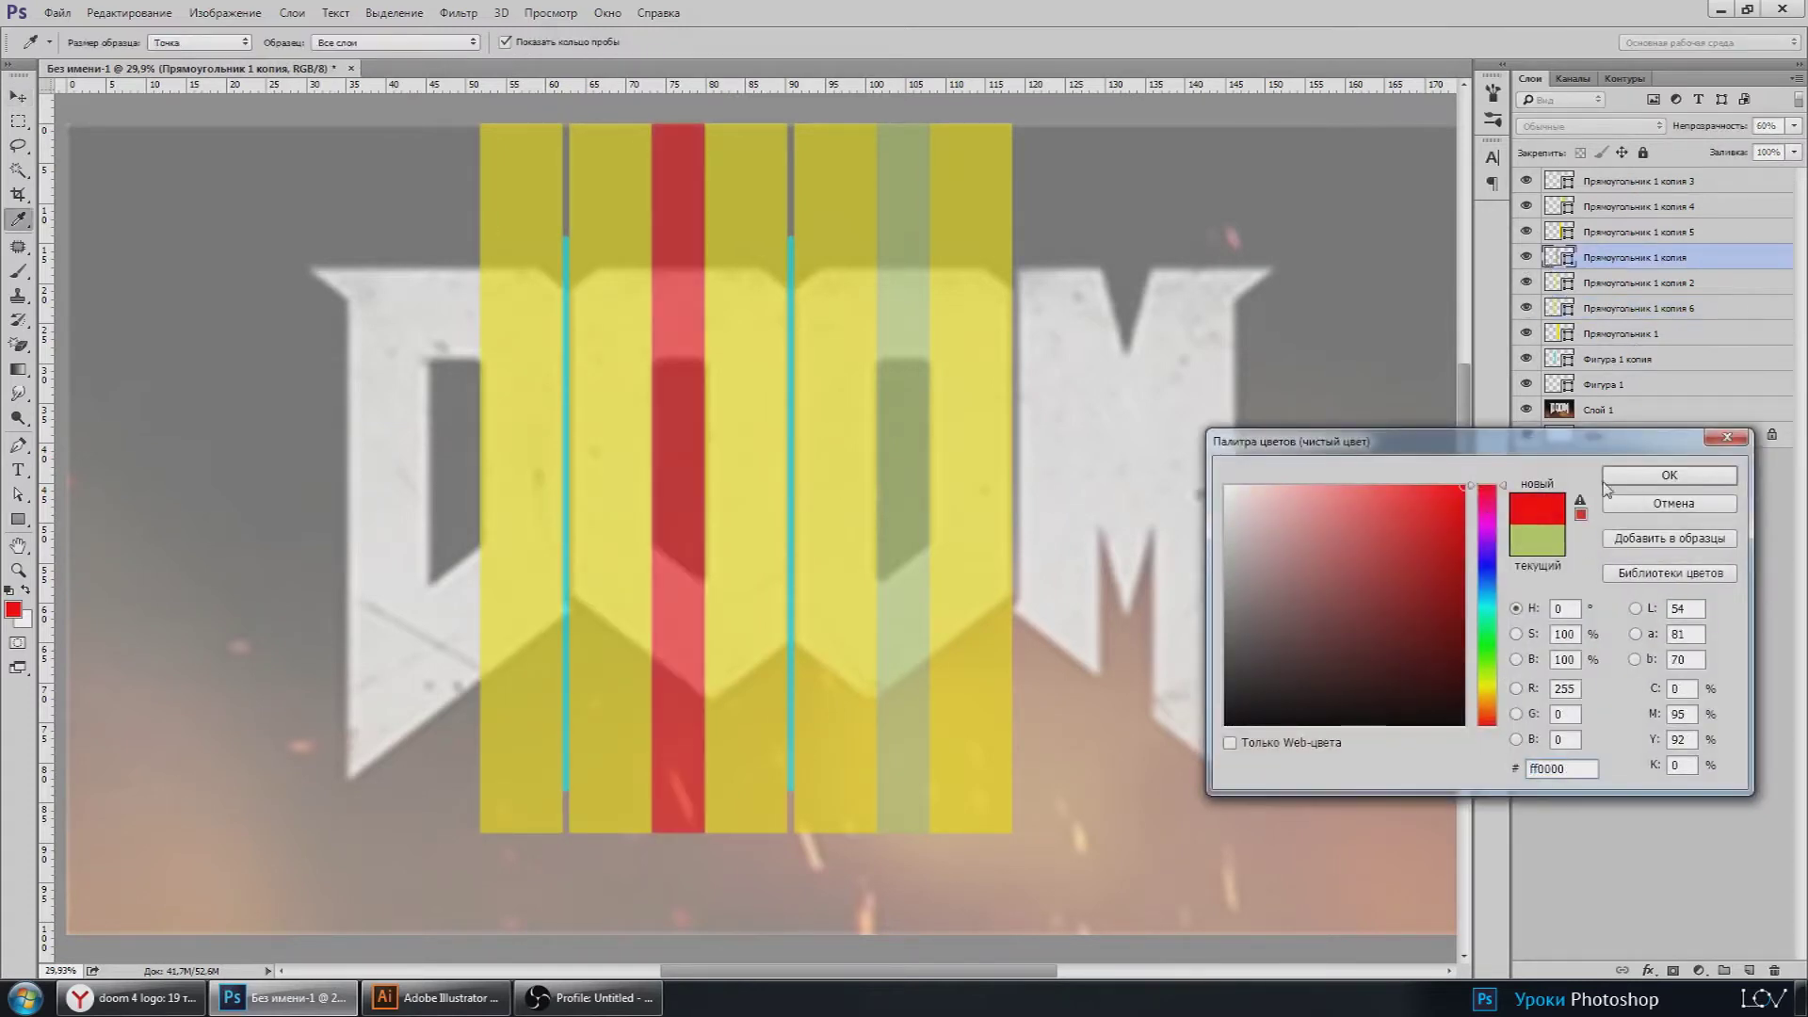
pyautogui.click(1612, 477)
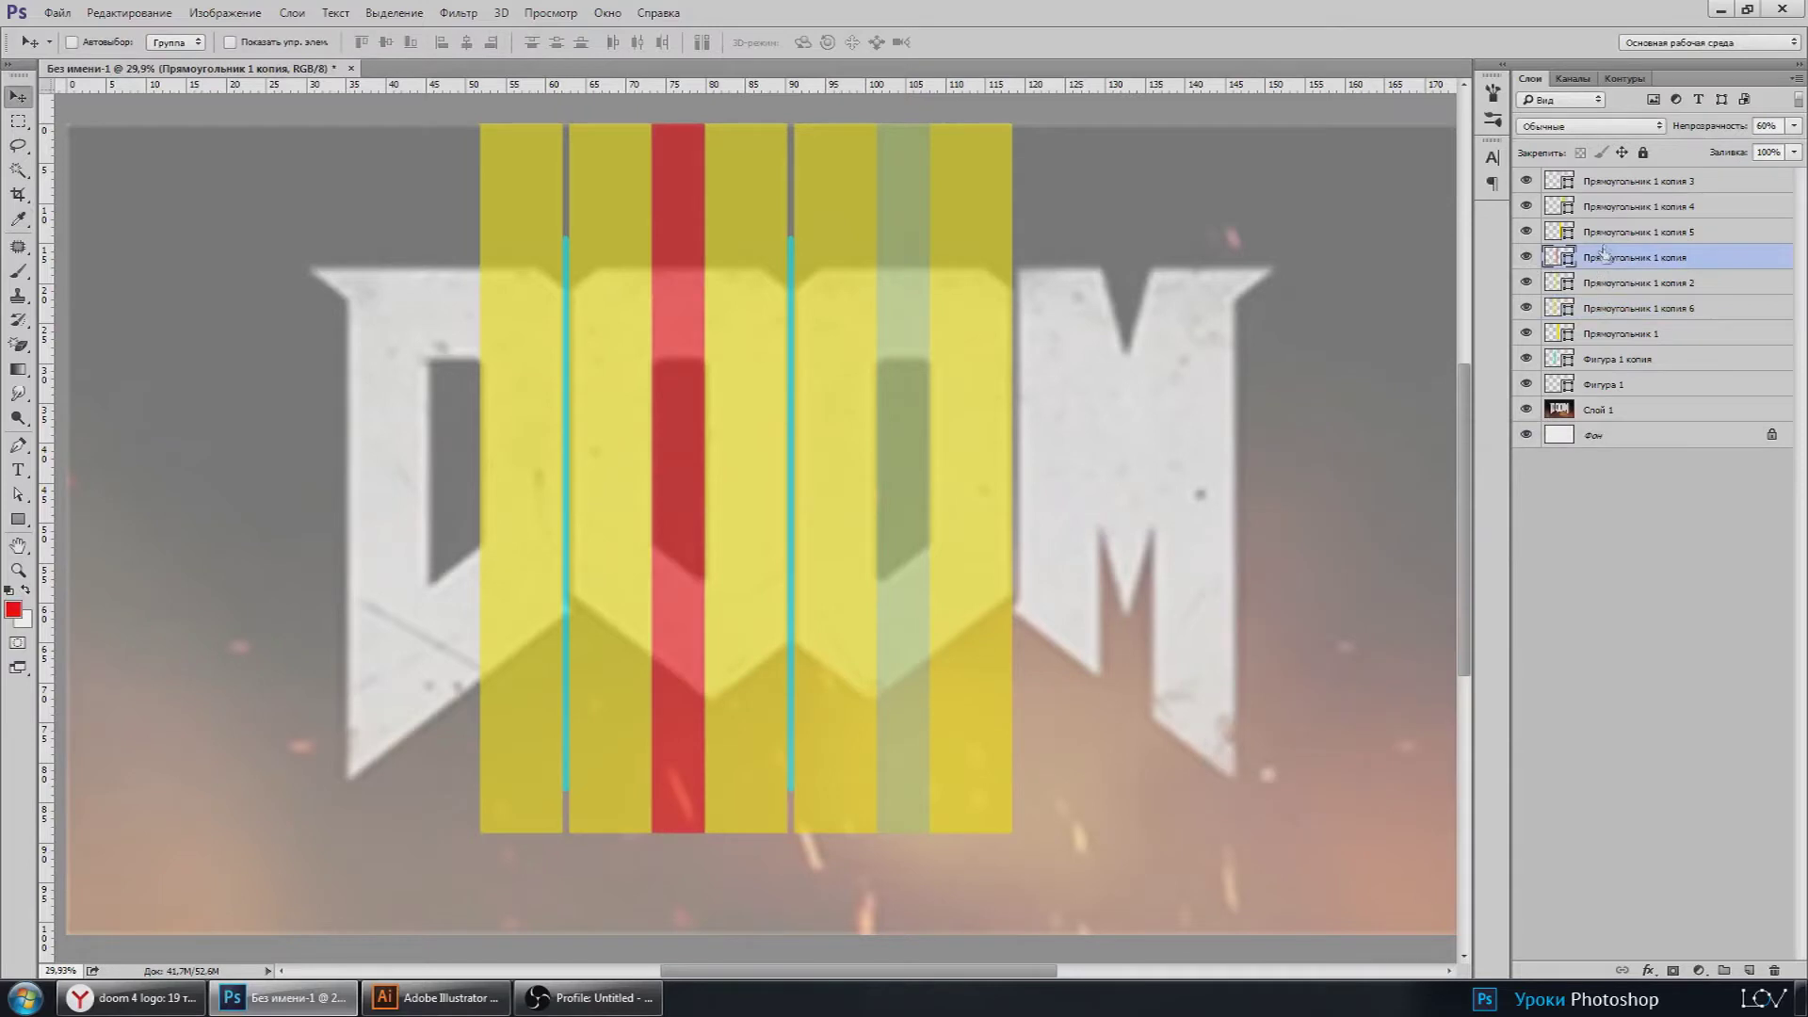
pyautogui.click(1794, 126)
pyautogui.moveTo(1747, 149); pyautogui.dragTo(1734, 148)
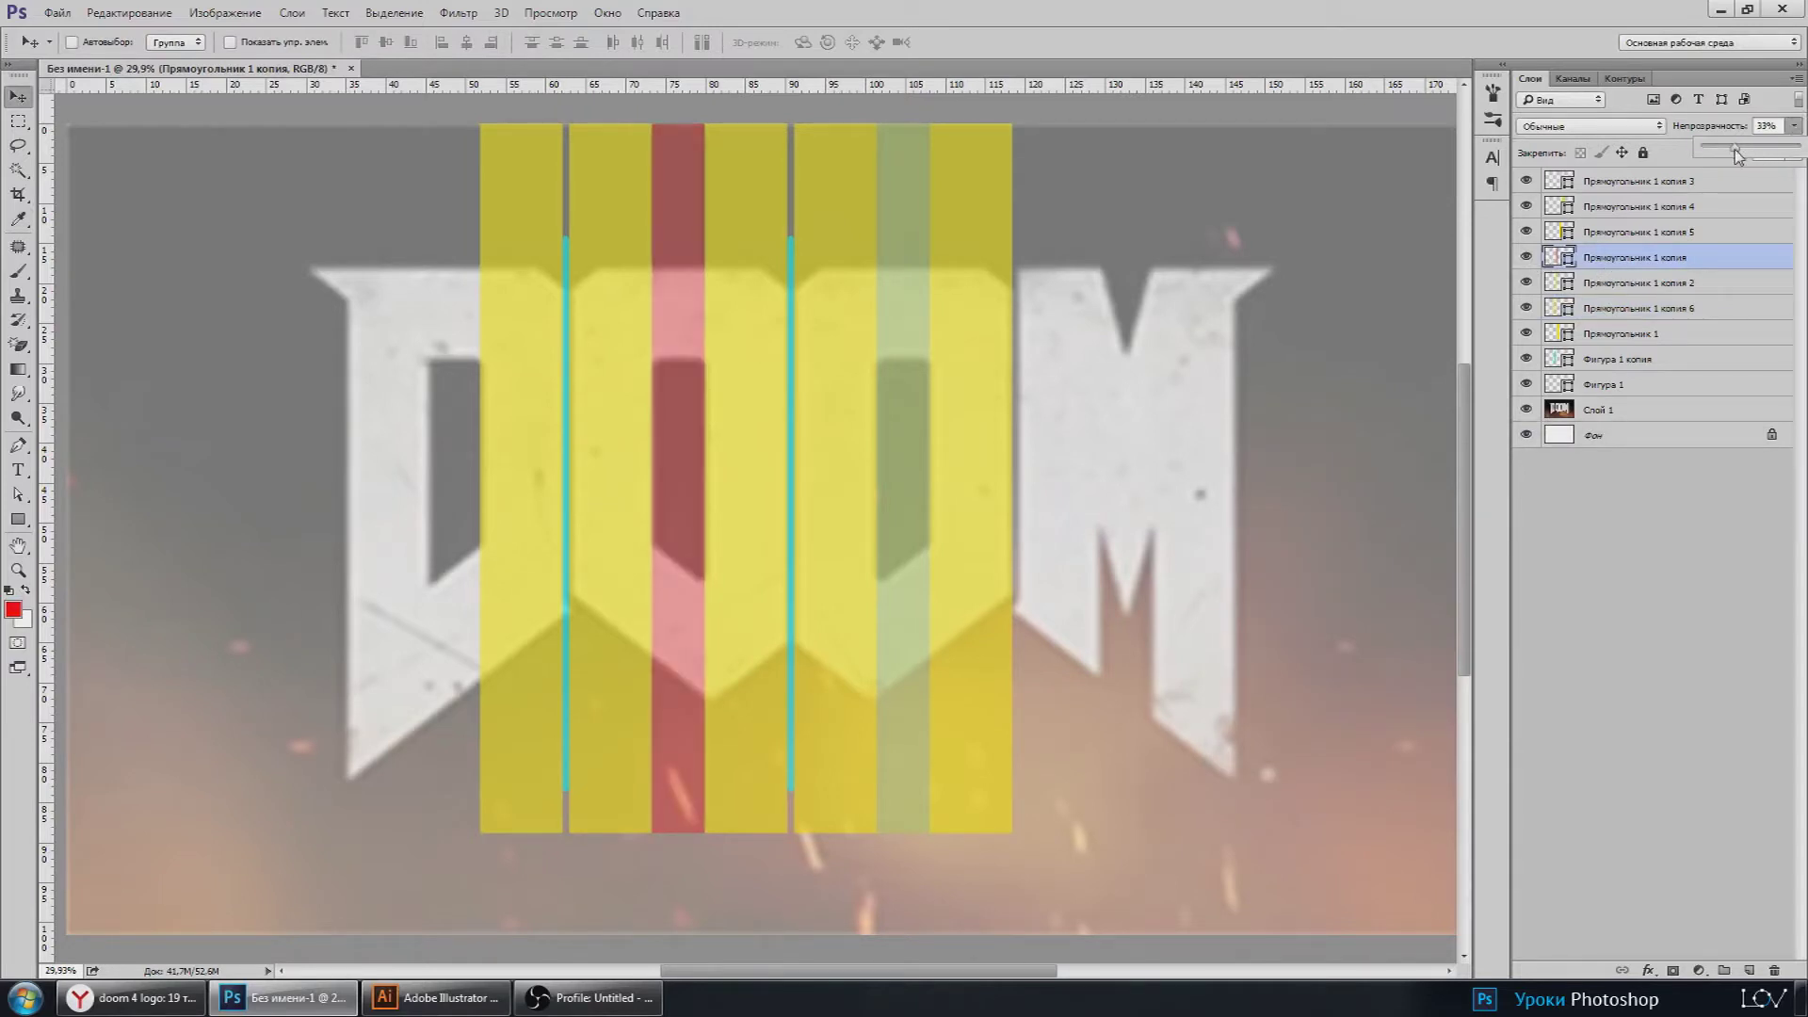
# Step: Duplicate the red strip and move the copy onto the D, closing the gap to the yellow strip
pyautogui.hotkey('ctrl', 'j')
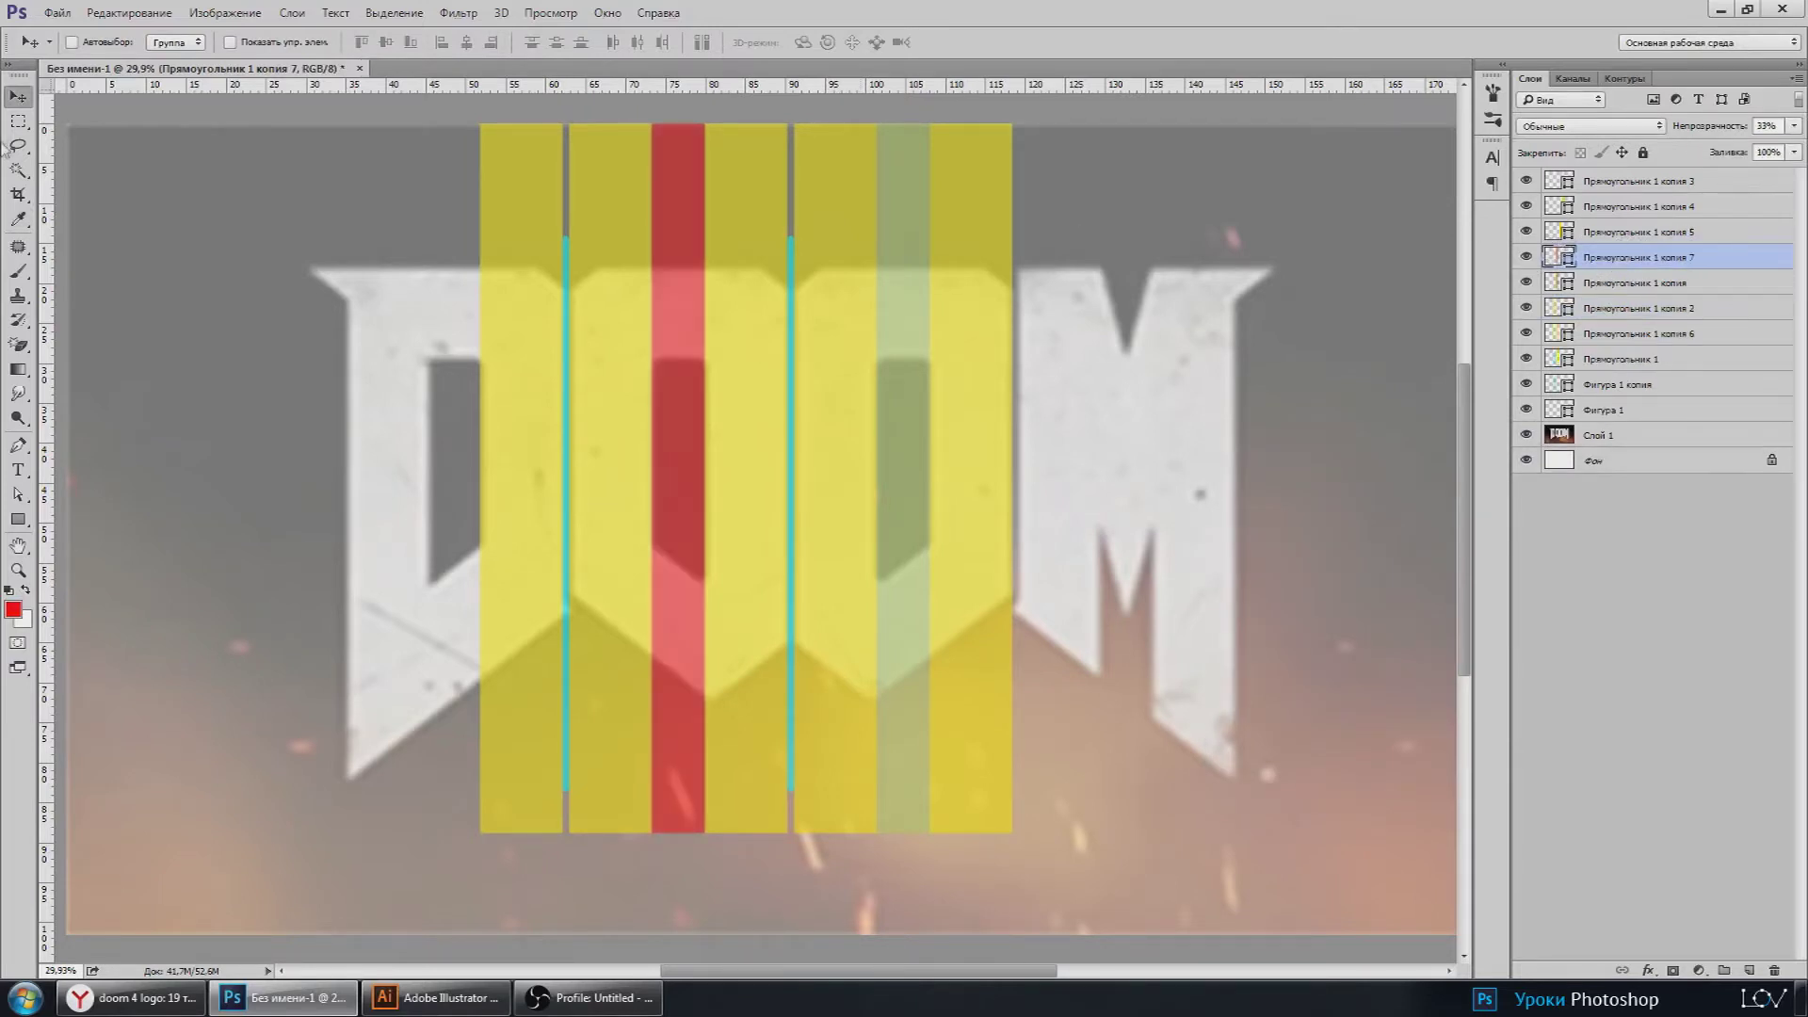
pyautogui.scroll(3, 306, 434)
pyautogui.moveTo(803, 496); pyautogui.dragTo(501, 513)
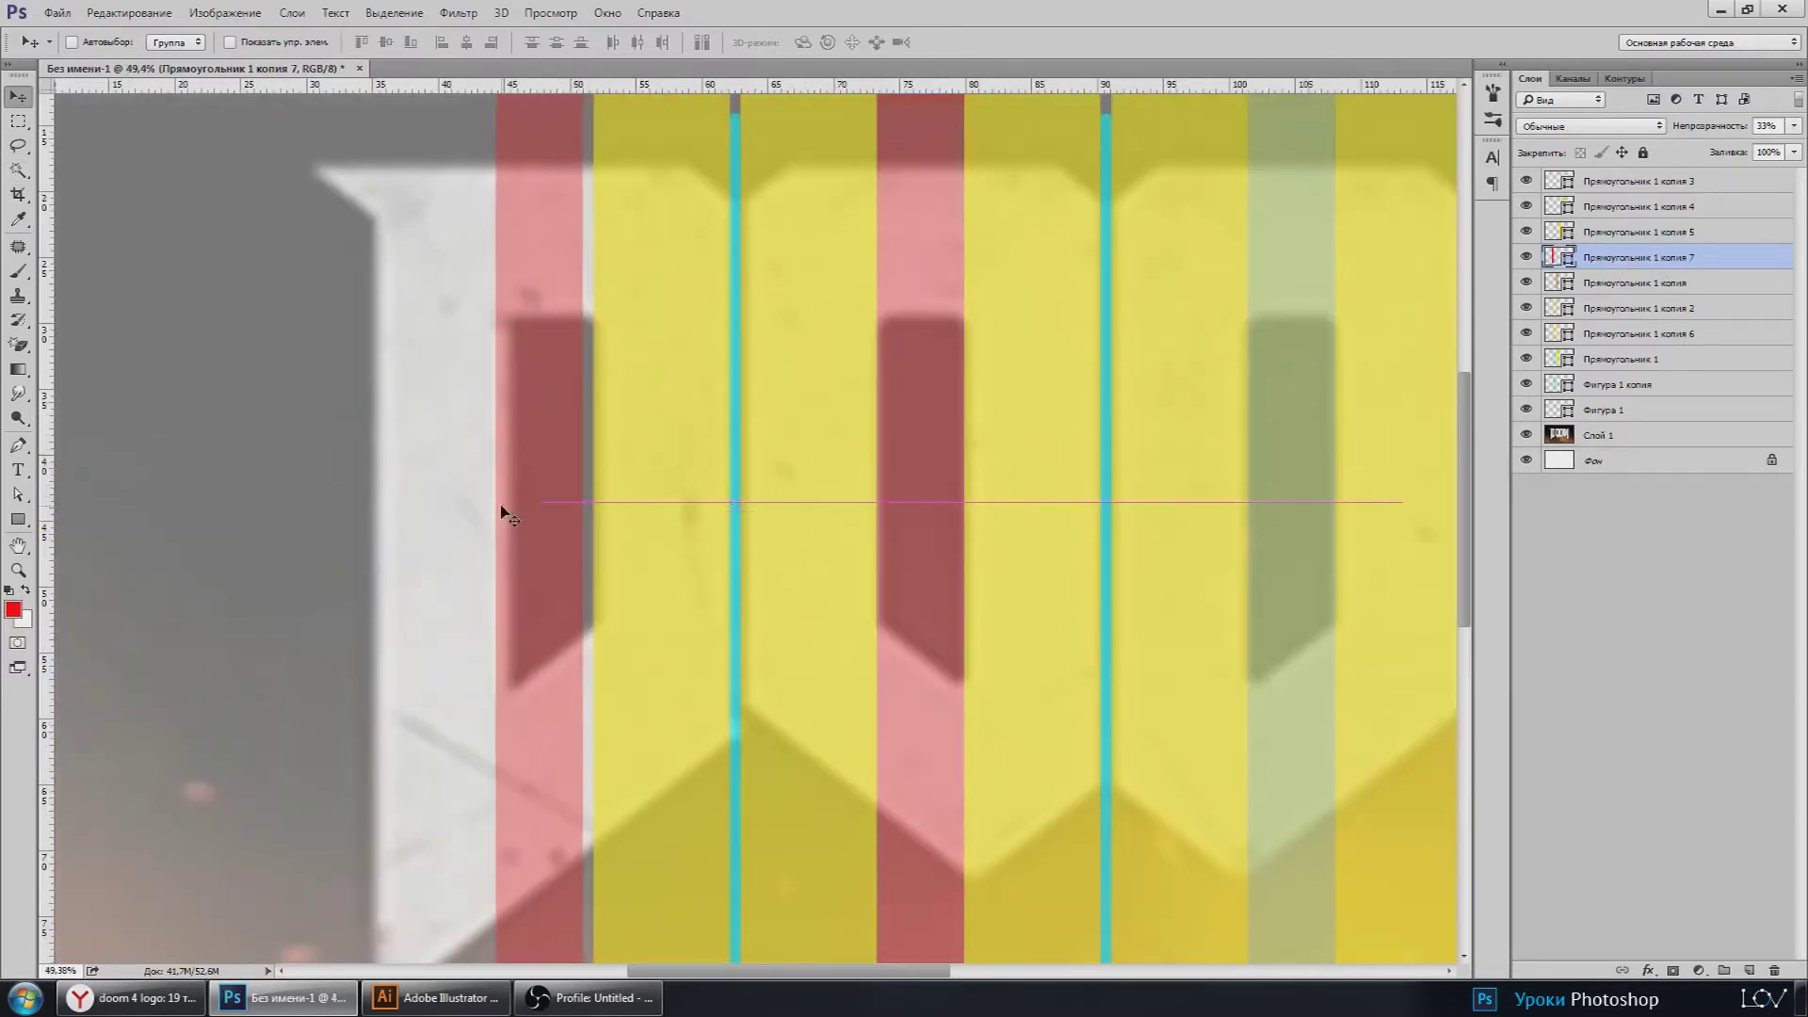
pyautogui.scroll(3, 524, 459)
pyautogui.scroll(-3, 731, 512)
pyautogui.moveTo(730, 512); pyautogui.dragTo(729, 496)
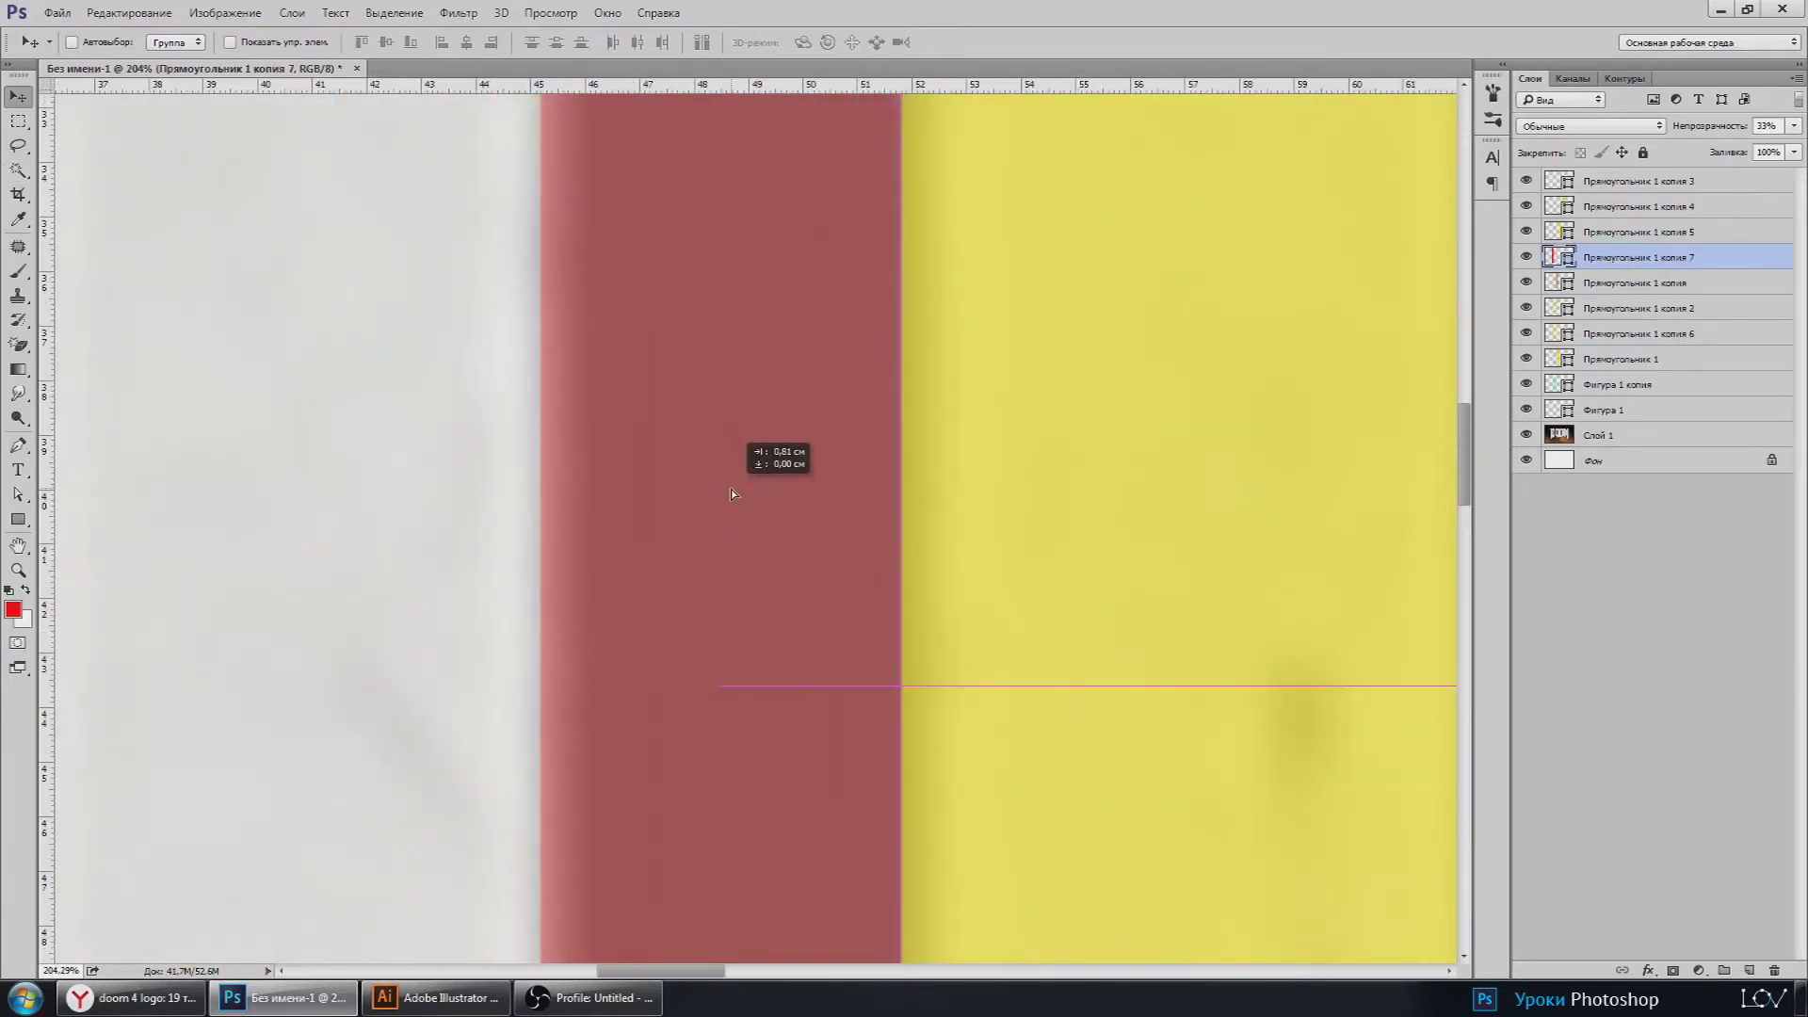
pyautogui.scroll(-3, 729, 499)
pyautogui.scroll(-2, 674, 492)
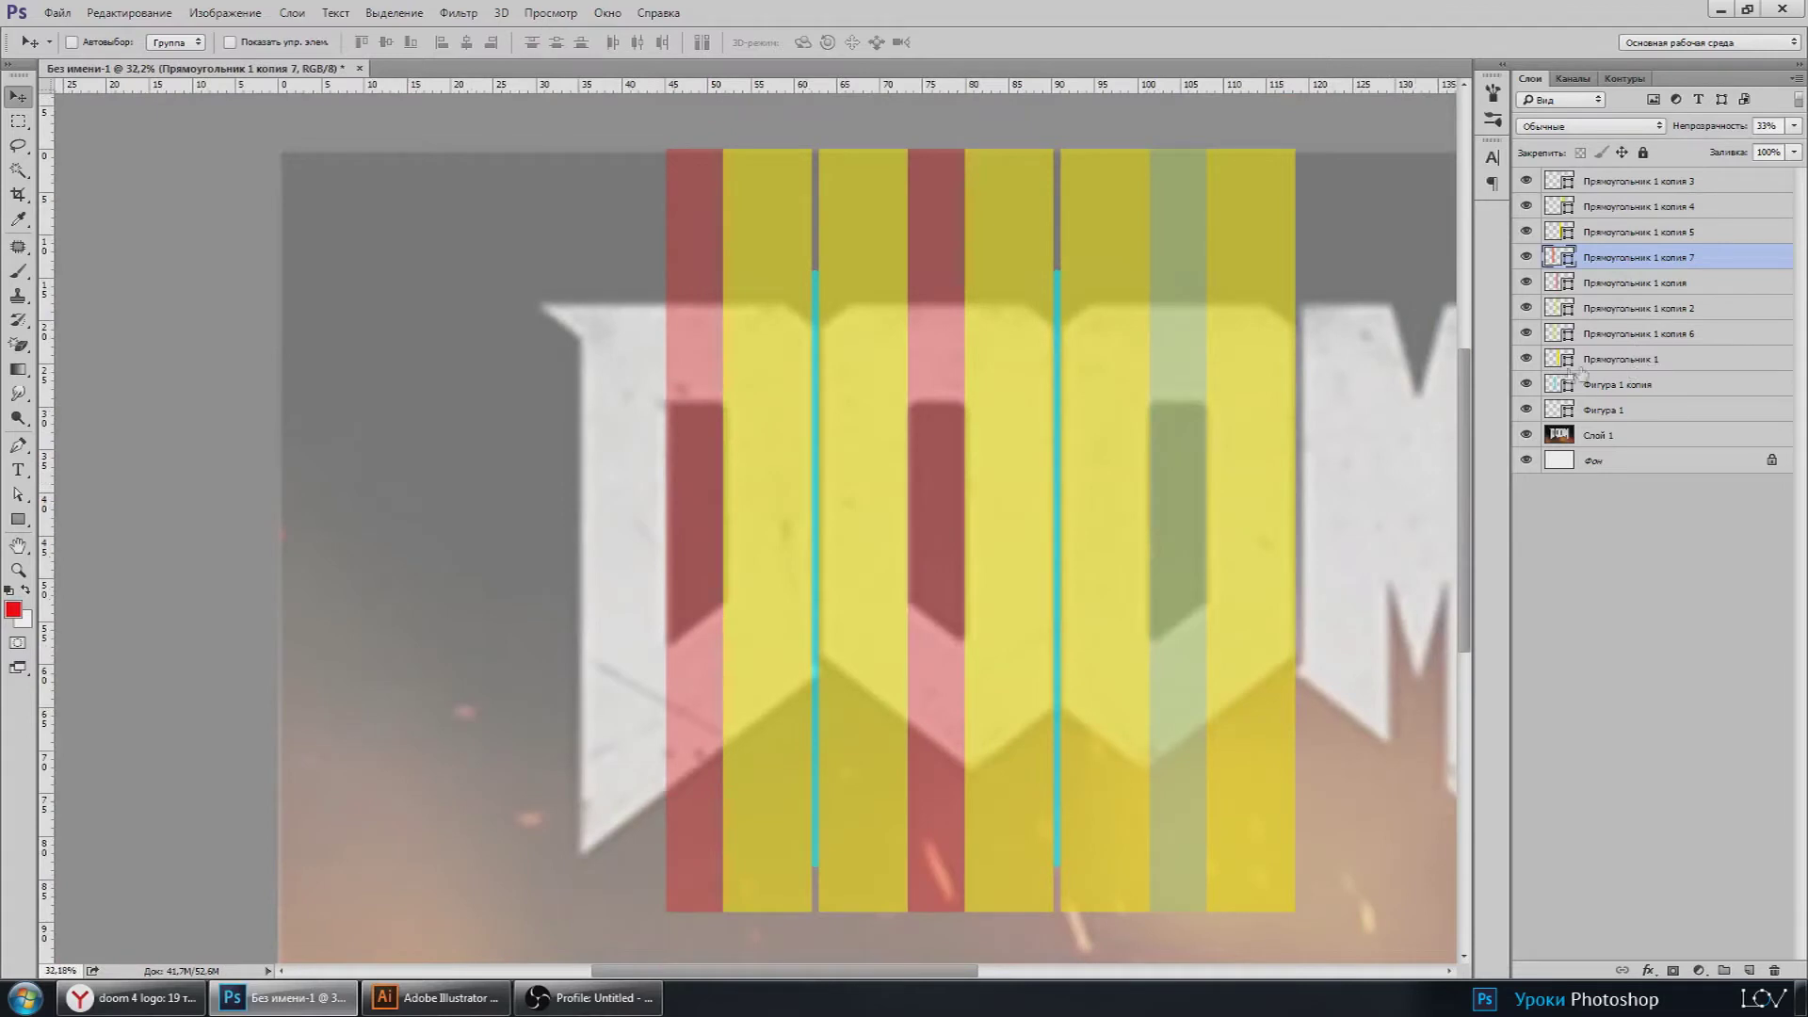
# Step: Copy a yellow strip and fit it beside the red strip over the D
pyautogui.click(1619, 359)
pyautogui.scroll(-1, 1008, 414)
pyautogui.moveTo(720, 490); pyautogui.dragTo(442, 490)
pyautogui.scroll(3, 431, 455)
pyautogui.scroll(2, 452, 404)
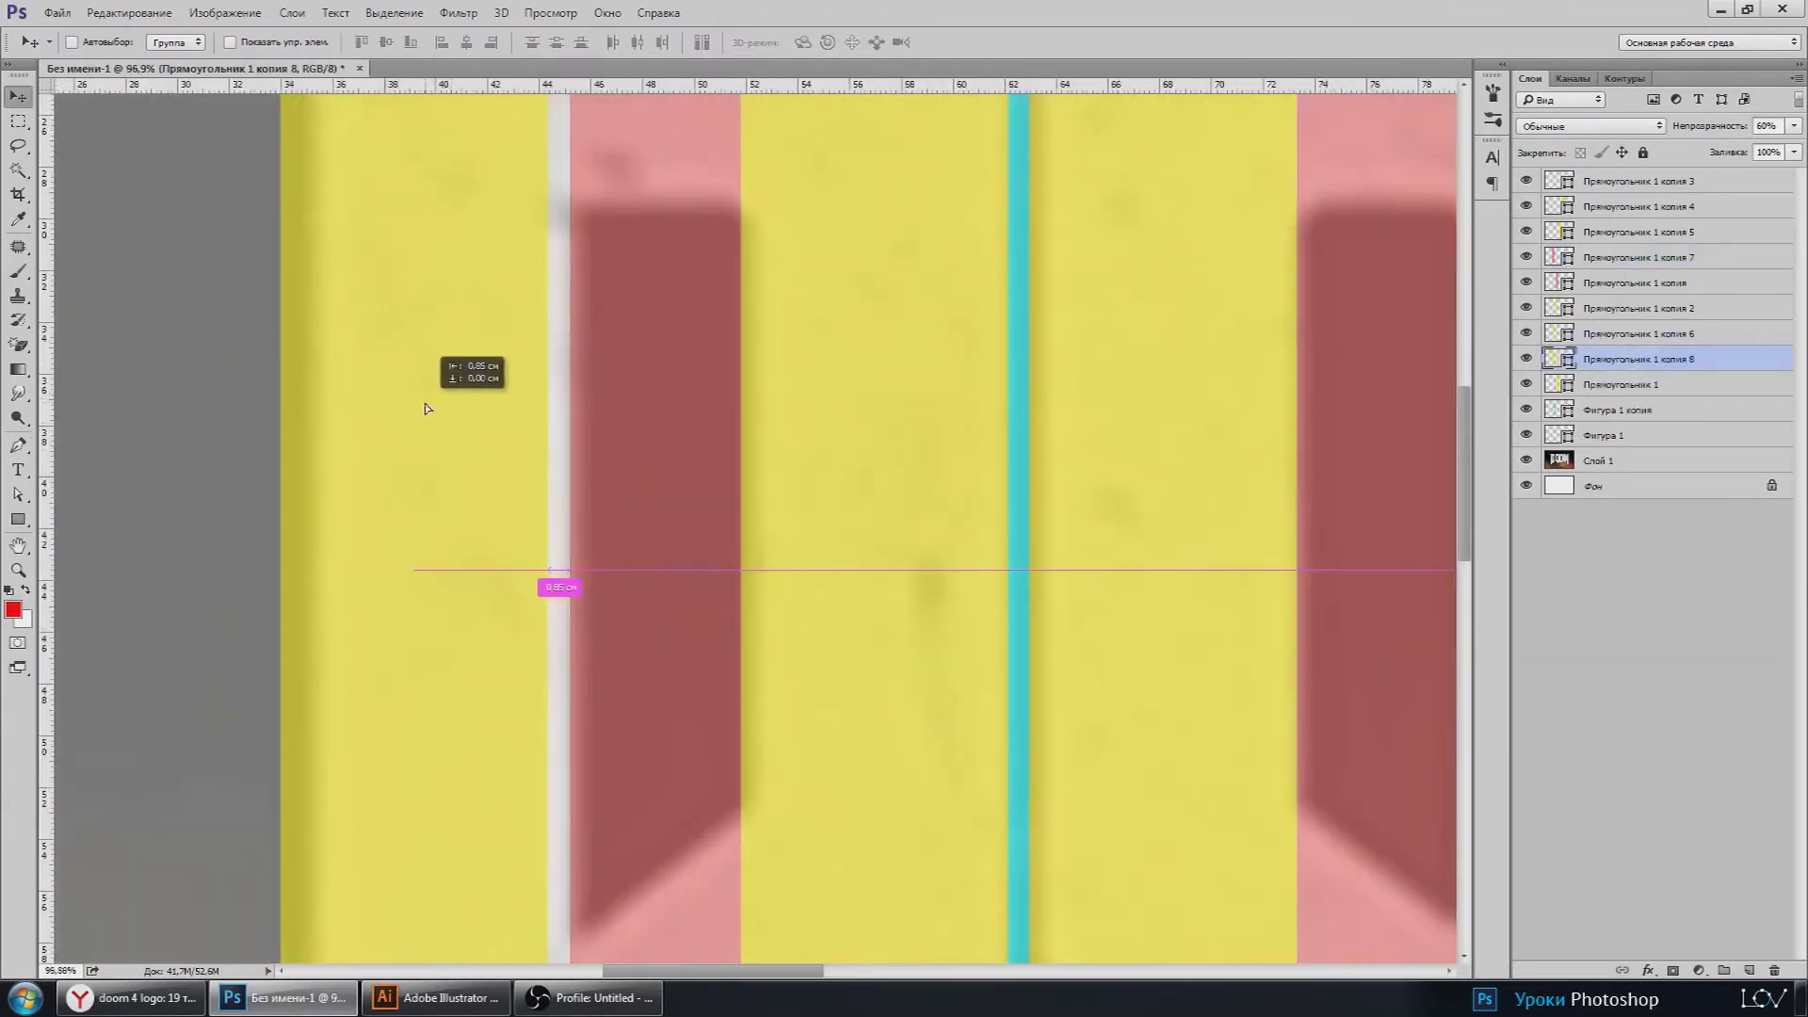
pyautogui.moveTo(426, 408); pyautogui.dragTo(451, 407)
pyautogui.scroll(-3, 485, 492)
pyautogui.scroll(-2, 565, 508)
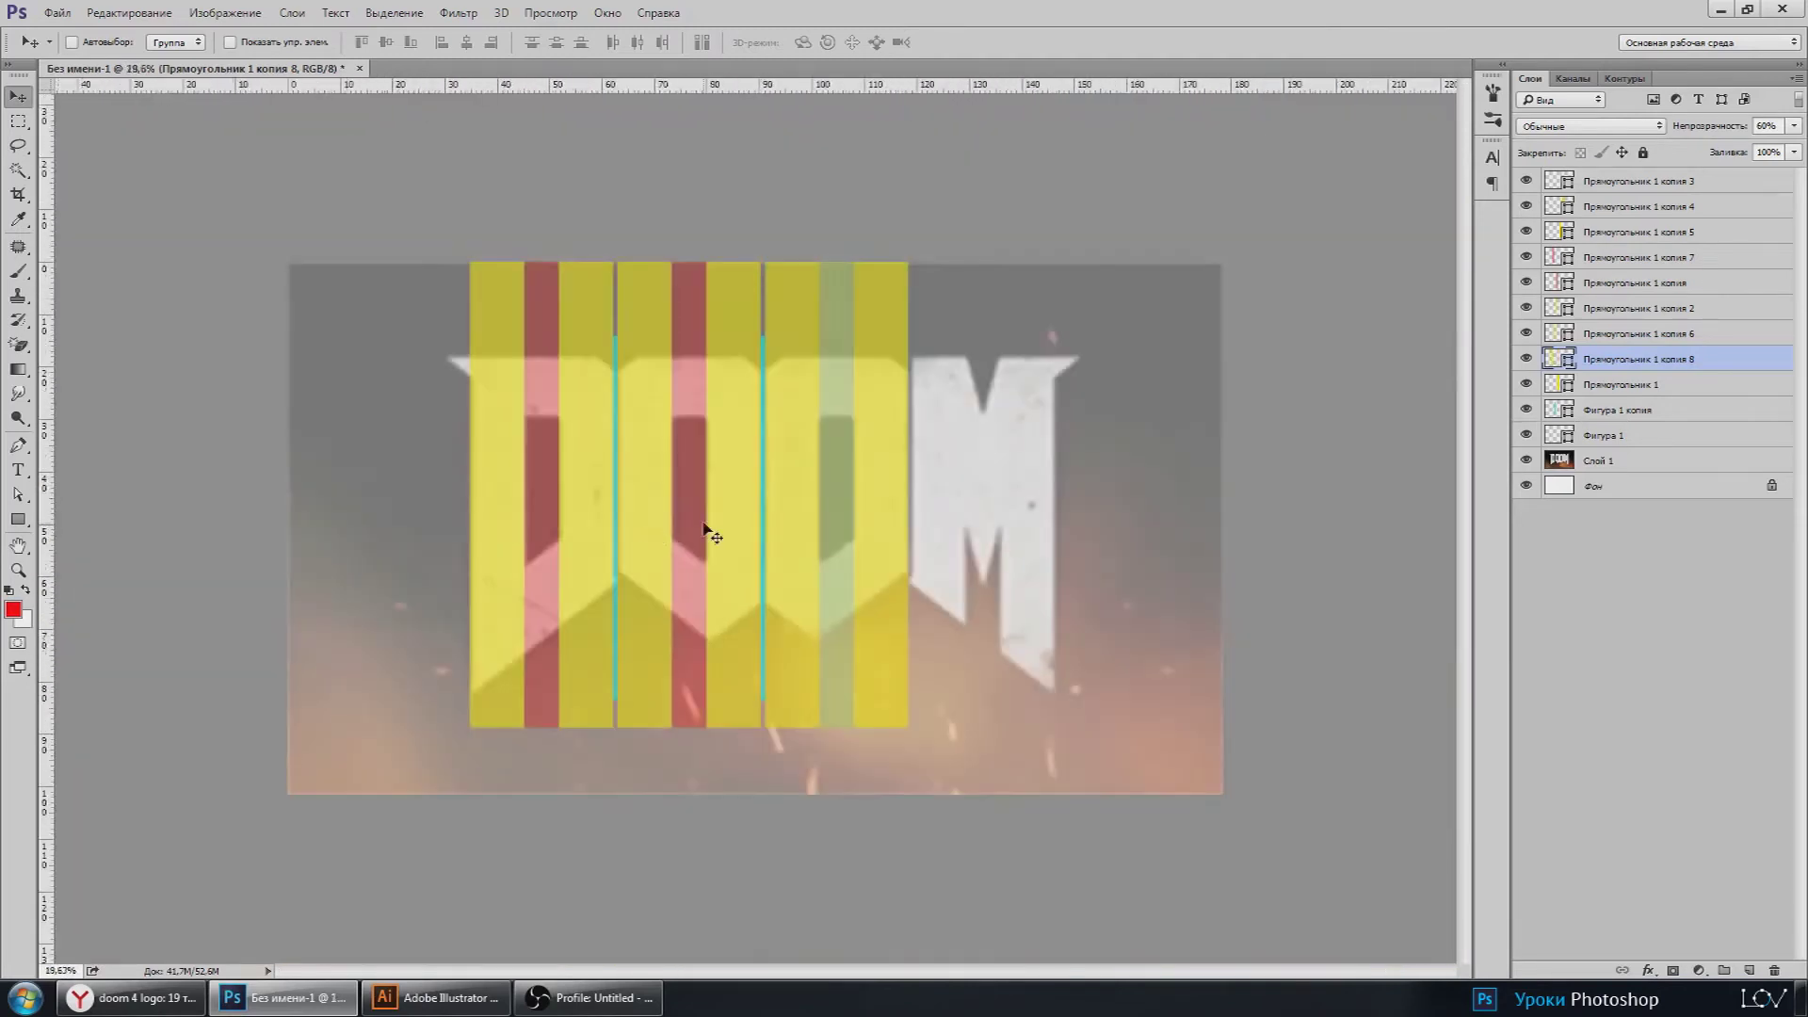
pyautogui.scroll(1, 802, 459)
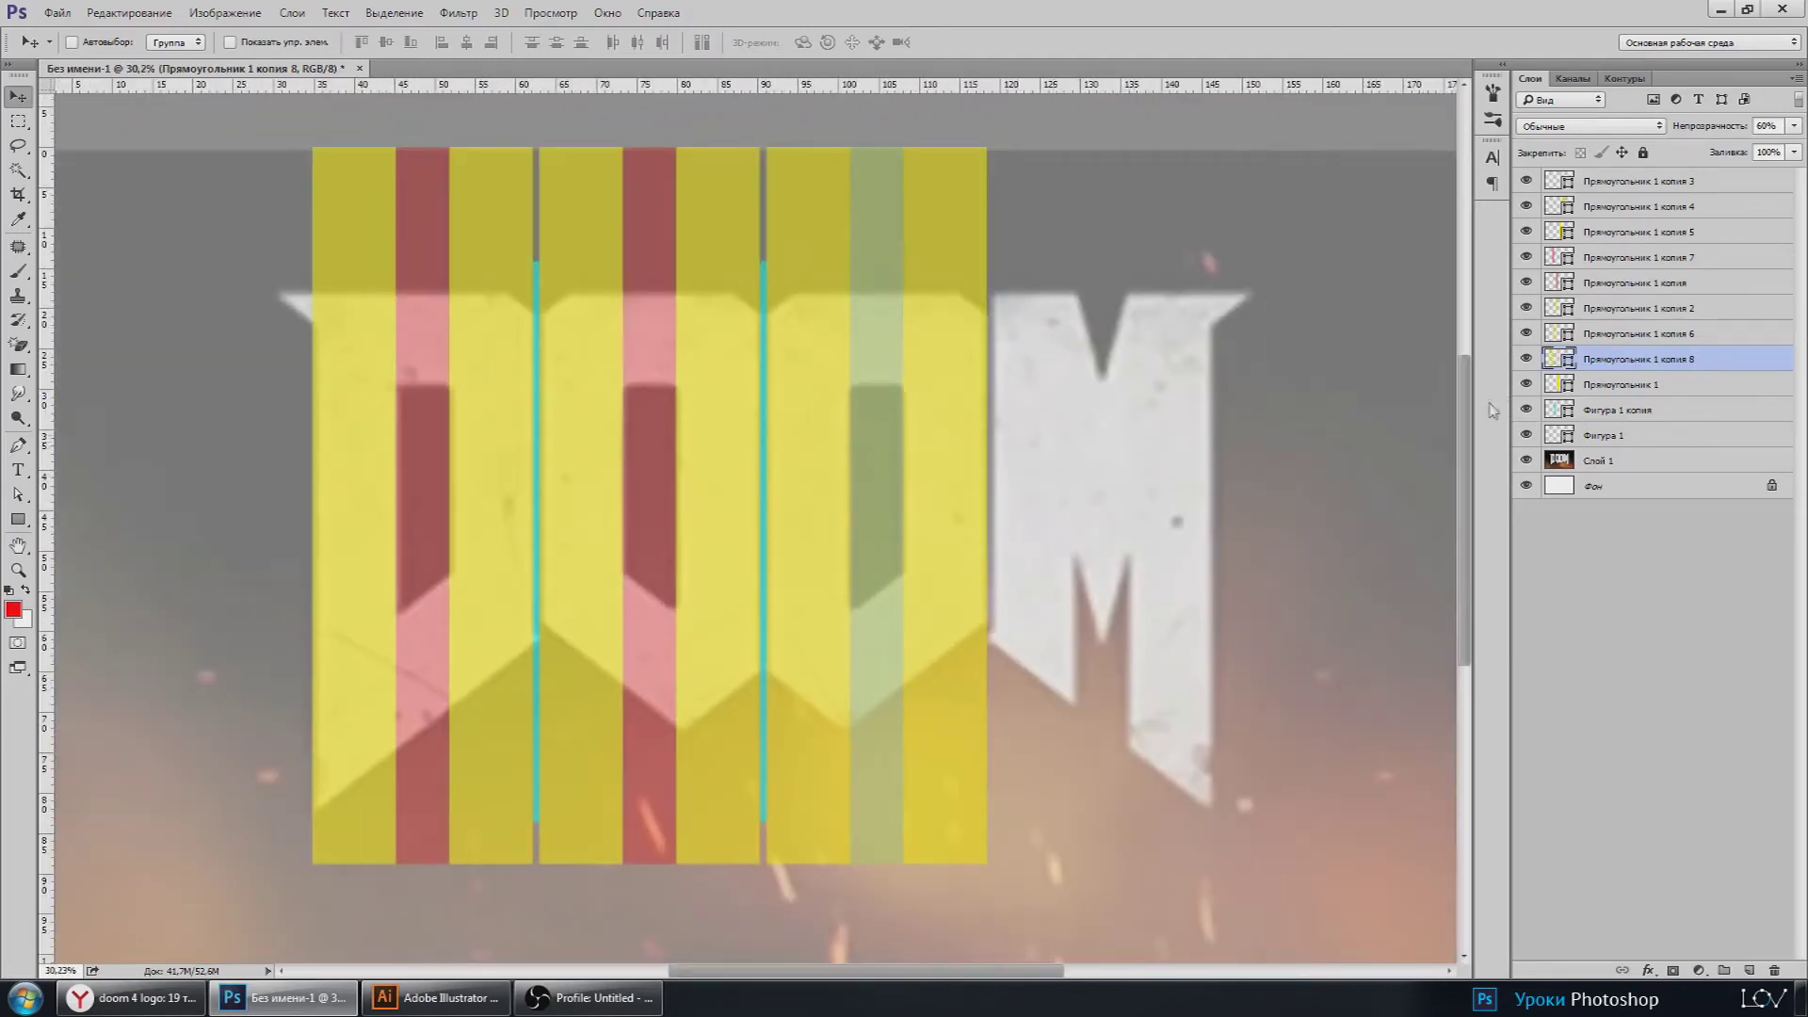
# Step: Place a copy of the cyan line after the second O
pyautogui.click(1600, 439)
pyautogui.moveTo(734, 483)
pyautogui.mouseDown()
pyautogui.moveTo(986, 509)
pyautogui.moveTo(860, 515)
pyautogui.mouseUp()
pyautogui.scroll(4, 1002, 504)
pyautogui.scroll(-4, 859, 516)
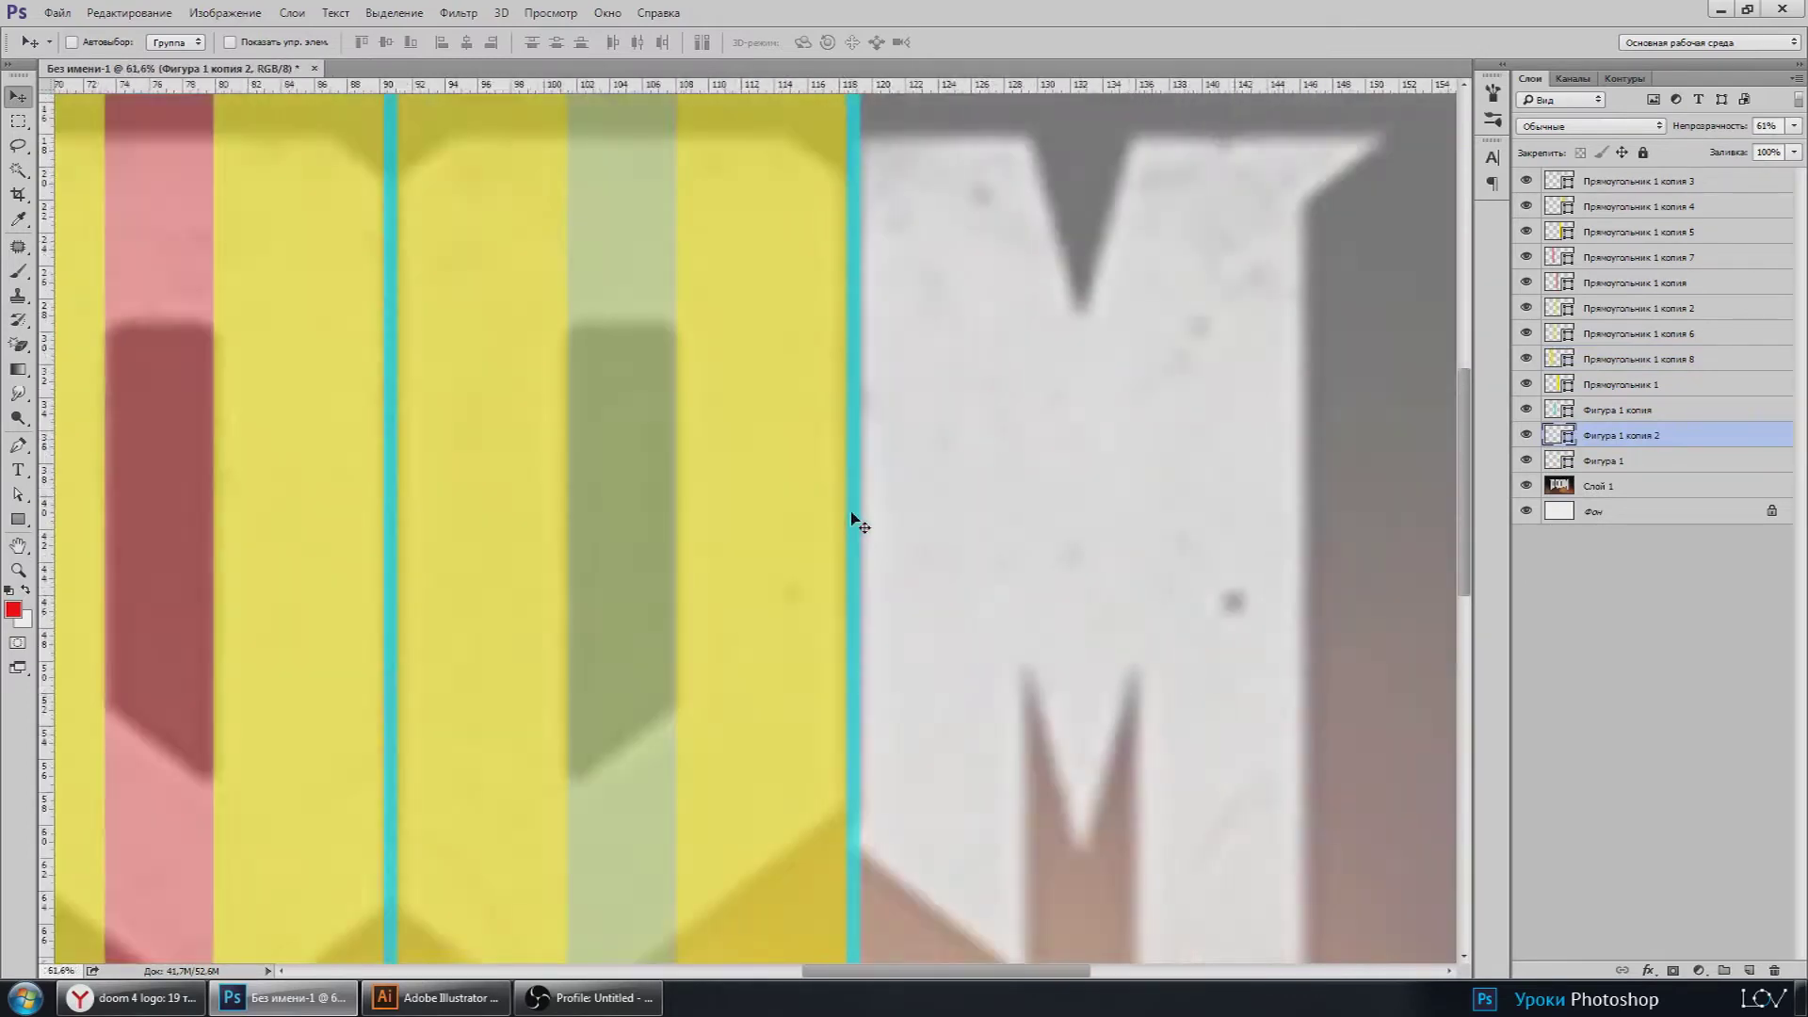
# Step: Duplicate a yellow strip and move the copy past the second O
pyautogui.click(1600, 385)
pyautogui.hotkey('ctrl', 'j')
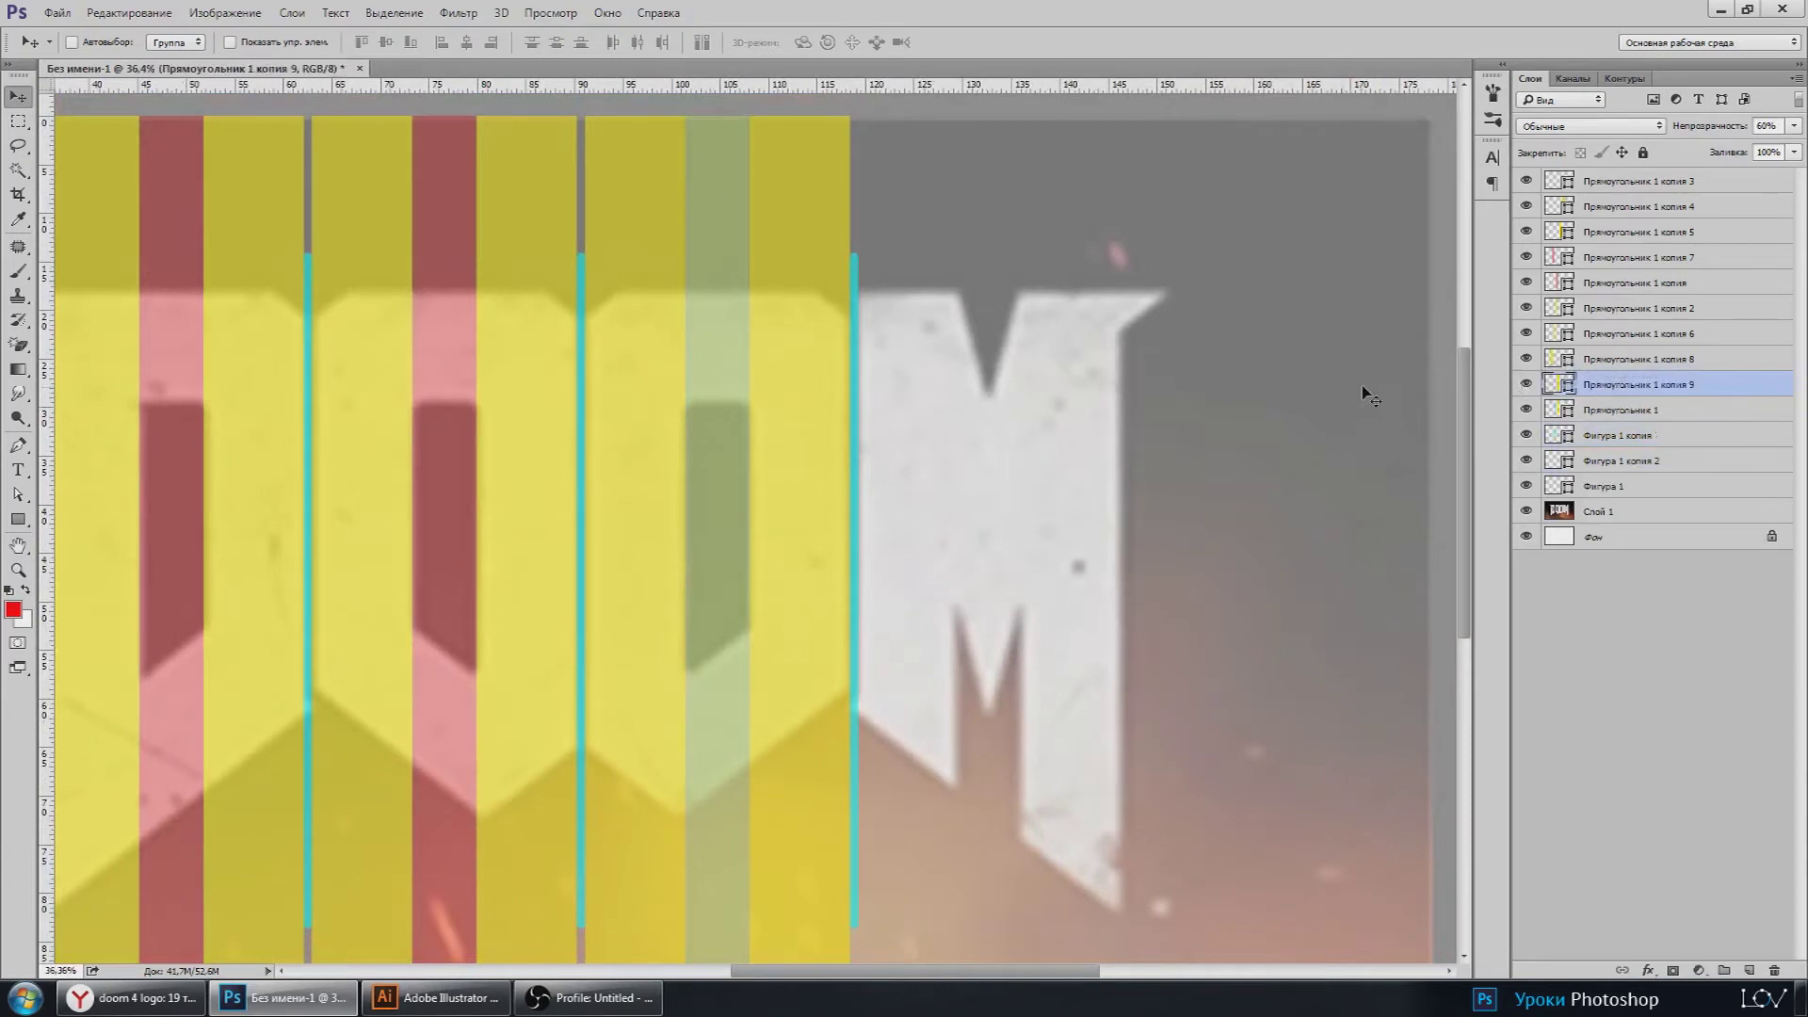
pyautogui.scroll(-1, 670, 477)
pyautogui.moveTo(686, 490)
pyautogui.mouseDown()
pyautogui.moveTo(962, 496)
pyautogui.moveTo(956, 311)
pyautogui.mouseUp()
pyautogui.scroll(4, 996, 311)
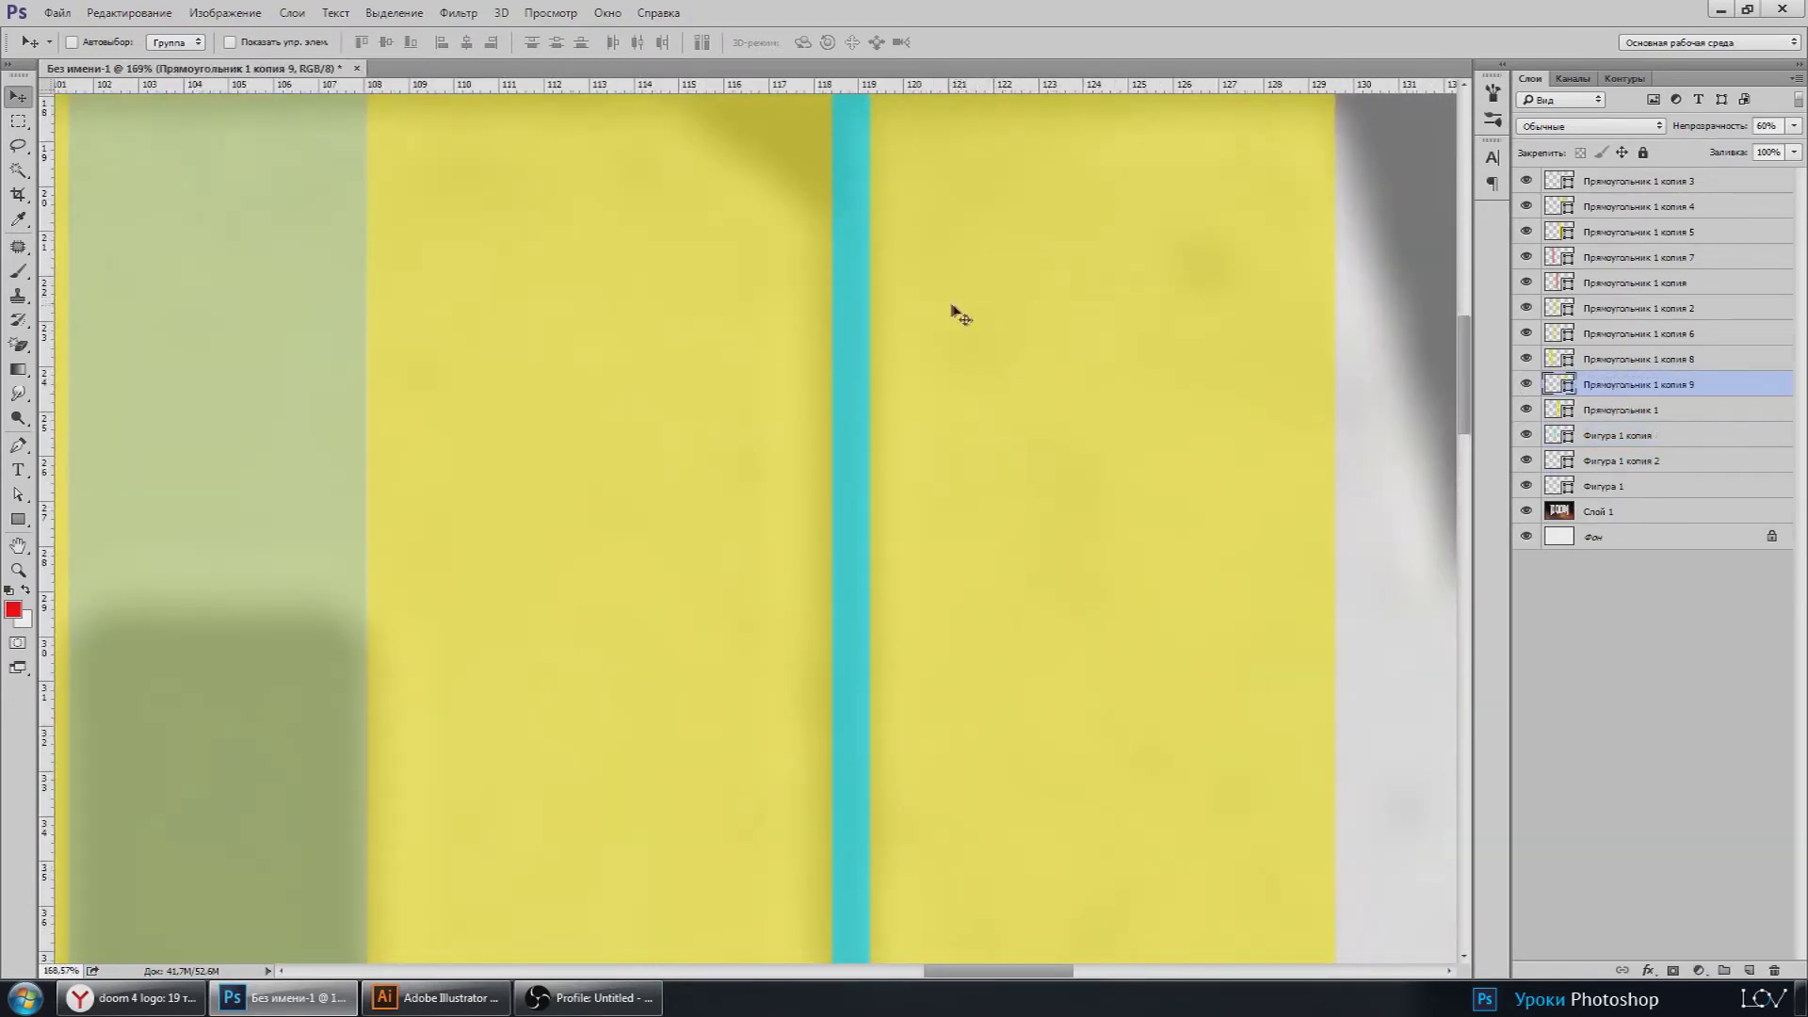
pyautogui.scroll(1, 936, 310)
pyautogui.scroll(-3, 939, 313)
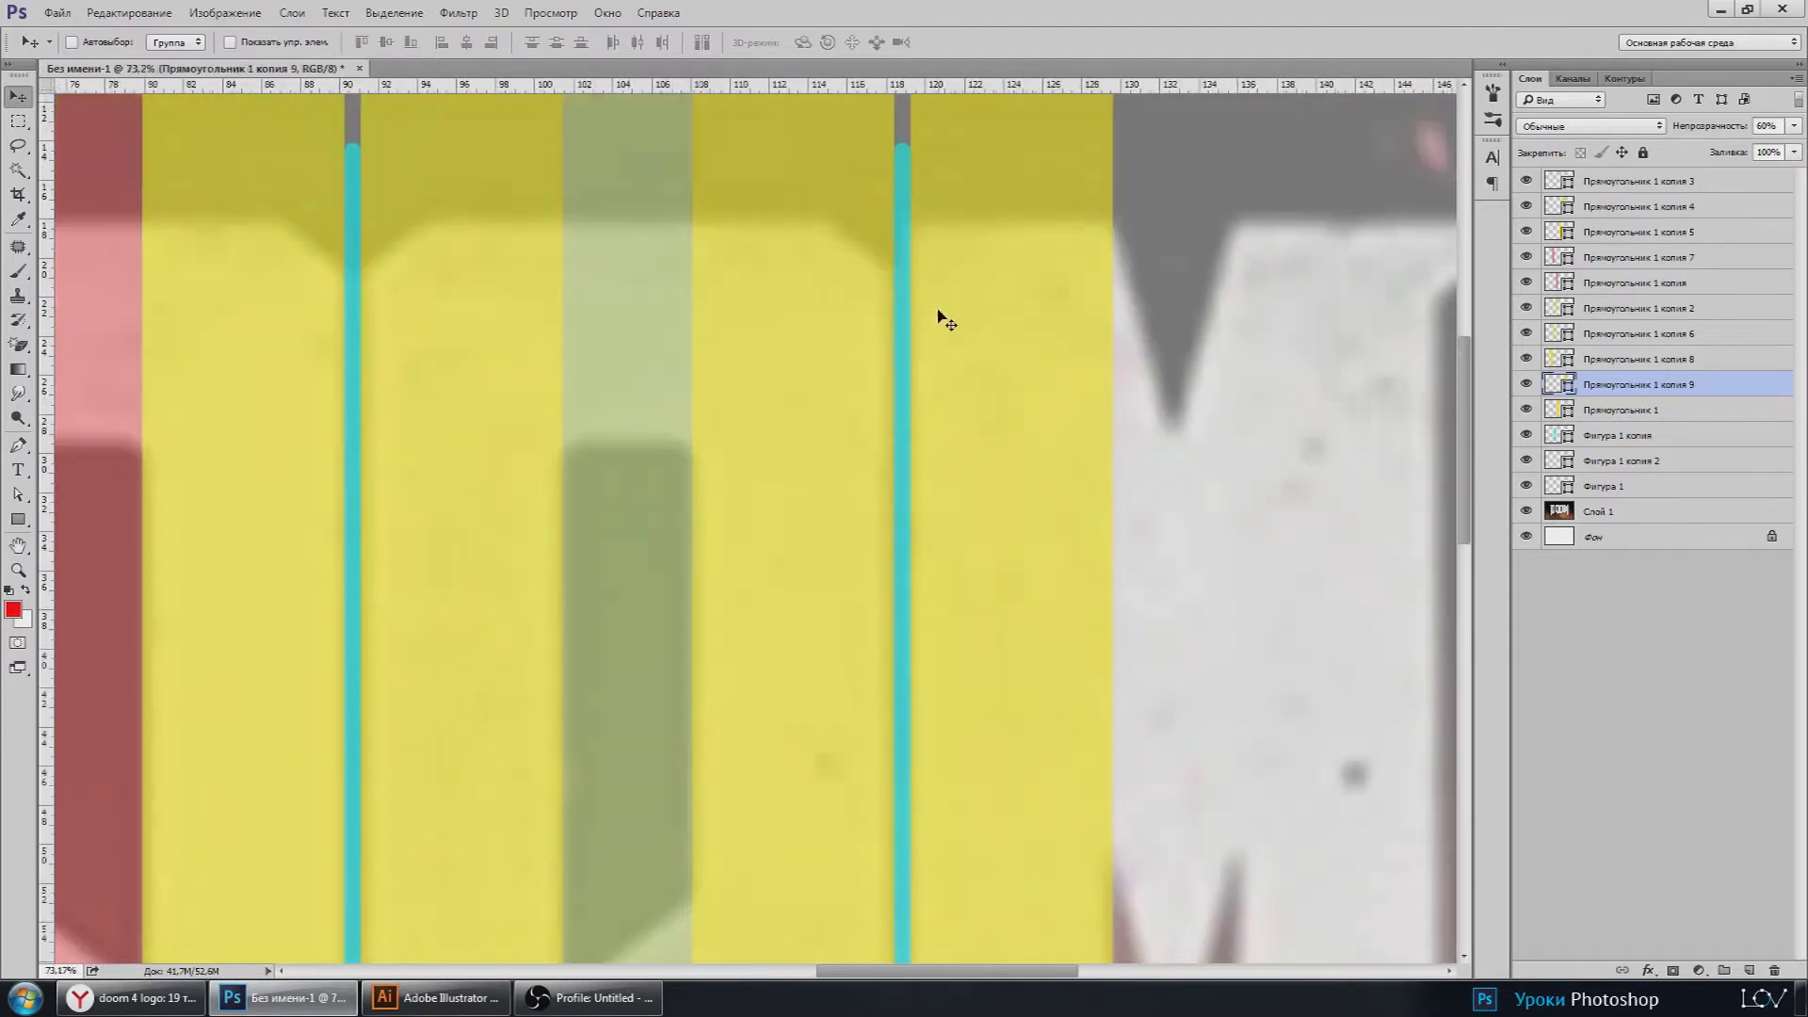
pyautogui.scroll(-2, 939, 313)
pyautogui.scroll(-1, 939, 313)
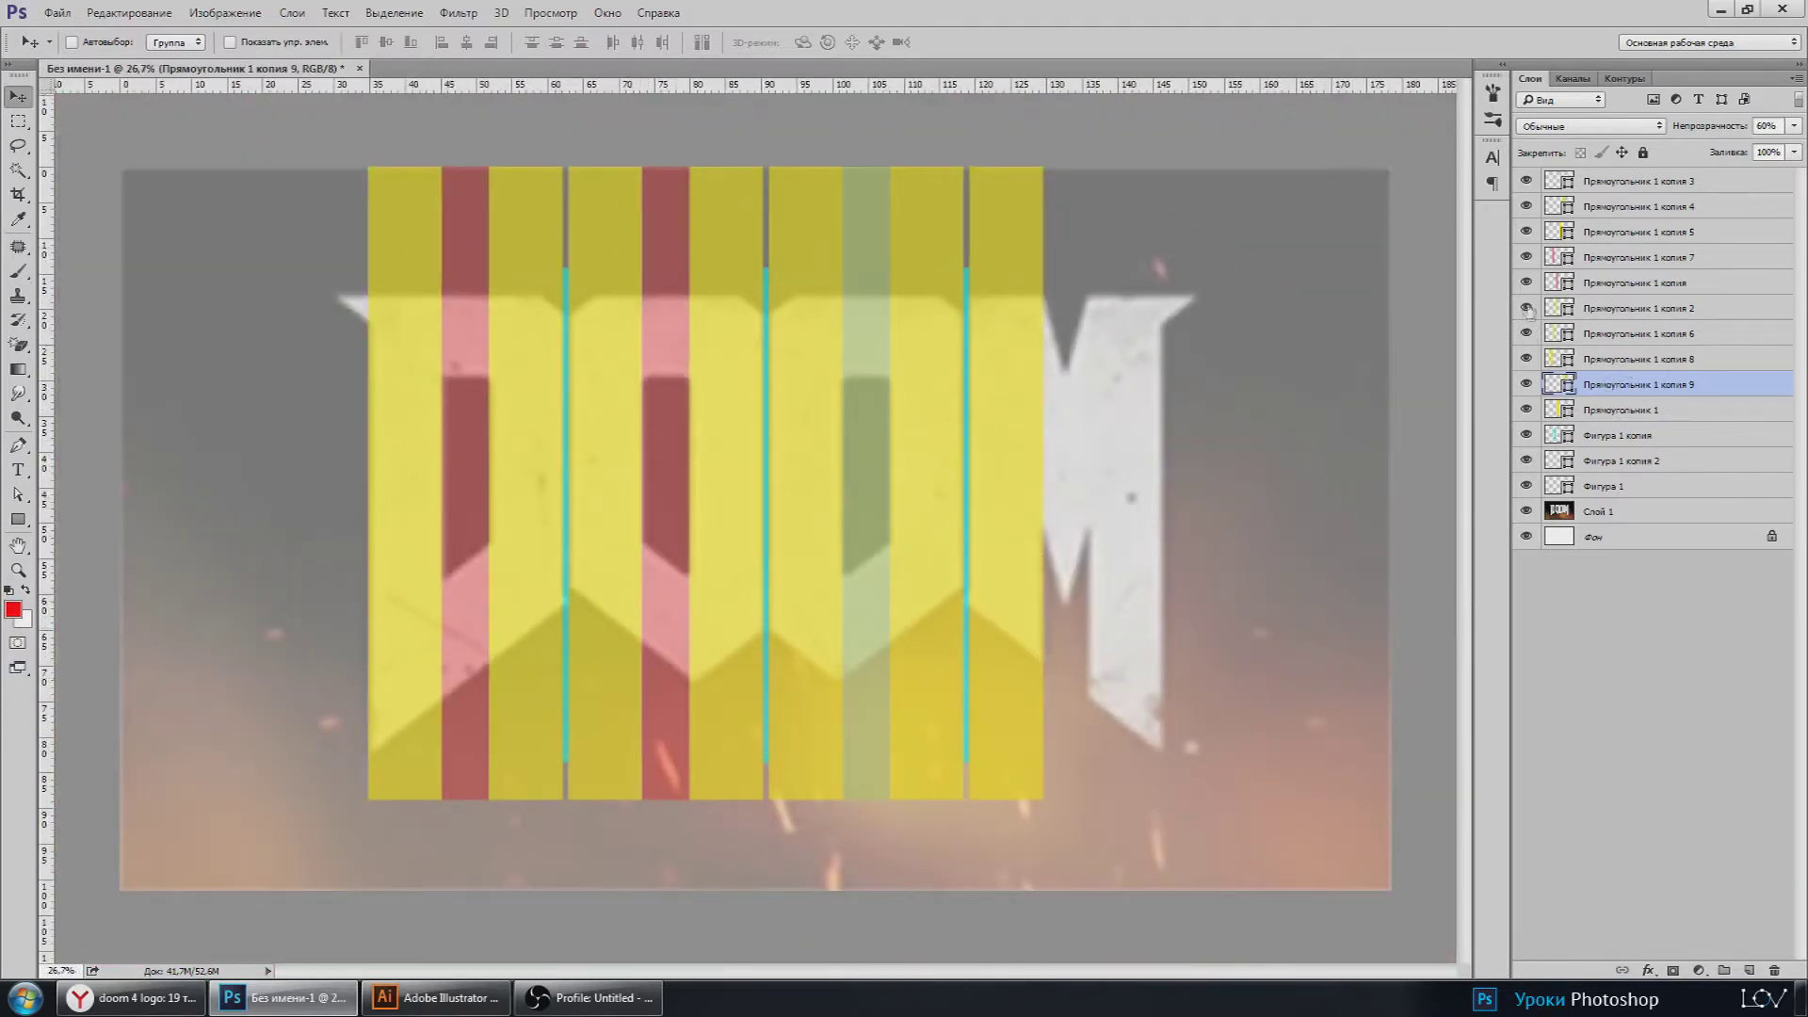
pyautogui.click(1614, 291)
# Step: Duplicate the red strip and move the copy onto the M
pyautogui.hotkey('ctrl', 'j')
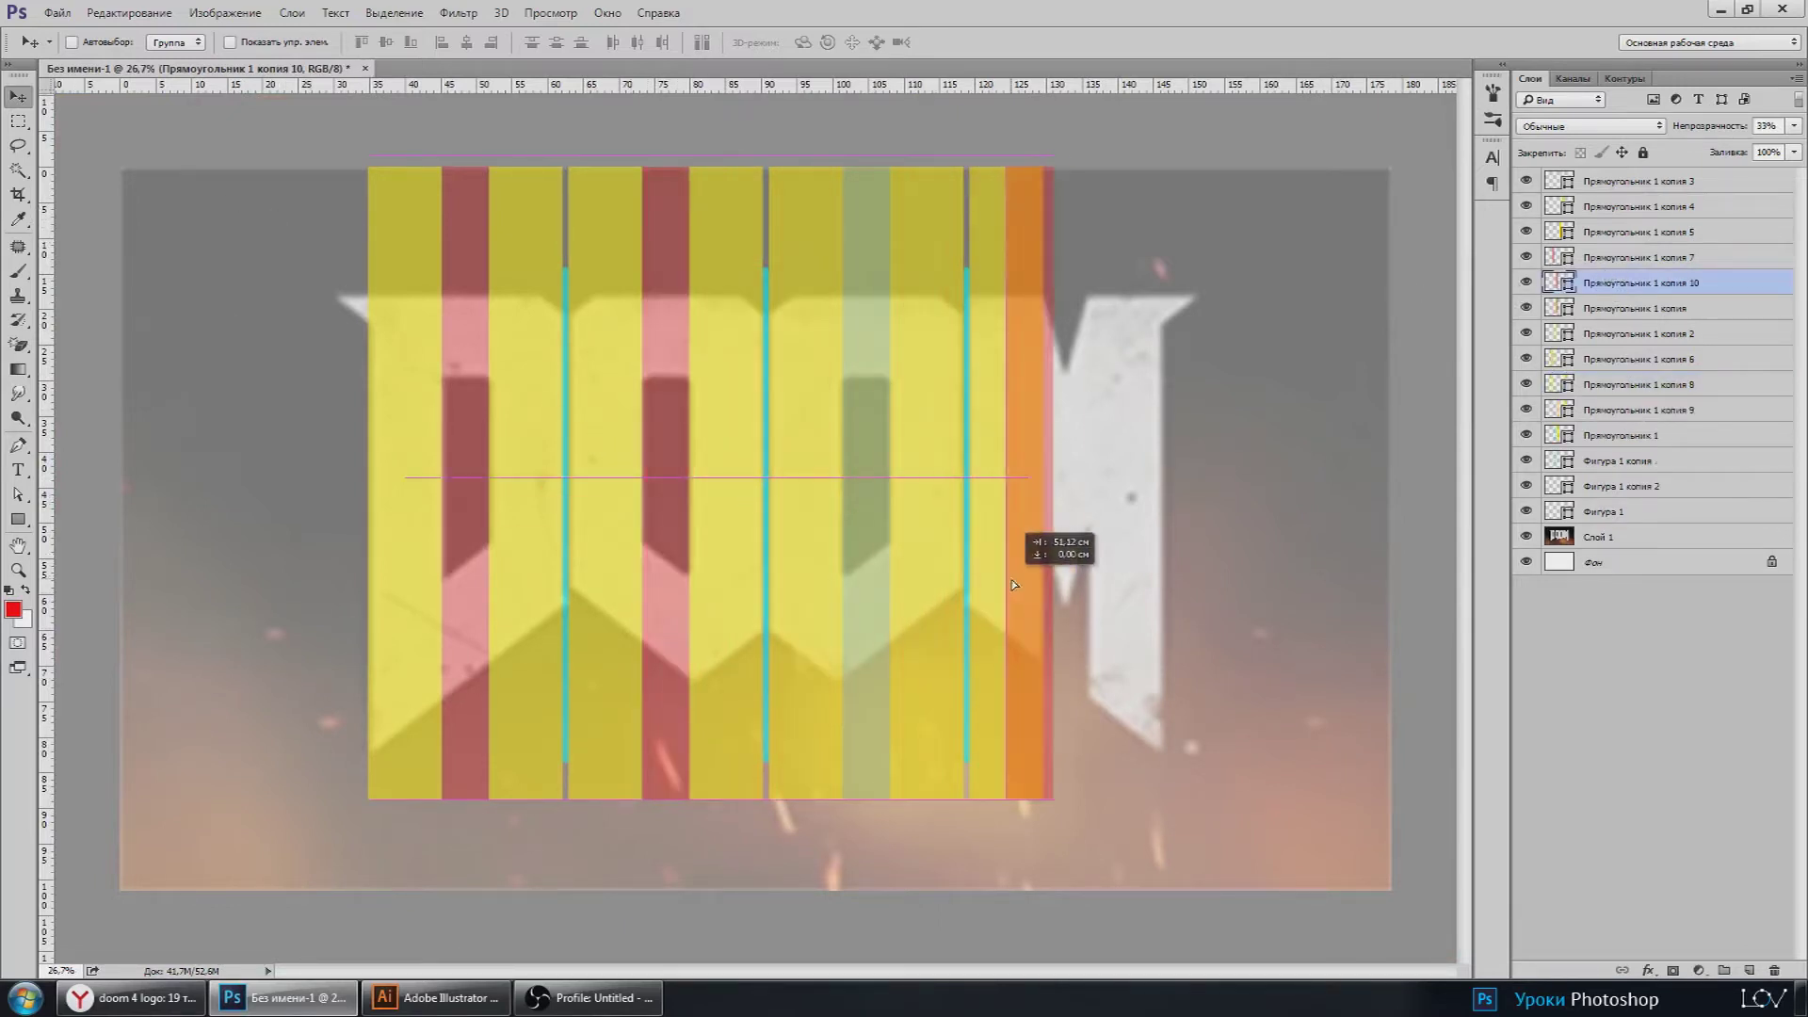
pyautogui.scroll(5, 1069, 581)
pyautogui.moveTo(664, 499)
pyautogui.mouseDown()
pyautogui.moveTo(1069, 582)
pyautogui.moveTo(1102, 542)
pyautogui.mouseUp()
pyautogui.scroll(3, 1111, 565)
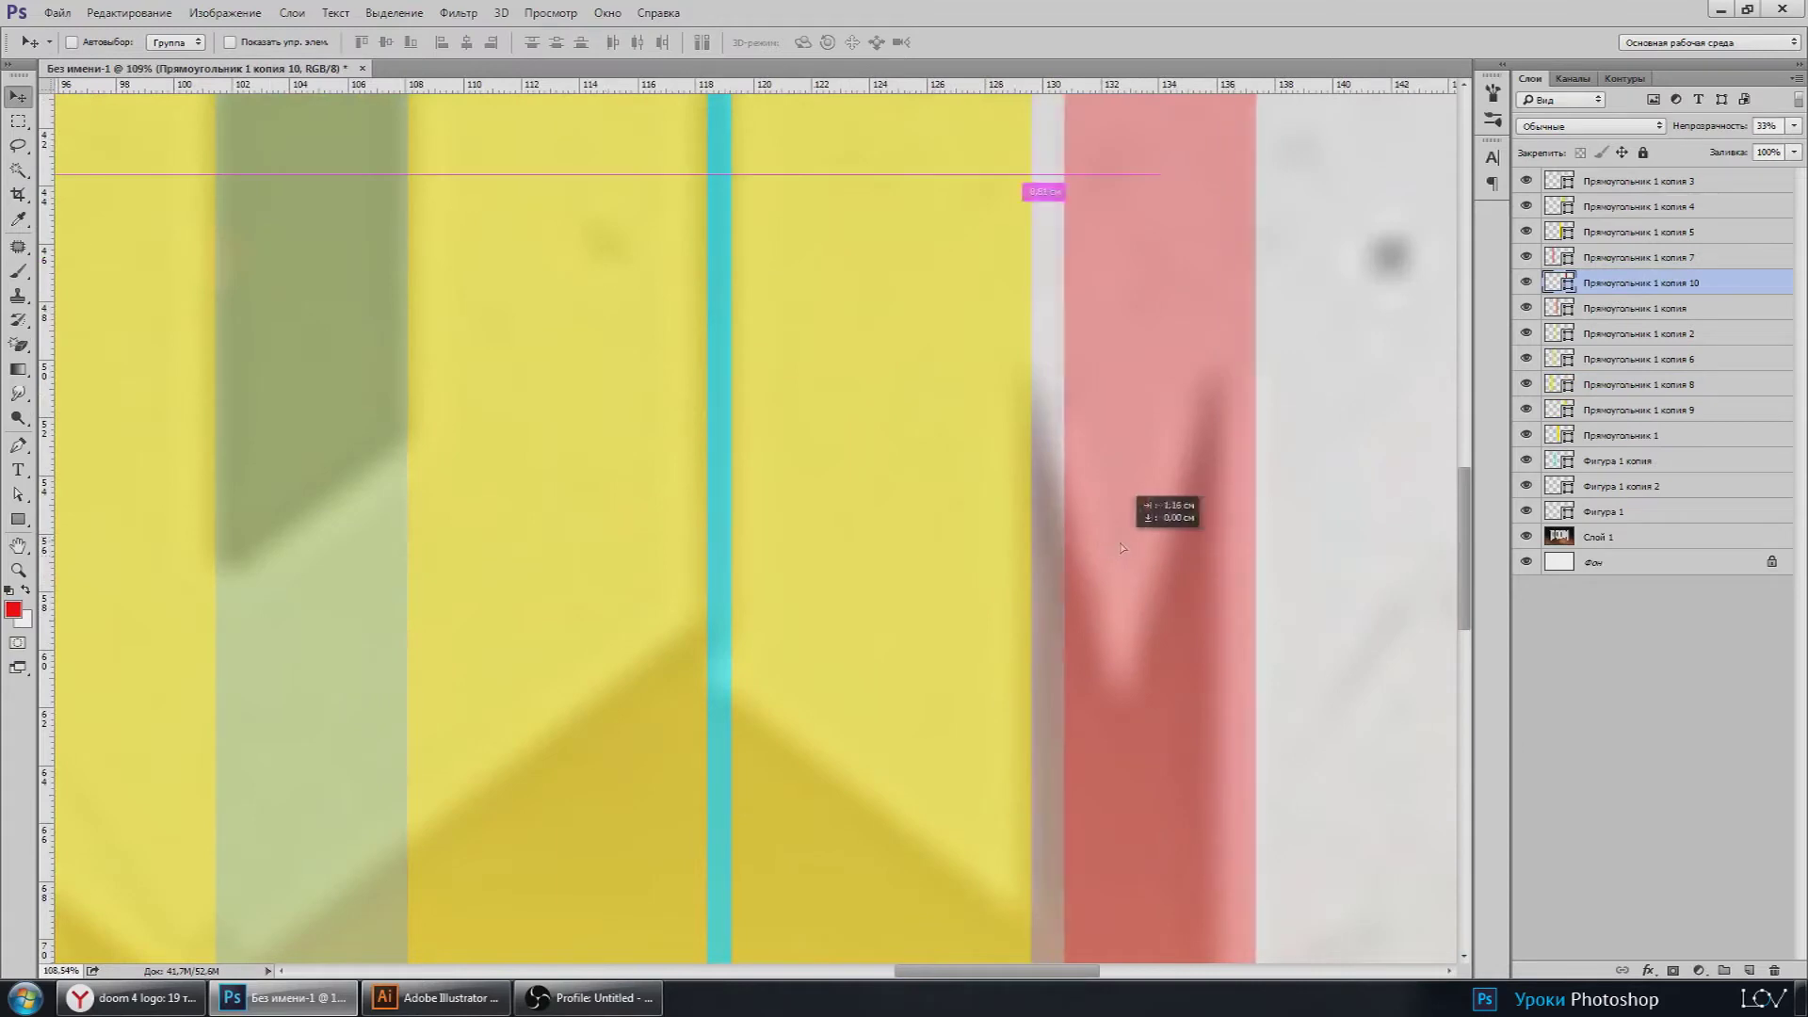
pyautogui.scroll(-3, 1107, 565)
pyautogui.scroll(-3, 1101, 565)
pyautogui.scroll(-2, 1029, 302)
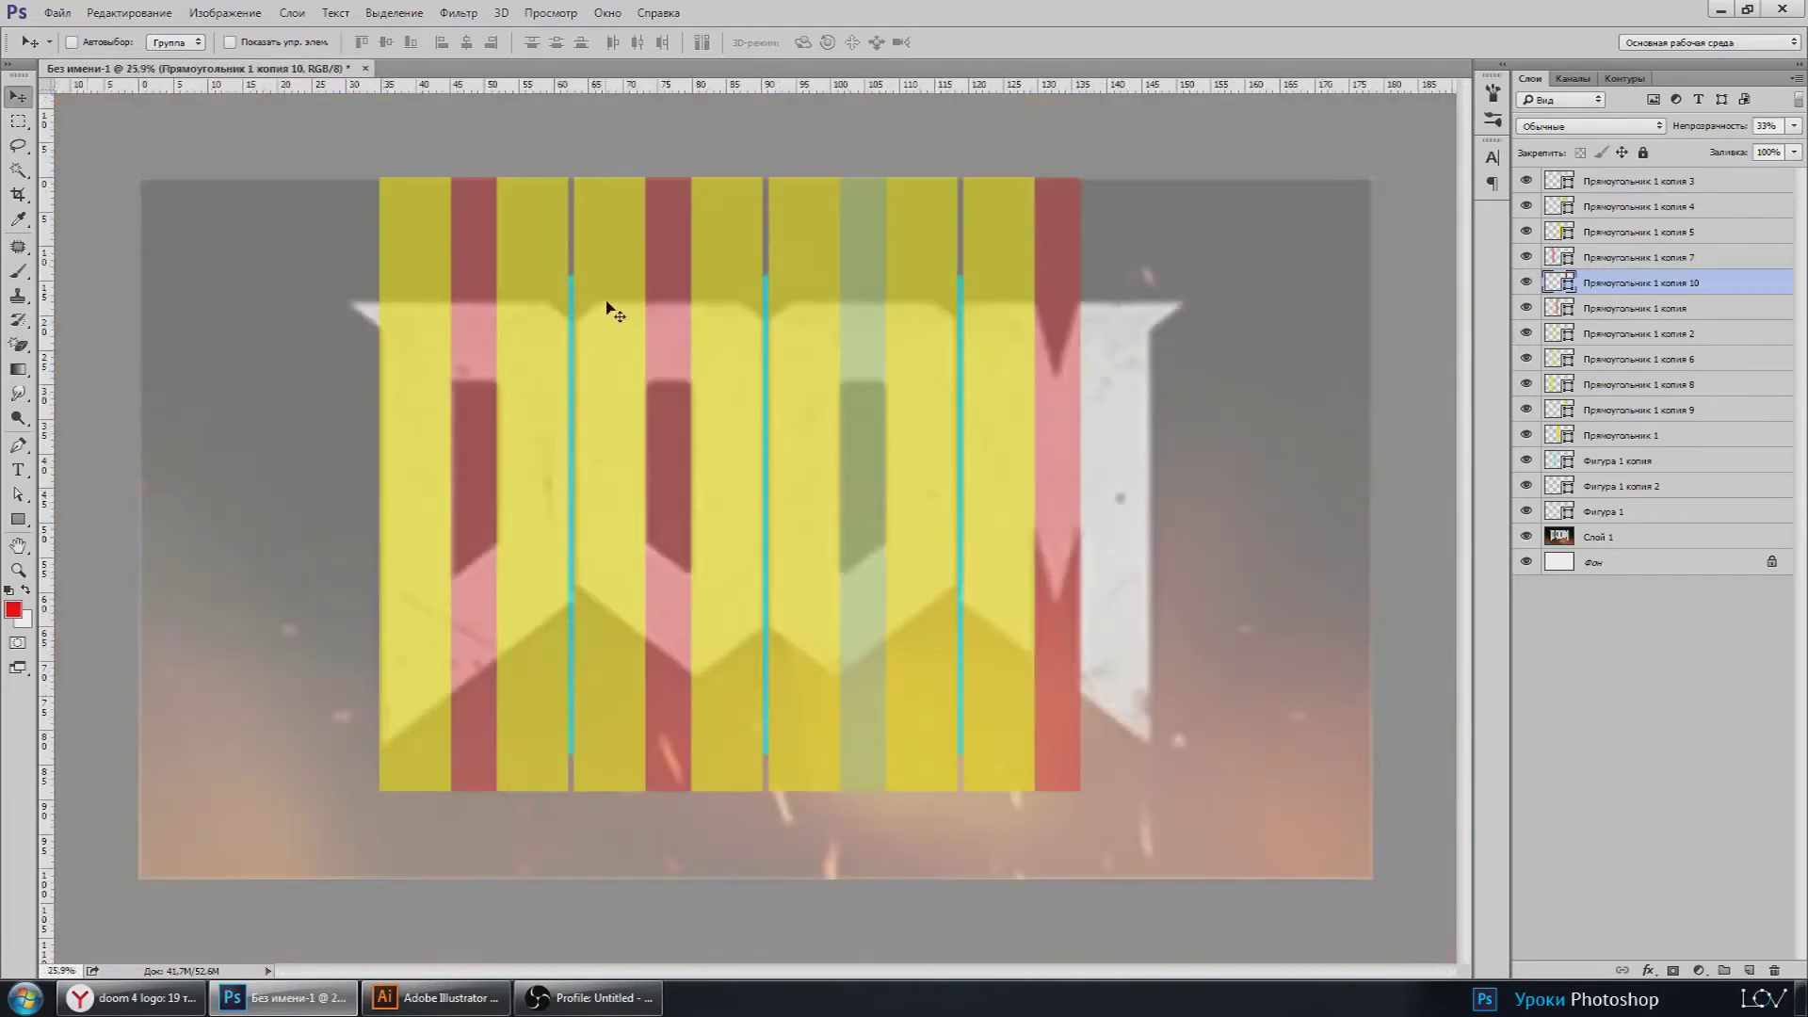
# Step: Duplicate the yellow strip and place it on the M's right edge beside the red strip
pyautogui.click(1605, 412)
pyautogui.hotkey('ctrl', 'j')
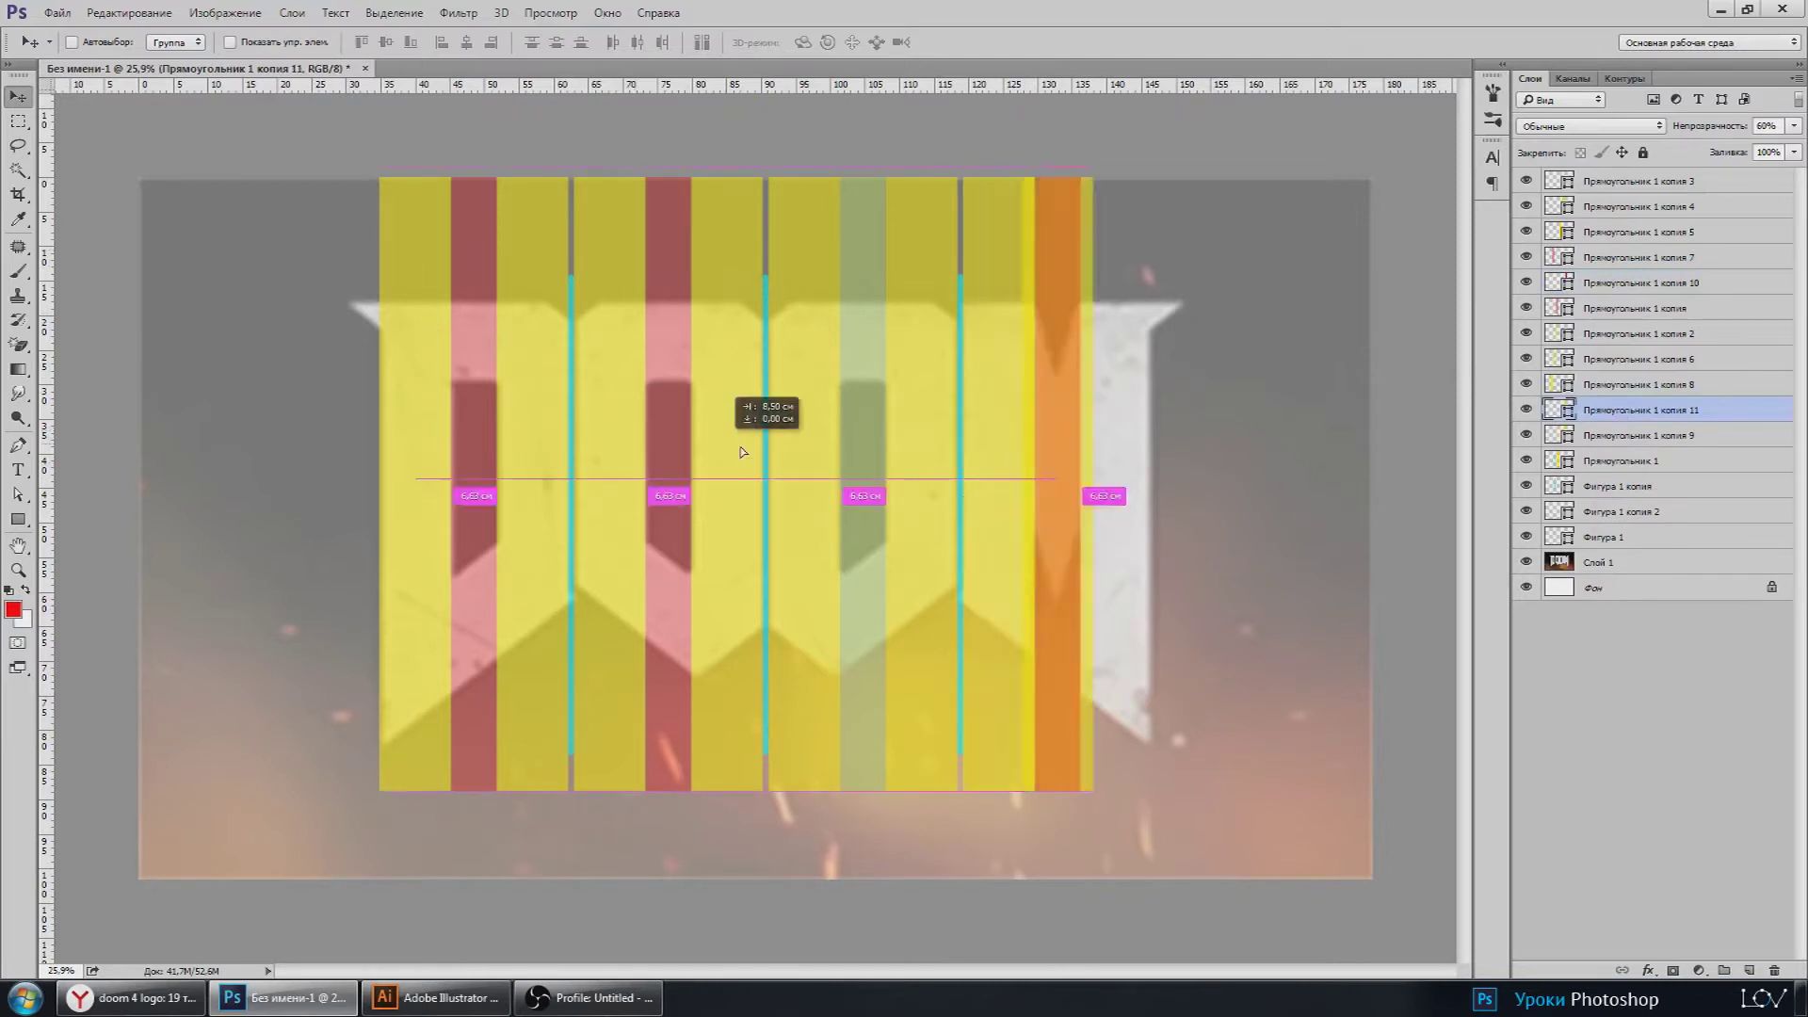
pyautogui.moveTo(734, 395)
pyautogui.mouseDown()
pyautogui.moveTo(1243, 442)
pyautogui.moveTo(1024, 452)
pyautogui.mouseUp()
pyautogui.scroll(2, 1289, 443)
pyautogui.scroll(2, 1290, 443)
pyautogui.scroll(-3, 951, 555)
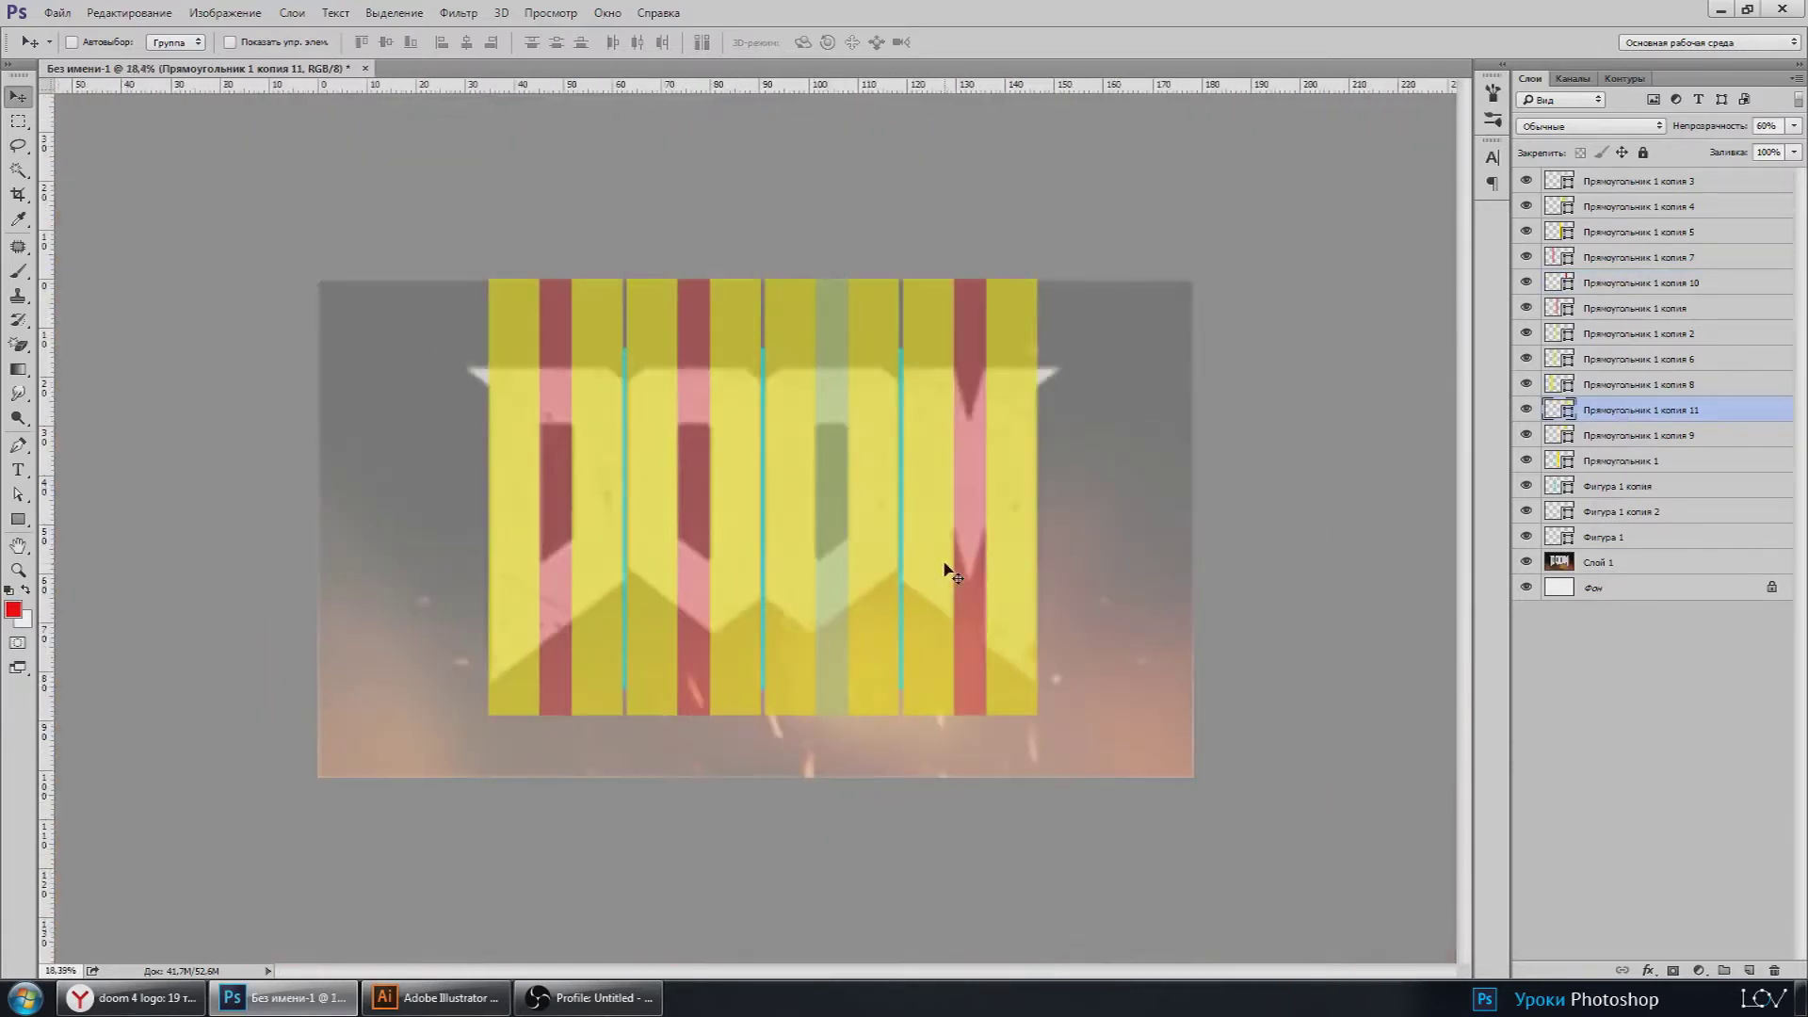
pyautogui.scroll(1, 808, 552)
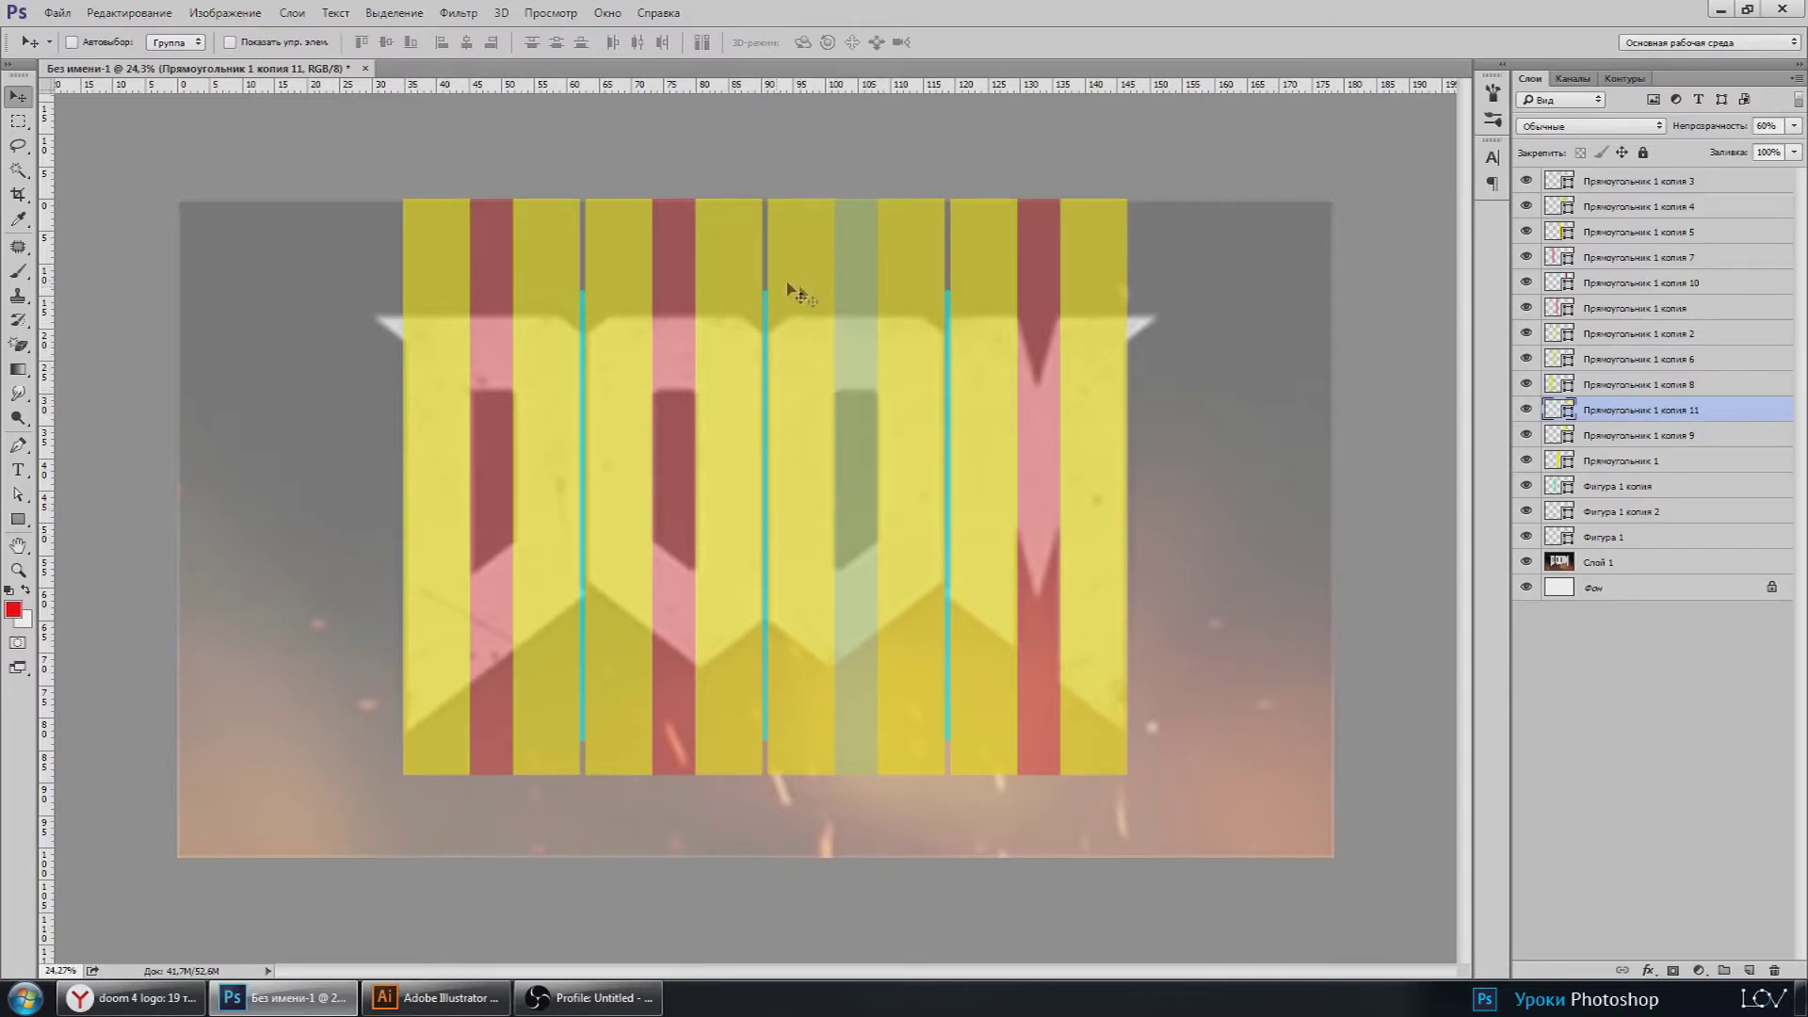
# Step: Group all strip and line layers as '1111' and set the group opacity to 63%
pyautogui.click(1600, 536)
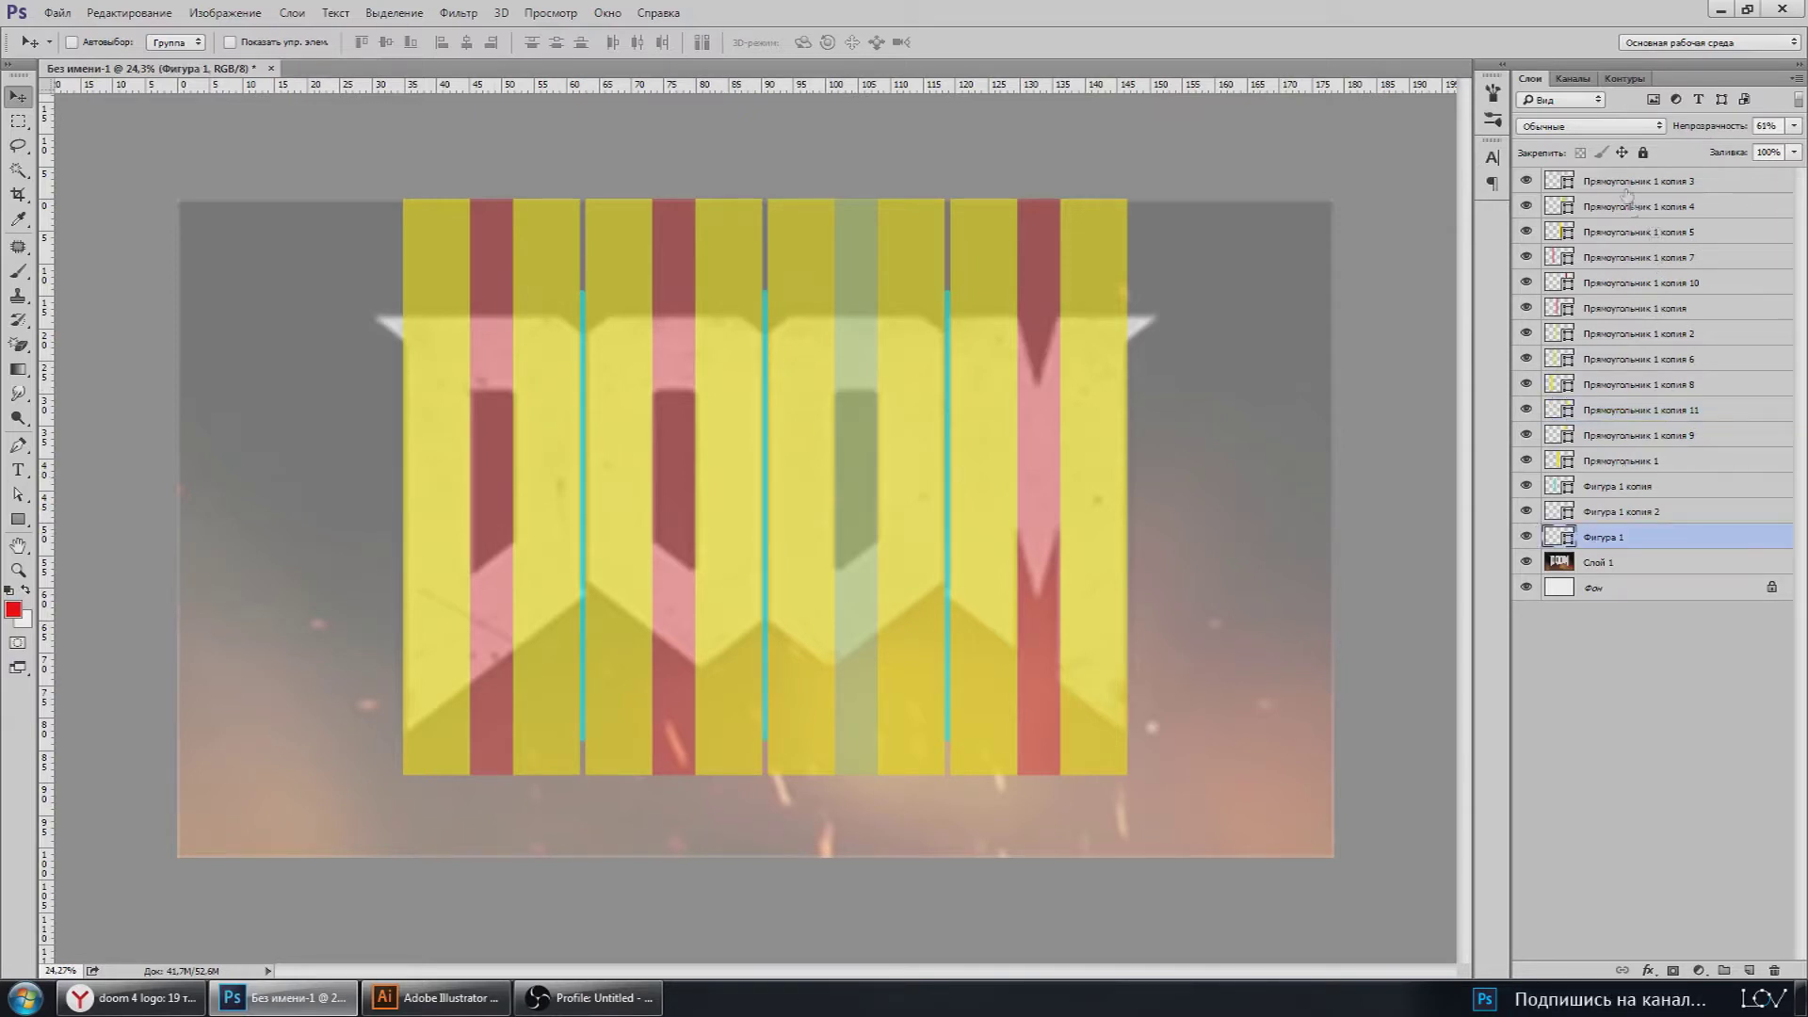
pyautogui.keyDown('shift'); pyautogui.click(1633, 181); pyautogui.keyUp('shift')
pyautogui.click(1725, 971)
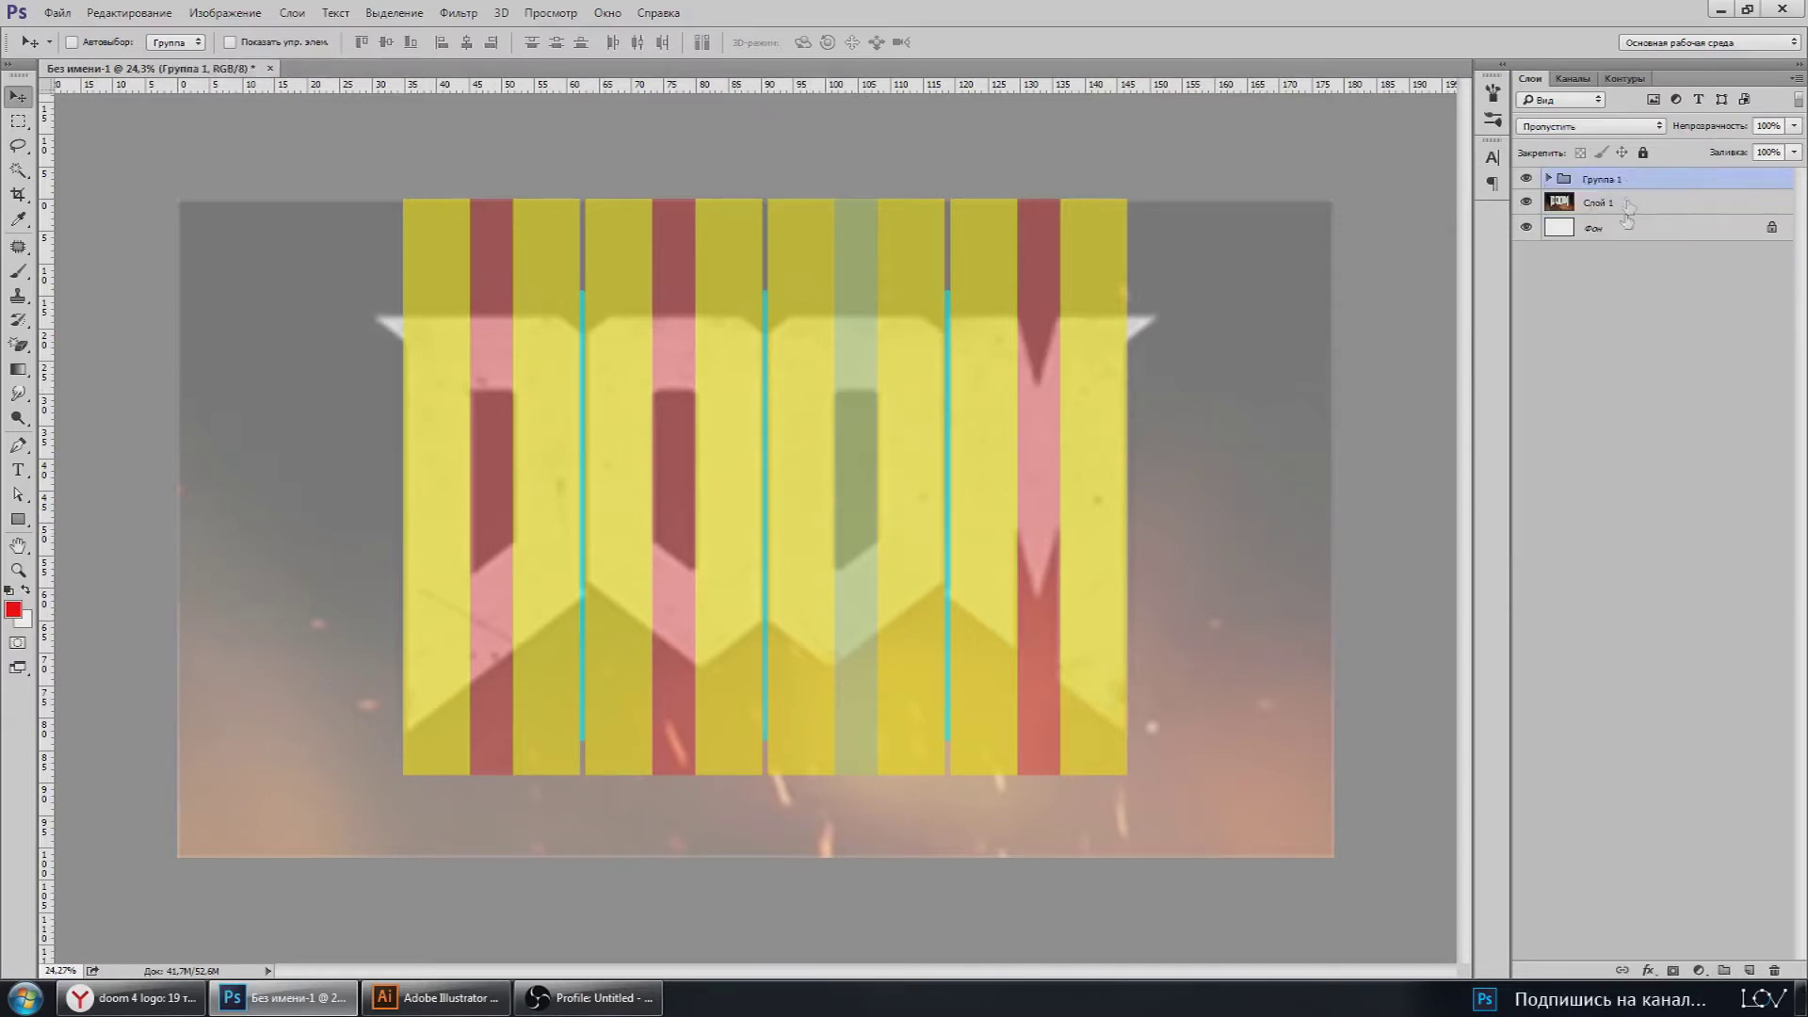
pyautogui.doubleClick(1601, 179)
pyautogui.write('1111')
pyautogui.press('Return')
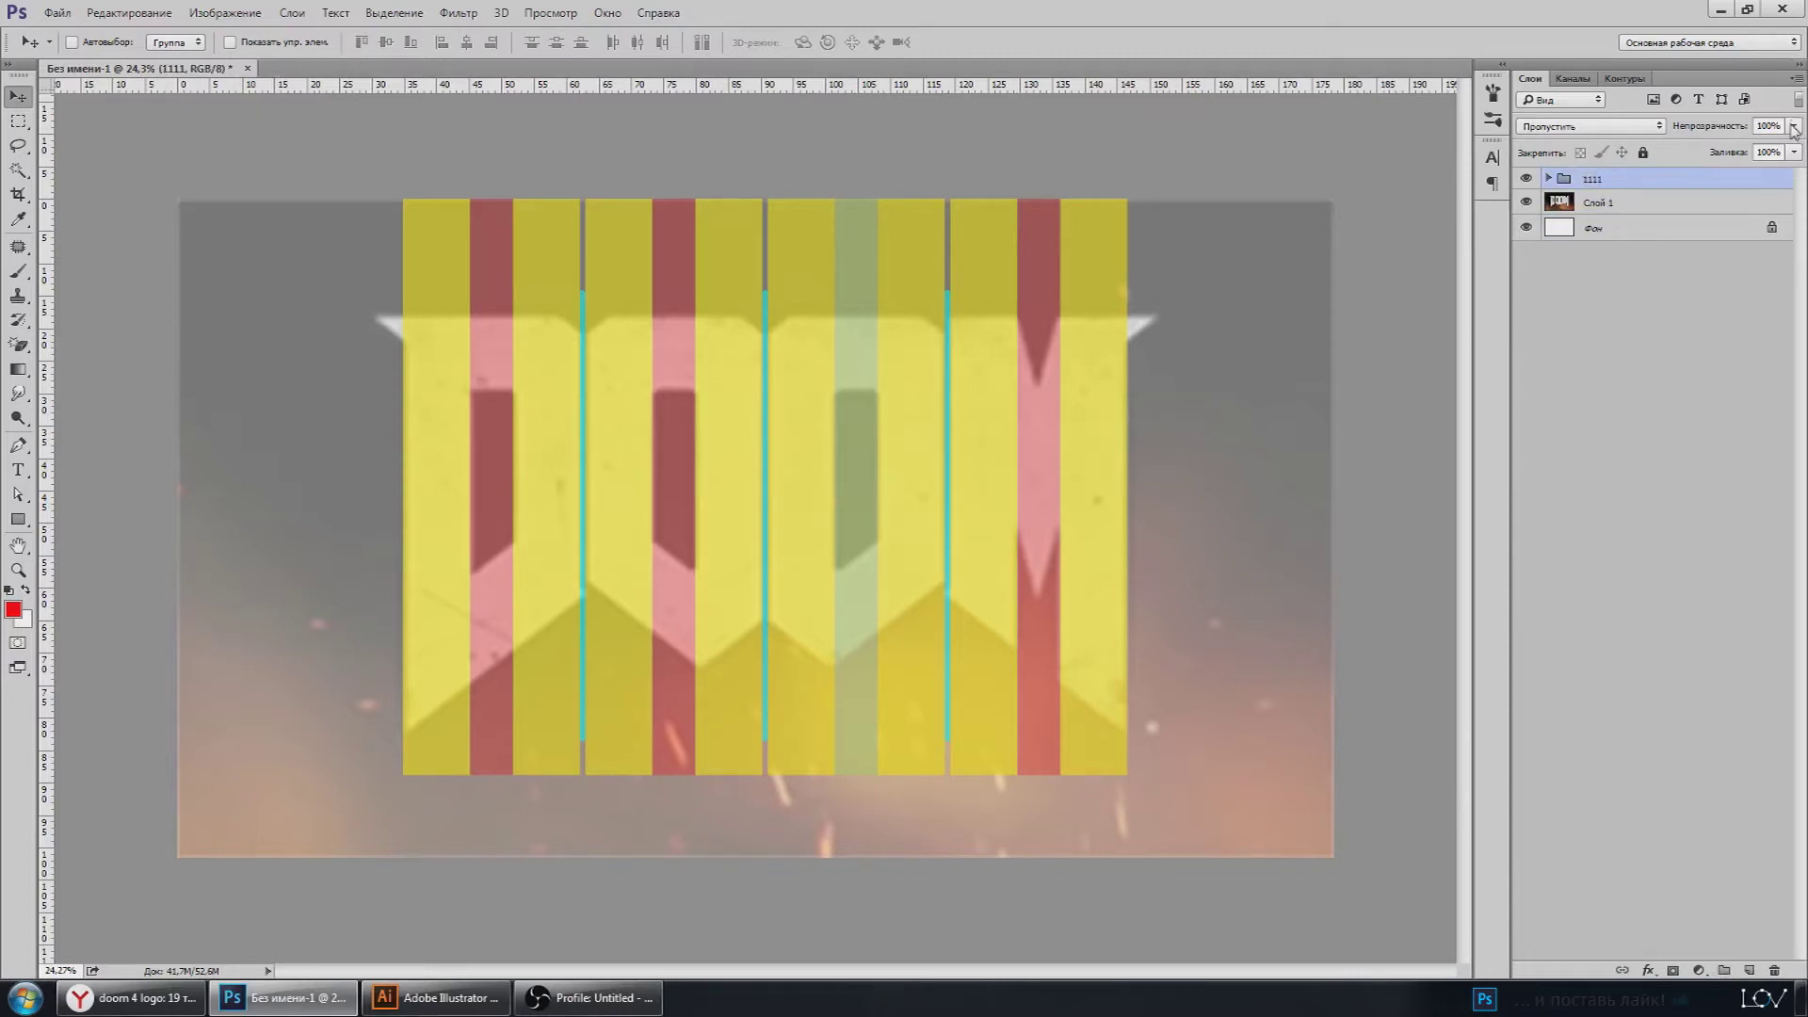
pyautogui.moveTo(1794, 126); pyautogui.dragTo(1761, 158)
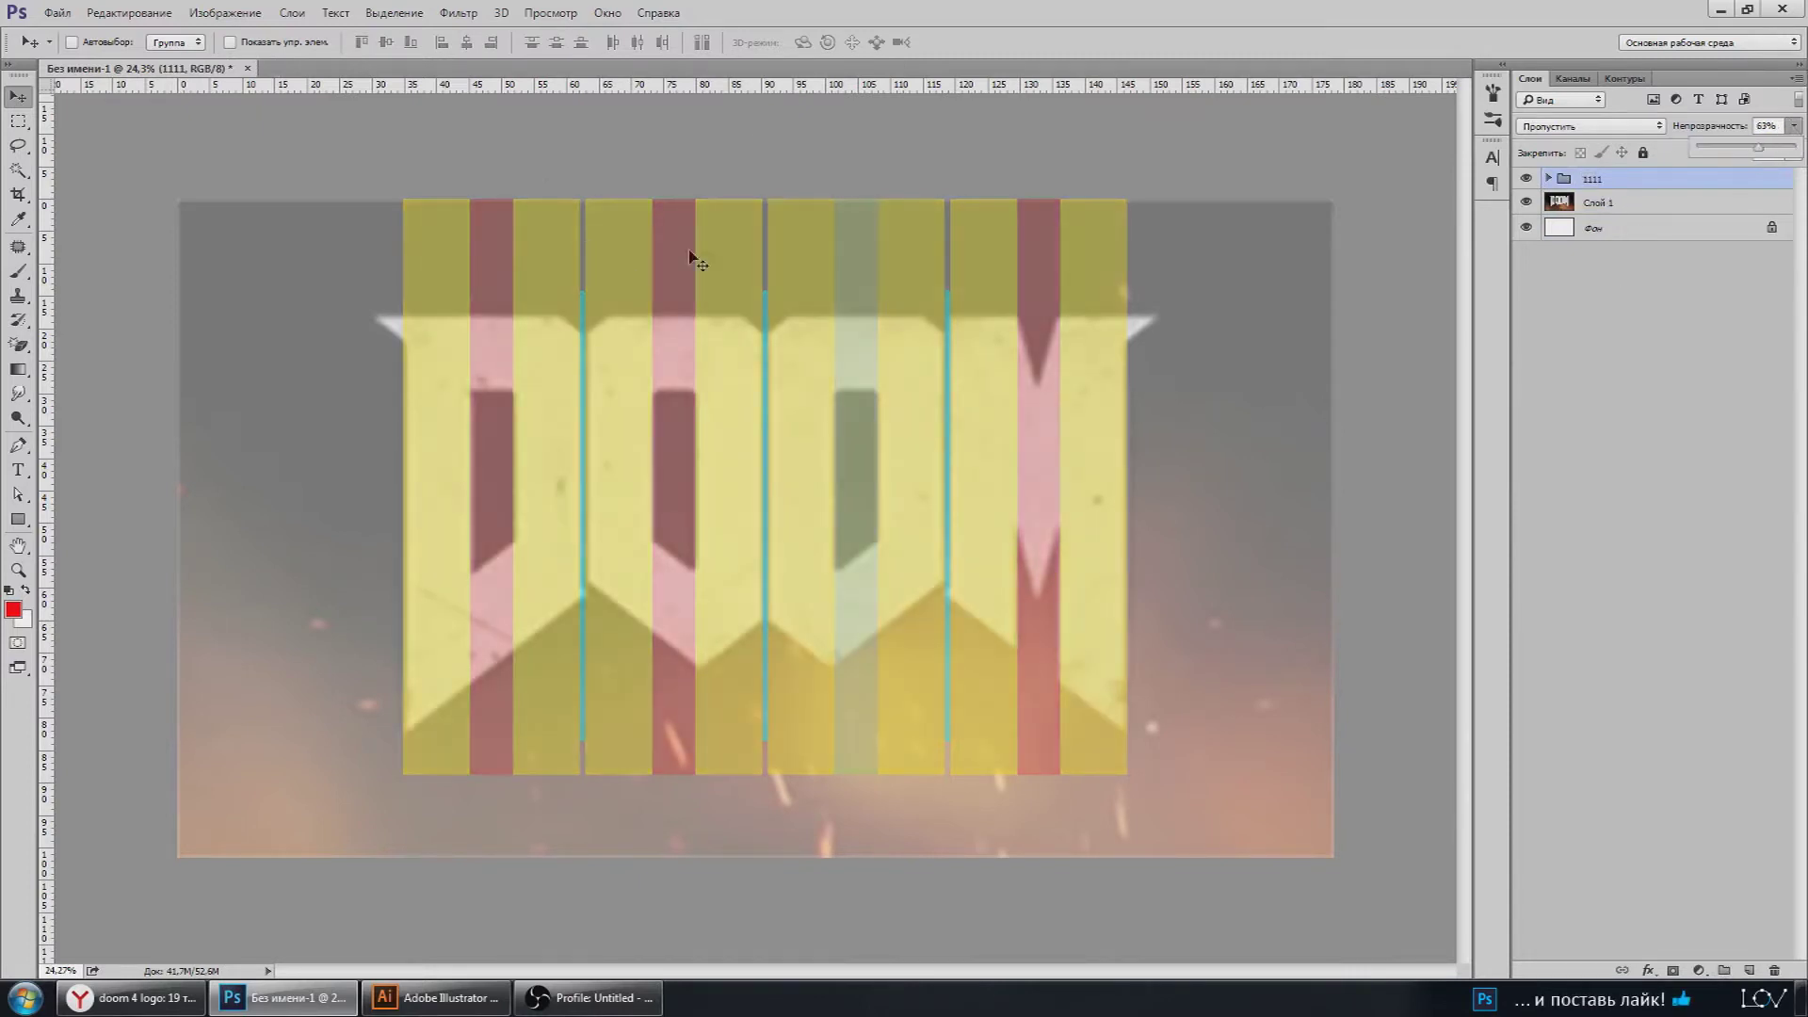
# Step: Save the document as the PSD file 'лого дум', accepting compatibility options
pyautogui.click(57, 12)
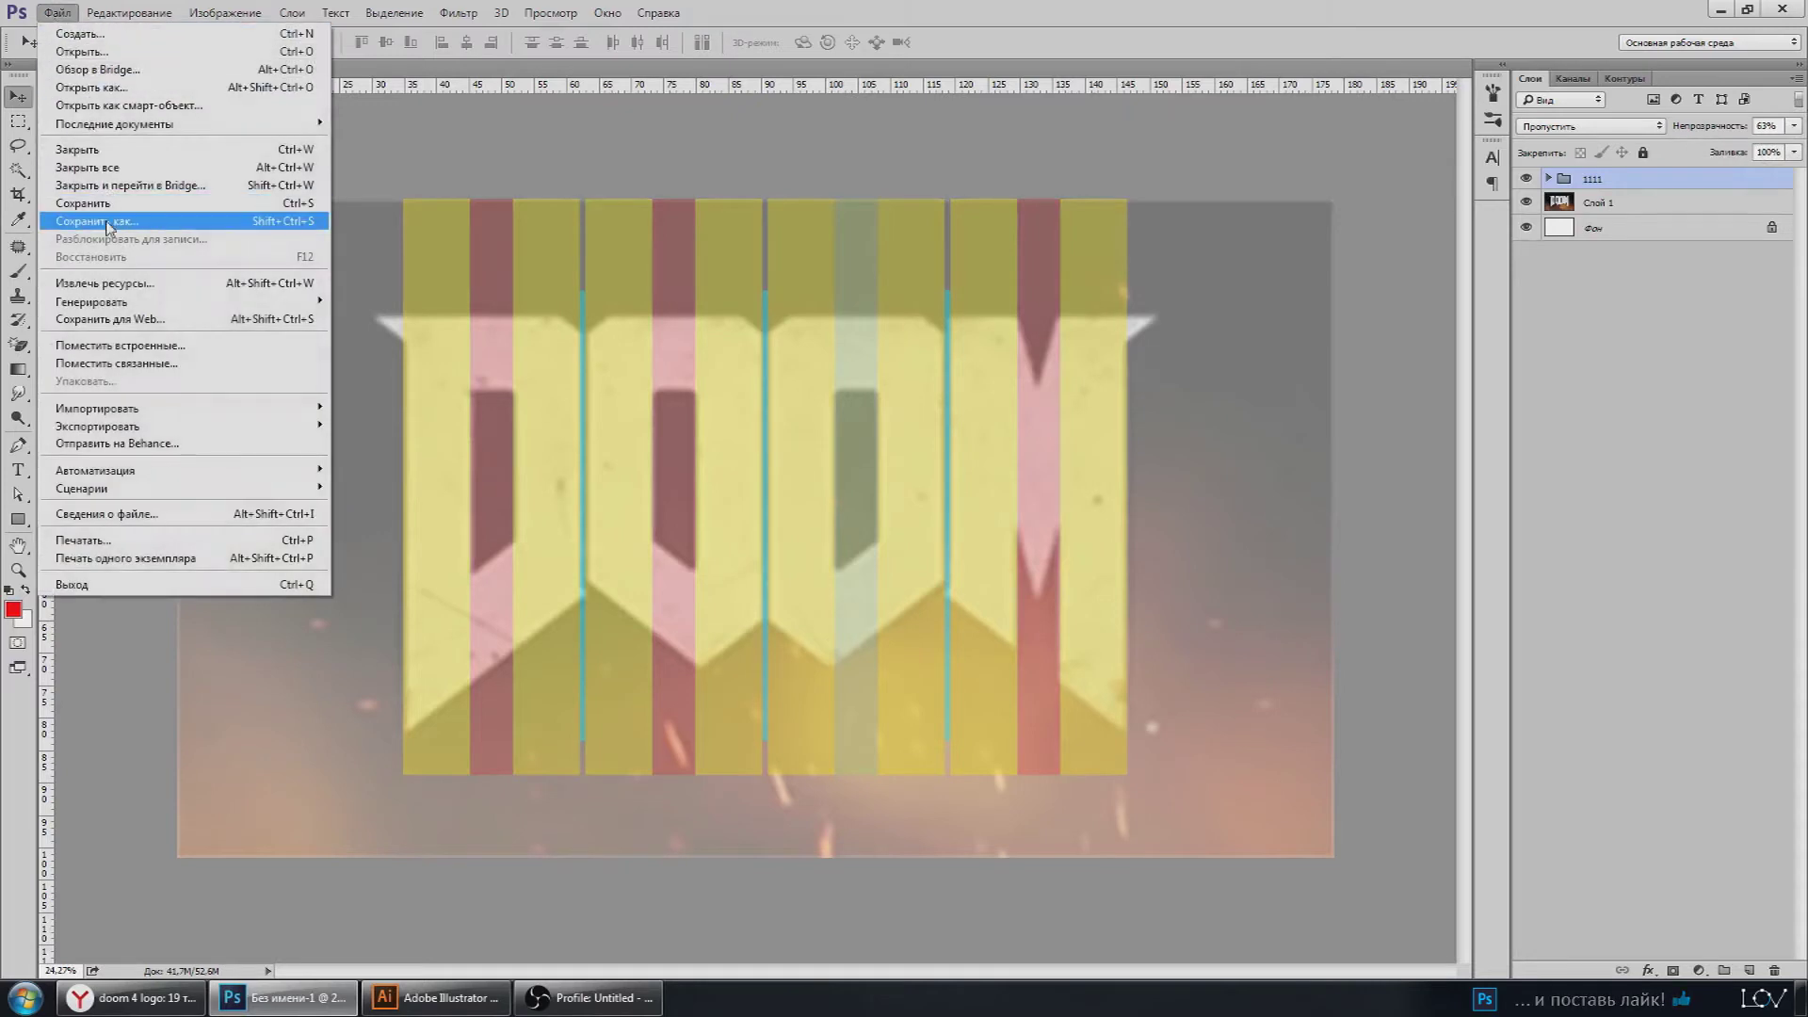
pyautogui.click(142, 221)
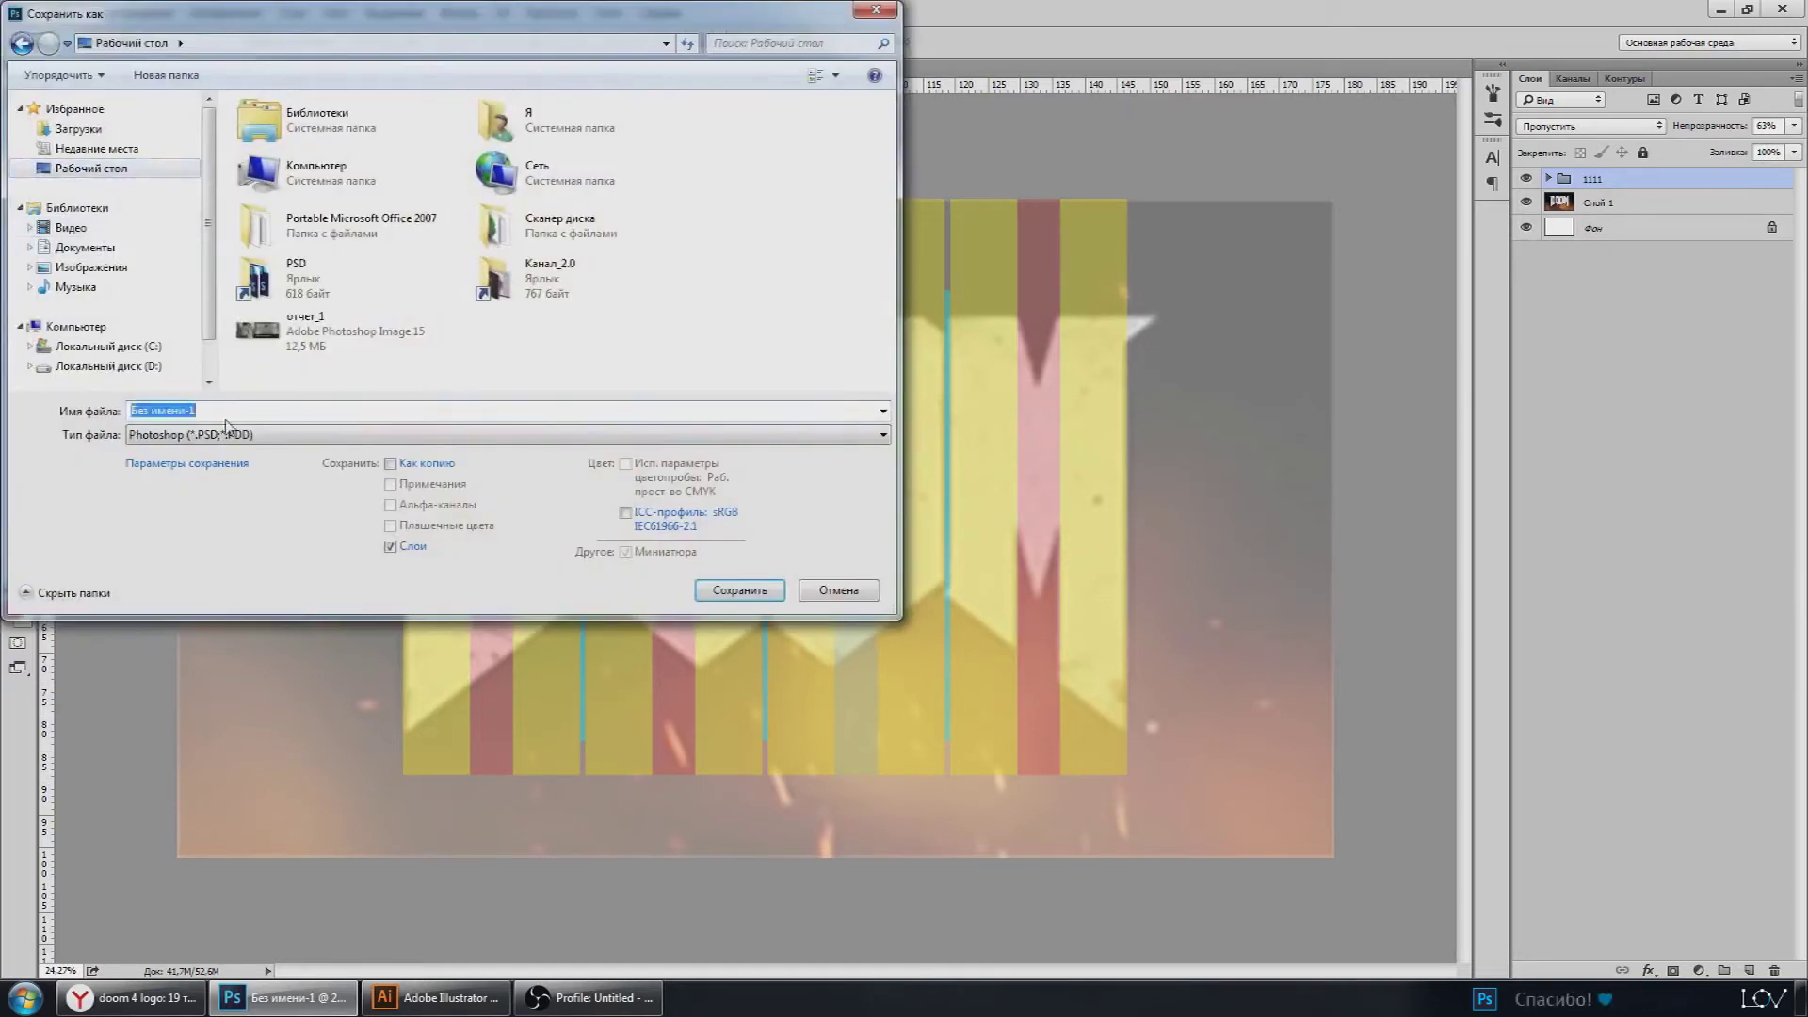
pyautogui.write('kjuj l')
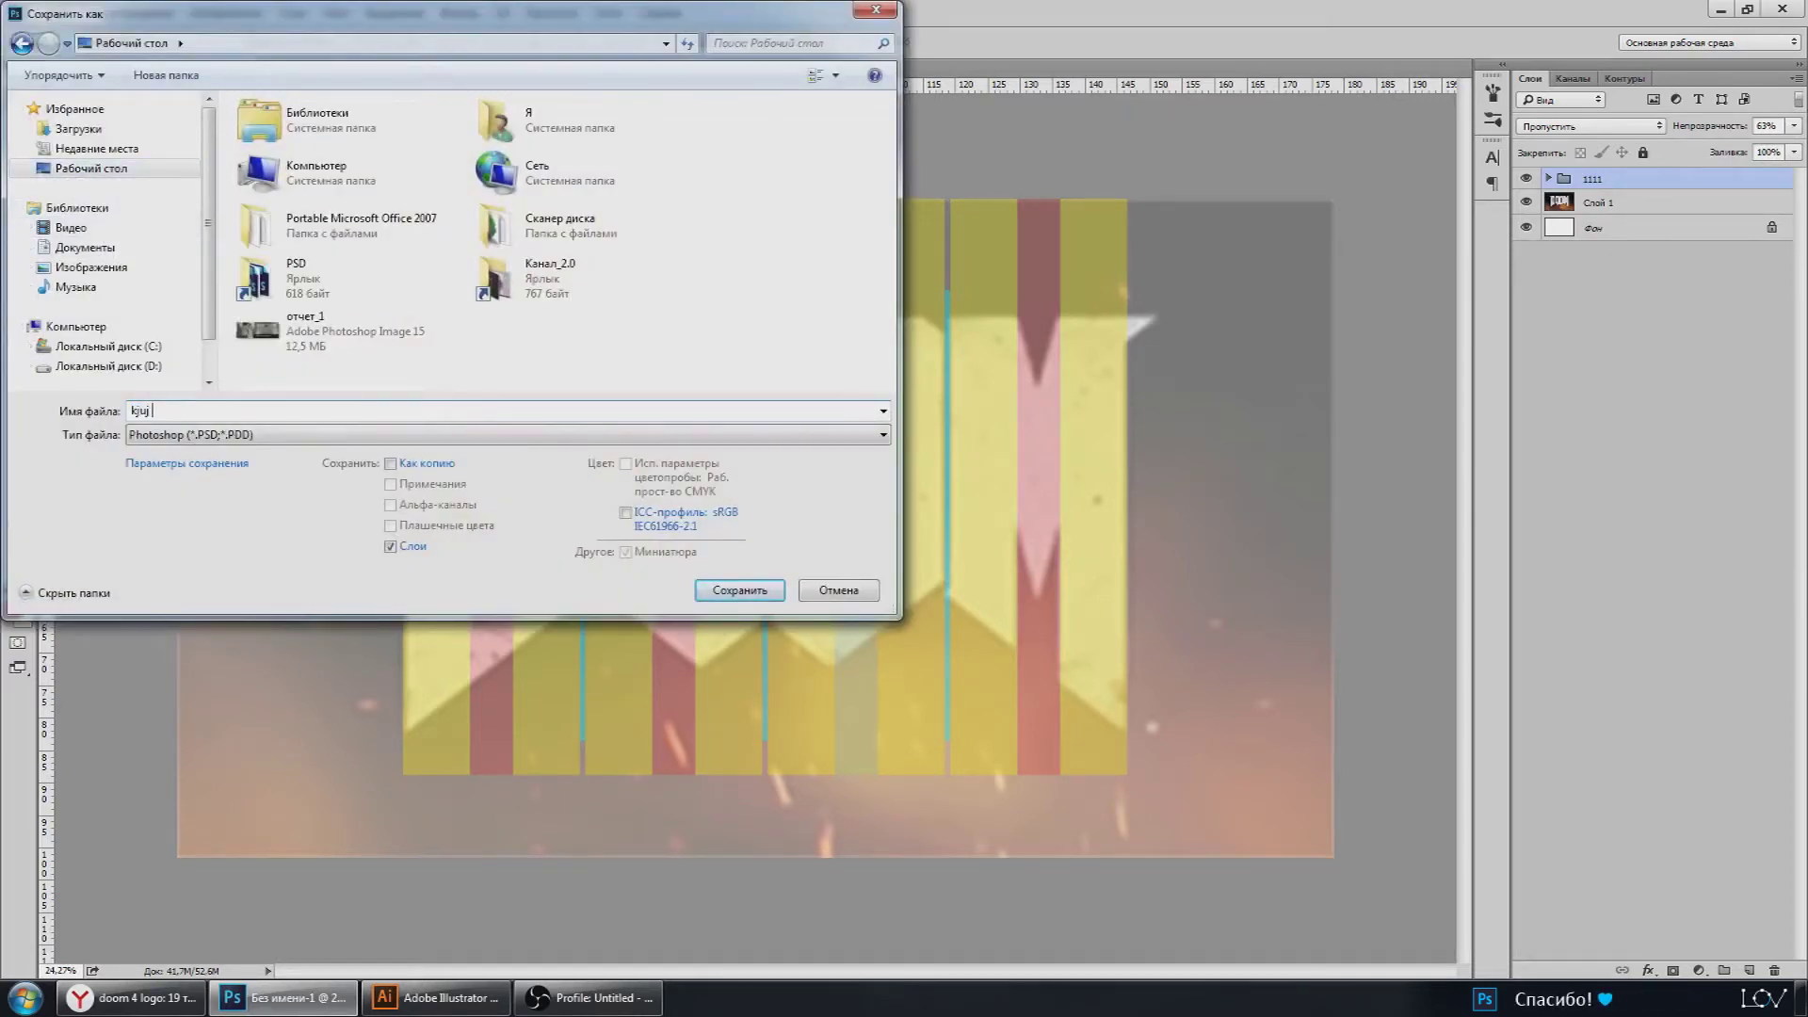
pyautogui.write('ev')
pyautogui.press('BackSpace')
pyautogui.press('BackSpace')
pyautogui.press('BackSpace')
pyautogui.write('лого дум')
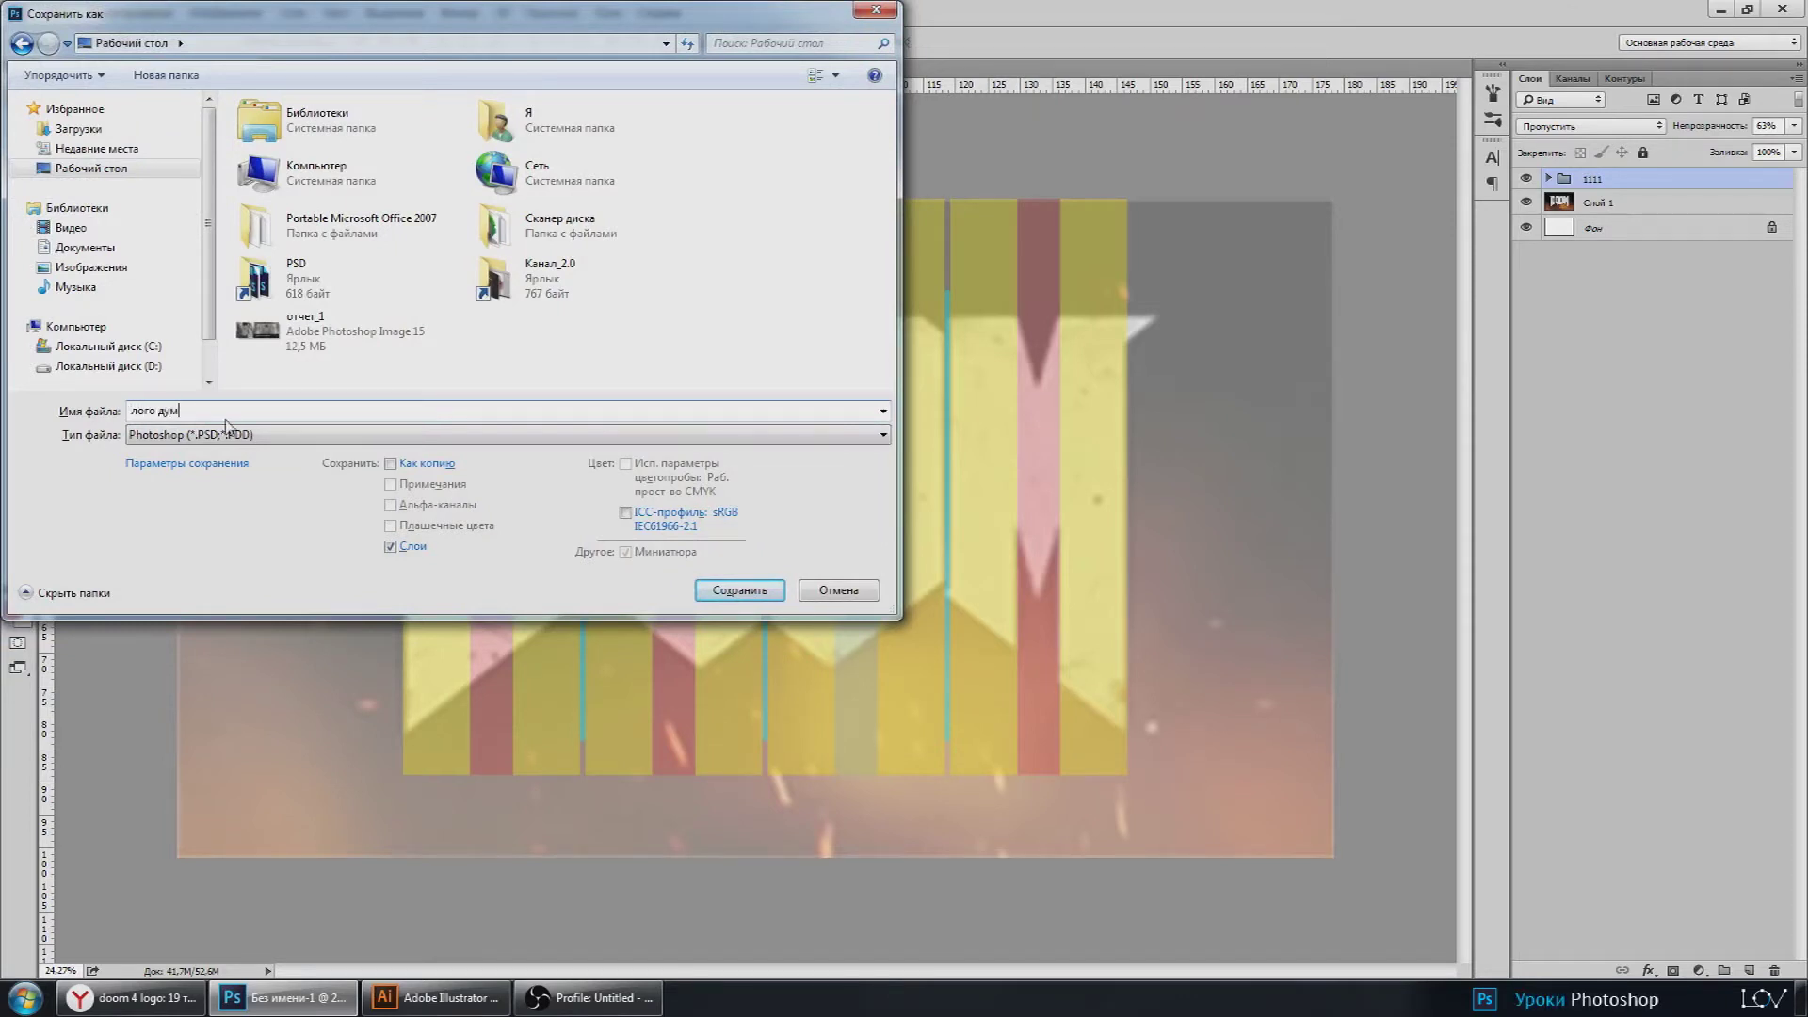
pyautogui.press('Return')
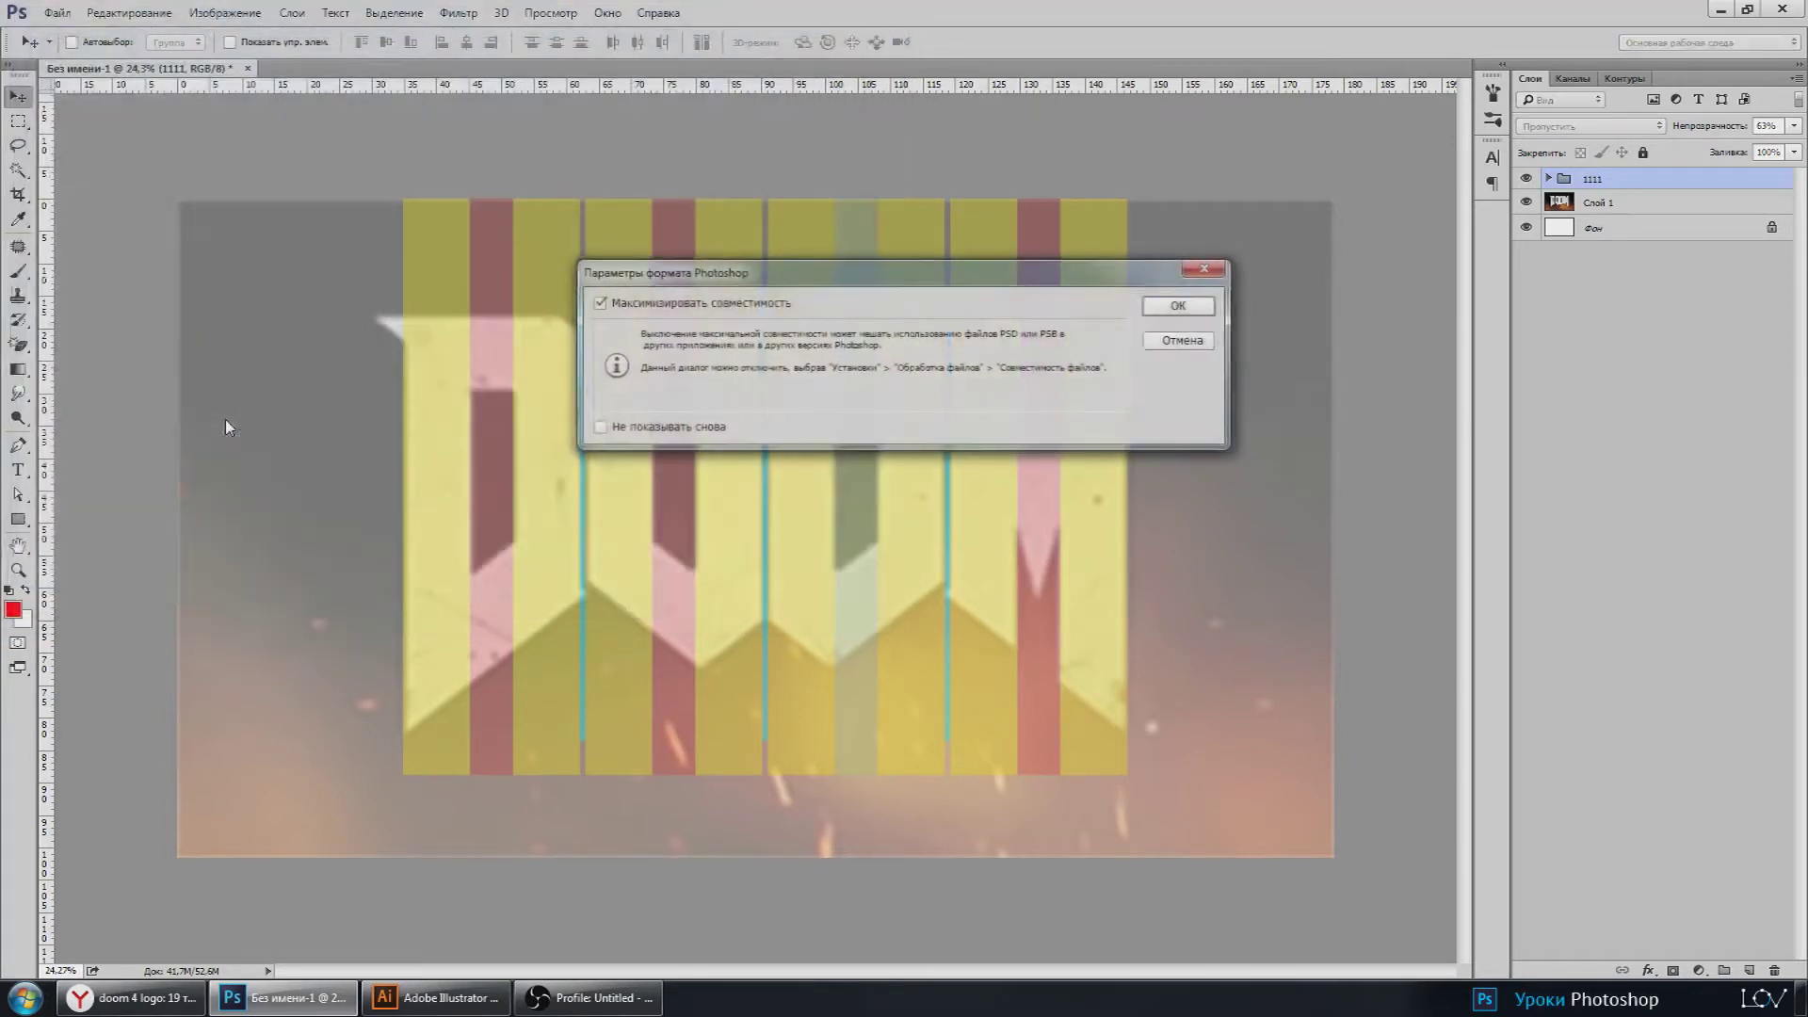
pyautogui.click(1177, 305)
# Step: Expand group 1111 and duplicate the Фигура 1 line layer above the group
pyautogui.scroll(1, 844, 516)
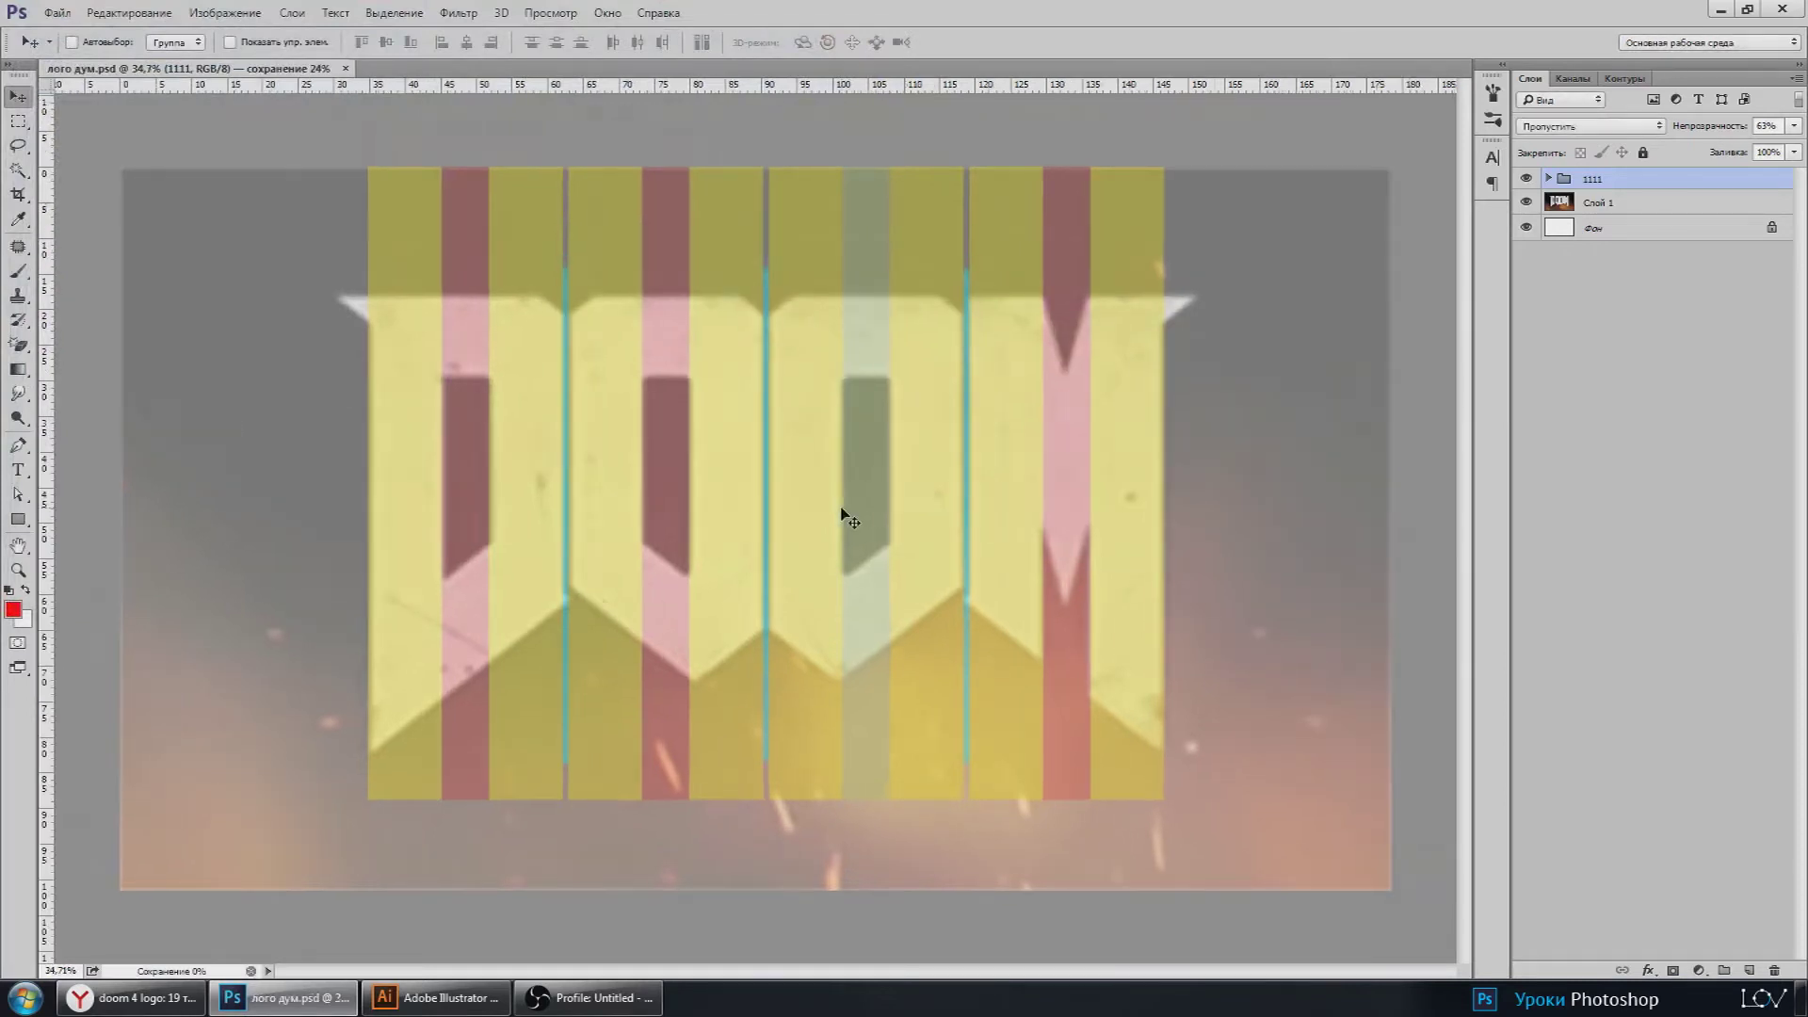
pyautogui.scroll(1, 844, 517)
pyautogui.scroll(-1, 832, 529)
pyautogui.scroll(2, 565, 631)
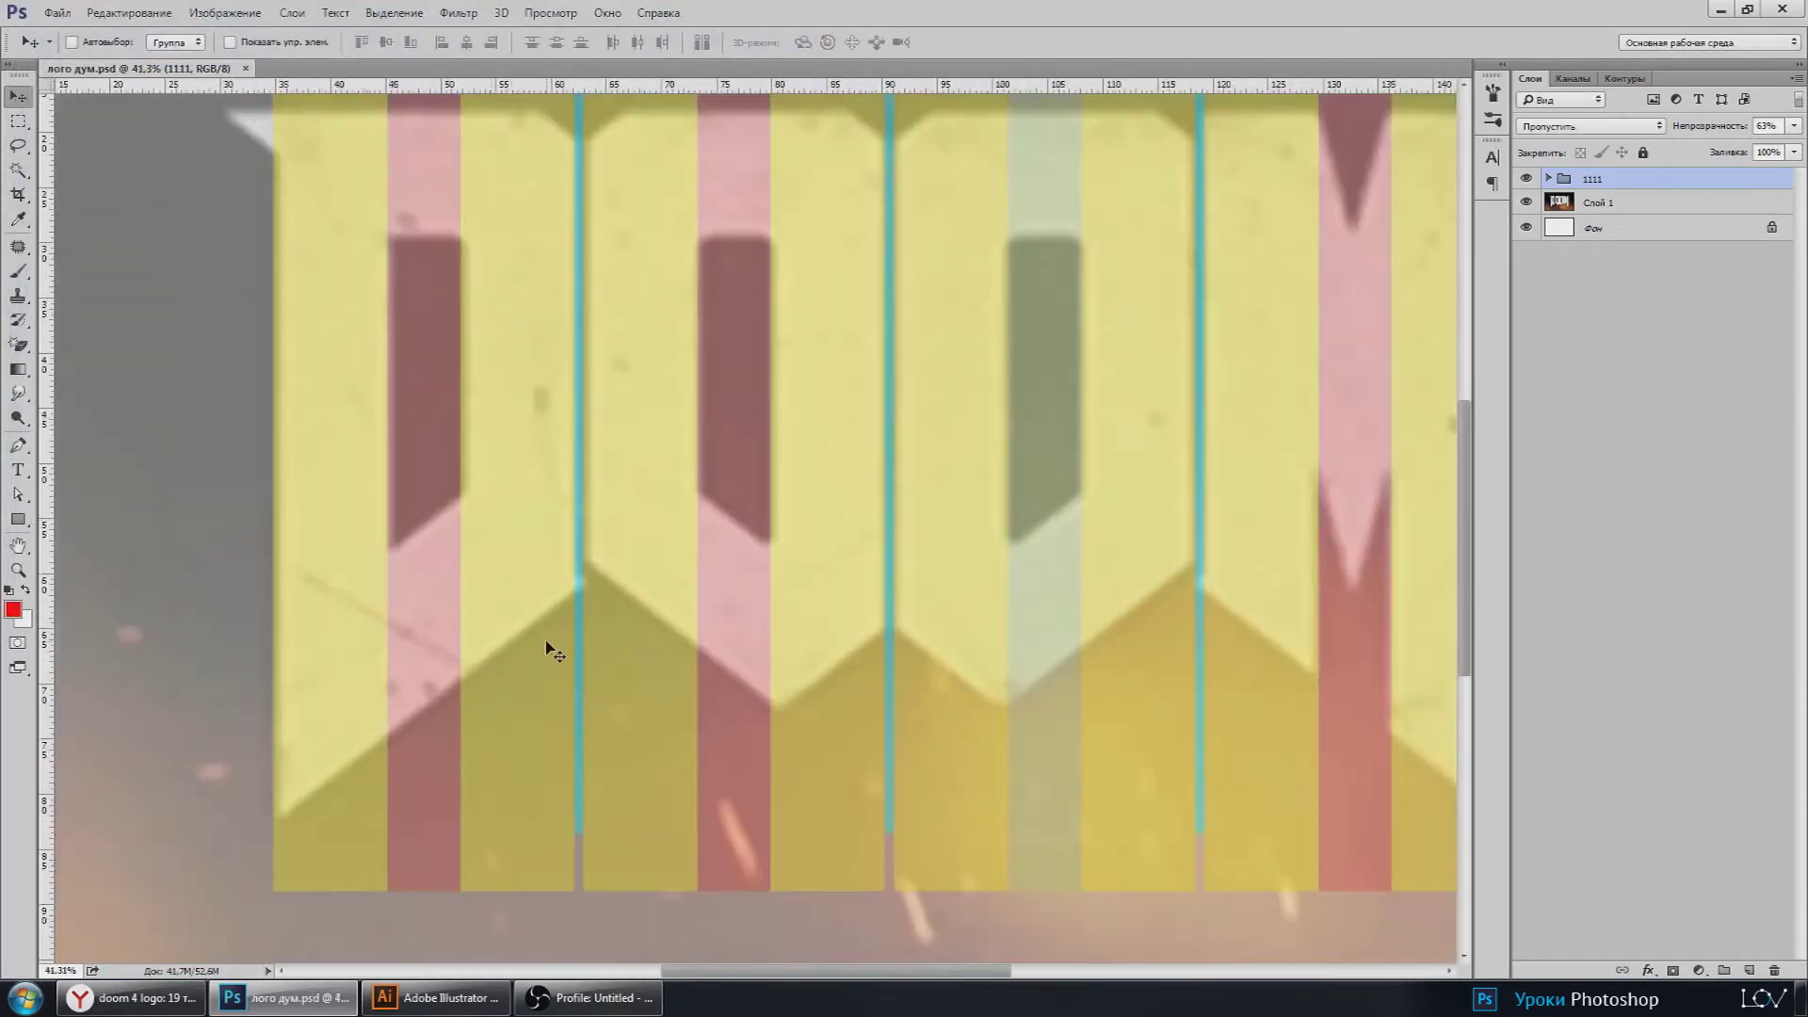
pyautogui.scroll(2, 593, 565)
pyautogui.scroll(2, 598, 565)
pyautogui.scroll(-5, 595, 580)
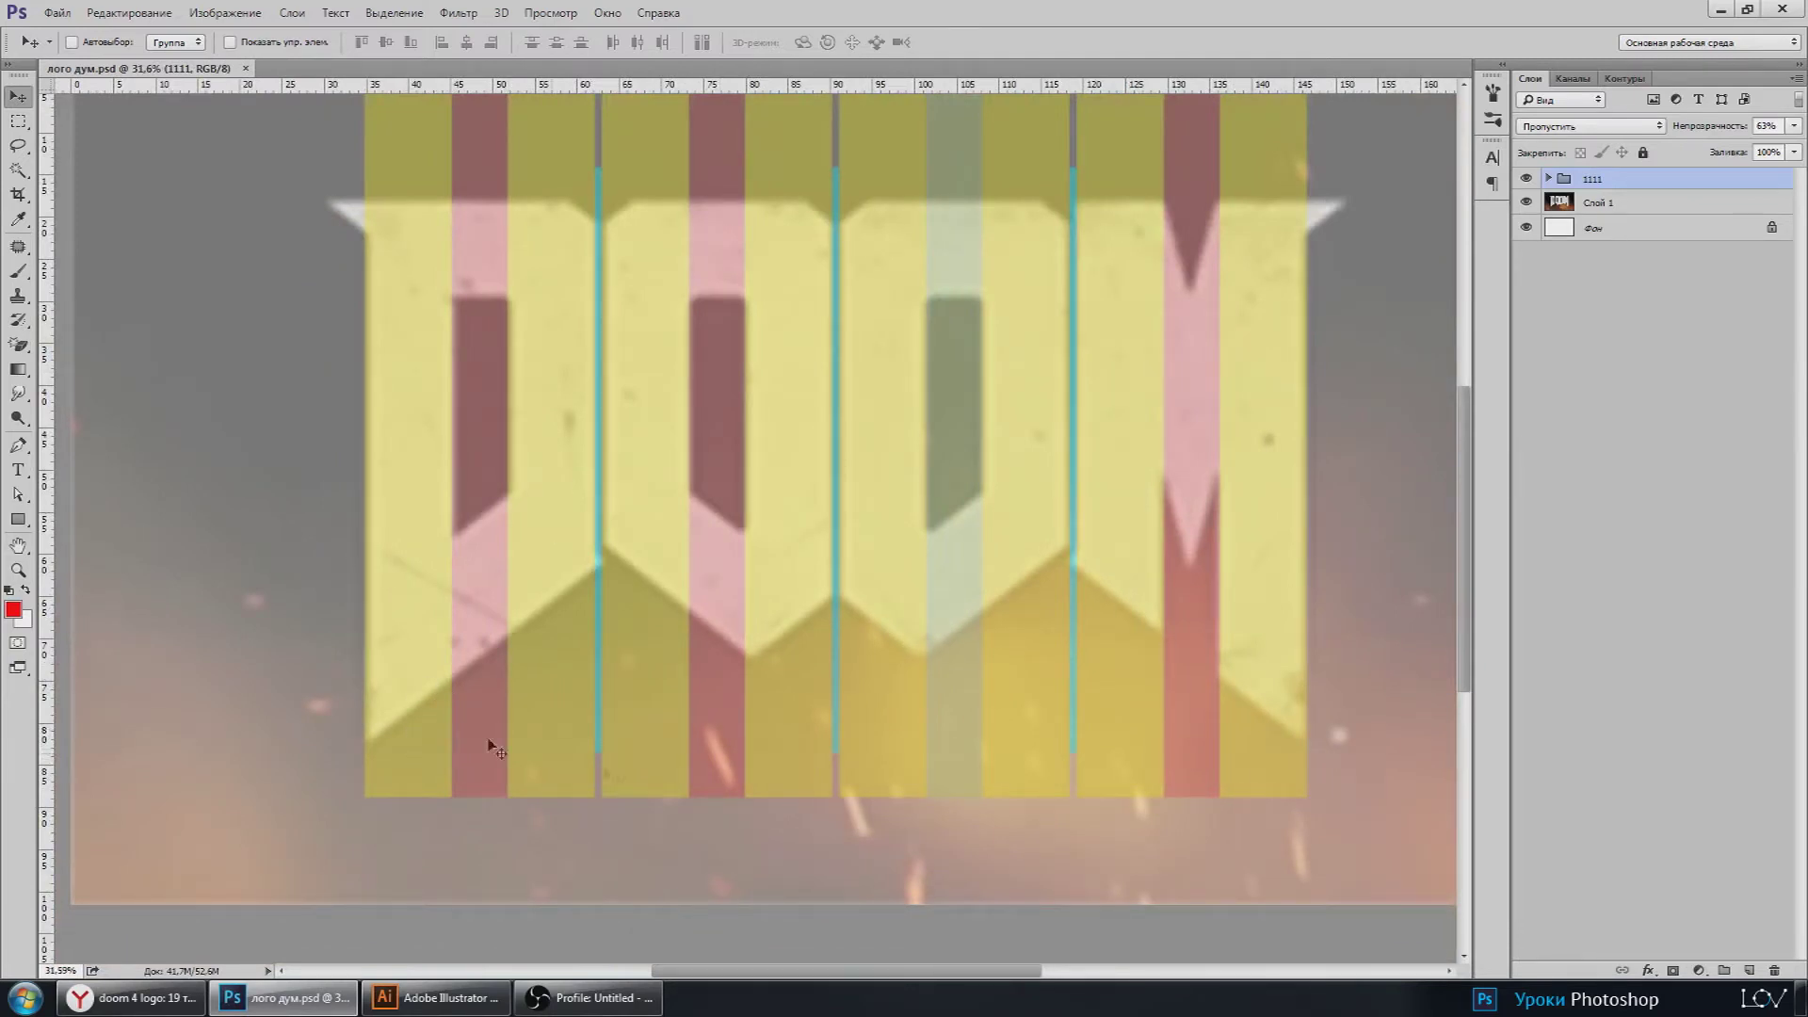
pyautogui.click(1547, 179)
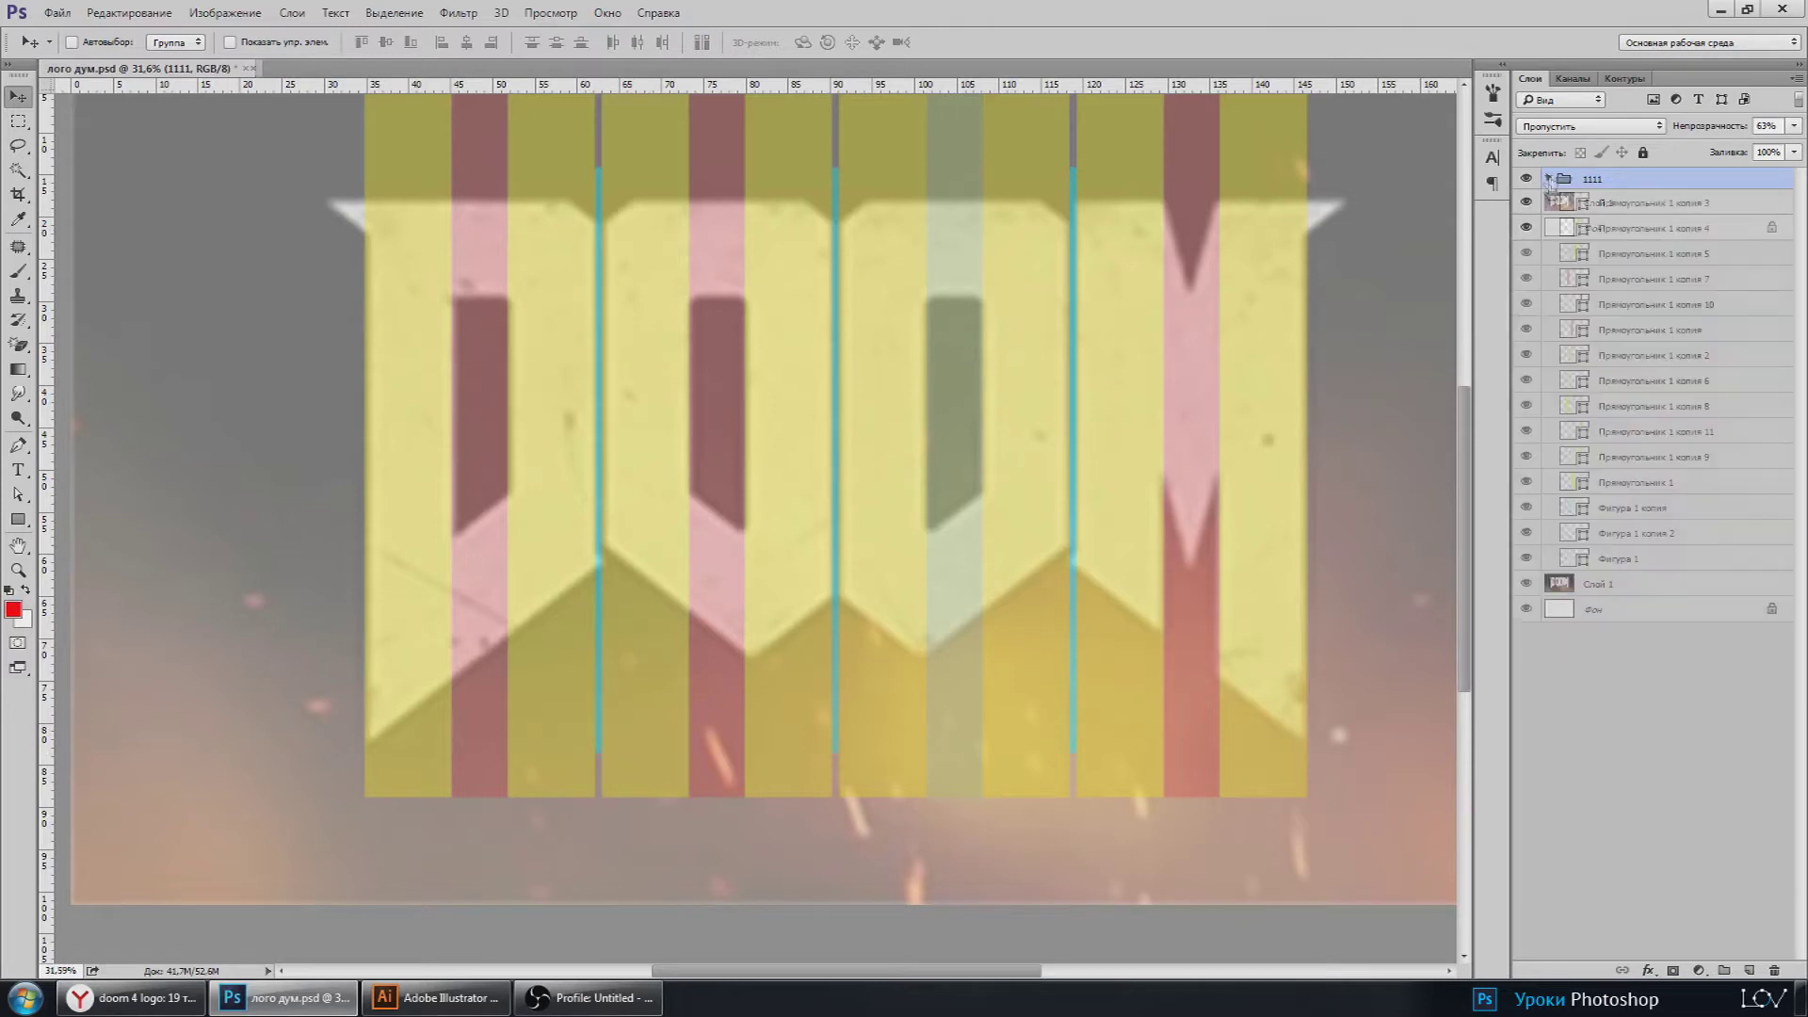
pyautogui.moveTo(1640, 563); pyautogui.dragTo(1596, 169)
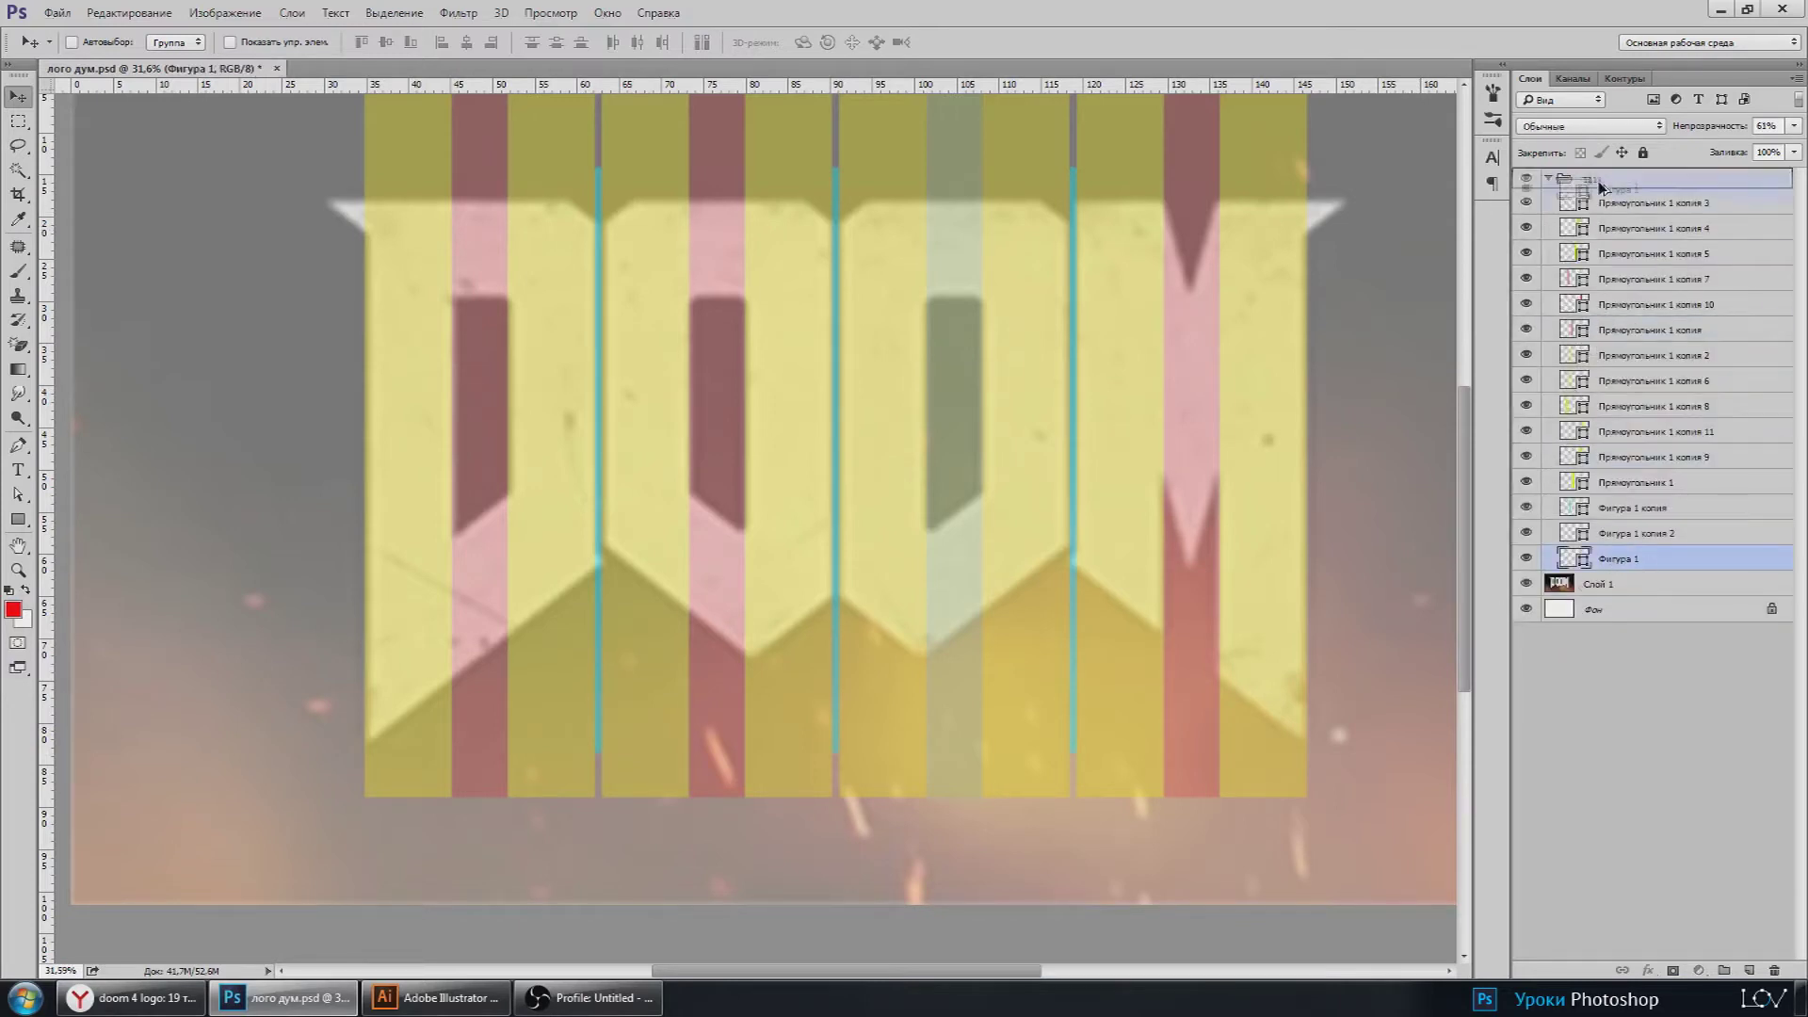
# Step: Collapse the 1111 group and set the copied line's stroke colour to magenta
pyautogui.click(1548, 204)
pyautogui.scroll(-2, 859, 511)
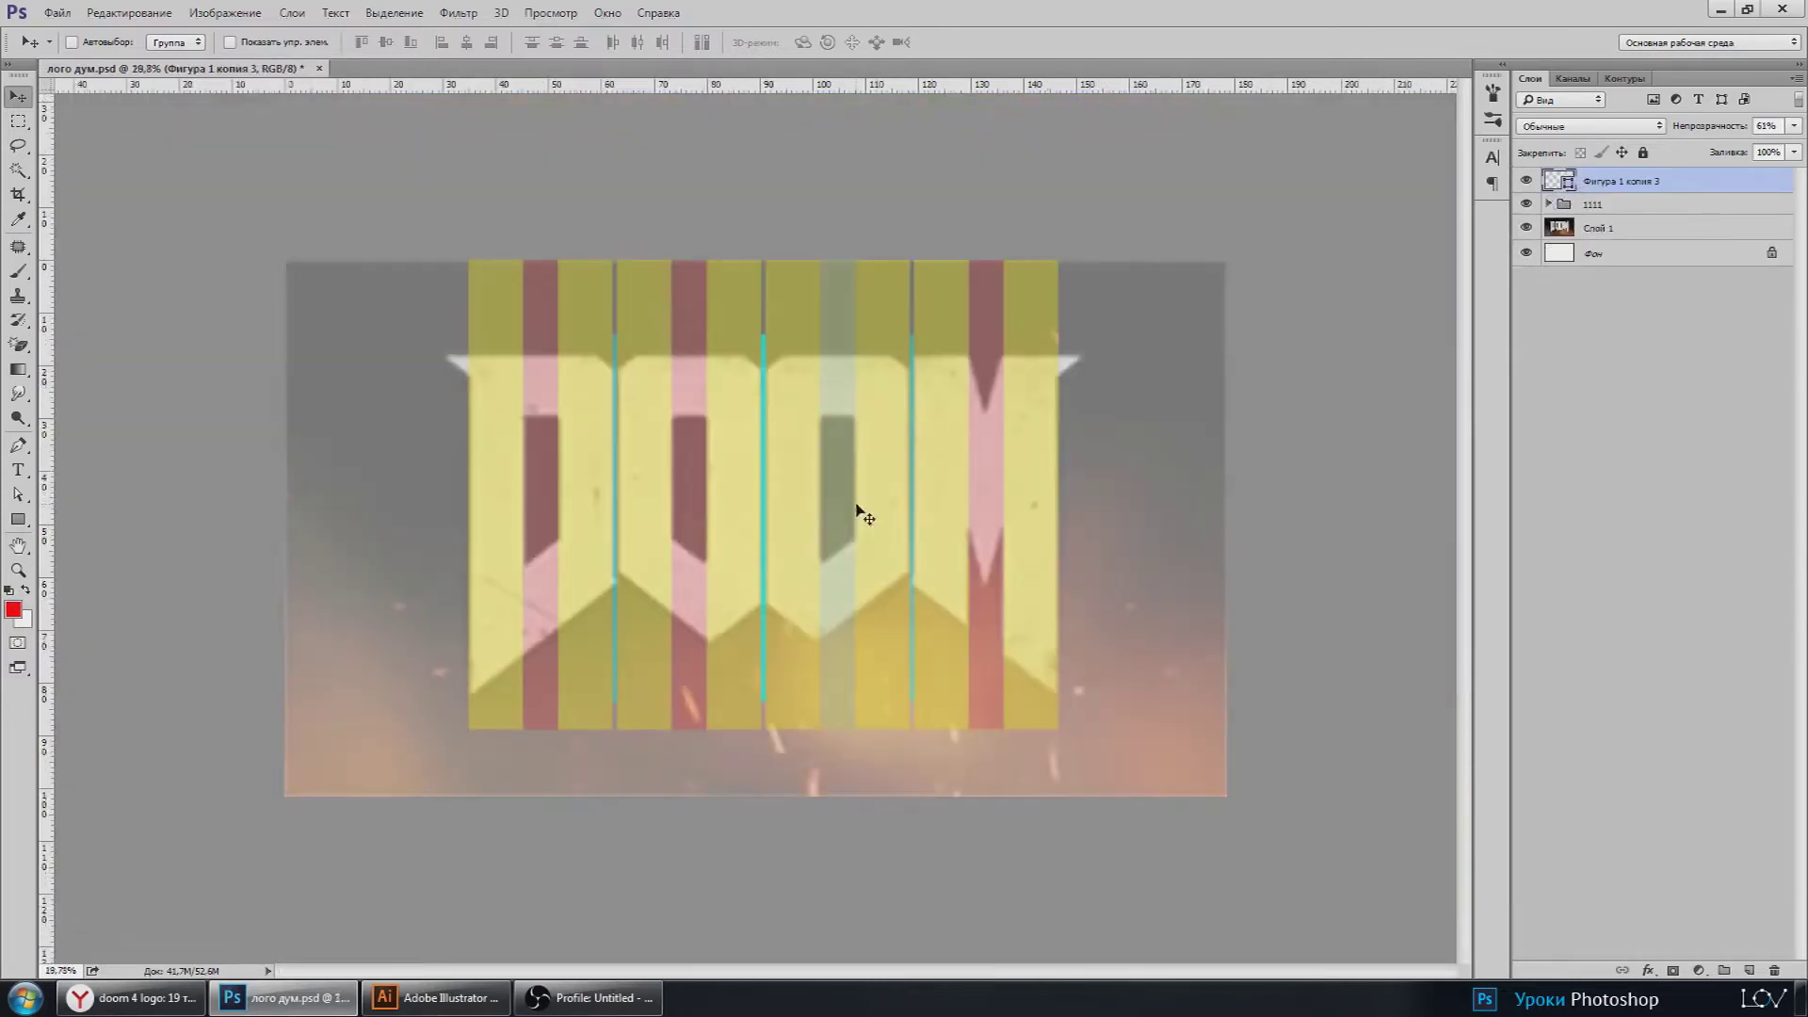
pyautogui.click(17, 445)
pyautogui.scroll(2, 606, 505)
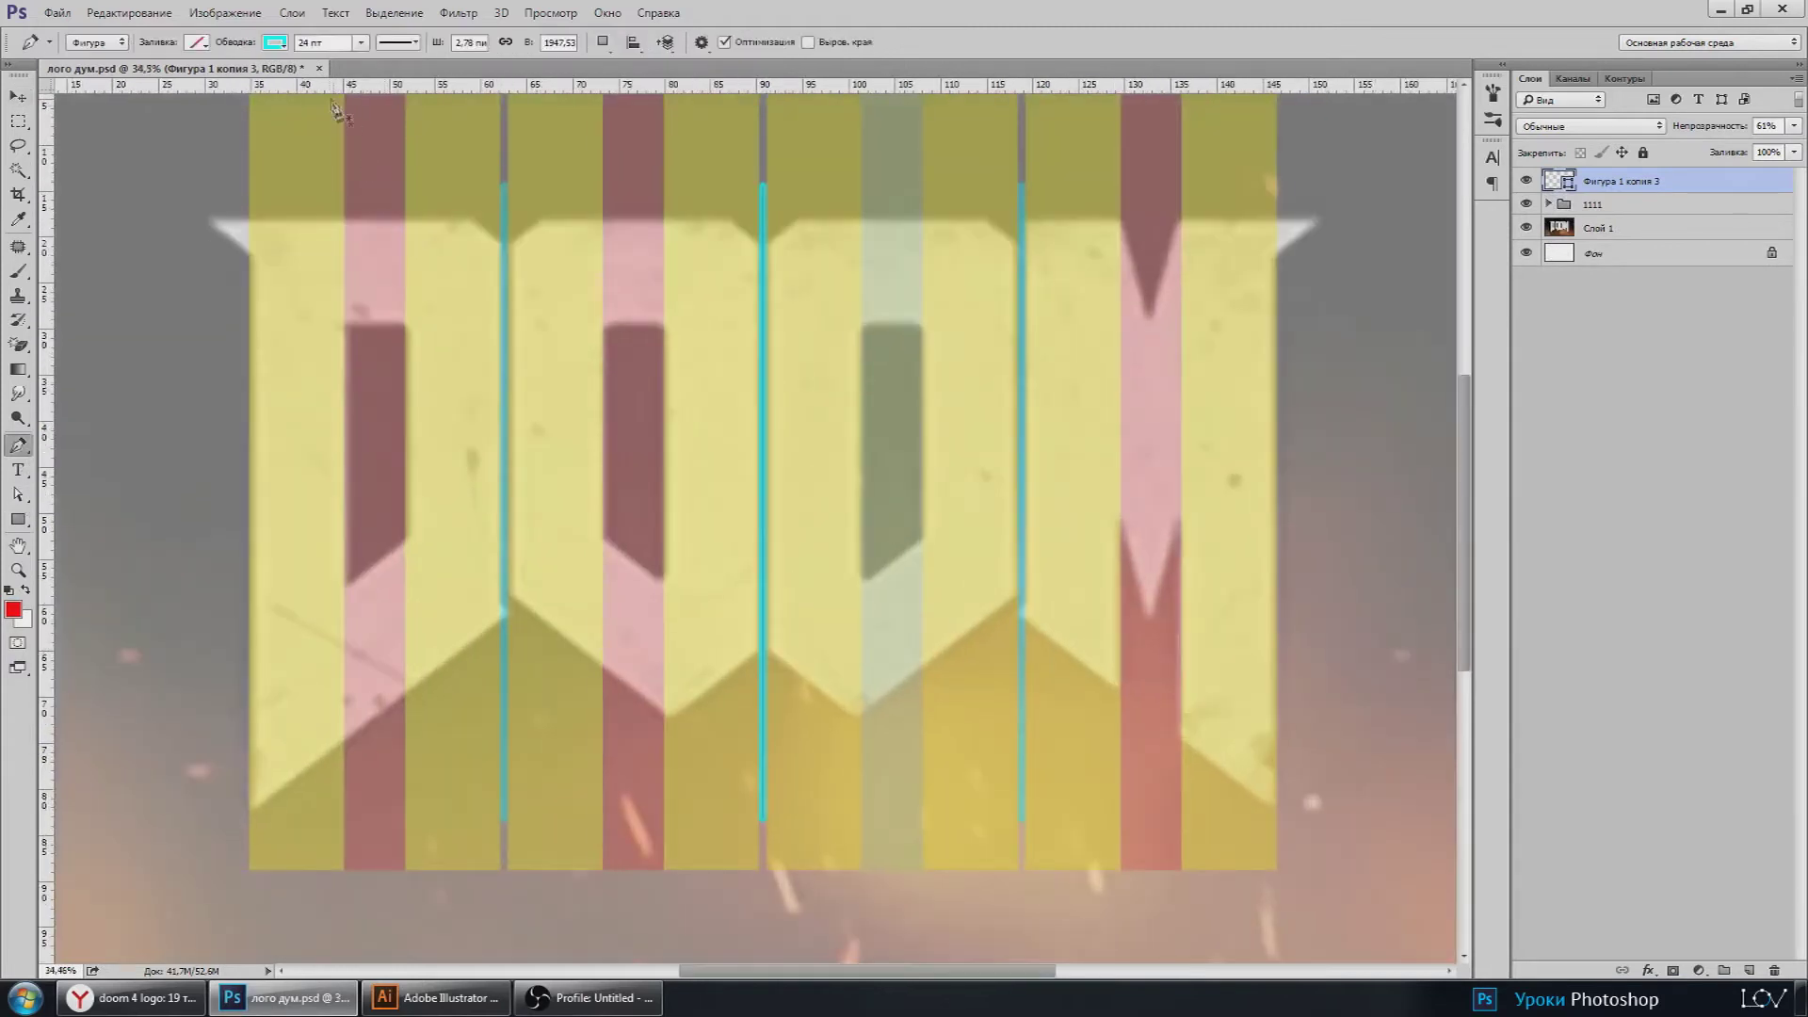
pyautogui.click(277, 44)
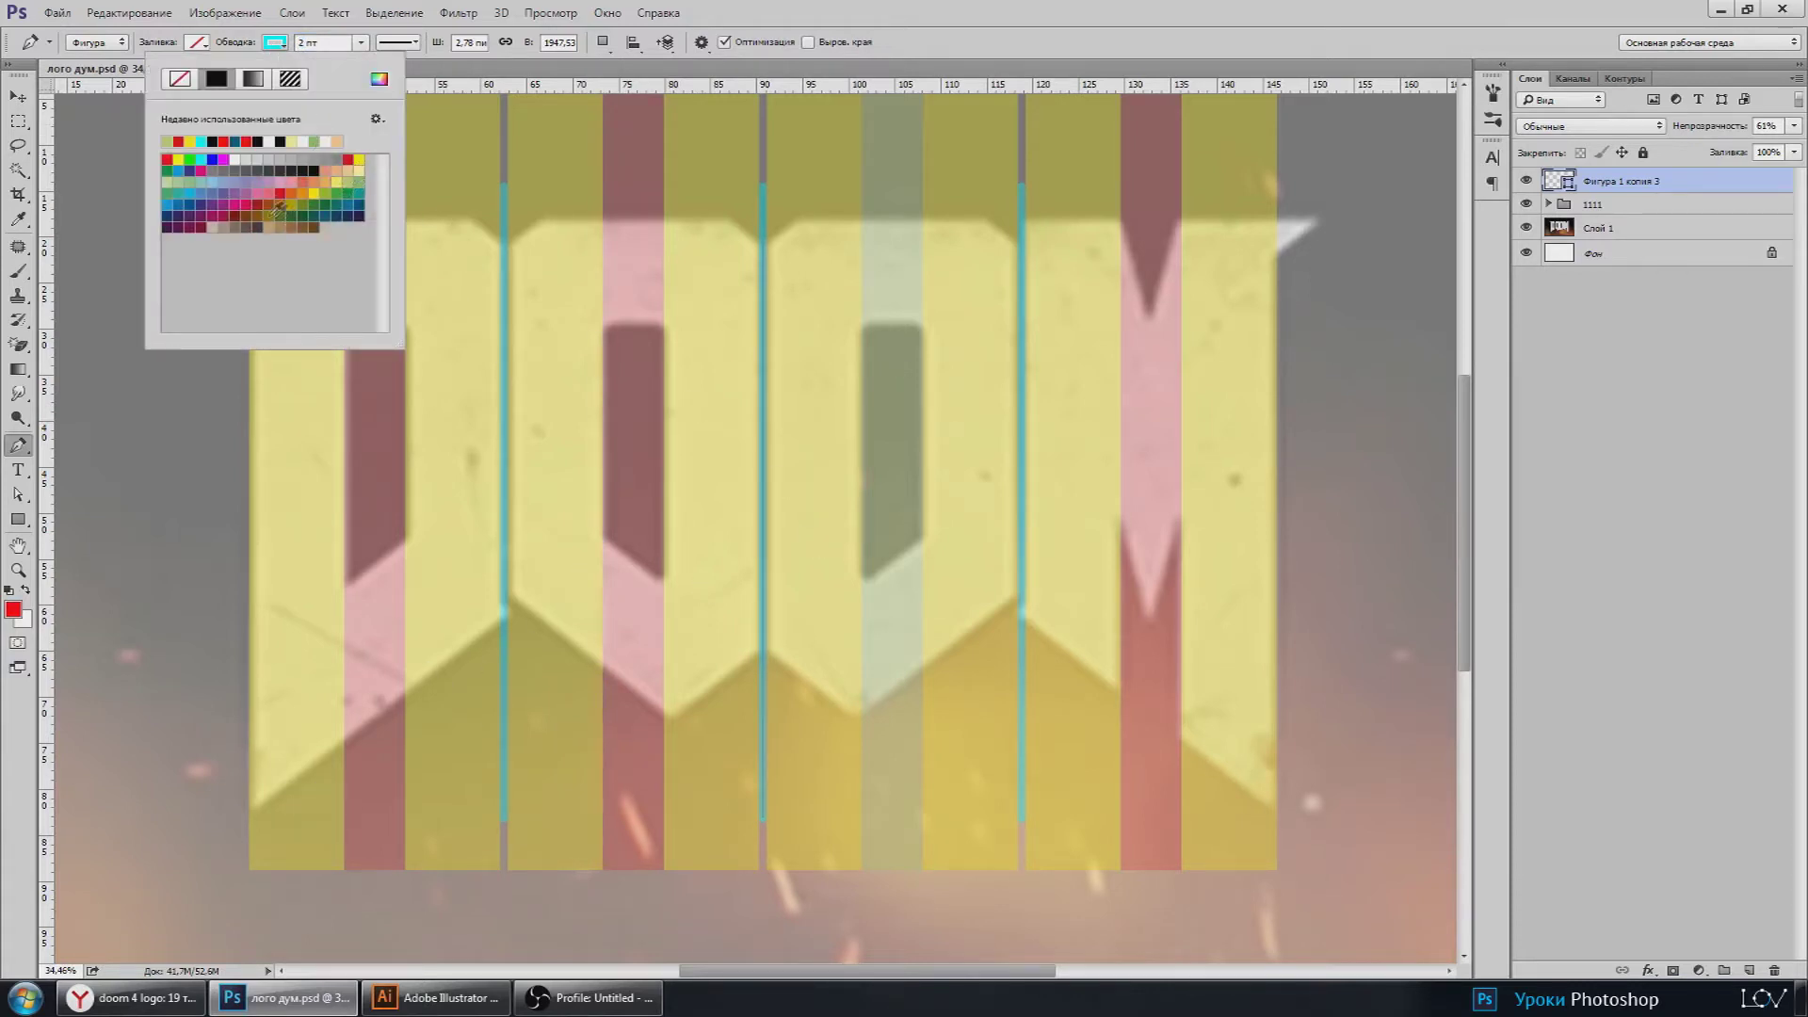
pyautogui.click(238, 202)
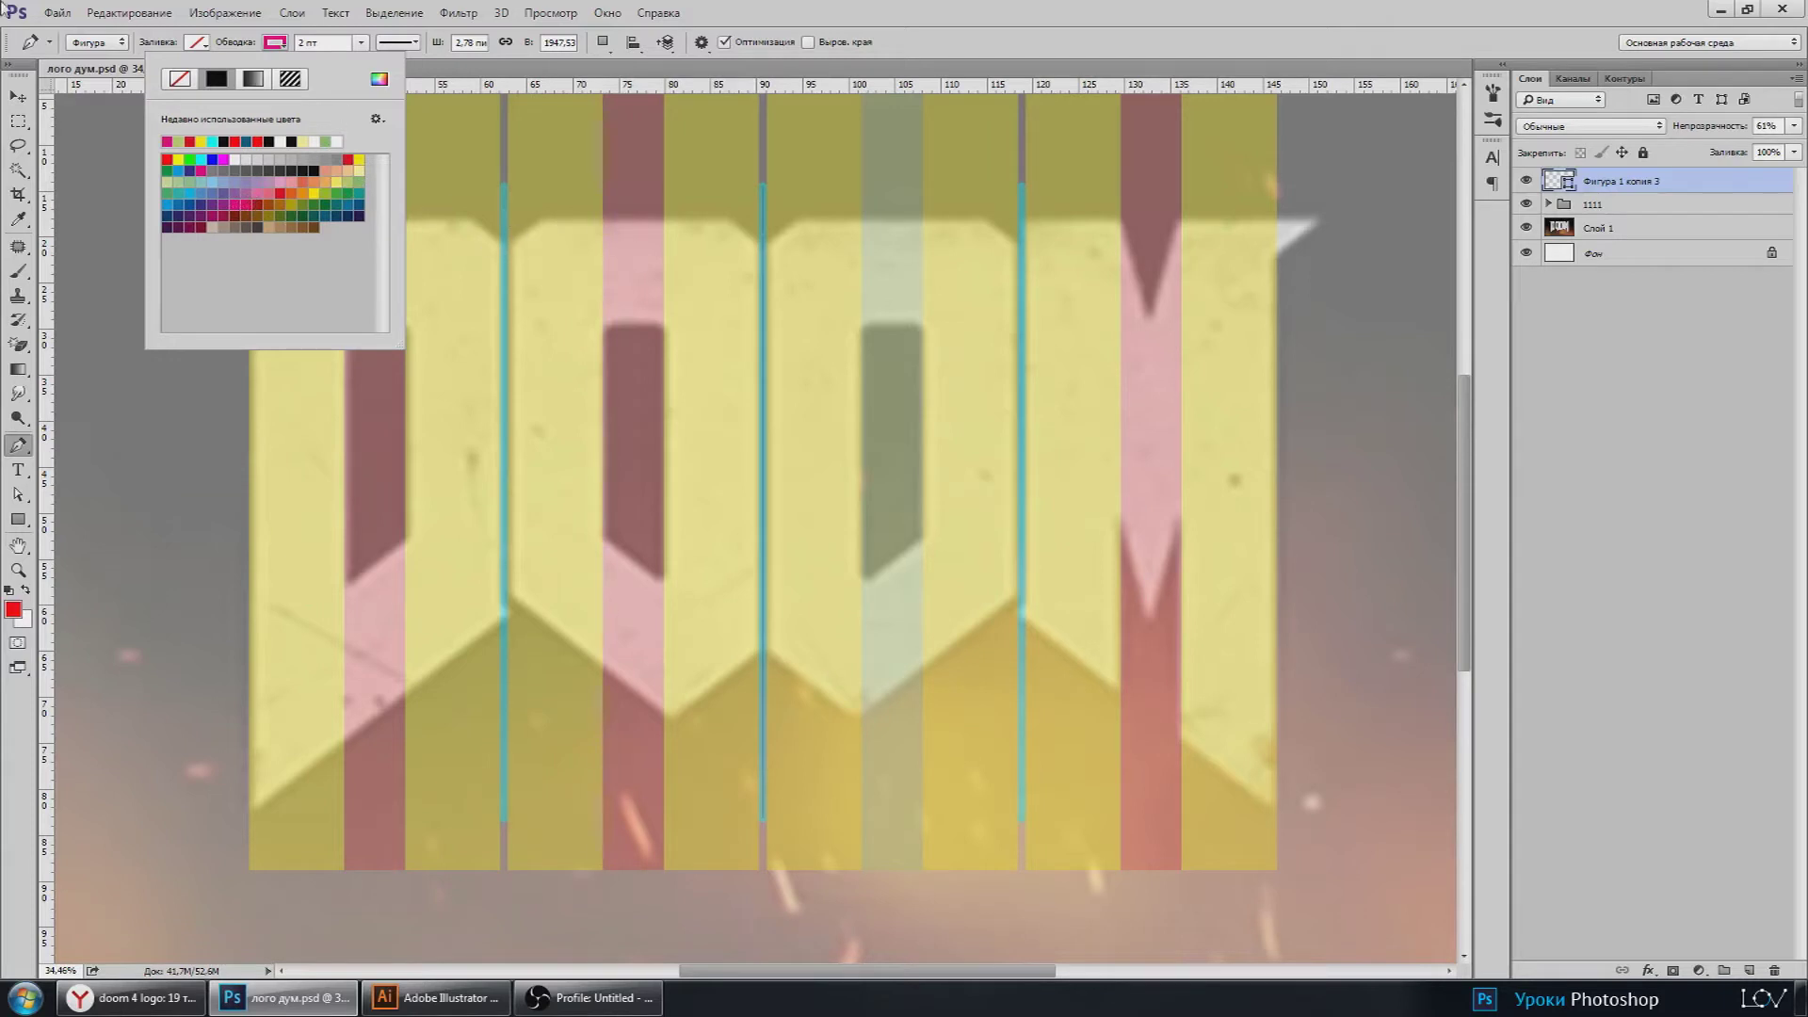
# Step: Set the copied line layer's opacity to 78%
pyautogui.click(25, 102)
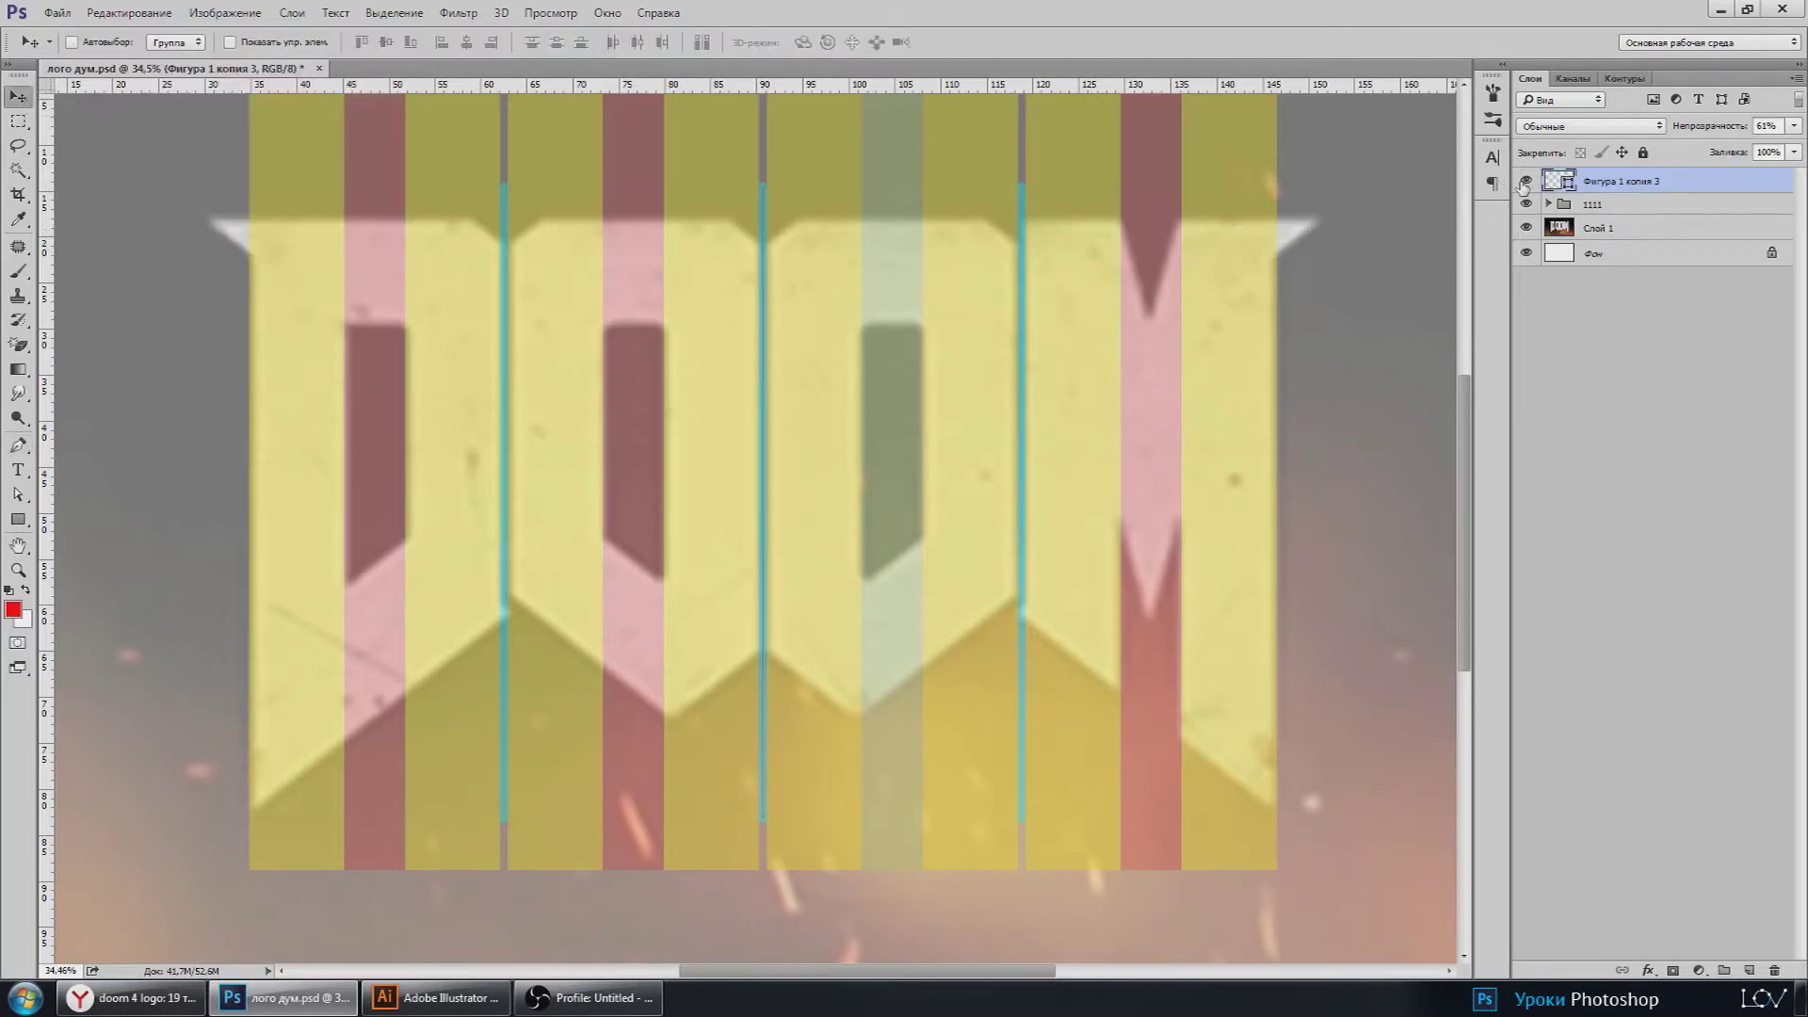
pyautogui.click(1793, 126)
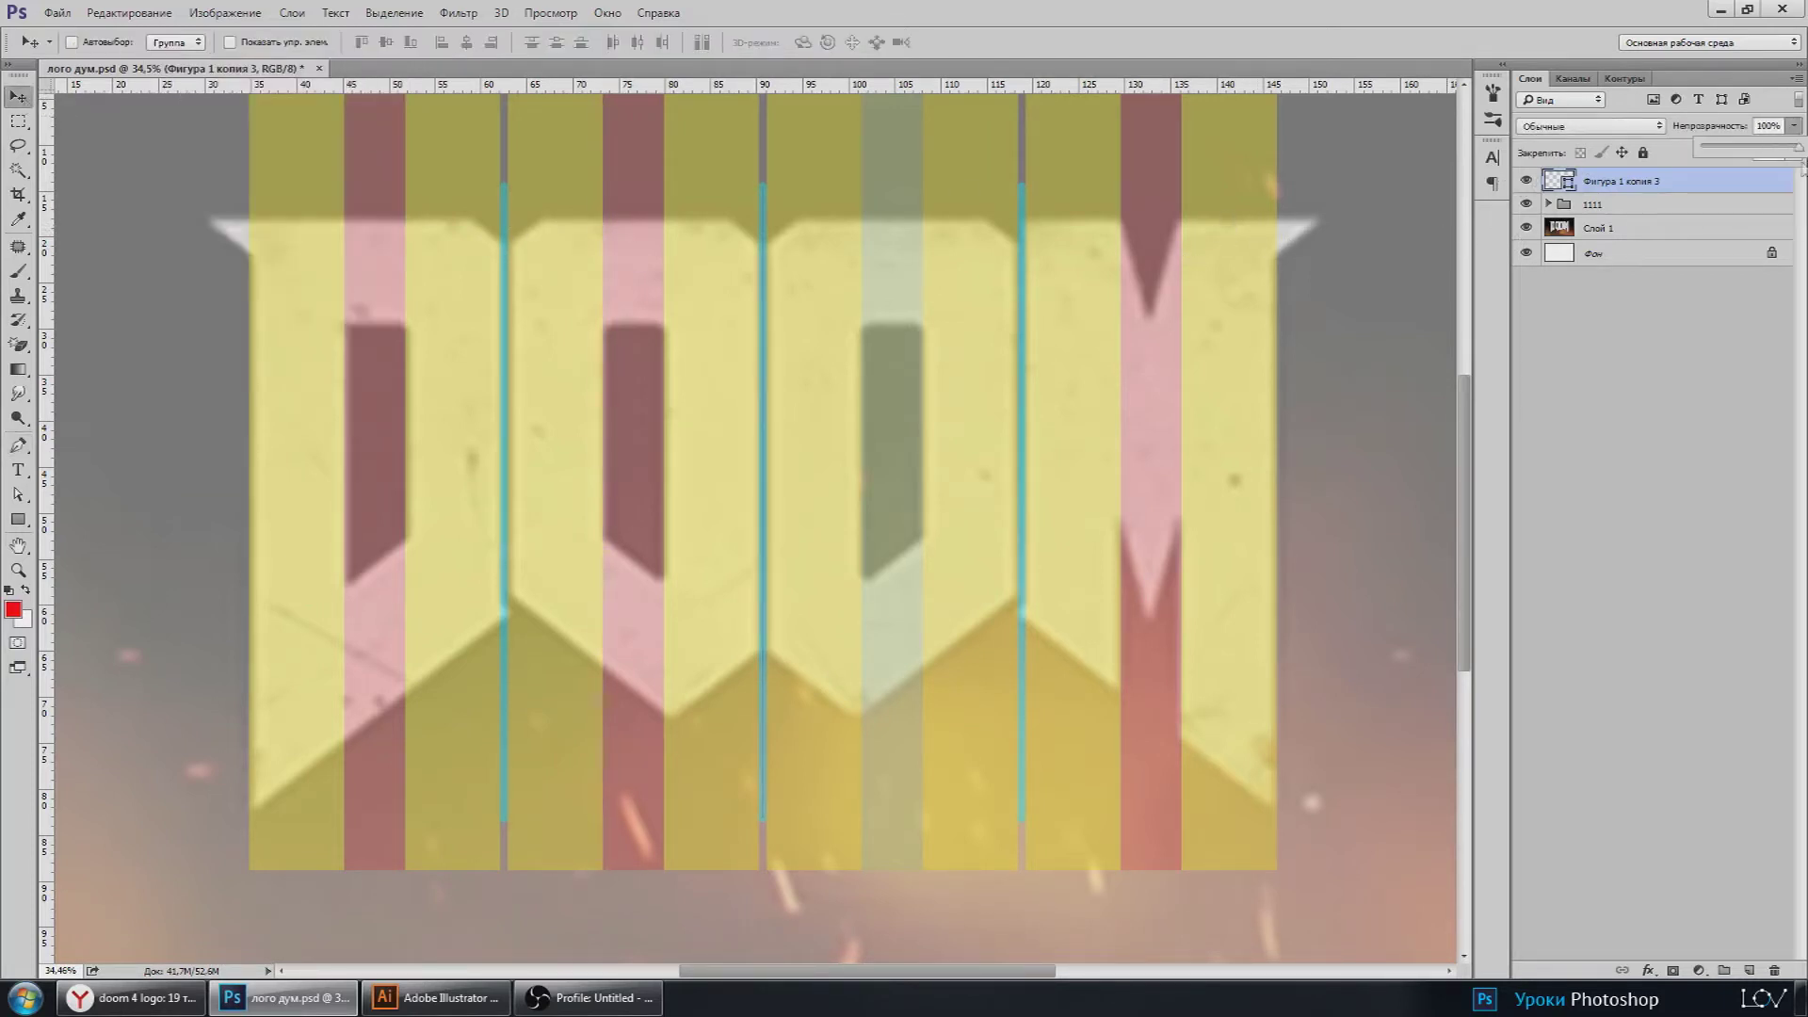
pyautogui.scroll(2, 819, 377)
pyautogui.scroll(2, 753, 471)
pyautogui.scroll(2, 730, 499)
pyautogui.scroll(2, 734, 490)
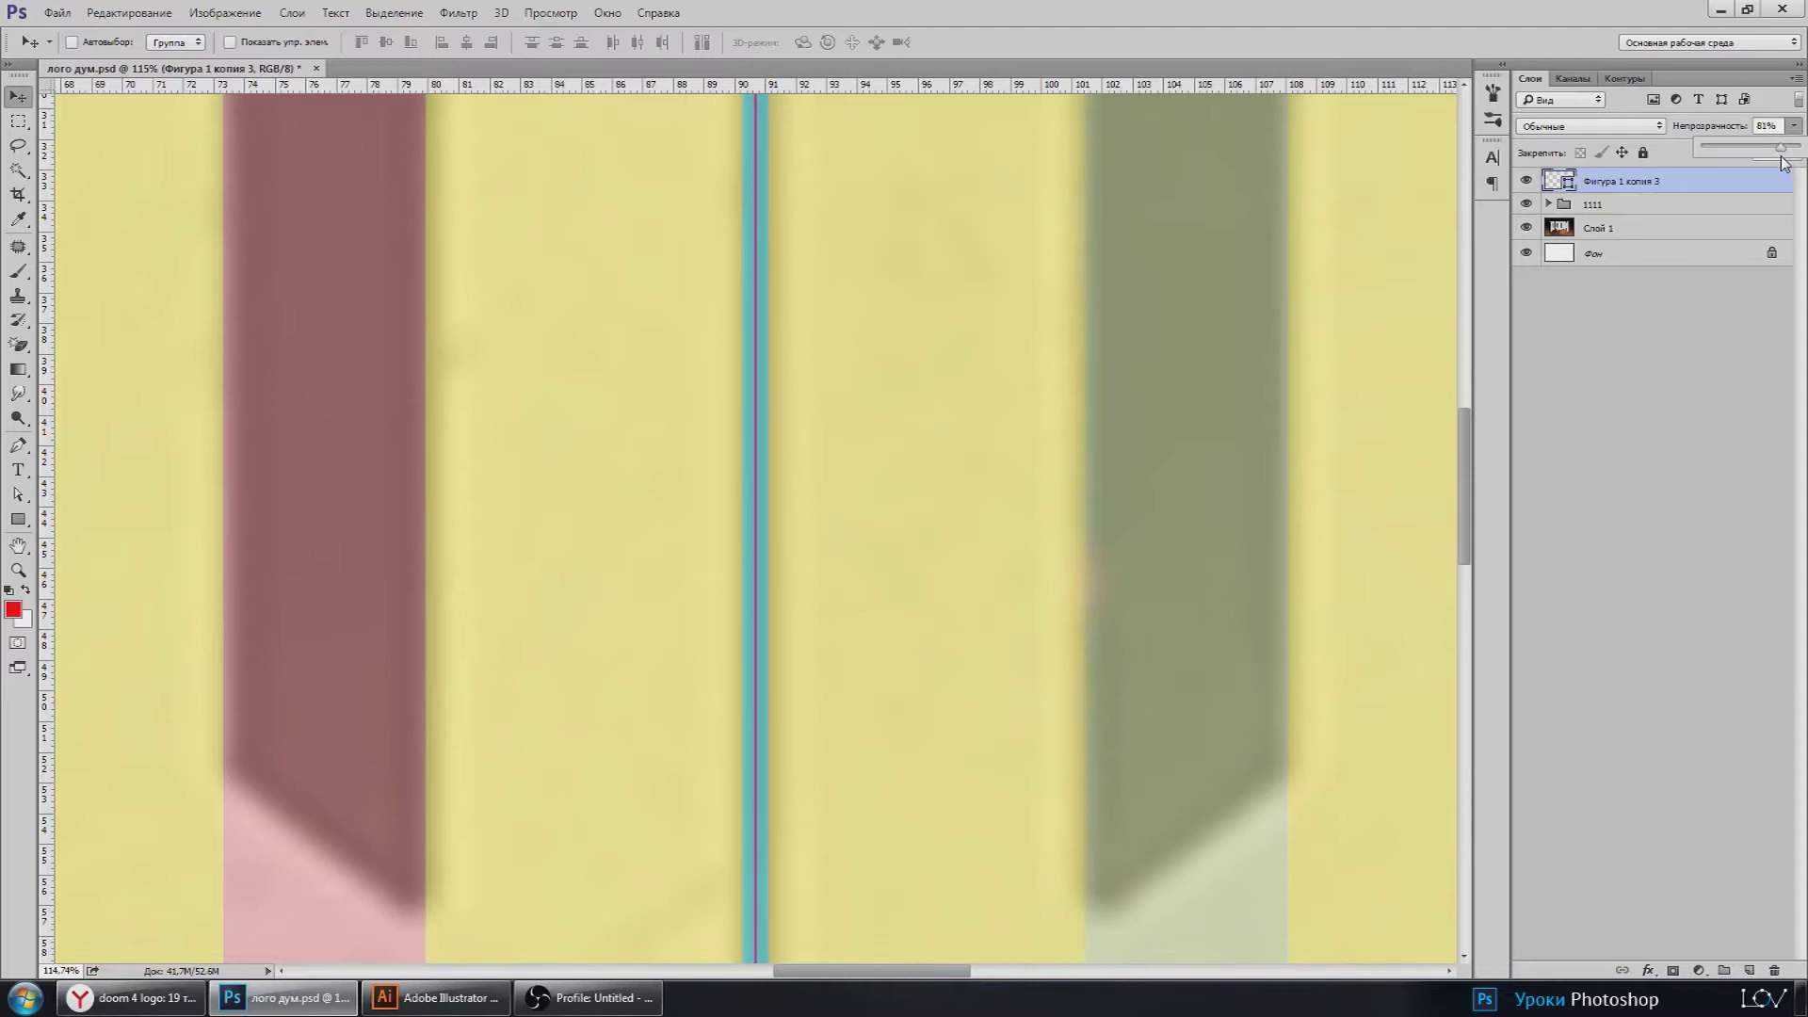
pyautogui.scroll(-2, 965, 480)
pyautogui.scroll(-2, 965, 480)
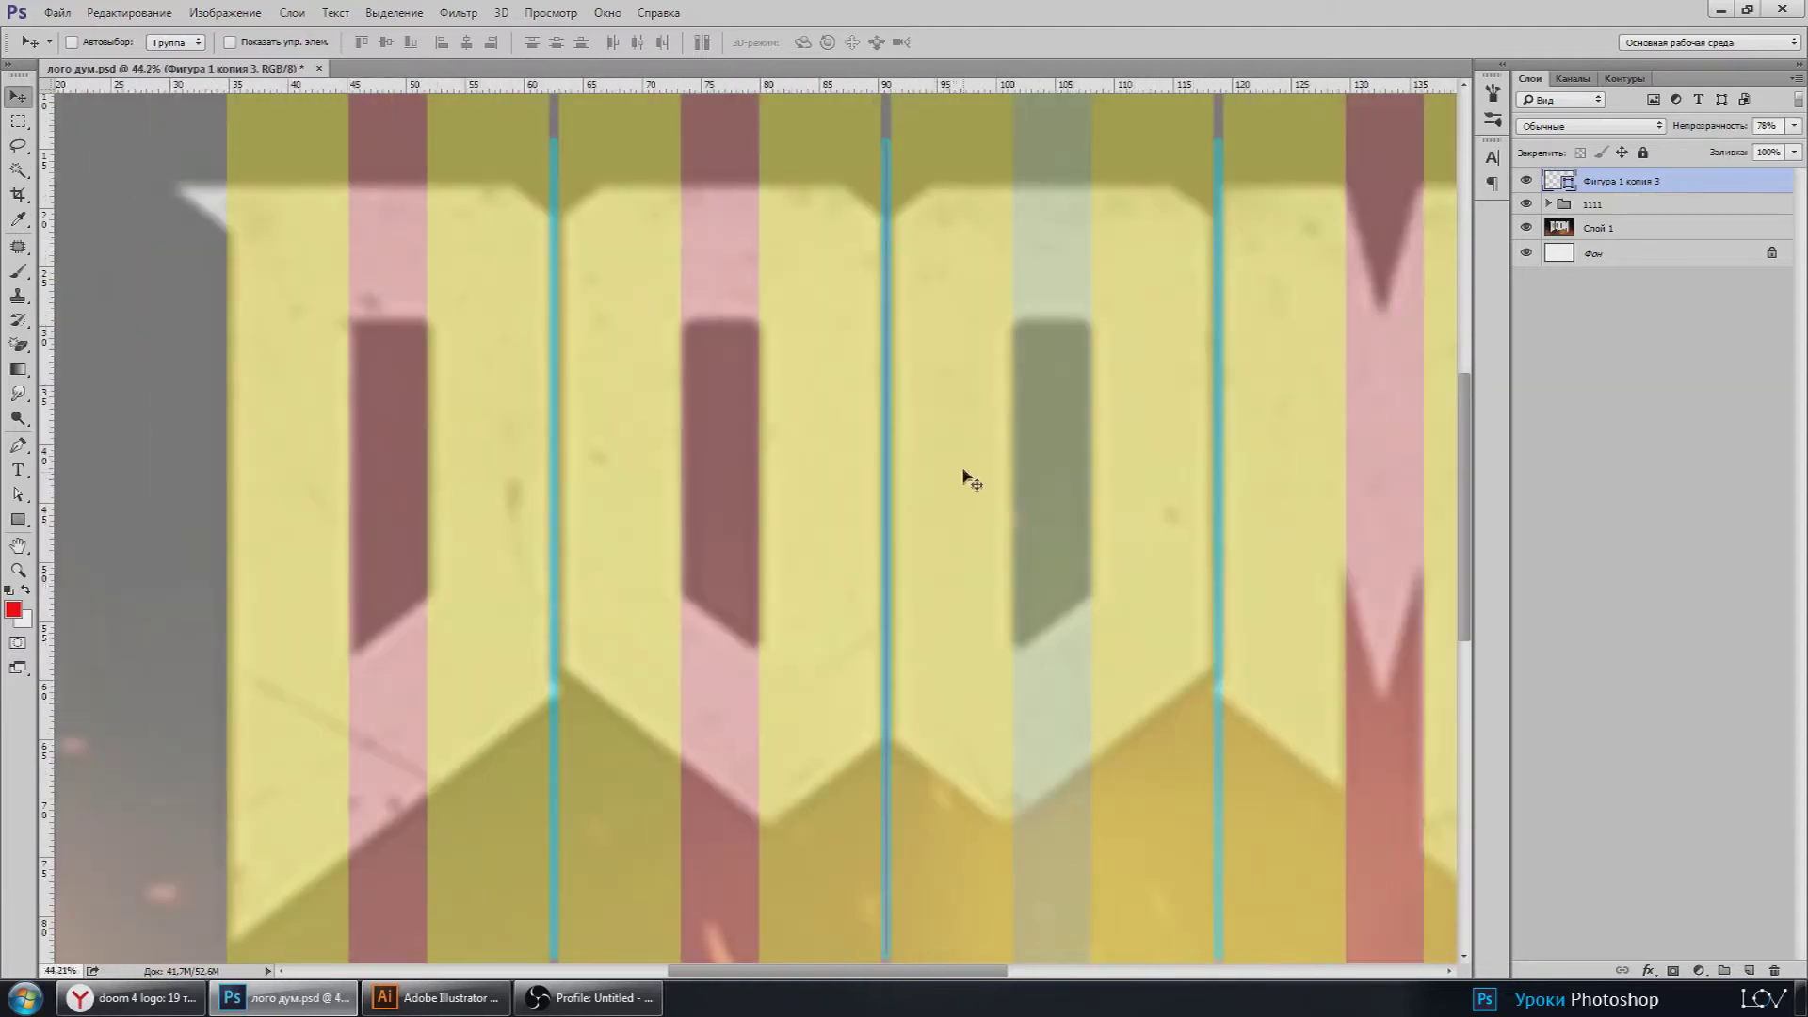
pyautogui.scroll(-2, 960, 476)
pyautogui.scroll(-2, 964, 476)
pyautogui.hotkey('ctrl', 't')
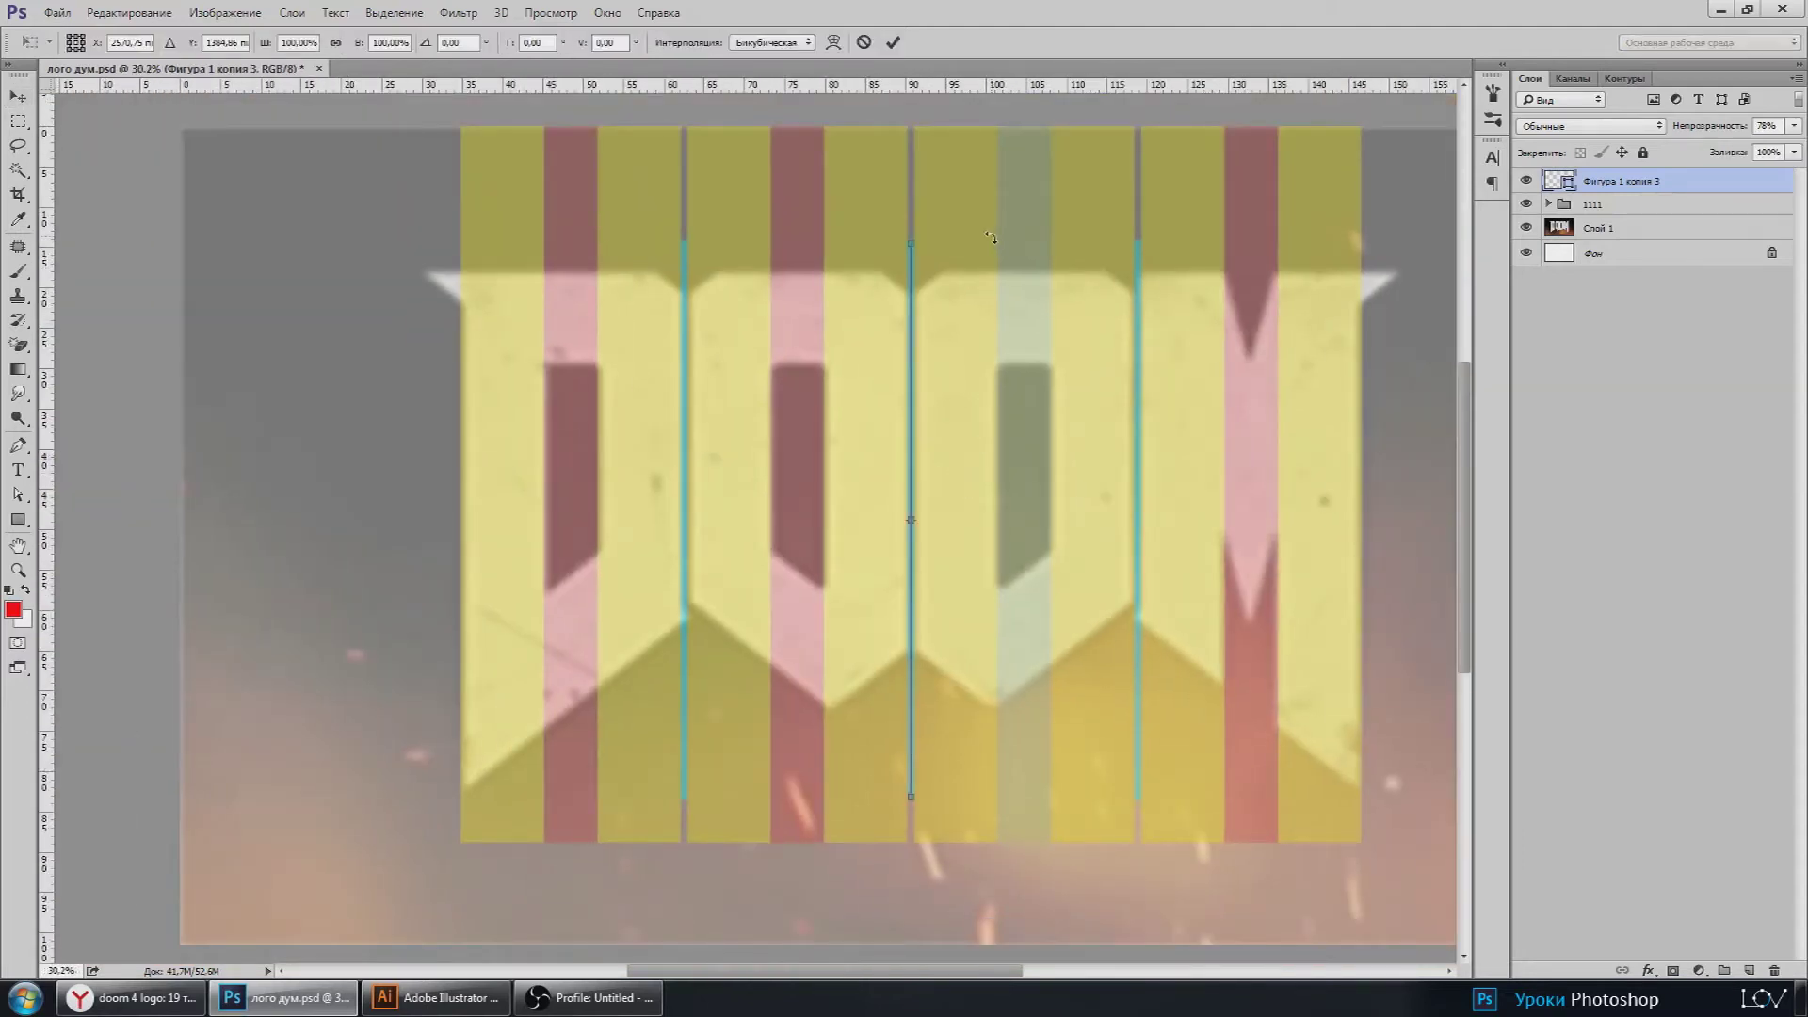
# Step: Rotate the magenta line into a diagonal and move it across the letters
pyautogui.moveTo(990, 237)
pyautogui.mouseDown()
pyautogui.moveTo(981, 503)
pyautogui.moveTo(1003, 421)
pyautogui.mouseUp()
pyautogui.scroll(4, 981, 508)
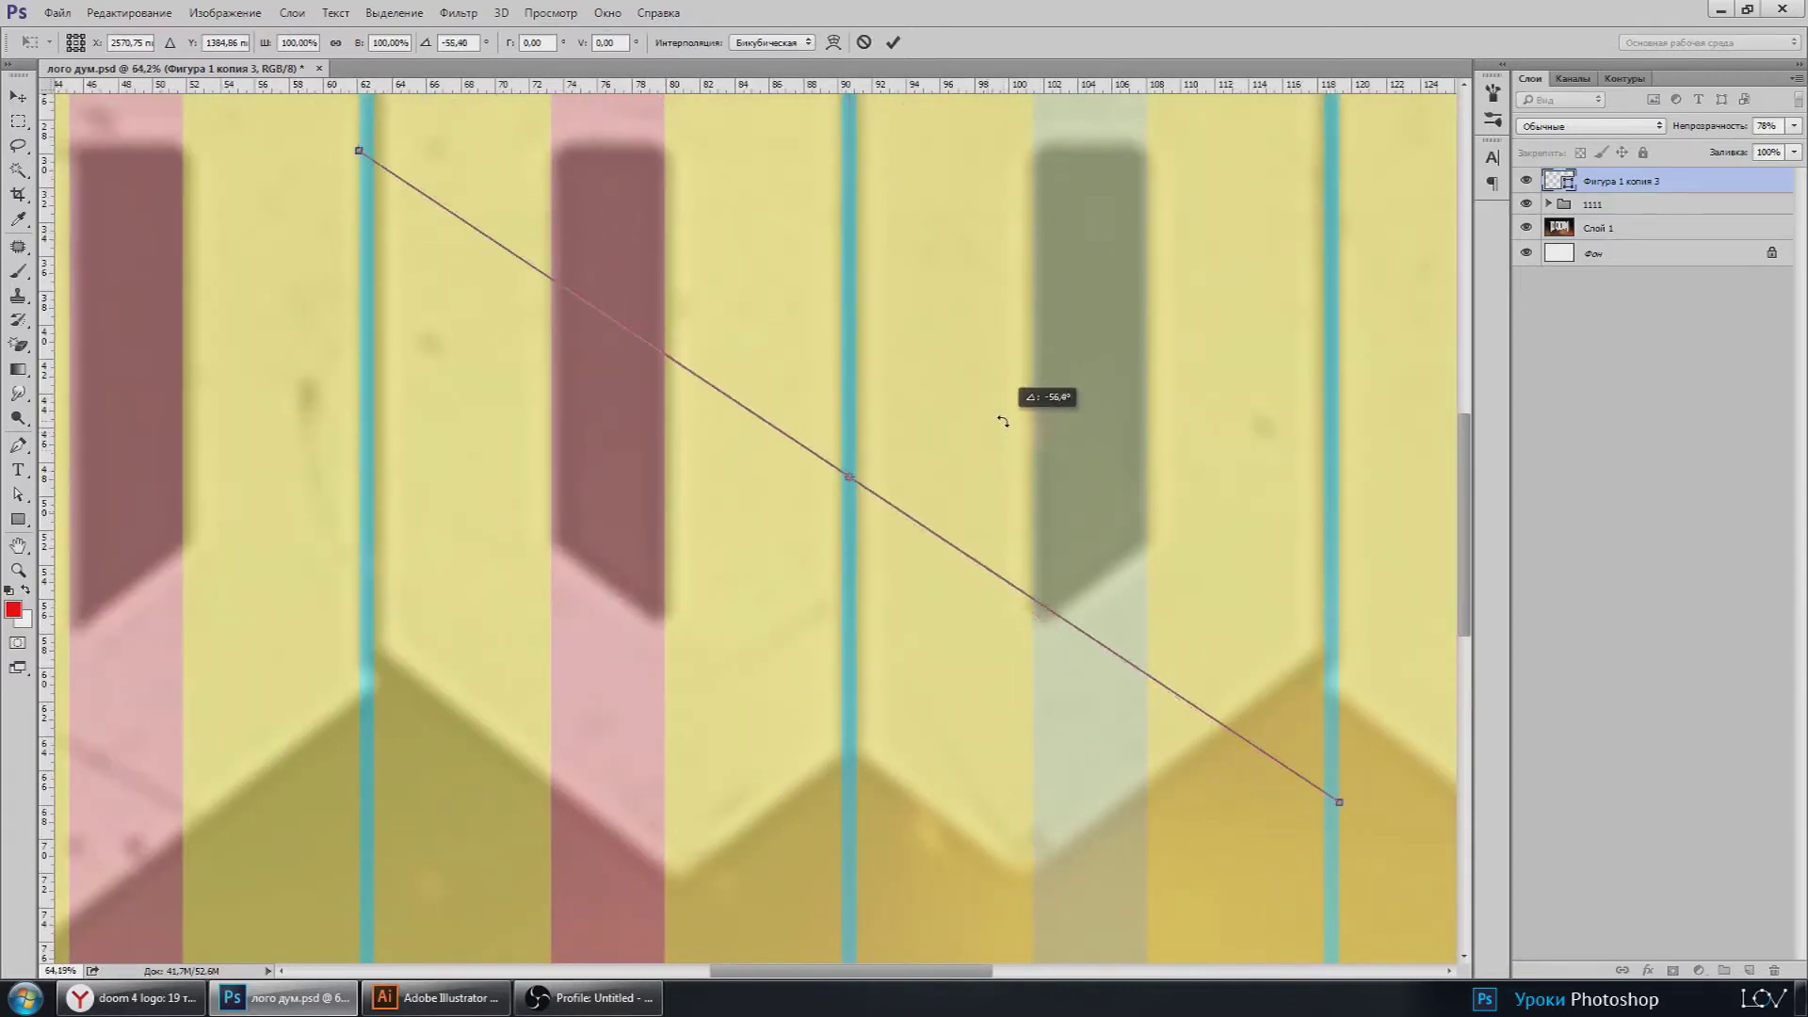
pyautogui.press('Return')
pyautogui.scroll(2, 997, 513)
pyautogui.moveTo(985, 495)
pyautogui.mouseDown()
pyautogui.moveTo(928, 775)
pyautogui.moveTo(936, 573)
pyautogui.mouseUp()
pyautogui.scroll(2, 946, 767)
pyautogui.scroll(1, 848, 678)
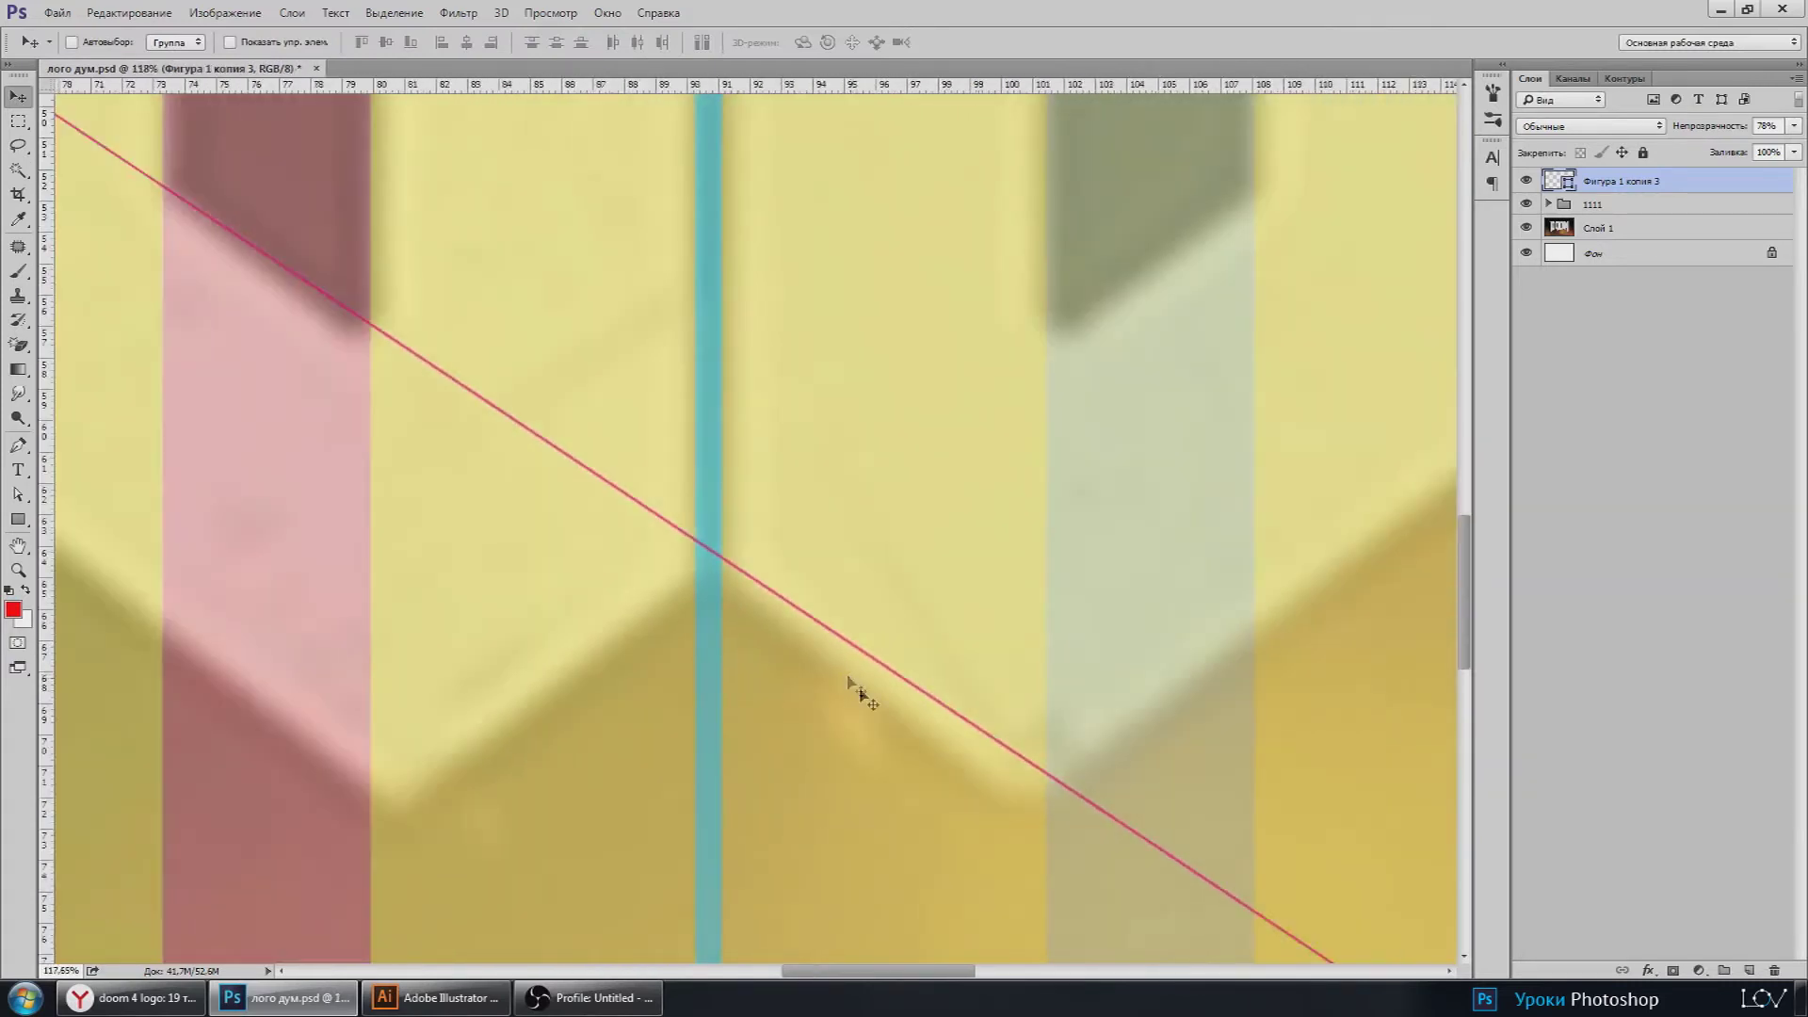
pyautogui.scroll(-3, 852, 692)
pyautogui.scroll(1, 969, 807)
pyautogui.scroll(2, 988, 734)
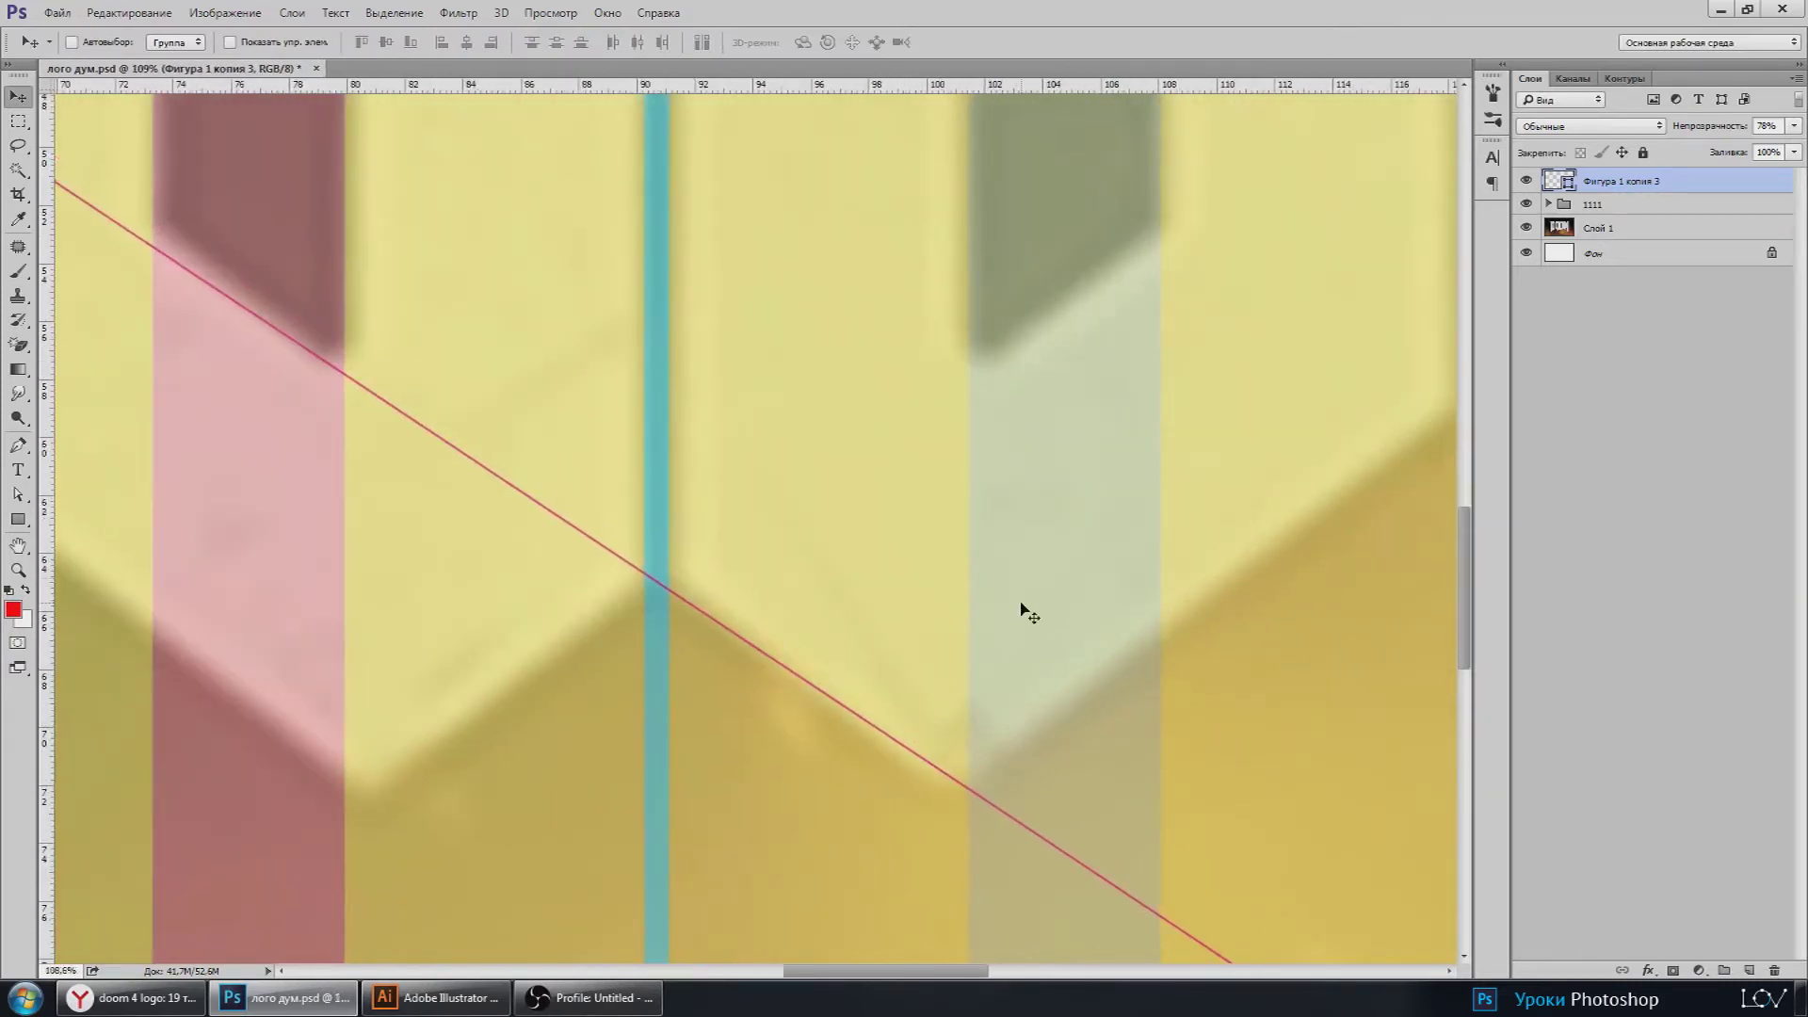
pyautogui.scroll(-2, 1083, 627)
# Step: Tilt the diagonal line about 3 degrees more, then undo the change
pyautogui.hotkey('ctrl', 't')
pyautogui.moveTo(1393, 574)
pyautogui.mouseDown()
pyautogui.moveTo(1407, 602)
pyautogui.moveTo(1388, 652)
pyautogui.mouseUp()
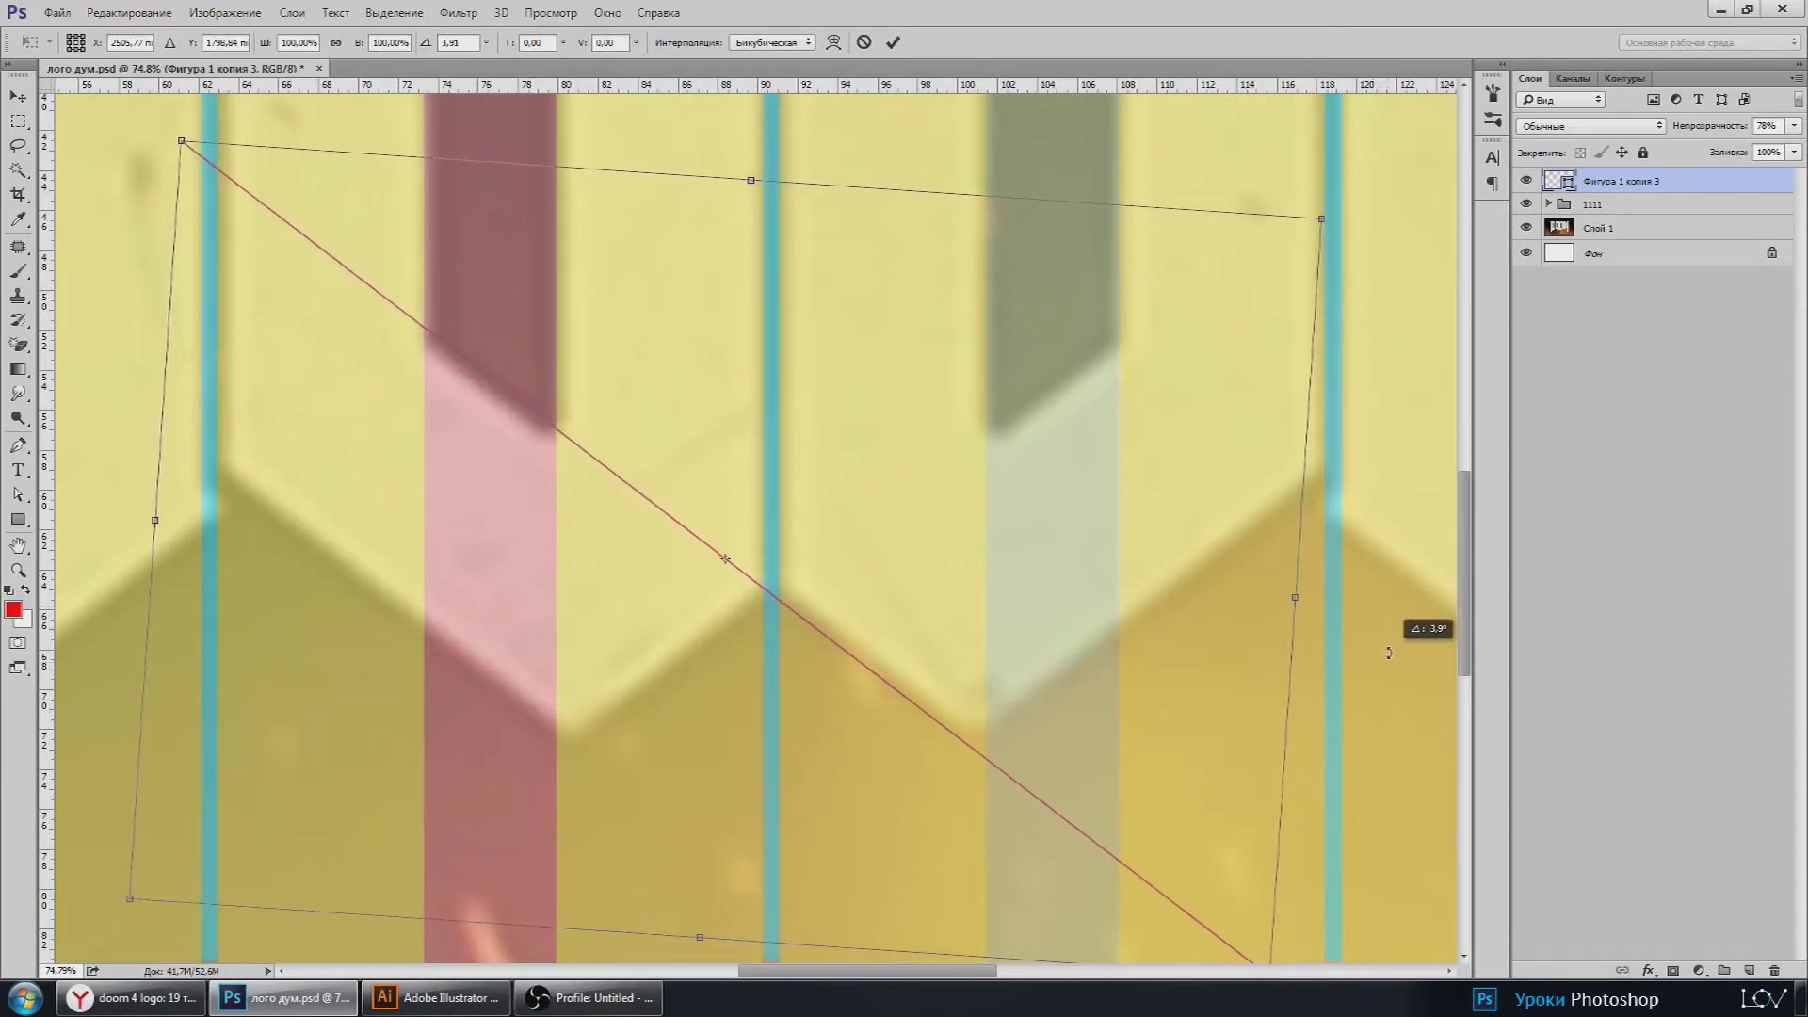
pyautogui.press('Return')
pyautogui.scroll(-3, 976, 630)
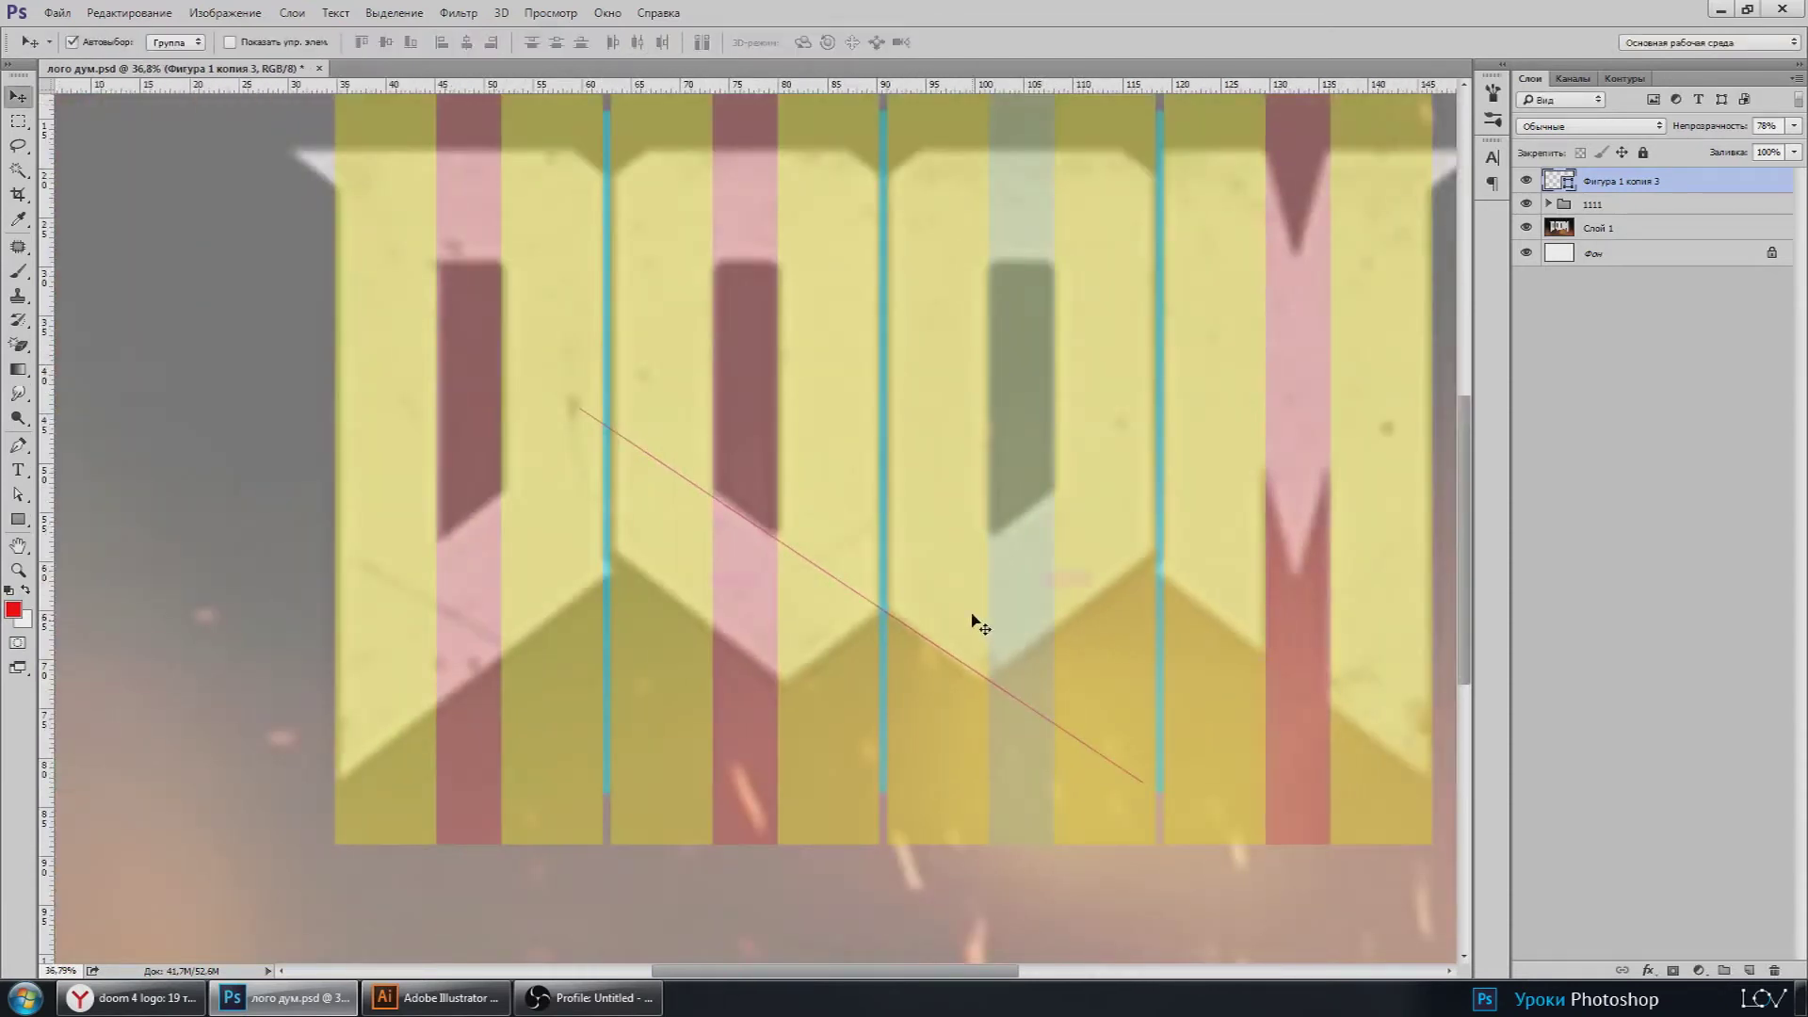
pyautogui.hotkey('ctrl', 'z')
pyautogui.scroll(-2, 979, 618)
# Step: Rotate the line to -45° and move it into place over the lower logo
pyautogui.hotkey('ctrl', 't')
pyautogui.moveTo(979, 367); pyautogui.dragTo(476, 76)
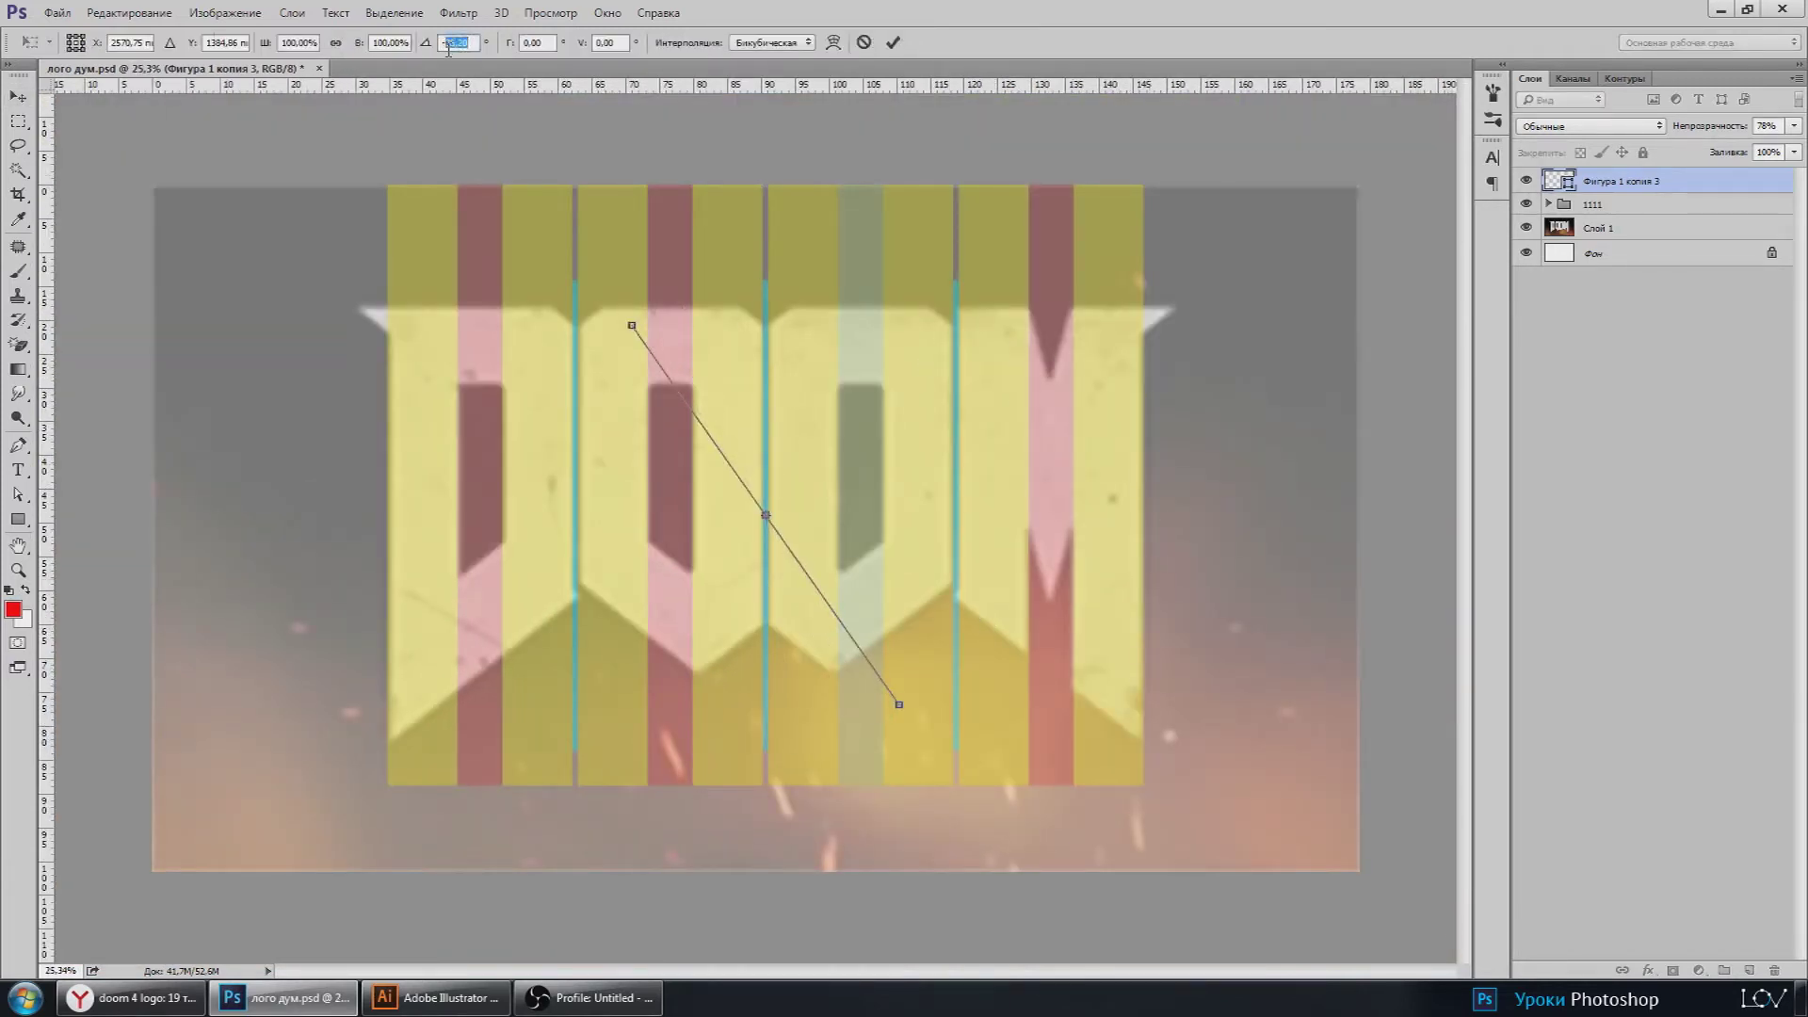
pyautogui.write('-45')
pyautogui.press('Return')
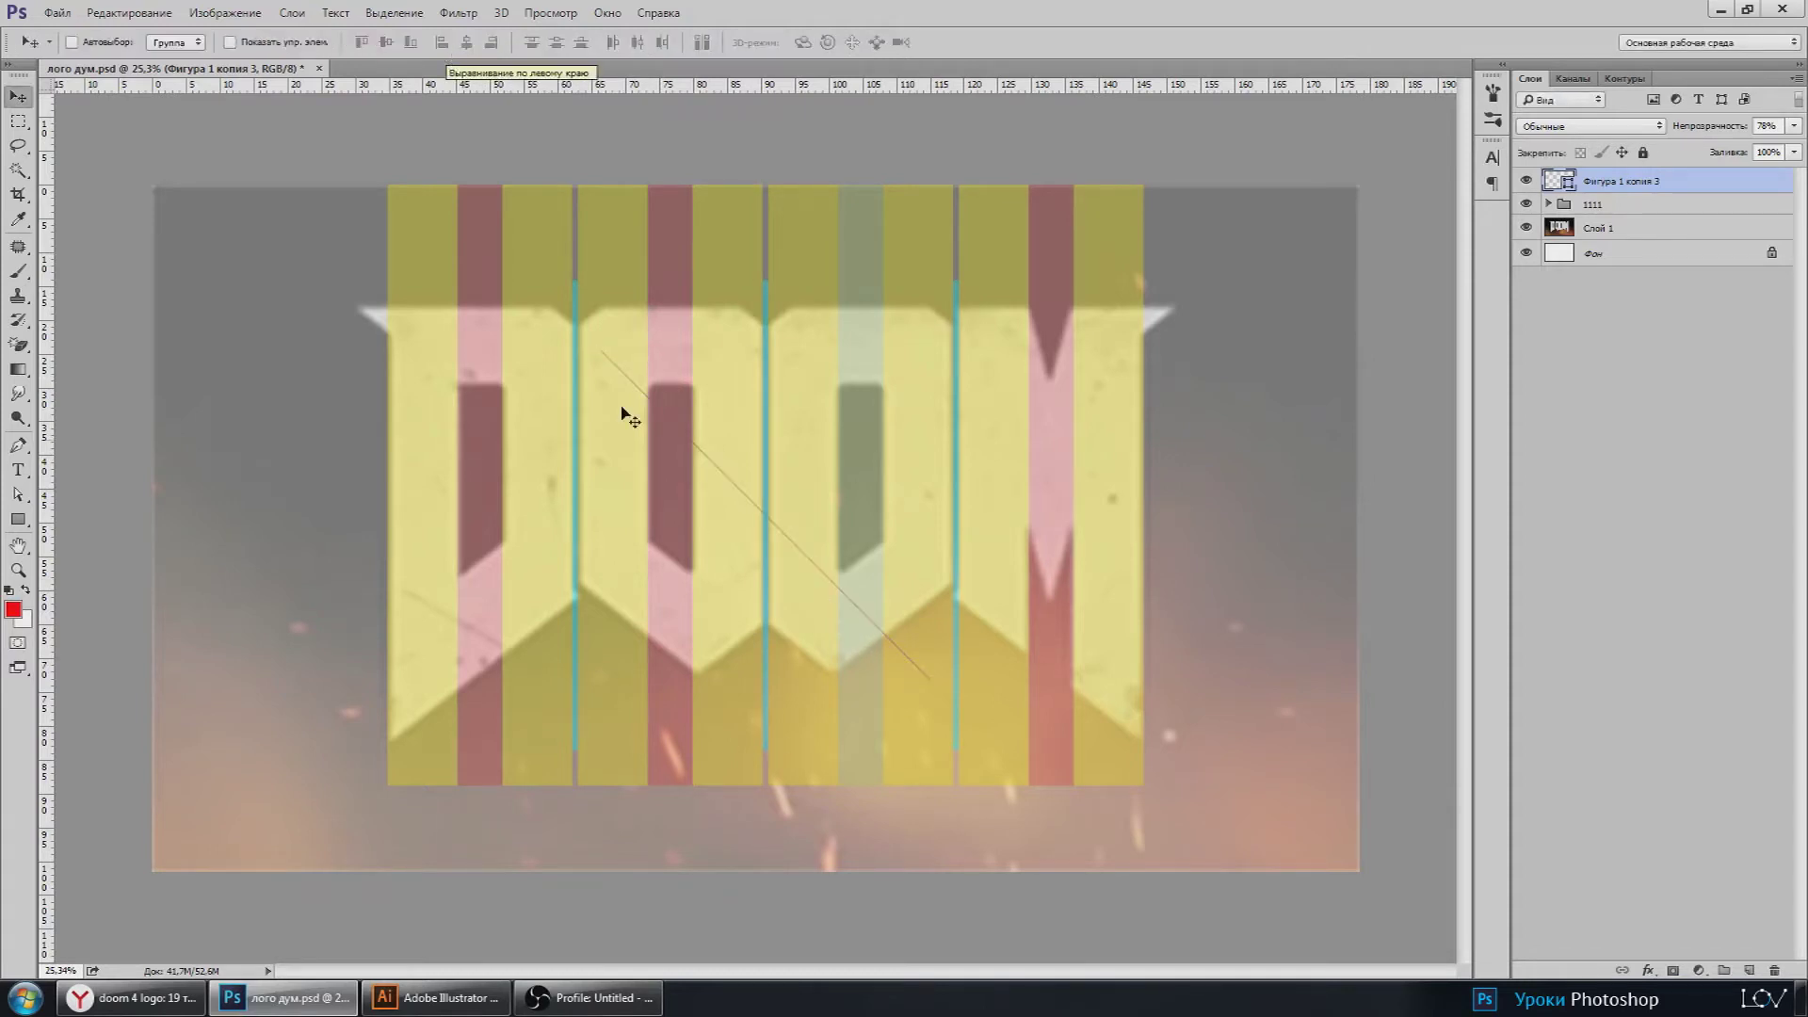
pyautogui.scroll(3, 713, 560)
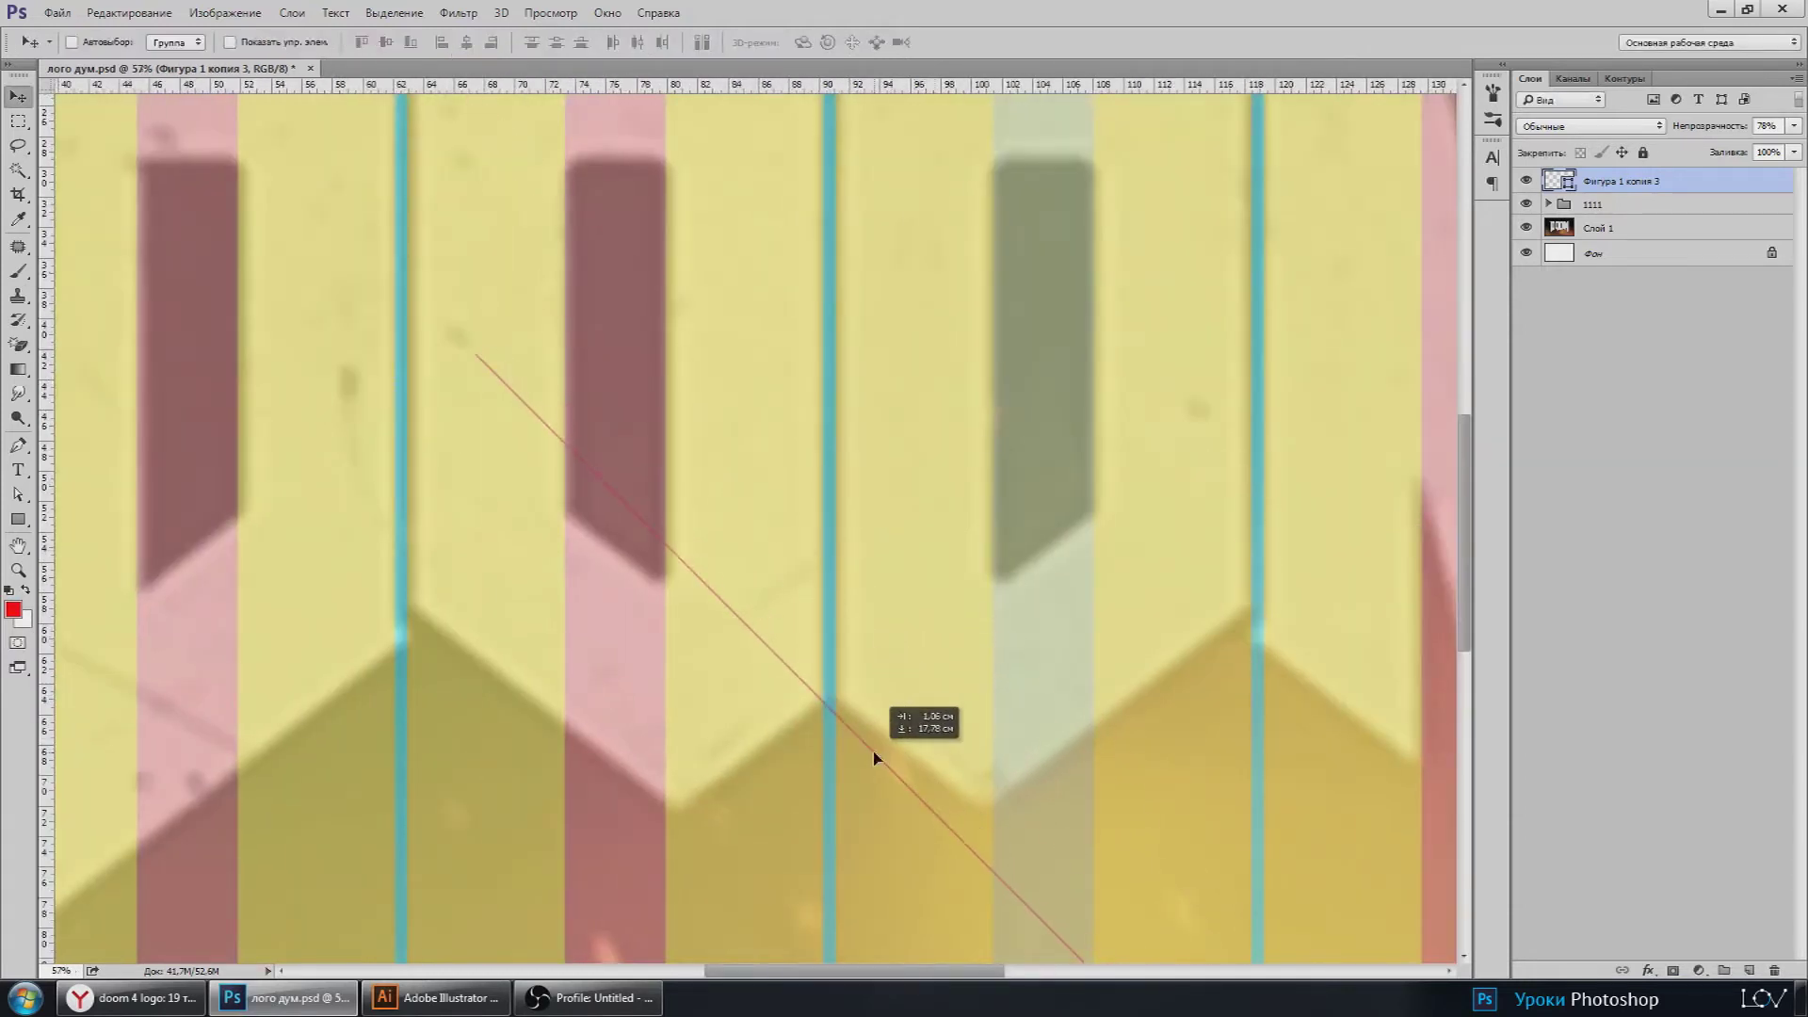
pyautogui.moveTo(937, 678); pyautogui.dragTo(887, 749)
pyautogui.scroll(-3, 924, 741)
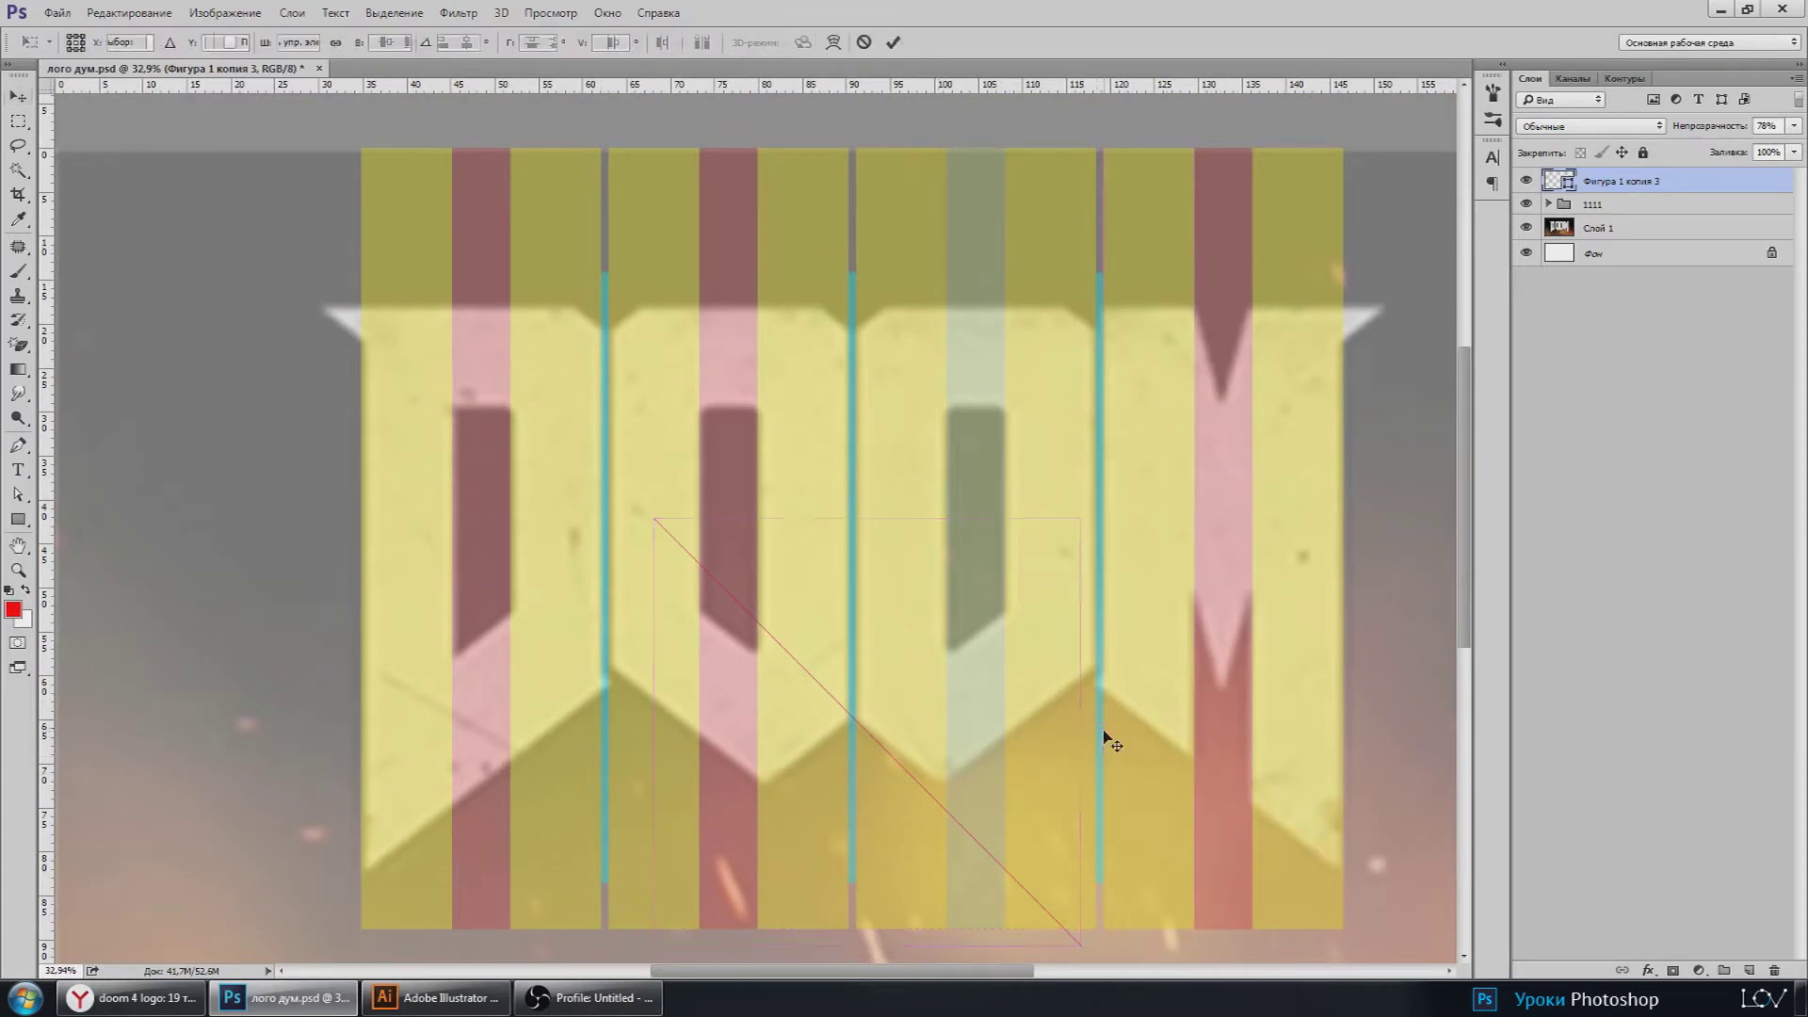
# Step: Fine-tilt the diagonal line, nudge it up, and duplicate the layer
pyautogui.hotkey('ctrl', 't')
pyautogui.moveTo(1251, 627); pyautogui.dragTo(1269, 568)
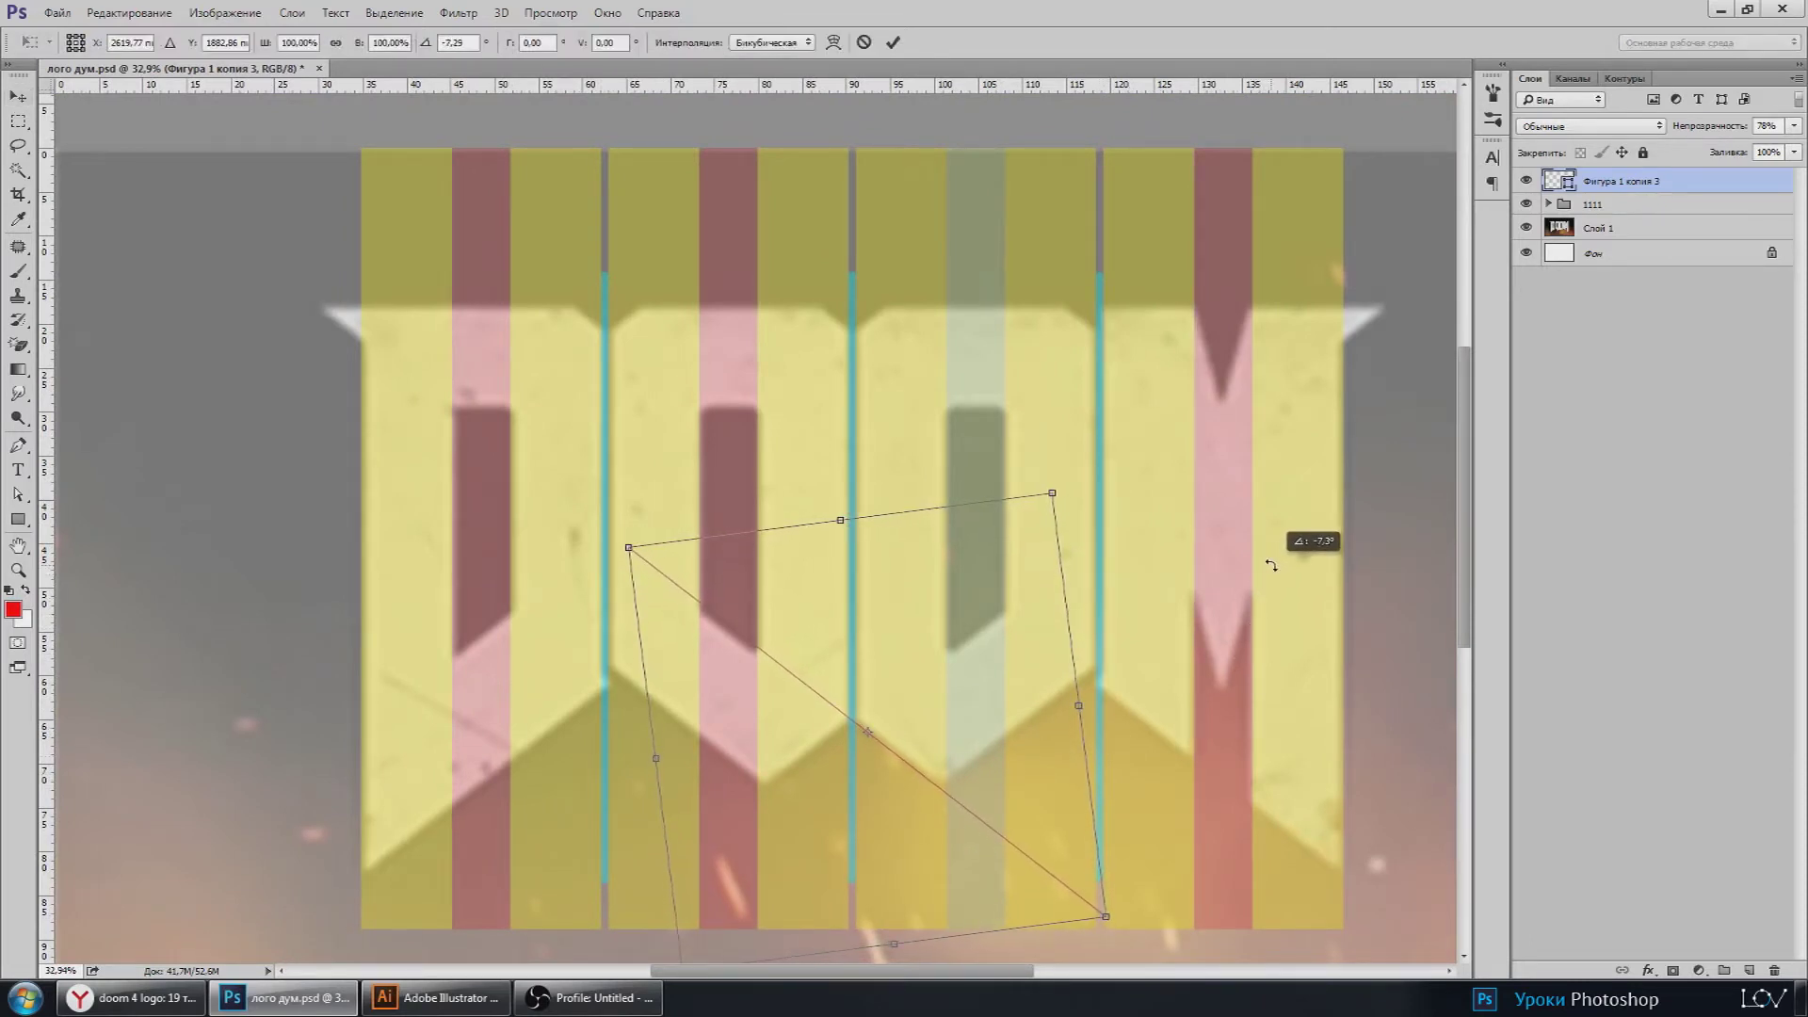
pyautogui.press('Return')
pyautogui.keyDown('alt'); pyautogui.scroll(2, 895, 791); pyautogui.keyUp('alt')
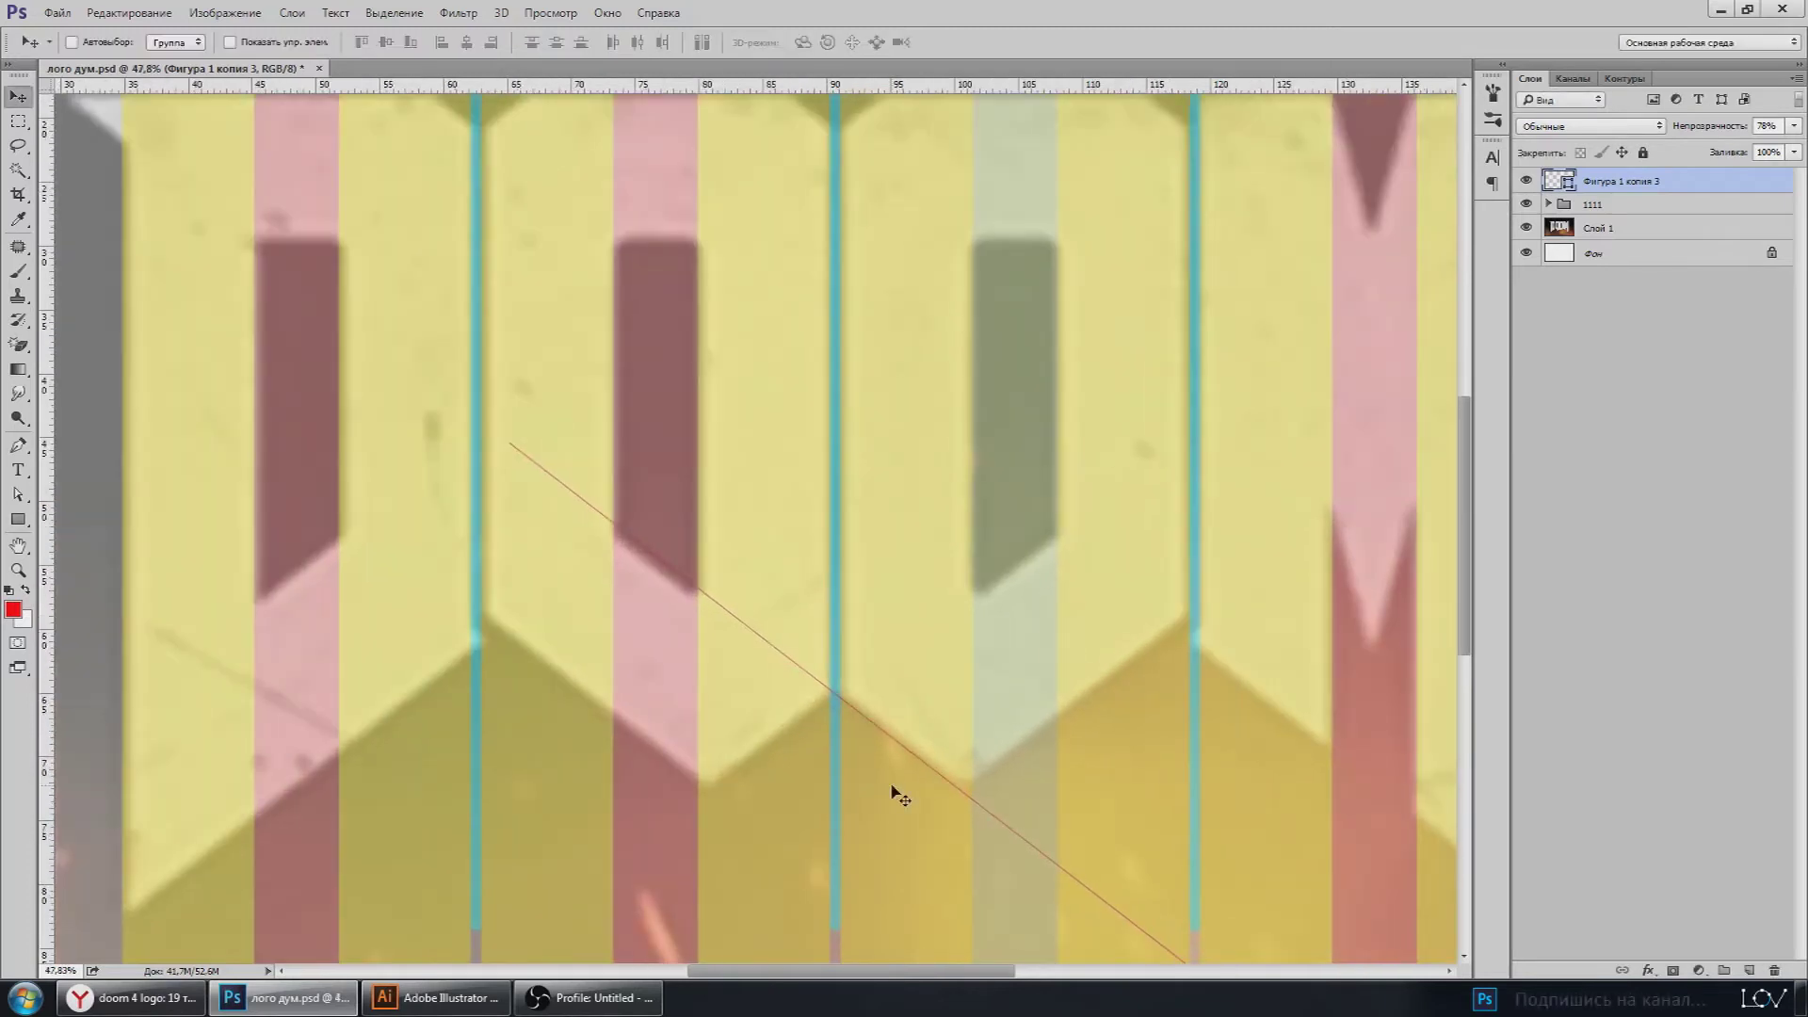
pyautogui.keyDown('alt'); pyautogui.scroll(2, 904, 767); pyautogui.keyUp('alt')
pyautogui.press('Up')
pyautogui.press('Up')
pyautogui.press('Up')
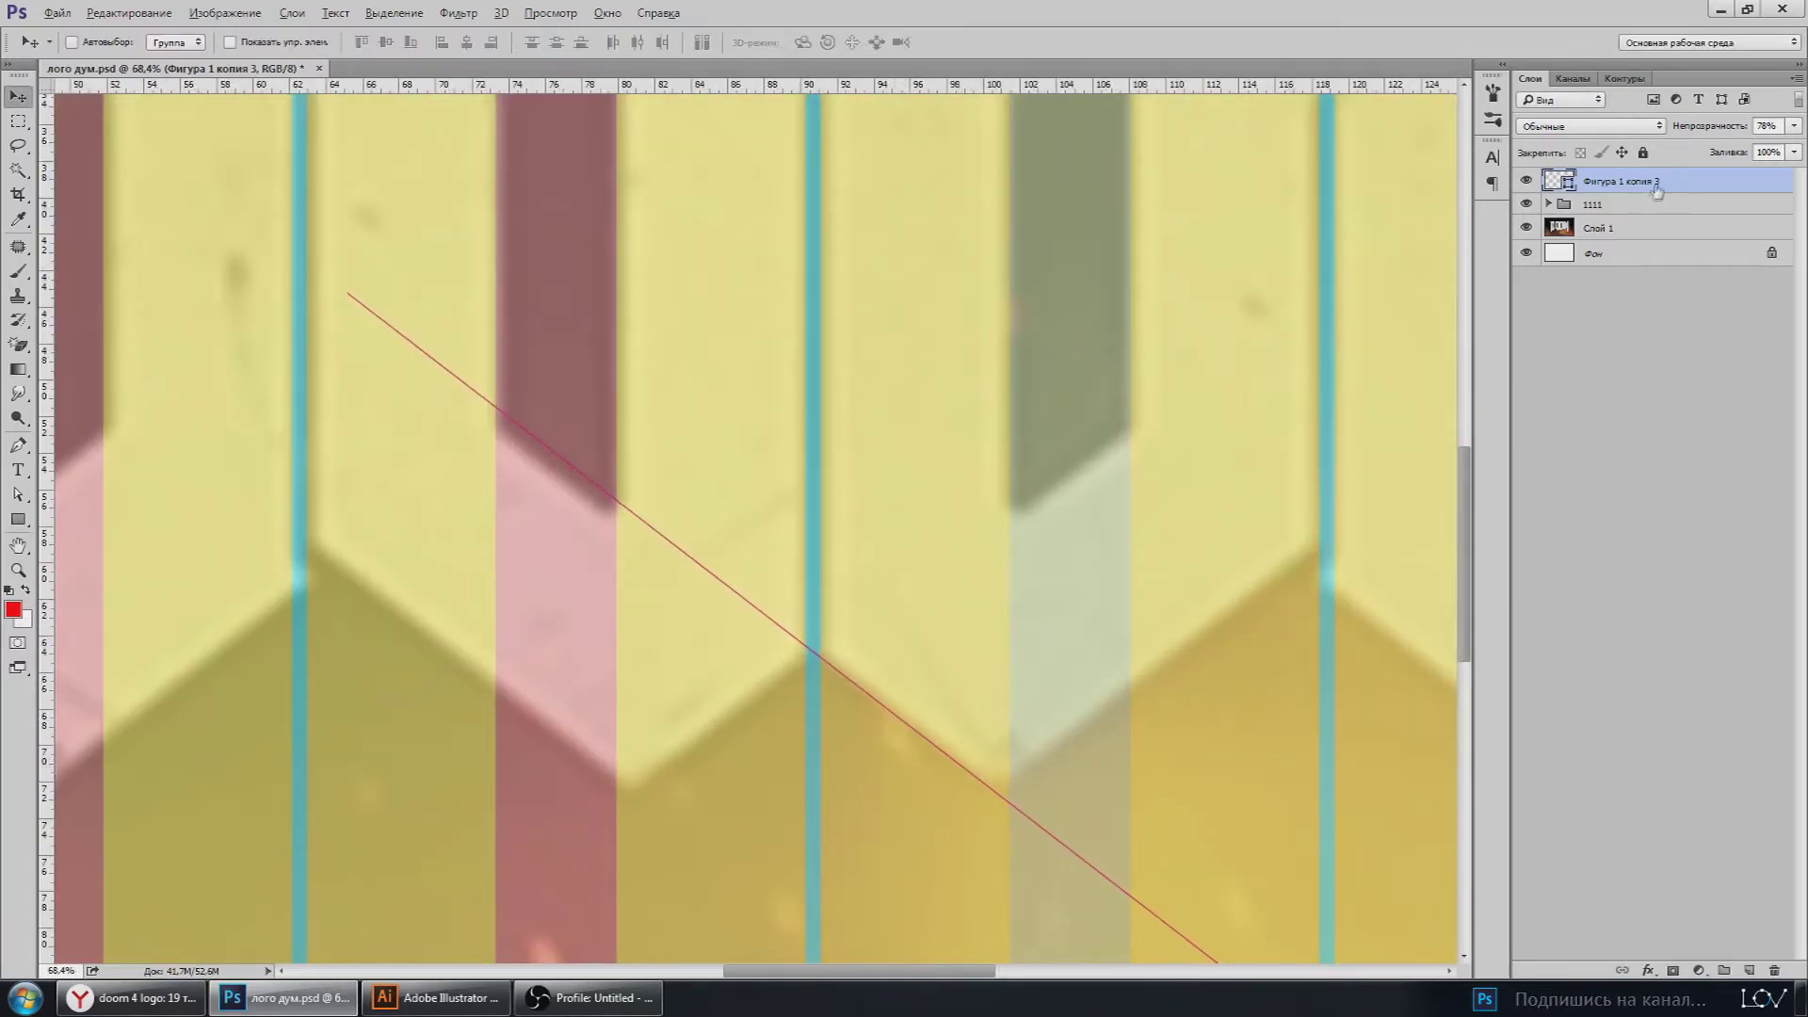
pyautogui.hotkey('ctrl', 'j')
pyautogui.hotkey('ctrl', 't')
# Step: Flip the copied line horizontally into an X crossing exactly on the cyan stripe
pyautogui.rightClick(929, 623)
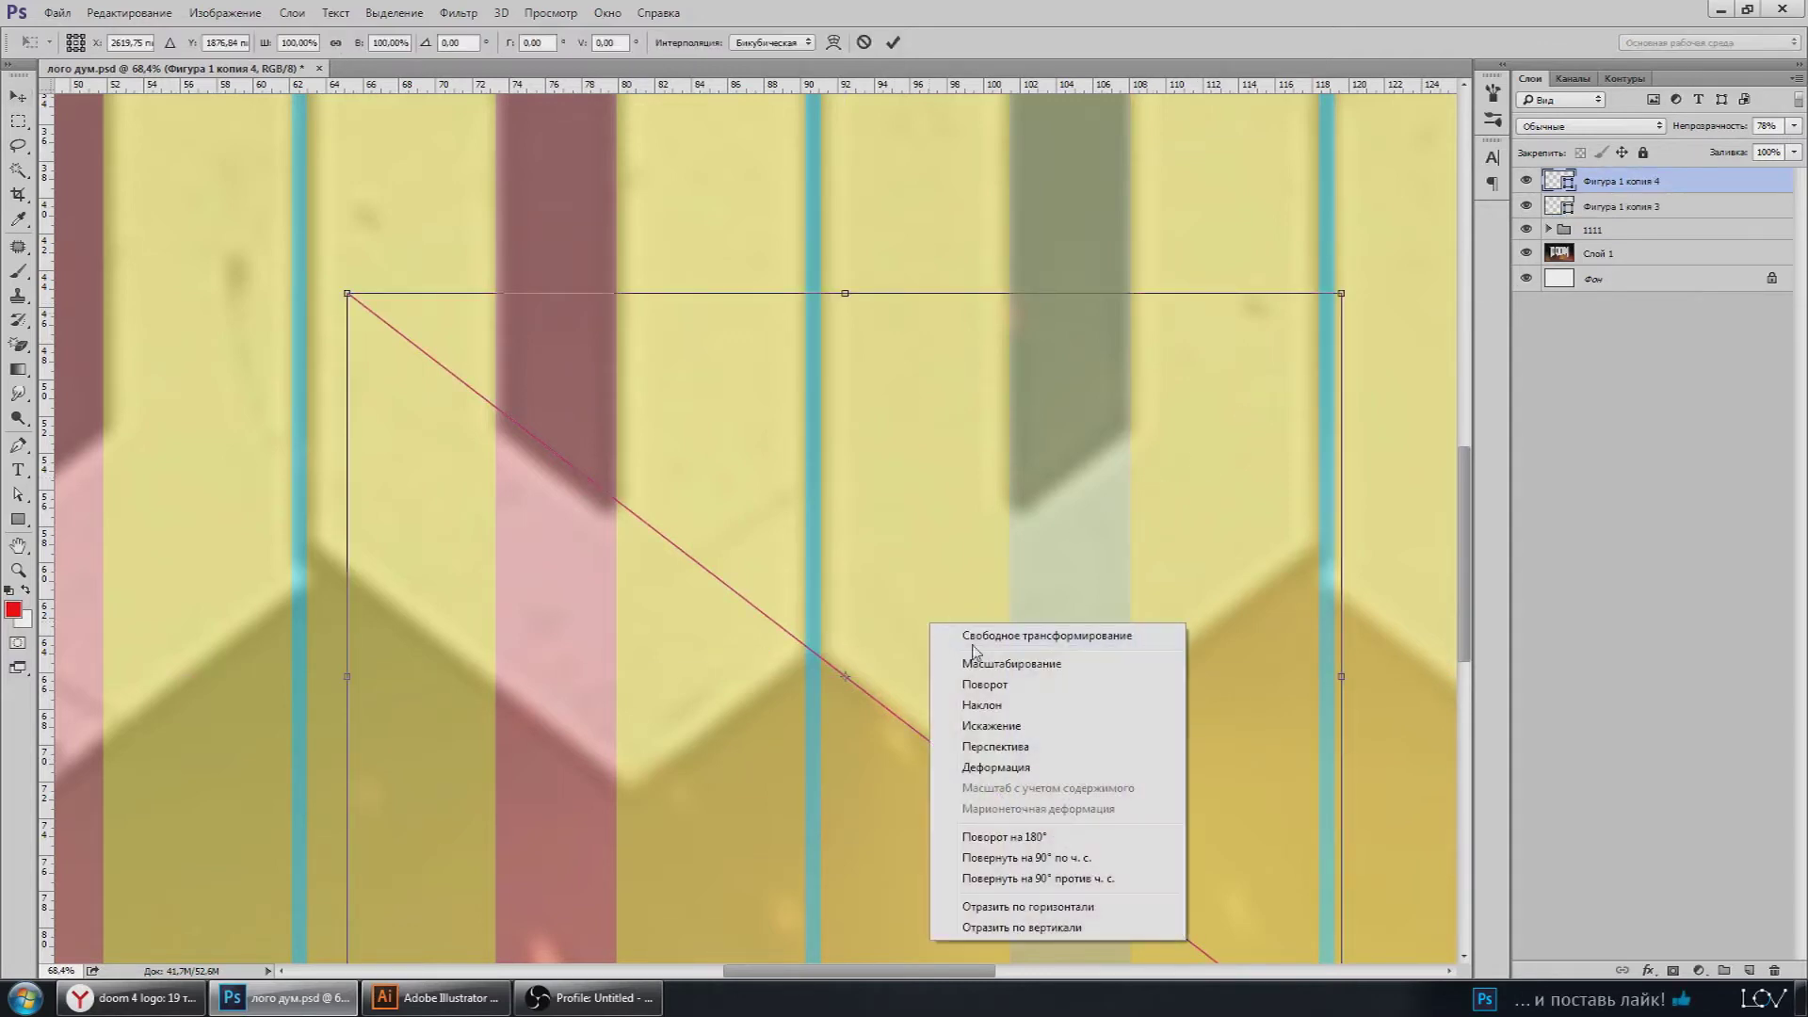
pyautogui.click(1047, 908)
pyautogui.press('Return')
pyautogui.scroll(5, 848, 698)
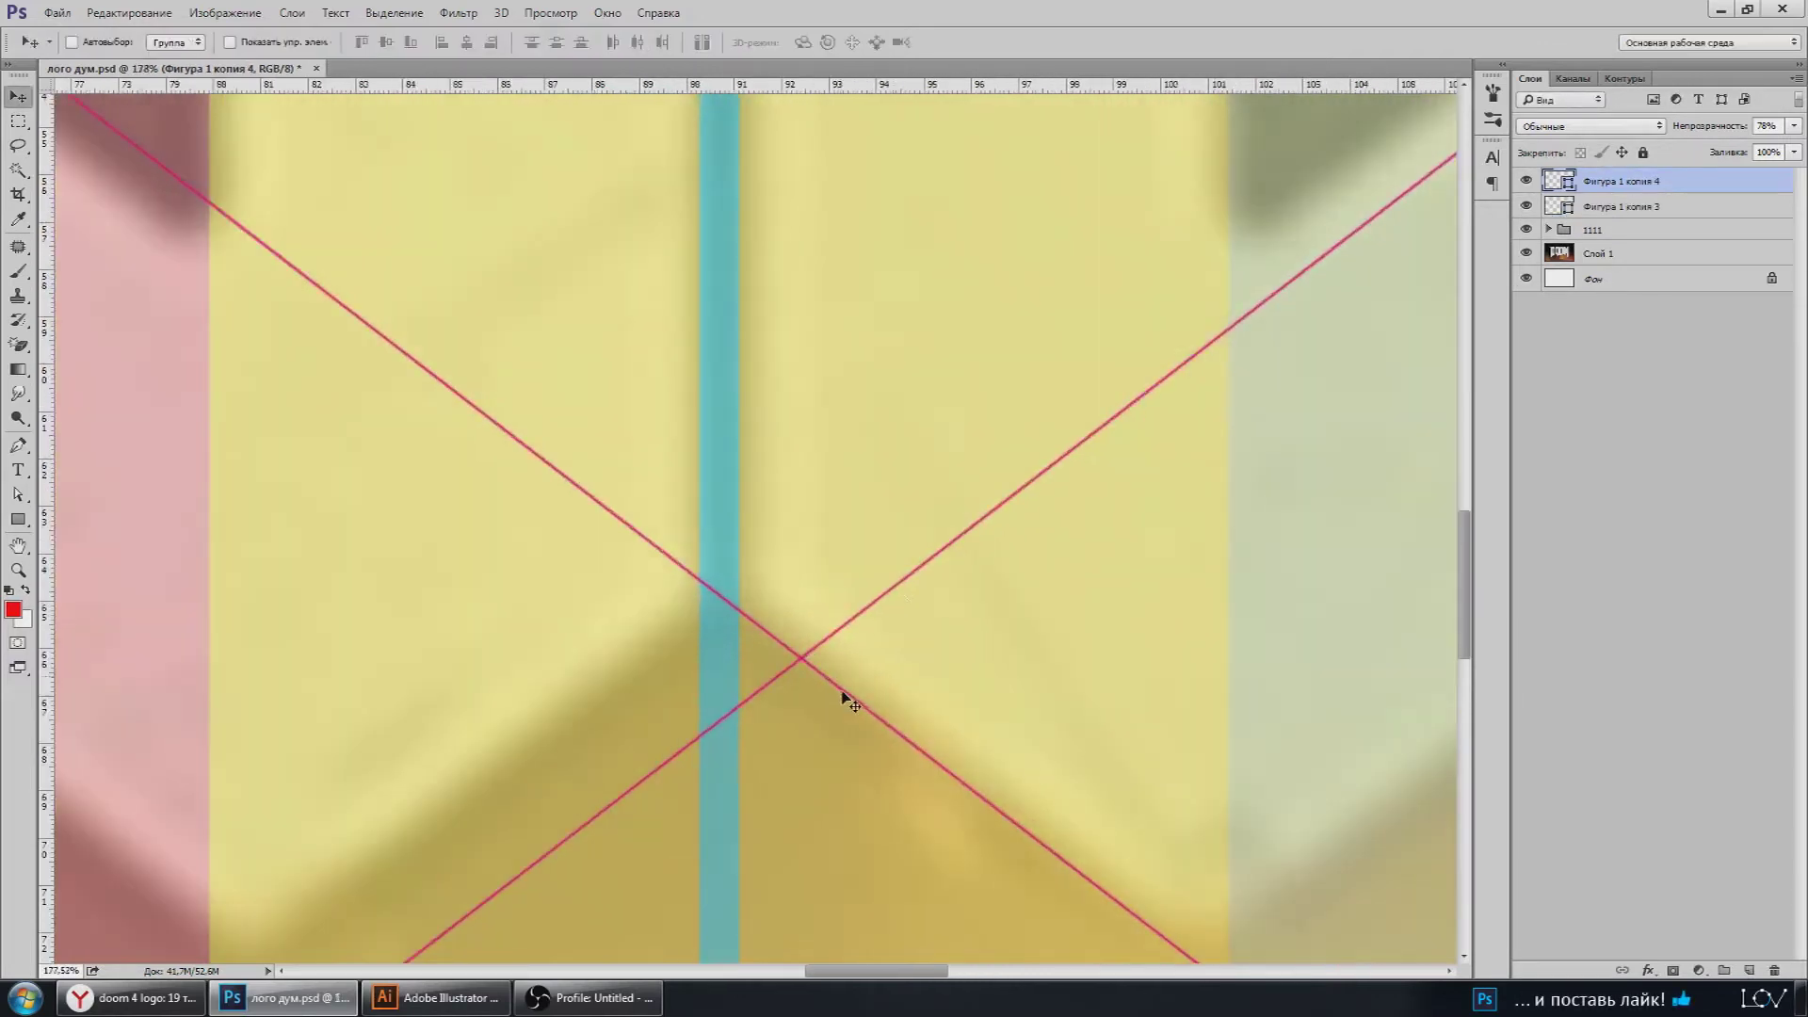
pyautogui.moveTo(848, 699)
pyautogui.mouseDown()
pyautogui.moveTo(832, 570)
pyautogui.moveTo(723, 591)
pyautogui.mouseUp()
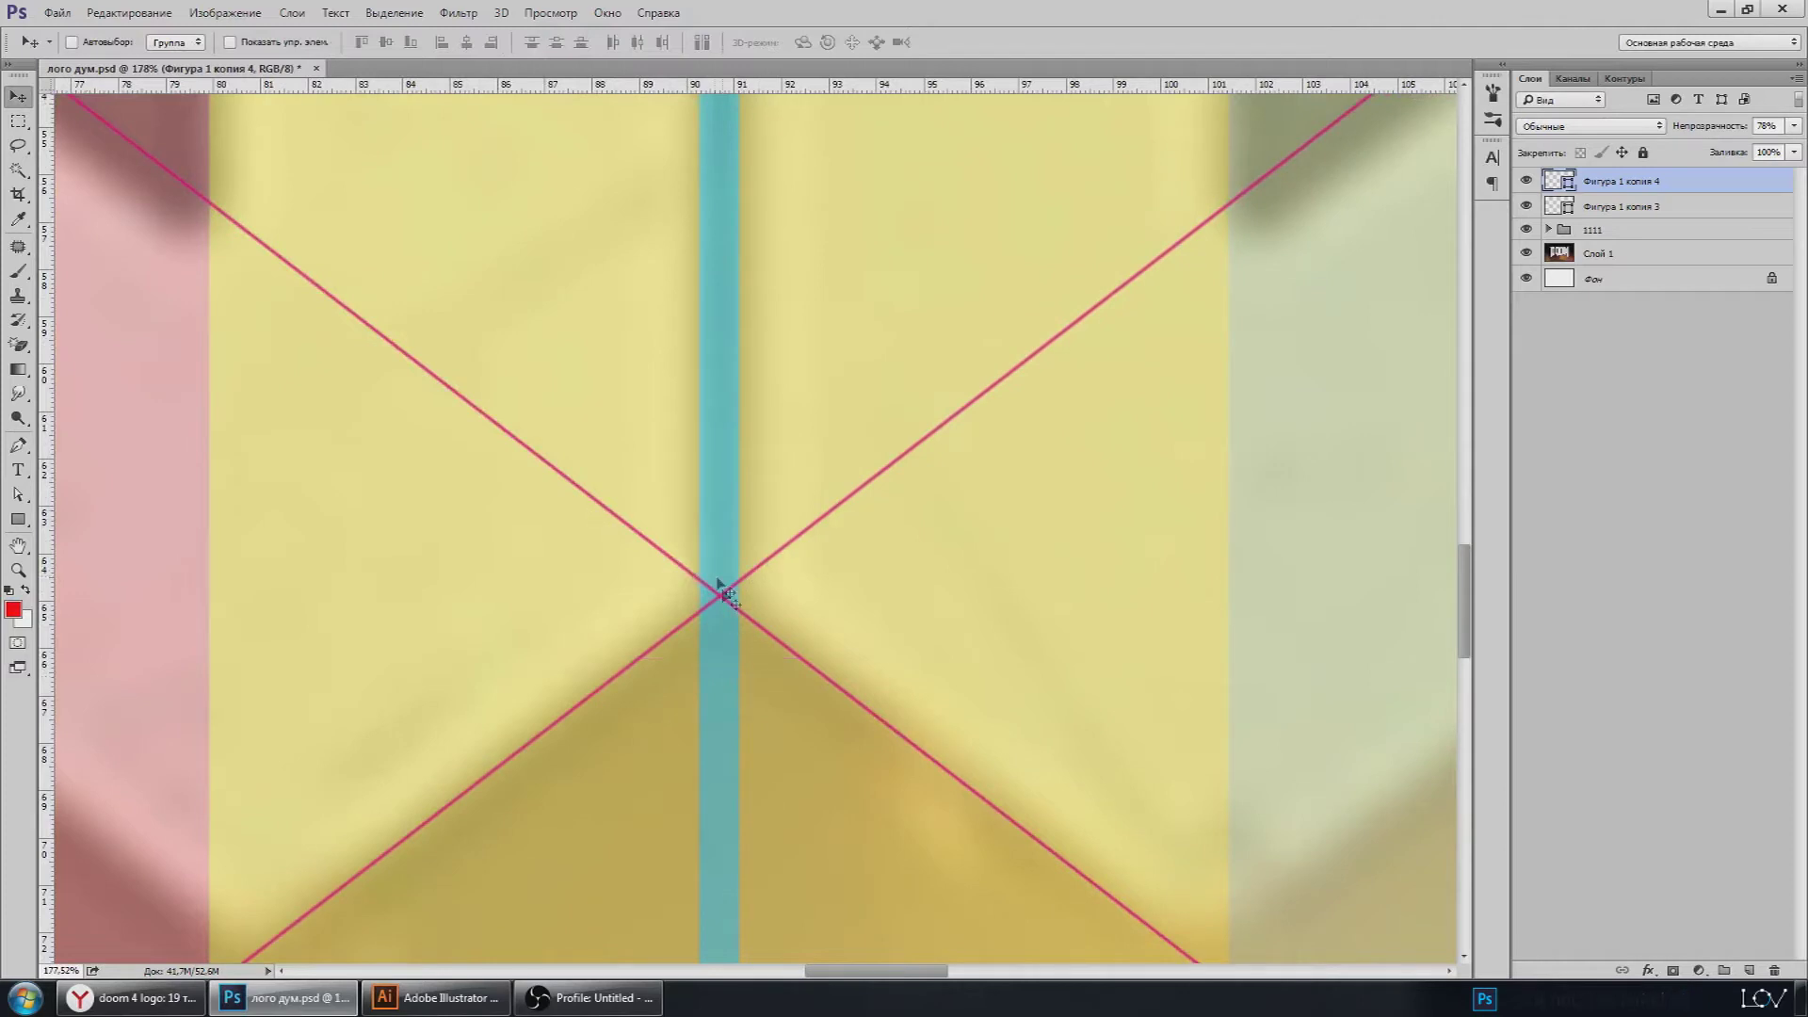
pyautogui.scroll(2, 743, 595)
pyautogui.scroll(4, 767, 597)
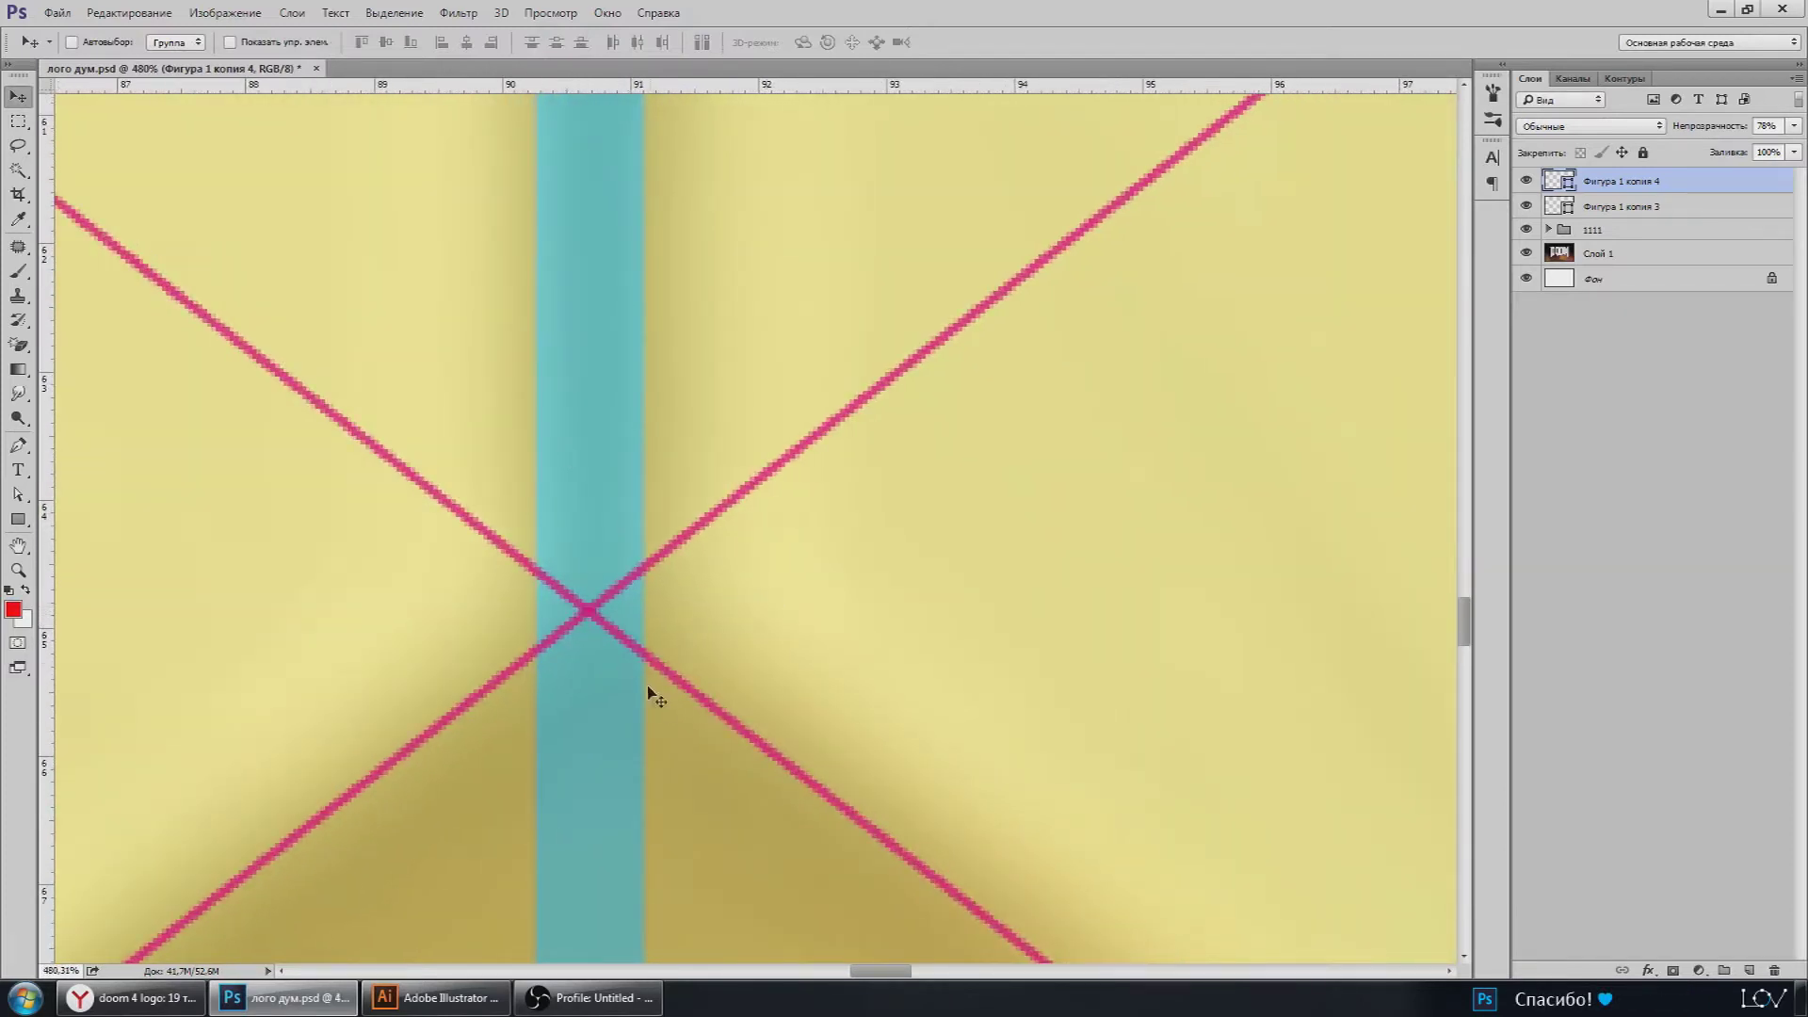
pyautogui.press('Down')
pyautogui.scroll(-5, 655, 706)
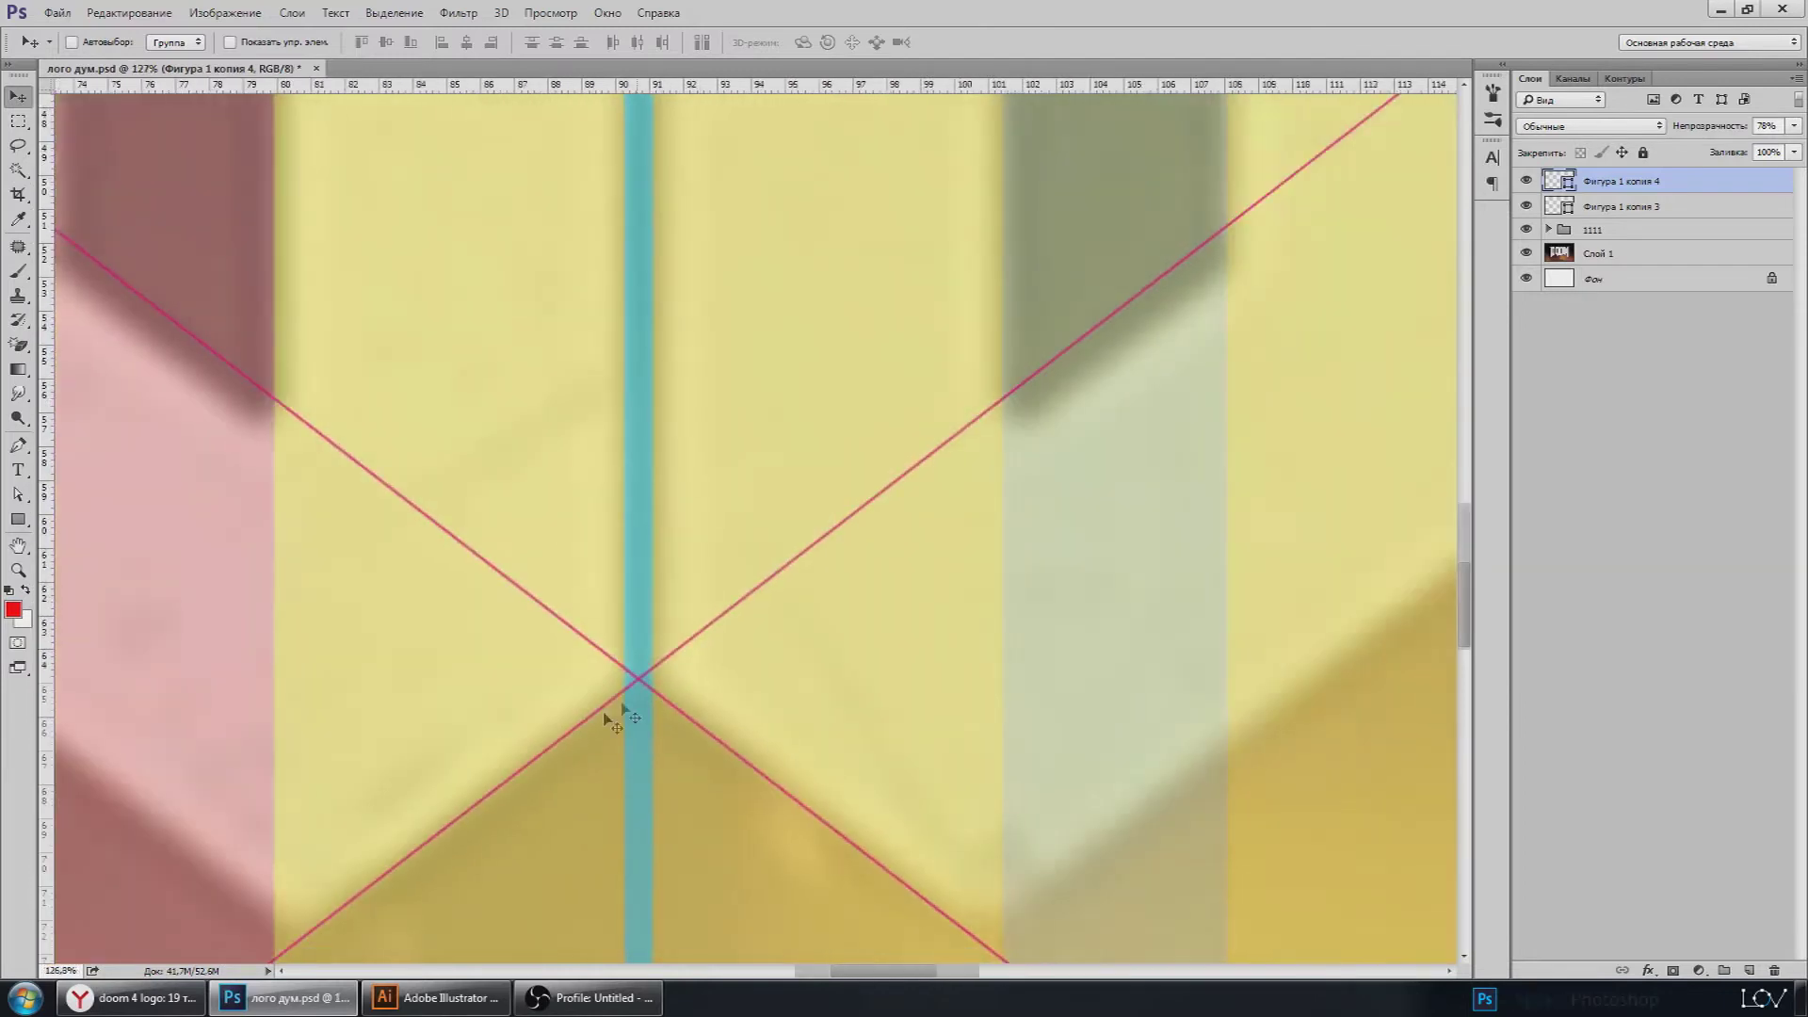
pyautogui.scroll(-1, 614, 710)
pyautogui.scroll(-2, 654, 791)
pyautogui.scroll(-1, 597, 791)
pyautogui.scroll(1, 647, 779)
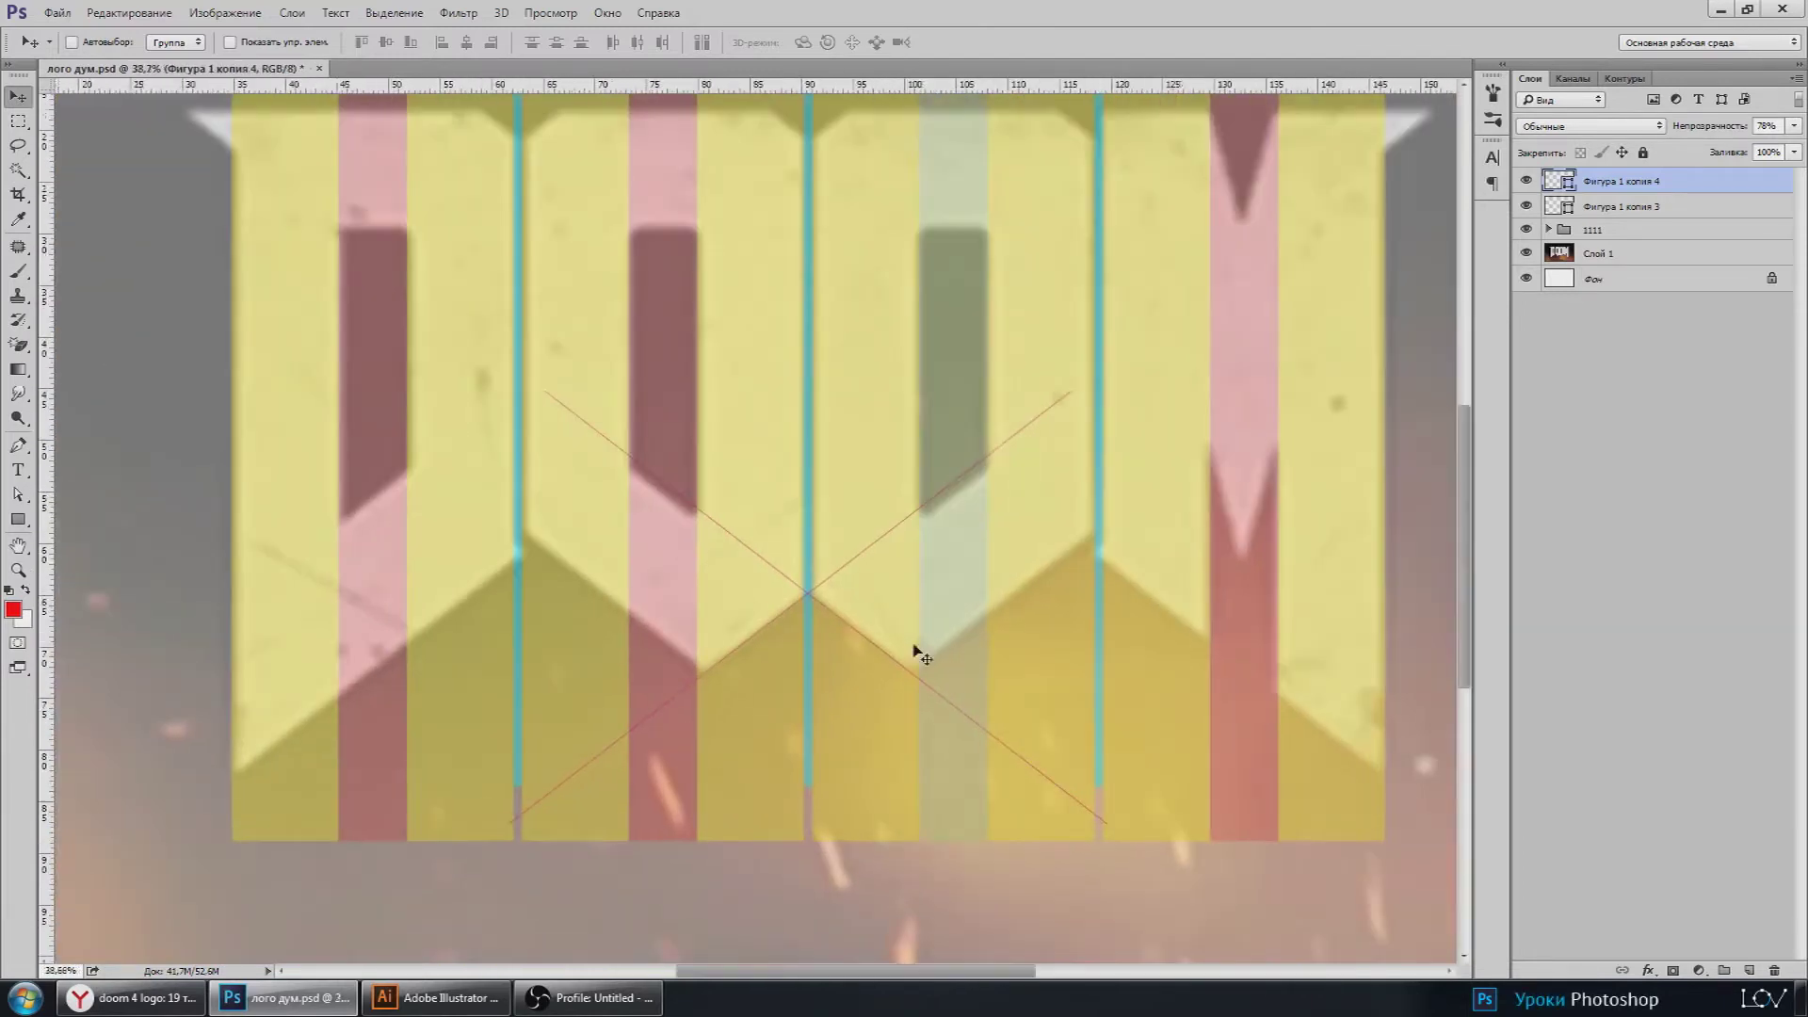
# Step: Duplicate one crossing line and slide the copy left into place
pyautogui.hotkey('ctrl', 'j')
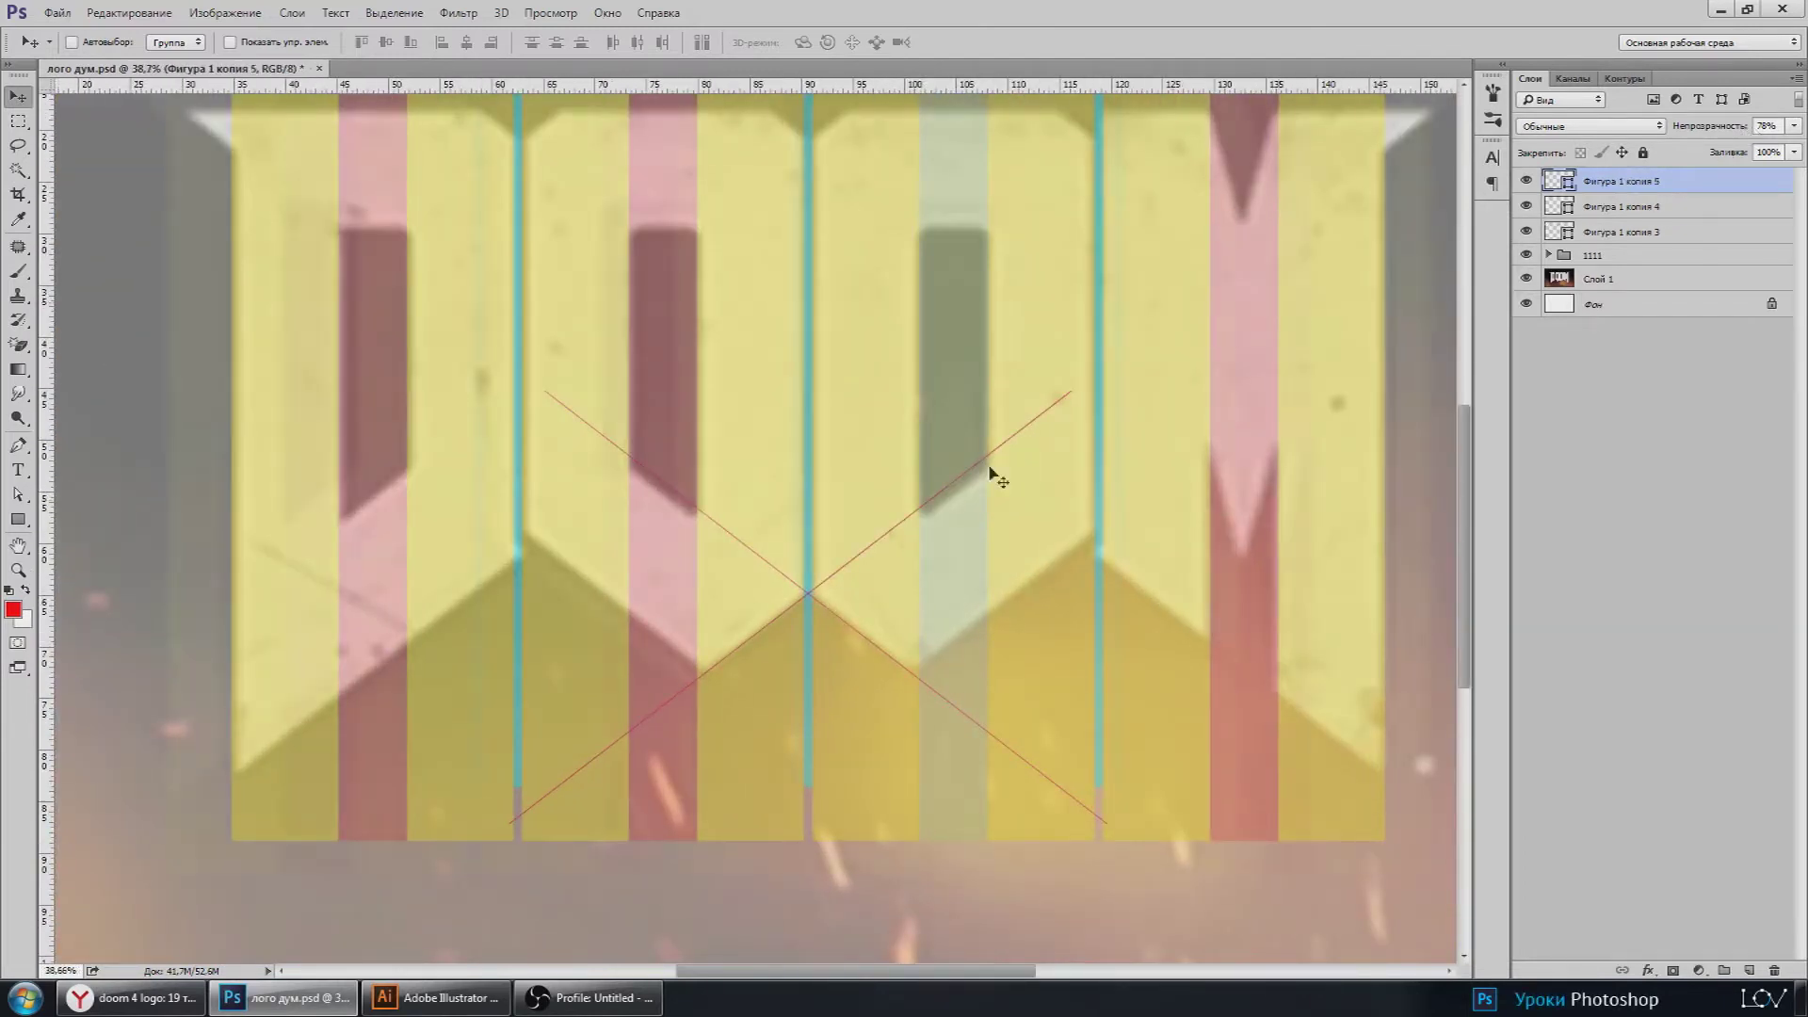
pyautogui.scroll(1, 989, 476)
pyautogui.moveTo(972, 489); pyautogui.dragTo(530, 541)
pyautogui.scroll(-1, 517, 553)
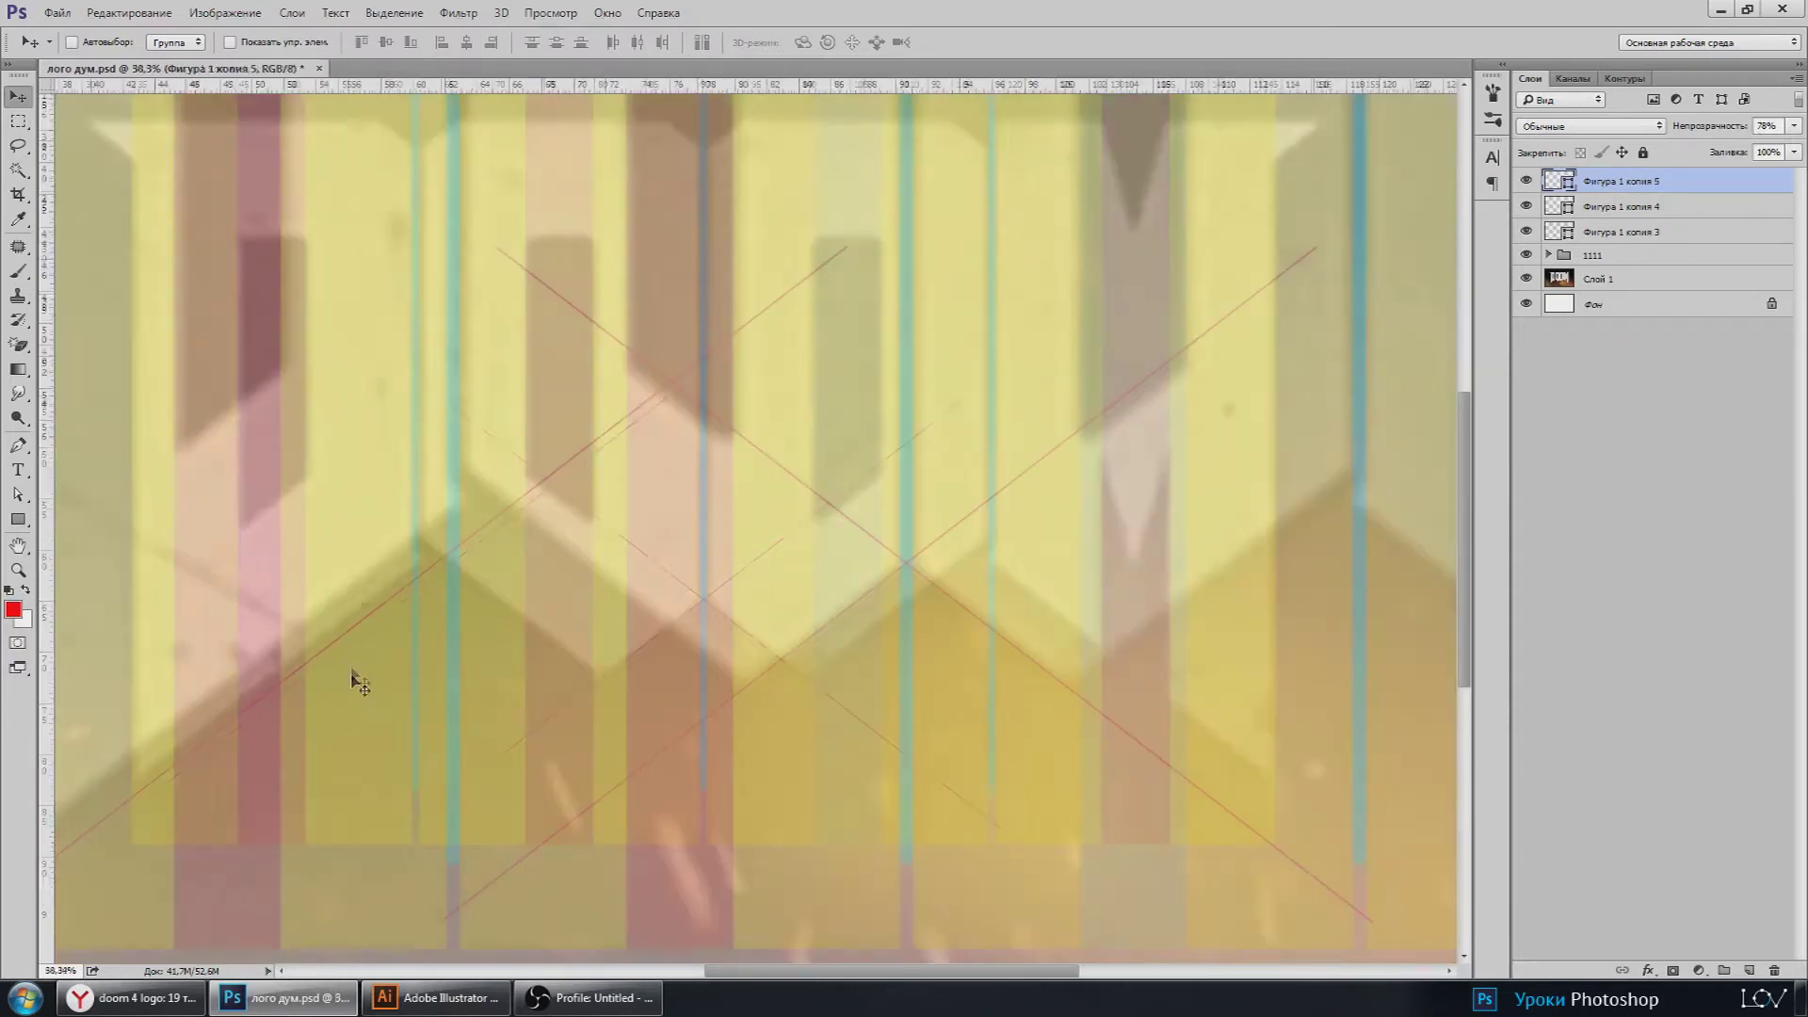
pyautogui.scroll(2, 355, 678)
pyautogui.scroll(1, 616, 633)
pyautogui.moveTo(739, 529); pyautogui.dragTo(688, 560)
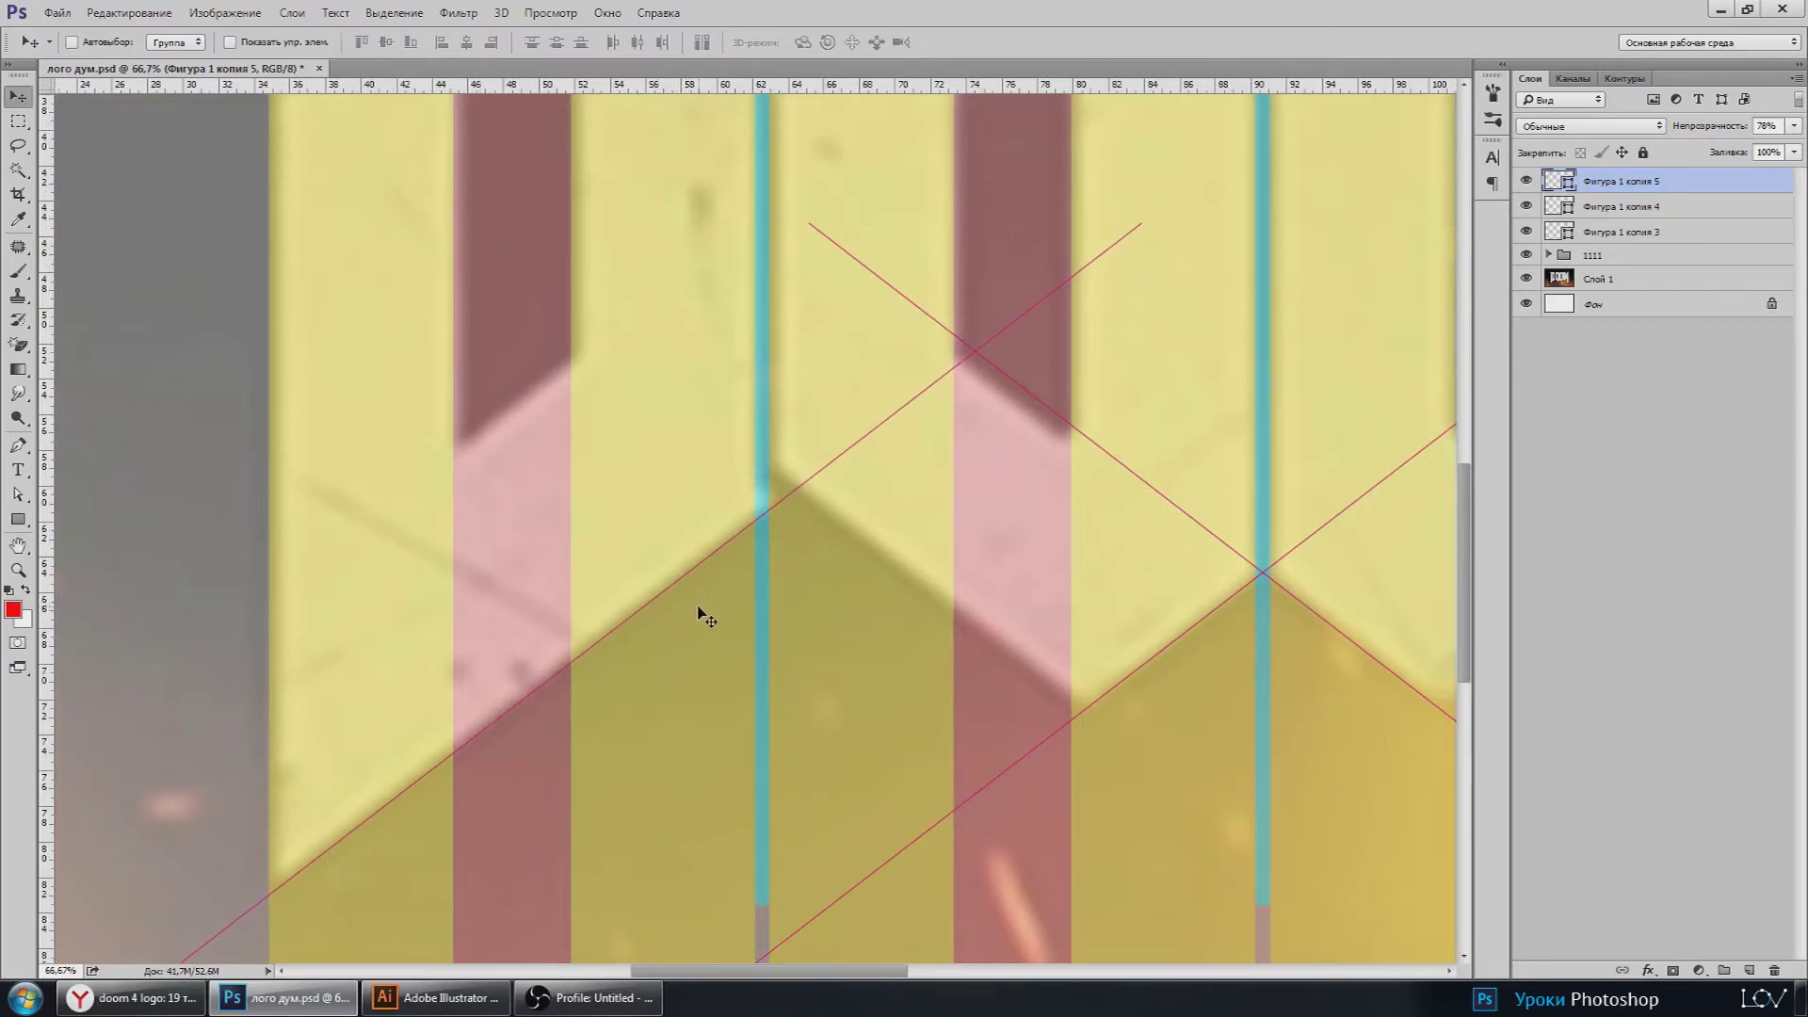
pyautogui.scroll(-5, 698, 613)
pyautogui.scroll(-4, 678, 835)
pyautogui.scroll(4, 954, 737)
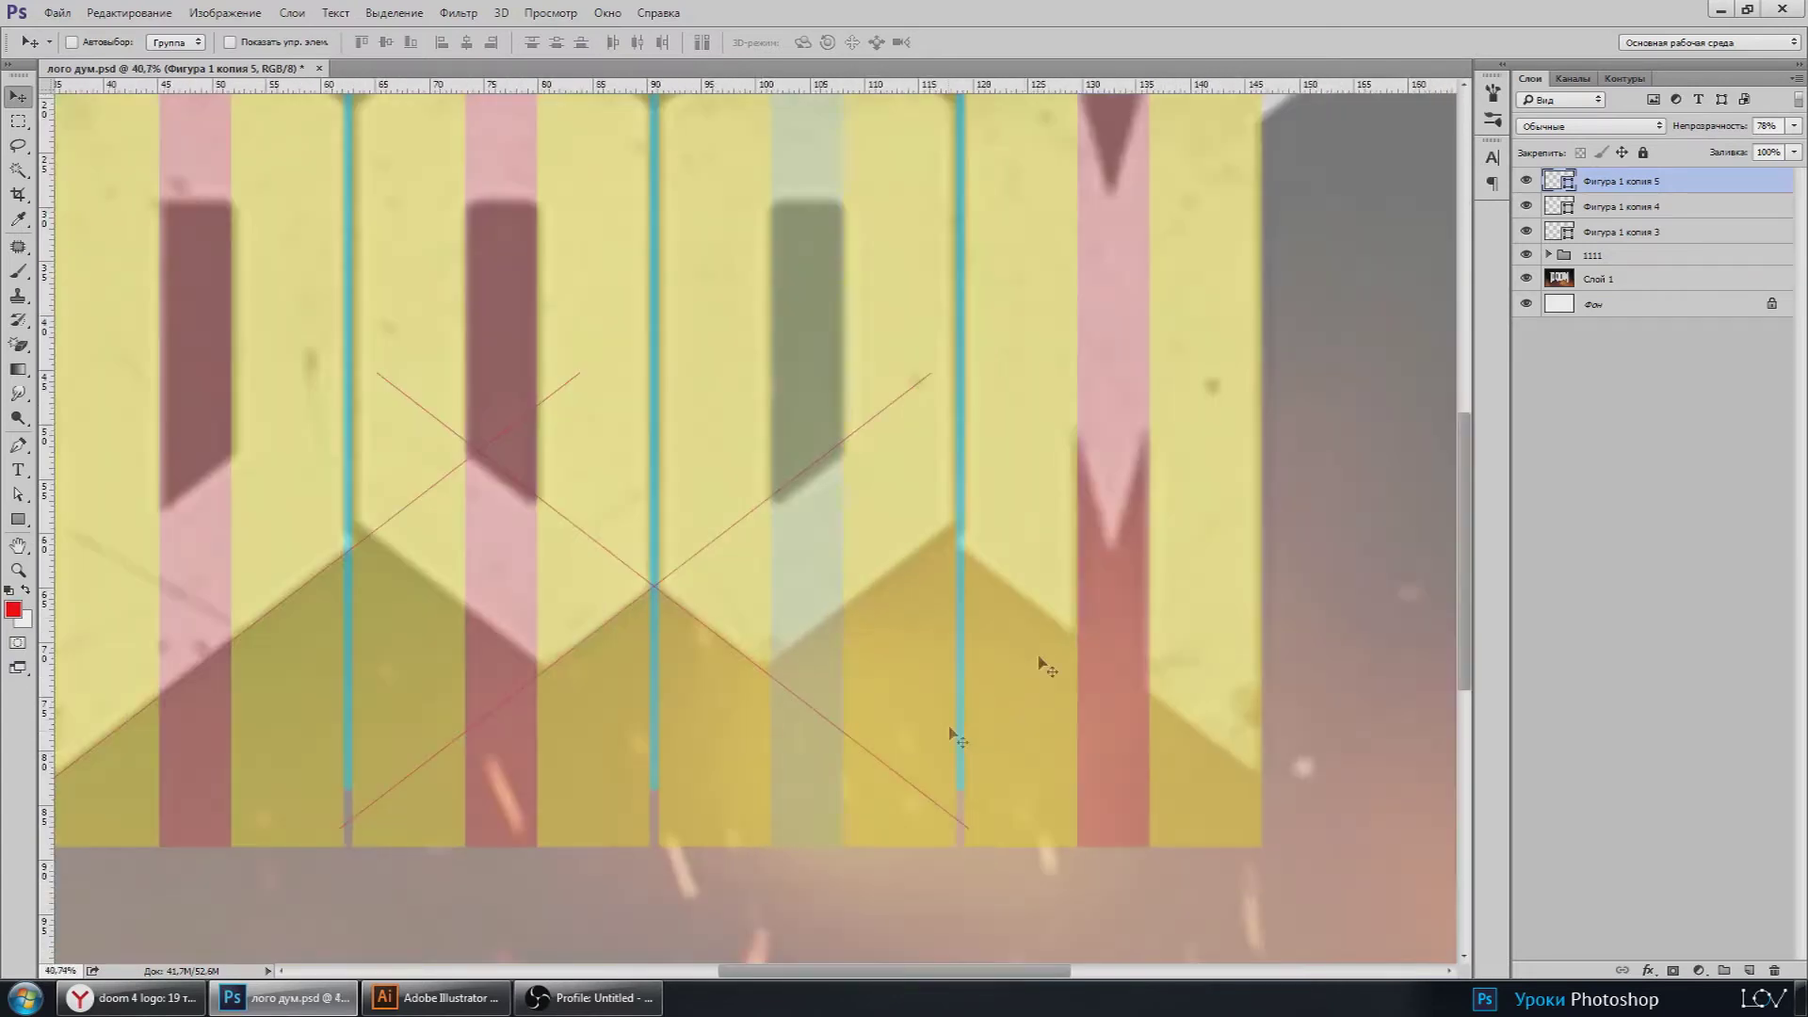
# Step: Duplicate the original diagonal, move it right, and scale it to 168.75%
pyautogui.click(1659, 232)
pyautogui.hotkey('ctrl', 'j')
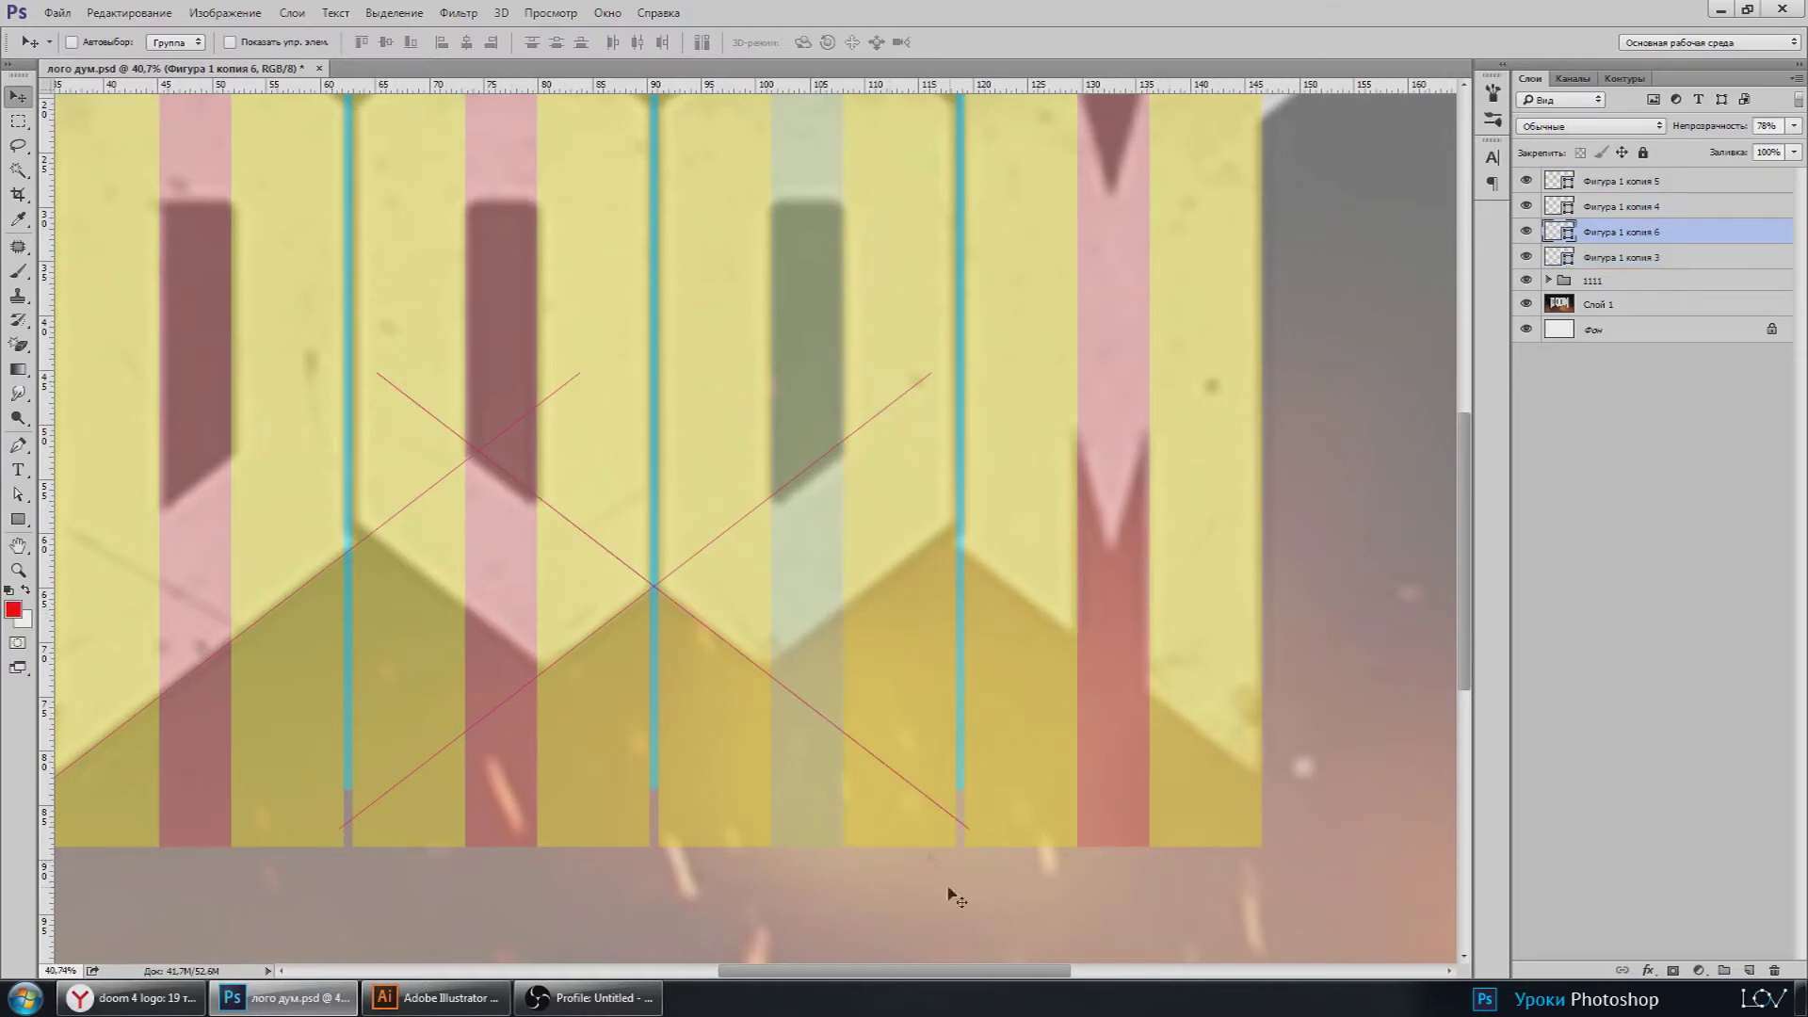
pyautogui.moveTo(666, 551); pyautogui.dragTo(1020, 551)
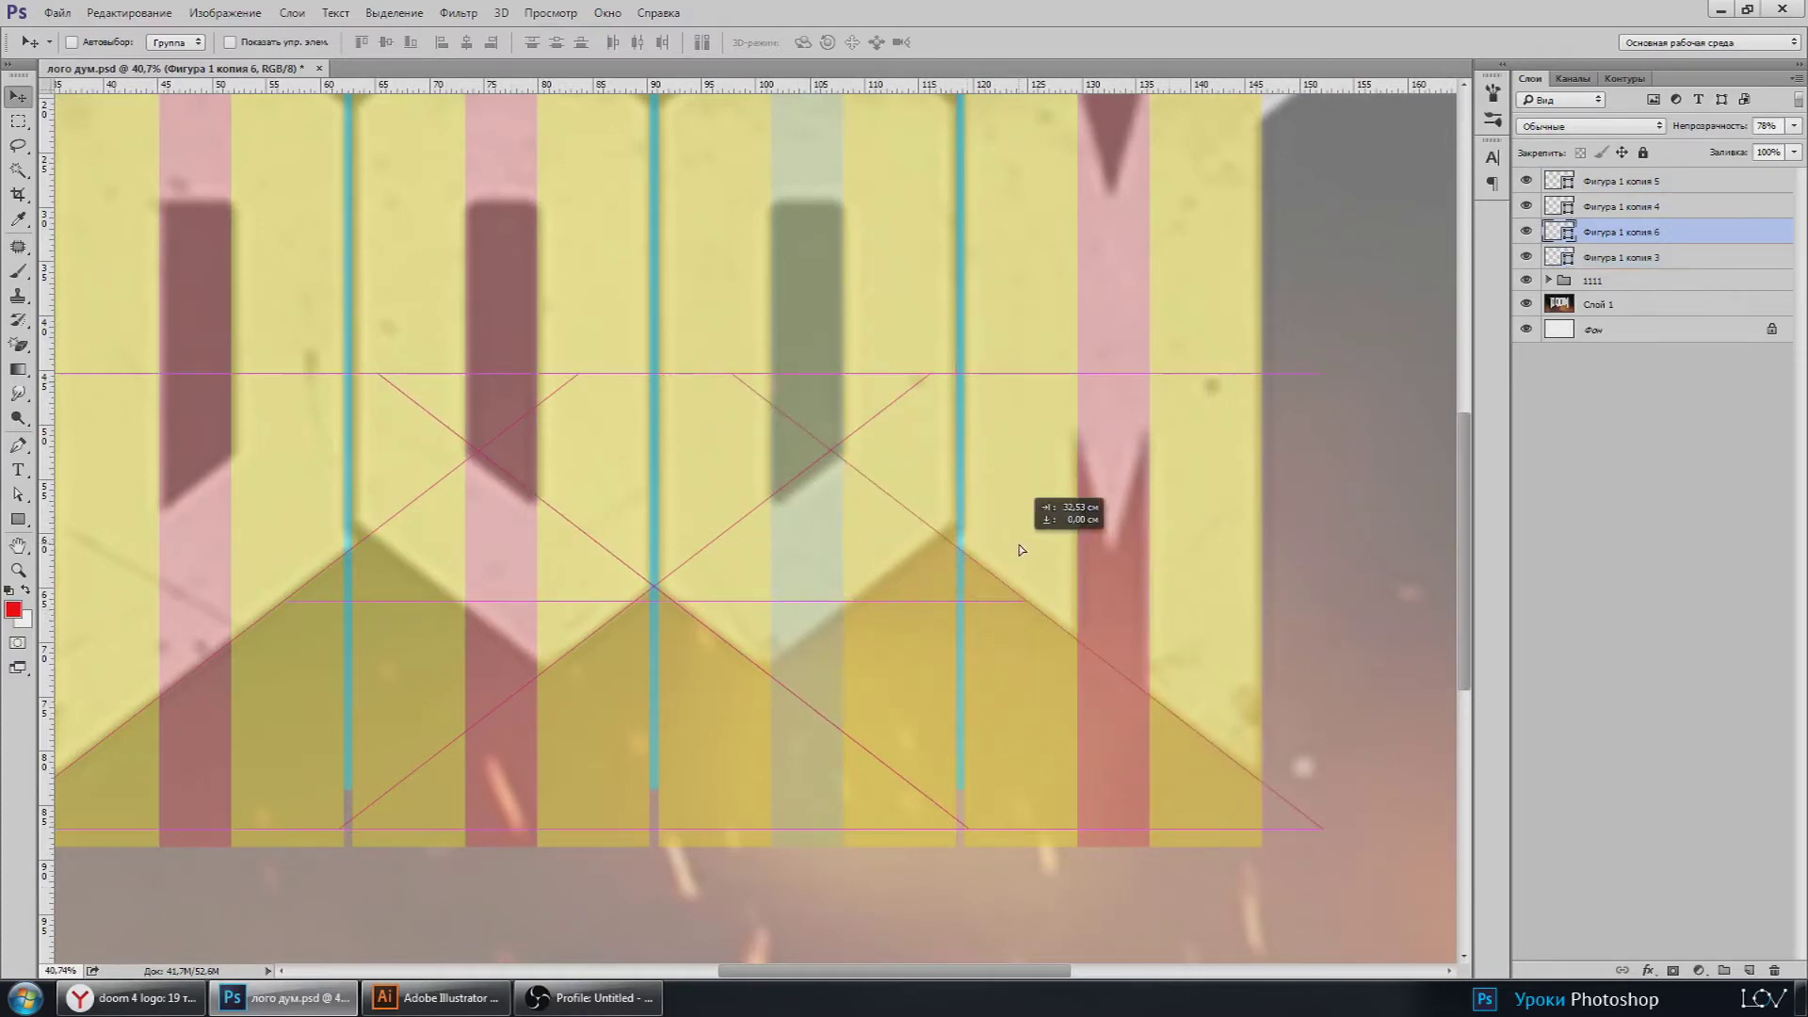
pyautogui.scroll(-1, 1024, 556)
pyautogui.scroll(-2, 1020, 557)
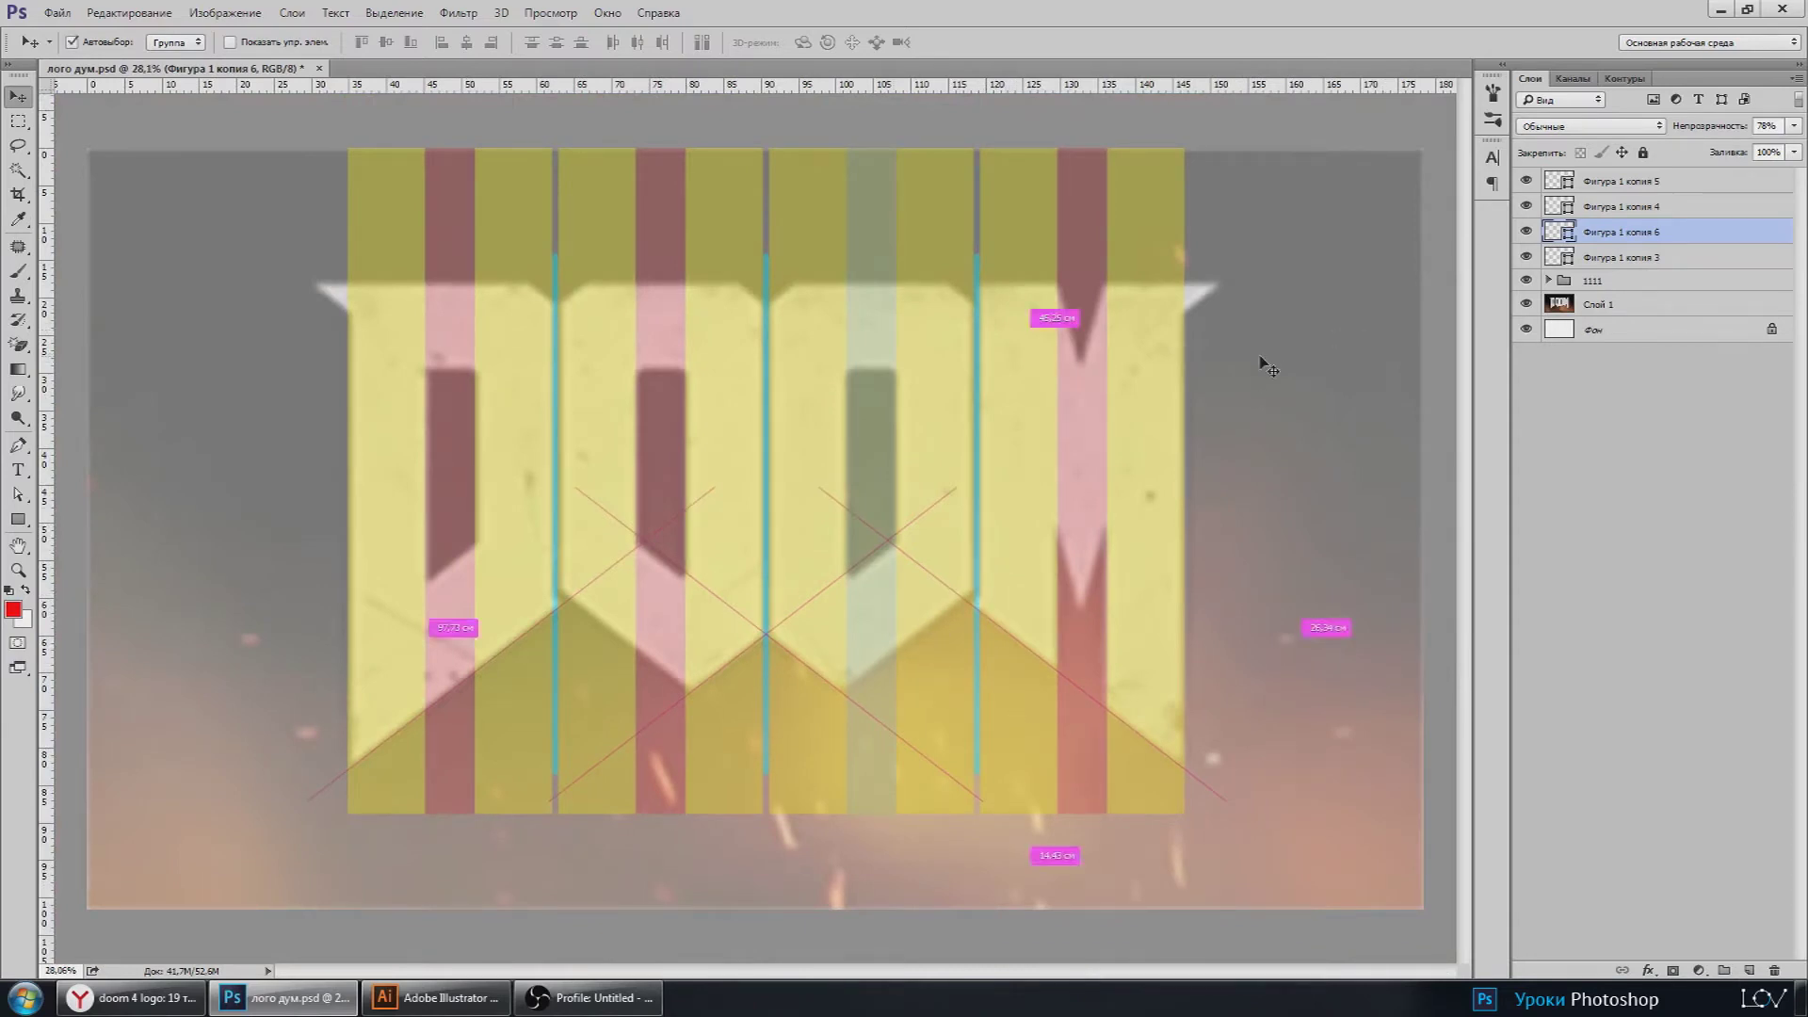
pyautogui.hotkey('ctrl', 't')
pyautogui.moveTo(1222, 487); pyautogui.dragTo(1363, 386)
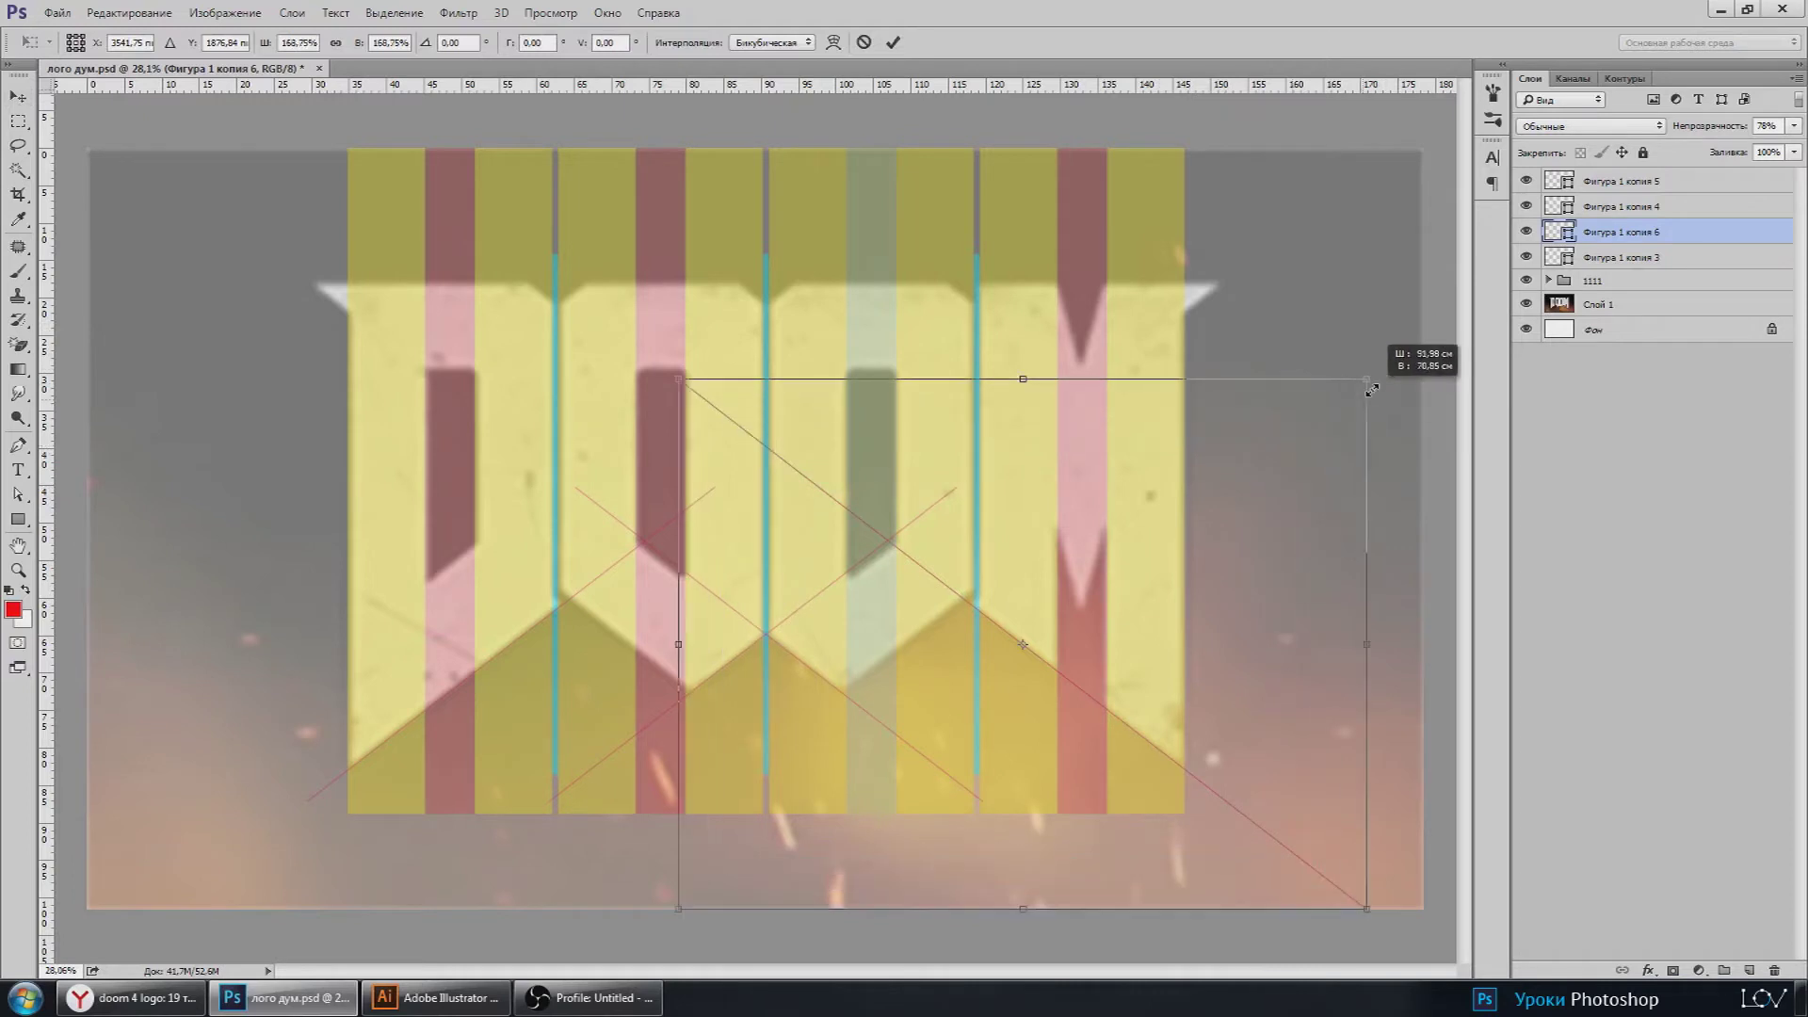
pyautogui.press('Return')
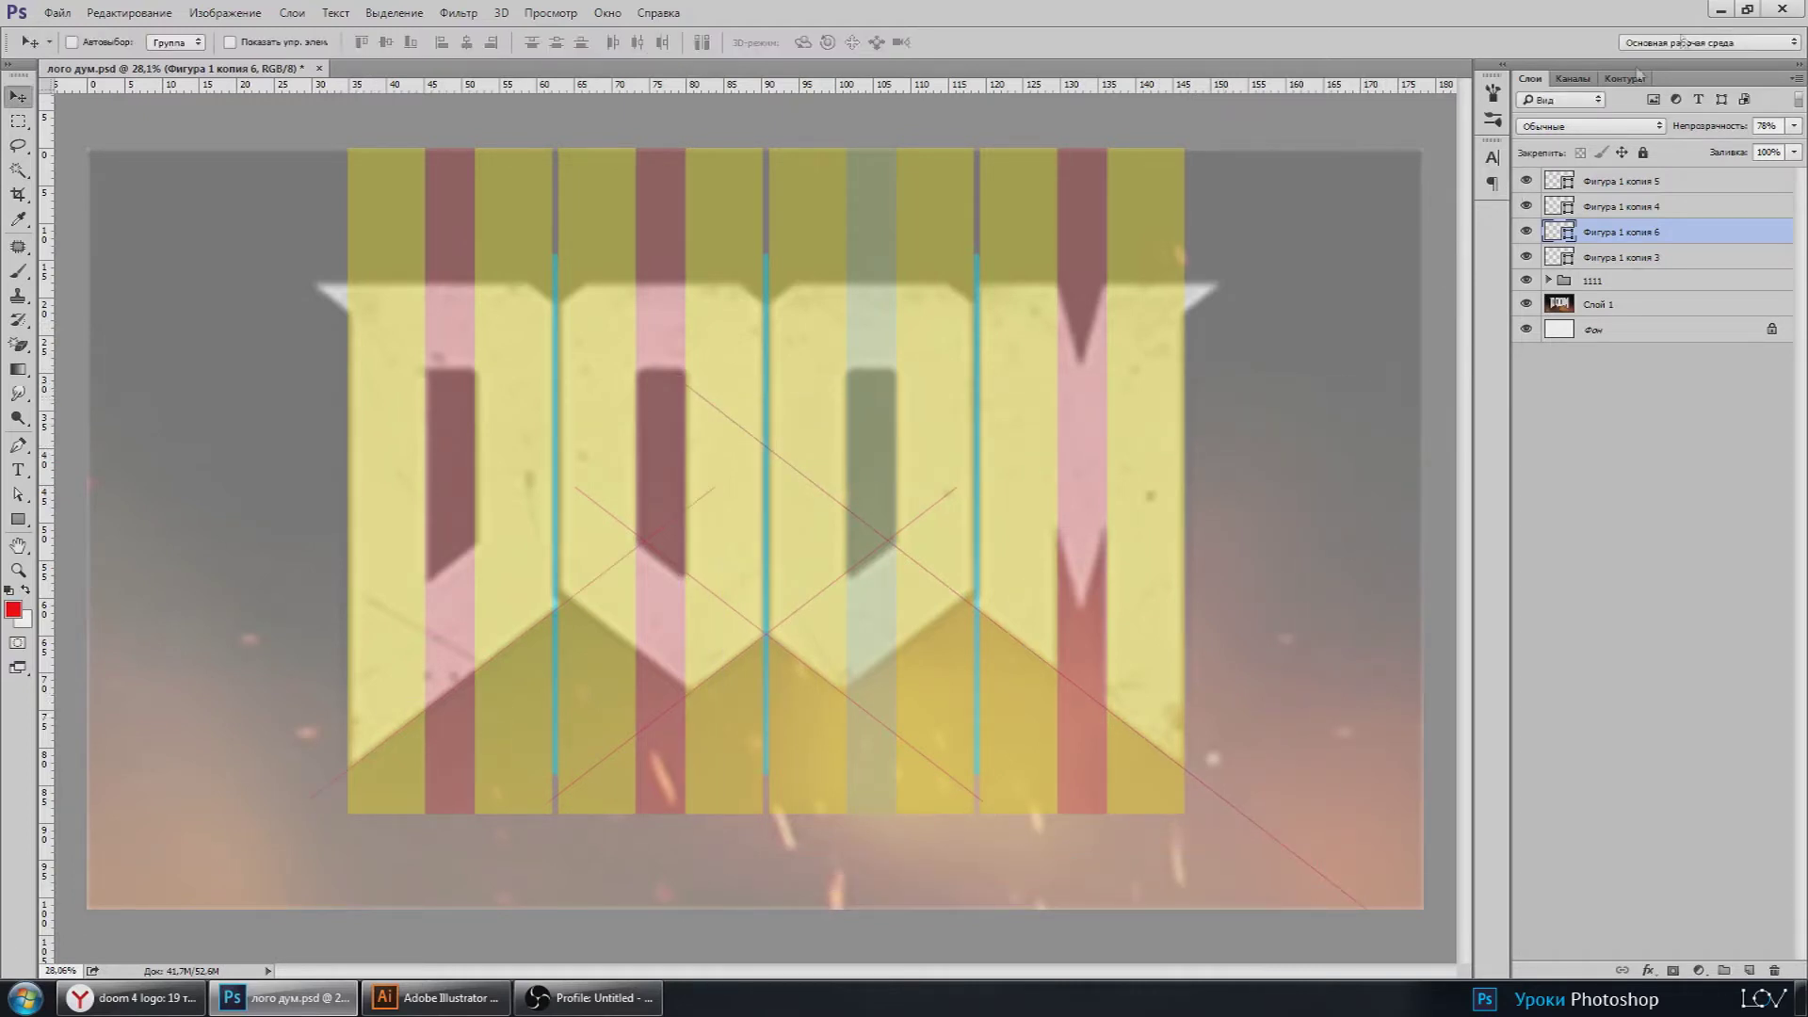
# Step: Delete hidden layer 'Фигура 1 копия 5' and make 'копия 4' visible
pyautogui.click(1604, 179)
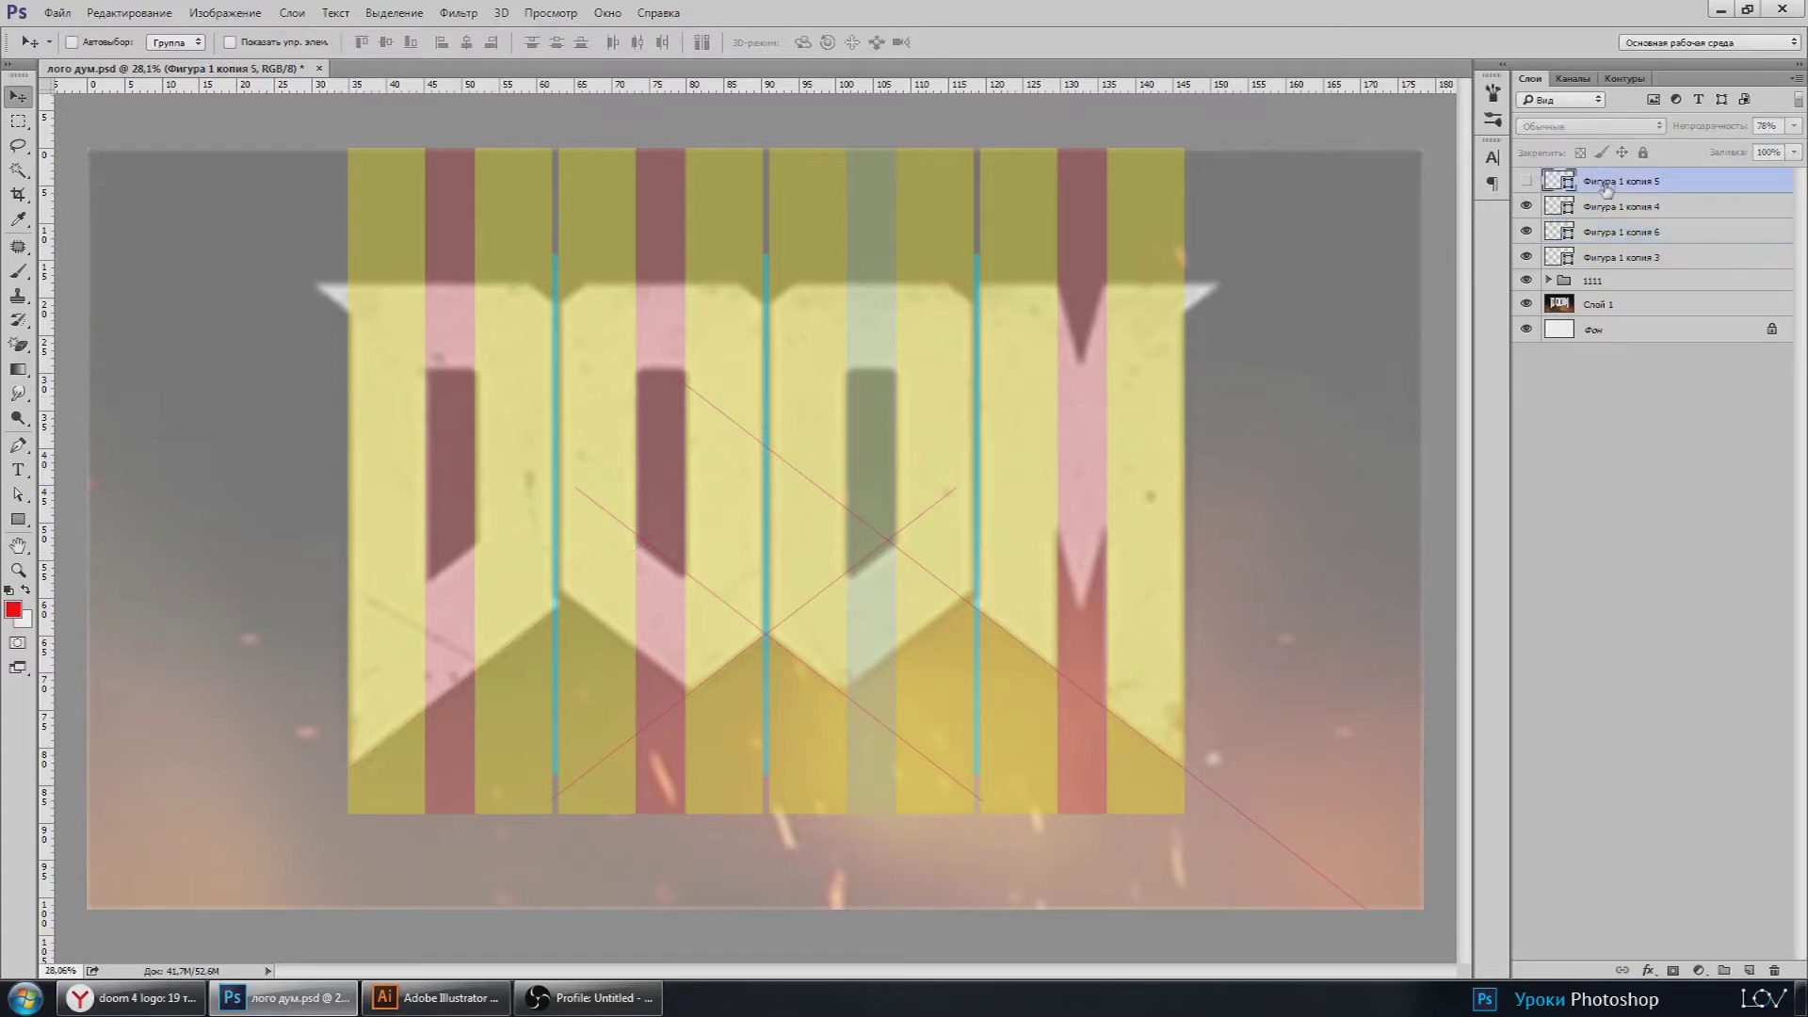
pyautogui.press('Delete')
pyautogui.click(1527, 183)
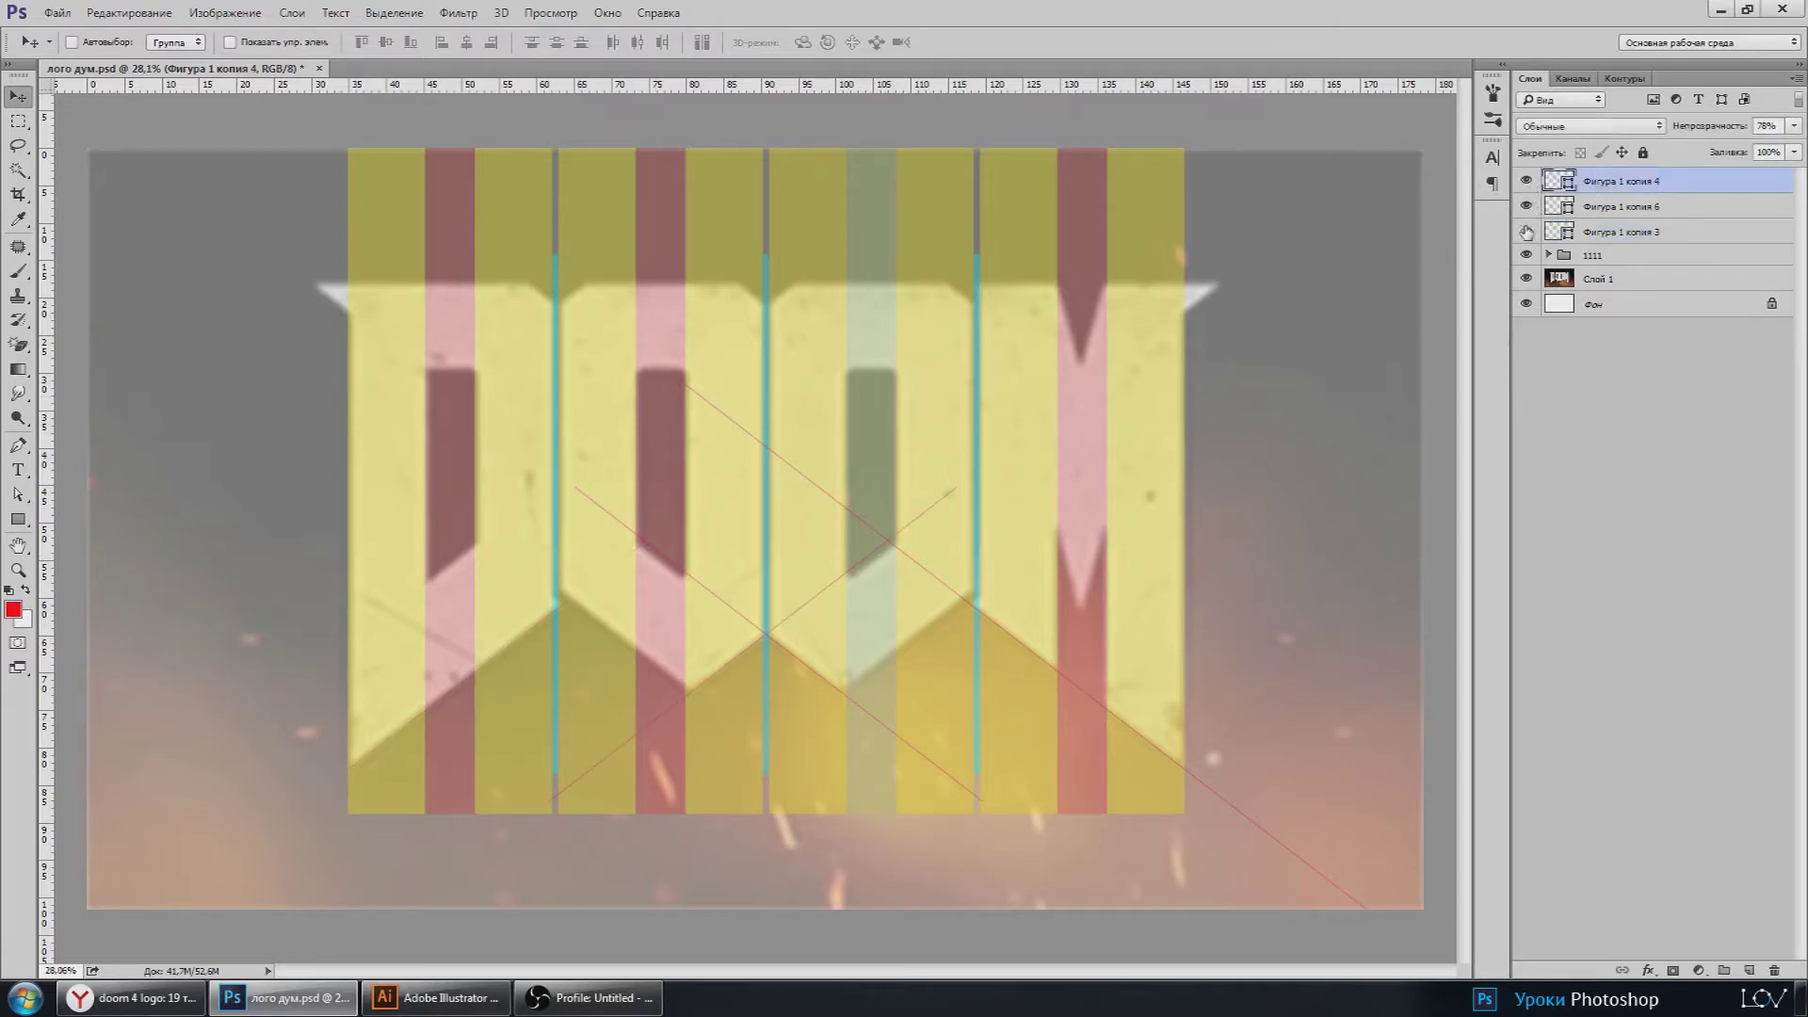
# Step: Shift the long diagonal 'Фигура 1 копия 6' slightly
pyautogui.click(1620, 209)
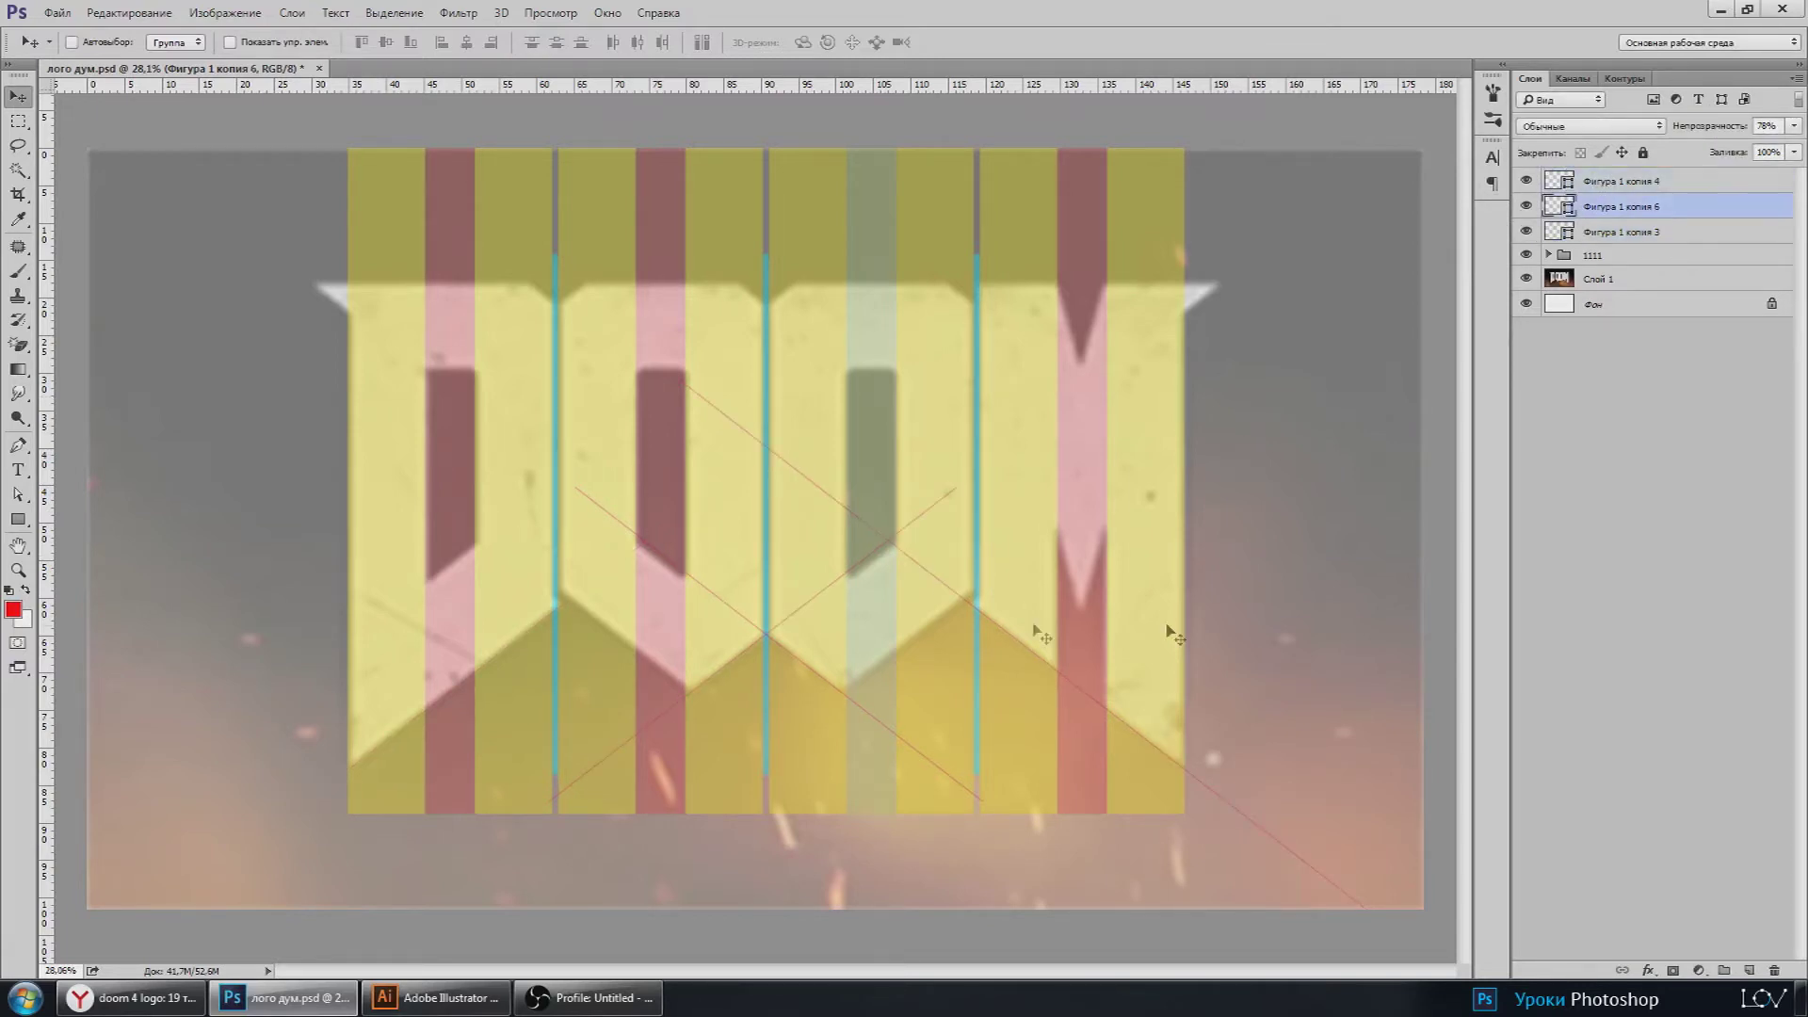
pyautogui.scroll(5, 1229, 697)
pyautogui.scroll(3, 1101, 727)
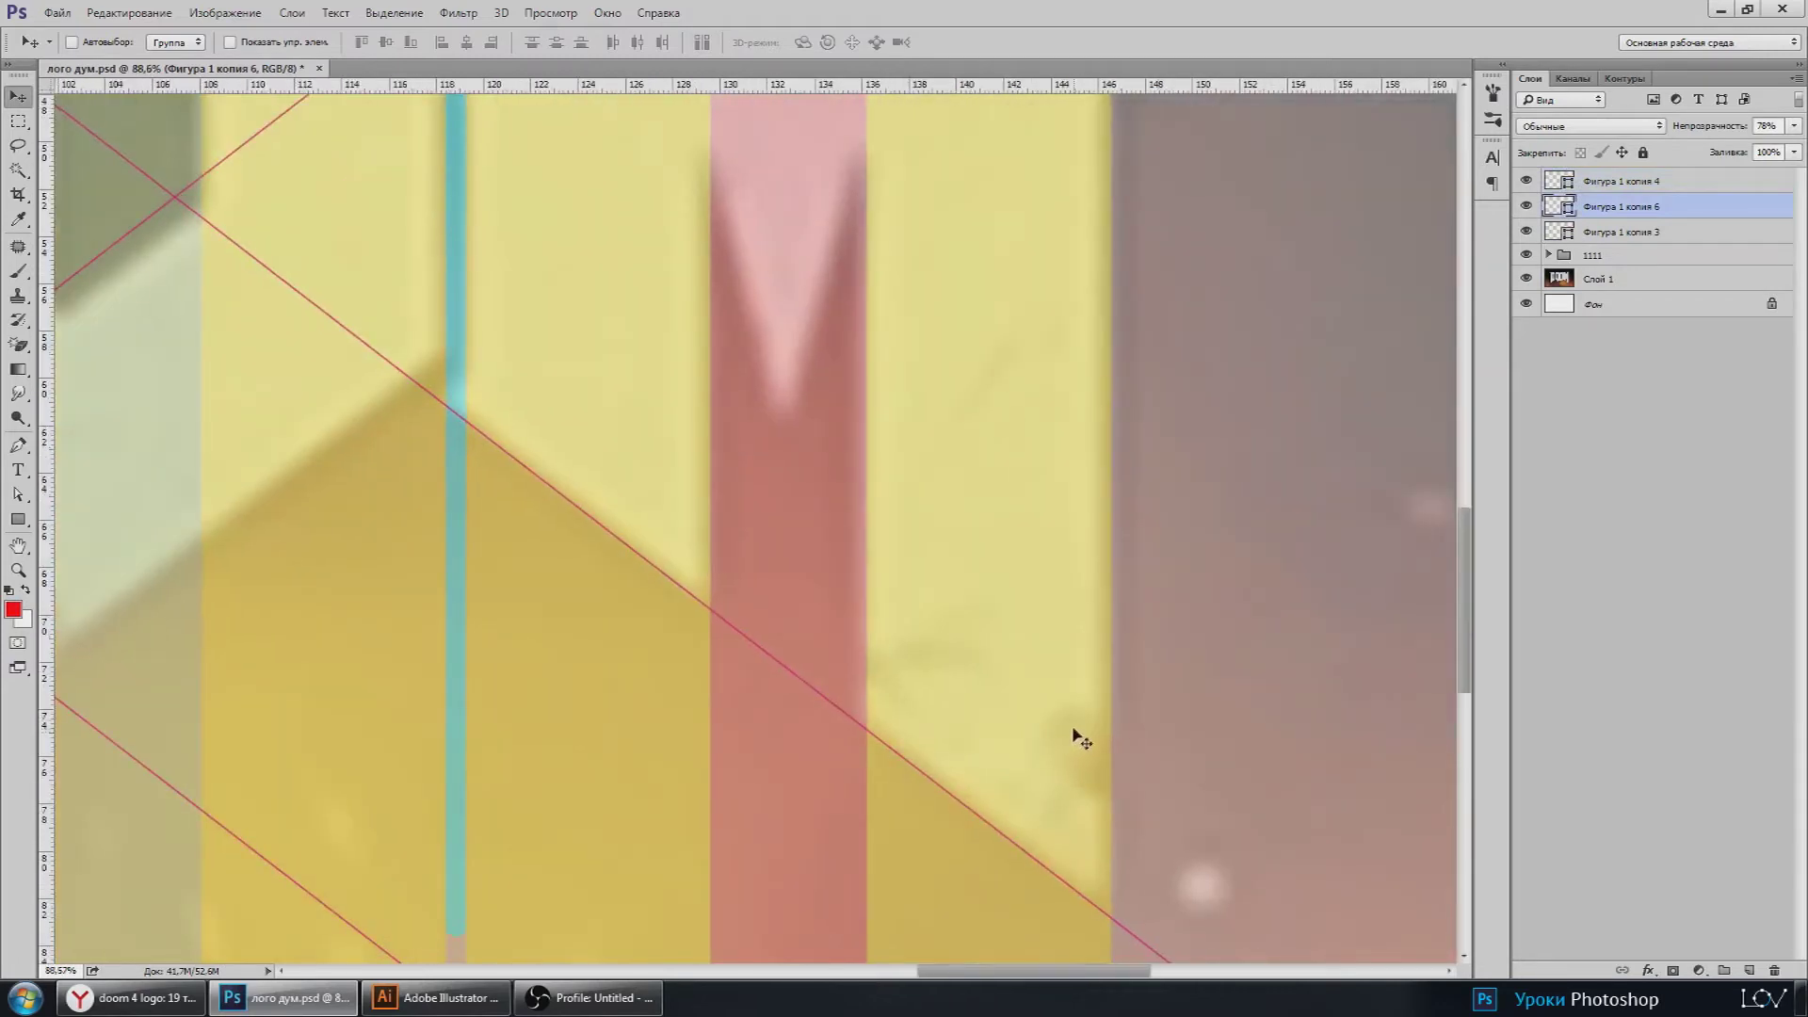
pyautogui.moveTo(1073, 738); pyautogui.dragTo(1138, 753)
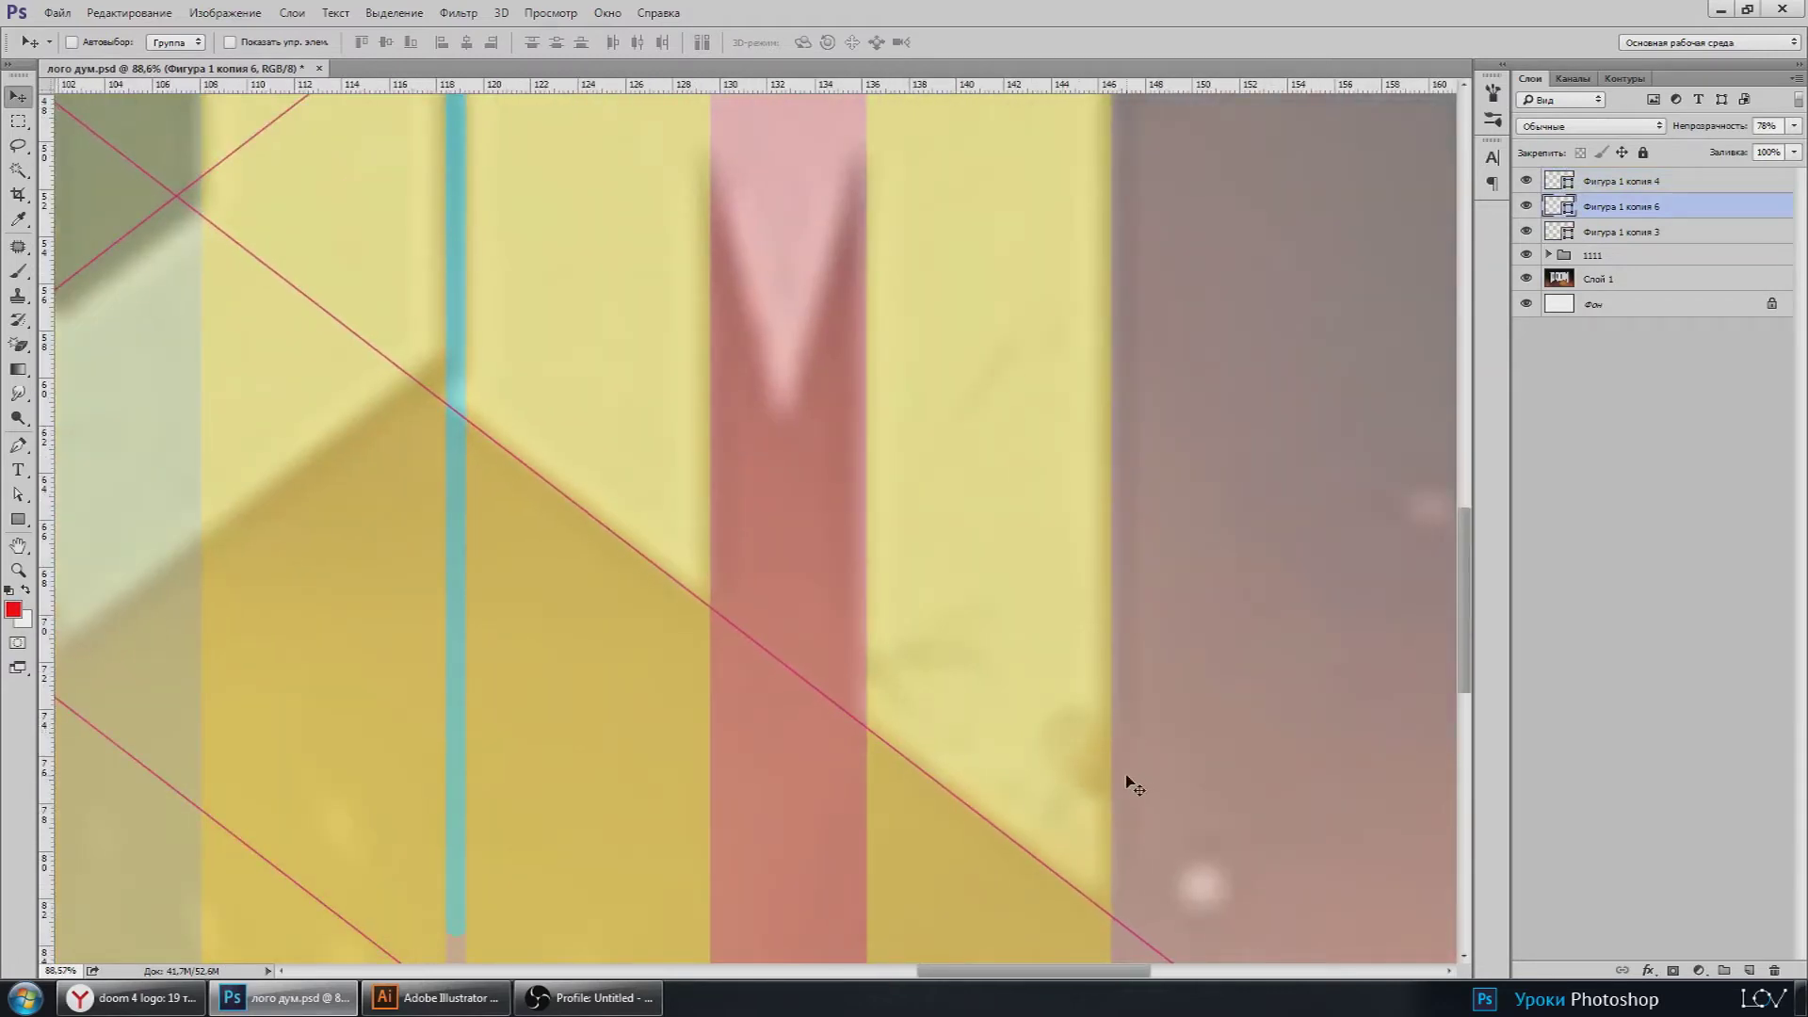
pyautogui.scroll(-5, 1134, 781)
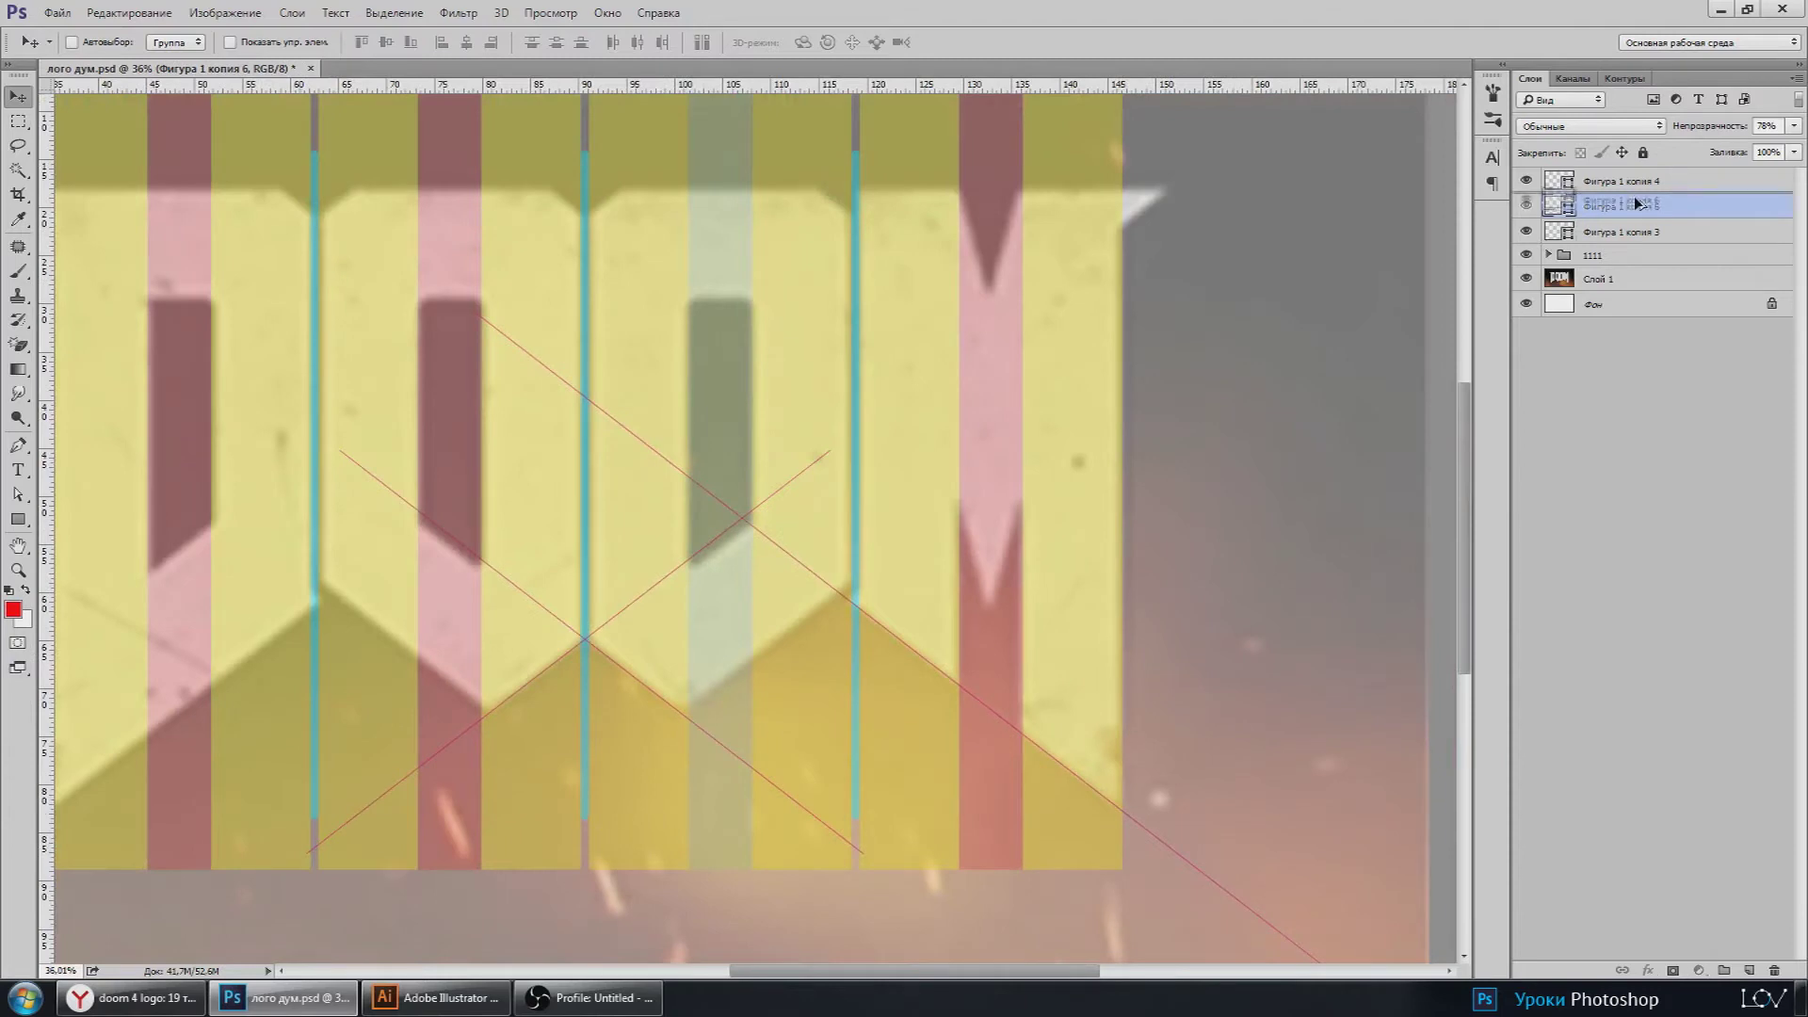
# Step: Duplicate the long diagonal as 'Фигура 1 копия 7', flipped horizontally into a crossing line
pyautogui.hotkey('ctrl', 'j')
pyautogui.hotkey('ctrl', 't')
pyautogui.rightClick(929, 558)
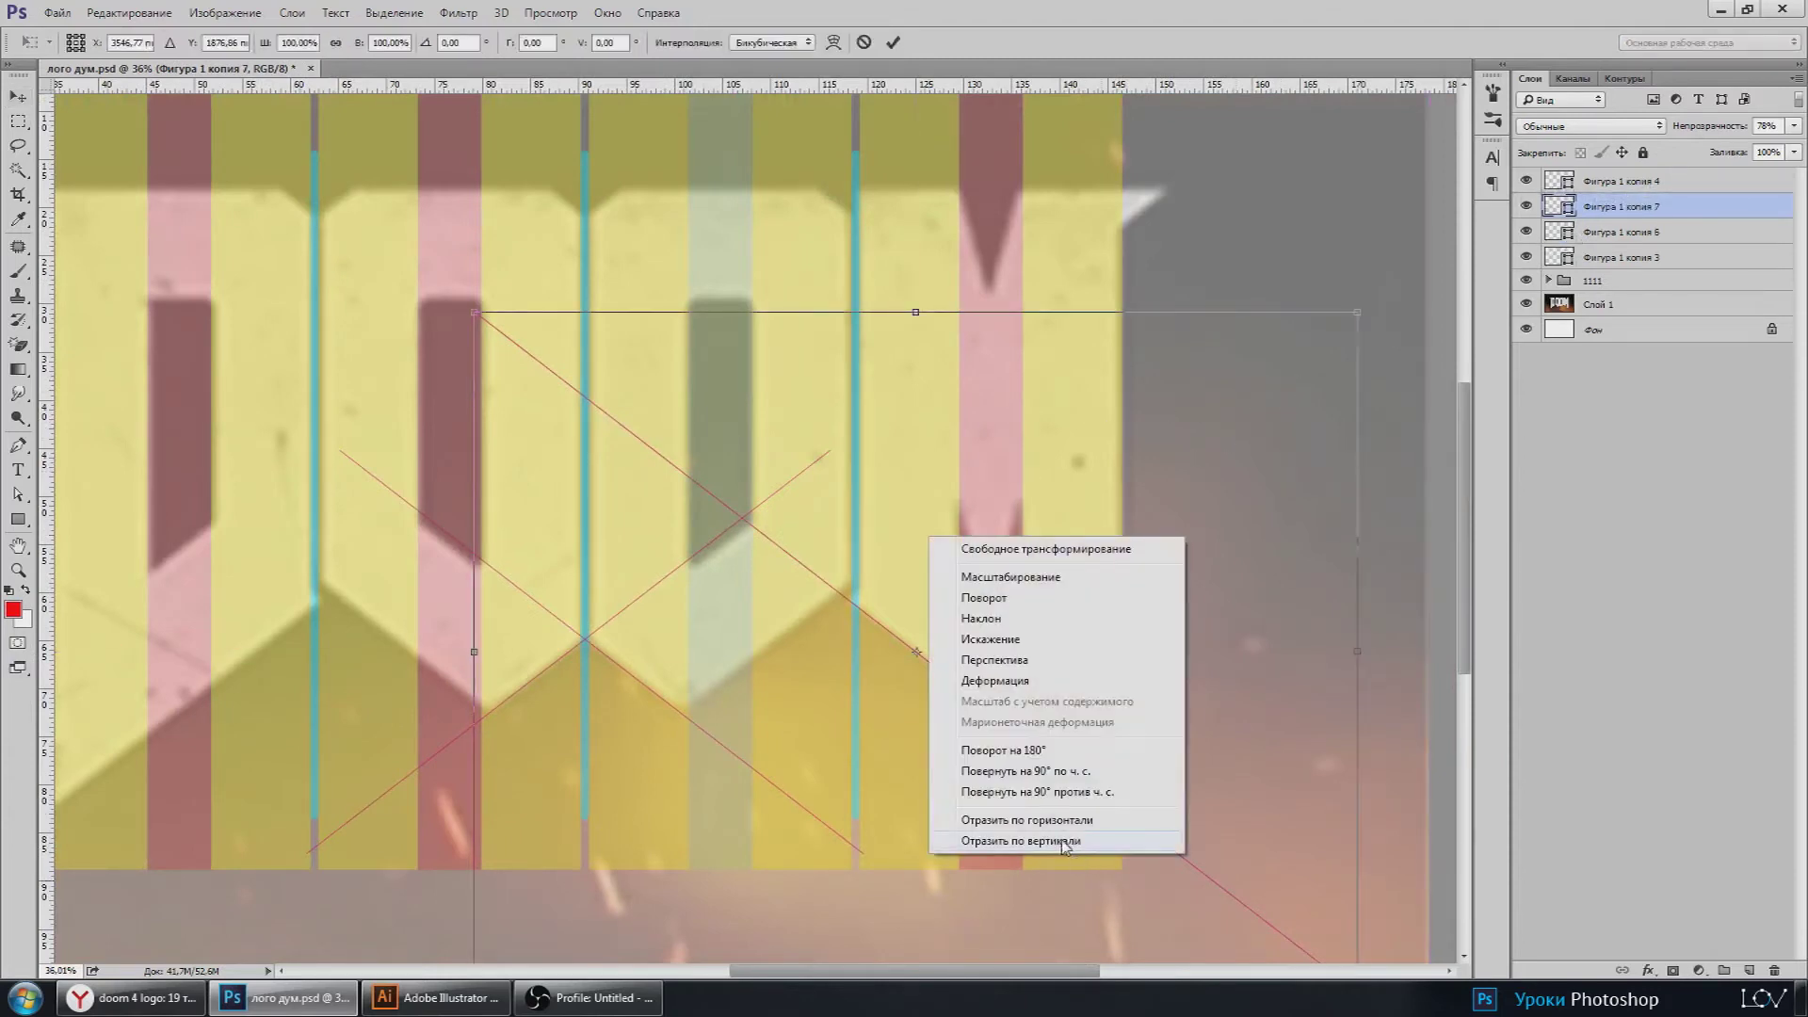
pyautogui.click(1026, 819)
pyautogui.press('Return')
pyautogui.scroll(-3, 1012, 706)
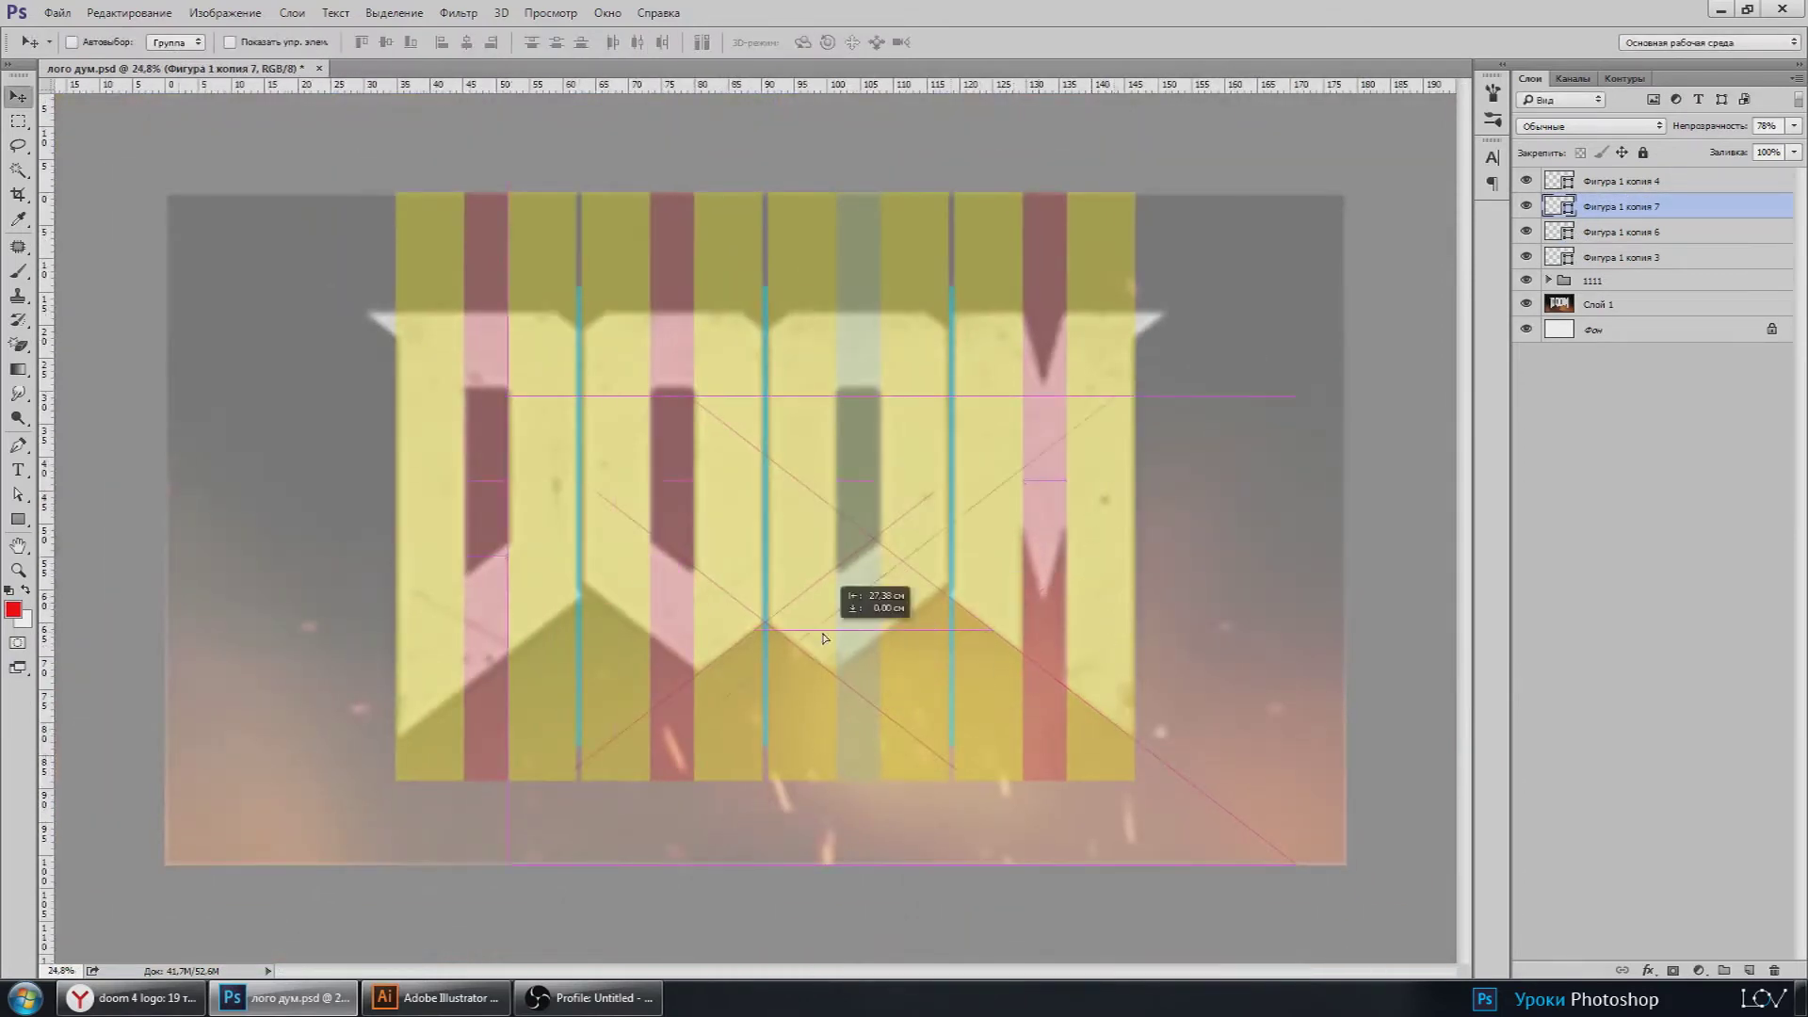
pyautogui.moveTo(1014, 706); pyautogui.dragTo(692, 602)
# Step: Nudge the X so its intersection sits on the central cyan line
pyautogui.scroll(5, 766, 396)
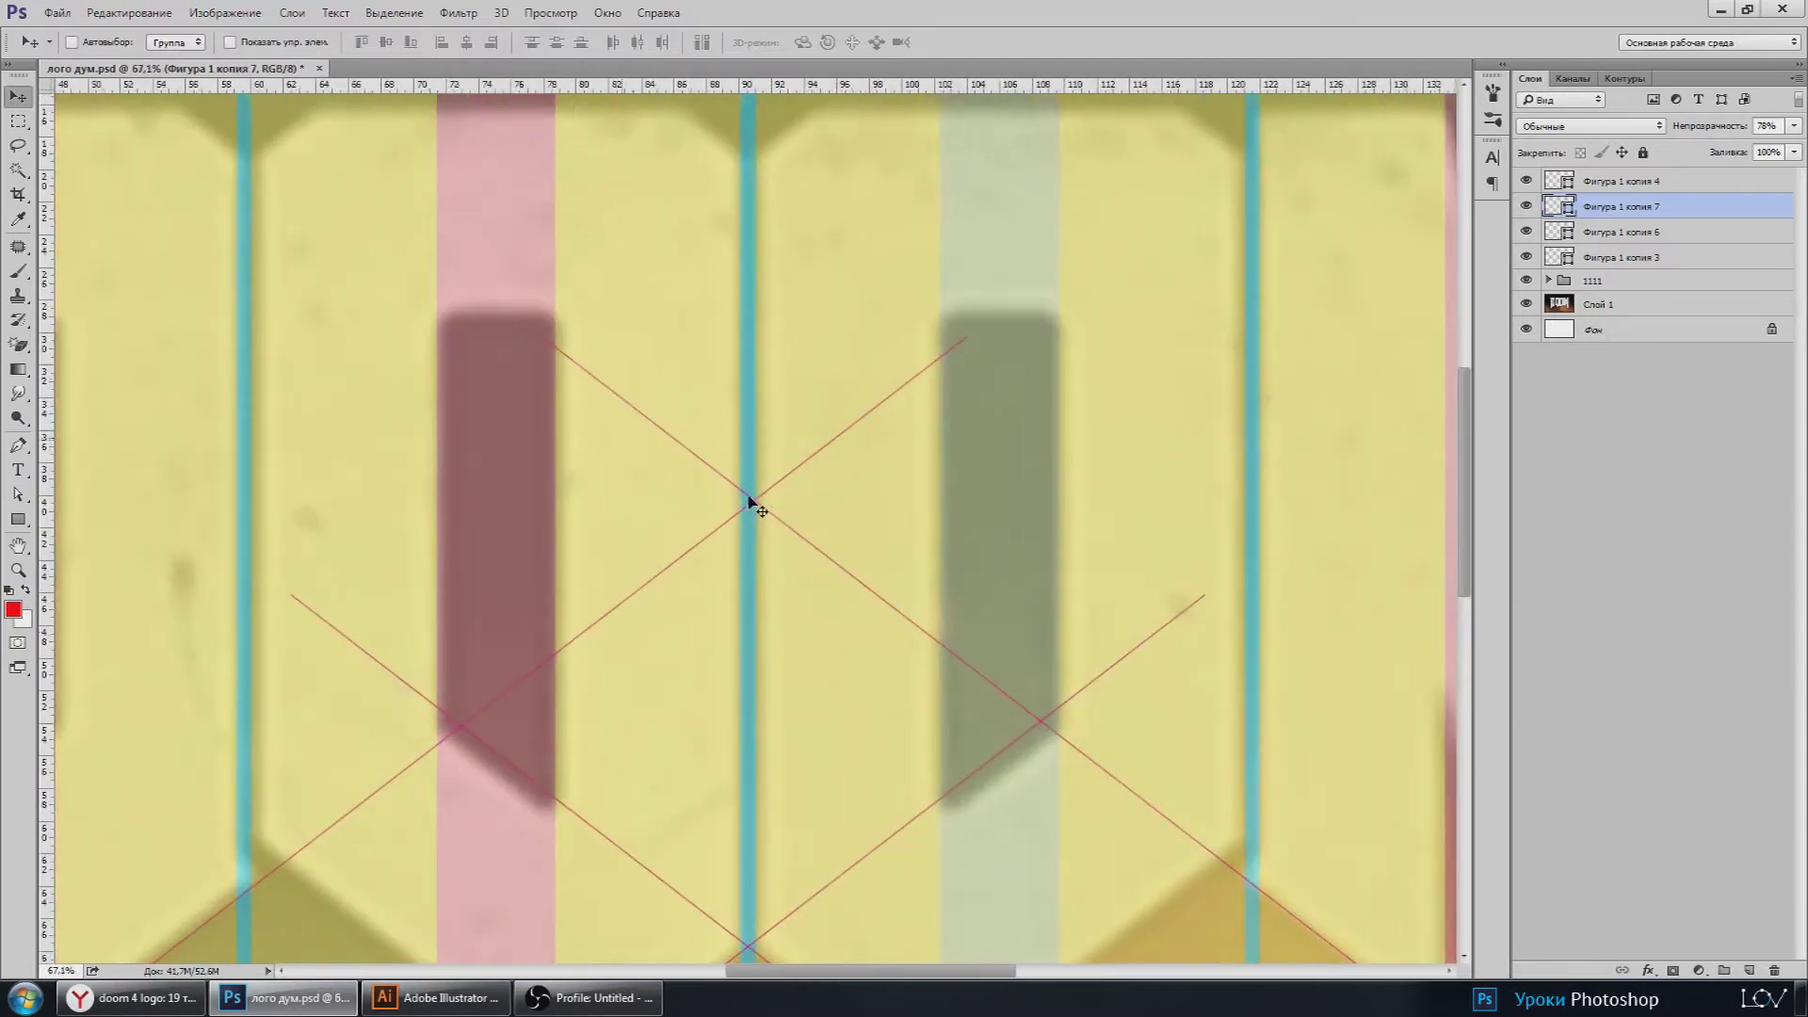
pyautogui.scroll(8, 753, 505)
pyautogui.moveTo(855, 524); pyautogui.dragTo(772, 524)
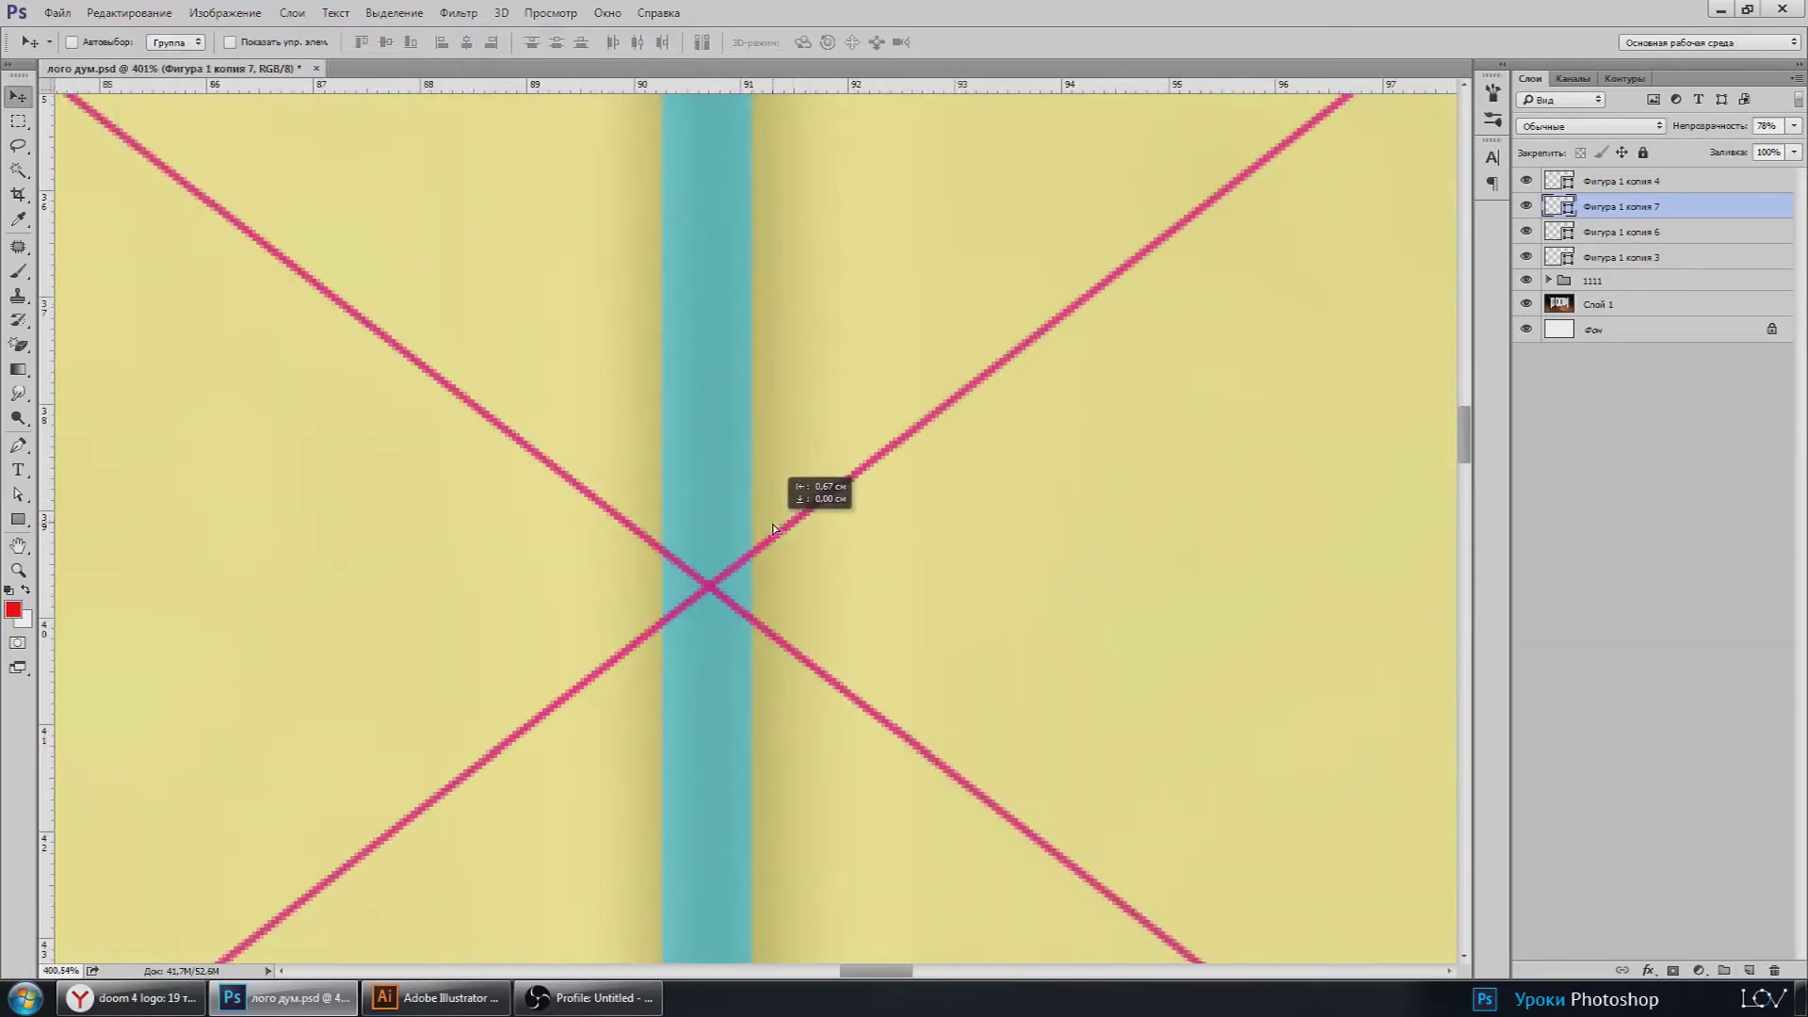
pyautogui.scroll(-2, 704, 588)
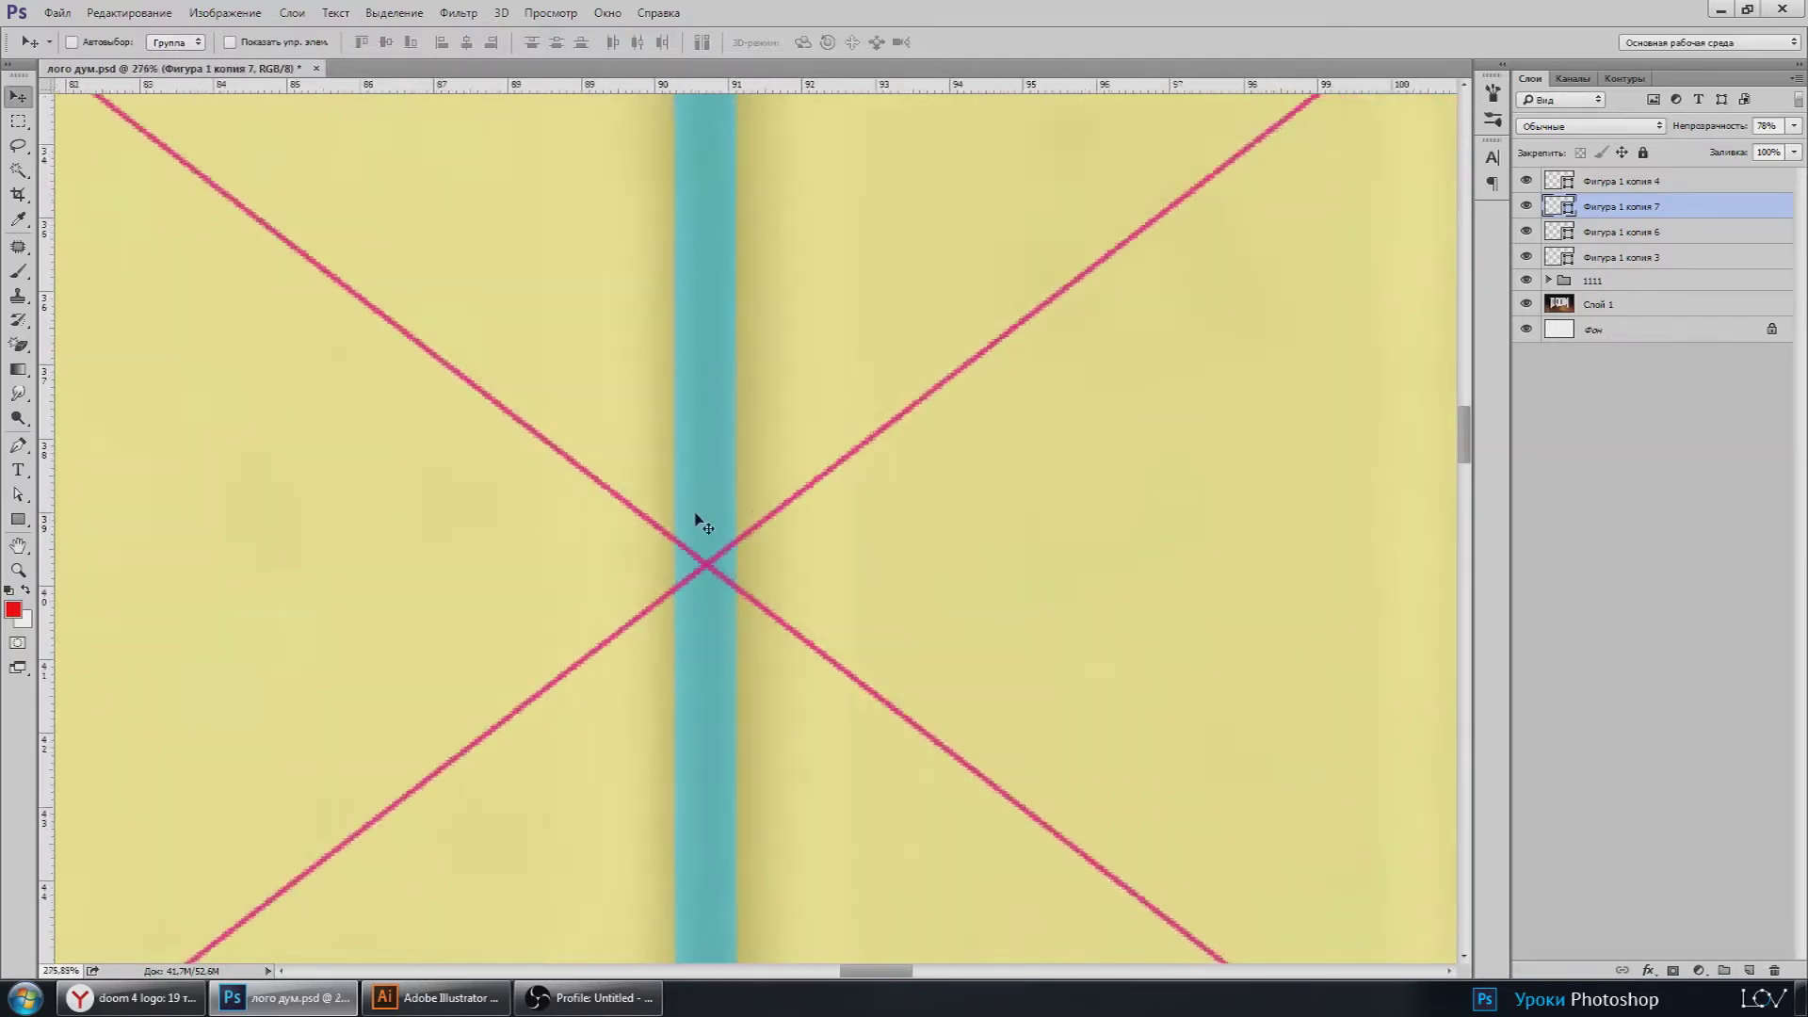
pyautogui.scroll(-1, 697, 517)
pyautogui.scroll(-4, 706, 424)
pyautogui.scroll(-3, 701, 417)
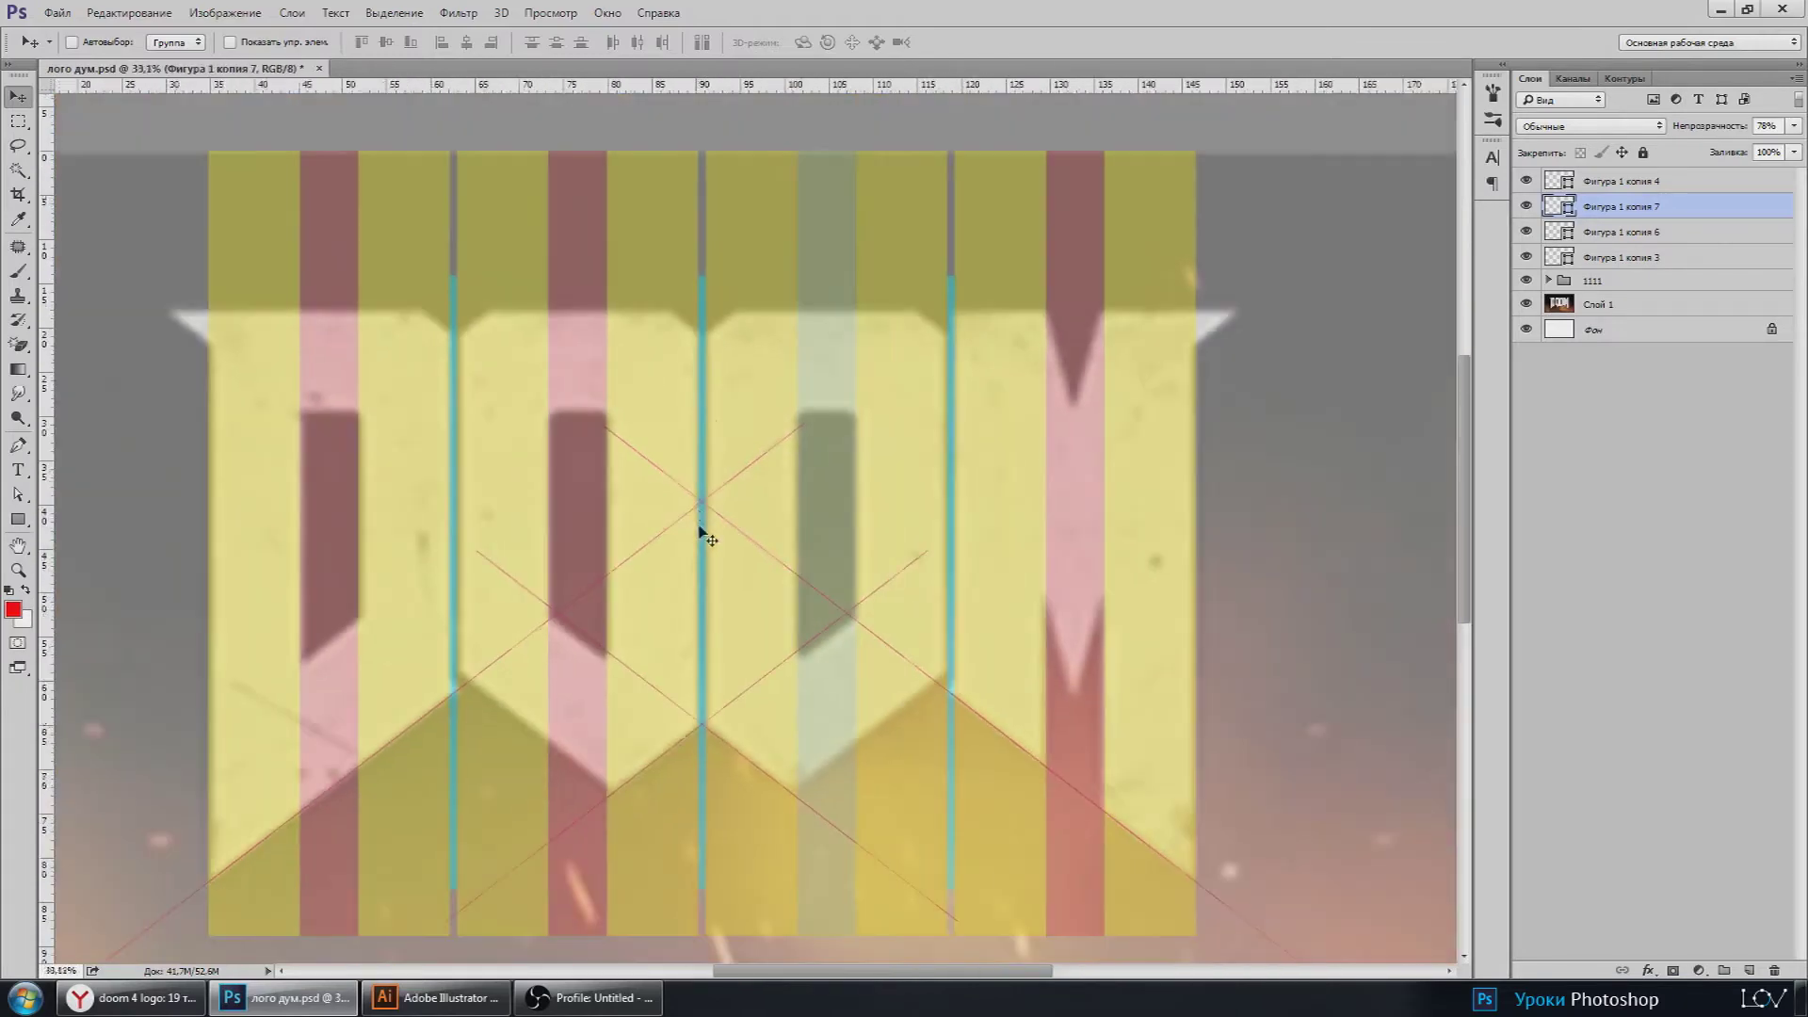
pyautogui.scroll(3, 723, 404)
pyautogui.scroll(-3, 706, 512)
pyautogui.scroll(-1, 743, 550)
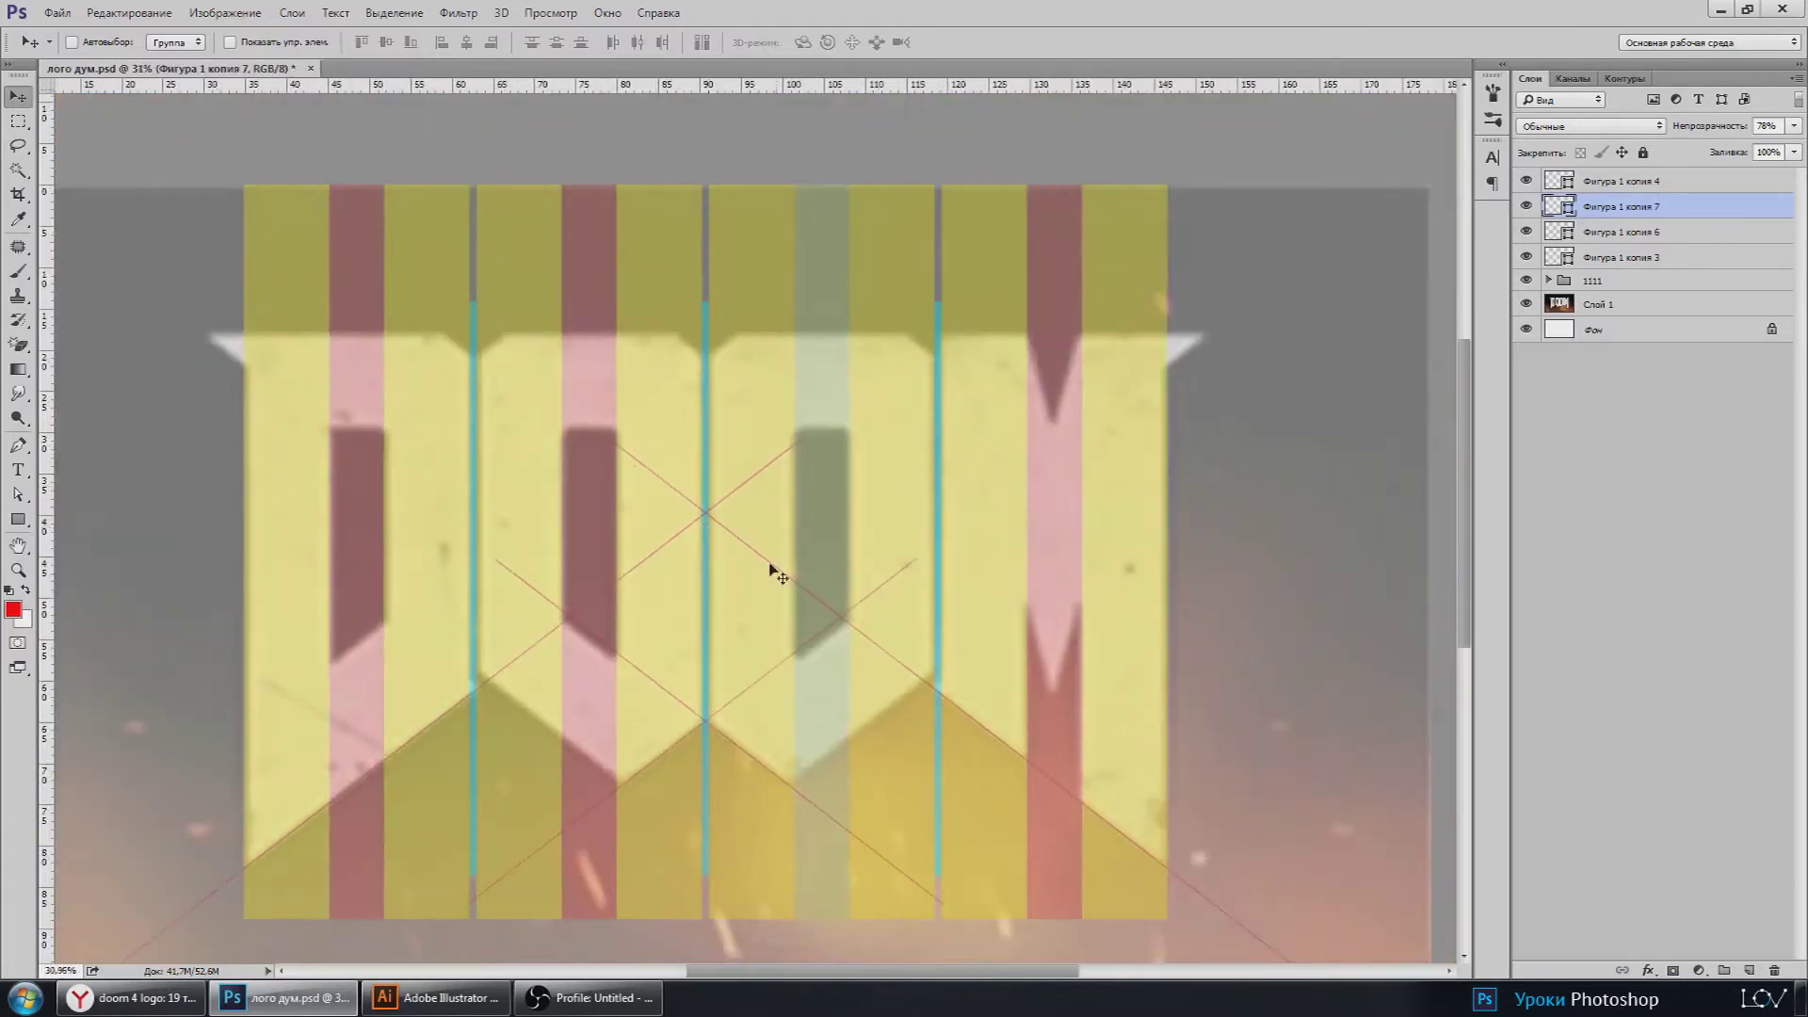
pyautogui.scroll(3, 316, 859)
pyautogui.scroll(-3, 1194, 767)
pyautogui.scroll(-2, 1057, 738)
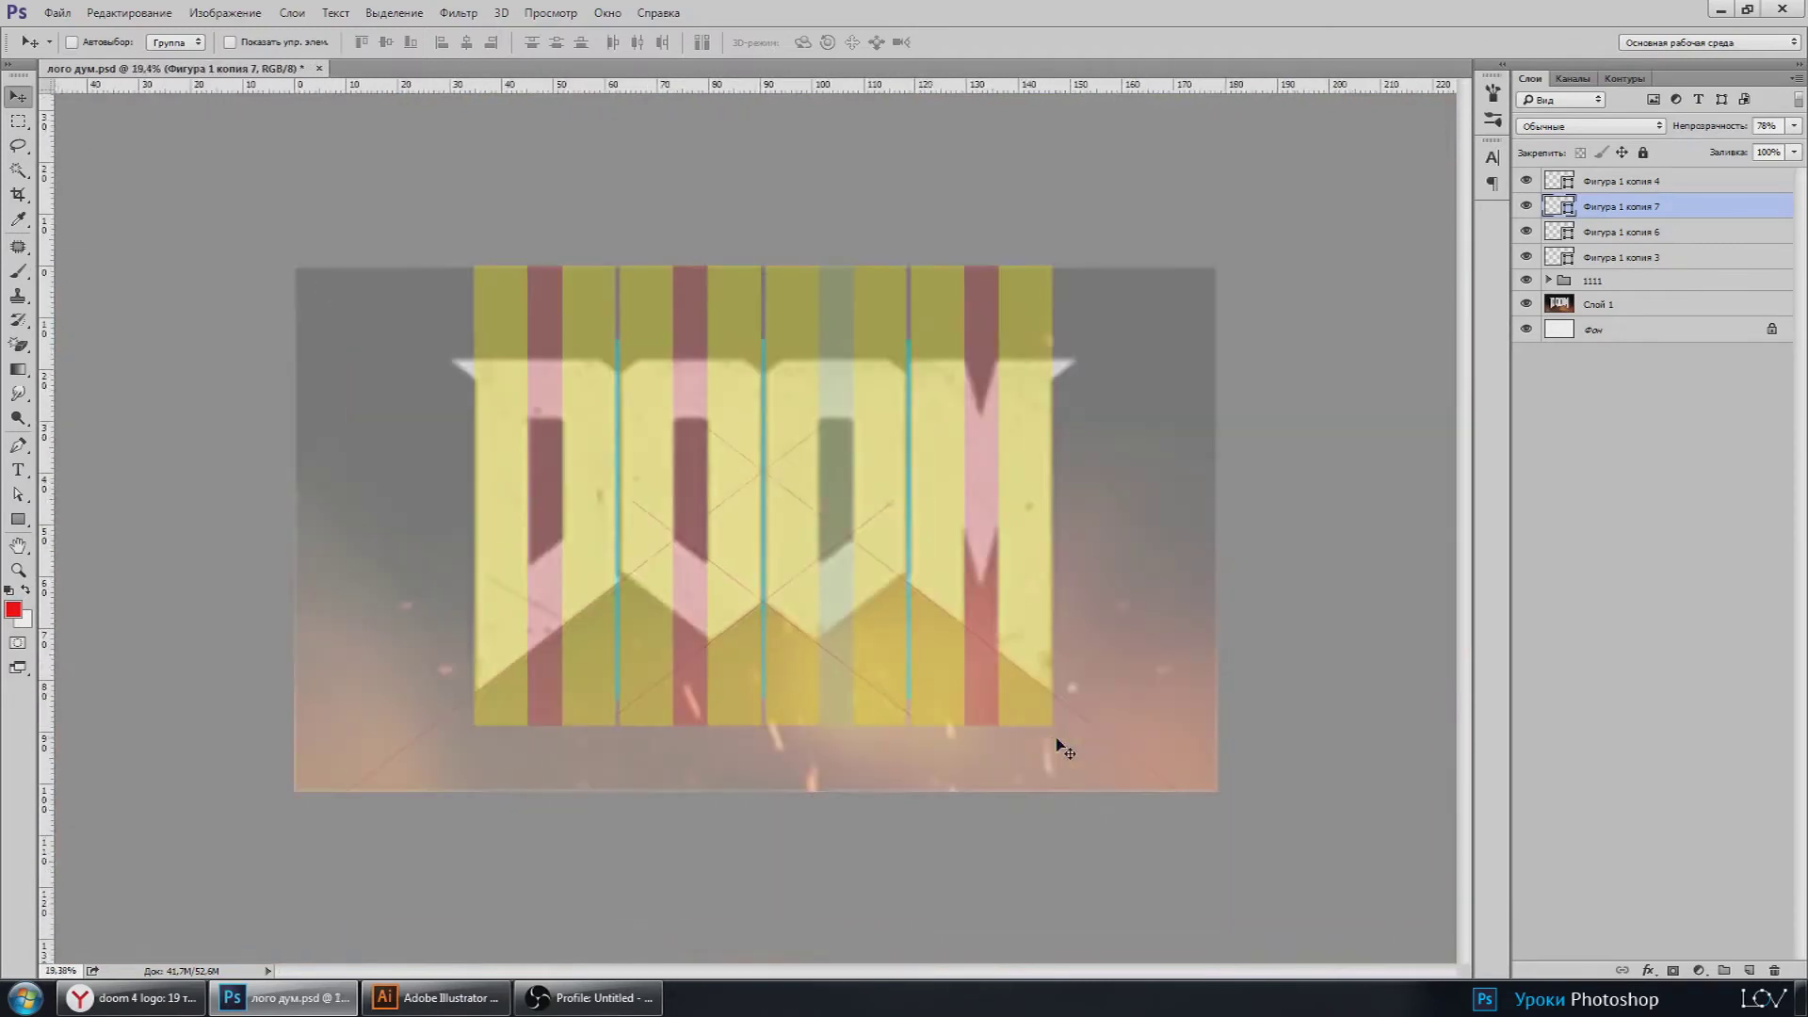
pyautogui.scroll(1, 746, 674)
# Step: Save the DOOM document, then toggle the X-line layer's visibility off and on
pyautogui.scroll(1, 747, 674)
pyautogui.click(49, 13)
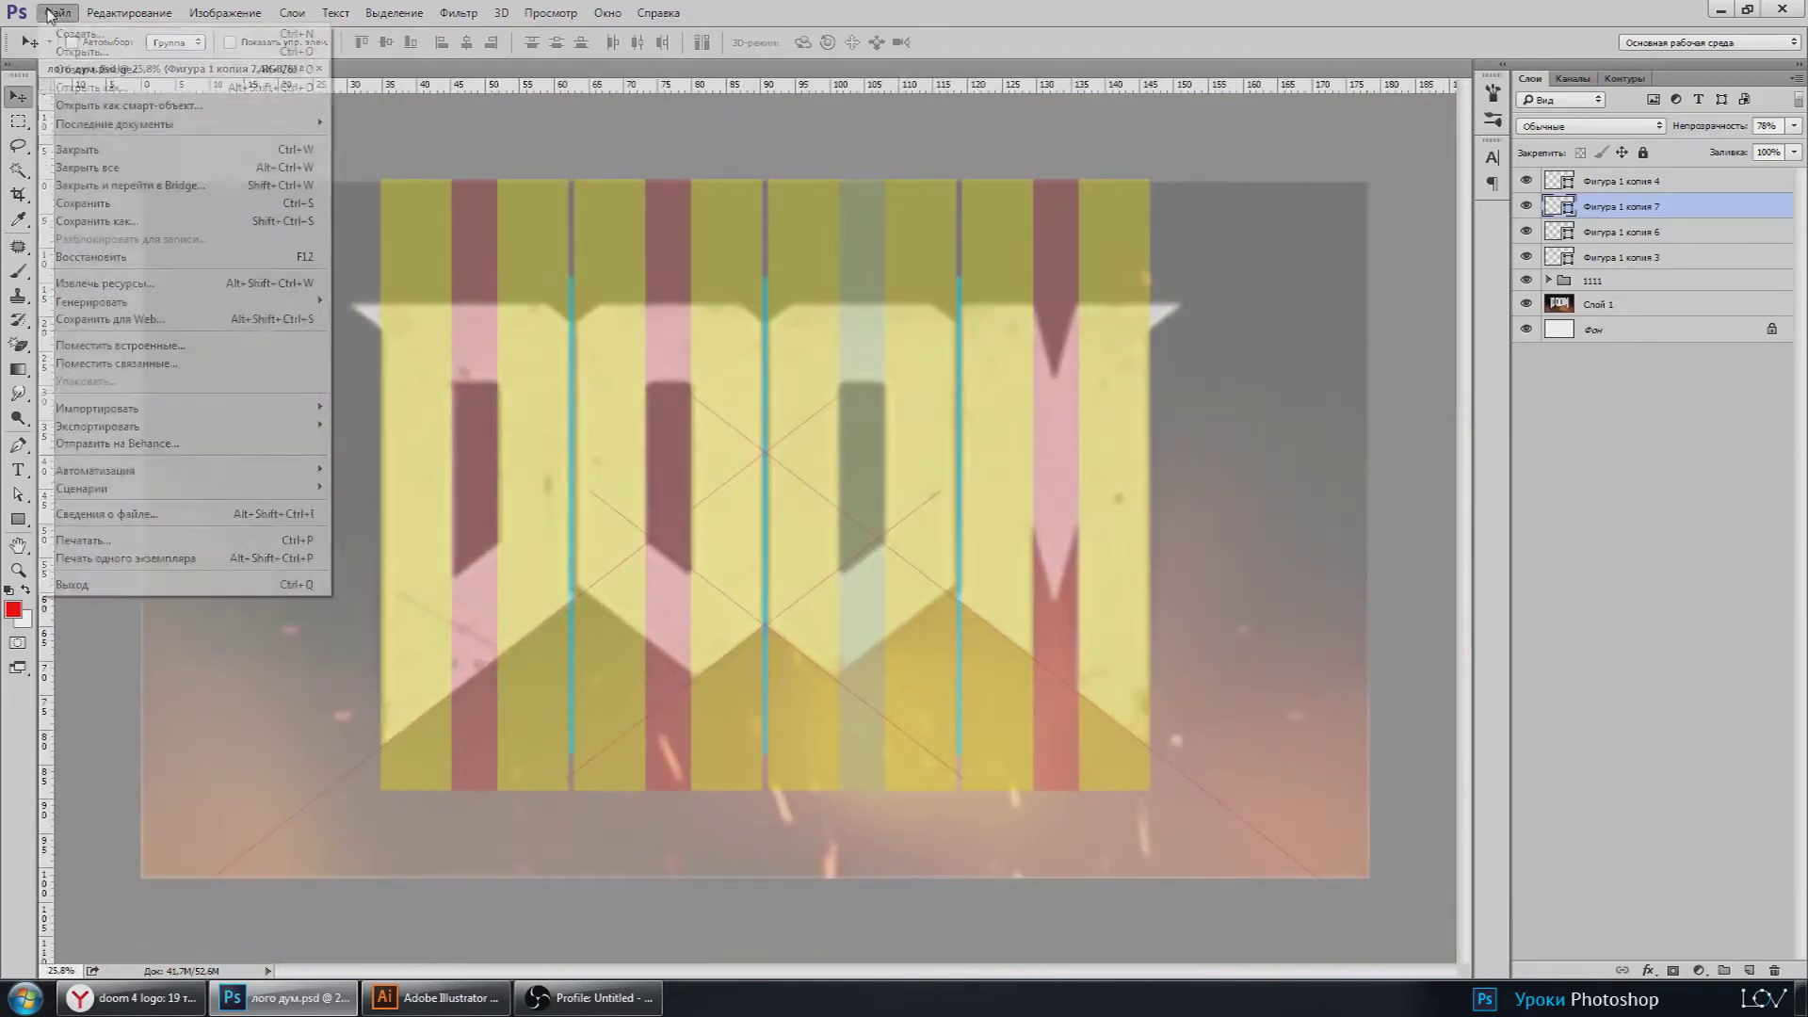
pyautogui.click(94, 203)
pyautogui.scroll(3, 682, 666)
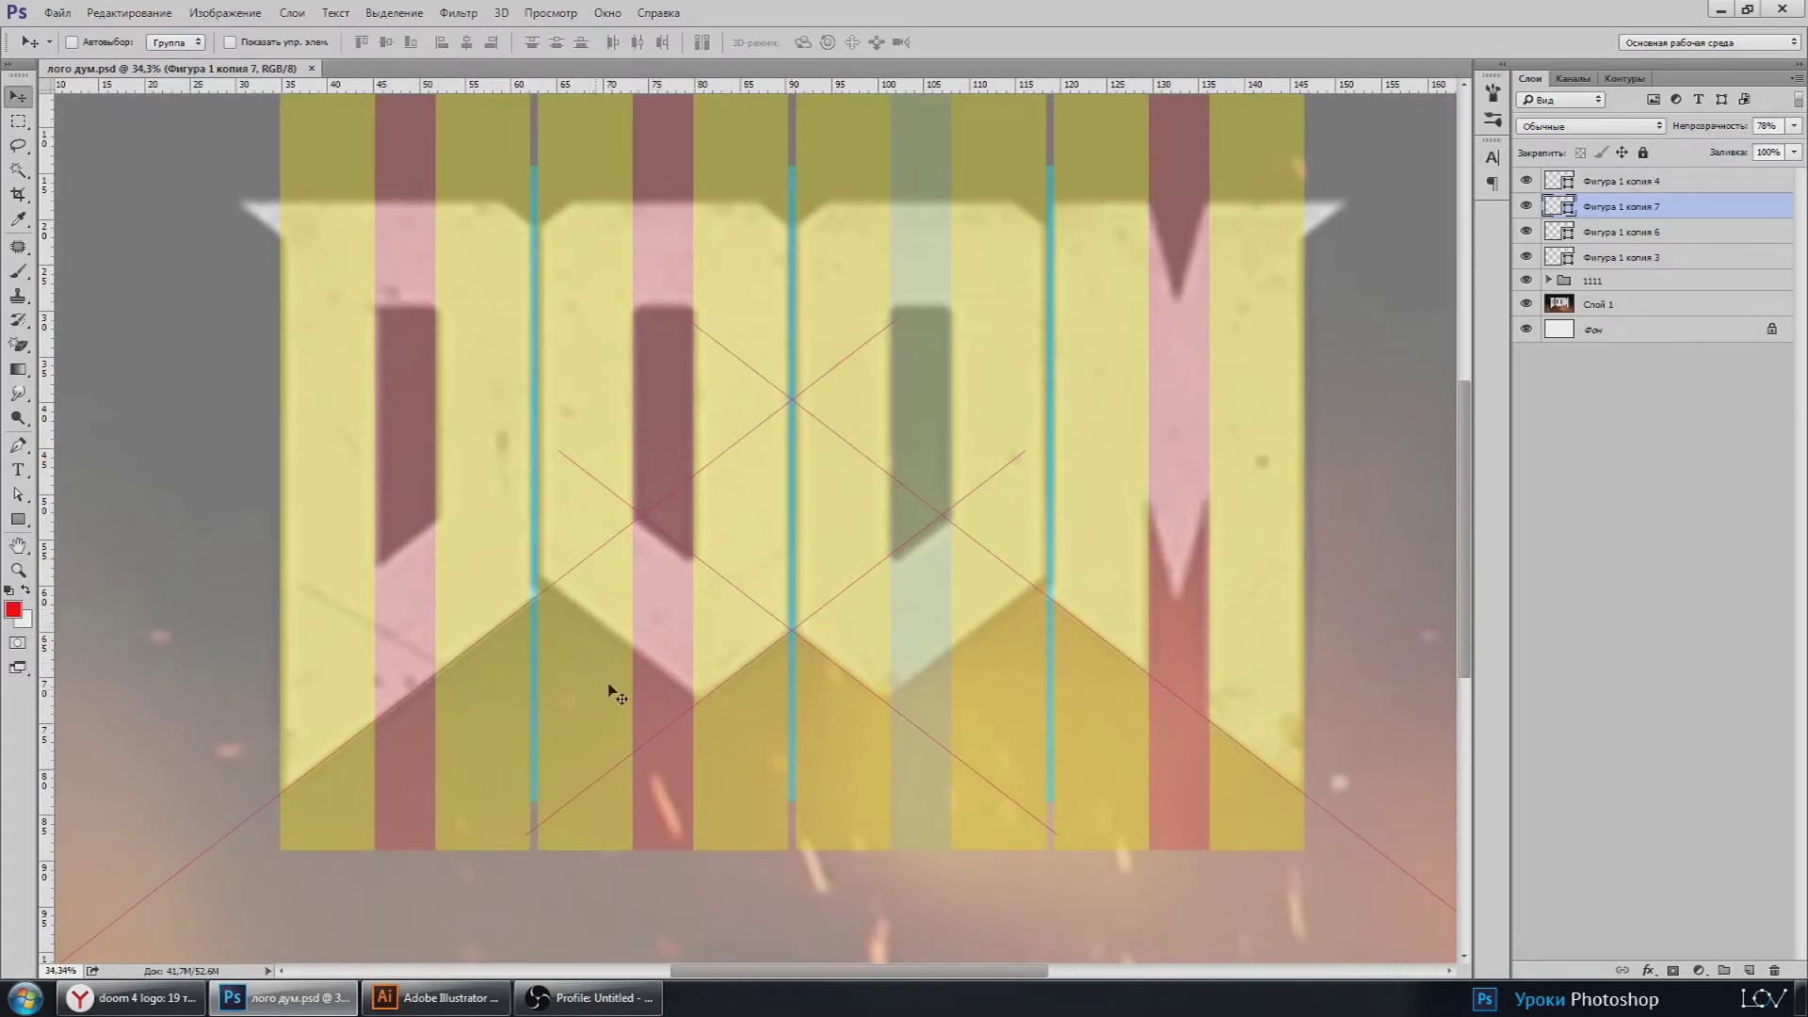
pyautogui.click(1526, 257)
# Step: Duplicate the pink X line as 'Фигура 1 копия 8' and move it right
pyautogui.hotkey('ctrl', 'j')
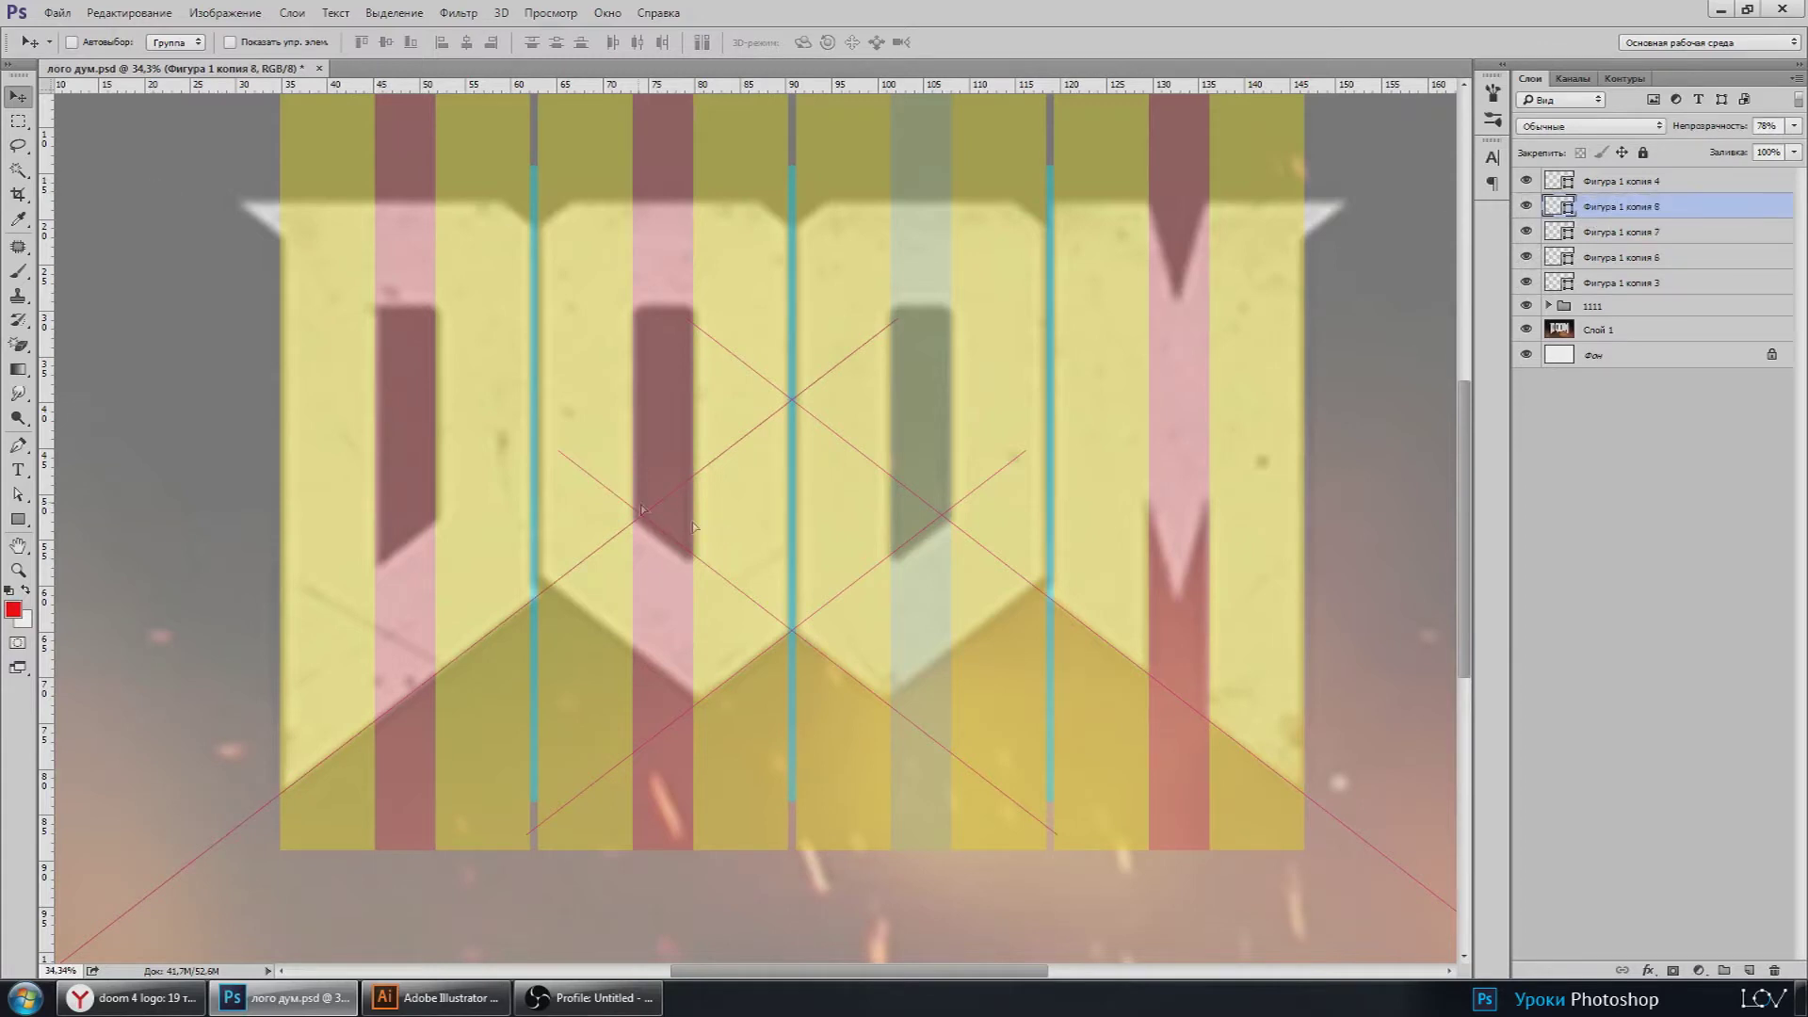
pyautogui.moveTo(642, 509); pyautogui.dragTo(1046, 568)
pyautogui.scroll(4, 1007, 574)
pyautogui.scroll(-4, 1003, 579)
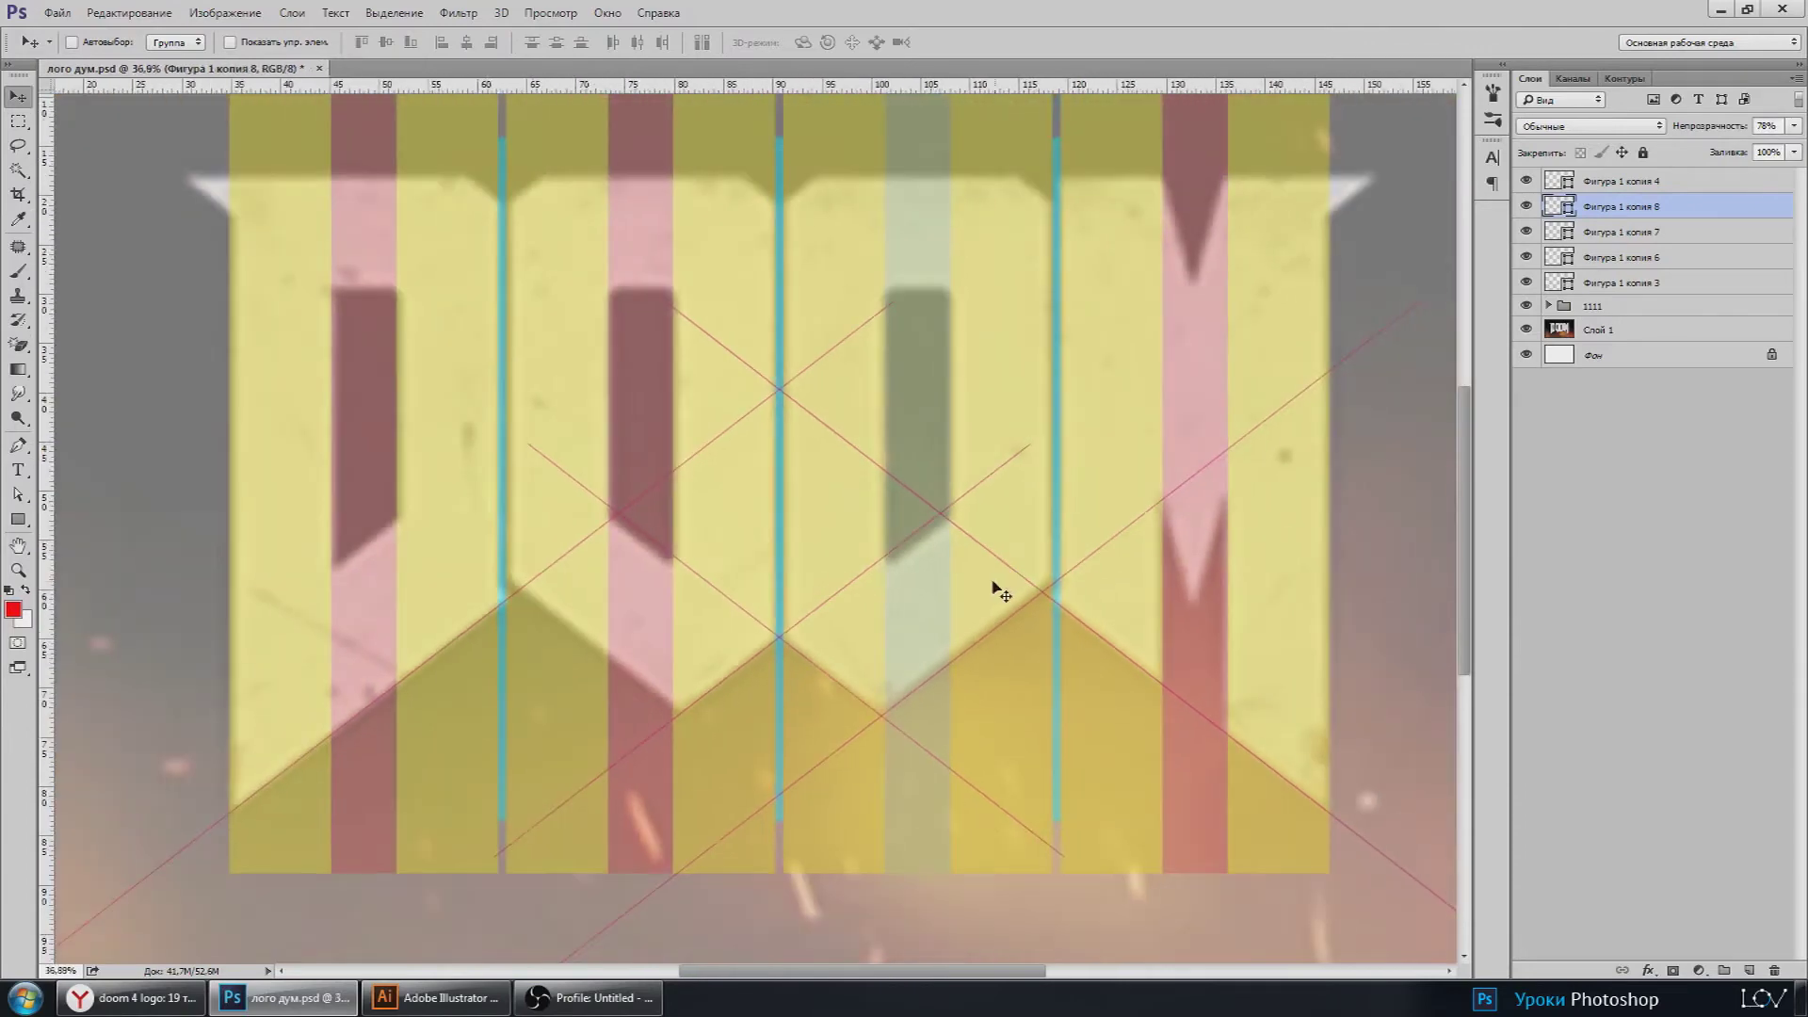
pyautogui.scroll(4, 1000, 591)
pyautogui.scroll(1, 1003, 590)
pyautogui.scroll(1, 1005, 590)
pyautogui.scroll(-4, 1005, 590)
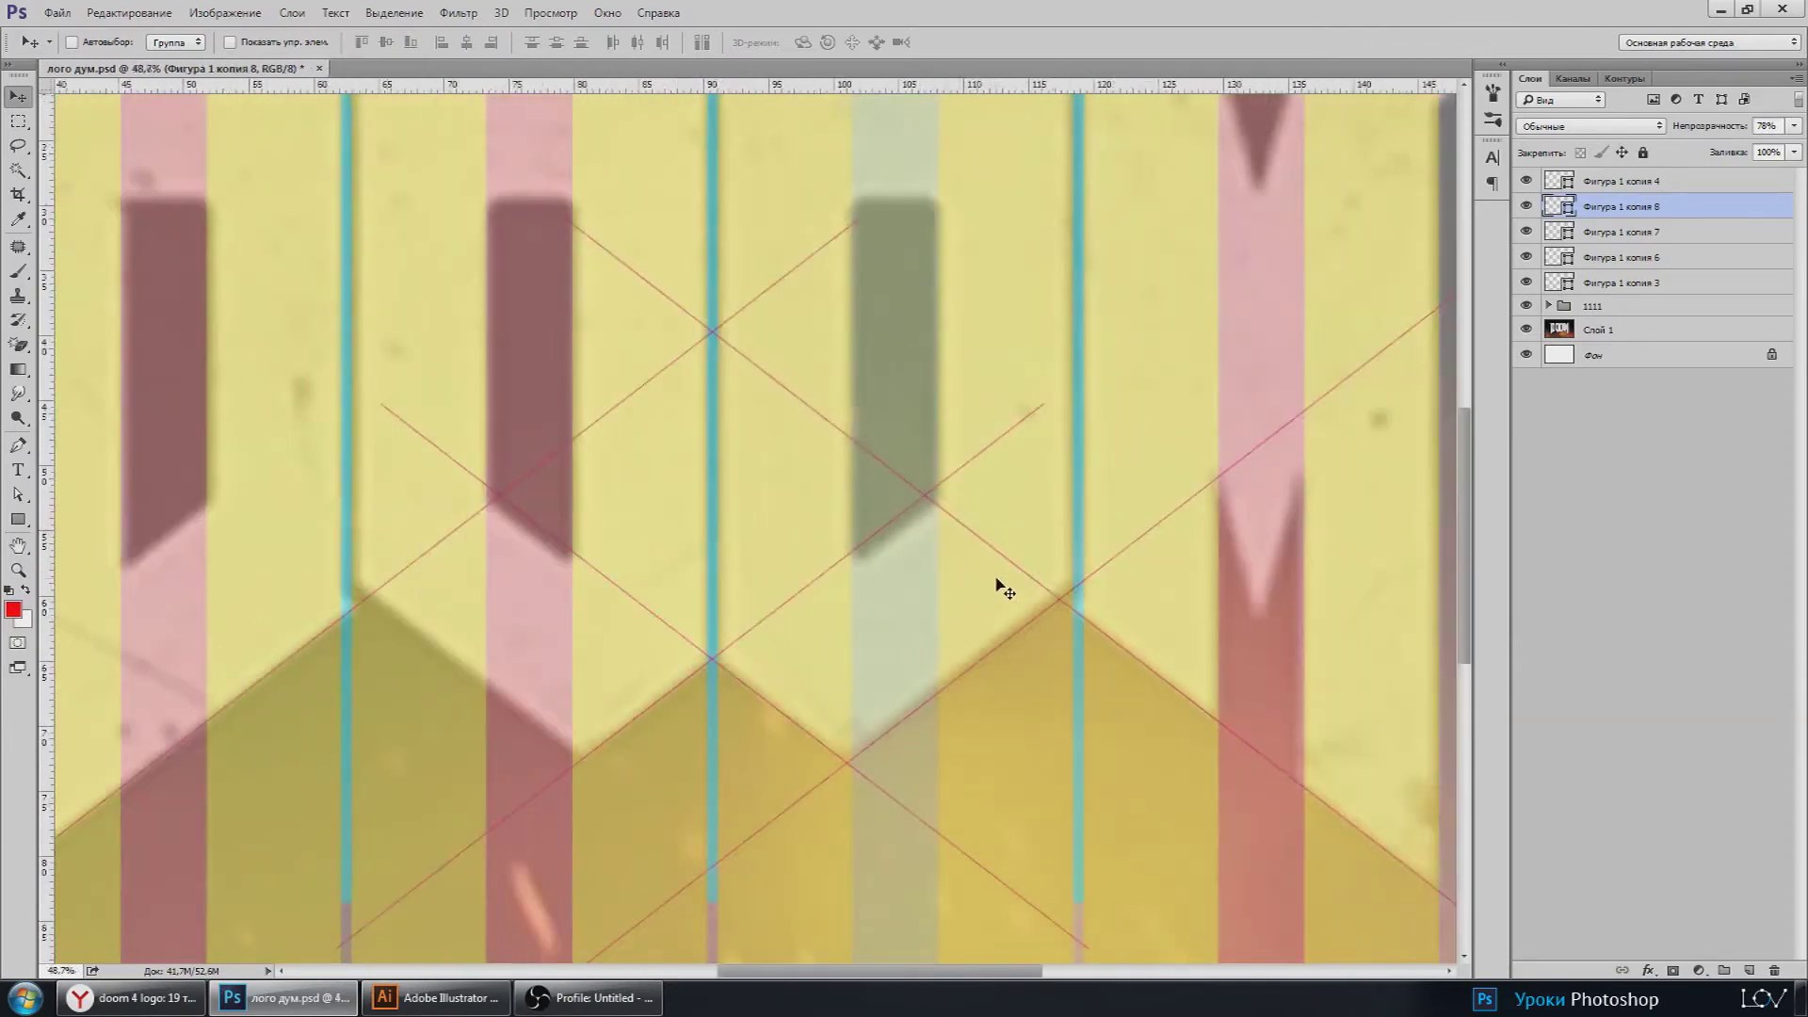
pyautogui.scroll(4, 1005, 590)
# Step: Fine-tune 'копия 8' so its crossings line up with the lattice
pyautogui.moveTo(1093, 613); pyautogui.dragTo(1070, 612)
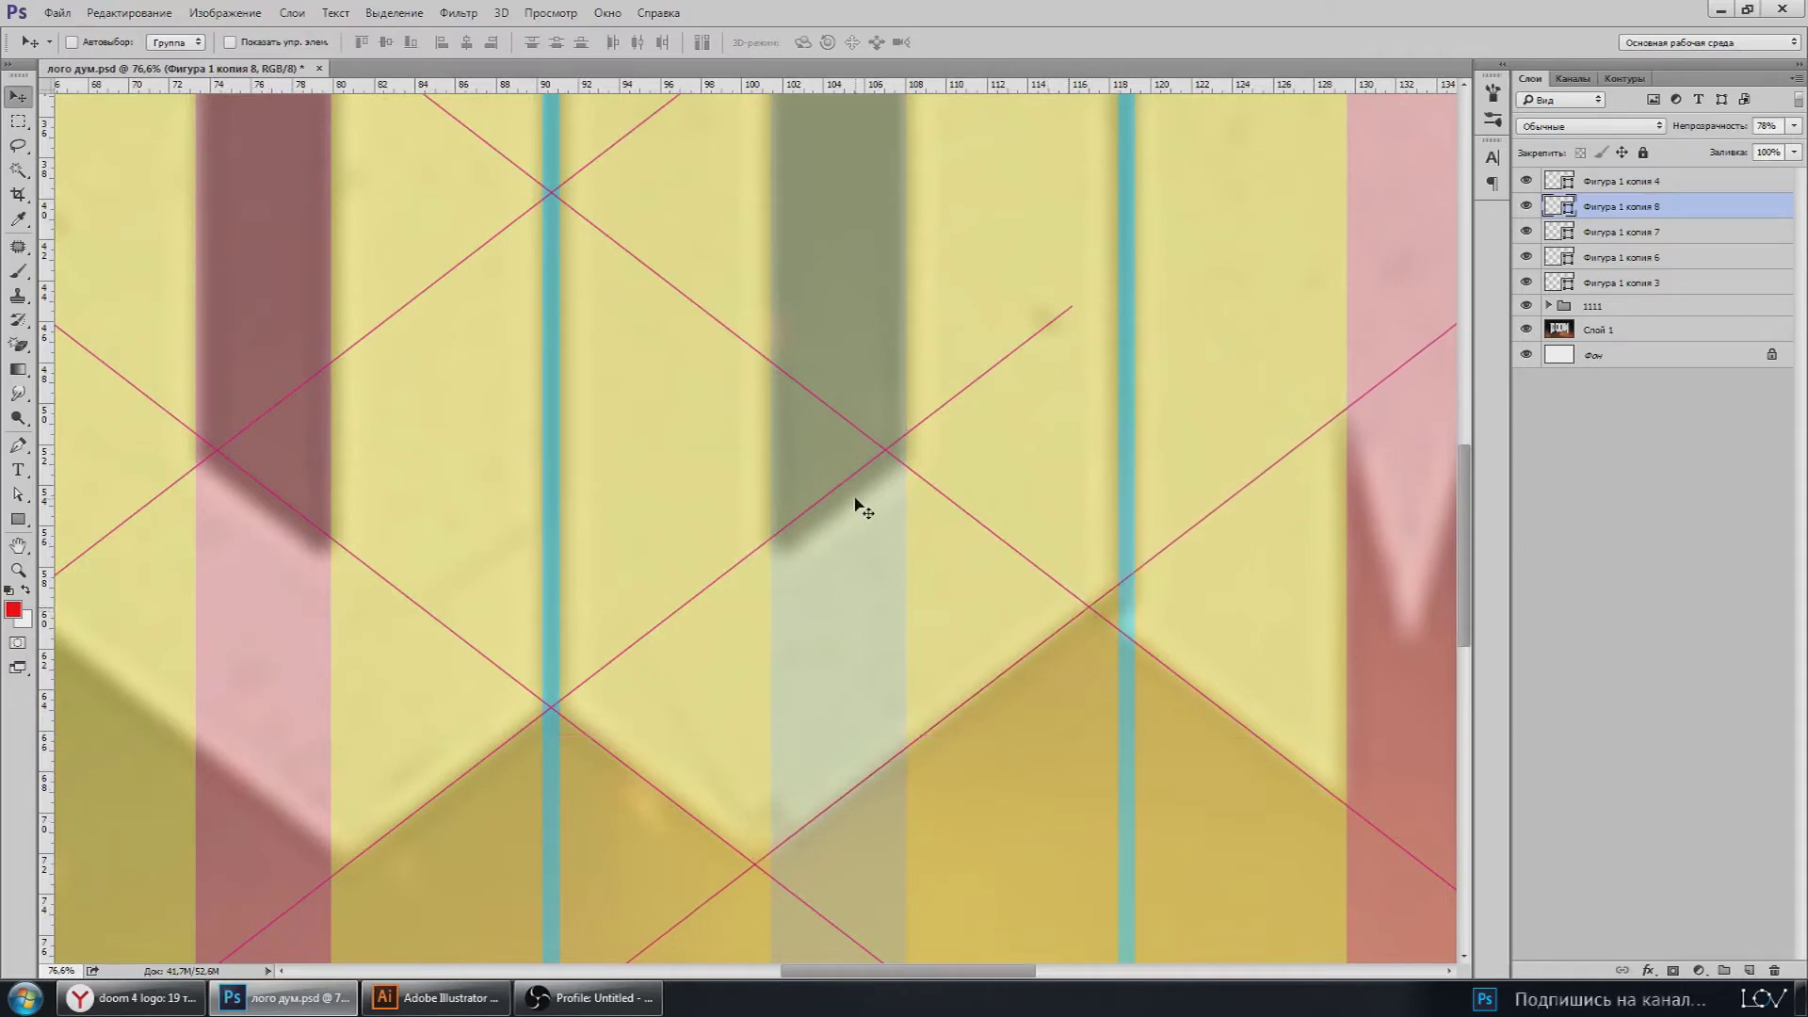
pyautogui.scroll(-4, 902, 589)
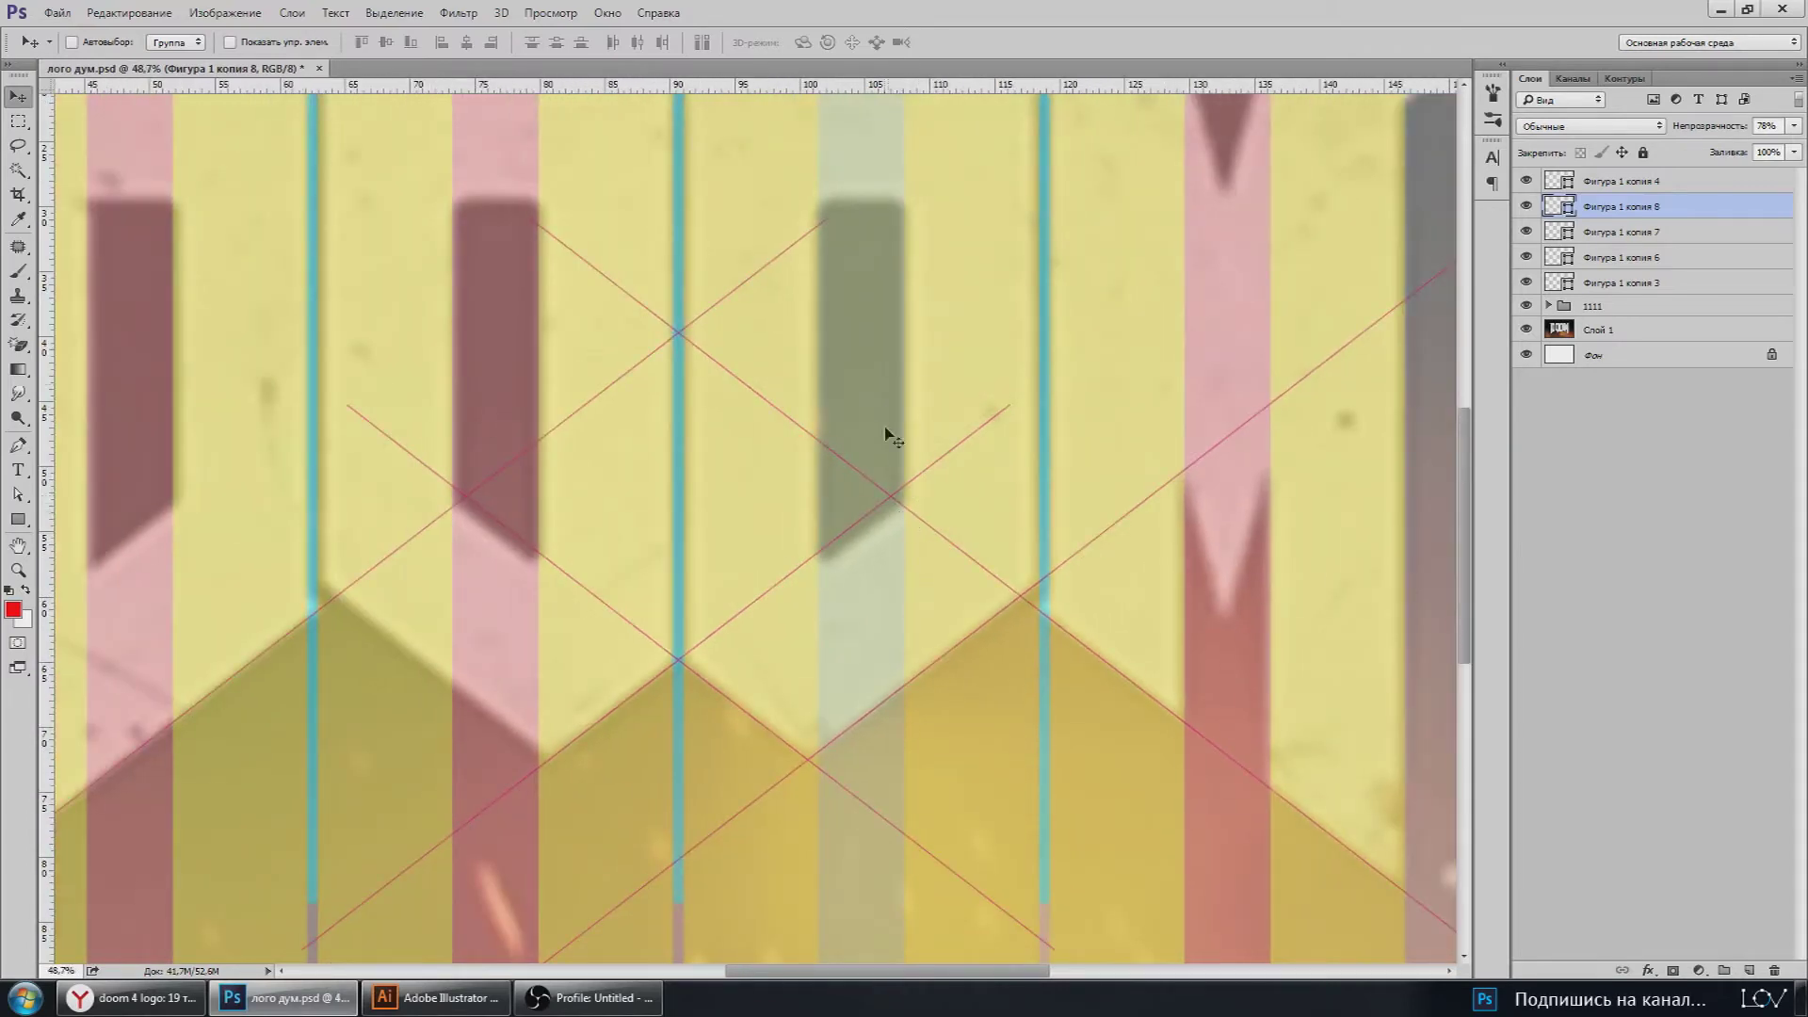
pyautogui.scroll(-3, 899, 489)
pyautogui.scroll(3, 913, 513)
pyautogui.scroll(2, 933, 523)
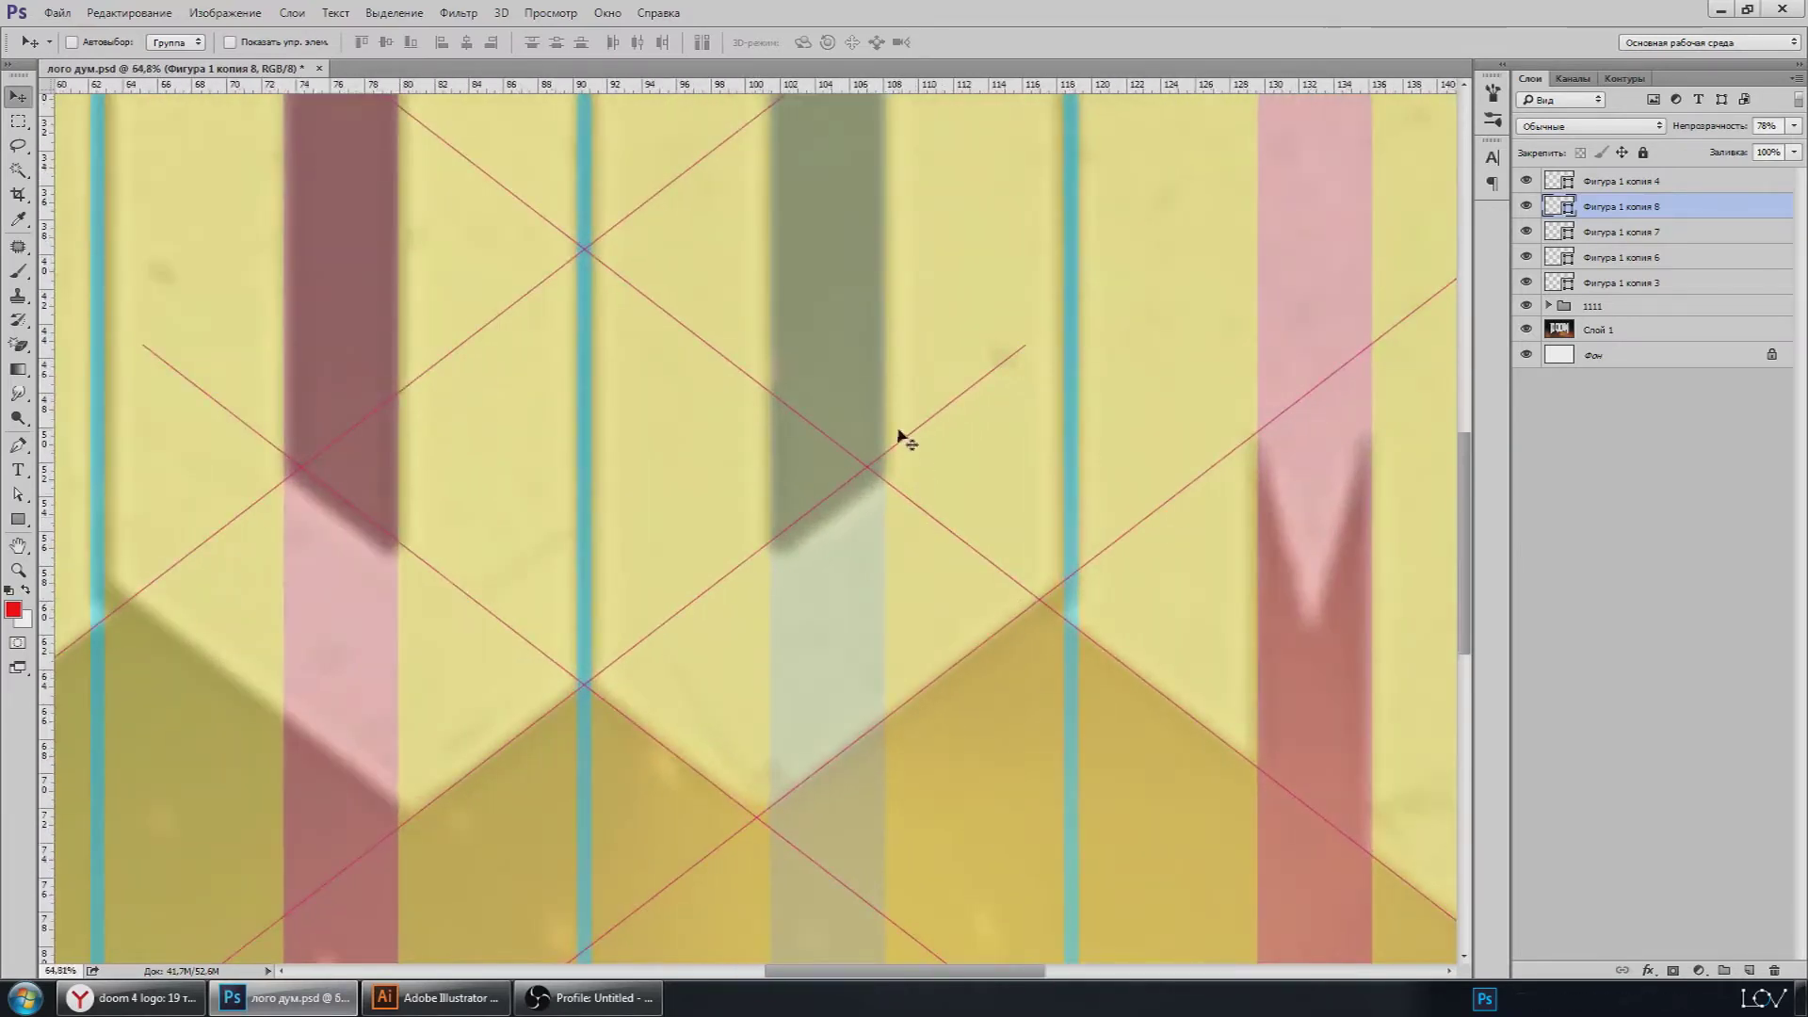
pyautogui.scroll(-1, 959, 496)
pyautogui.scroll(-3, 956, 356)
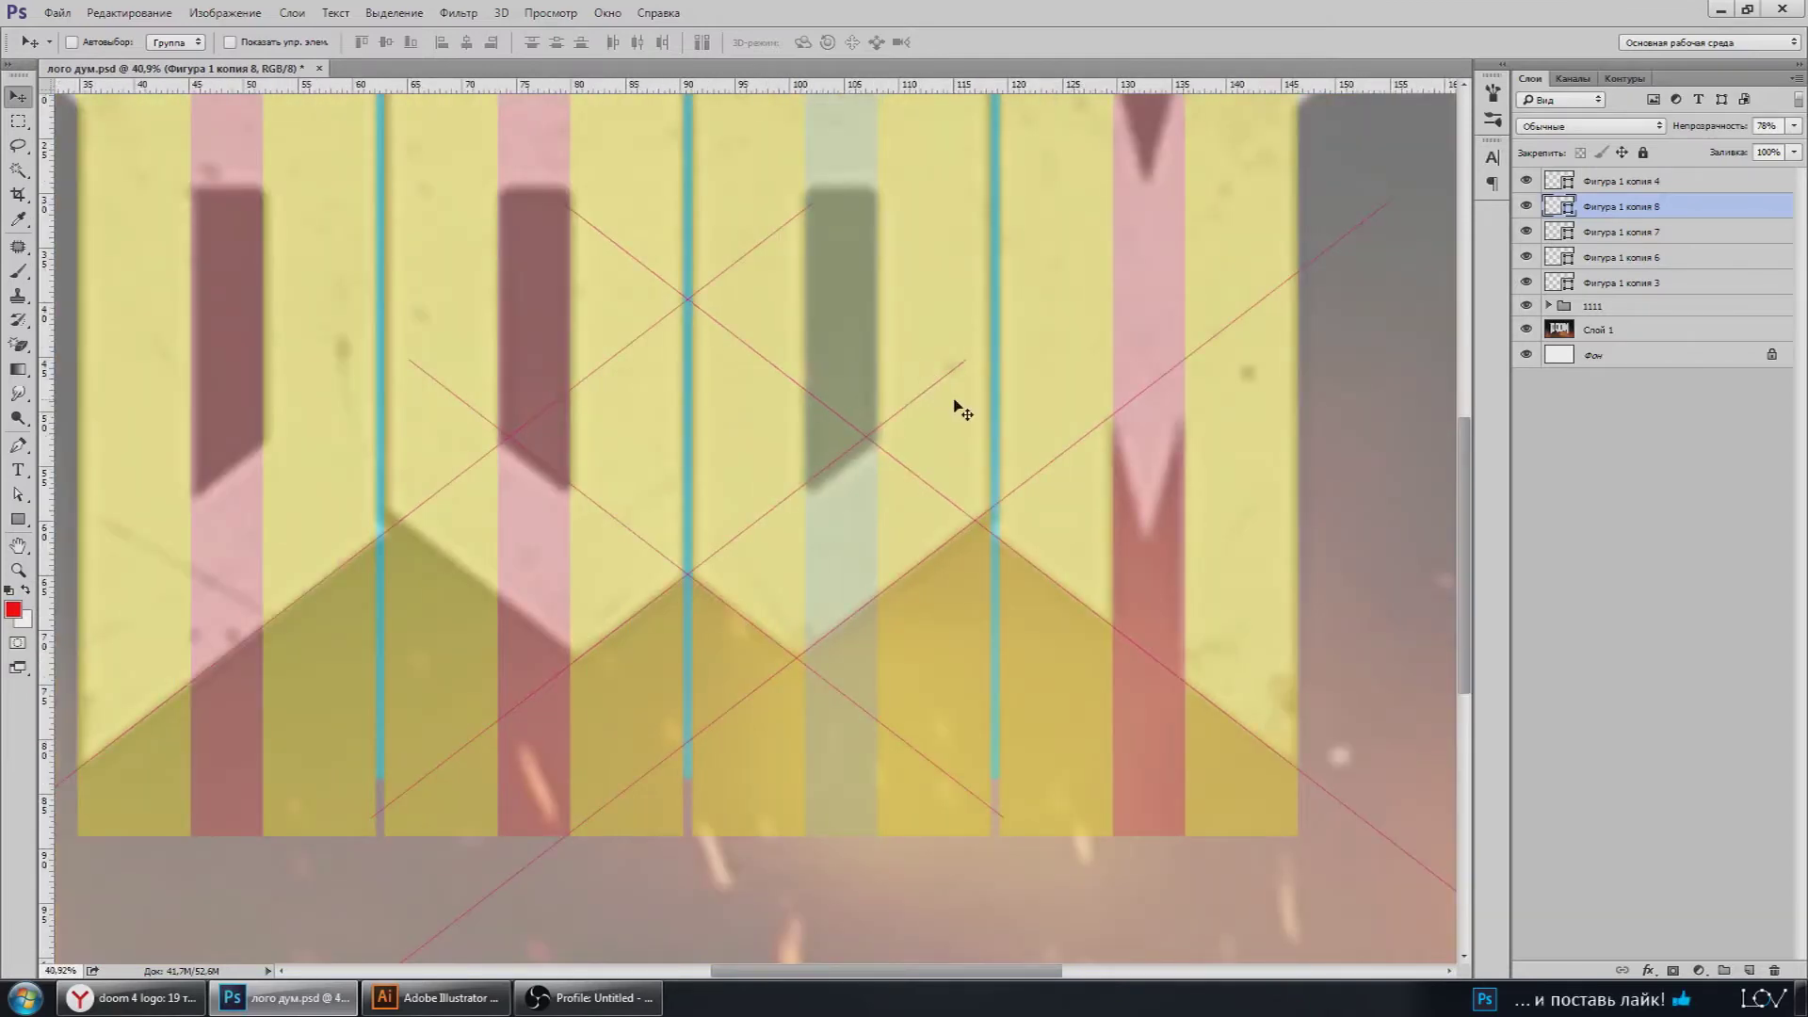
pyautogui.scroll(1, 904, 527)
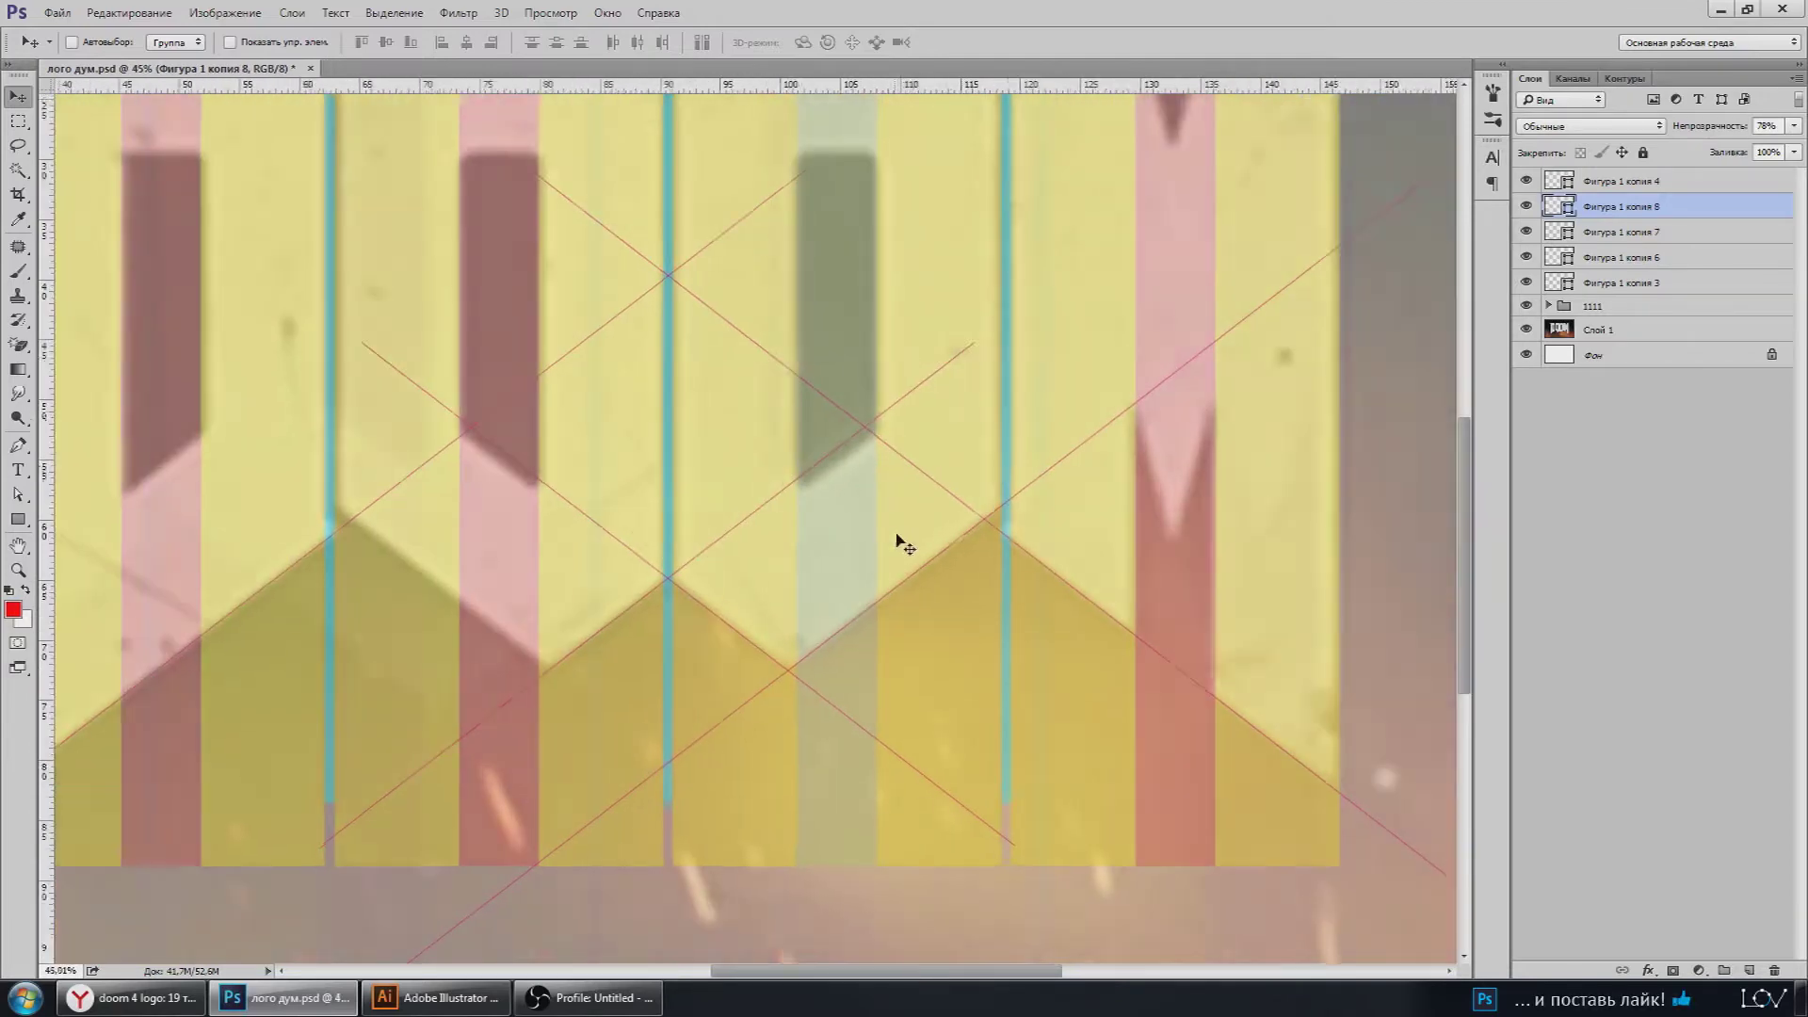
pyautogui.scroll(-2, 904, 476)
pyautogui.scroll(2, 904, 476)
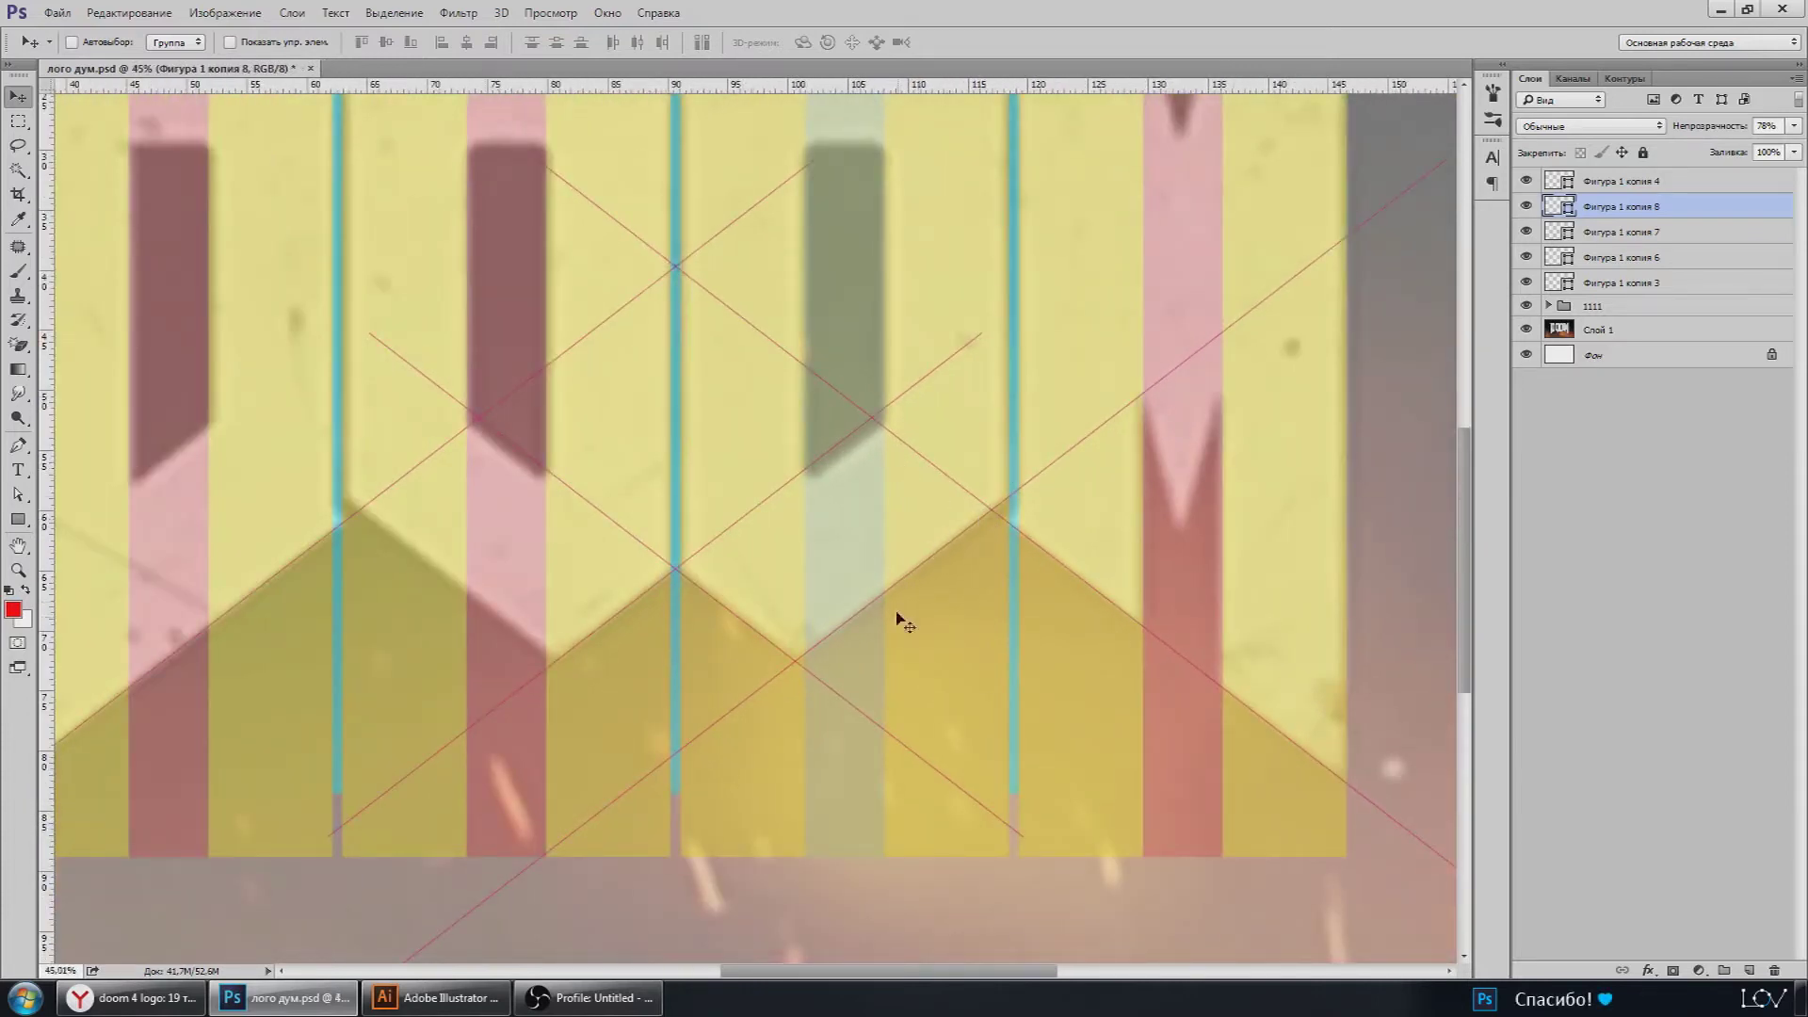
pyautogui.scroll(1, 899, 617)
pyautogui.scroll(1, 905, 620)
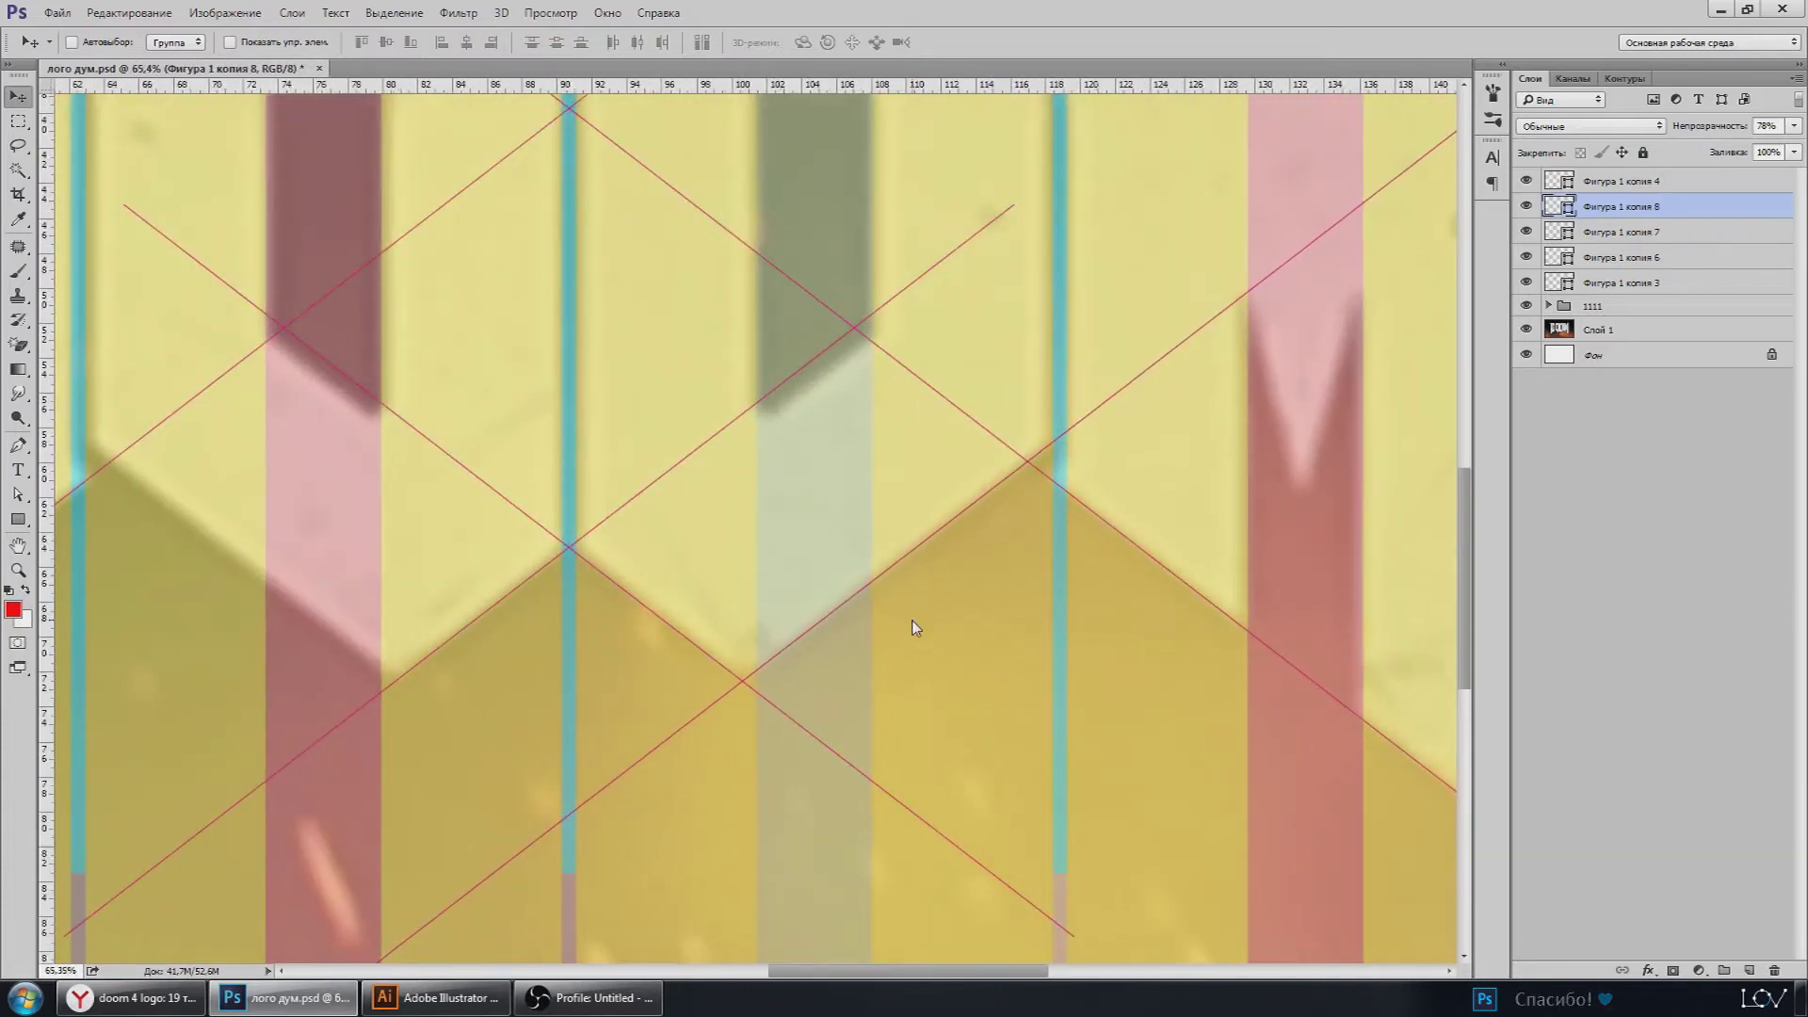
pyautogui.scroll(-2, 911, 620)
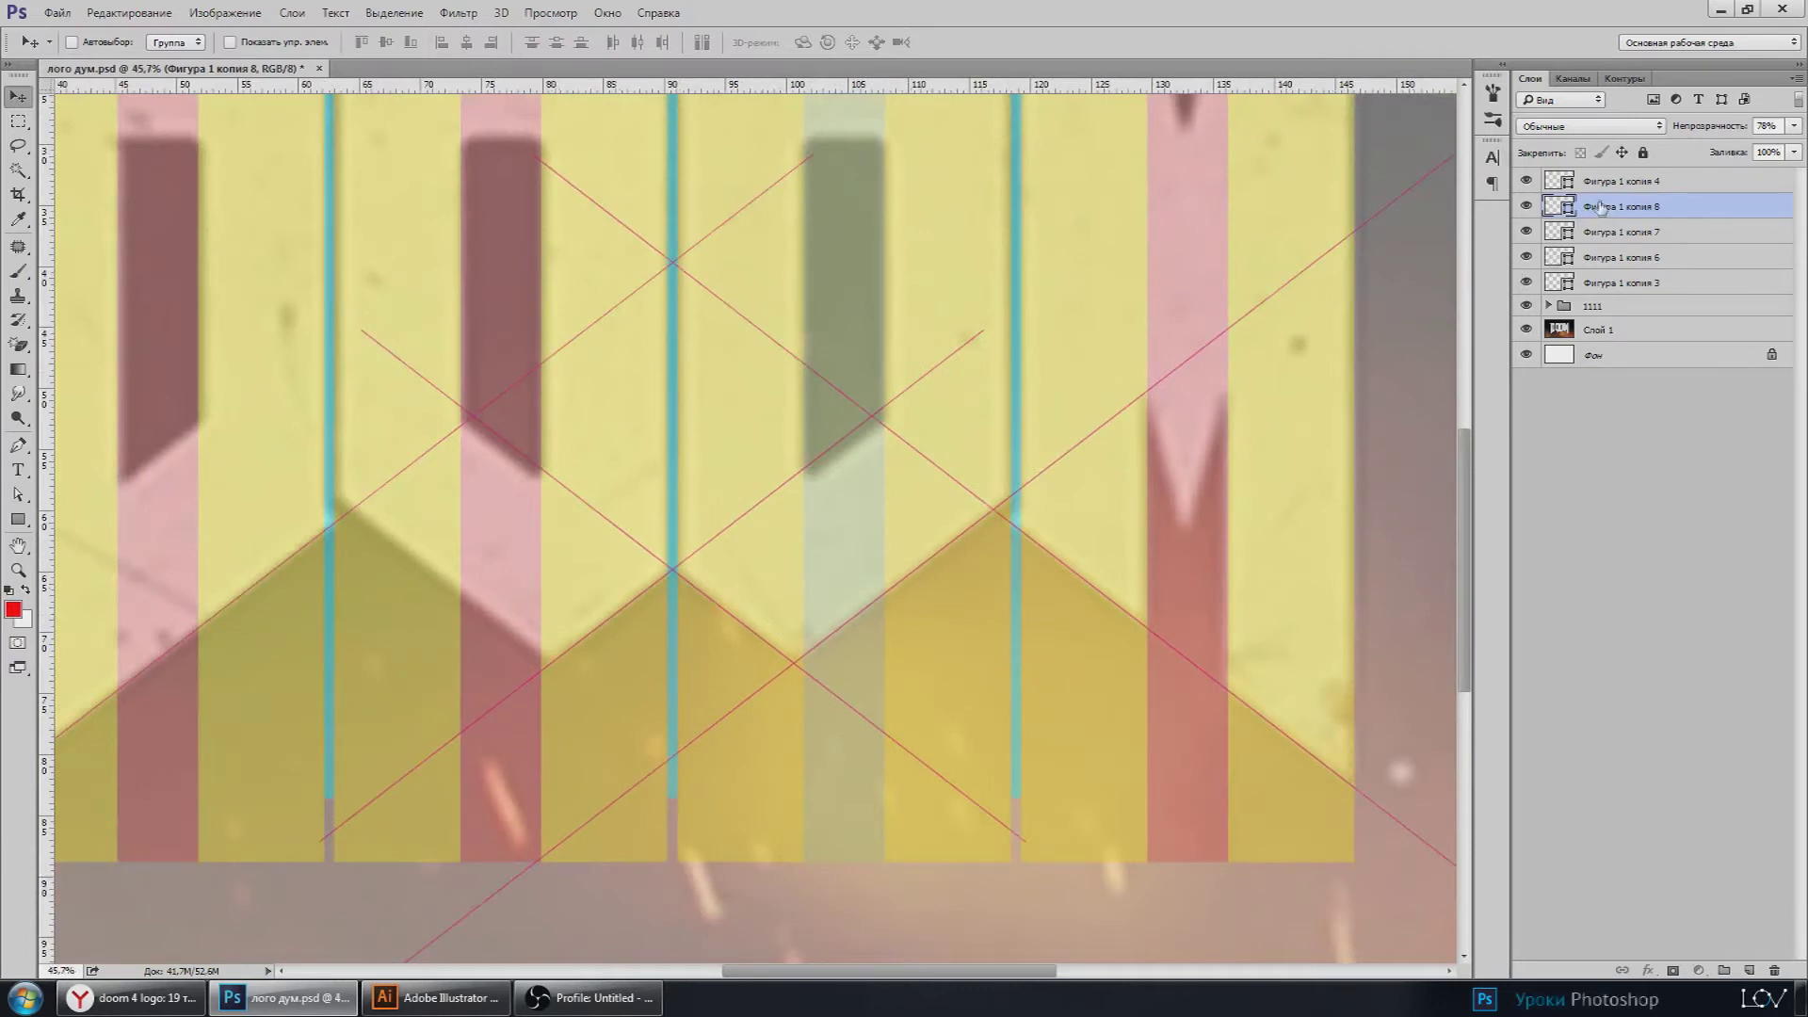
# Step: Duplicate the pink X lines as 'Фигура 1 копия 9', flipped vertically
pyautogui.hotkey('ctrl', 'j')
pyautogui.scroll(-2, 904, 518)
pyautogui.hotkey('ctrl', 't')
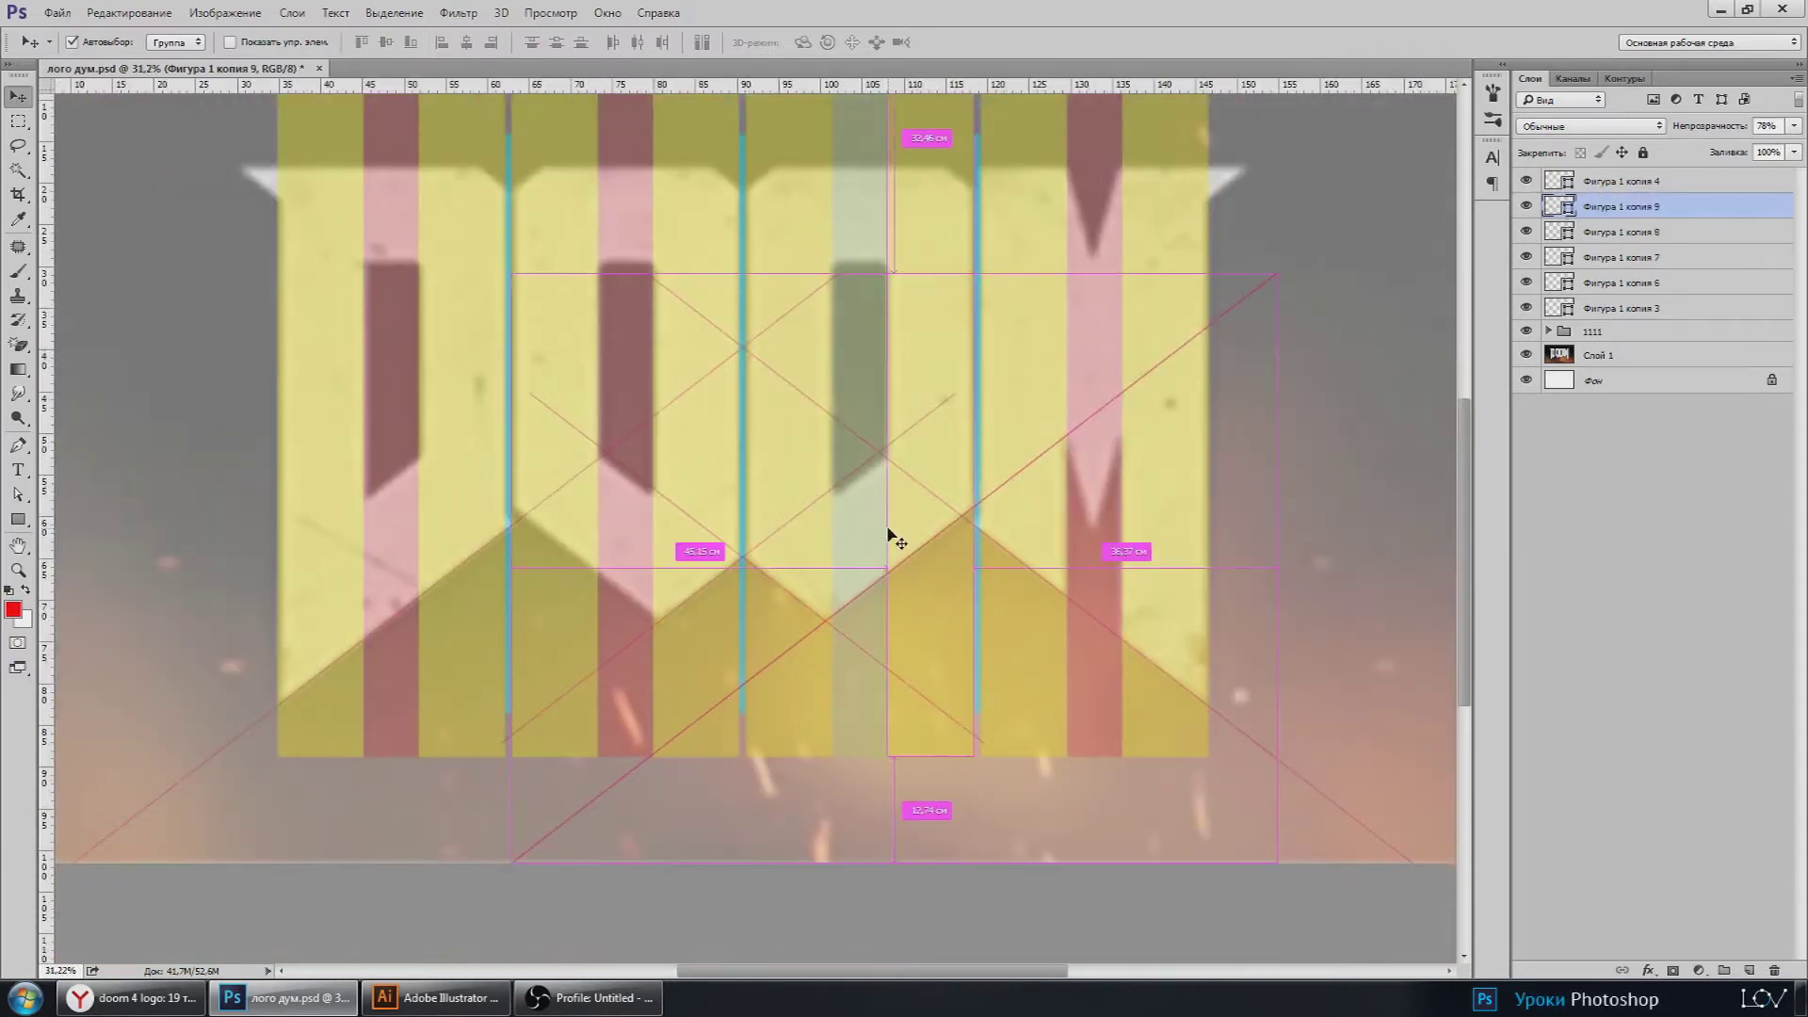
pyautogui.rightClick(890, 560)
pyautogui.click(1031, 862)
pyautogui.press('Return')
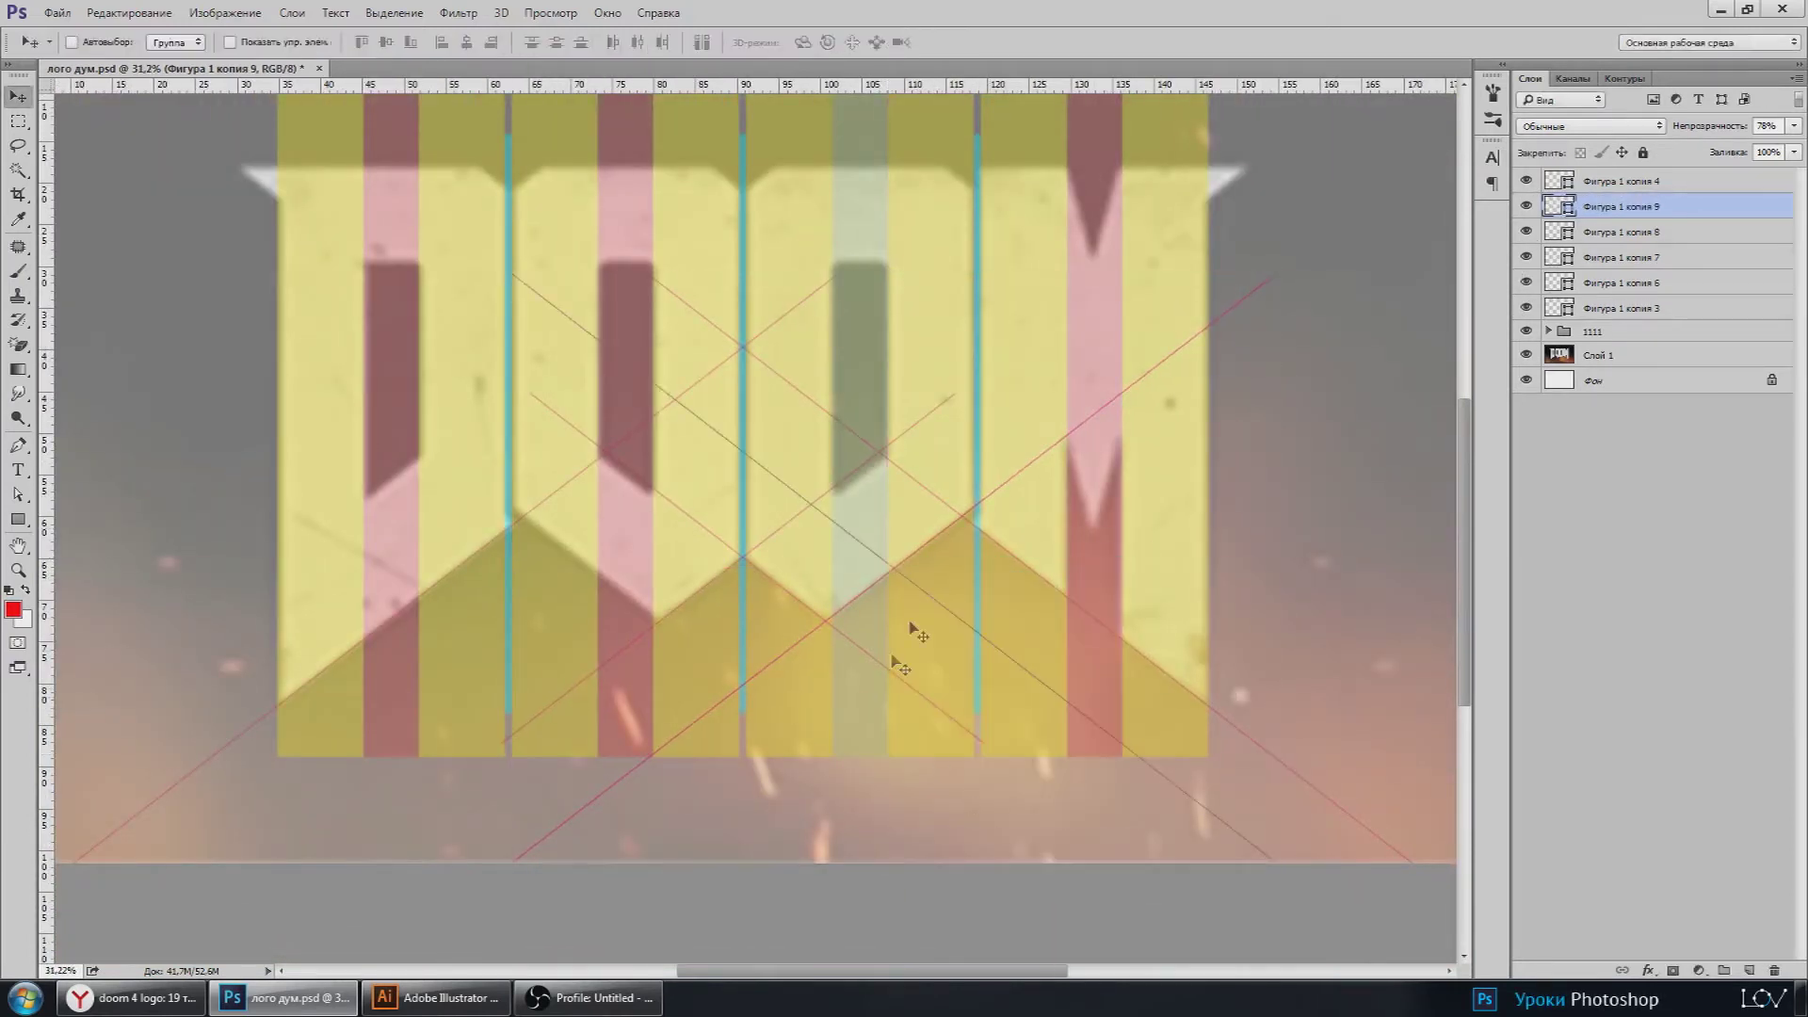
# Step: Position the flipped copy so it crosses the lattice on a cyan stripe
pyautogui.scroll(2, 879, 557)
pyautogui.moveTo(879, 557)
pyautogui.mouseDown()
pyautogui.moveTo(890, 525)
pyautogui.moveTo(421, 608)
pyautogui.mouseUp()
pyautogui.scroll(-2, 404, 586)
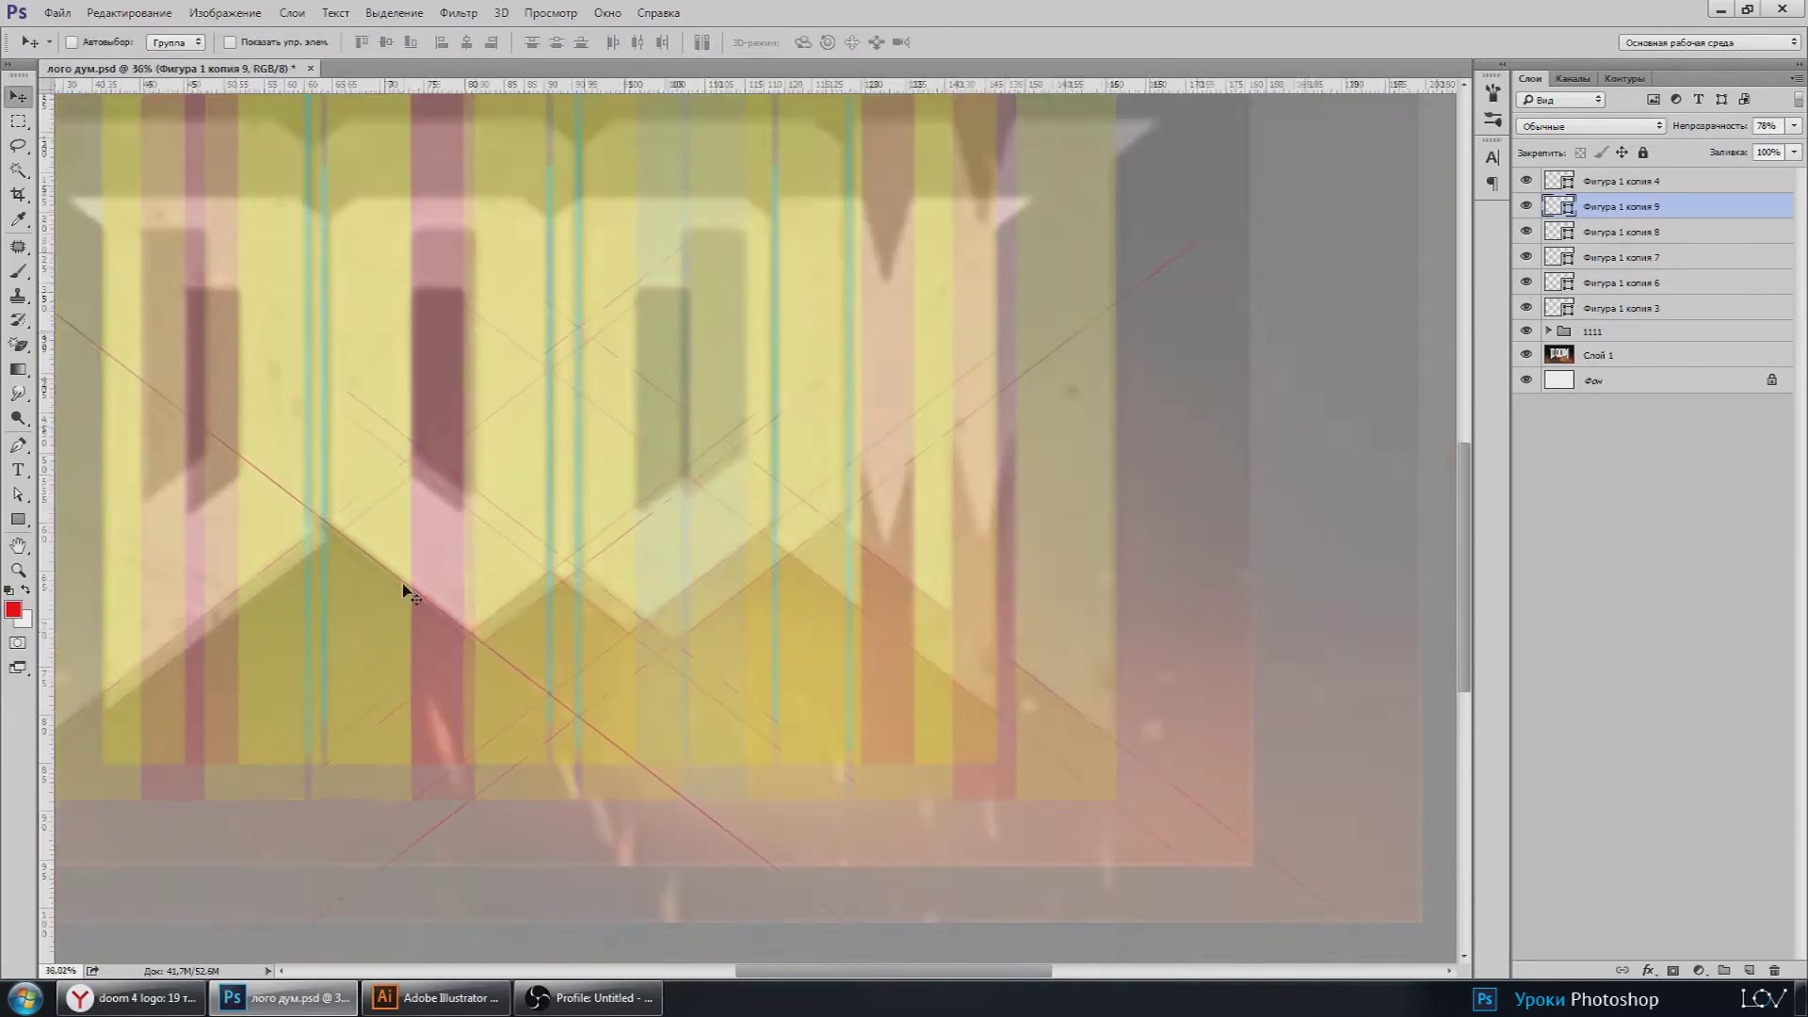
pyautogui.scroll(2, 591, 786)
pyautogui.scroll(3, 591, 786)
pyautogui.scroll(3, 529, 702)
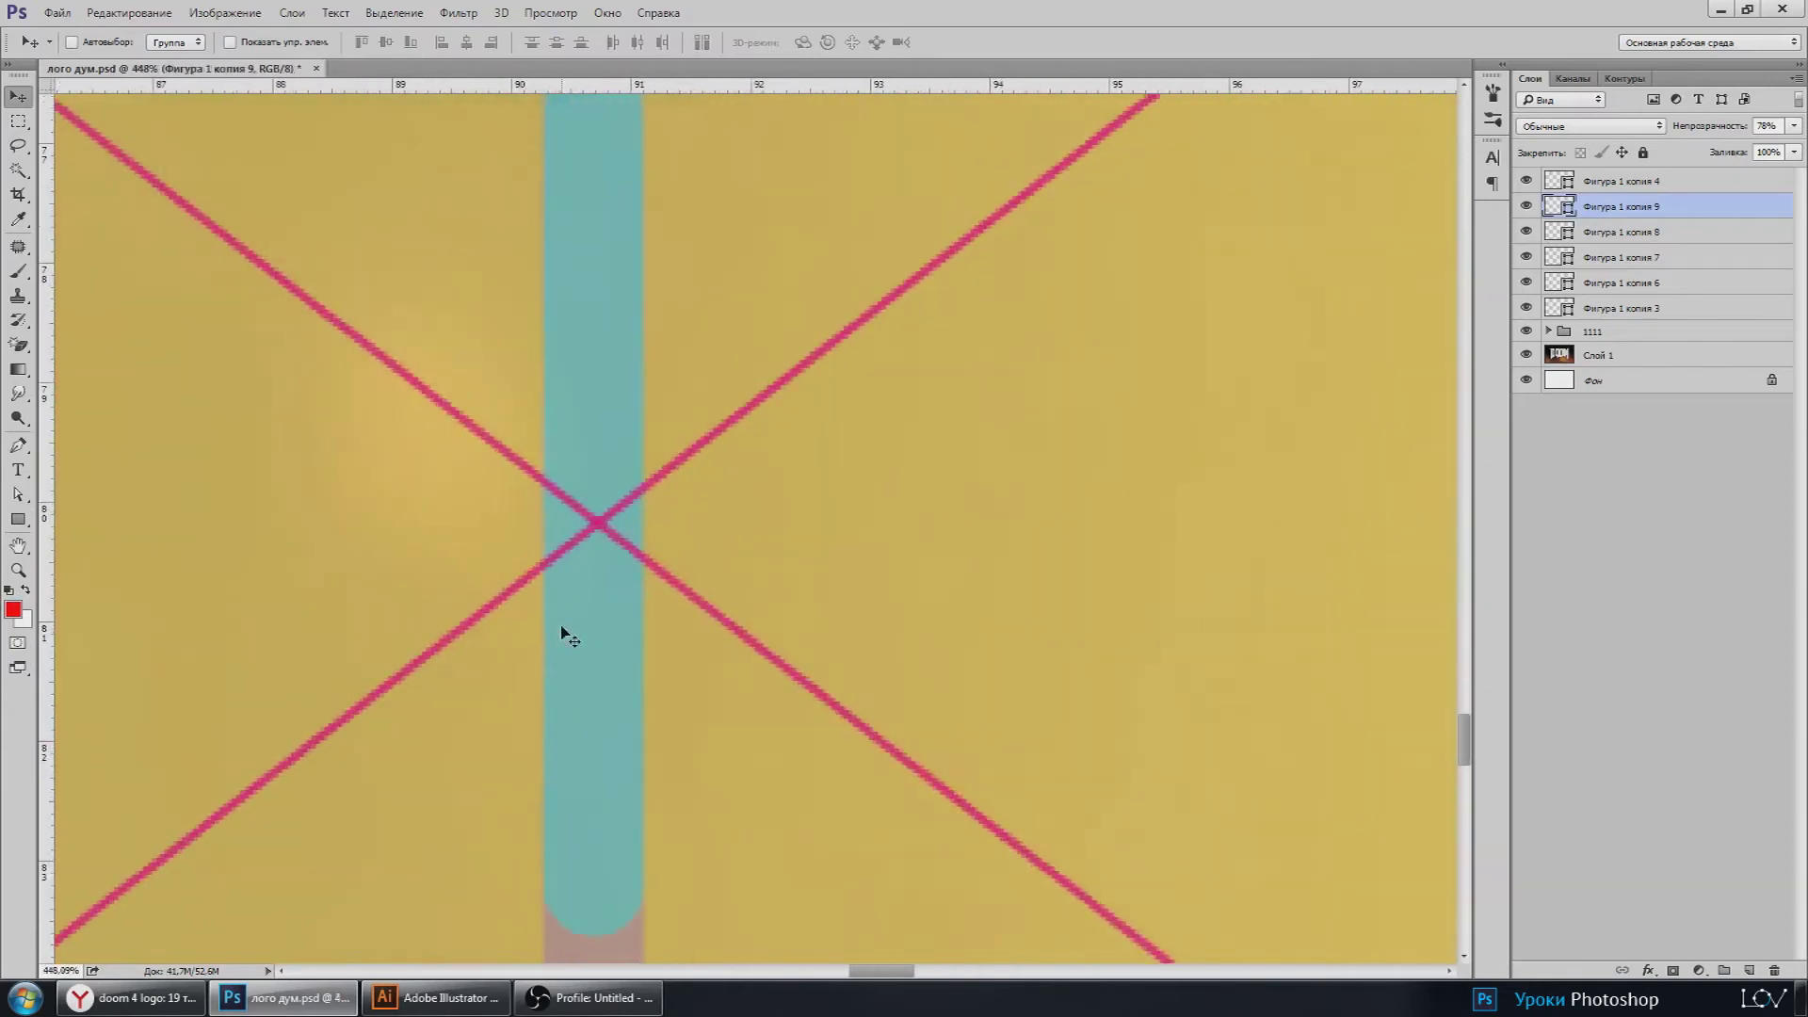
pyautogui.scroll(-2, 570, 638)
pyautogui.scroll(-2, 569, 626)
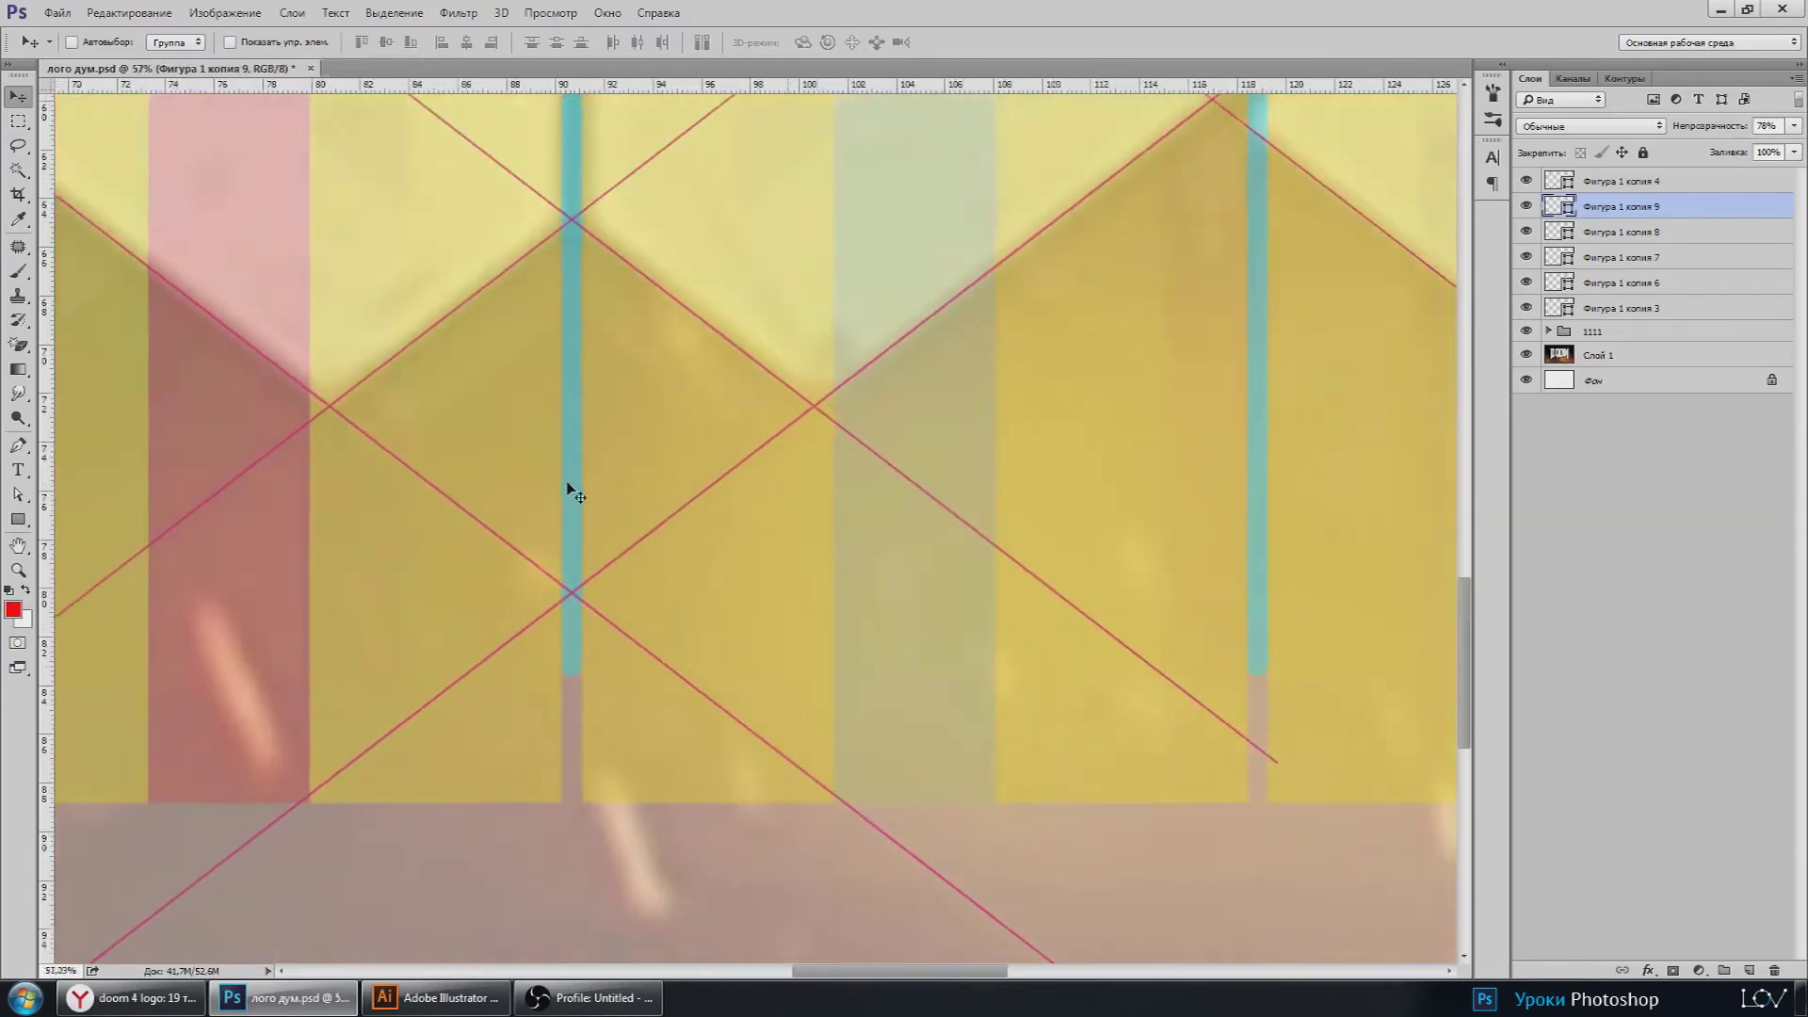
pyautogui.scroll(-2, 570, 489)
pyautogui.scroll(-1, 590, 532)
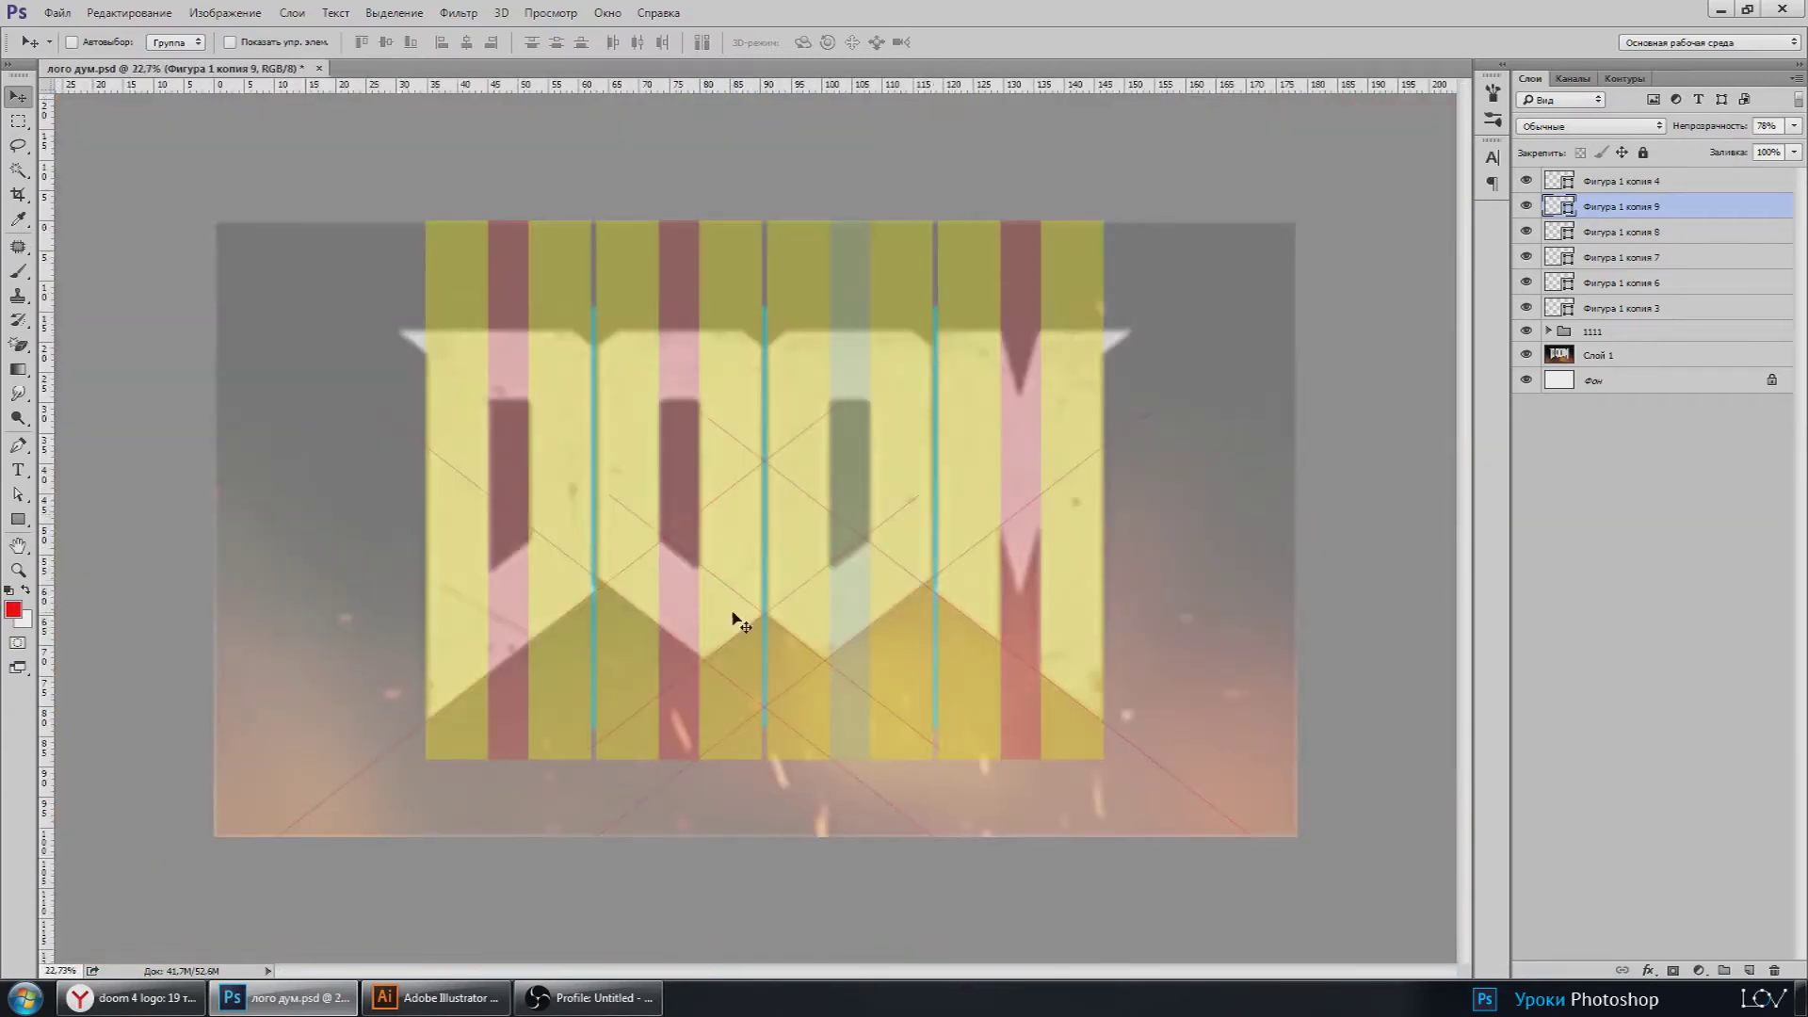
pyautogui.scroll(1, 741, 622)
pyautogui.scroll(1, 741, 623)
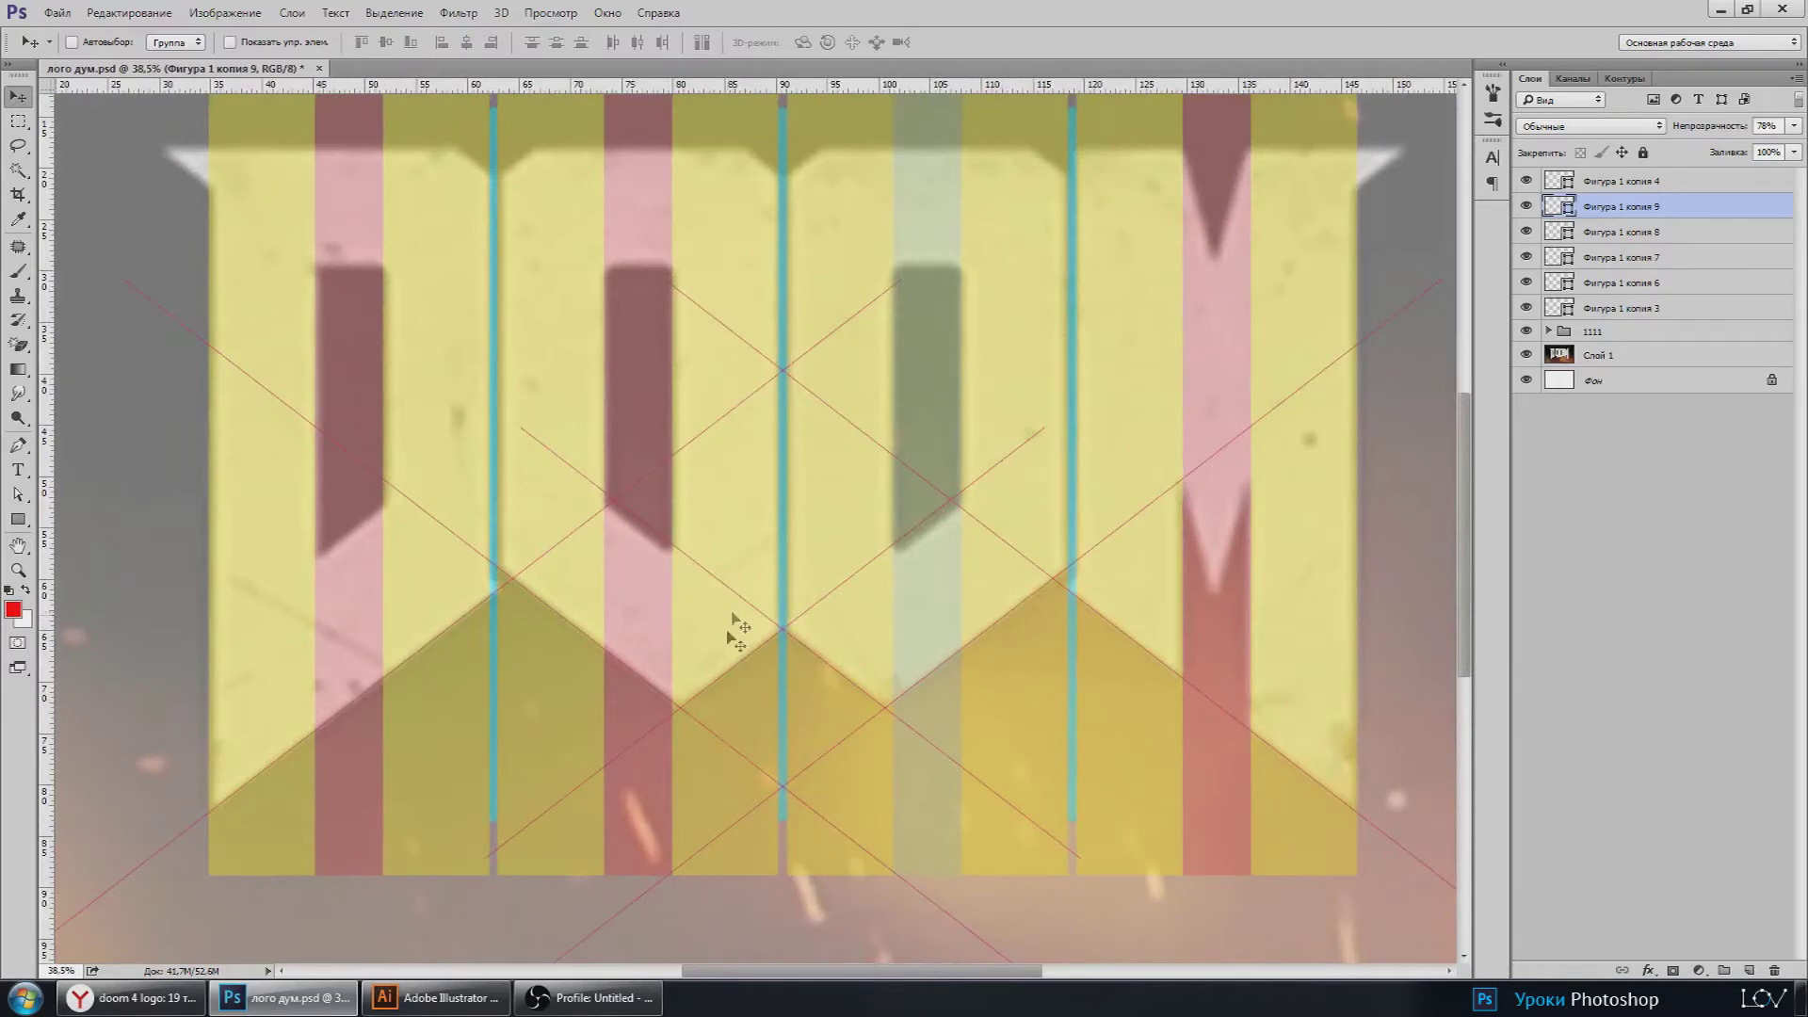
pyautogui.scroll(1, 985, 593)
pyautogui.scroll(-2, 985, 593)
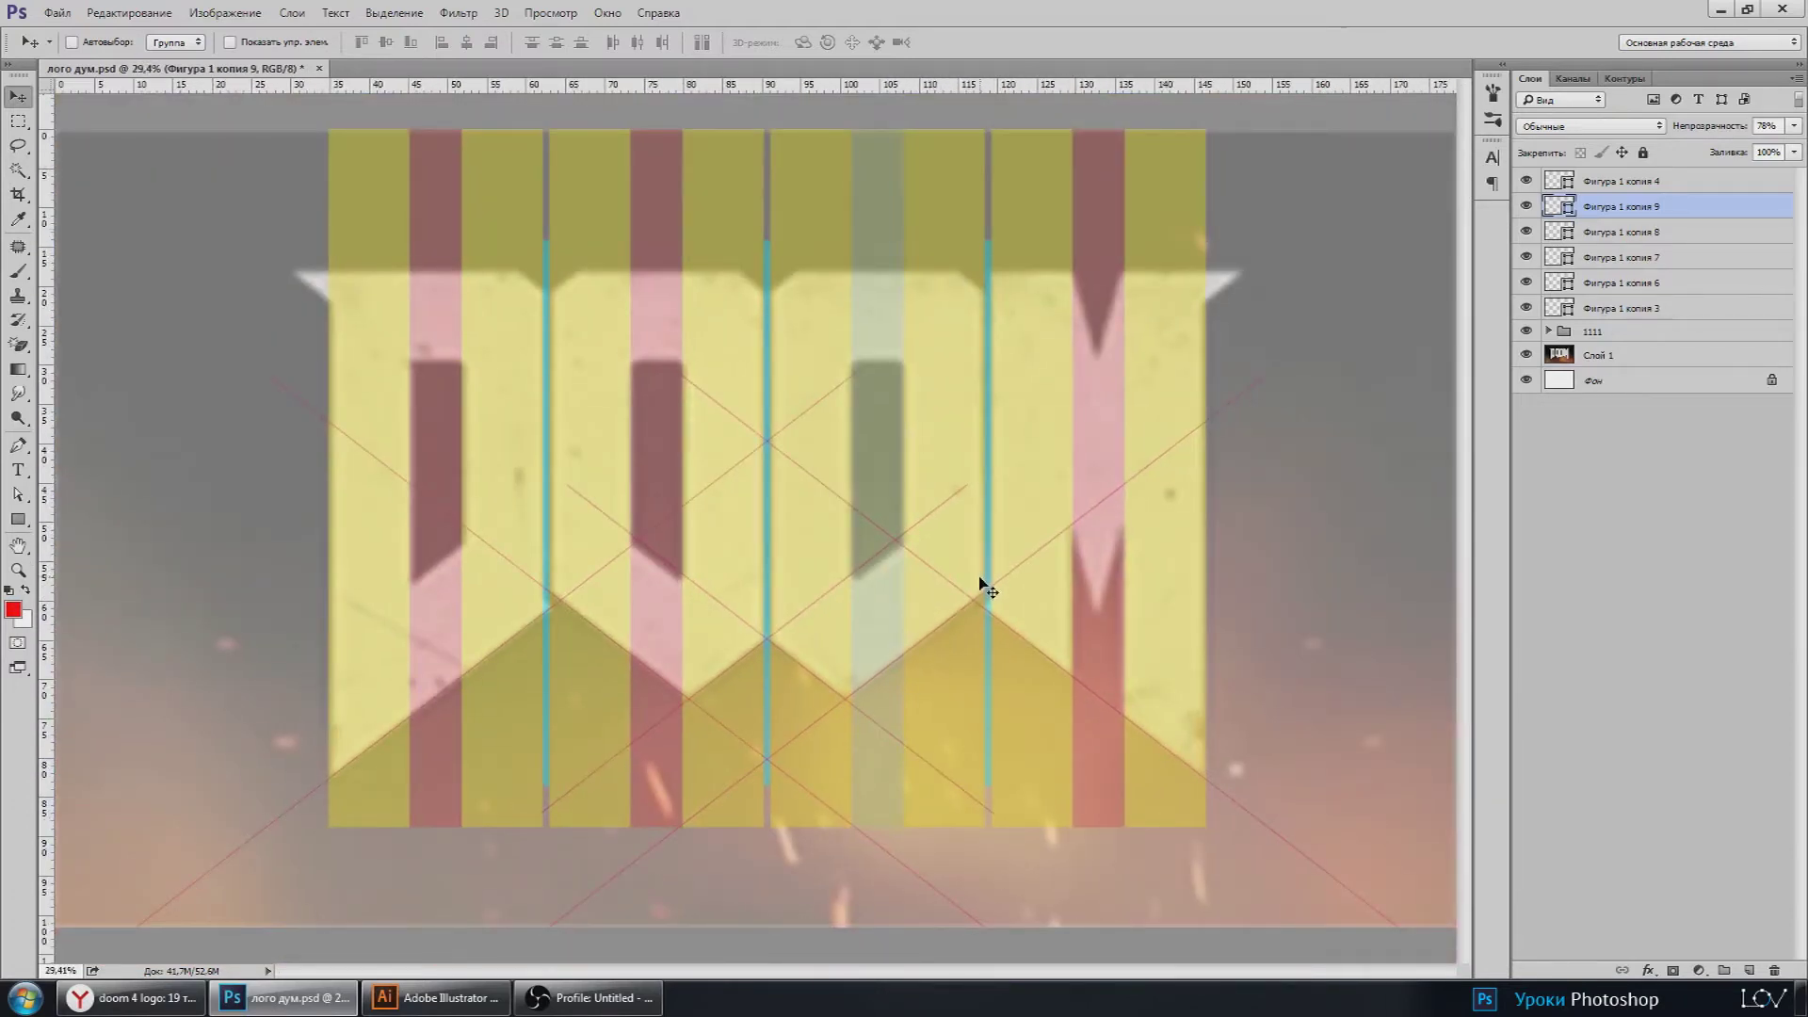
pyautogui.scroll(1, 676, 612)
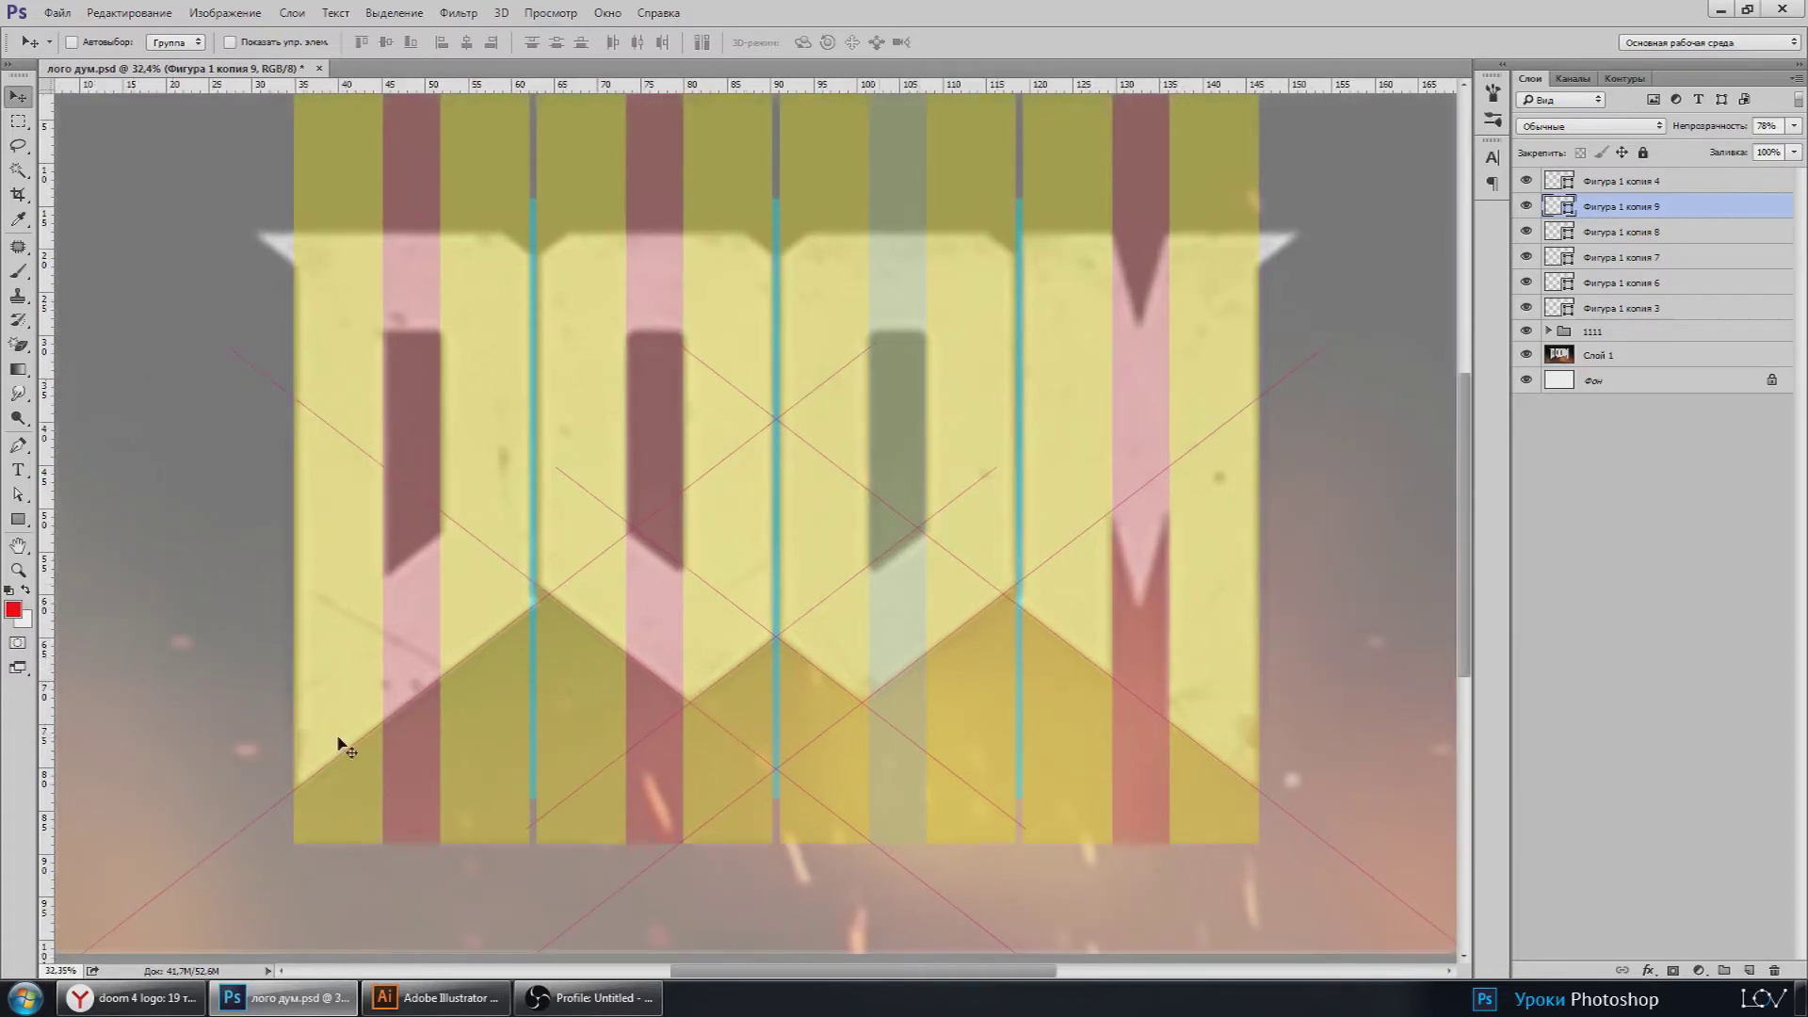
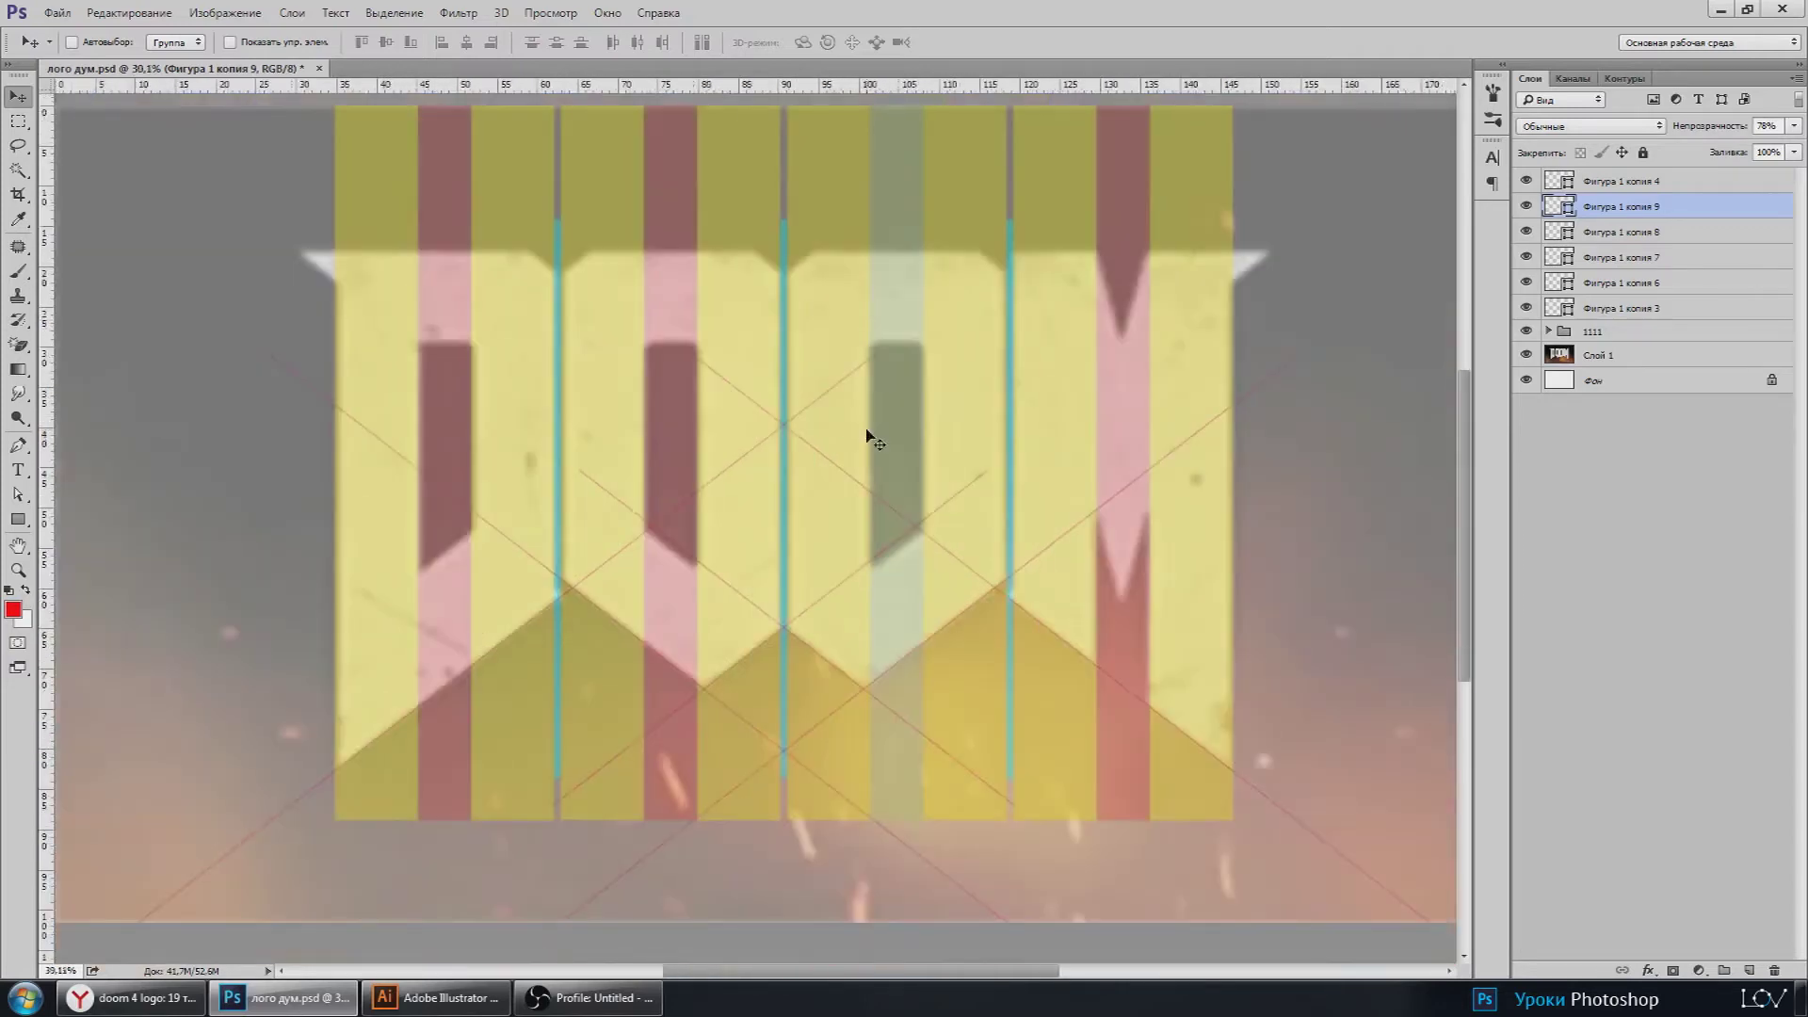
# Step: Duplicate the diagonal construction line layer 'Фигура 1 копия 3'
pyautogui.scroll(5, 810, 292)
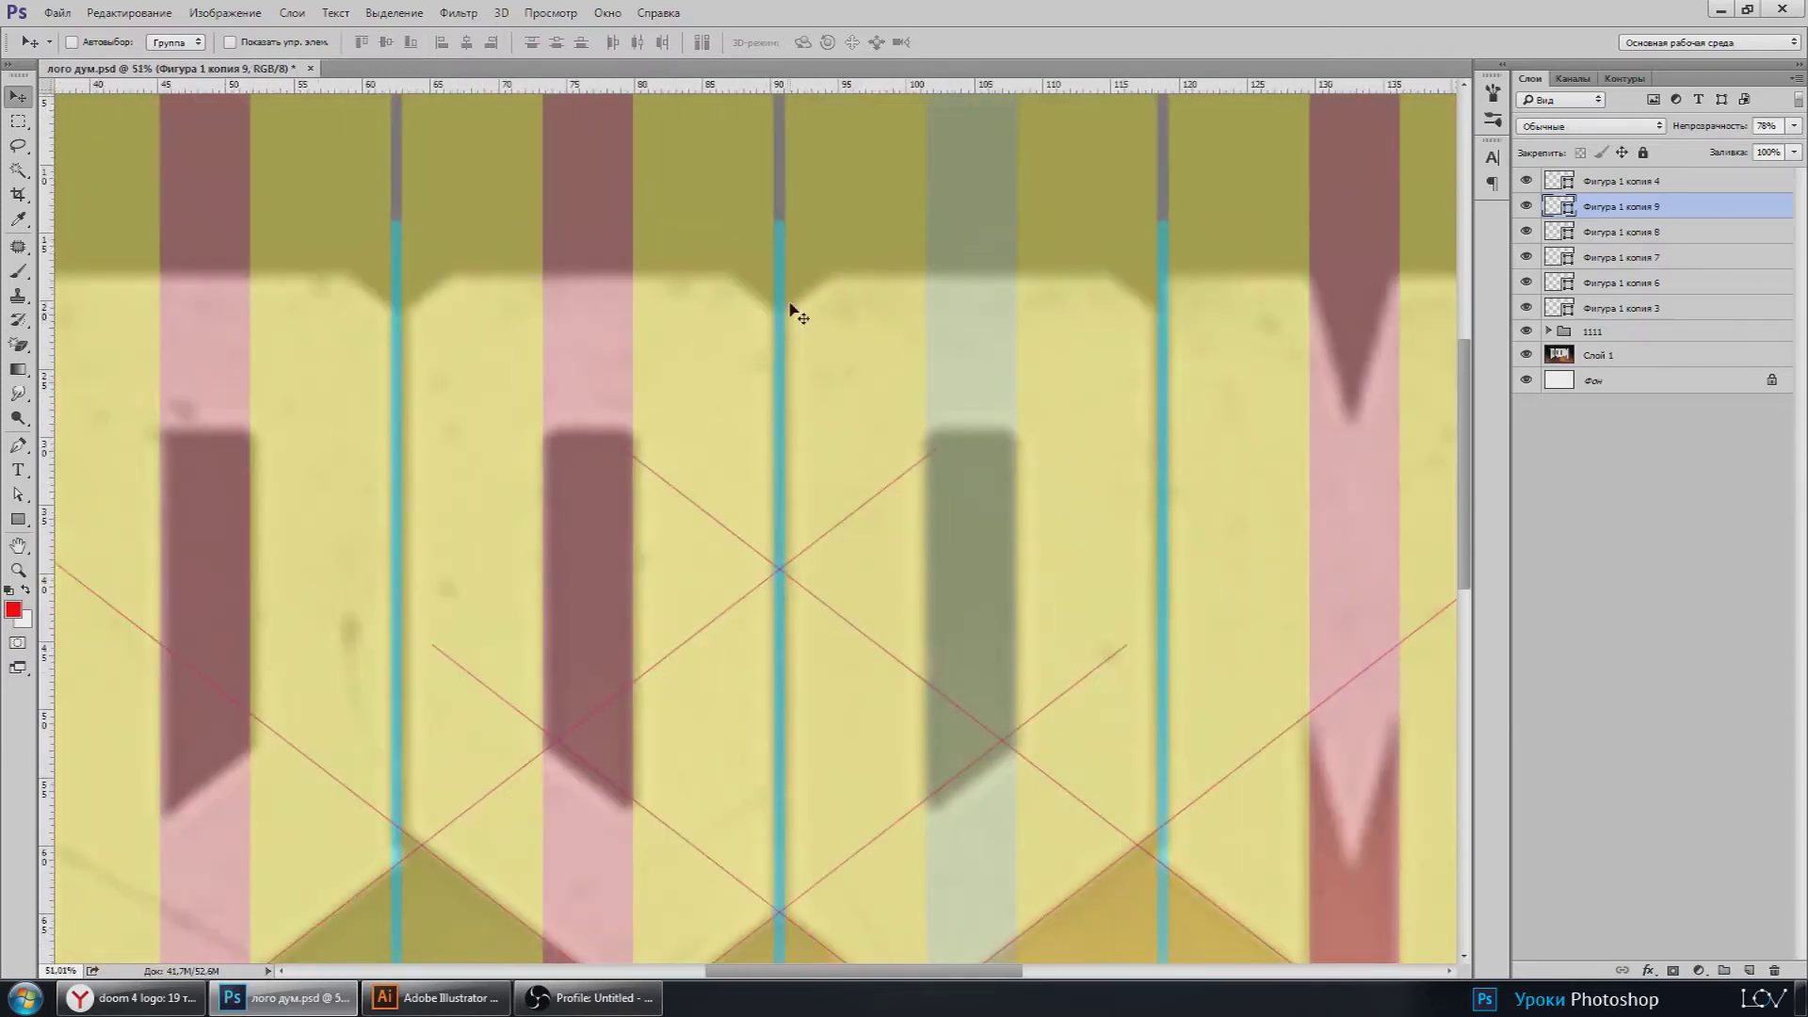
pyautogui.scroll(-3, 834, 306)
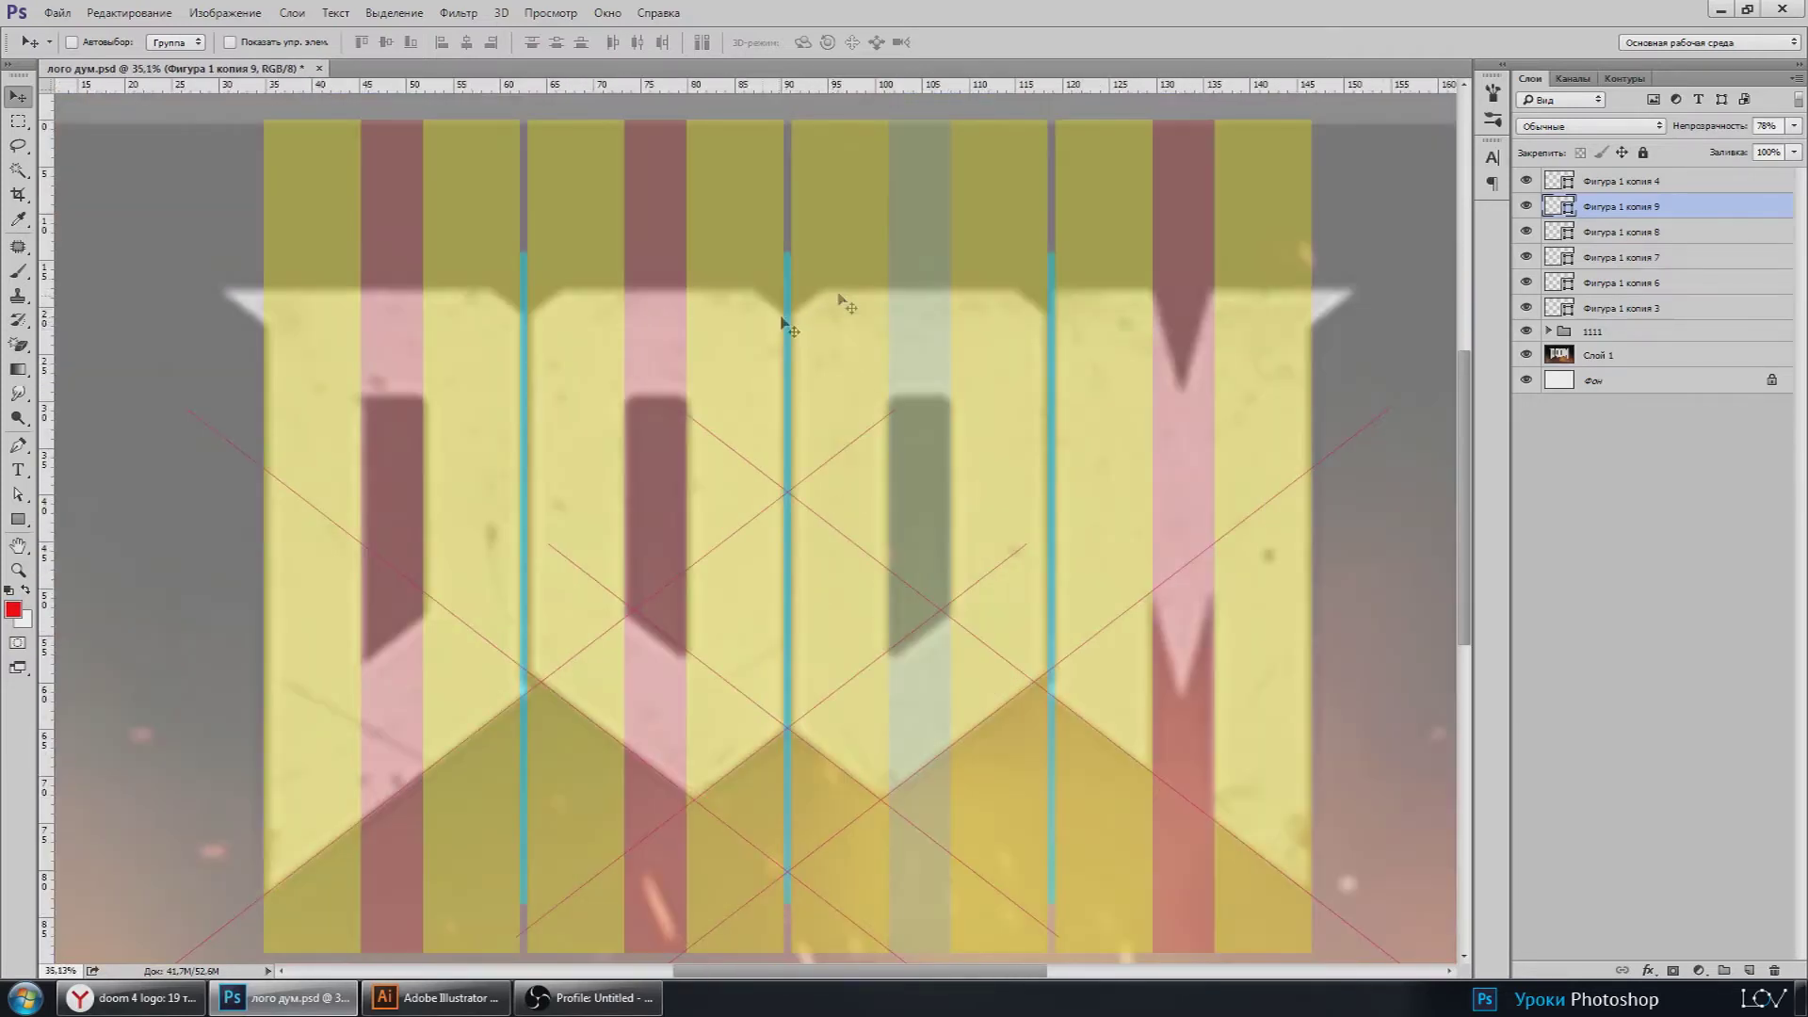
pyautogui.scroll(-2, 621, 579)
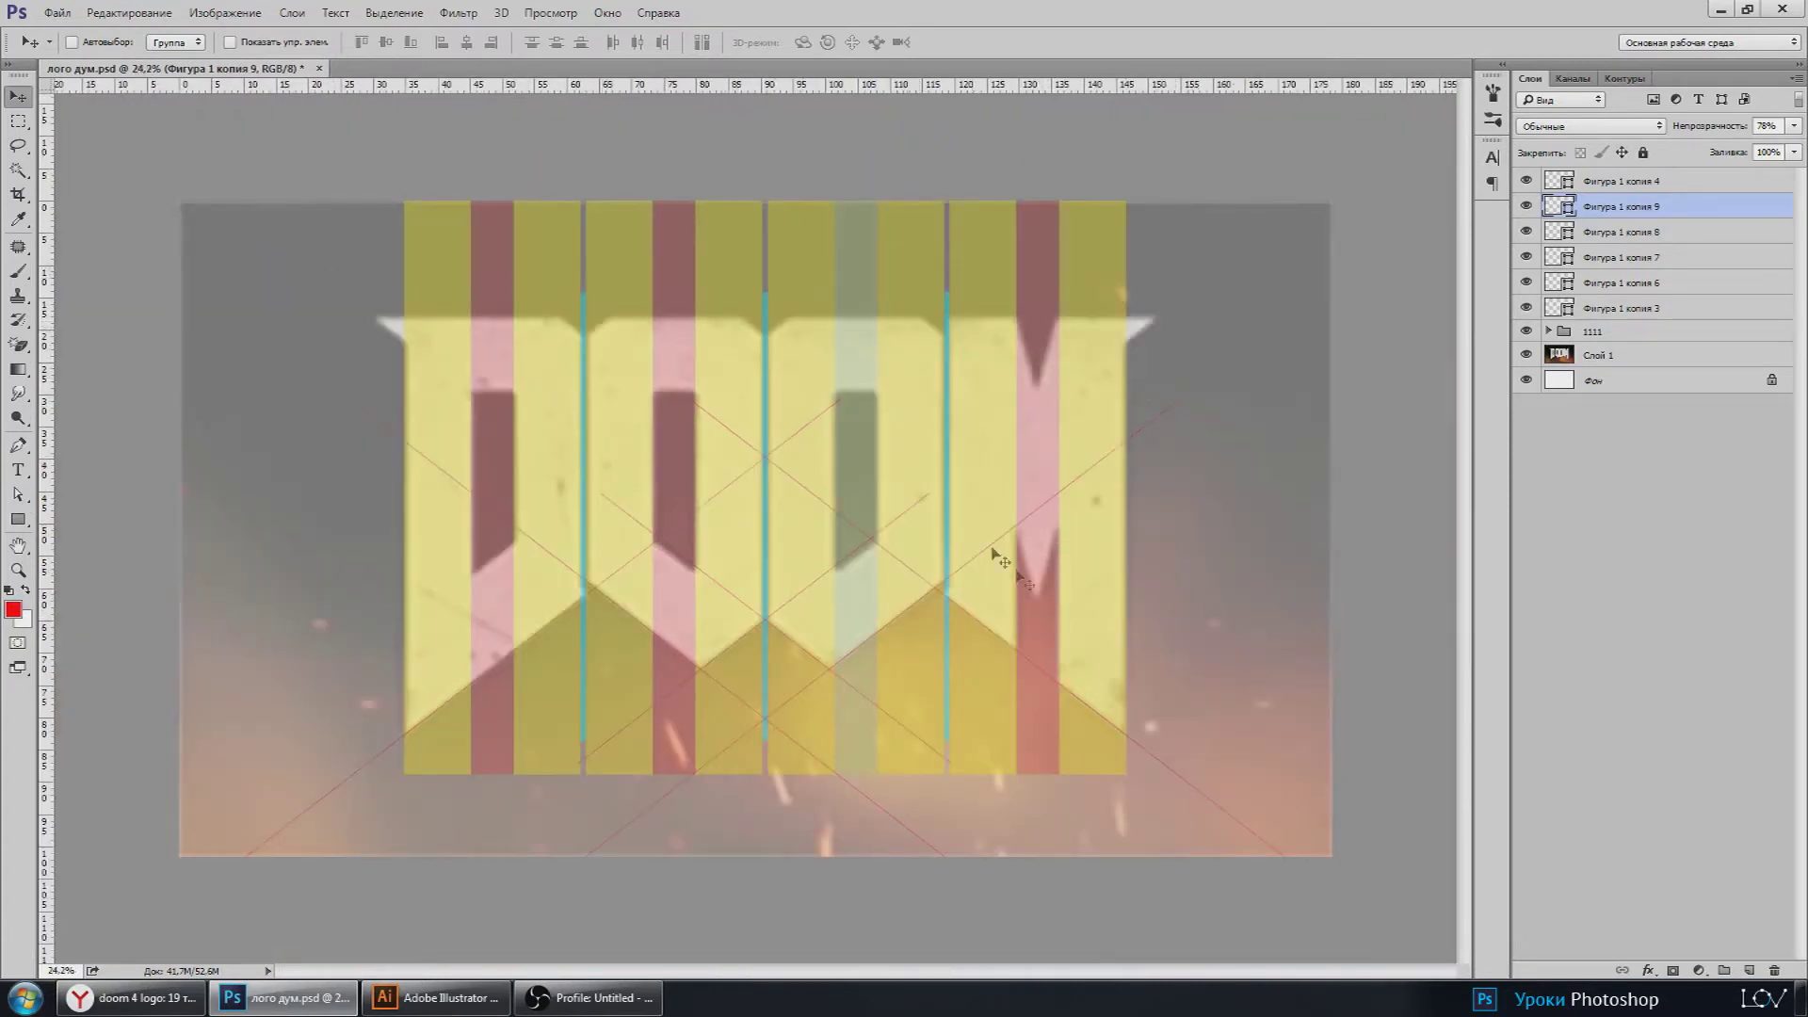
pyautogui.scroll(2, 580, 640)
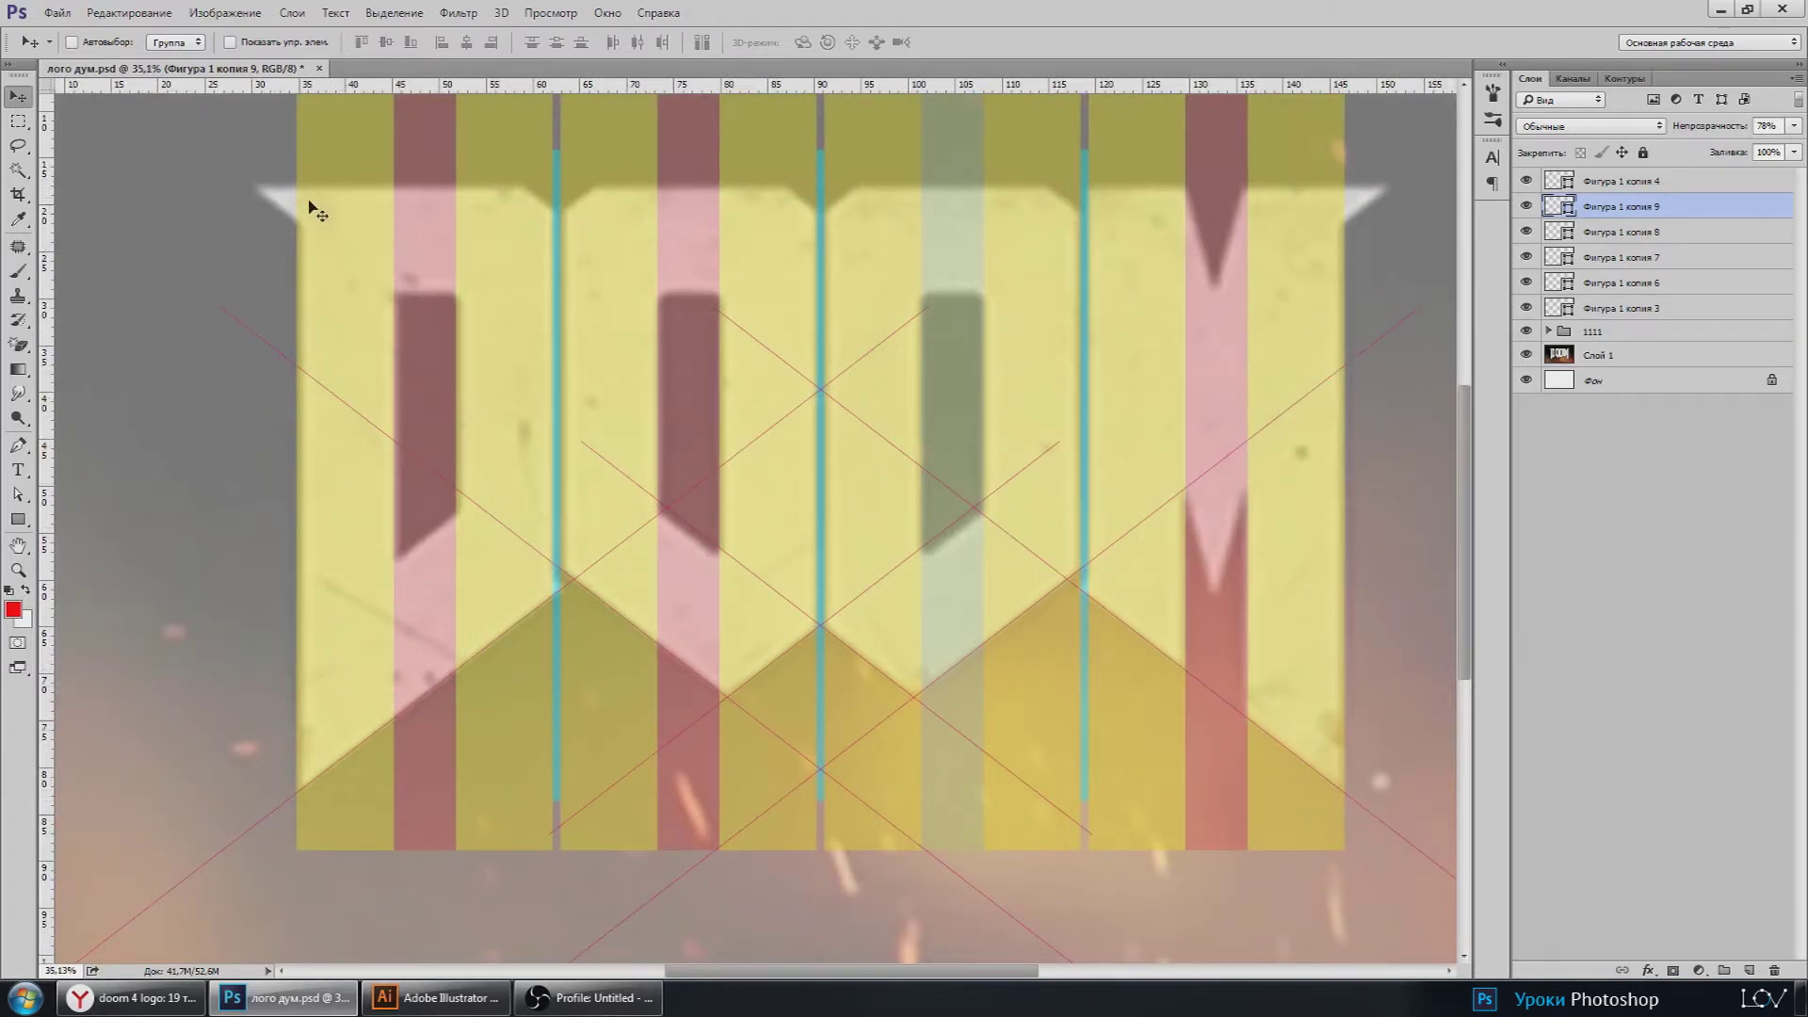
pyautogui.click(1526, 208)
pyautogui.click(1526, 308)
pyautogui.click(1619, 309)
pyautogui.hotkey('ctrl', 'j')
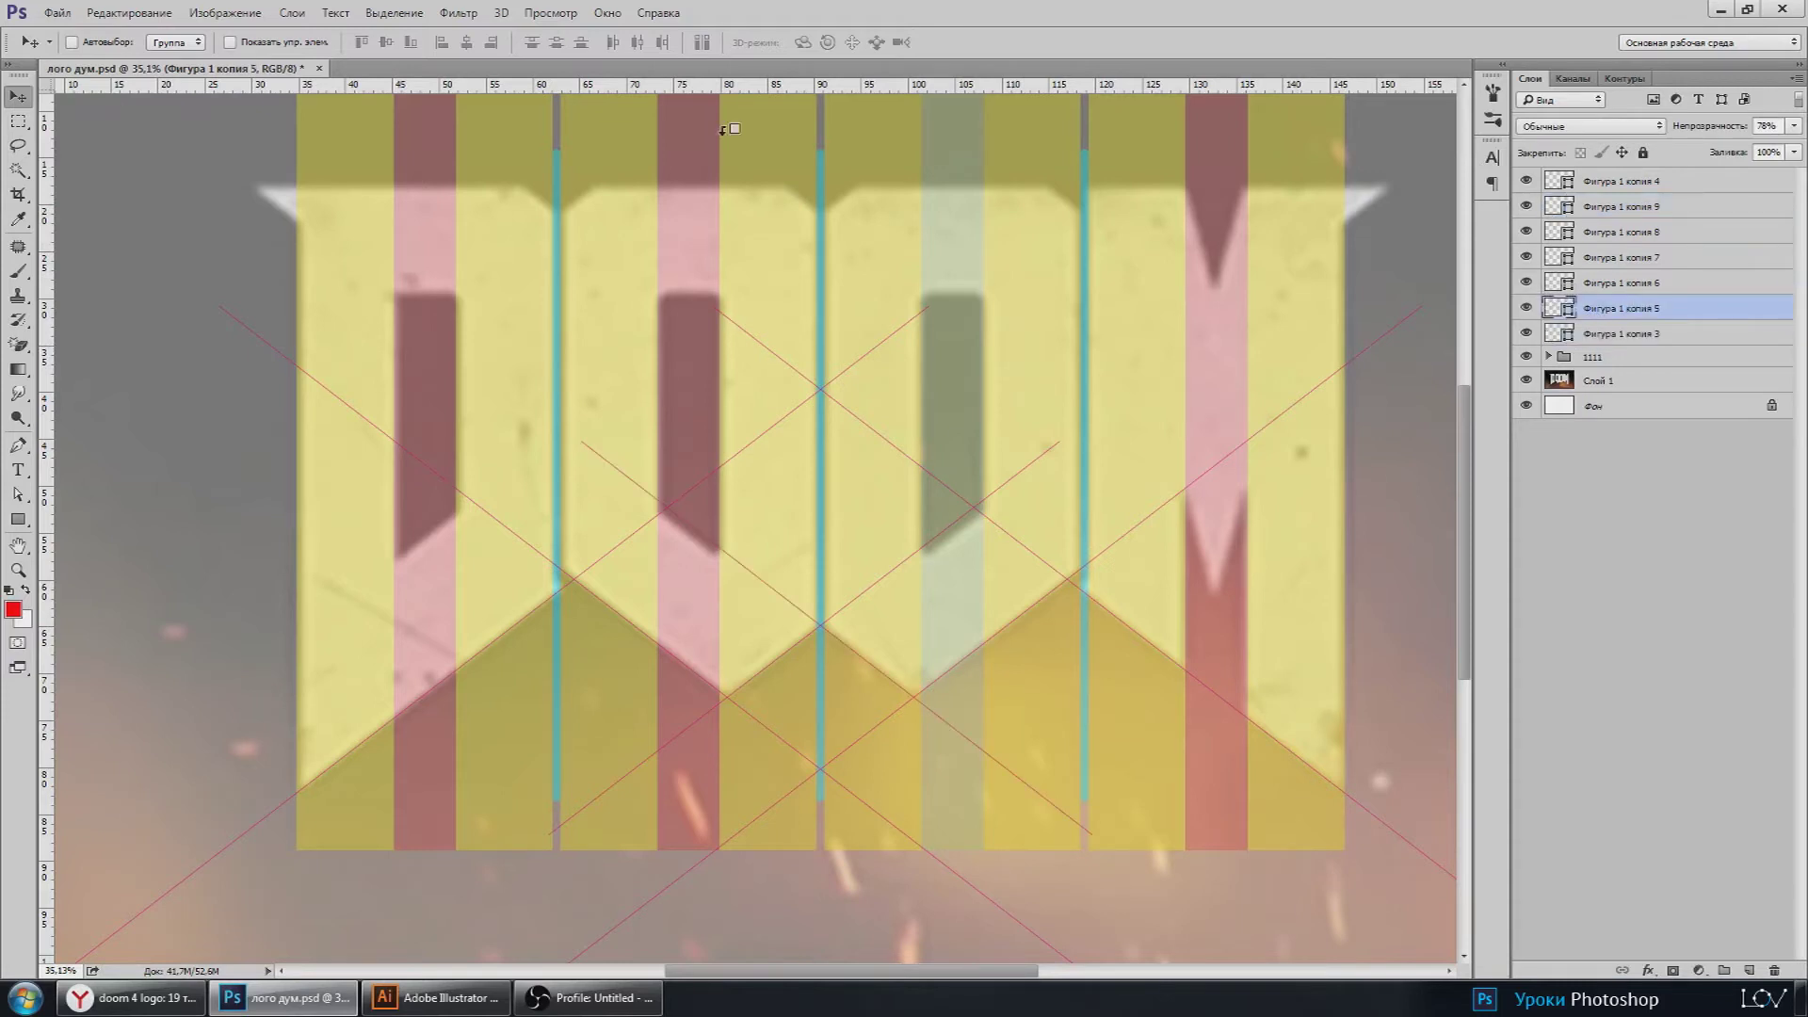
# Step: Alt-drag another copy of the diagonal line and shift it left across the letters
pyautogui.scroll(3, 1059, 377)
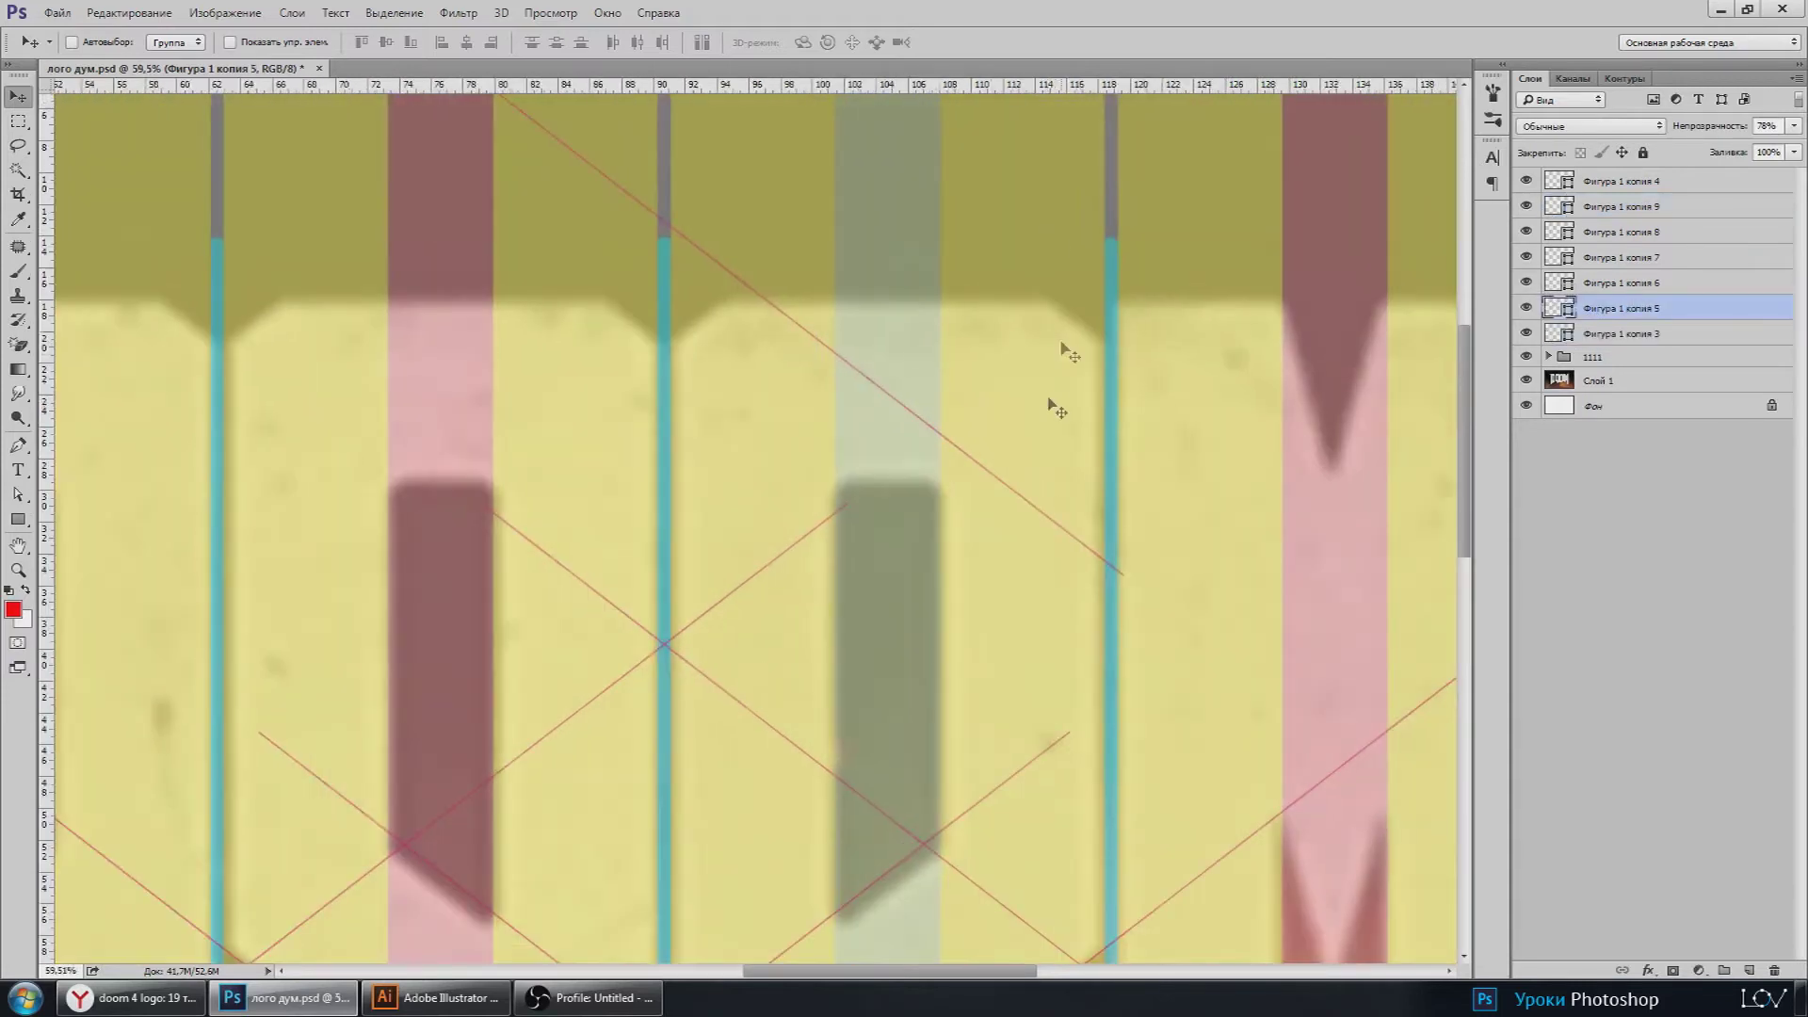
pyautogui.scroll(2, 876, 386)
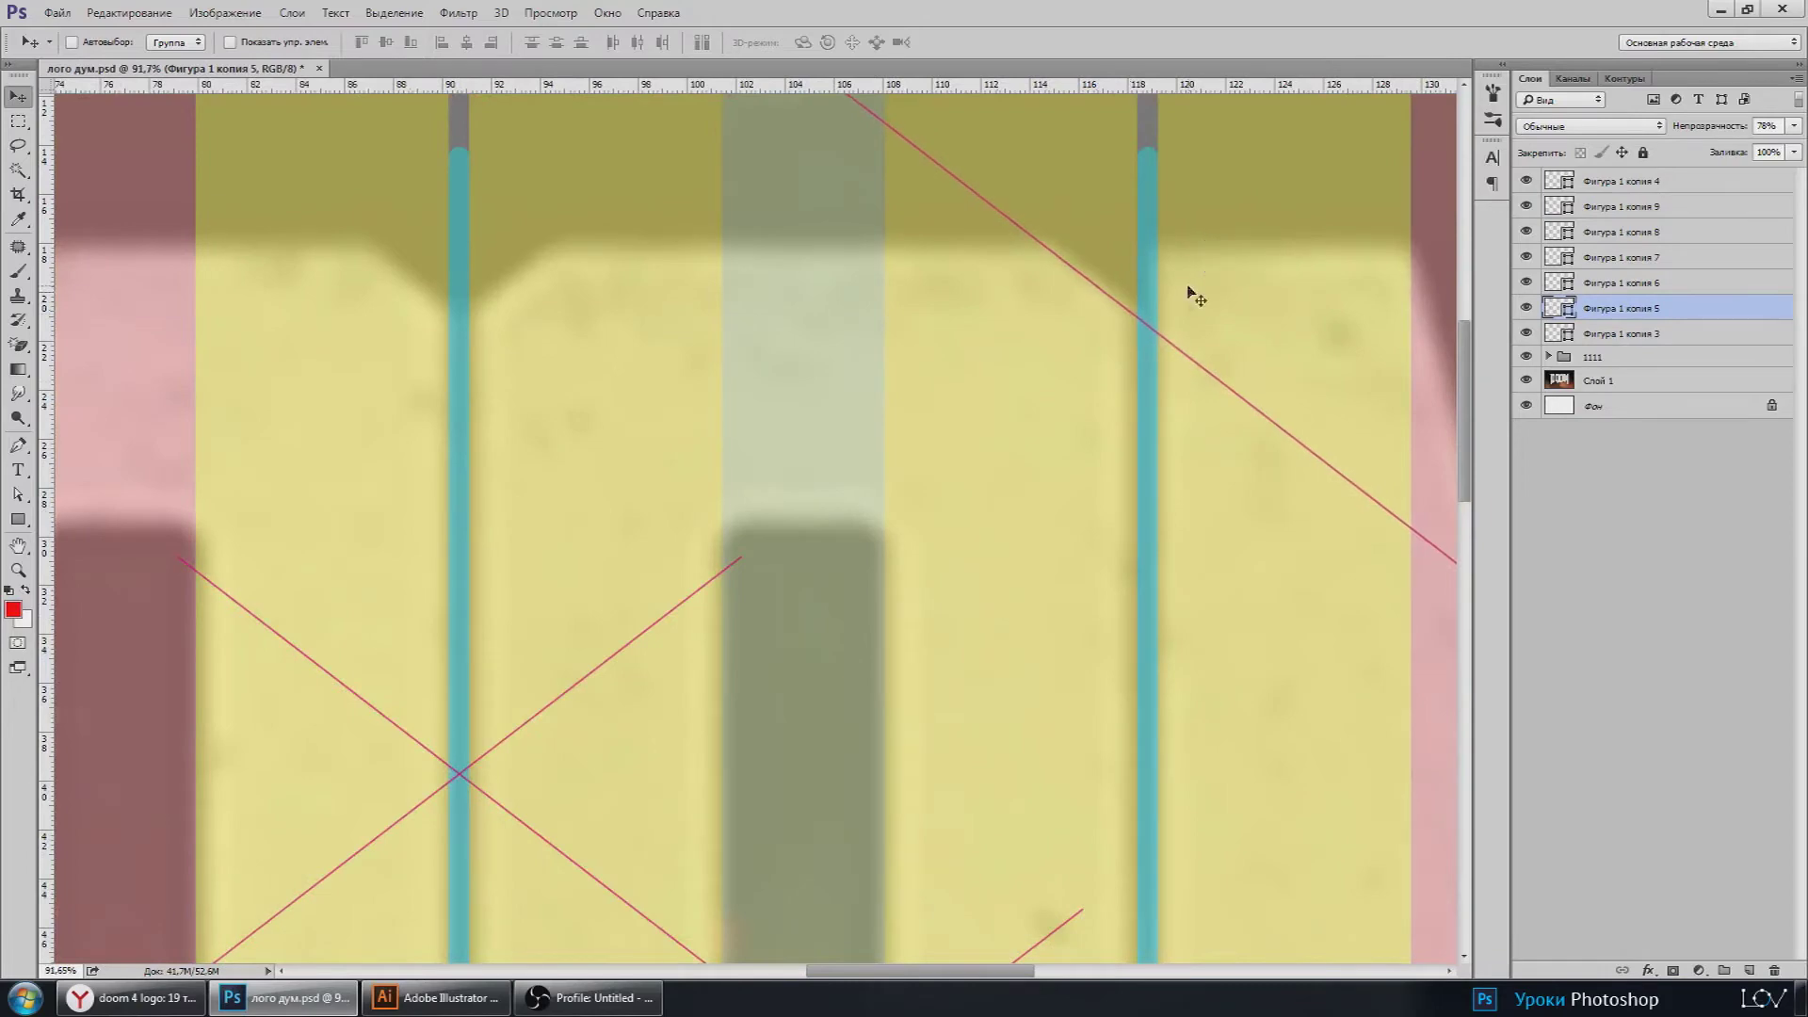
pyautogui.scroll(-3, 1185, 339)
pyautogui.scroll(-1, 1185, 341)
pyautogui.scroll(-1, 1188, 349)
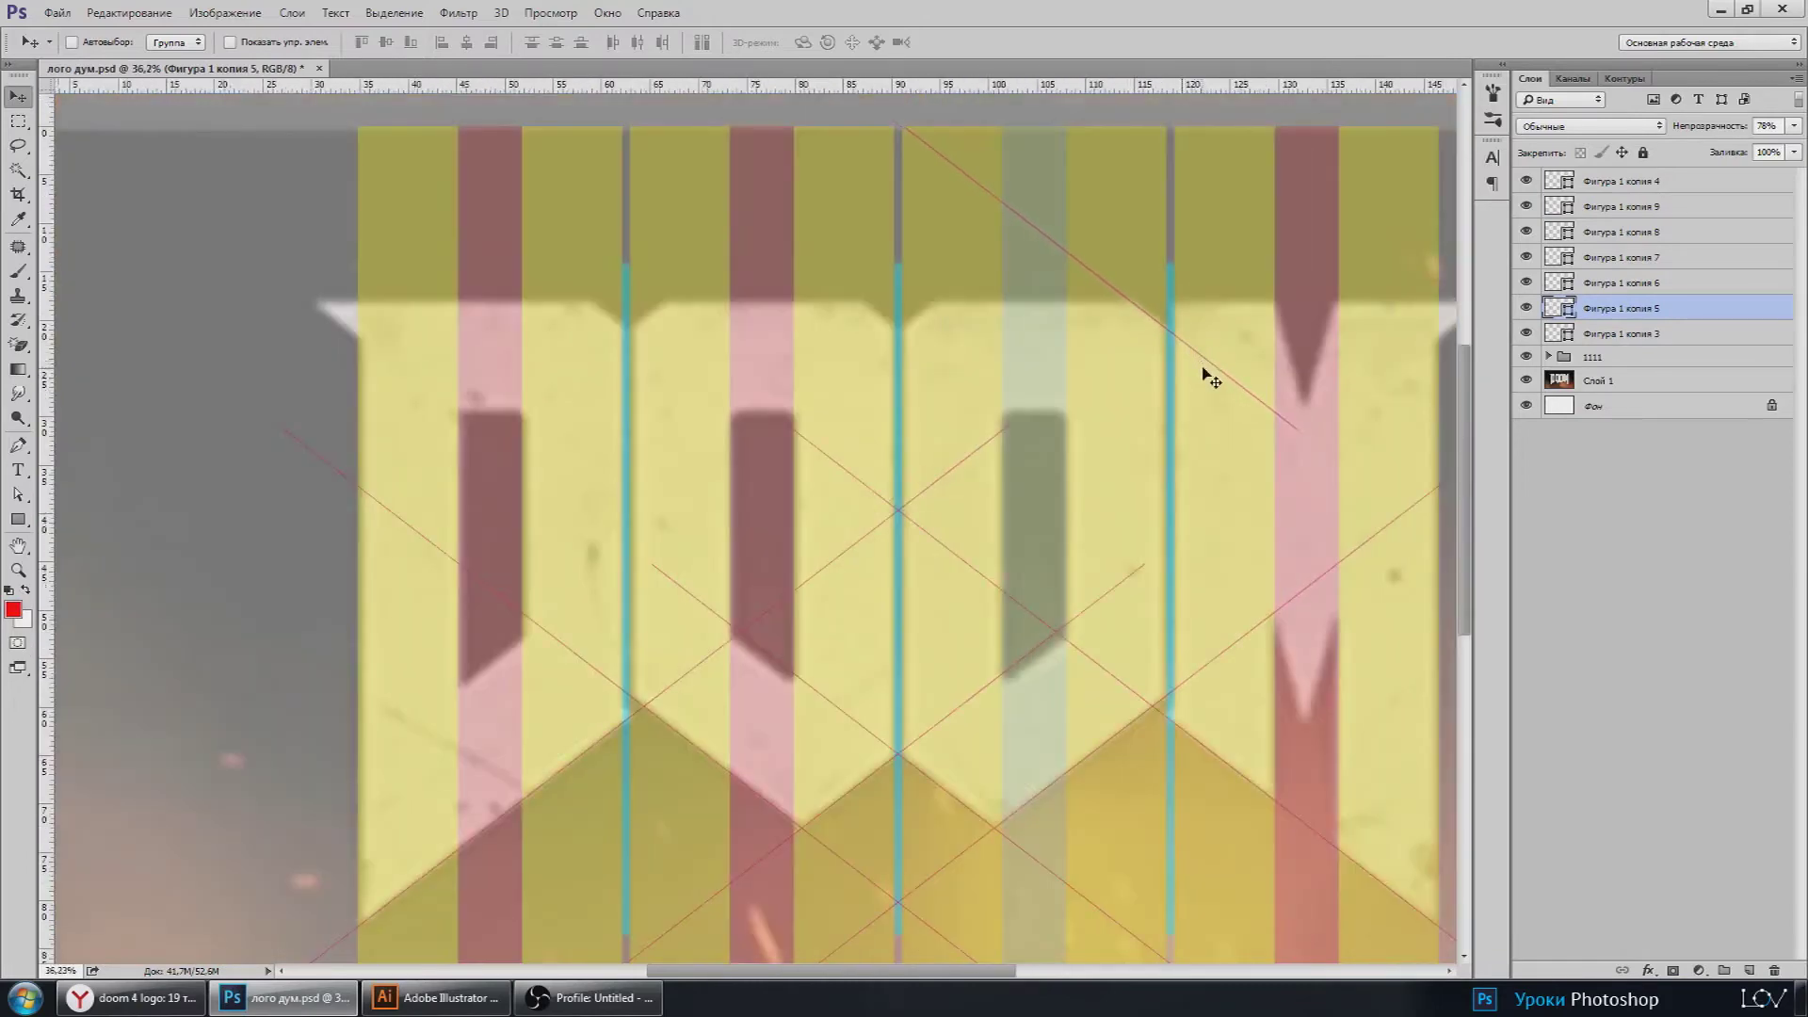
pyautogui.scroll(-2, 1205, 380)
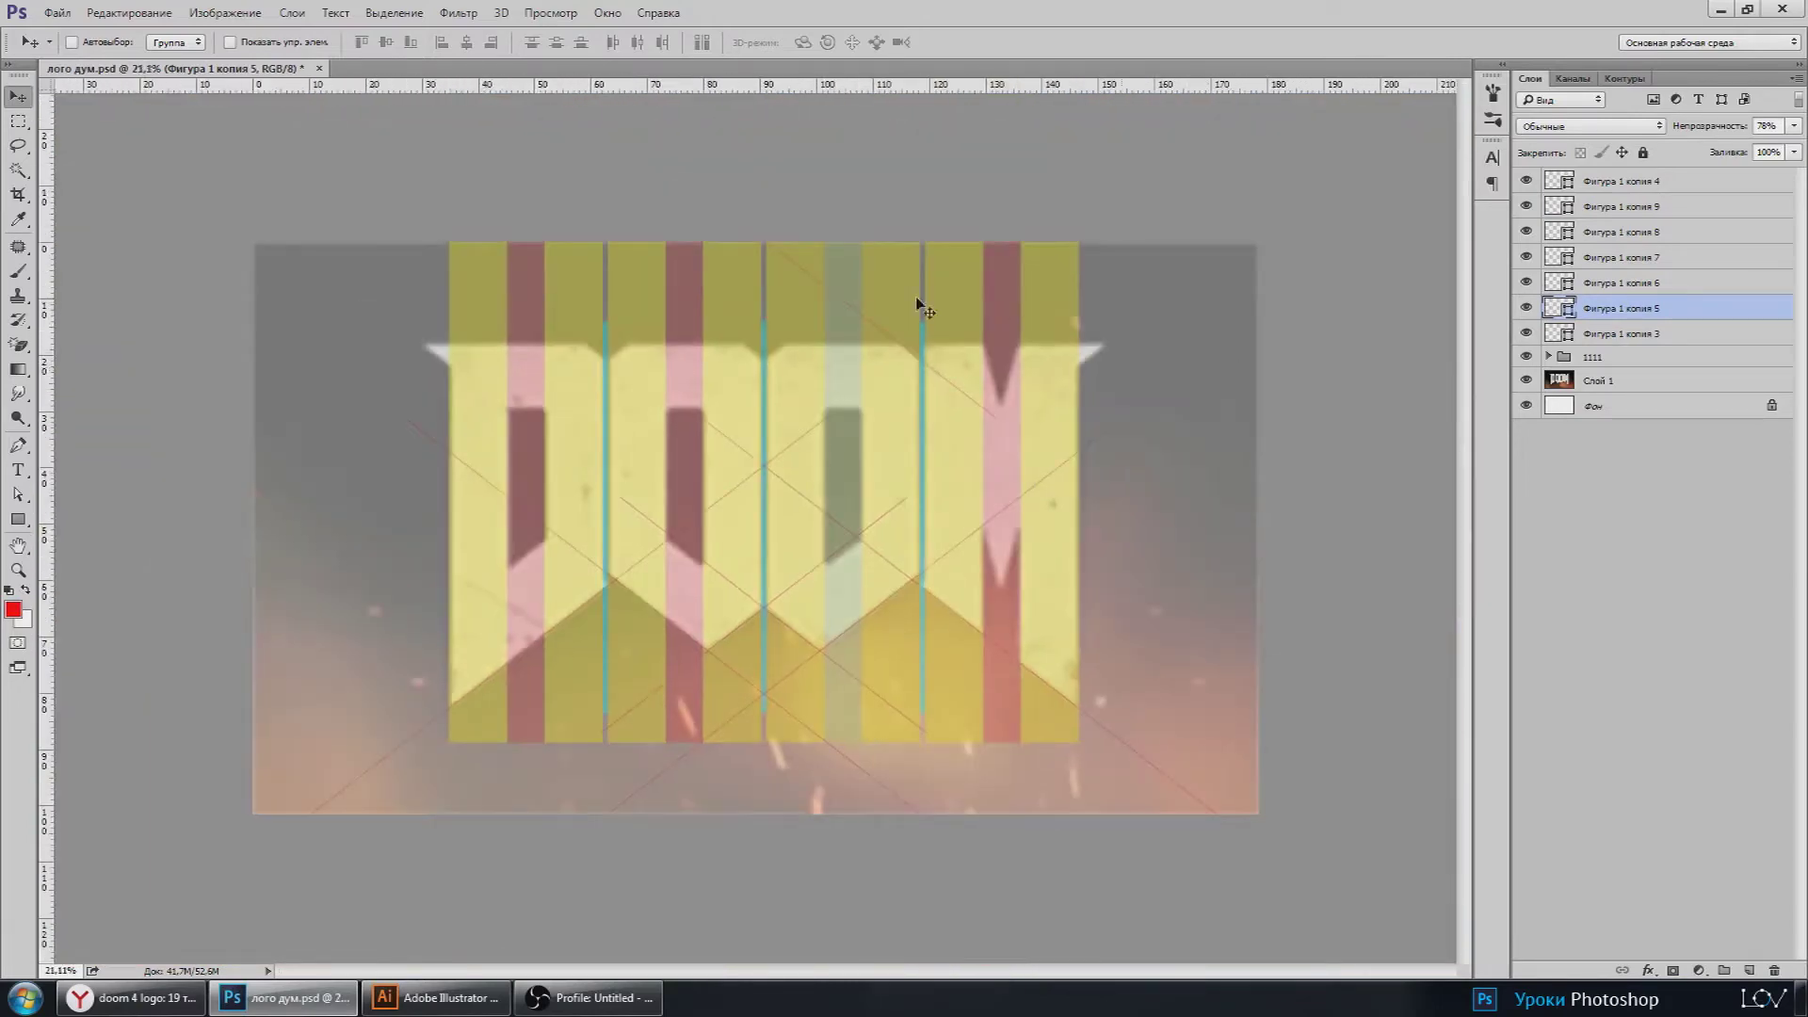
pyautogui.scroll(2, 920, 303)
pyautogui.scroll(1, 924, 330)
pyautogui.scroll(-1, 828, 419)
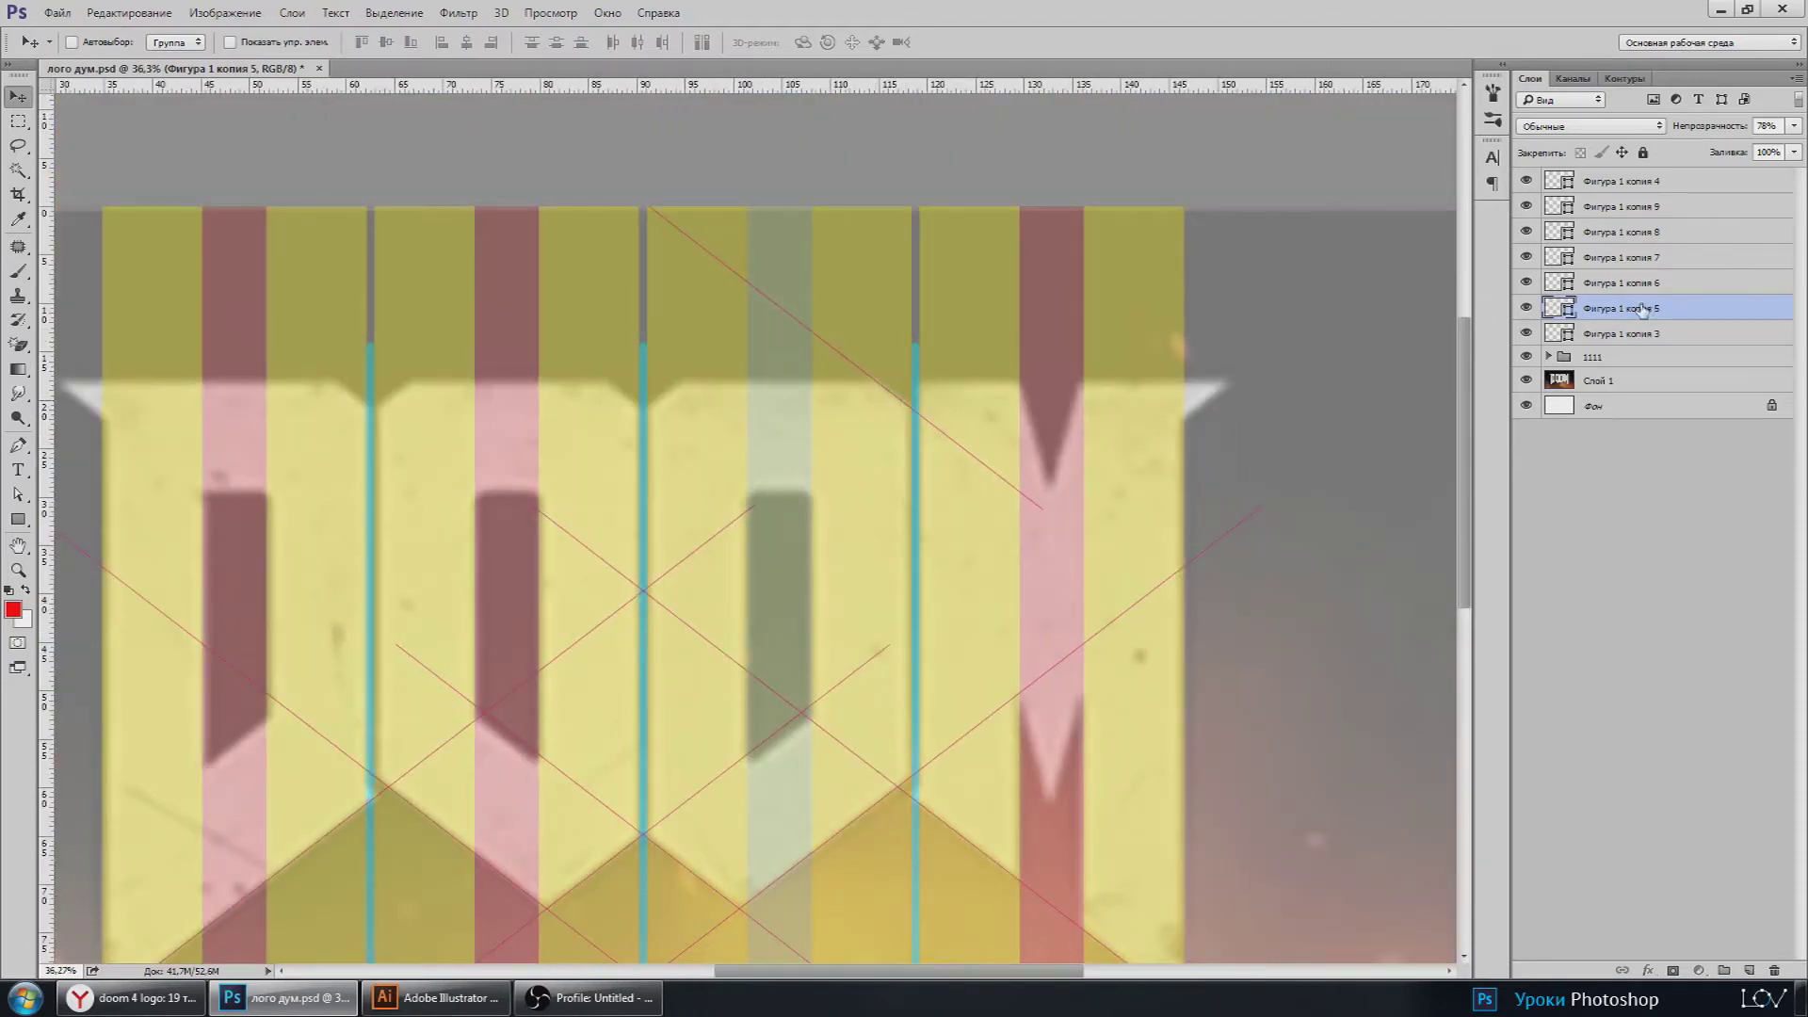
pyautogui.moveTo(1641, 309); pyautogui.dragTo(1636, 294)
pyautogui.scroll(1, 814, 362)
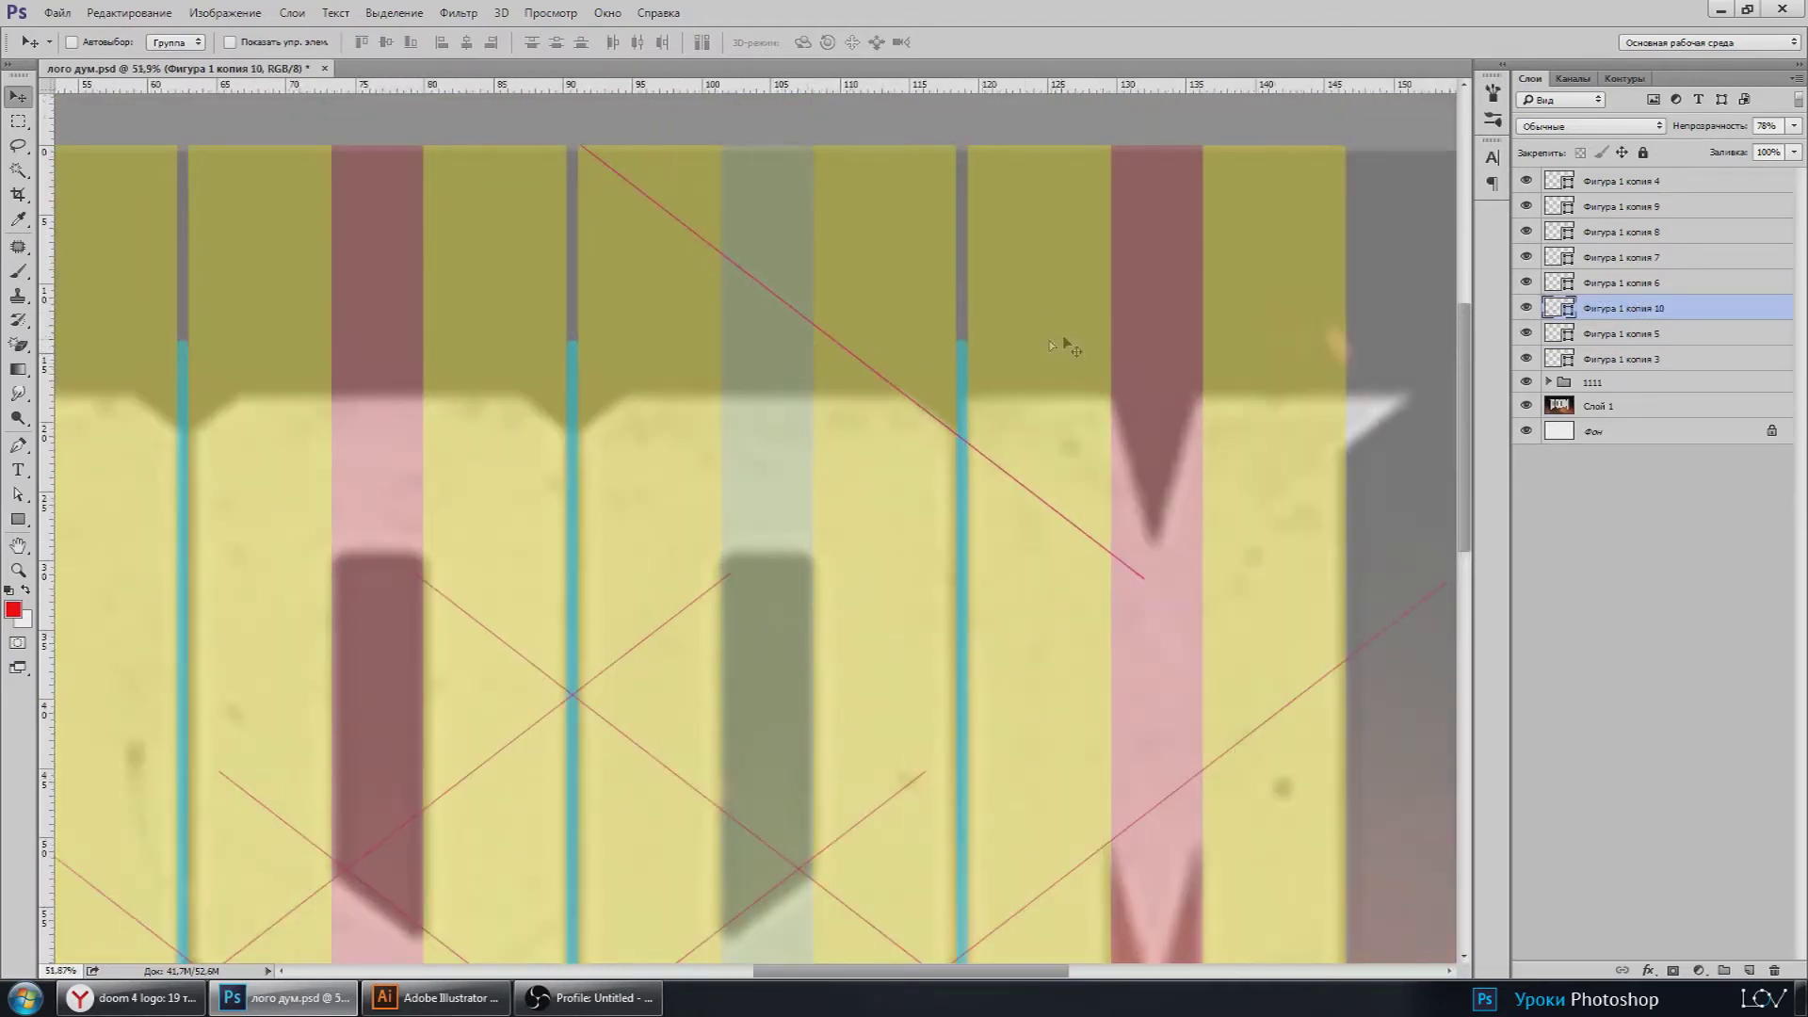
pyautogui.moveTo(1064, 341); pyautogui.dragTo(767, 390)
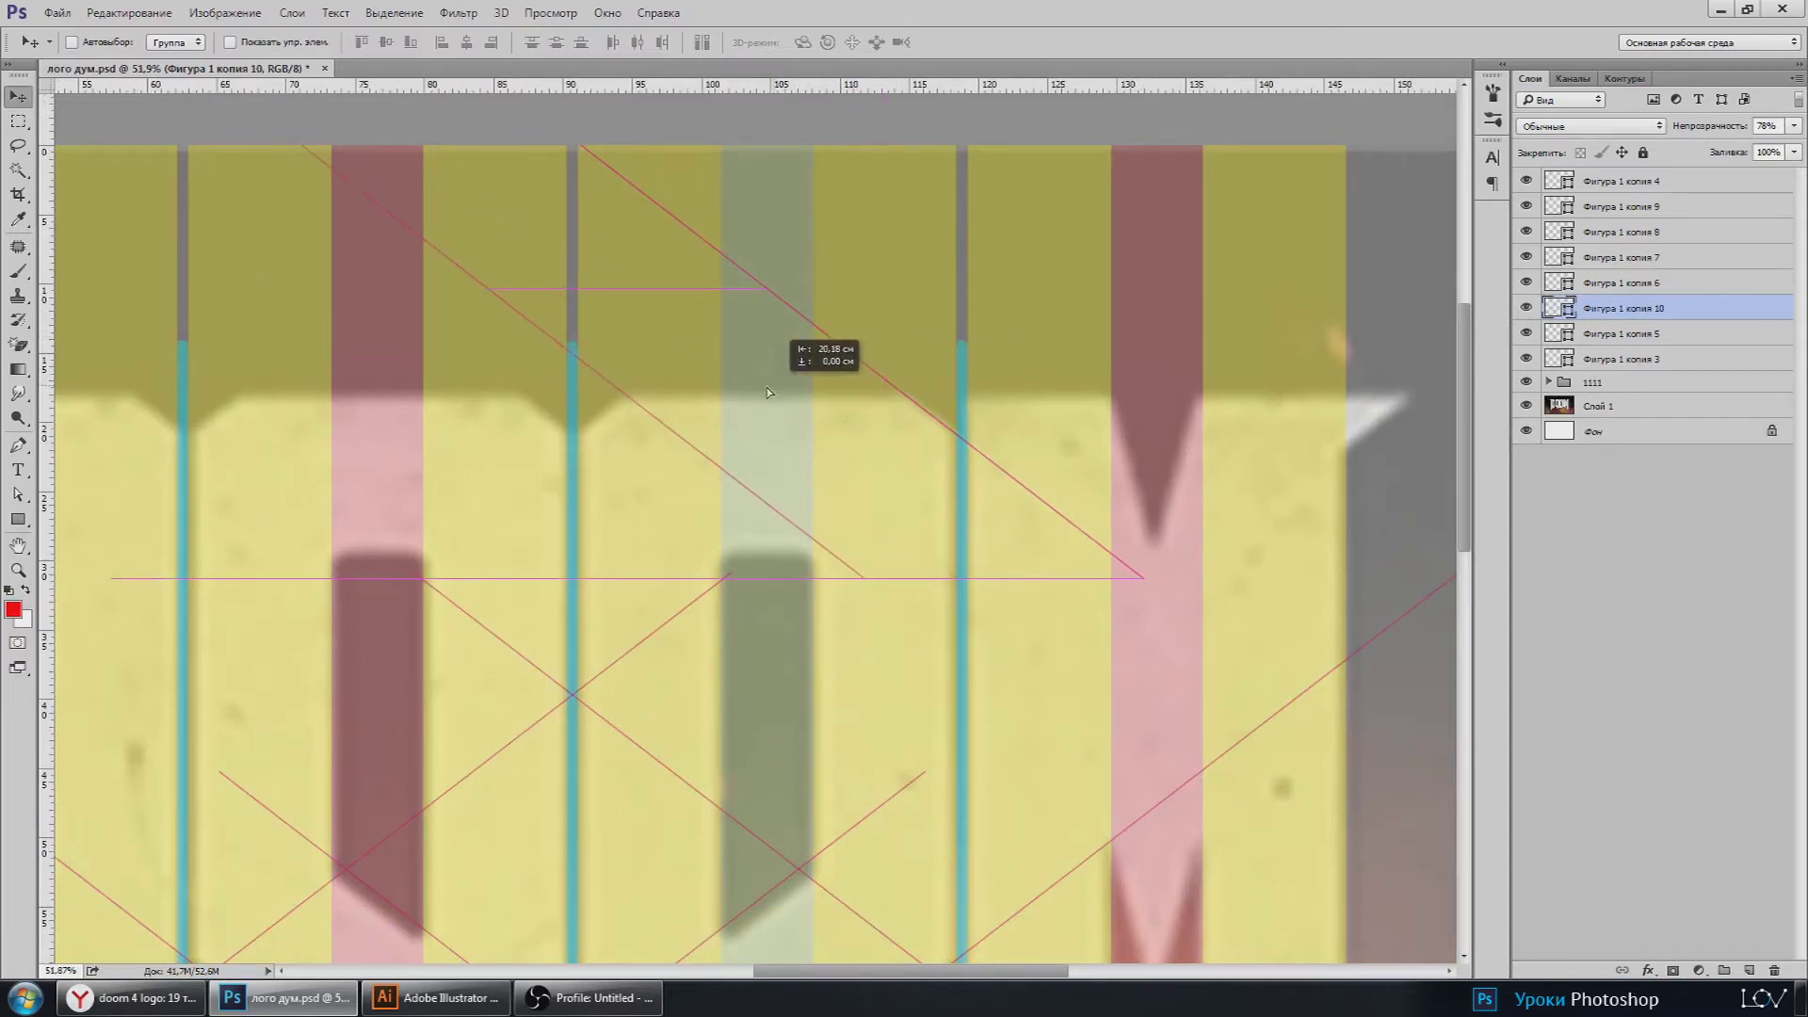
pyautogui.moveTo(767, 391); pyautogui.dragTo(662, 395)
# Step: Duplicate the diagonal line layer once more
pyautogui.scroll(1, 584, 456)
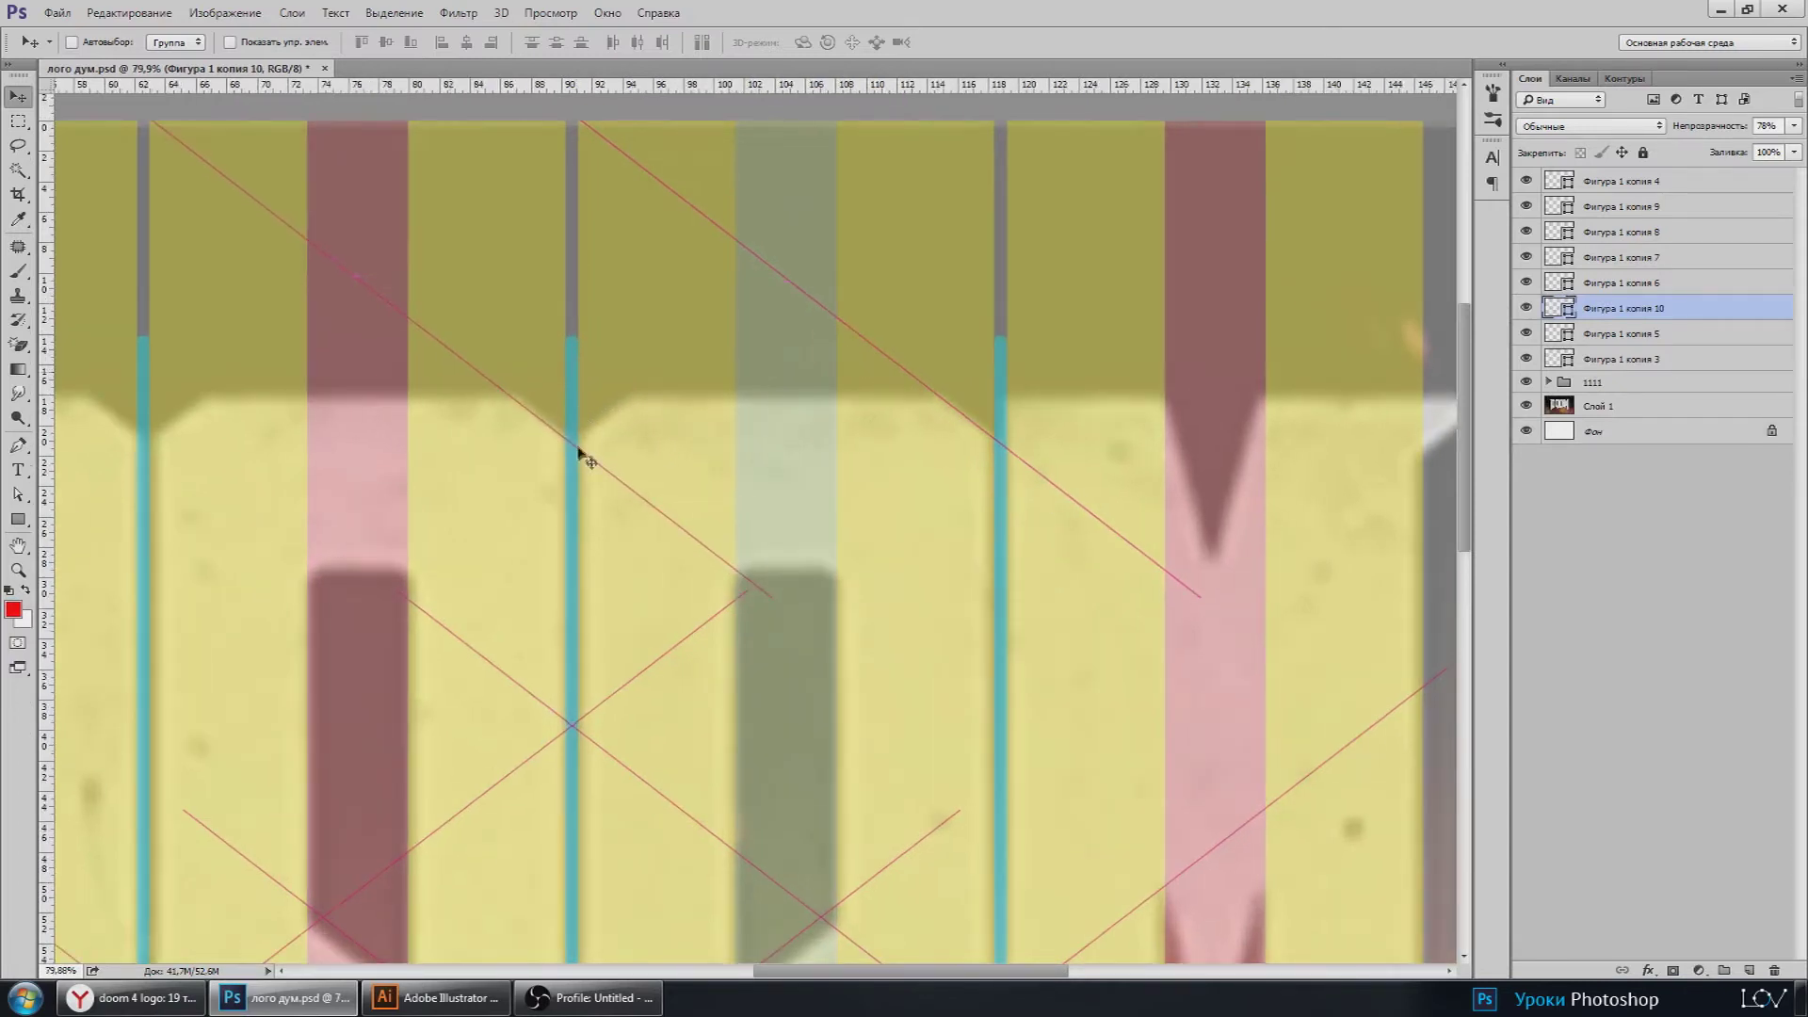
pyautogui.scroll(1, 584, 457)
pyautogui.scroll(-2, 579, 471)
pyautogui.scroll(-2, 584, 471)
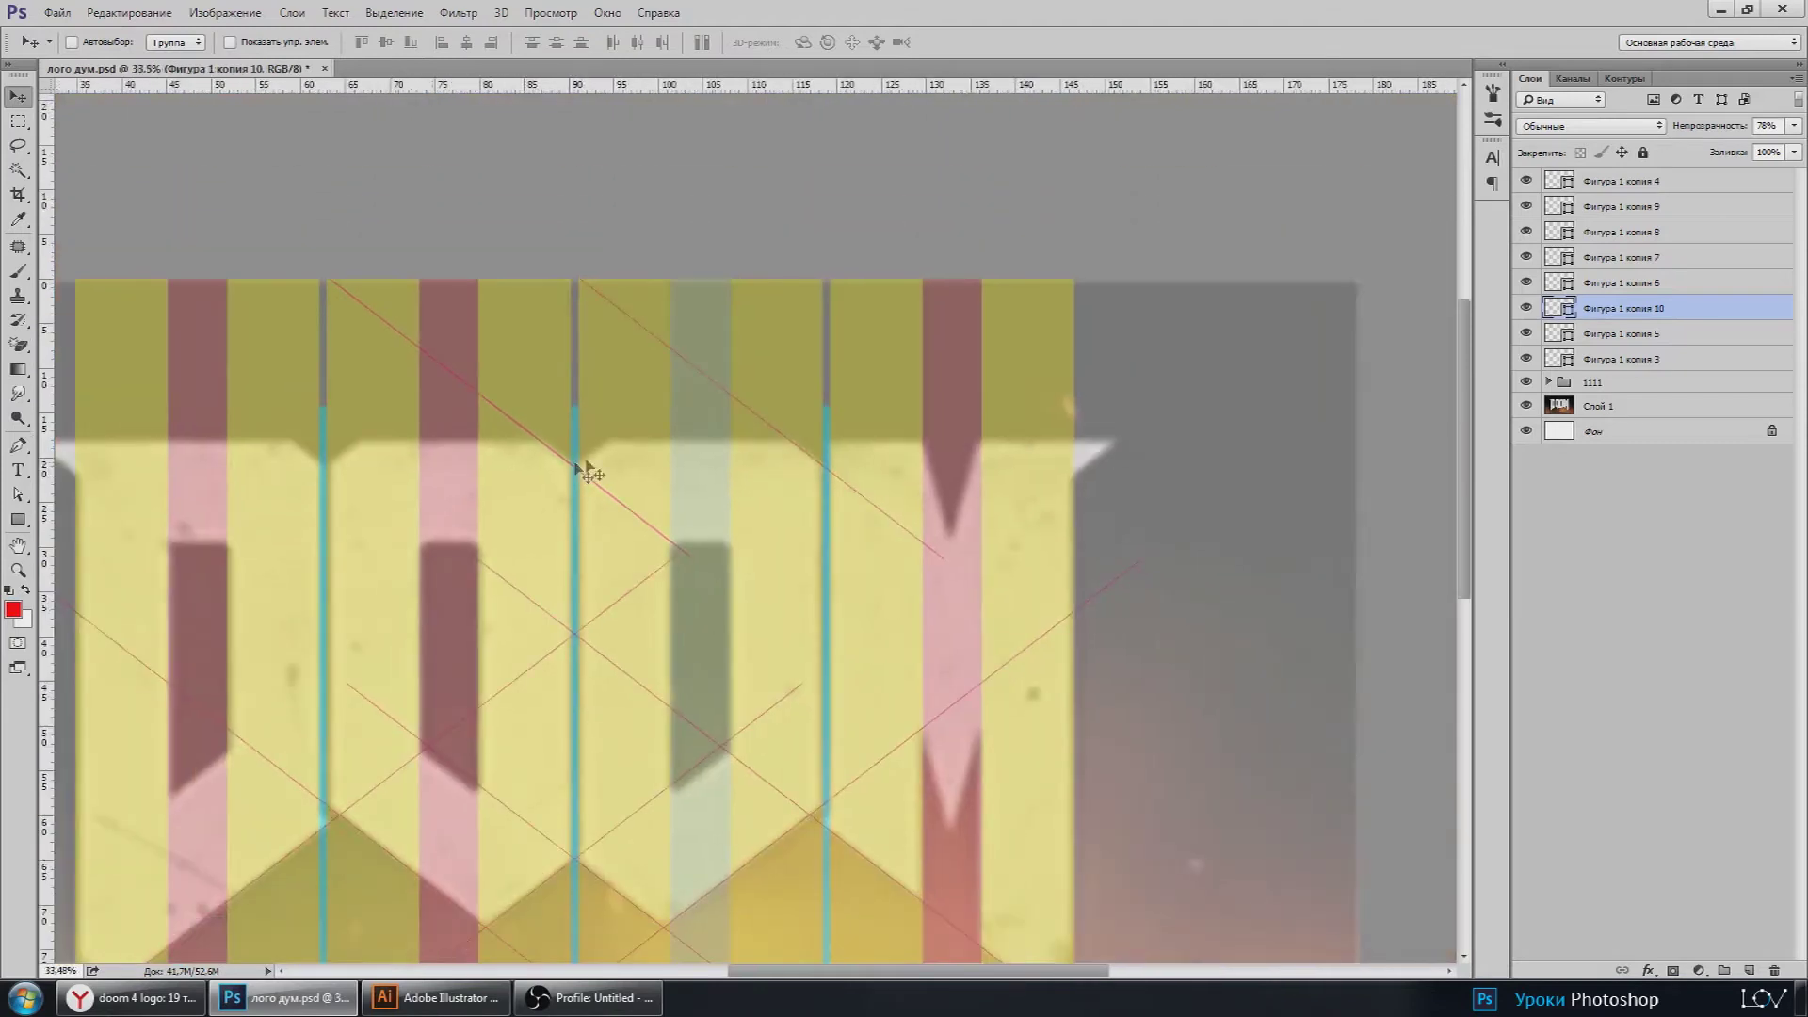
pyautogui.hotkey('ctrl', 'j')
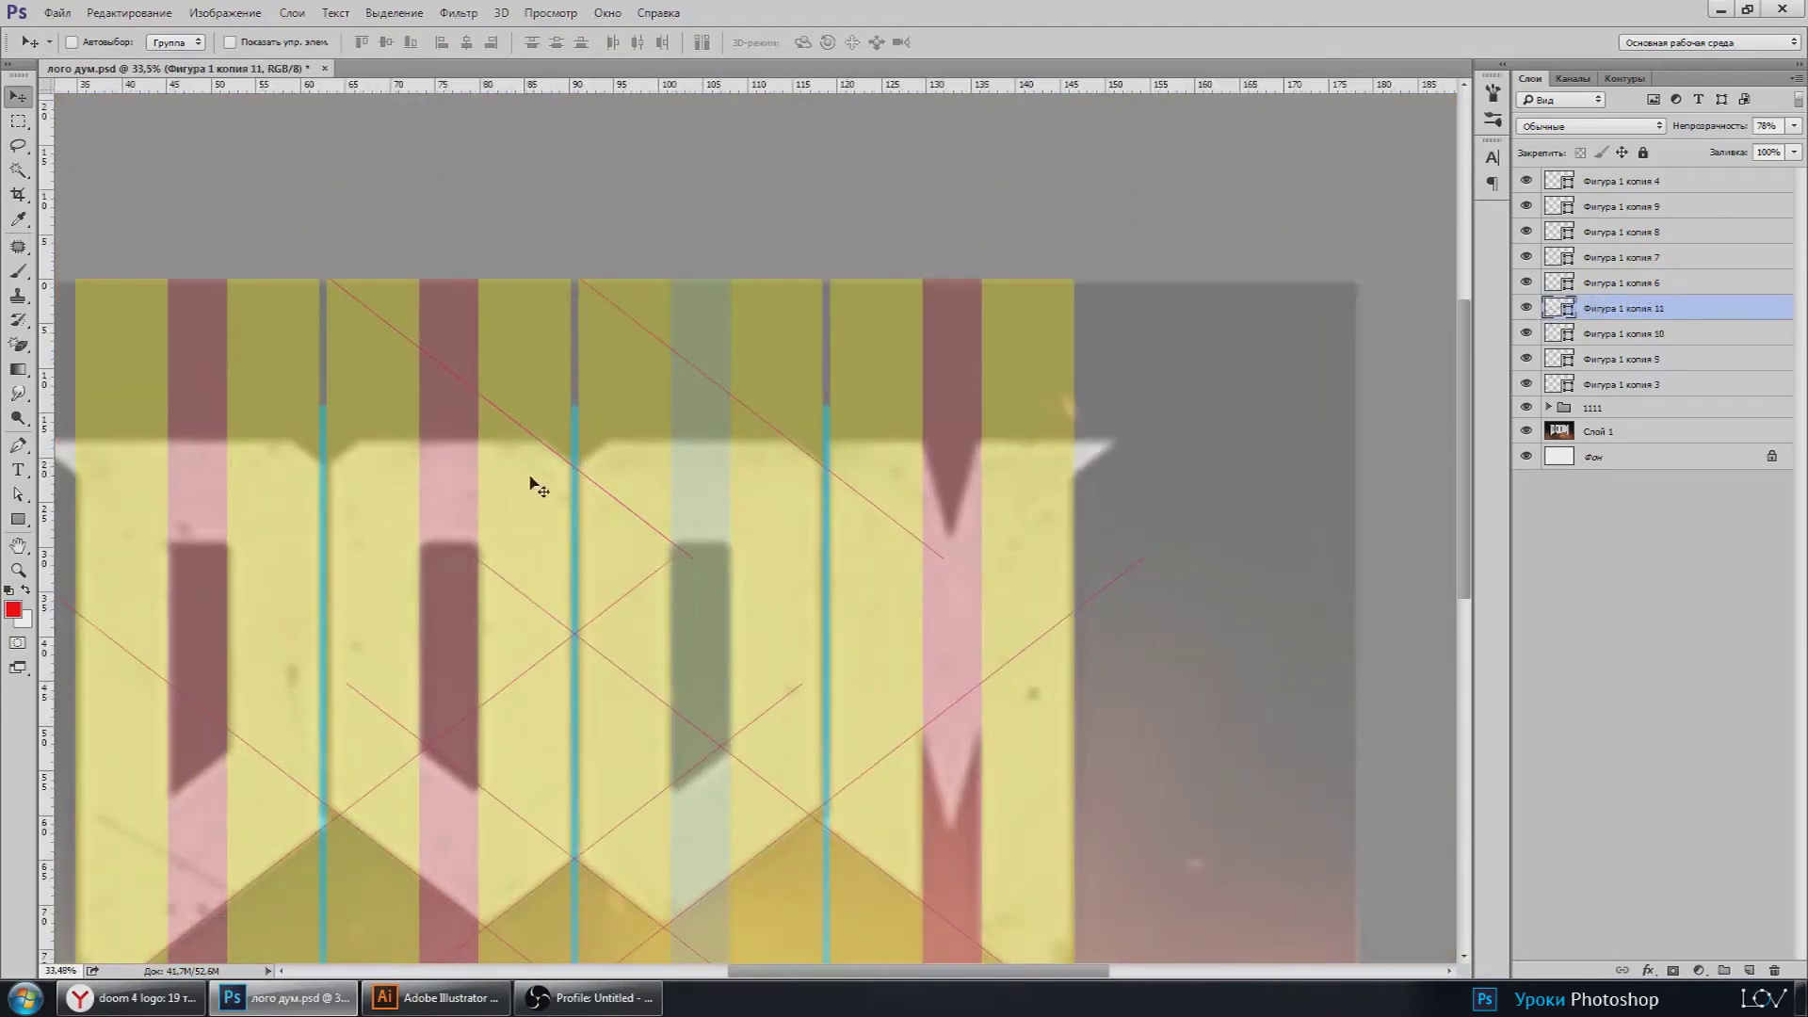
# Step: Move the newest diagonal line copy to the left
pyautogui.moveTo(530, 483); pyautogui.dragTo(316, 454)
pyautogui.scroll(2, 302, 470)
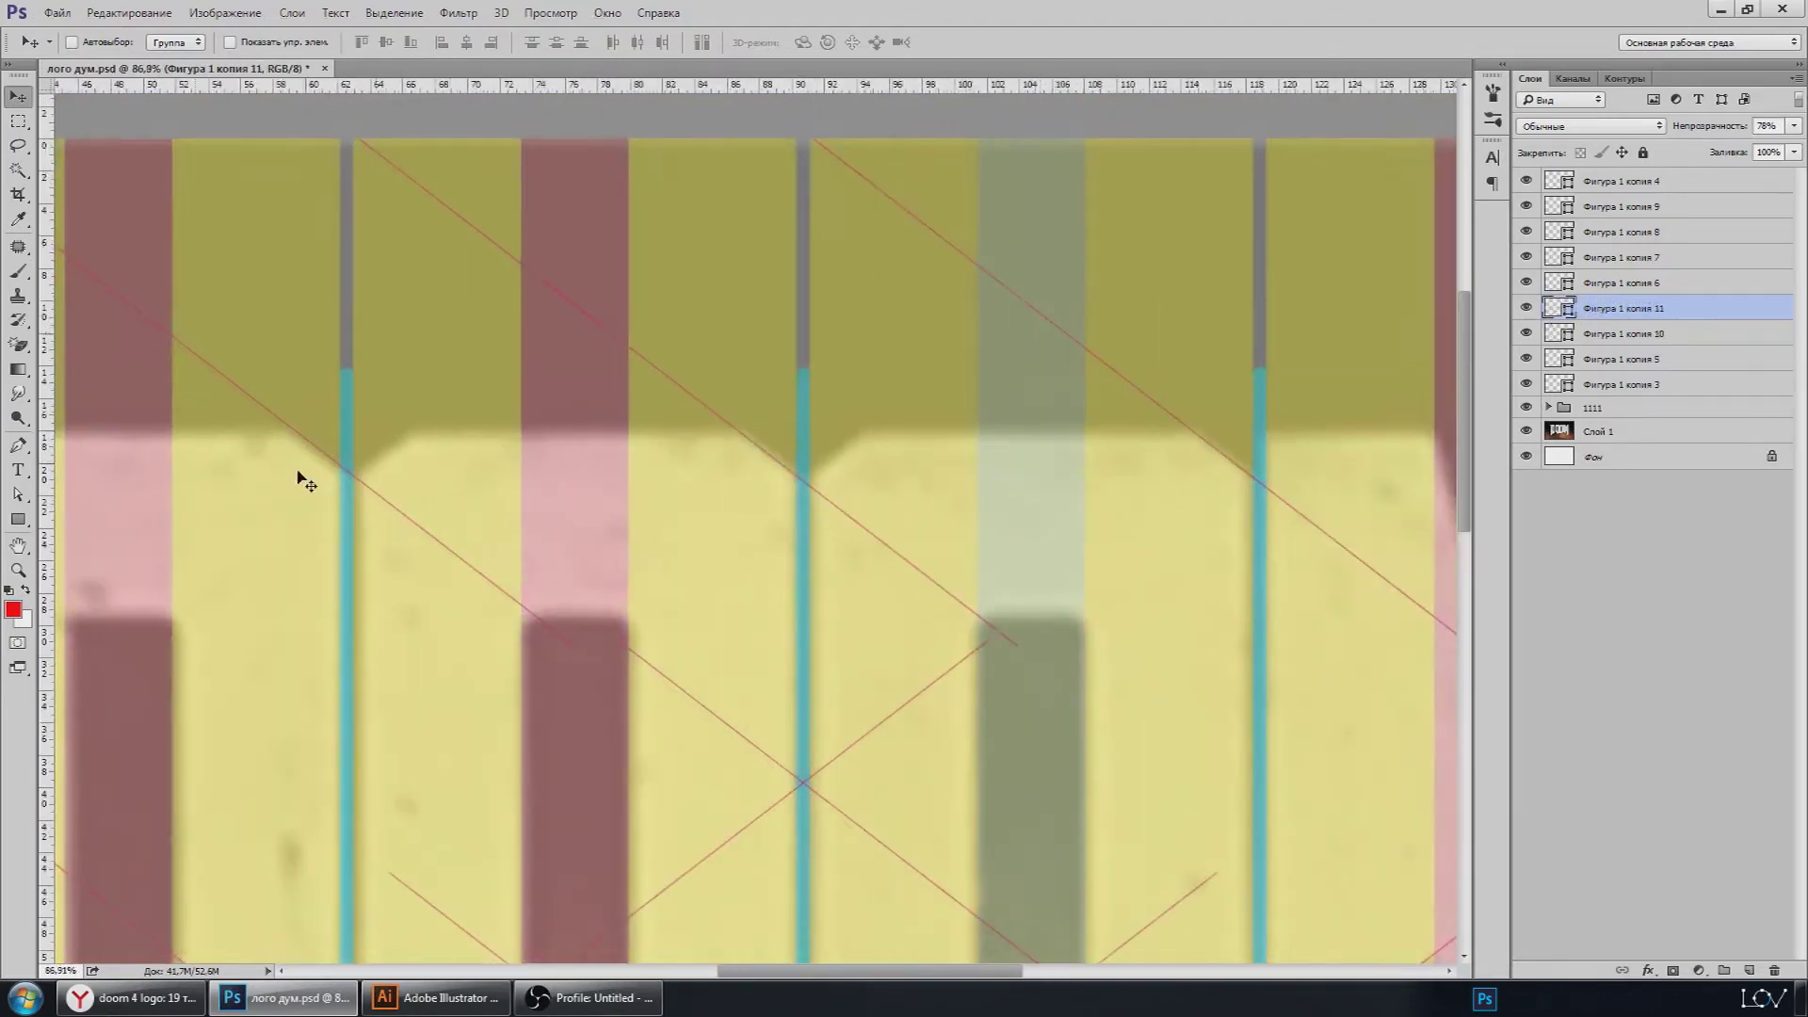
pyautogui.scroll(1, 306, 482)
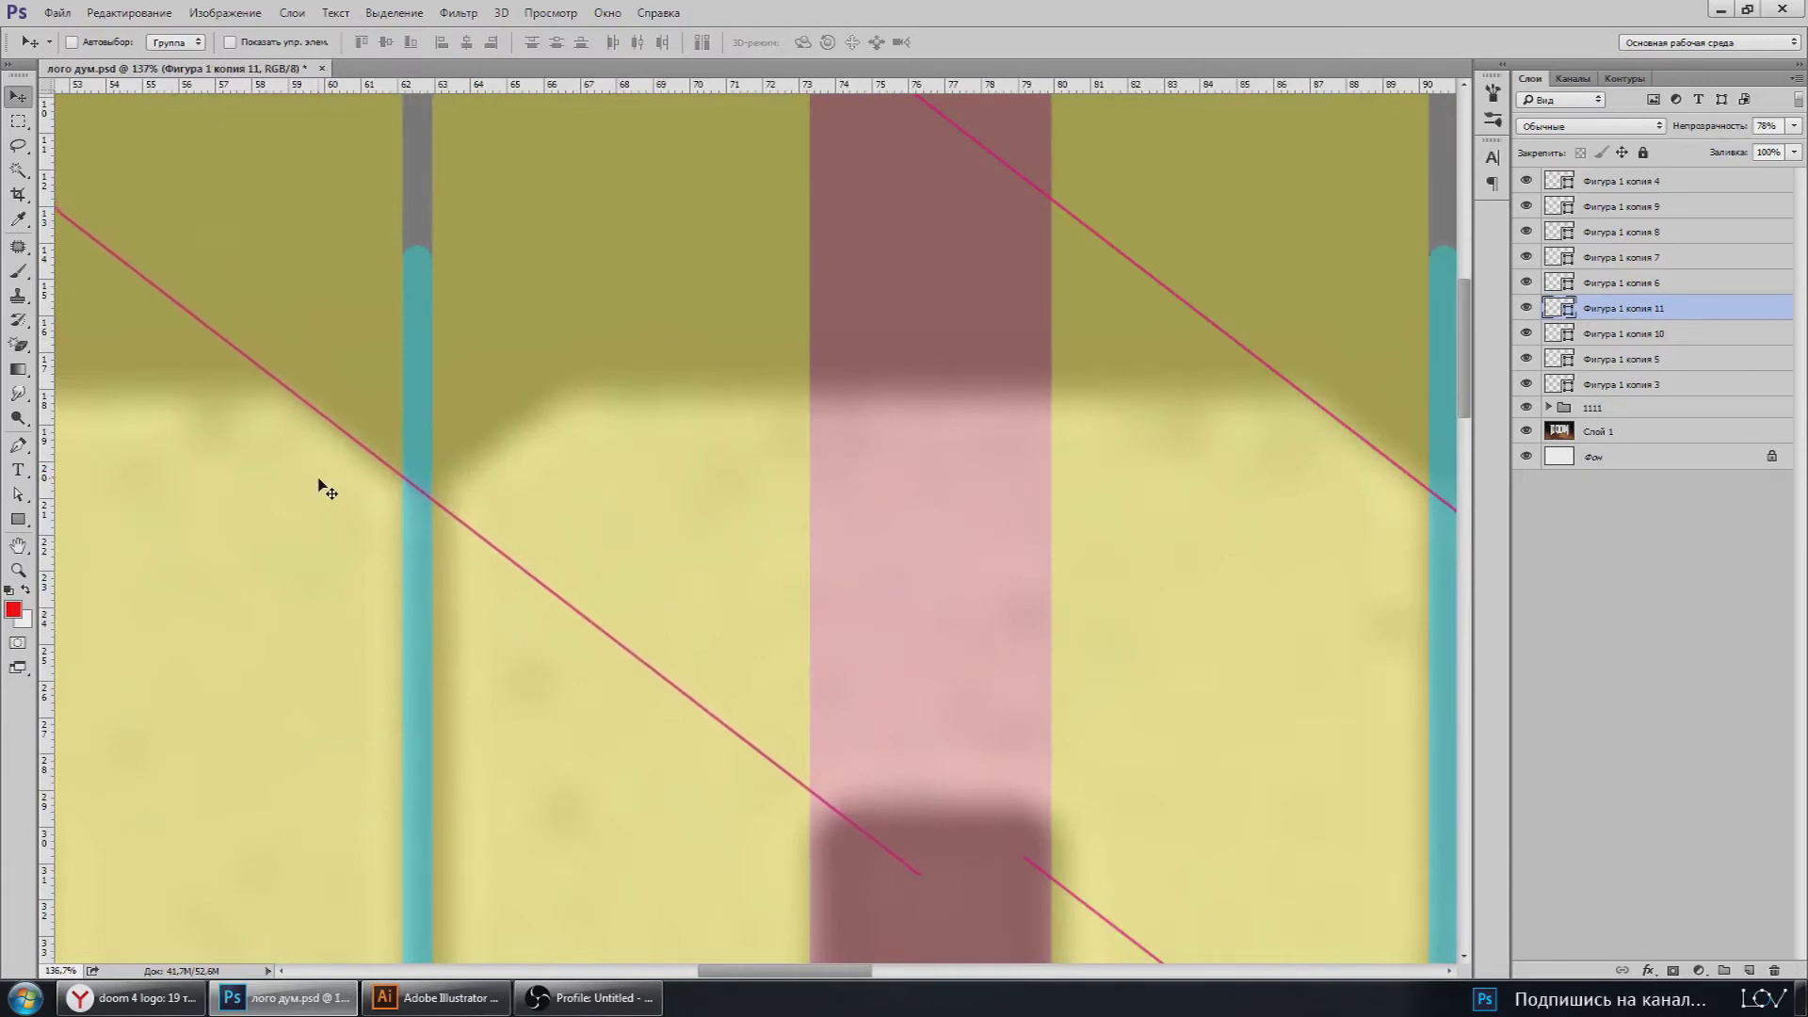
pyautogui.scroll(-3, 320, 485)
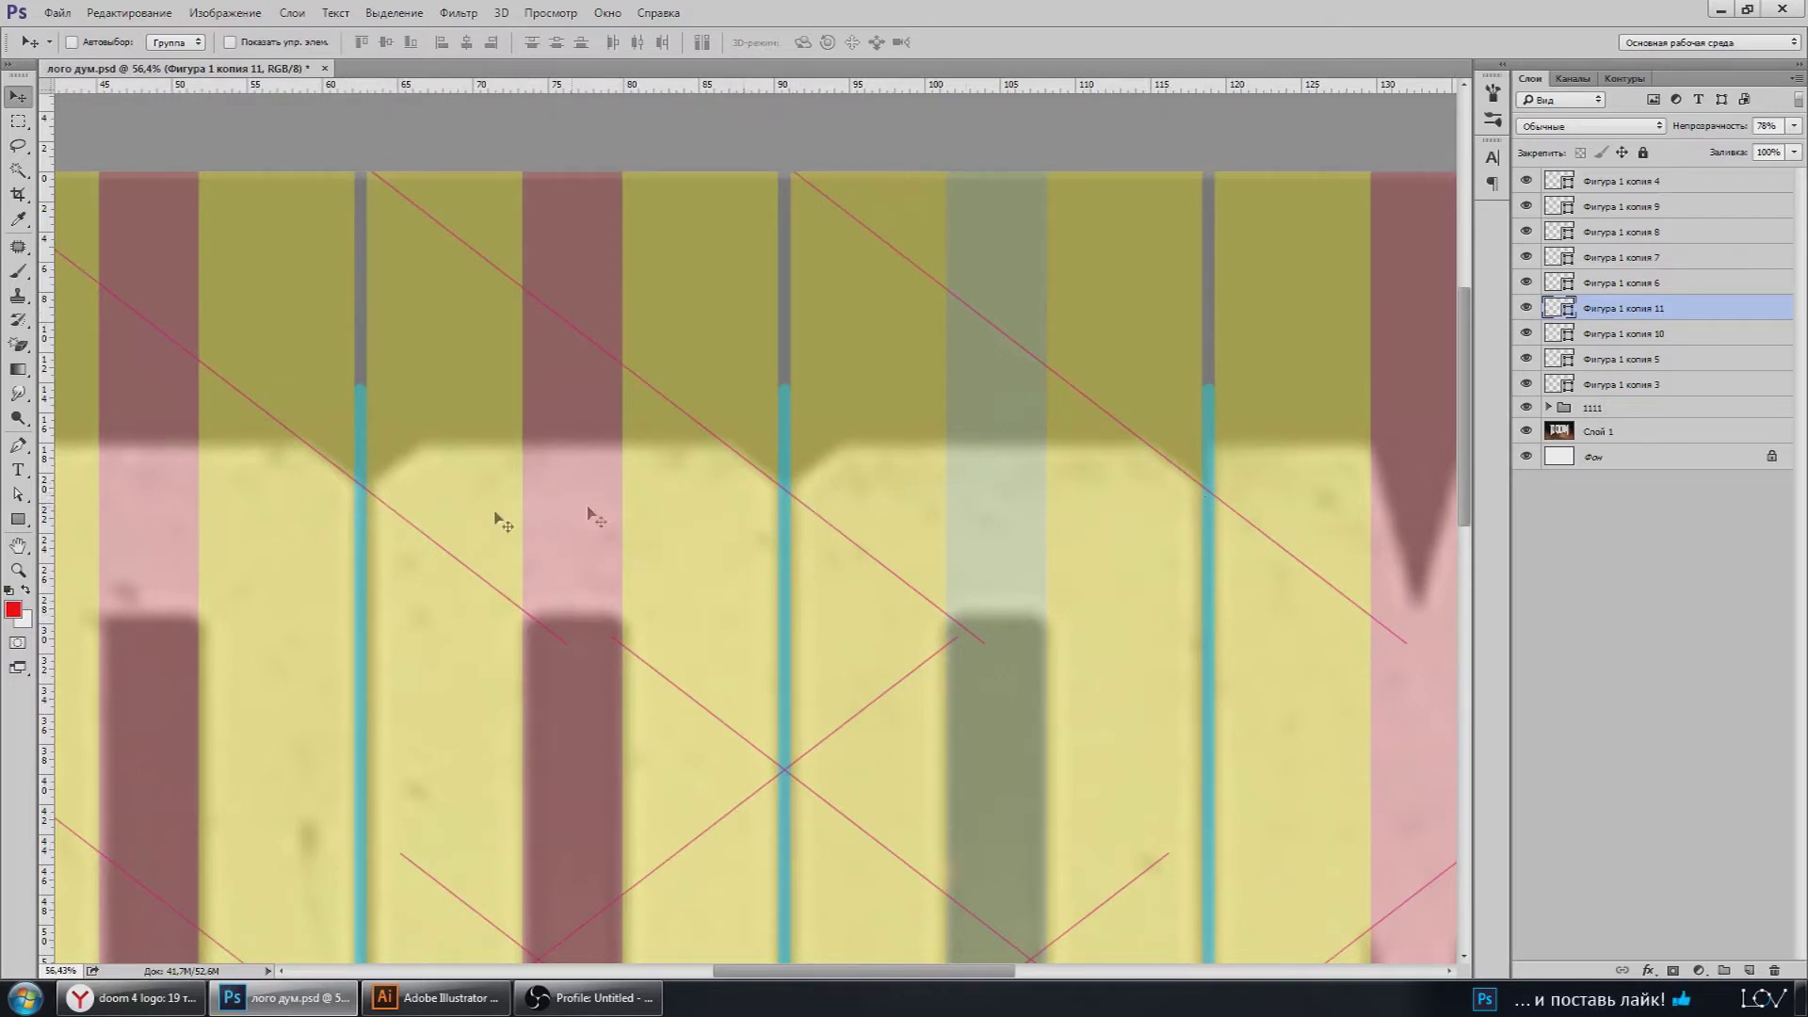
pyautogui.scroll(2, 497, 516)
pyautogui.scroll(2, 973, 480)
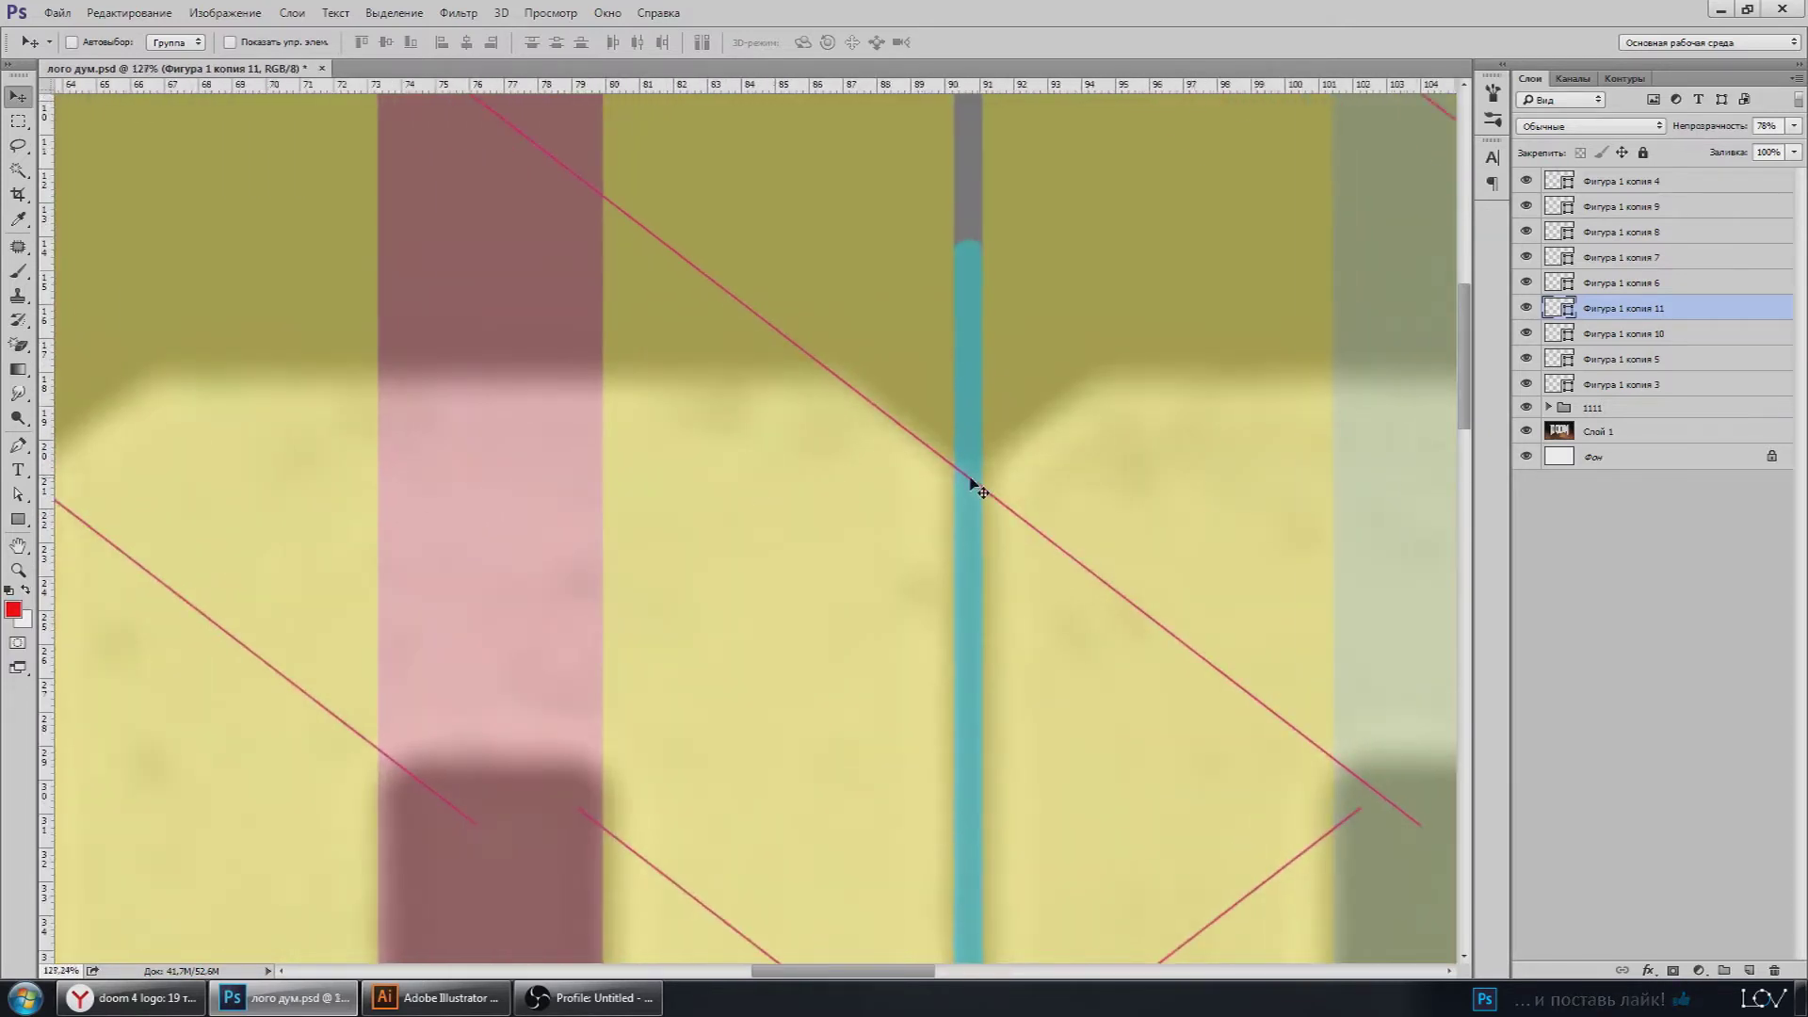
pyautogui.scroll(1, 961, 485)
pyautogui.scroll(2, 968, 492)
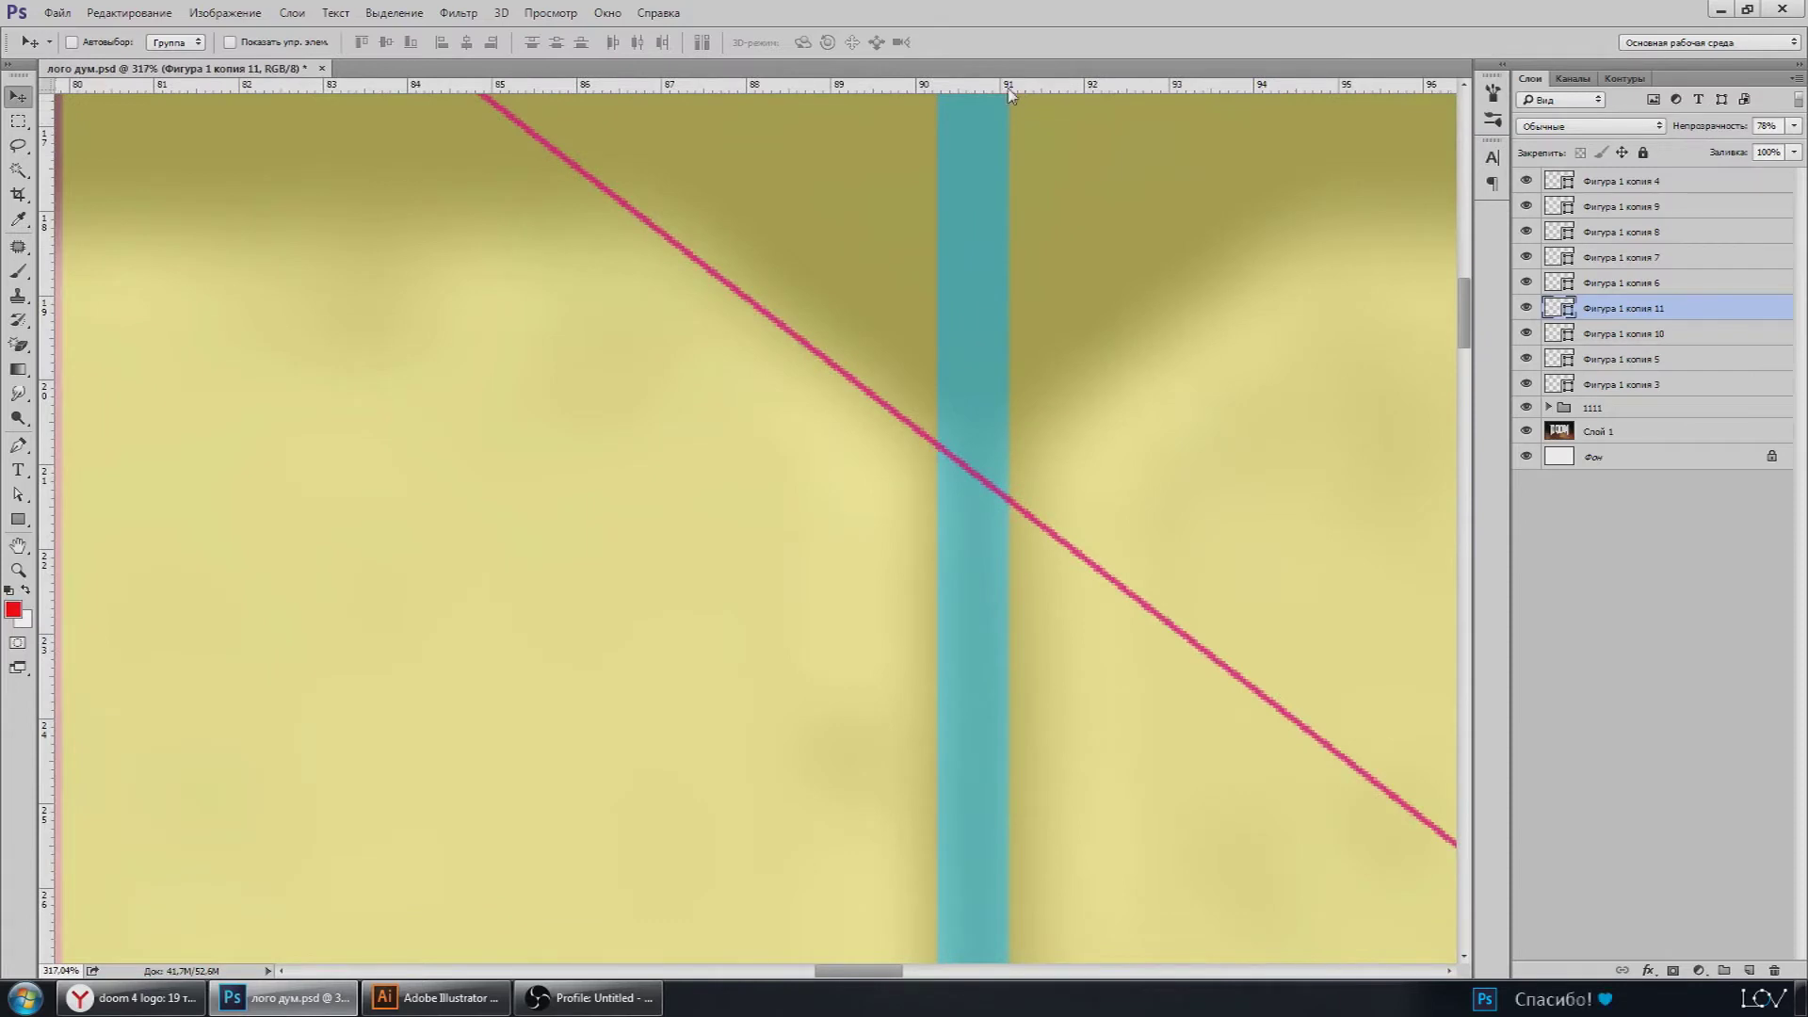
# Step: Add a horizontal guide aligned with where the diagonal meets the cyan bar
pyautogui.moveTo(1016, 87); pyautogui.dragTo(1018, 464)
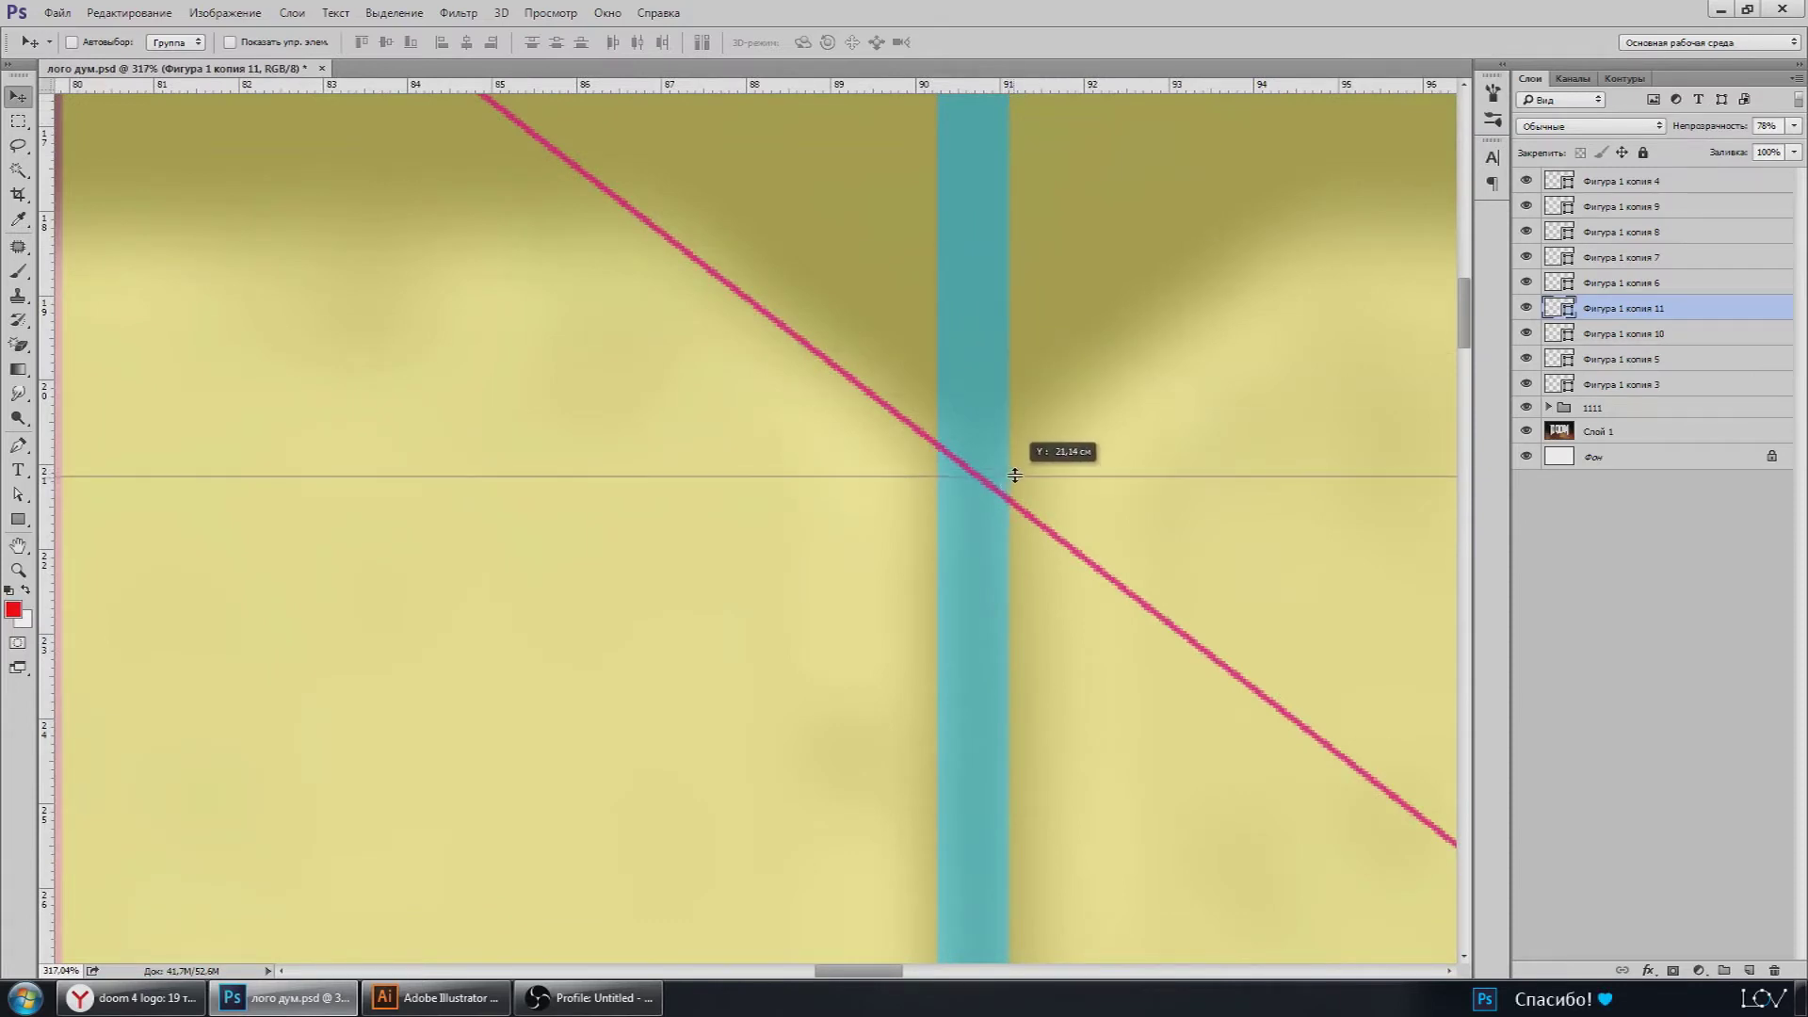
pyautogui.scroll(-3, 1017, 464)
pyautogui.scroll(-1, 997, 488)
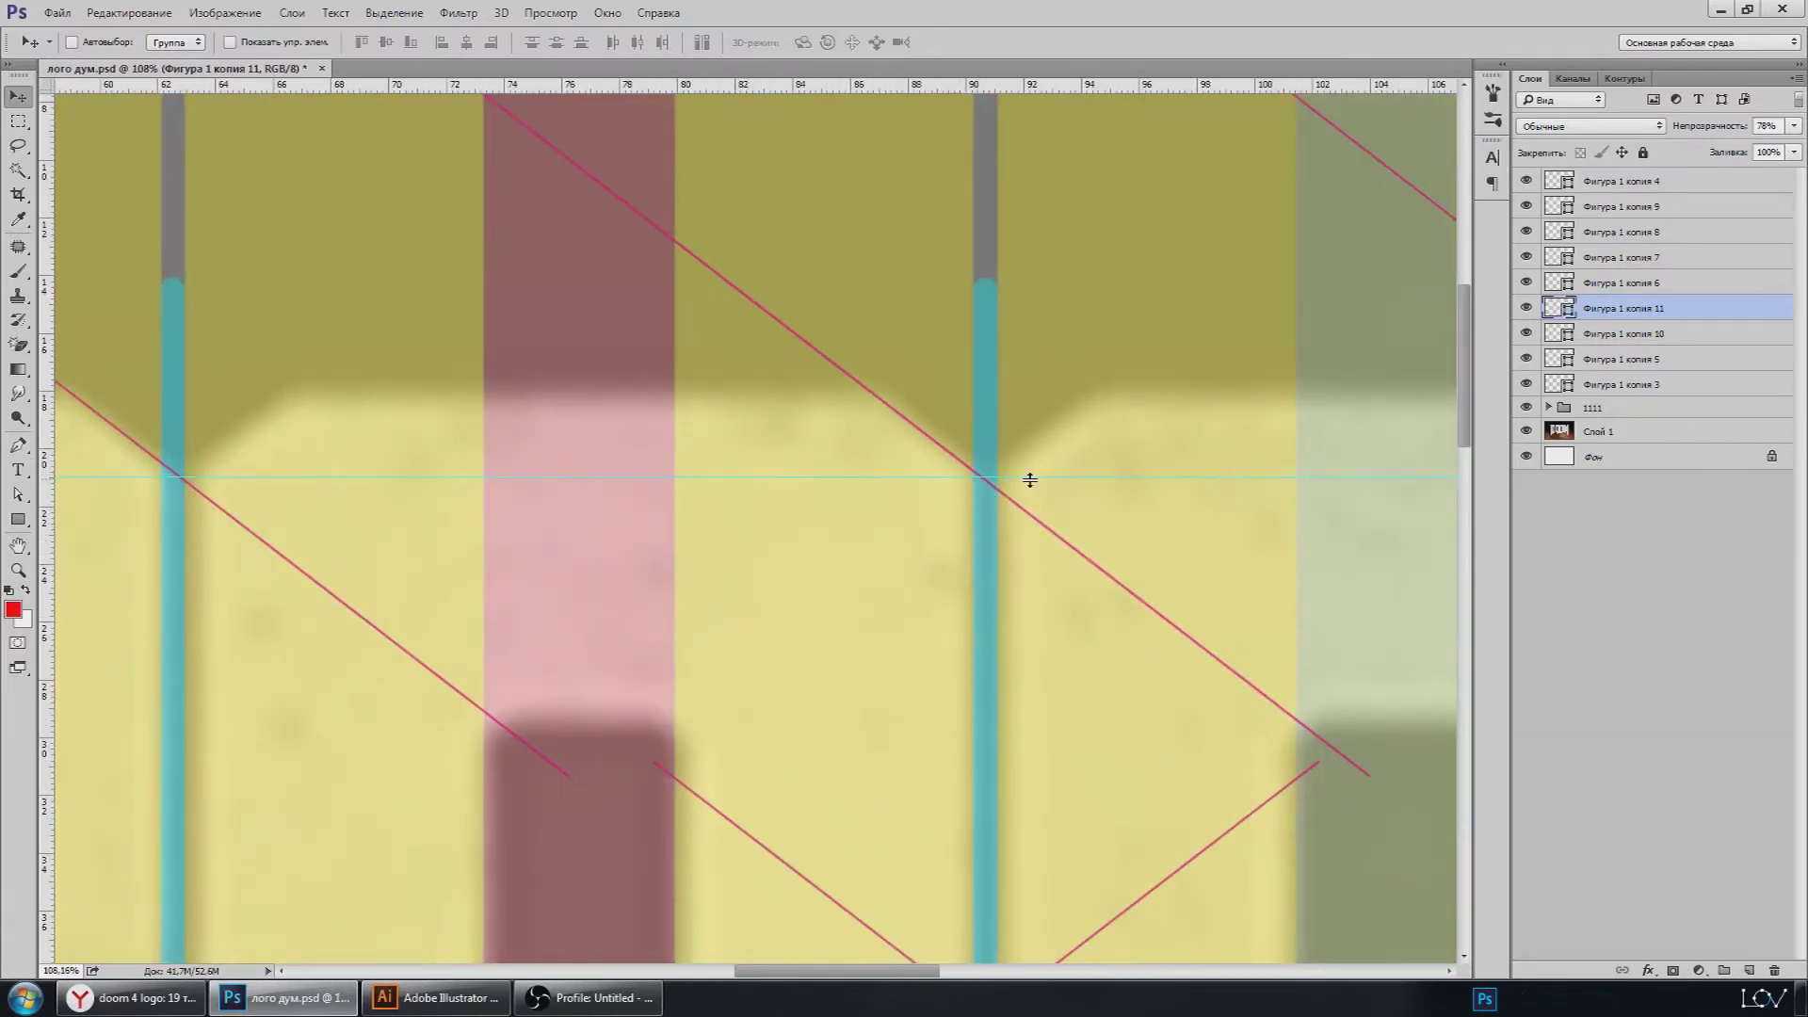
pyautogui.scroll(2, 1029, 480)
pyautogui.scroll(1, 997, 493)
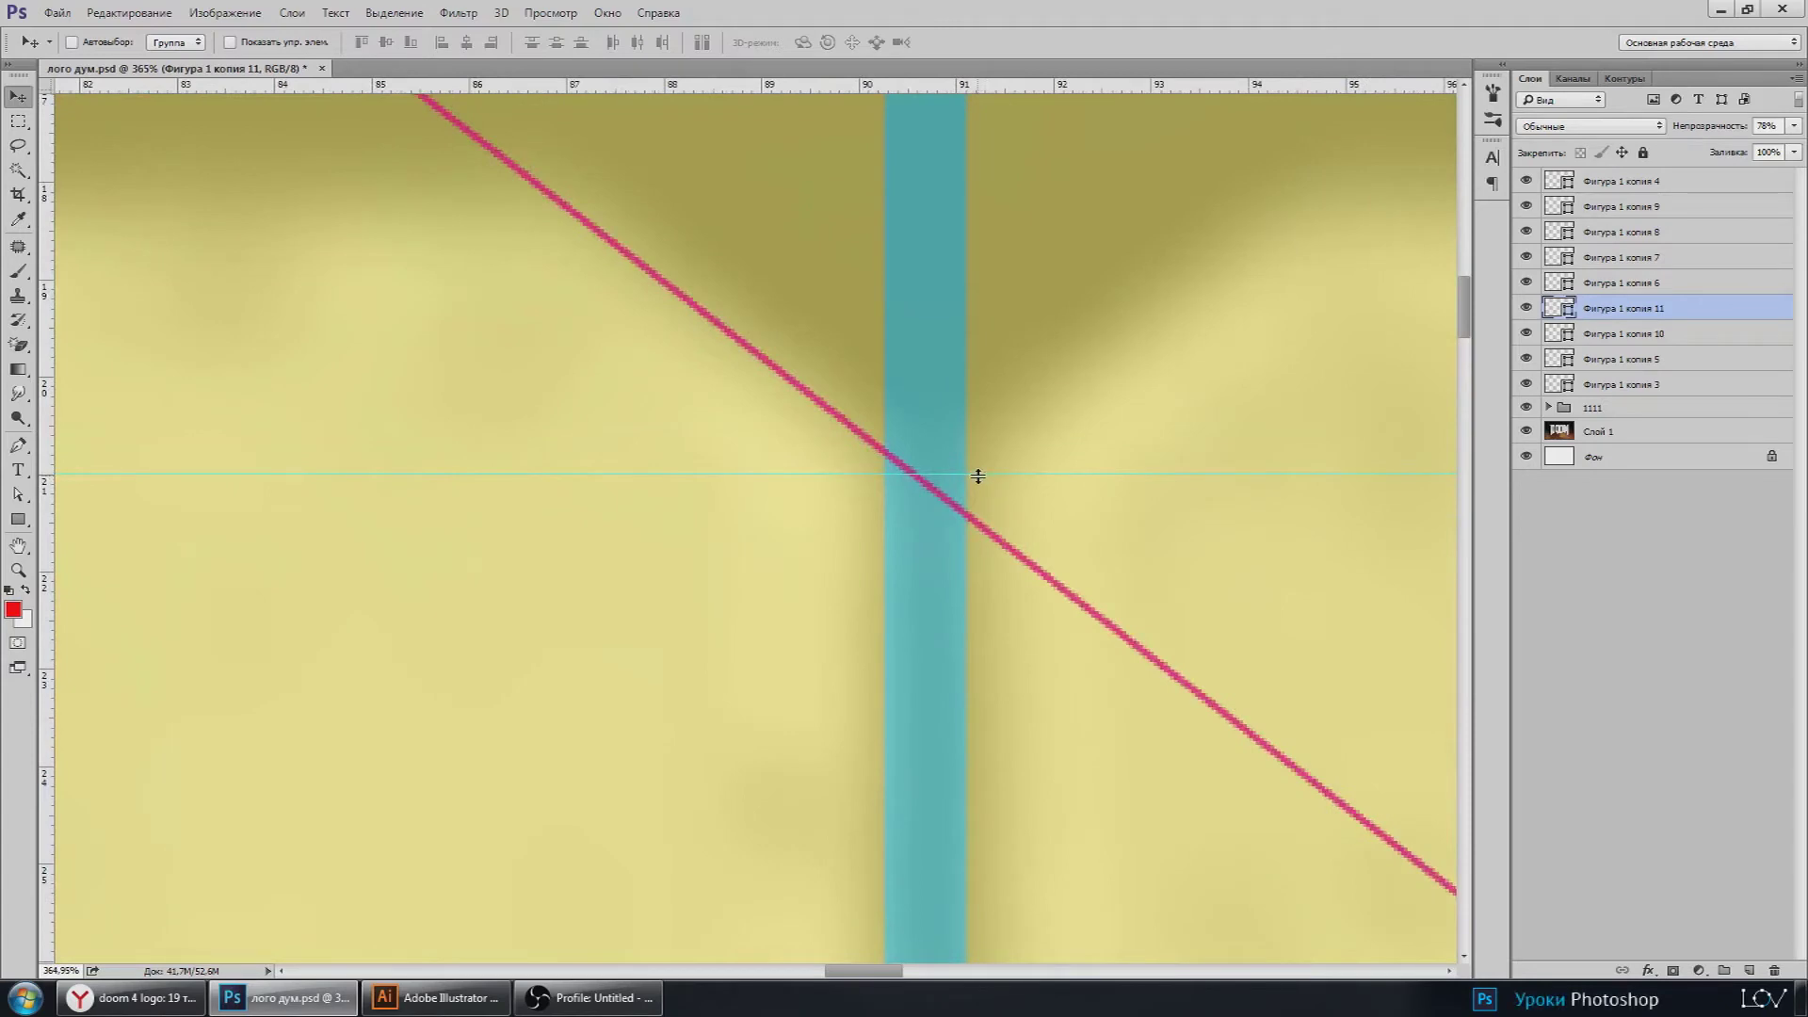
pyautogui.moveTo(978, 477); pyautogui.dragTo(982, 488)
pyautogui.scroll(-3, 866, 528)
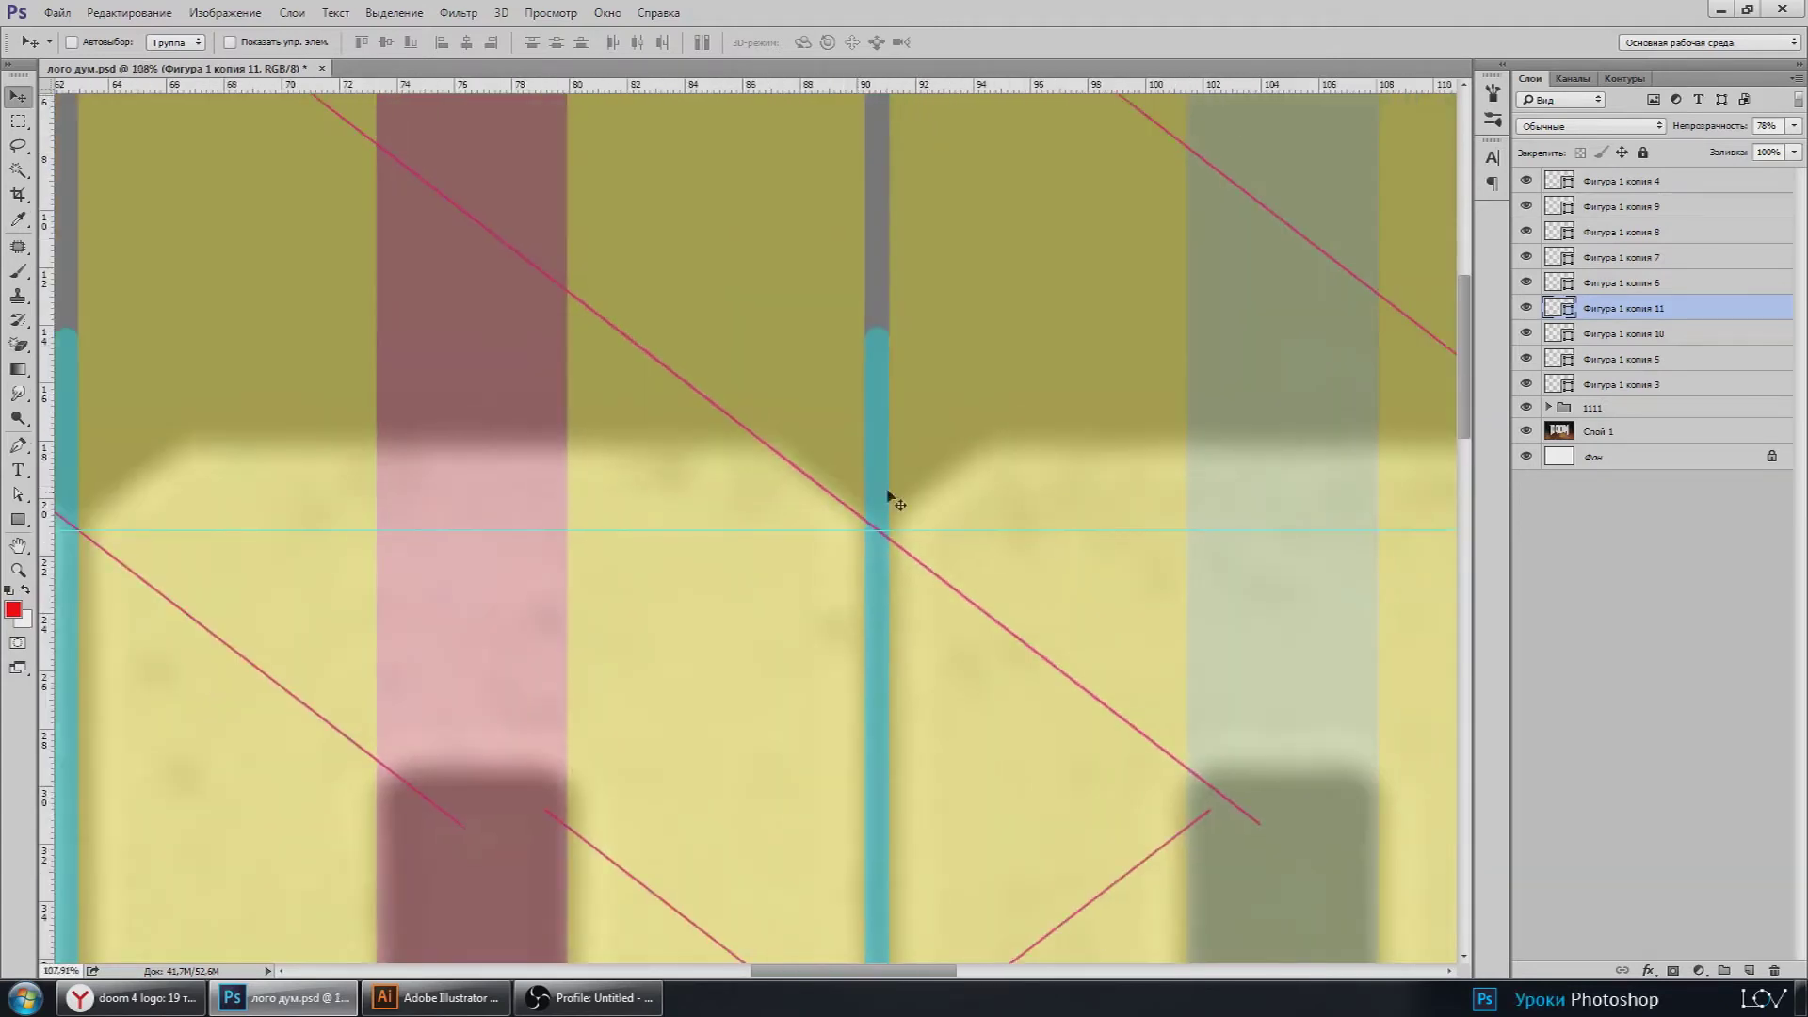
pyautogui.scroll(-2, 448, 617)
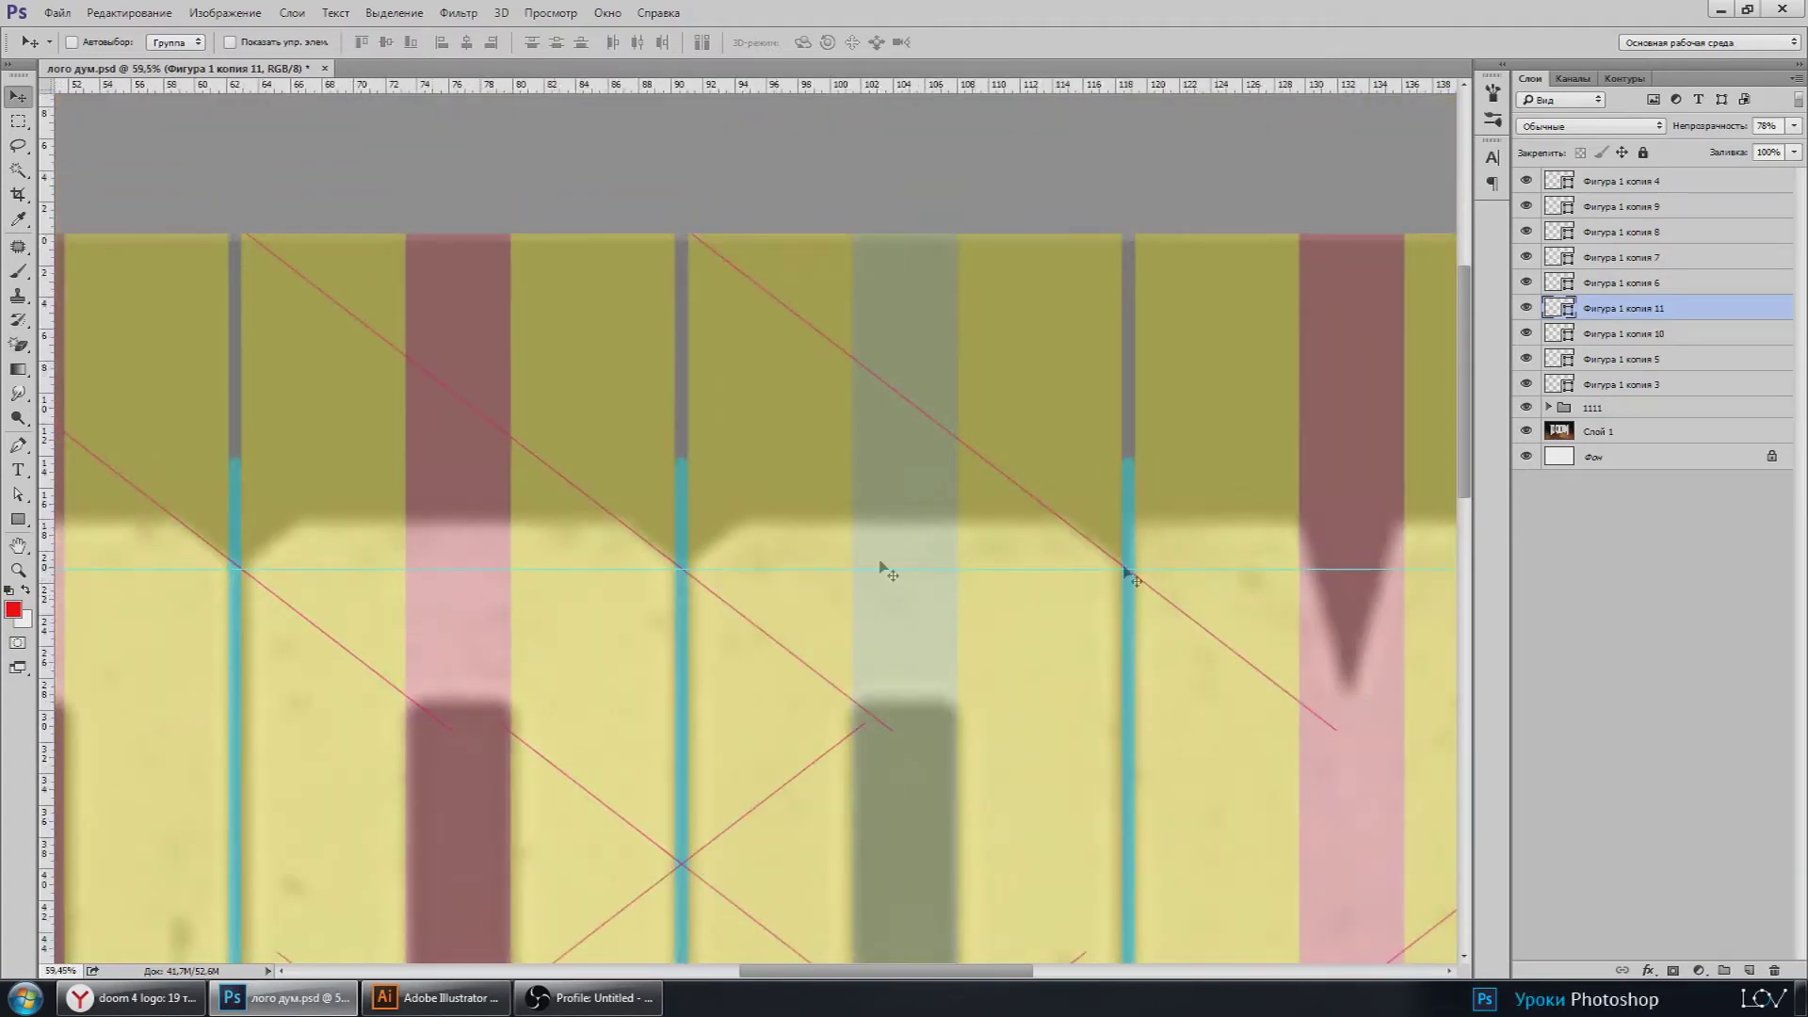
pyautogui.scroll(2, 210, 585)
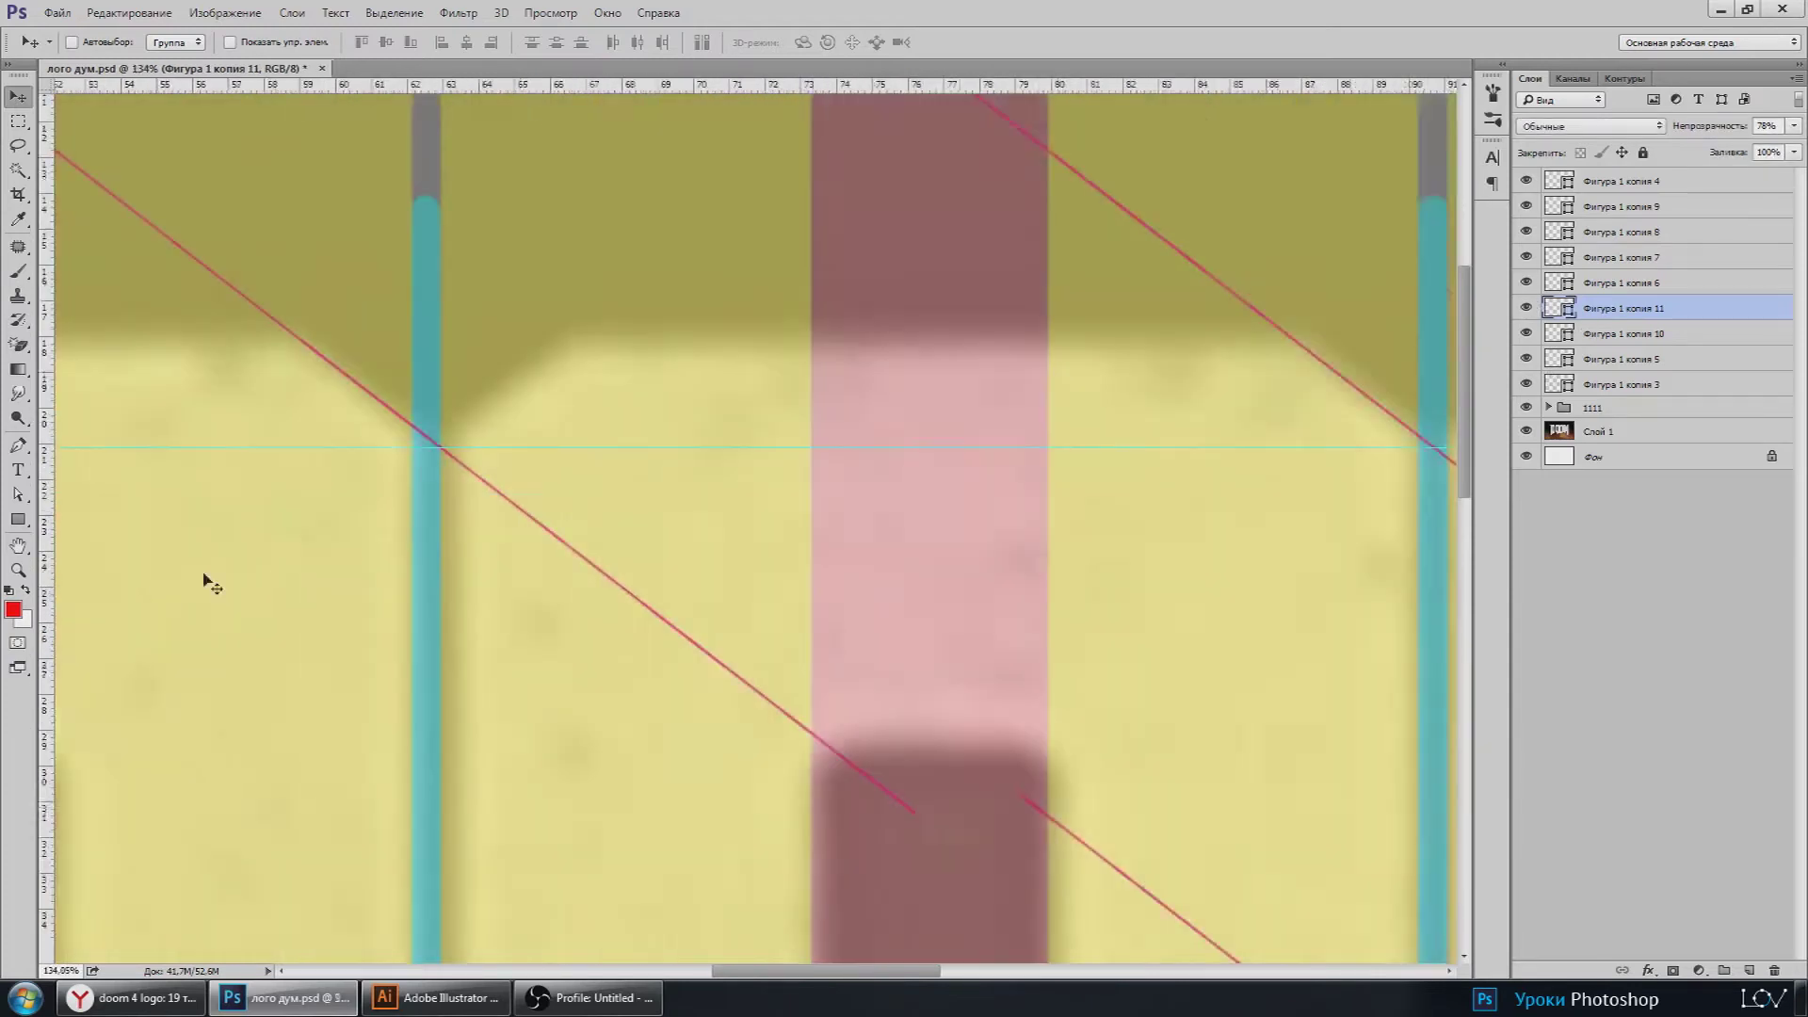
pyautogui.scroll(1, 282, 537)
pyautogui.scroll(1, 480, 426)
pyautogui.scroll(1, 475, 433)
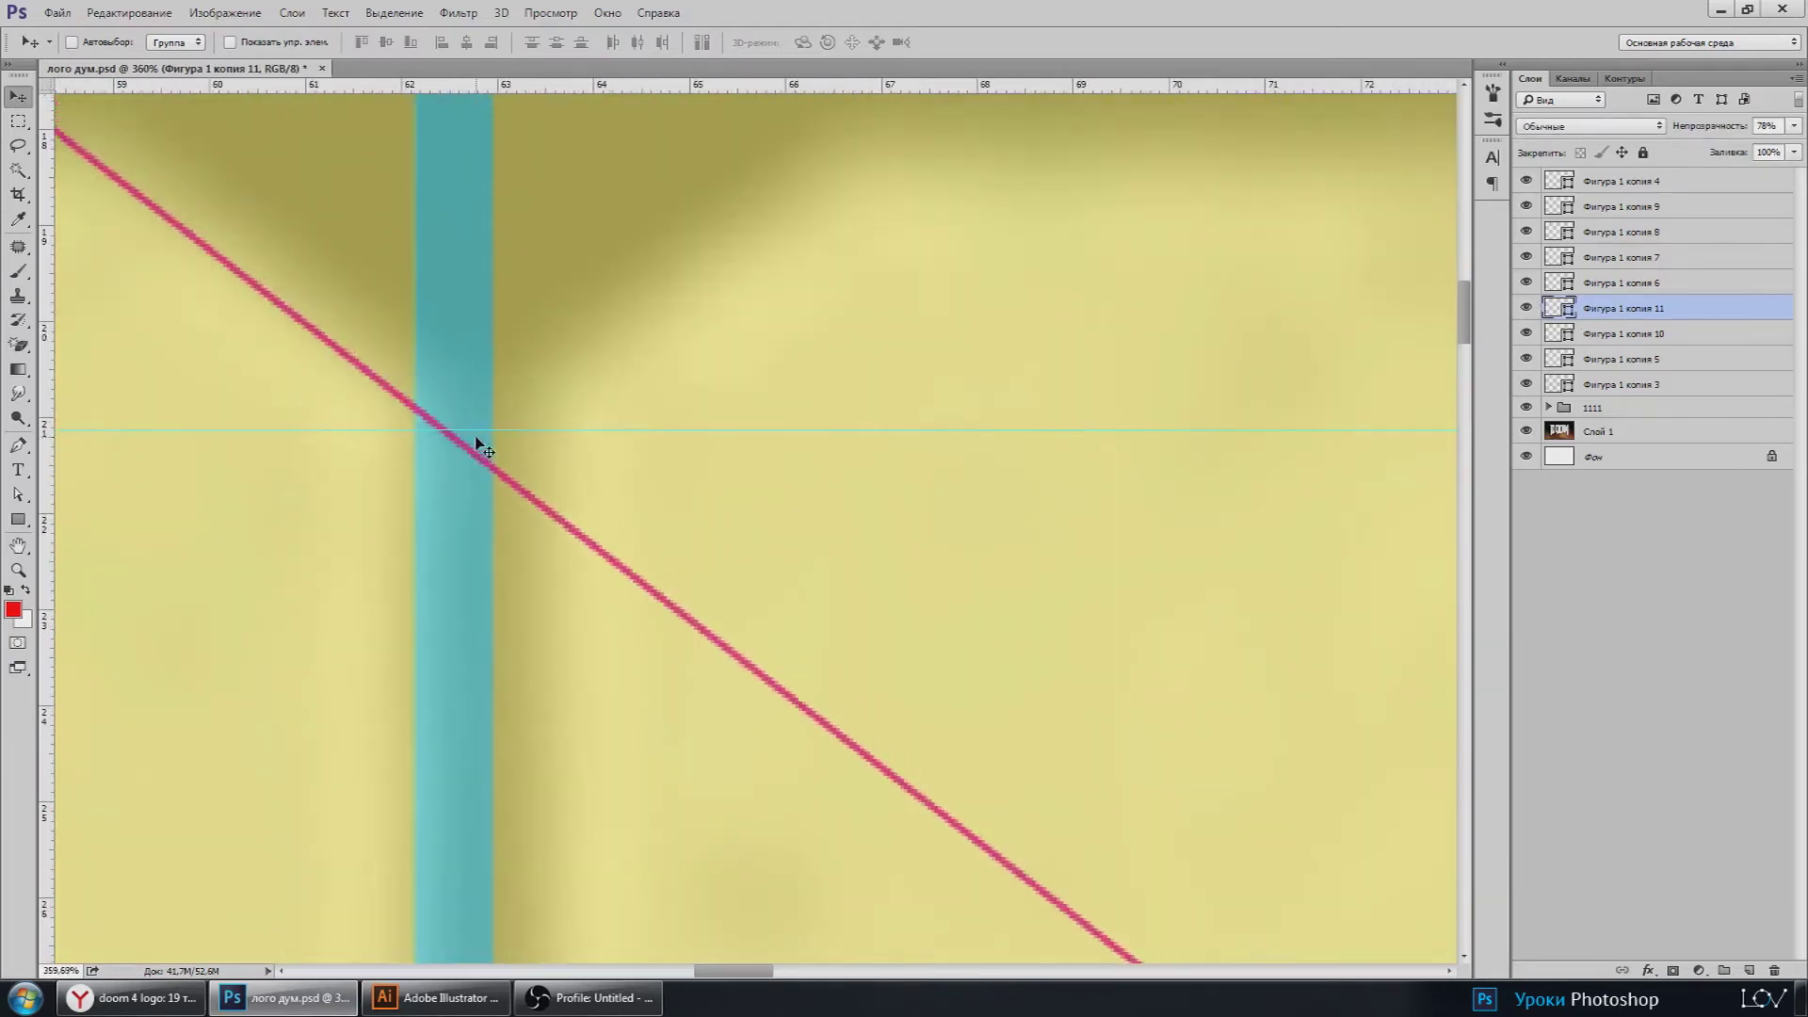
pyautogui.scroll(-2, 603, 489)
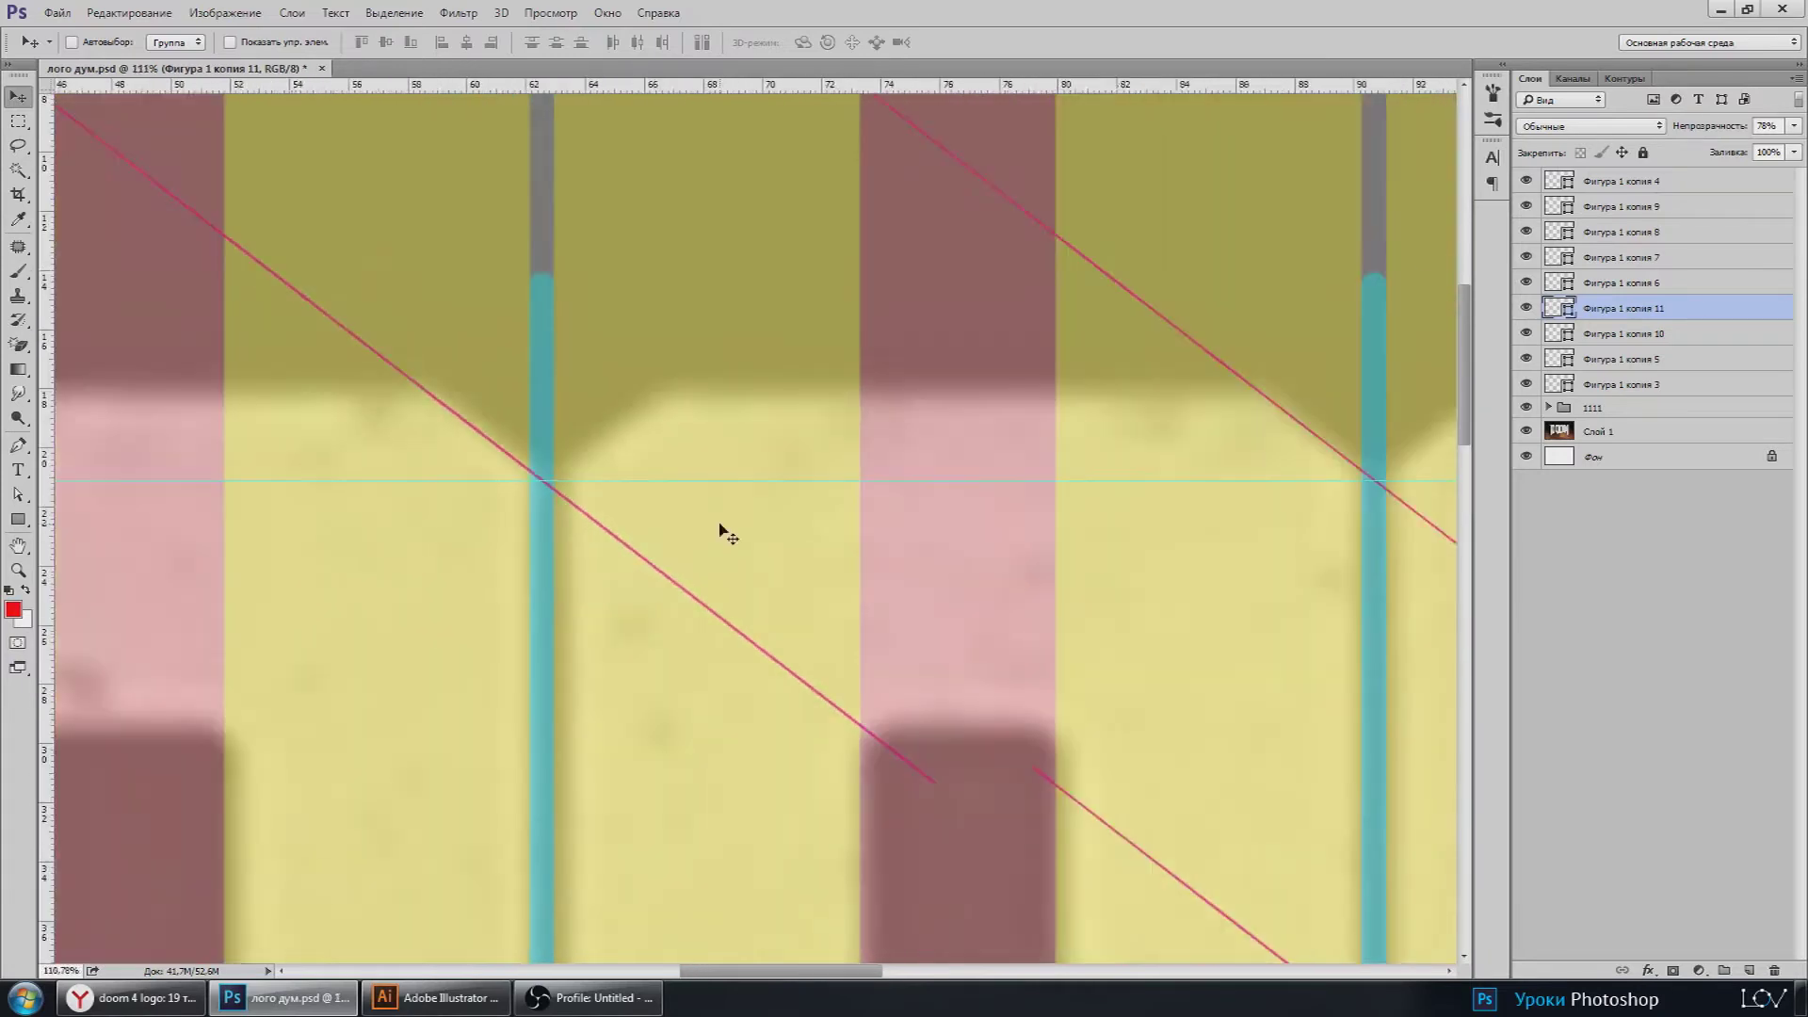
pyautogui.scroll(-3, 941, 499)
pyautogui.scroll(1, 1347, 428)
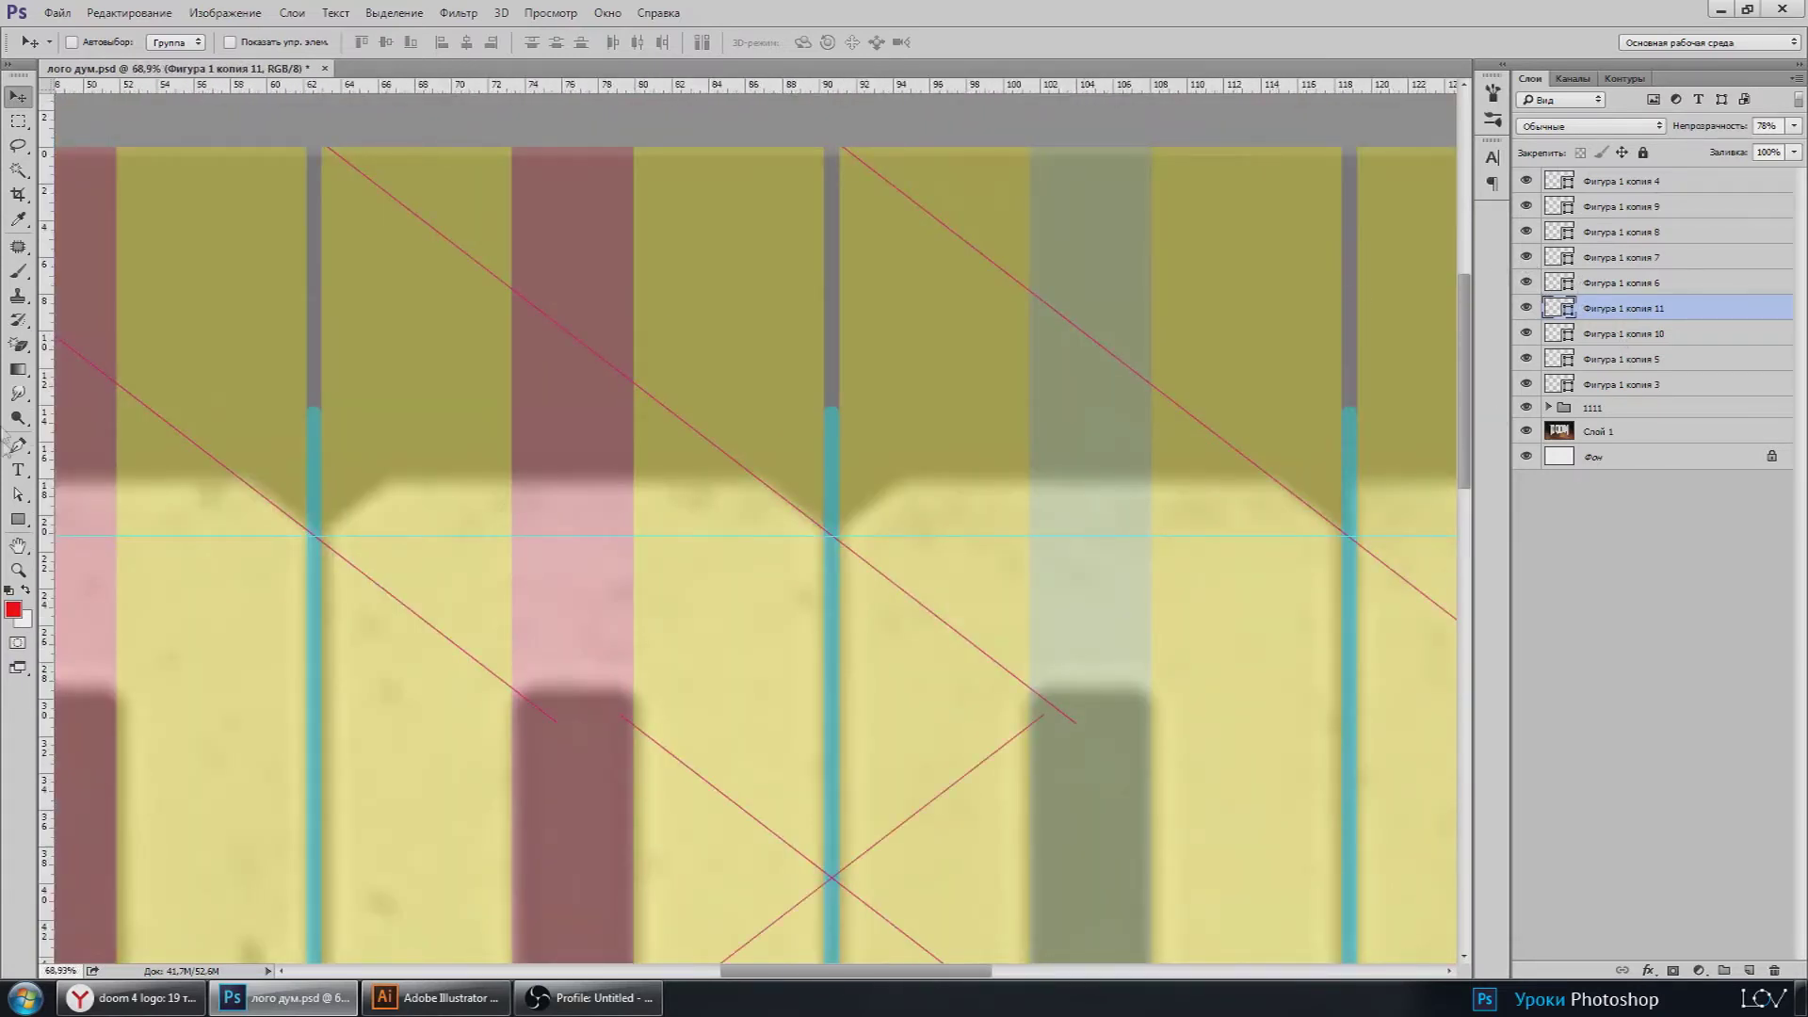
pyautogui.click(18, 495)
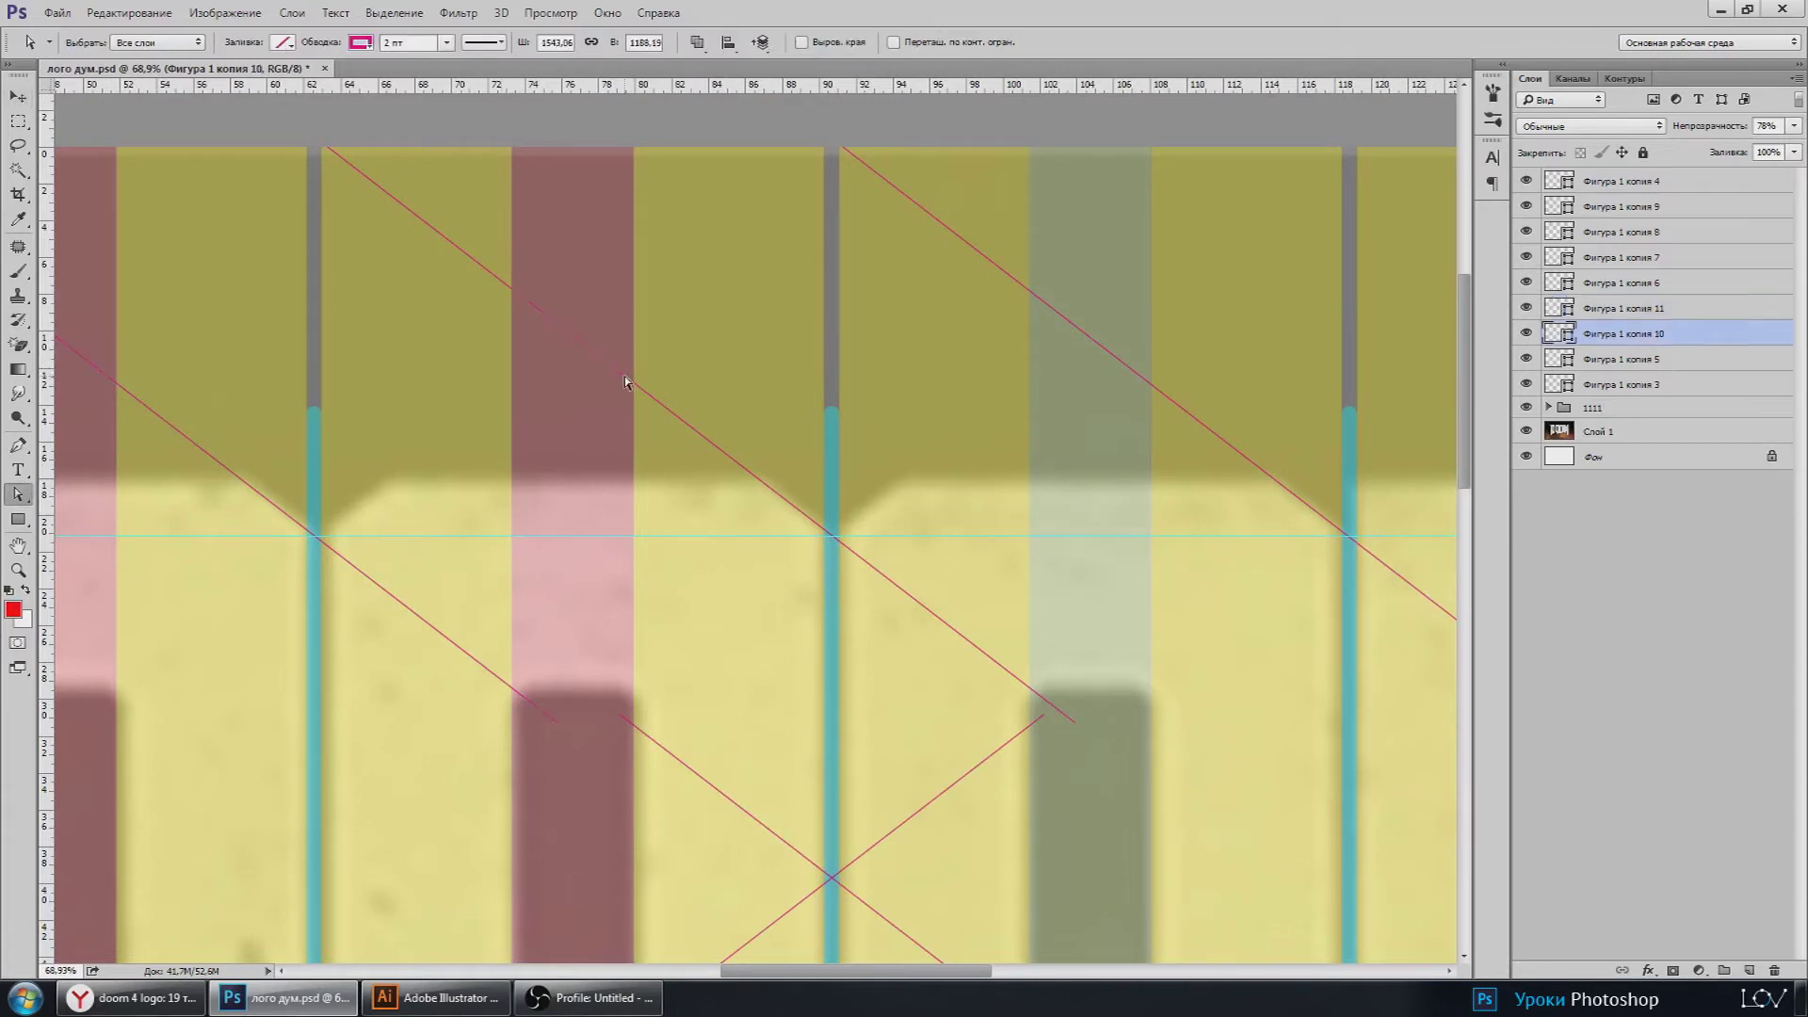
pyautogui.click(18, 96)
pyautogui.scroll(2, 904, 527)
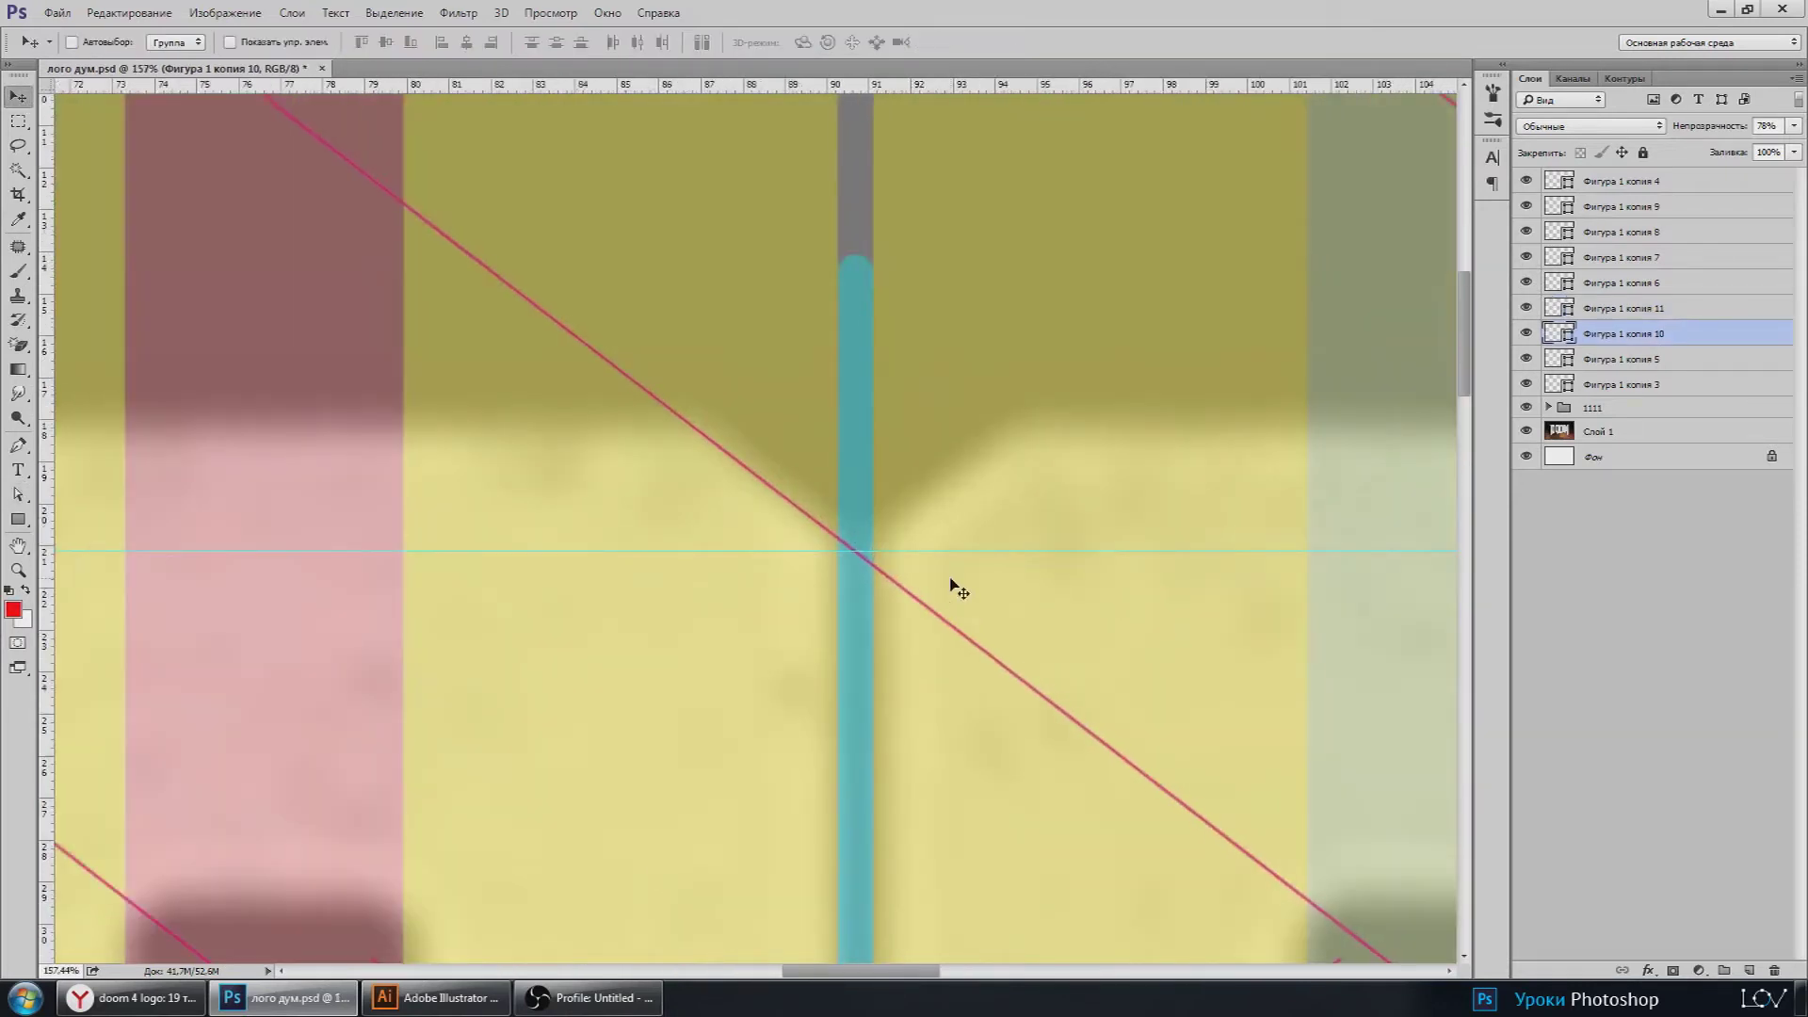
pyautogui.scroll(-2, 951, 584)
pyautogui.scroll(-2, 892, 537)
pyautogui.scroll(1, 1372, 517)
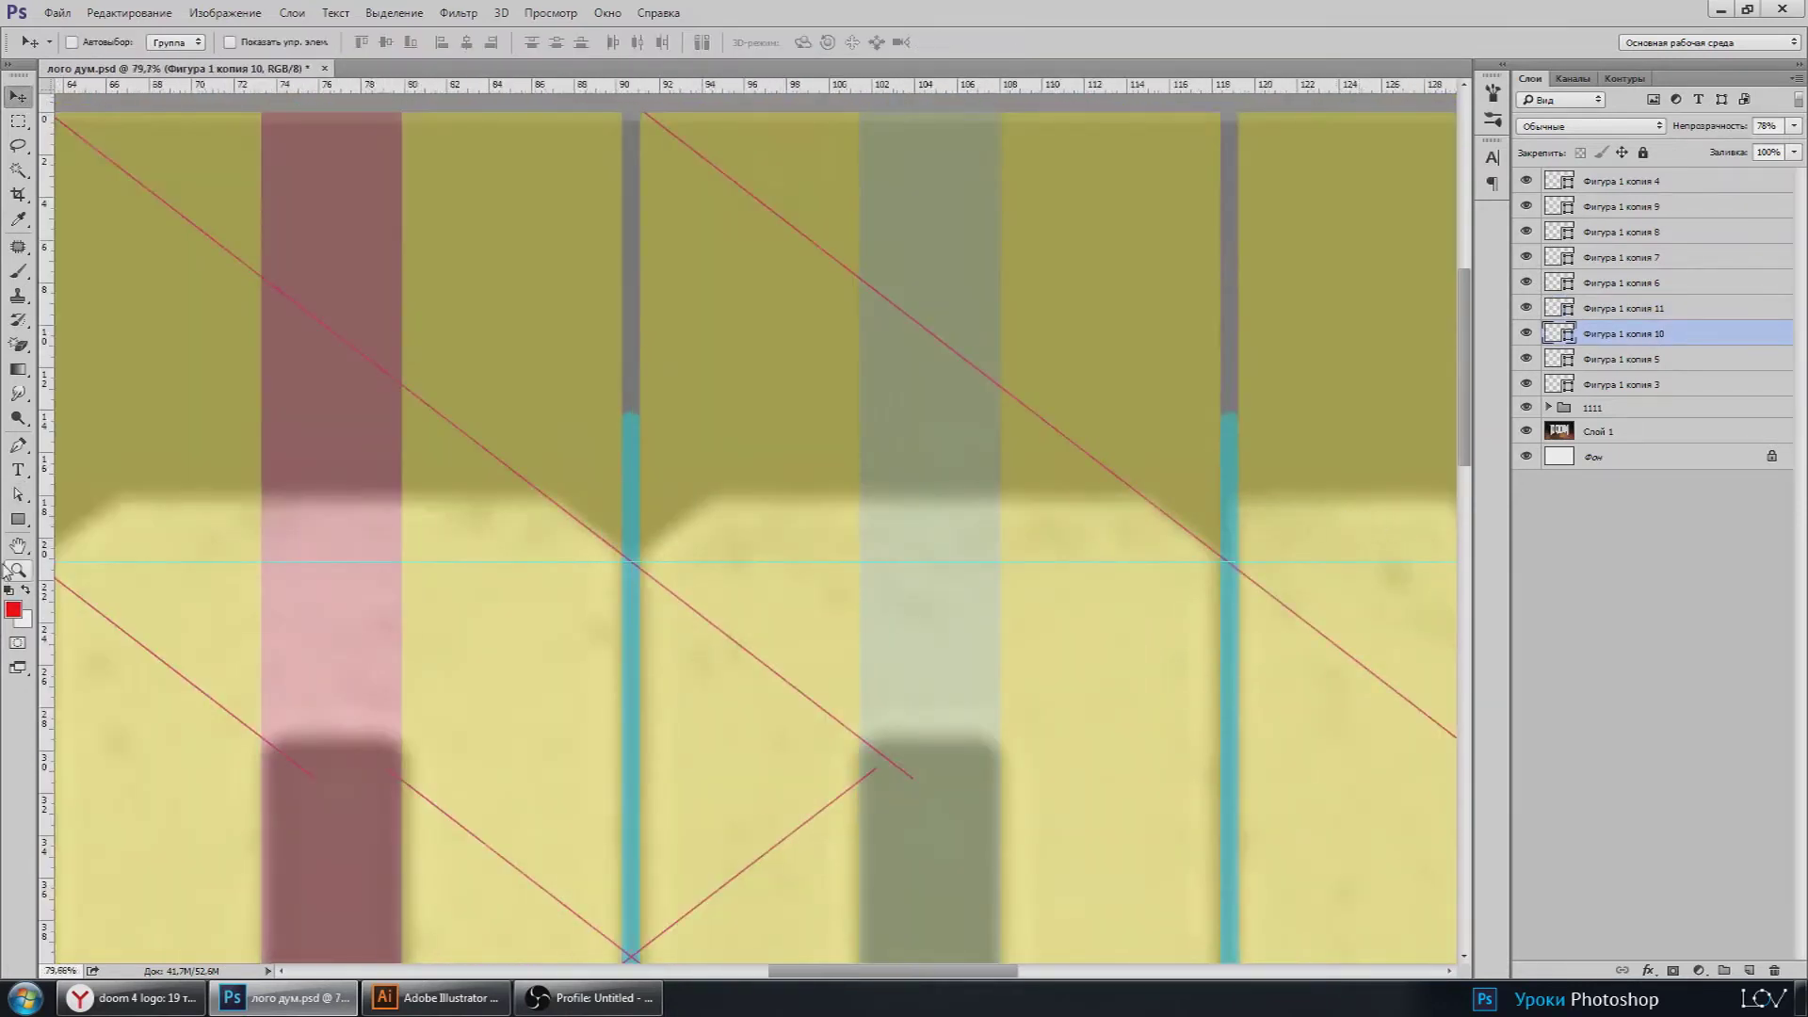
pyautogui.click(18, 494)
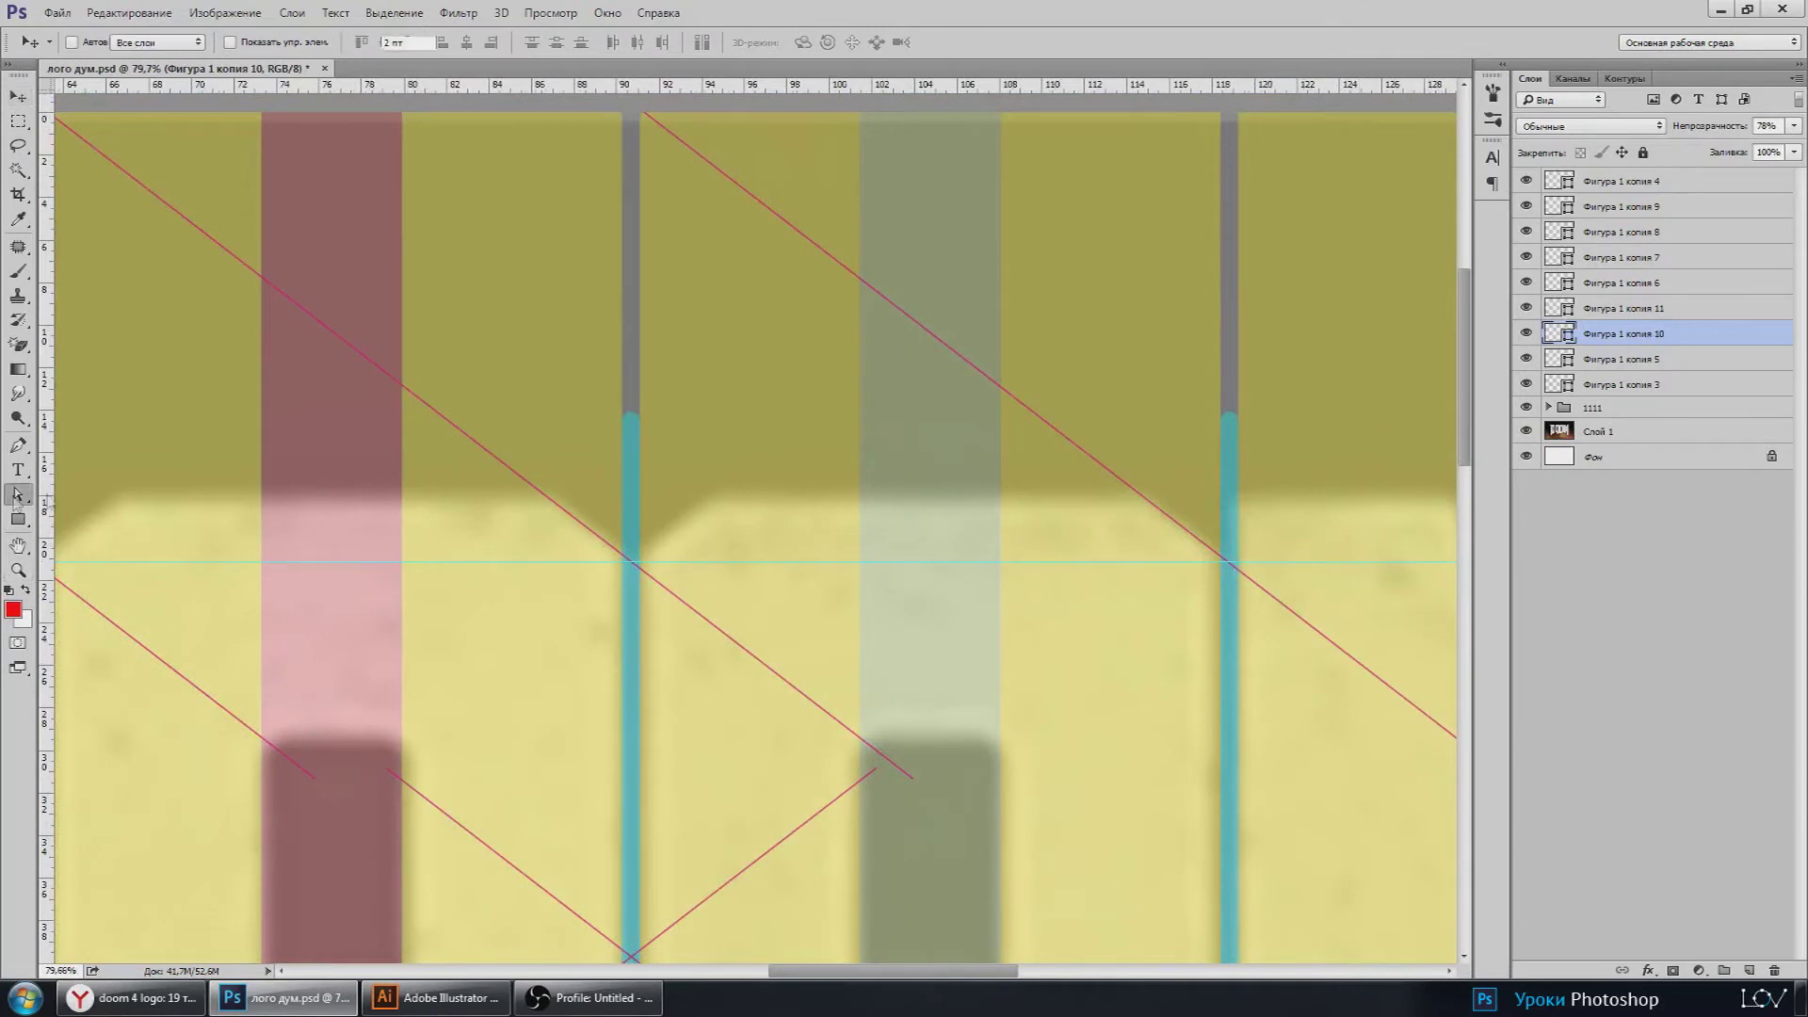
pyautogui.click(1203, 543)
pyautogui.click(18, 96)
pyautogui.scroll(3, 1353, 480)
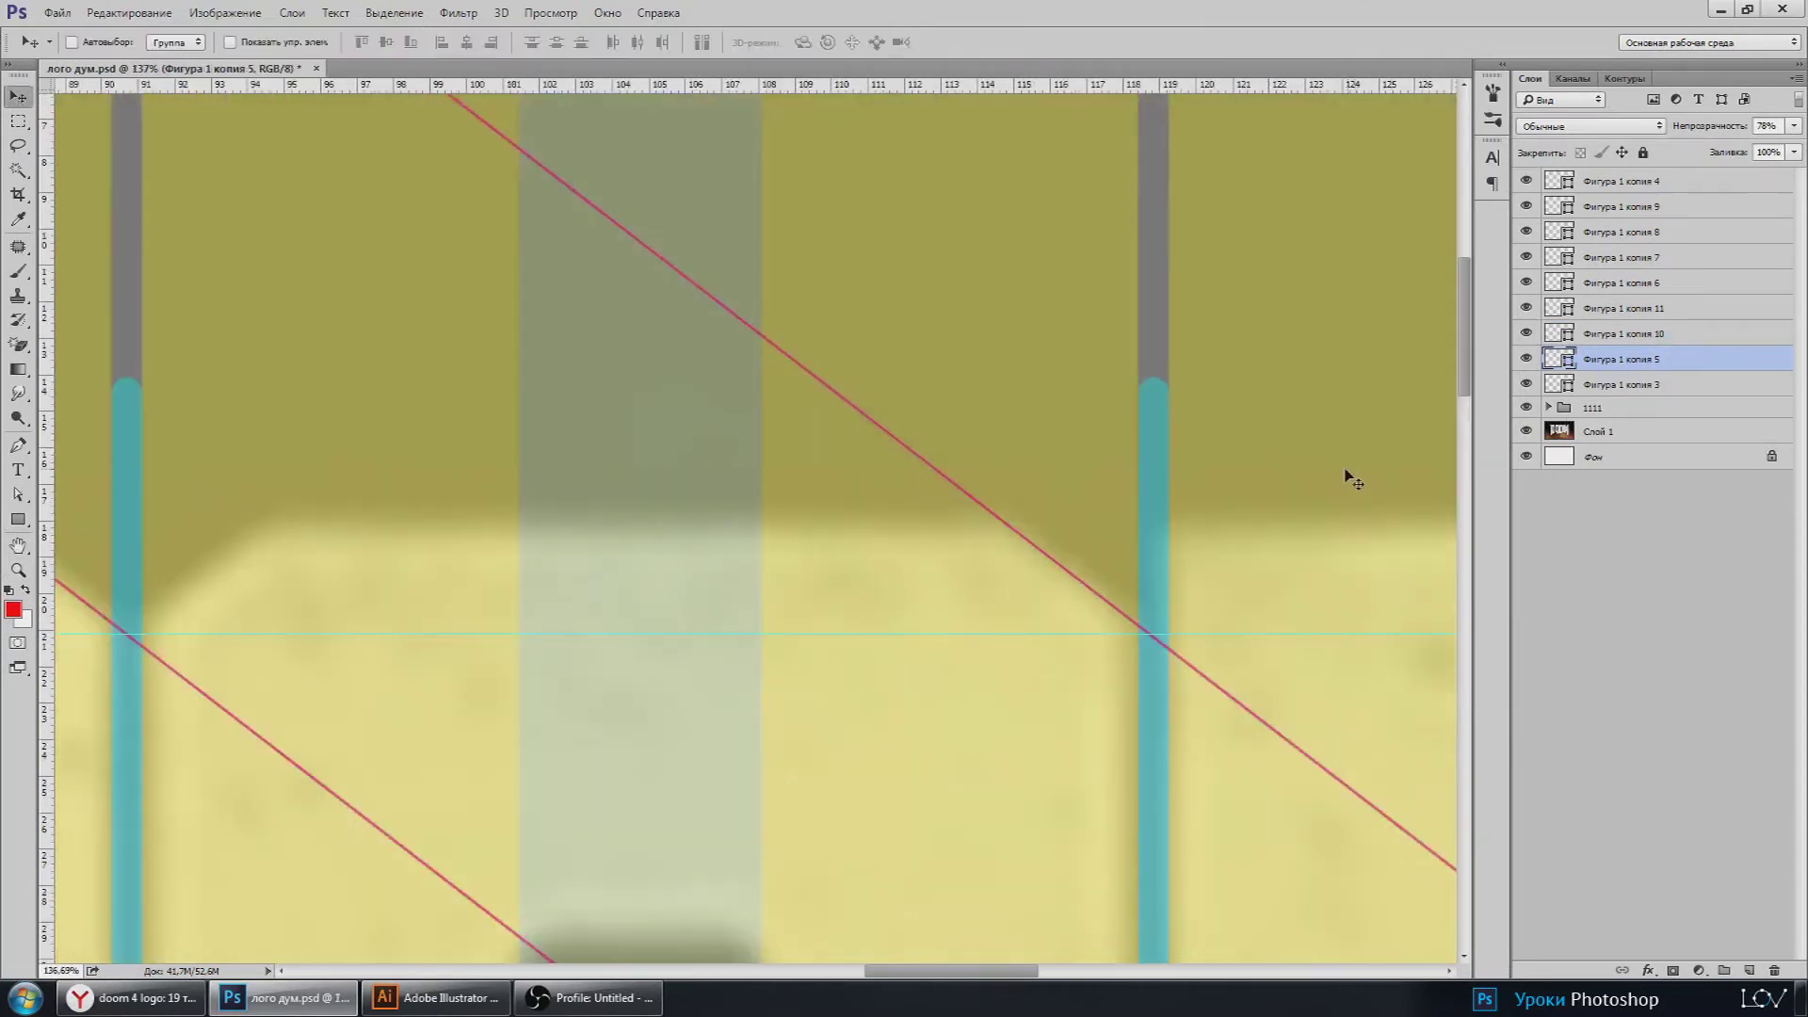
pyautogui.scroll(-4, 1196, 524)
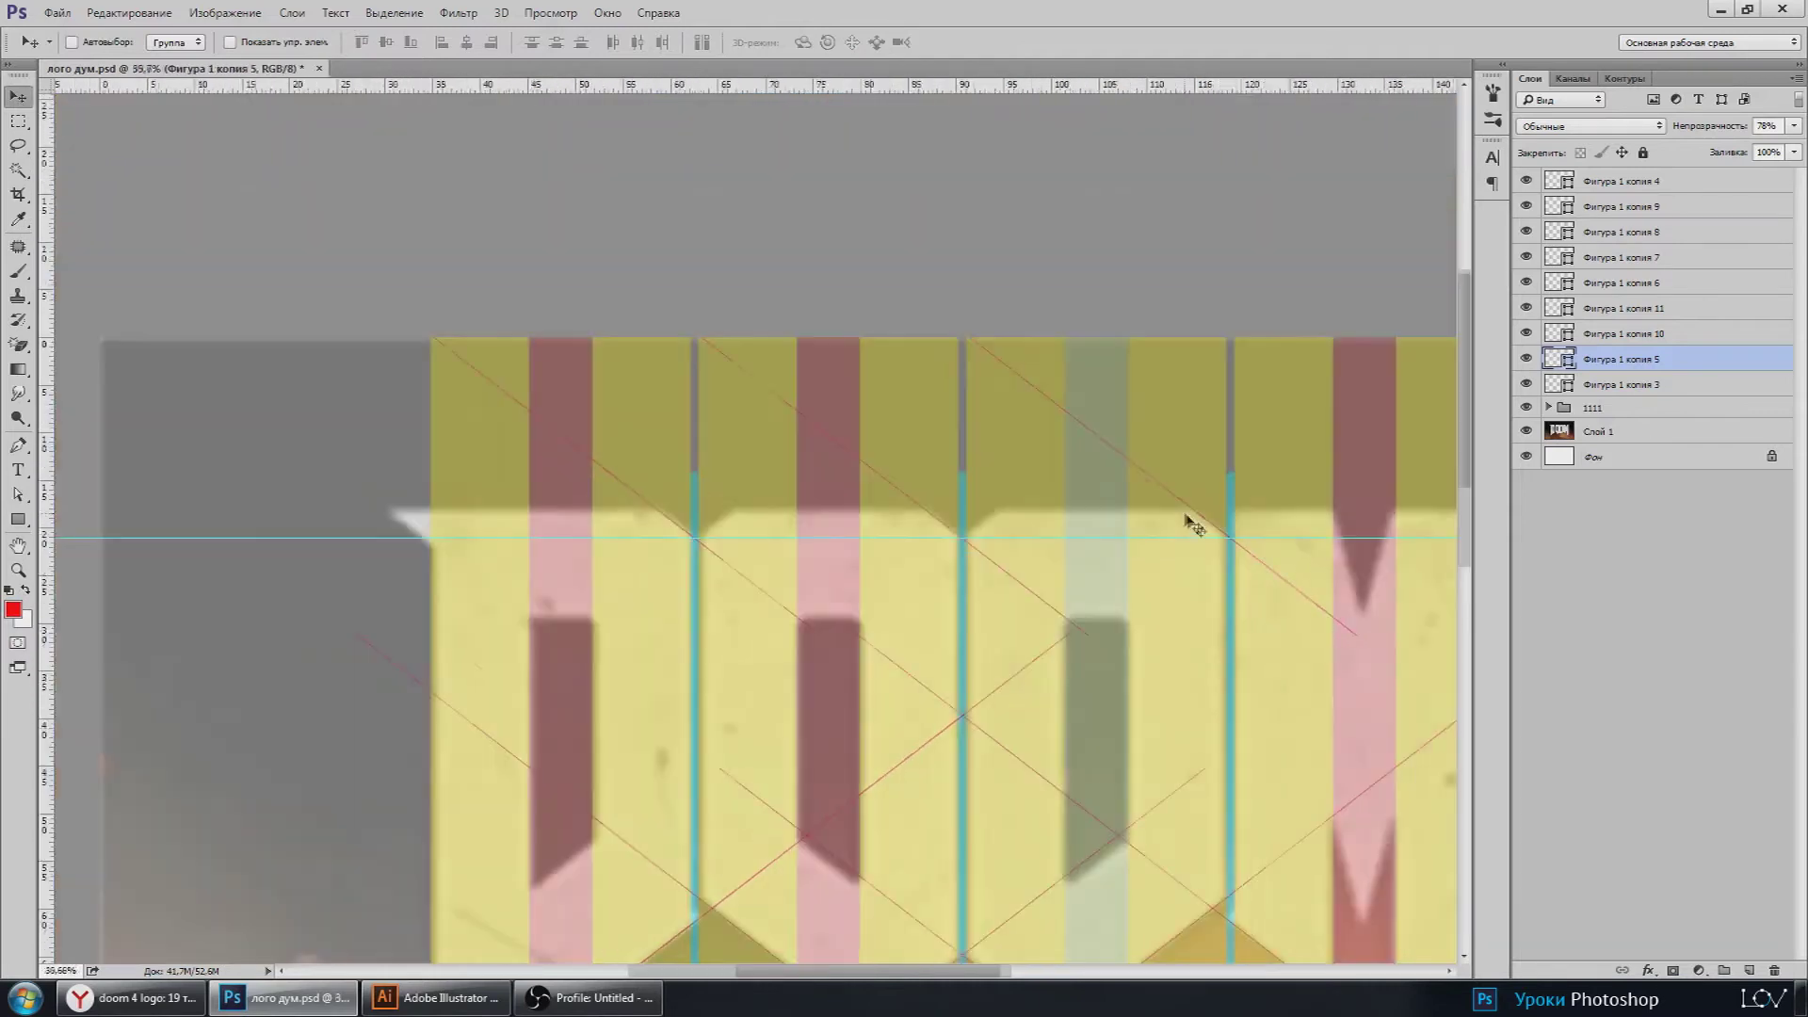
pyautogui.scroll(-1, 1174, 516)
pyautogui.scroll(2, 662, 386)
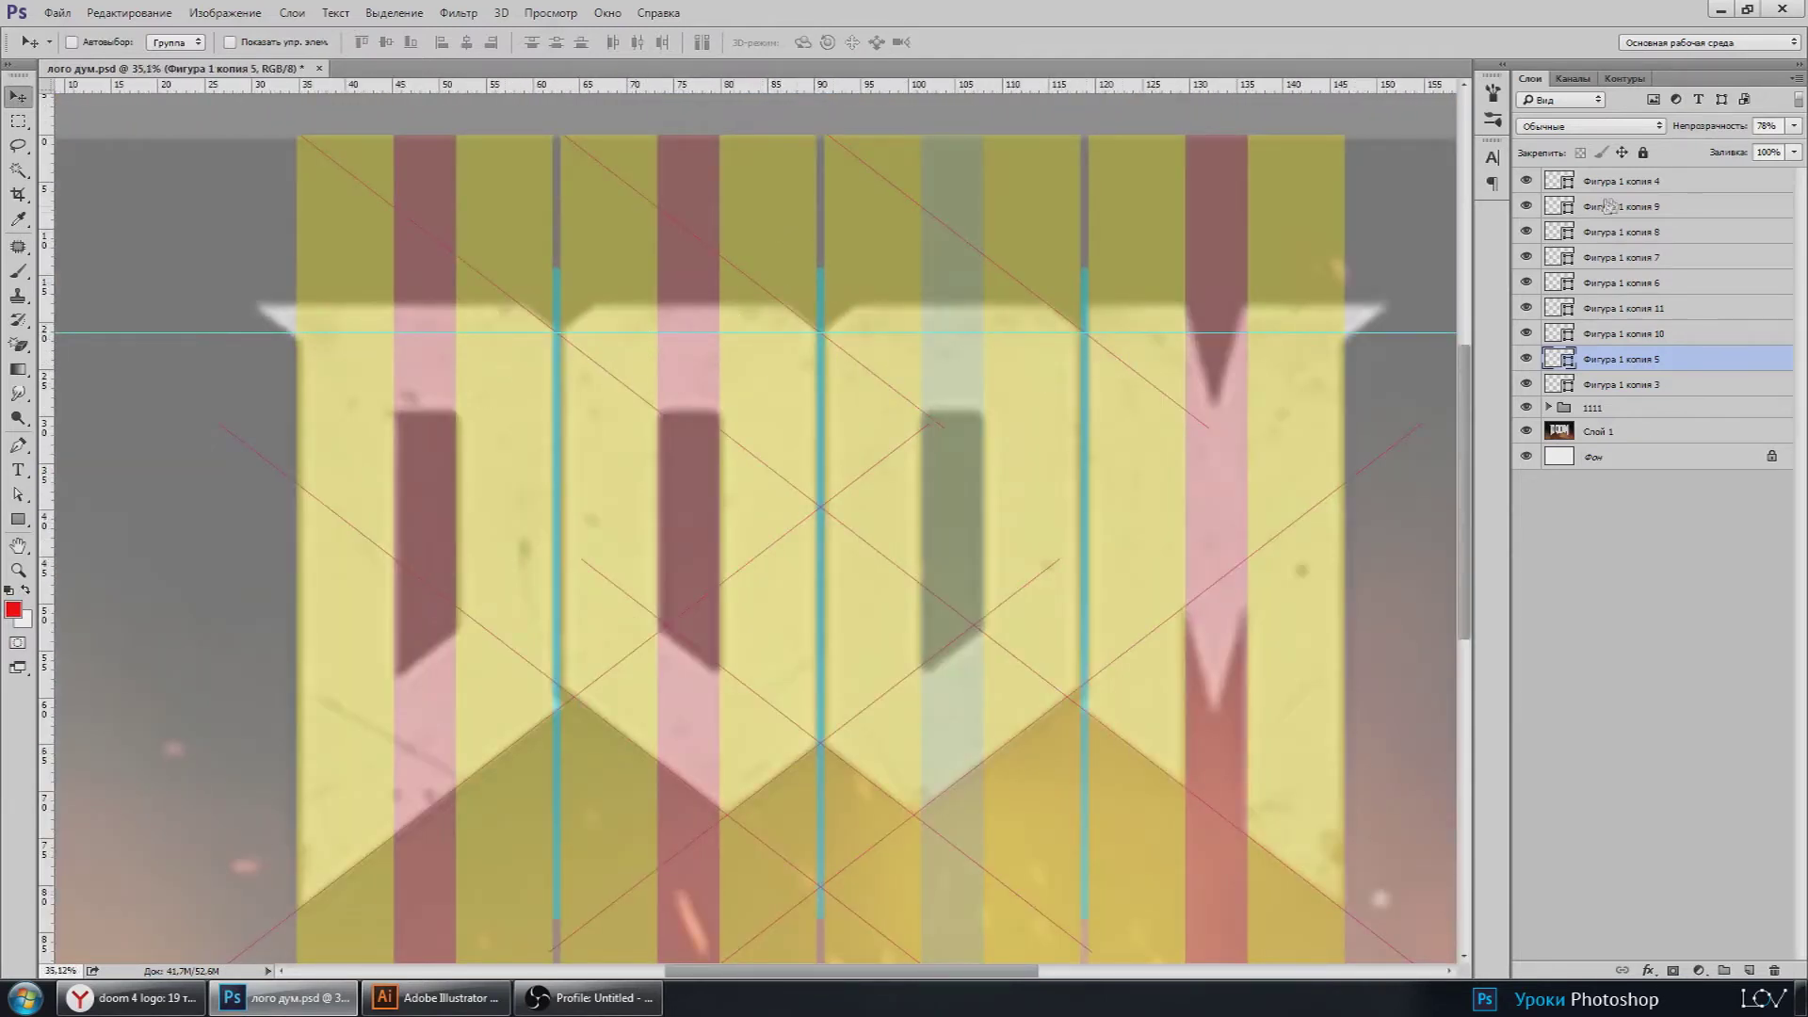
# Step: Duplicate the pink diagonal and set it onto the left white corner tip
pyautogui.hotkey('ctrl', 'j')
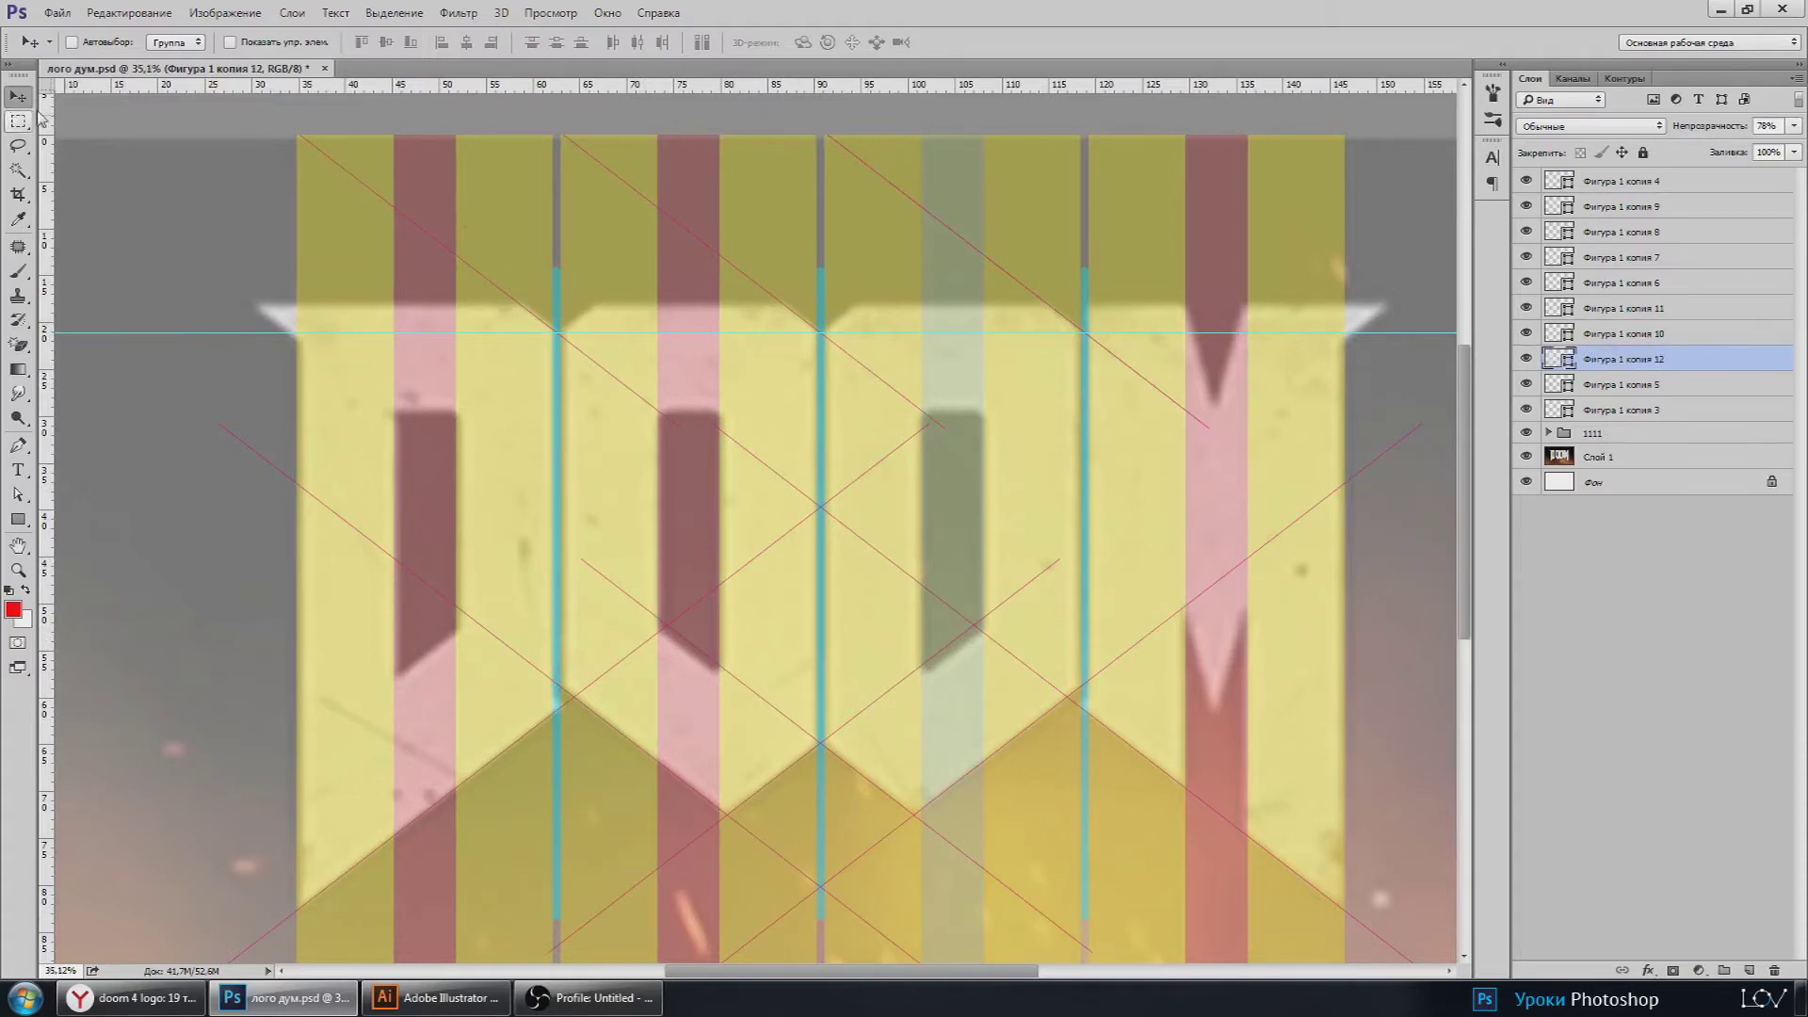
pyautogui.moveTo(766, 293); pyautogui.dragTo(236, 322)
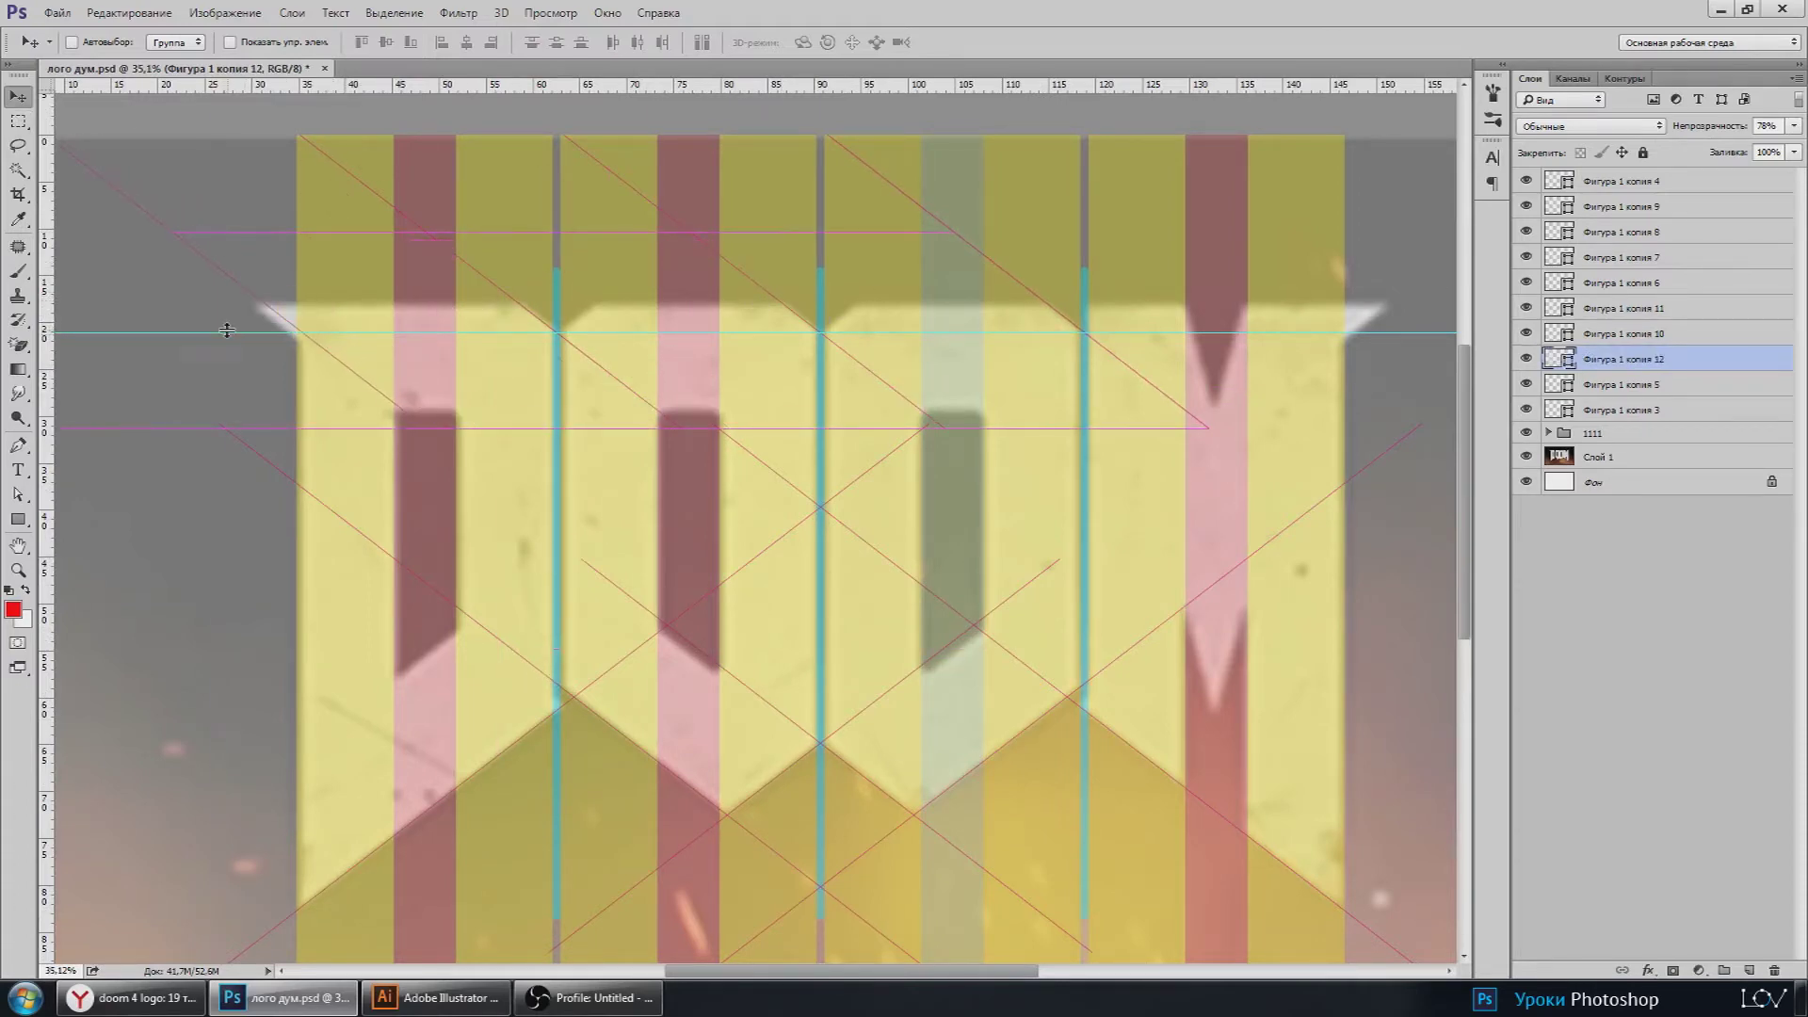
pyautogui.scroll(3, 247, 340)
pyautogui.scroll(1, 246, 341)
pyautogui.scroll(2, 250, 386)
pyautogui.scroll(1, 612, 452)
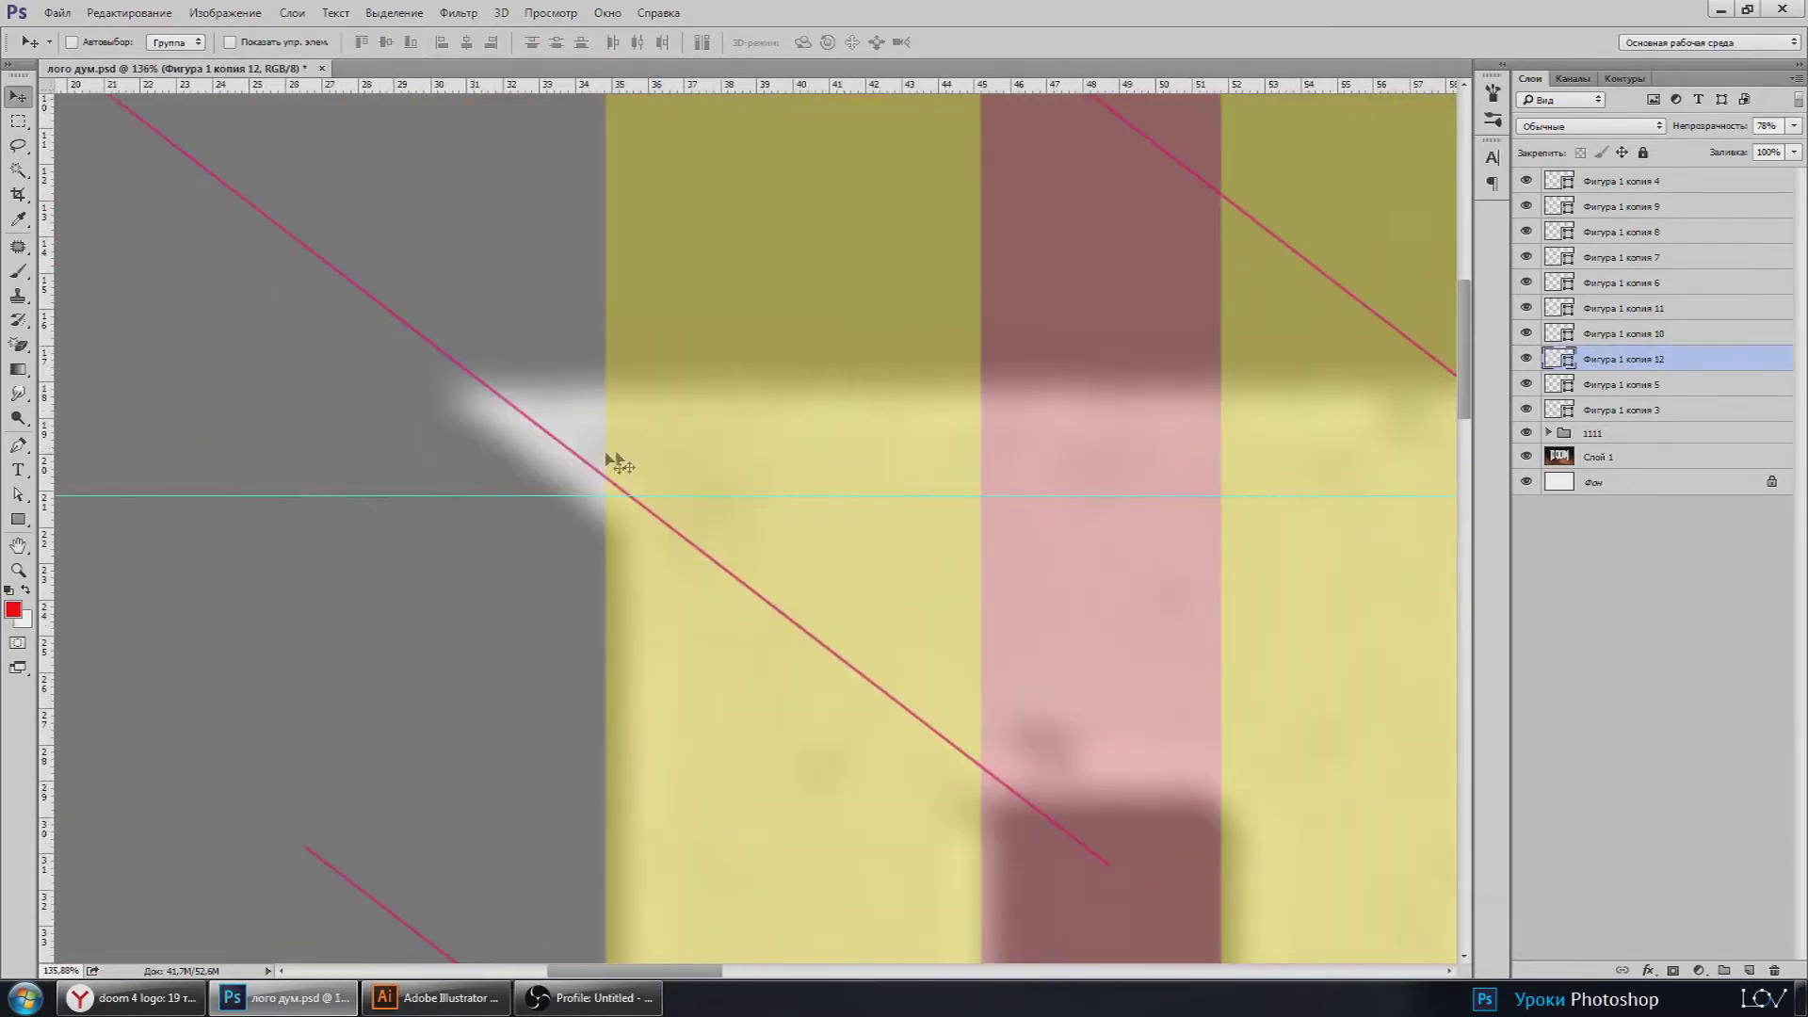
pyautogui.moveTo(572, 407); pyautogui.dragTo(592, 407)
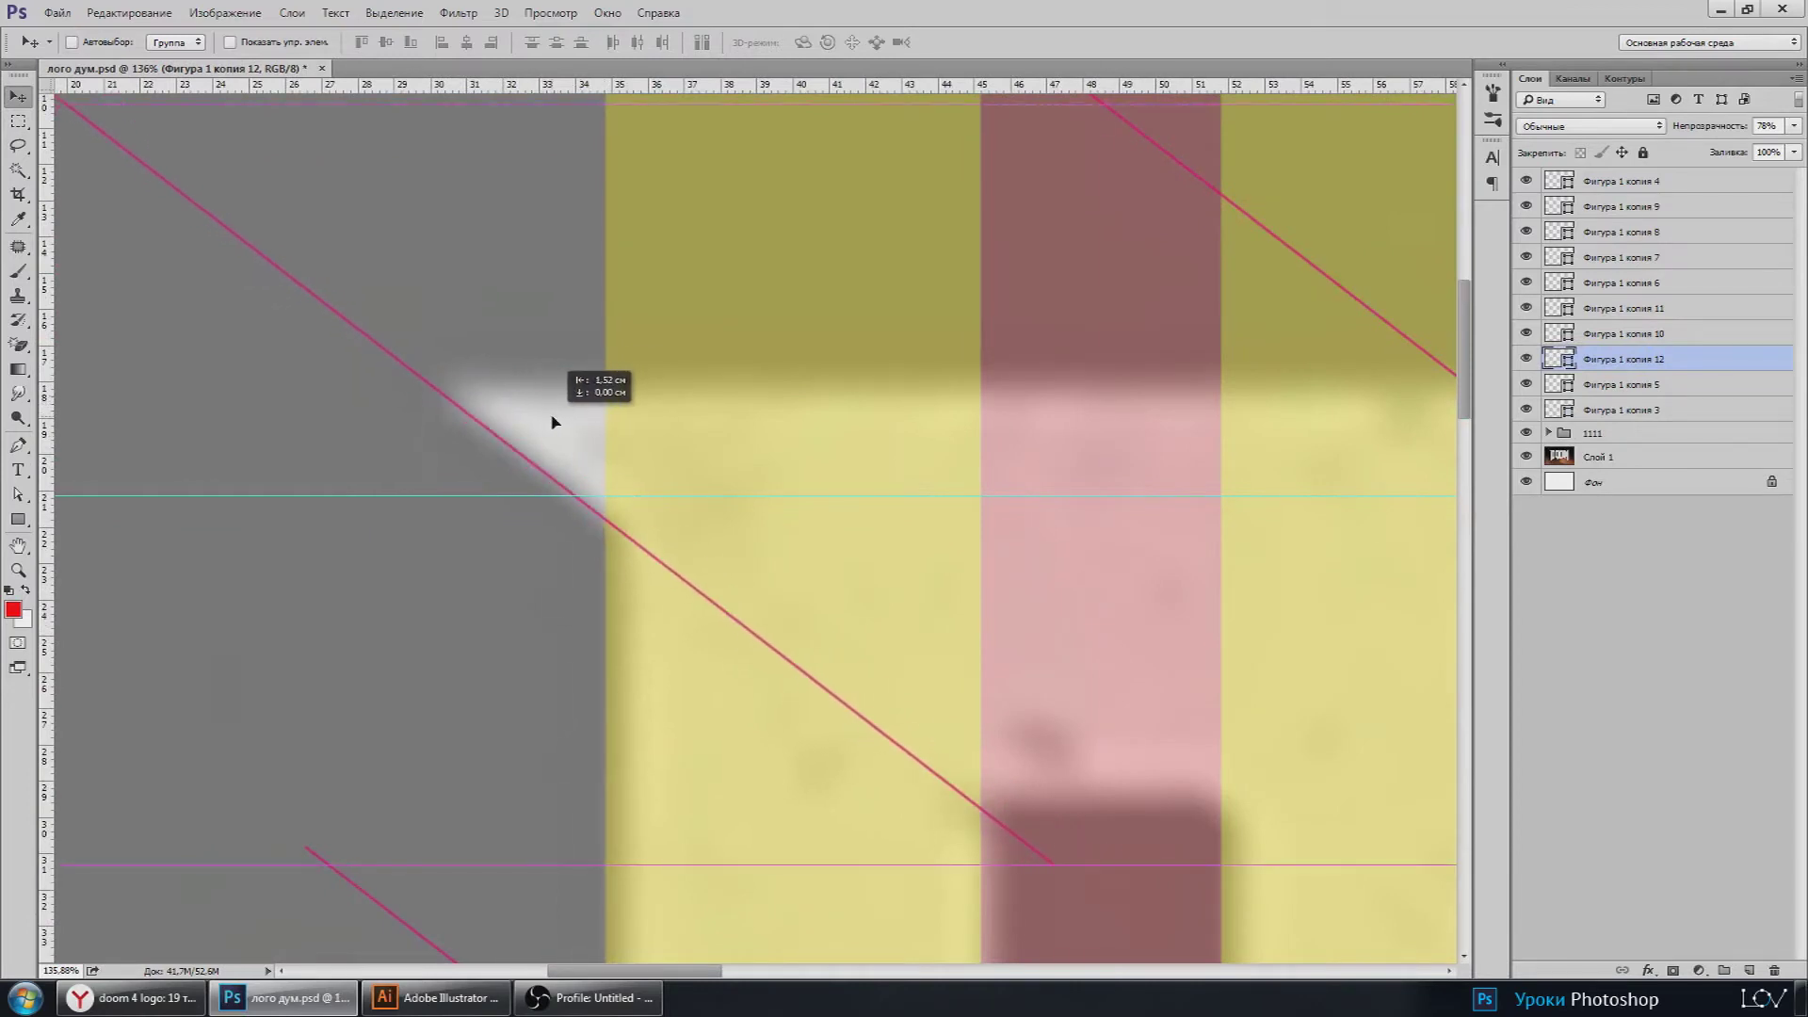
pyautogui.scroll(-2, 639, 583)
pyautogui.scroll(-2, 639, 583)
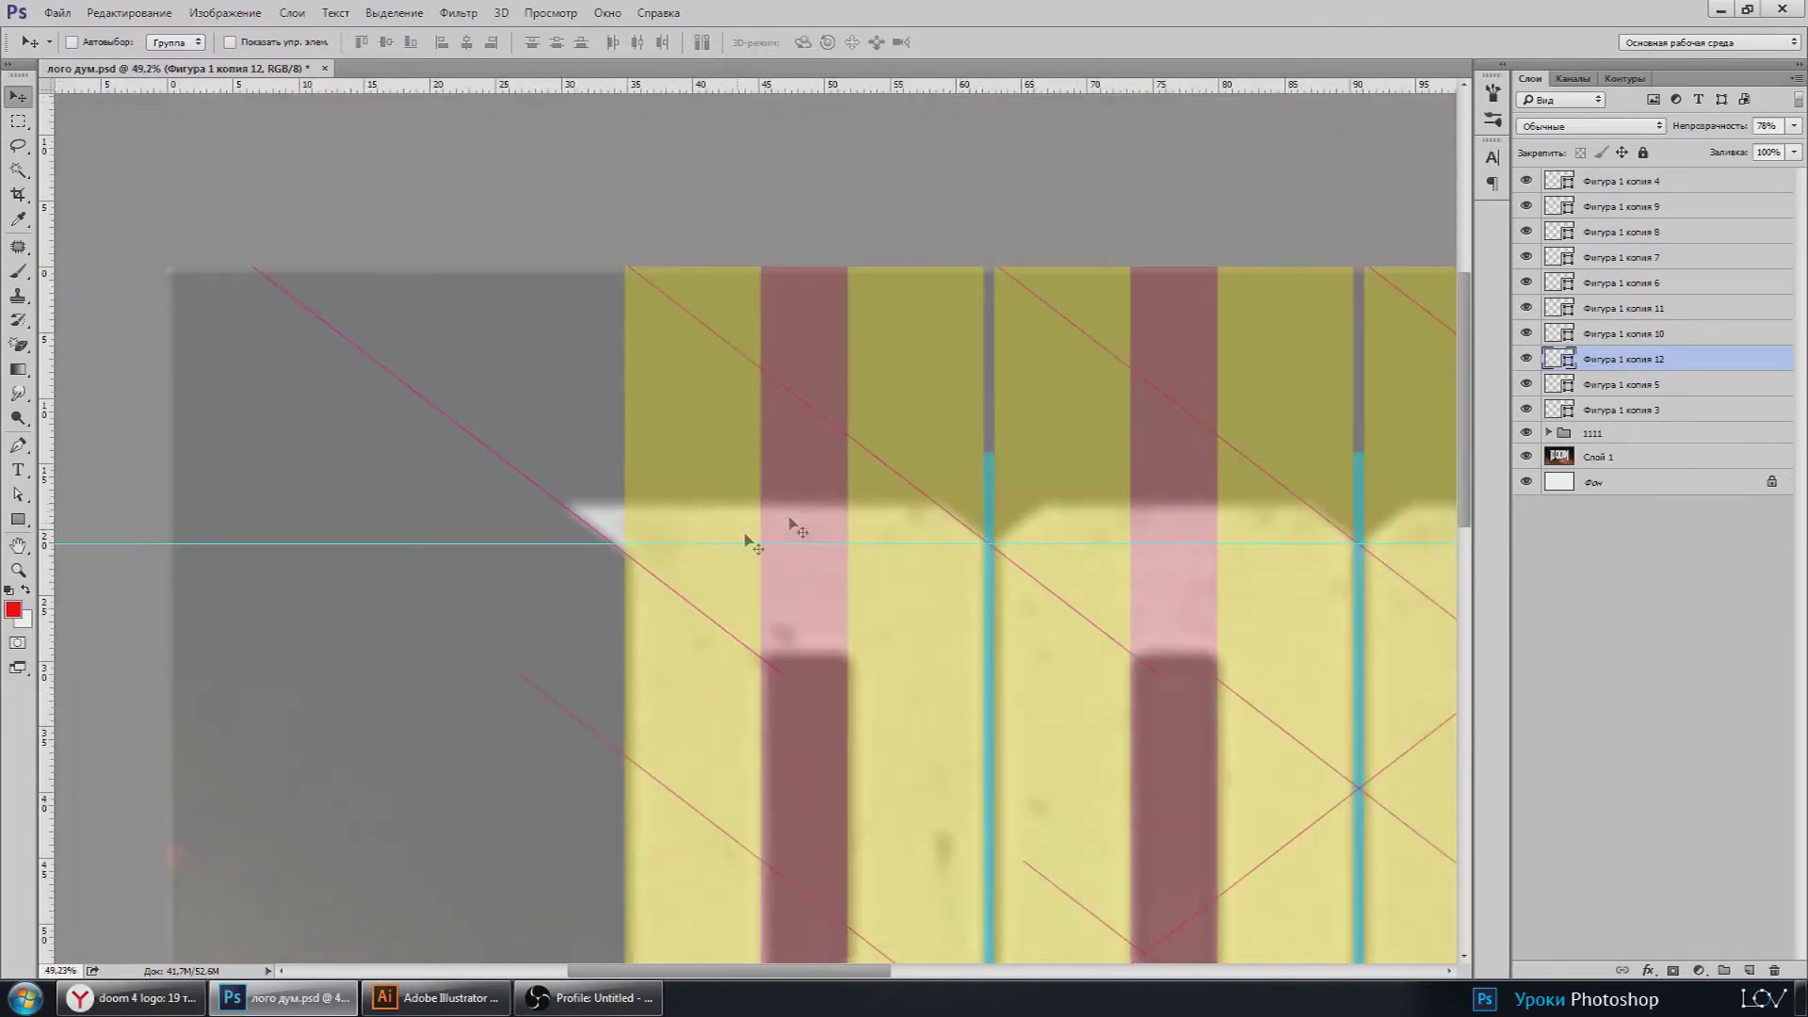
pyautogui.scroll(2, 746, 538)
pyautogui.scroll(1, 605, 577)
pyautogui.moveTo(586, 408); pyautogui.dragTo(565, 412)
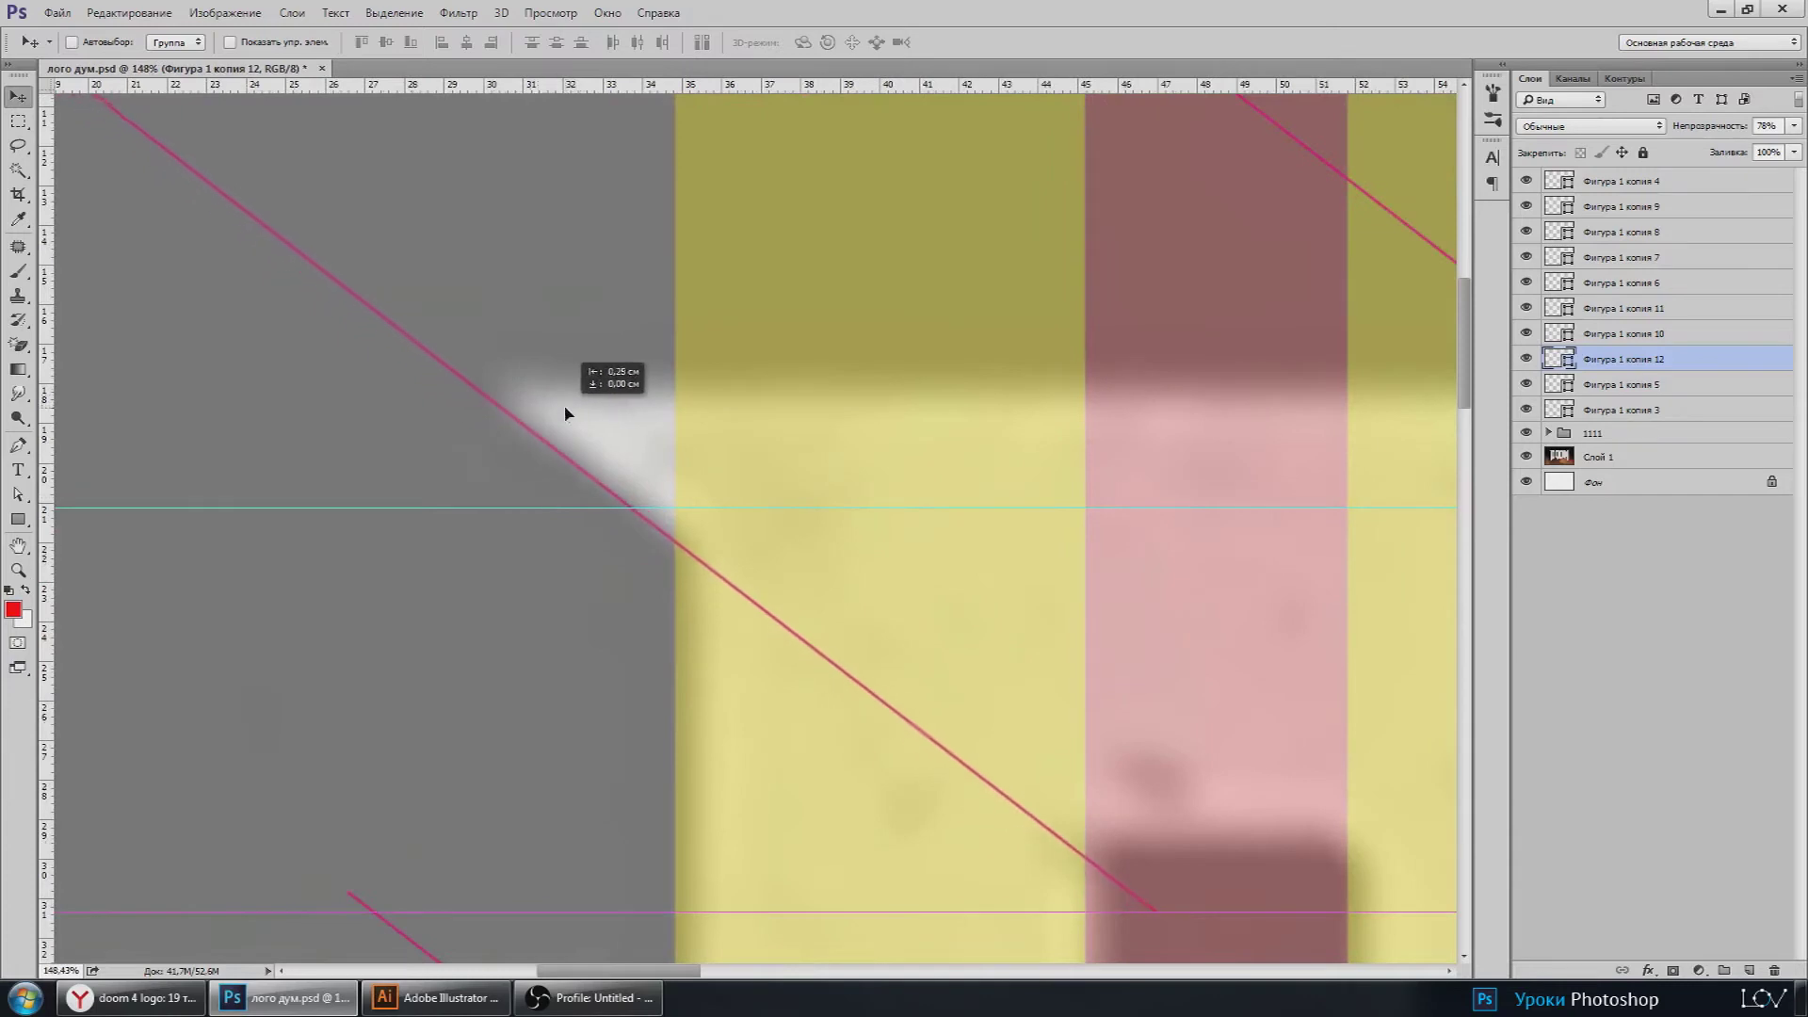
pyautogui.scroll(-5, 659, 584)
pyautogui.scroll(-4, 701, 650)
pyautogui.scroll(-4, 848, 527)
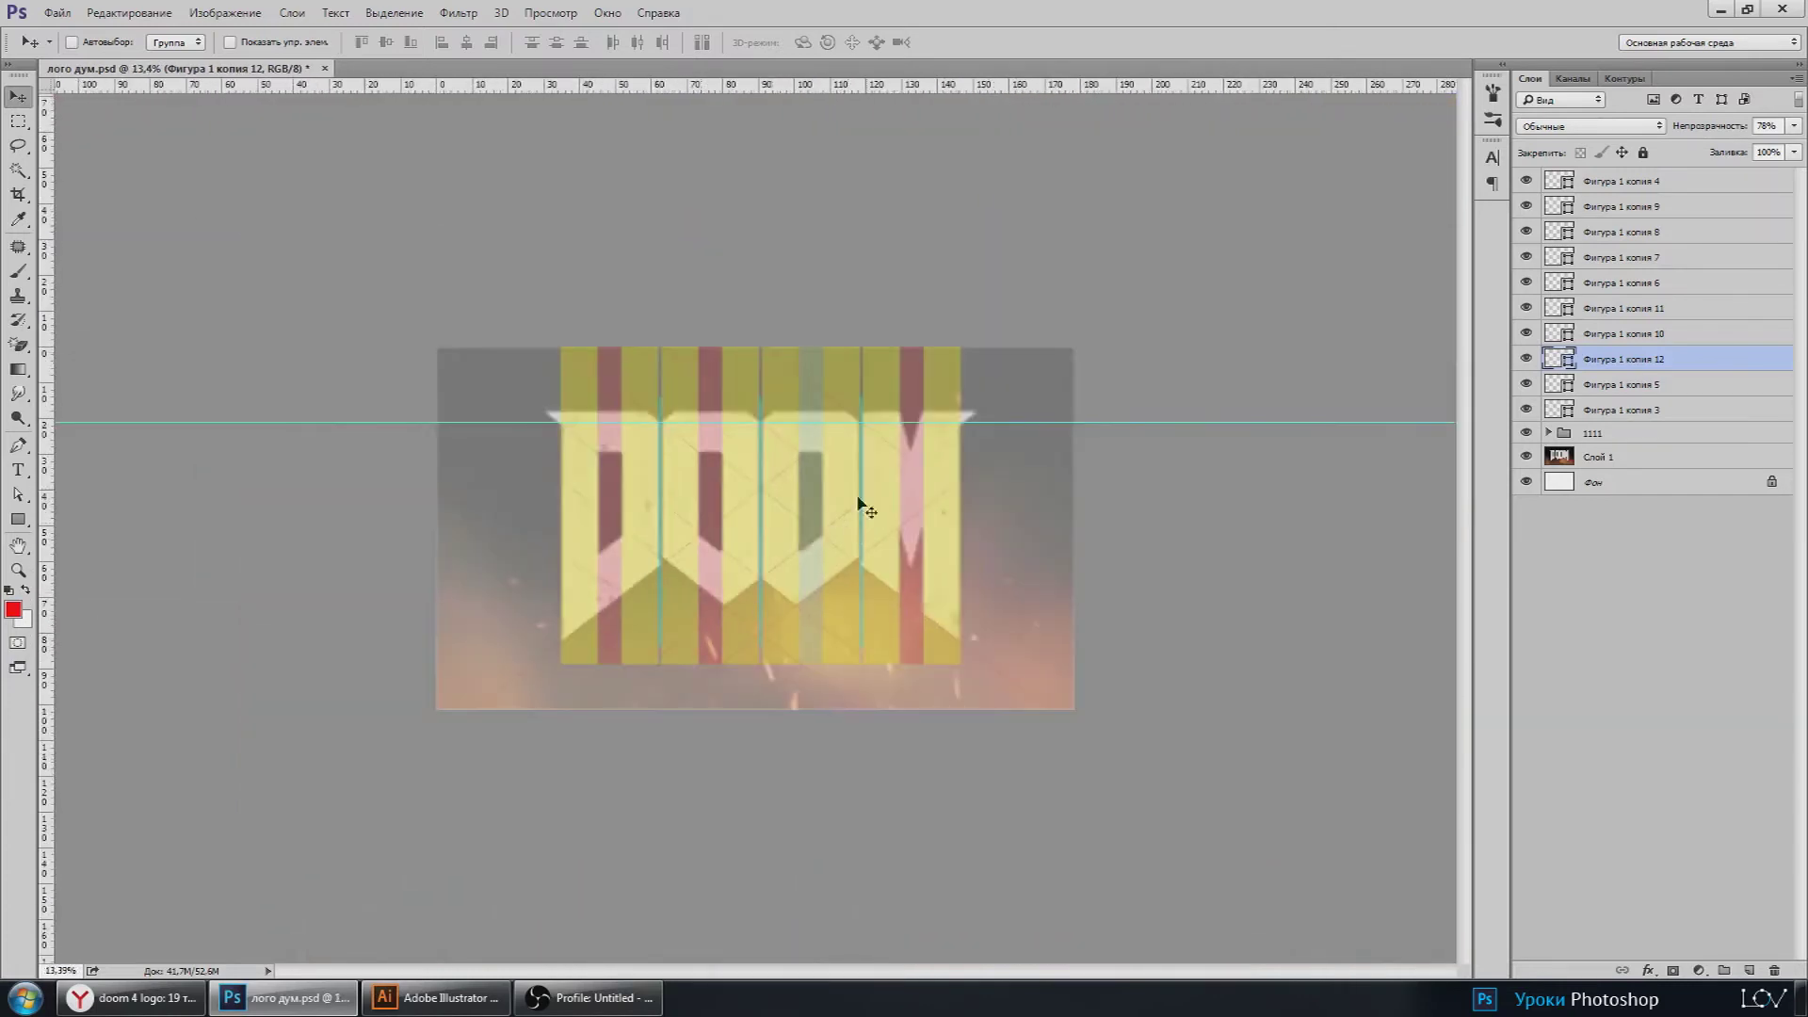
pyautogui.scroll(2, 859, 504)
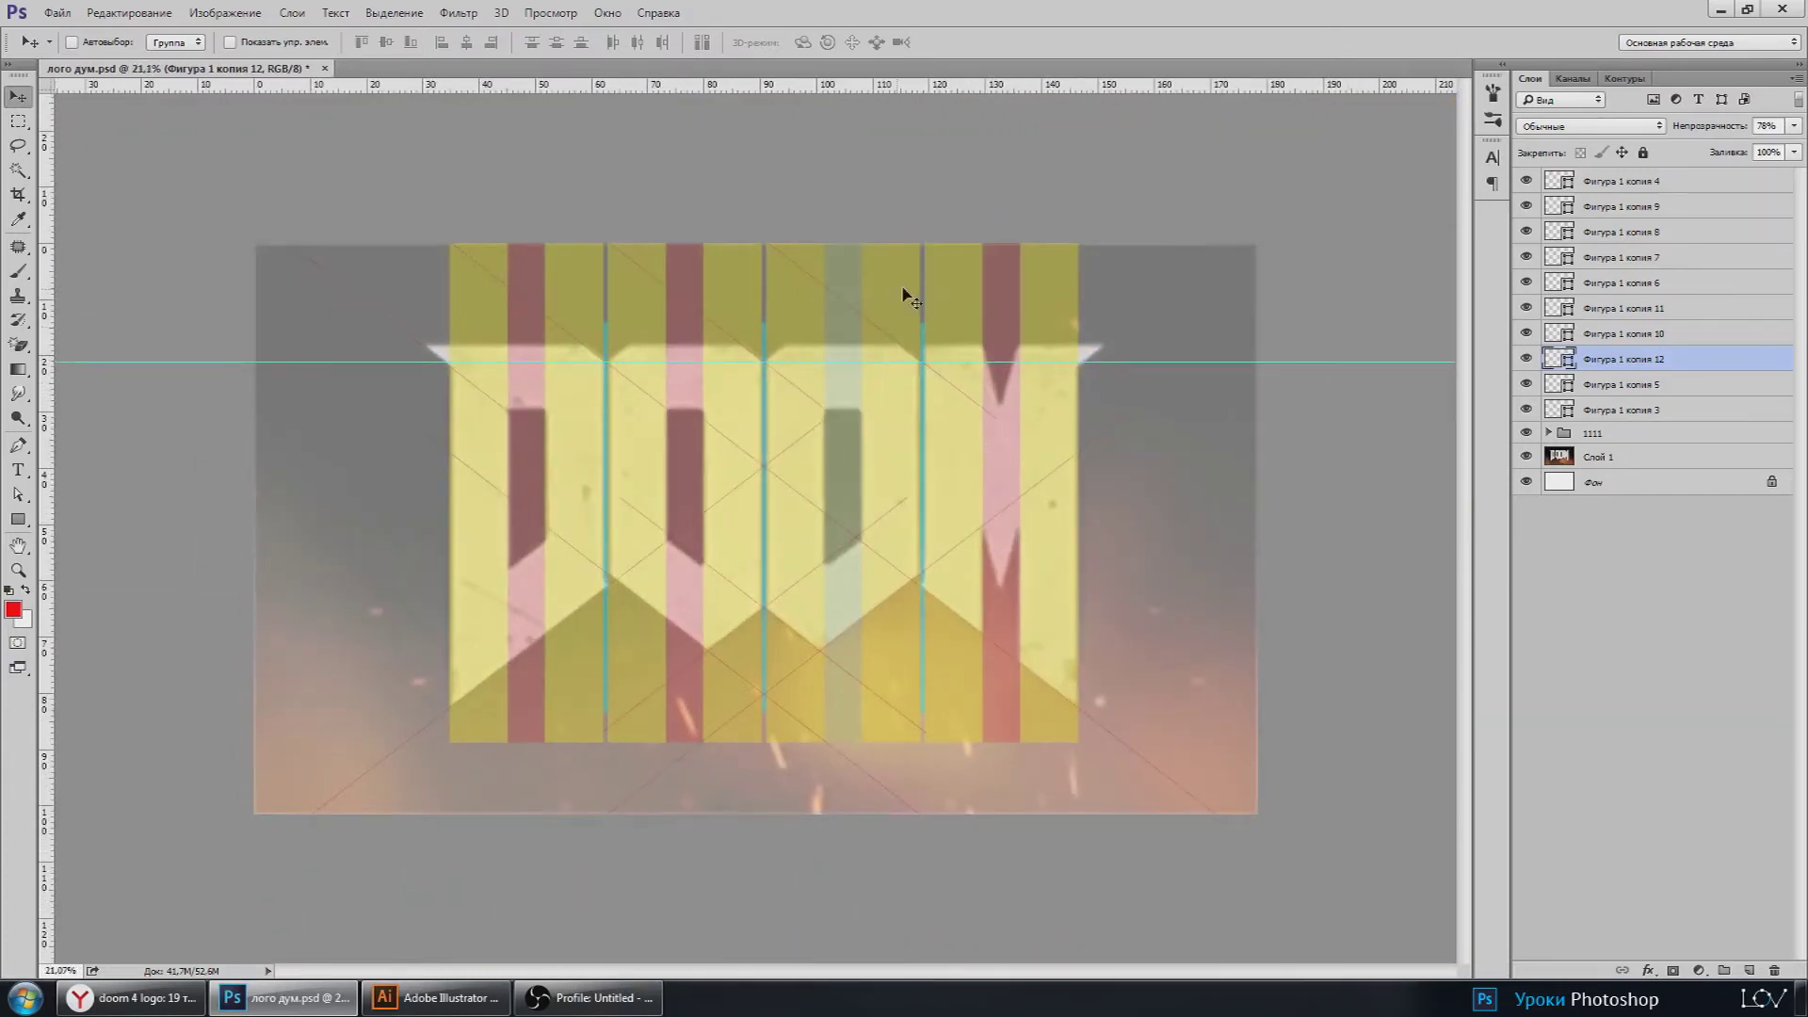
pyautogui.scroll(2, 903, 294)
# Step: Add a horizontally flipped diagonal copy aligned on the guide crossing near the M
pyautogui.hotkey('ctrl', 'j')
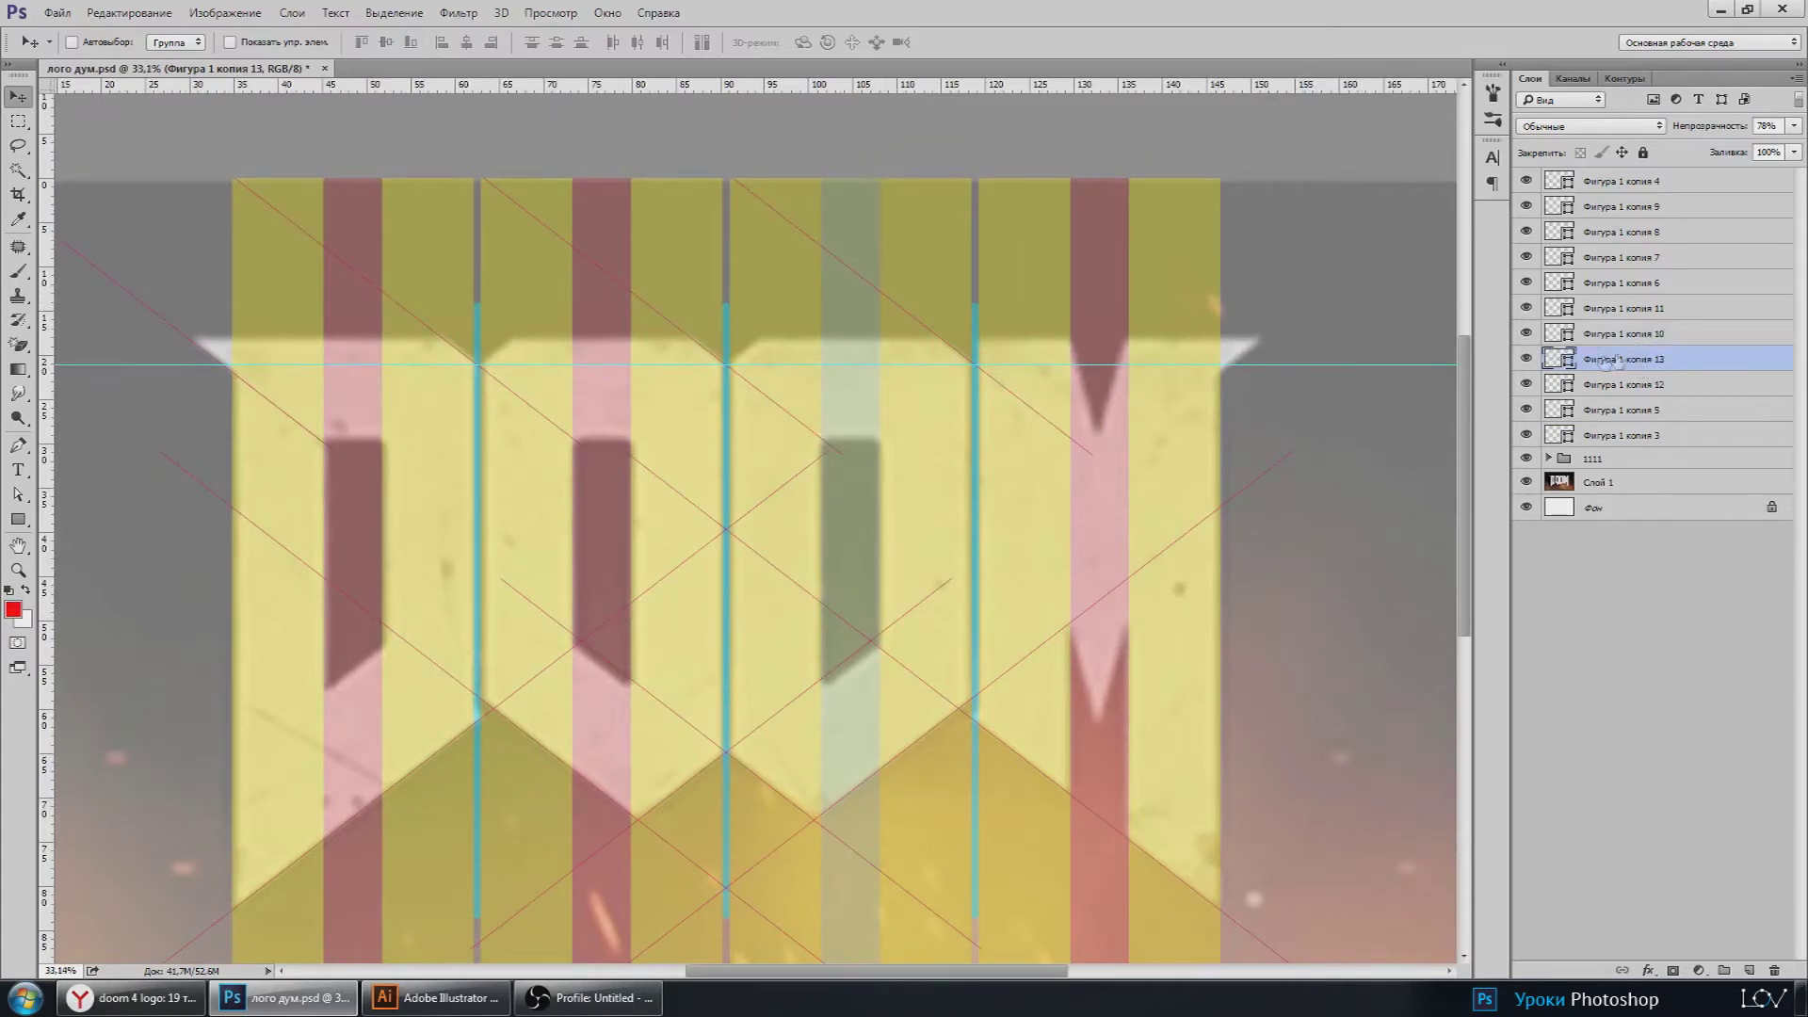
pyautogui.hotkey('ctrl', 't')
pyautogui.rightClick(287, 392)
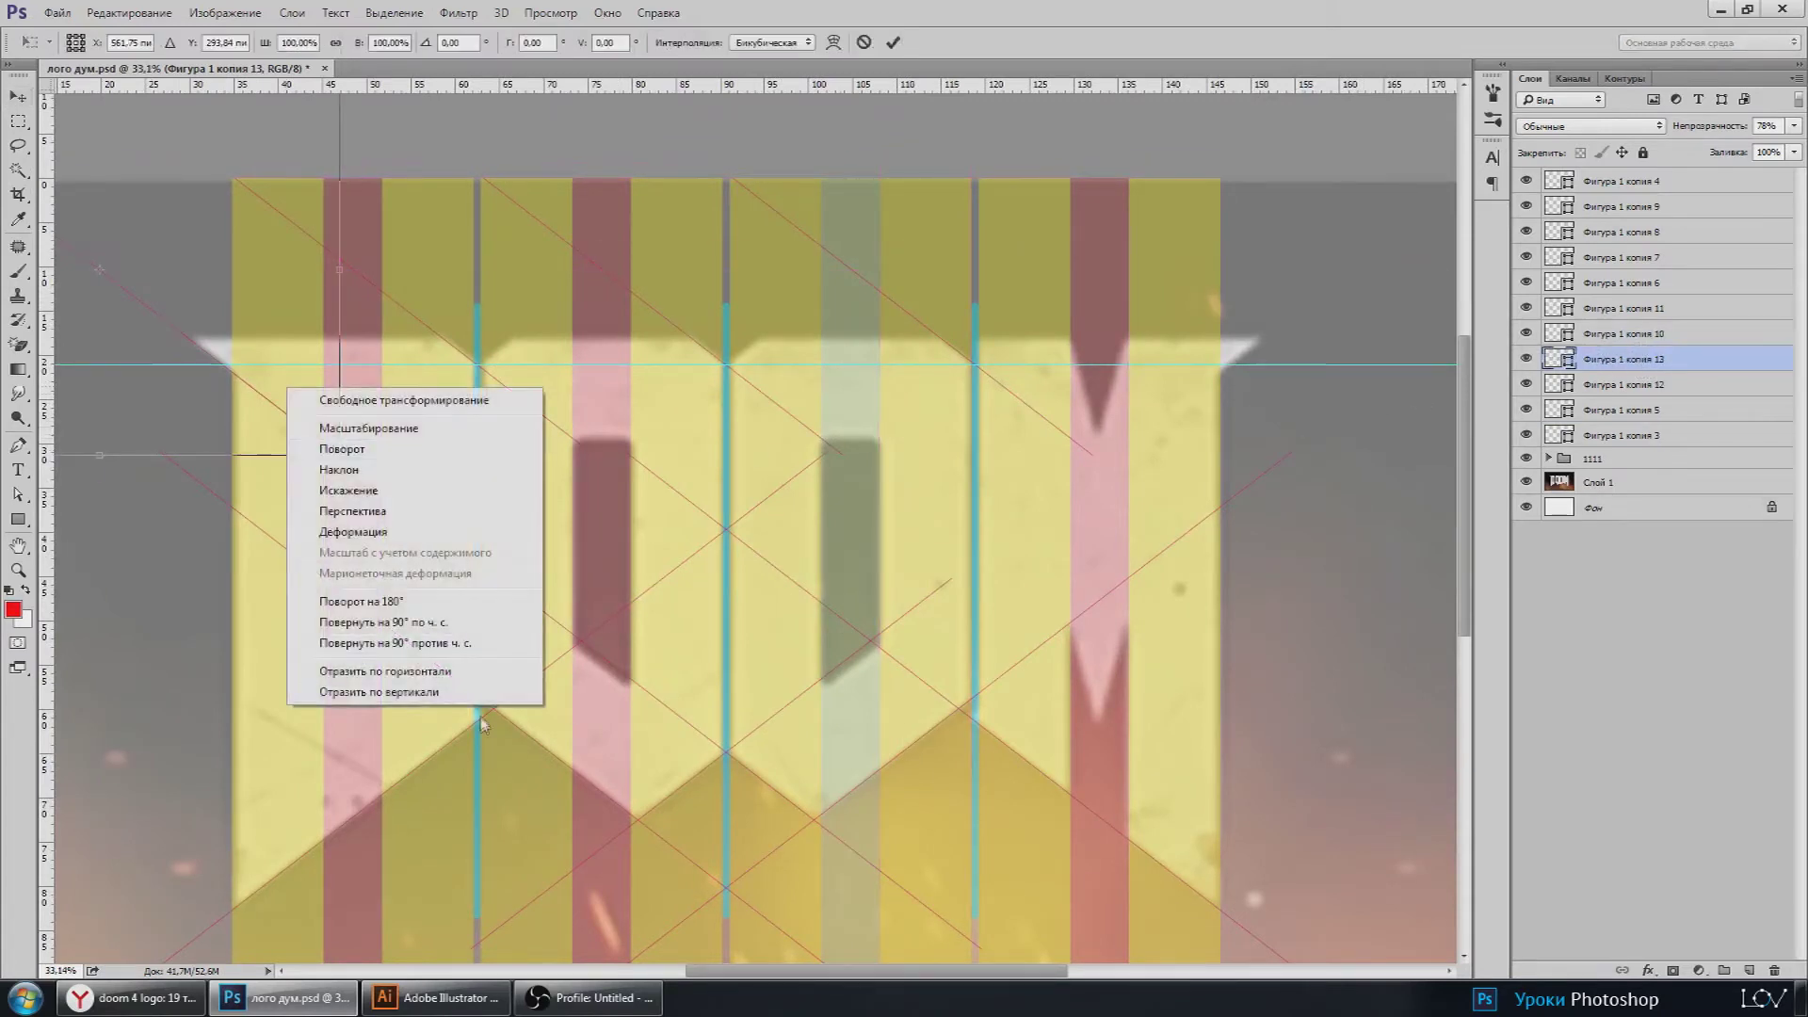
pyautogui.click(448, 676)
pyautogui.press('Return')
pyautogui.moveTo(243, 311); pyautogui.dragTo(1184, 316)
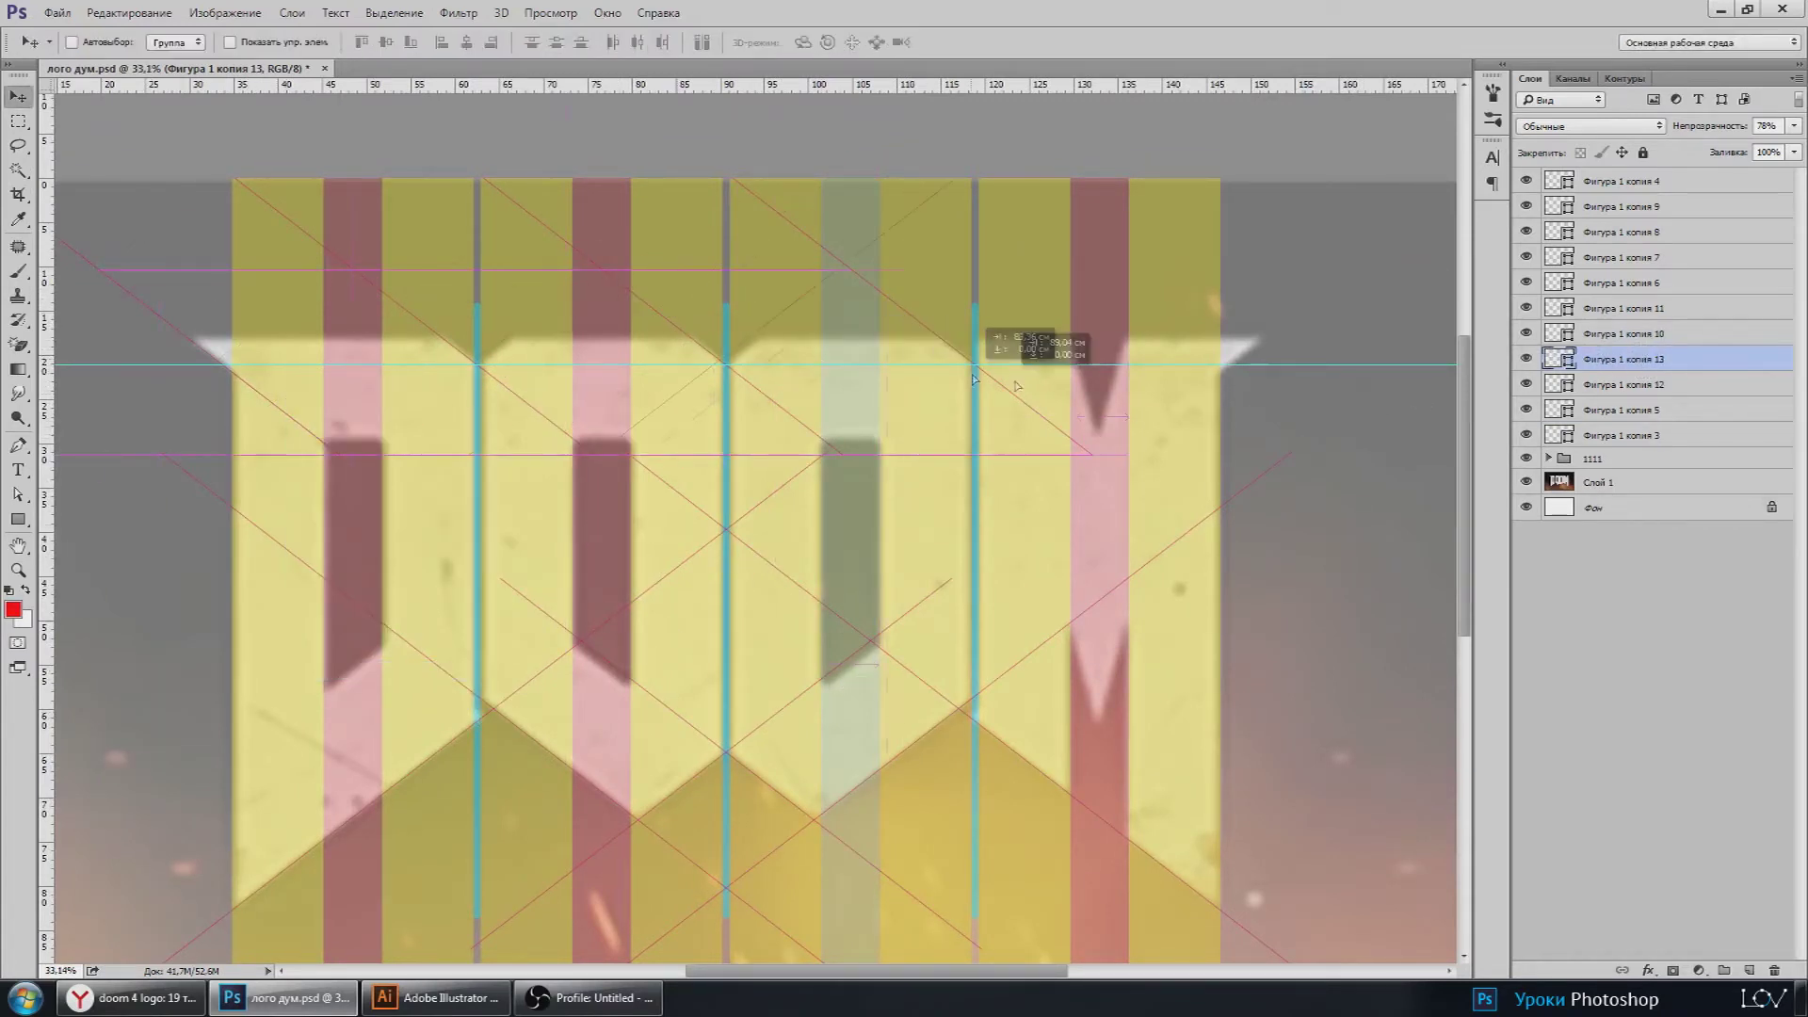
pyautogui.scroll(3, 918, 361)
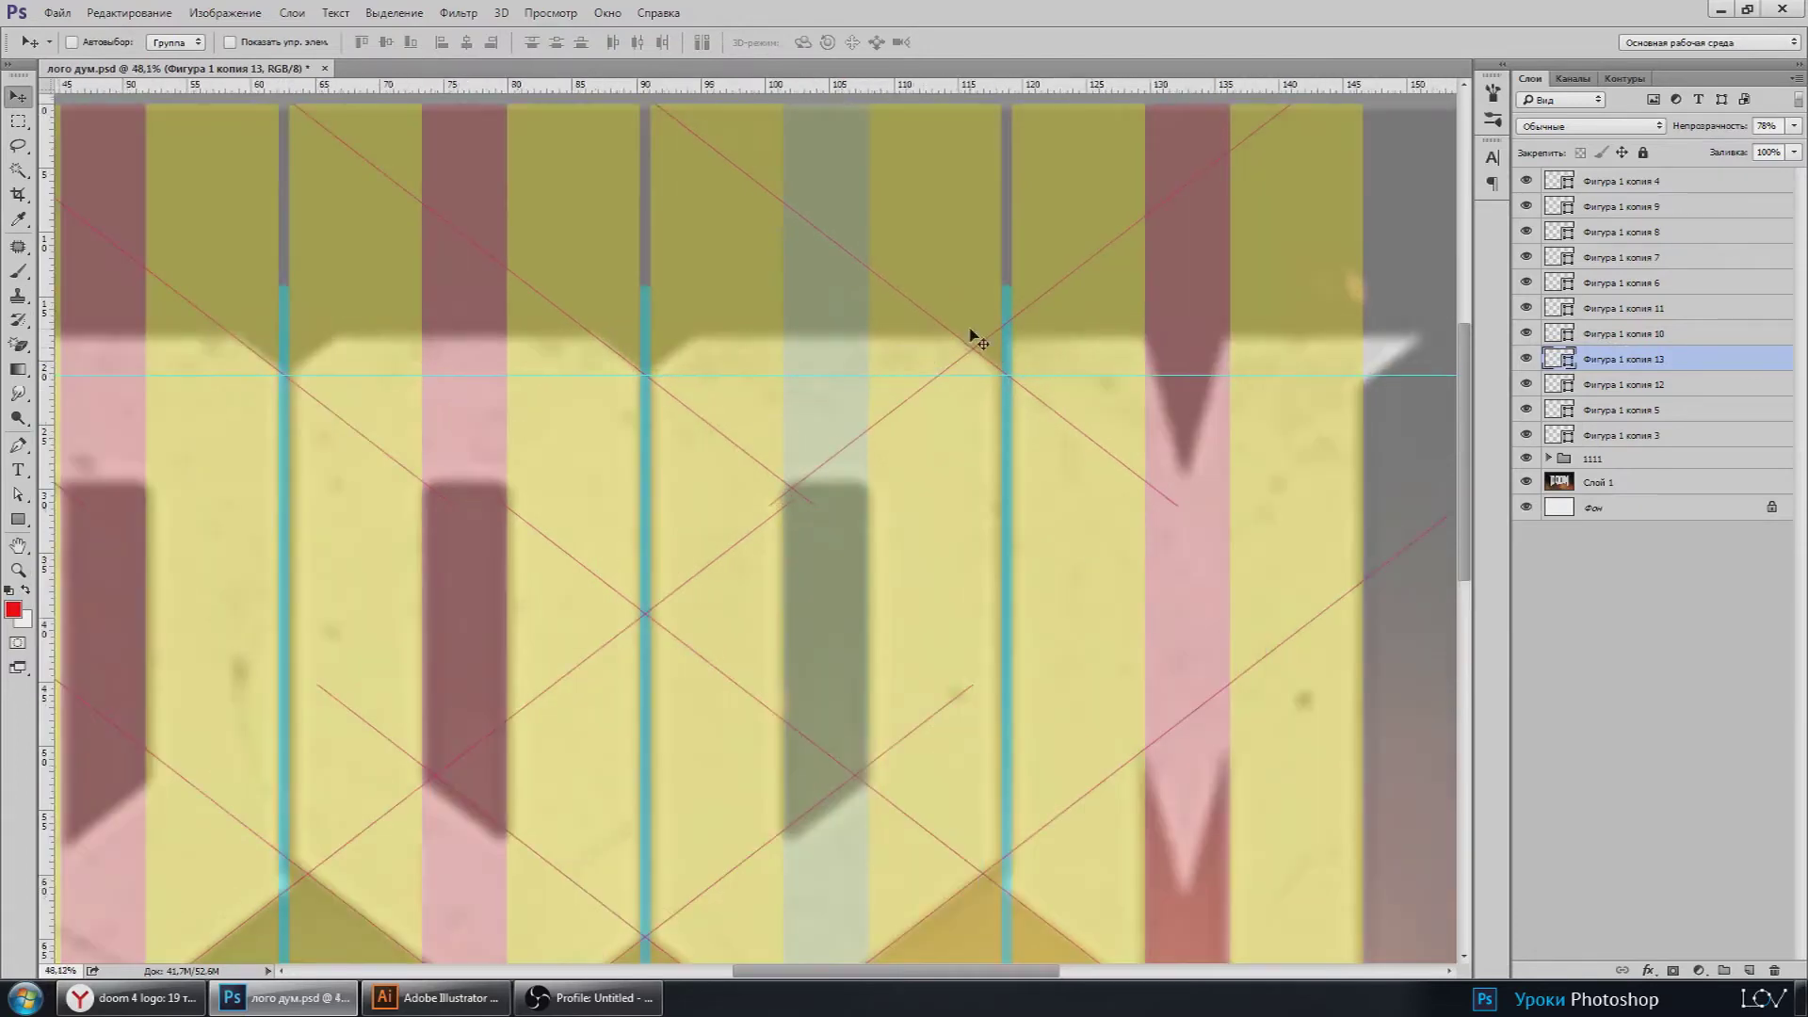
pyautogui.moveTo(967, 339)
pyautogui.mouseDown()
pyautogui.moveTo(686, 351)
pyautogui.moveTo(779, 314)
pyautogui.moveTo(757, 317)
pyautogui.mouseUp()
pyautogui.scroll(1, 685, 351)
pyautogui.scroll(1, 725, 331)
pyautogui.scroll(1, 561, 404)
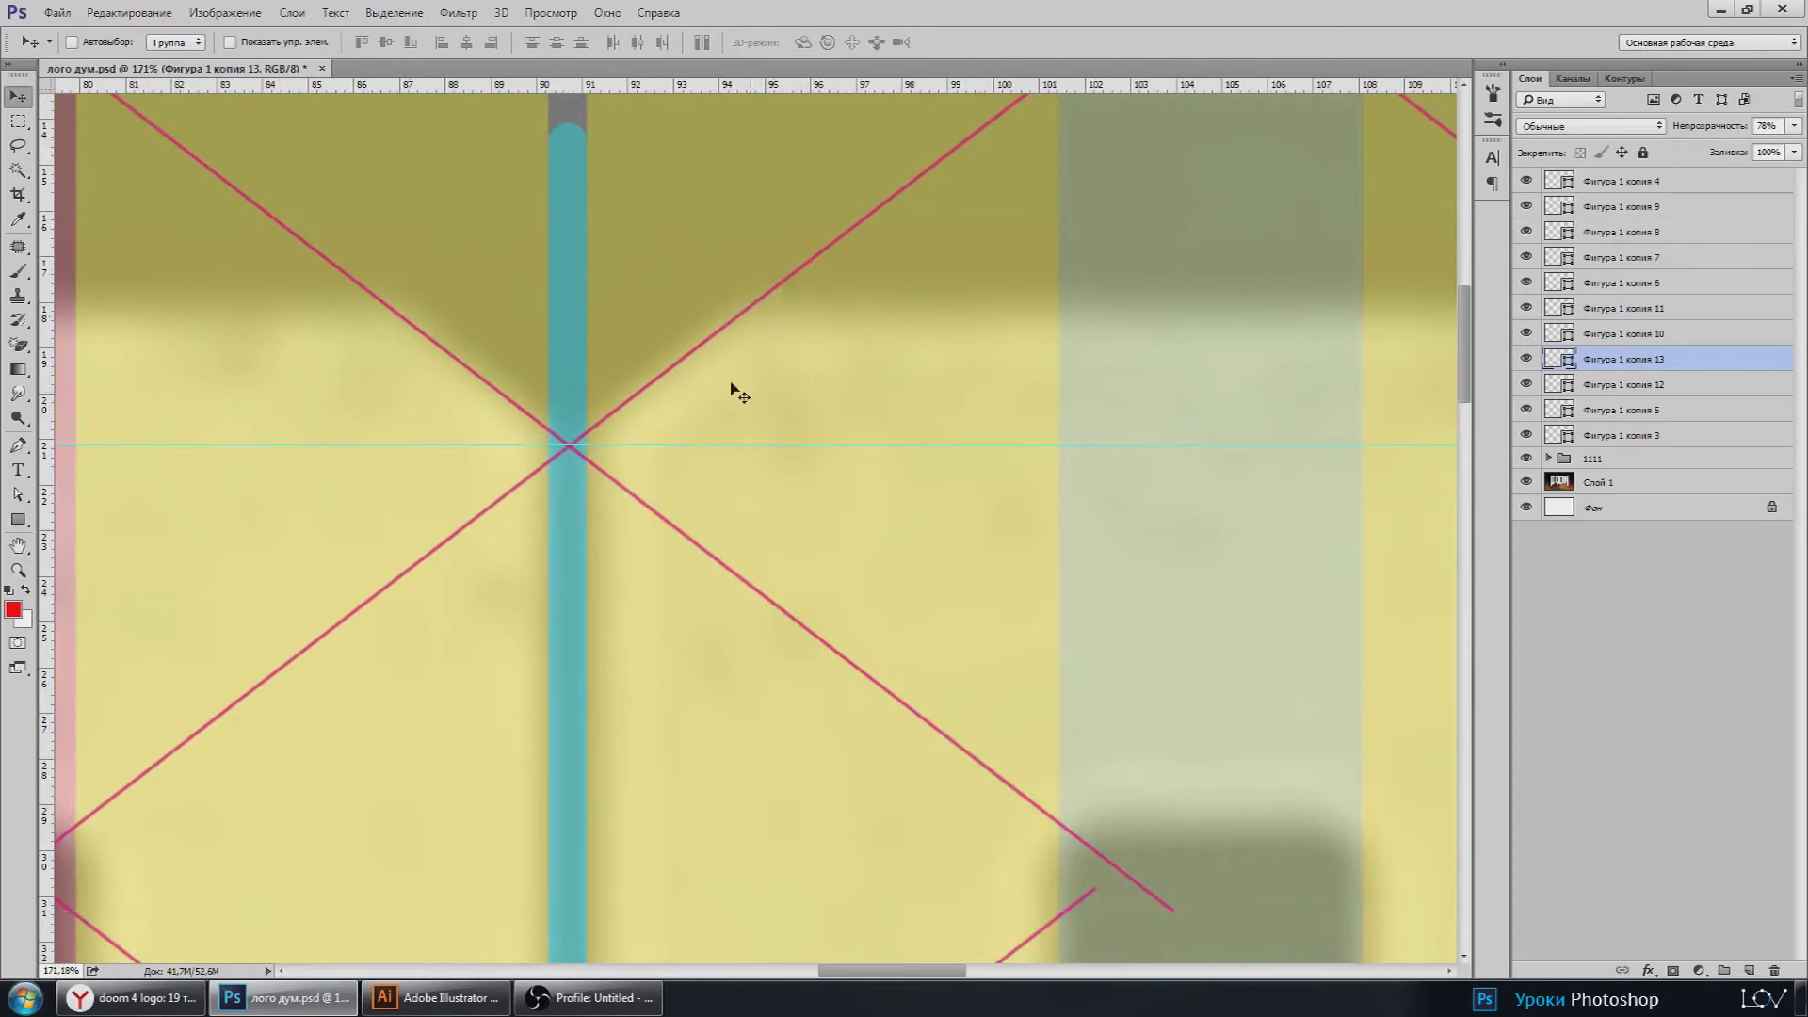
pyautogui.scroll(1, 730, 401)
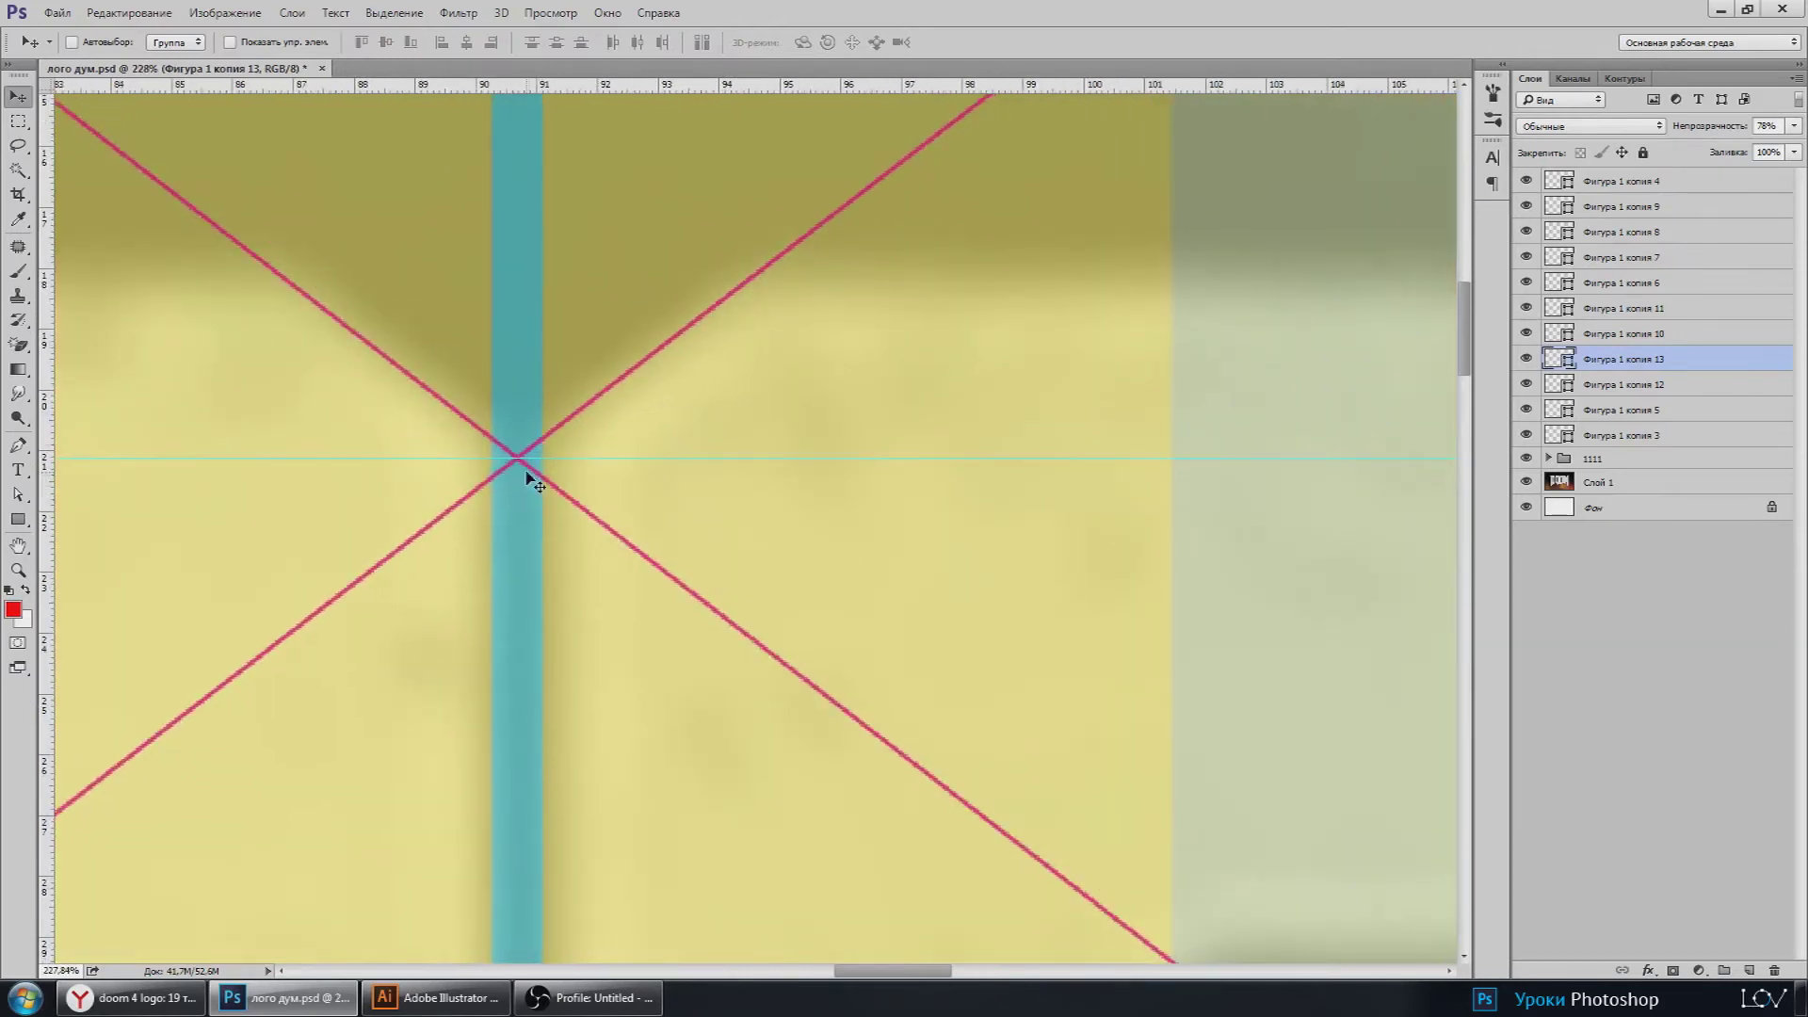
pyautogui.scroll(-3, 525, 478)
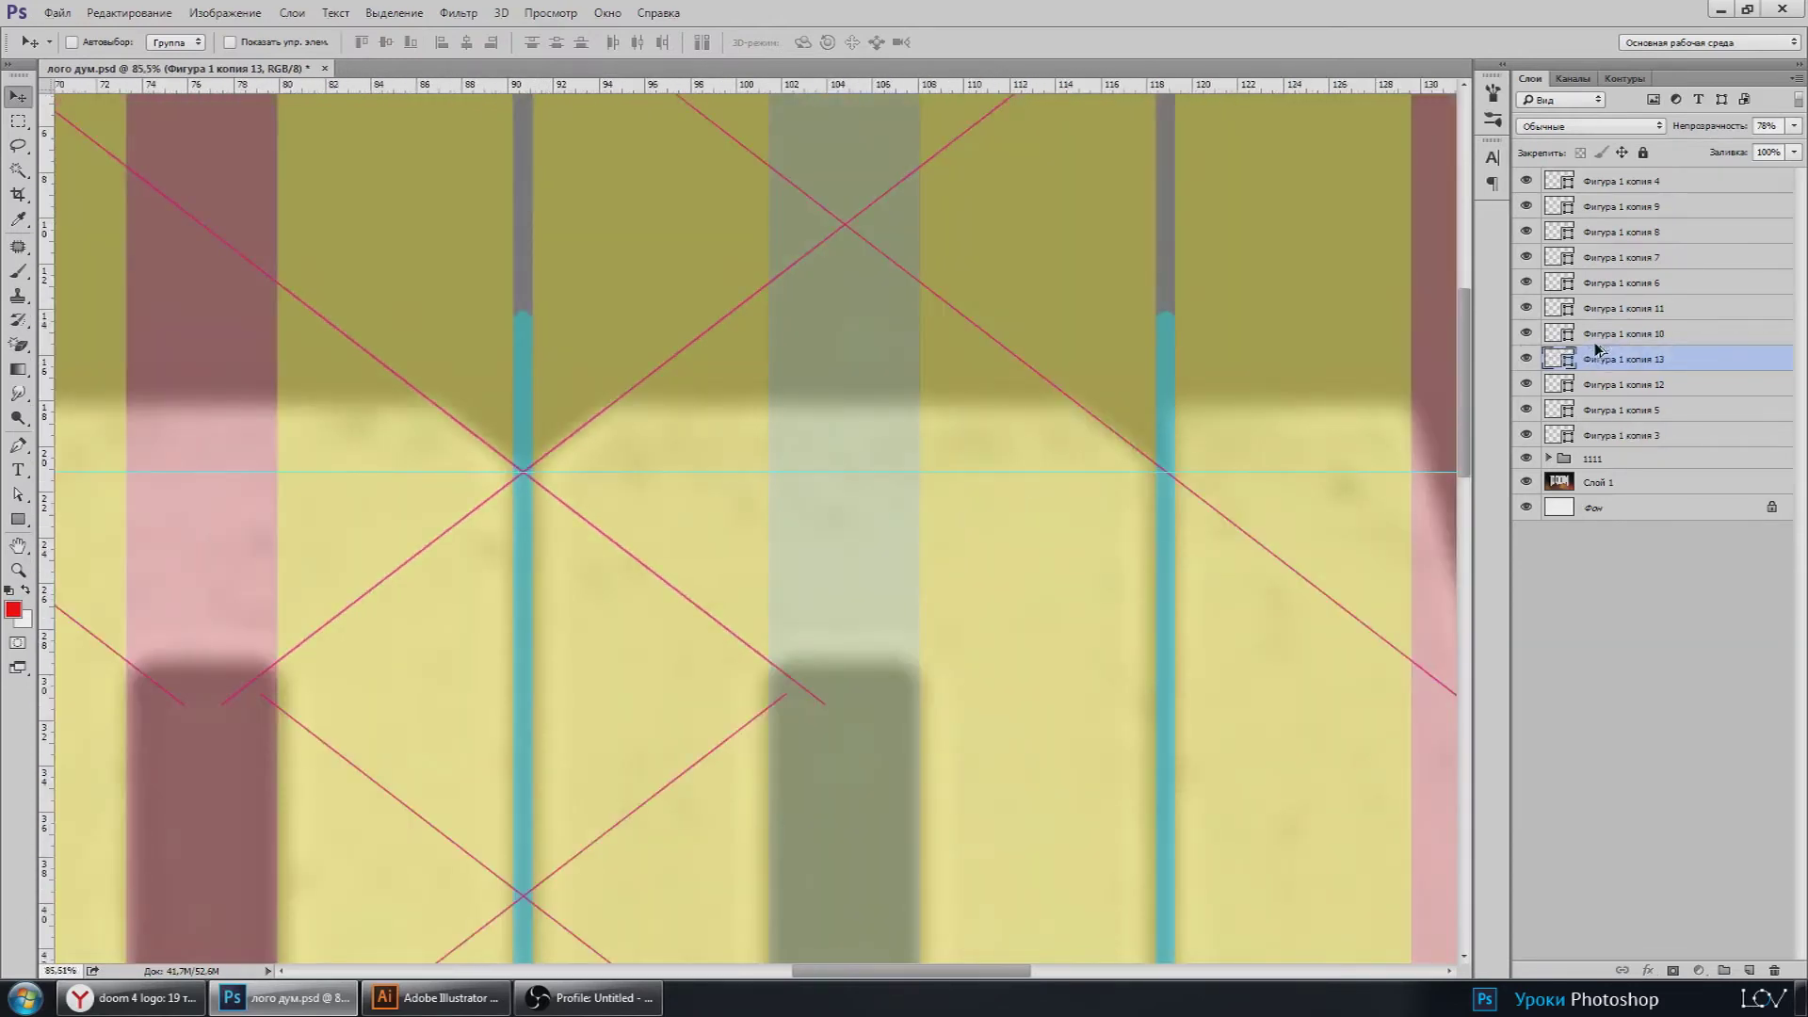
# Step: Duplicate the diagonal again and align its X crossing onto the blue line
pyautogui.hotkey('ctrl', 'j')
pyautogui.scroll(-1, 645, 412)
pyautogui.scroll(-2, 765, 375)
pyautogui.moveTo(765, 374); pyautogui.dragTo(567, 273)
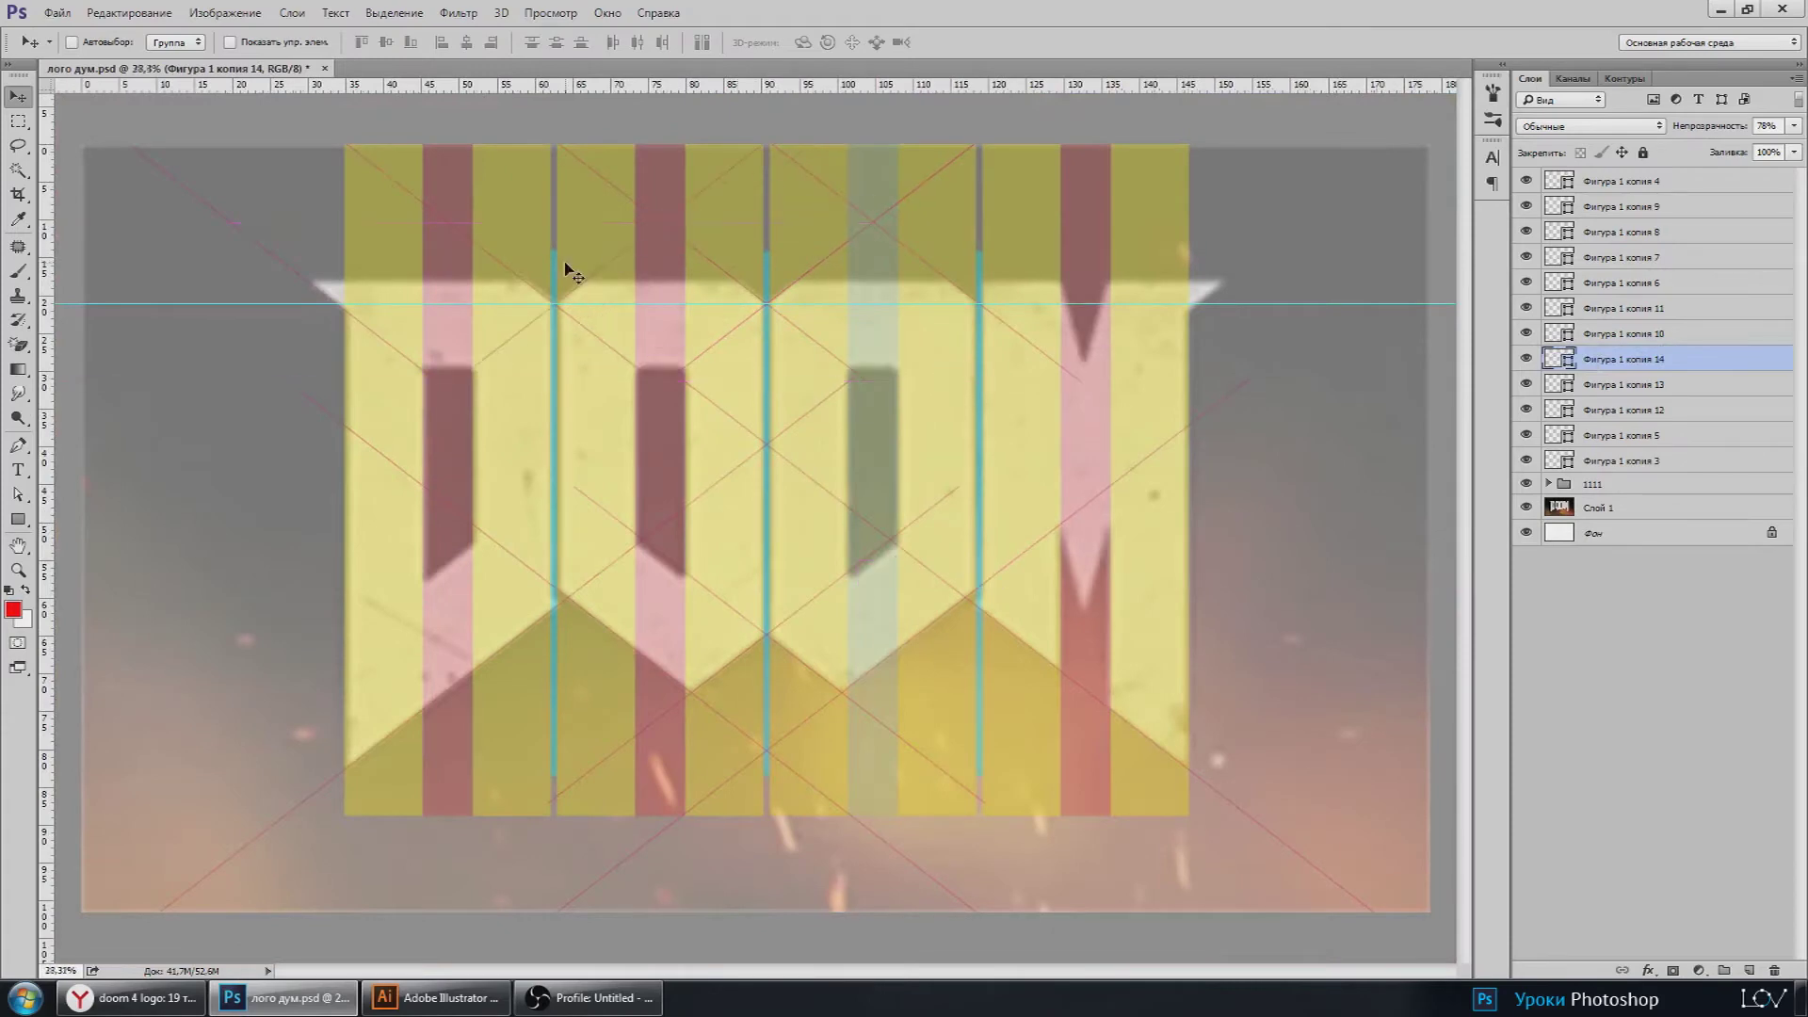
pyautogui.scroll(2, 568, 273)
pyautogui.scroll(5, 560, 302)
pyautogui.moveTo(714, 345); pyautogui.dragTo(691, 350)
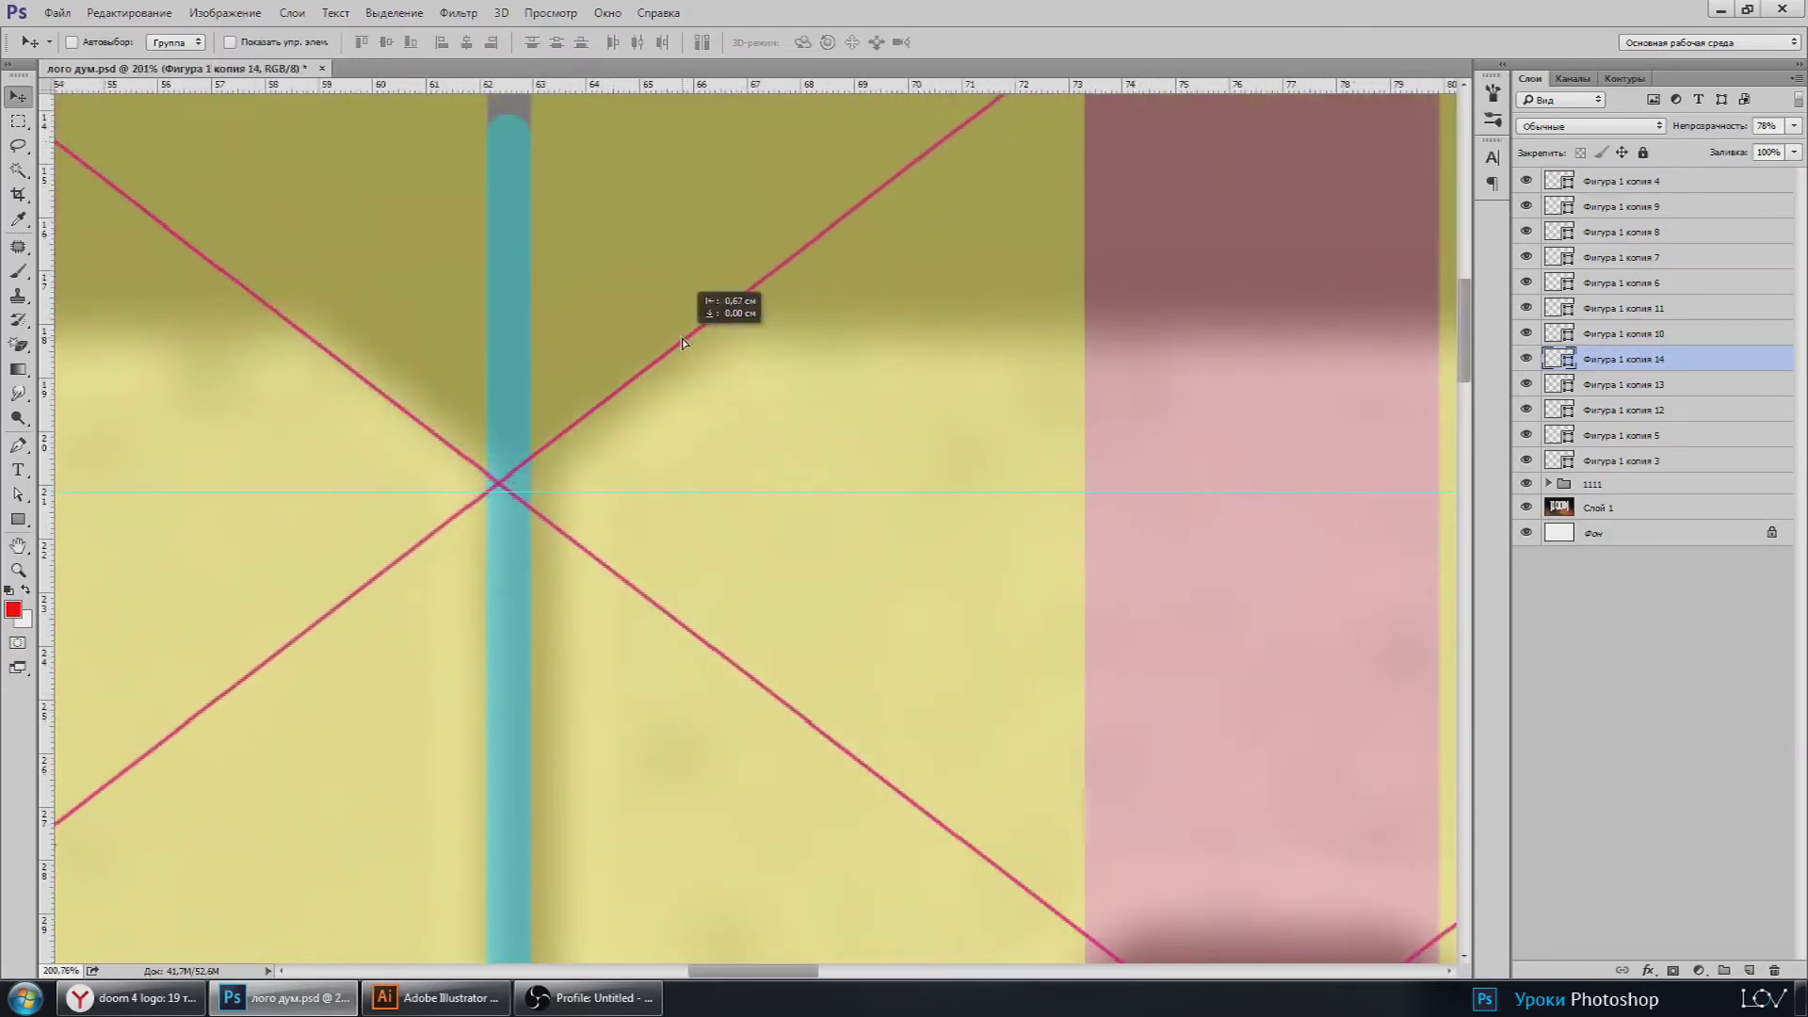
pyautogui.press('Up')
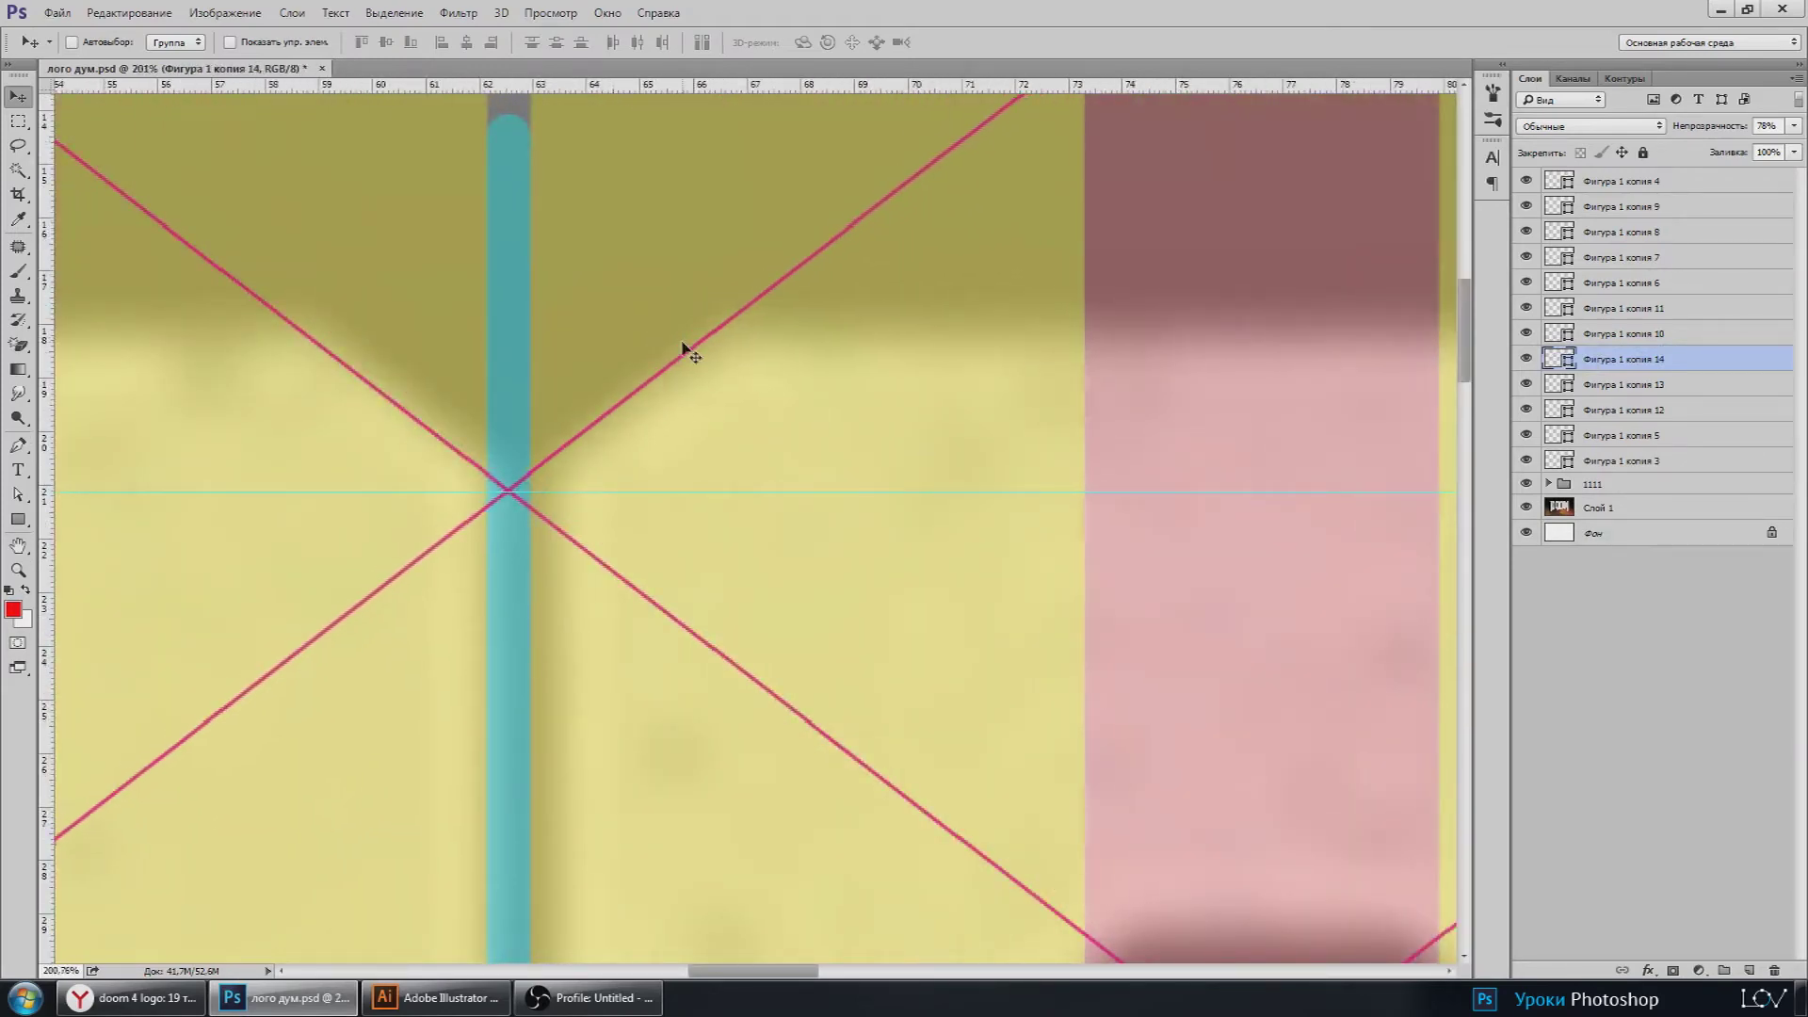
# Step: Duplicate the X-shaped diagonal guide once more
pyautogui.hotkey('ctrl', 'j')
pyautogui.scroll(-3, 874, 512)
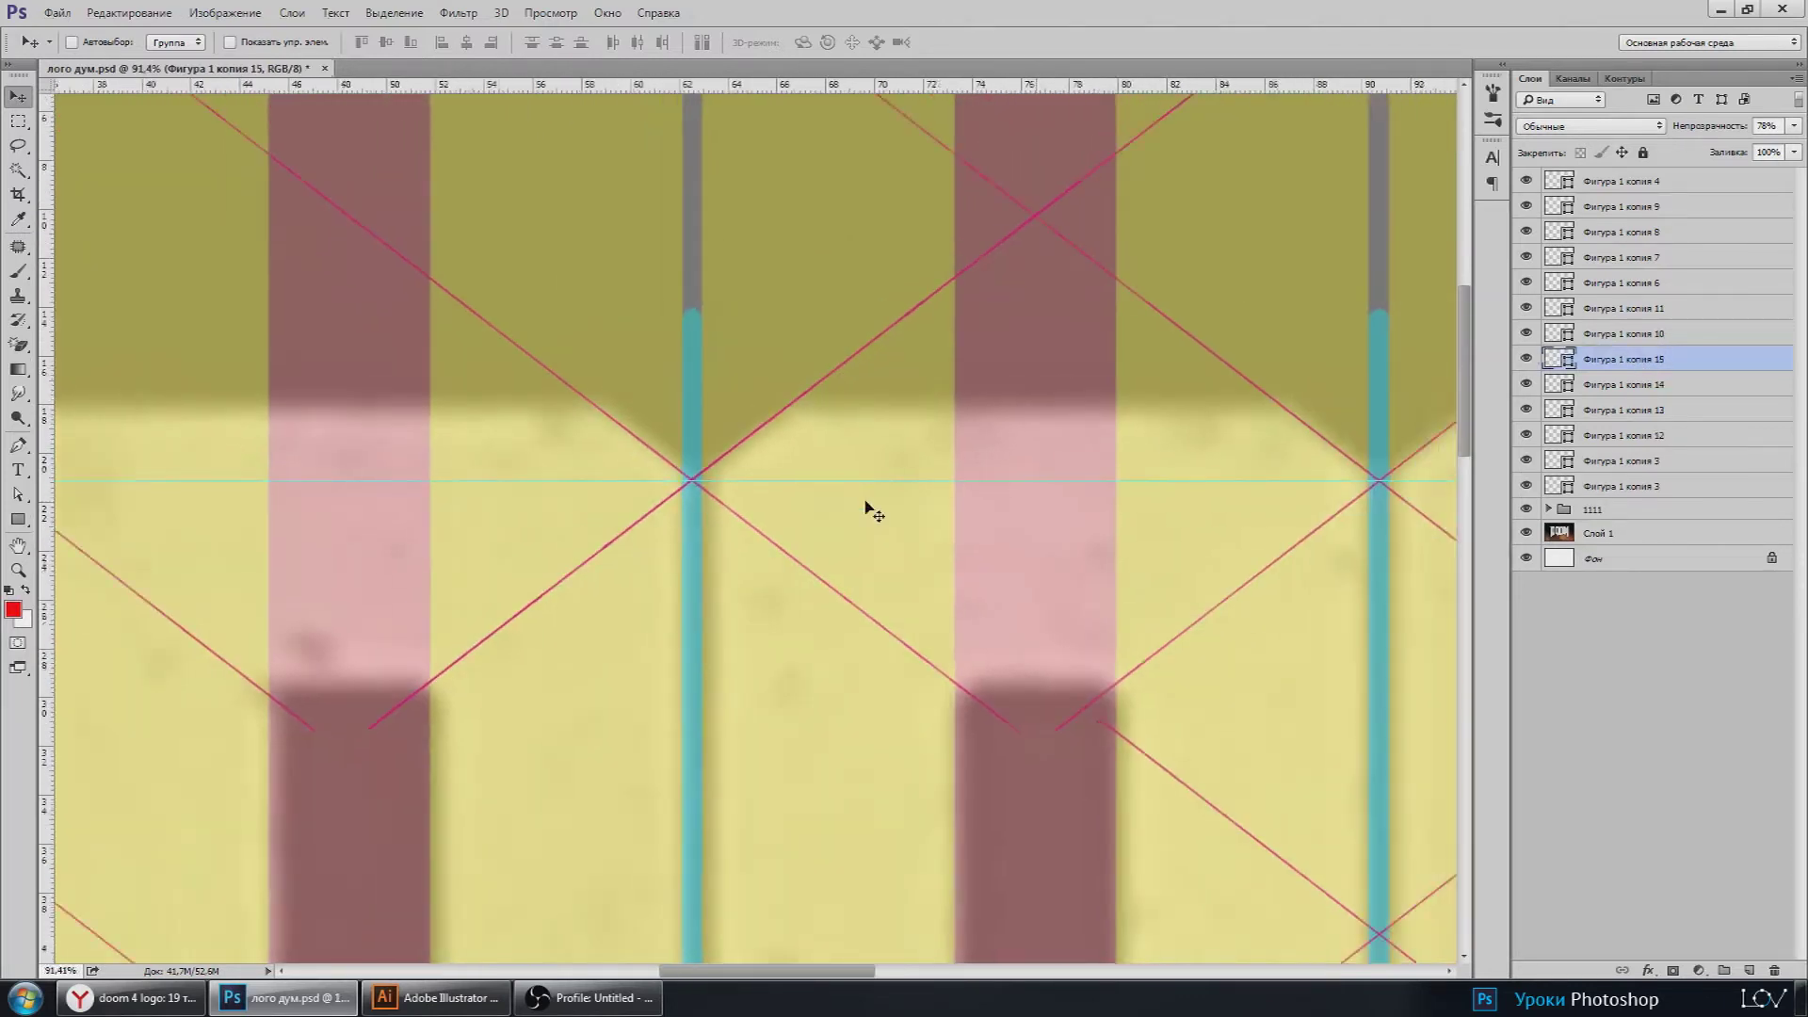
pyautogui.scroll(-4, 874, 511)
pyautogui.scroll(-2, 941, 535)
pyautogui.scroll(1, 920, 504)
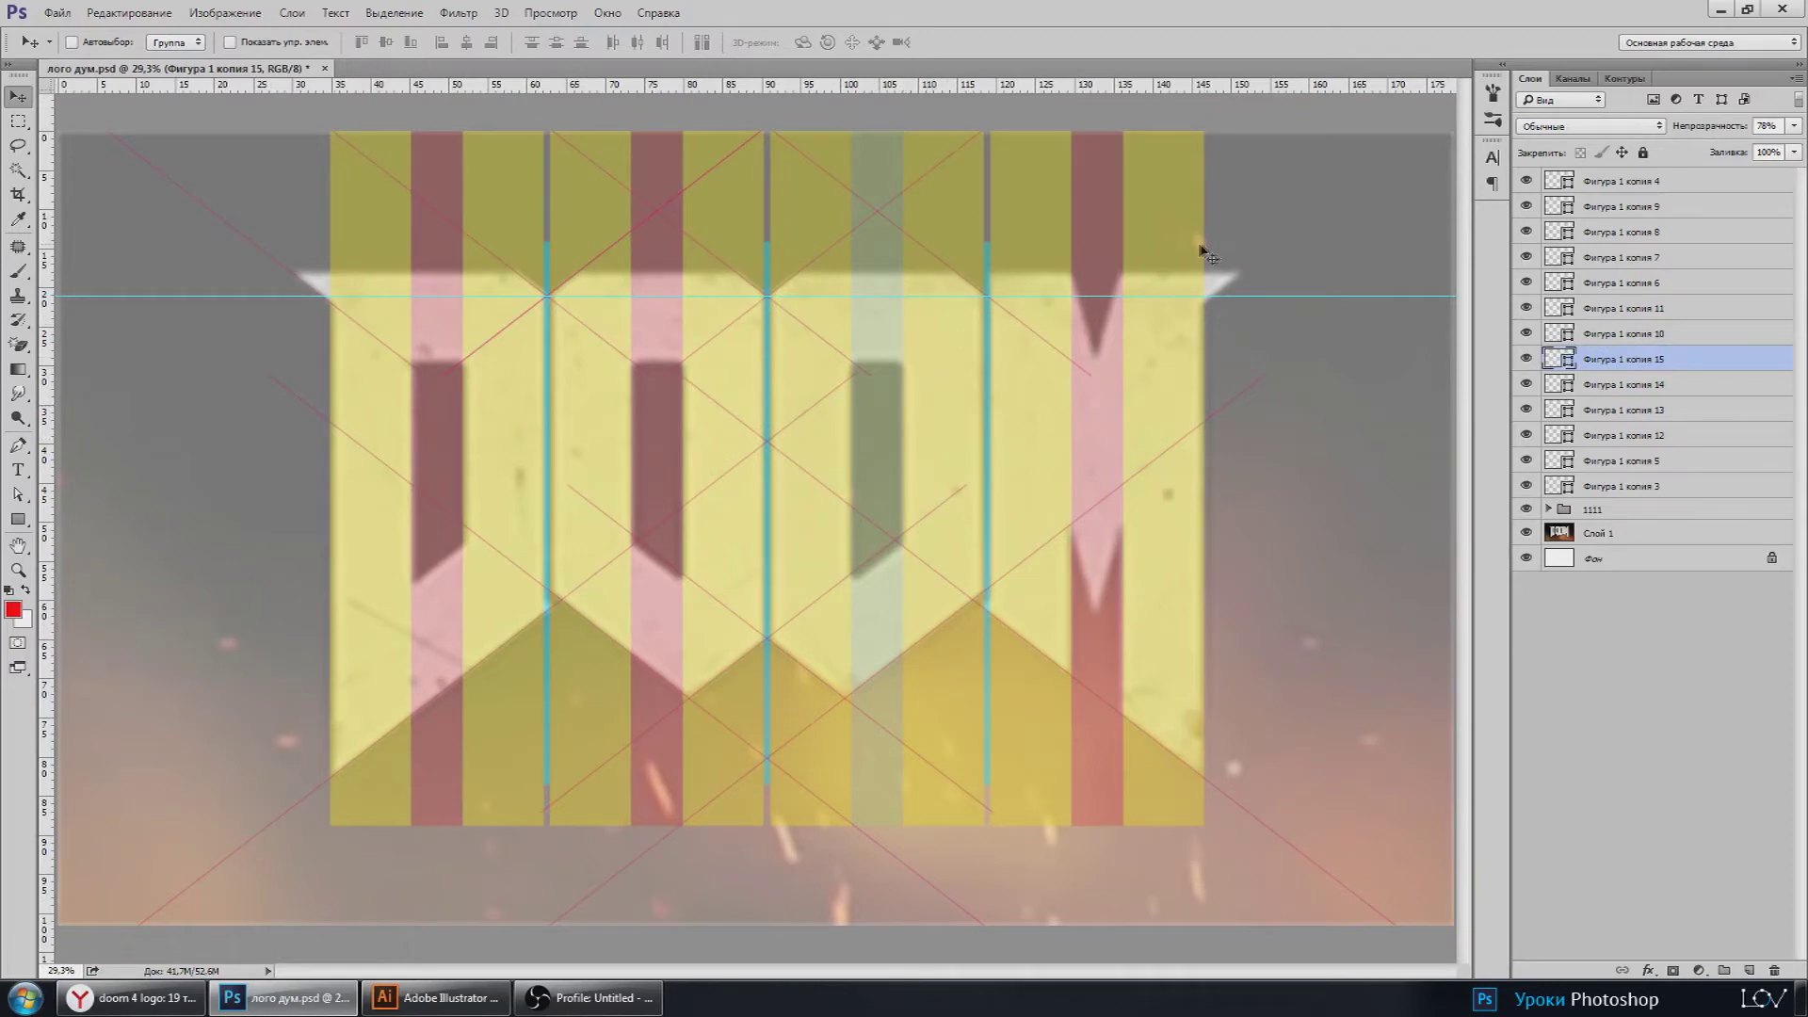
# Step: Move the new X guide copy right and down
pyautogui.moveTo(644, 238); pyautogui.dragTo(1045, 306)
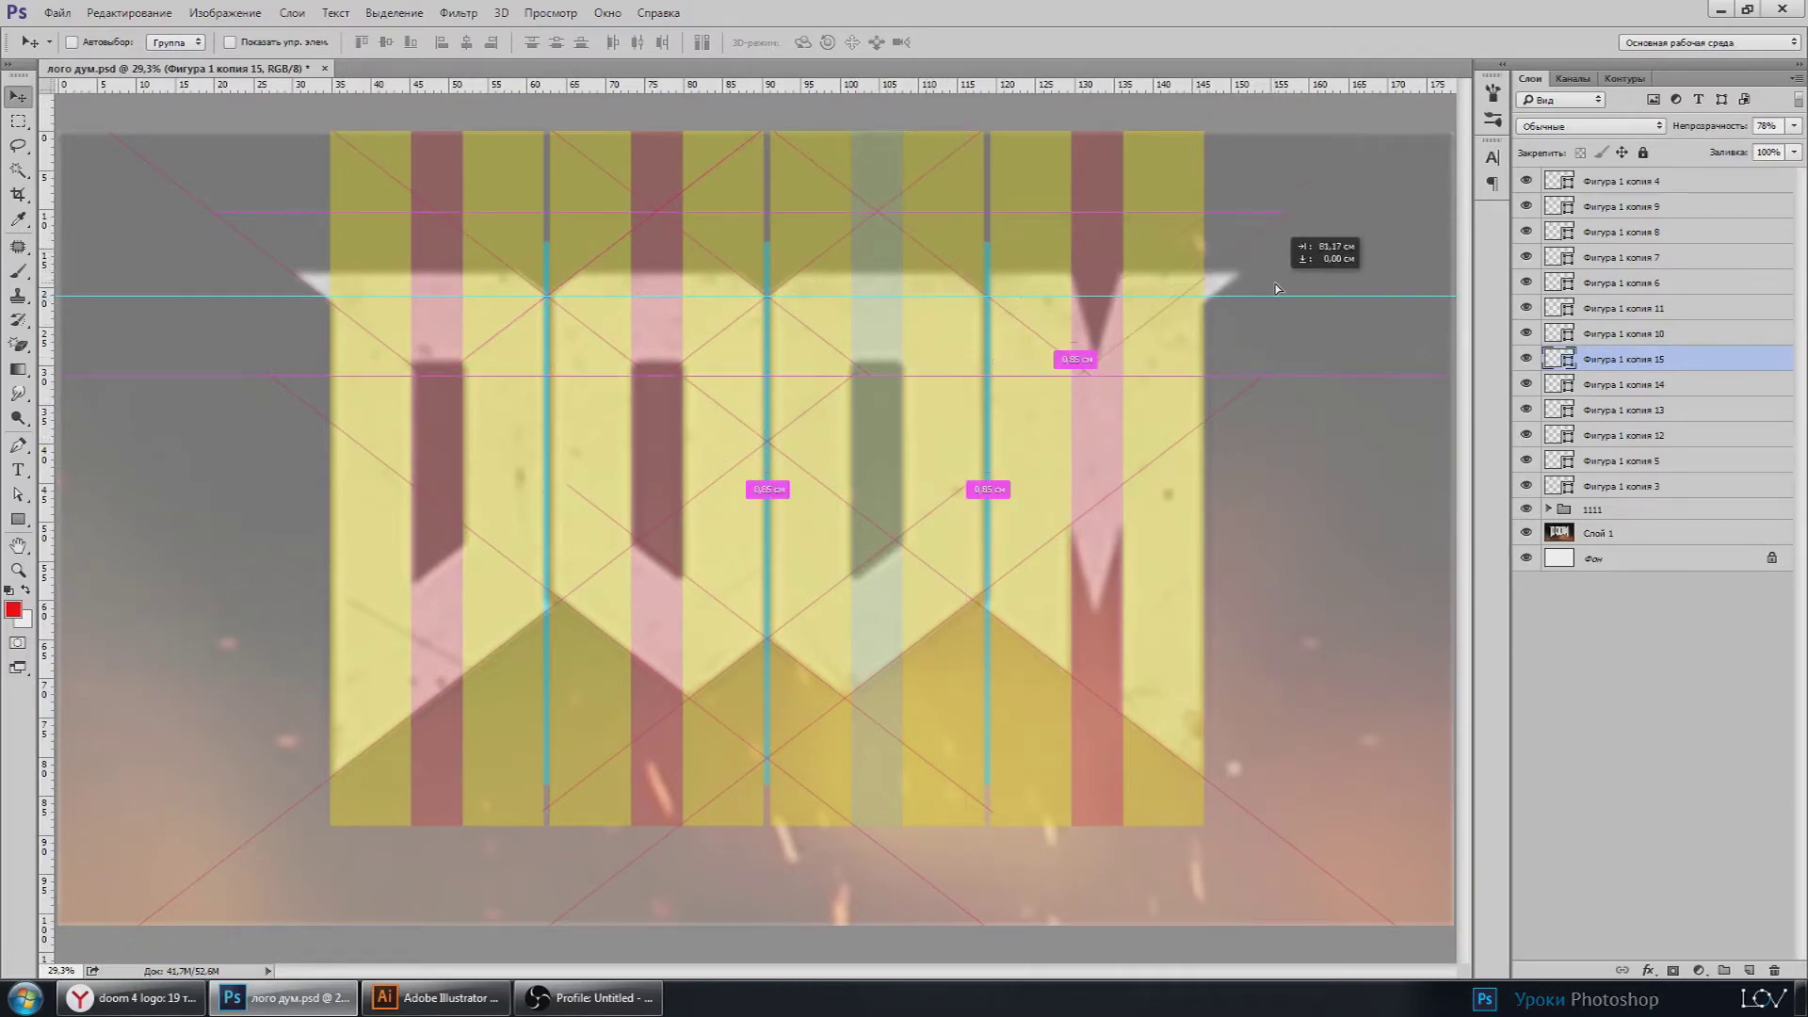
pyautogui.scroll(3, 302, 290)
pyautogui.scroll(3, 290, 290)
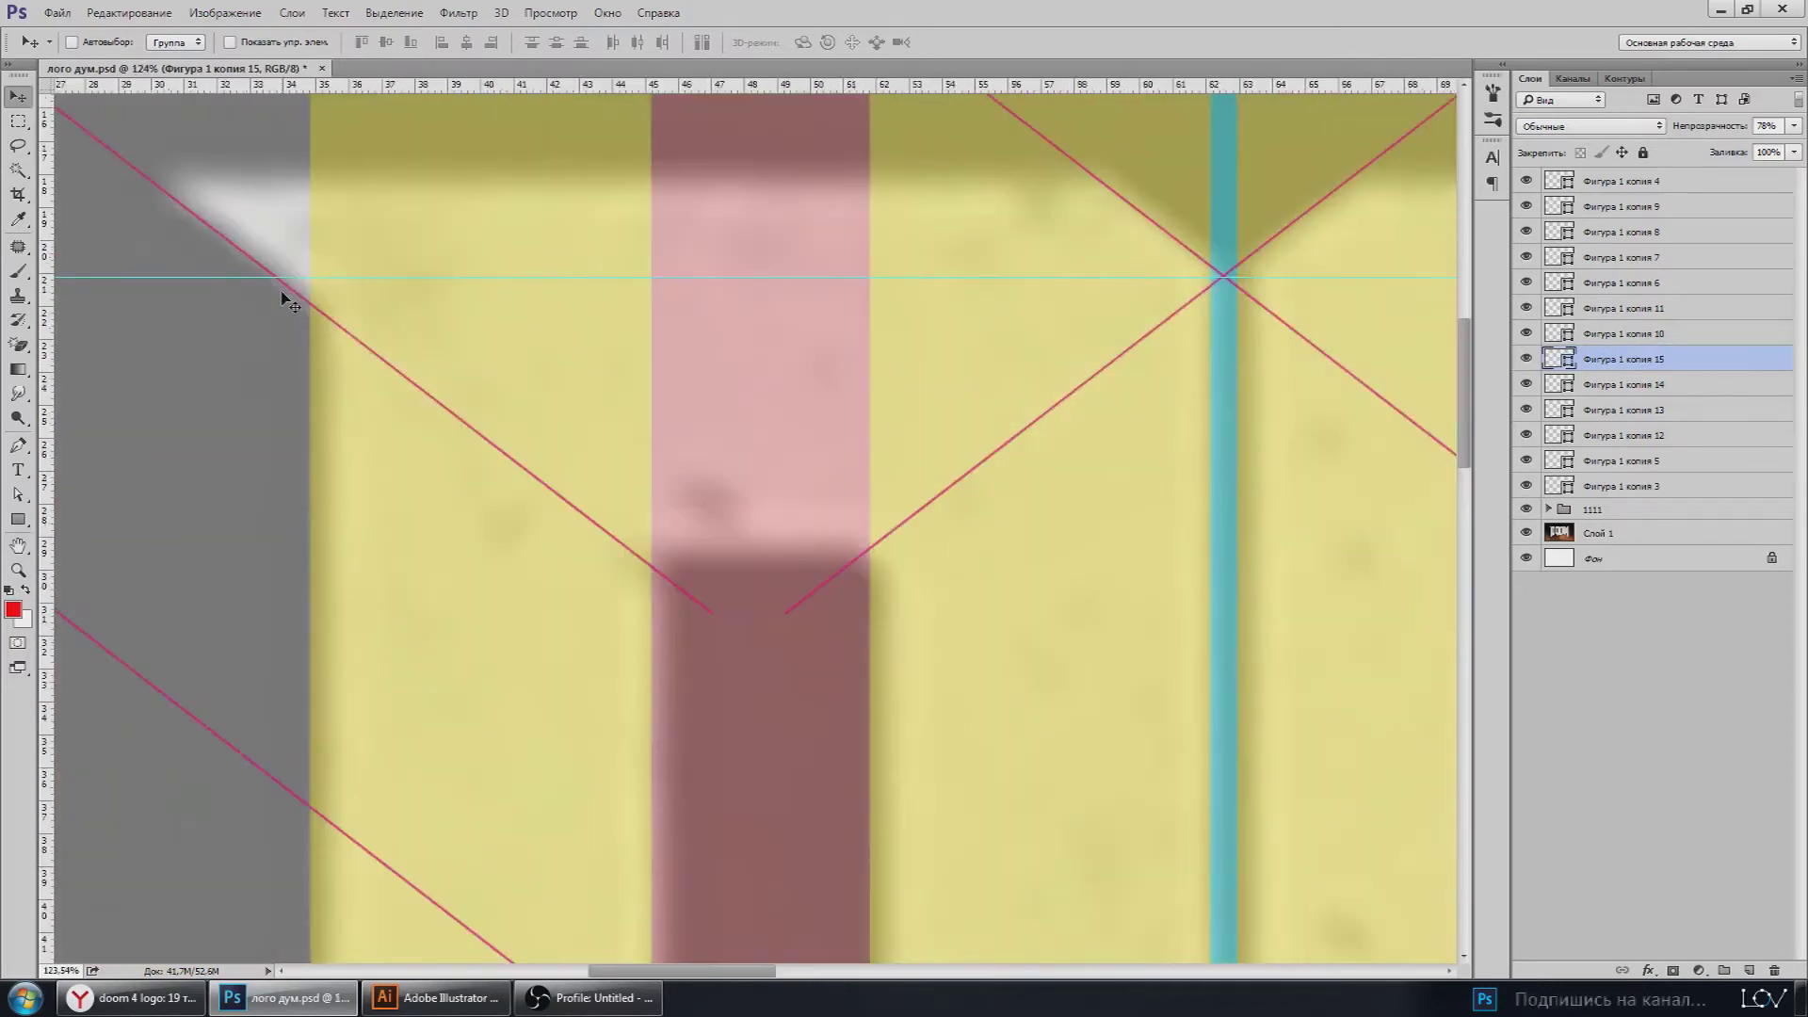
pyautogui.scroll(3, 315, 302)
pyautogui.scroll(2, 315, 302)
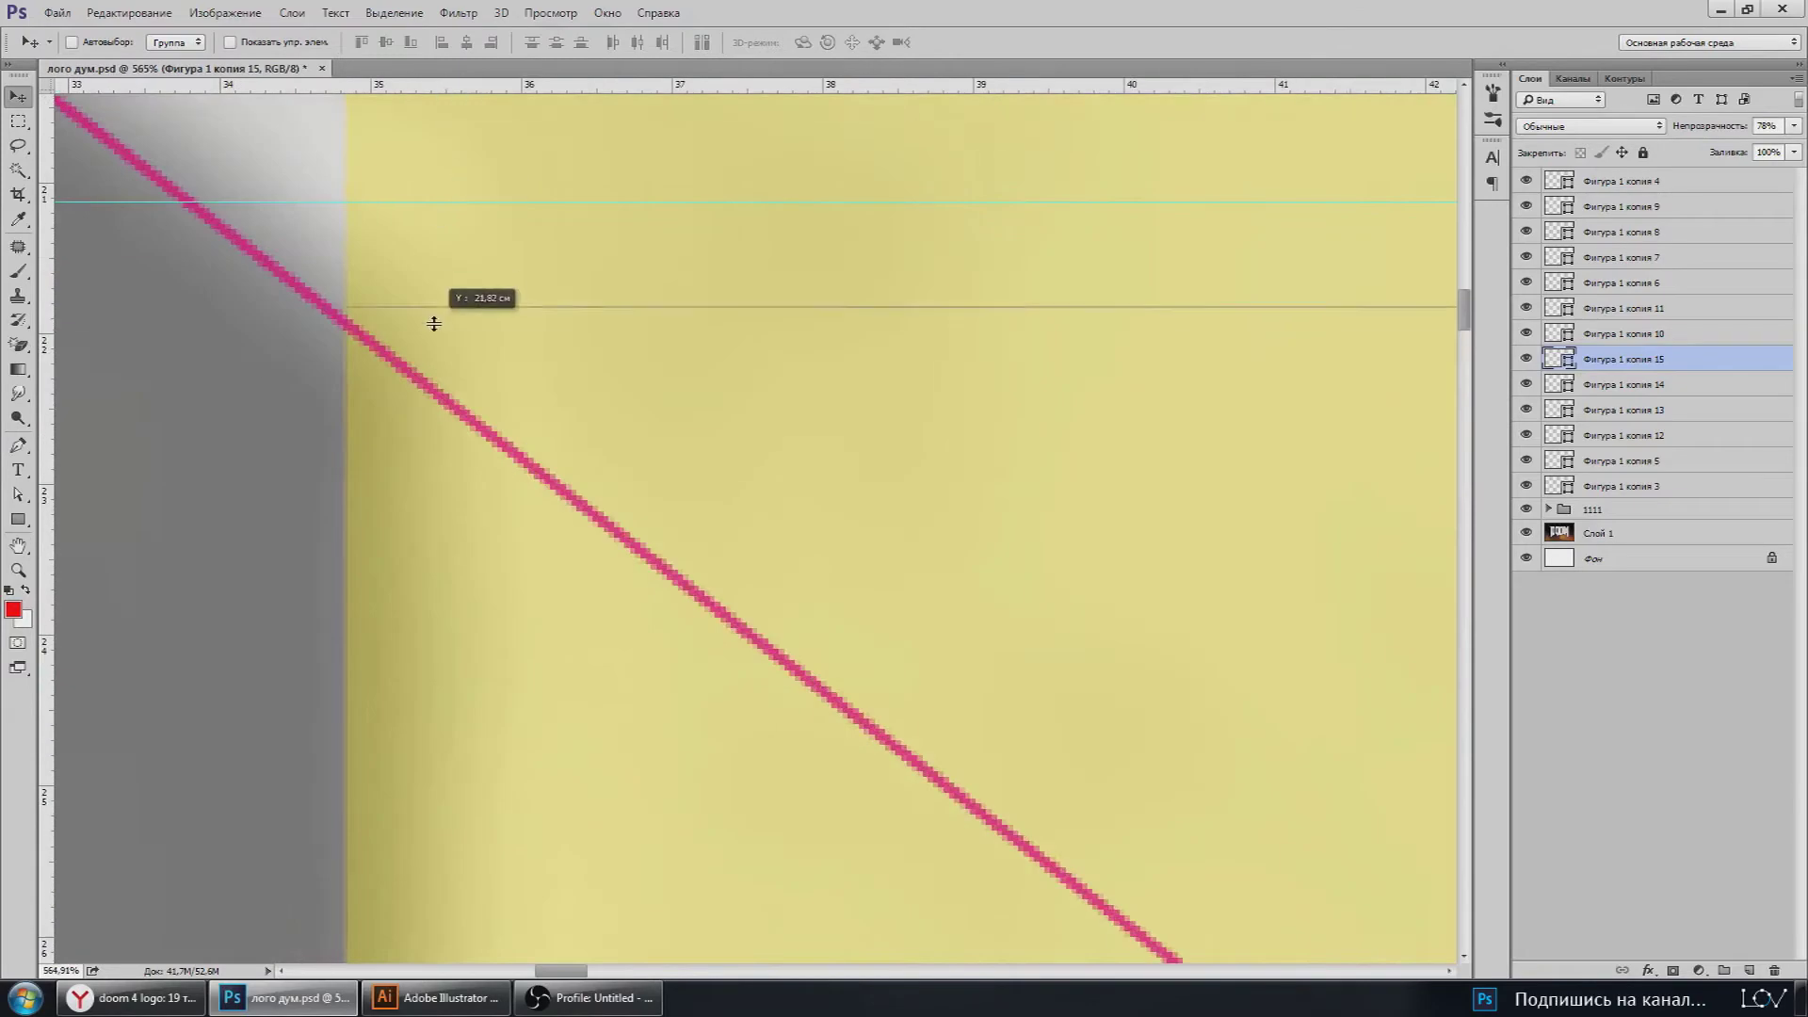
# Step: Add a horizontal guide at the white triangle's tip
pyautogui.moveTo(439, 87); pyautogui.dragTo(432, 327)
pyautogui.scroll(-1, 433, 329)
pyautogui.scroll(-3, 415, 363)
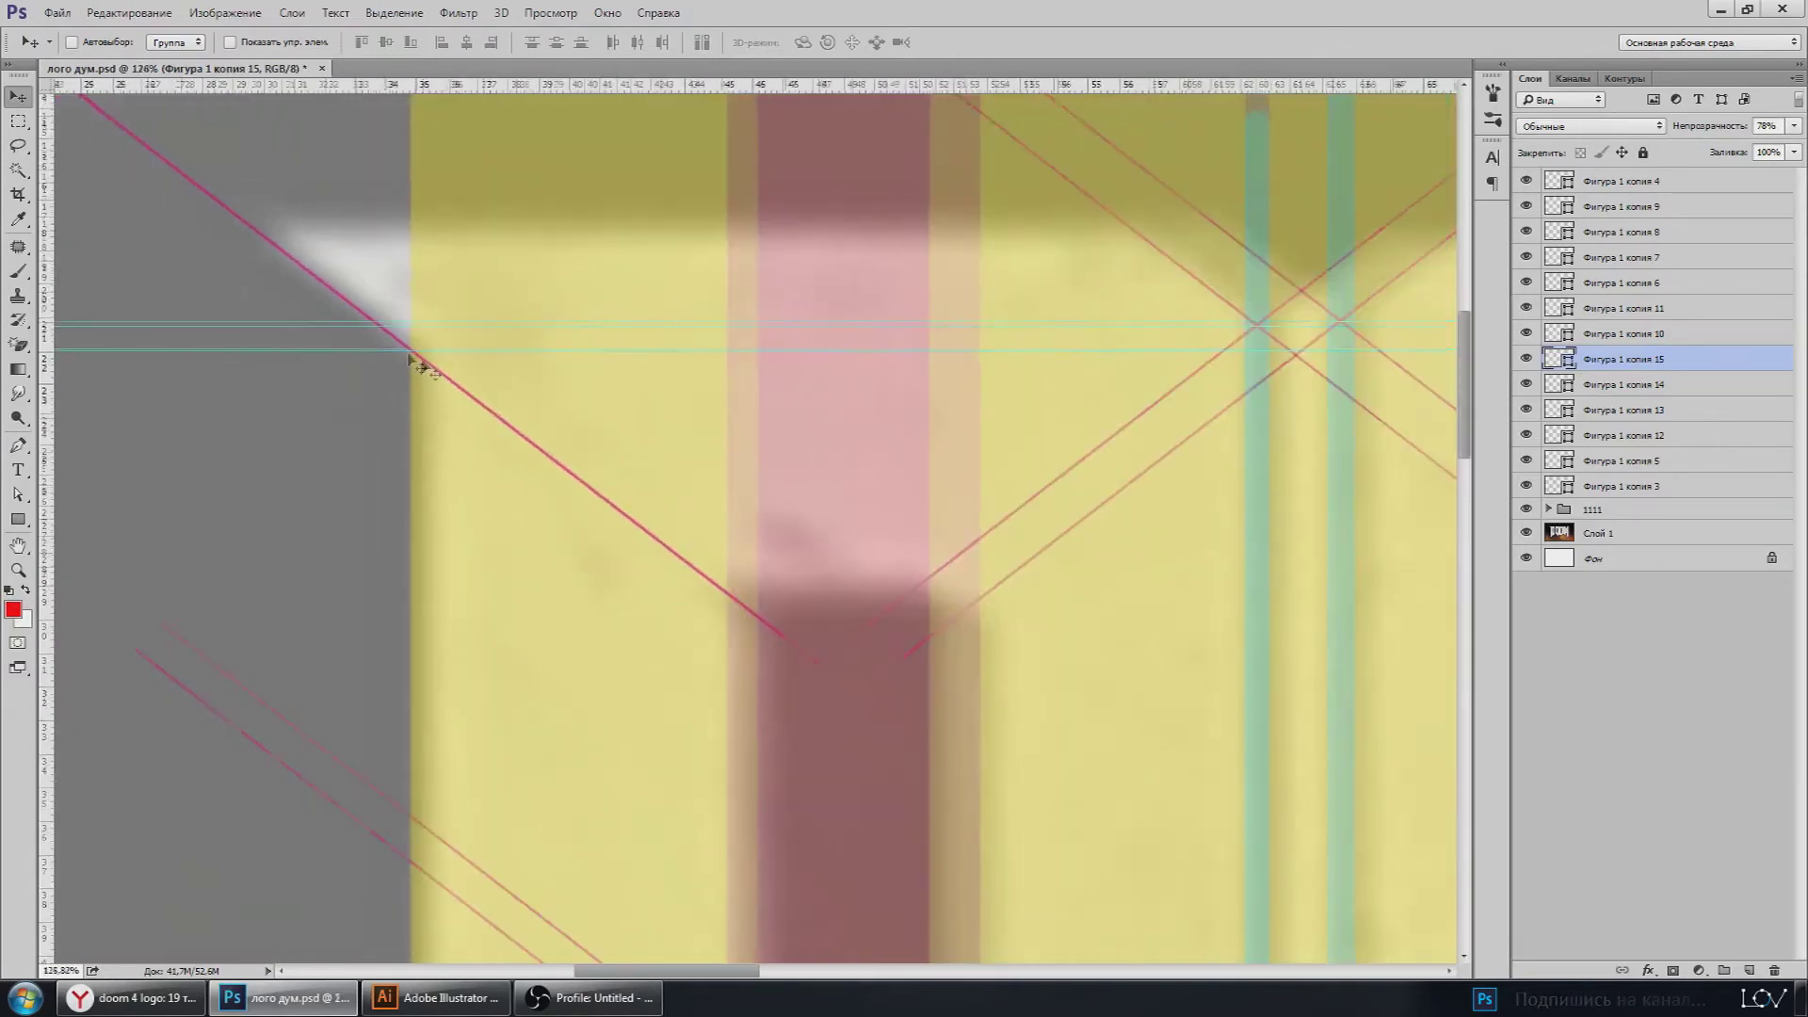
pyautogui.scroll(-2, 798, 392)
pyautogui.scroll(2, 1344, 355)
pyautogui.scroll(1, 1327, 365)
# Step: Nudge the right pink diagonal so it passes through the triangle-tip guide intersection
pyautogui.moveTo(1328, 364); pyautogui.dragTo(675, 423)
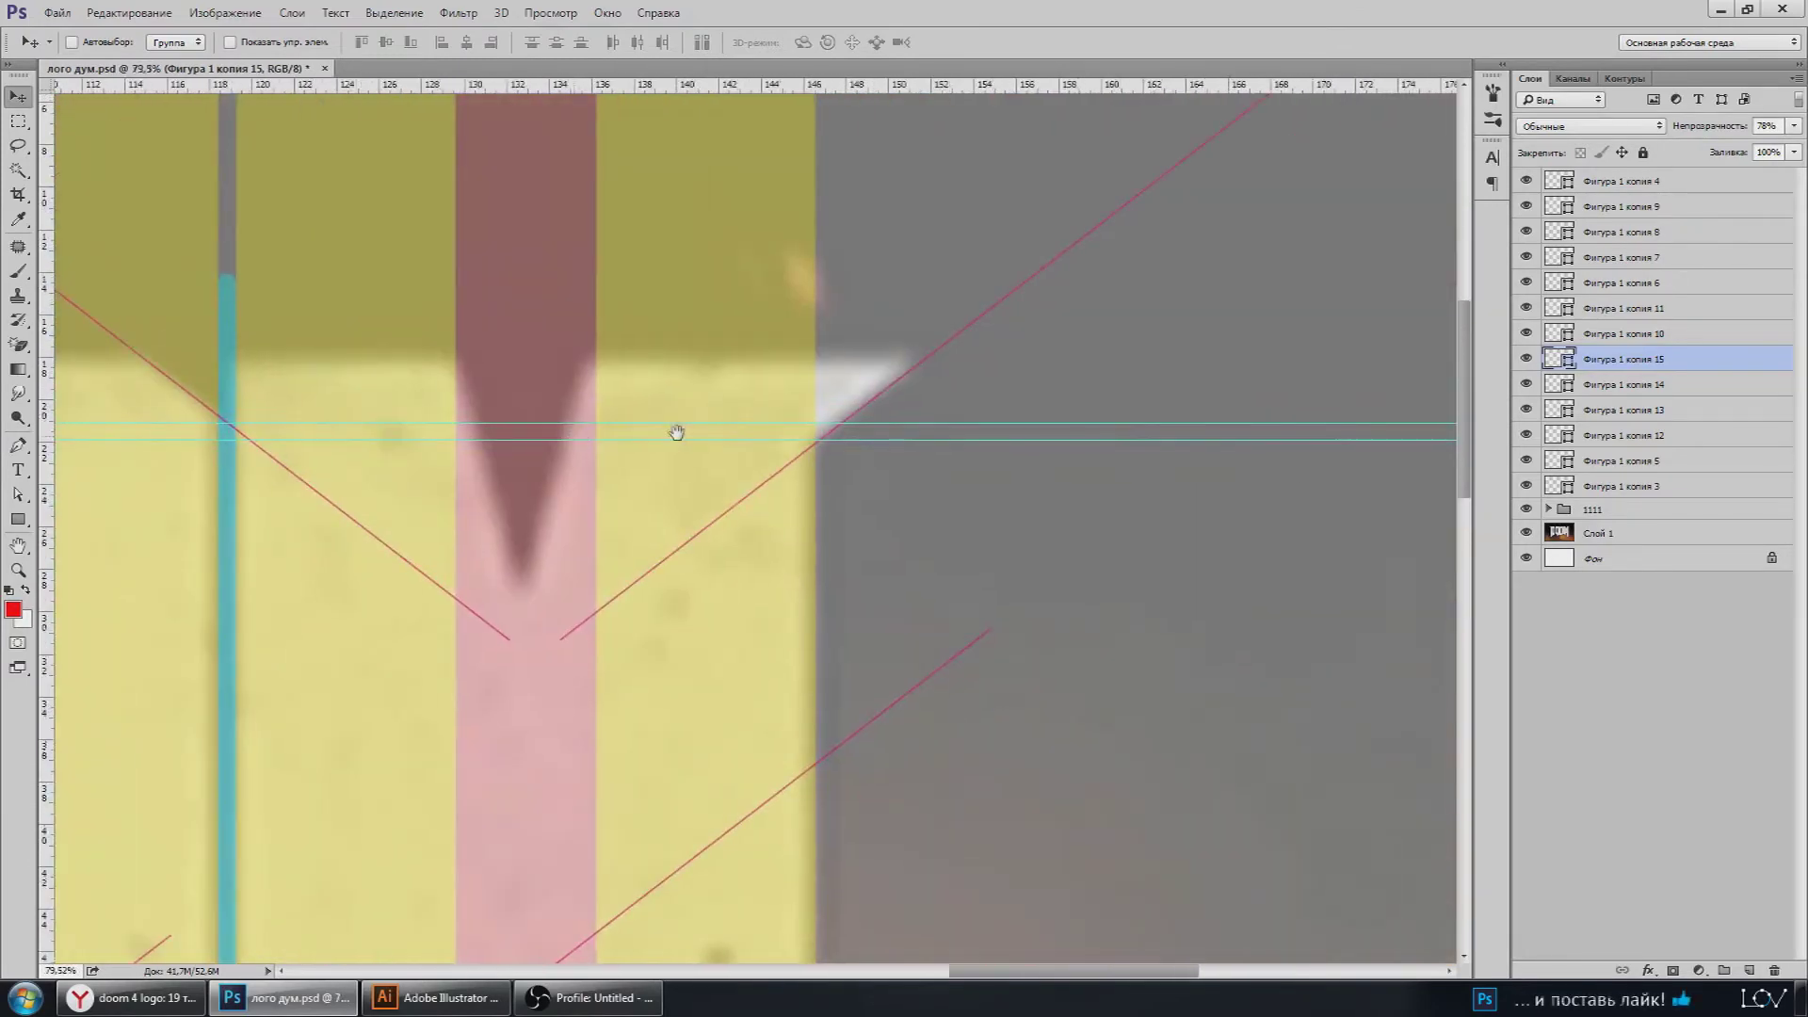
pyautogui.scroll(2, 908, 395)
pyautogui.scroll(3, 718, 475)
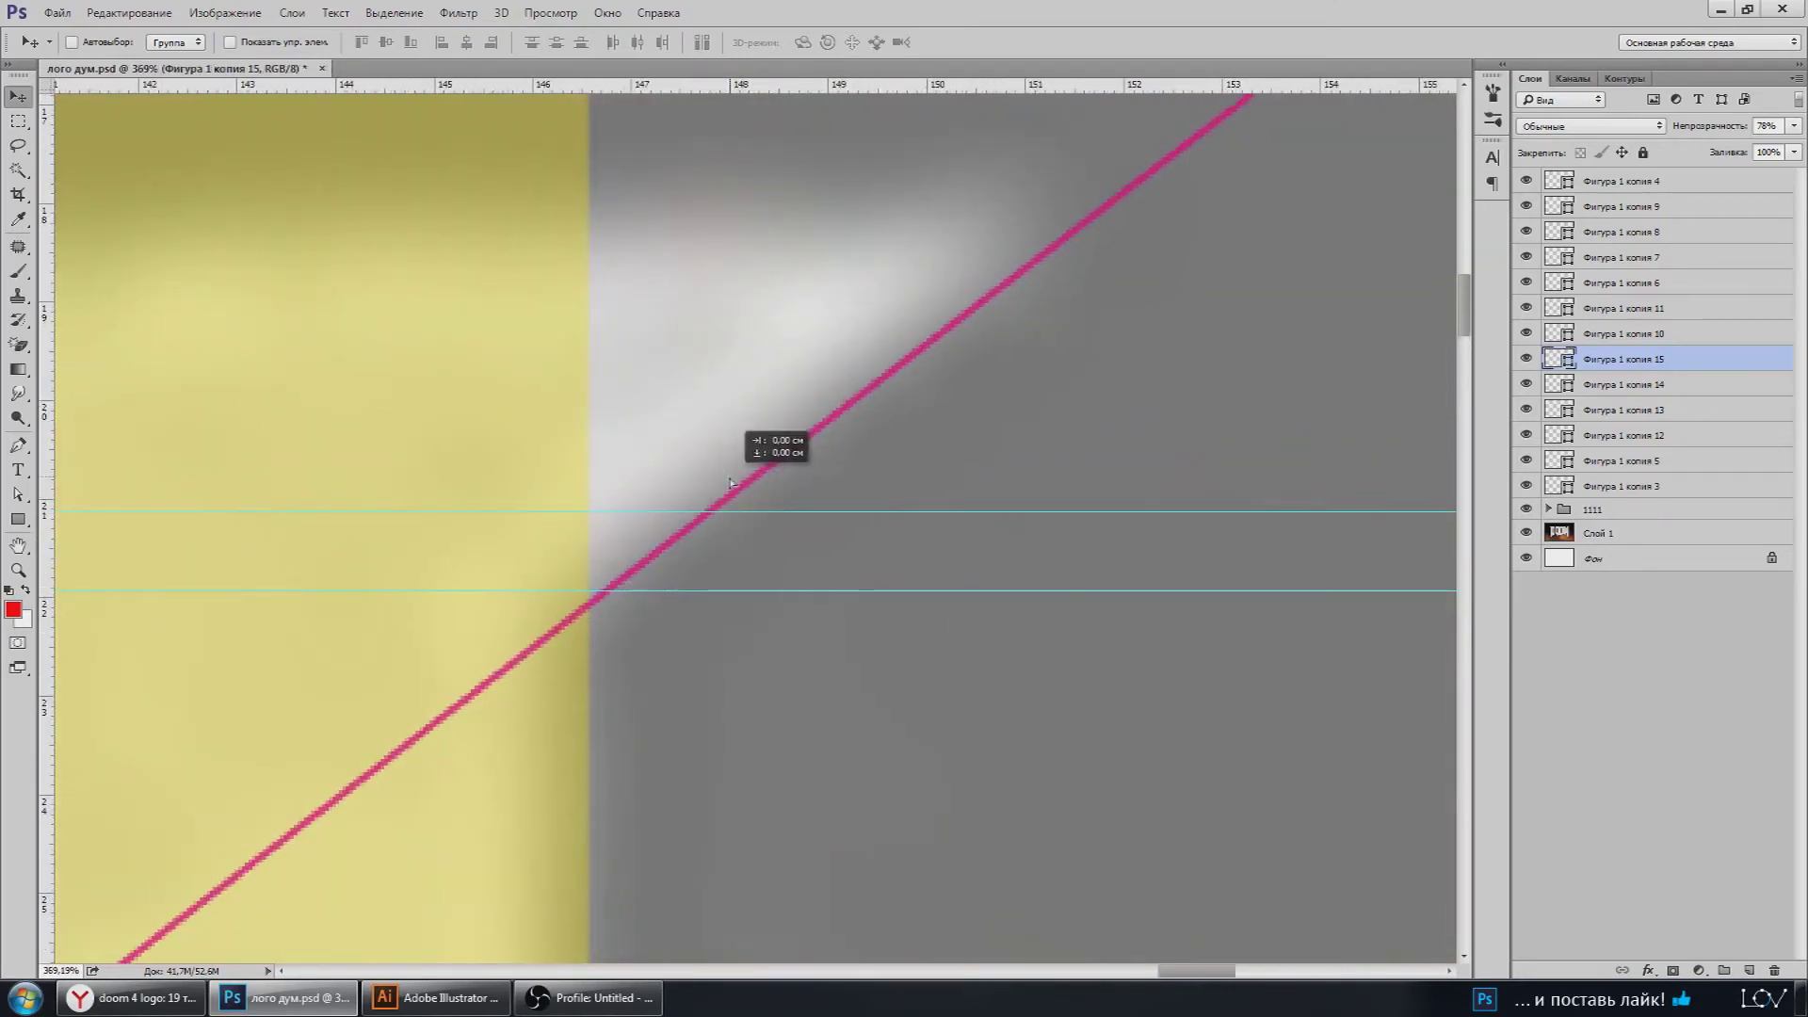
pyautogui.moveTo(740, 483); pyautogui.dragTo(727, 482)
pyautogui.scroll(1, 509, 640)
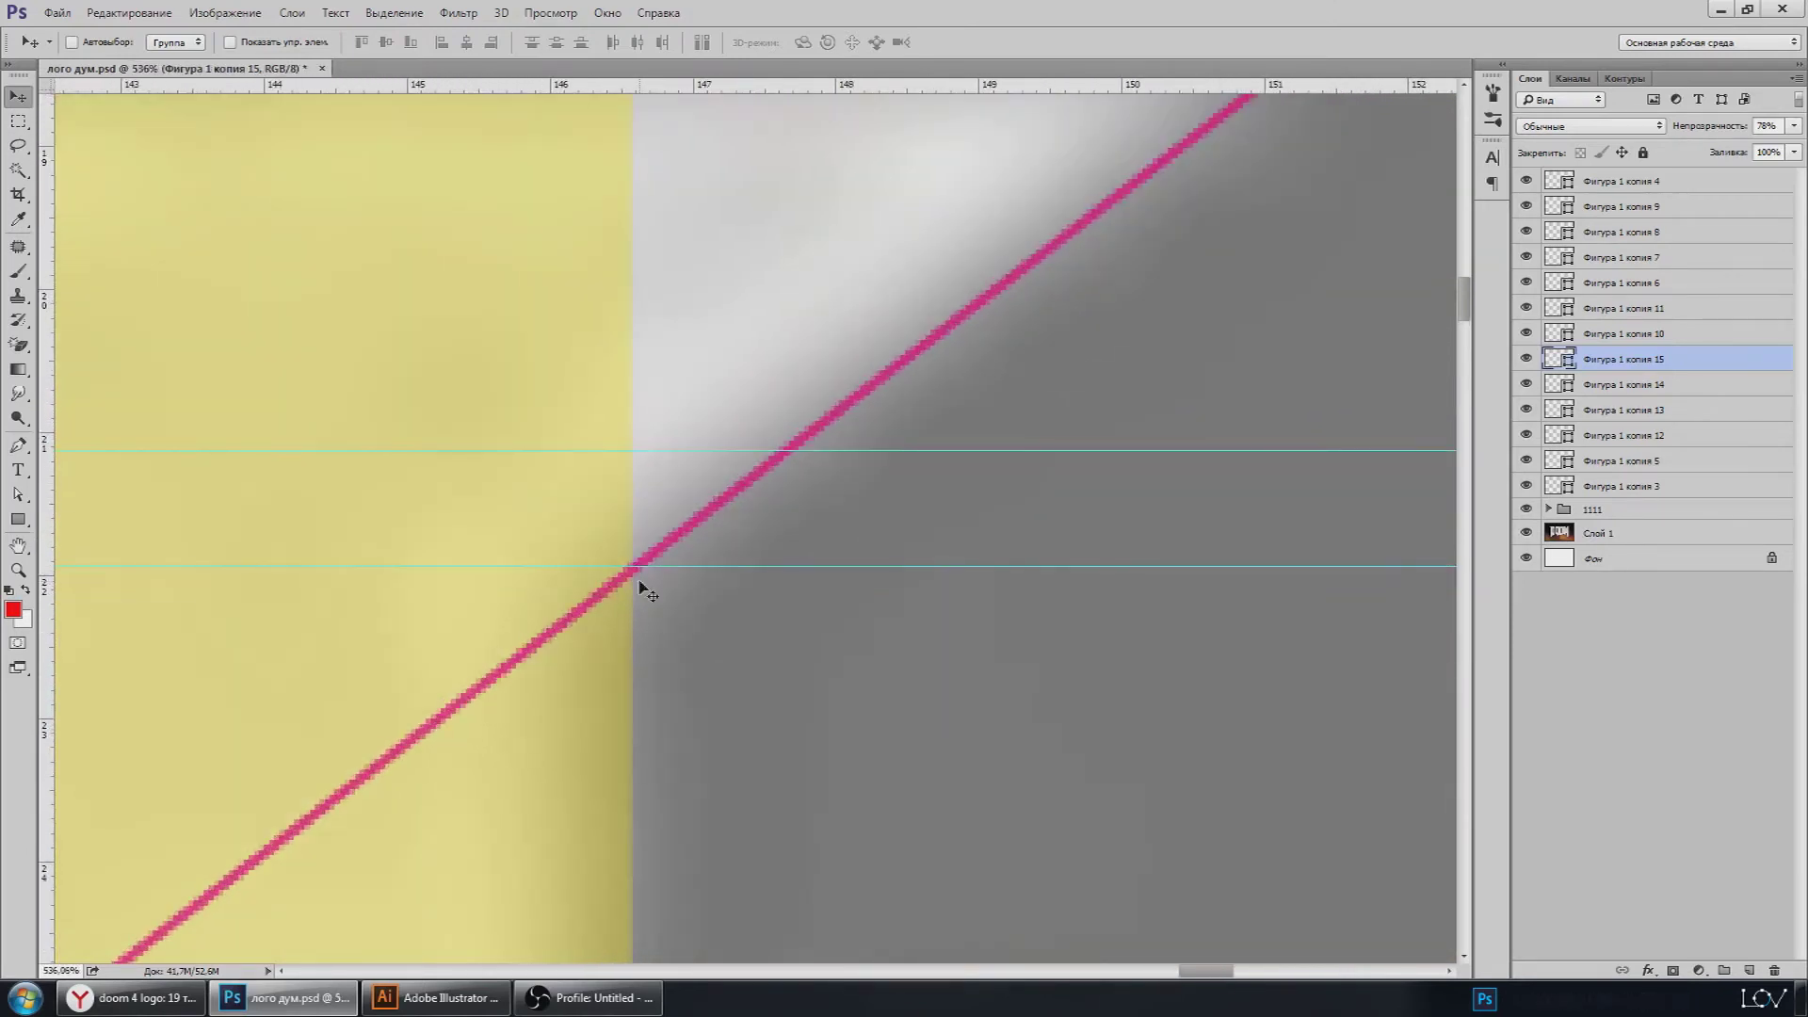
pyautogui.scroll(-2, 625, 614)
pyautogui.scroll(-3, 622, 621)
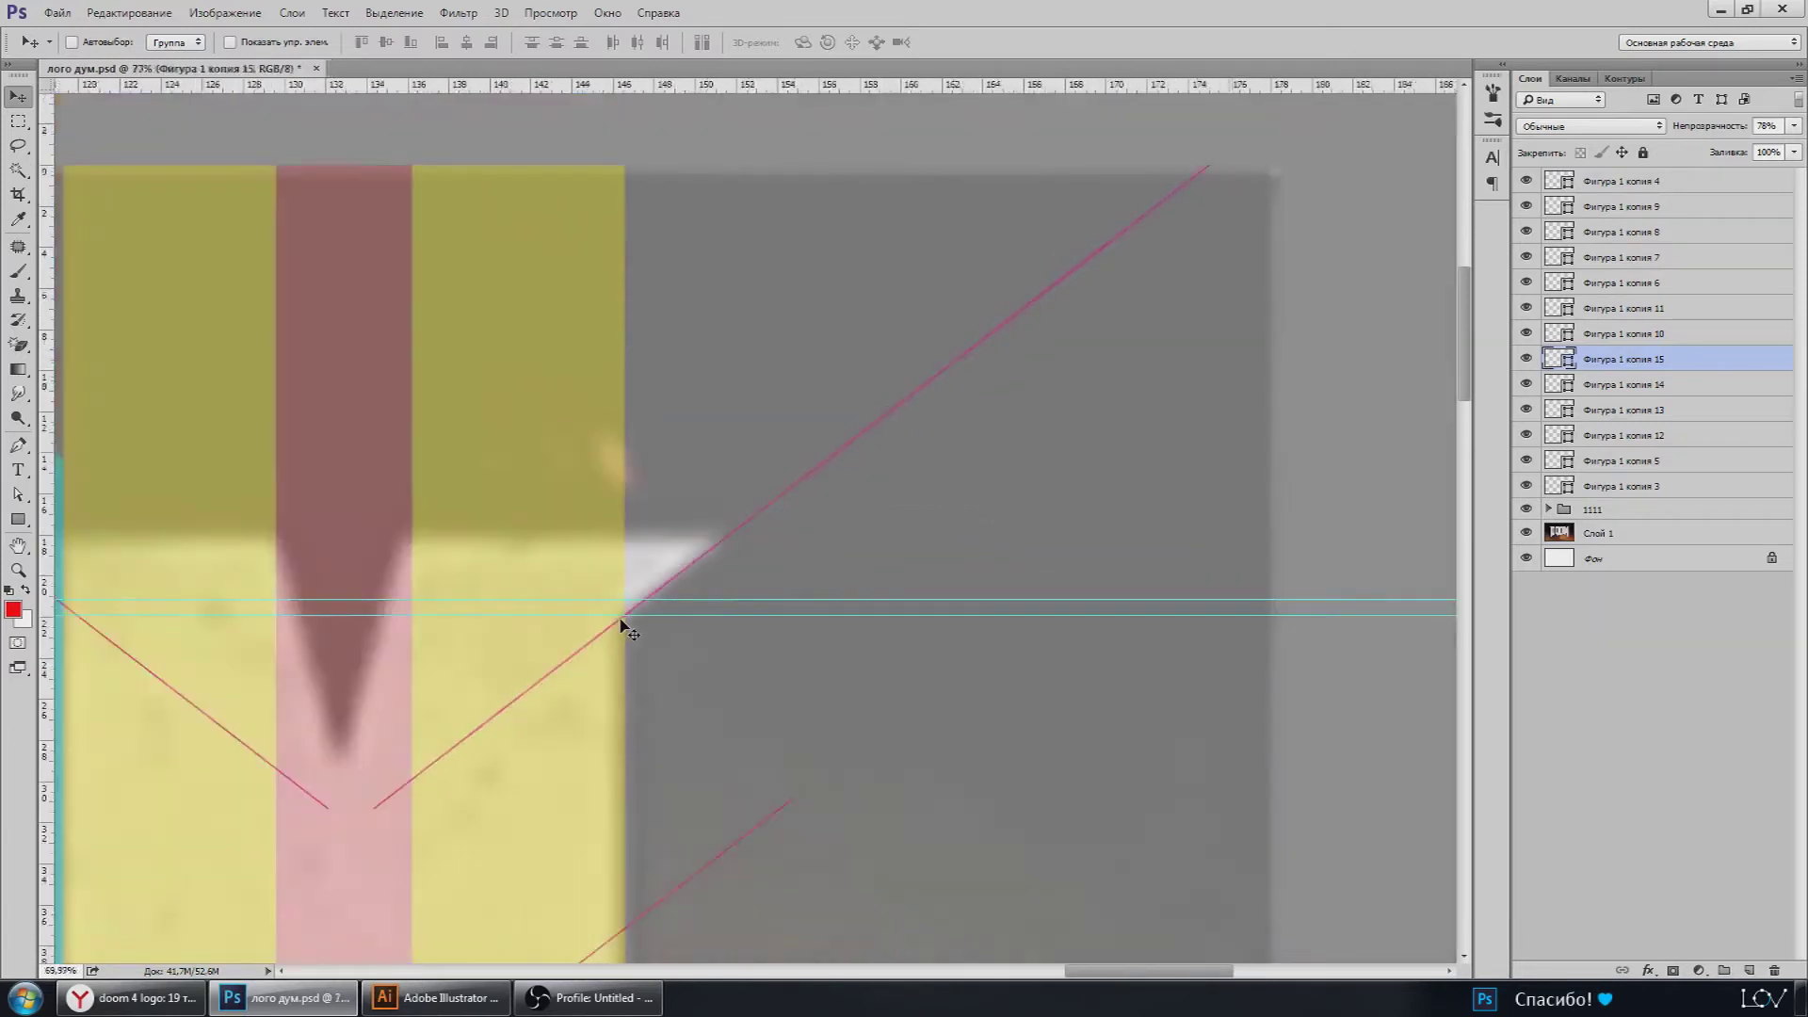
pyautogui.scroll(-2, 625, 626)
pyautogui.scroll(-1, 848, 392)
pyautogui.scroll(1, 848, 391)
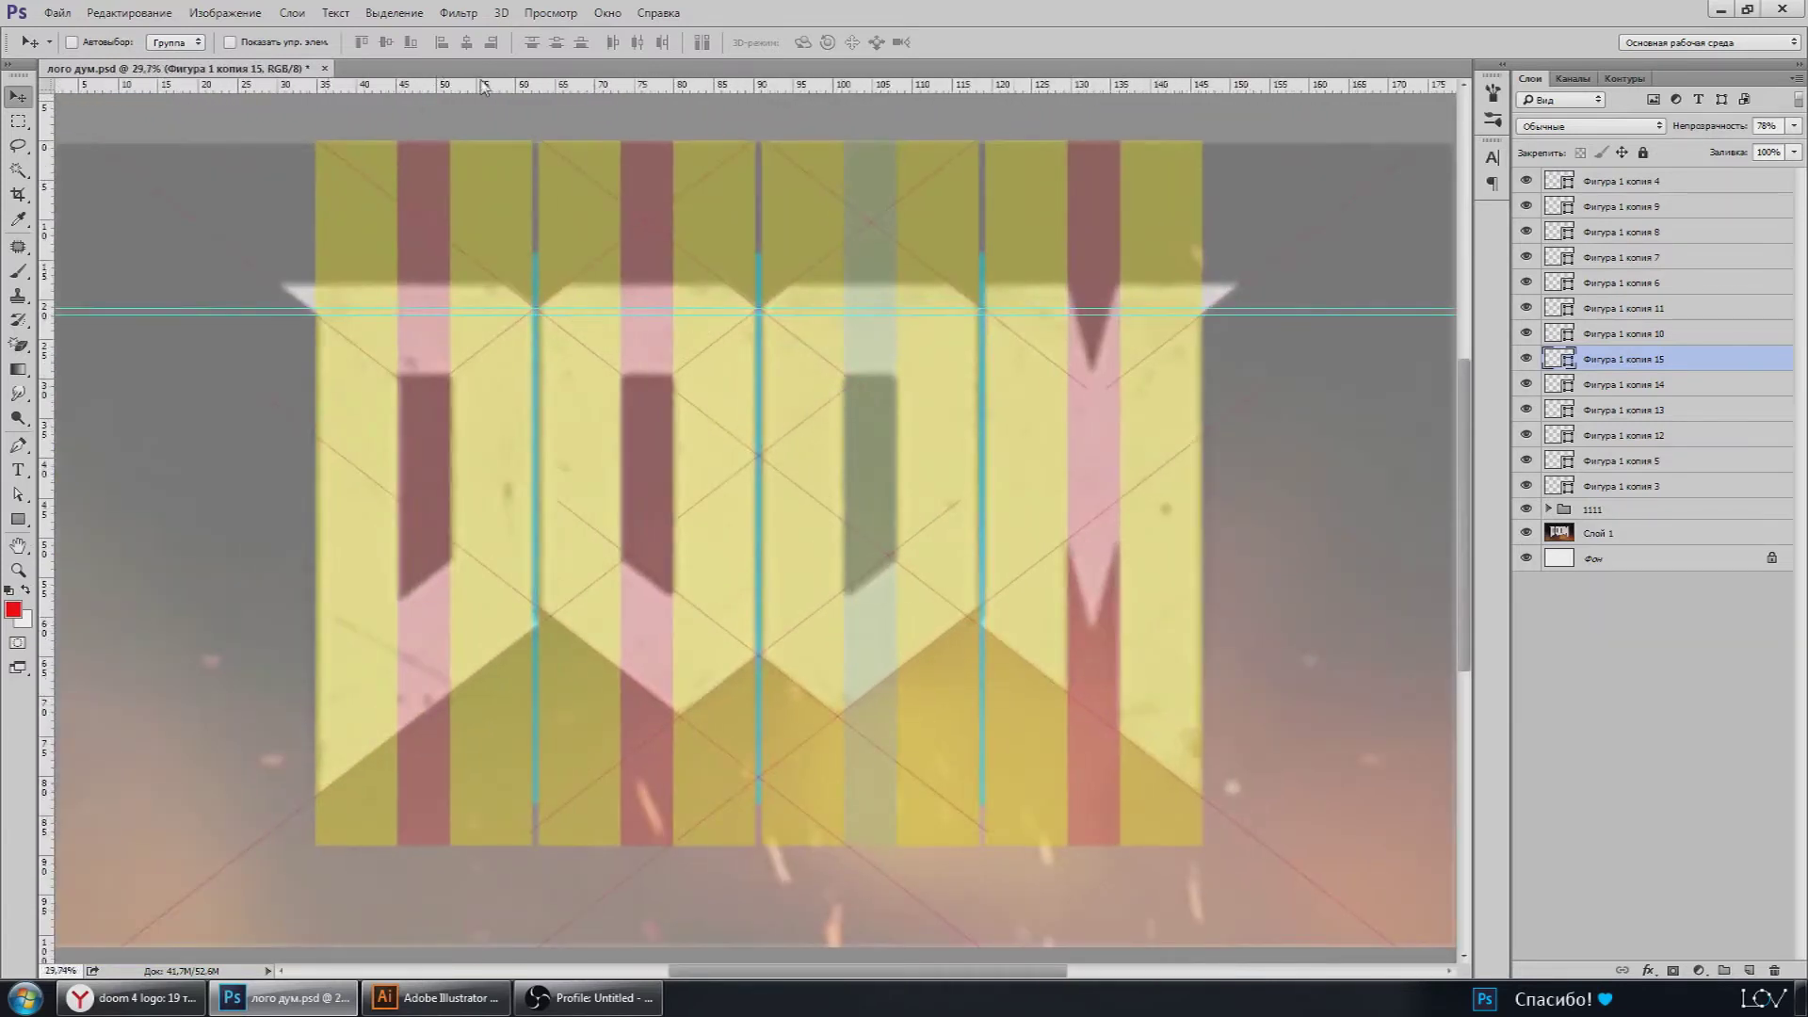
# Step: Clear all guides with View > Clear Guides and save the document
pyautogui.click(534, 15)
pyautogui.click(593, 425)
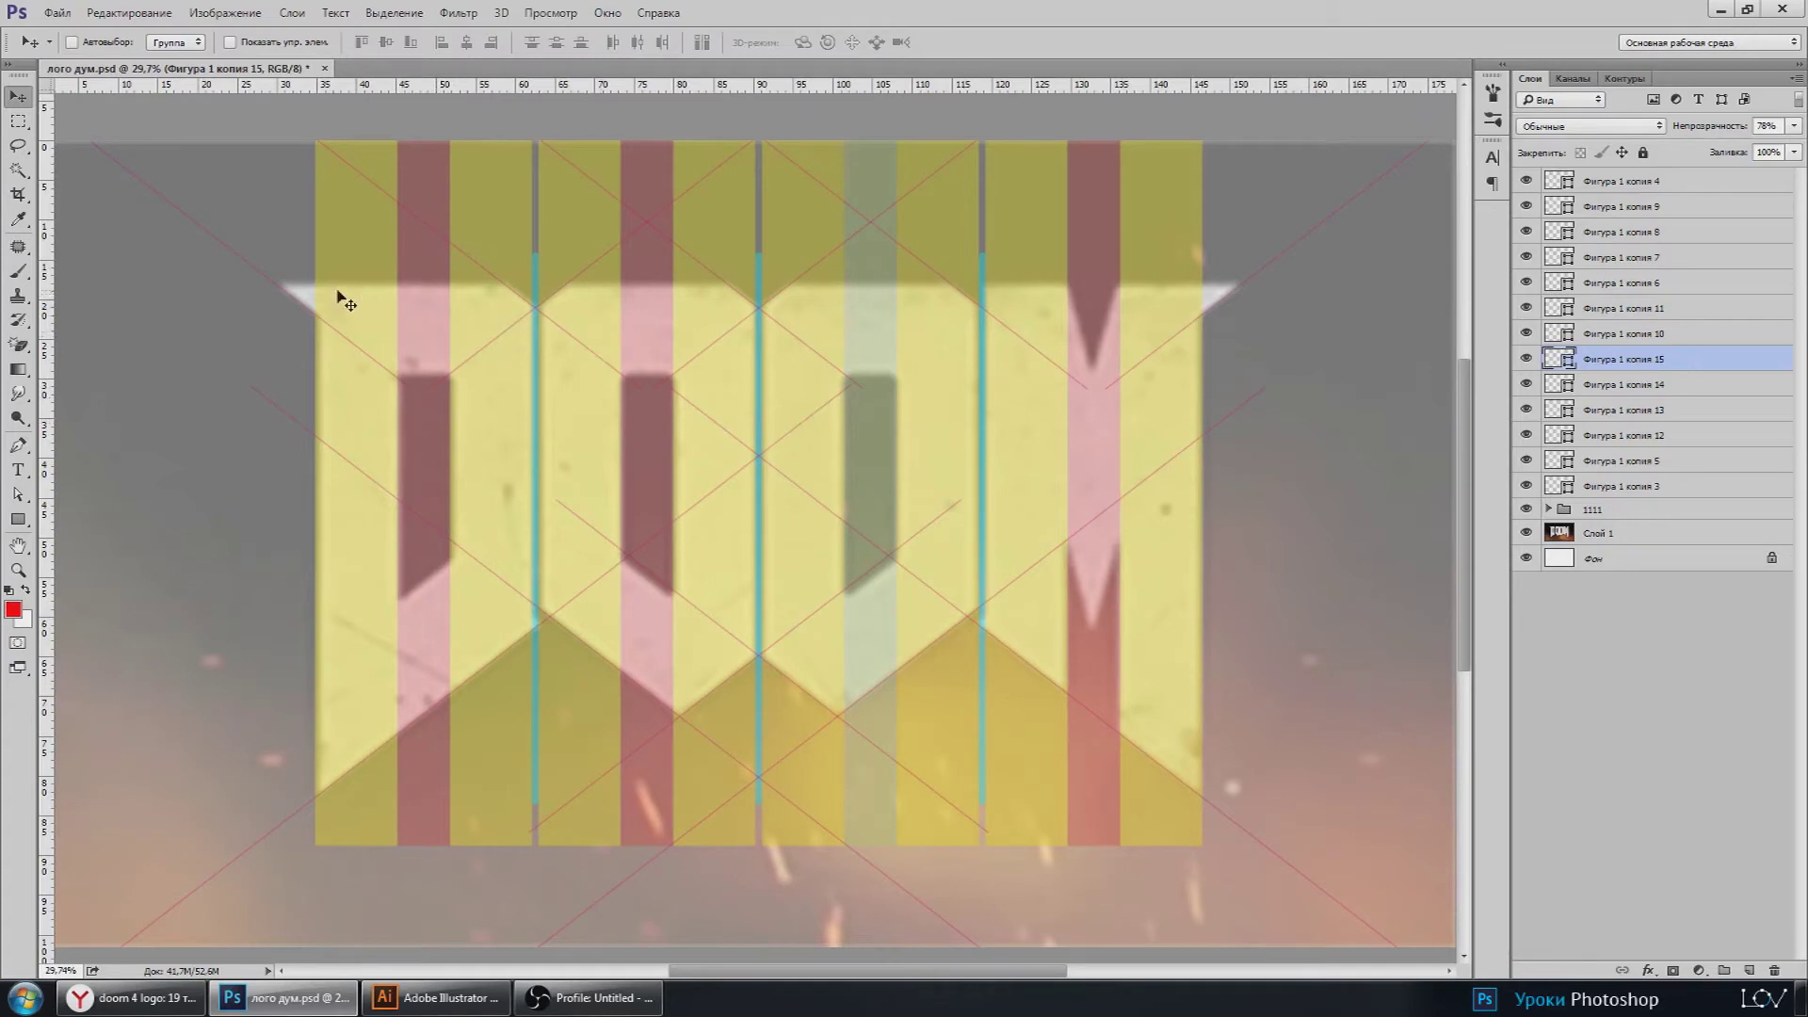
pyautogui.click(55, 13)
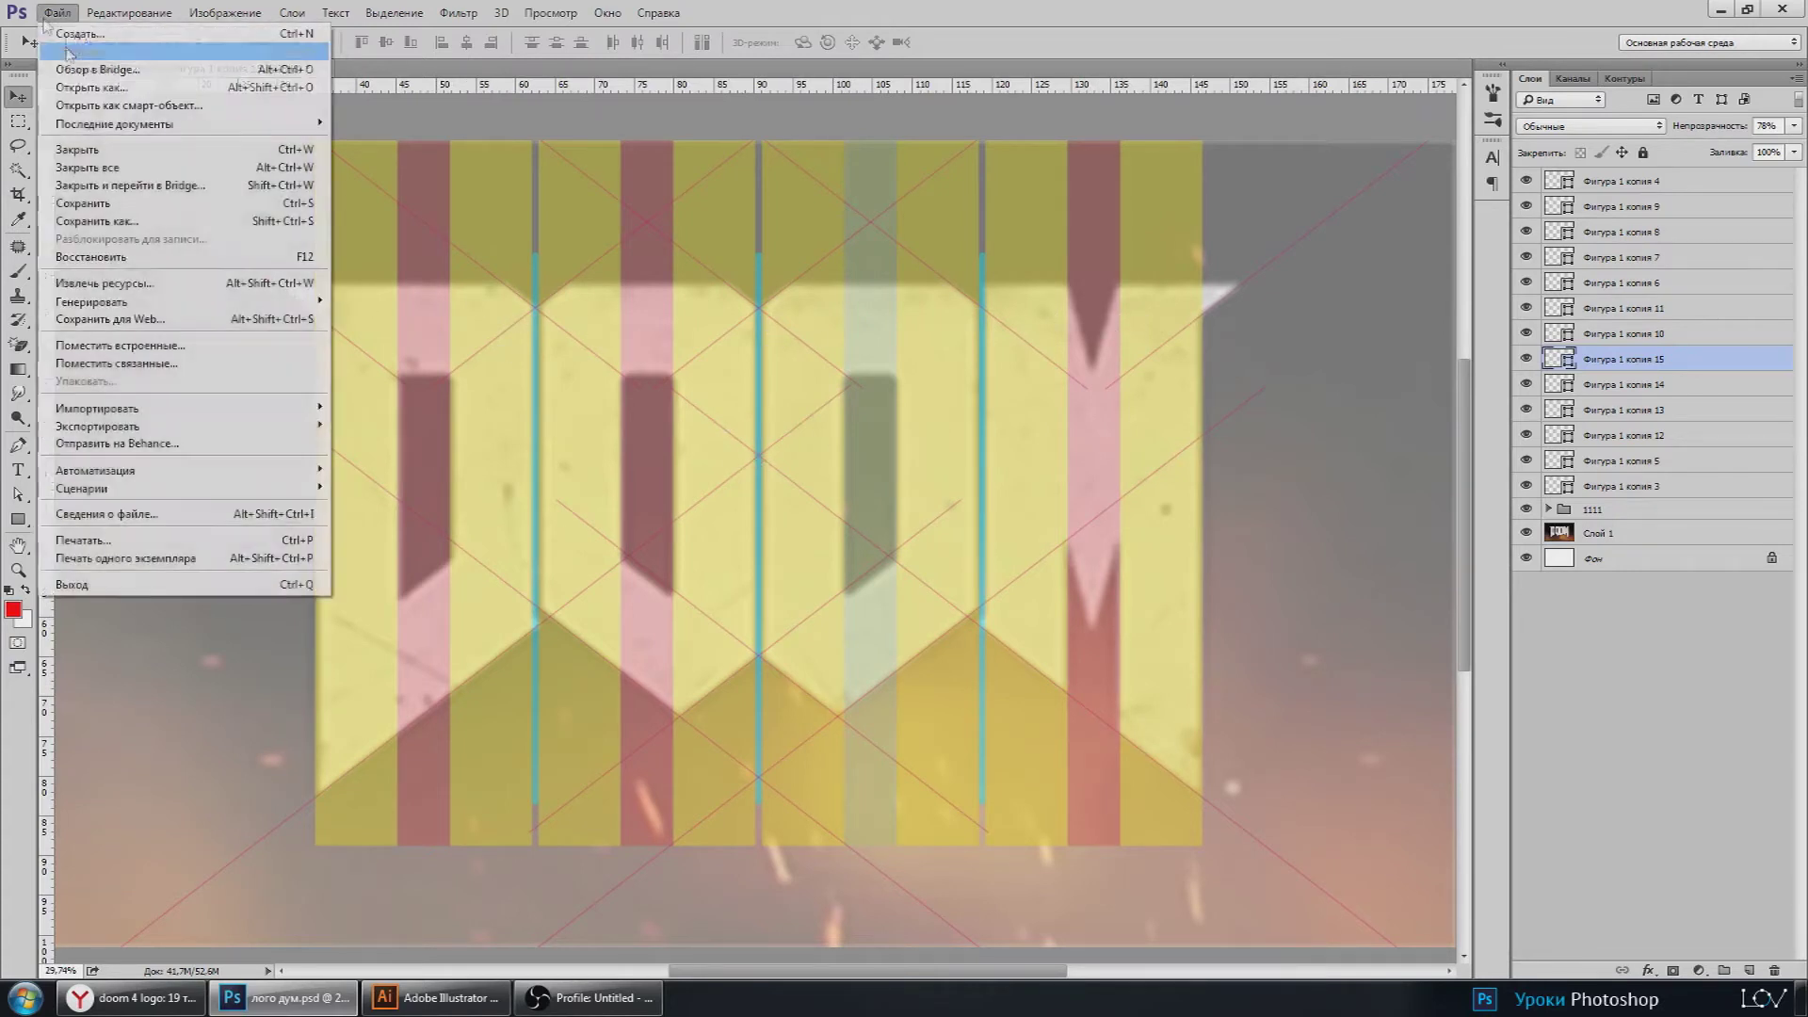
pyautogui.click(56, 223)
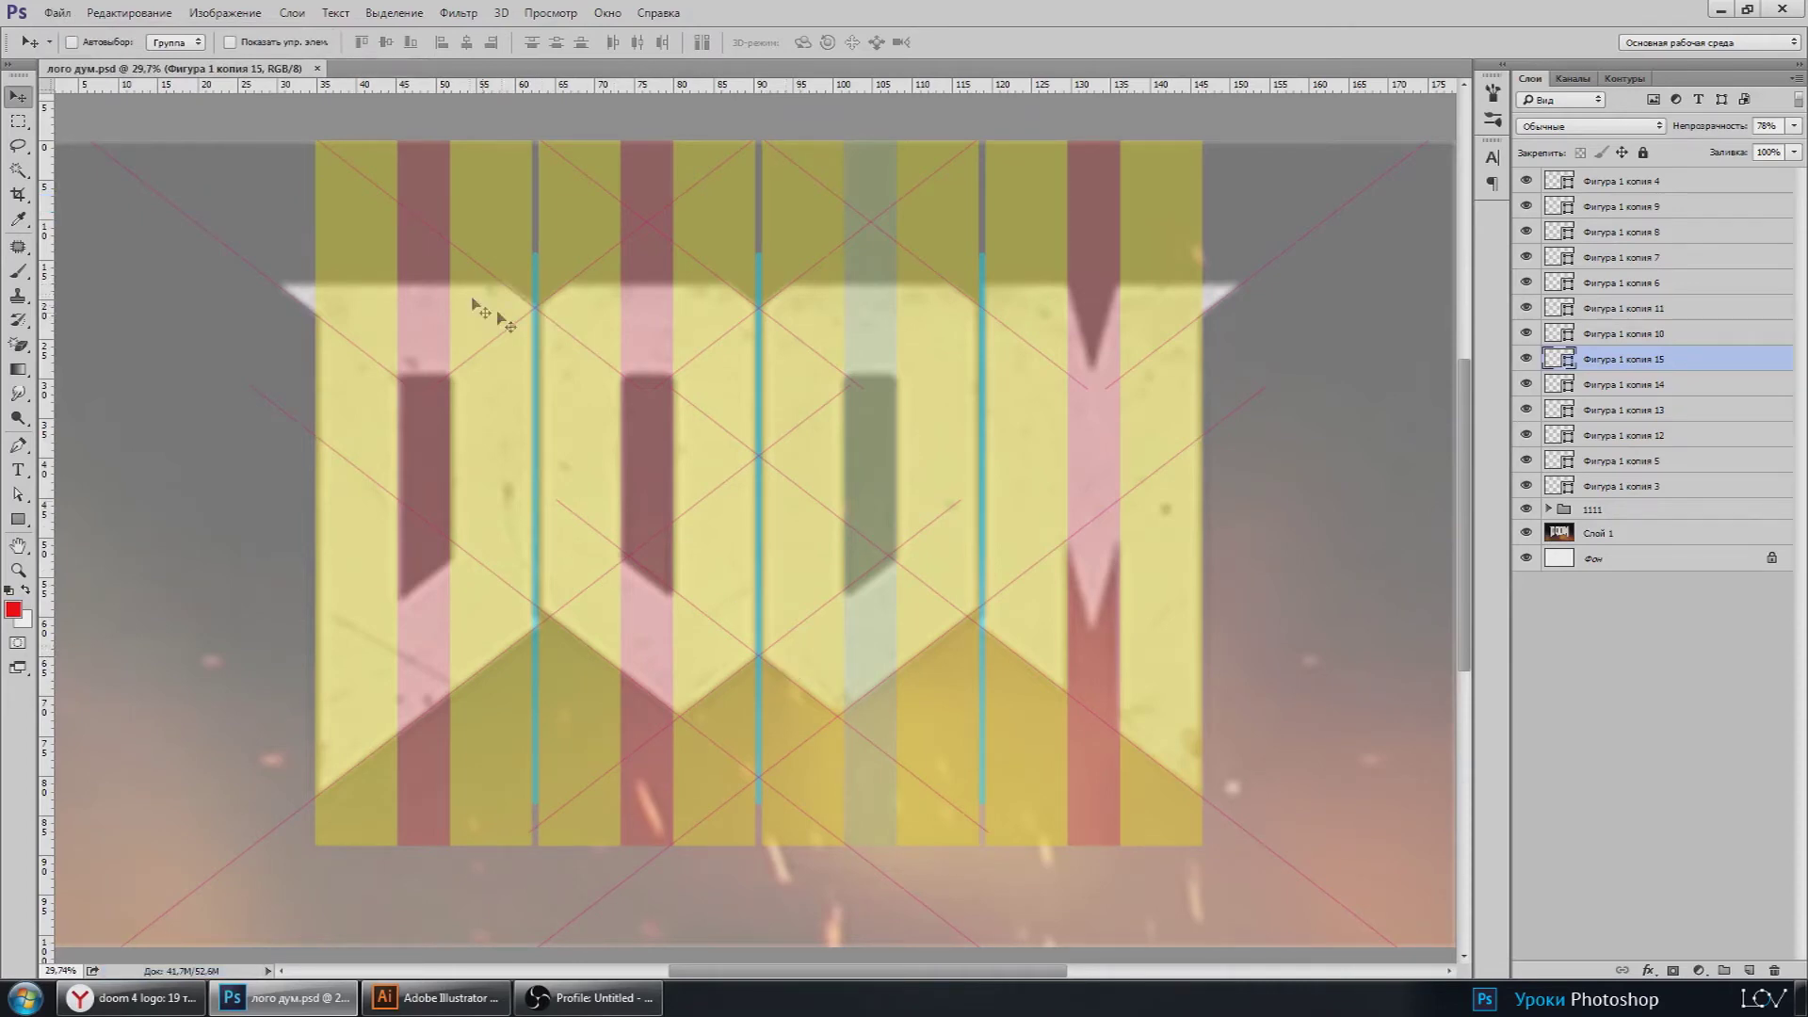
pyautogui.scroll(2, 565, 355)
pyautogui.scroll(-3, 1073, 391)
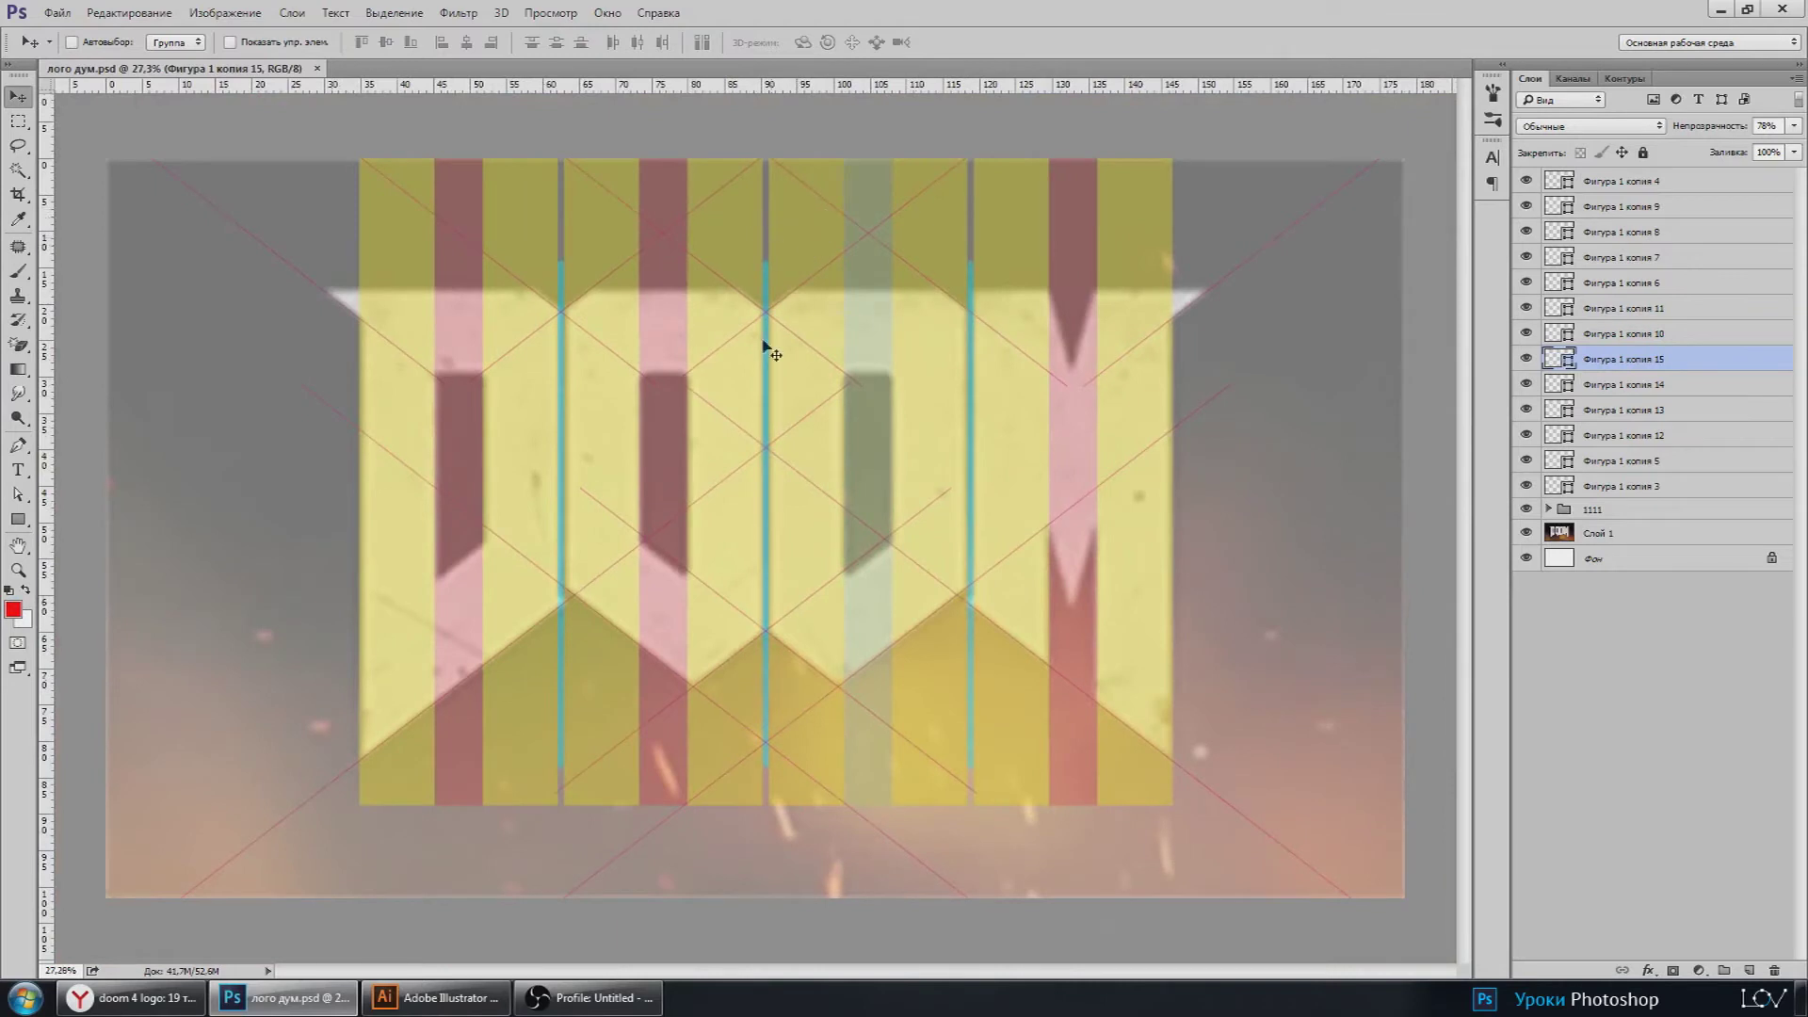
pyautogui.scroll(3, 770, 352)
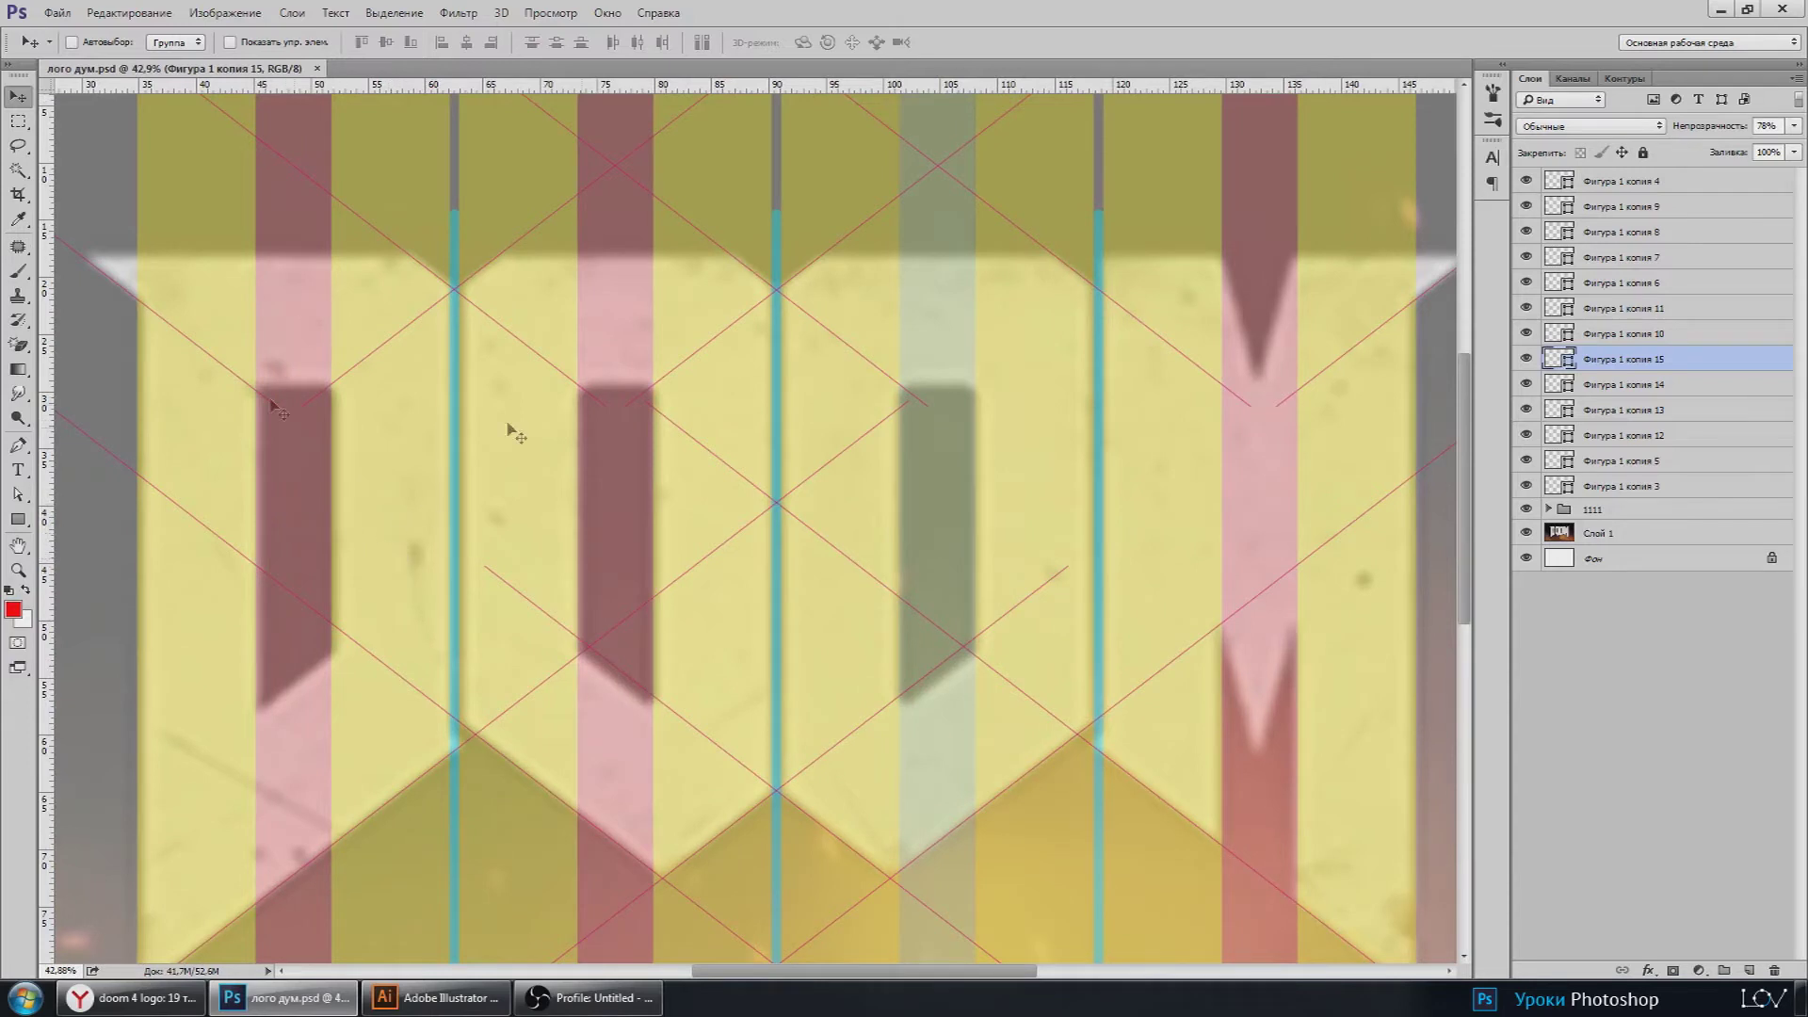
pyautogui.scroll(-2, 1165, 496)
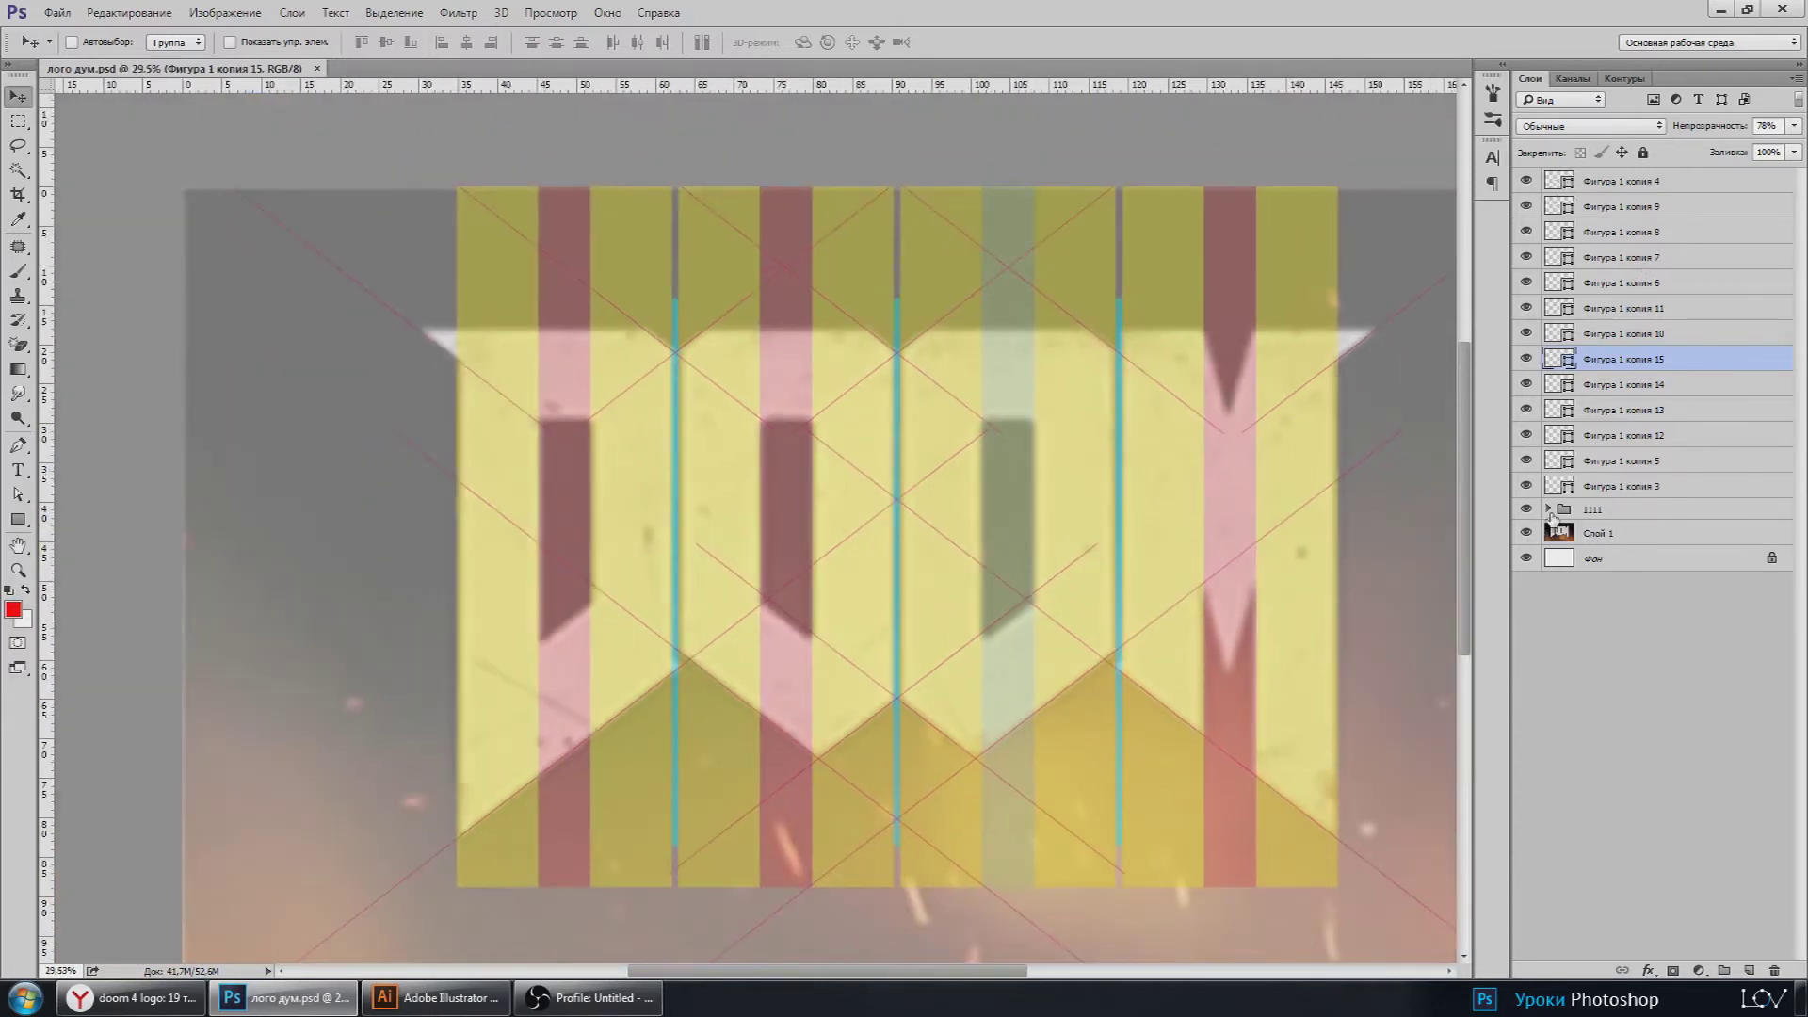
# Step: Copy a yellow bar from group 1111, rotate it 90° clockwise and stretch it across the canvas
pyautogui.click(1548, 510)
pyautogui.keyDown('alt'); pyautogui.moveTo(1631, 585); pyautogui.dragTo(1601, 178); pyautogui.keyUp('alt')
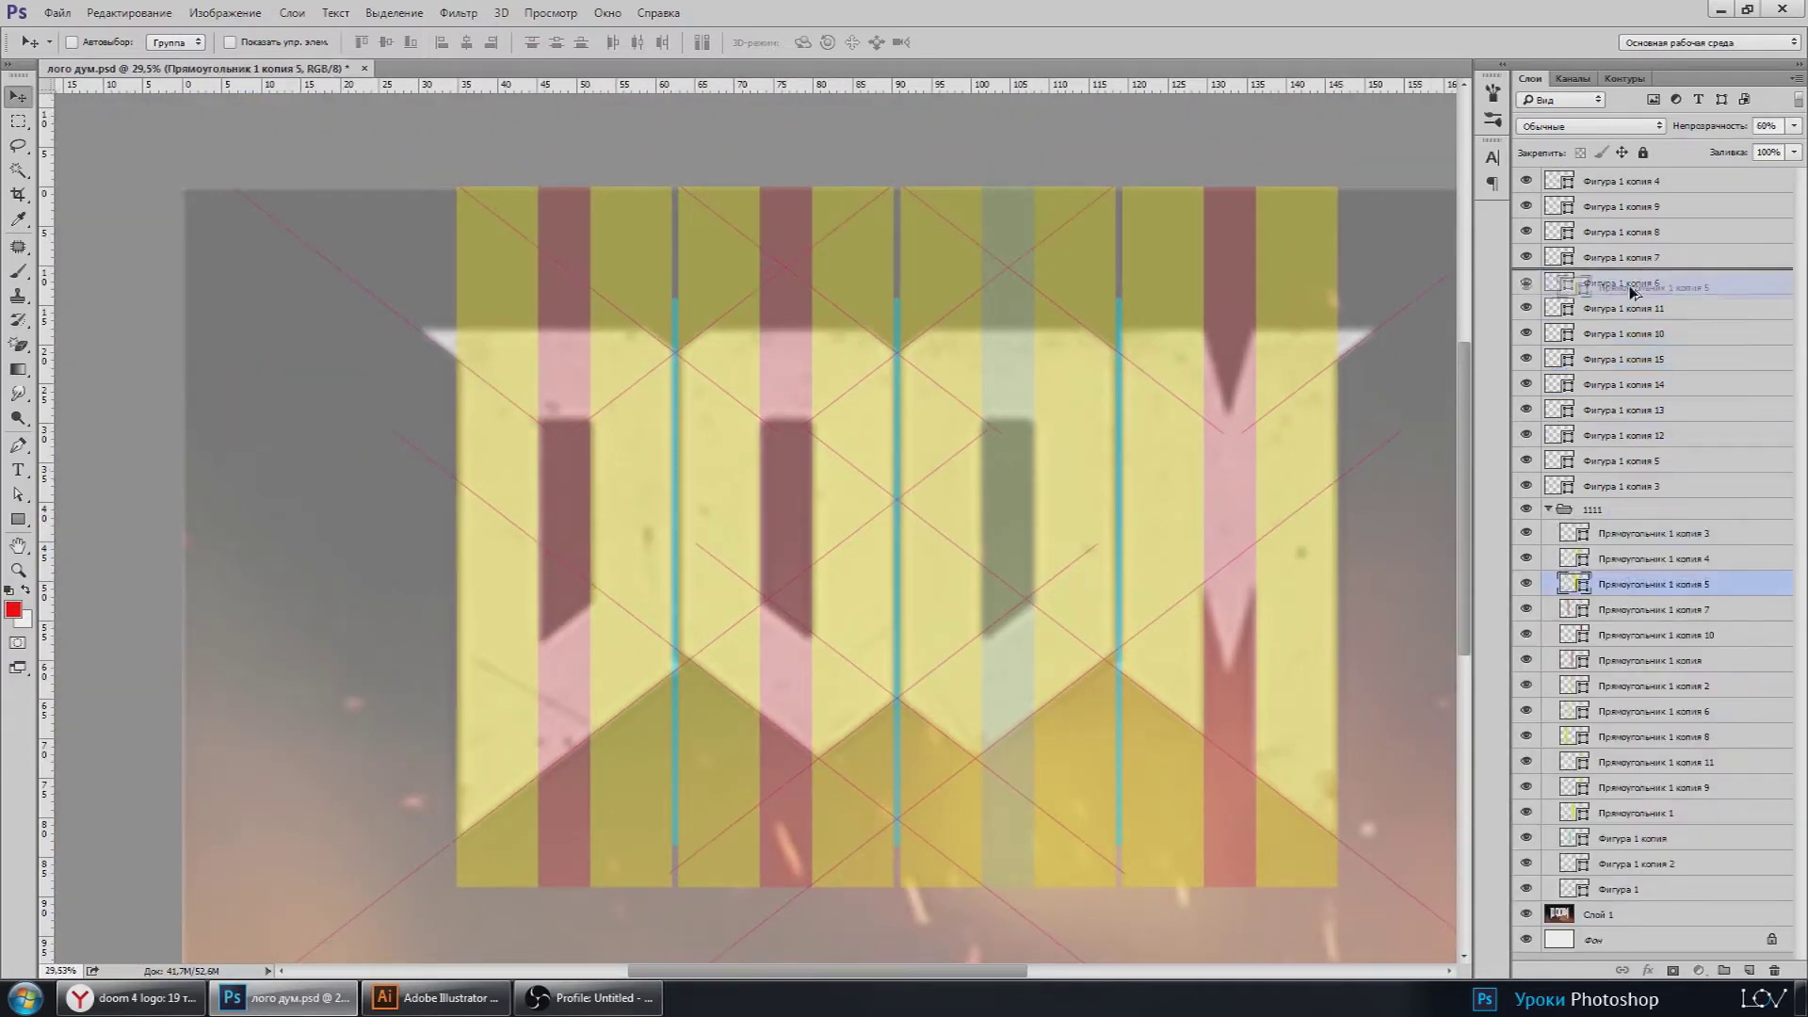
pyautogui.hotkey('ctrl', 't')
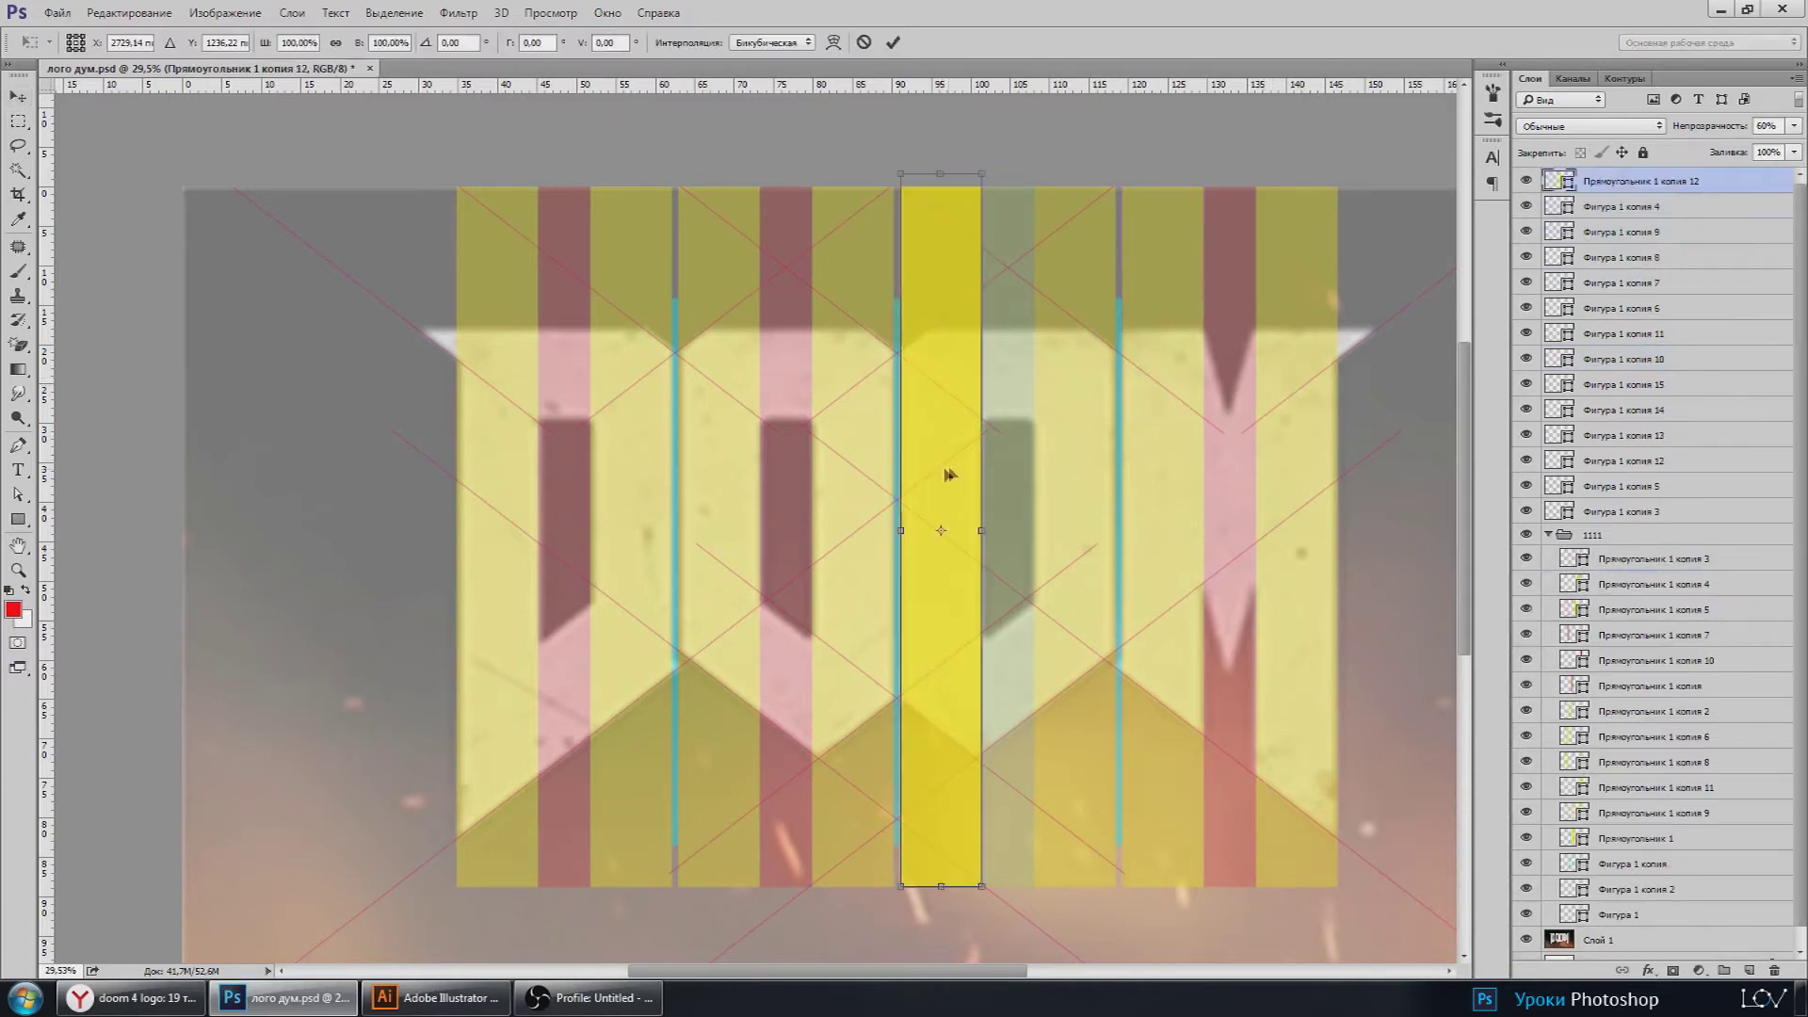
pyautogui.rightClick(939, 470)
pyautogui.click(1047, 705)
pyautogui.press('Return')
pyautogui.scroll(-2, 1046, 701)
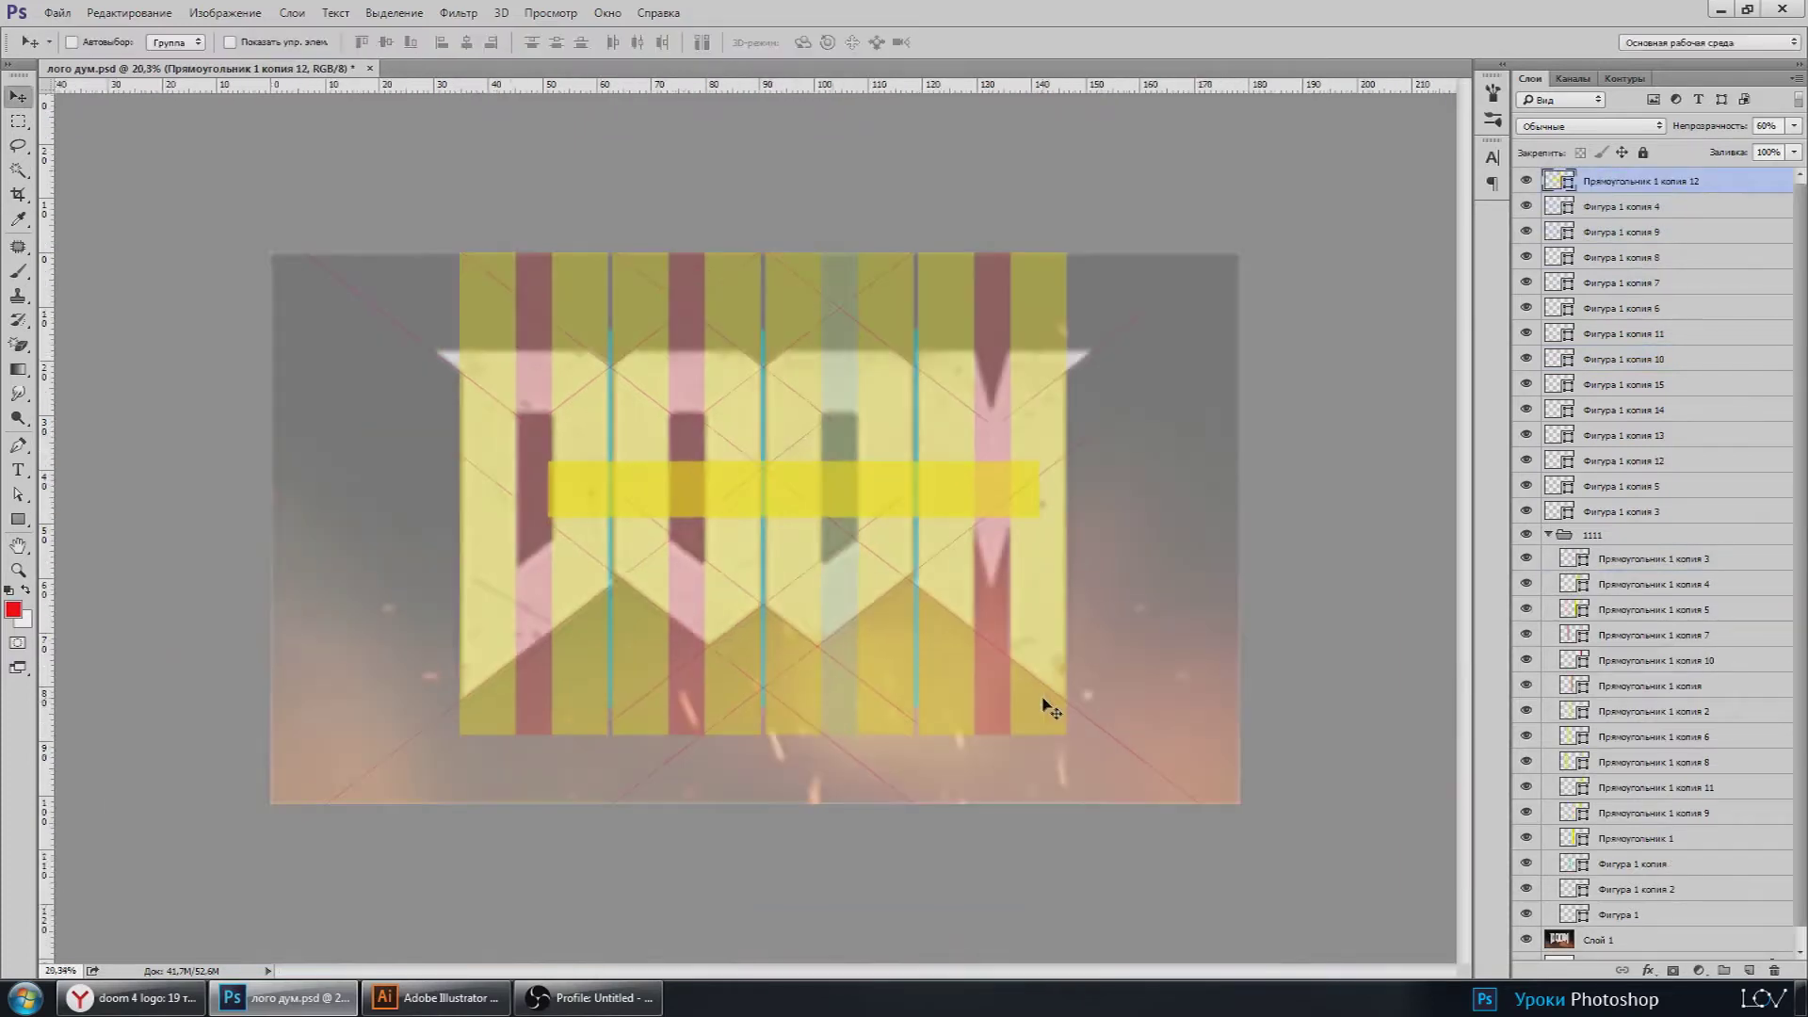
pyautogui.hotkey('ctrl', 't')
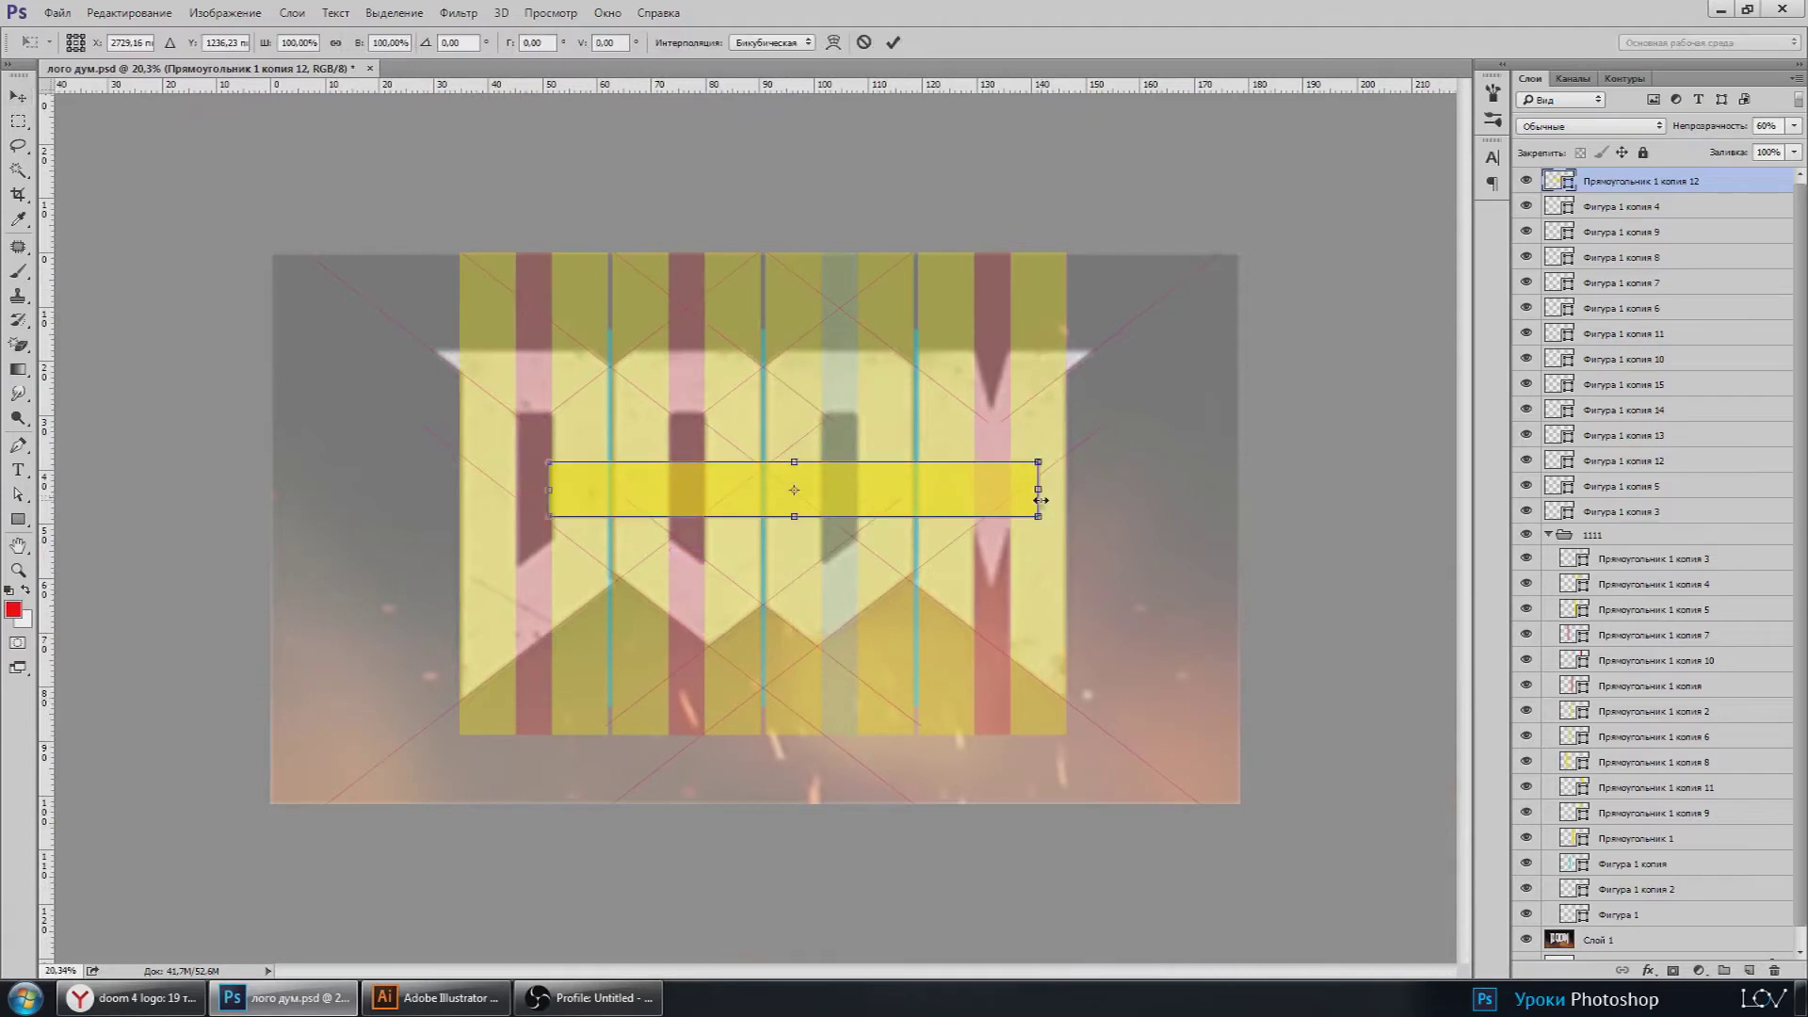
pyautogui.keyDown('alt'); pyautogui.moveTo(1039, 489); pyautogui.dragTo(1365, 482); pyautogui.keyUp('alt')
pyautogui.press('Return')
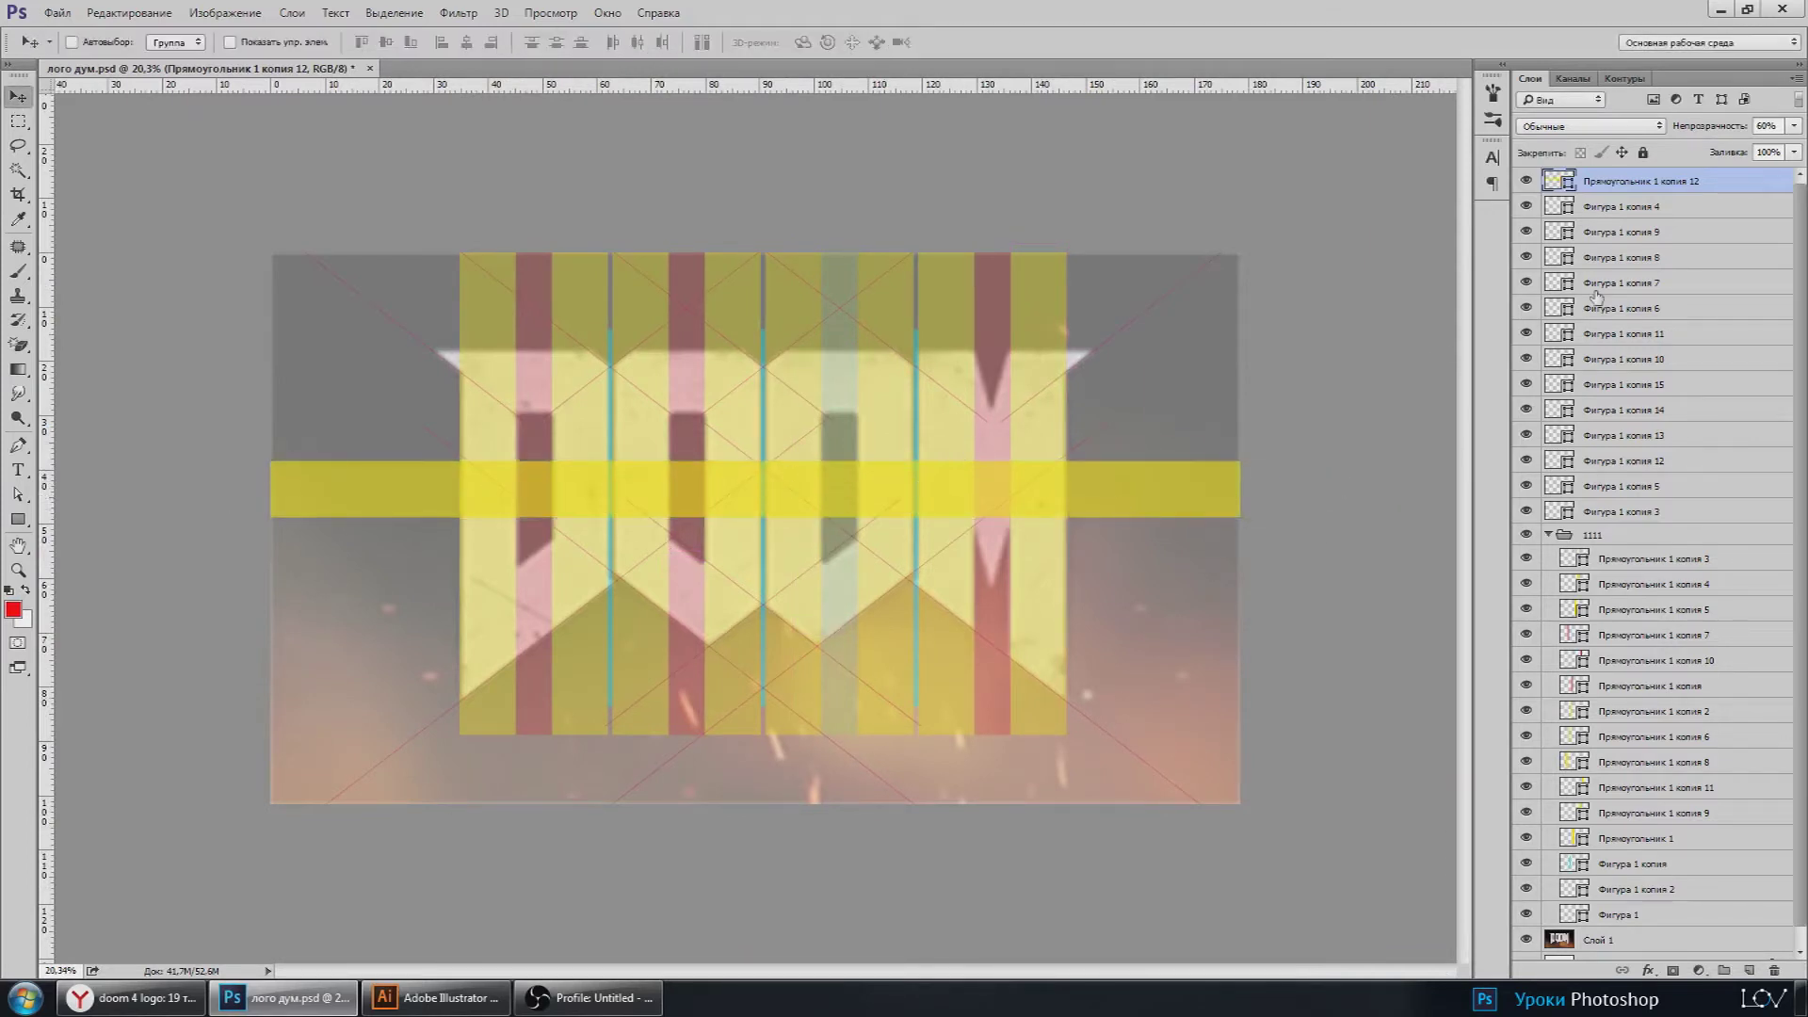
# Step: Recolour the horizontal bar layer blue
pyautogui.doubleClick(1559, 182)
pyautogui.click(1487, 584)
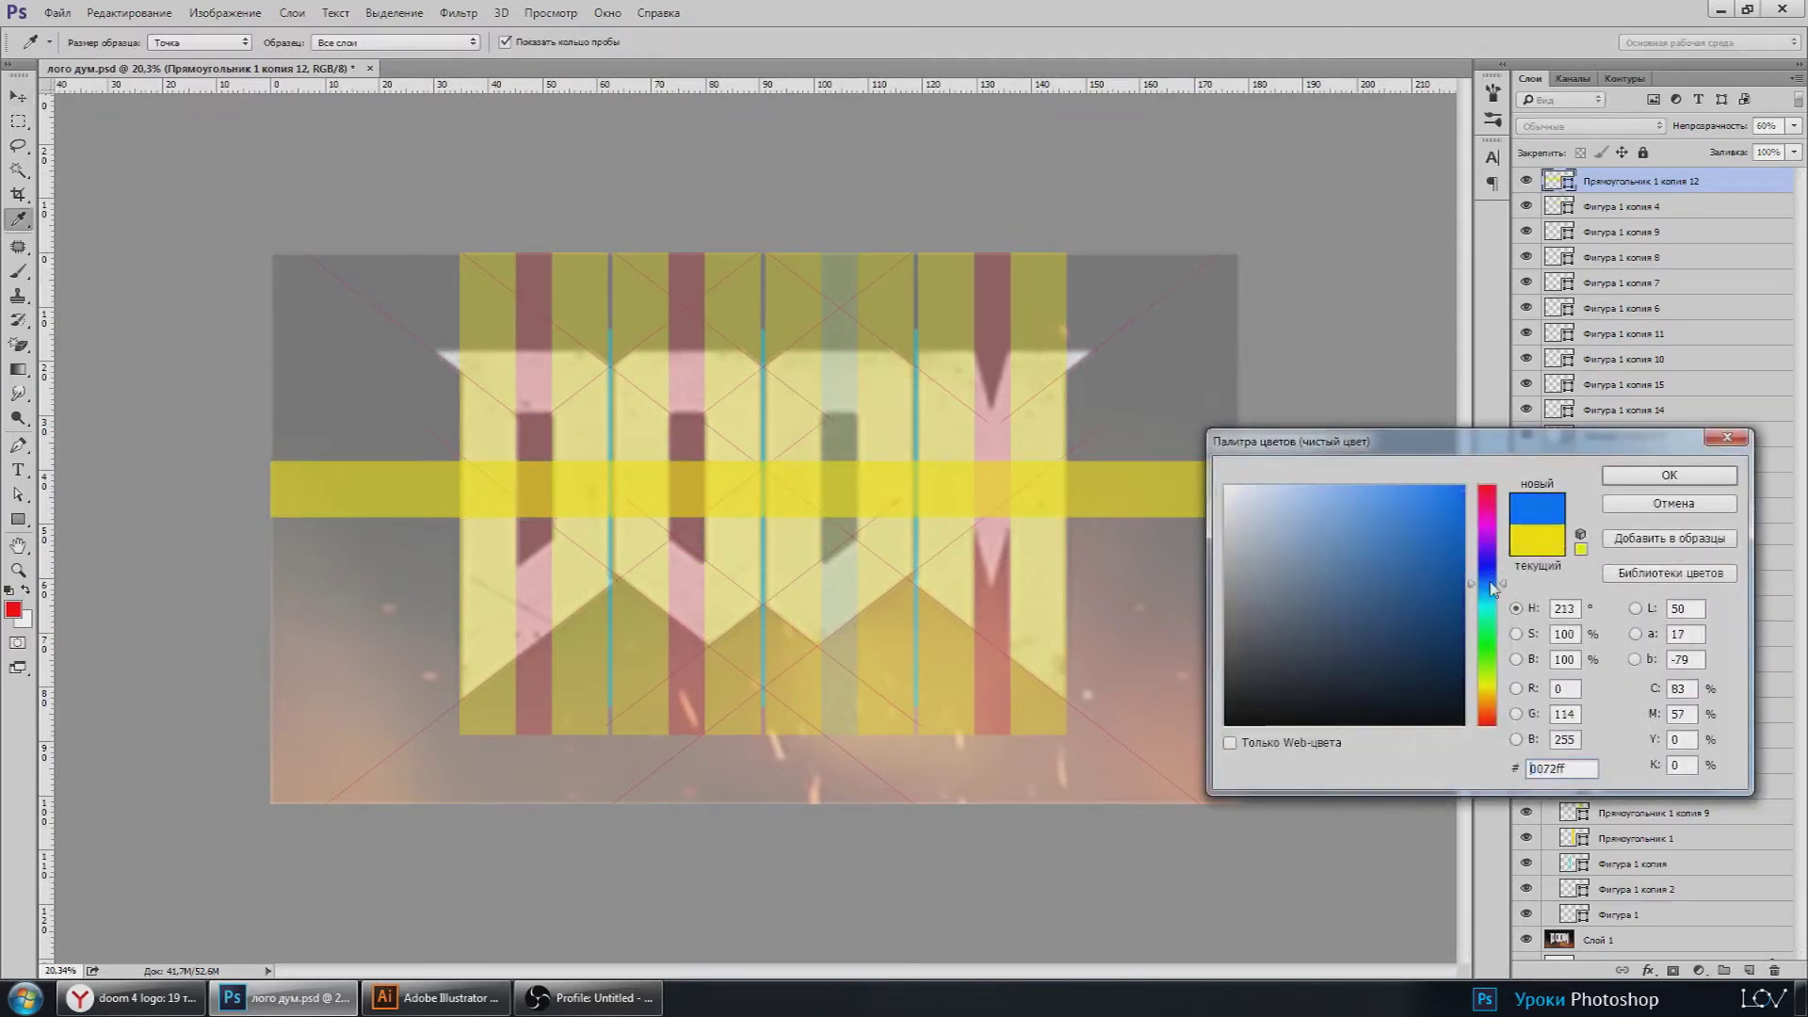
pyautogui.click(1617, 479)
pyautogui.scroll(3, 718, 452)
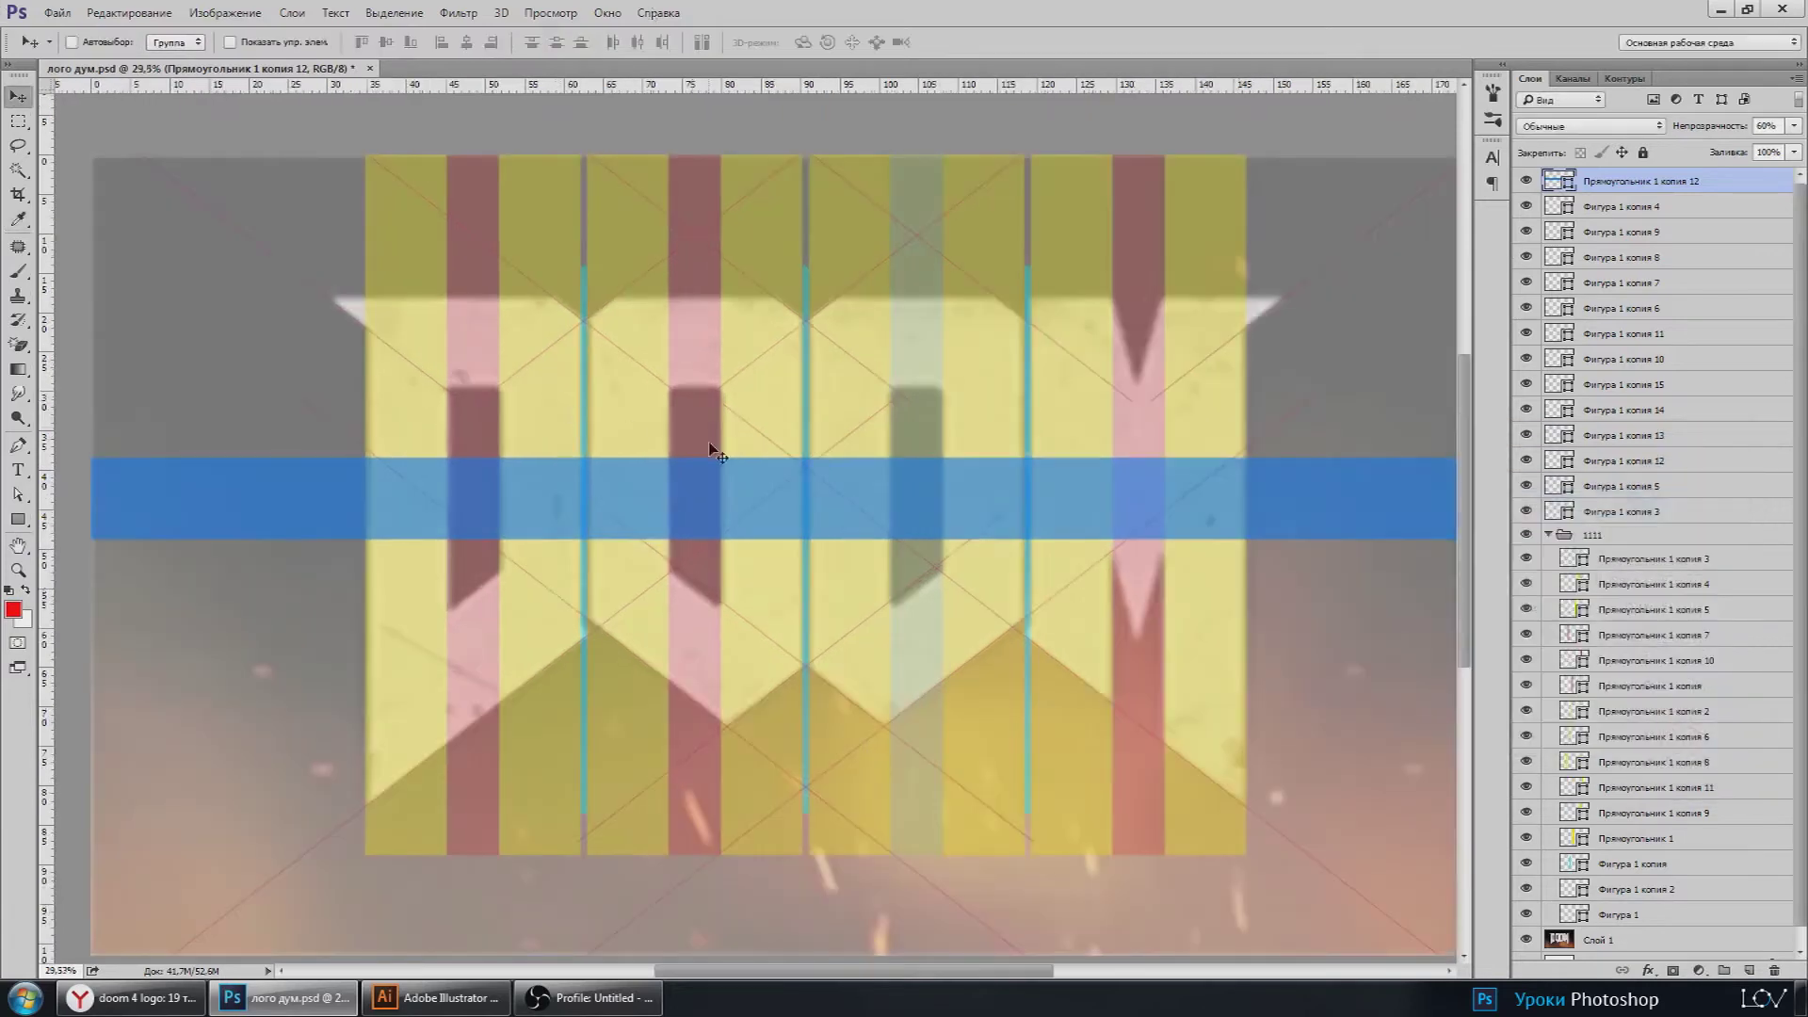
pyautogui.hotkey('ctrl', 't')
pyautogui.scroll(2, 941, 512)
# Step: Move the blue bar up so it sits at the letters' triangle tips
pyautogui.moveTo(943, 334); pyautogui.dragTo(941, 217)
pyautogui.scroll(2, 924, 246)
pyautogui.scroll(-2, 932, 270)
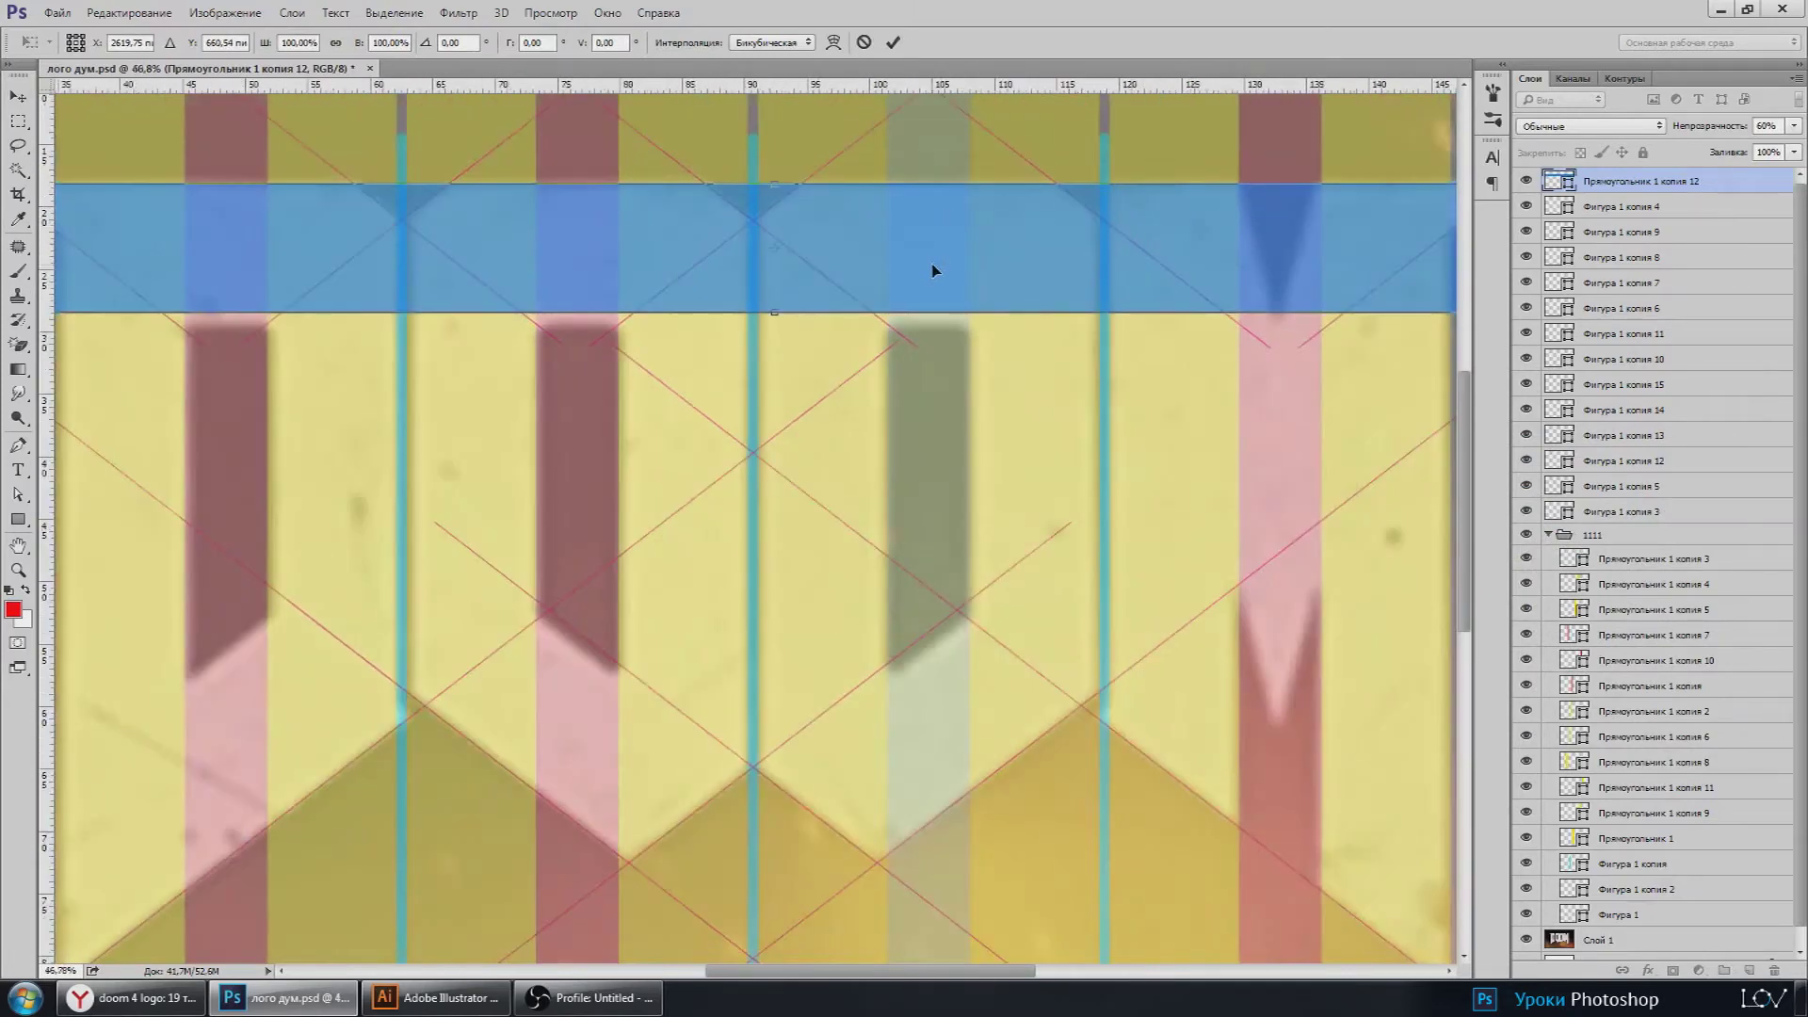
pyautogui.scroll(1, 1070, 190)
pyautogui.scroll(3, 1089, 226)
pyautogui.press('Return')
pyautogui.scroll(-3, 1079, 240)
pyautogui.scroll(-3, 779, 355)
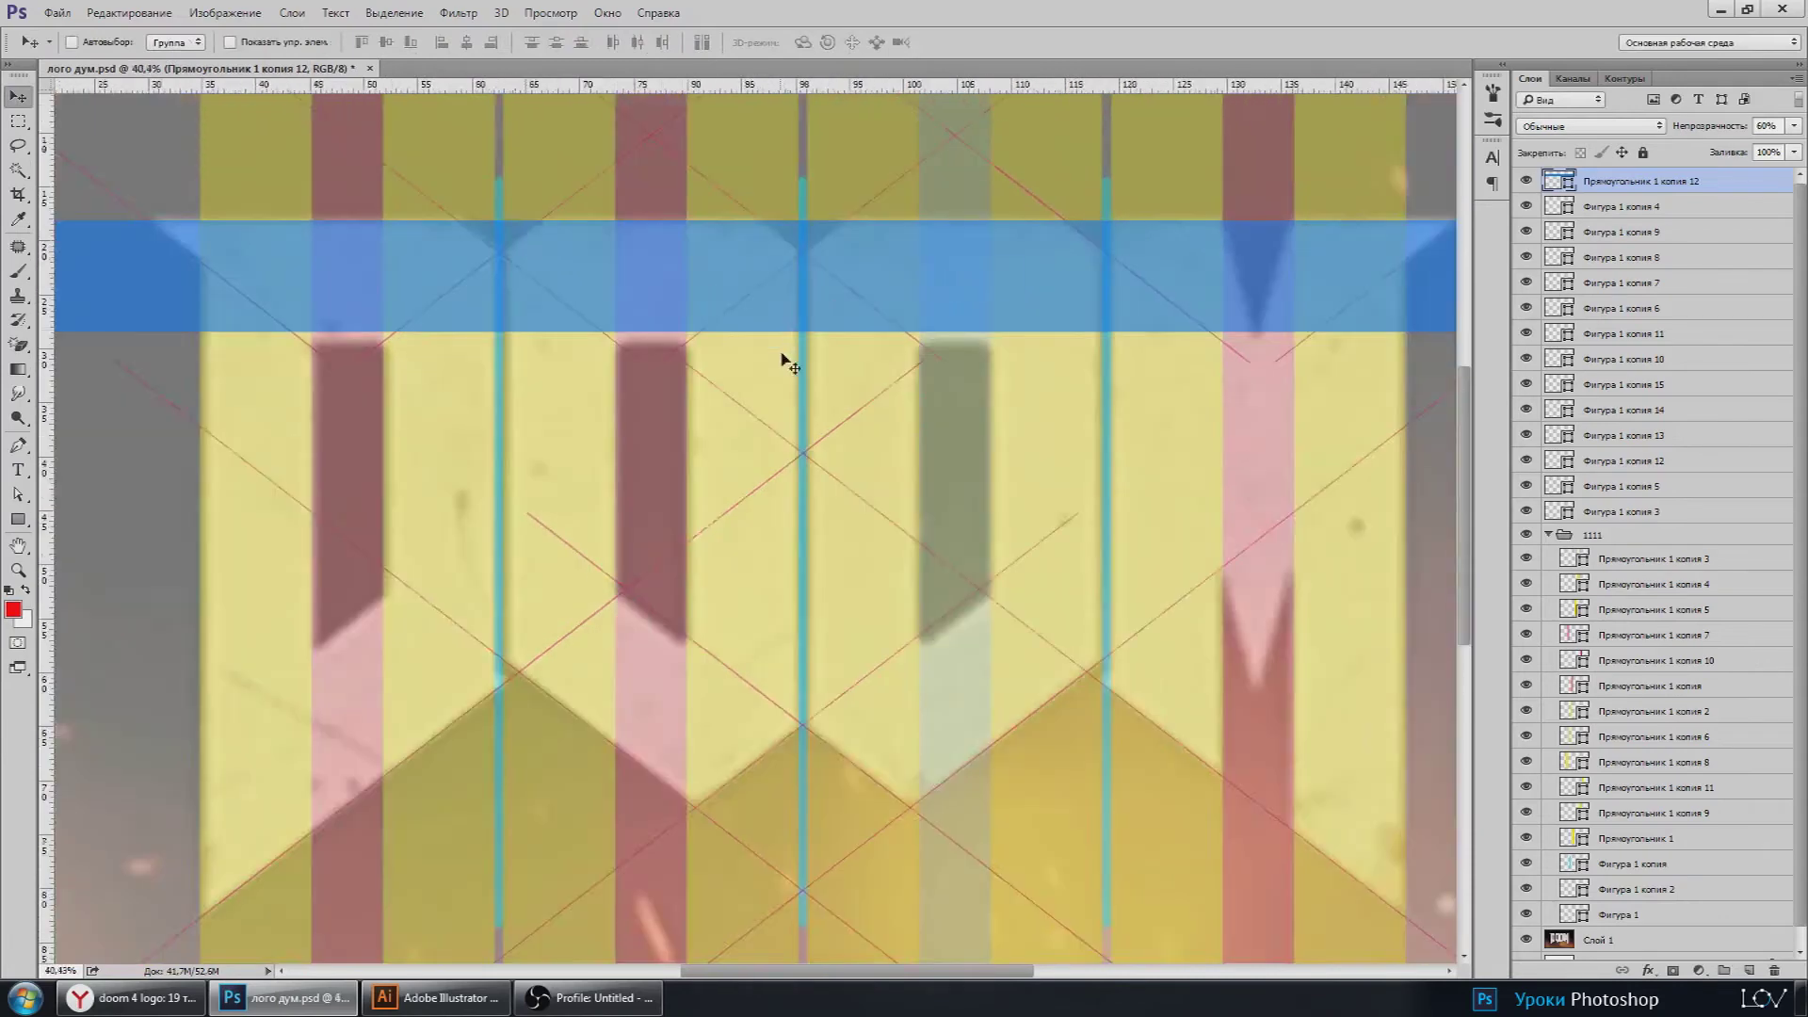
pyautogui.scroll(2, 1113, 322)
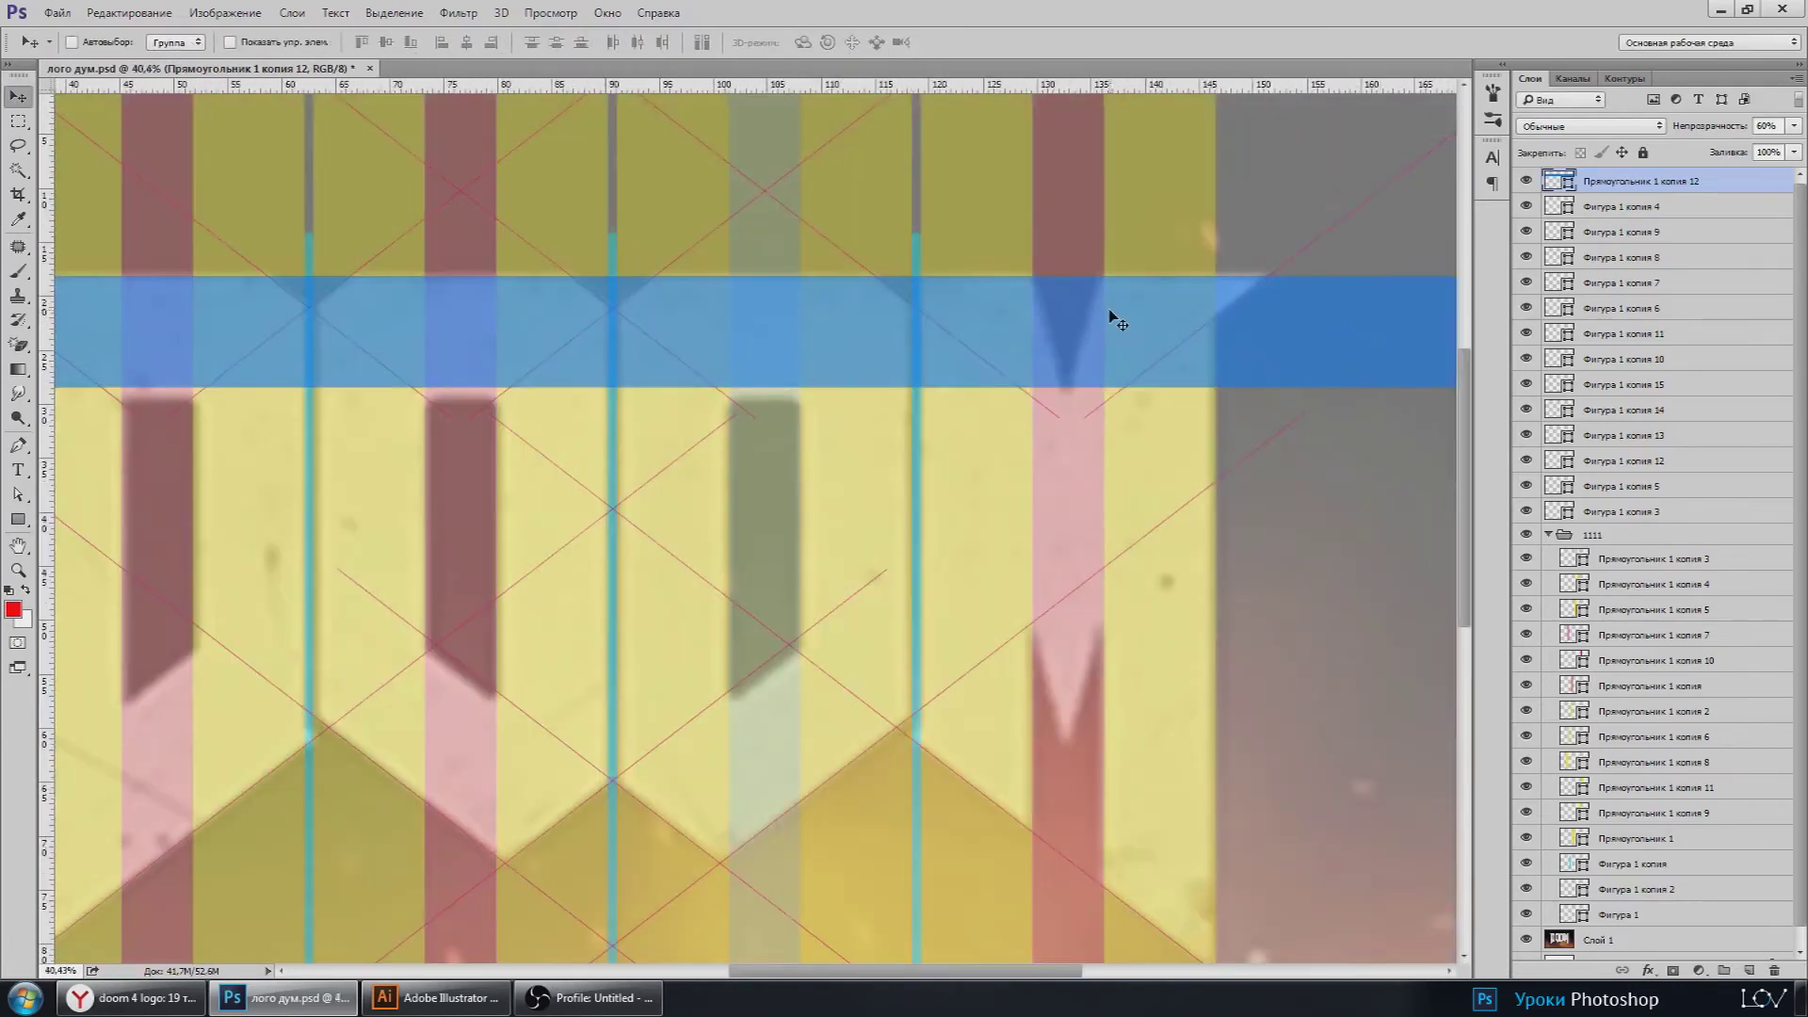
pyautogui.scroll(1, 1114, 322)
pyautogui.scroll(2, 631, 351)
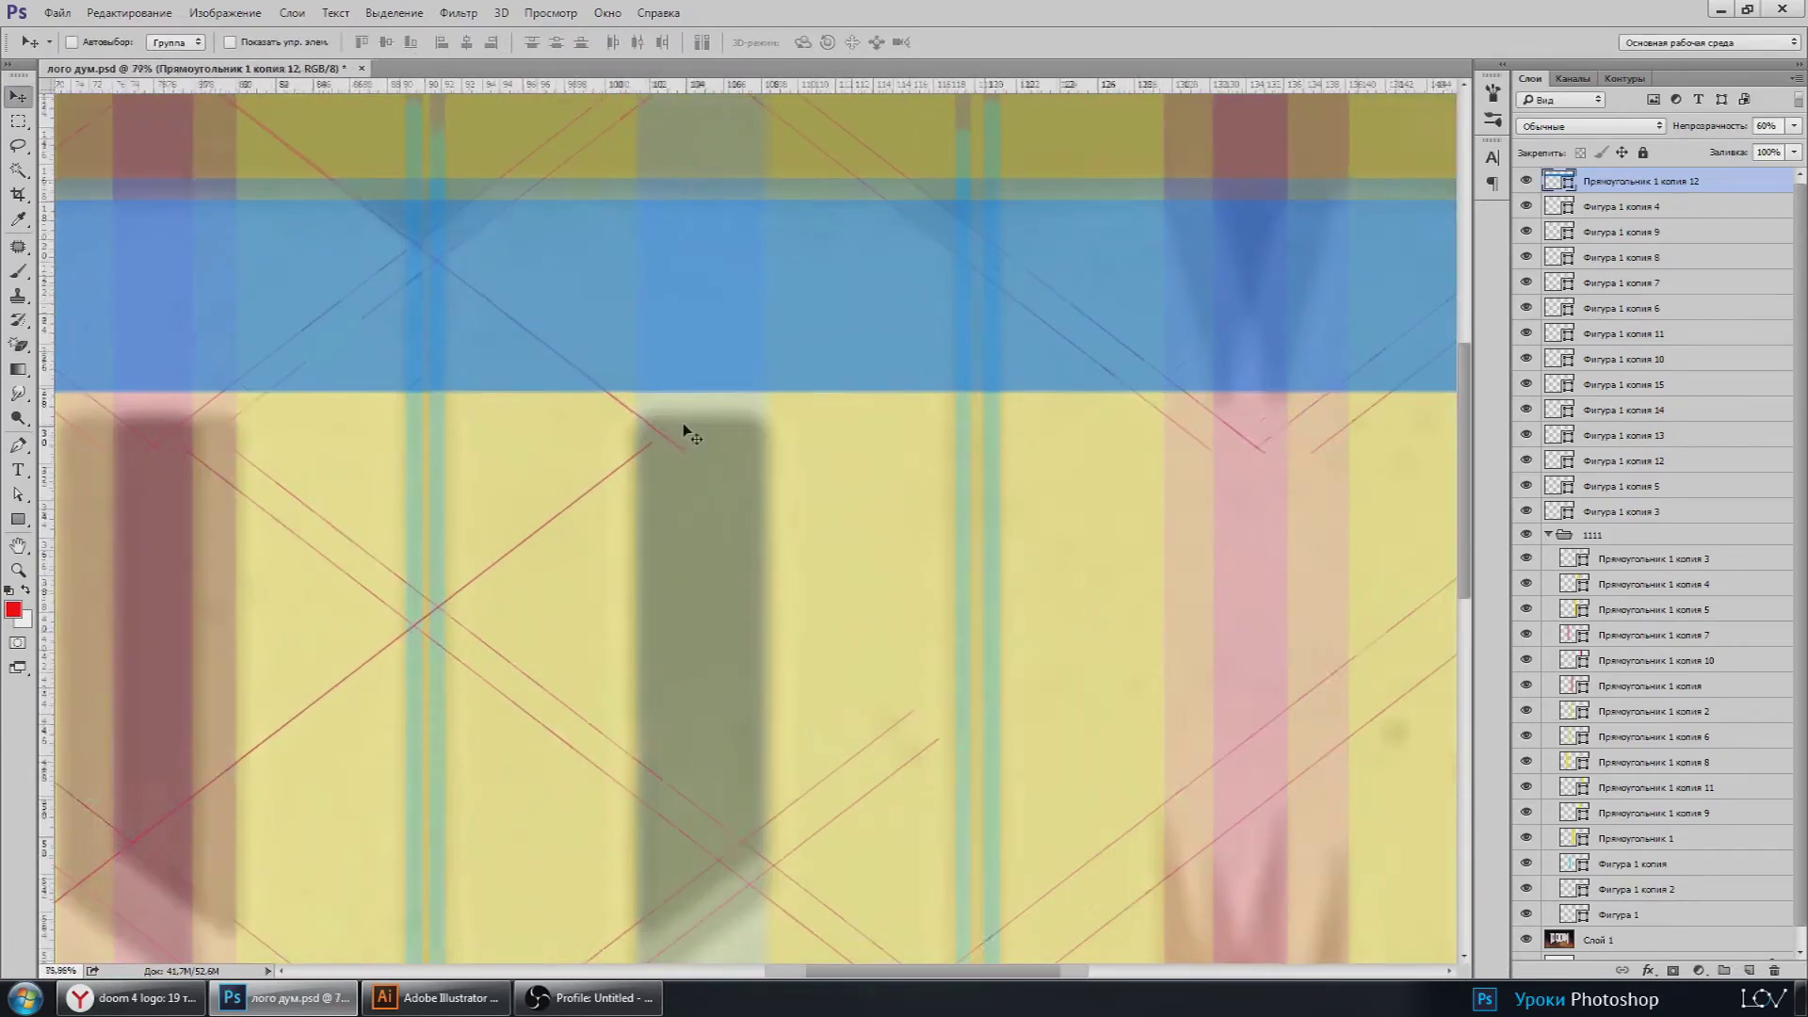
# Step: Free-transform the blue bar, lowering its top edge slightly to adjust its height
pyautogui.hotkey('ctrl', 't')
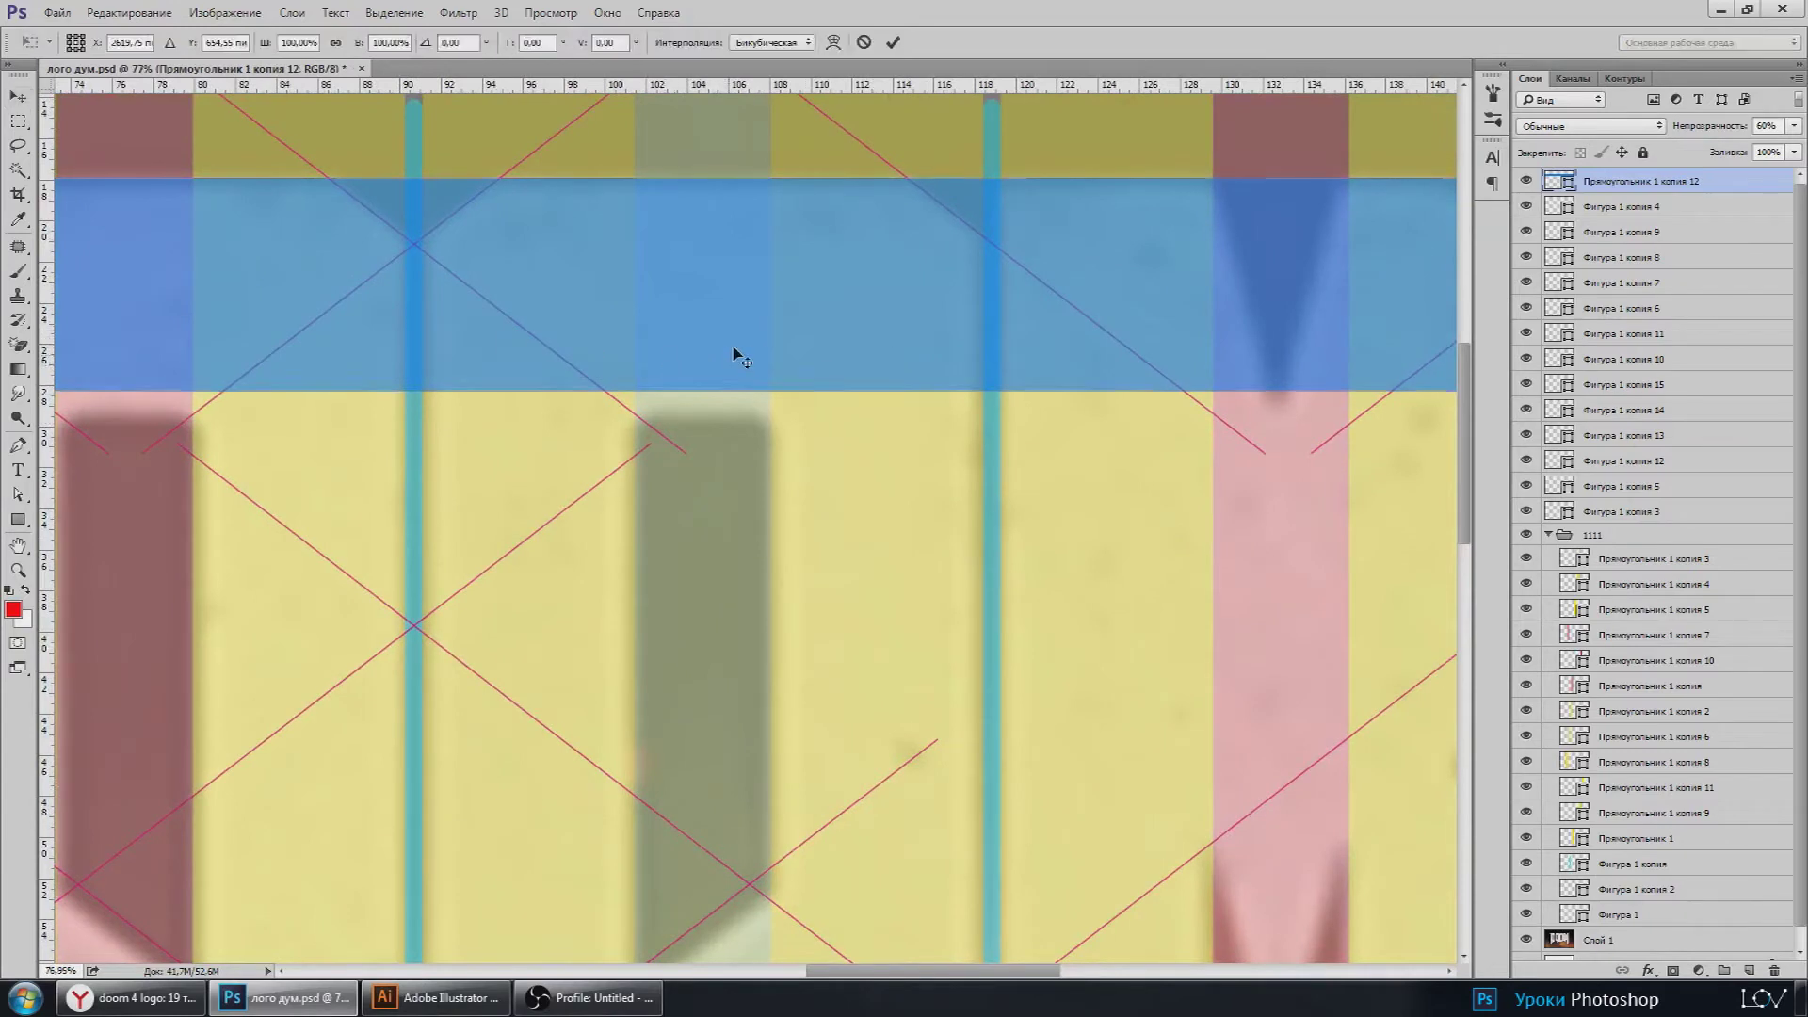
pyautogui.scroll(2, 719, 390)
pyautogui.moveTo(299, 397); pyautogui.dragTo(299, 436)
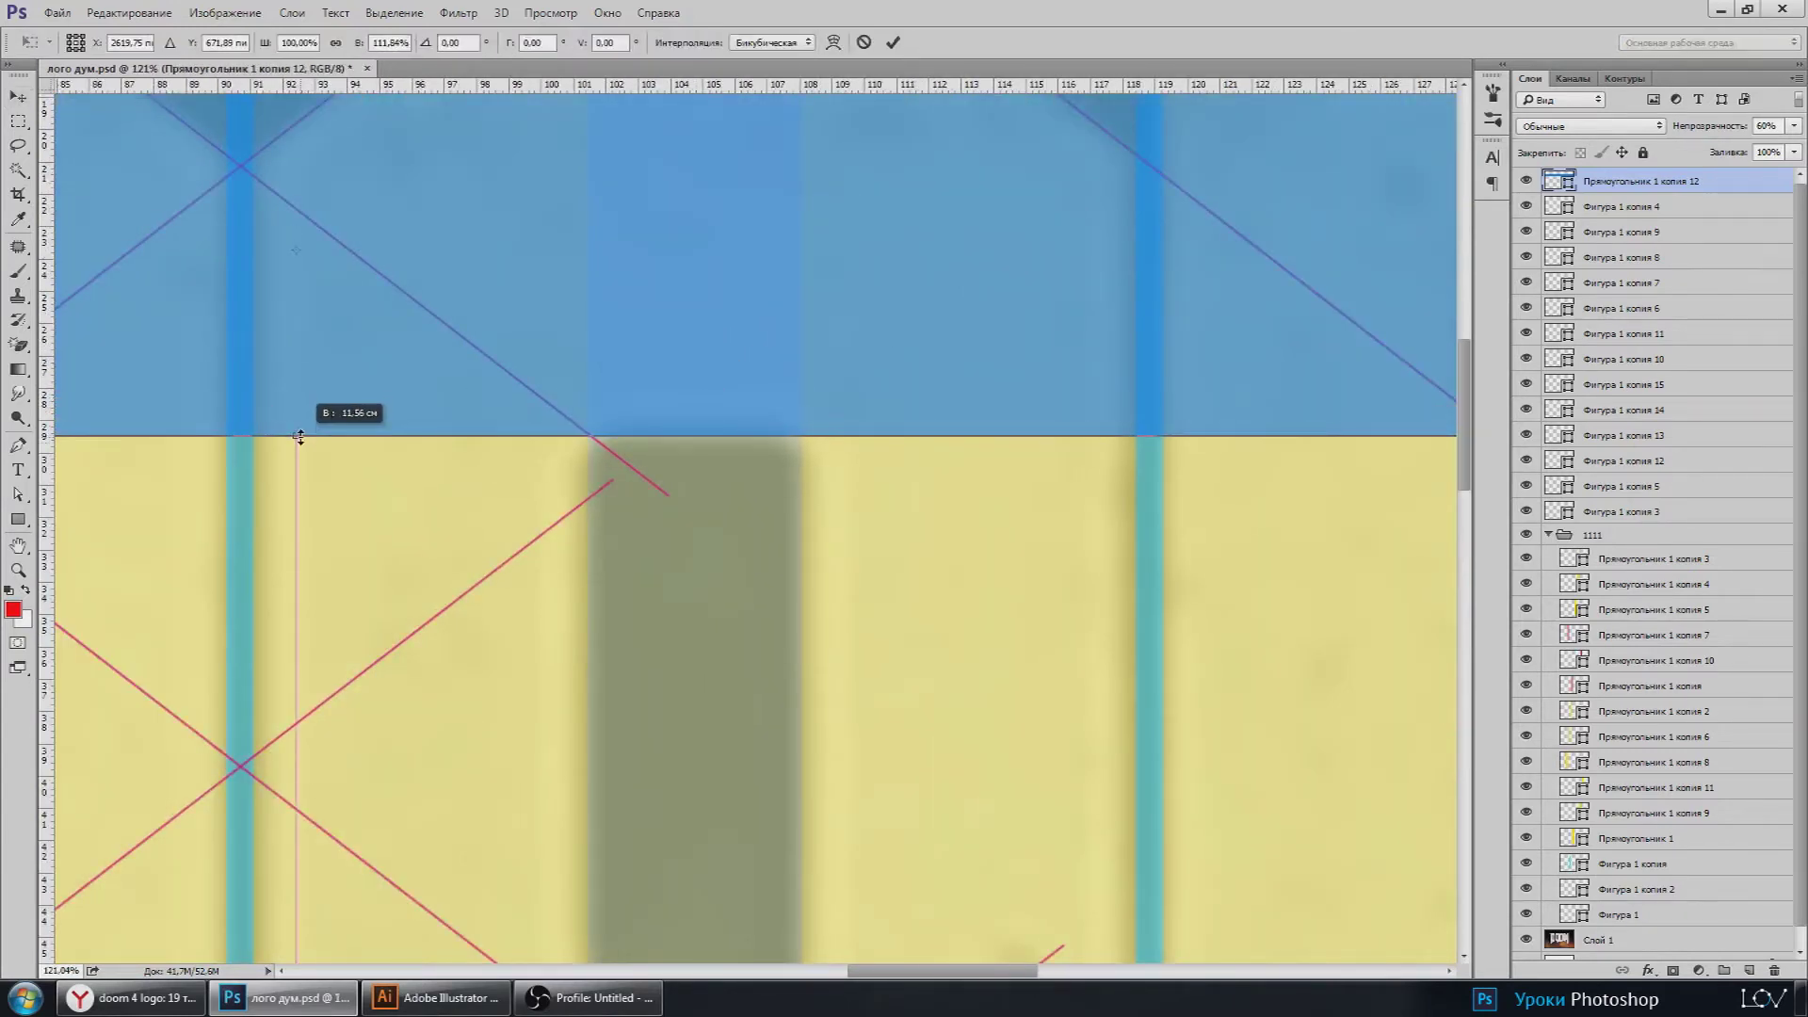
pyautogui.scroll(-6, 298, 434)
pyautogui.press('Return')
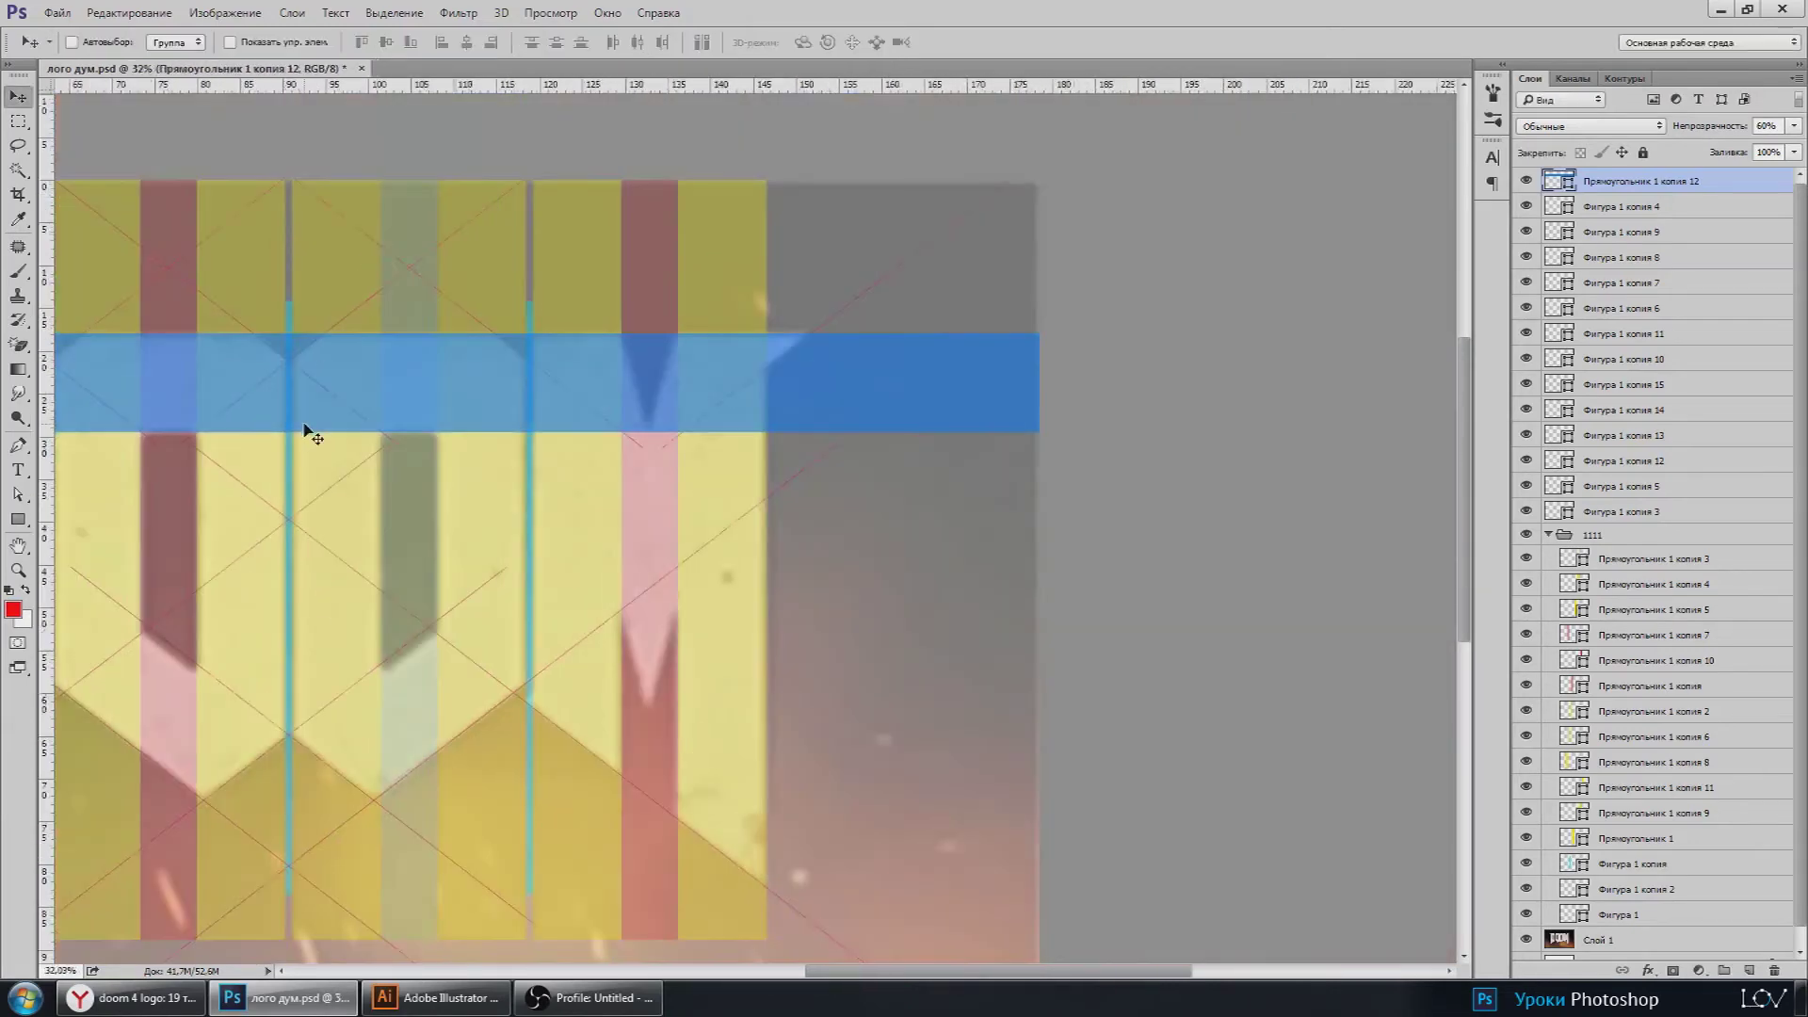
pyautogui.scroll(-3, 758, 442)
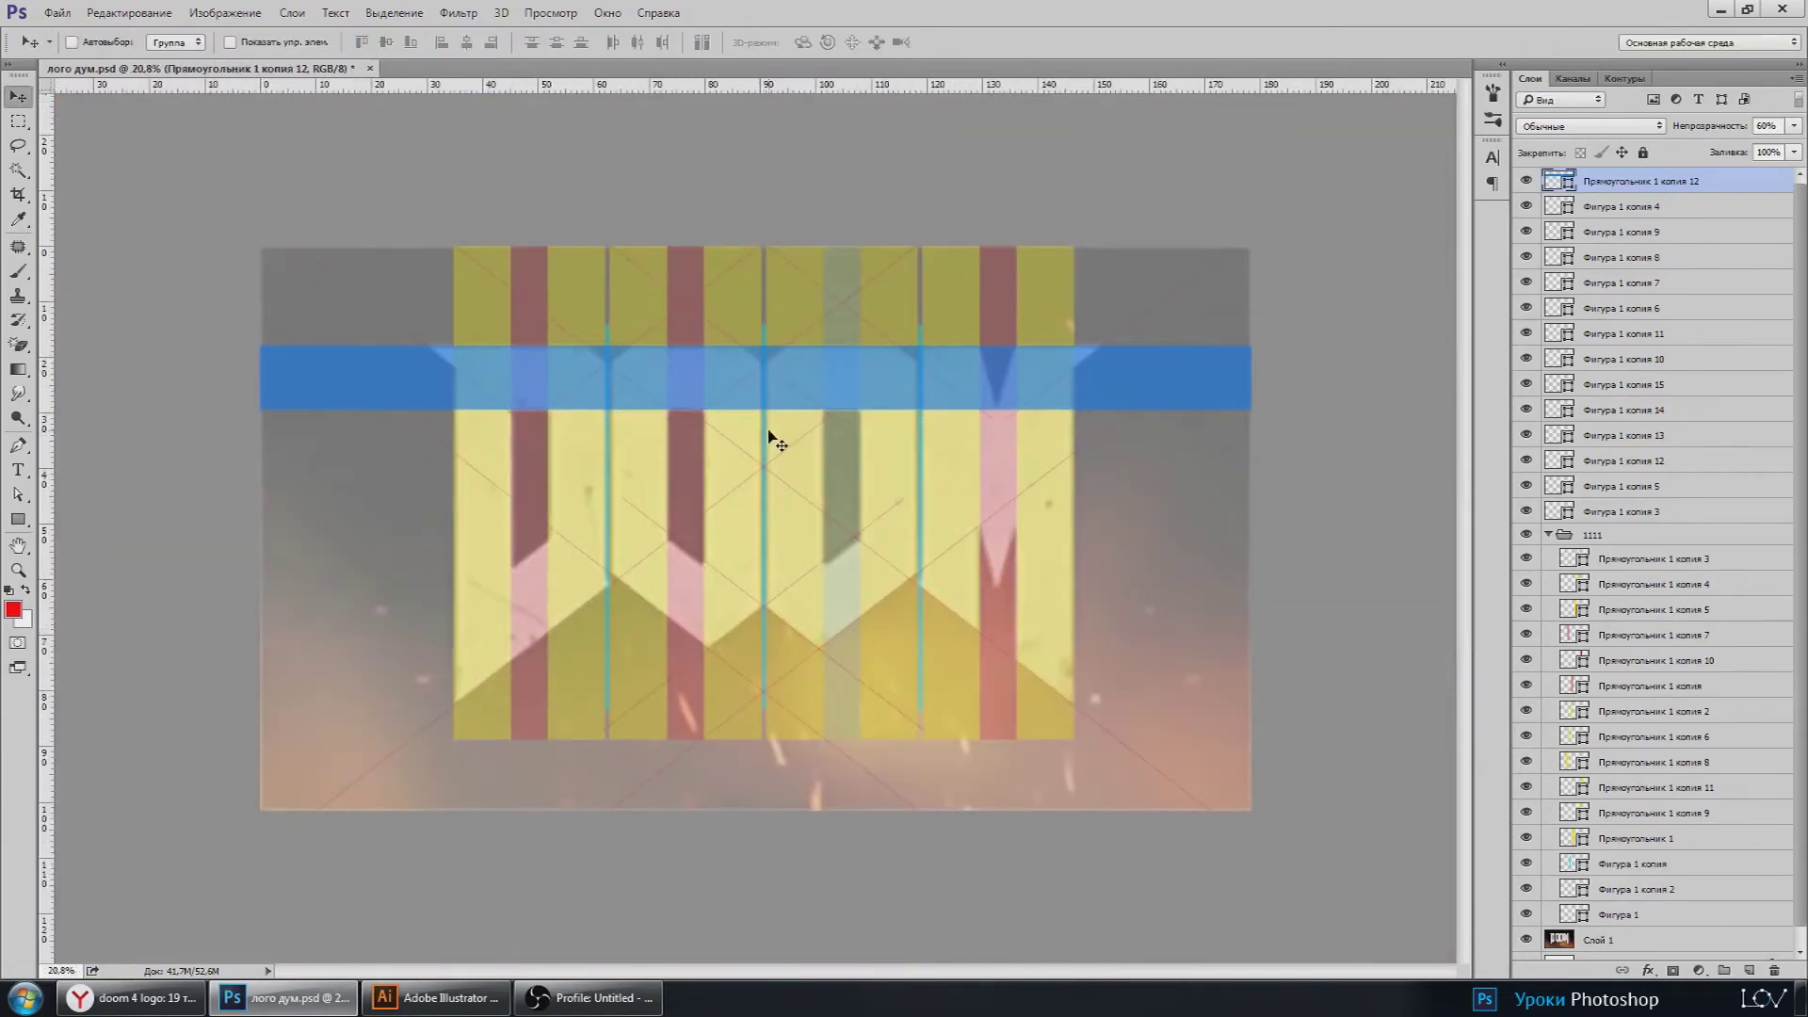
pyautogui.scroll(3, 772, 438)
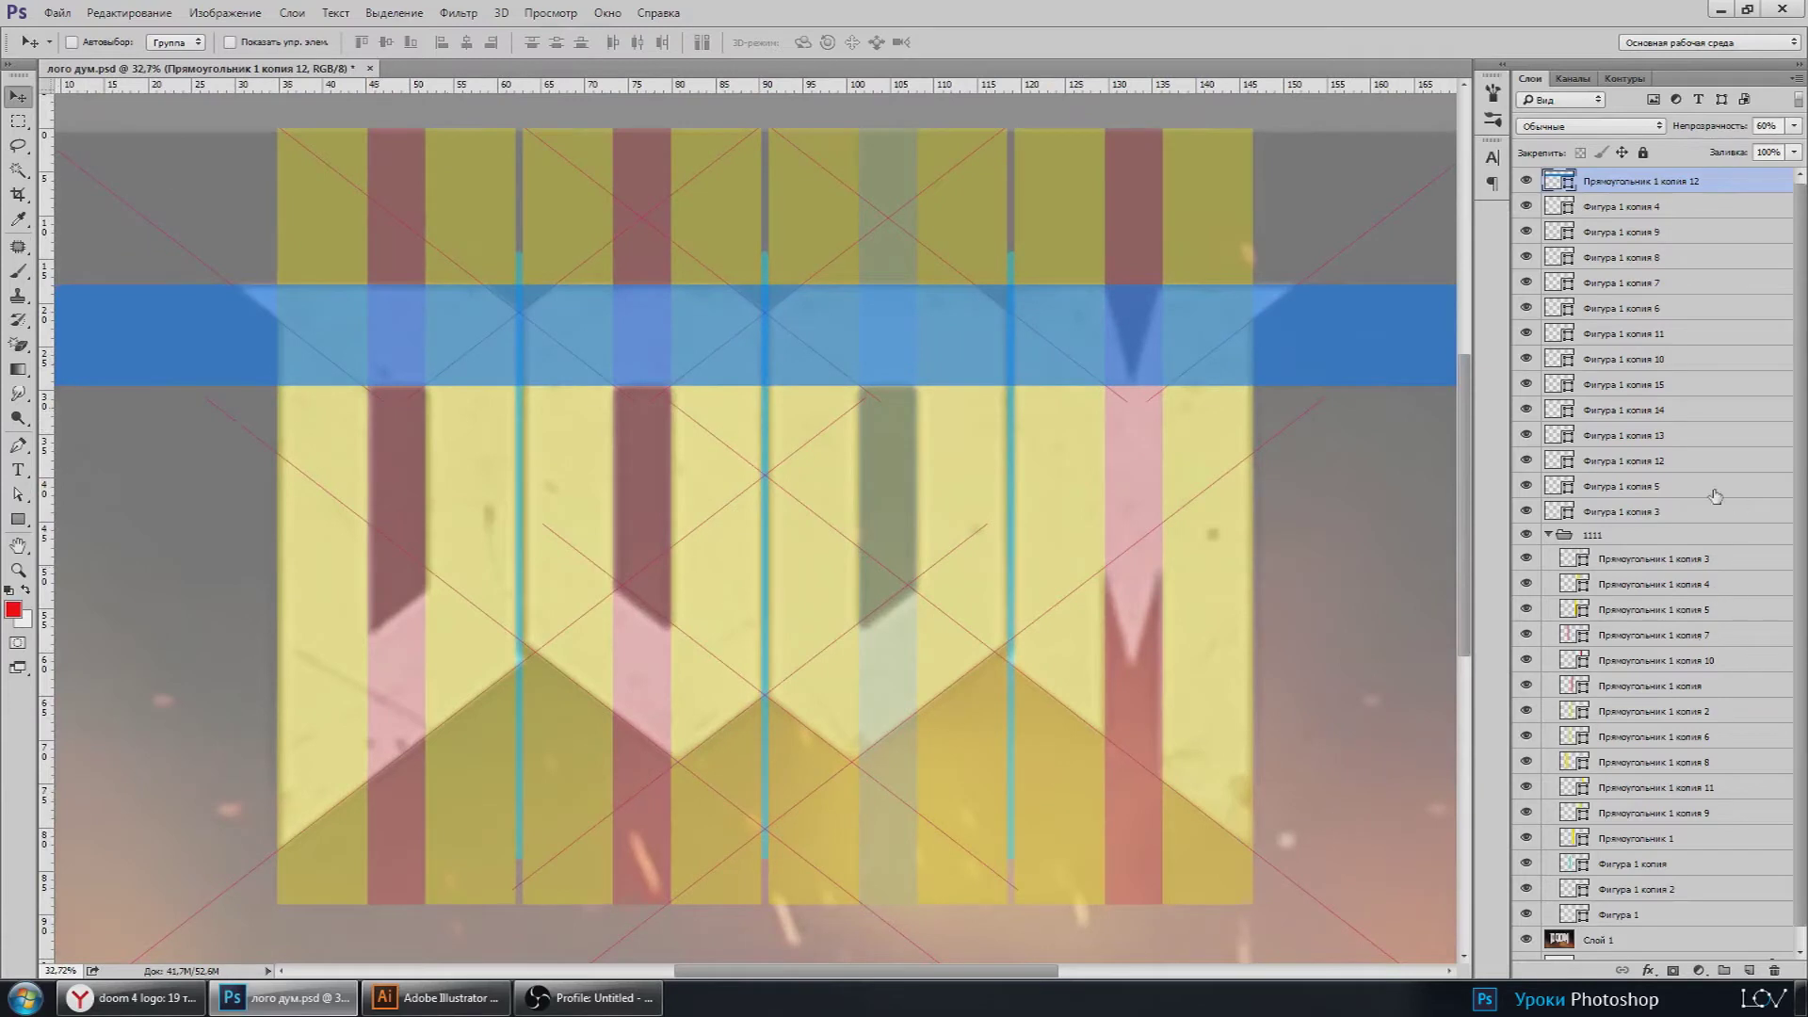
# Step: Group the blue bar with the Фигура 1 копия layers and name the group 2222
pyautogui.click(1609, 513)
pyautogui.keyDown('shift'); pyautogui.click(1614, 185); pyautogui.keyUp('shift')
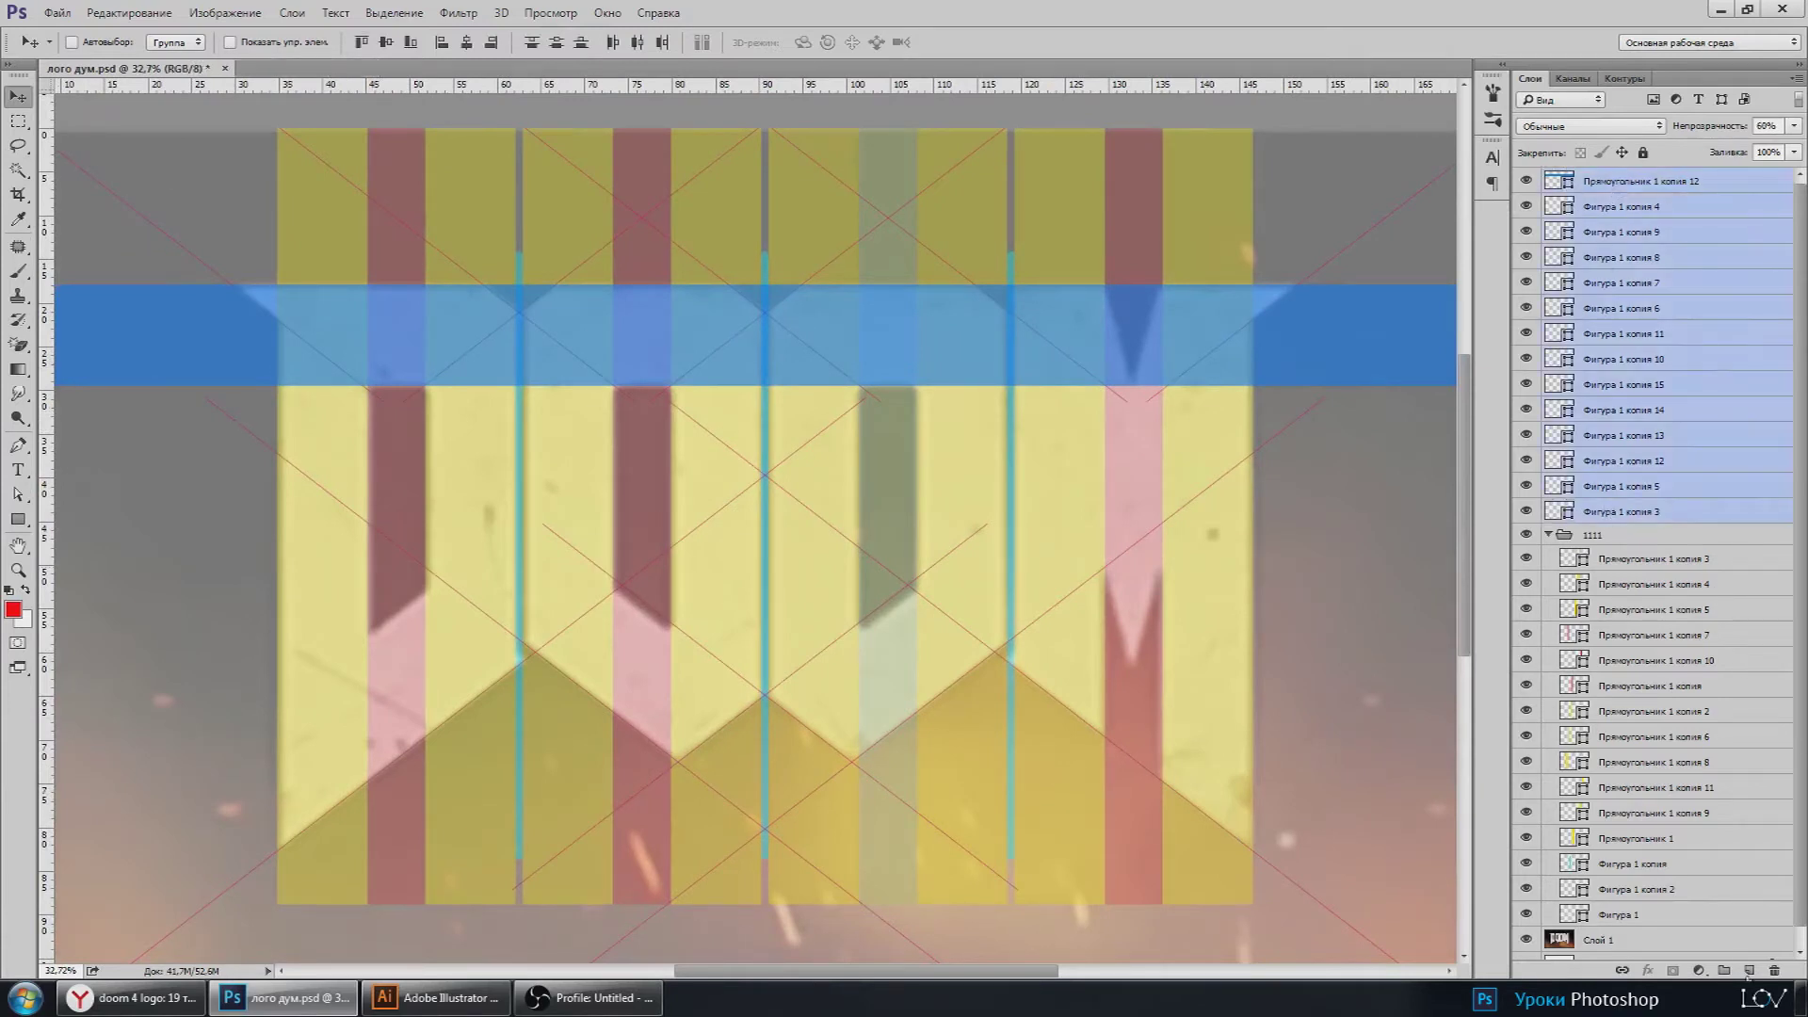
pyautogui.click(1724, 970)
pyautogui.doubleClick(1596, 177)
pyautogui.write('2222')
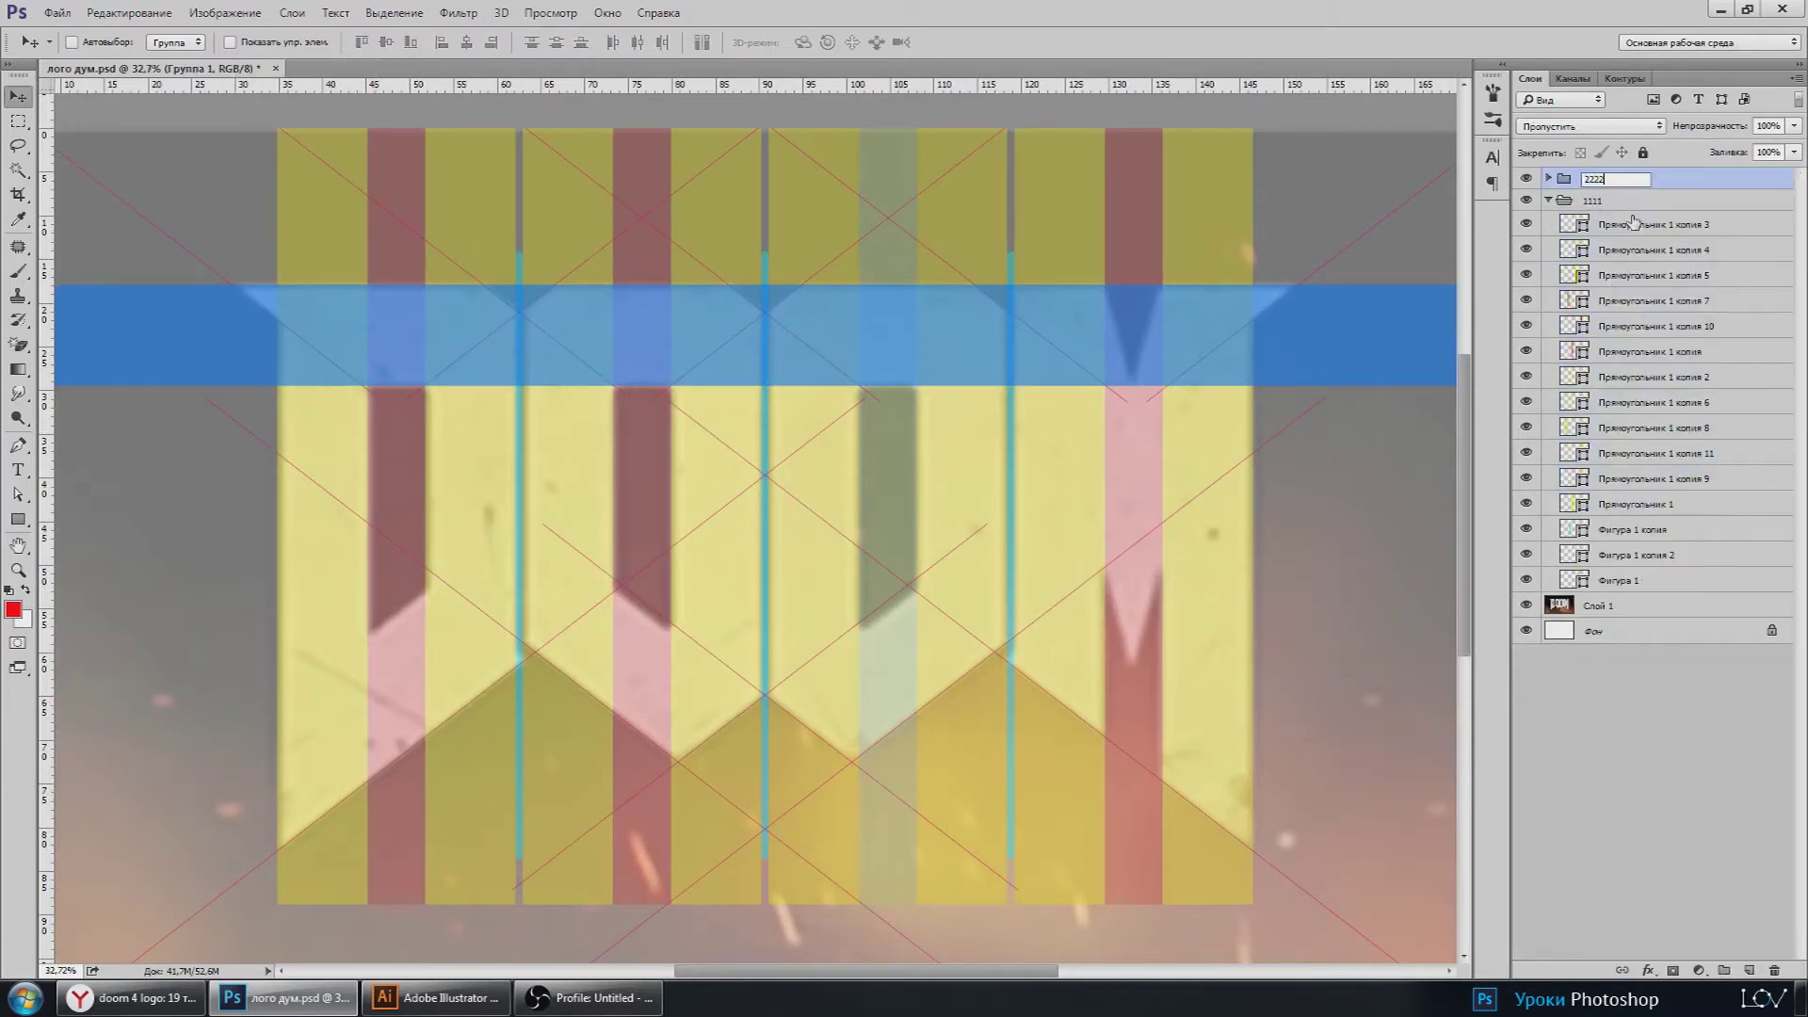
pyautogui.press('Return')
# Step: Lower the opacity of guide groups 1111 and 2222 to 54%
pyautogui.click(1548, 200)
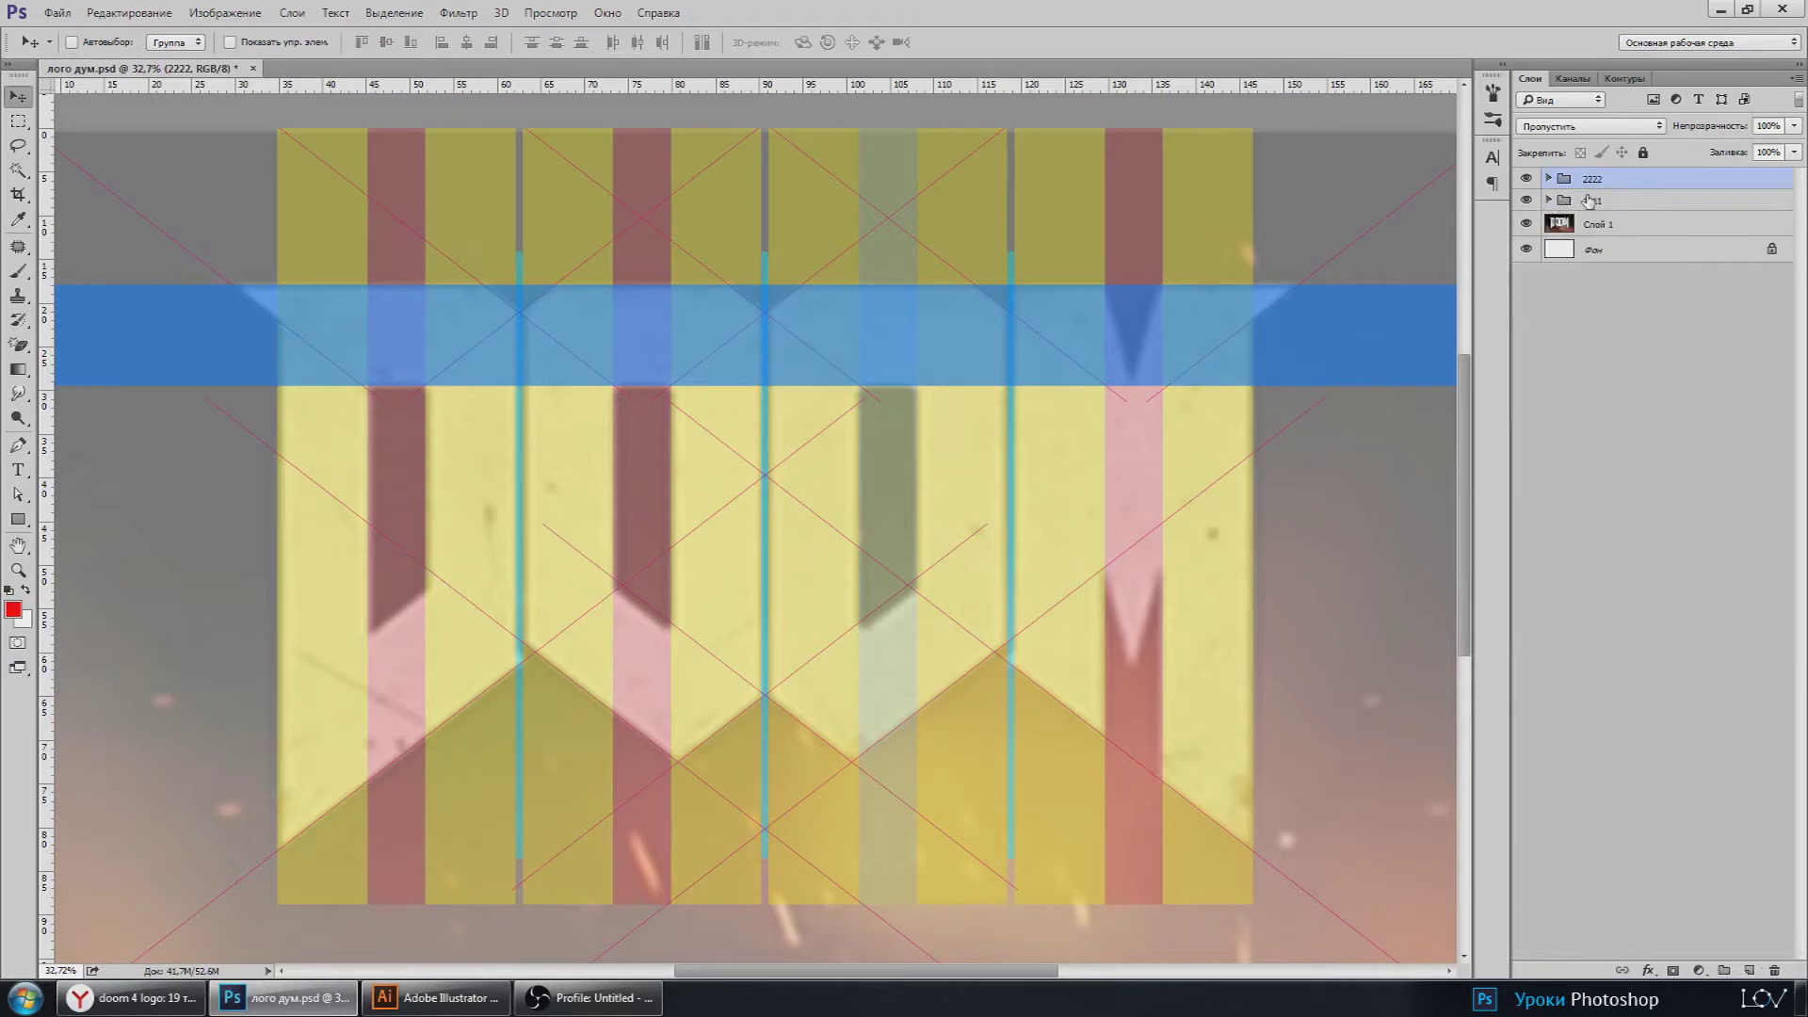
pyautogui.keyDown('shift'); pyautogui.click(1601, 200); pyautogui.keyUp('shift')
pyautogui.click(1794, 126)
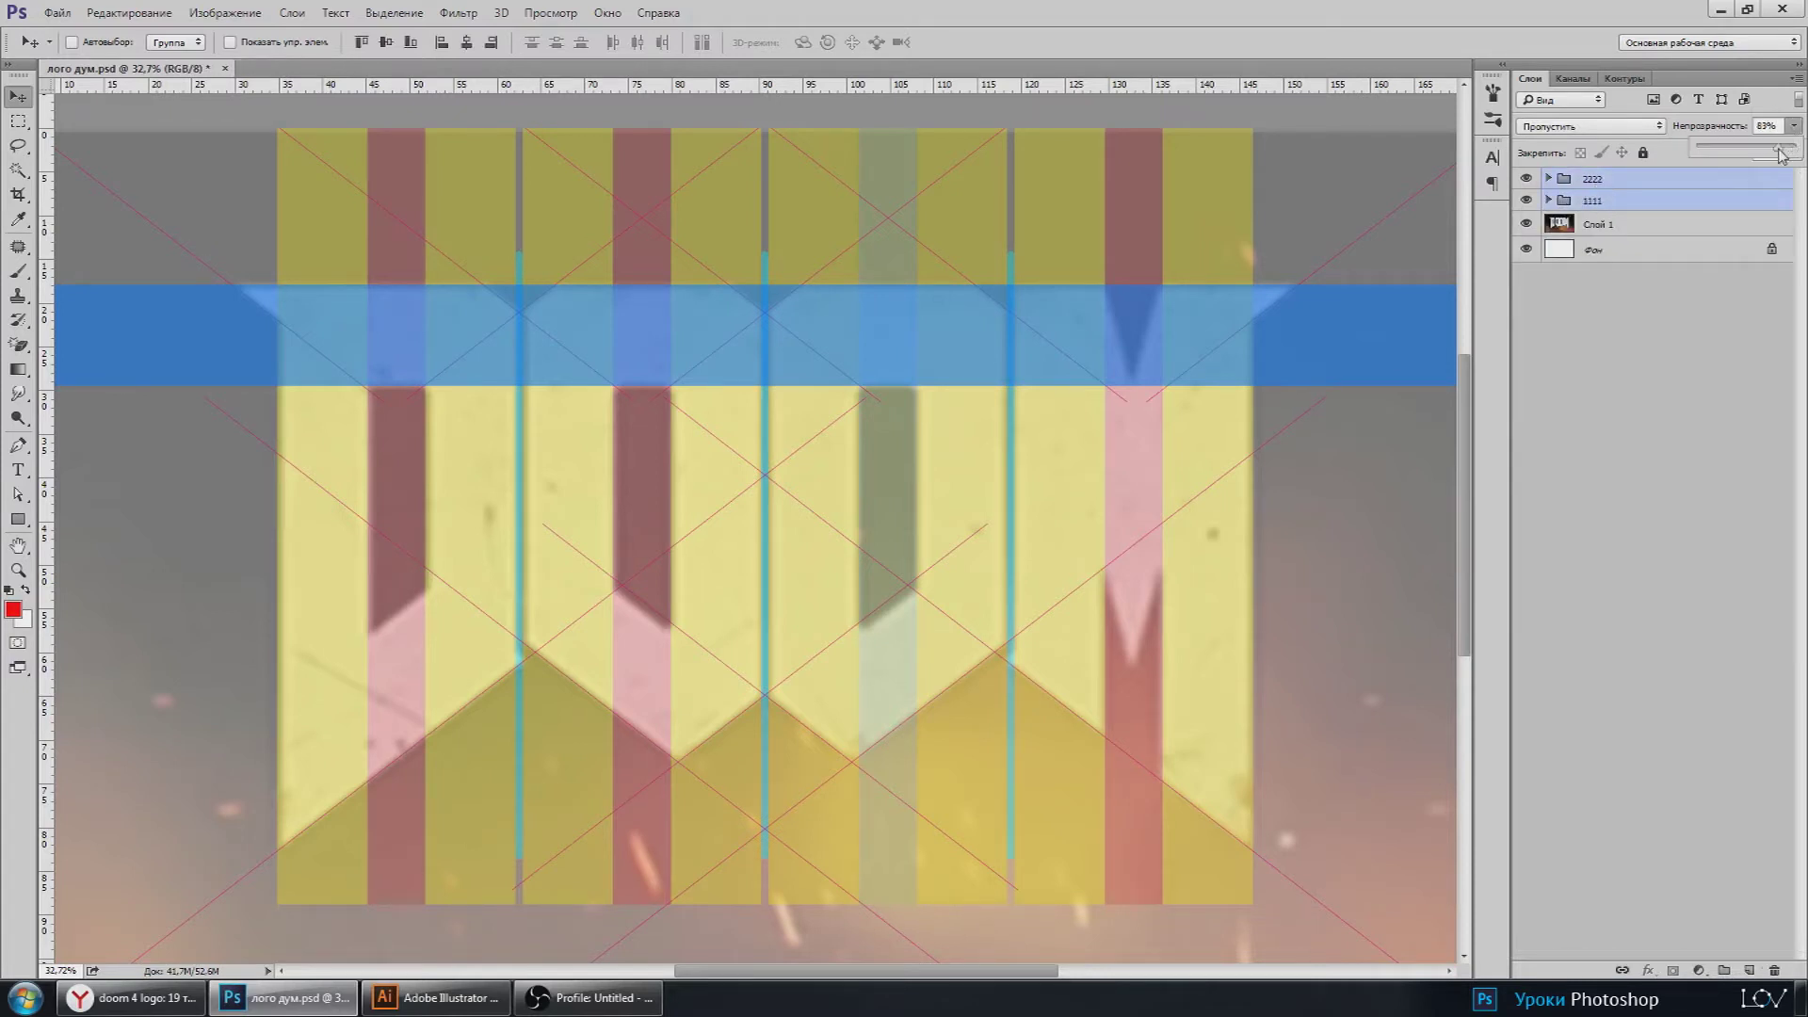
pyautogui.moveTo(1780, 156); pyautogui.dragTo(1753, 156)
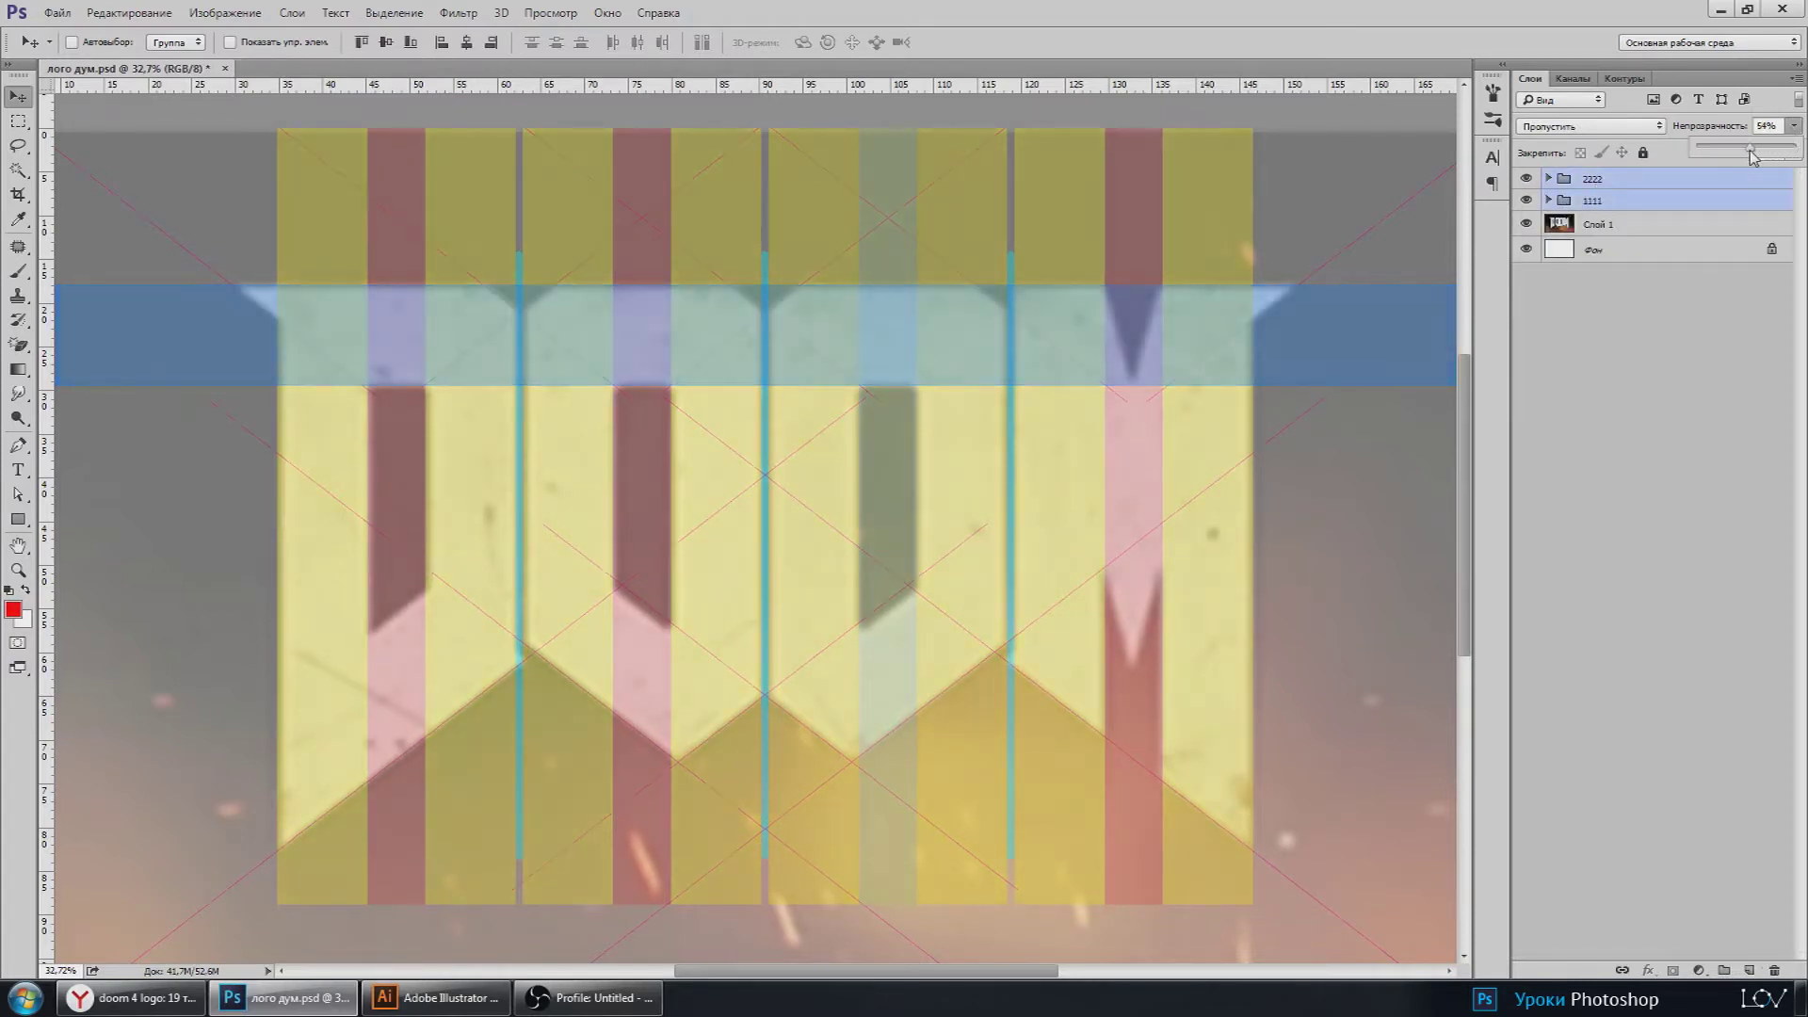
# Step: Save the document and add a new empty layer on top for tracing
pyautogui.click(58, 14)
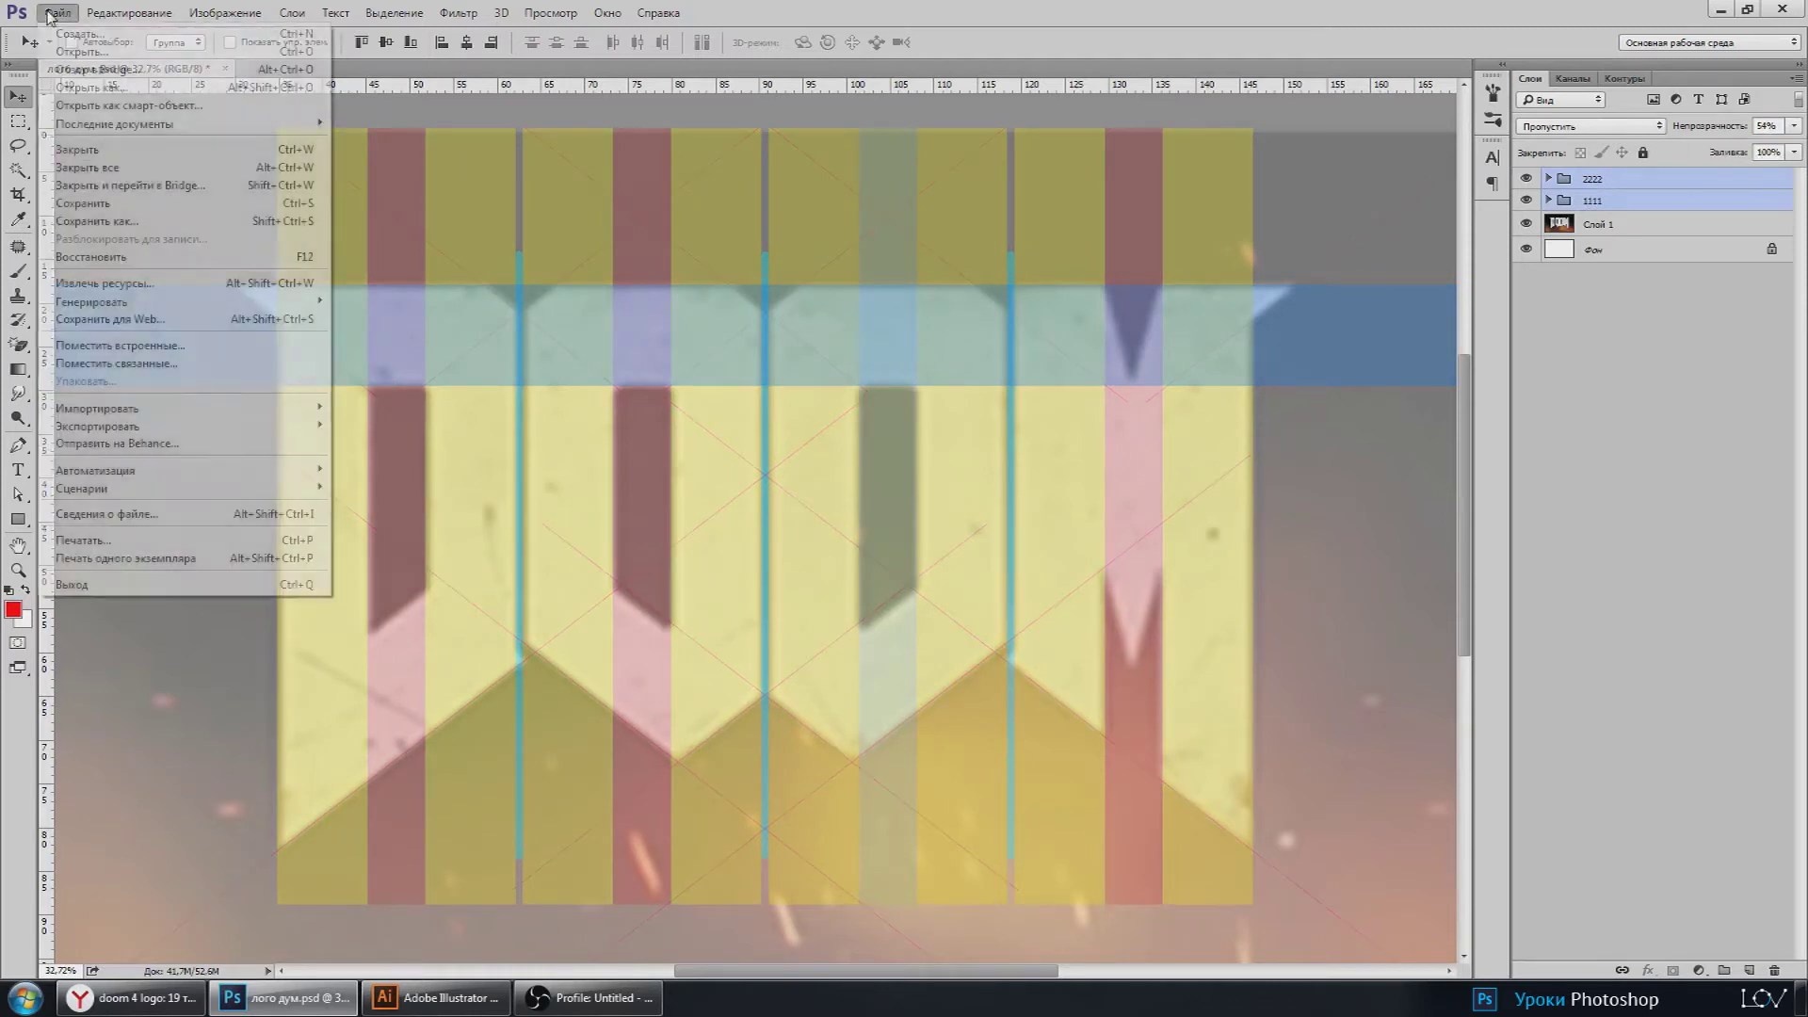
pyautogui.click(94, 209)
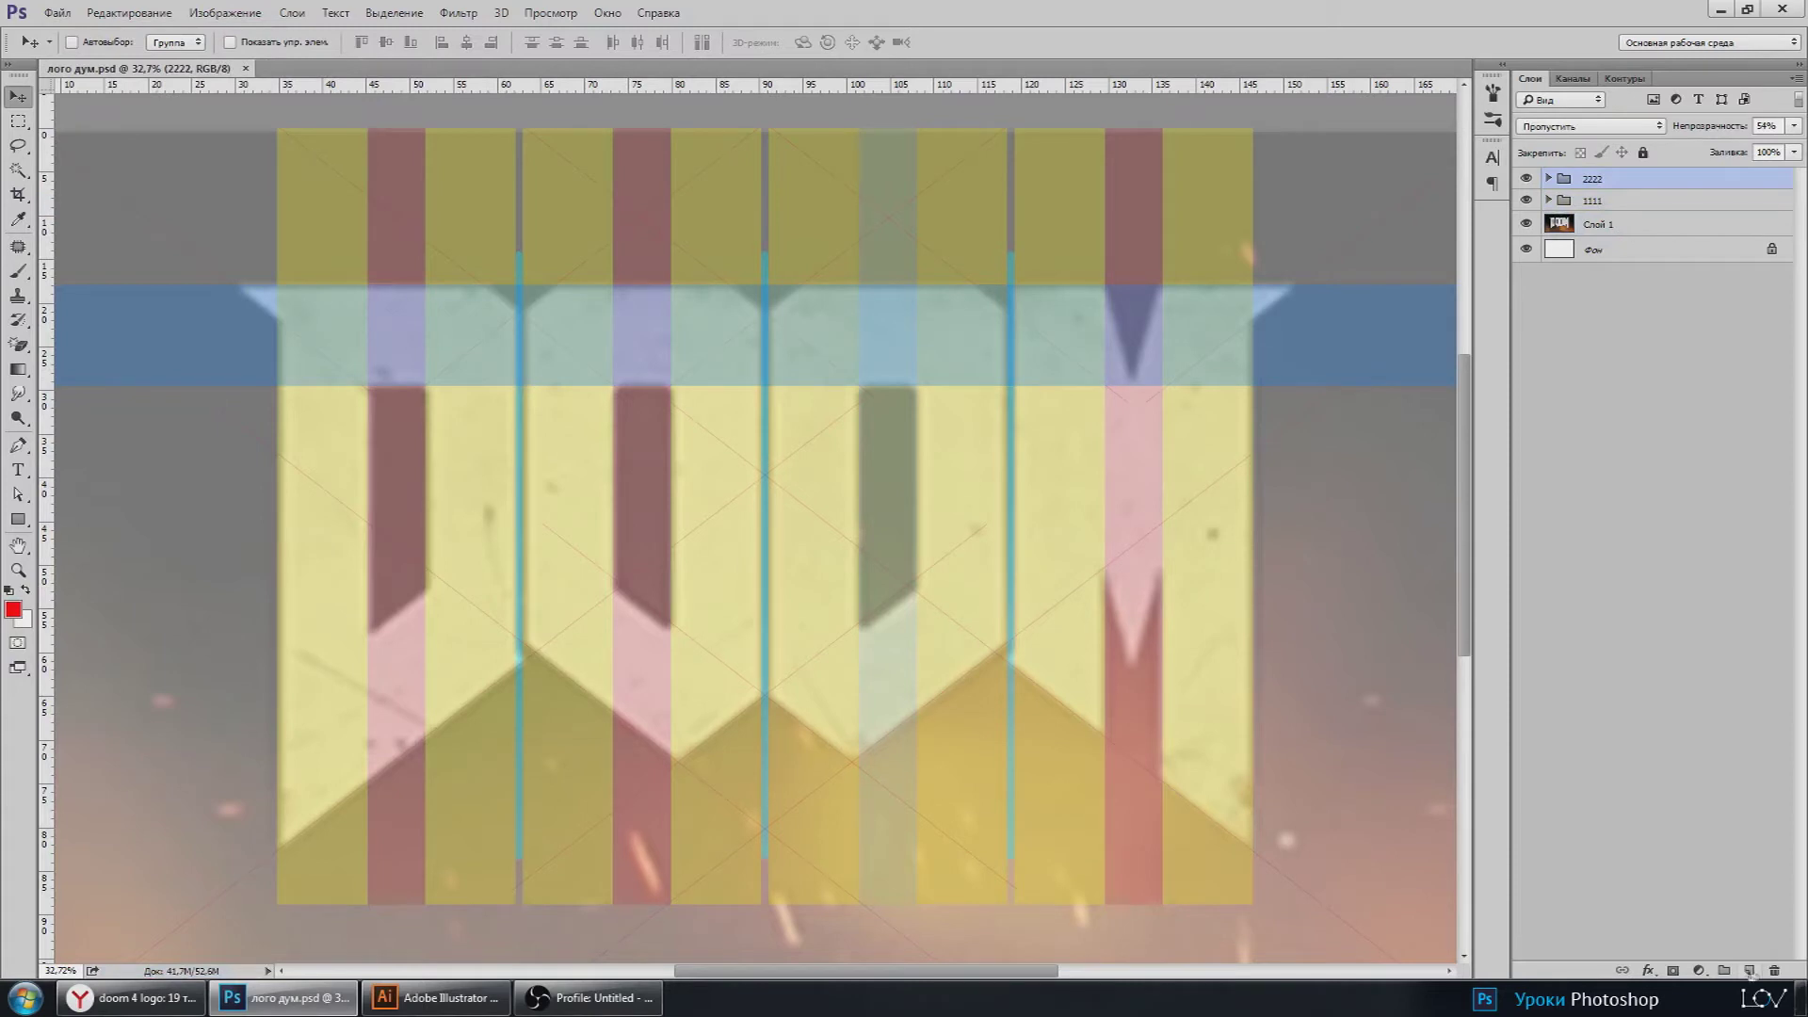
pyautogui.click(1749, 970)
pyautogui.click(18, 444)
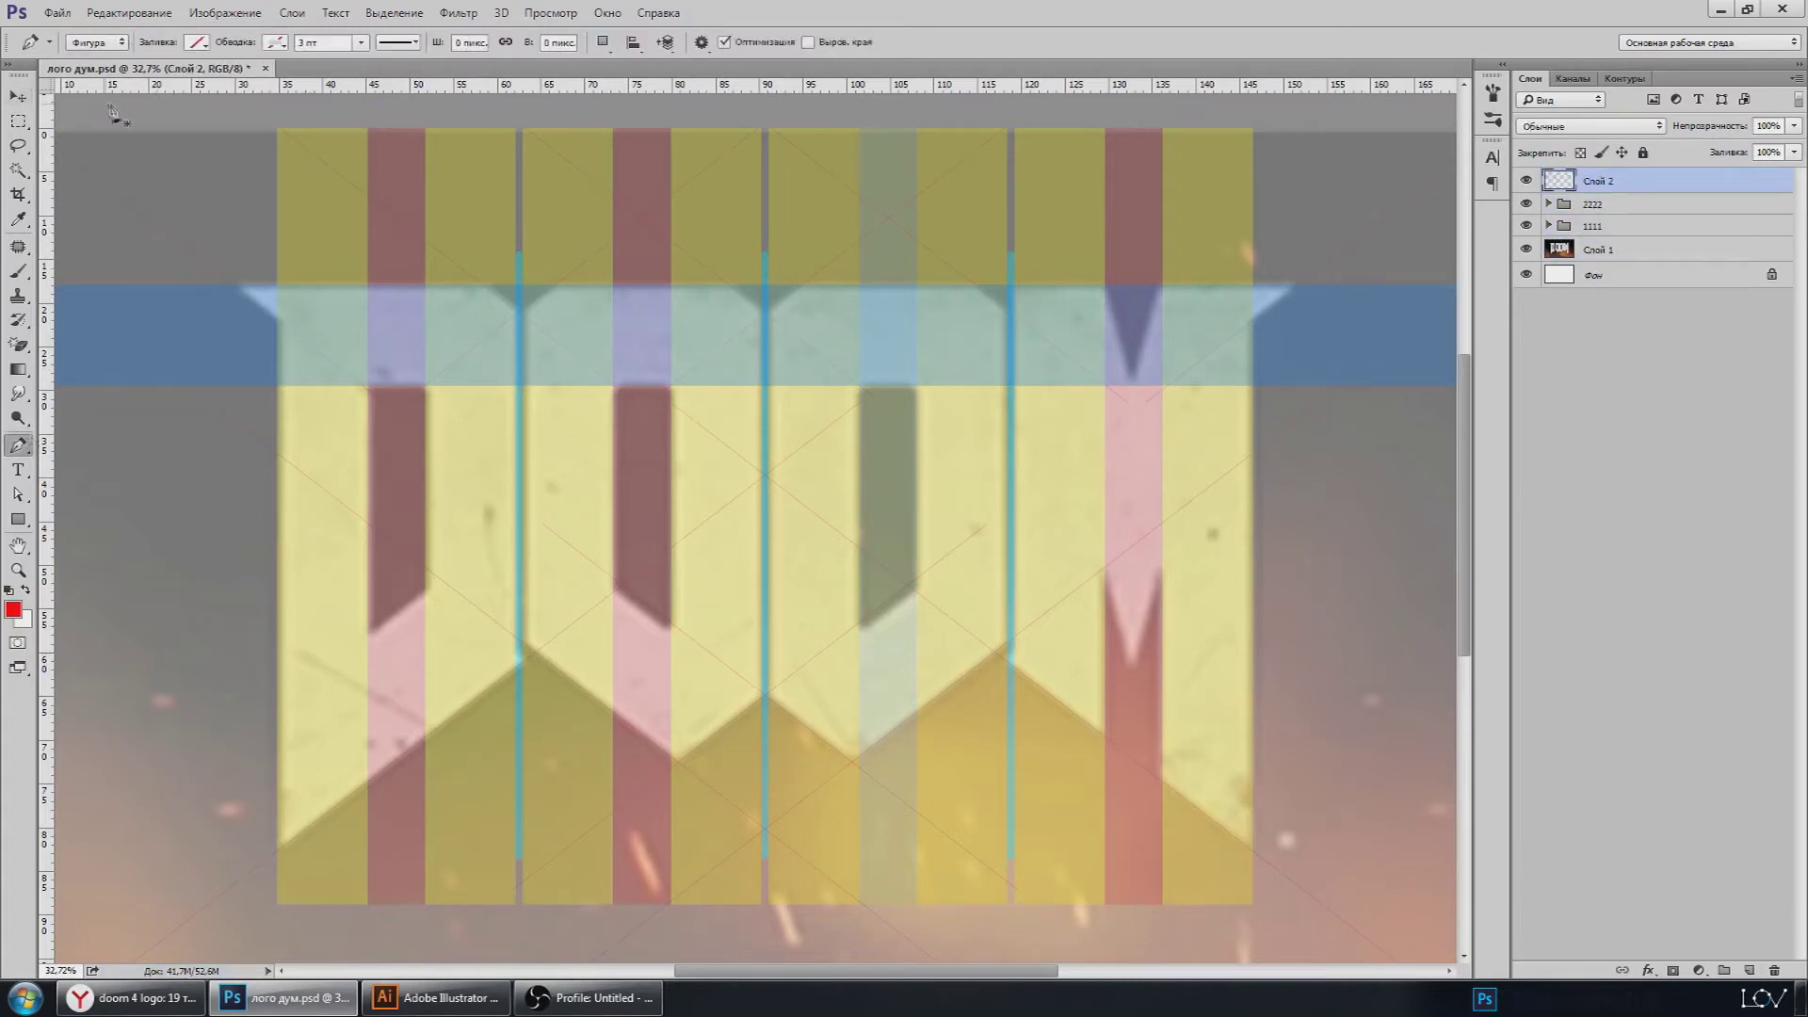
# Step: Place the first pen anchor on the grey/yellow edge along the diagonal guide
pyautogui.scroll(2, 322, 568)
pyautogui.scroll(1, 290, 859)
pyautogui.scroll(5, 267, 880)
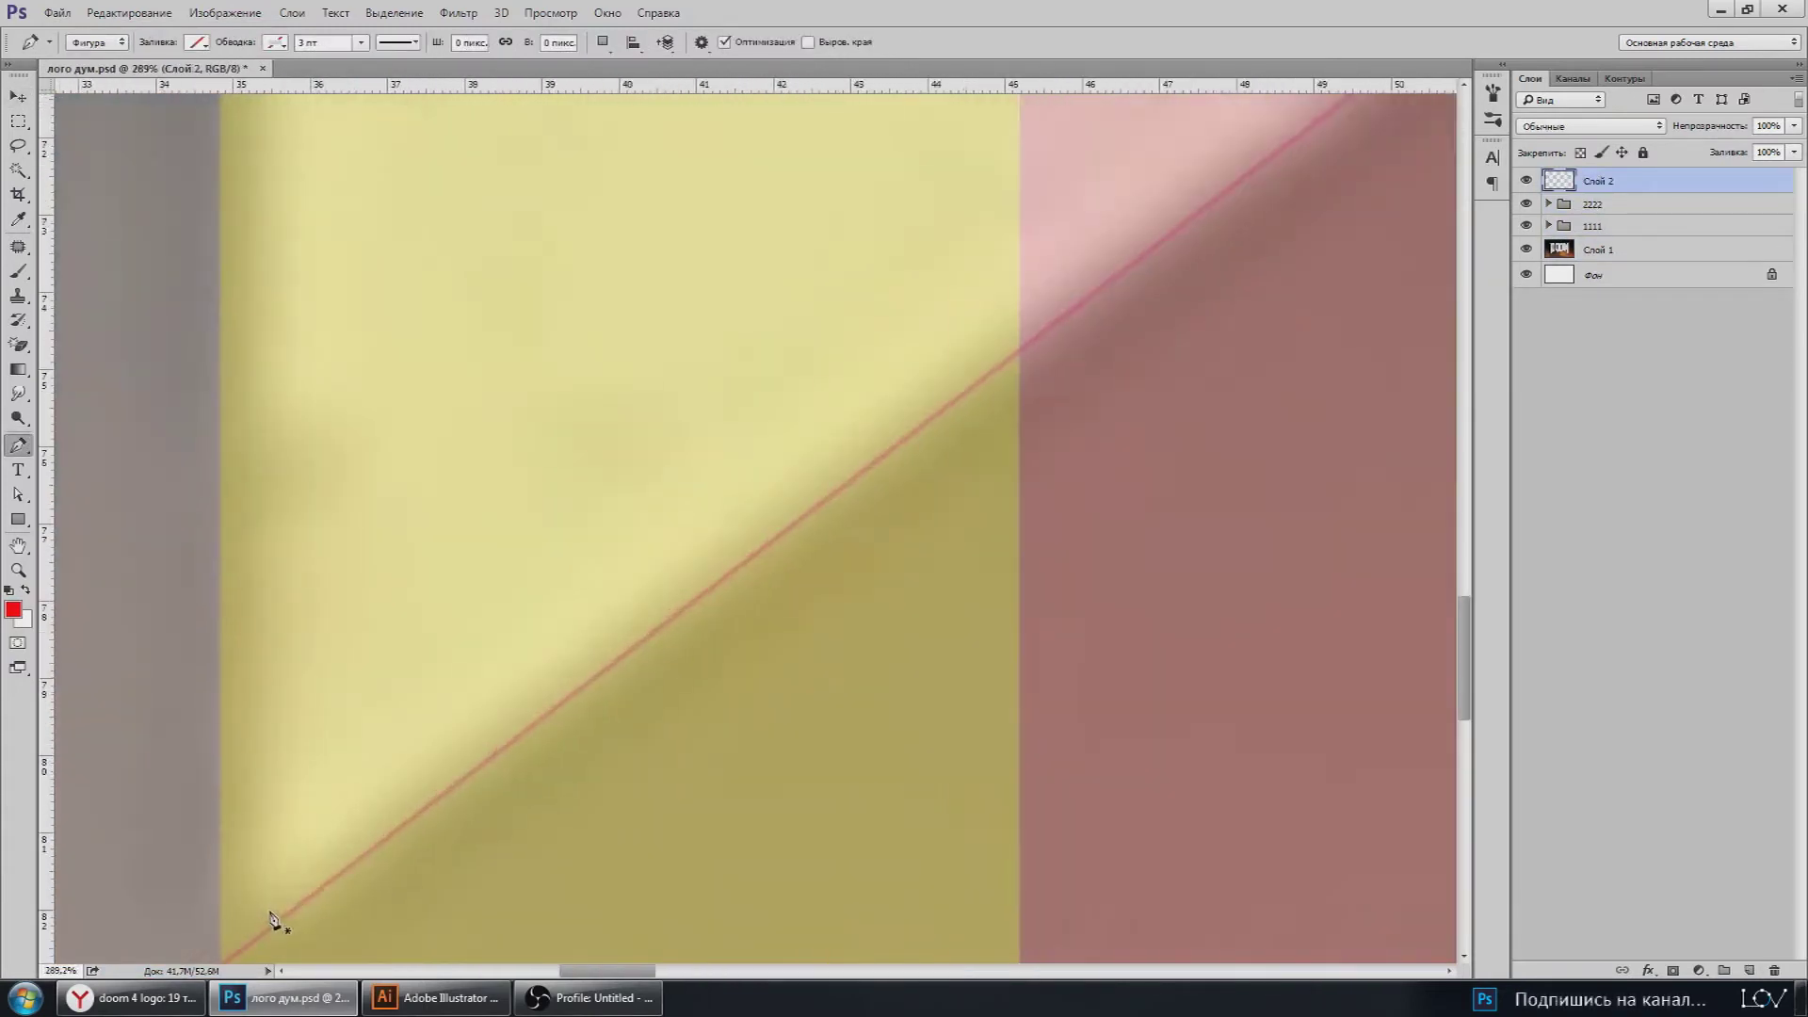
pyautogui.scroll(2, 289, 930)
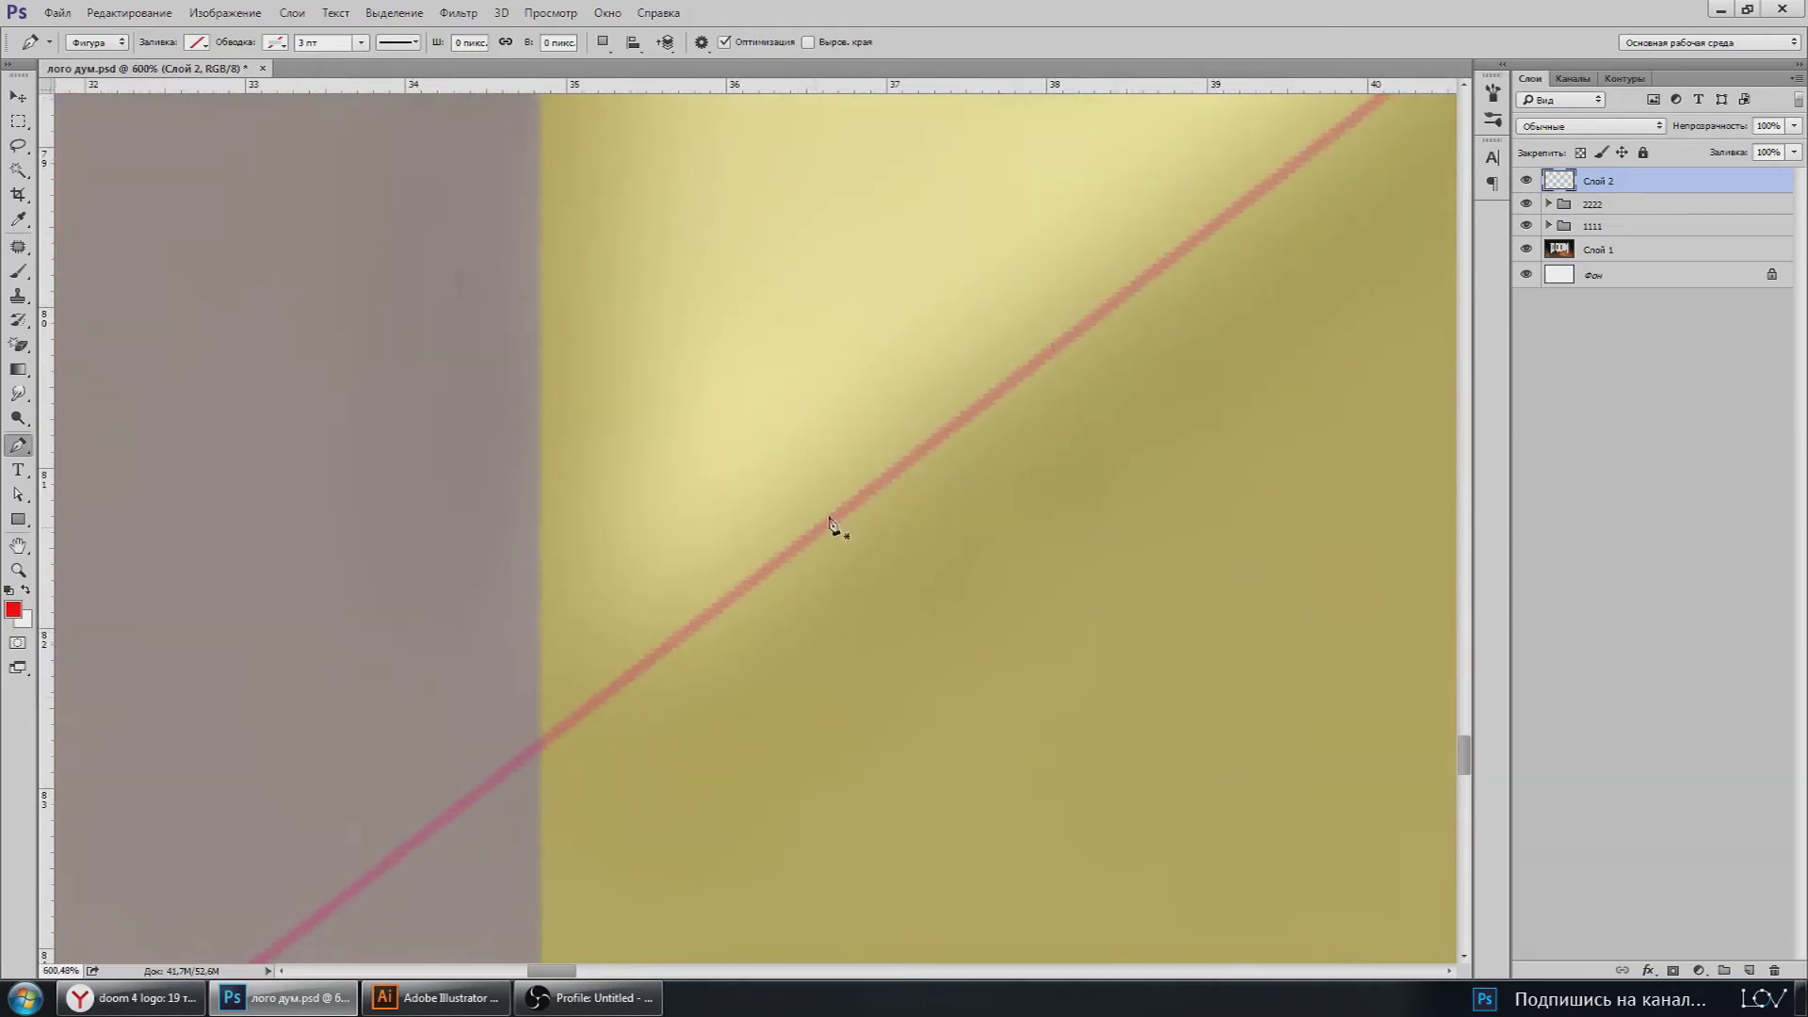
pyautogui.scroll(1, 500, 774)
pyautogui.scroll(4, 485, 764)
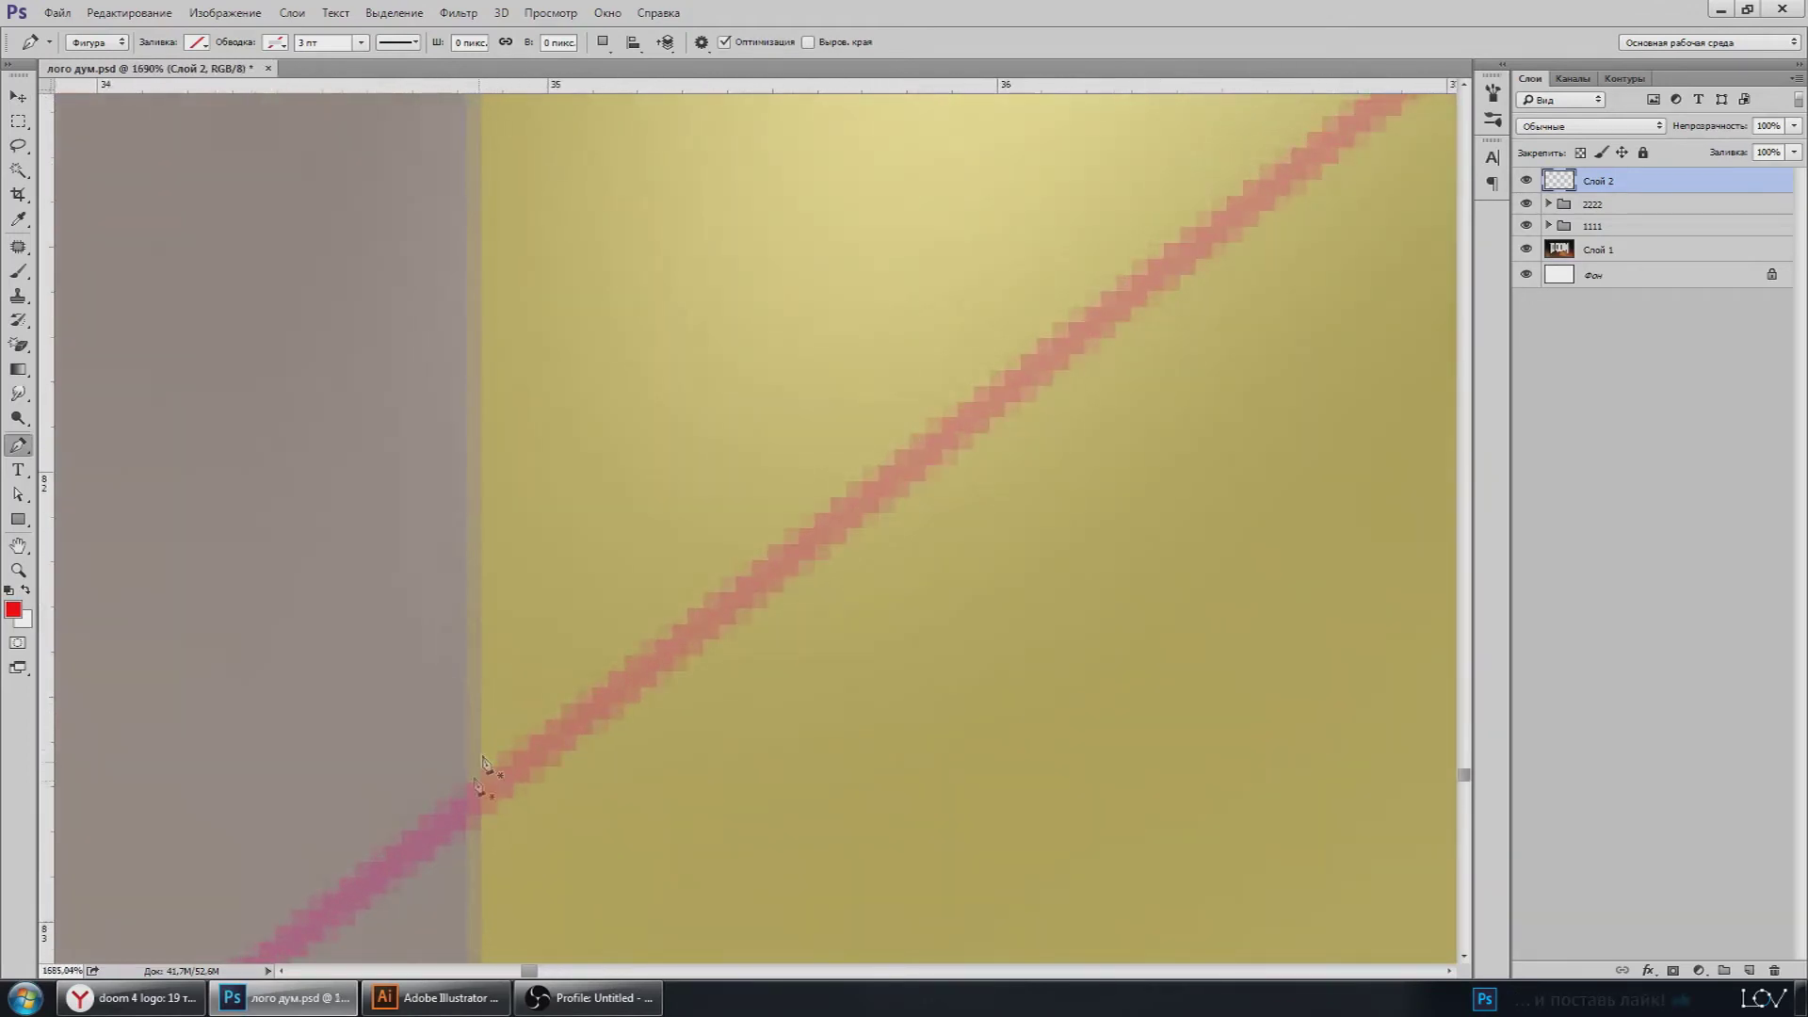
pyautogui.scroll(3, 480, 772)
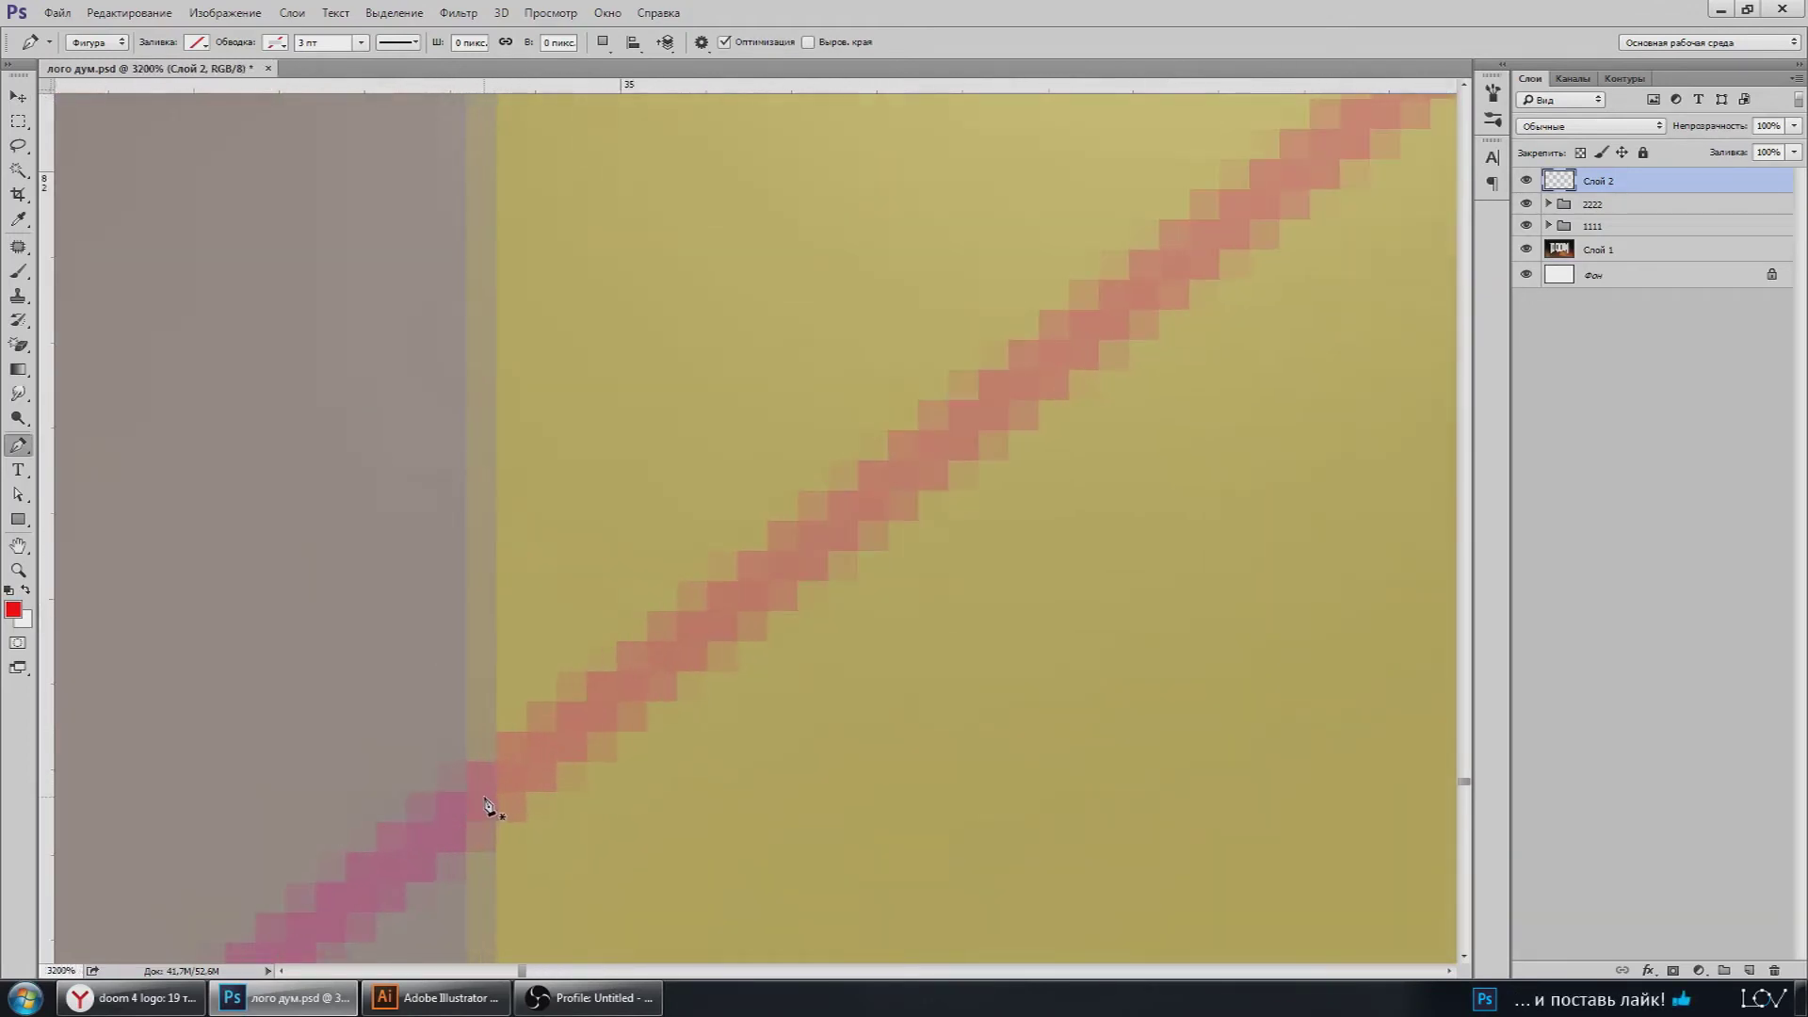
pyautogui.click(487, 805)
pyautogui.scroll(-5, 485, 810)
pyautogui.scroll(-5, 470, 828)
pyautogui.scroll(-5, 442, 815)
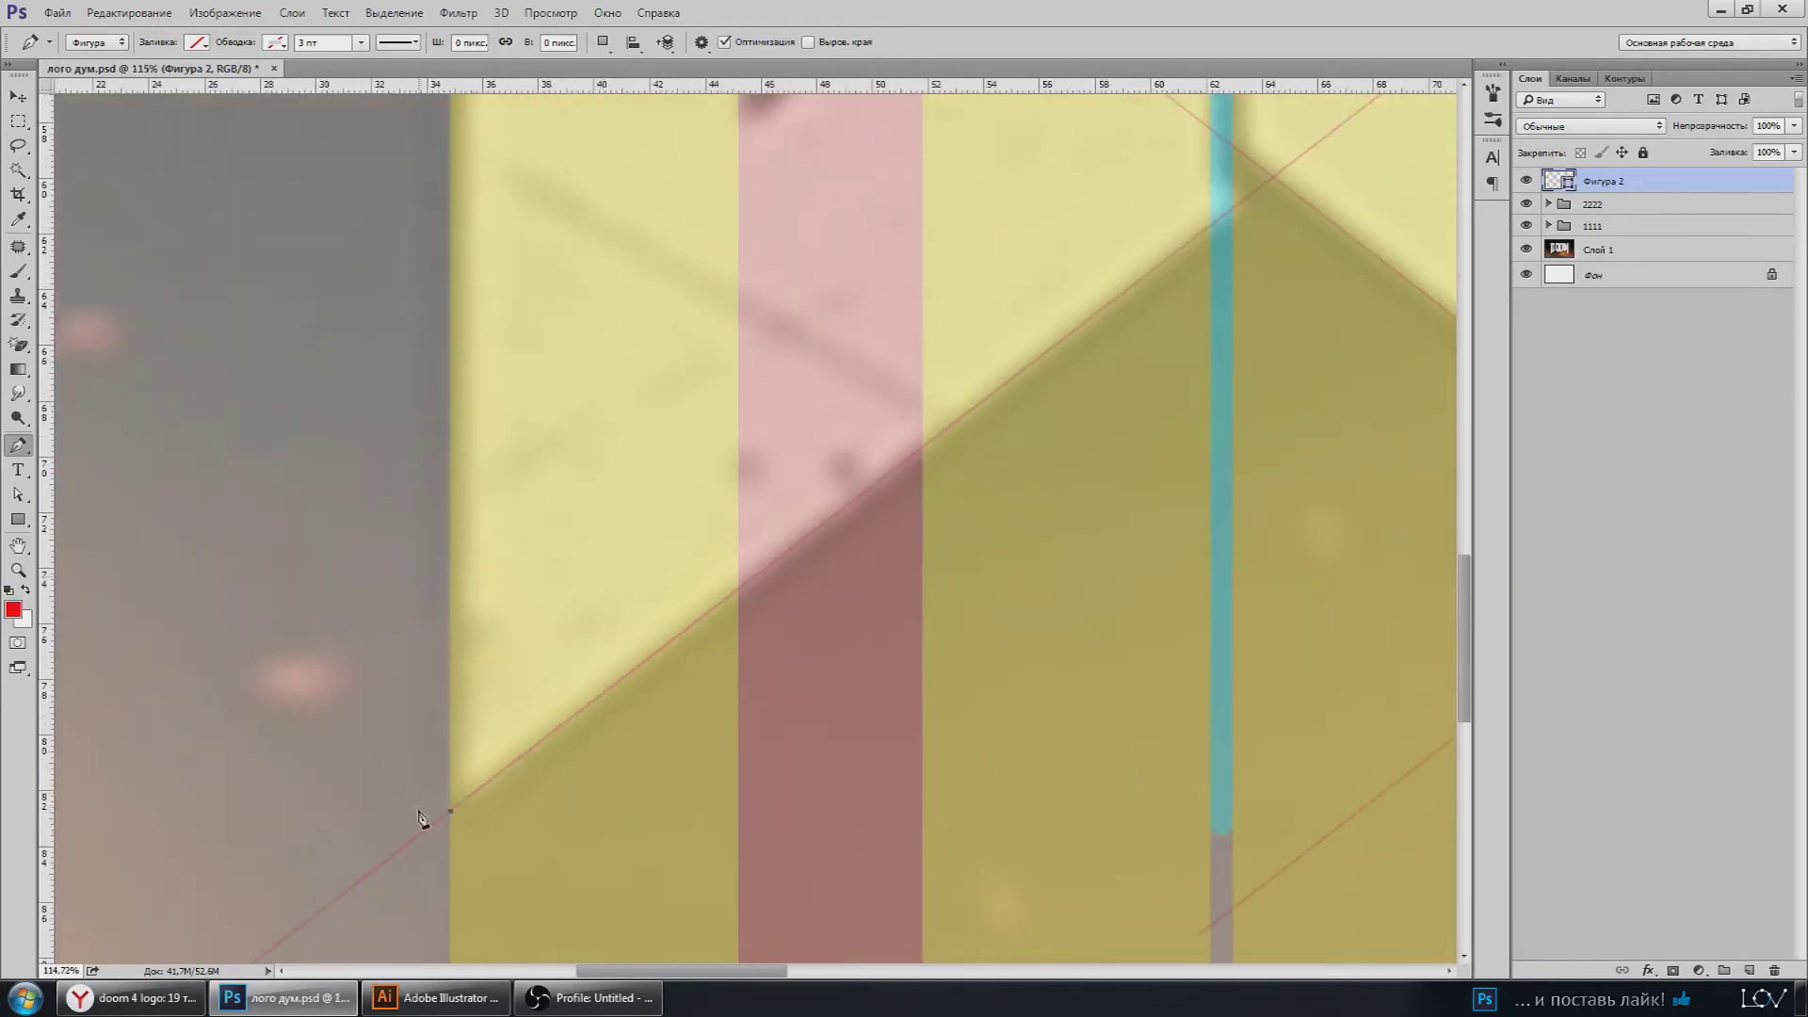
pyautogui.scroll(5, 443, 821)
pyautogui.scroll(5, 527, 800)
pyautogui.scroll(4, 562, 753)
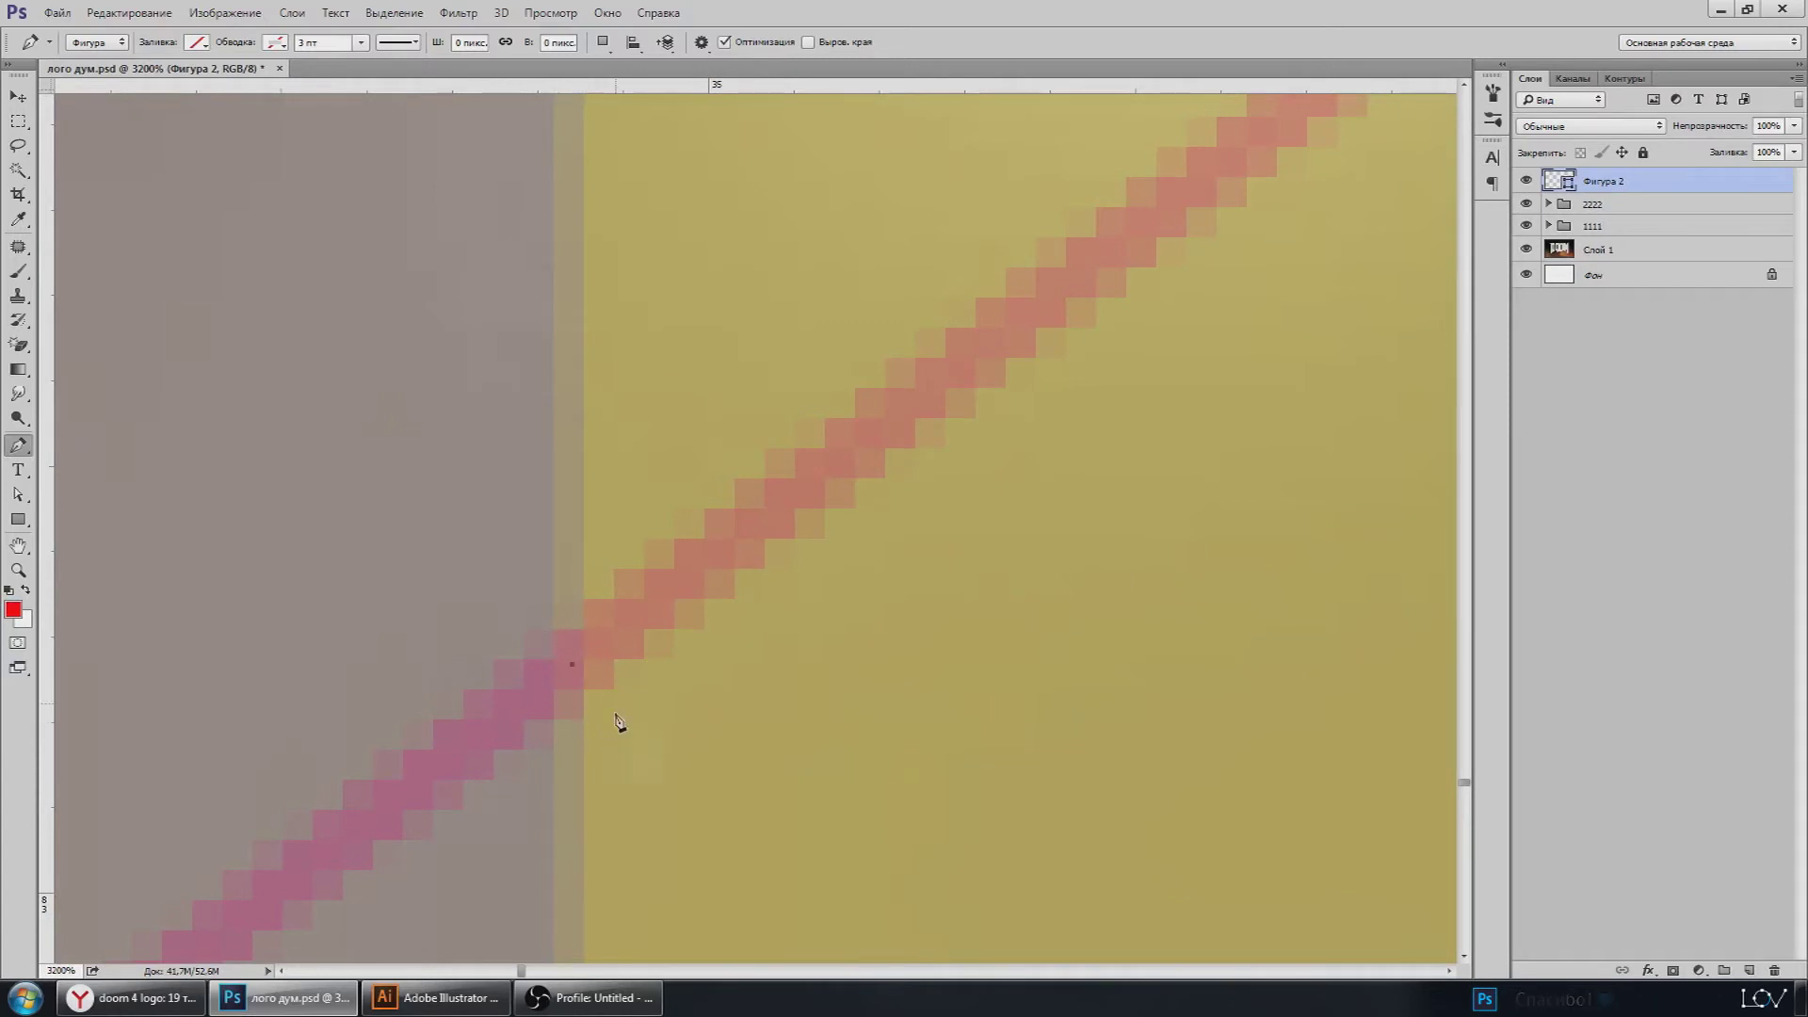
pyautogui.hotkey('ctrl', 'z')
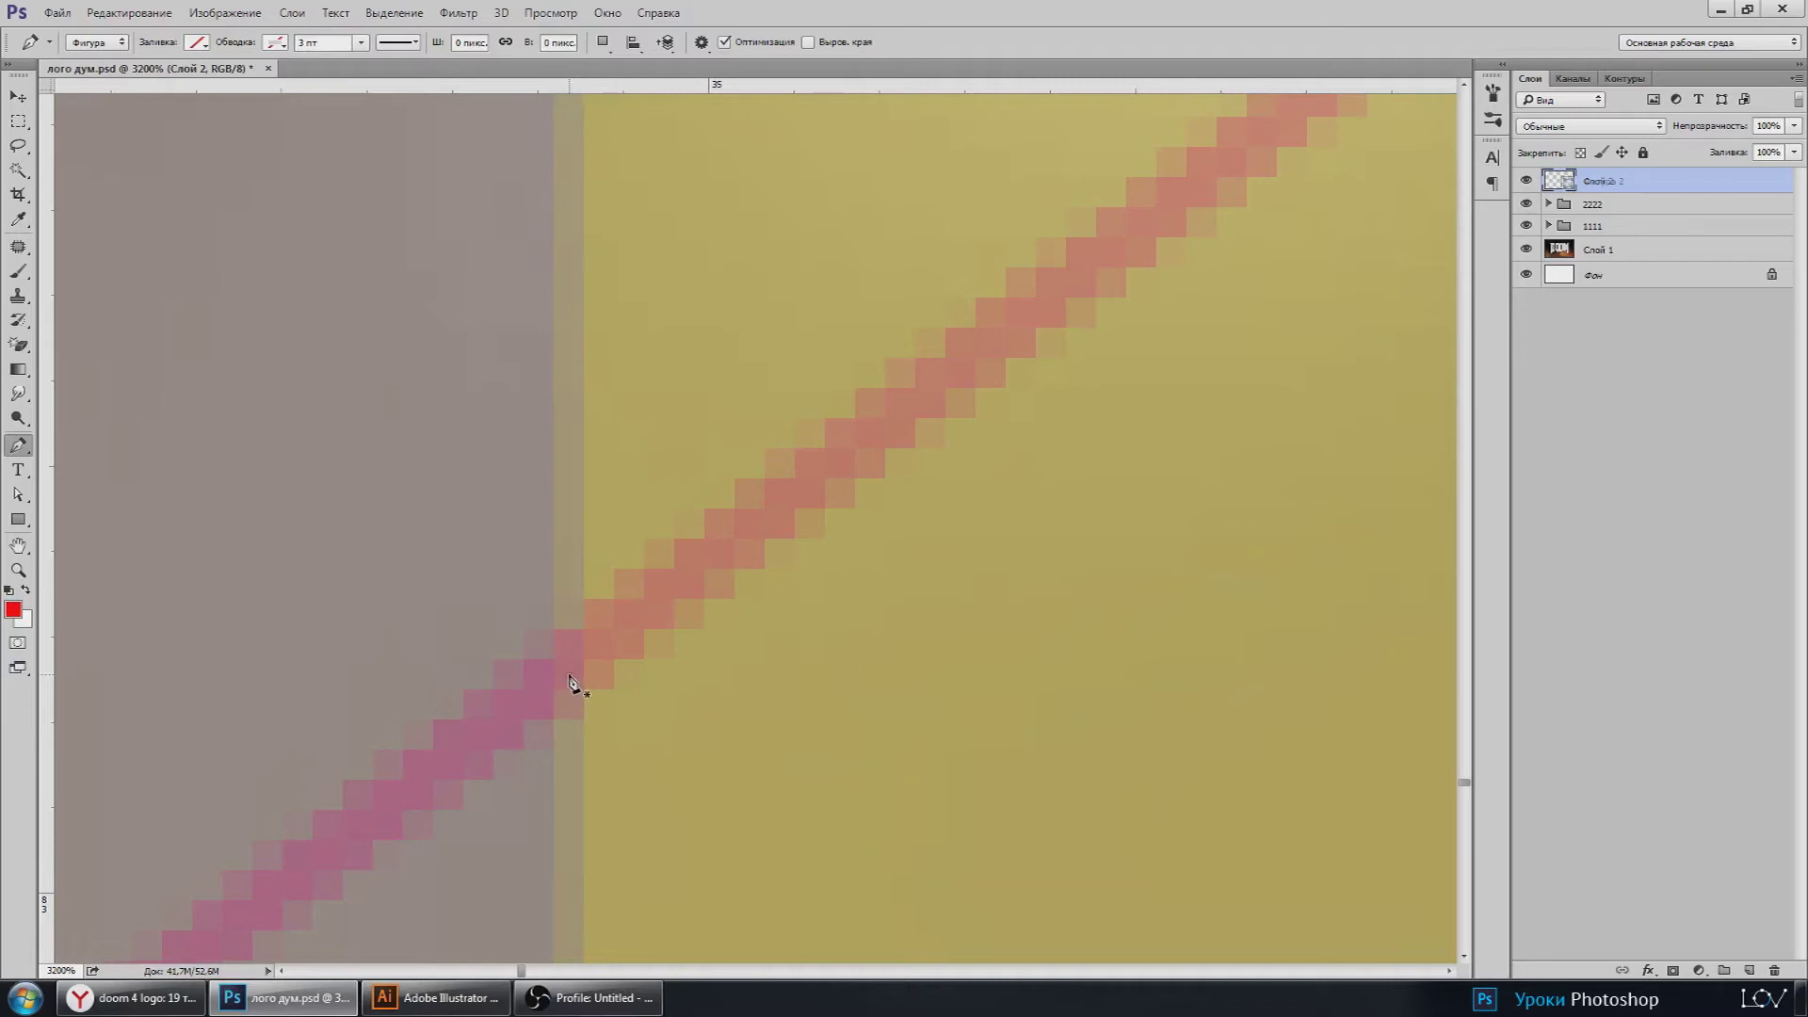
pyautogui.click(569, 675)
# Step: Add the next anchor where the diagonal meets the blue/green boundary
pyautogui.scroll(-10, 569, 687)
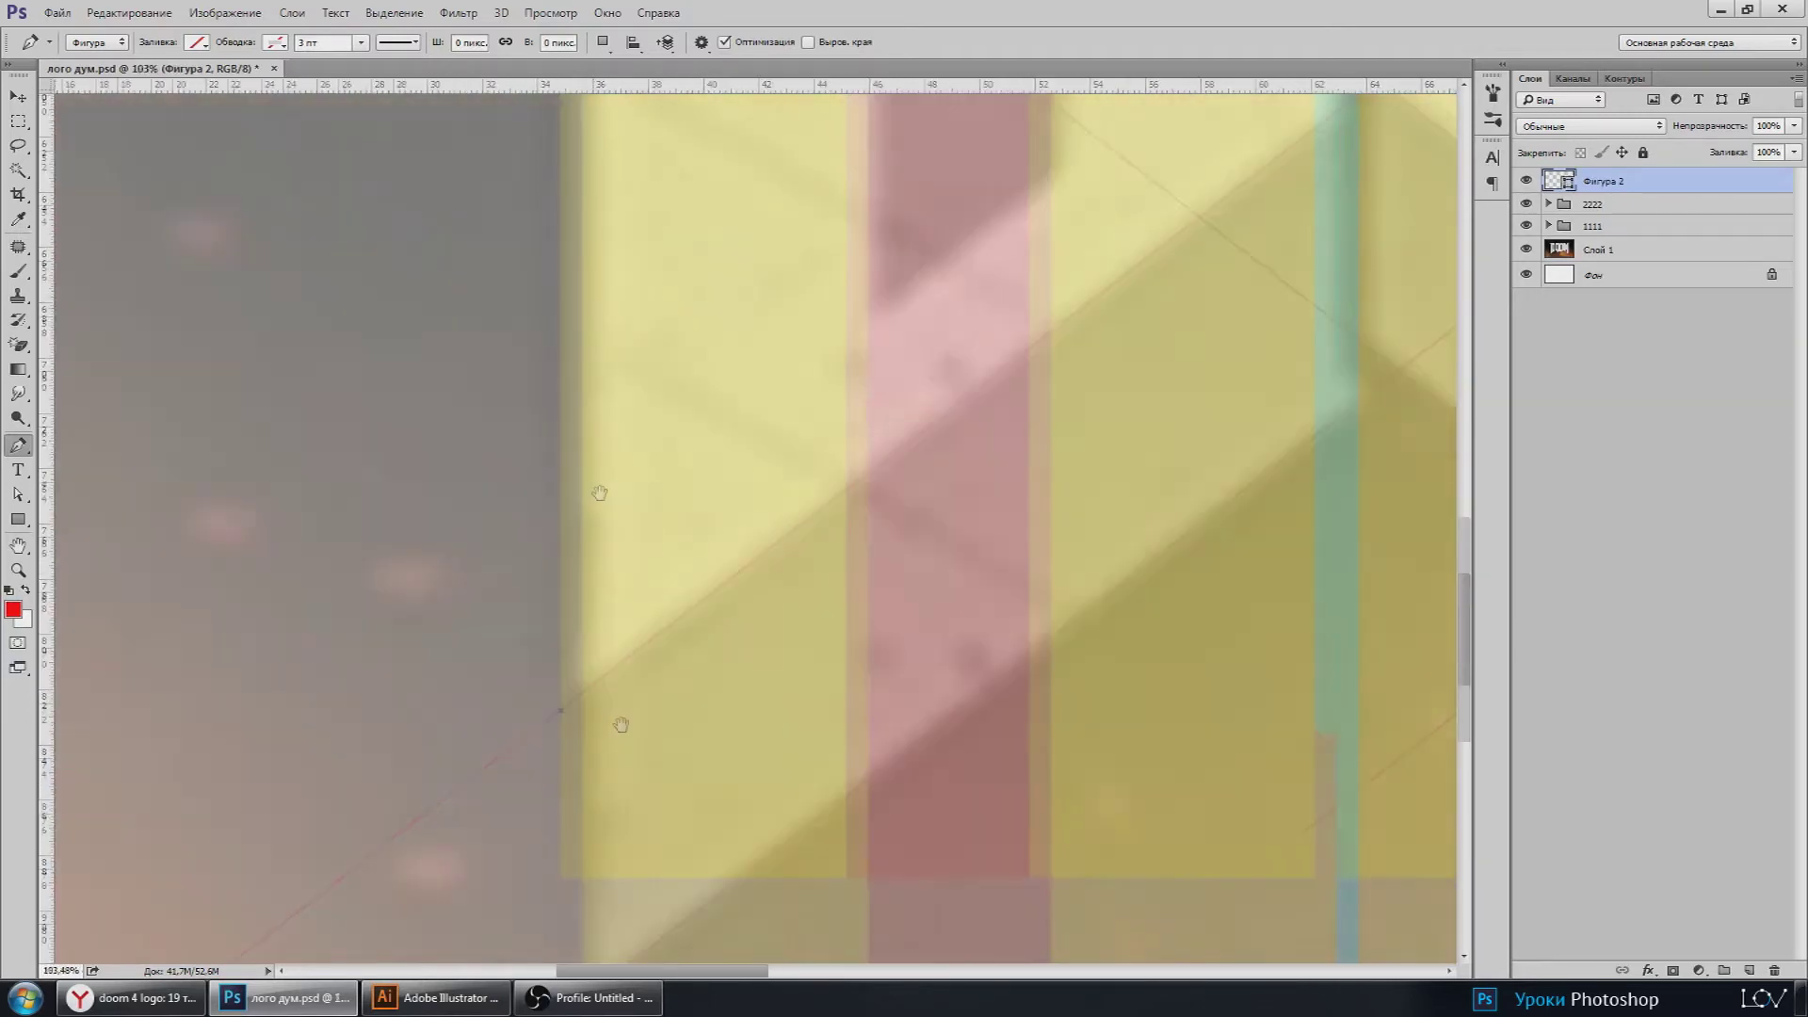
pyautogui.scroll(-3, 600, 493)
pyautogui.scroll(3, 669, 546)
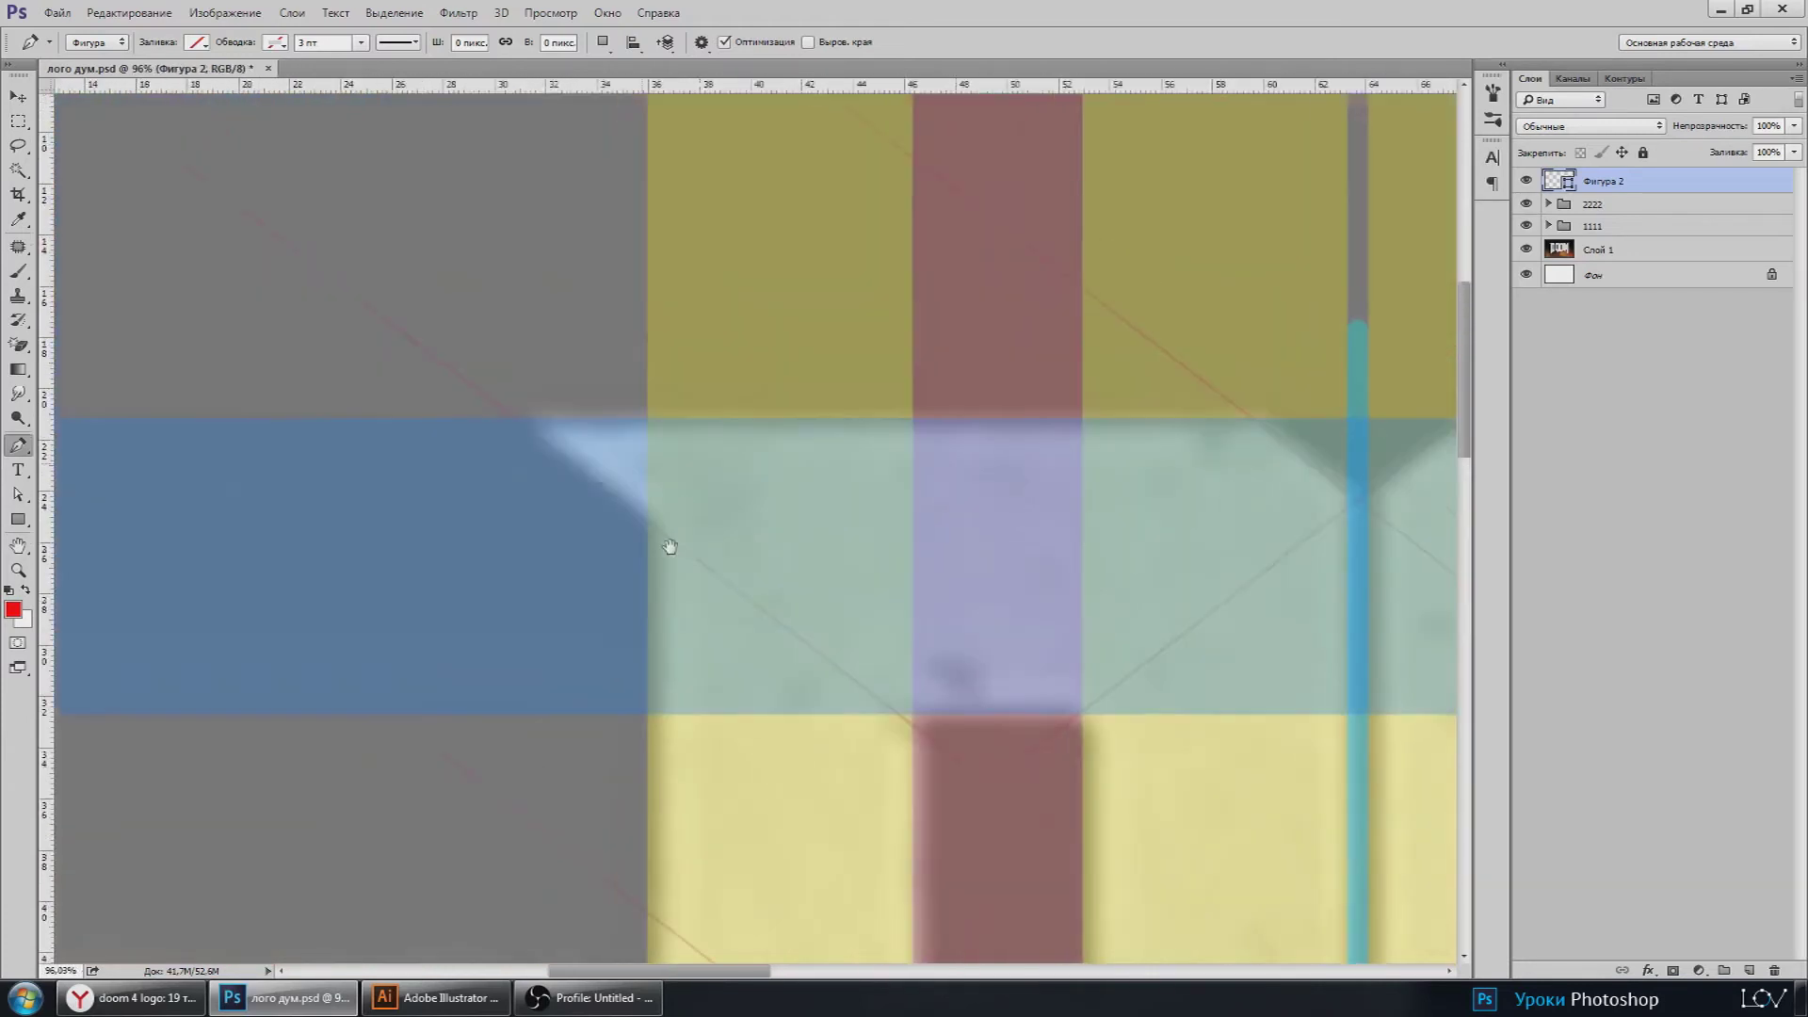
pyautogui.scroll(2, 658, 509)
pyautogui.scroll(3, 664, 584)
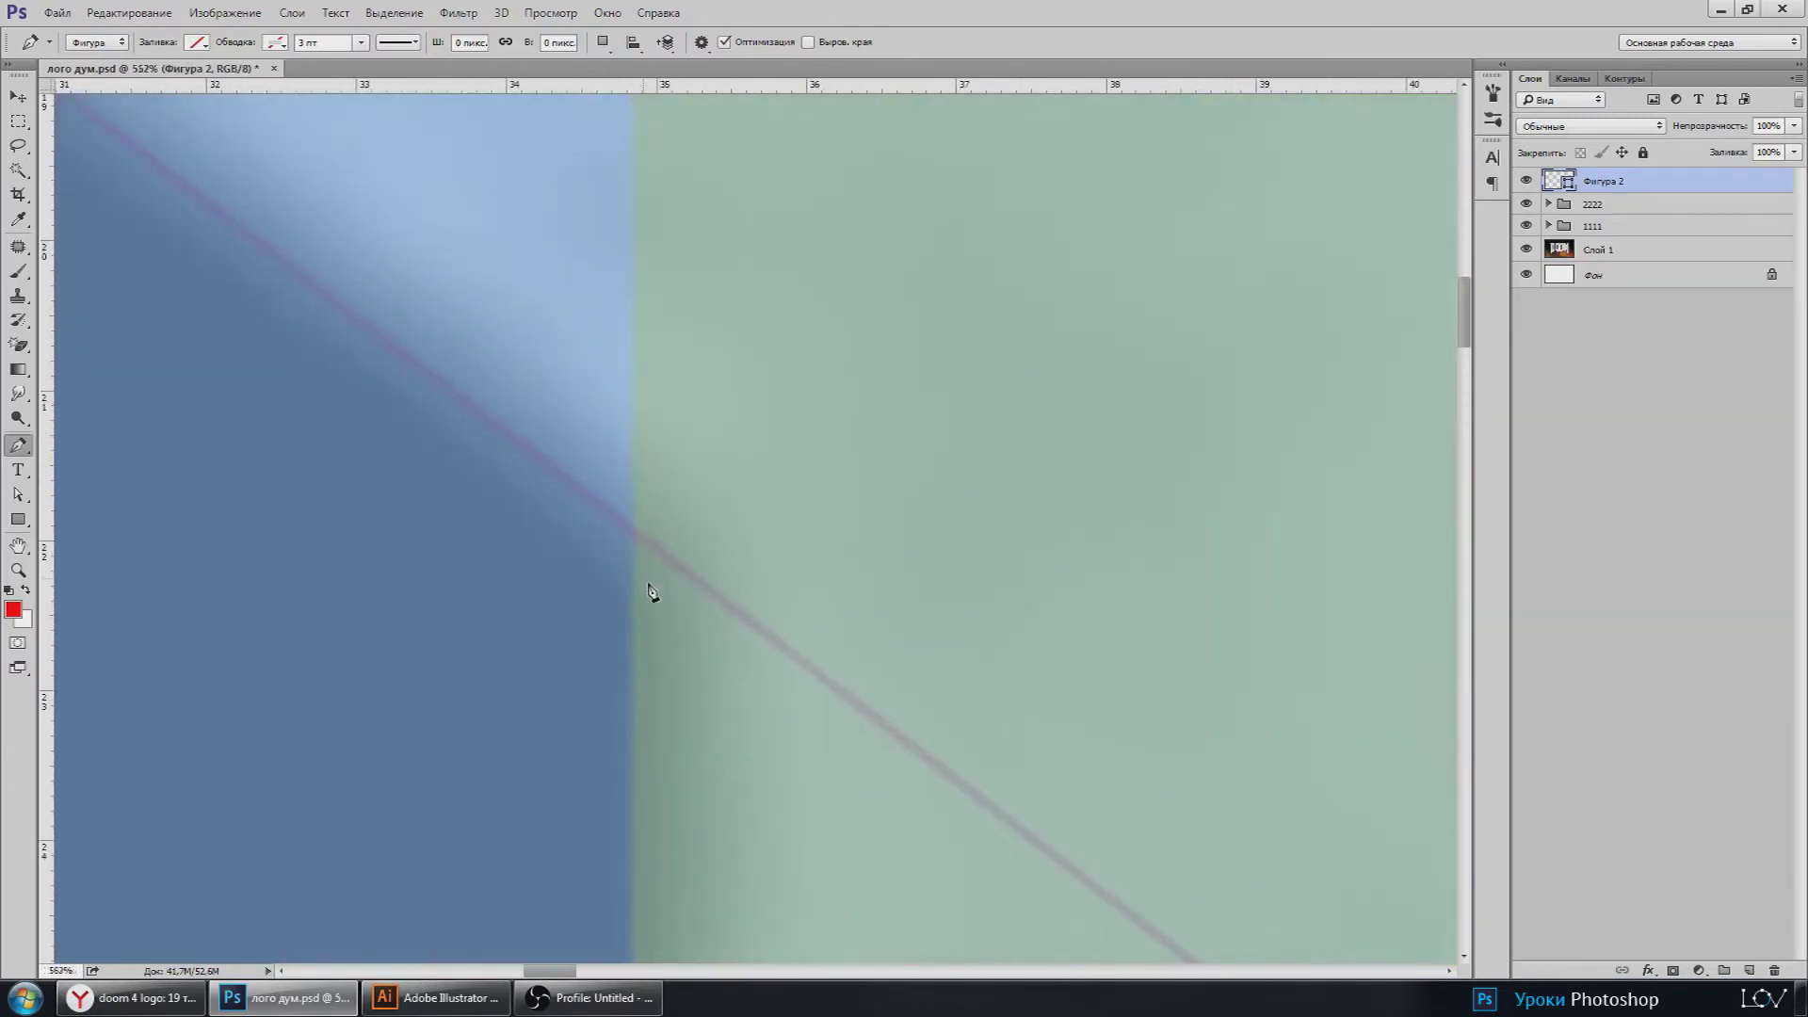
pyautogui.scroll(2, 651, 591)
pyautogui.scroll(2, 646, 557)
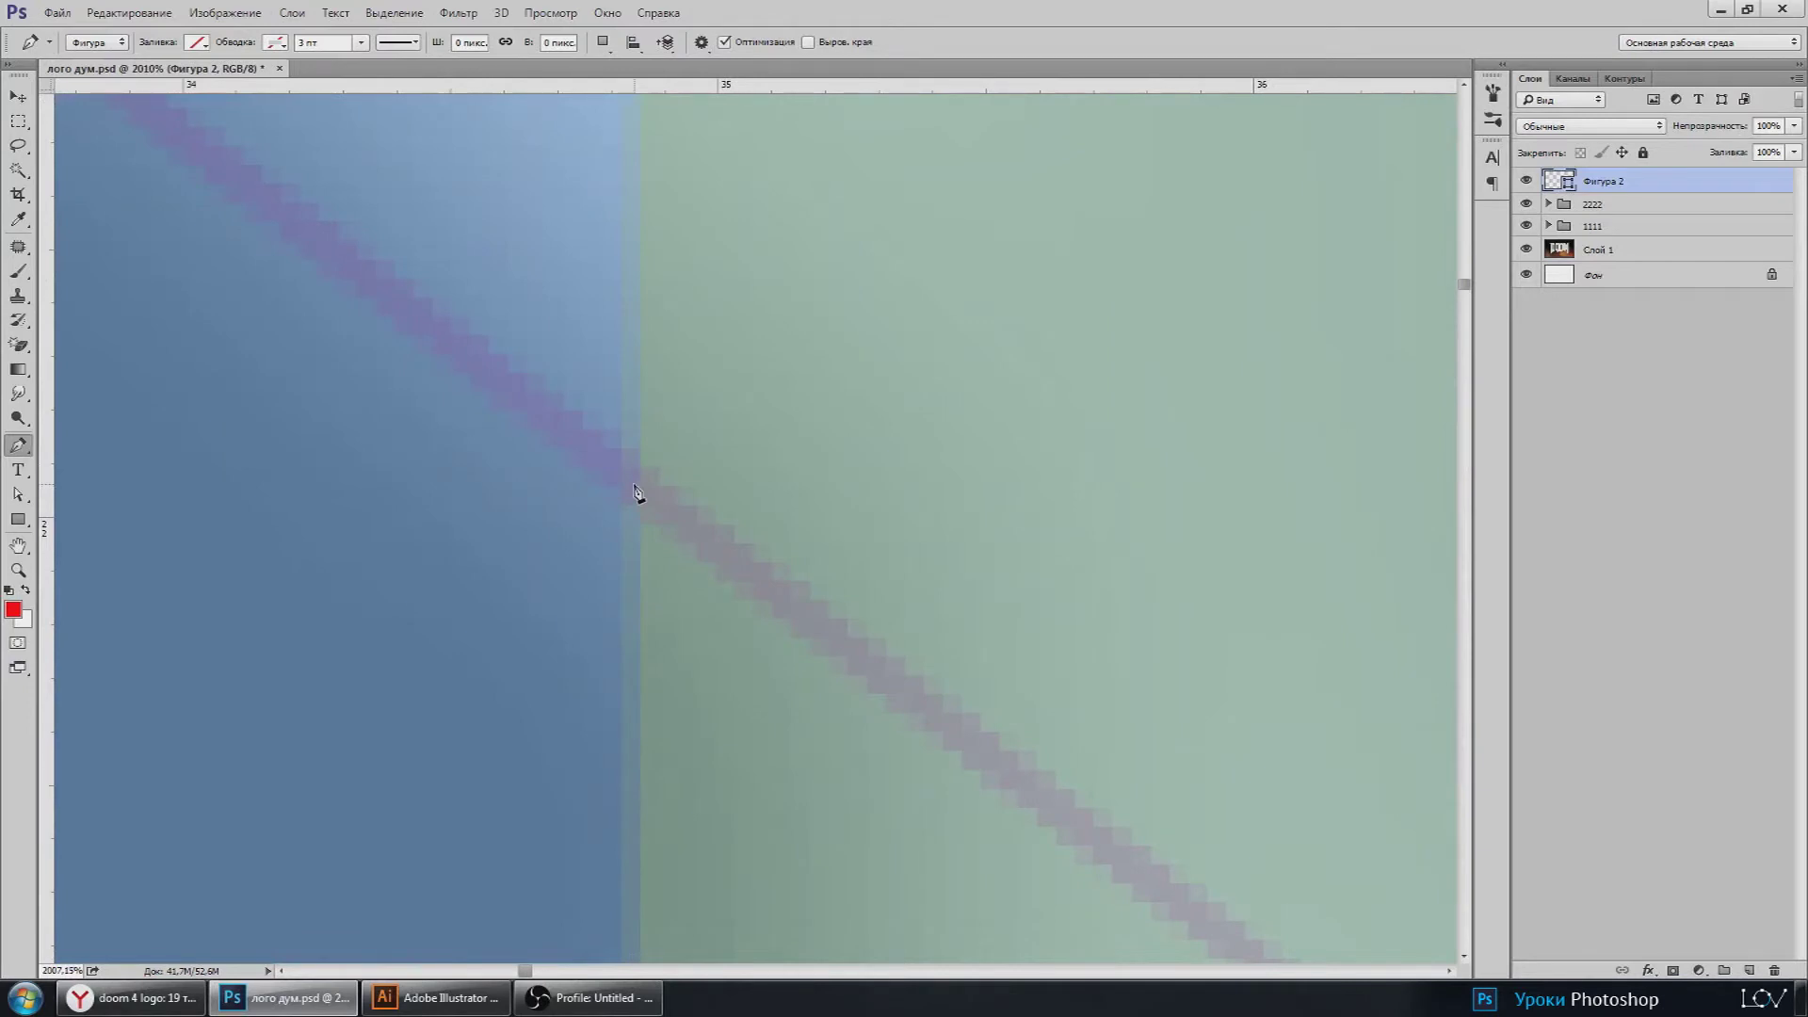
pyautogui.click(635, 491)
# Step: Add an anchor where the red guide line meets the blue bar
pyautogui.scroll(-3, 655, 595)
pyautogui.scroll(-3, 612, 471)
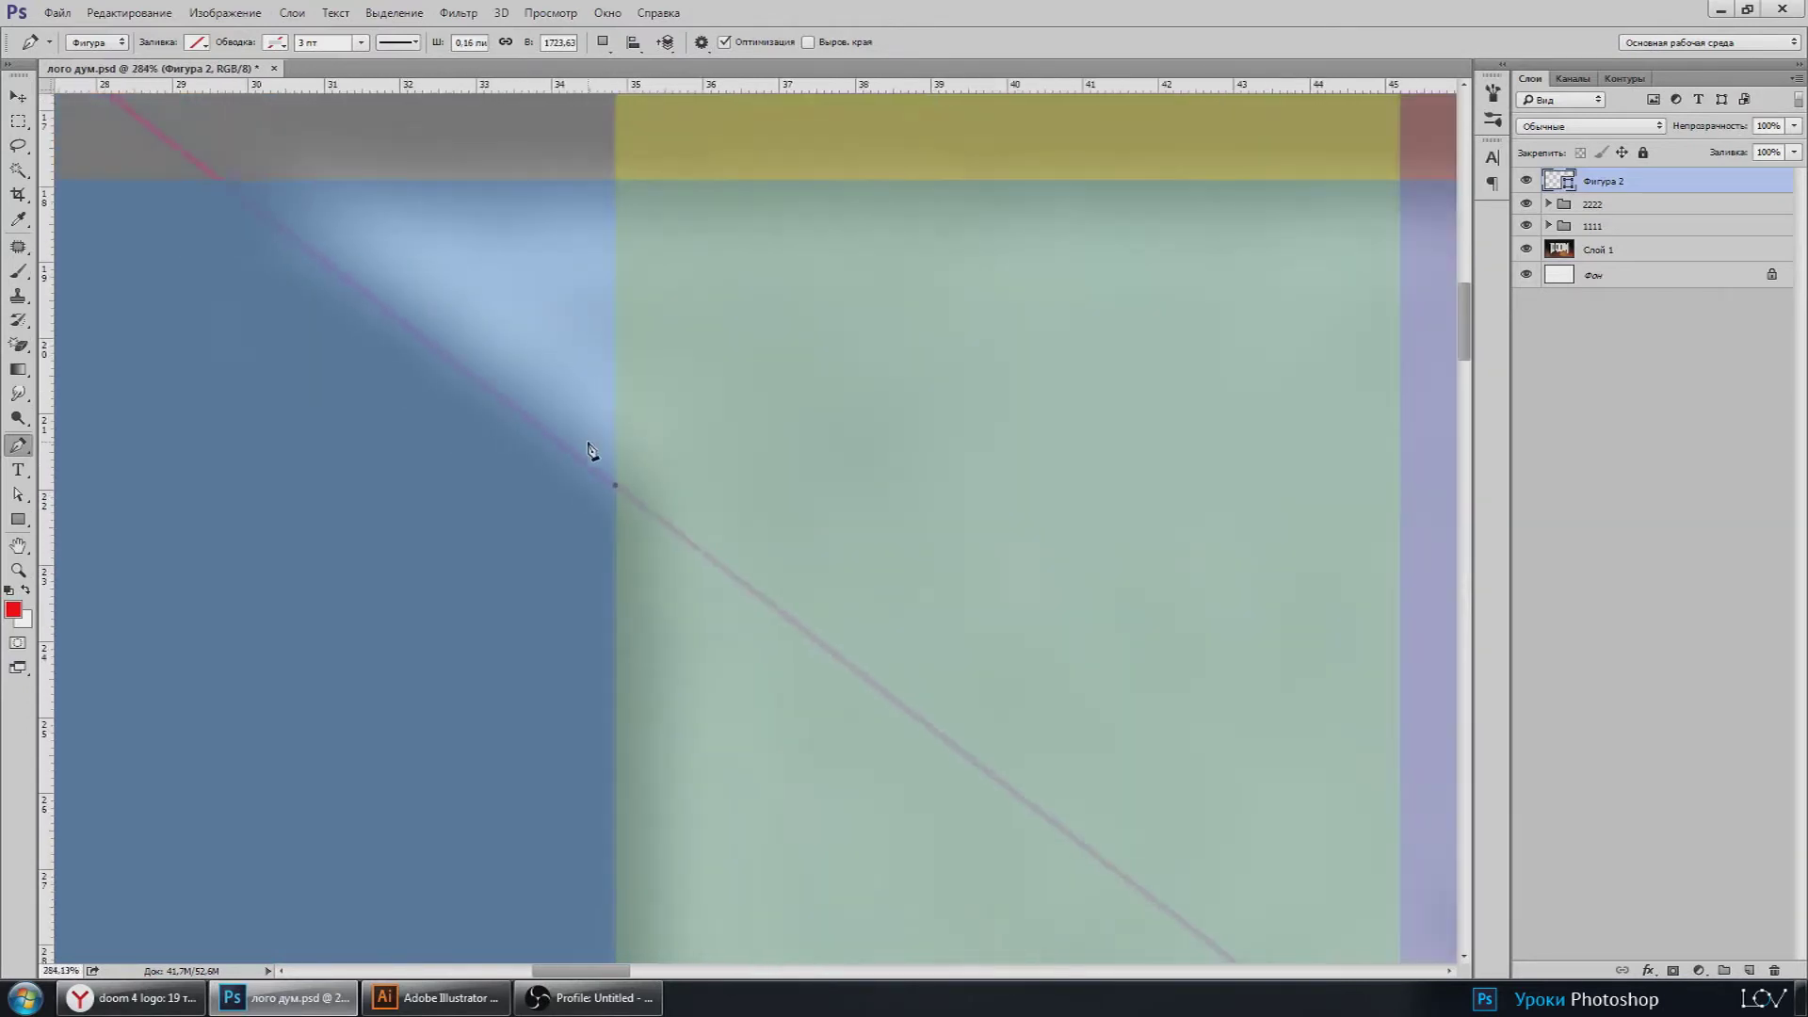
pyautogui.moveTo(443, 329); pyautogui.dragTo(828, 613)
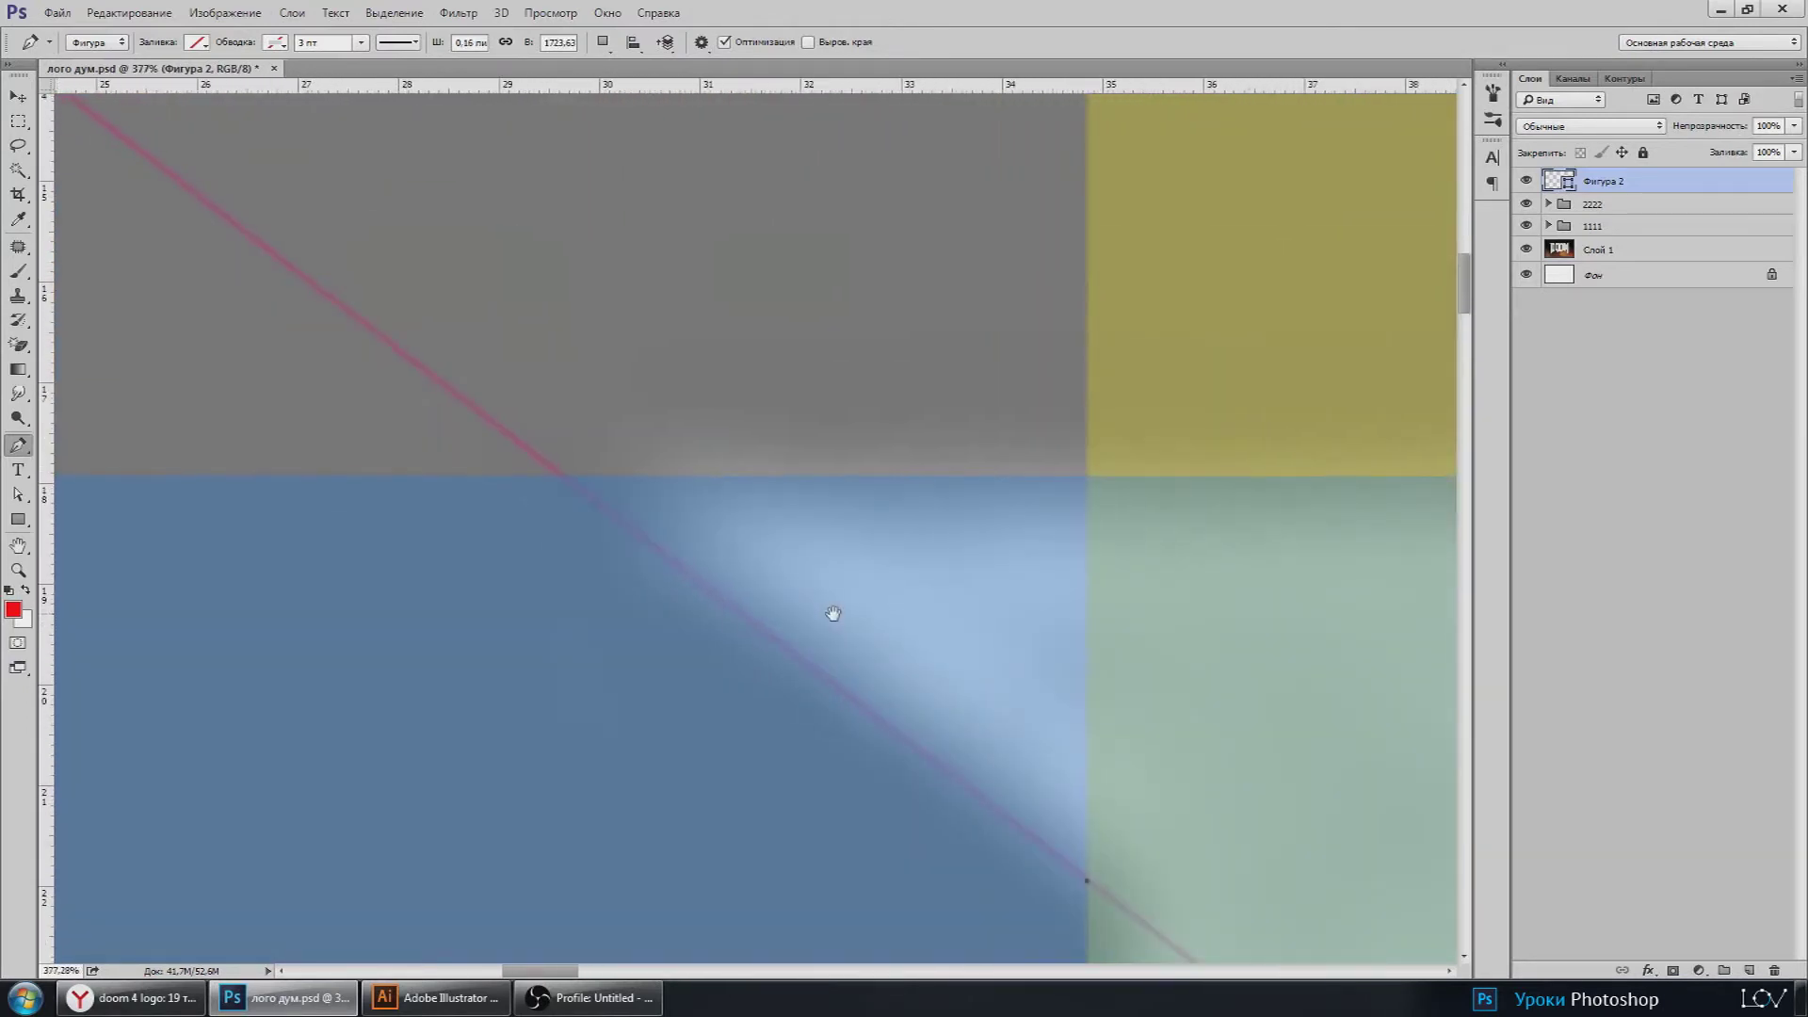
pyautogui.scroll(1, 889, 646)
pyautogui.scroll(2, 675, 565)
pyautogui.scroll(2, 598, 496)
pyautogui.scroll(2, 598, 496)
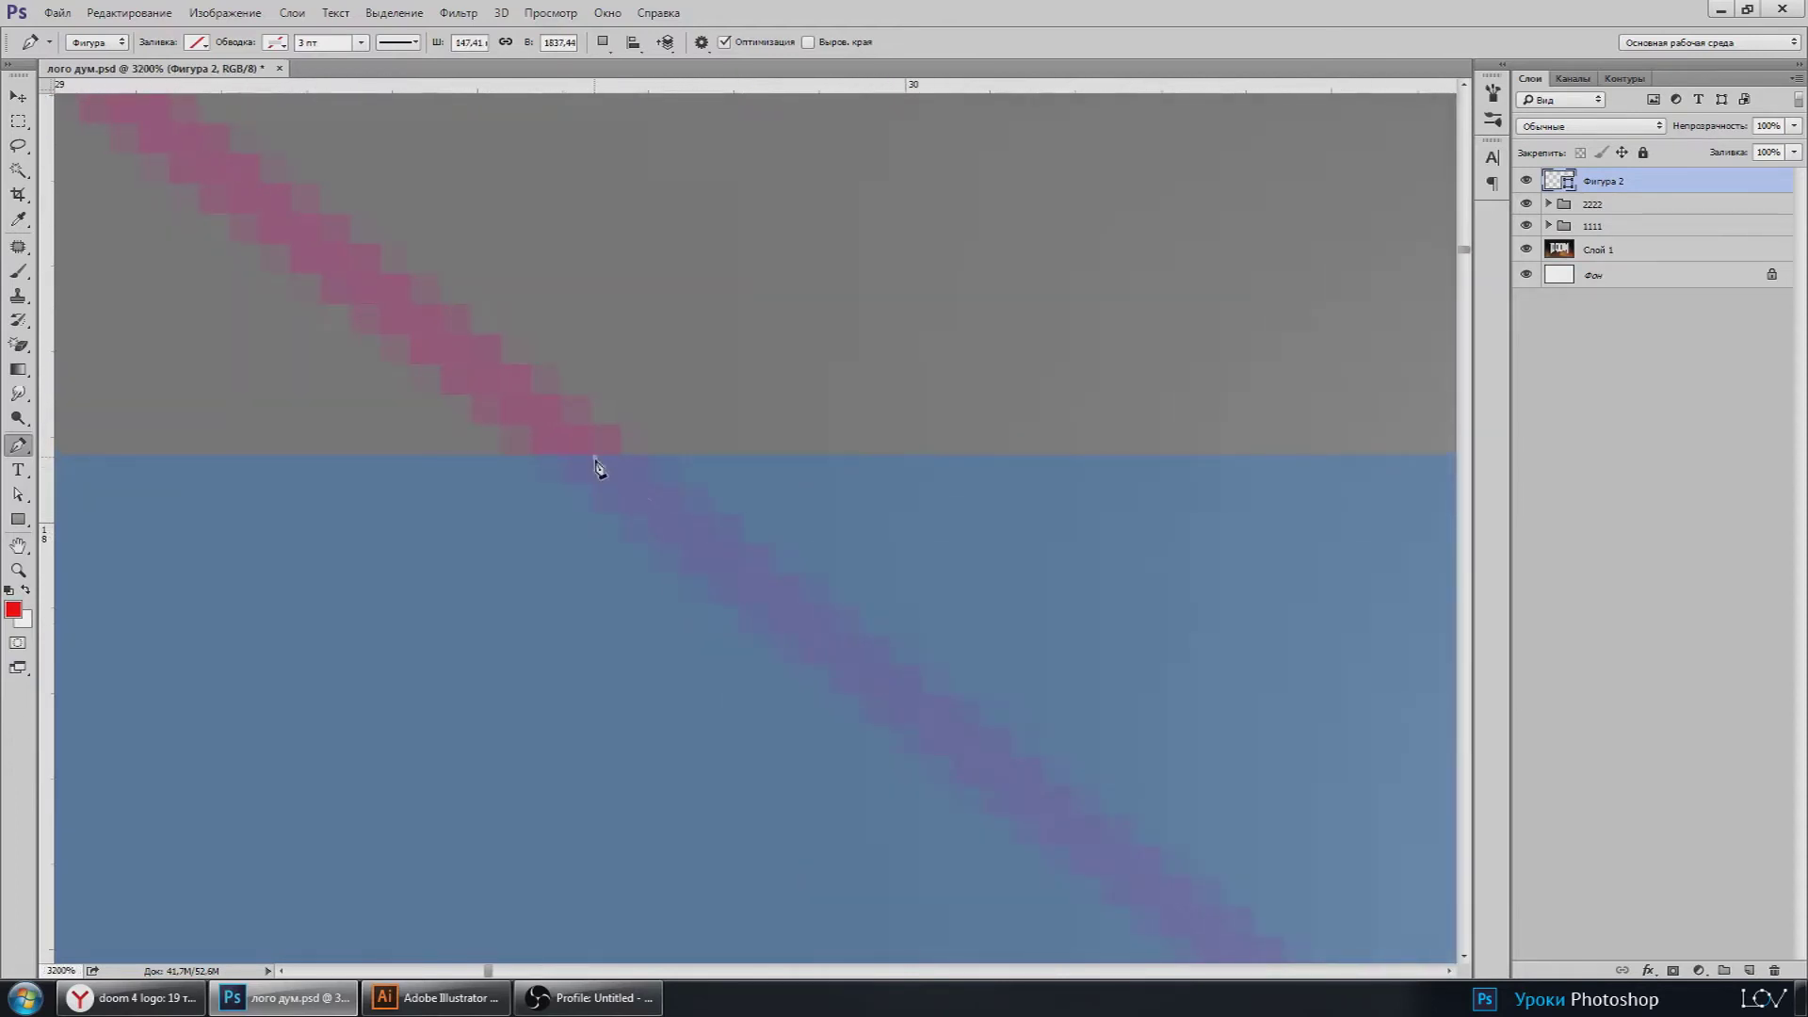
pyautogui.scroll(-5, 596, 466)
pyautogui.scroll(-4, 646, 517)
pyautogui.scroll(-2, 646, 517)
pyautogui.moveTo(1110, 562); pyautogui.dragTo(457, 553)
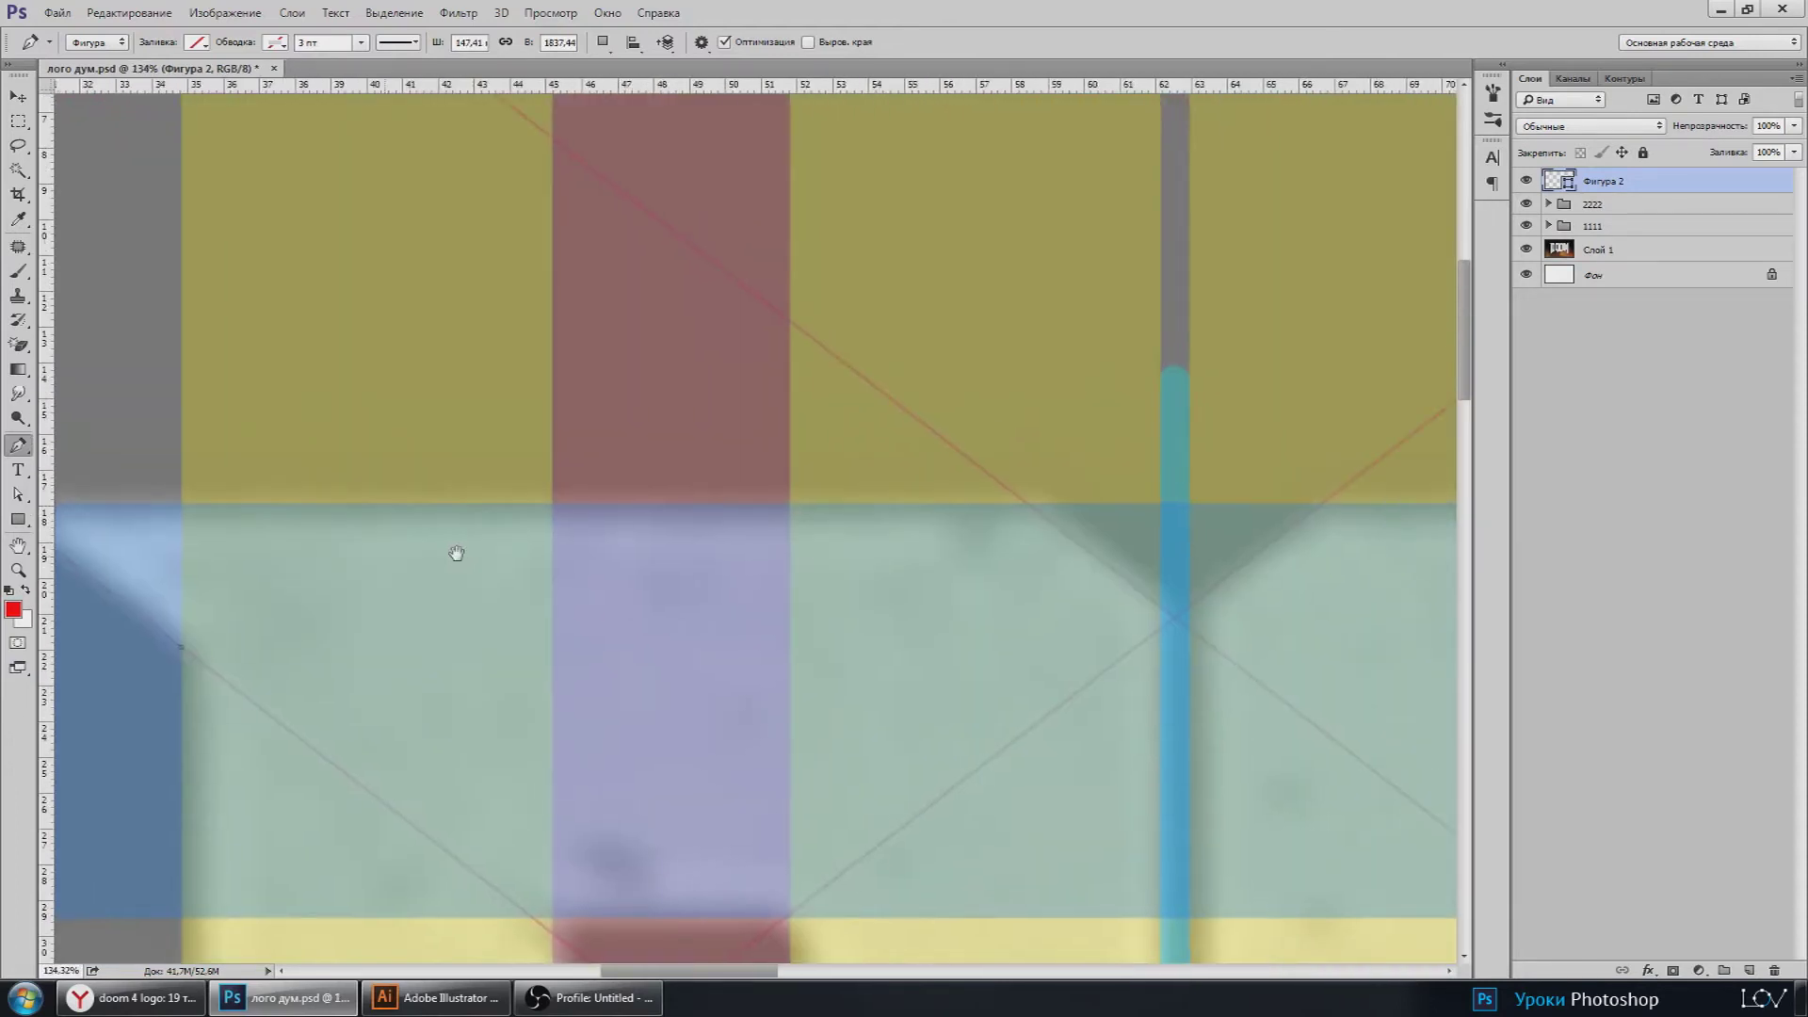
pyautogui.scroll(-2, 585, 574)
pyautogui.scroll(-2, 739, 565)
pyautogui.scroll(3, 606, 554)
pyautogui.scroll(2, 686, 549)
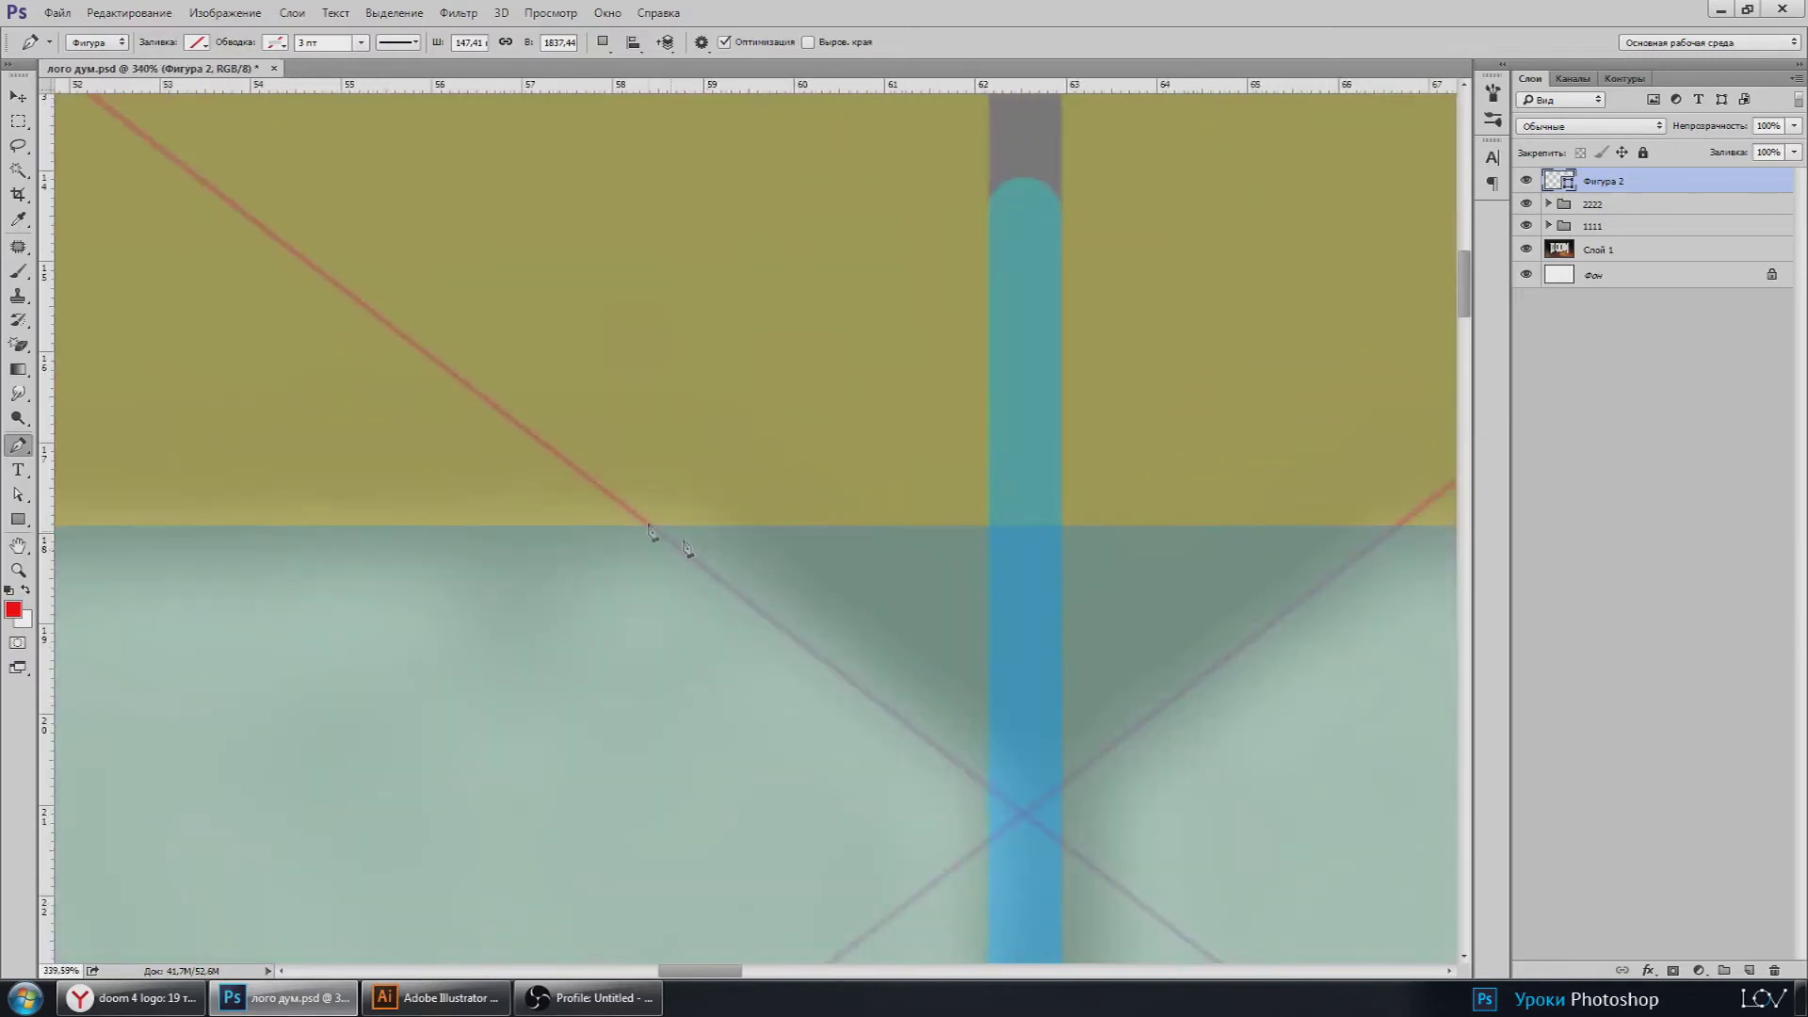
pyautogui.scroll(2, 686, 549)
pyautogui.scroll(2, 683, 547)
pyautogui.scroll(3, 654, 540)
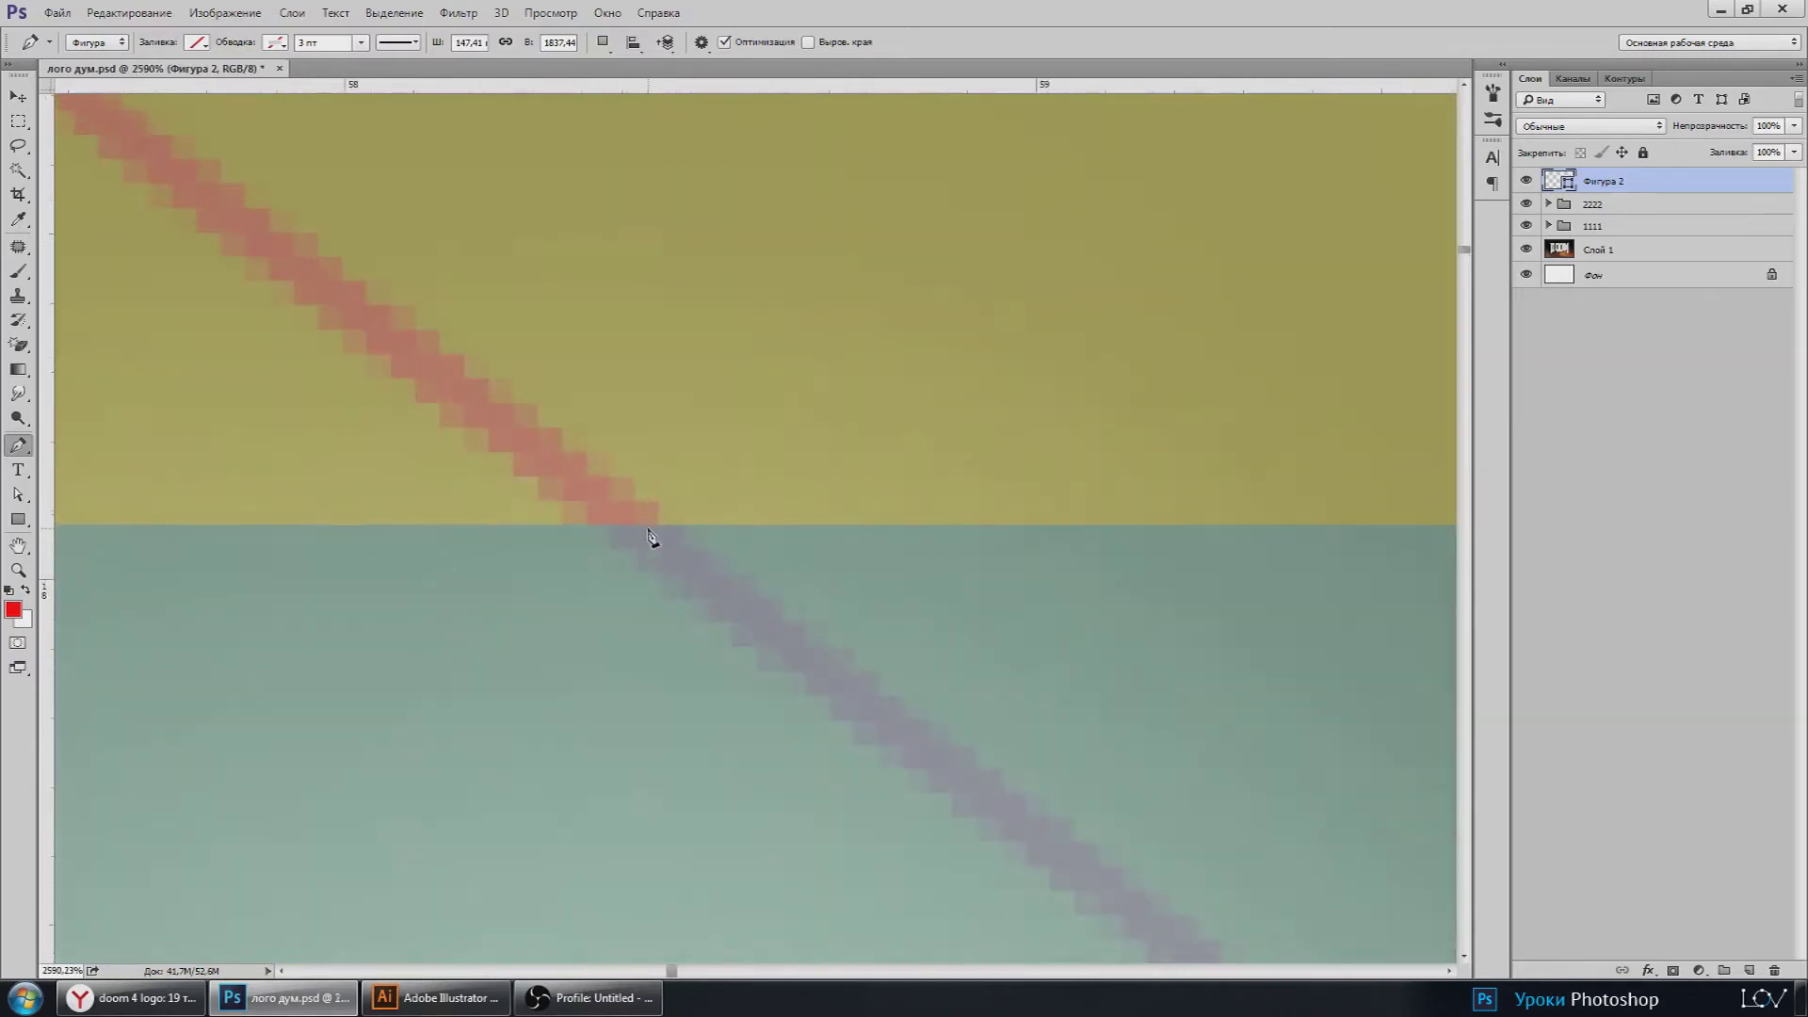
pyautogui.scroll(-2, 692, 588)
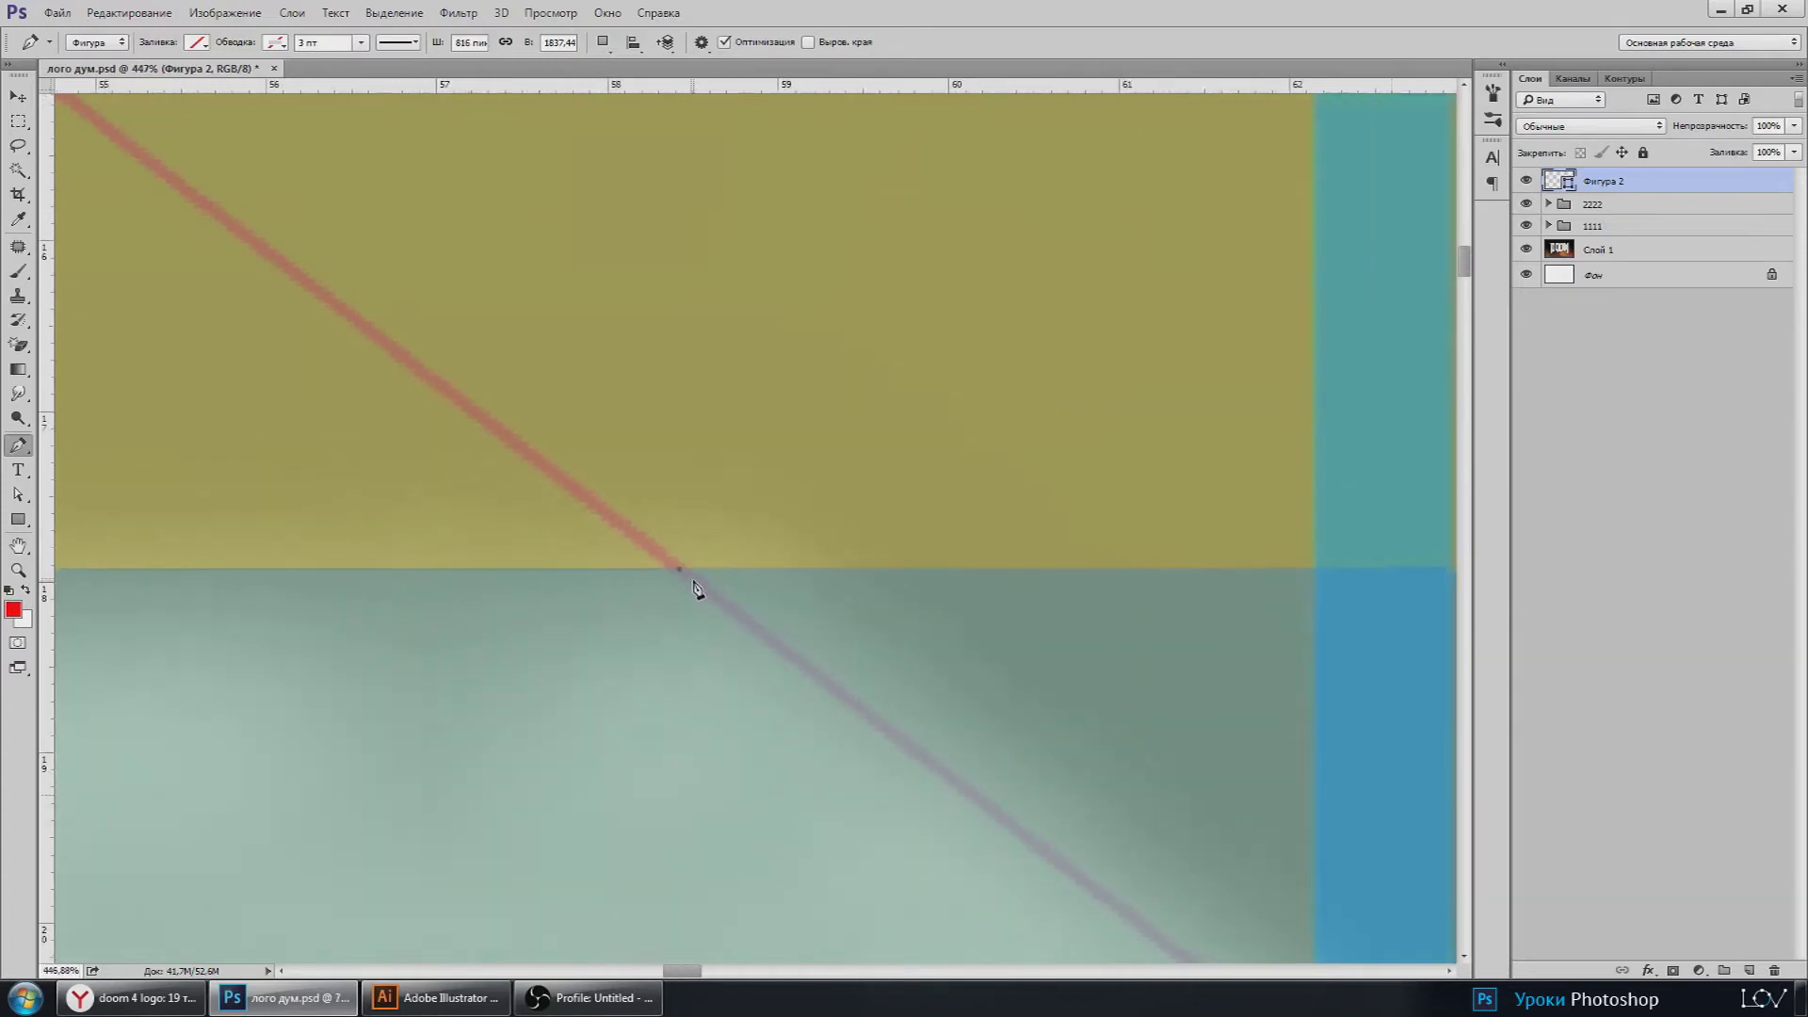
pyautogui.scroll(-1, 634, 476)
pyautogui.scroll(1, 674, 645)
pyautogui.scroll(2, 697, 658)
pyautogui.scroll(2, 698, 656)
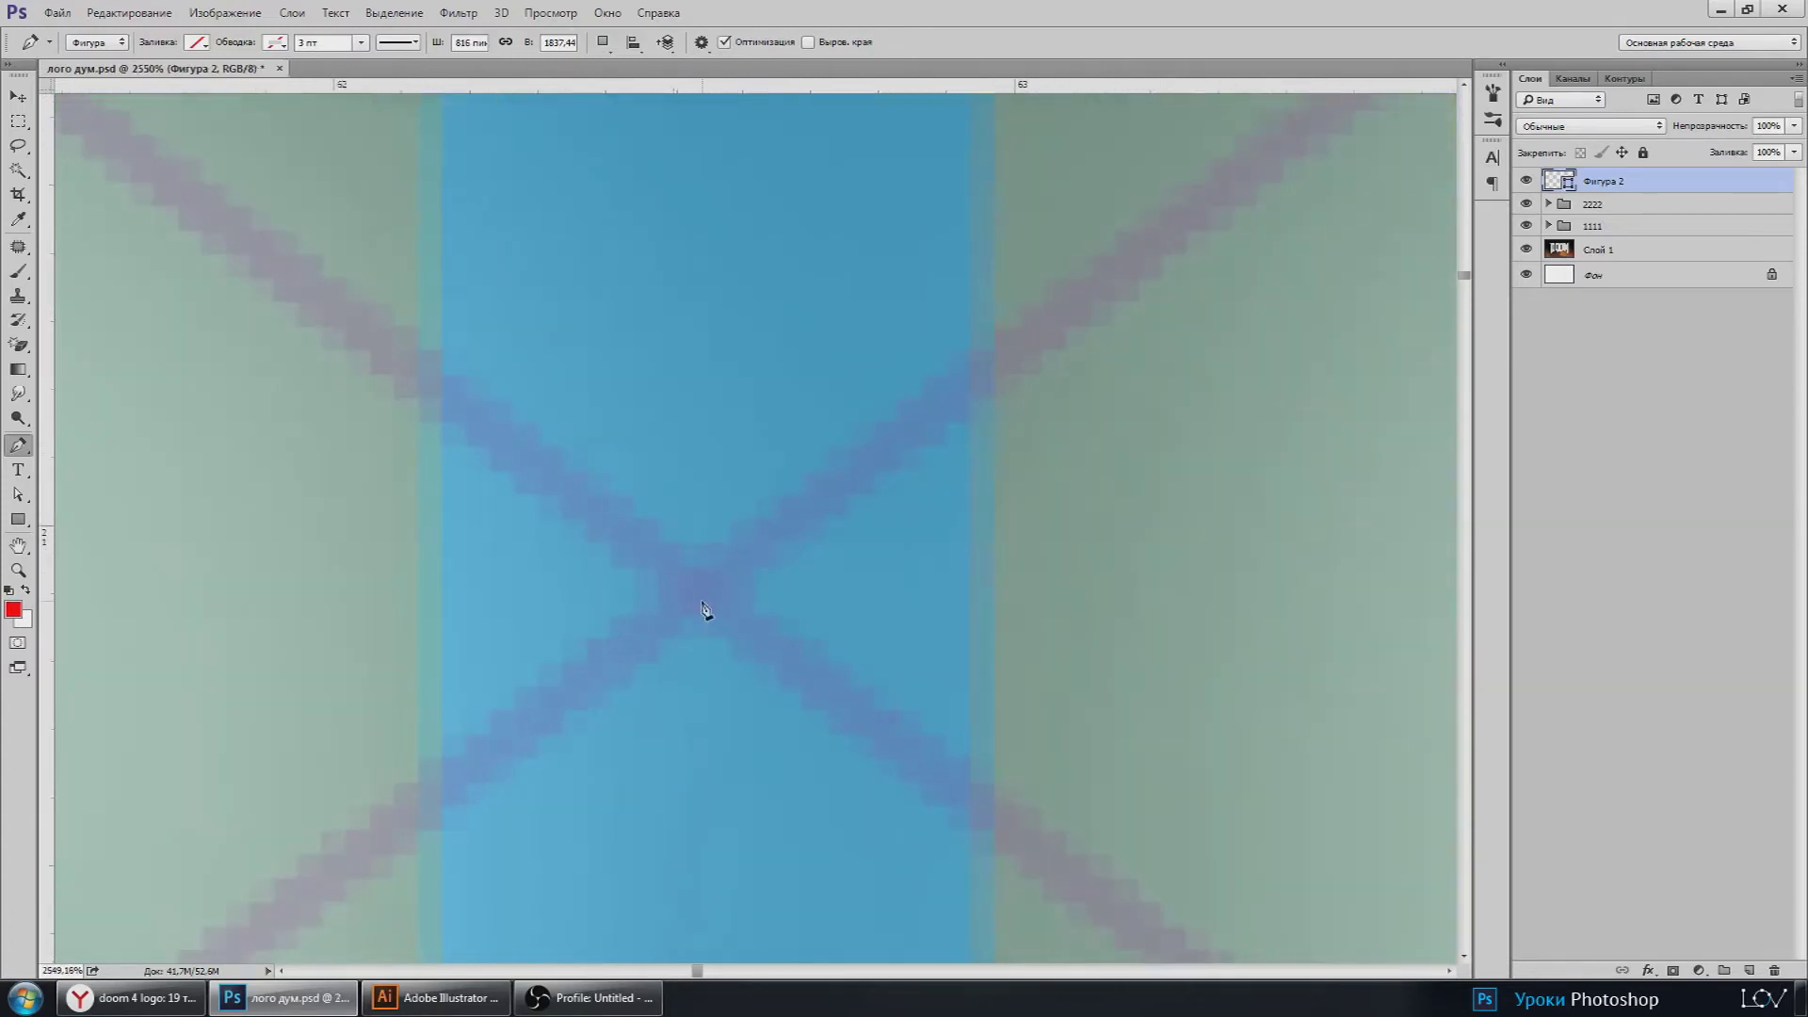
pyautogui.scroll(-1, 537, 493)
pyautogui.scroll(1, 561, 500)
pyautogui.scroll(1, 612, 516)
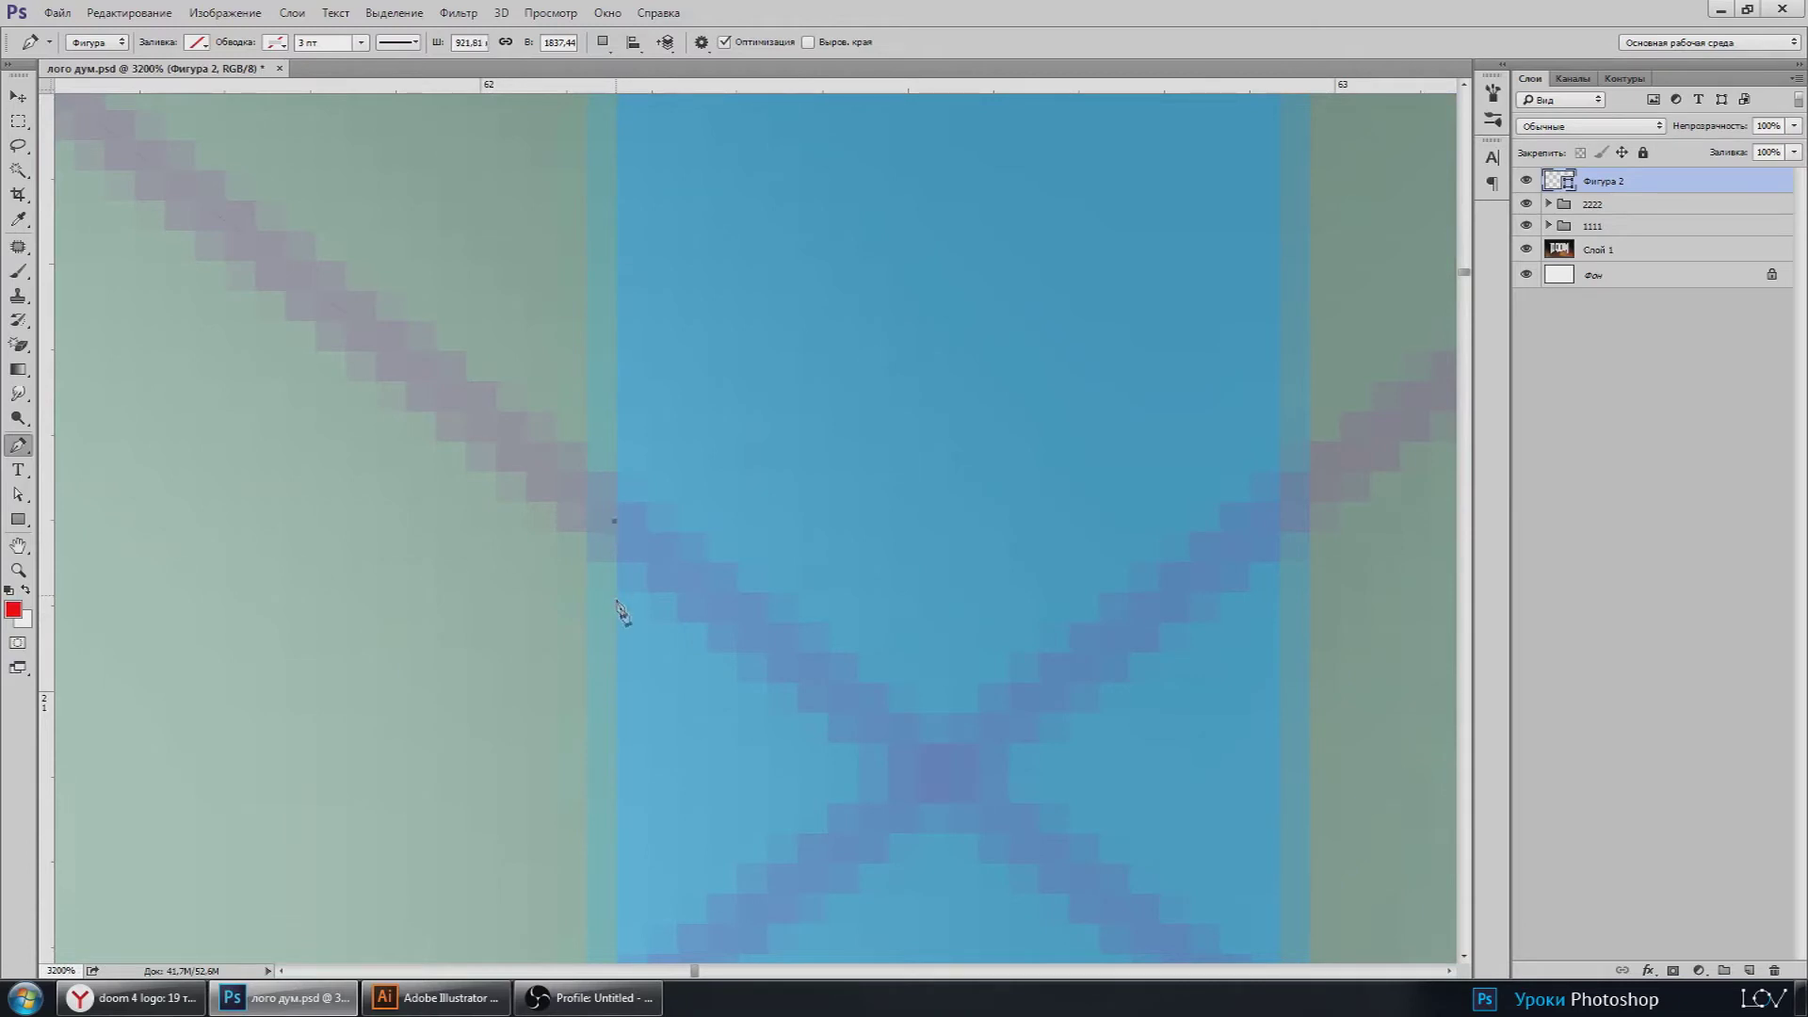
pyautogui.scroll(-2, 621, 612)
pyautogui.scroll(-2, 597, 625)
pyautogui.scroll(-2, 585, 593)
pyautogui.scroll(1, 682, 758)
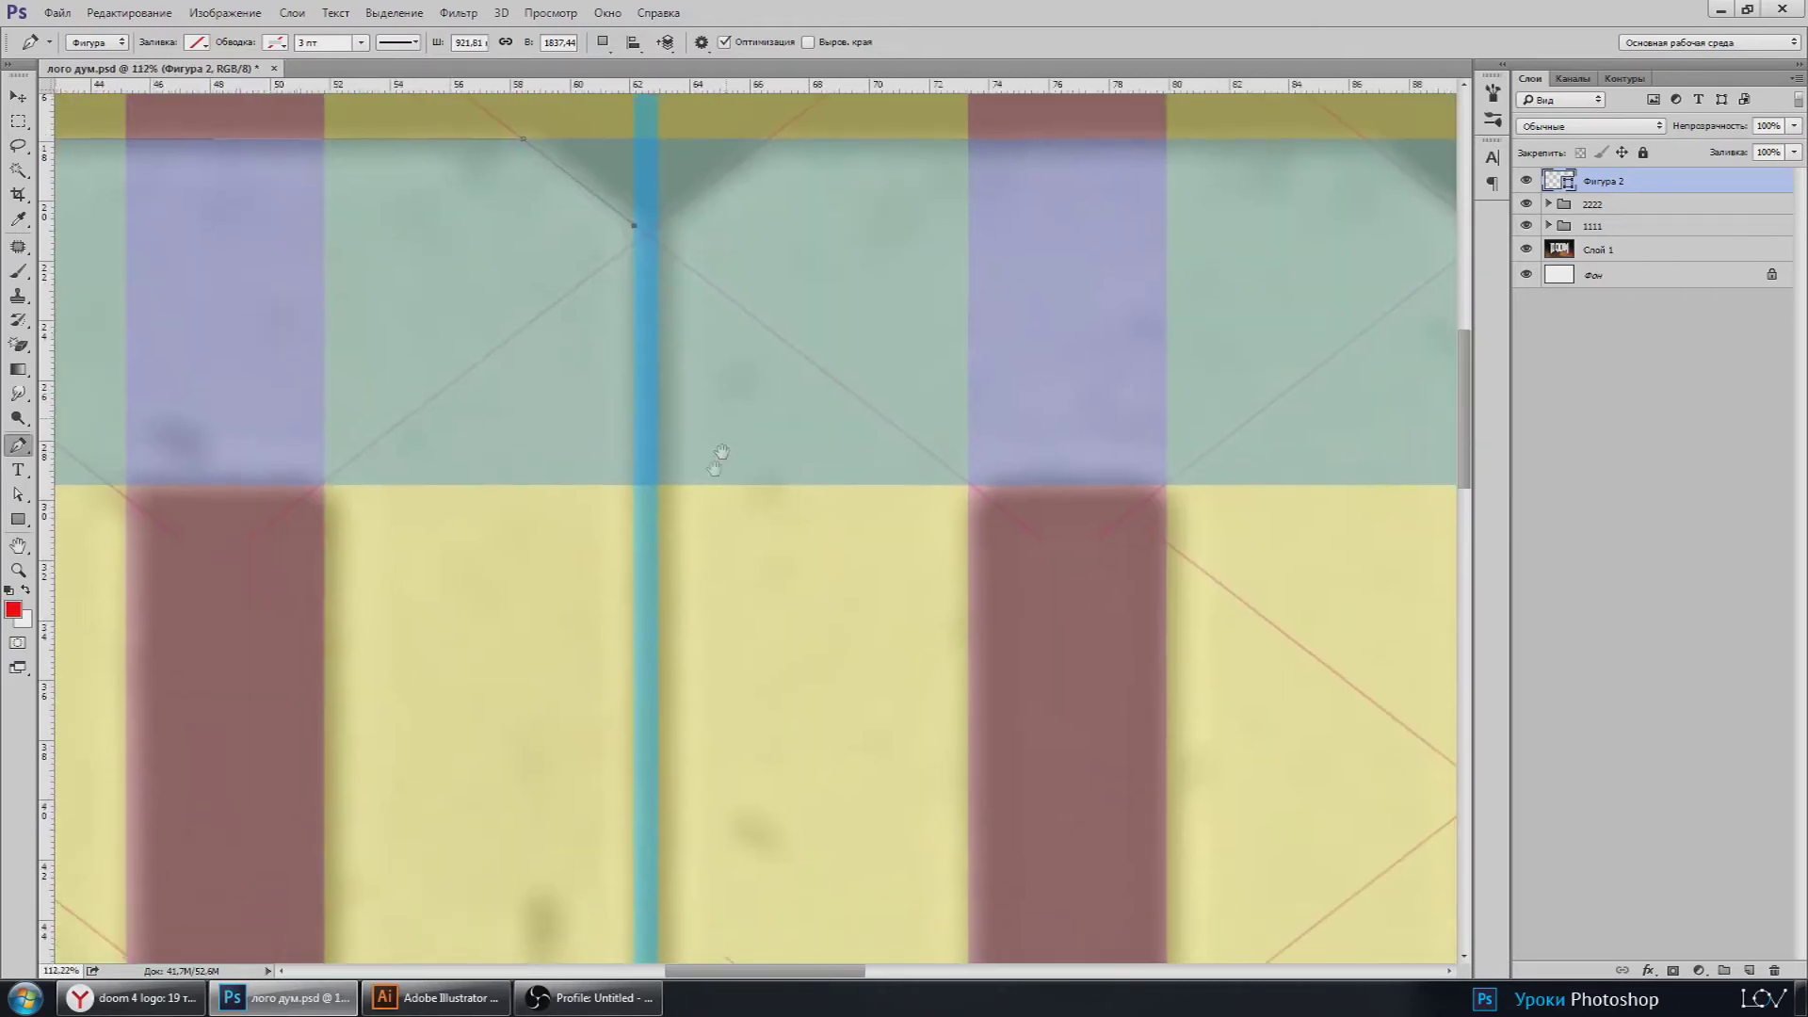
pyautogui.scroll(-1, 716, 462)
pyautogui.moveTo(719, 879); pyautogui.dragTo(730, 484)
pyautogui.scroll(2, 731, 484)
pyautogui.scroll(2, 662, 750)
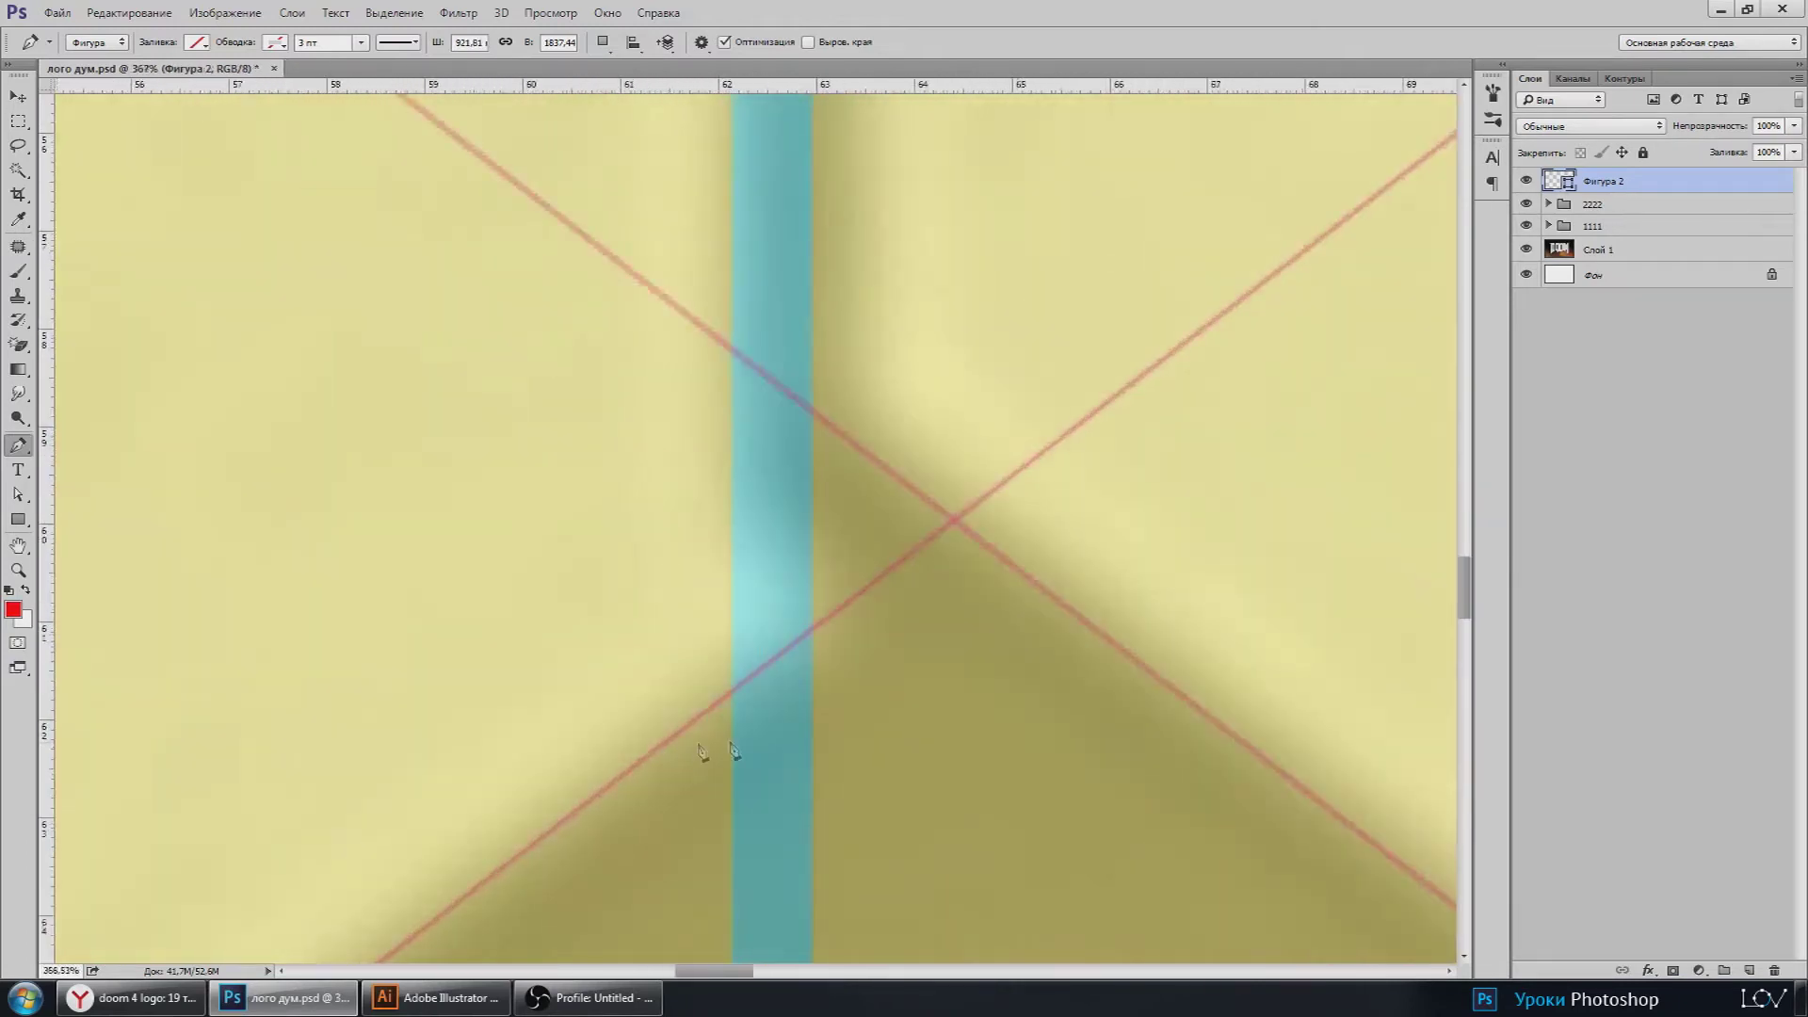
pyautogui.scroll(2, 733, 750)
pyautogui.scroll(2, 739, 646)
pyautogui.scroll(1, 754, 637)
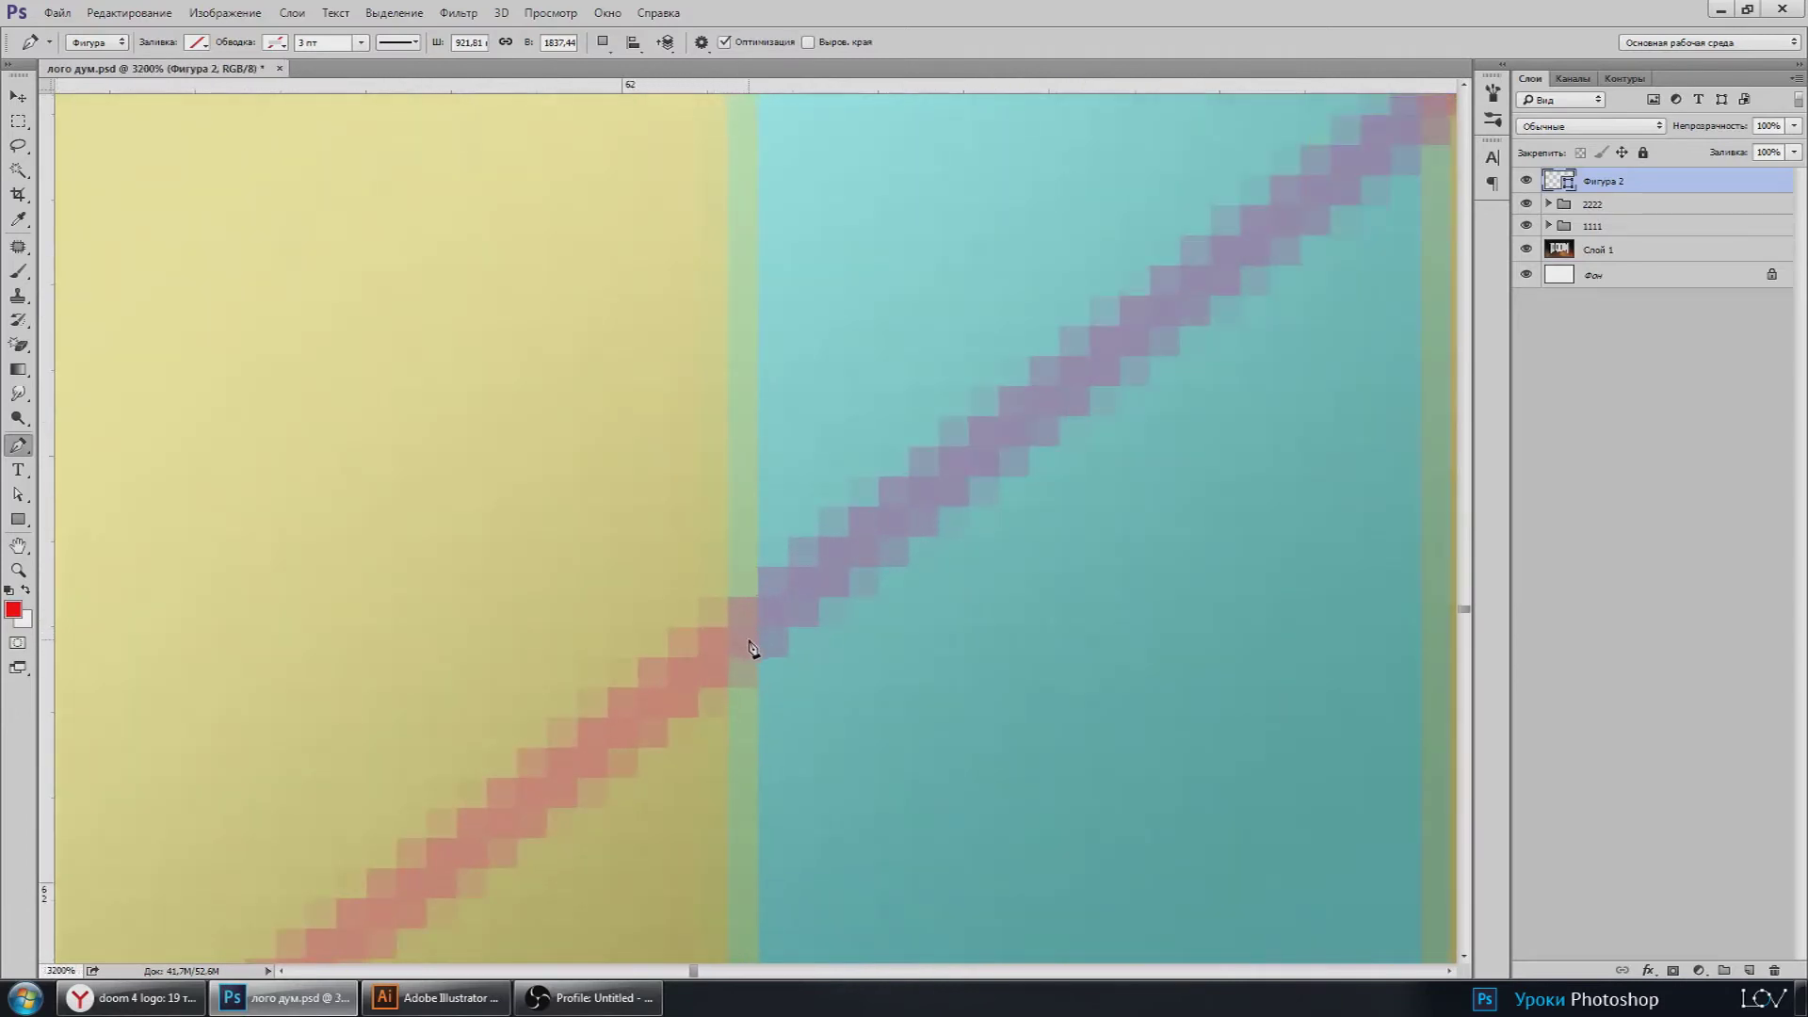
pyautogui.click(751, 642)
# Step: Select only the Фигура 2 shape layer and zoom out to check the outline
pyautogui.scroll(-1, 740, 657)
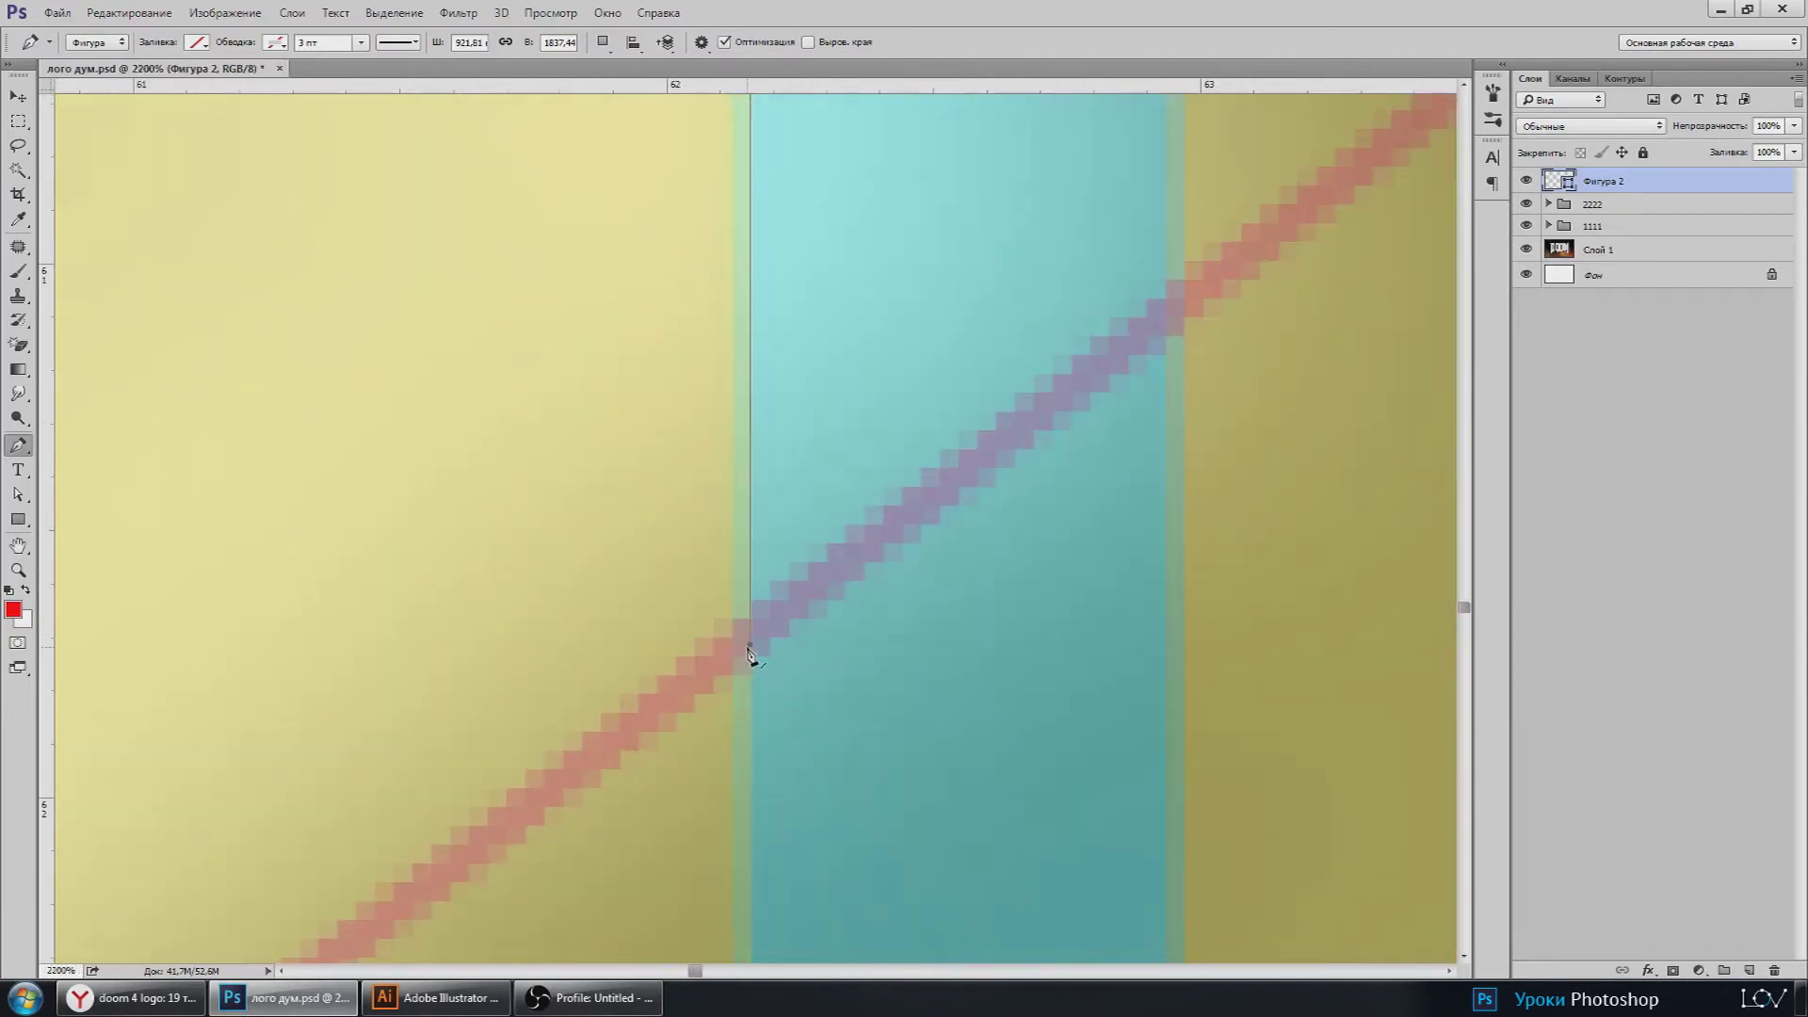
pyautogui.scroll(1, 751, 653)
pyautogui.hotkey('ctrl', 'alt', 'a')
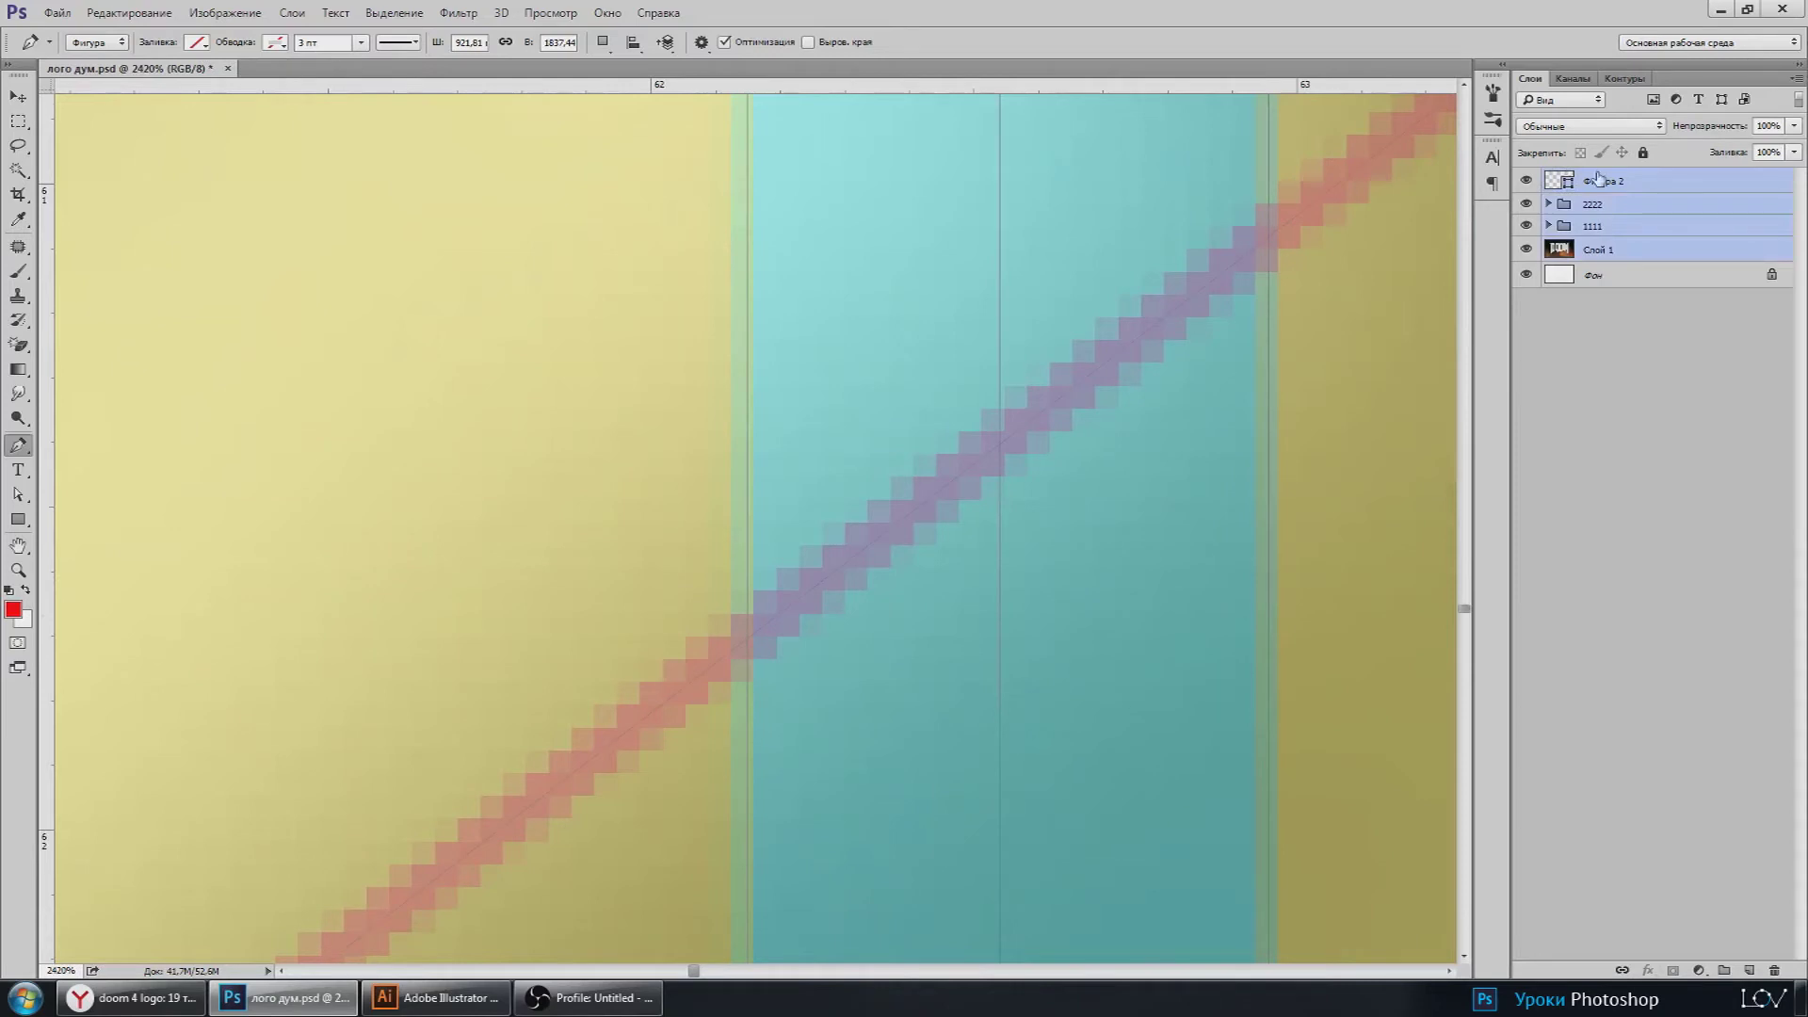
pyautogui.click(1598, 179)
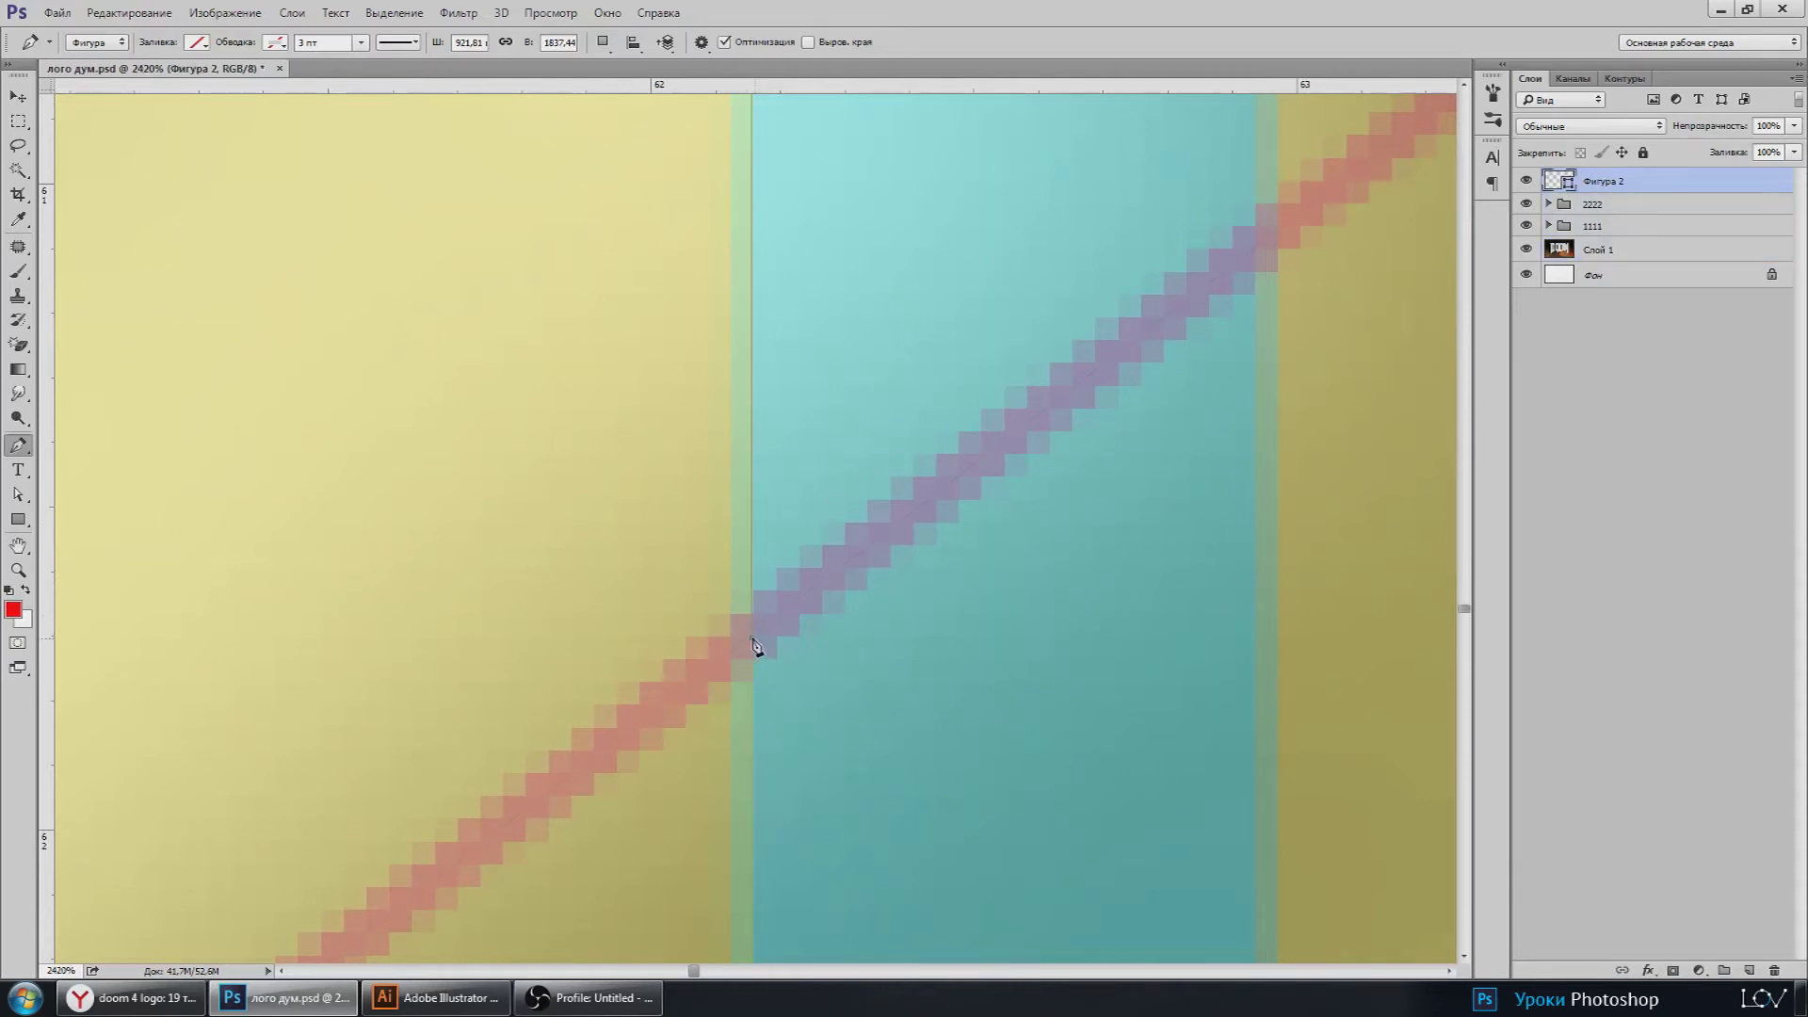
pyautogui.scroll(-2, 753, 635)
pyautogui.scroll(-3, 659, 659)
pyautogui.scroll(-2, 565, 753)
pyautogui.moveTo(504, 858); pyautogui.dragTo(1158, 484)
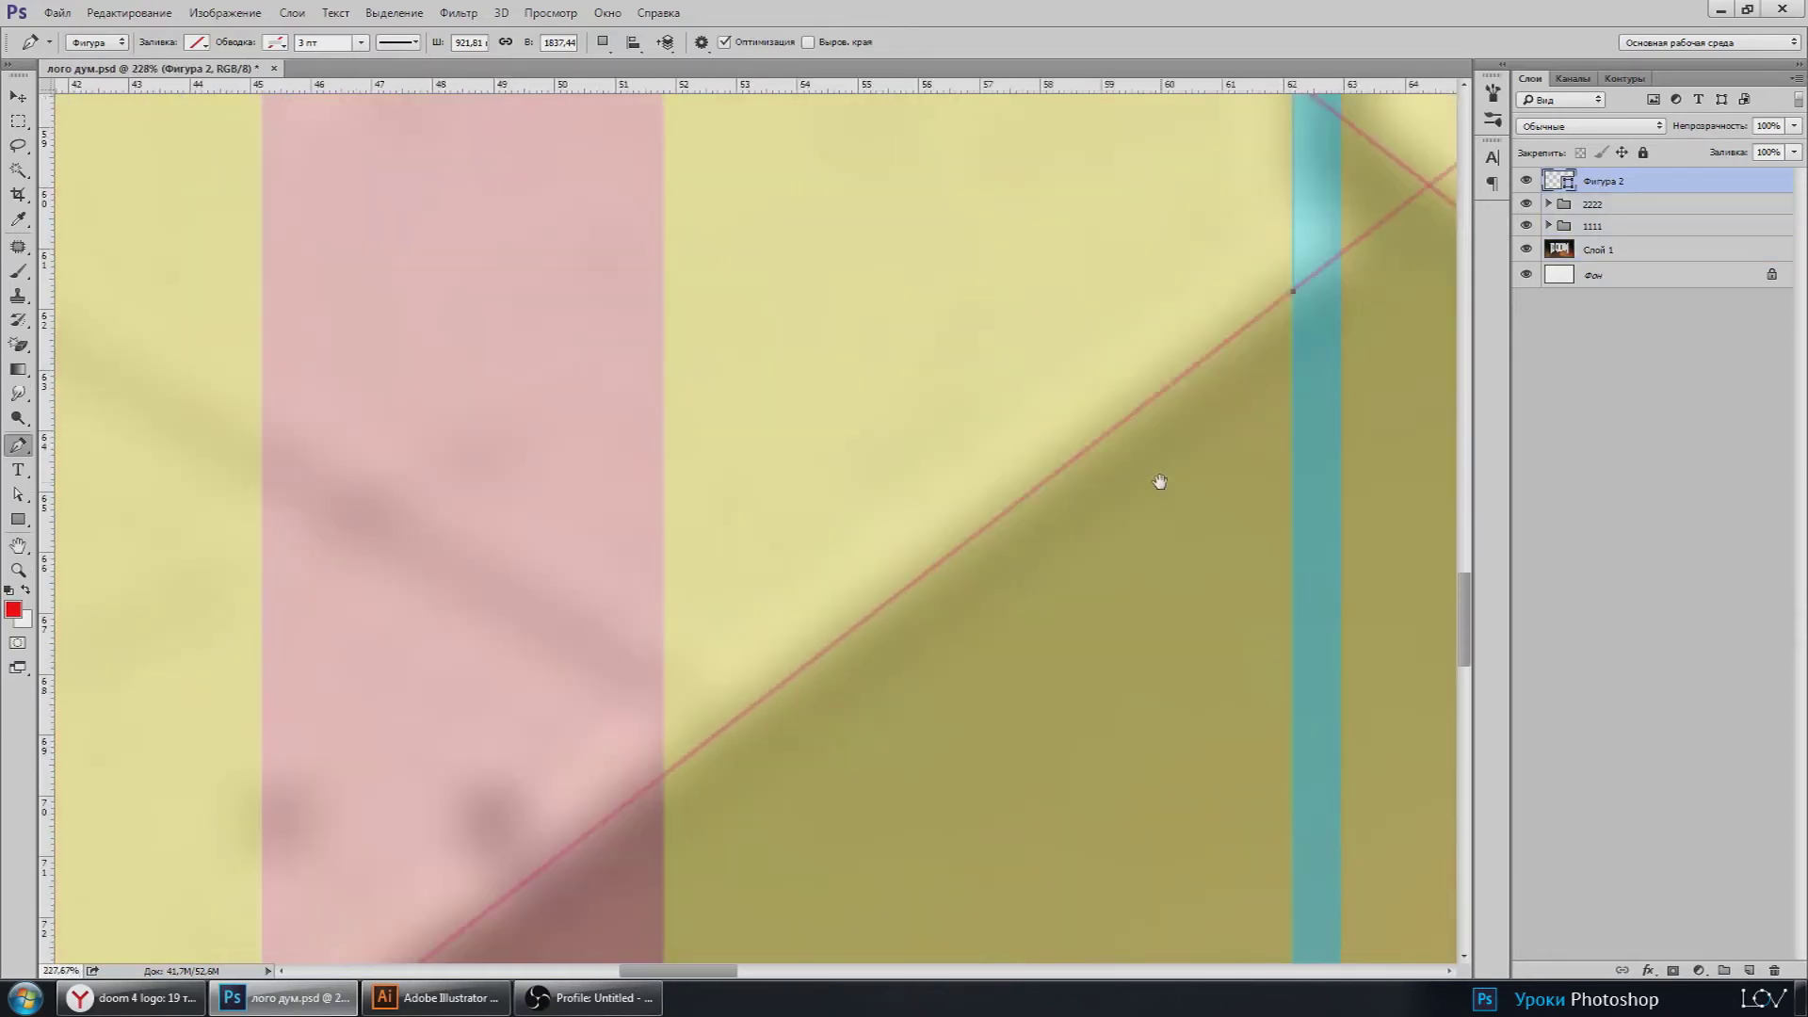
pyautogui.scroll(-2, 687, 738)
pyautogui.scroll(-1, 650, 732)
pyautogui.scroll(2, 650, 732)
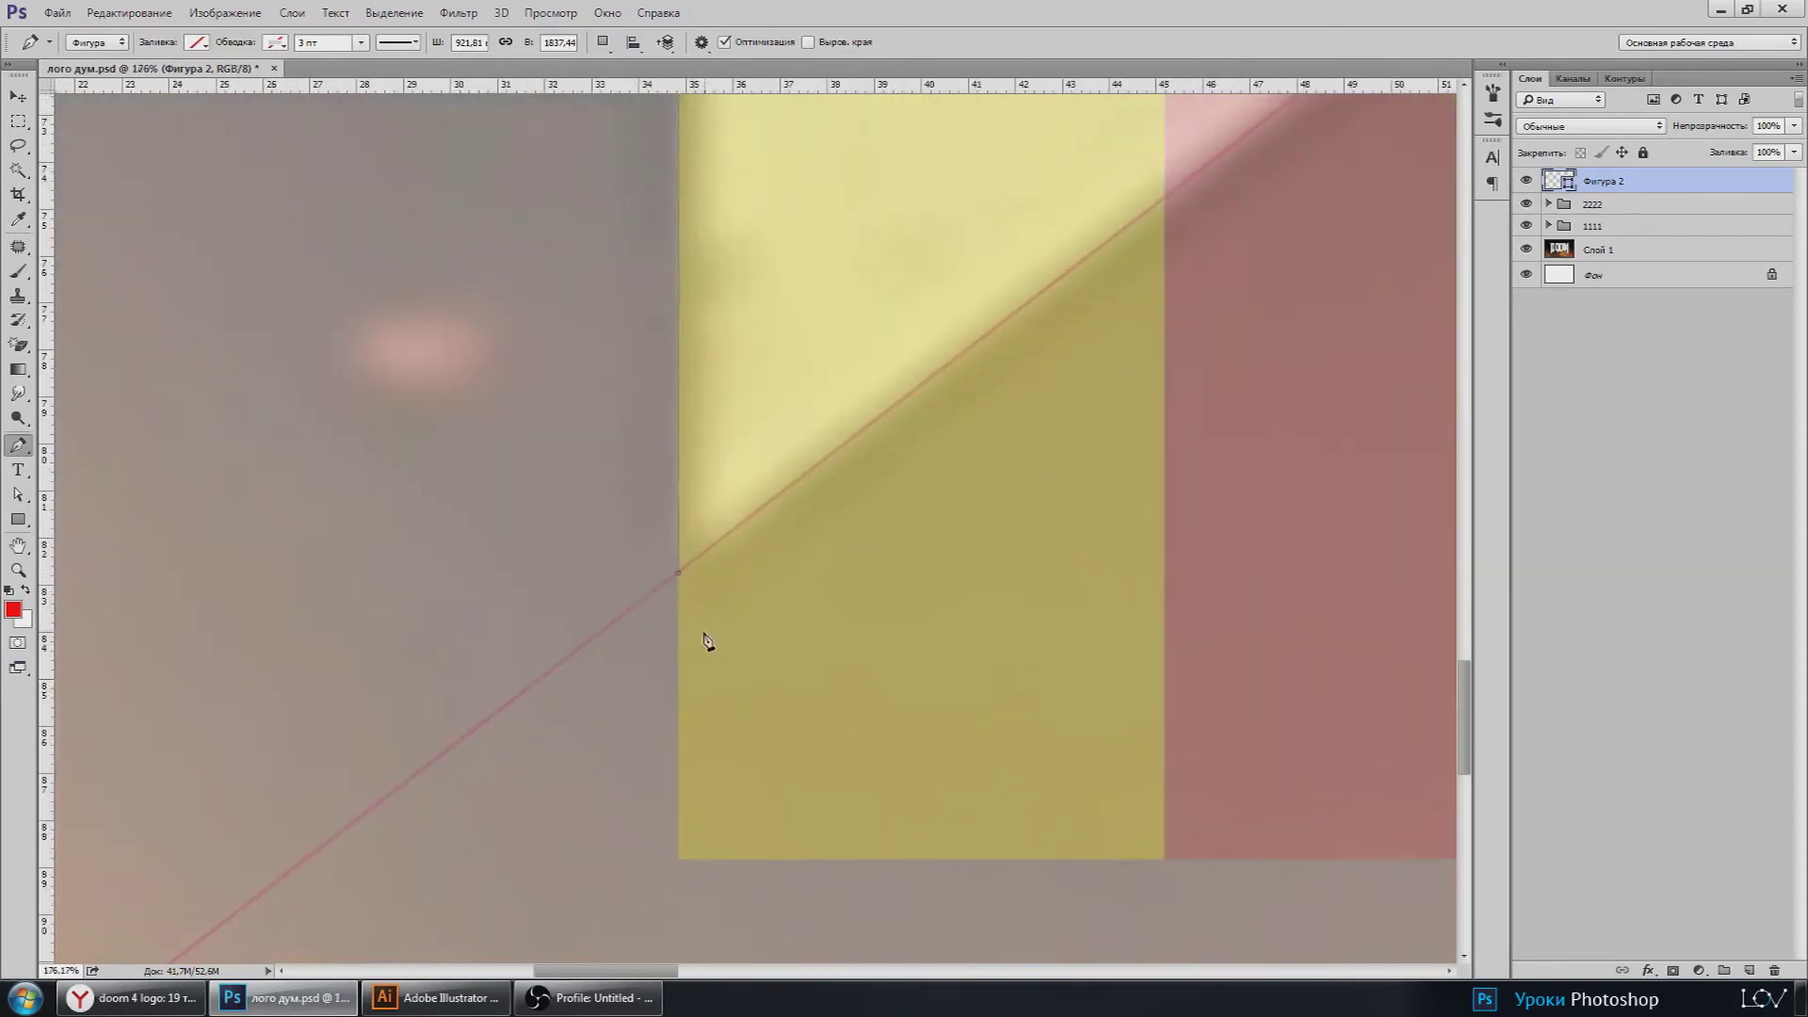
pyautogui.scroll(-2, 678, 579)
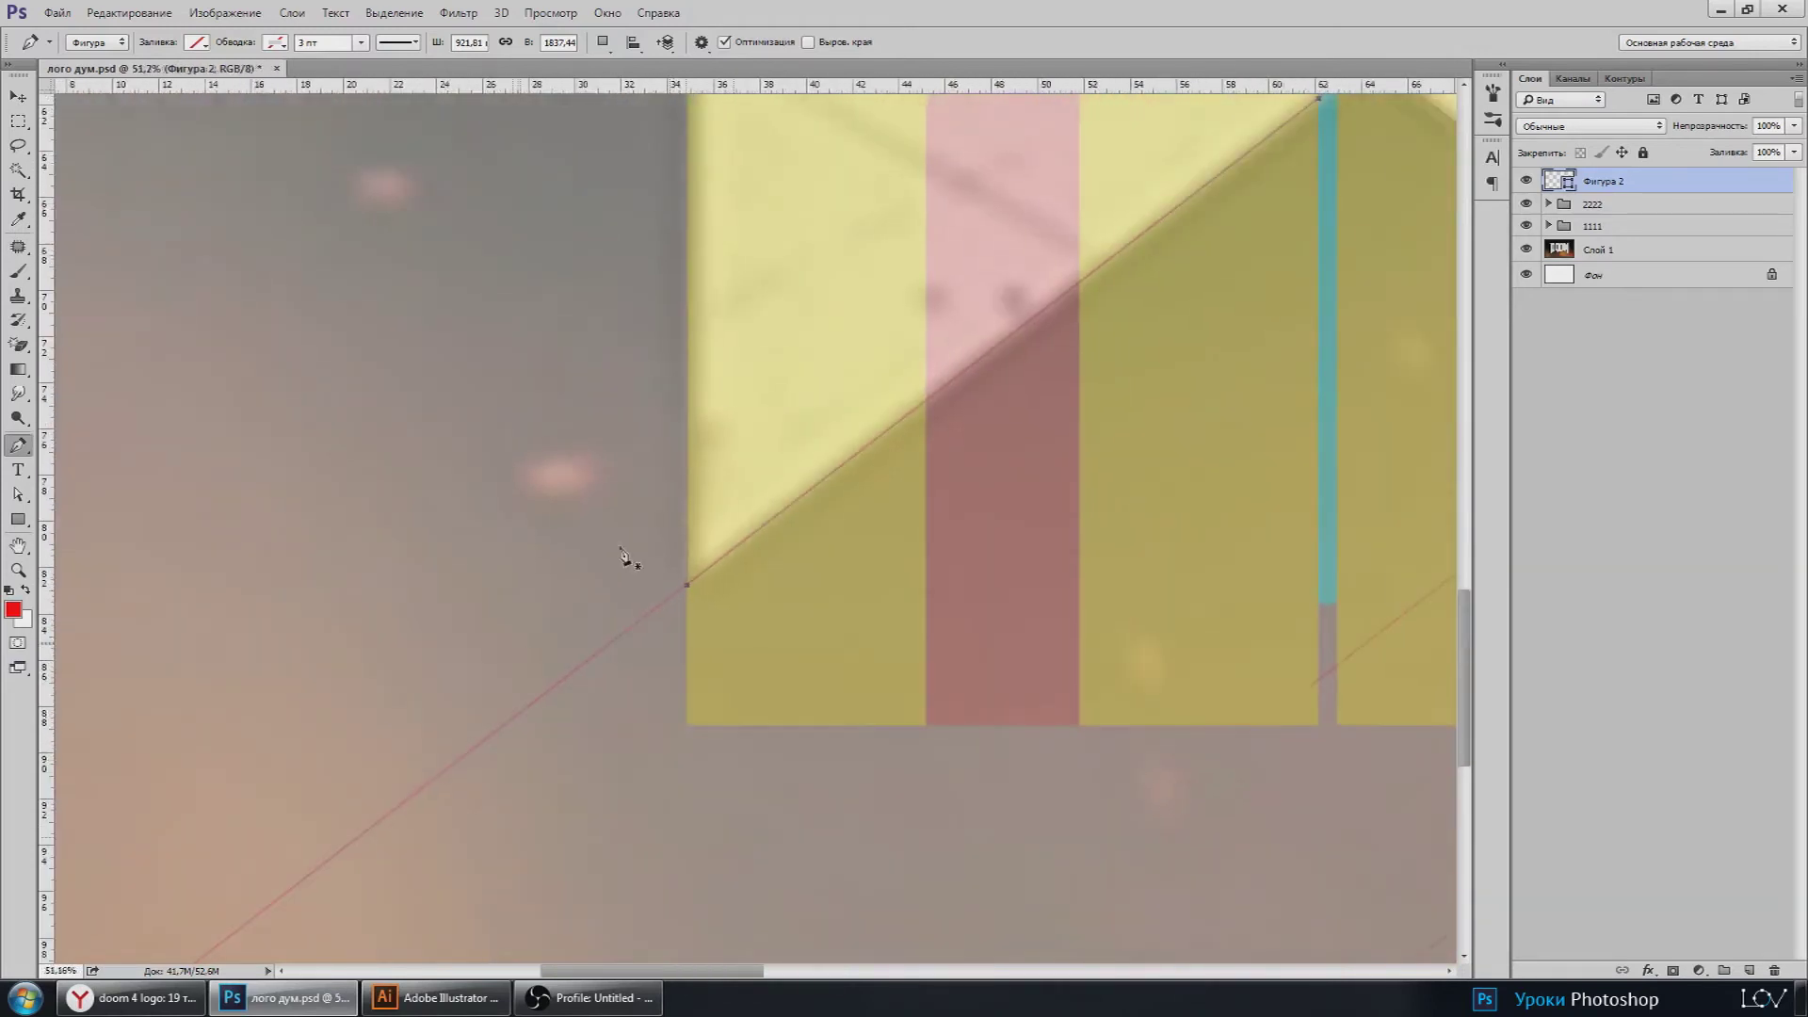
pyautogui.scroll(-1, 625, 564)
# Step: Set the Фигура 2 shape's fill colour to black
pyautogui.click(198, 43)
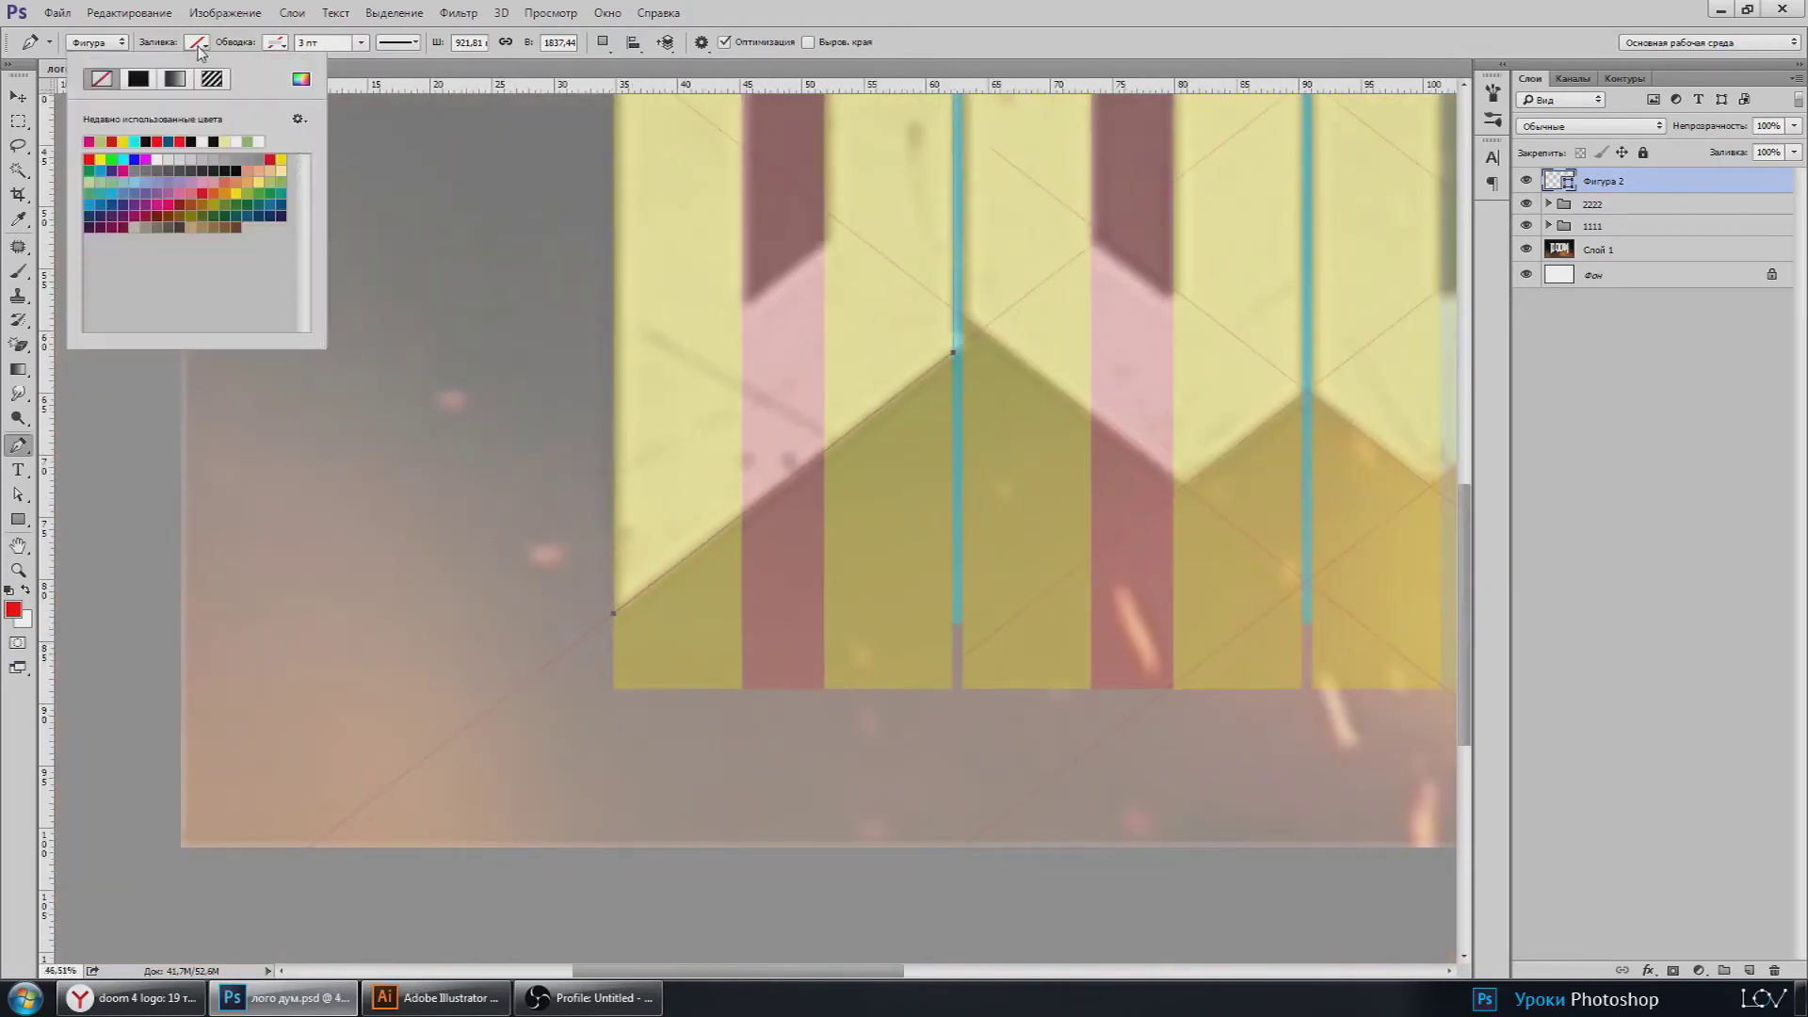
pyautogui.click(215, 141)
pyautogui.click(28, 98)
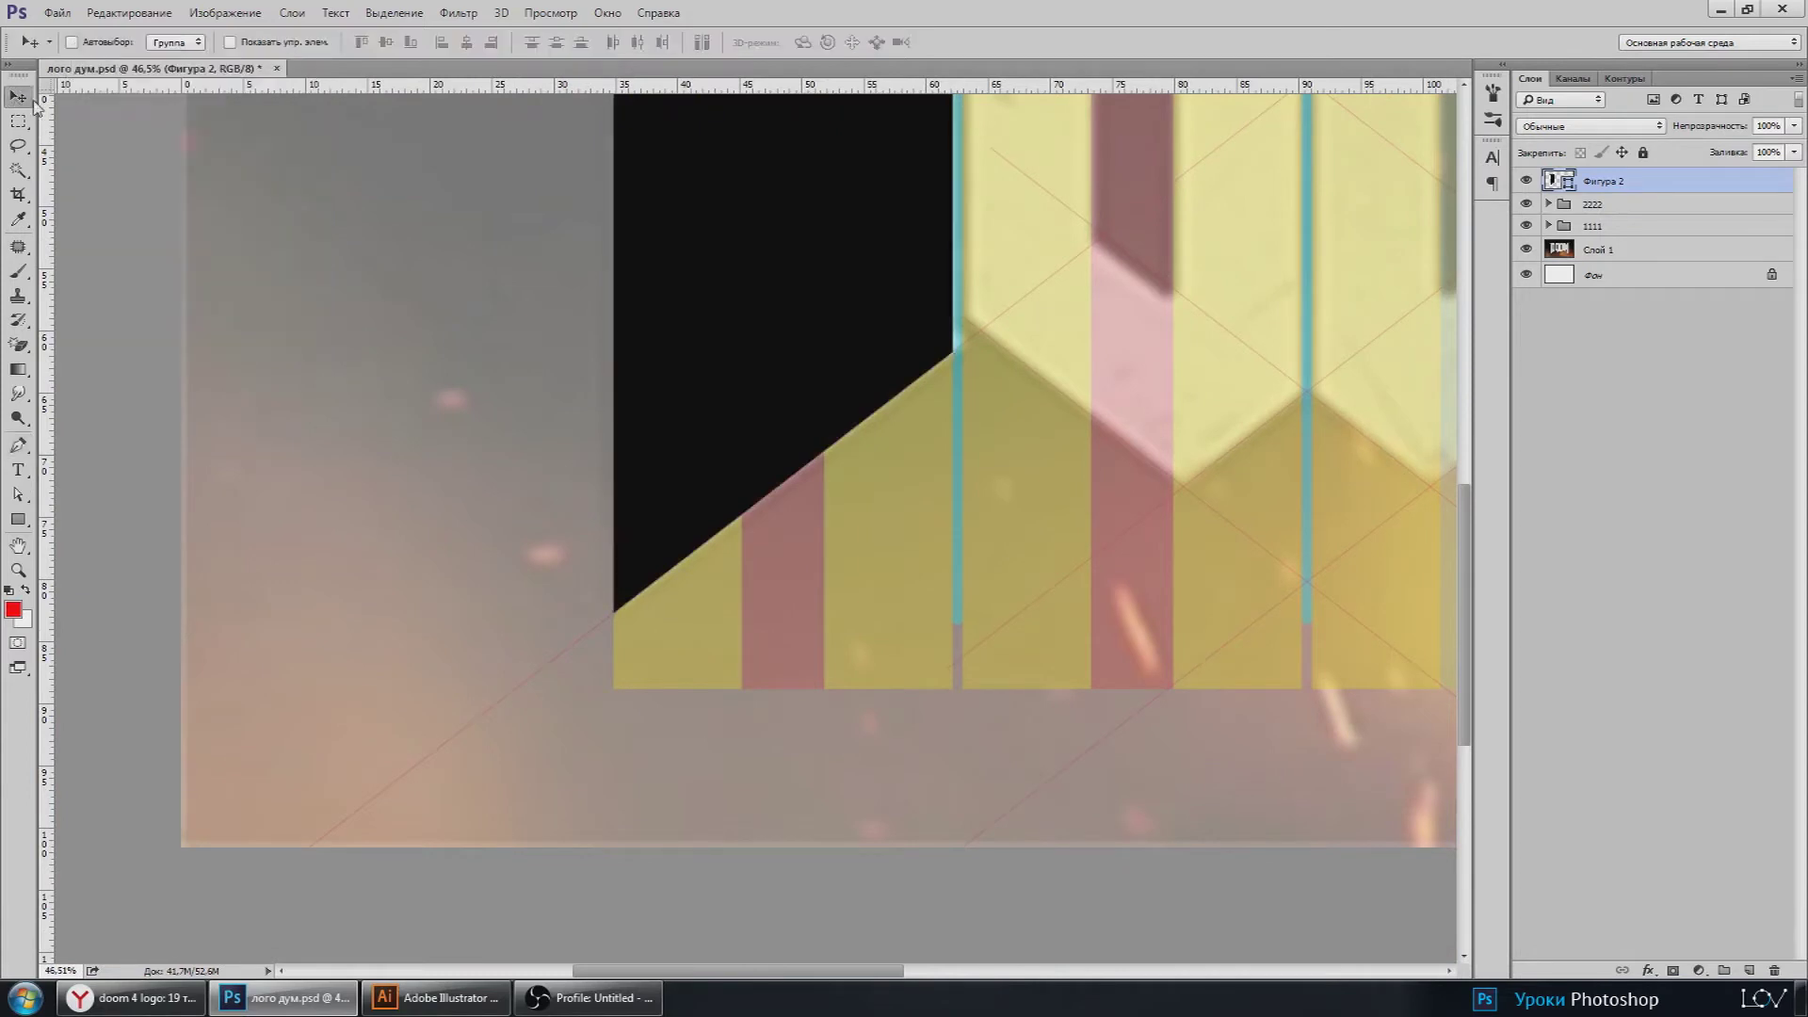
# Step: Hide the 1111 guide group to inspect the black letter shape
pyautogui.click(1526, 226)
pyautogui.scroll(-3, 787, 461)
pyautogui.scroll(2, 557, 584)
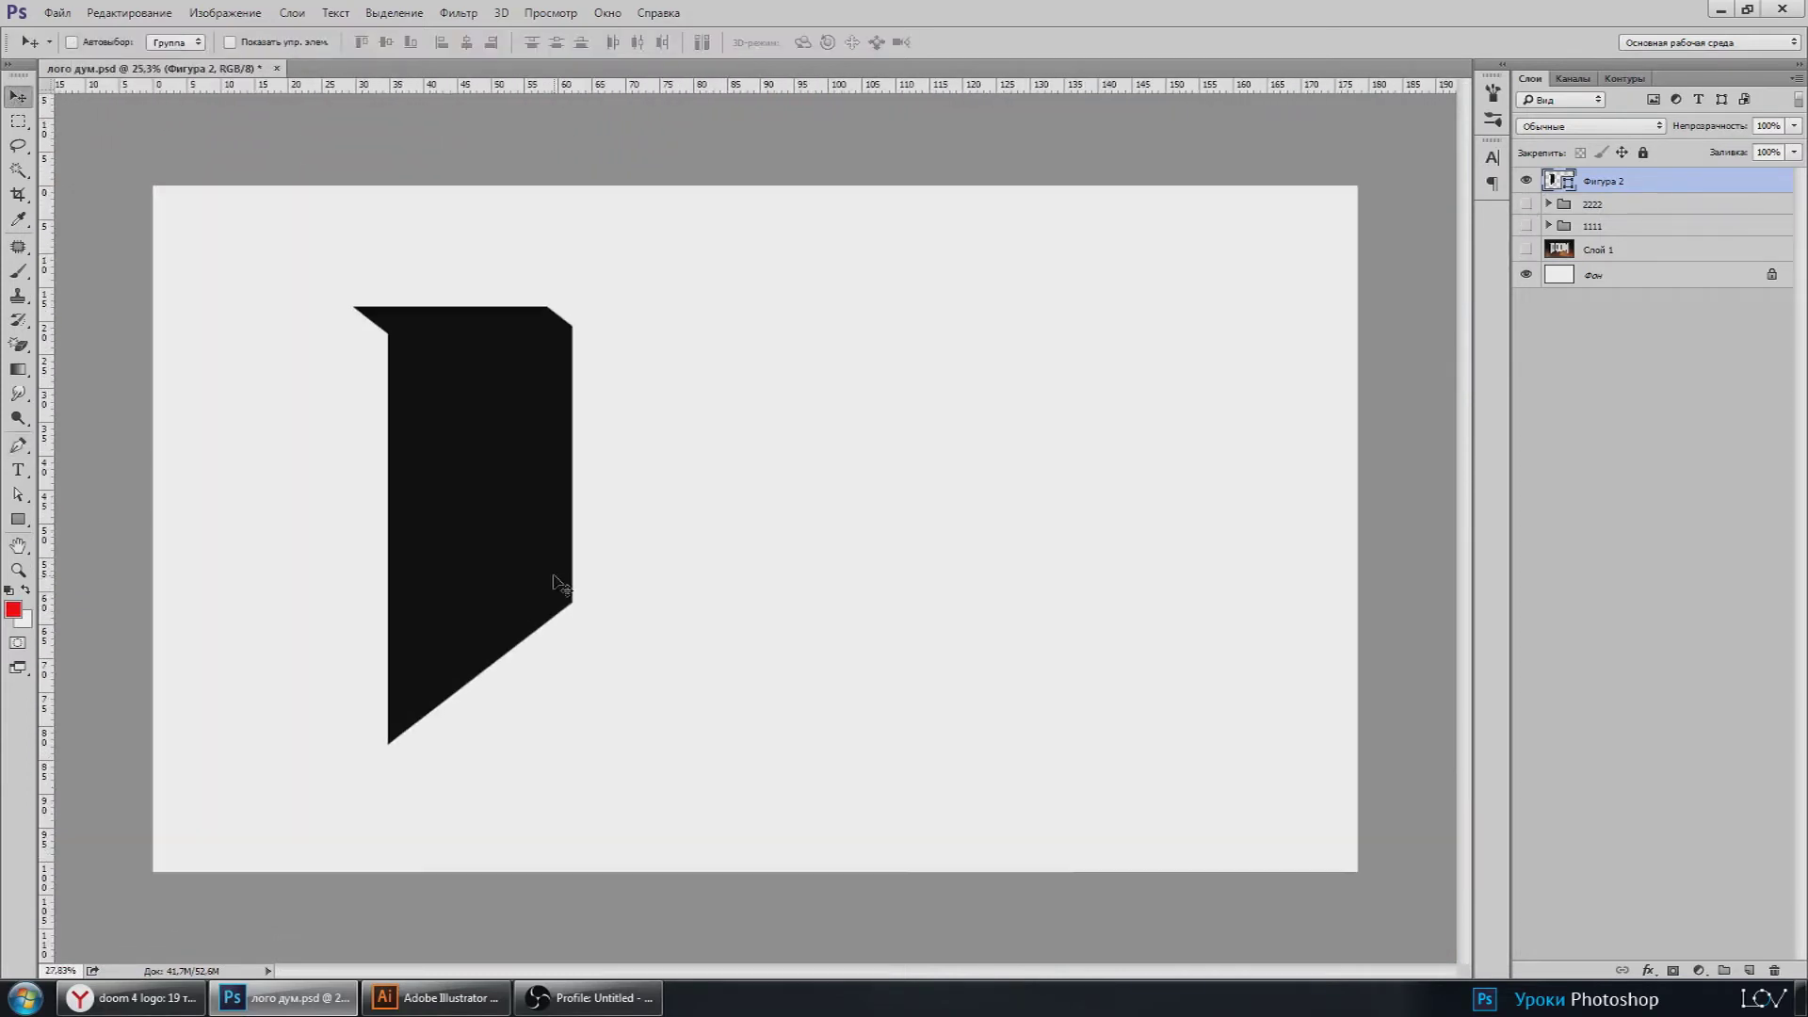
pyautogui.scroll(2, 355, 304)
pyautogui.scroll(-1, 388, 371)
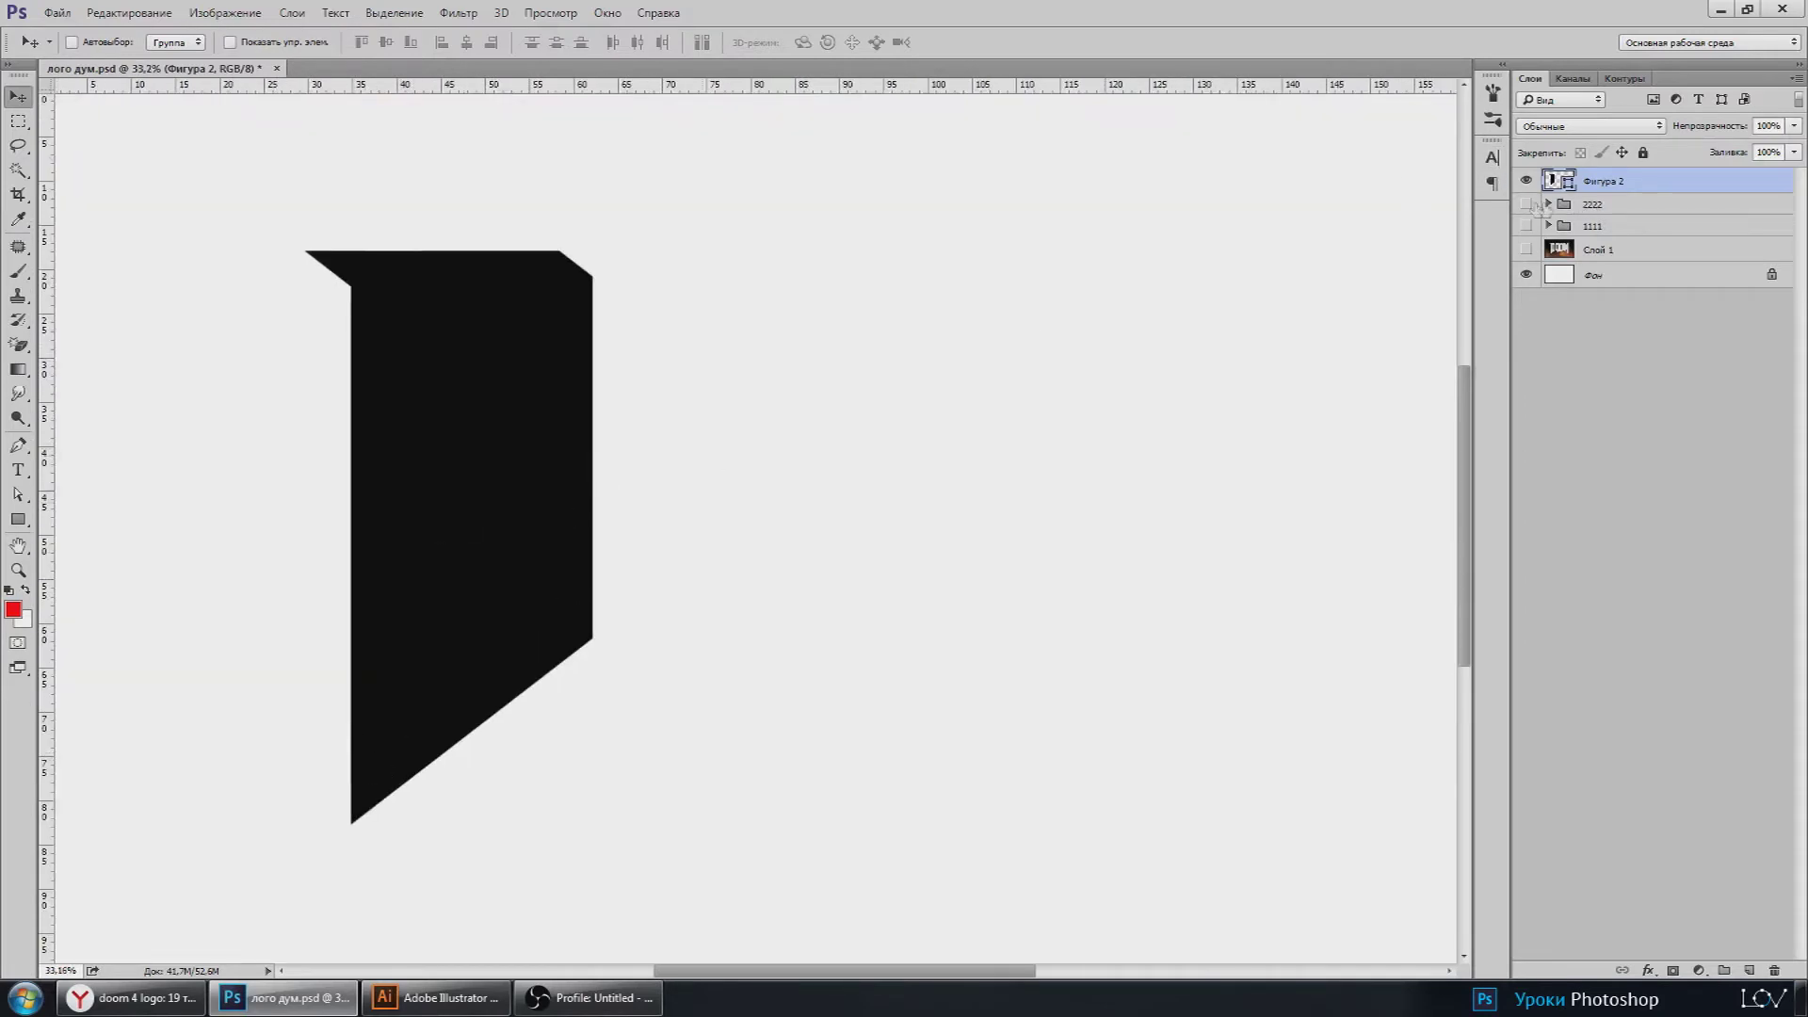
# Step: Show the 1111 guides and Слой 1 photo again, then add empty layer Слой 2
pyautogui.click(1526, 226)
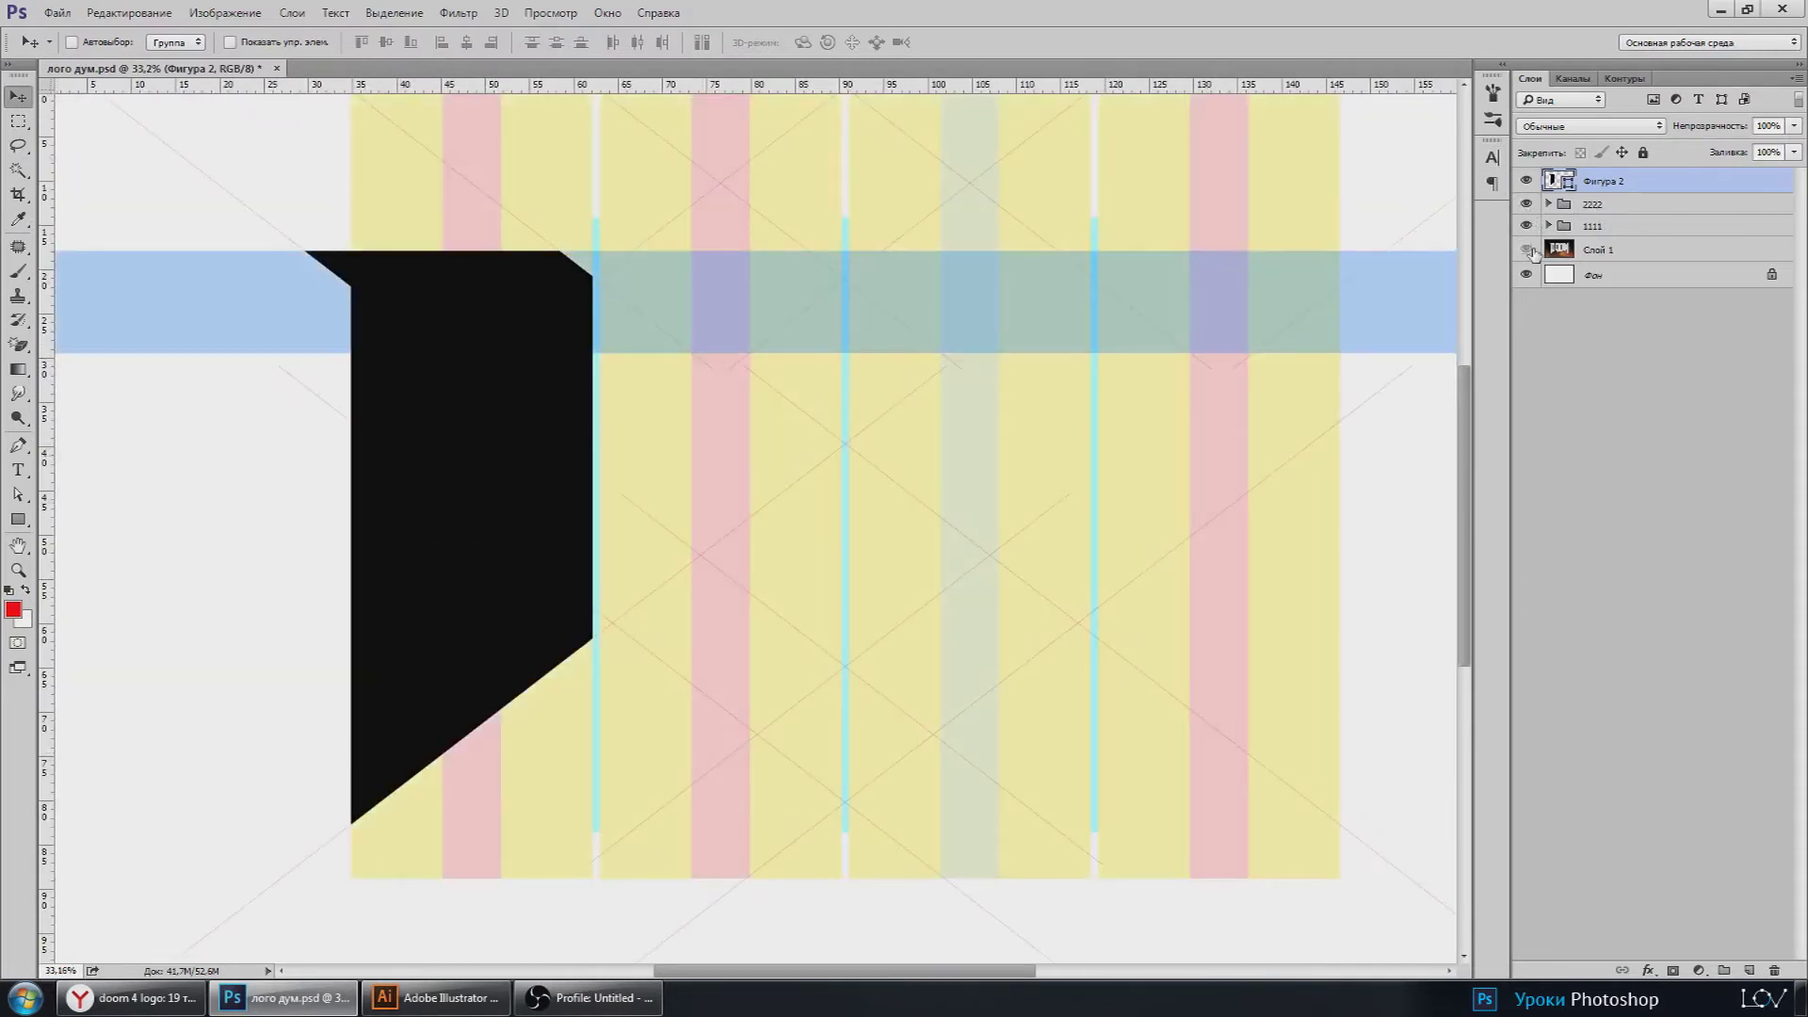
pyautogui.click(1526, 249)
pyautogui.click(1590, 249)
pyautogui.click(1596, 181)
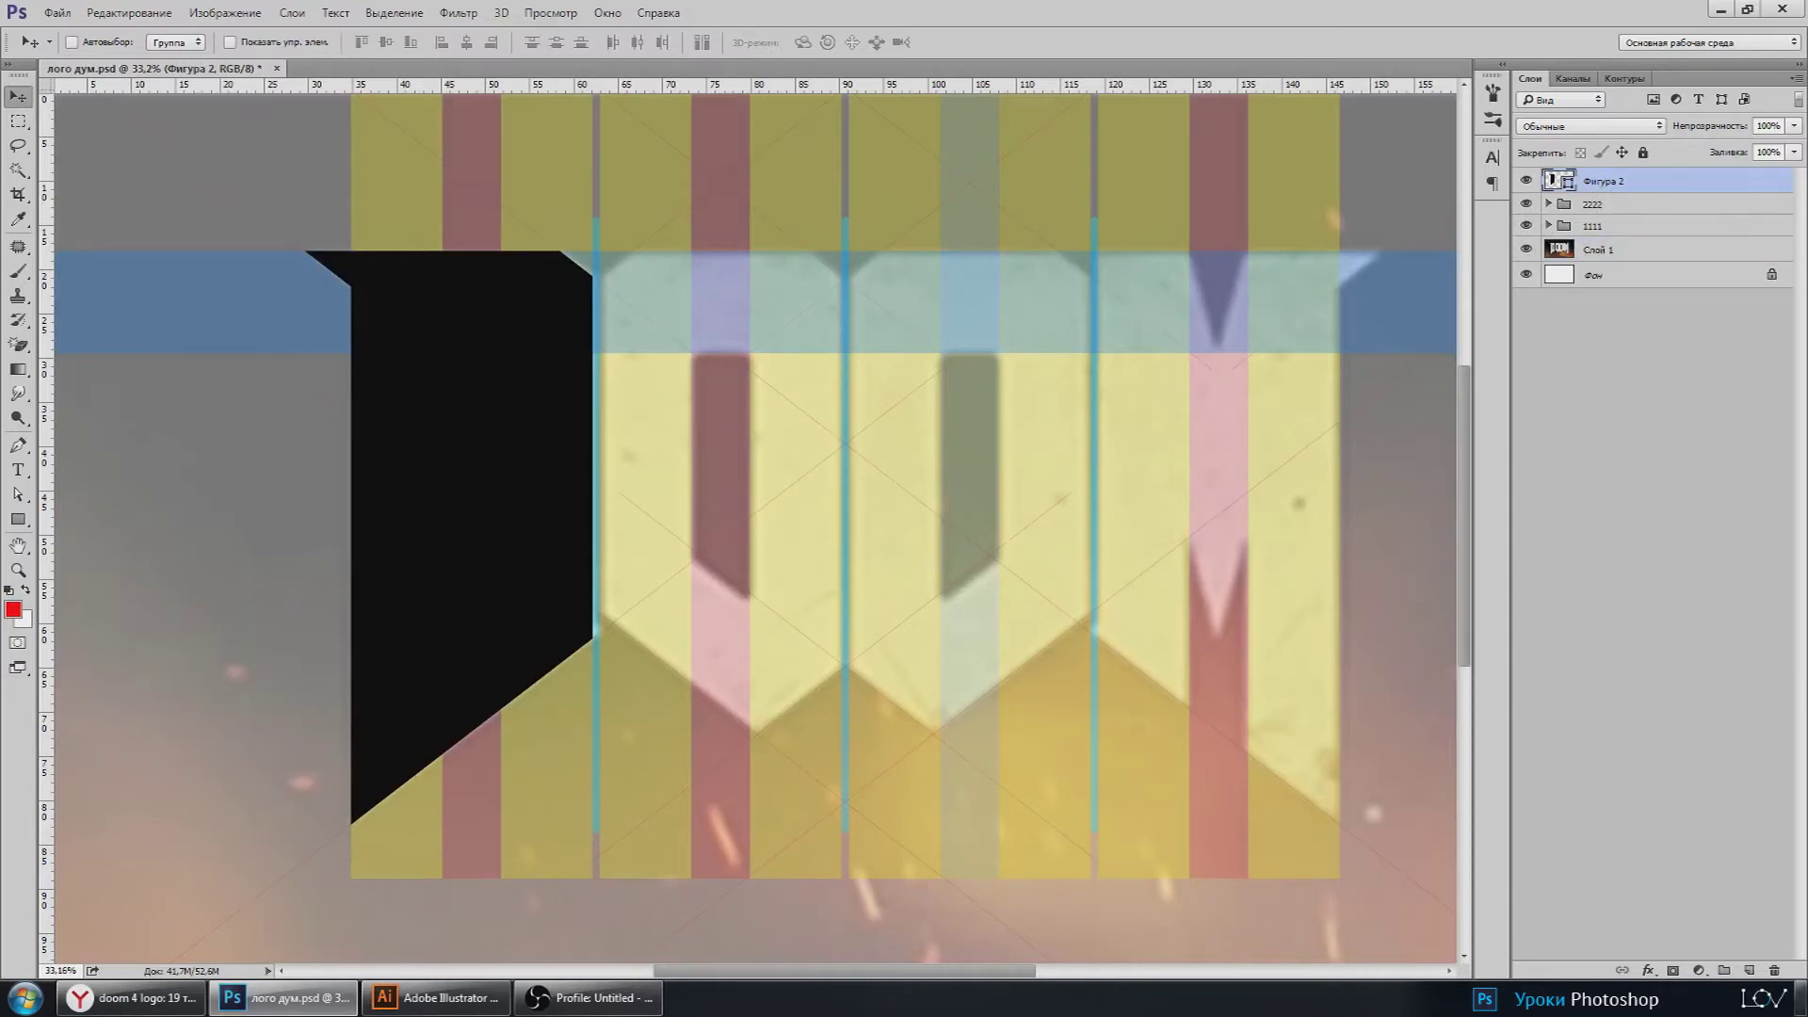
pyautogui.click(1749, 970)
# Step: On Фигура 2, undo twice to drop the empty Слой 2 and the black fill
pyautogui.click(17, 444)
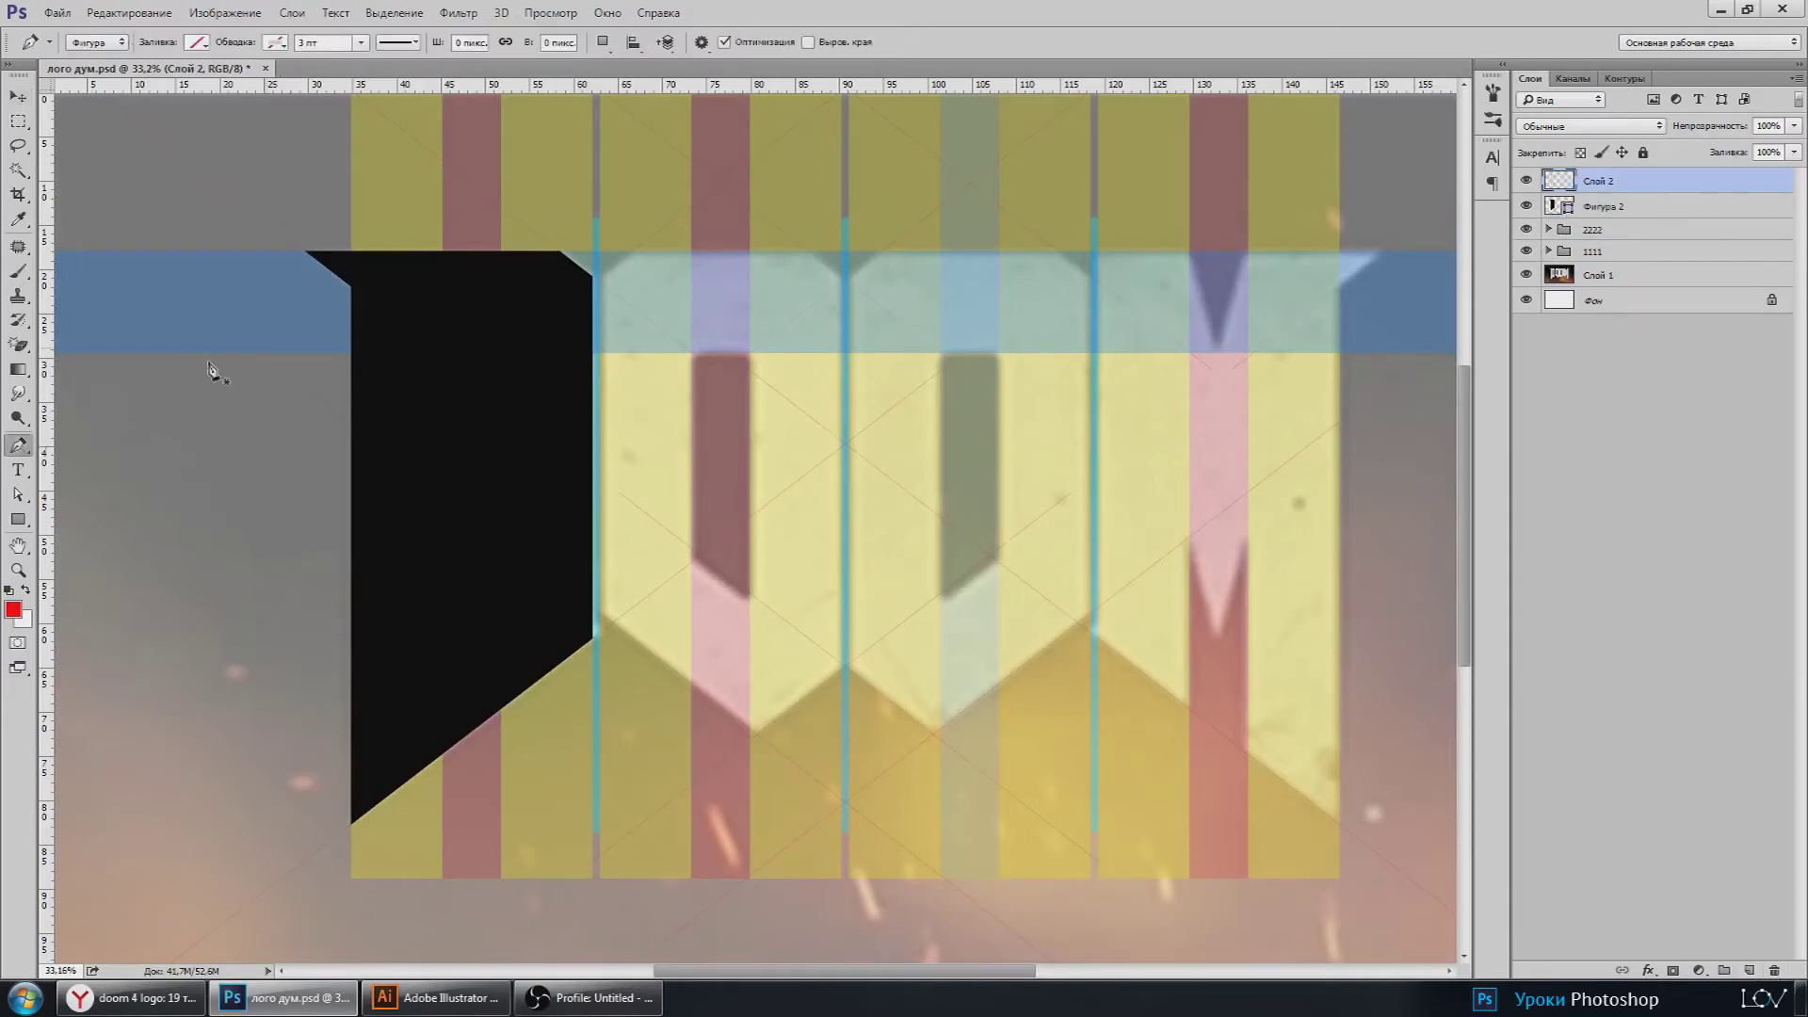
pyautogui.scroll(3, 597, 283)
pyautogui.scroll(2, 597, 288)
pyautogui.scroll(2, 584, 306)
pyautogui.scroll(-2, 625, 343)
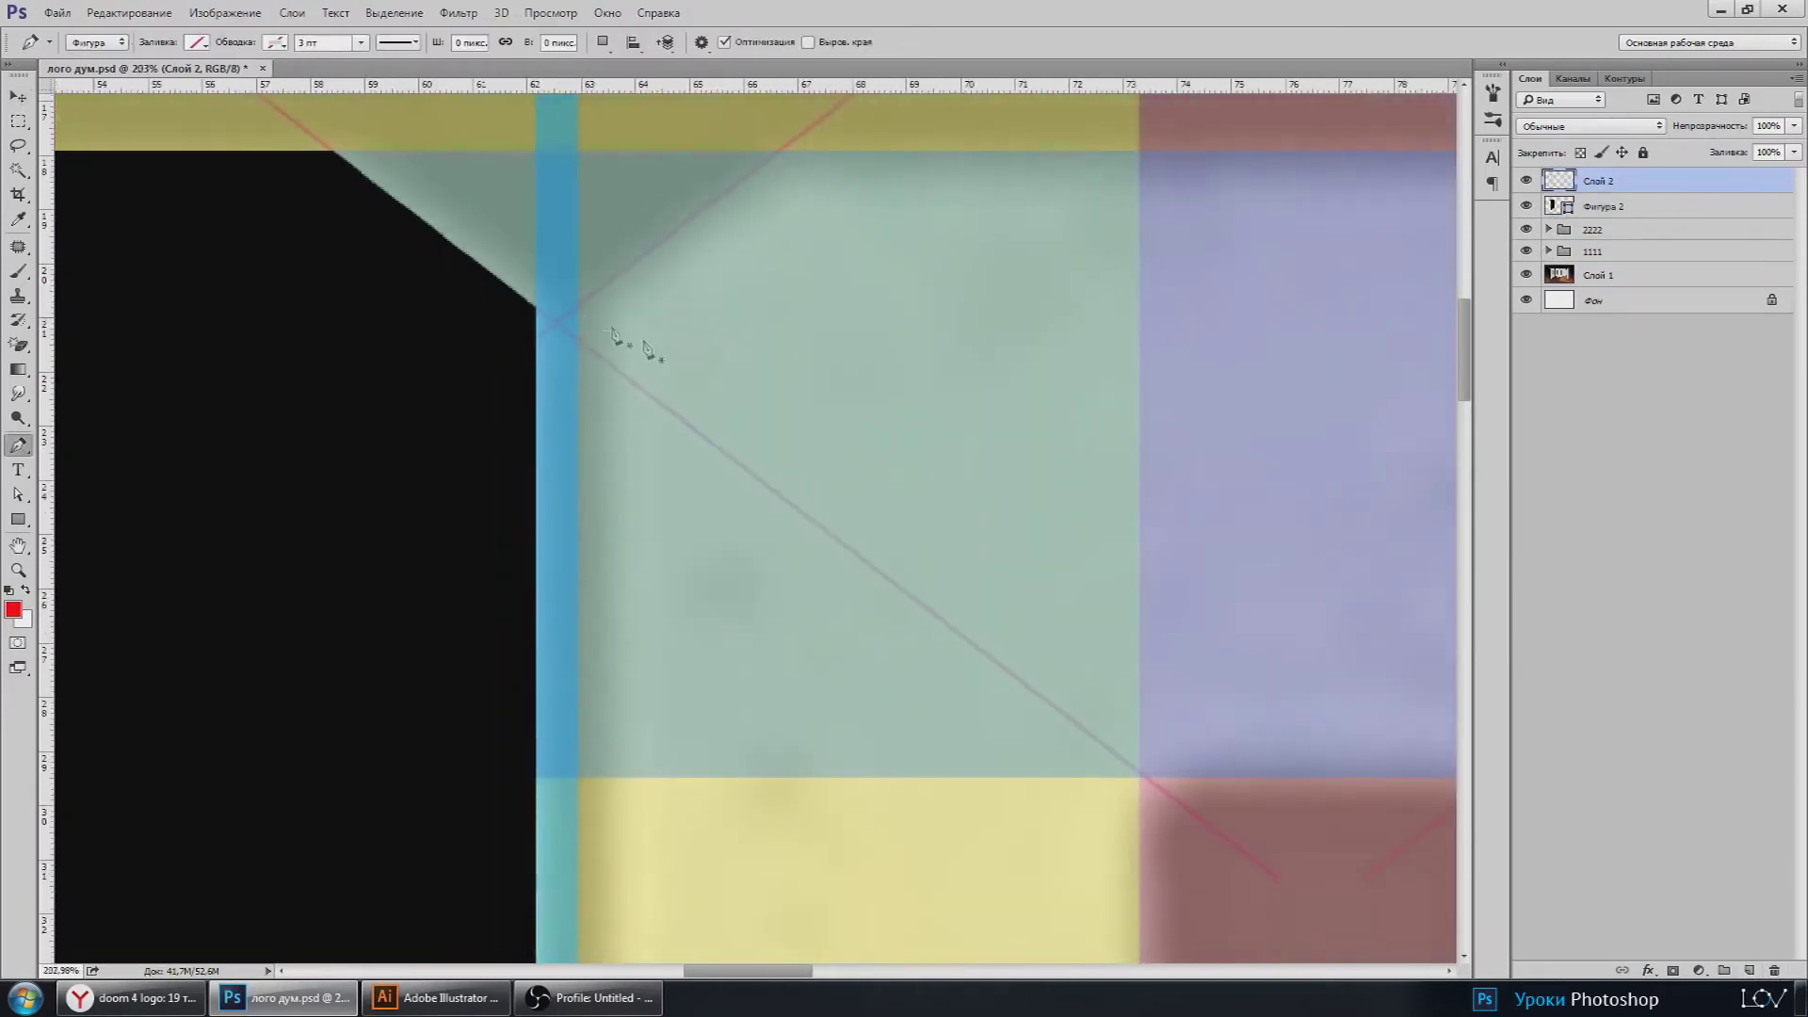
pyautogui.scroll(-2, 605, 250)
pyautogui.scroll(2, 766, 226)
pyautogui.scroll(3, 737, 249)
pyautogui.scroll(1, 734, 259)
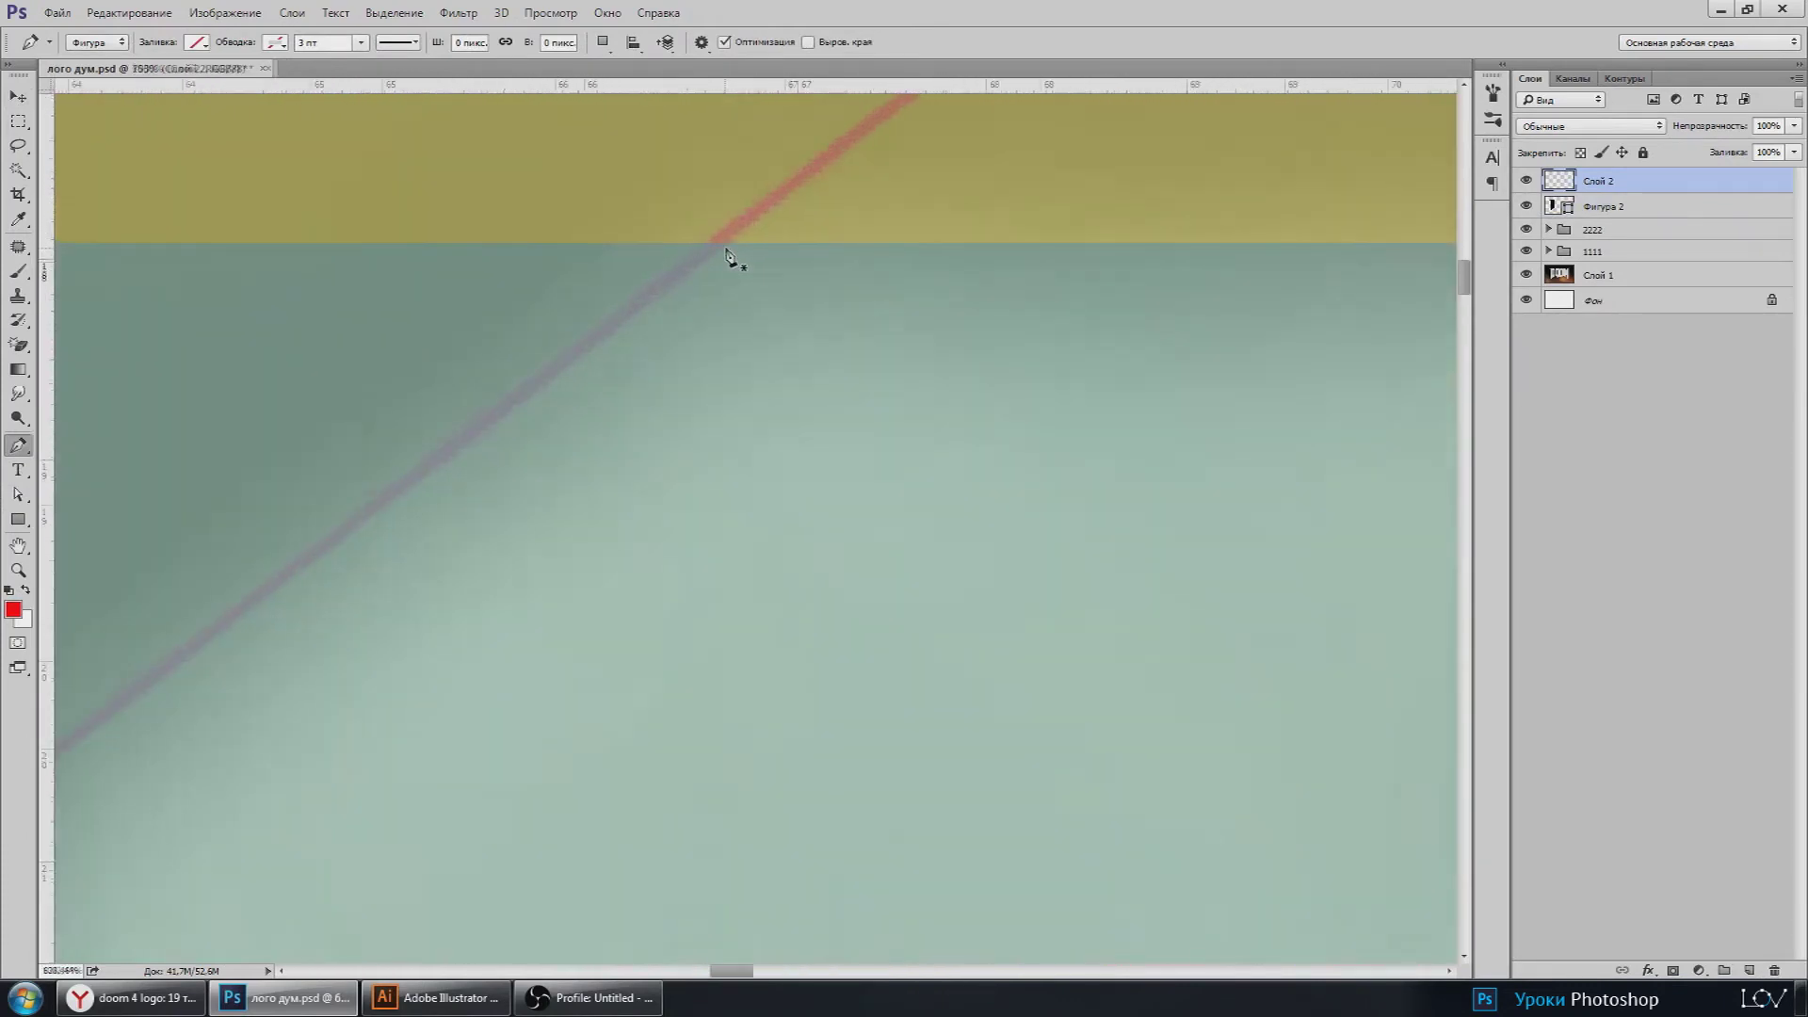
pyautogui.scroll(-2, 677, 329)
pyautogui.scroll(-2, 612, 400)
pyautogui.scroll(-4, 565, 423)
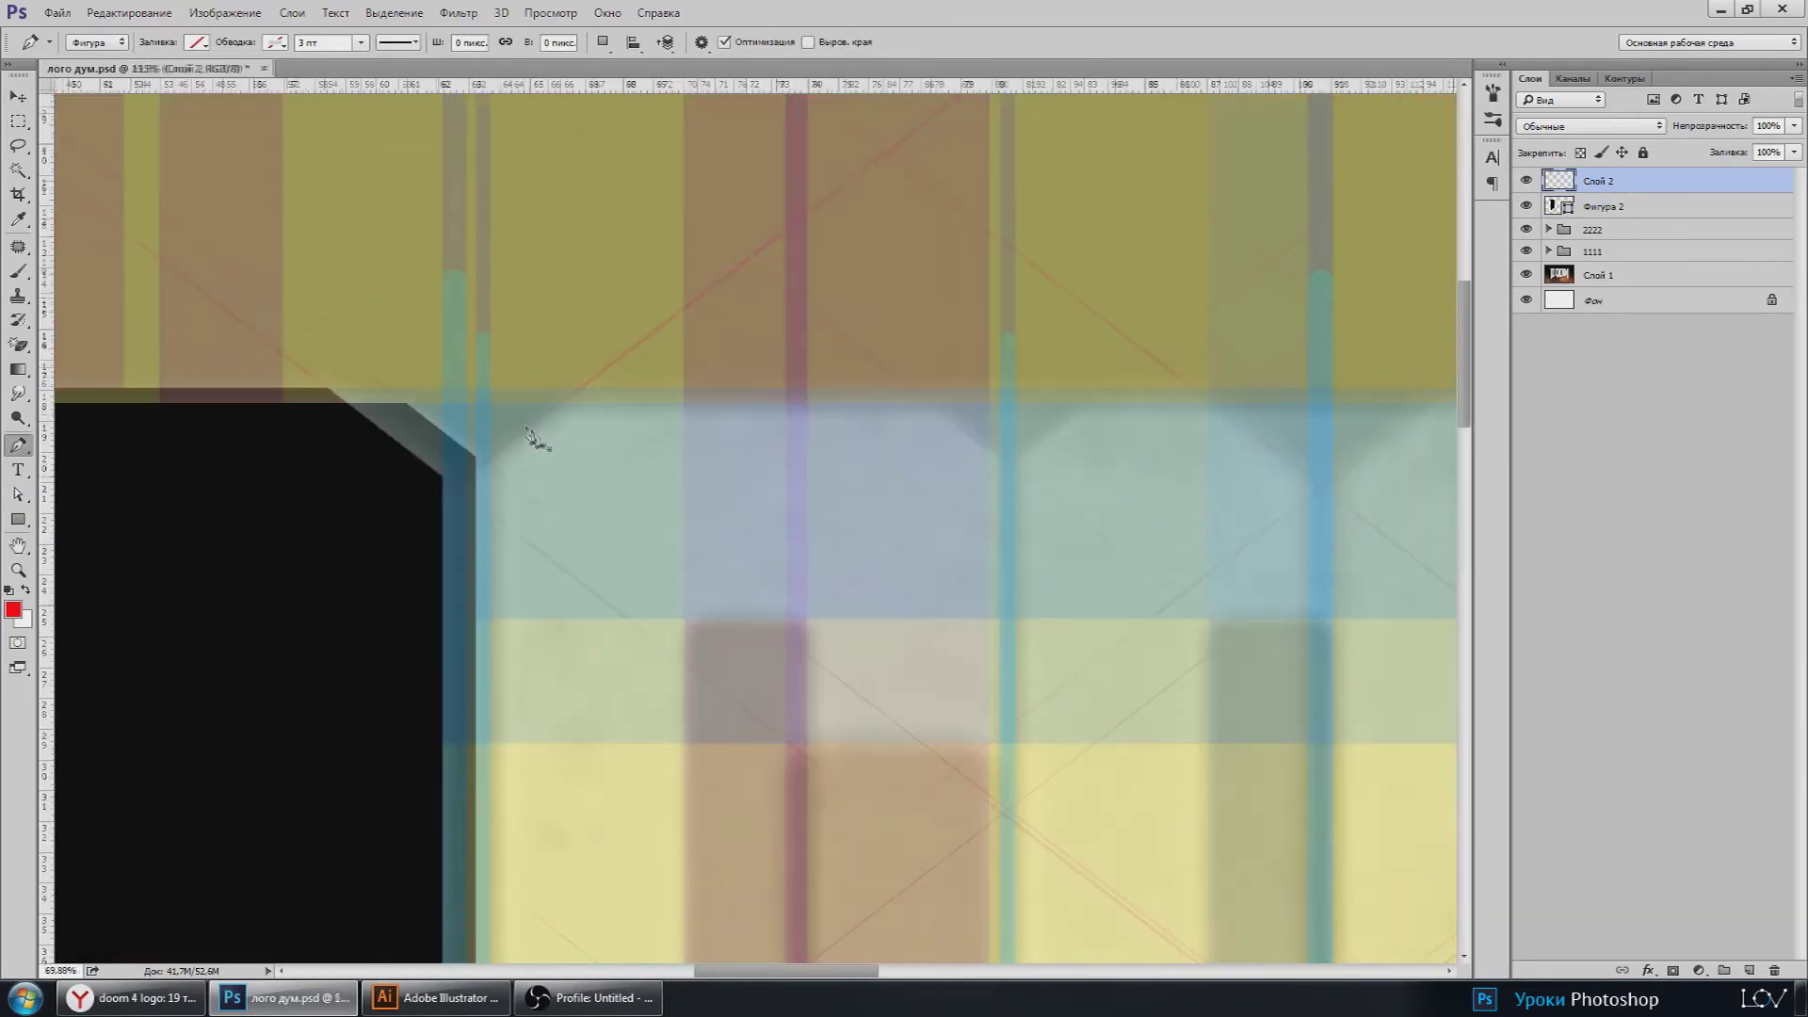
pyautogui.scroll(1, 663, 419)
pyautogui.scroll(-2, 650, 659)
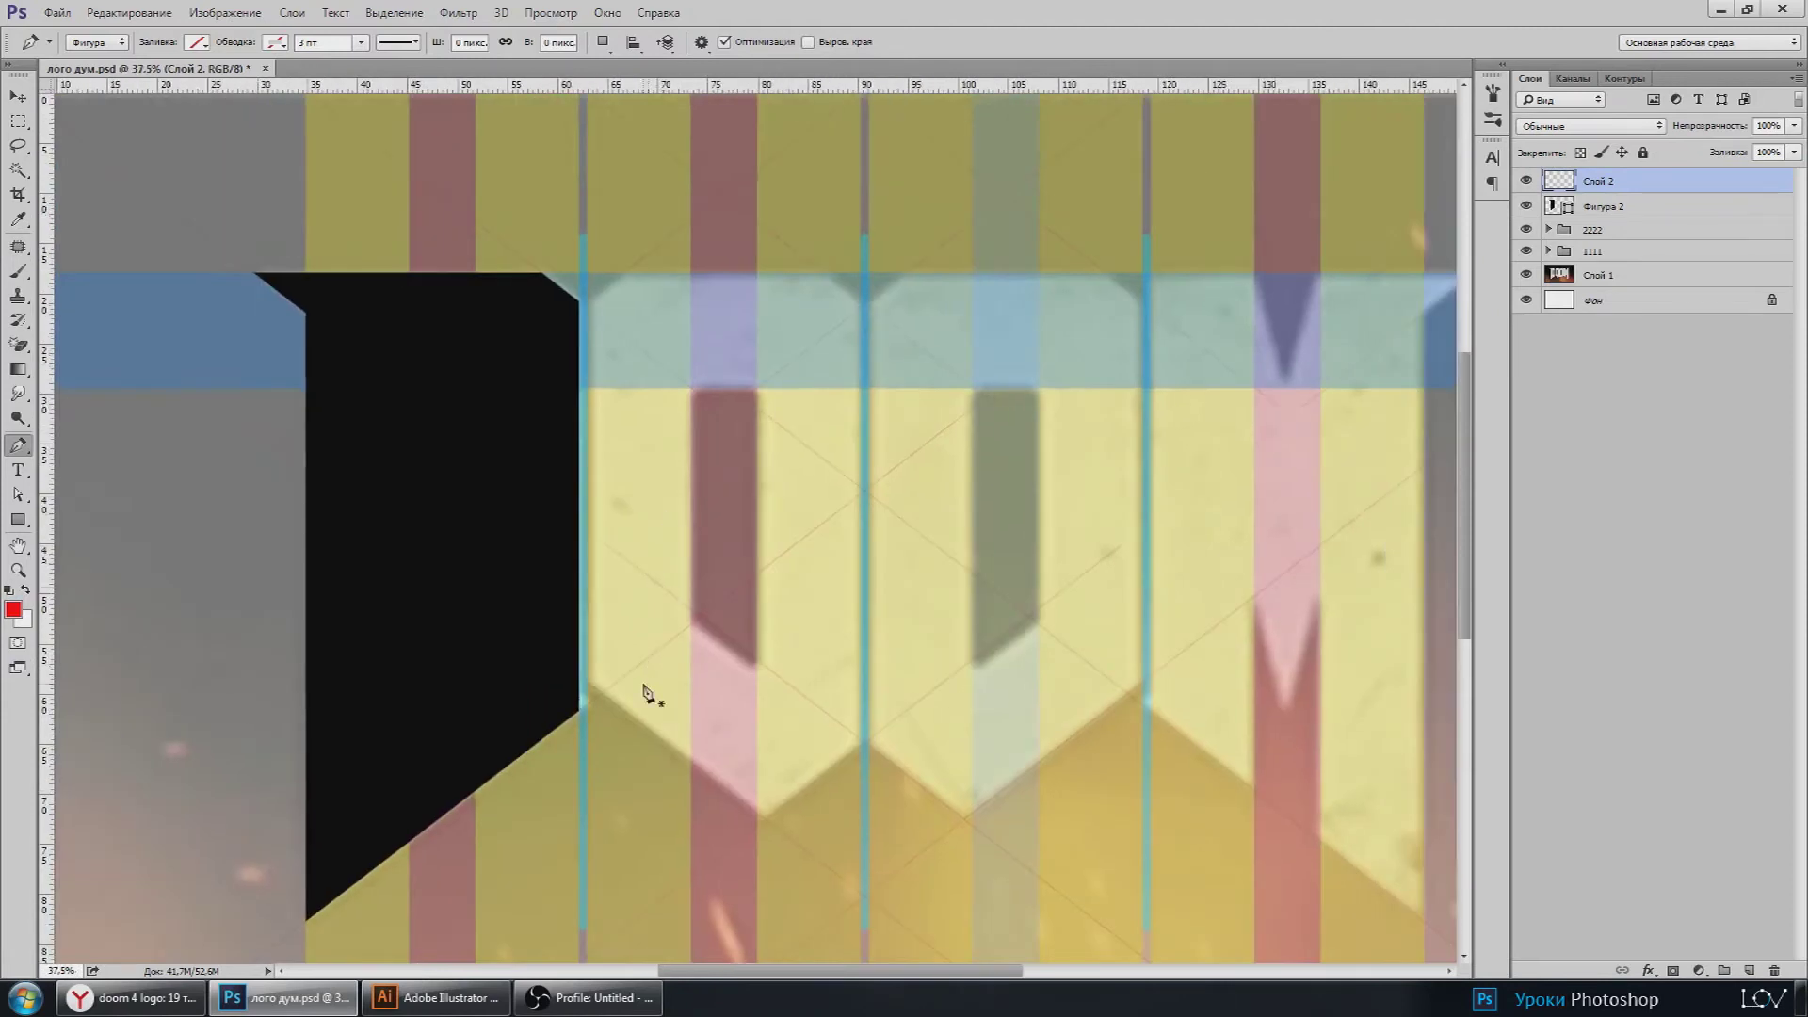
pyautogui.scroll(2, 759, 839)
pyautogui.scroll(1, 685, 847)
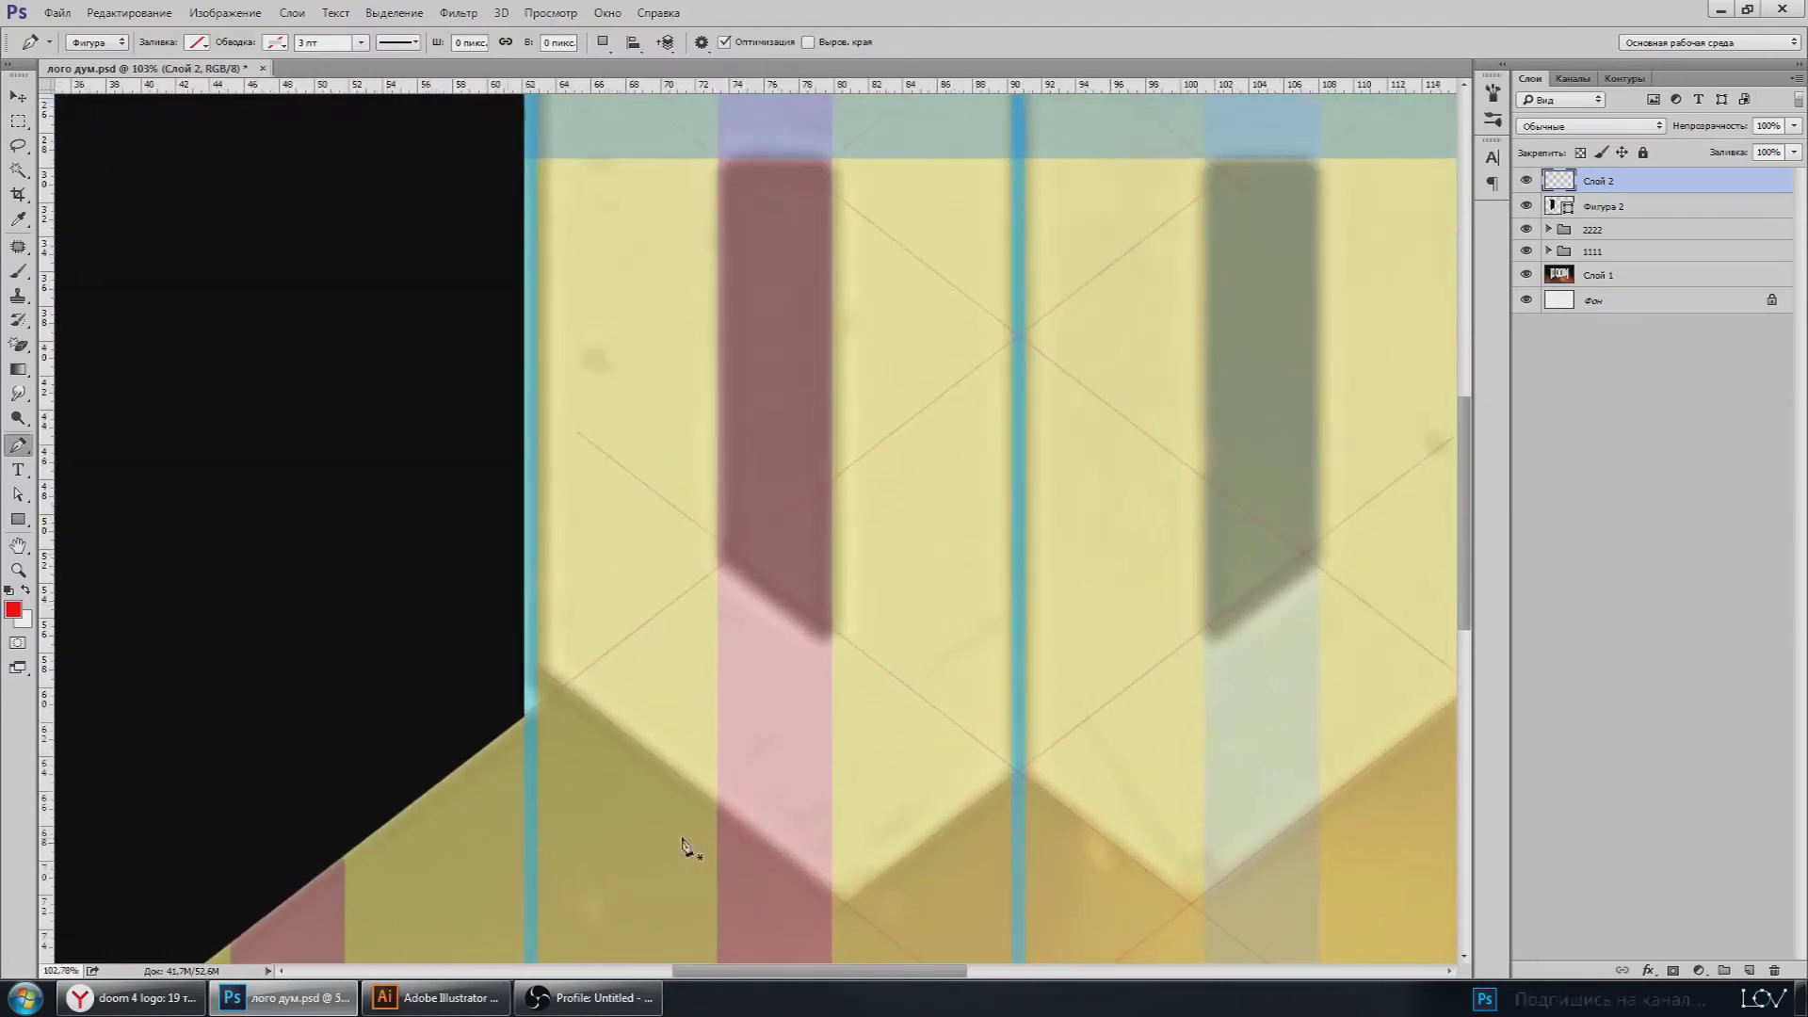
pyautogui.scroll(2, 564, 734)
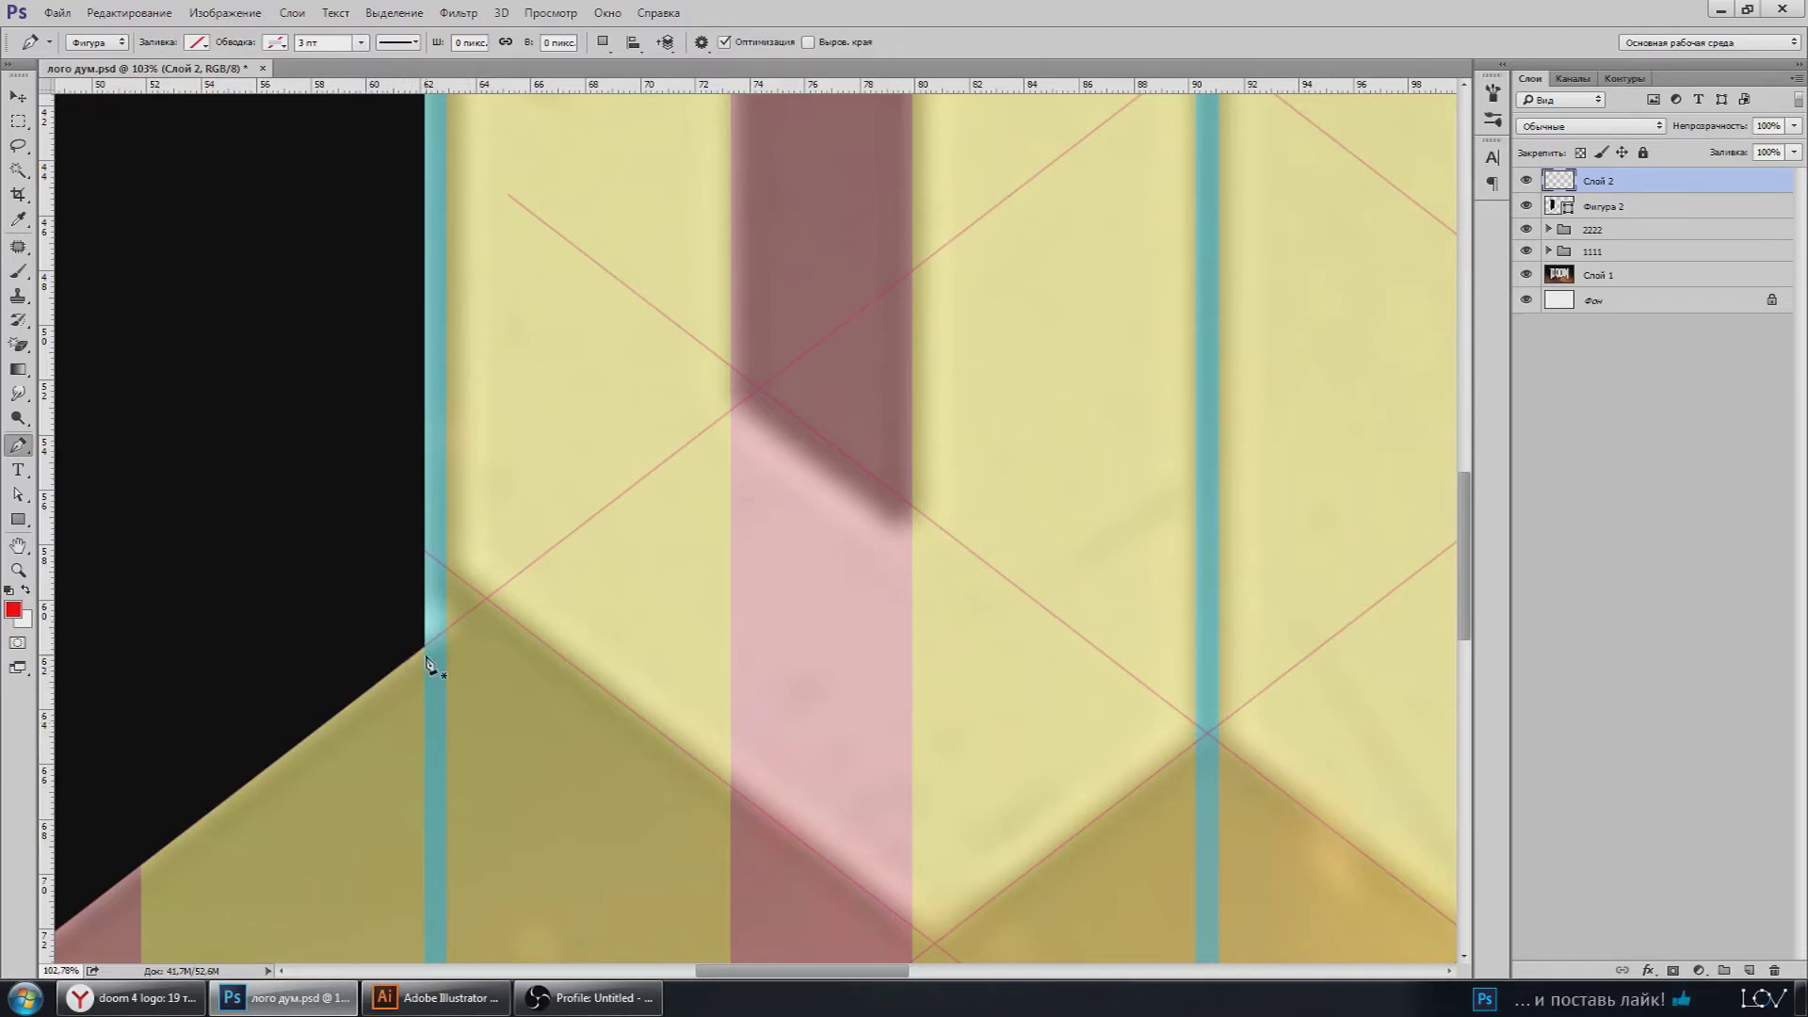
pyautogui.scroll(-2, 415, 562)
pyautogui.scroll(1, 920, 516)
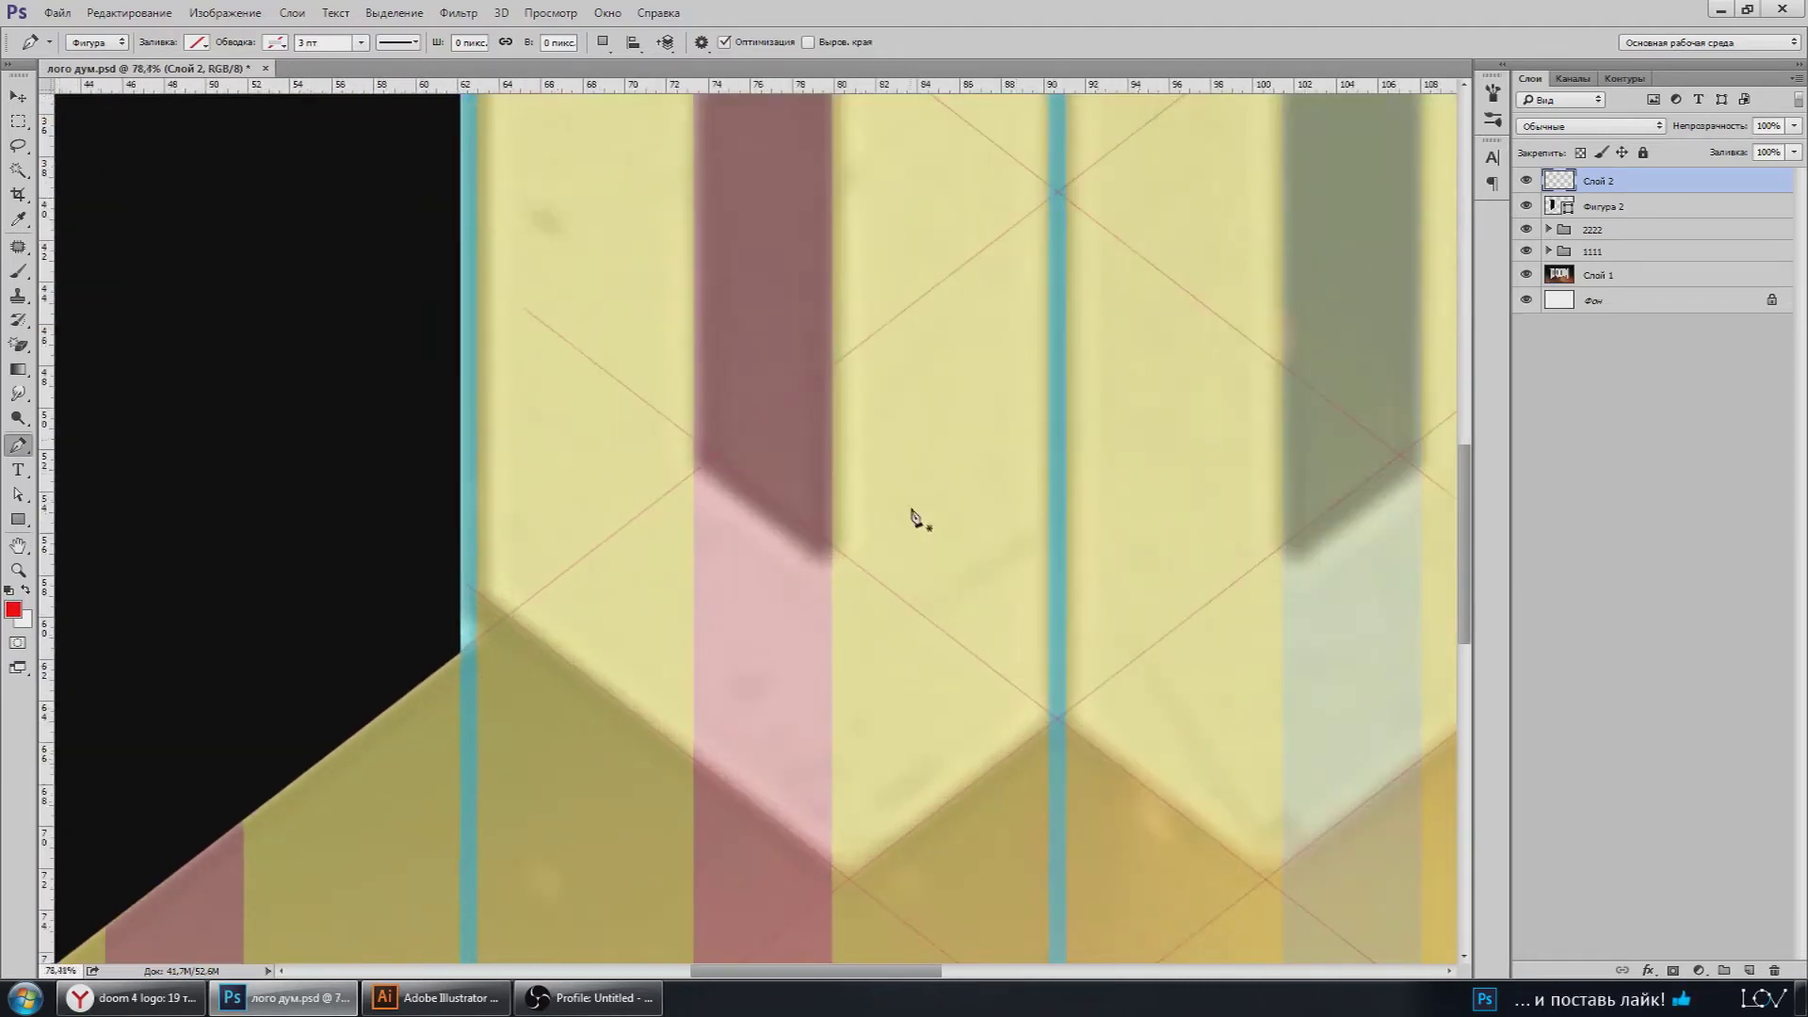
pyautogui.scroll(-1, 864, 514)
pyautogui.click(1602, 213)
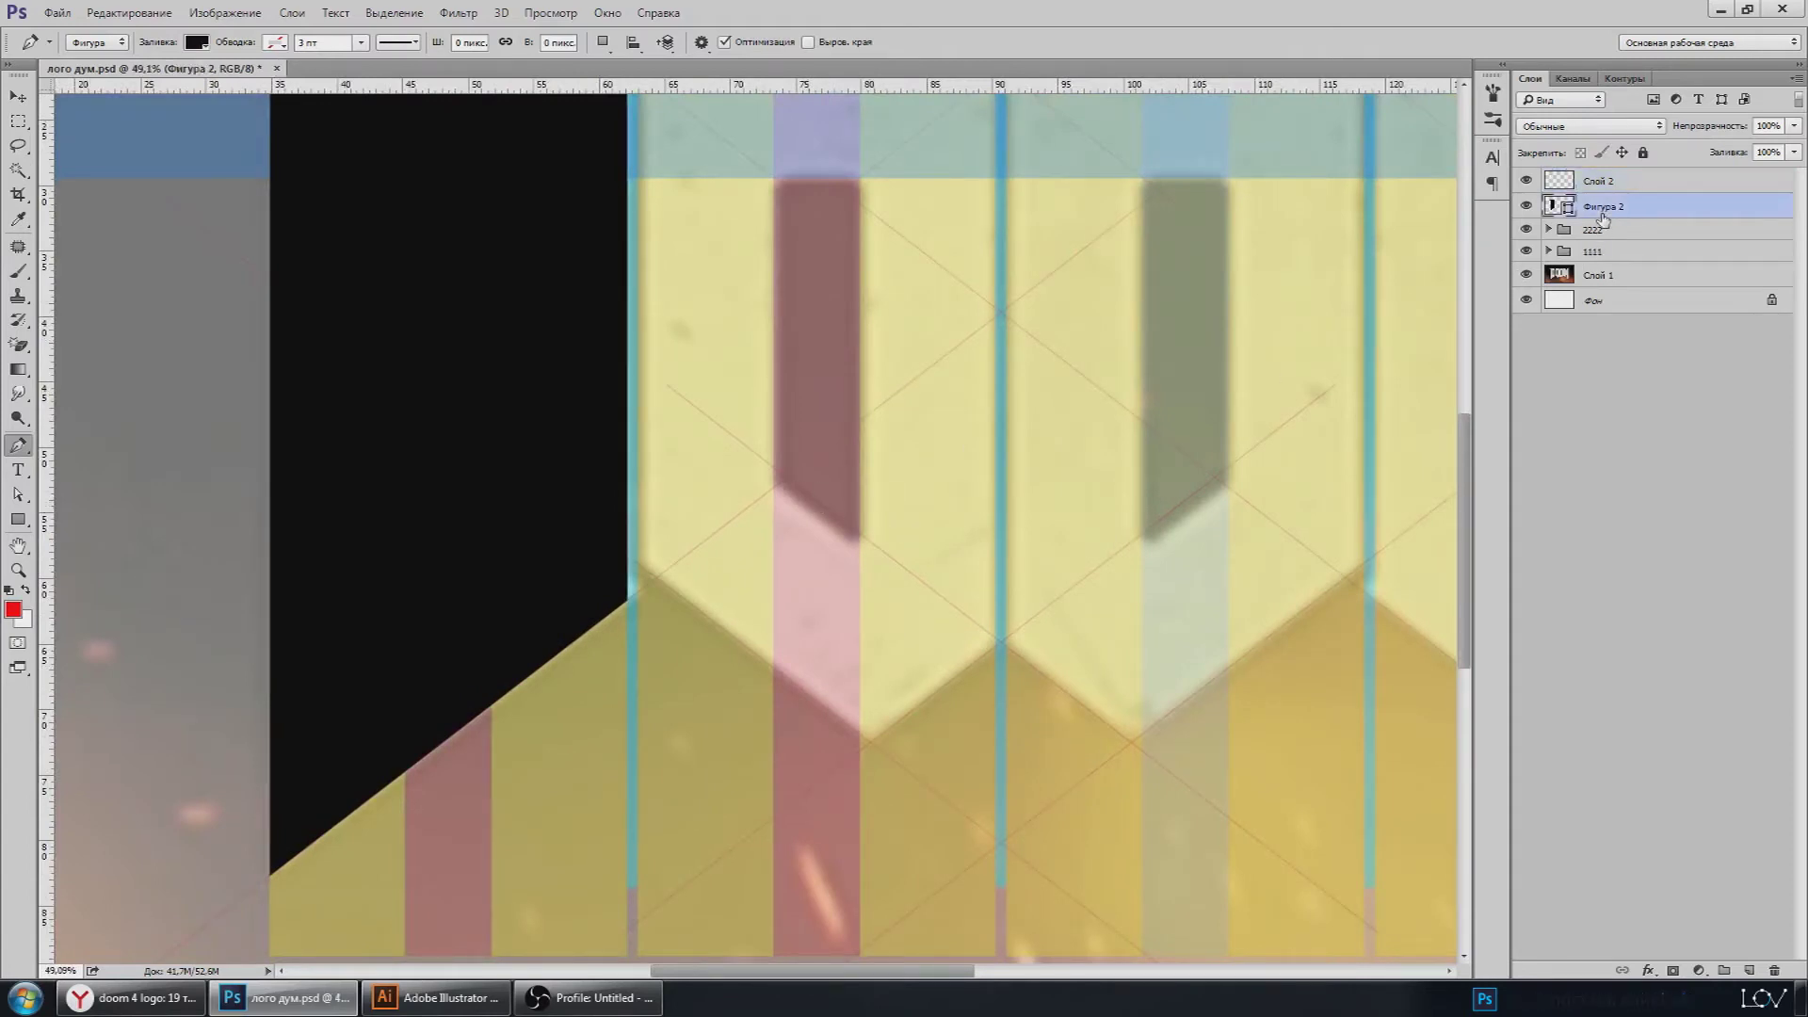
pyautogui.hotkey('ctrl', 'alt', 'z')
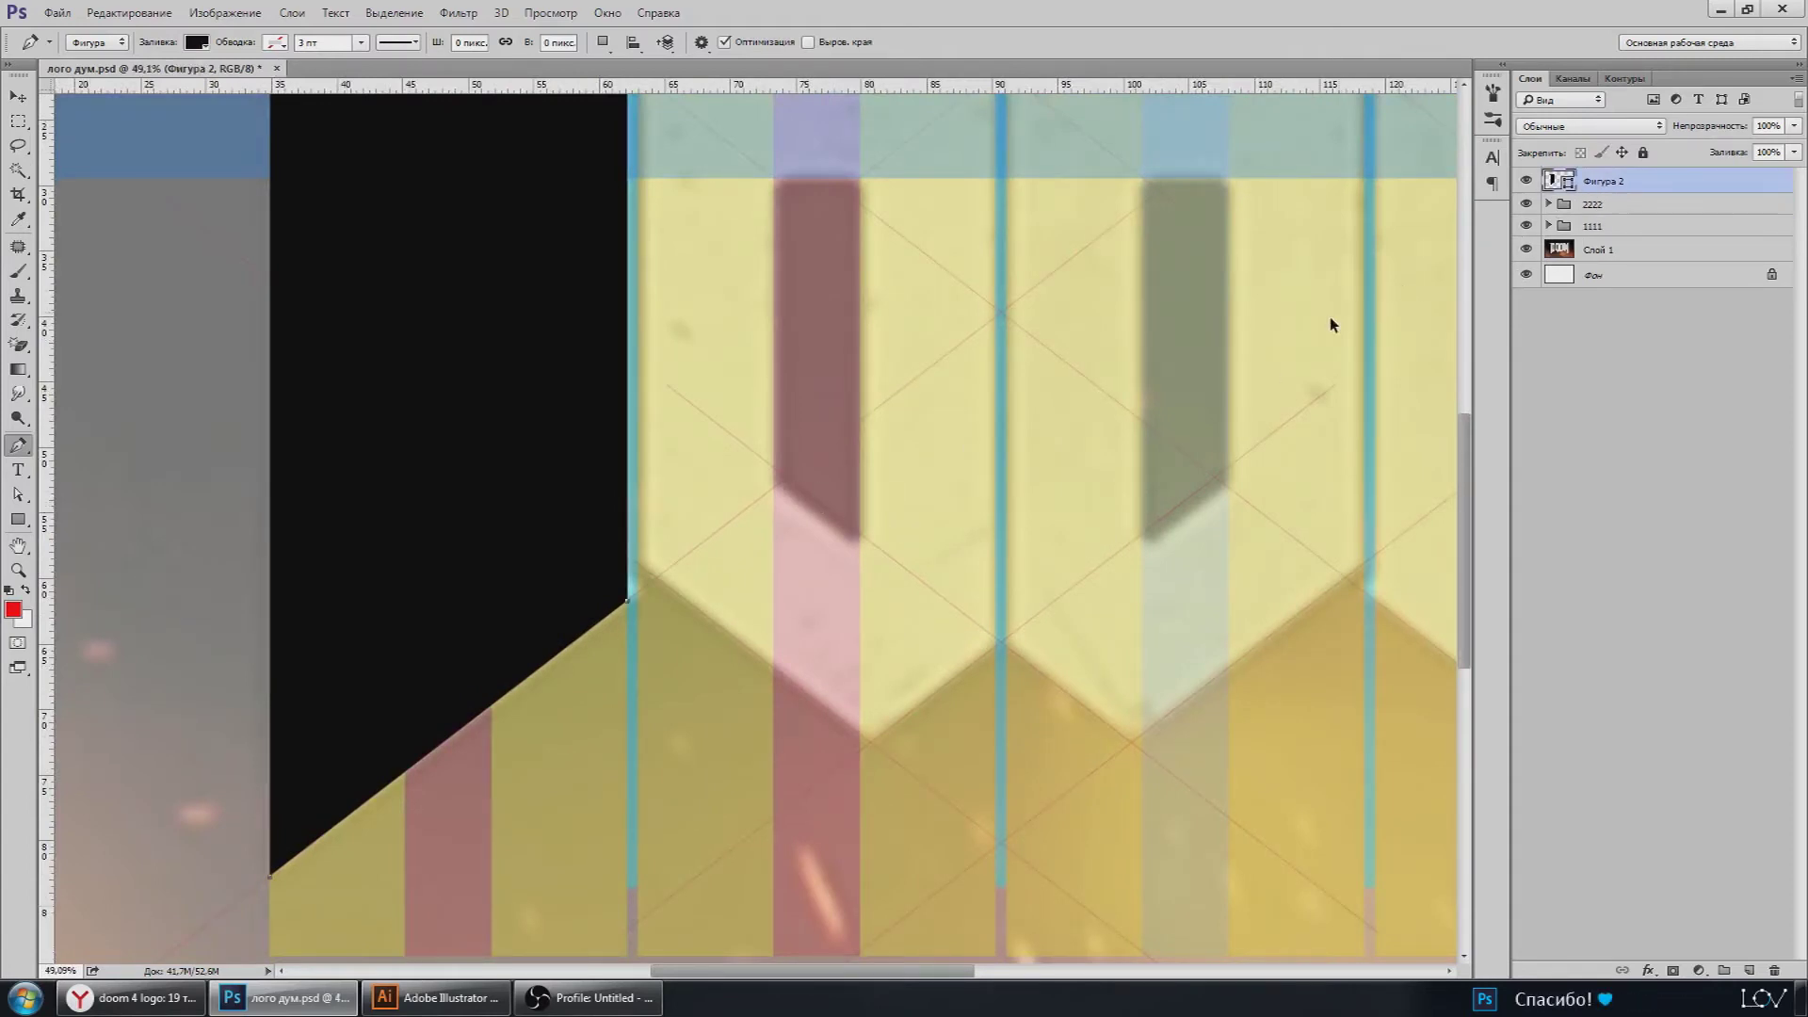
pyautogui.hotkey('ctrl', 'alt', 'z')
# Step: Hide the Фигура 2 shape layer so only the construction guides show
pyautogui.scroll(-3, 768, 392)
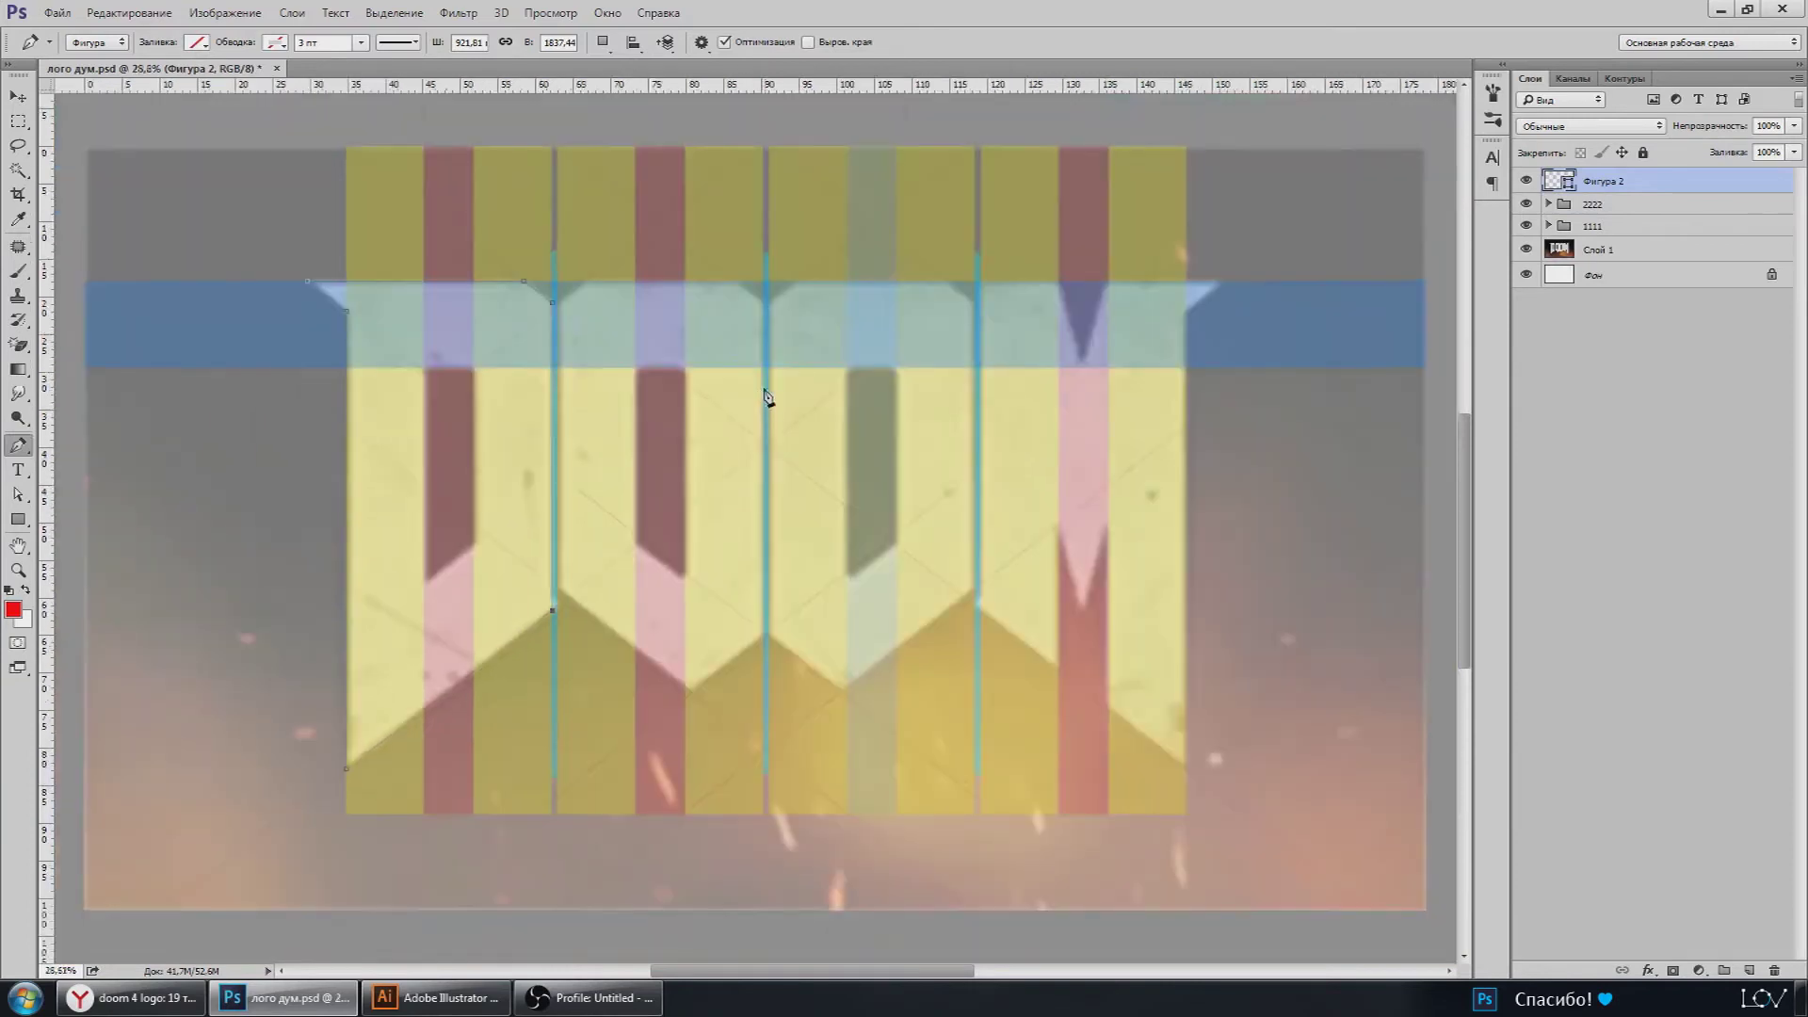
pyautogui.scroll(2, 614, 416)
pyautogui.scroll(3, 533, 315)
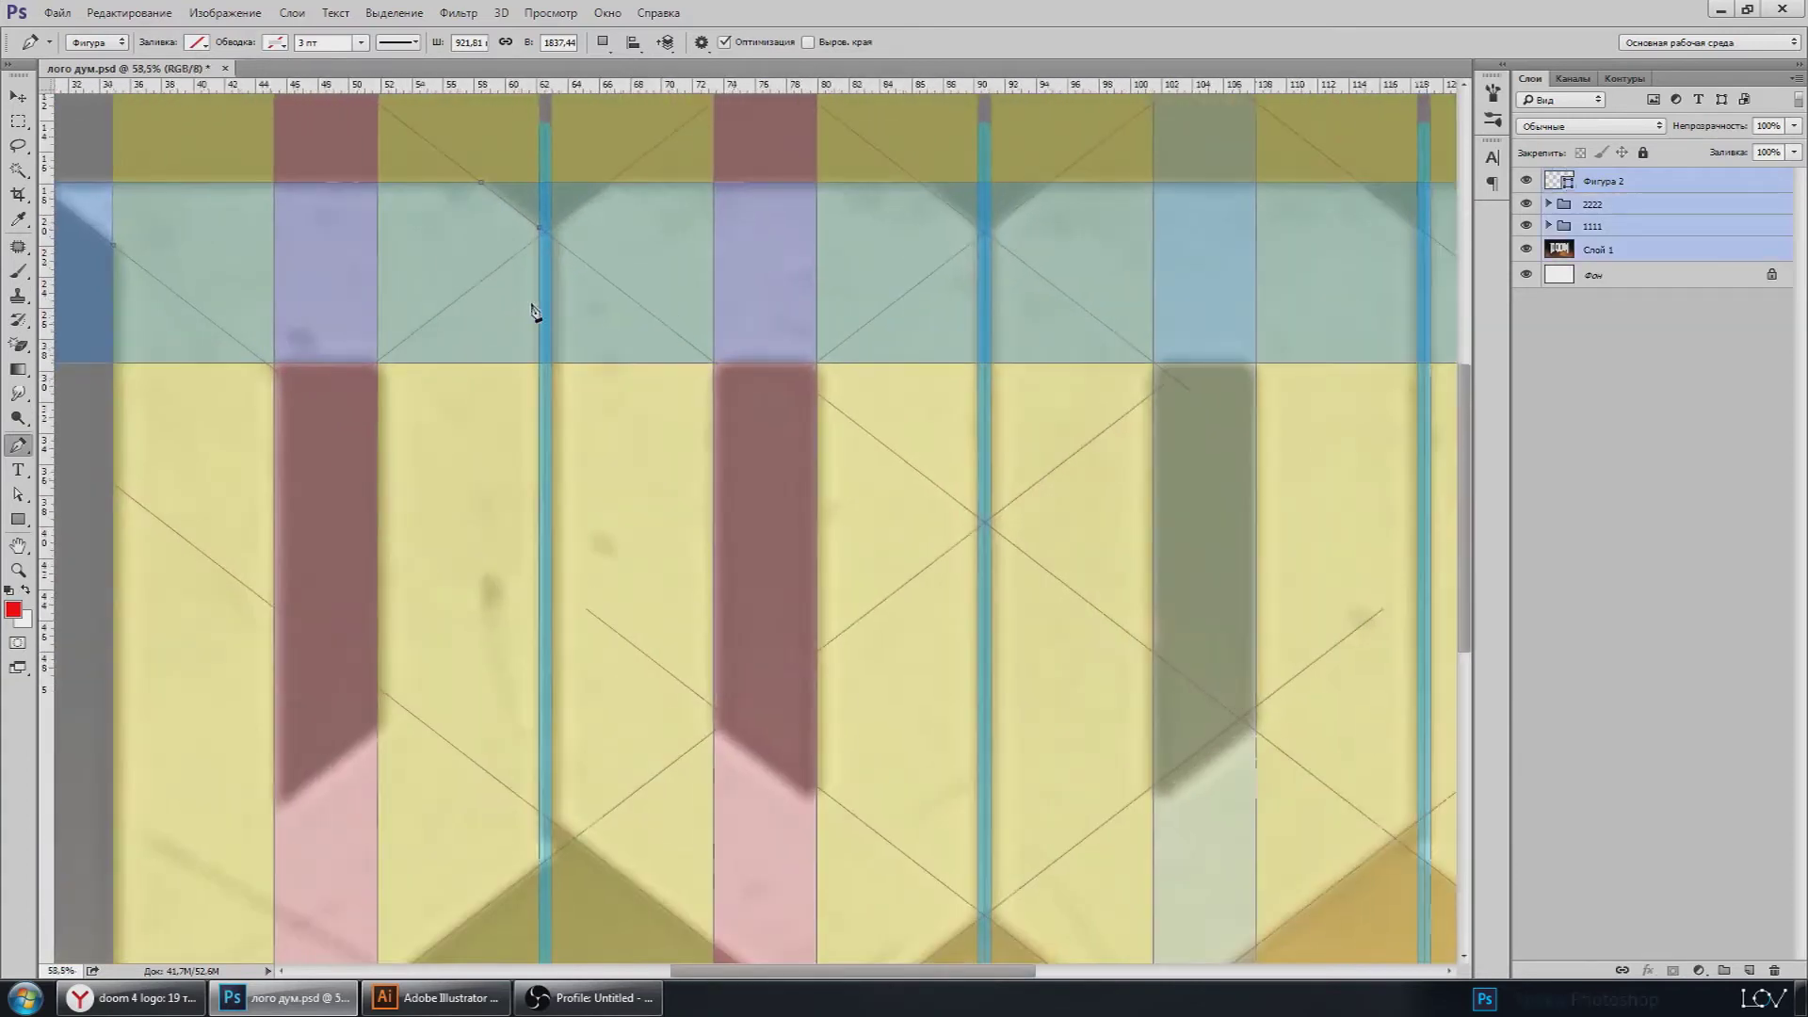
pyautogui.click(1526, 181)
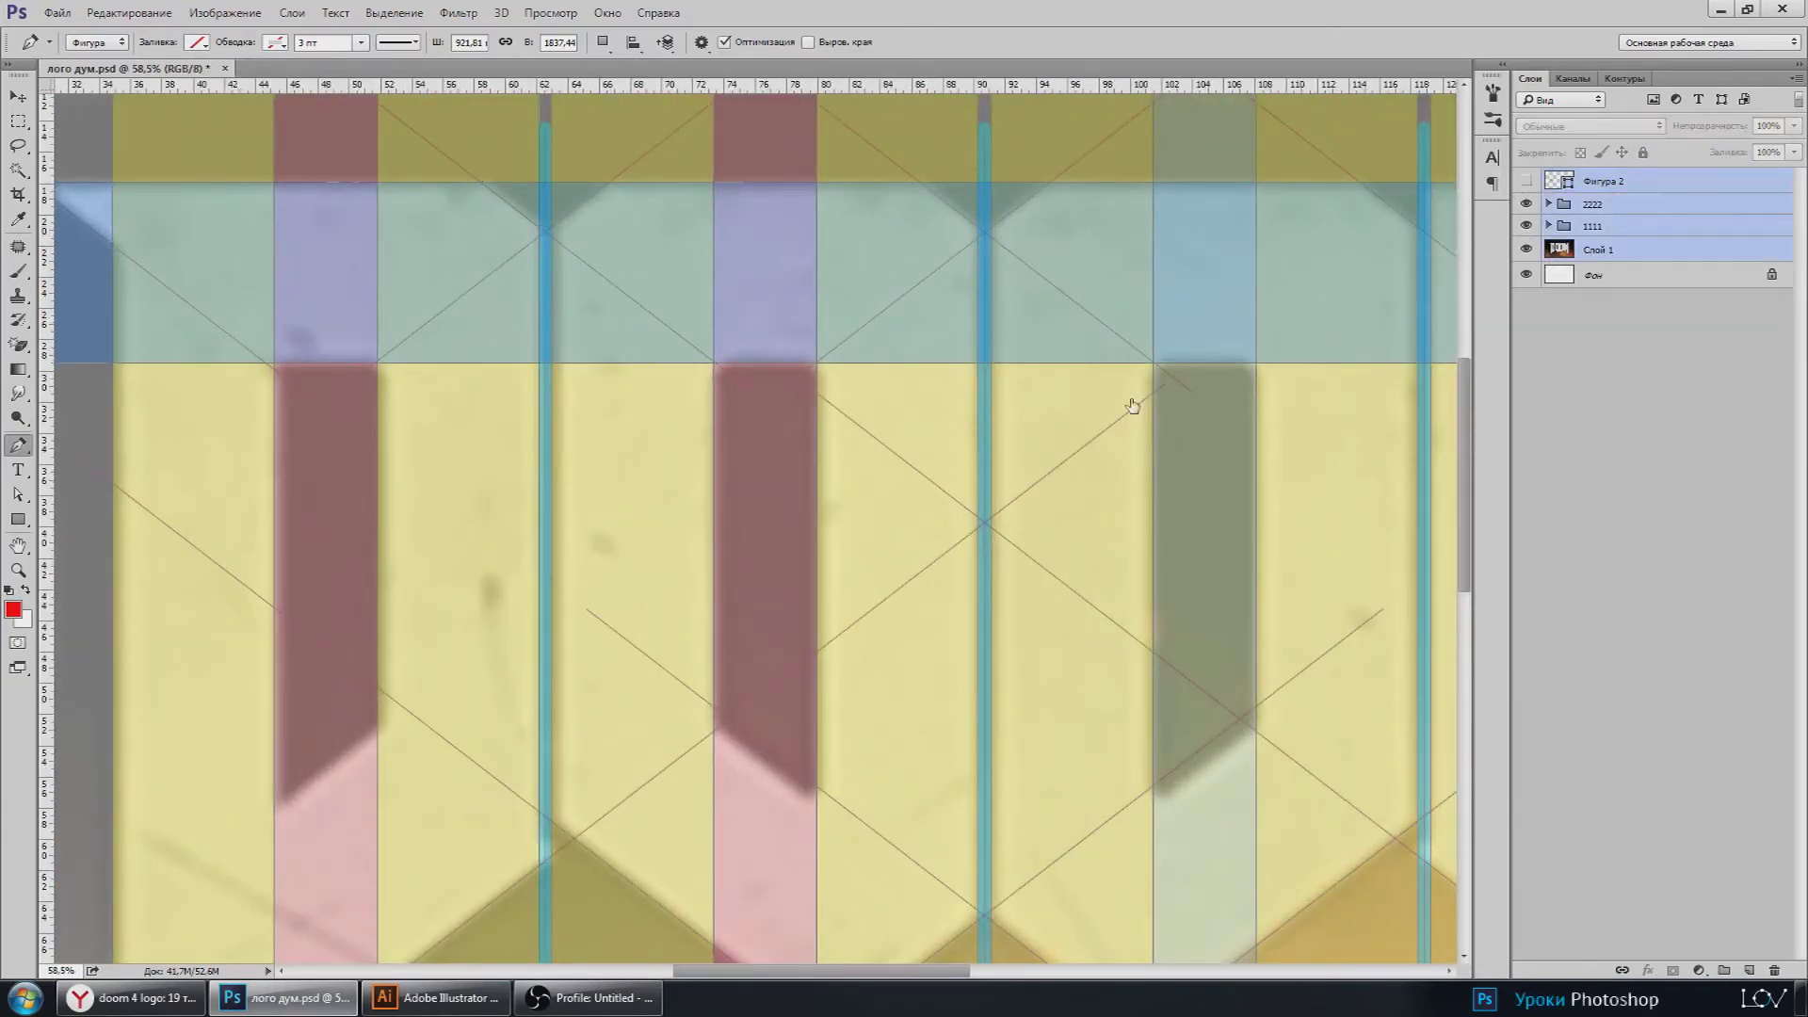
pyautogui.scroll(-1, 885, 575)
# Step: Select and expand the 2222 guide group to reveal its layers
pyautogui.press('v')
pyautogui.scroll(2, 663, 767)
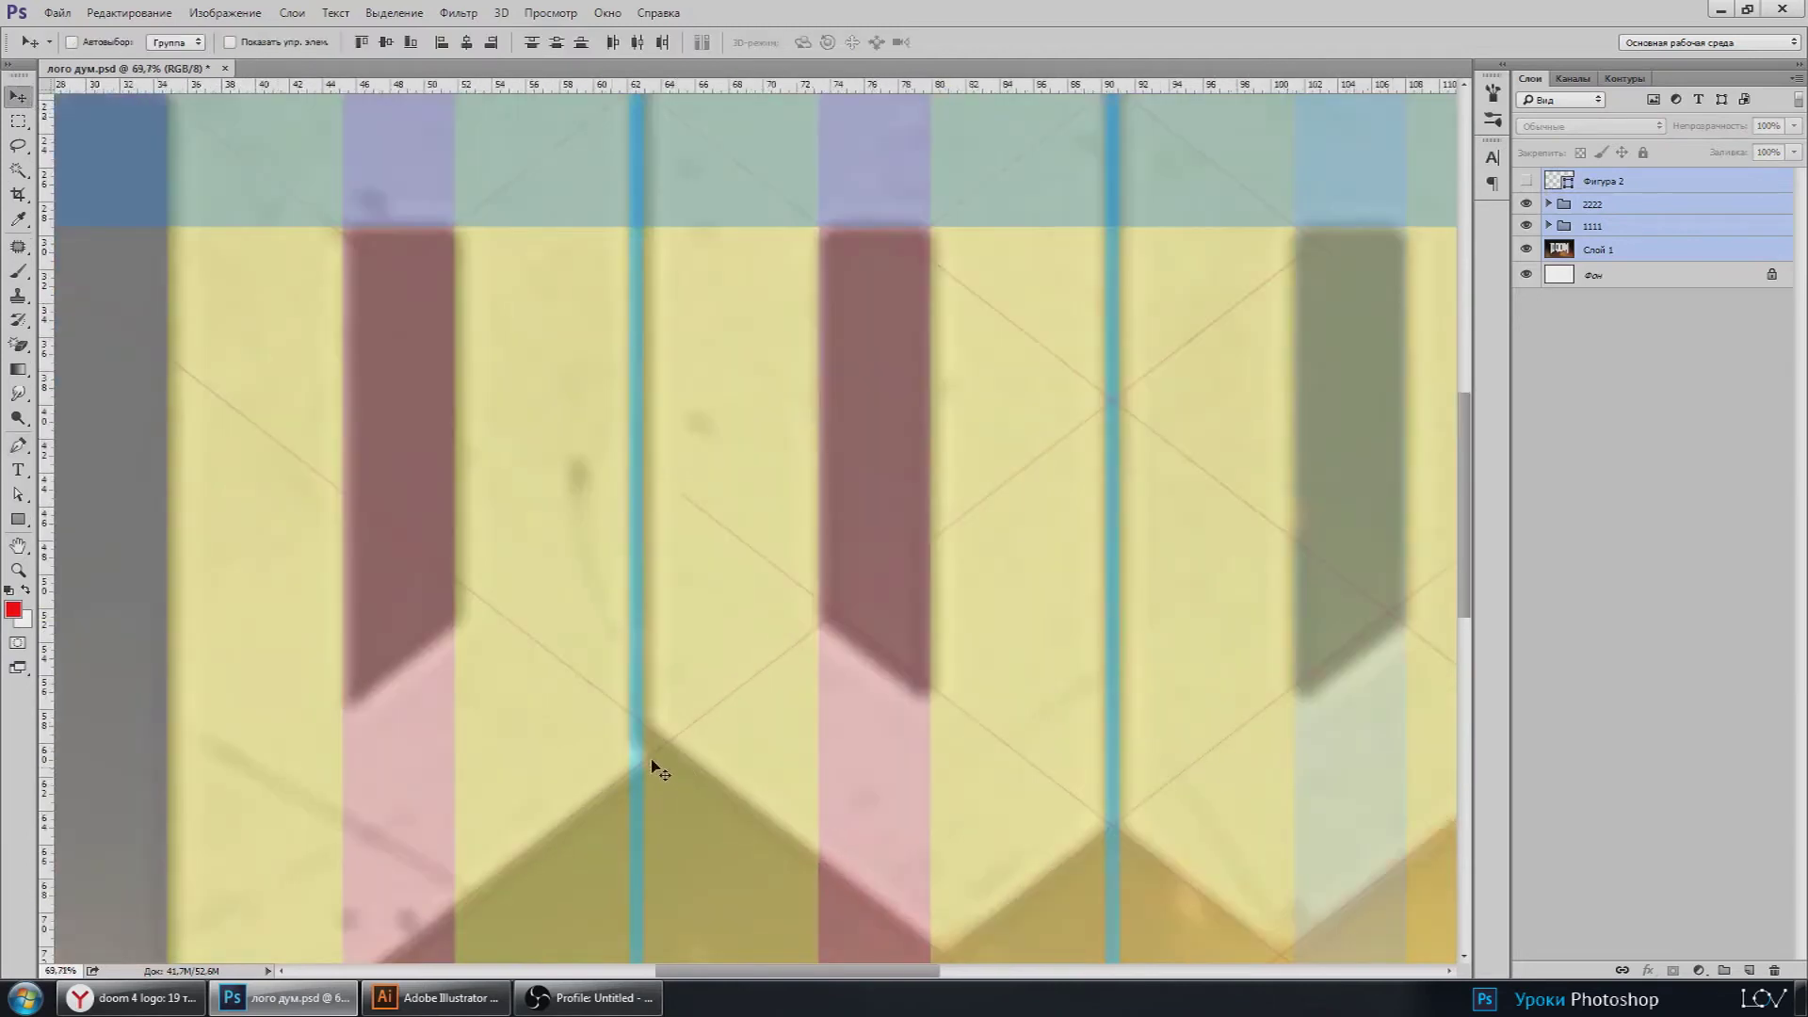
pyautogui.scroll(1, 734, 787)
pyautogui.scroll(2, 565, 622)
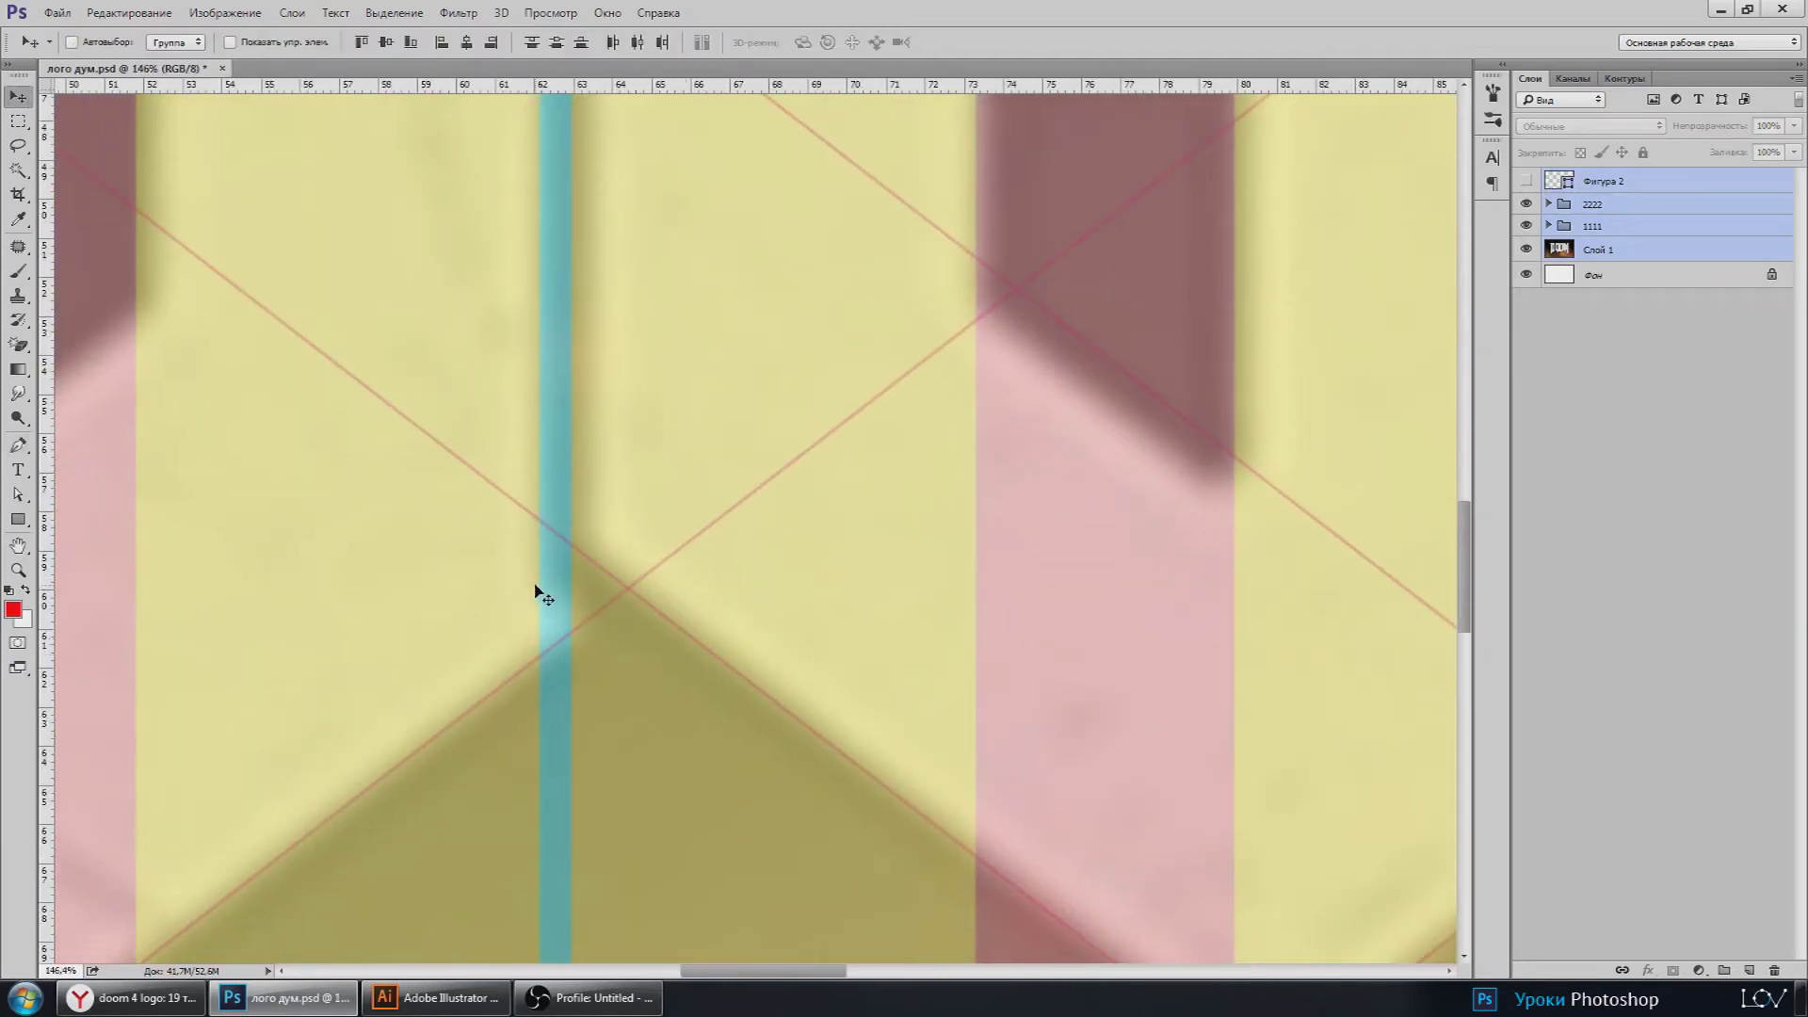
pyautogui.scroll(-1, 603, 650)
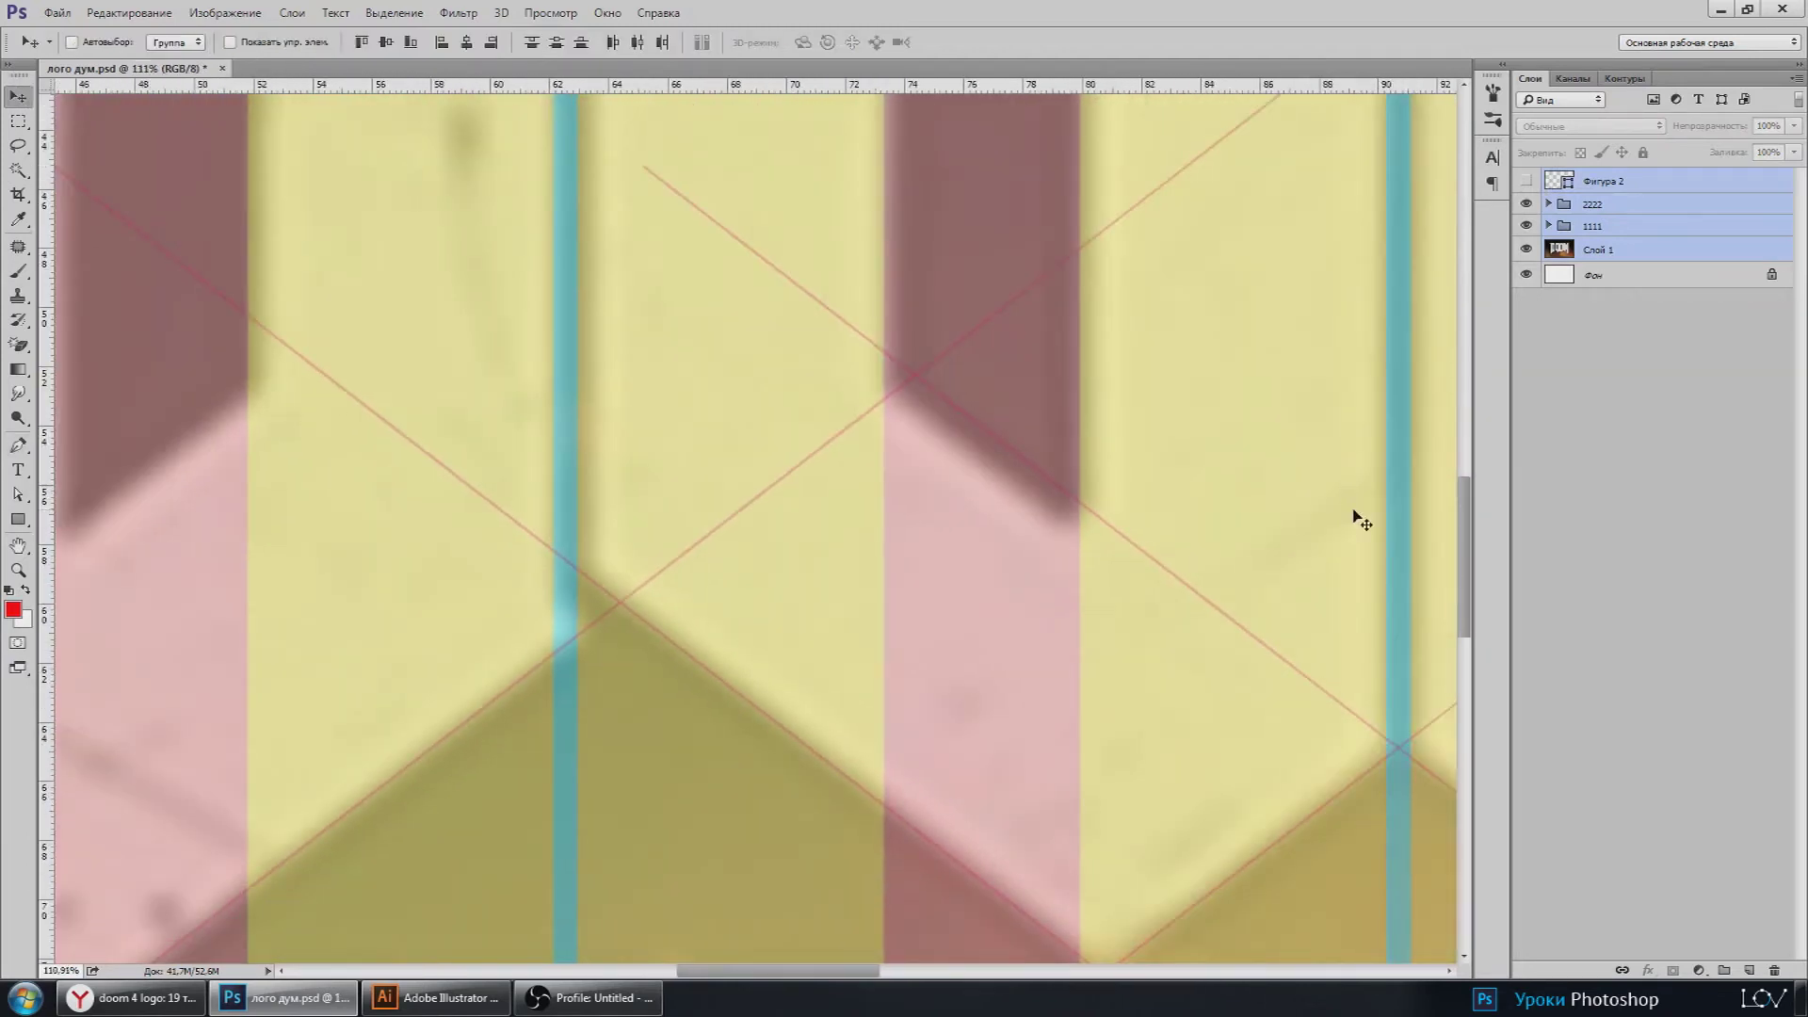
pyautogui.click(1544, 205)
pyautogui.click(1547, 205)
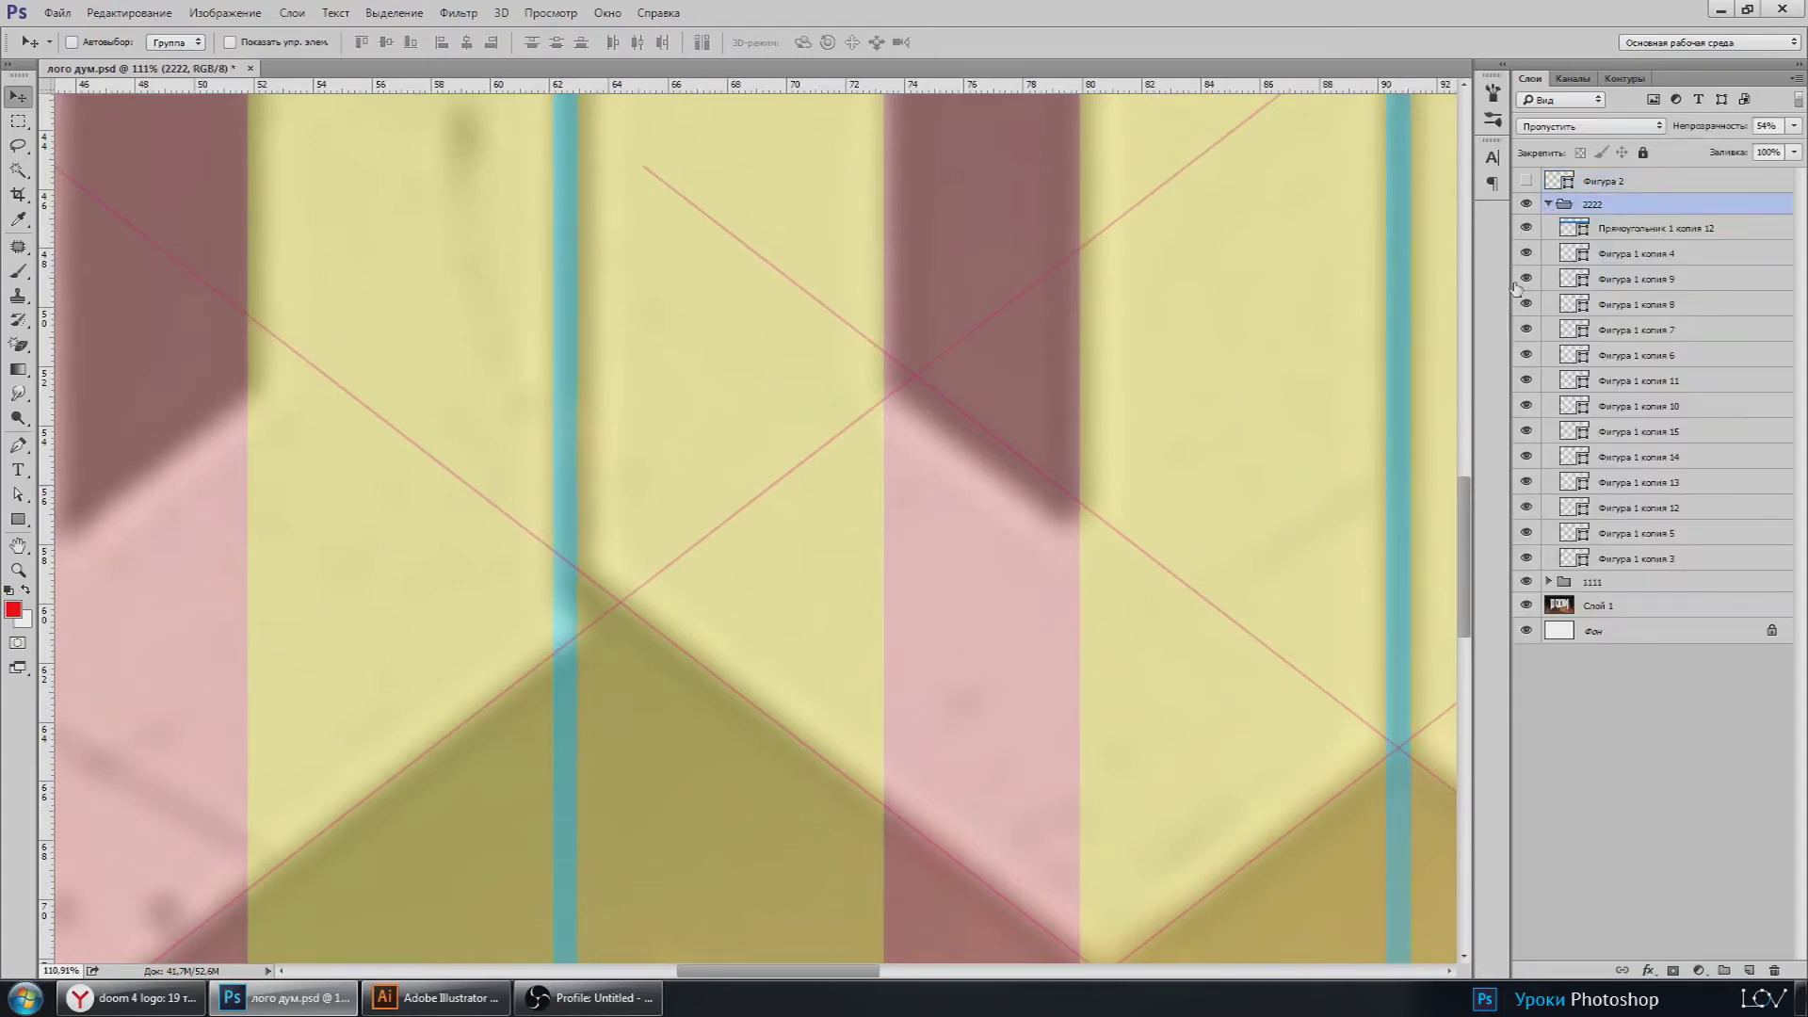
pyautogui.scroll(-4, 657, 694)
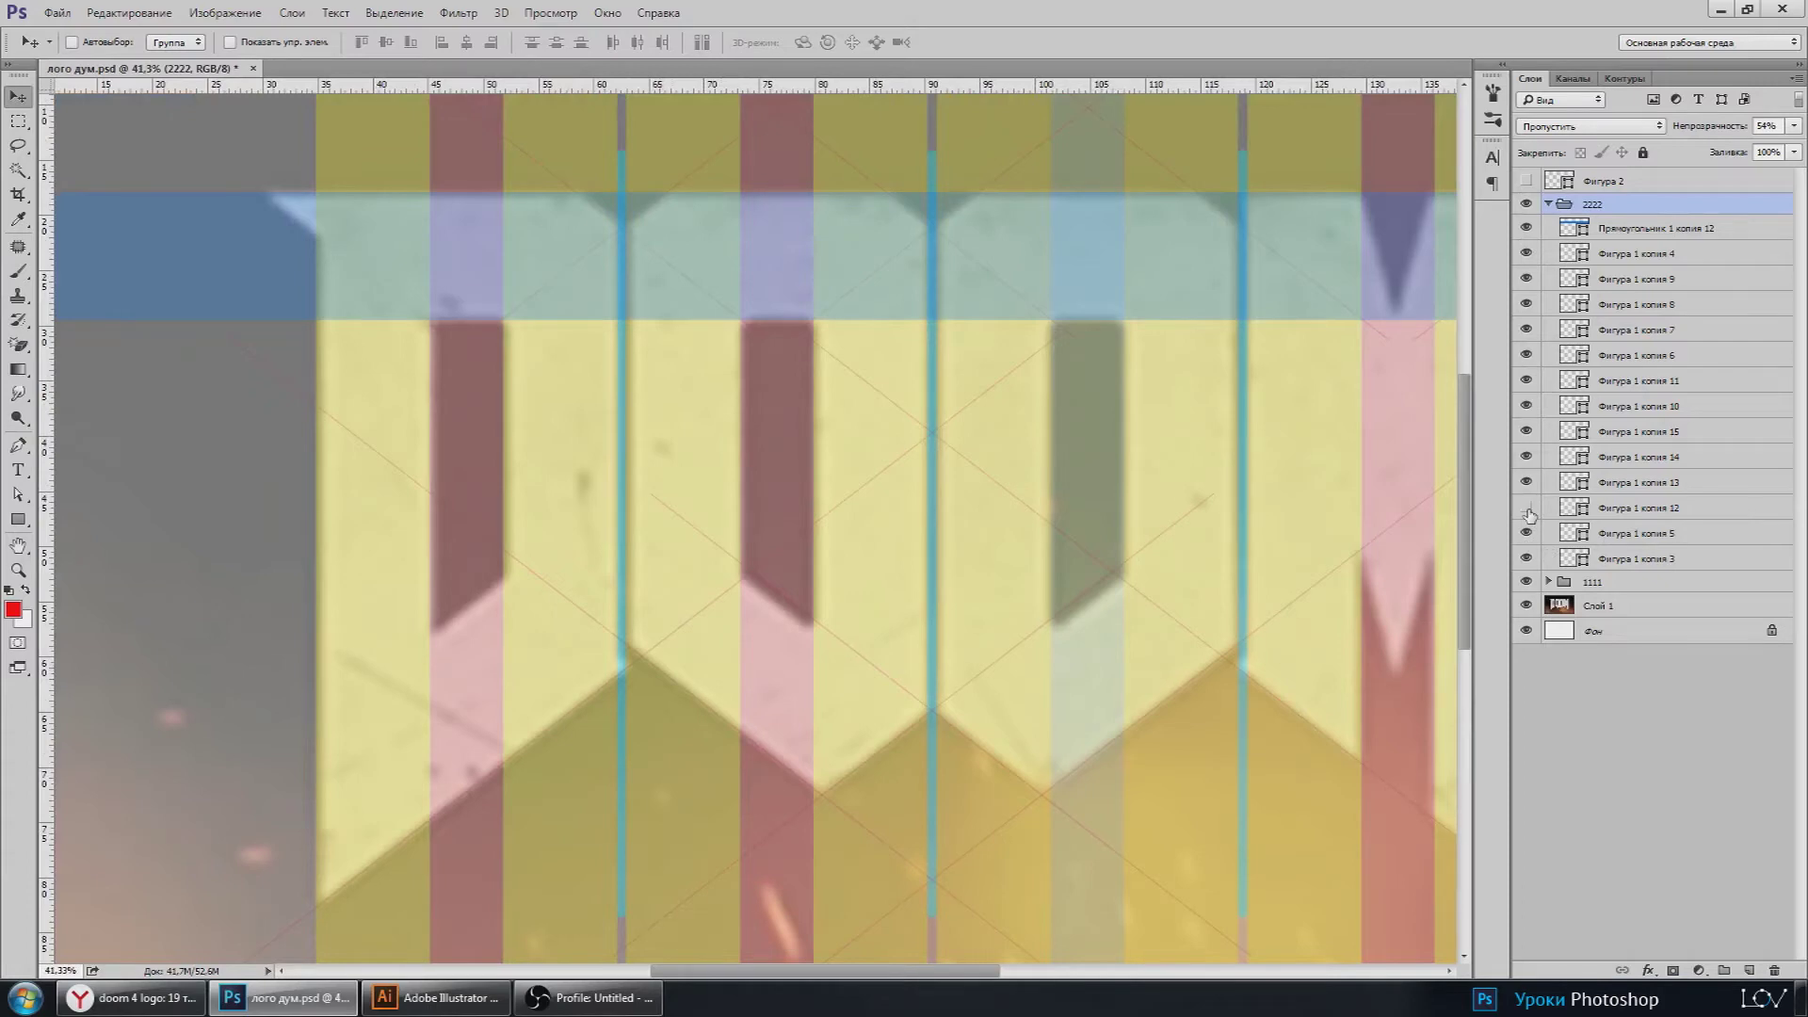
pyautogui.hscroll(3, 1211, 609)
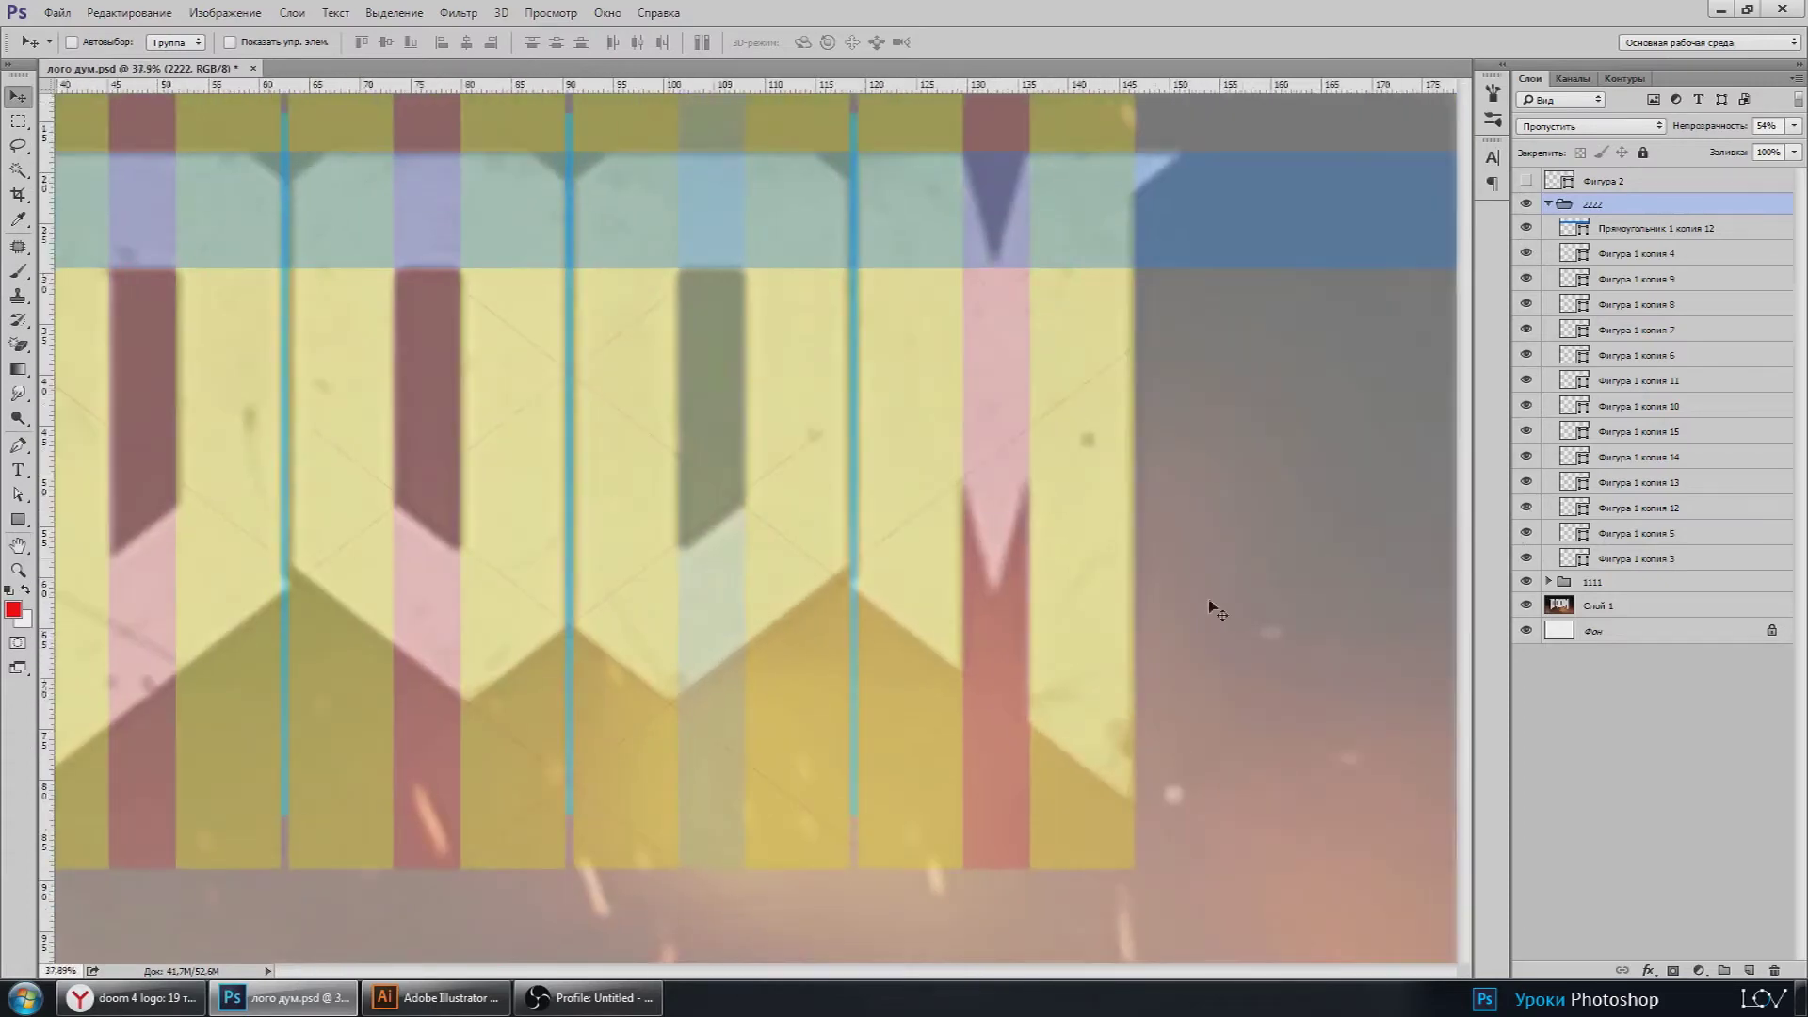
pyautogui.scroll(2, 1013, 189)
pyautogui.scroll(1, 999, 264)
pyautogui.scroll(3, 989, 329)
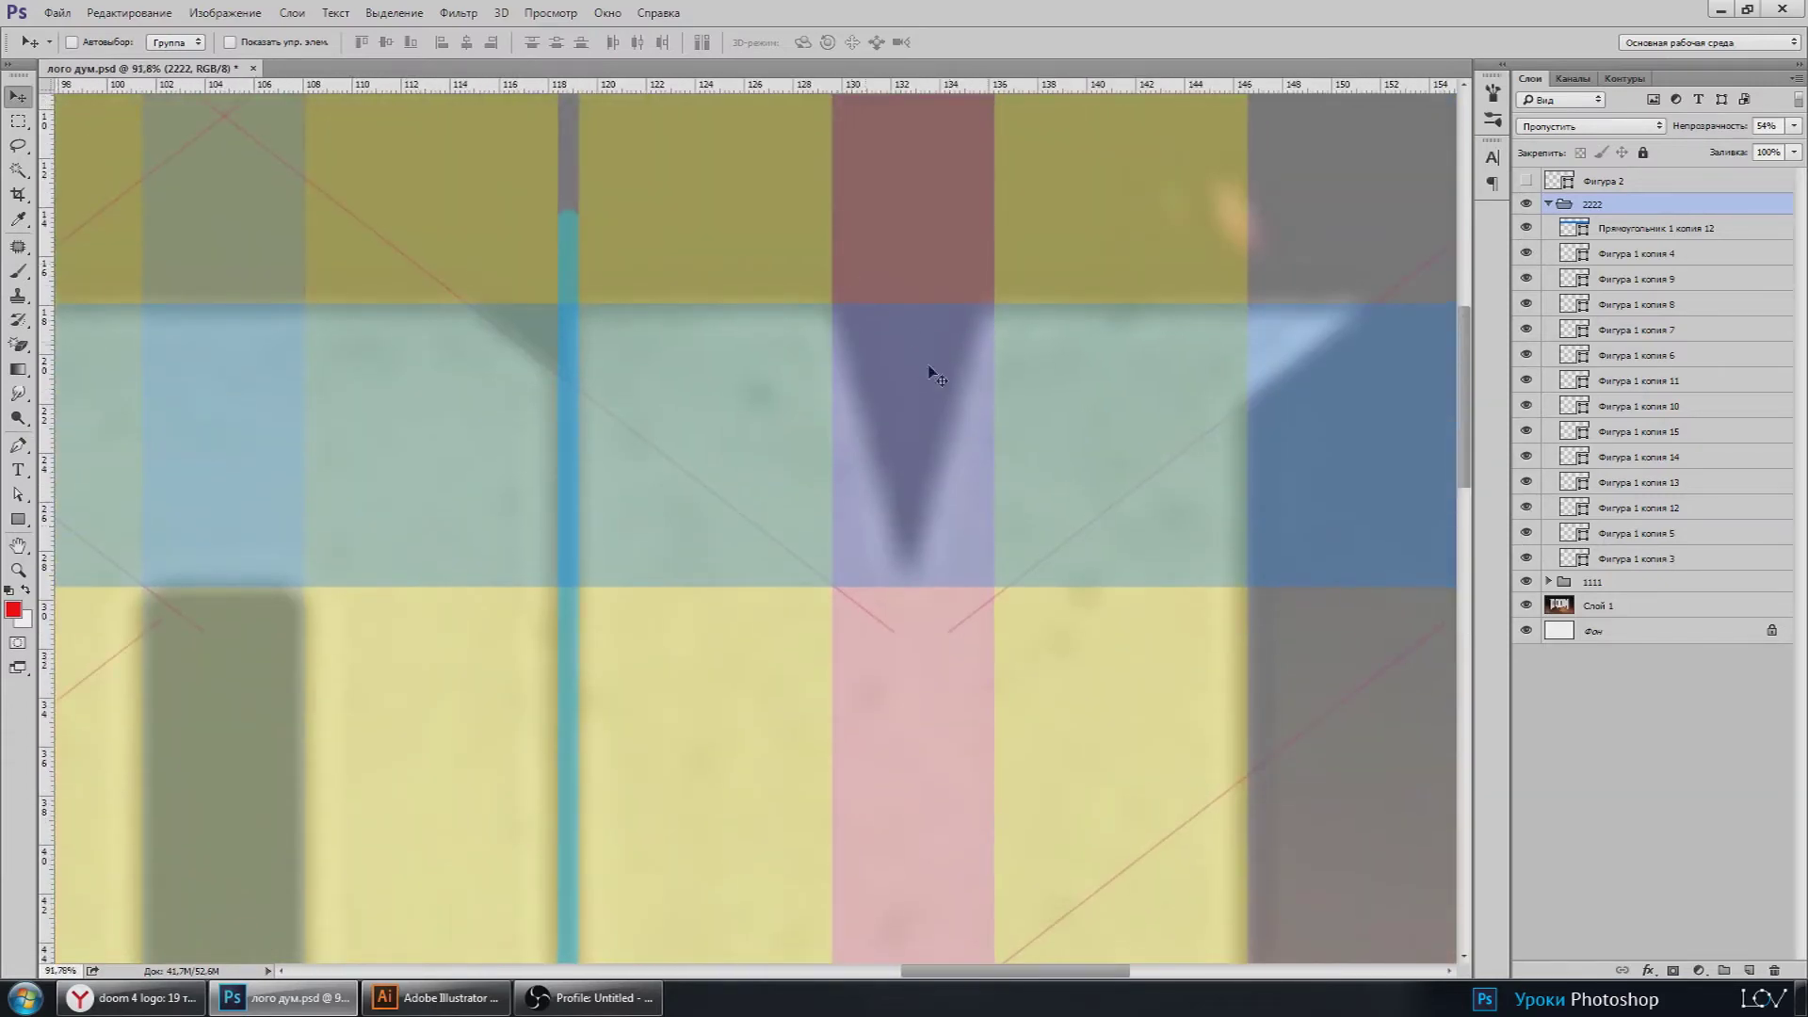
pyautogui.scroll(-3, 1017, 659)
pyautogui.scroll(-1, 1007, 739)
pyautogui.scroll(-3, 1001, 751)
pyautogui.hscroll(-1, 980, 716)
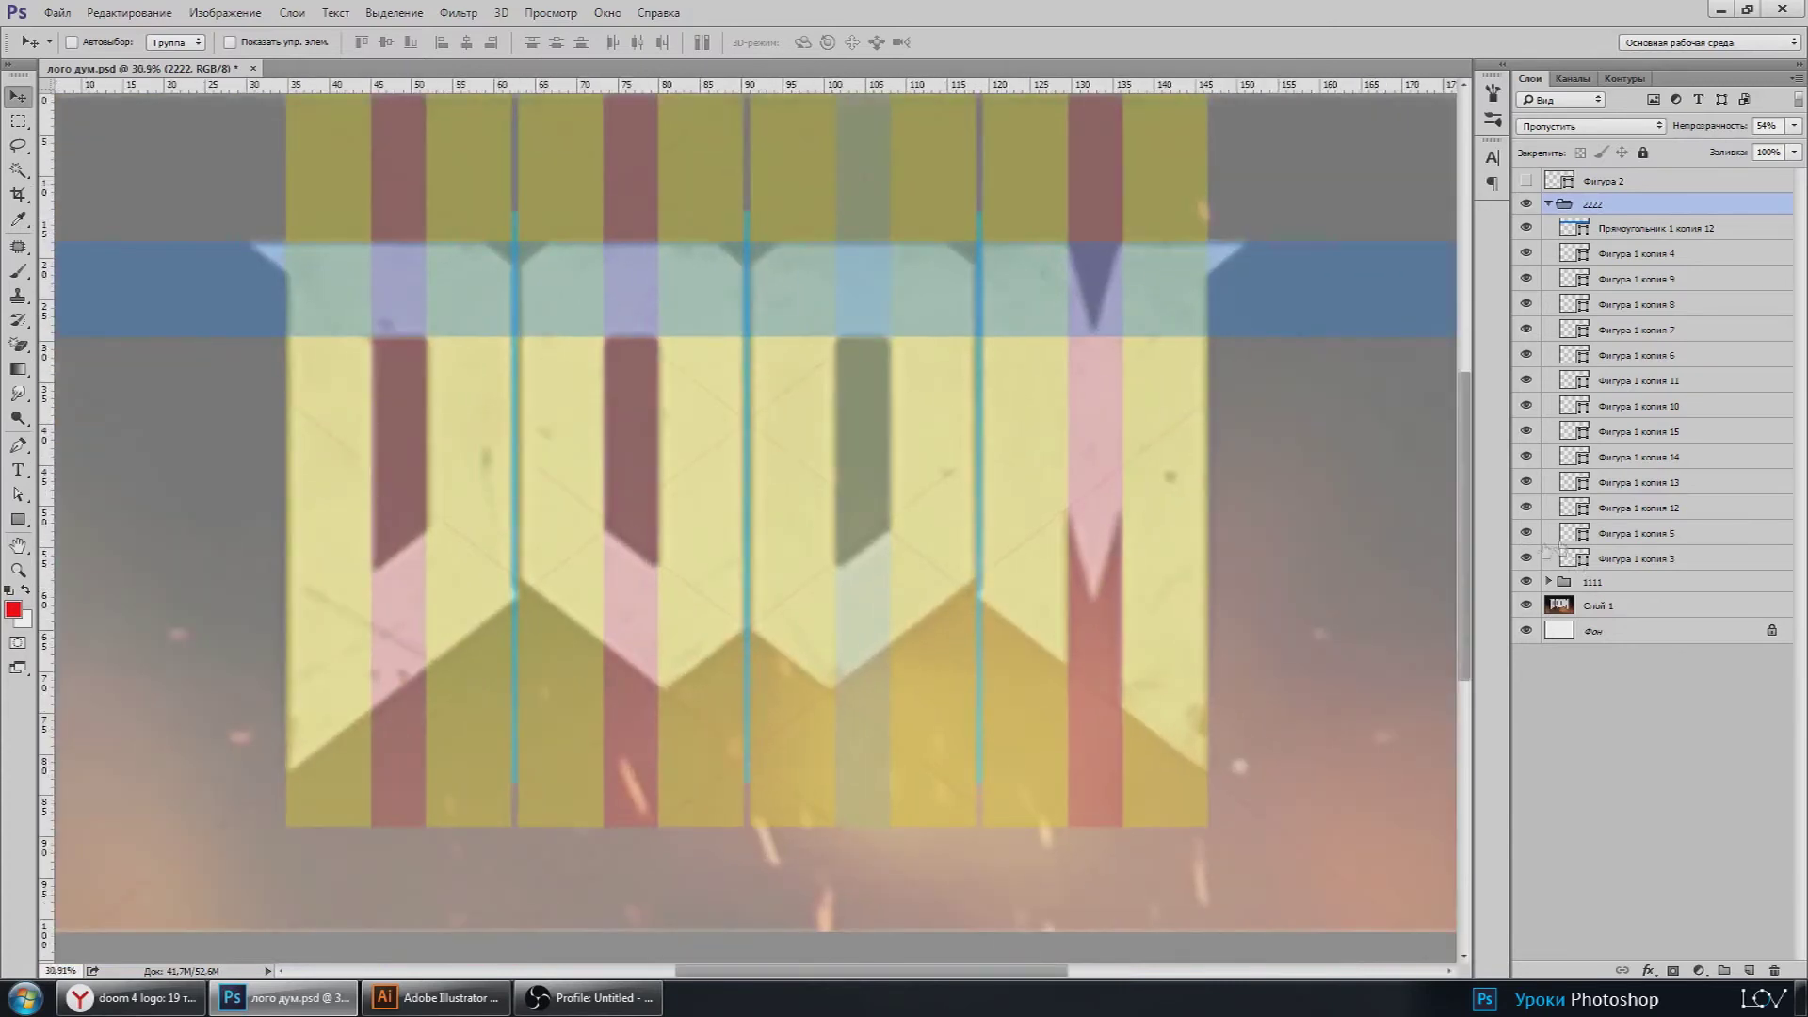
# Step: Duplicate the Фигура 1 копия 3 diagonal lines and move the copy into place
pyautogui.click(1590, 560)
pyautogui.hotkey('ctrl', 'j')
pyautogui.scroll(3, 533, 575)
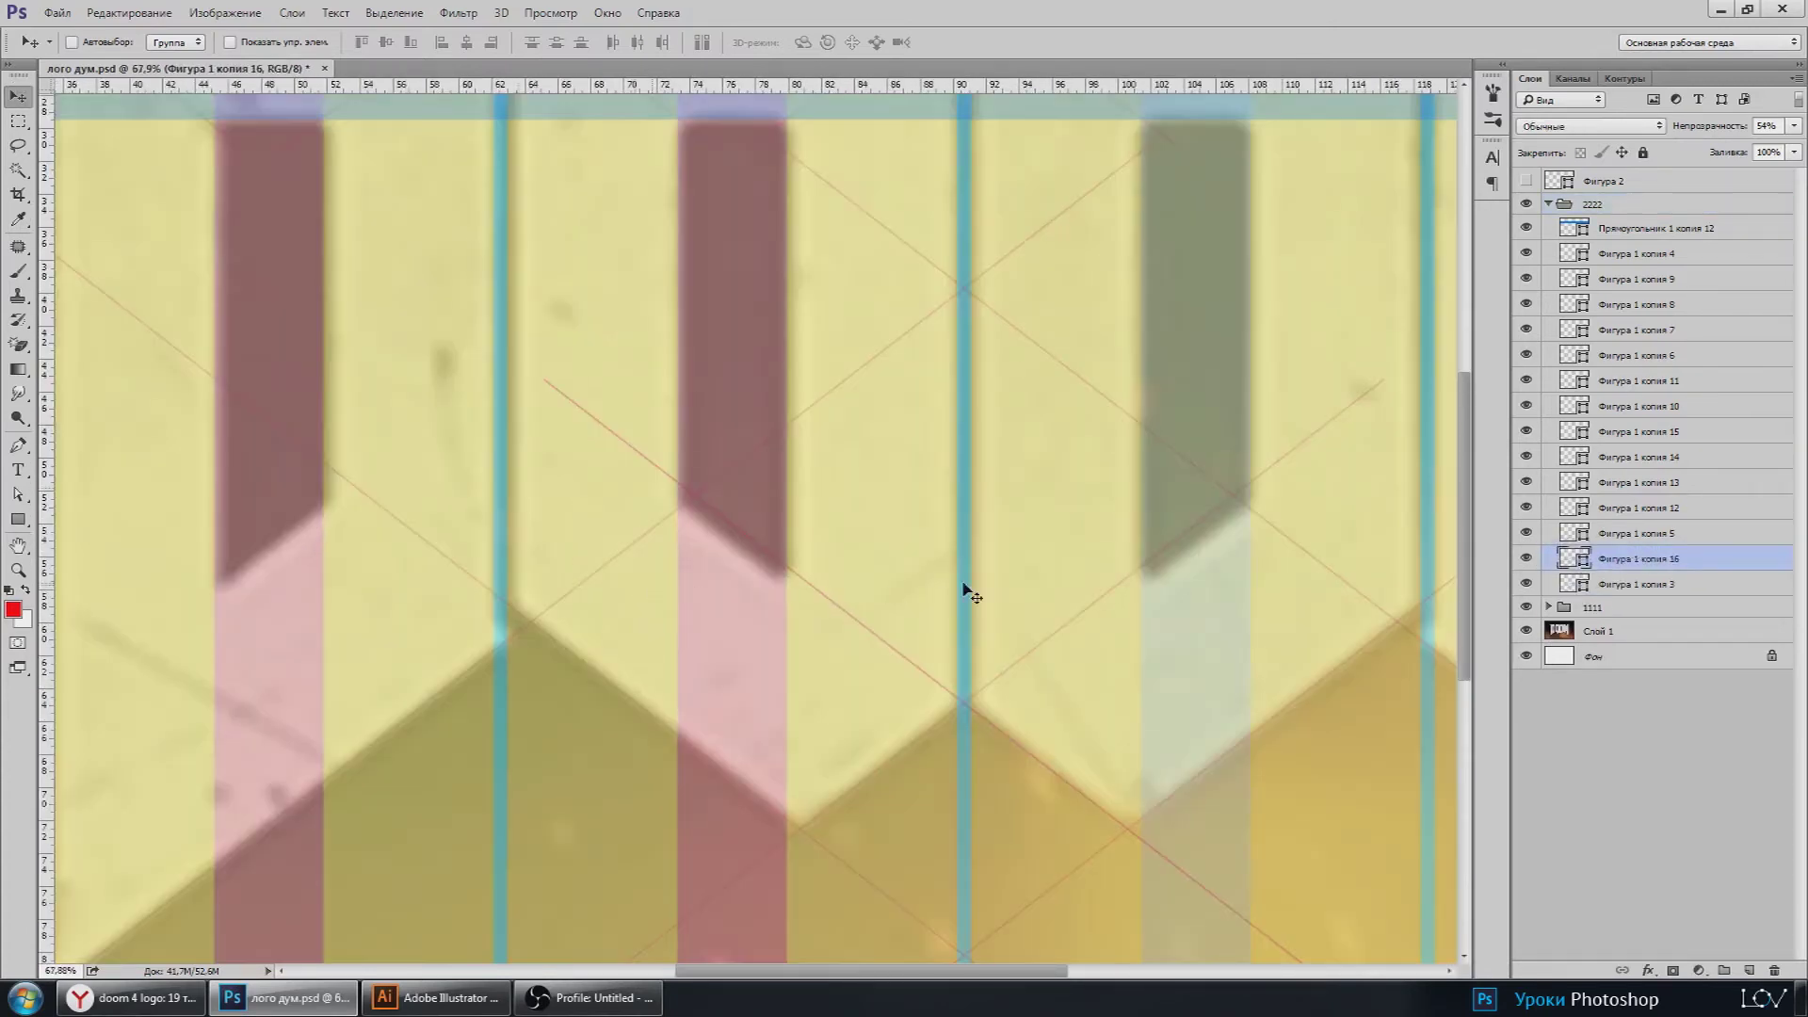
pyautogui.scroll(-2, 636, 565)
pyautogui.moveTo(637, 565); pyautogui.dragTo(569, 637)
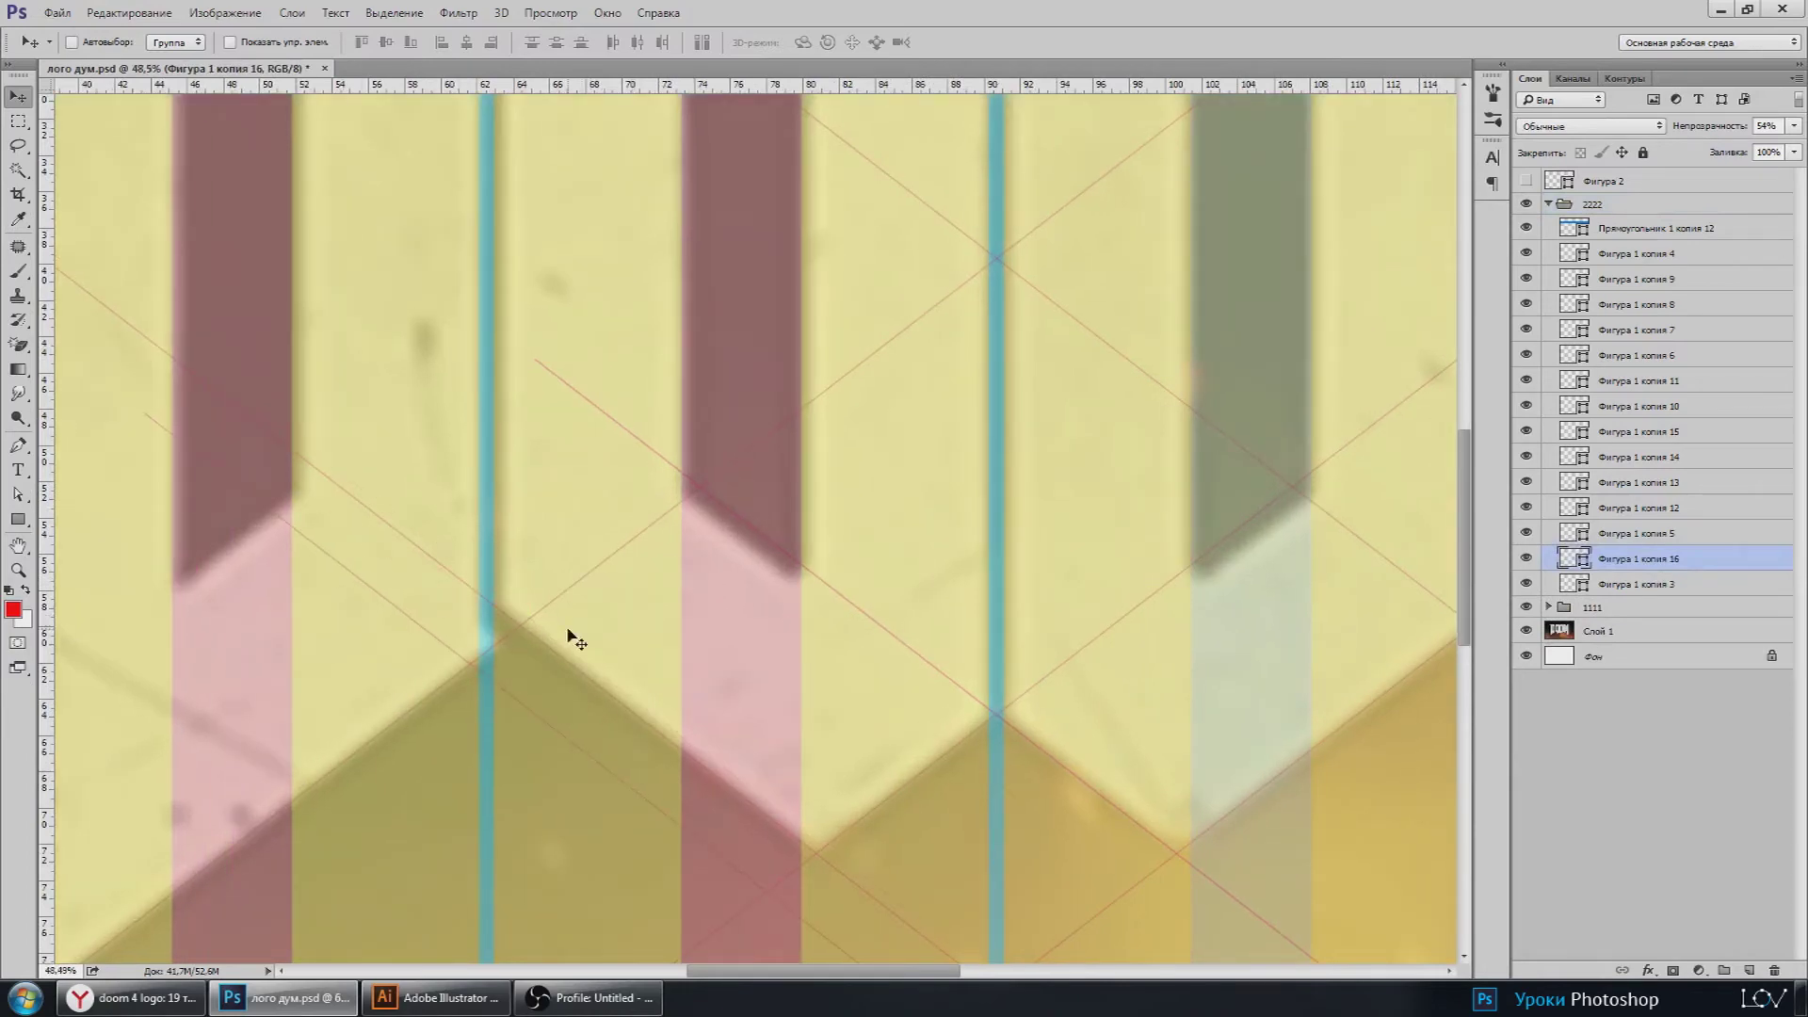
pyautogui.scroll(-2, 569, 637)
pyautogui.hotkey('ctrl', 't')
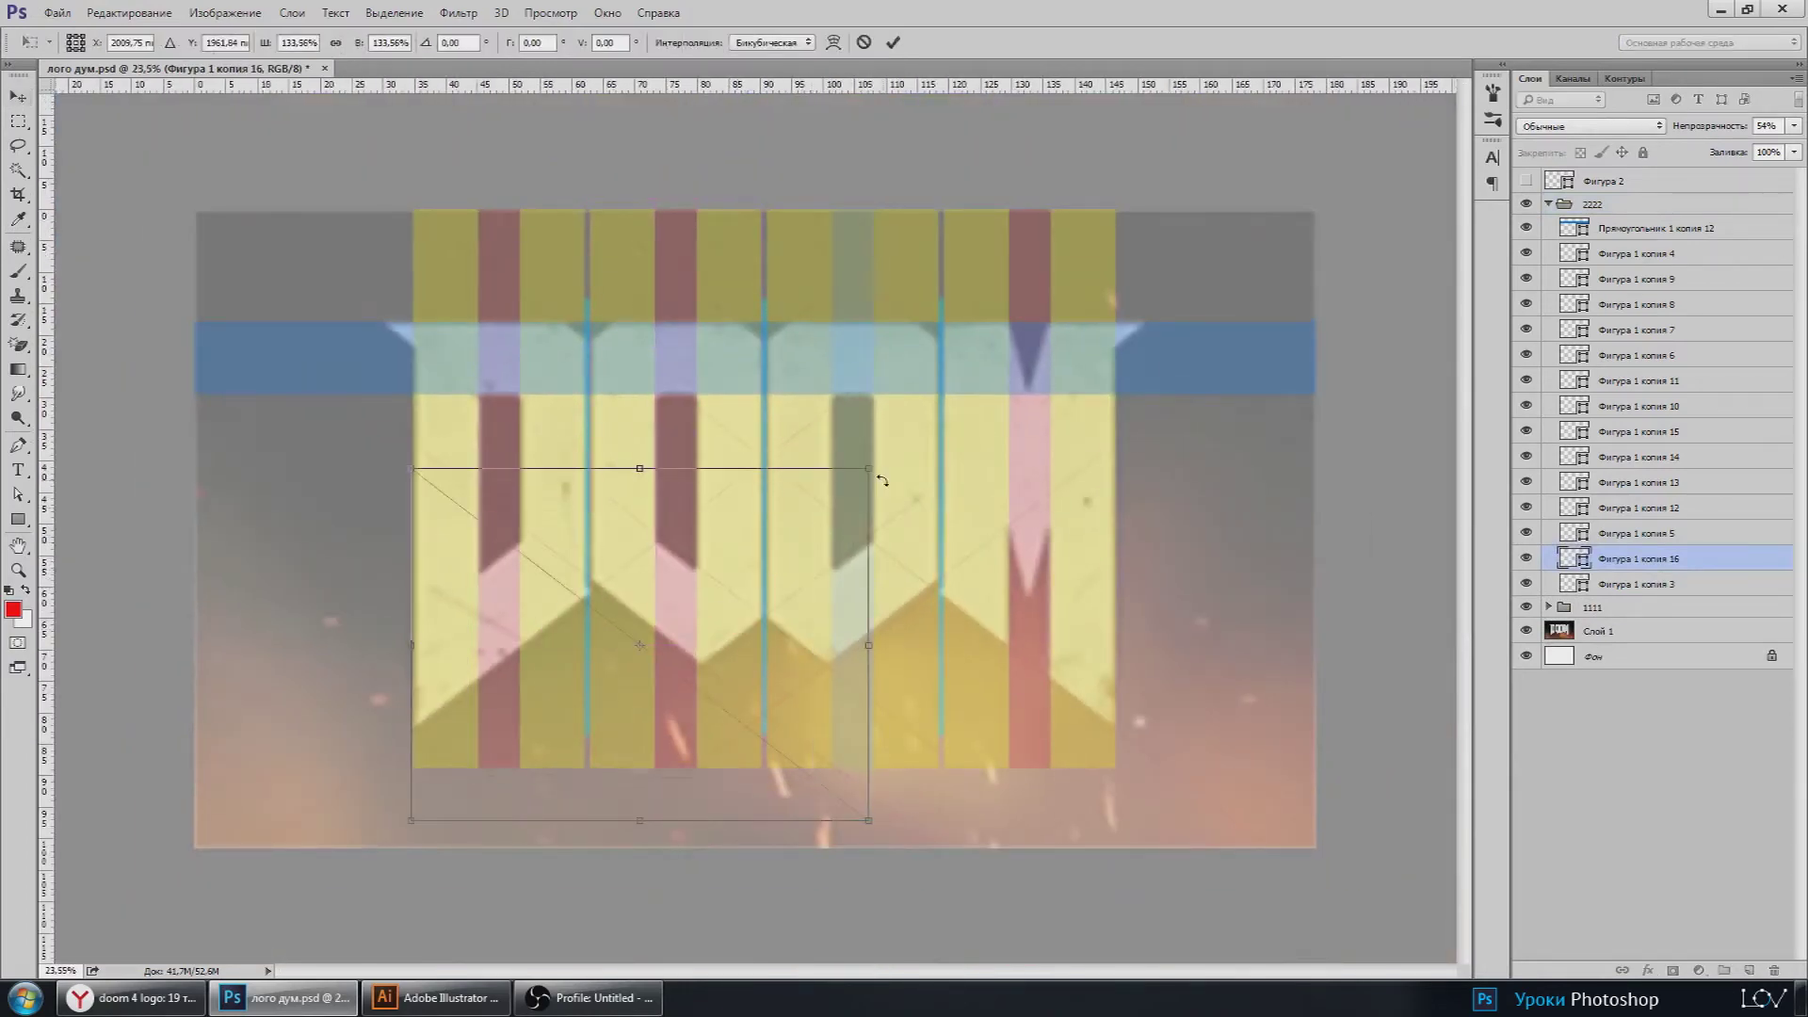
pyautogui.press('Return')
# Step: Fine-tune the copied diagonals so they cross the blue stripe at the chevron edges
pyautogui.scroll(3, 577, 598)
pyautogui.scroll(3, 558, 605)
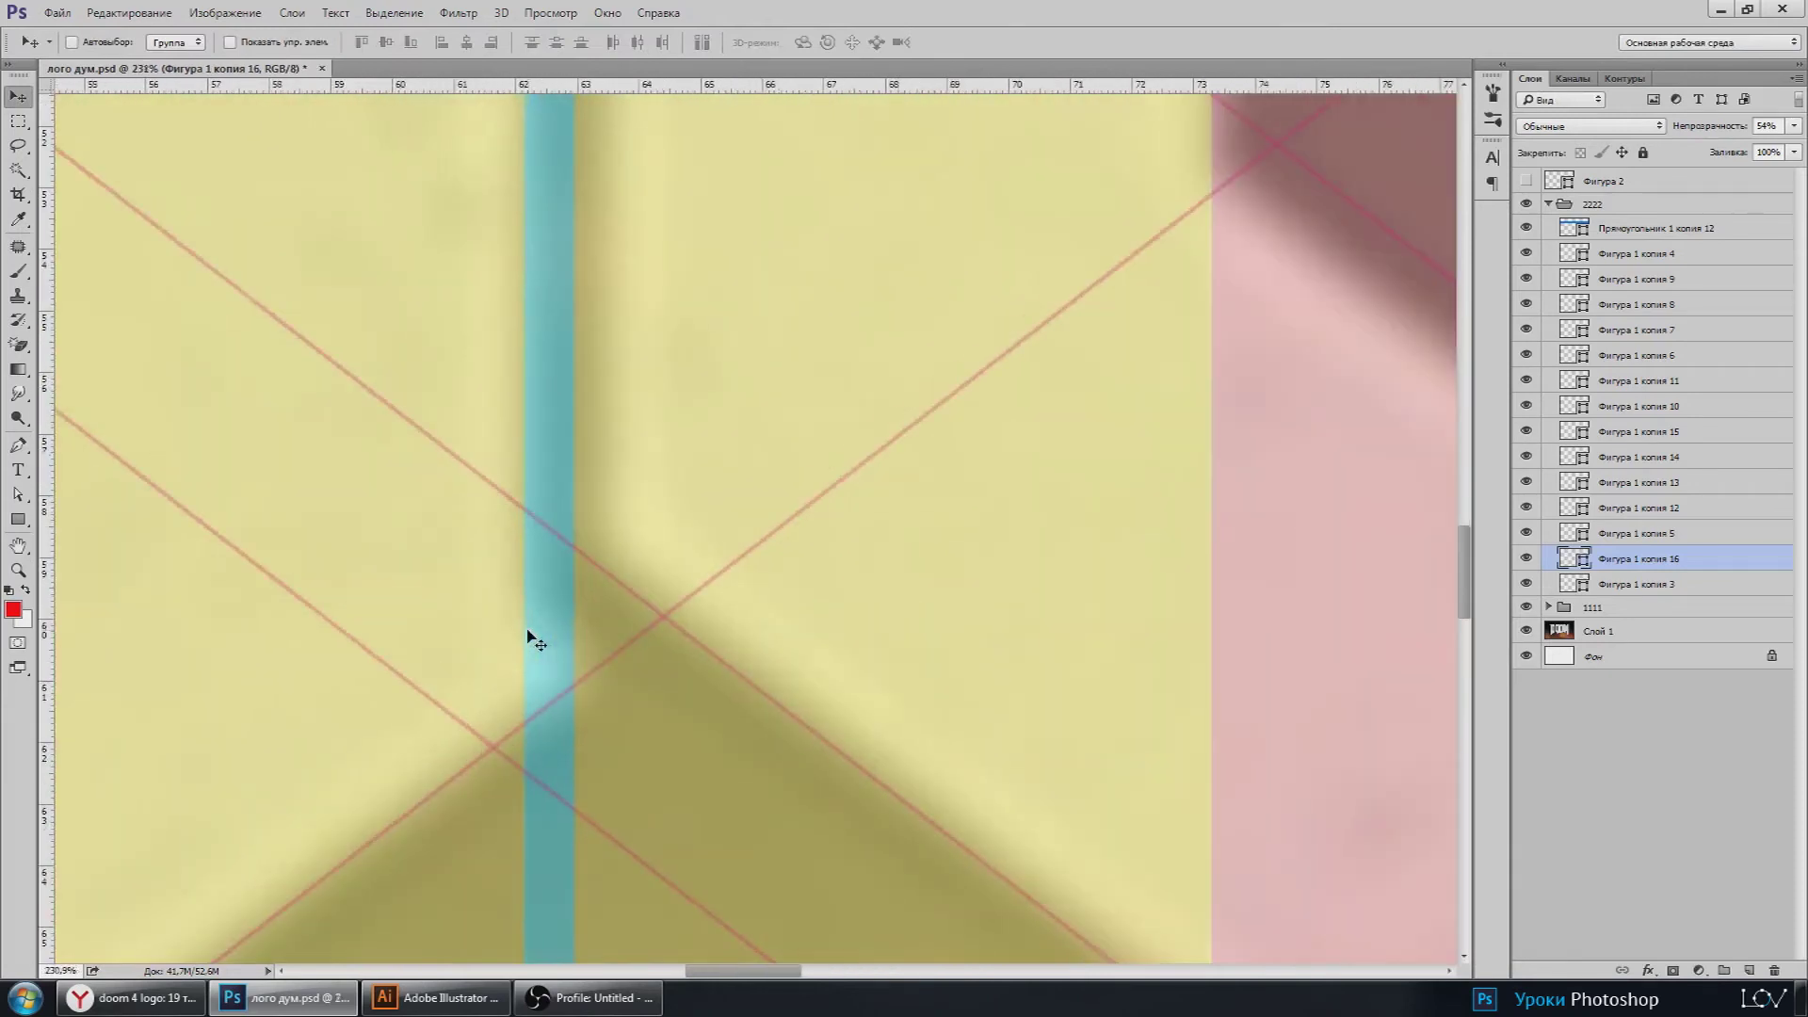
pyautogui.moveTo(529, 633); pyautogui.dragTo(645, 588)
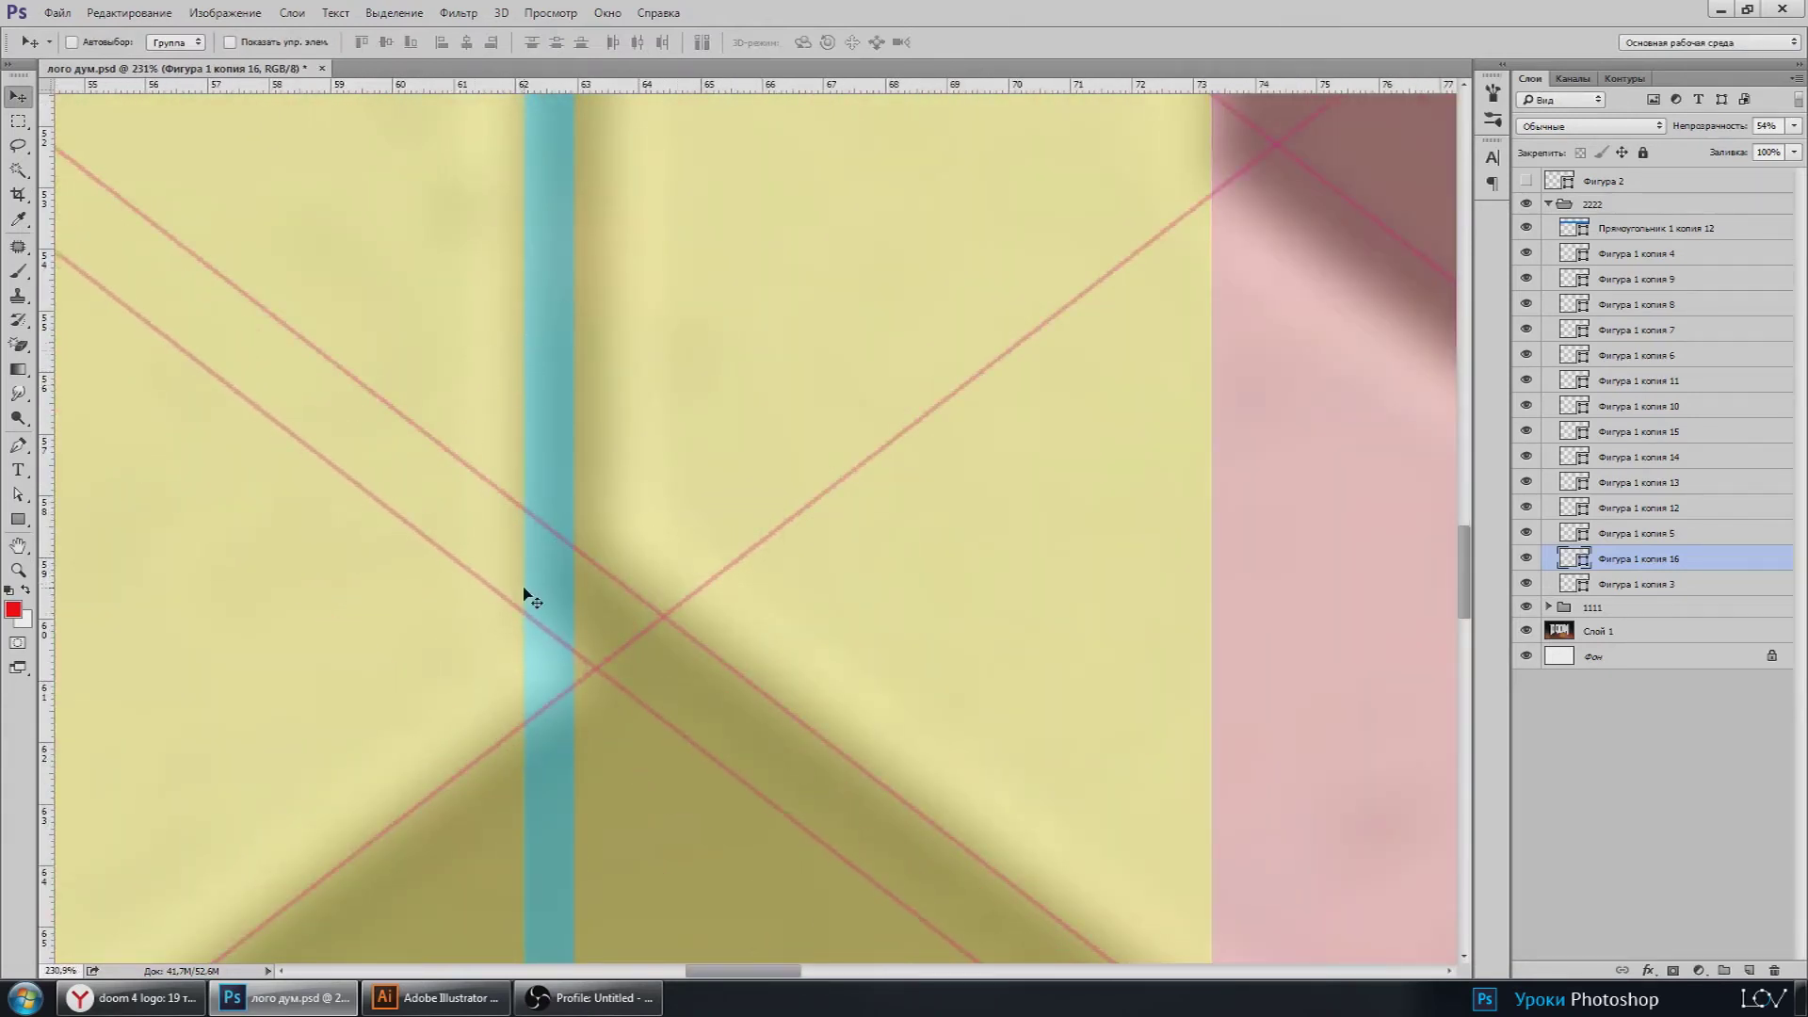
pyautogui.scroll(-2, 595, 695)
pyautogui.scroll(2, 595, 695)
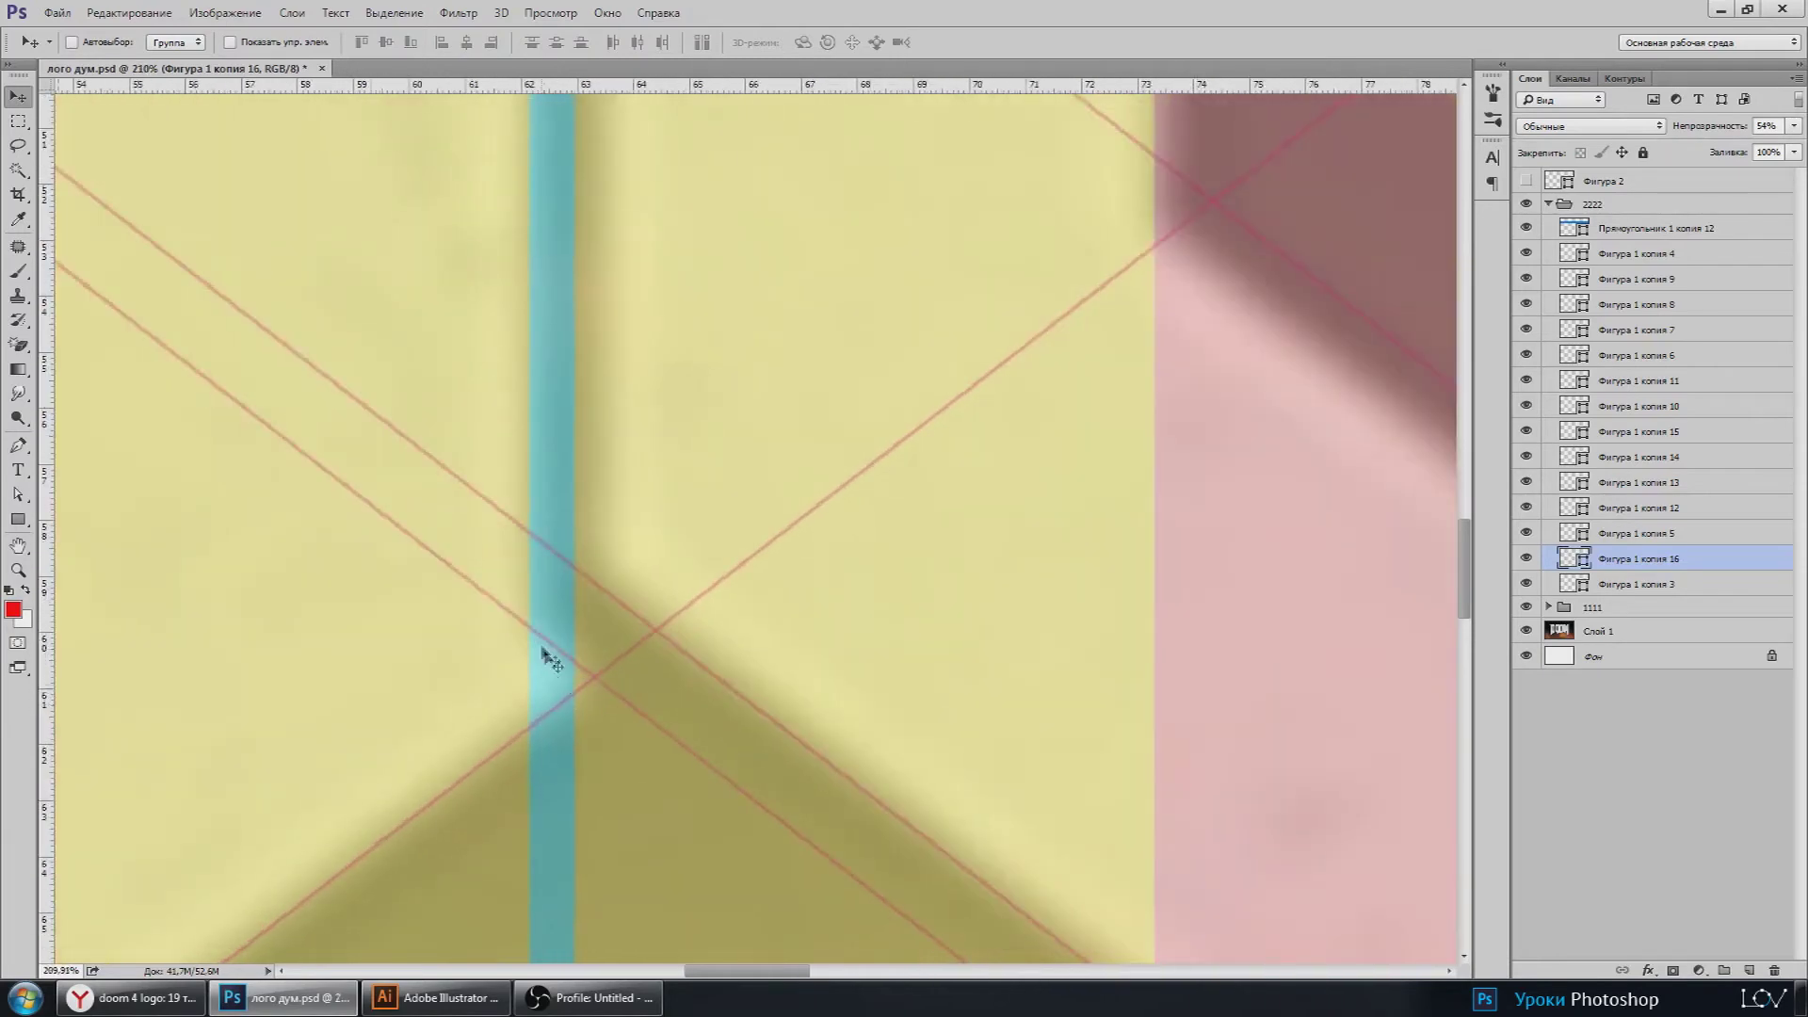
pyautogui.scroll(-2, 603, 697)
pyautogui.scroll(-2, 602, 697)
pyautogui.scroll(-1, 584, 713)
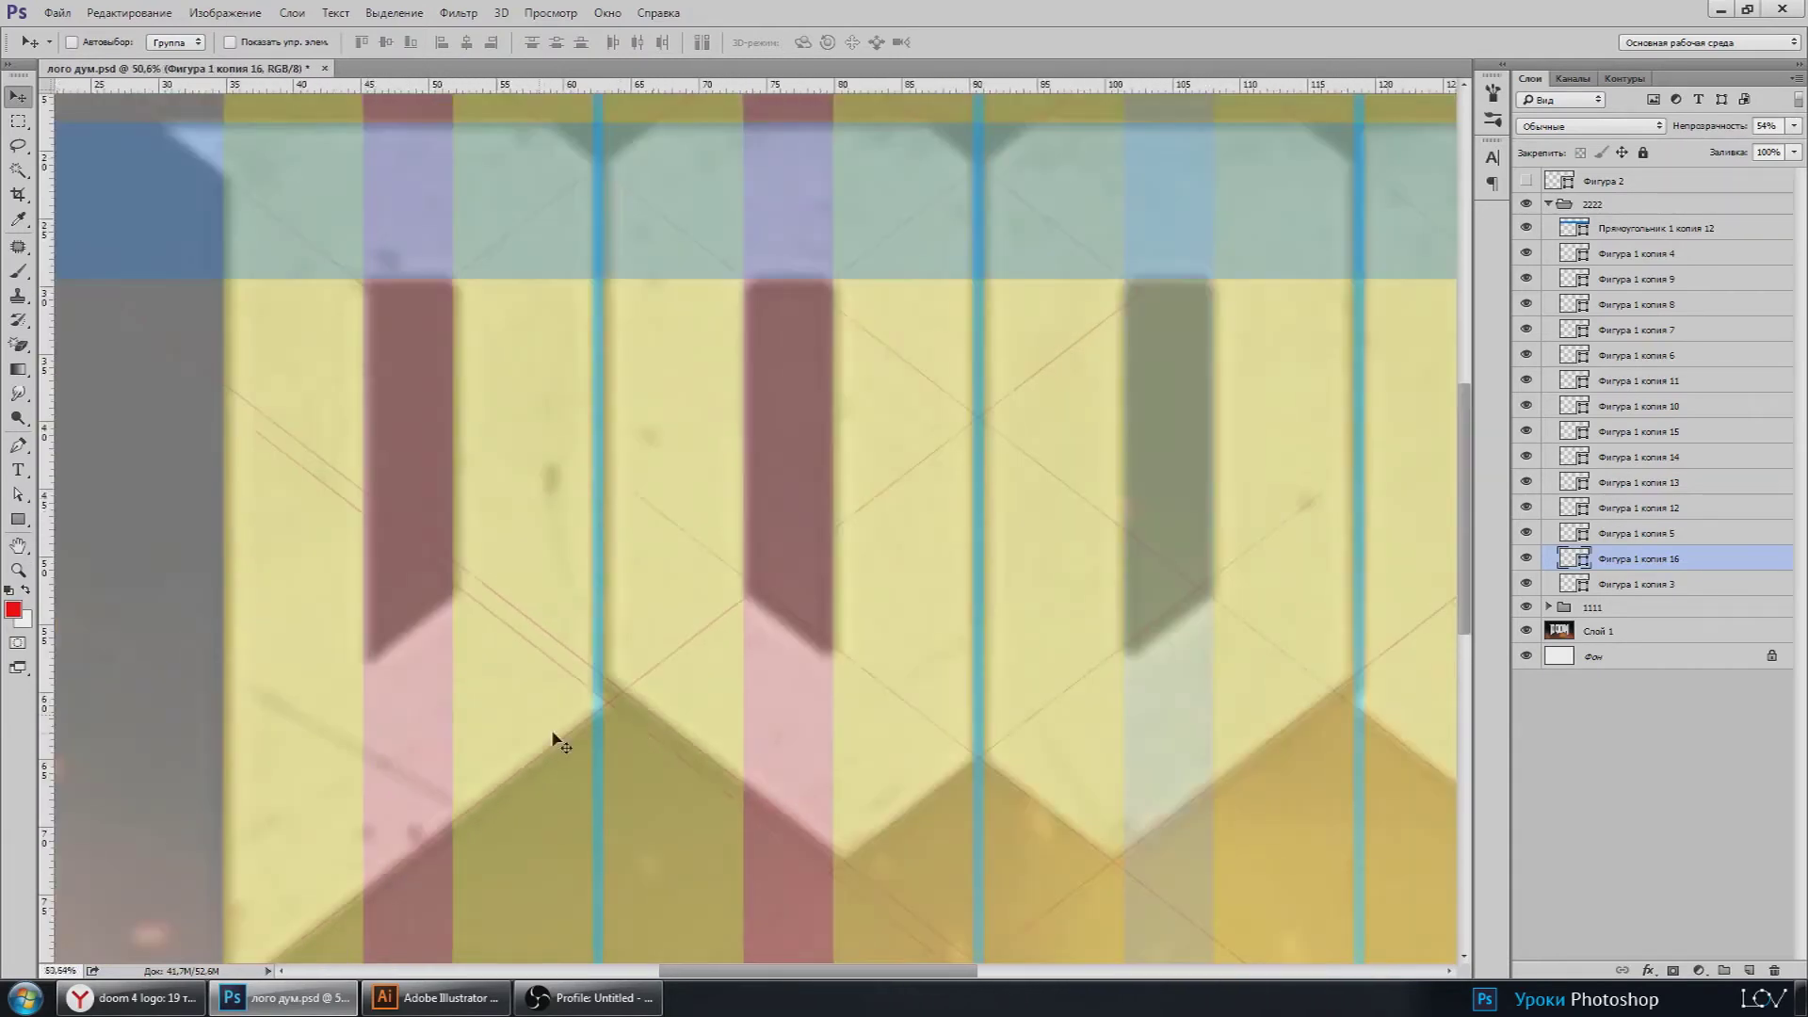
pyautogui.scroll(-2, 553, 734)
pyautogui.hotkey('ctrl', 'j')
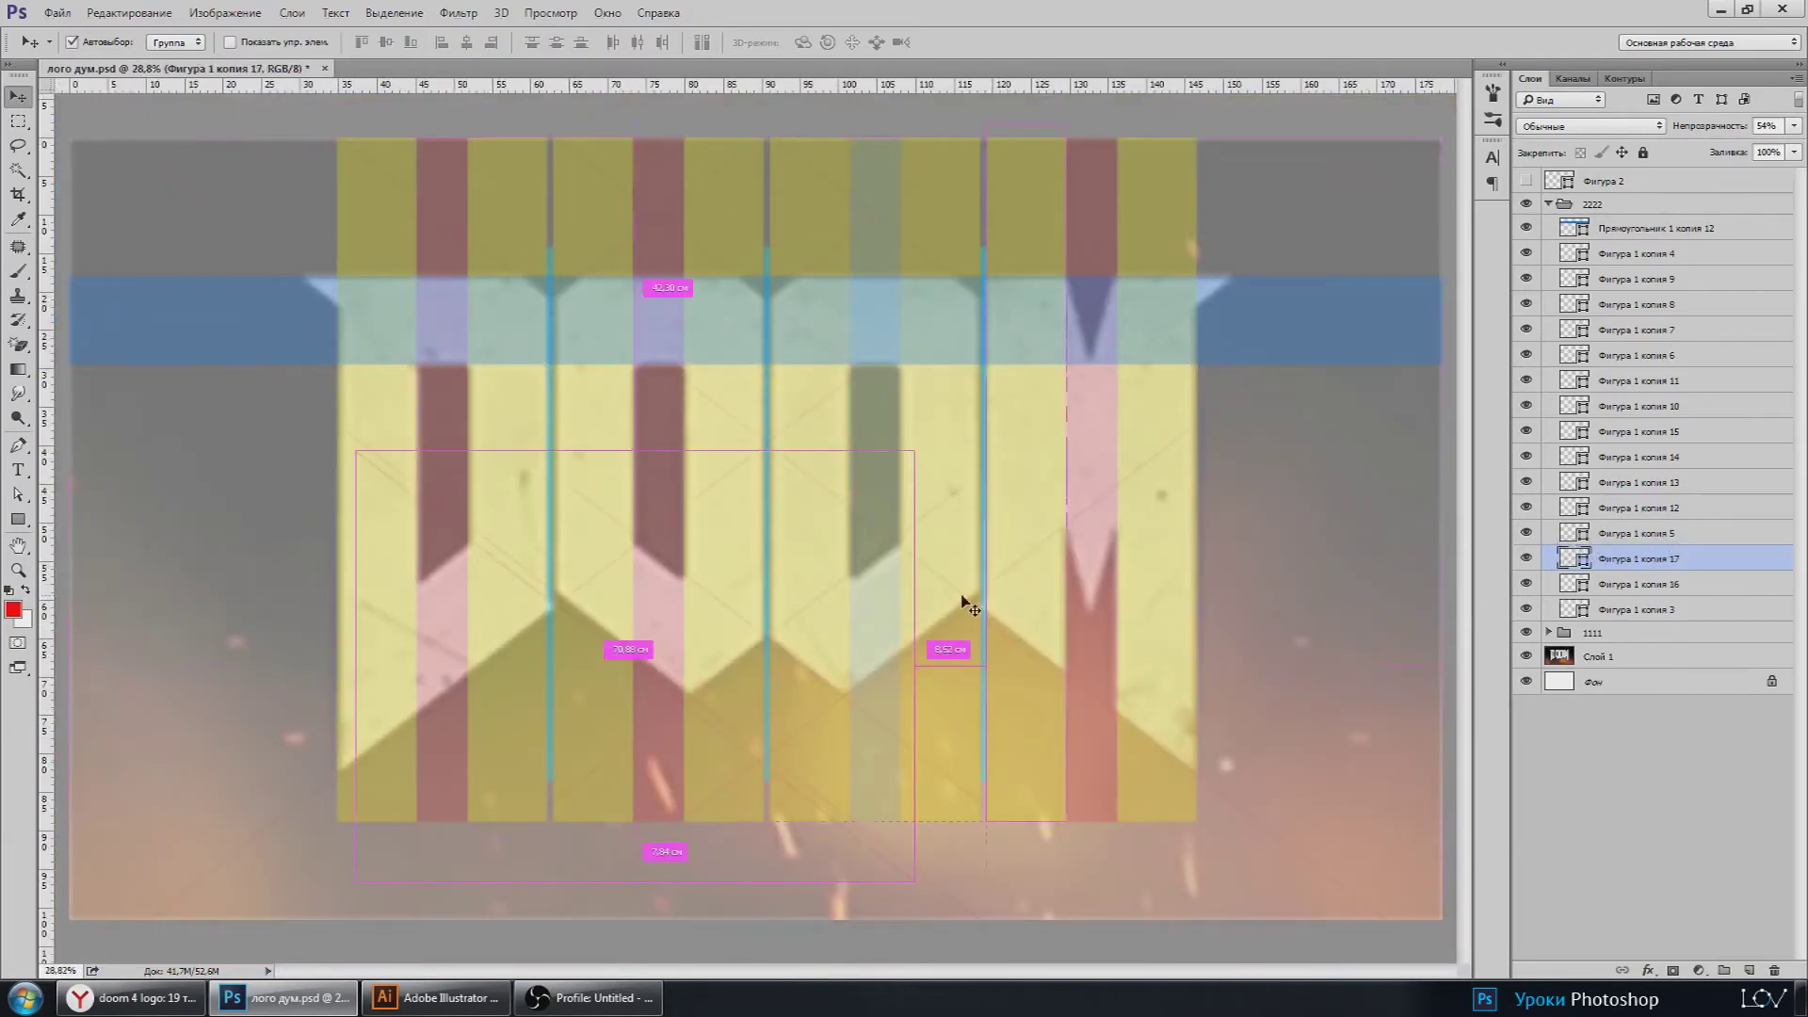
# Step: Flip the new diagonal-lines copy horizontally
pyautogui.hotkey('ctrl', 't')
pyautogui.rightClick(807, 876)
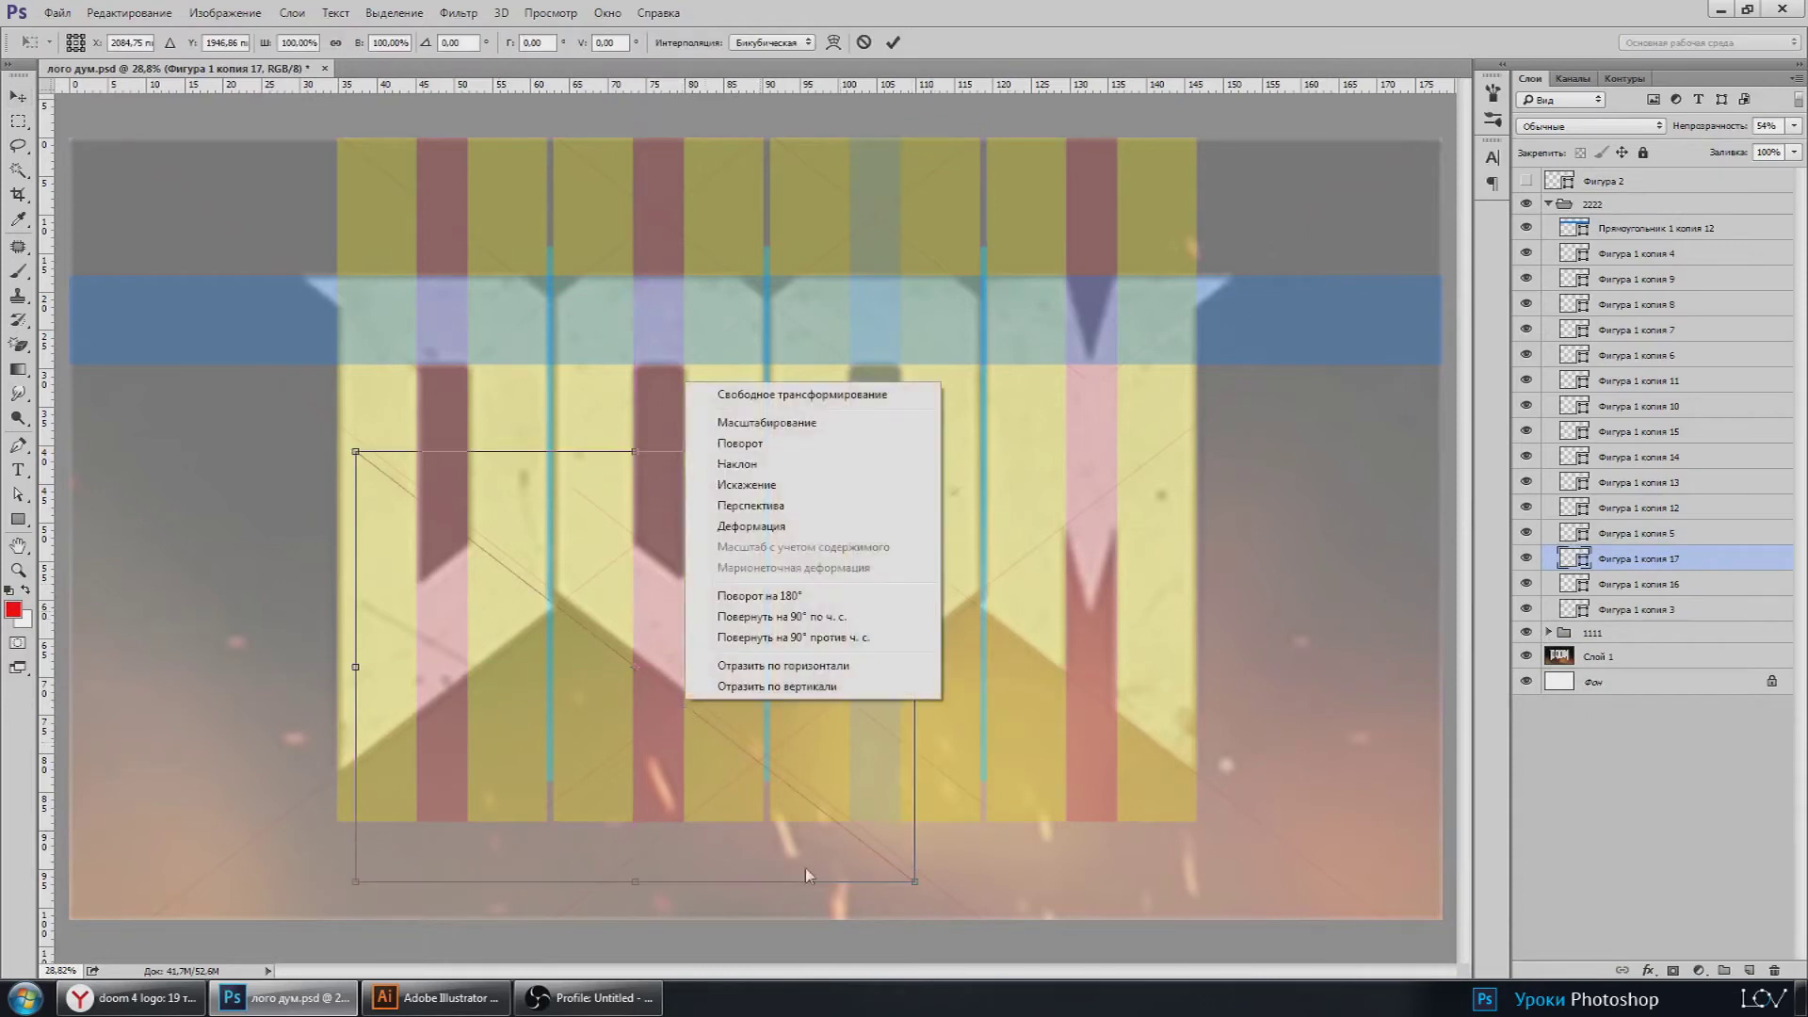
pyautogui.click(822, 667)
pyautogui.press('Return')
# Step: Slide the mirrored lines about 36 cm right and nudge them onto the blue stripe
pyautogui.moveTo(605, 725); pyautogui.dragTo(888, 761)
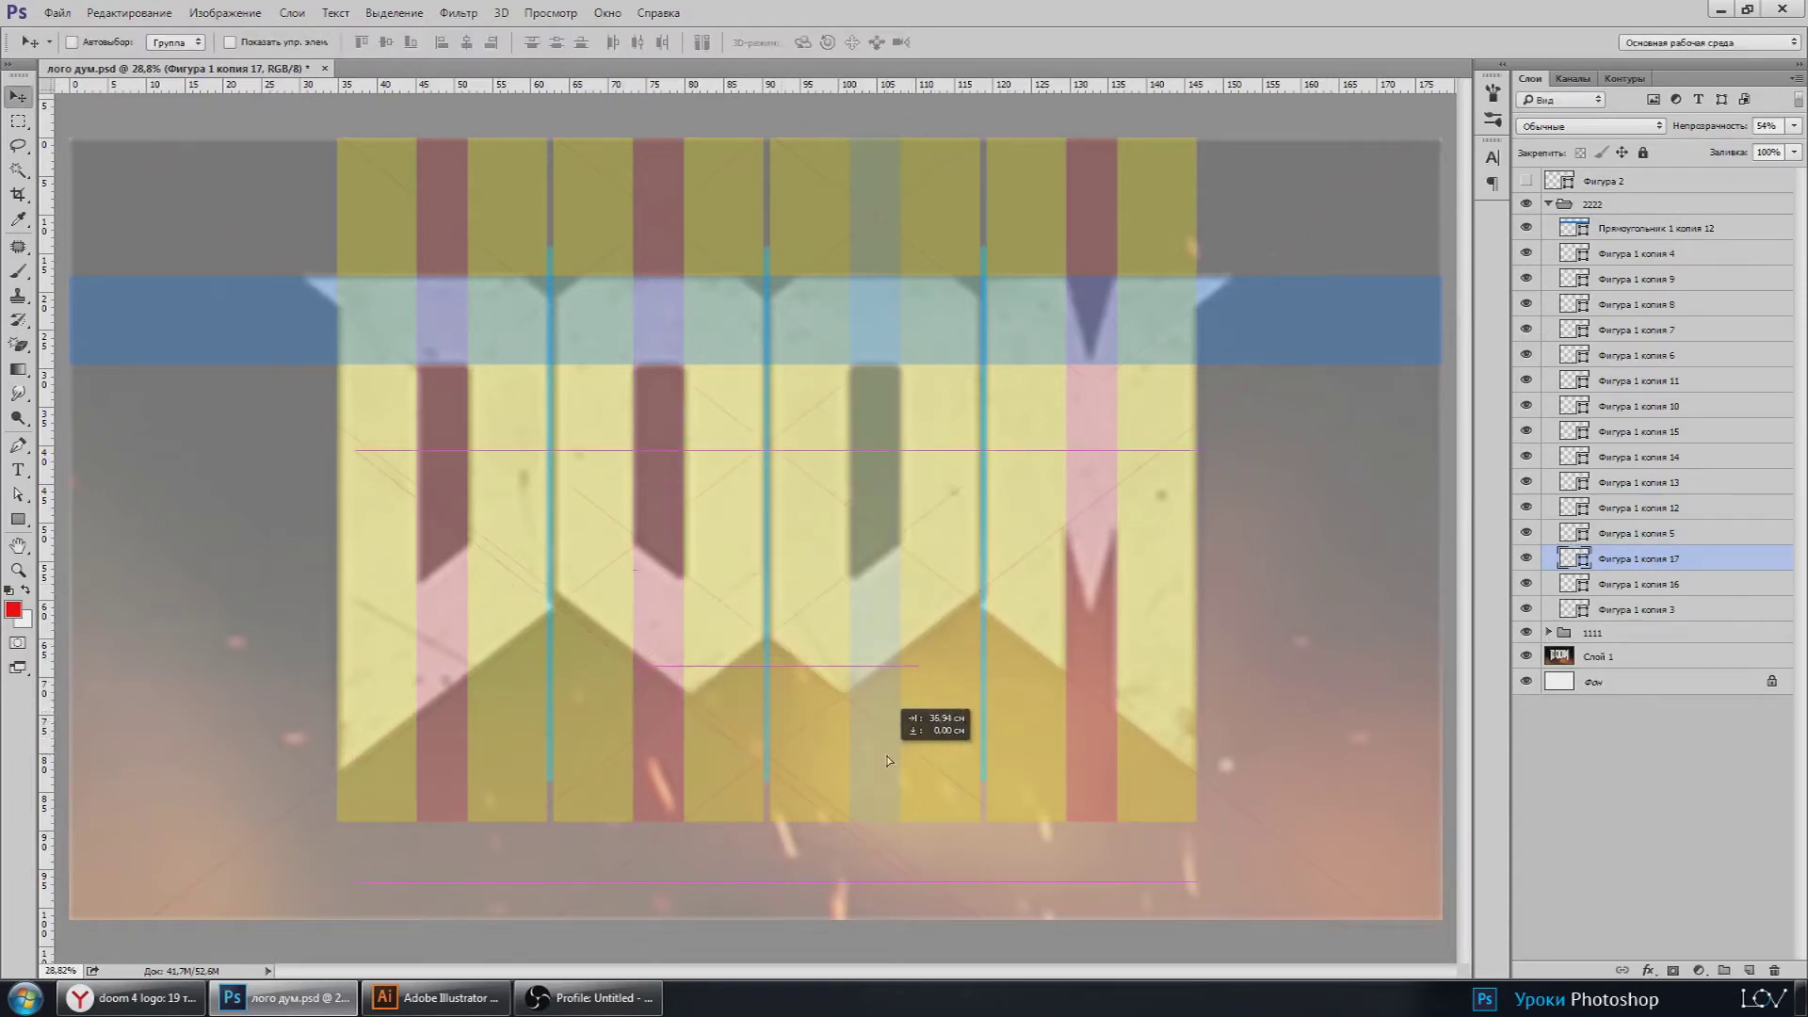
pyautogui.scroll(2, 784, 811)
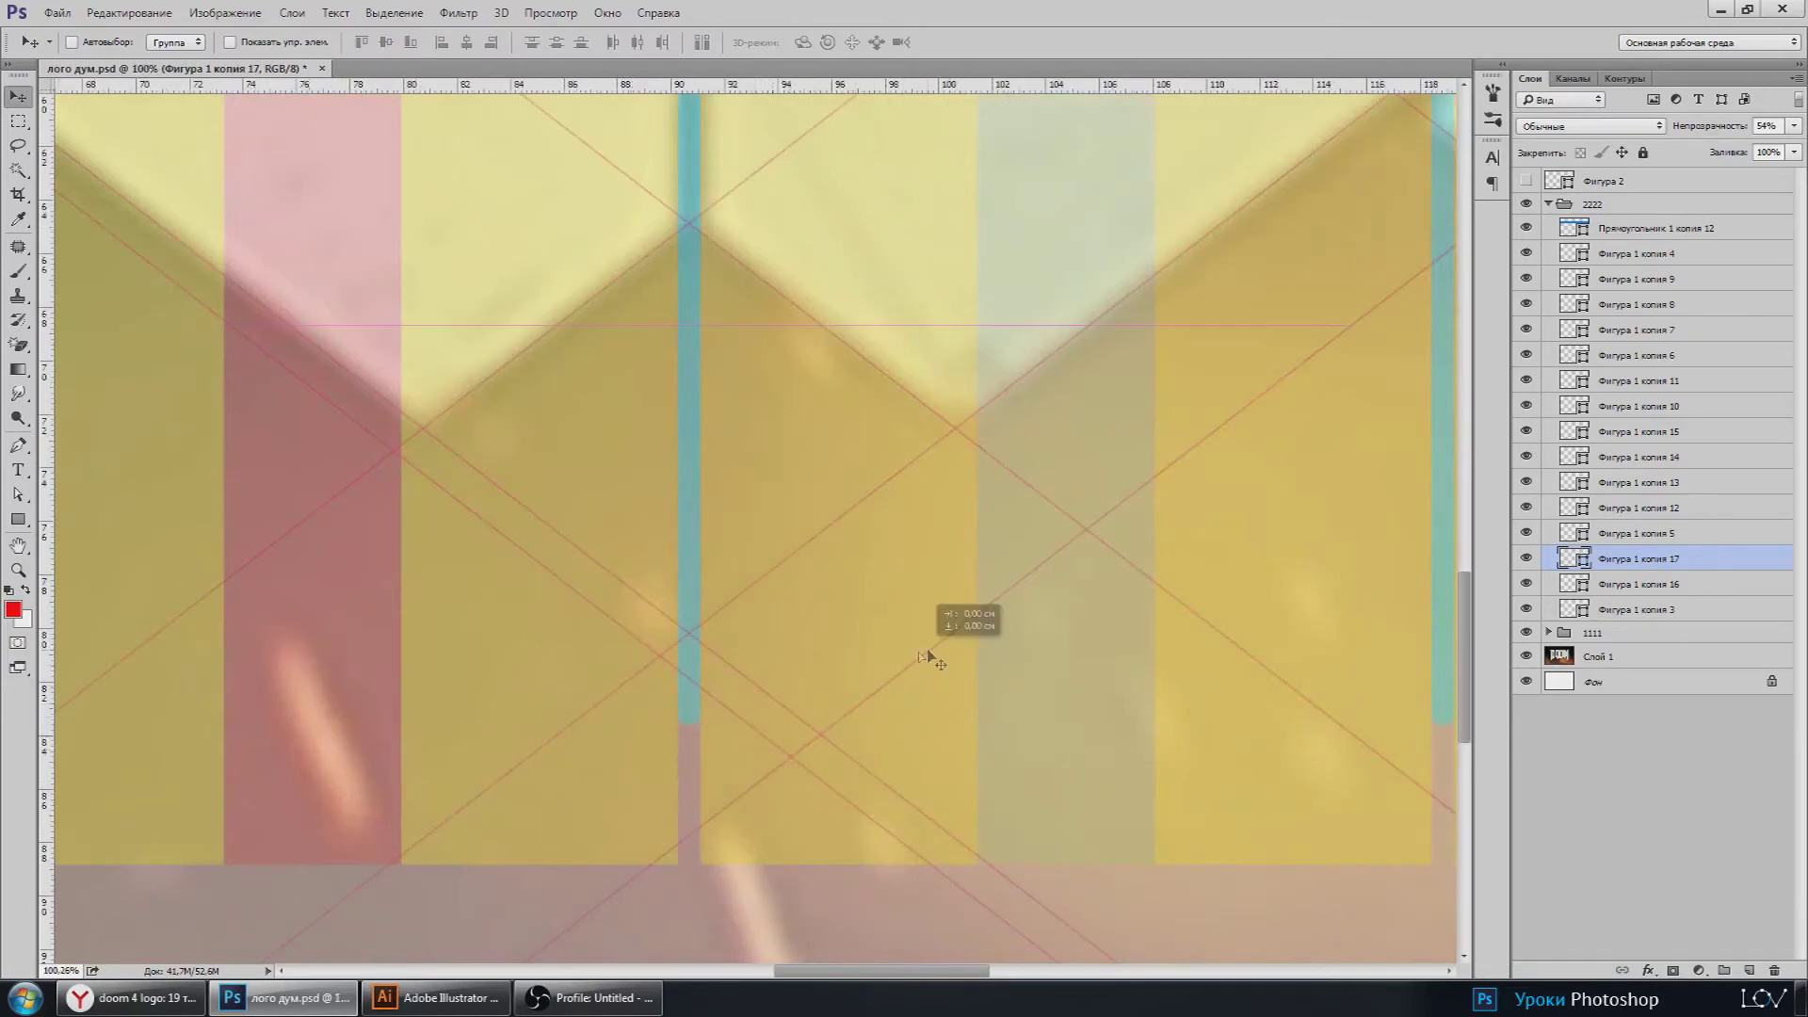
pyautogui.moveTo(927, 654); pyautogui.dragTo(685, 670)
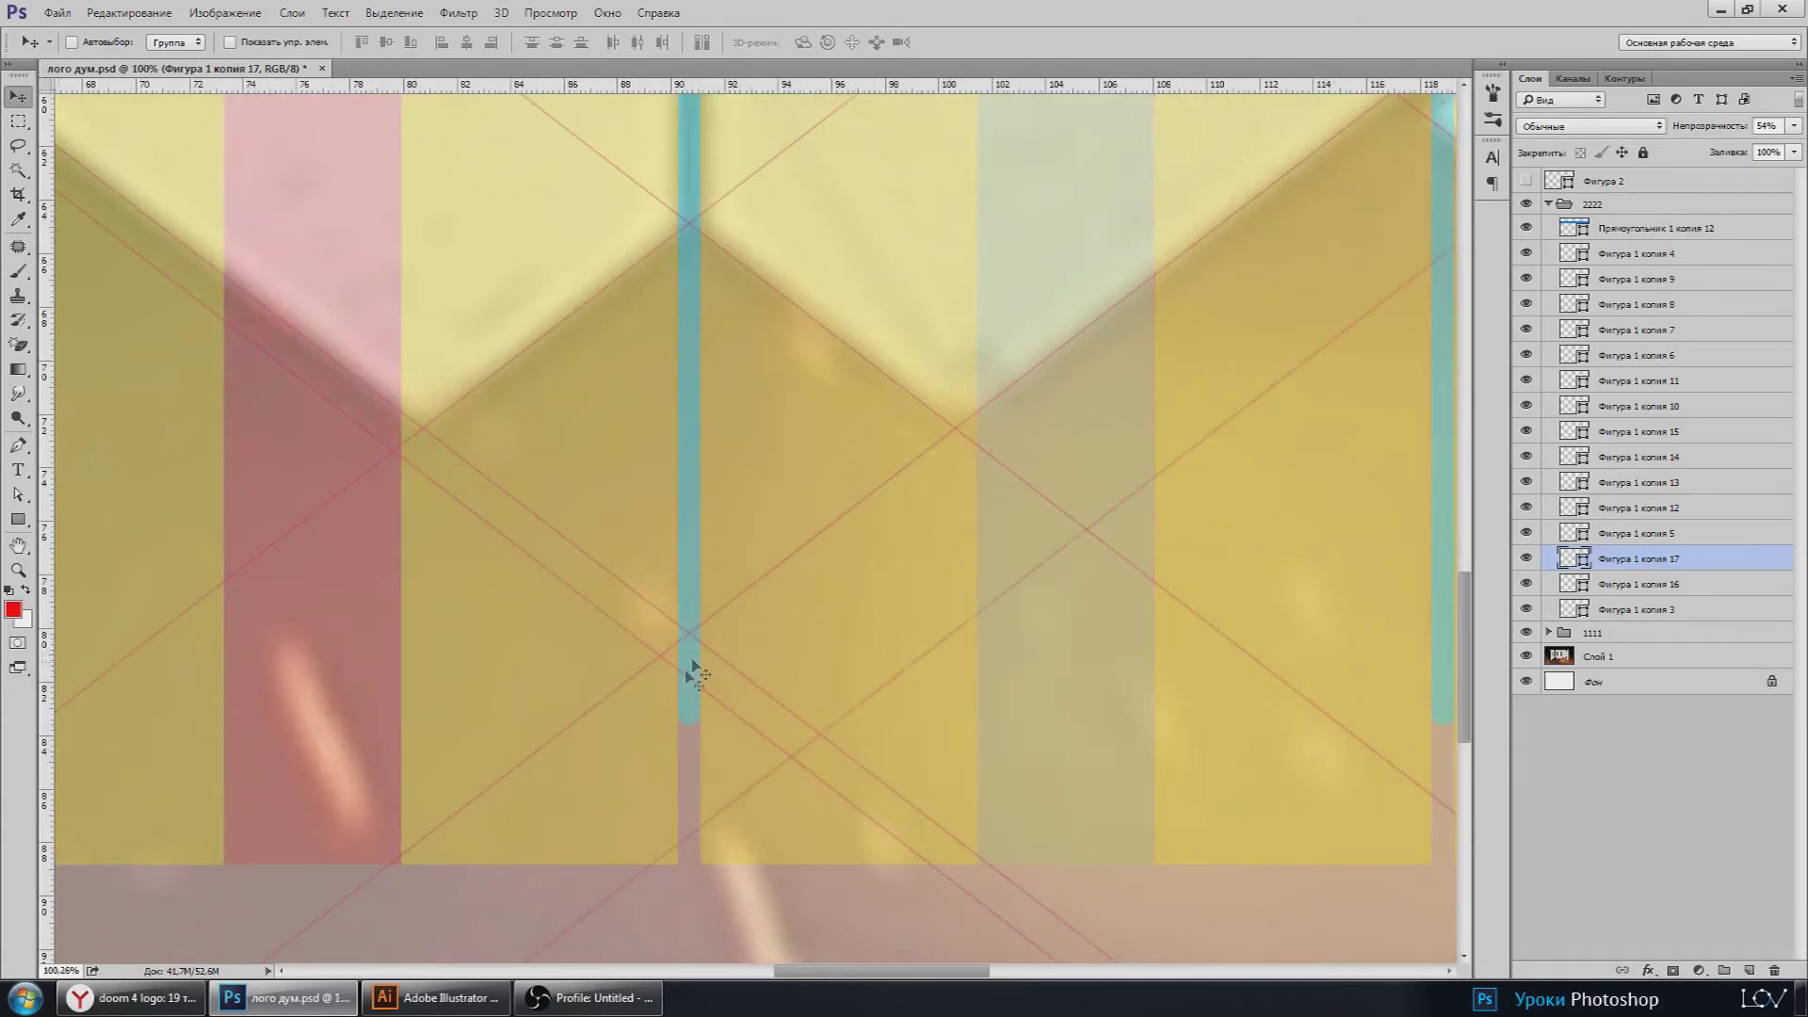
pyautogui.scroll(3, 687, 673)
pyautogui.moveTo(686, 670); pyautogui.dragTo(718, 695)
pyautogui.scroll(2, 718, 697)
pyautogui.scroll(1, 717, 696)
pyautogui.press('Right')
pyautogui.press('Right')
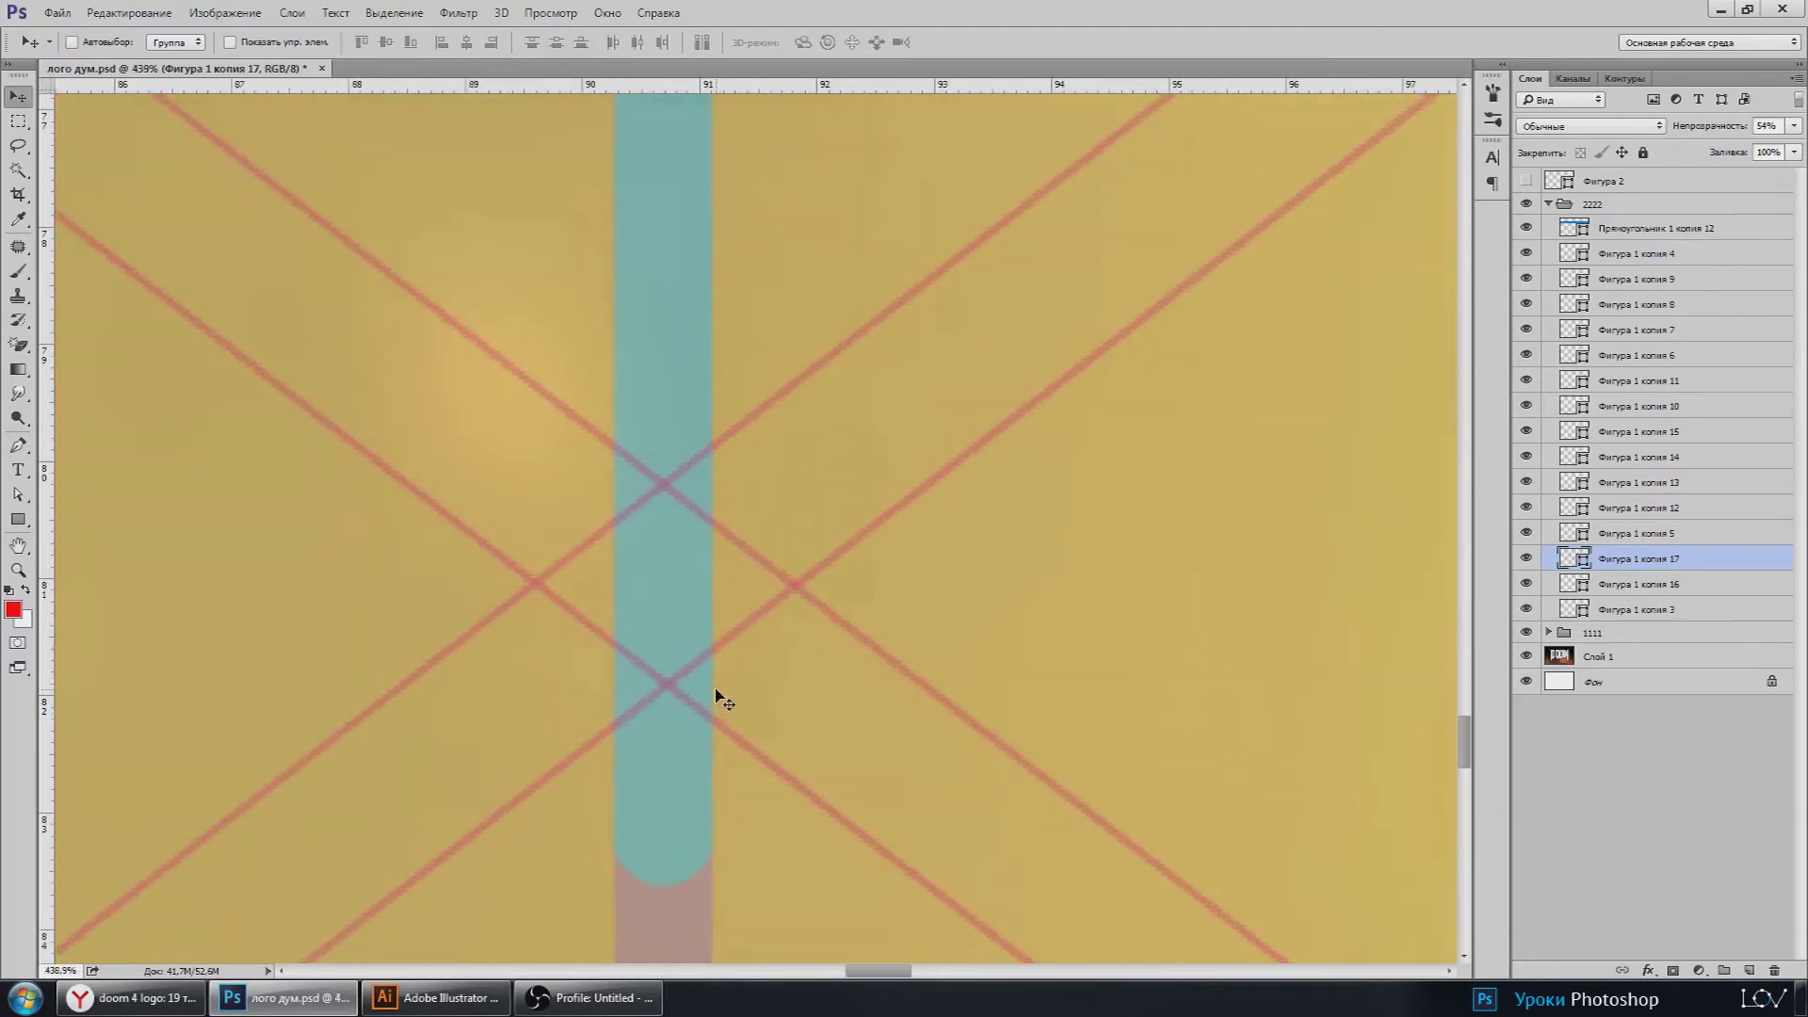
pyautogui.scroll(-2, 717, 696)
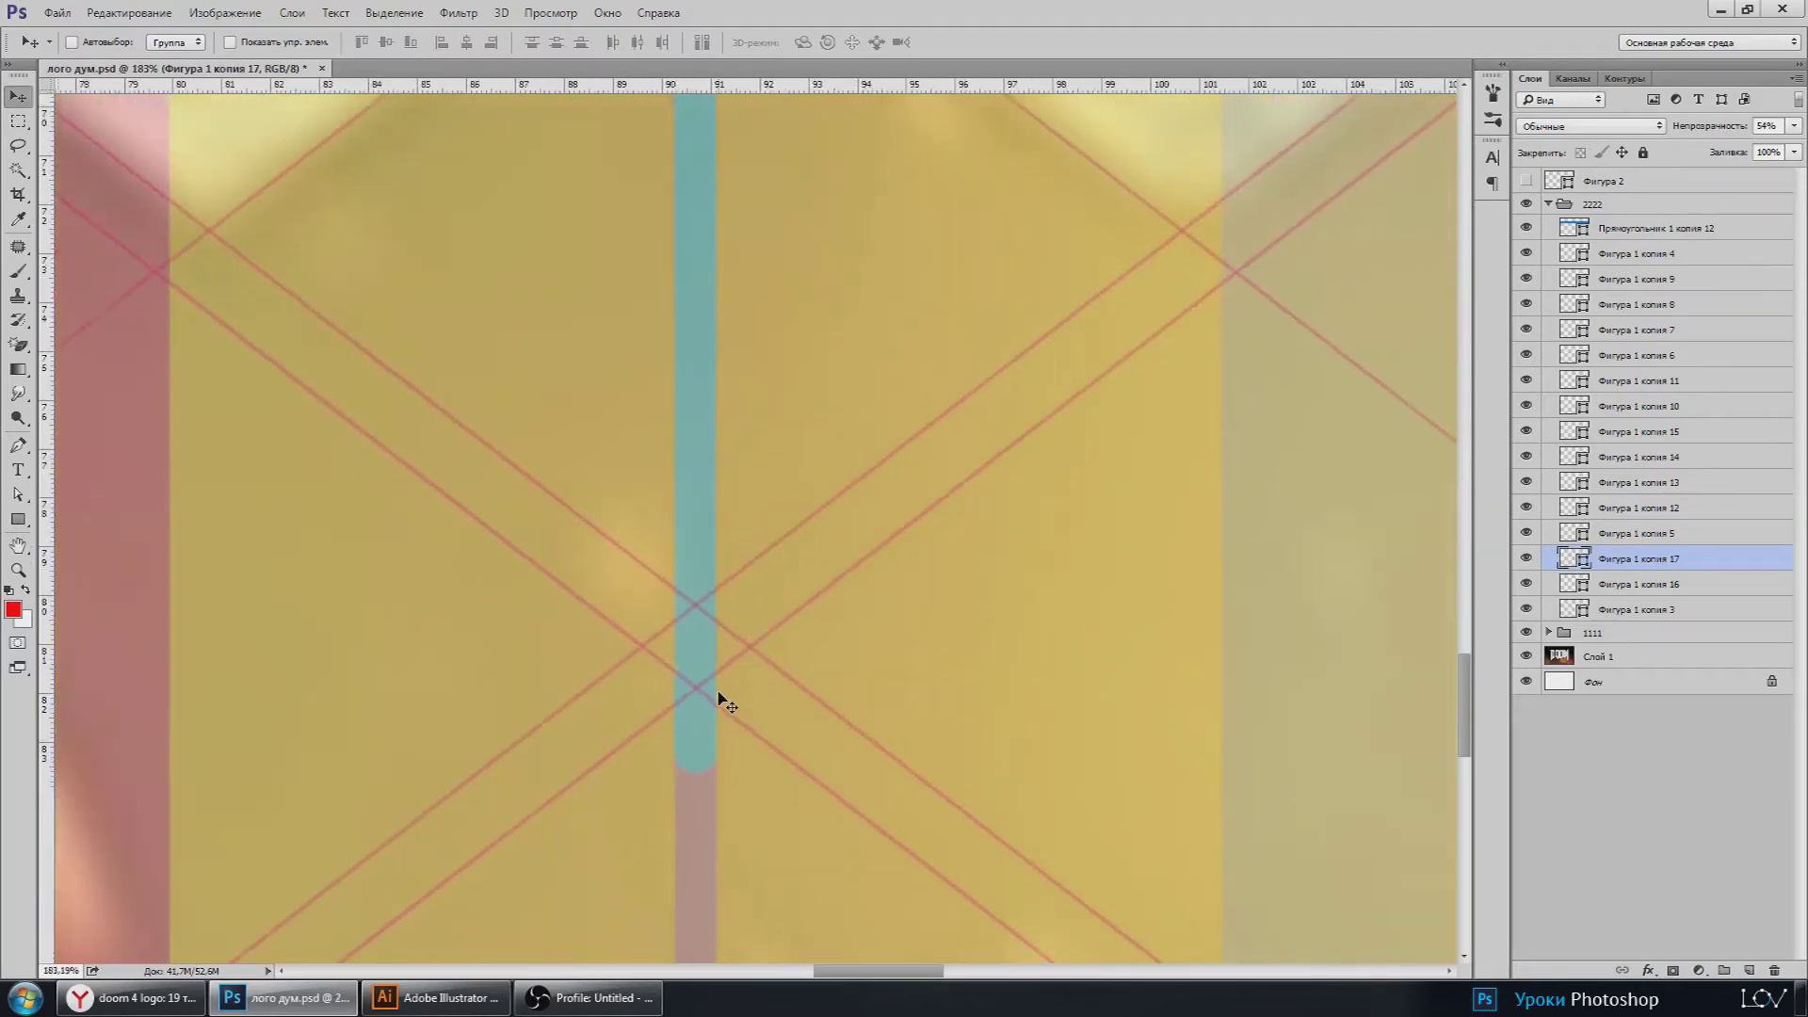
pyautogui.scroll(-2, 888, 771)
pyautogui.scroll(-1, 1171, 598)
pyautogui.scroll(1, 1064, 522)
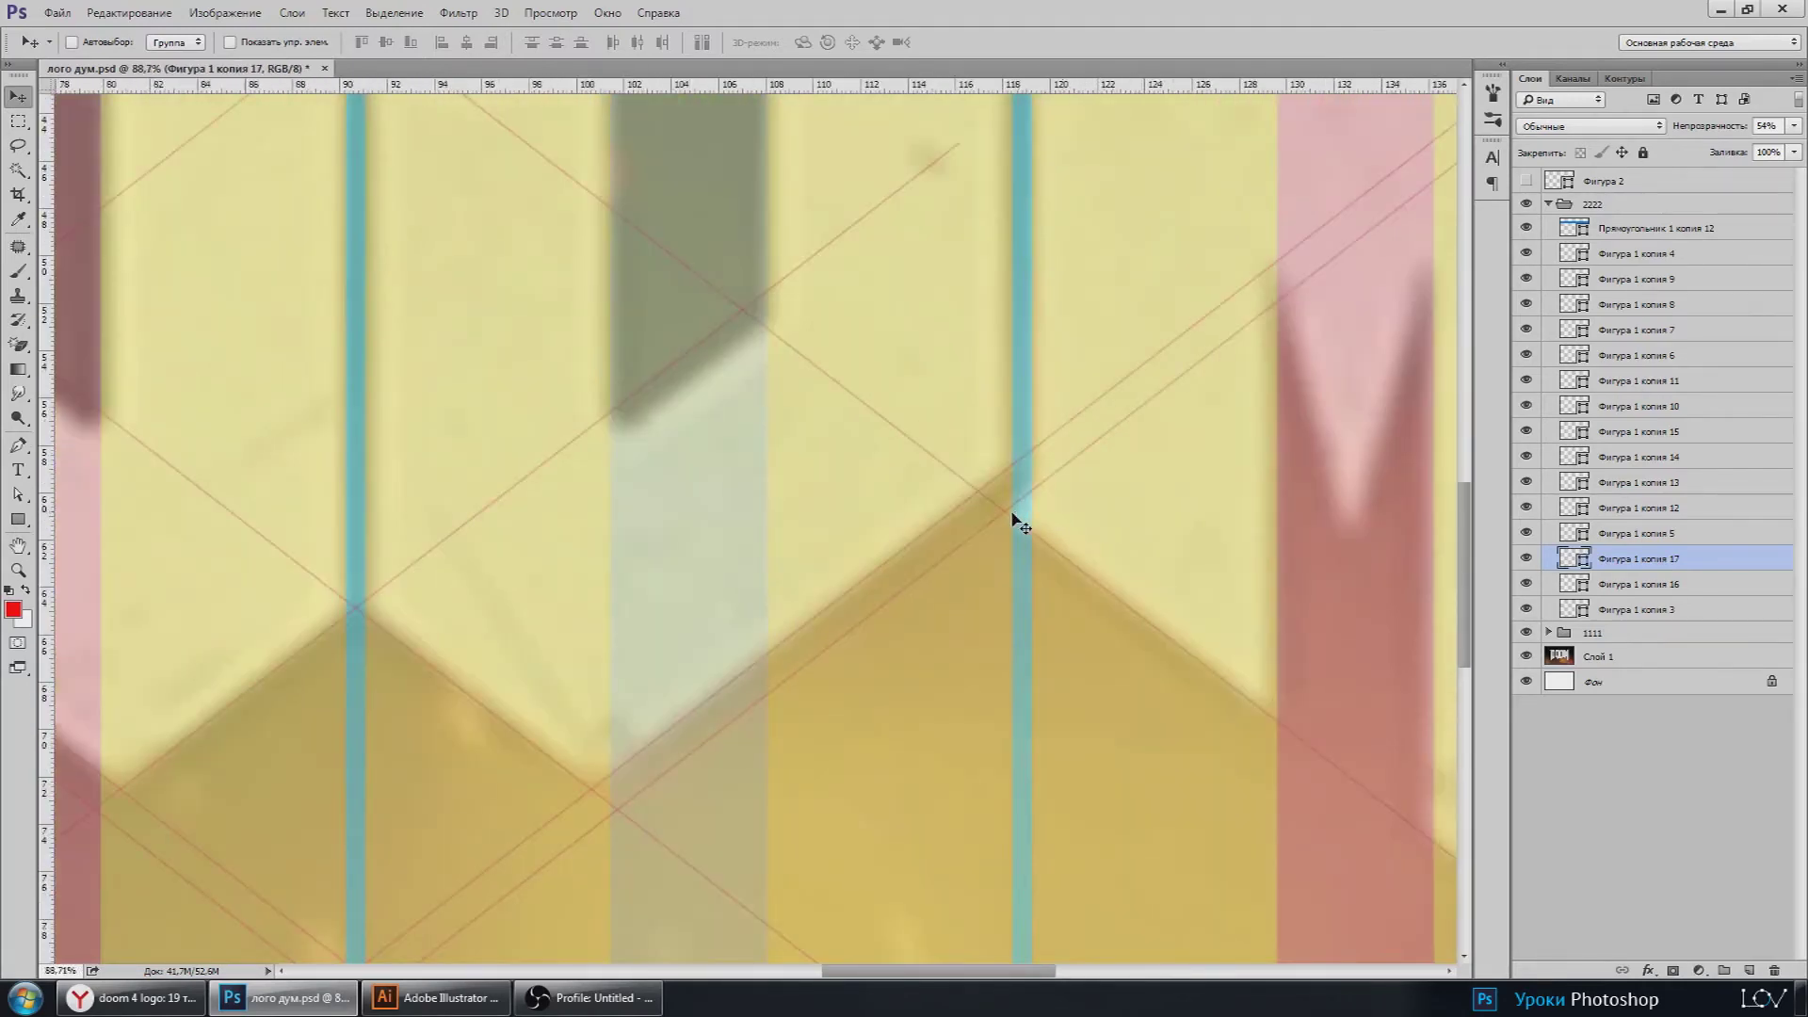
pyautogui.scroll(-2, 1081, 568)
pyautogui.scroll(1, 1090, 605)
pyautogui.scroll(1, 1170, 565)
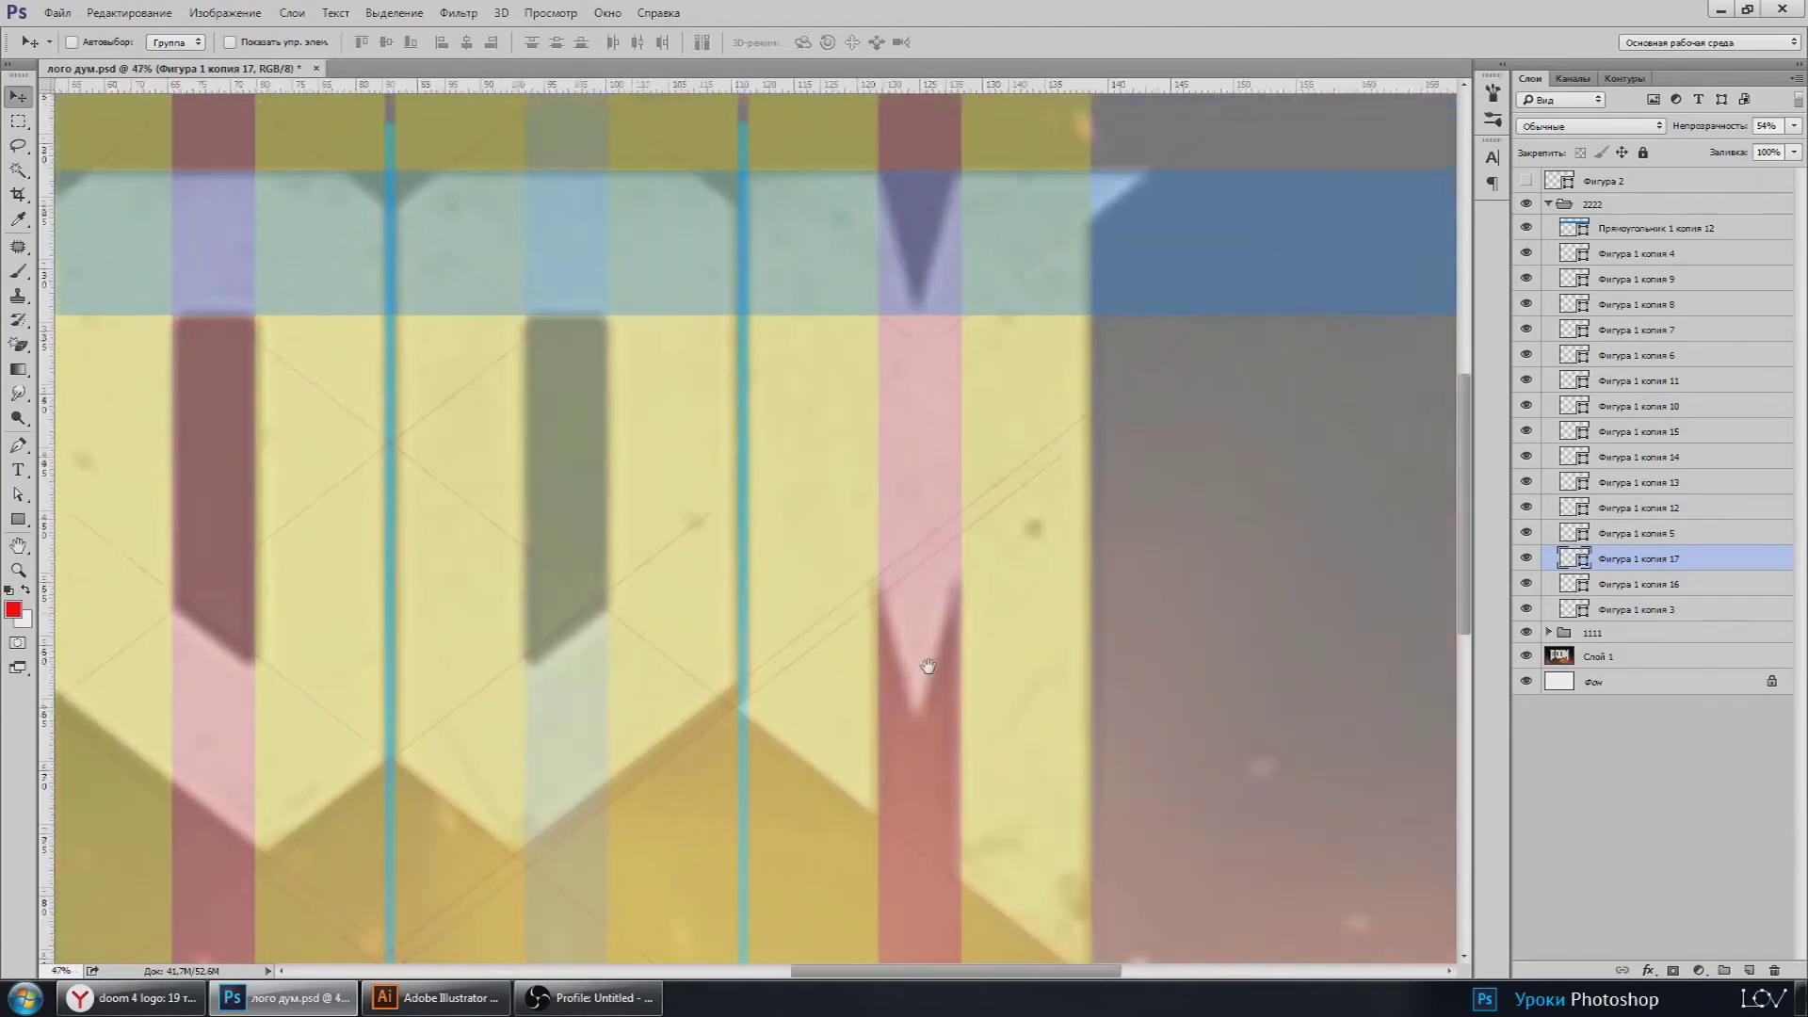
pyautogui.scroll(2, 869, 183)
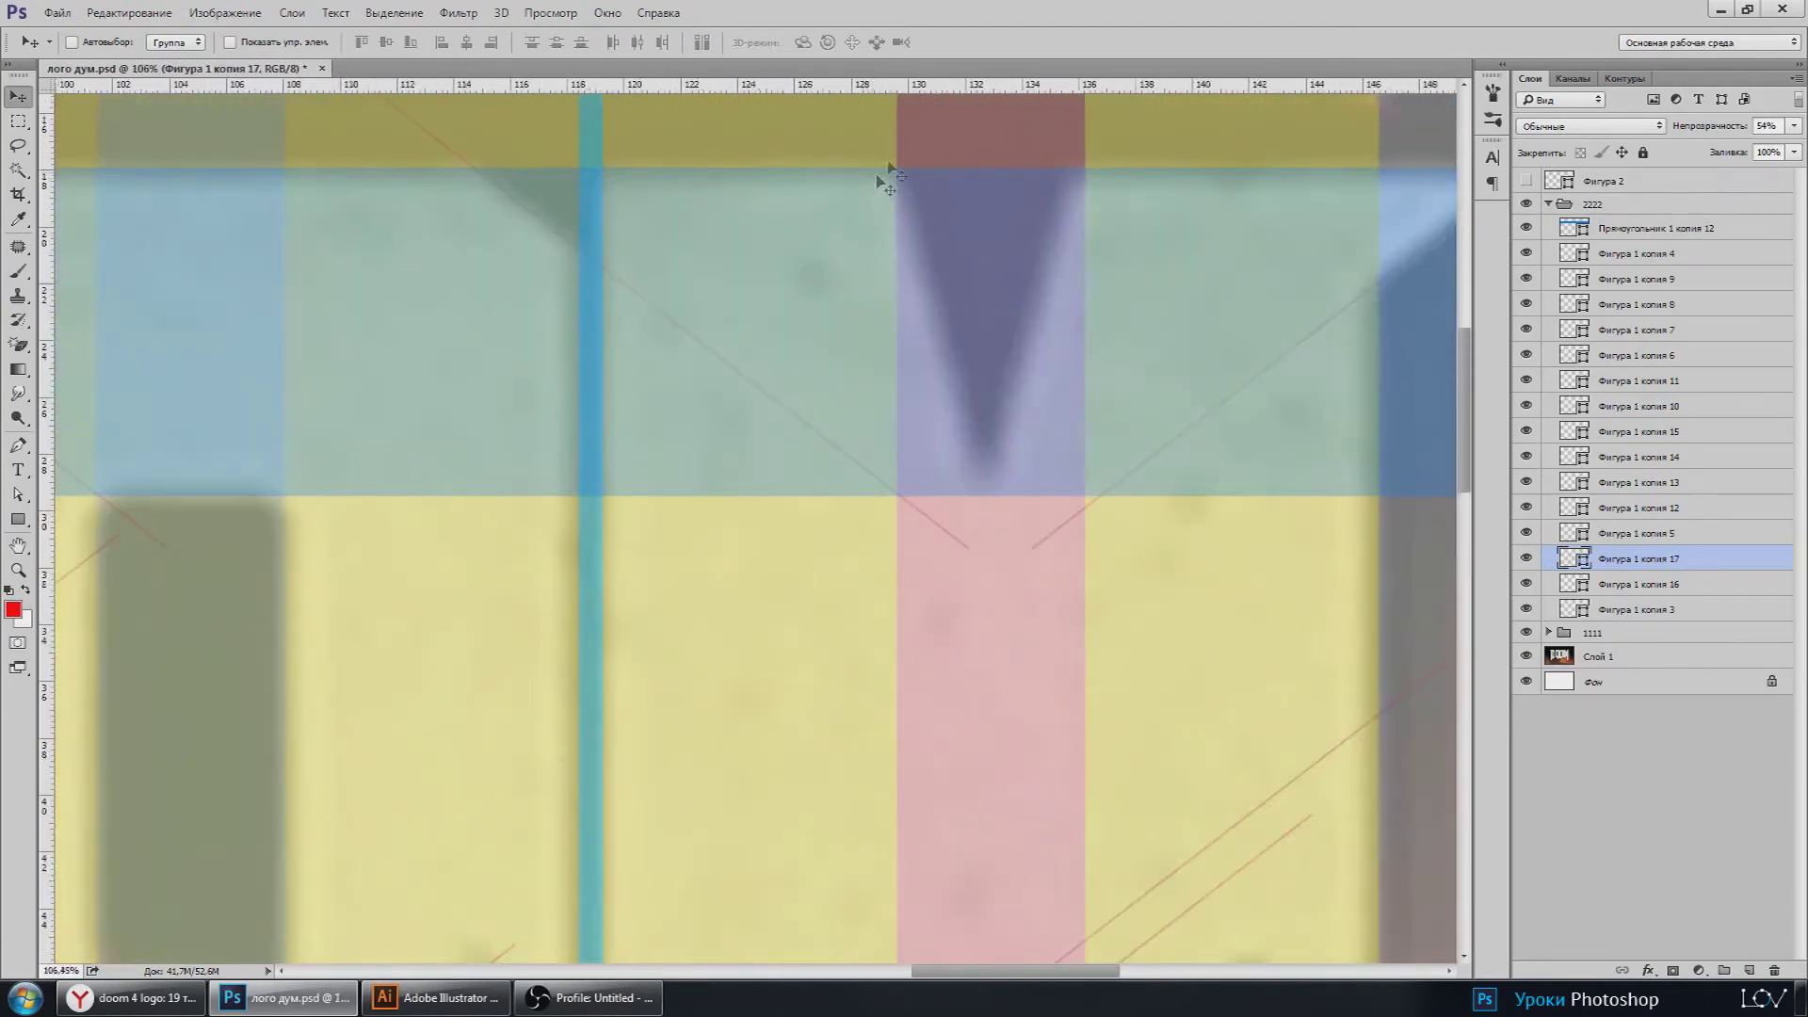
pyautogui.scroll(-1, 998, 462)
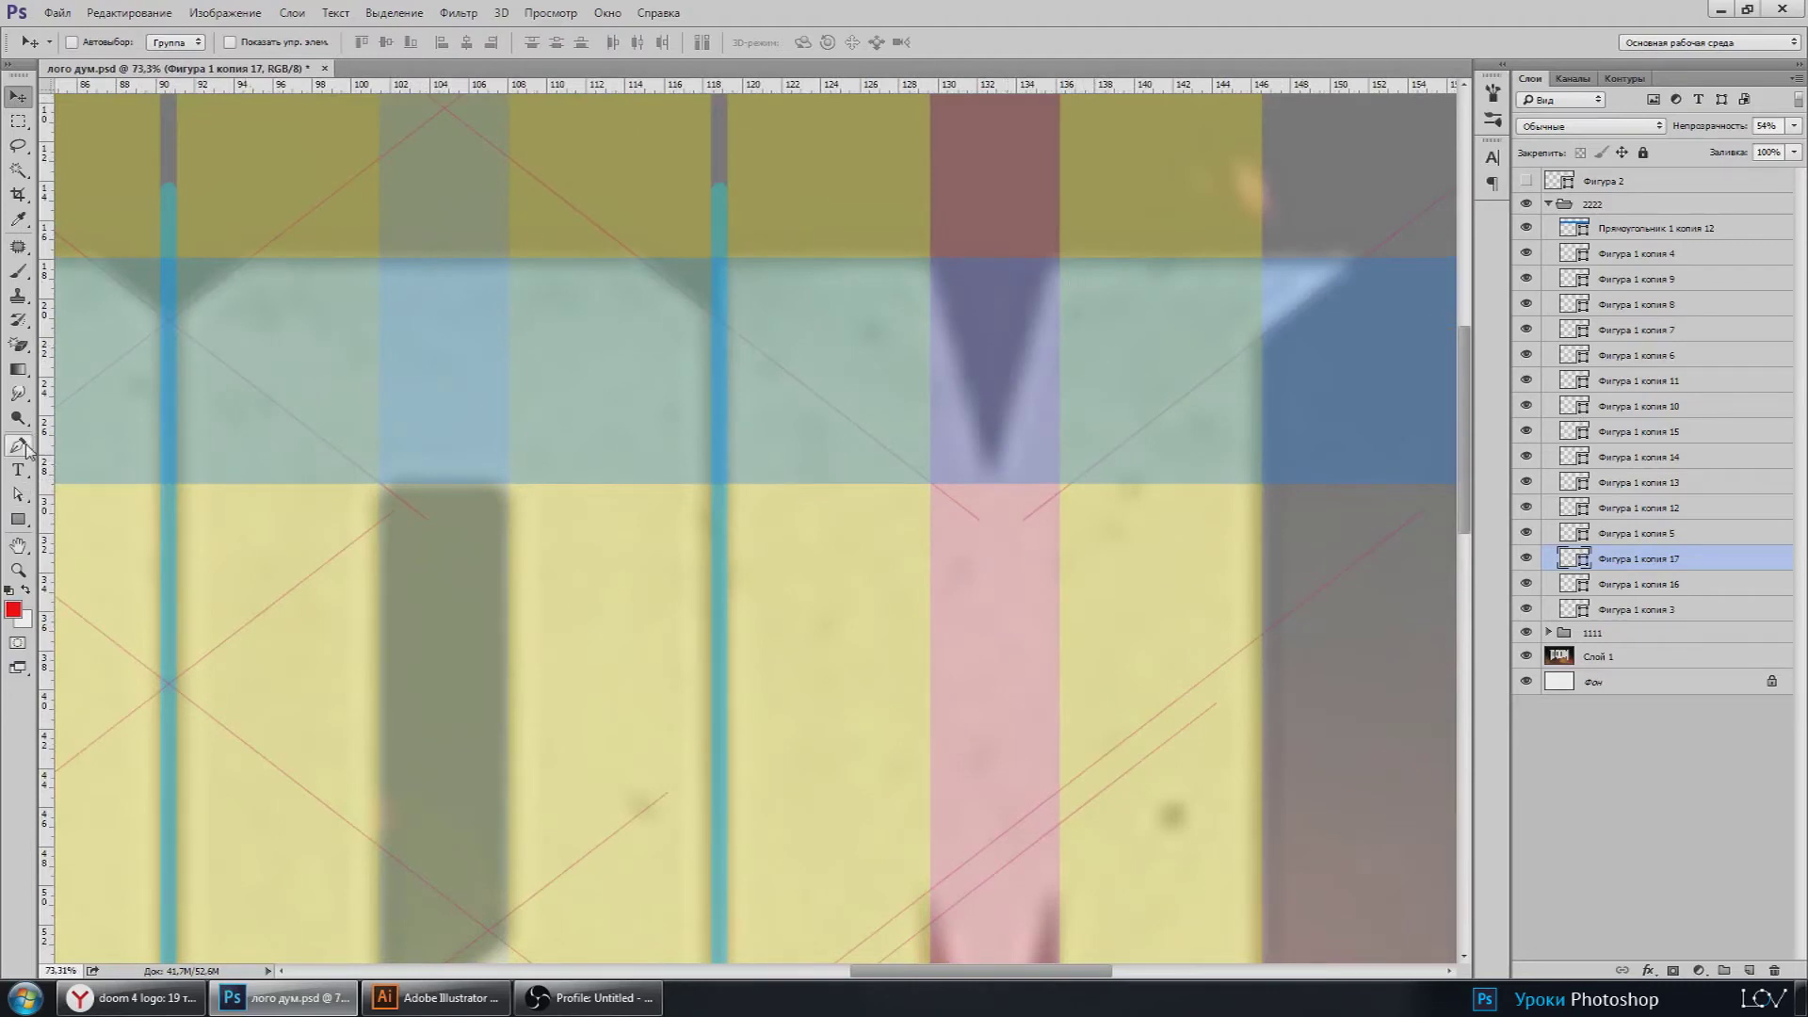
# Step: Duplicate the diagonal lines, shrink the copy to about 39% and move it onto the V stripe
pyautogui.hotkey('ctrl', 'j')
pyautogui.hotkey('ctrl', 't')
pyautogui.scroll(-2, 1263, 601)
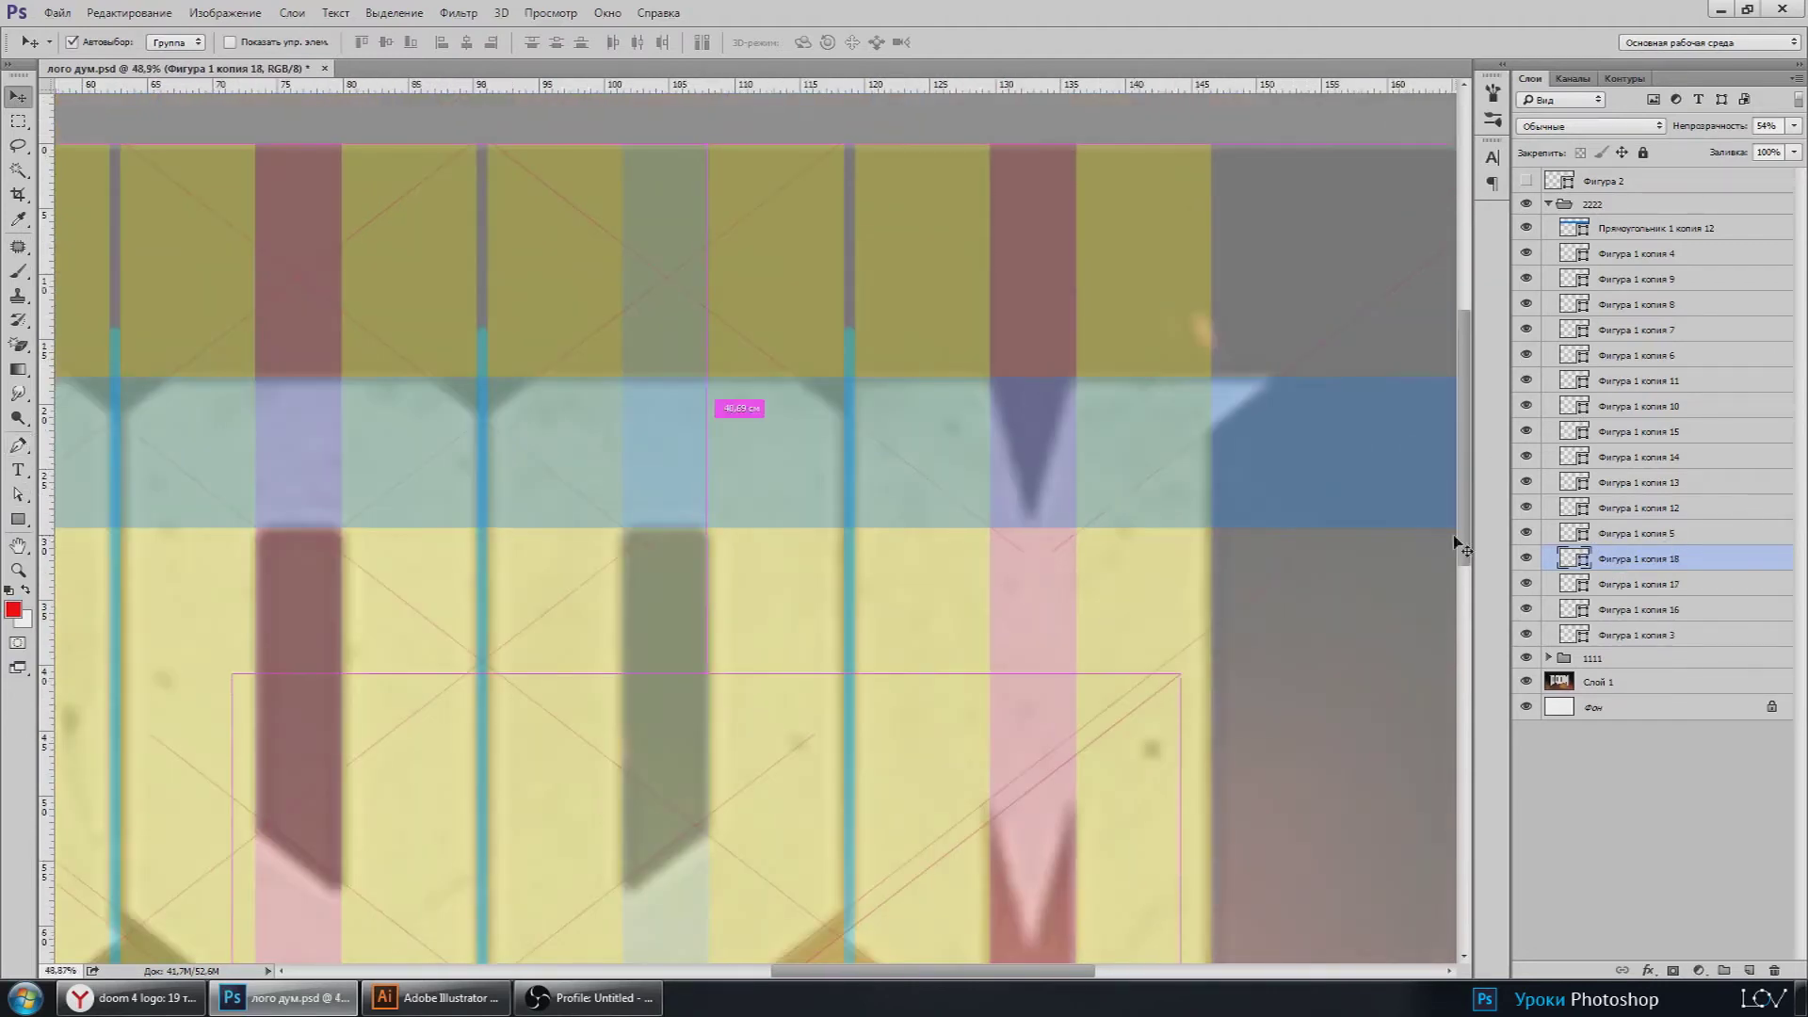
pyautogui.scroll(-2, 1131, 695)
pyautogui.moveTo(1165, 677); pyautogui.dragTo(965, 833)
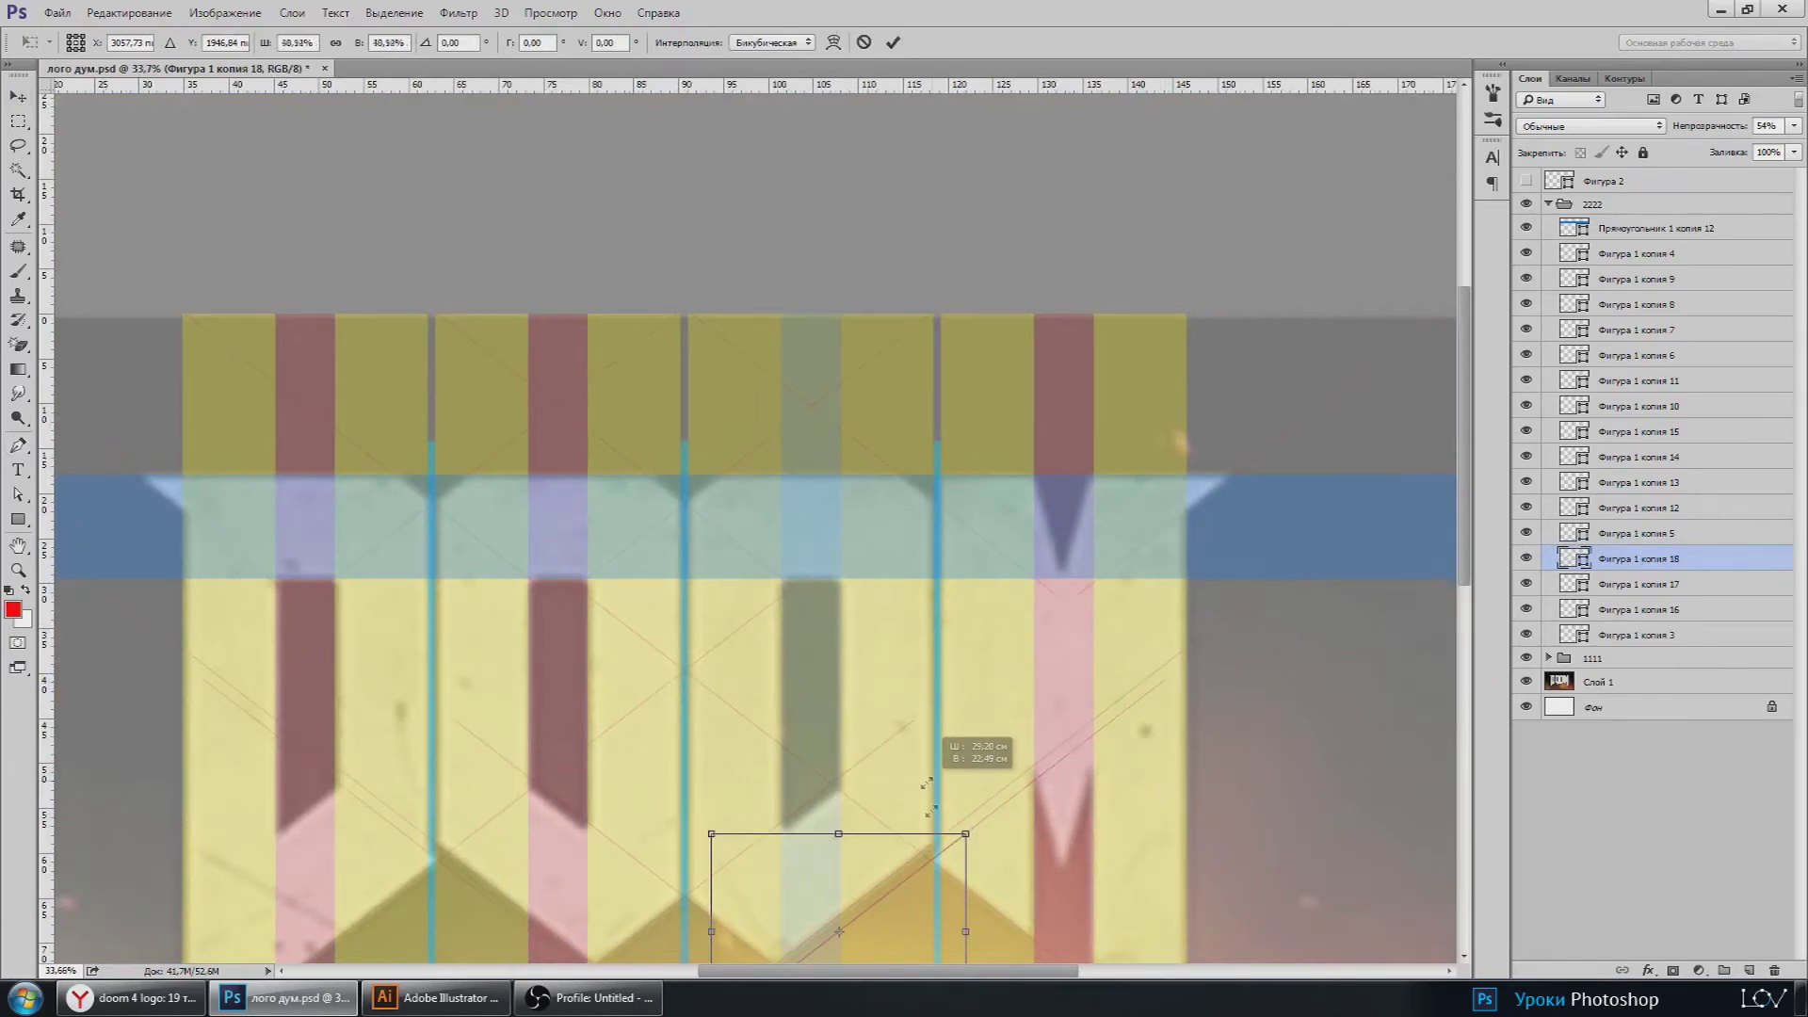
pyautogui.moveTo(917, 910); pyautogui.dragTo(1146, 539)
pyautogui.scroll(2, 1146, 539)
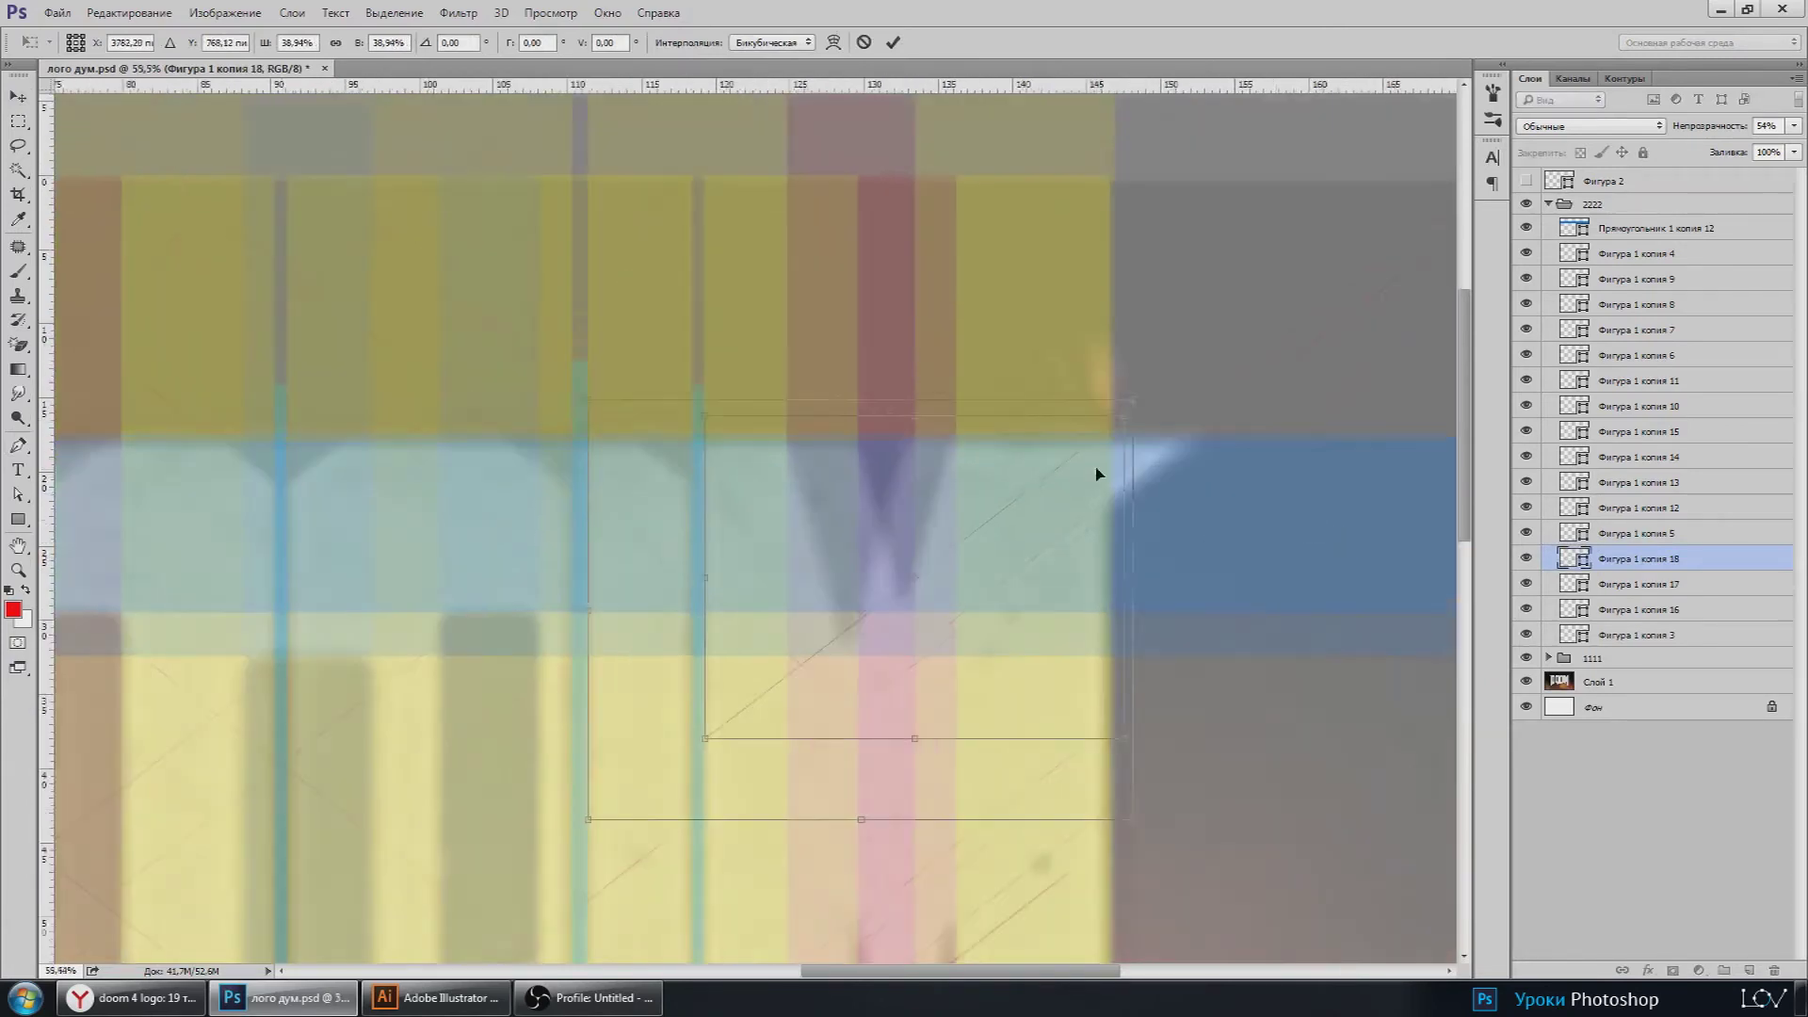
pyautogui.scroll(2, 1098, 472)
# Step: Rotate the copy to about -32 degrees so its lines follow the V edges
pyautogui.moveTo(1162, 417); pyautogui.dragTo(1098, 355)
pyautogui.scroll(2, 977, 484)
pyautogui.moveTo(1158, 264); pyautogui.dragTo(1165, 246)
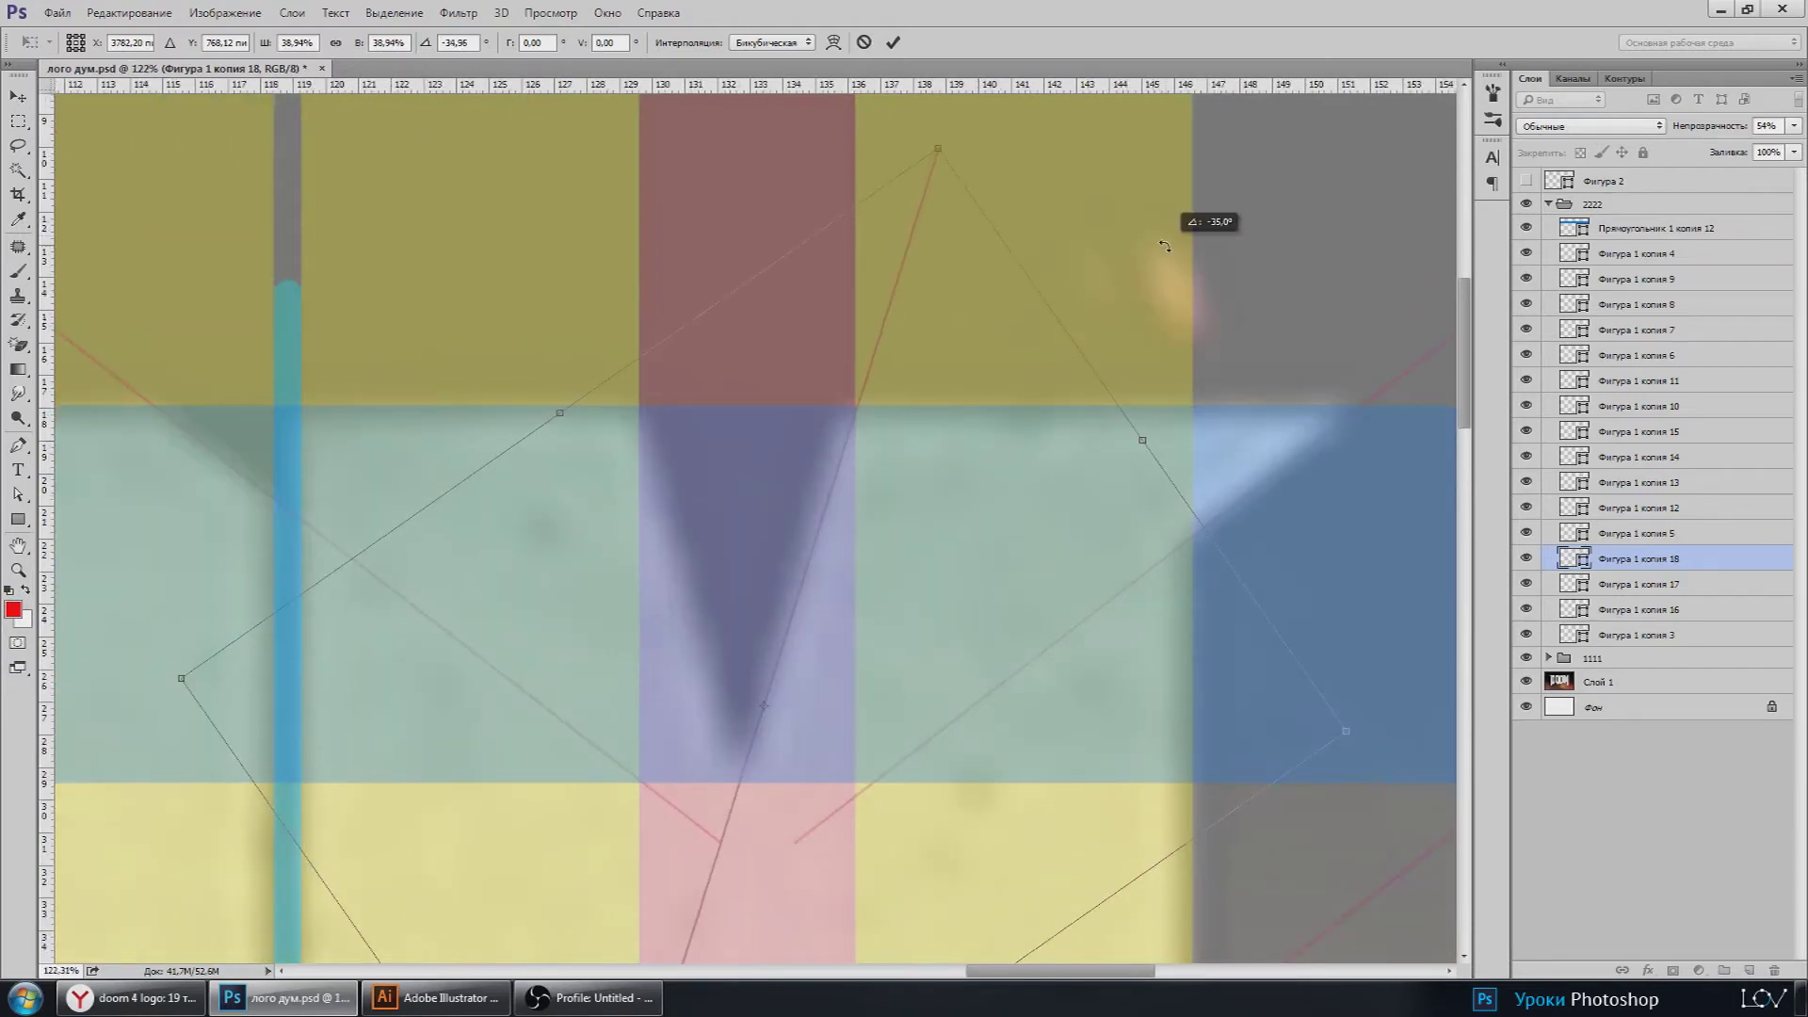
pyautogui.moveTo(973, 452); pyautogui.dragTo(961, 443)
pyautogui.scroll(1, 1082, 302)
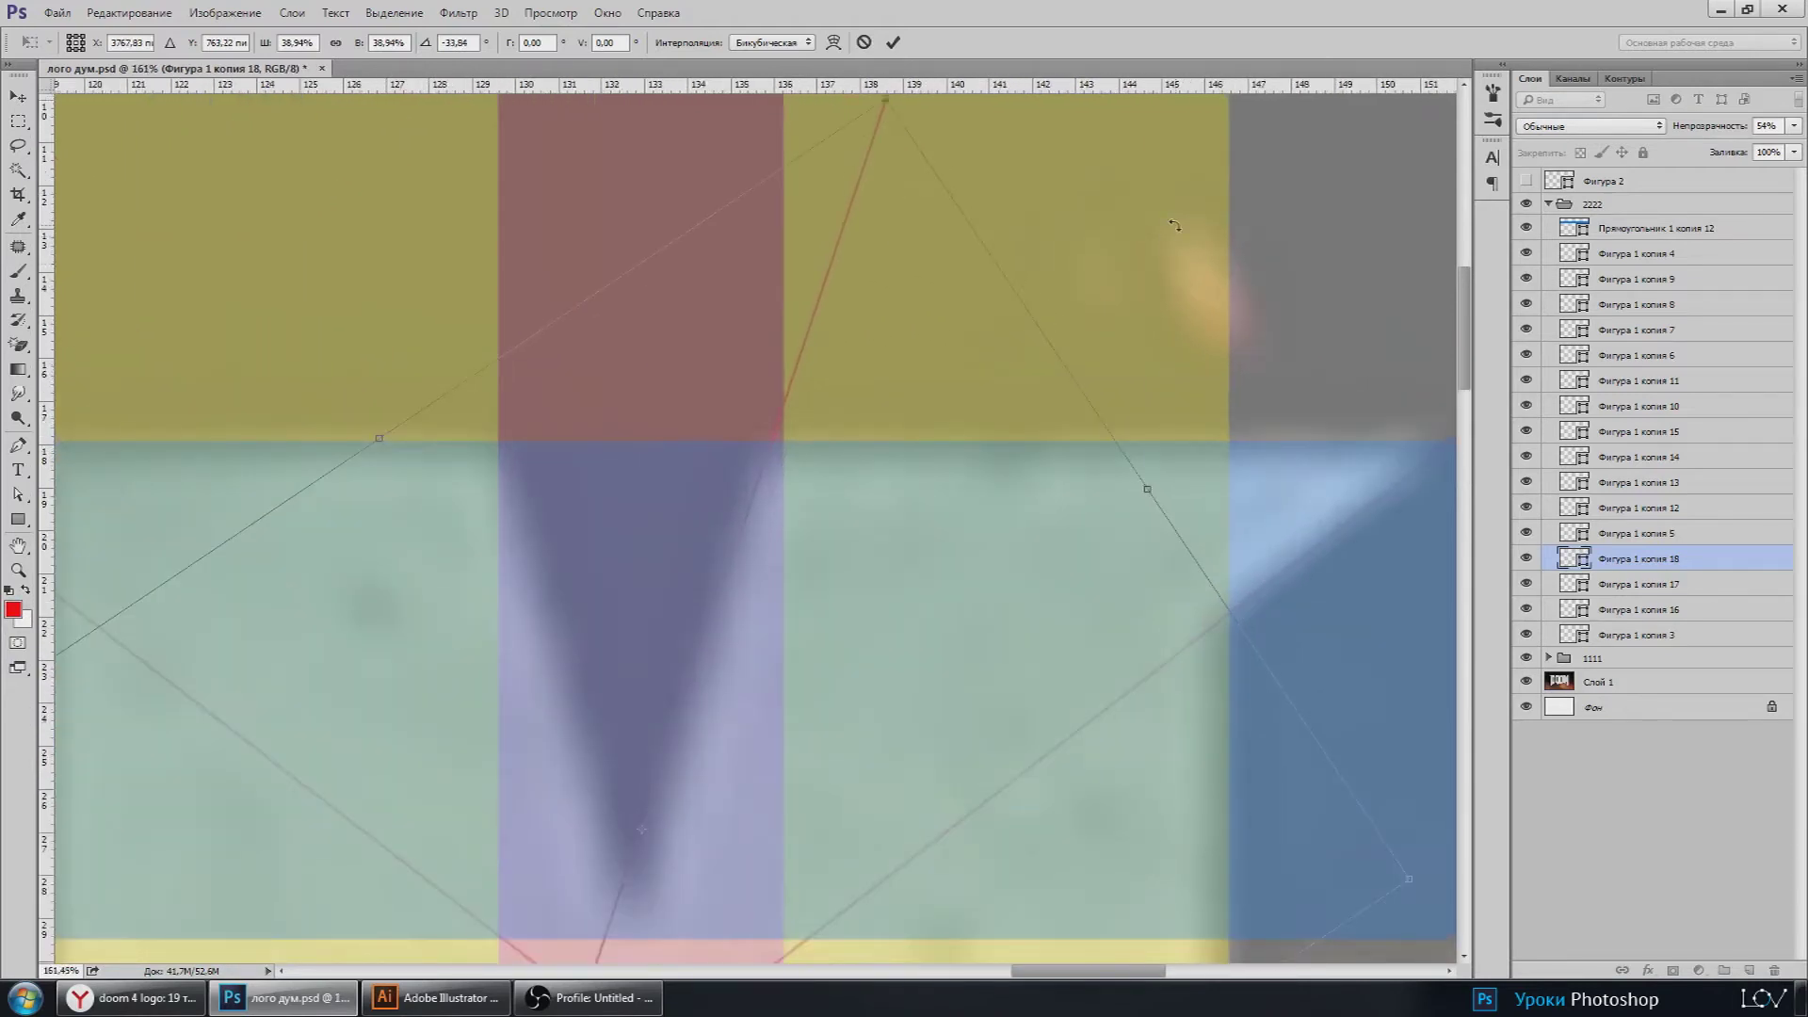
pyautogui.moveTo(1174, 225); pyautogui.dragTo(1189, 242)
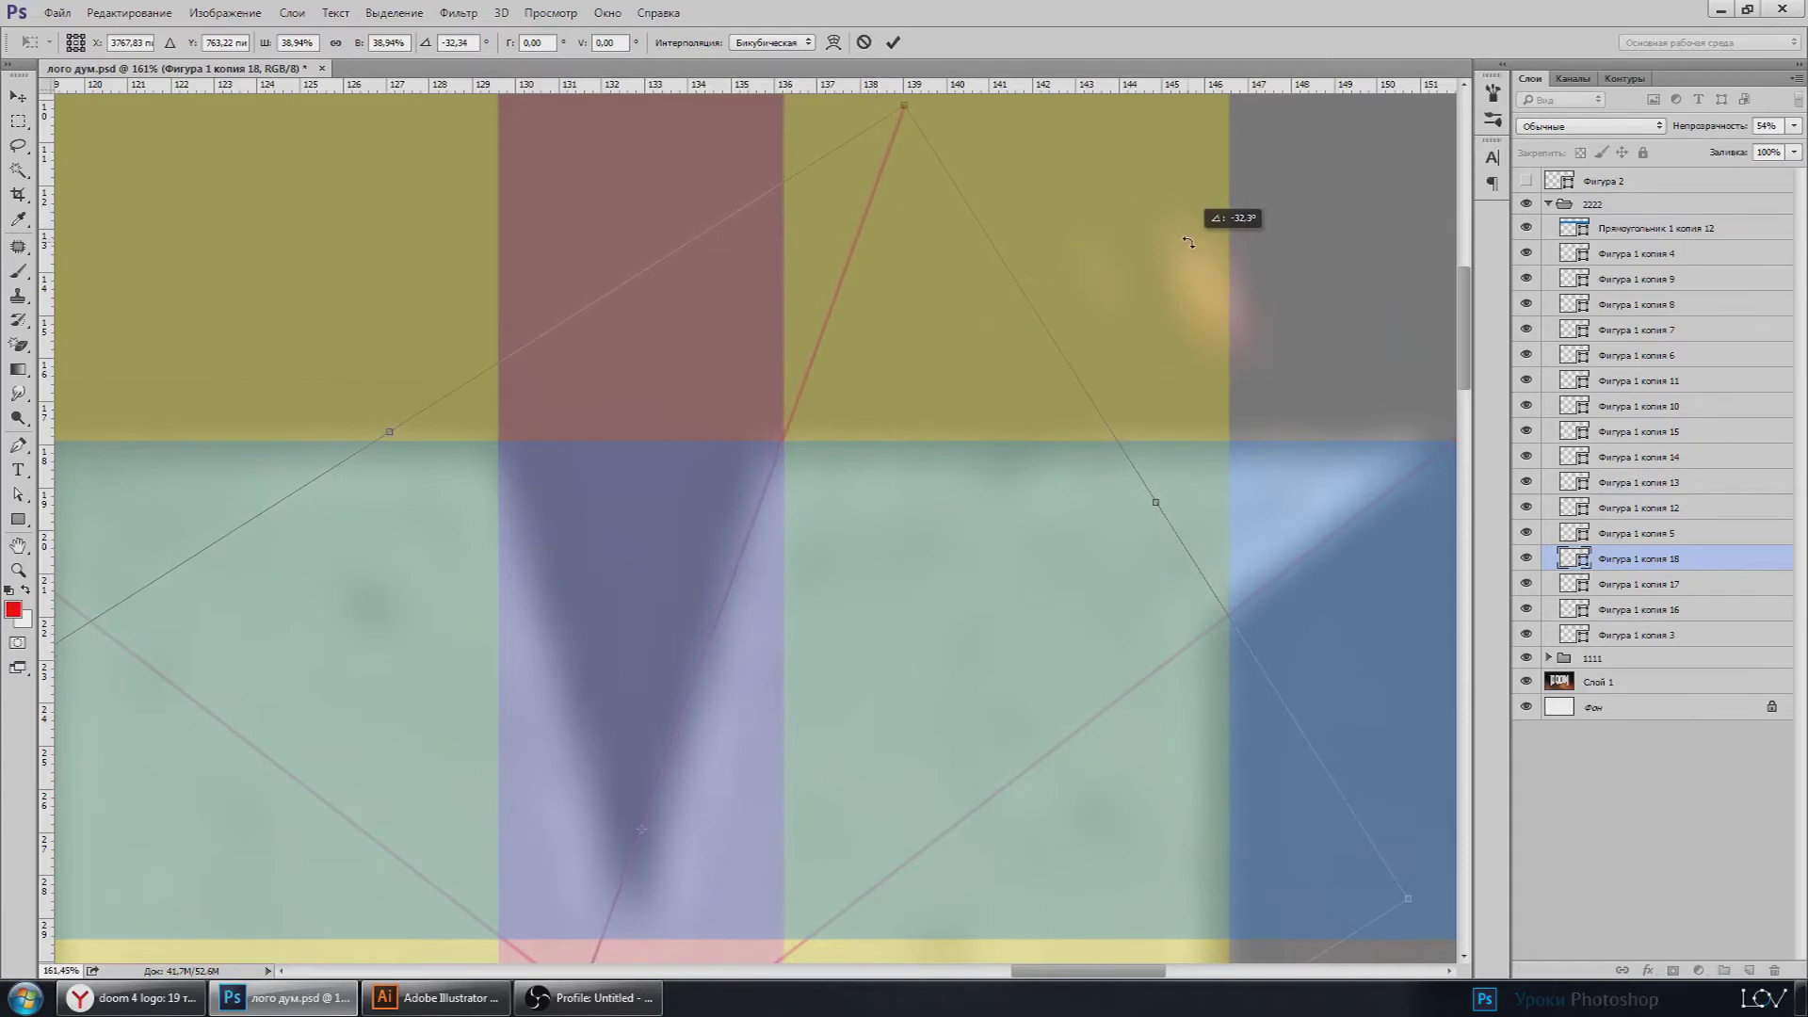
pyautogui.moveTo(1226, 273); pyautogui.dragTo(1213, 261)
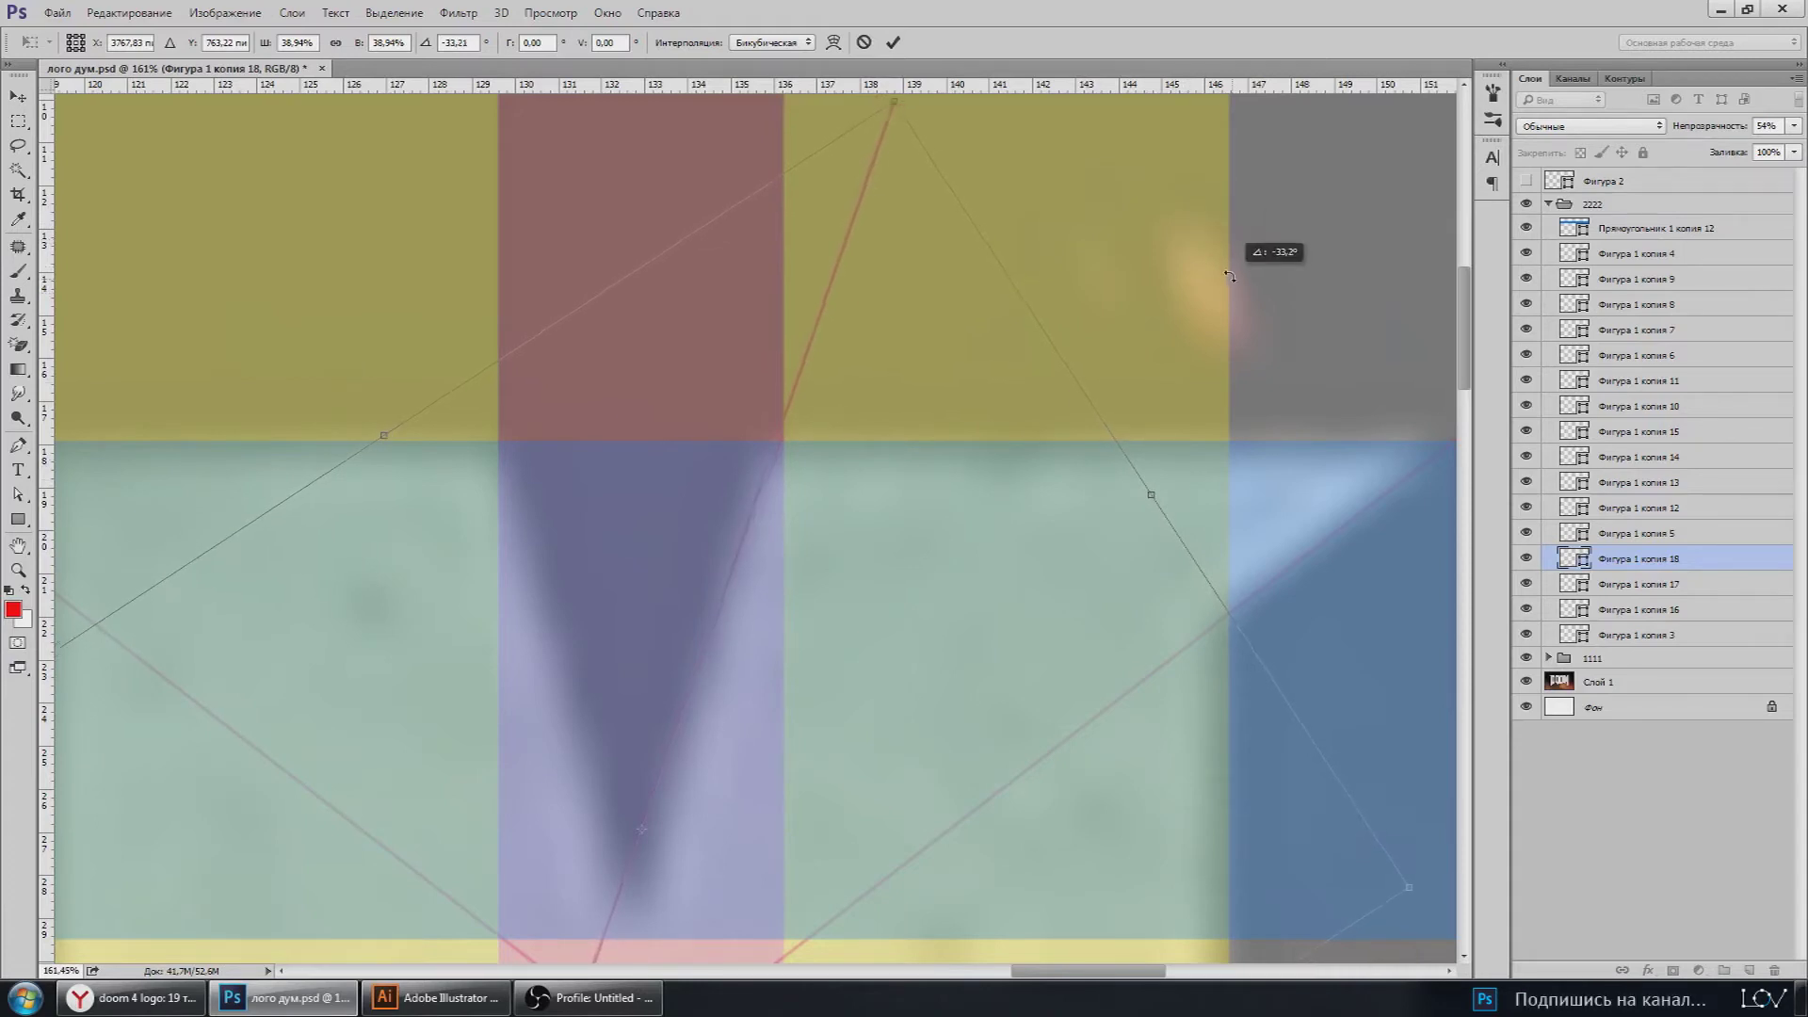
pyautogui.press('Return')
# Step: Change the line's stroke colour, trying yellow and pink before settling on cyan
pyautogui.scroll(-2, 896, 524)
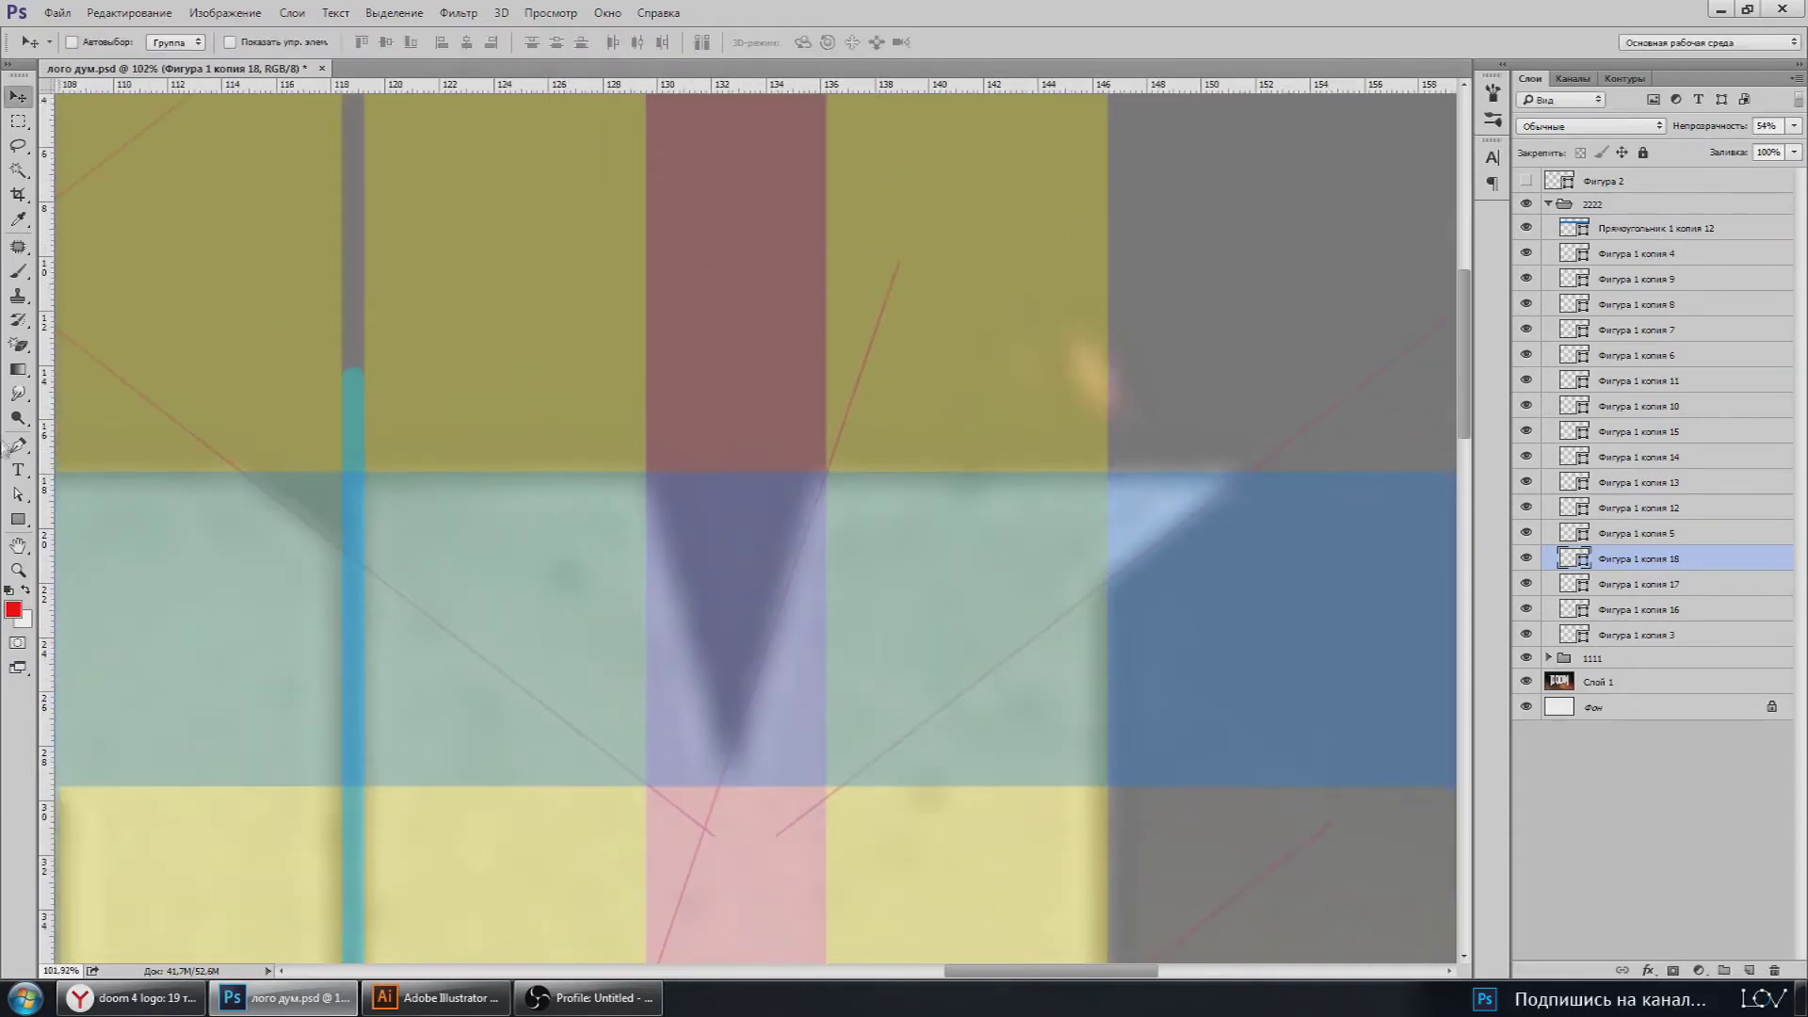
pyautogui.click(15, 454)
pyautogui.click(196, 41)
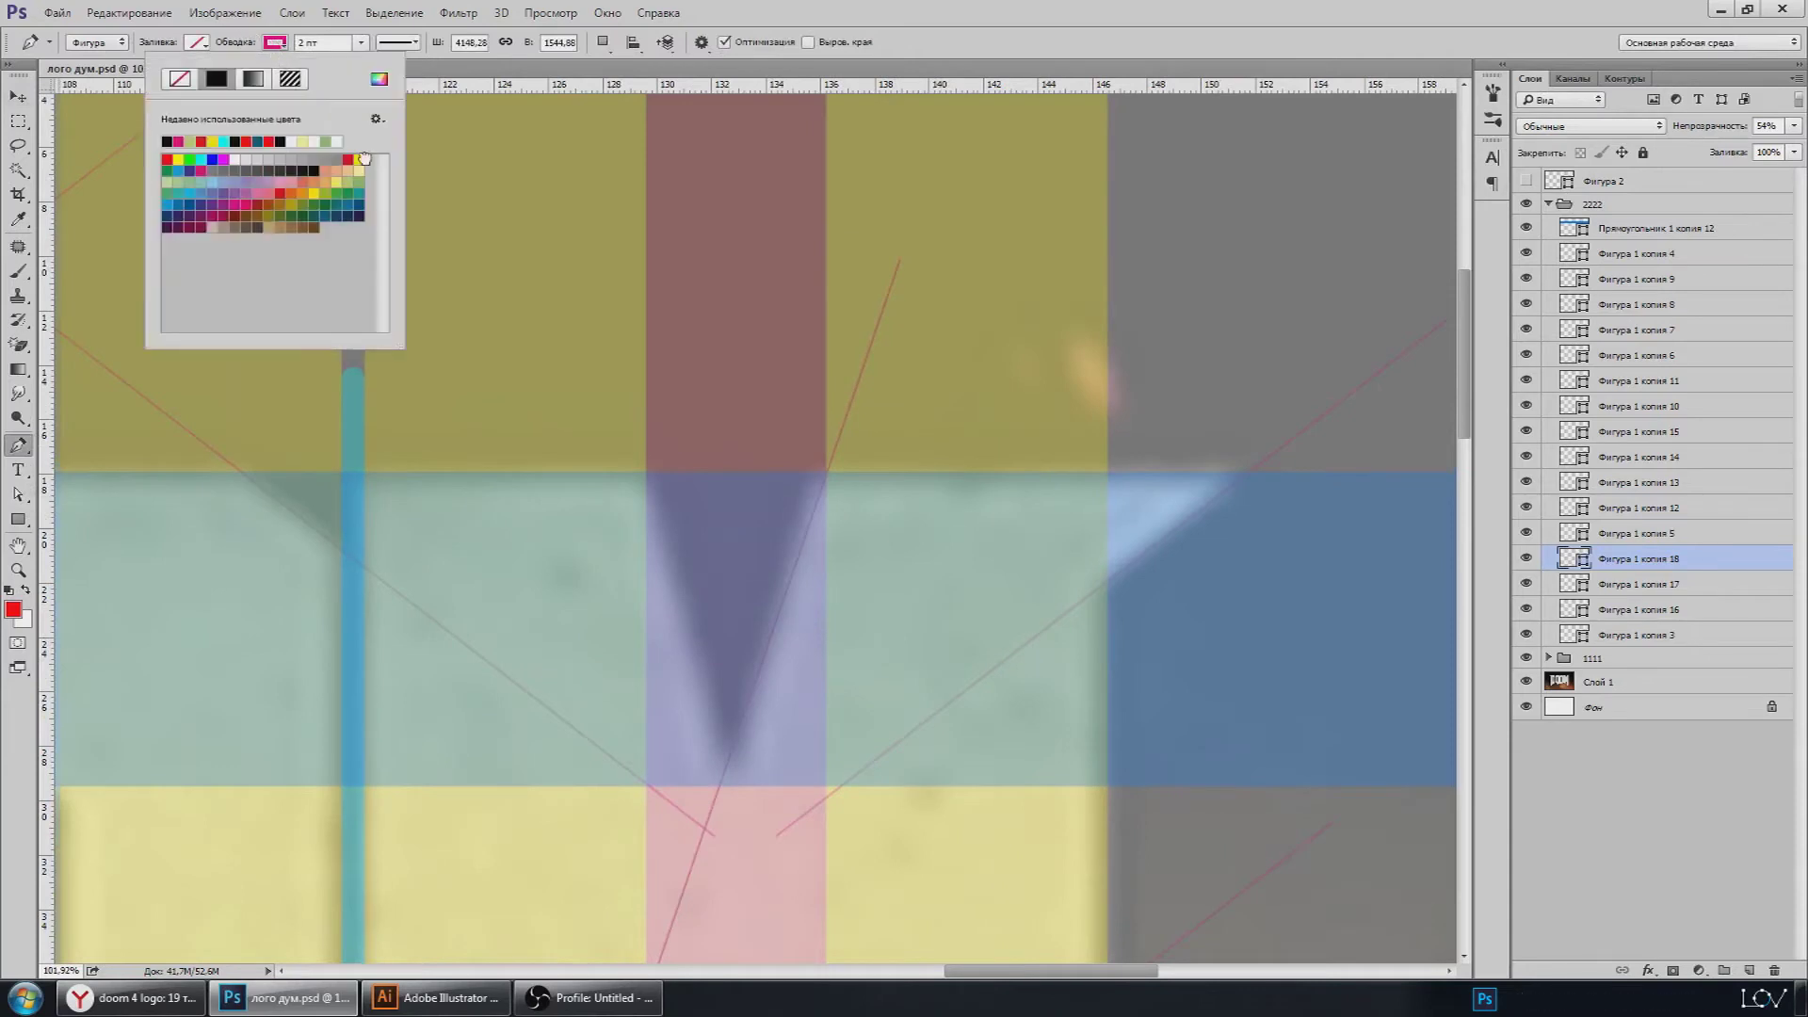
pyautogui.click(362, 159)
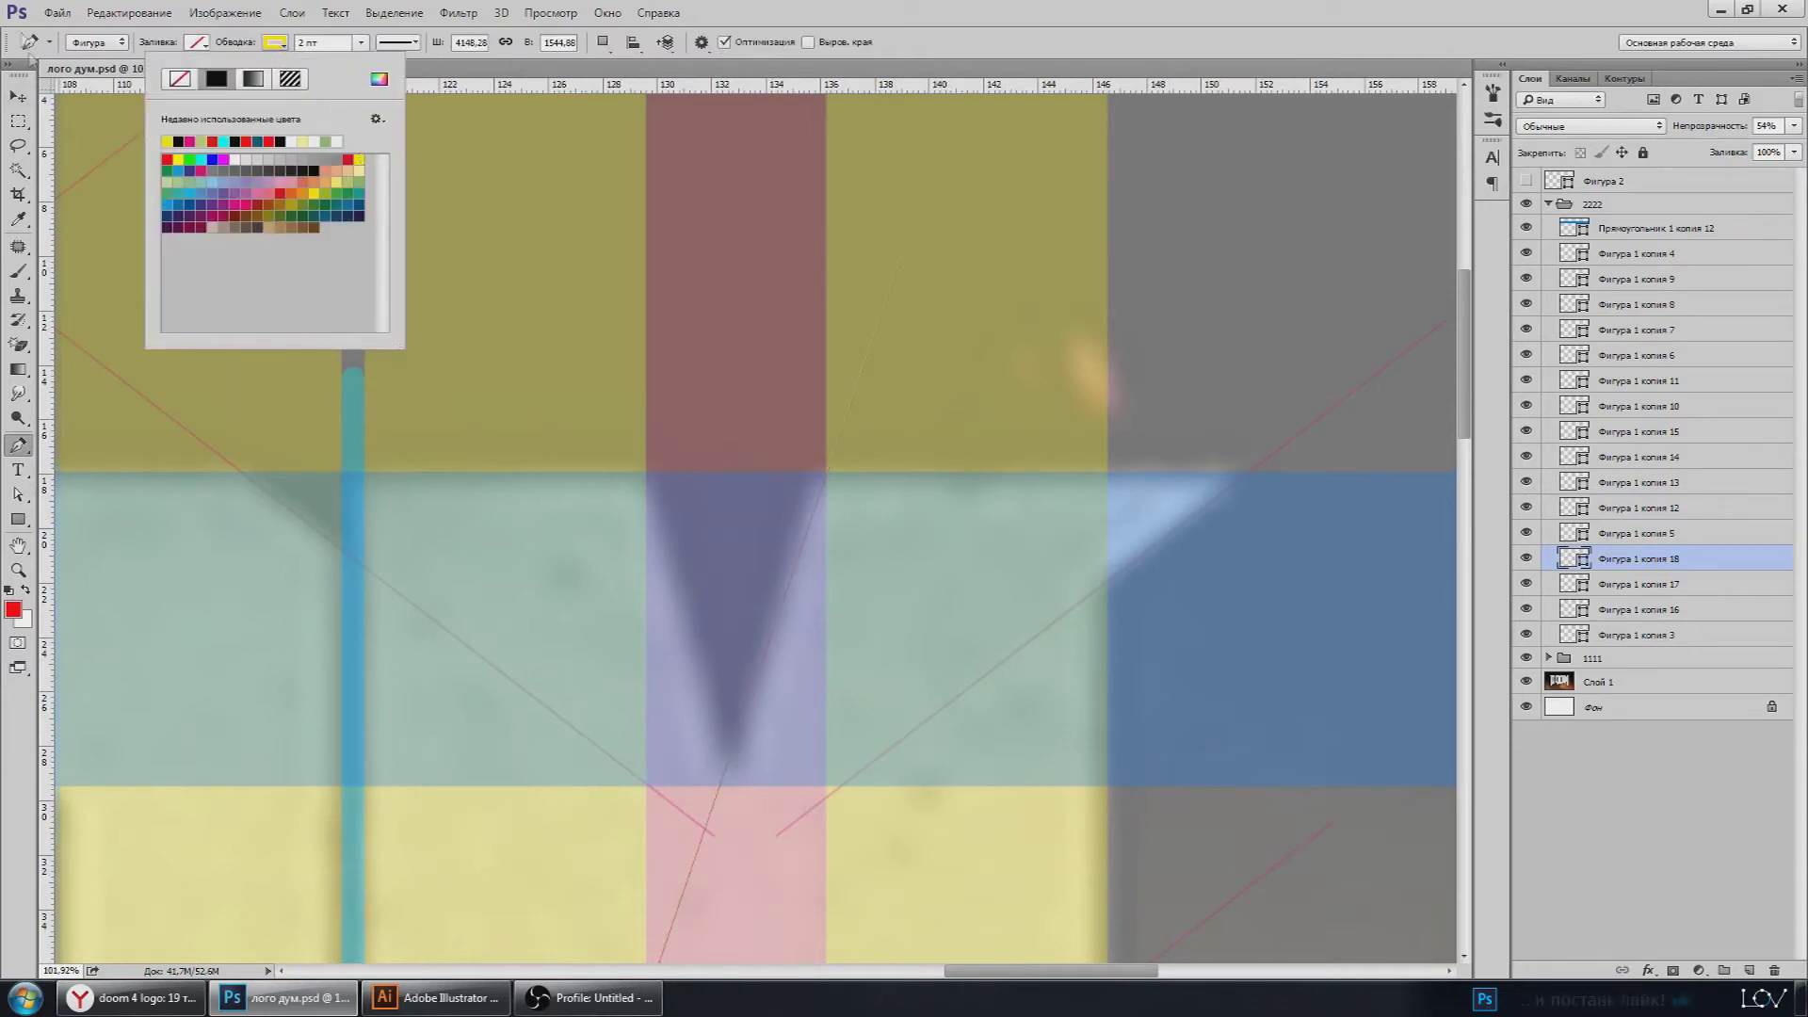
pyautogui.click(256, 193)
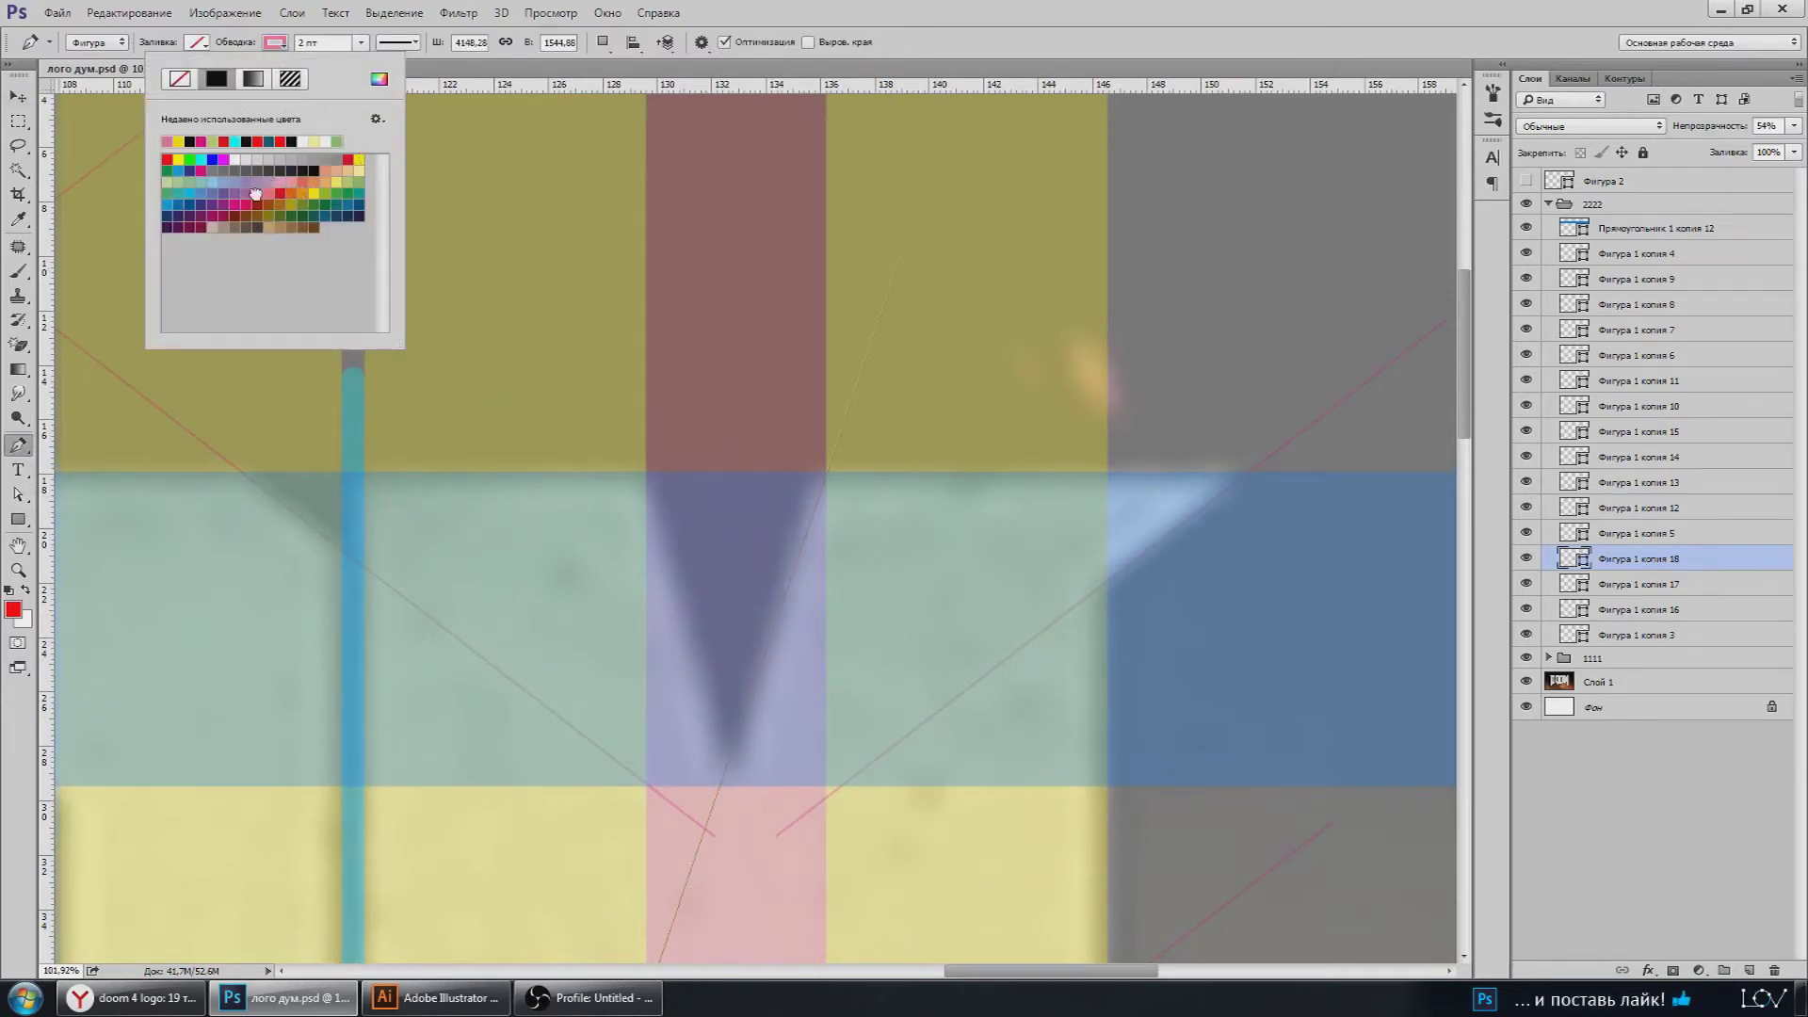
pyautogui.click(237, 141)
# Step: Select the red column rectangle with the Path Selection tool
pyautogui.press('v')
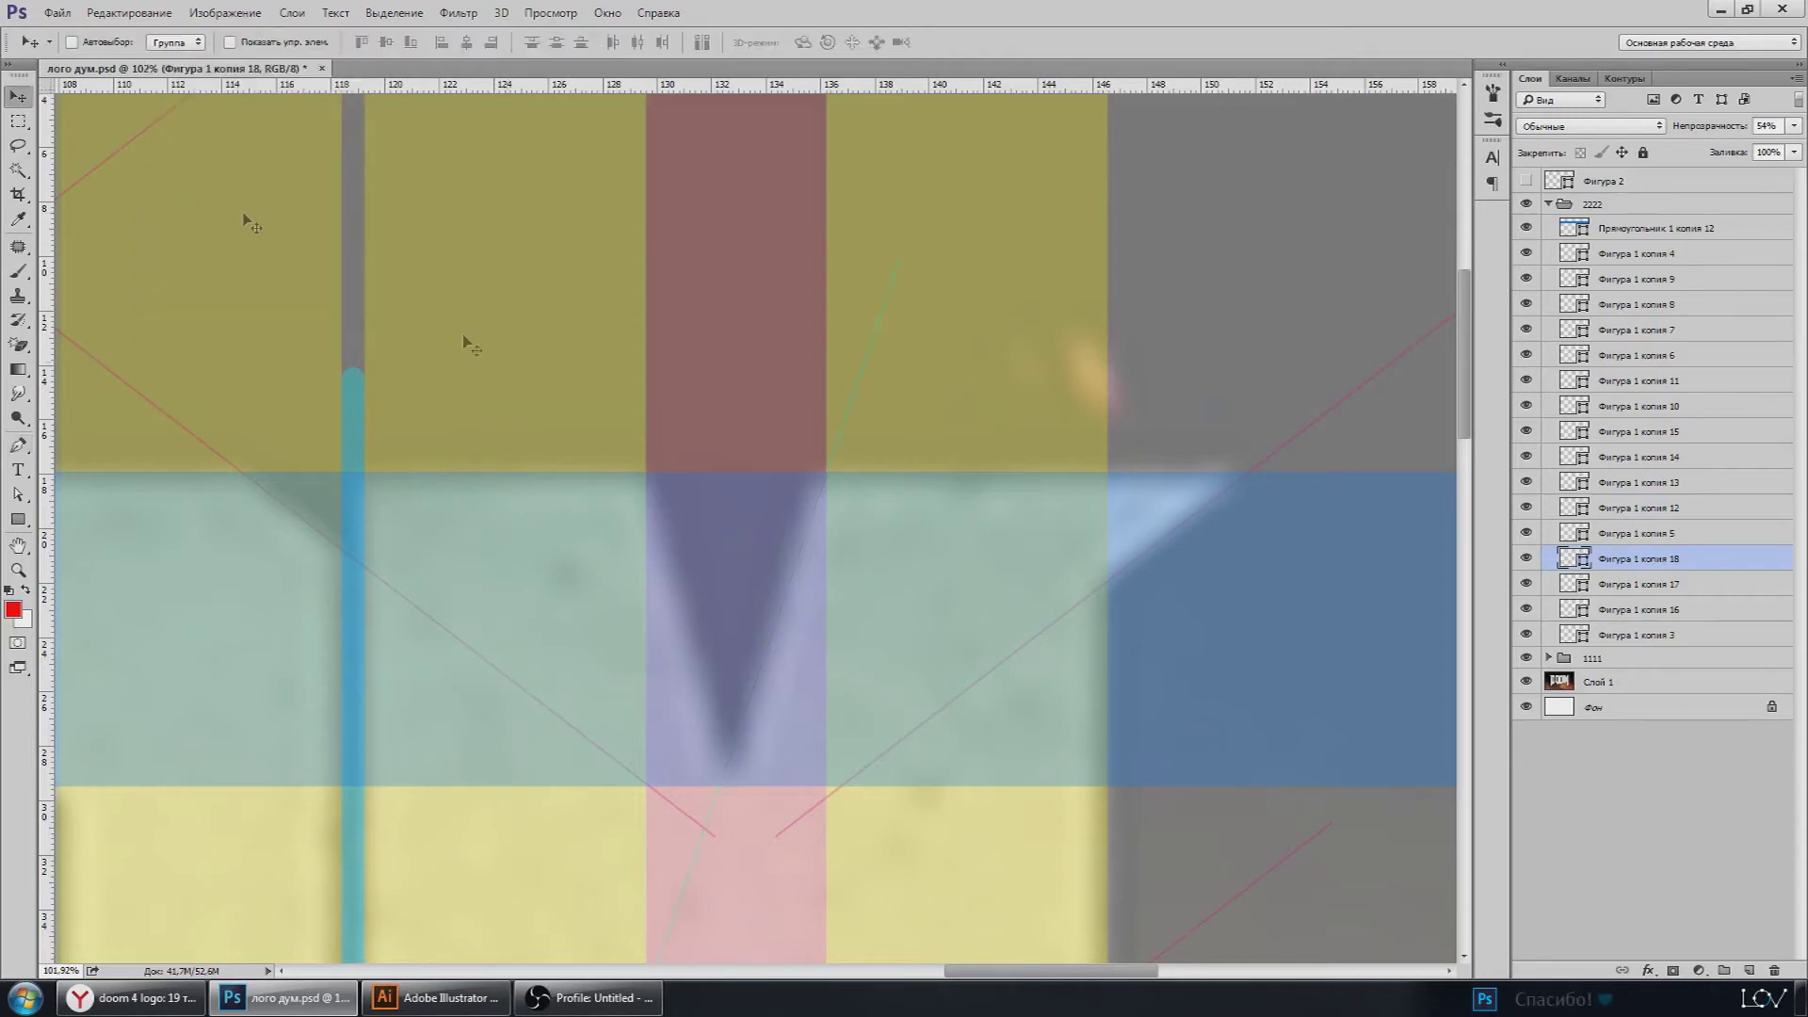
pyautogui.scroll(1, 753, 654)
pyautogui.scroll(1, 718, 657)
pyautogui.scroll(1, 798, 629)
pyautogui.scroll(-2, 716, 451)
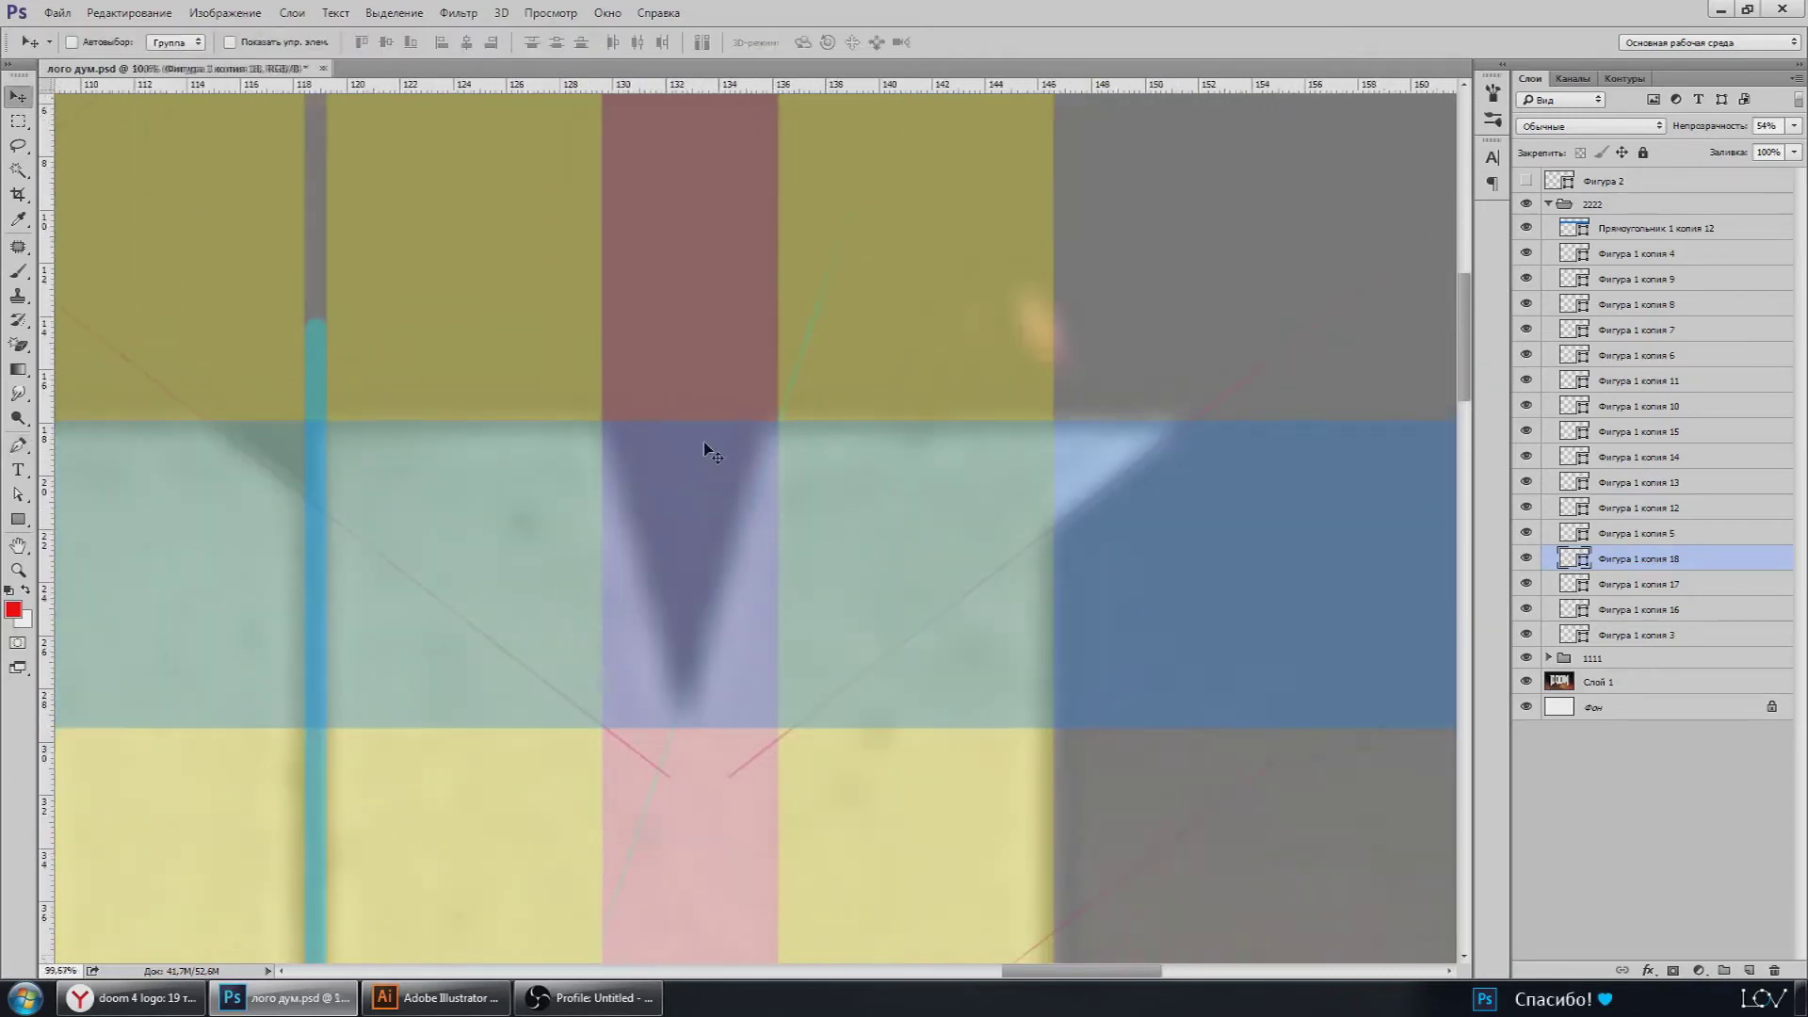
pyautogui.scroll(-4, 738, 463)
pyautogui.scroll(-3, 725, 264)
pyautogui.scroll(1, 701, 329)
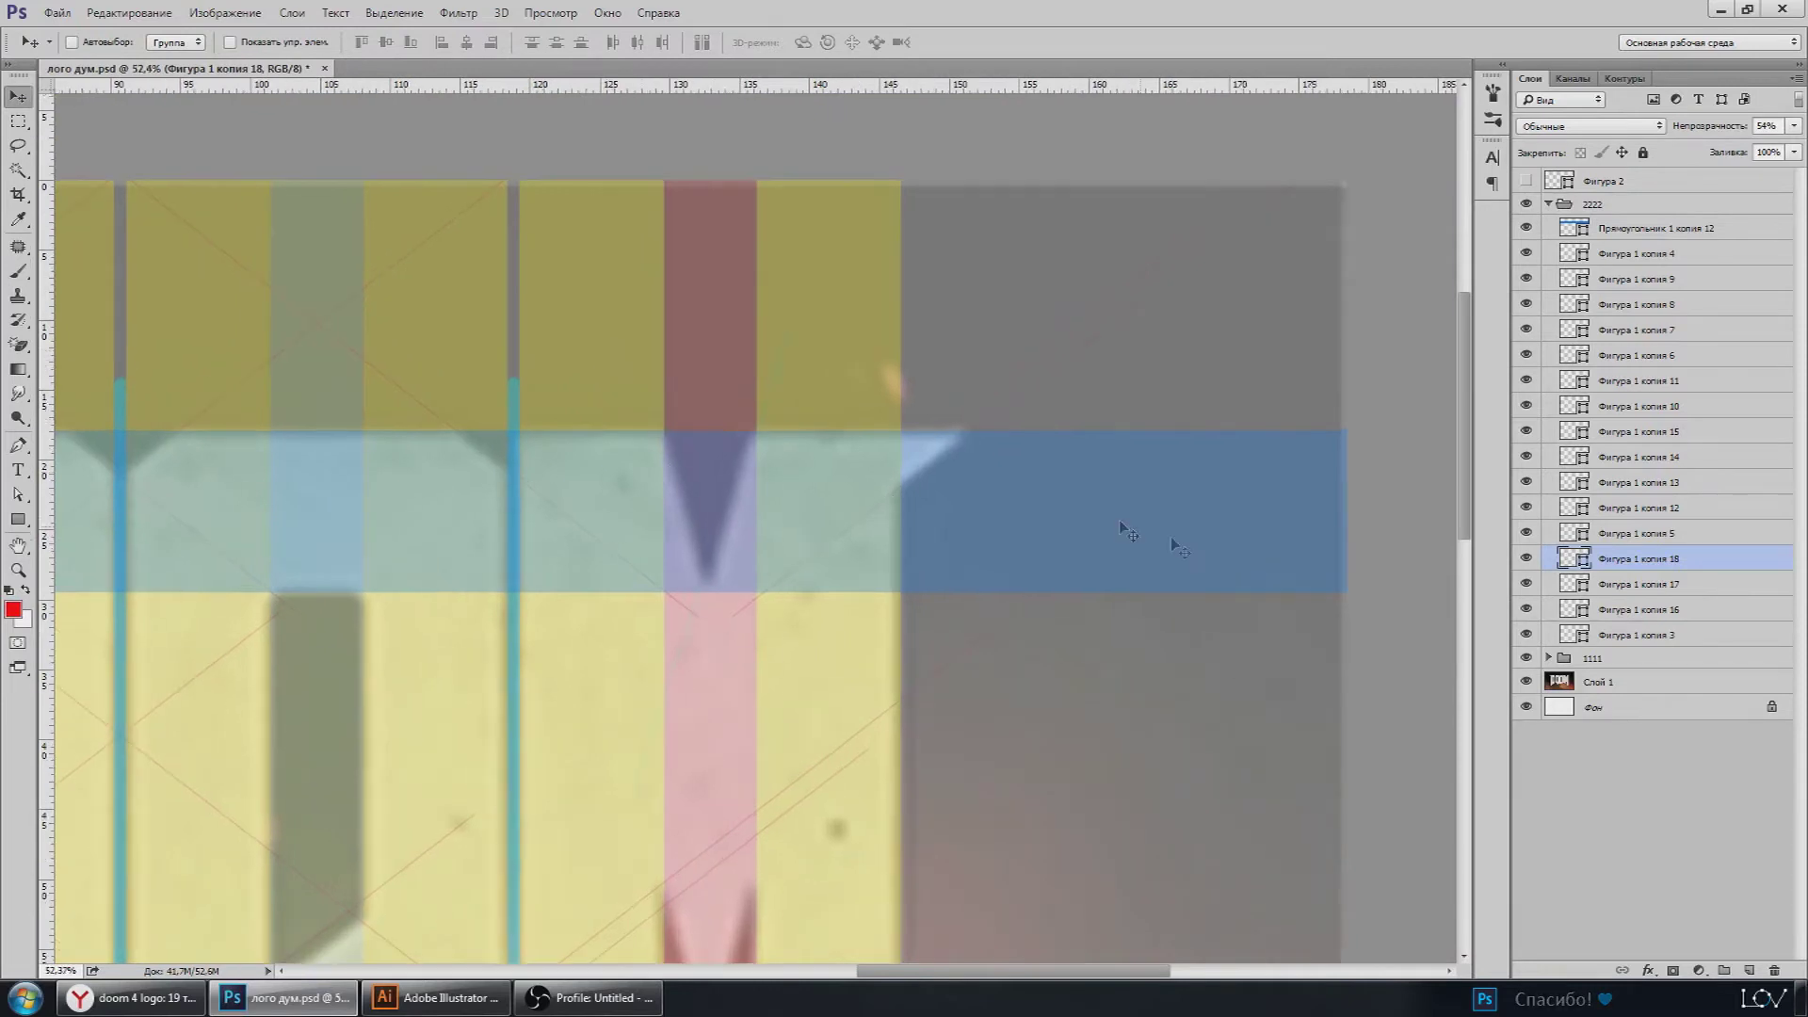
pyautogui.click(18, 495)
pyautogui.scroll(1, 614, 389)
pyautogui.click(693, 369)
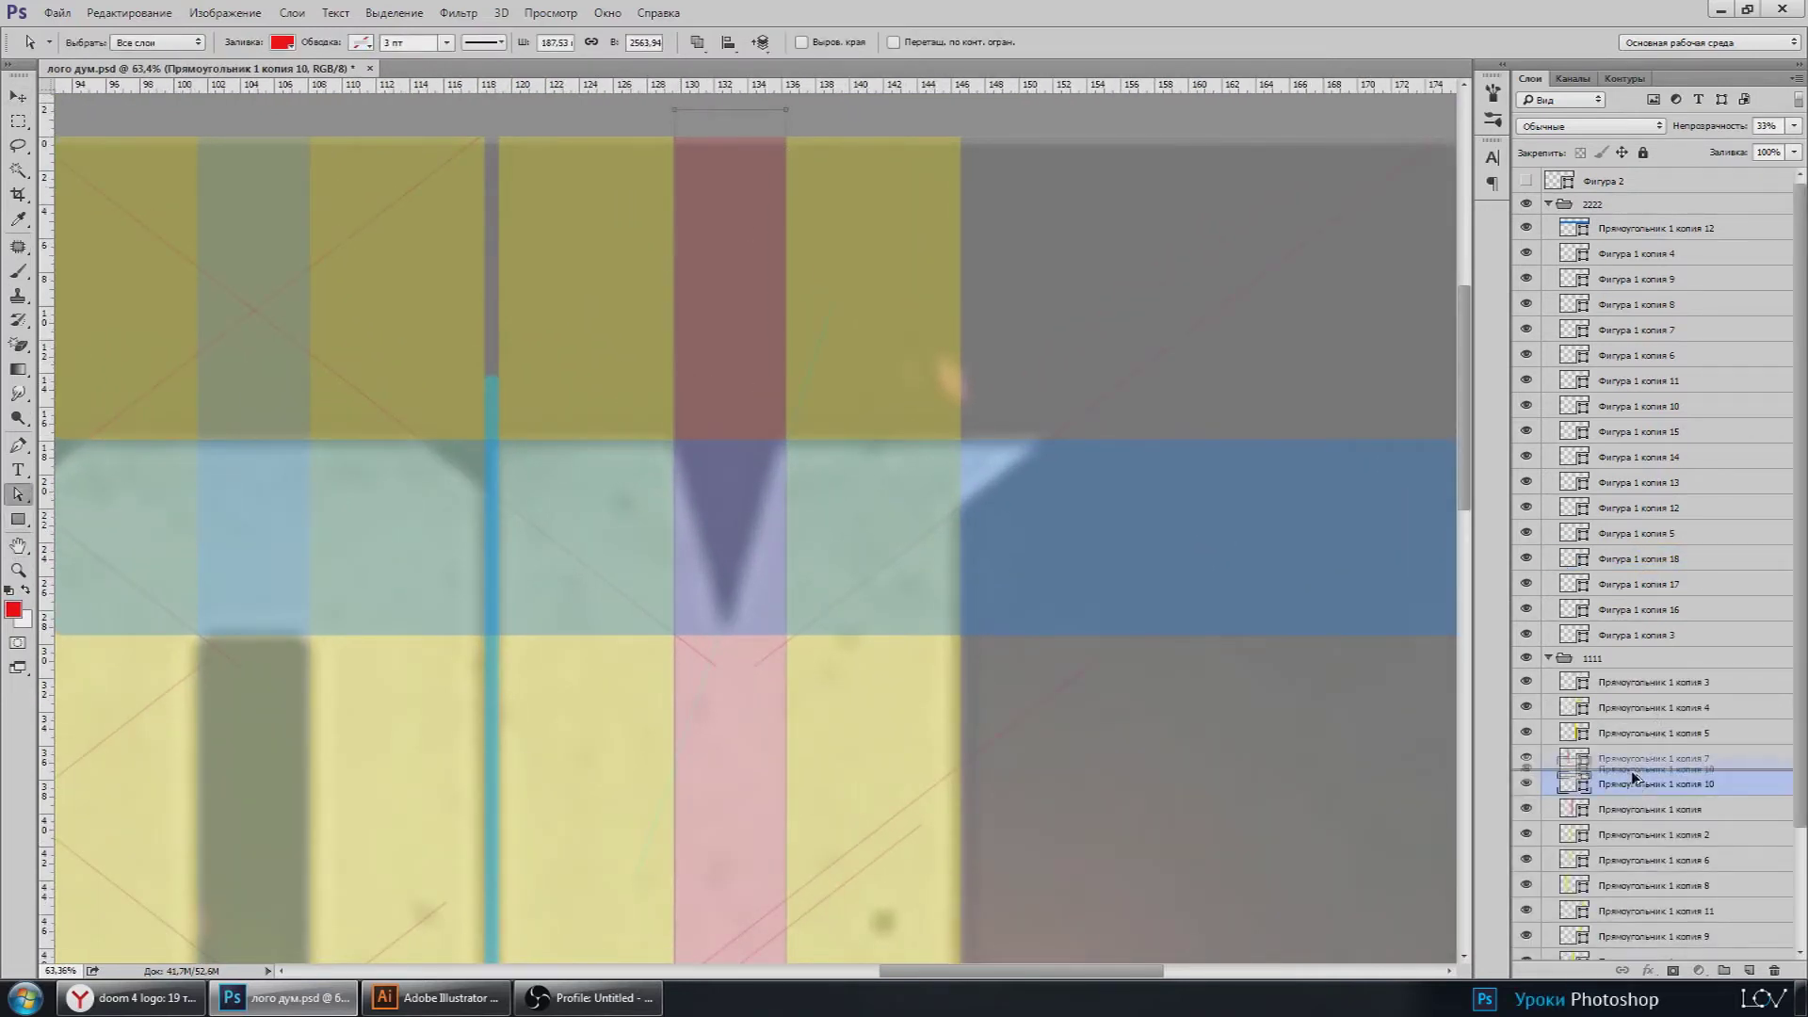
# Step: Duplicate the rectangle and narrow the copy around its centre to a hairline about 2.5% wide
pyautogui.hotkey('ctrl', 'j')
pyautogui.hotkey('ctrl', 't')
pyautogui.scroll(1, 767, 691)
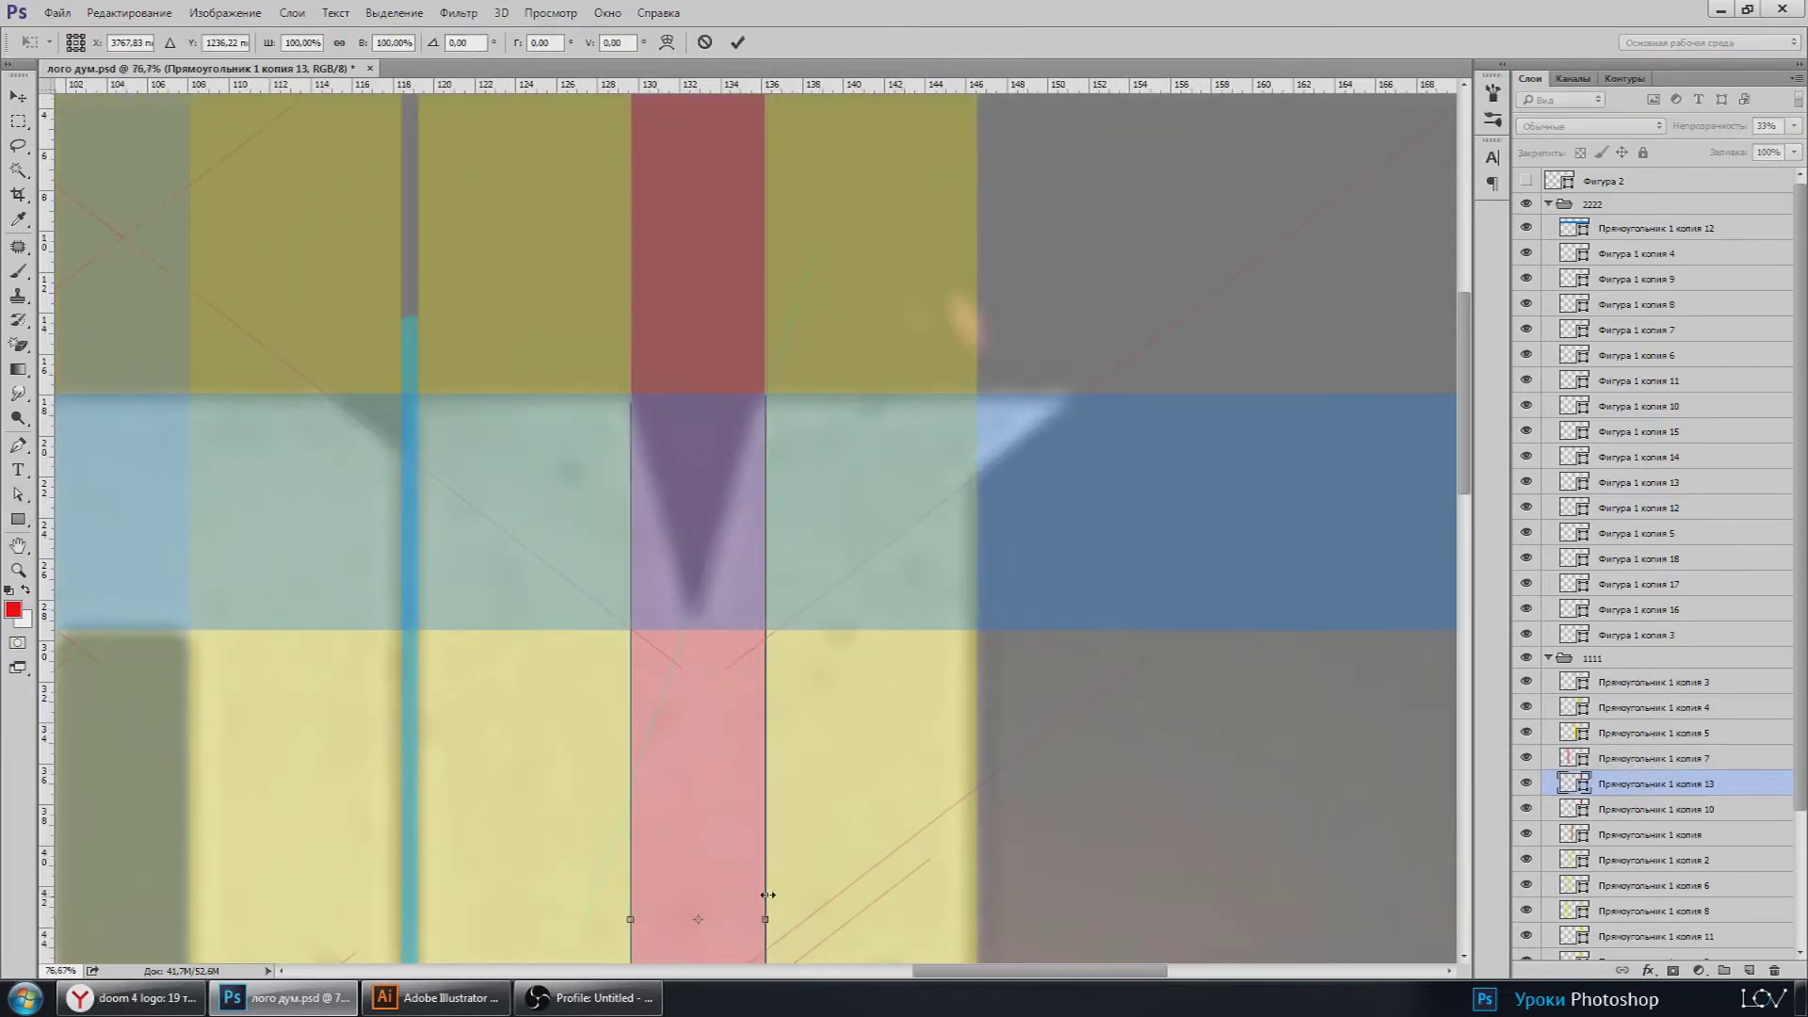
pyautogui.moveTo(763, 924); pyautogui.dragTo(705, 934)
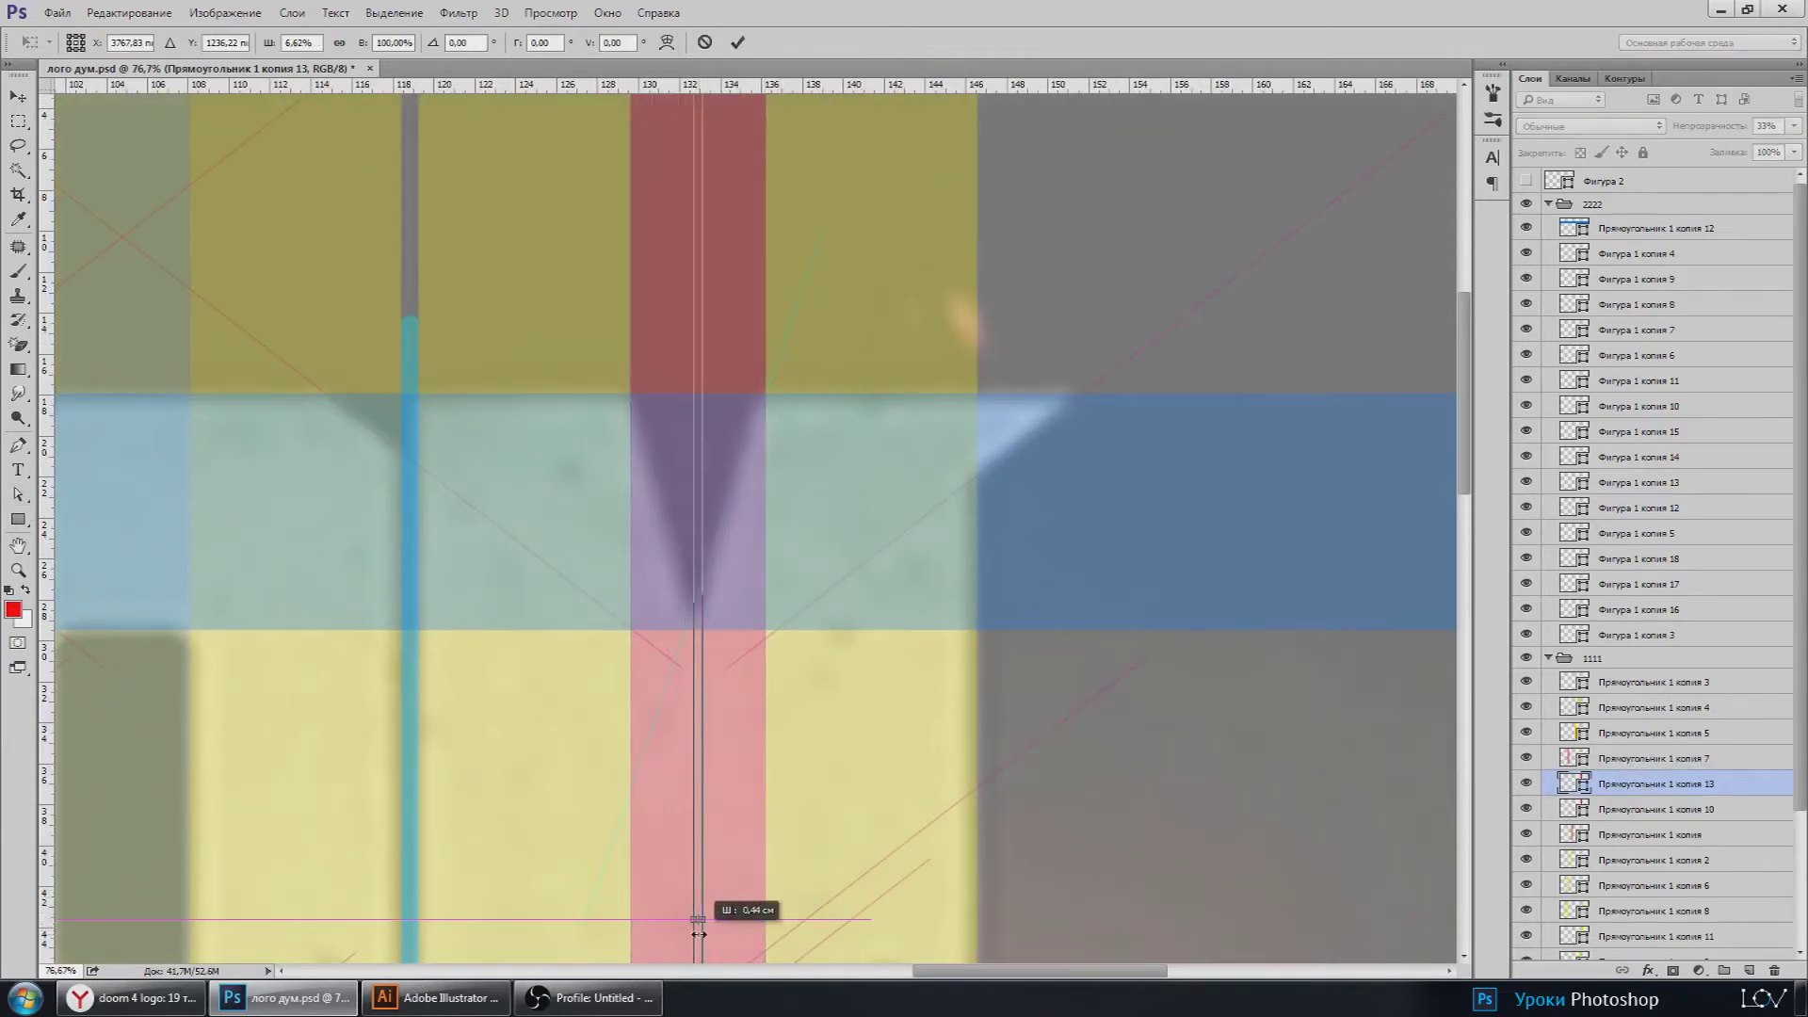
pyautogui.scroll(5, 697, 631)
pyautogui.scroll(10, 708, 617)
pyautogui.scroll(9, 723, 601)
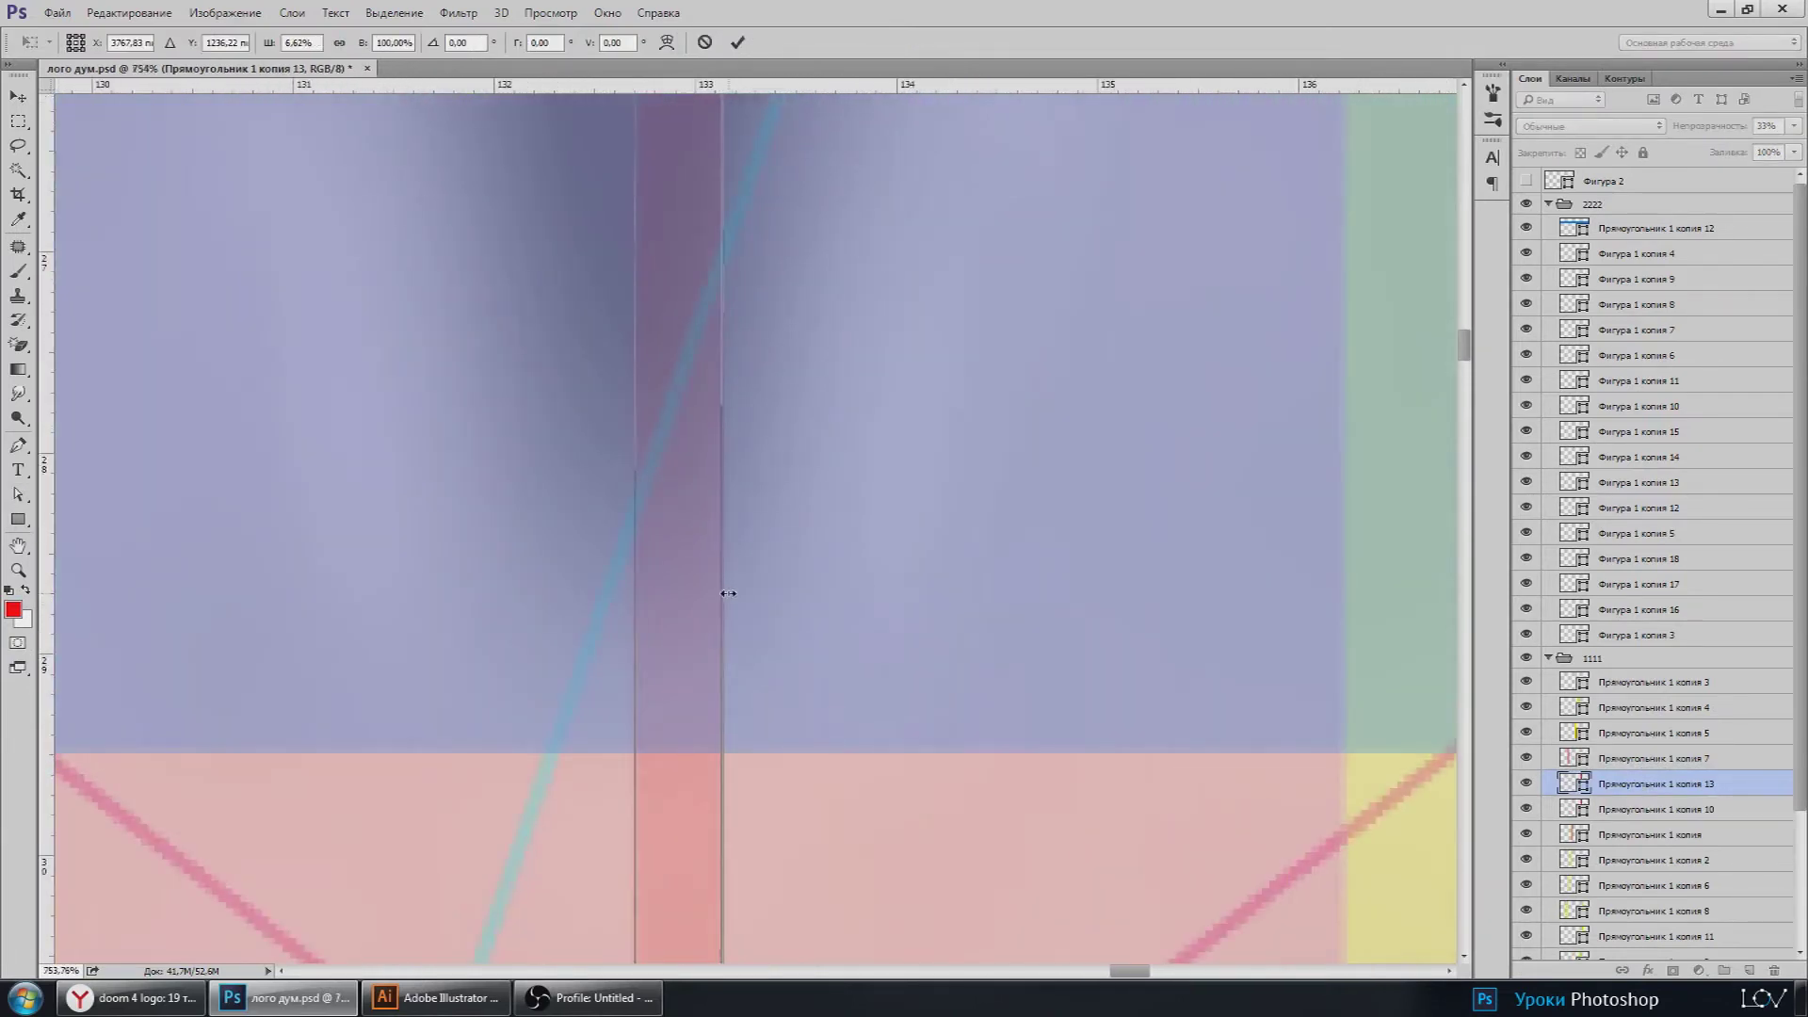
pyautogui.moveTo(728, 593); pyautogui.dragTo(696, 597)
pyautogui.scroll(-2, 684, 610)
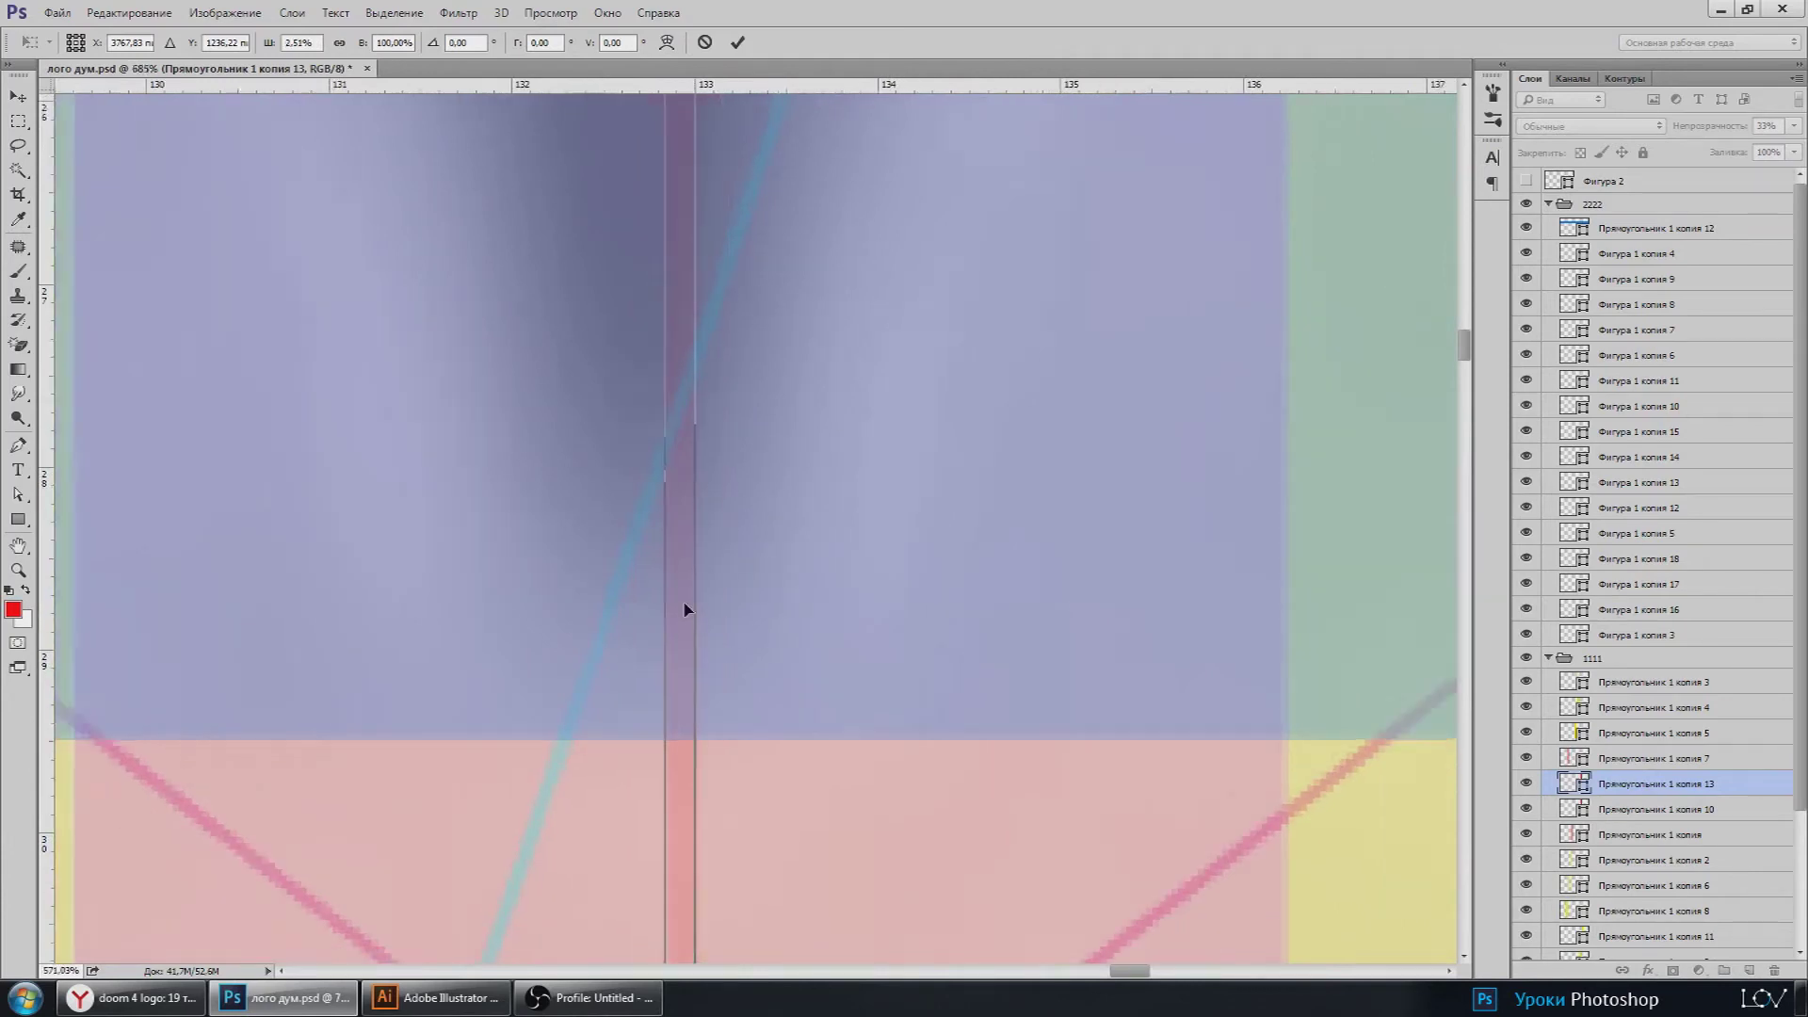
pyautogui.scroll(-5, 685, 610)
pyautogui.press('Return')
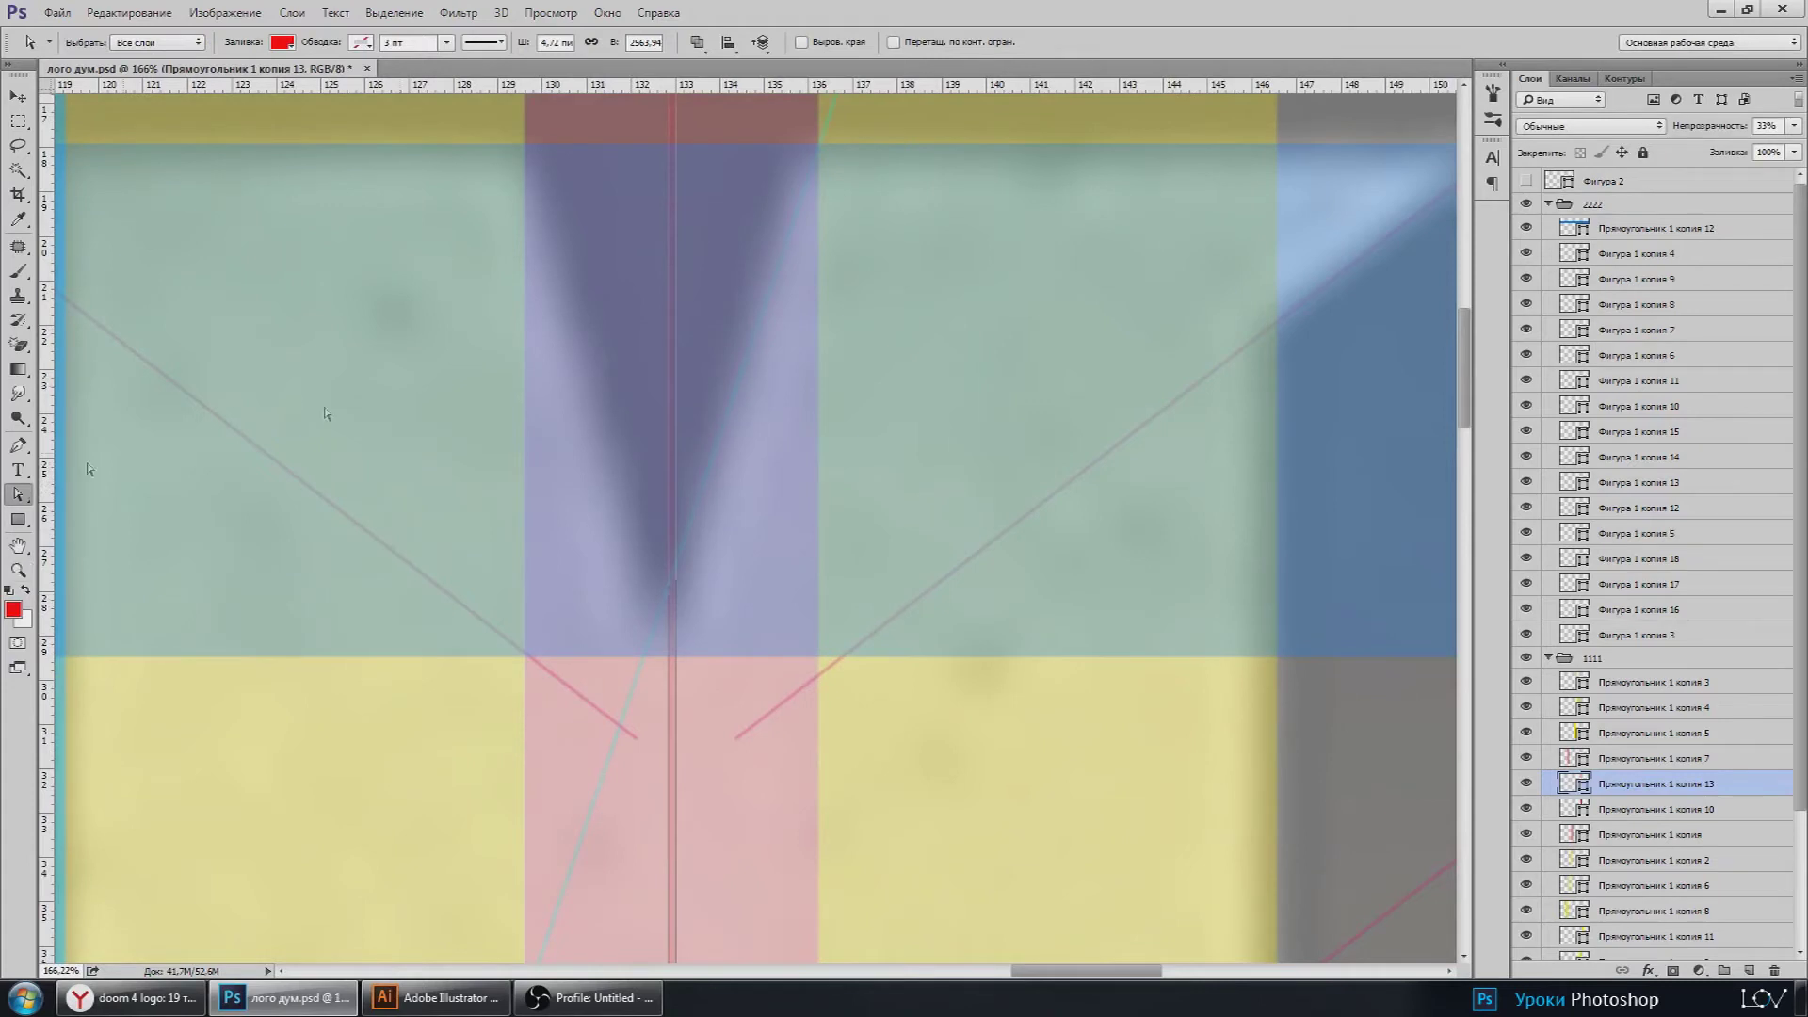
pyautogui.scroll(-3, 878, 226)
pyautogui.scroll(2, 877, 226)
pyautogui.scroll(3, 856, 416)
# Step: Select the thin cyan diagonal line and rotate it about -2° with Free Transform
pyautogui.scroll(-1, 855, 322)
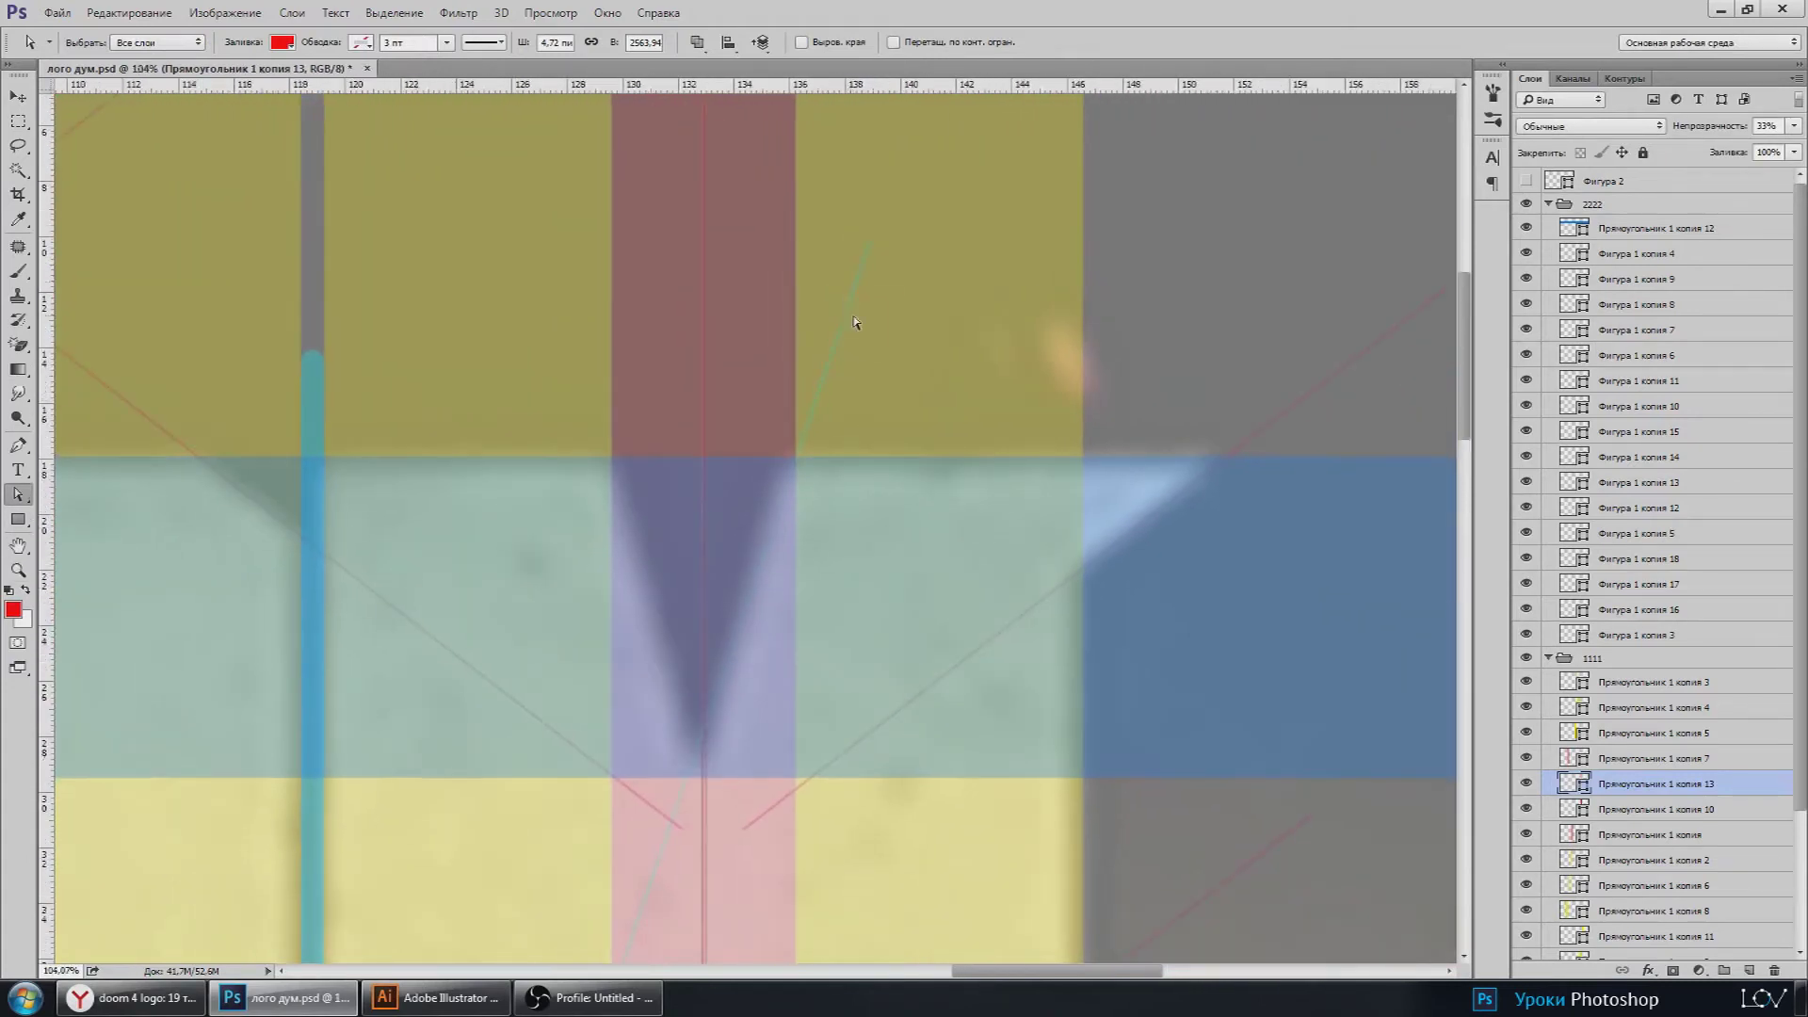
pyautogui.click(846, 323)
pyautogui.hotkey('ctrl', 't')
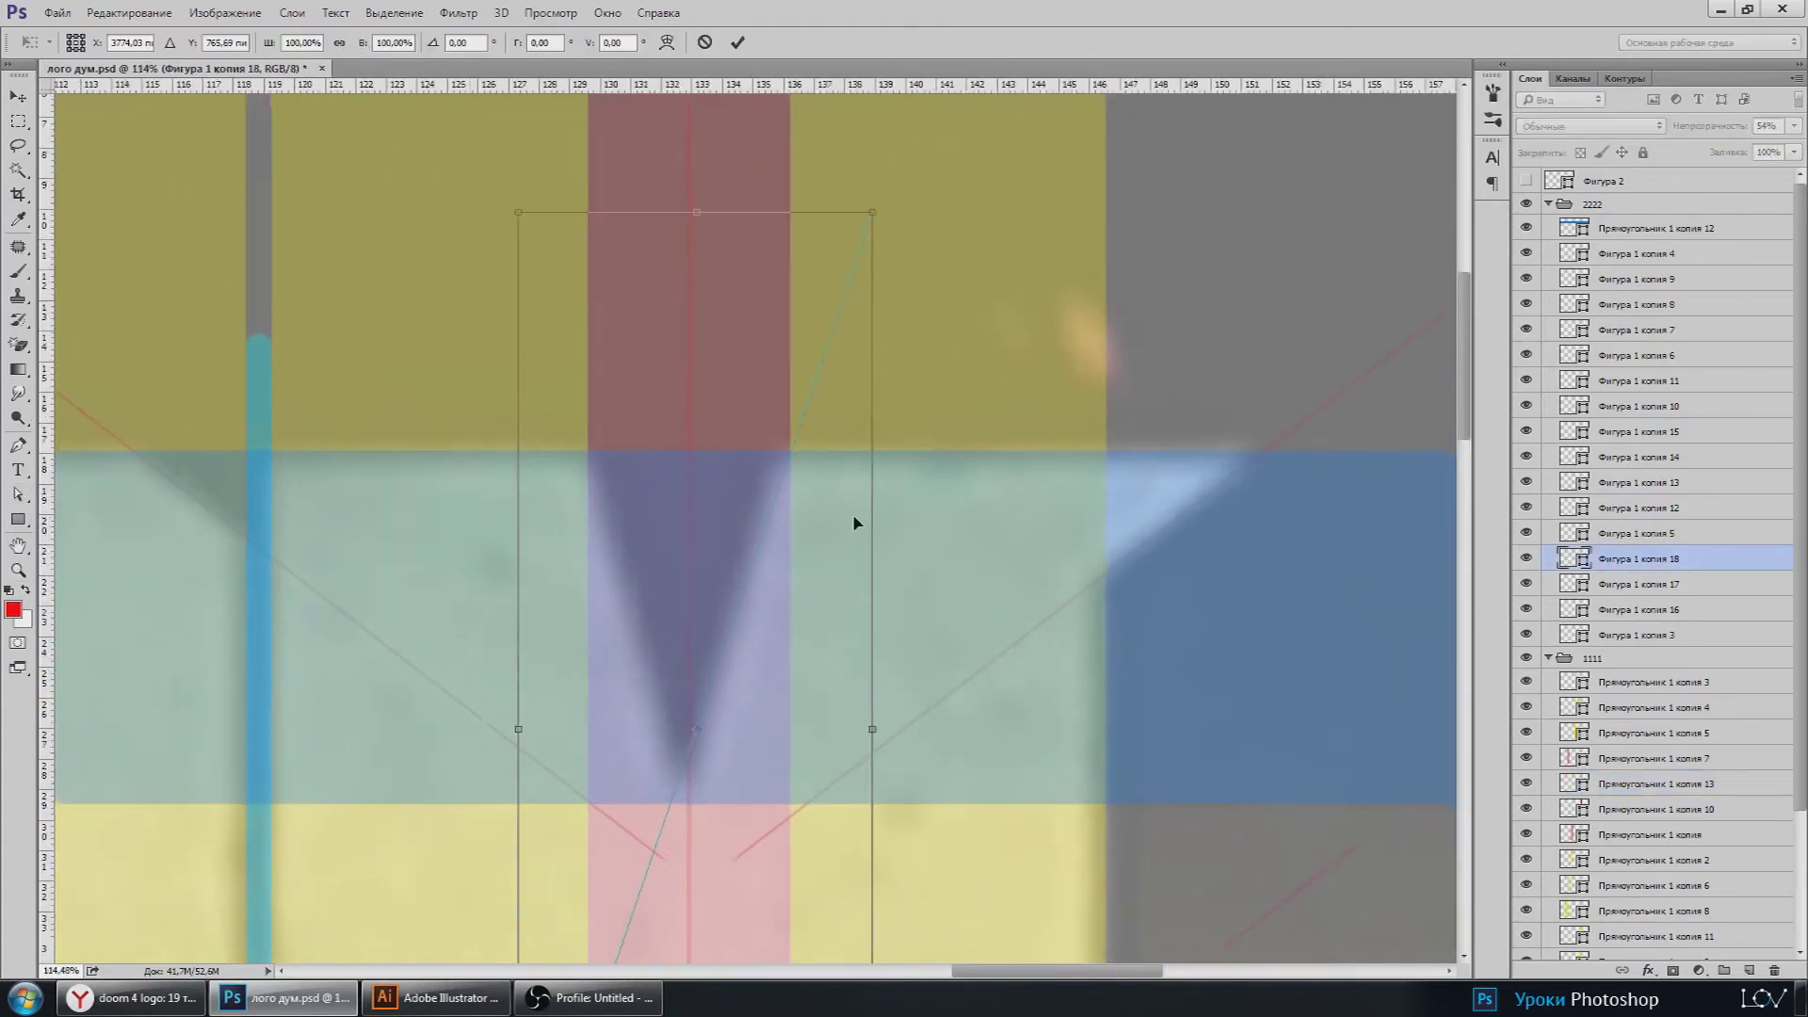
pyautogui.scroll(3, 852, 514)
pyautogui.scroll(2, 1018, 490)
pyautogui.moveTo(766, 553); pyautogui.dragTo(856, 404)
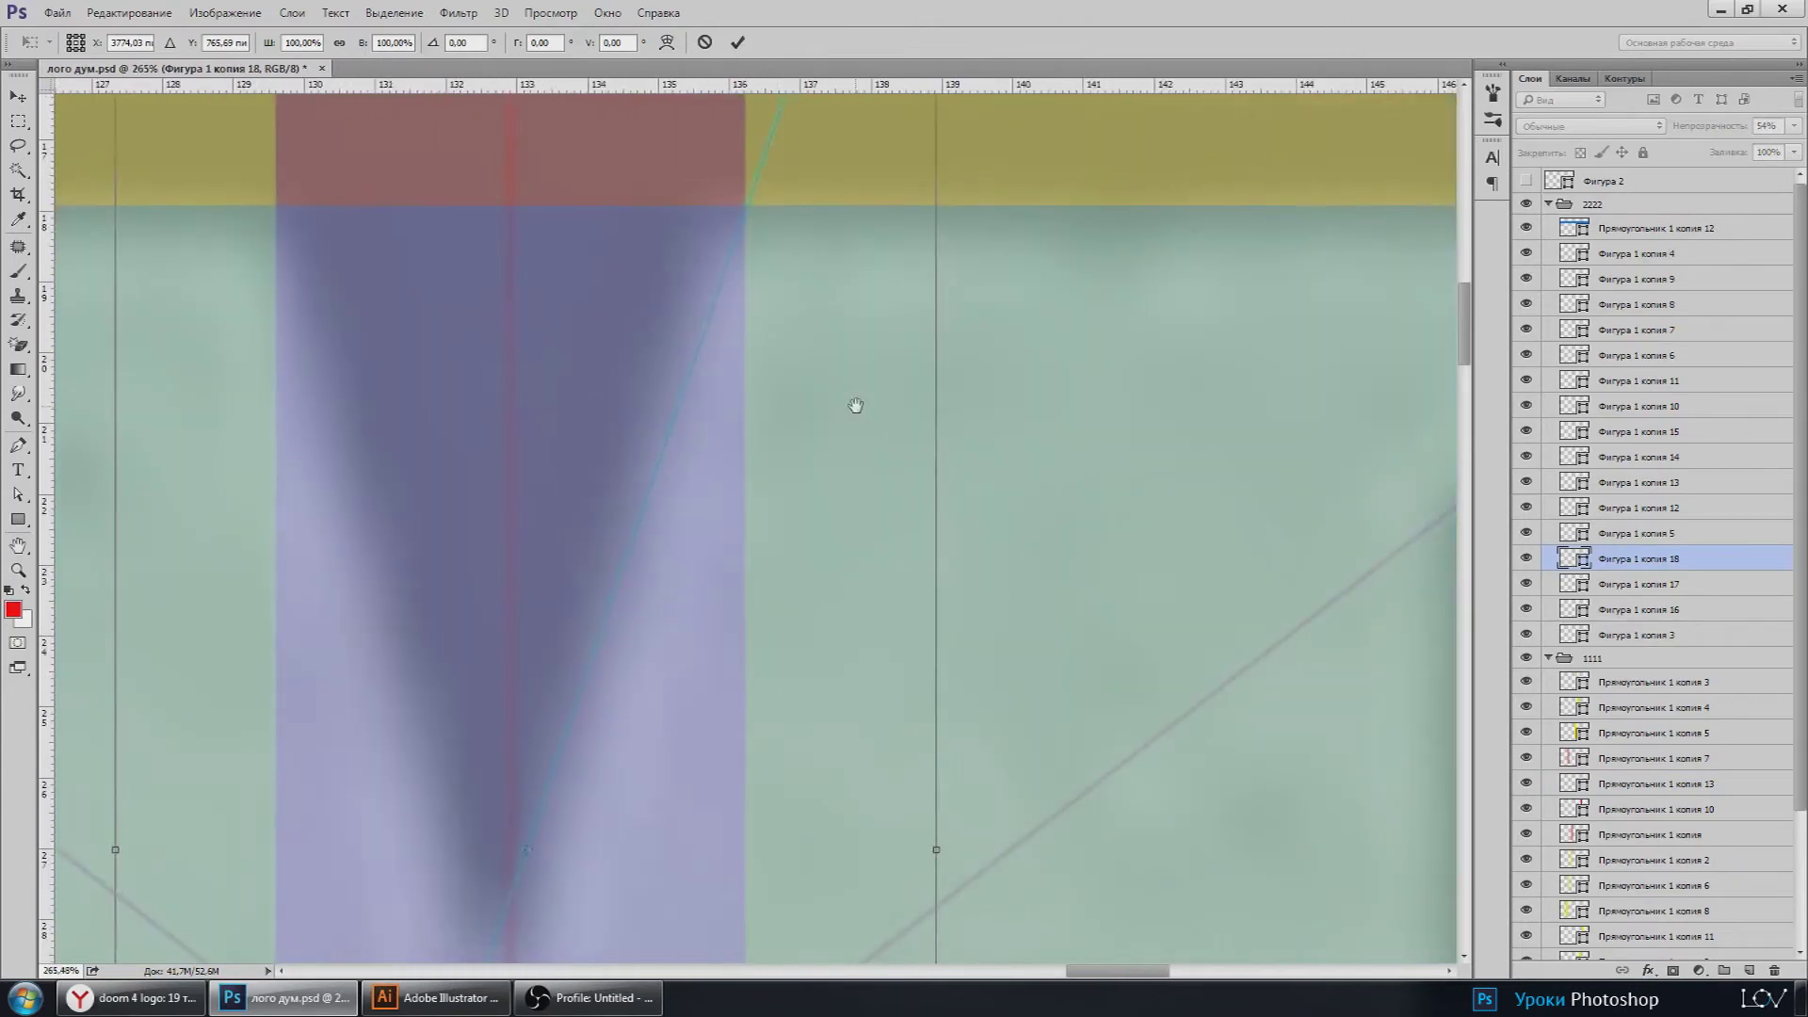
pyautogui.scroll(-2, 856, 404)
pyautogui.moveTo(1110, 230); pyautogui.dragTo(1114, 226)
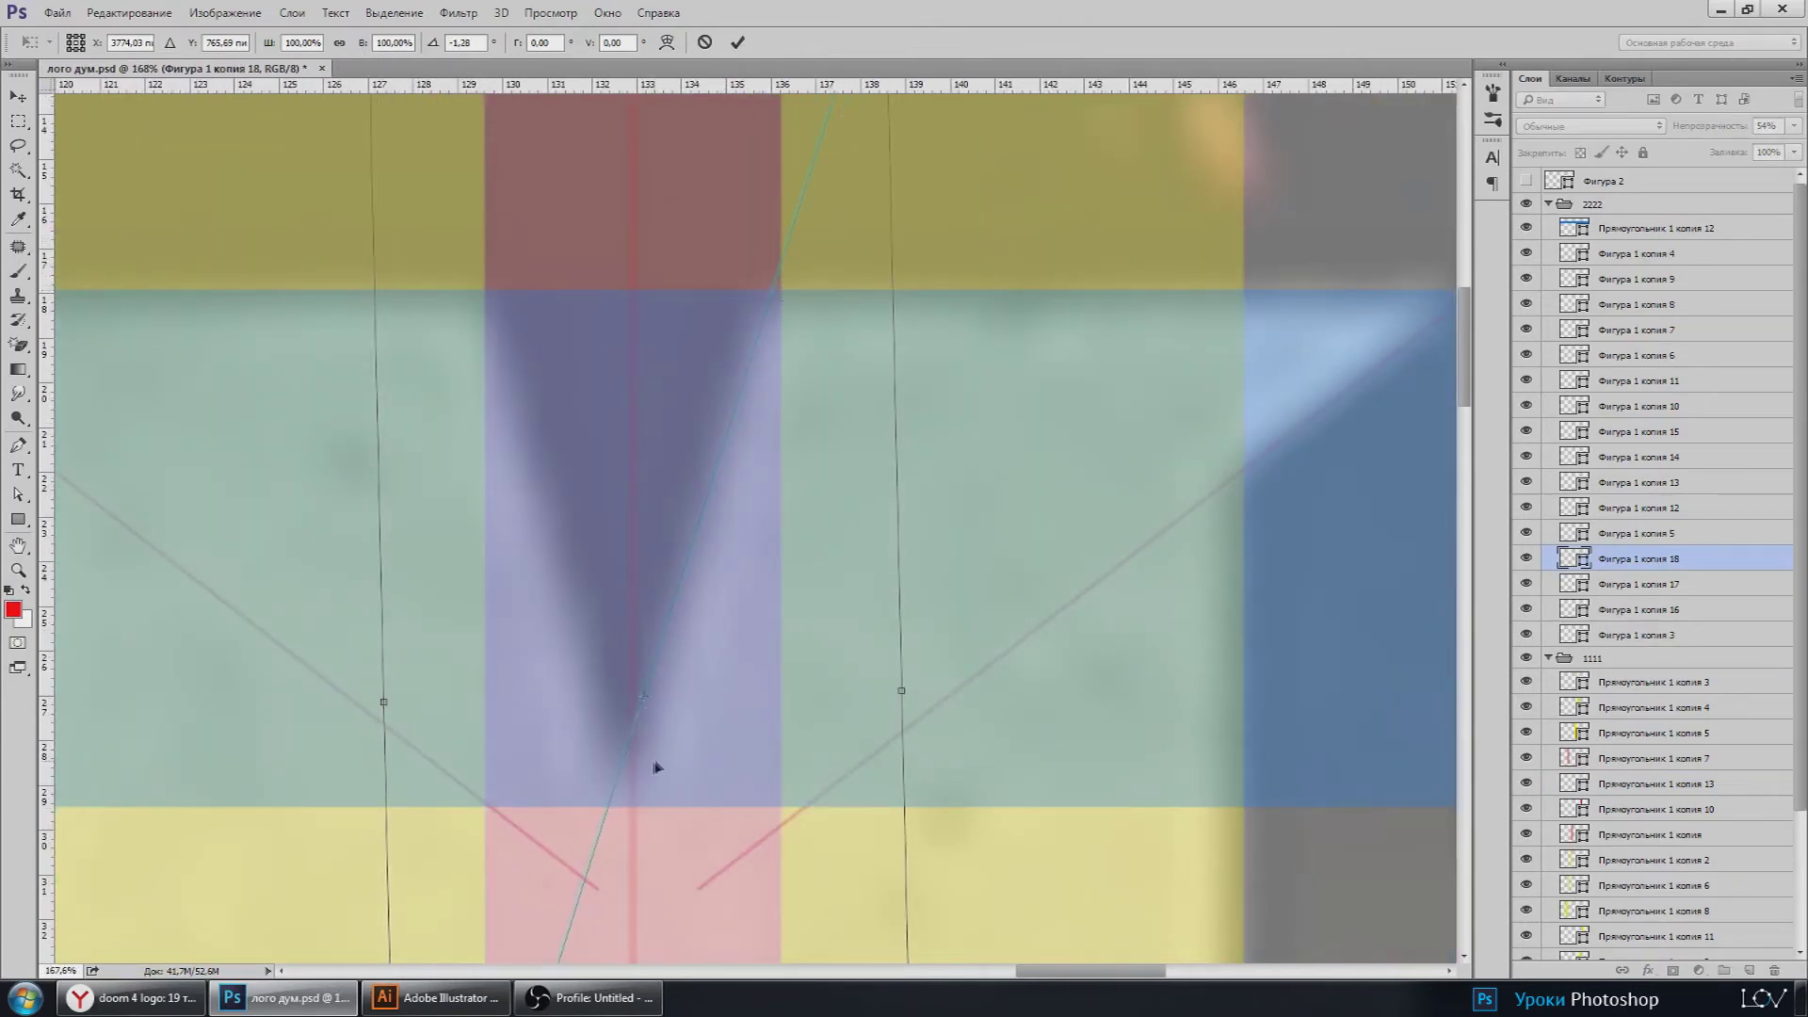
pyautogui.scroll(-3, 855, 368)
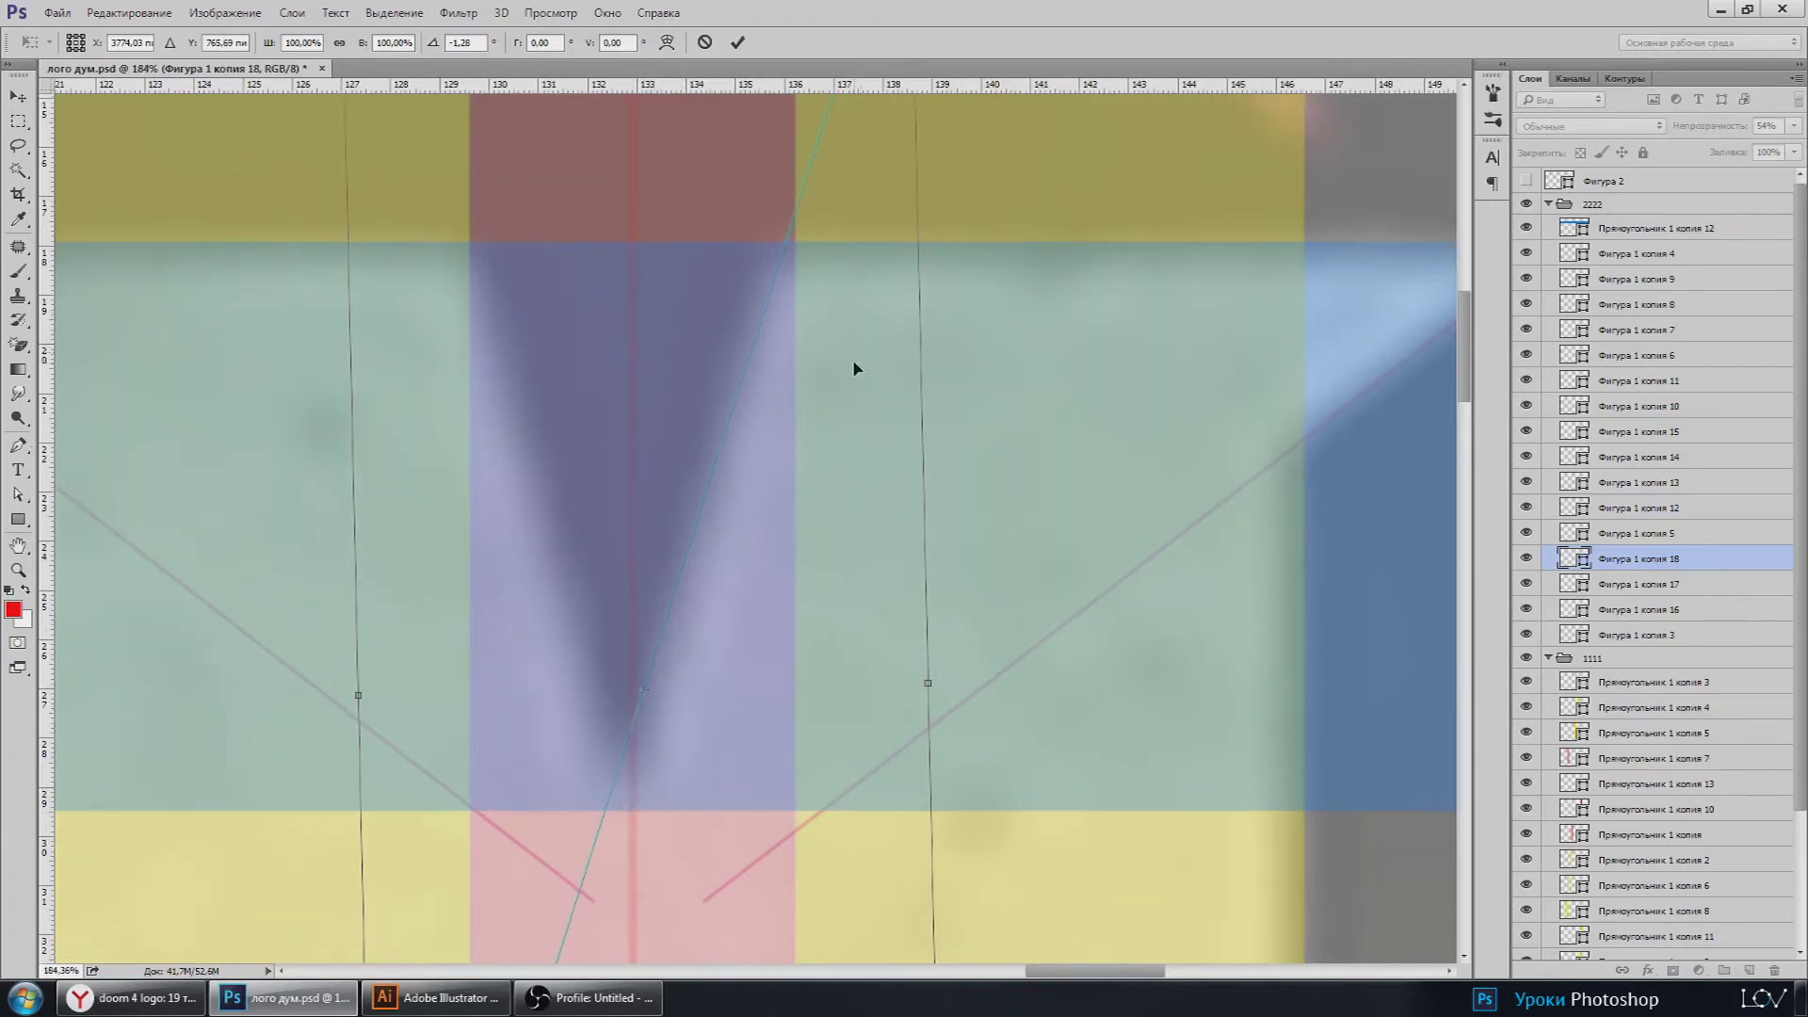
pyautogui.scroll(2, 782, 593)
pyautogui.scroll(3, 880, 302)
pyautogui.scroll(-2, 877, 222)
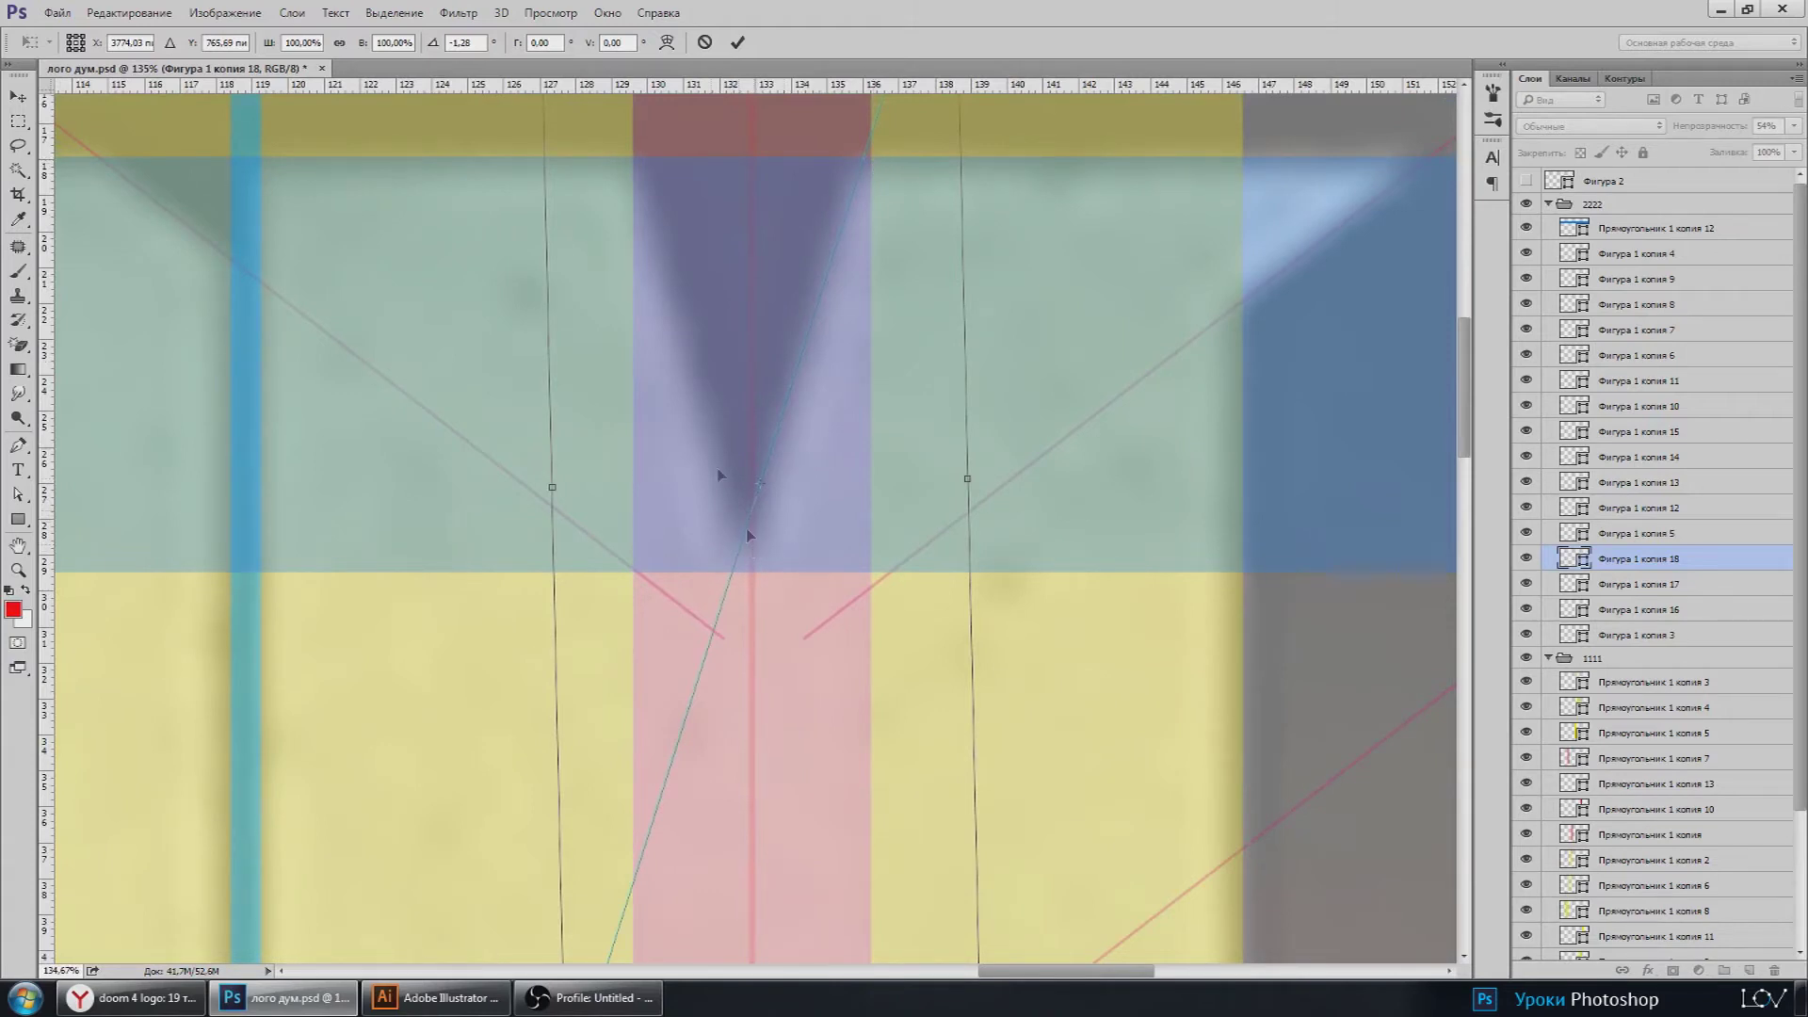
# Step: Nudge and steepen the cyan line to run from the V tip to the purple stripe's top corner
pyautogui.press('Right')
pyautogui.press('Right')
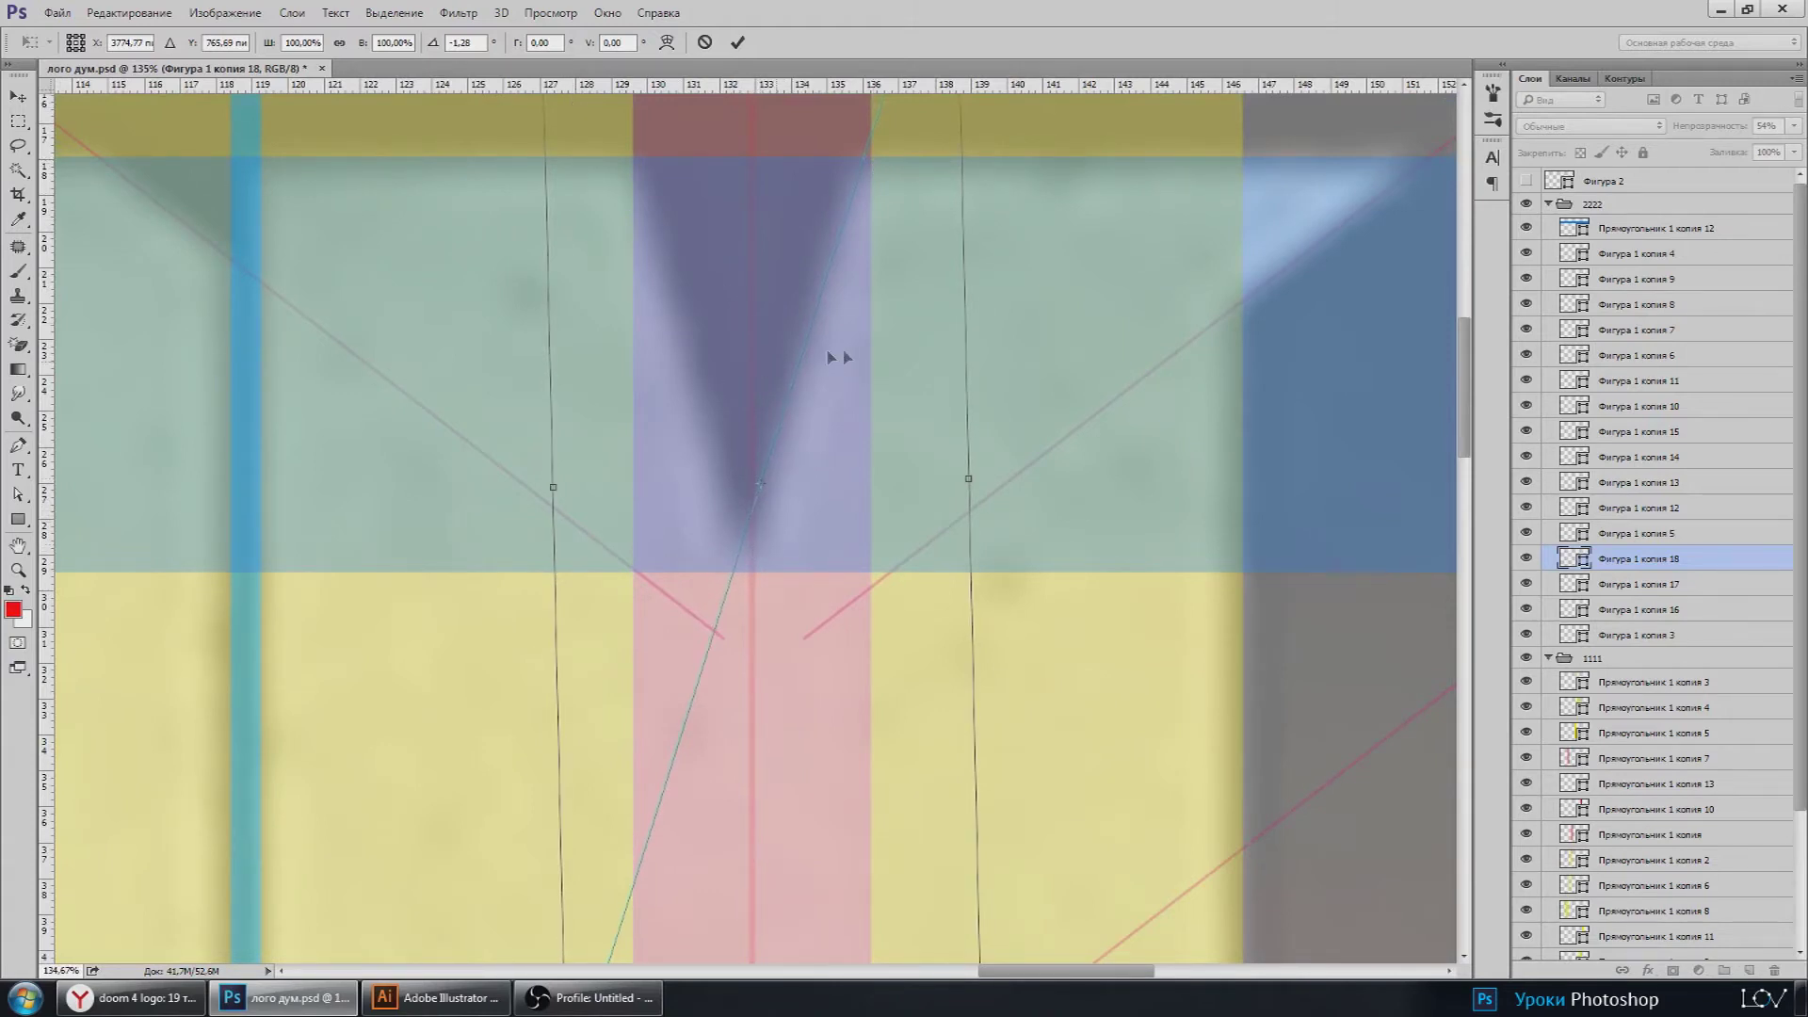
pyautogui.press('Right')
pyautogui.press('Right')
pyautogui.press('Right')
pyautogui.press('Right')
pyautogui.press('Right')
pyautogui.press('Right')
pyautogui.moveTo(1166, 206); pyautogui.dragTo(1165, 190)
pyautogui.press('Right')
pyautogui.press('Right')
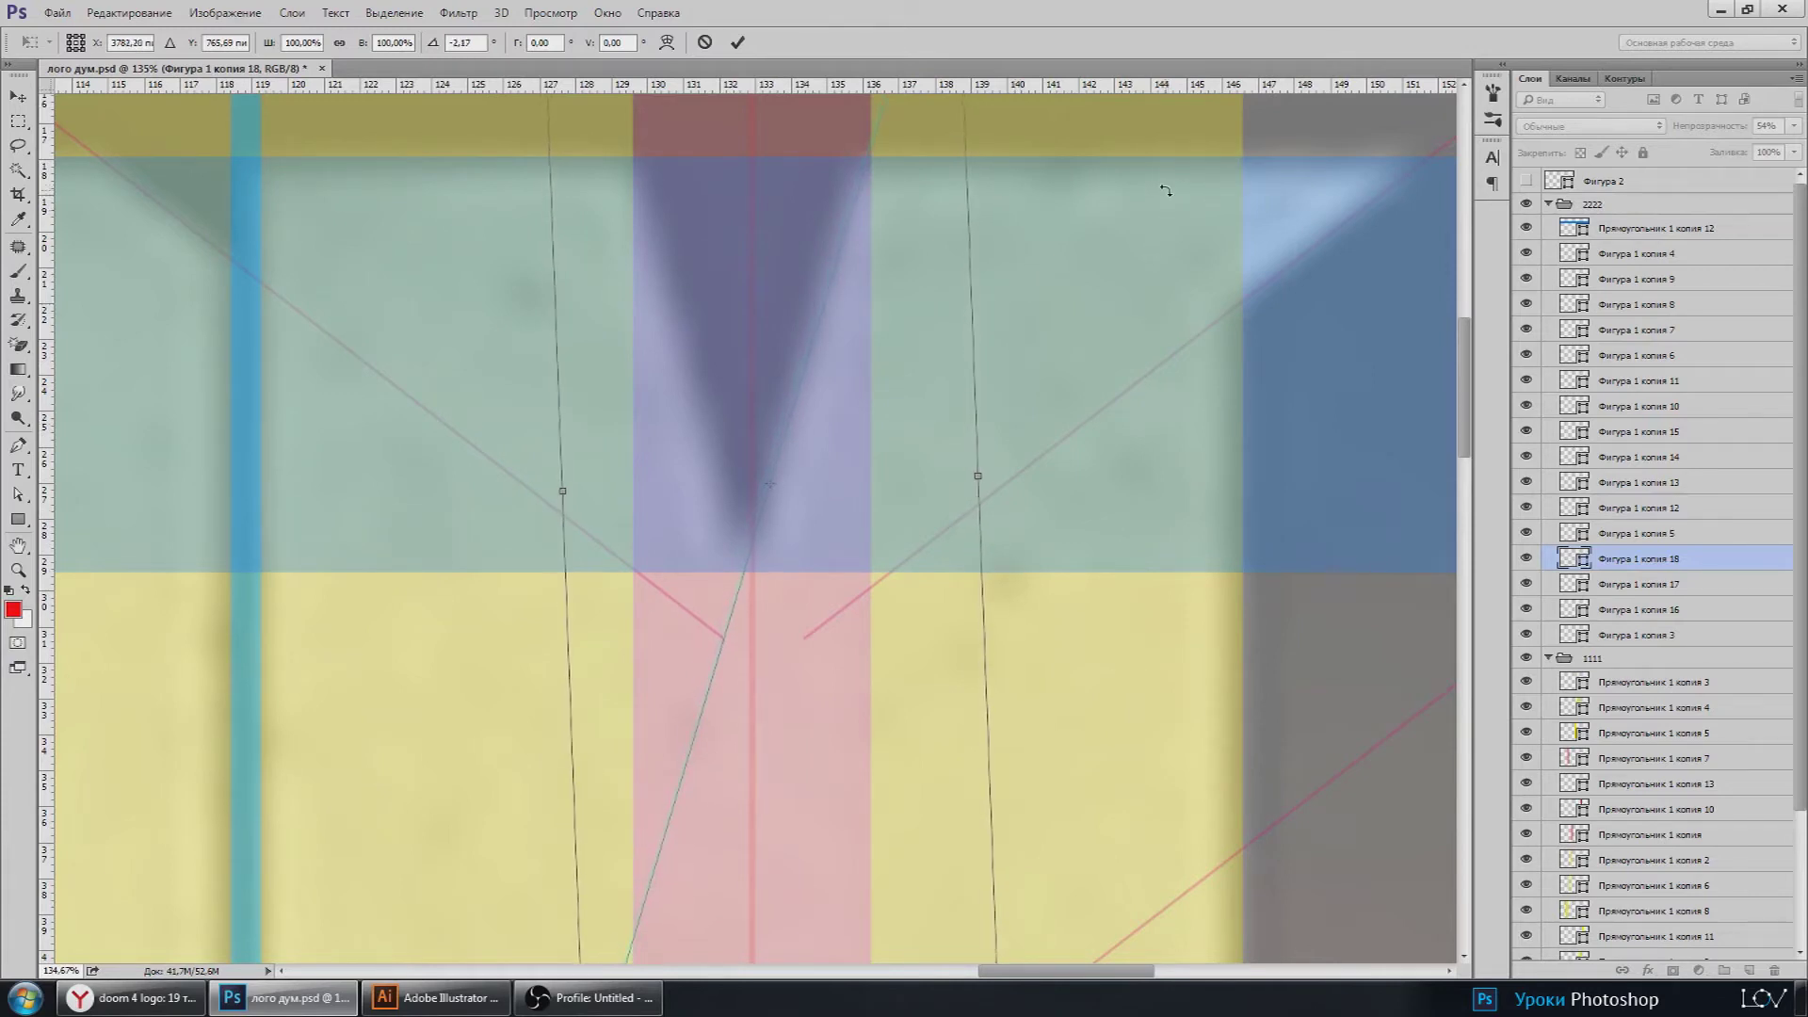
pyautogui.press('Right')
pyautogui.press('Return')
pyautogui.scroll(2, 868, 145)
# Step: Duplicate the cyan line and flip the copy horizontally
pyautogui.scroll(3, 910, 188)
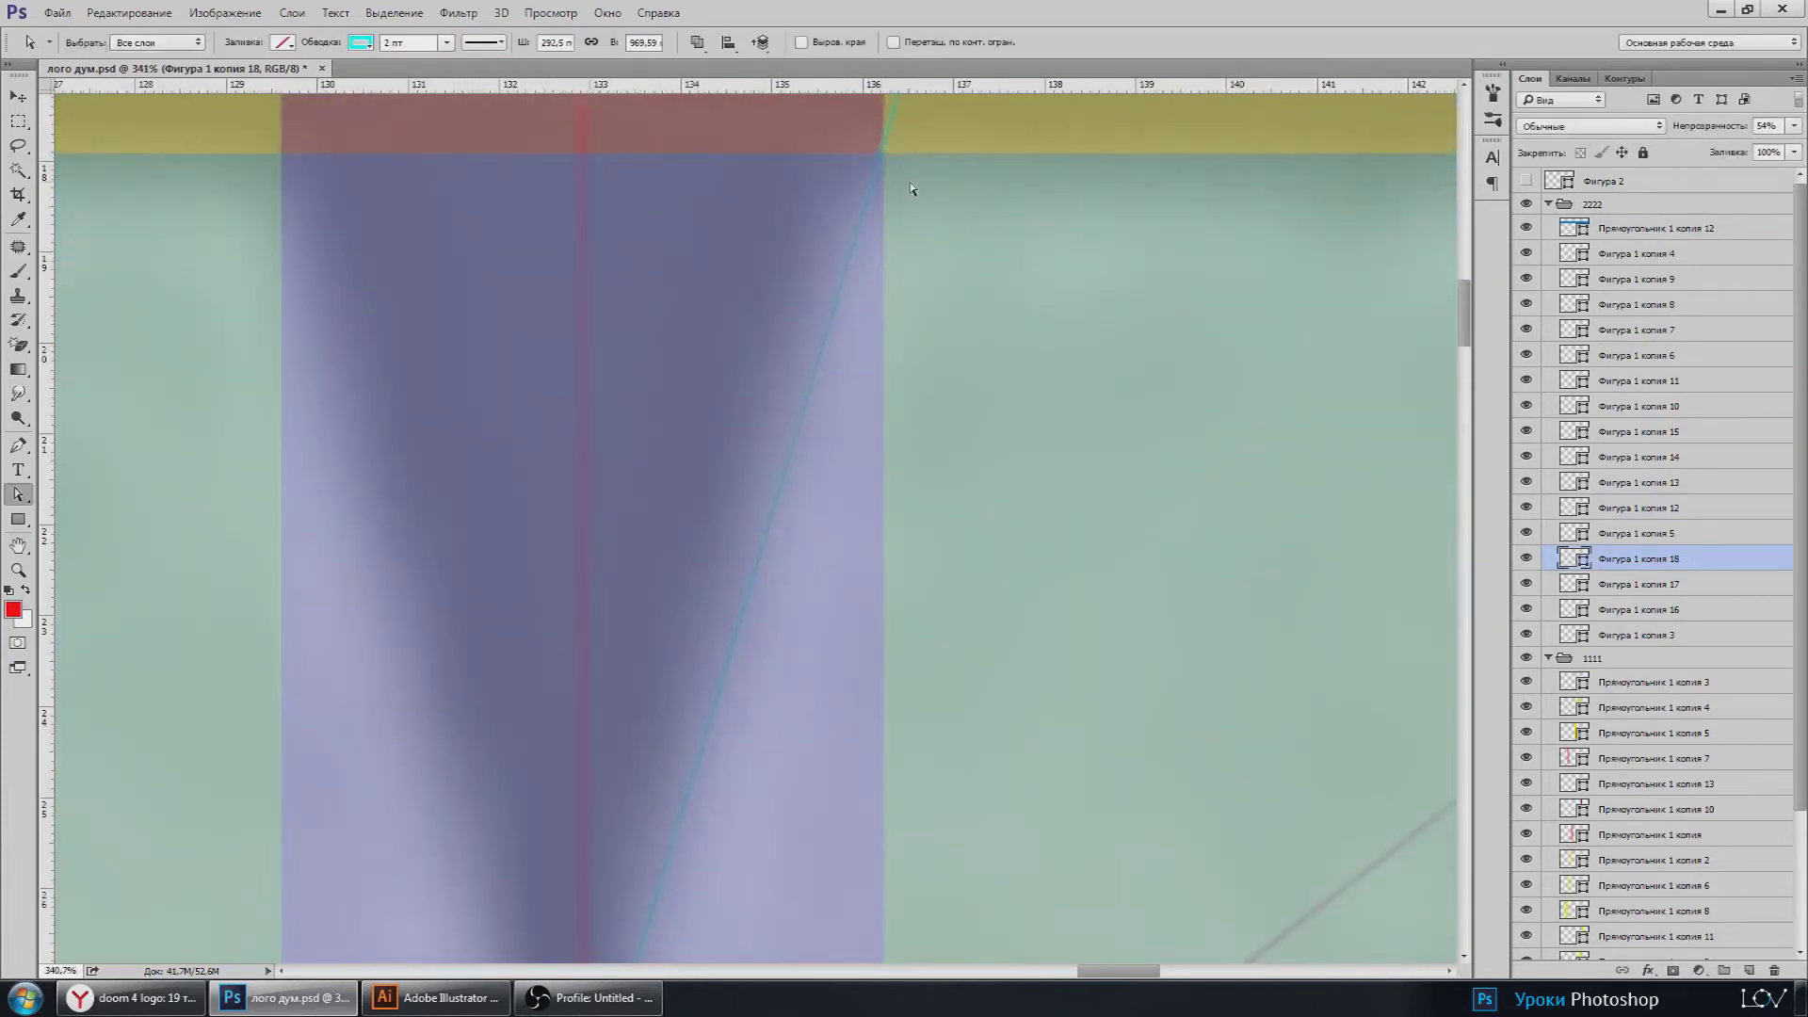
pyautogui.click(18, 98)
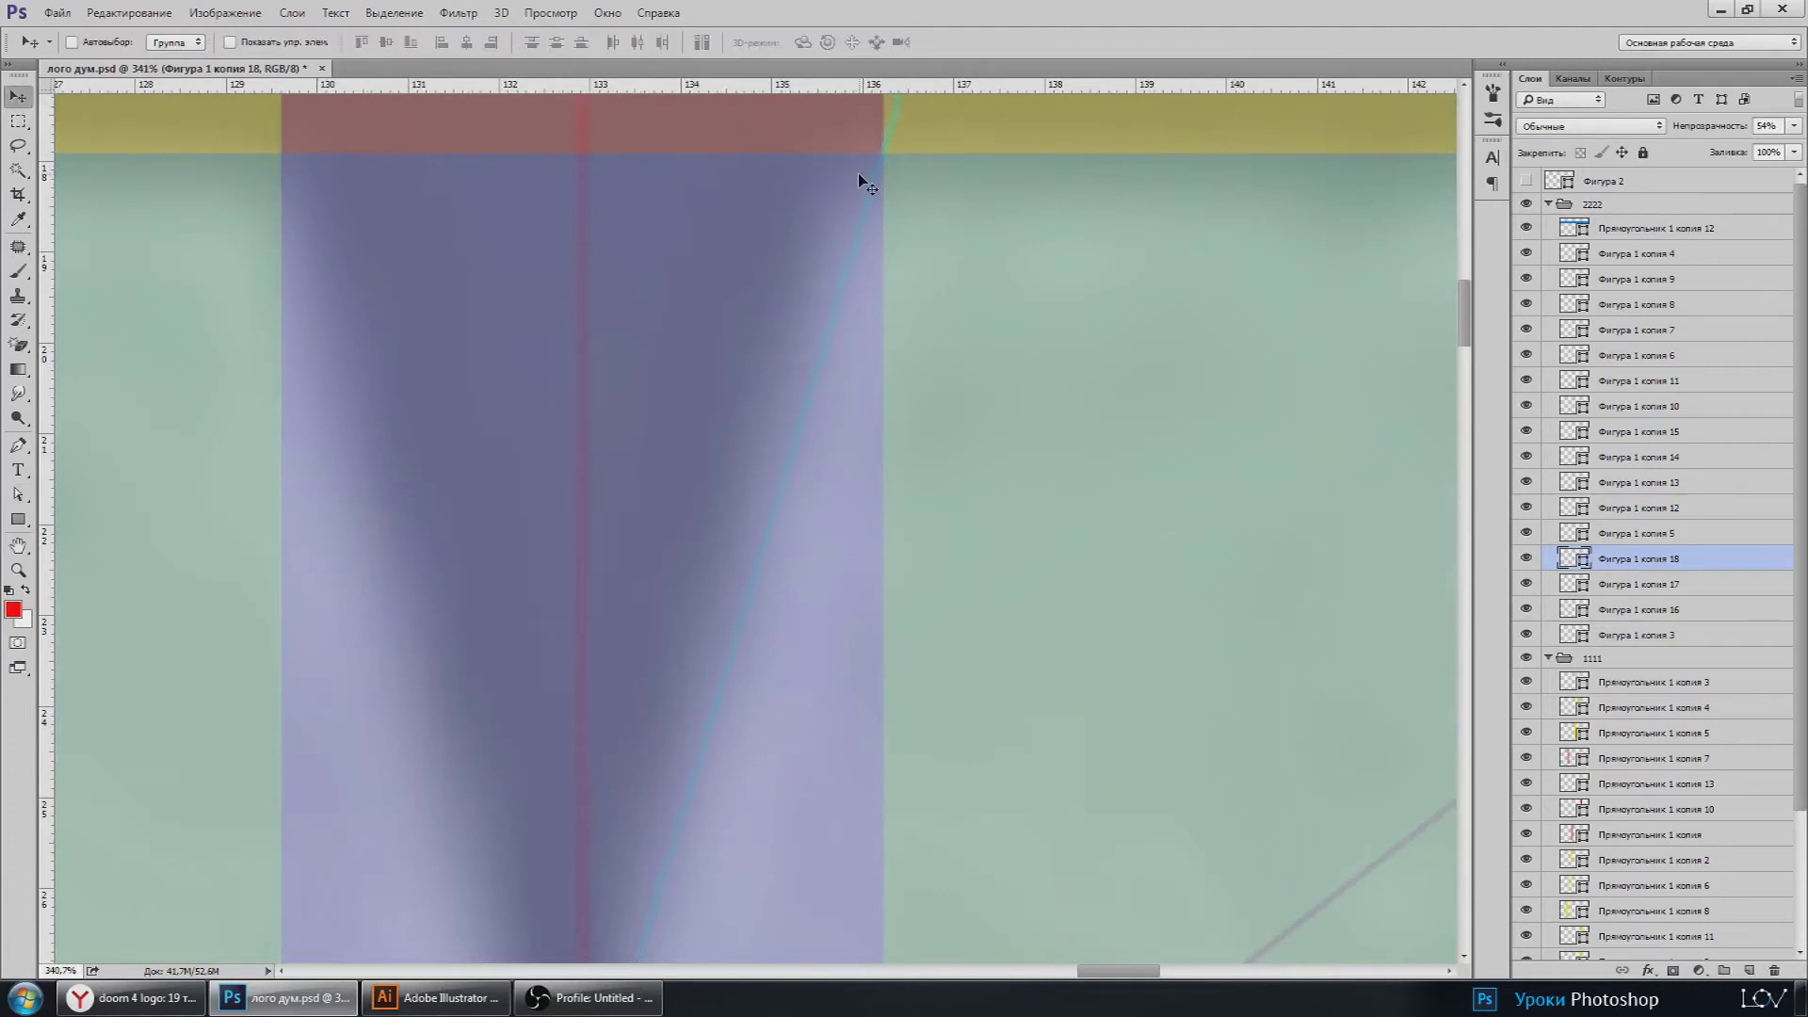
pyautogui.scroll(-2, 768, 626)
pyautogui.scroll(1, 686, 856)
pyautogui.scroll(1, 692, 885)
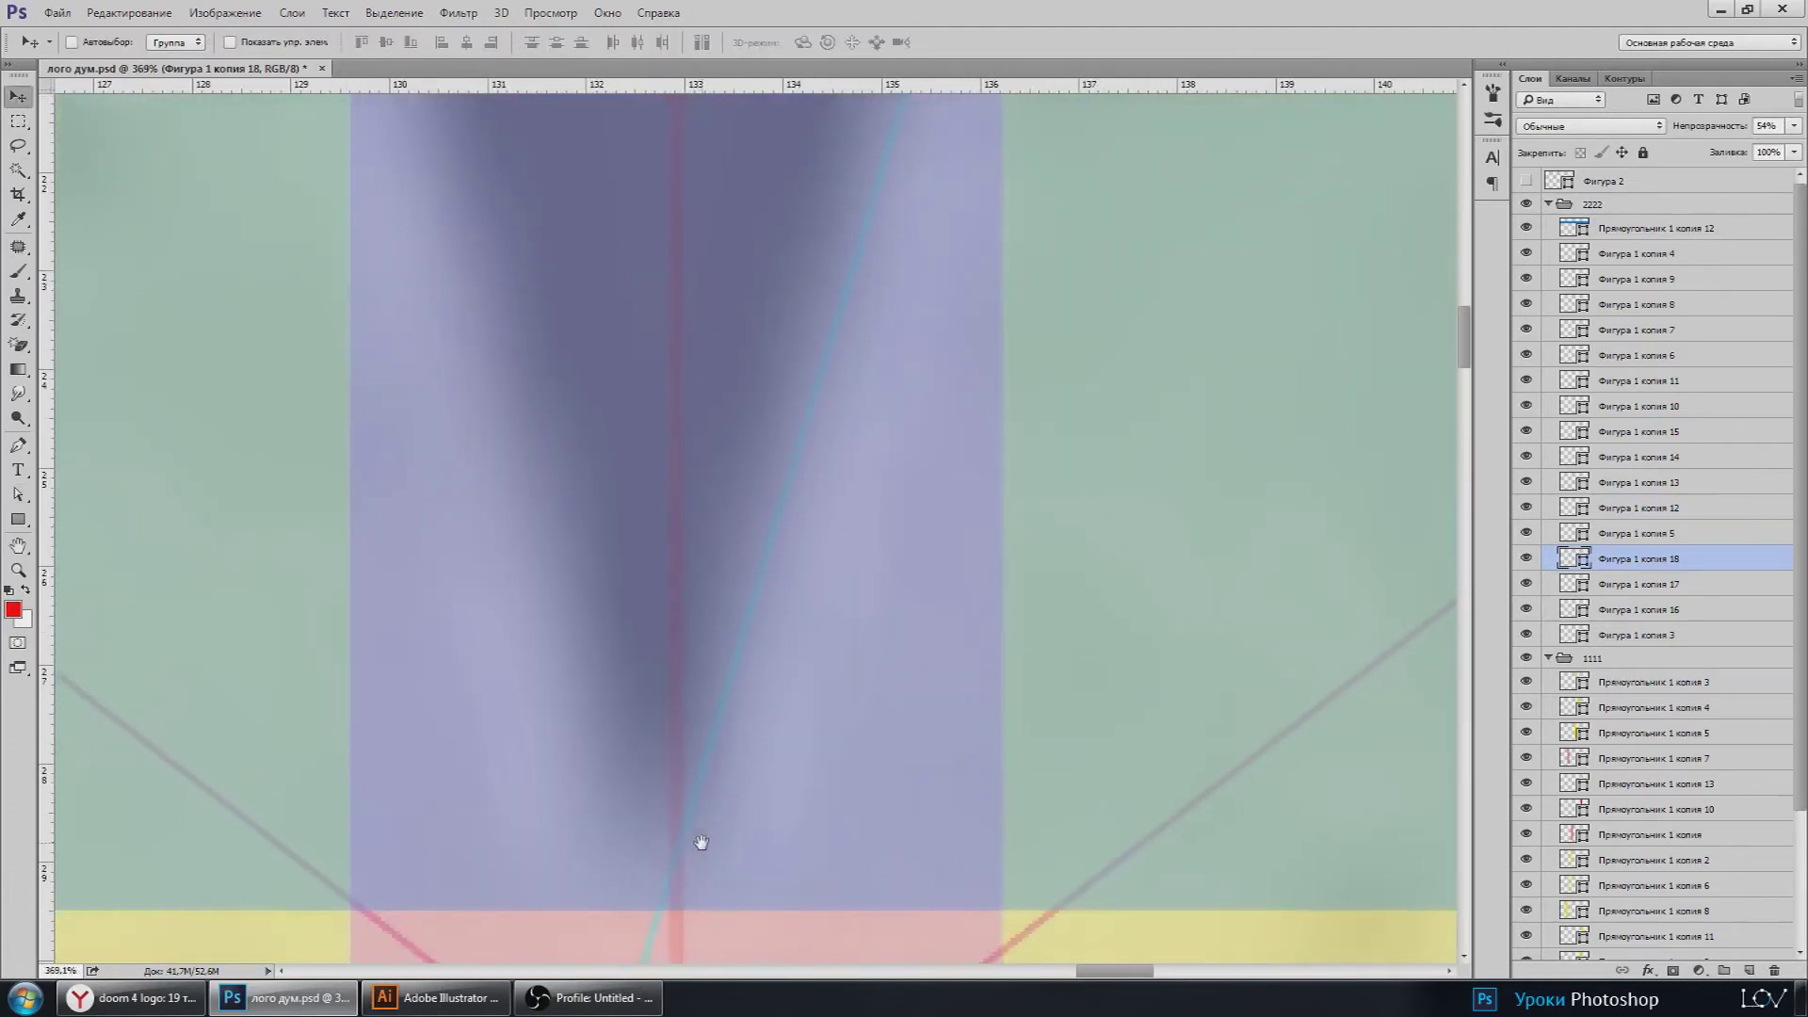
pyautogui.scroll(-2, 699, 844)
pyautogui.hotkey('ctrl', 'j')
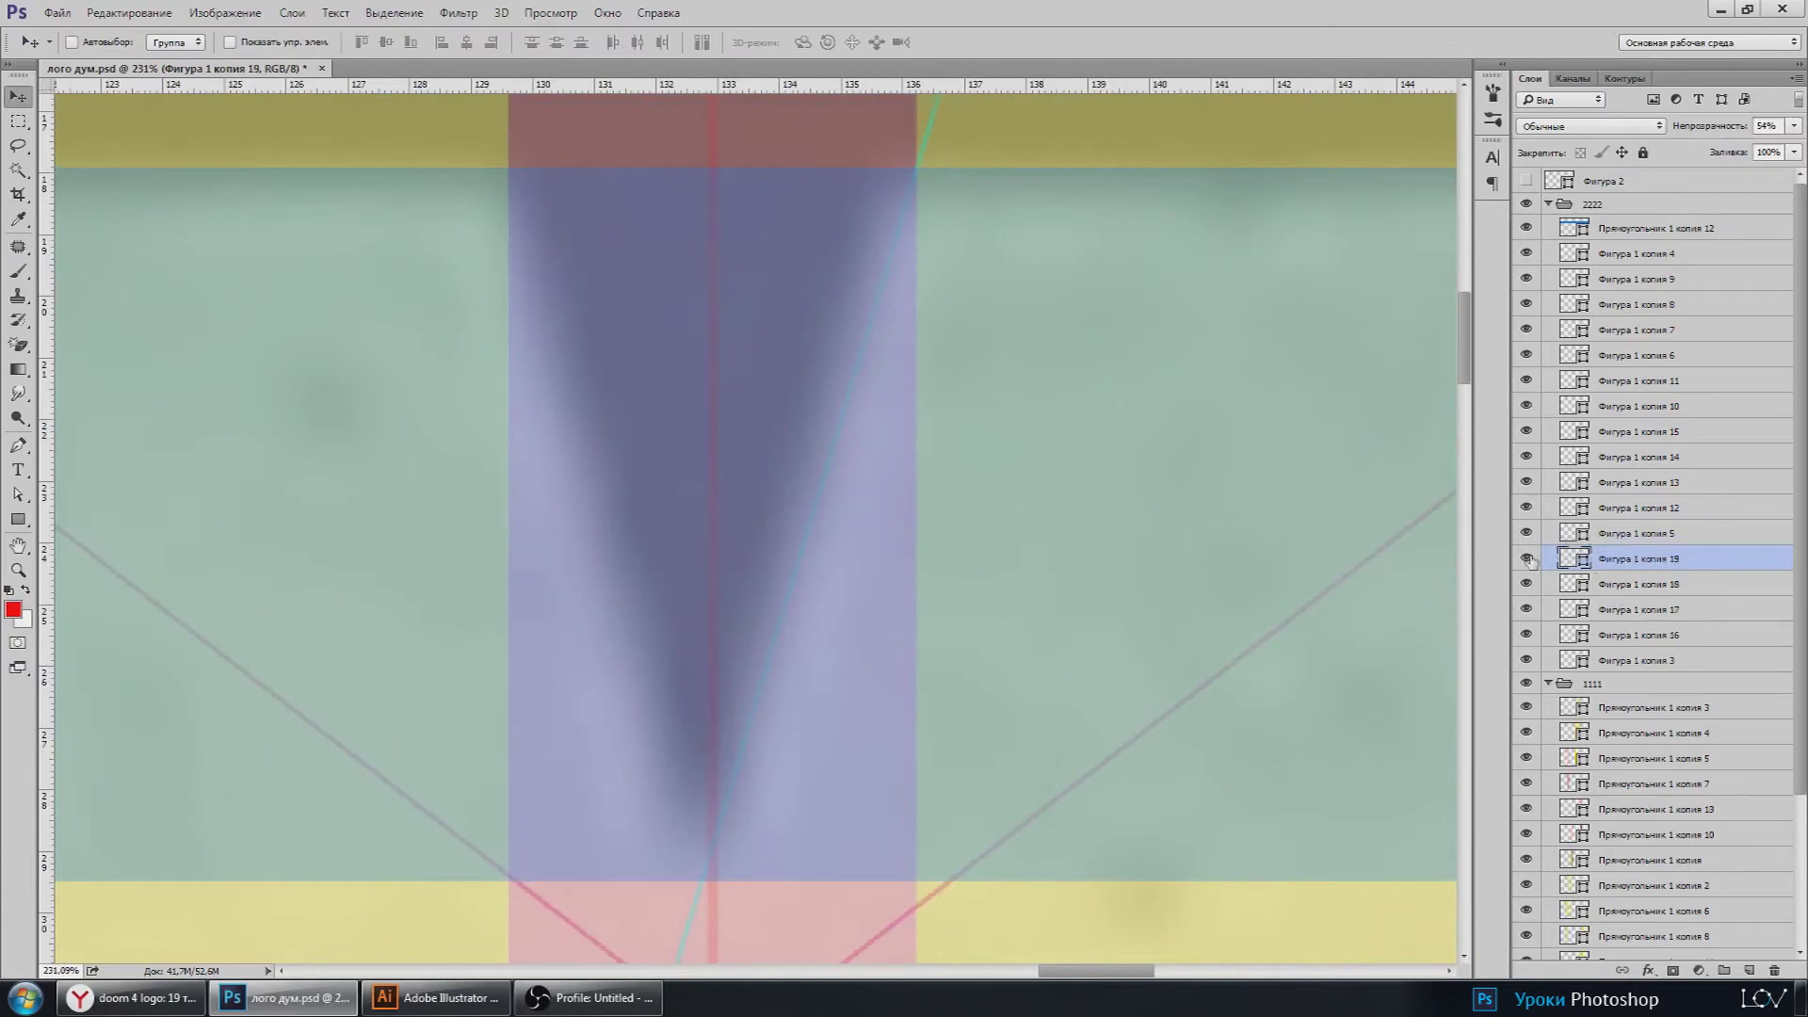
pyautogui.hotkey('ctrl', 't')
pyautogui.rightClick(845, 642)
pyautogui.click(986, 927)
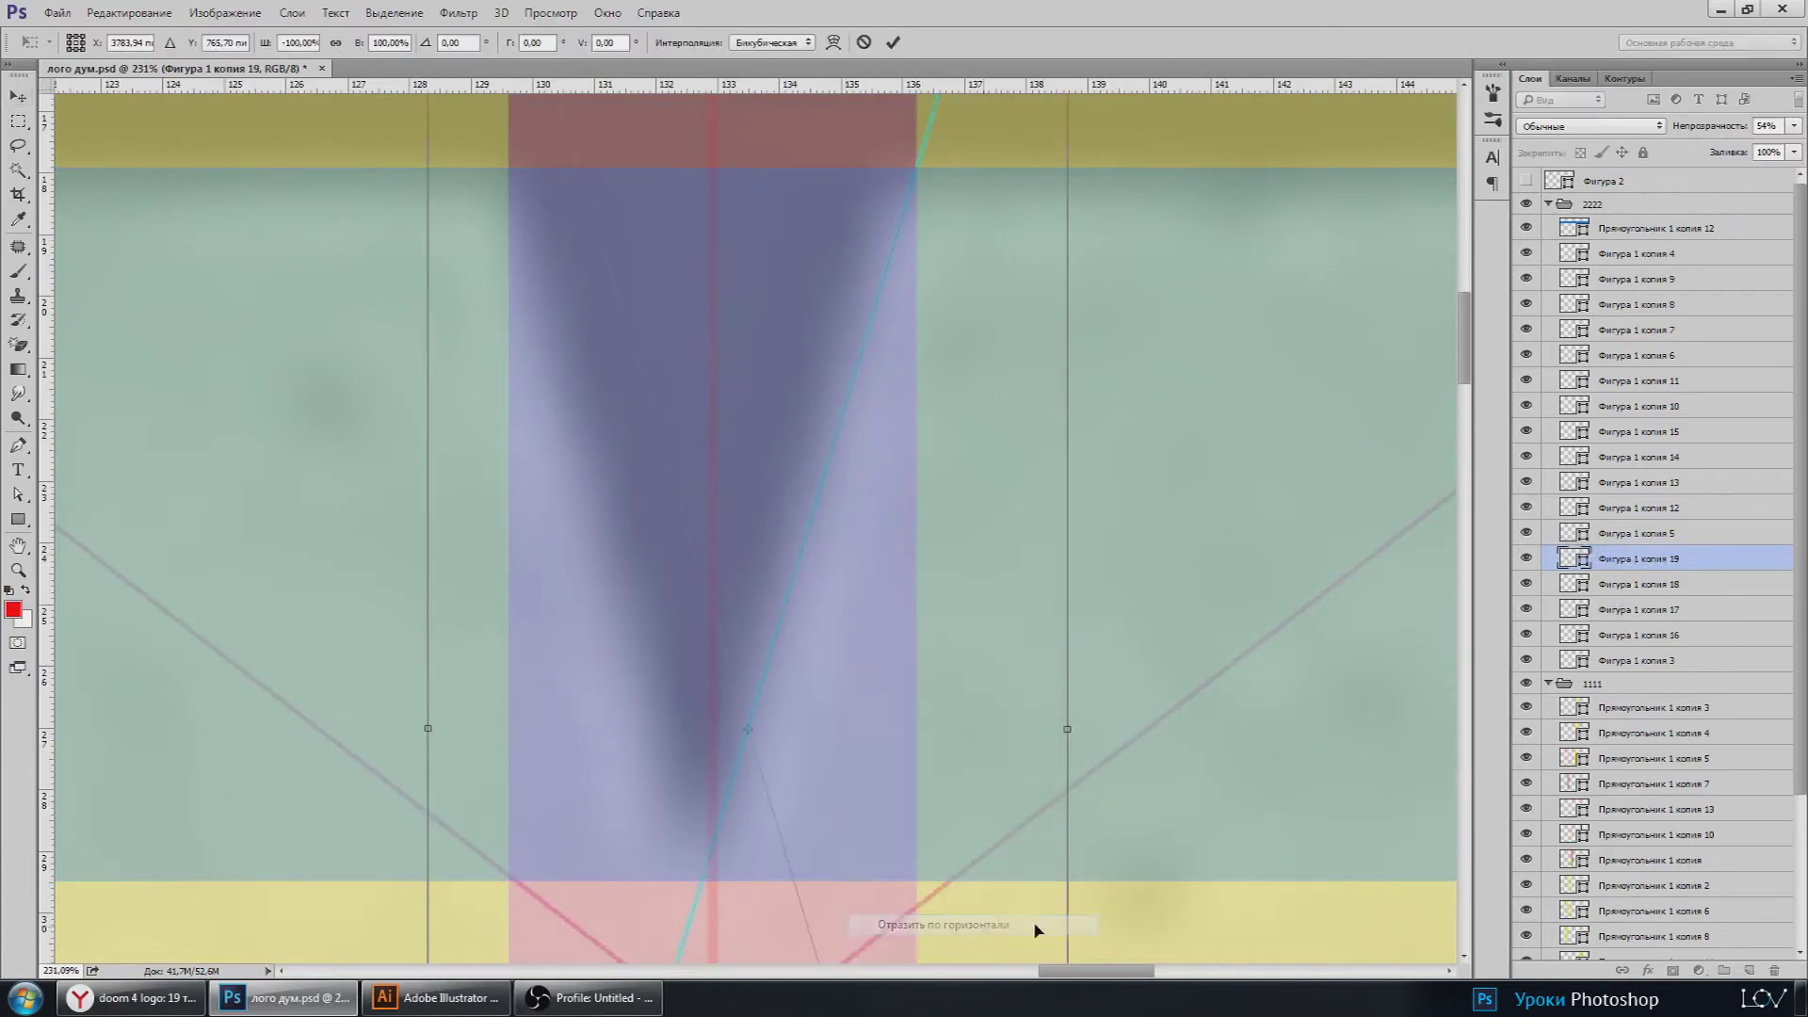
pyautogui.press('Return')
# Step: Move the mirrored copy onto the V's other slope
pyautogui.scroll(2, 744, 459)
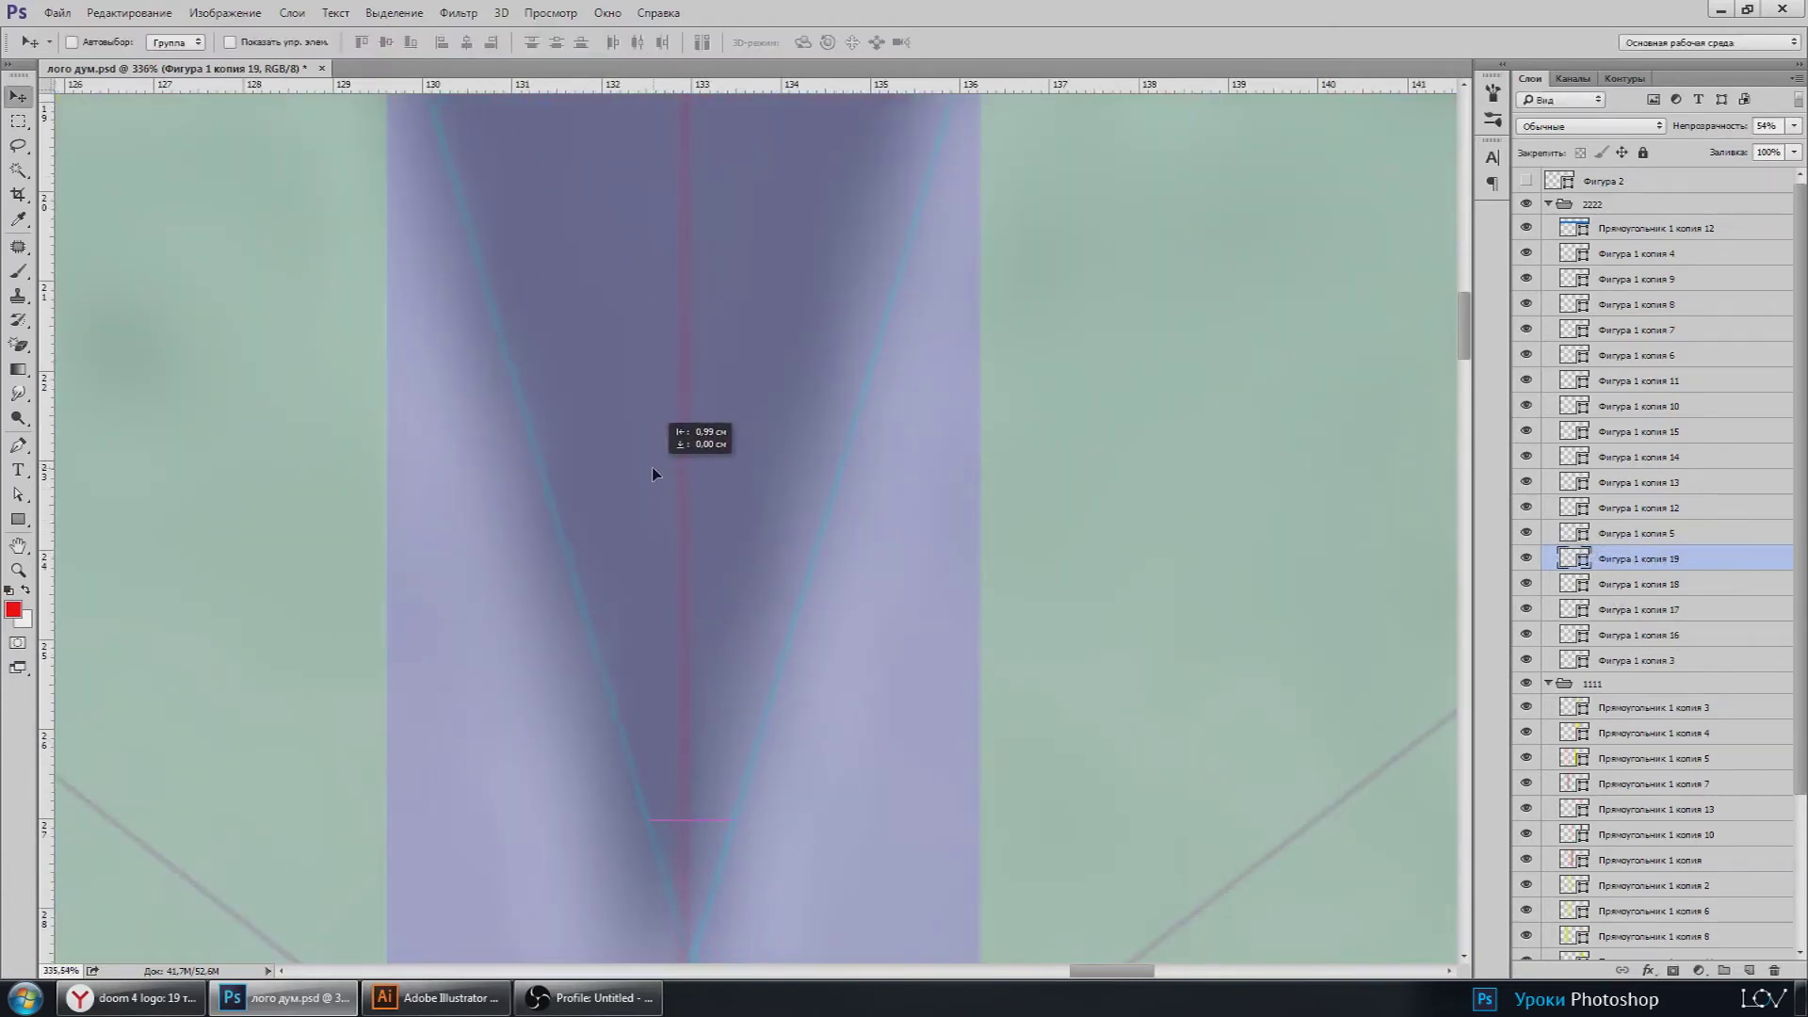
pyautogui.moveTo(669, 468); pyautogui.dragTo(658, 472)
pyautogui.scroll(-2, 758, 826)
pyautogui.scroll(2, 753, 665)
pyautogui.scroll(2, 725, 668)
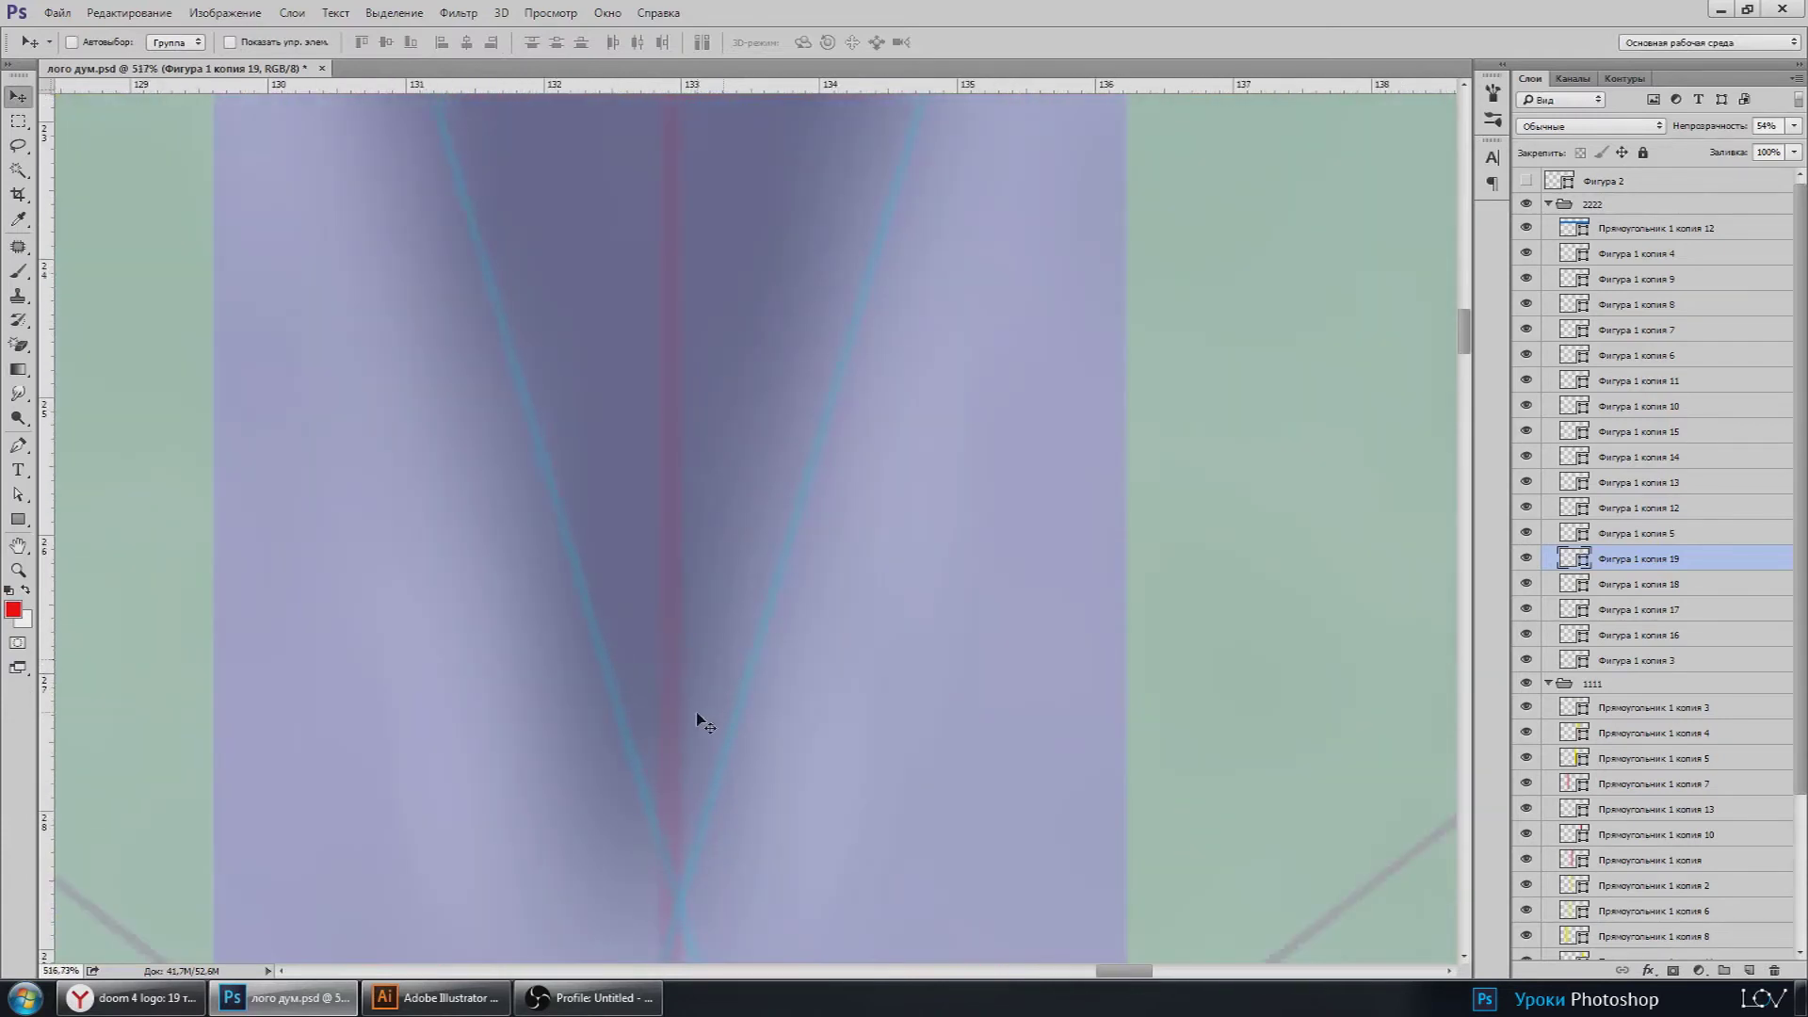
pyautogui.scroll(-2, 702, 954)
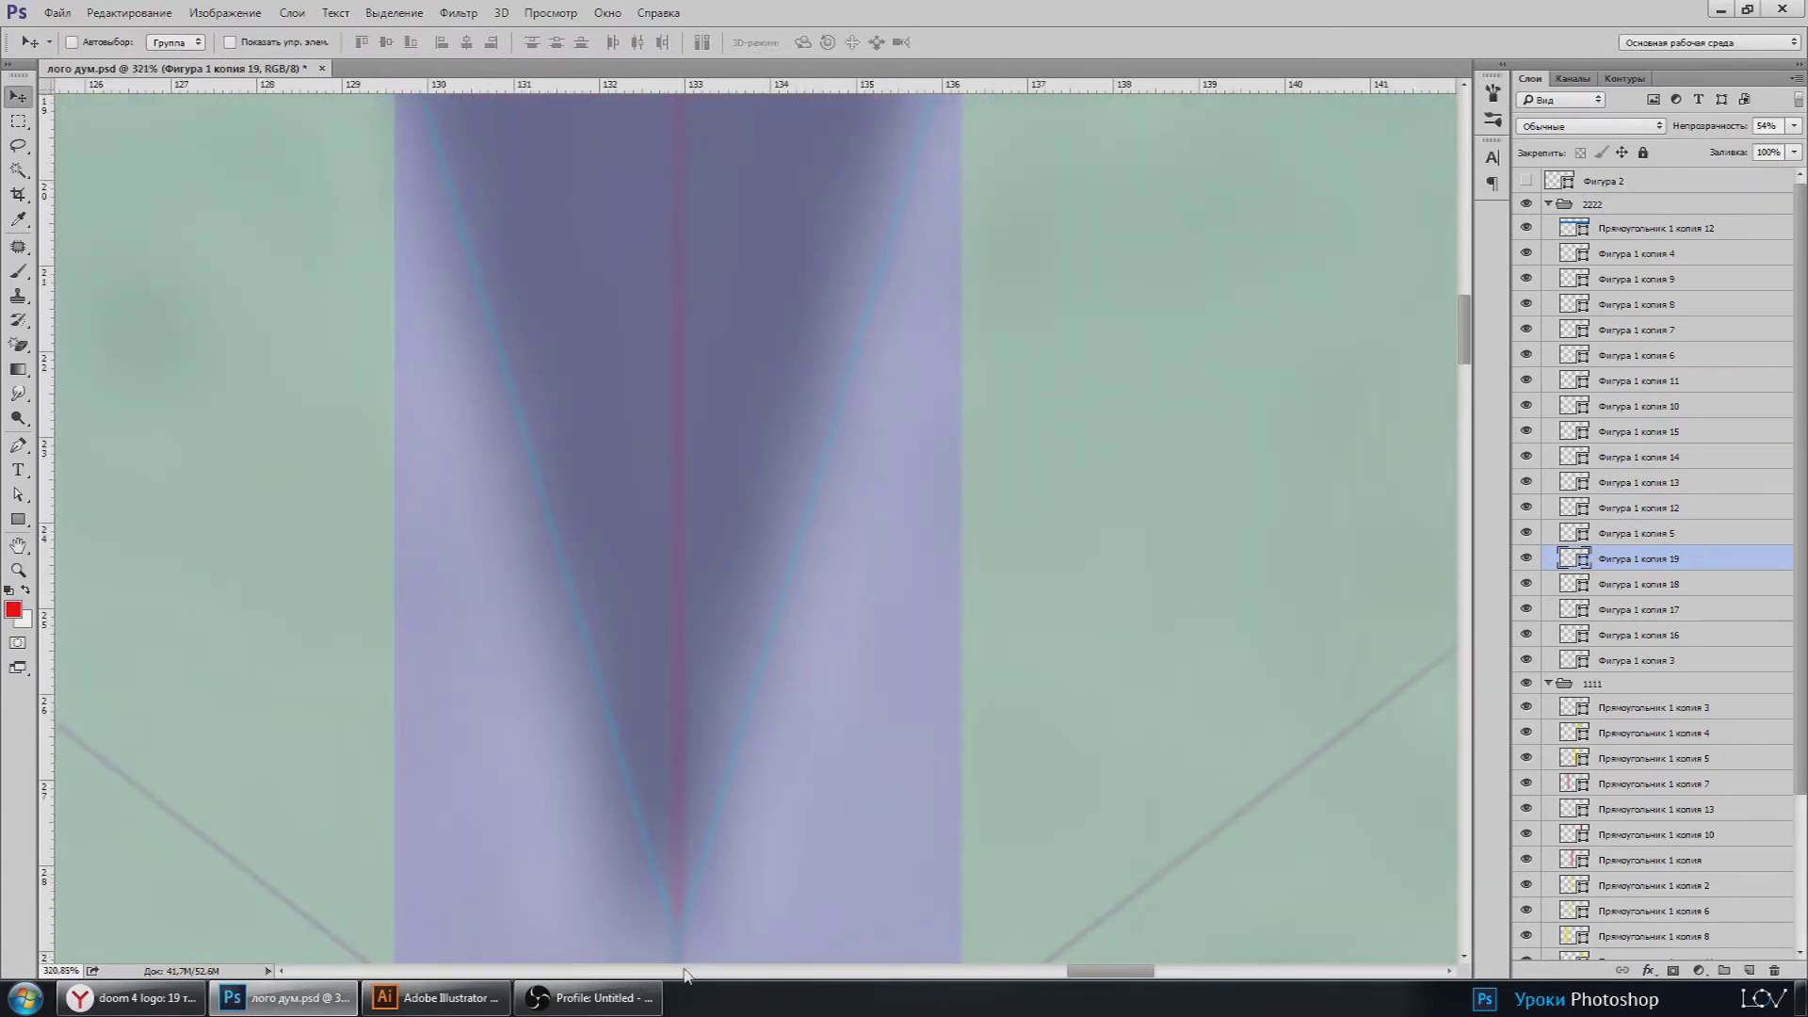
pyautogui.scroll(-1, 494, 384)
pyautogui.scroll(1, 414, 231)
pyautogui.scroll(2, 557, 542)
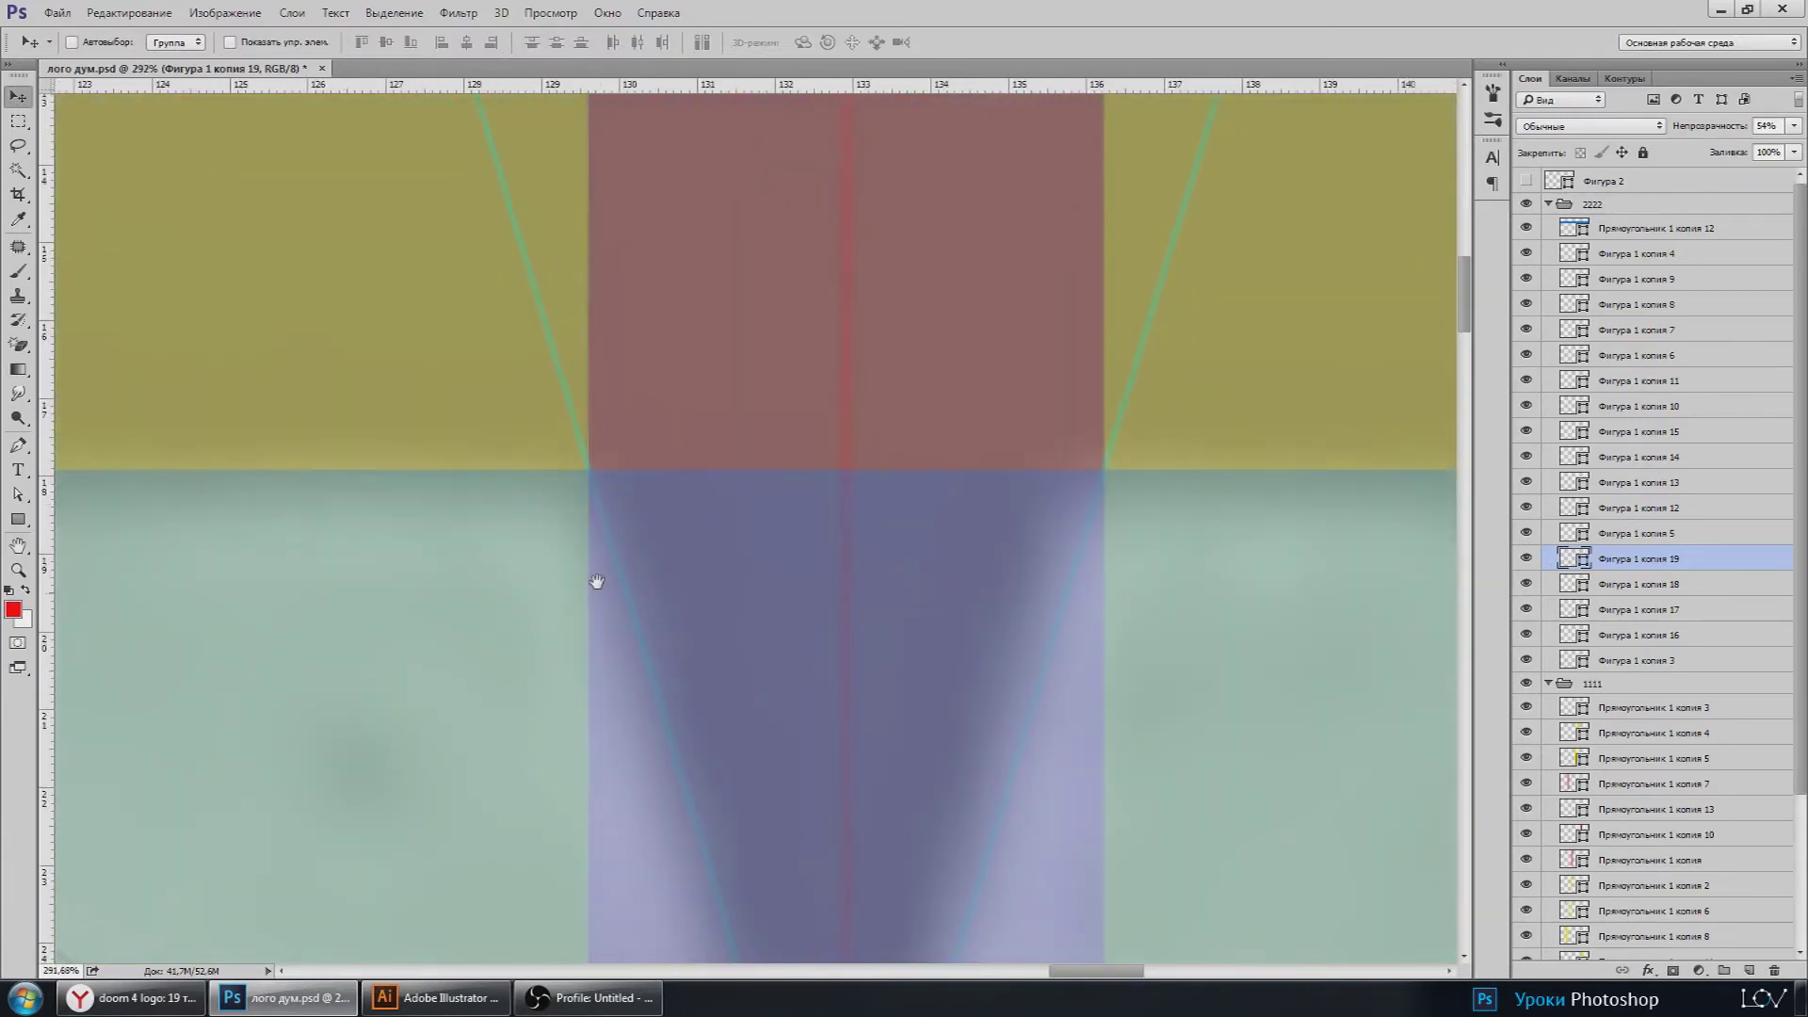
pyautogui.scroll(1, 591, 535)
pyautogui.scroll(2, 591, 535)
pyautogui.scroll(2, 607, 483)
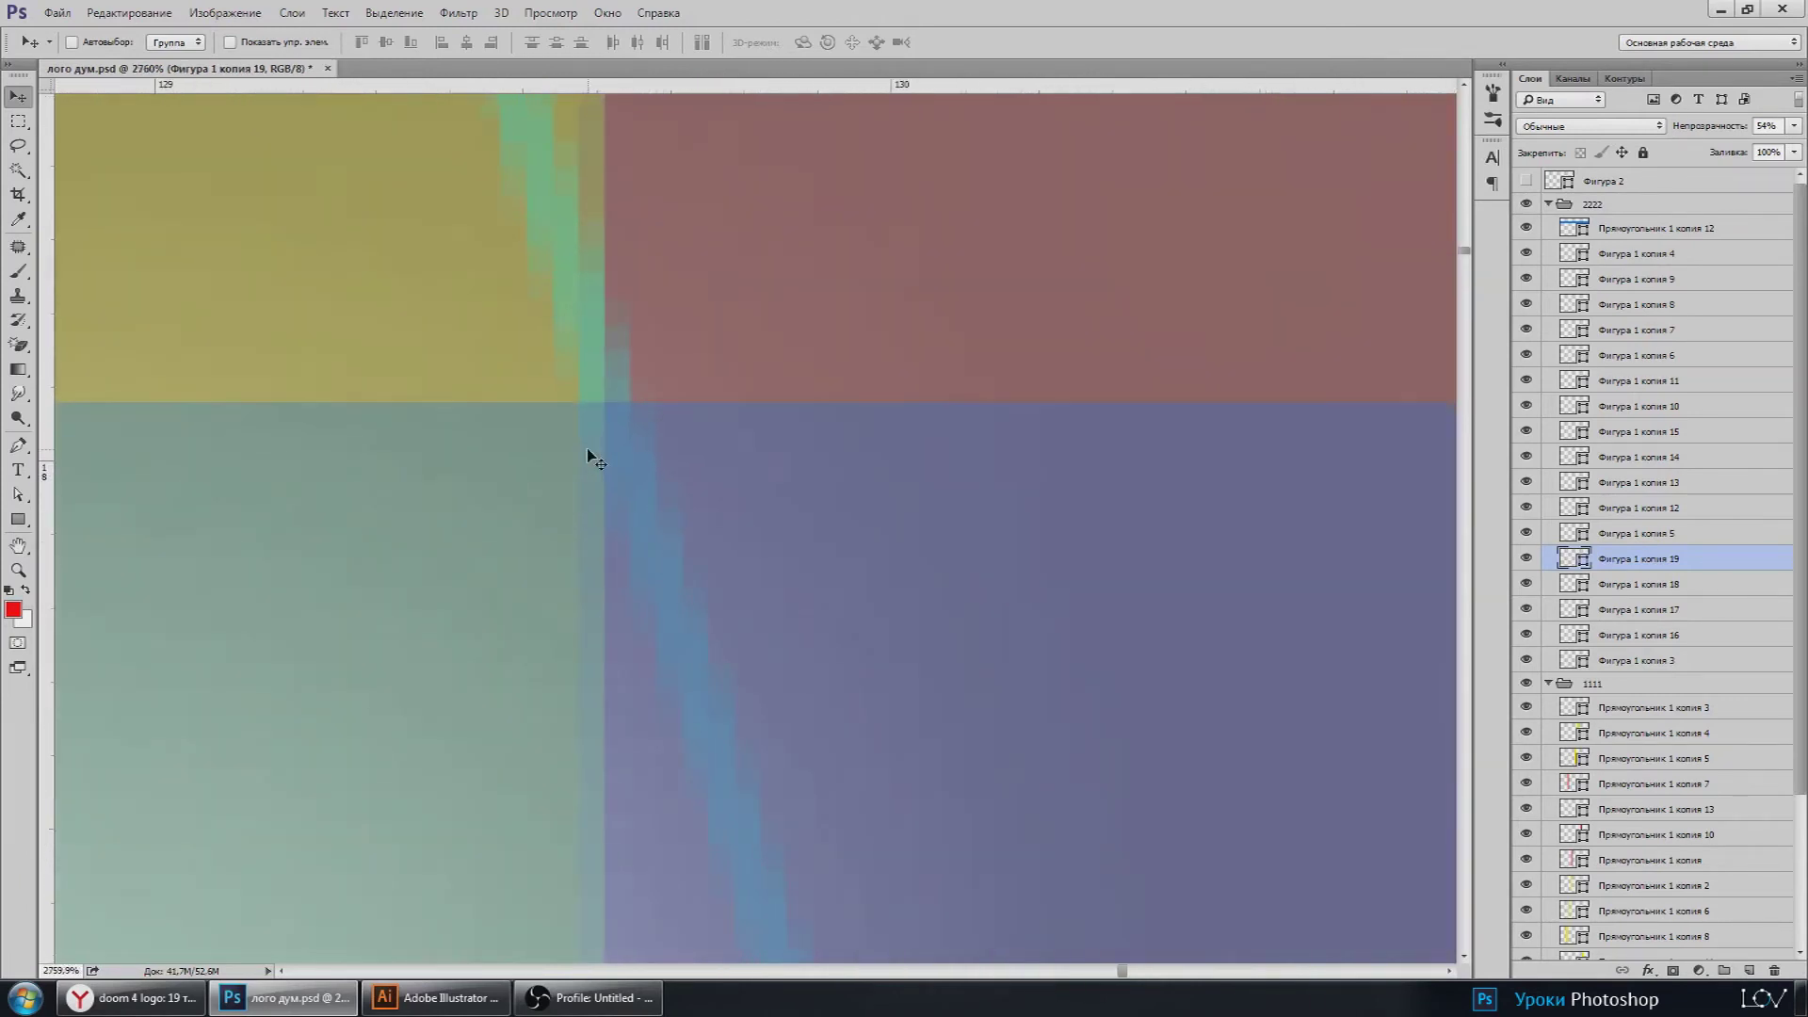
# Step: Reapply a transform to the mirrored line and inspect where it meets the stripe's top corner
pyautogui.hotkey('ctrl', 't')
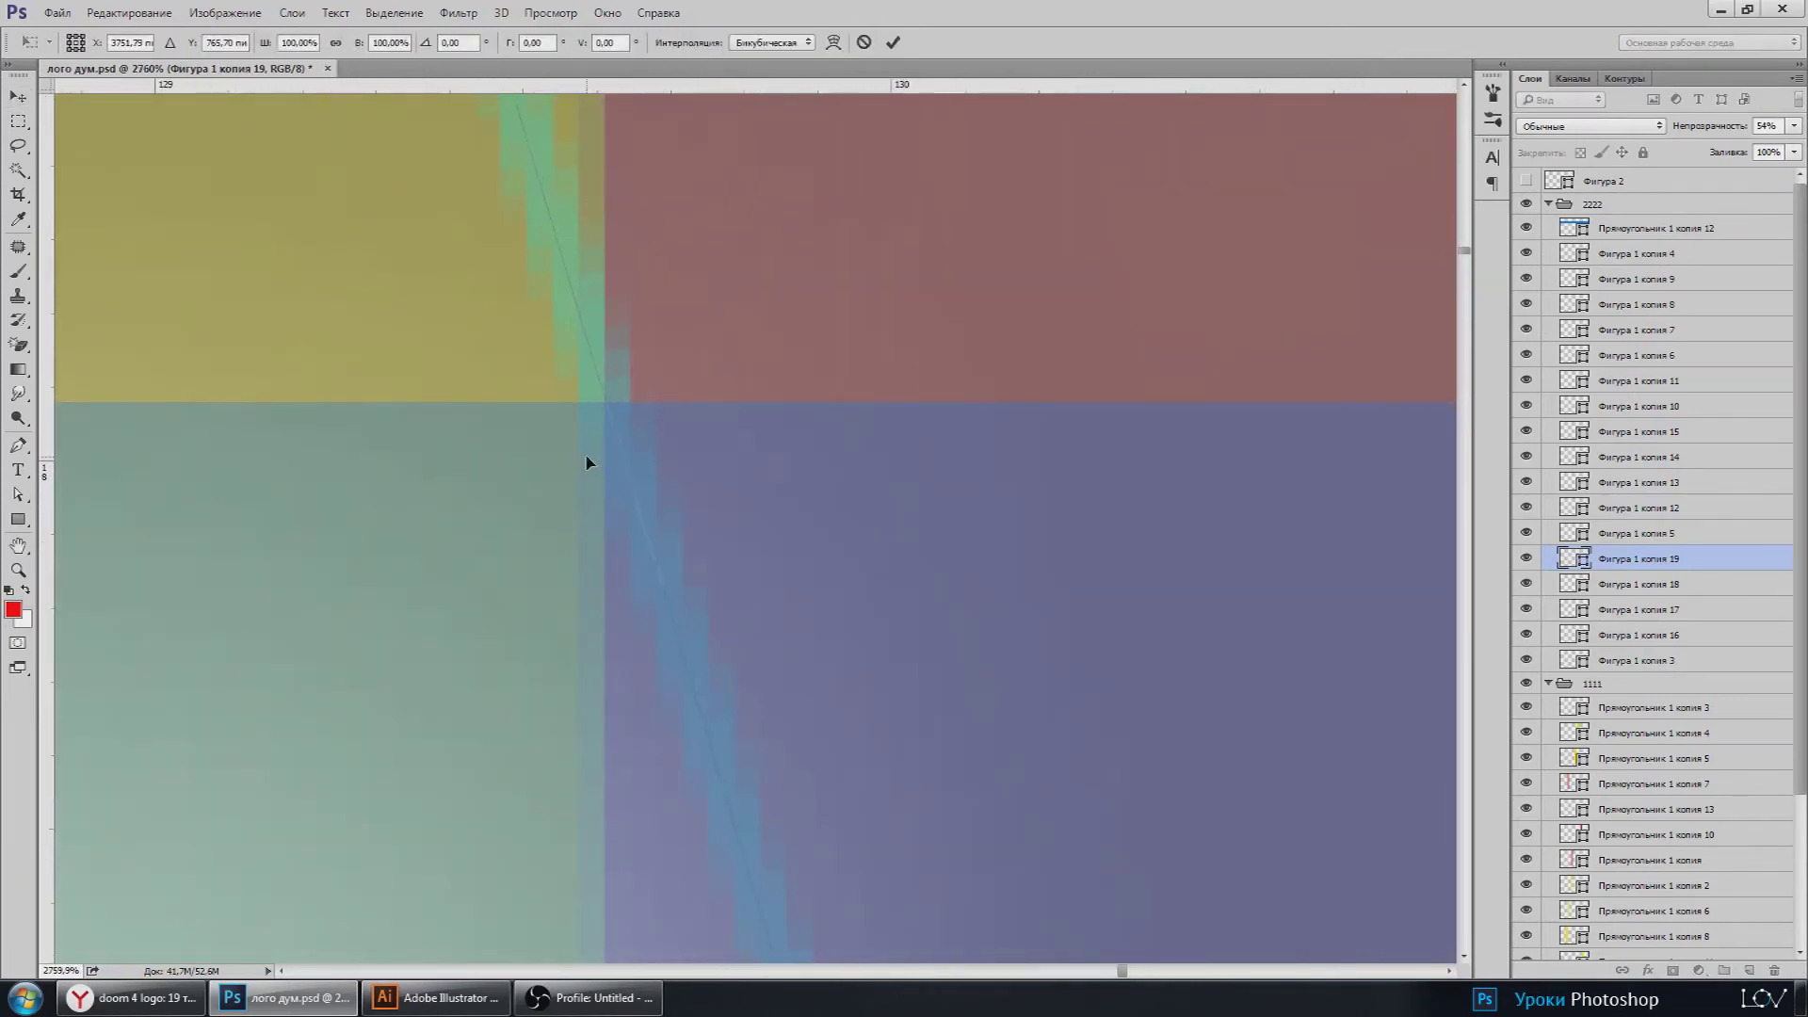
pyautogui.press('Return')
pyautogui.scroll(-2, 659, 695)
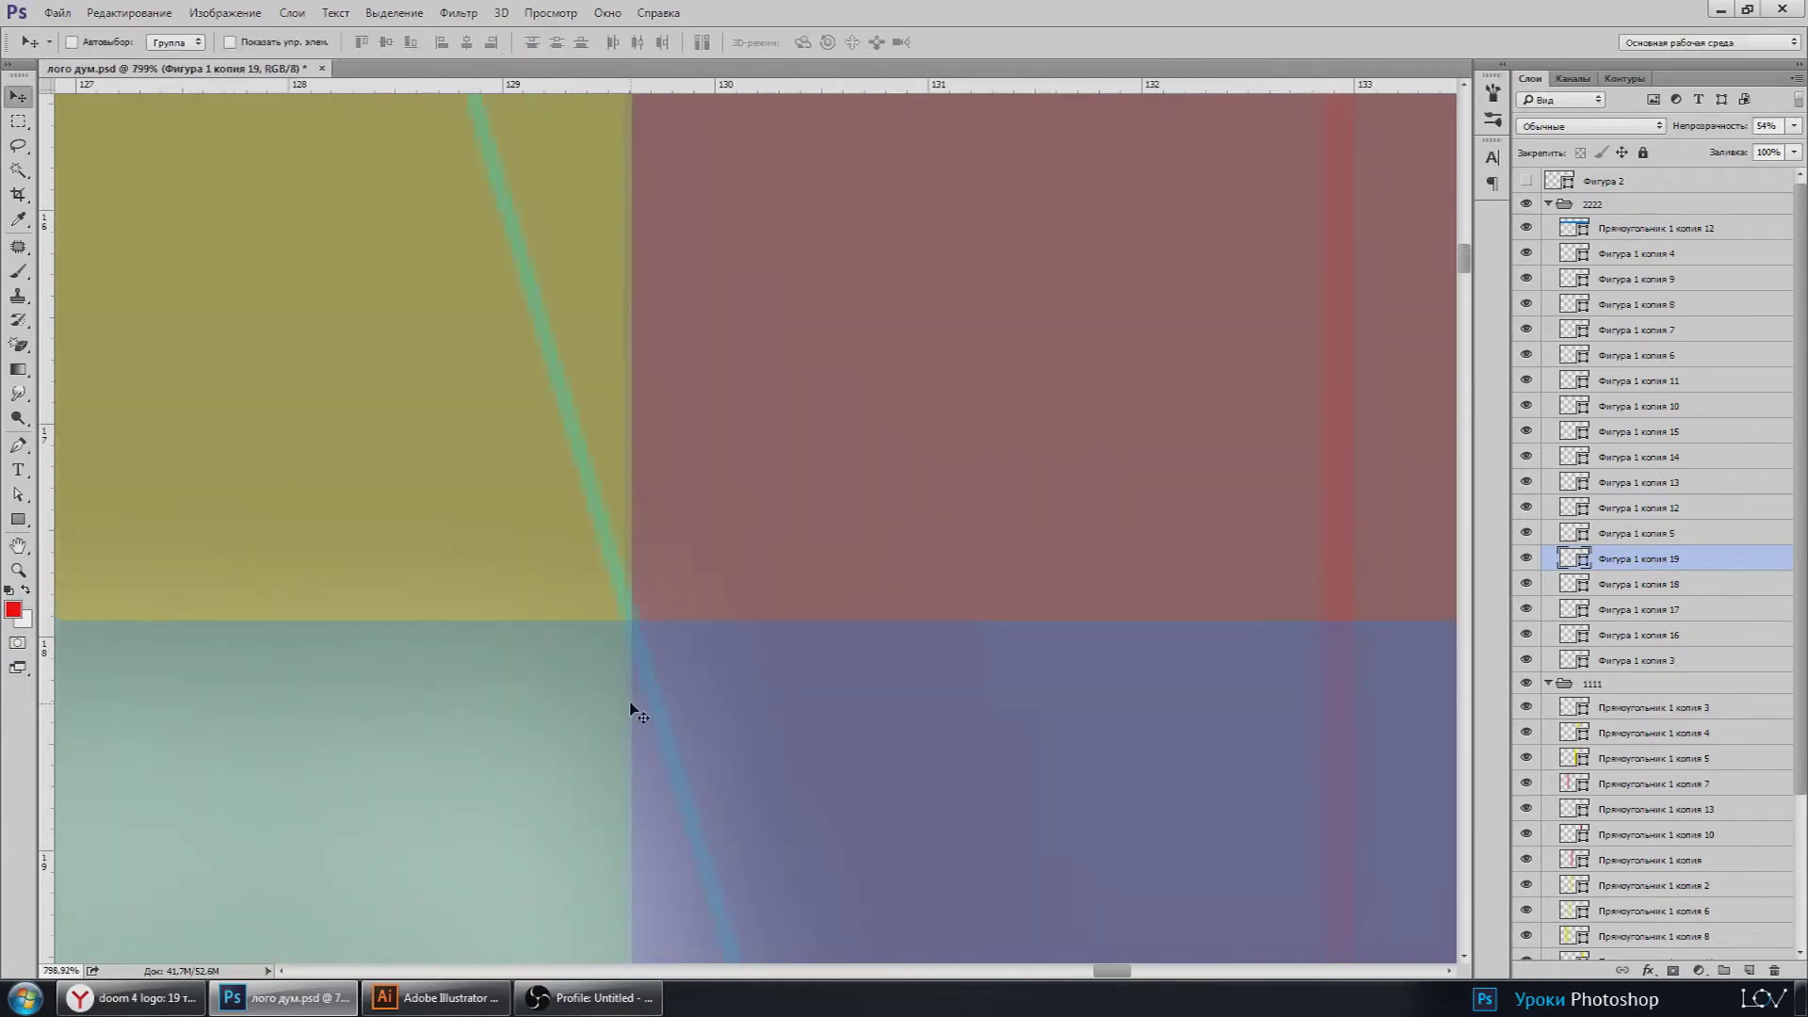
pyautogui.scroll(-4, 633, 711)
pyautogui.scroll(-3, 634, 718)
pyautogui.scroll(2, 612, 698)
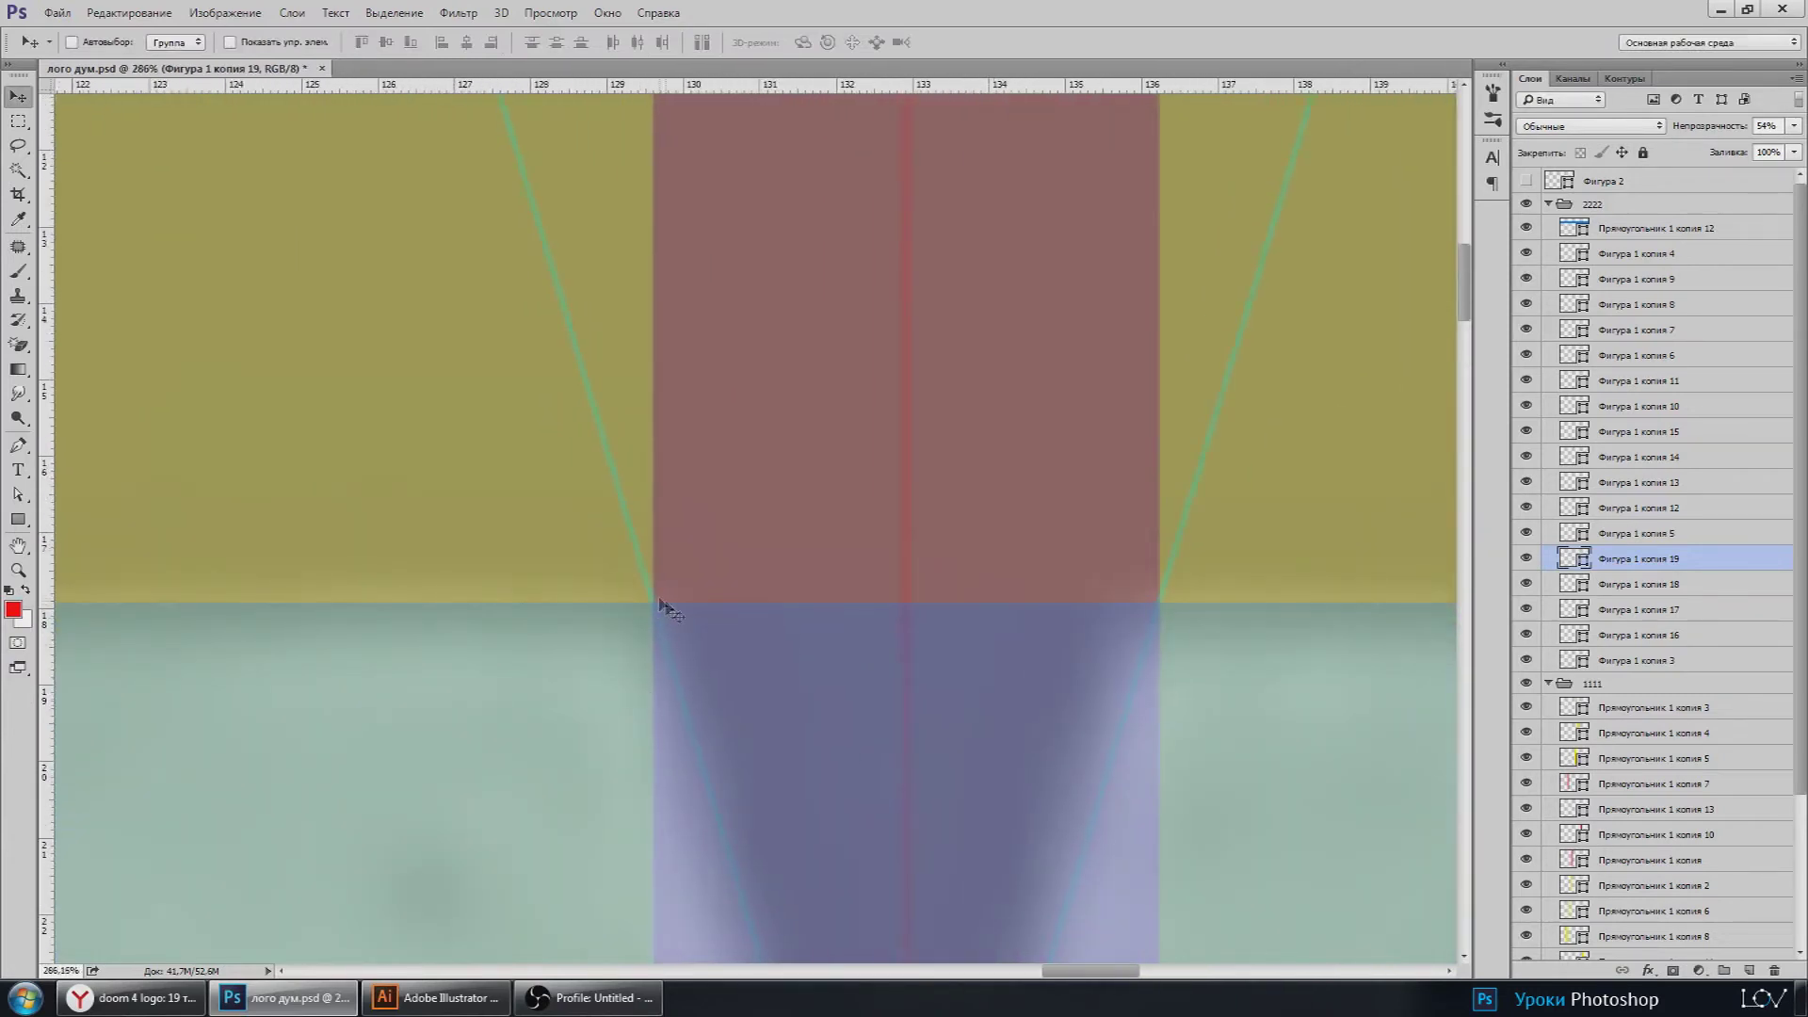
pyautogui.scroll(-2, 832, 597)
pyautogui.scroll(-3, 807, 584)
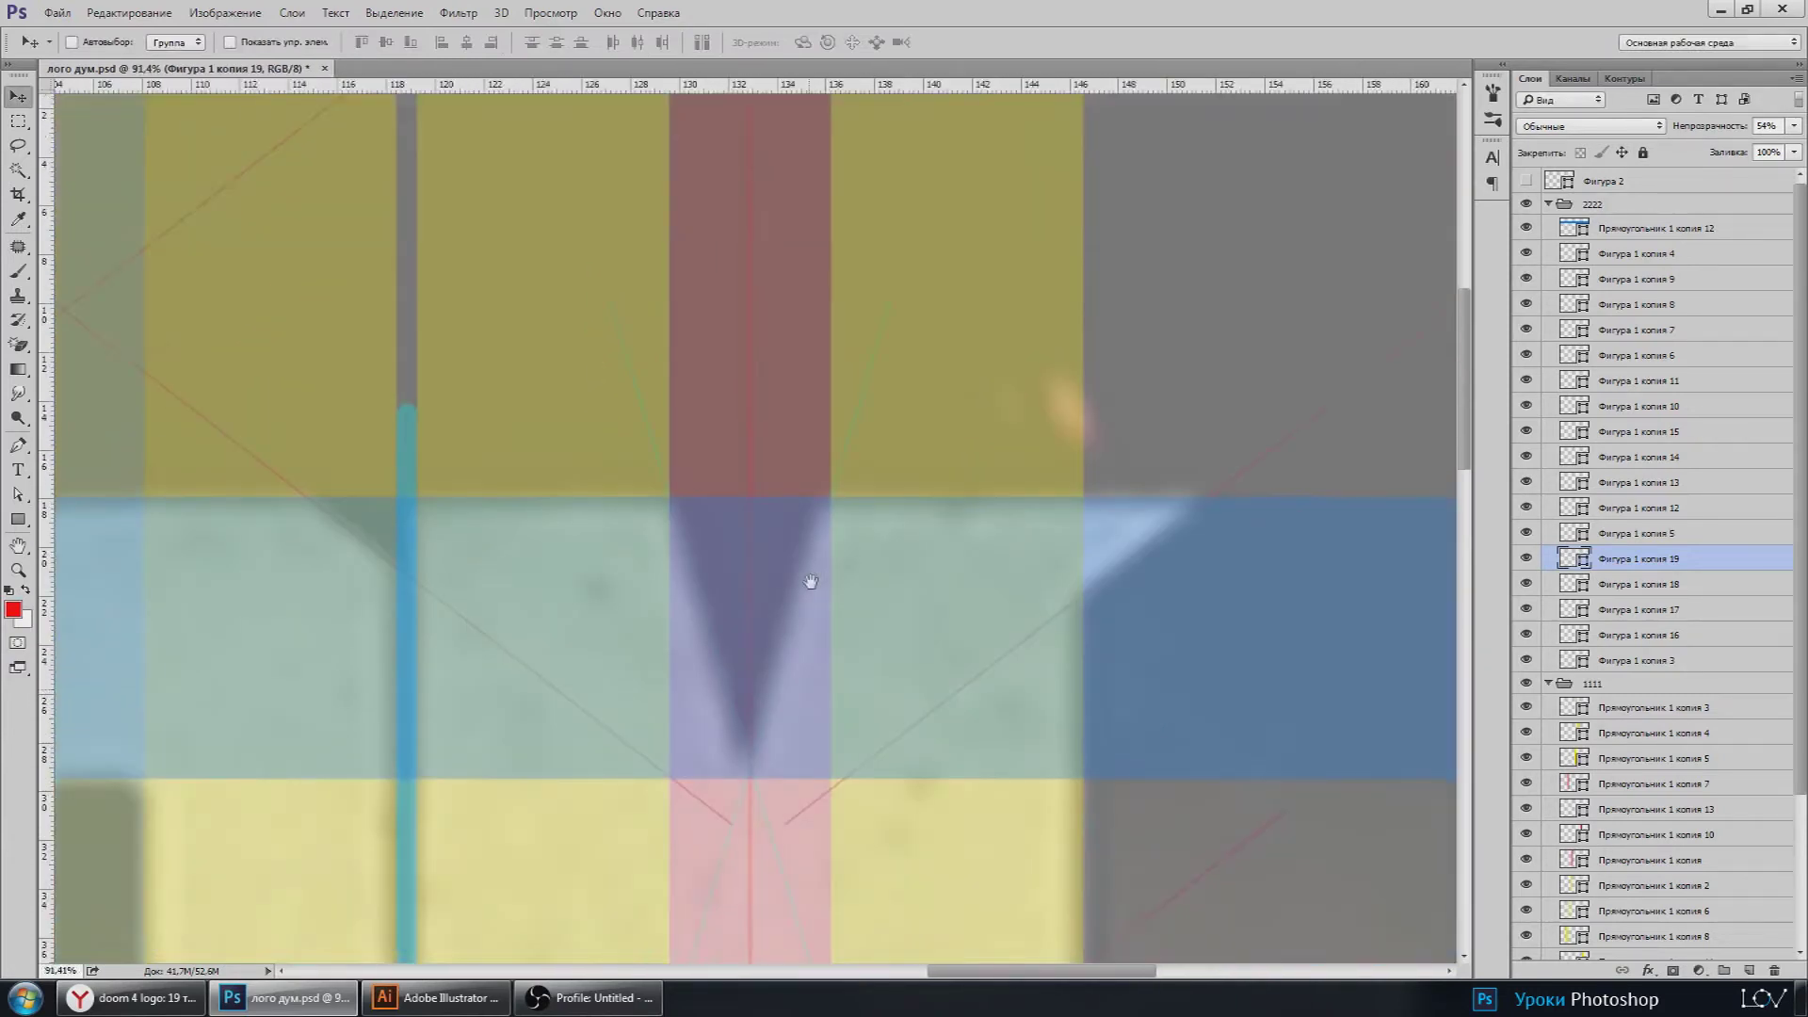
pyautogui.scroll(-2, 800, 570)
pyautogui.scroll(-1, 791, 640)
pyautogui.scroll(-3, 782, 659)
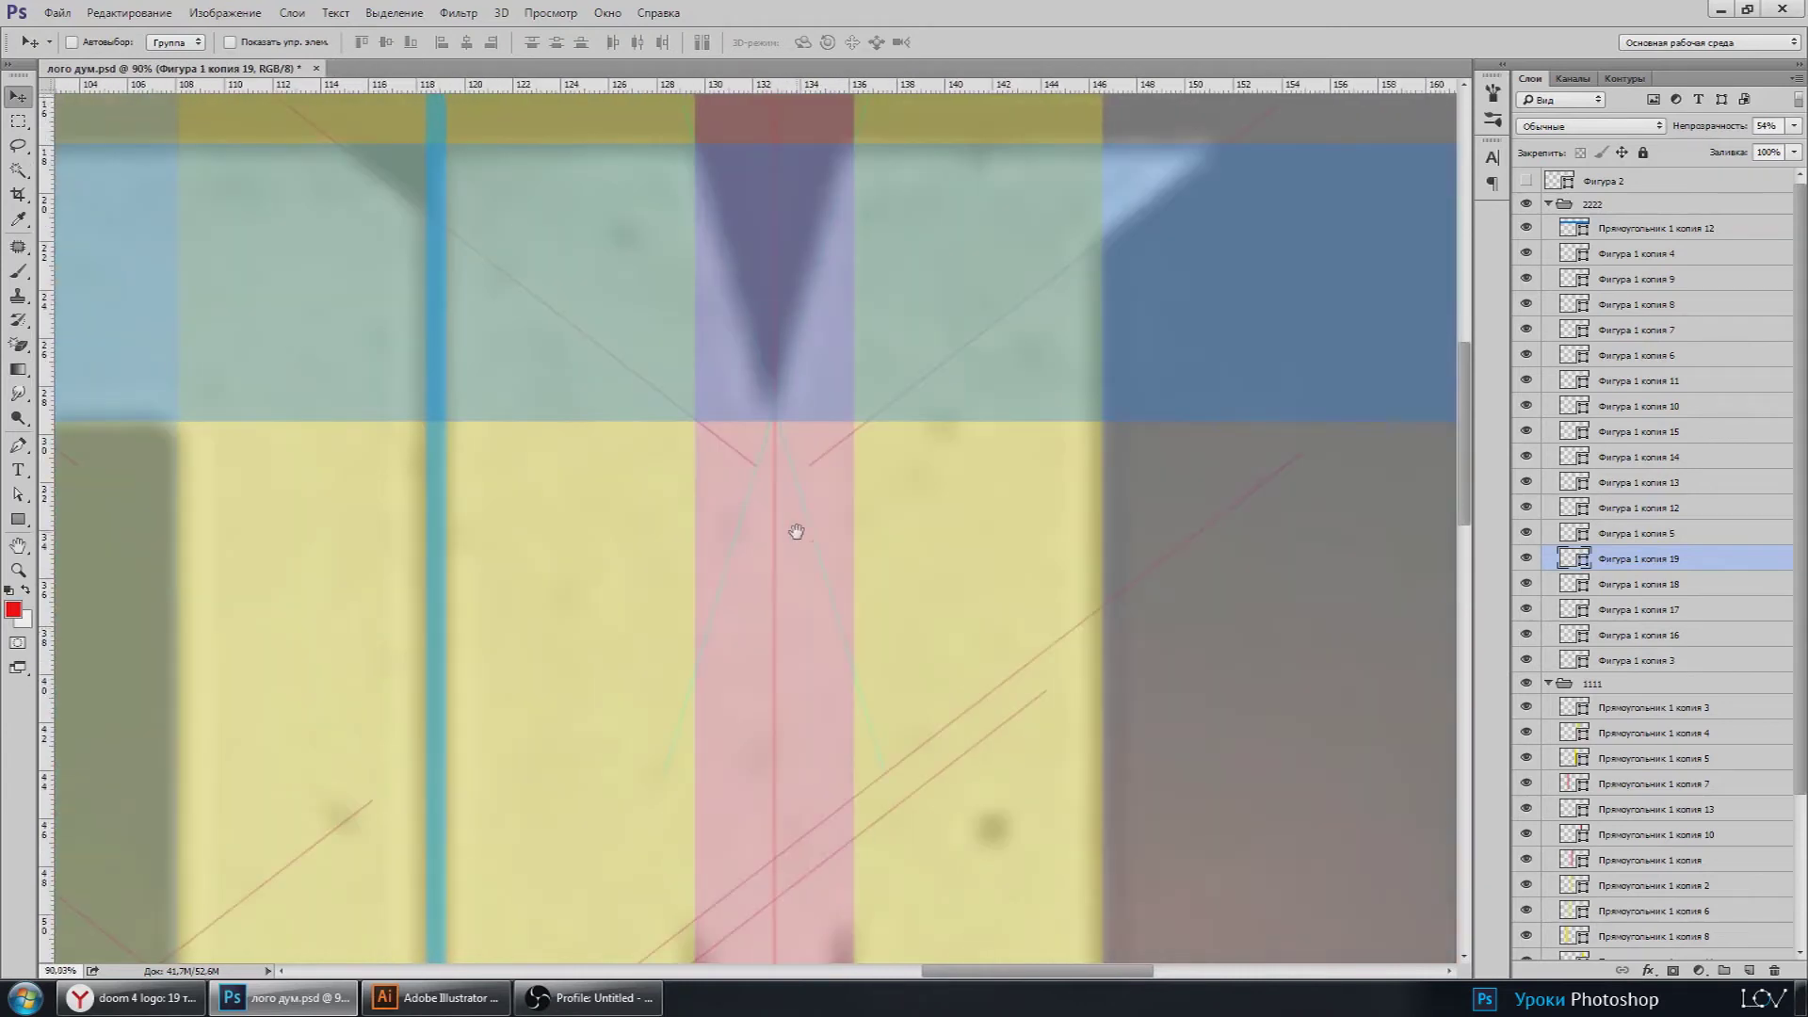
# Step: Alt-drag copies of Фигура 1 копия 18 and 19 down to trace the lower V notch
pyautogui.keyDown('shift'); pyautogui.click(1613, 584); pyautogui.keyUp('shift')
pyautogui.moveTo(848, 415)
pyautogui.mouseDown()
pyautogui.moveTo(824, 546)
pyautogui.moveTo(836, 795)
pyautogui.moveTo(848, 425)
pyautogui.mouseUp()
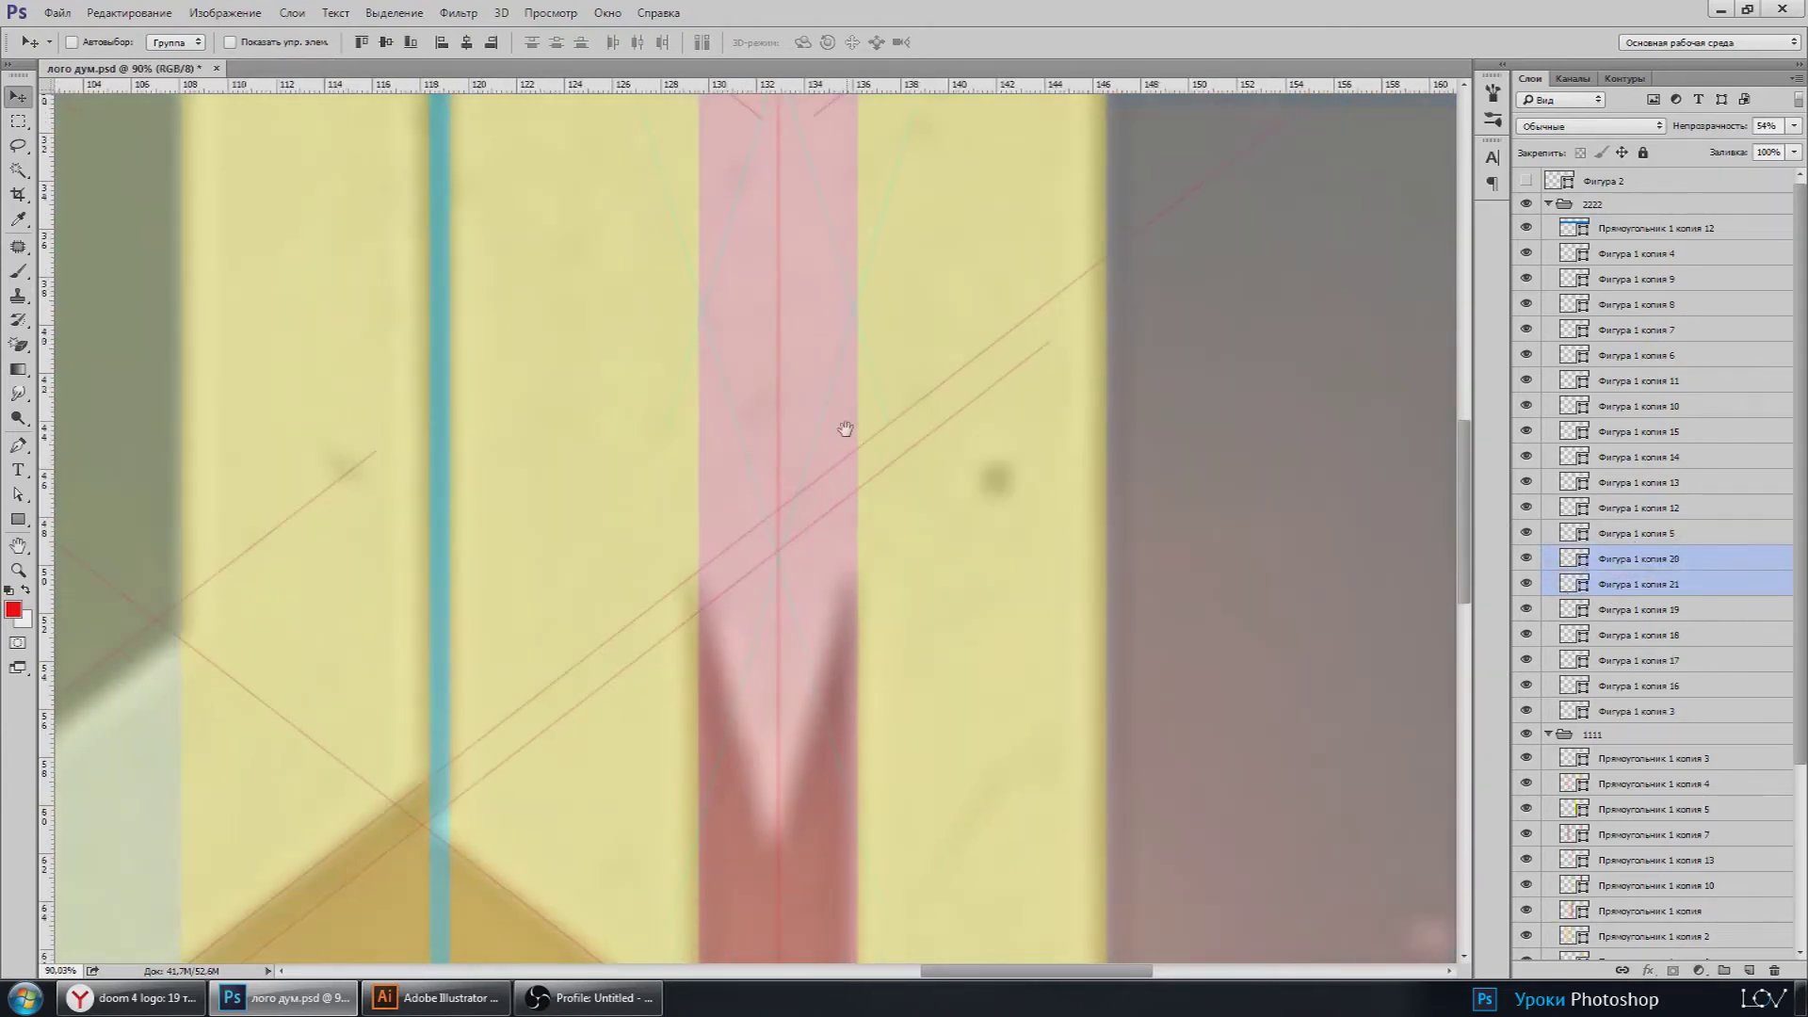
pyautogui.moveTo(808, 692); pyautogui.dragTo(801, 715)
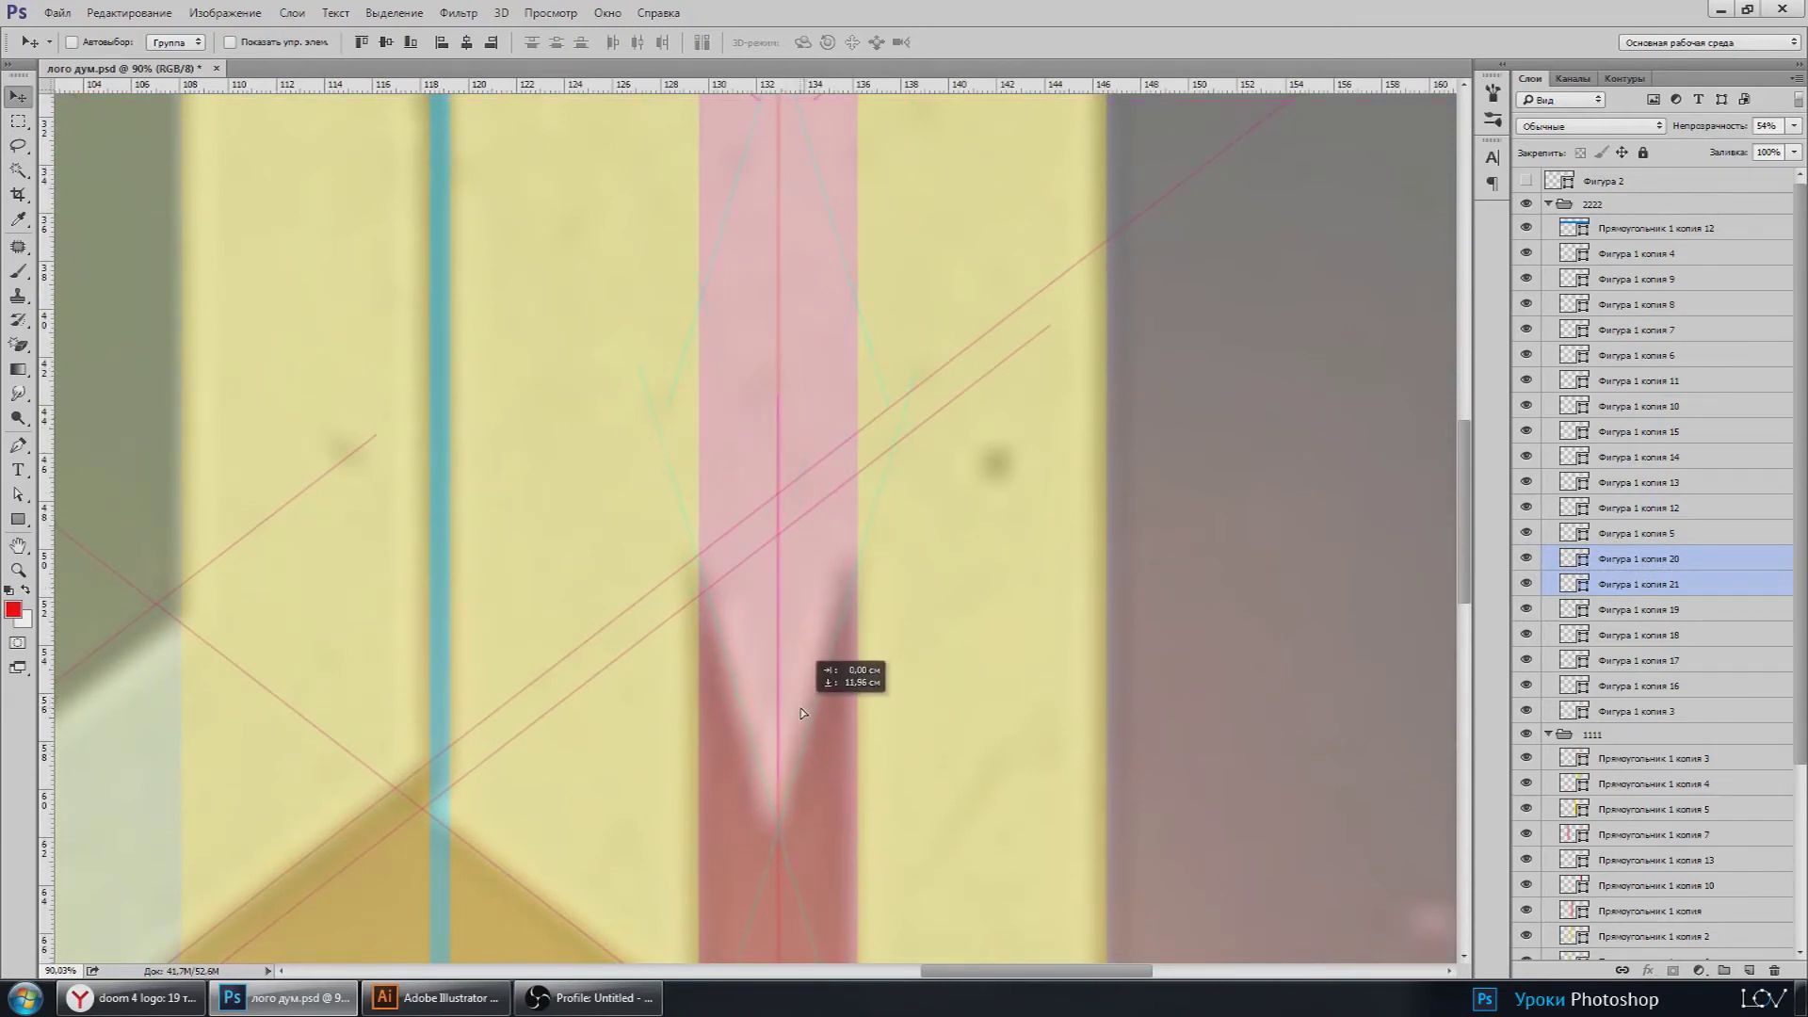
pyautogui.scroll(-5, 802, 712)
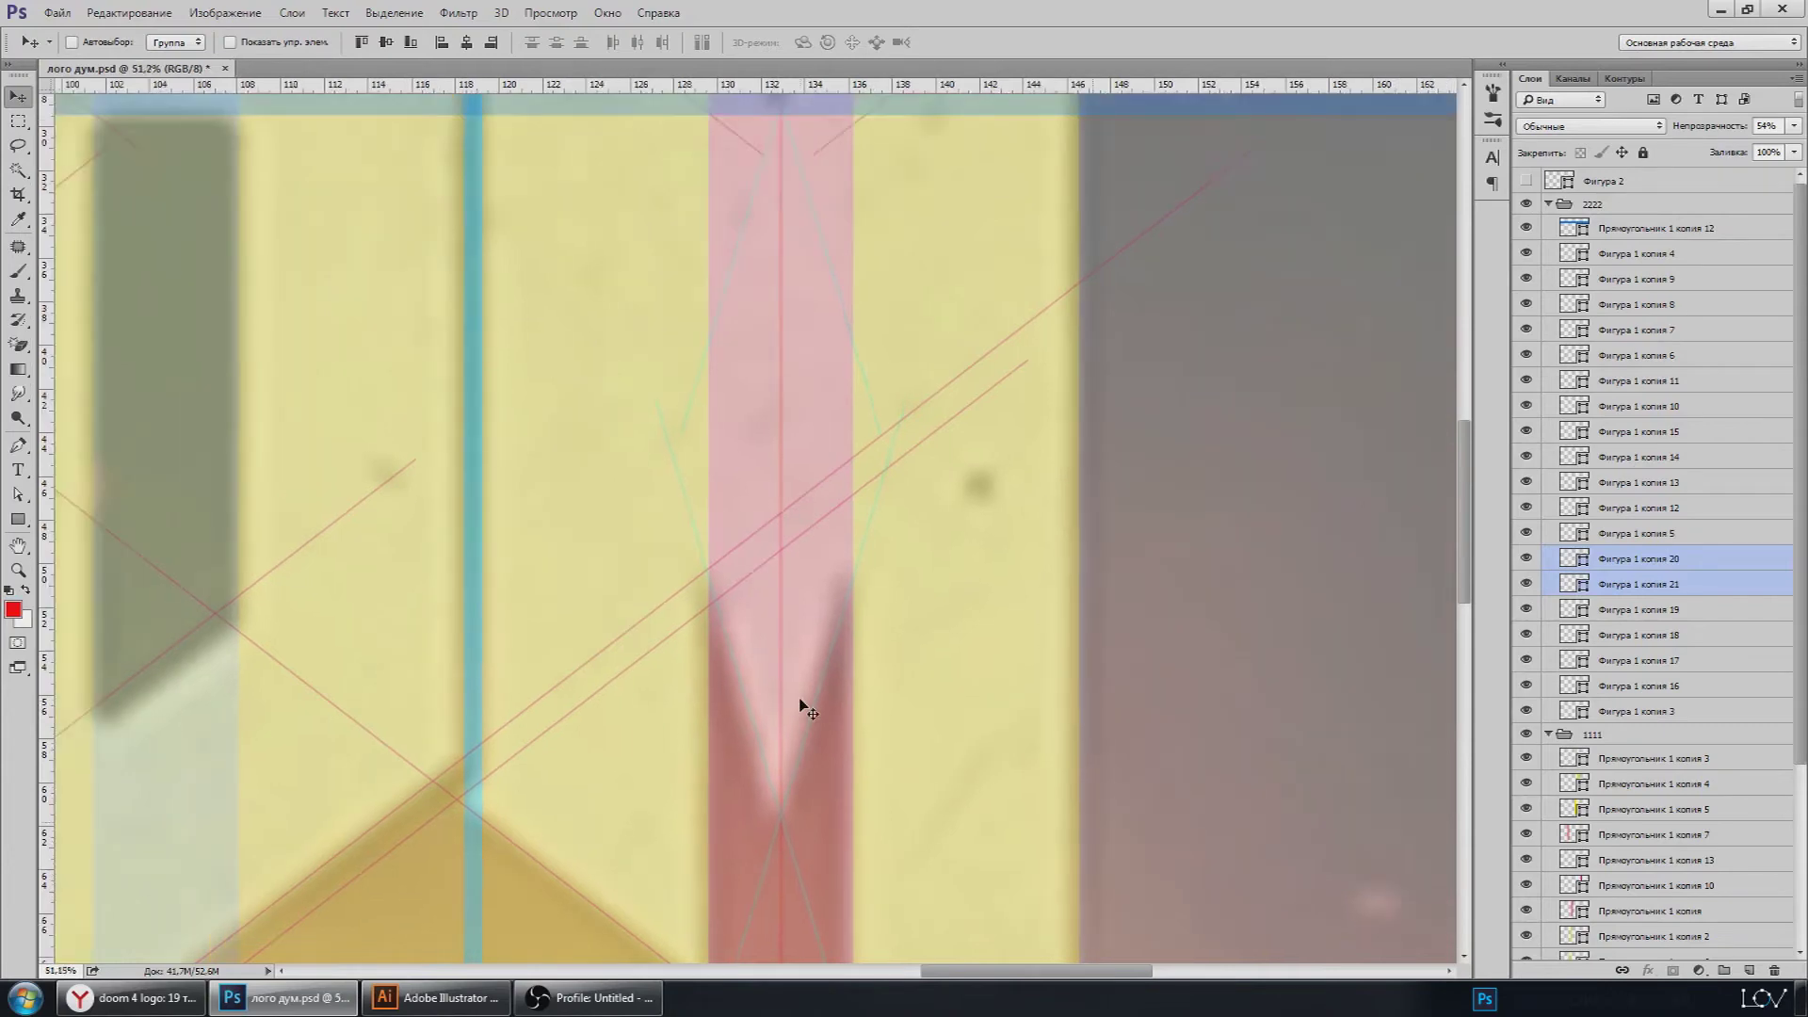
pyautogui.scroll(-1, 810, 706)
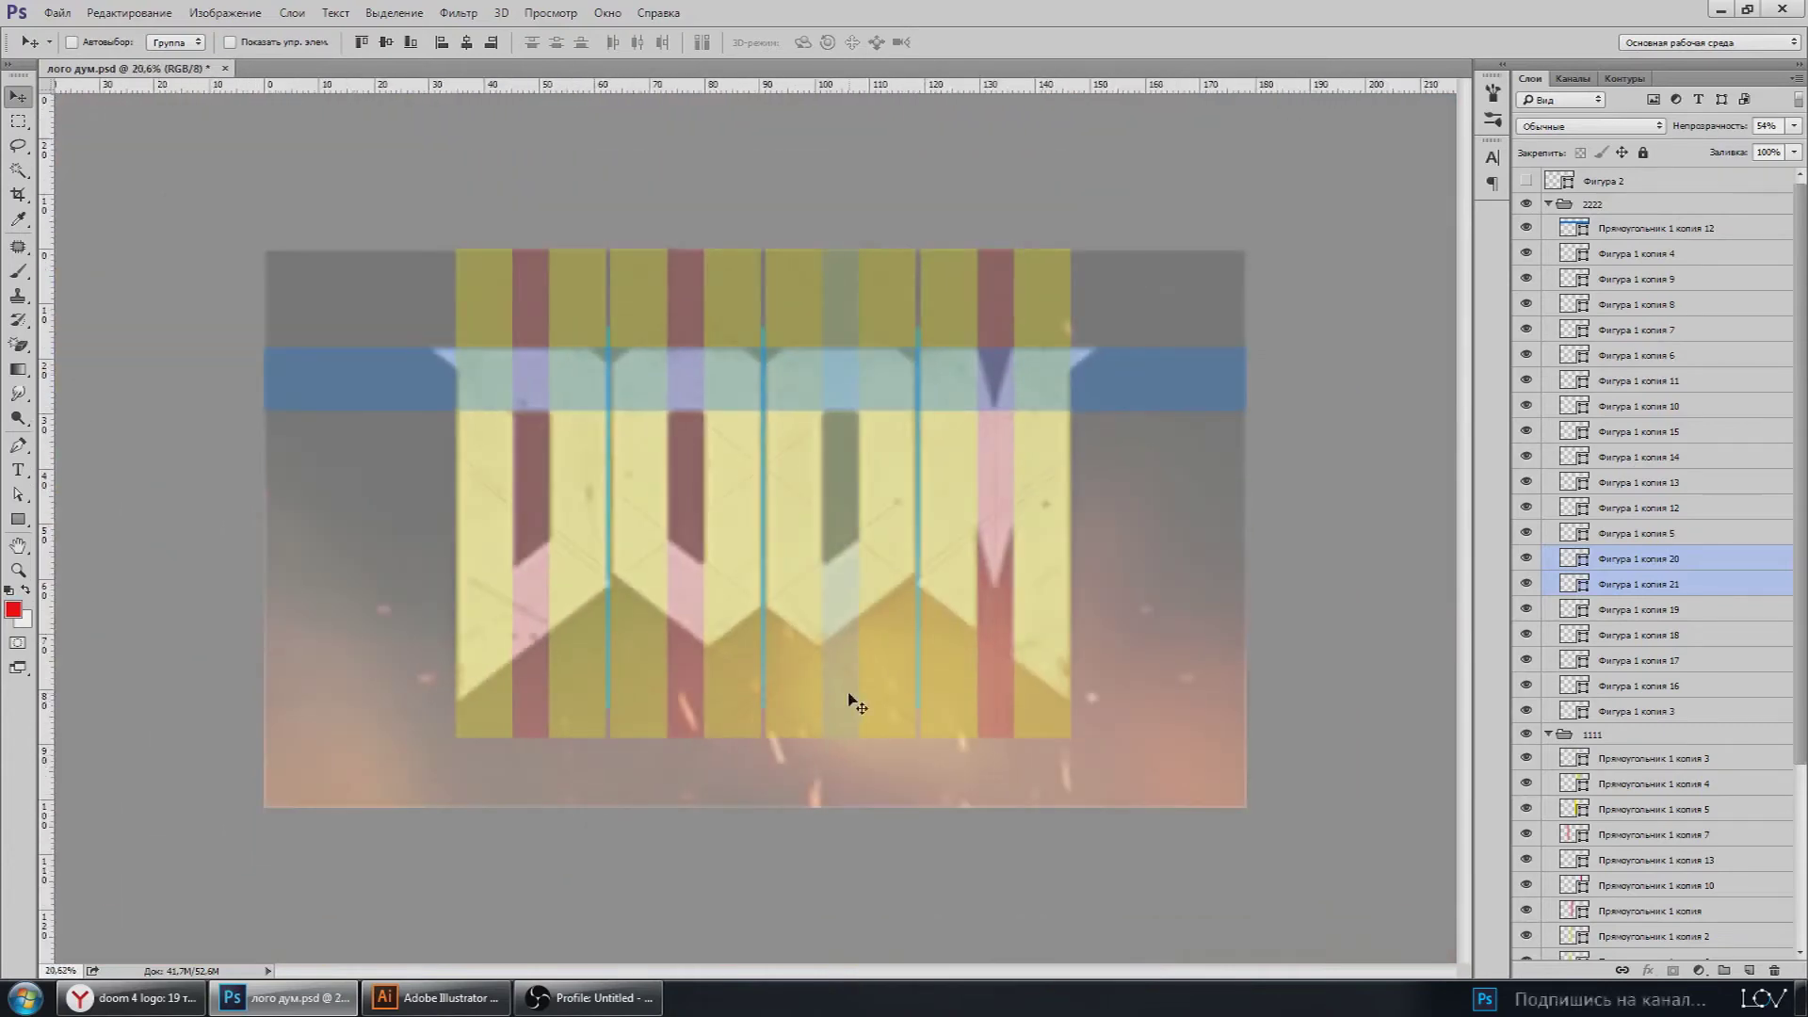
# Step: Collapse the 2222 and 1111 guide groups and make Фигура 2 the visible, active layer
pyautogui.click(1549, 204)
pyautogui.click(1605, 181)
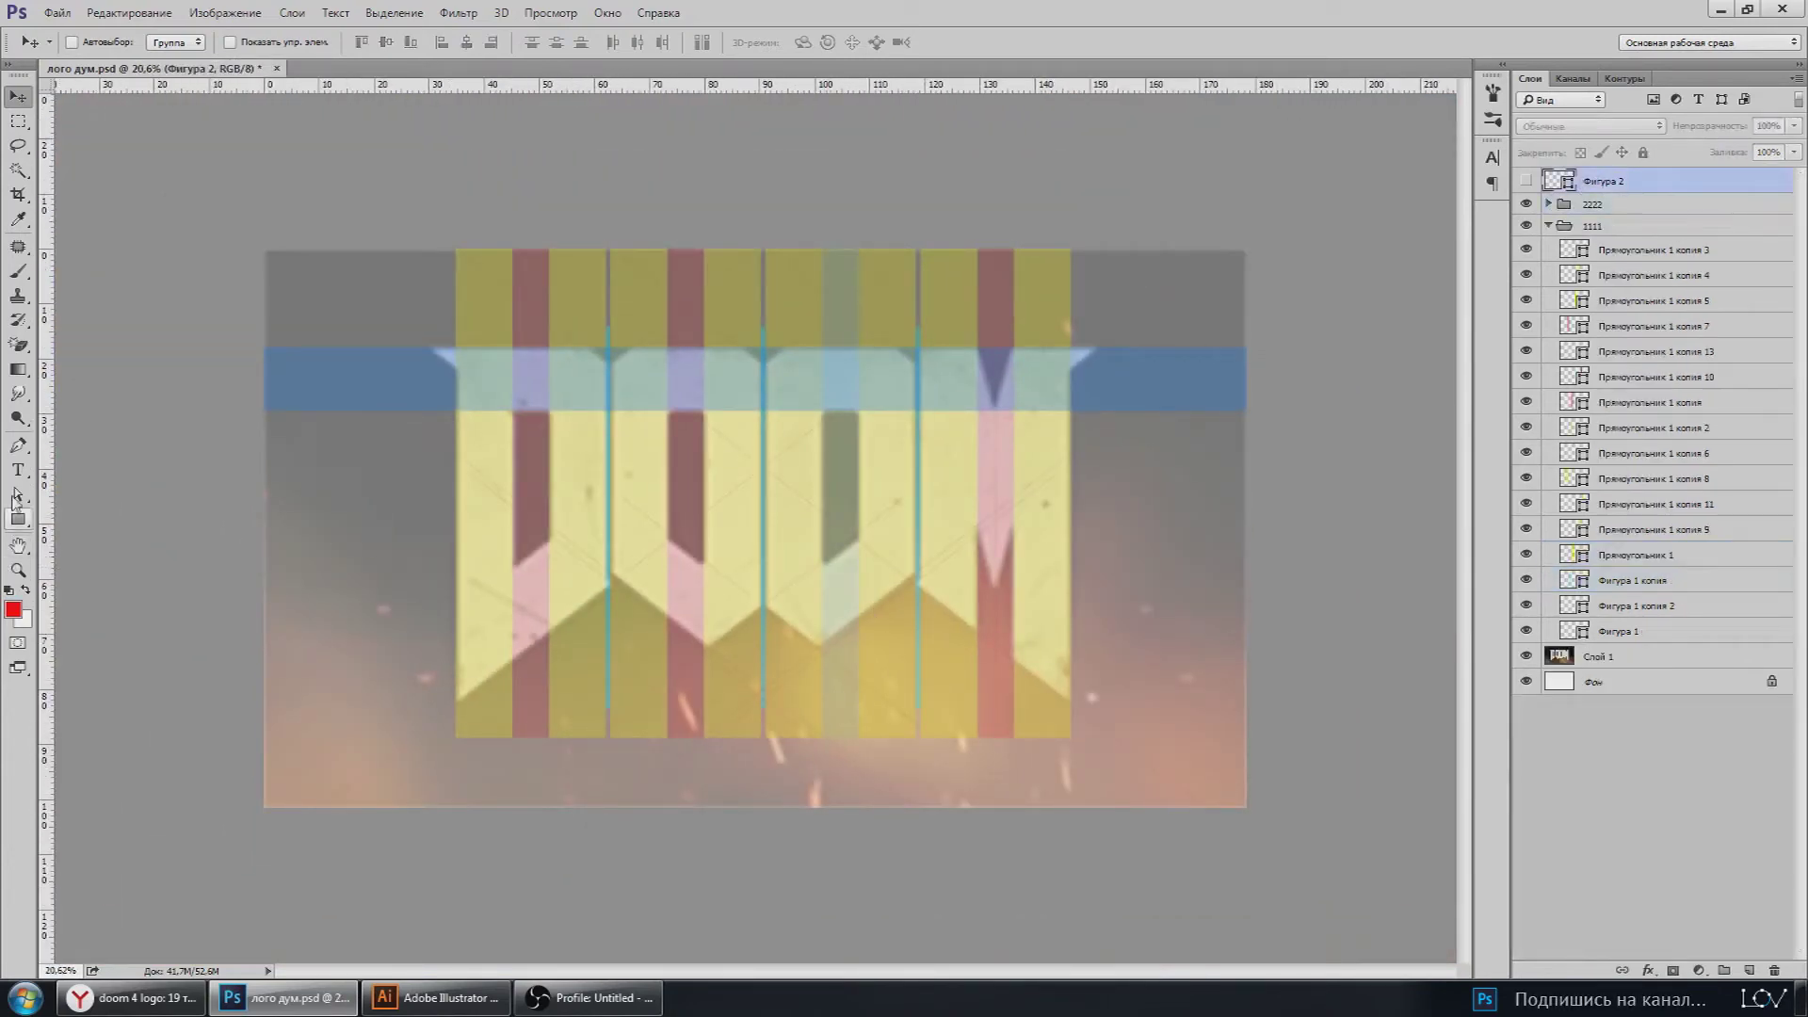
pyautogui.click(18, 471)
pyautogui.scroll(2, 684, 485)
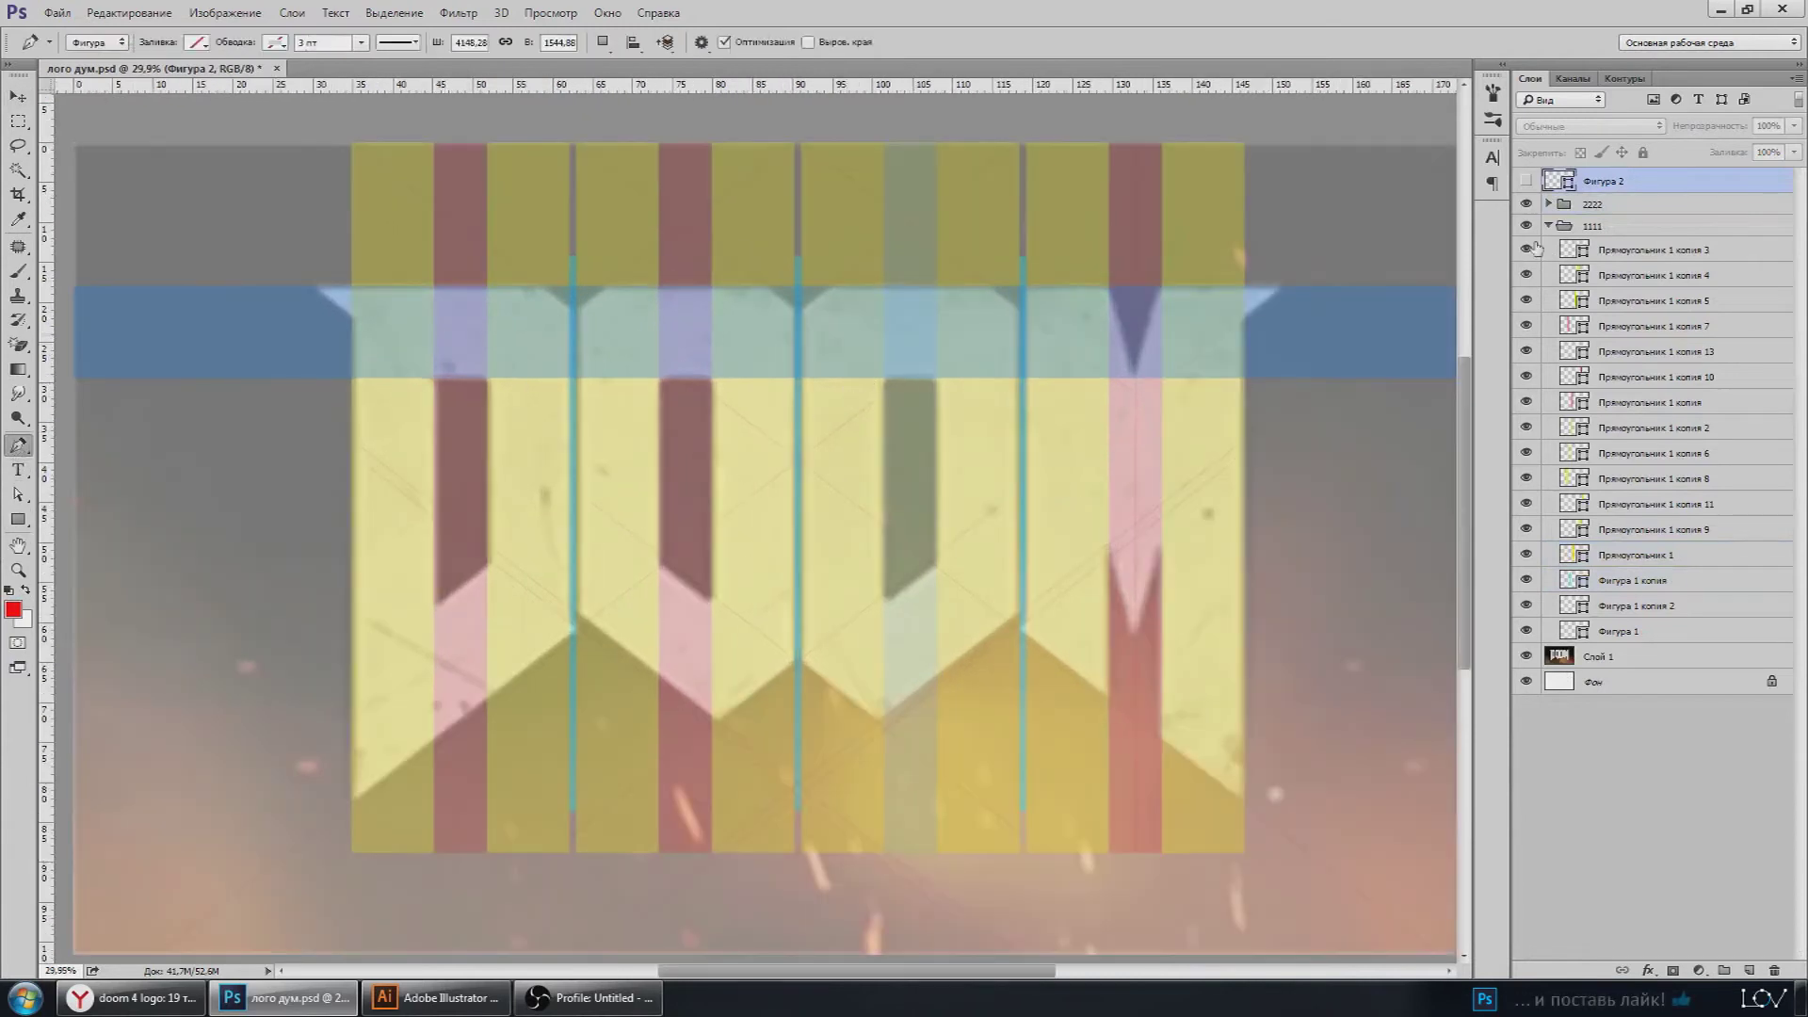
pyautogui.click(1549, 226)
pyautogui.click(1526, 181)
# Step: Trace the left block's outline with Pen anchors on the guide intersections
pyautogui.scroll(1, 464, 323)
pyautogui.scroll(3, 565, 282)
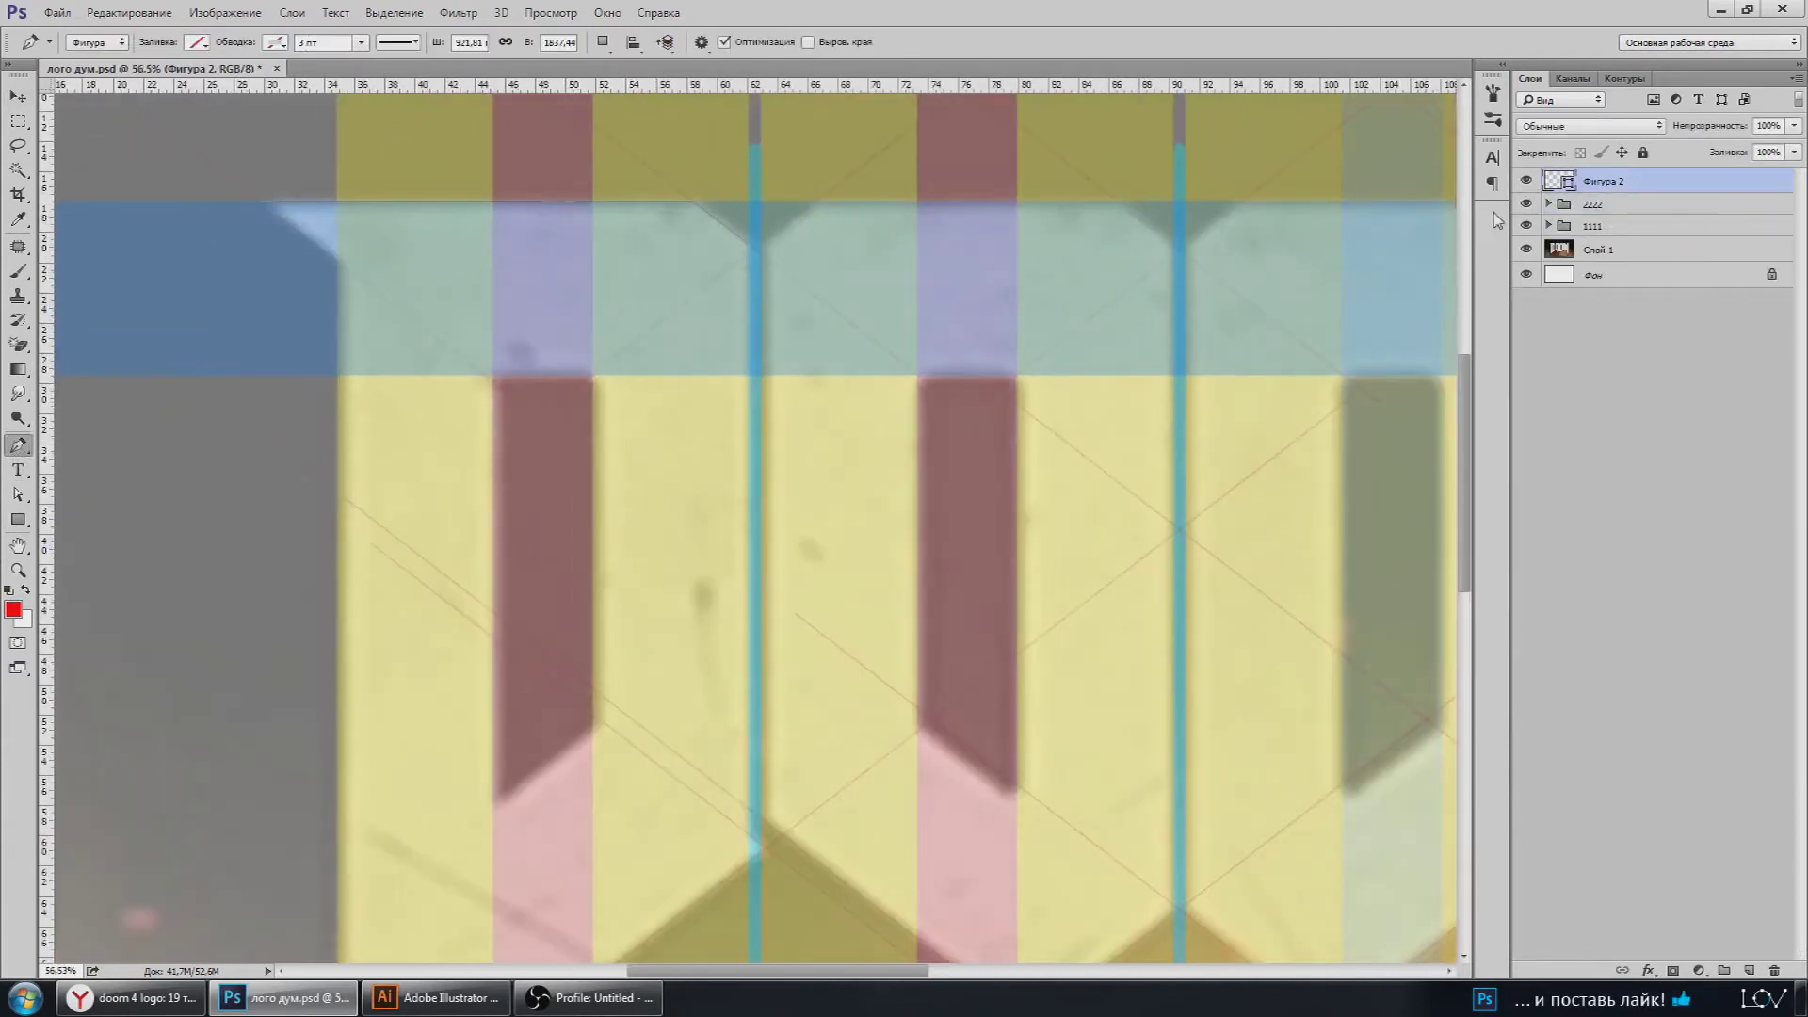
pyautogui.scroll(2, 829, 191)
pyautogui.scroll(2, 829, 191)
pyautogui.scroll(2, 706, 230)
pyautogui.scroll(1, 653, 242)
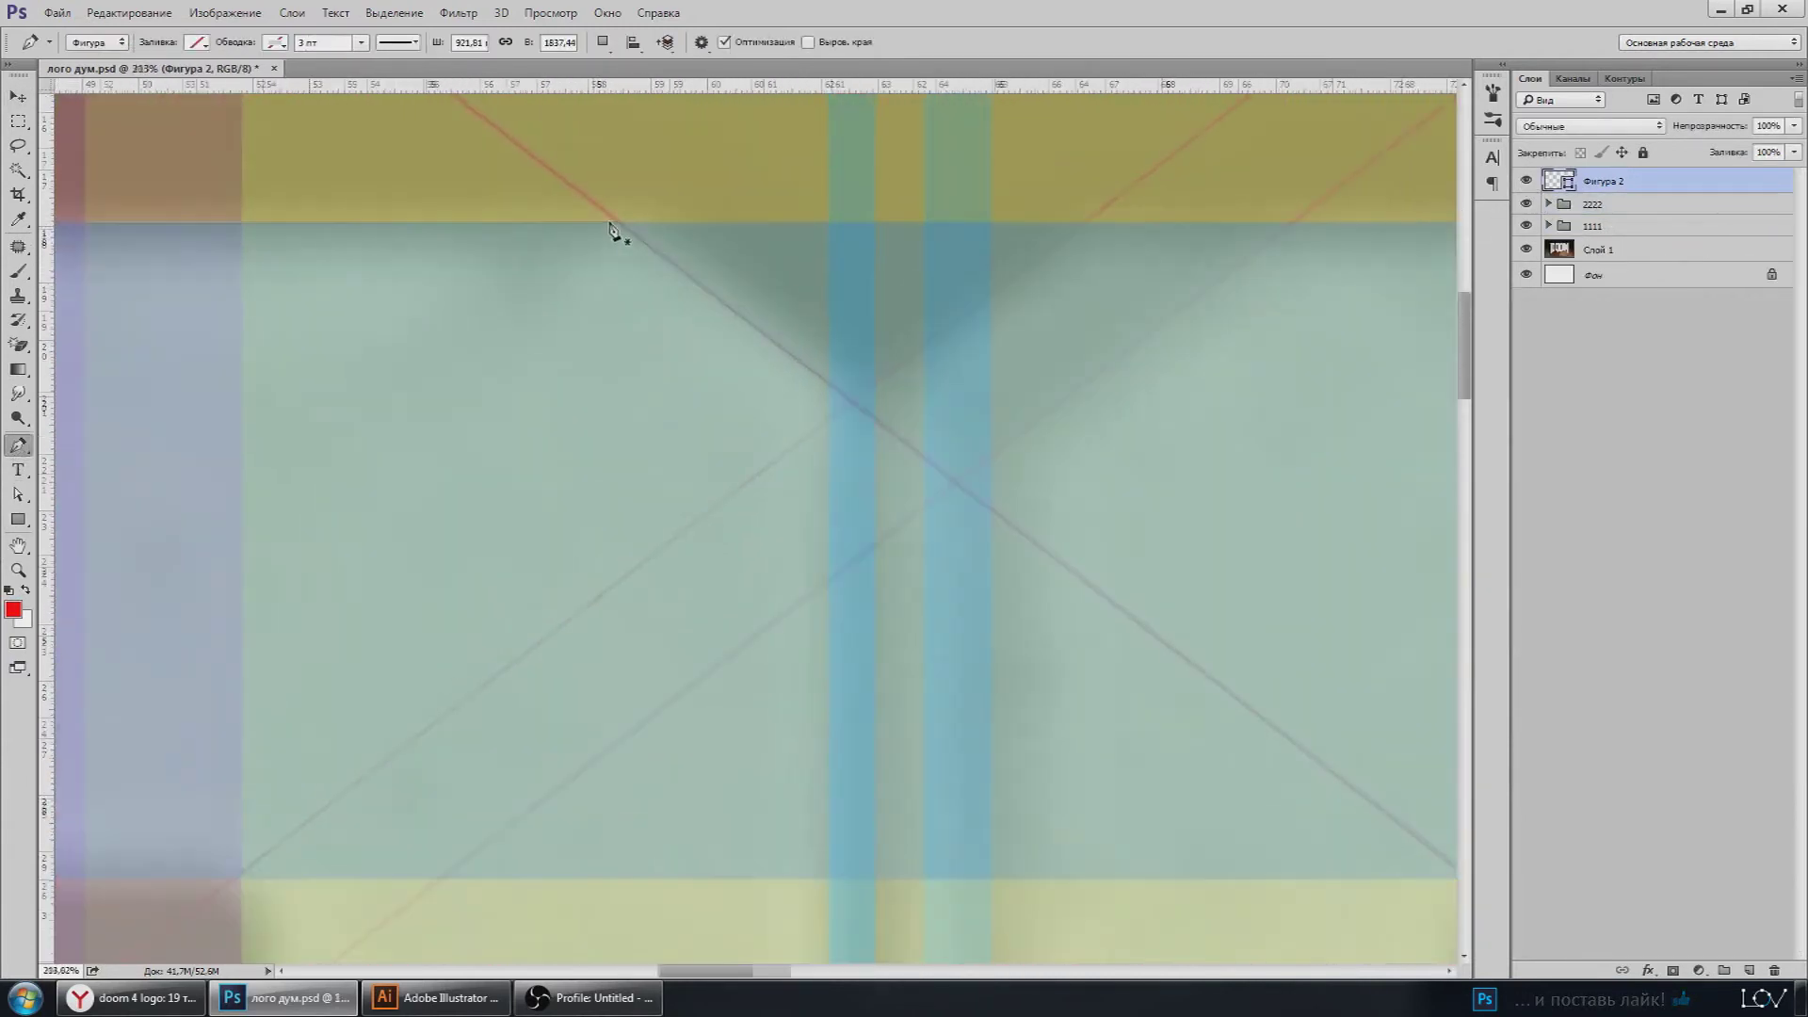
pyautogui.scroll(1, 625, 242)
pyautogui.scroll(1, 642, 244)
pyautogui.scroll(-2, 961, 471)
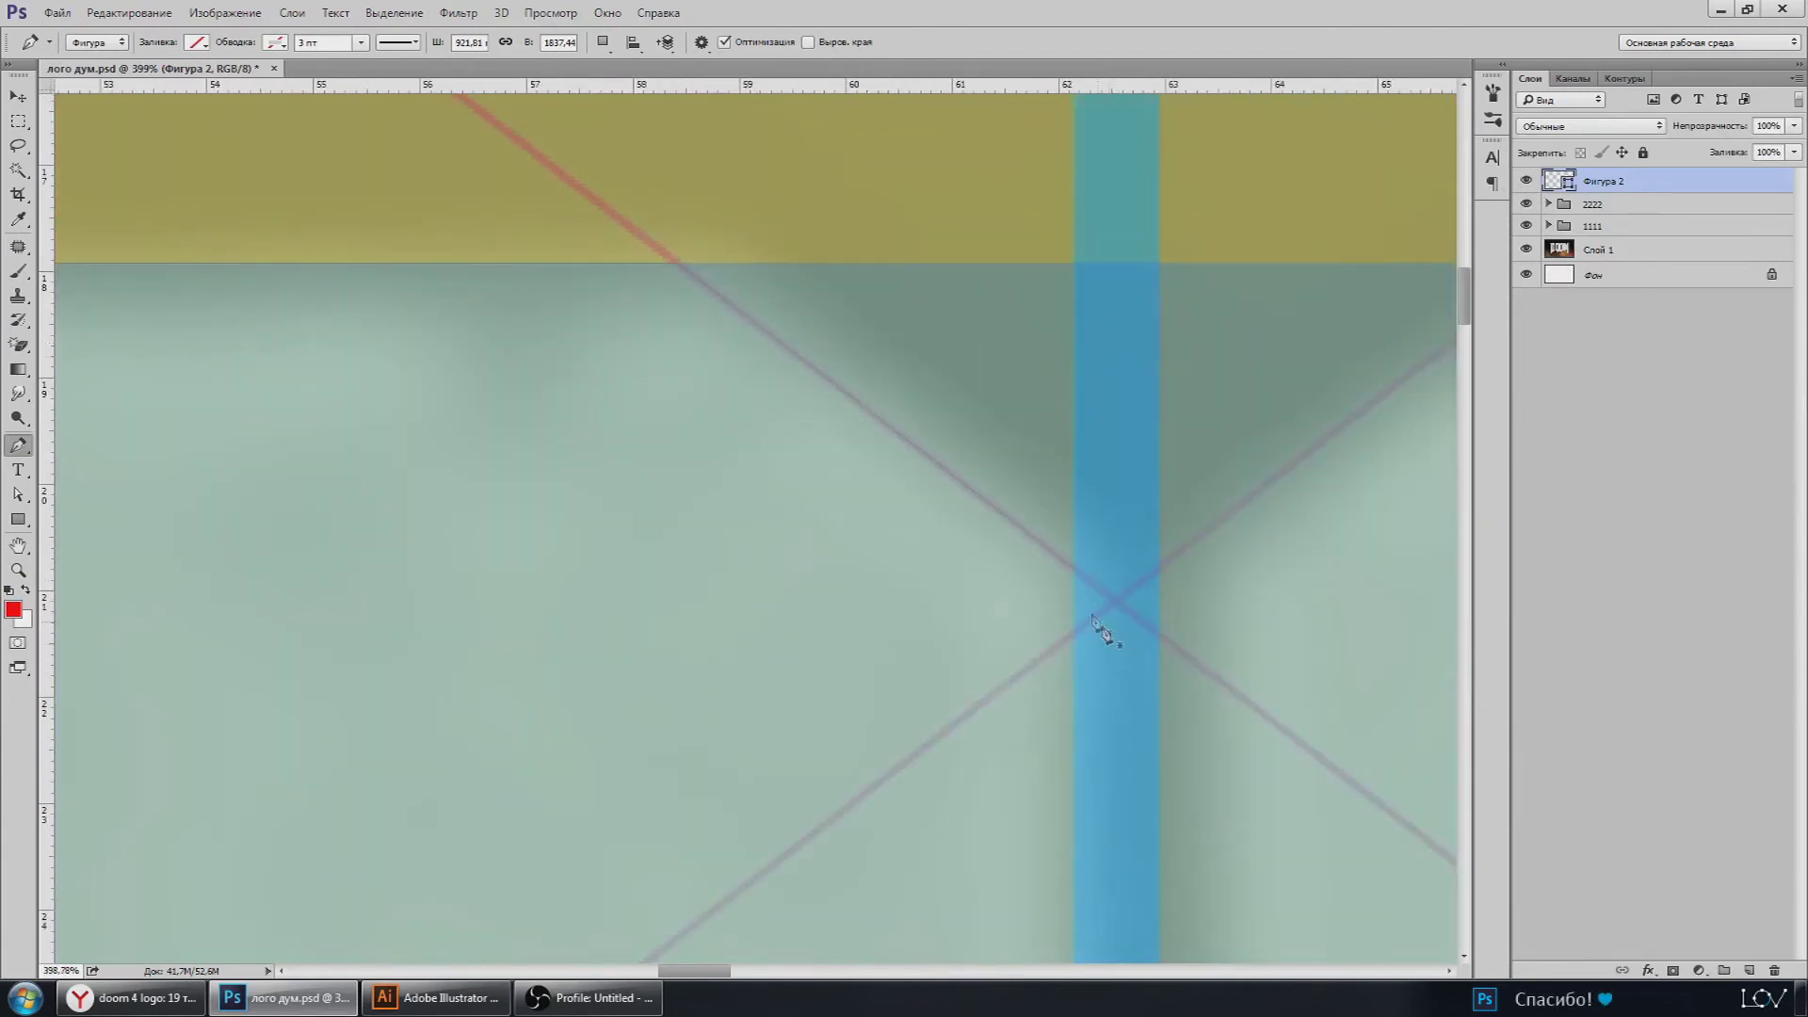
pyautogui.scroll(2, 1104, 630)
pyautogui.scroll(1, 1089, 597)
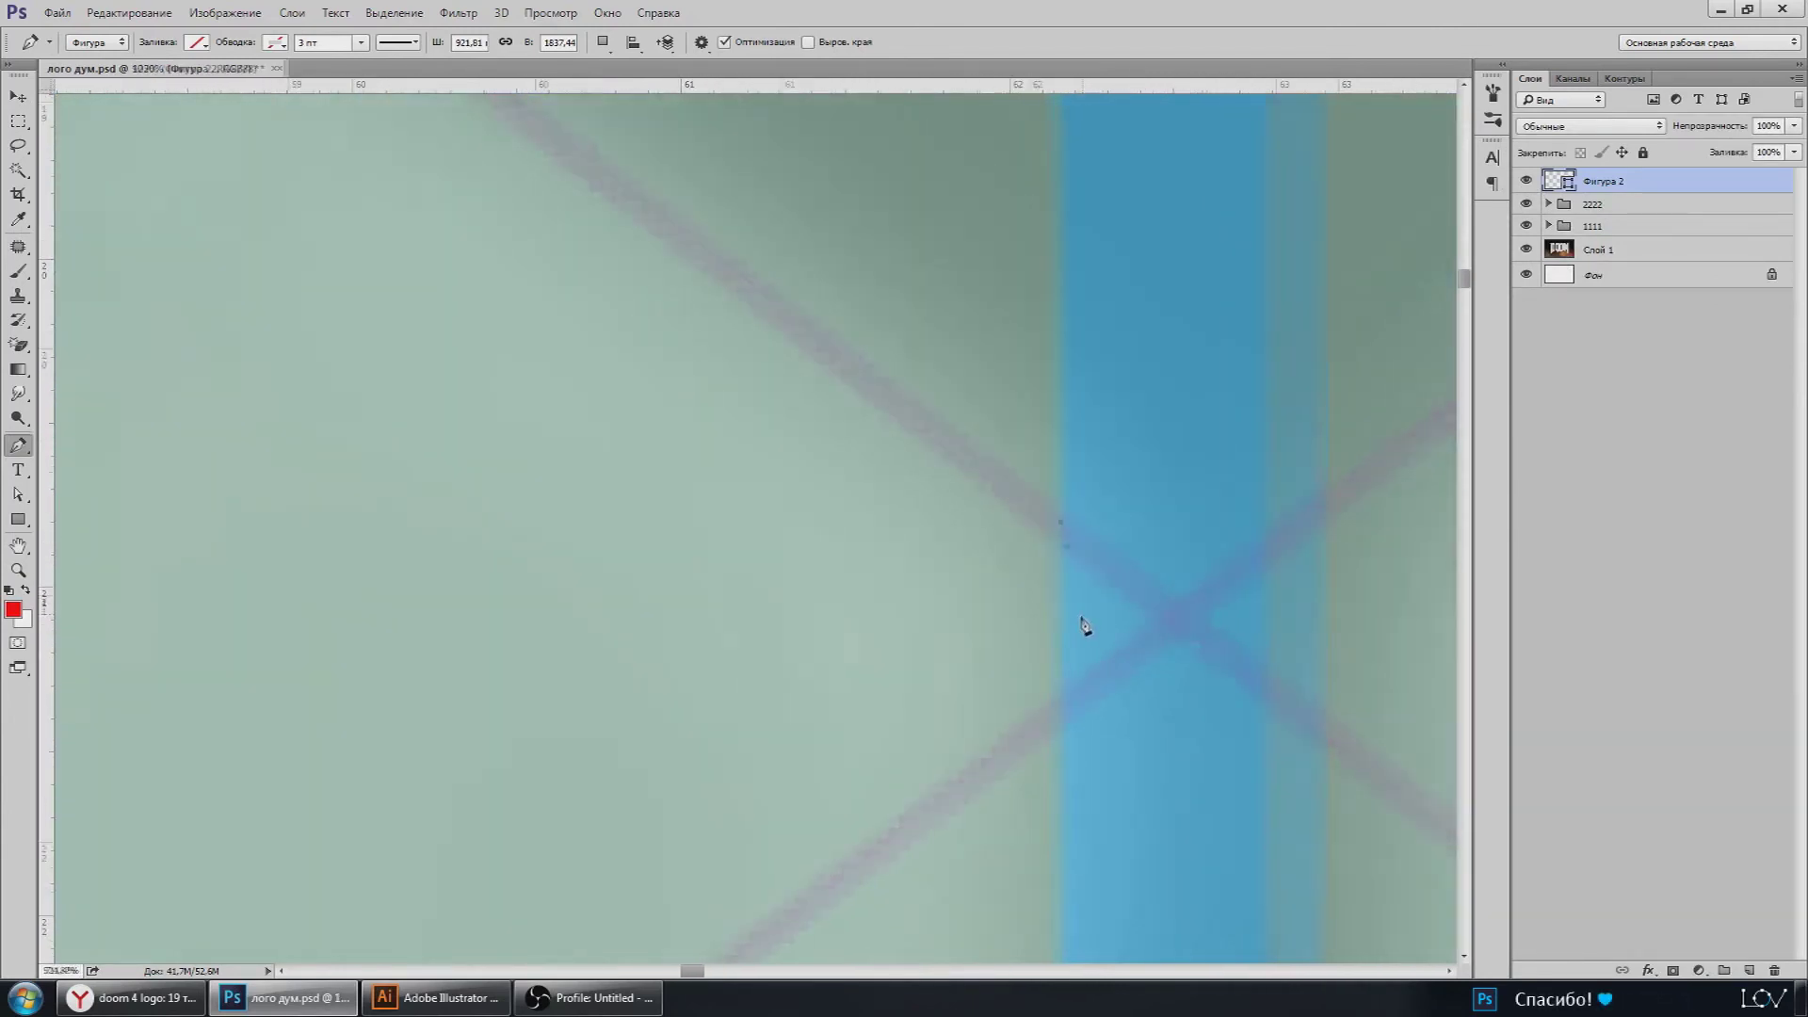
pyautogui.scroll(-3, 1081, 623)
pyautogui.scroll(-3, 1080, 624)
pyautogui.scroll(-2, 1081, 623)
pyautogui.moveTo(1158, 850); pyautogui.dragTo(1116, 565)
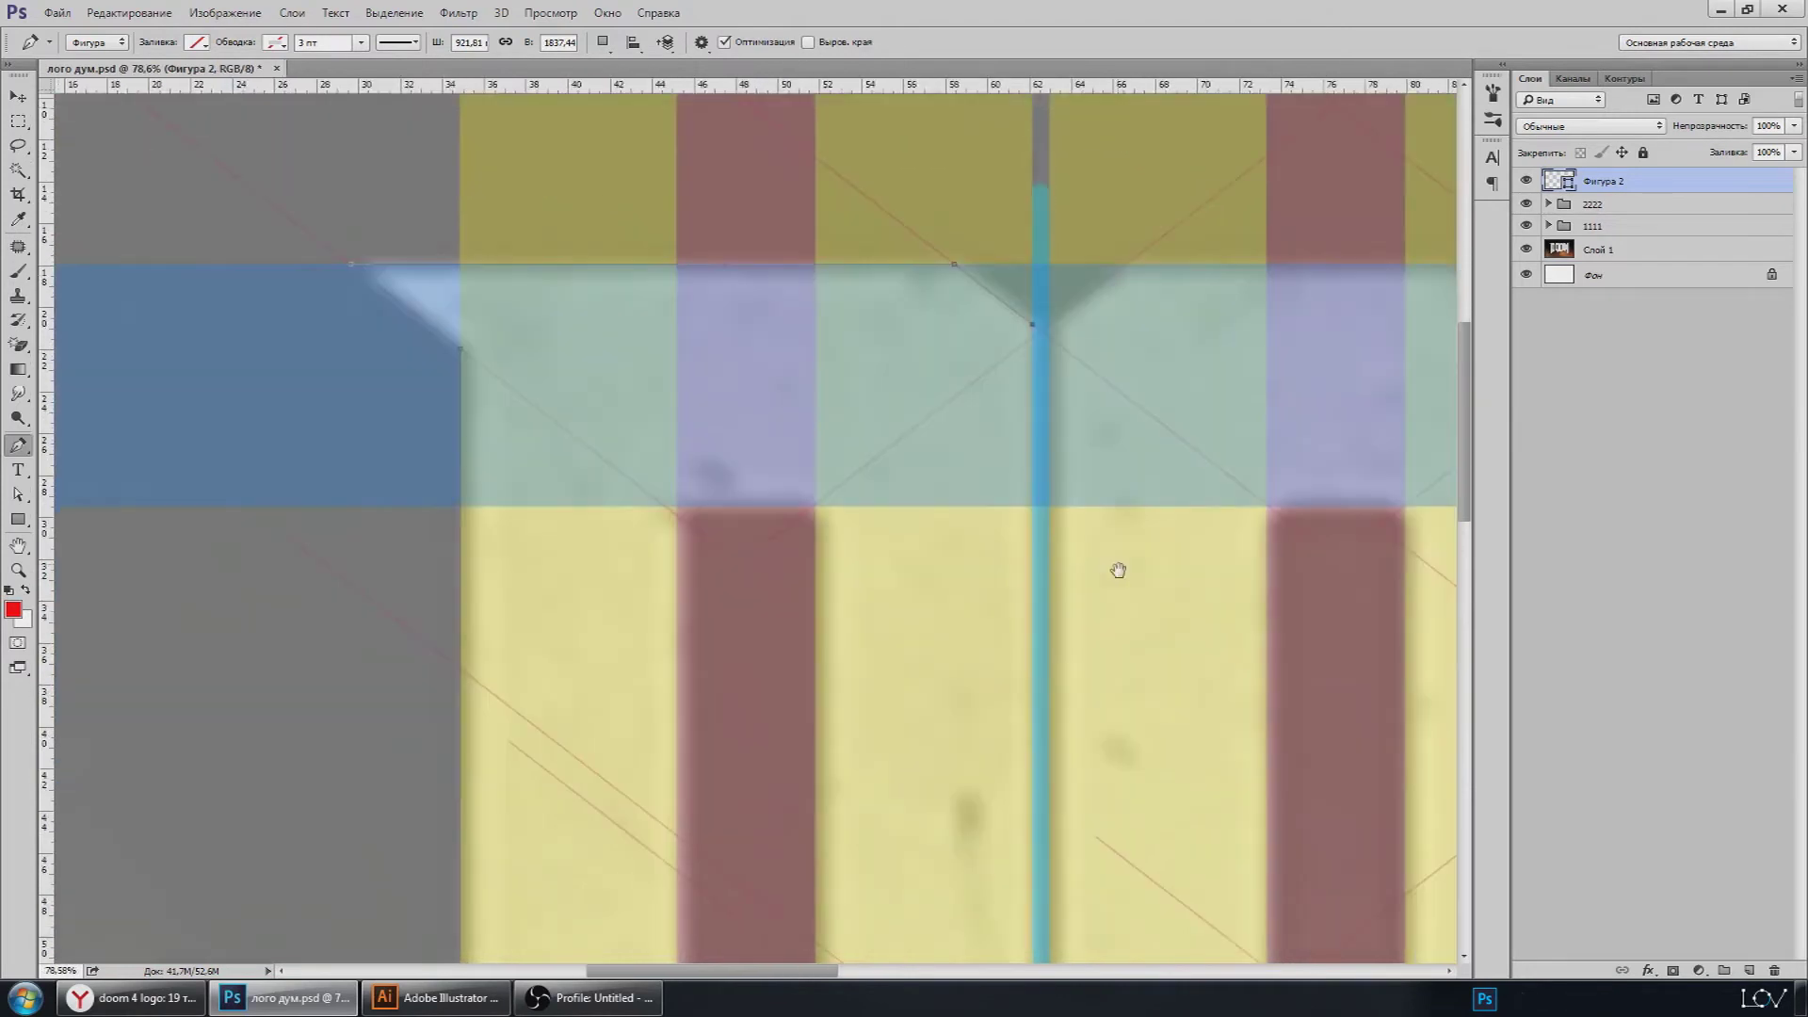
pyautogui.scroll(-2, 1117, 585)
pyautogui.scroll(-1, 1153, 737)
pyautogui.scroll(-1, 1083, 710)
pyautogui.scroll(3, 1082, 711)
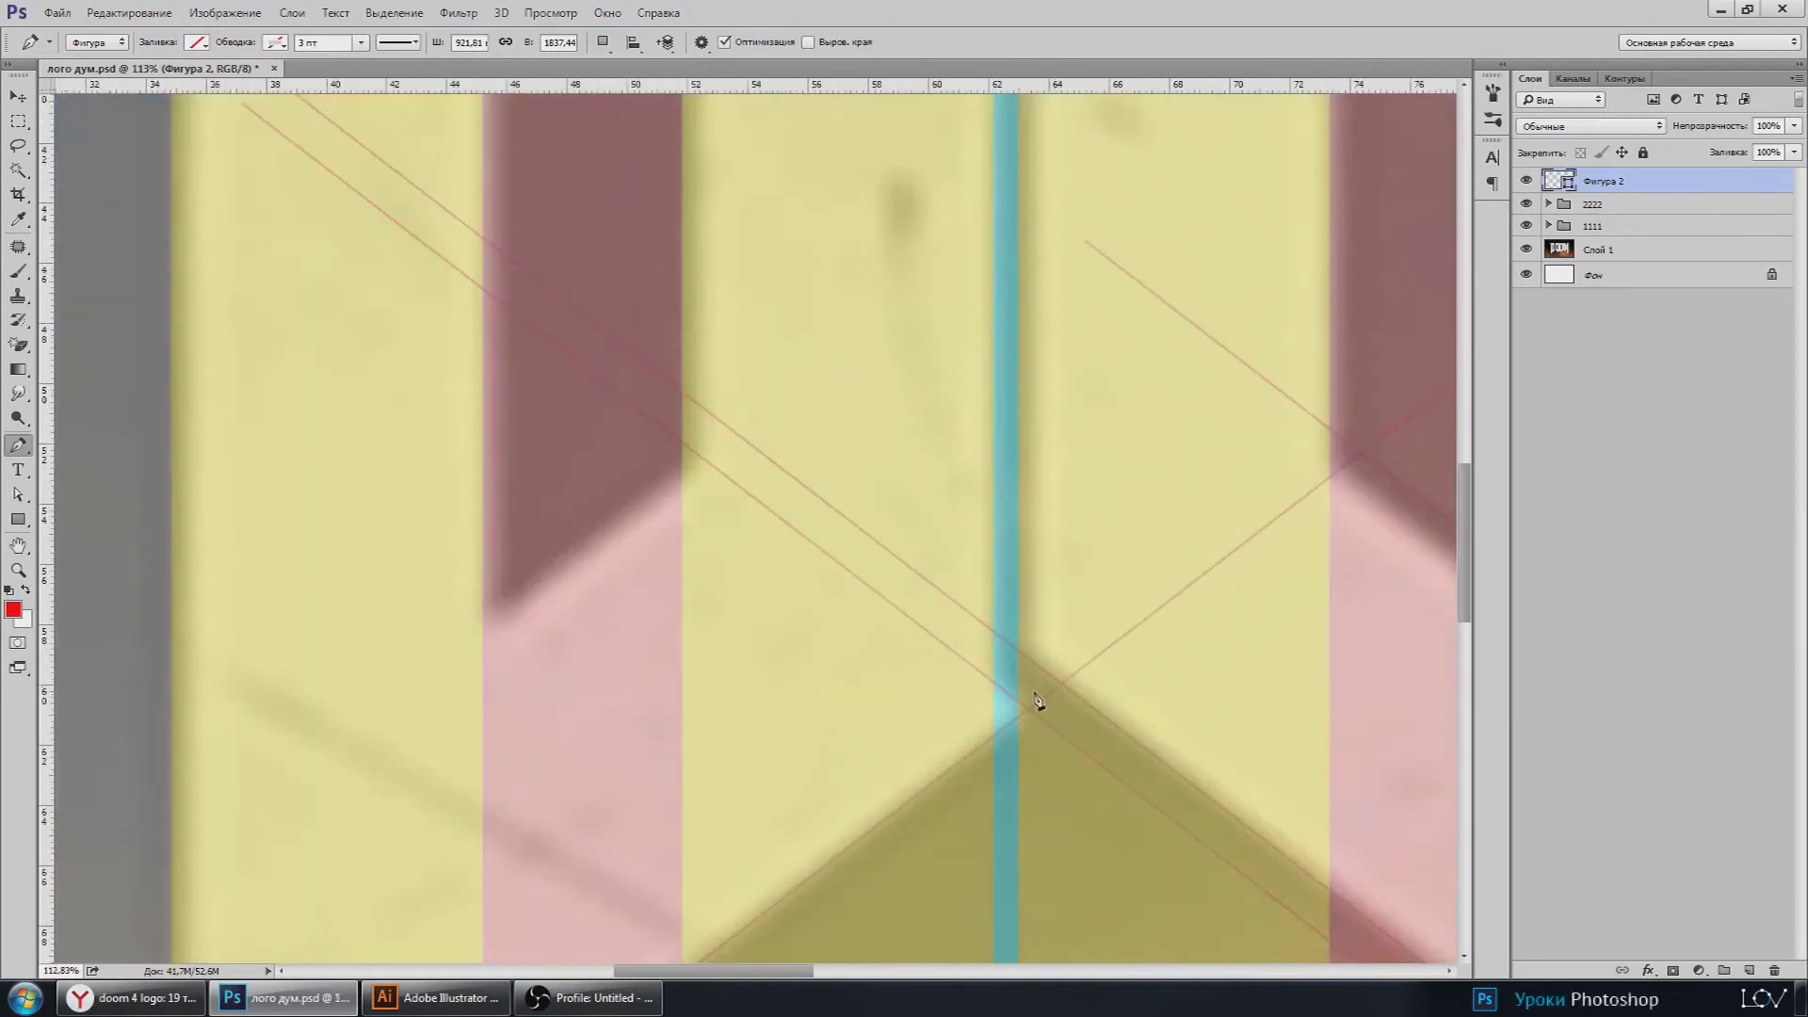
pyautogui.scroll(3, 1036, 706)
pyautogui.scroll(2, 981, 694)
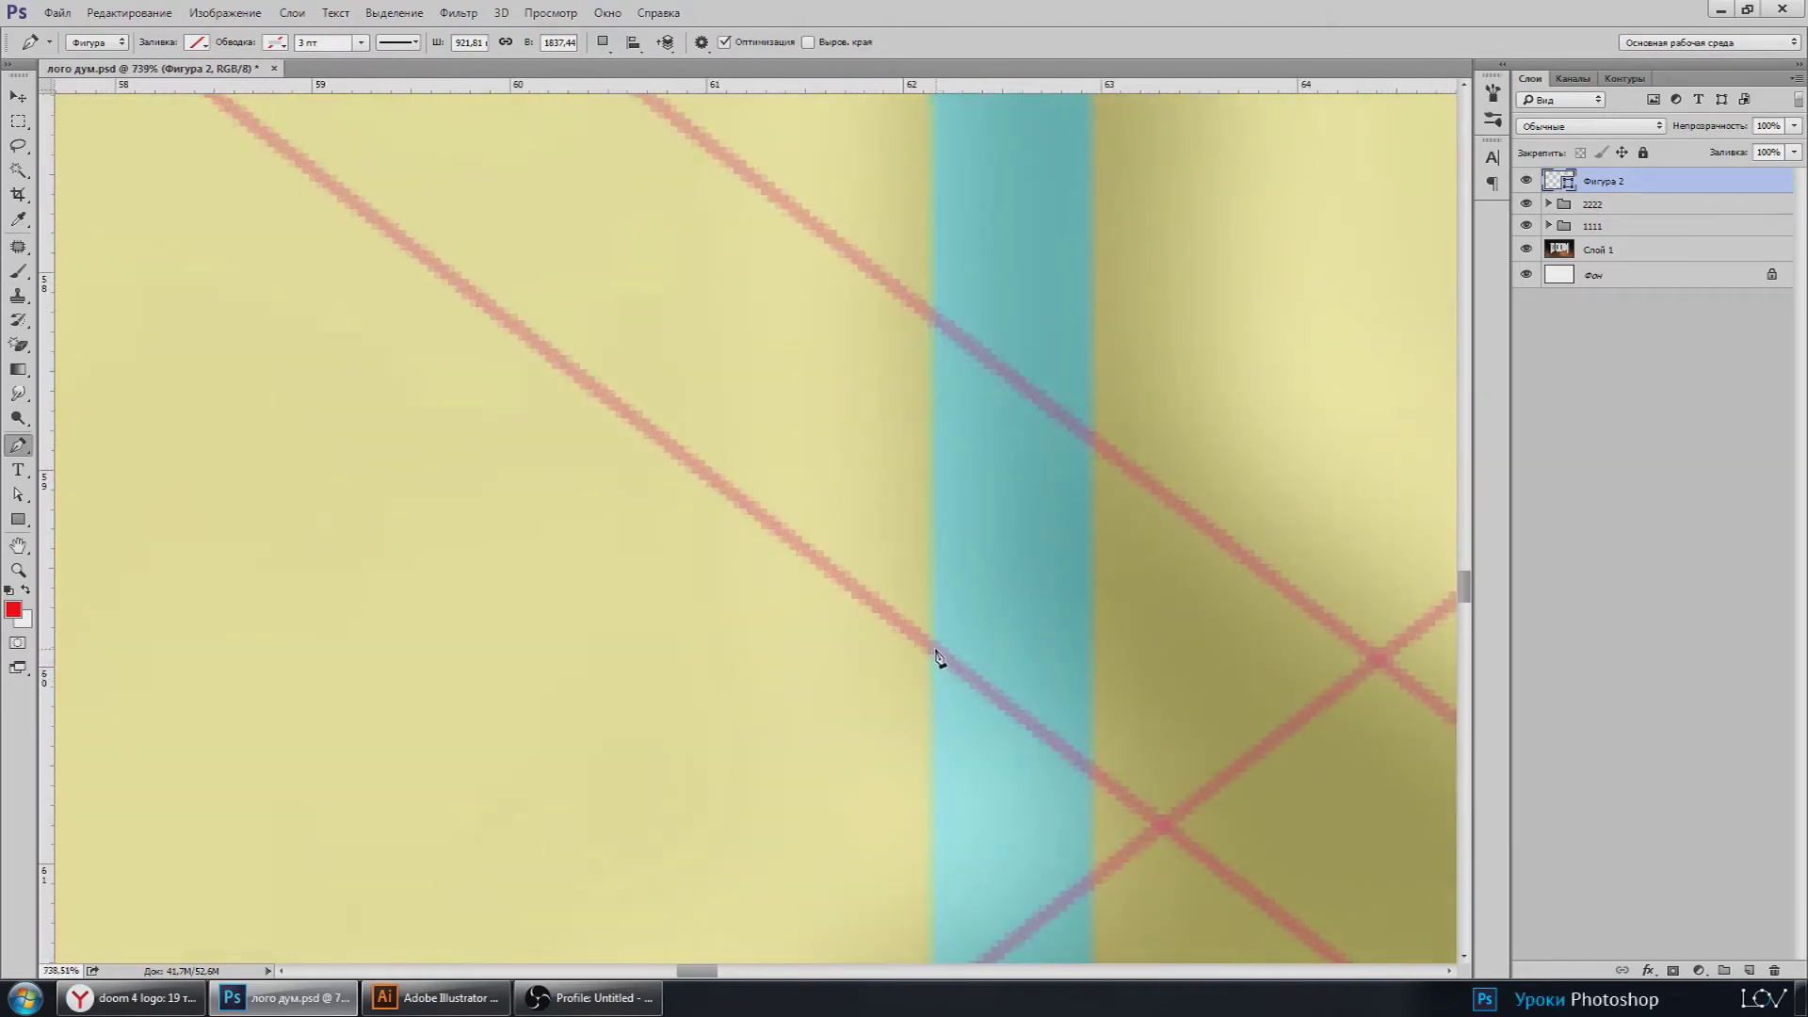
pyautogui.click(935, 651)
pyautogui.moveTo(1185, 866); pyautogui.dragTo(1055, 610)
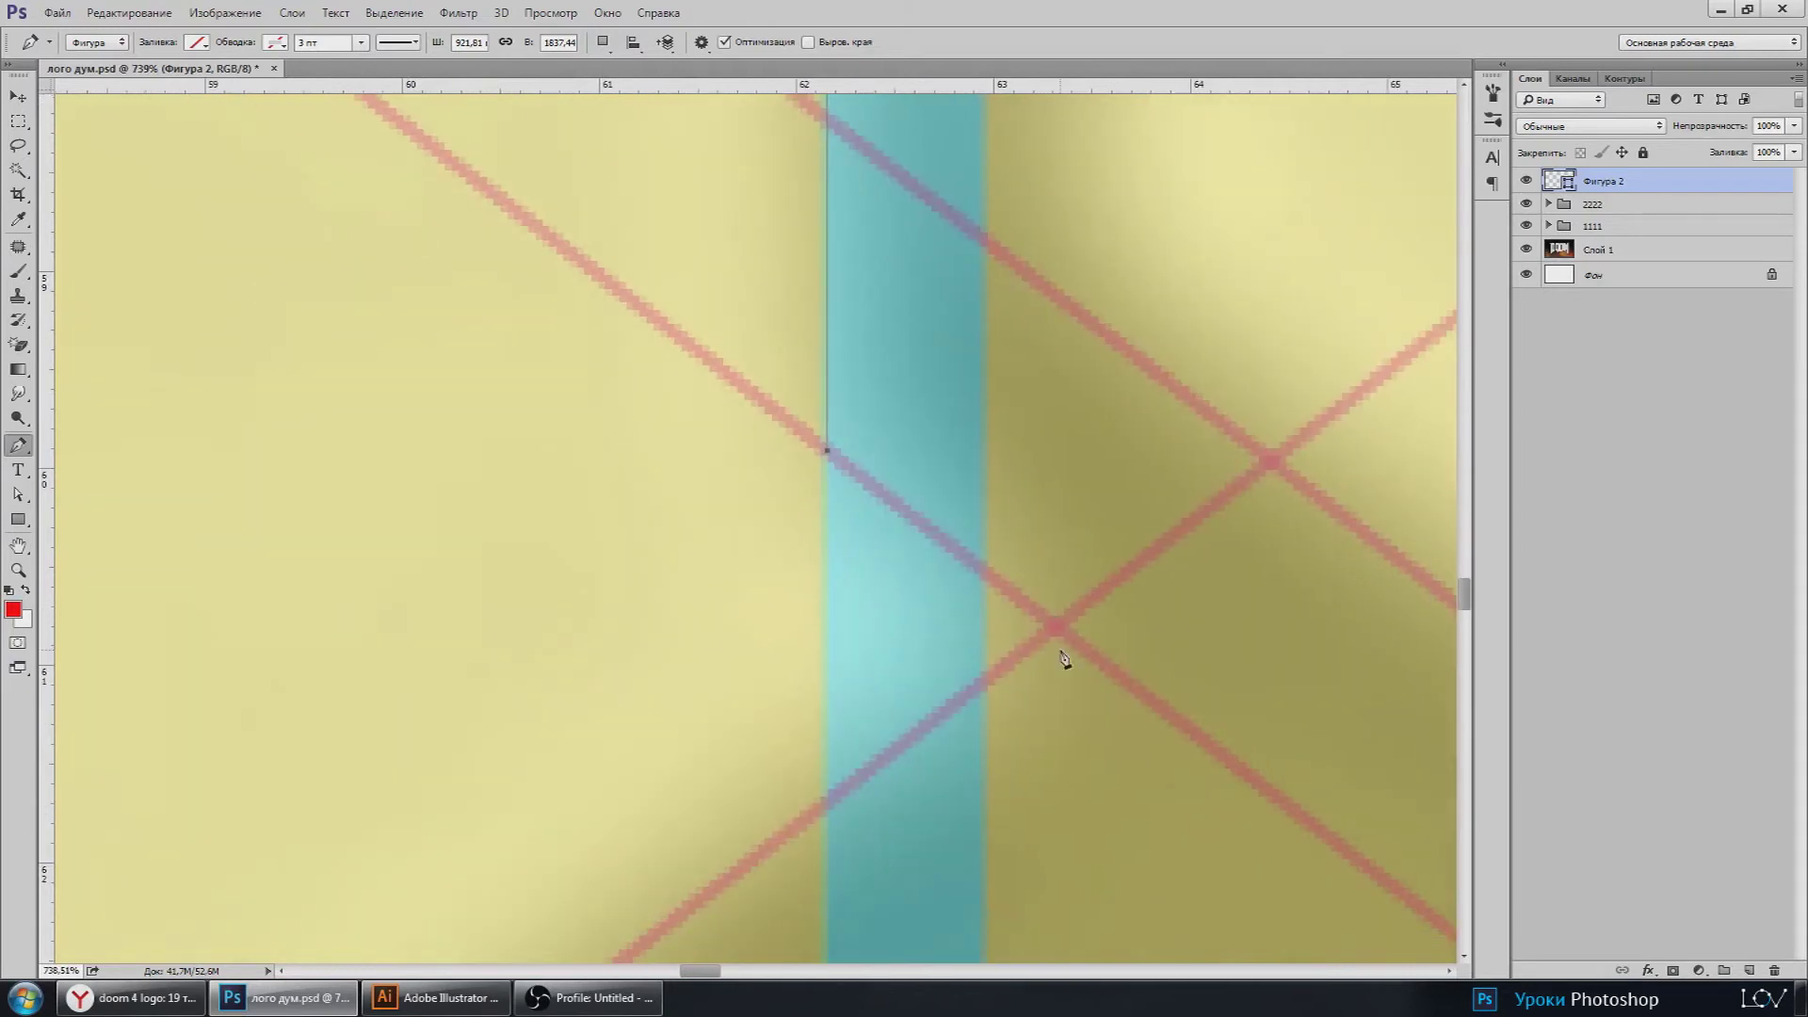
pyautogui.scroll(1, 1063, 650)
pyautogui.scroll(4, 1059, 633)
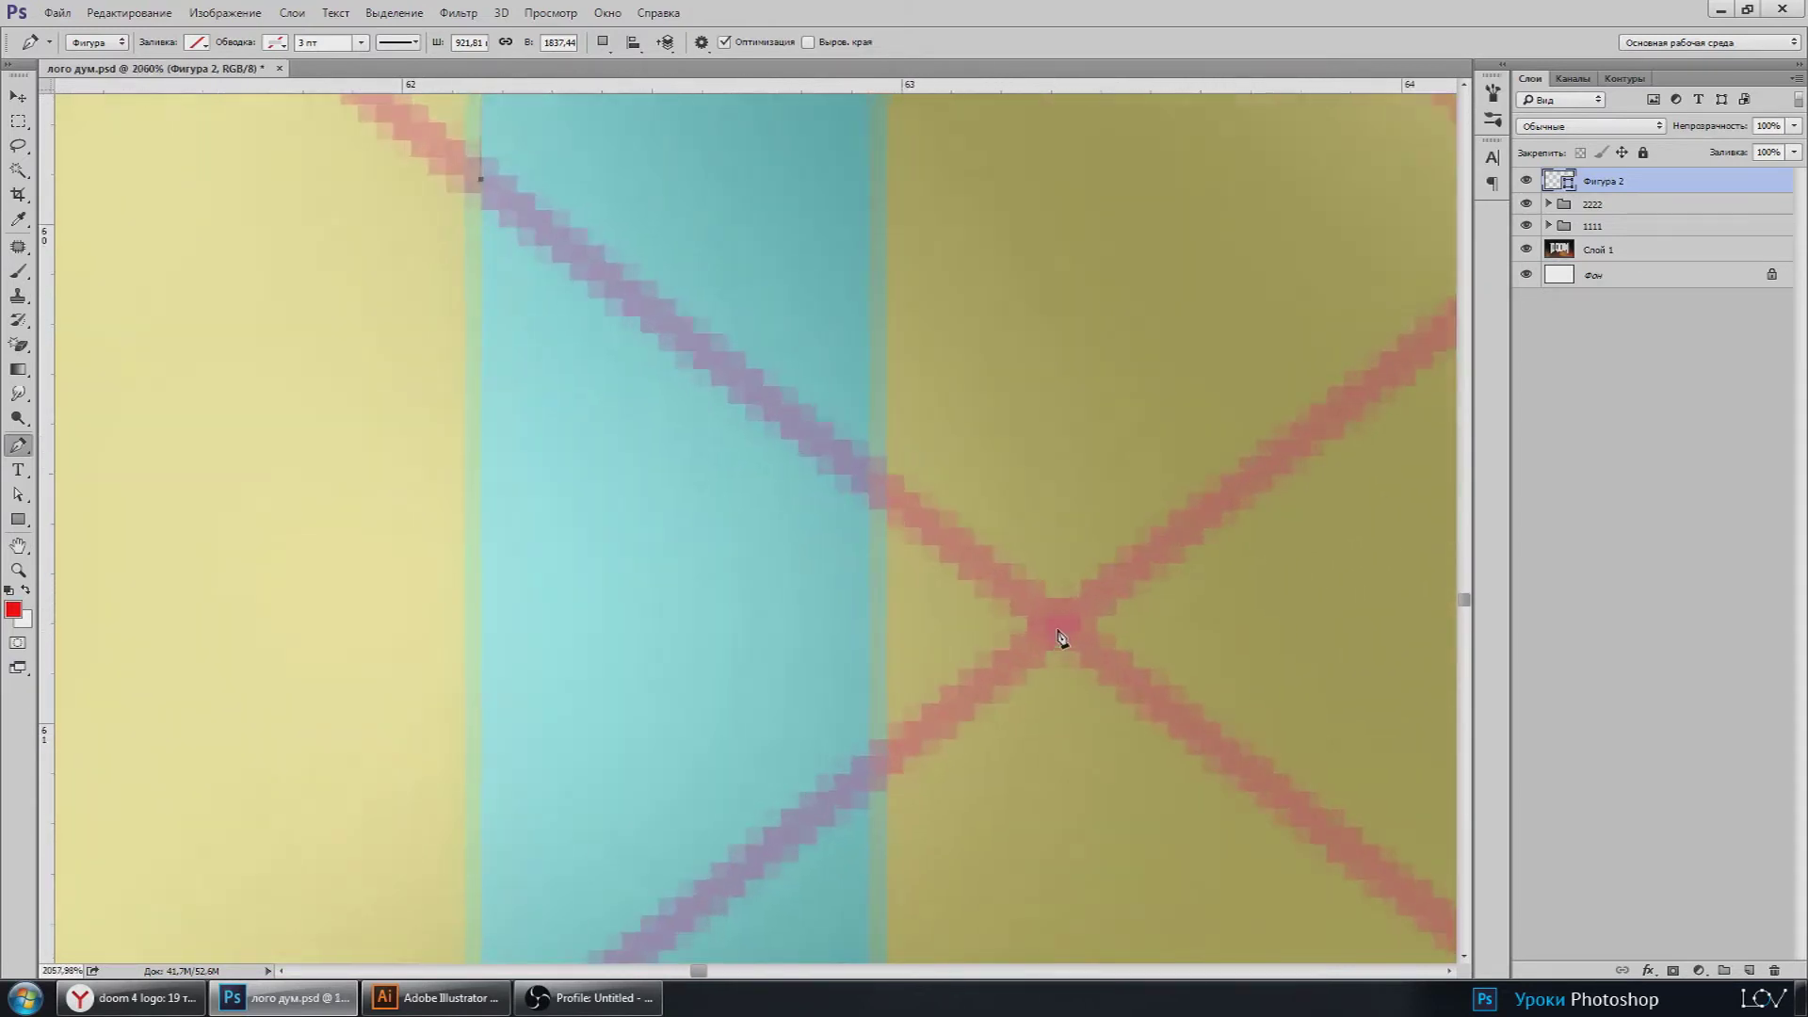
pyautogui.scroll(2, 1062, 633)
pyautogui.scroll(-3, 1064, 633)
pyautogui.scroll(-2, 1048, 686)
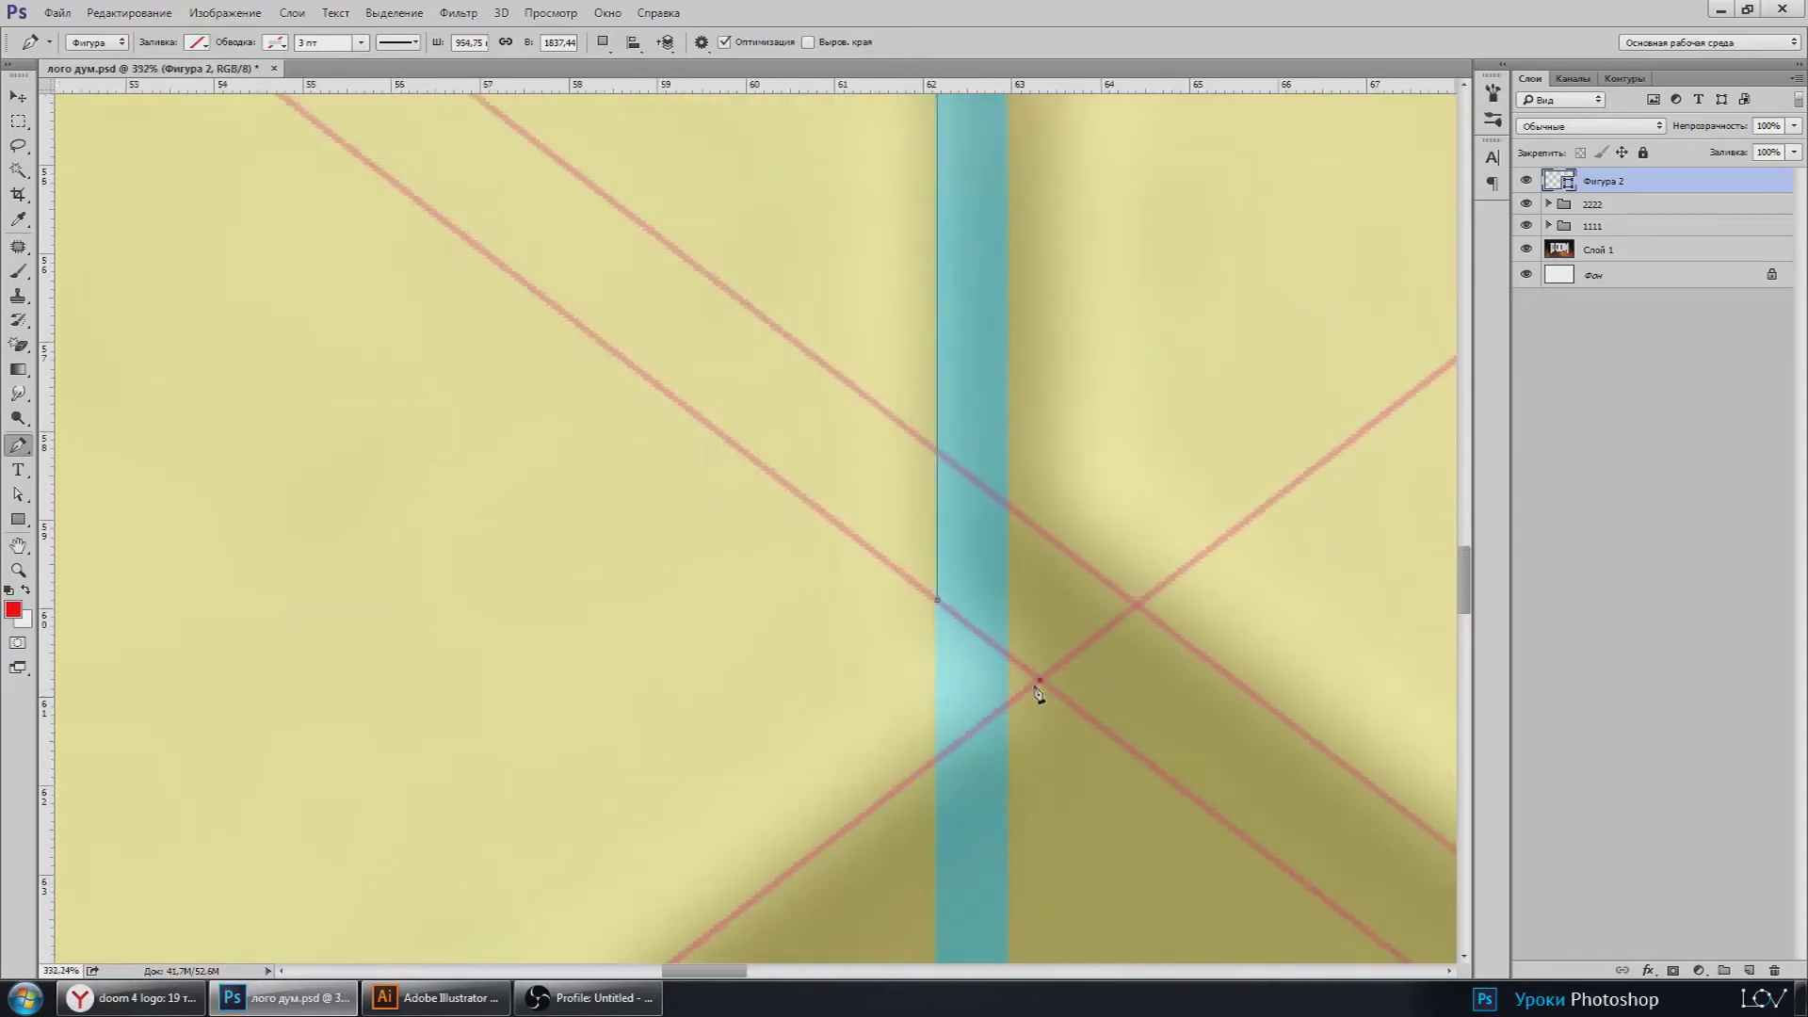
pyautogui.scroll(-1, 1041, 694)
pyautogui.scroll(-1, 1057, 602)
pyautogui.scroll(-1, 1022, 536)
pyautogui.scroll(-2, 605, 775)
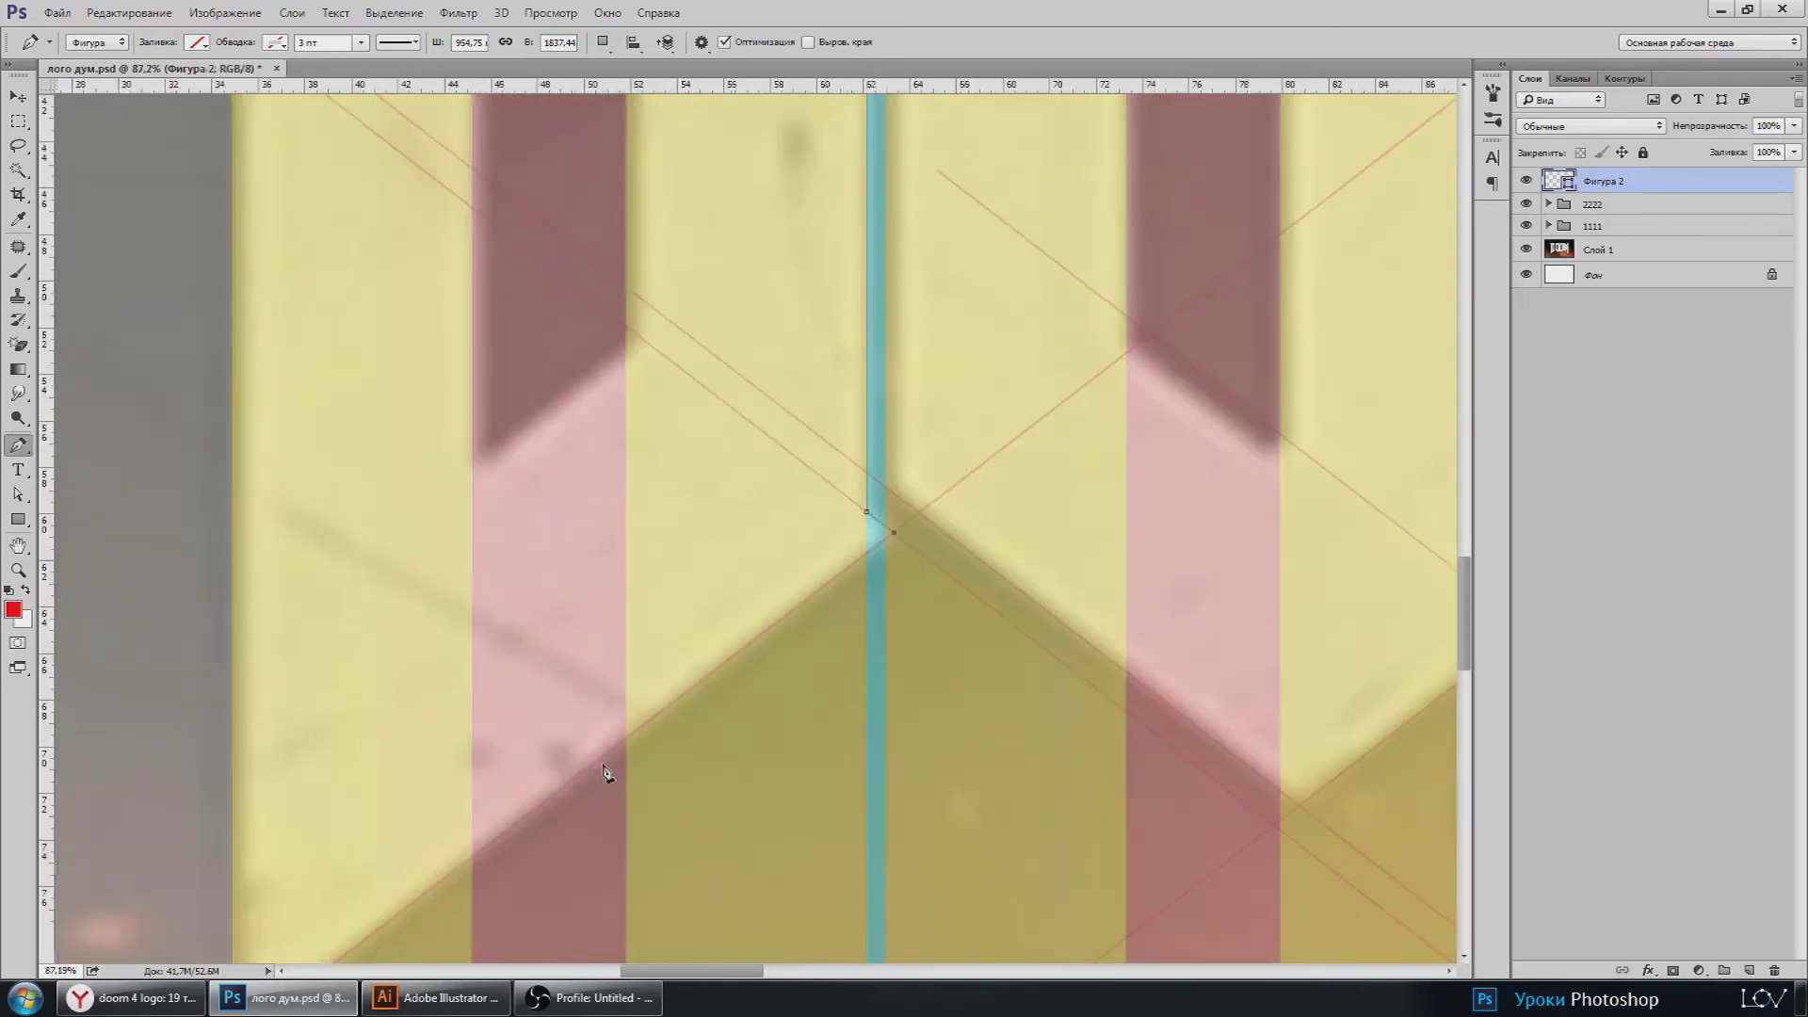
pyautogui.hscroll(-2, 956, 517)
pyautogui.scroll(1, 605, 776)
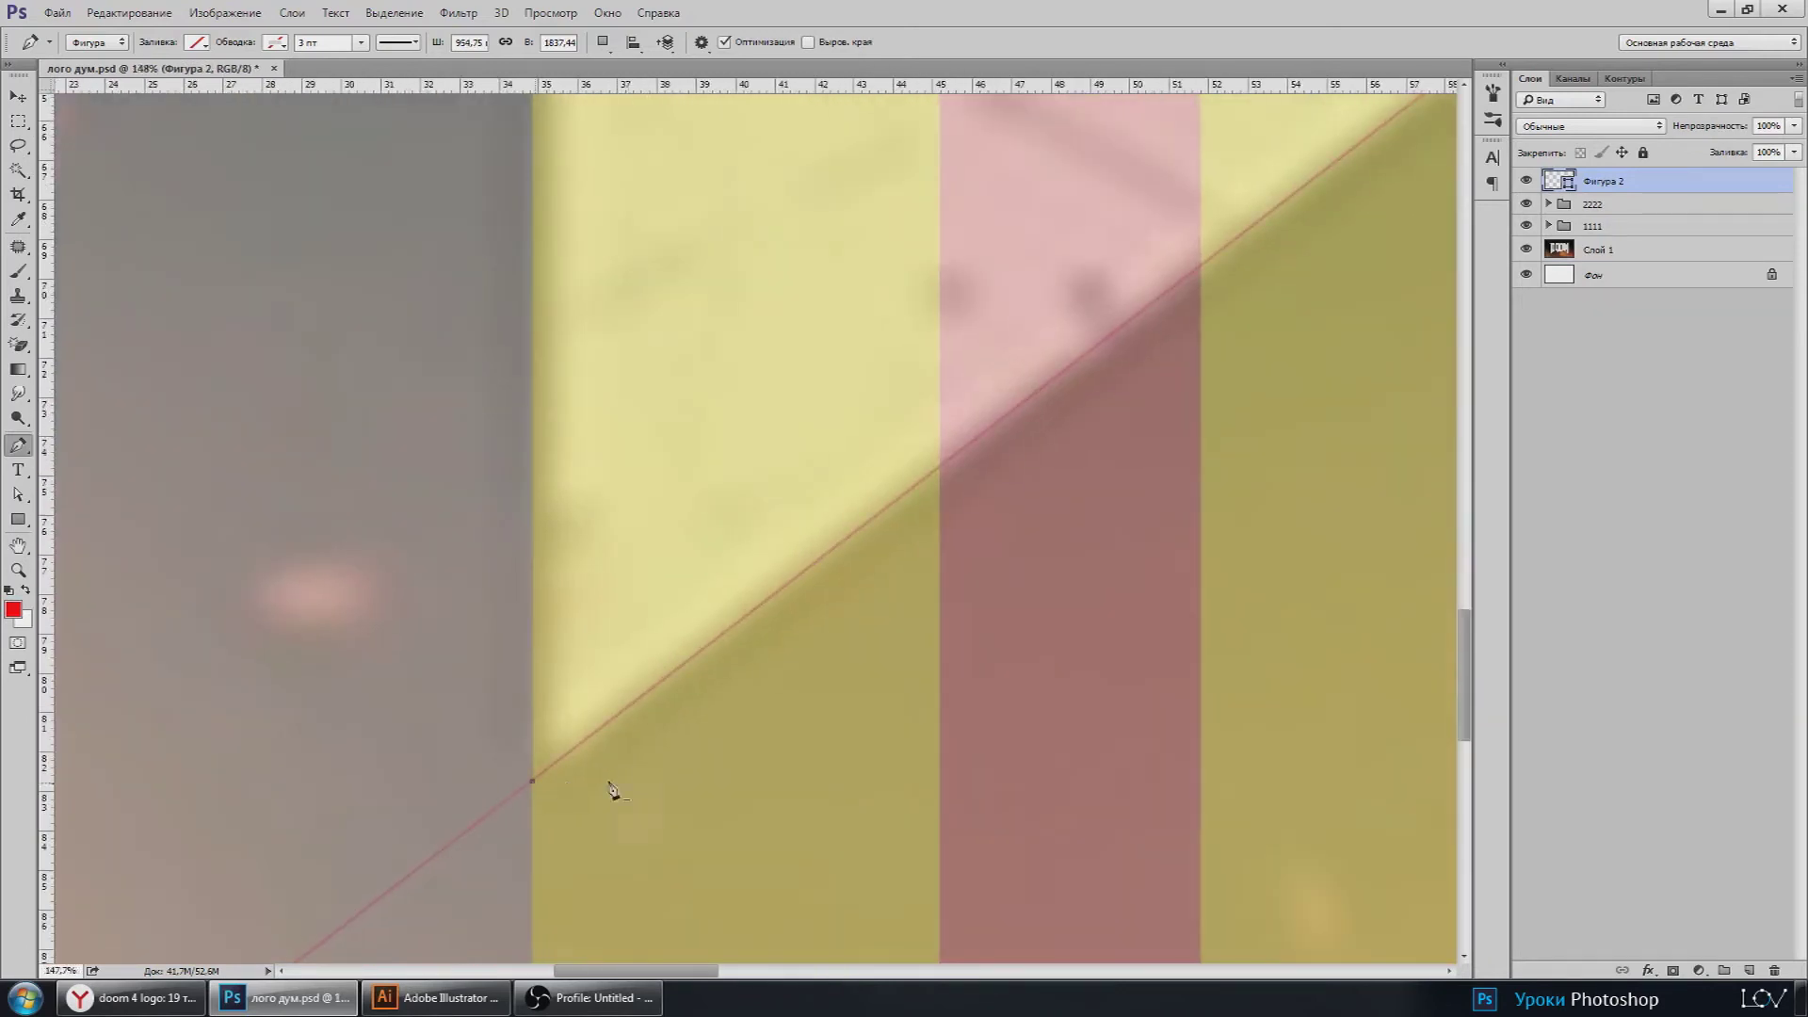
pyautogui.scroll(-2, 610, 789)
pyautogui.scroll(-2, 659, 776)
# Step: Fill the traced shape black and hide the 2222, 1111 and Слой 1 layers
pyautogui.click(198, 42)
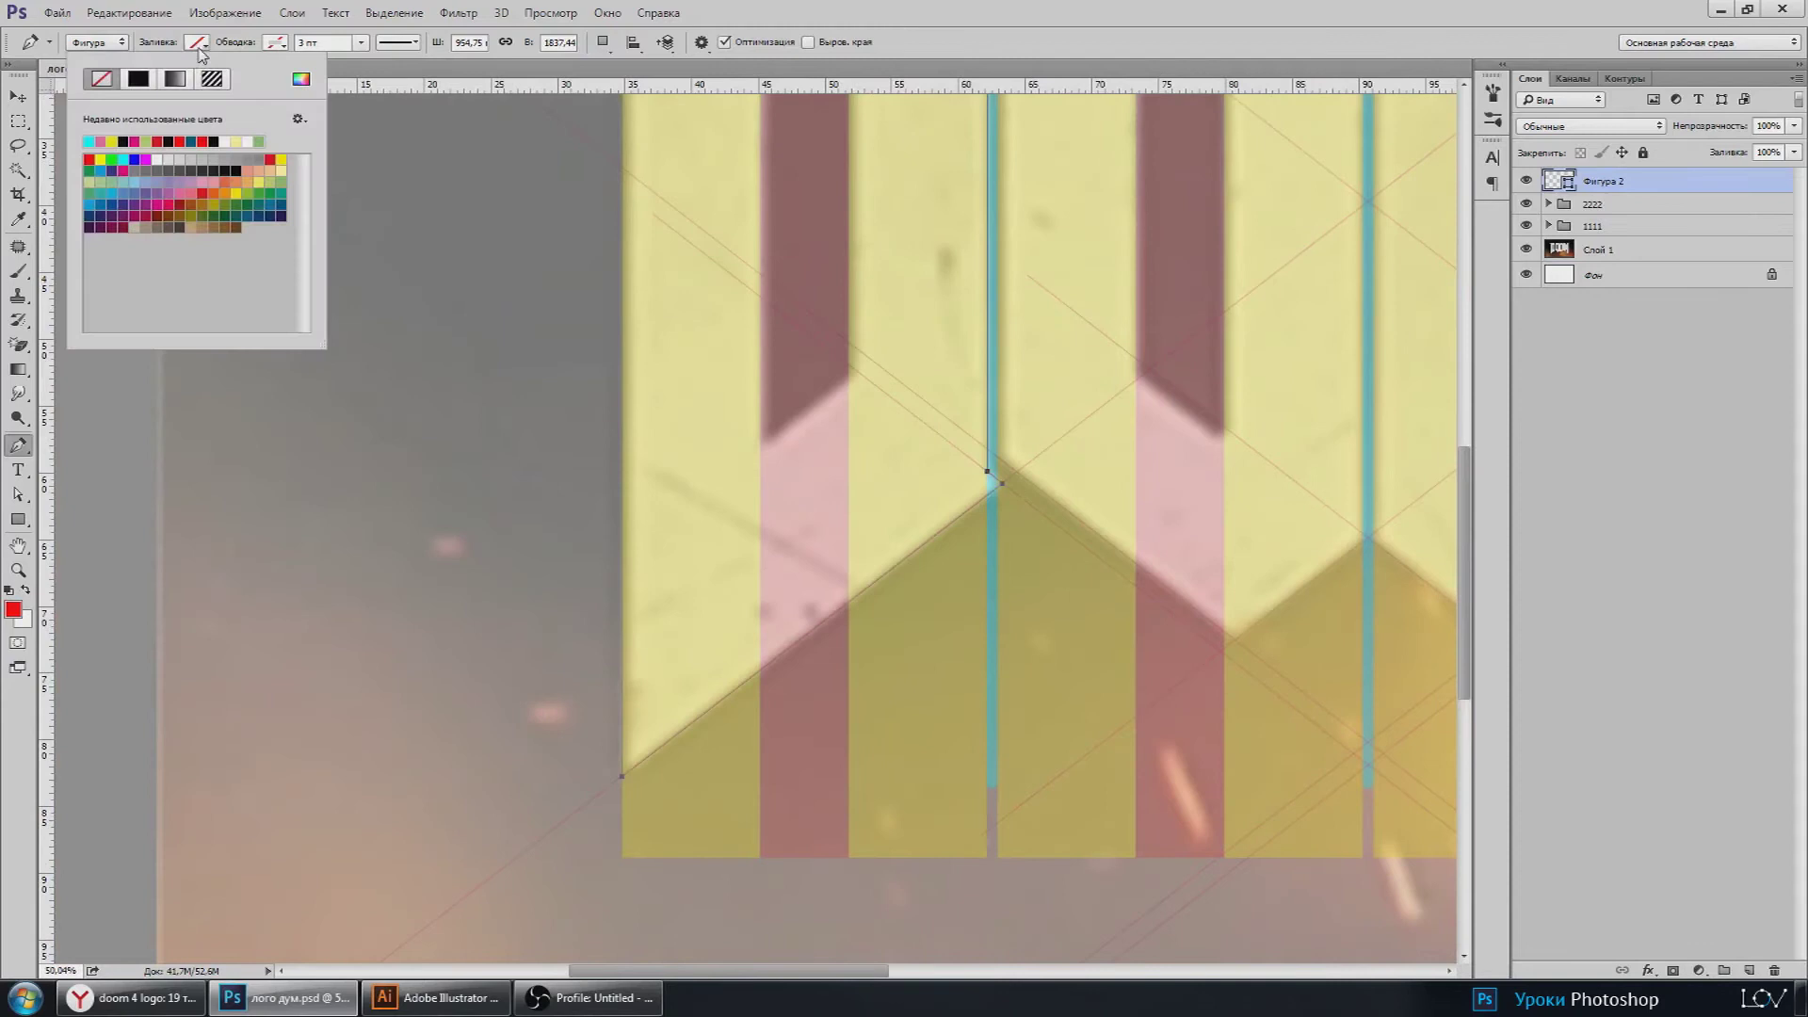
pyautogui.click(212, 141)
pyautogui.click(1525, 204)
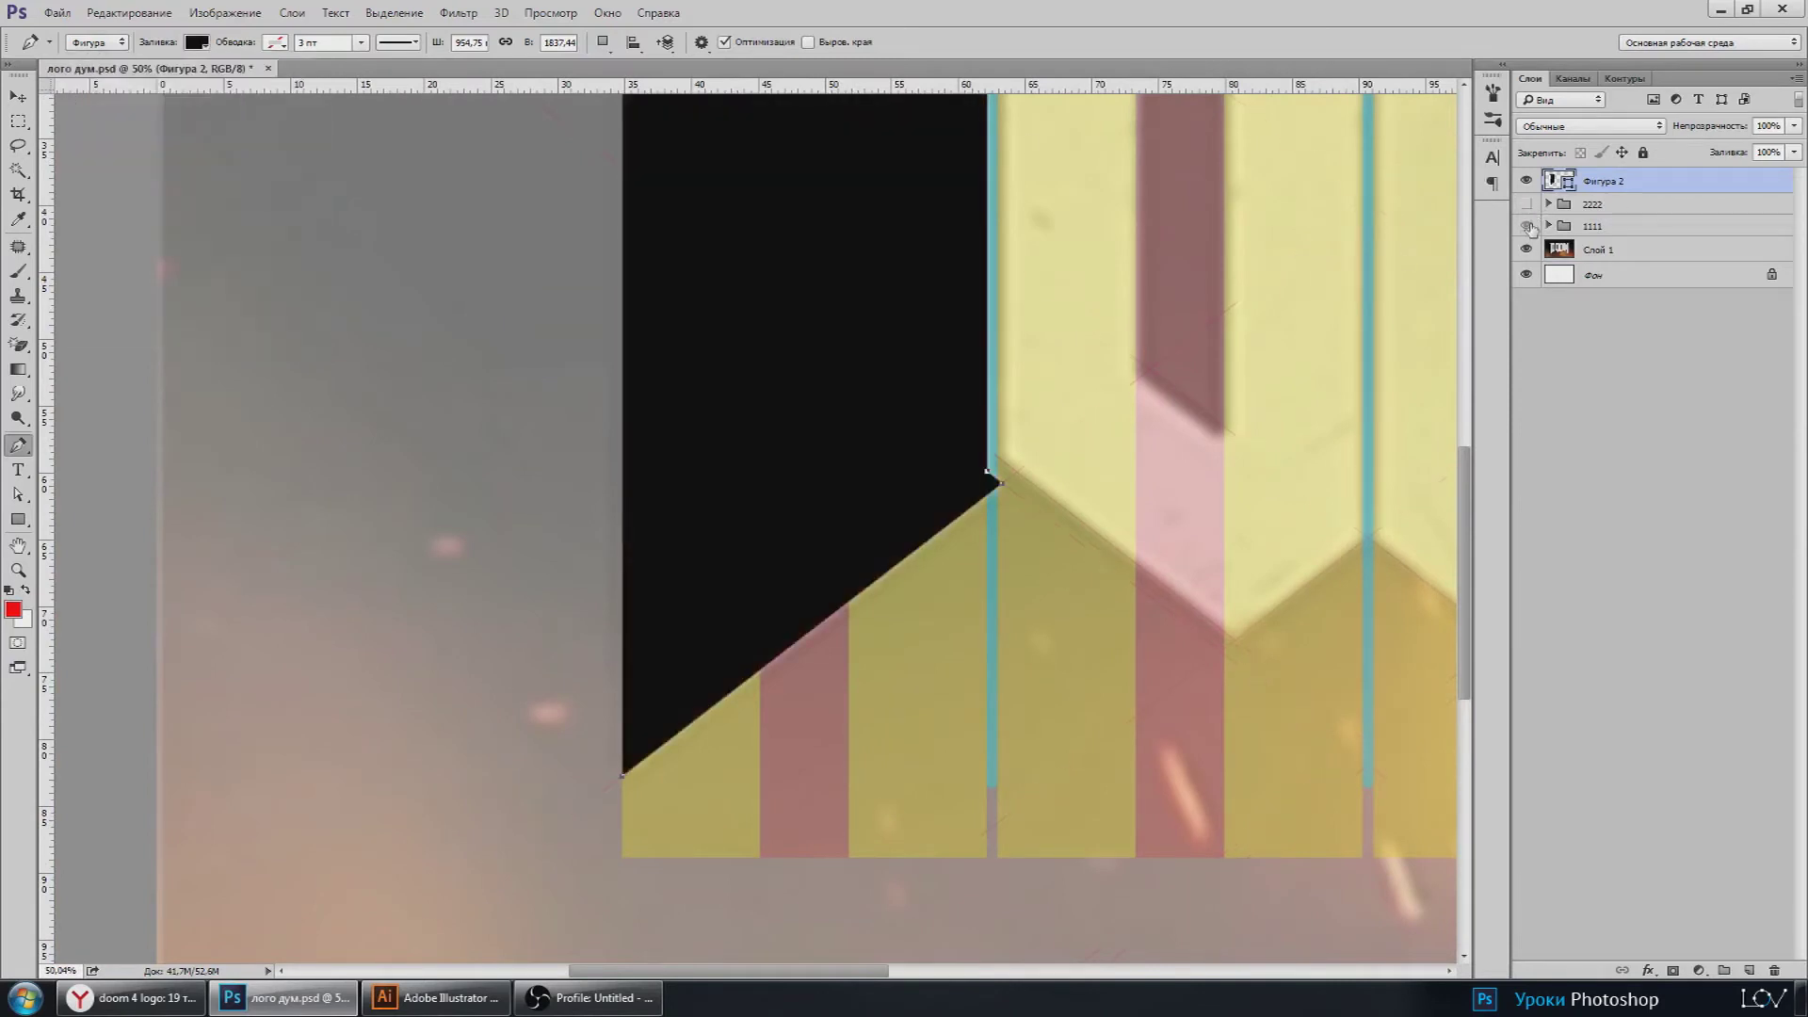
pyautogui.moveTo(1525, 204); pyautogui.dragTo(1525, 250)
# Step: Finish the path and save the logo document
pyautogui.press('v')
pyautogui.scroll(-3, 750, 581)
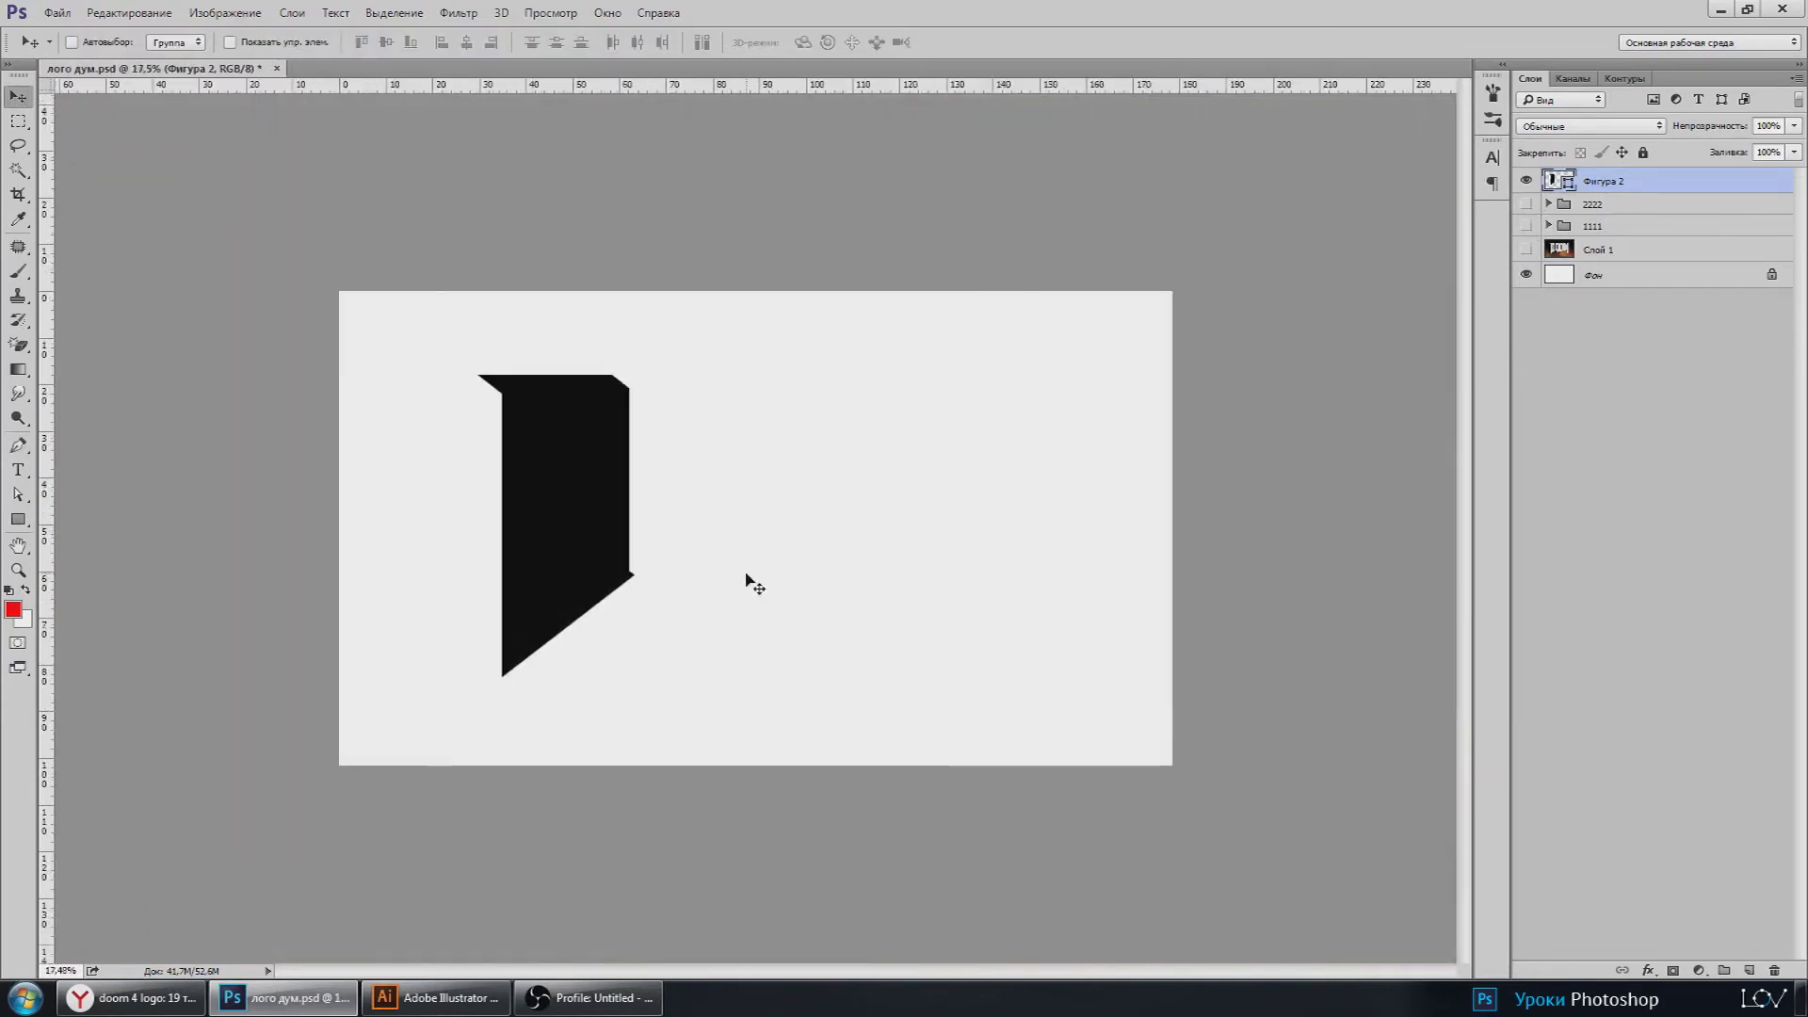
pyautogui.click(58, 12)
pyautogui.click(95, 204)
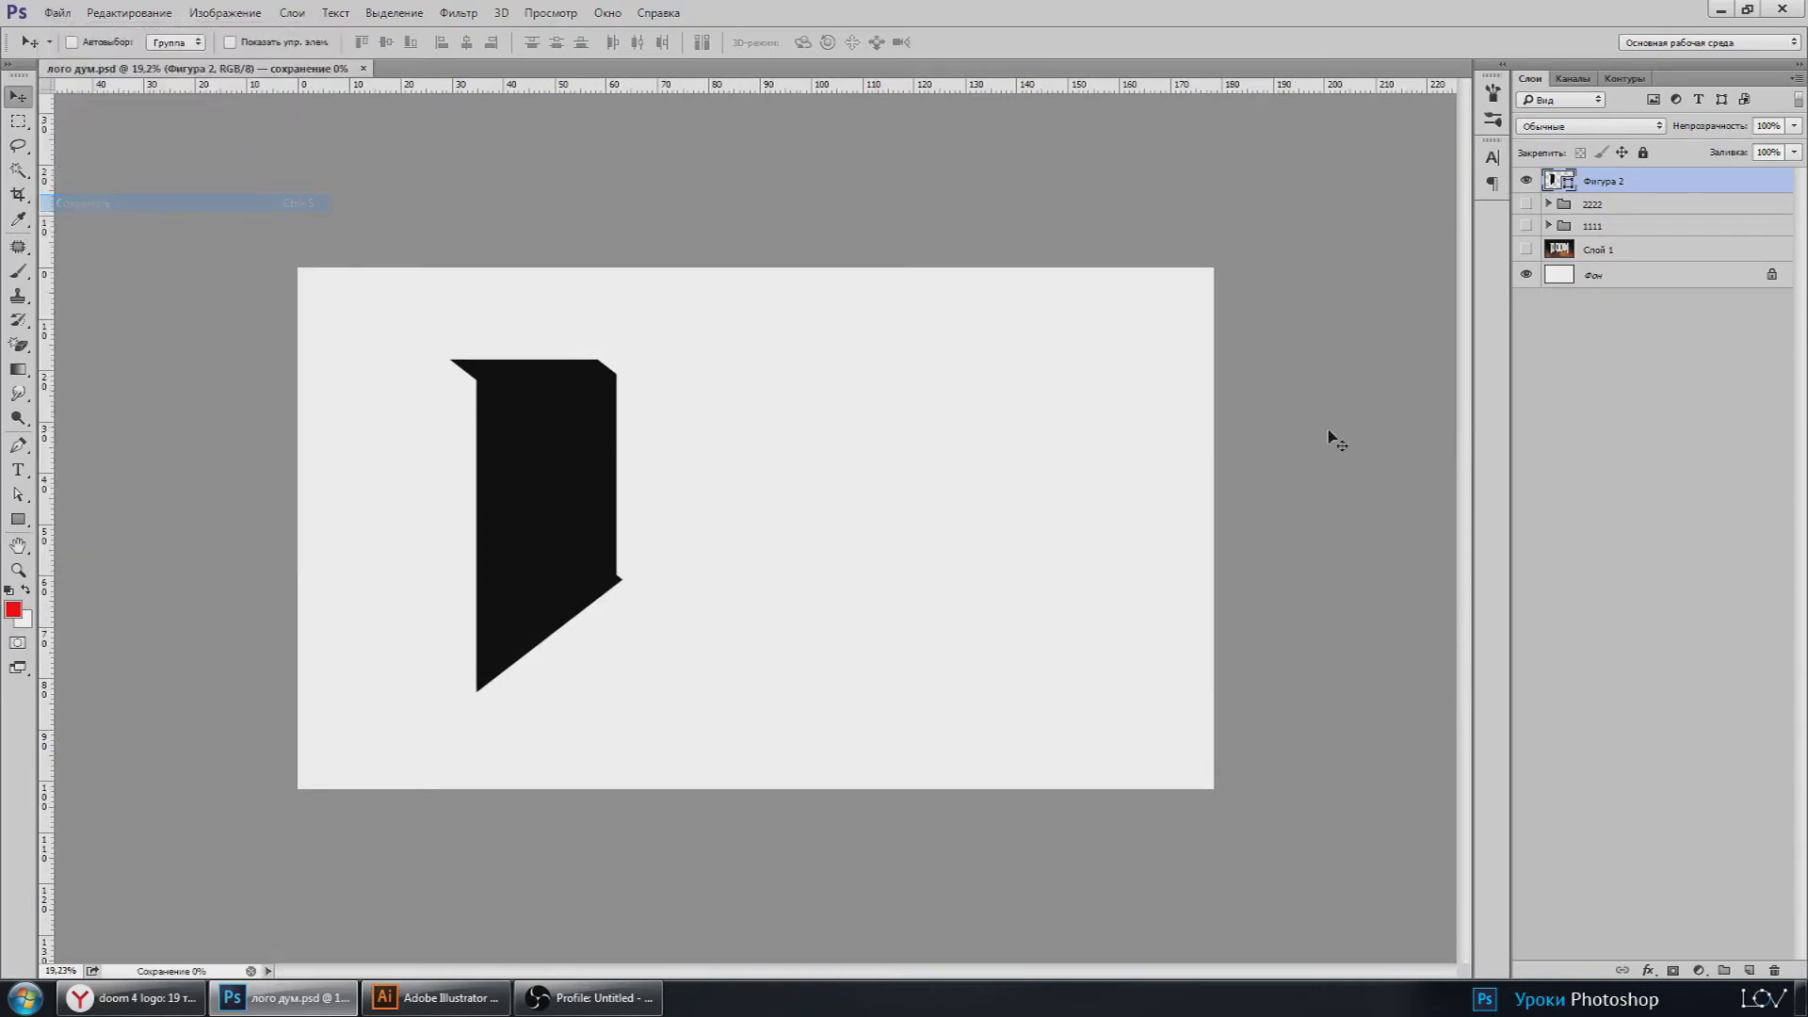
# Step: Show the 2222, 1111 and Слой 1 layers again and add a new empty layer
pyautogui.moveTo(1525, 204); pyautogui.dragTo(1529, 252)
pyautogui.click(1526, 249)
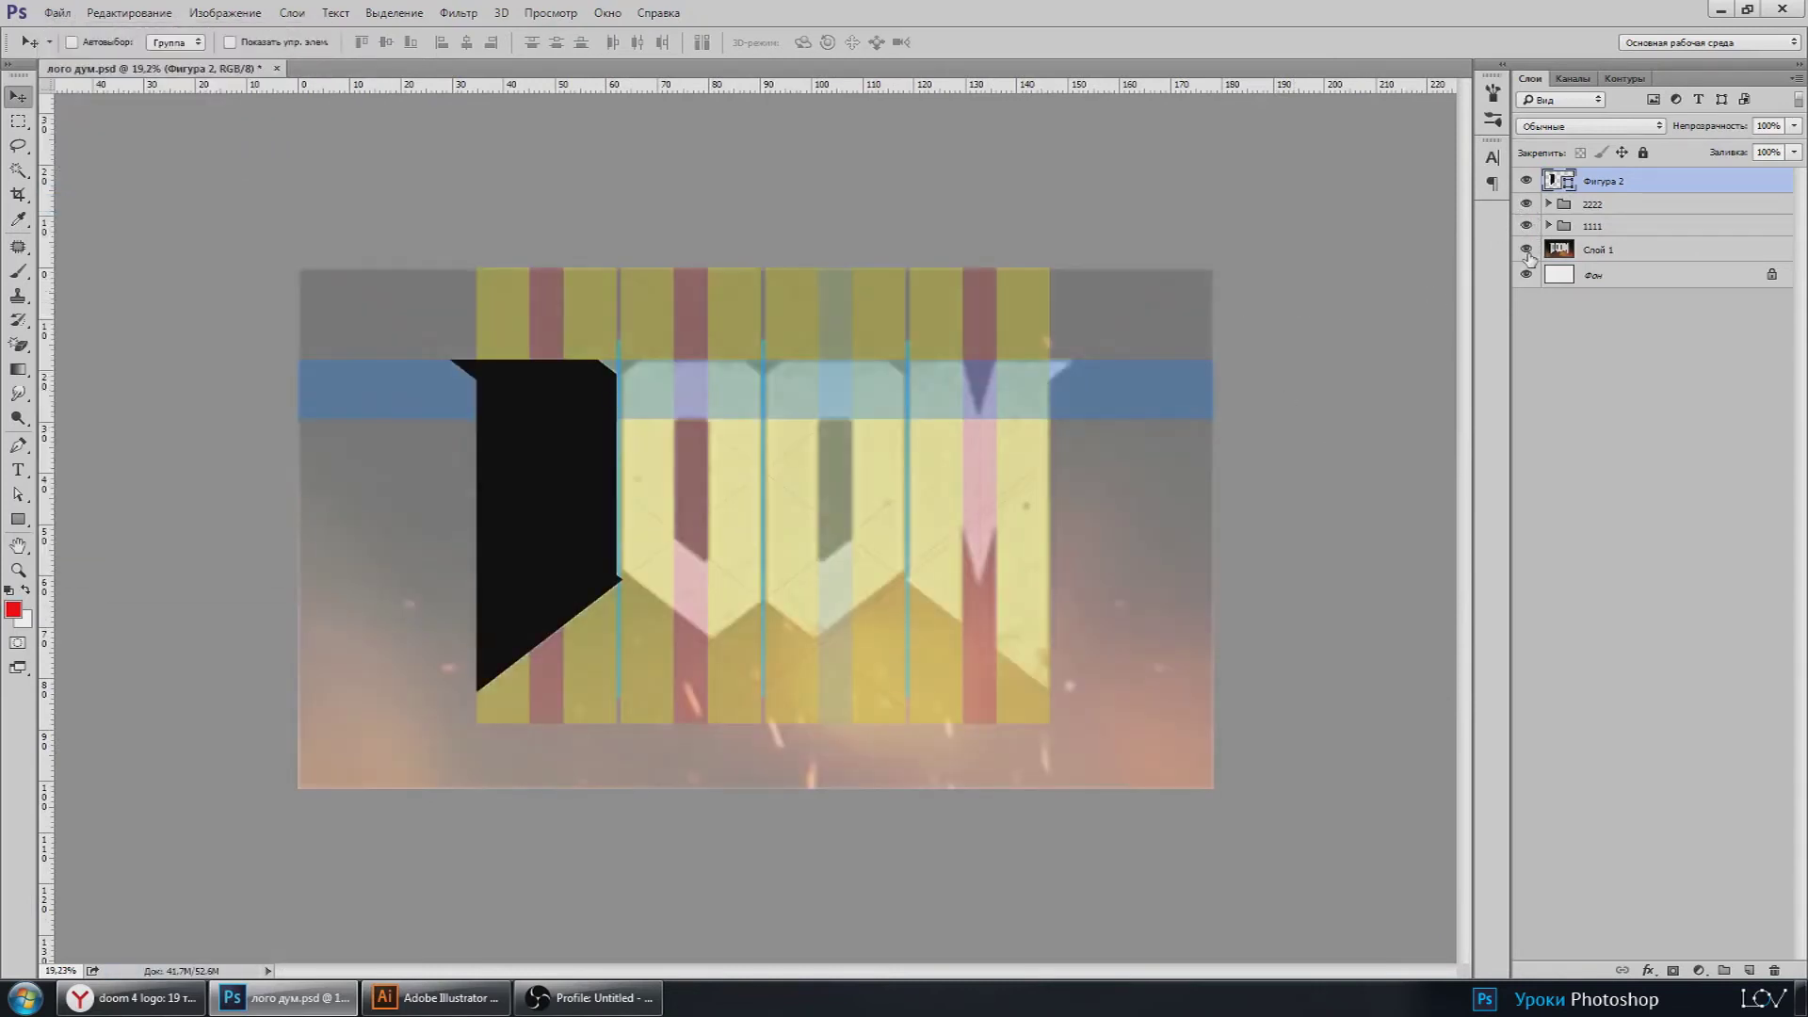
pyautogui.scroll(1, 698, 399)
pyautogui.scroll(2, 634, 370)
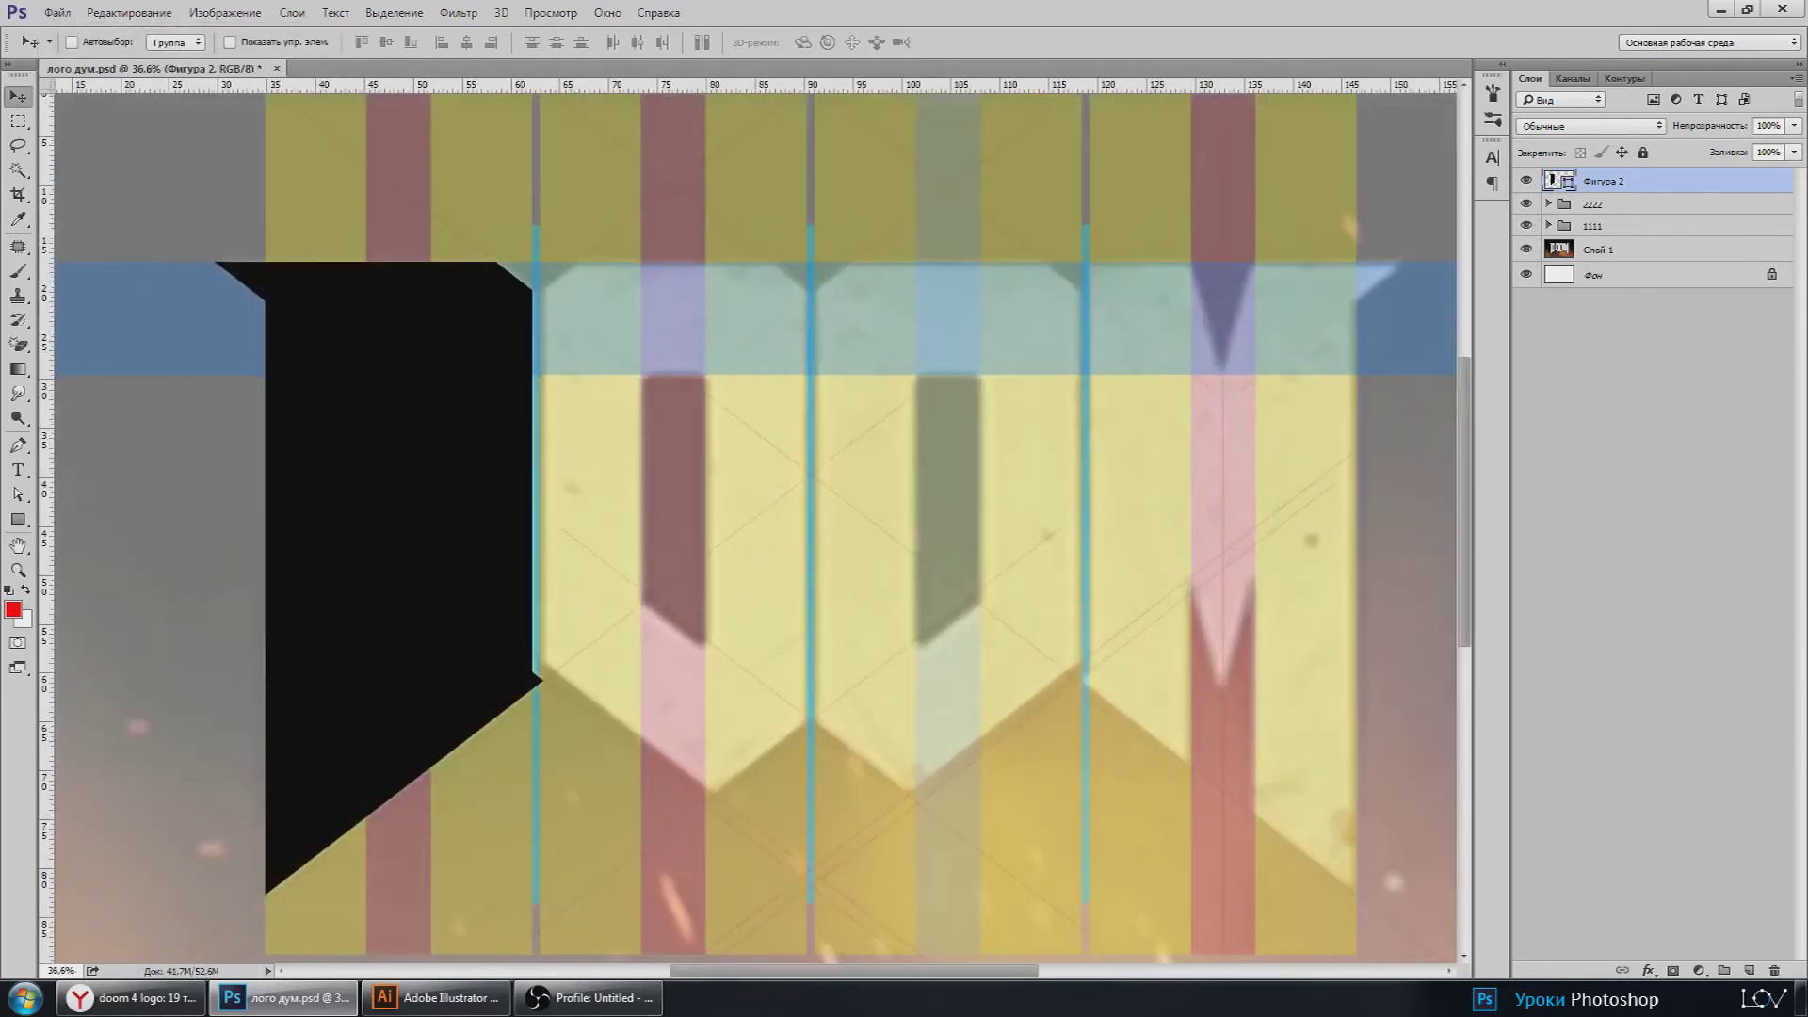
pyautogui.click(1746, 971)
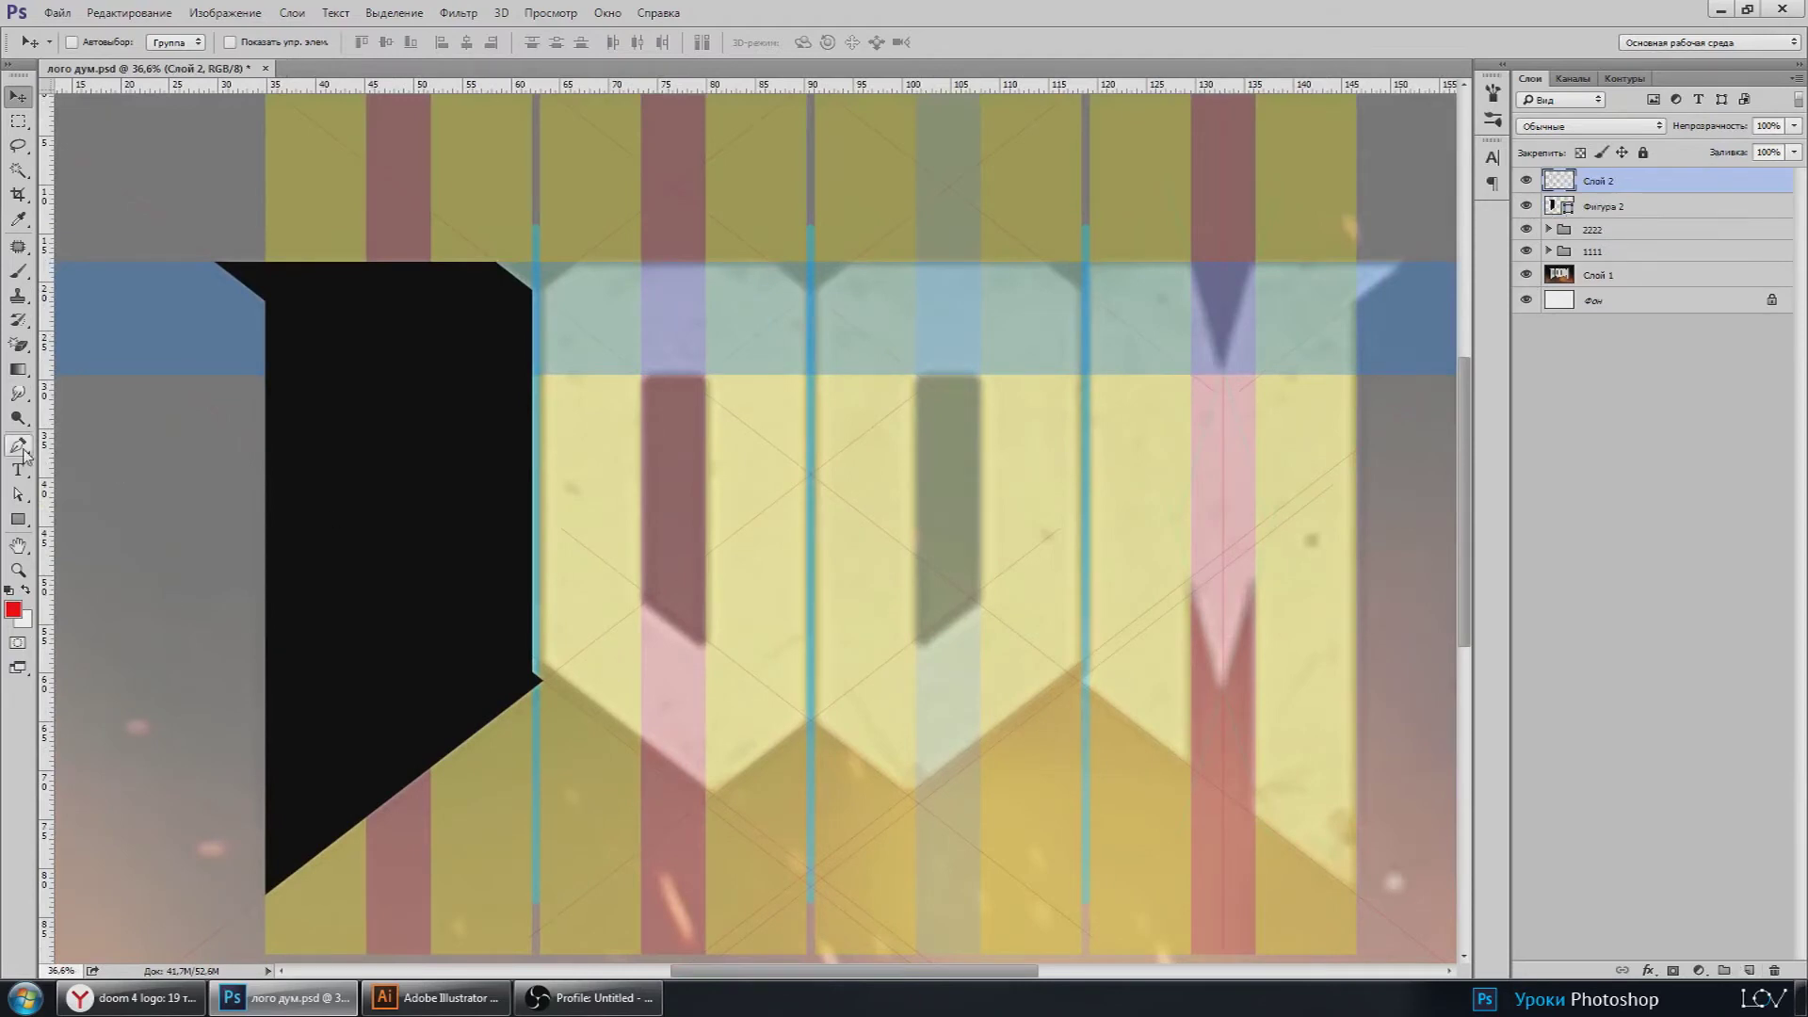
# Step: Return to the Pen tool in Shape mode and zoom to the black shape's lower corner and the next V corner
pyautogui.click(20, 451)
pyautogui.scroll(2, 565, 314)
pyautogui.scroll(3, 533, 320)
pyautogui.scroll(1, 555, 325)
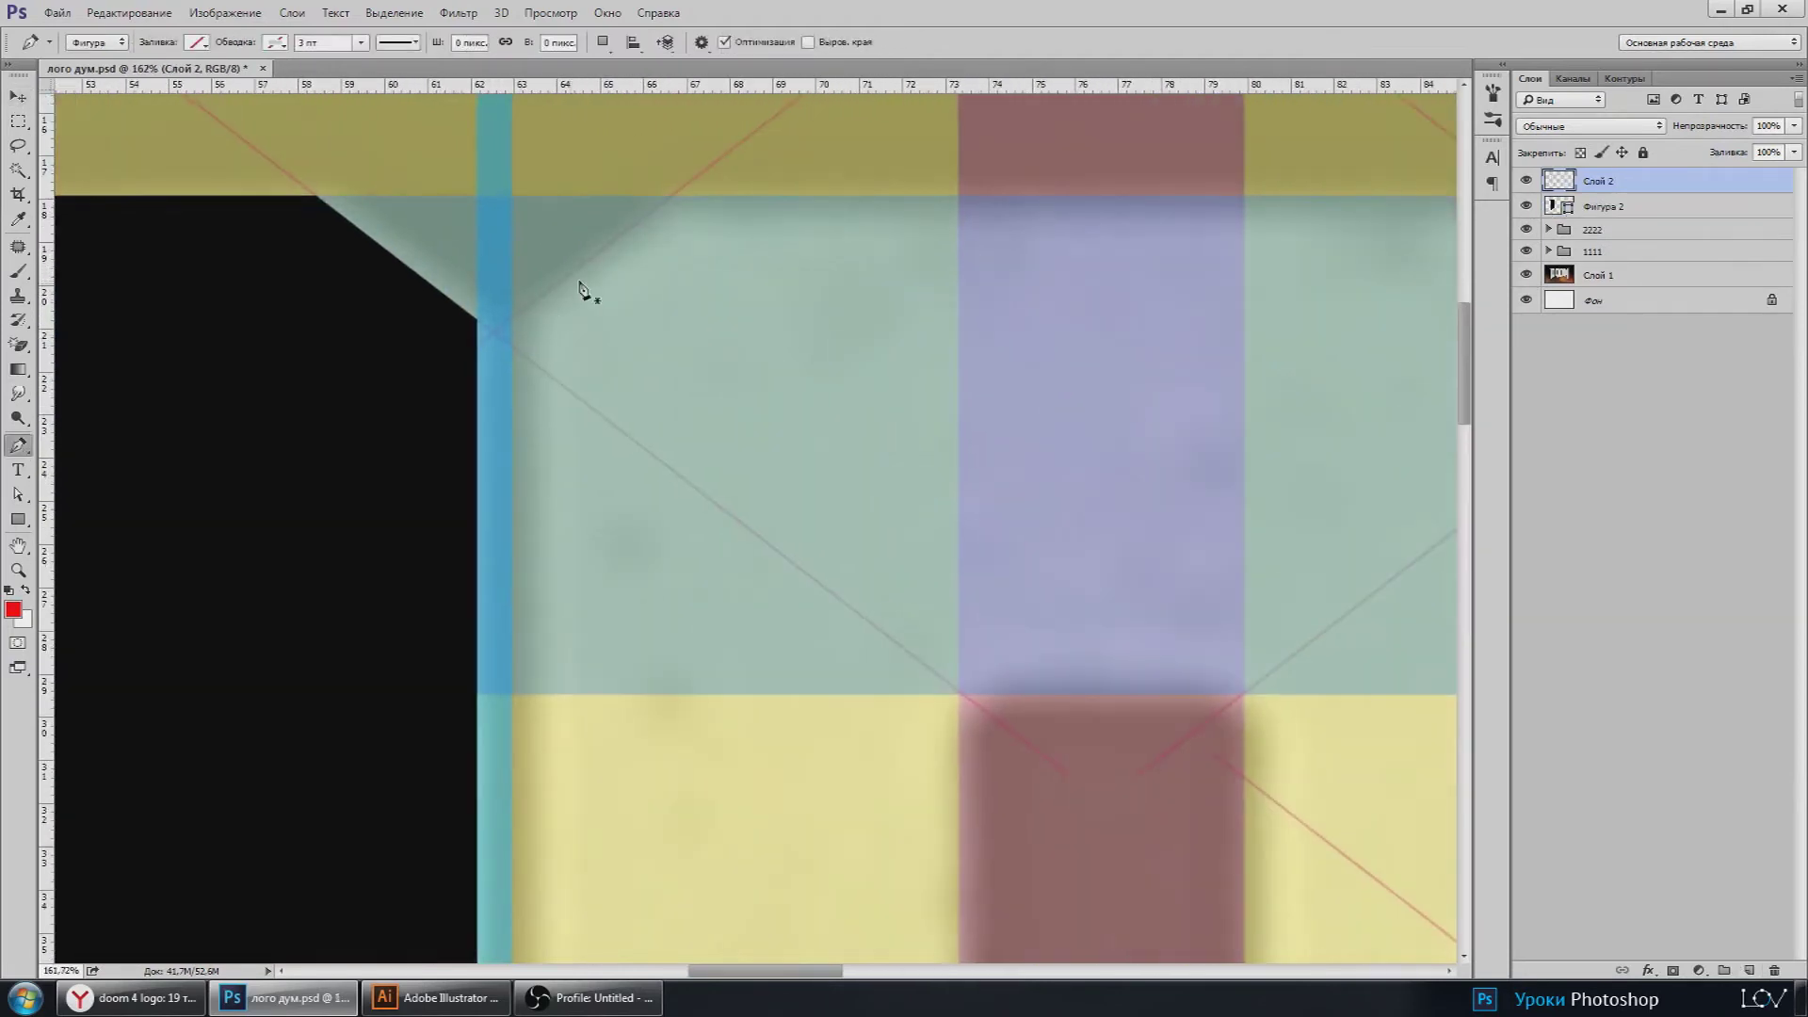
pyautogui.scroll(-2, 579, 286)
pyautogui.scroll(-1, 670, 367)
pyautogui.scroll(-1, 670, 436)
pyautogui.moveTo(865, 686); pyautogui.dragTo(763, 284)
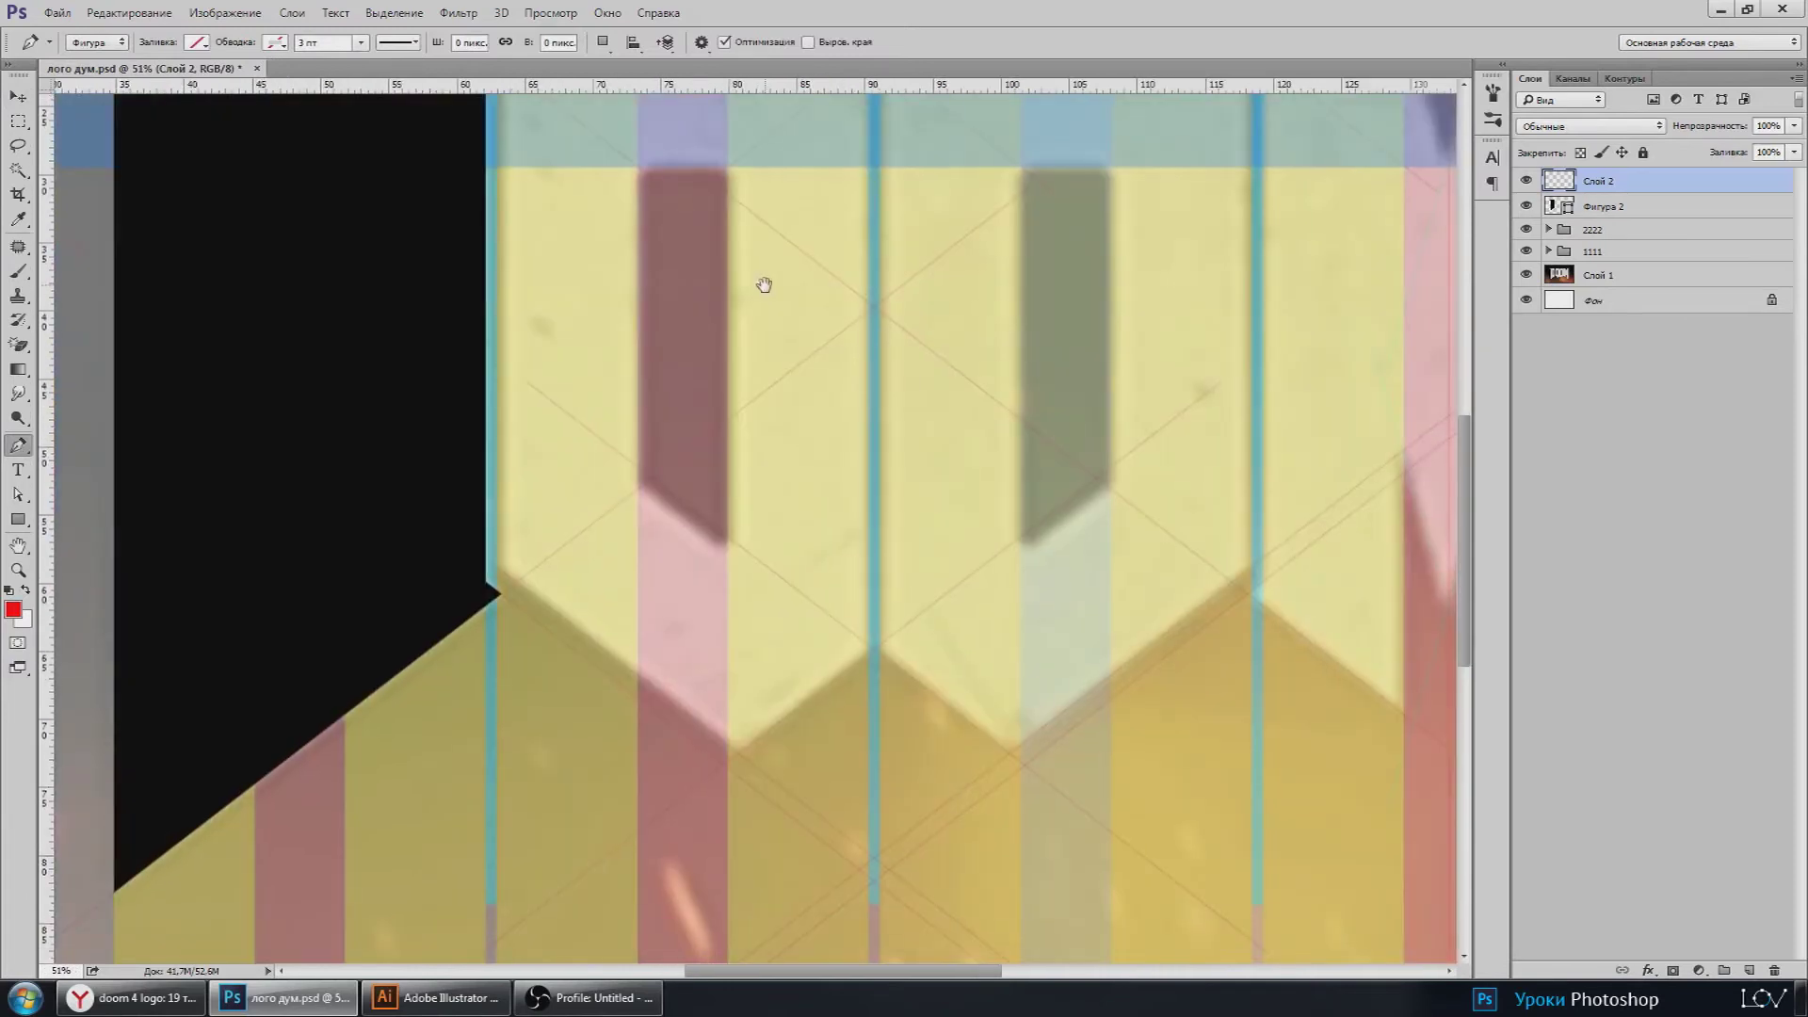
pyautogui.scroll(2, 739, 724)
pyautogui.scroll(3, 722, 727)
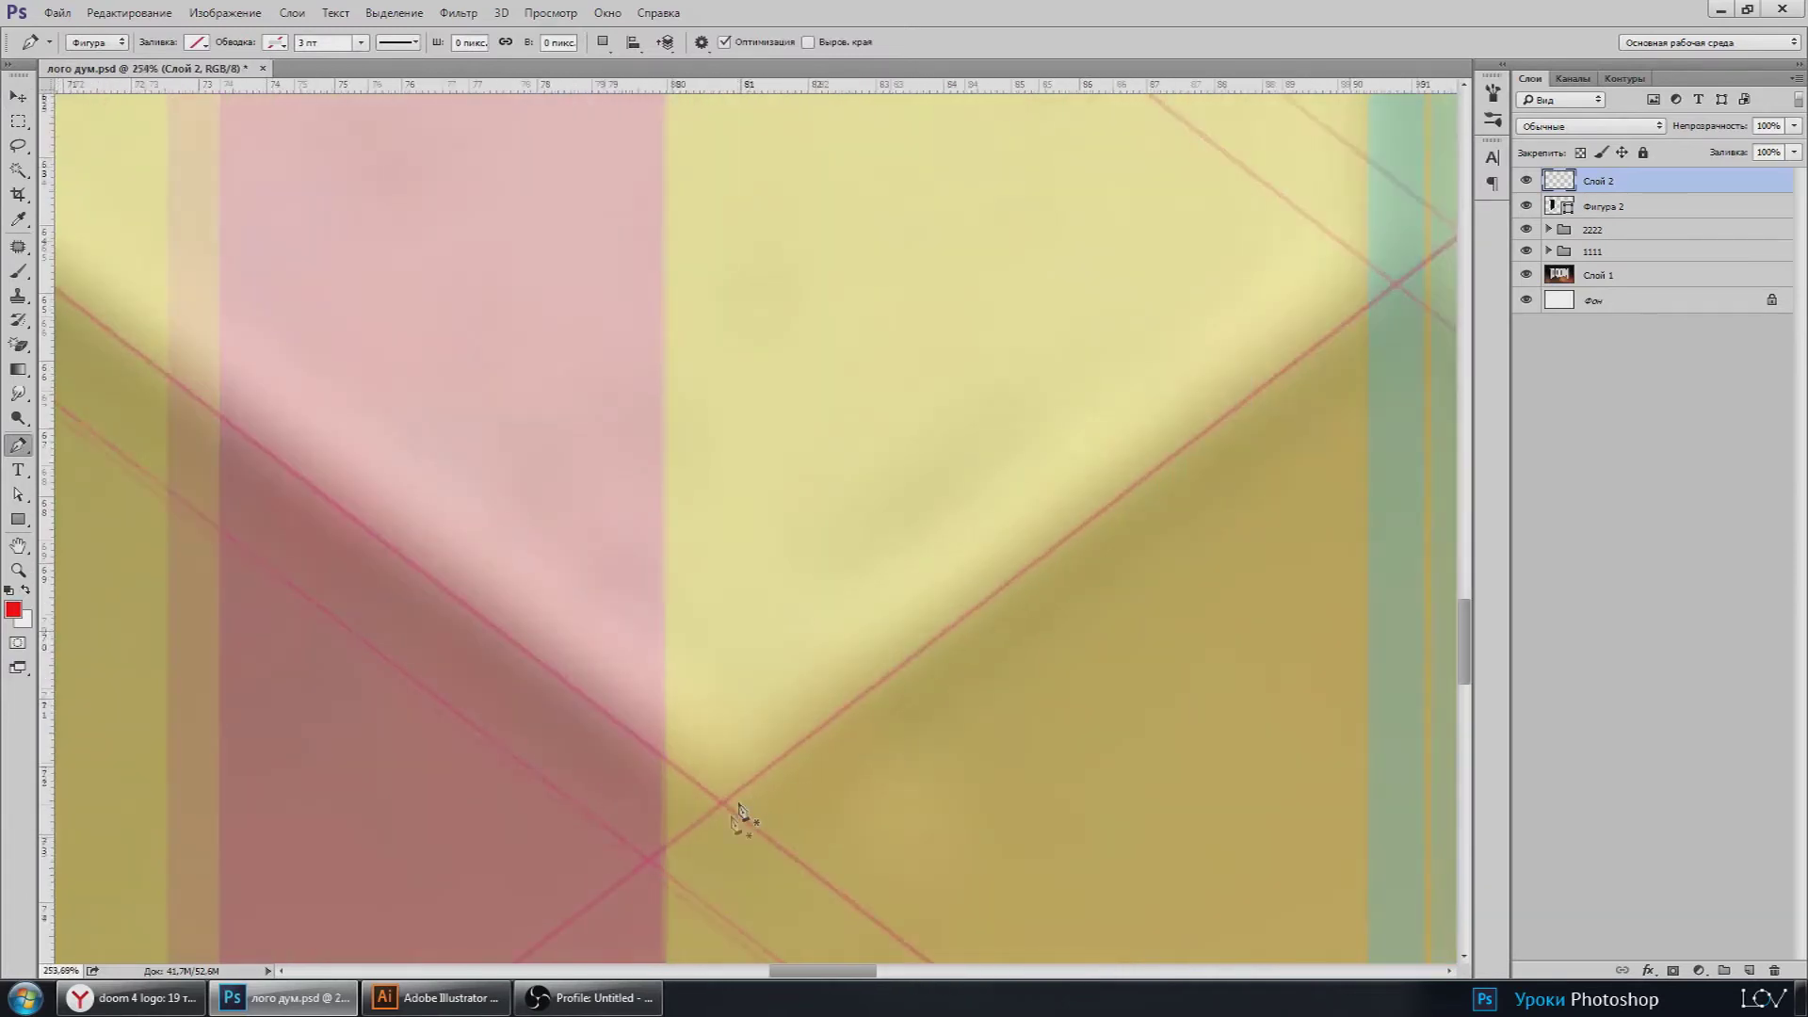
pyautogui.scroll(3, 739, 809)
pyautogui.scroll(3, 728, 800)
pyautogui.scroll(2, 730, 759)
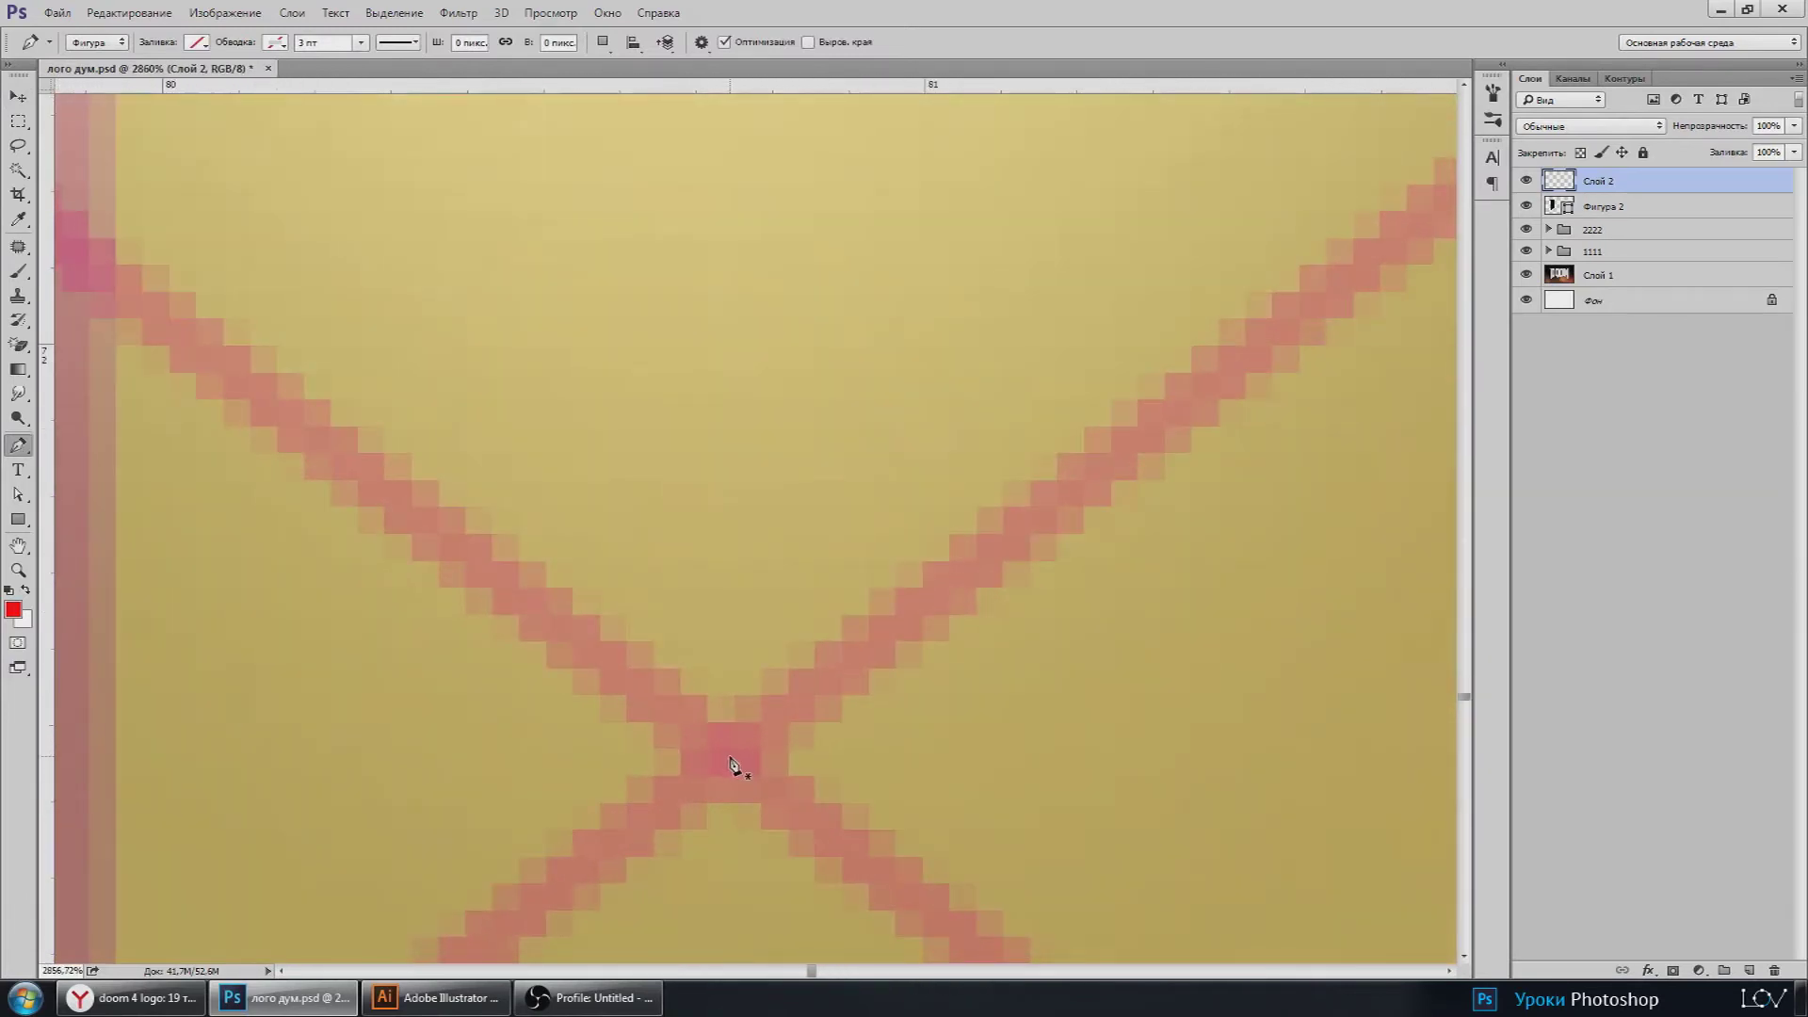
pyautogui.scroll(-3, 731, 765)
pyautogui.scroll(-3, 717, 766)
pyautogui.scroll(-2, 708, 695)
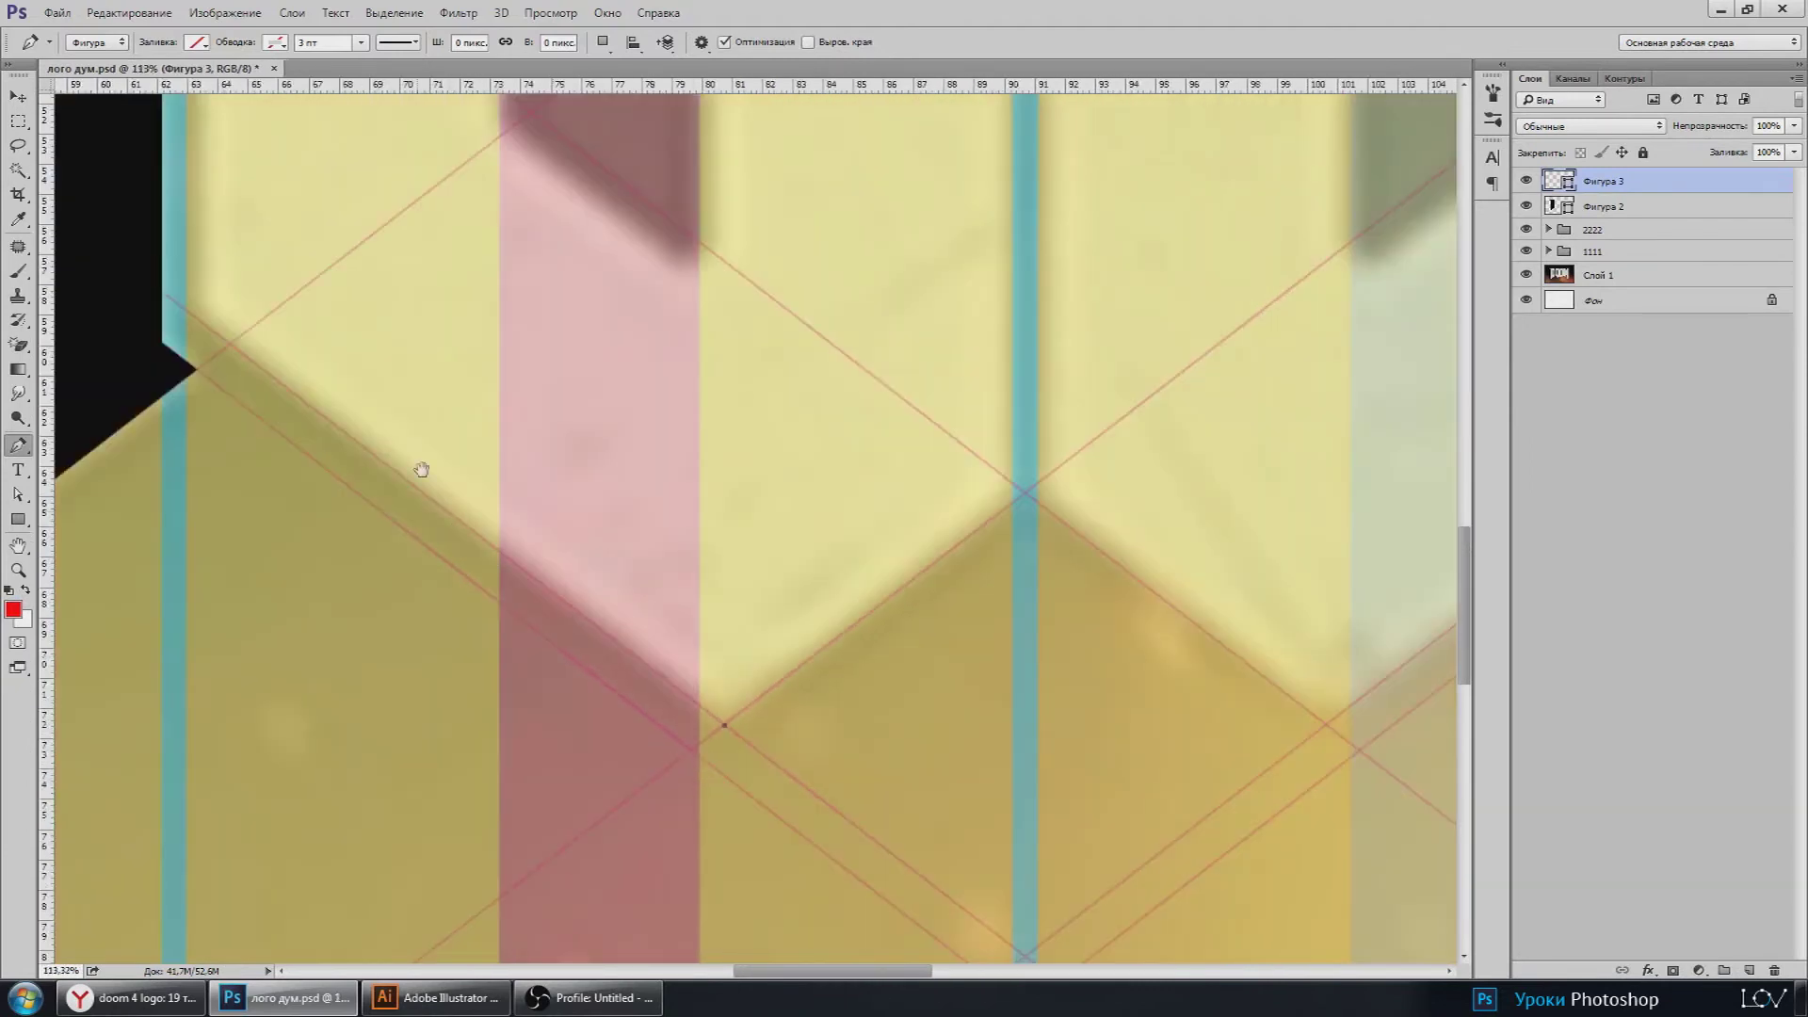
pyautogui.moveTo(419, 468); pyautogui.dragTo(893, 755)
# Step: Trace the chevron column's V-shaped bottom around the black shape's cut corner, starting layer Фигура 3
pyautogui.scroll(2, 666, 650)
pyautogui.scroll(2, 660, 599)
pyautogui.scroll(2, 668, 597)
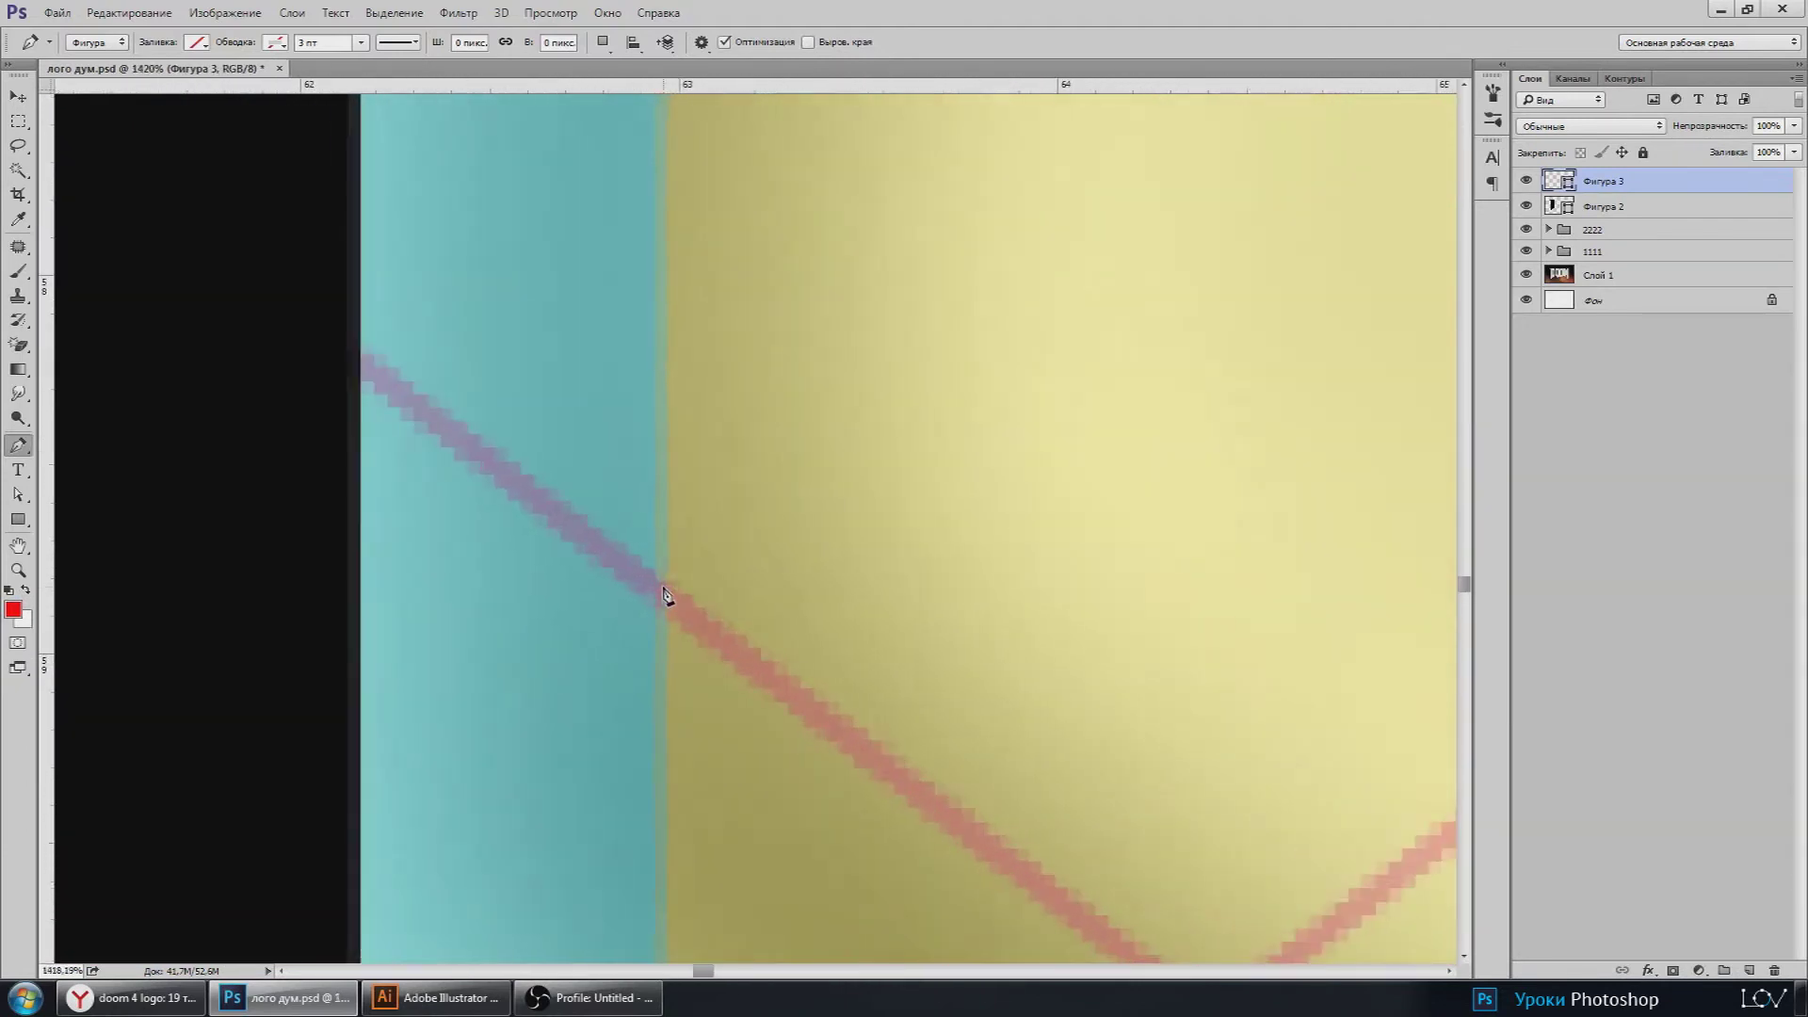
pyautogui.scroll(2, 672, 608)
pyautogui.scroll(-3, 675, 650)
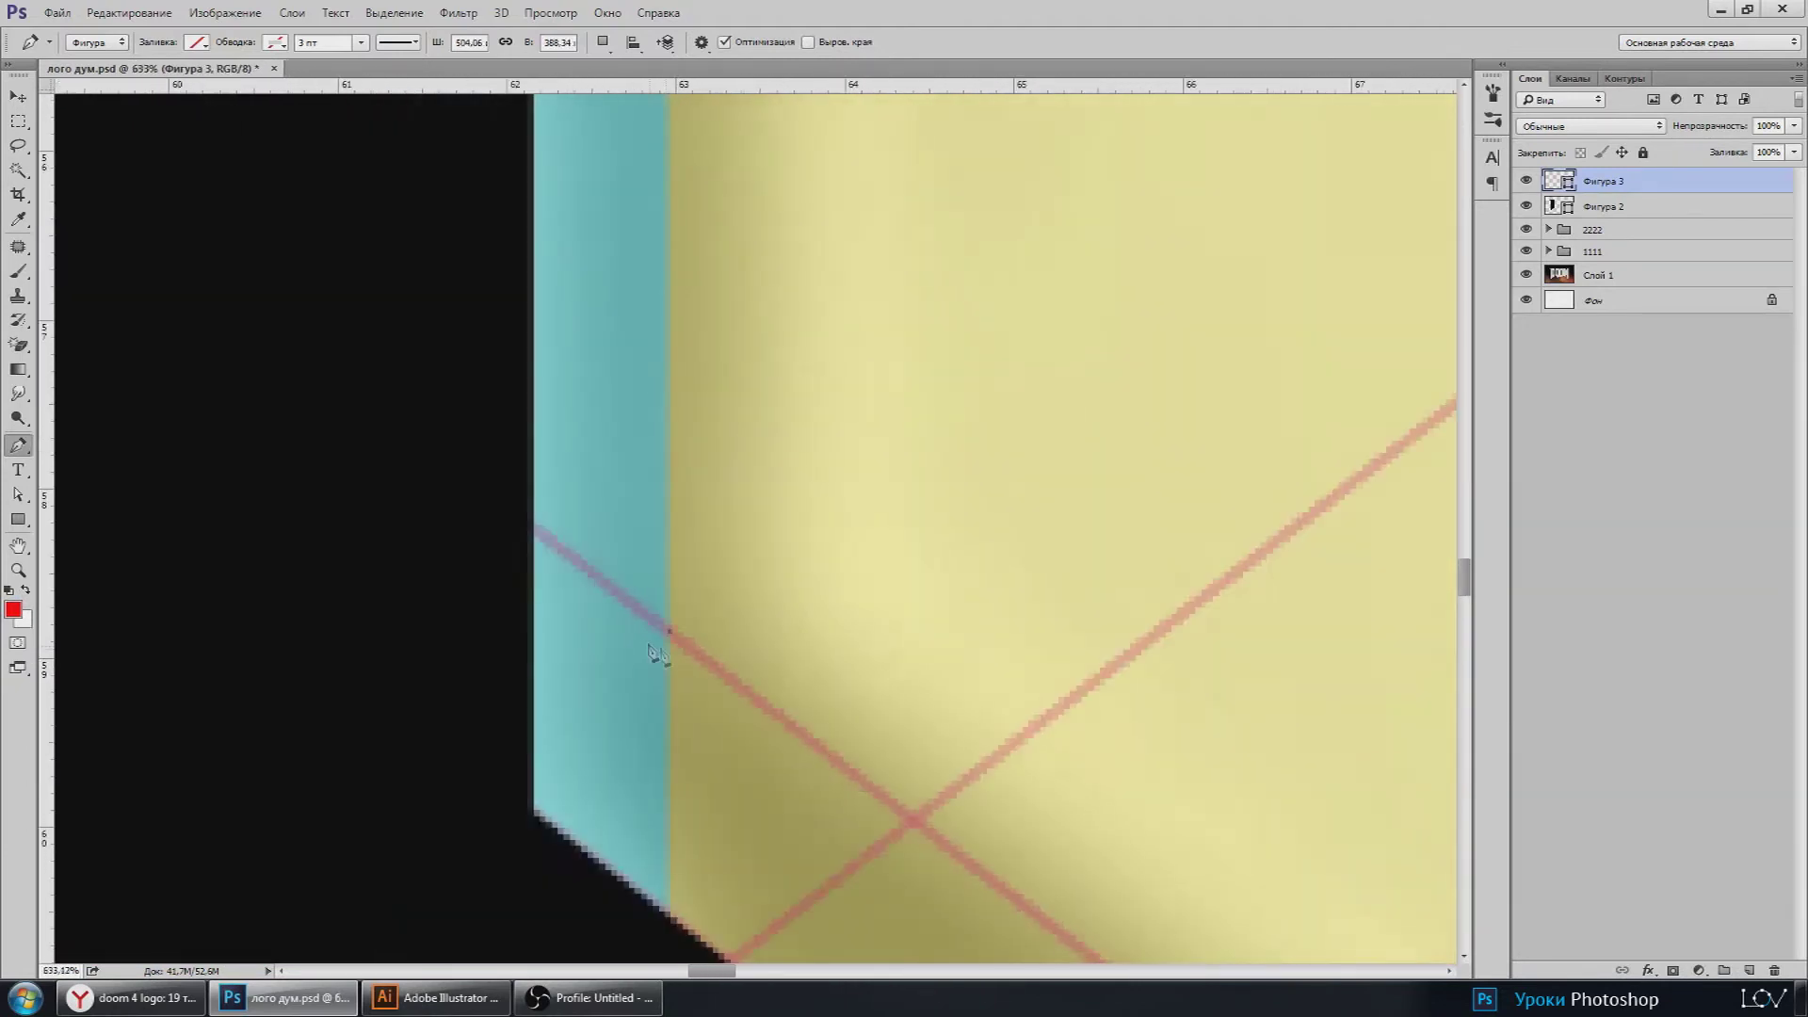
pyautogui.scroll(-3, 659, 655)
pyautogui.scroll(-1, 675, 513)
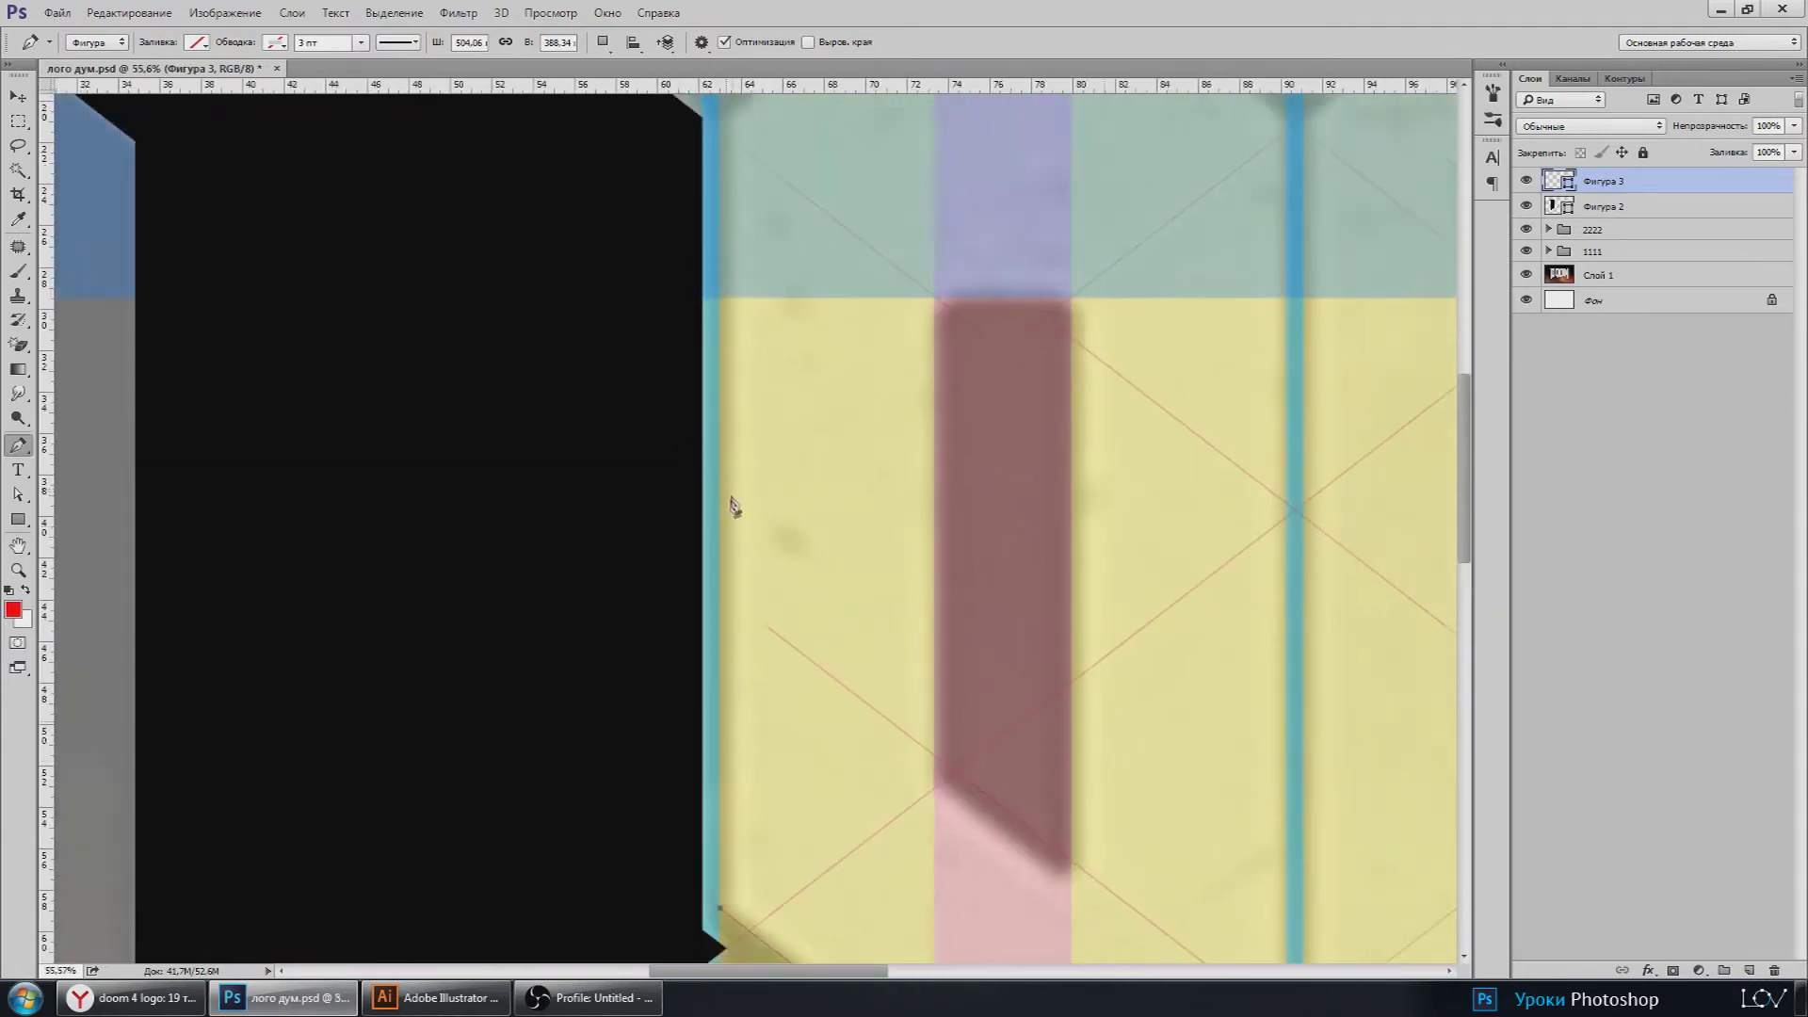
pyautogui.scroll(-2, 726, 503)
pyautogui.moveTo(709, 274); pyautogui.dragTo(753, 371)
pyautogui.scroll(3, 739, 514)
pyautogui.scroll(2, 739, 513)
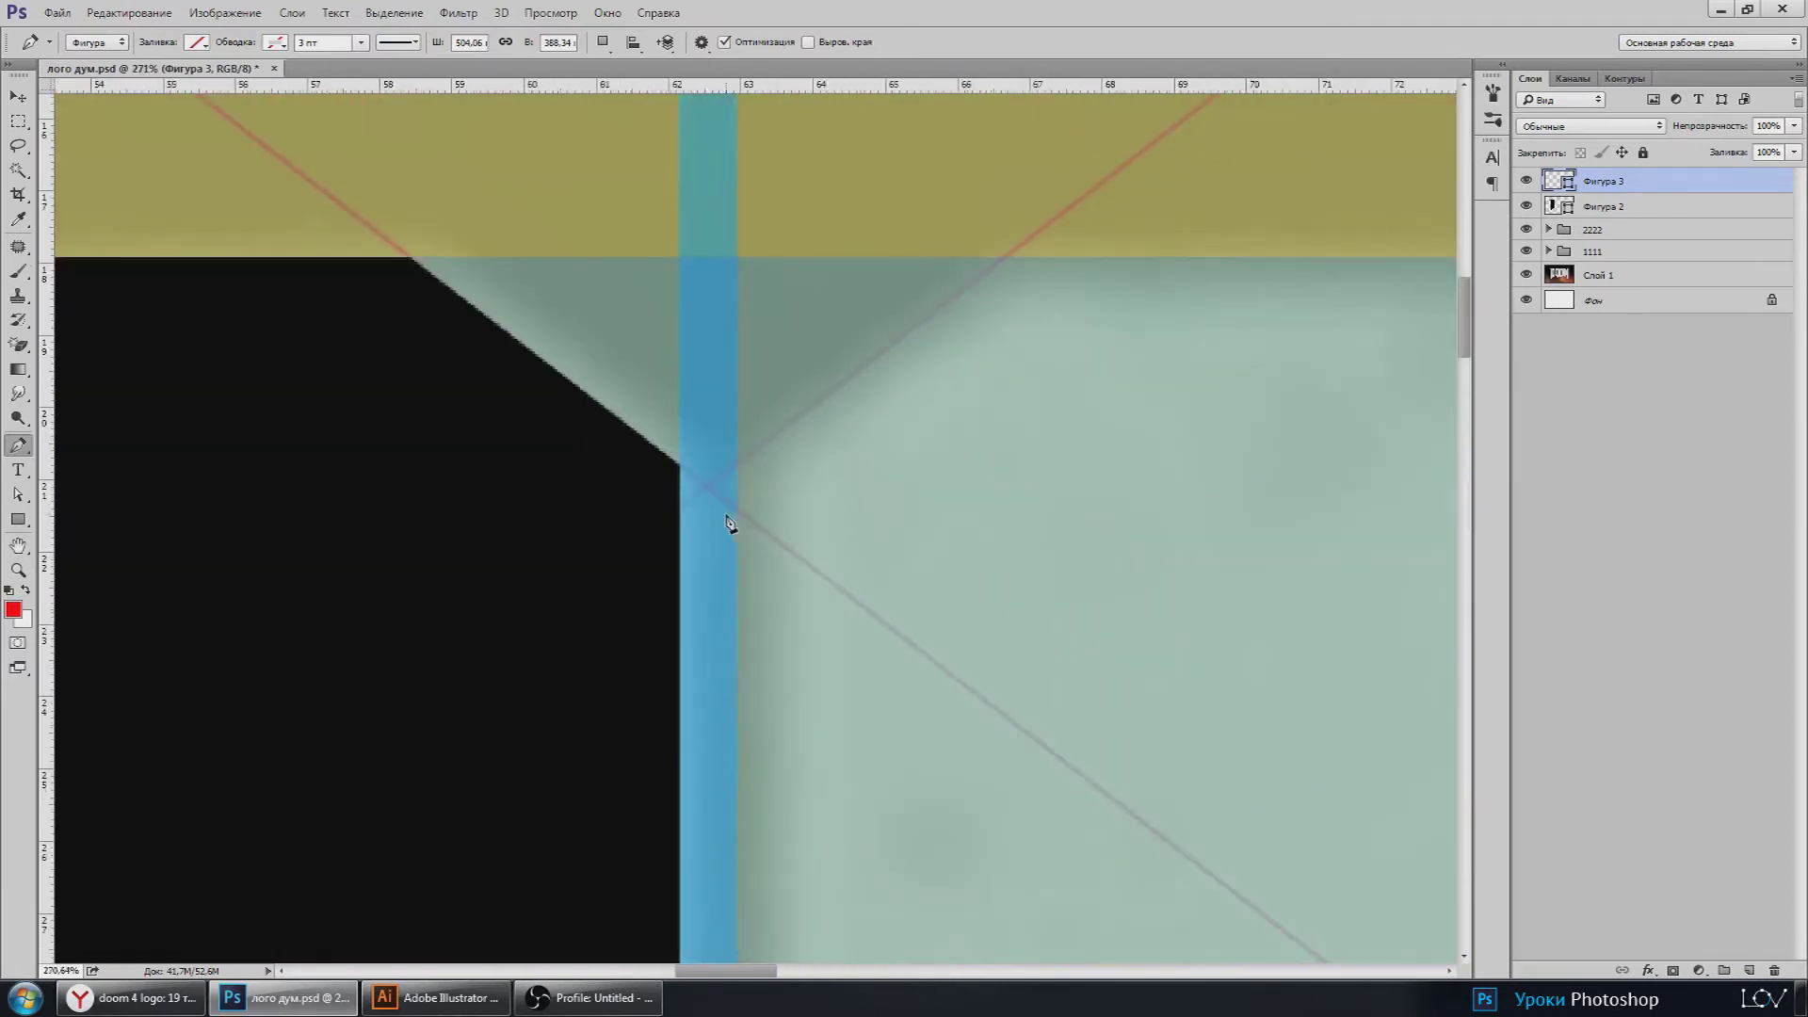
pyautogui.scroll(2, 730, 524)
pyautogui.scroll(2, 734, 500)
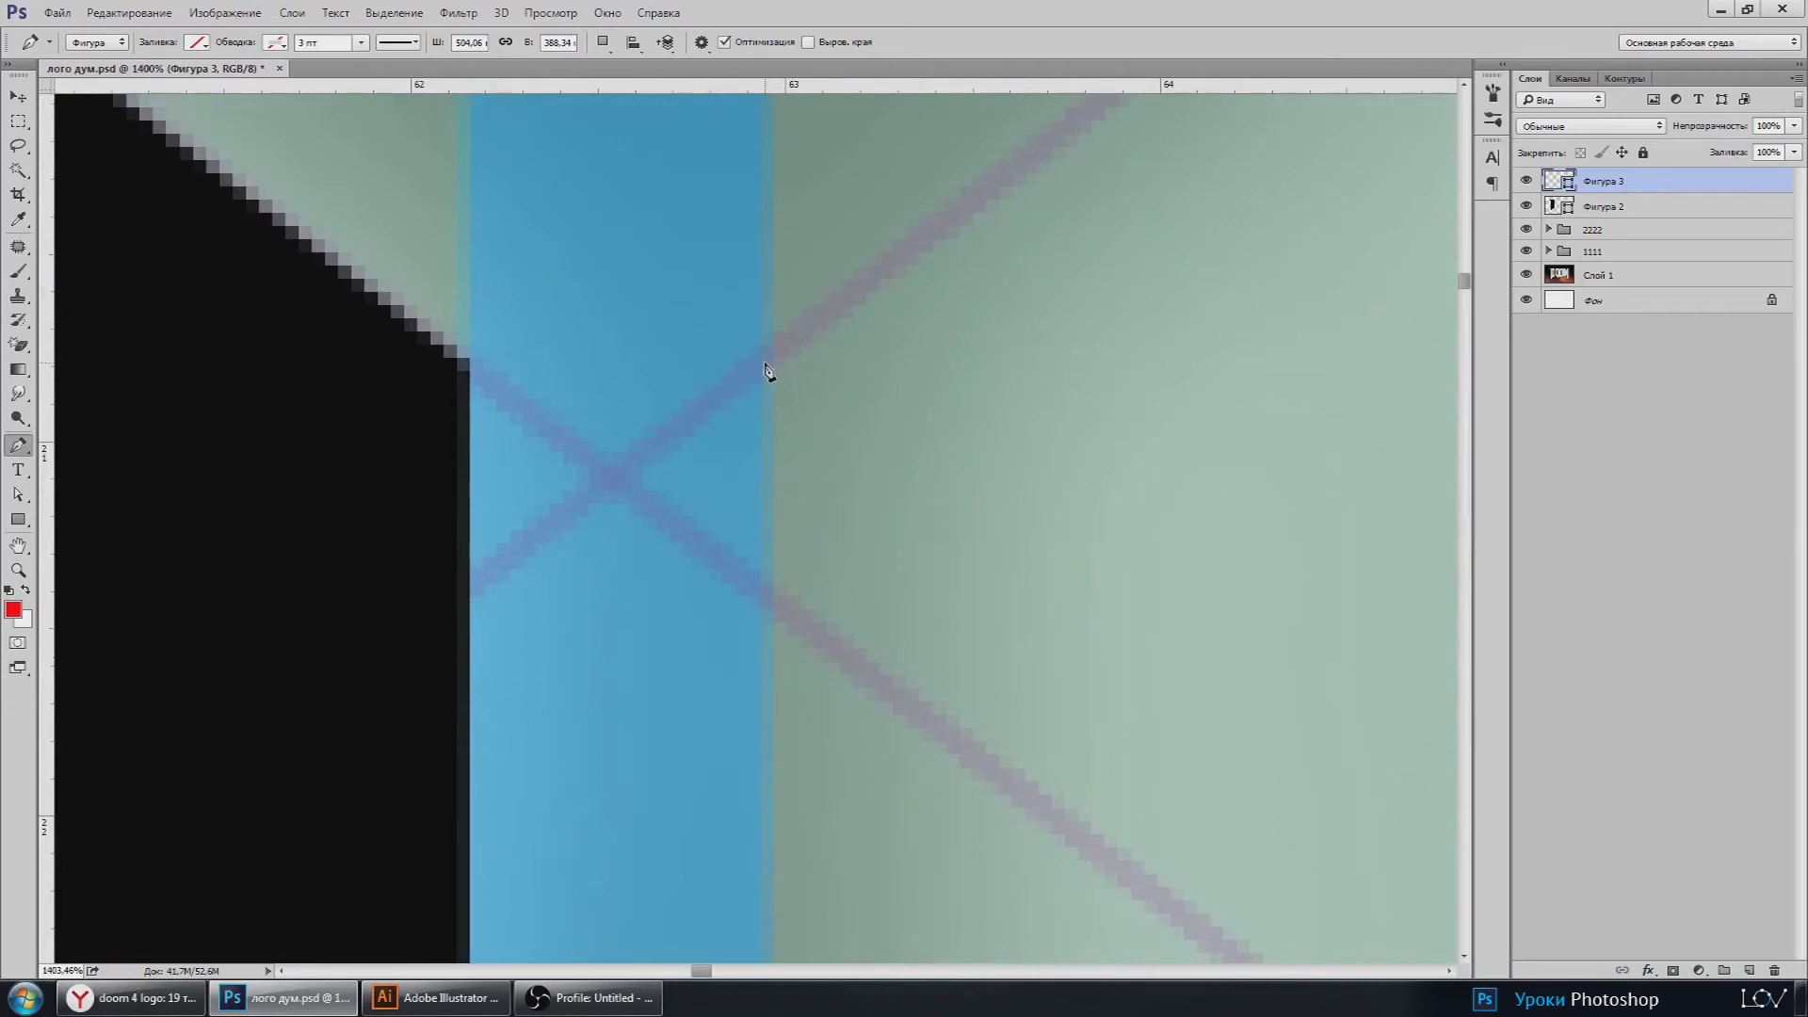
pyautogui.scroll(-1, 781, 423)
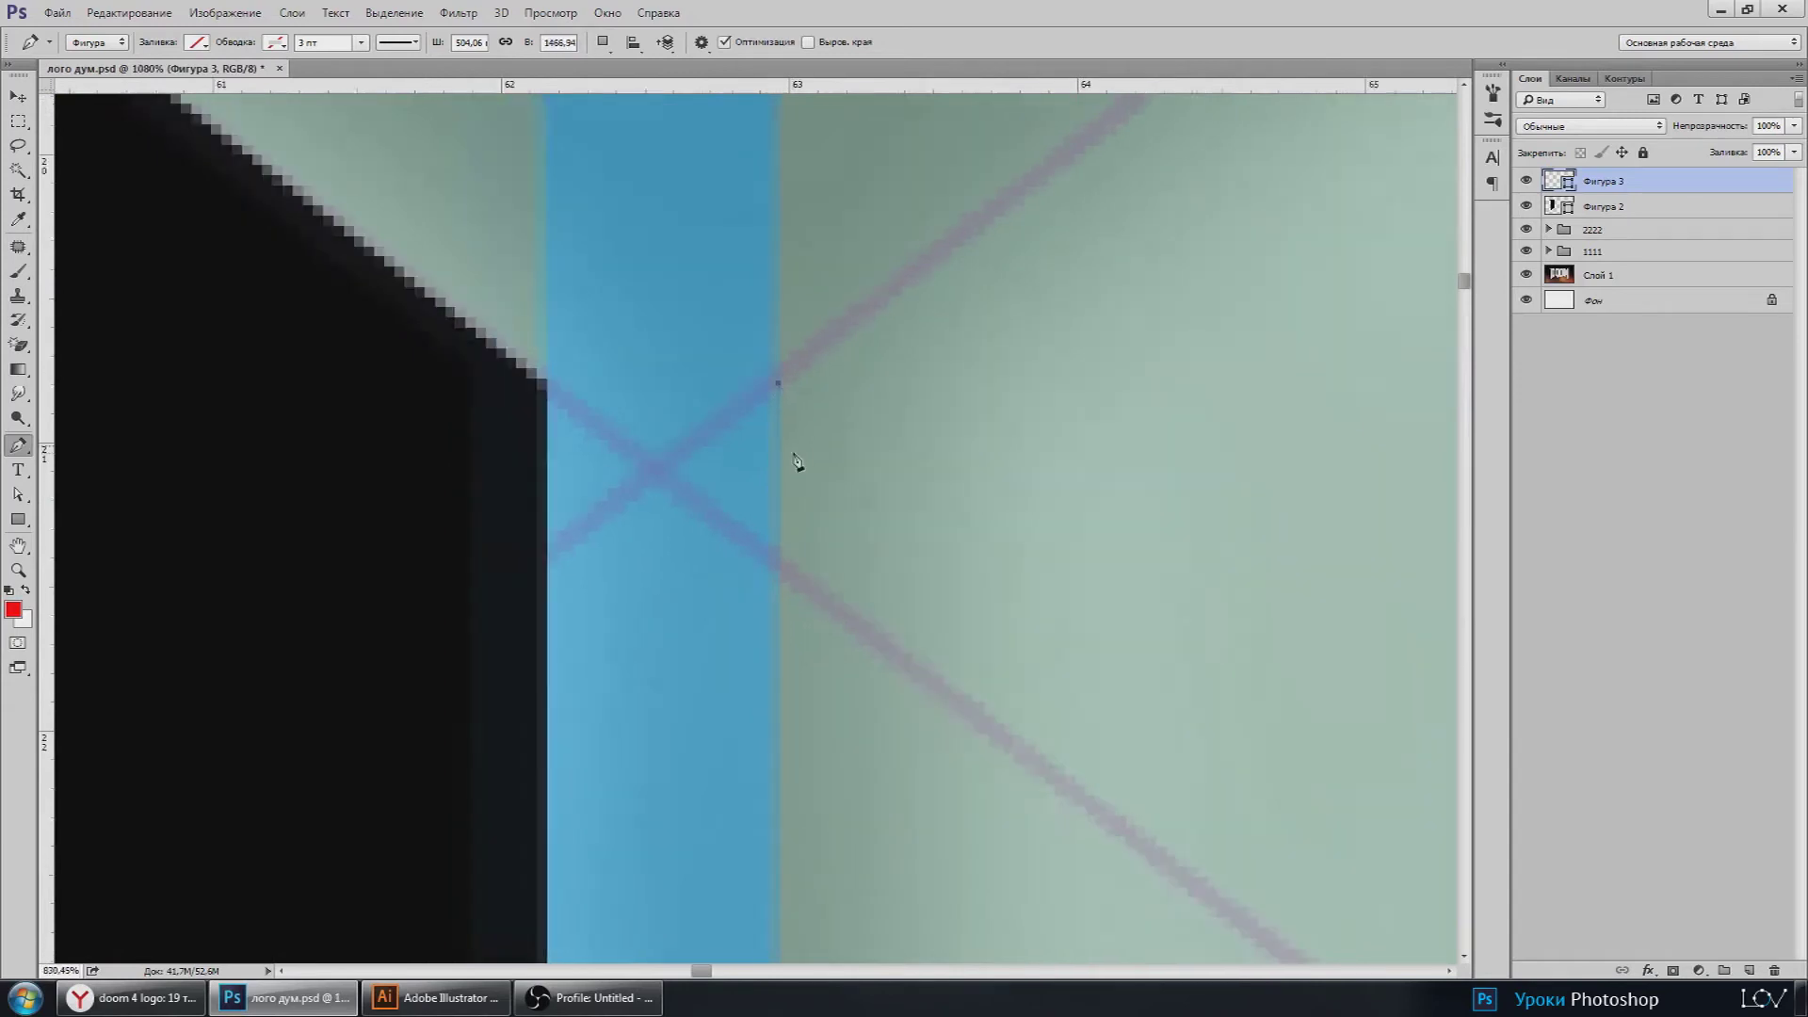
pyautogui.scroll(-3, 786, 468)
pyautogui.scroll(-2, 847, 489)
pyautogui.scroll(2, 827, 494)
pyautogui.scroll(2, 809, 497)
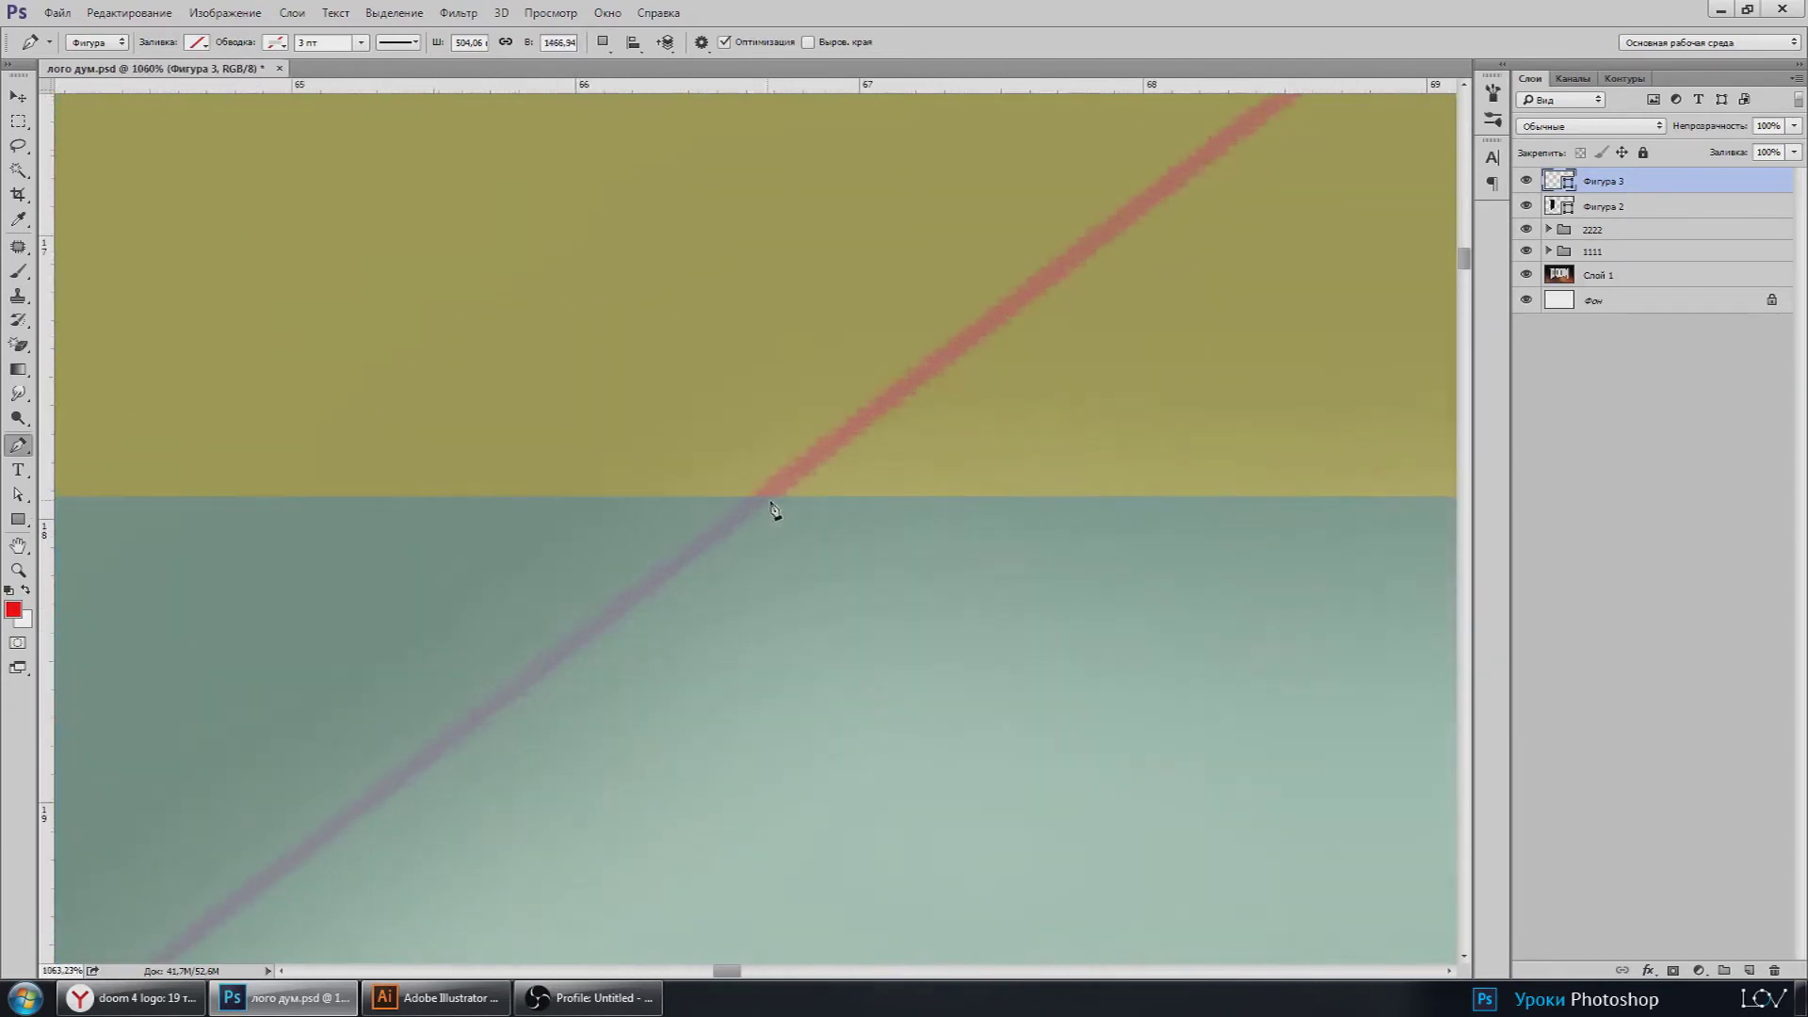
pyautogui.scroll(1, 767, 507)
pyautogui.scroll(1, 769, 507)
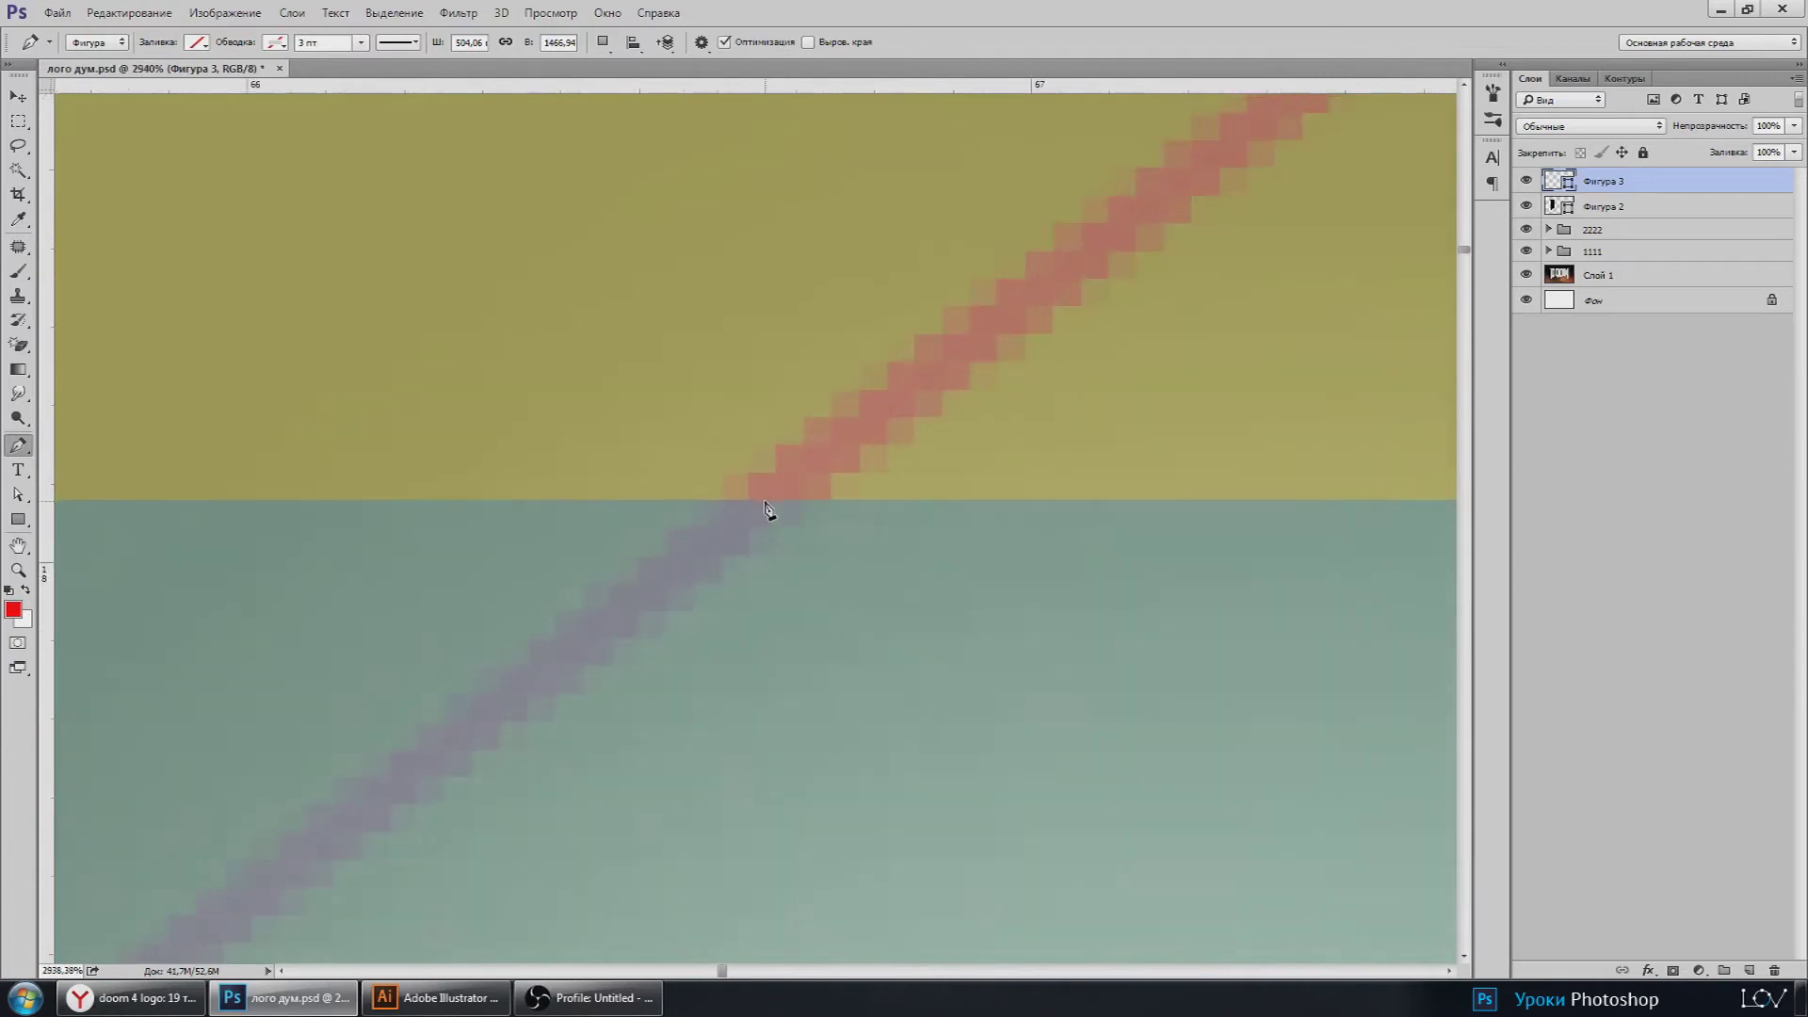
pyautogui.scroll(-5, 765, 506)
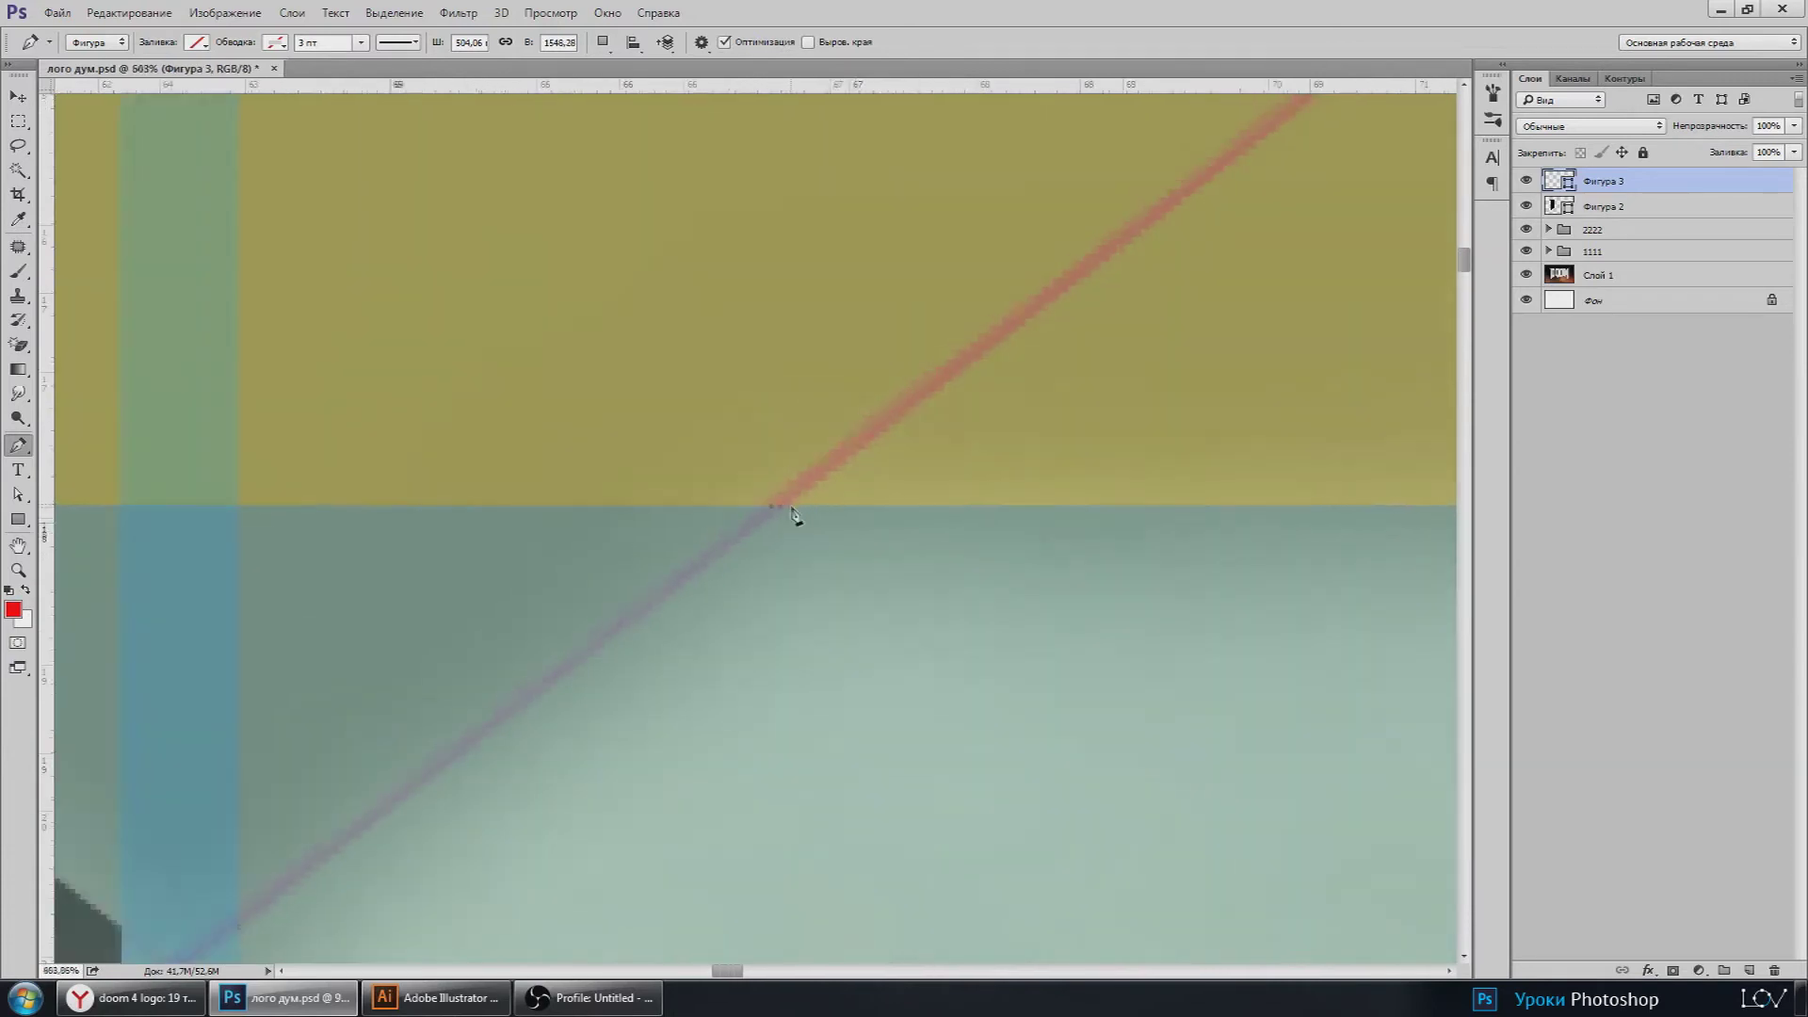
pyautogui.scroll(-4, 795, 517)
pyautogui.scroll(-2, 753, 527)
pyautogui.scroll(-2, 737, 582)
pyautogui.scroll(-2, 740, 584)
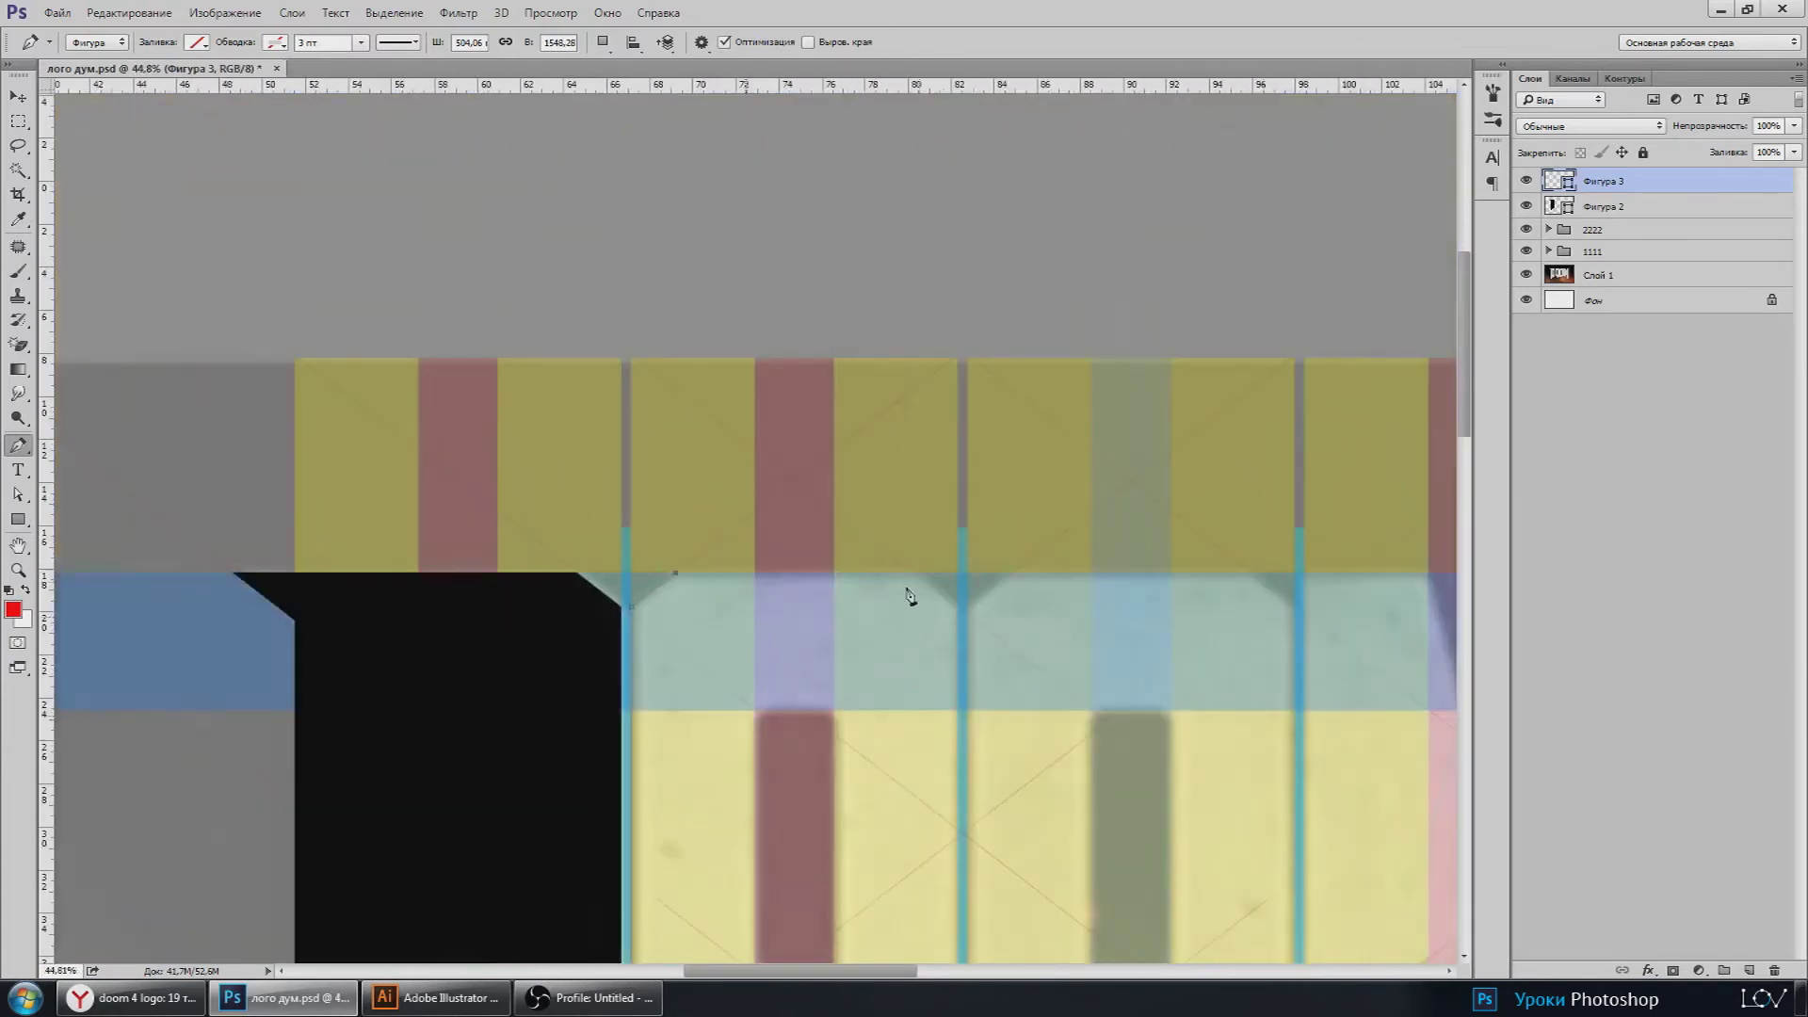
pyautogui.scroll(3, 907, 597)
pyautogui.scroll(3, 920, 584)
pyautogui.scroll(2, 754, 529)
pyautogui.scroll(2, 758, 546)
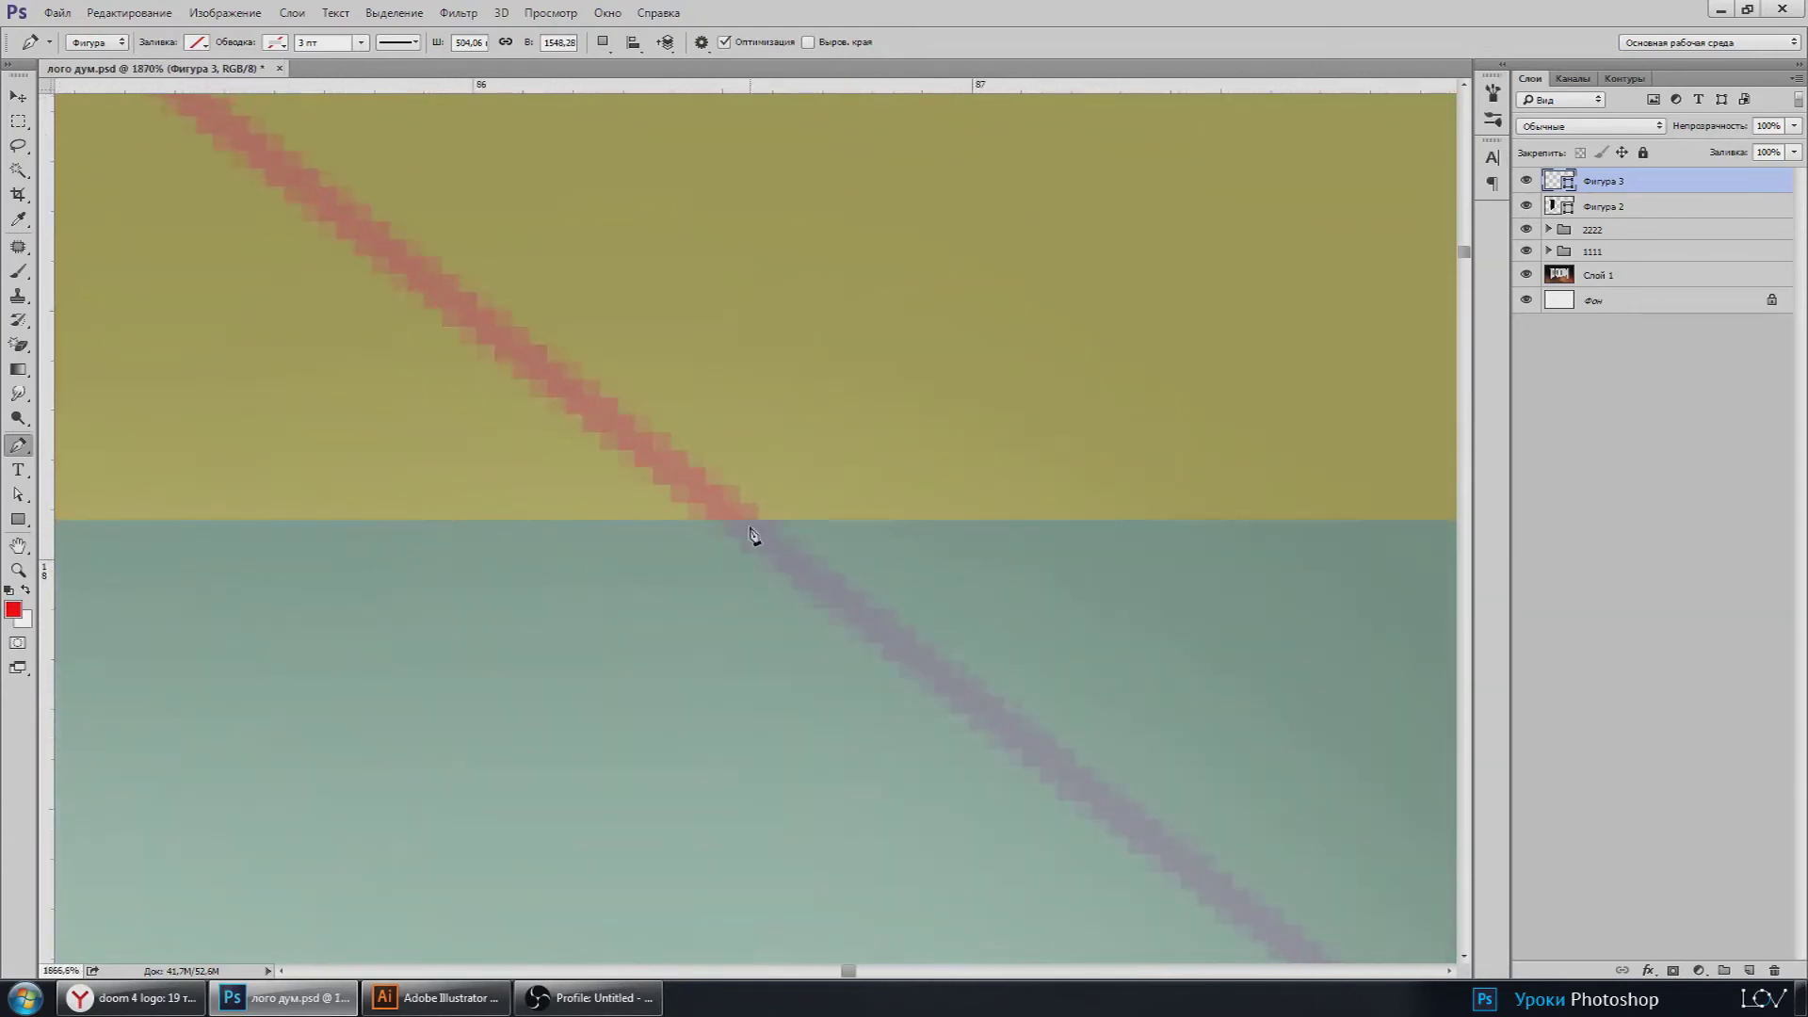
pyautogui.scroll(-2, 747, 537)
pyautogui.scroll(-3, 779, 565)
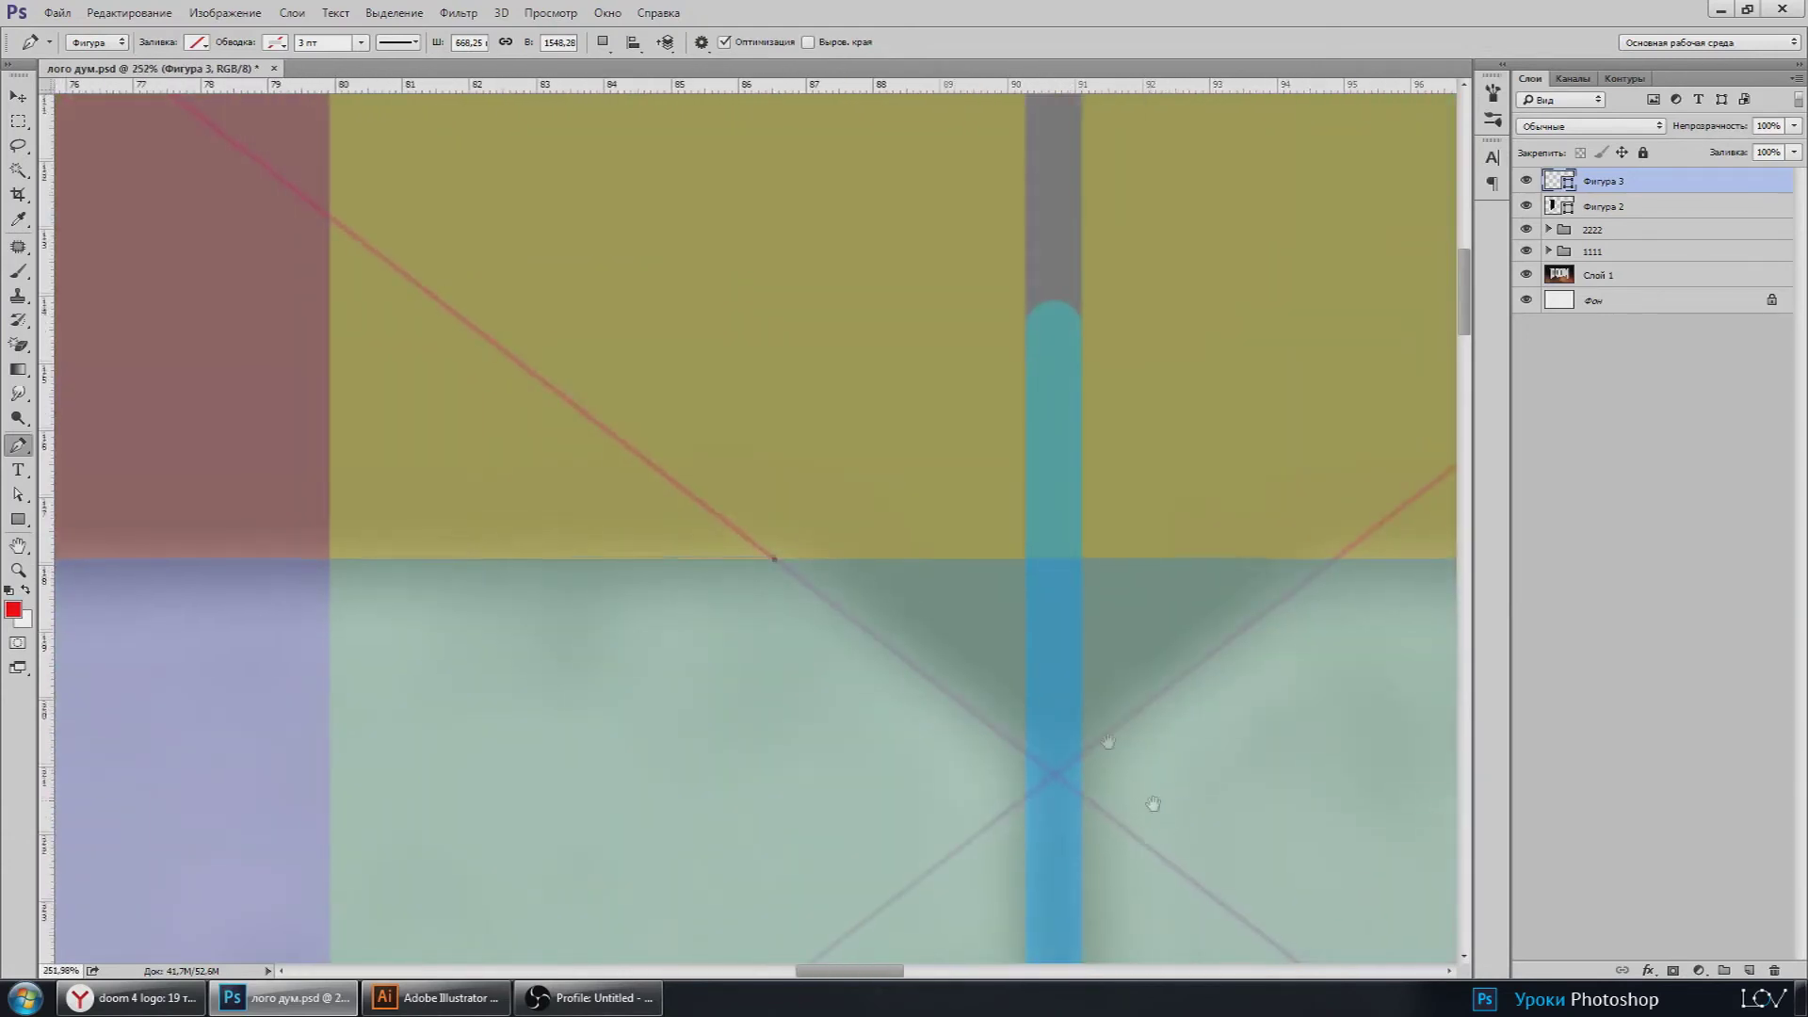
pyautogui.scroll(1, 908, 558)
pyautogui.scroll(2, 860, 546)
pyautogui.scroll(3, 860, 546)
pyautogui.scroll(2, 852, 490)
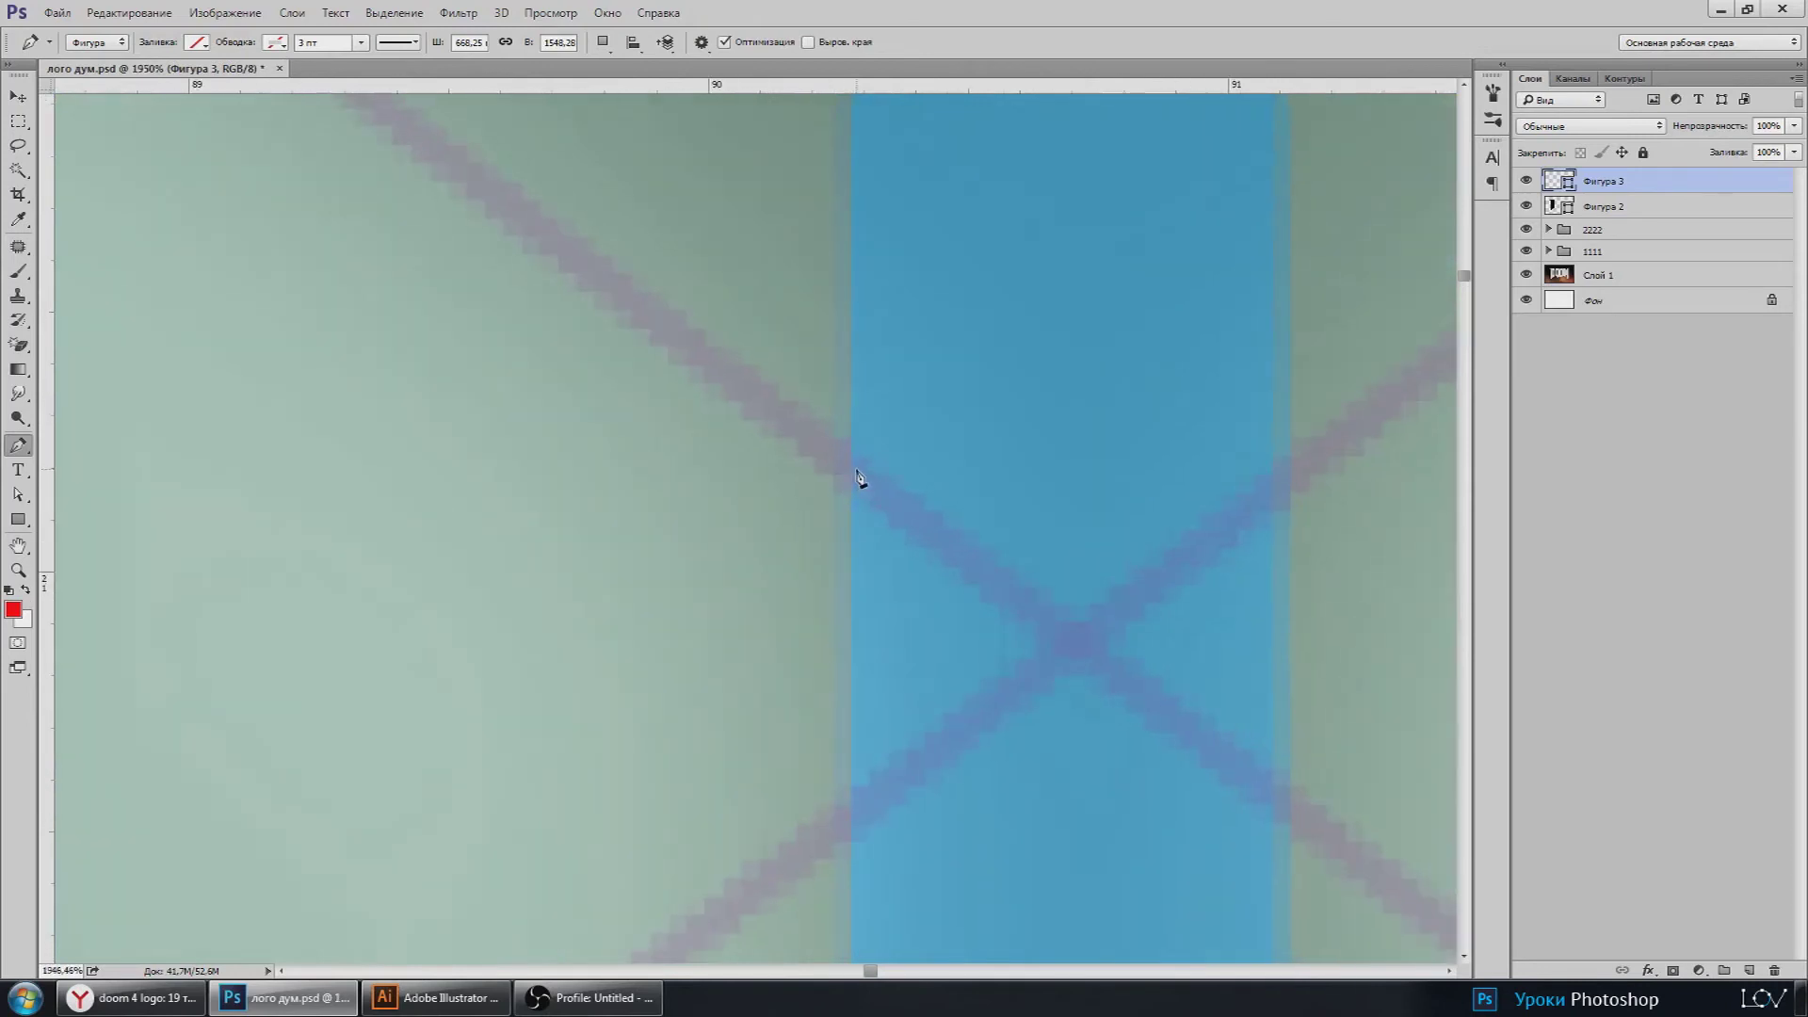
pyautogui.scroll(-5, 860, 551)
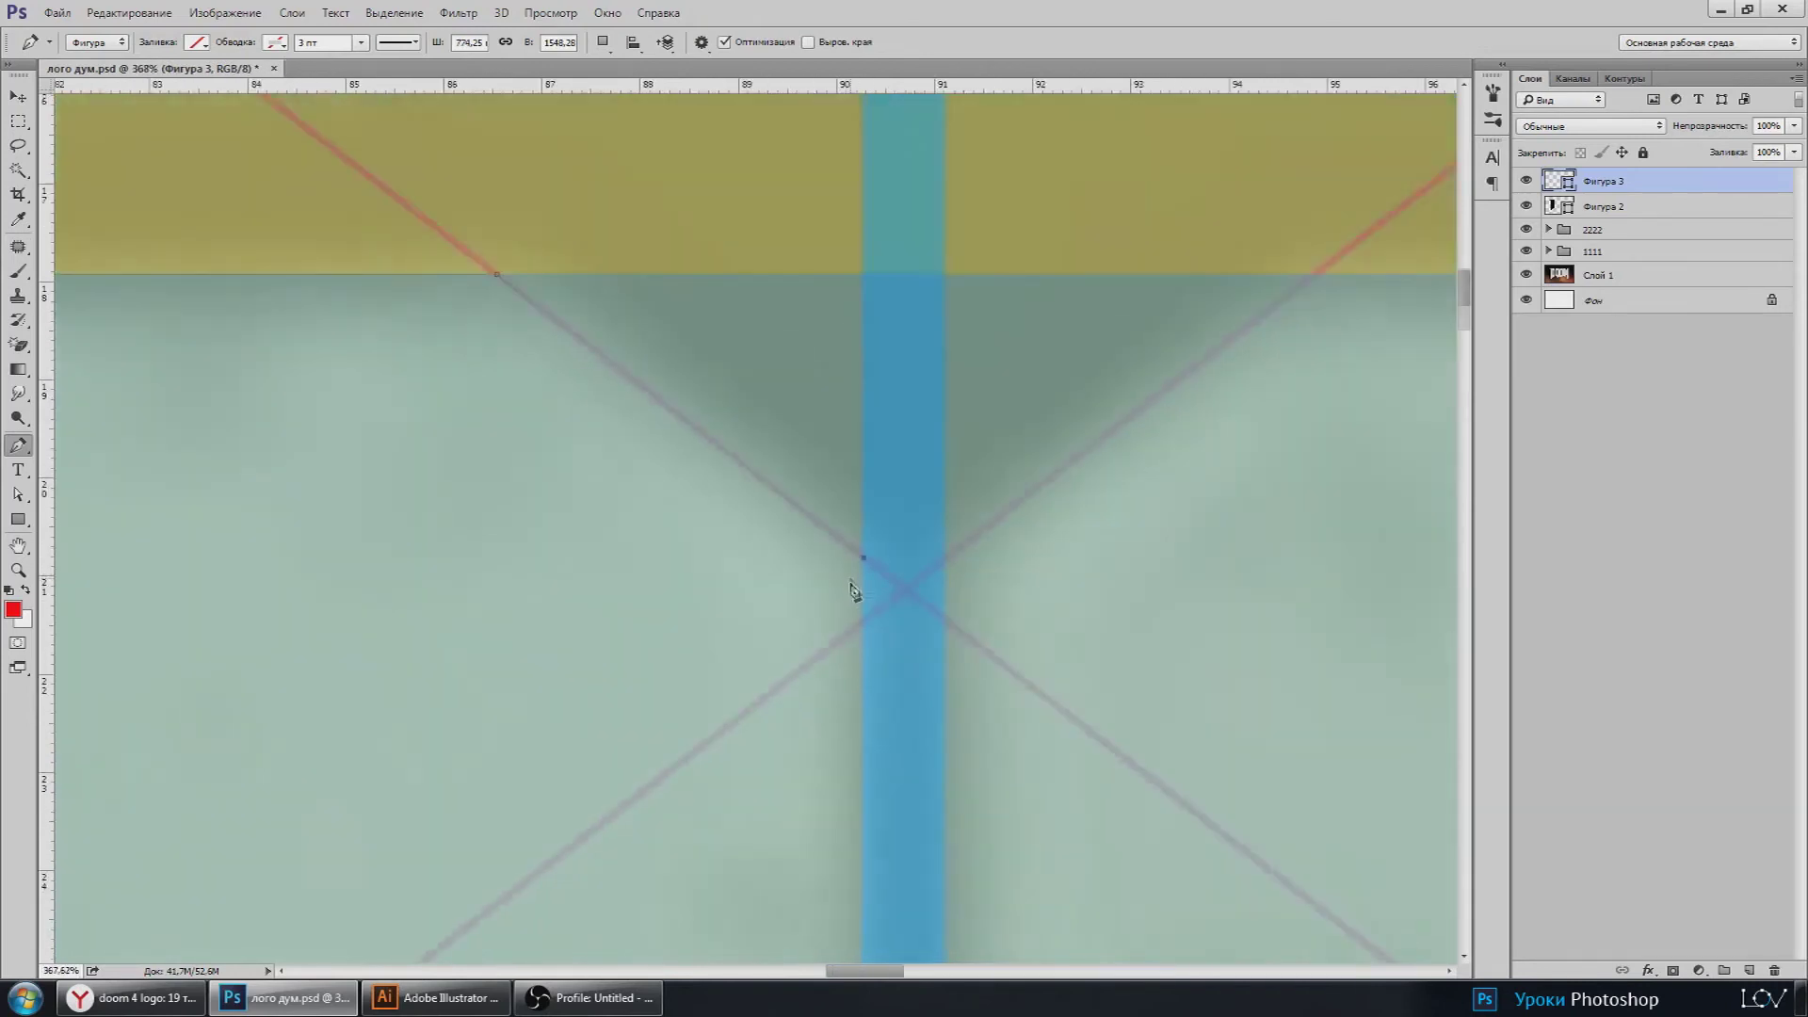
pyautogui.scroll(-2, 856, 598)
# Step: Continue the chevron outline up to the X guide crossing at the blue bar
pyautogui.moveTo(921, 759); pyautogui.dragTo(922, 421)
pyautogui.scroll(-2, 976, 779)
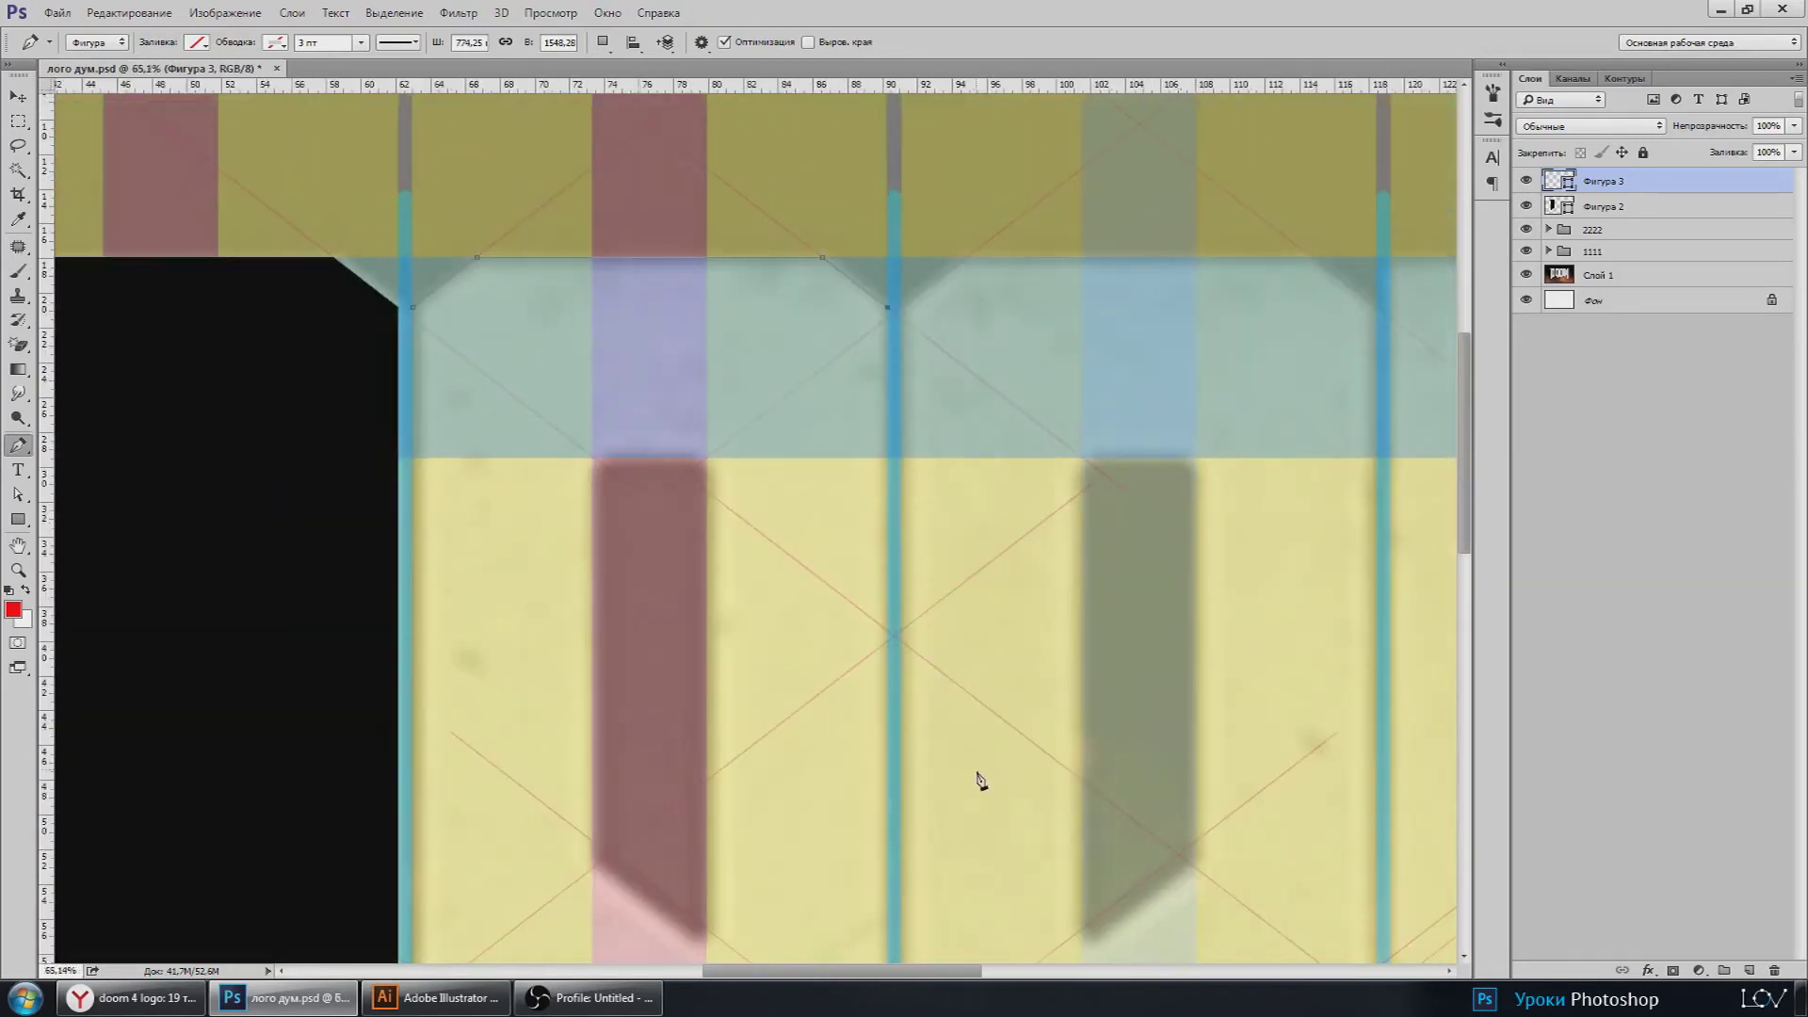
pyautogui.moveTo(976, 778); pyautogui.dragTo(949, 387)
pyautogui.scroll(2, 888, 726)
pyautogui.scroll(3, 826, 723)
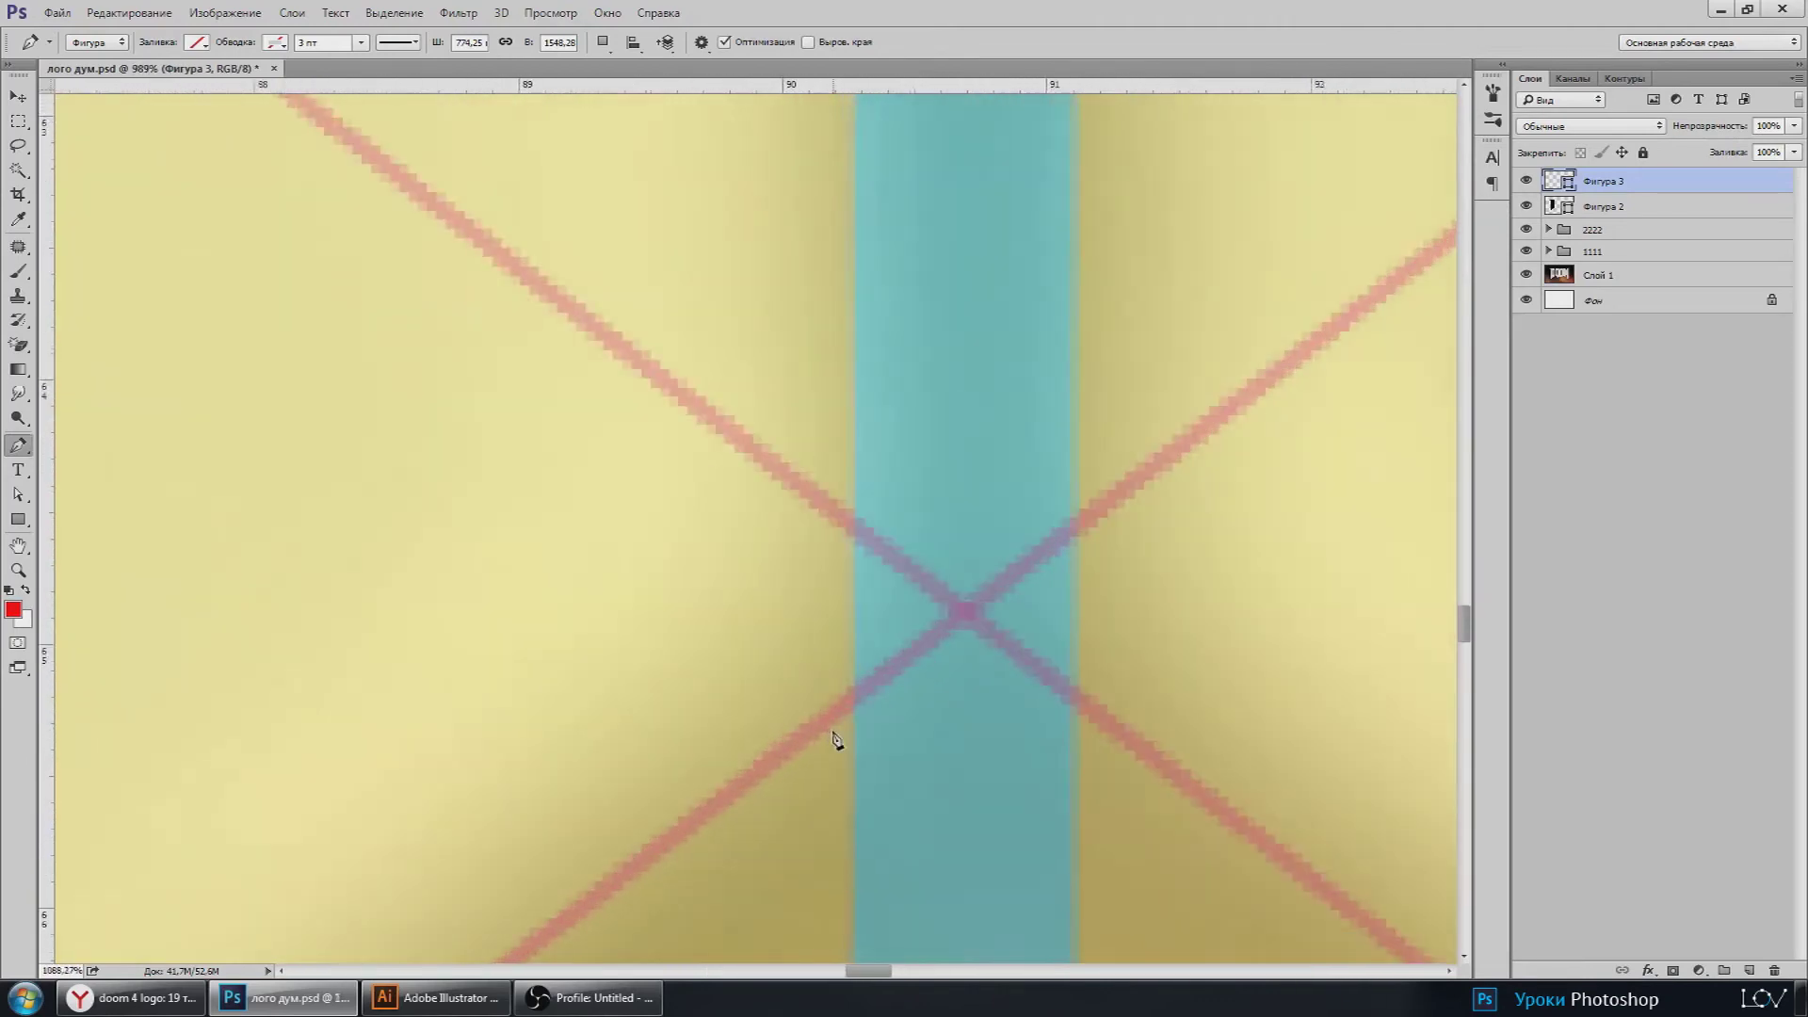
pyautogui.scroll(10, 847, 715)
pyautogui.scroll(-4, 872, 692)
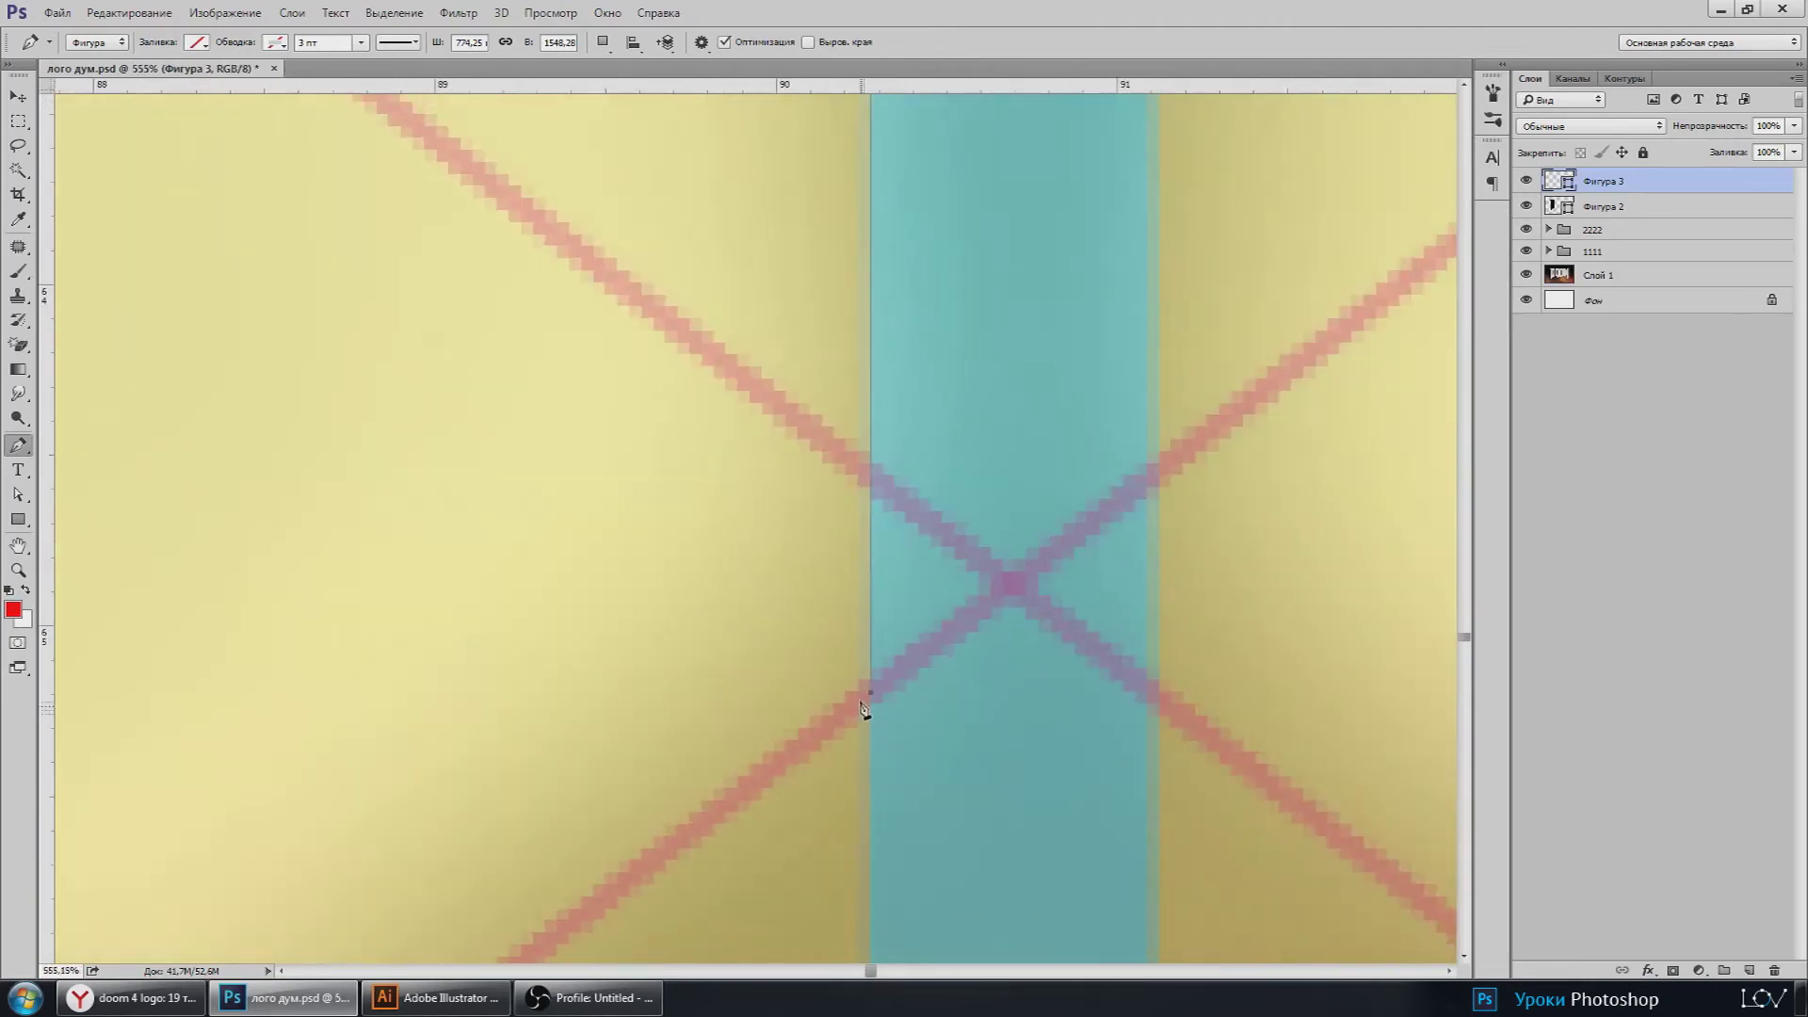
pyautogui.scroll(-9, 857, 729)
pyautogui.scroll(-3, 1070, 456)
pyautogui.scroll(3, 735, 656)
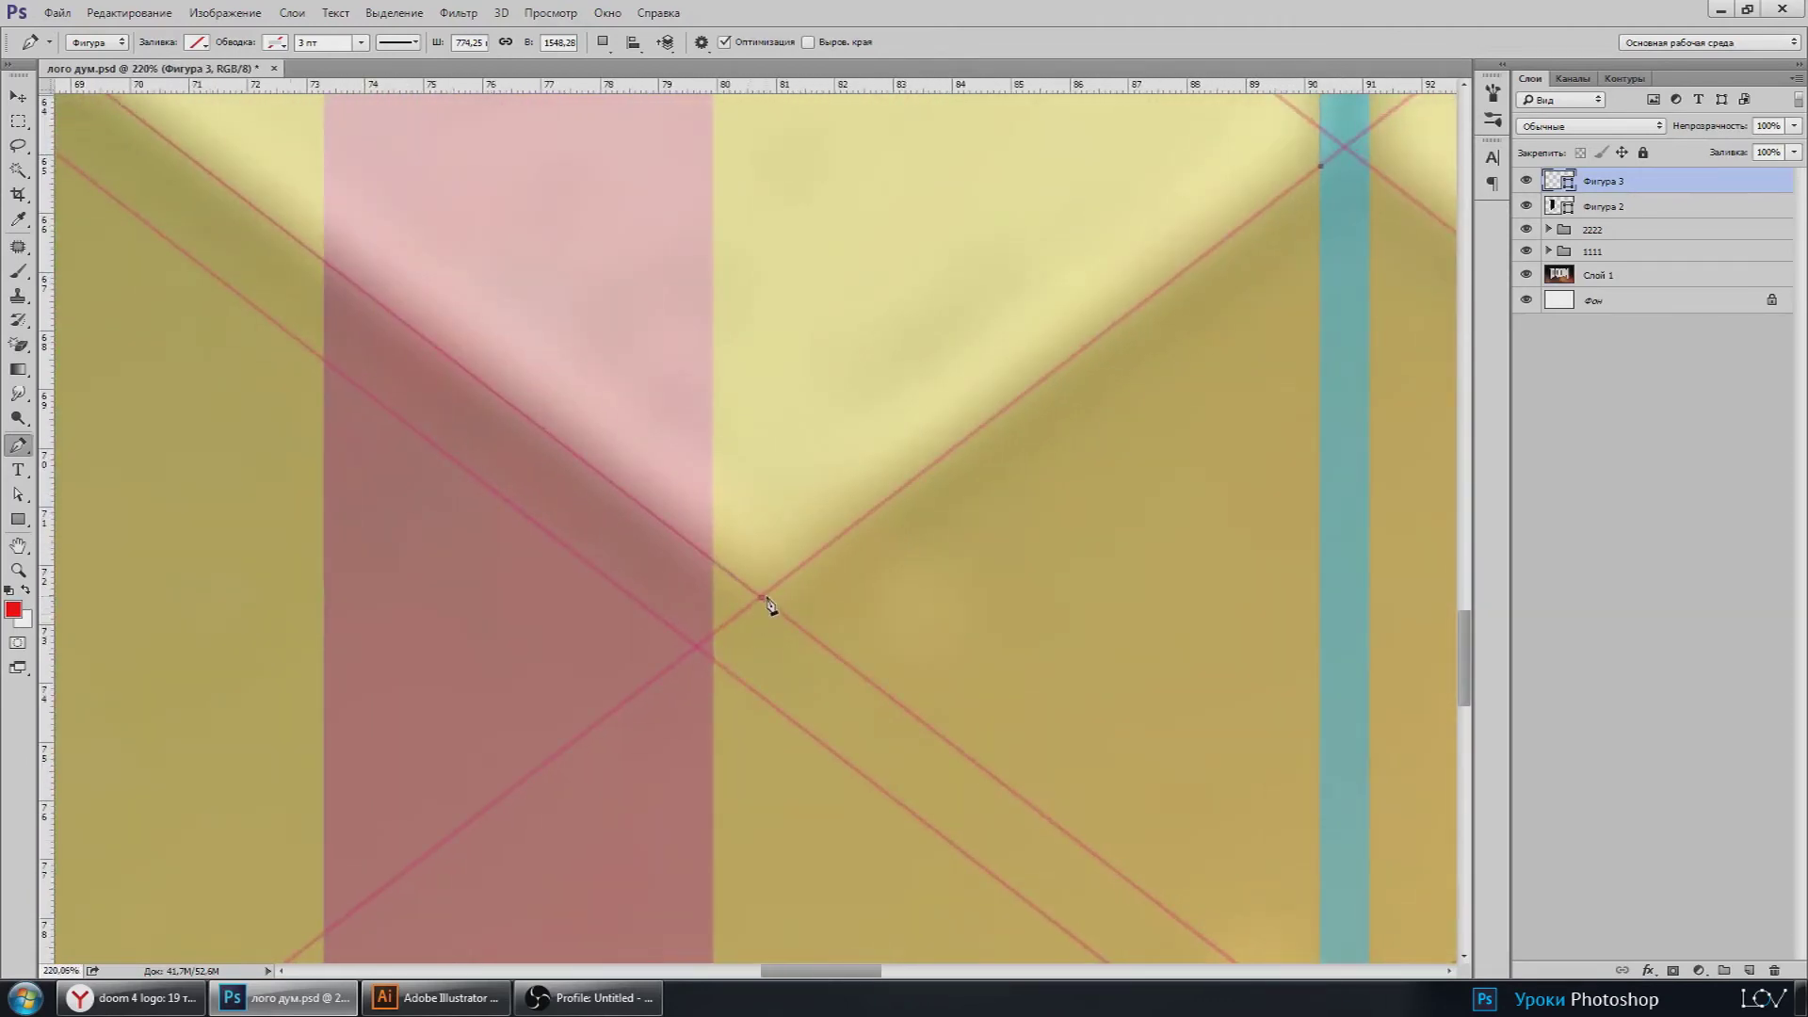
pyautogui.scroll(-5, 789, 637)
pyautogui.scroll(-3, 789, 640)
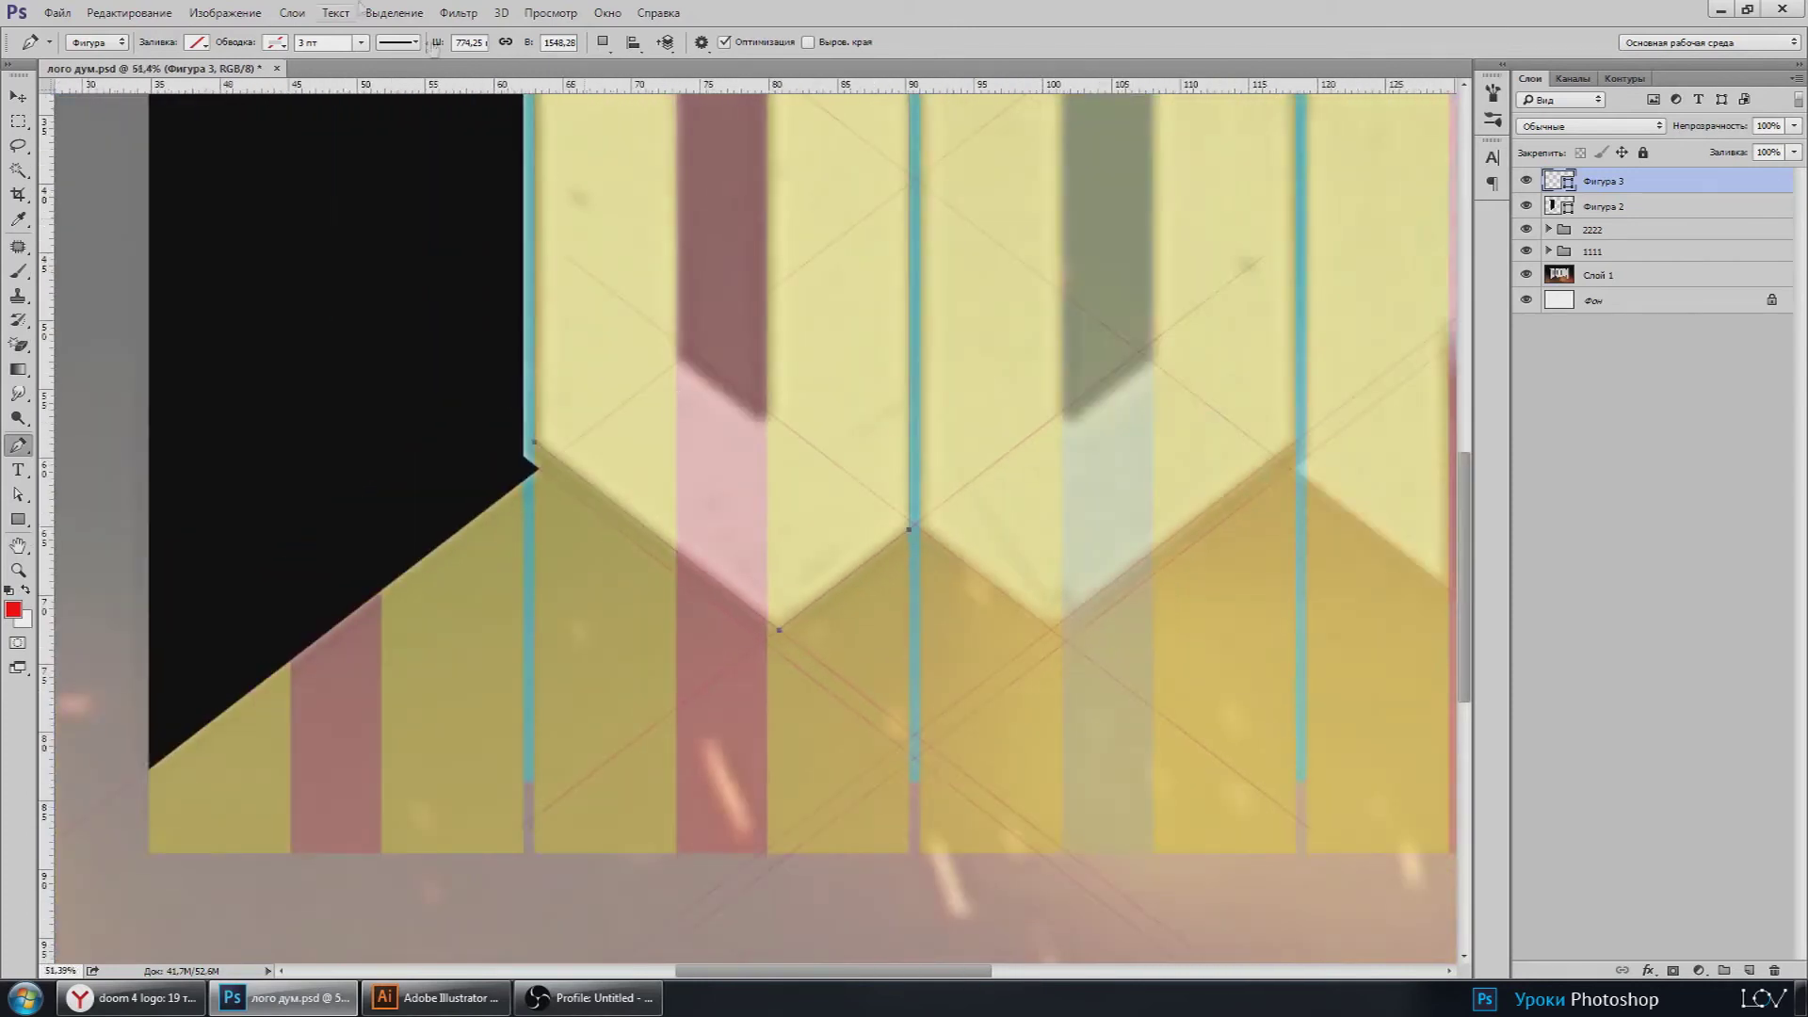
# Step: Fill the chevron shape Фигура 3 with solid black from the fill swatches
pyautogui.click(205, 44)
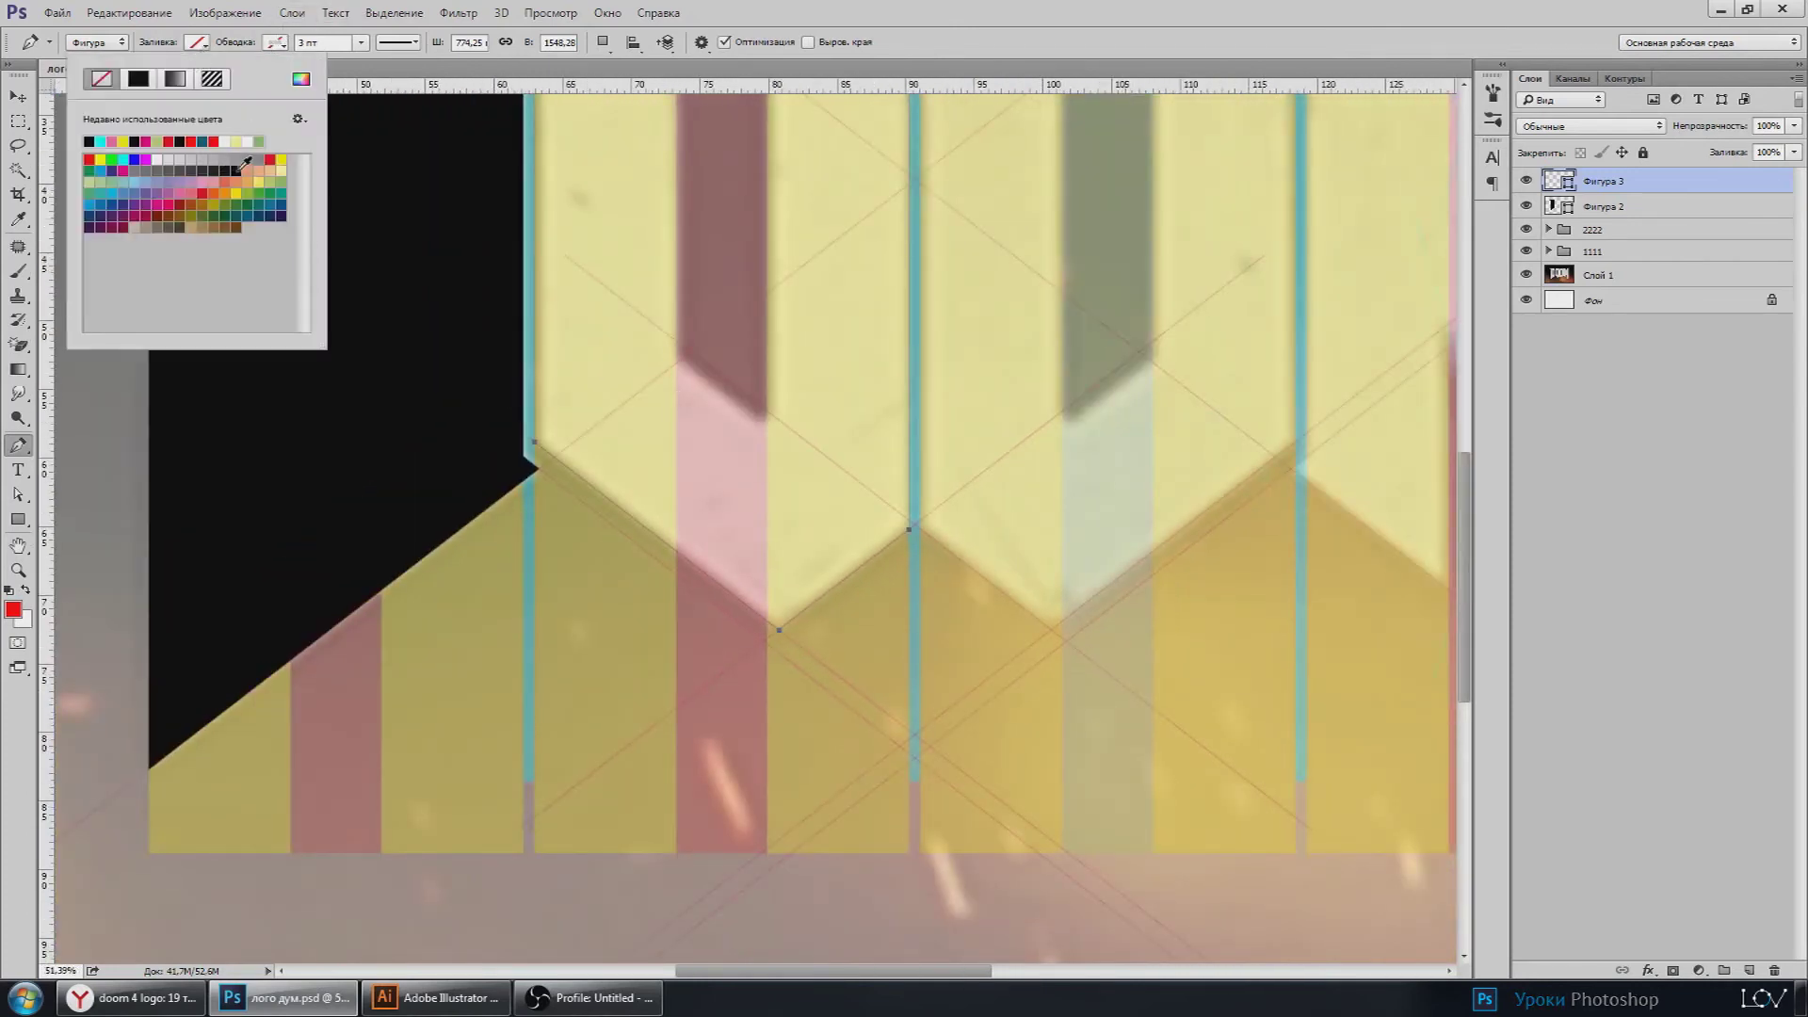
pyautogui.click(237, 169)
pyautogui.click(17, 98)
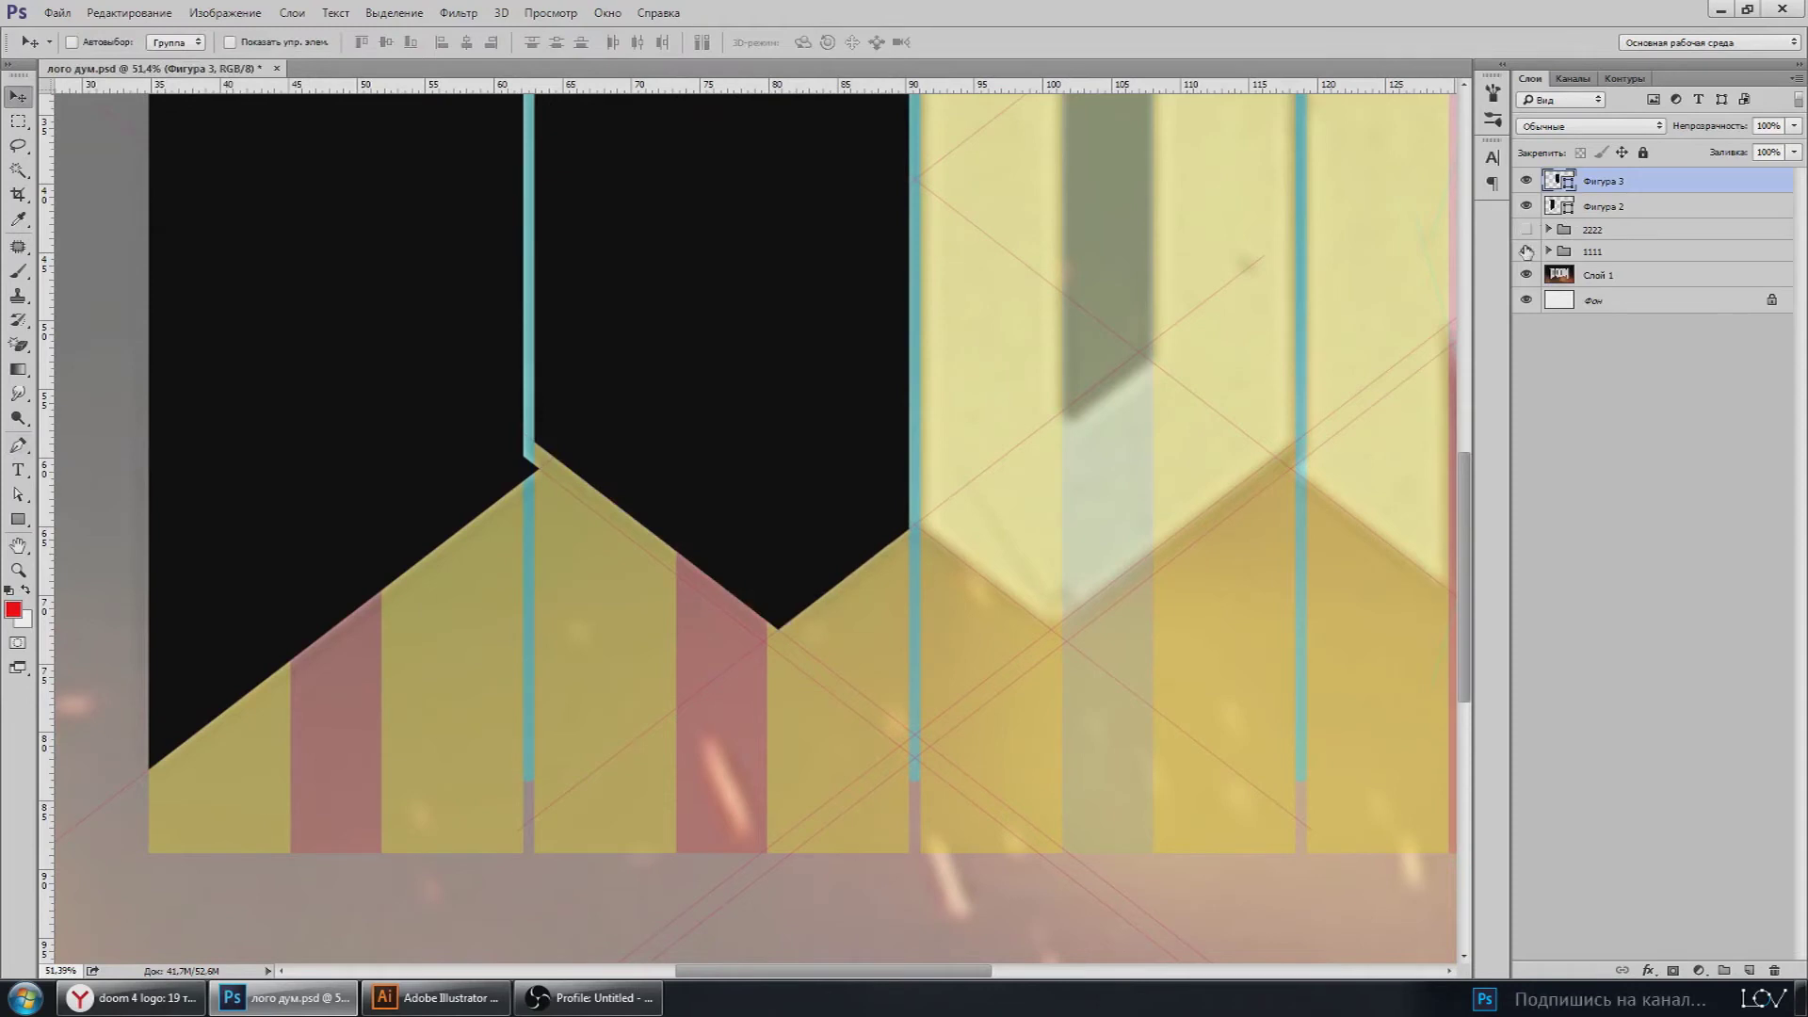
# Step: Hide layers 2222, 1111 and Слой 1 to check both letter shapes, then show them again
pyautogui.moveTo(1527, 229); pyautogui.dragTo(1526, 274)
pyautogui.scroll(-6, 780, 529)
pyautogui.scroll(2, 661, 541)
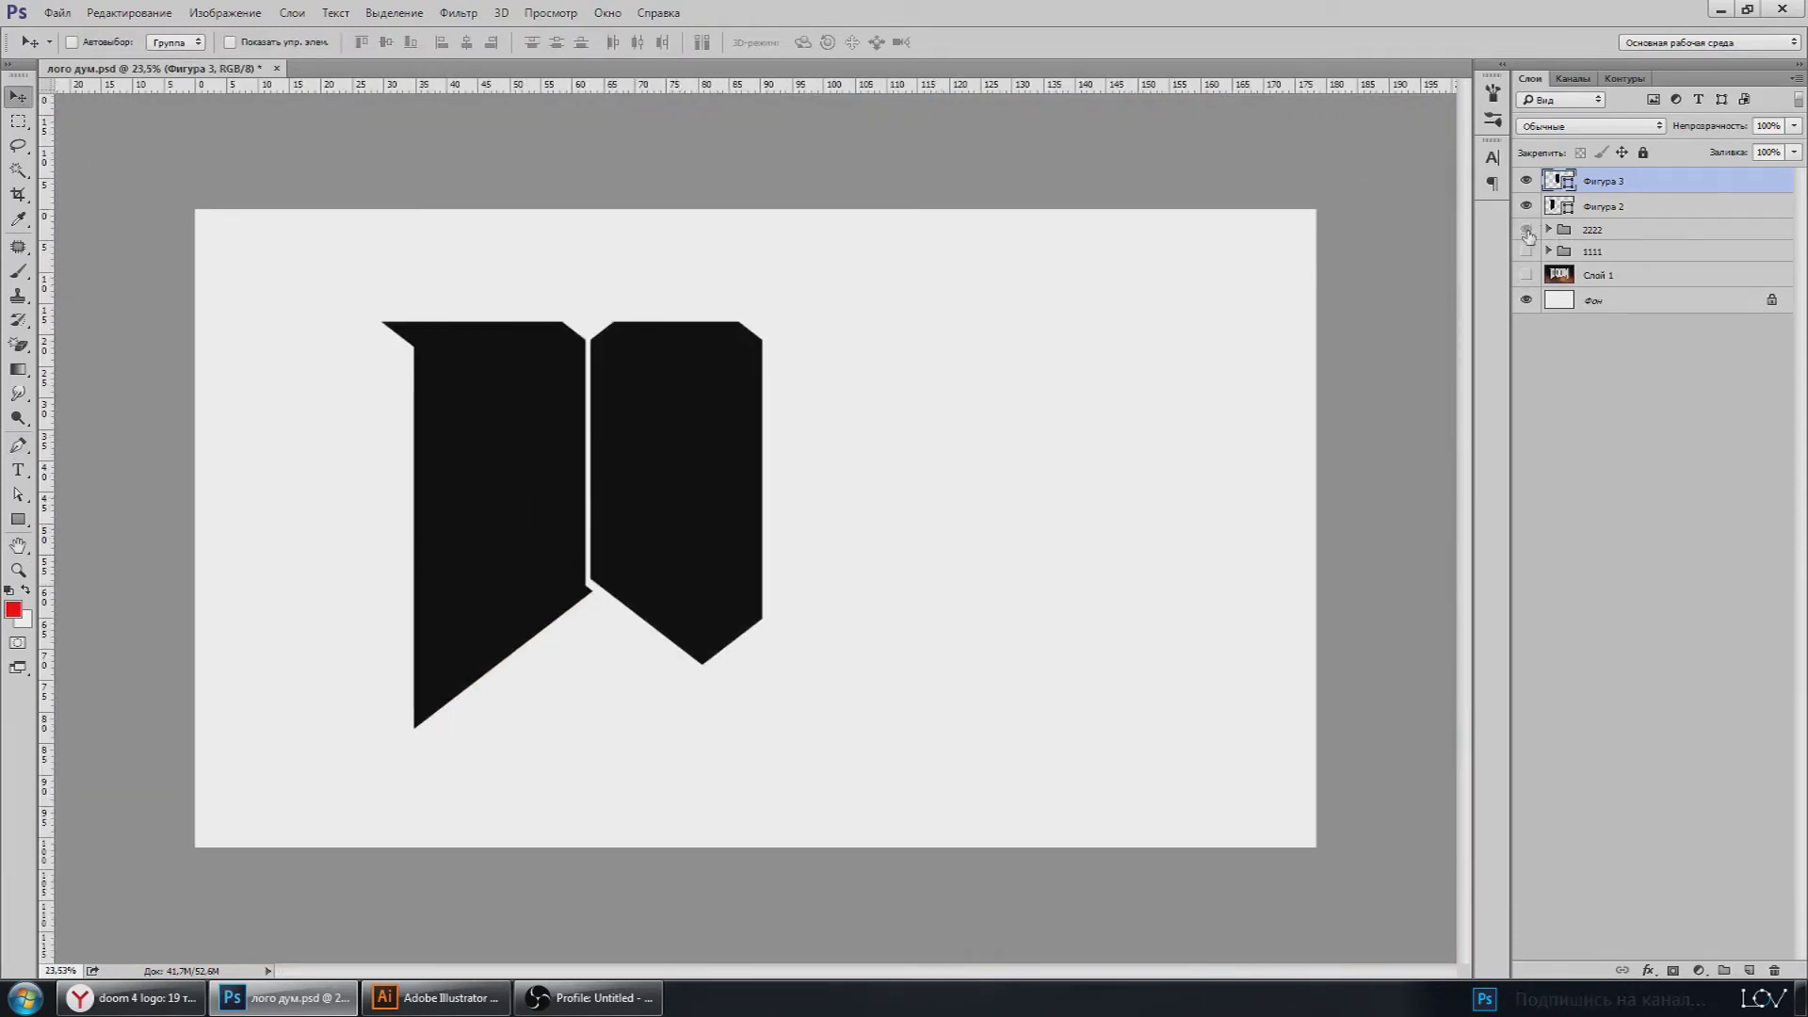
pyautogui.moveTo(1526, 228); pyautogui.dragTo(1524, 275)
pyautogui.click(1526, 274)
pyautogui.scroll(1, 1011, 406)
pyautogui.scroll(1, 753, 377)
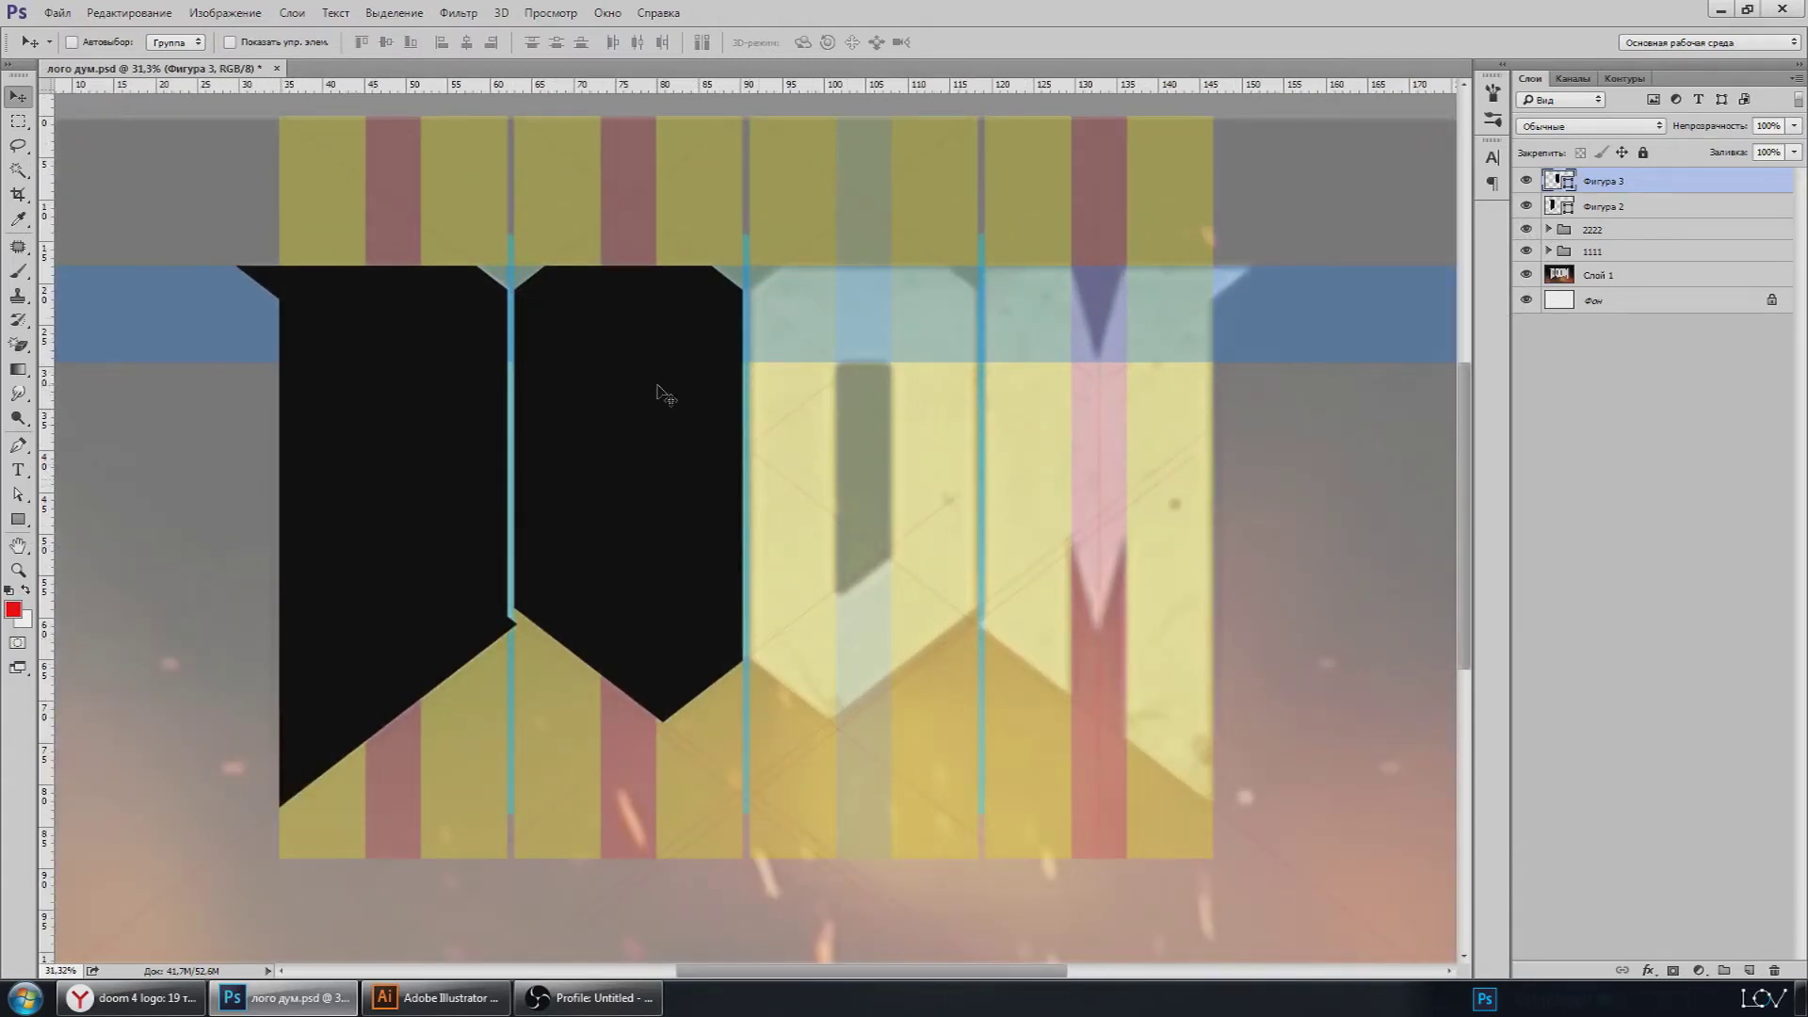
# Step: Duplicate the Фигура 3 letter shape and flip the copy horizontally
pyautogui.click(1527, 180)
pyautogui.hotkey('ctrl', 'j')
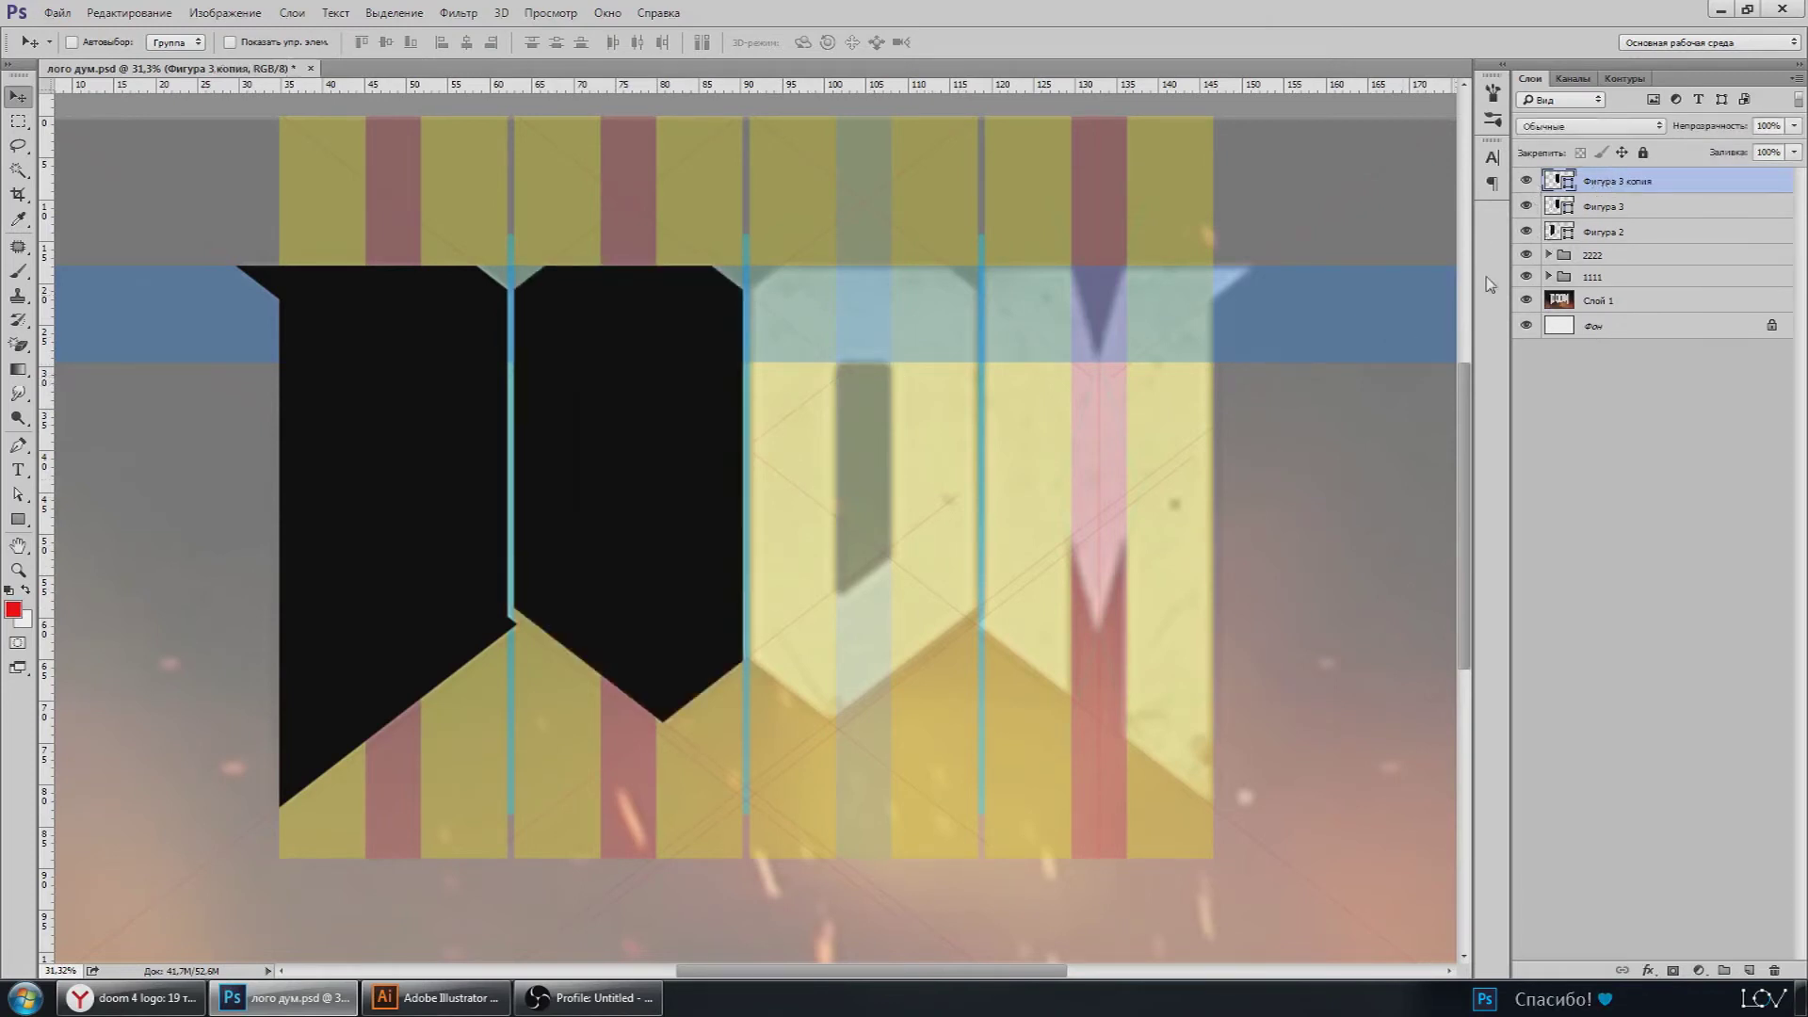
pyautogui.hotkey('ctrl', 't')
pyautogui.rightClick(701, 434)
pyautogui.click(815, 716)
pyautogui.press('Return')
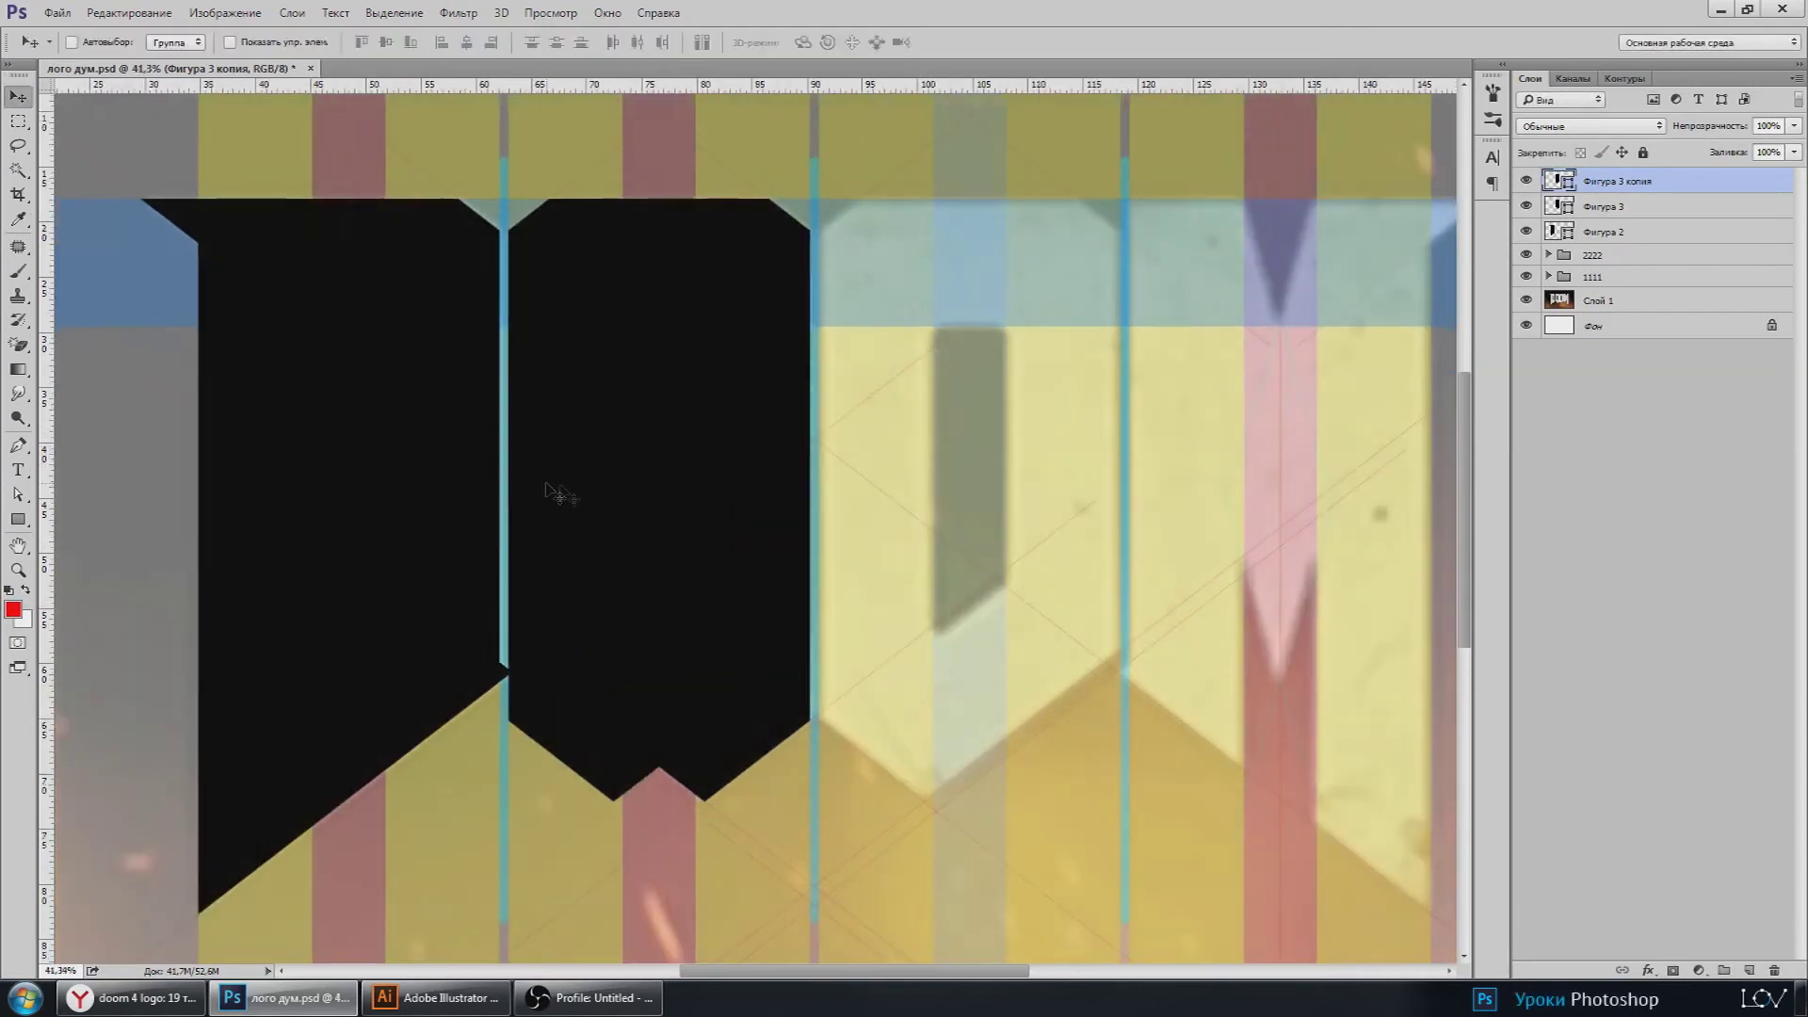
# Step: Move the flipped copy into the third letter slot, nudging it left onto the blue bar
pyautogui.scroll(2, 556, 493)
pyautogui.moveTo(556, 492); pyautogui.dragTo(859, 499)
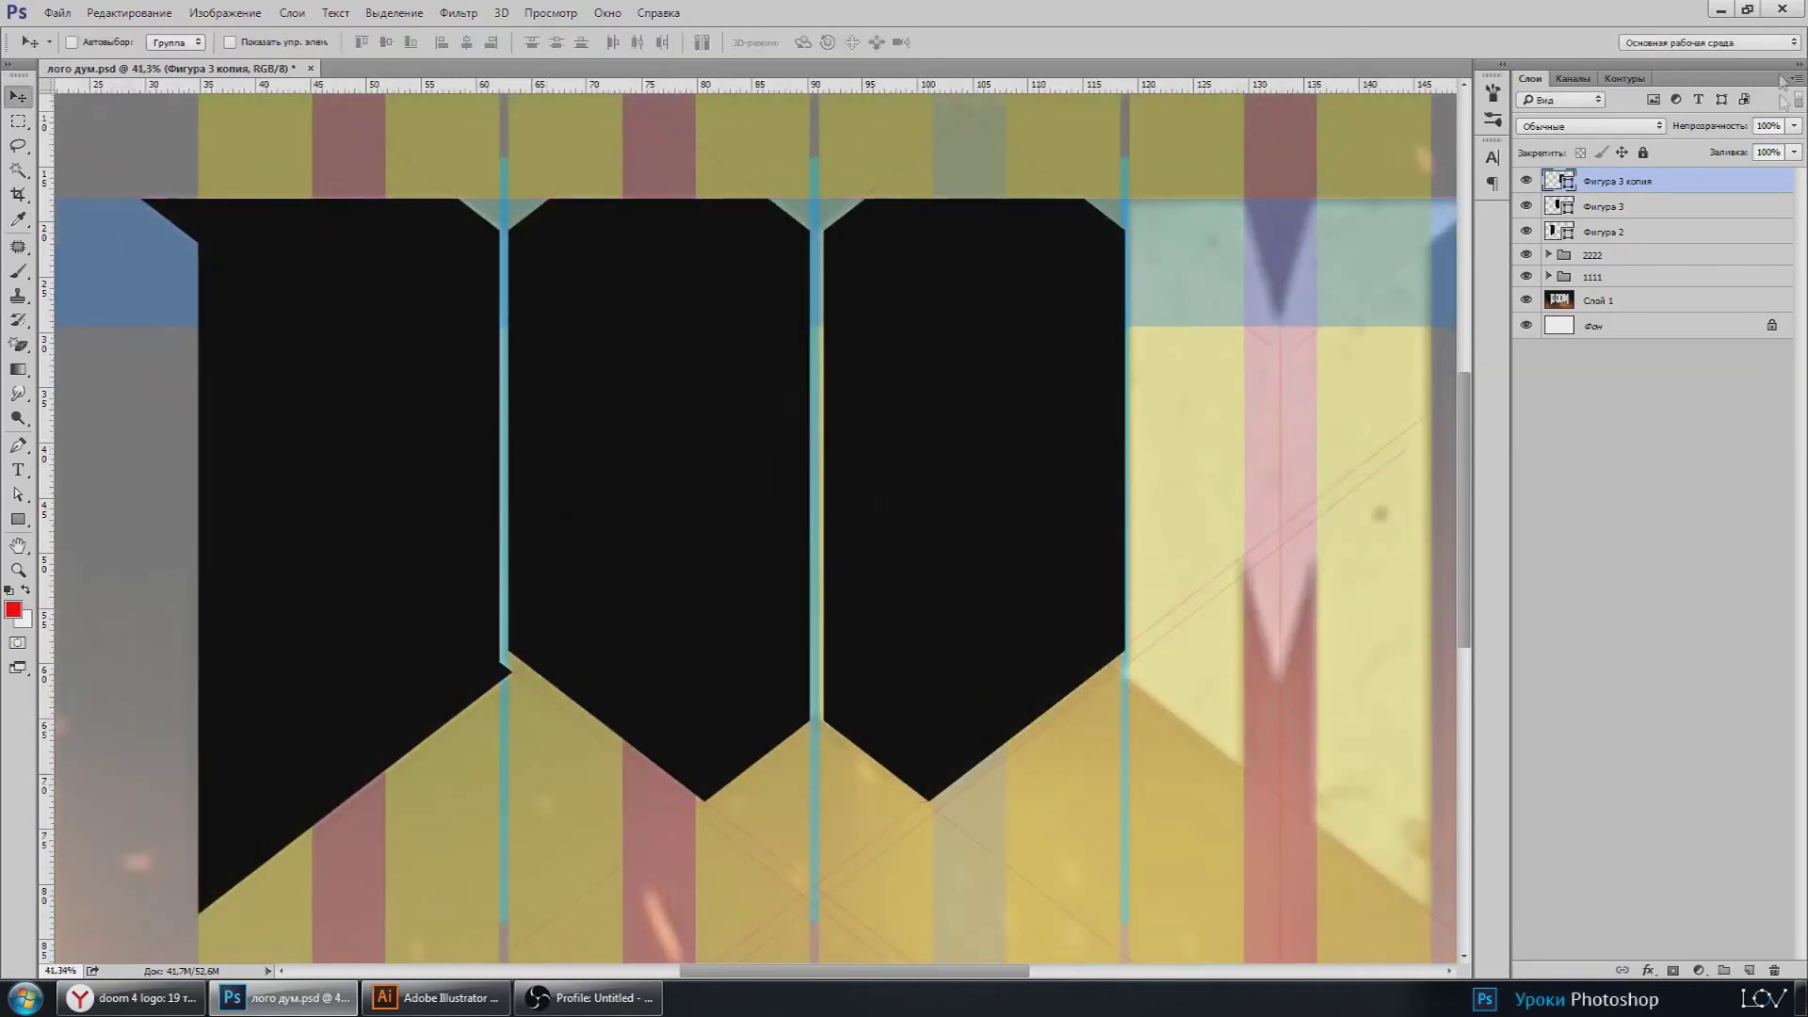
pyautogui.scroll(1, 1017, 270)
pyautogui.scroll(5, 744, 245)
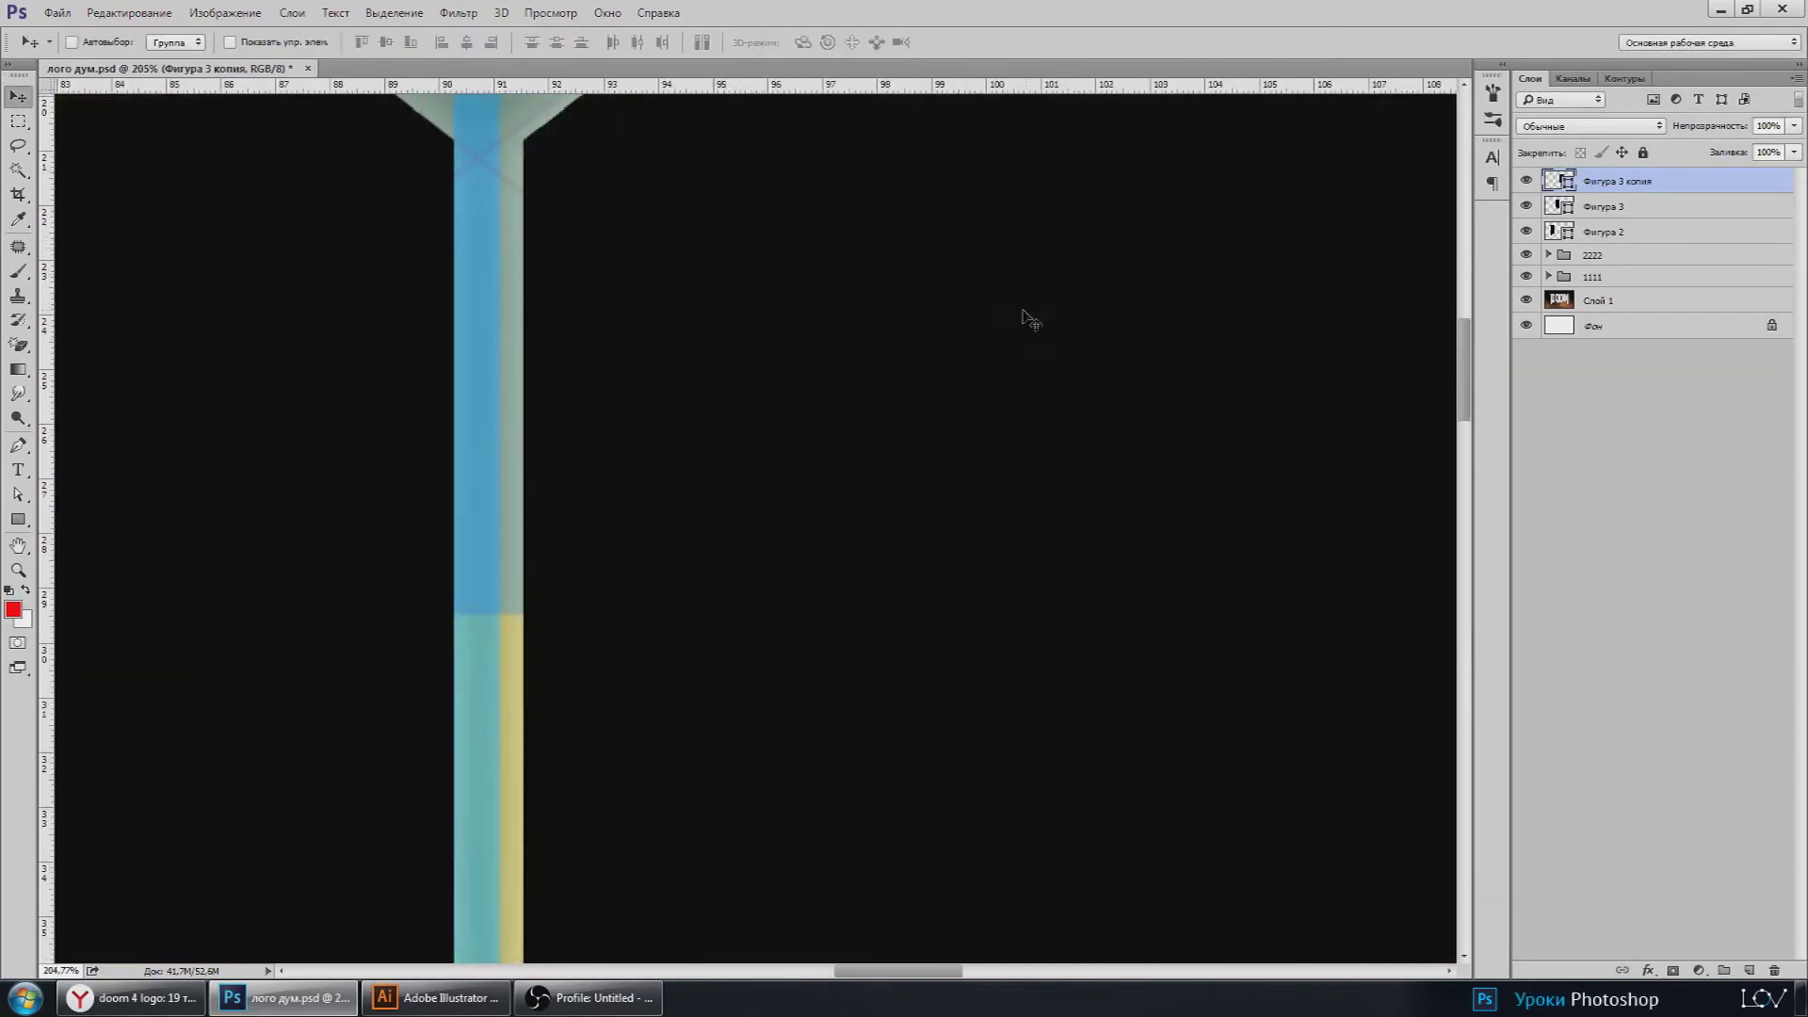
pyautogui.press('Left')
pyautogui.press('Left')
pyautogui.press('Left')
pyautogui.press('Left')
pyautogui.press('Left')
pyautogui.press('Left')
pyautogui.press('Left')
pyautogui.press('Left')
pyautogui.press('Left')
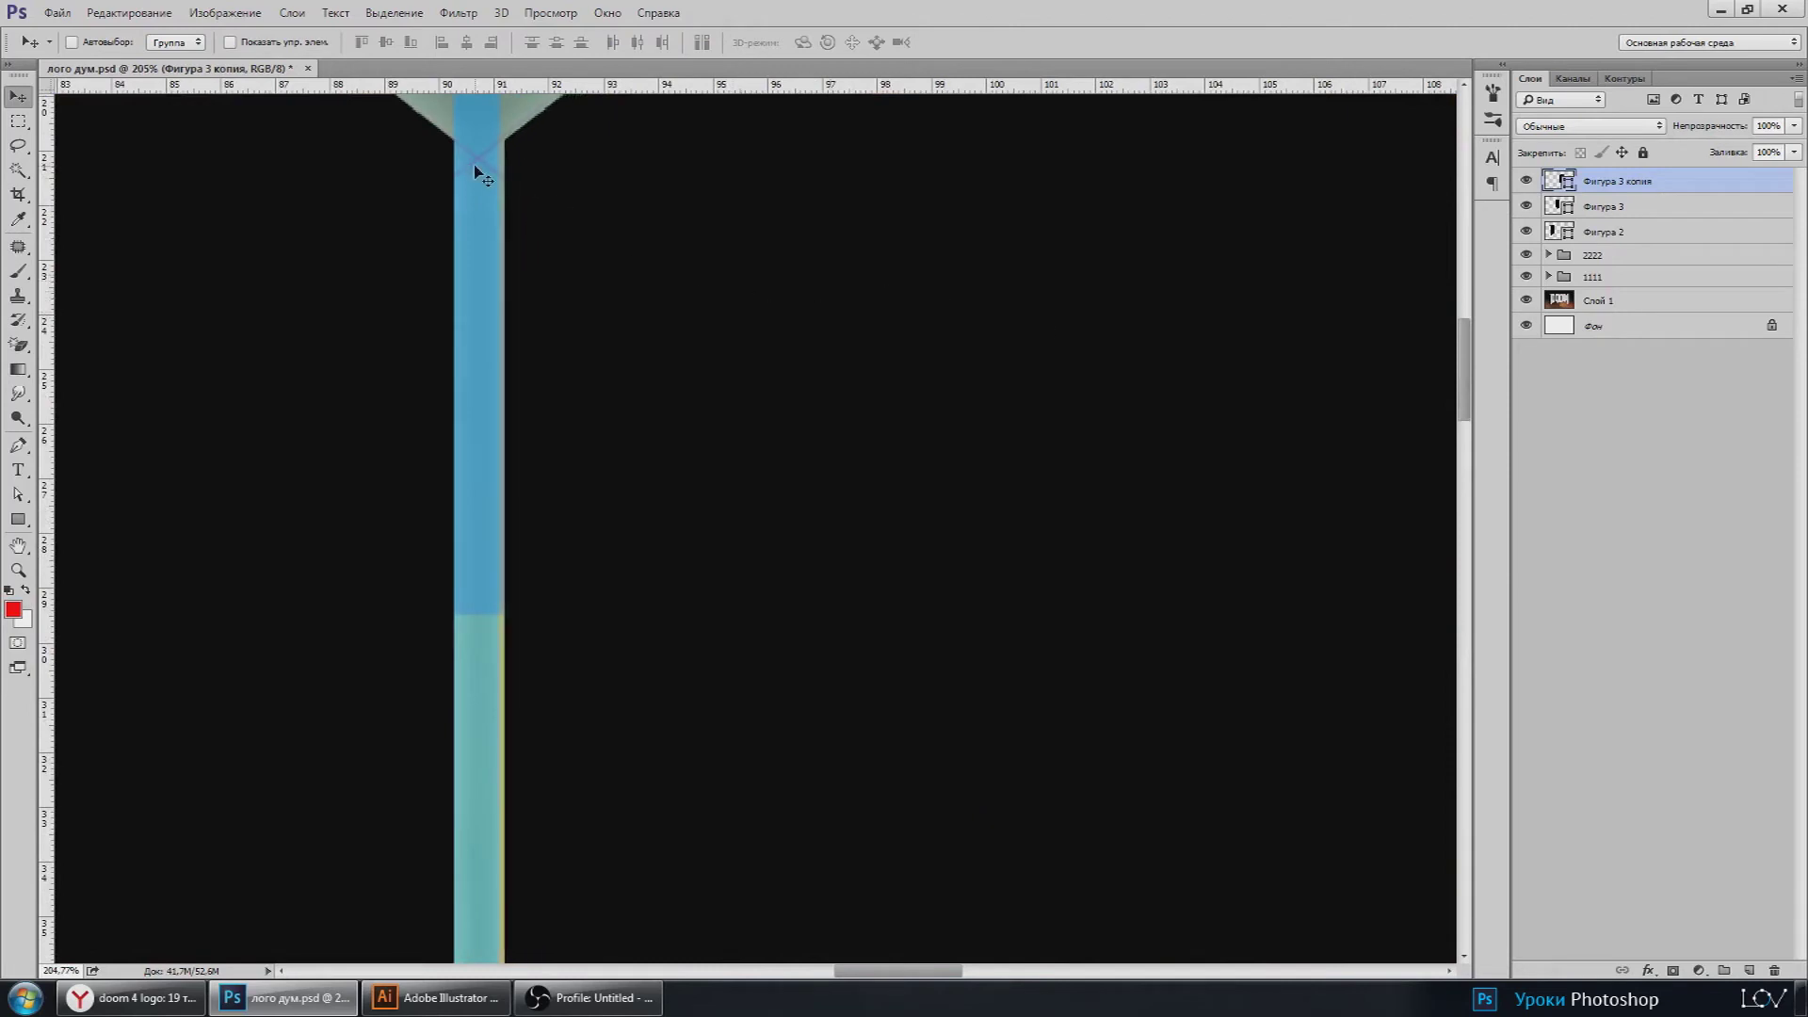
pyautogui.scroll(3, 491, 162)
pyautogui.press('Left')
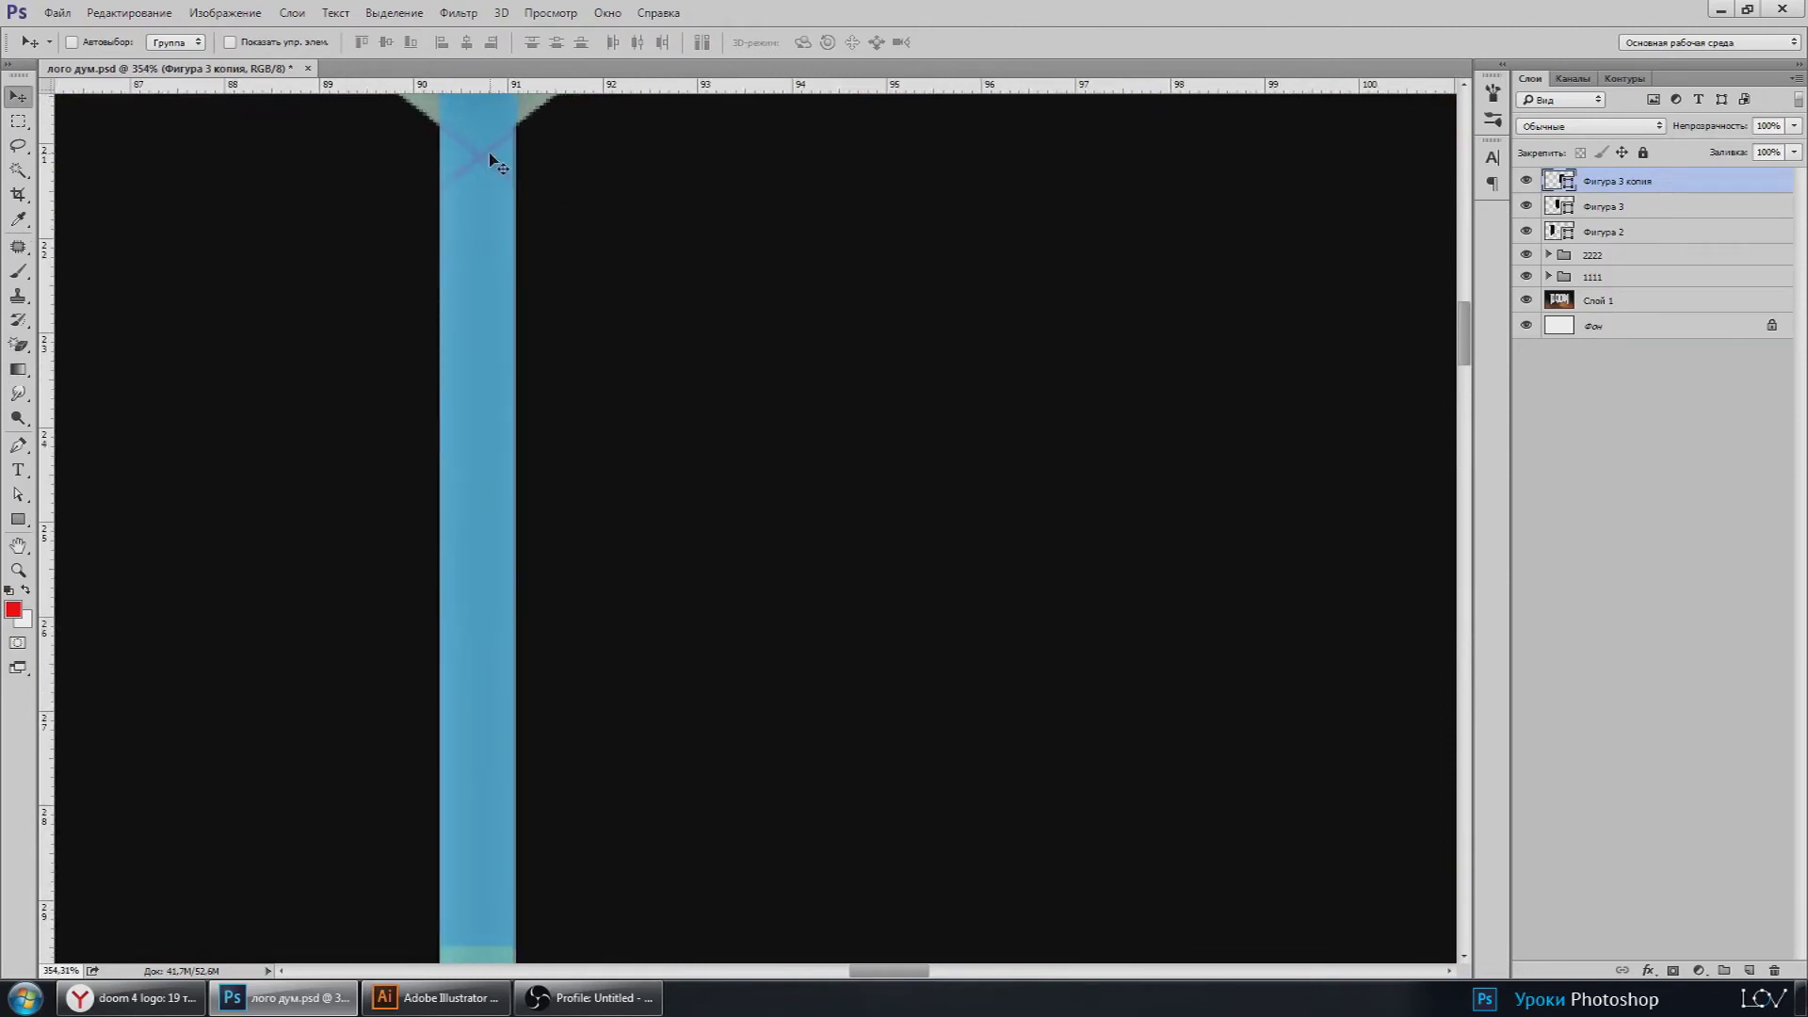
pyautogui.scroll(-3, 494, 160)
pyautogui.scroll(-5, 504, 170)
pyautogui.scroll(-2, 589, 268)
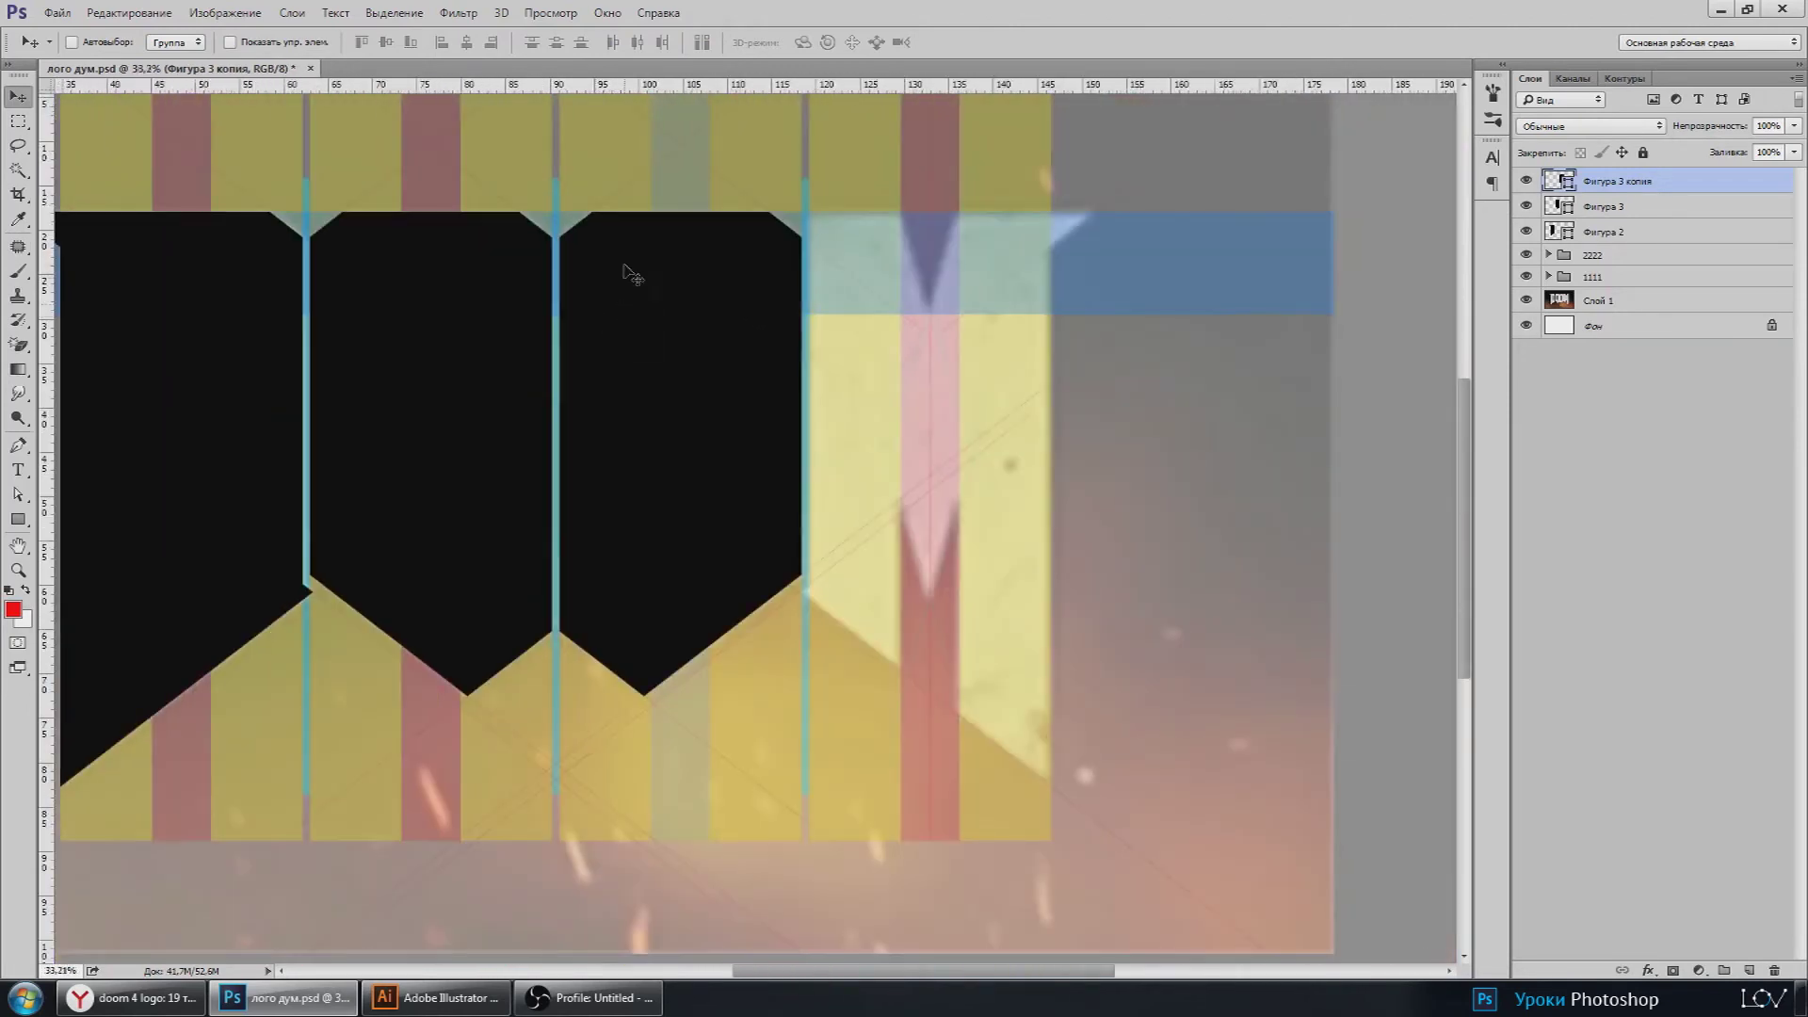
pyautogui.scroll(1, 798, 621)
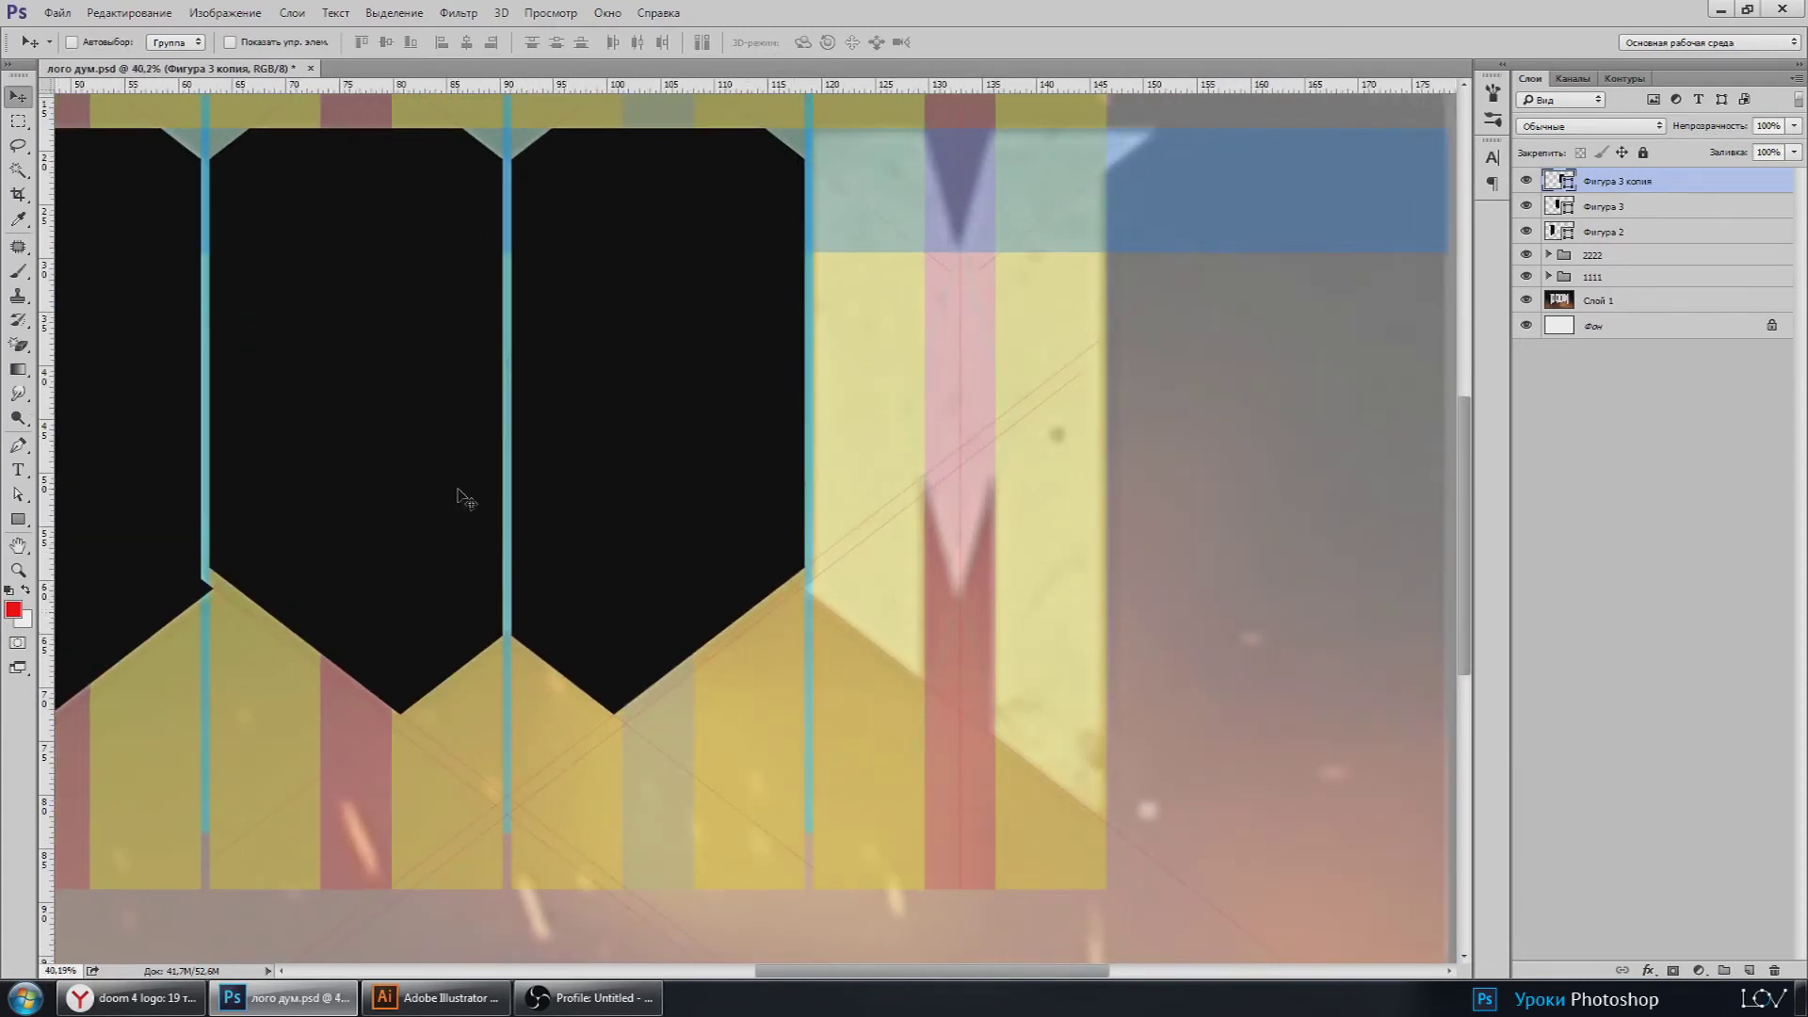
pyautogui.scroll(-3, 465, 497)
pyautogui.scroll(2, 1069, 516)
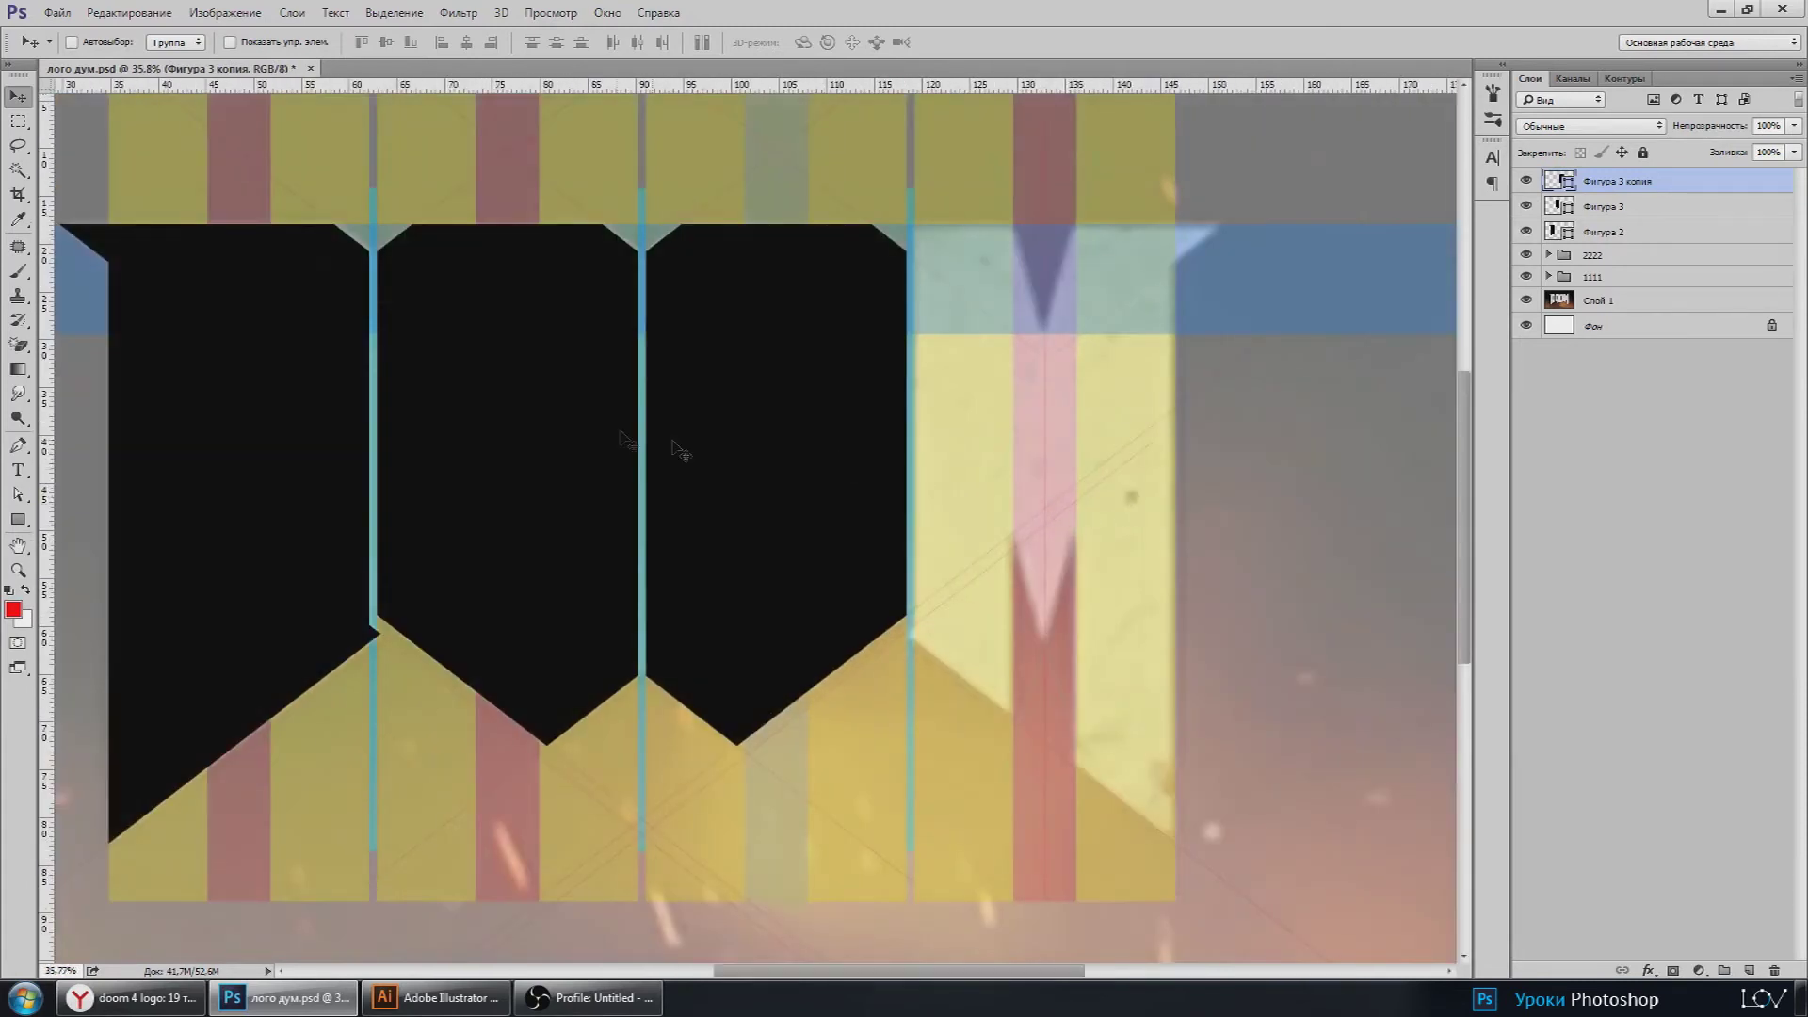
# Step: Save the document and add a new empty layer
pyautogui.click(49, 17)
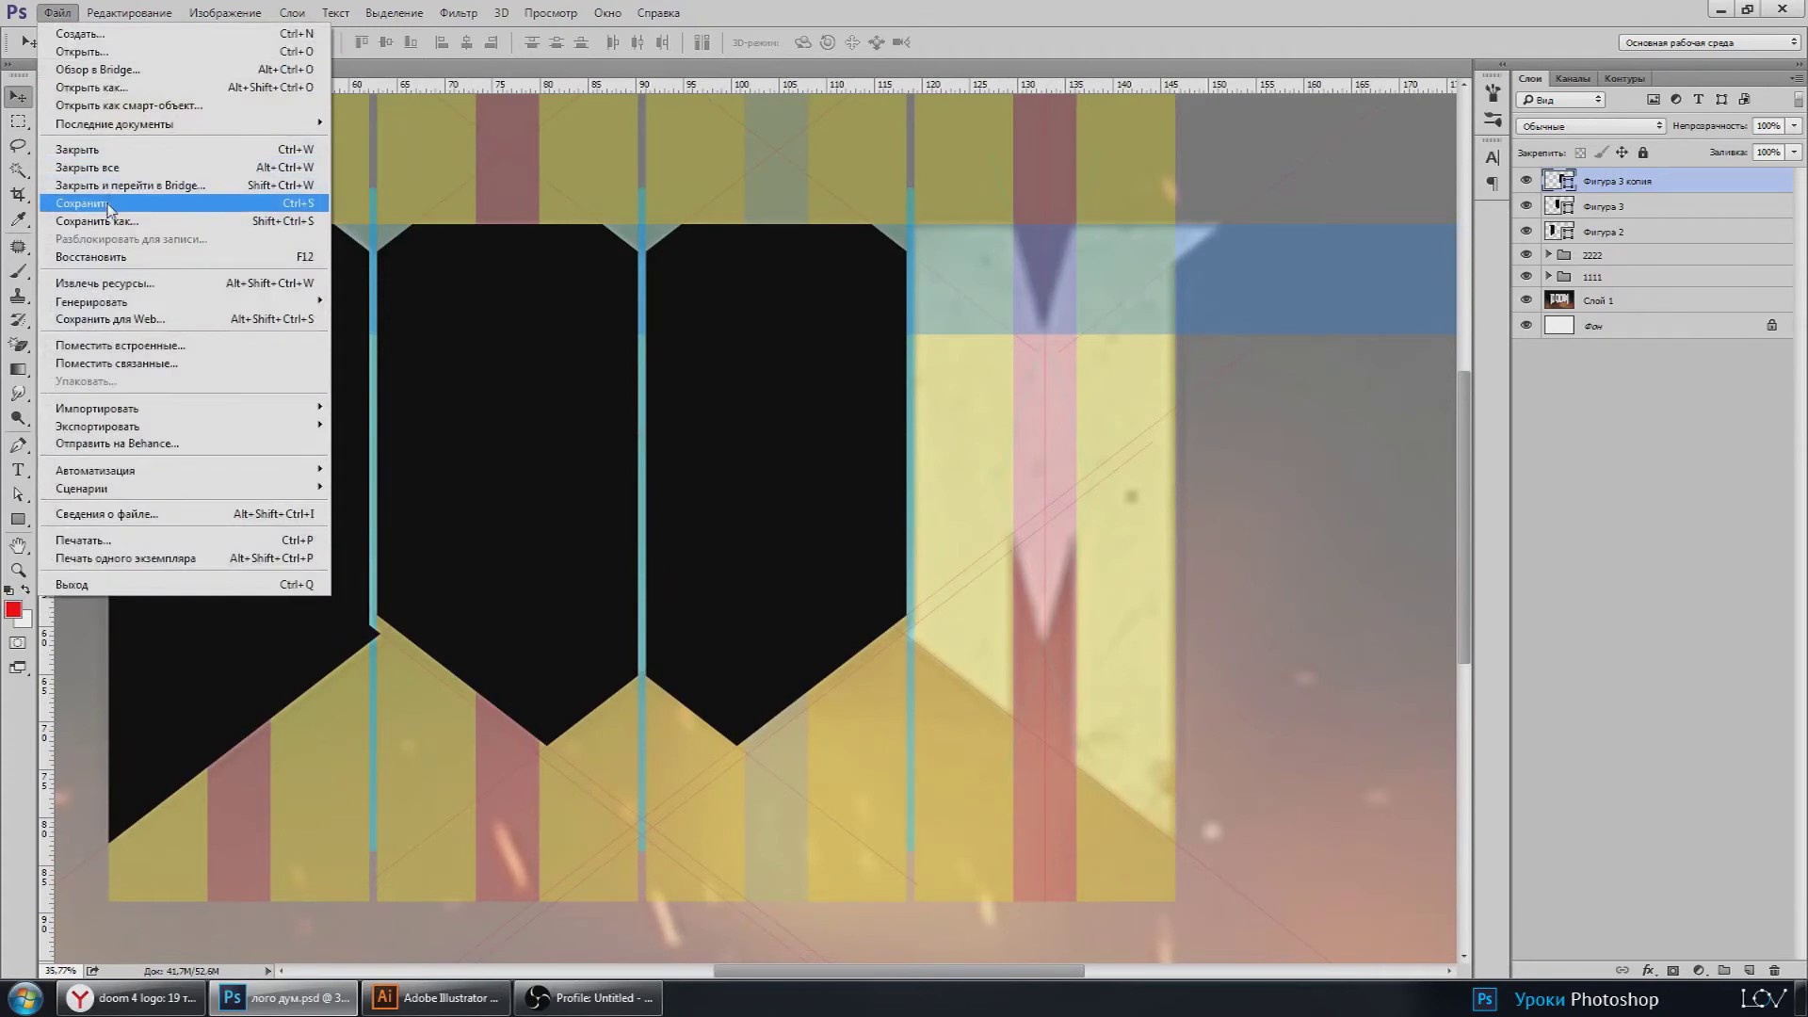
pyautogui.click(94, 204)
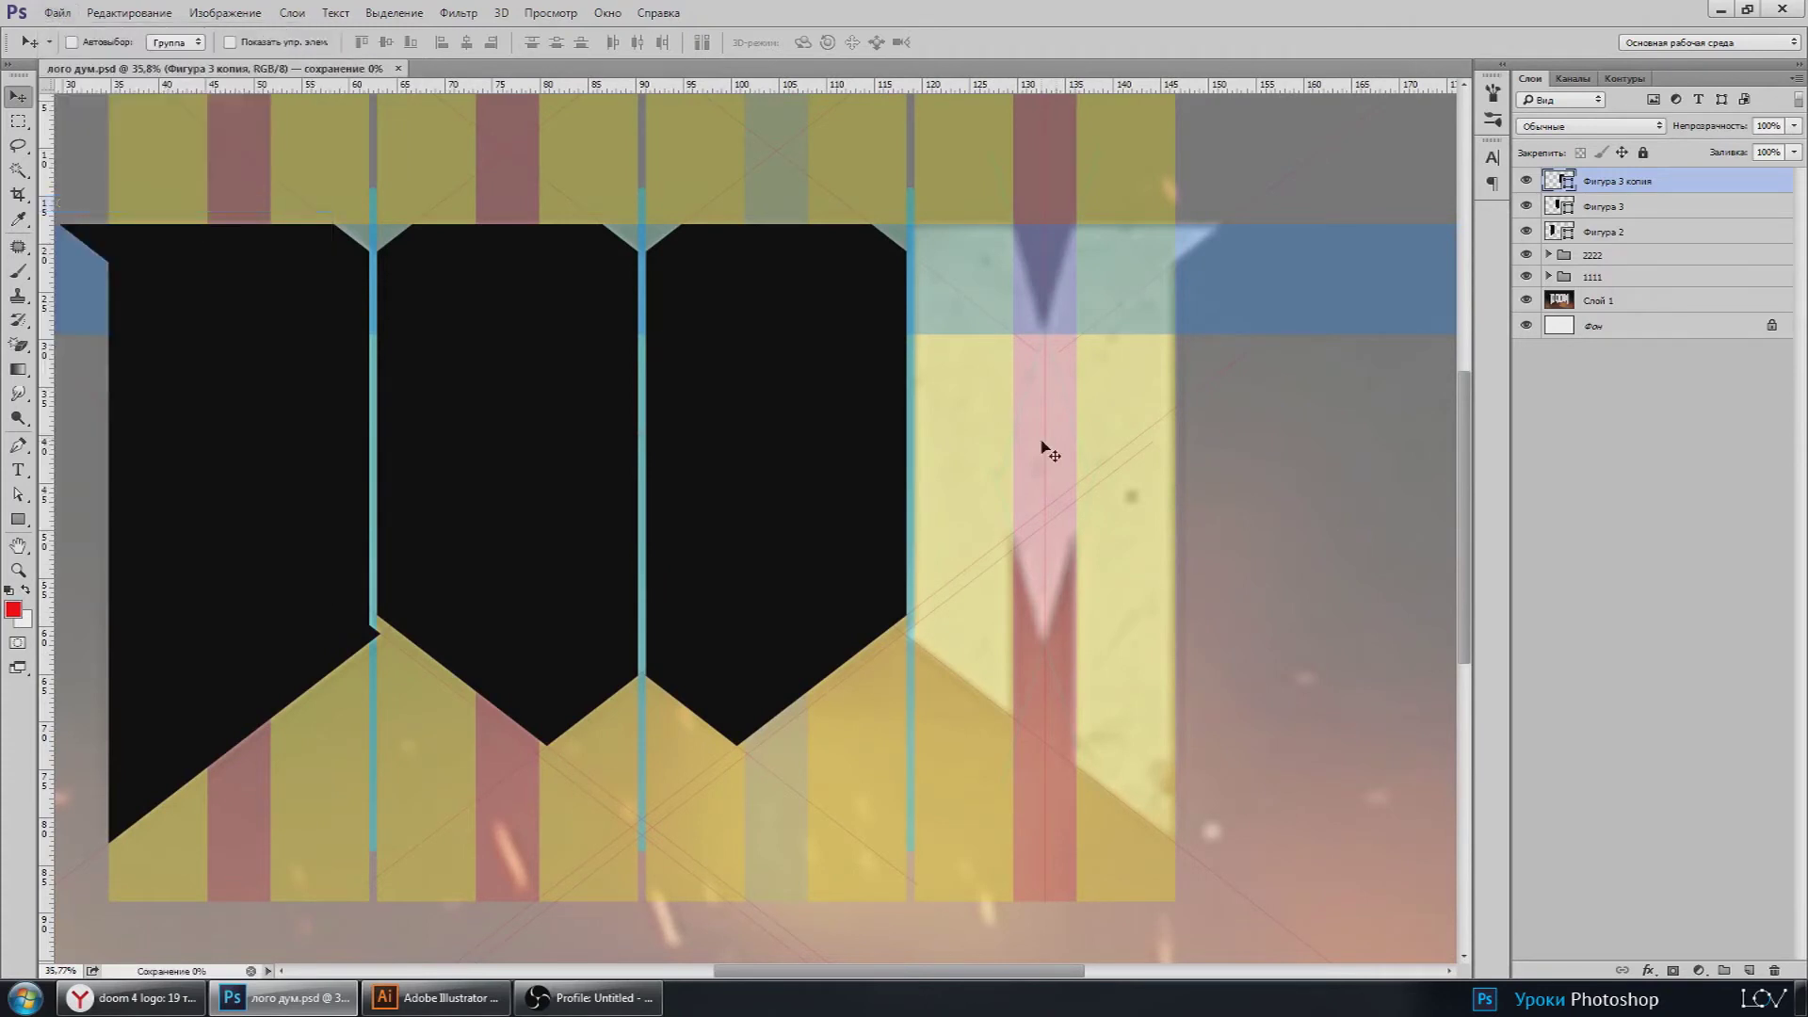
pyautogui.click(1749, 969)
pyautogui.click(19, 447)
# Step: Place the M shape's first anchor and a point where the guide meets the blue band
pyautogui.scroll(3, 904, 266)
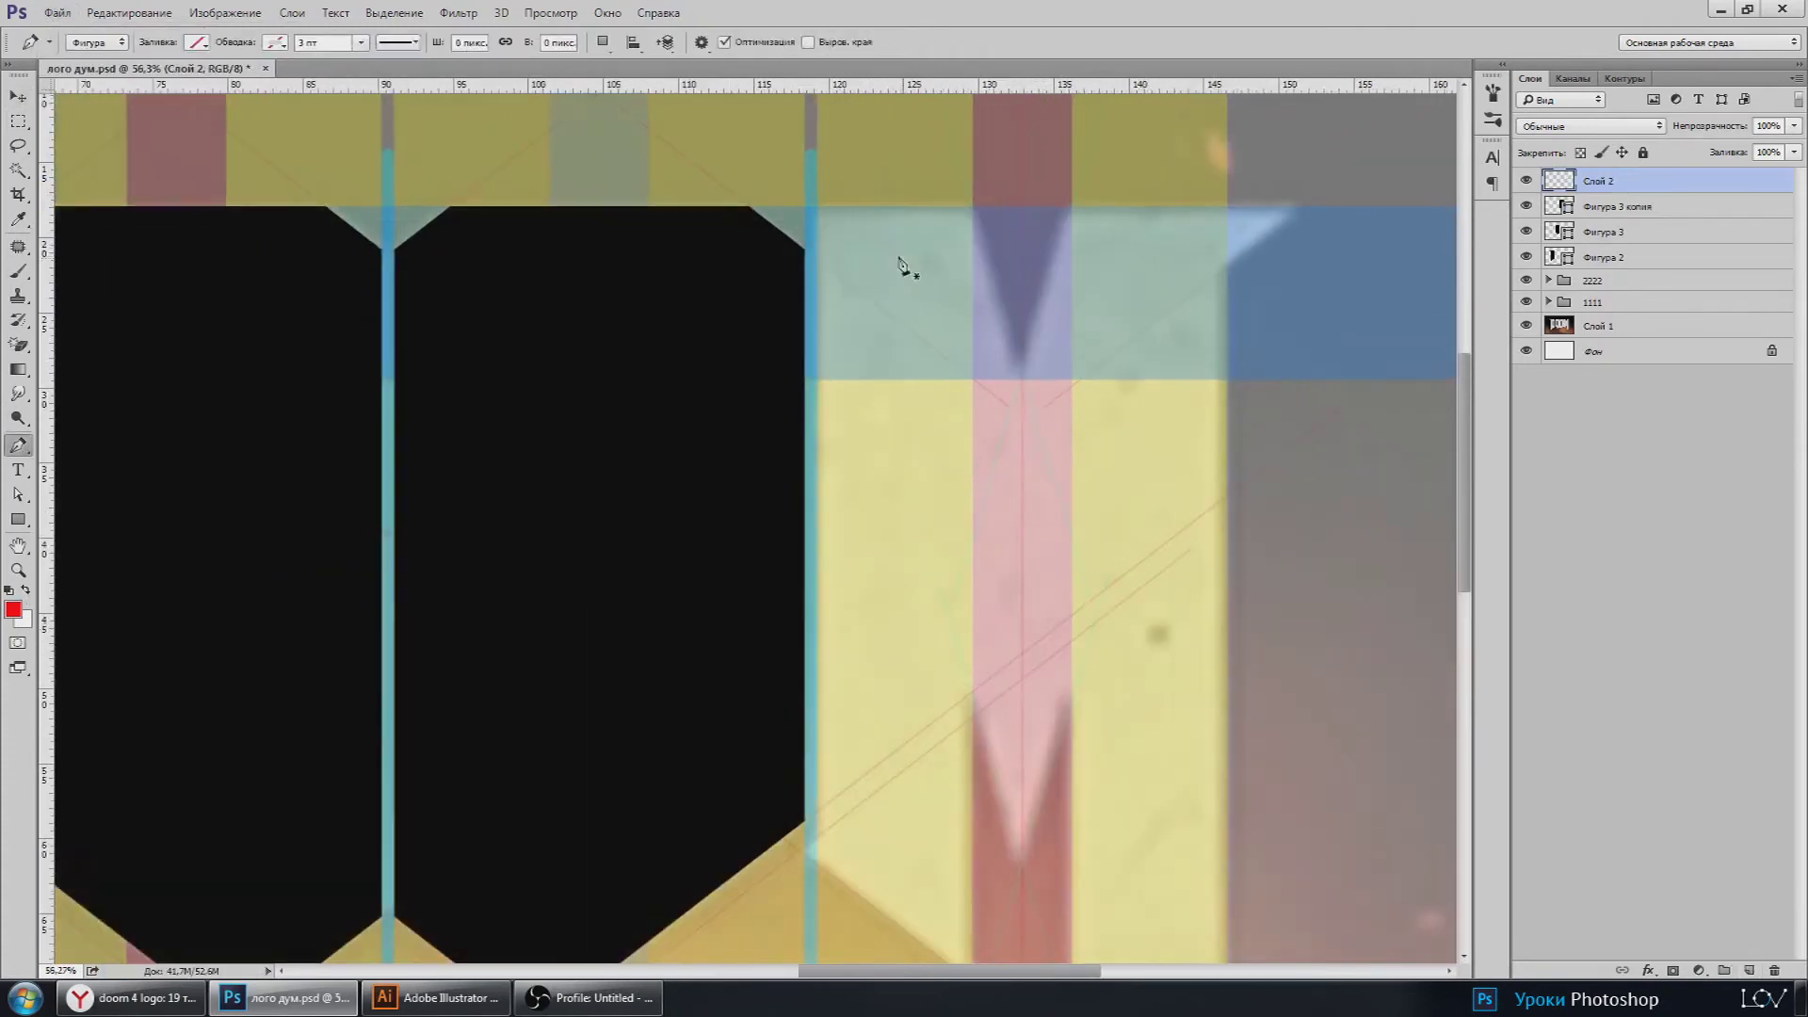
pyautogui.scroll(3, 847, 230)
pyautogui.scroll(3, 815, 290)
pyautogui.scroll(2, 815, 292)
pyautogui.scroll(3, 824, 283)
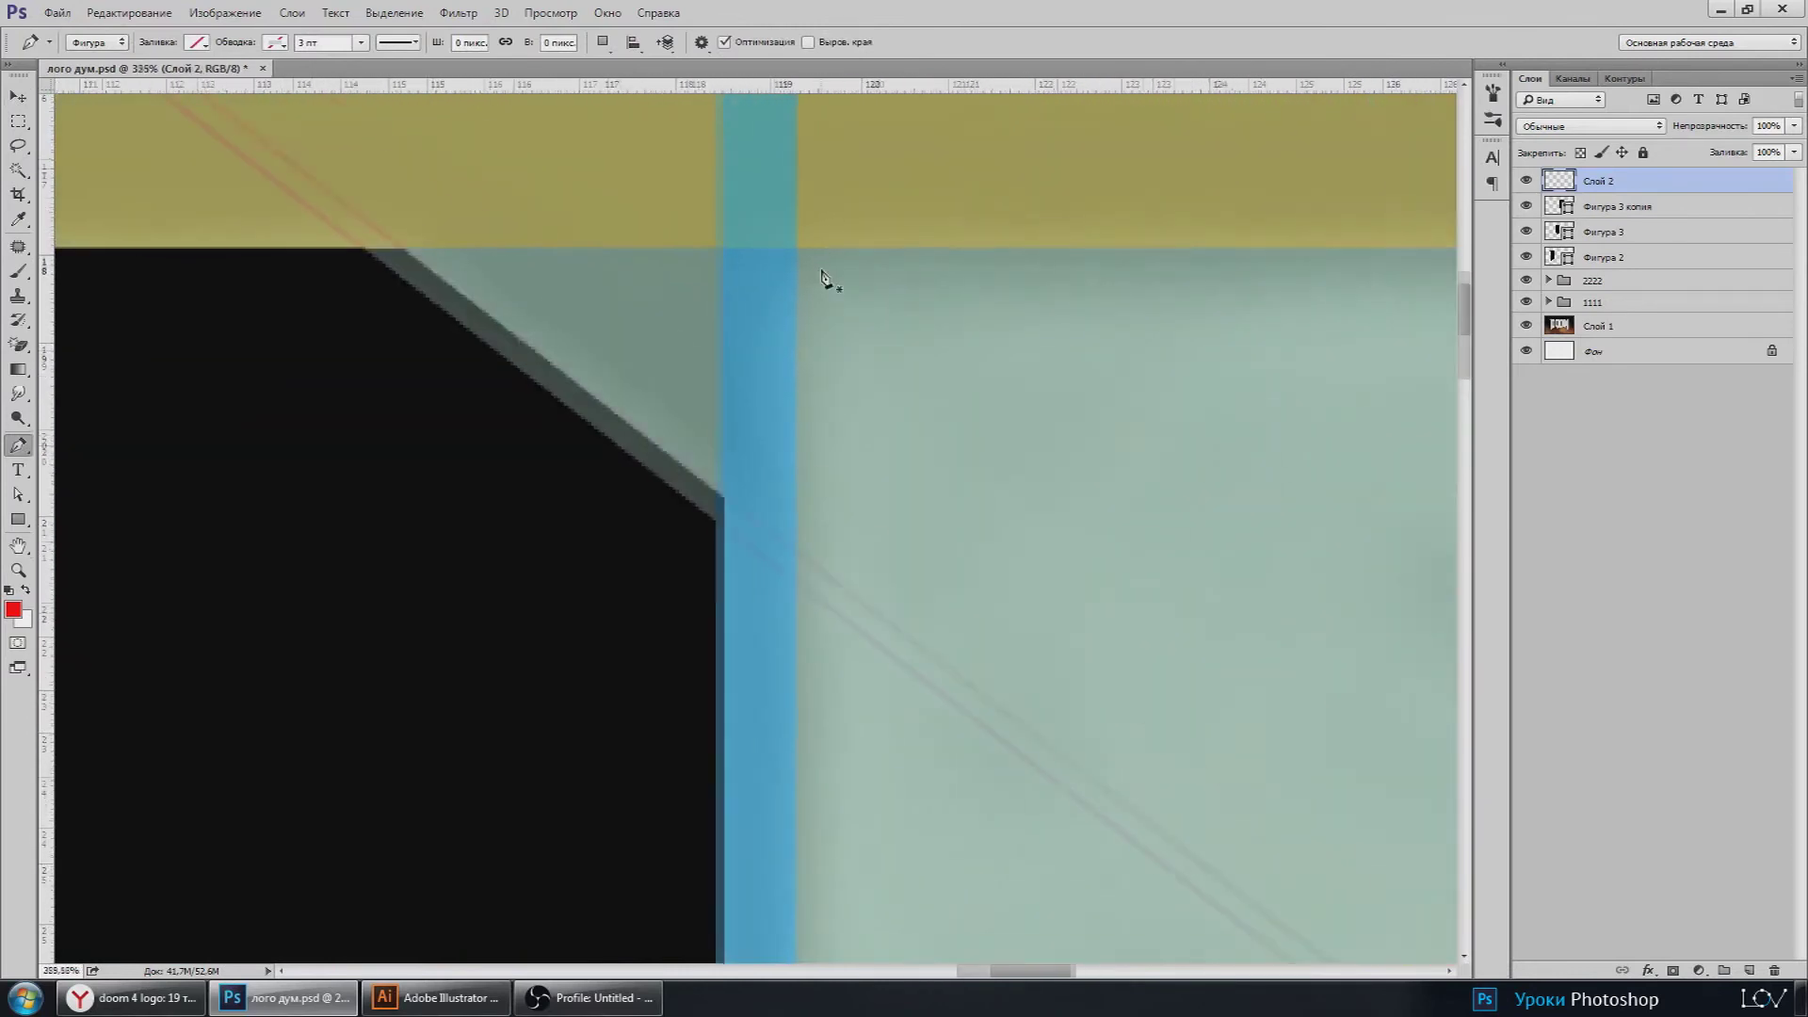
pyautogui.scroll(3, 807, 270)
pyautogui.scroll(3, 781, 247)
pyautogui.scroll(2, 770, 235)
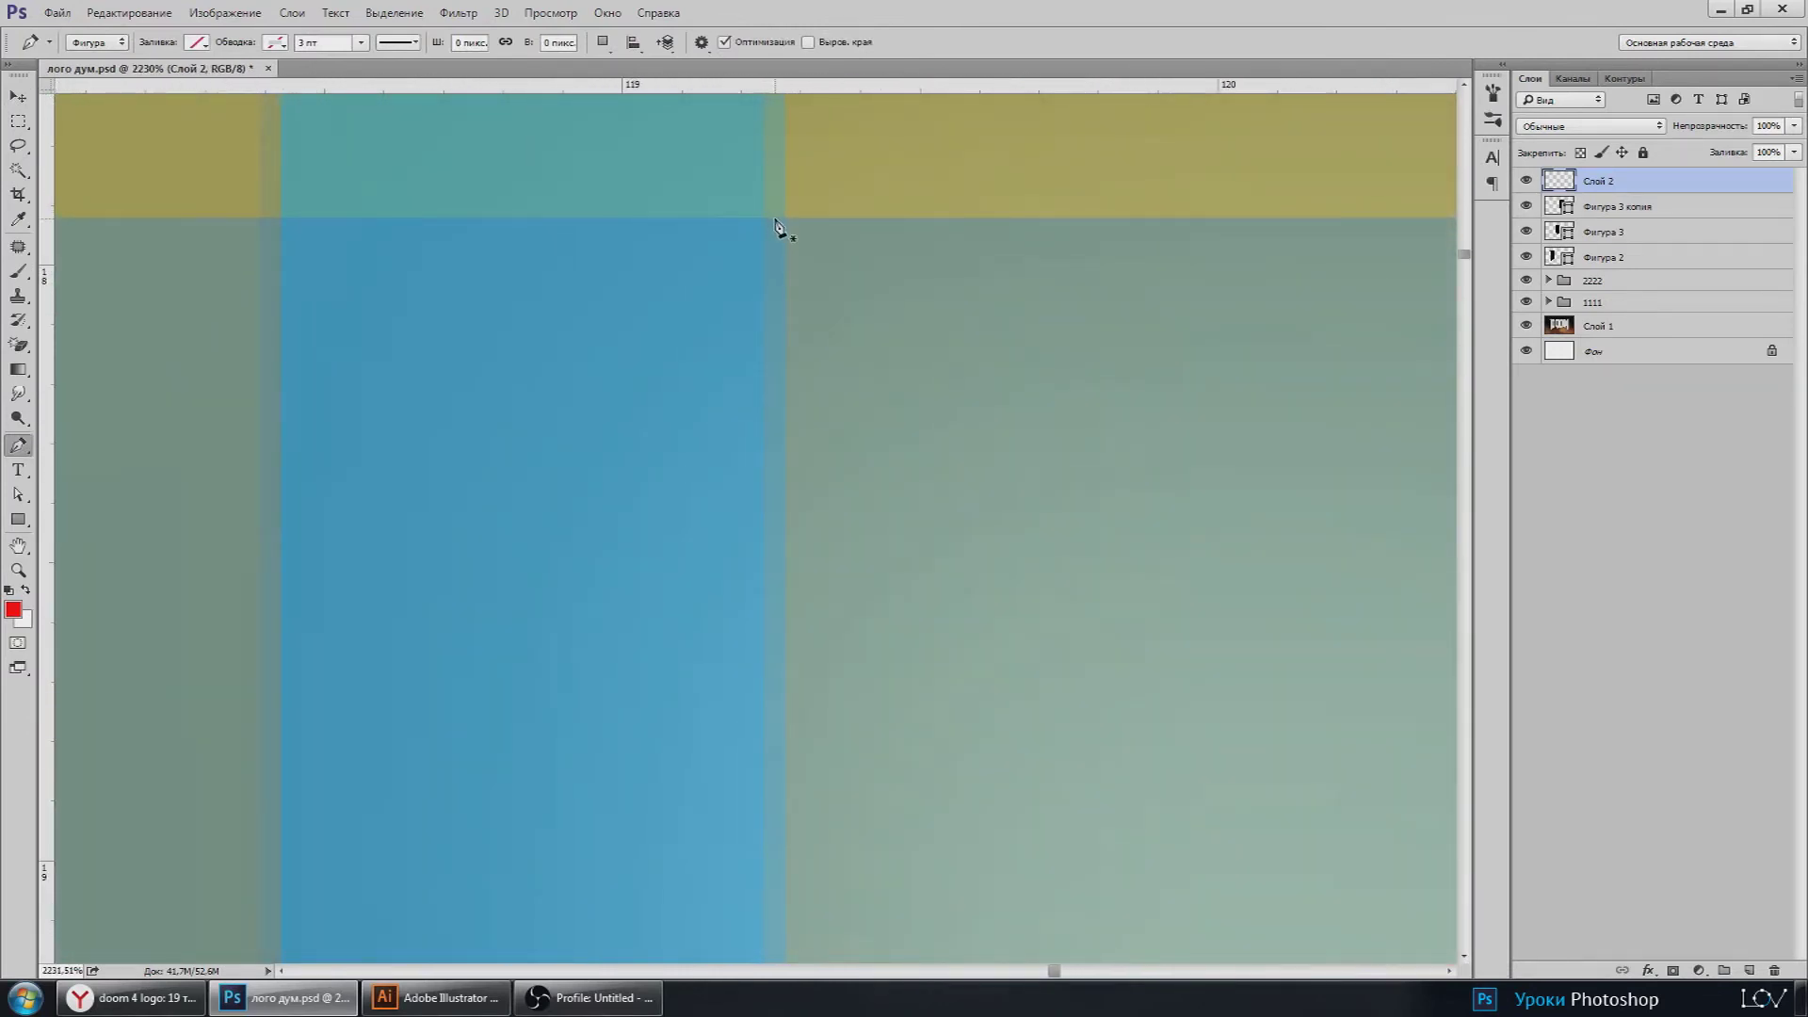
pyautogui.click(775, 226)
pyautogui.scroll(-2, 809, 377)
pyautogui.scroll(-4, 831, 484)
pyautogui.scroll(-4, 832, 561)
pyautogui.scroll(-4, 847, 533)
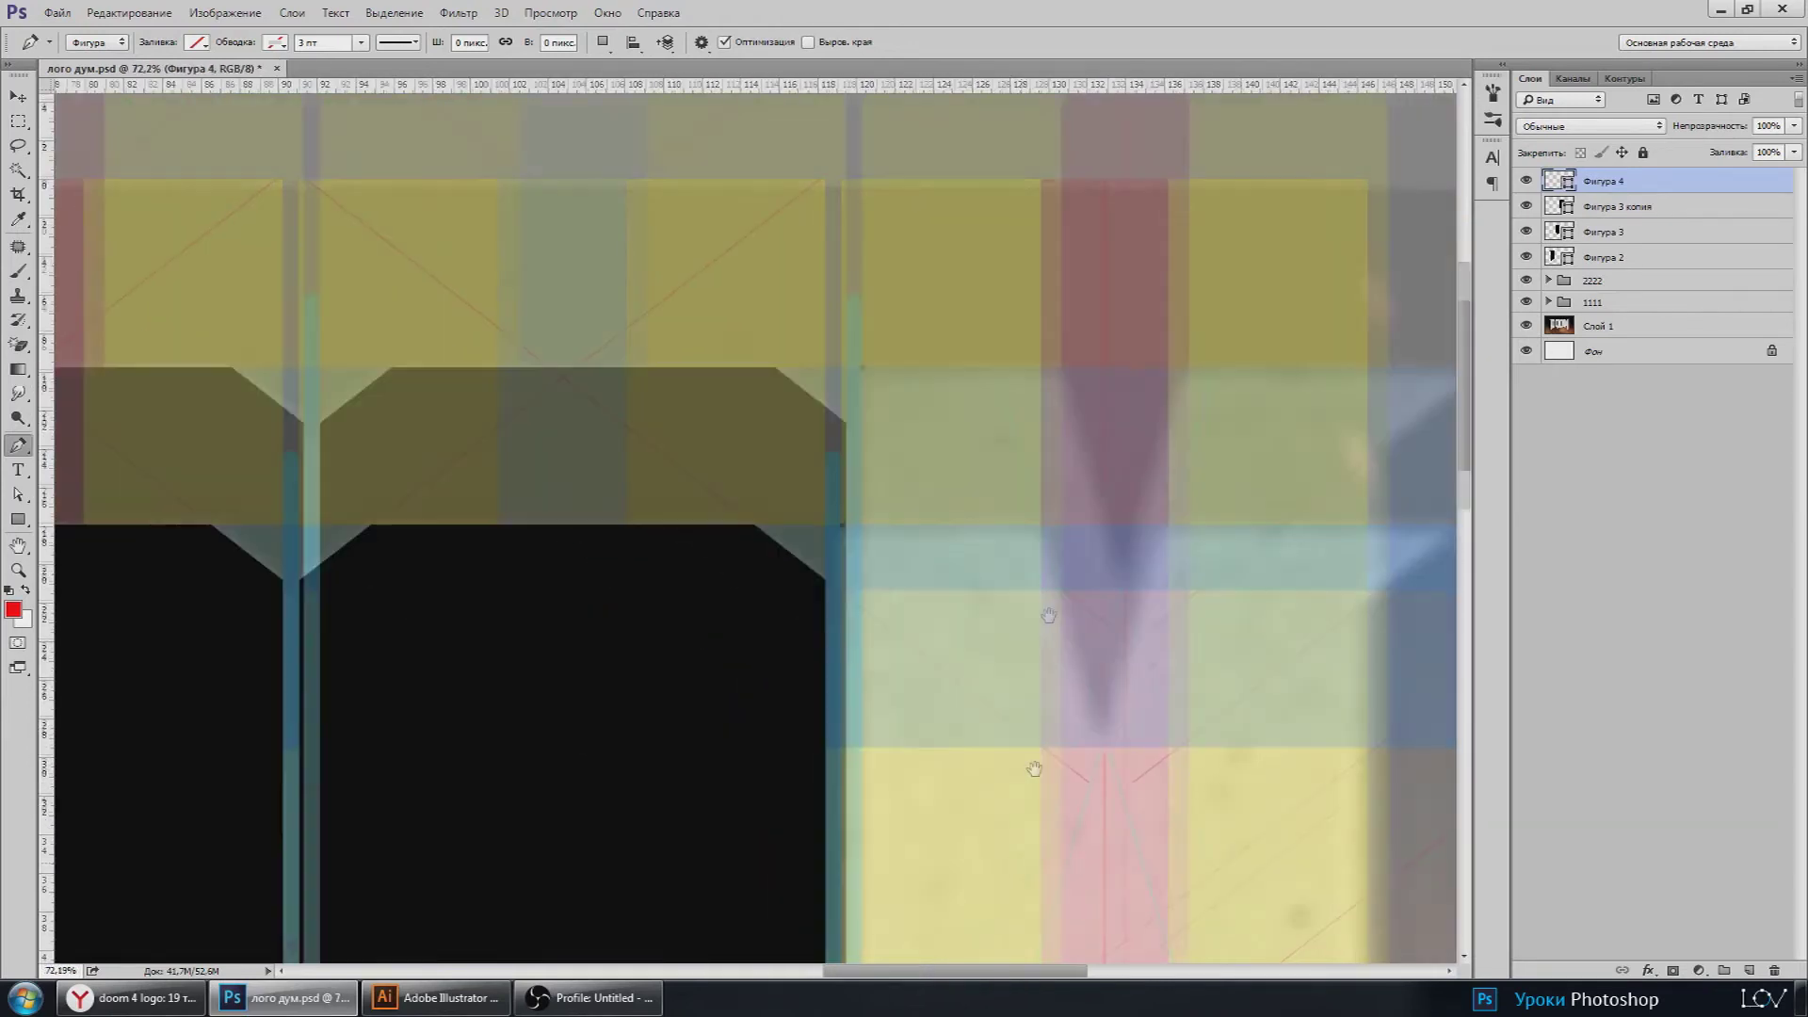
pyautogui.scroll(-3, 1034, 659)
pyautogui.scroll(3, 1016, 517)
pyautogui.scroll(2, 904, 875)
pyautogui.scroll(2, 900, 634)
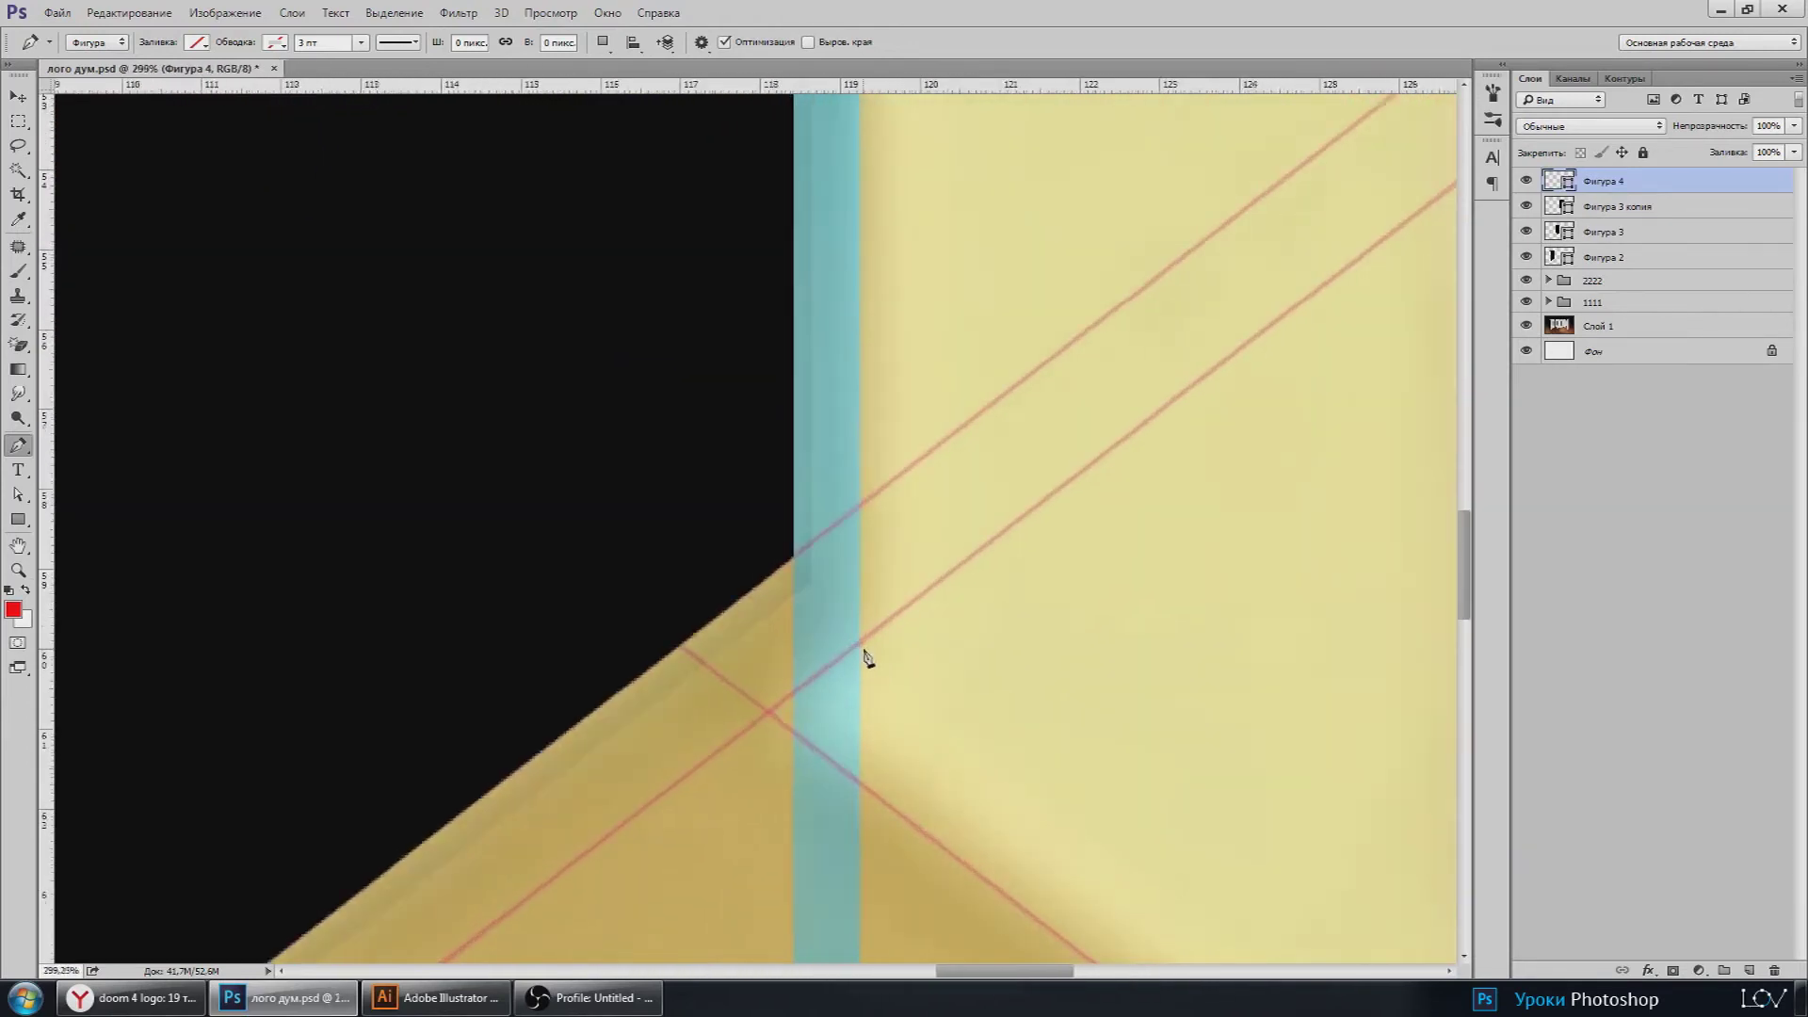
pyautogui.scroll(2, 867, 656)
pyautogui.scroll(2, 871, 656)
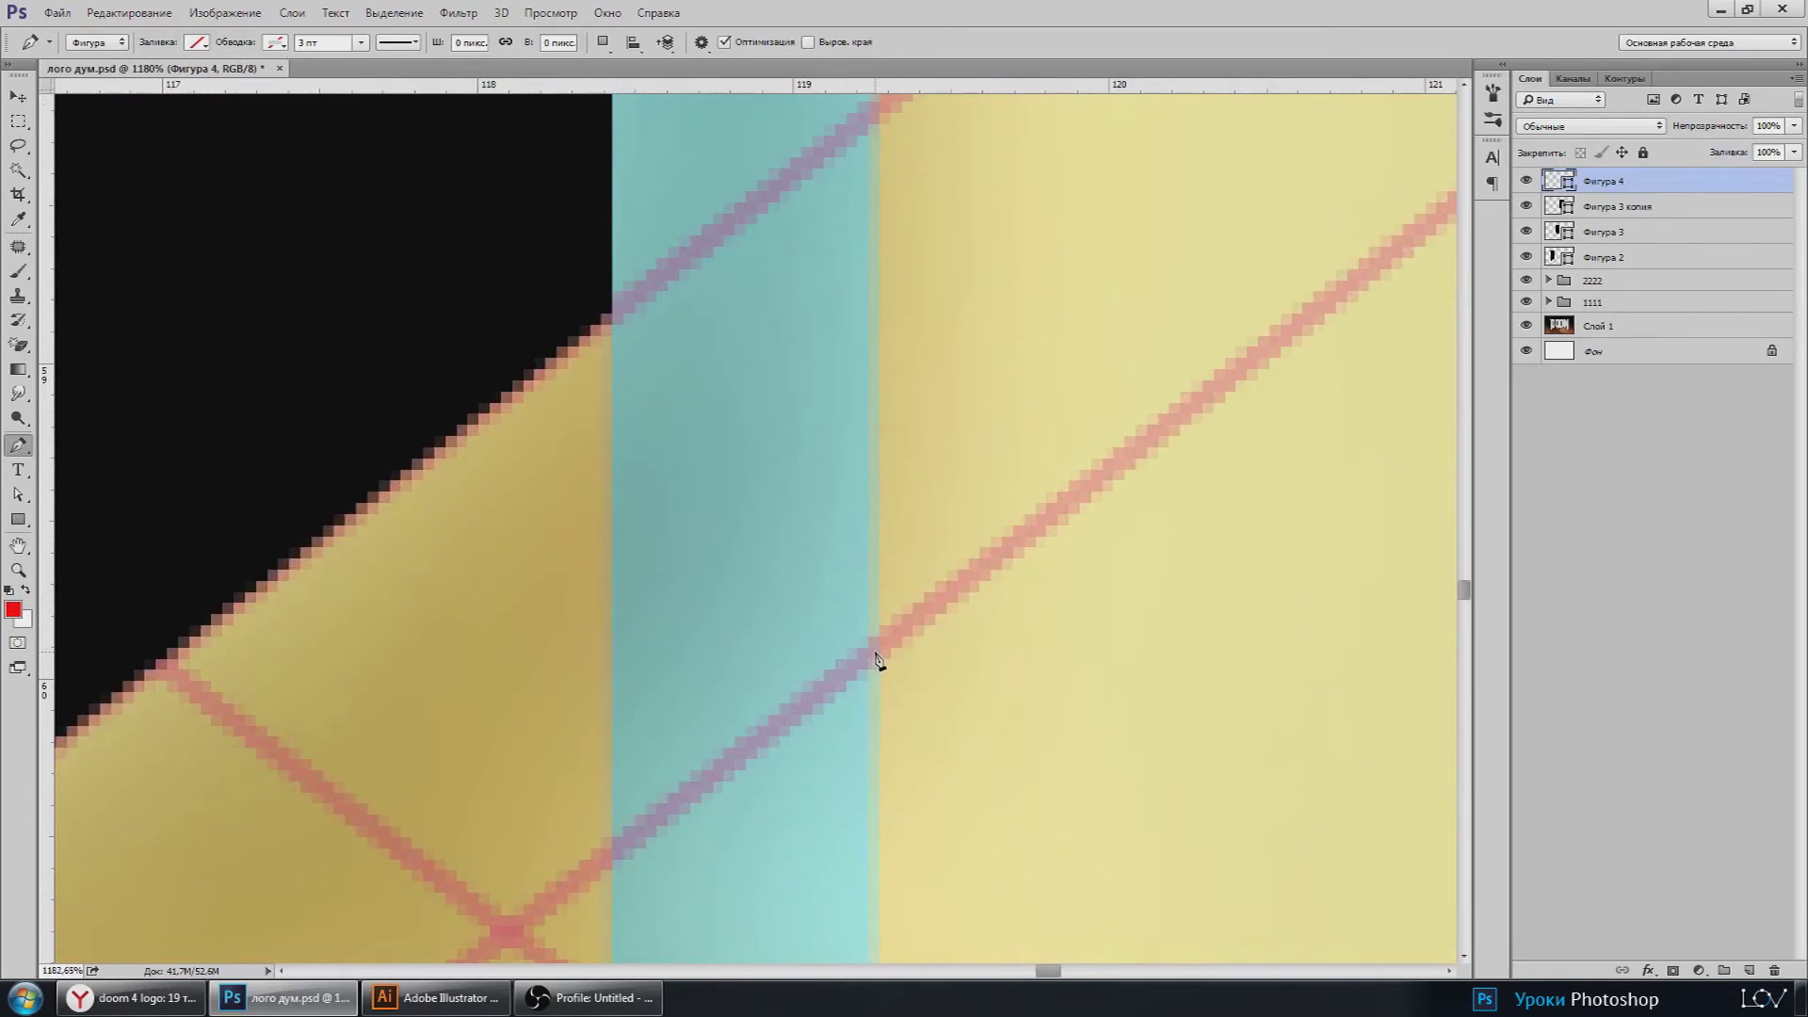
pyautogui.click(875, 648)
# Step: Zoom in and out to check the M's anchor points sit on the guides
pyautogui.scroll(-1, 908, 706)
pyautogui.scroll(-1, 1036, 593)
pyautogui.scroll(2, 676, 652)
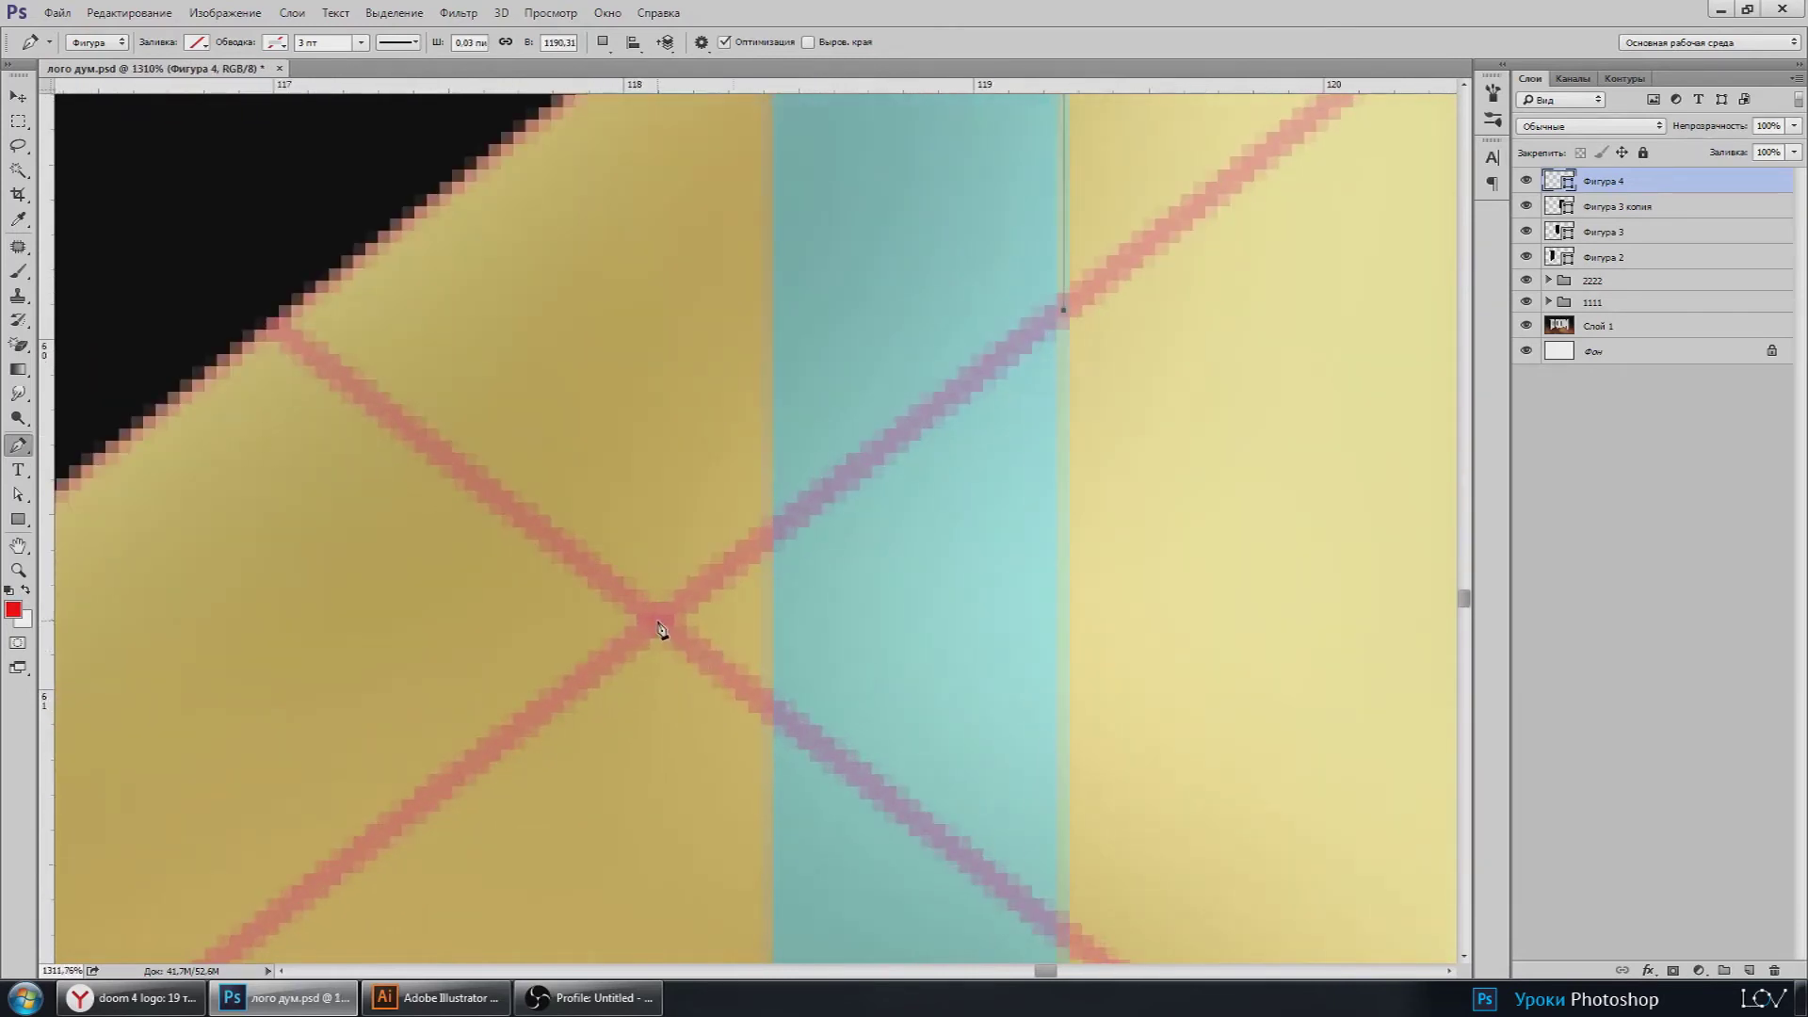
pyautogui.scroll(-2, 743, 706)
pyautogui.scroll(-2, 941, 791)
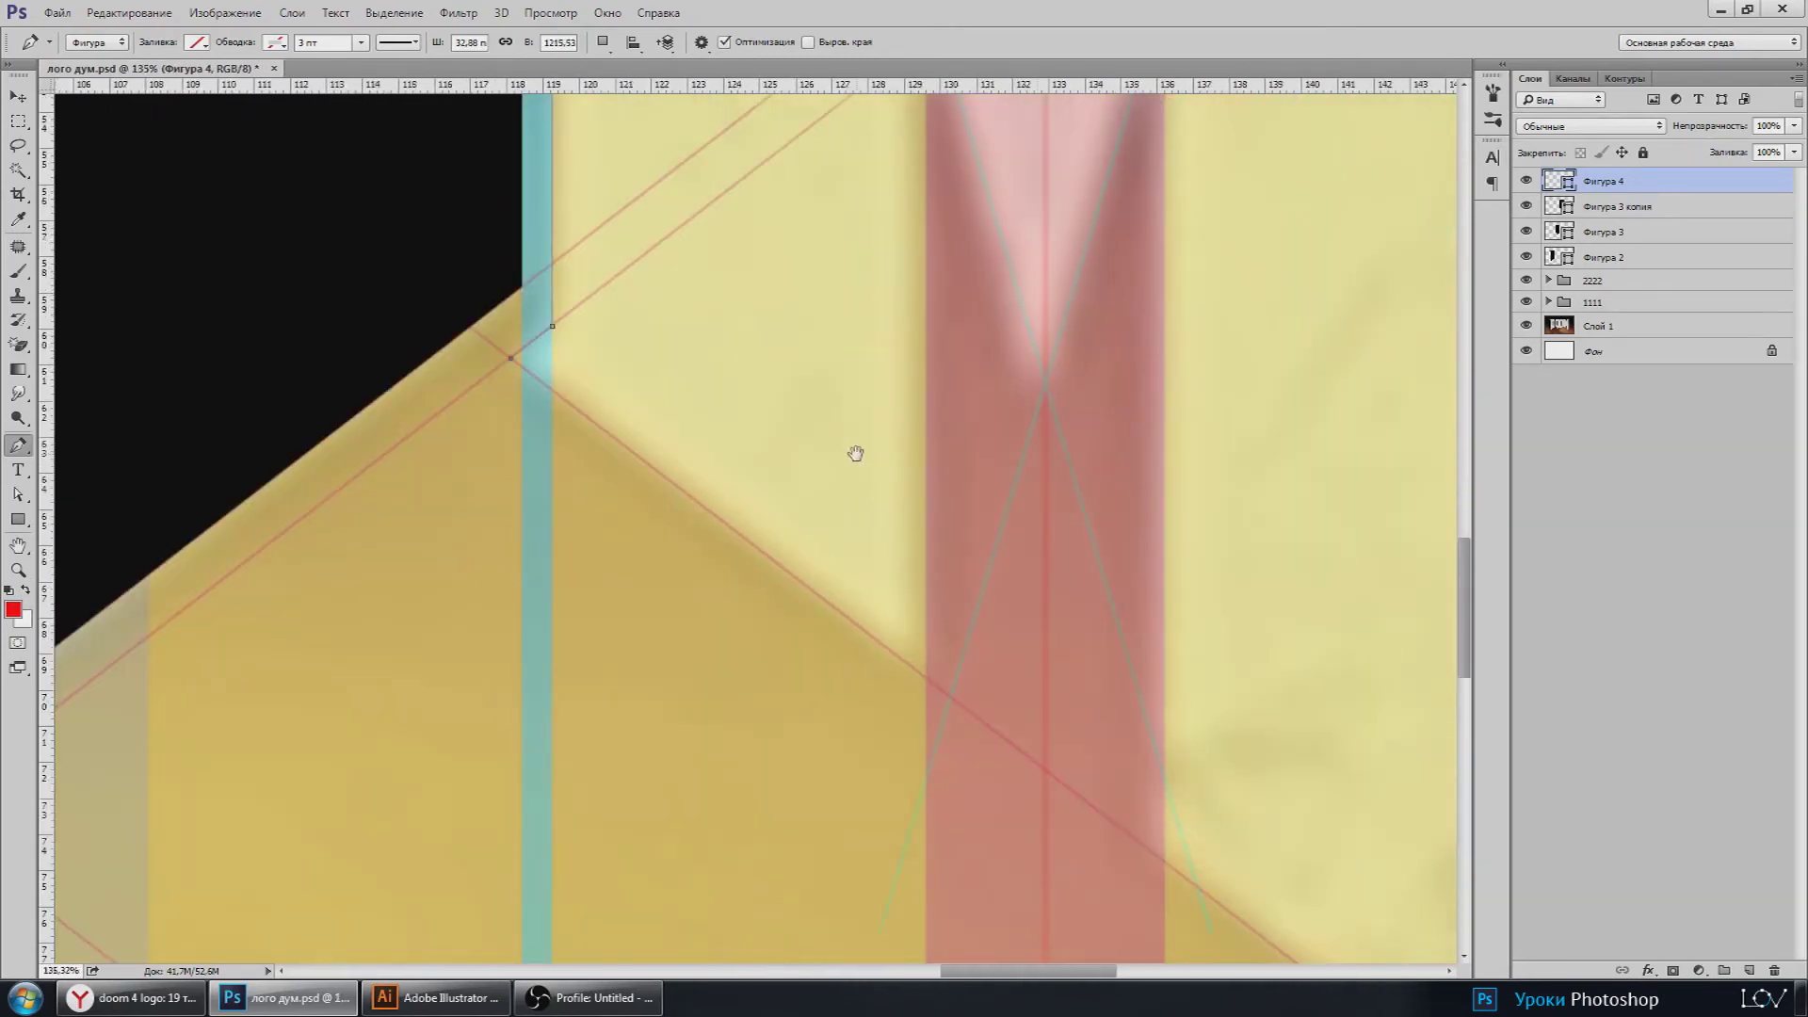
pyautogui.scroll(1, 904, 584)
pyautogui.scroll(3, 941, 701)
pyautogui.scroll(2, 909, 659)
pyautogui.scroll(2, 895, 624)
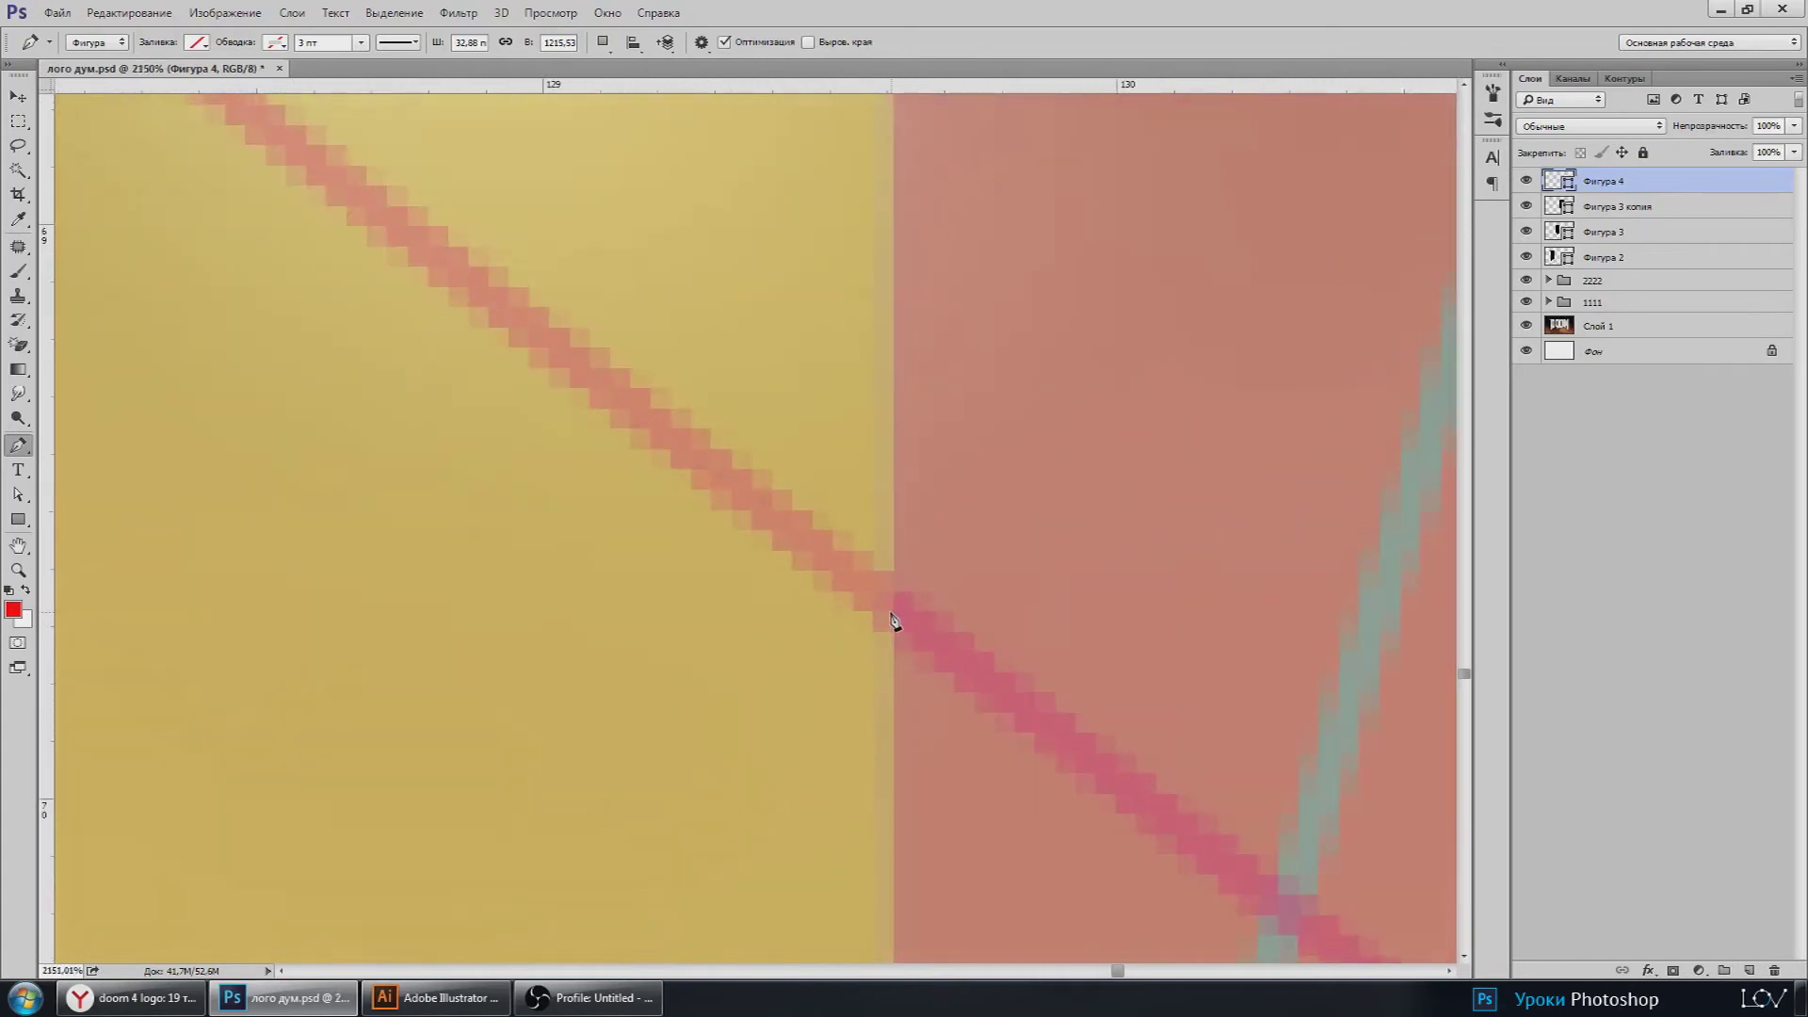
pyautogui.scroll(-3, 932, 678)
pyautogui.scroll(-2, 936, 625)
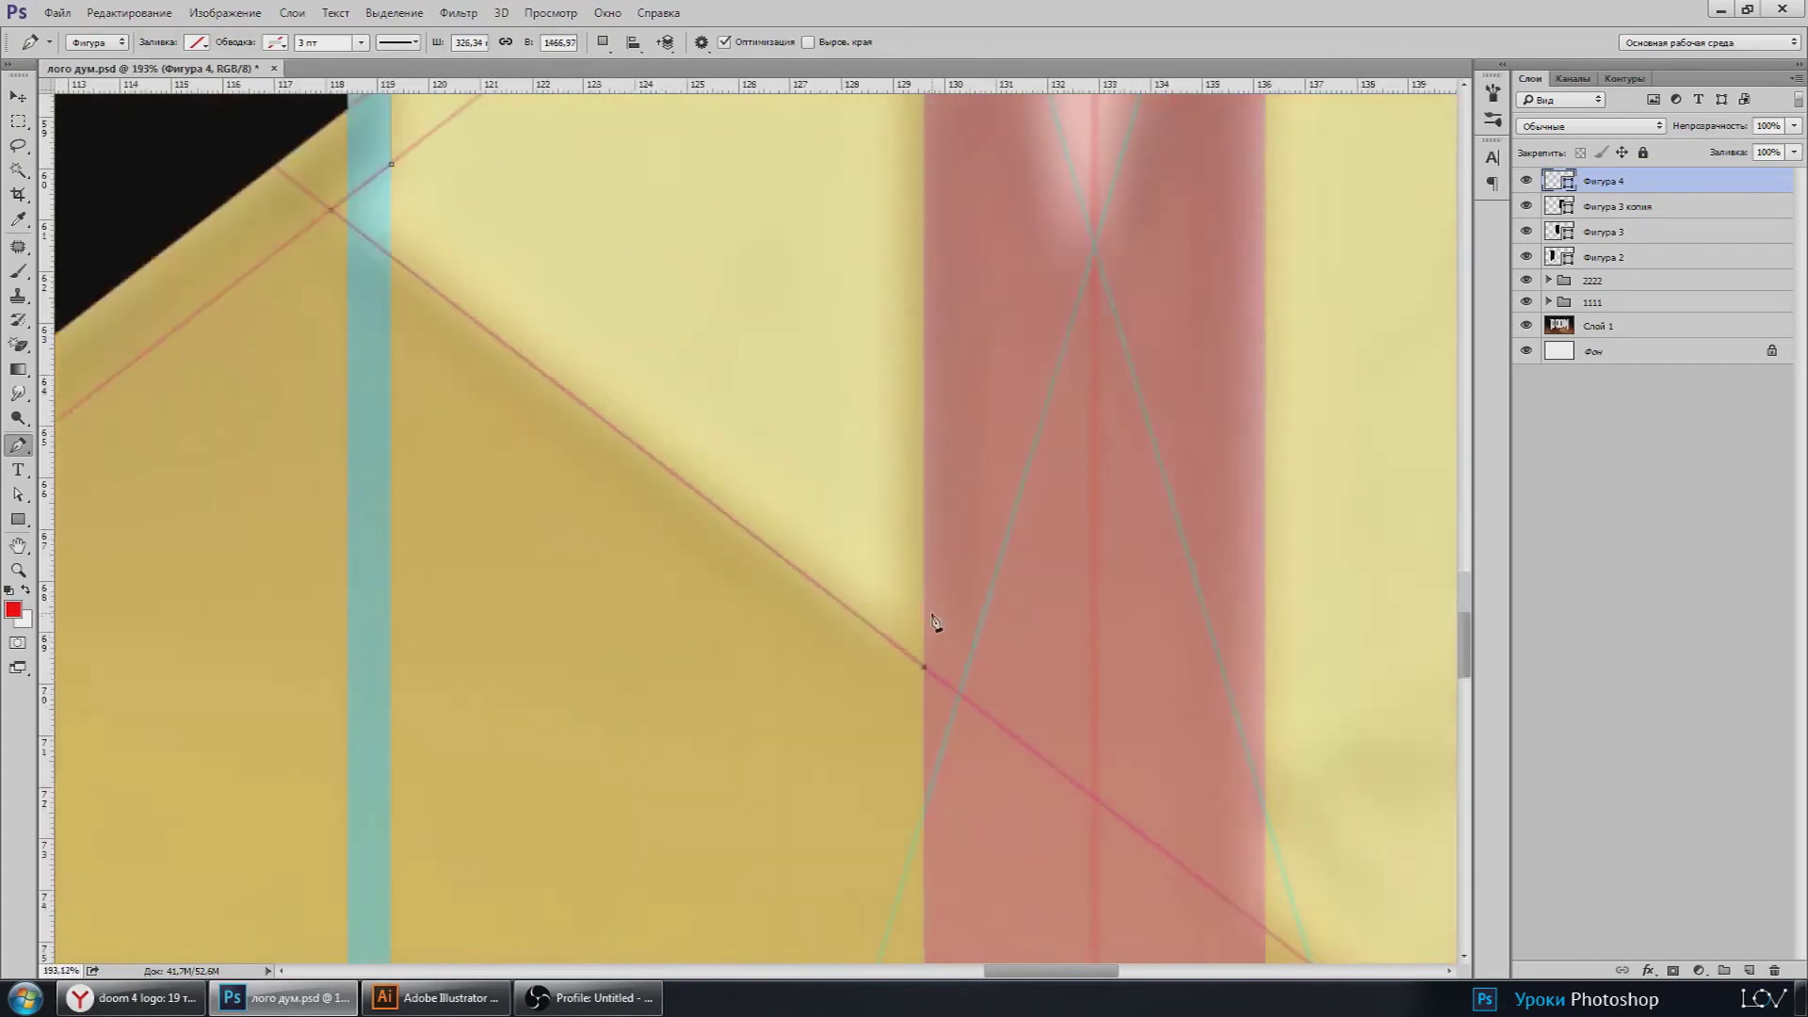
pyautogui.scroll(-2, 913, 527)
pyautogui.scroll(-1, 899, 565)
pyautogui.scroll(3, 895, 546)
pyautogui.scroll(2, 891, 477)
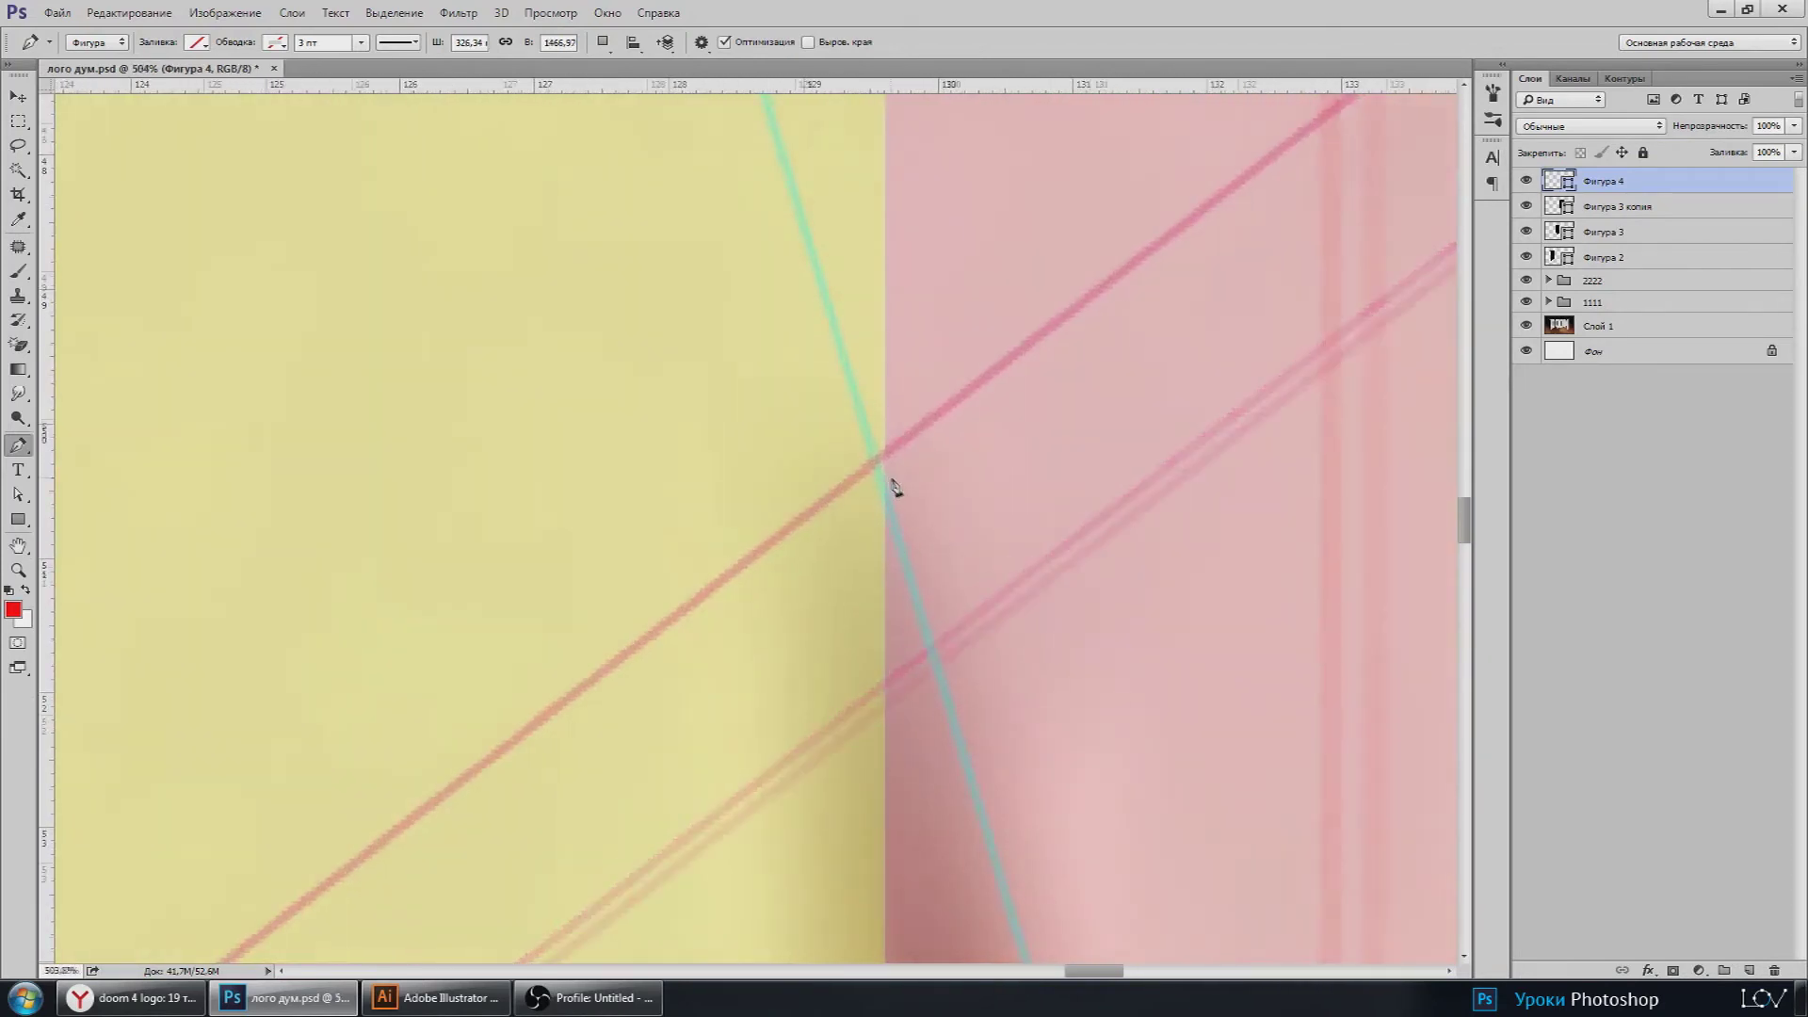
pyautogui.scroll(2, 890, 499)
pyautogui.scroll(1, 881, 513)
pyautogui.scroll(-3, 873, 506)
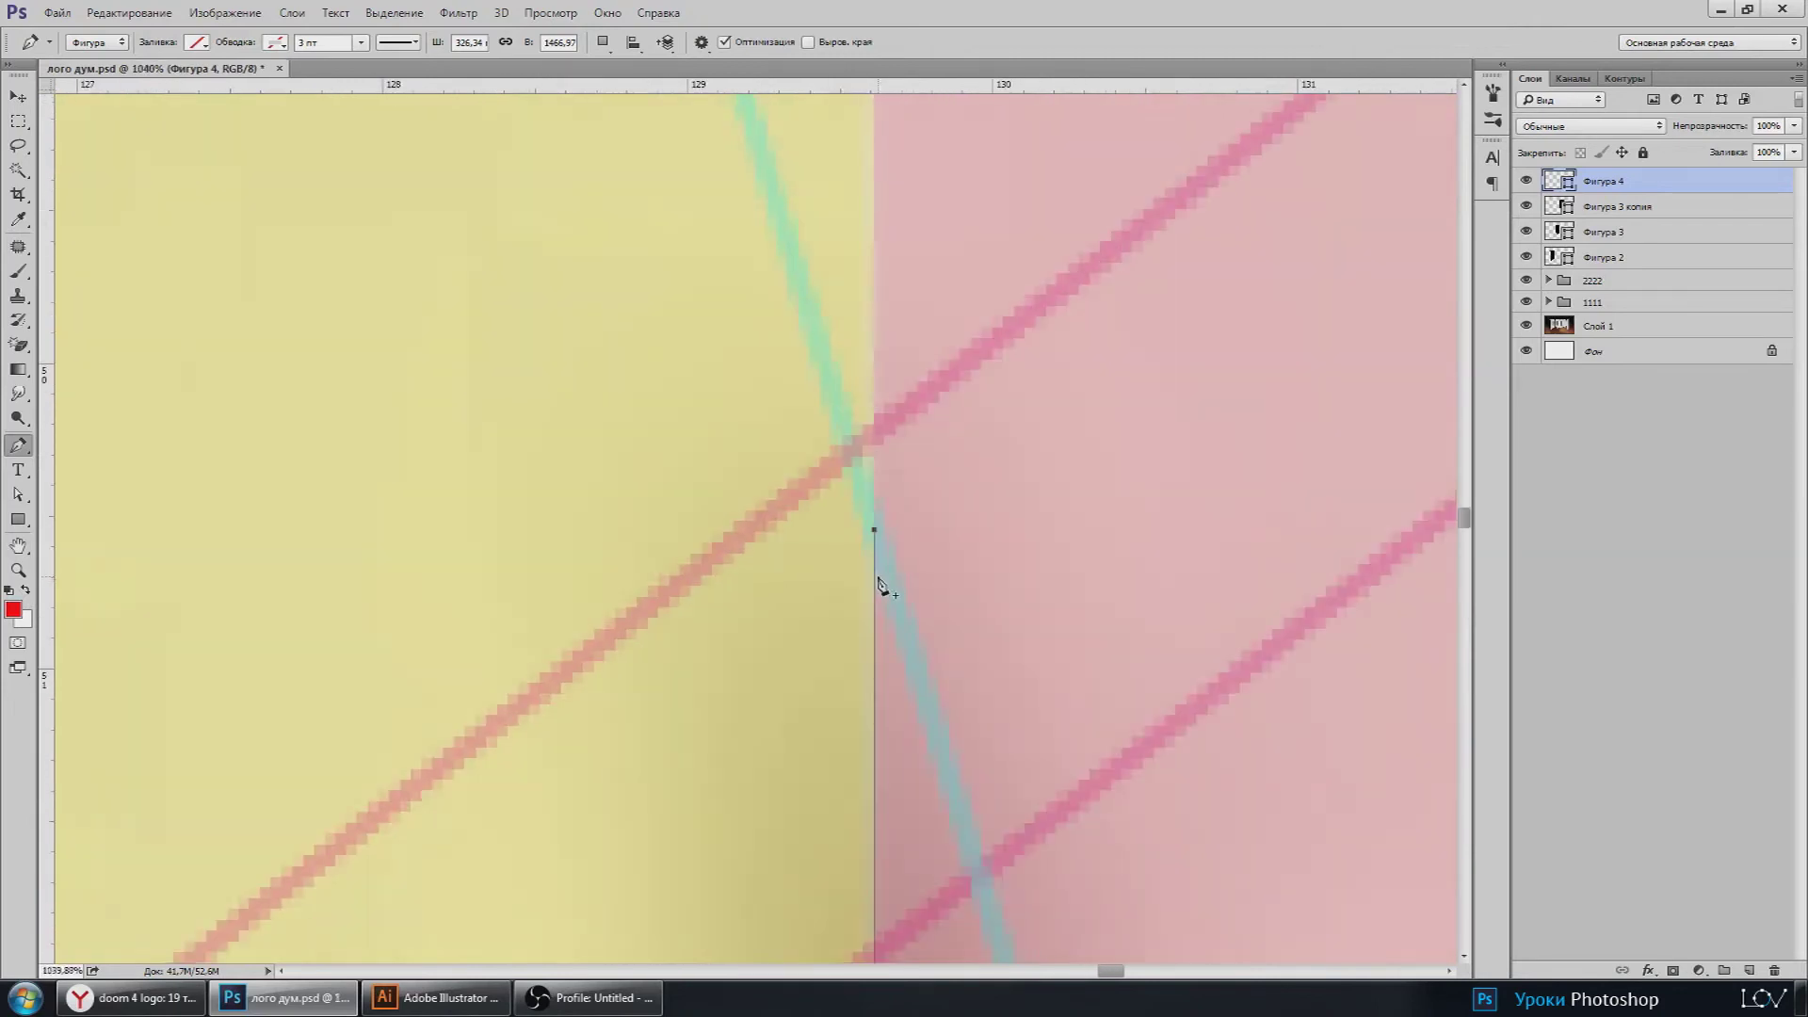
pyautogui.scroll(-2, 876, 499)
pyautogui.scroll(-2, 871, 490)
pyautogui.scroll(-1, 942, 564)
pyautogui.scroll(5, 942, 790)
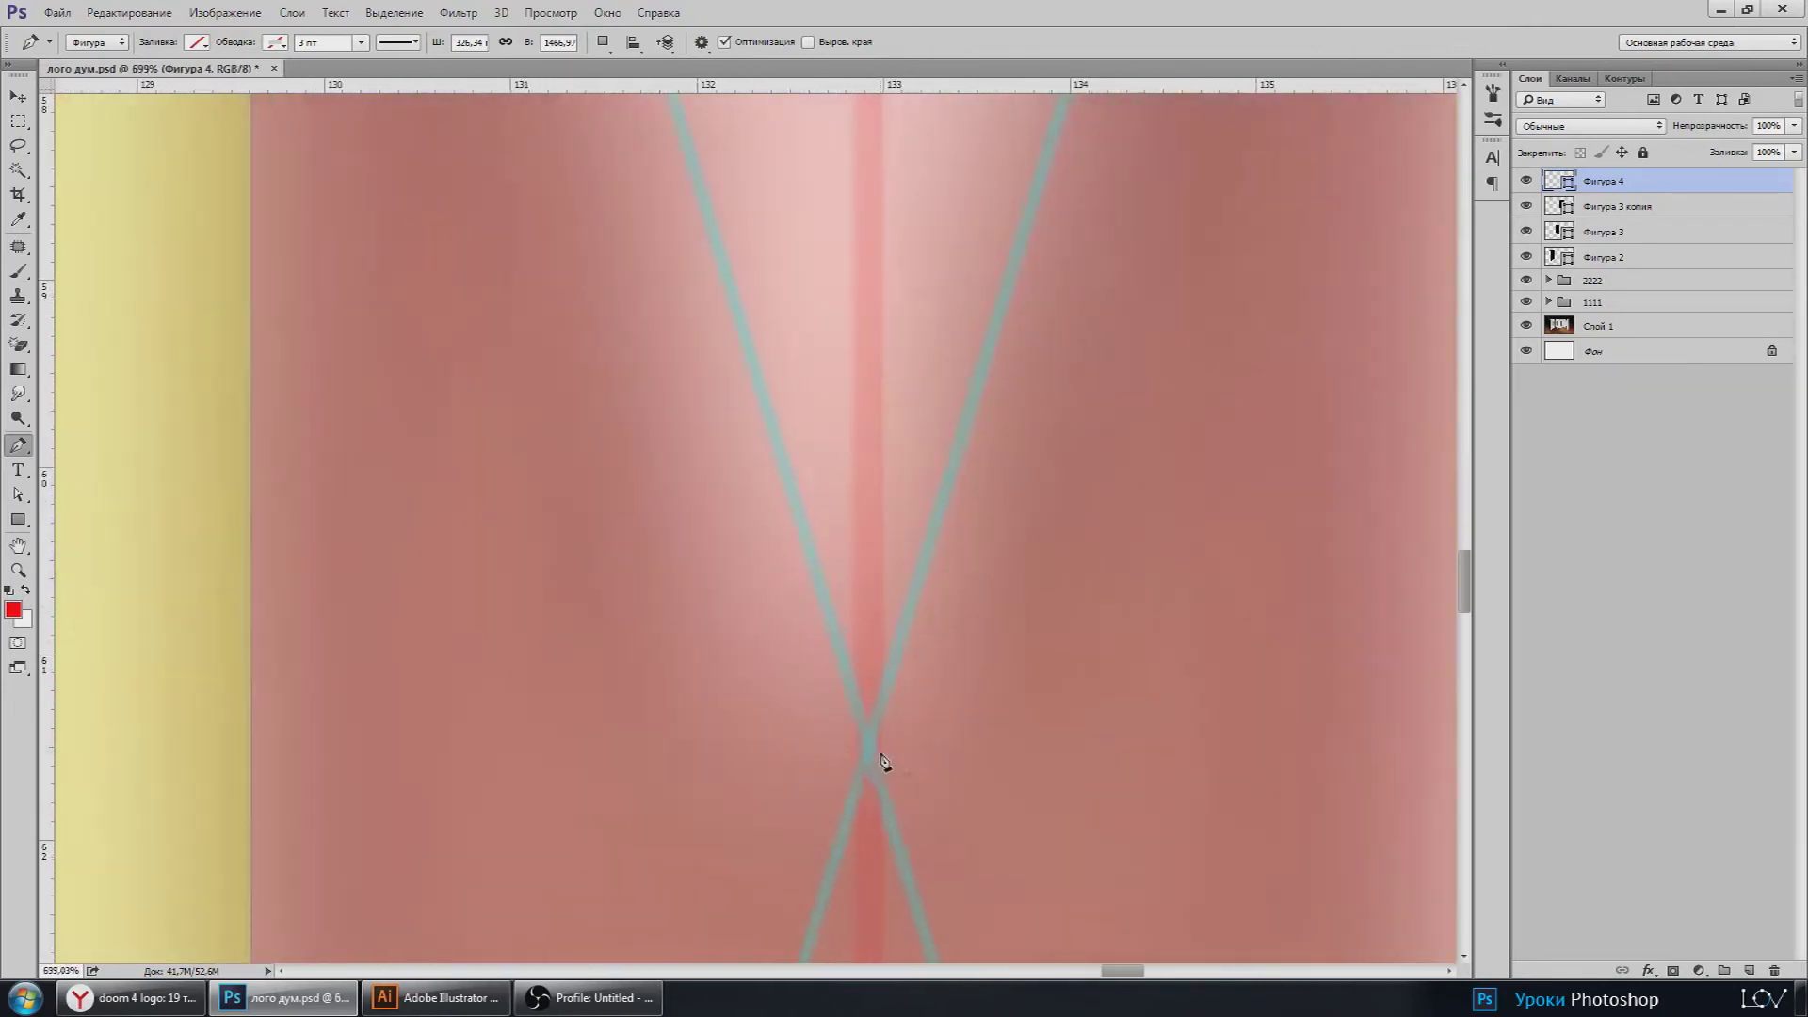
pyautogui.scroll(1, 871, 750)
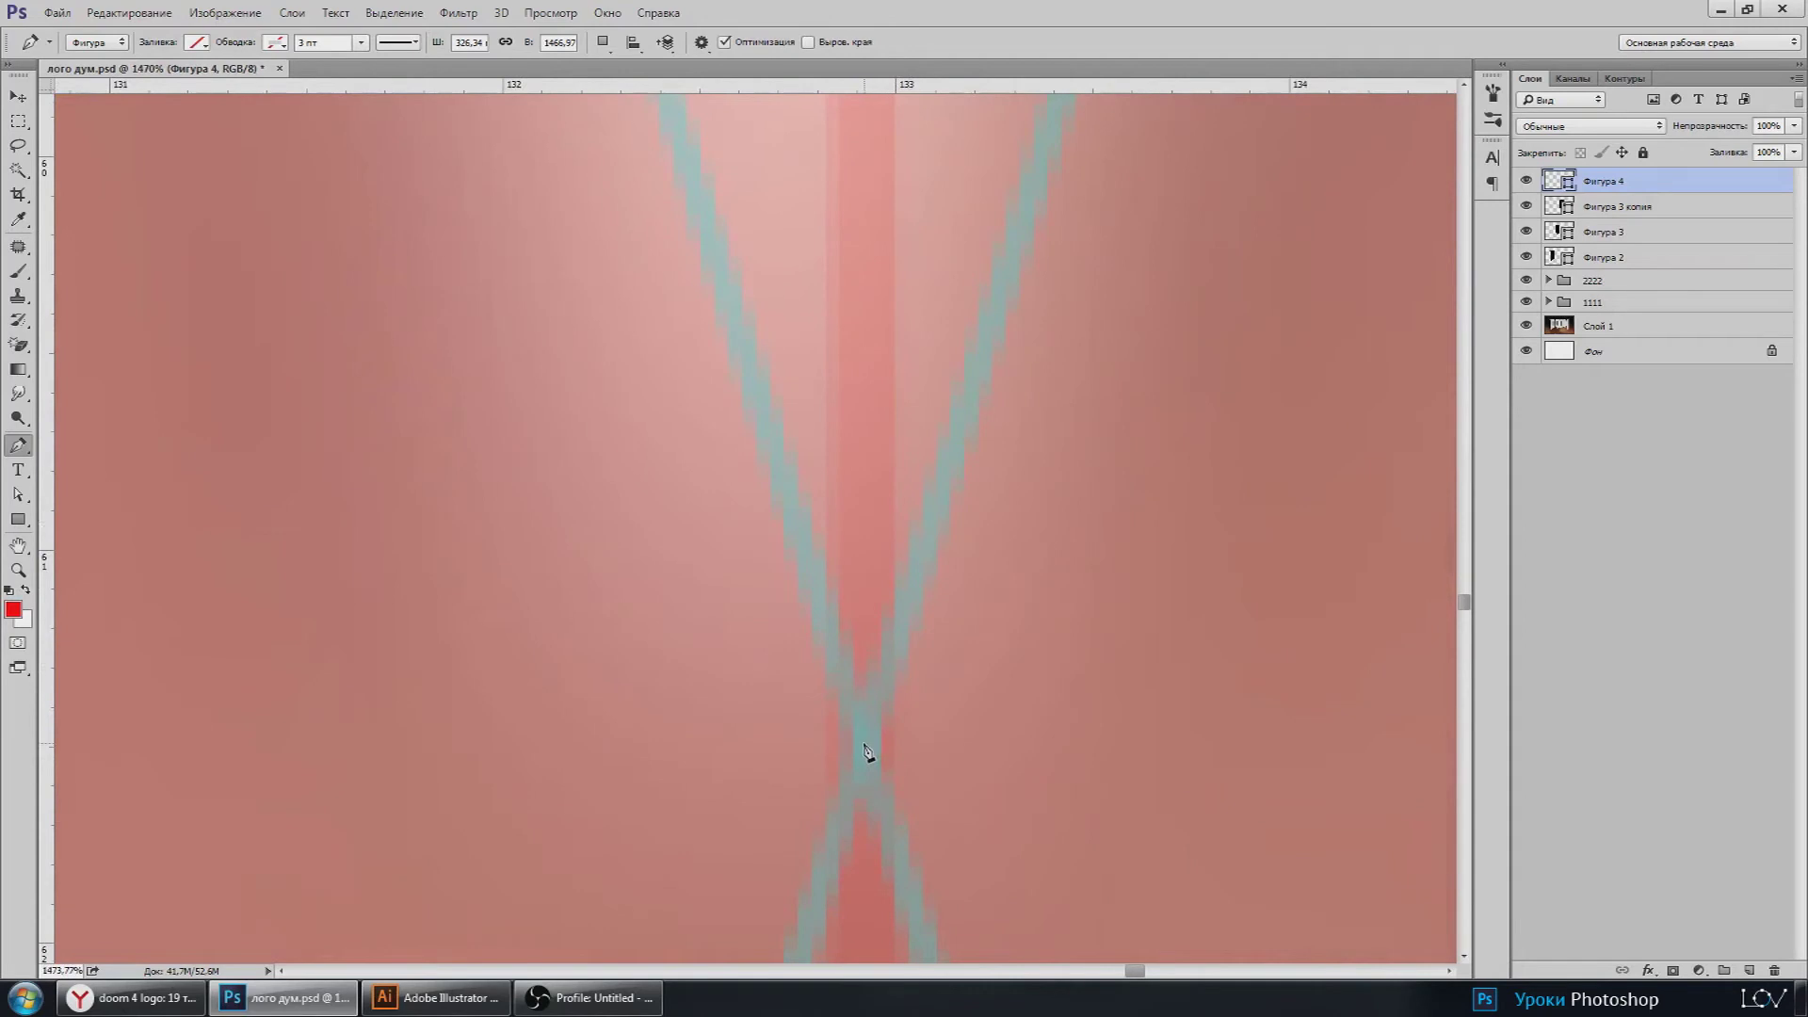
pyautogui.scroll(-2, 868, 754)
pyautogui.scroll(-2, 904, 746)
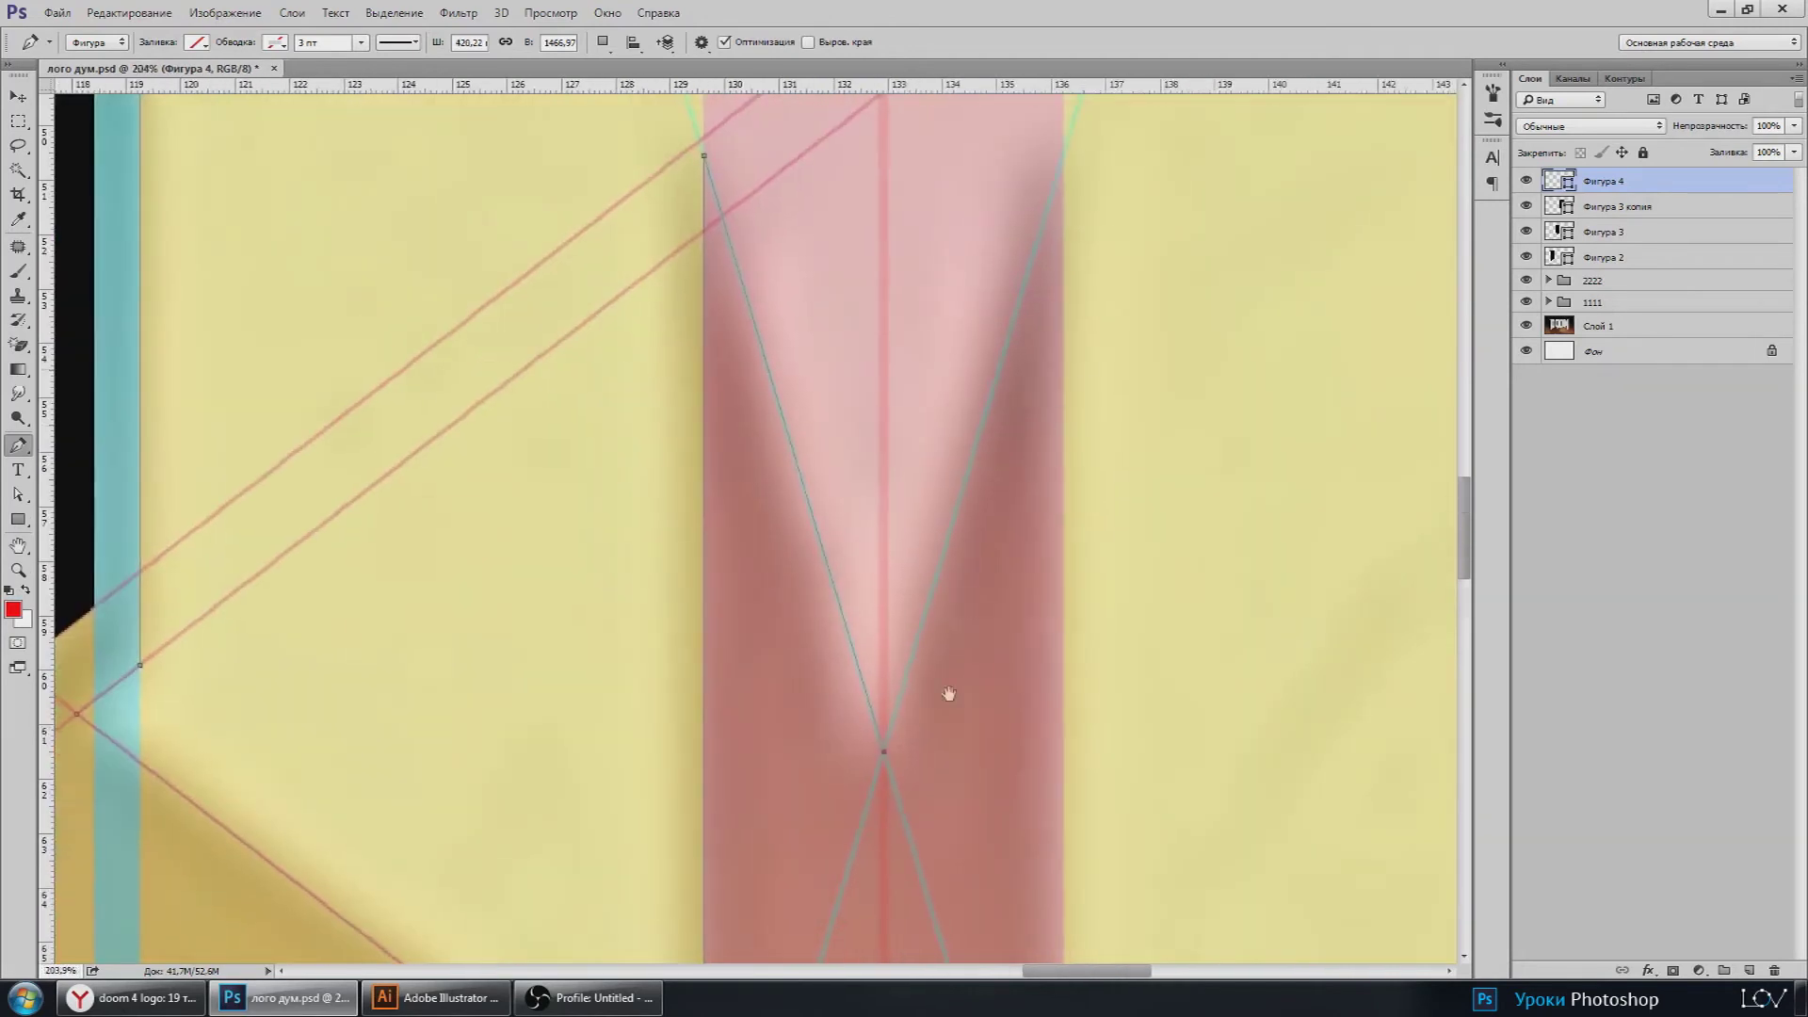
pyautogui.scroll(1, 944, 694)
pyautogui.scroll(1, 918, 535)
pyautogui.scroll(2, 923, 523)
pyautogui.scroll(1, 931, 517)
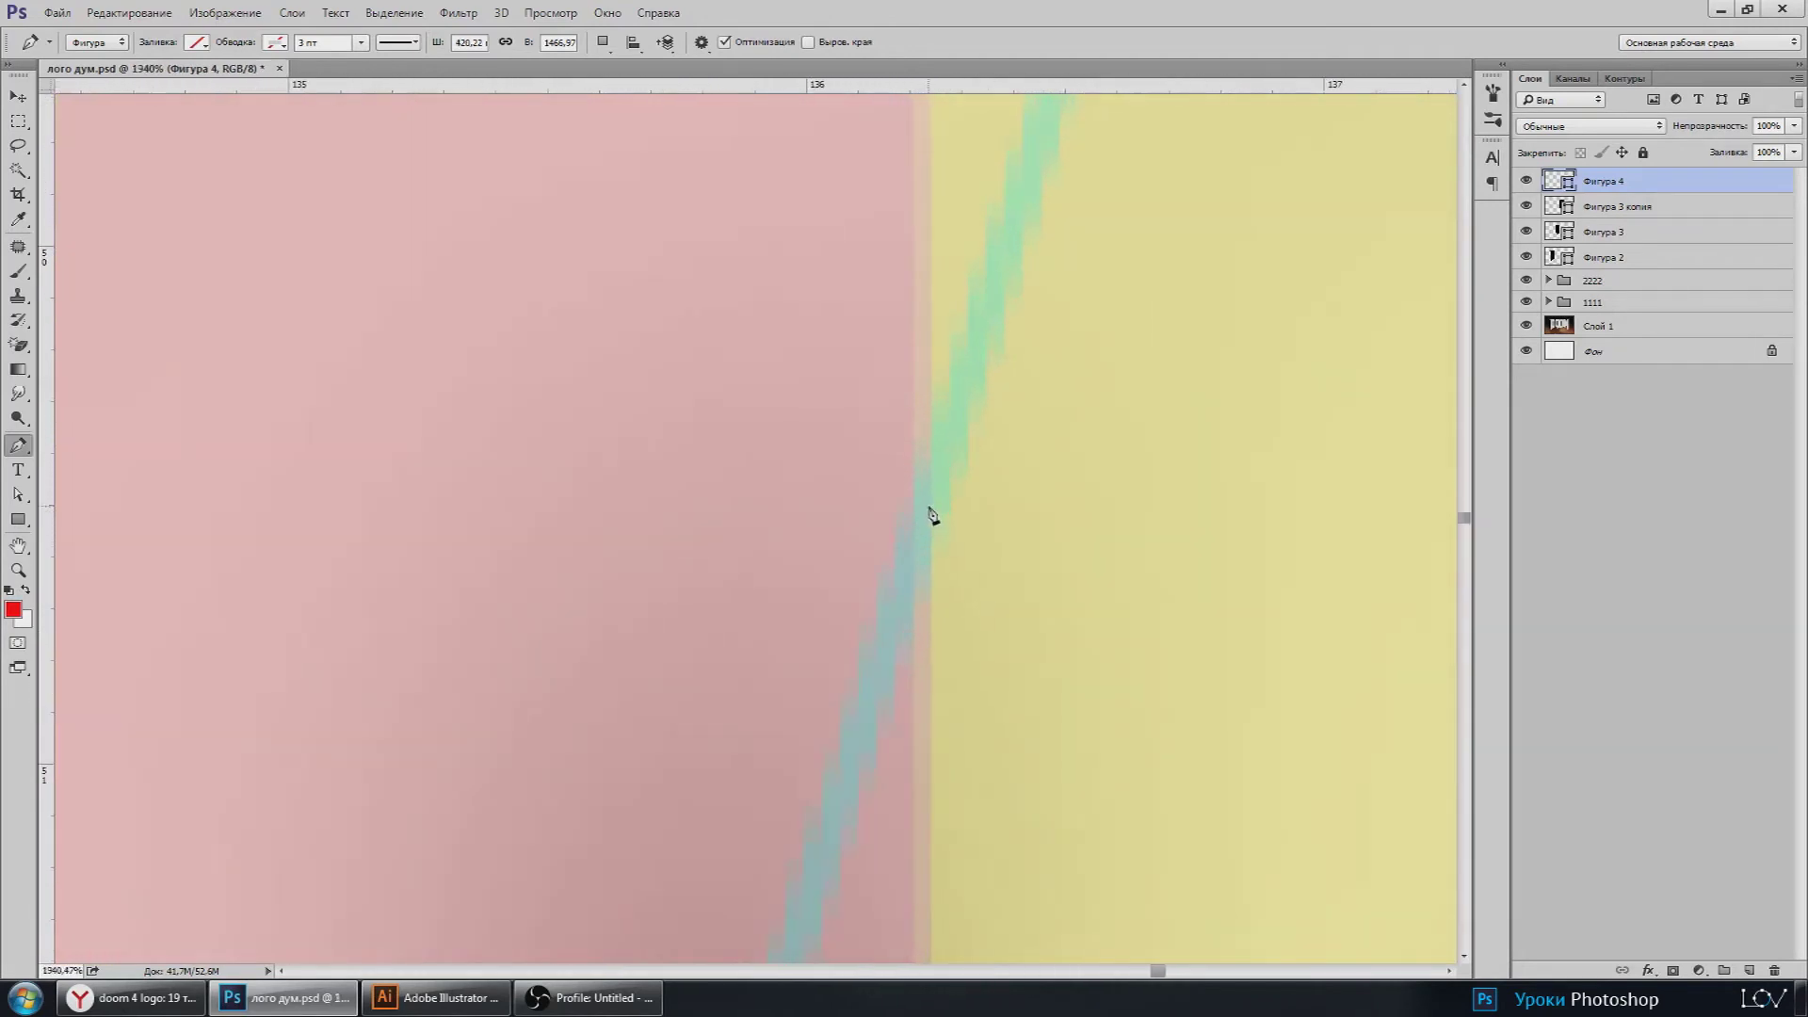
pyautogui.scroll(-3, 930, 516)
pyautogui.scroll(-3, 932, 612)
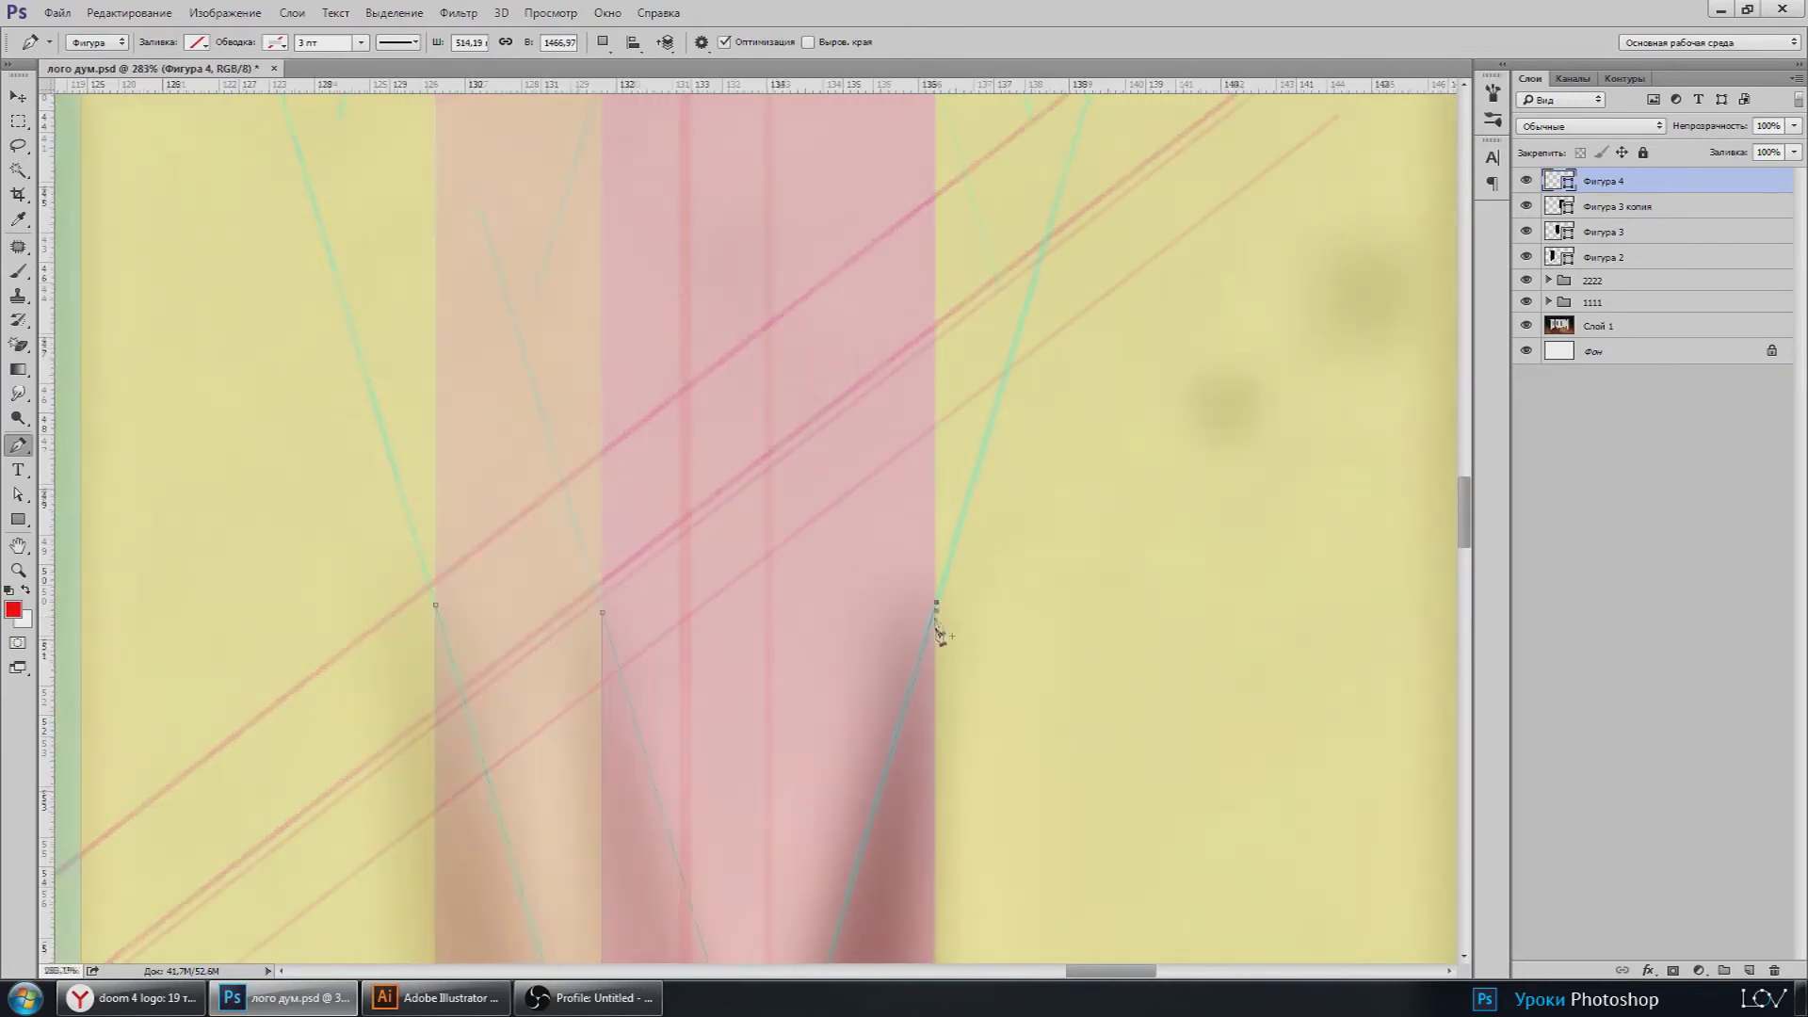
pyautogui.scroll(-3, 935, 612)
pyautogui.scroll(2, 981, 646)
pyautogui.scroll(2, 928, 678)
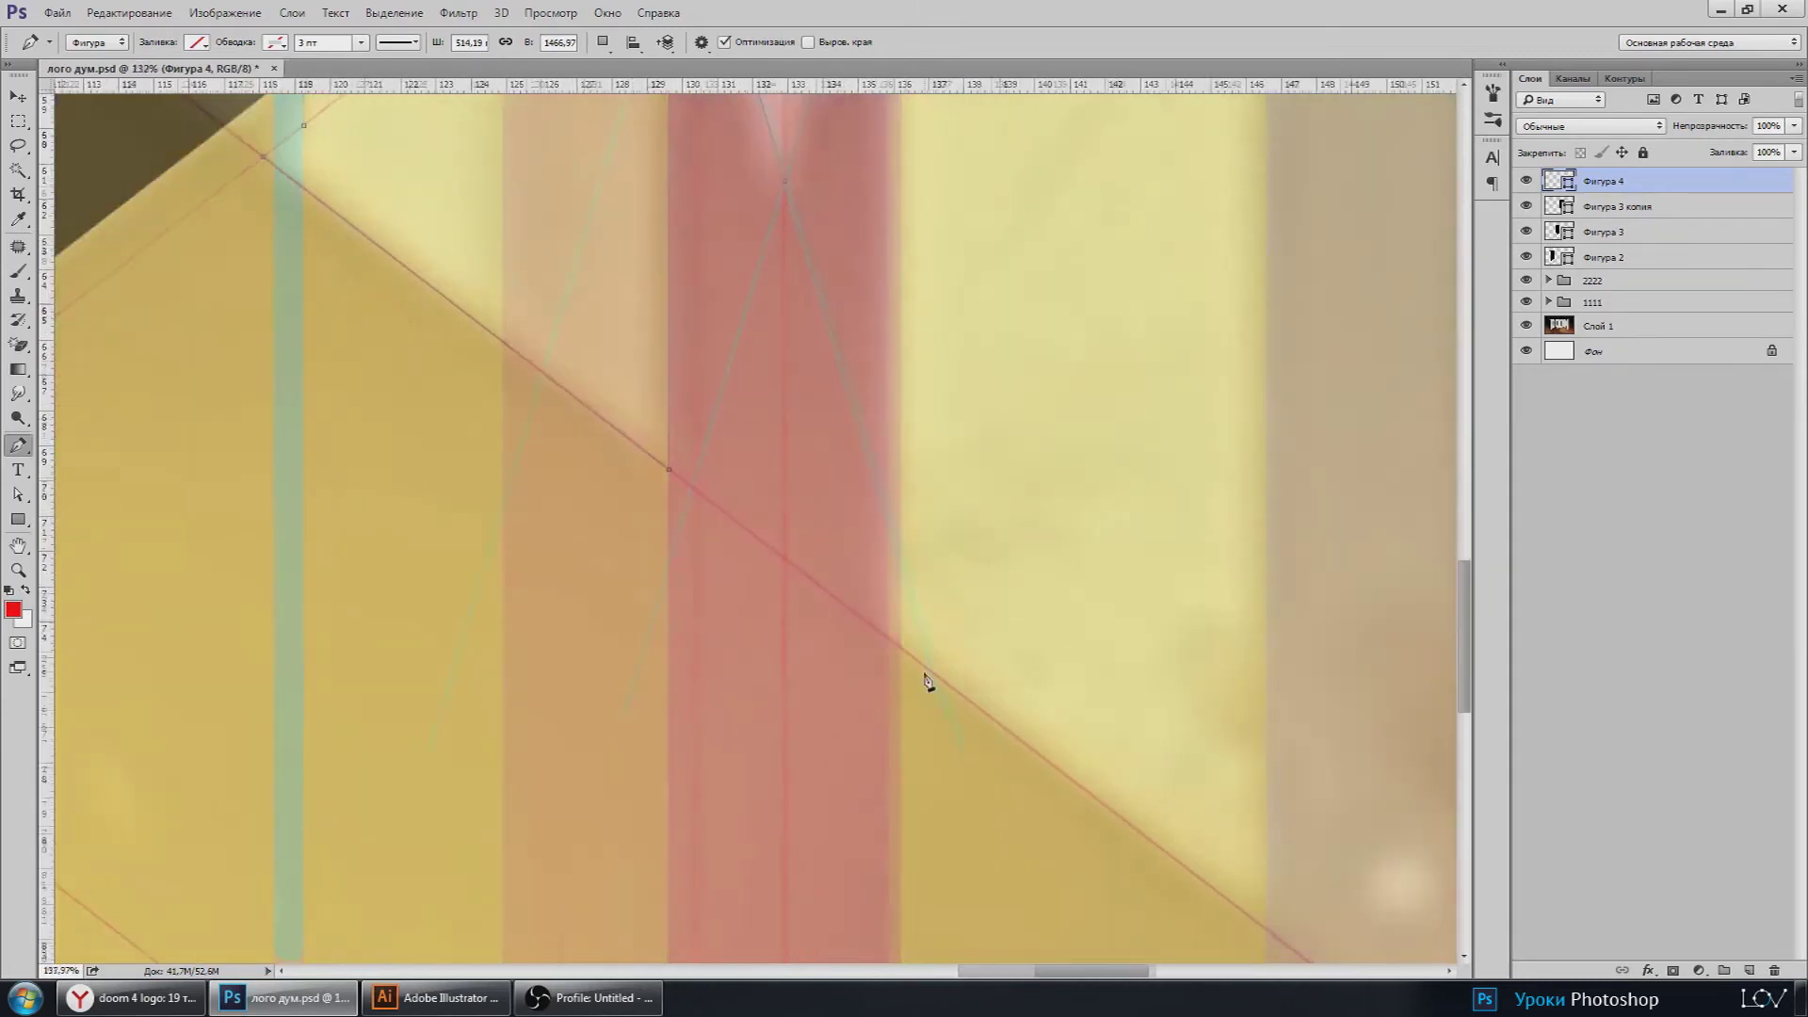
pyautogui.scroll(2, 880, 639)
pyautogui.scroll(1, 870, 608)
pyautogui.scroll(2, 870, 606)
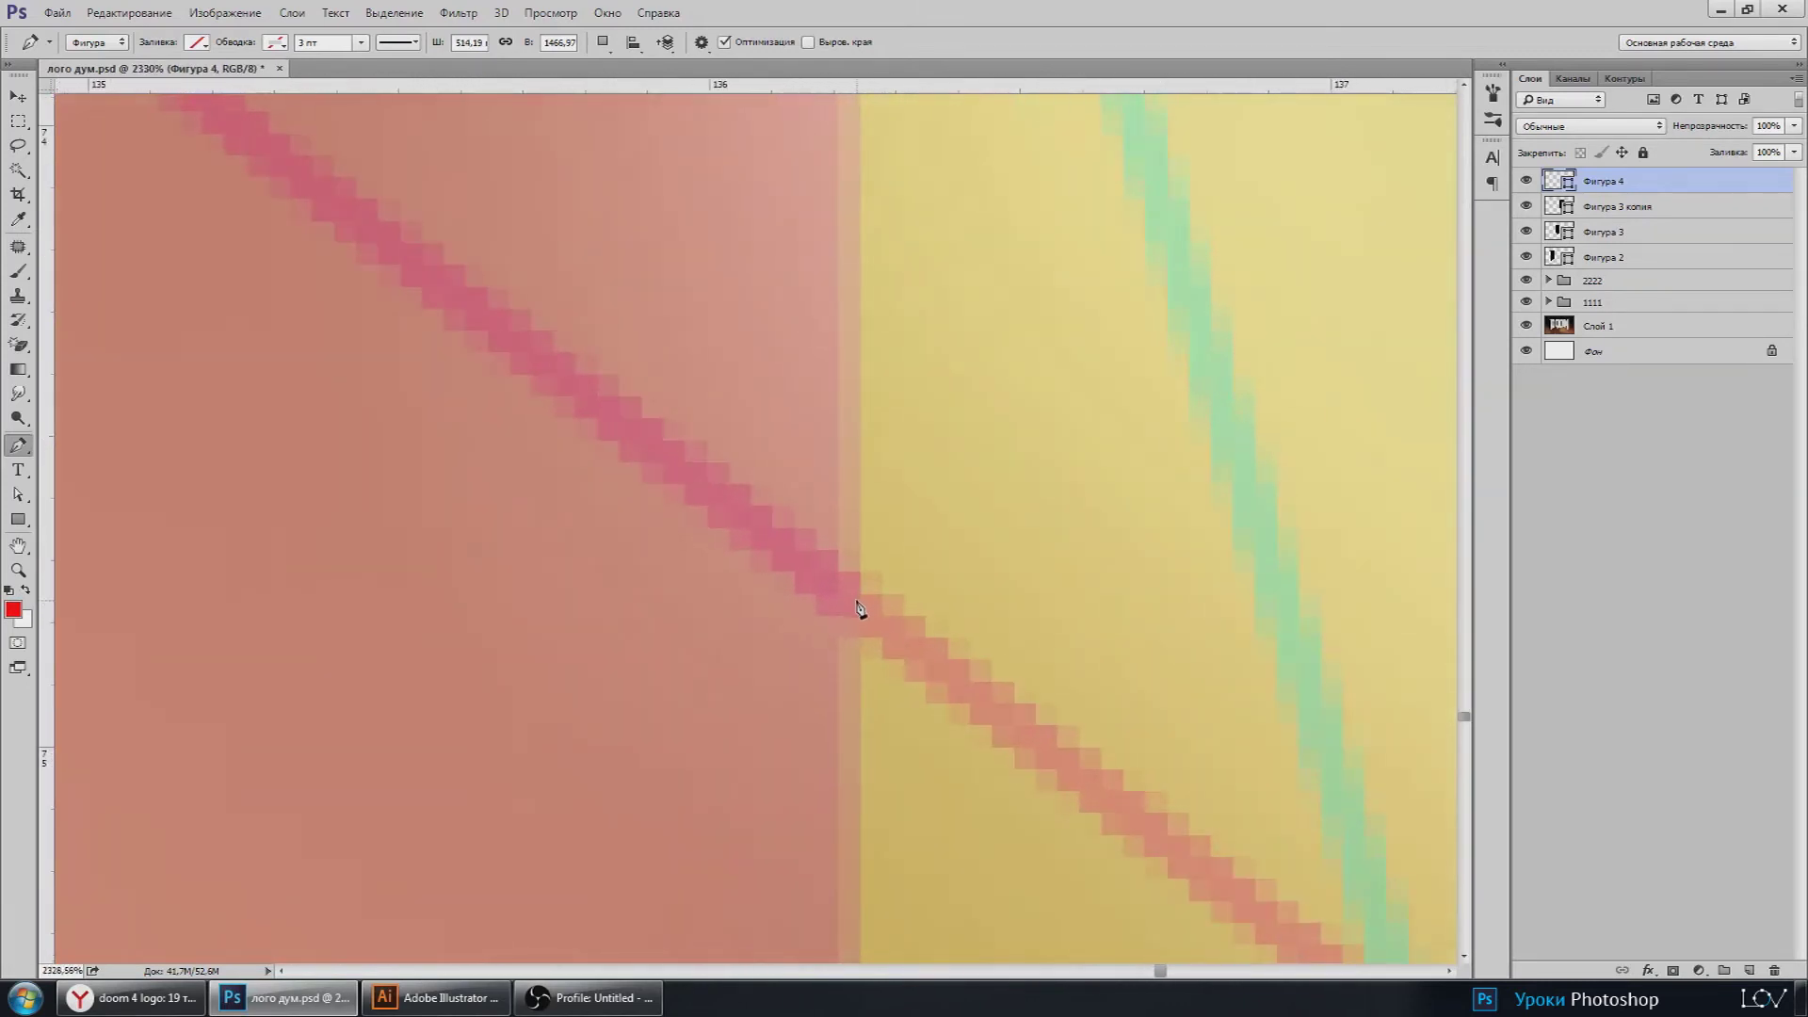
pyautogui.scroll(-1, 859, 616)
pyautogui.scroll(-2, 871, 635)
pyautogui.scroll(-2, 801, 546)
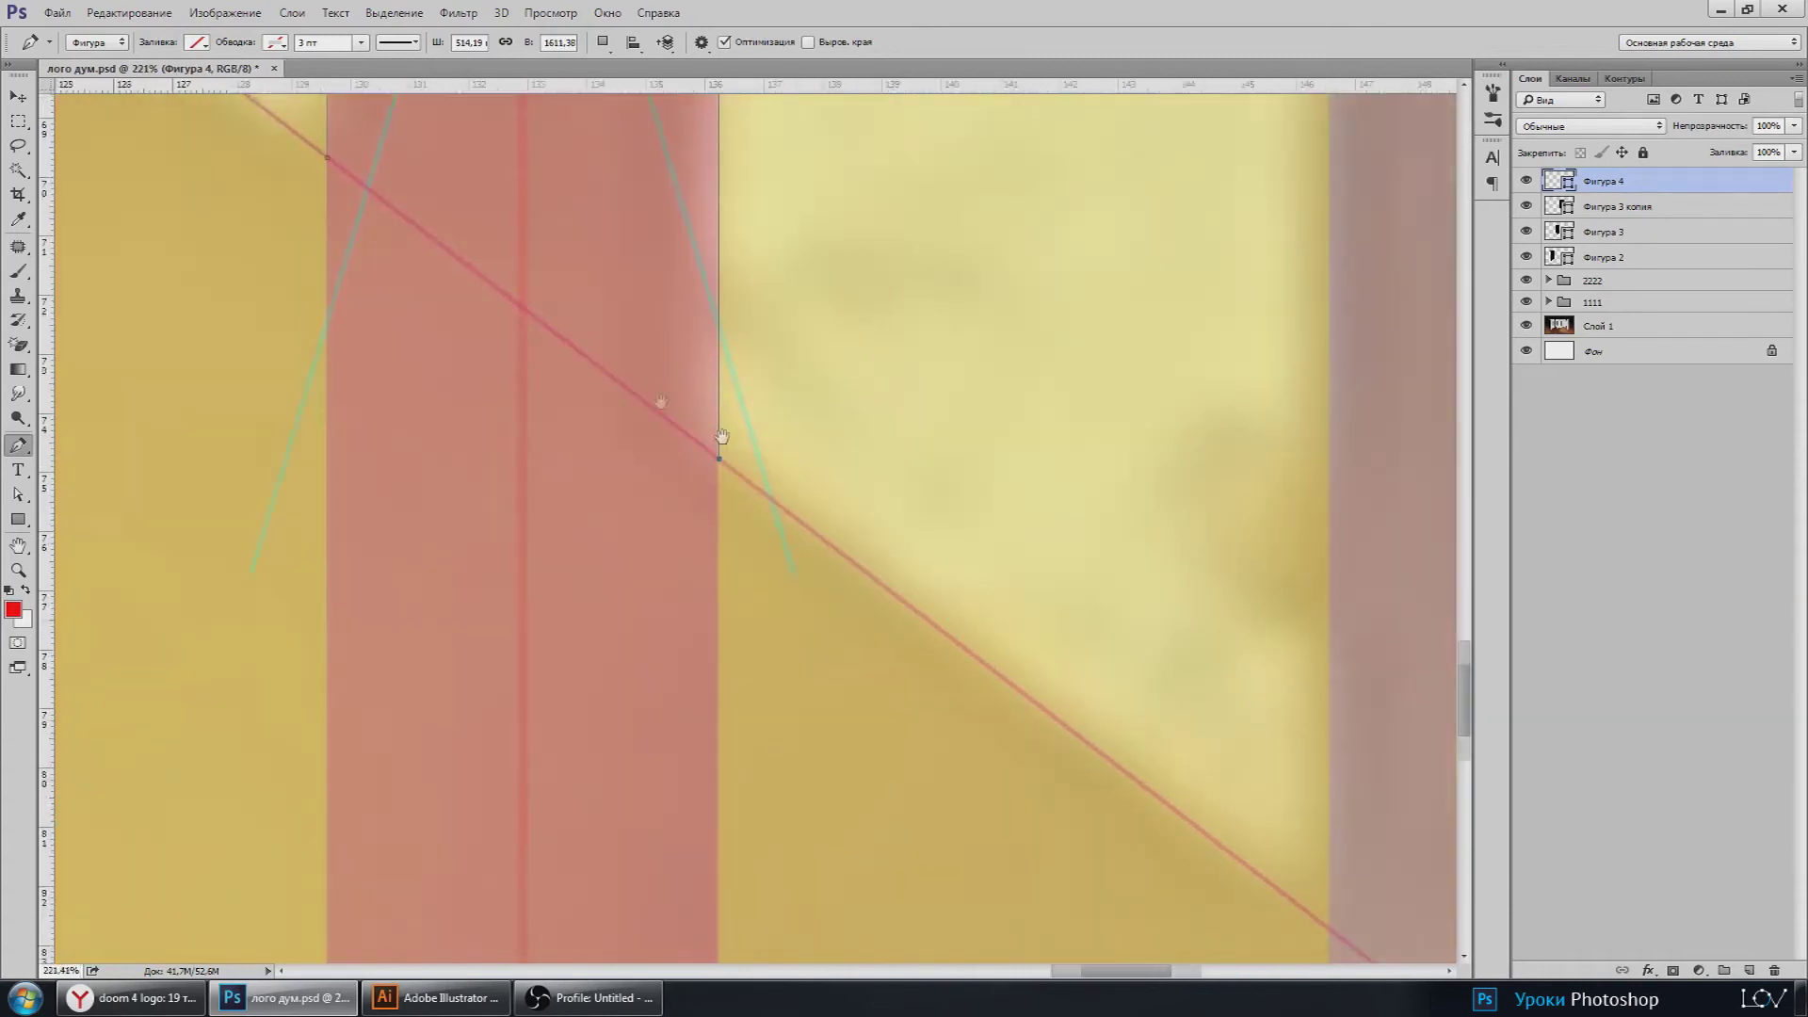
pyautogui.scroll(-1, 697, 447)
pyautogui.scroll(-2, 674, 460)
pyautogui.scroll(-1, 505, 420)
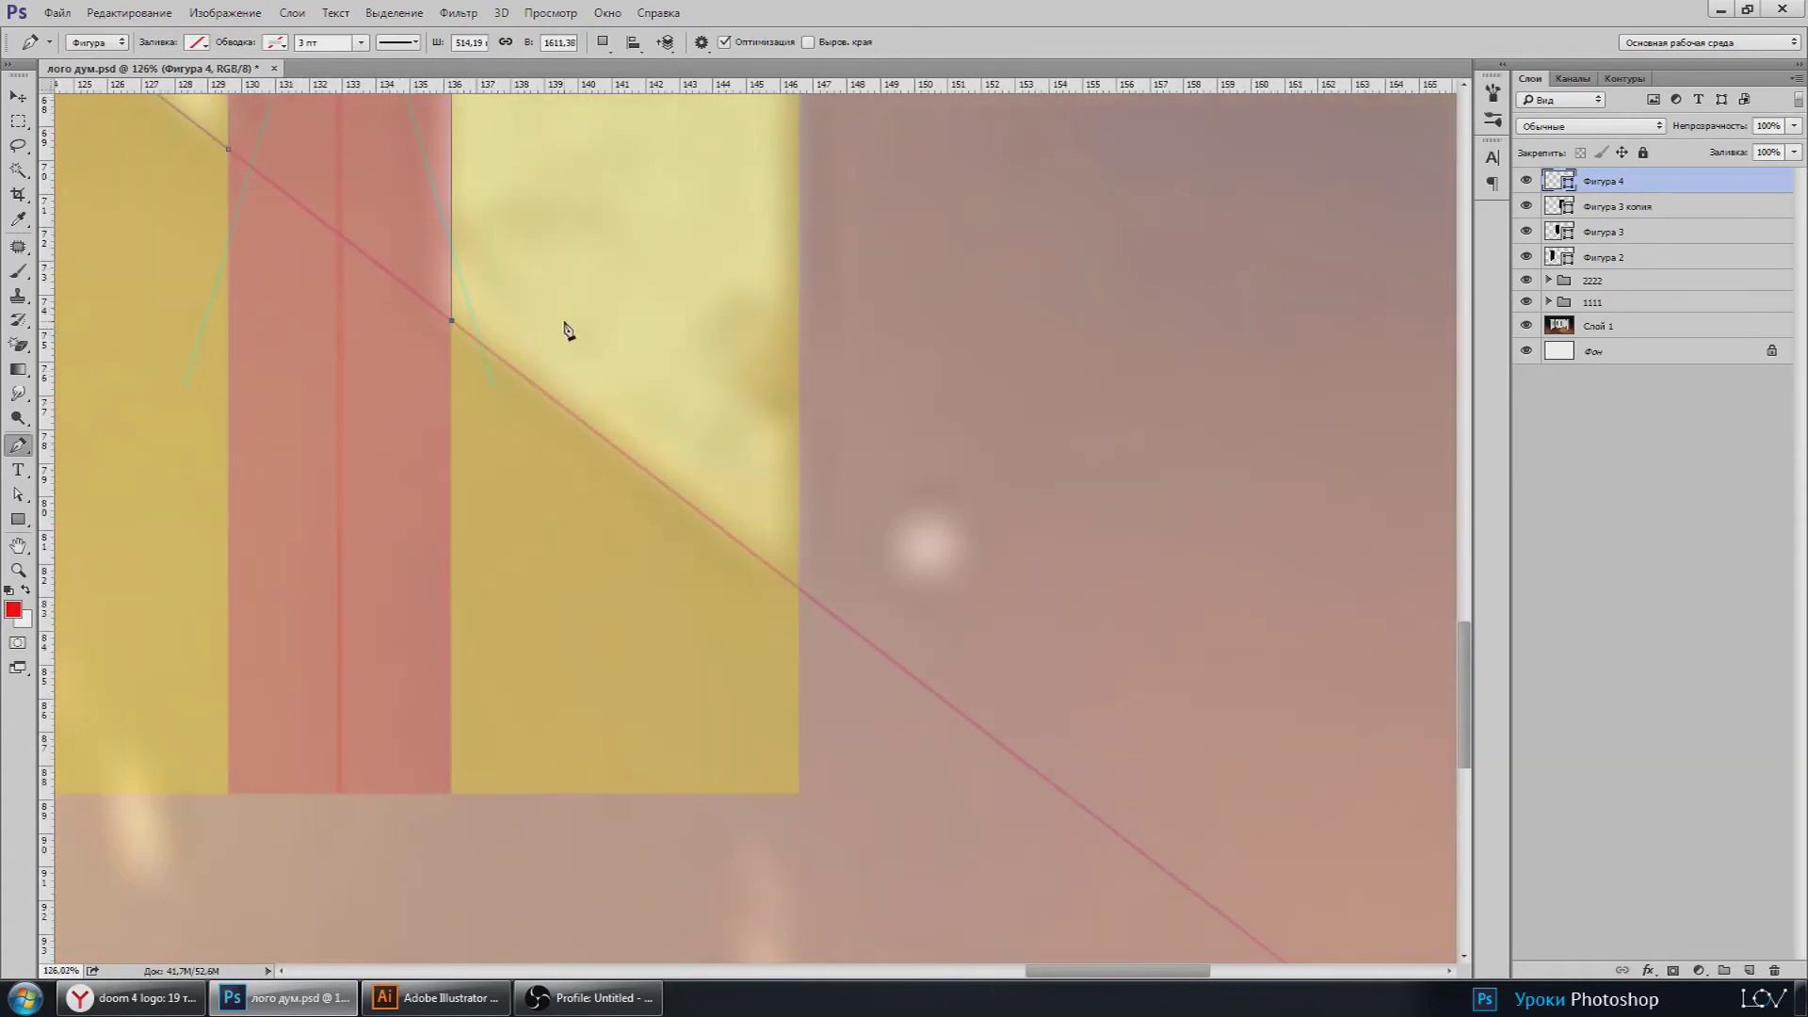
pyautogui.scroll(2, 847, 653)
pyautogui.scroll(2, 845, 645)
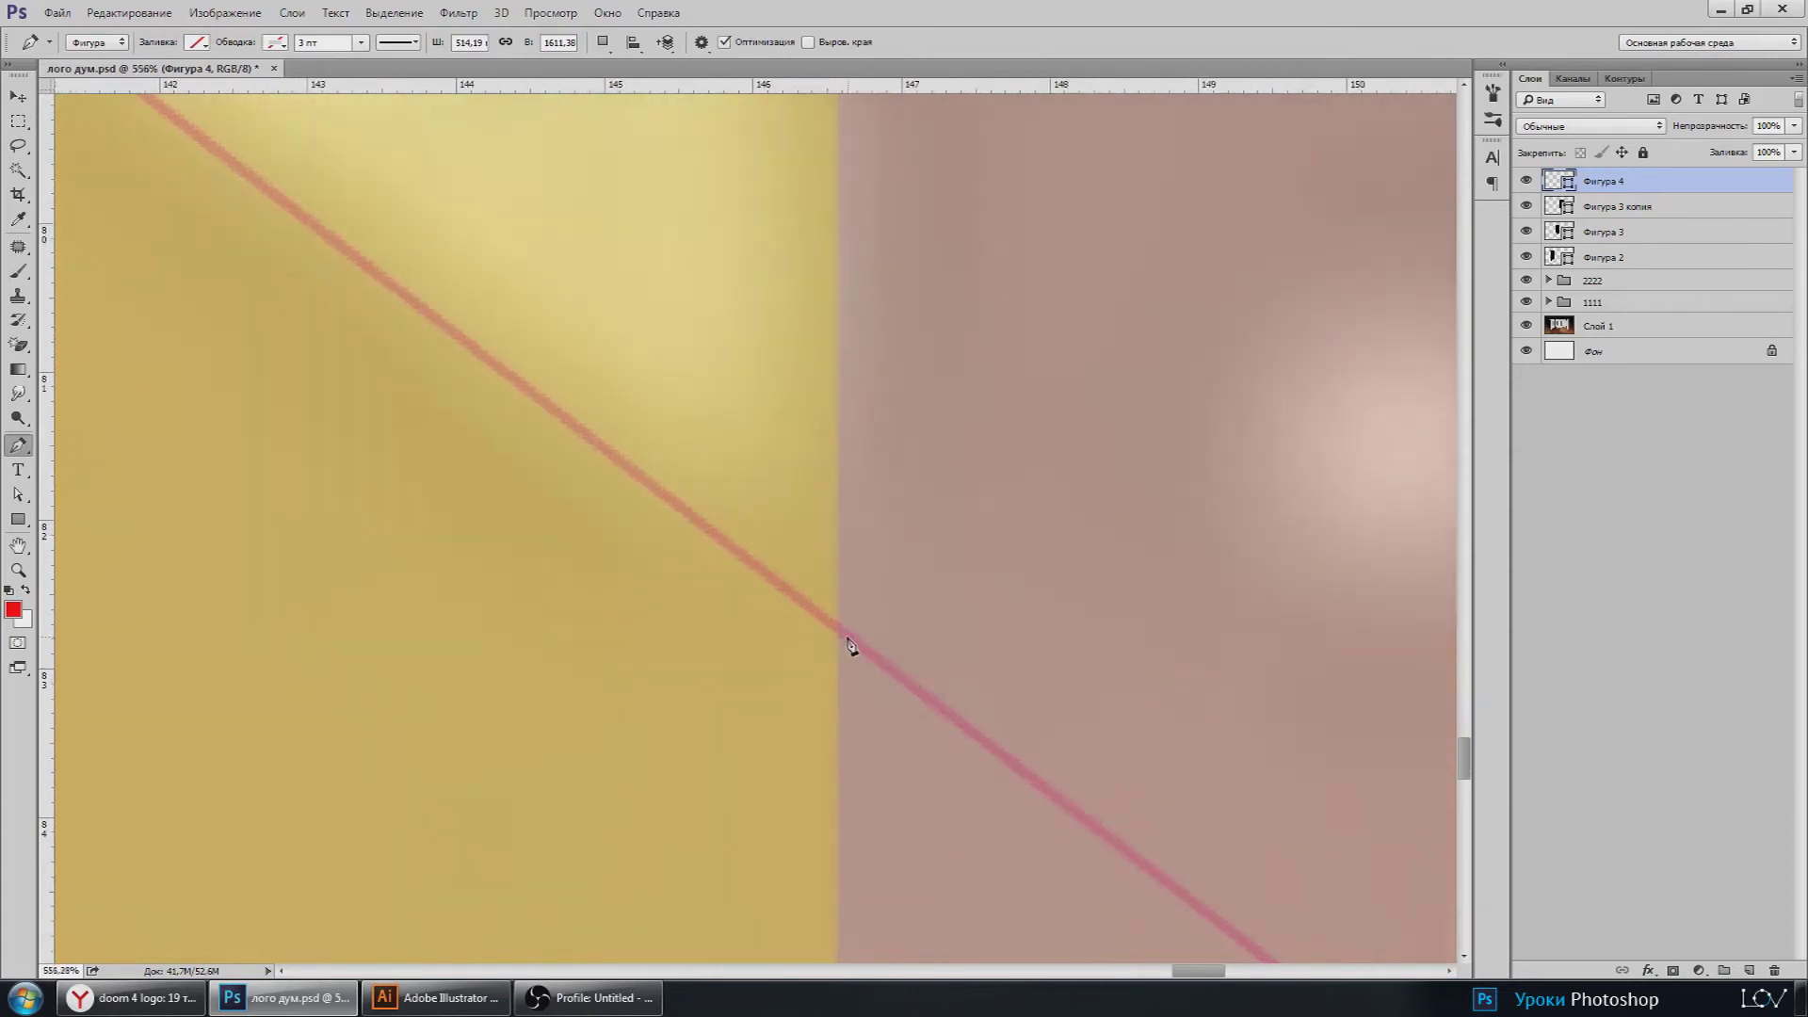
pyautogui.scroll(2, 844, 639)
pyautogui.scroll(2, 842, 638)
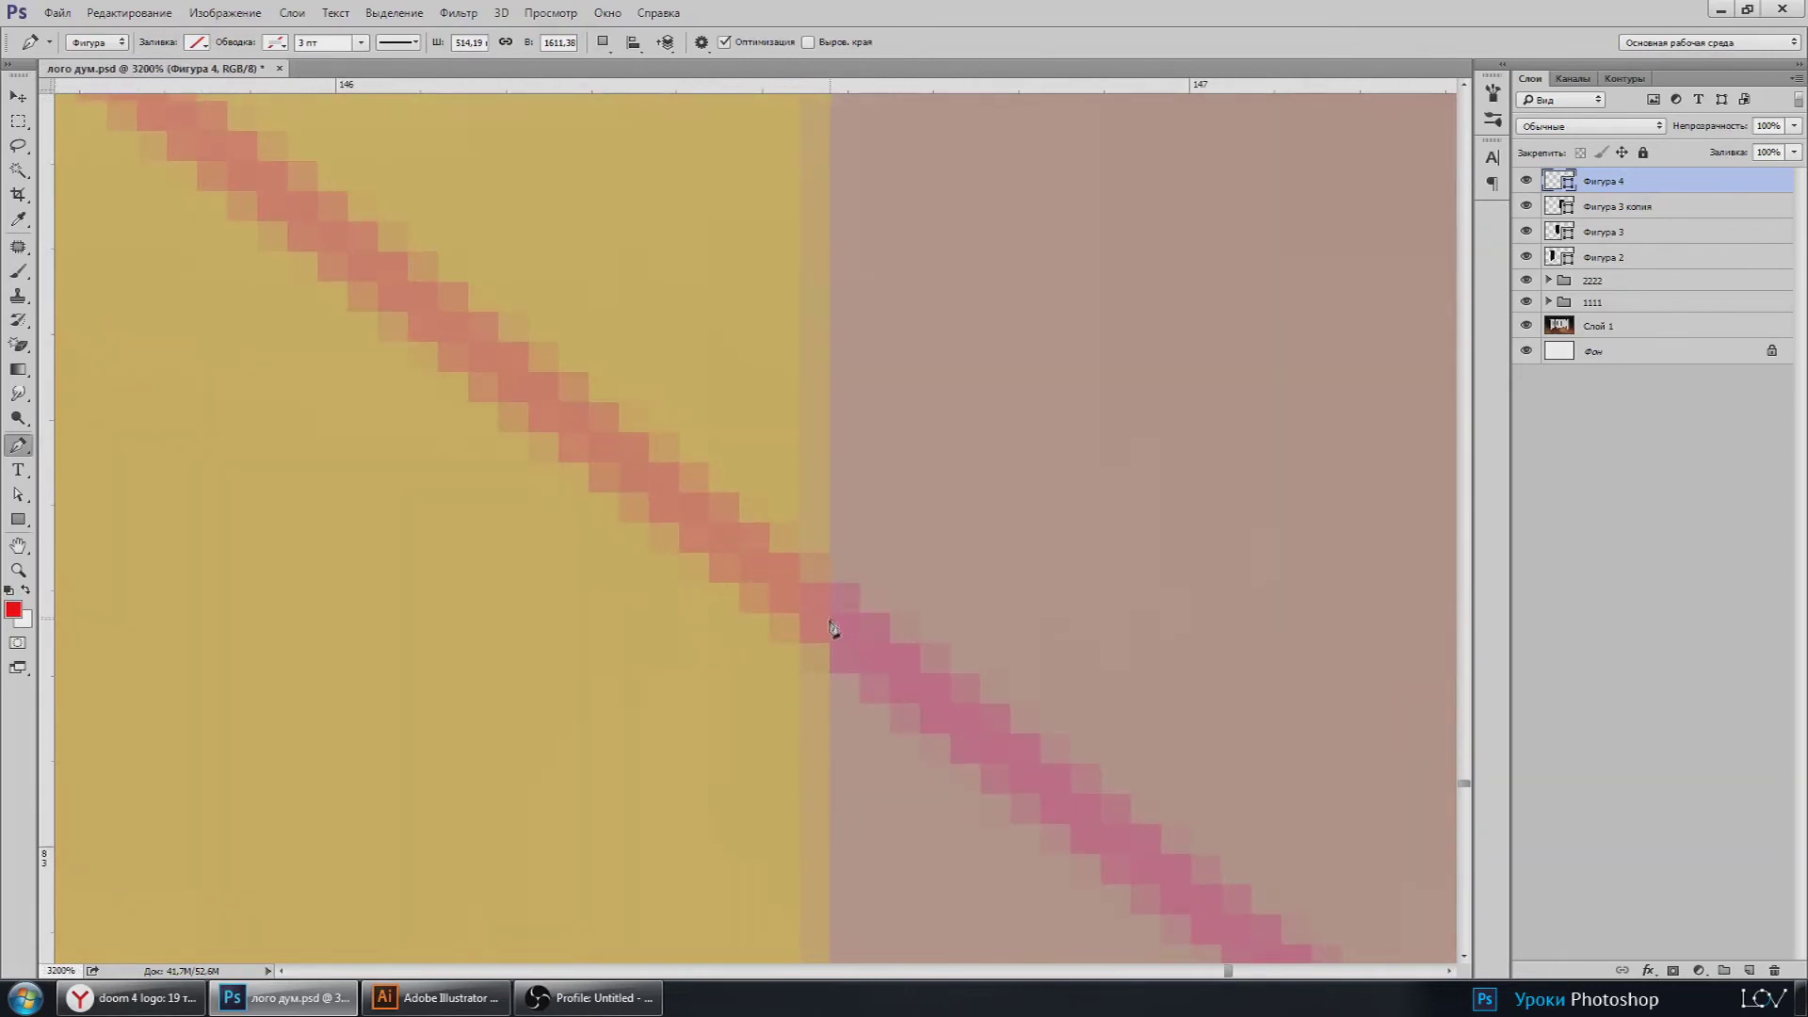
pyautogui.scroll(-2, 831, 625)
pyautogui.scroll(-2, 795, 634)
pyautogui.scroll(-2, 768, 626)
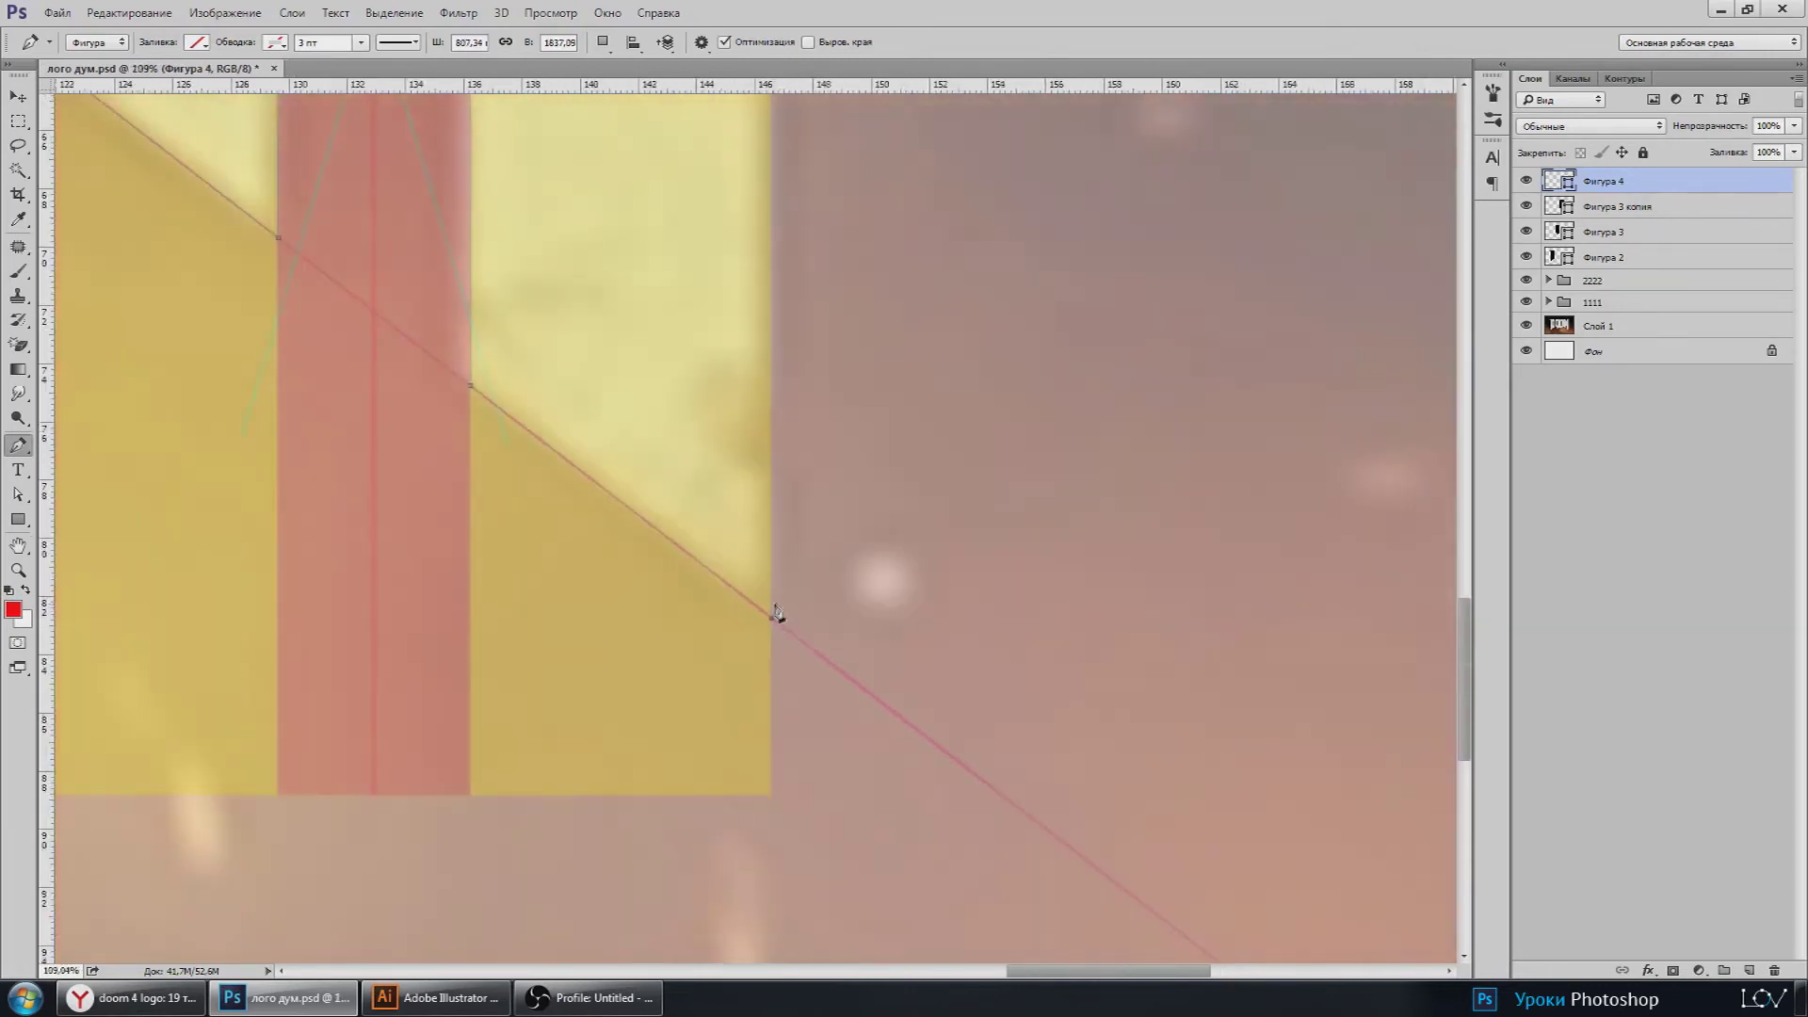
pyautogui.scroll(-2, 779, 614)
# Step: Pan to the M's lower corners and junctions and verify their alignment
pyautogui.moveTo(803, 485); pyautogui.dragTo(858, 780)
pyautogui.scroll(2, 847, 263)
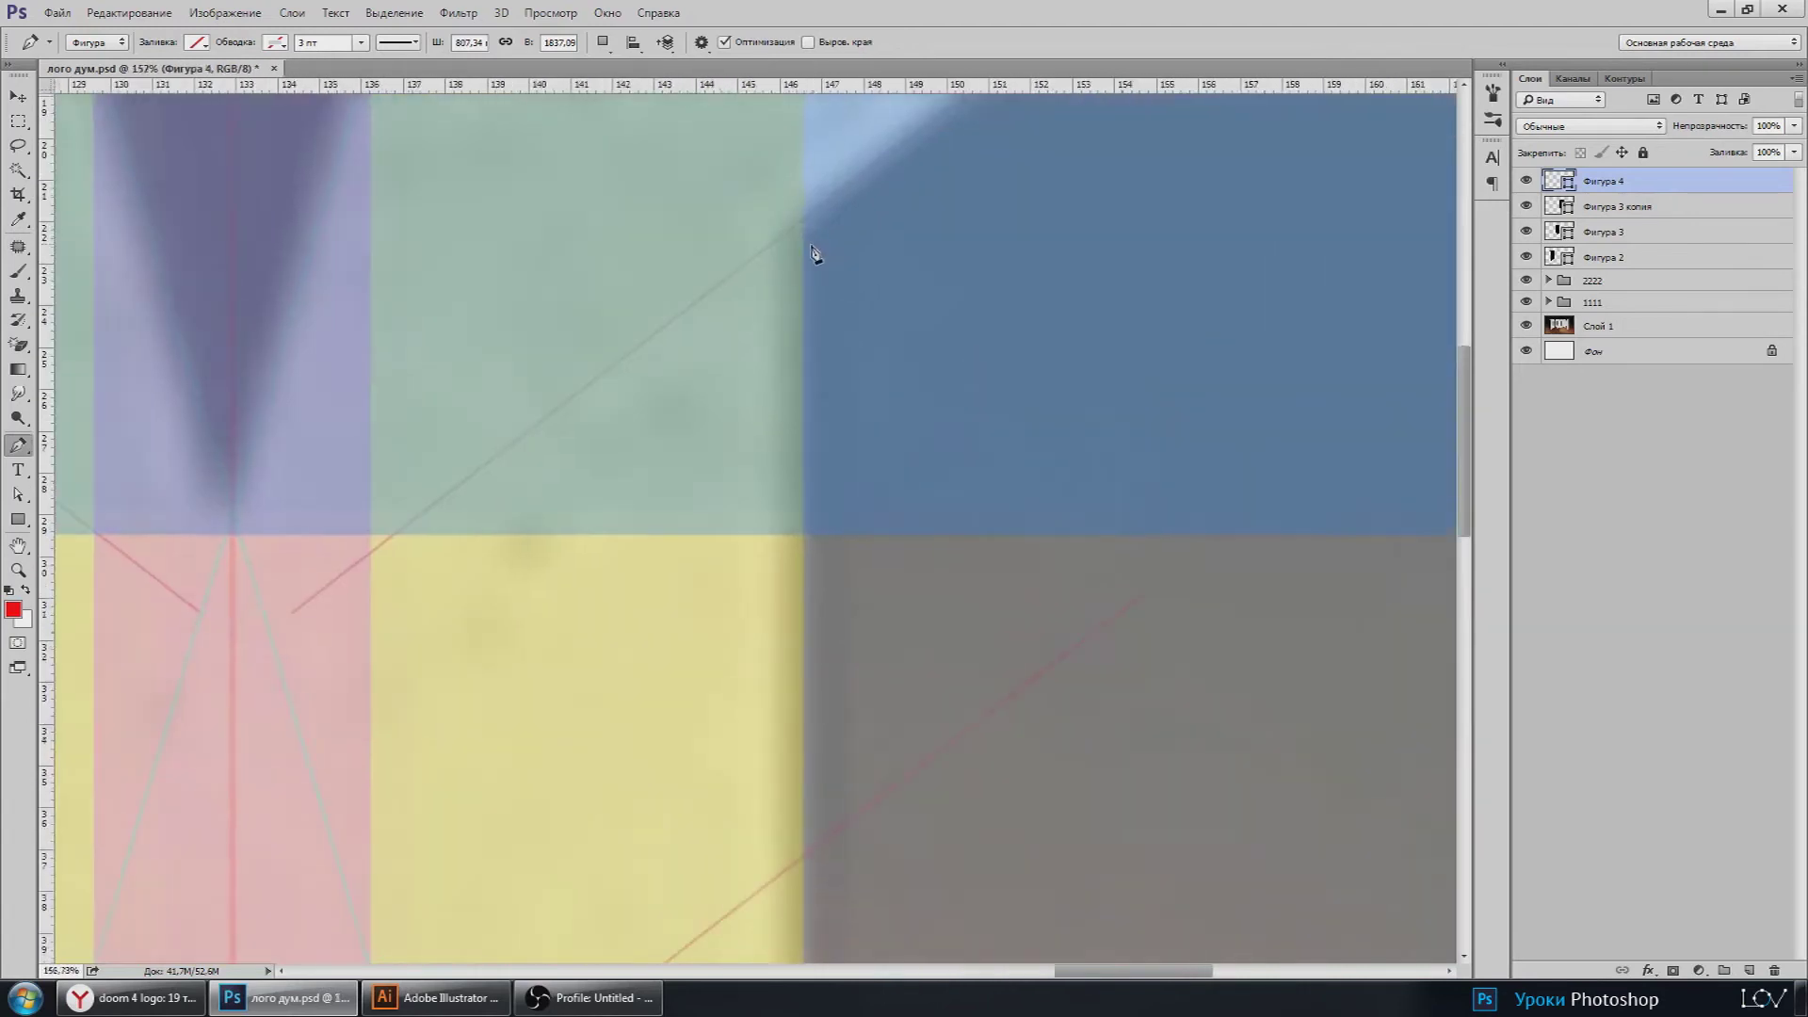
pyautogui.scroll(2, 815, 250)
pyautogui.scroll(1, 816, 212)
pyautogui.moveTo(815, 210); pyautogui.dragTo(819, 487)
pyautogui.scroll(2, 819, 487)
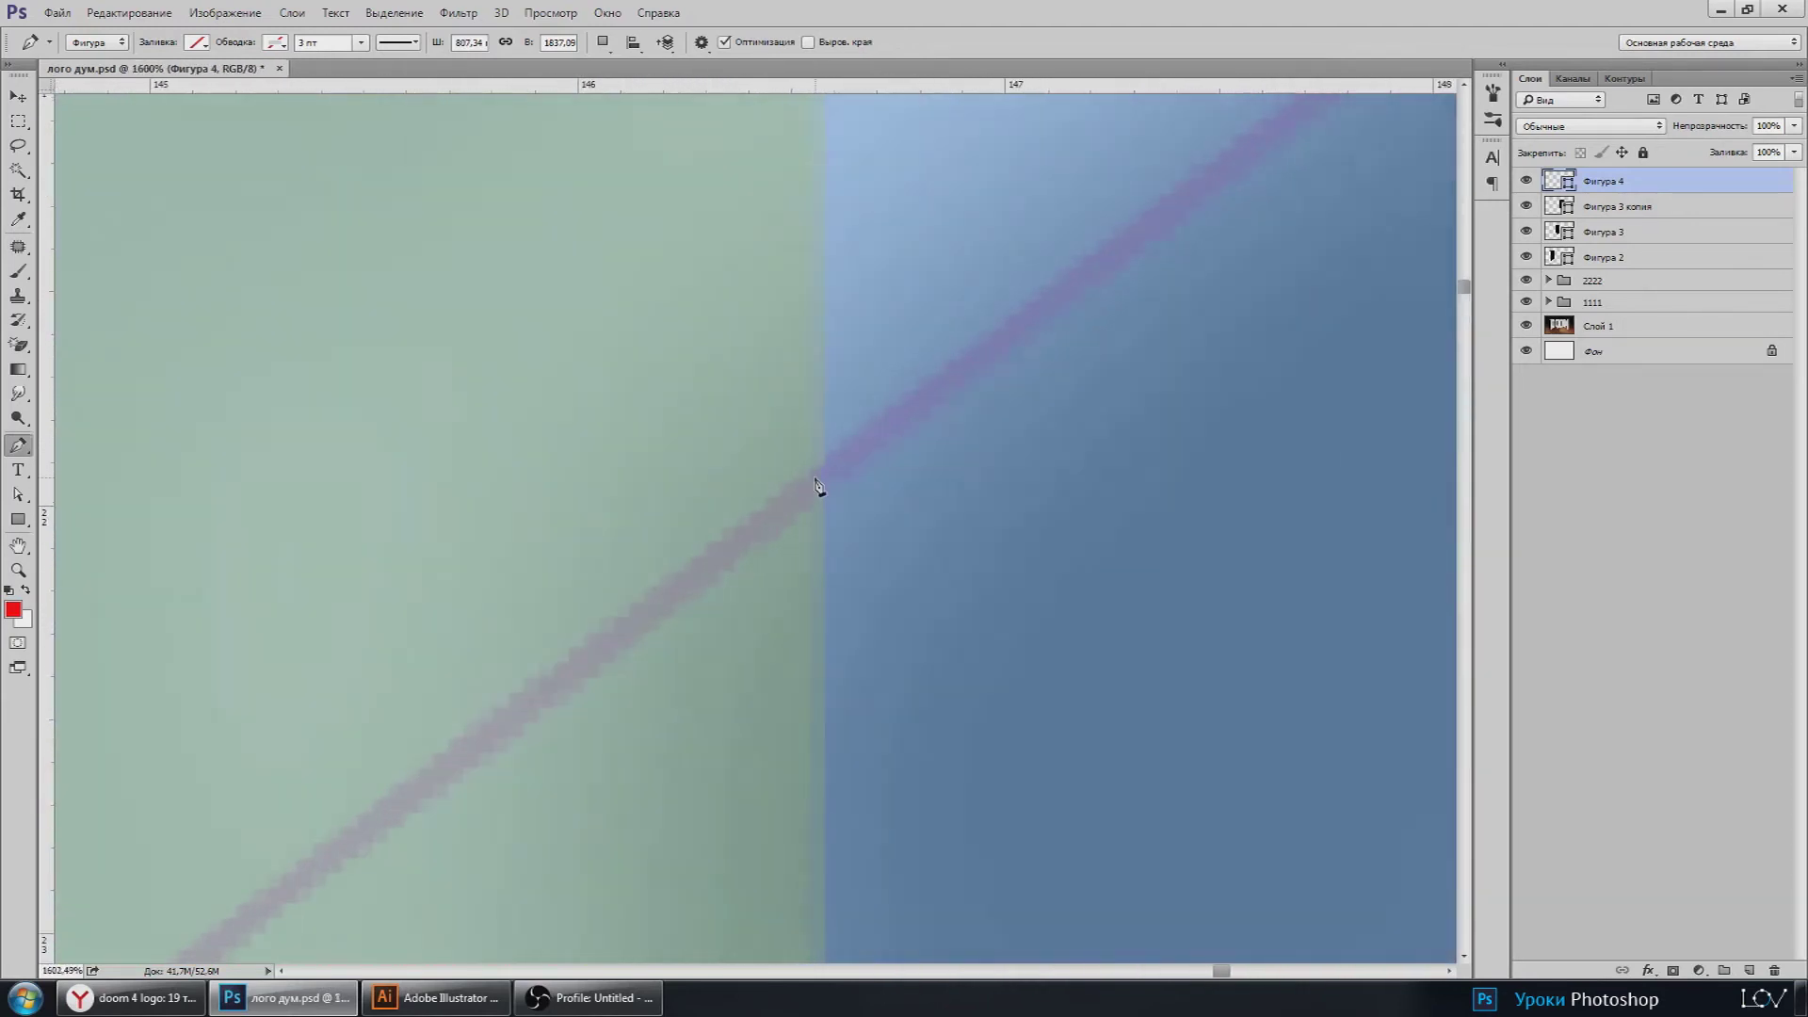
pyautogui.scroll(1, 829, 485)
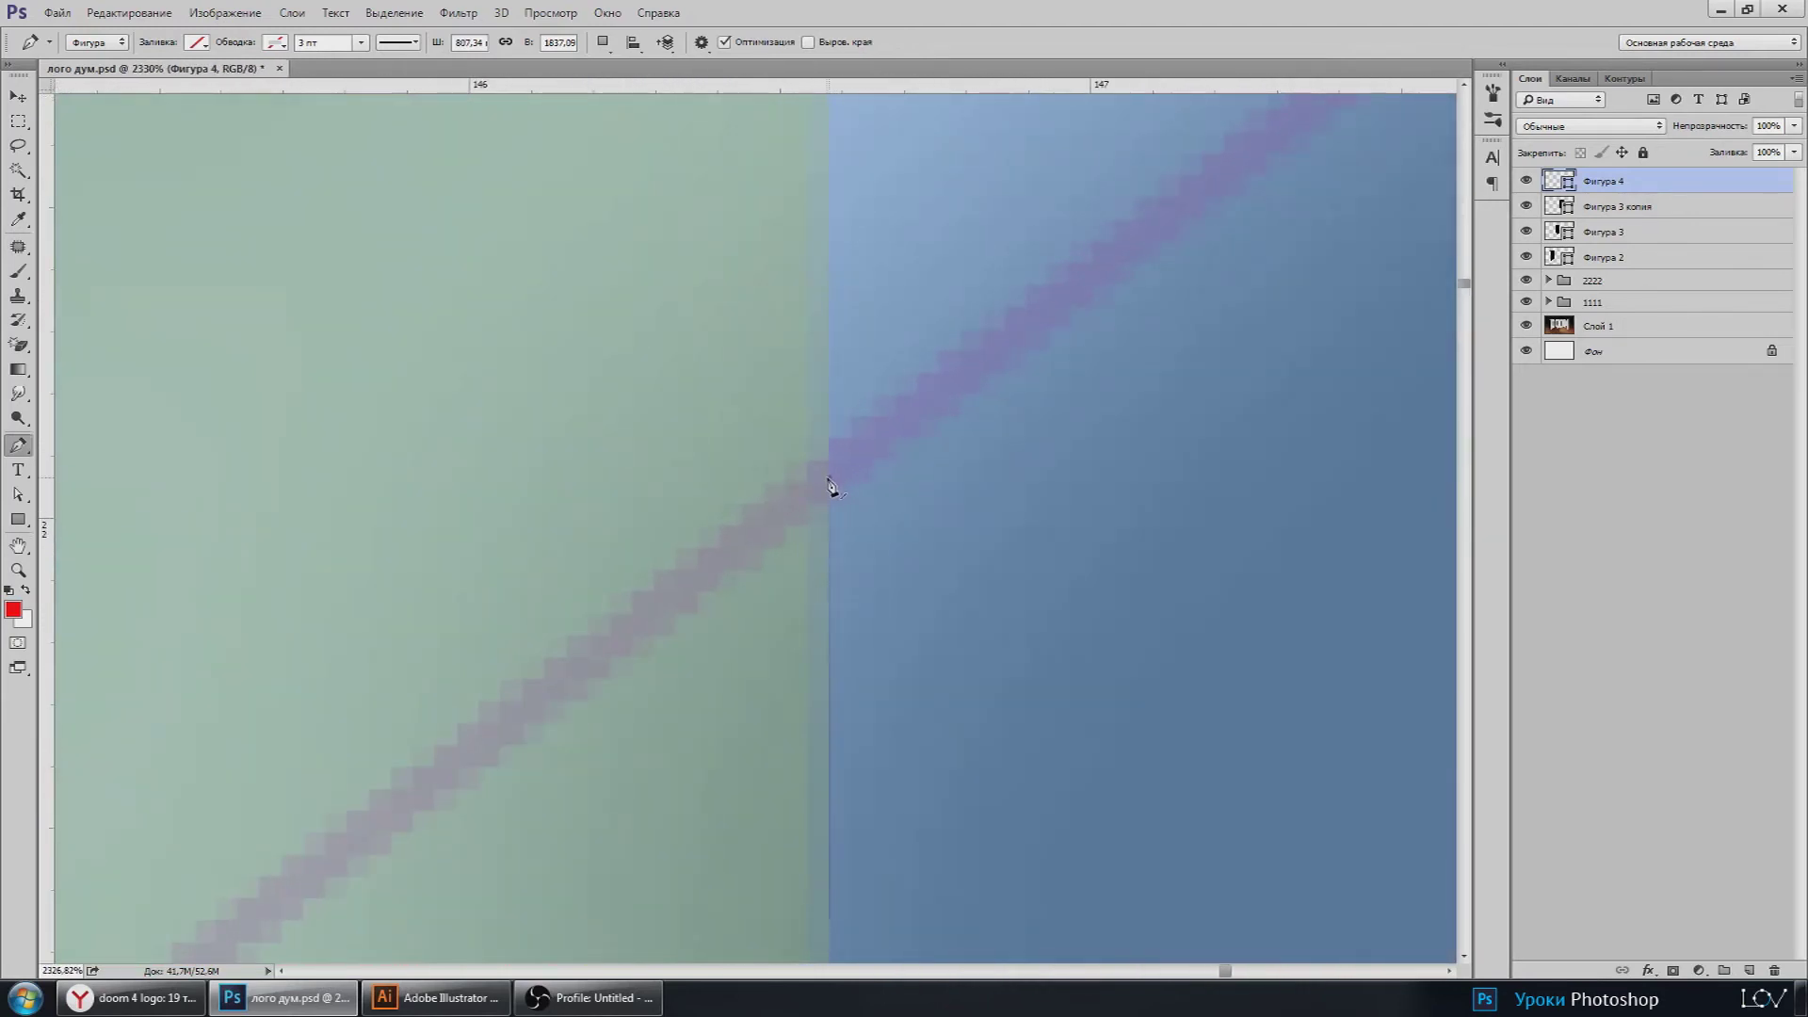
pyautogui.scroll(-2, 828, 488)
pyautogui.scroll(-1, 739, 665)
pyautogui.scroll(-1, 989, 533)
pyautogui.scroll(-1, 1123, 442)
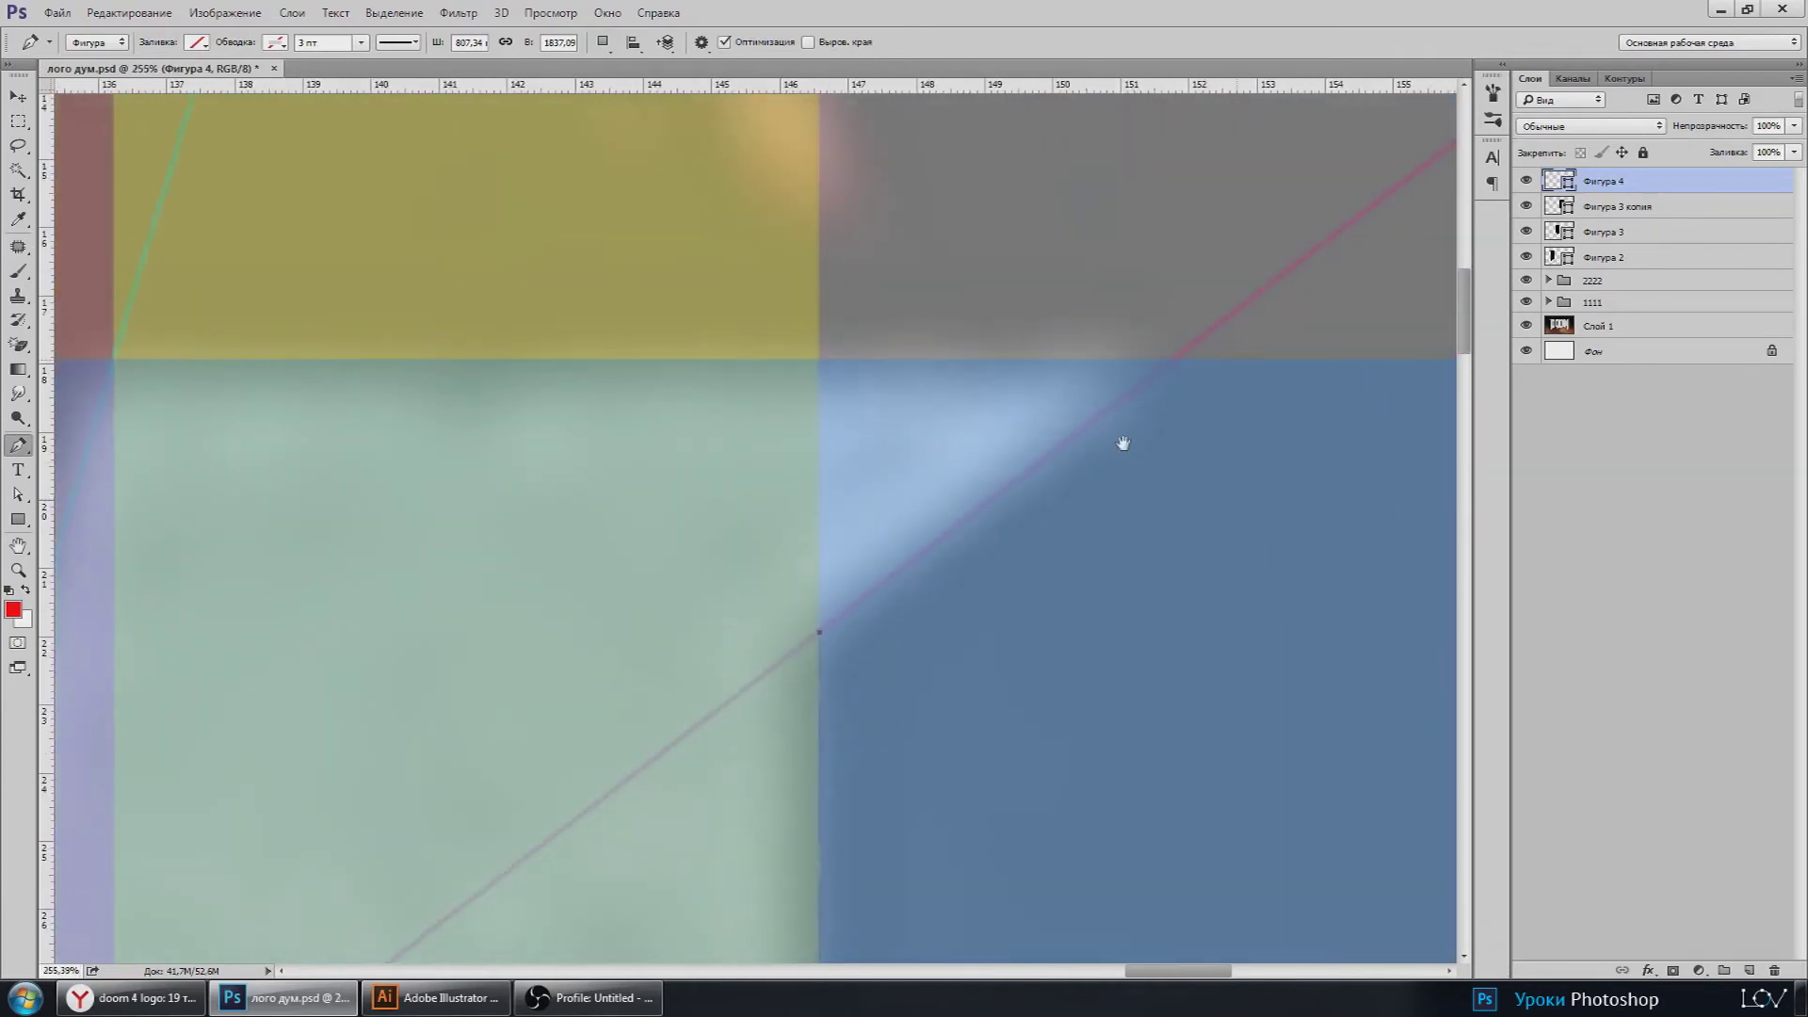
pyautogui.scroll(1, 1001, 513)
pyautogui.scroll(2, 929, 553)
pyautogui.scroll(2, 895, 590)
pyautogui.scroll(1, 926, 575)
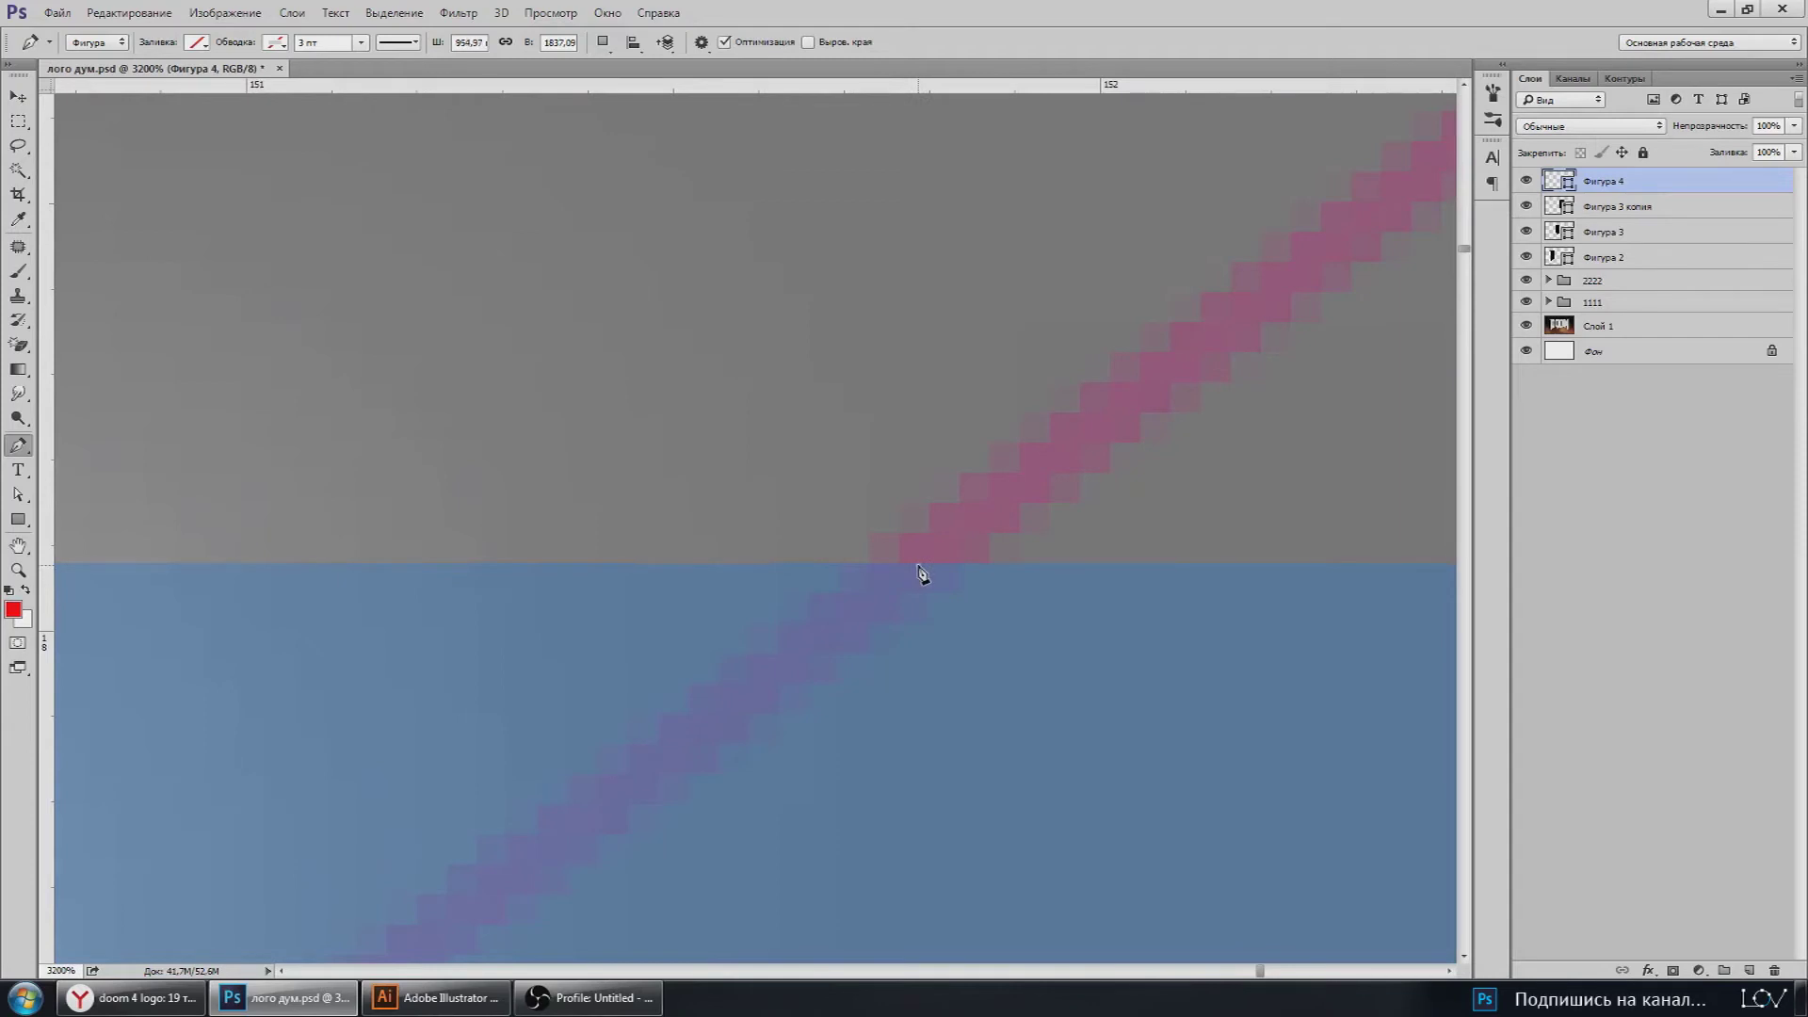
pyautogui.scroll(-2, 687, 572)
pyautogui.scroll(-2, 625, 529)
pyautogui.scroll(-2, 477, 569)
pyautogui.scroll(-2, 445, 548)
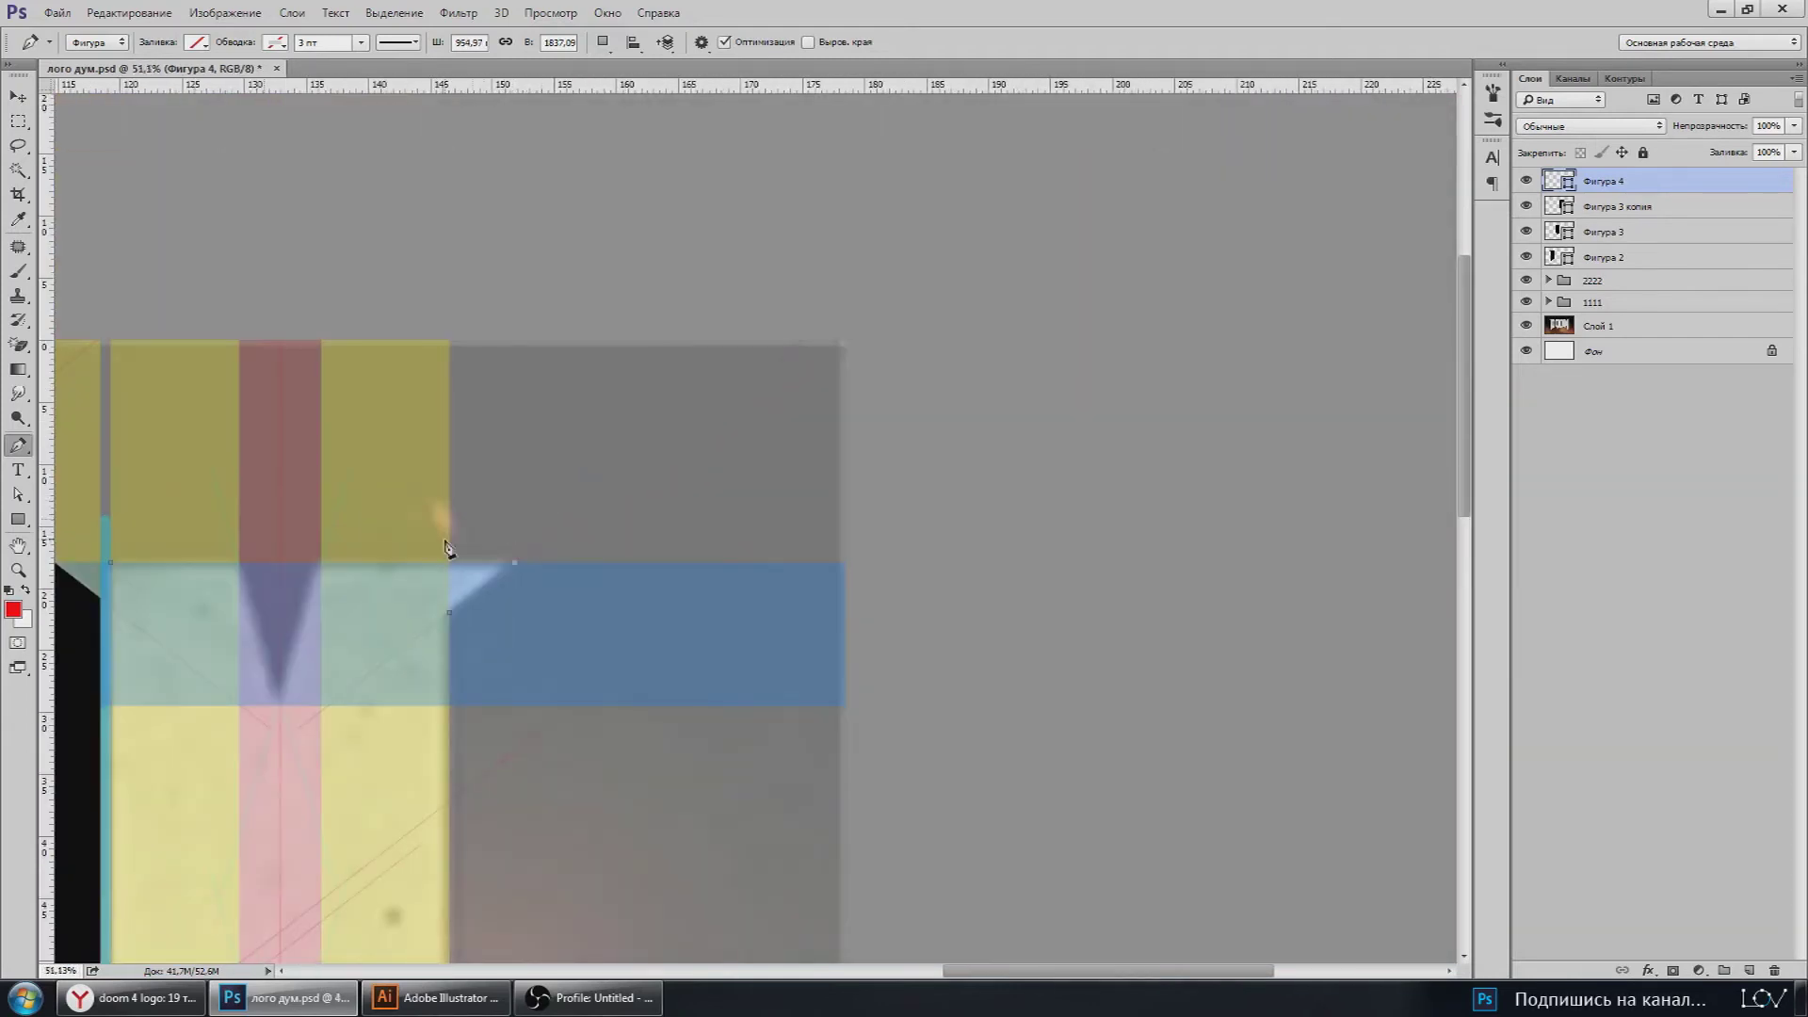
pyautogui.scroll(2, 446, 548)
pyautogui.scroll(2, 222, 618)
pyautogui.scroll(1, 626, 594)
pyautogui.scroll(2, 674, 556)
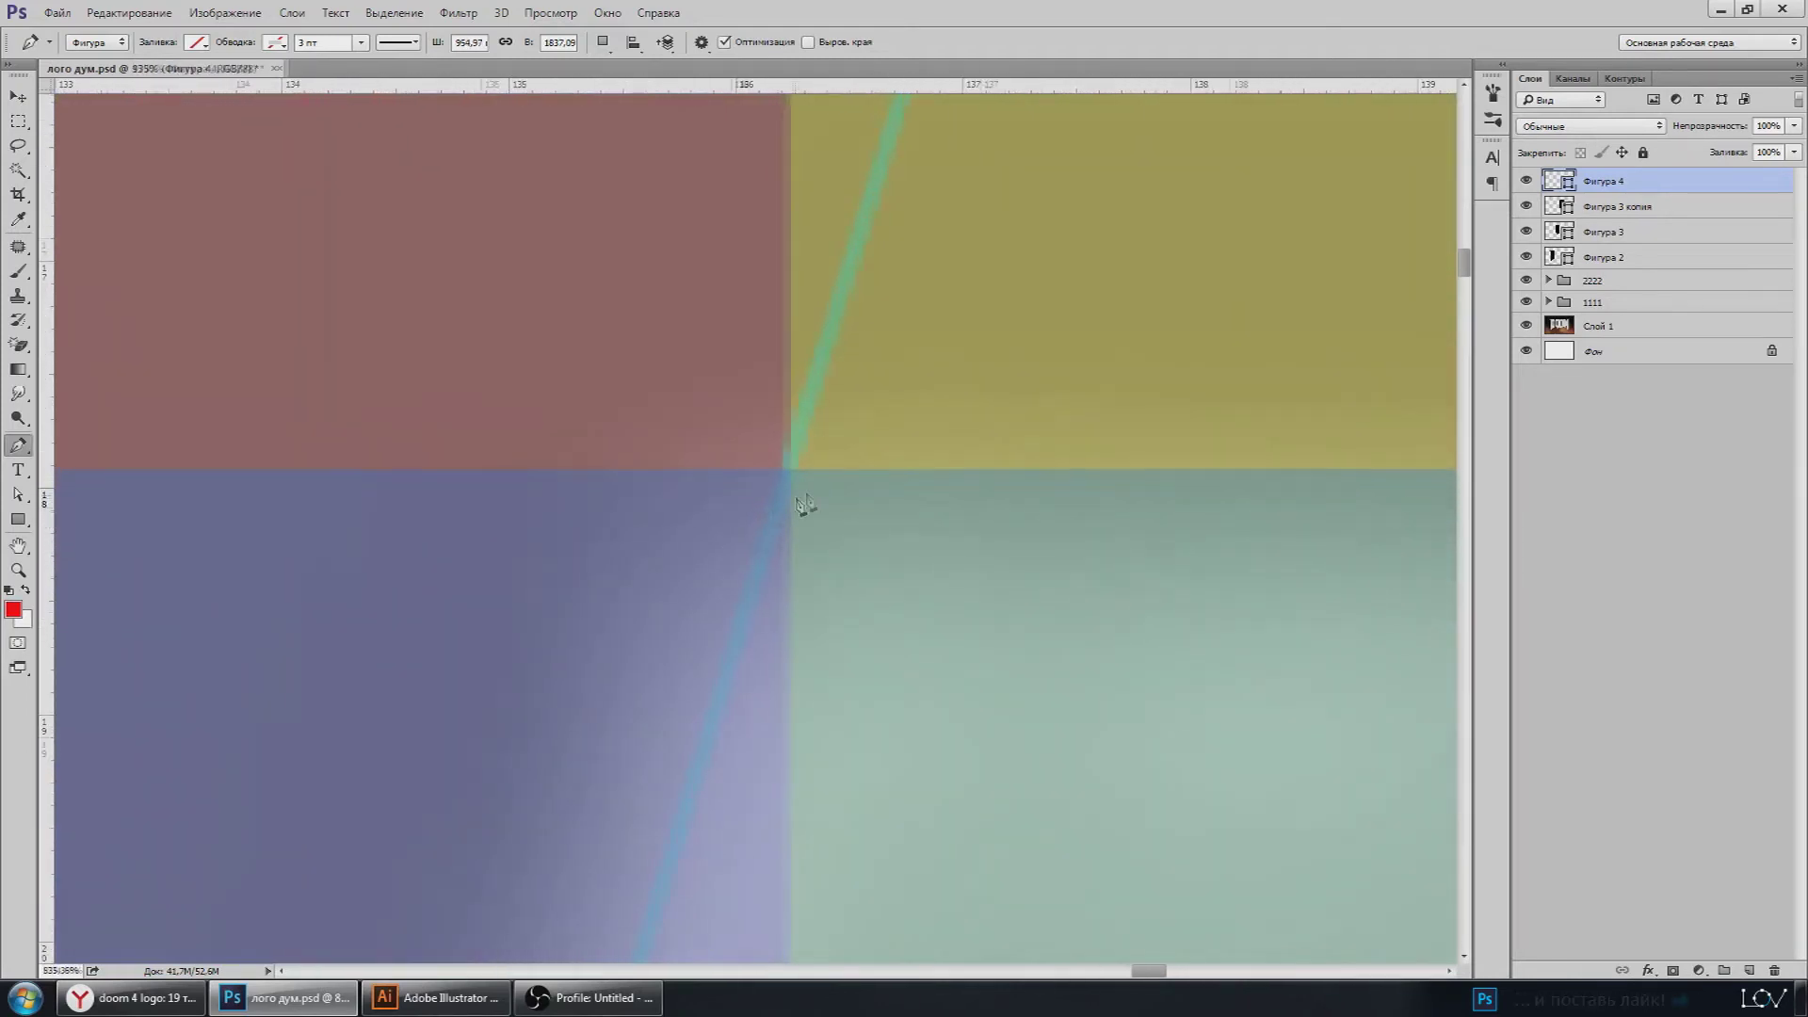
pyautogui.scroll(2, 805, 506)
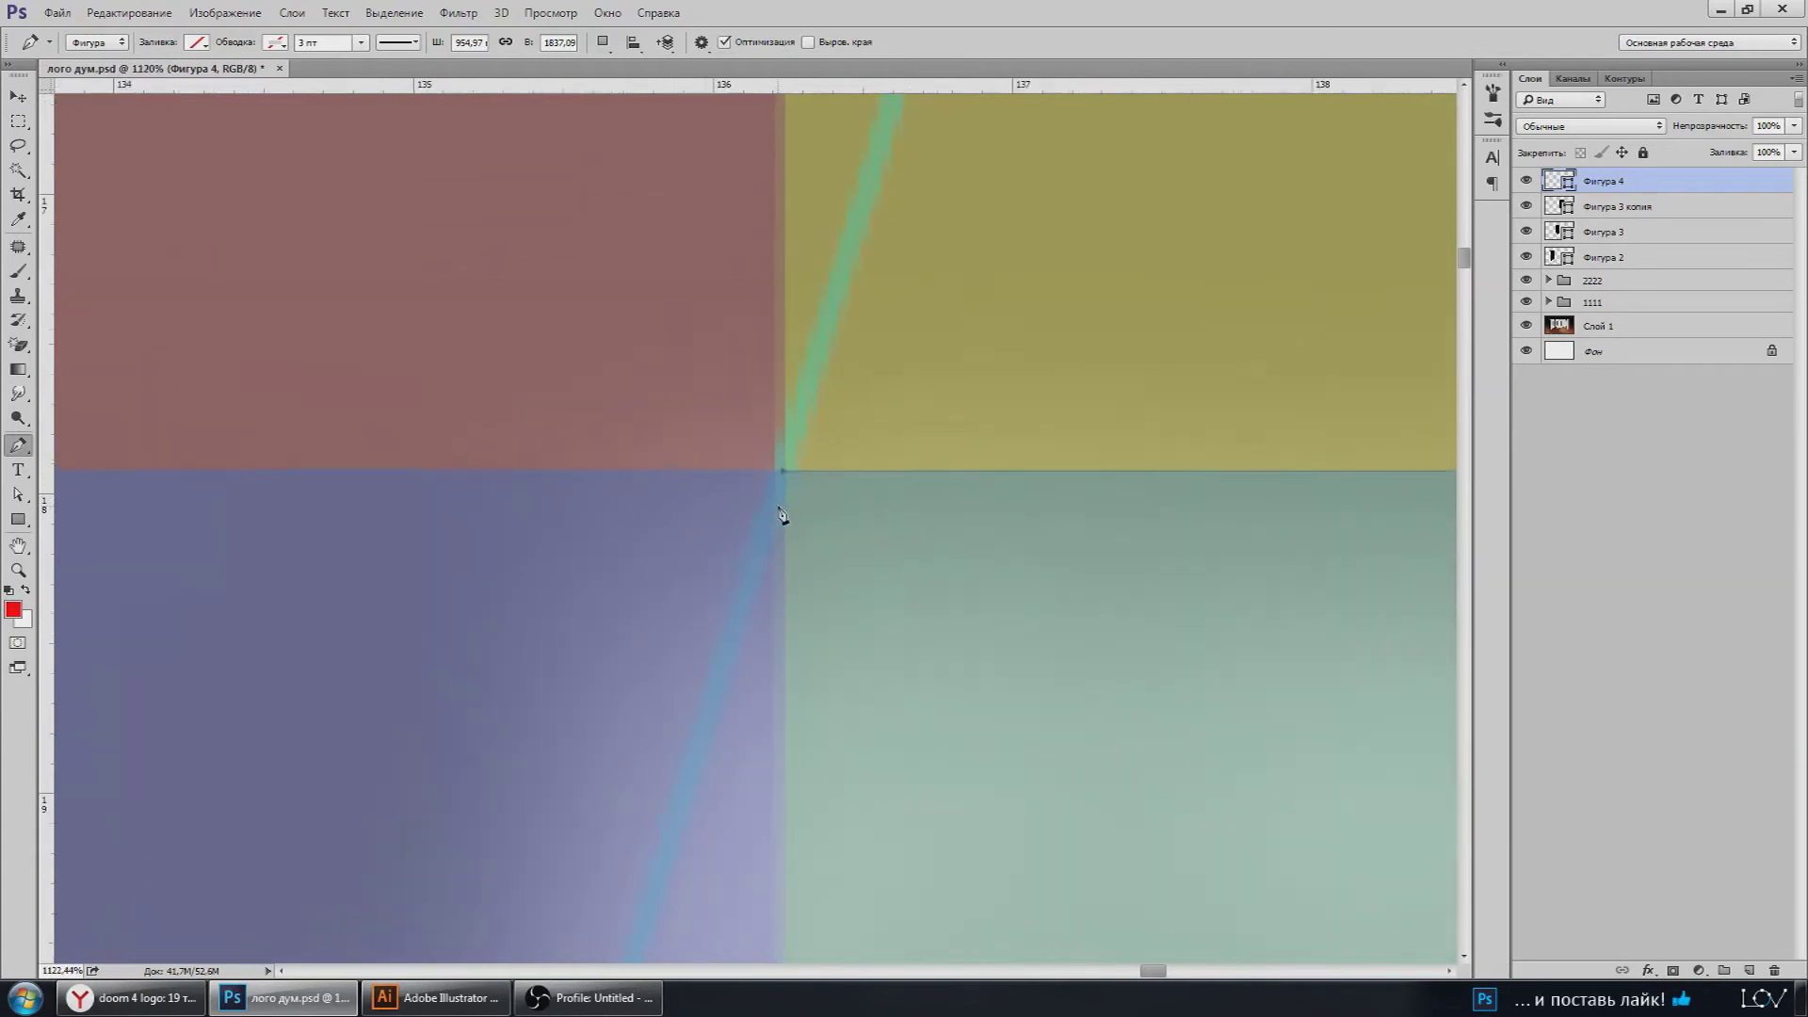
pyautogui.scroll(-2, 912, 383)
pyautogui.scroll(-2, 852, 528)
pyautogui.scroll(-3, 852, 527)
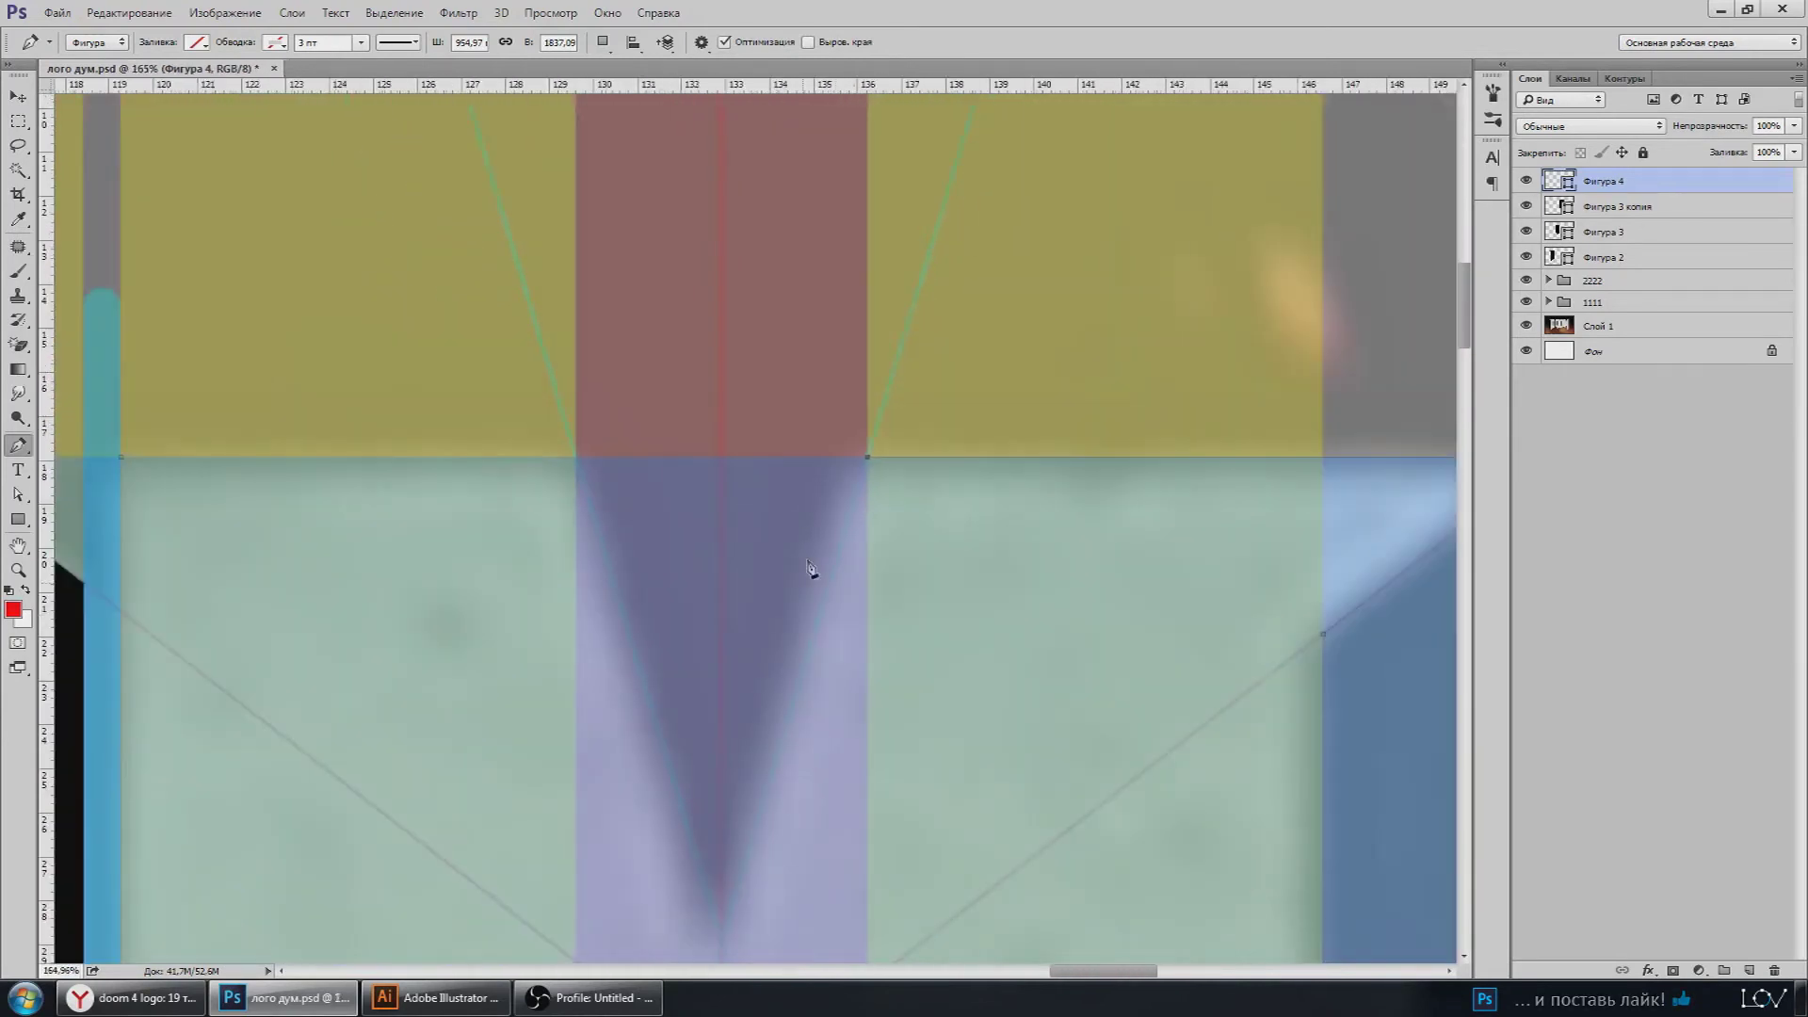
pyautogui.scroll(1, 826, 544)
pyautogui.scroll(1, 779, 713)
pyautogui.scroll(2, 784, 657)
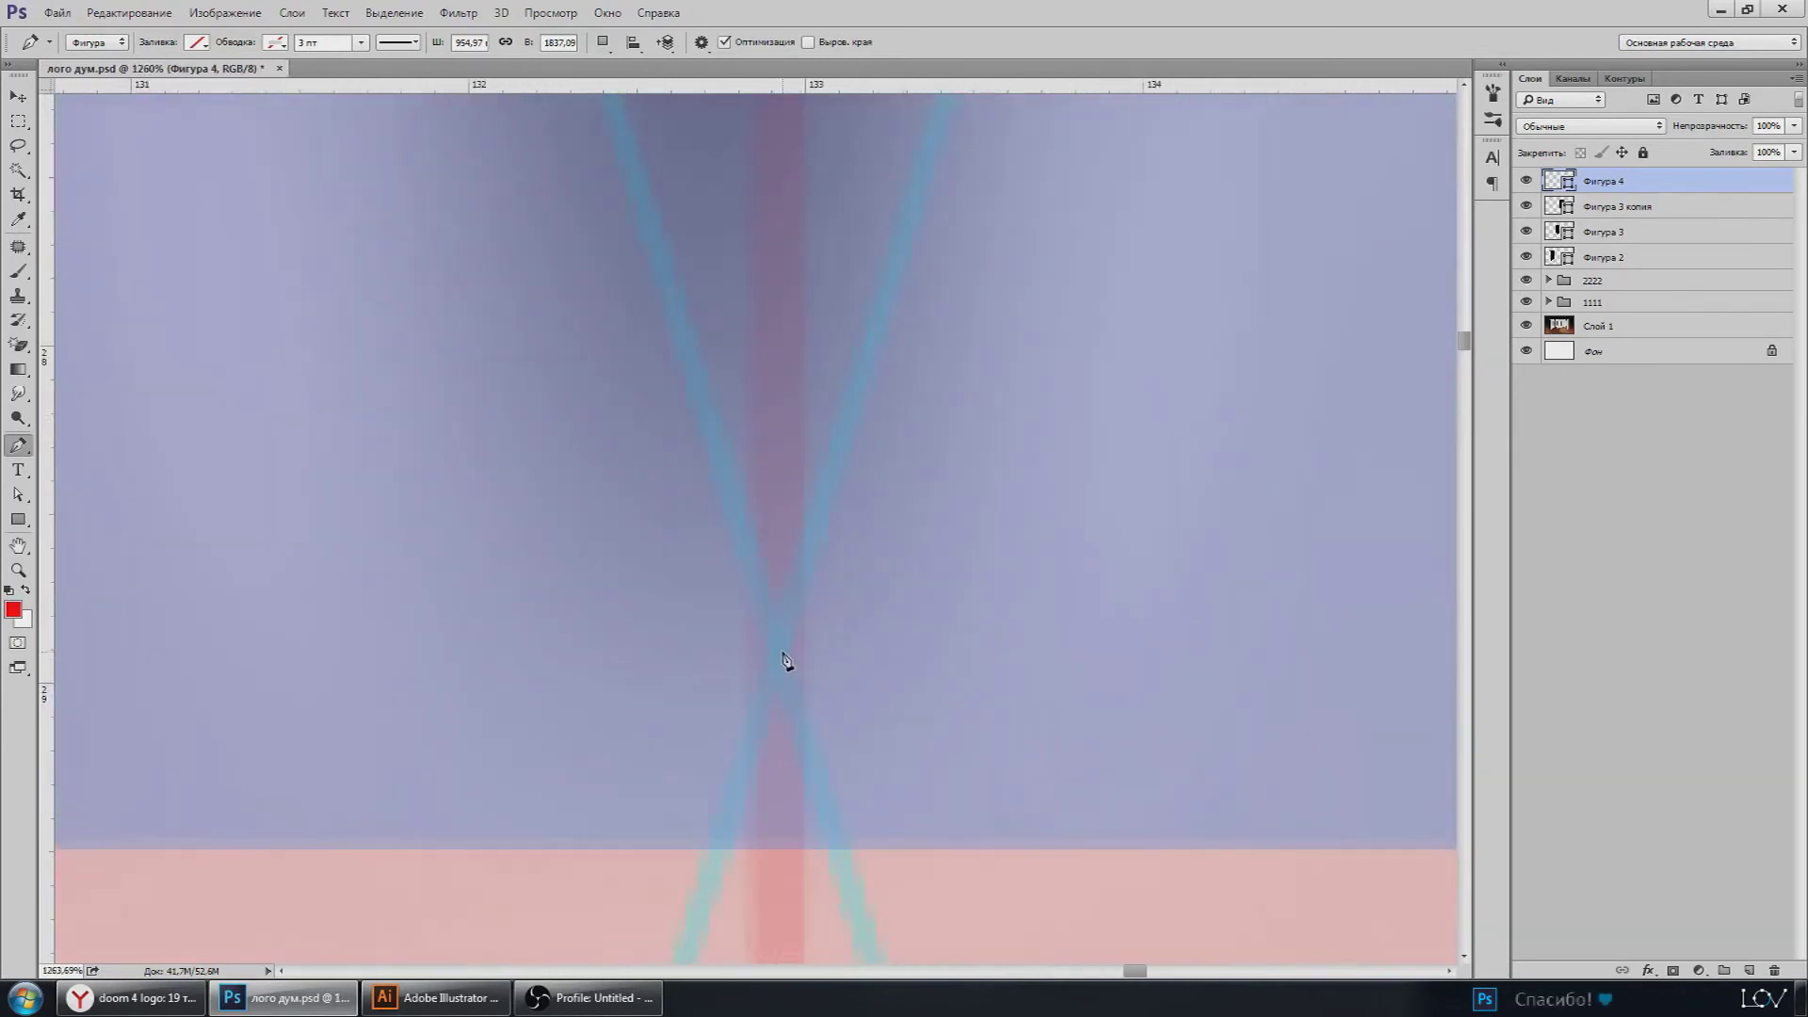
pyautogui.scroll(-1, 783, 651)
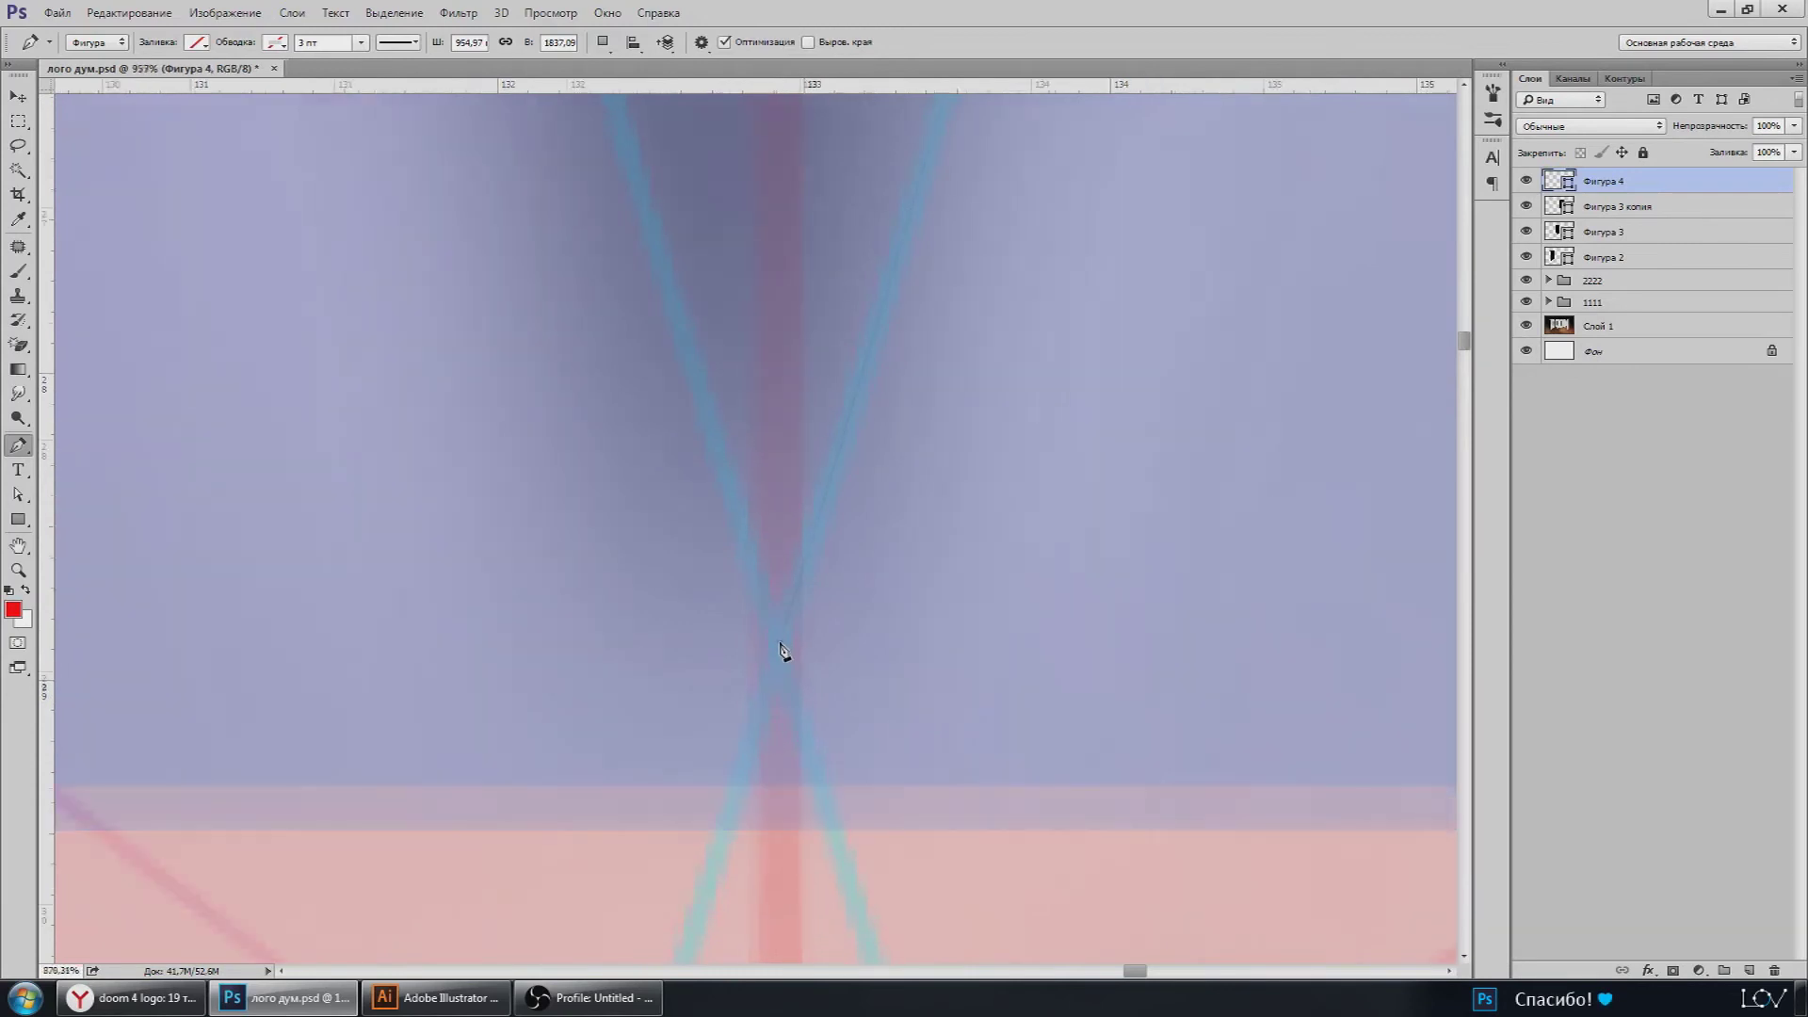
pyautogui.scroll(-2, 782, 650)
pyautogui.scroll(-2, 753, 565)
pyautogui.scroll(-1, 754, 492)
pyautogui.scroll(3, 761, 504)
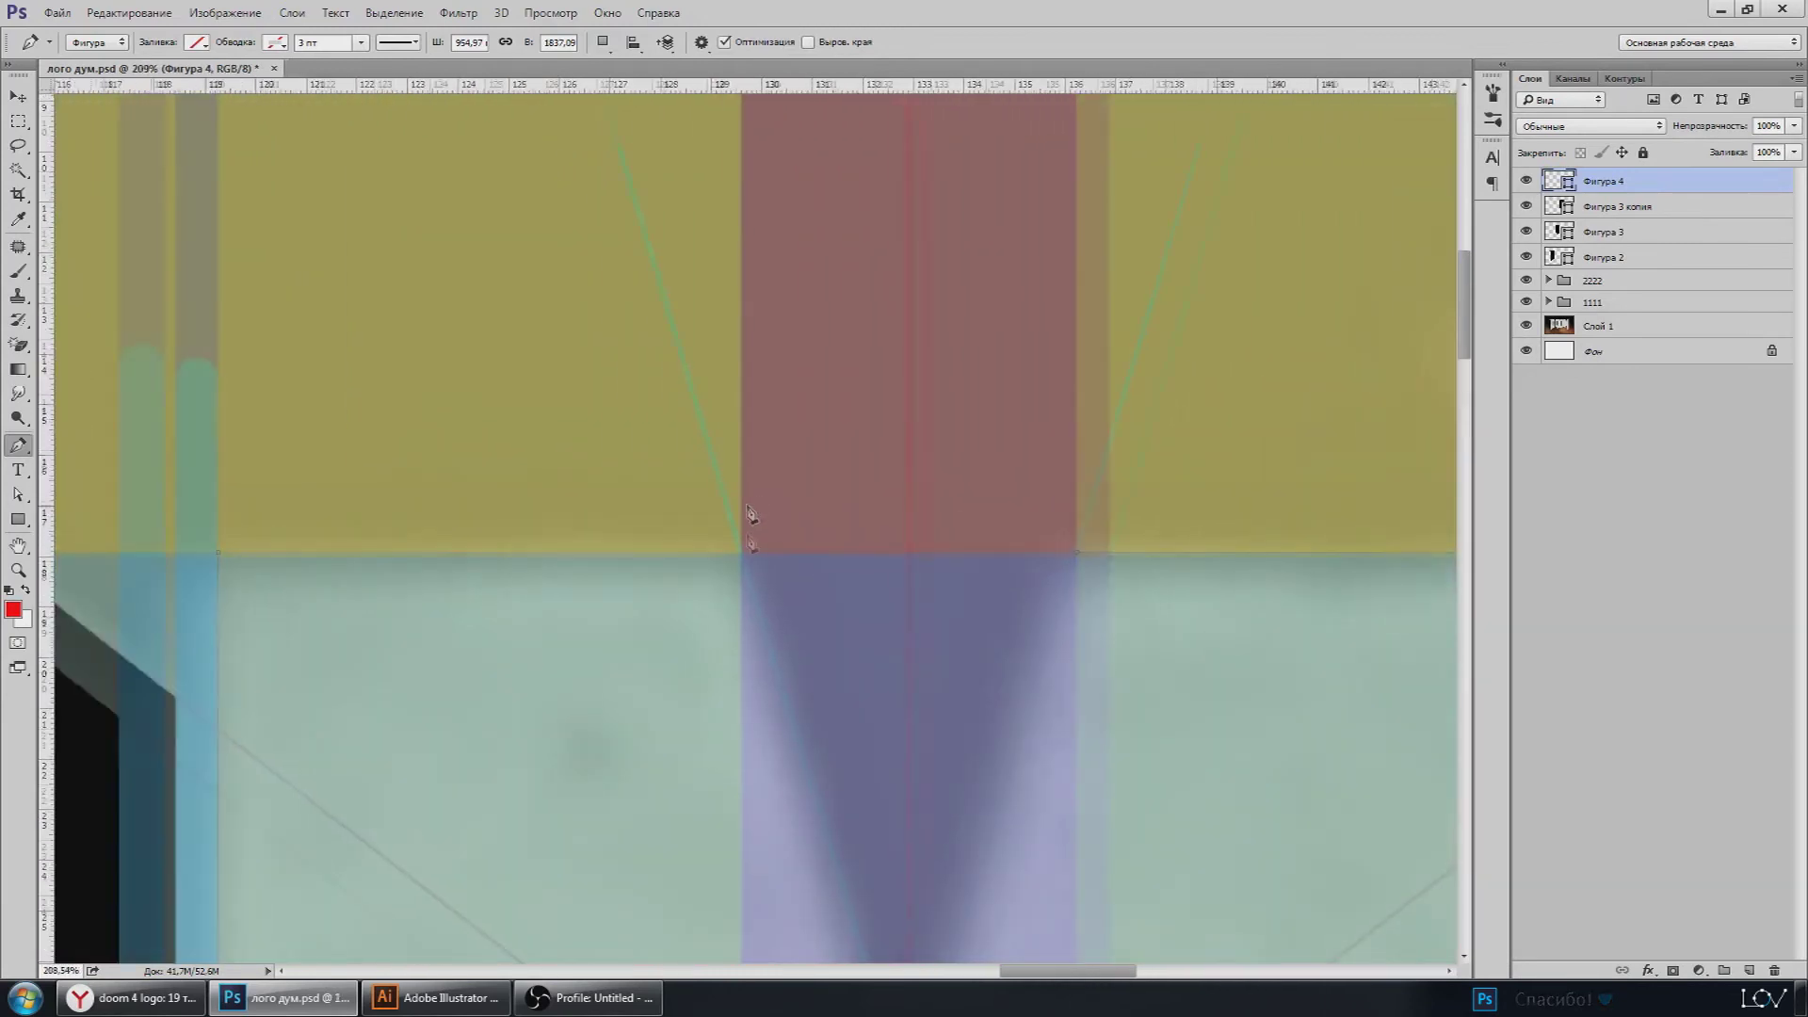
pyautogui.scroll(3, 748, 546)
pyautogui.scroll(1, 745, 557)
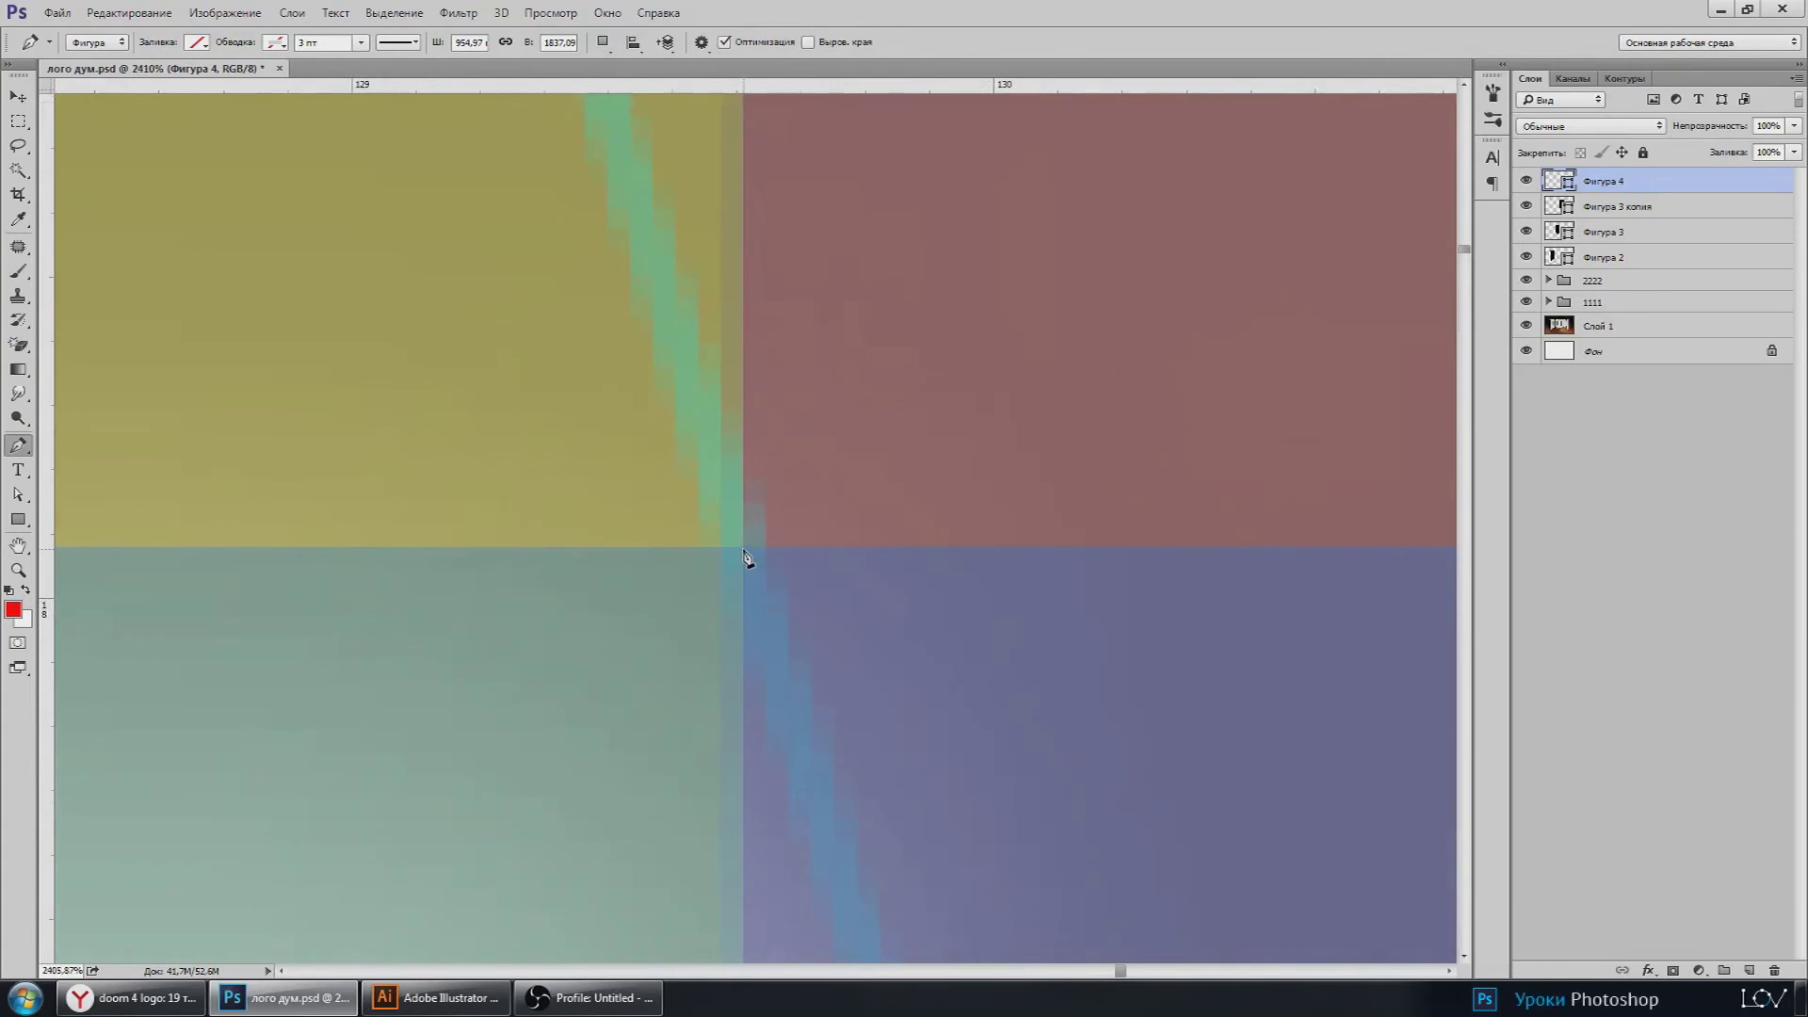
pyautogui.scroll(-2, 694, 605)
pyautogui.scroll(-2, 432, 618)
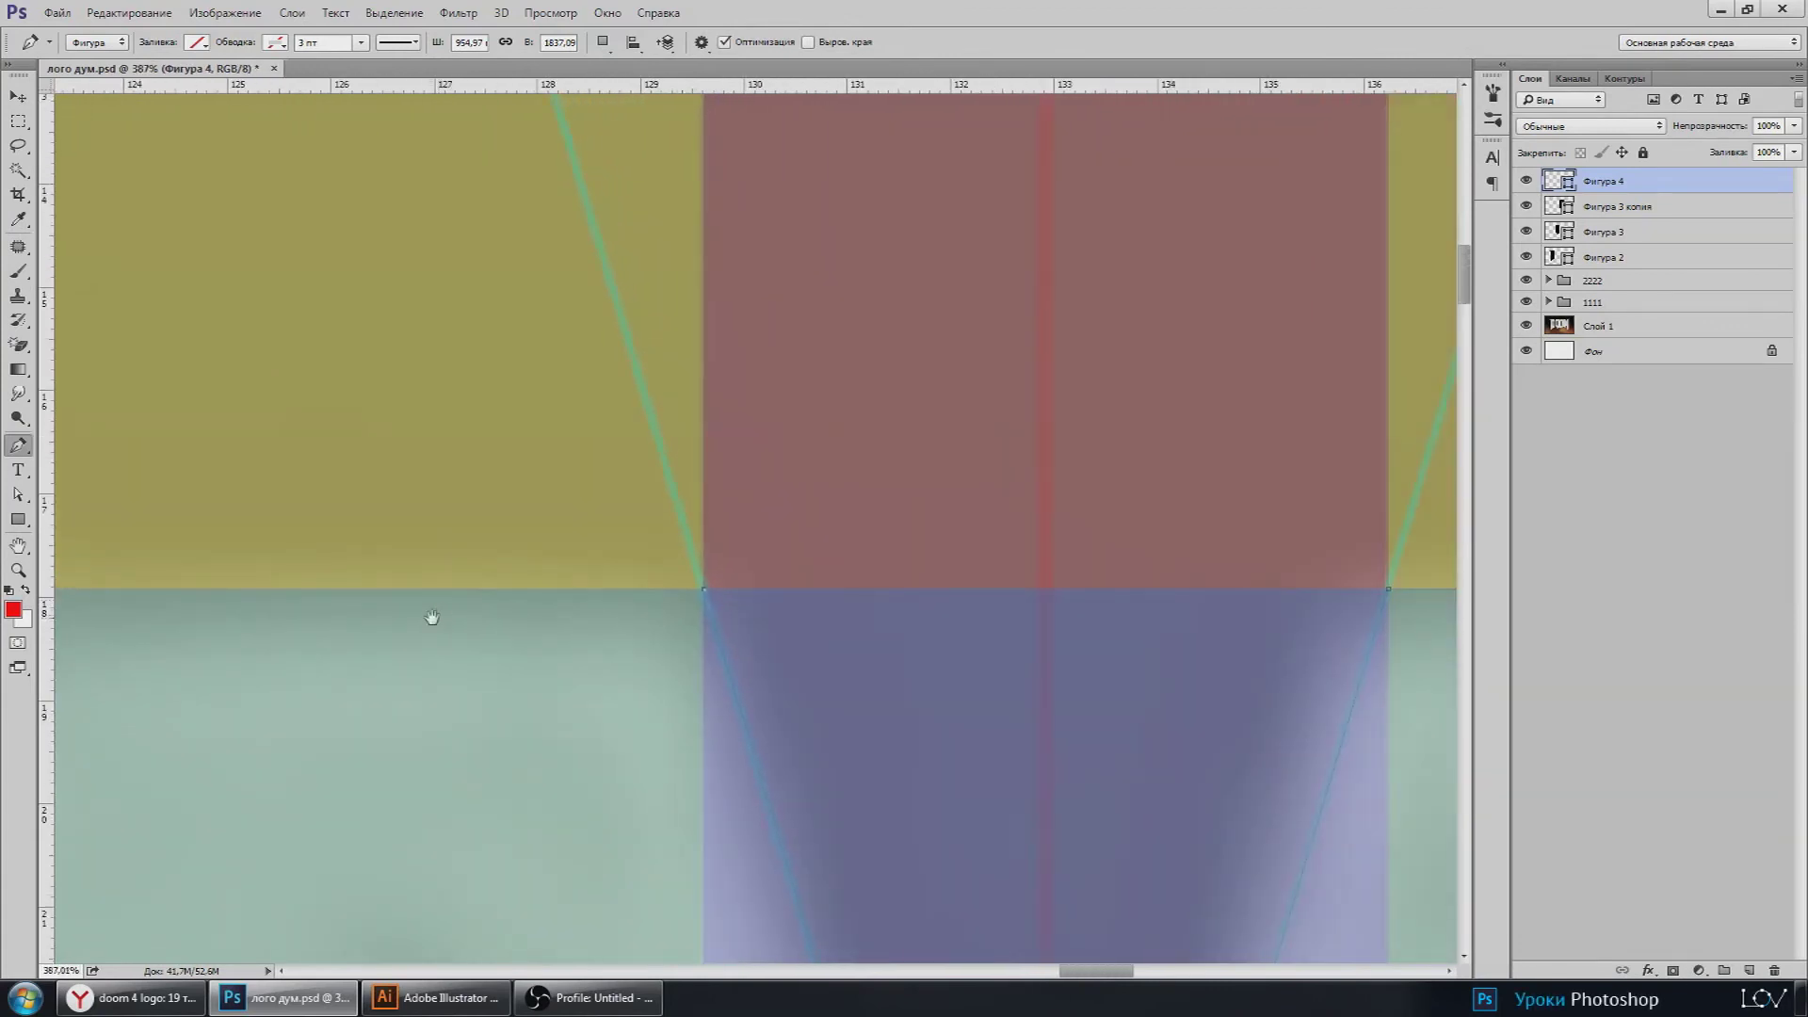
pyautogui.scroll(-1, 997, 597)
pyautogui.scroll(2, 155, 598)
pyautogui.scroll(2, 203, 560)
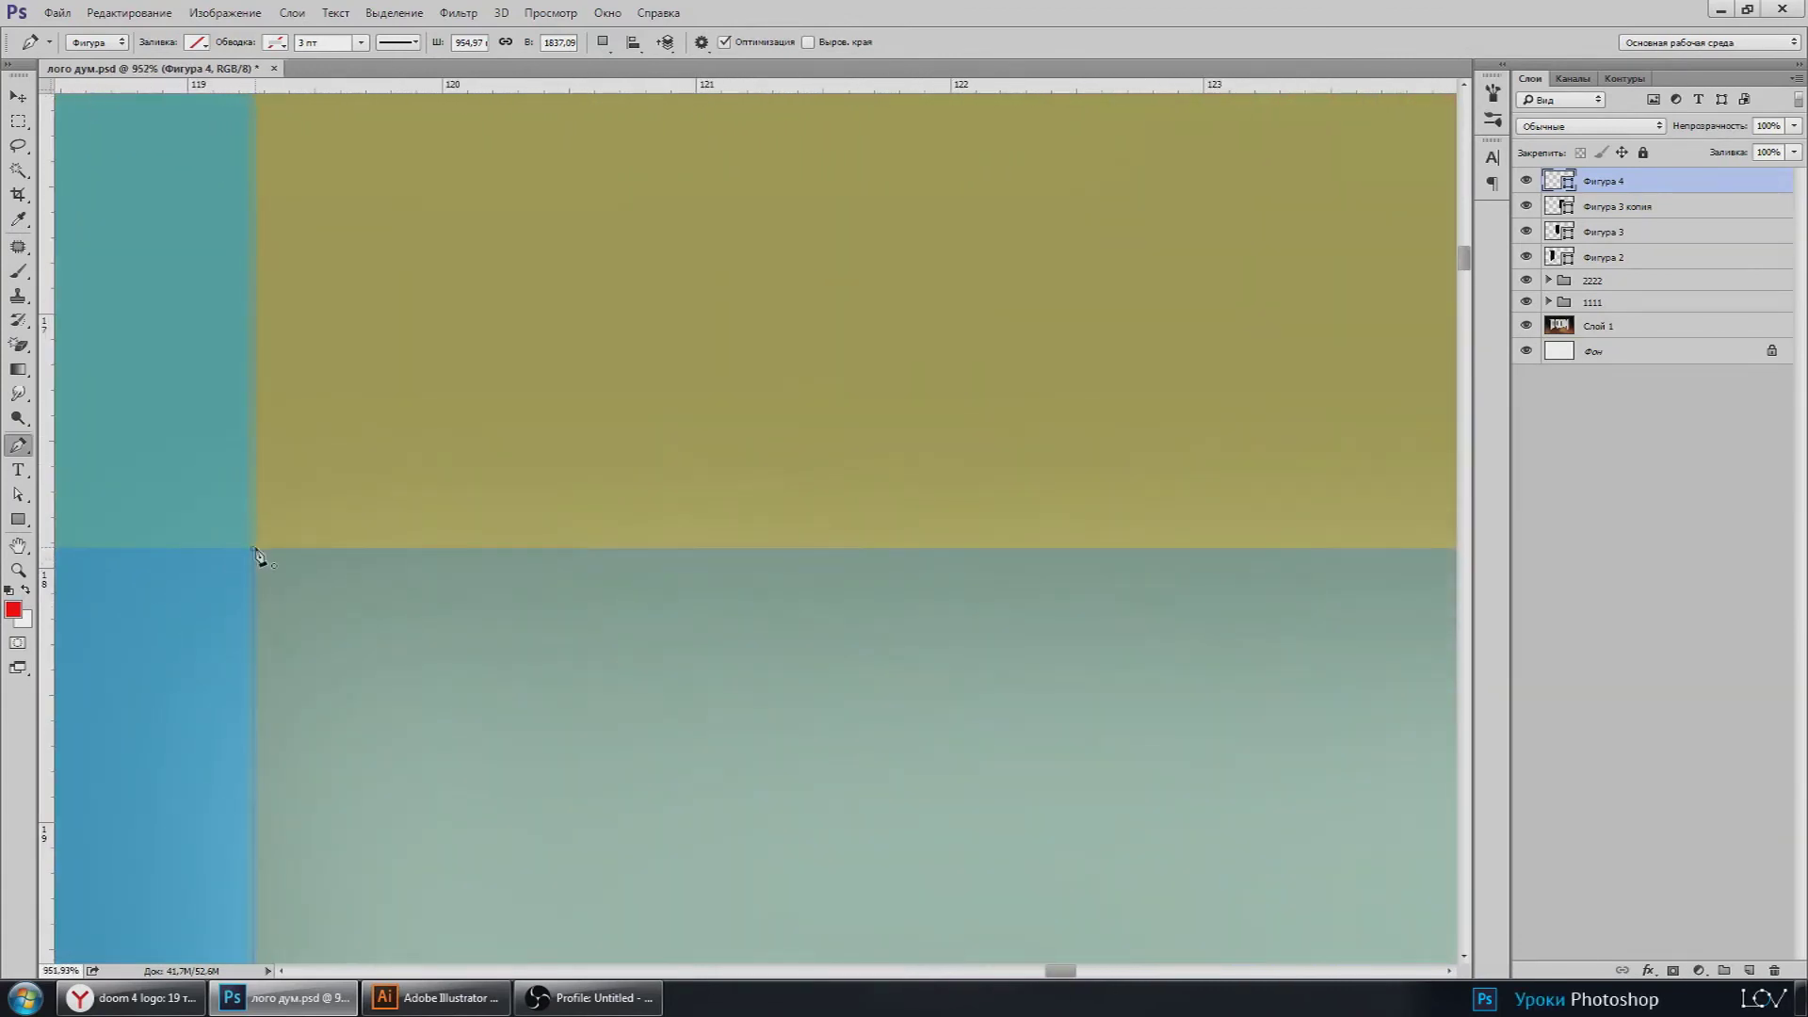
pyautogui.scroll(-5, 377, 640)
pyautogui.scroll(-5, 404, 686)
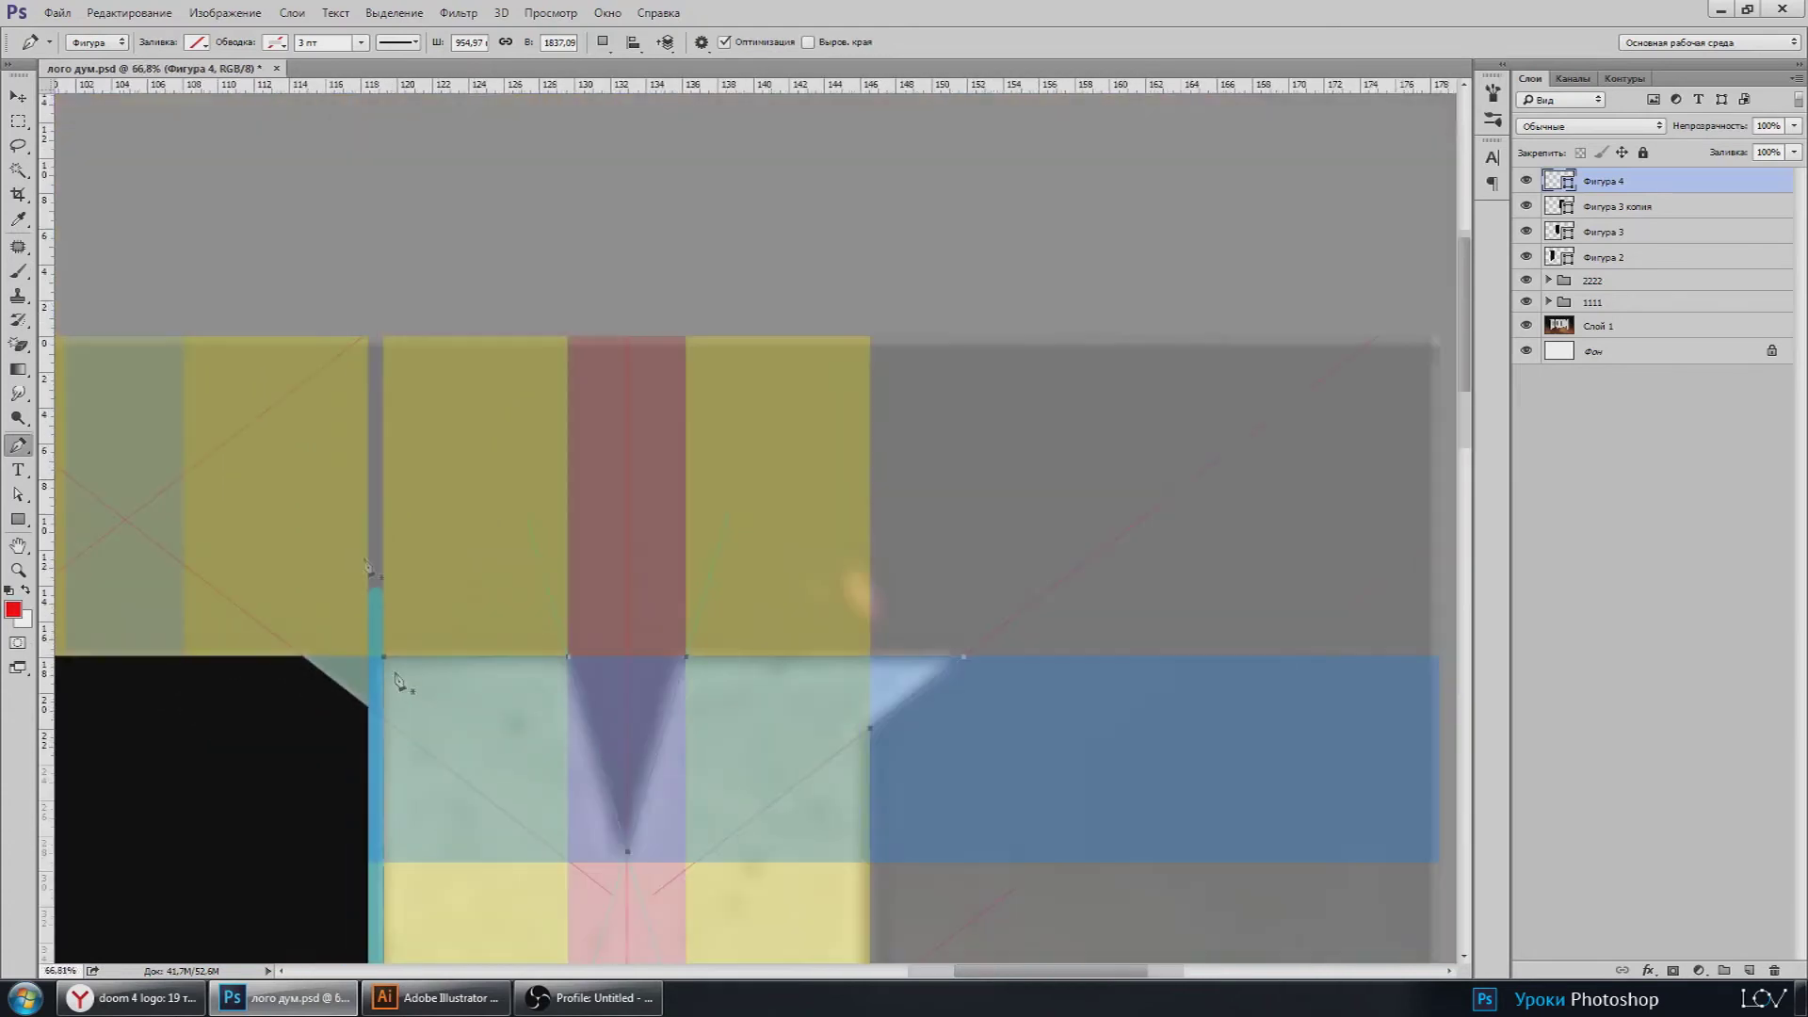
# Step: Fill the M letter shape with solid black and switch to the Move tool
pyautogui.click(196, 41)
pyautogui.click(193, 141)
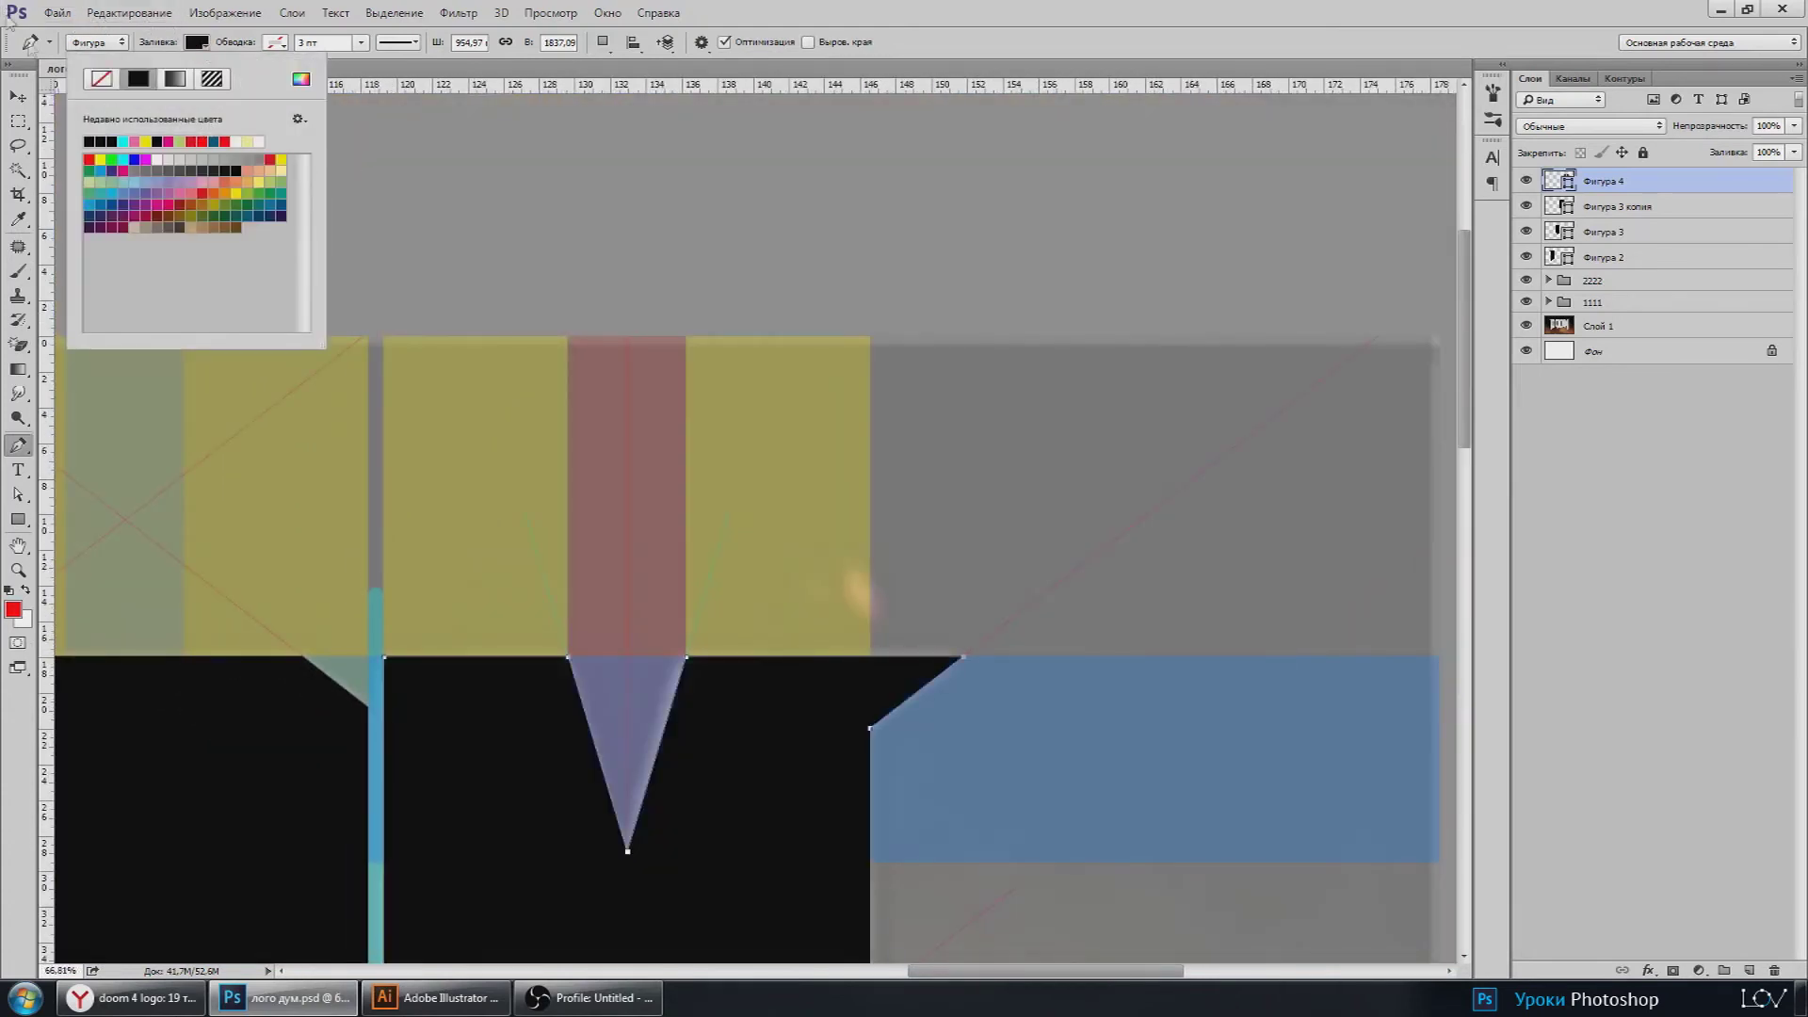
pyautogui.click(19, 96)
pyautogui.scroll(-3, 537, 464)
pyautogui.scroll(-2, 536, 464)
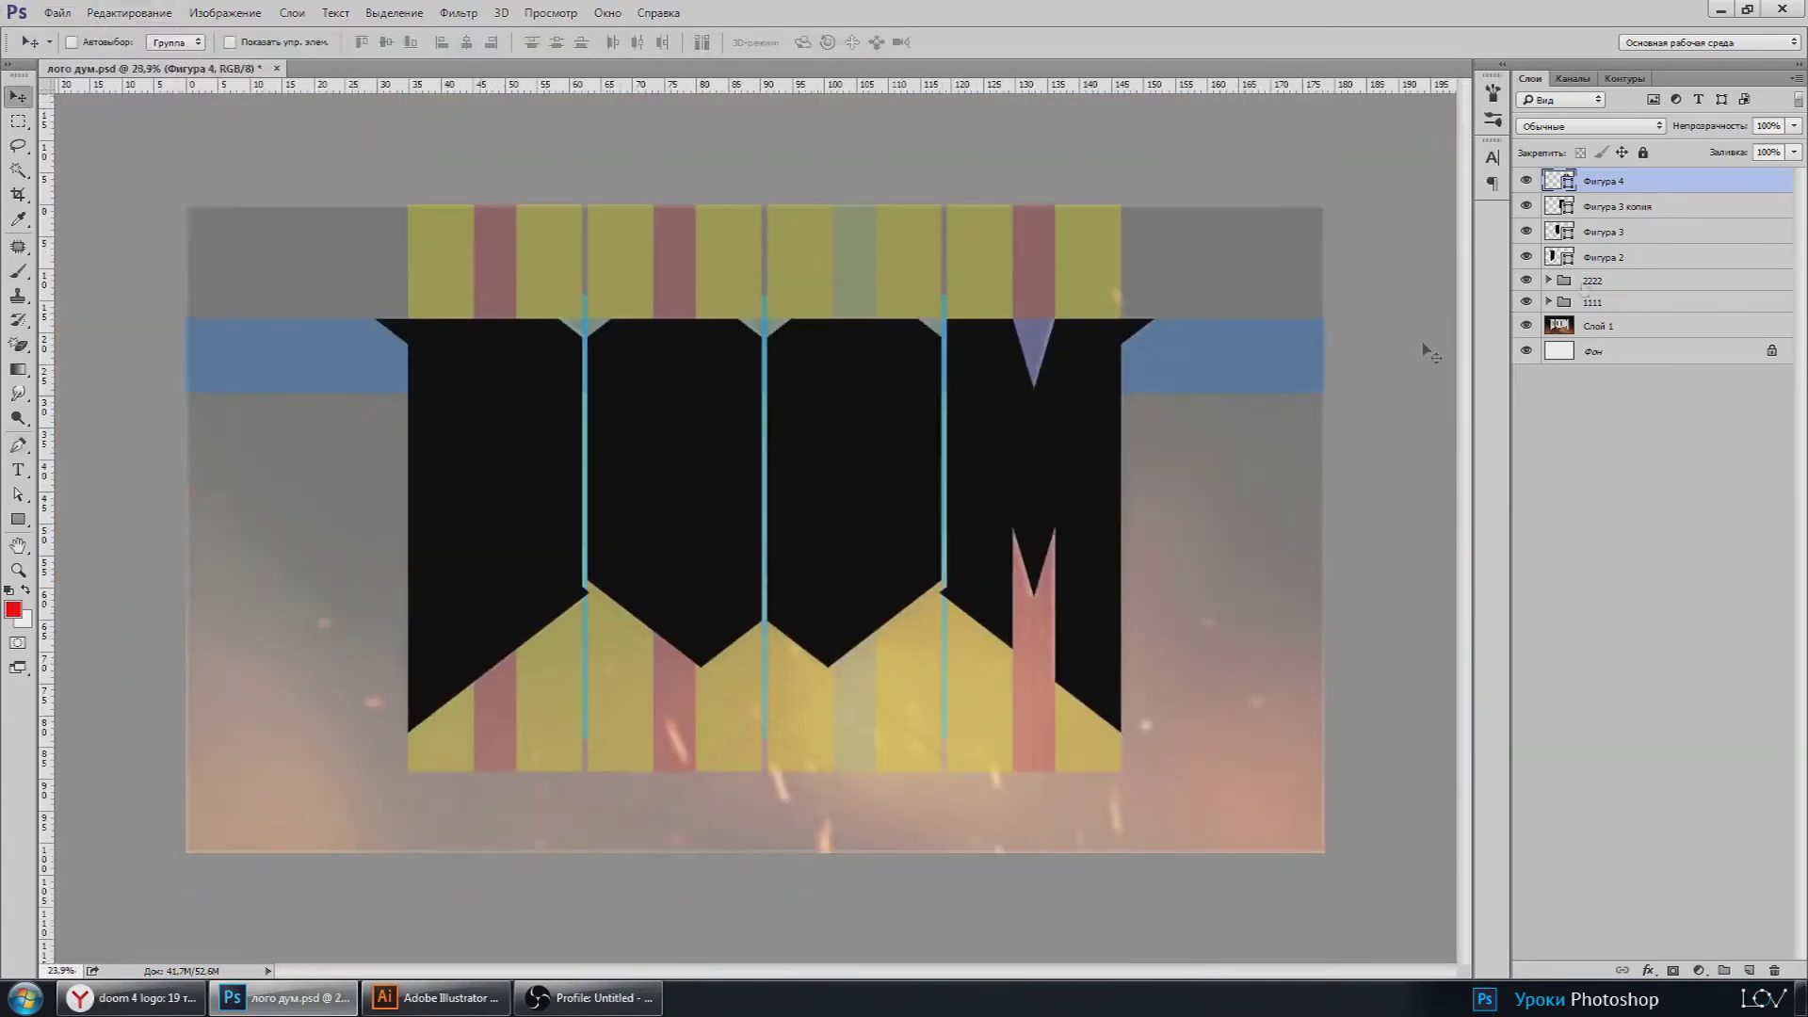
pyautogui.click(1526, 279)
pyautogui.scroll(-1, 988, 480)
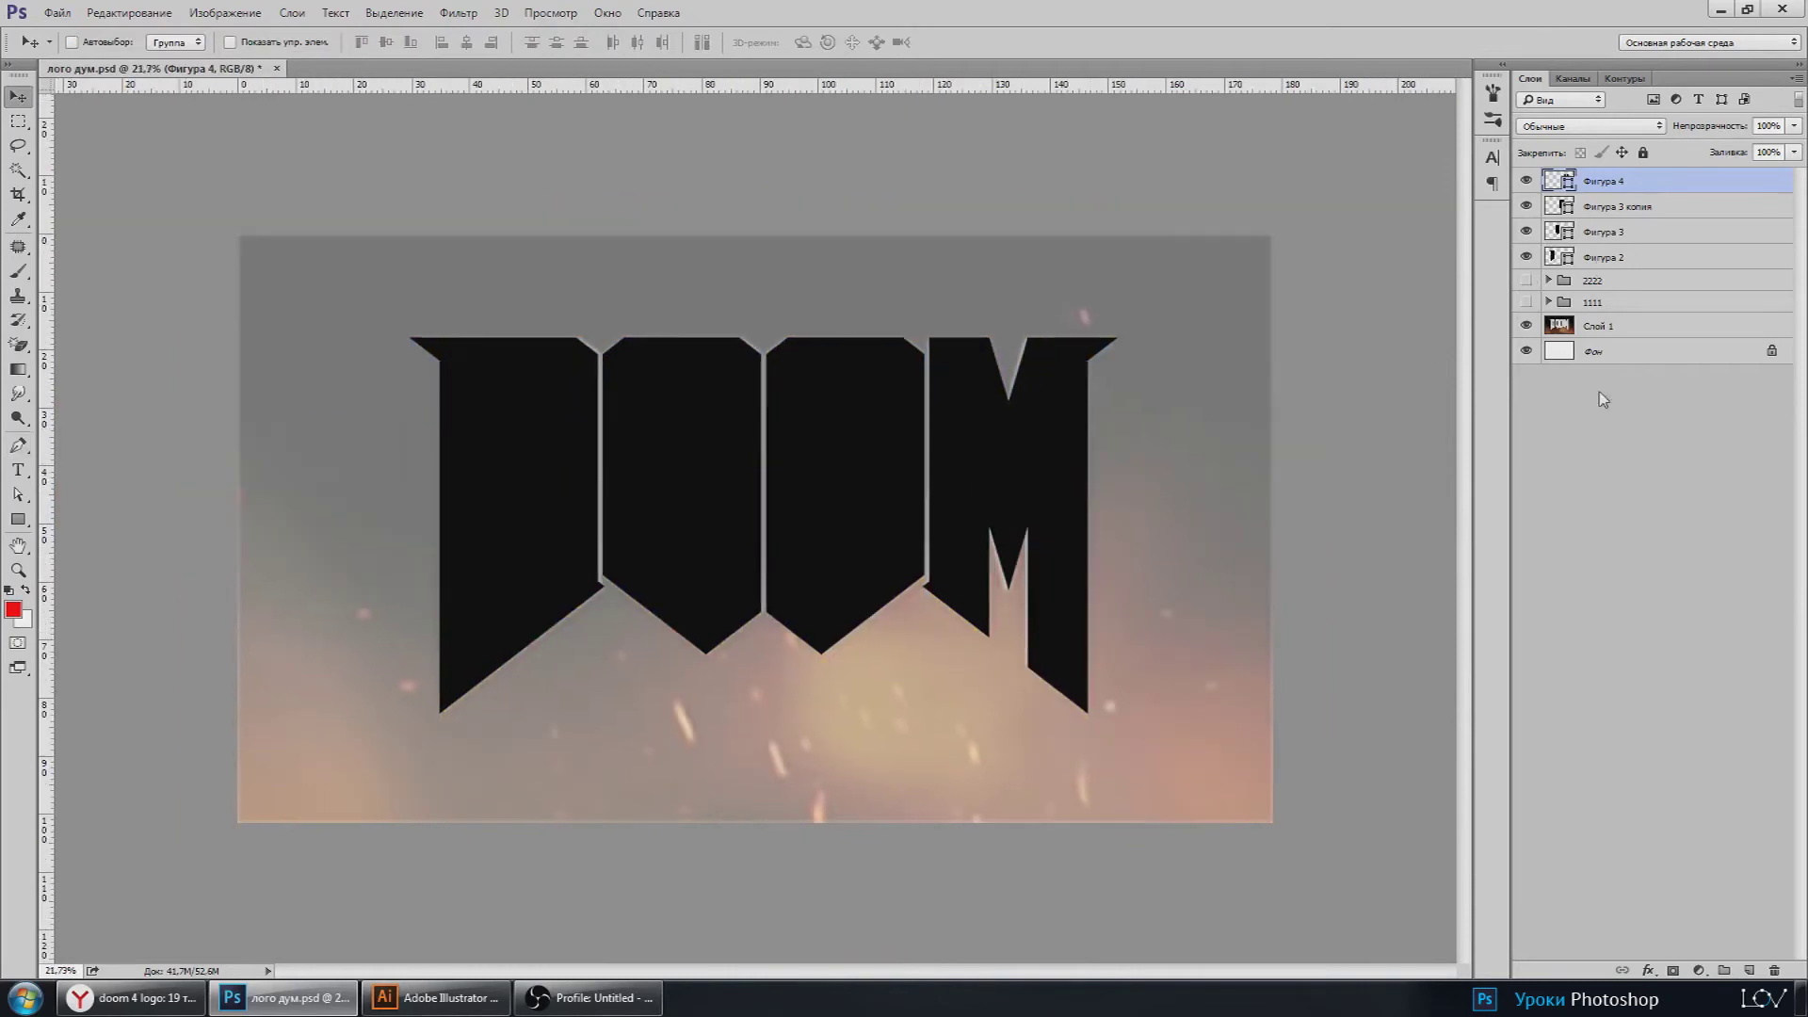
pyautogui.click(1527, 327)
pyautogui.click(57, 13)
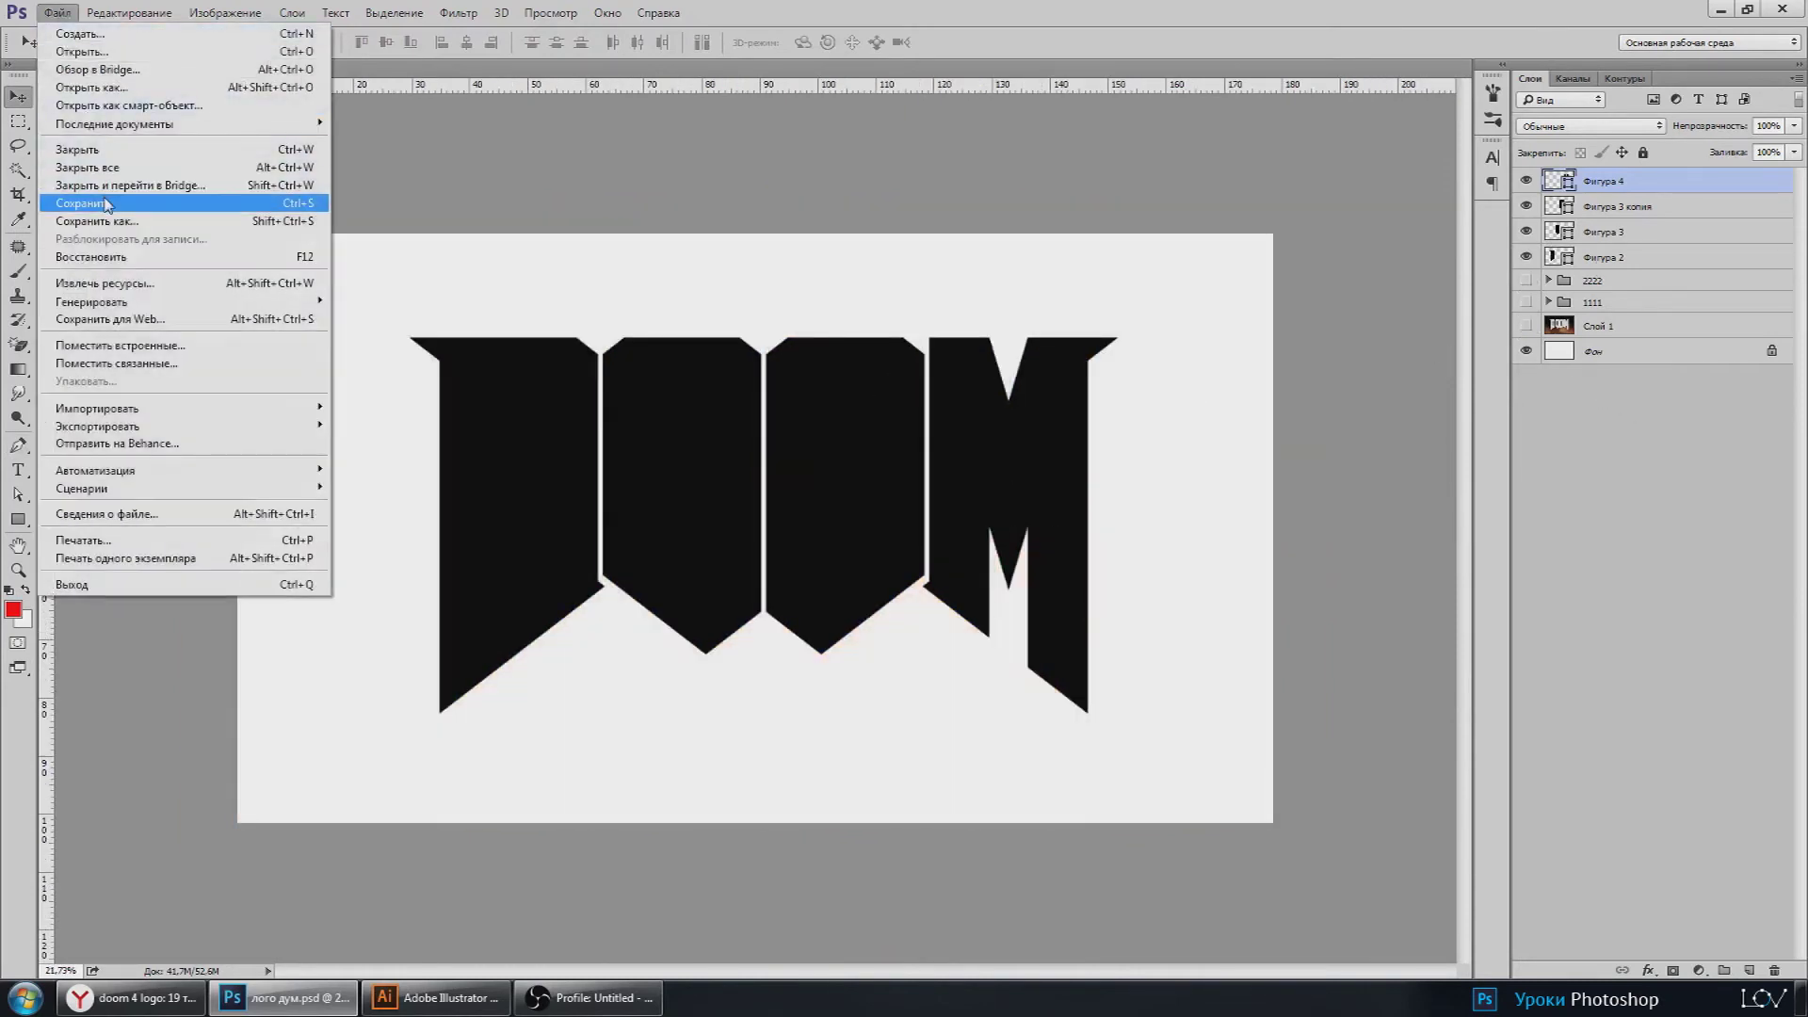
pyautogui.click(105, 209)
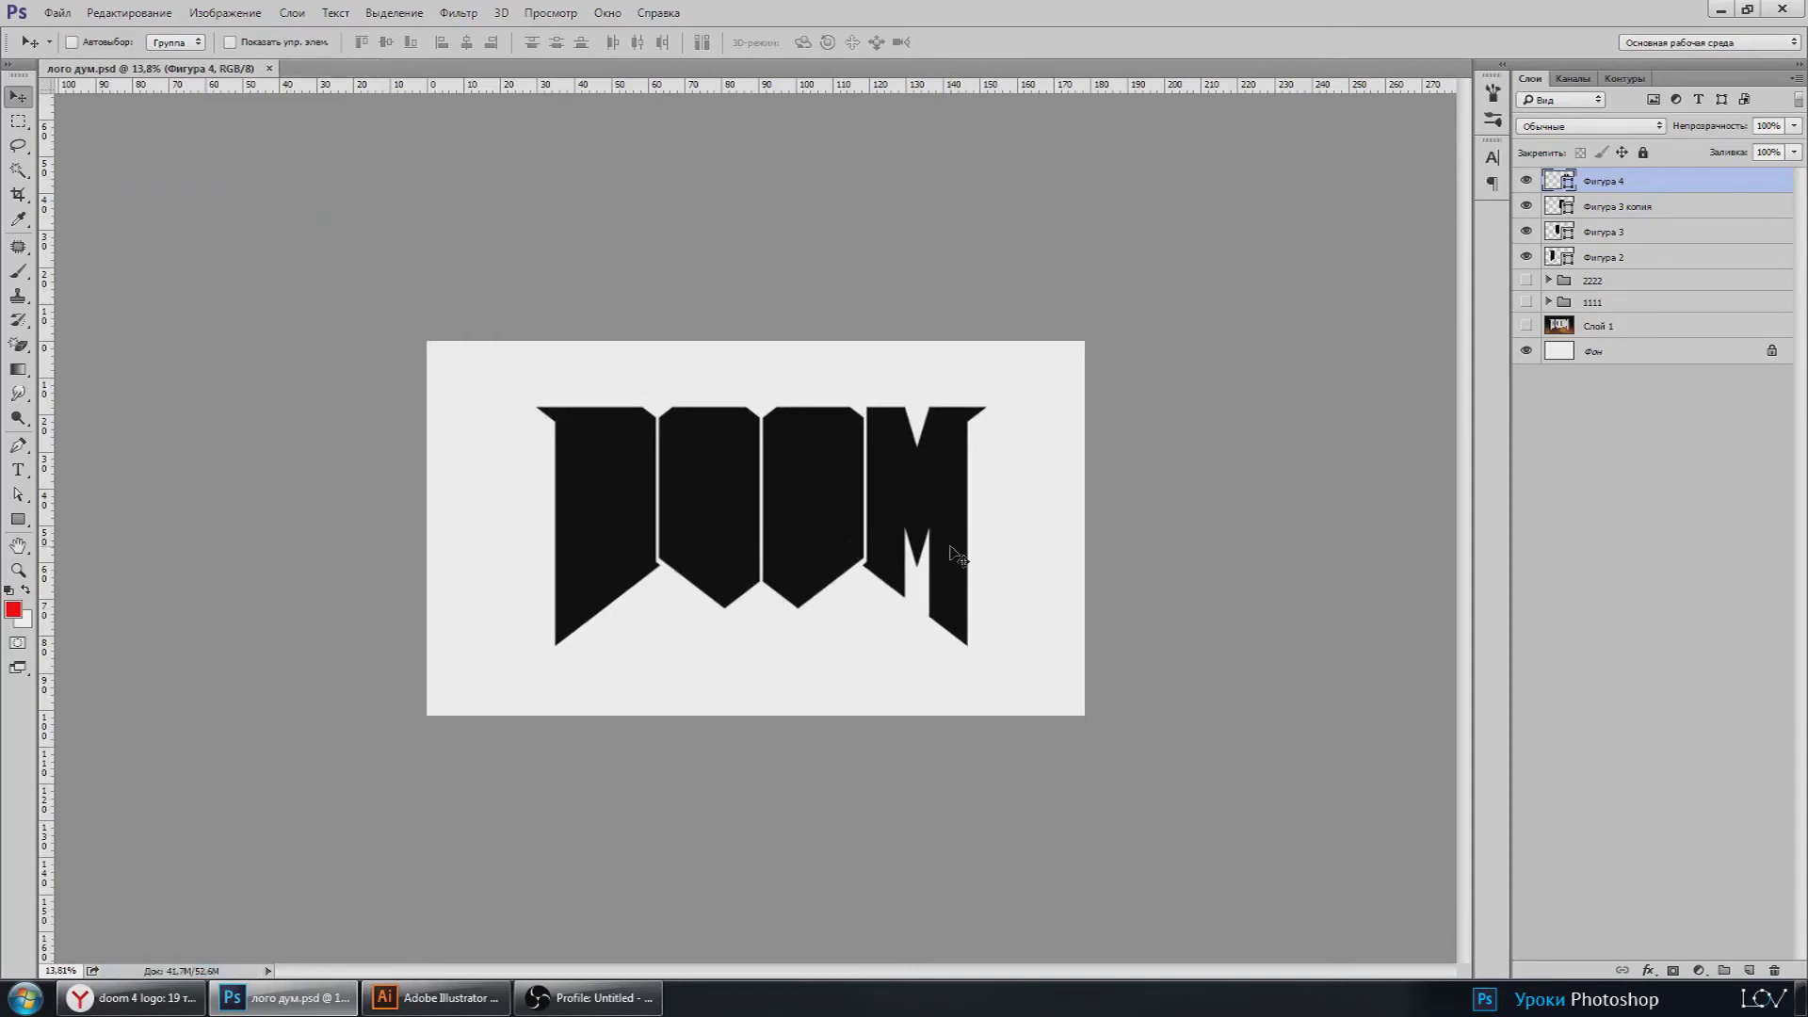
pyautogui.scroll(1, 958, 586)
pyautogui.hotkey('ctrl', '+')
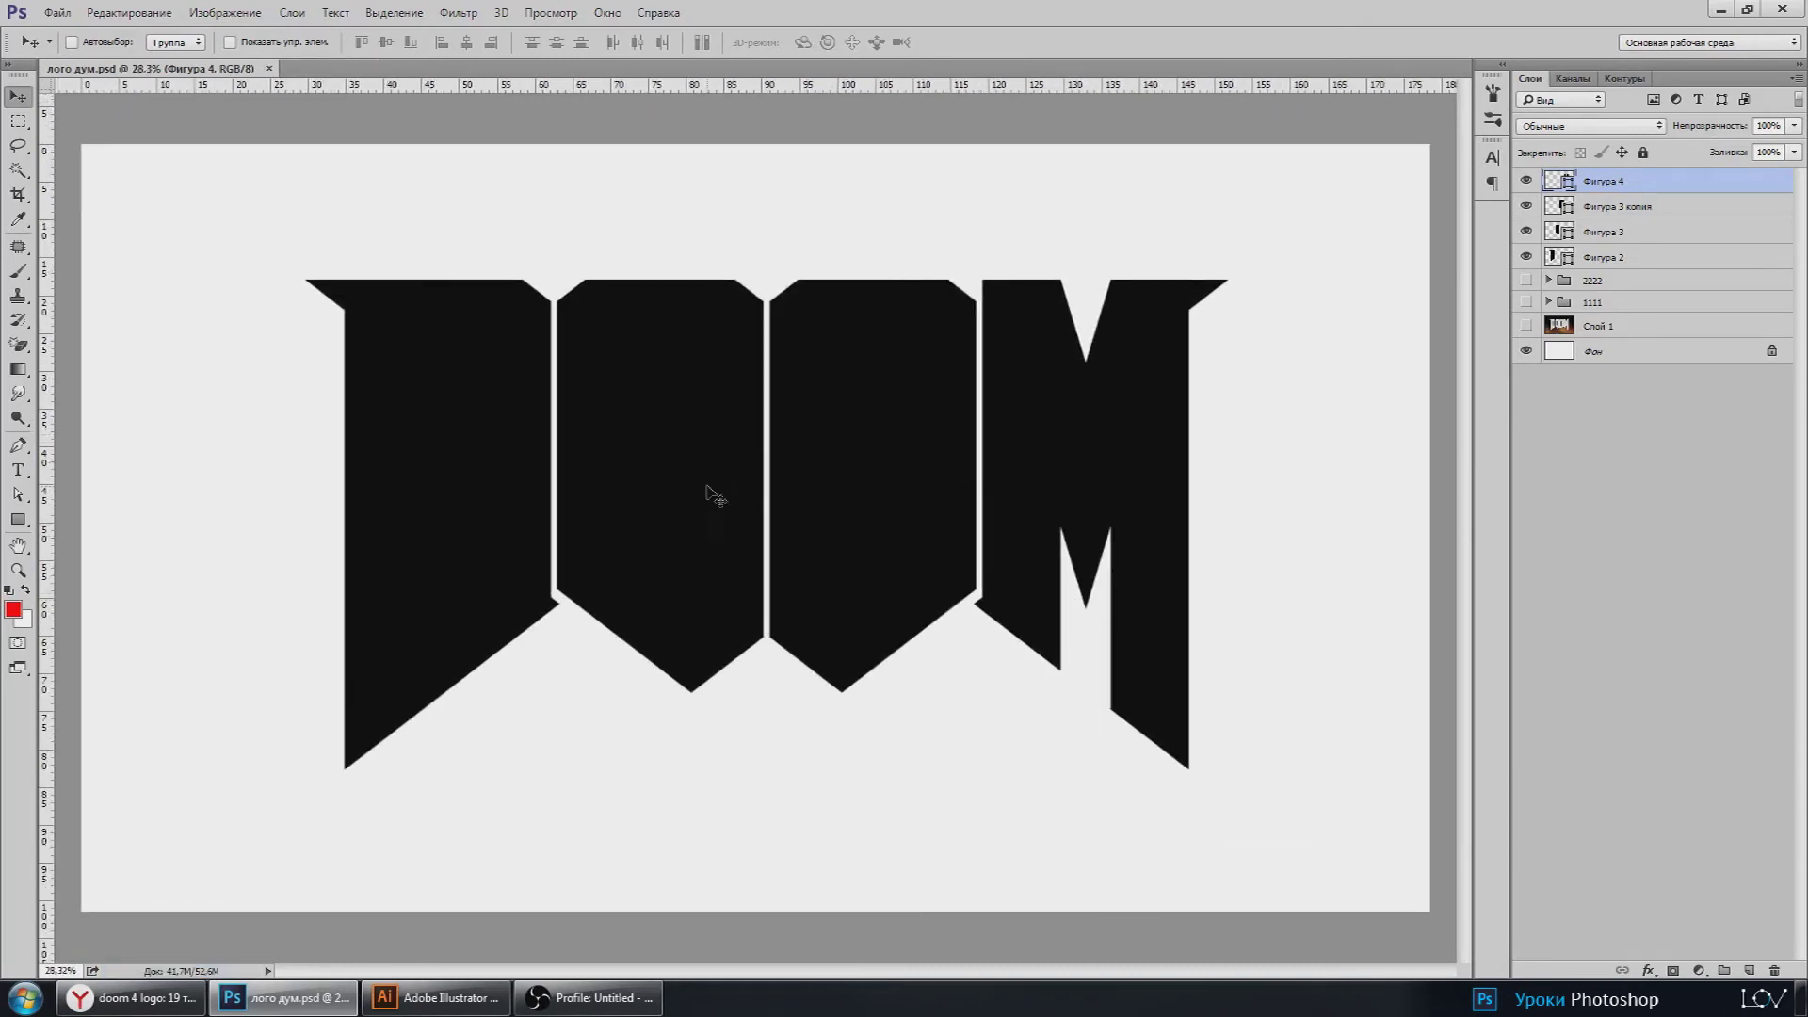
pyautogui.scroll(1, 1136, 616)
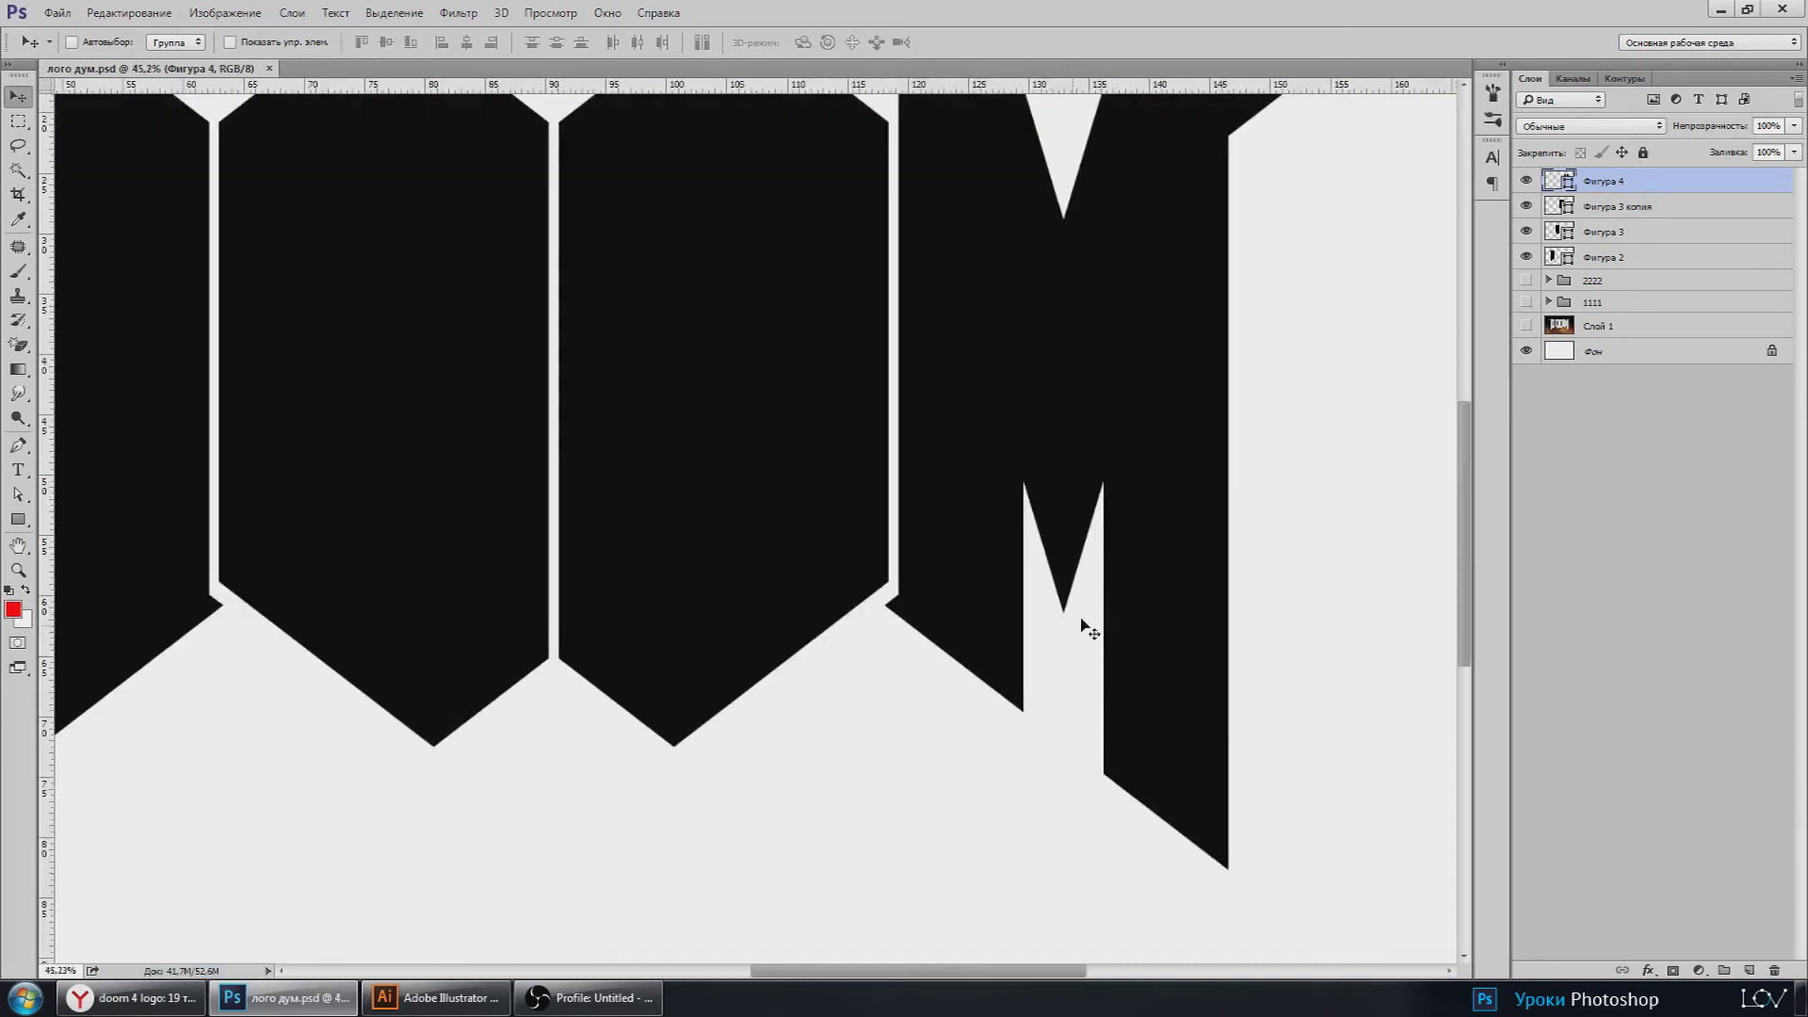
pyautogui.scroll(-1, 280, 629)
pyautogui.scroll(-1, 291, 617)
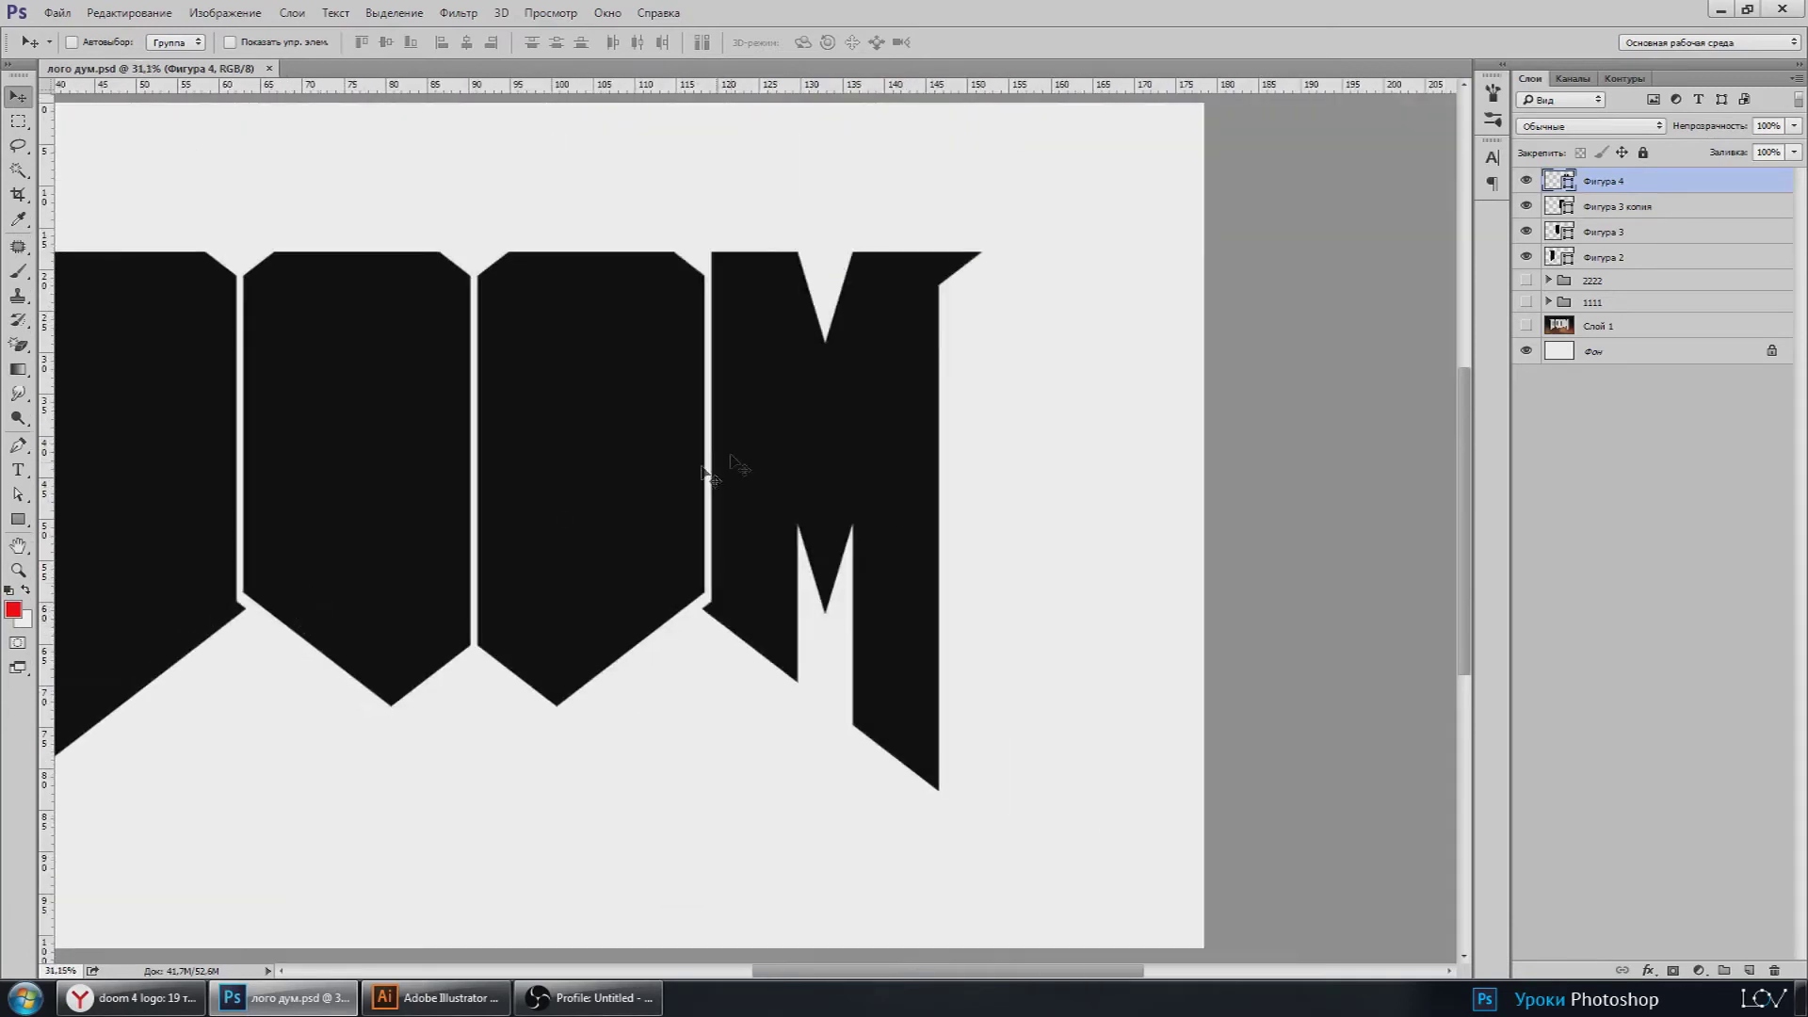
pyautogui.scroll(-1, 712, 476)
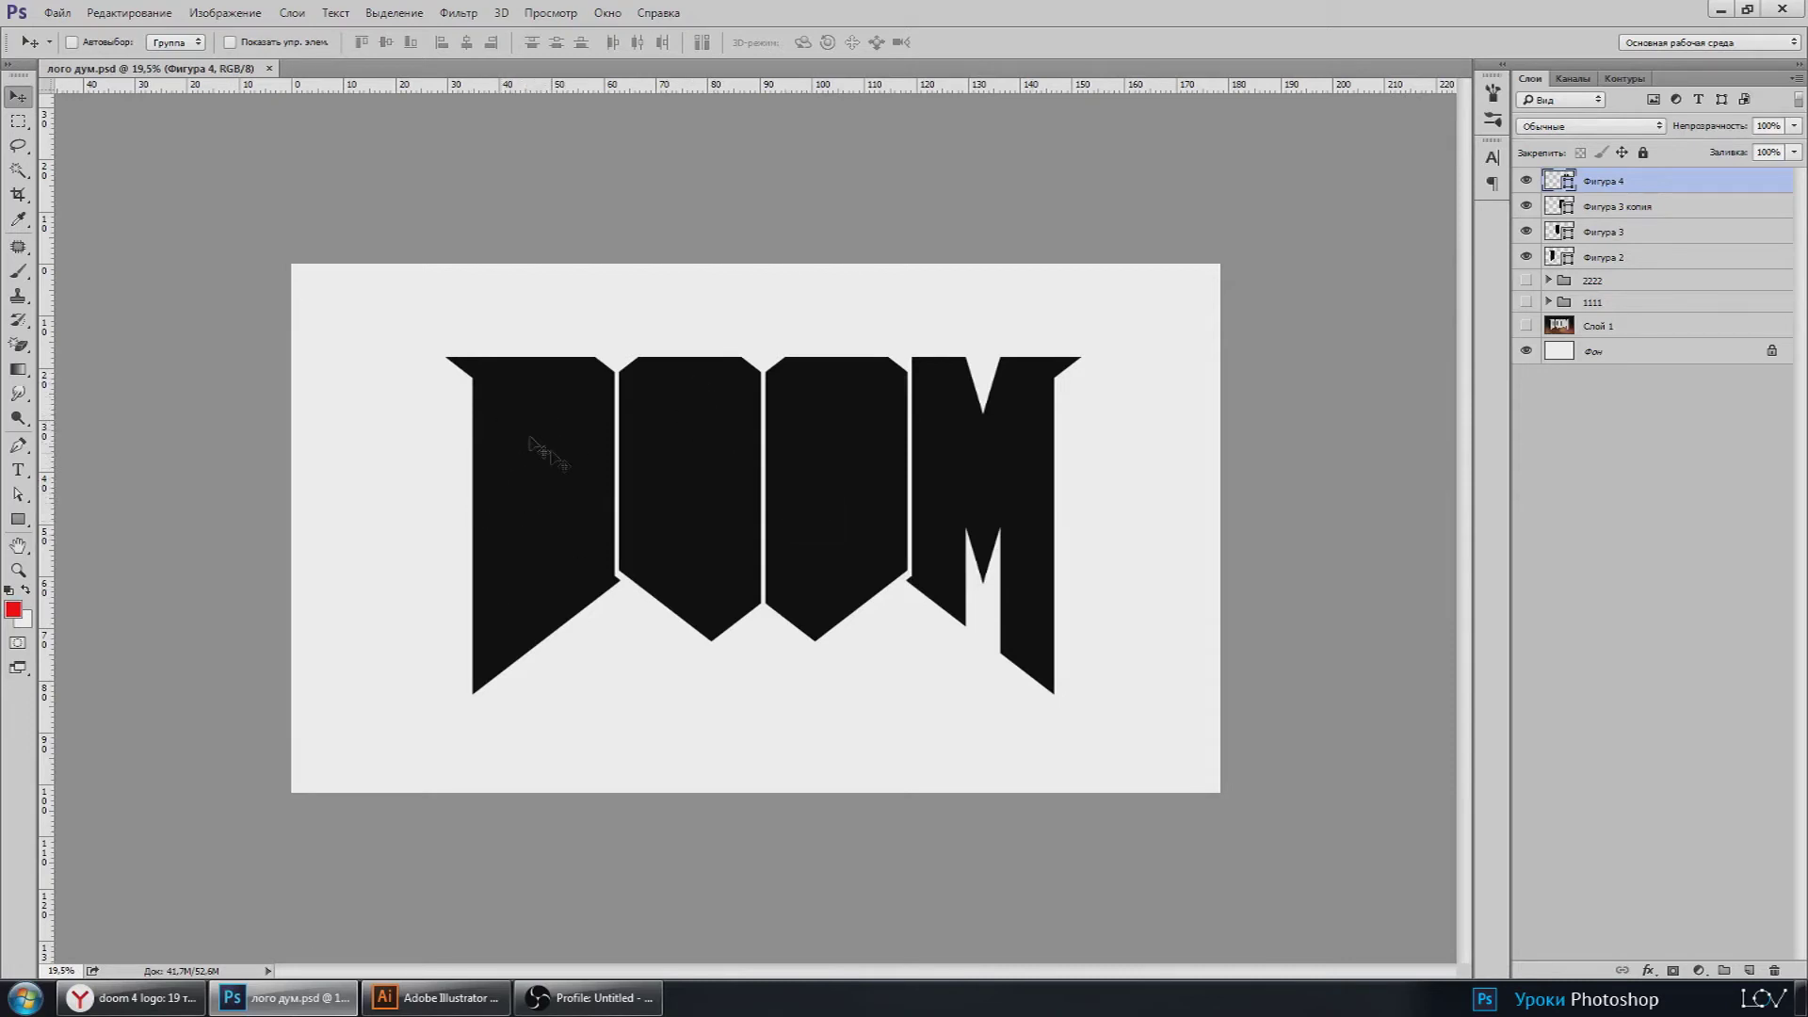
# Step: Turn off the letter shape layers and turn on the reference DOOM image with its guide stripes
pyautogui.moveTo(1530, 188); pyautogui.dragTo(1526, 331)
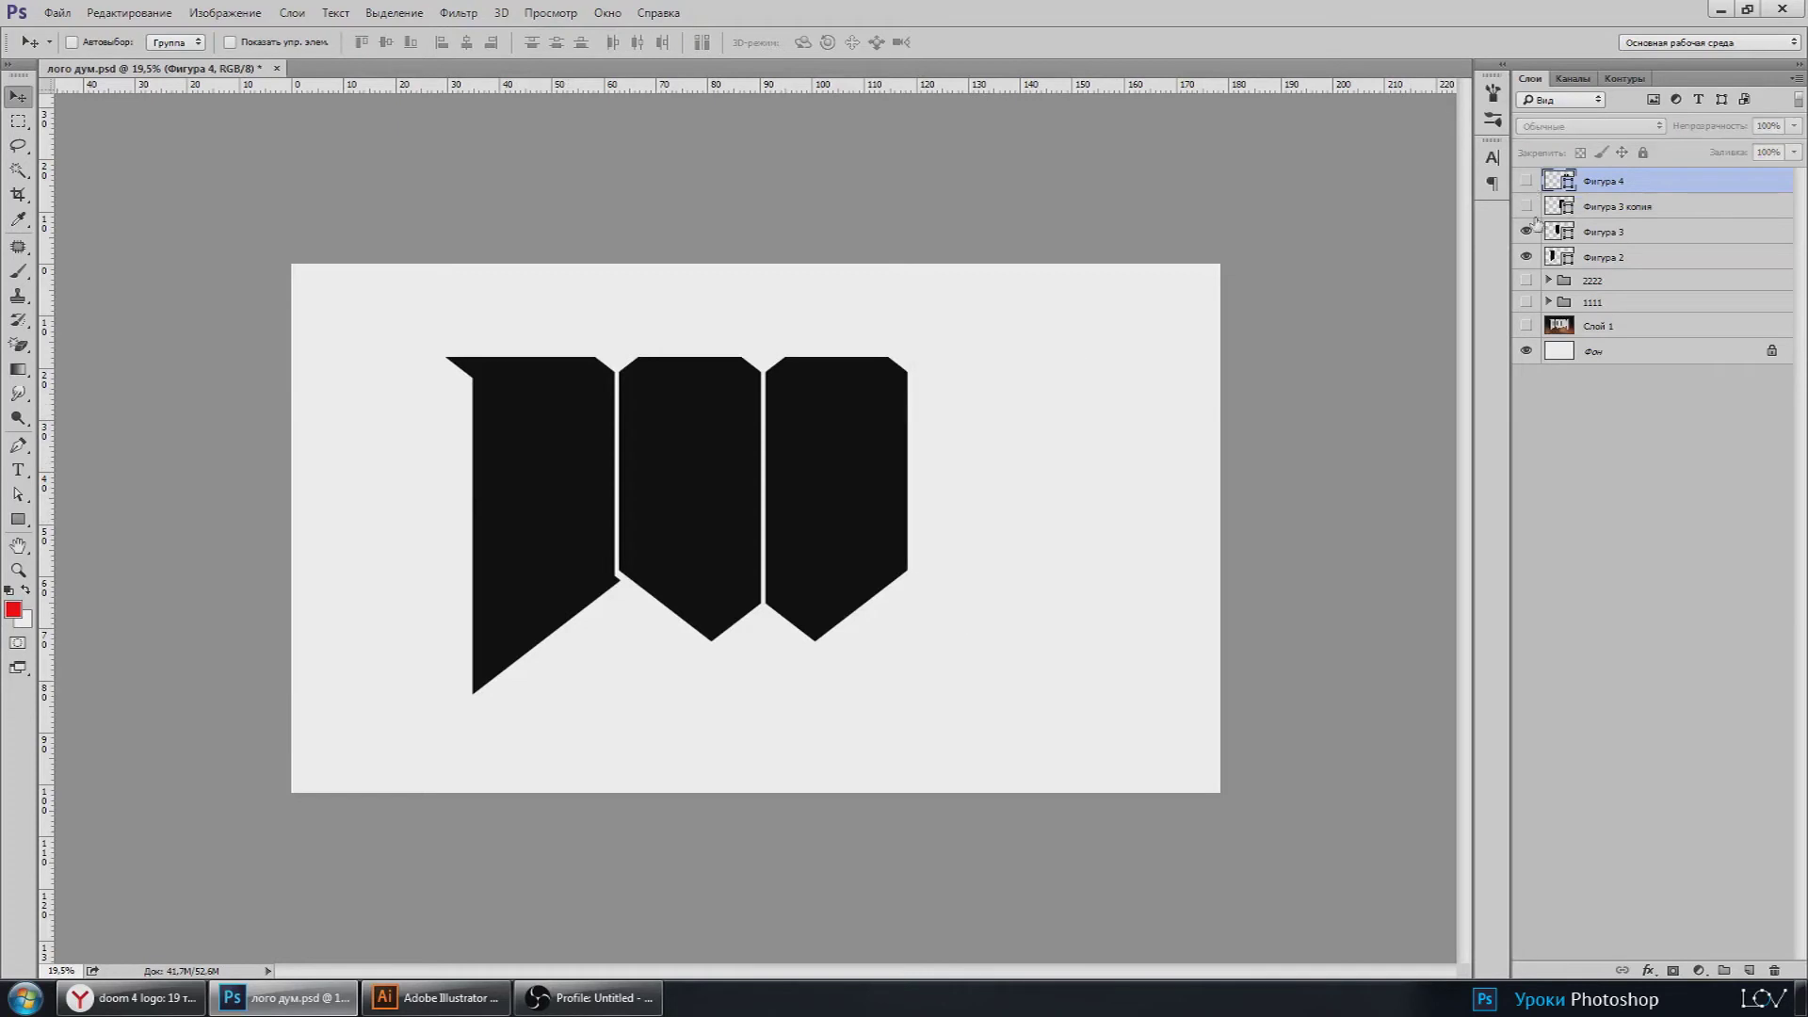
pyautogui.click(1525, 324)
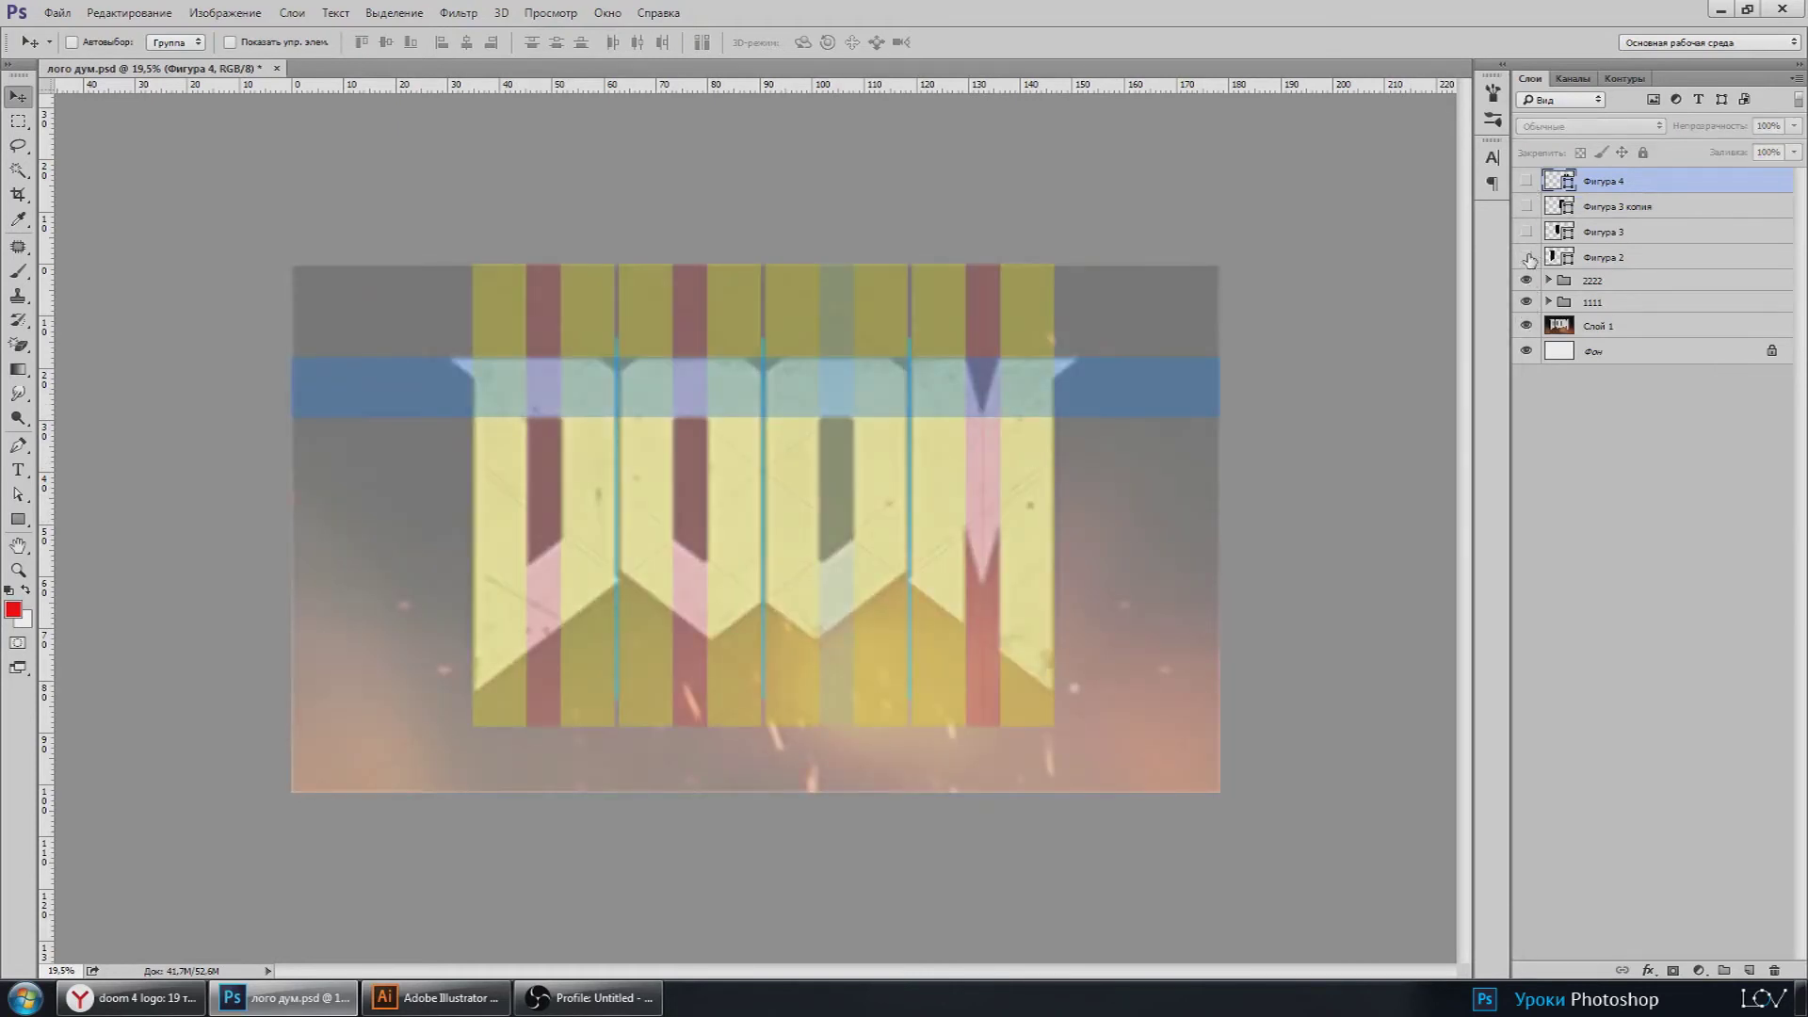
pyautogui.hotkey('ctrl', '+')
pyautogui.scroll(2, 831, 446)
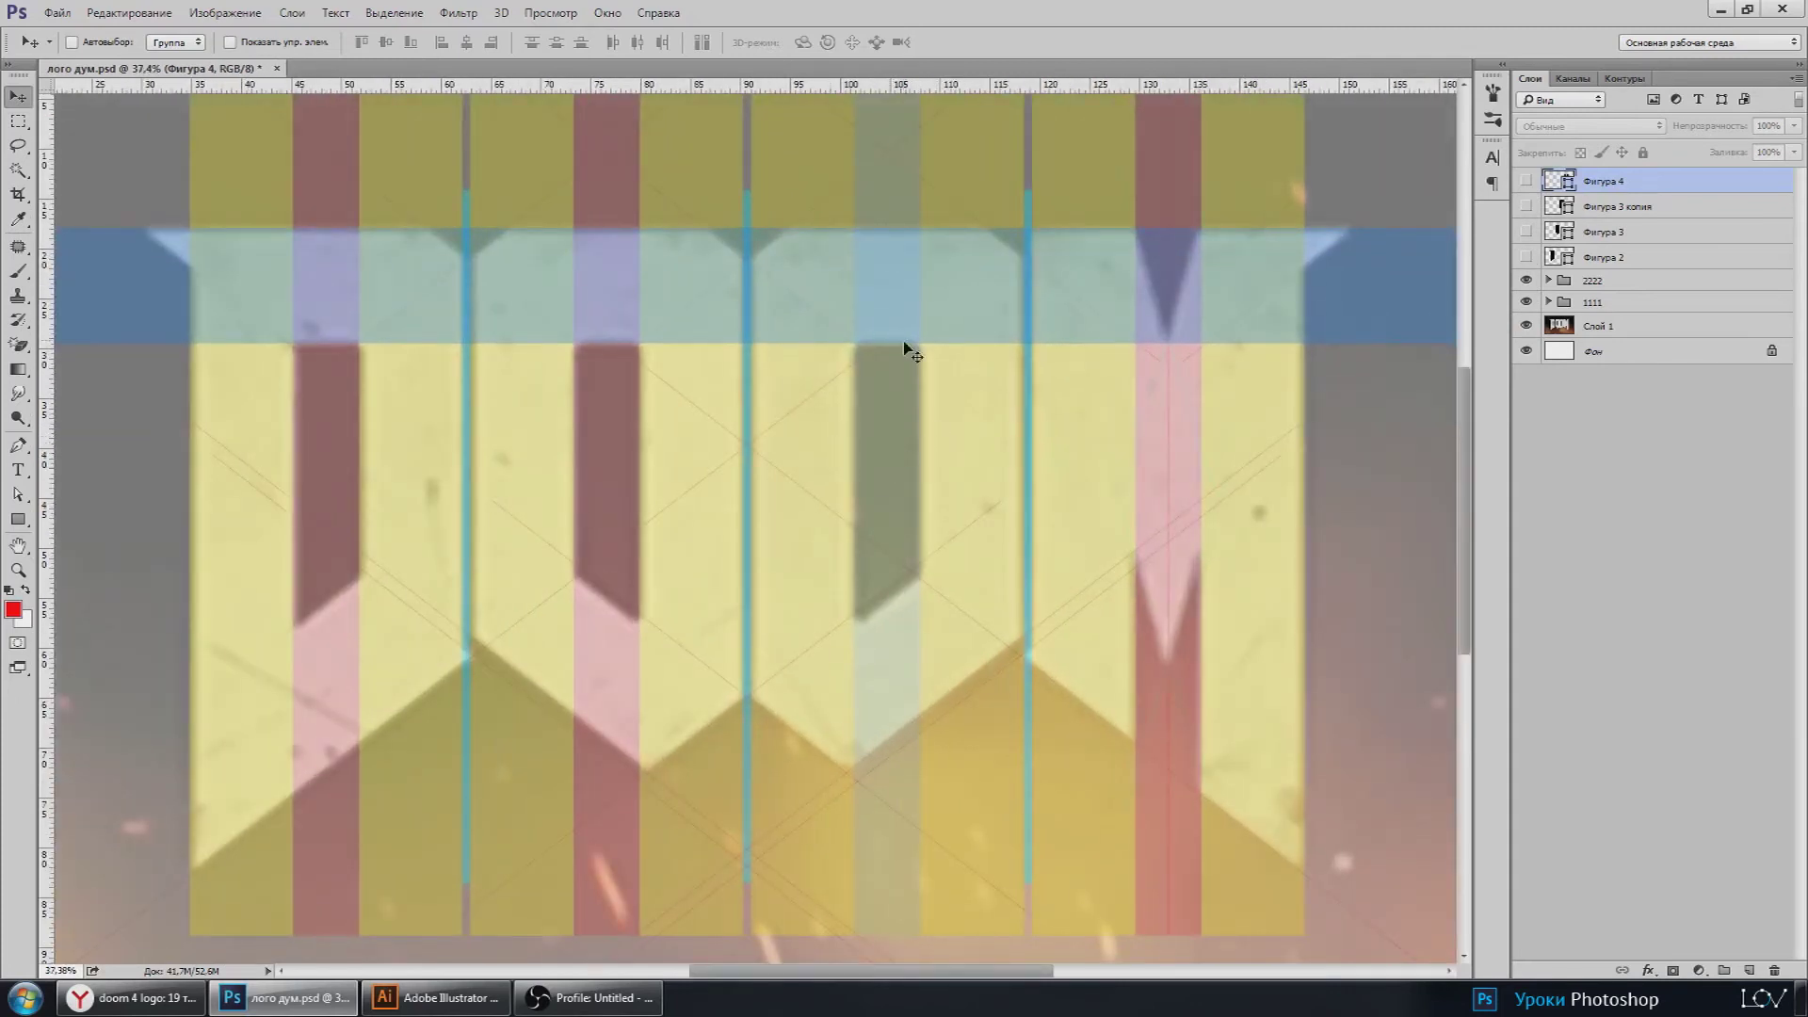
# Step: Select the blue horizontal band shape and duplicate its layer
pyautogui.click(1526, 279)
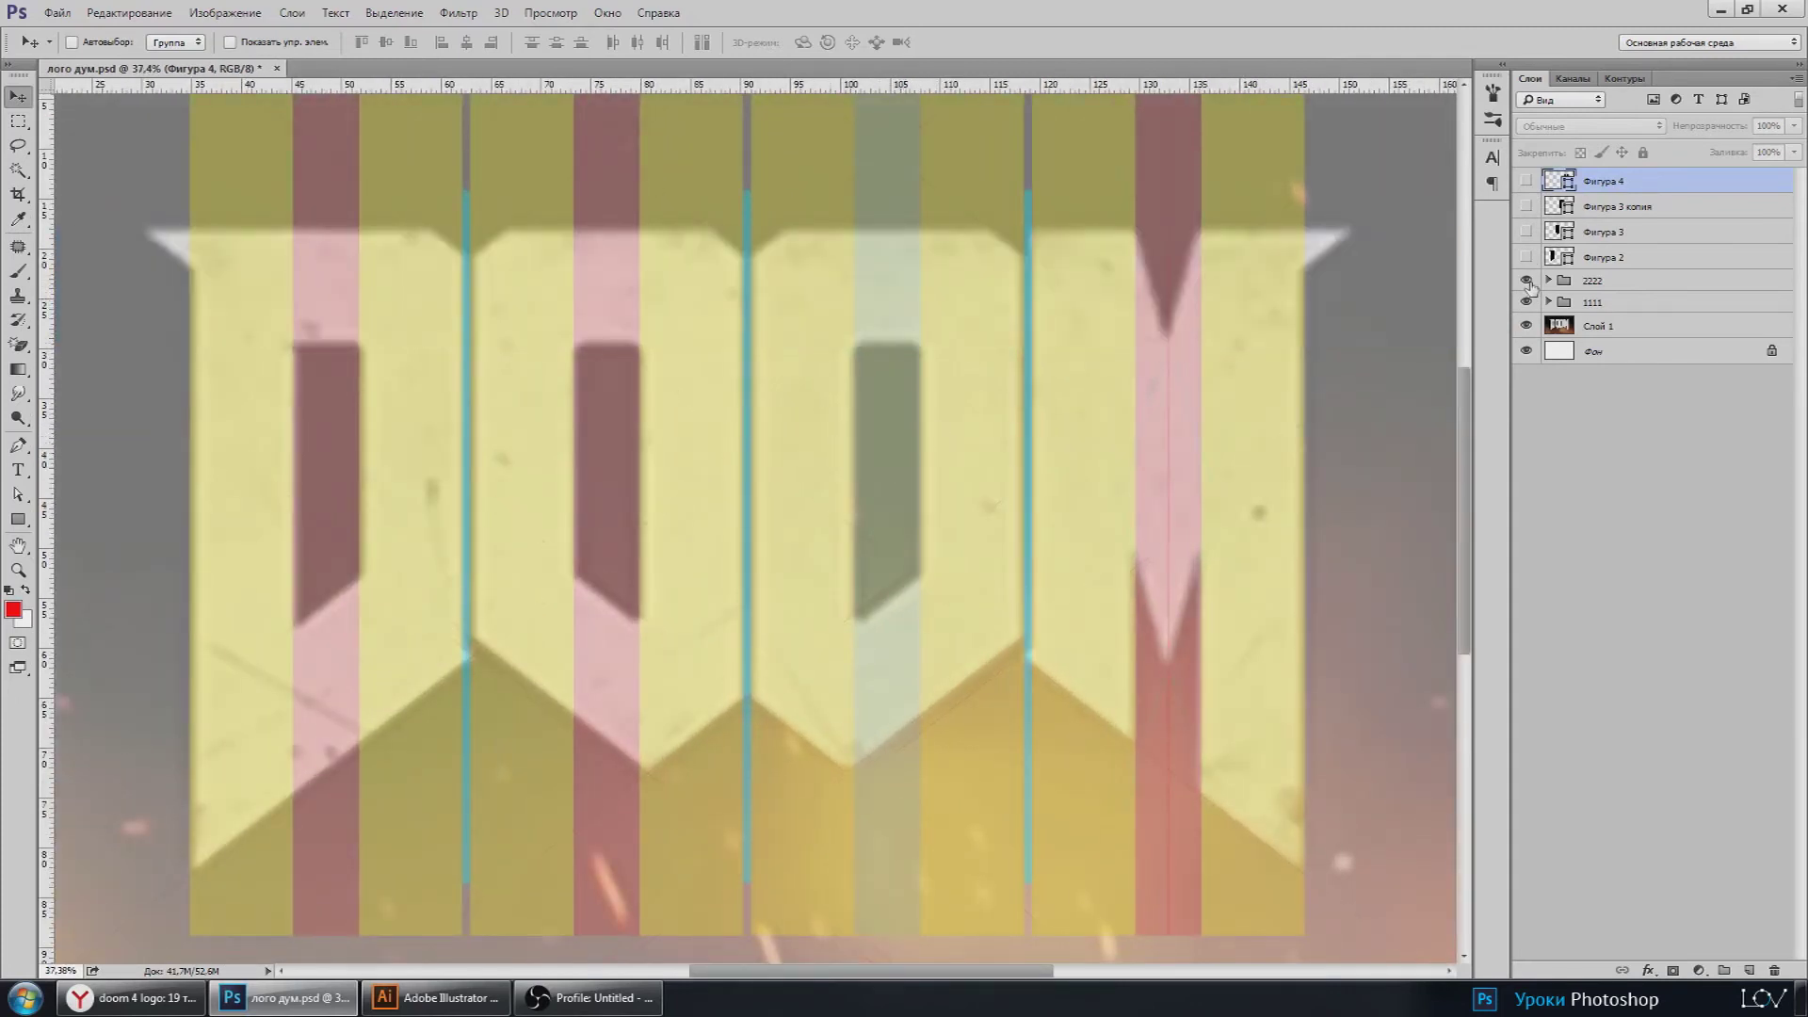
pyautogui.press('a')
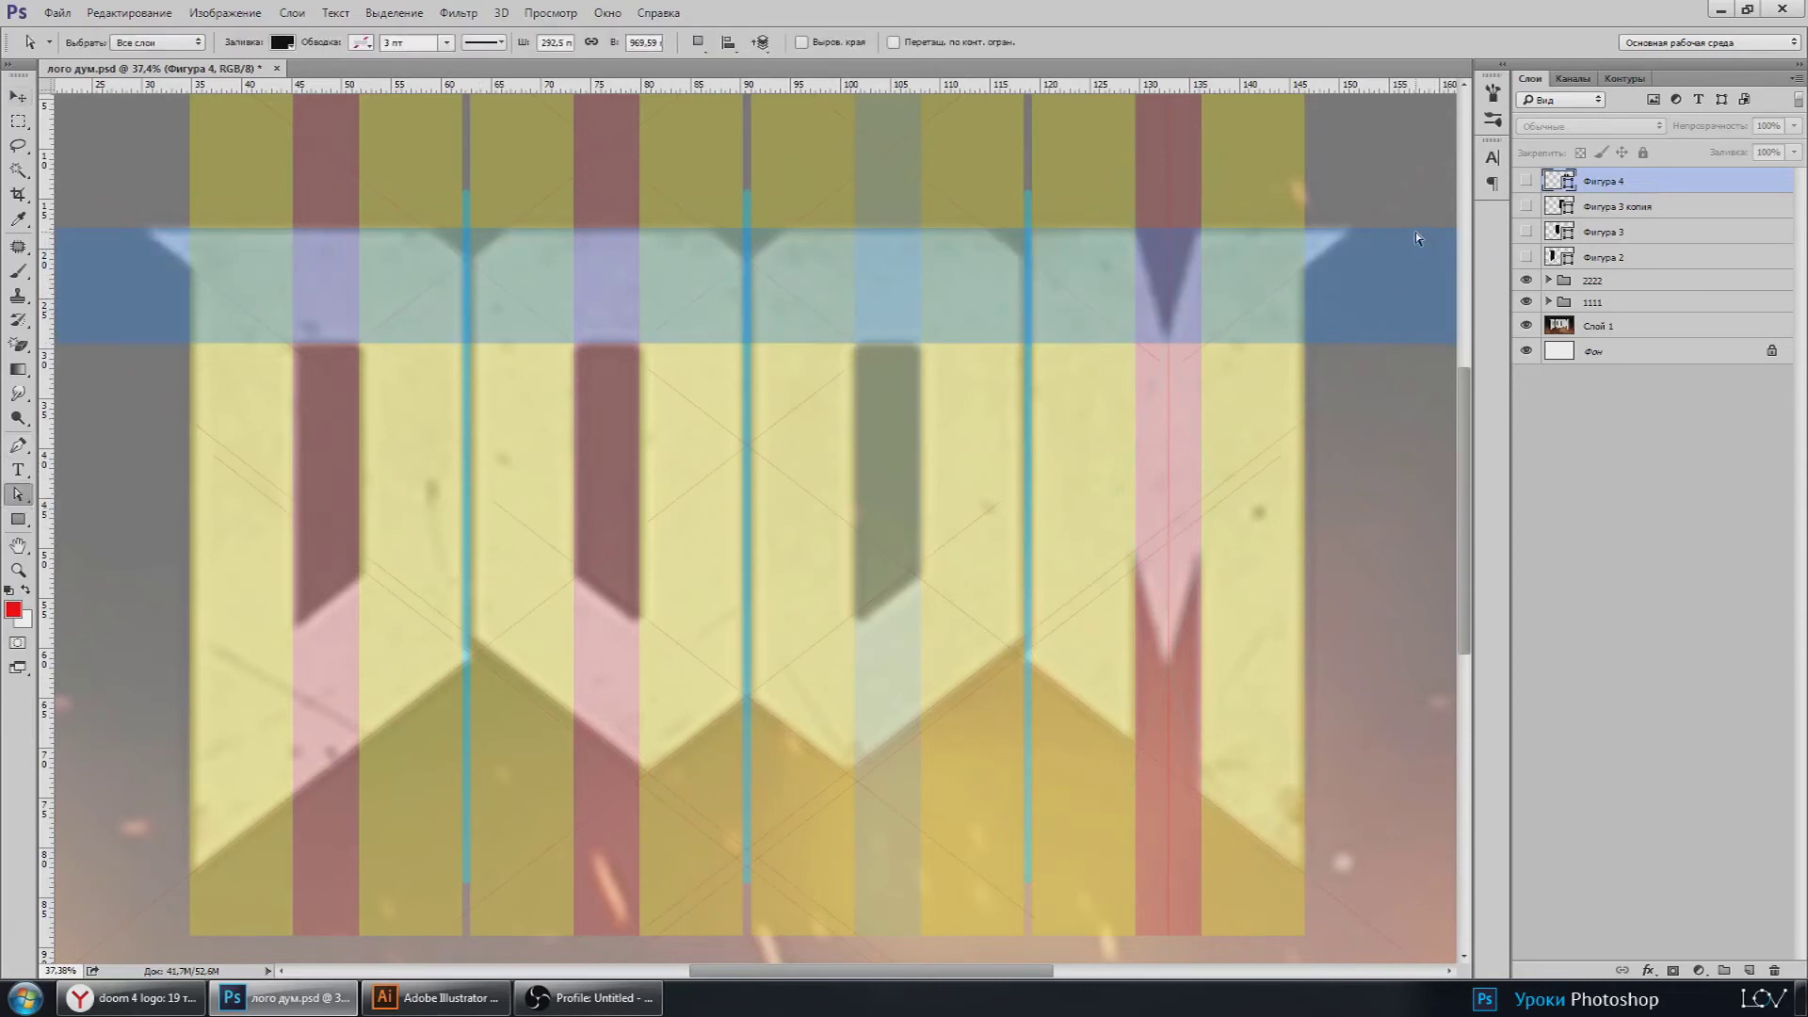
pyautogui.click(1415, 237)
pyautogui.moveTo(1621, 296); pyautogui.dragTo(1631, 299)
# Step: Move the blue band copy down to the lower angles, then delete it
pyautogui.click(19, 97)
pyautogui.moveTo(889, 294); pyautogui.dragTo(872, 721)
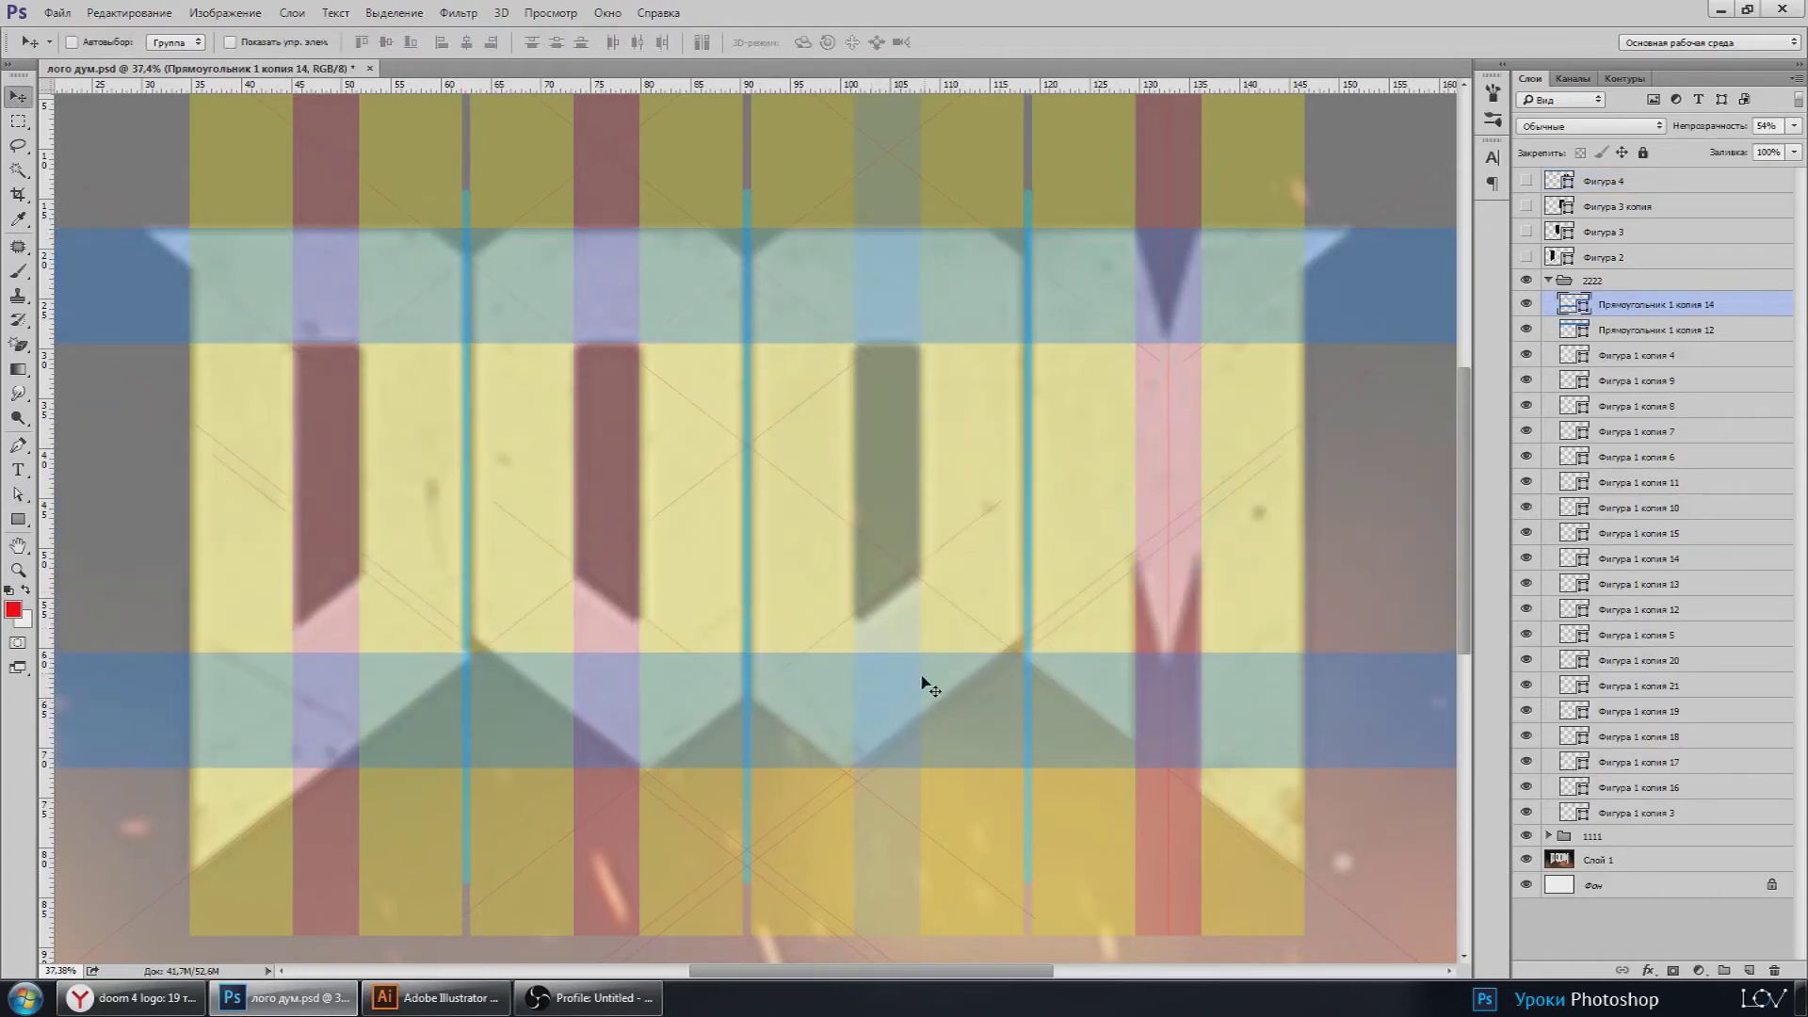
pyautogui.scroll(1, 883, 692)
pyautogui.scroll(1, 1017, 718)
pyautogui.scroll(1, 1017, 718)
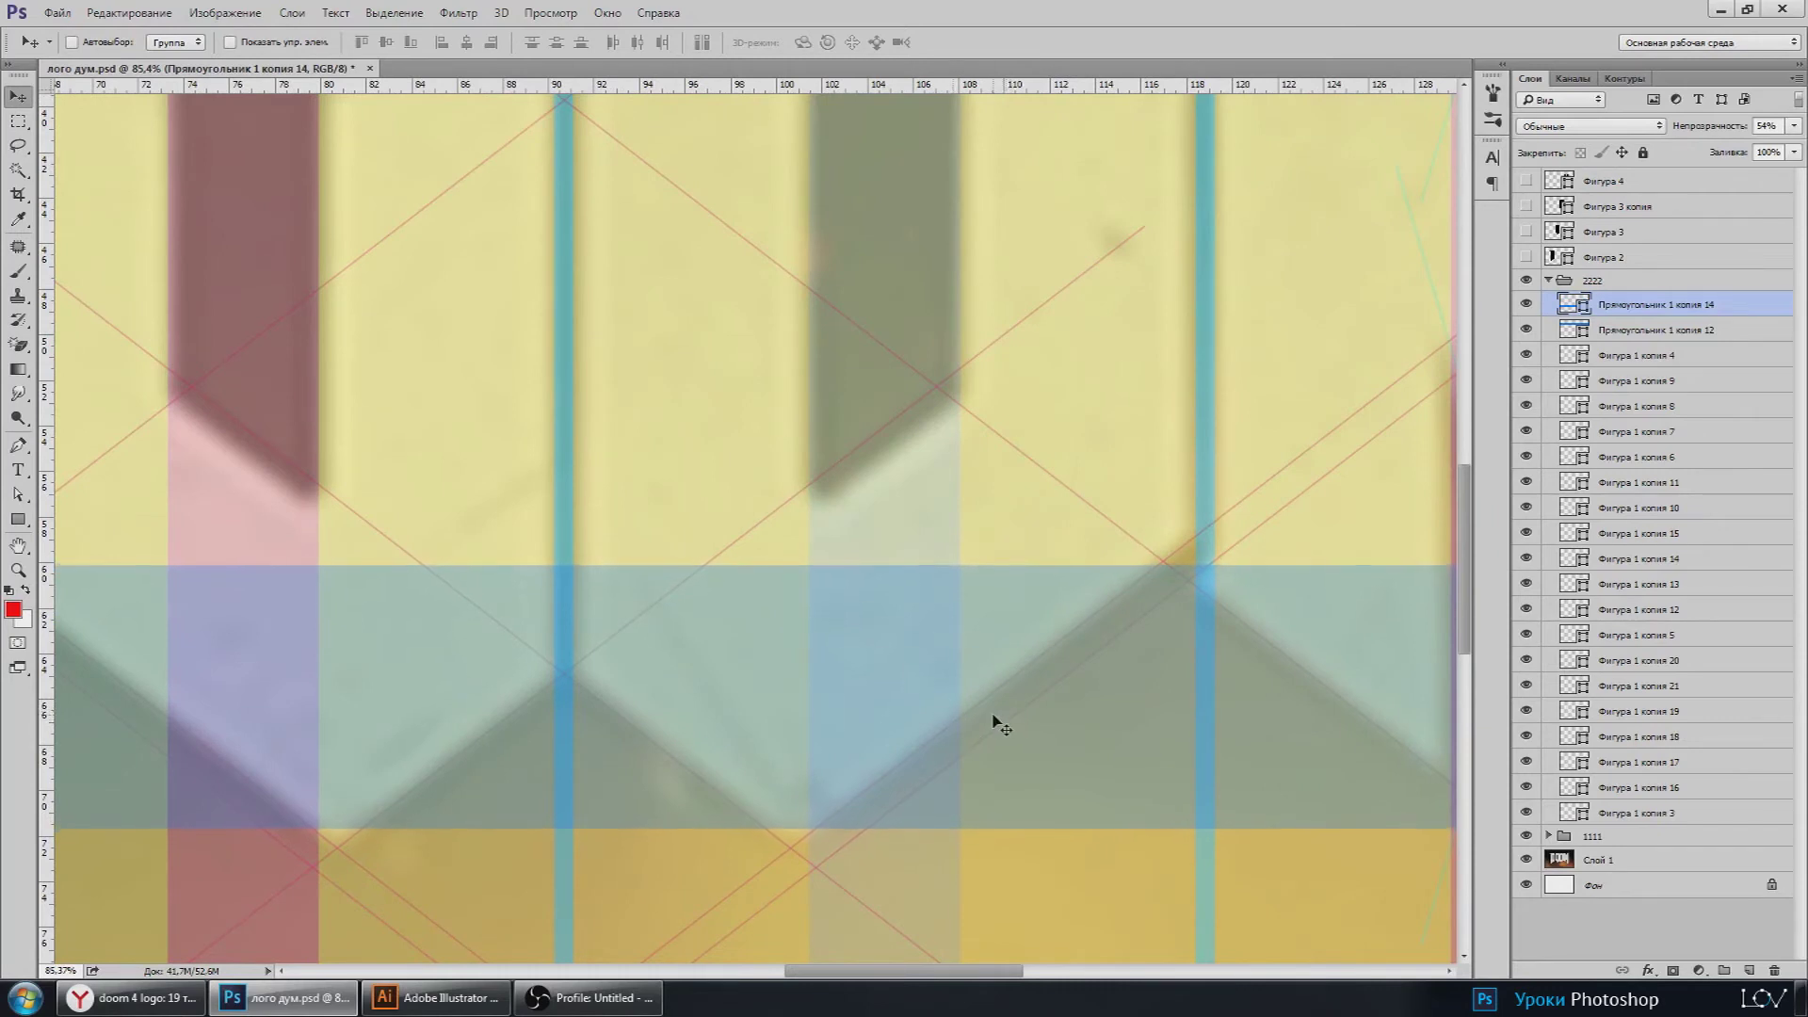
pyautogui.scroll(-1, 957, 687)
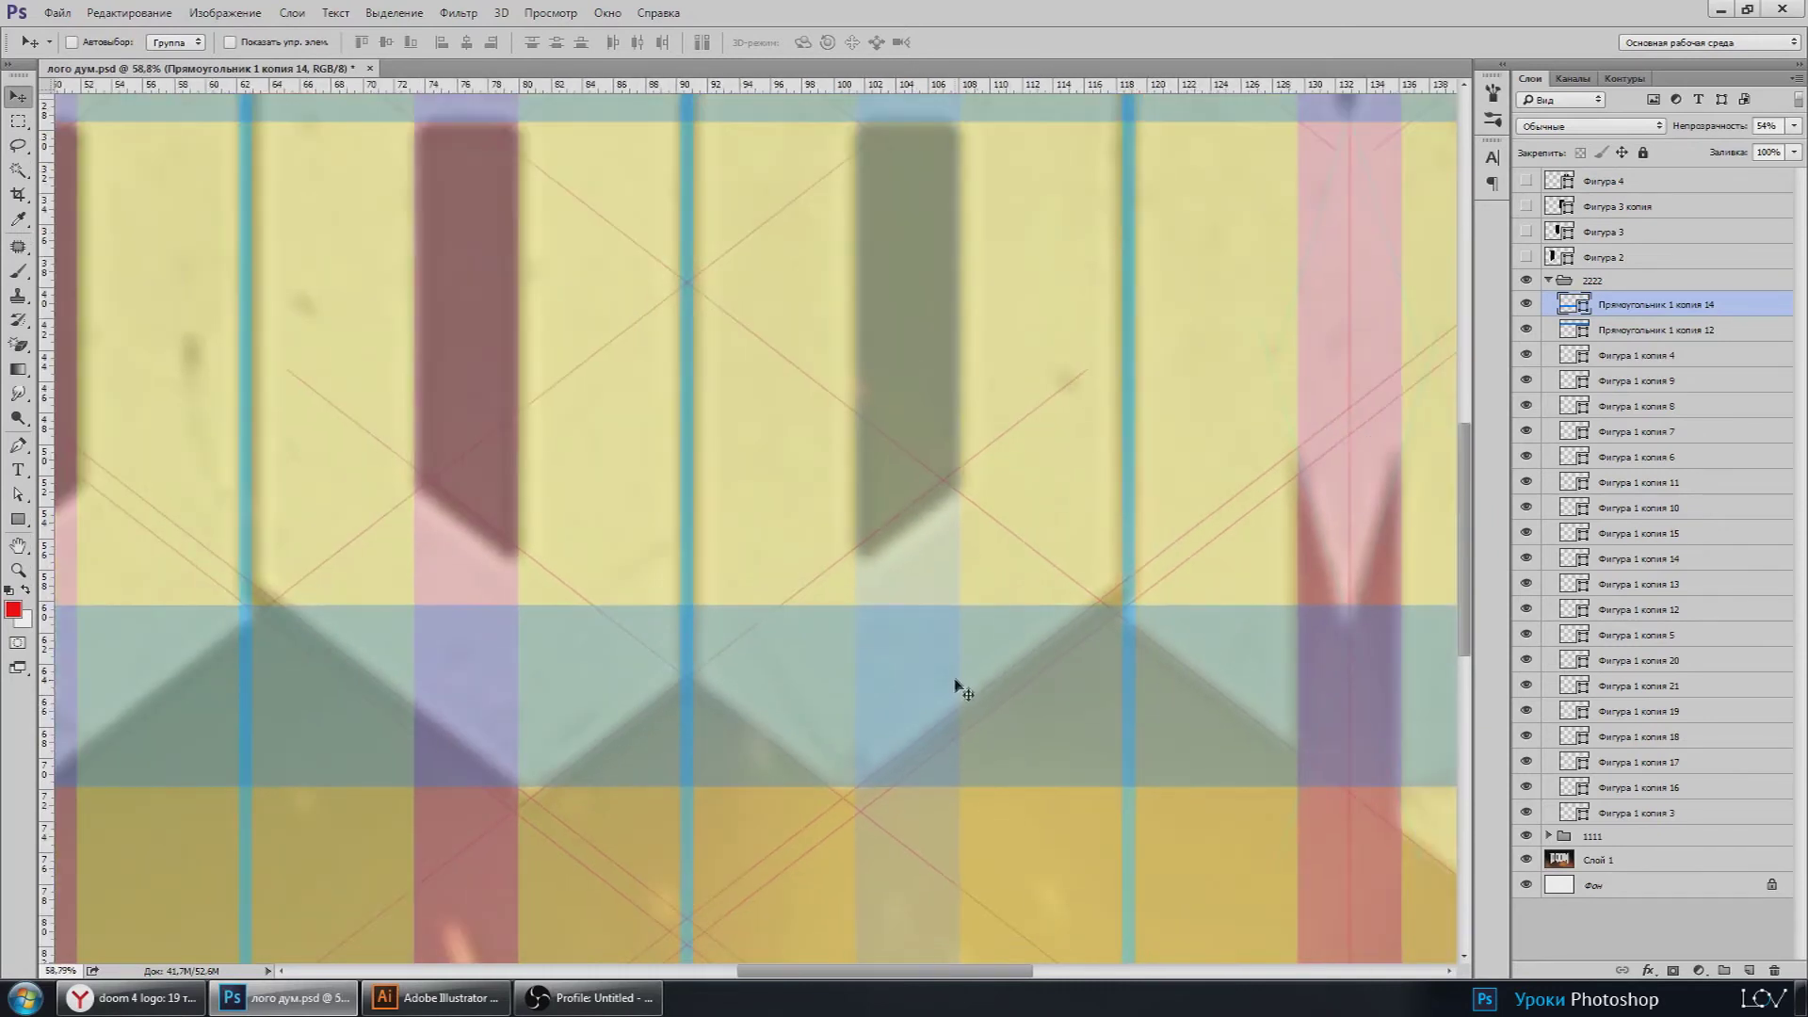
pyautogui.scroll(-1, 956, 681)
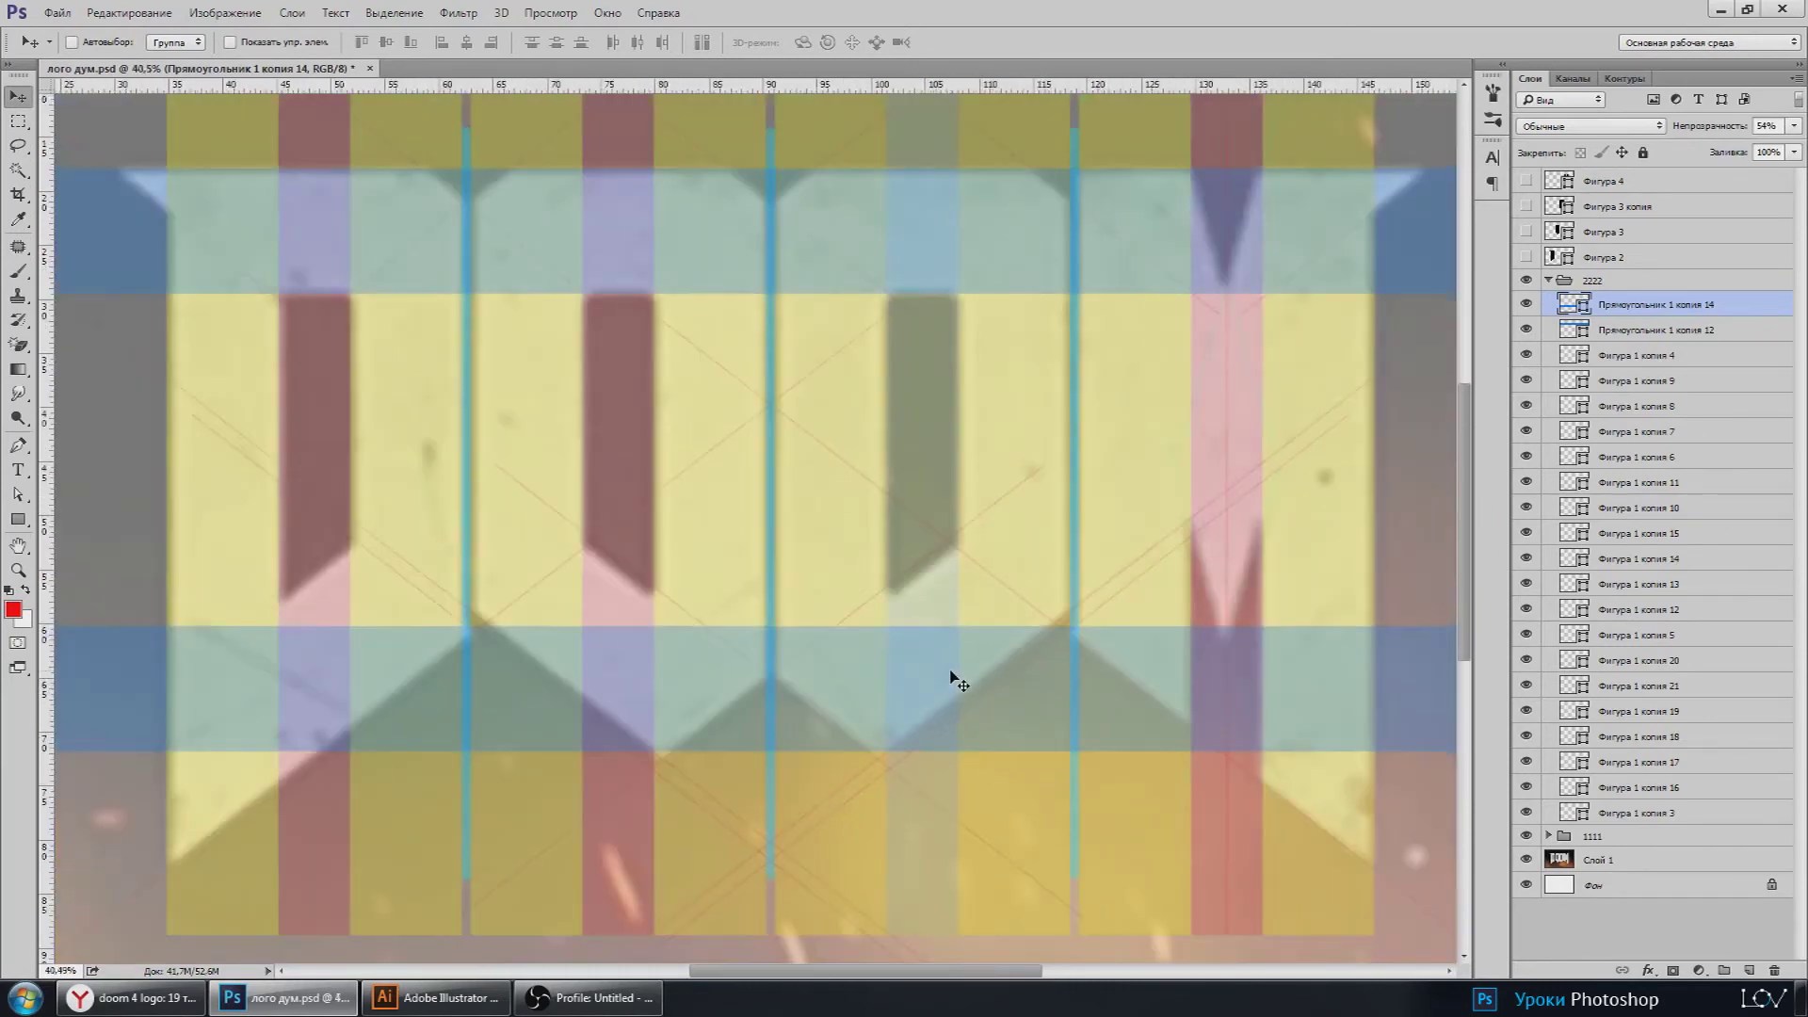
pyautogui.press('Delete')
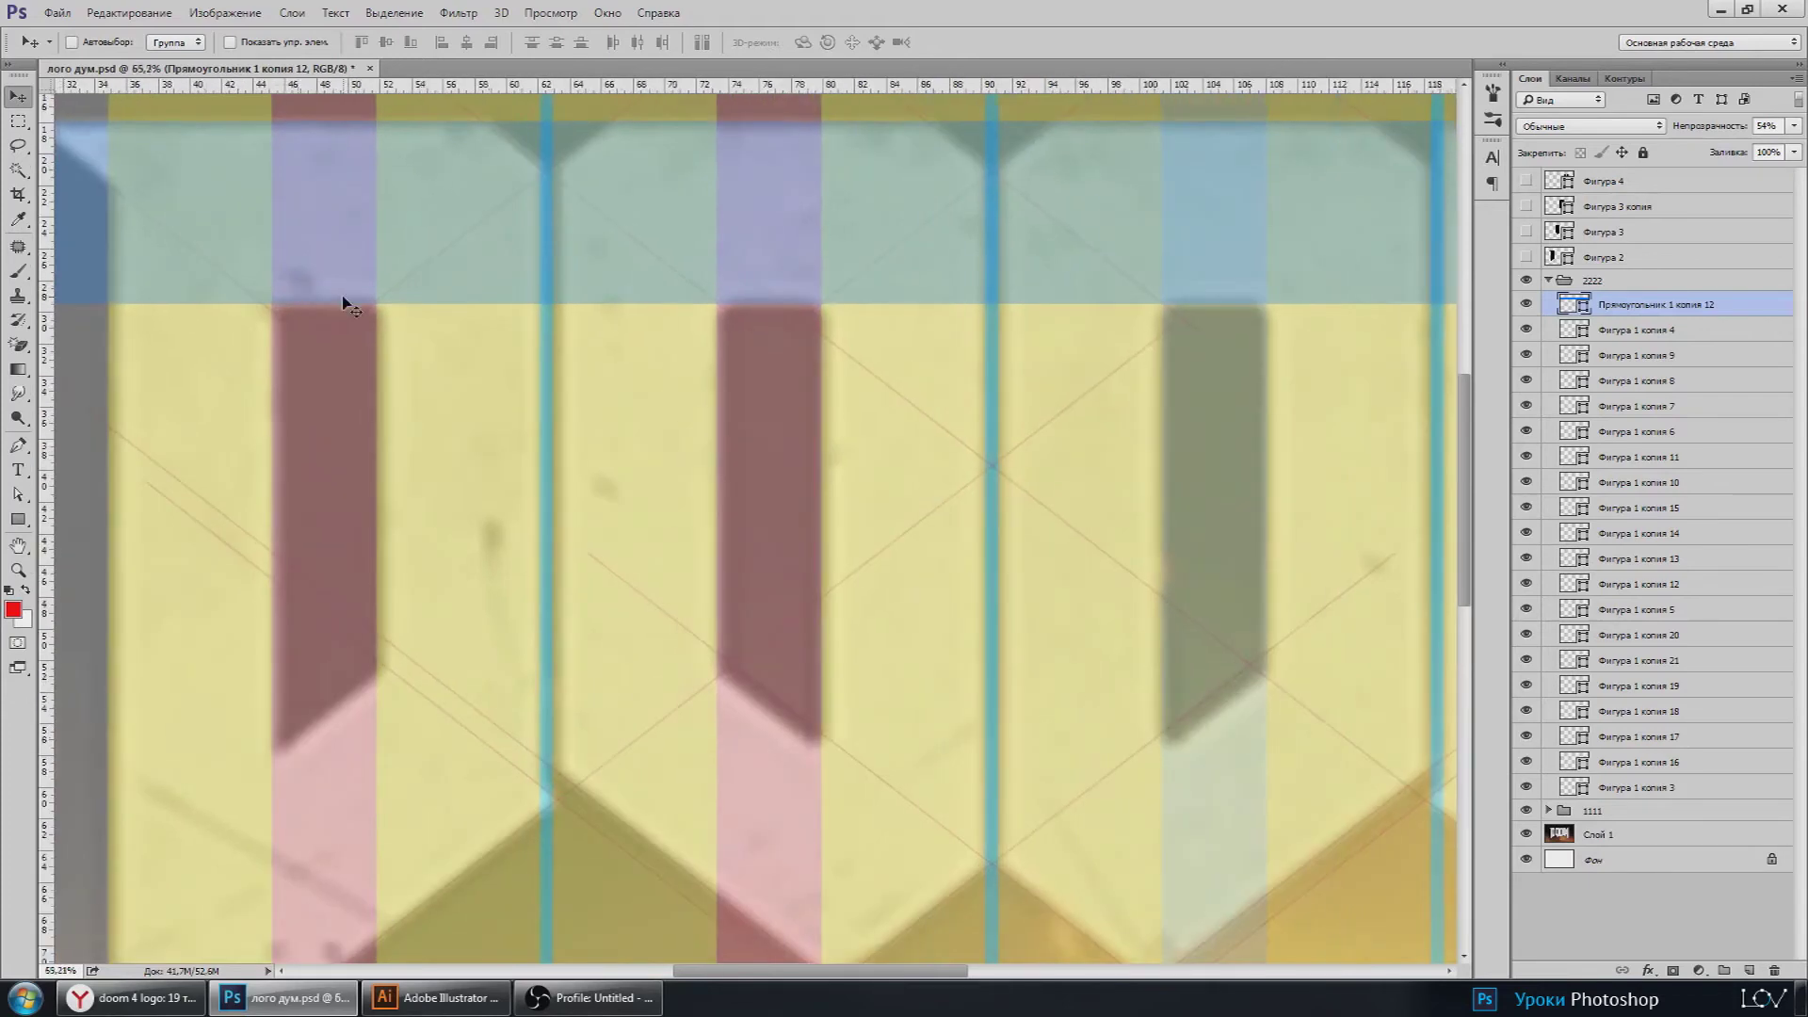
pyautogui.scroll(3, 311, 283)
pyautogui.scroll(-2, 339, 311)
pyautogui.scroll(-2, 339, 311)
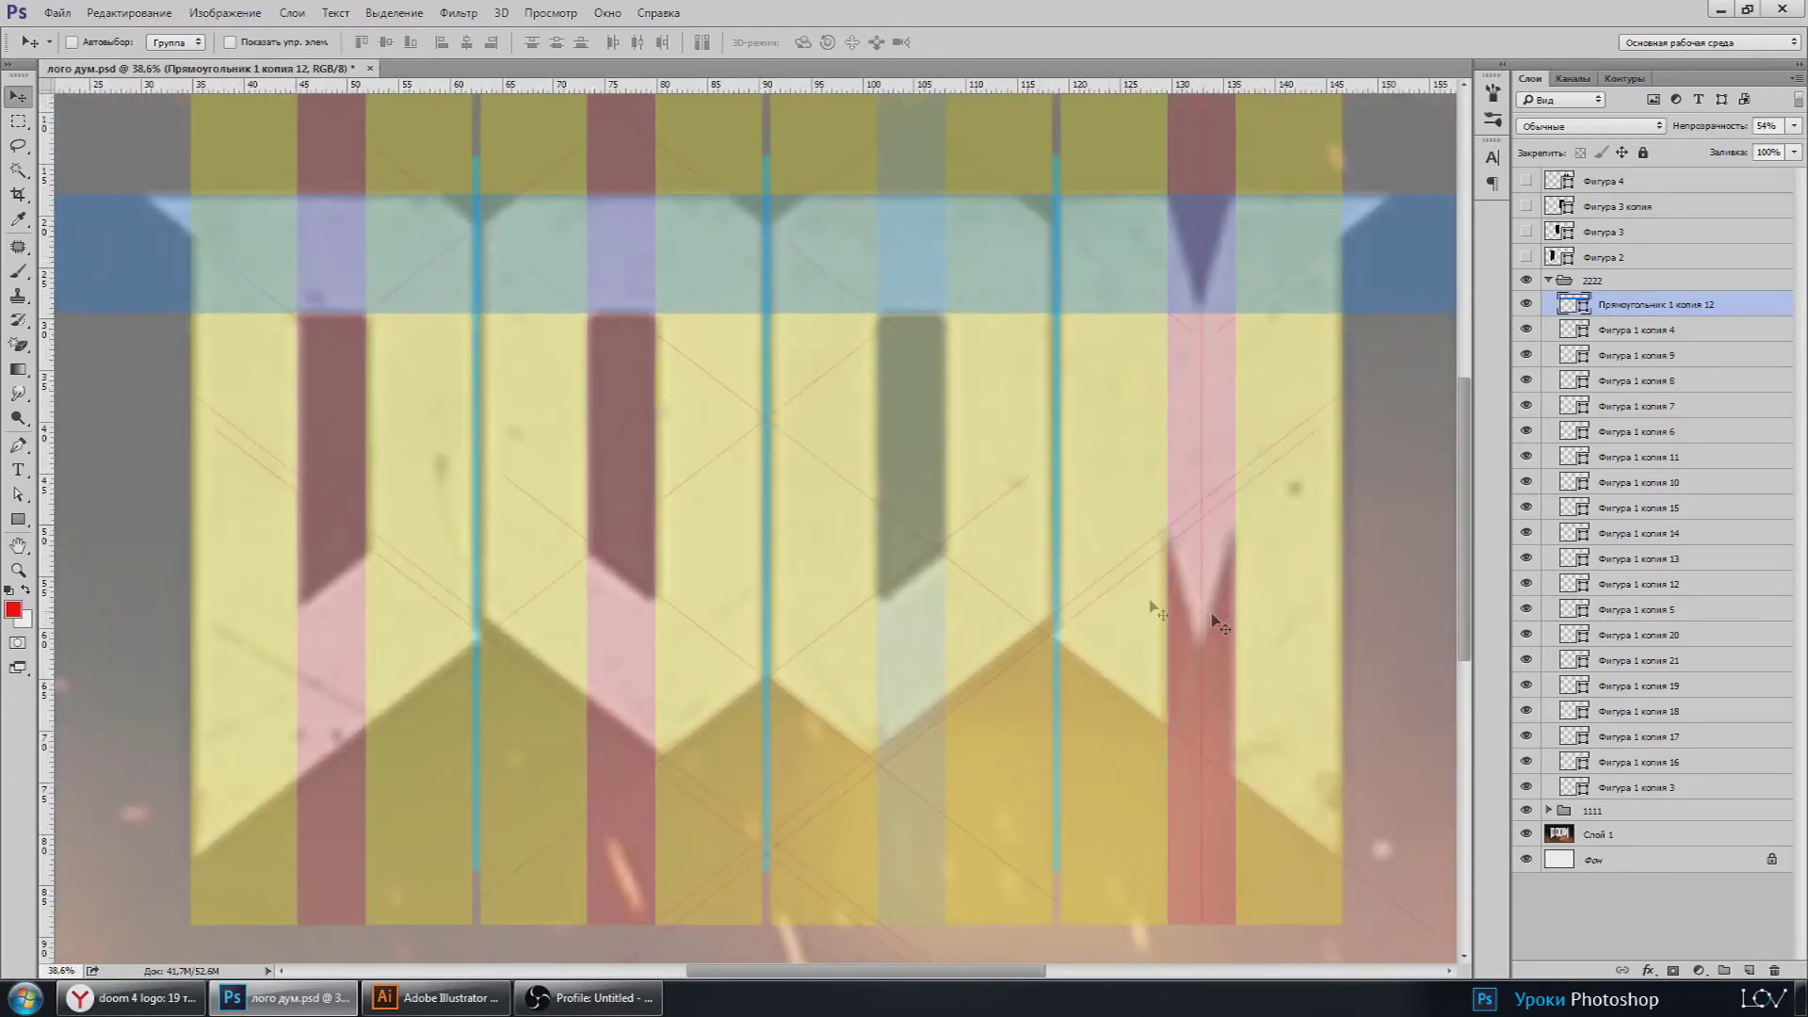
pyautogui.scroll(1, 326, 619)
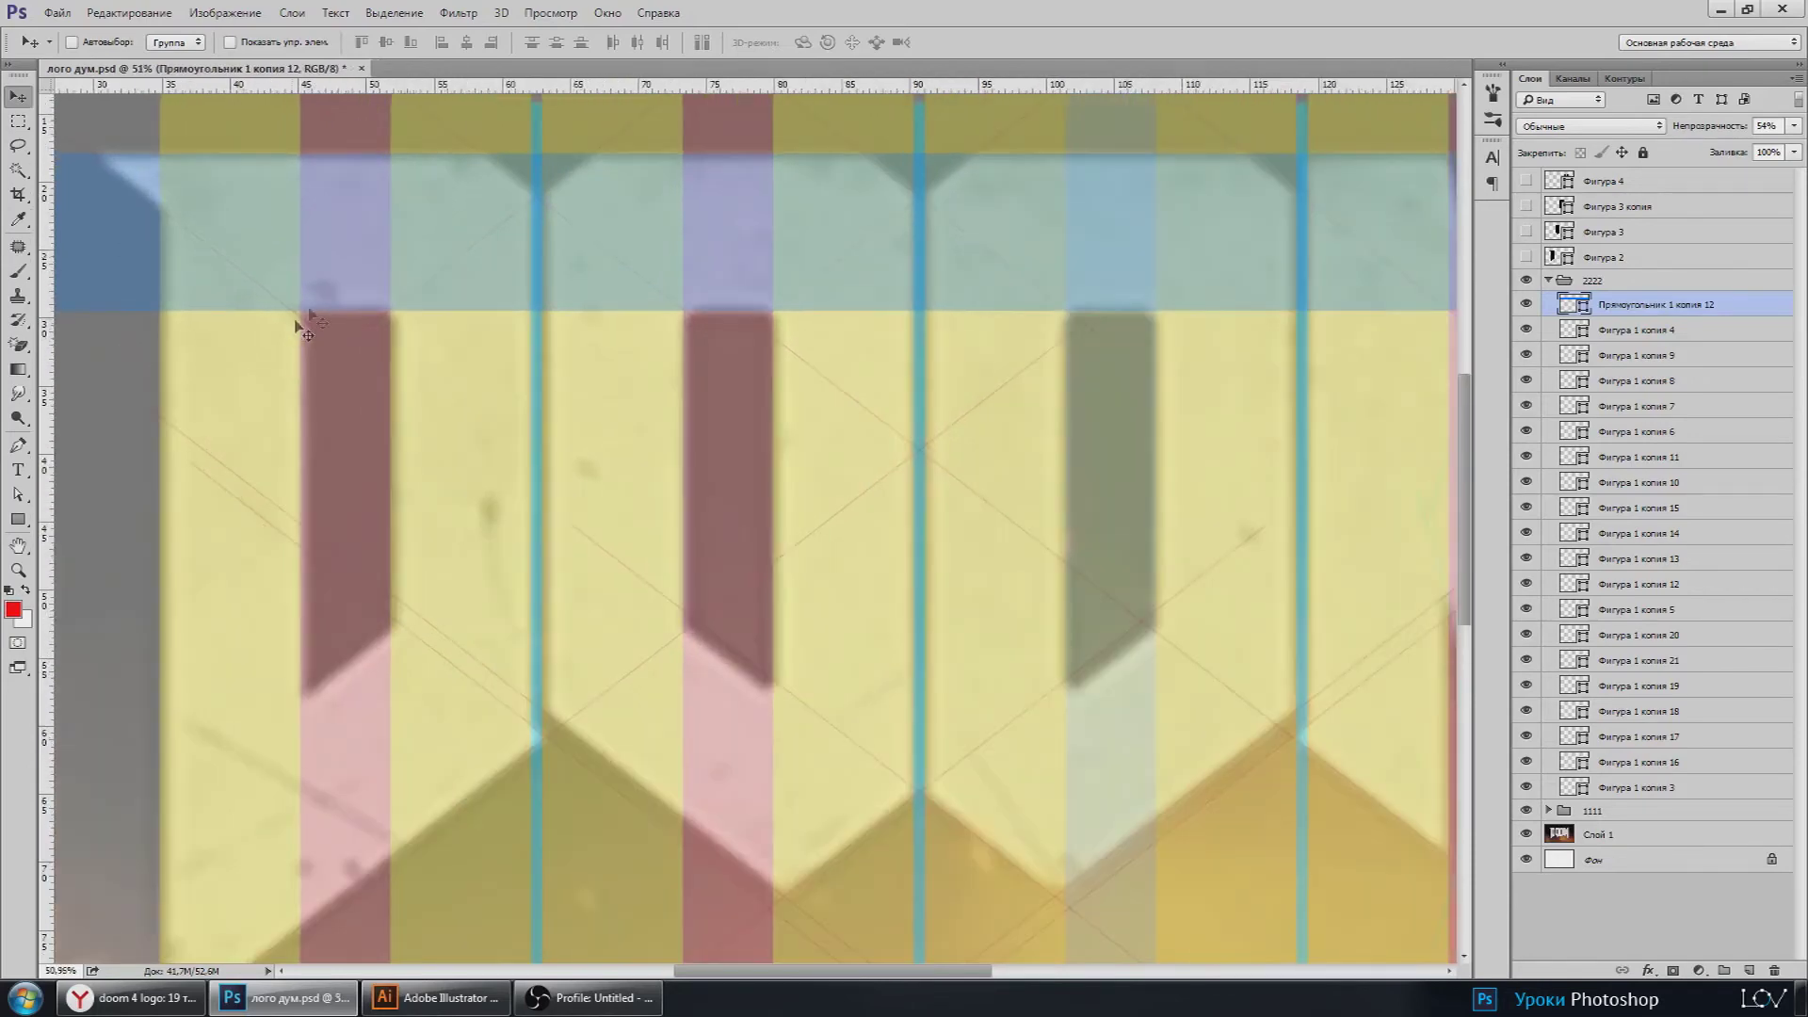
pyautogui.scroll(-2, 718, 544)
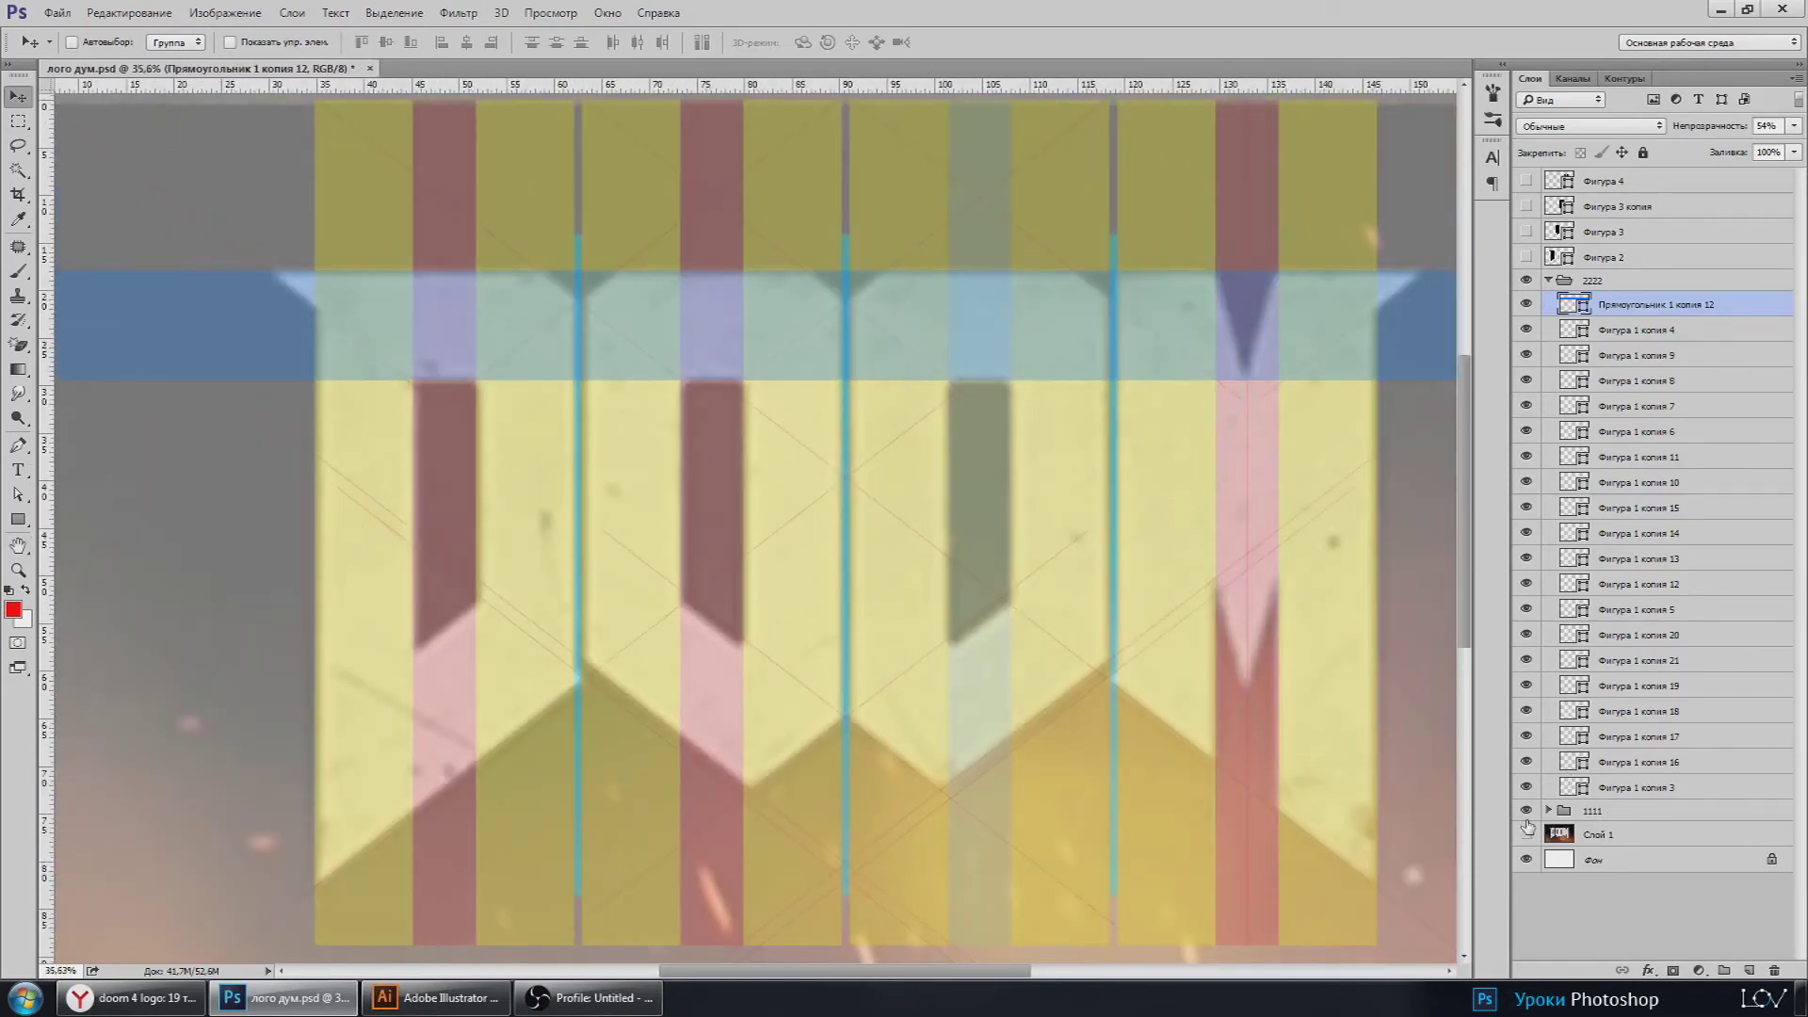
# Step: Check the background photo and white DOOM letters, then hide the diagonal guide layers
pyautogui.click(1526, 832)
pyautogui.click(1526, 832)
pyautogui.click(1526, 809)
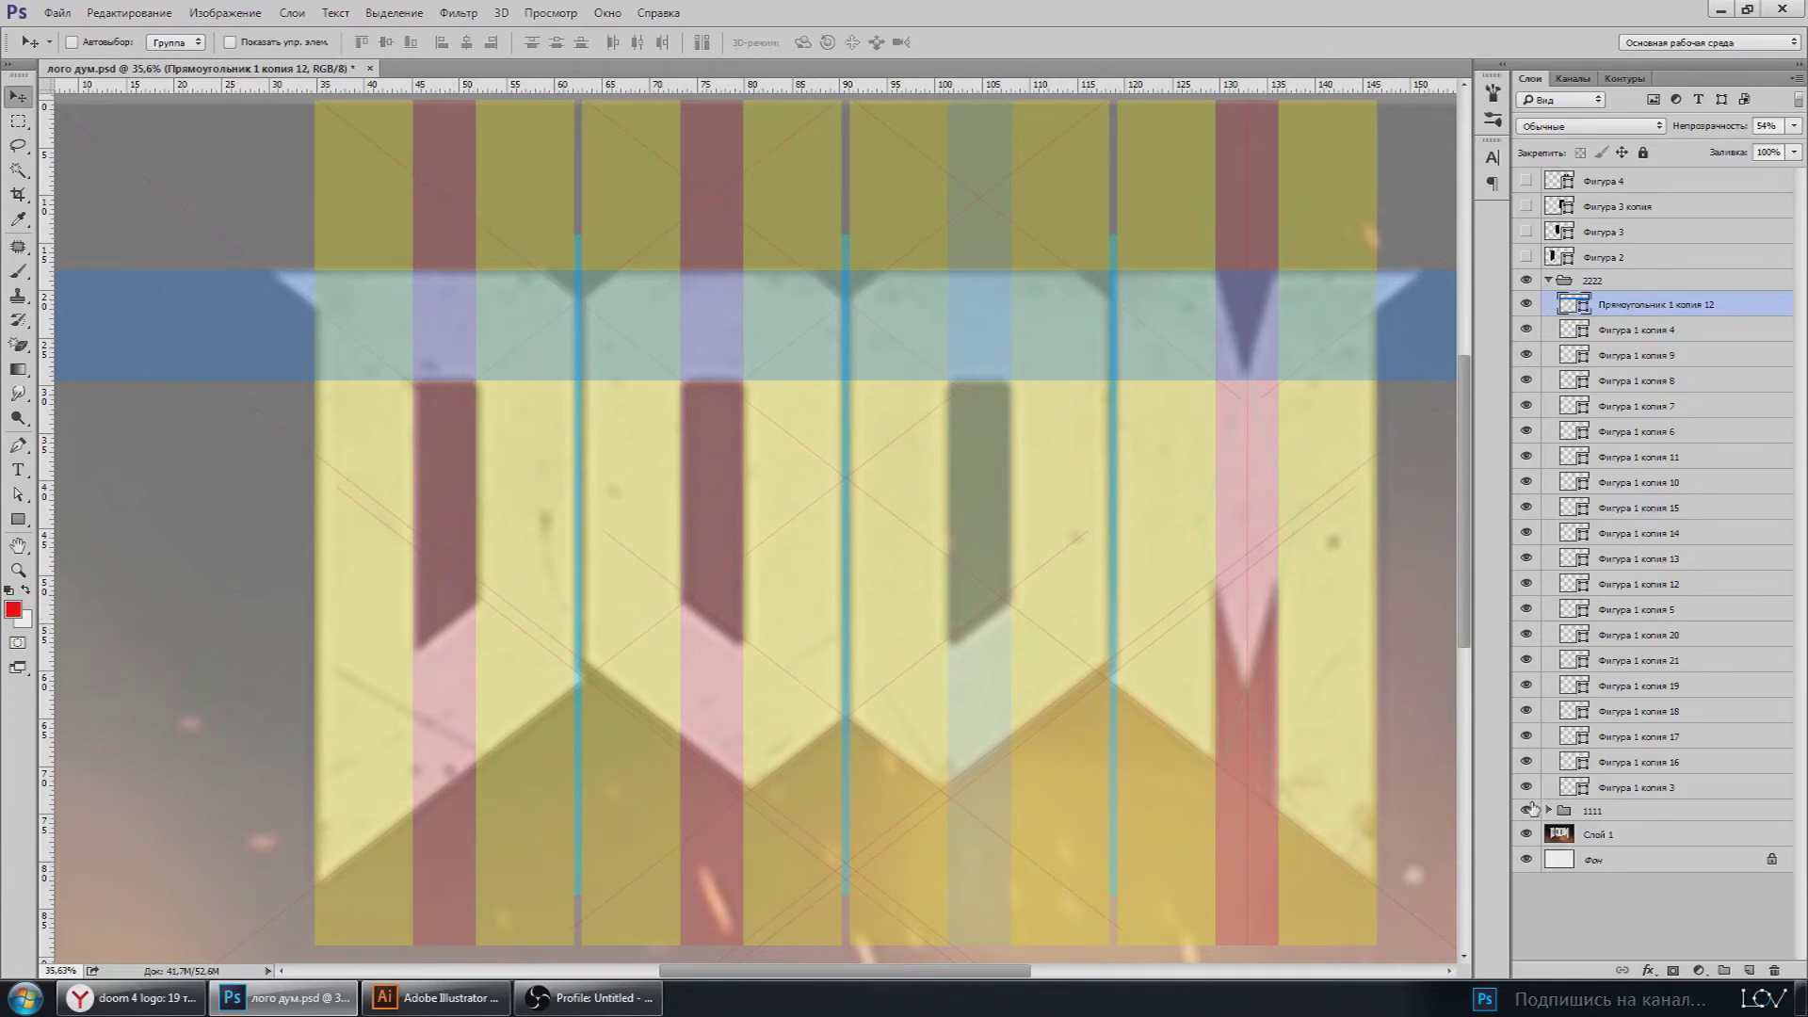
pyautogui.click(1526, 809)
pyautogui.moveTo(1526, 794); pyautogui.dragTo(1527, 691)
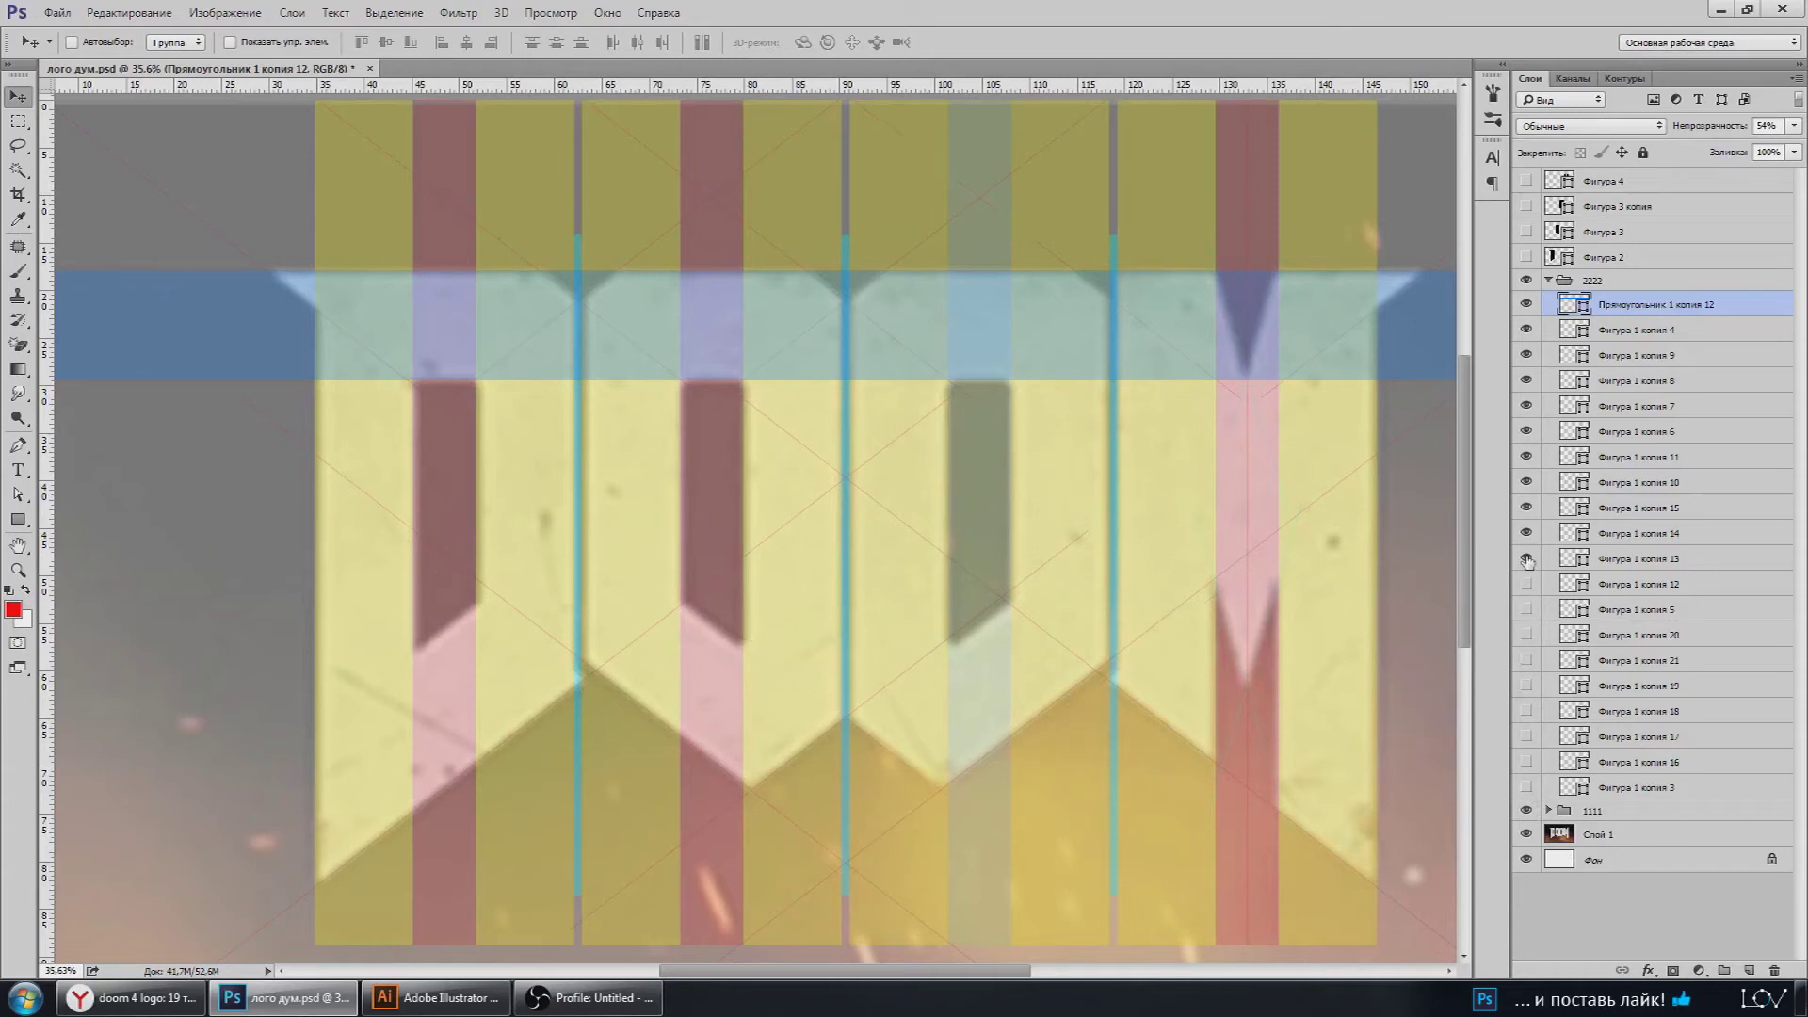
pyautogui.moveTo(1525, 501); pyautogui.dragTo(1527, 410)
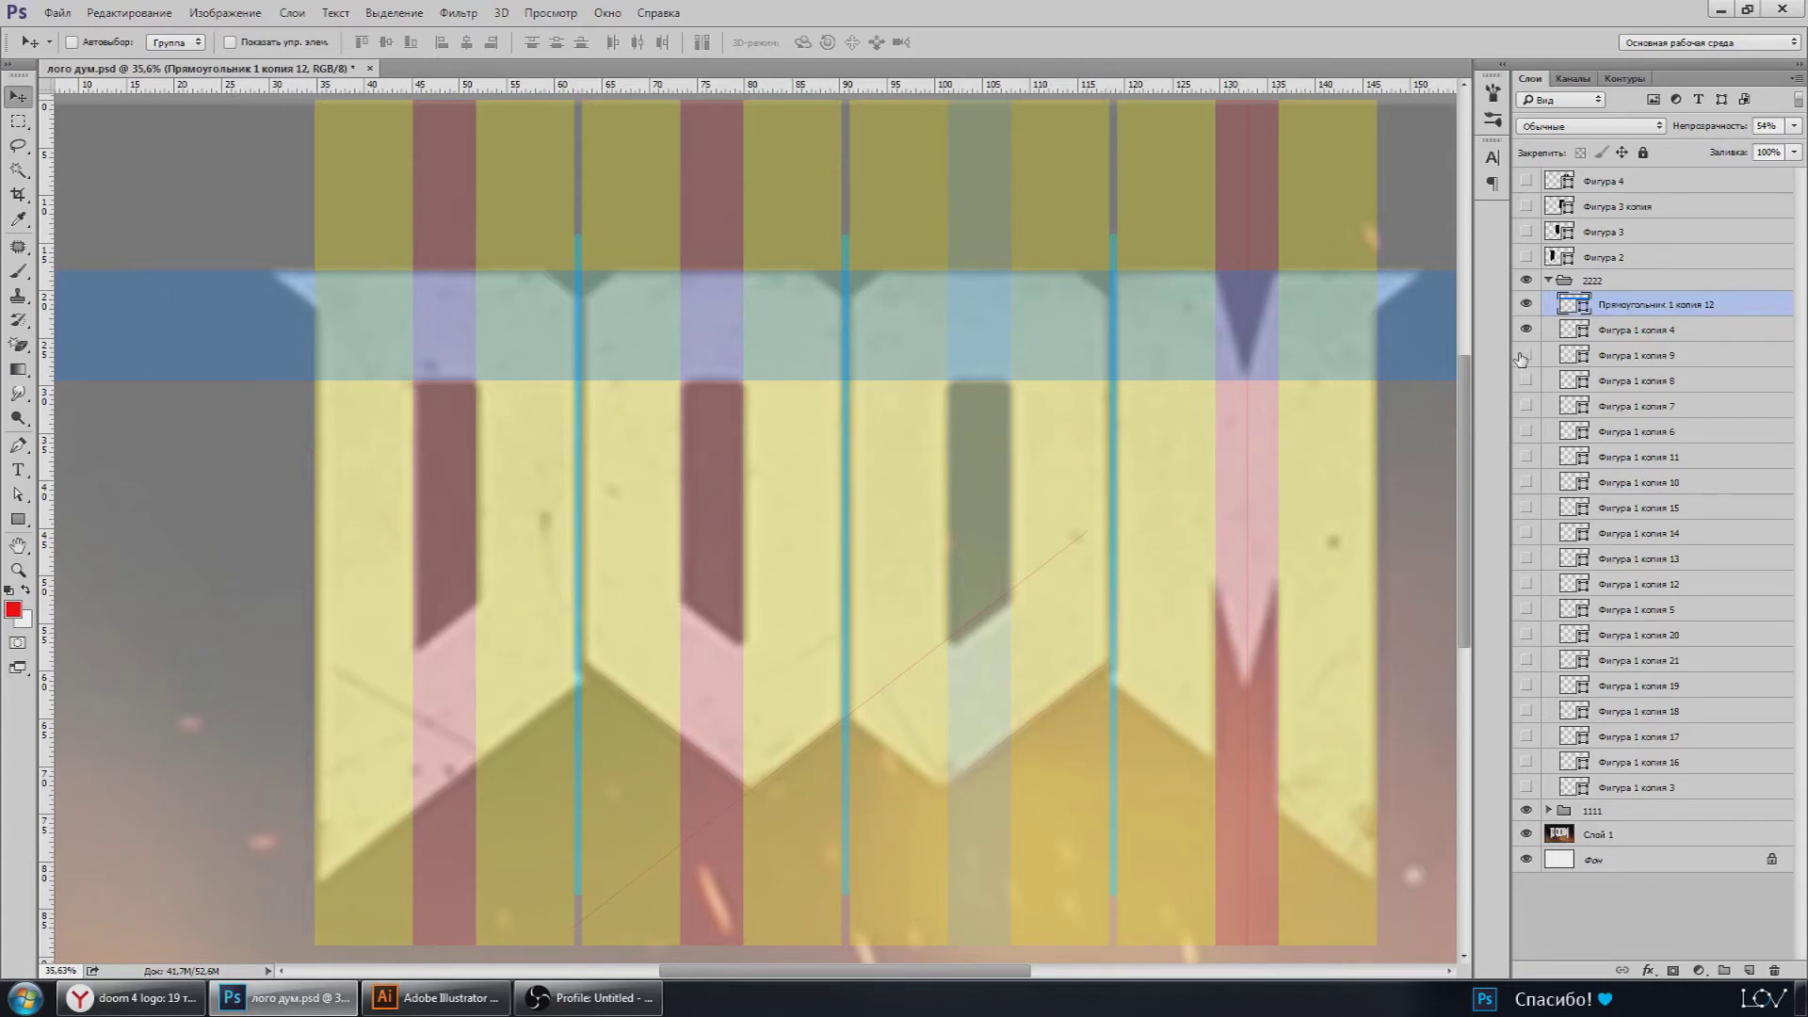
pyautogui.moveTo(1521, 358); pyautogui.dragTo(1526, 337)
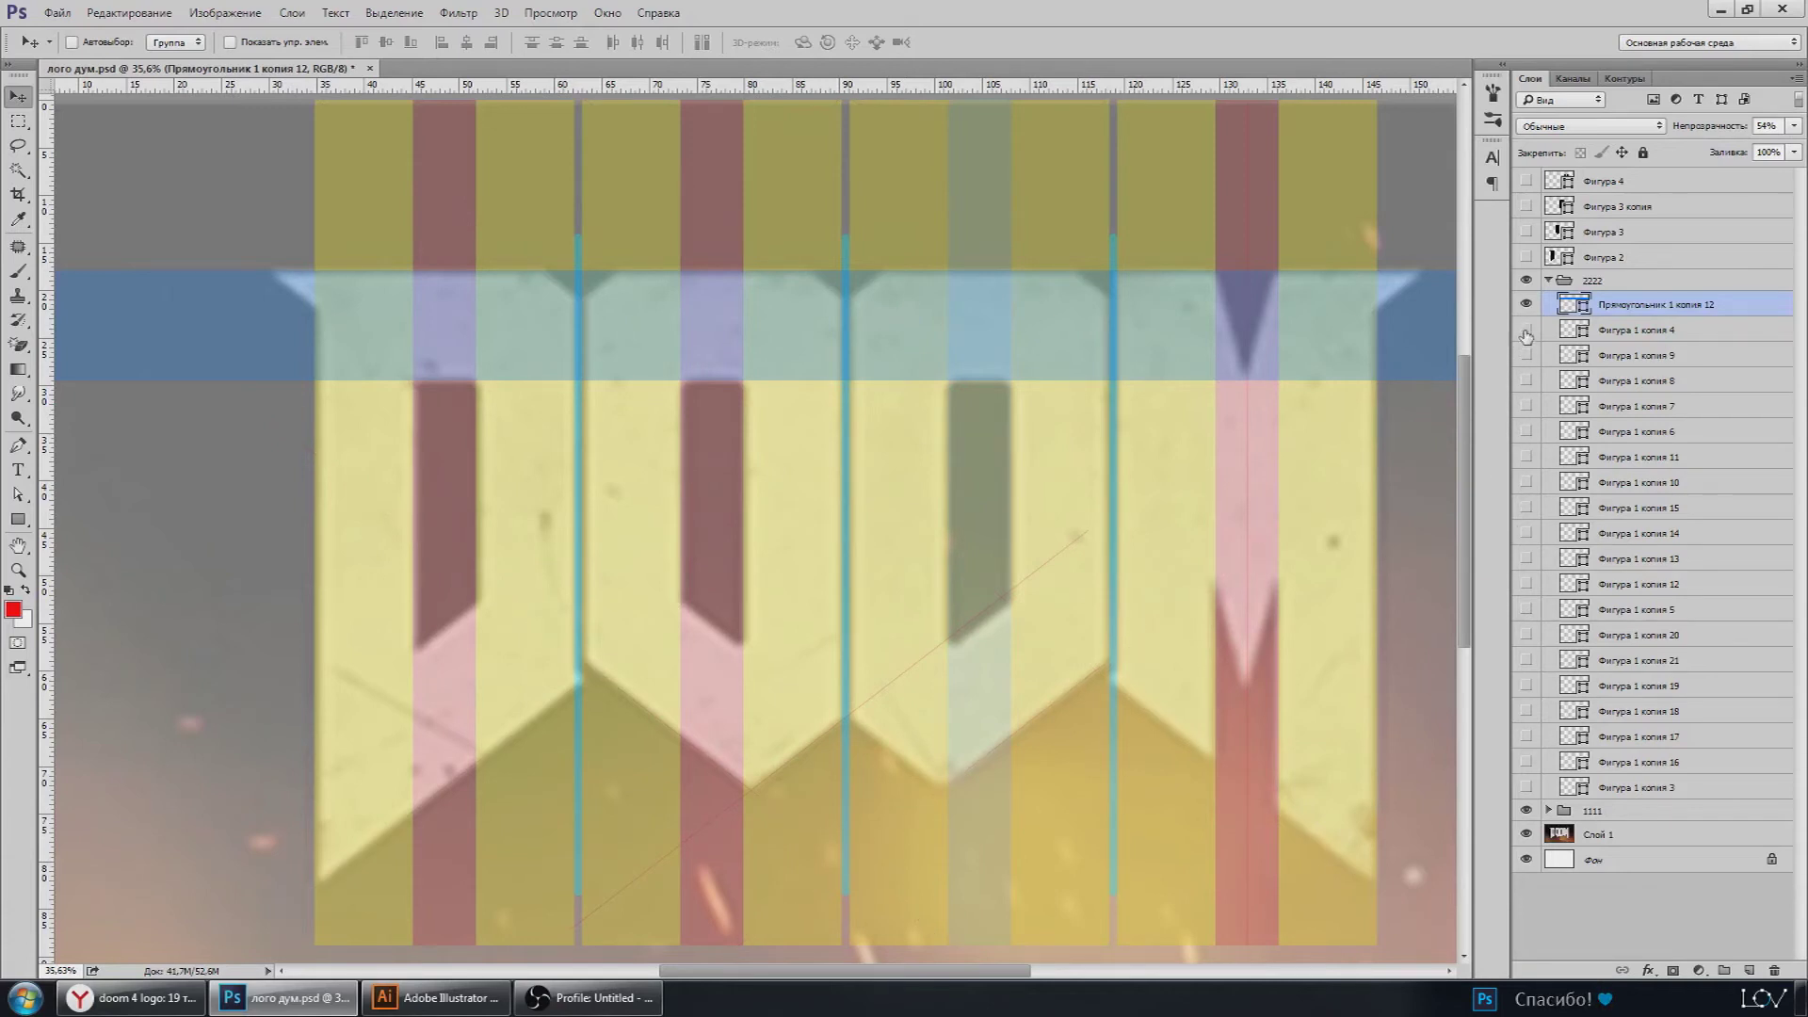
# Step: Nudge the Фигура 1 копия 4 diagonal line right and down, then duplicate it
pyautogui.click(1612, 329)
pyautogui.scroll(3, 1210, 795)
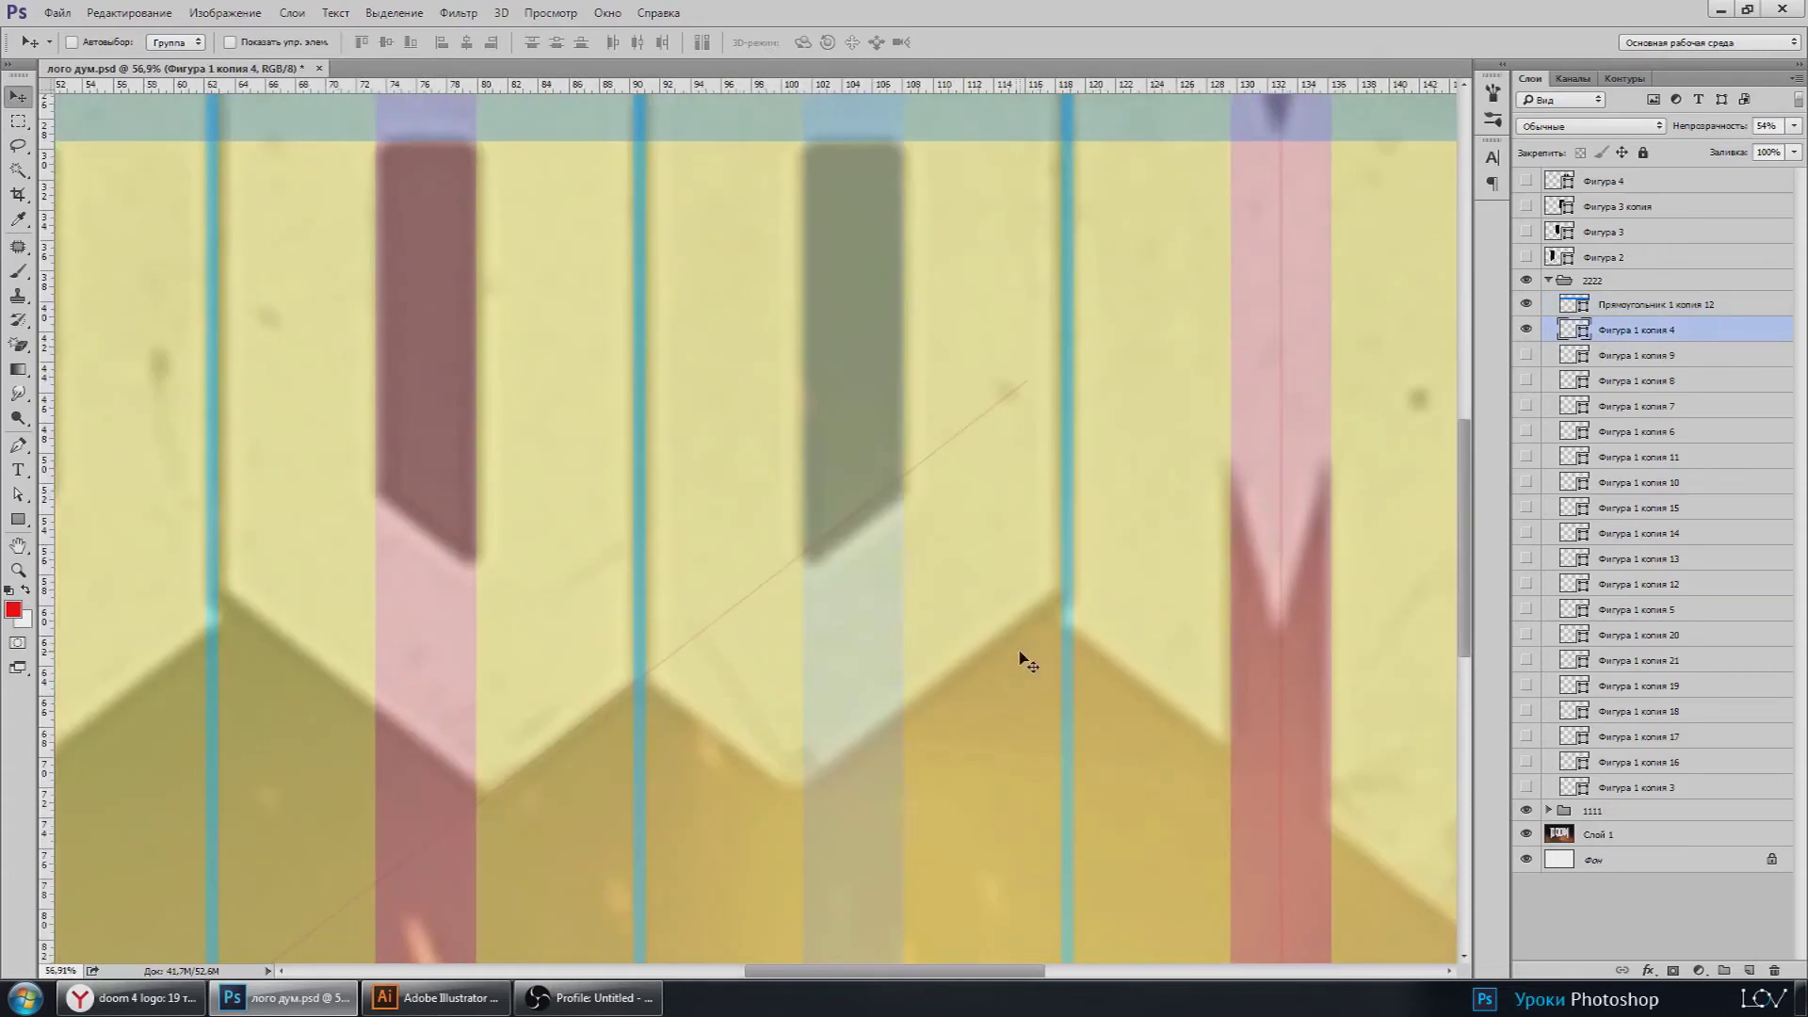
pyautogui.scroll(2, 1025, 657)
pyautogui.scroll(2, 872, 533)
pyautogui.moveTo(859, 450); pyautogui.dragTo(888, 462)
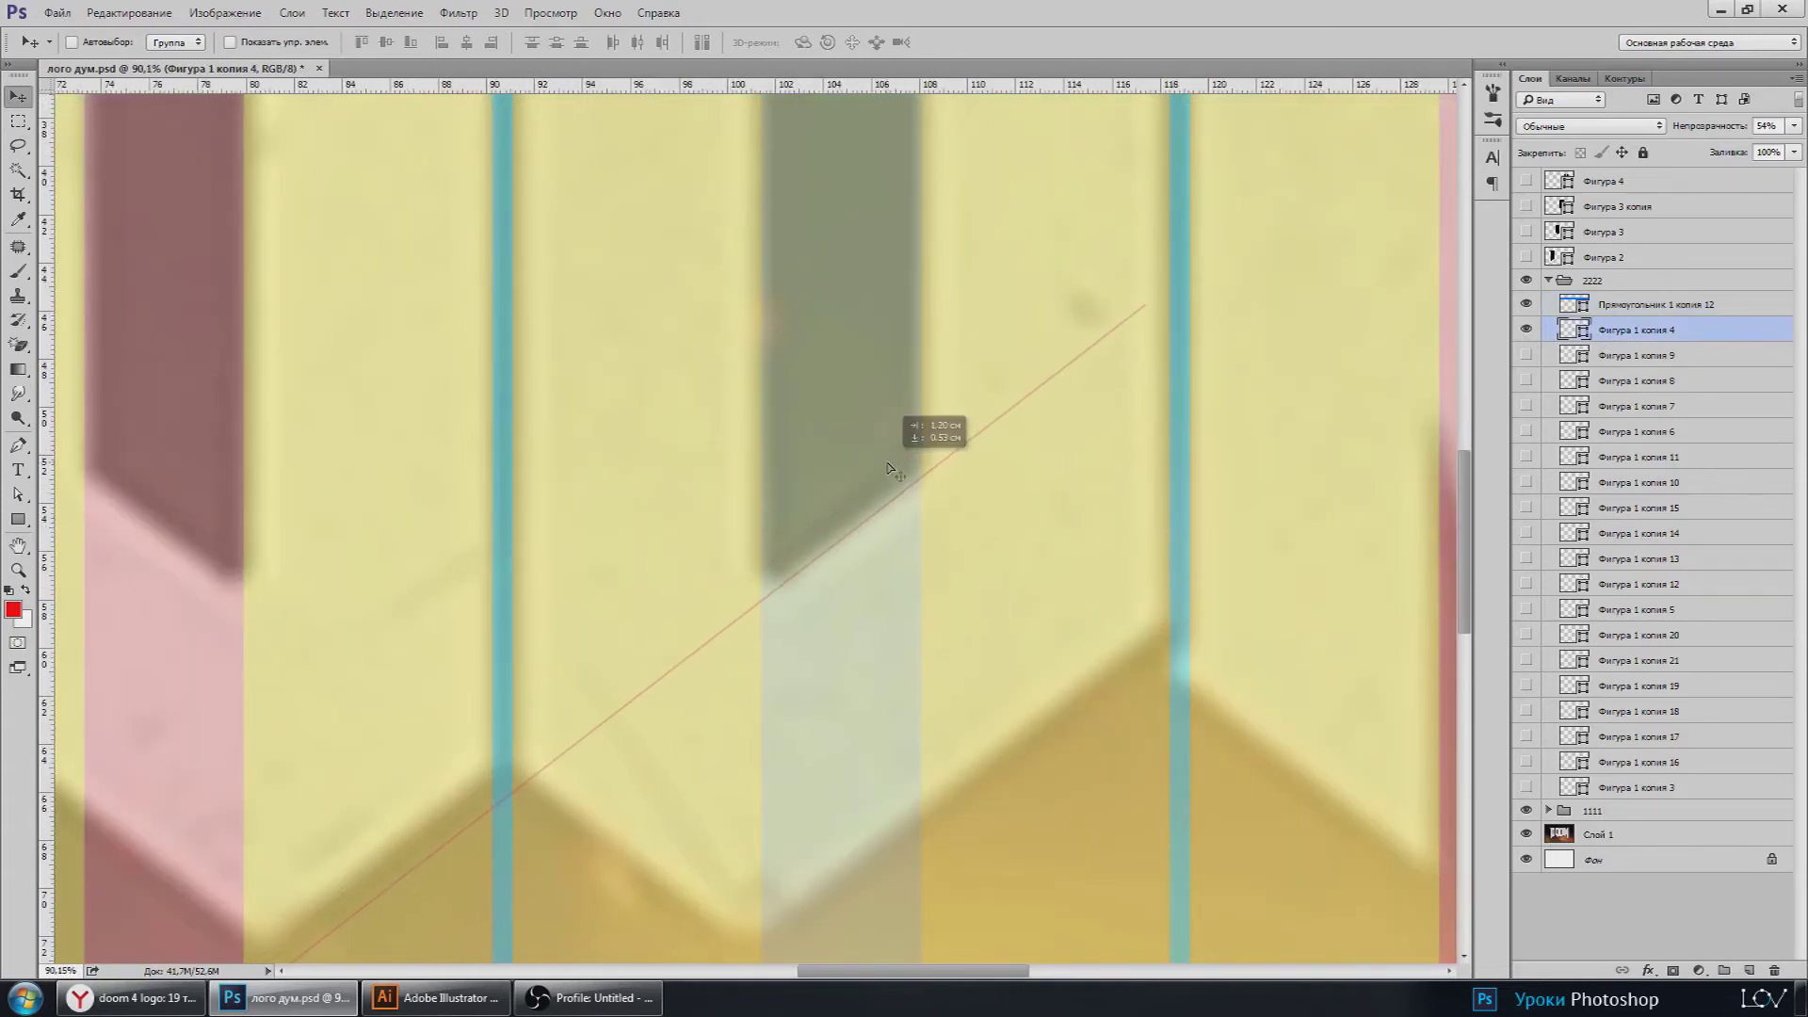
pyautogui.scroll(-2, 879, 553)
pyautogui.scroll(-2, 891, 369)
pyautogui.moveTo(892, 369); pyautogui.dragTo(901, 449)
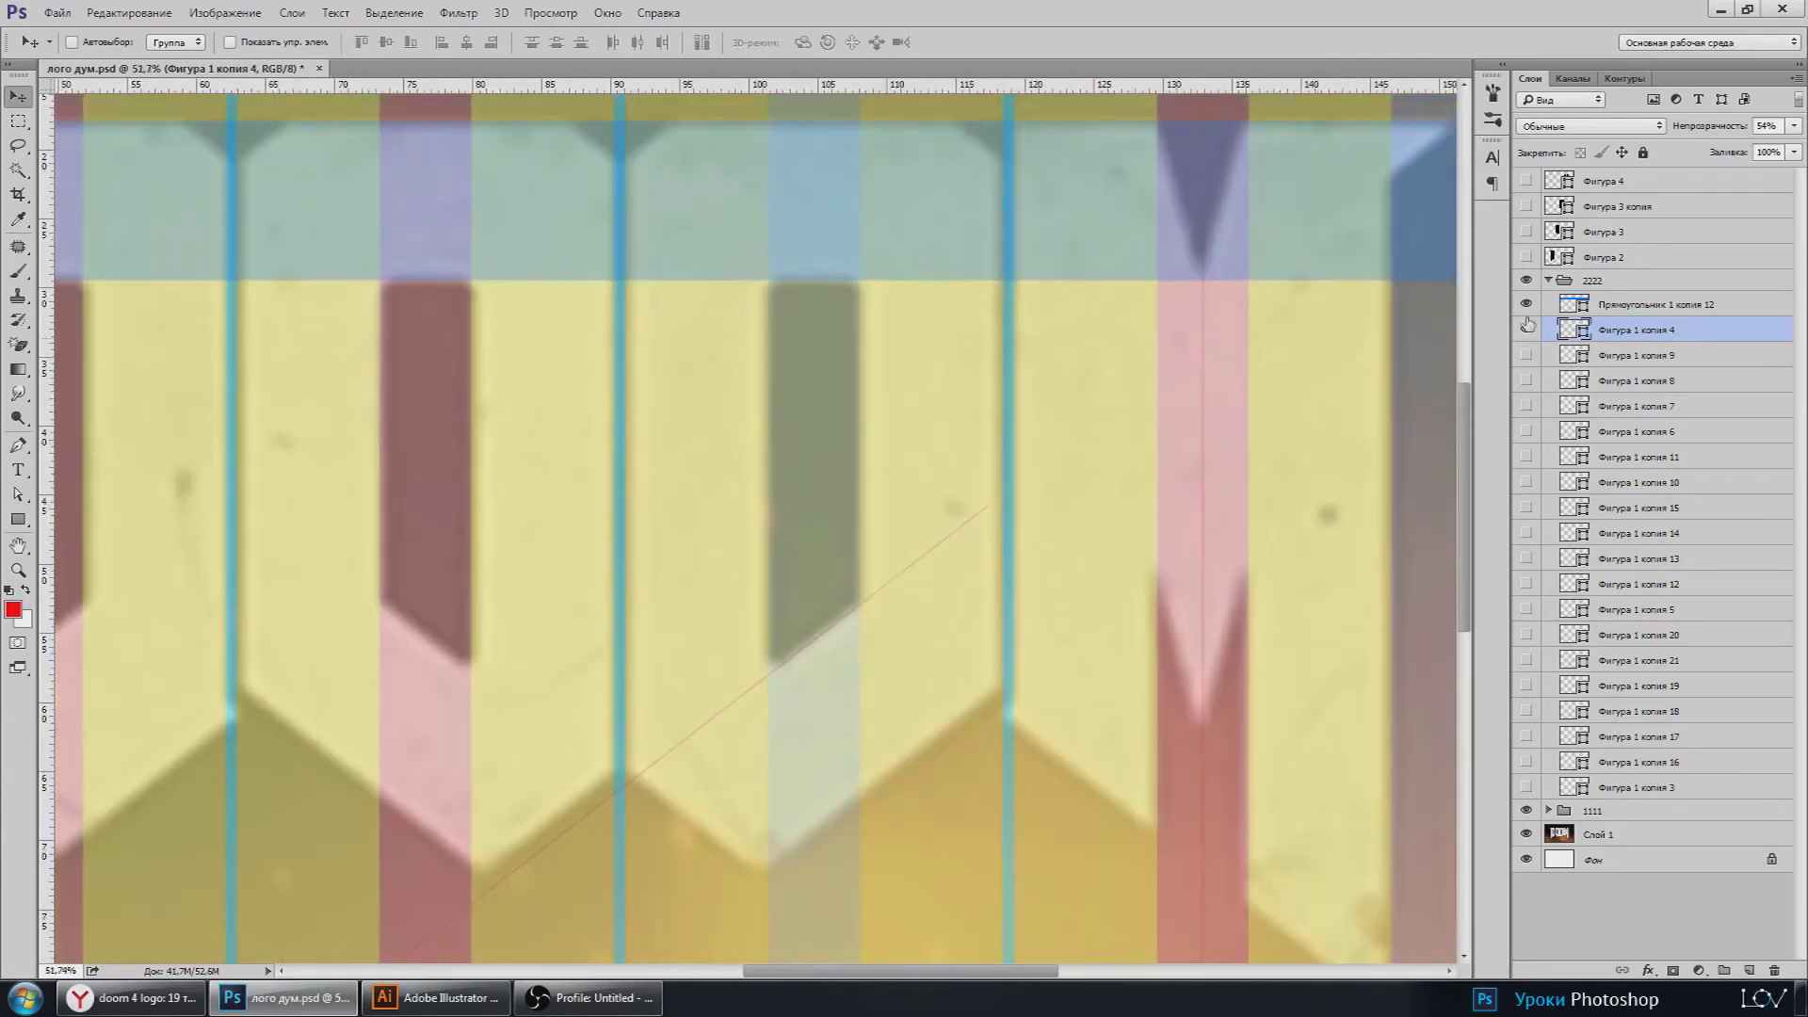
pyautogui.hotkey('ctrl', 'j')
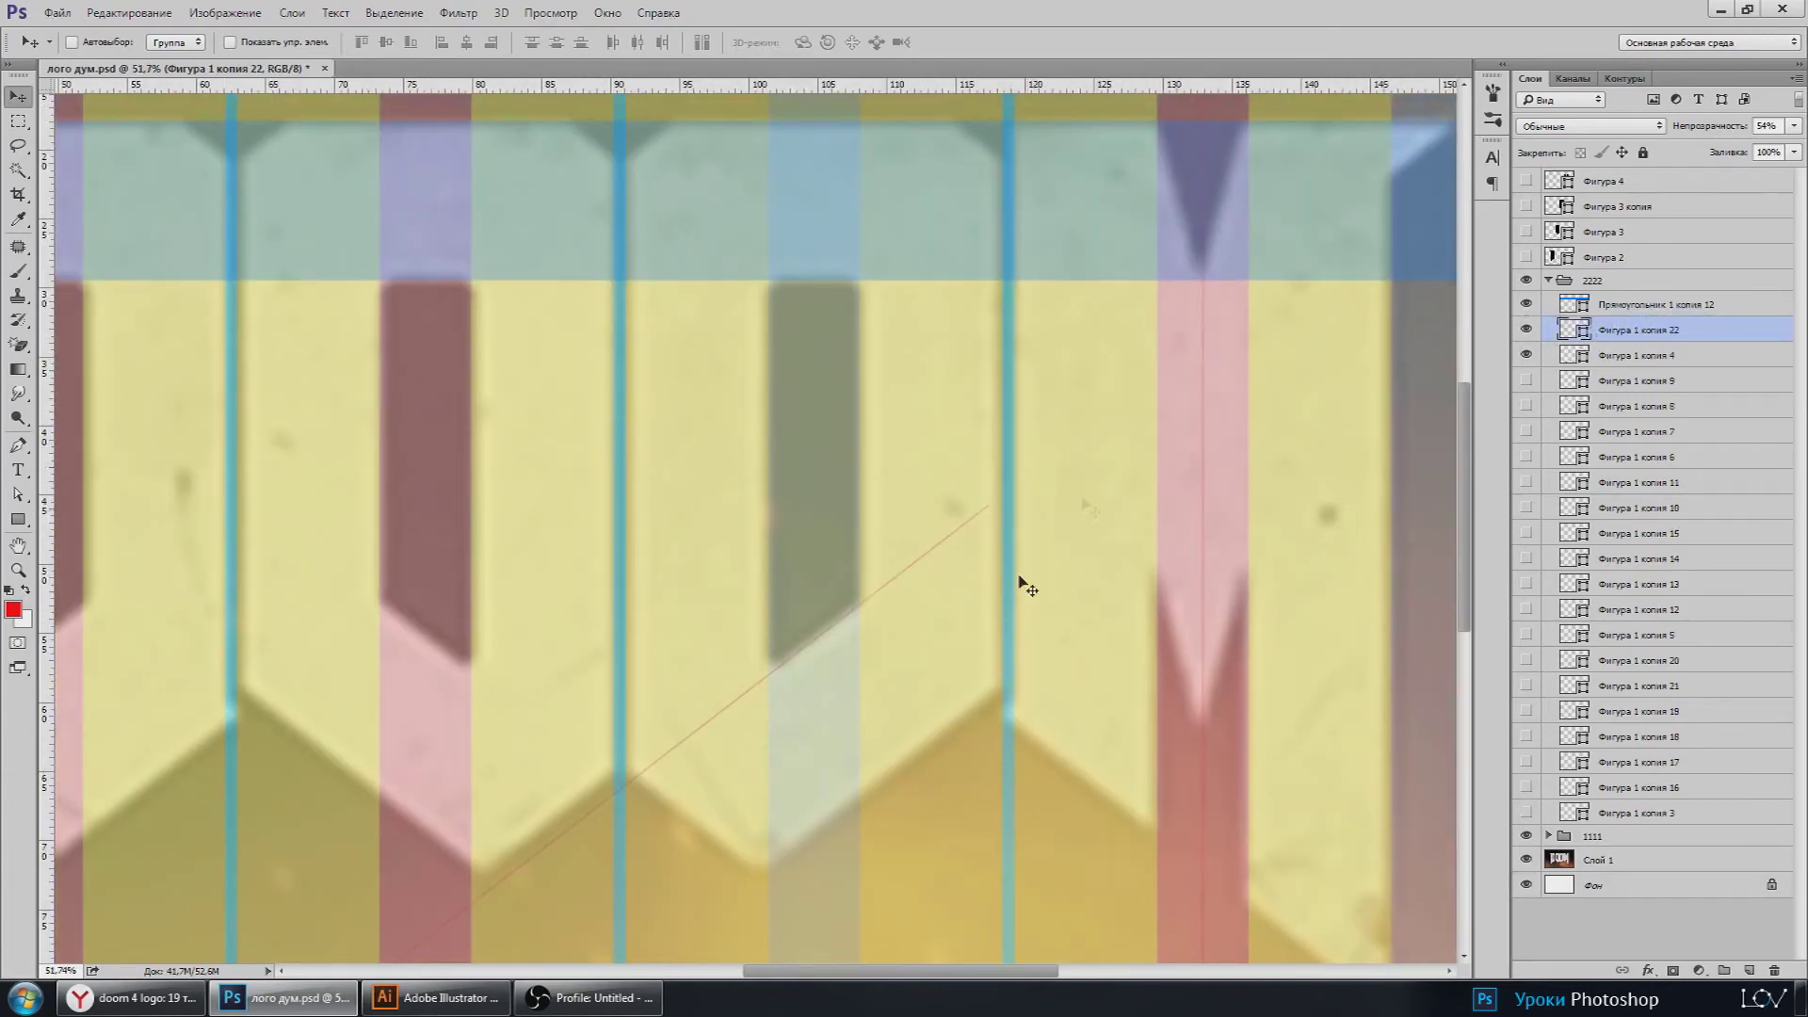
# Step: Move the duplicated diagonal line, flip a copy horizontally, then discard that flipped copy
pyautogui.moveTo(1019, 582); pyautogui.dragTo(760, 572)
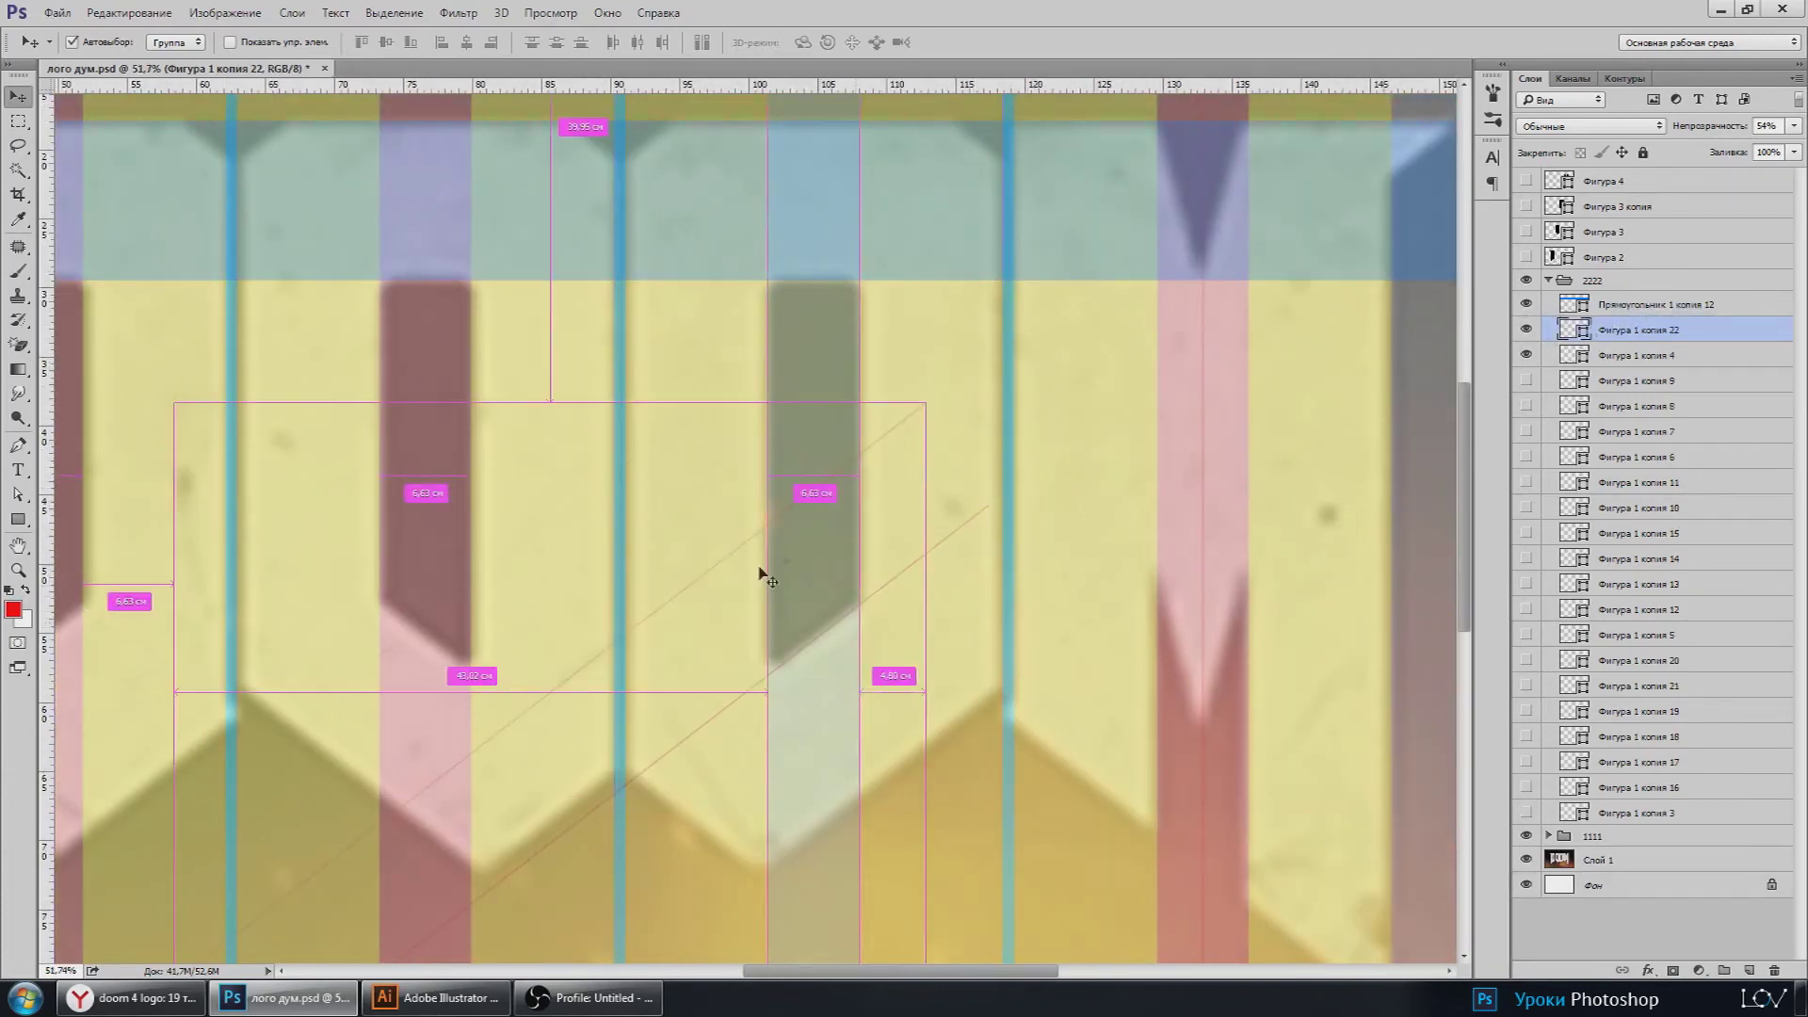
pyautogui.hotkey('ctrl', 't')
pyautogui.rightClick(685, 622)
pyautogui.click(787, 905)
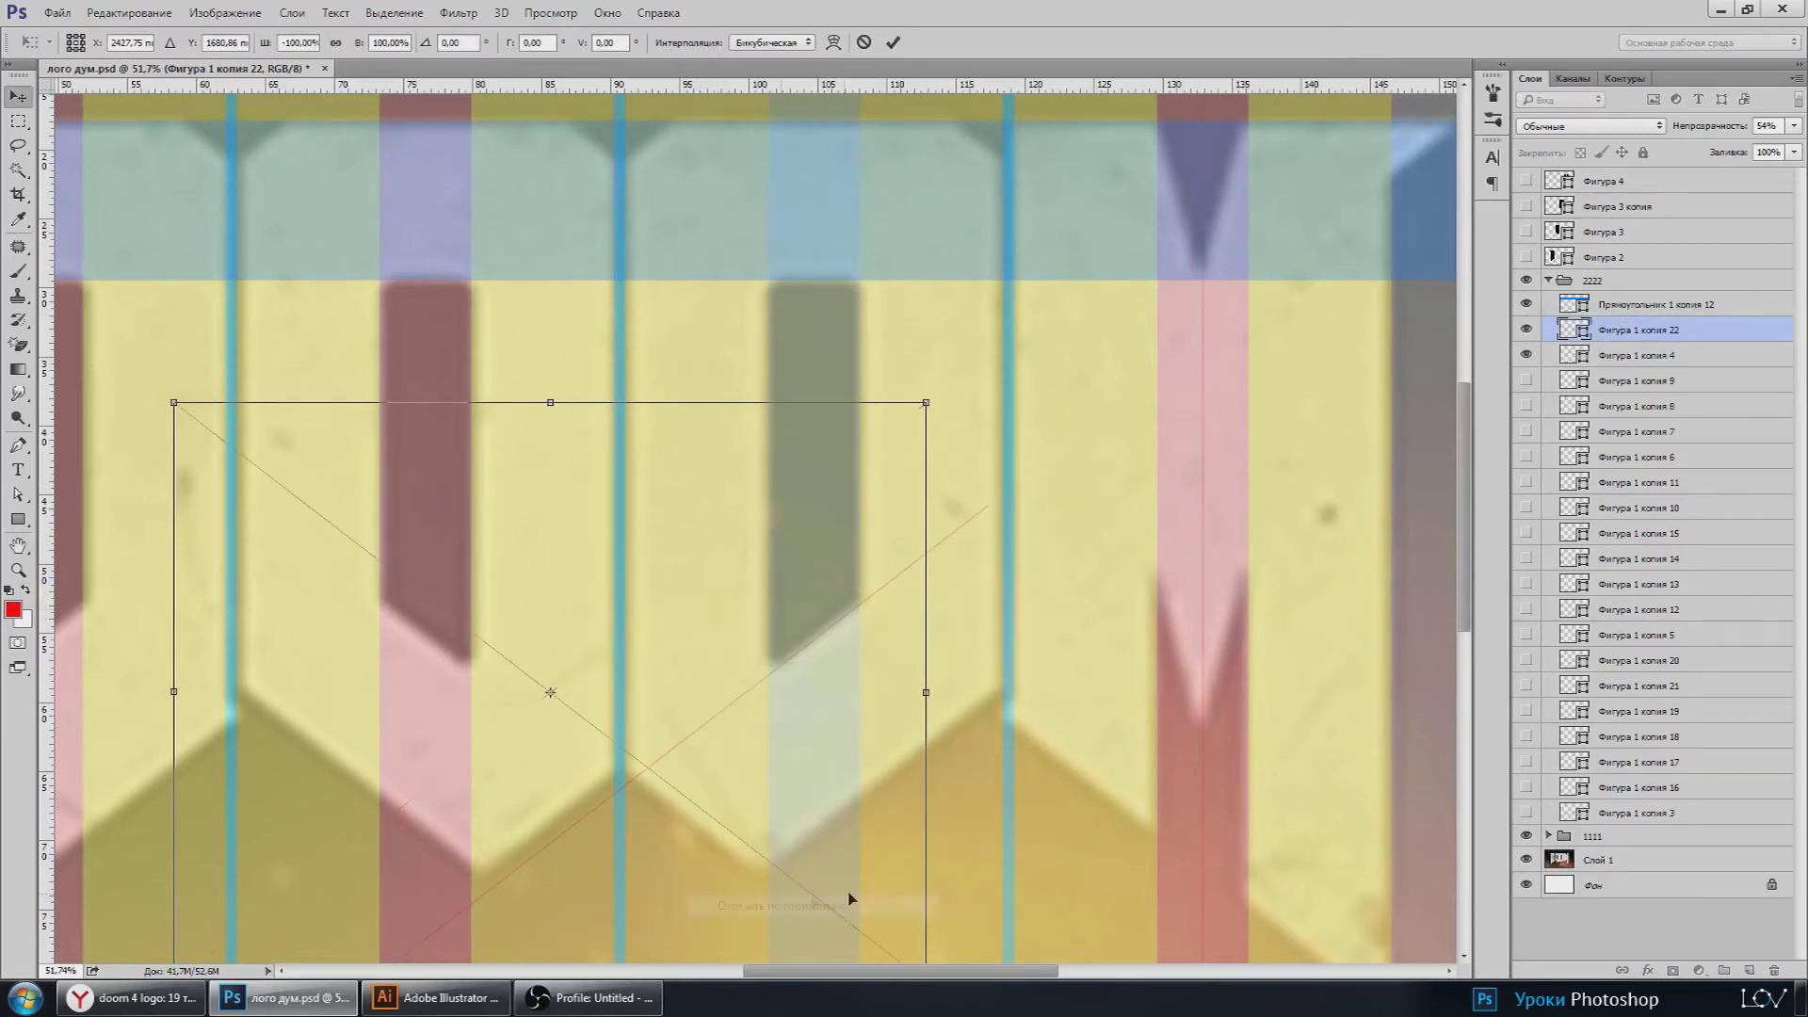
pyautogui.press('Return')
pyautogui.scroll(1, 678, 766)
pyautogui.press('ctrl')
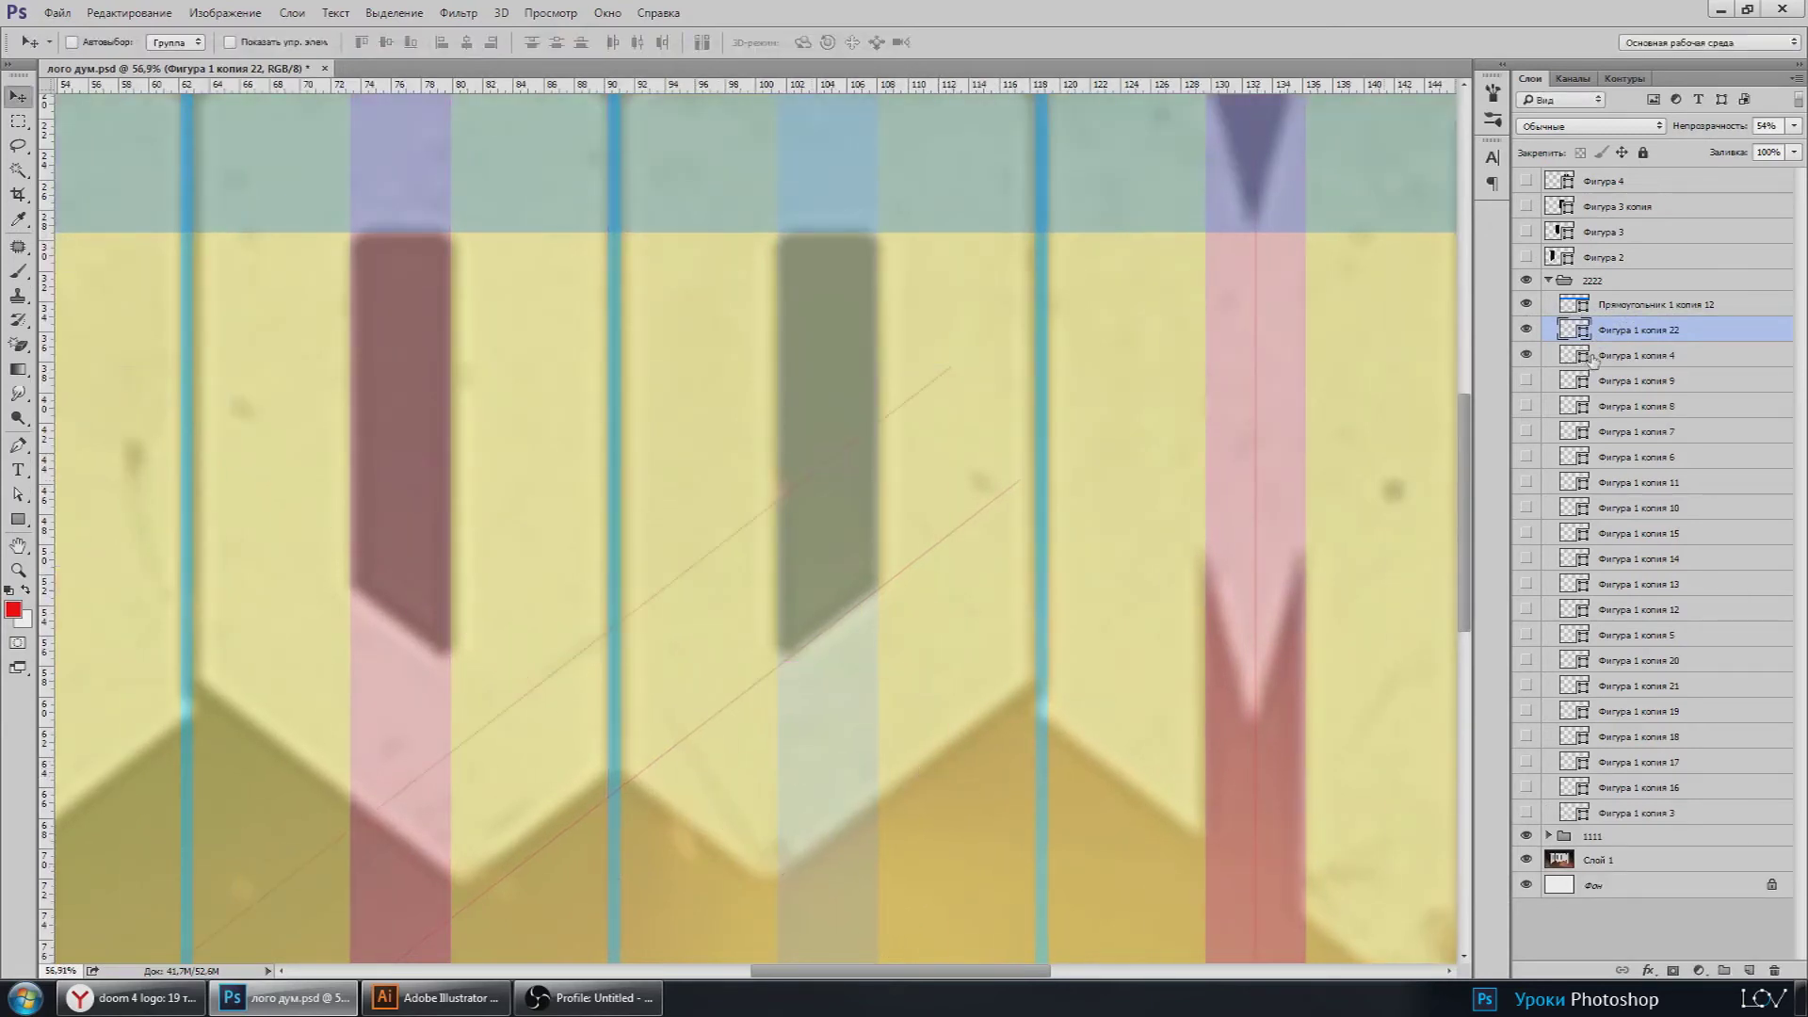
pyautogui.click(1525, 331)
pyautogui.press('Delete')
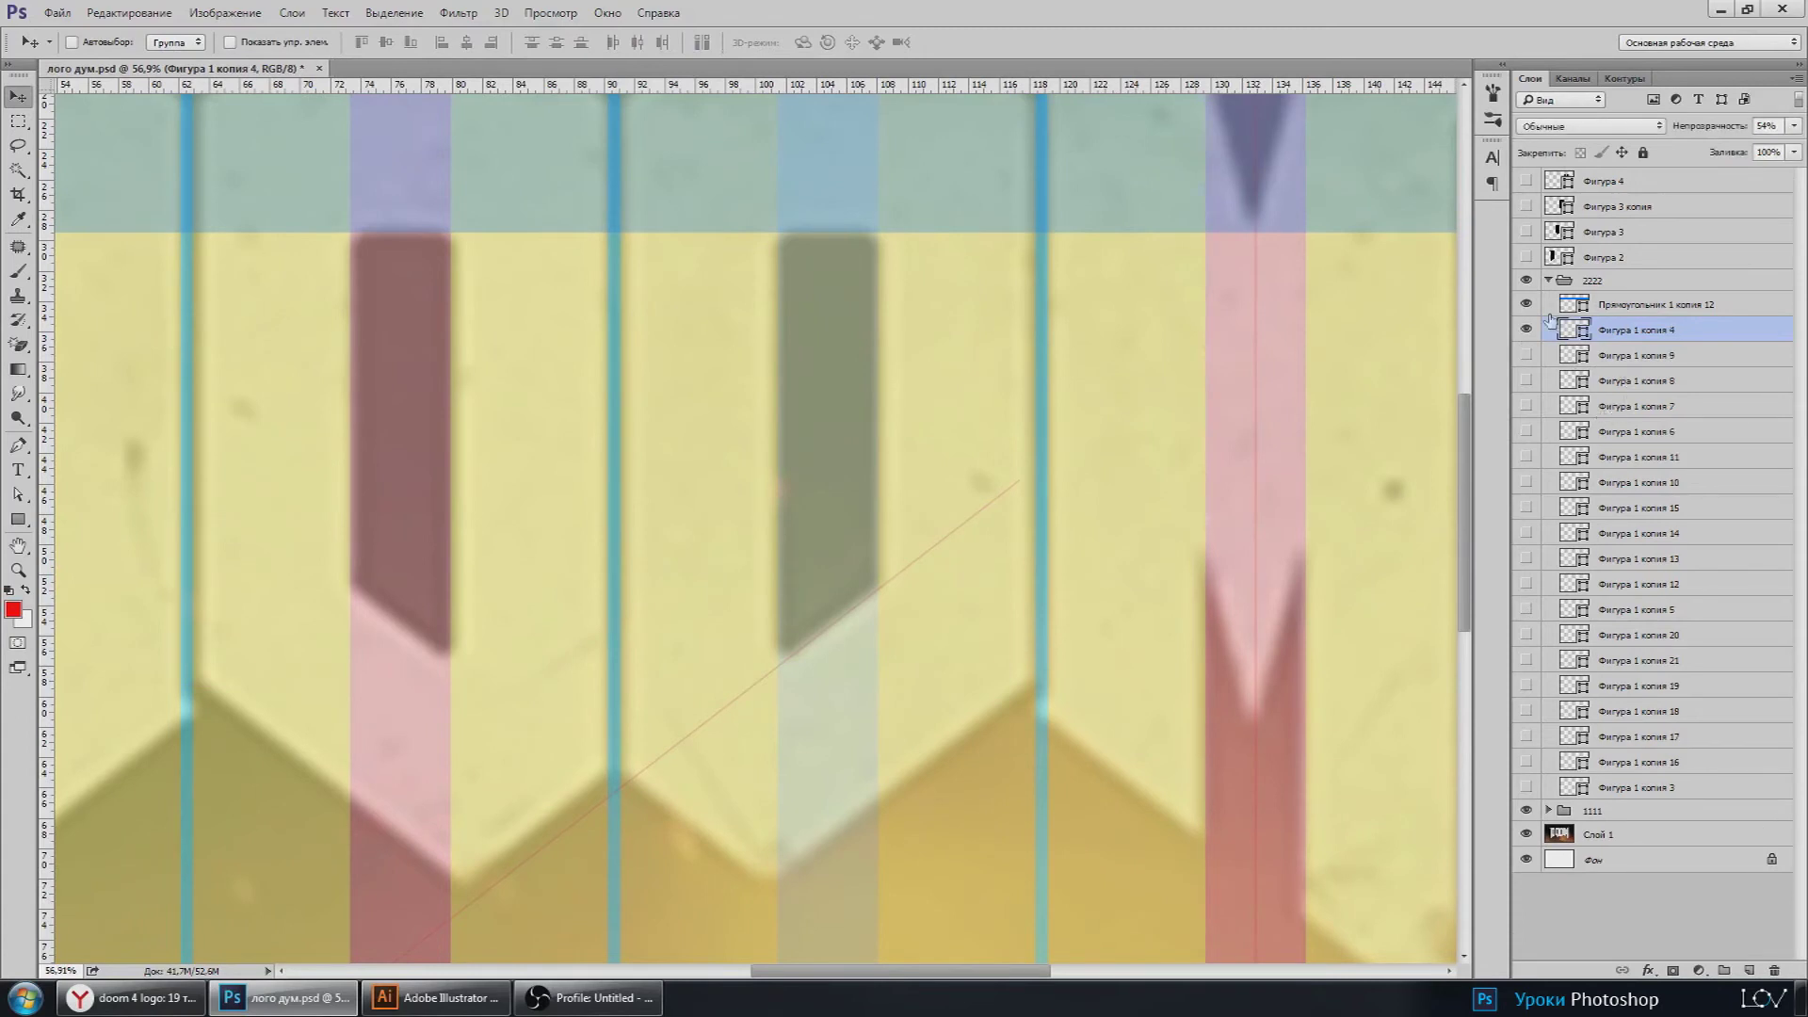
# Step: Duplicate the diagonal line again, flip it horizontally, and move it into place
pyautogui.hotkey('ctrl', 'j')
pyautogui.hotkey('ctrl', 't')
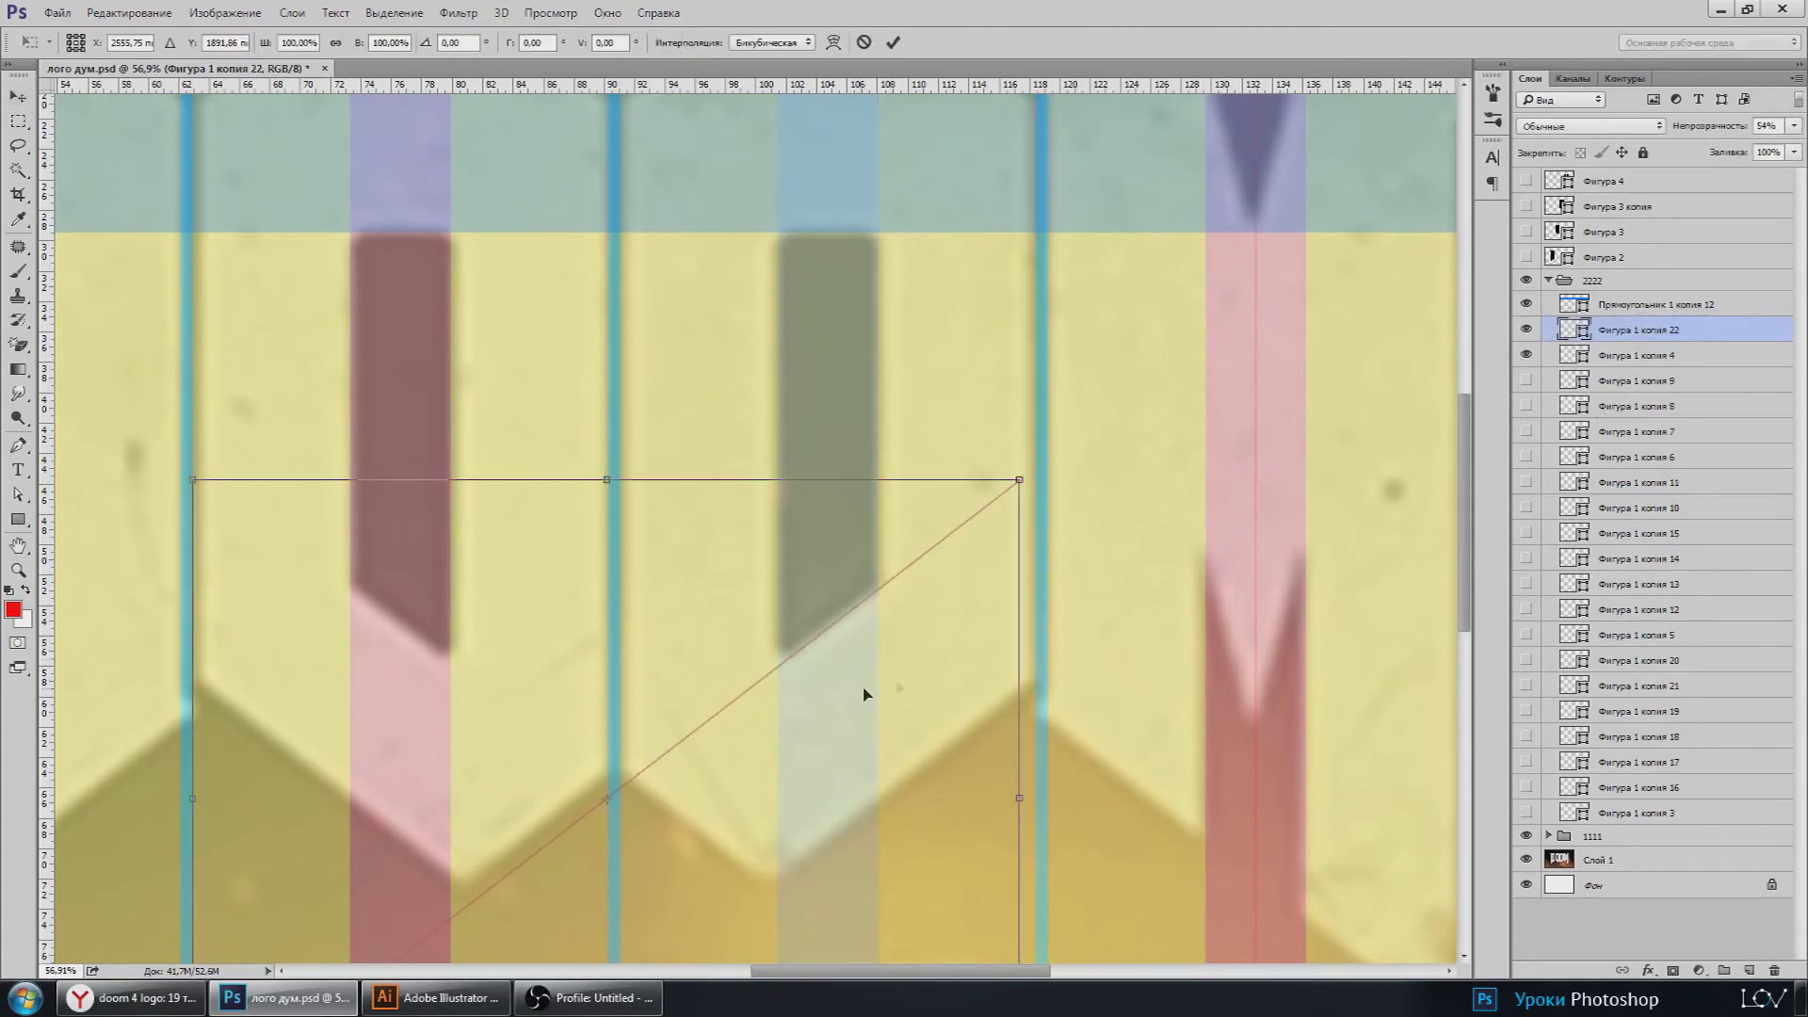
pyautogui.rightClick(859, 692)
pyautogui.click(991, 656)
pyautogui.press('Return')
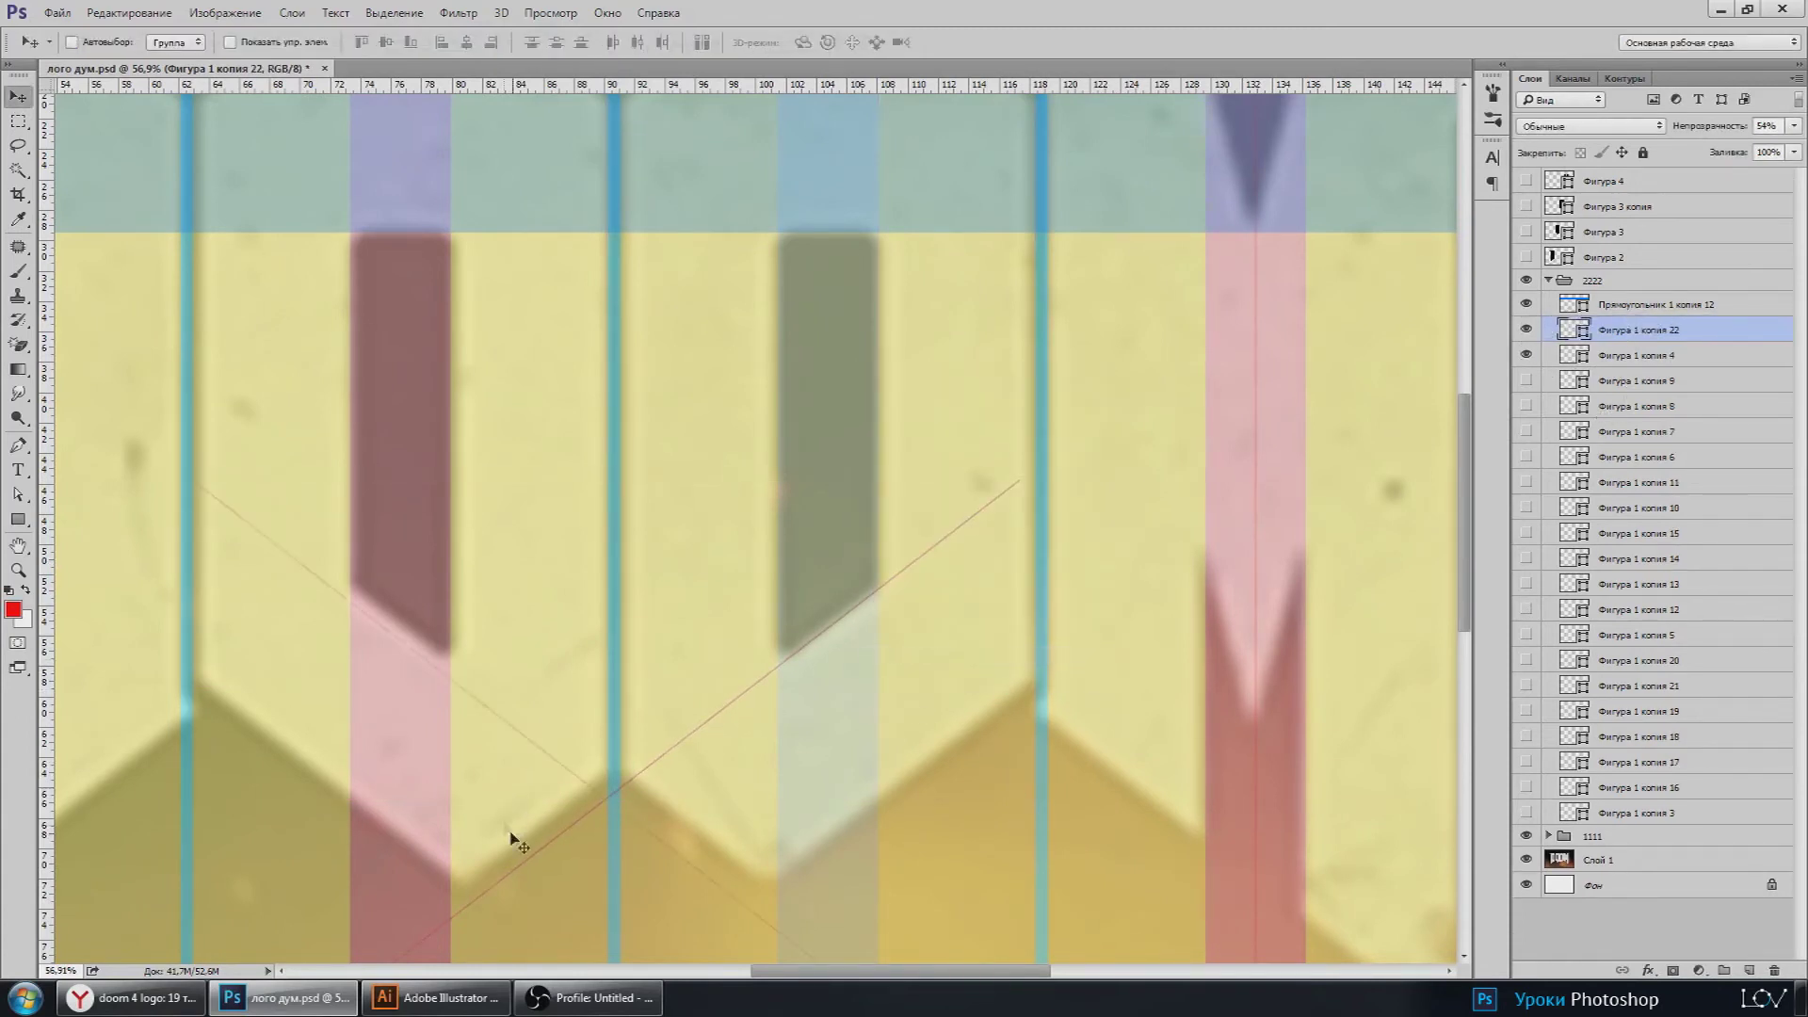
pyautogui.scroll(3, 565, 829)
pyautogui.scroll(2, 640, 754)
pyautogui.moveTo(651, 737)
pyautogui.mouseDown()
pyautogui.moveTo(674, 736)
pyautogui.moveTo(634, 807)
pyautogui.mouseUp()
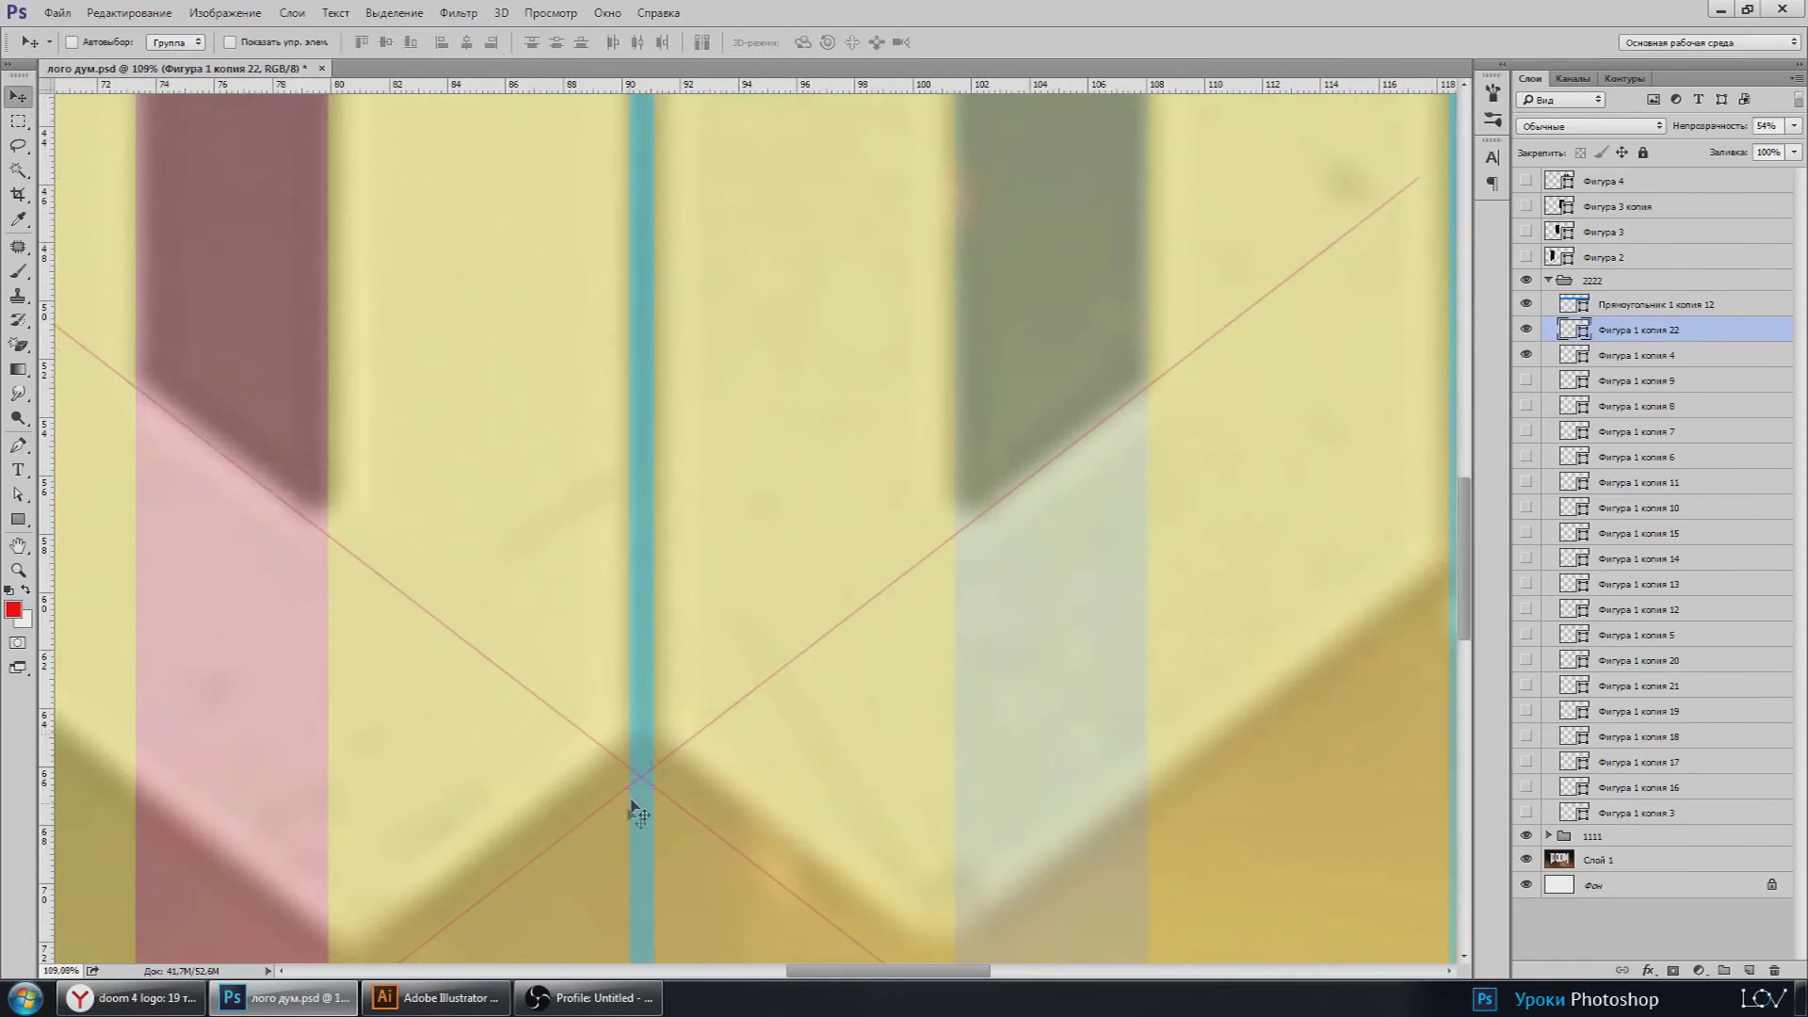
pyautogui.scroll(4, 633, 807)
pyautogui.scroll(2, 633, 807)
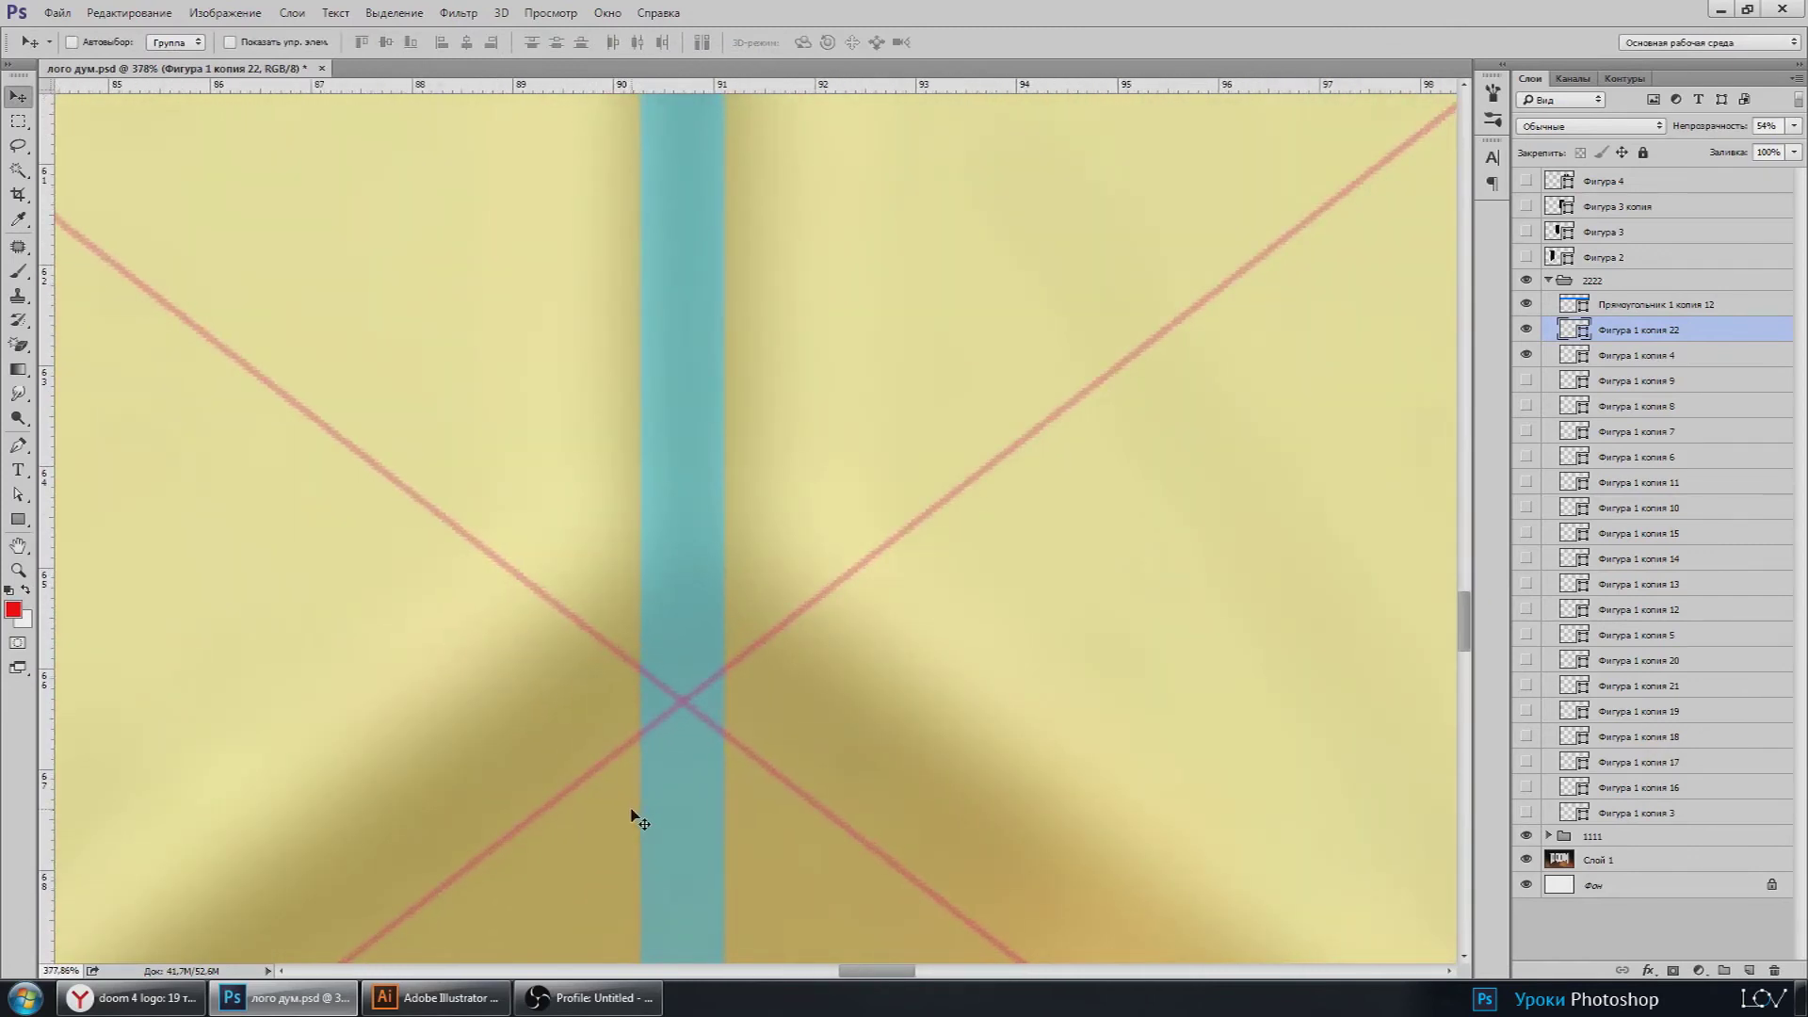
pyautogui.scroll(-1, 686, 724)
pyautogui.scroll(-5, 685, 726)
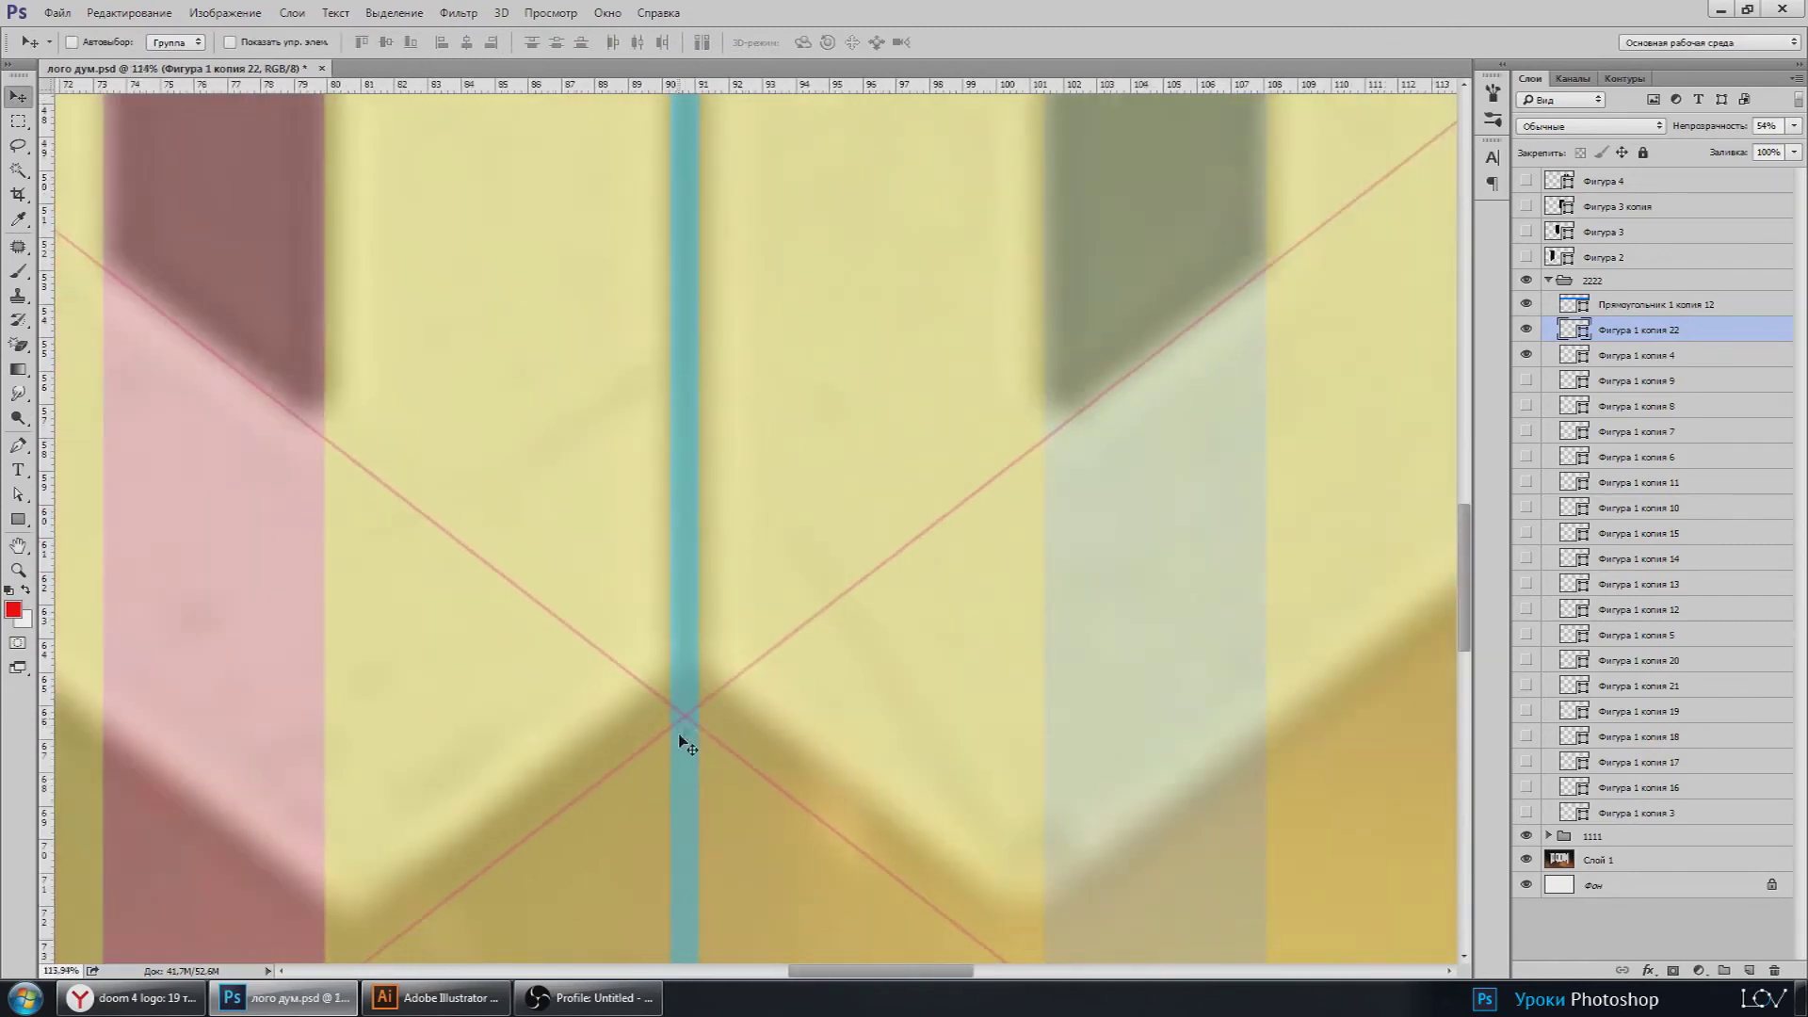
pyautogui.scroll(-3, 683, 739)
# Step: Duplicate the line shape and move it up onto the stripe corner
pyautogui.hotkey('ctrl', 'j')
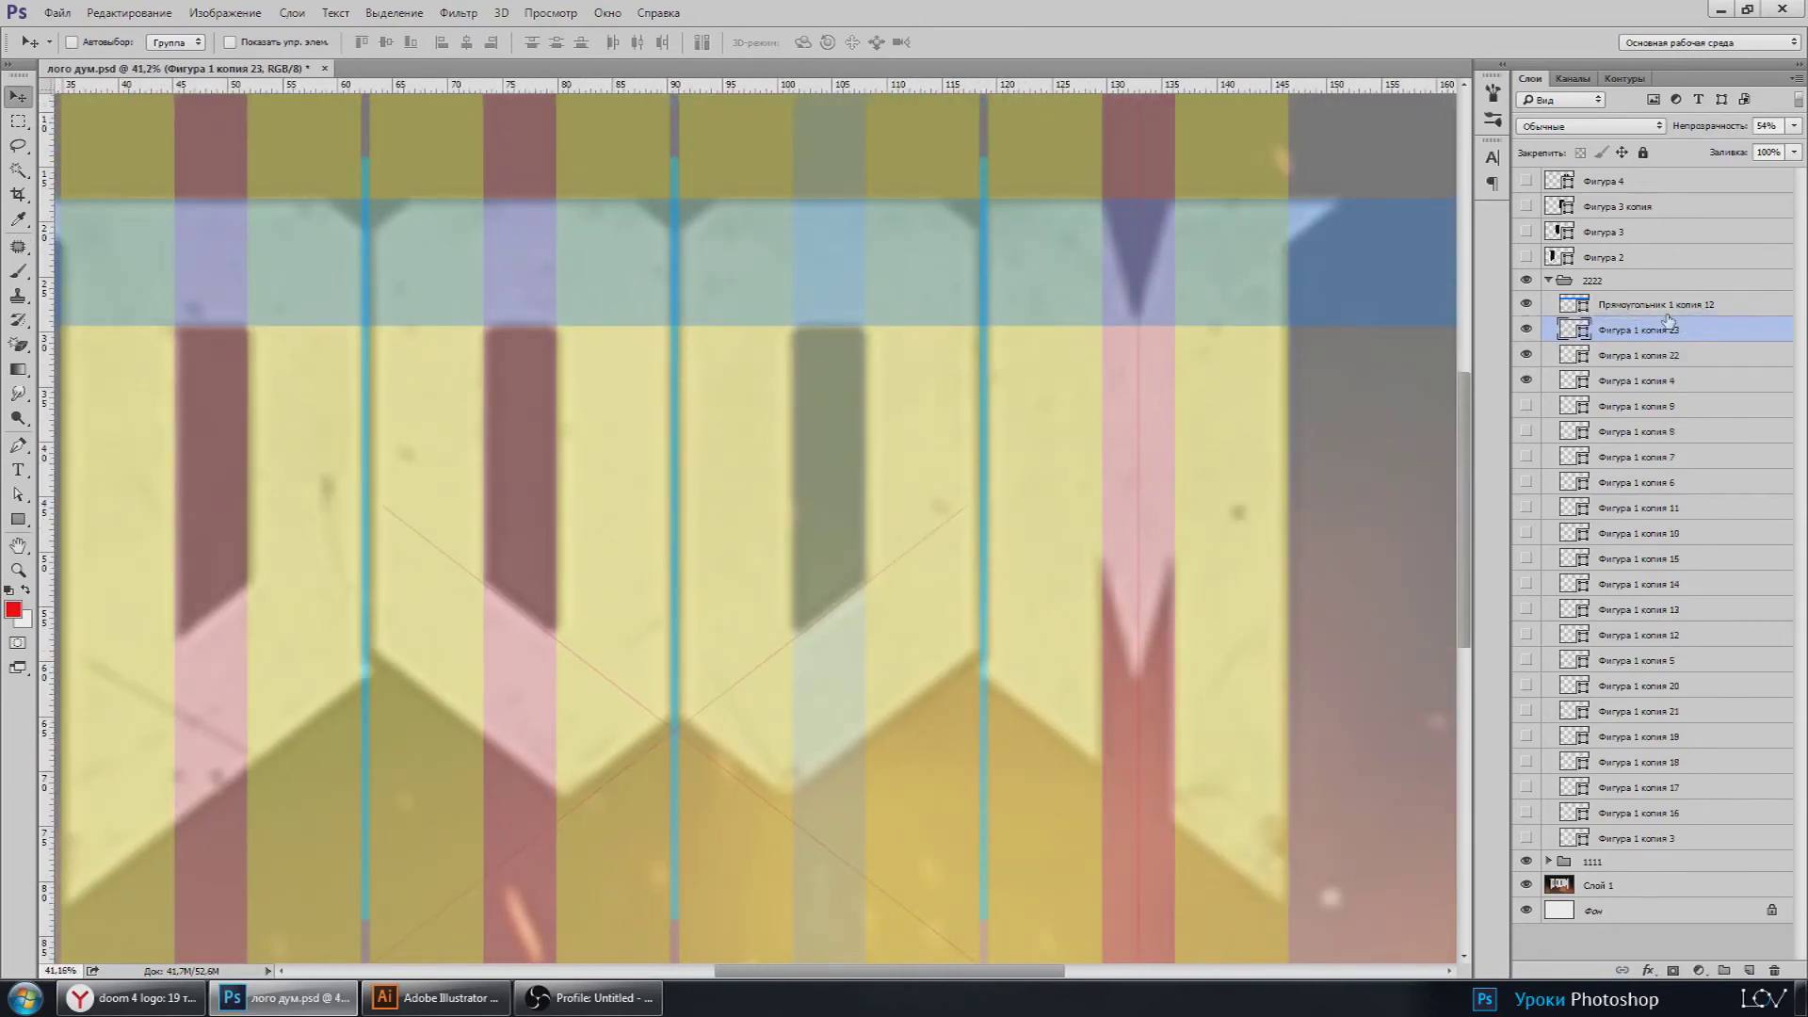
pyautogui.moveTo(805, 579); pyautogui.dragTo(802, 292)
pyautogui.scroll(4, 645, 284)
pyautogui.scroll(3, 539, 339)
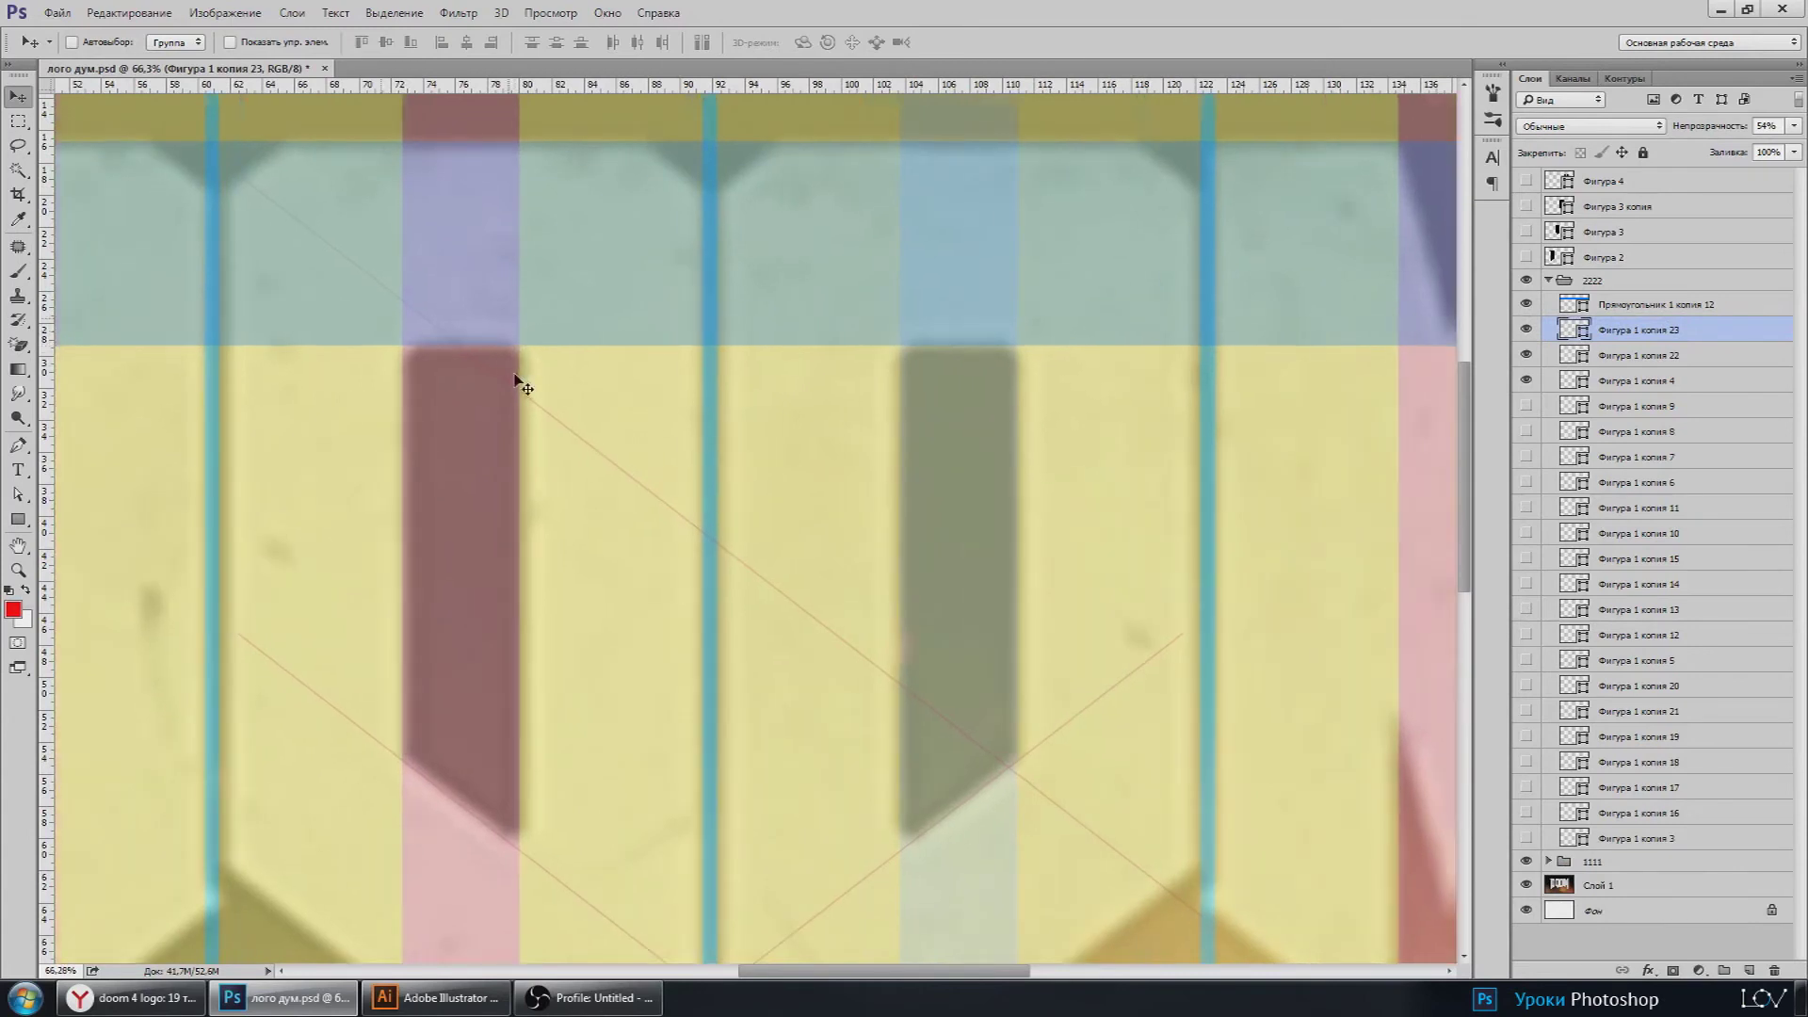
pyautogui.scroll(3, 523, 377)
pyautogui.moveTo(565, 383); pyautogui.dragTo(624, 276)
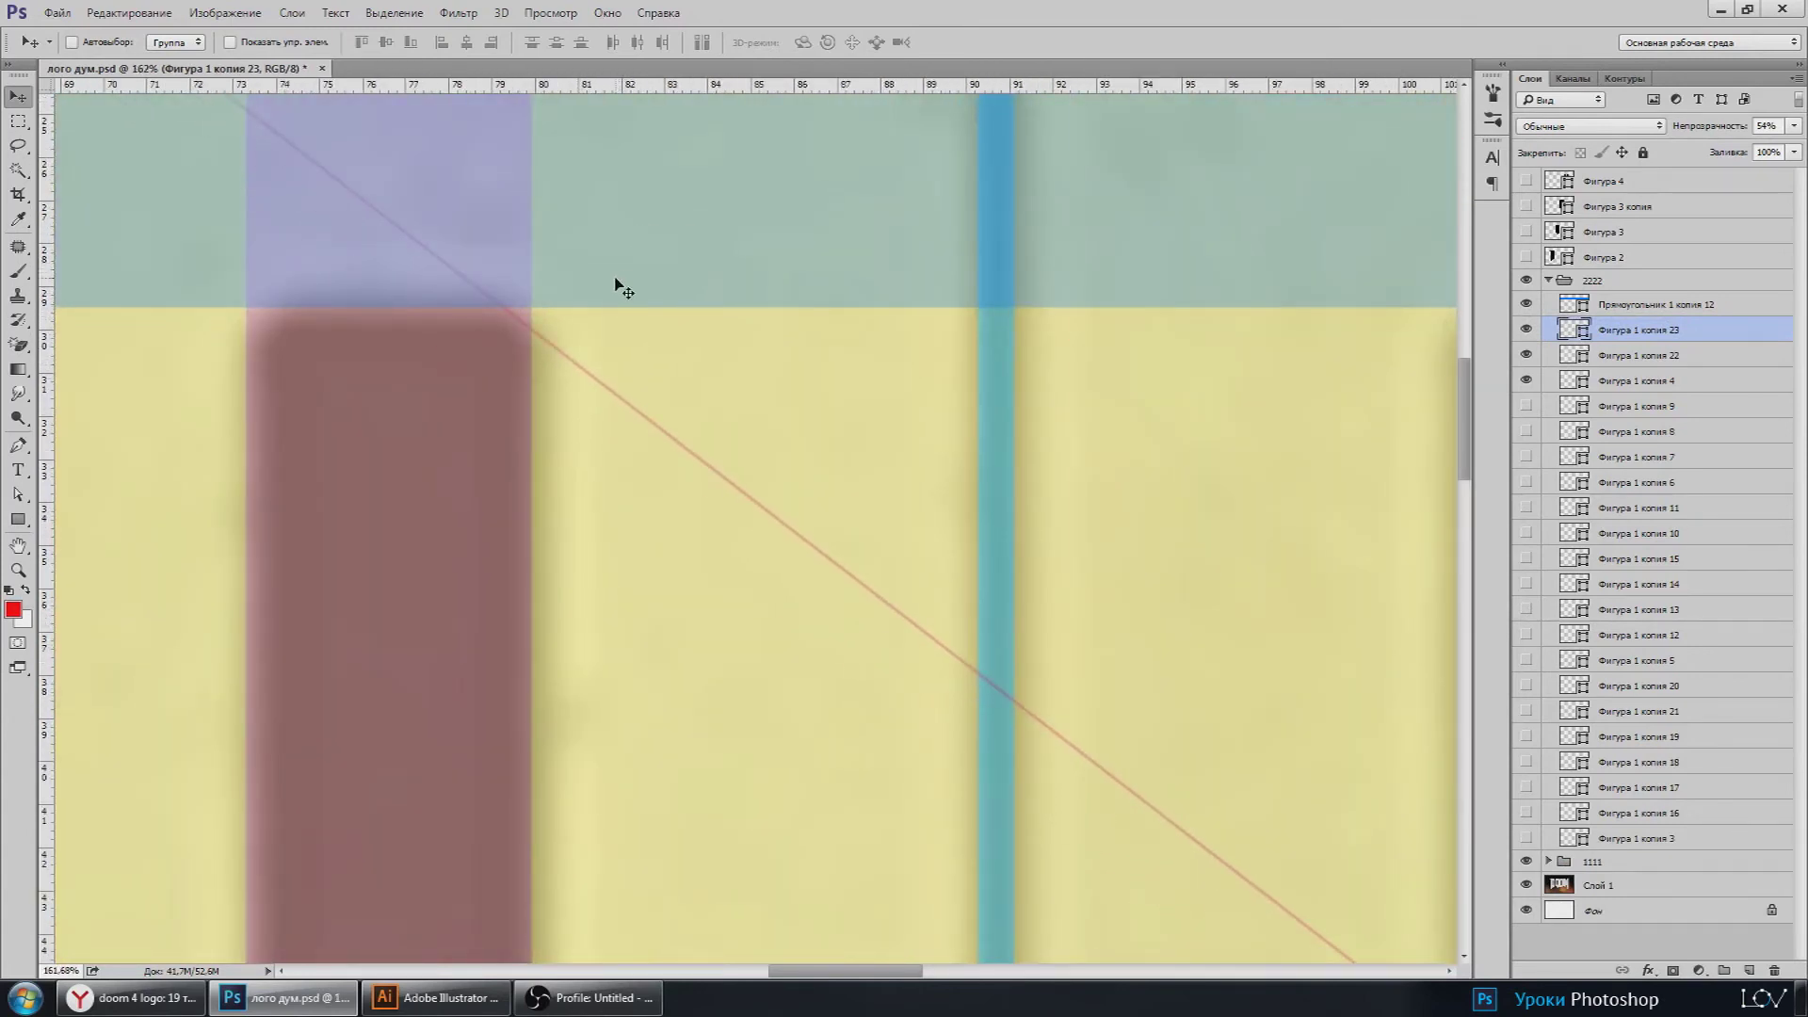
pyautogui.scroll(-6, 774, 394)
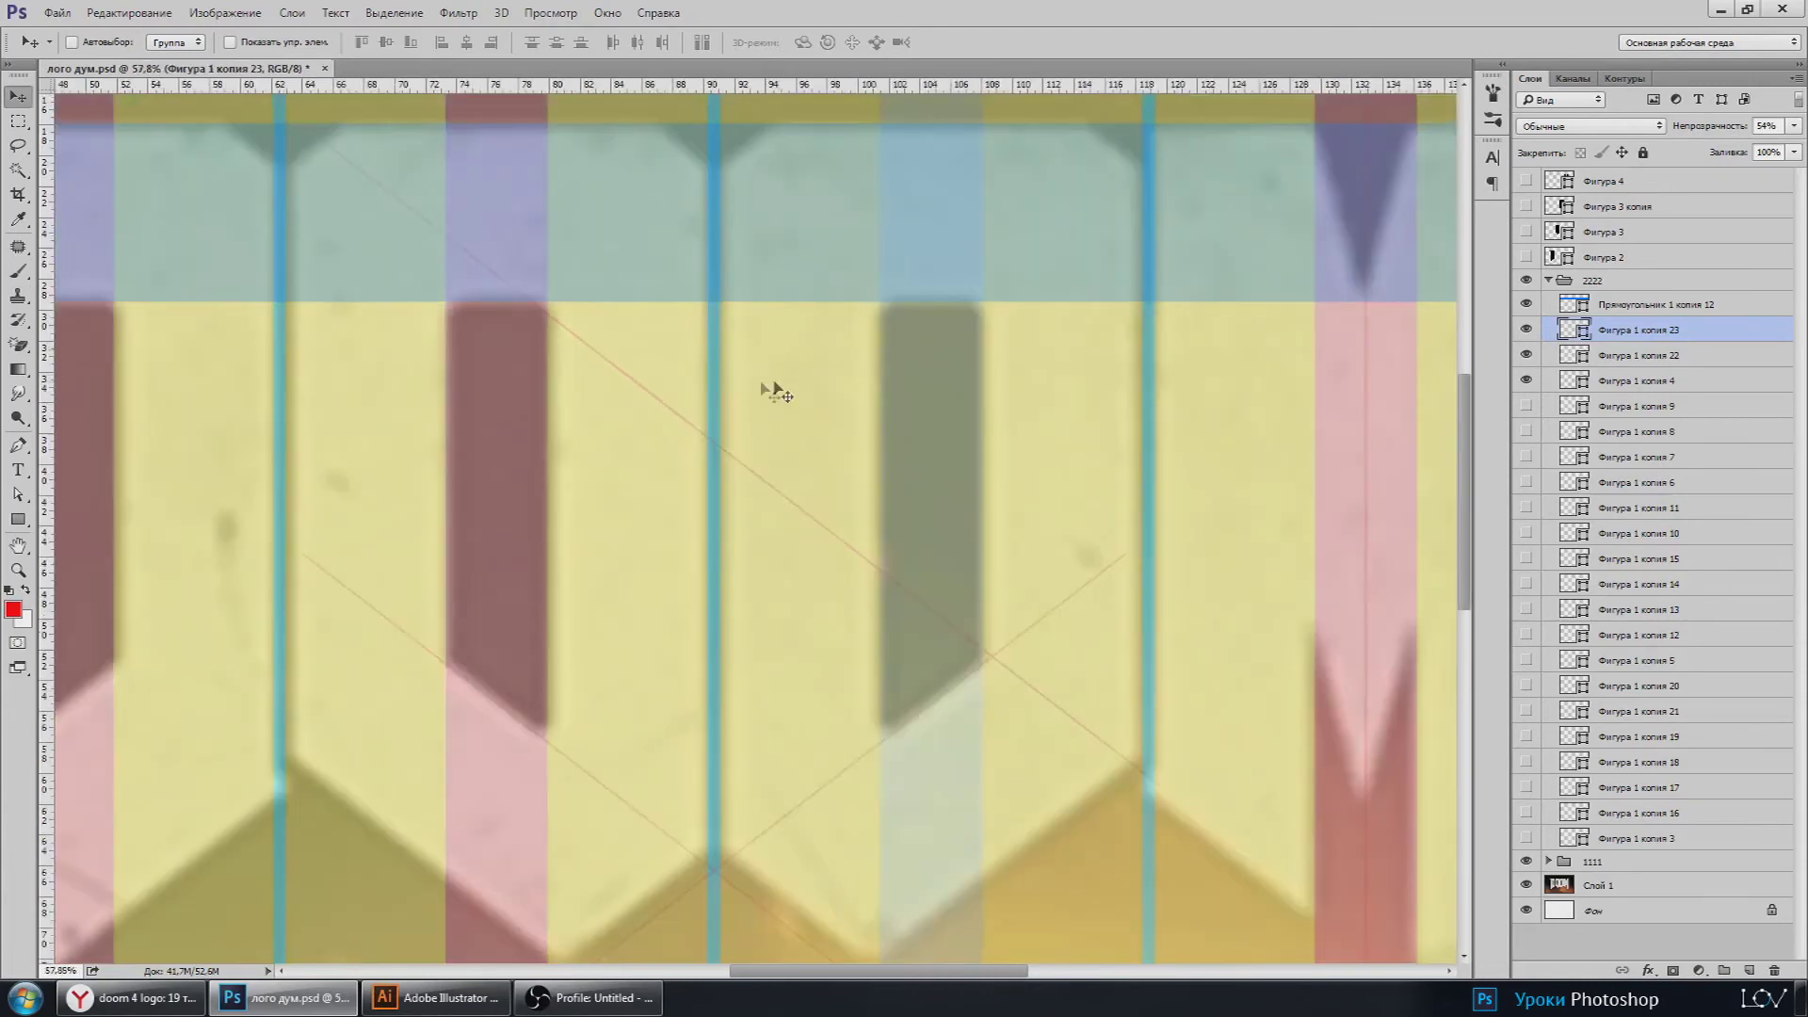
# Step: Add another horizontally mirrored copy of the line and position it to form a crossing
pyautogui.hotkey('ctrl', 'j')
pyautogui.hotkey('ctrl', 't')
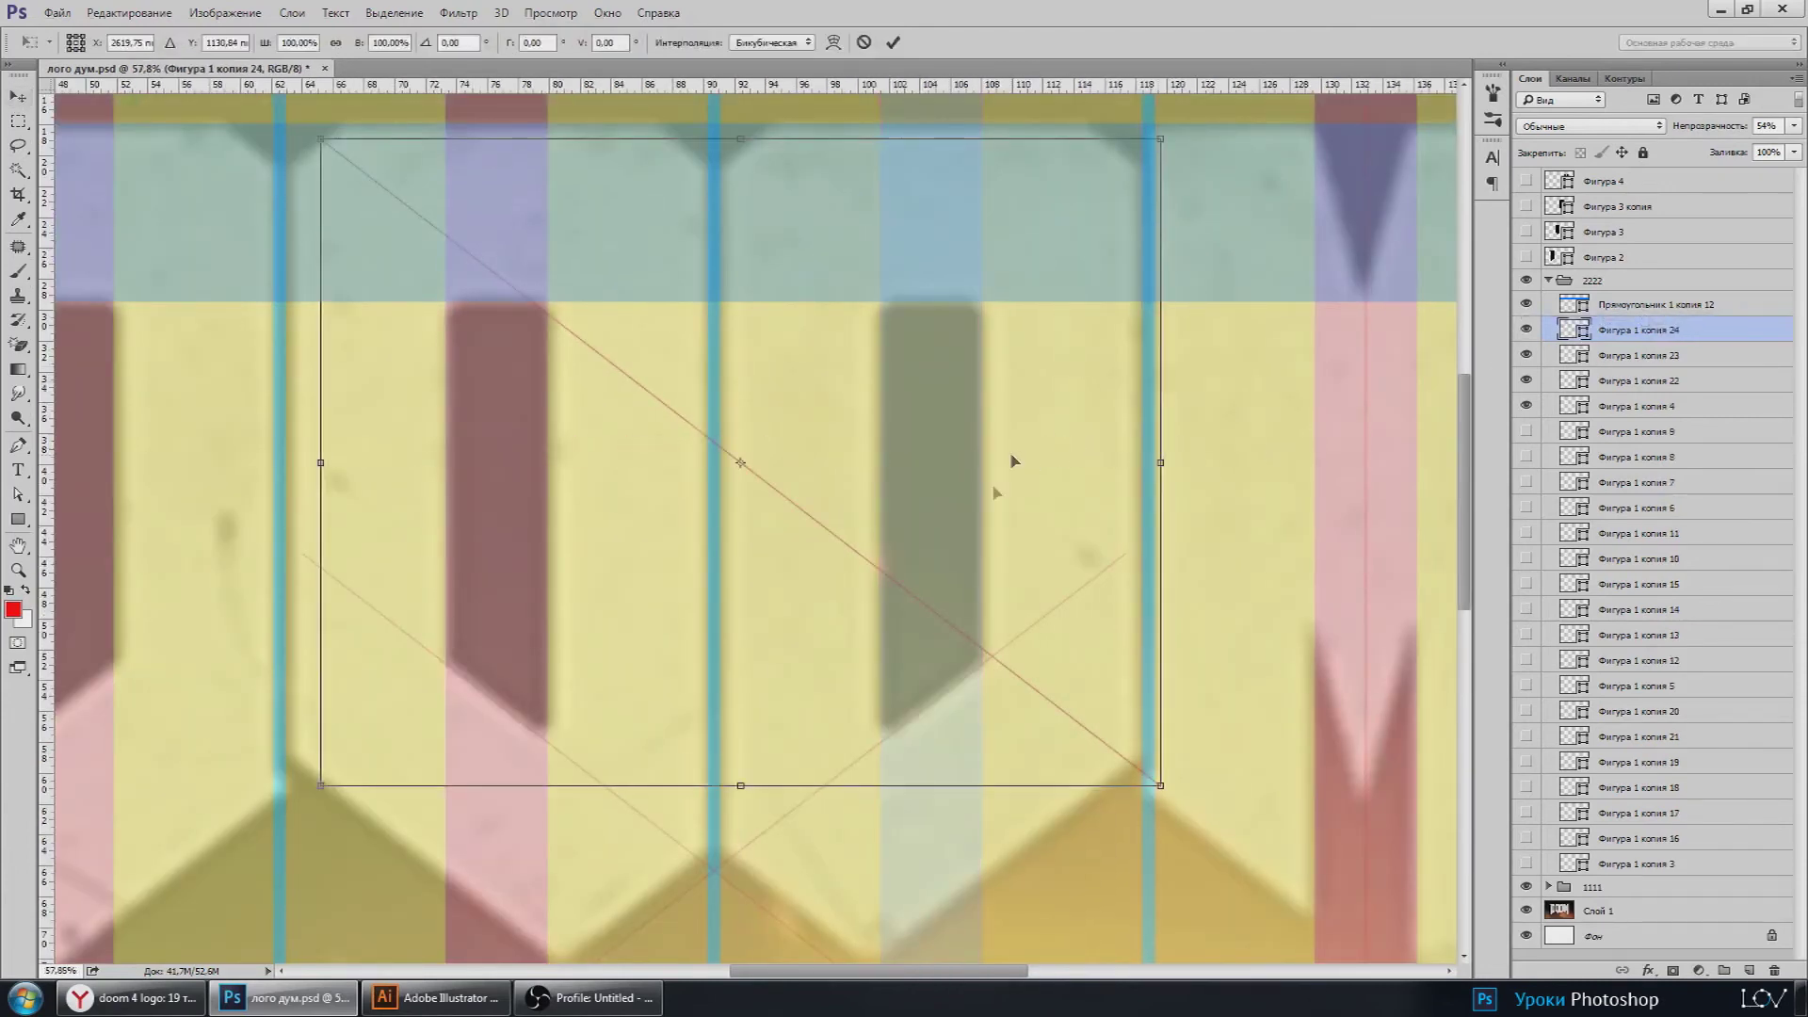
pyautogui.rightClick(877, 543)
pyautogui.click(1001, 822)
pyautogui.press('Return')
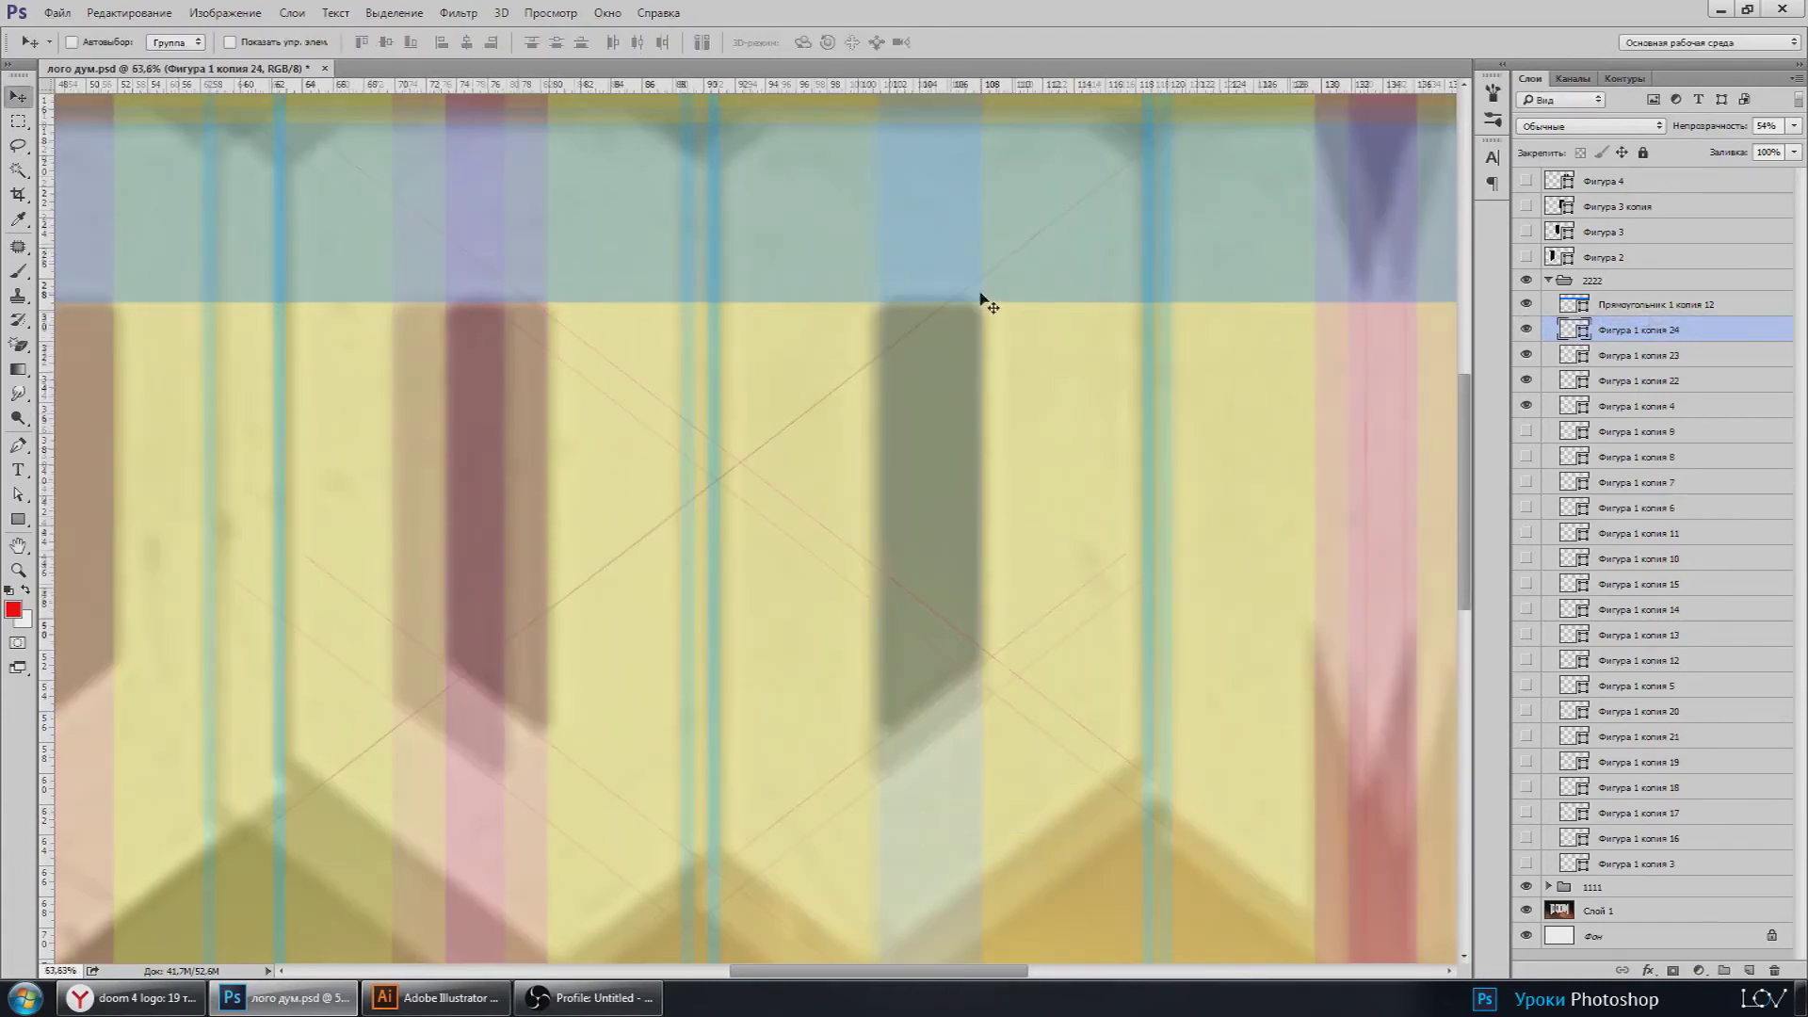
pyautogui.scroll(4, 980, 294)
pyautogui.moveTo(880, 416)
pyautogui.mouseDown()
pyautogui.moveTo(767, 403)
pyautogui.moveTo(444, 616)
pyautogui.mouseUp()
pyautogui.scroll(2, 404, 614)
pyautogui.scroll(2, 525, 614)
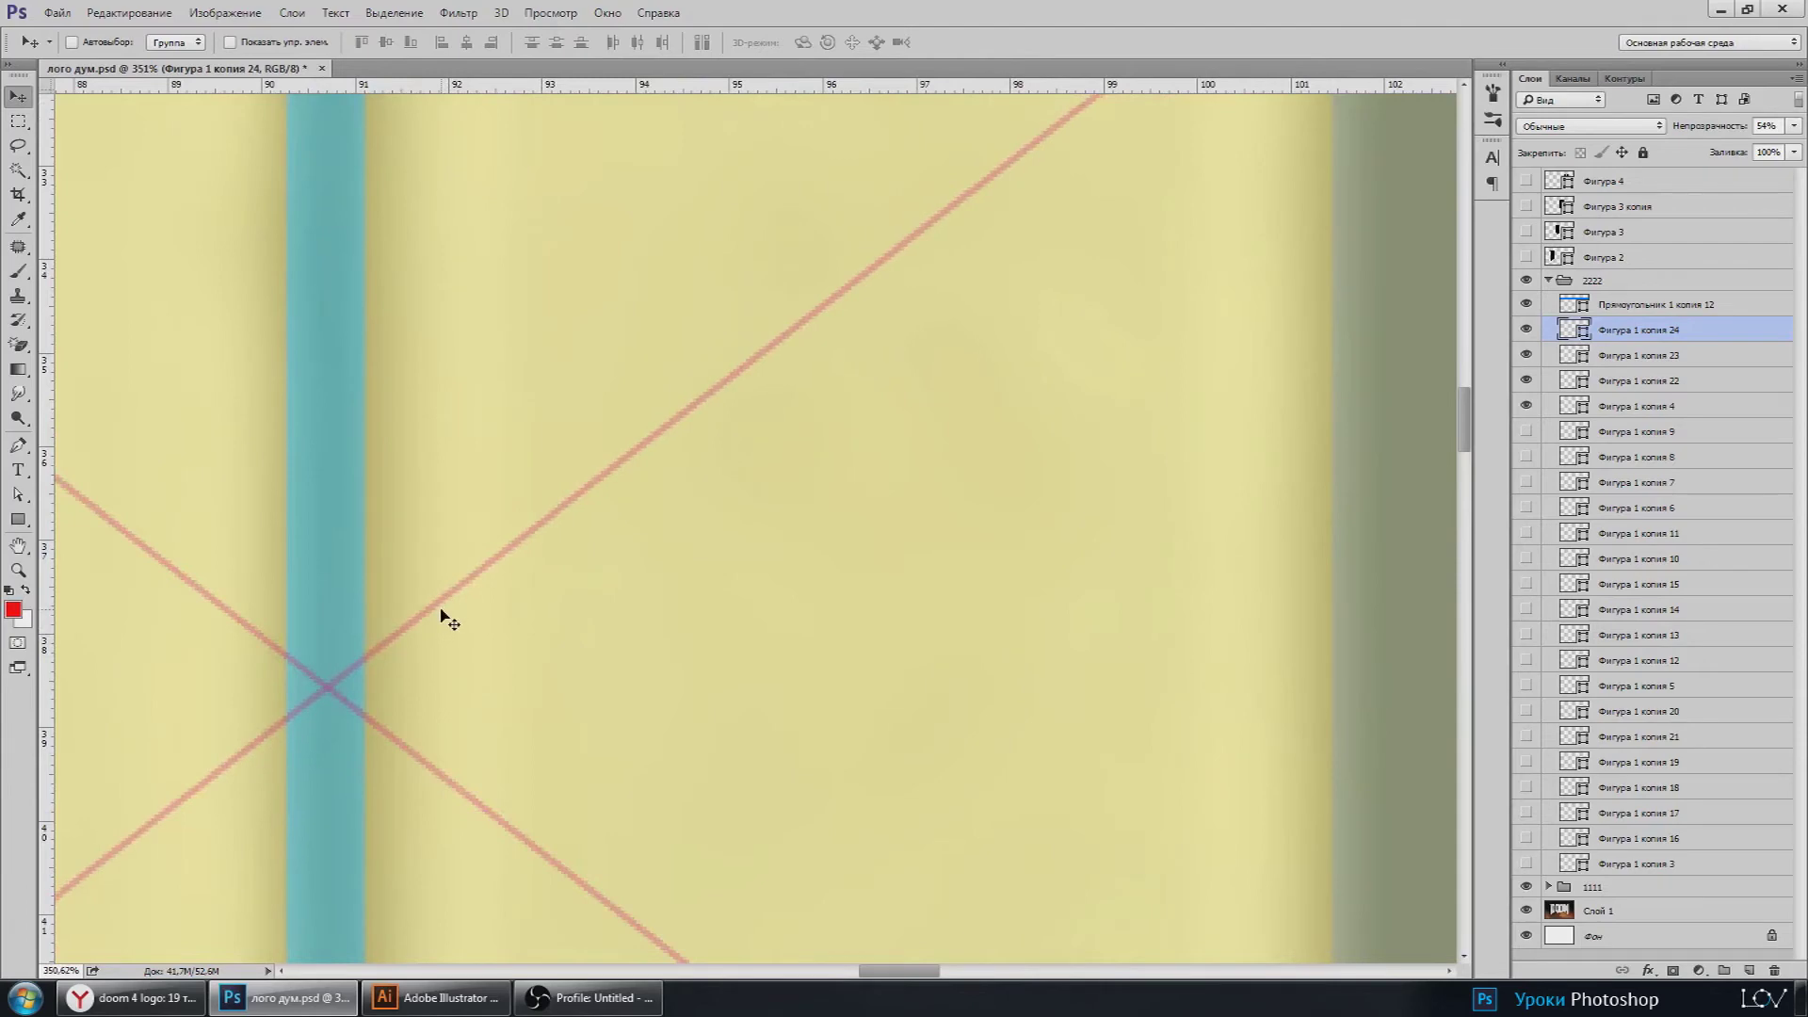
pyautogui.scroll(-3, 444, 618)
pyautogui.scroll(-4, 443, 618)
pyautogui.scroll(-1, 490, 622)
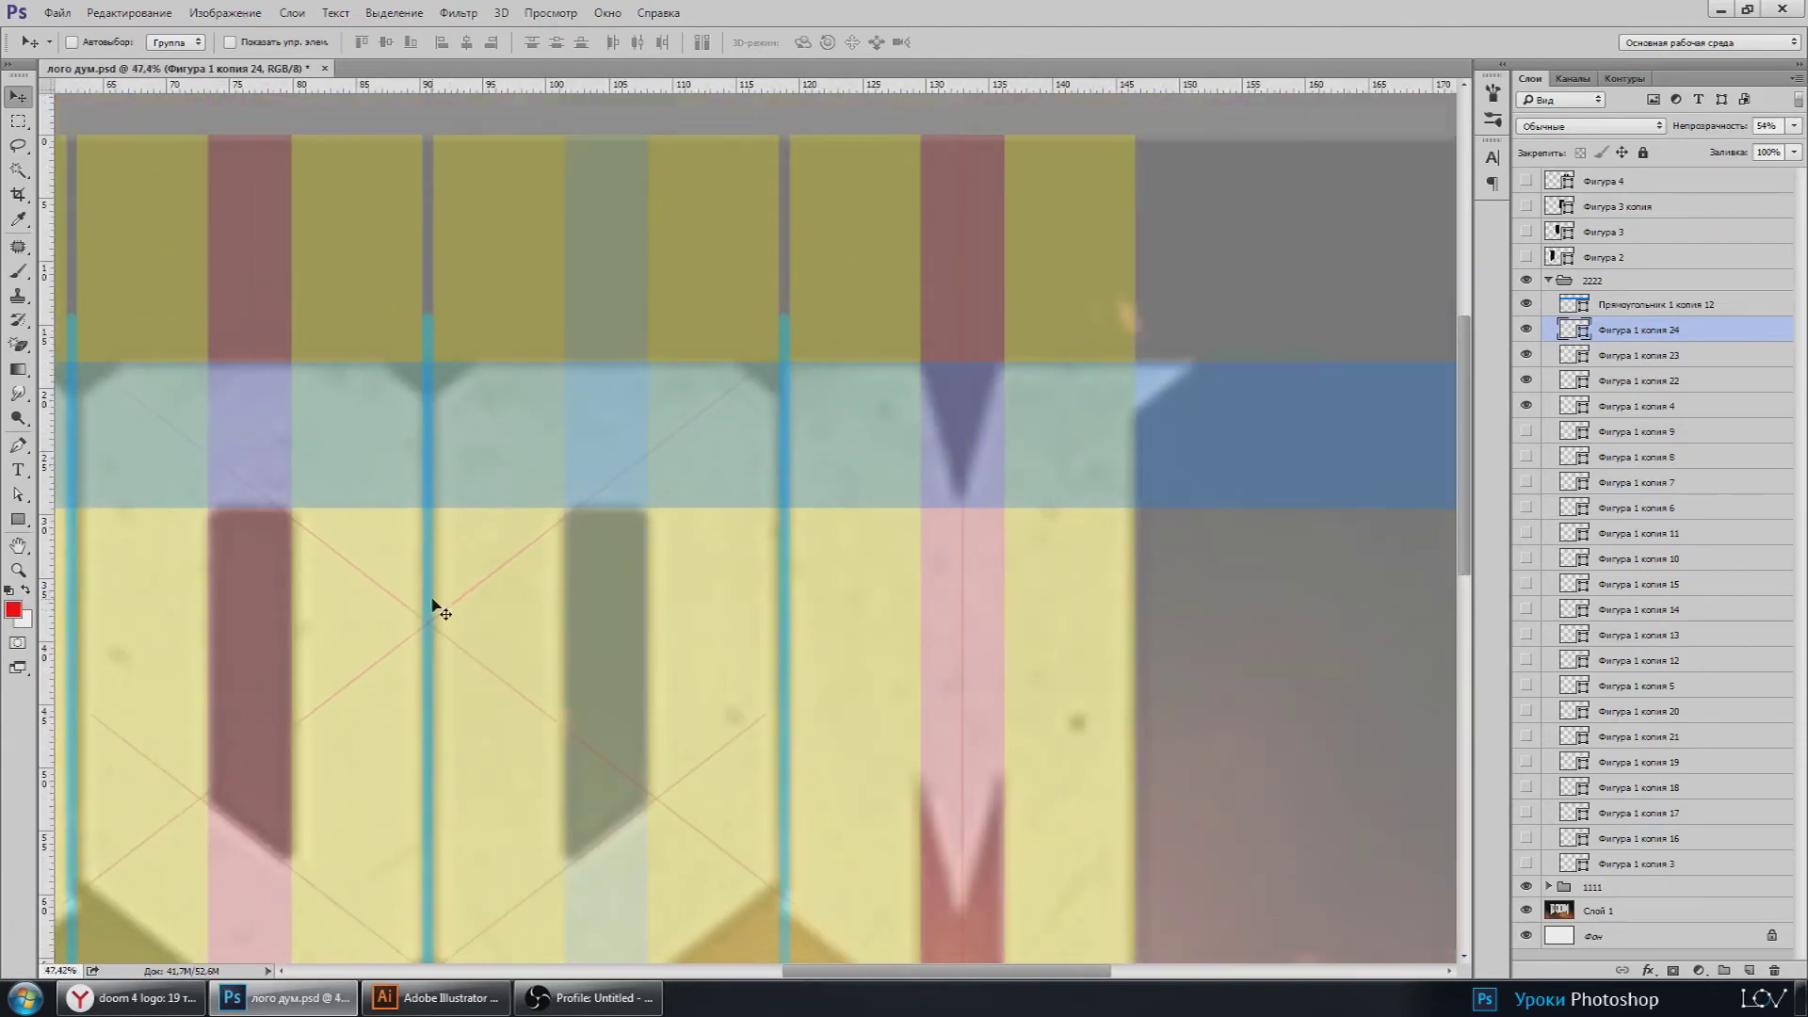
pyautogui.scroll(-1, 433, 608)
pyautogui.scroll(1, 368, 639)
pyautogui.scroll(1, 638, 633)
pyautogui.scroll(1, 867, 568)
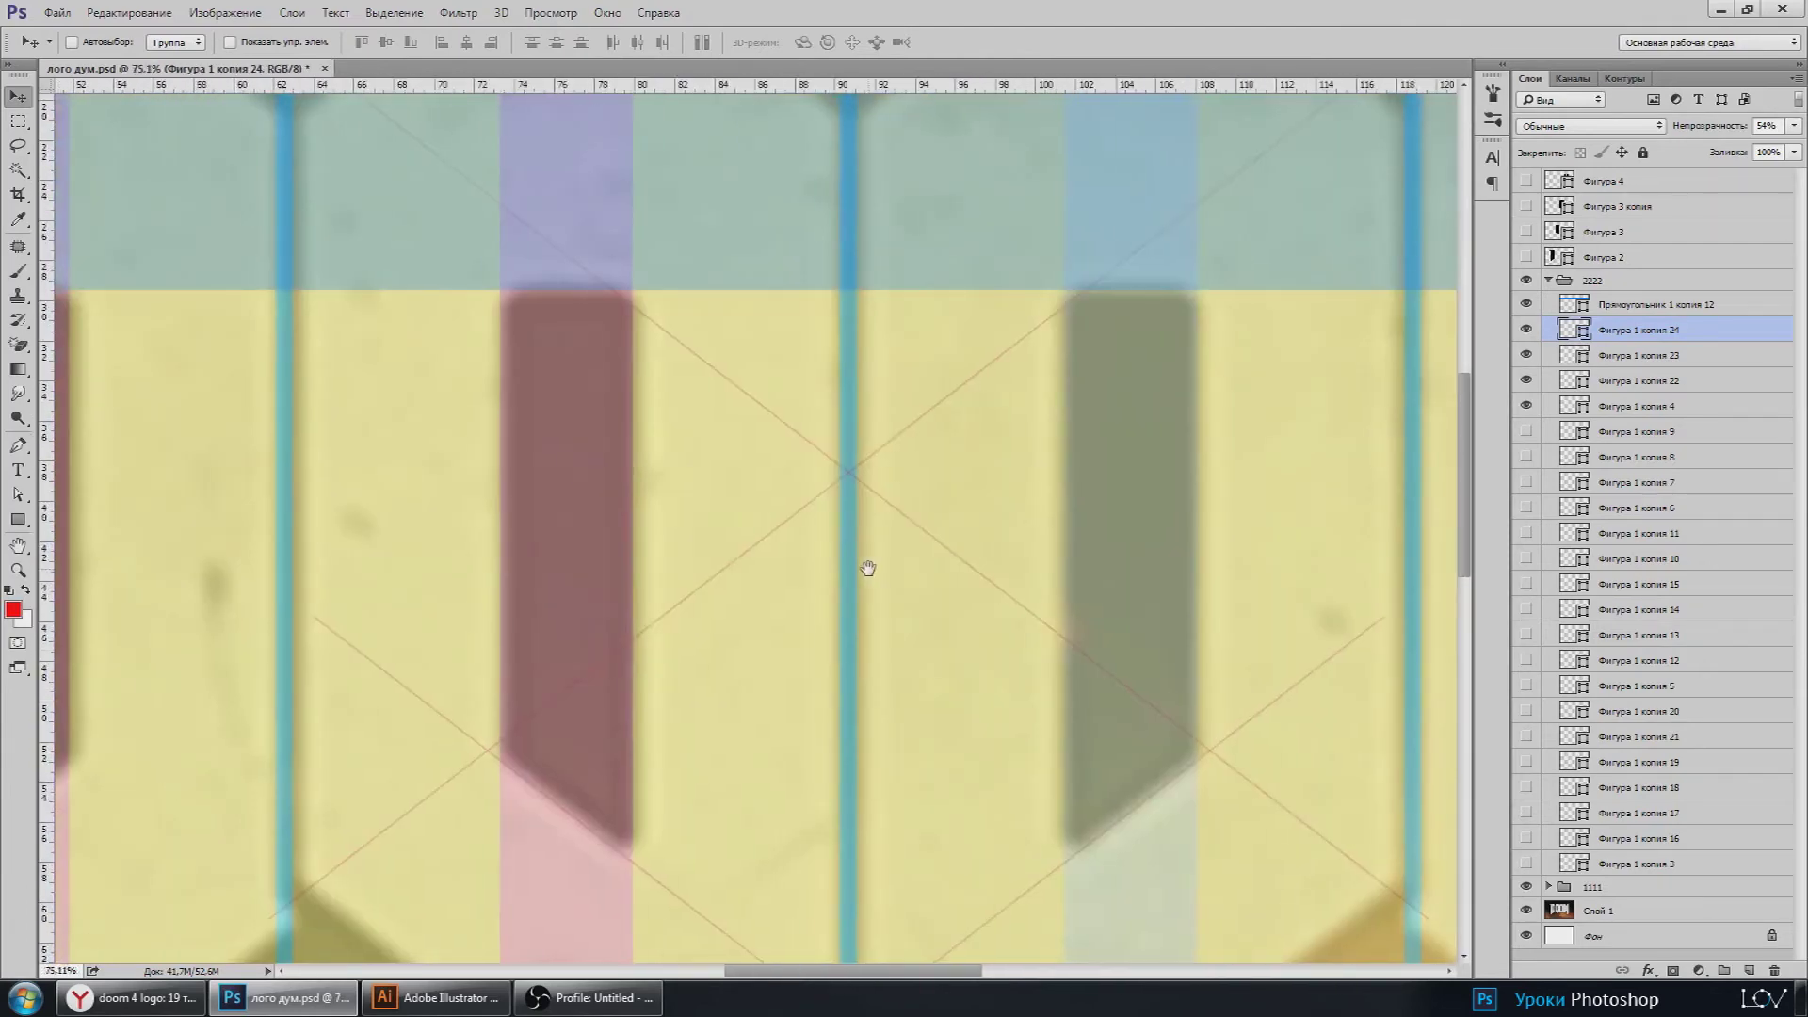
pyautogui.scroll(-2, 867, 567)
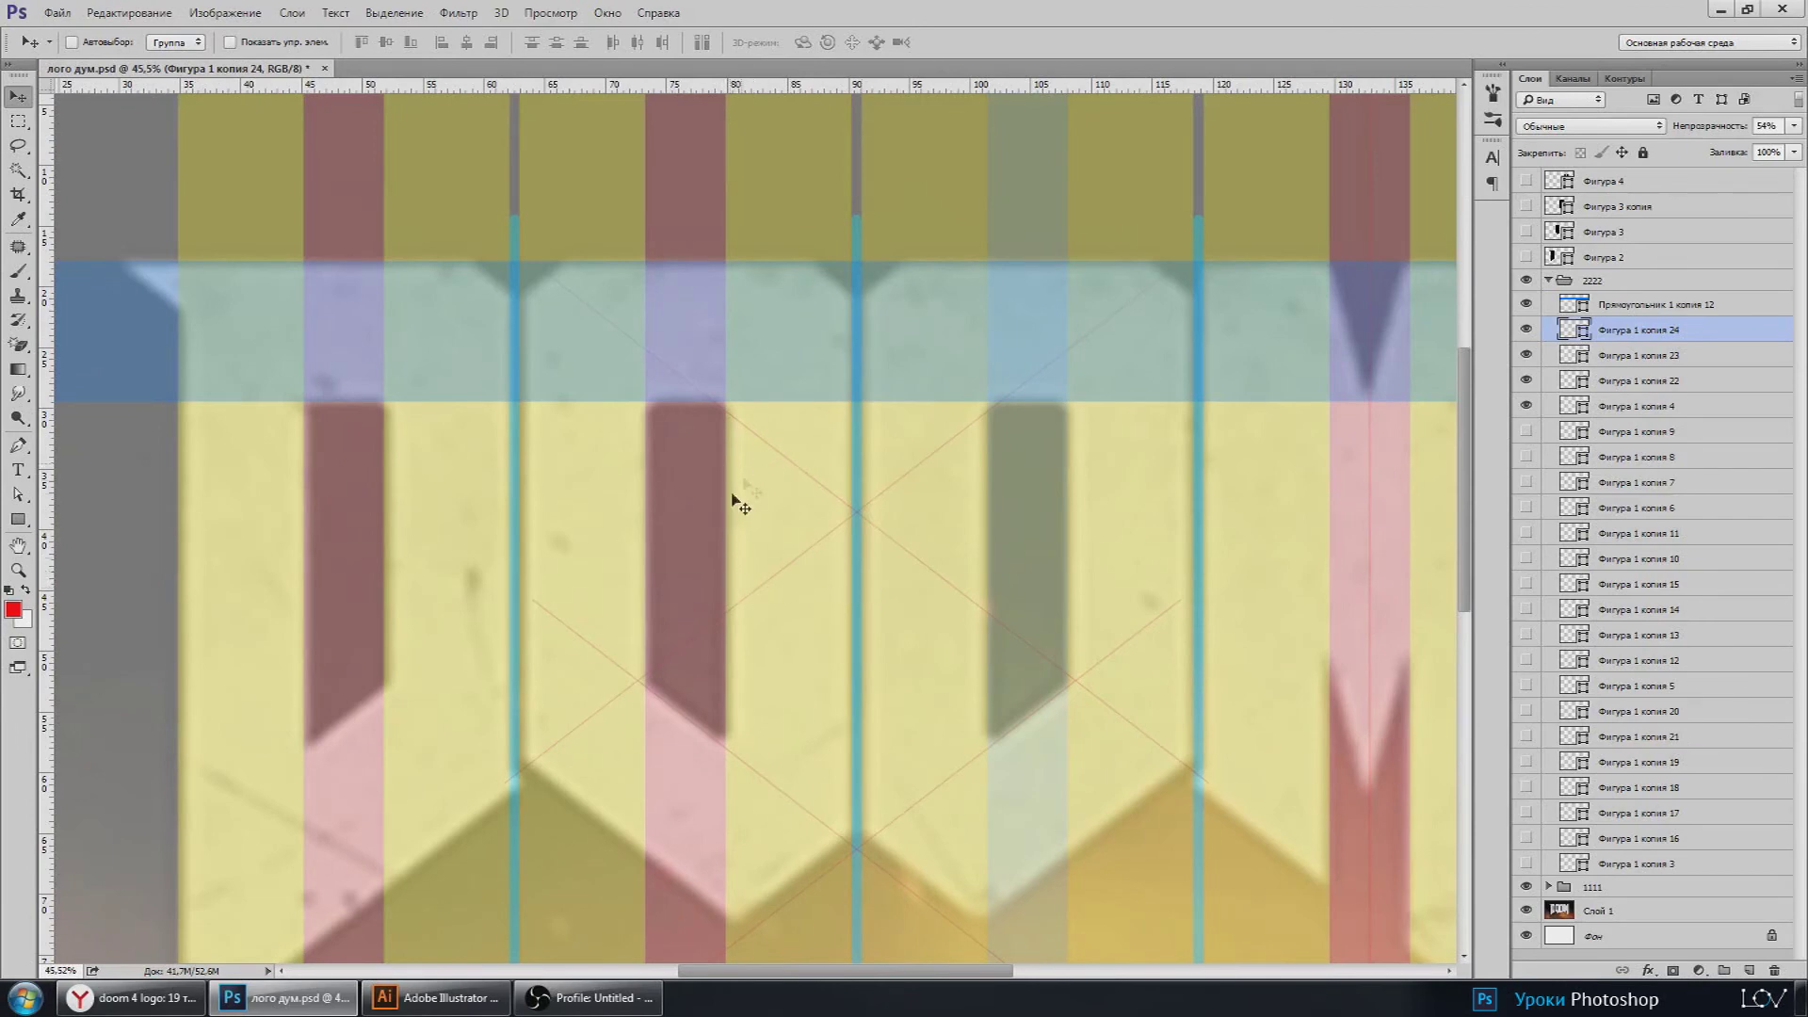
pyautogui.scroll(1, 720, 739)
pyautogui.scroll(2, 723, 742)
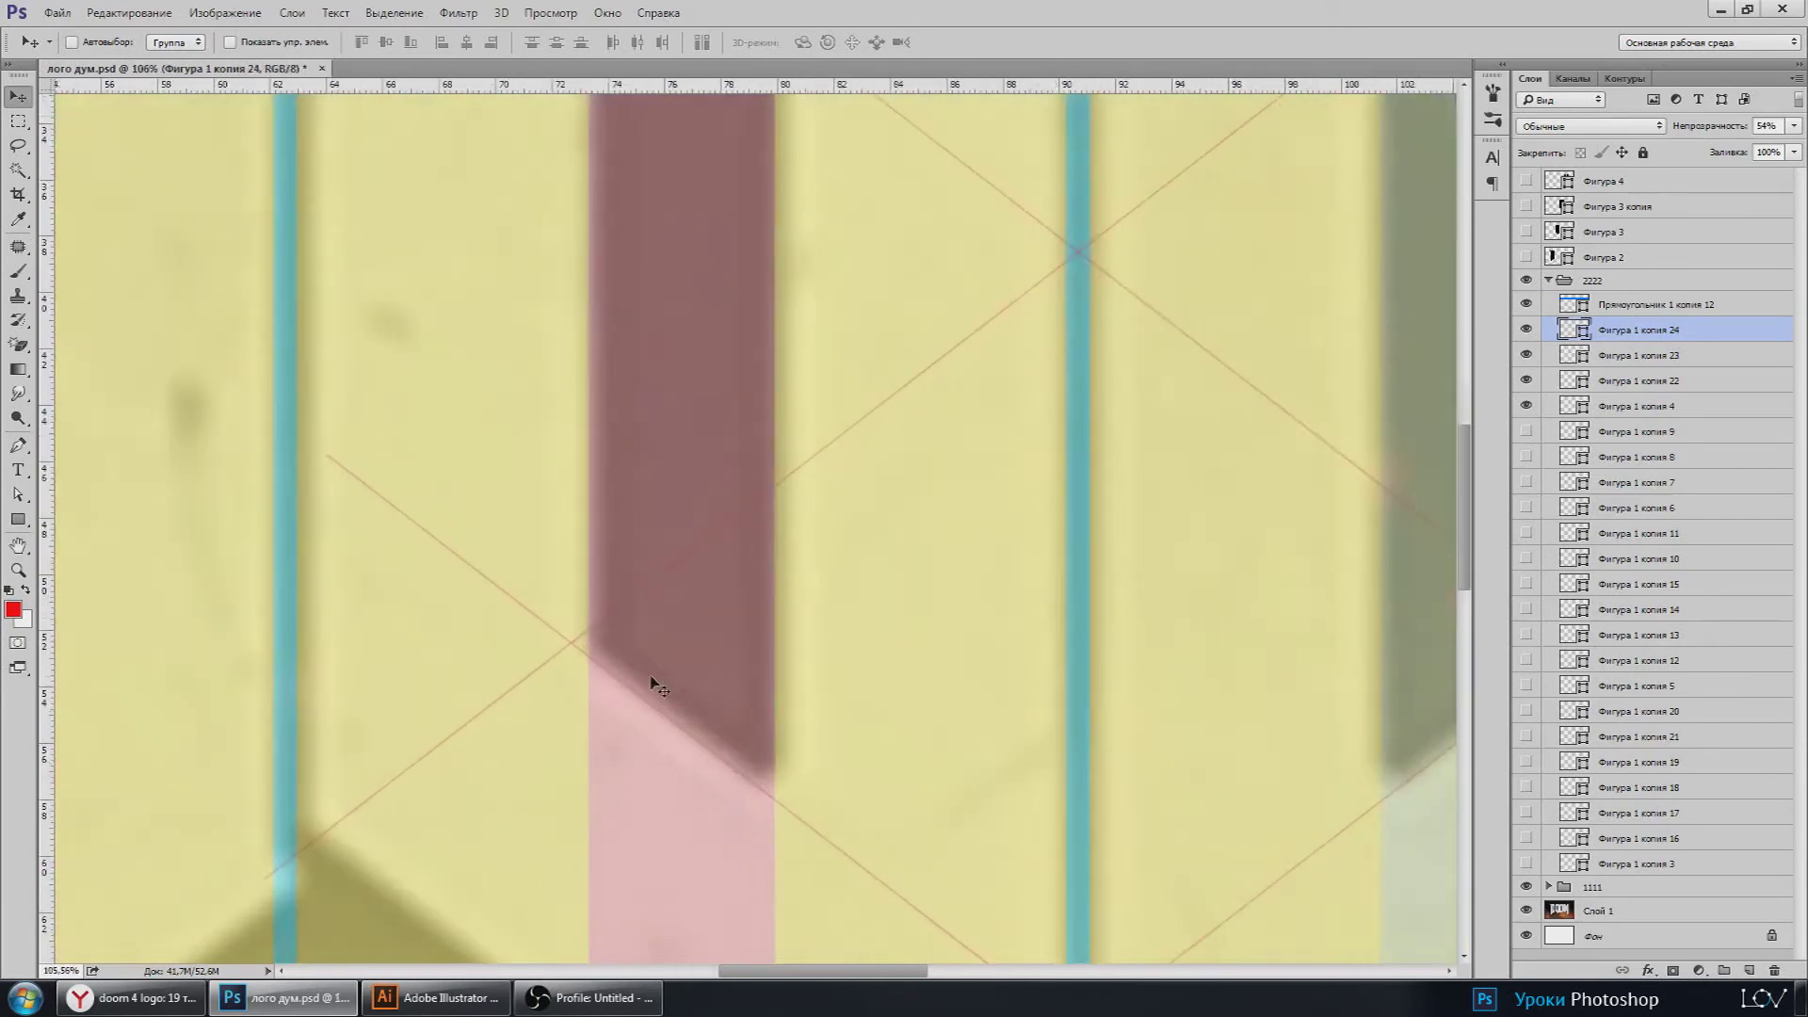
pyautogui.scroll(1, 657, 687)
pyautogui.scroll(1, 588, 676)
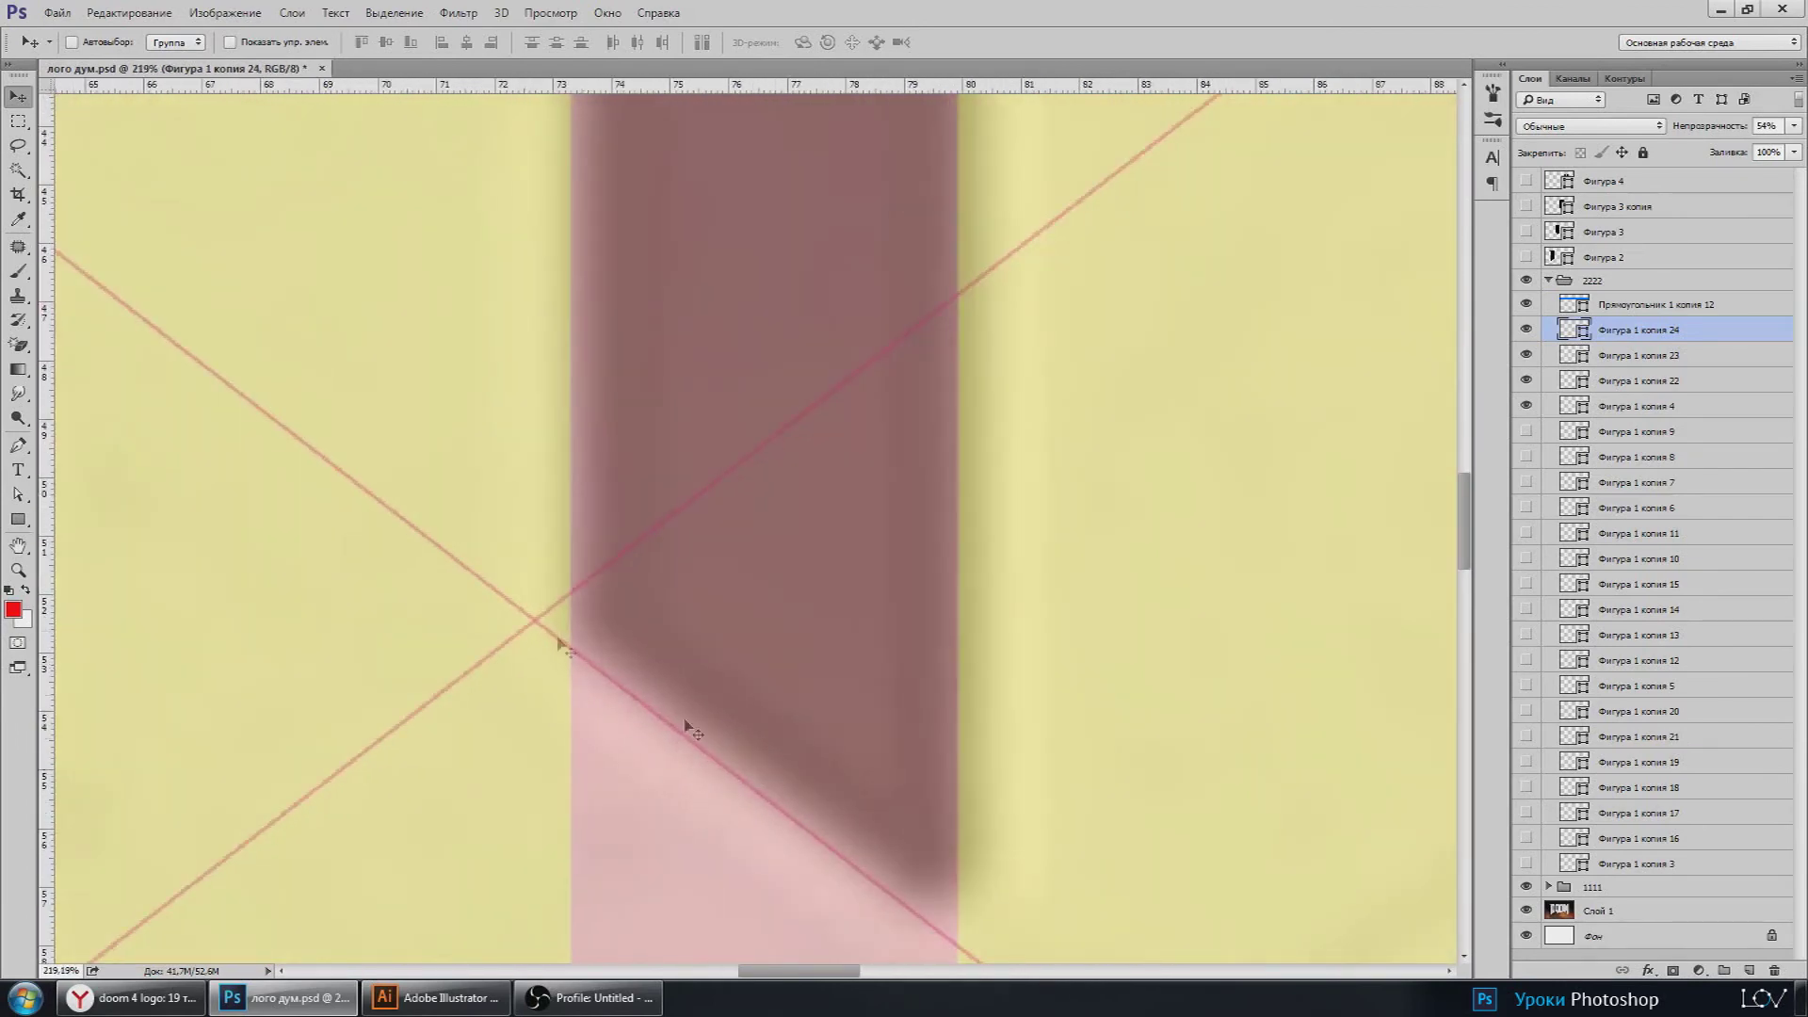
pyautogui.scroll(-1, 553, 633)
pyautogui.scroll(-1, 570, 650)
pyautogui.scroll(-1, 593, 610)
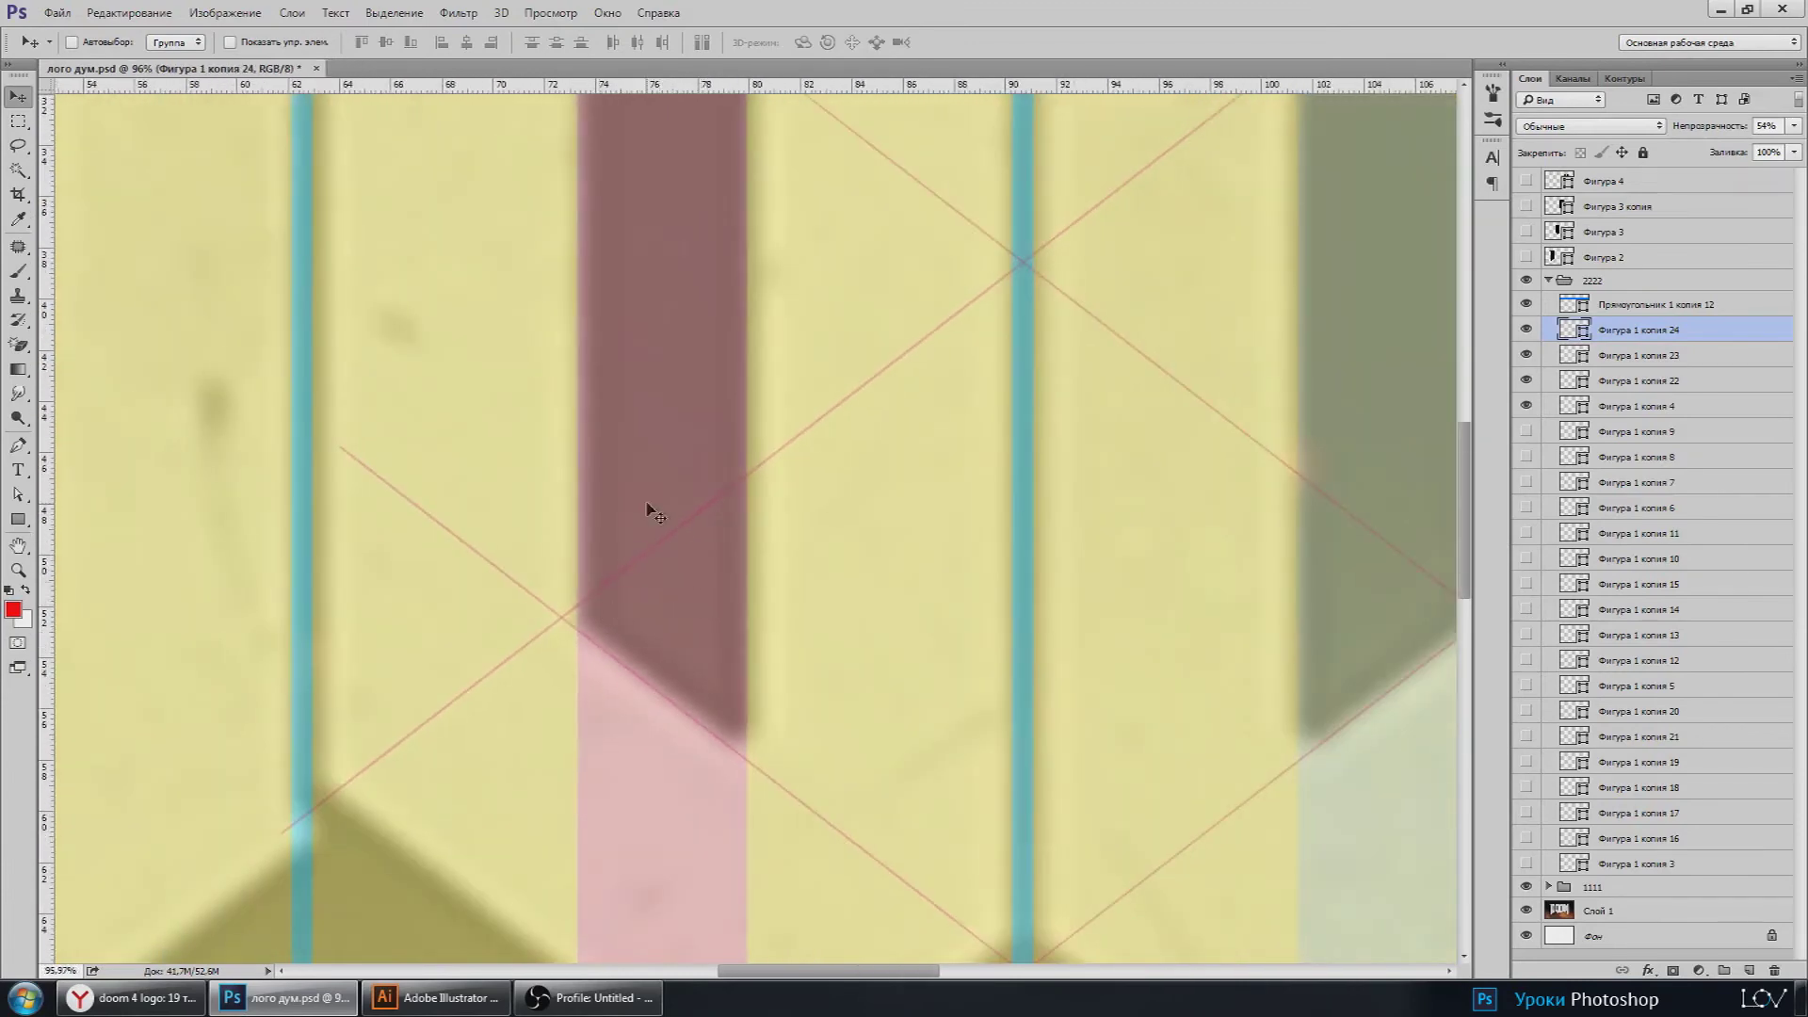
pyautogui.scroll(-1, 649, 508)
pyautogui.scroll(-2, 650, 528)
pyautogui.scroll(1, 633, 278)
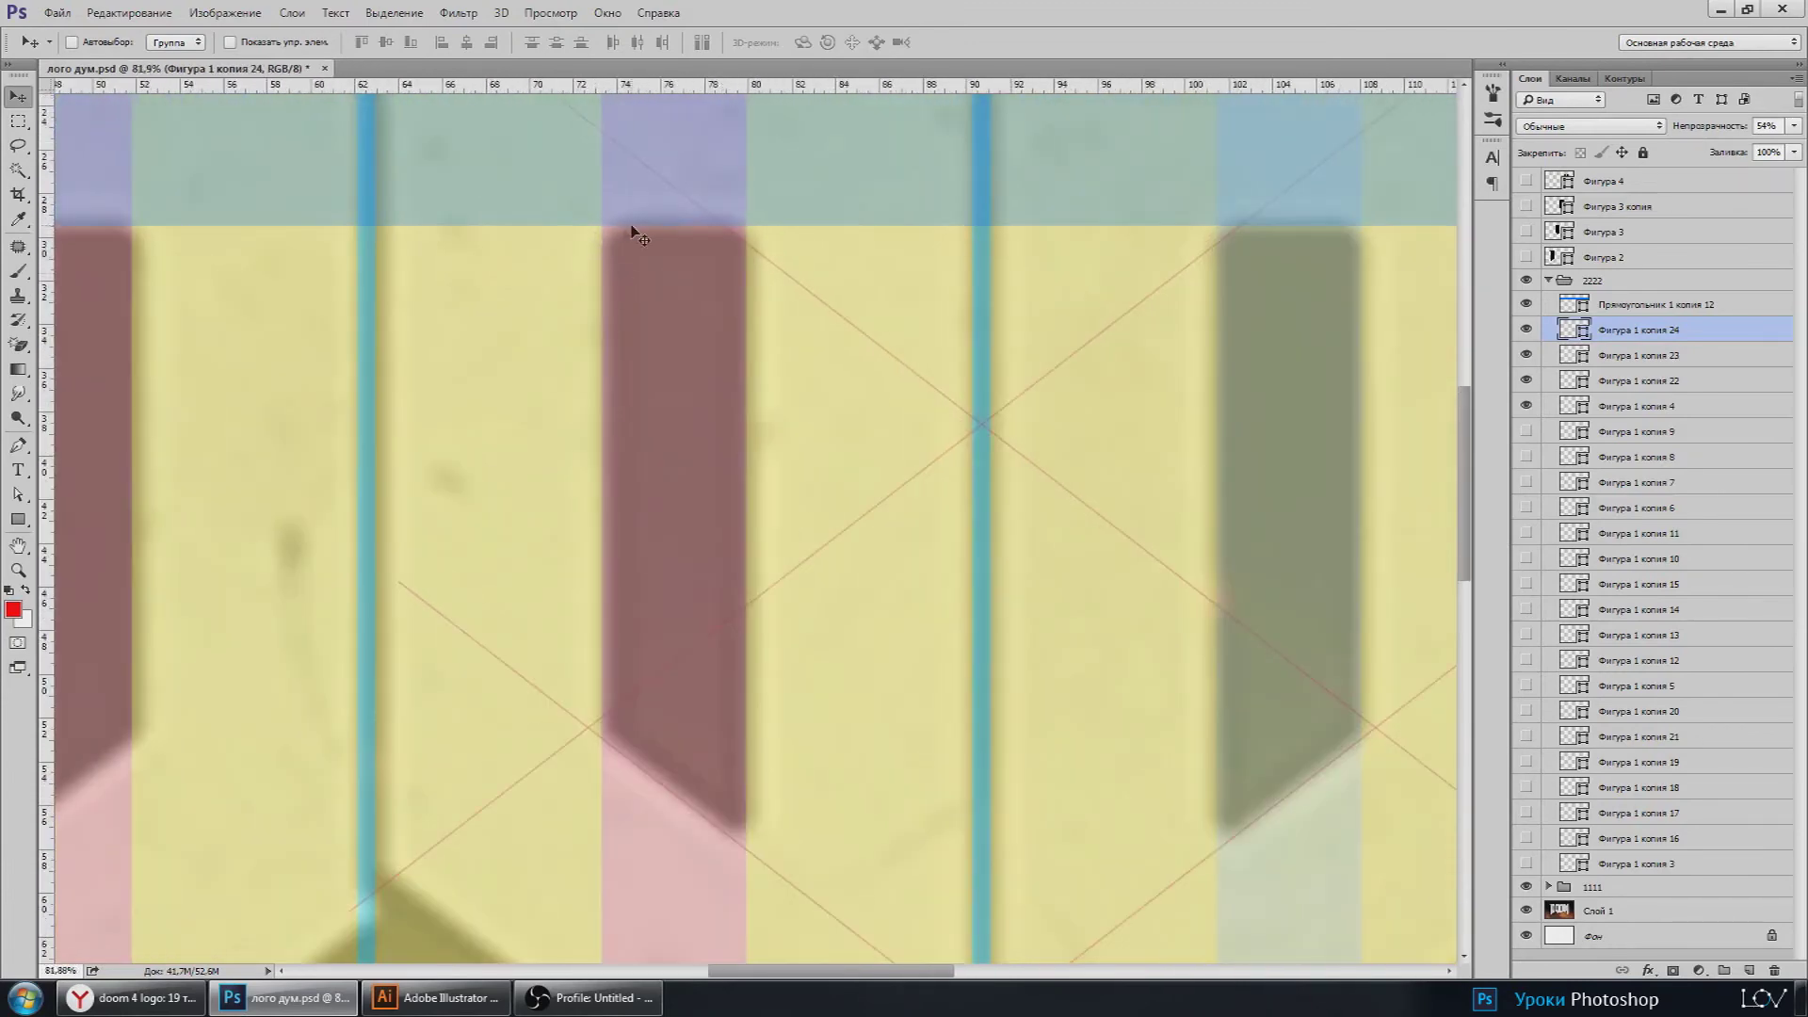
pyautogui.scroll(-1, 664, 381)
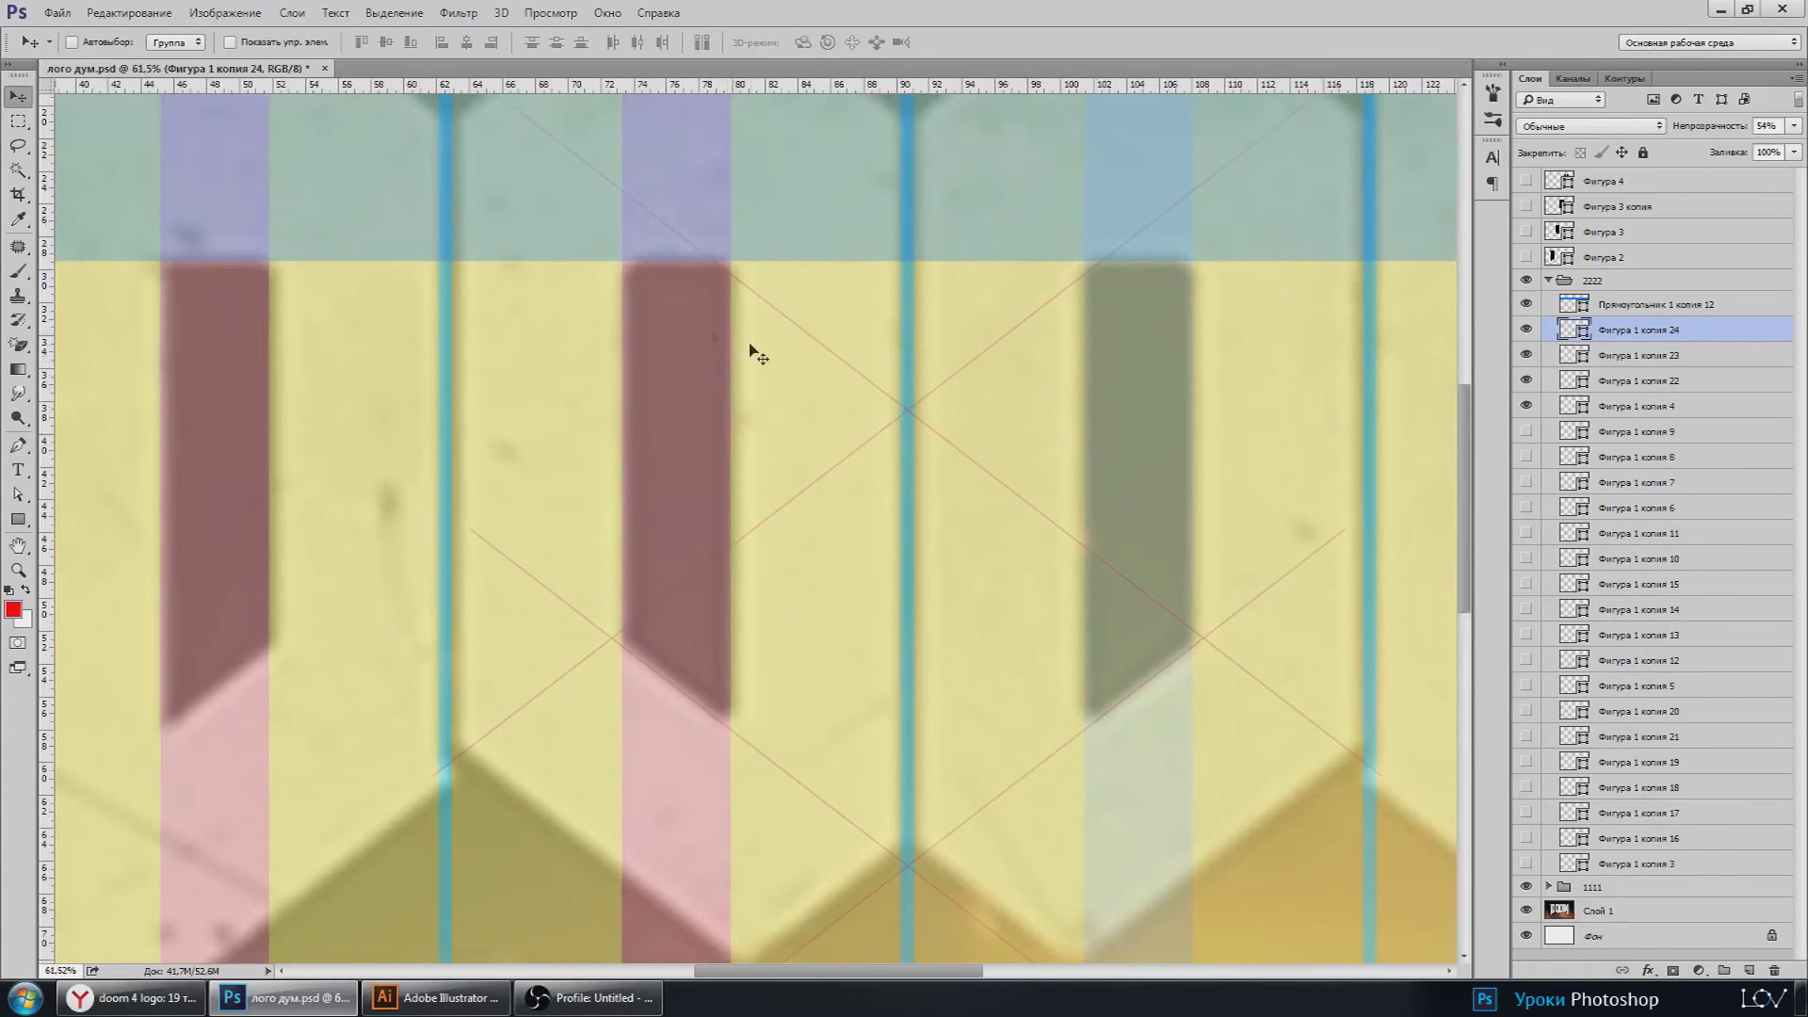
# Step: Duplicate the line shape, move it left, and add a guide at the stripe's top edge
pyautogui.hotkey('ctrl', 'j')
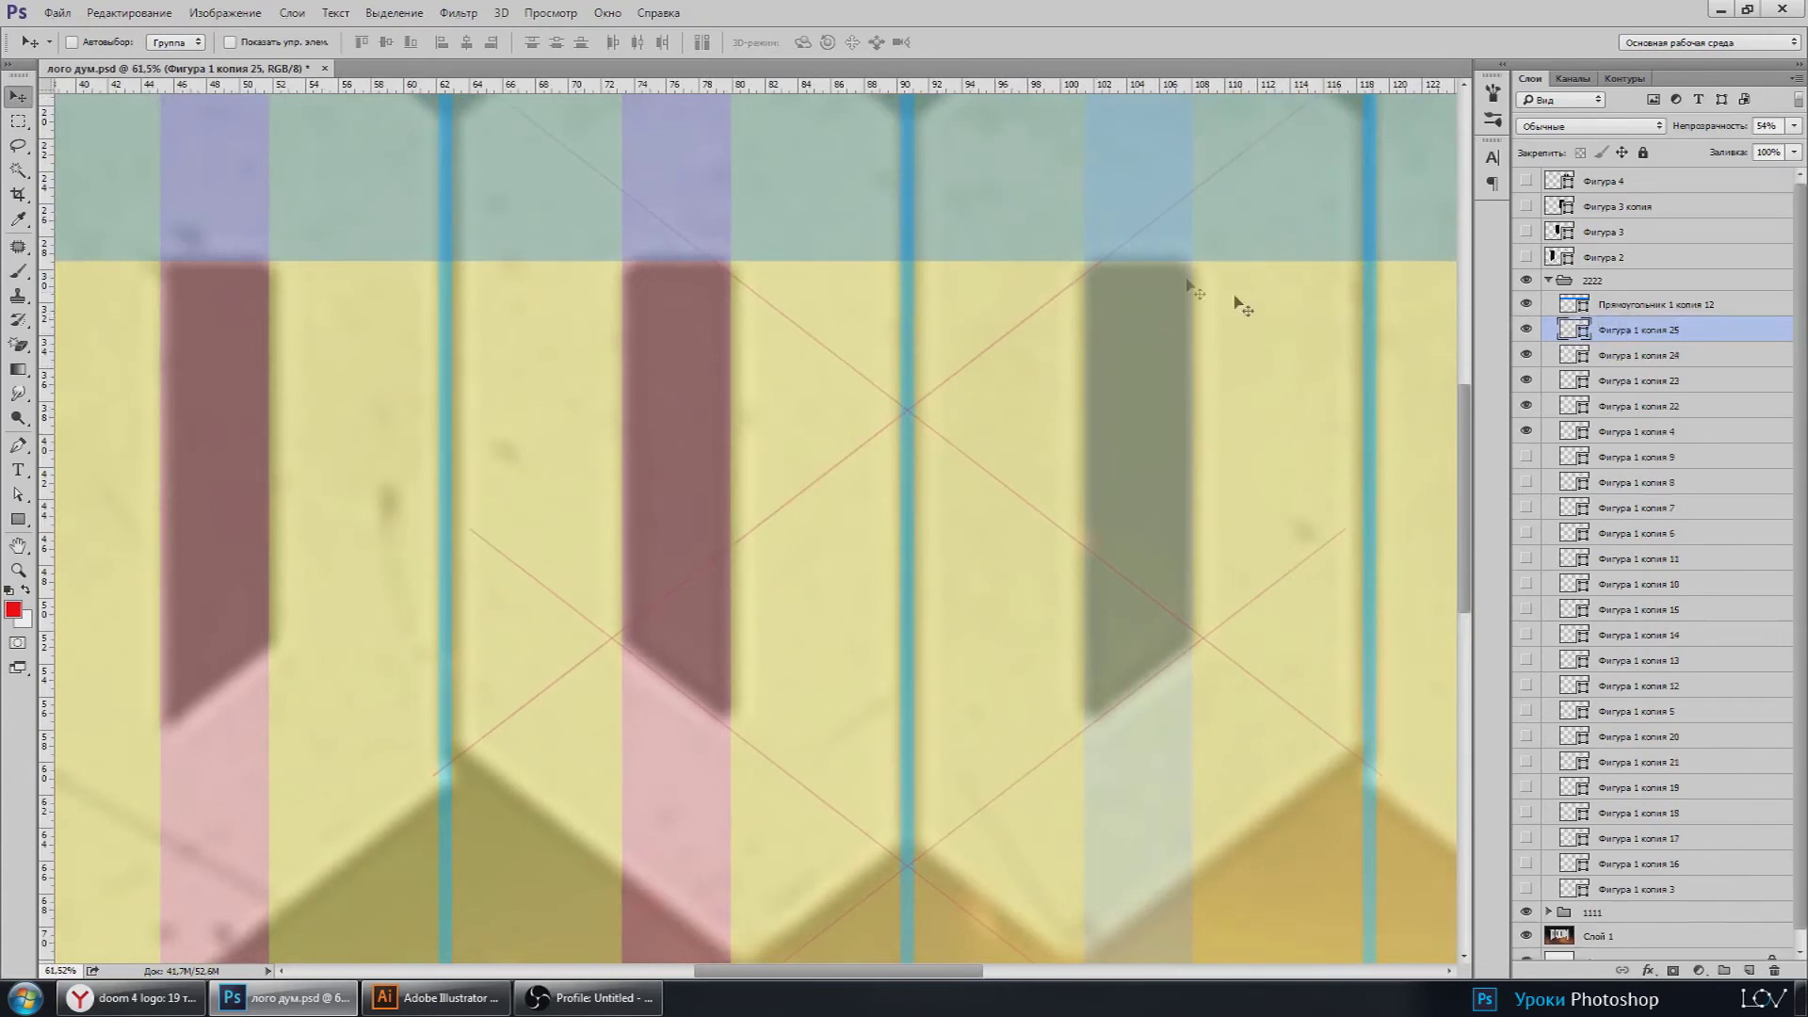
pyautogui.moveTo(1236, 298); pyautogui.dragTo(641, 255)
pyautogui.scroll(1, 641, 254)
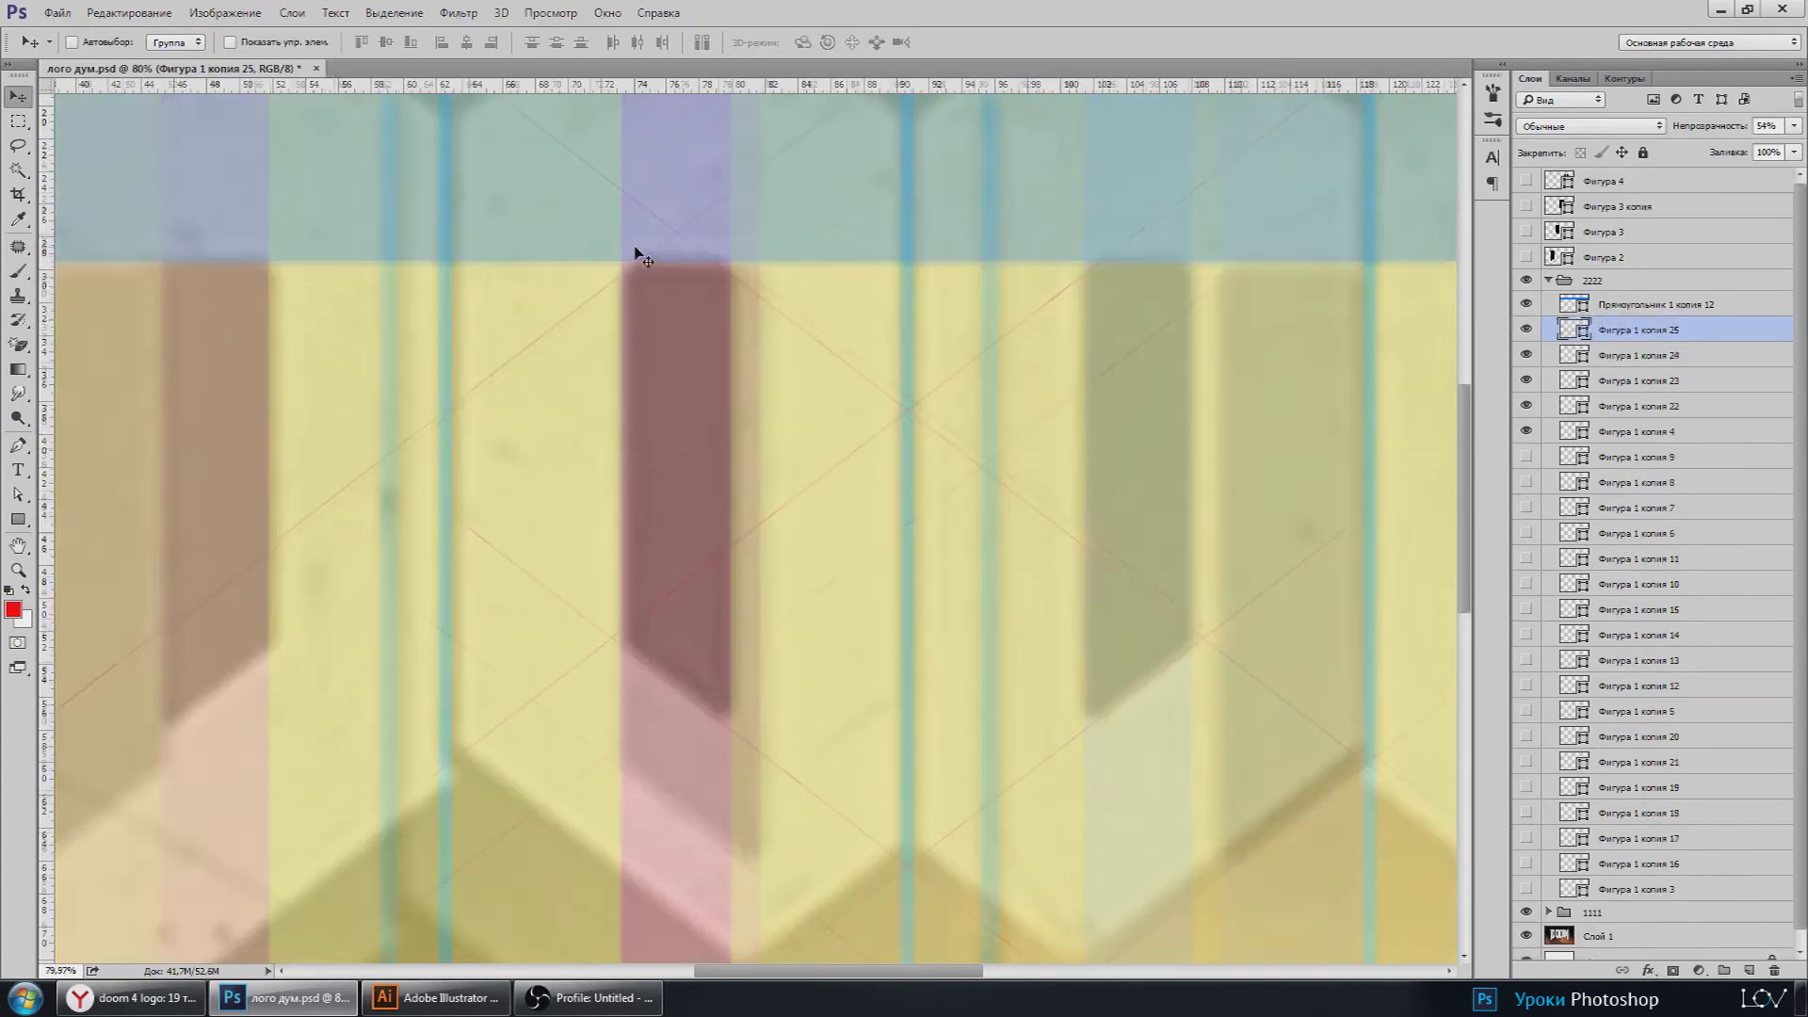
pyautogui.scroll(6, 640, 254)
pyautogui.moveTo(1091, 92); pyautogui.dragTo(1122, 405)
pyautogui.scroll(2, 622, 400)
pyautogui.press('Right')
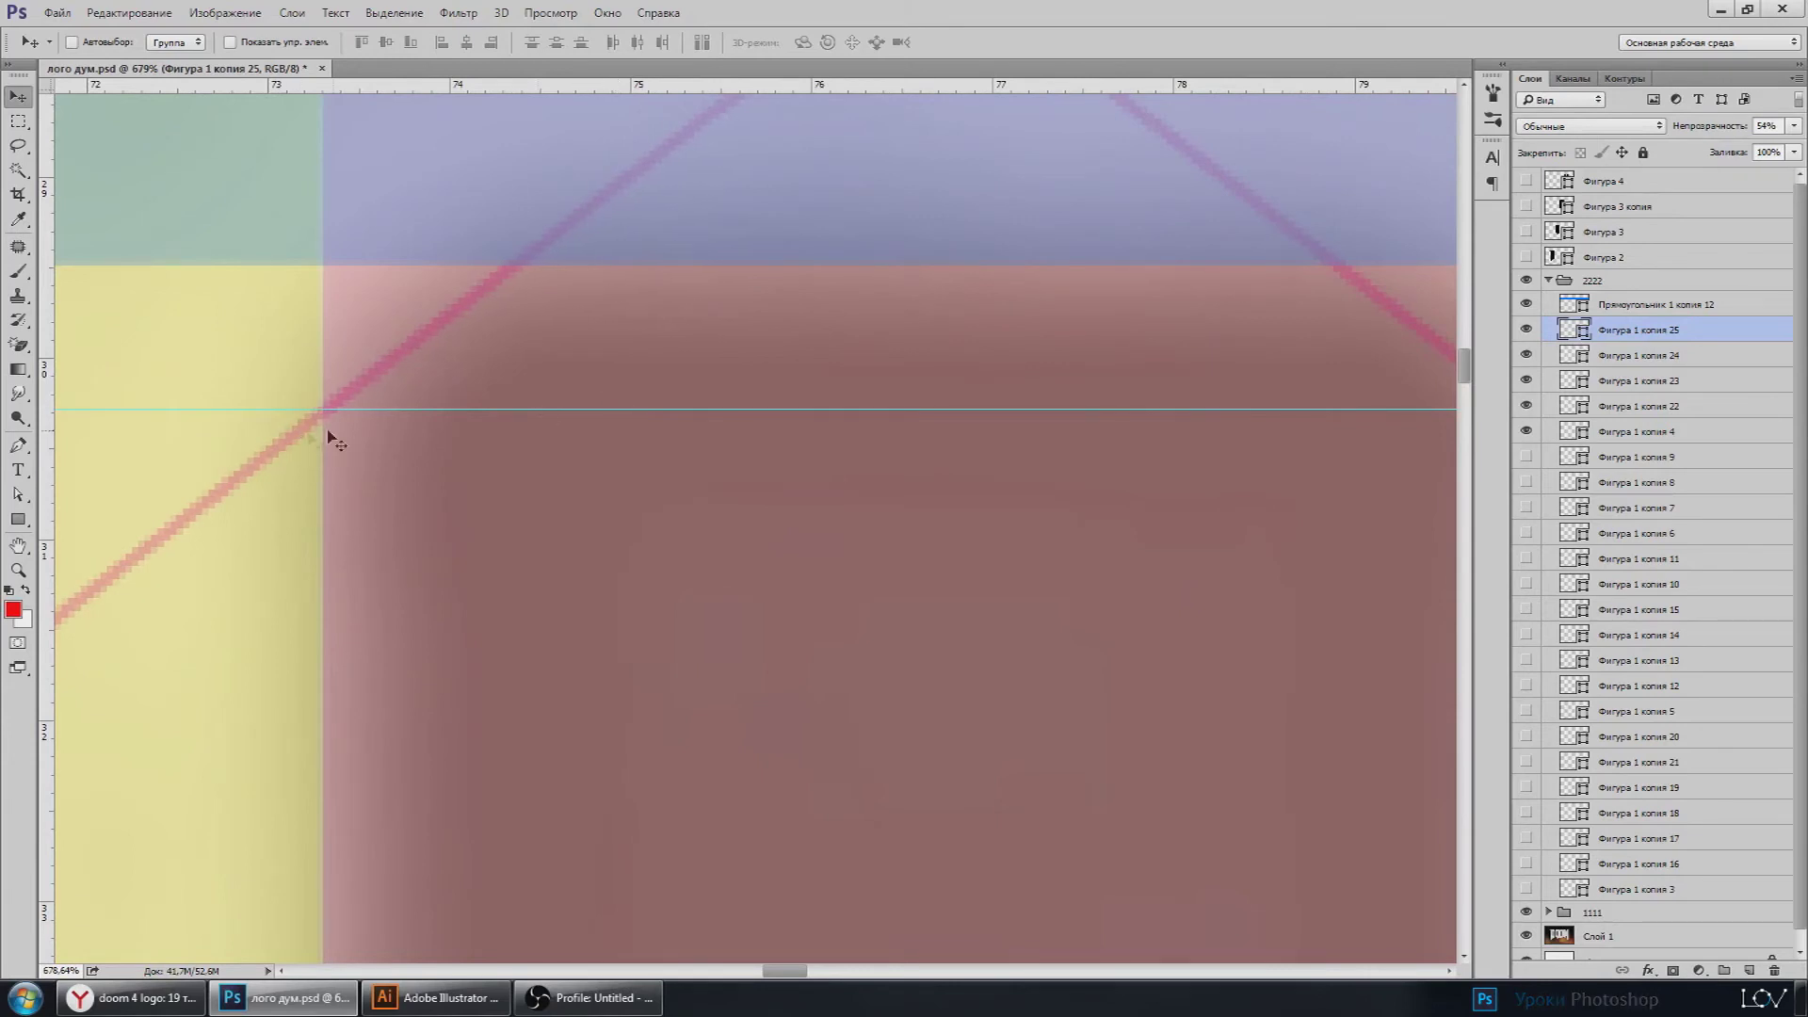
# Step: Enlarge the diagonal line shape by dragging its transform corner
pyautogui.scroll(-2, 403, 424)
pyautogui.scroll(-4, 624, 423)
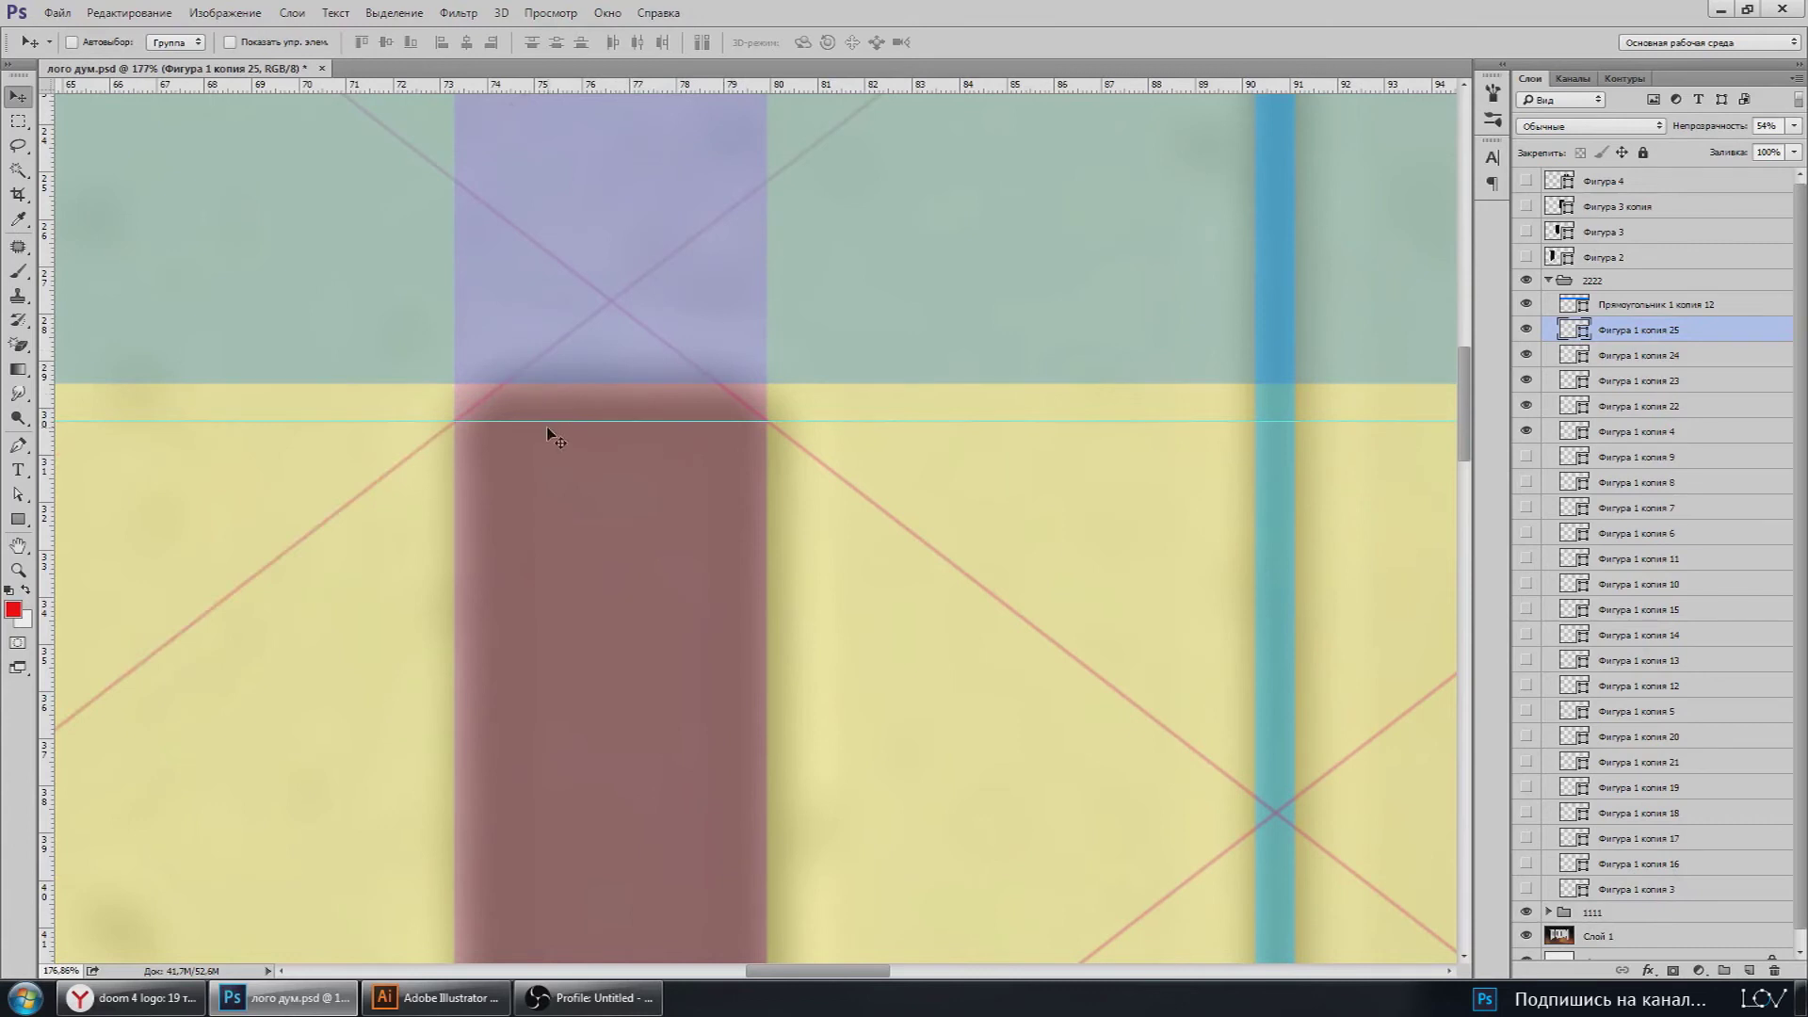
pyautogui.scroll(-5, 779, 353)
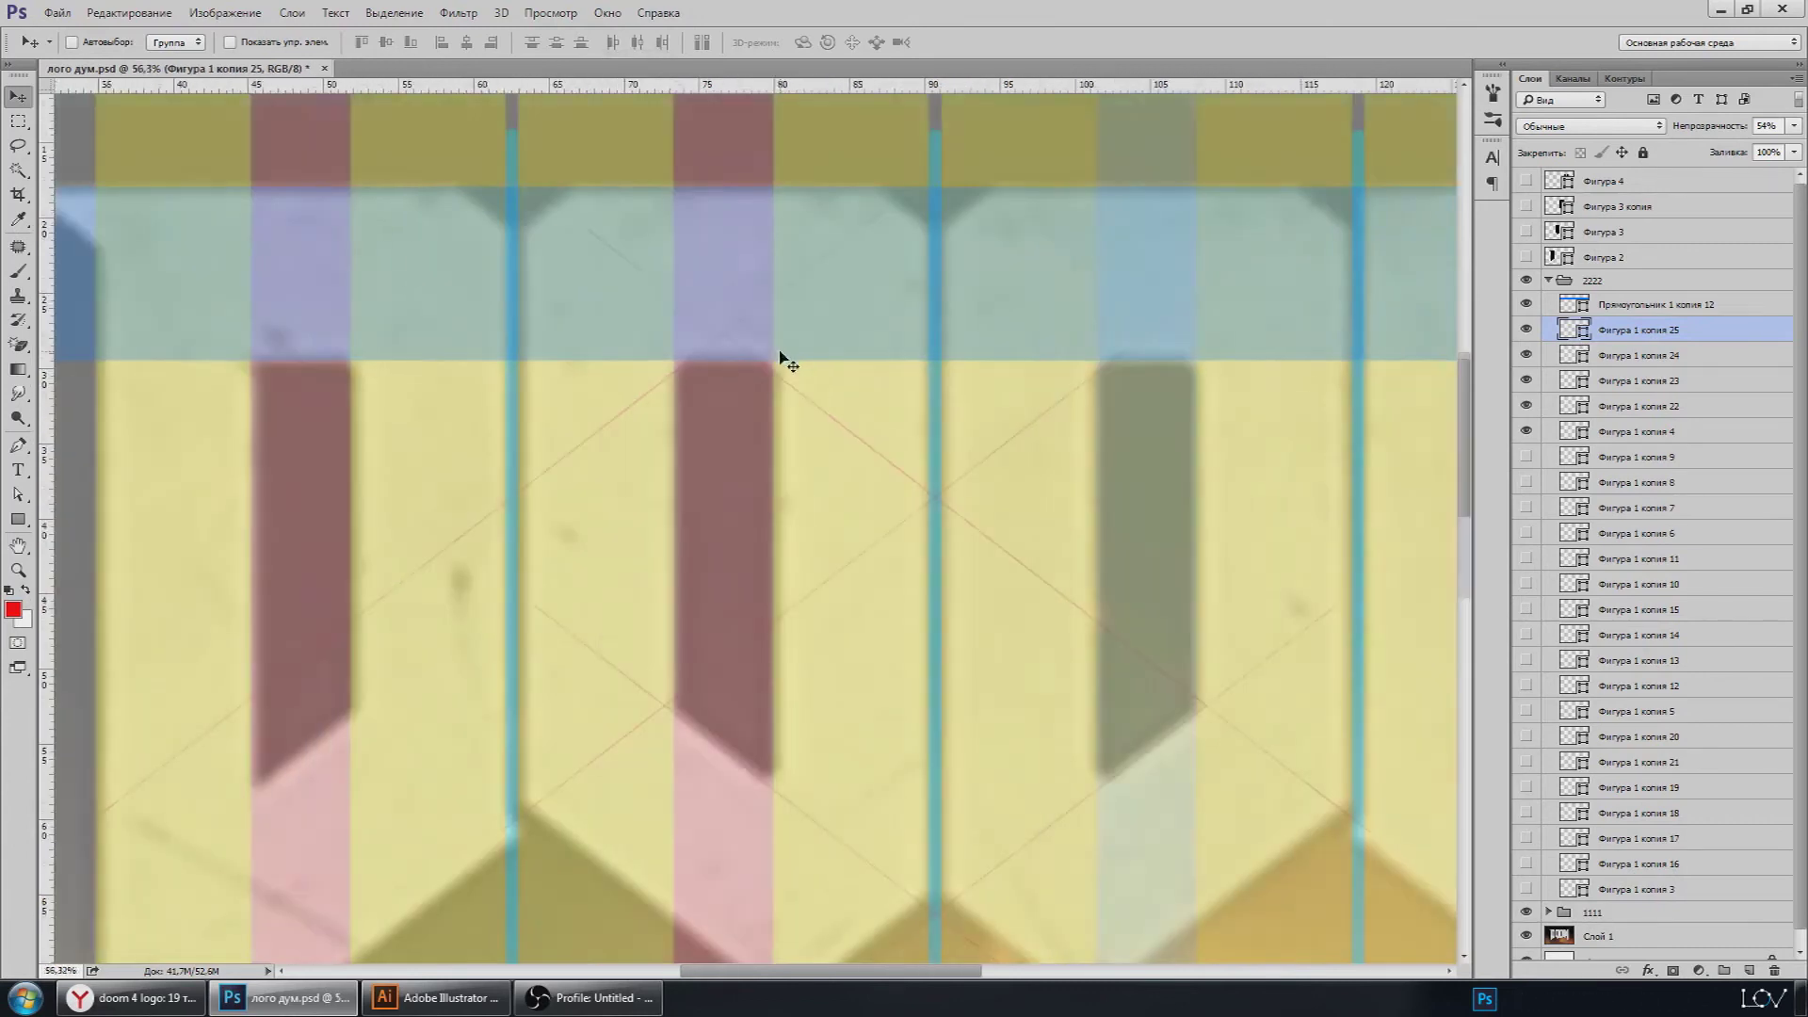
pyautogui.scroll(-2, 780, 353)
pyautogui.scroll(1, 909, 311)
pyautogui.hotkey('ctrl', 't')
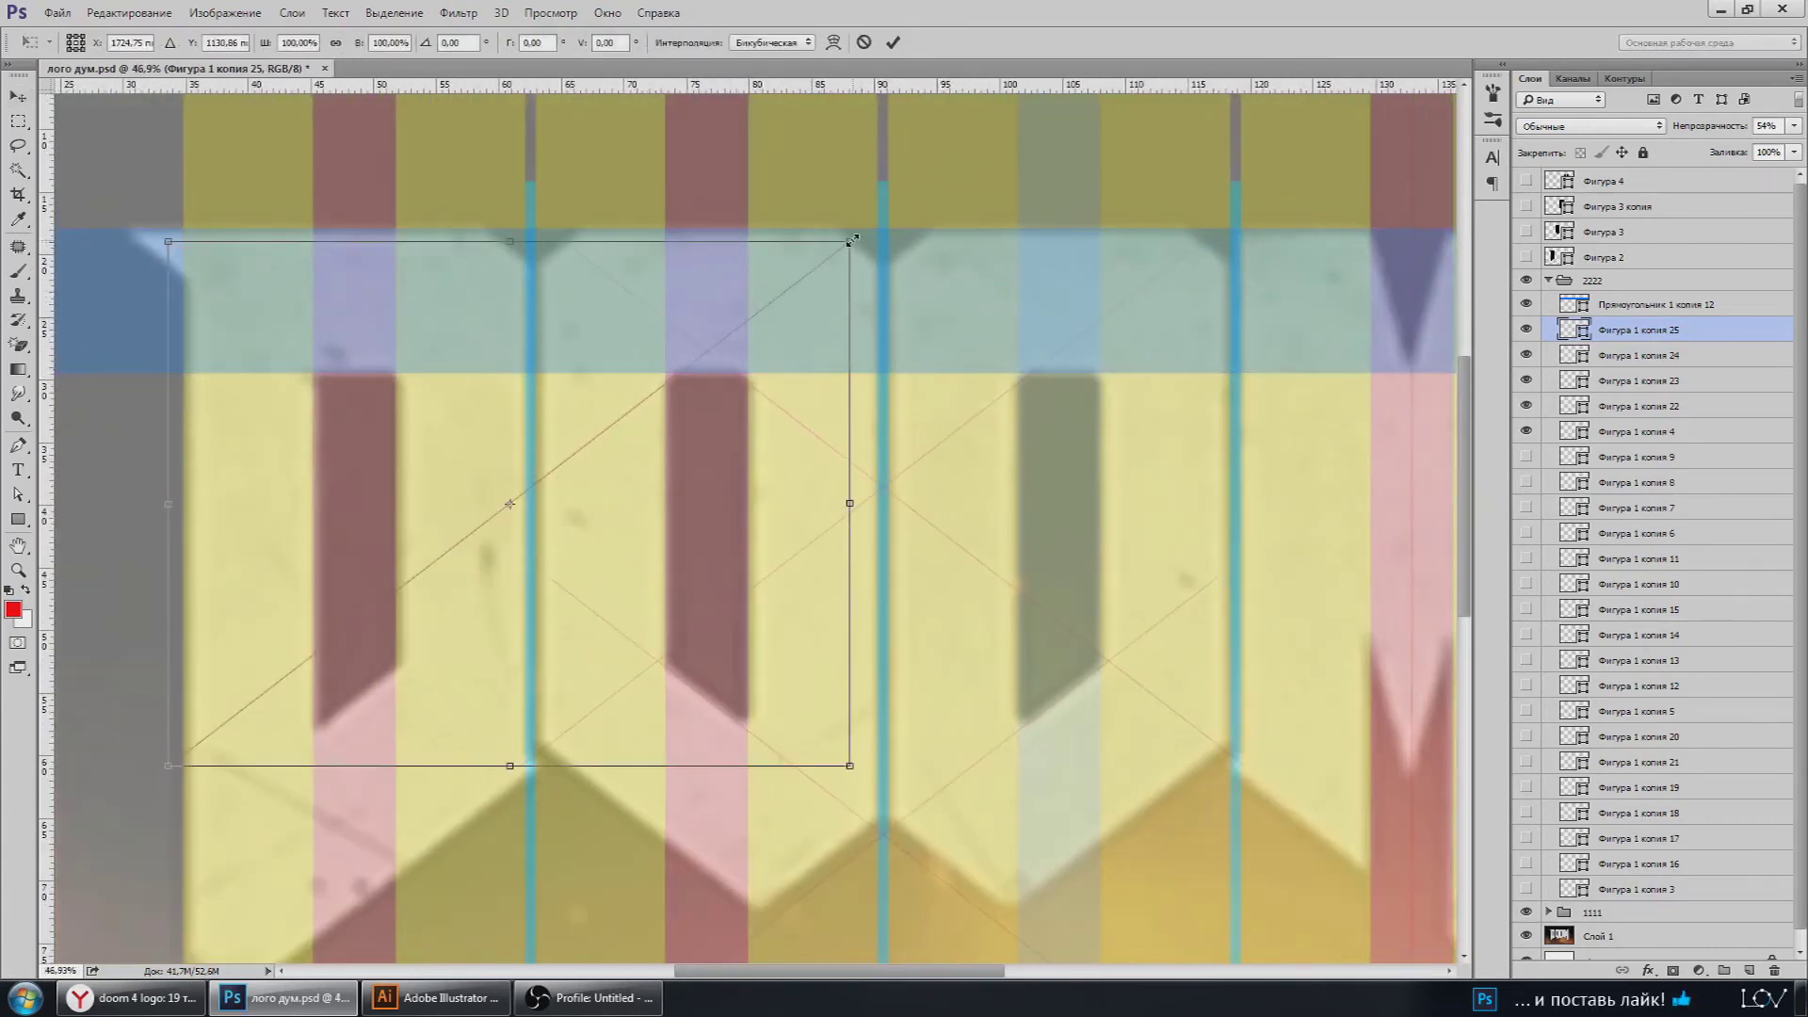
pyautogui.moveTo(850, 240); pyautogui.dragTo(965, 150)
pyautogui.press('Return')
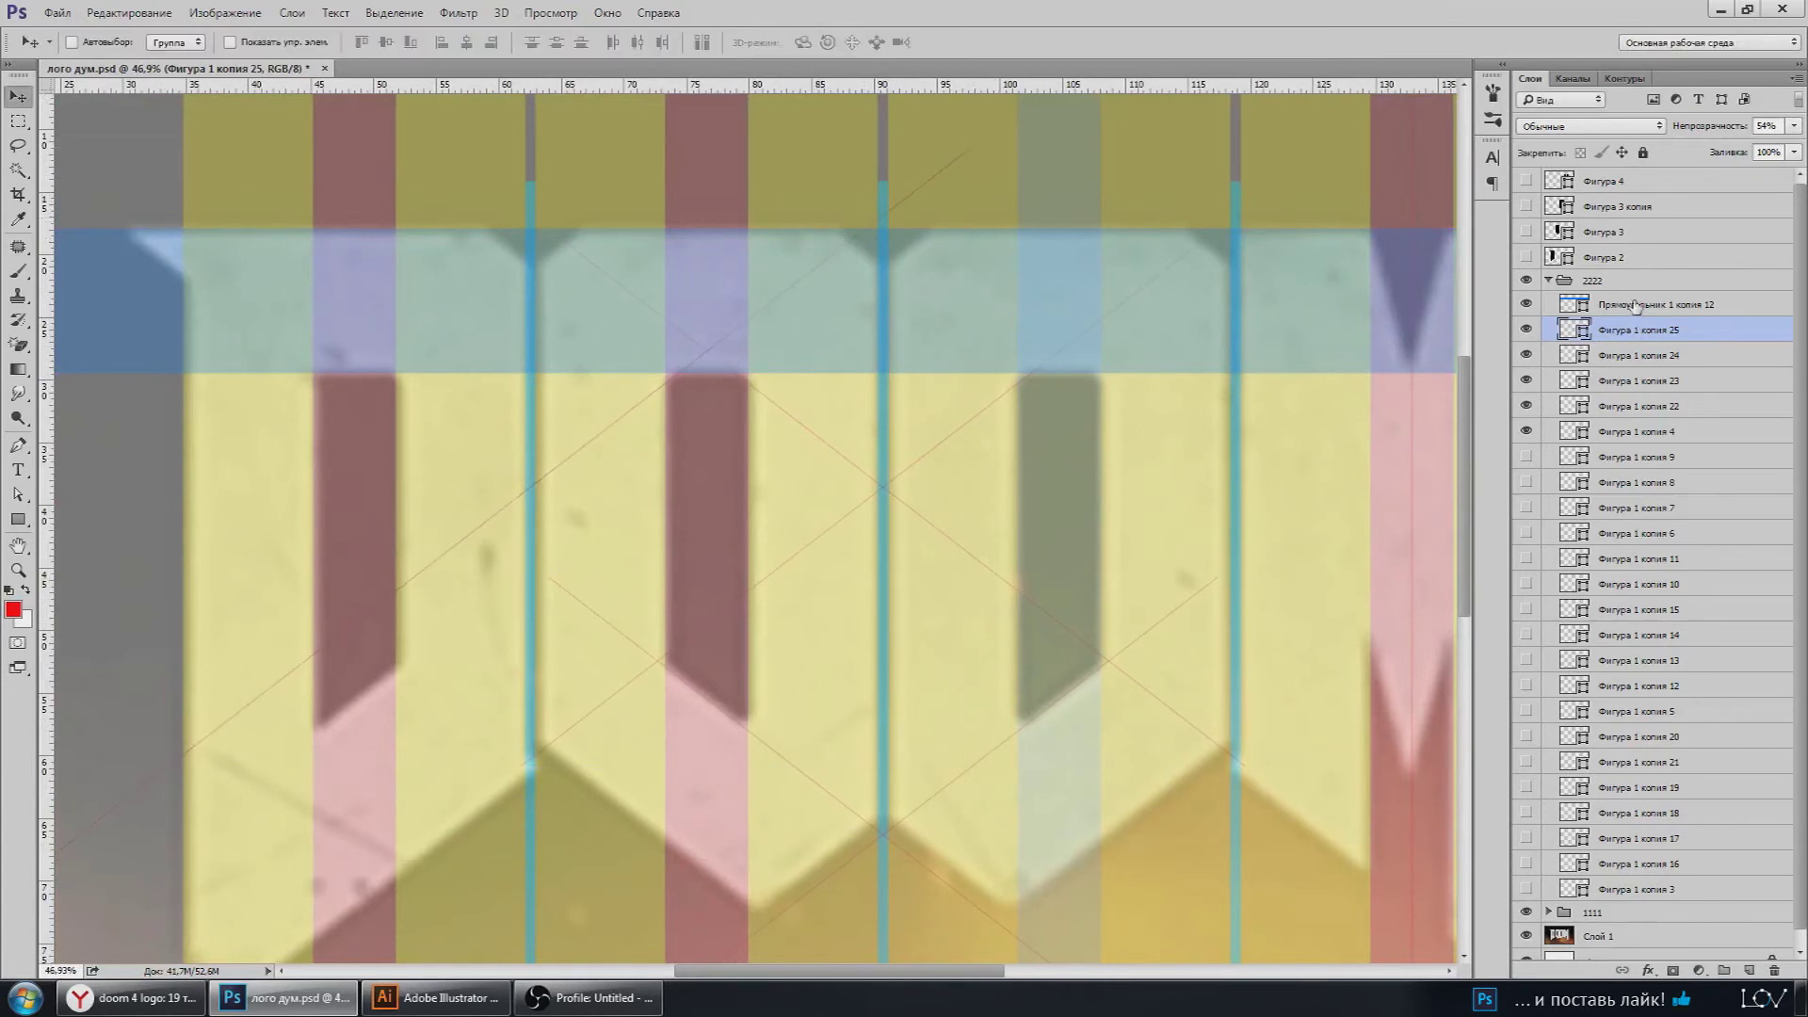
# Step: Duplicate the enlarged line, mirror it horizontally, and move it into place
pyautogui.hotkey('ctrl', 'j')
pyautogui.hotkey('ctrl', 't')
pyautogui.rightClick(859, 443)
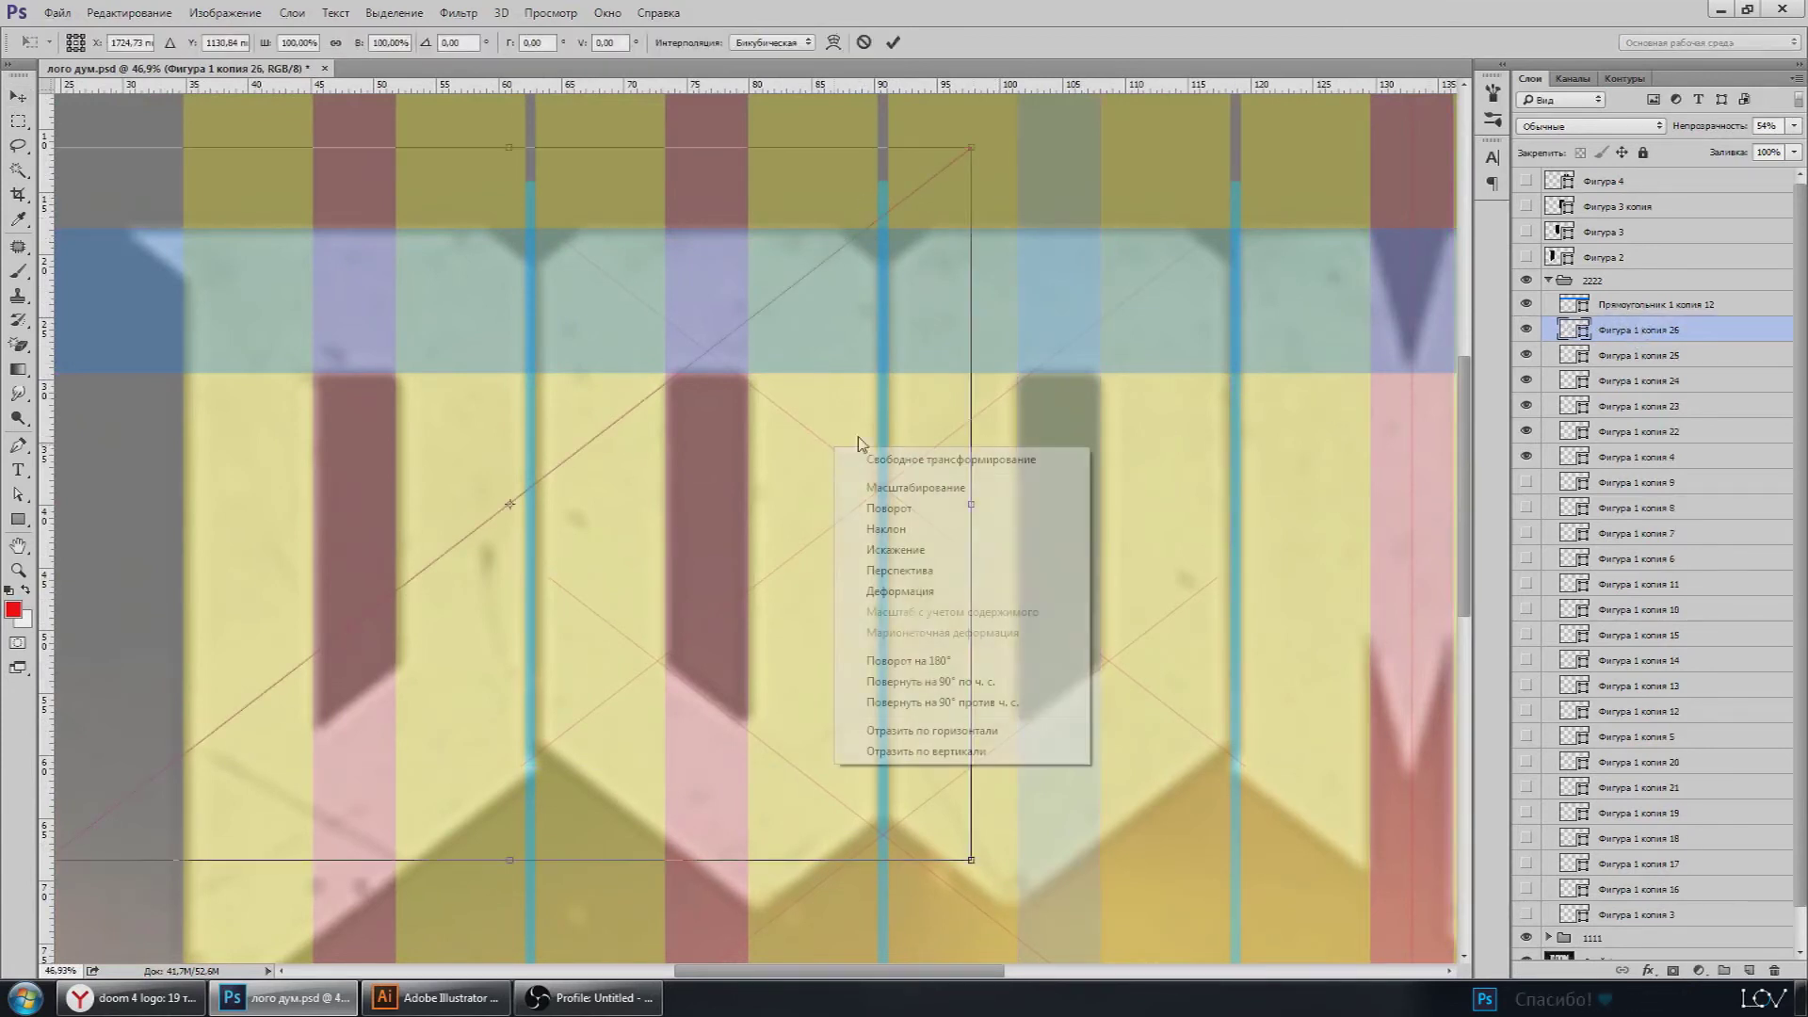
pyautogui.click(932, 731)
pyautogui.press('Return')
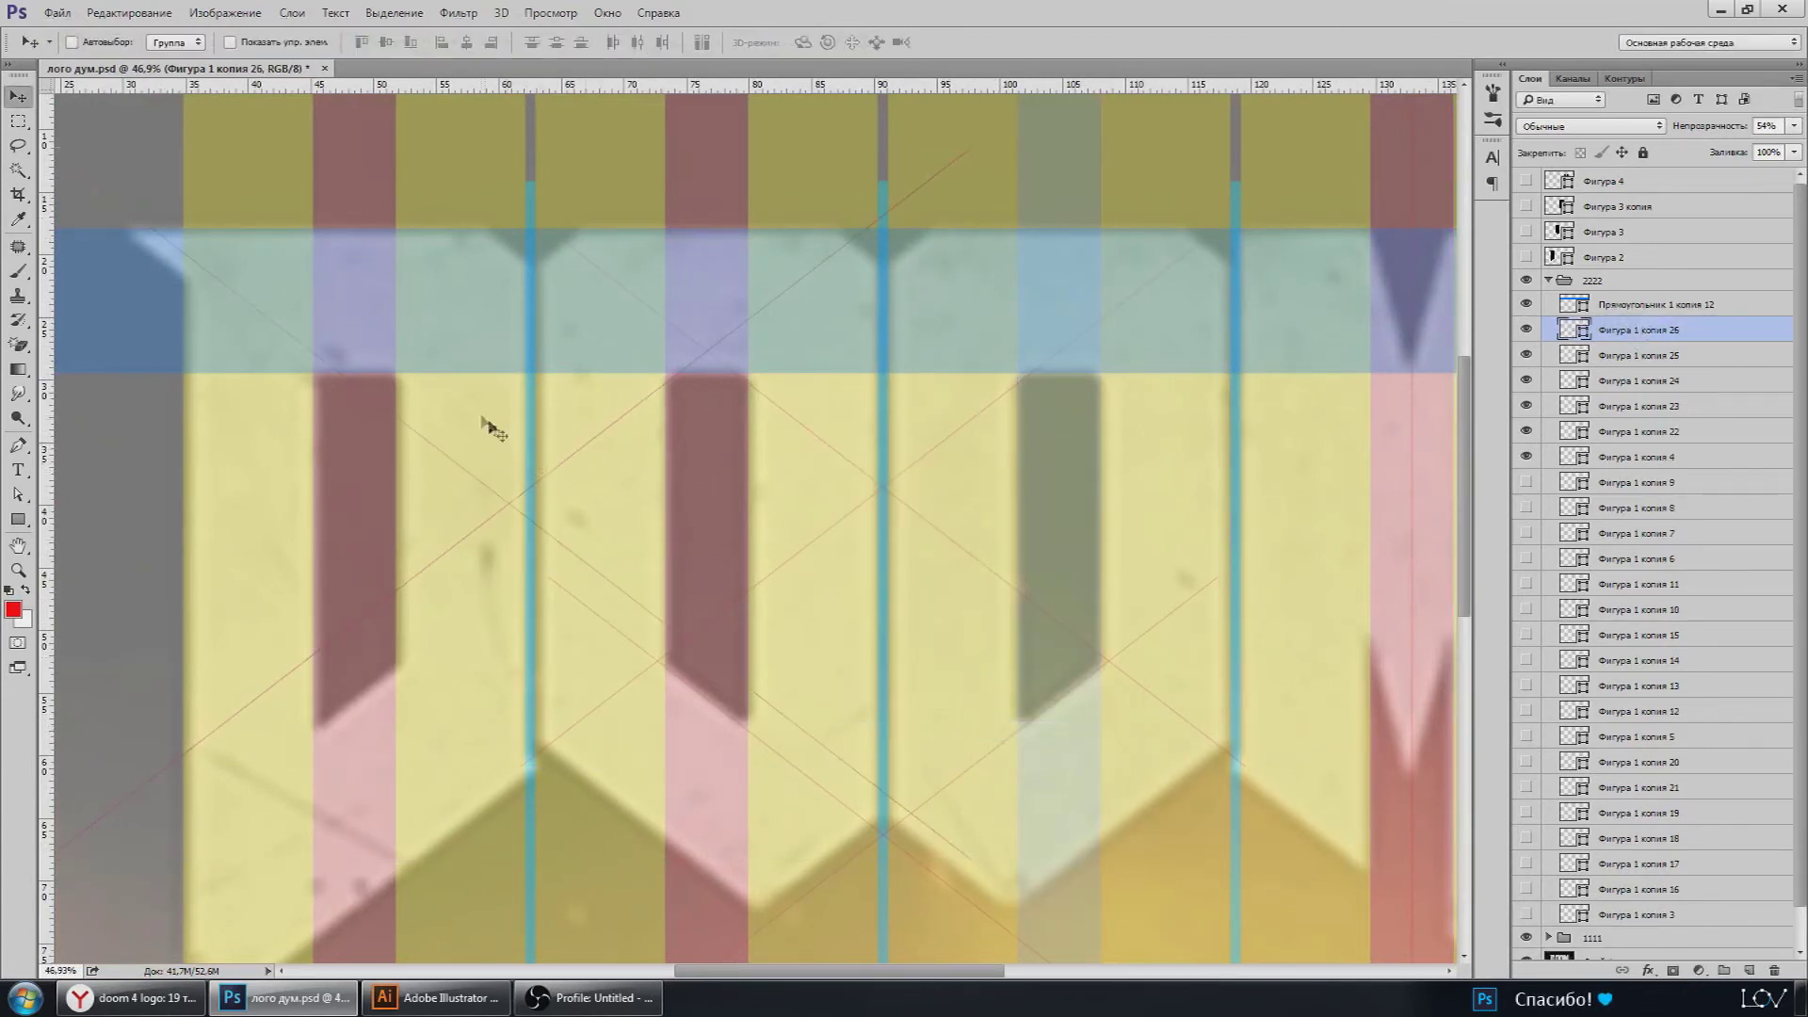
pyautogui.moveTo(482, 421); pyautogui.dragTo(1139, 423)
# Step: Nudge the X-shaped diagonal lines one pixel right to meet the blue vertical stripe
pyautogui.scroll(3, 904, 212)
pyautogui.scroll(3, 848, 235)
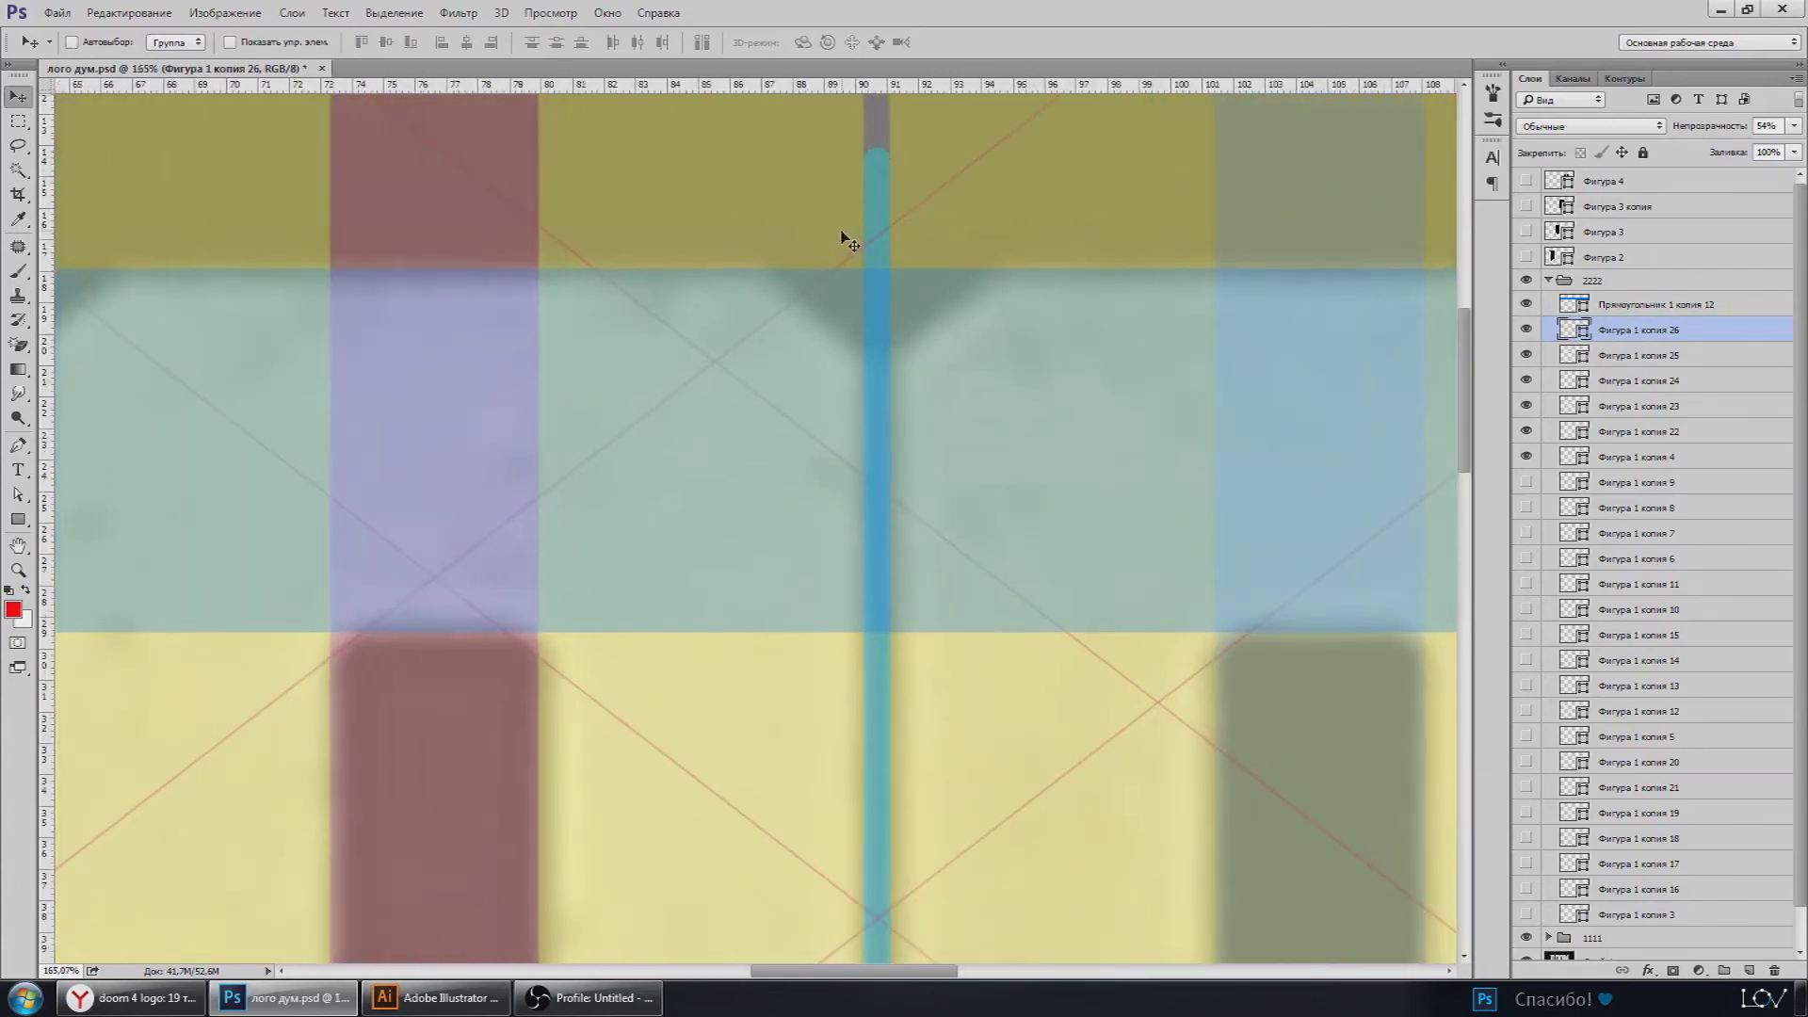
pyautogui.scroll(2, 847, 240)
pyautogui.moveTo(848, 240); pyautogui.dragTo(1056, 303)
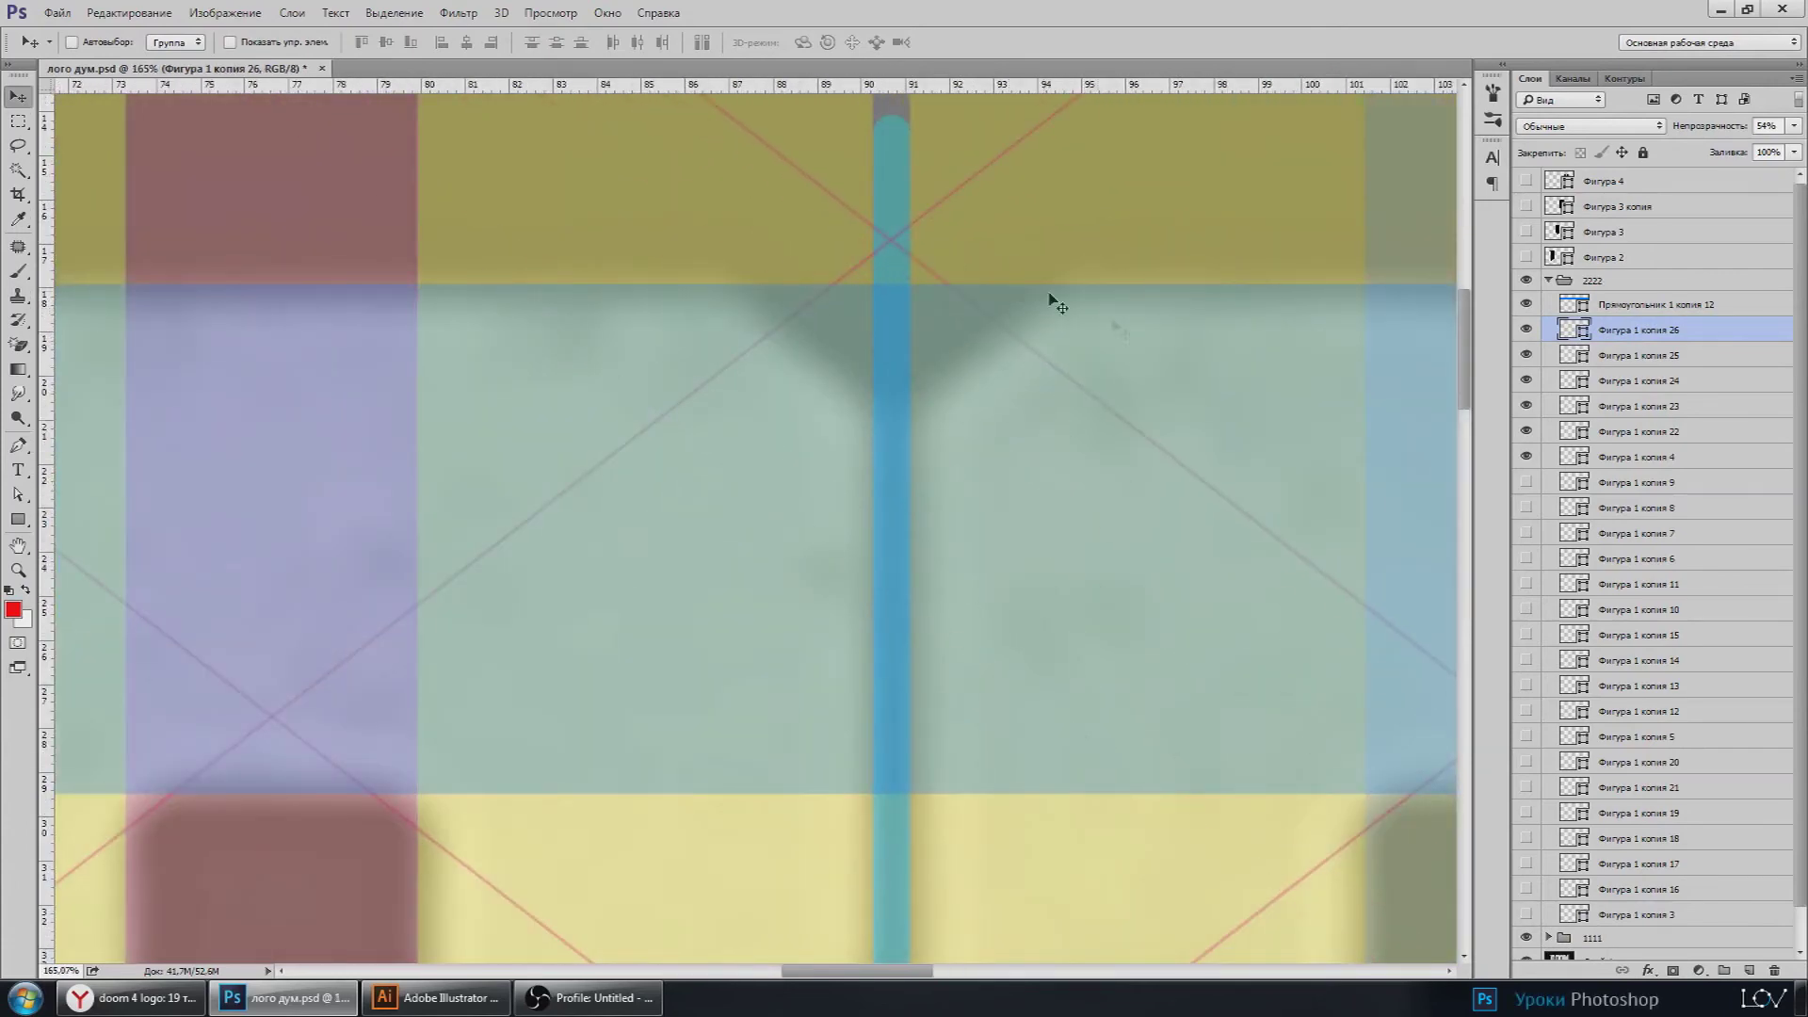
pyautogui.scroll(3, 979, 282)
pyautogui.press('Right')
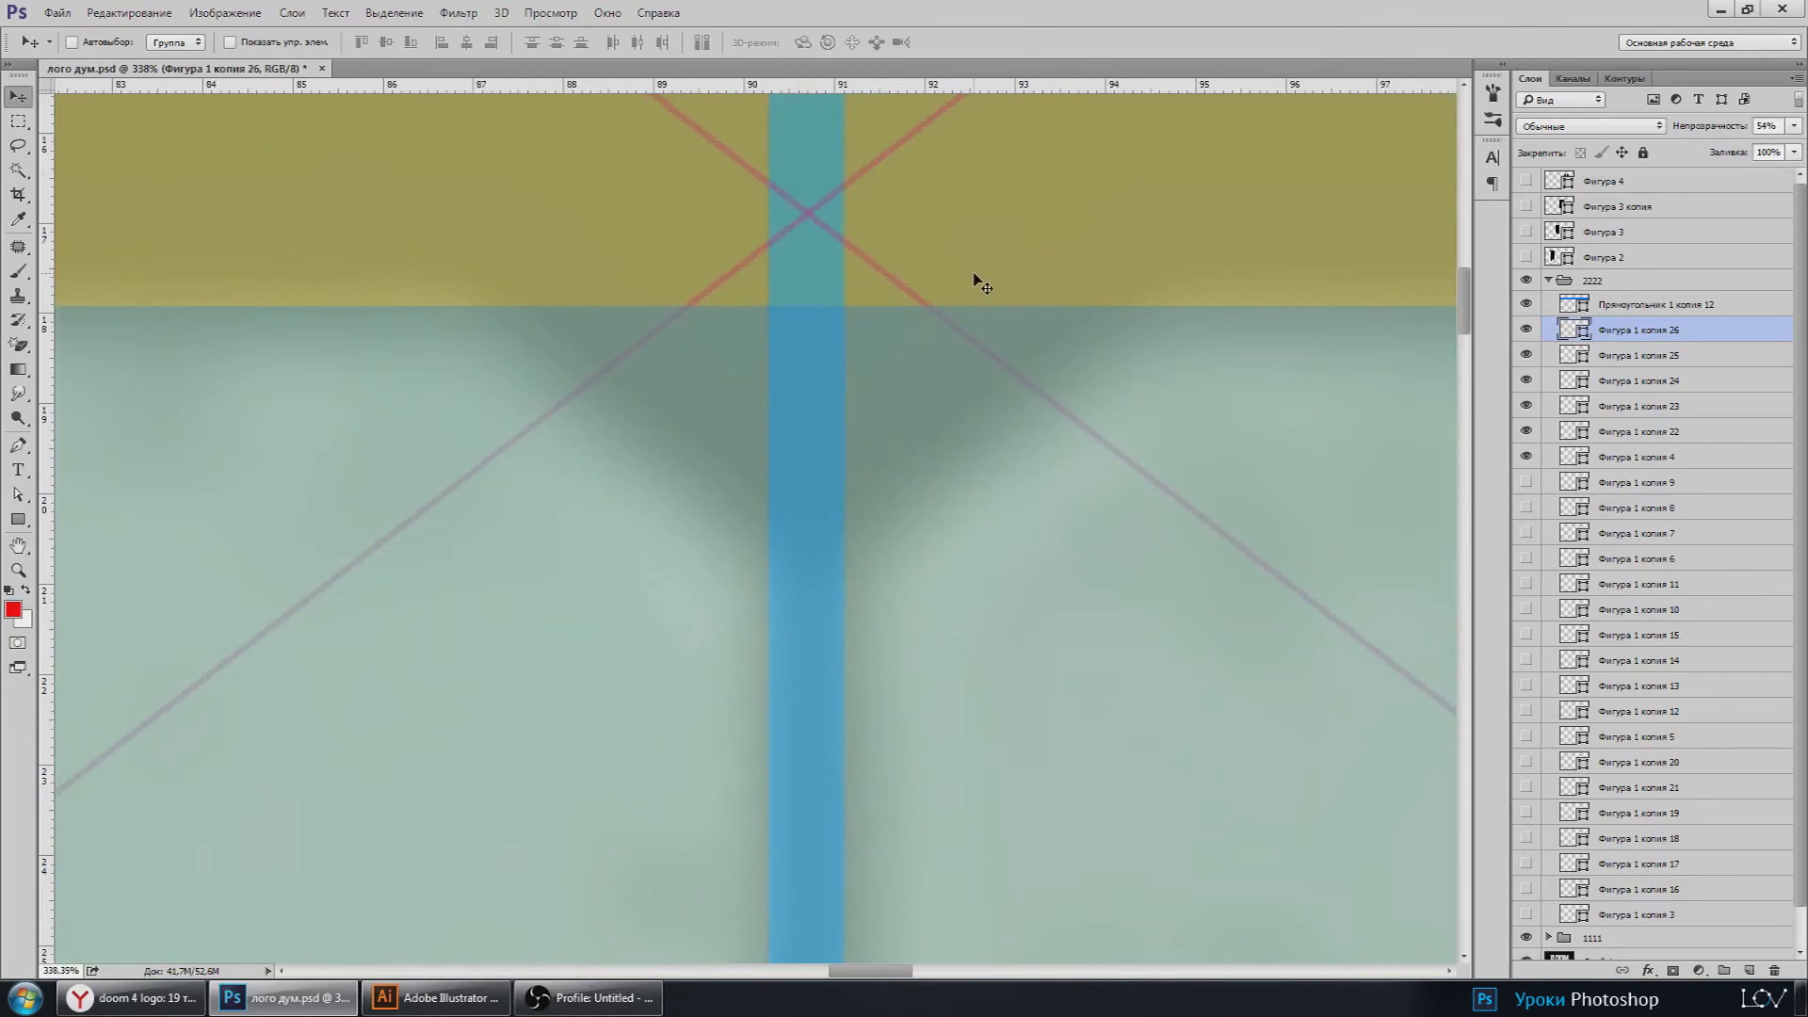
pyautogui.scroll(-2, 977, 280)
pyautogui.scroll(-3, 952, 291)
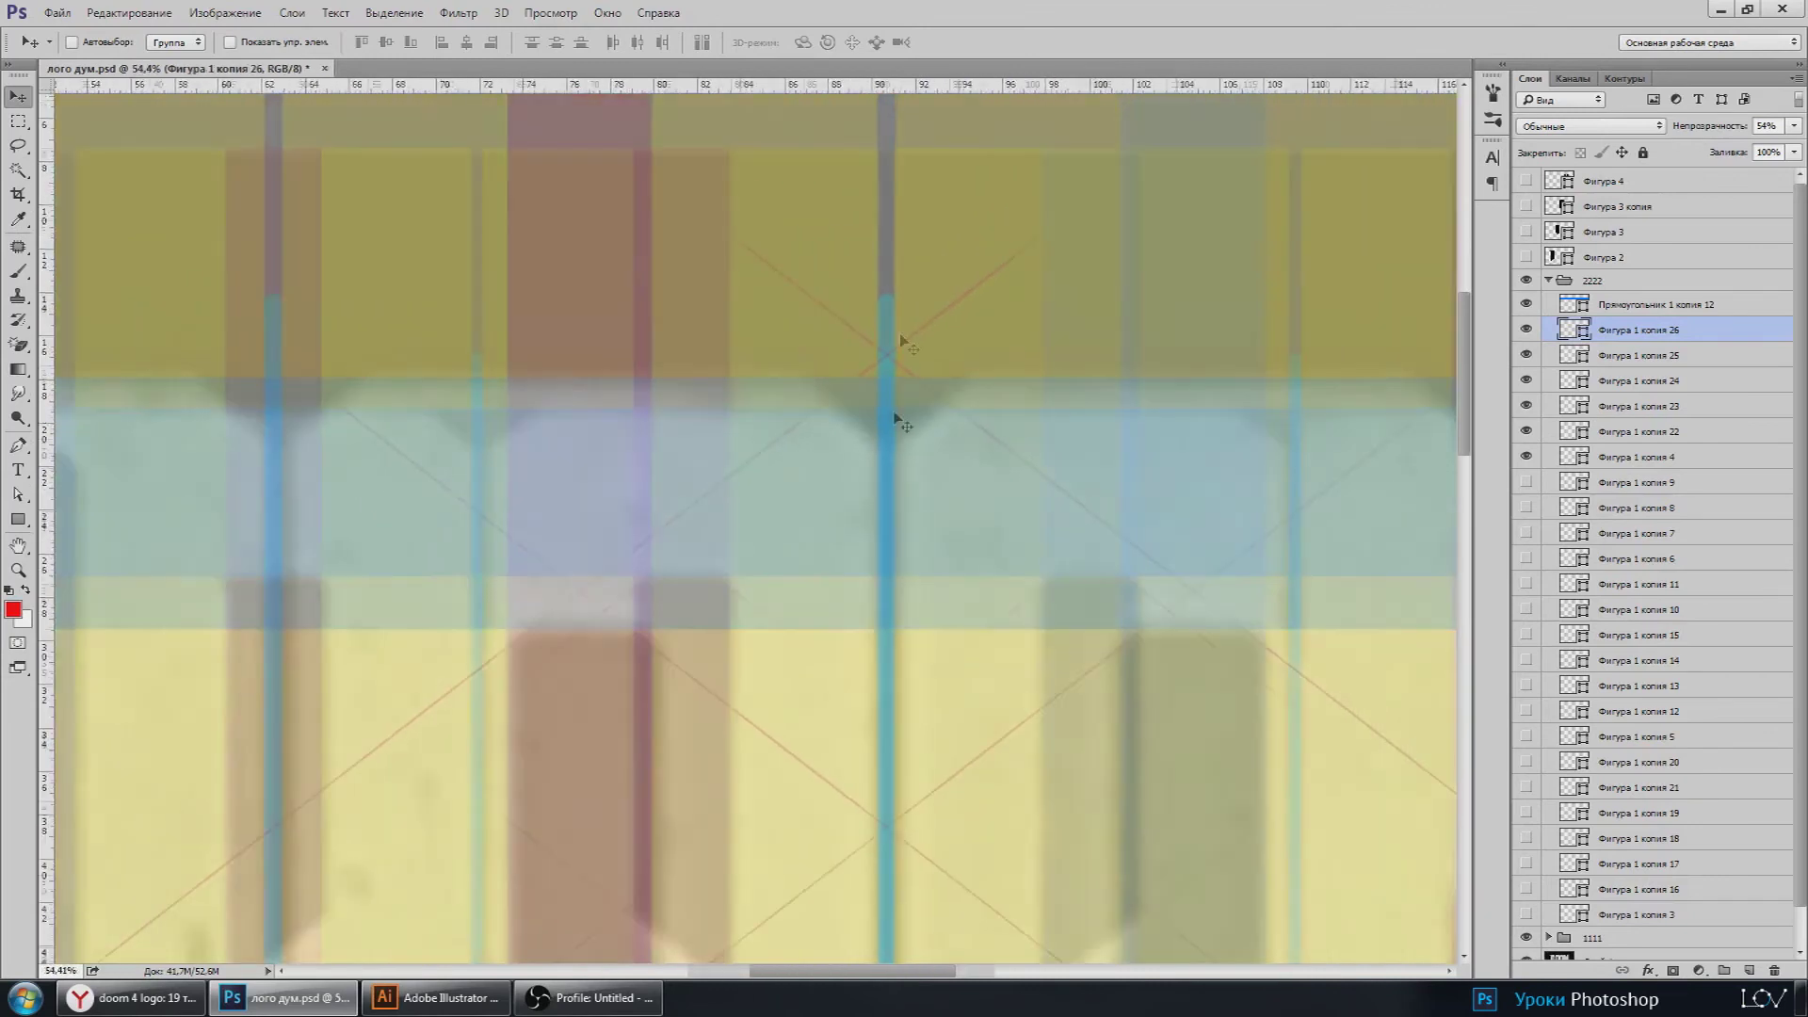
pyautogui.scroll(-3, 892, 351)
pyautogui.scroll(-2, 892, 573)
pyautogui.scroll(2, 879, 504)
pyautogui.scroll(-1, 993, 709)
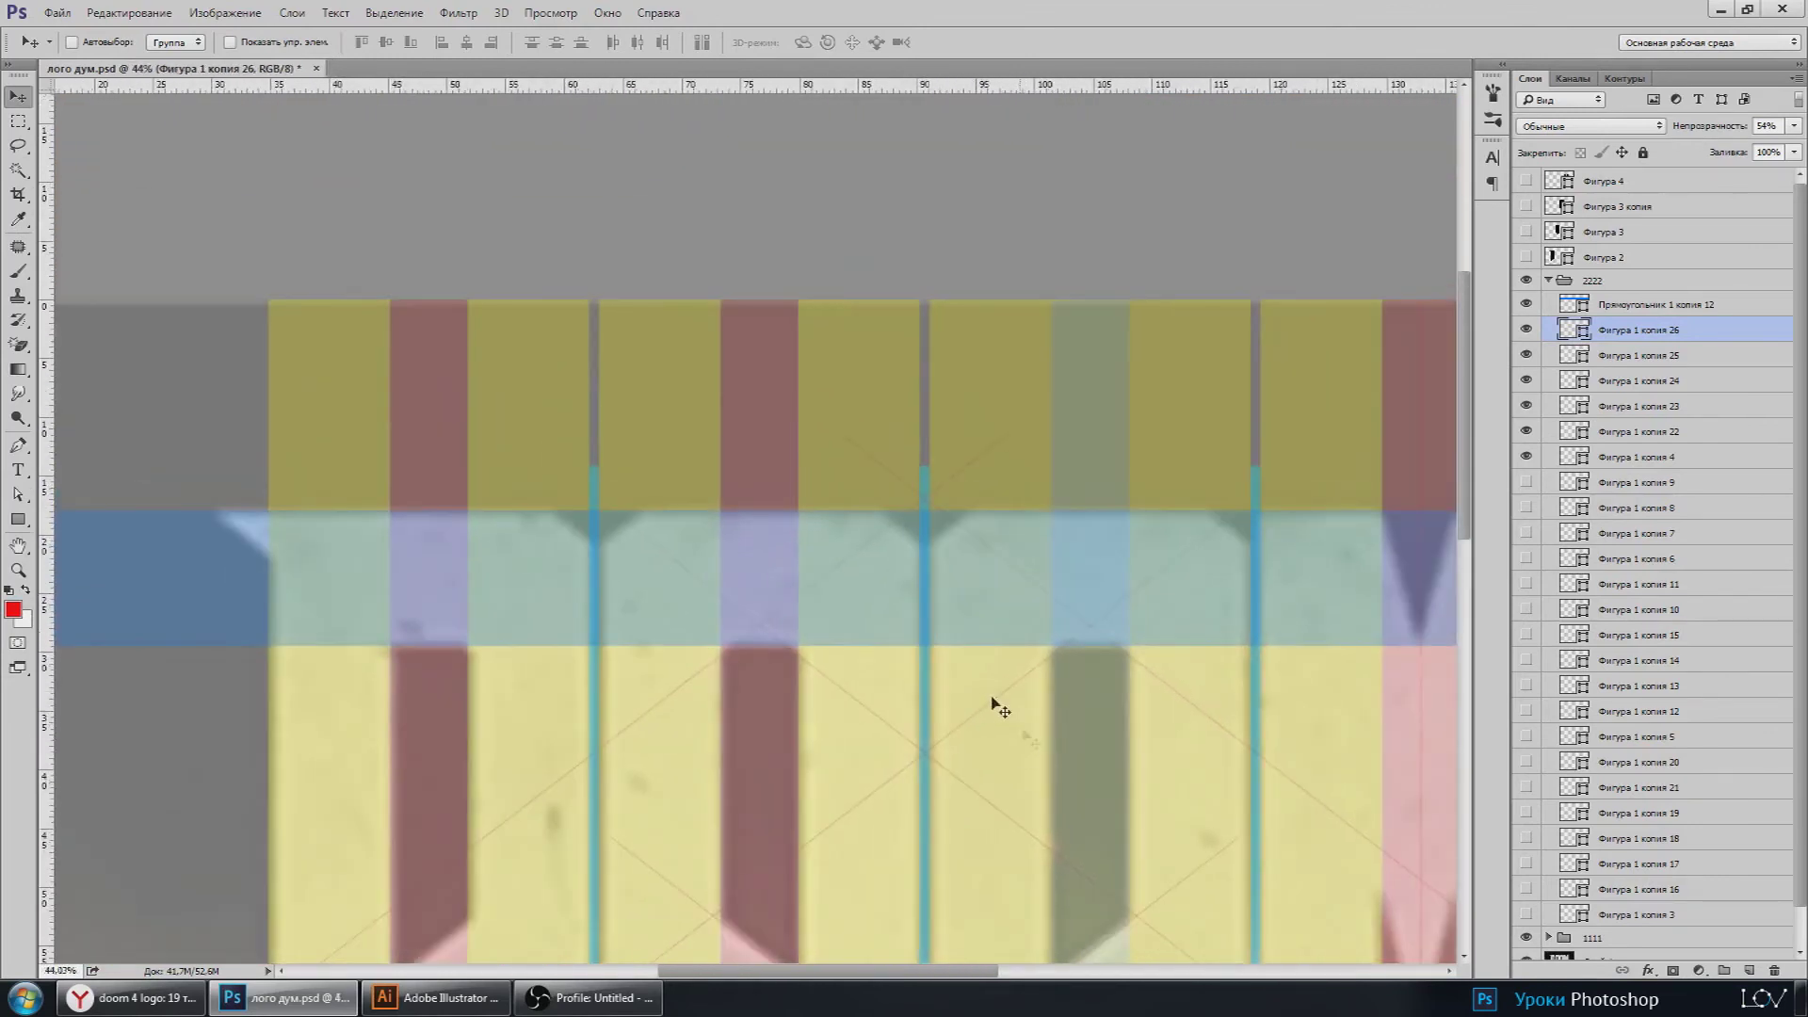
pyautogui.scroll(2, 1036, 735)
pyautogui.scroll(1, 1064, 808)
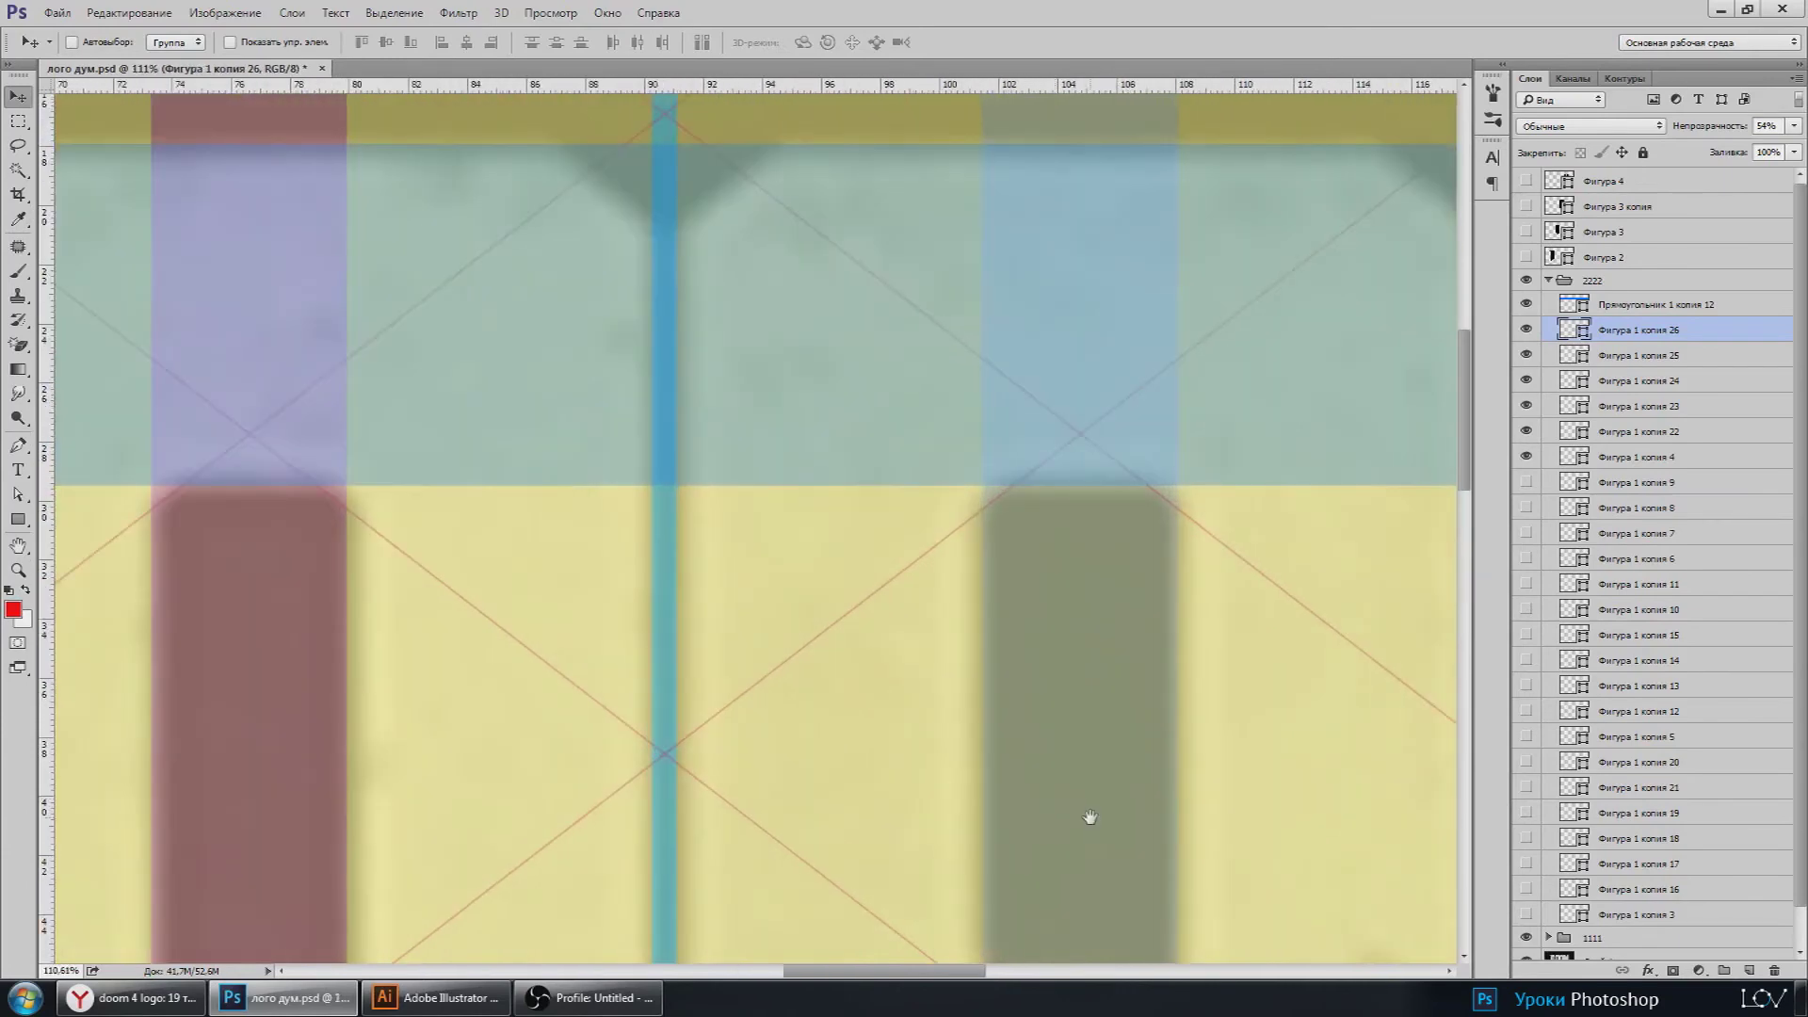
pyautogui.scroll(-3, 1092, 817)
pyautogui.scroll(1, 1158, 759)
pyautogui.scroll(1, 1147, 833)
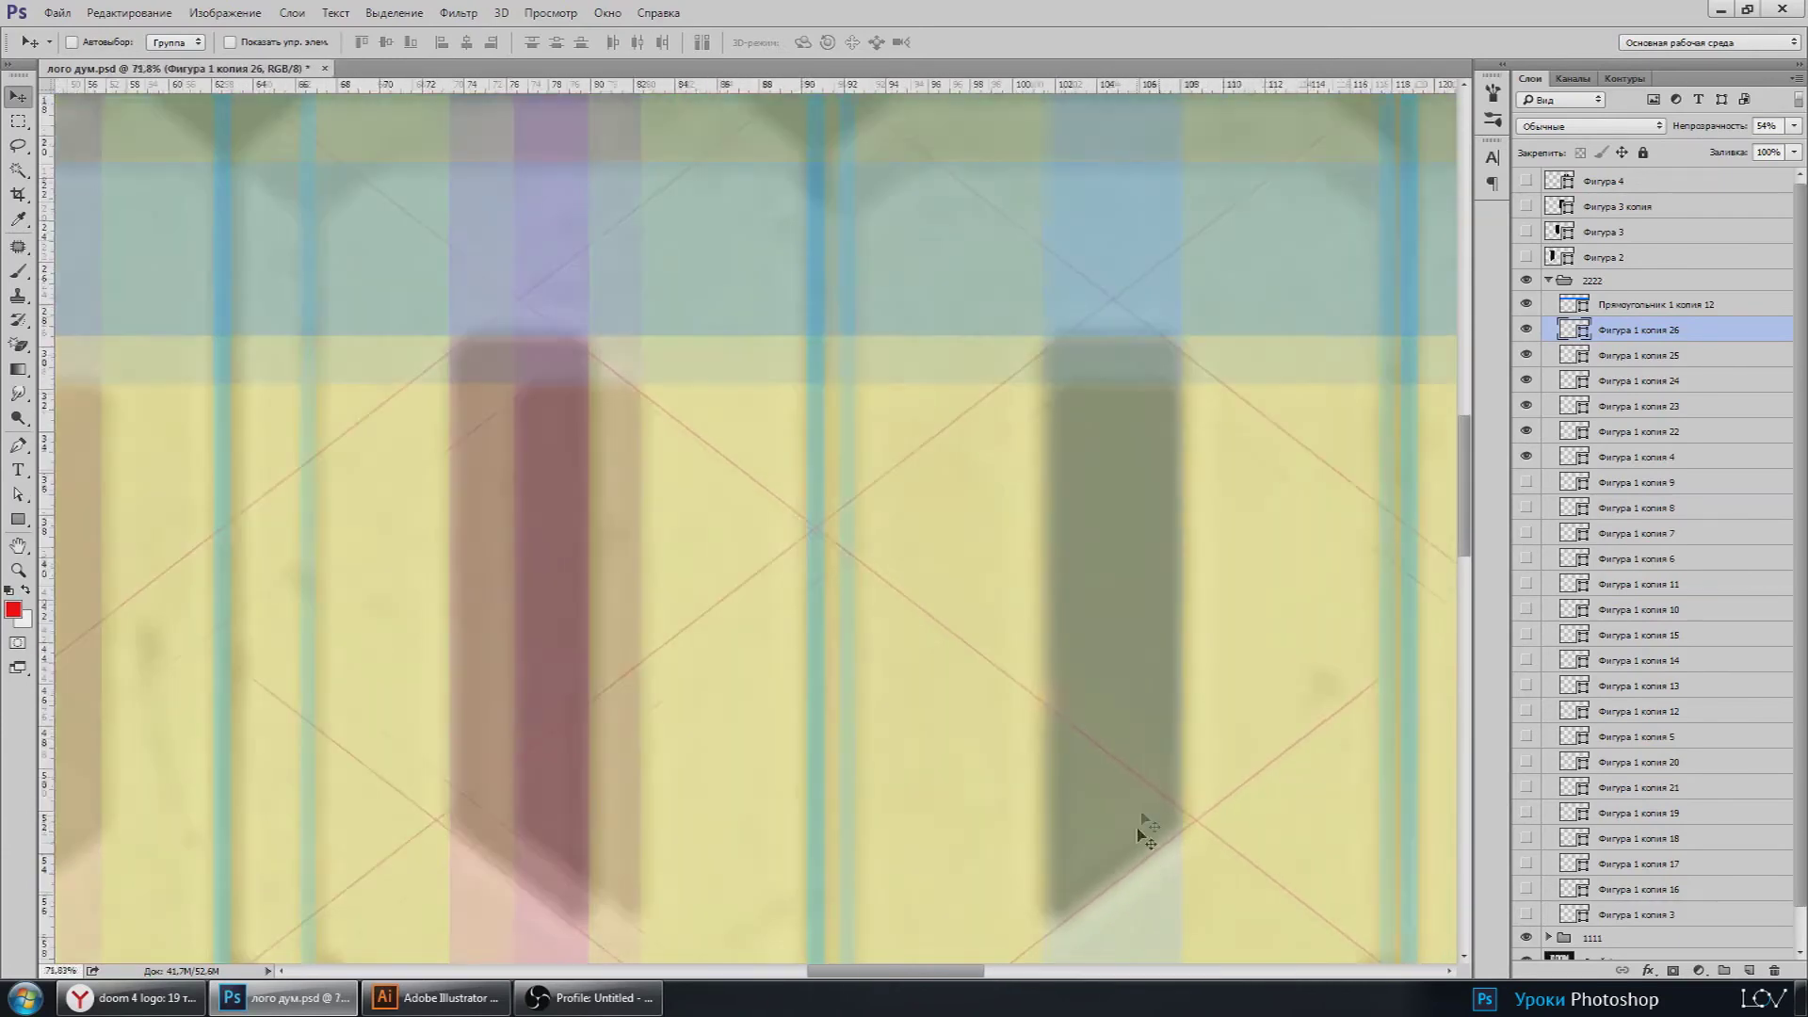
pyautogui.scroll(1, 1120, 857)
pyautogui.scroll(-3, 744, 810)
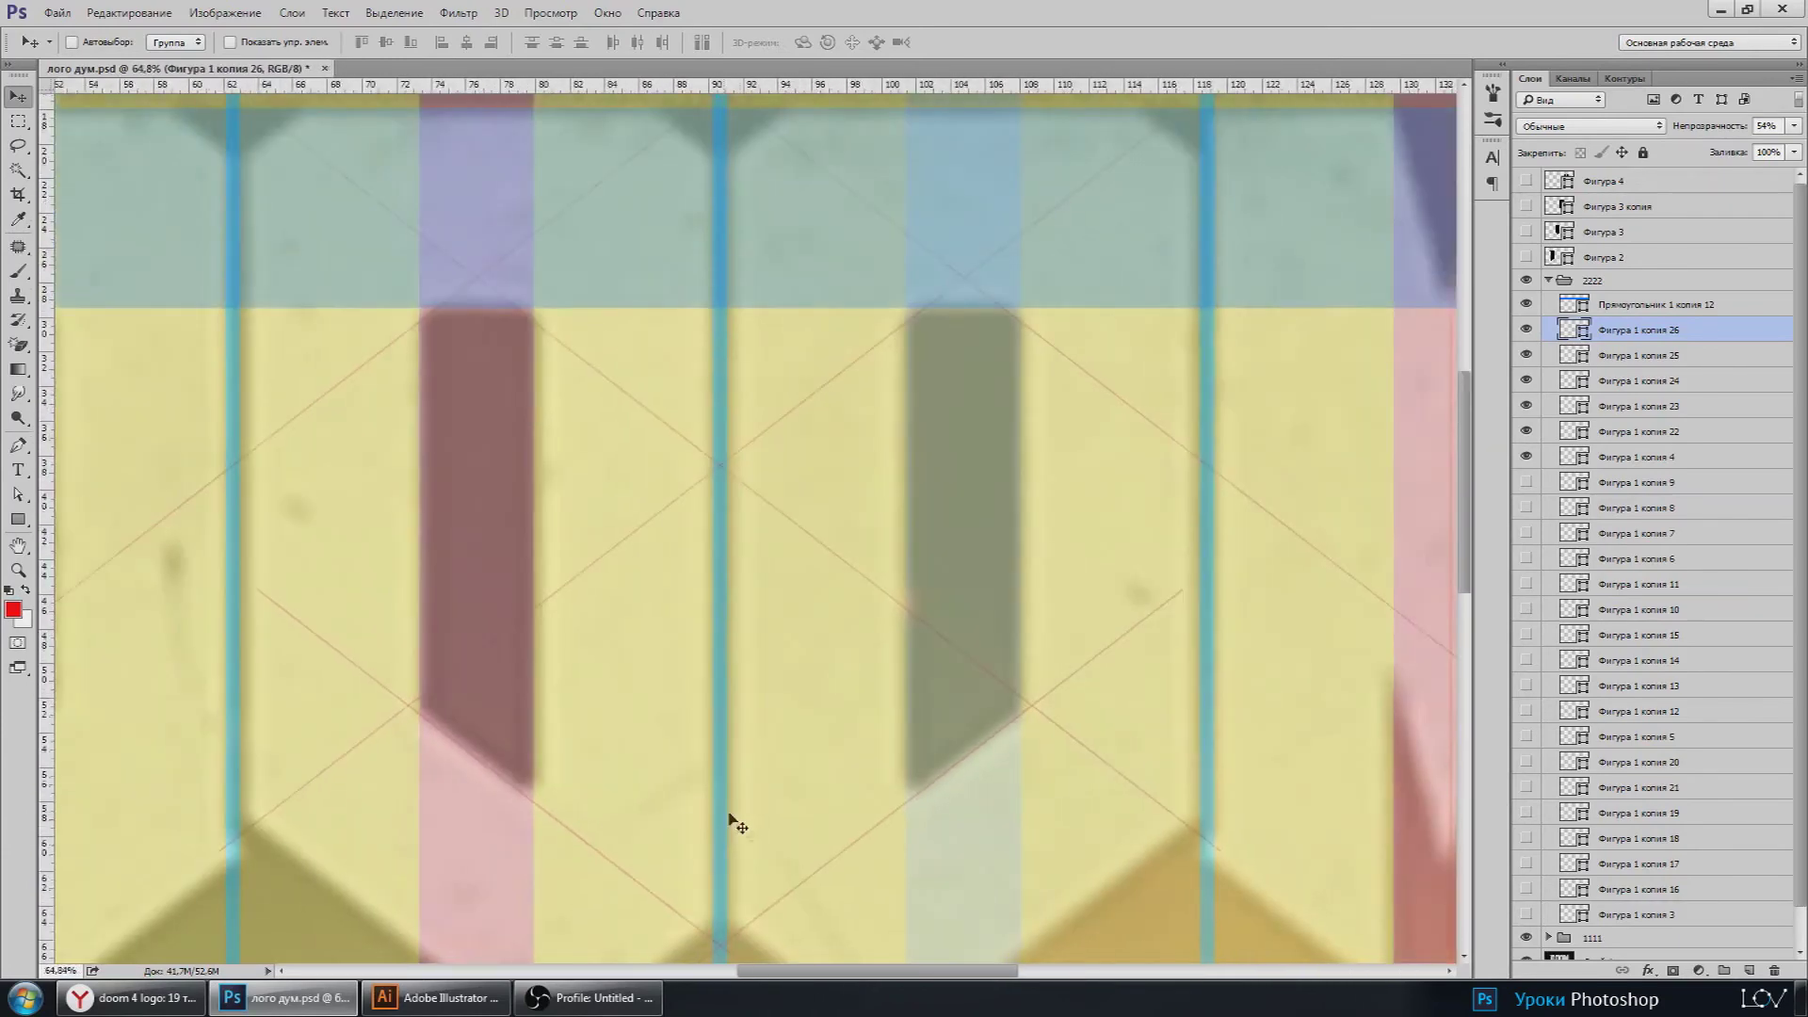
pyautogui.scroll(-2, 570, 786)
pyautogui.scroll(2, 585, 887)
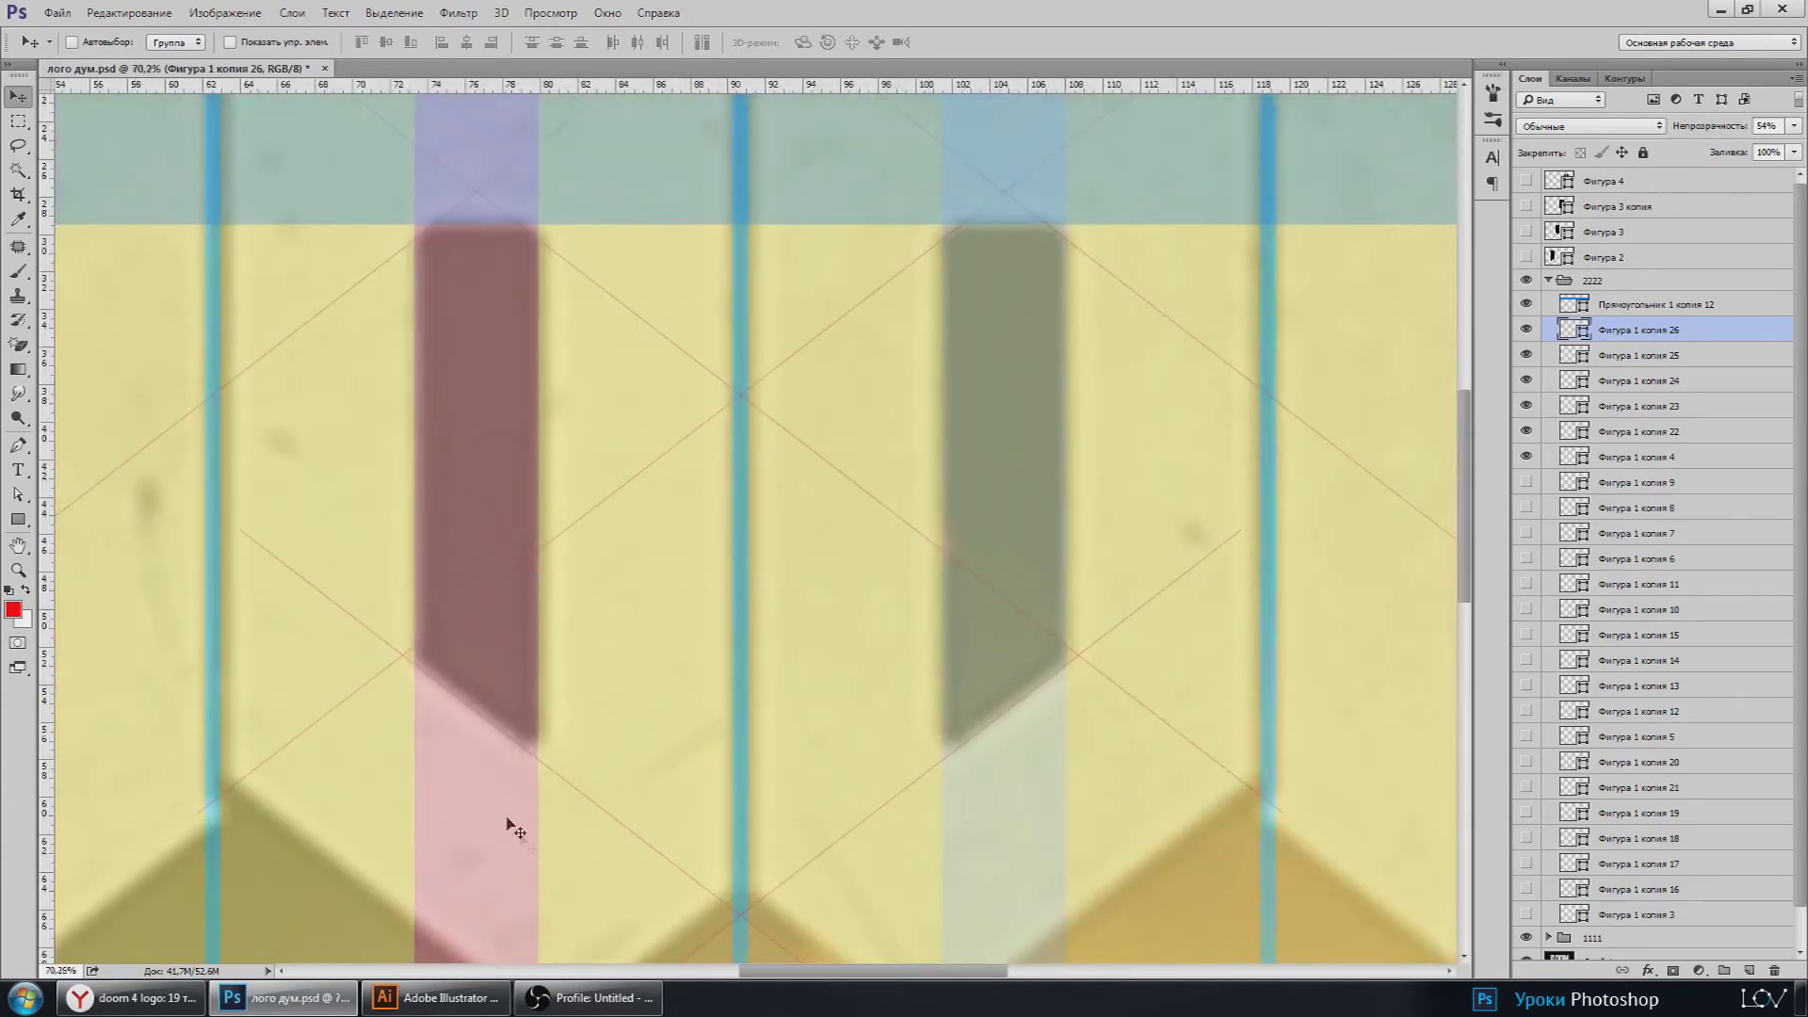
pyautogui.scroll(-3, 513, 826)
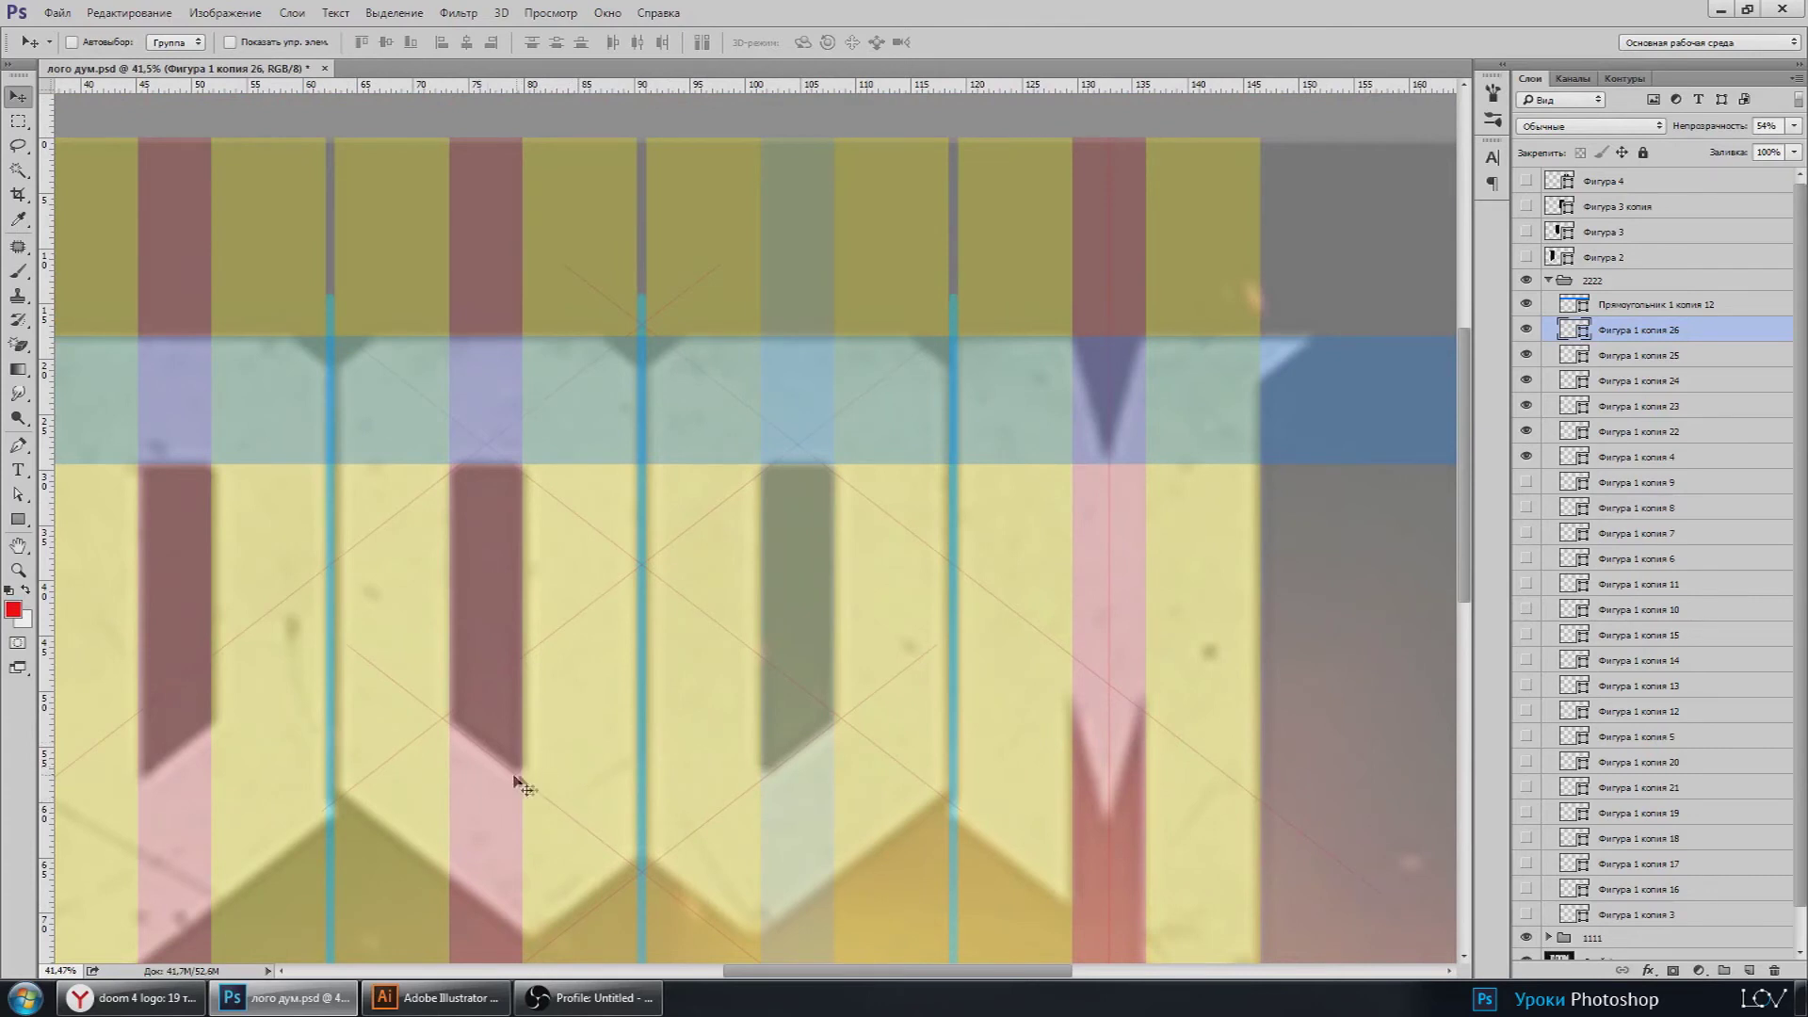
# Step: Make a first extra copy of the X-shaped diagonal lines and move it aside
pyautogui.moveTo(1177, 610); pyautogui.dragTo(707, 684)
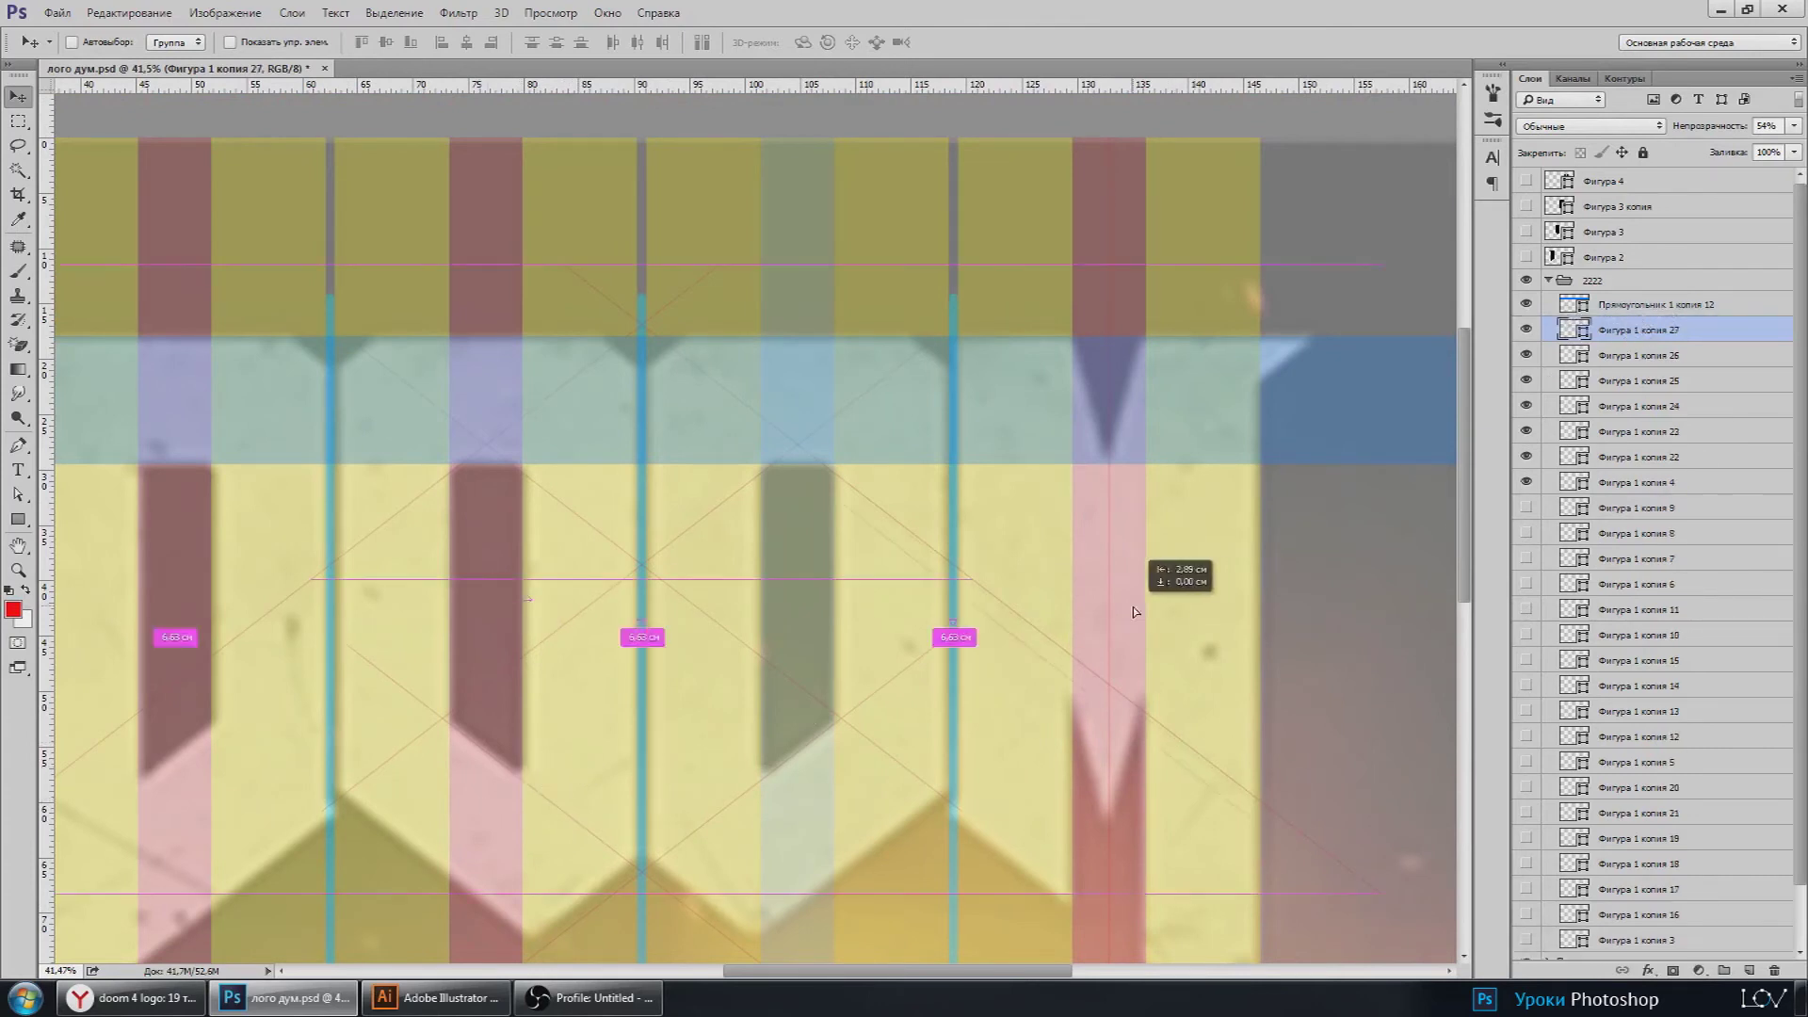
pyautogui.scroll(-2, 753, 753)
pyautogui.scroll(4, 744, 772)
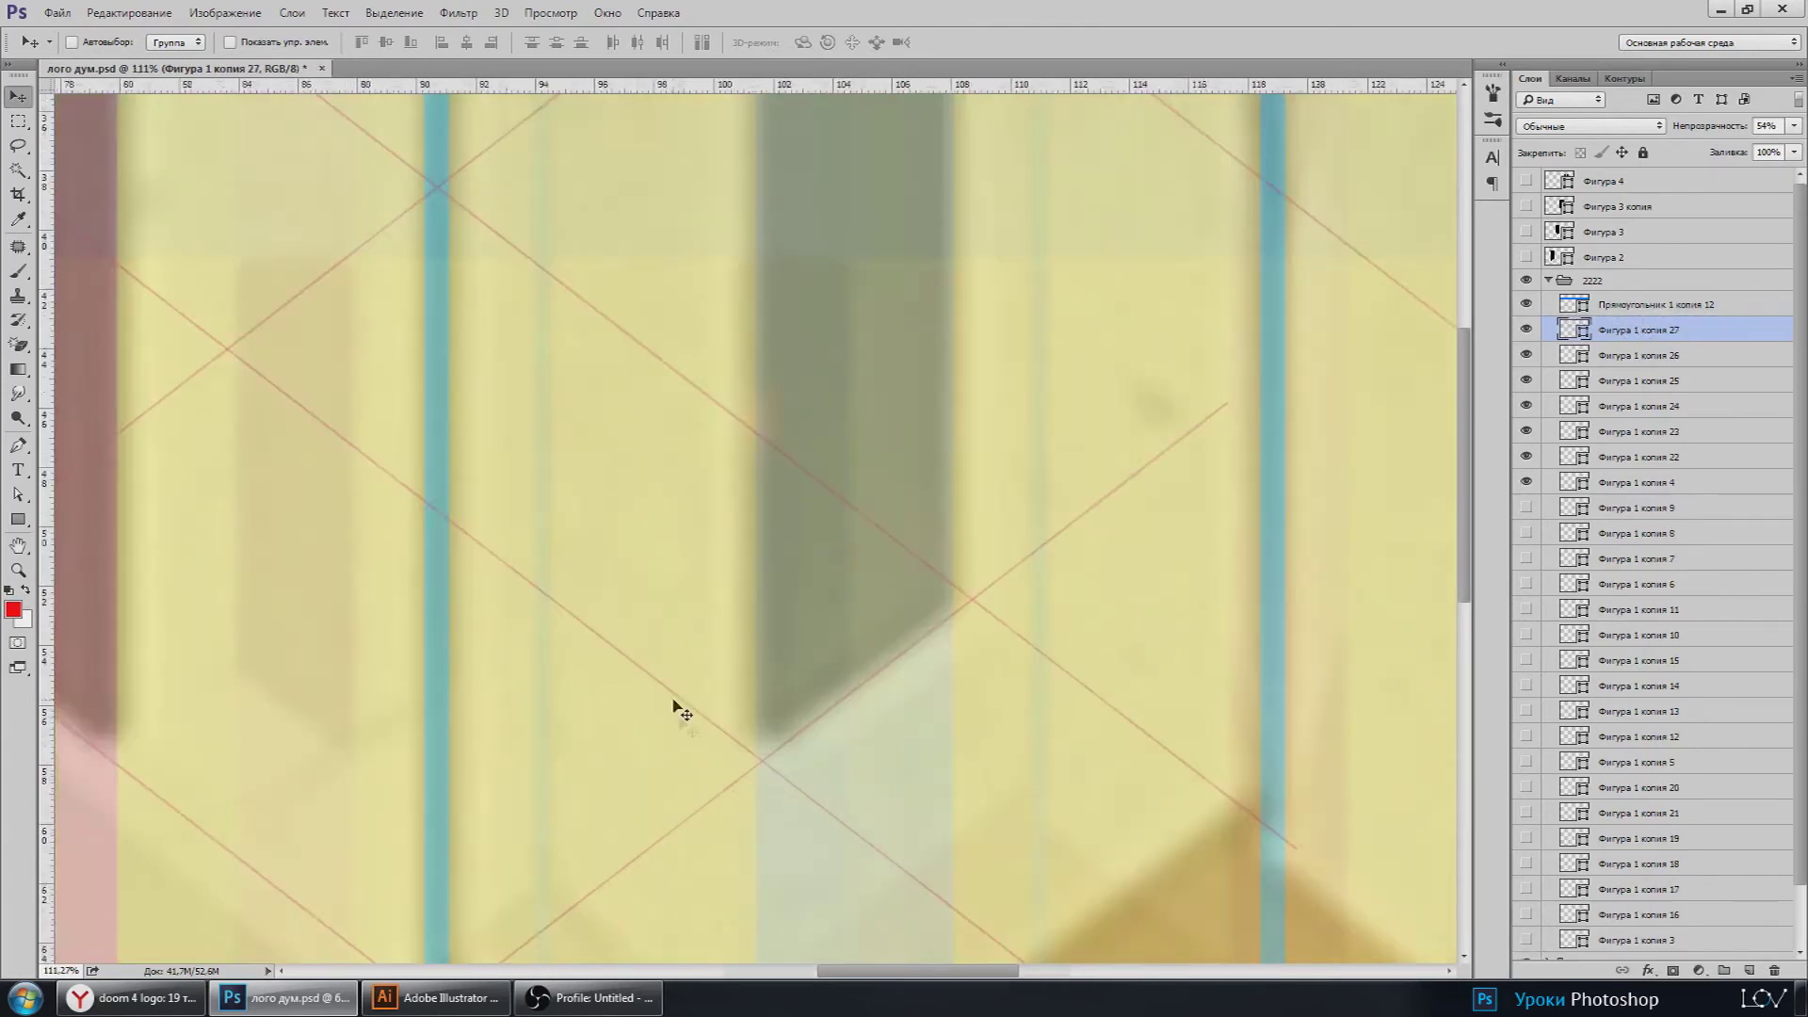
pyautogui.scroll(3, 677, 710)
pyautogui.scroll(1, 738, 709)
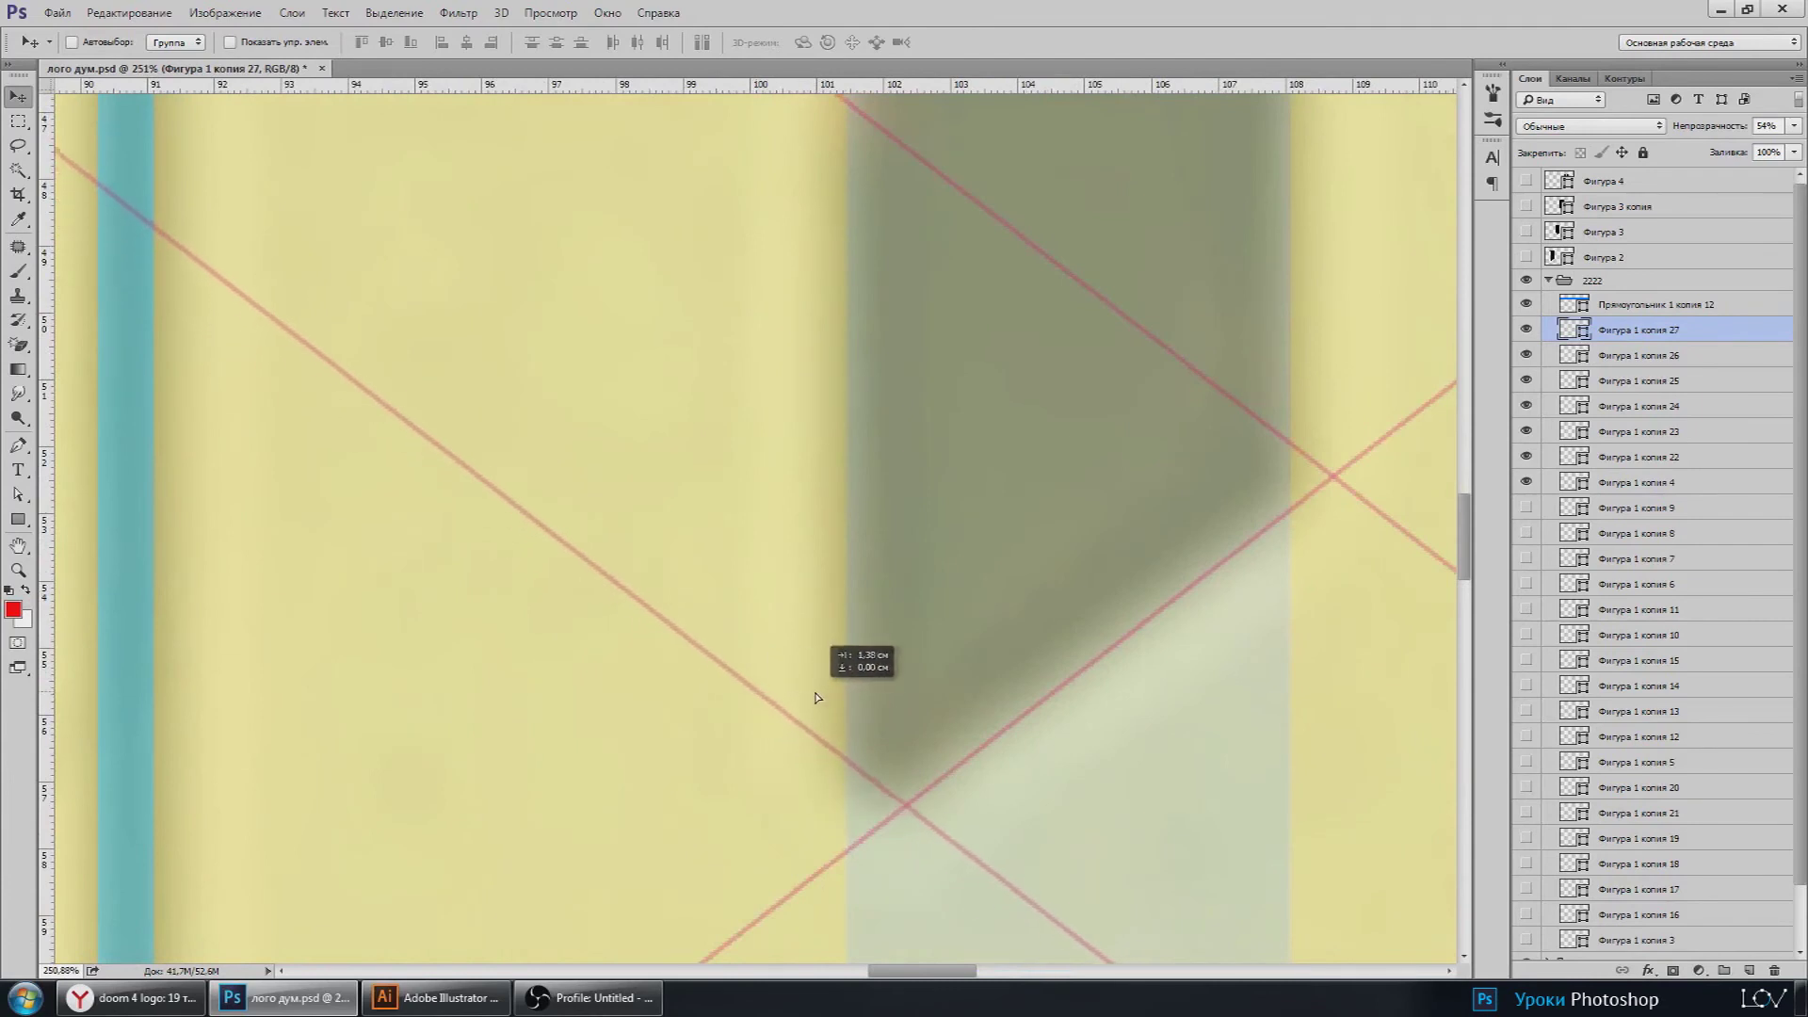
pyautogui.scroll(-2, 807, 727)
pyautogui.scroll(-1, 806, 727)
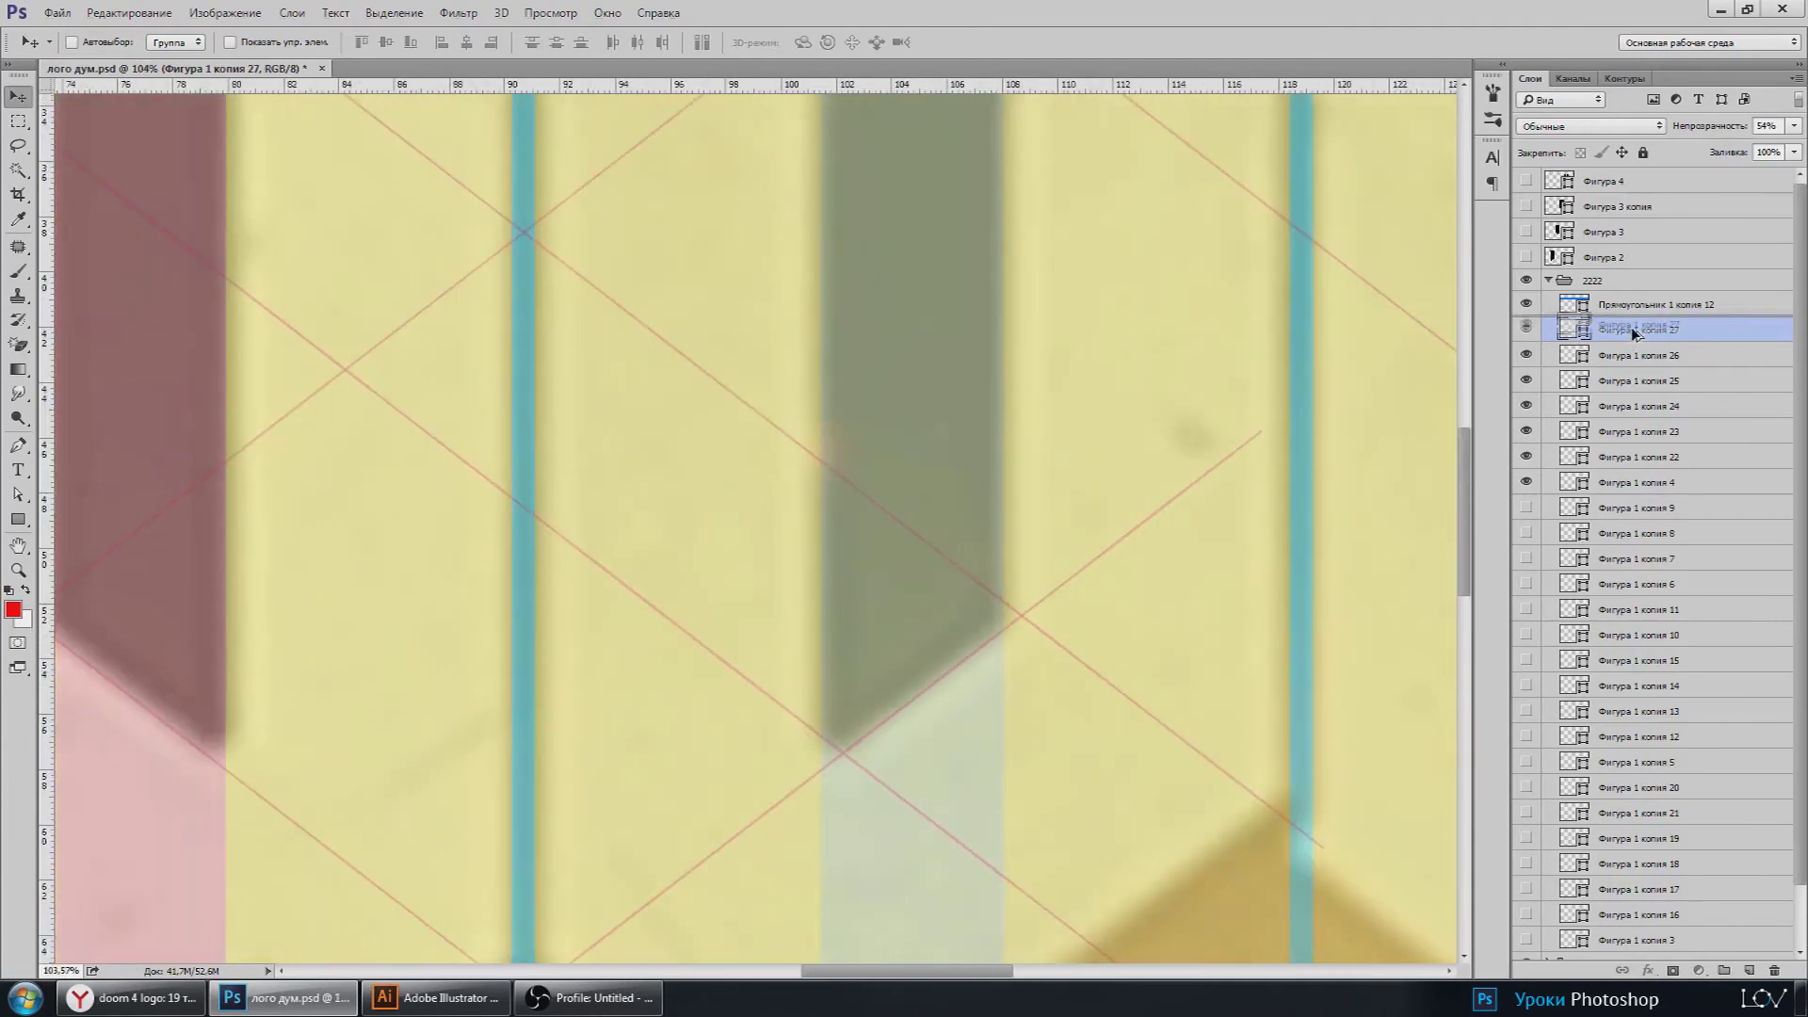
# Step: Duplicate the diagonal lines again and flip the new copy horizontally
pyautogui.moveTo(807, 727); pyautogui.dragTo(1100, 518)
pyautogui.hotkey('ctrl', 't')
pyautogui.rightClick(761, 629)
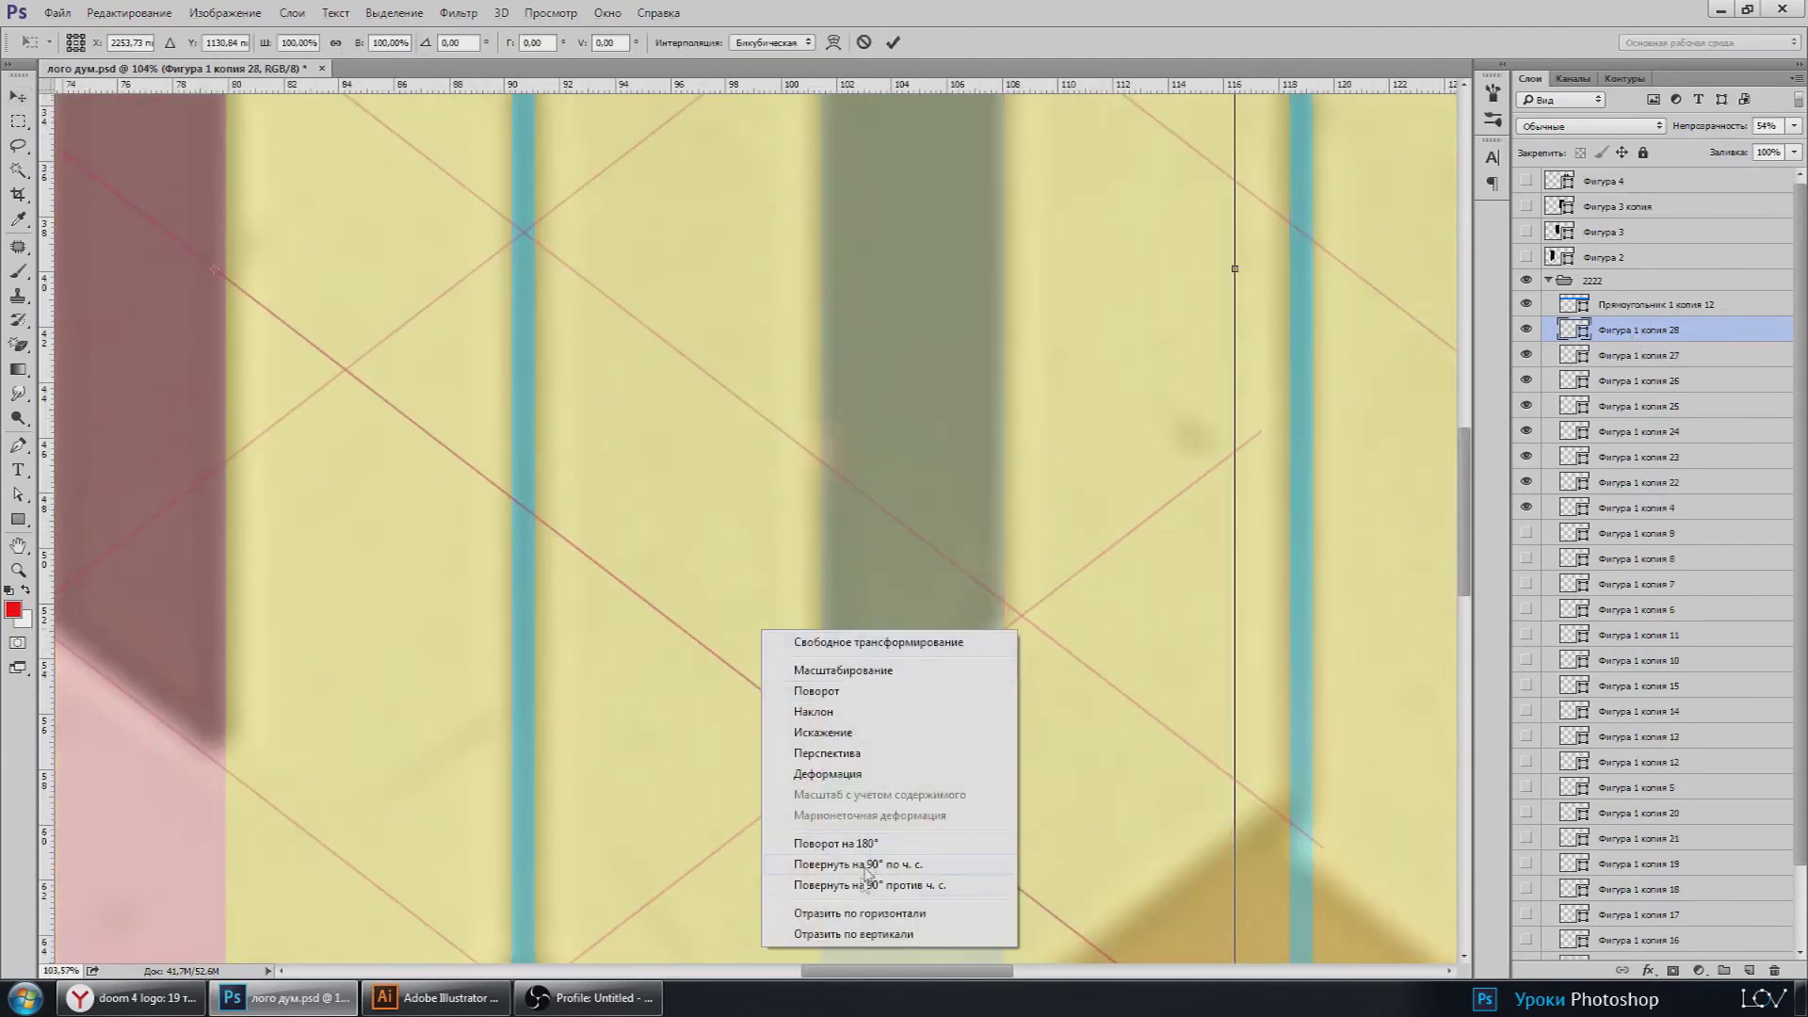
pyautogui.click(866, 902)
pyautogui.press('Return')
pyautogui.scroll(-2, 590, 634)
pyautogui.scroll(-1, 767, 568)
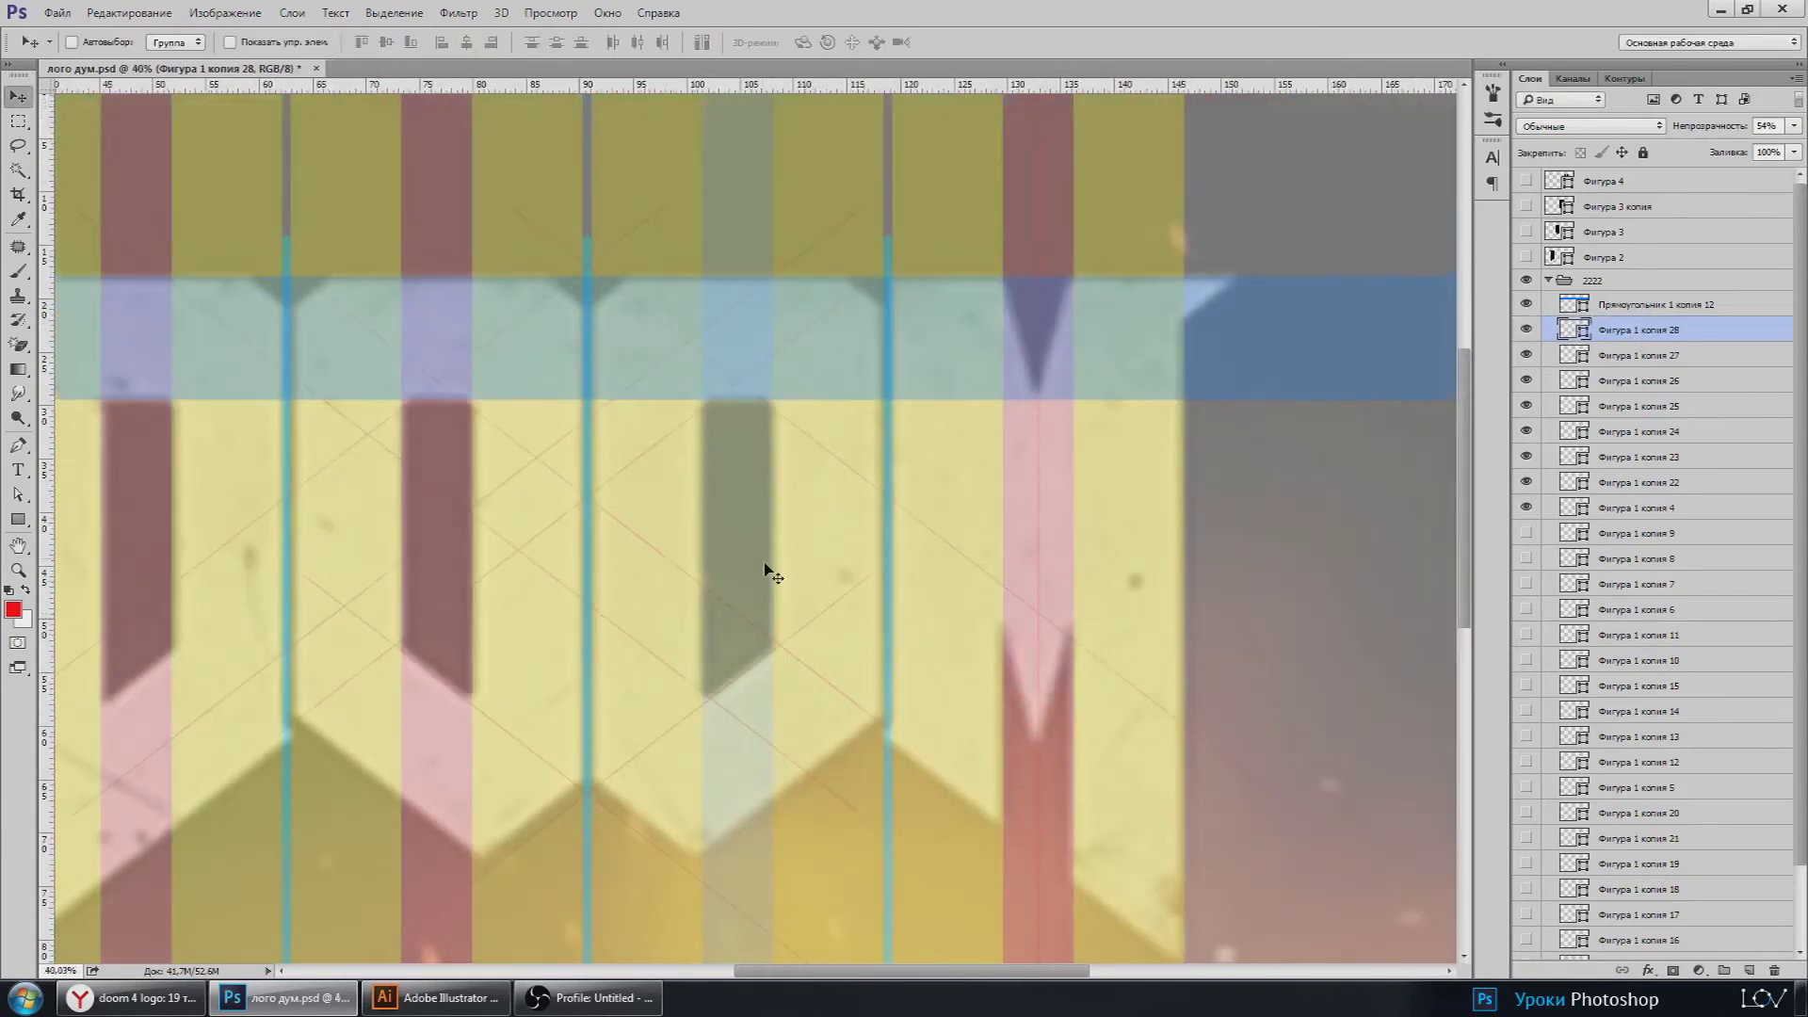
pyautogui.scroll(2, 528, 634)
pyautogui.scroll(2, 694, 480)
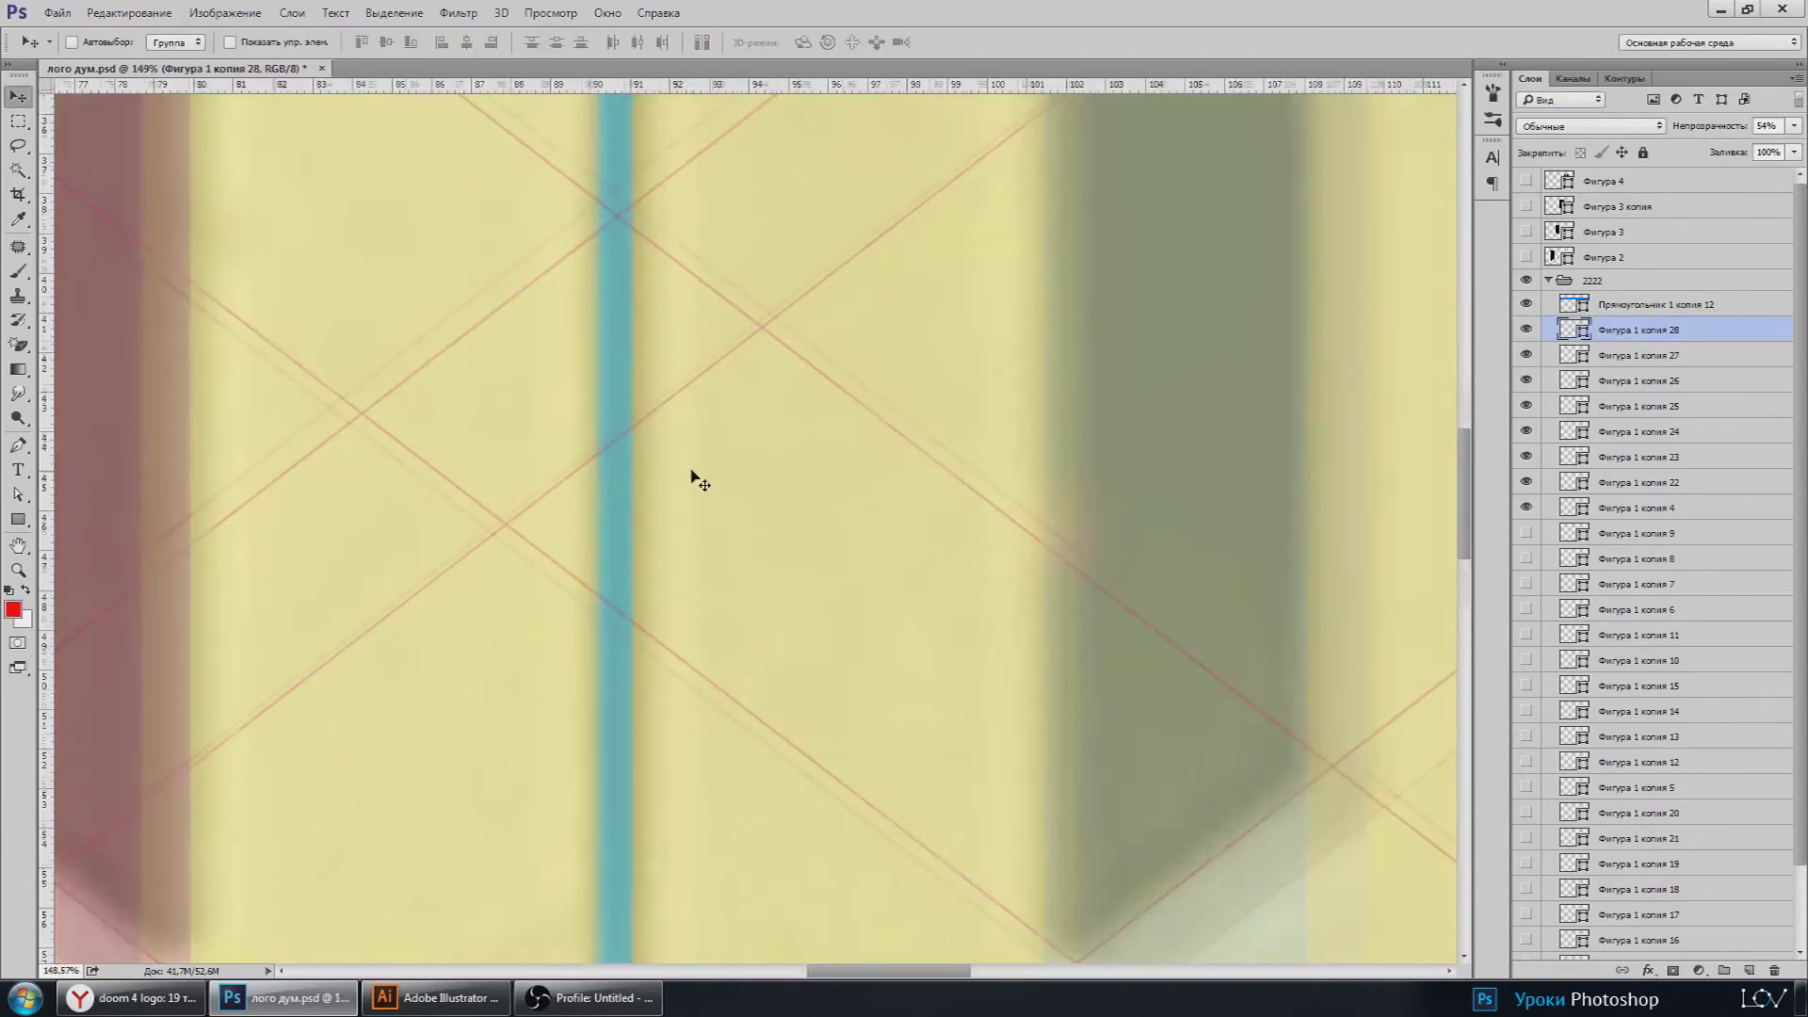
pyautogui.scroll(1, 617, 484)
# Step: Position the mirrored copy so its X crossing sits on the blue vertical stripe
pyautogui.moveTo(796, 605)
pyautogui.mouseDown()
pyautogui.moveTo(818, 618)
pyautogui.moveTo(787, 621)
pyautogui.mouseUp()
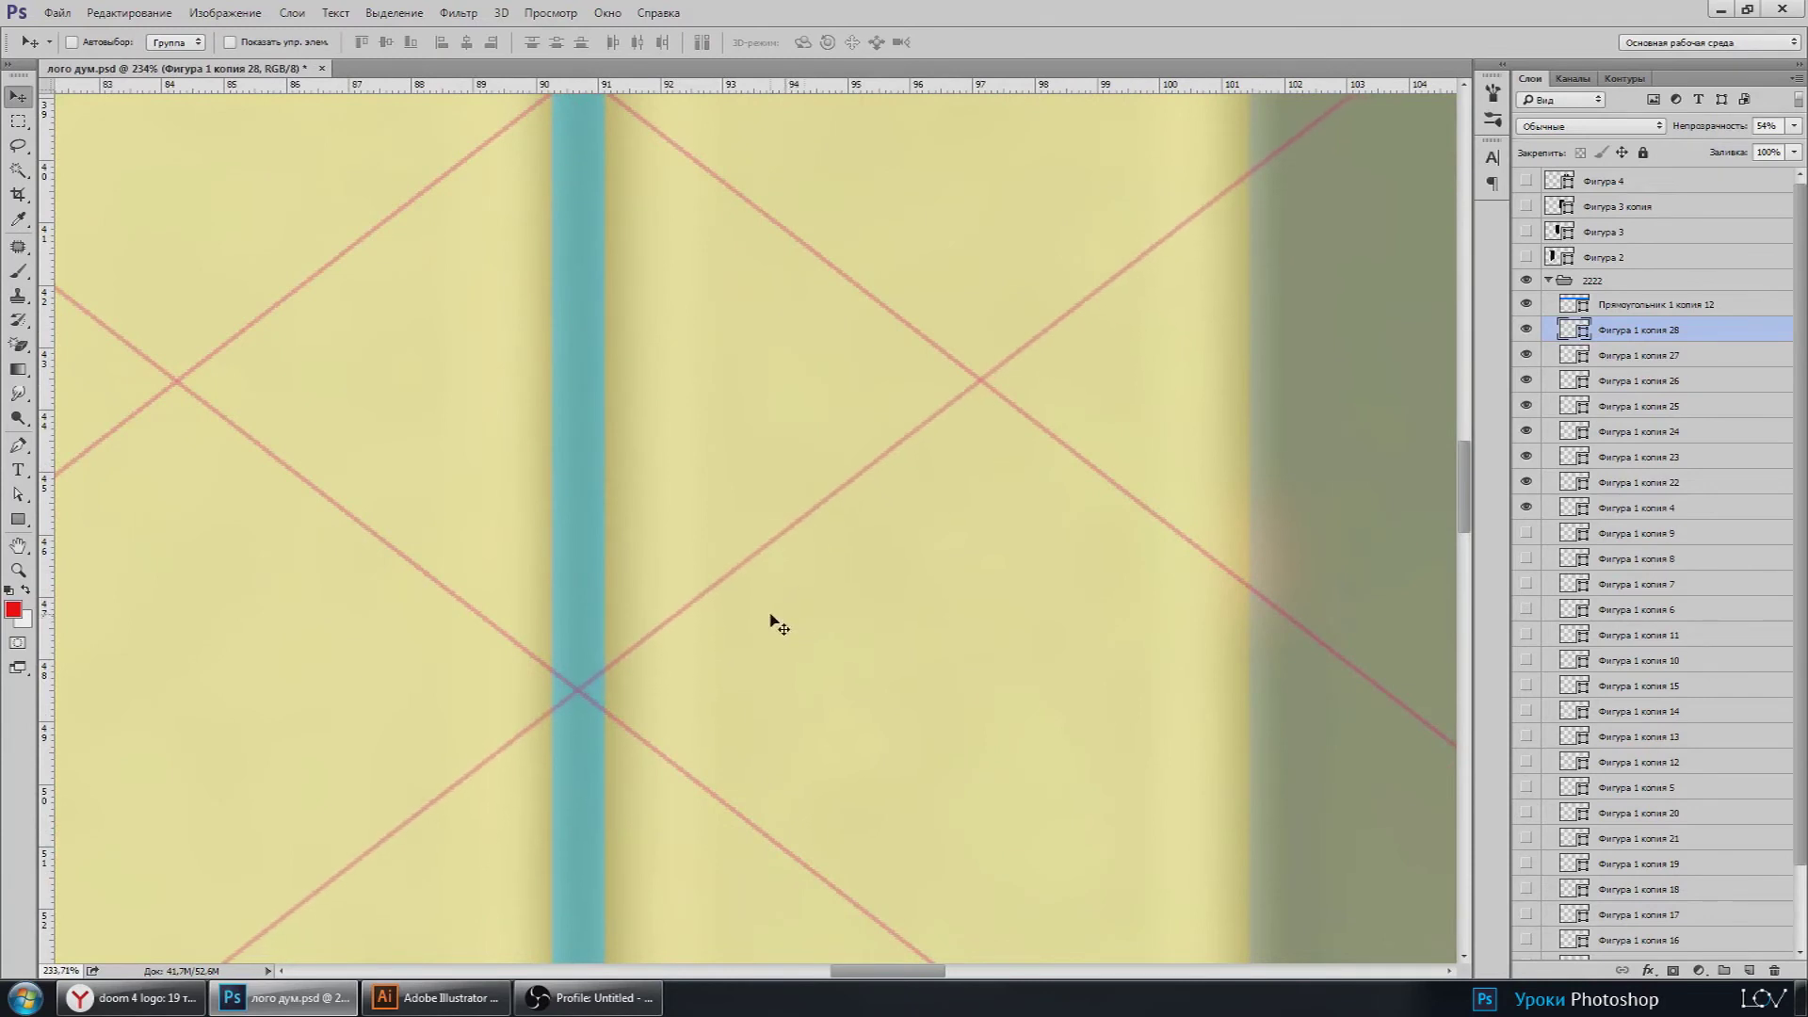
pyautogui.press('Right')
pyautogui.press('Right')
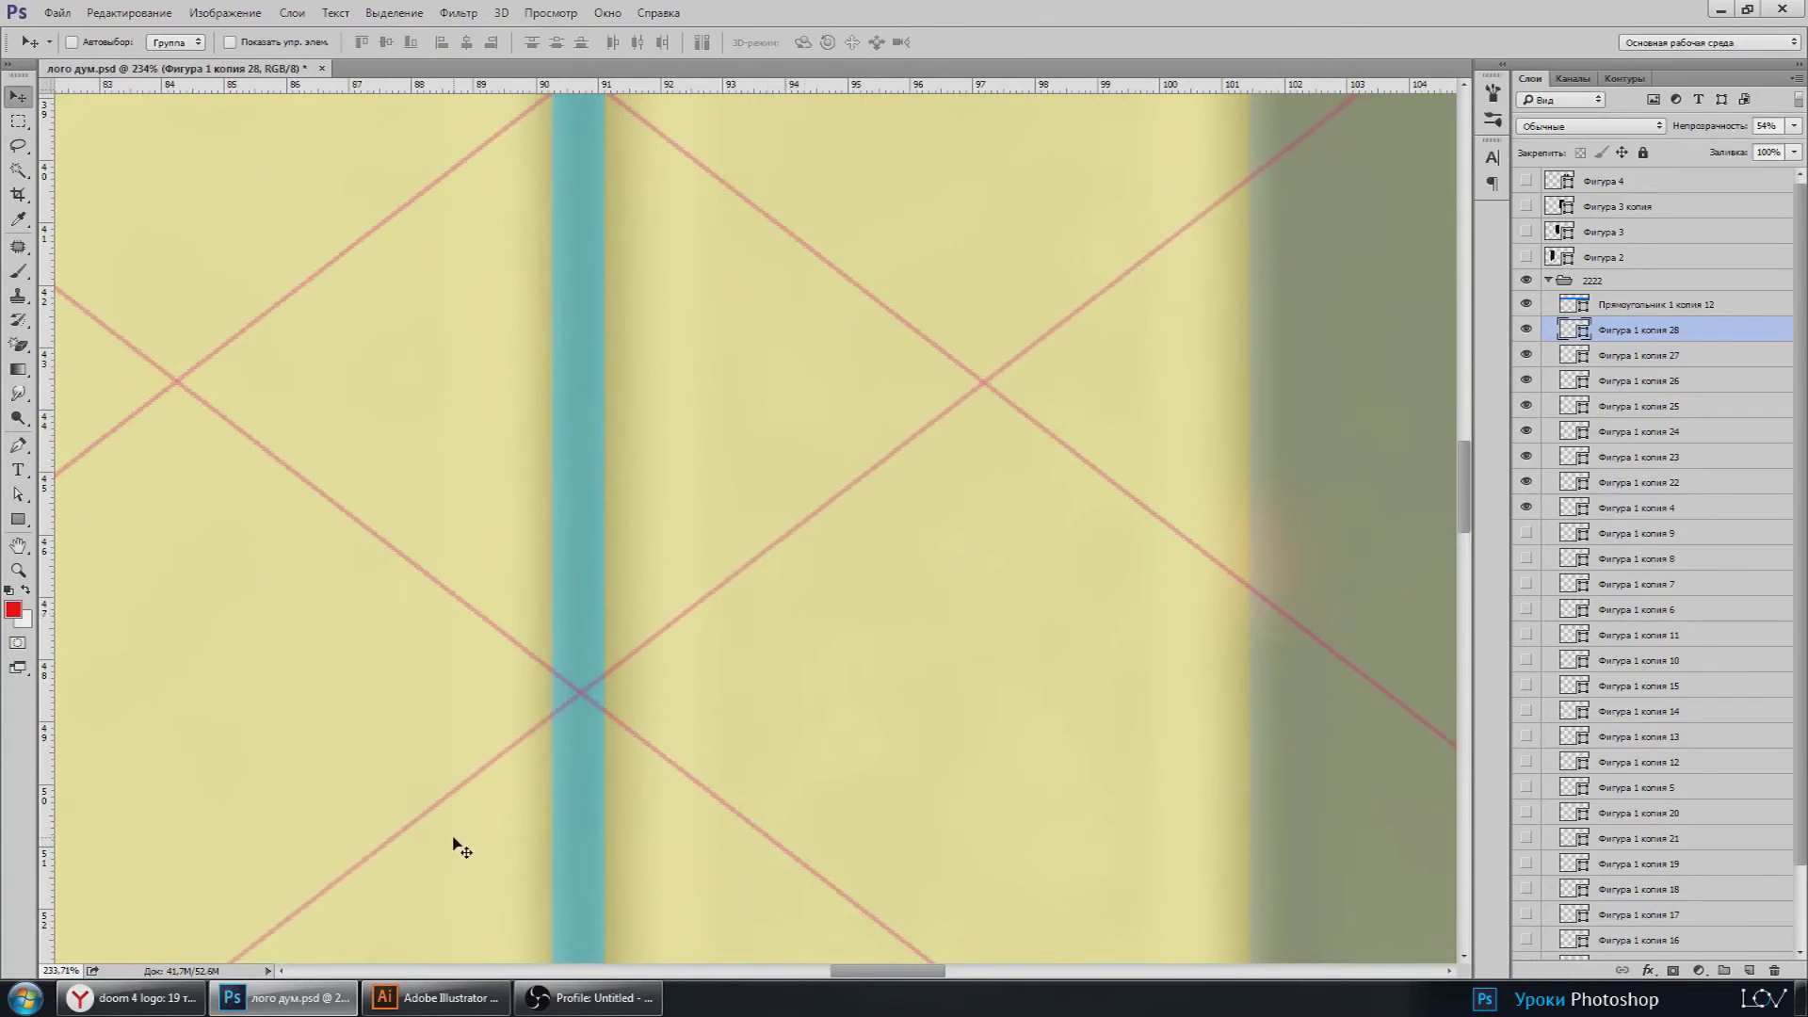
pyautogui.press('Down')
pyautogui.scroll(-5, 458, 844)
pyautogui.scroll(-2, 537, 819)
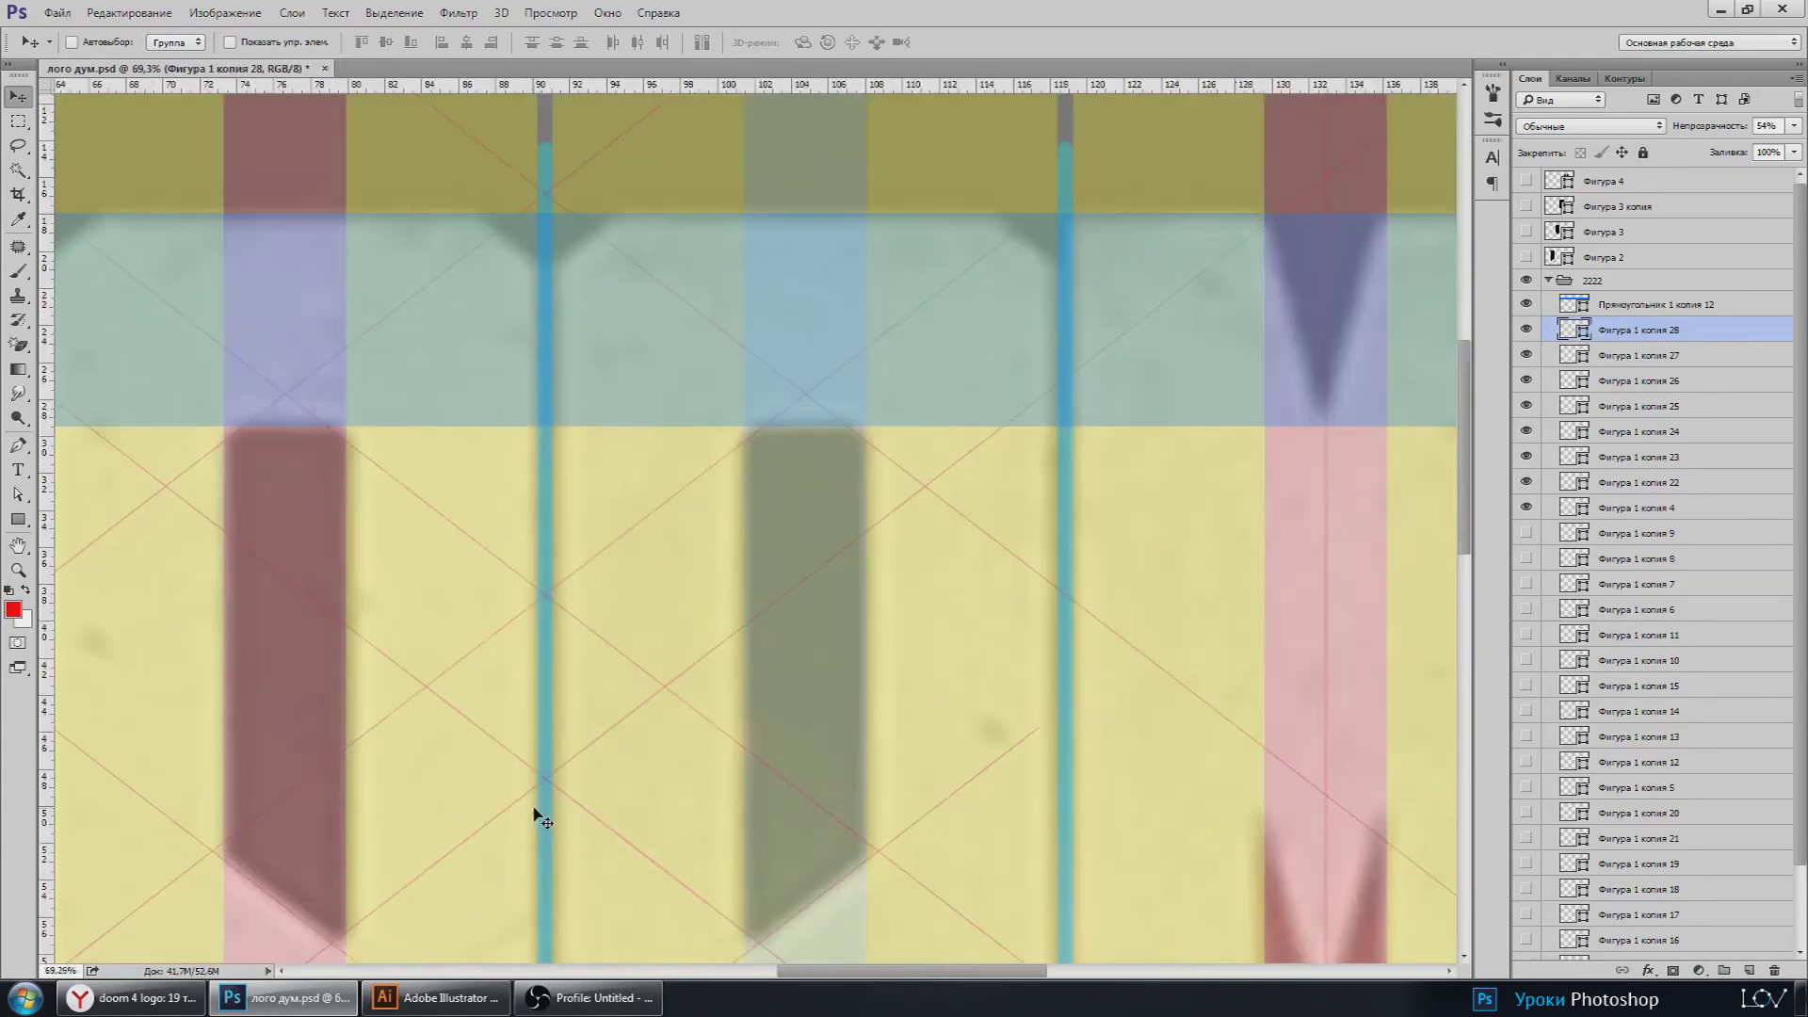
pyautogui.scroll(-3, 659, 730)
pyautogui.scroll(2, 513, 622)
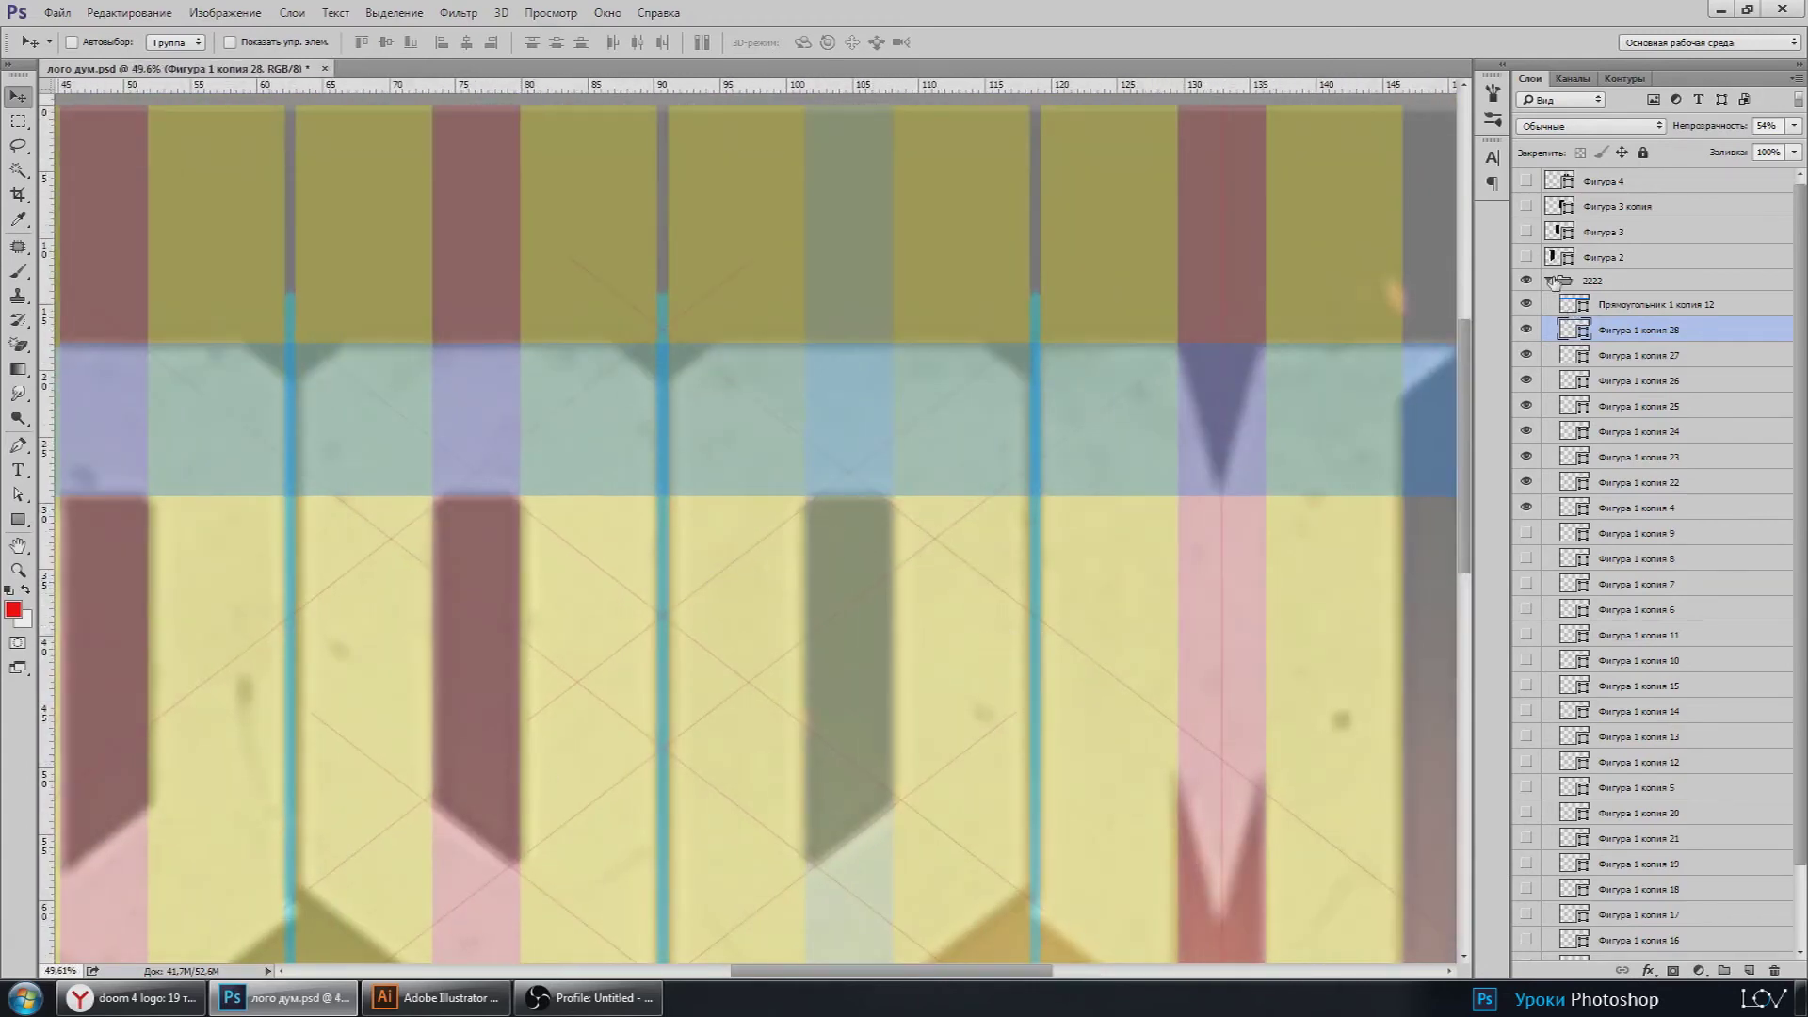
# Step: Collapse the 2222 group and add a new layer above Фигура 4 for the Pen tool
pyautogui.click(1549, 281)
pyautogui.click(1603, 180)
pyautogui.click(1746, 969)
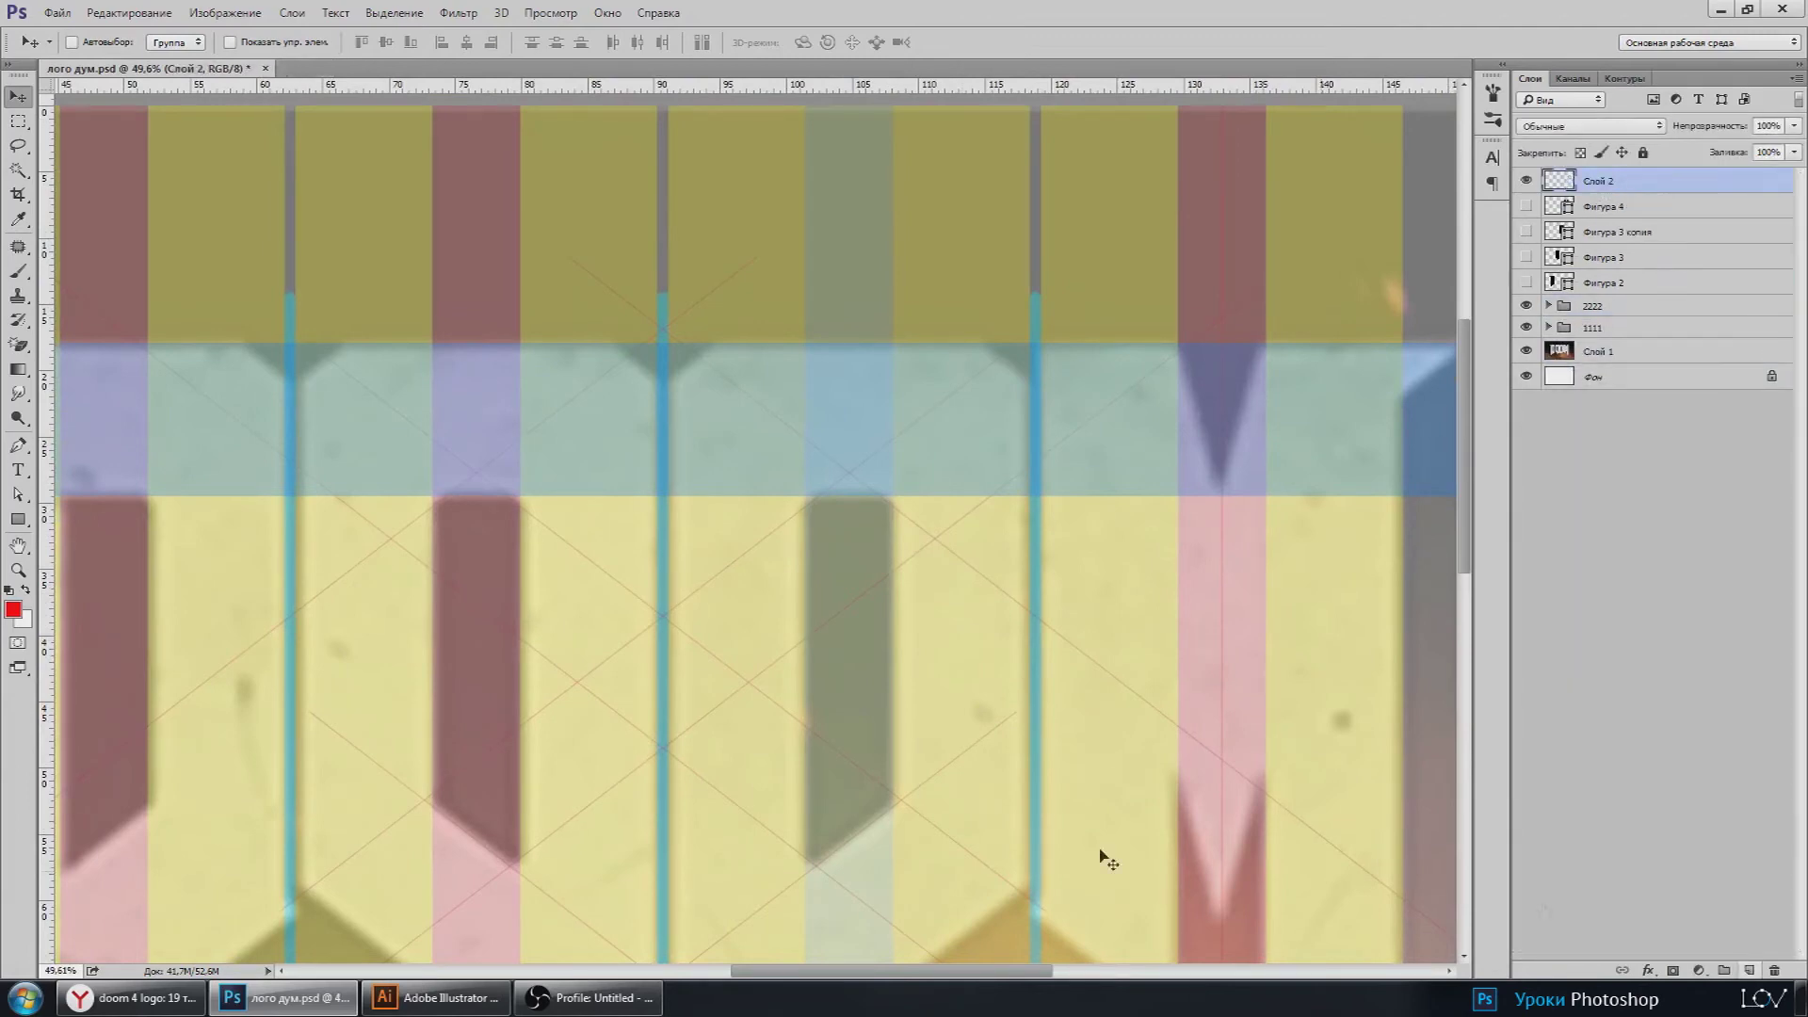
pyautogui.click(18, 445)
pyautogui.scroll(2, 331, 517)
pyautogui.scroll(4, 331, 517)
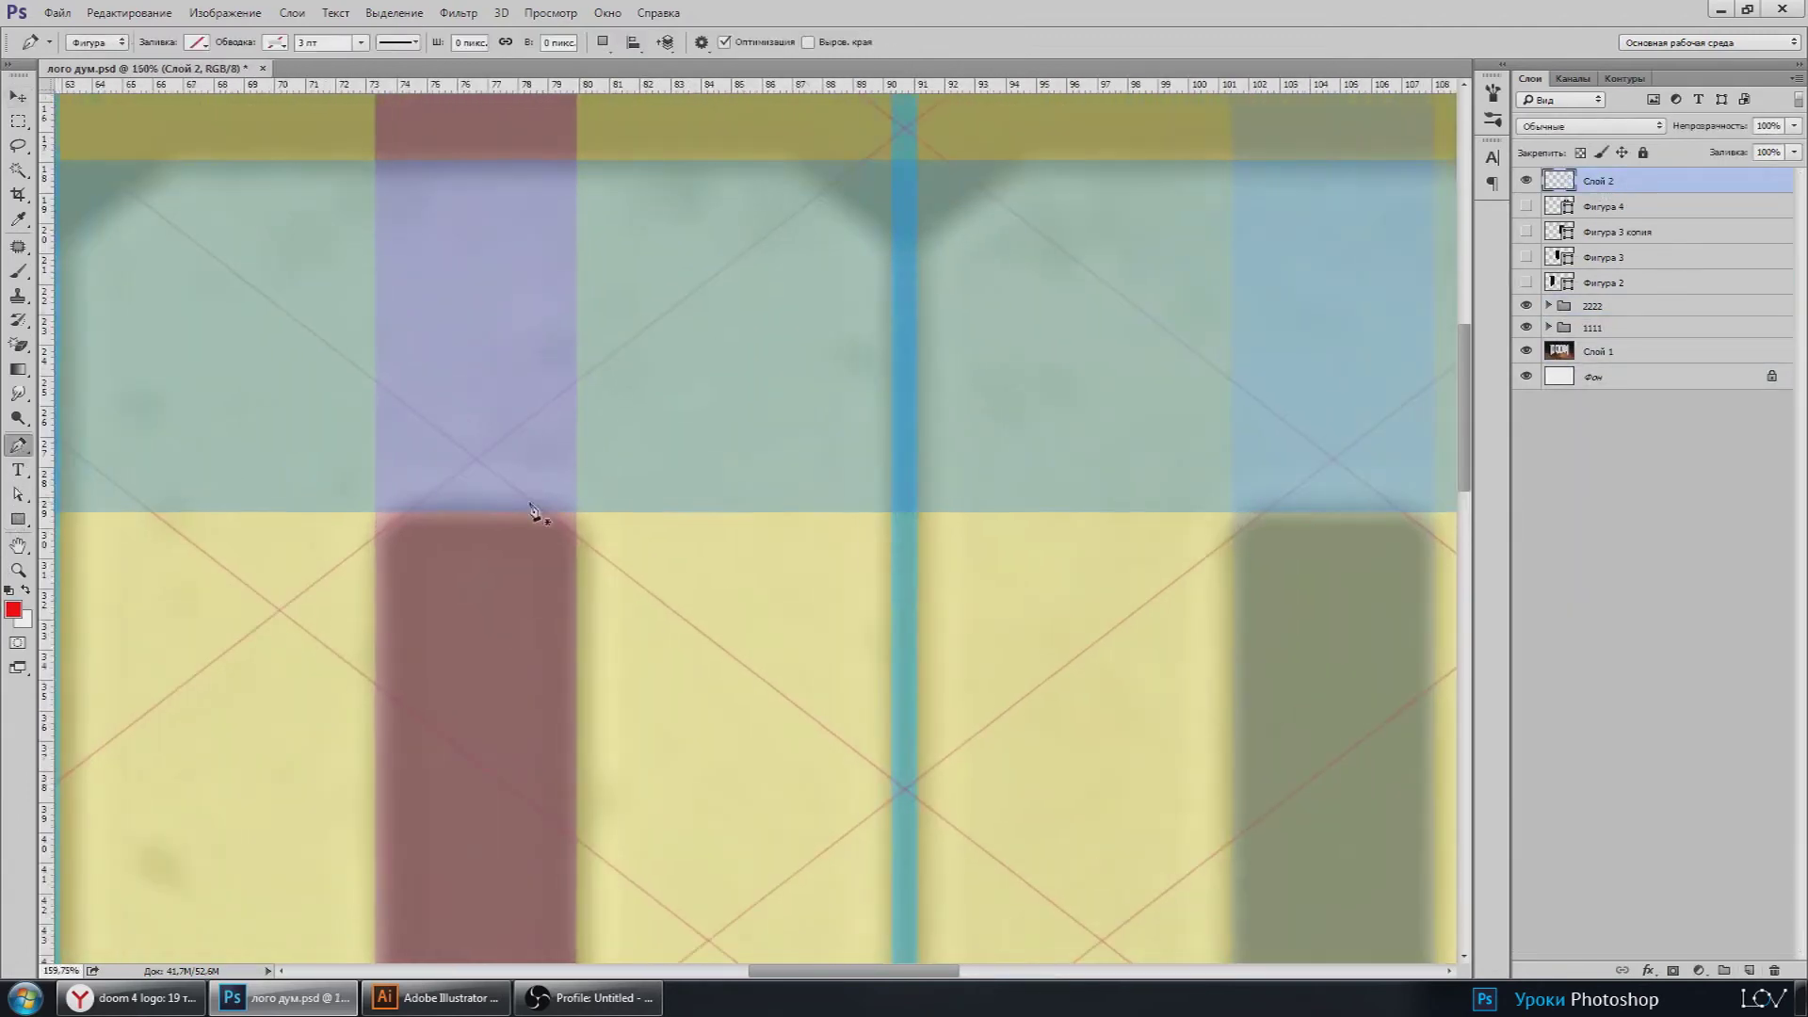
pyautogui.scroll(3, 362, 537)
pyautogui.scroll(2, 363, 537)
pyautogui.scroll(2, 331, 533)
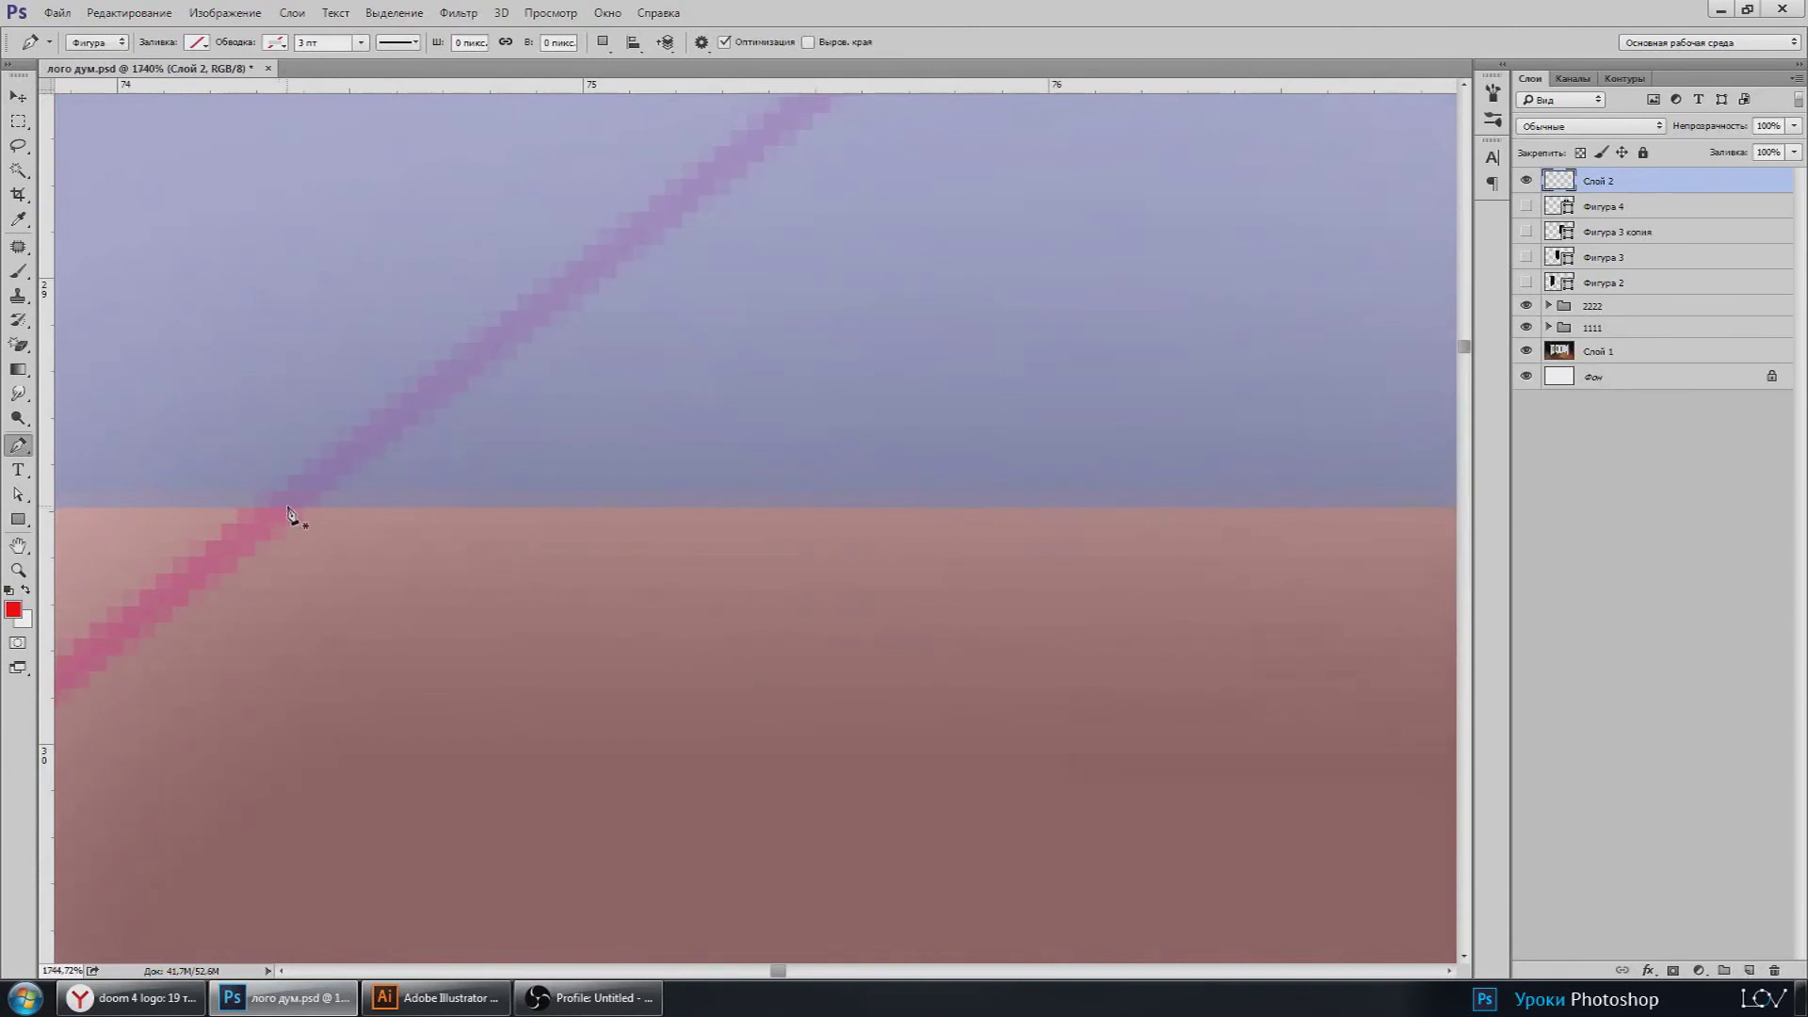
# Step: Place the first anchor of the new shape where the diagonal guides meet the stripe
pyautogui.click(279, 513)
pyautogui.scroll(-2, 363, 556)
pyautogui.scroll(-1, 339, 549)
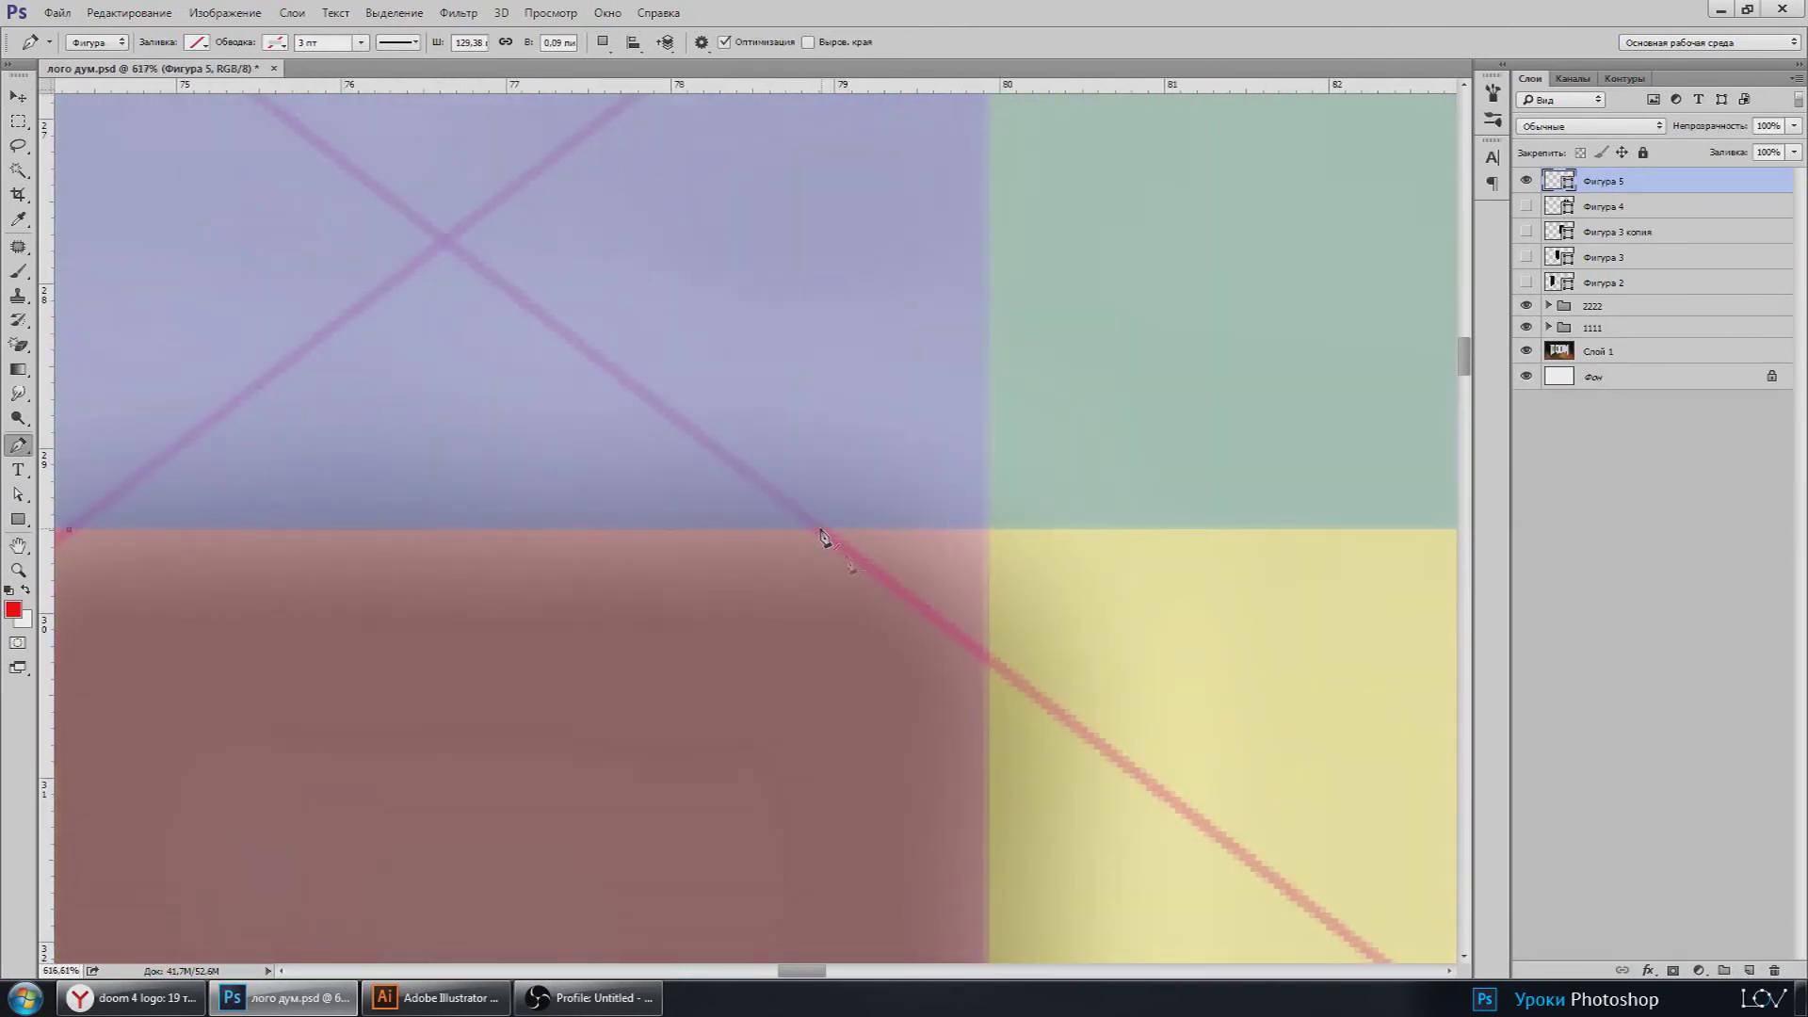
pyautogui.scroll(1, 820, 537)
pyautogui.scroll(2, 1037, 686)
pyautogui.scroll(1, 961, 625)
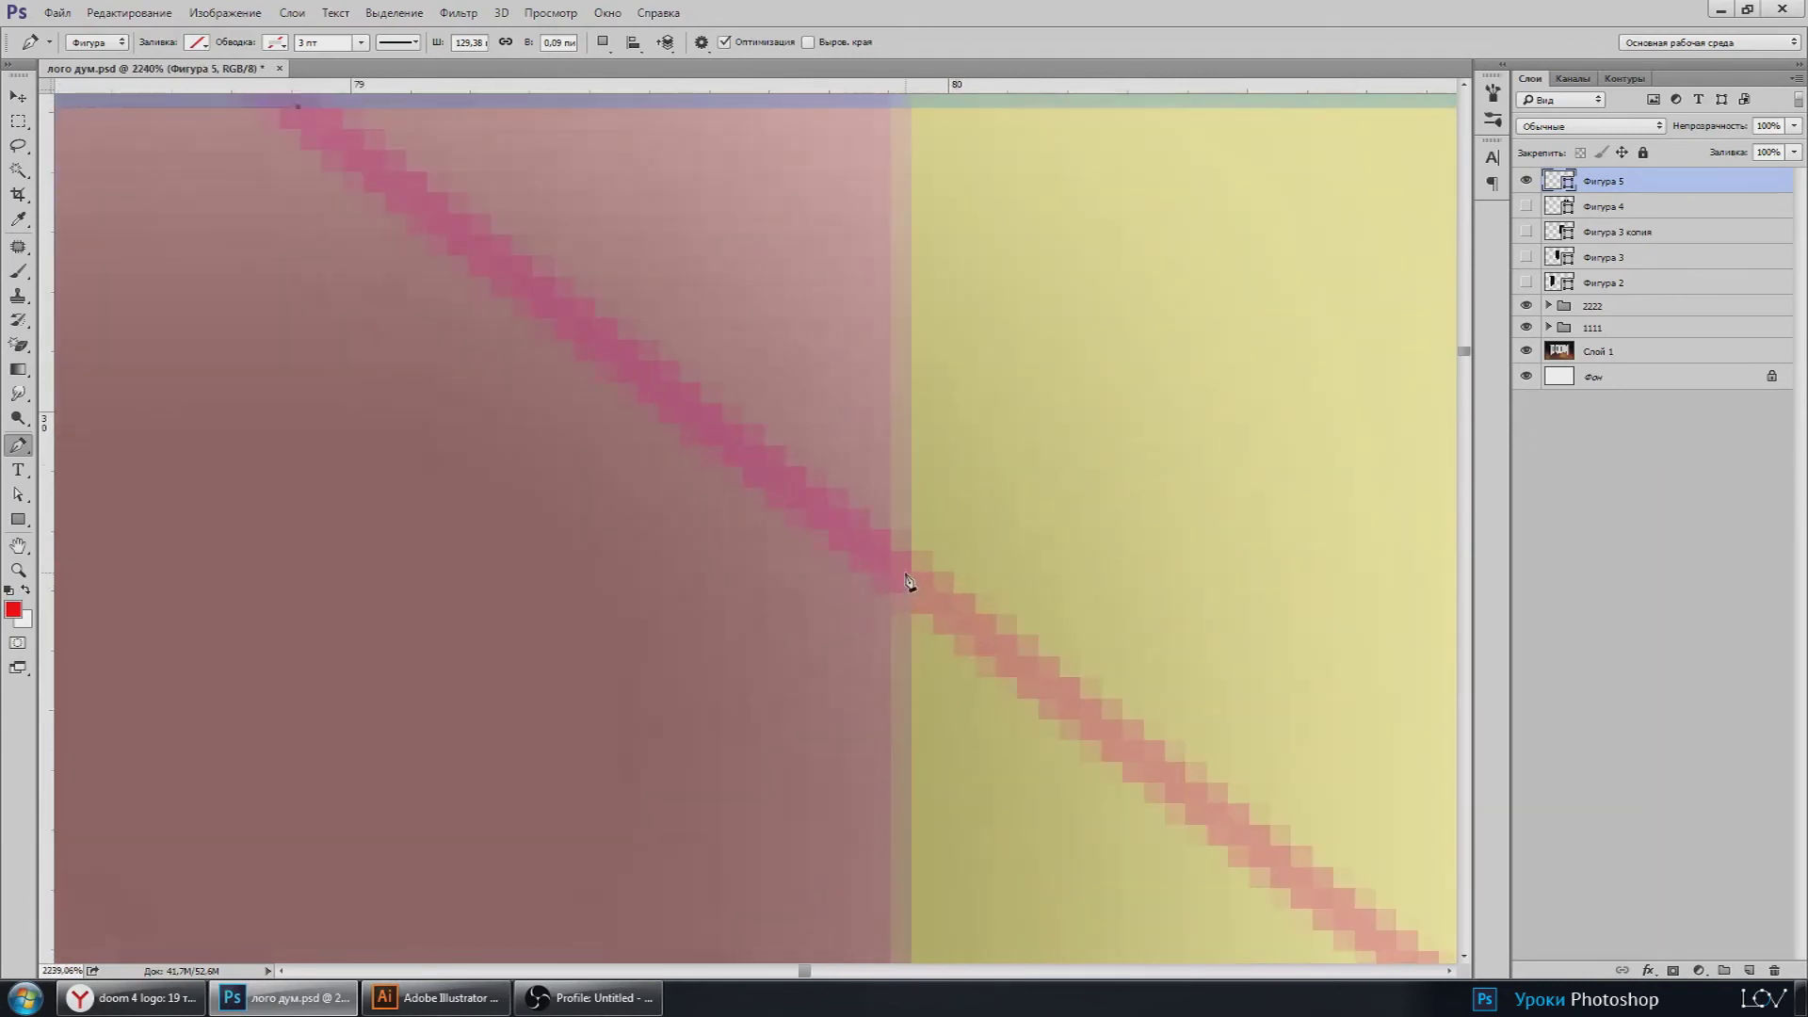
pyautogui.scroll(-3, 918, 622)
pyautogui.scroll(-3, 932, 666)
pyautogui.scroll(-3, 970, 772)
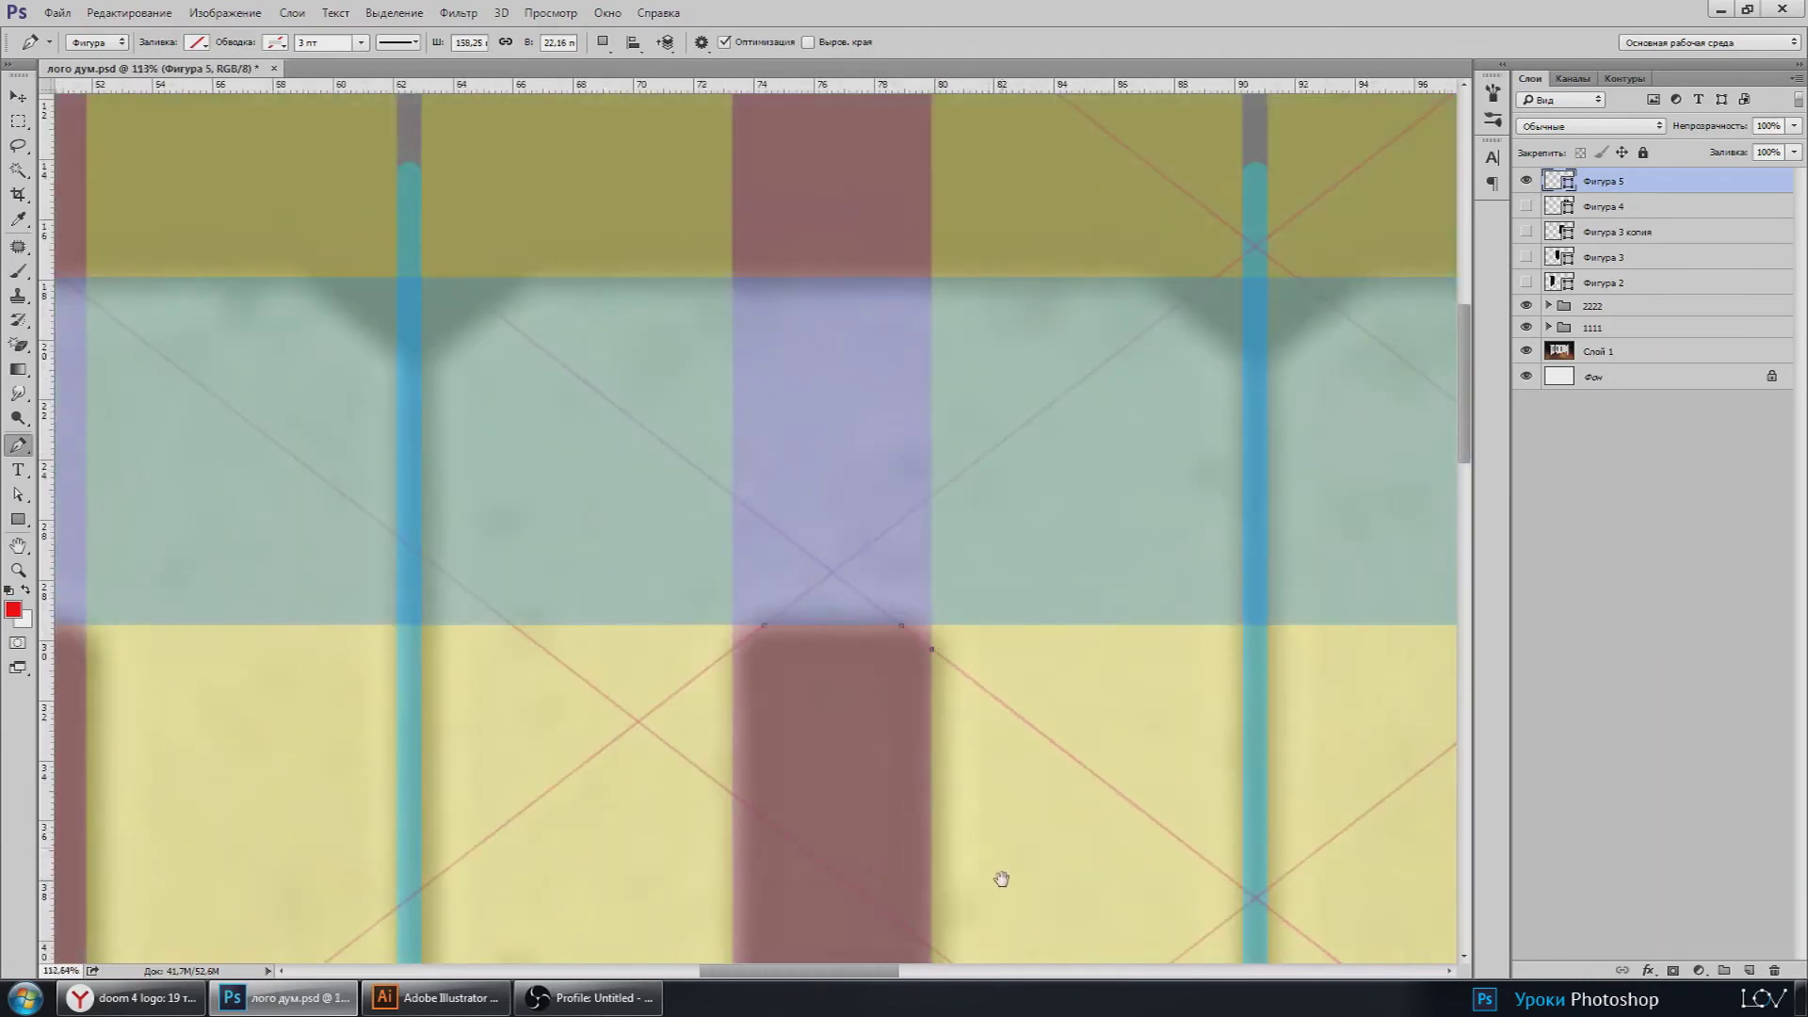
# Step: Pan and zoom around the maroon column to check the shape's top corner against the X guides
pyautogui.moveTo(1000, 876); pyautogui.dragTo(967, 516)
pyautogui.scroll(2, 923, 835)
pyautogui.moveTo(924, 835); pyautogui.dragTo(928, 415)
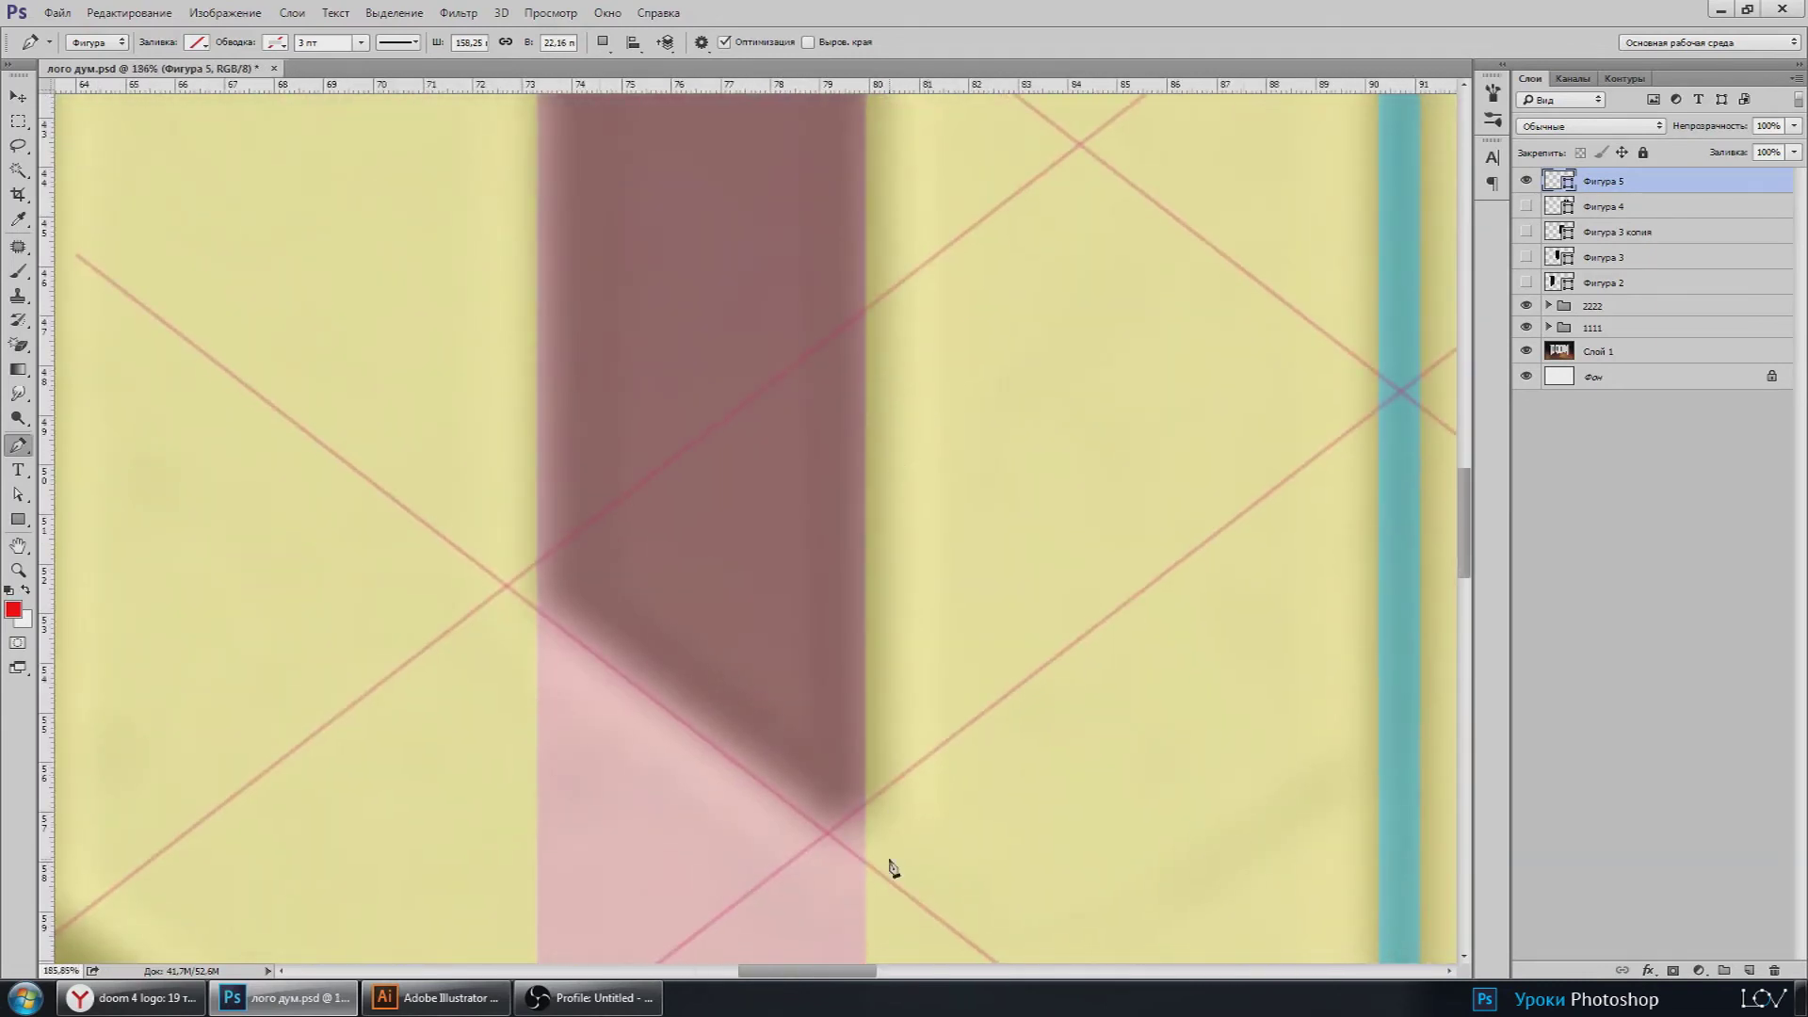
pyautogui.scroll(1, 888, 860)
pyautogui.scroll(-2, 888, 860)
pyautogui.scroll(3, 907, 836)
pyautogui.scroll(1, 879, 847)
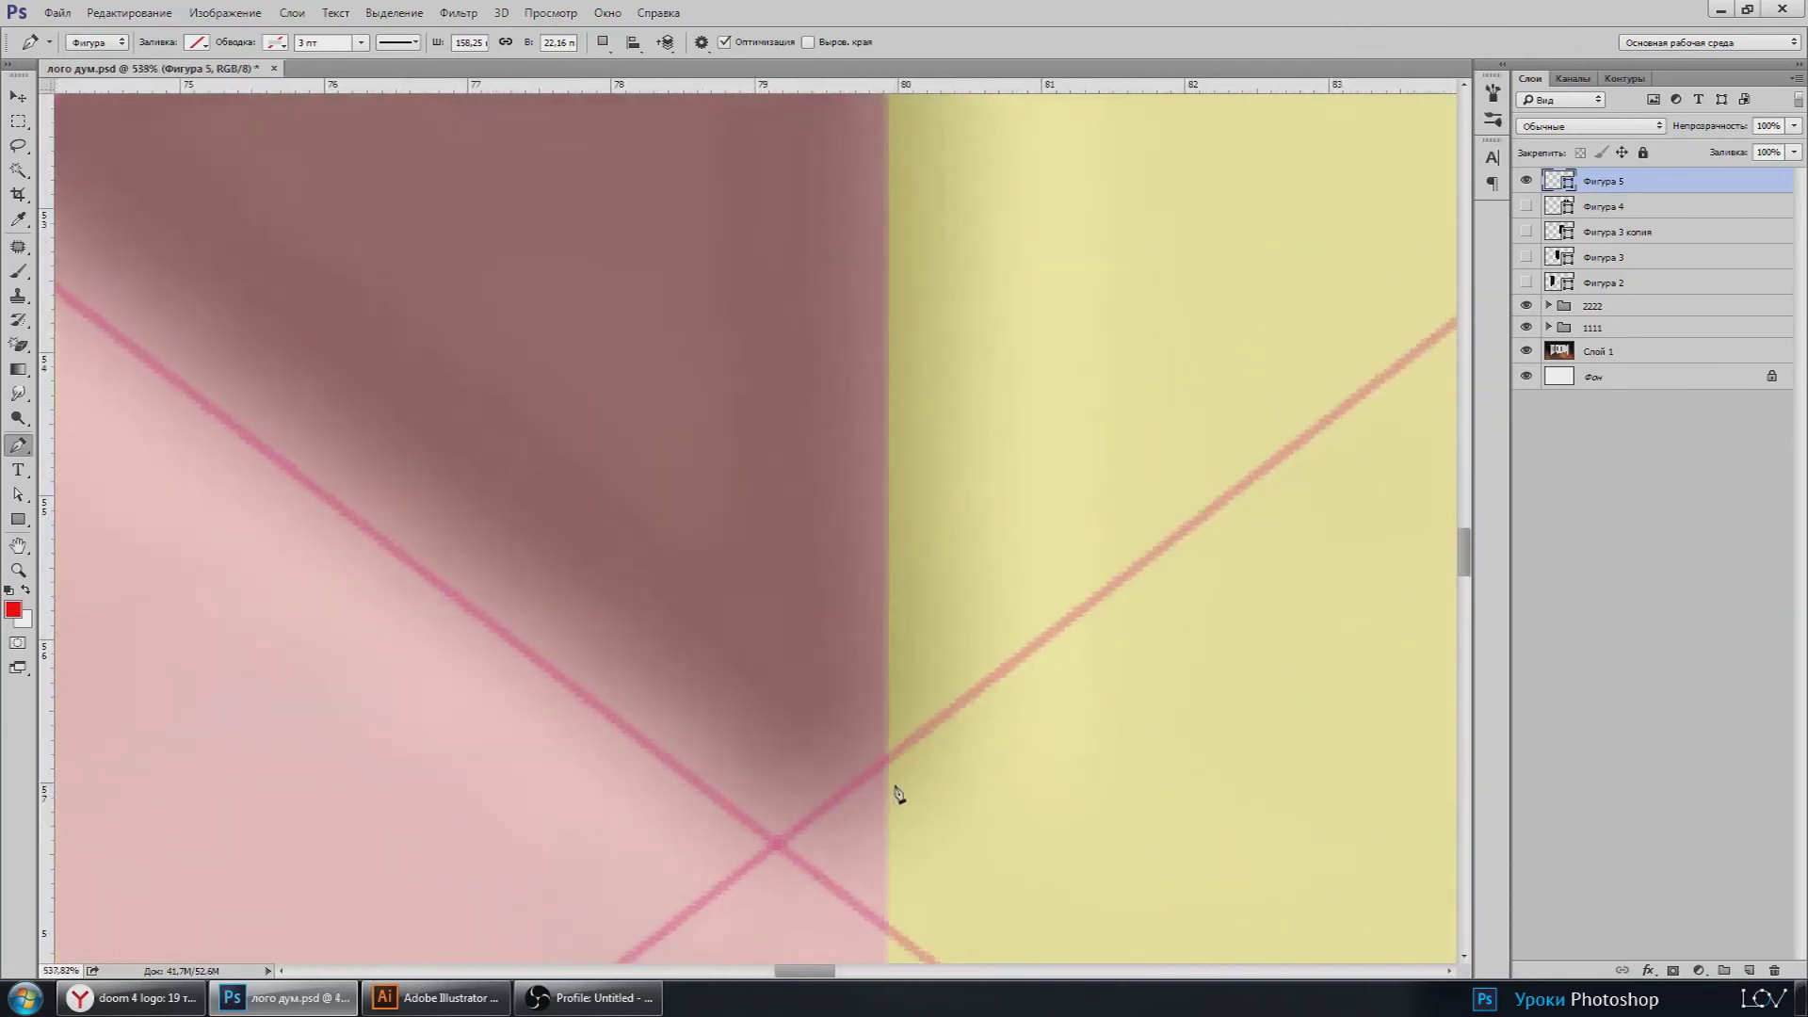
pyautogui.scroll(2, 896, 794)
pyautogui.scroll(2, 818, 802)
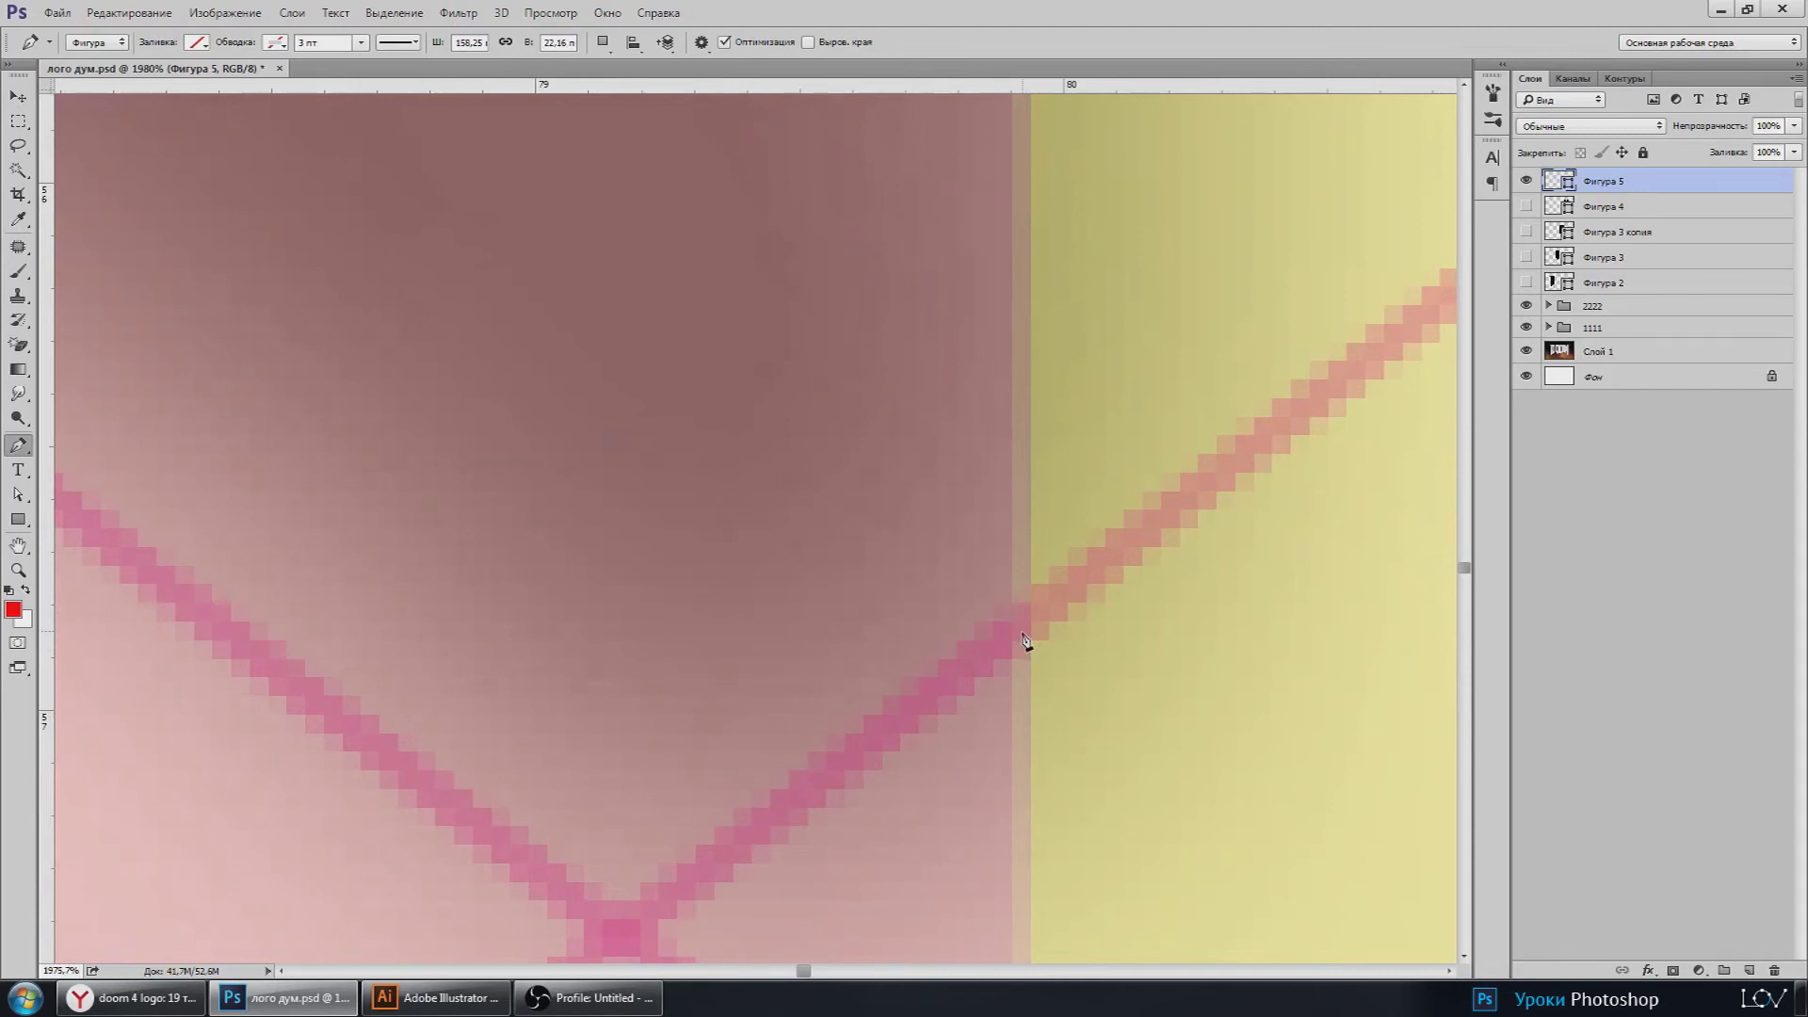
pyautogui.scroll(-2, 819, 768)
pyautogui.hscroll(-1, 819, 767)
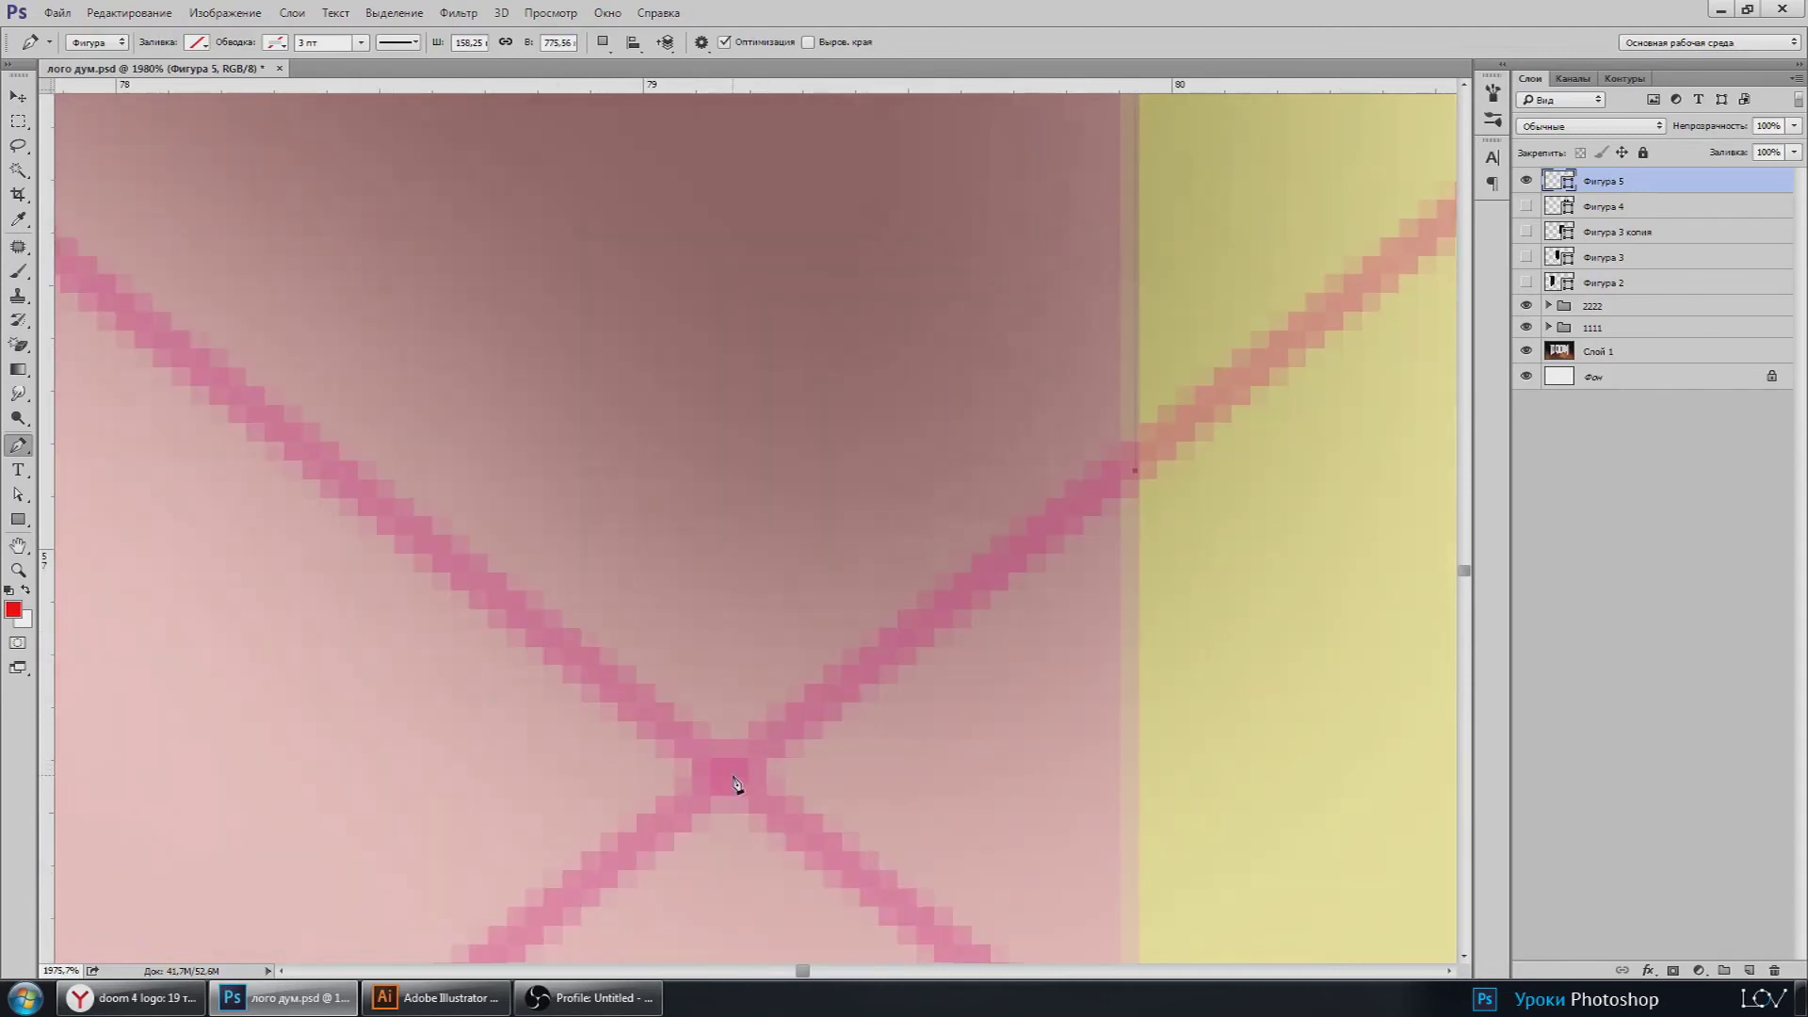
pyautogui.scroll(-3, 731, 782)
pyautogui.scroll(-1, 734, 802)
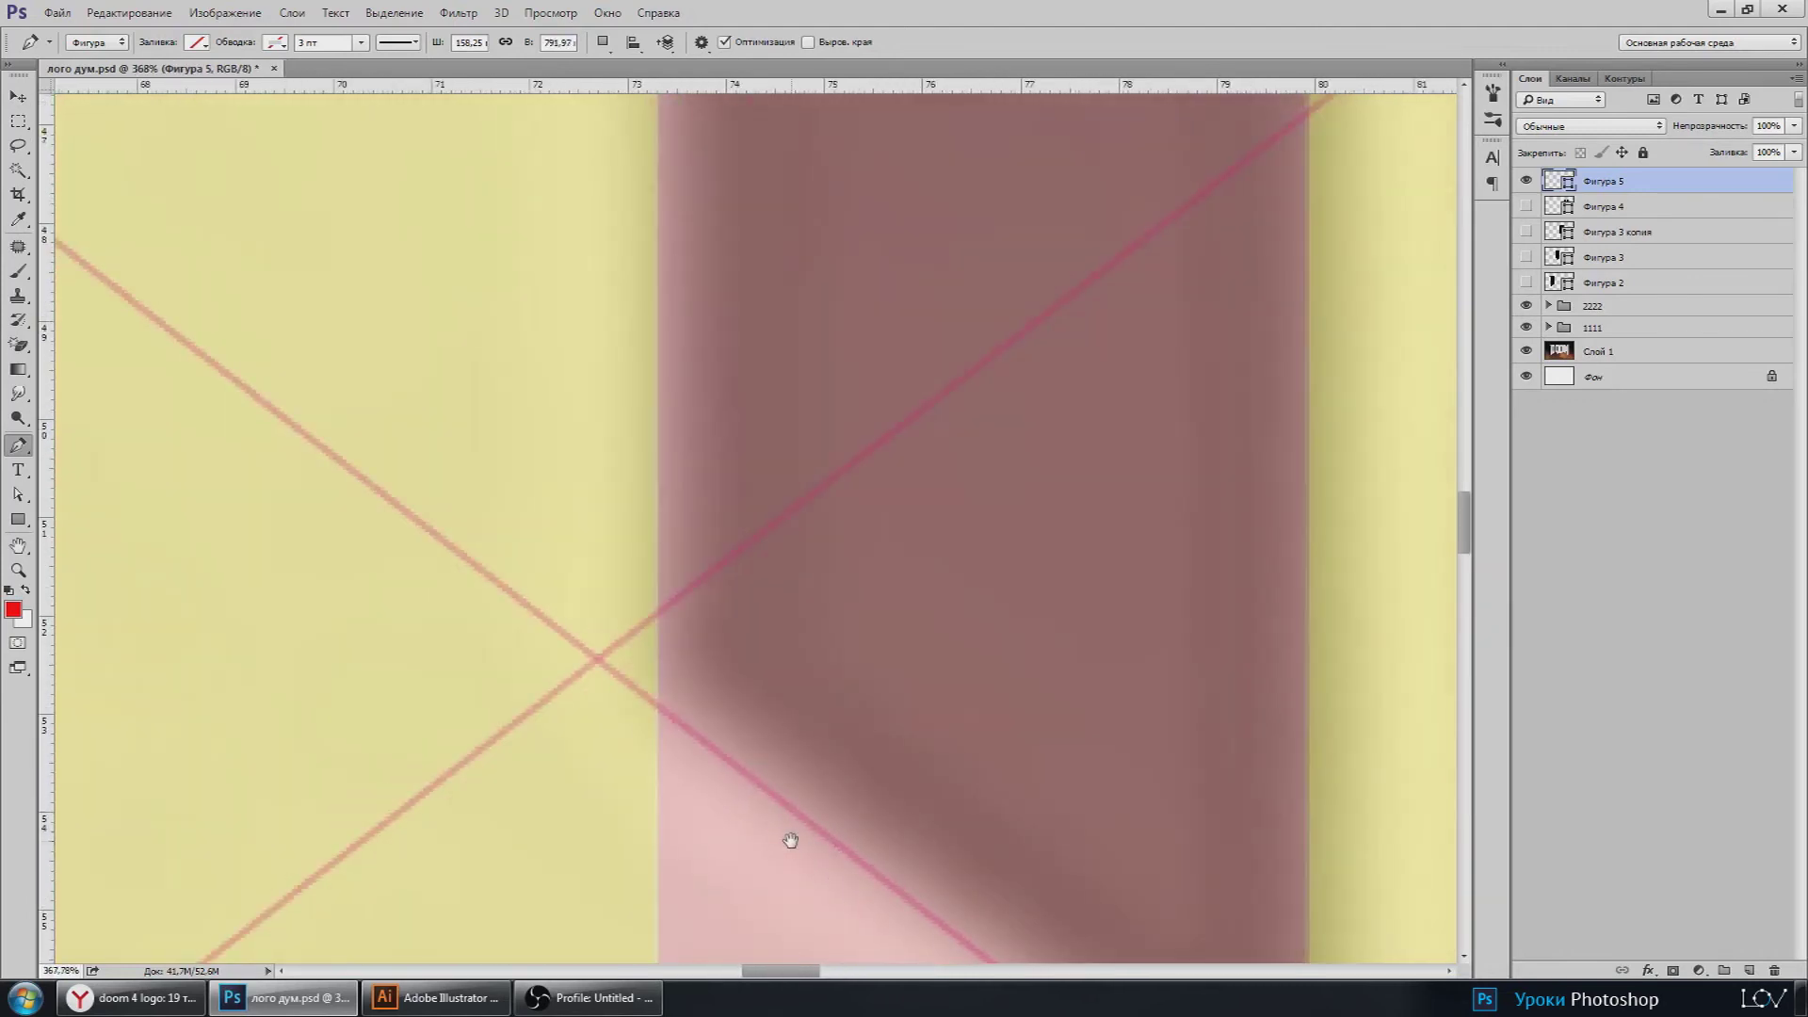
pyautogui.scroll(-2, 790, 839)
pyautogui.scroll(1, 675, 767)
pyautogui.scroll(2, 686, 711)
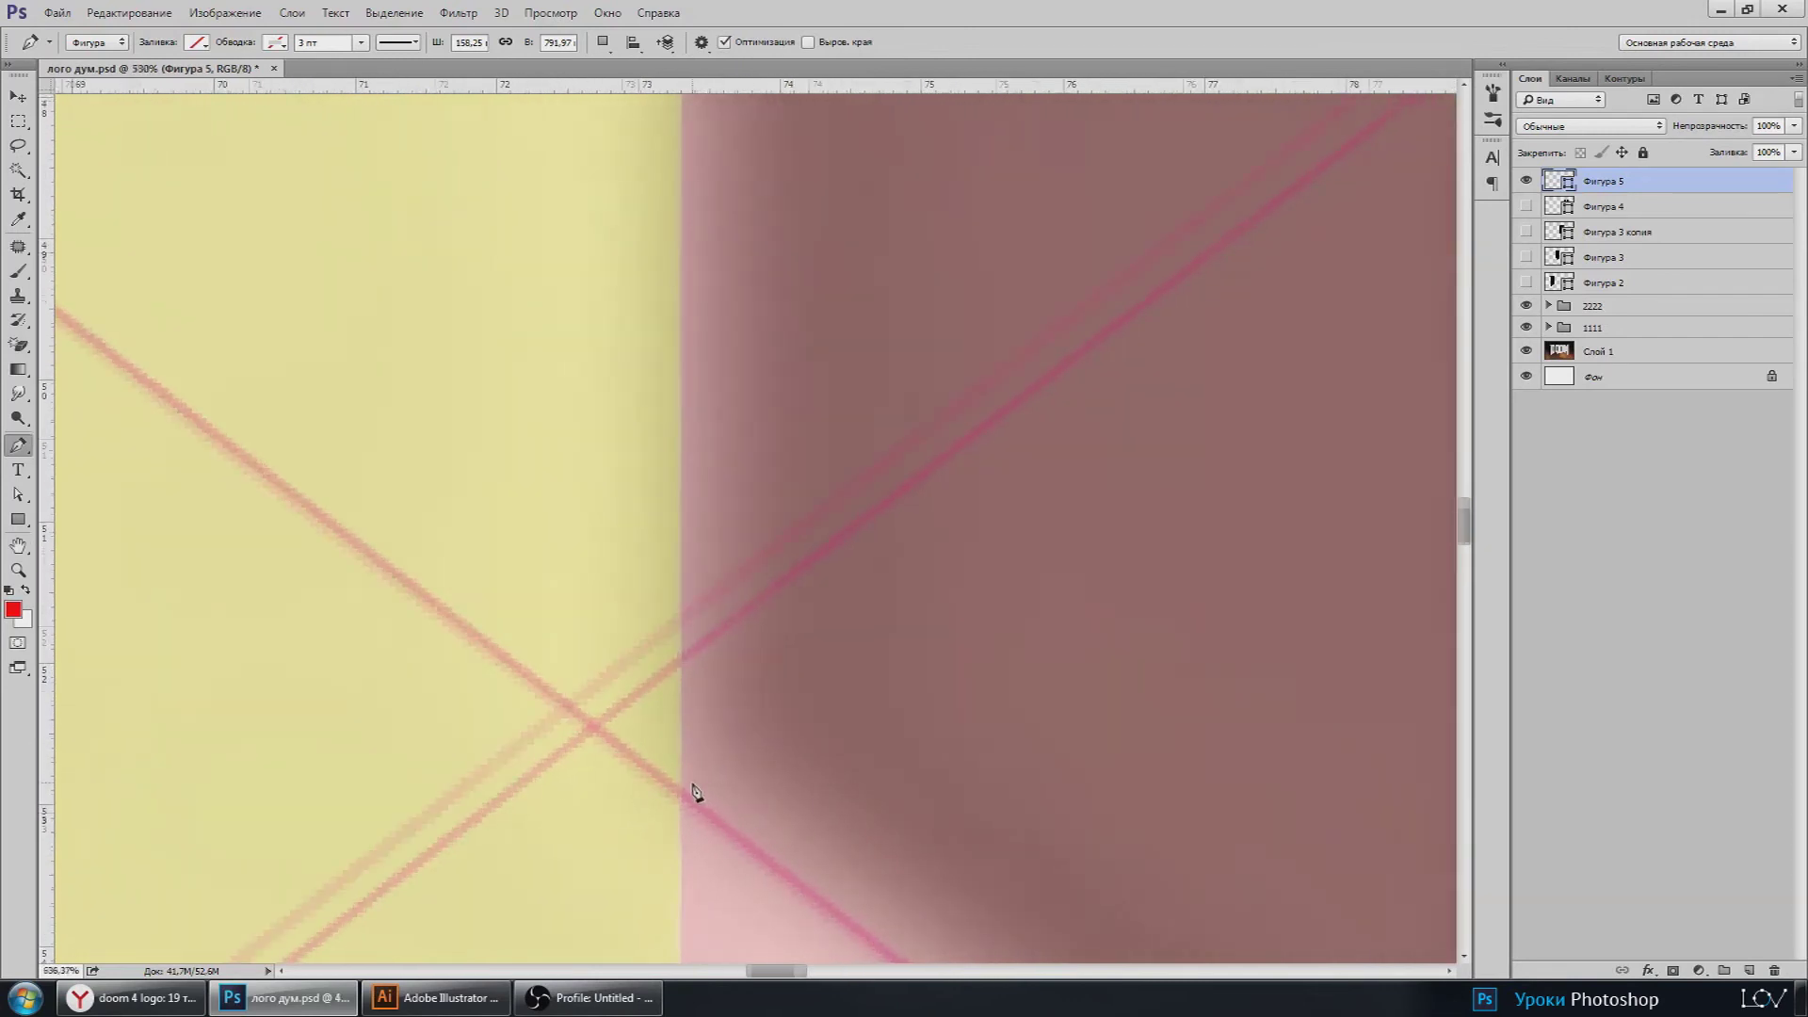
pyautogui.scroll(2, 694, 795)
pyautogui.scroll(1, 685, 816)
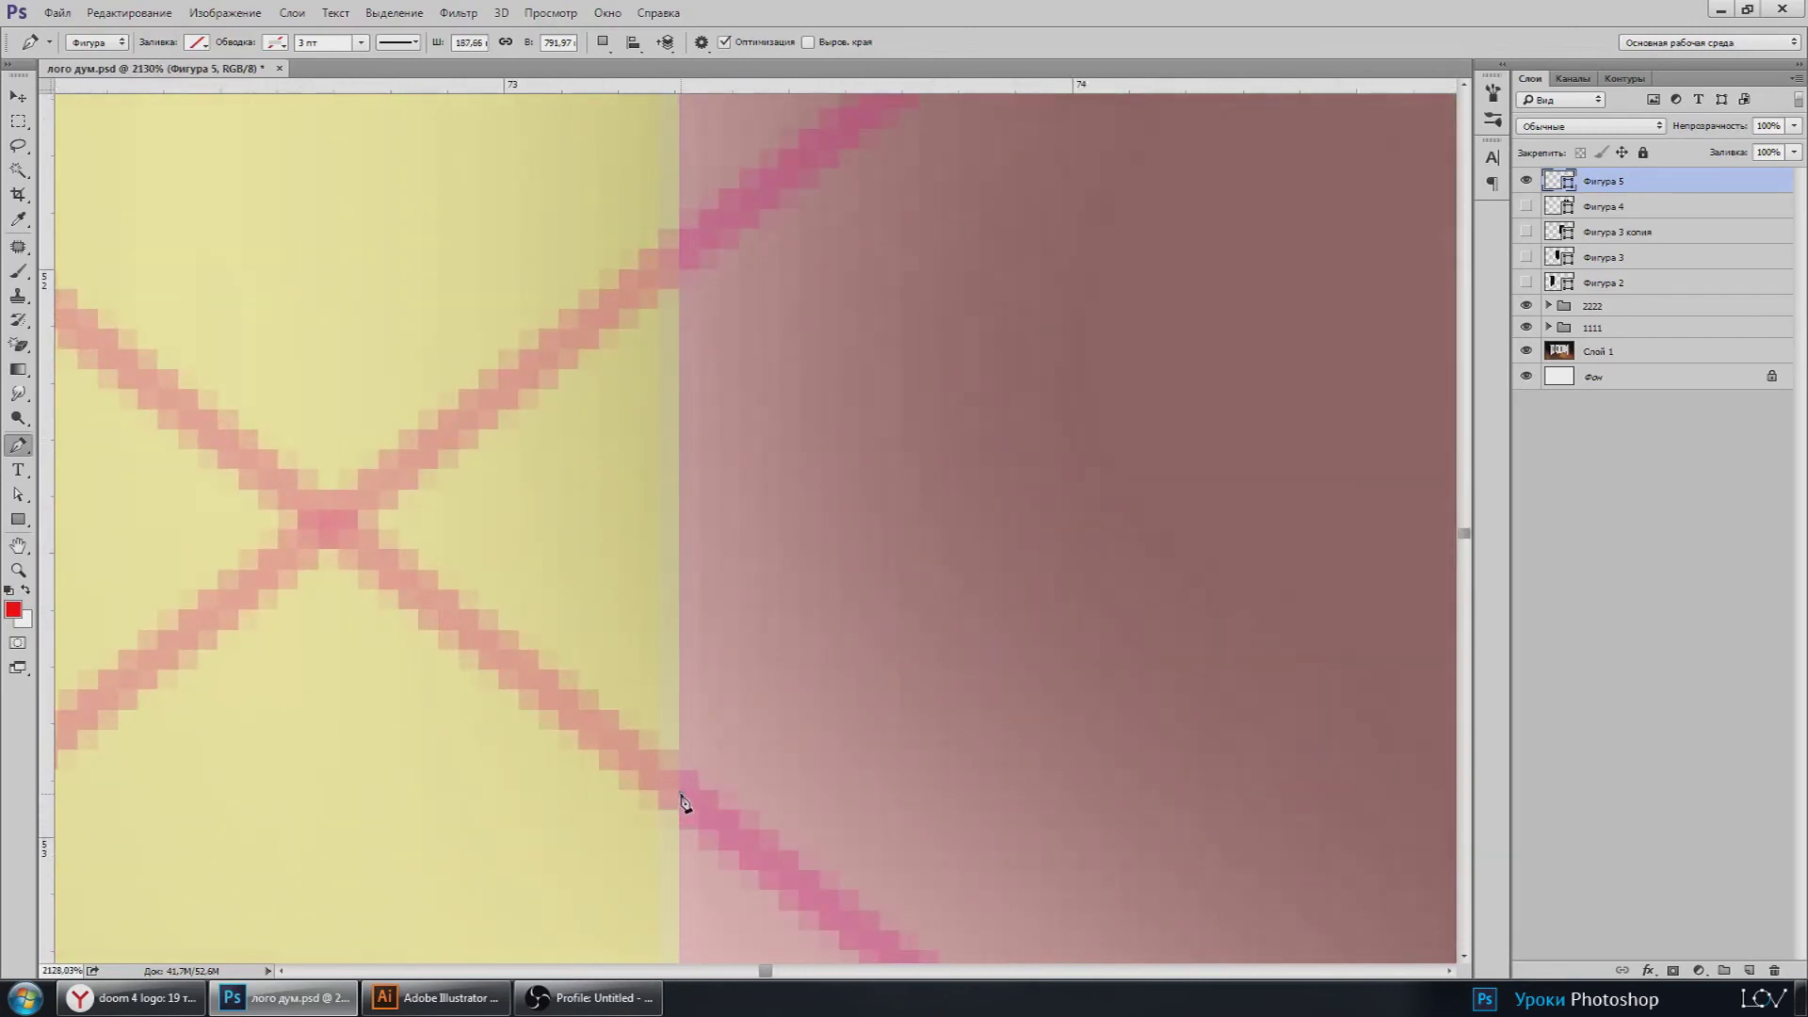
pyautogui.scroll(-3, 683, 802)
pyautogui.scroll(-3, 665, 819)
pyautogui.scroll(-3, 665, 819)
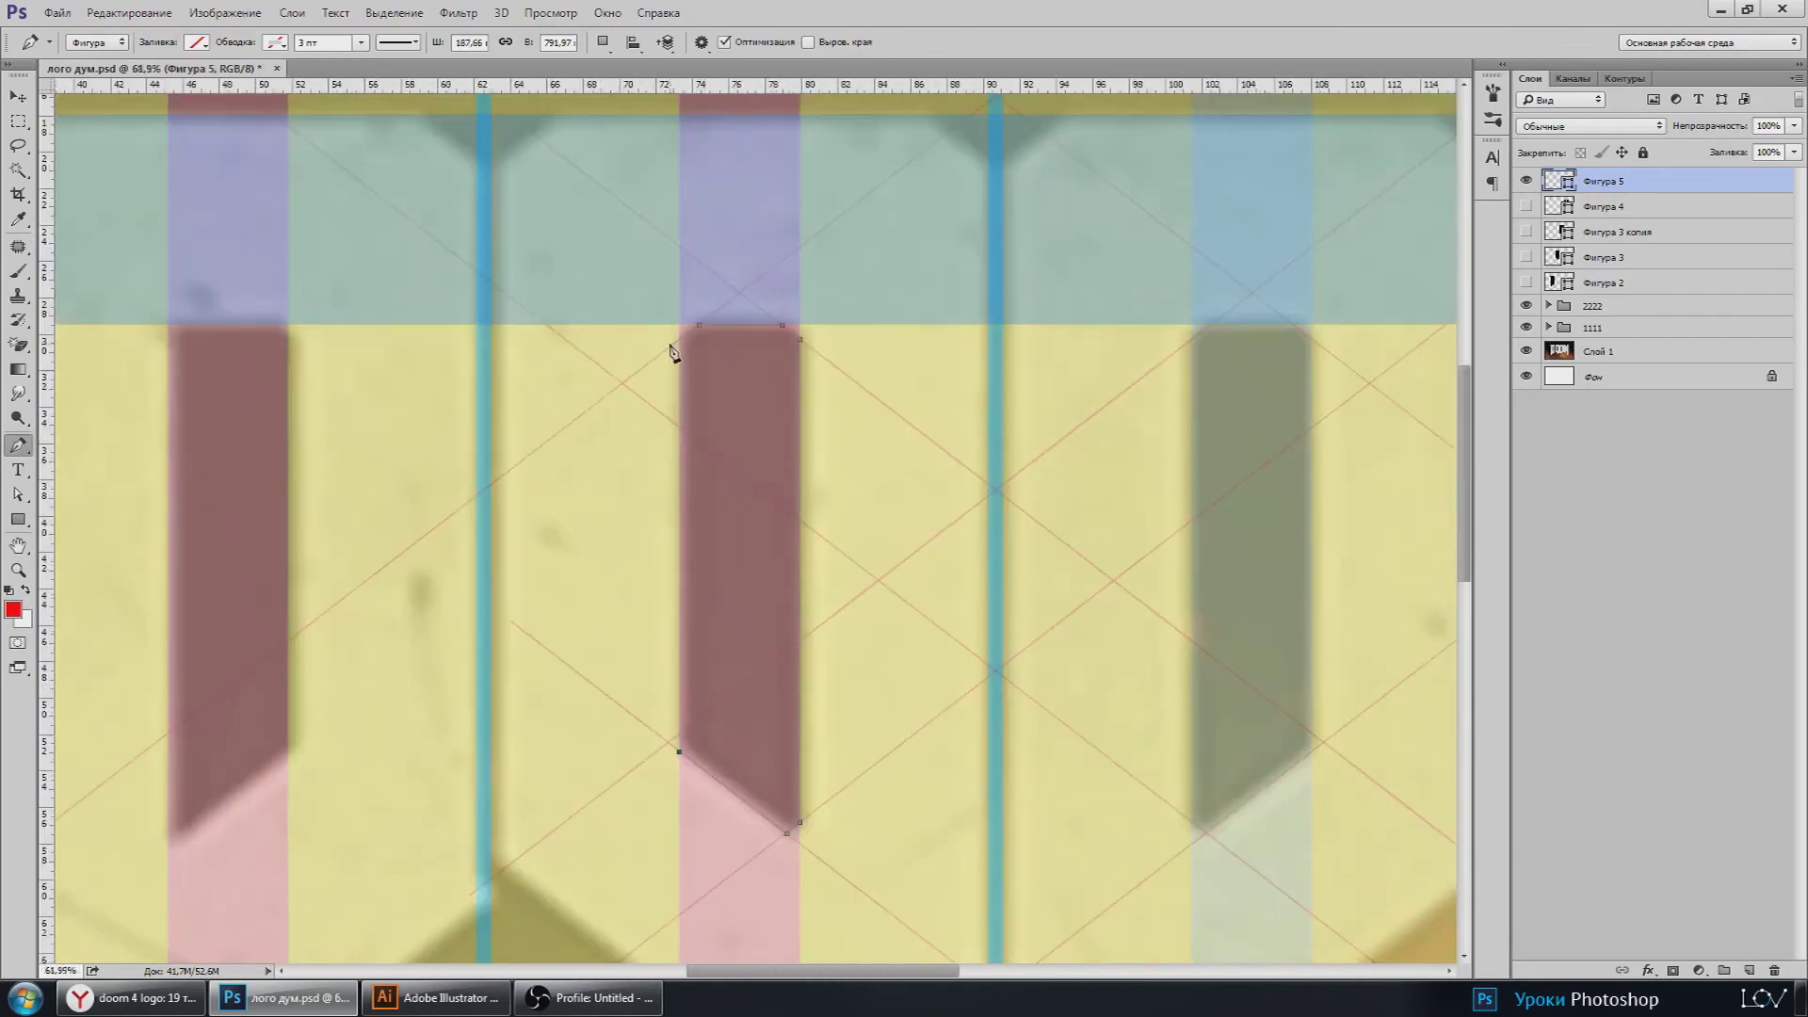
pyautogui.scroll(2, 675, 353)
pyautogui.scroll(3, 686, 355)
pyautogui.scroll(2, 686, 363)
pyautogui.scroll(2, 687, 372)
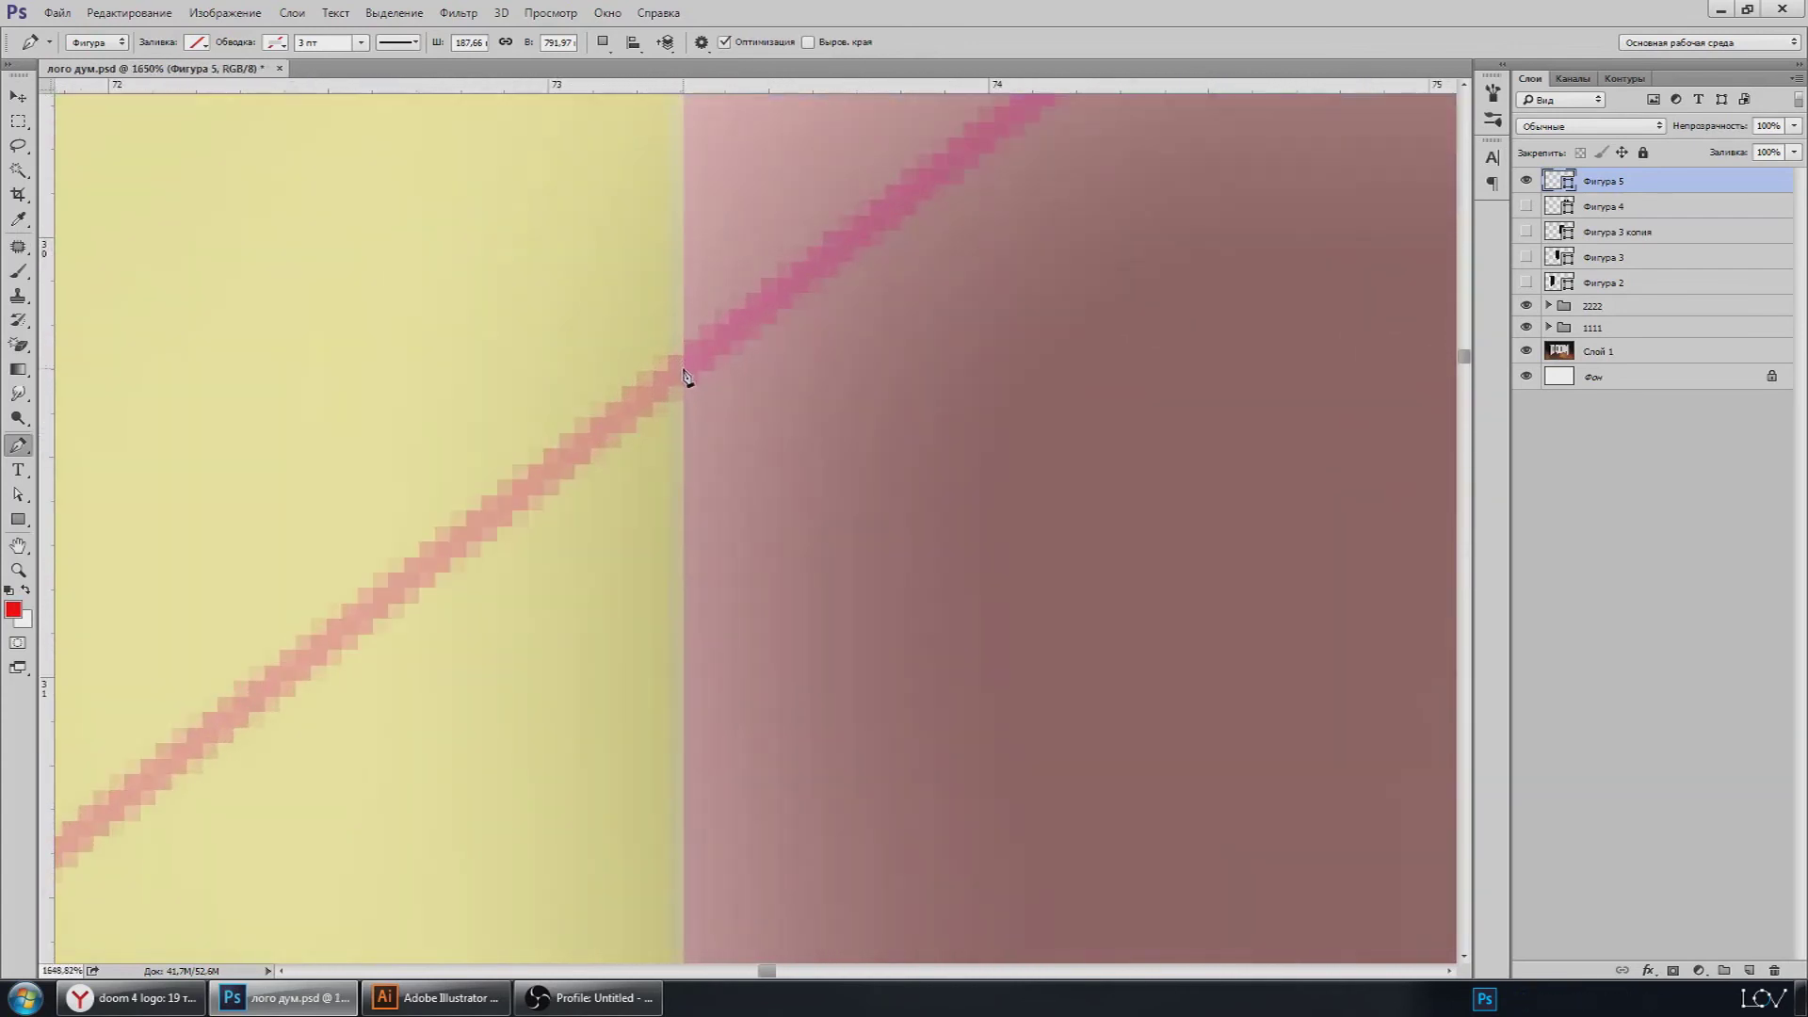
pyautogui.moveTo(842, 246); pyautogui.dragTo(651, 563)
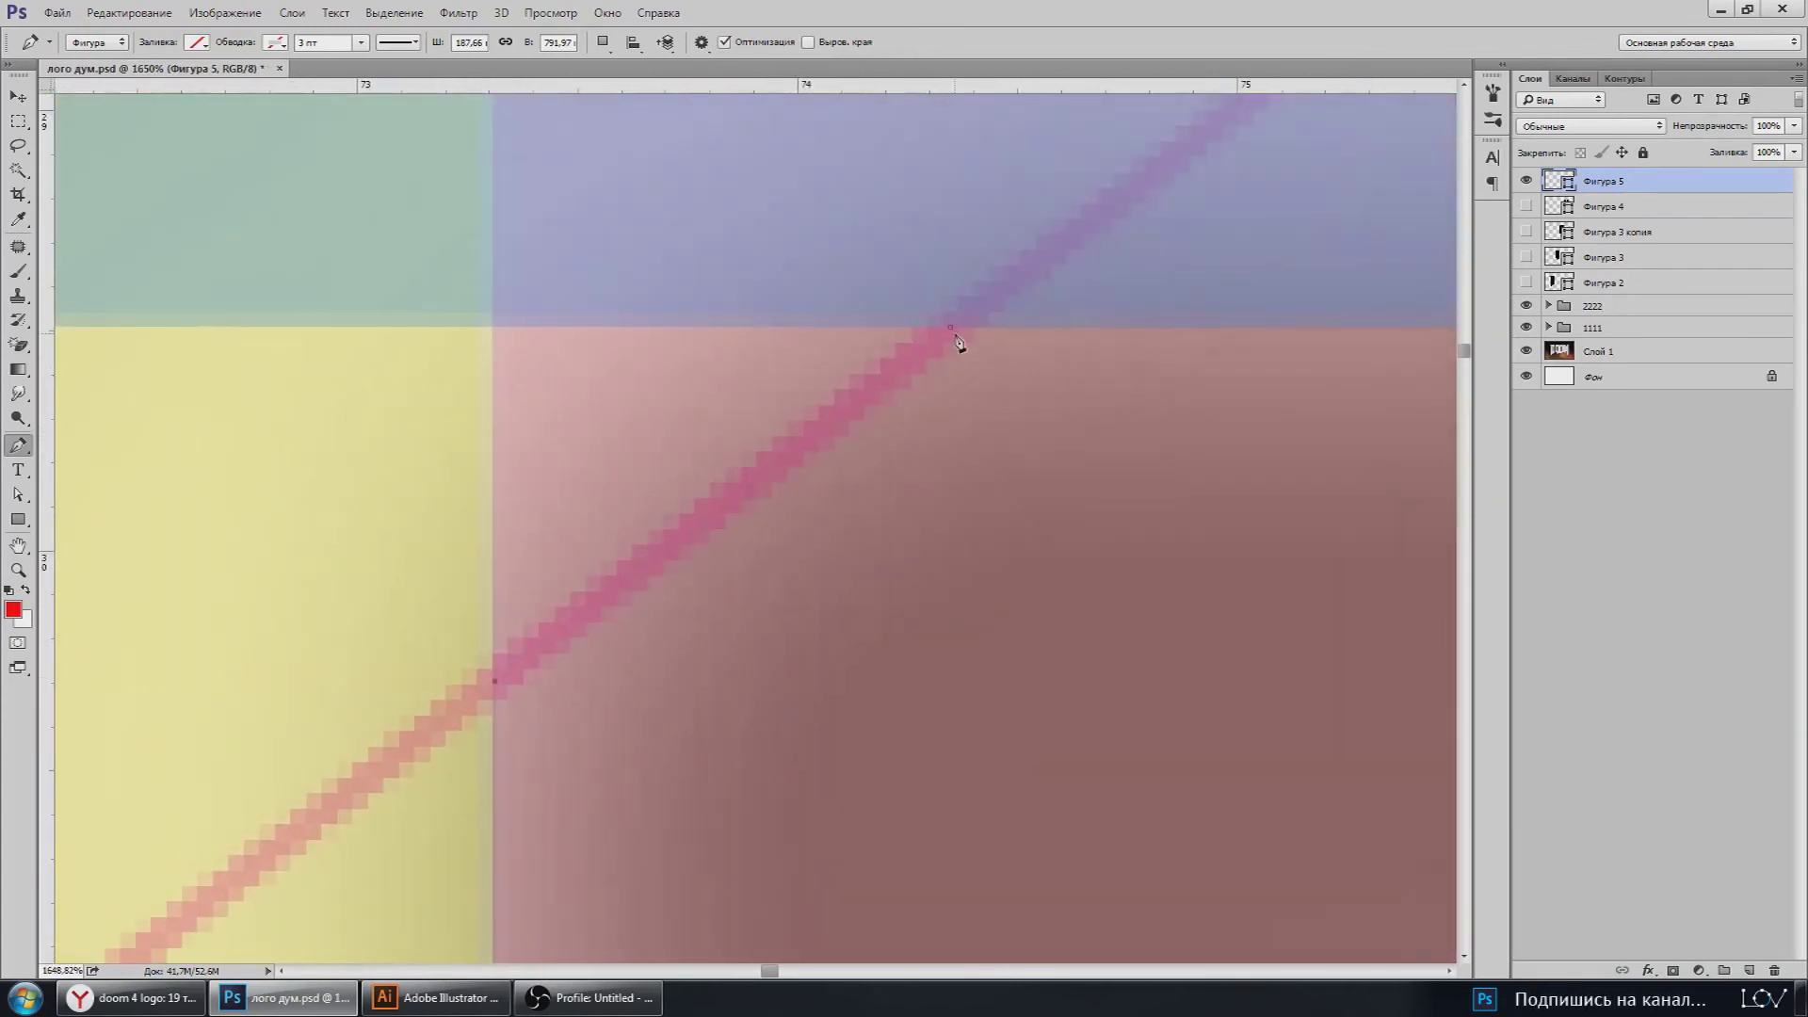
pyautogui.scroll(-3, 844, 450)
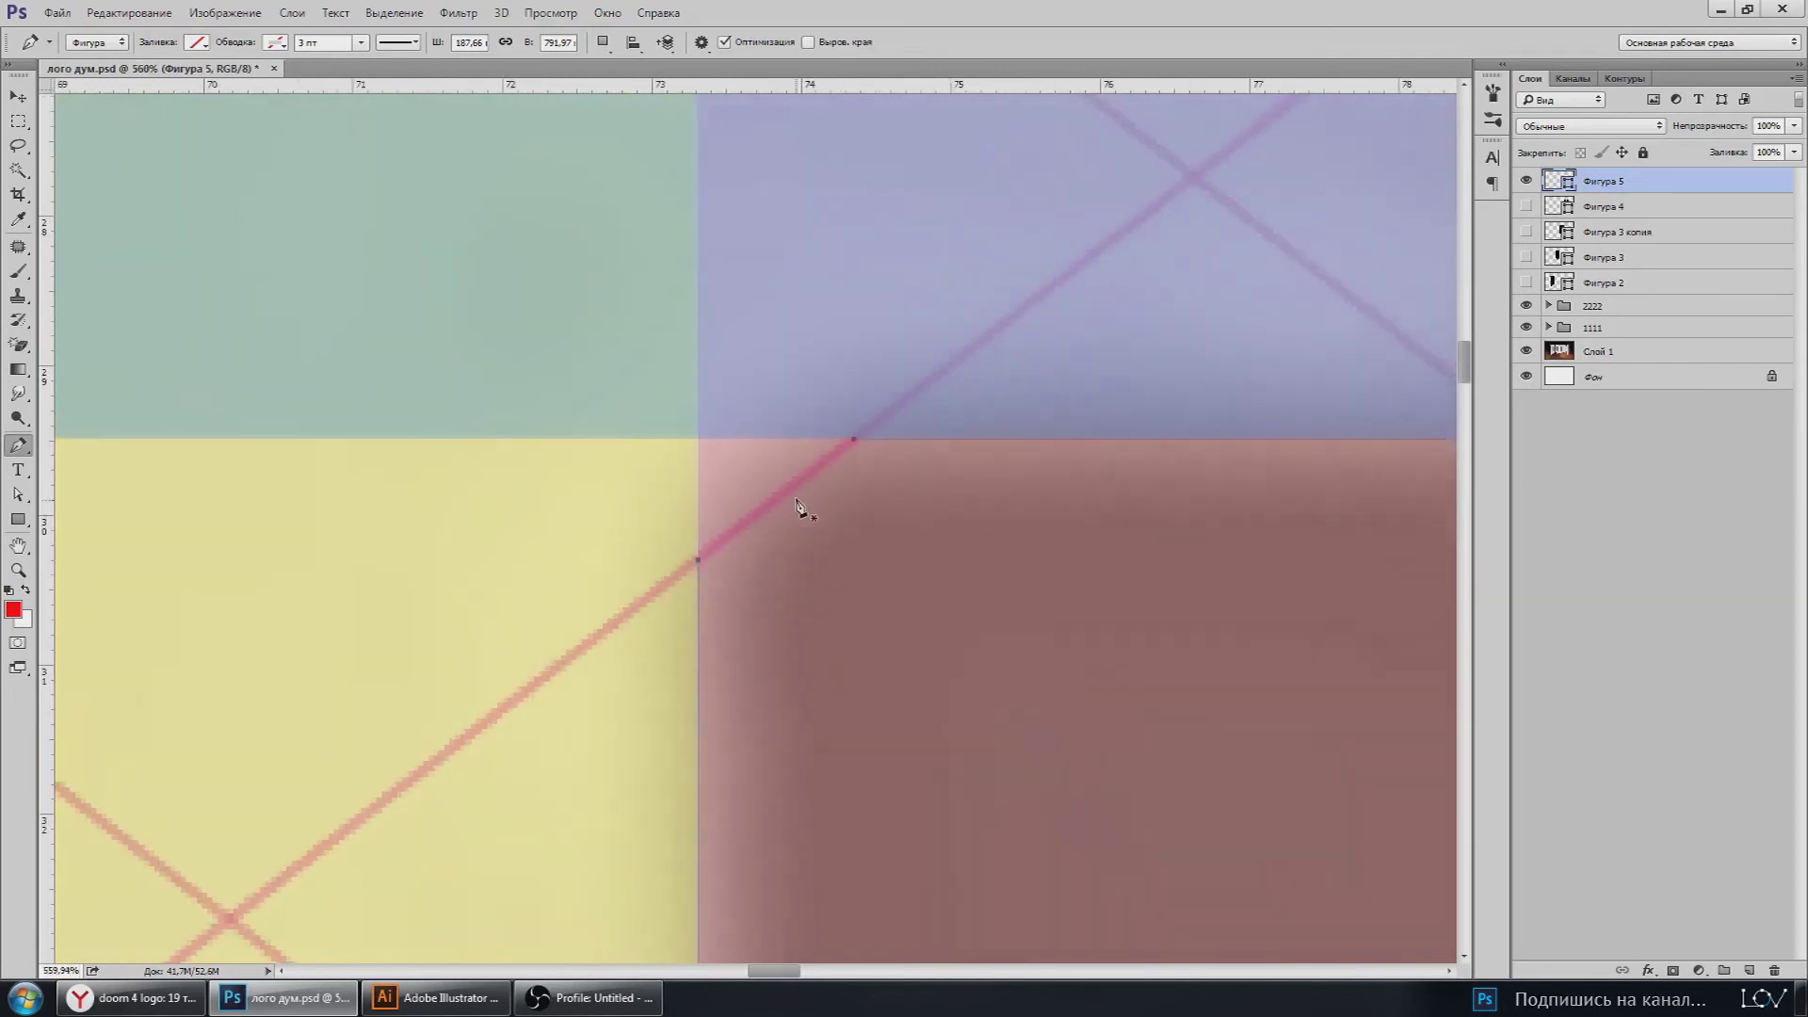
pyautogui.scroll(-2, 800, 513)
# Step: Fill the new counter shape Фигура 5 with white
pyautogui.click(197, 42)
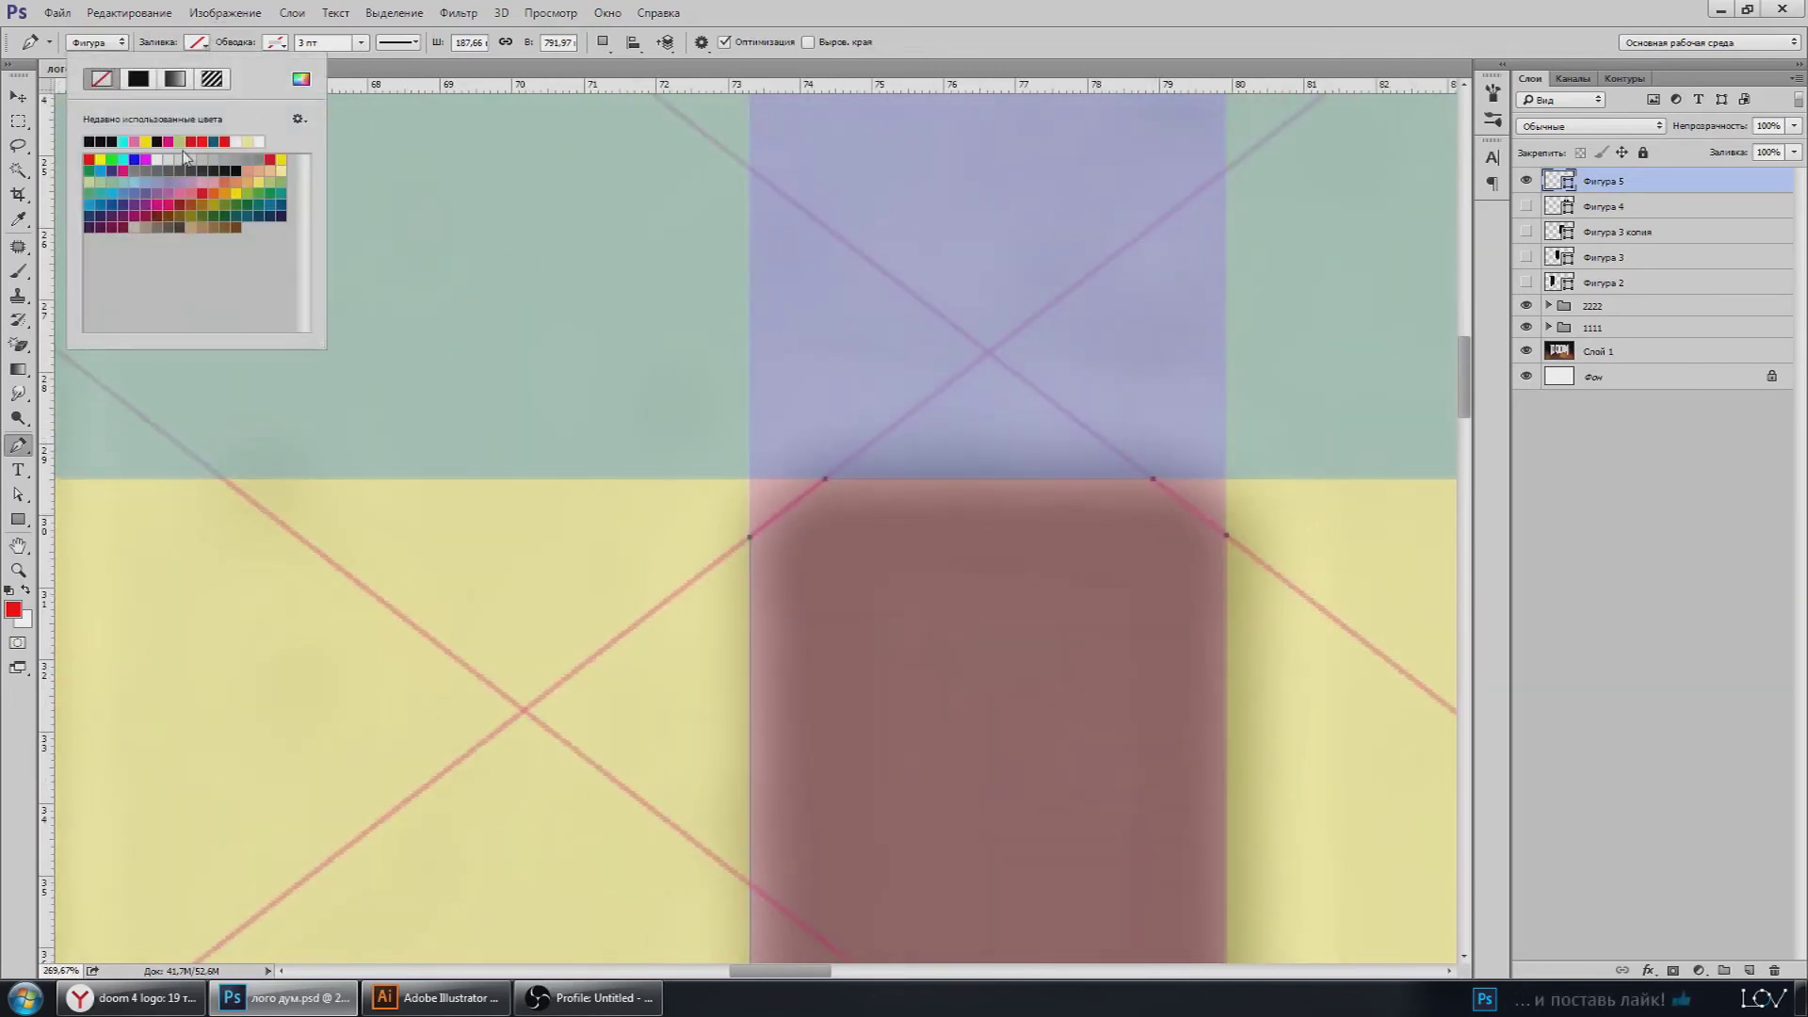
pyautogui.click(259, 141)
pyautogui.scroll(-1, 455, 387)
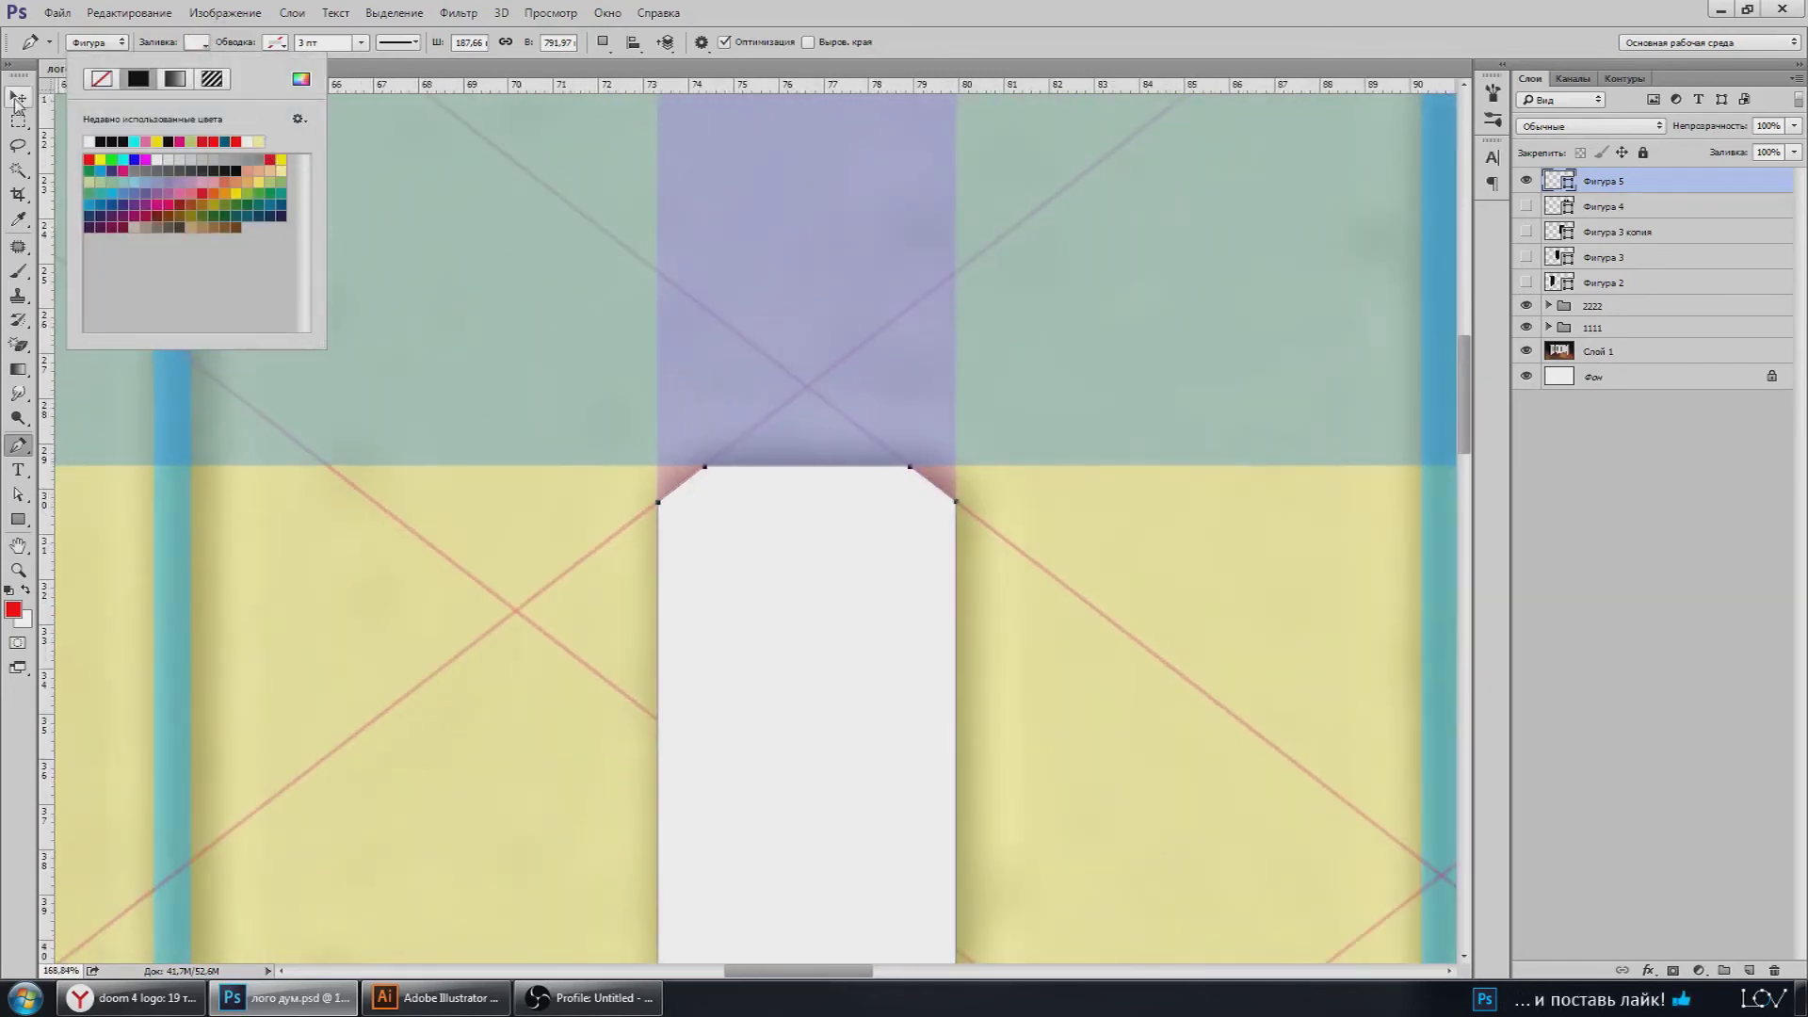
# Step: Hide the guide and reference layers and show all the black letter shapes
pyautogui.click(18, 97)
pyautogui.click(1525, 305)
pyautogui.click(1526, 327)
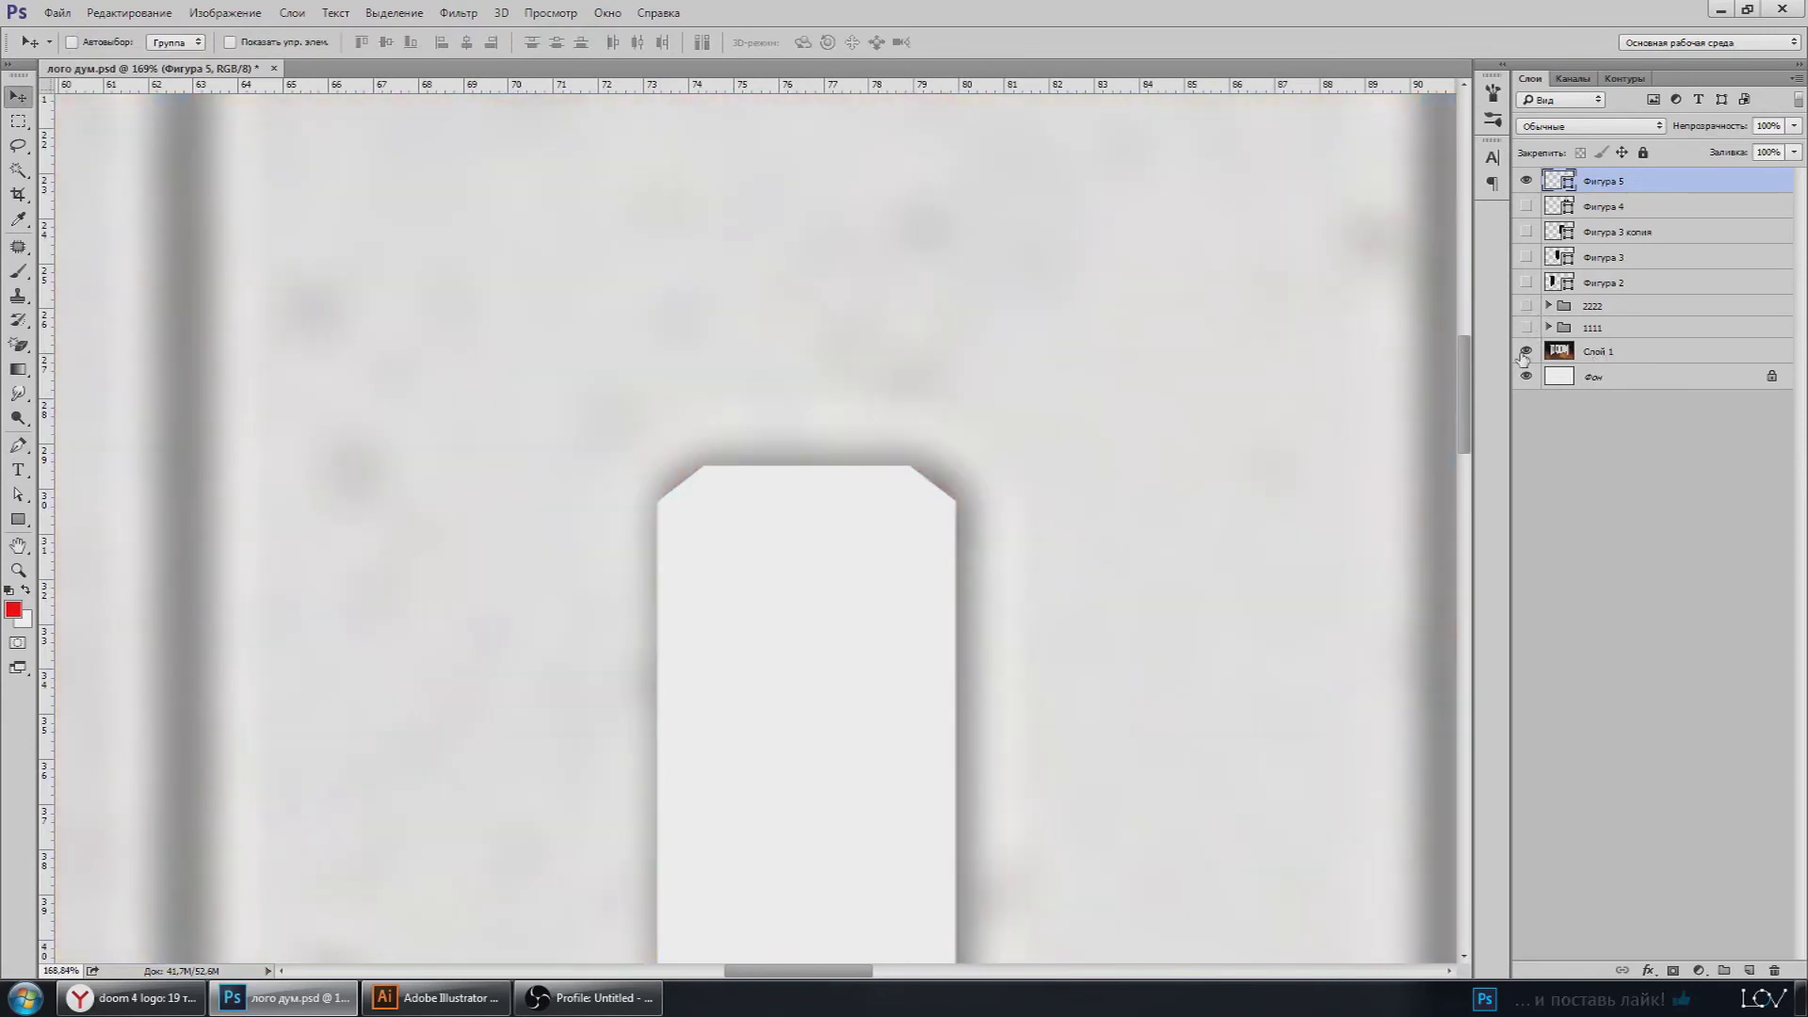
pyautogui.click(1525, 283)
pyautogui.click(1526, 257)
pyautogui.click(1526, 206)
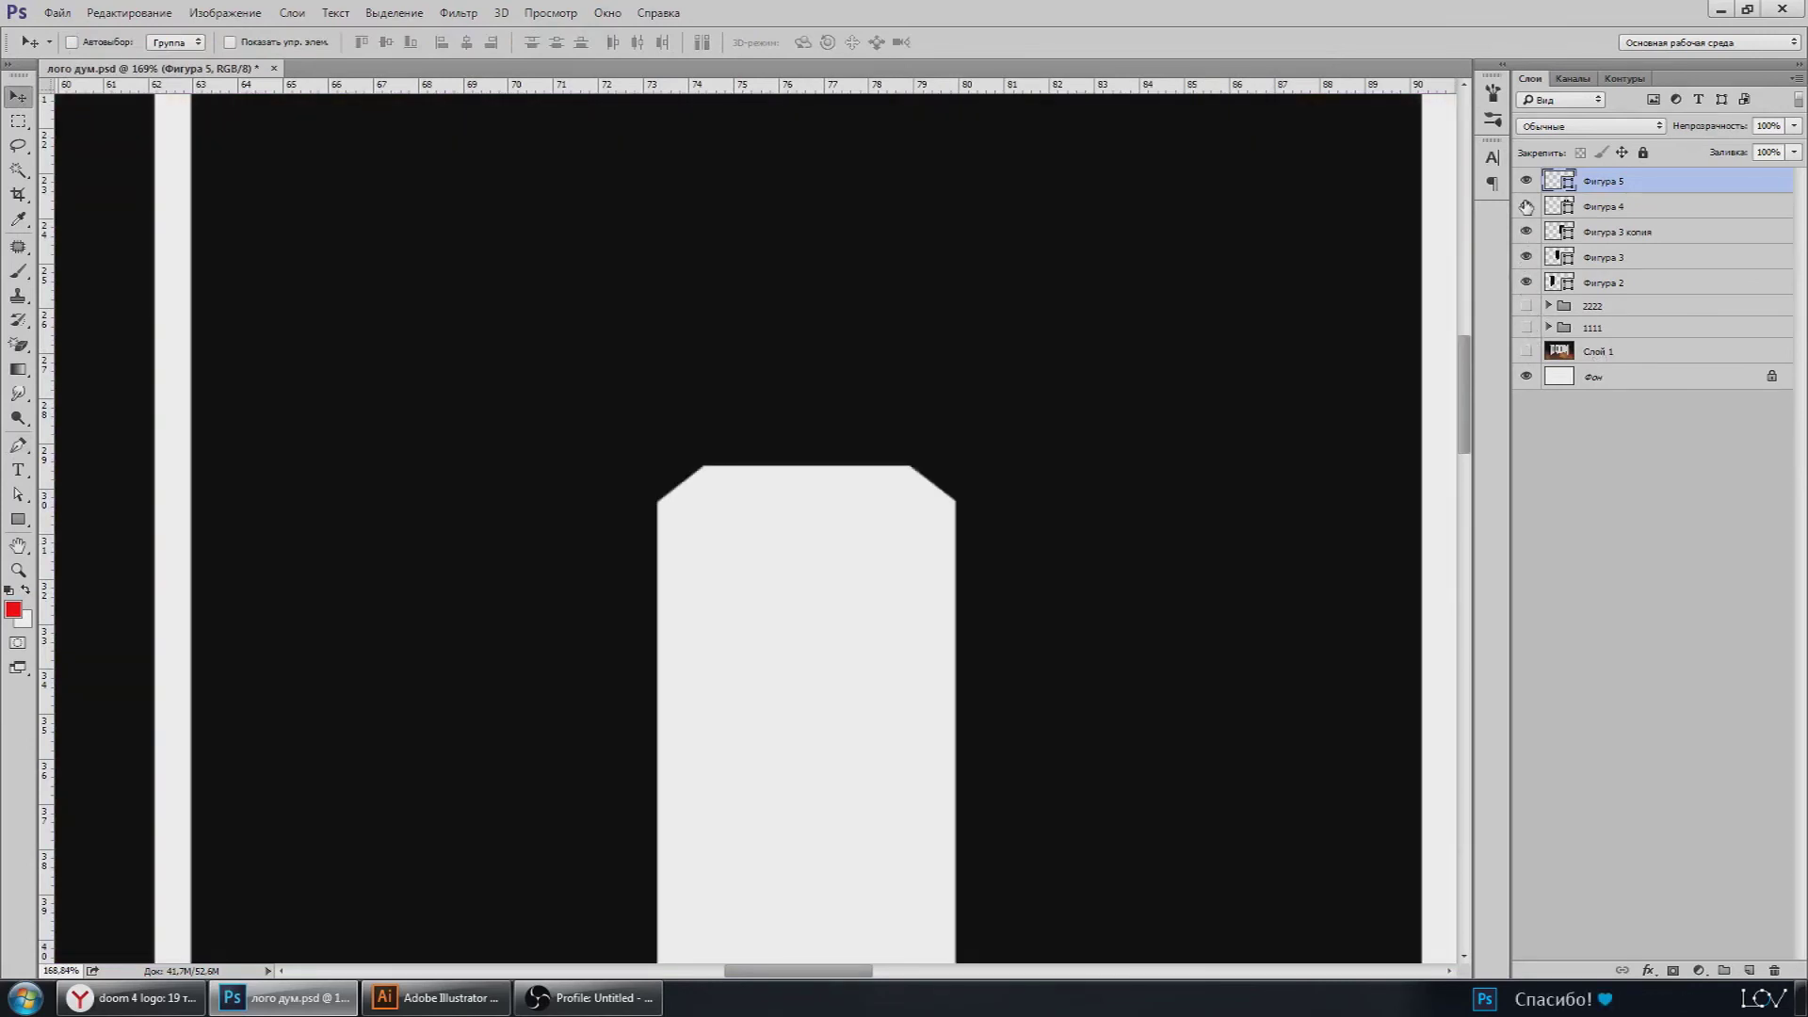
pyautogui.scroll(-3, 763, 734)
pyautogui.scroll(-3, 763, 734)
pyautogui.scroll(-3, 791, 738)
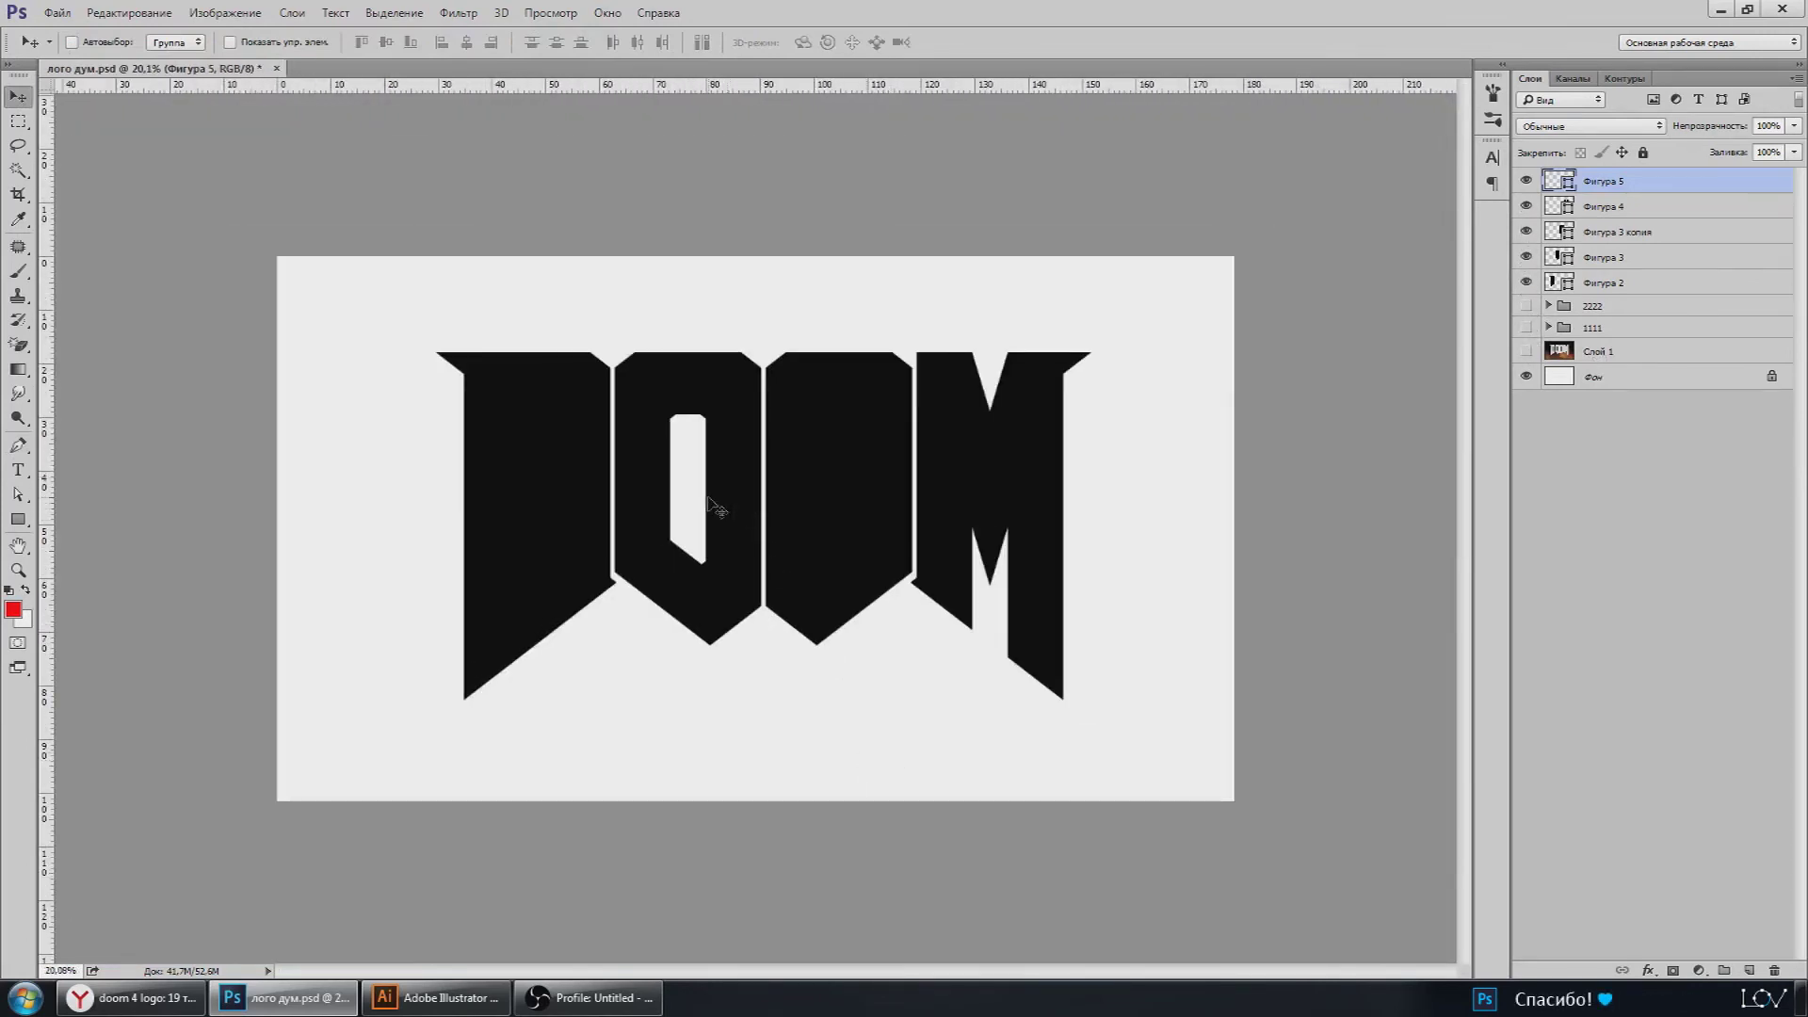
pyautogui.scroll(1, 715, 507)
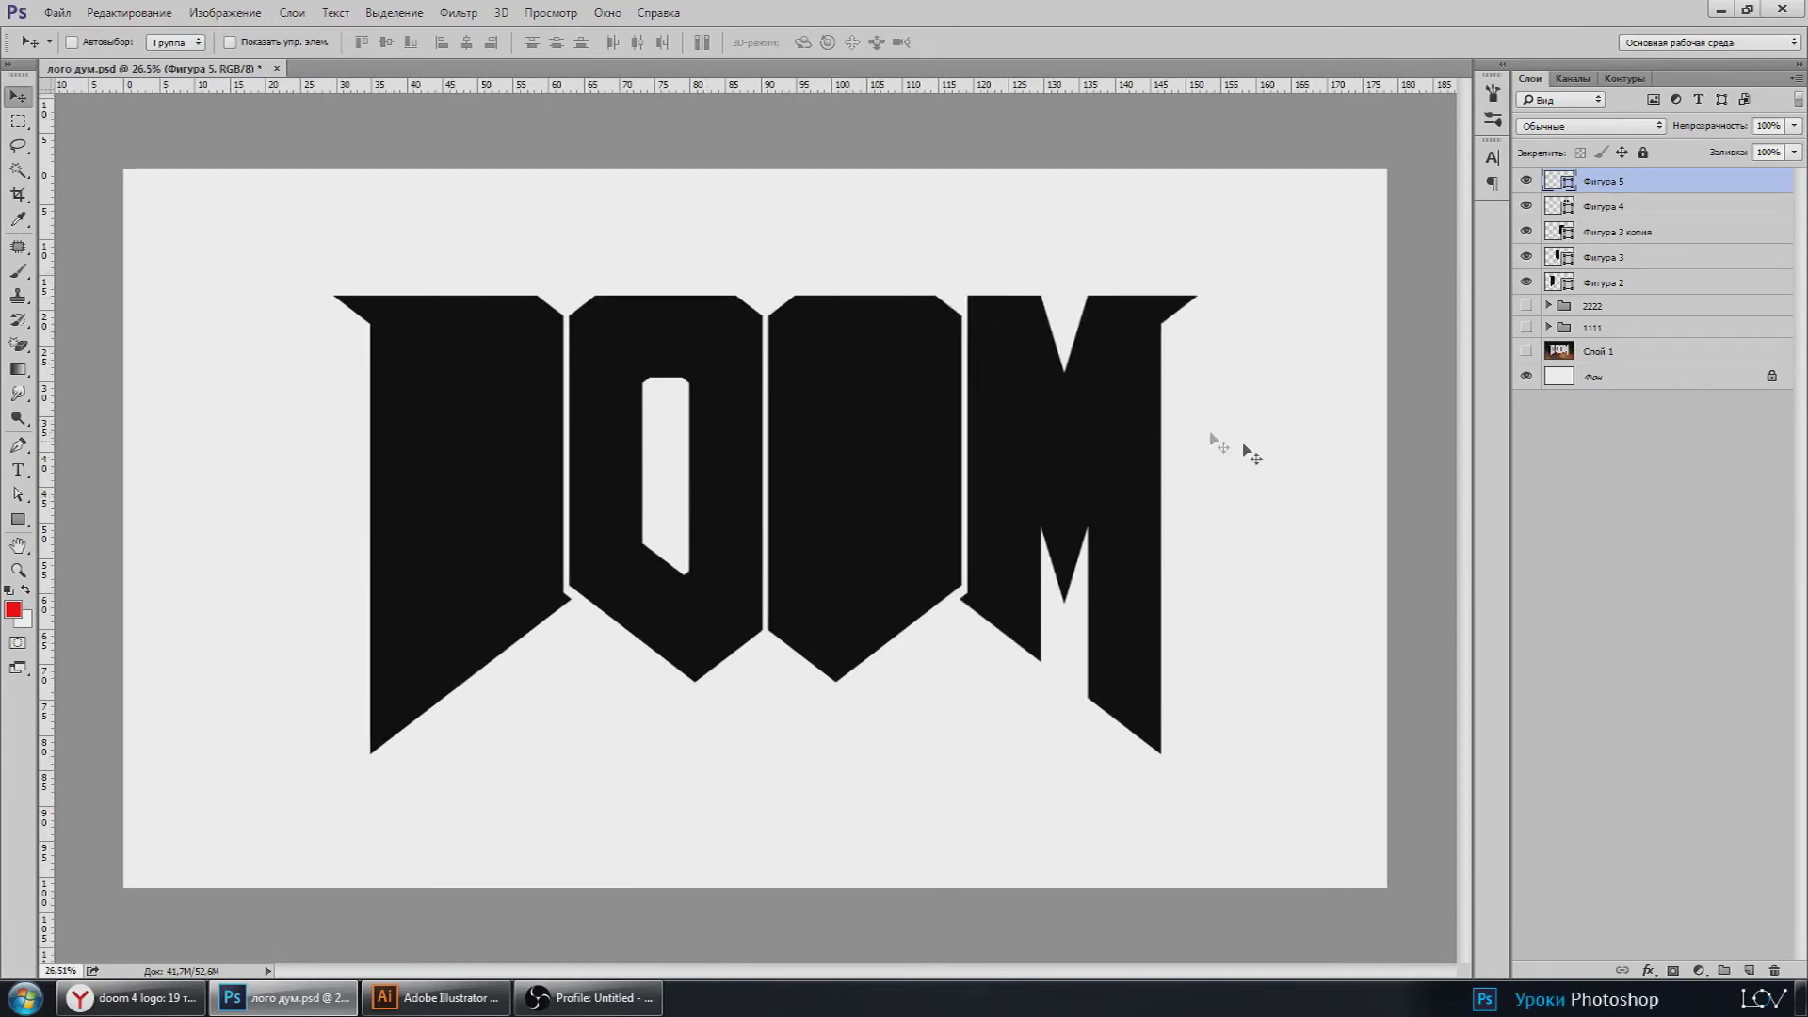
# Step: Compare against the DOOM reference, then show the coloured guides and reference image again
pyautogui.keyDown('alt'); pyautogui.click(1527, 351); pyautogui.keyUp('alt')
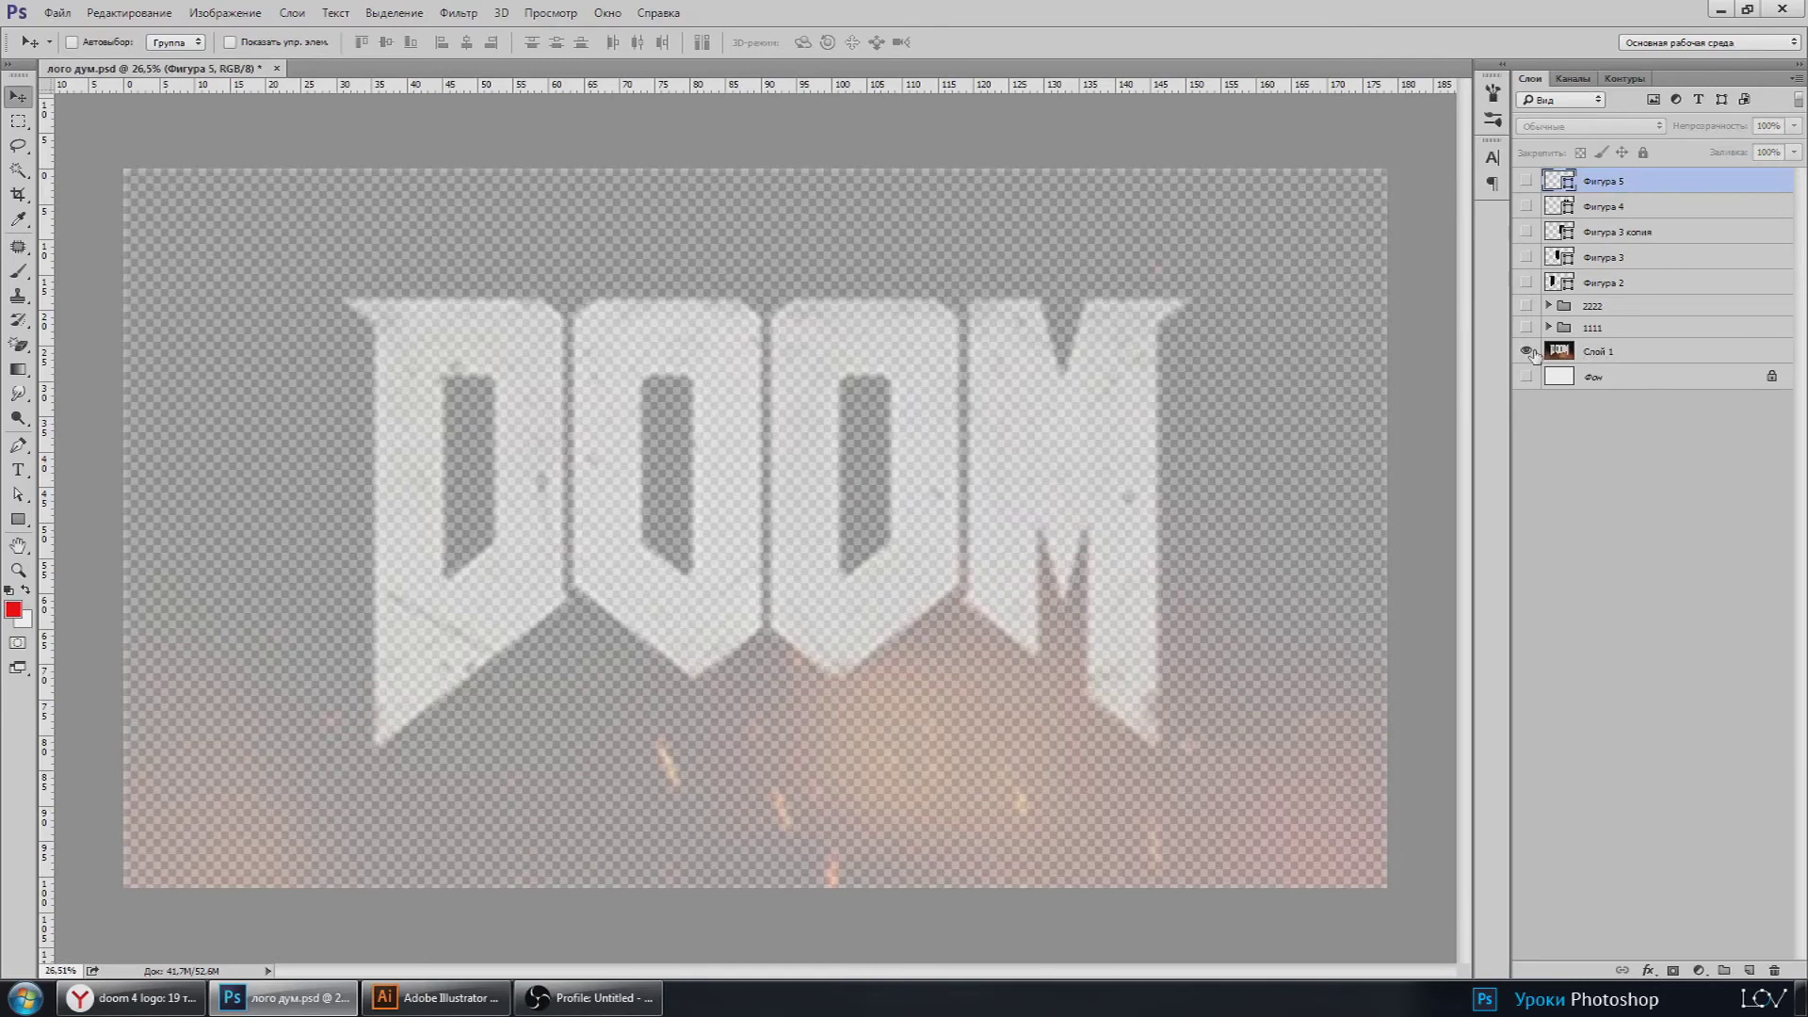
pyautogui.keyDown('alt'); pyautogui.click(1527, 351); pyautogui.keyUp('alt')
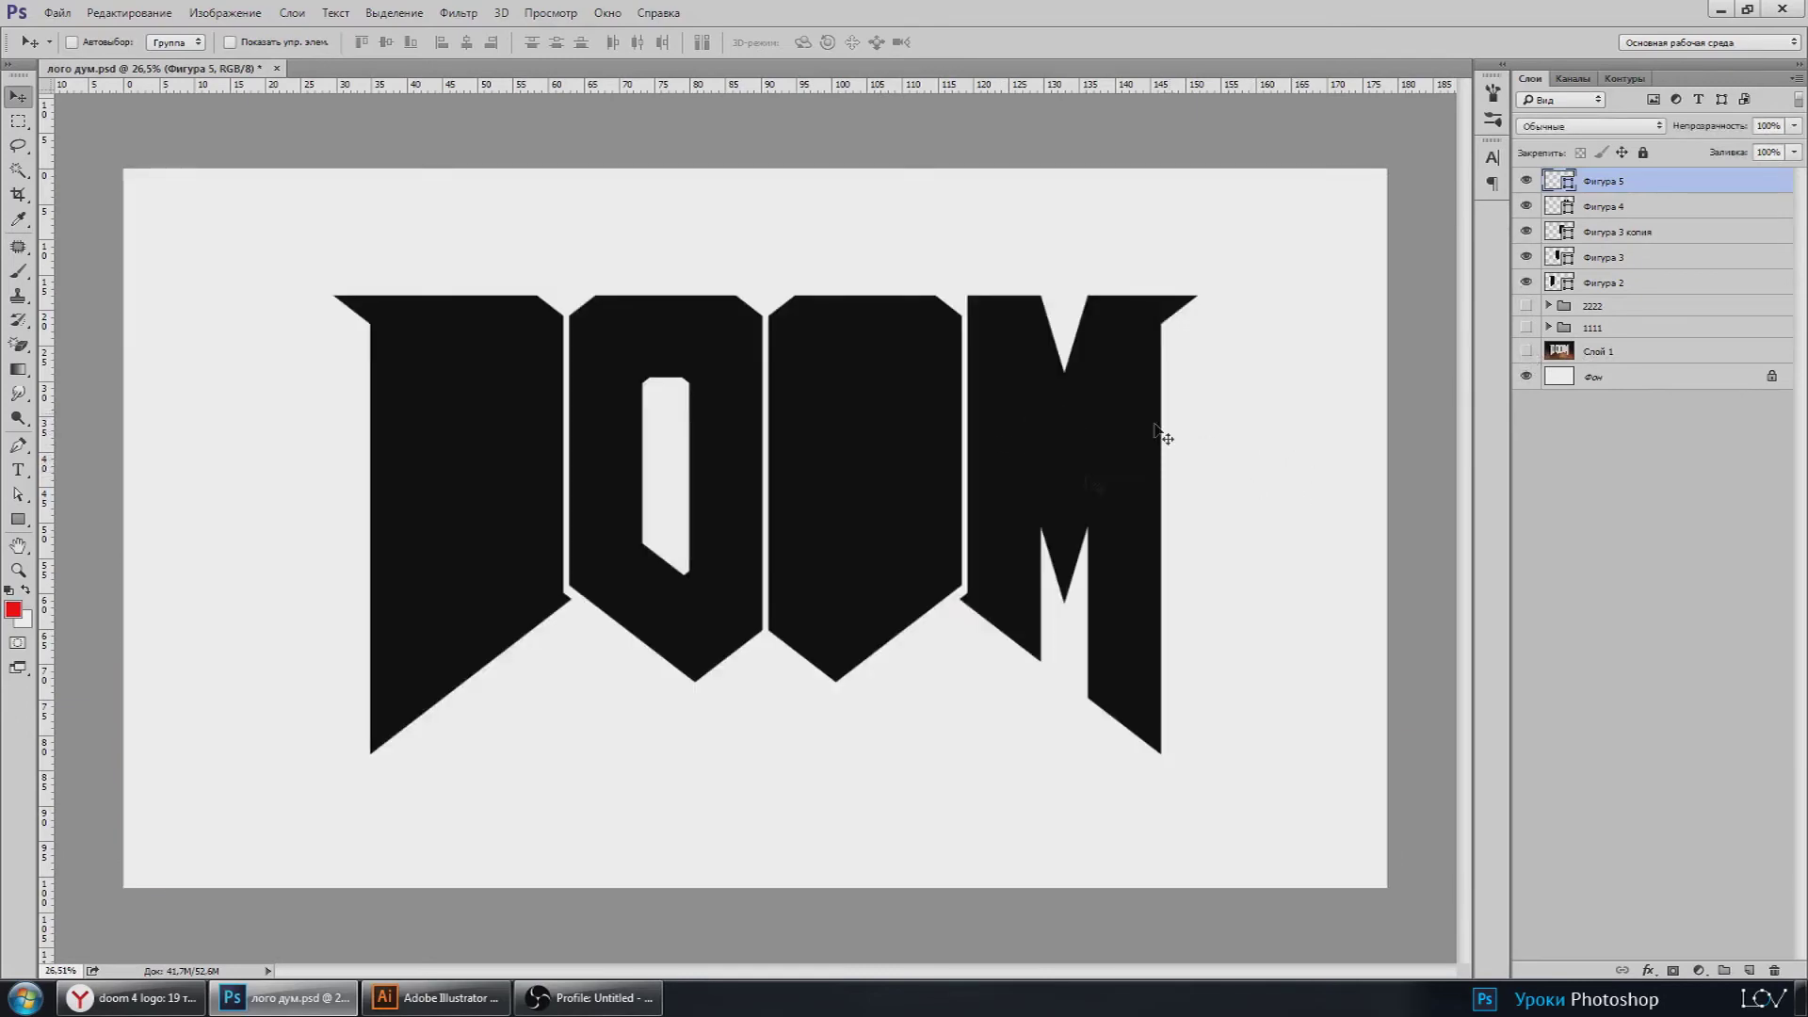
pyautogui.click(1526, 305)
pyautogui.click(1526, 351)
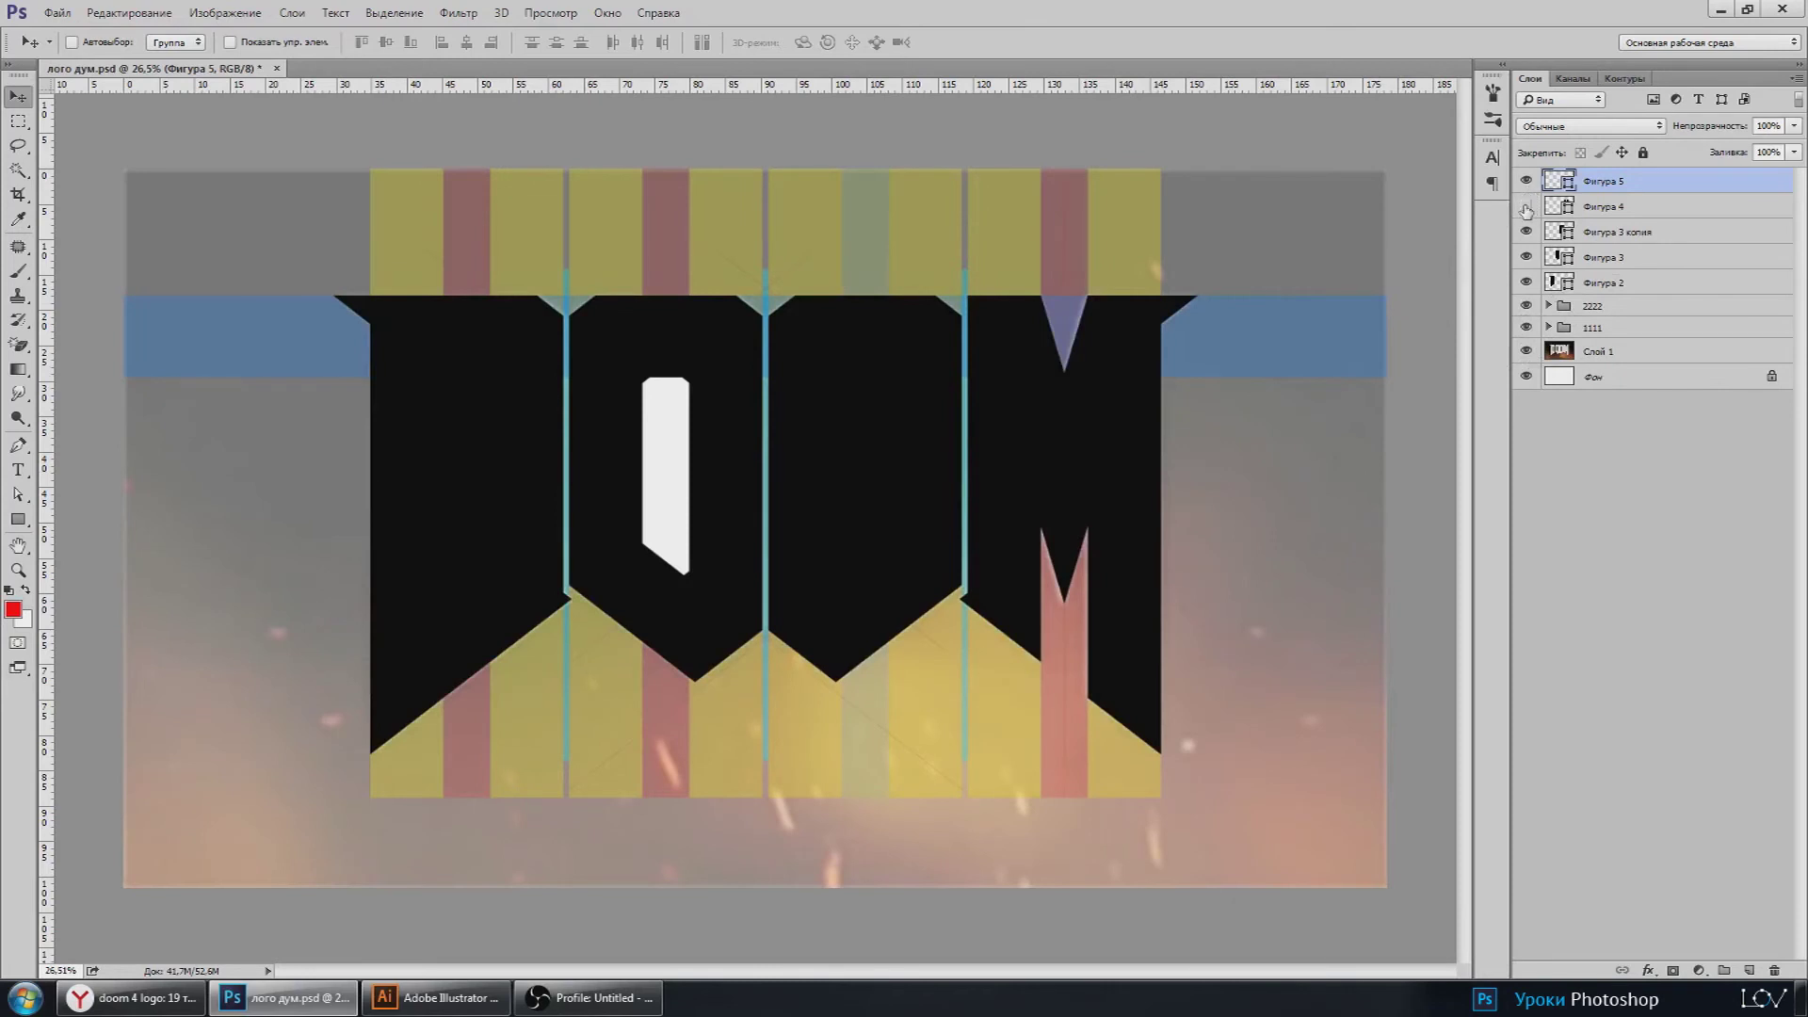
# Step: Hide the other letter shapes, then duplicate the white counter and flip it horizontally
pyautogui.moveTo(1526, 209); pyautogui.dragTo(1527, 269)
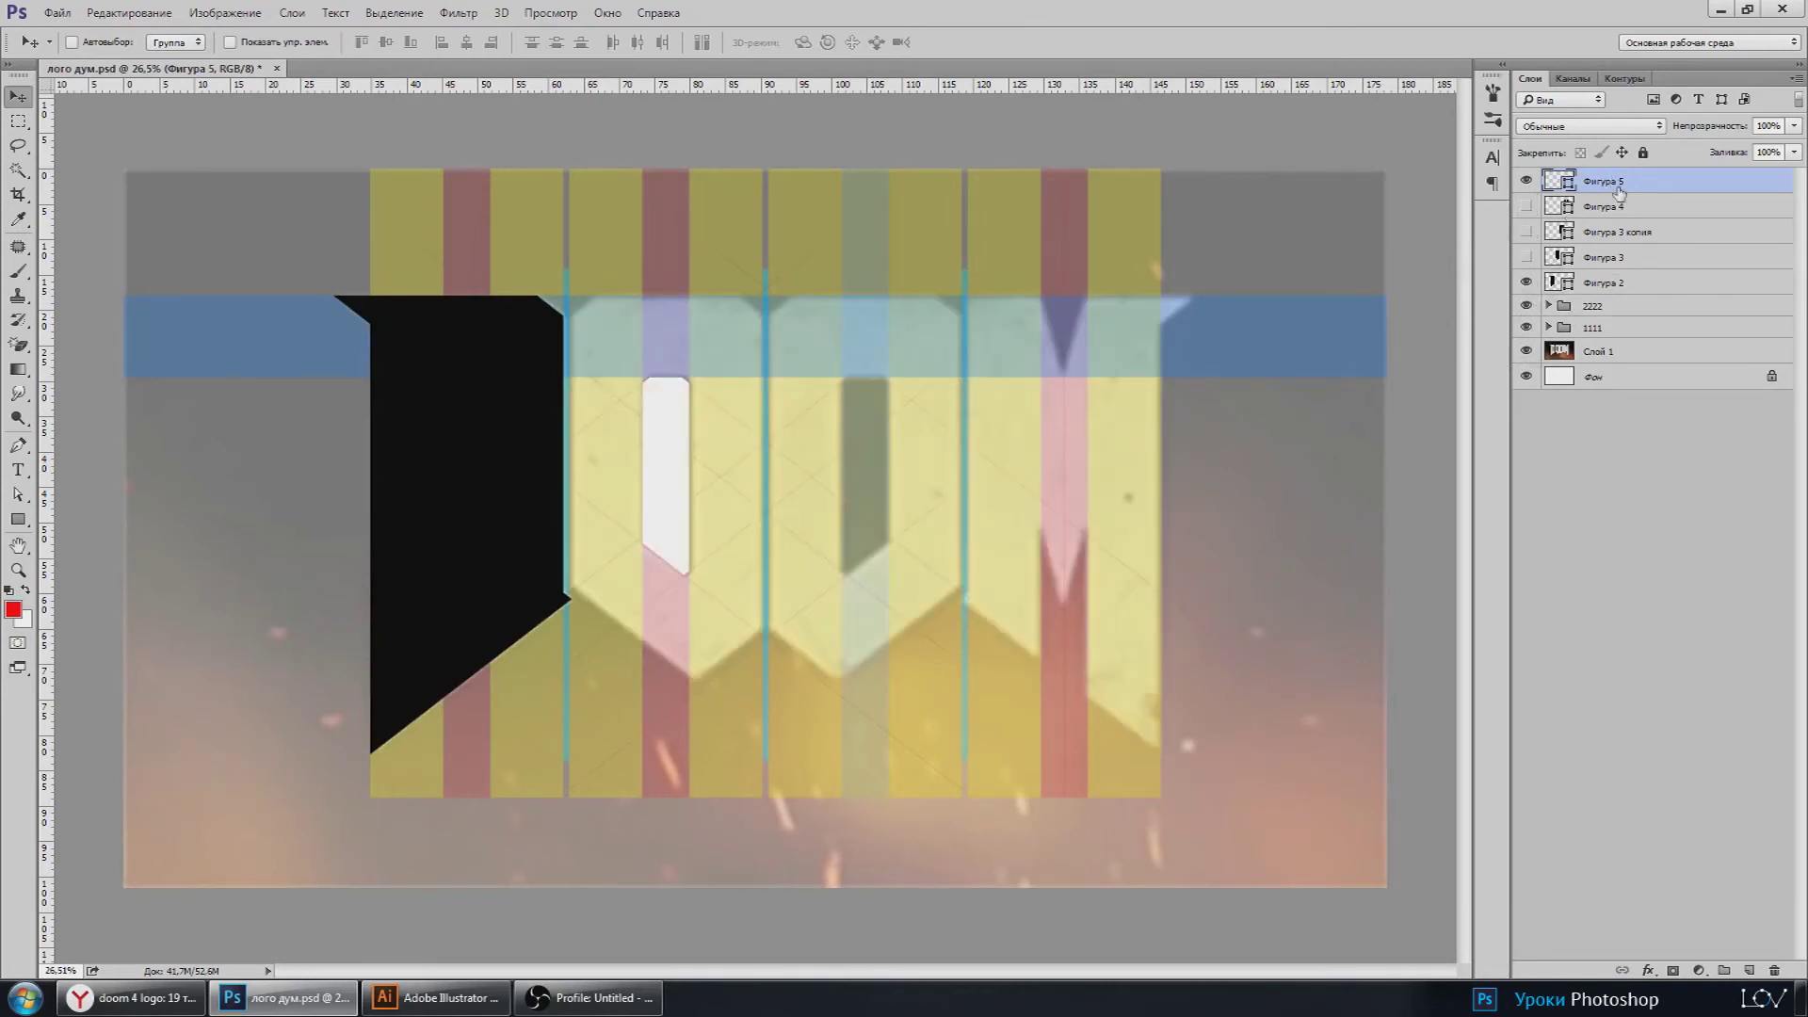
pyautogui.moveTo(1619, 193); pyautogui.dragTo(1619, 218)
pyautogui.hotkey('ctrl', 't')
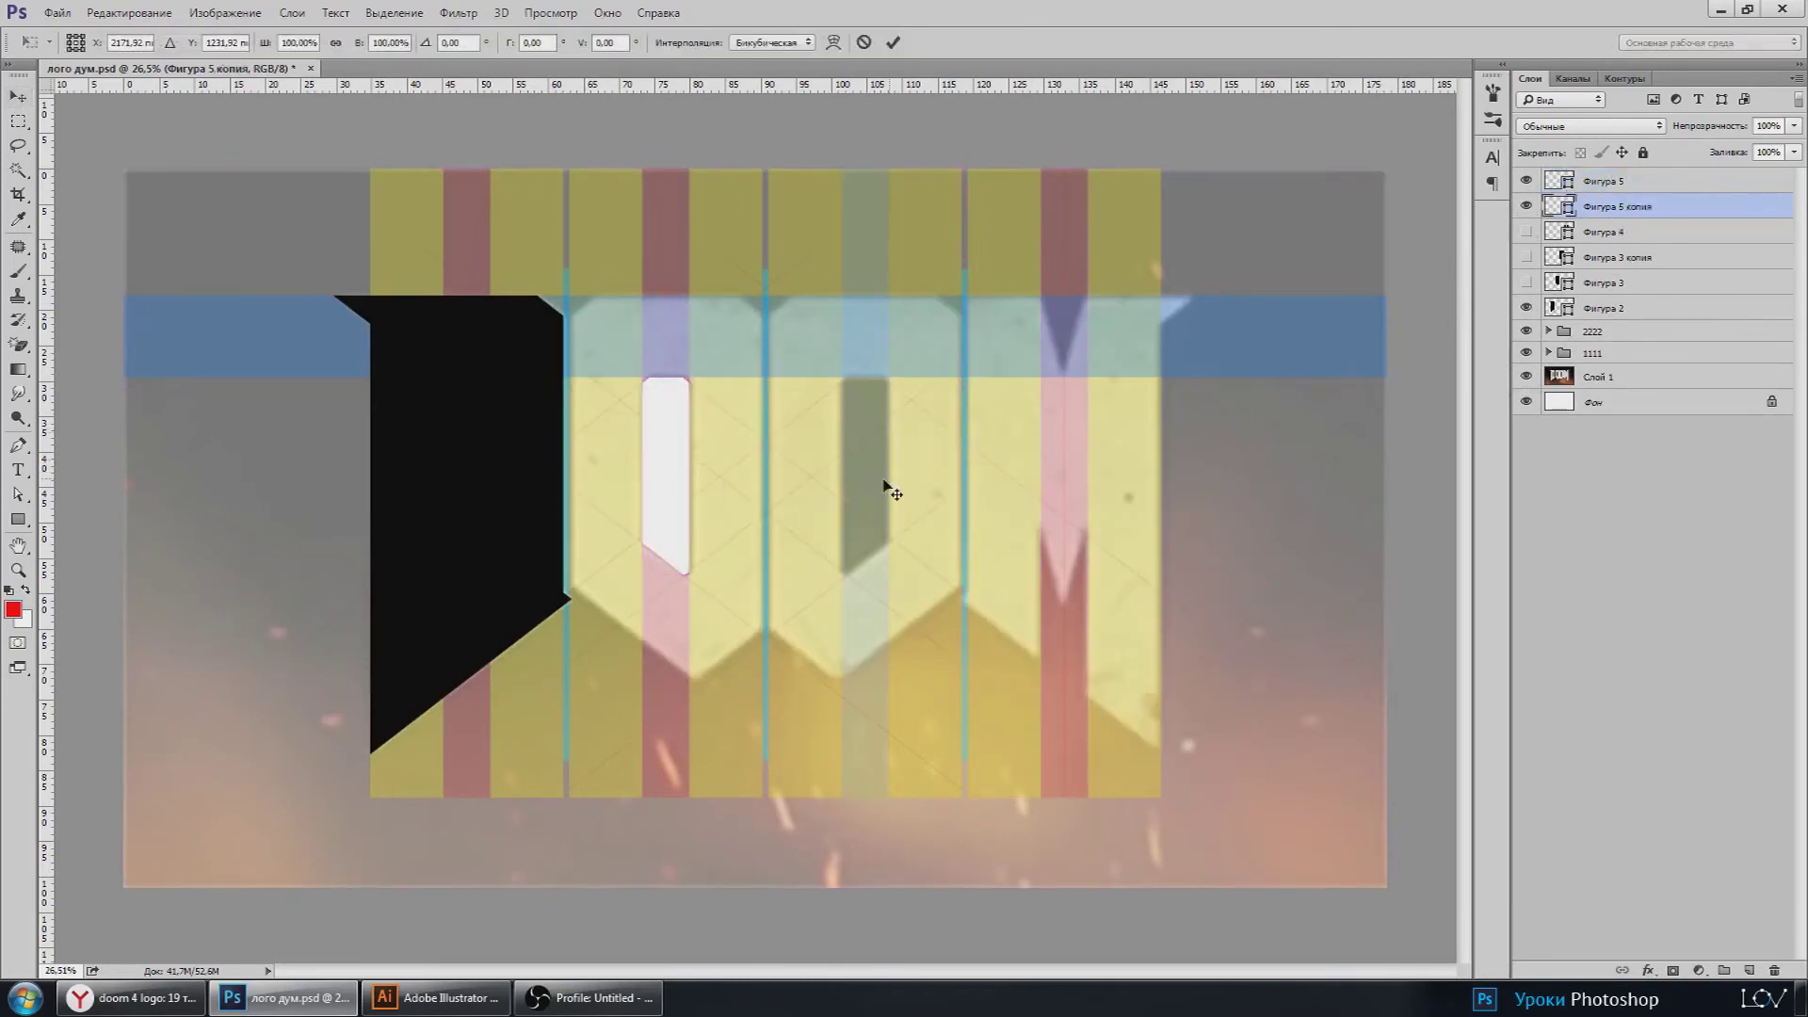
pyautogui.rightClick(668, 489)
pyautogui.click(734, 764)
pyautogui.press('Return')
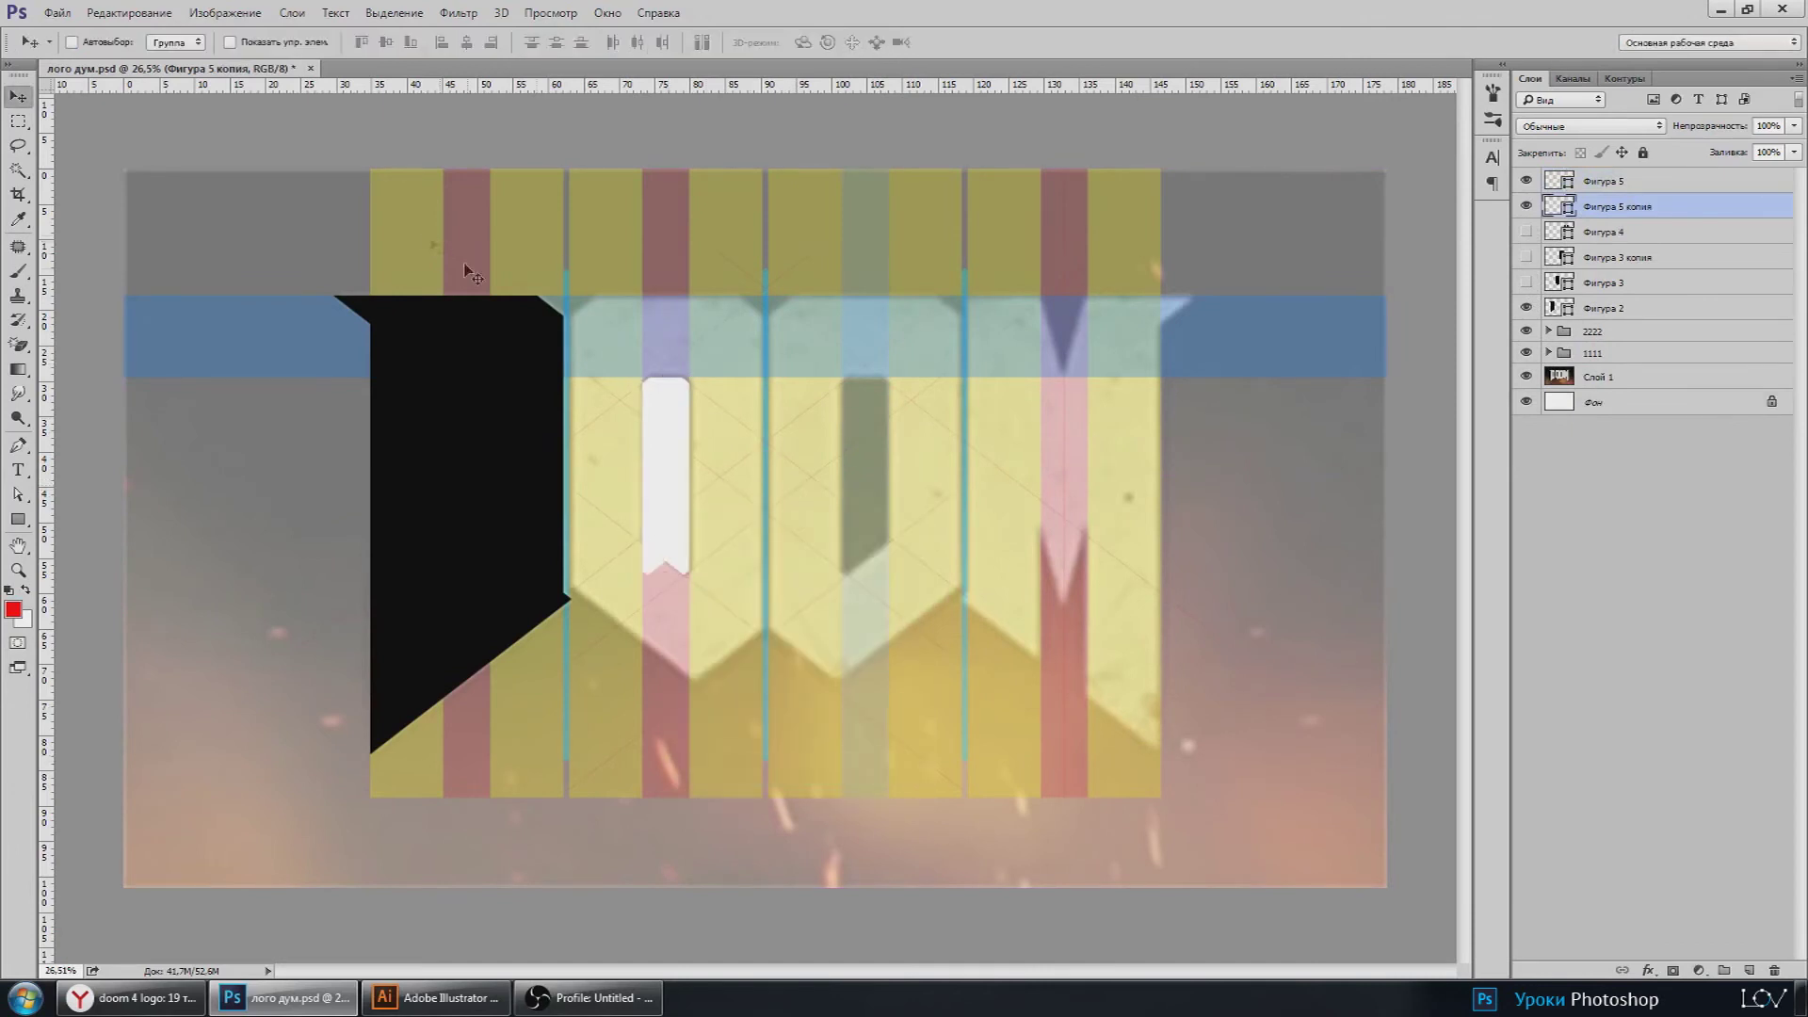
# Step: Move the flipped counter into the second O onto its guide line and show the letters again
pyautogui.scroll(2, 694, 425)
pyautogui.moveTo(819, 520); pyautogui.dragTo(1082, 466)
pyautogui.scroll(1, 980, 402)
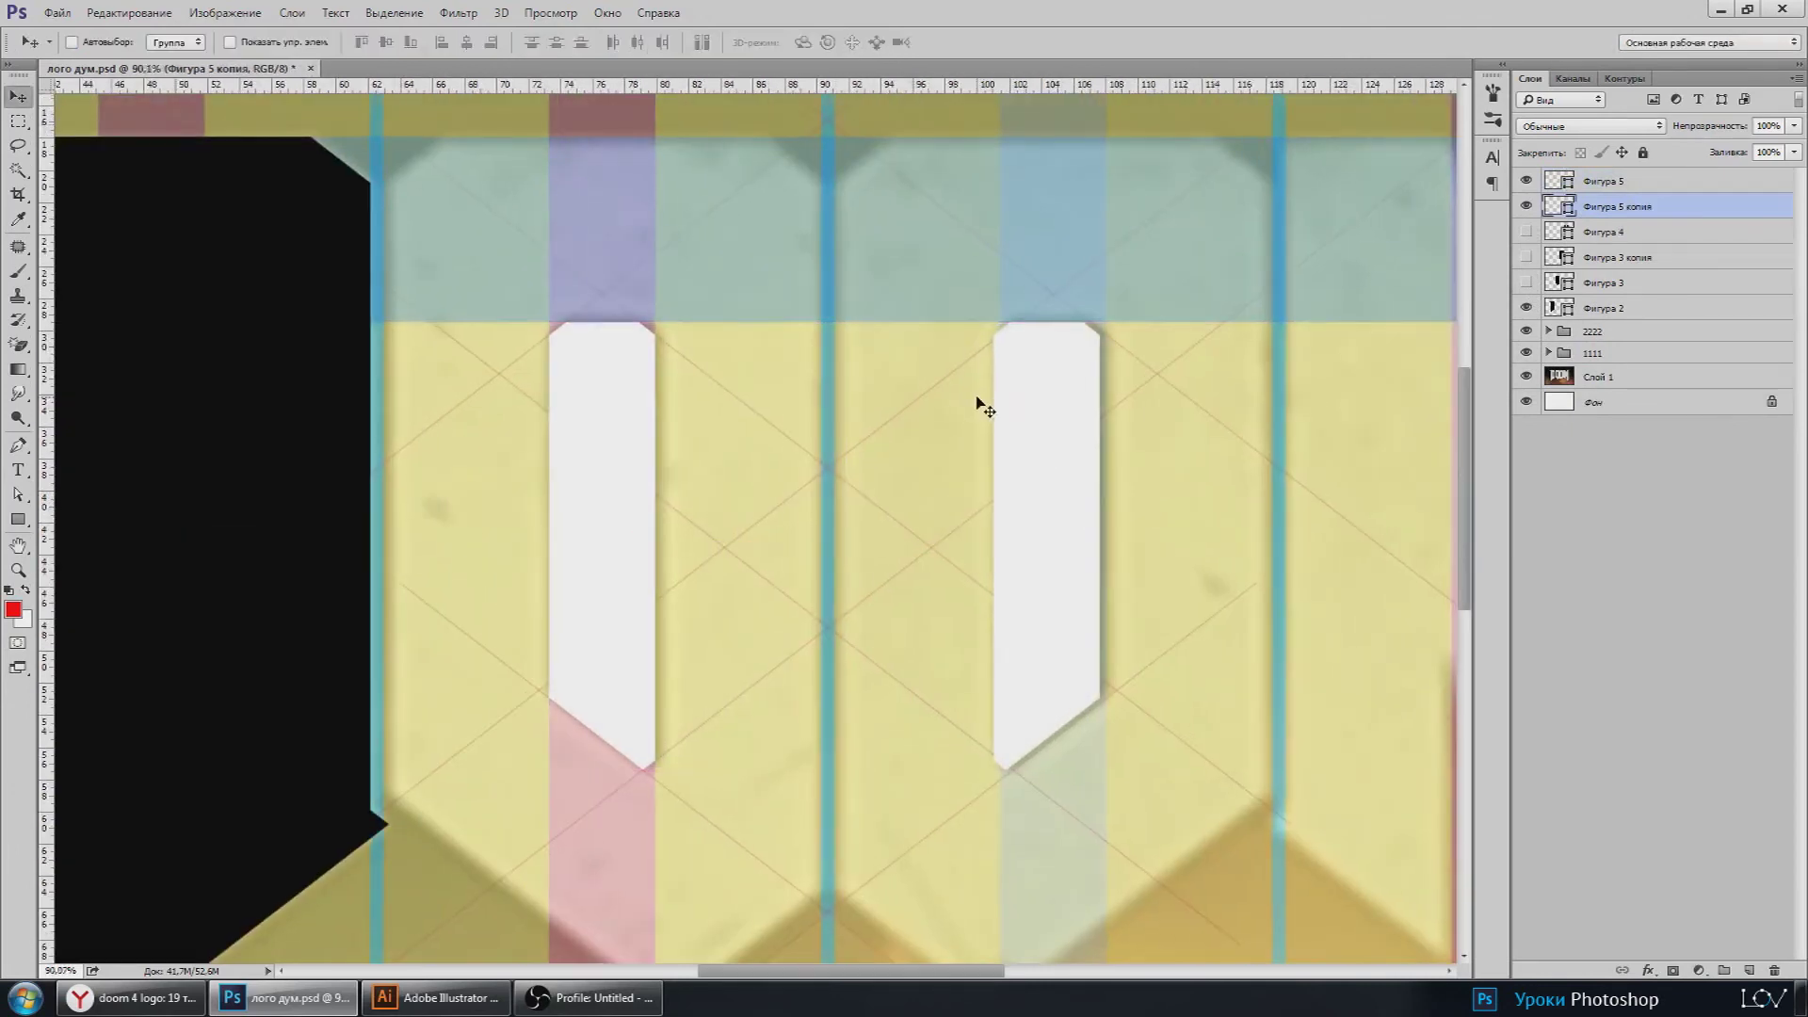
pyautogui.scroll(2, 1003, 381)
pyautogui.scroll(3, 1006, 375)
pyautogui.scroll(-2, 1065, 266)
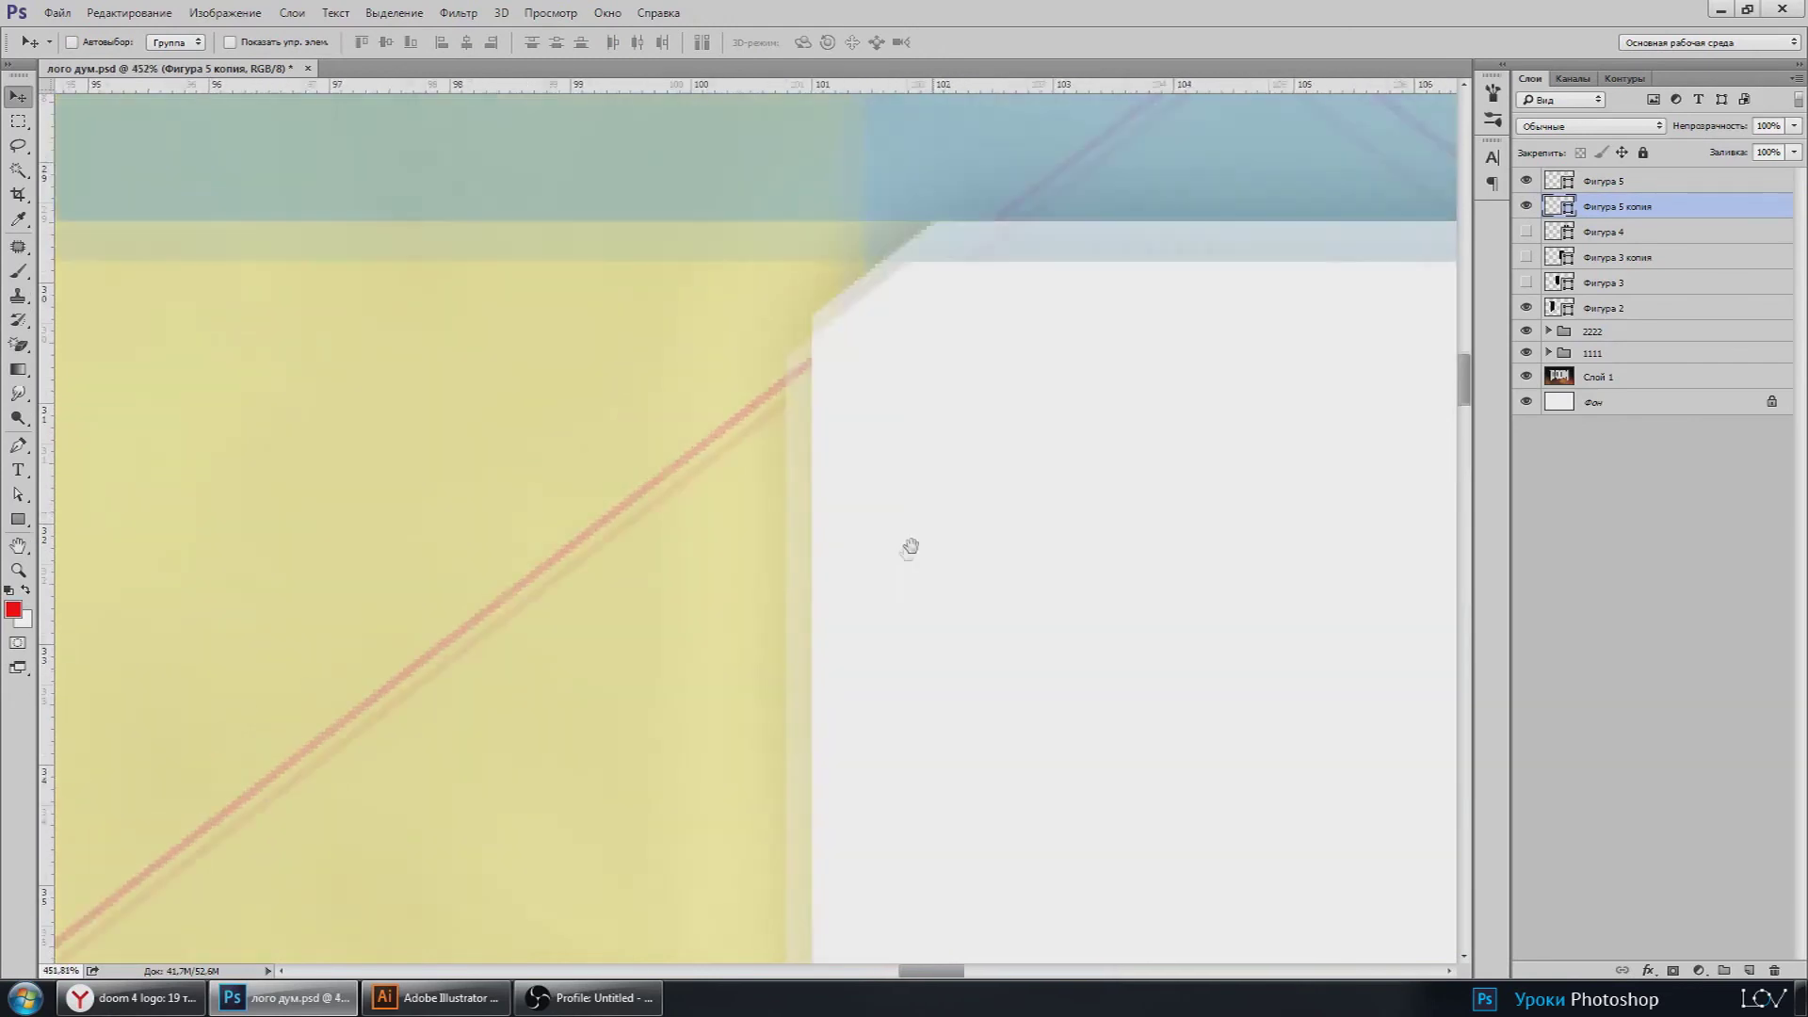
pyautogui.moveTo(878, 449); pyautogui.dragTo(933, 478)
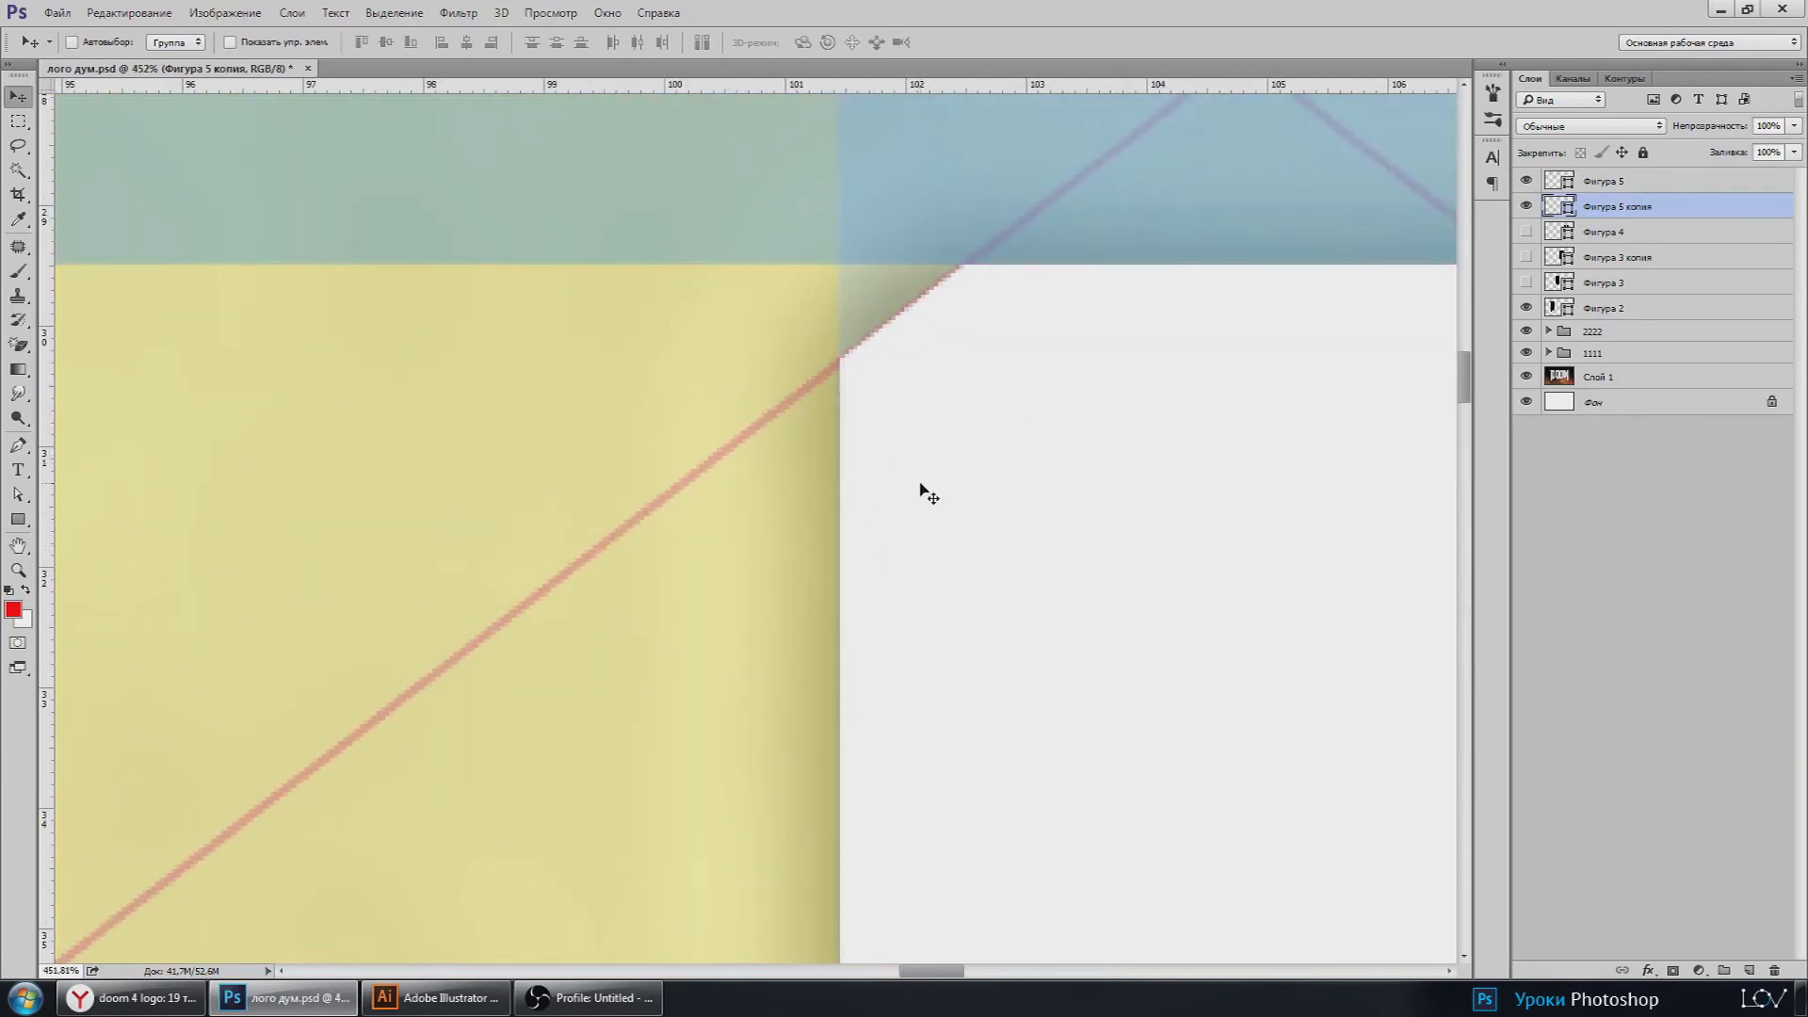
pyautogui.scroll(-2, 927, 495)
pyautogui.scroll(-2, 927, 494)
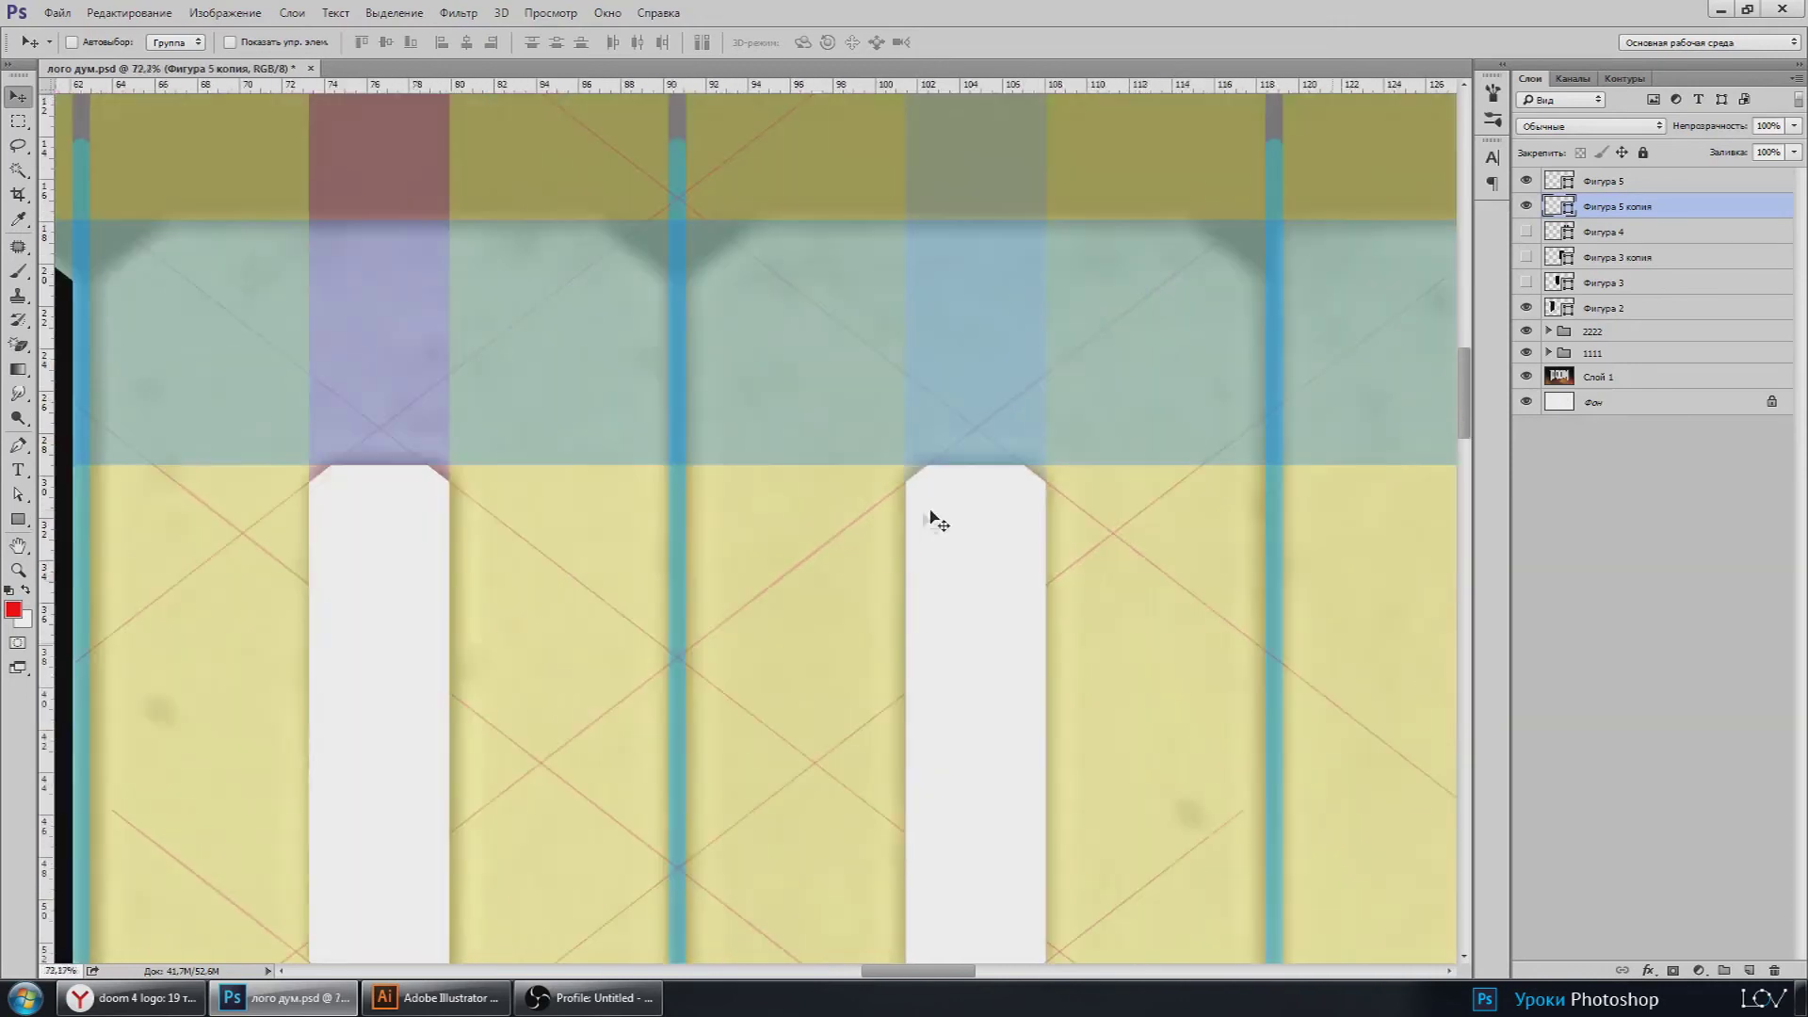
pyautogui.scroll(-2, 932, 516)
pyautogui.moveTo(1526, 257); pyautogui.dragTo(1526, 376)
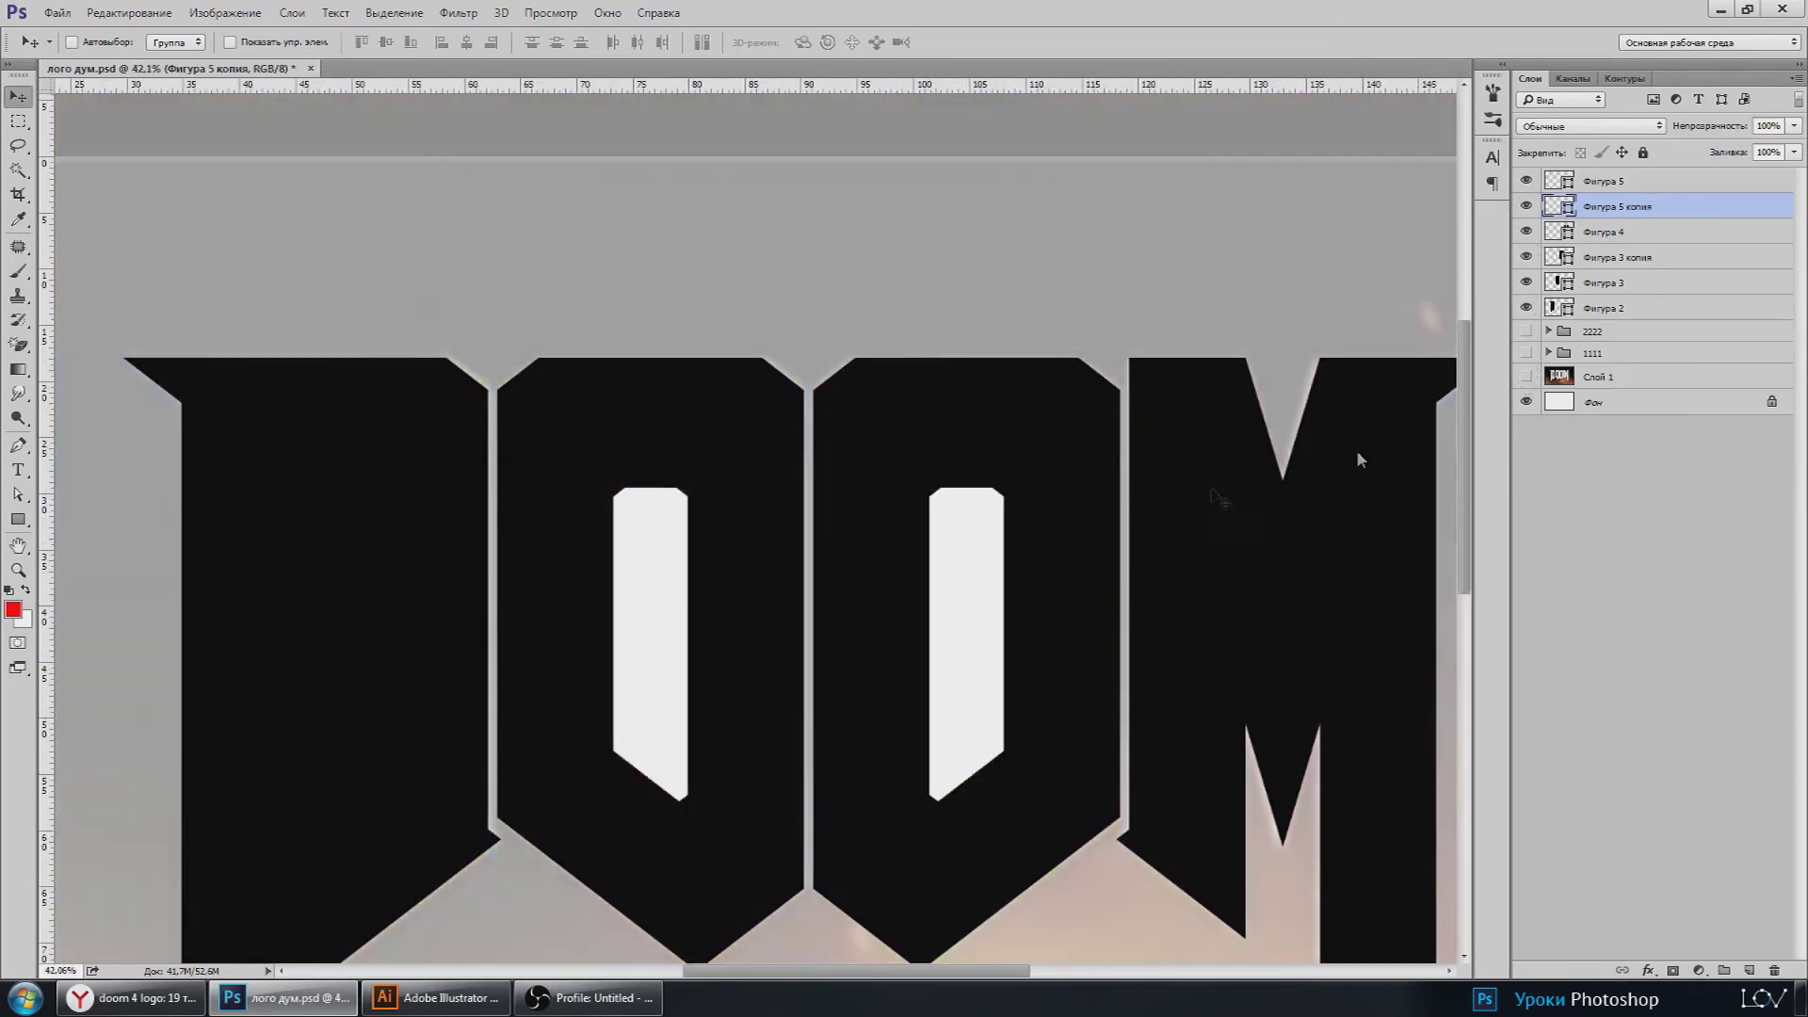
pyautogui.scroll(-2, 1146, 517)
pyautogui.scroll(-2, 1250, 499)
pyautogui.click(58, 12)
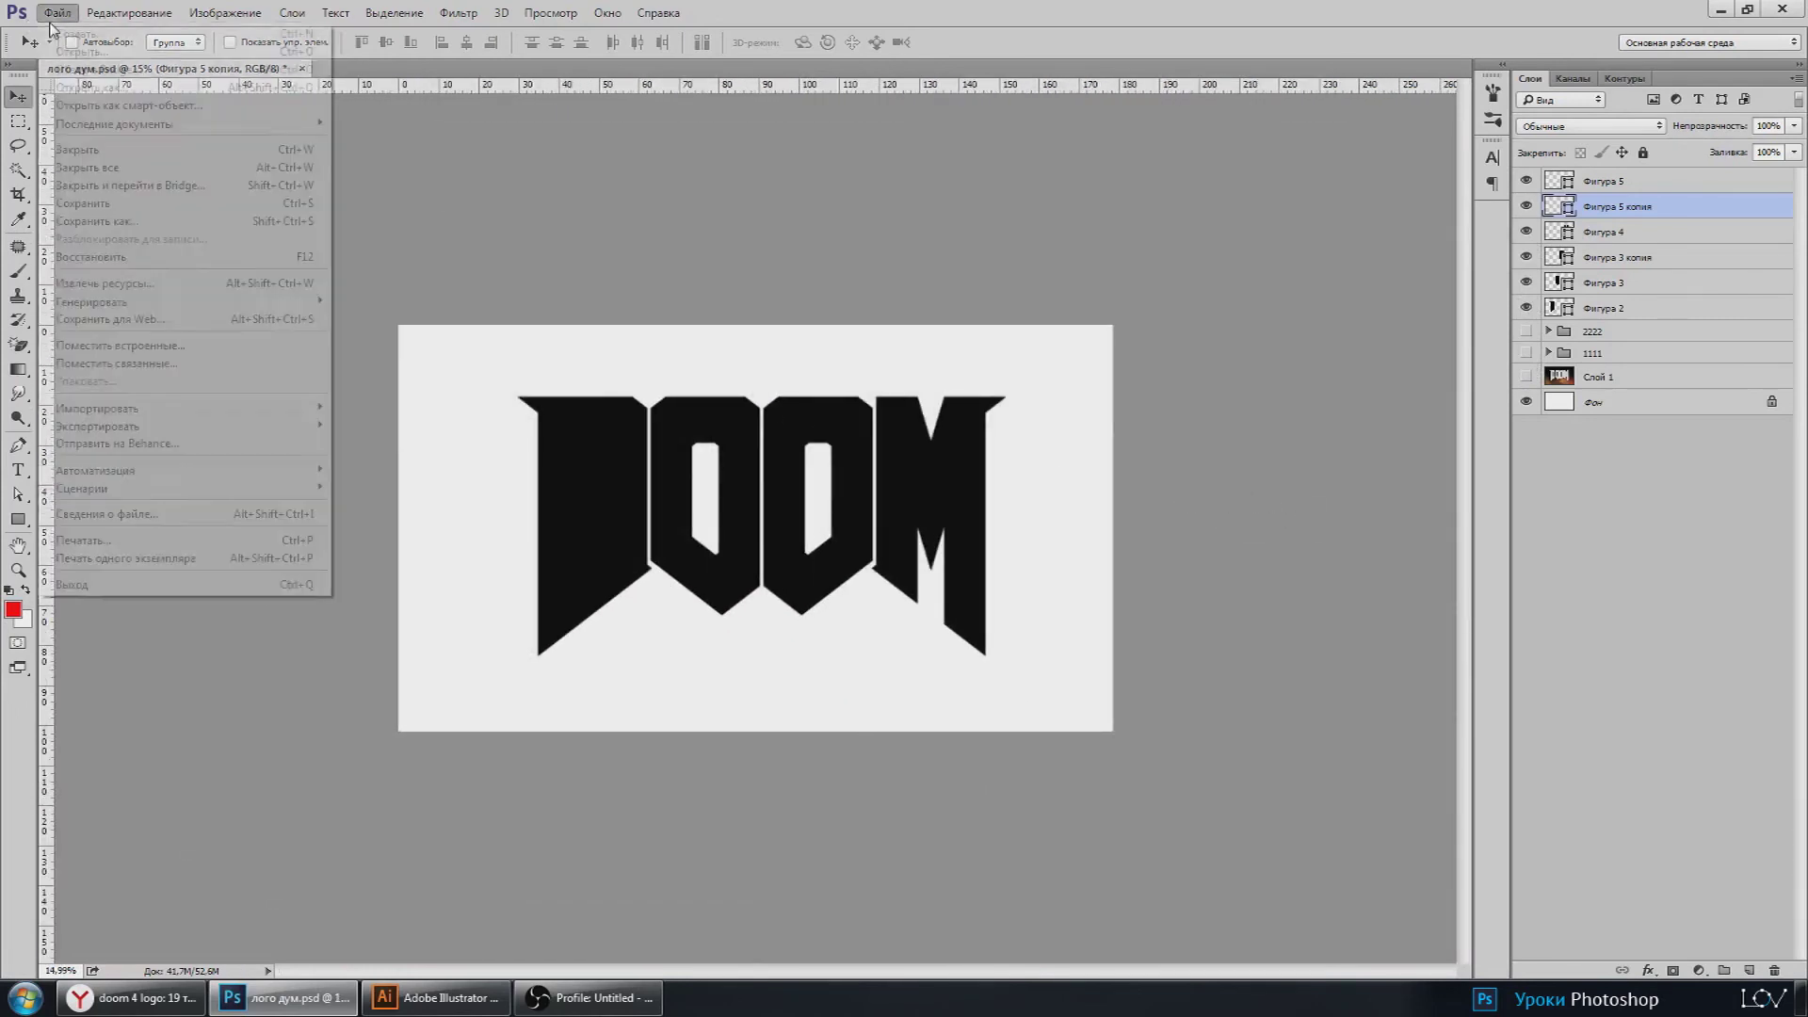
pyautogui.click(113, 209)
pyautogui.scroll(2, 538, 397)
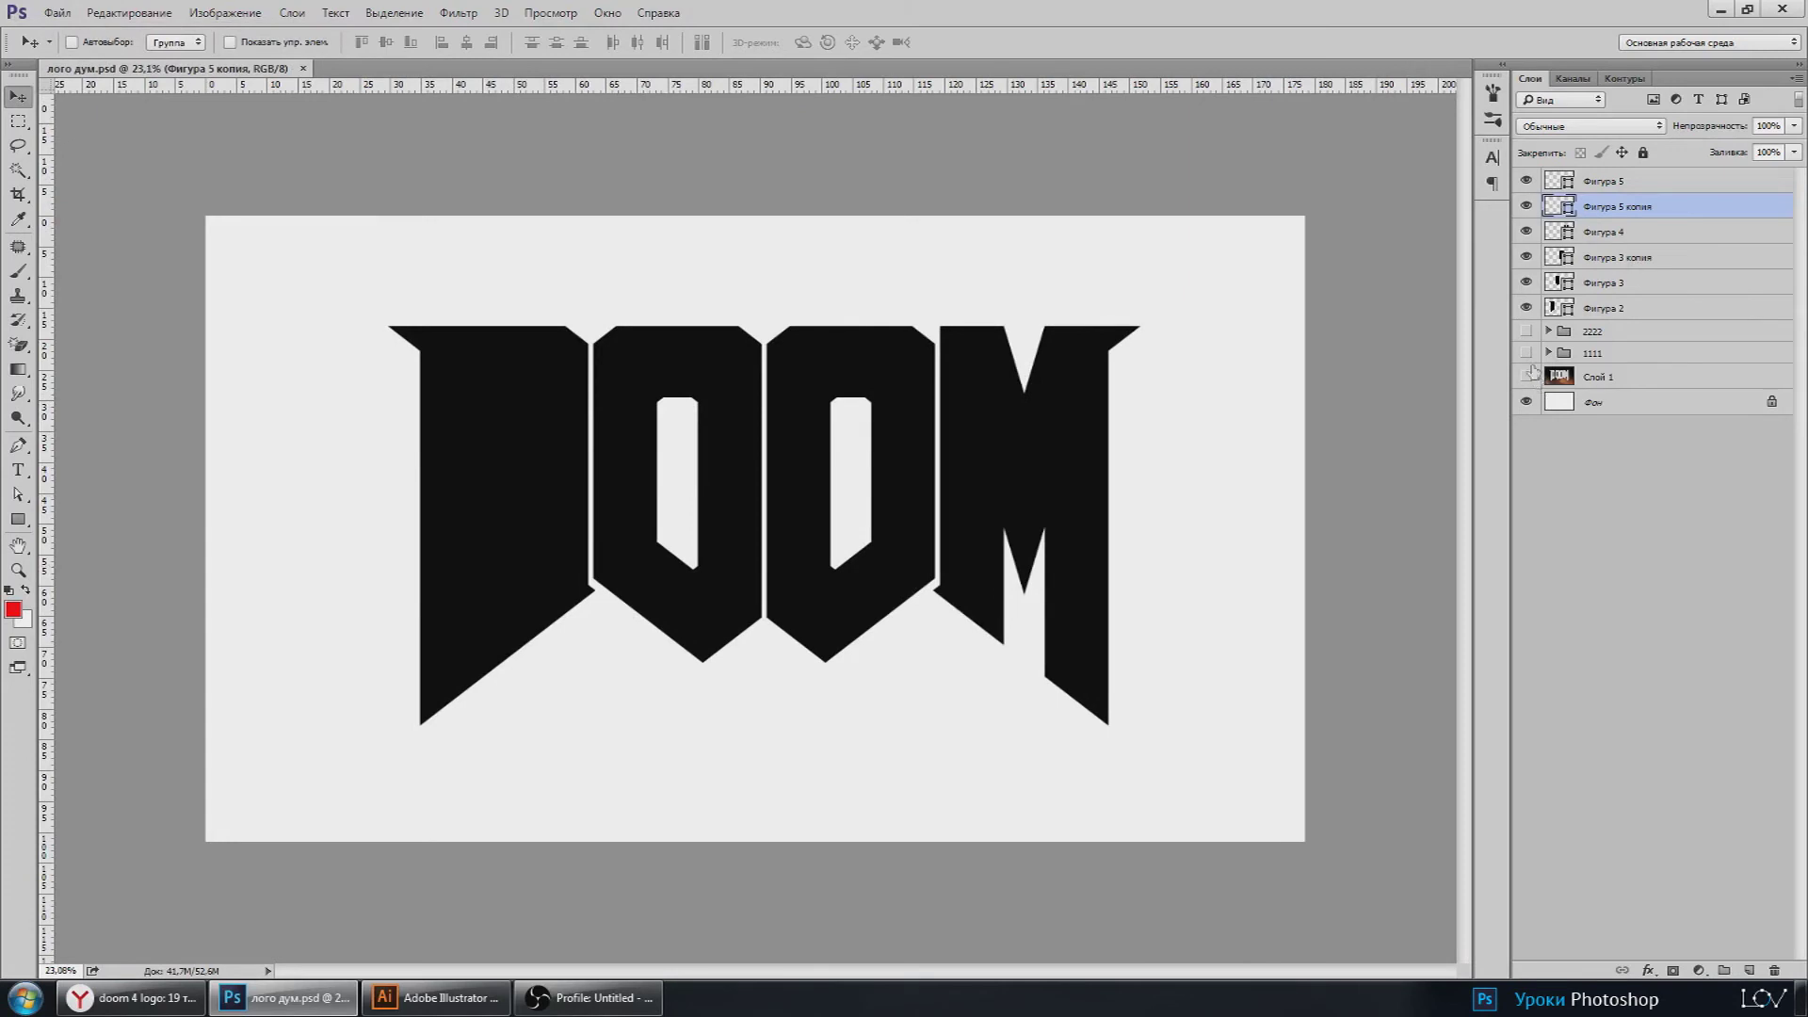
pyautogui.moveTo(1526, 193); pyautogui.dragTo(1531, 354)
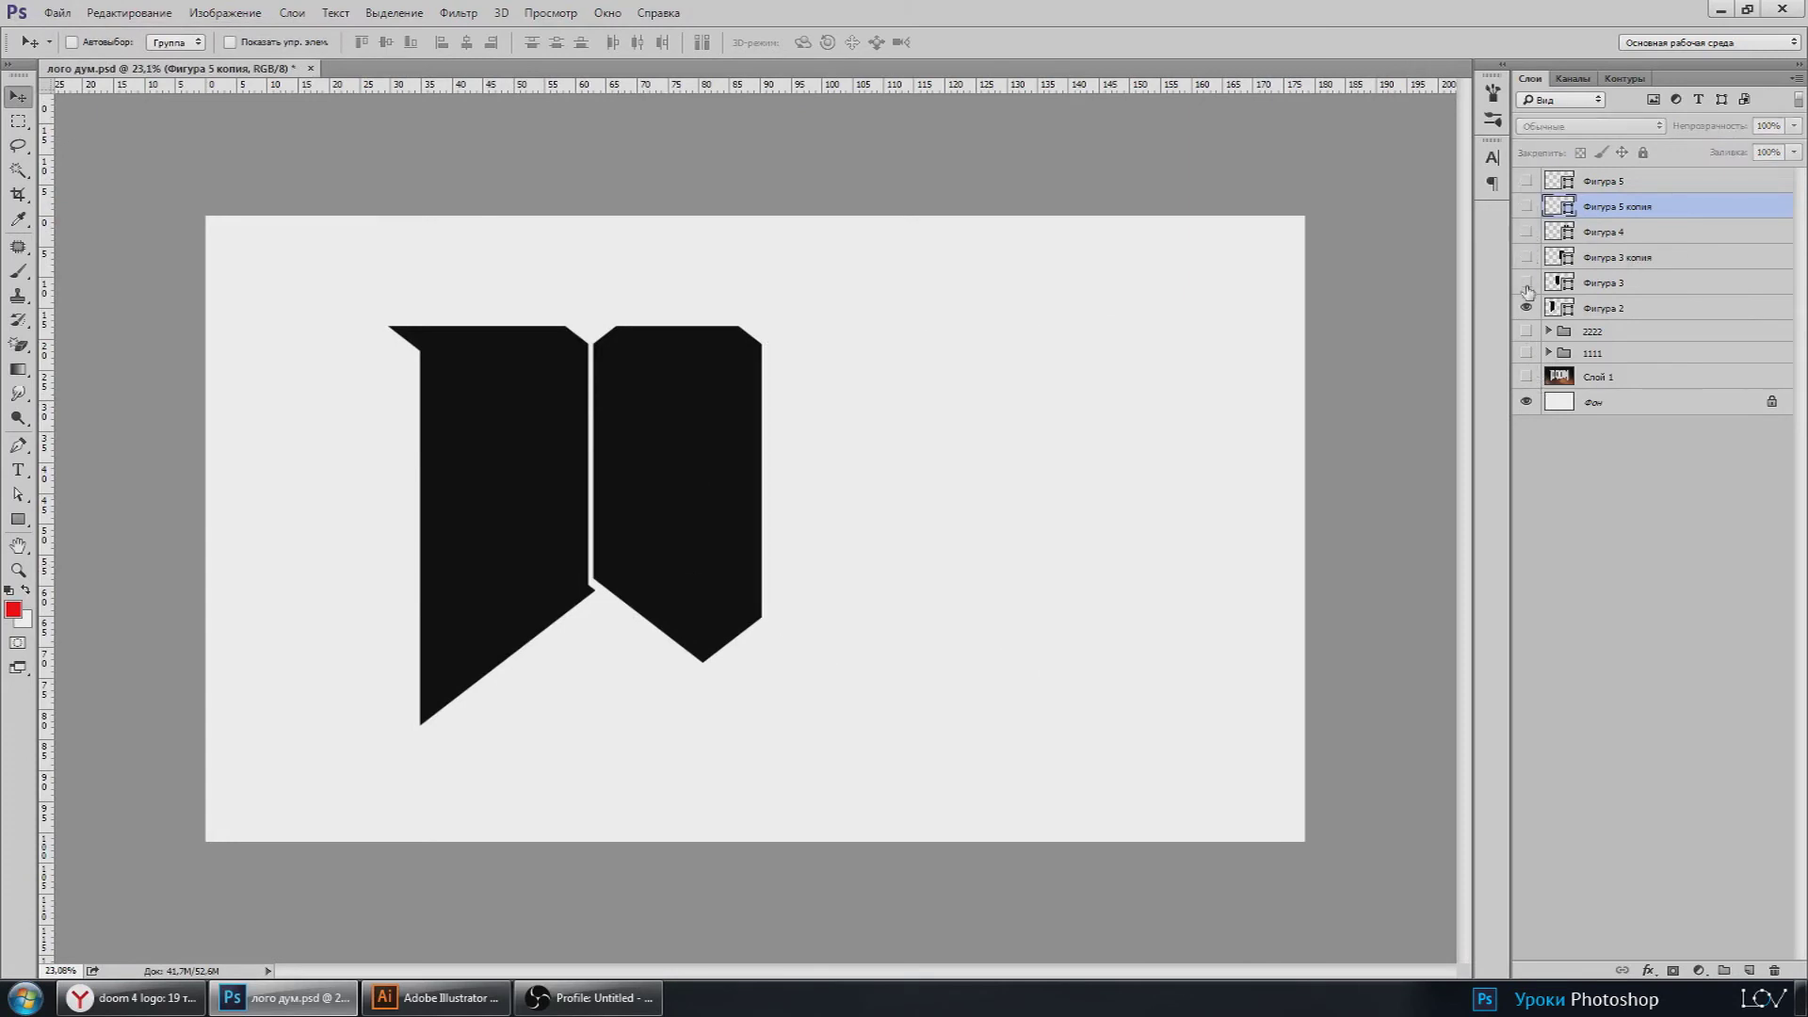
pyautogui.moveTo(1524, 380); pyautogui.dragTo(1526, 331)
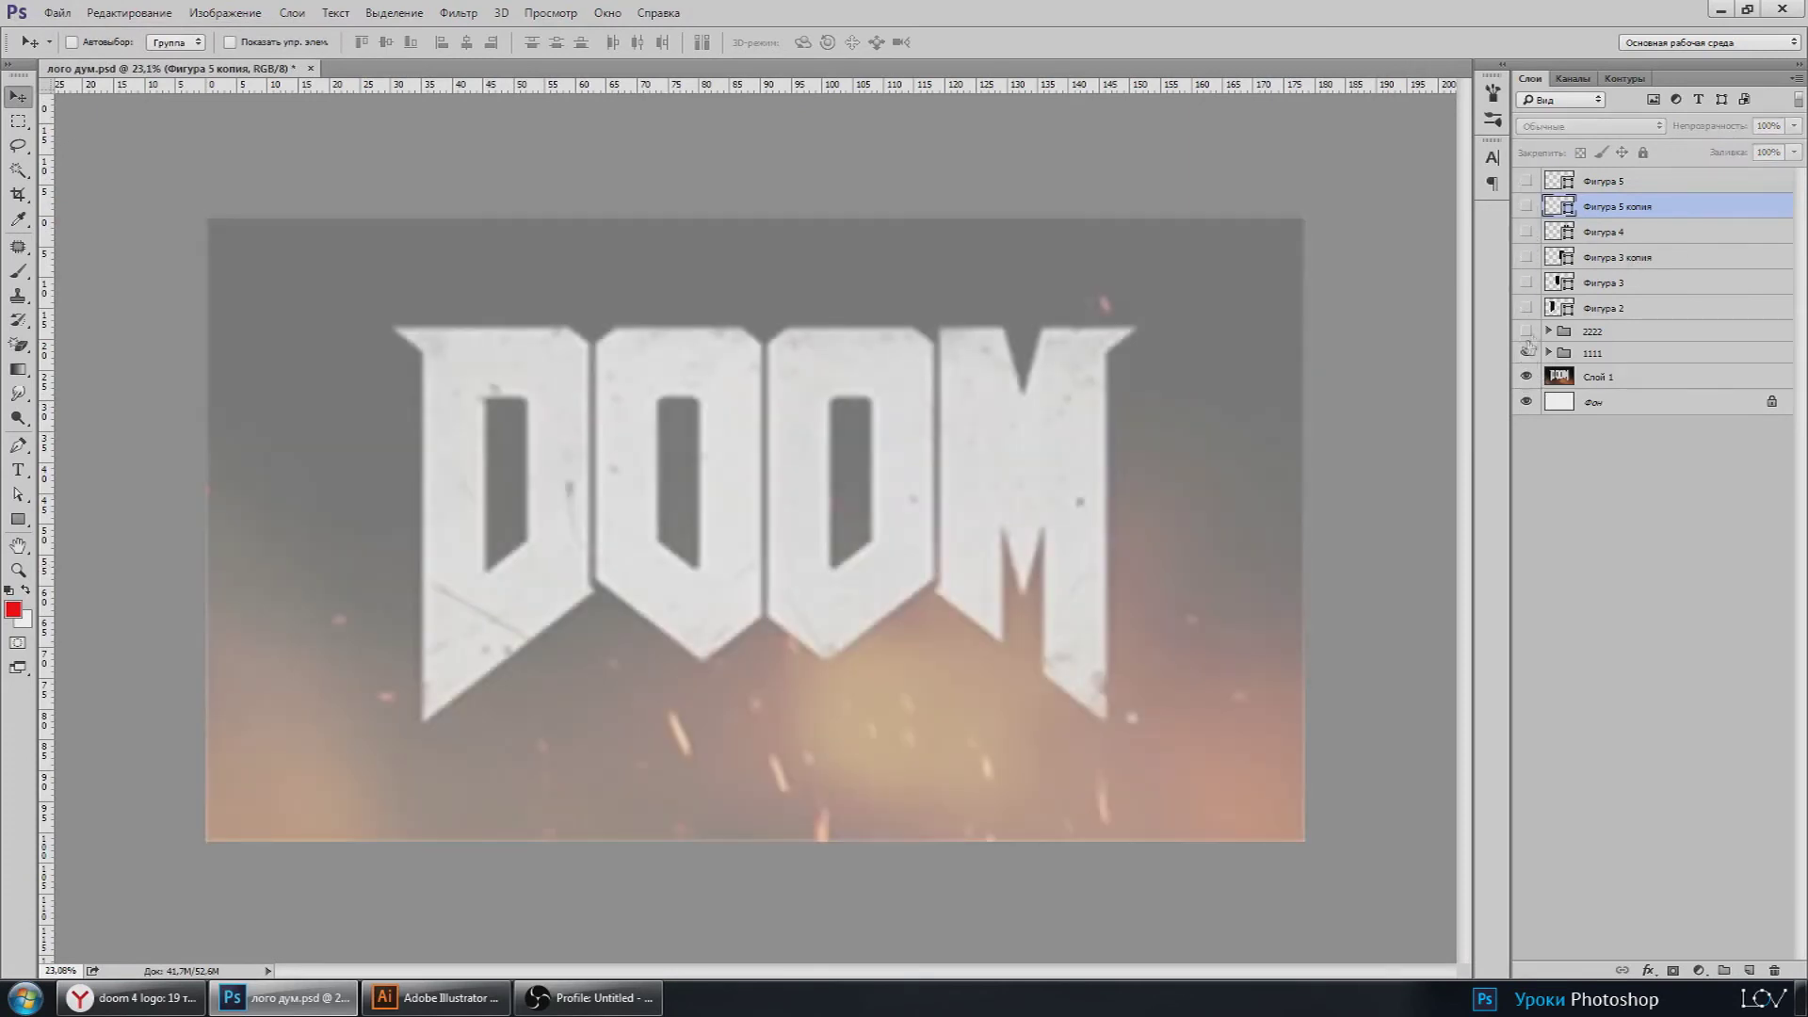
pyautogui.scroll(1, 374, 605)
pyautogui.scroll(1, 373, 602)
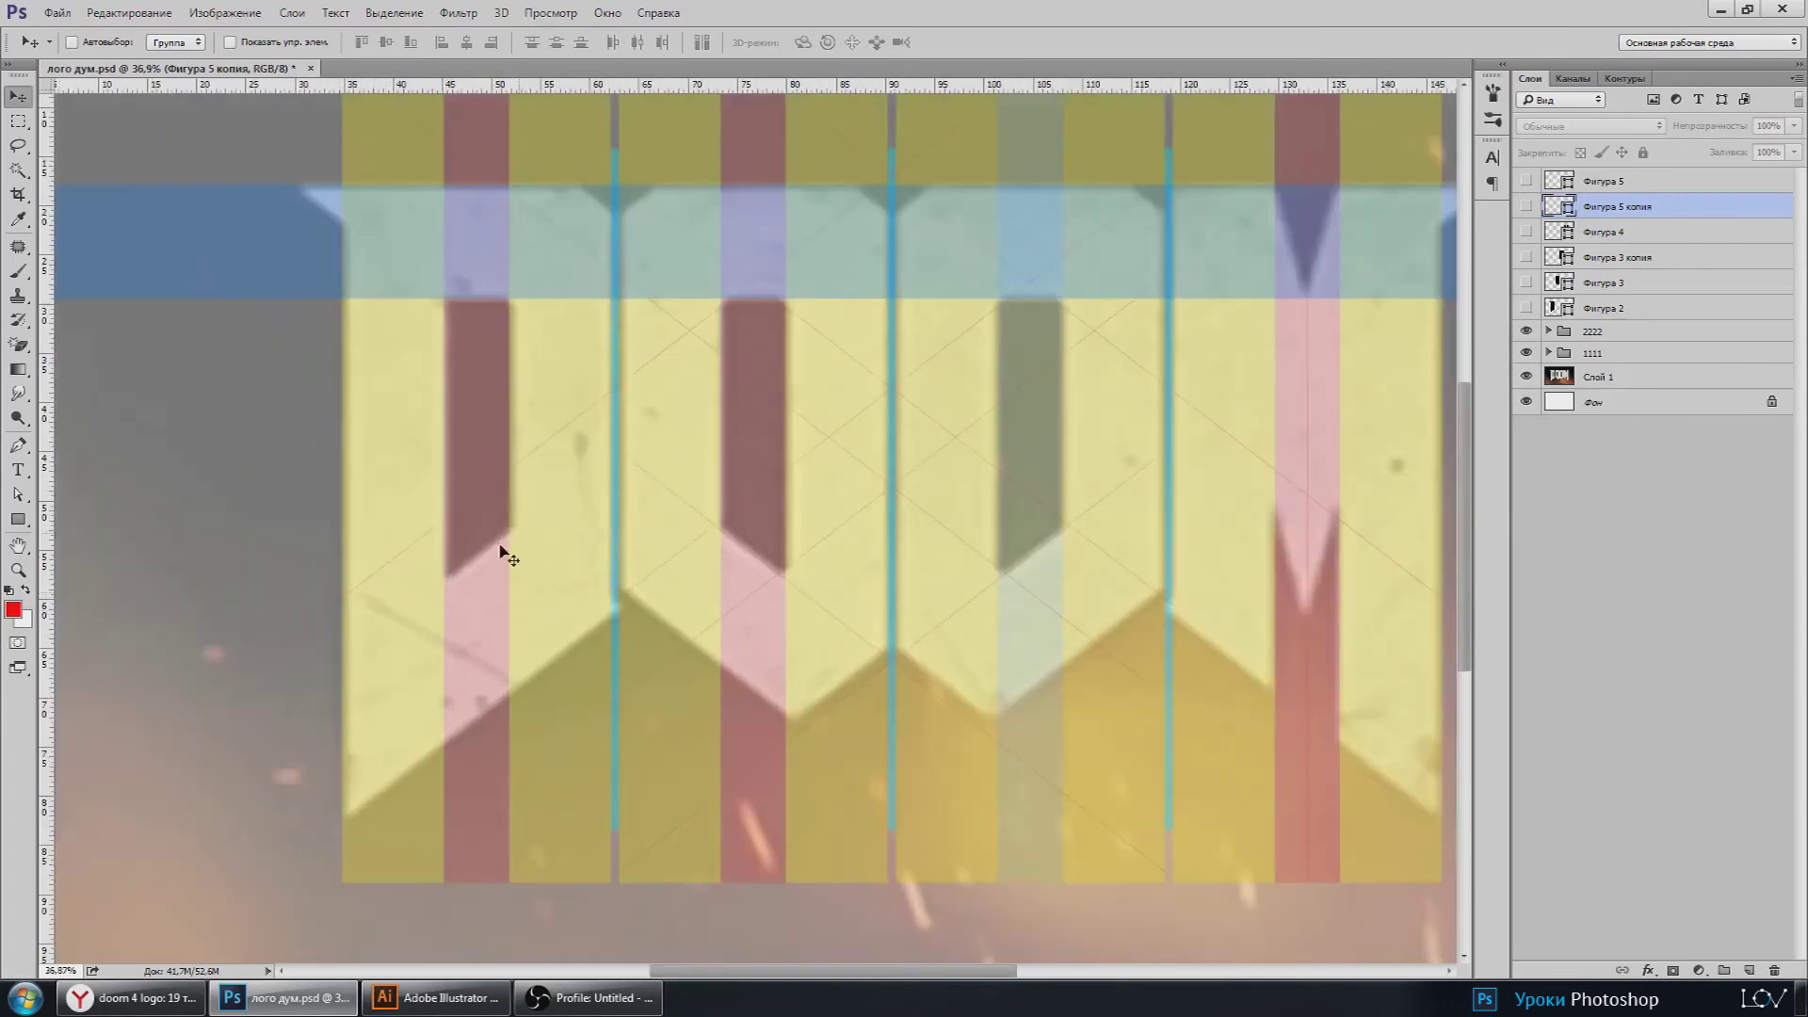
pyautogui.scroll(1, 450, 433)
pyautogui.scroll(1, 508, 348)
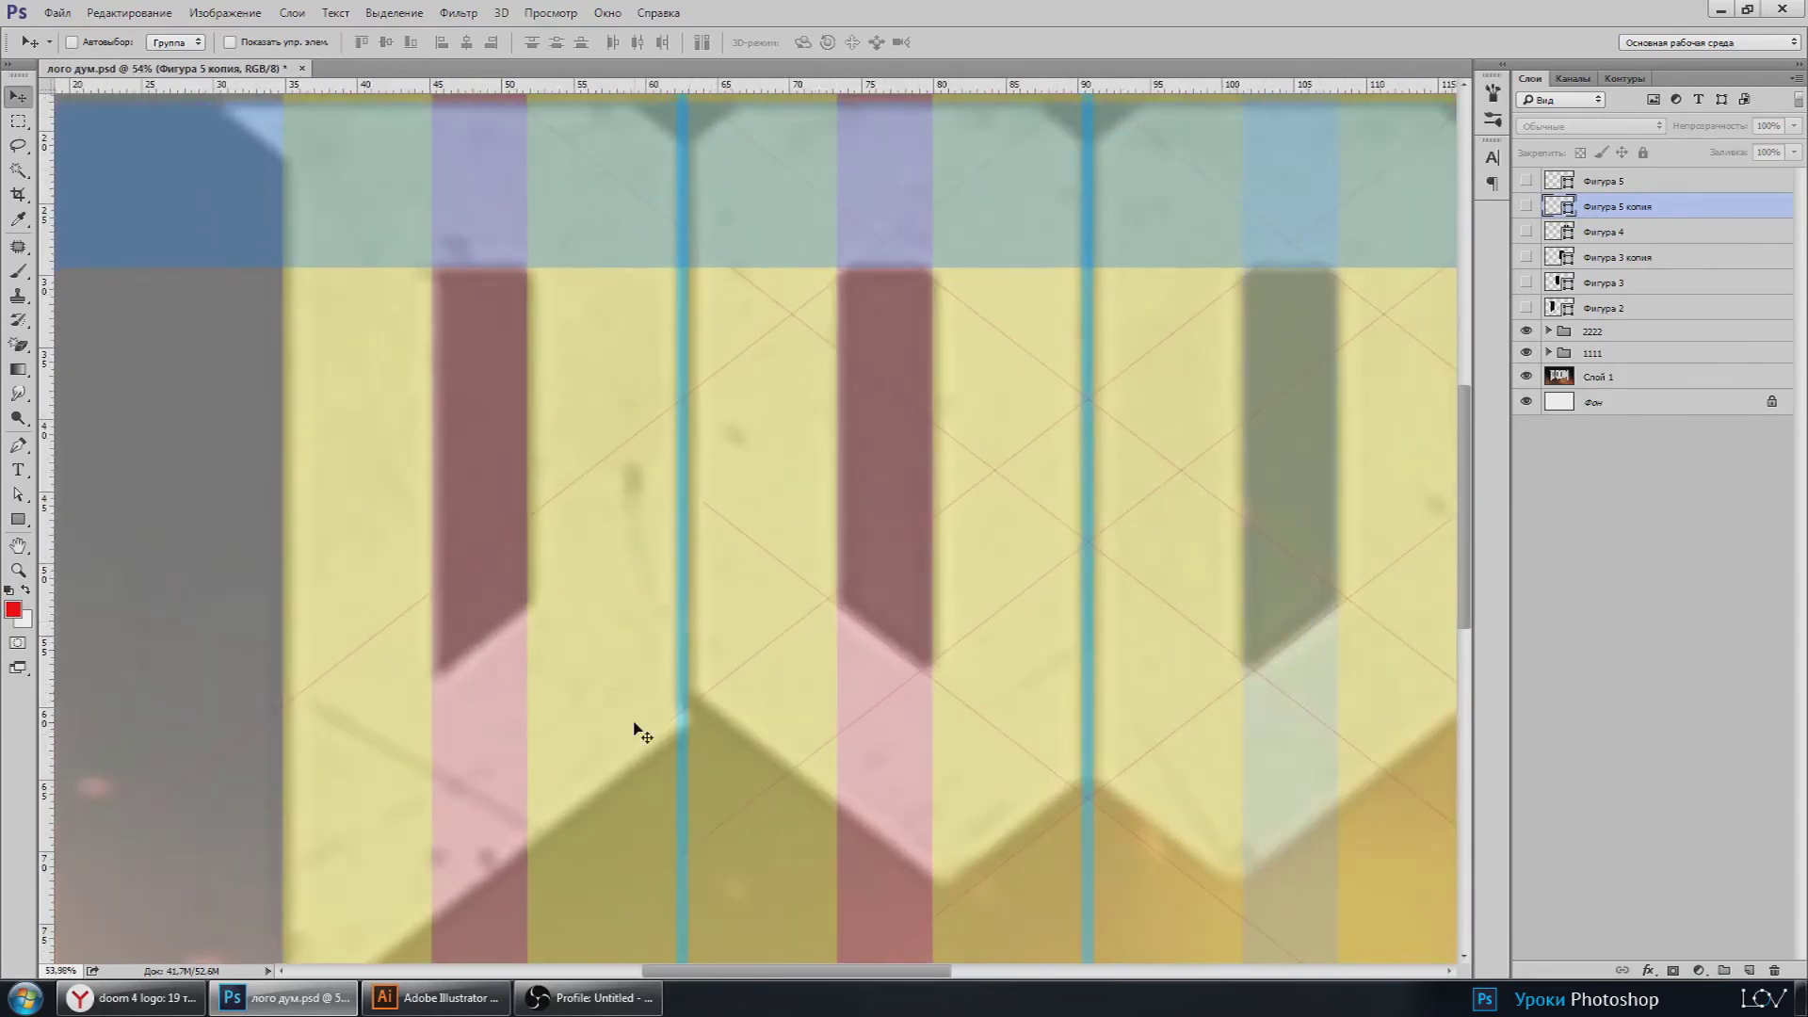
pyautogui.scroll(1, 755, 726)
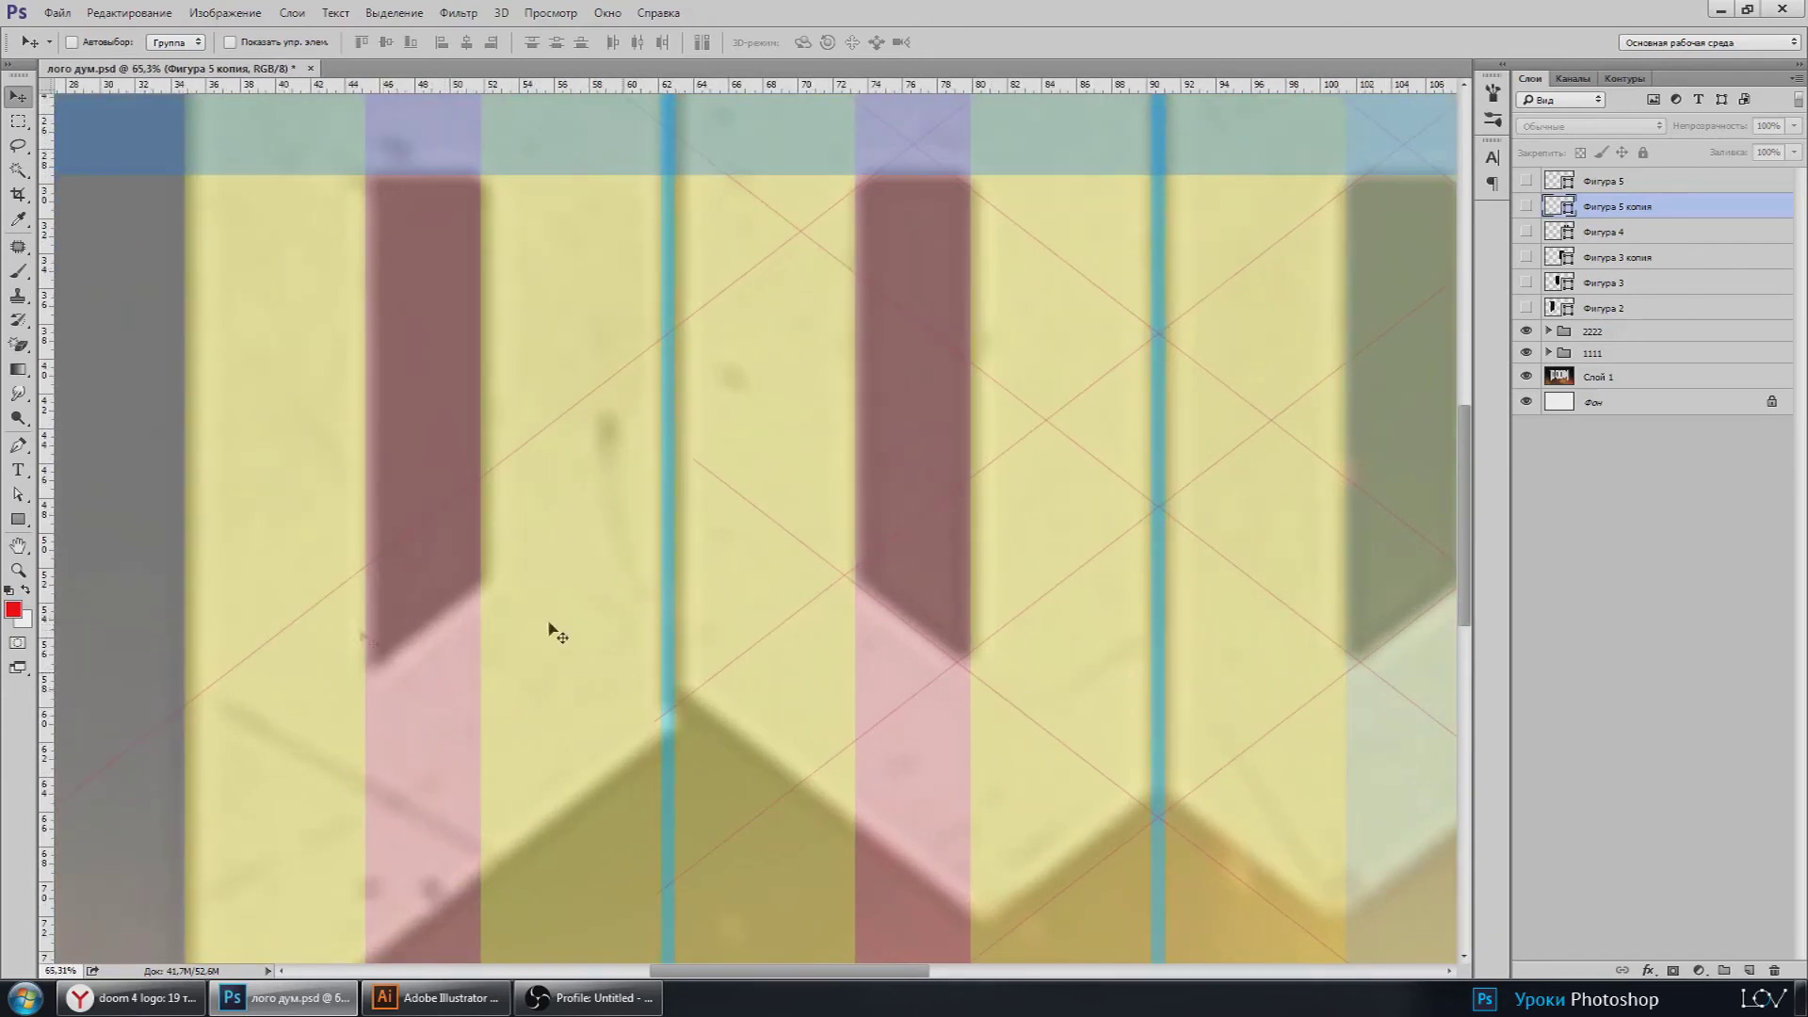
pyautogui.scroll(1, 684, 348)
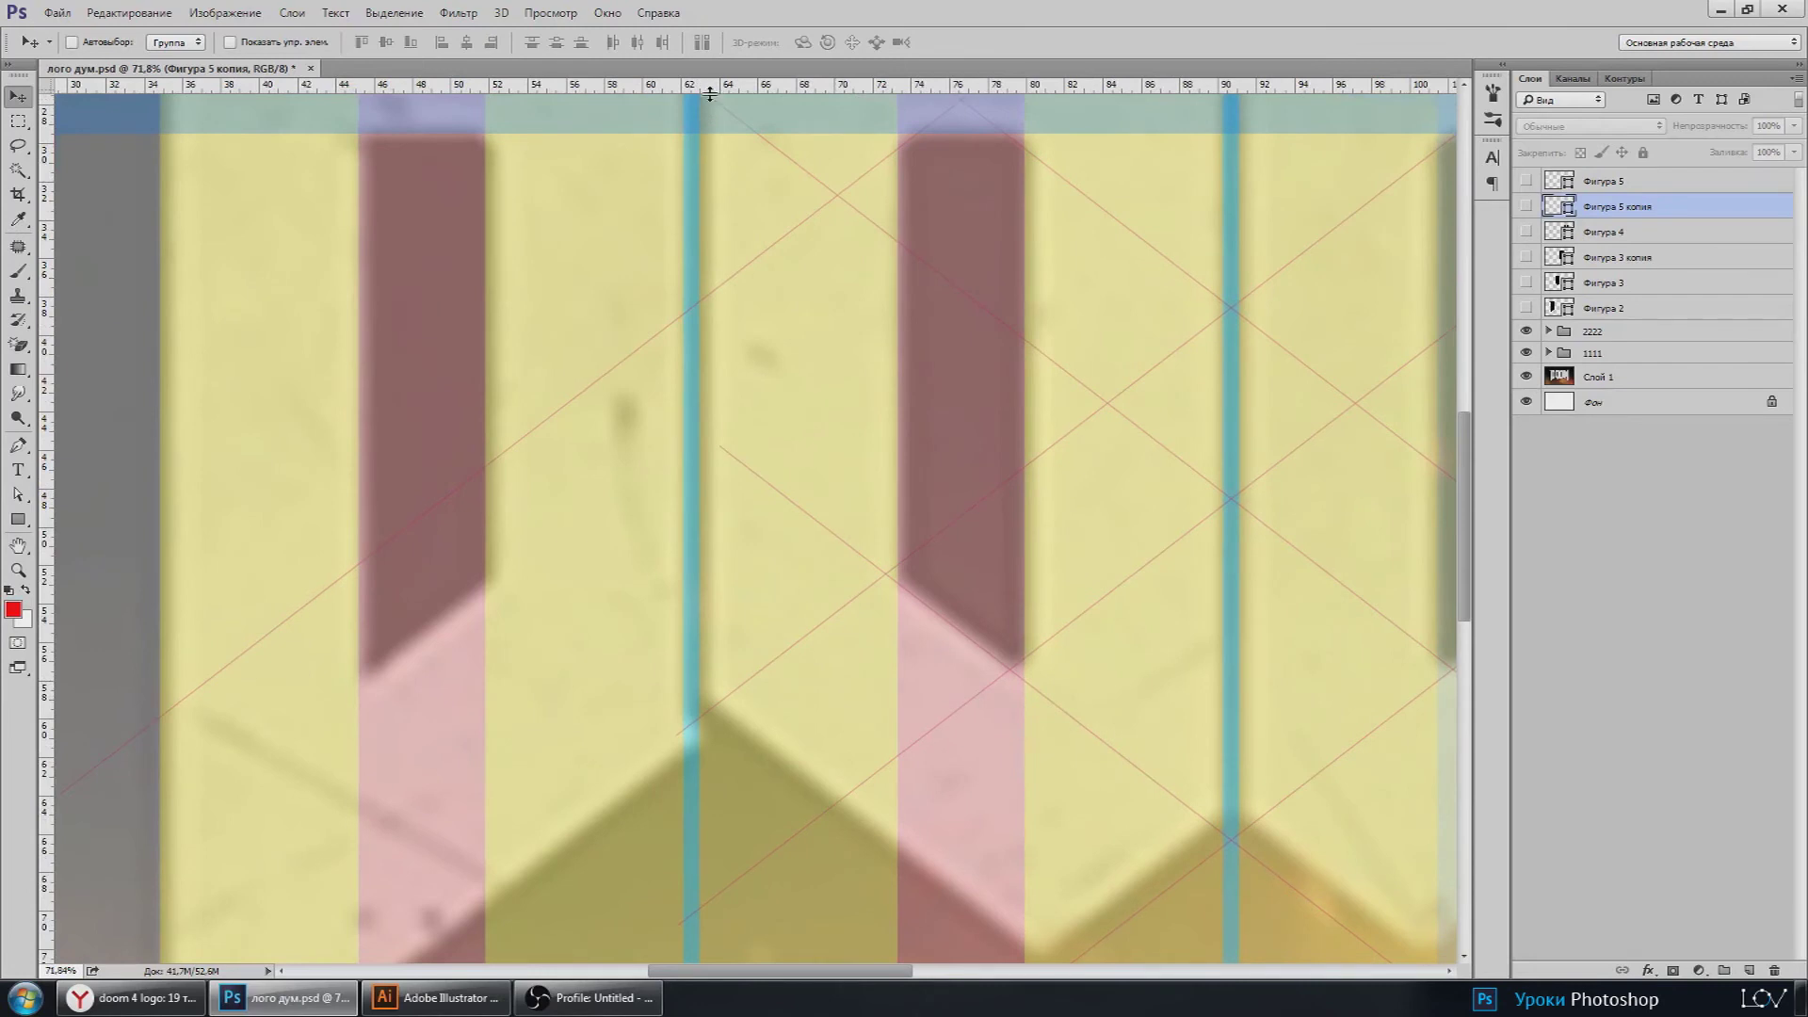
# Step: Place a horizontal guide at the chevron tips, zooming in to fine-tune it on the crossing
pyautogui.moveTo(710, 92); pyautogui.dragTo(633, 682)
pyautogui.scroll(3, 920, 658)
pyautogui.scroll(3, 981, 642)
pyautogui.scroll(3, 957, 702)
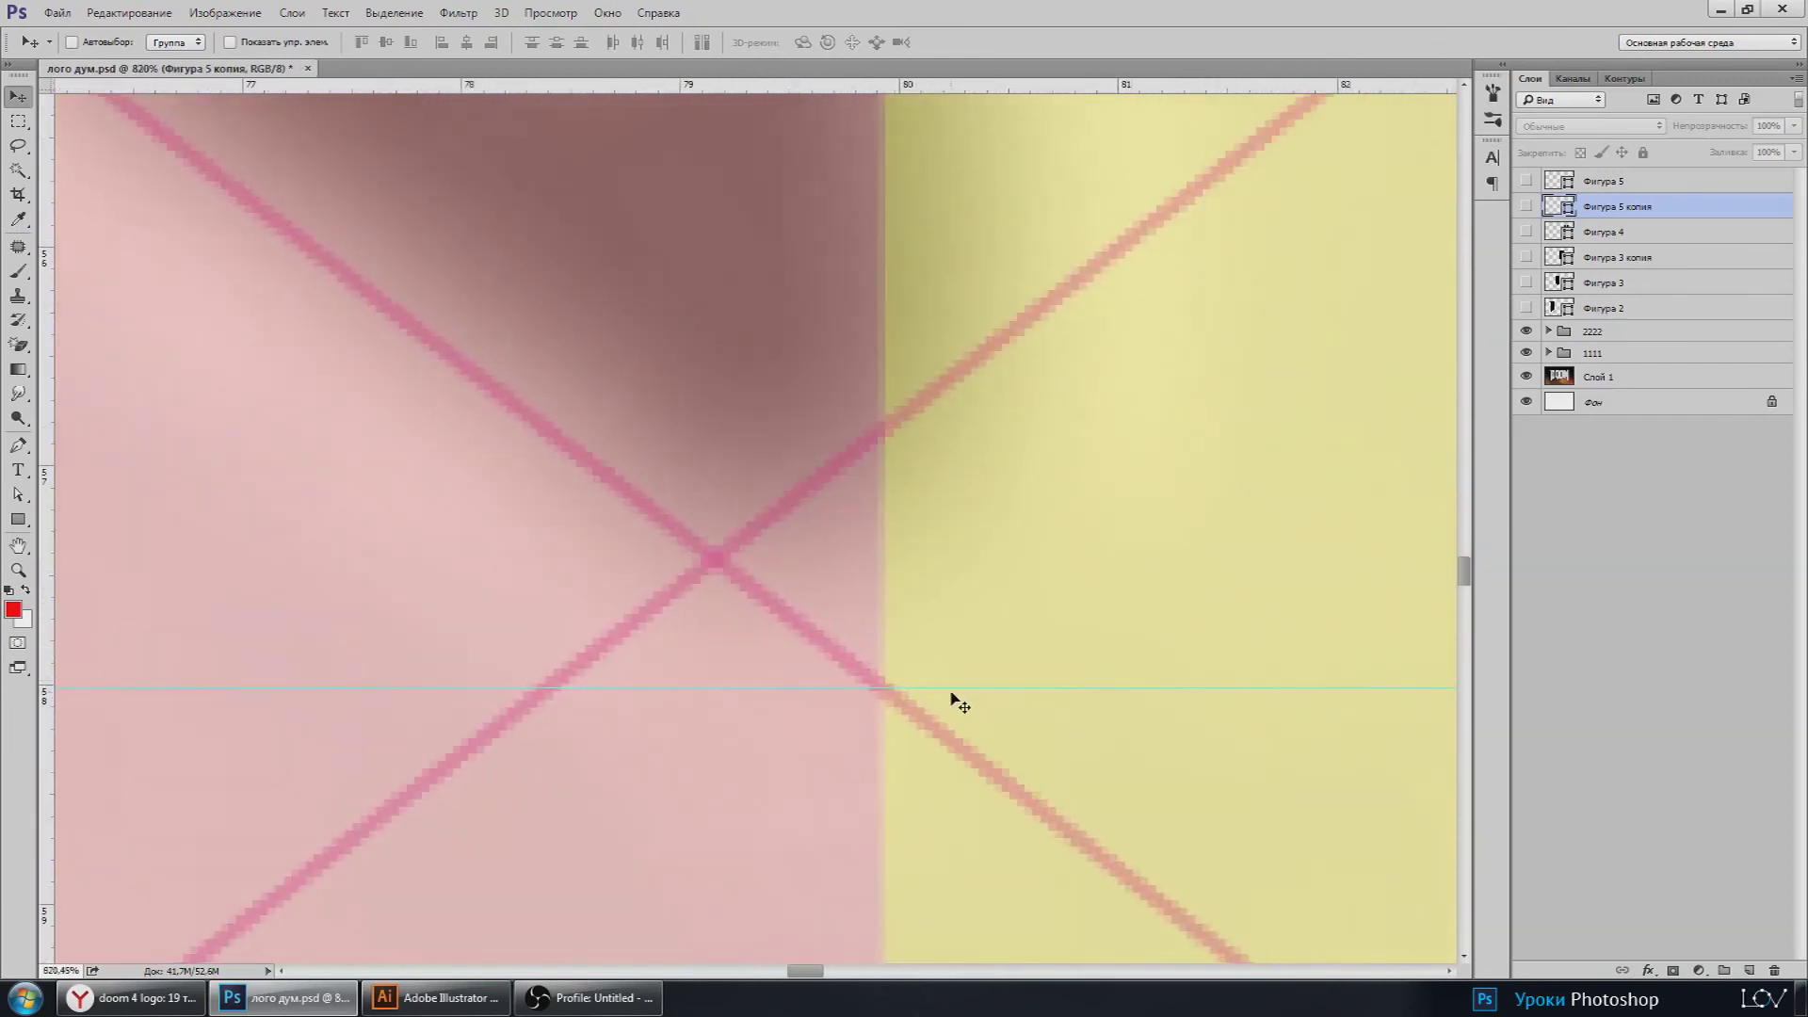
pyautogui.scroll(2, 927, 690)
pyautogui.moveTo(929, 690)
pyautogui.mouseDown()
pyautogui.moveTo(928, 668)
pyautogui.moveTo(916, 690)
pyautogui.moveTo(907, 669)
pyautogui.mouseUp()
pyautogui.scroll(2, 928, 686)
pyautogui.scroll(-5, 907, 690)
pyautogui.scroll(-3, 791, 724)
pyautogui.scroll(-3, 302, 678)
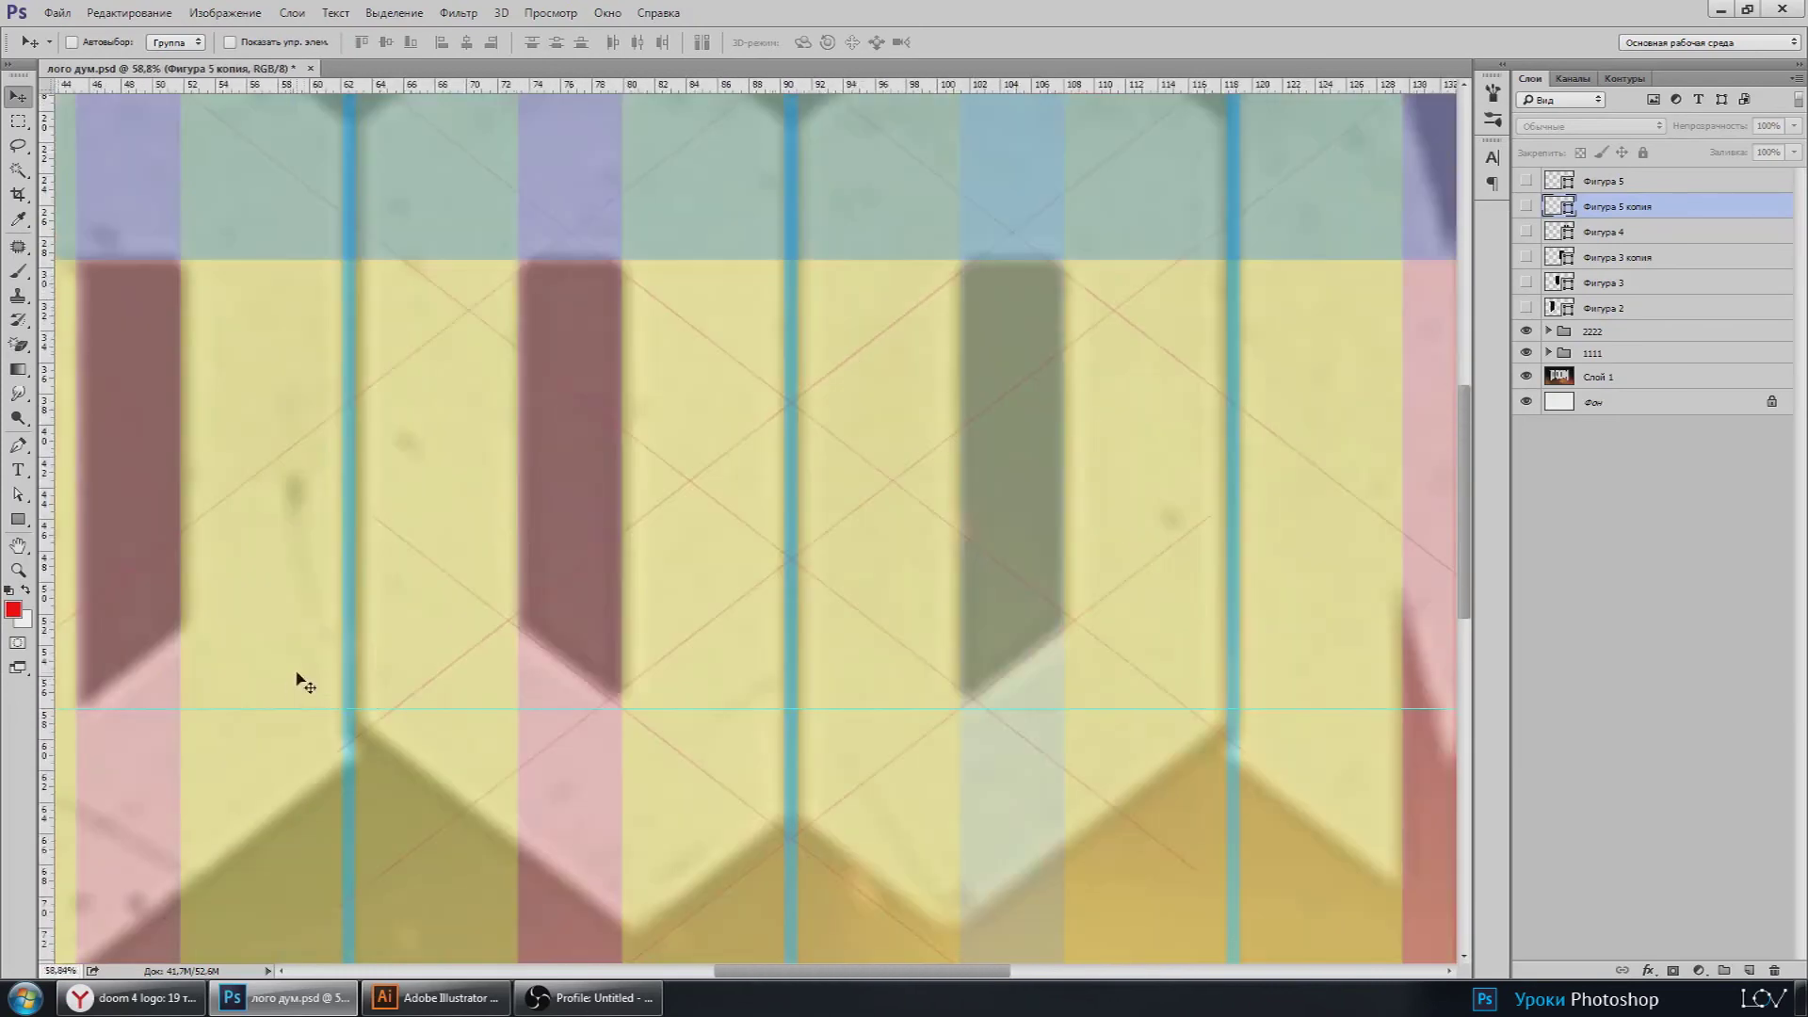
pyautogui.scroll(-2, 132, 694)
pyautogui.scroll(2, 132, 694)
pyautogui.scroll(2, 233, 668)
pyautogui.scroll(-2, 226, 669)
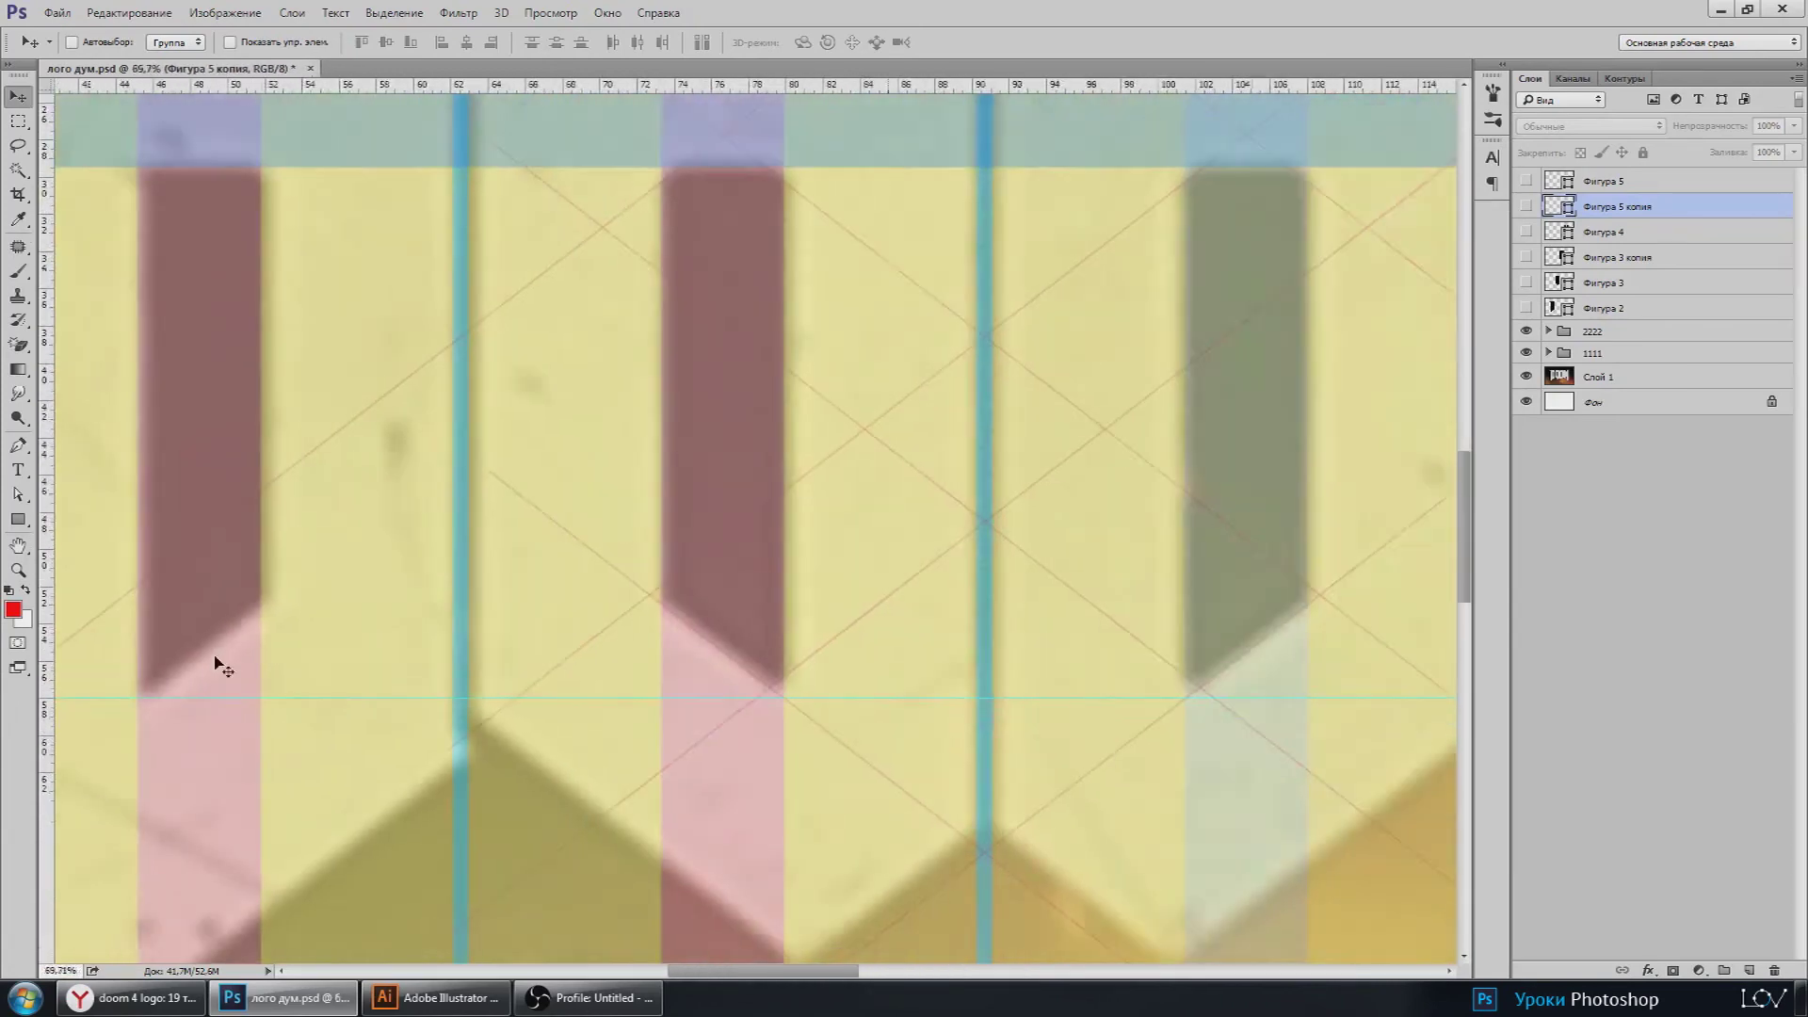
pyautogui.scroll(-2, 207, 716)
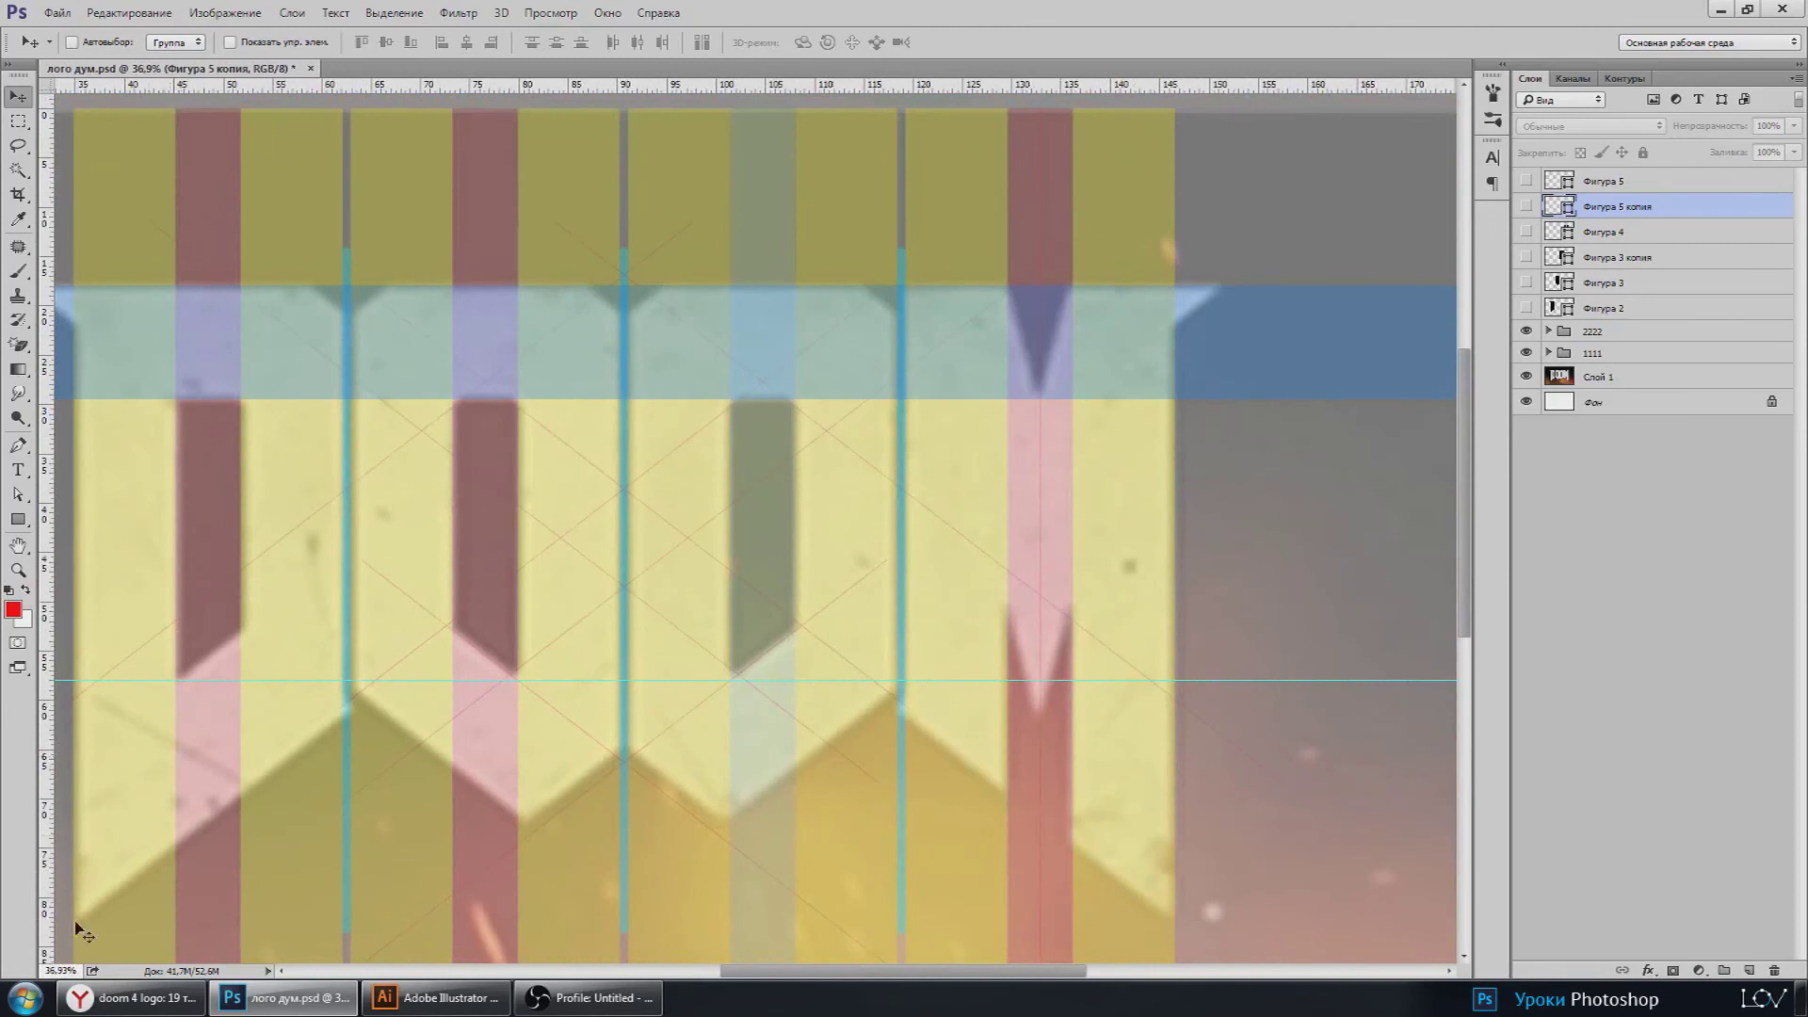
pyautogui.scroll(2, 188, 734)
pyautogui.scroll(2, 301, 678)
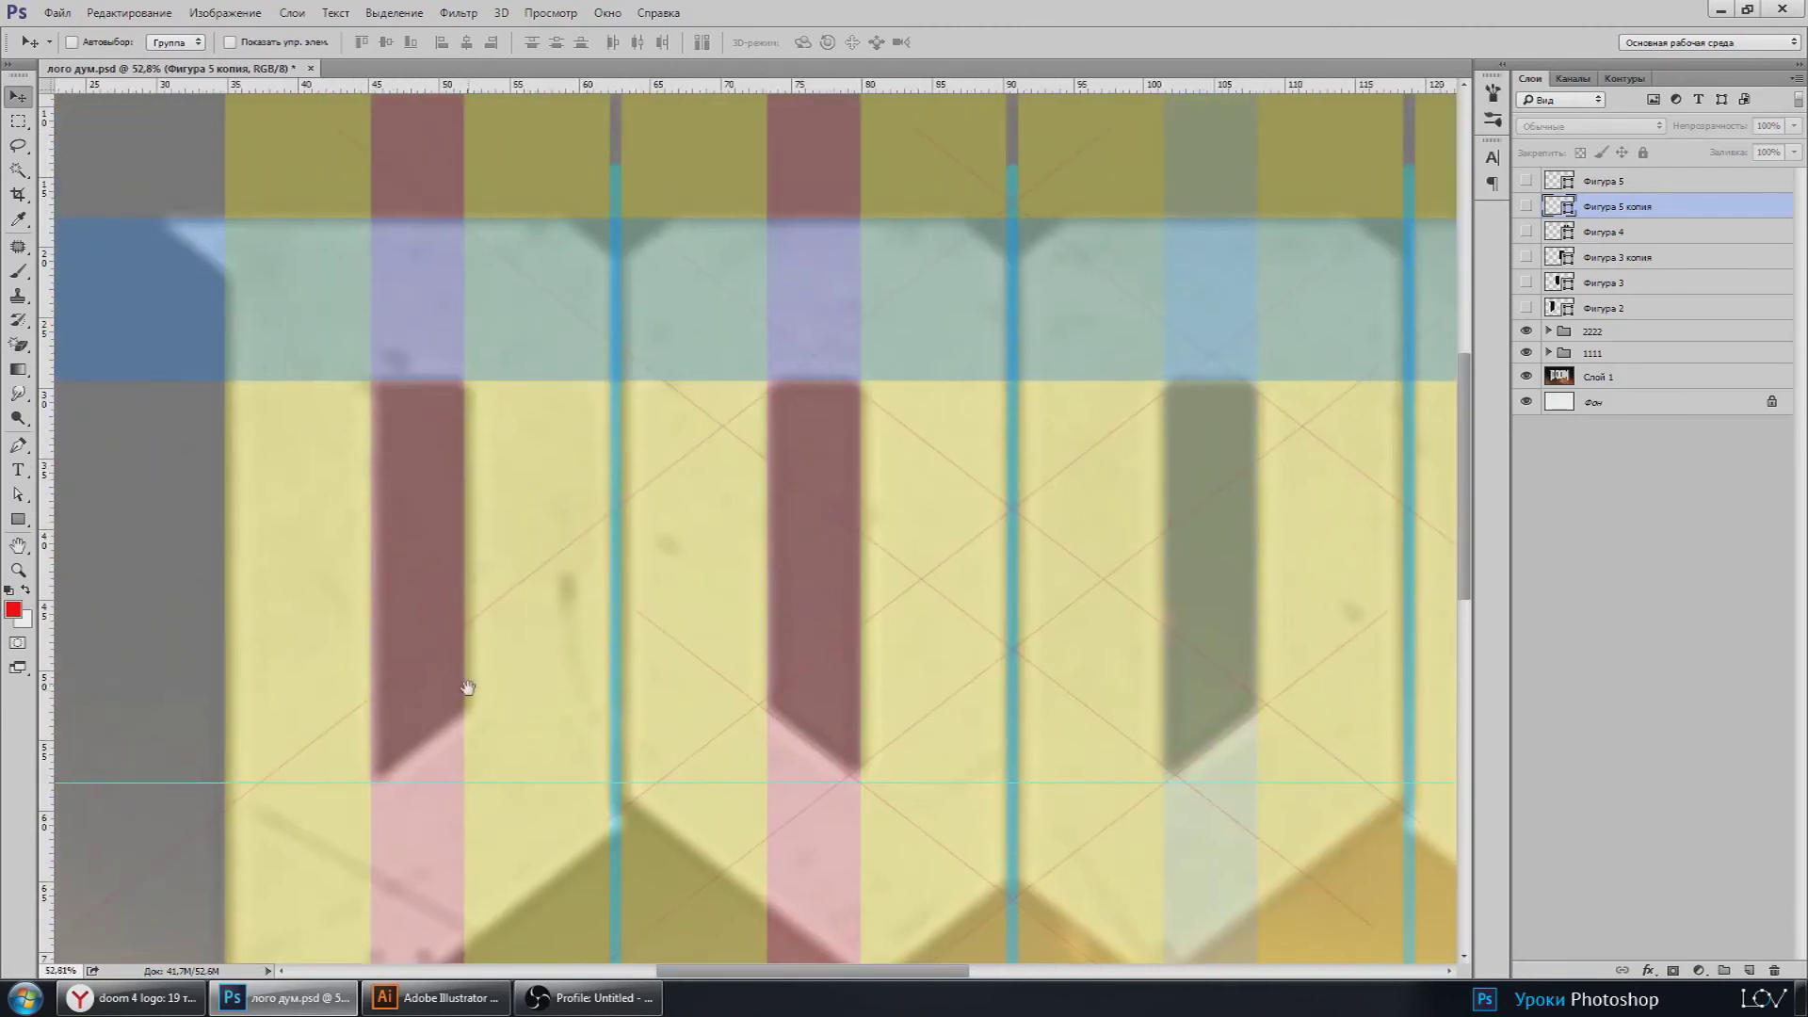
pyautogui.scroll(-2, 483, 748)
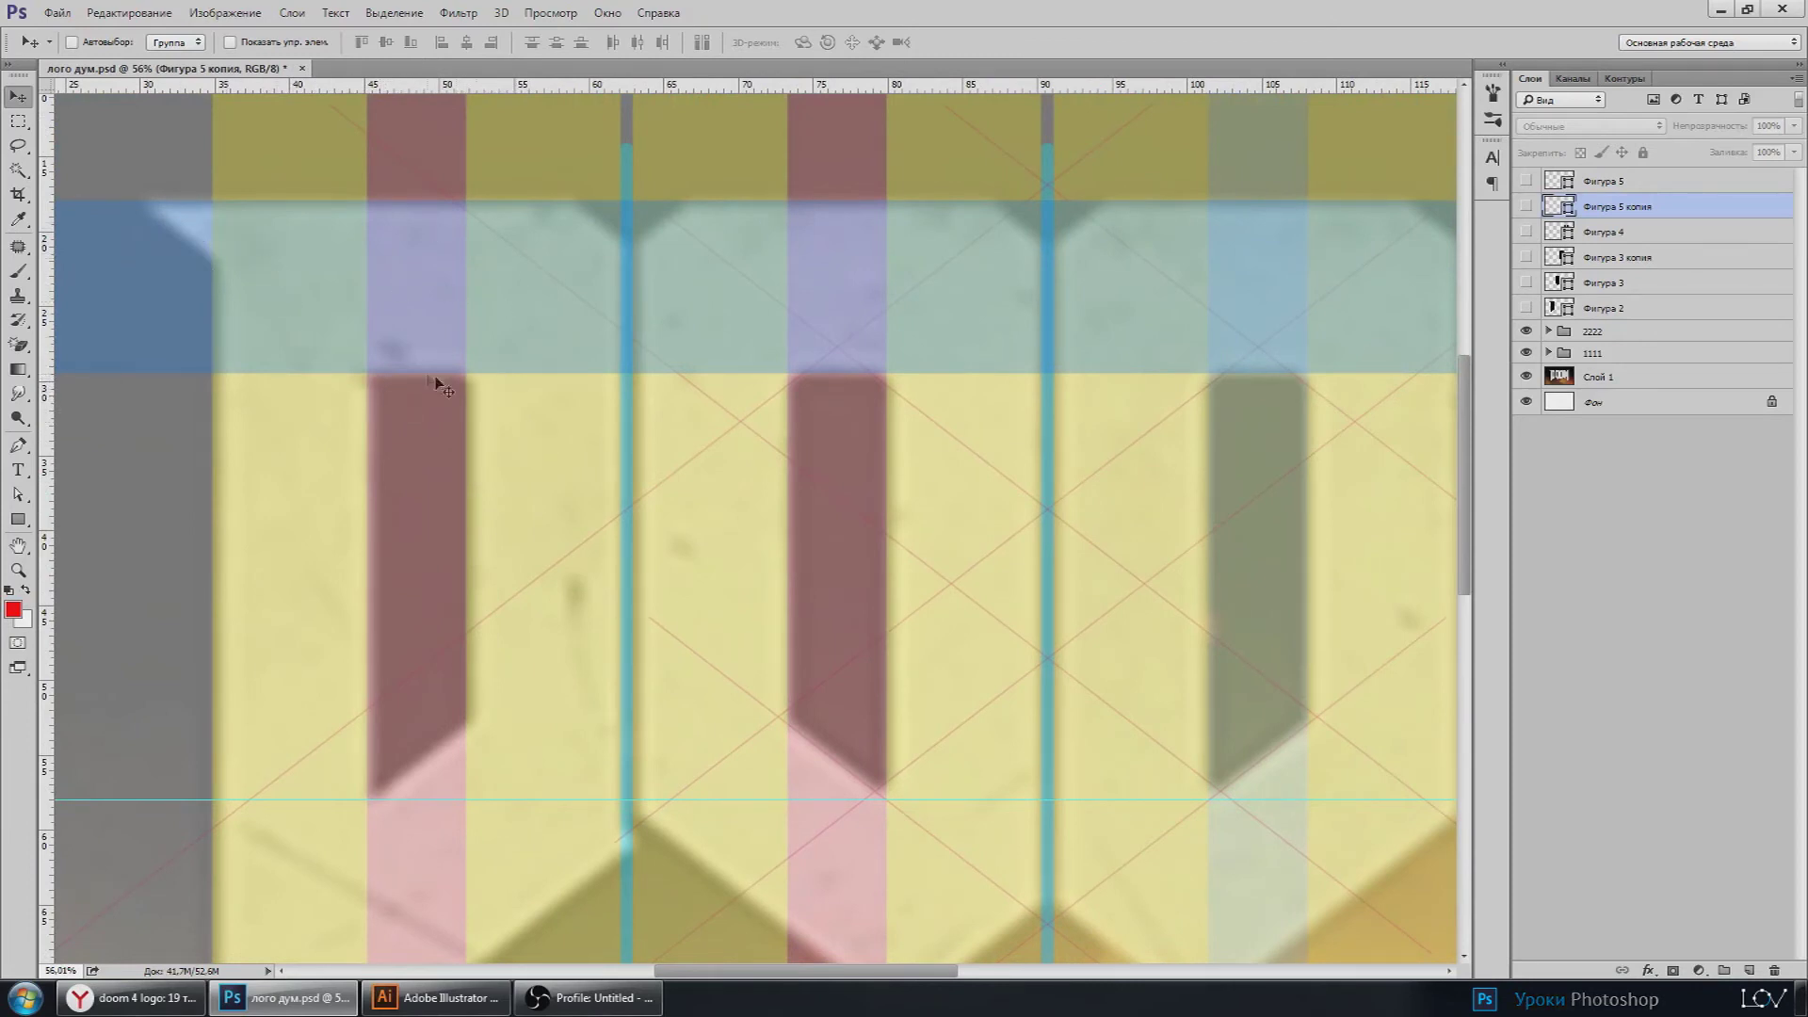
pyautogui.scroll(1, 432, 375)
pyautogui.scroll(4, 623, 383)
pyautogui.scroll(-3, 623, 383)
pyautogui.scroll(-3, 597, 424)
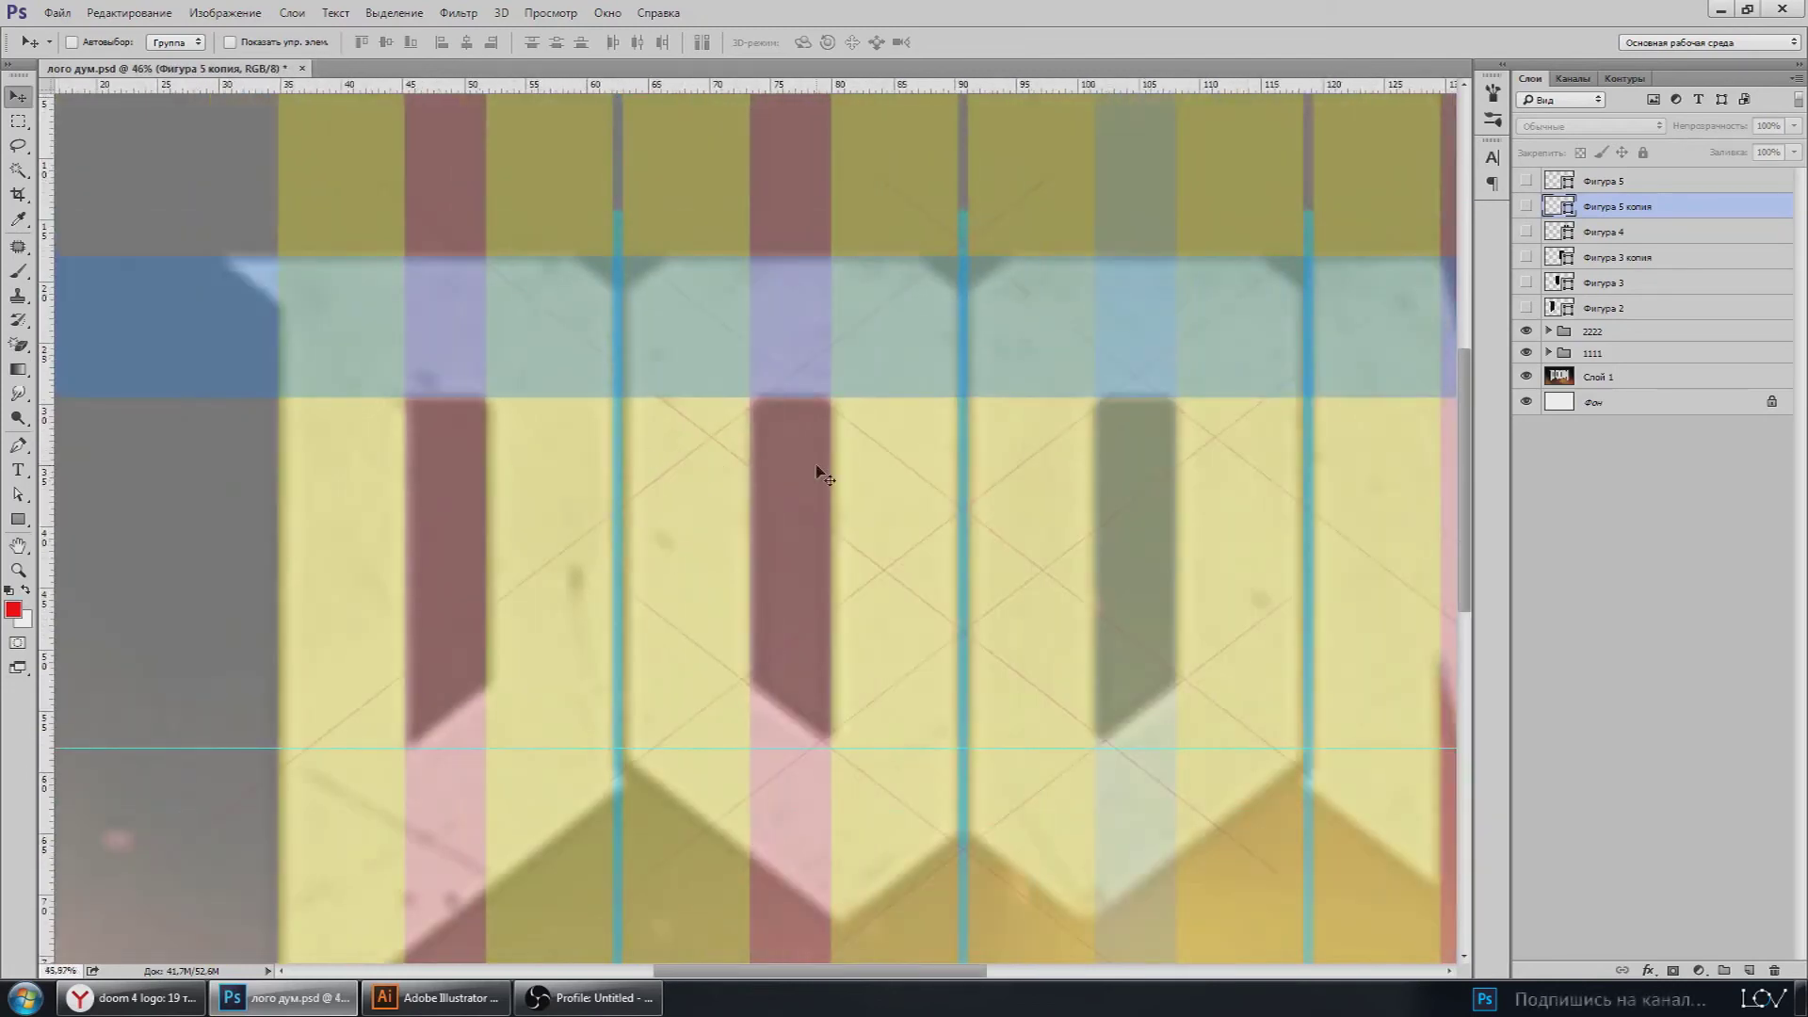
pyautogui.scroll(3, 817, 386)
pyautogui.scroll(3, 920, 492)
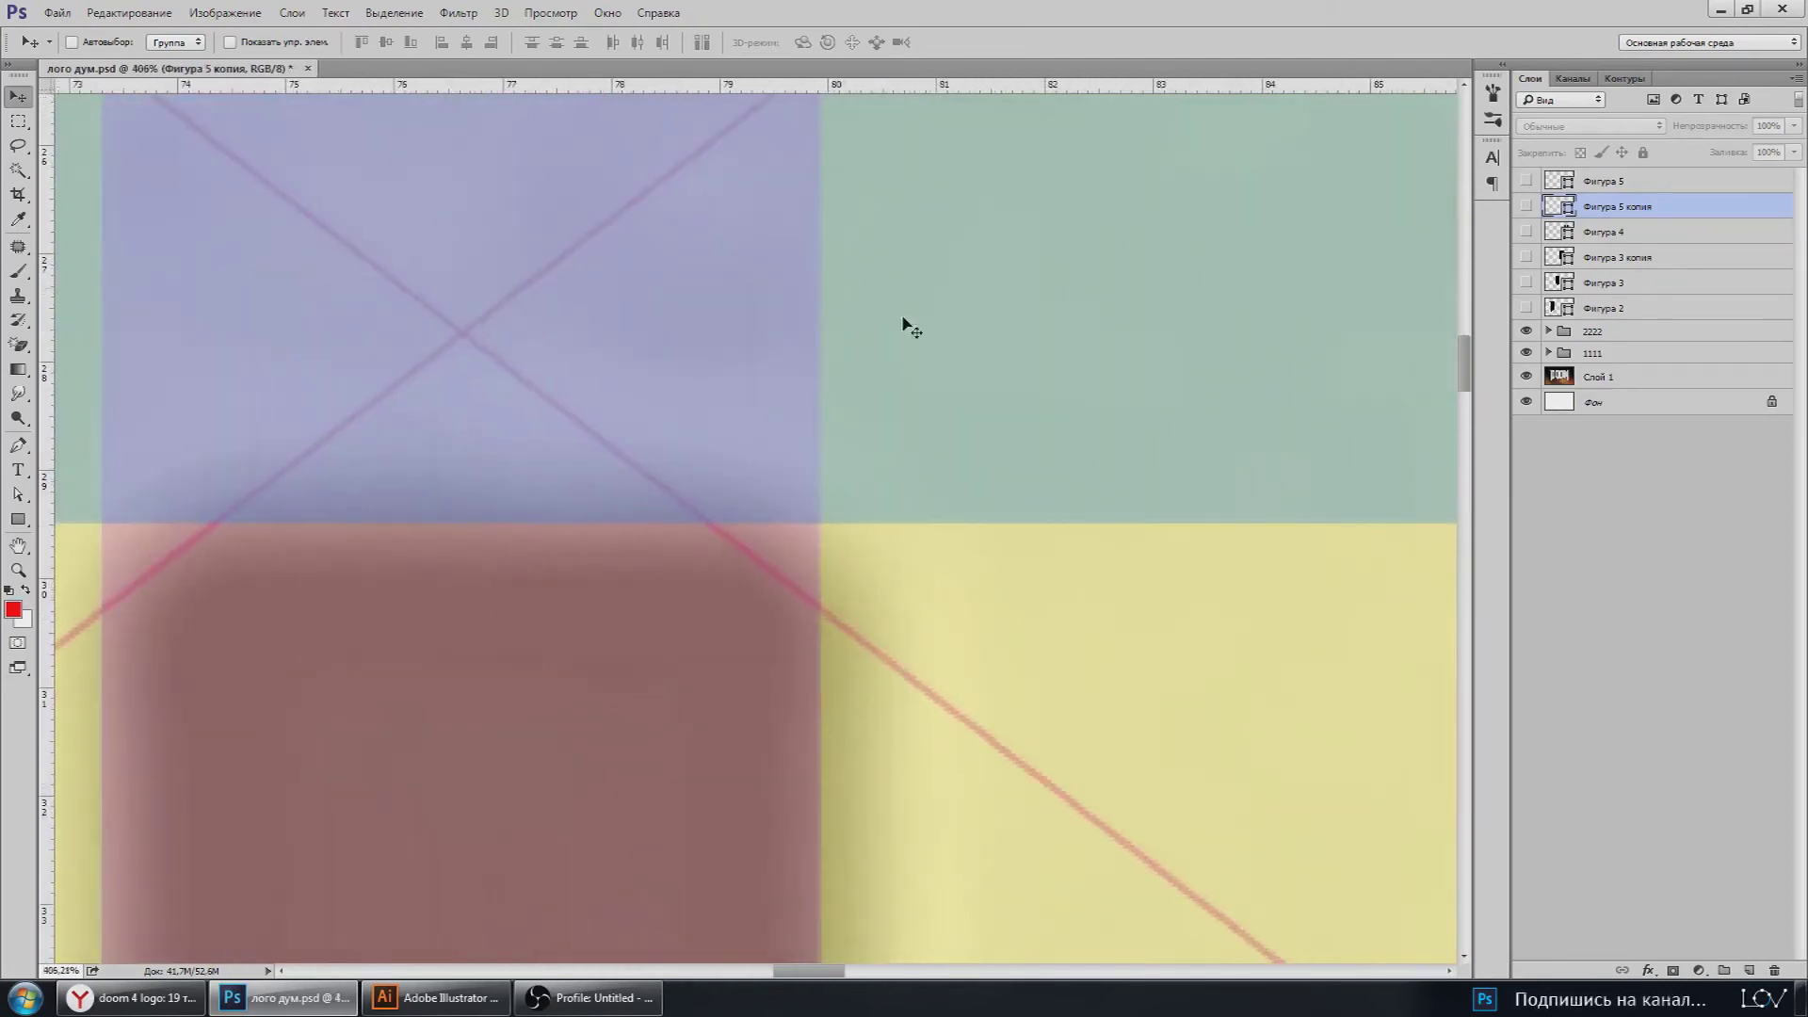
# Step: Add a second horizontal guide at the top of the yellow band and expand the 2222 group
pyautogui.moveTo(885, 94); pyautogui.dragTo(897, 609)
pyautogui.scroll(-5, 829, 611)
pyautogui.scroll(-3, 443, 612)
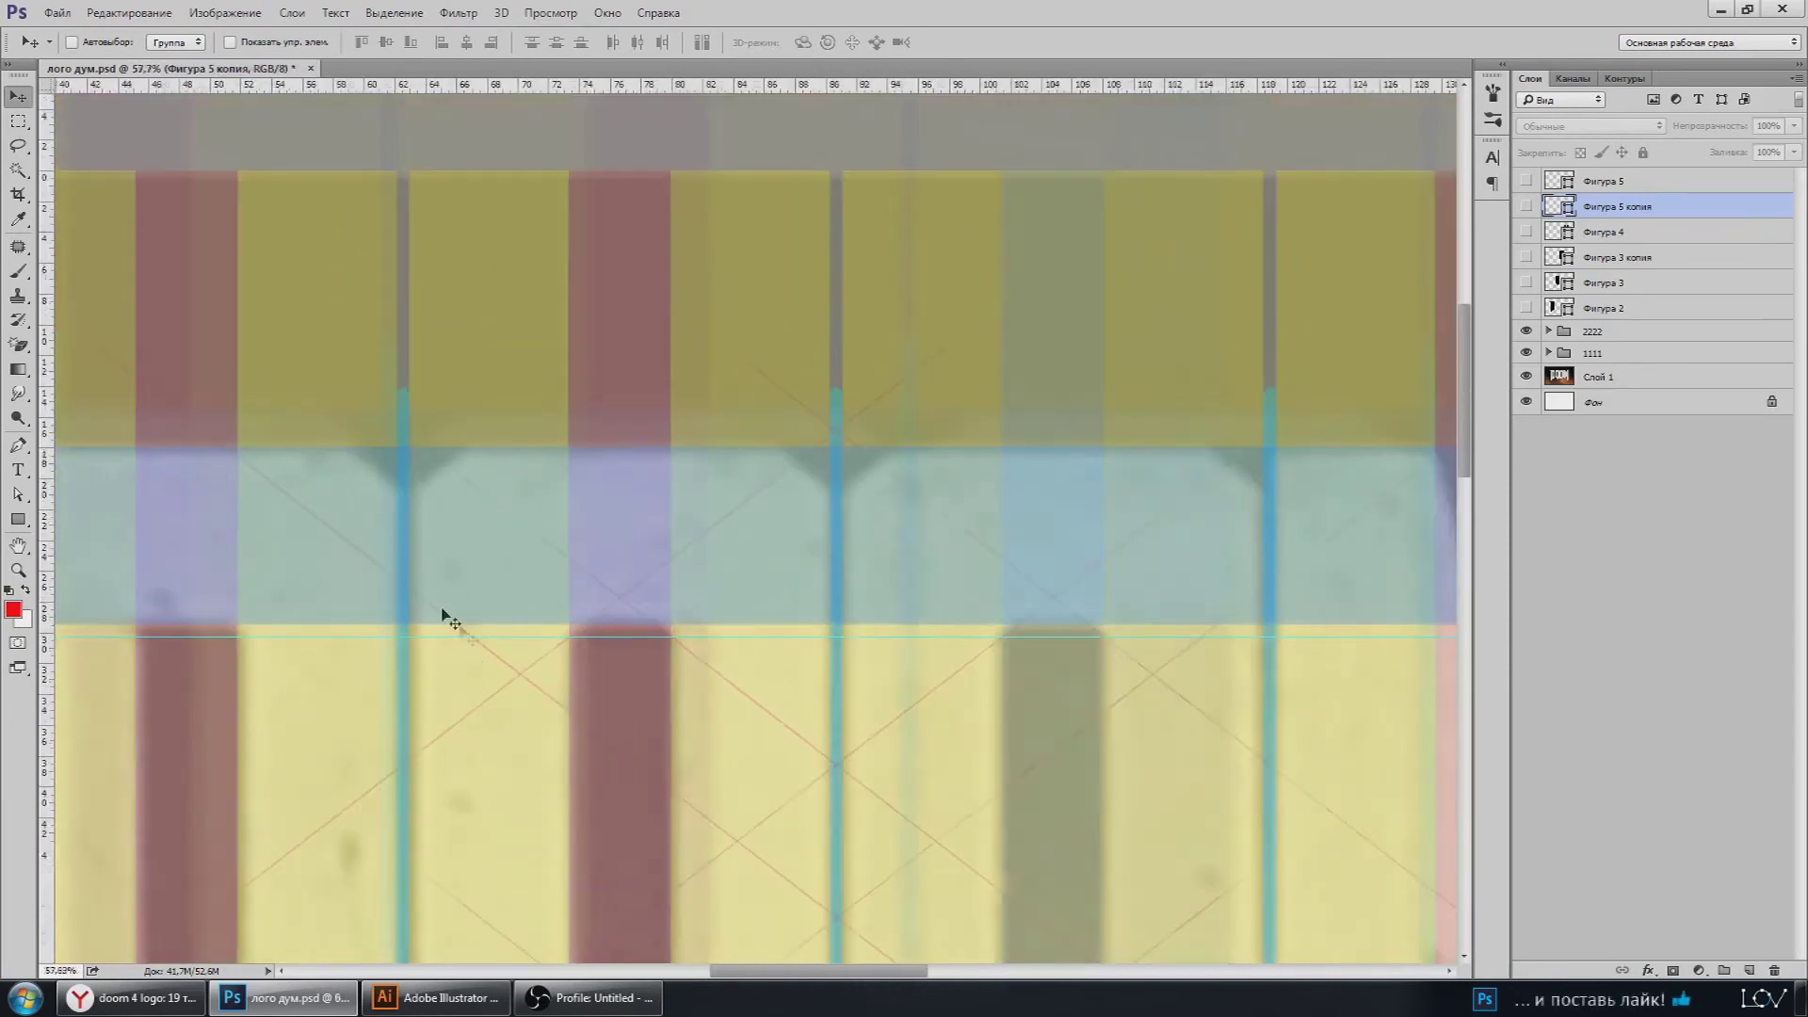
pyautogui.scroll(-2, 335, 656)
pyautogui.scroll(2, 358, 687)
pyautogui.scroll(1, 753, 557)
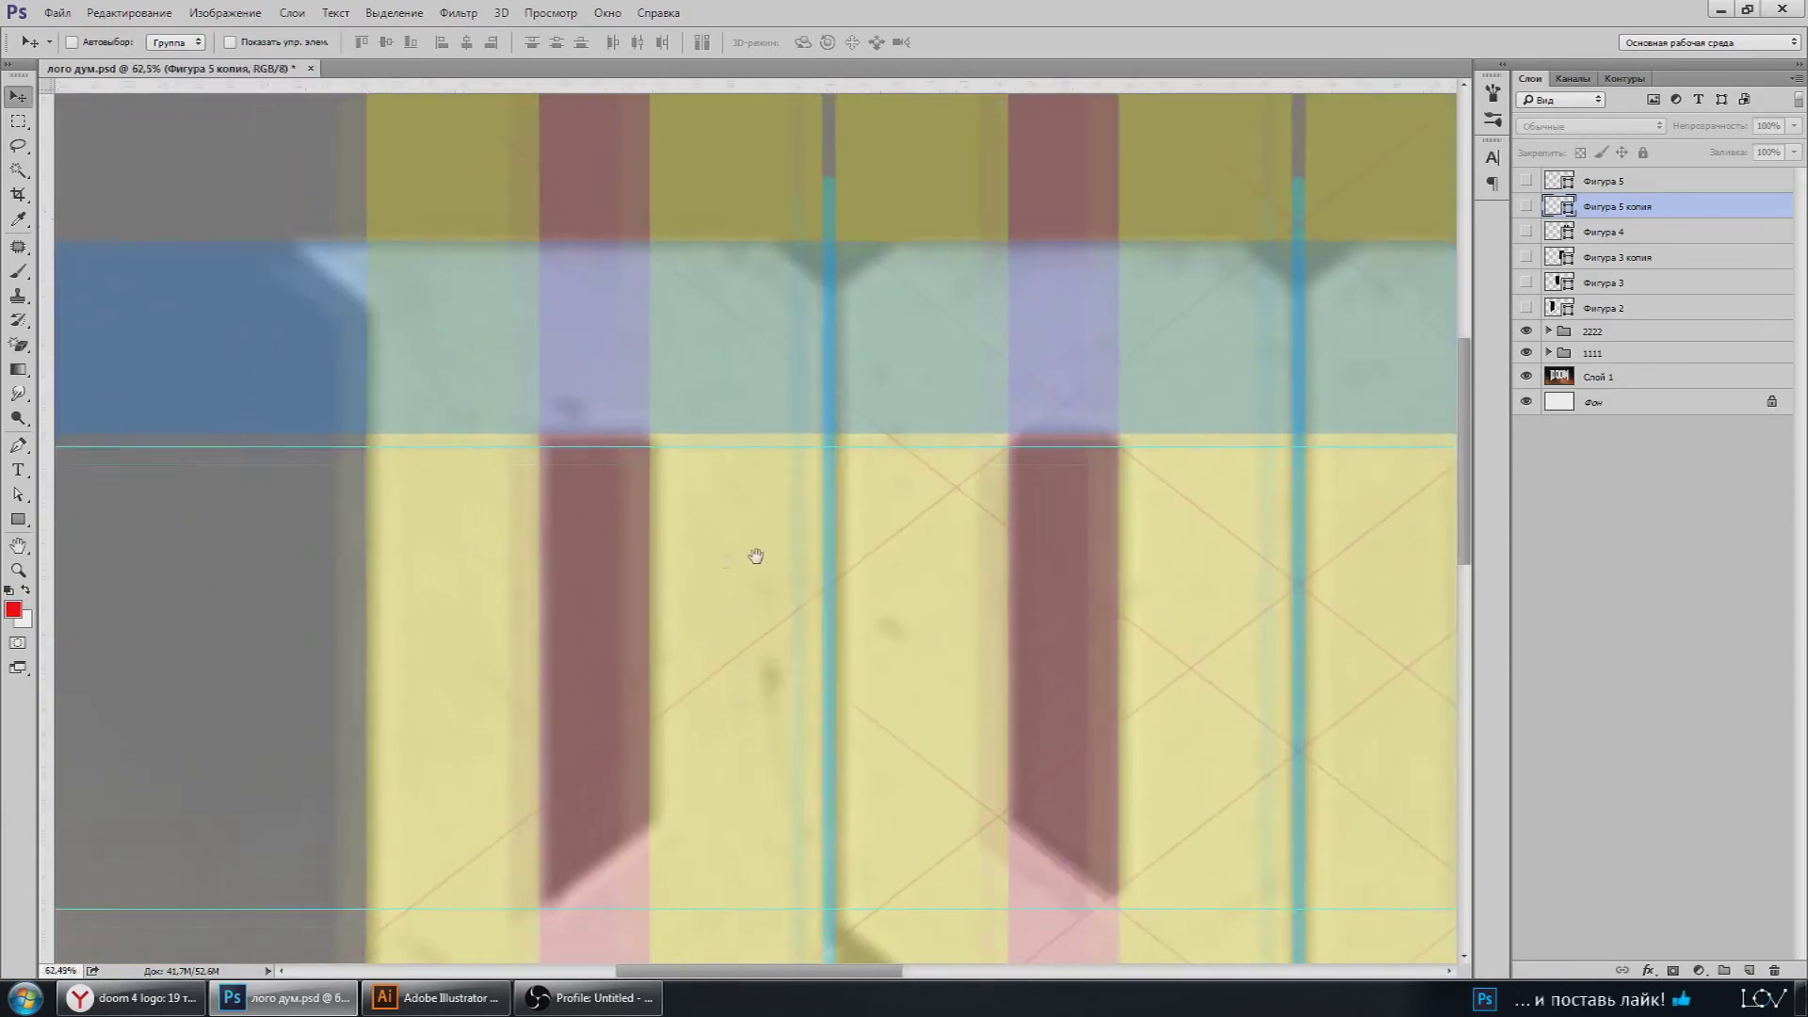
pyautogui.scroll(-2, 1006, 499)
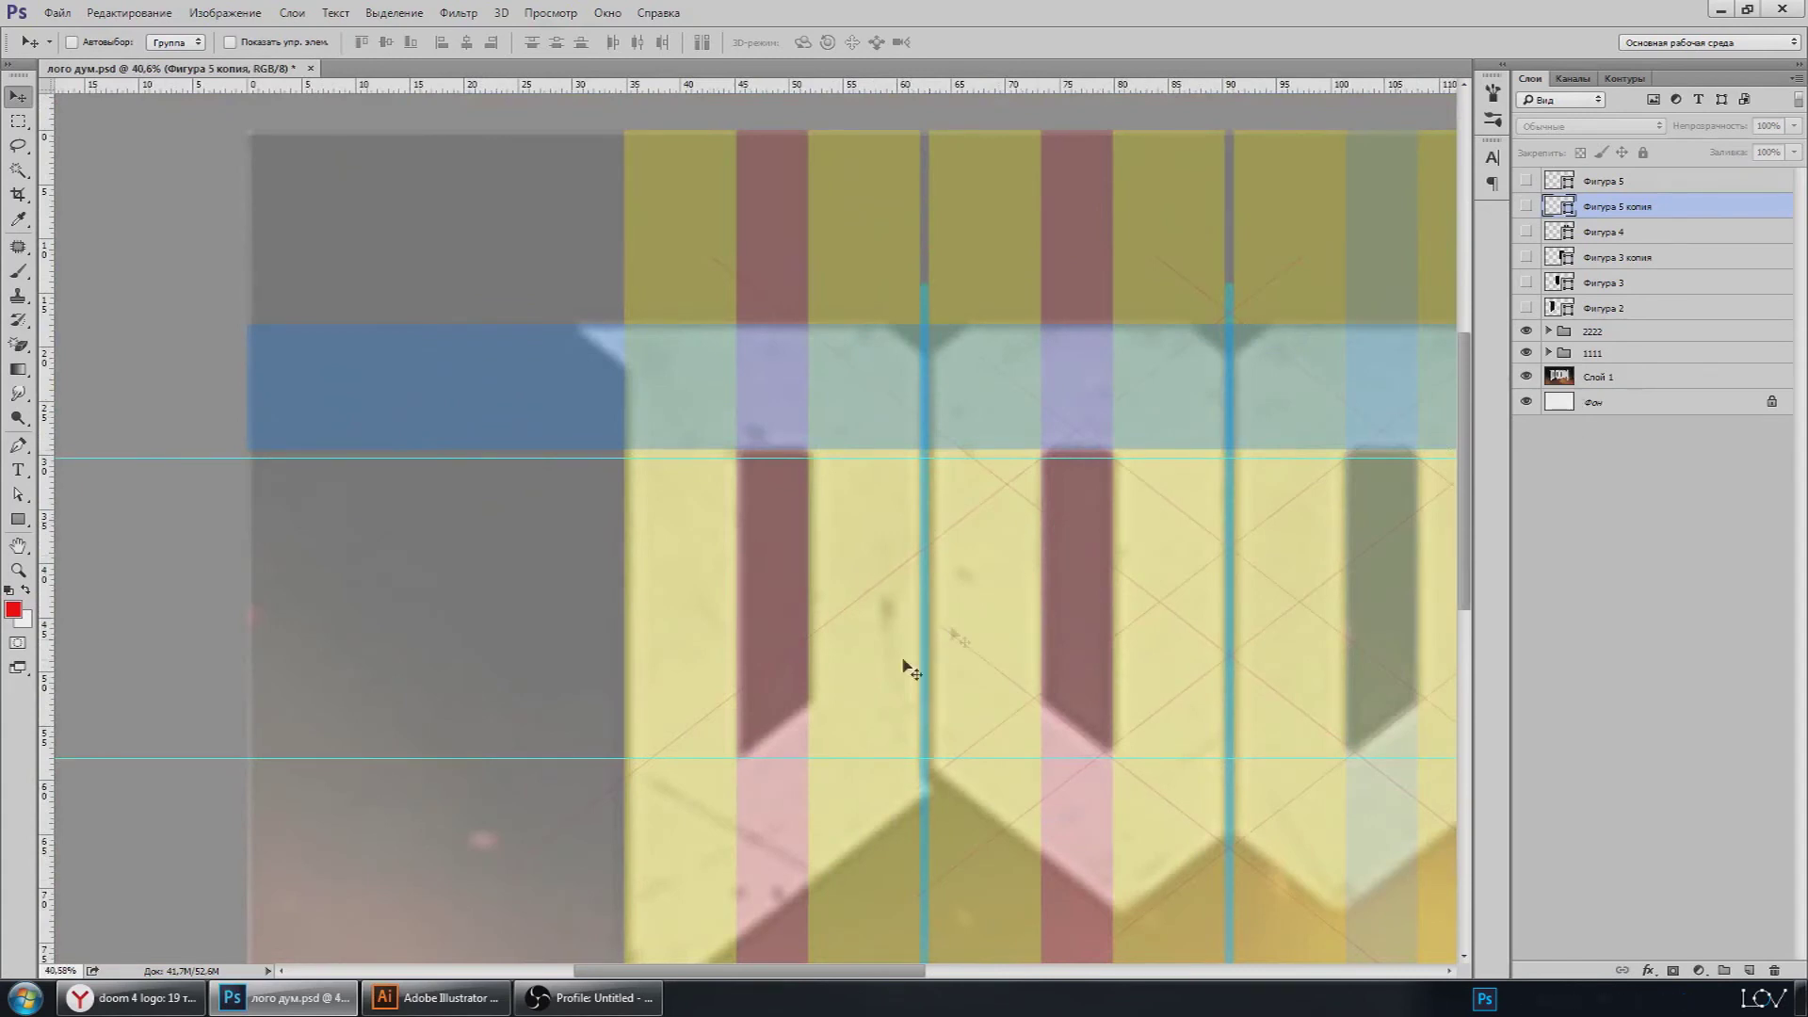
pyautogui.scroll(1, 929, 666)
pyautogui.scroll(1, 1154, 596)
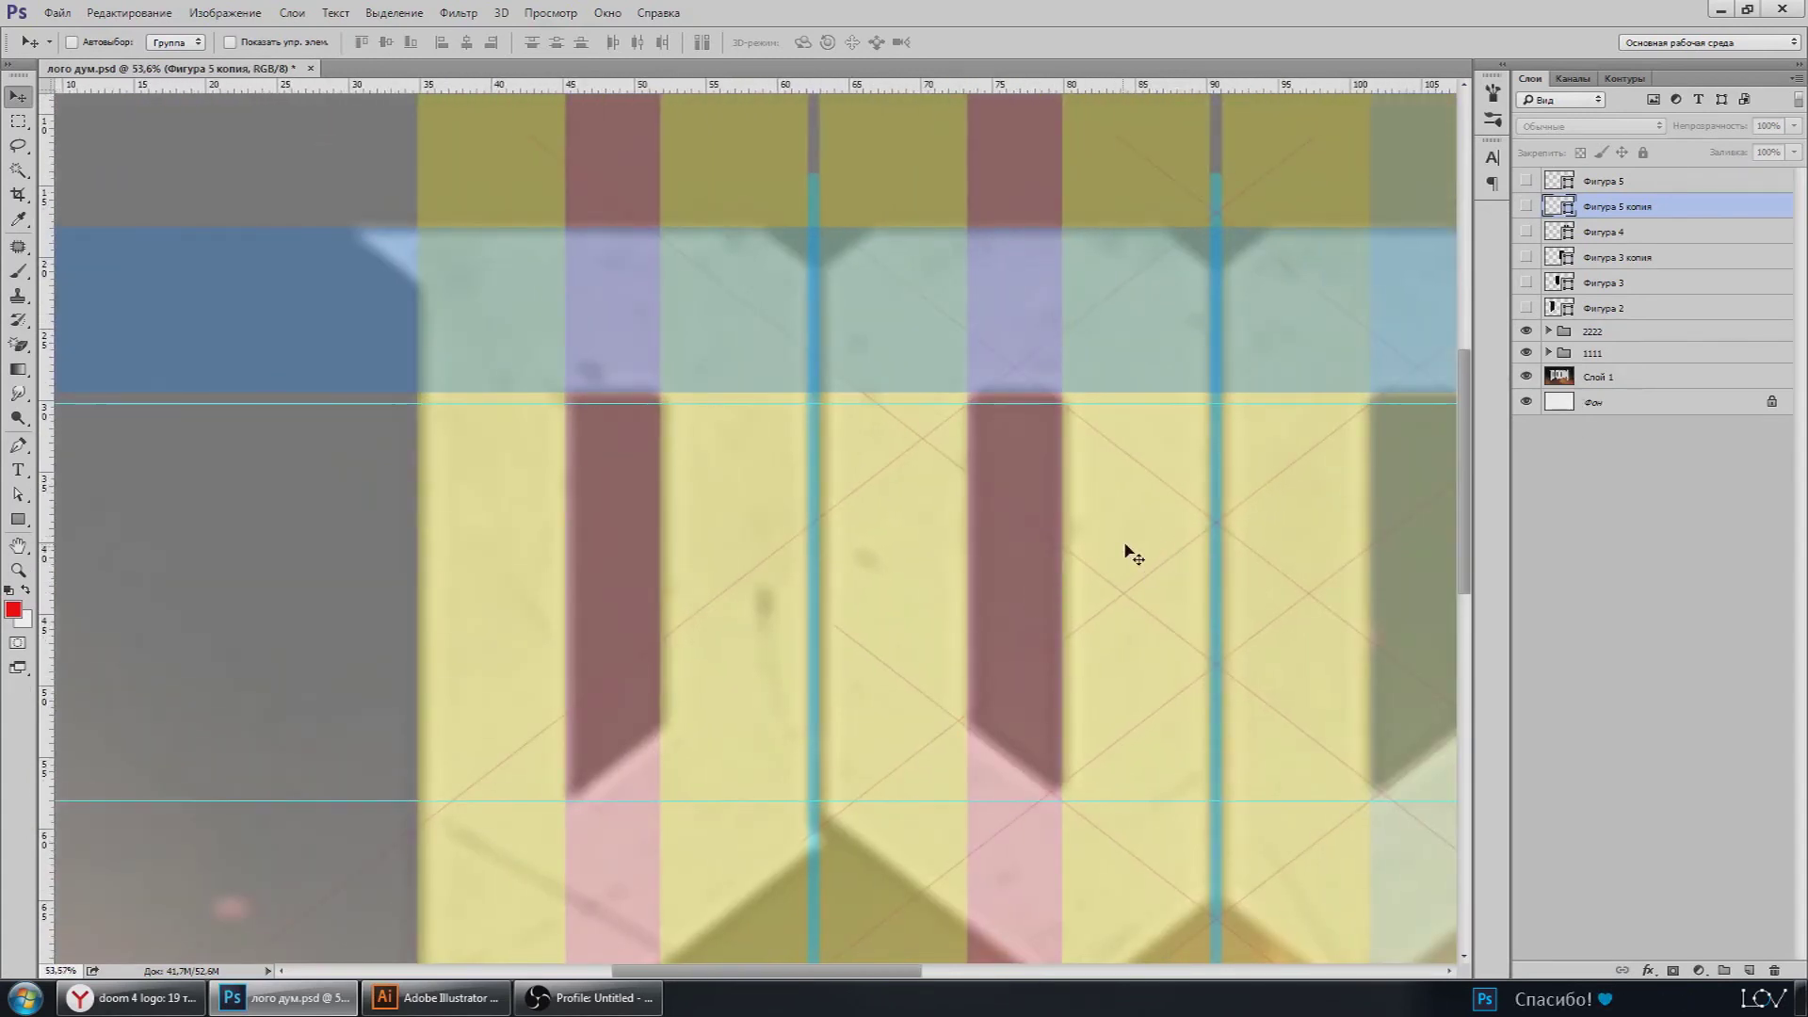
pyautogui.scroll(-1, 1134, 557)
pyautogui.click(1548, 330)
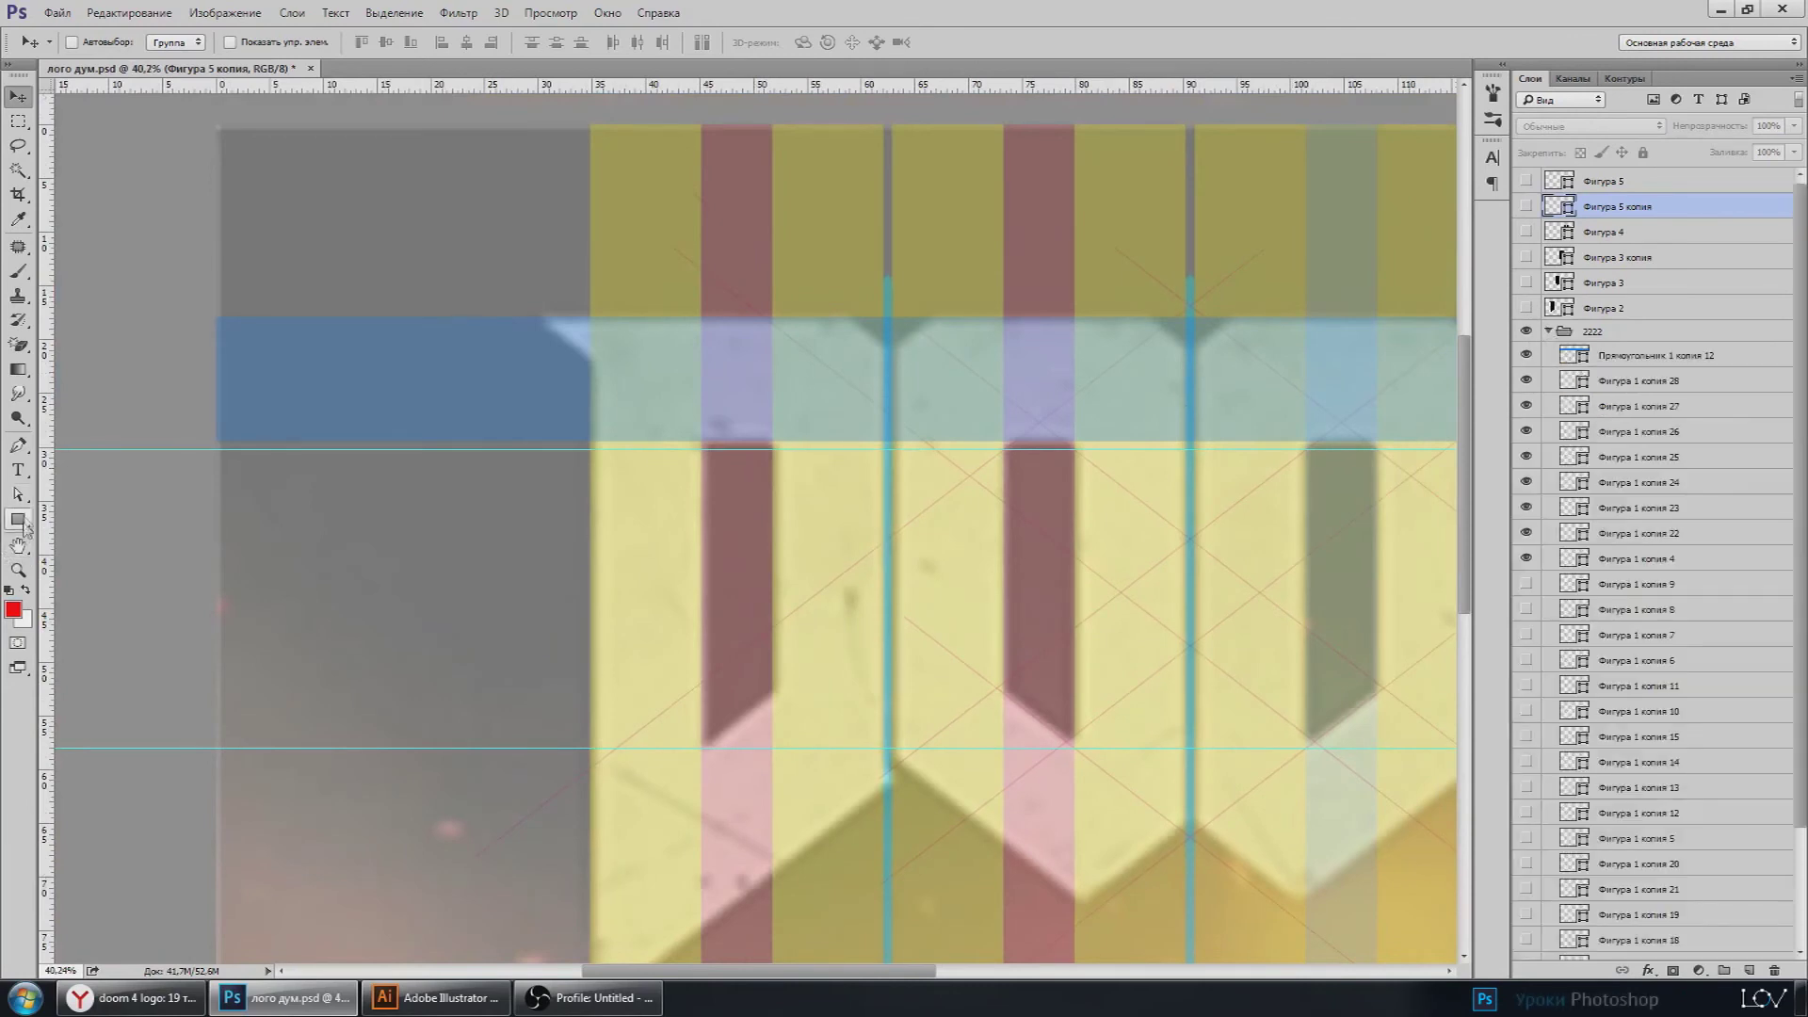
# Step: Duplicate the diagonal line layer Фигура 1 копия 25 and snap the copy to the yellow/pink guide
pyautogui.press('a')
pyautogui.click(780, 630)
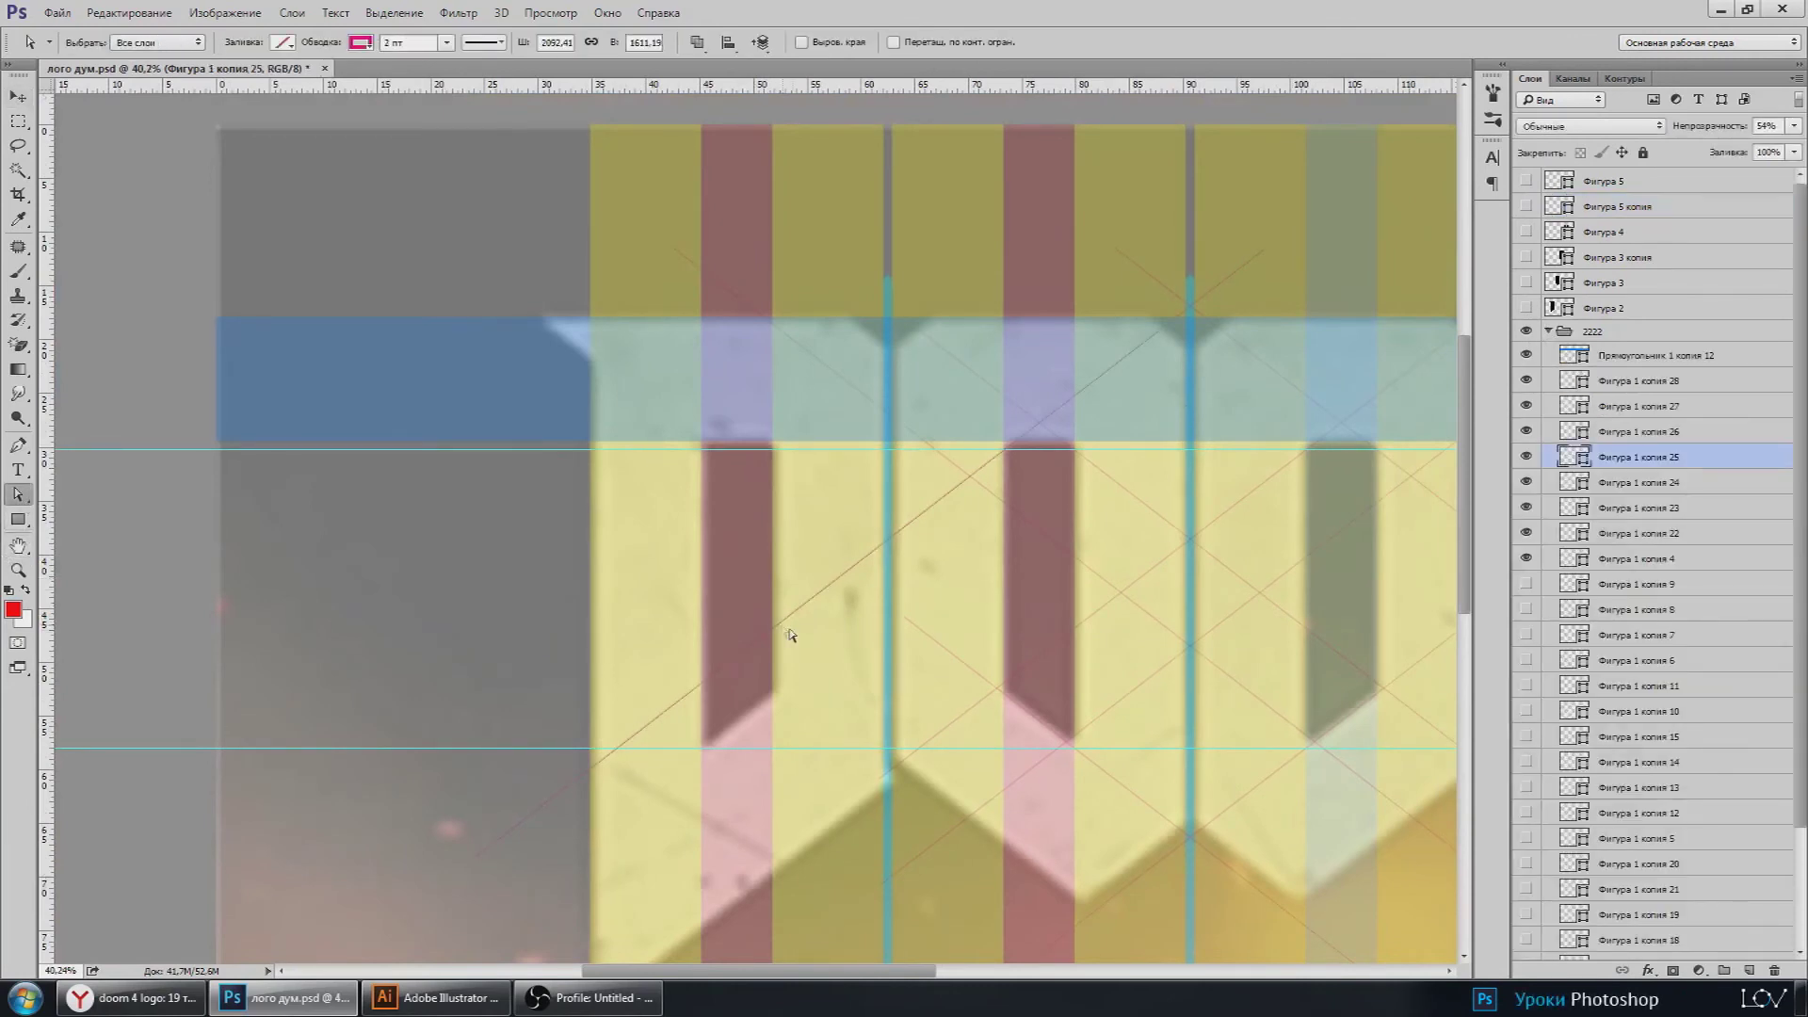
pyautogui.click(18, 96)
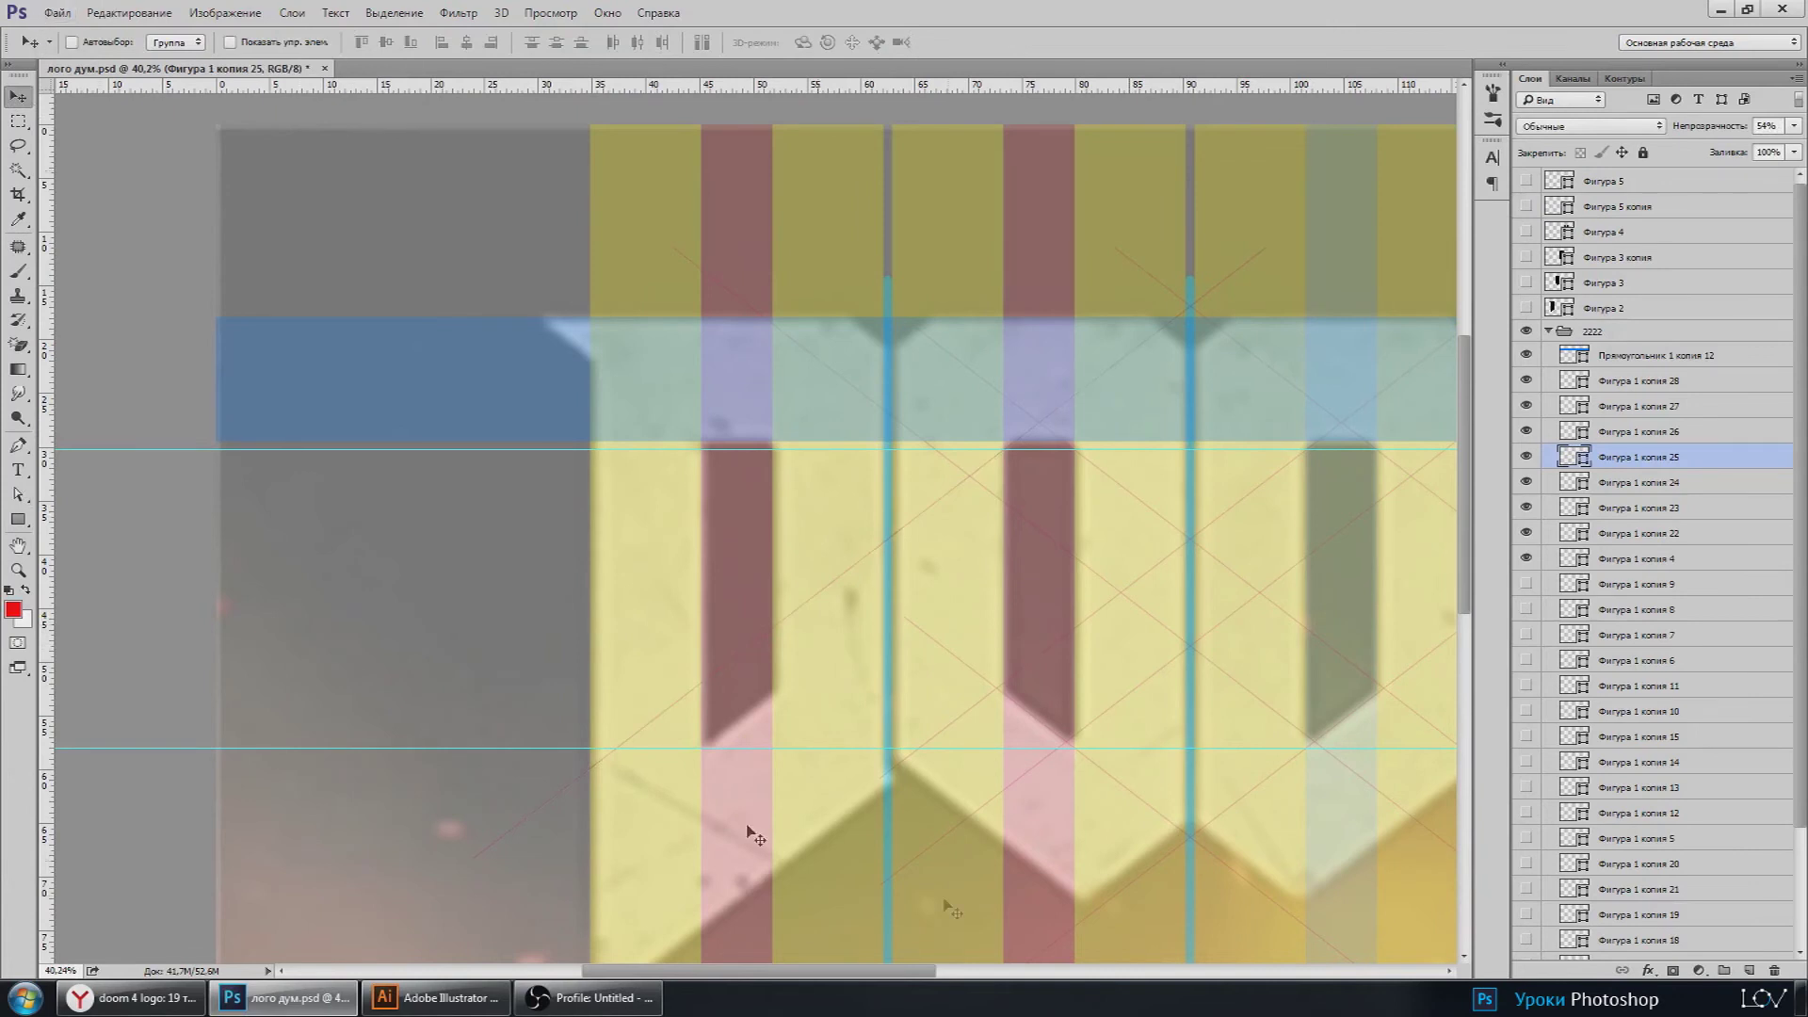
pyautogui.scroll(3, 872, 810)
pyautogui.hotkey('ctrl', 'j')
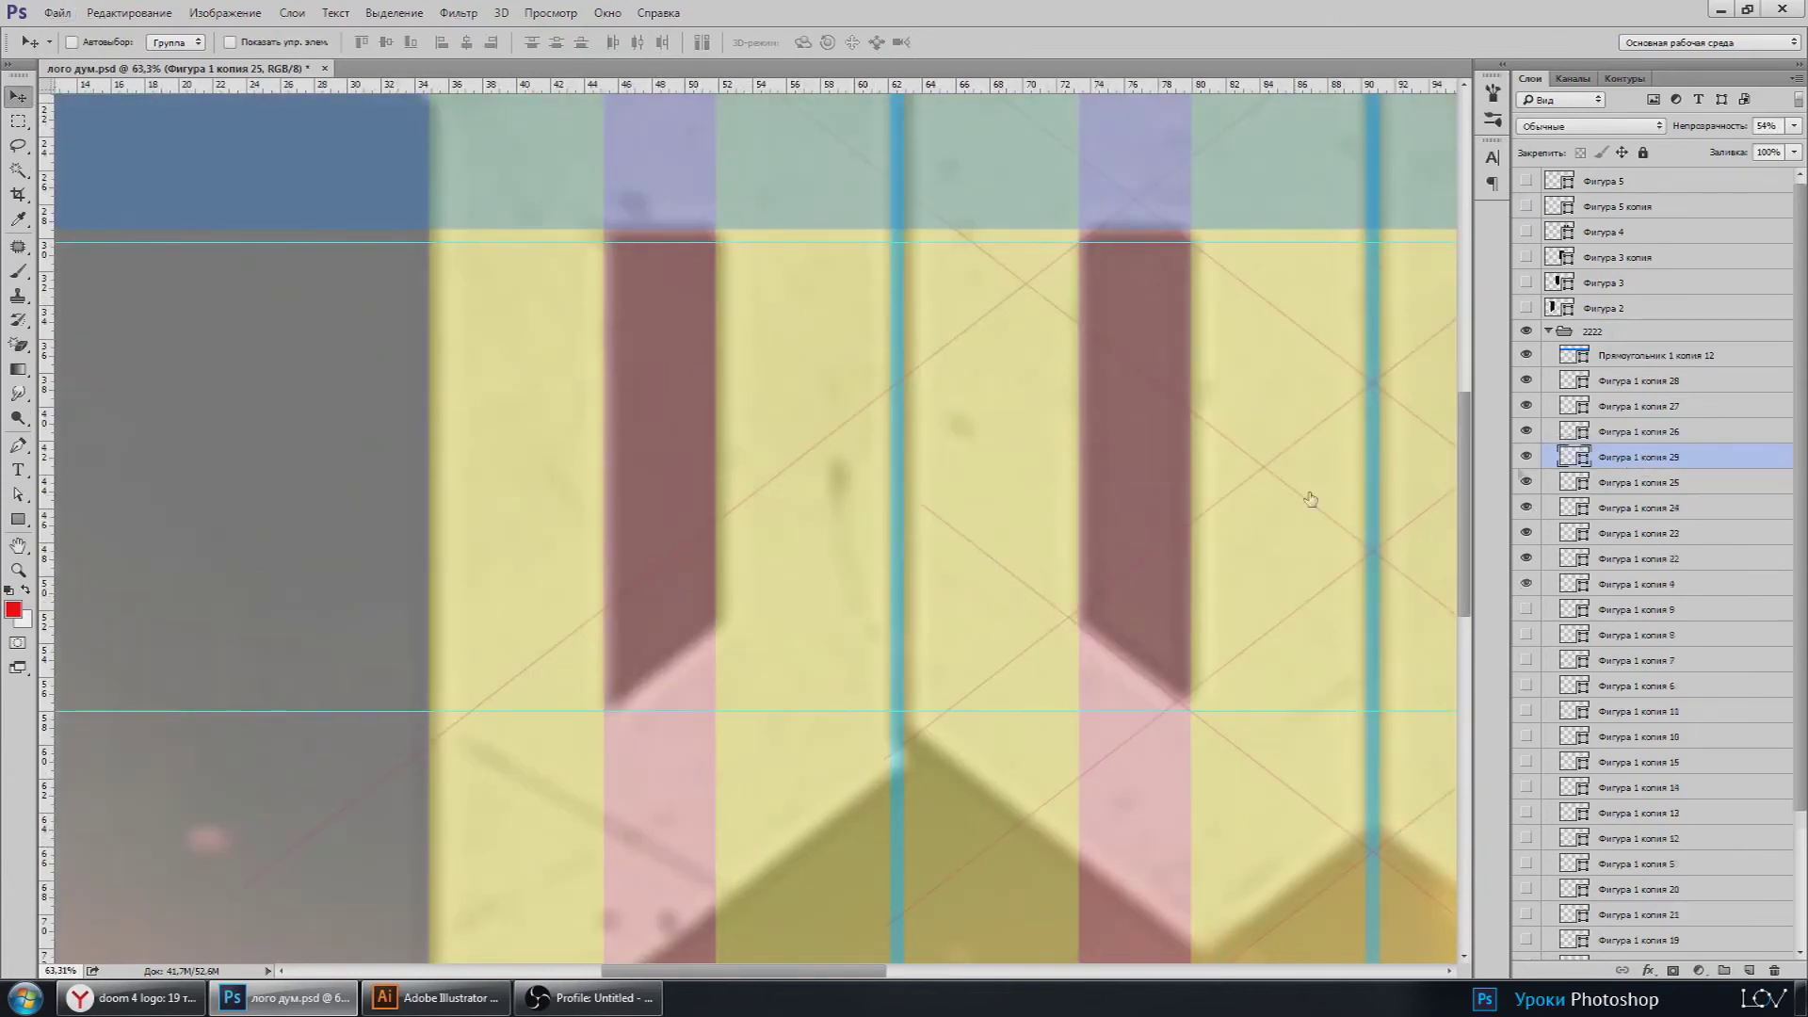
pyautogui.moveTo(659, 535); pyautogui.dragTo(624, 728)
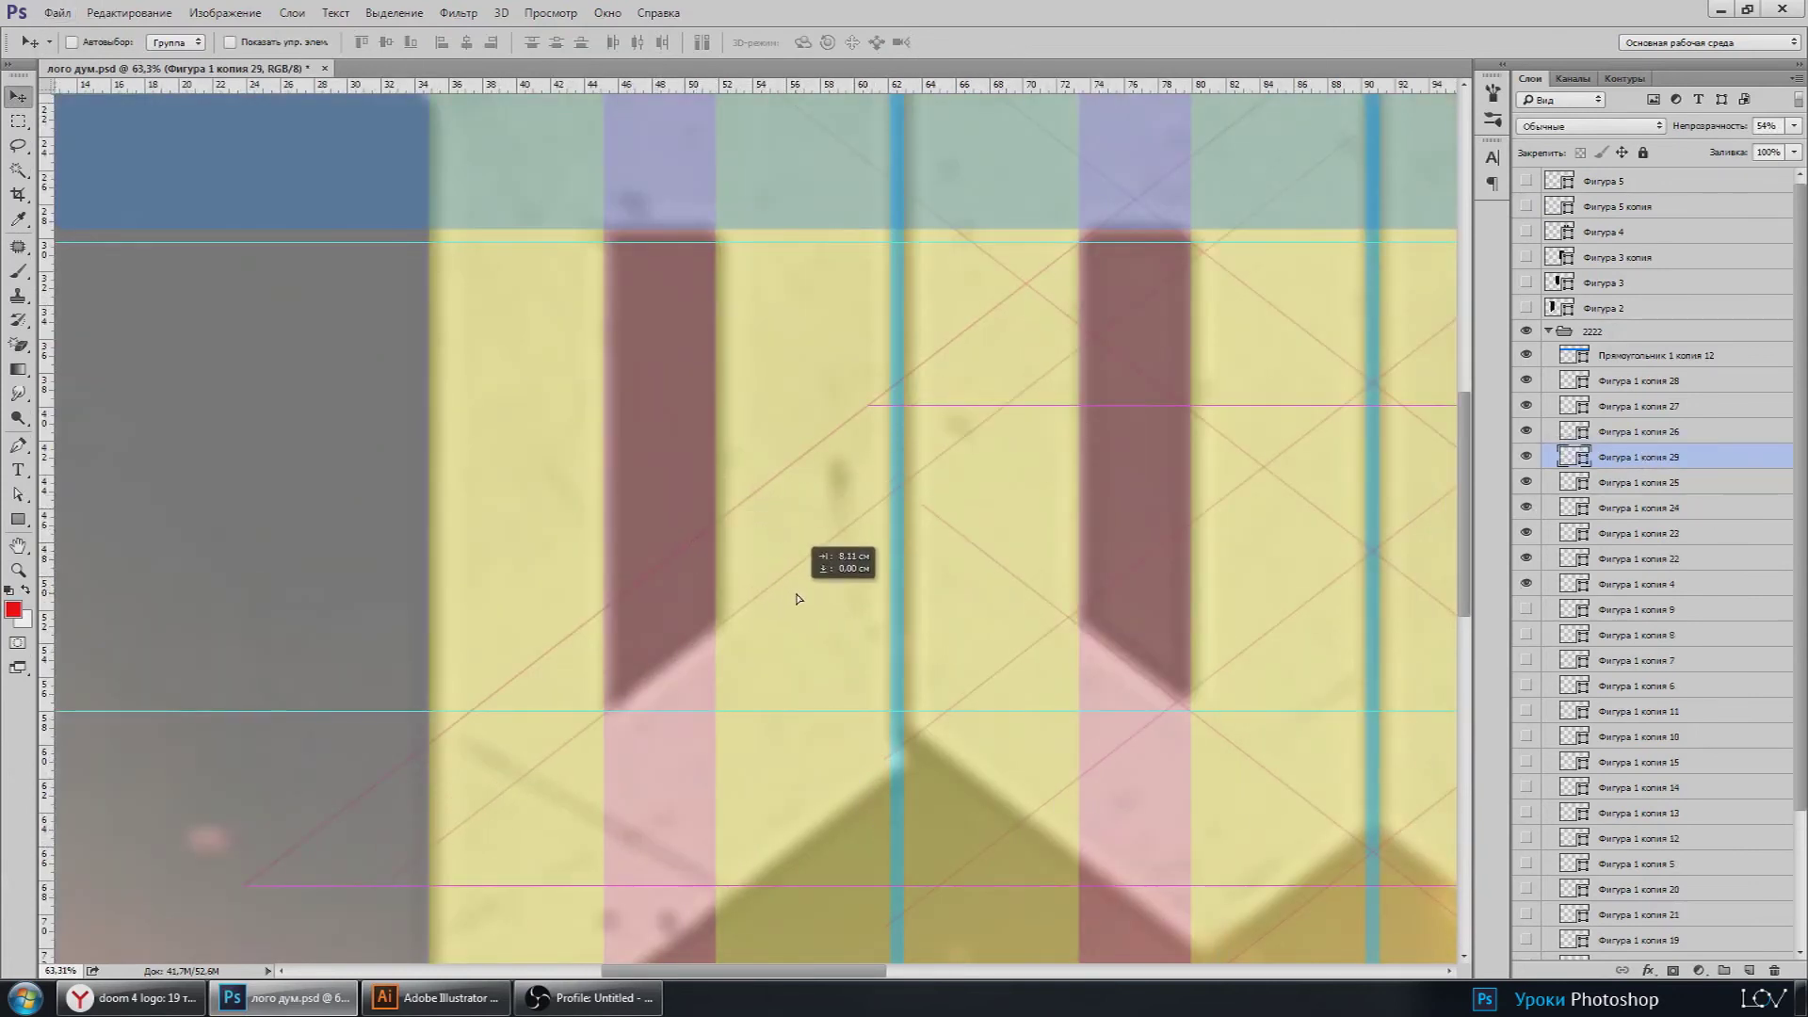
pyautogui.scroll(10, 597, 736)
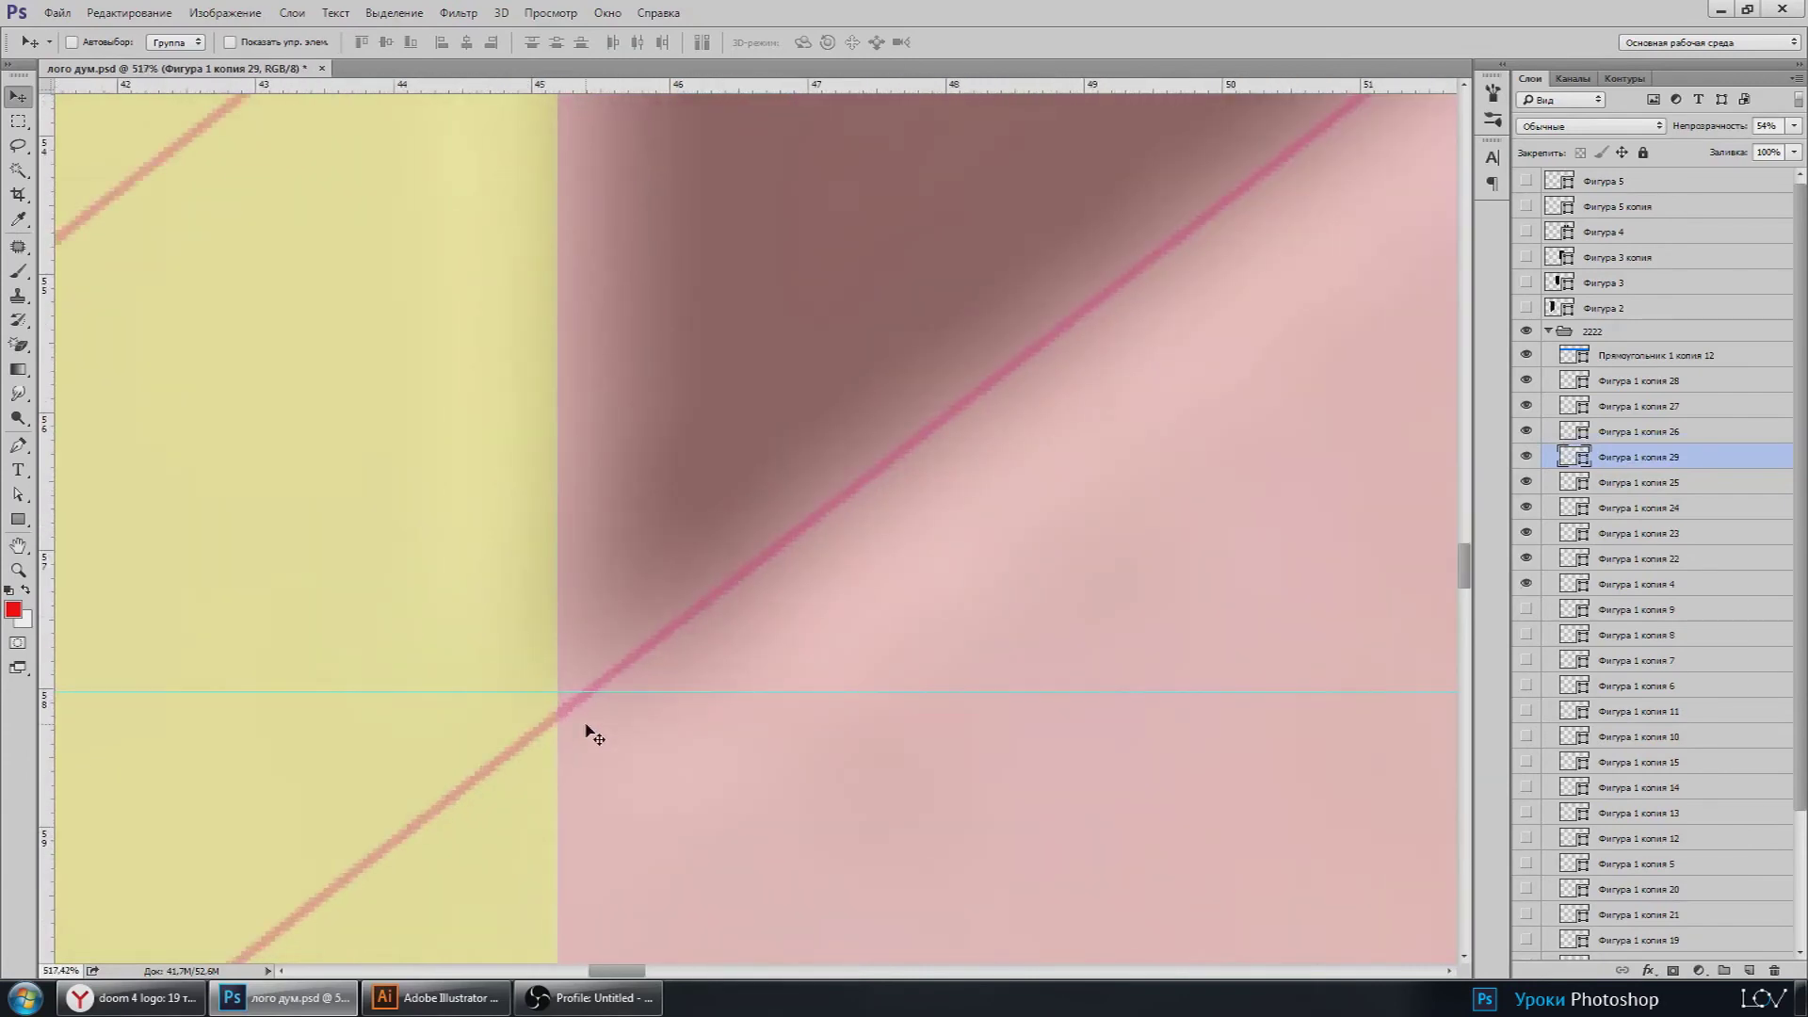
pyautogui.moveTo(586, 729)
pyautogui.mouseDown()
pyautogui.moveTo(618, 750)
pyautogui.moveTo(557, 694)
pyautogui.moveTo(563, 708)
pyautogui.mouseUp()
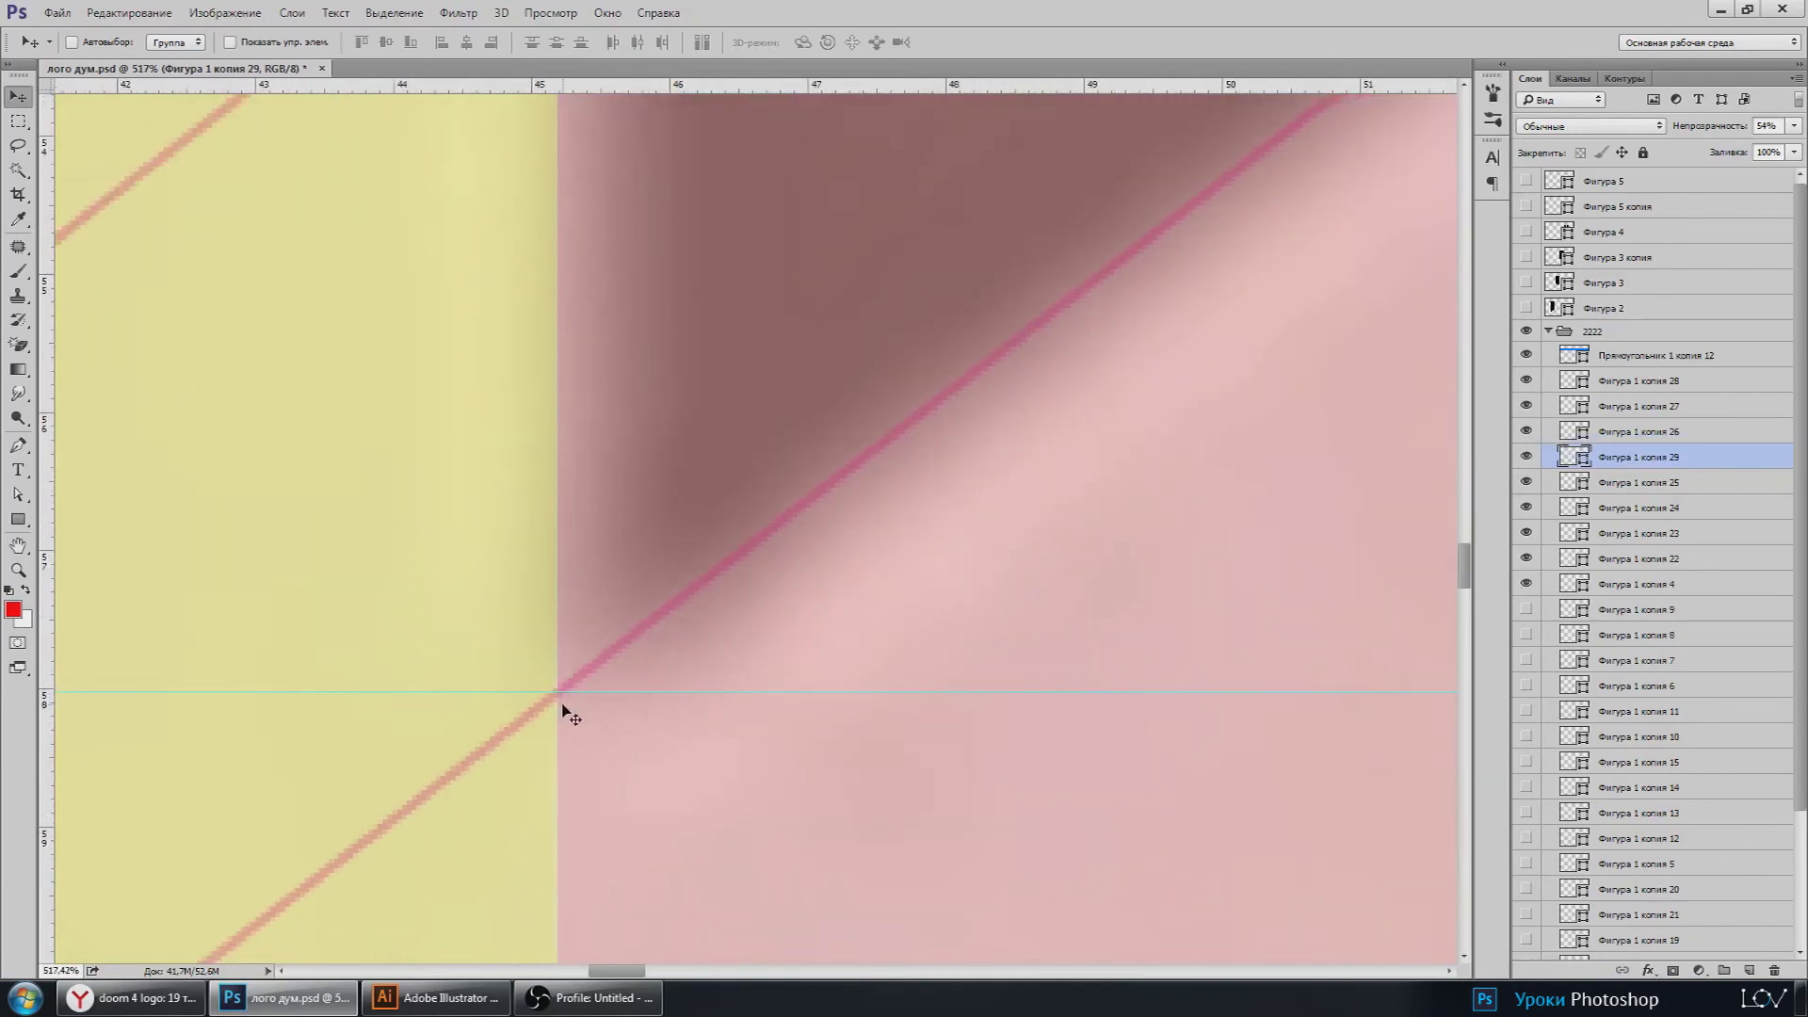
pyautogui.scroll(-4, 571, 718)
pyautogui.scroll(-4, 598, 718)
pyautogui.scroll(-2, 598, 711)
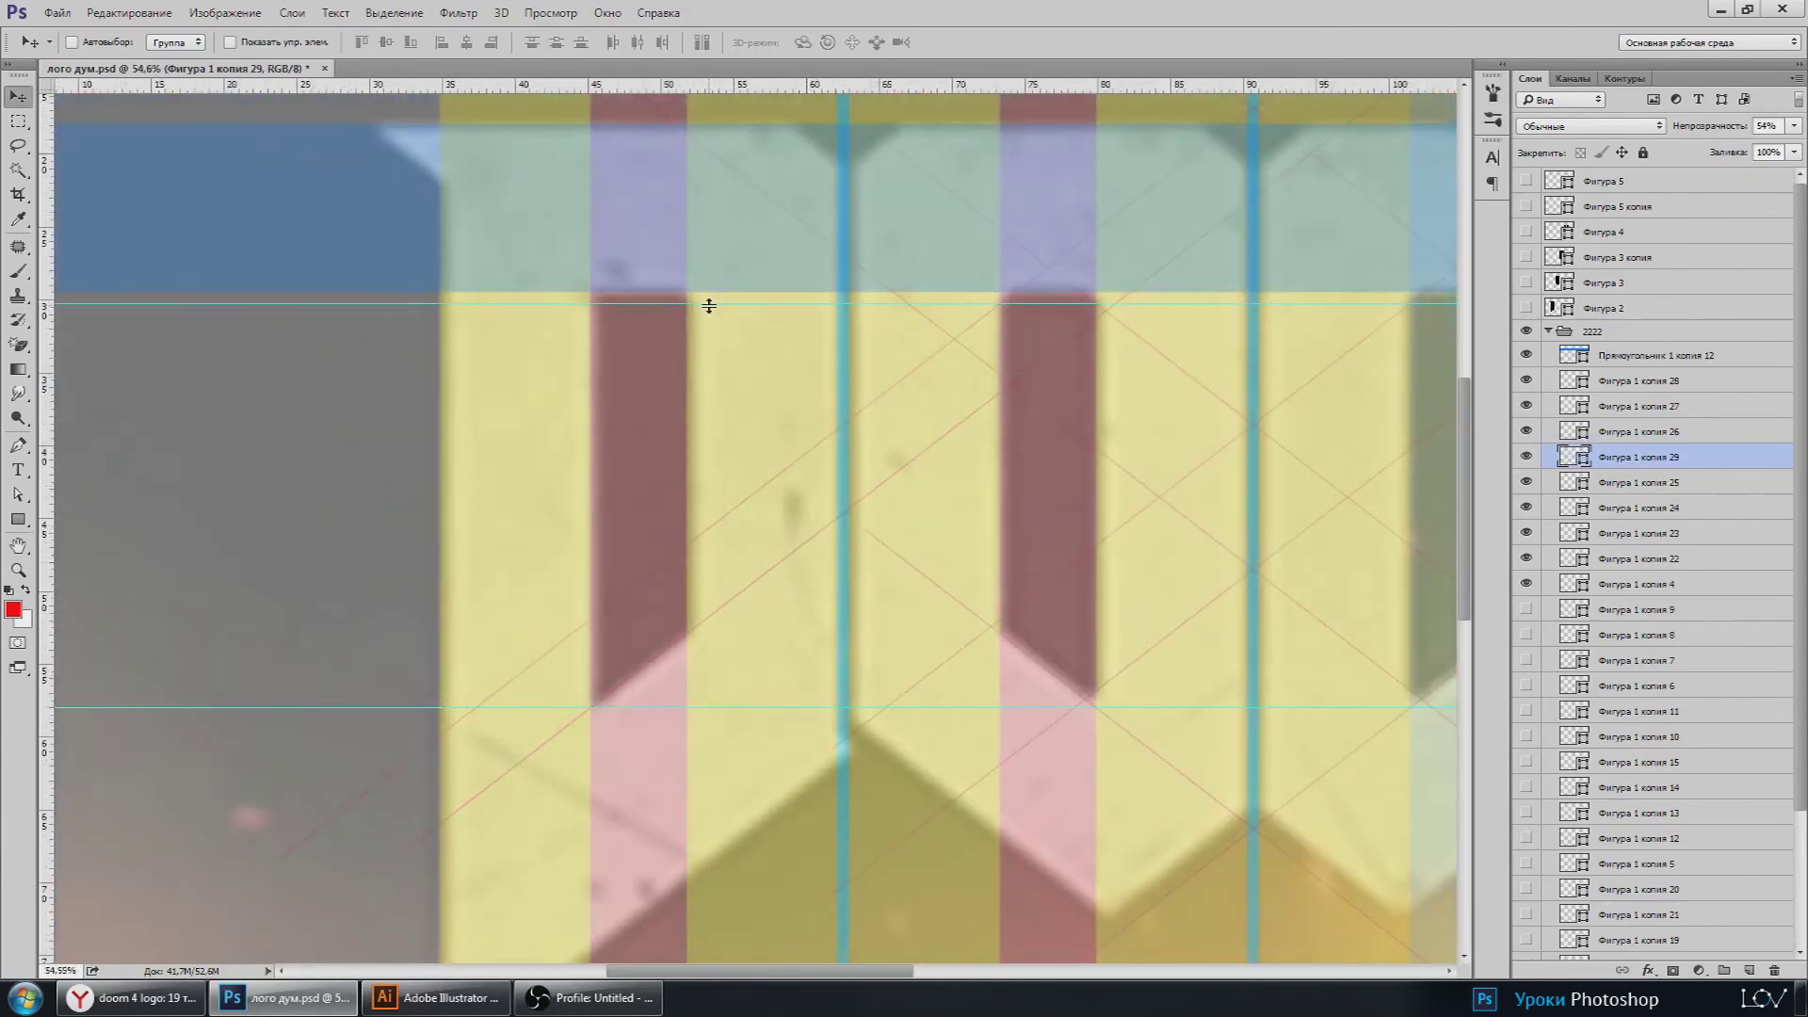
# Step: Duplicate the Фигура 1 копия 27 line layer and shift the copy to a new position
pyautogui.click(18, 495)
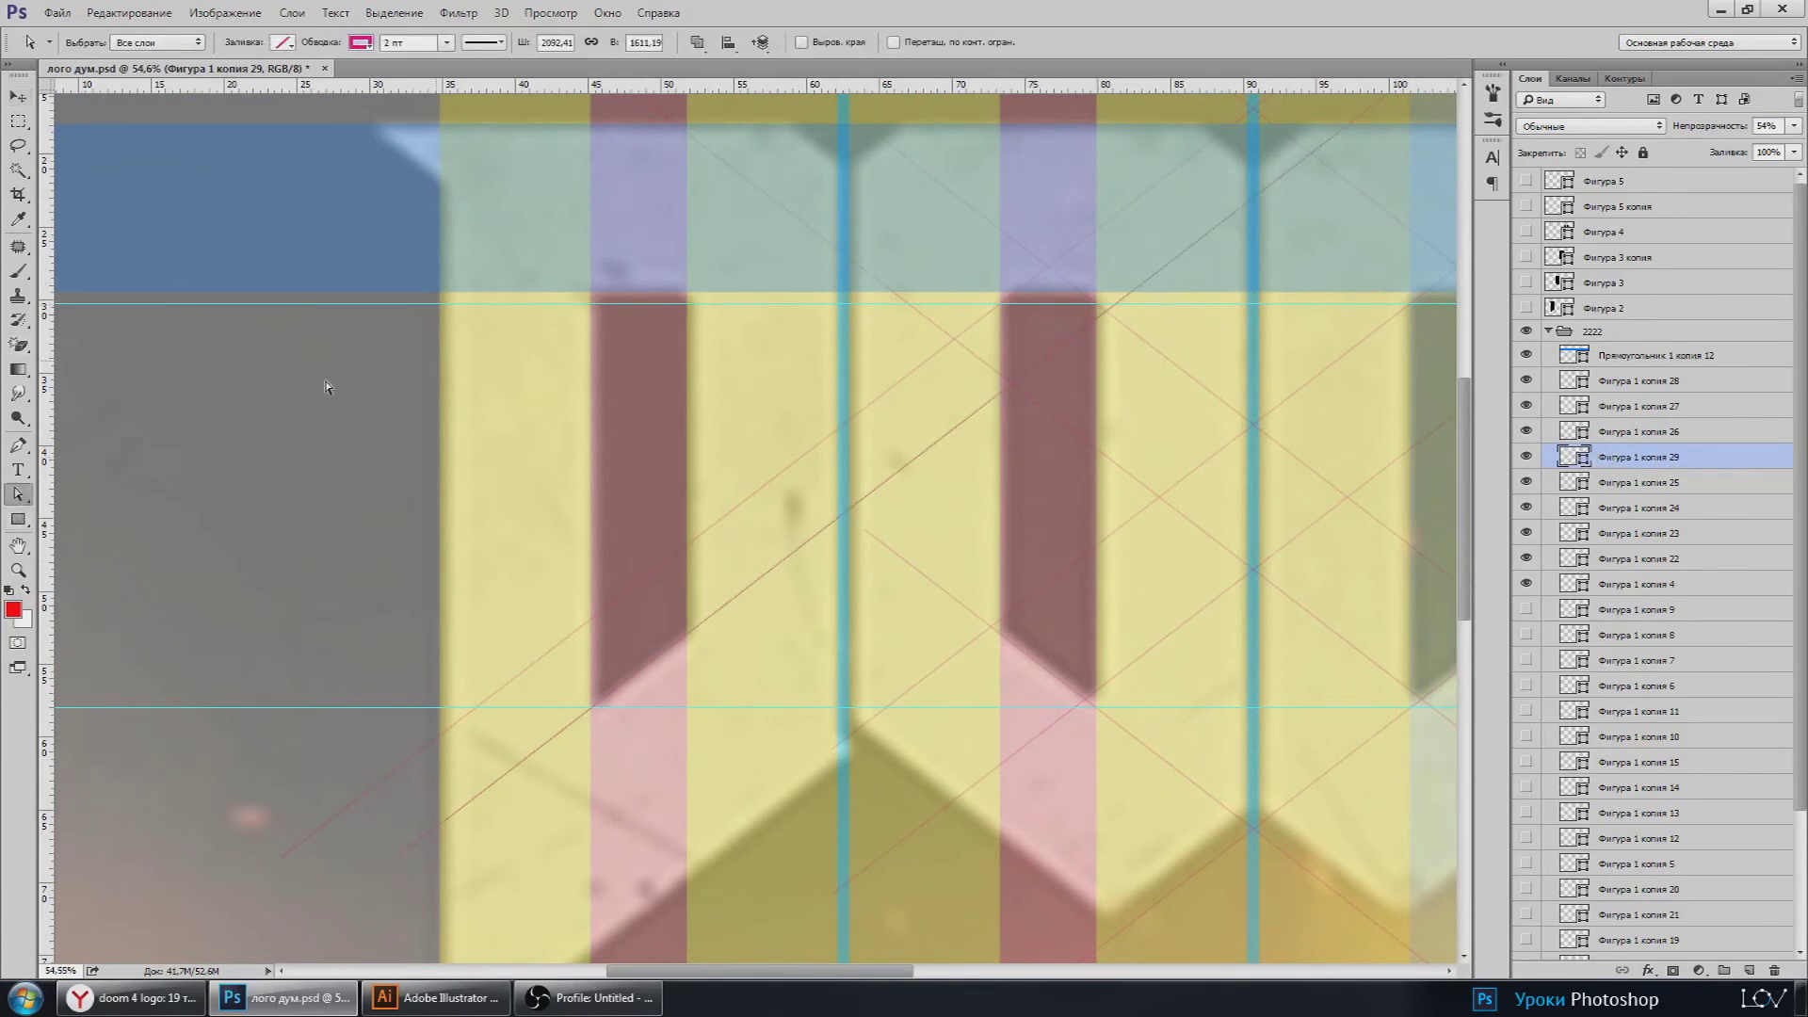
pyautogui.click(938, 334)
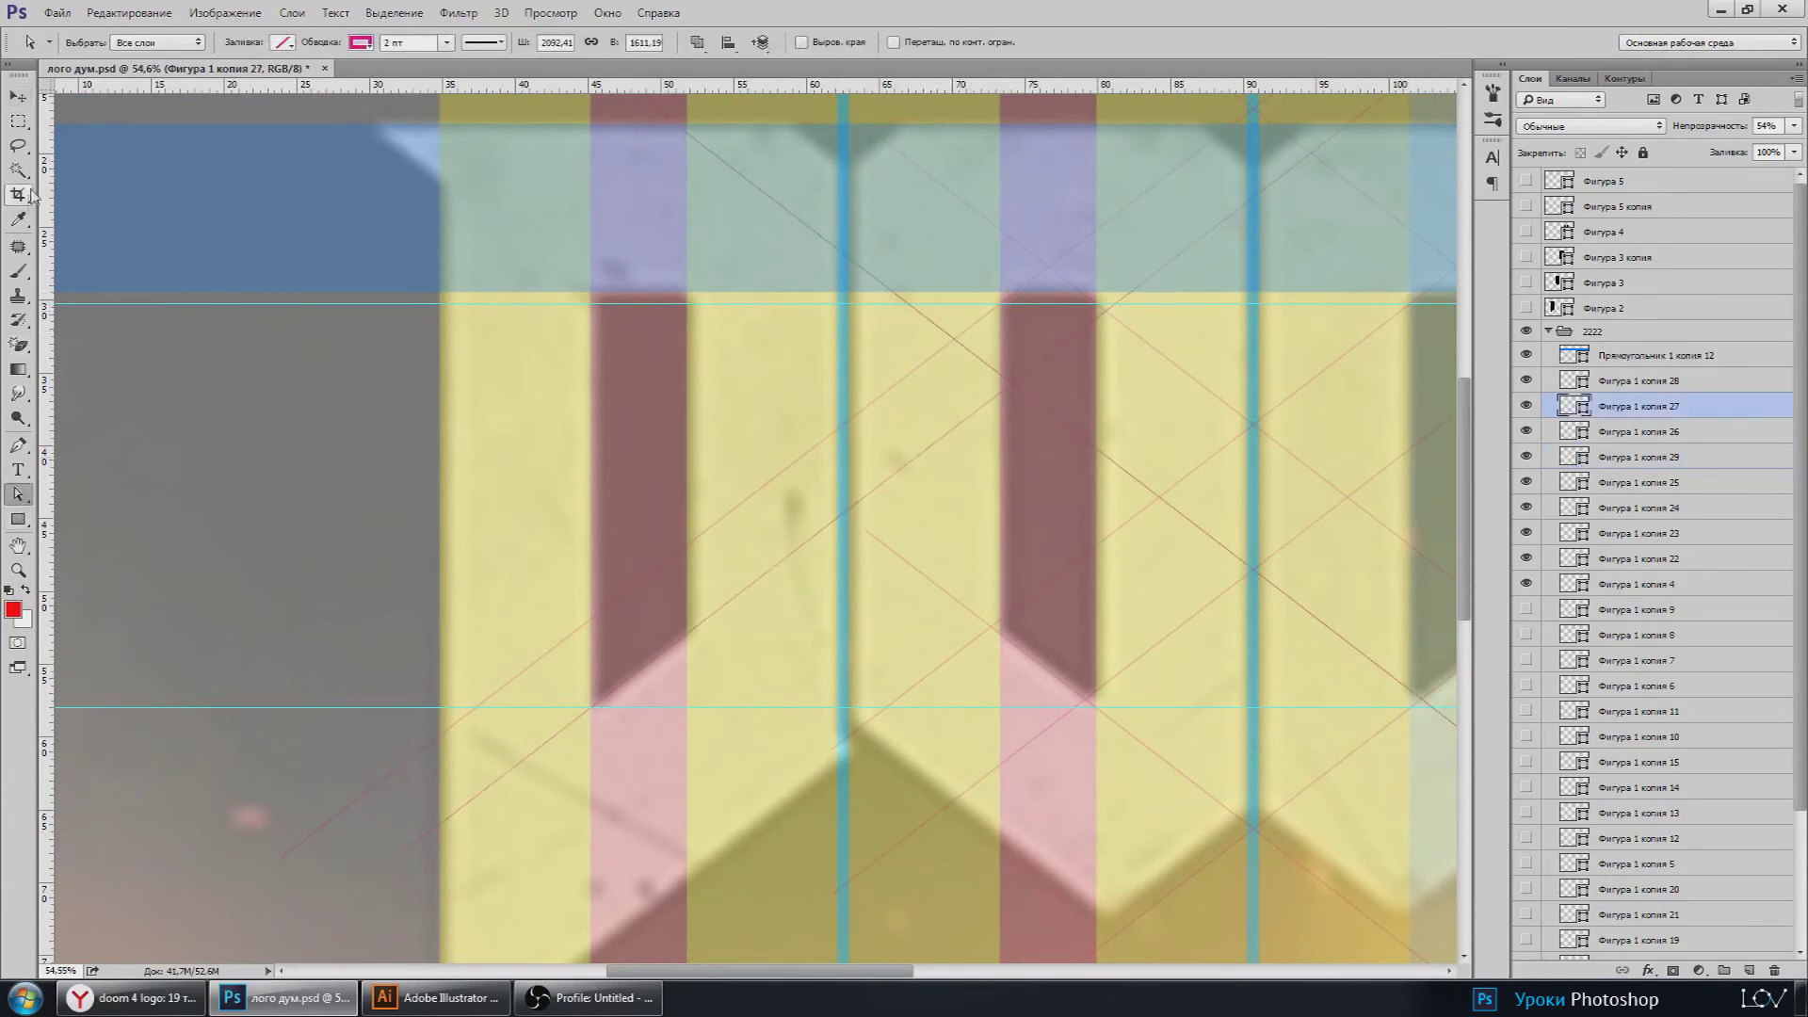
pyautogui.click(18, 97)
pyautogui.hotkey('ctrl', 'j')
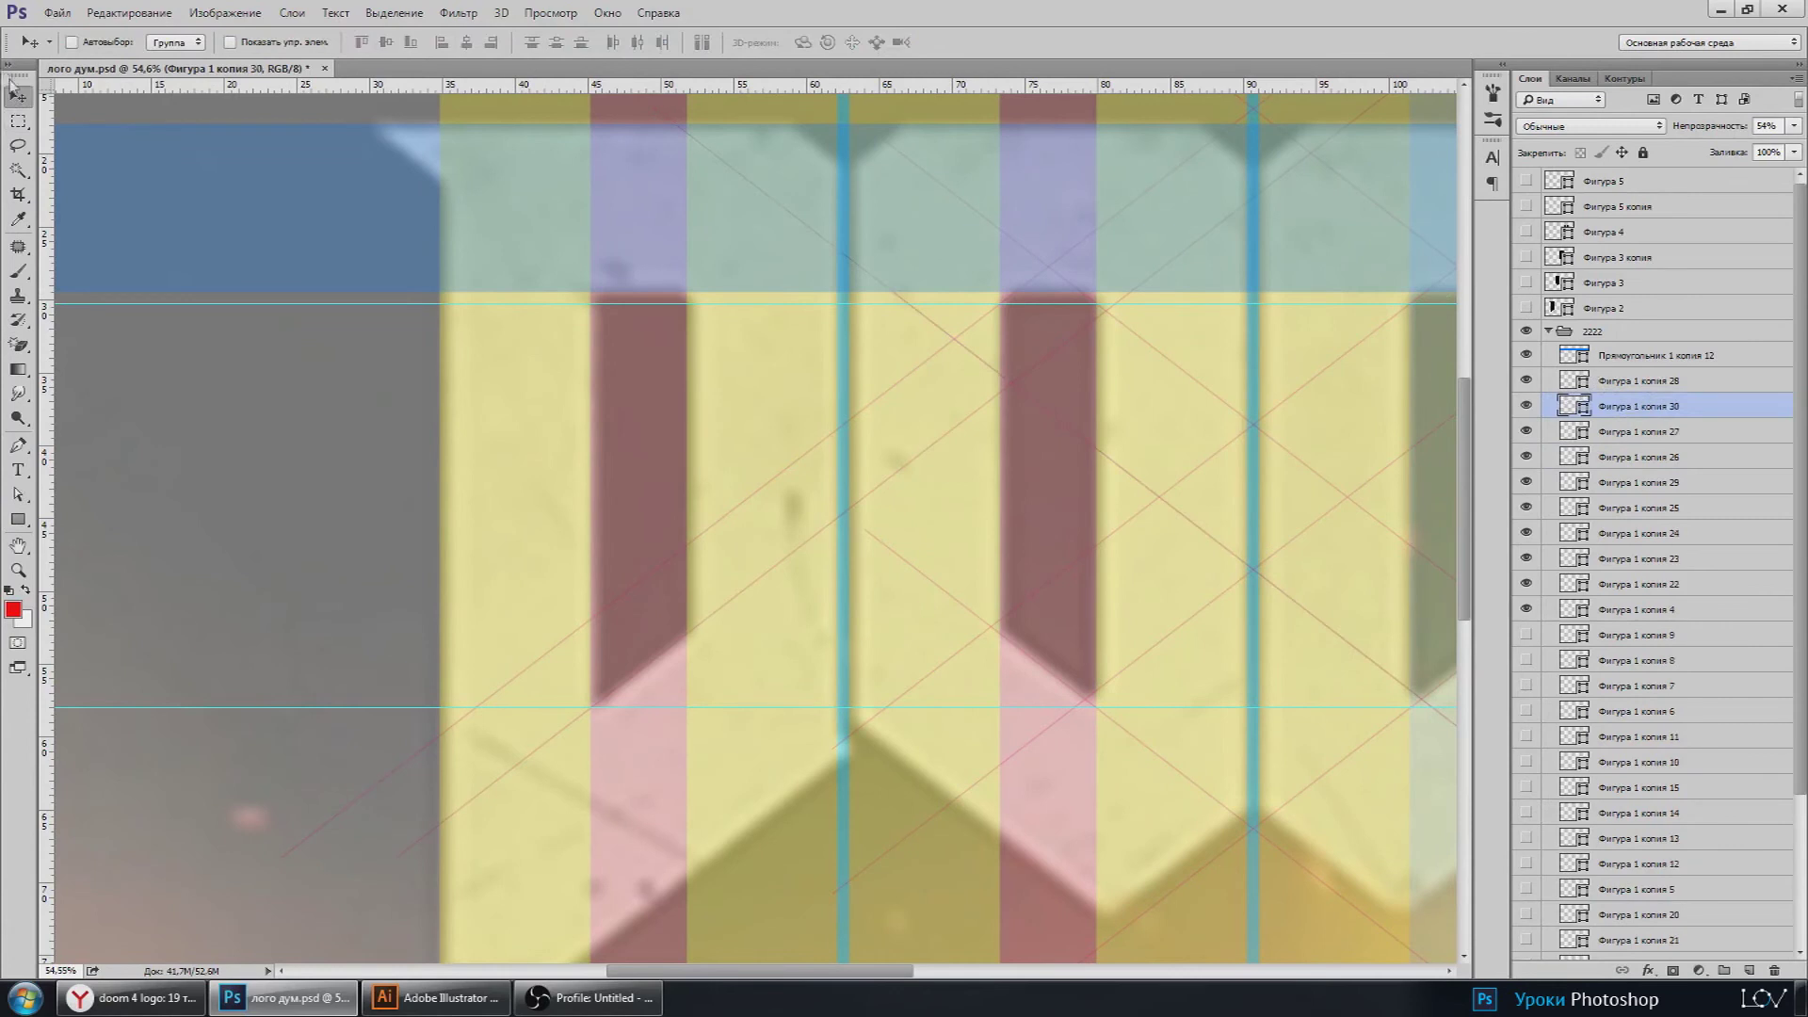
pyautogui.moveTo(922, 191); pyautogui.dragTo(677, 235)
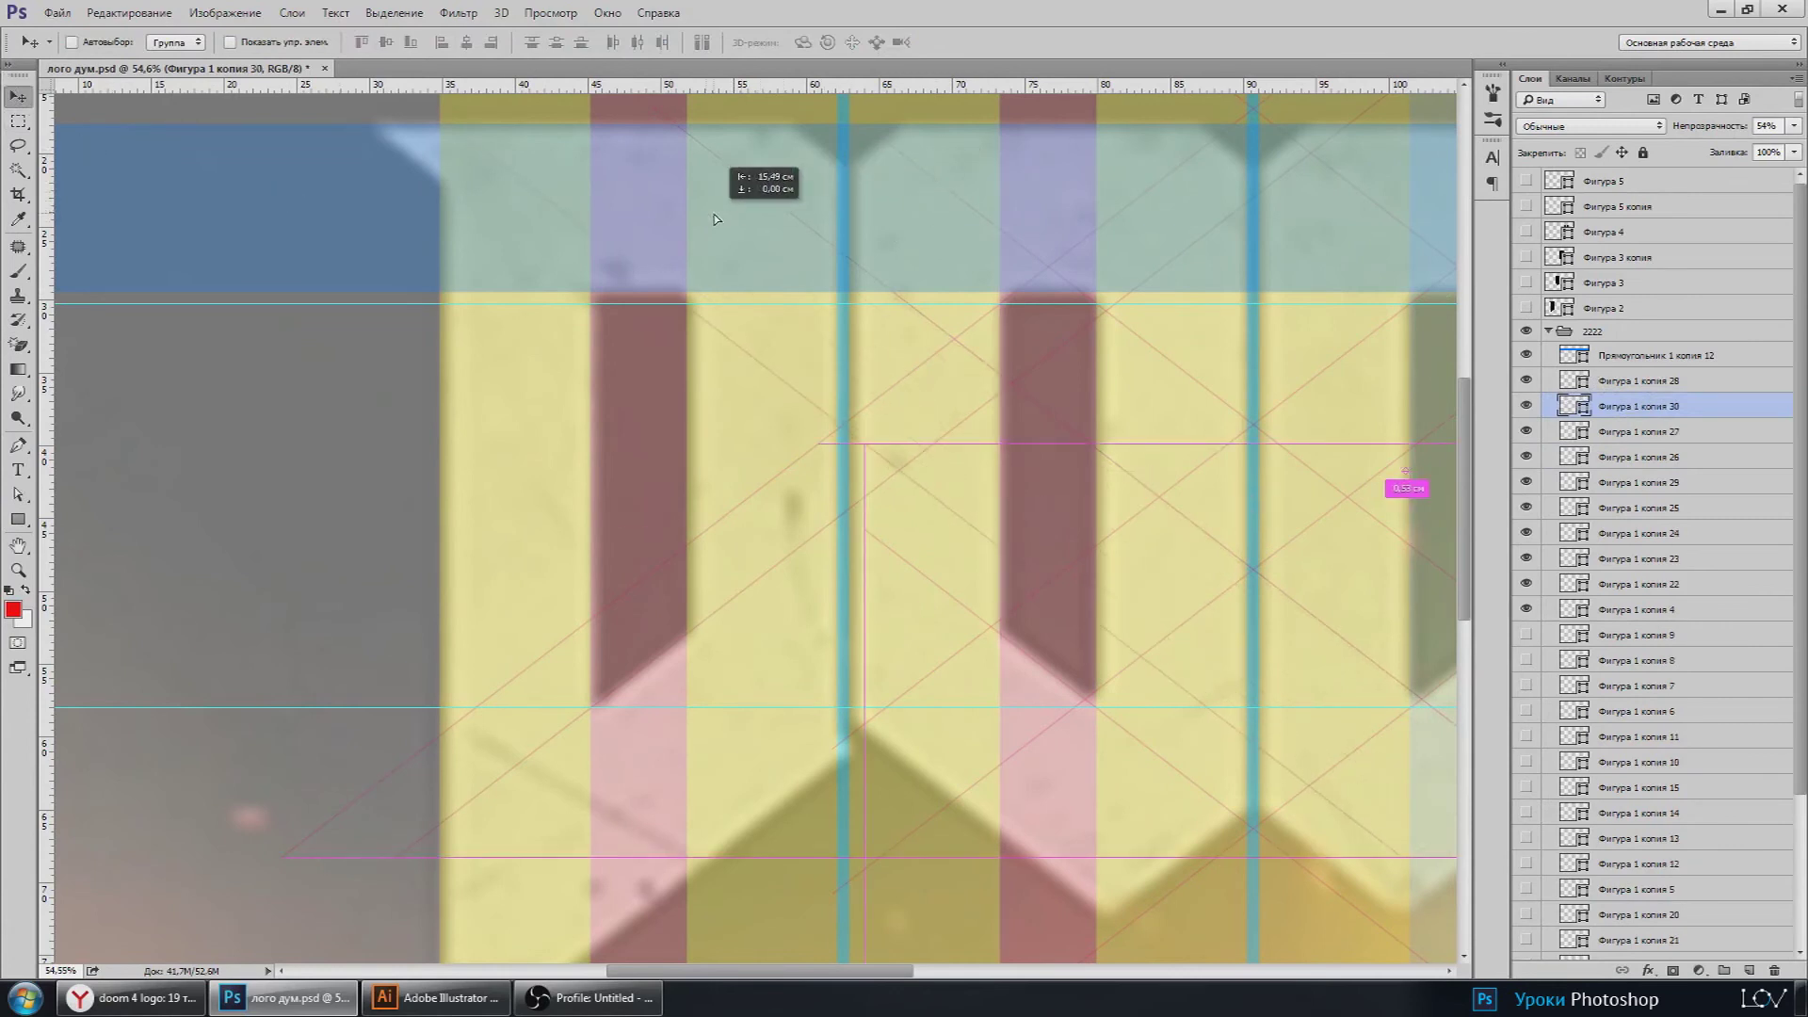
pyautogui.scroll(3, 677, 235)
pyautogui.scroll(2, 686, 282)
pyautogui.scroll(1, 694, 302)
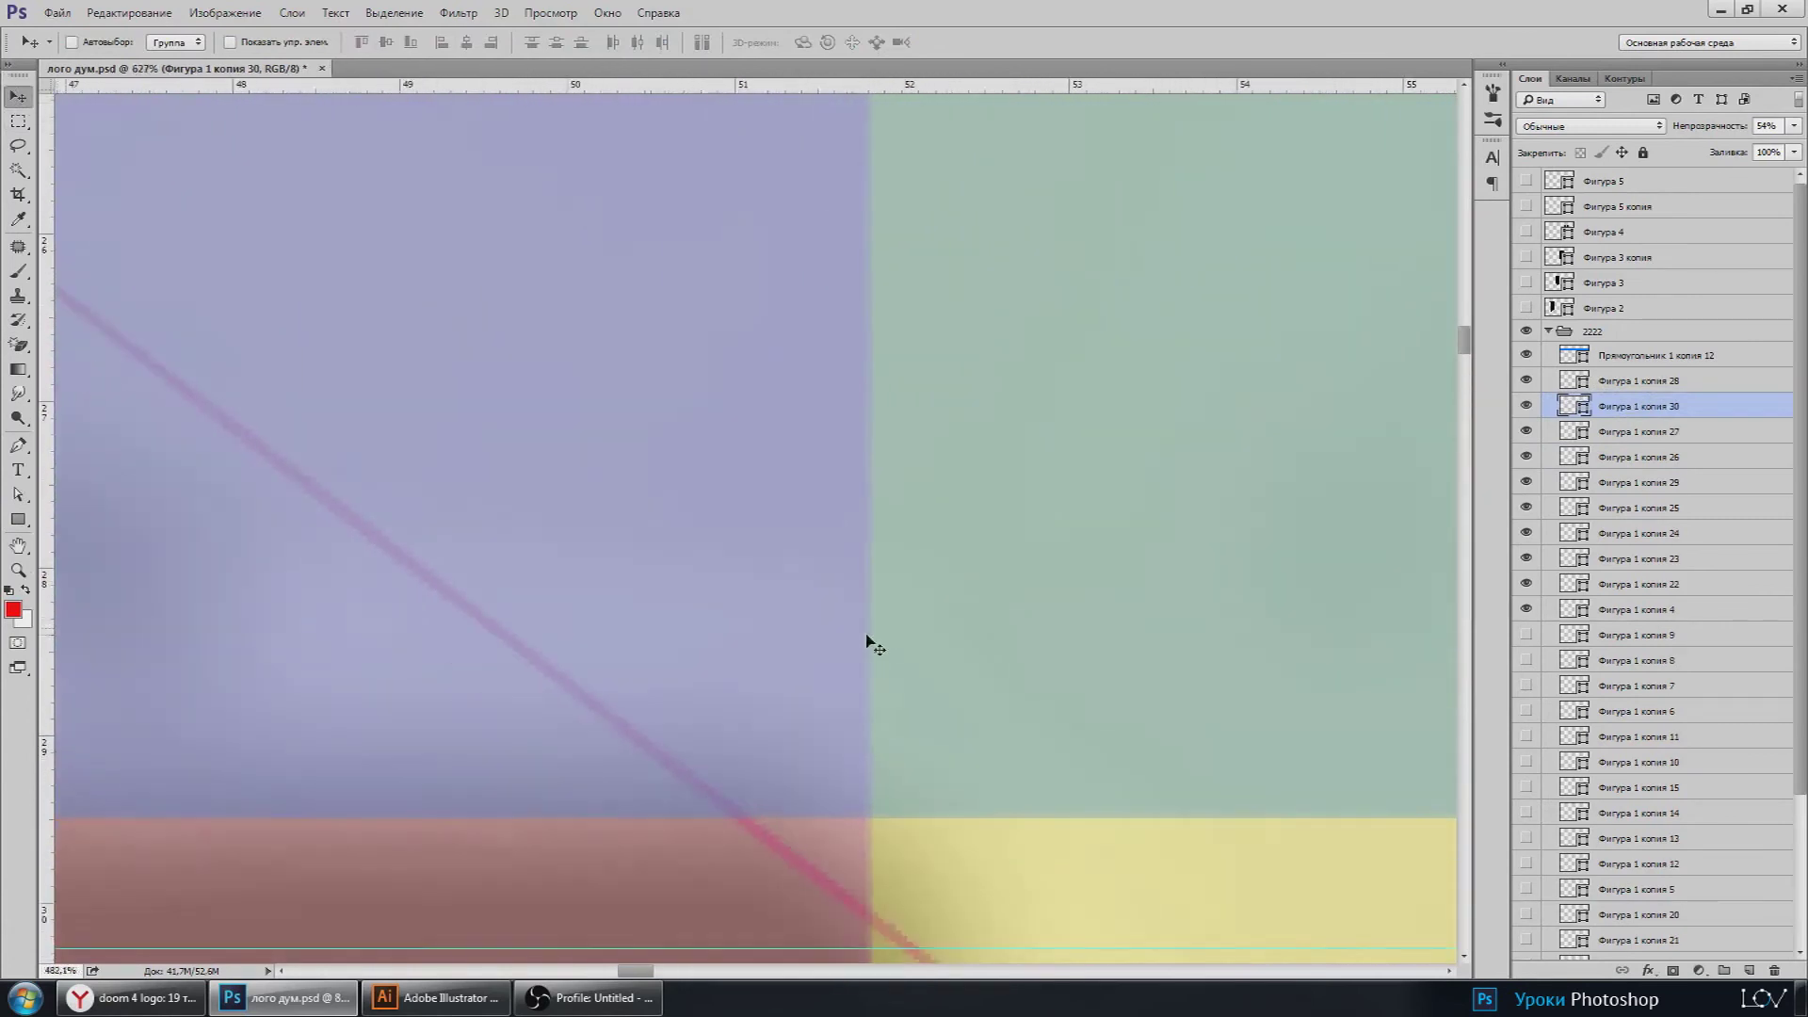
pyautogui.scroll(-2, 866, 645)
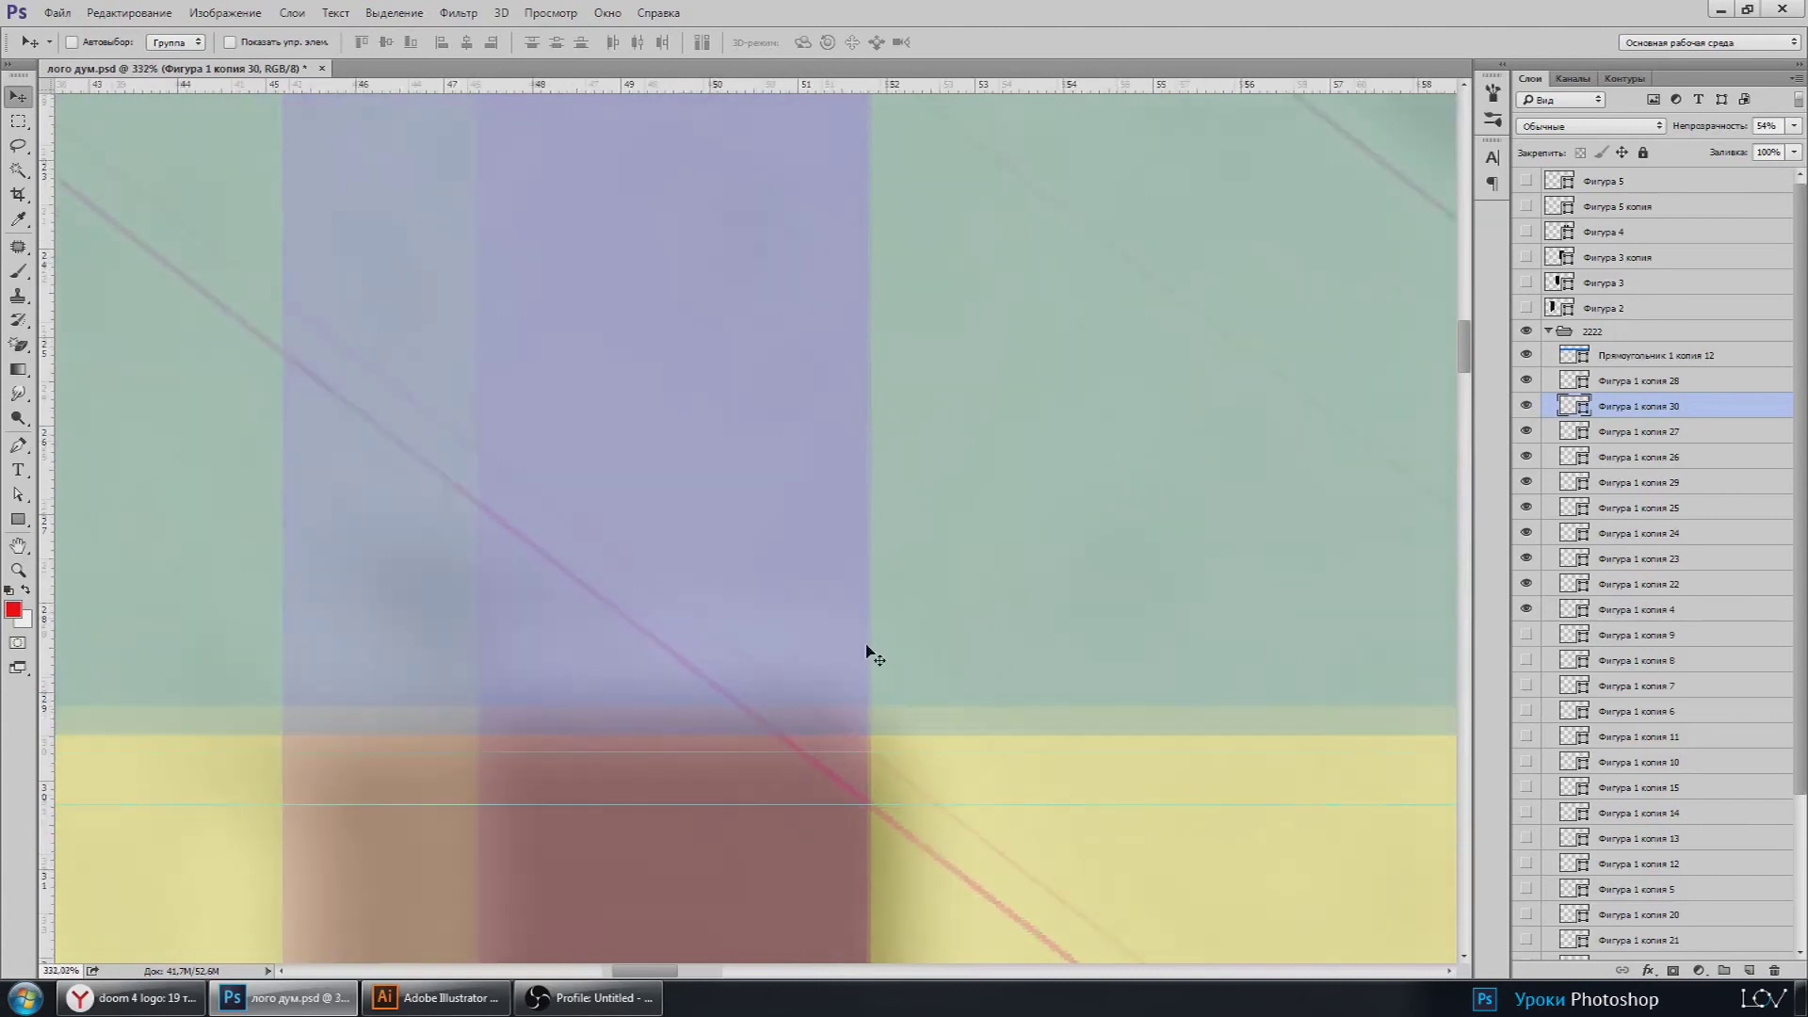
pyautogui.scroll(-2, 872, 650)
pyautogui.scroll(-2, 889, 579)
pyautogui.scroll(-1, 980, 593)
# Step: Clear all guides, collapse group 2222, and add empty layer Слой 2 above Фигура 5
pyautogui.click(551, 12)
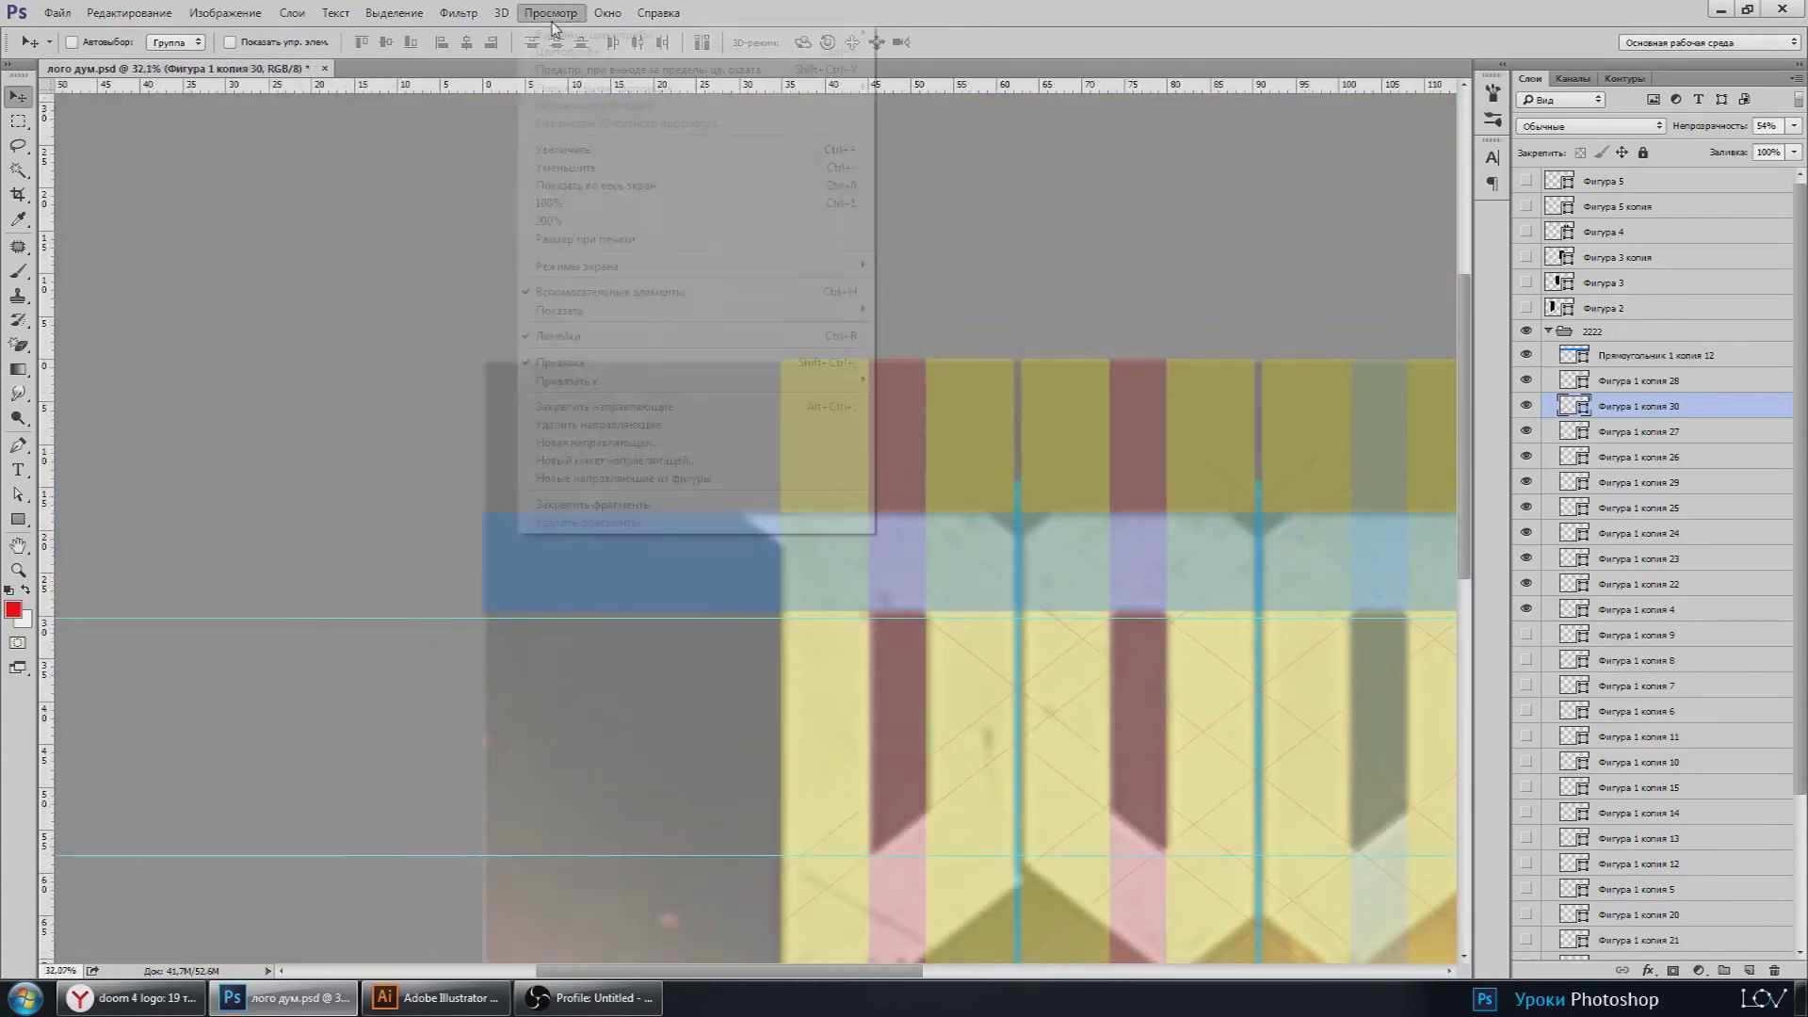
pyautogui.click(603, 424)
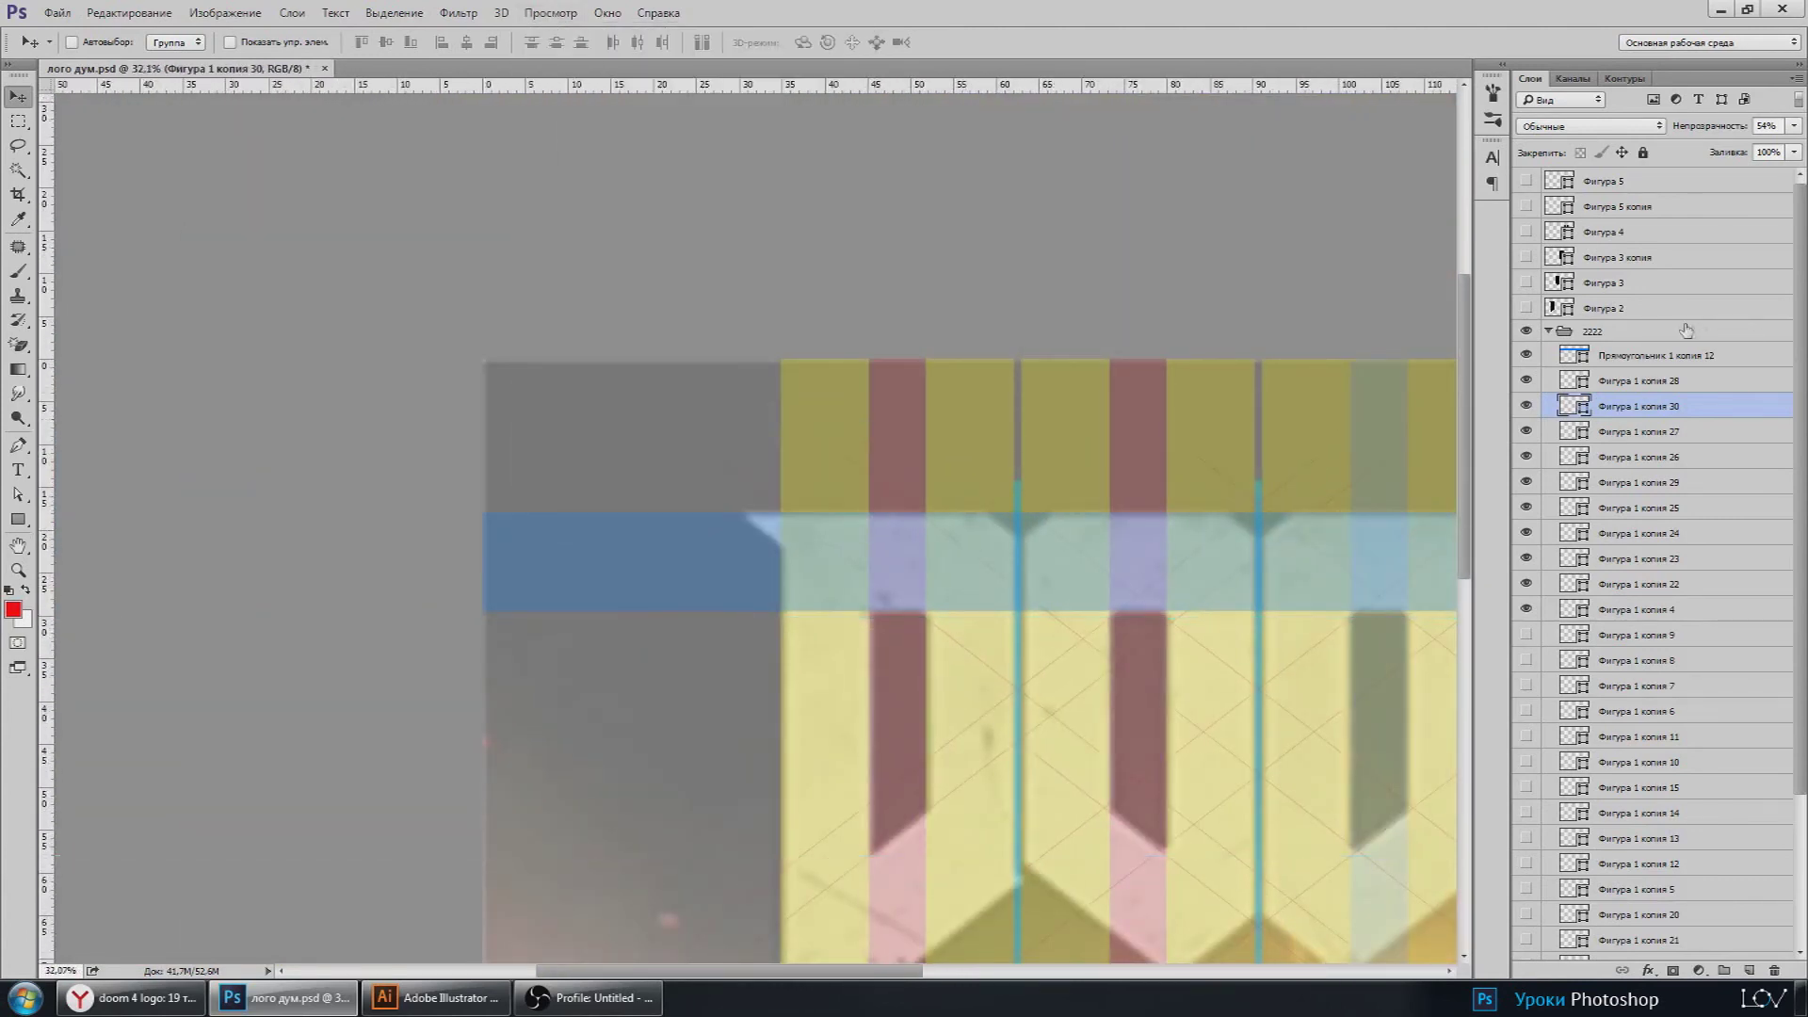
pyautogui.click(1548, 332)
pyautogui.click(1605, 185)
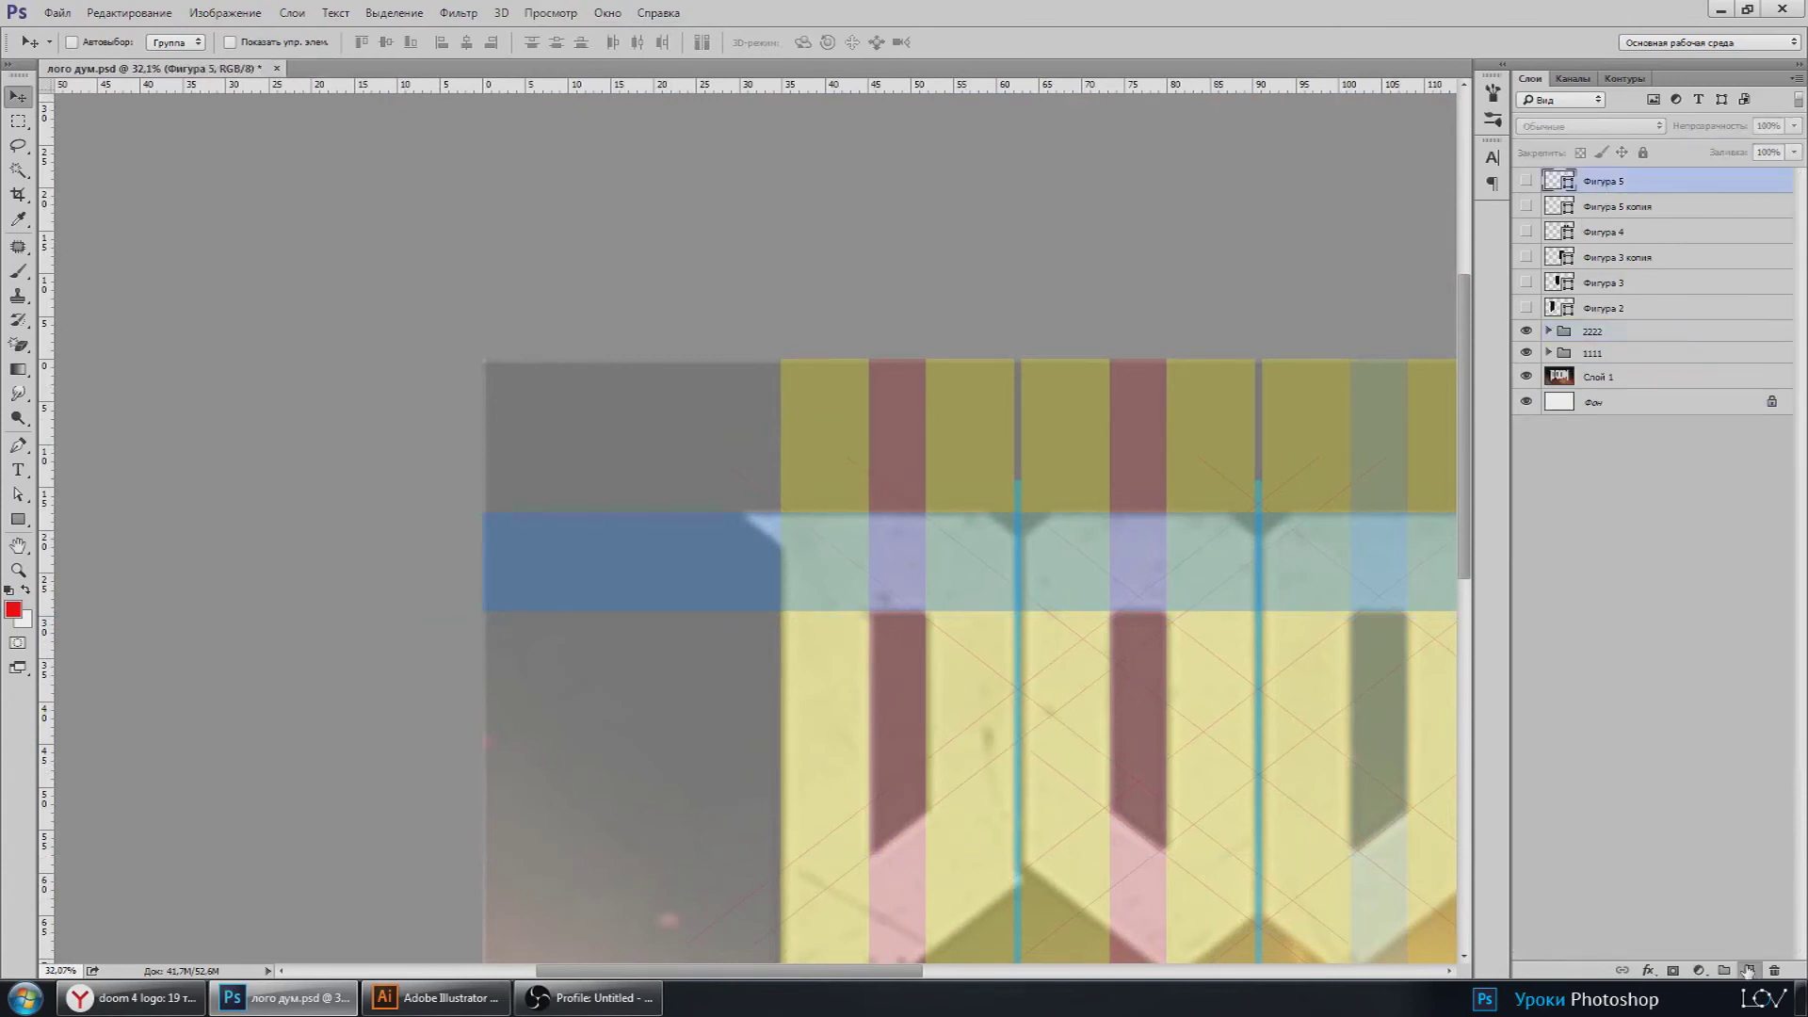
pyautogui.click(1747, 970)
pyautogui.click(18, 444)
pyautogui.scroll(3, 882, 646)
# Step: Begin pen-tracing the counter shape at the column corner and where the diagonal meets the column
pyautogui.scroll(3, 883, 646)
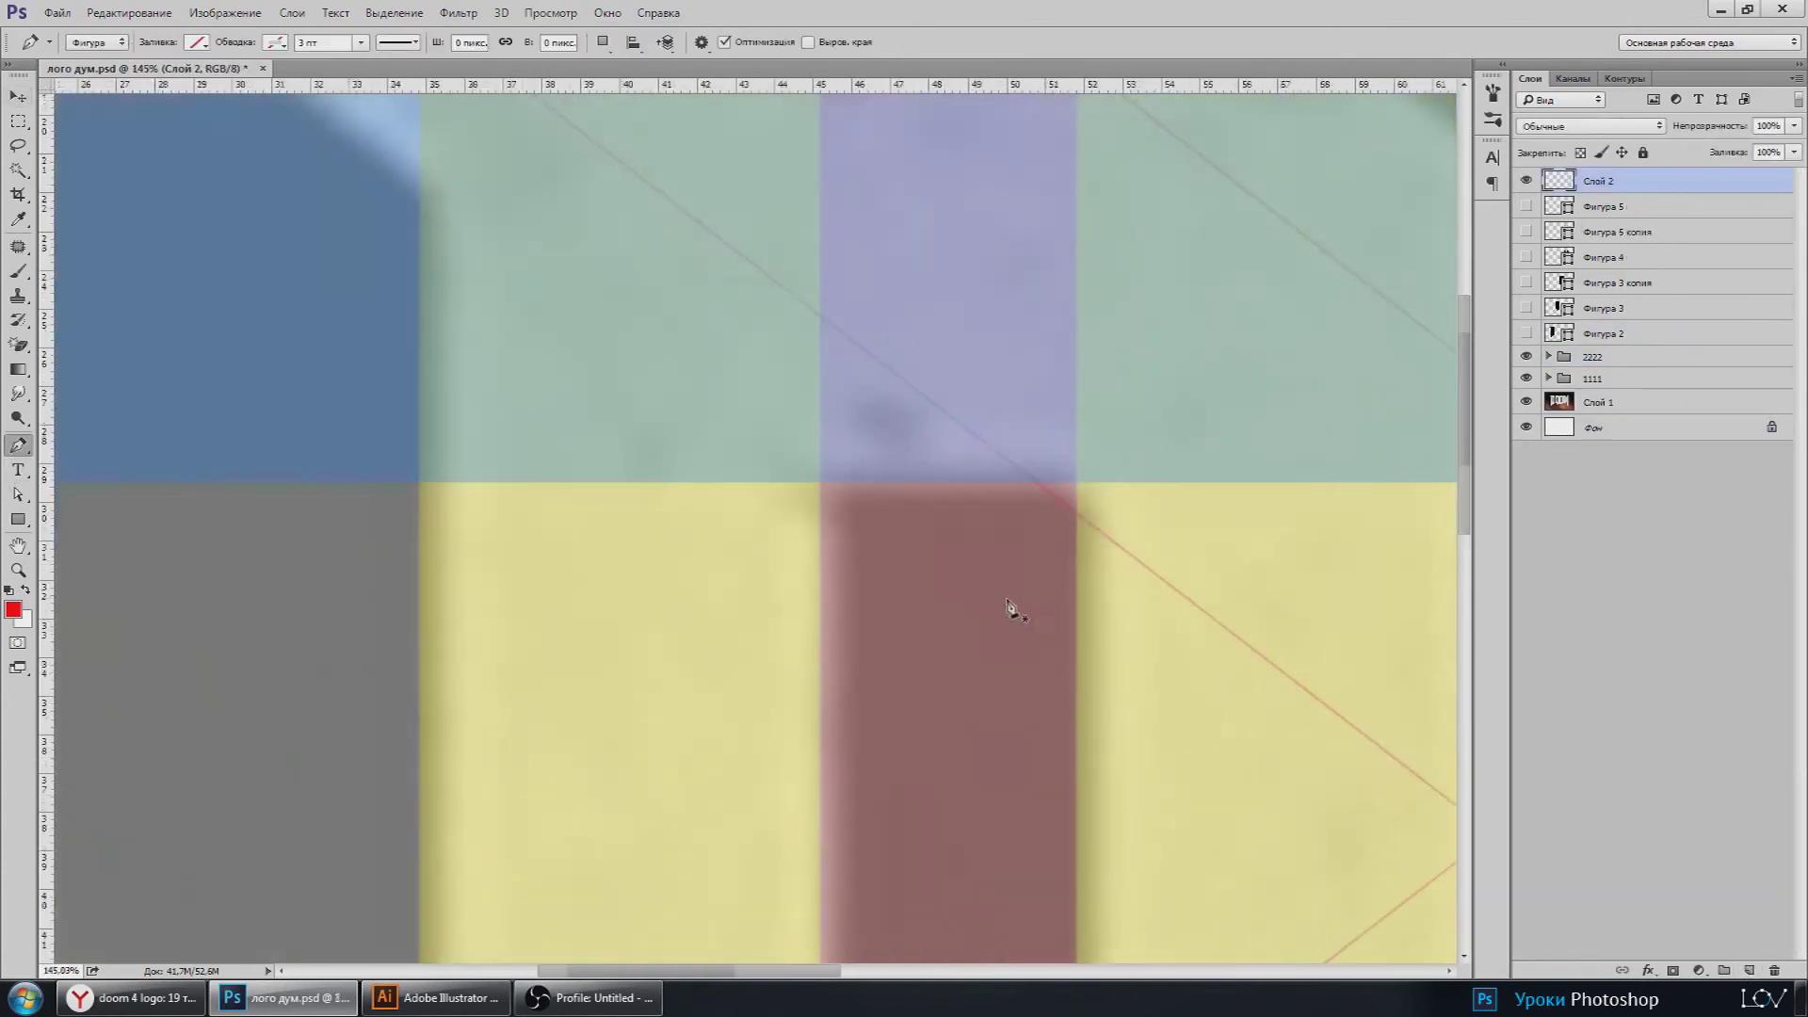
pyautogui.scroll(2, 1008, 607)
pyautogui.scroll(2, 697, 404)
pyautogui.scroll(2, 710, 429)
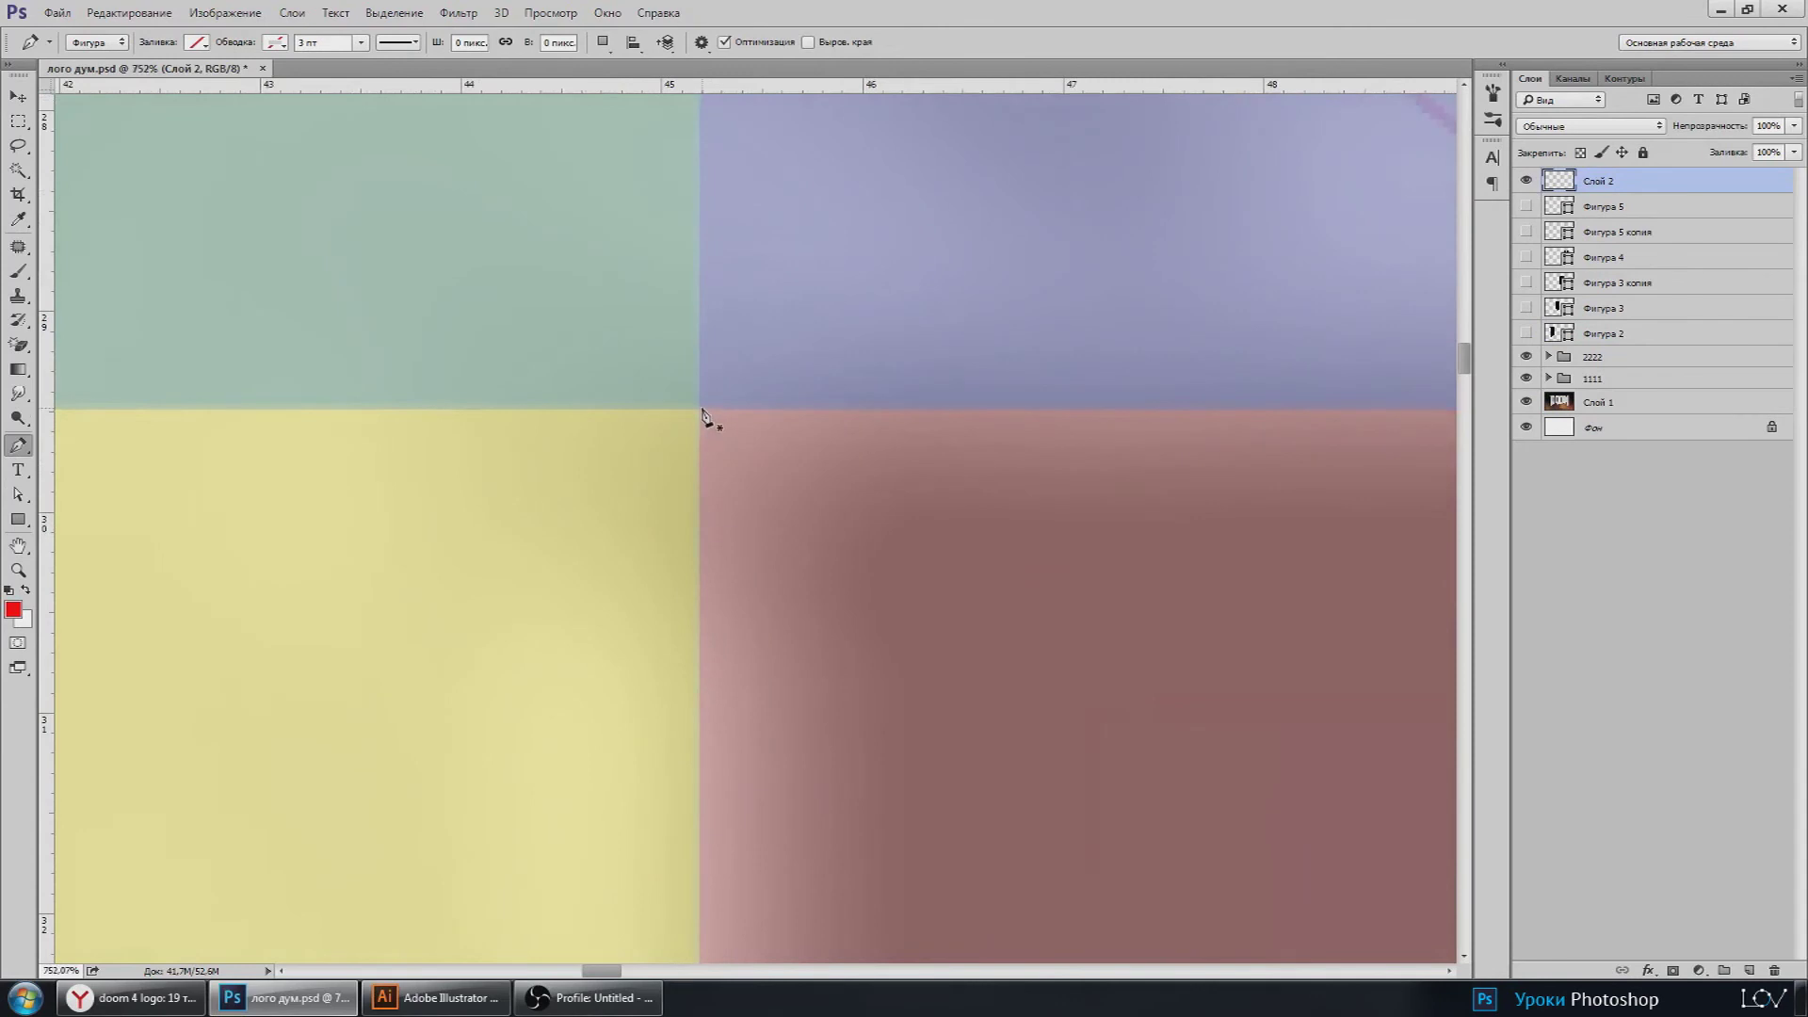
pyautogui.click(700, 410)
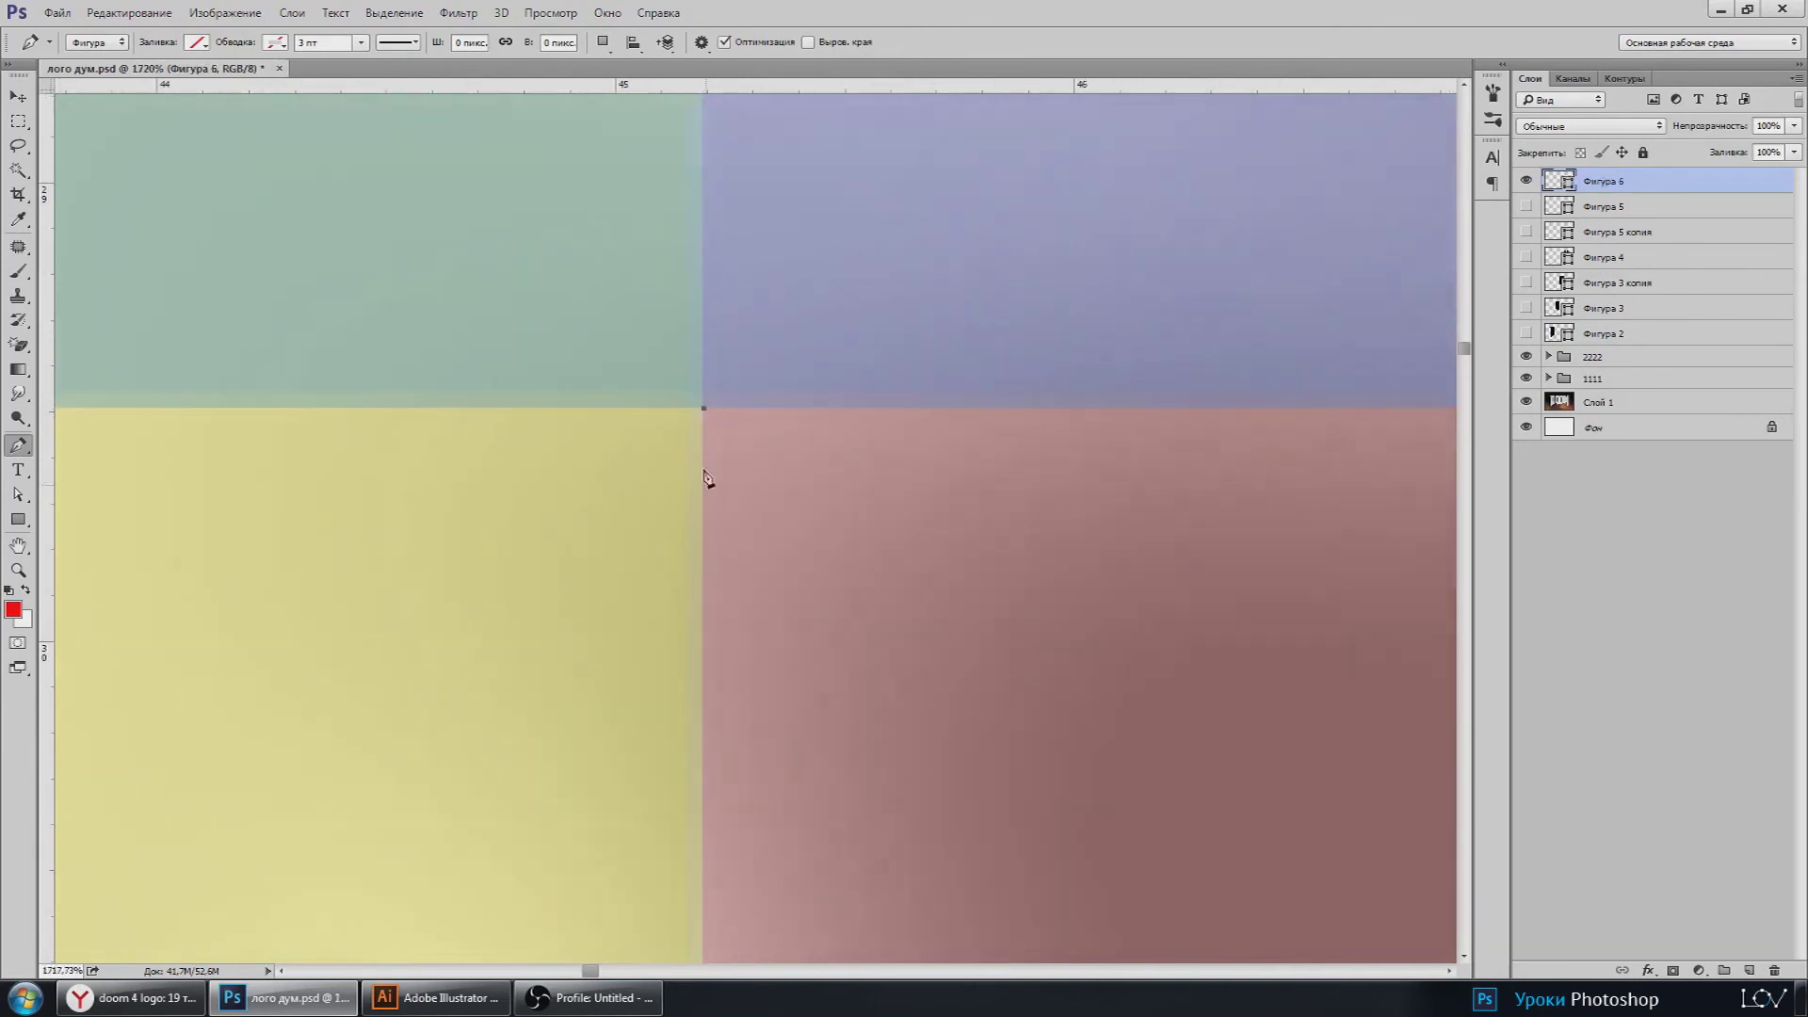
pyautogui.scroll(-2, 730, 590)
pyautogui.scroll(-3, 731, 590)
pyautogui.scroll(-1, 730, 605)
pyautogui.moveTo(819, 807); pyautogui.dragTo(810, 404)
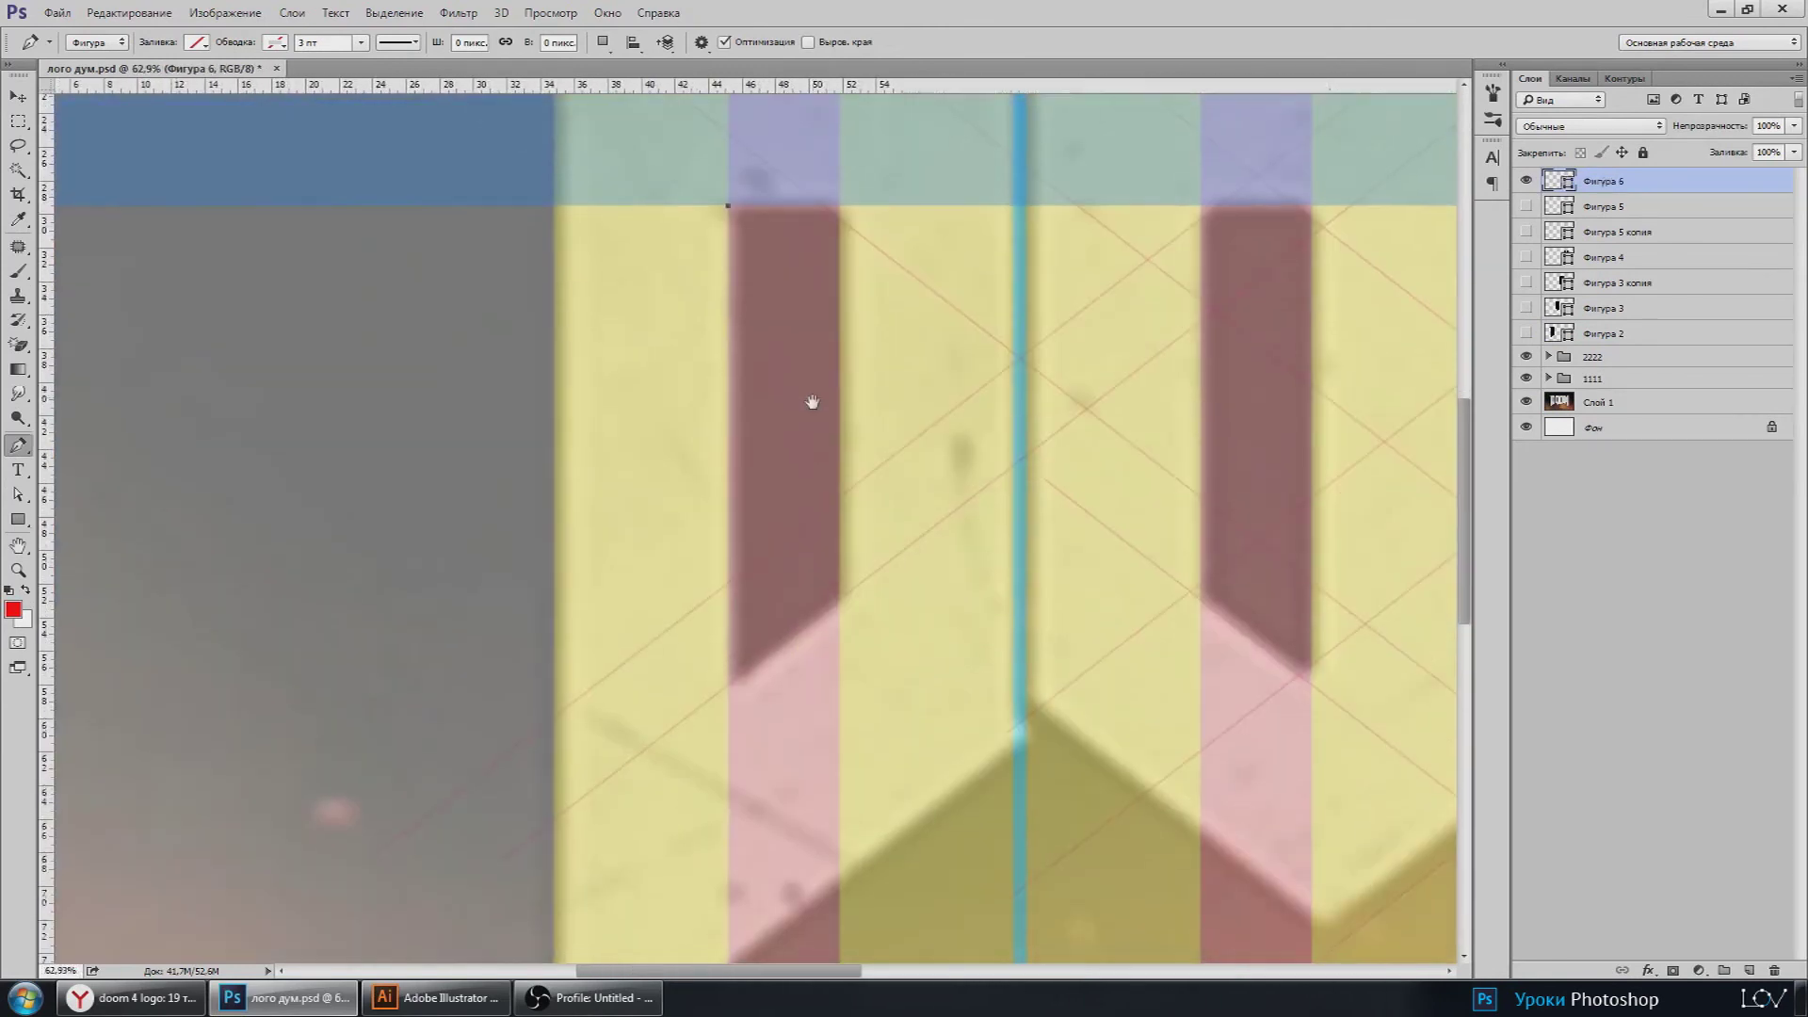
pyautogui.scroll(2, 740, 720)
pyautogui.scroll(3, 740, 720)
pyautogui.scroll(2, 715, 659)
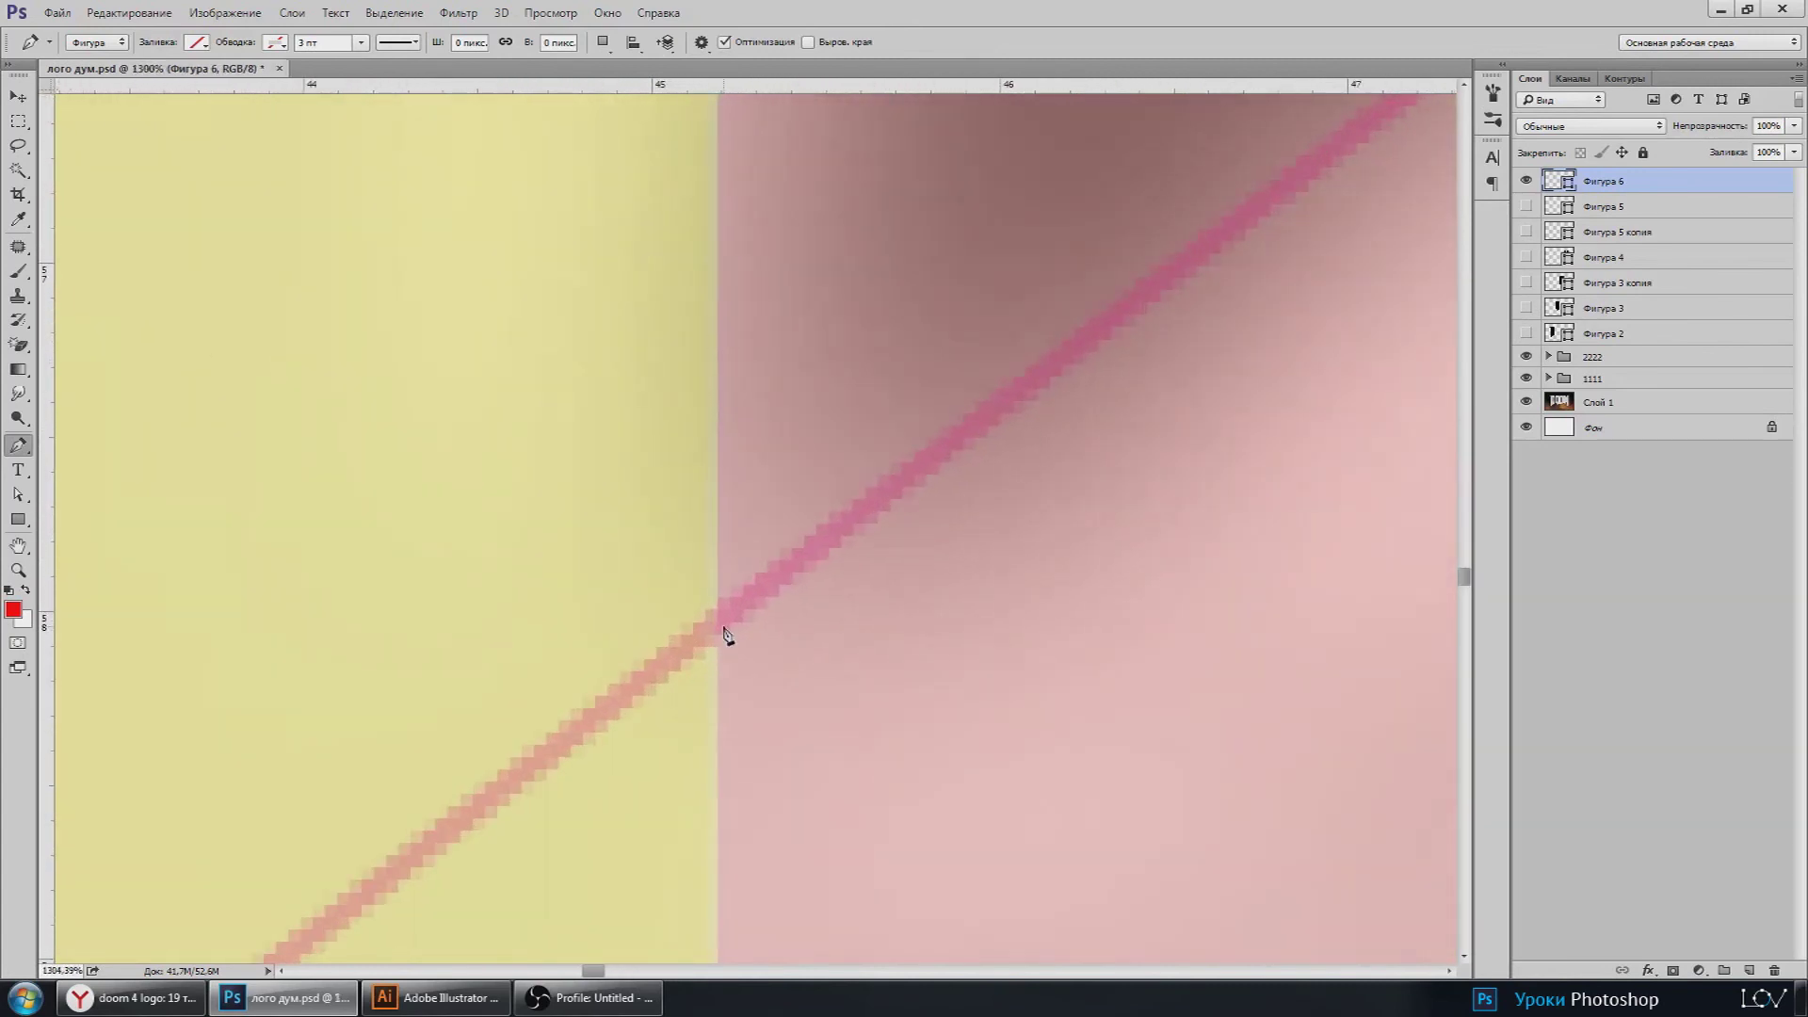
pyautogui.click(719, 632)
pyautogui.scroll(-2, 727, 625)
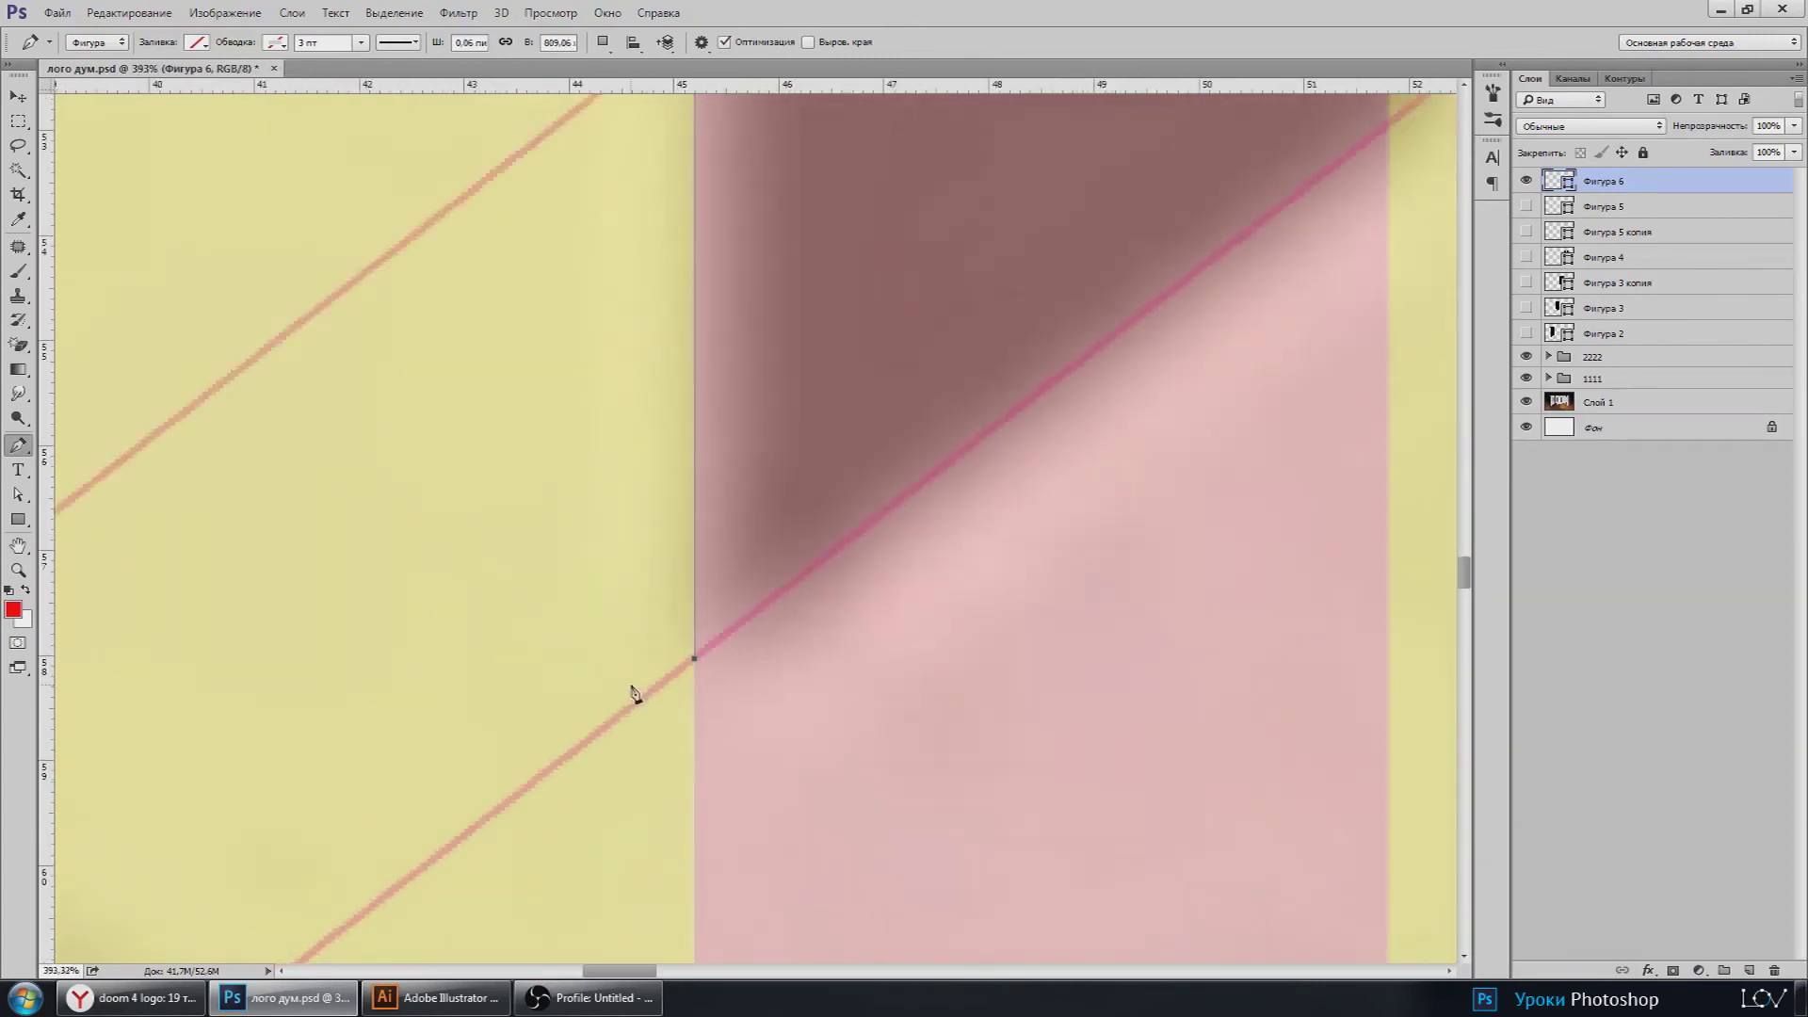
pyautogui.scroll(-2, 634, 694)
pyautogui.scroll(-1, 944, 496)
pyautogui.scroll(2, 970, 448)
pyautogui.scroll(3, 964, 496)
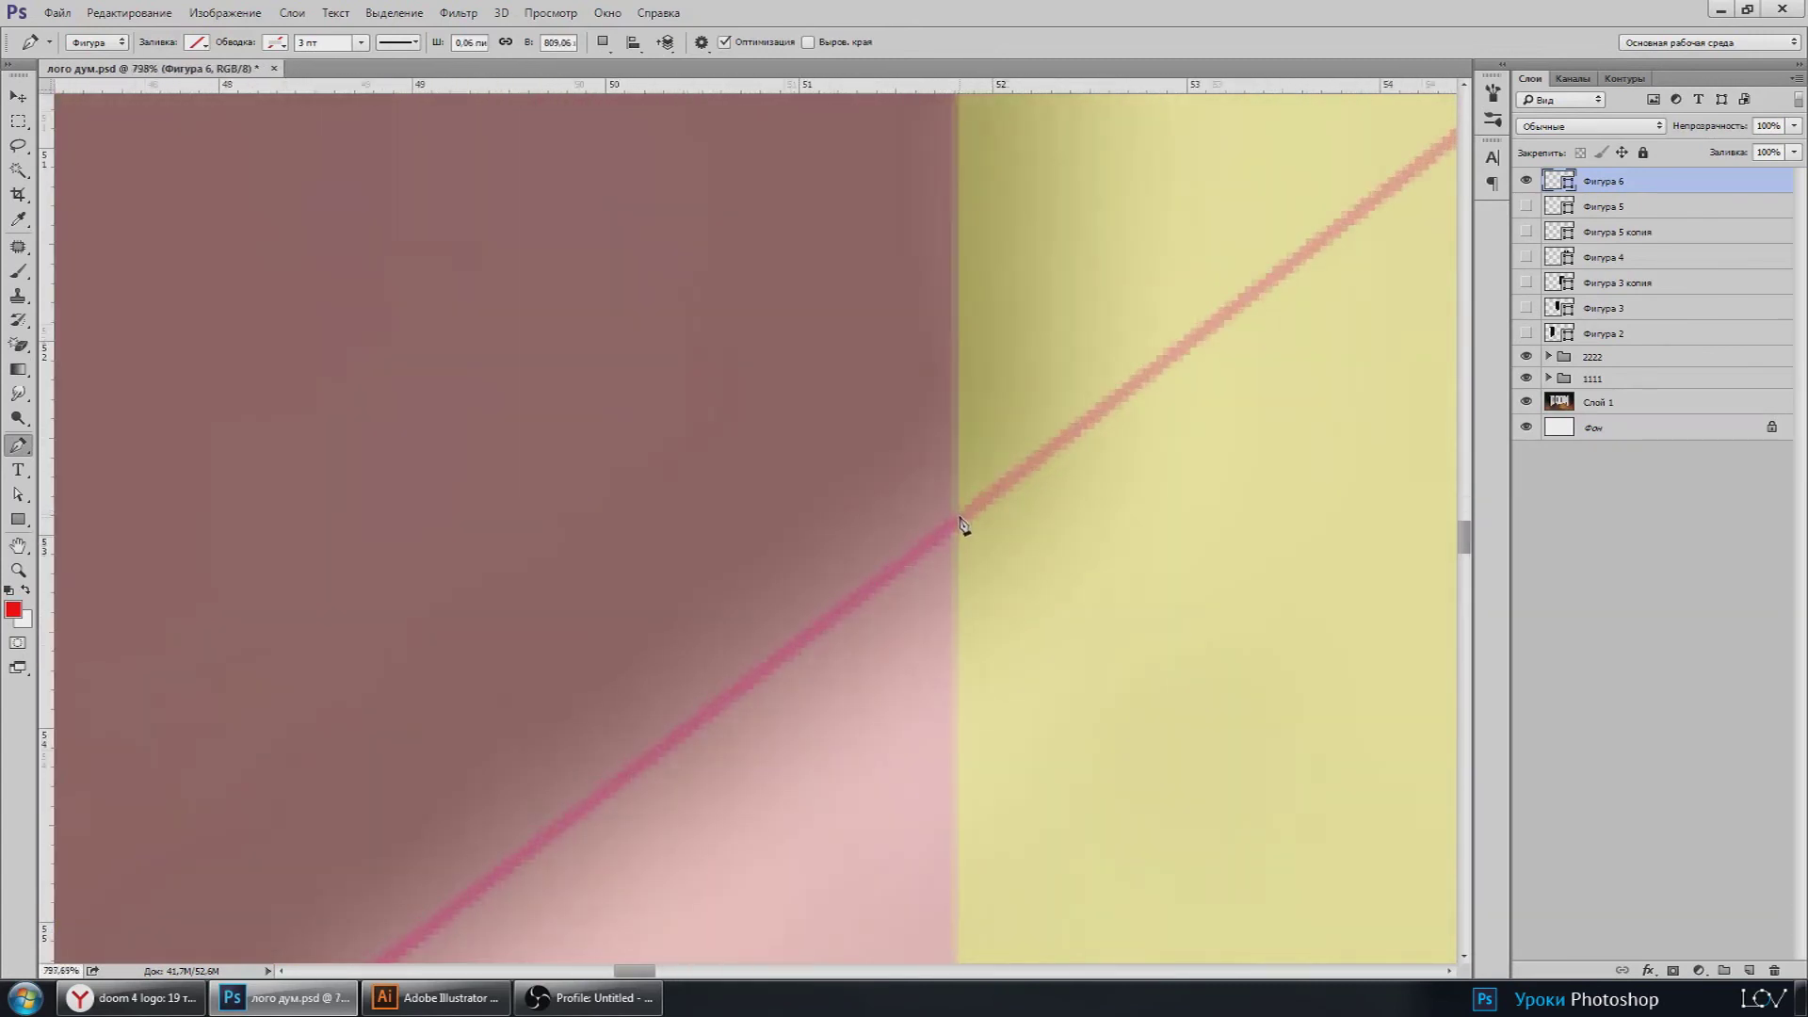
pyautogui.scroll(1, 958, 534)
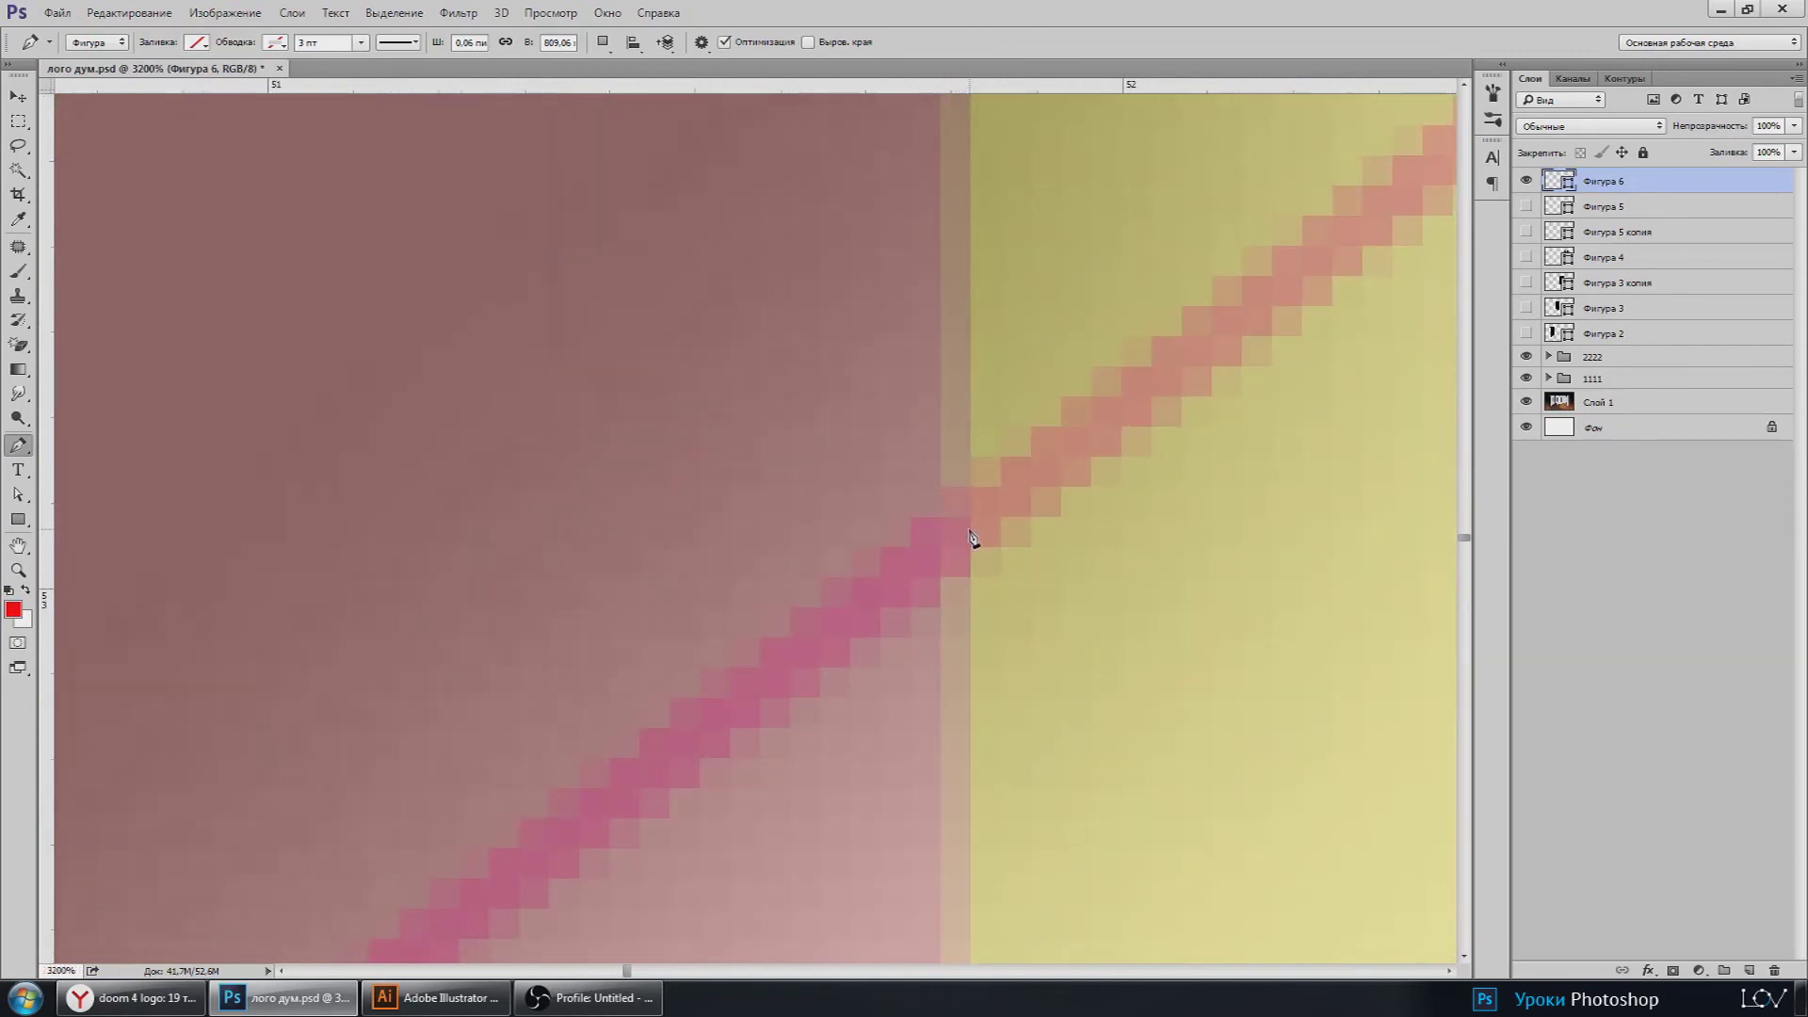
# Step: Close the counter outline at the column's right edge and top-left corner, filled light grey
pyautogui.click(969, 539)
pyautogui.scroll(-2, 969, 545)
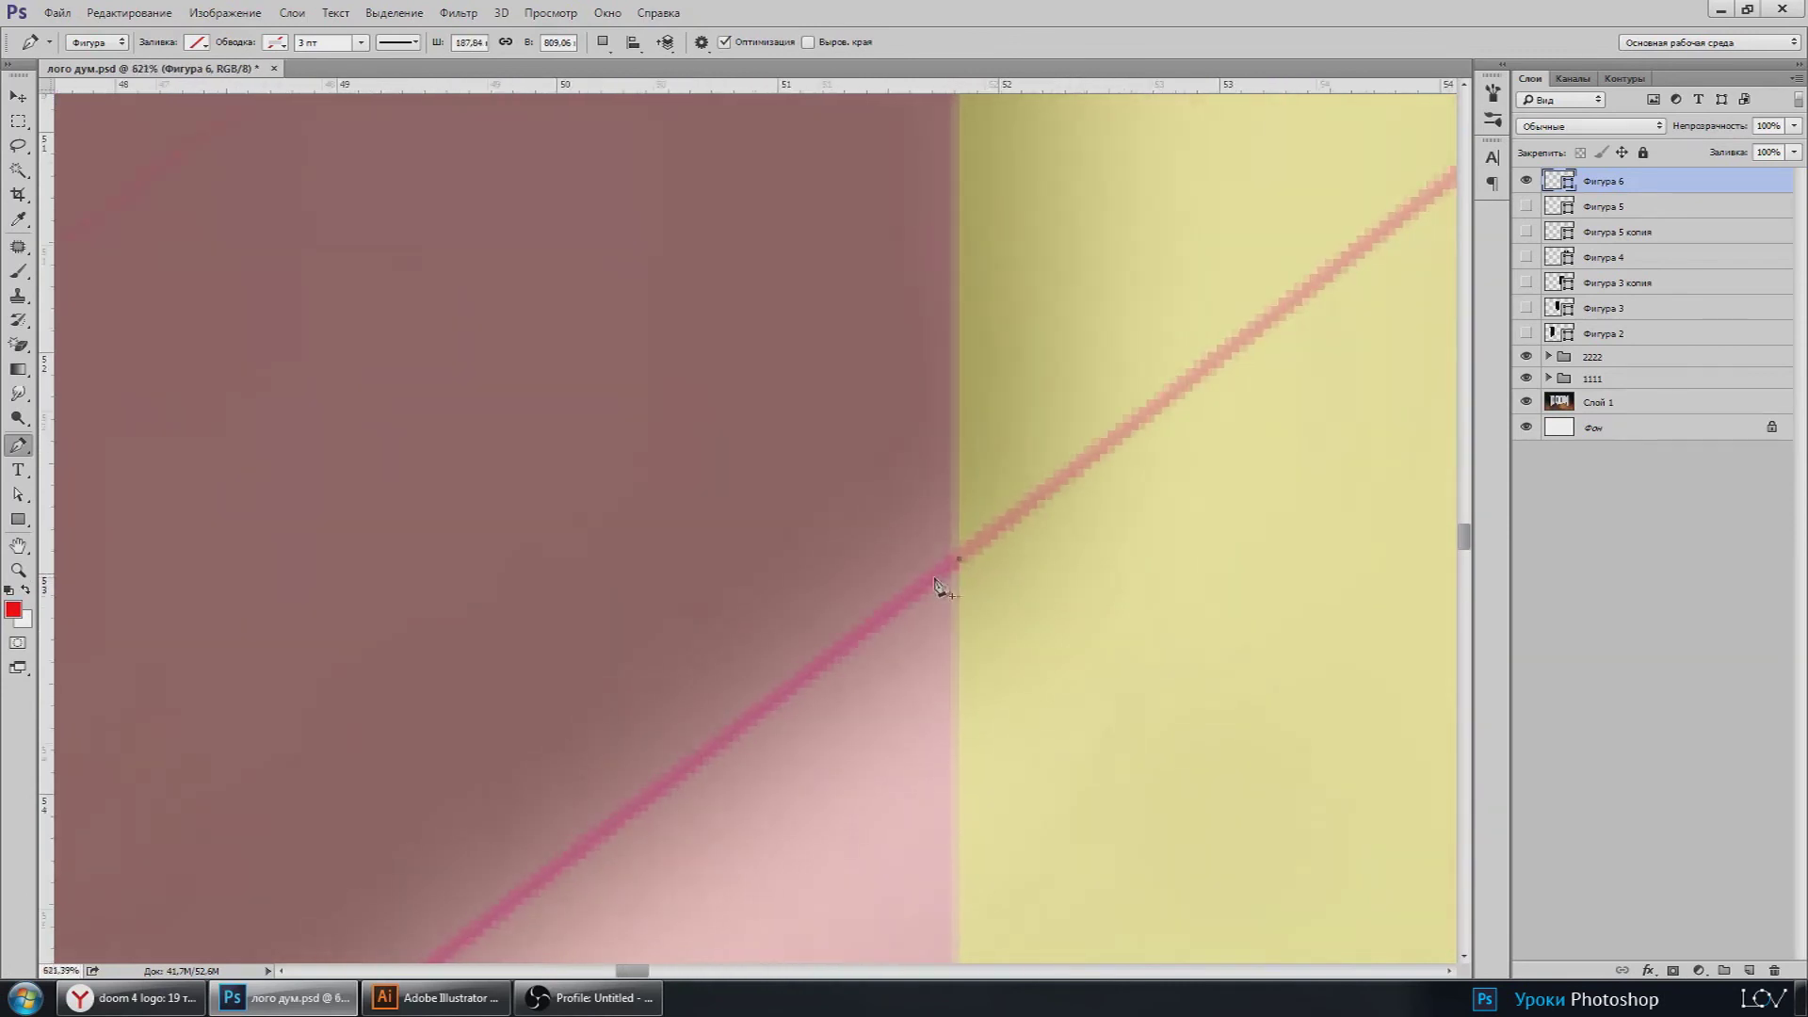
pyautogui.scroll(-2, 944, 594)
pyautogui.scroll(-3, 920, 549)
pyautogui.moveTo(950, 308); pyautogui.dragTo(955, 657)
pyautogui.scroll(2, 951, 621)
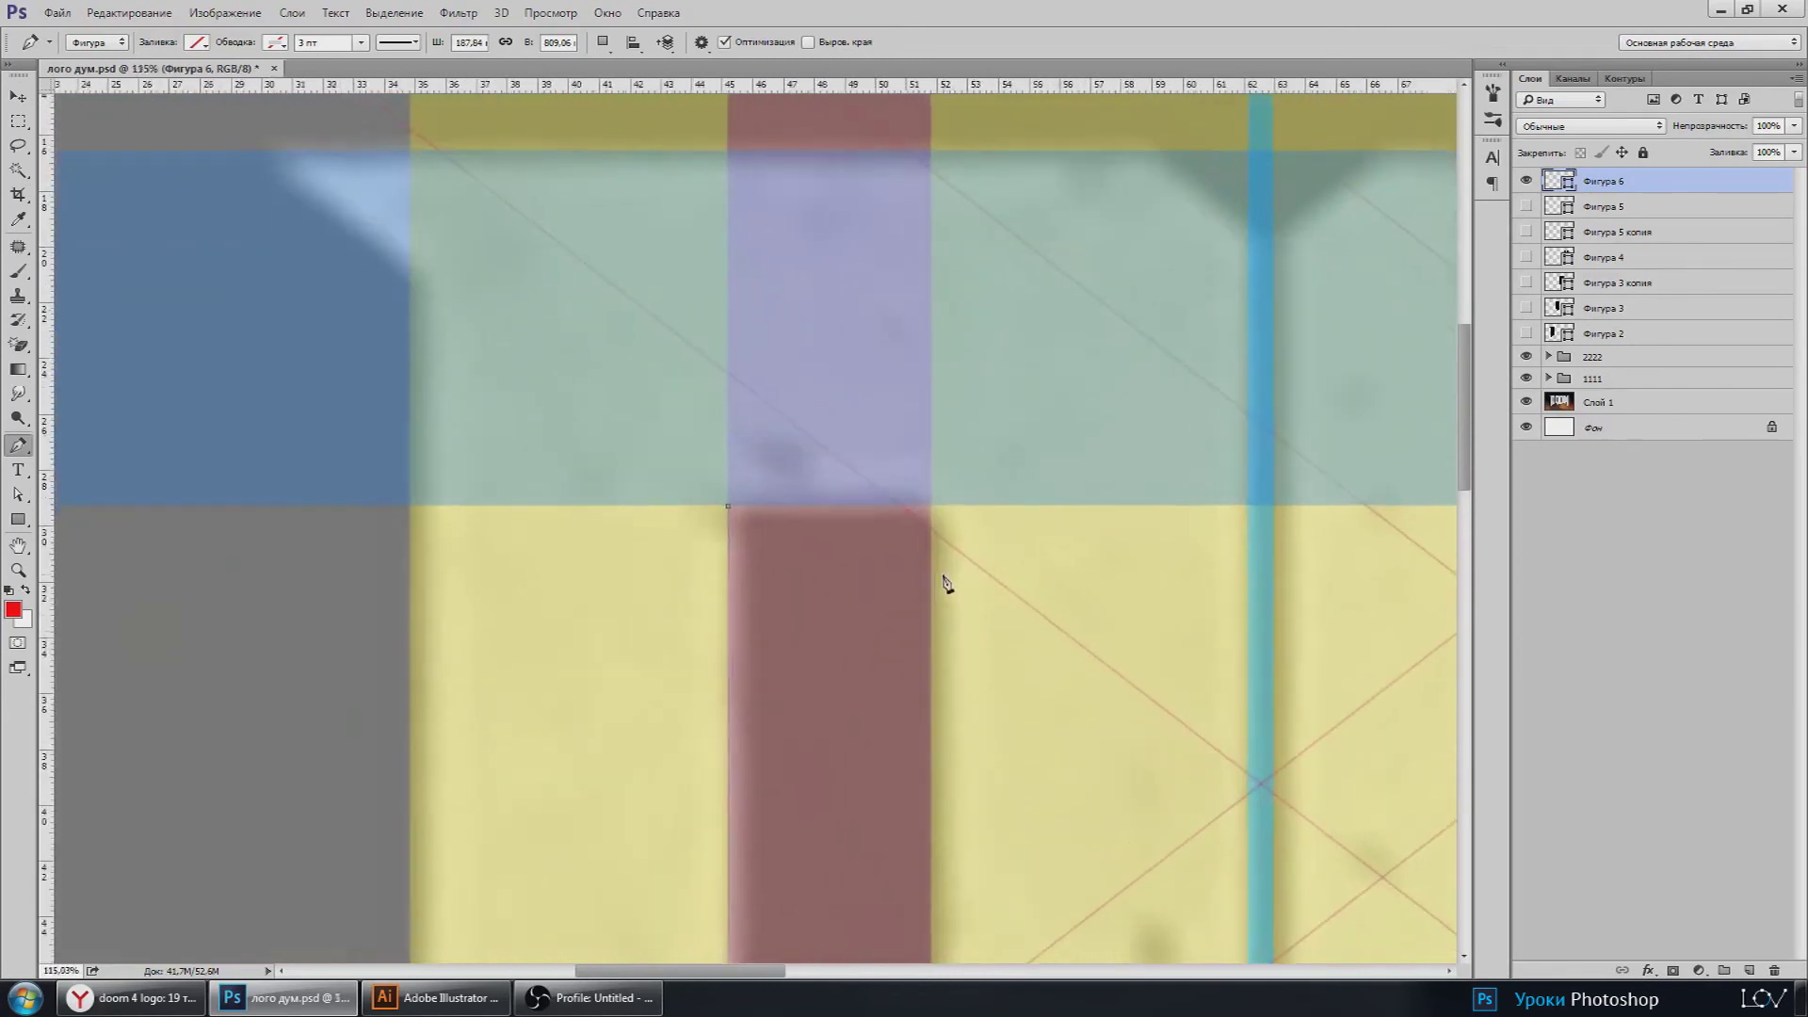
pyautogui.scroll(2, 941, 565)
pyautogui.scroll(2, 930, 520)
pyautogui.scroll(1, 930, 509)
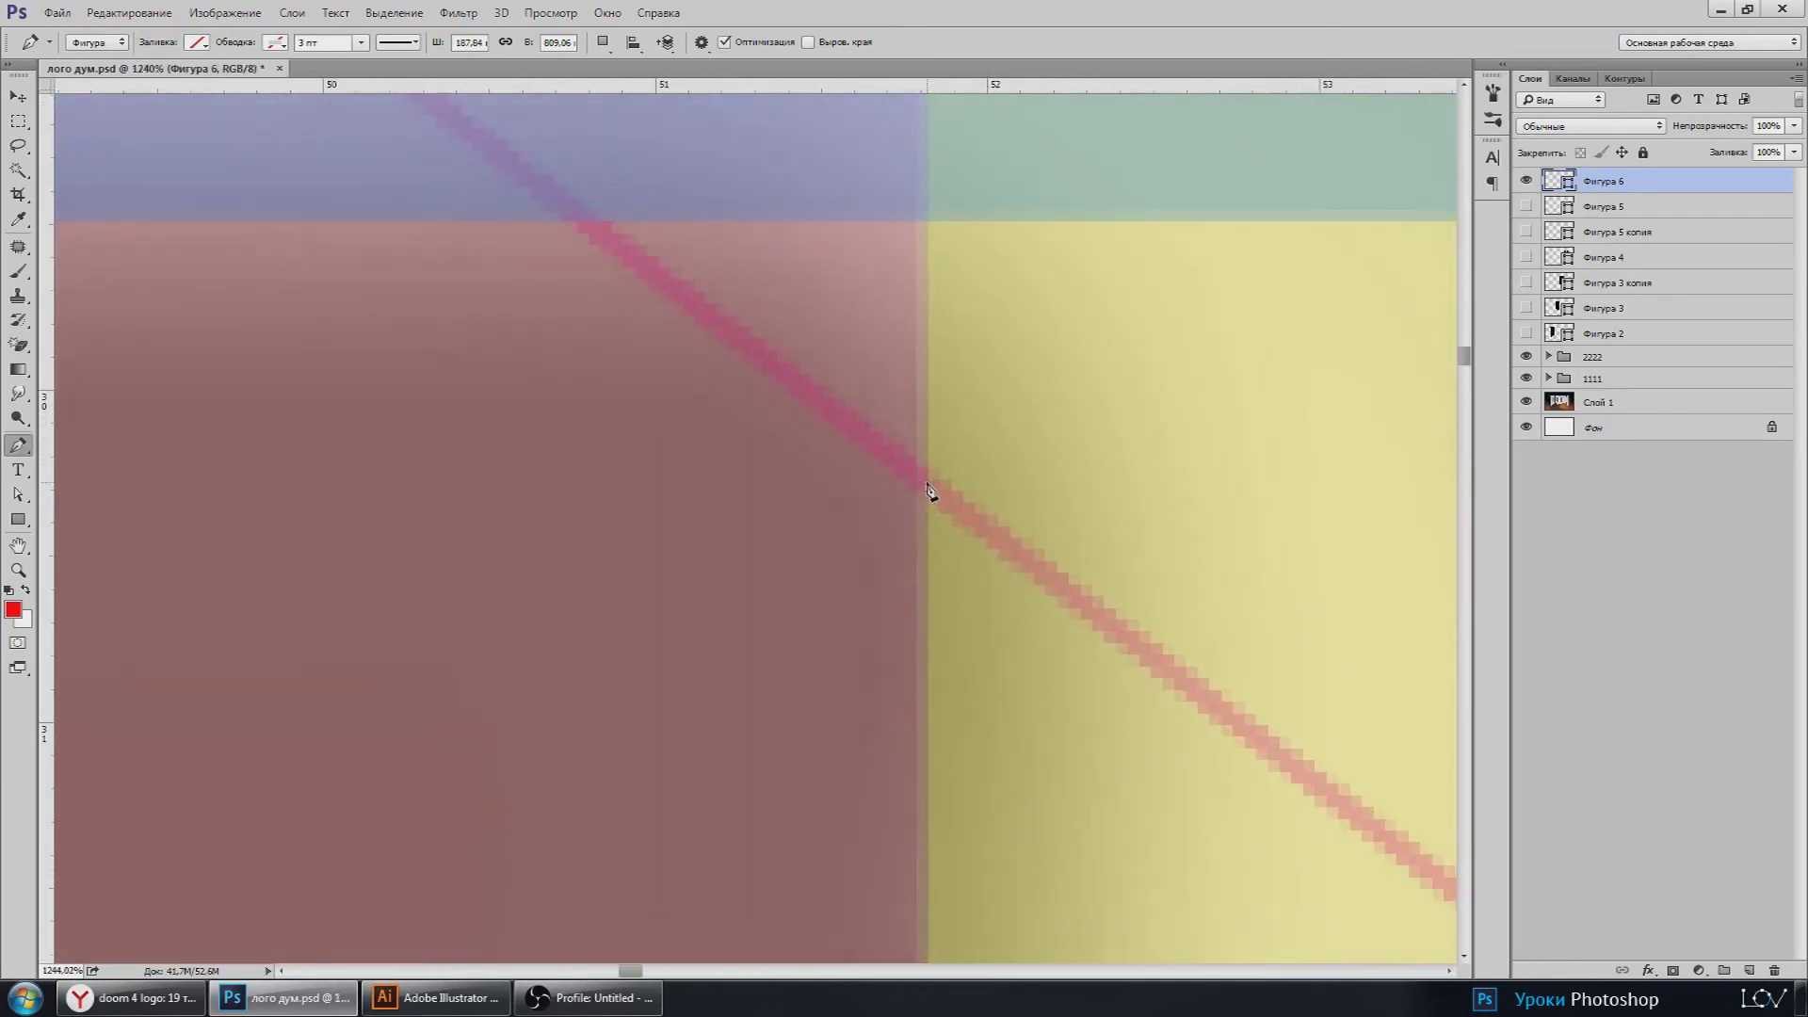
pyautogui.scroll(-1, 916, 538)
pyautogui.scroll(2, 694, 324)
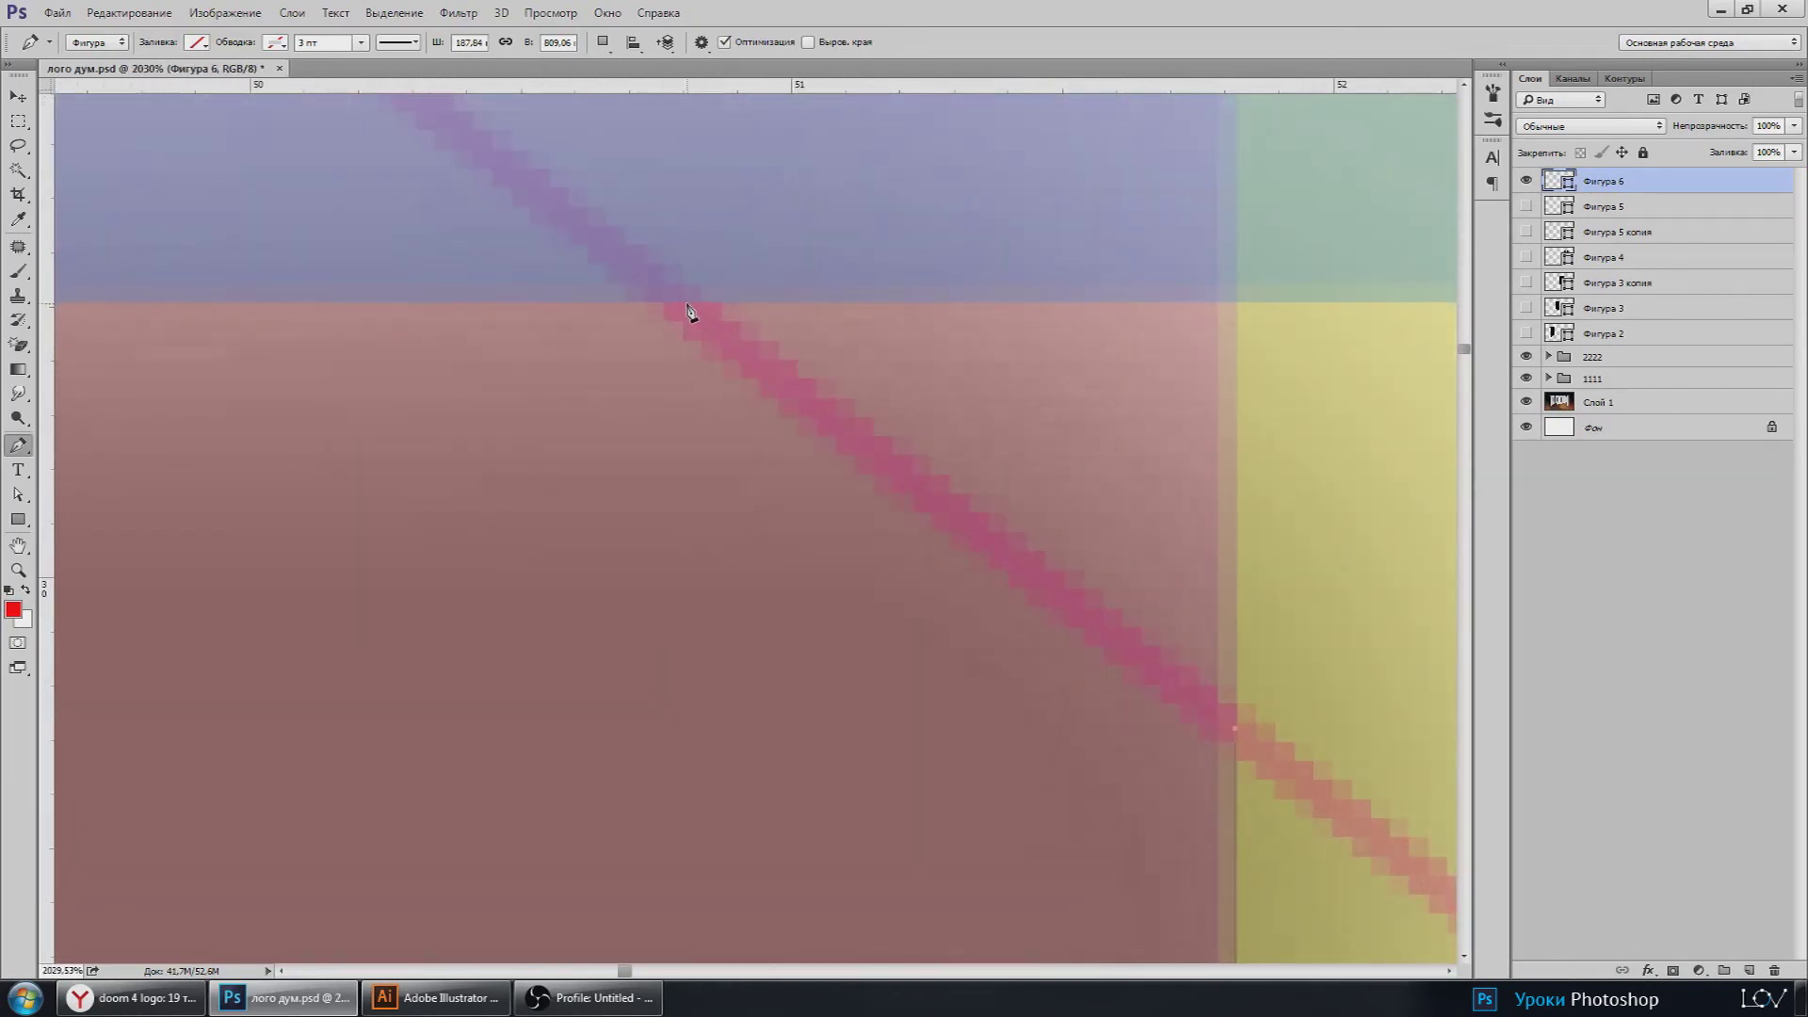
pyautogui.scroll(-3, 686, 325)
pyautogui.scroll(-1, 908, 416)
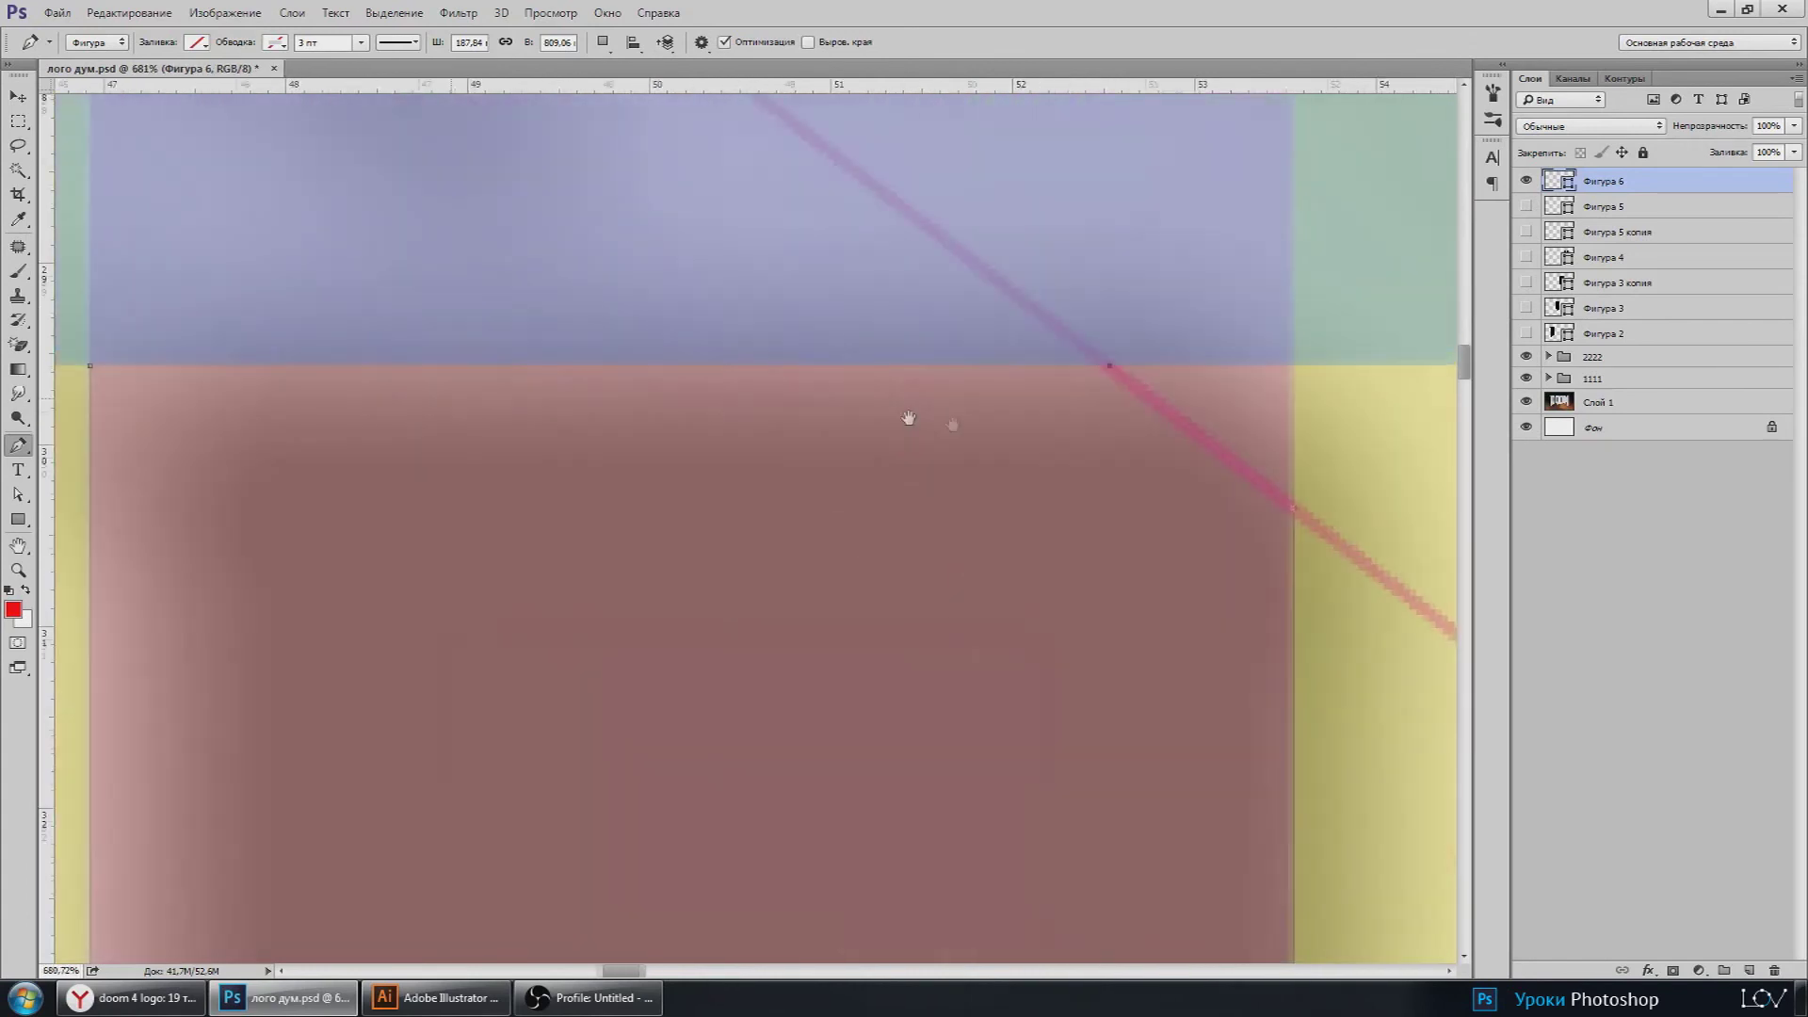
pyautogui.click(277, 381)
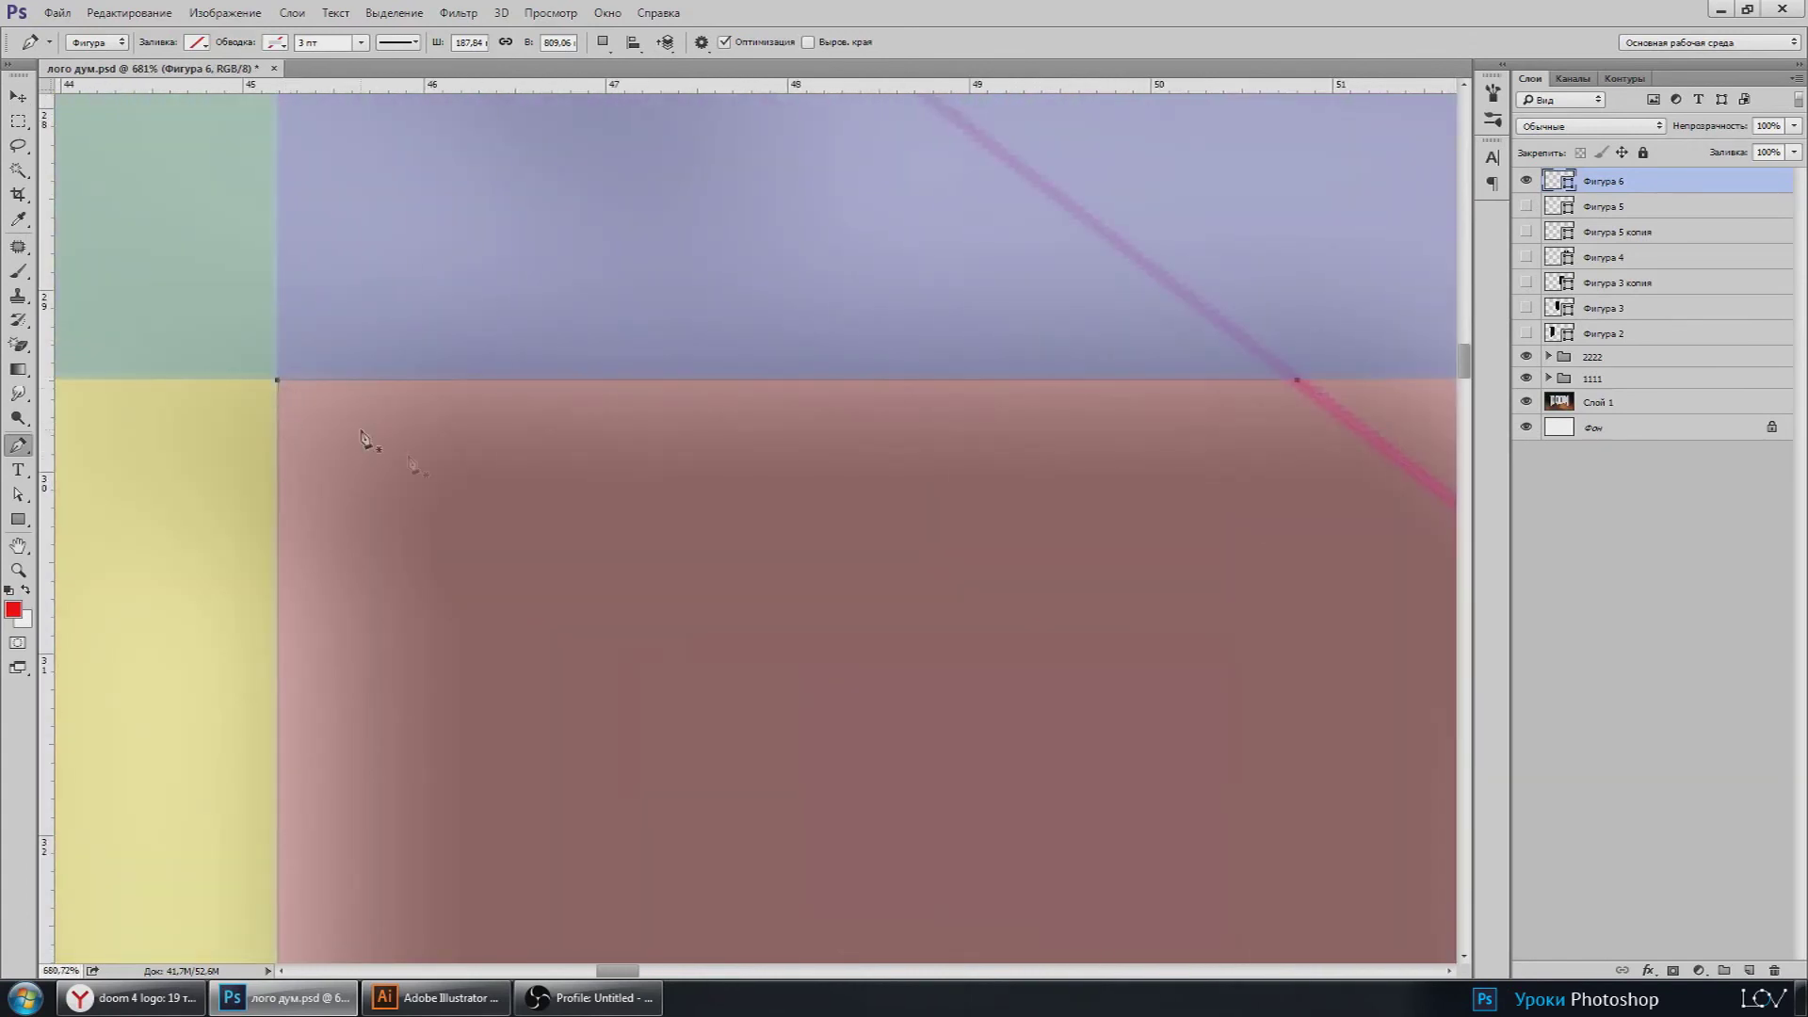
pyautogui.scroll(-2, 376, 438)
pyautogui.scroll(-3, 420, 468)
pyautogui.click(199, 43)
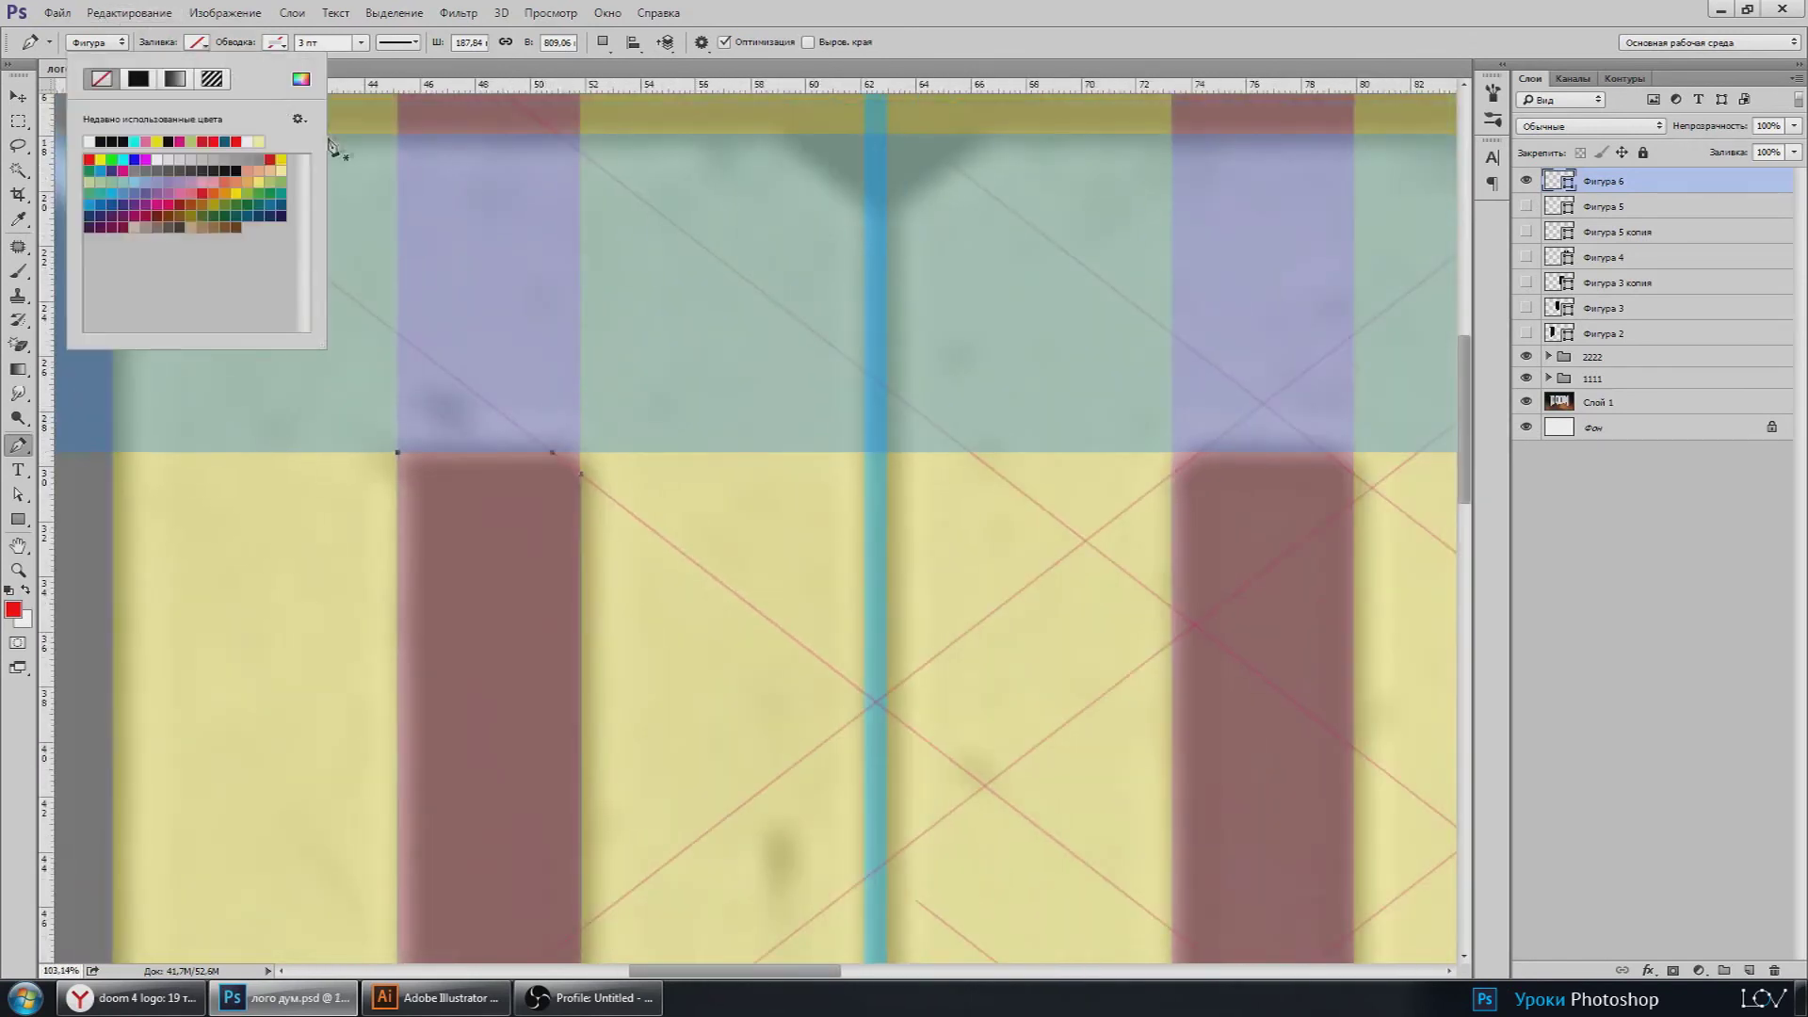
pyautogui.click(251, 141)
pyautogui.click(19, 96)
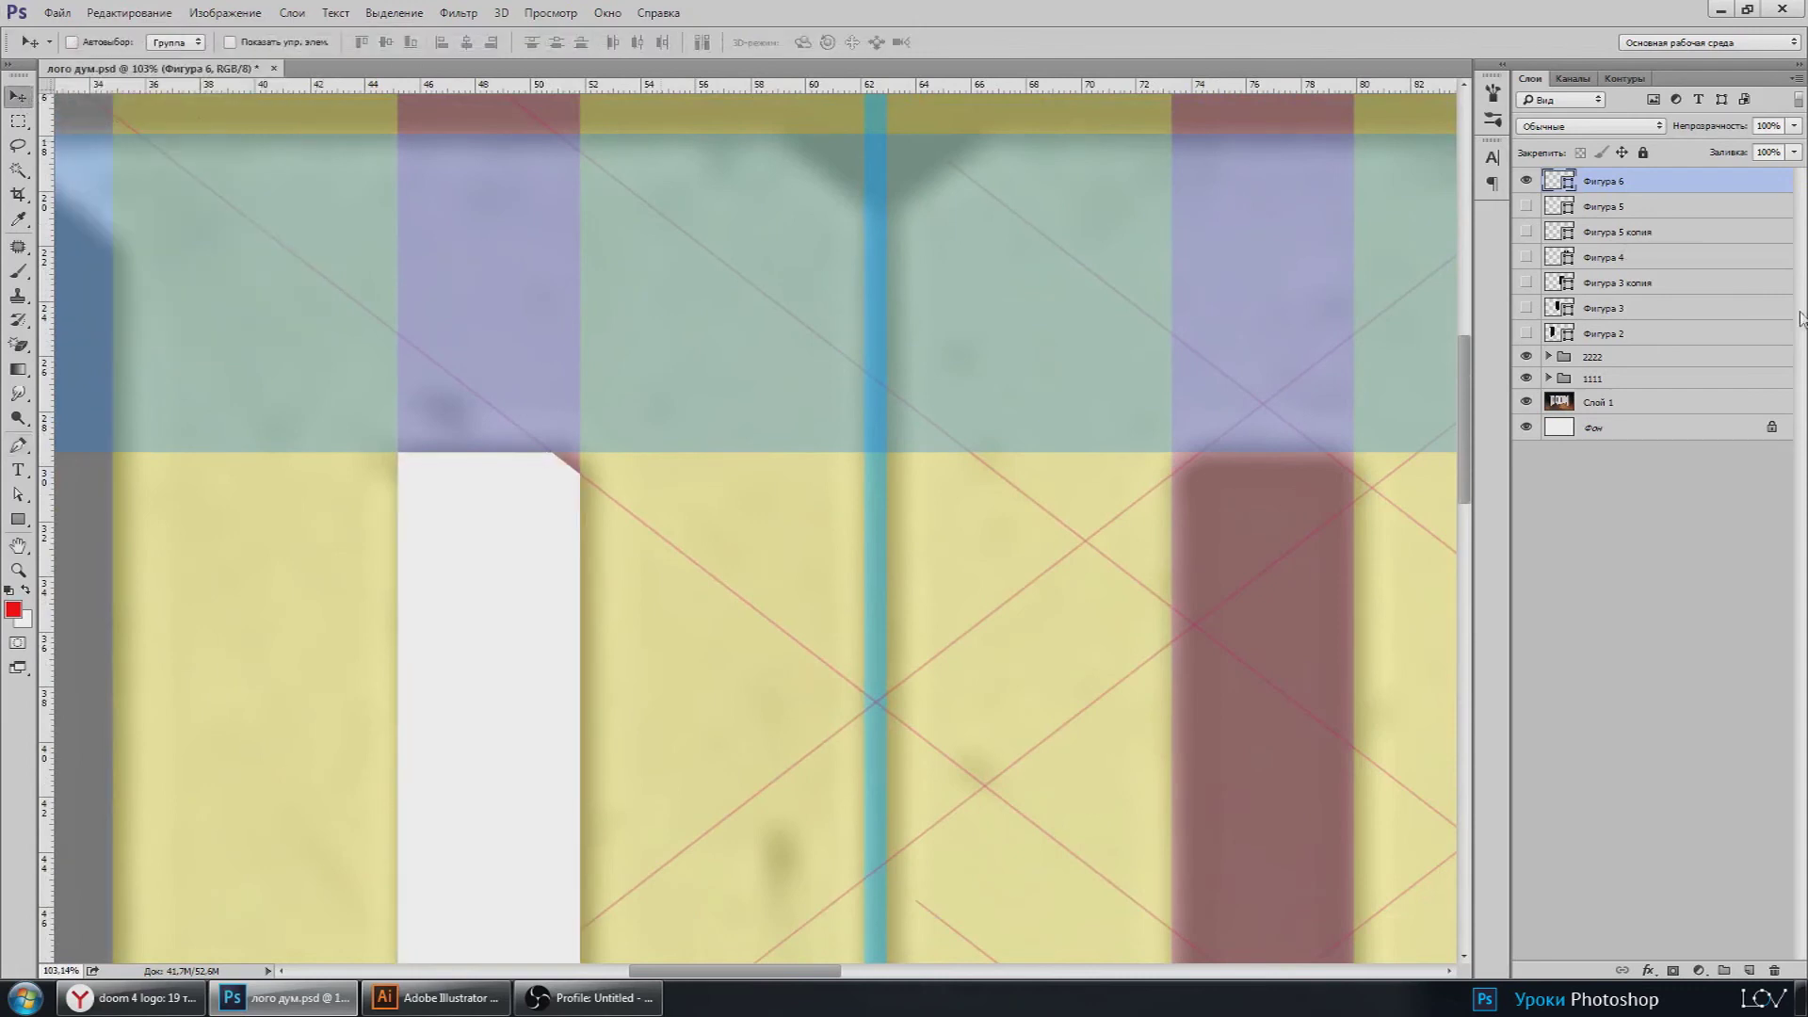
# Step: Hide groups 2222, 1111 and Слой 1, show letter shapes Фигура 3 and Фигура 5, and save
pyautogui.click(1527, 357)
pyautogui.moveTo(1526, 378); pyautogui.dragTo(1526, 402)
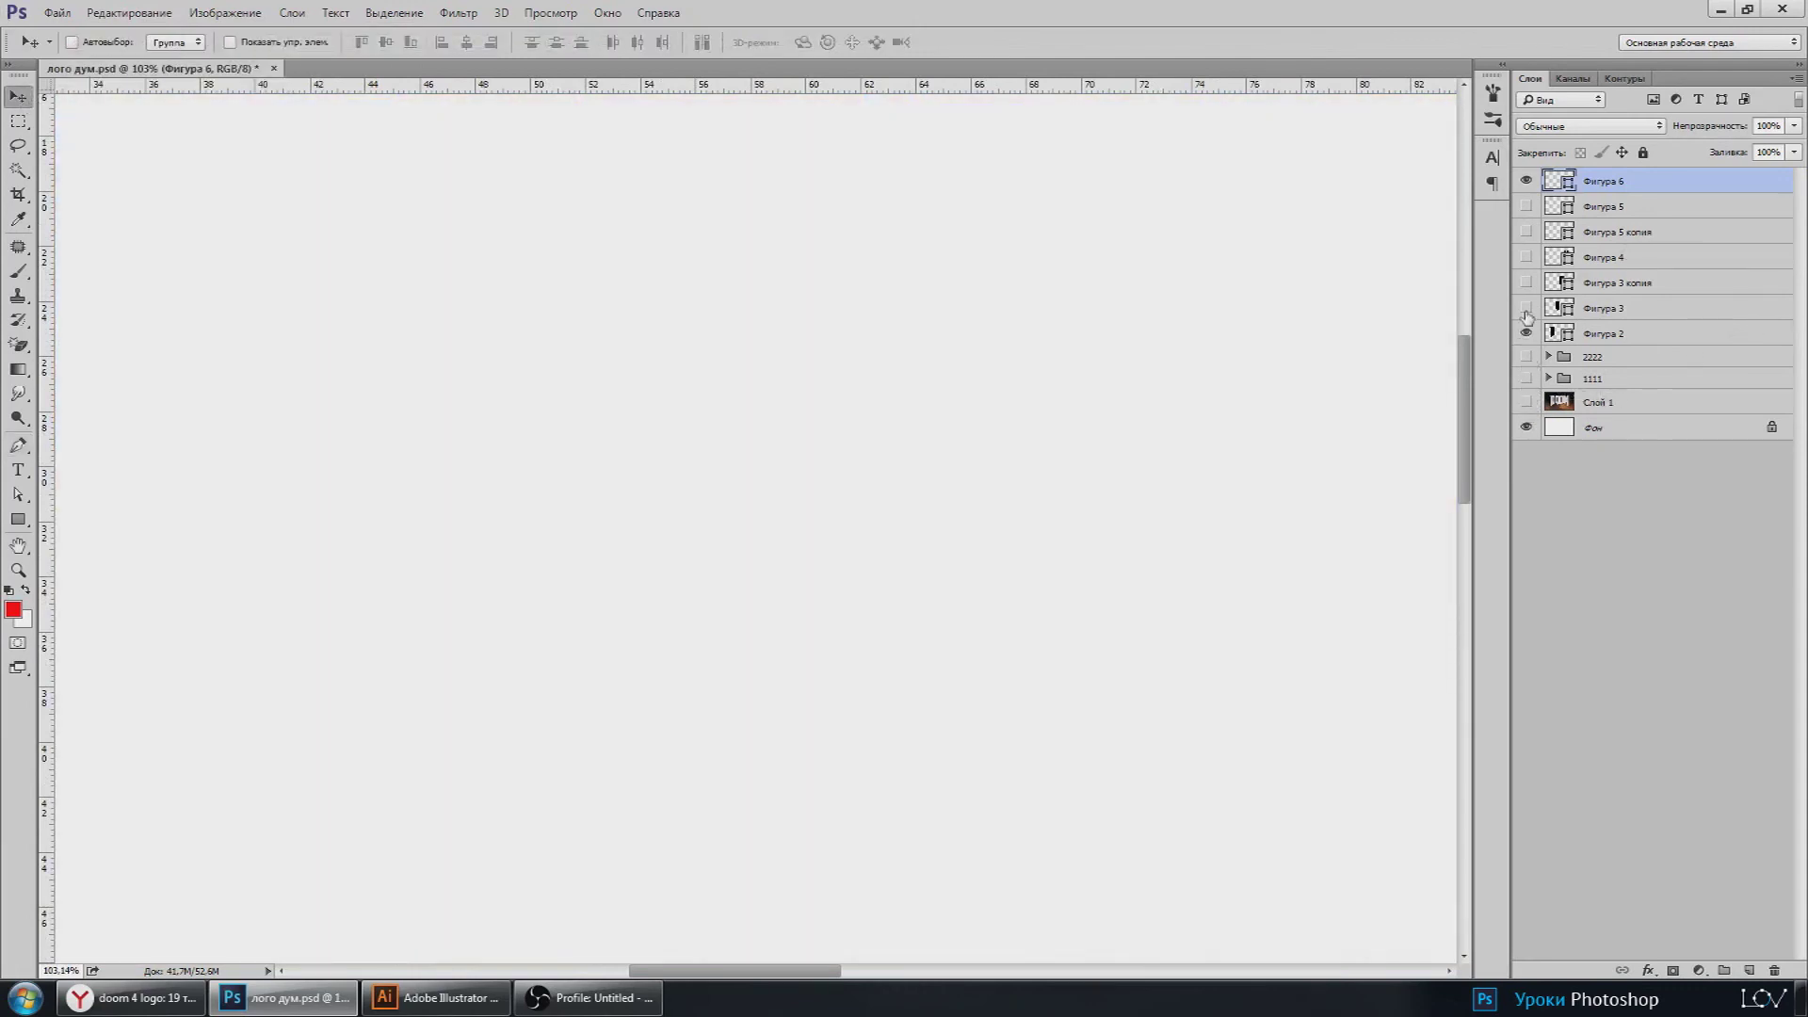
pyautogui.moveTo(1526, 311); pyautogui.dragTo(1526, 282)
pyautogui.click(1526, 206)
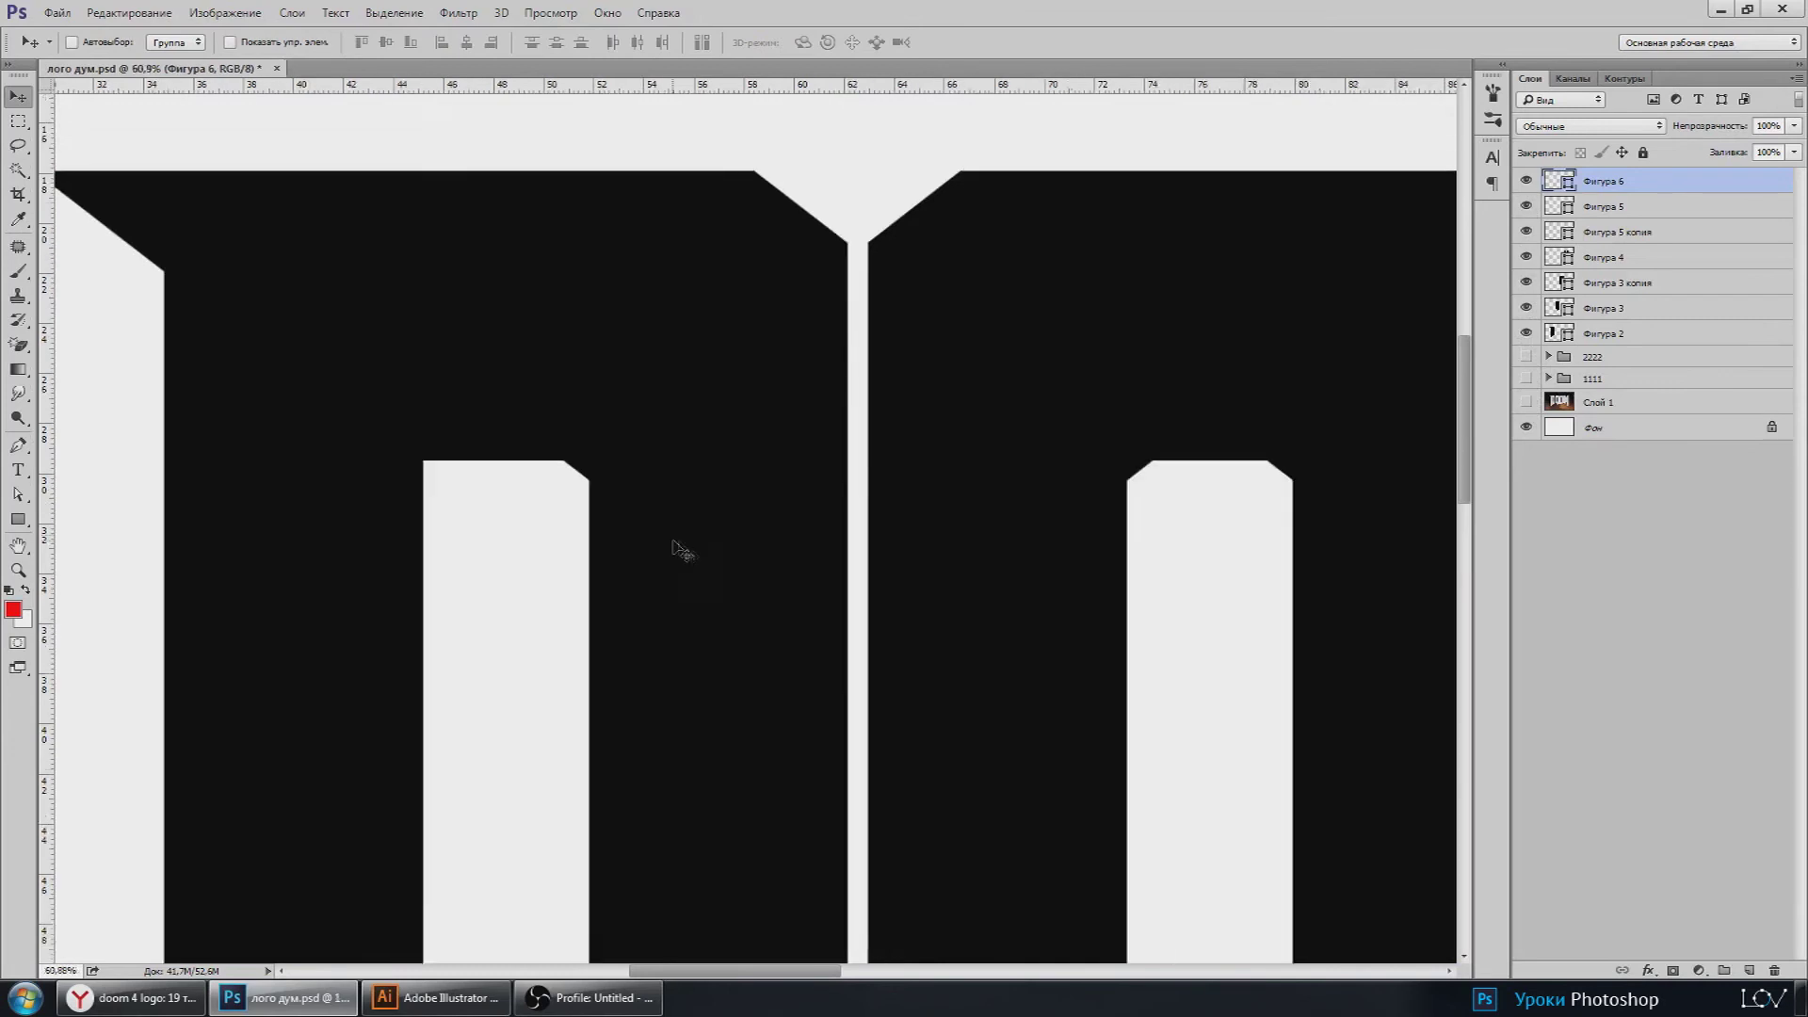
pyautogui.scroll(-5, 678, 545)
pyautogui.click(54, 13)
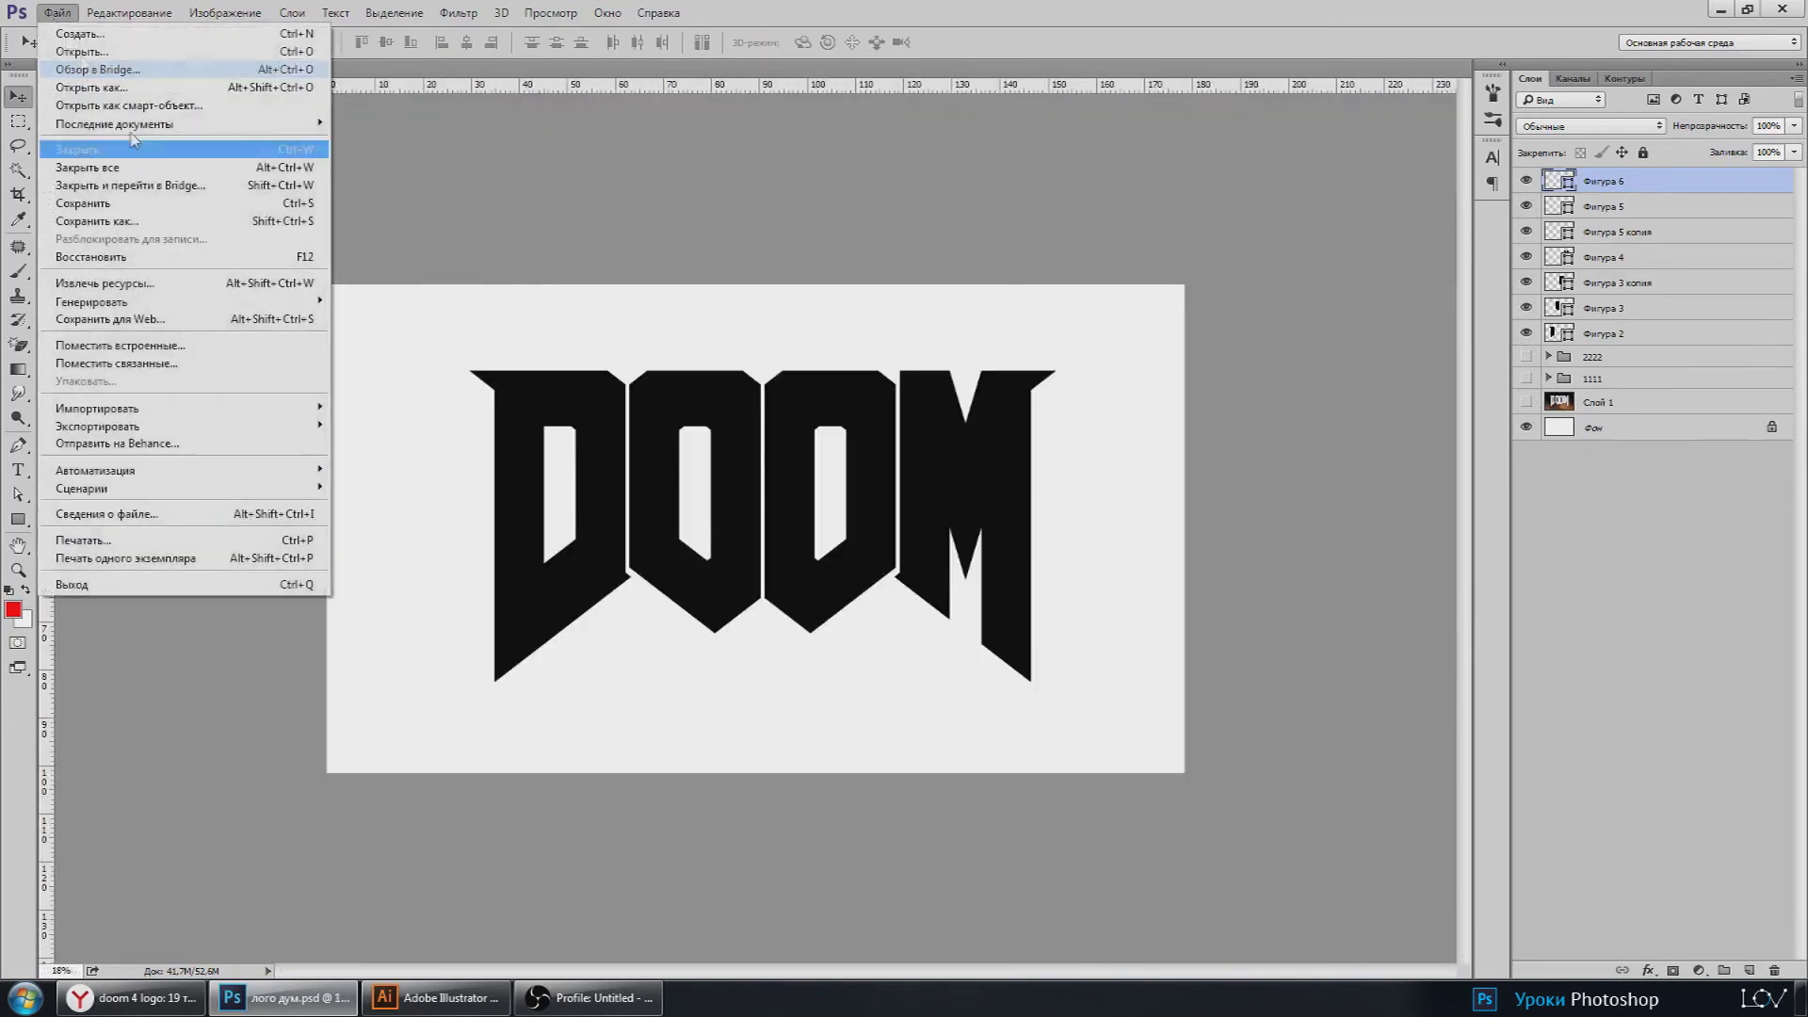
pyautogui.click(127, 219)
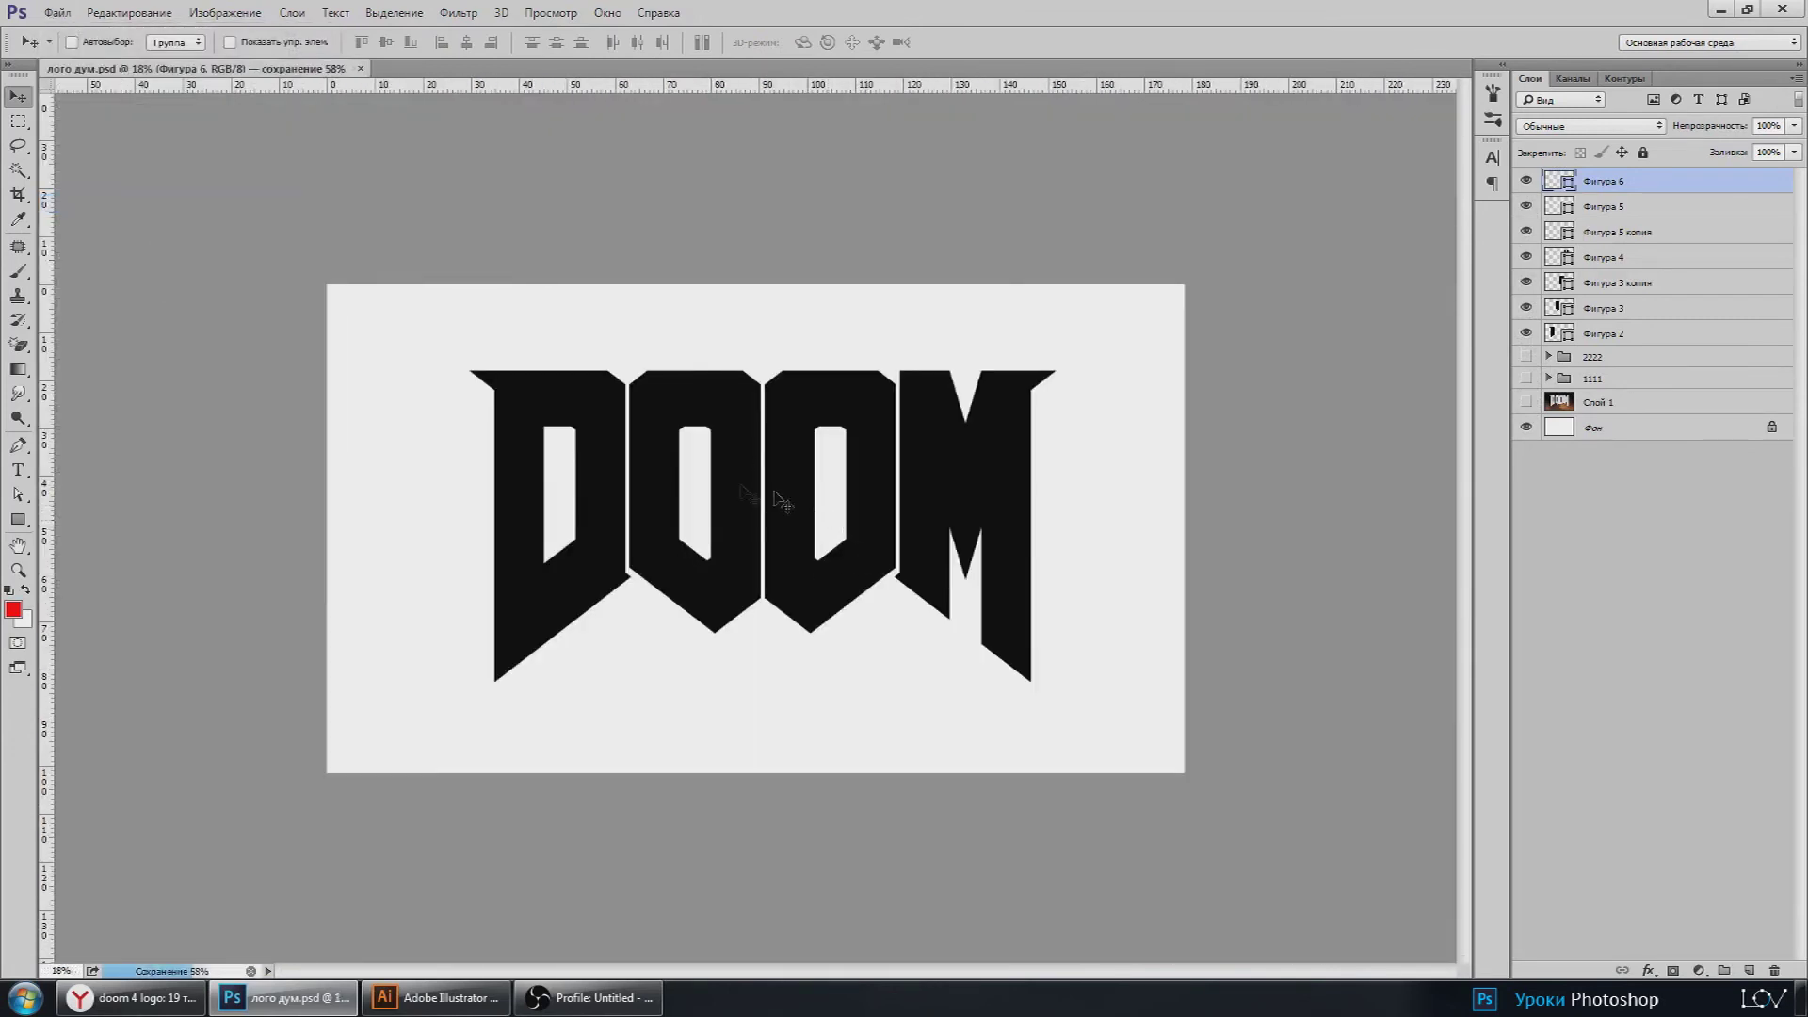
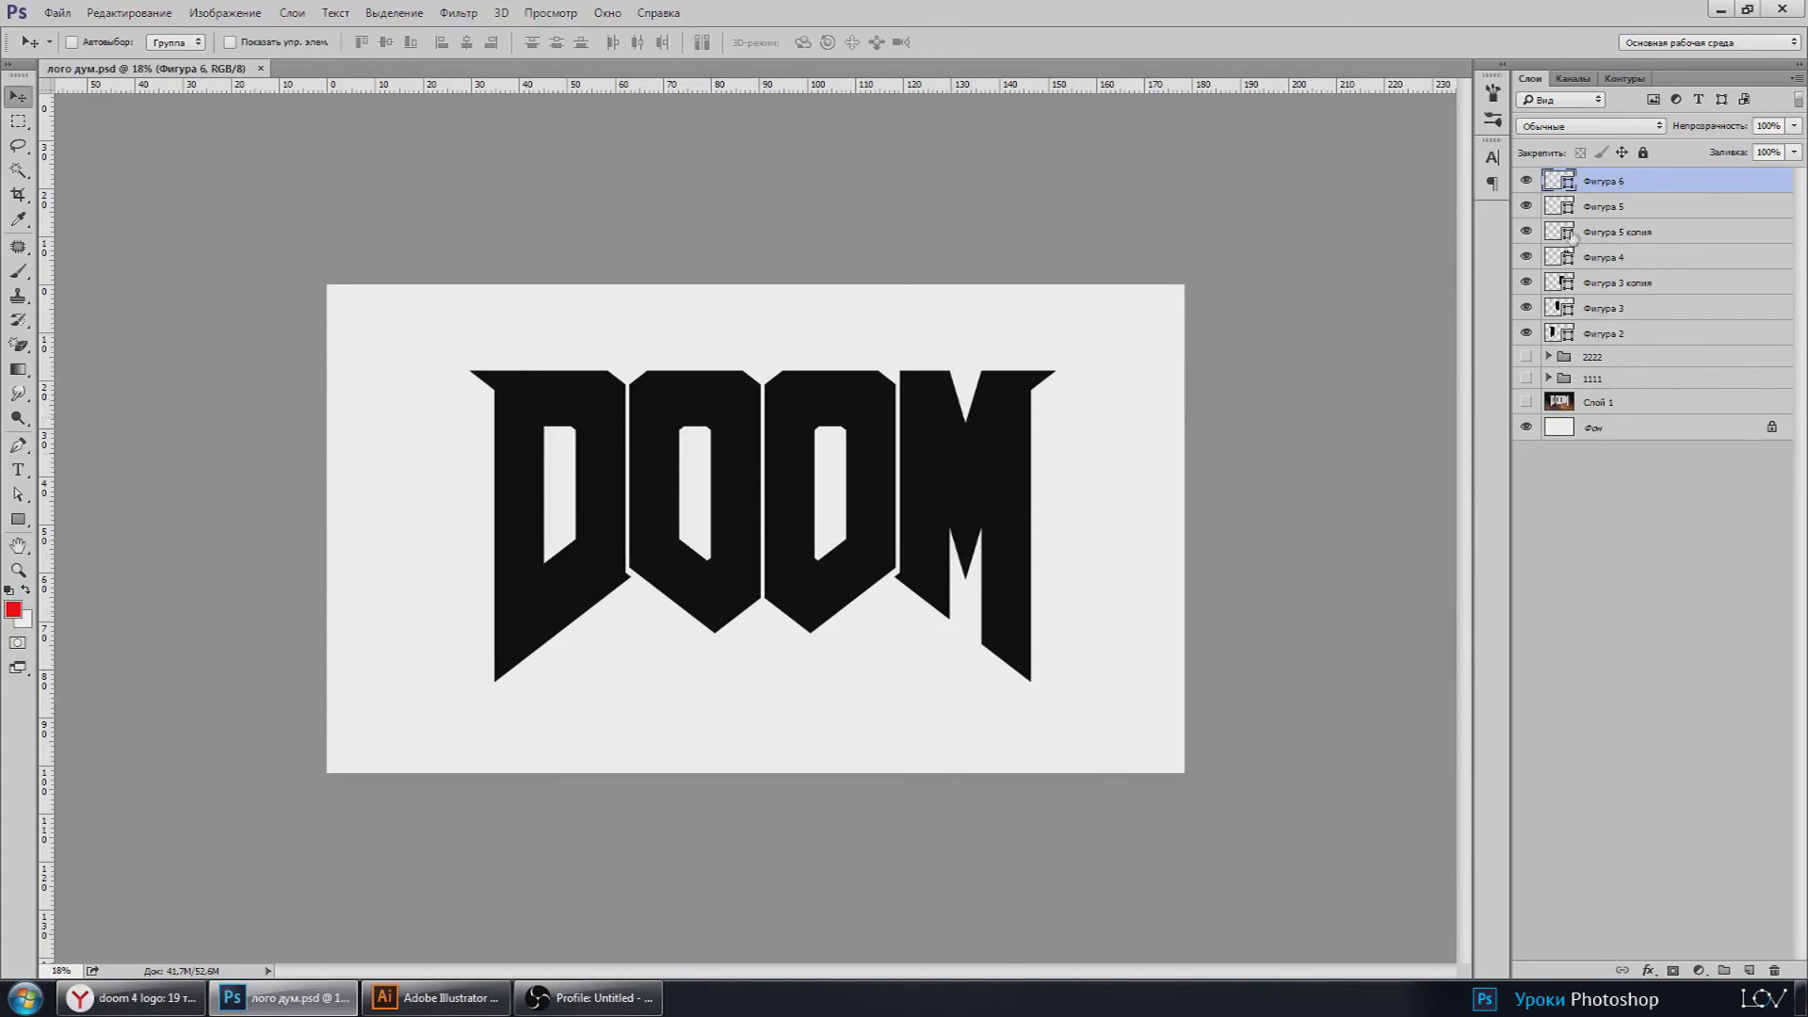
# Step: Merge the letter shape layers Фигура 4 through Фигура 2 into one shape layer
pyautogui.click(1600, 257)
pyautogui.keyDown('shift'); pyautogui.click(1599, 333); pyautogui.keyUp('shift')
pyautogui.rightClick(1601, 335)
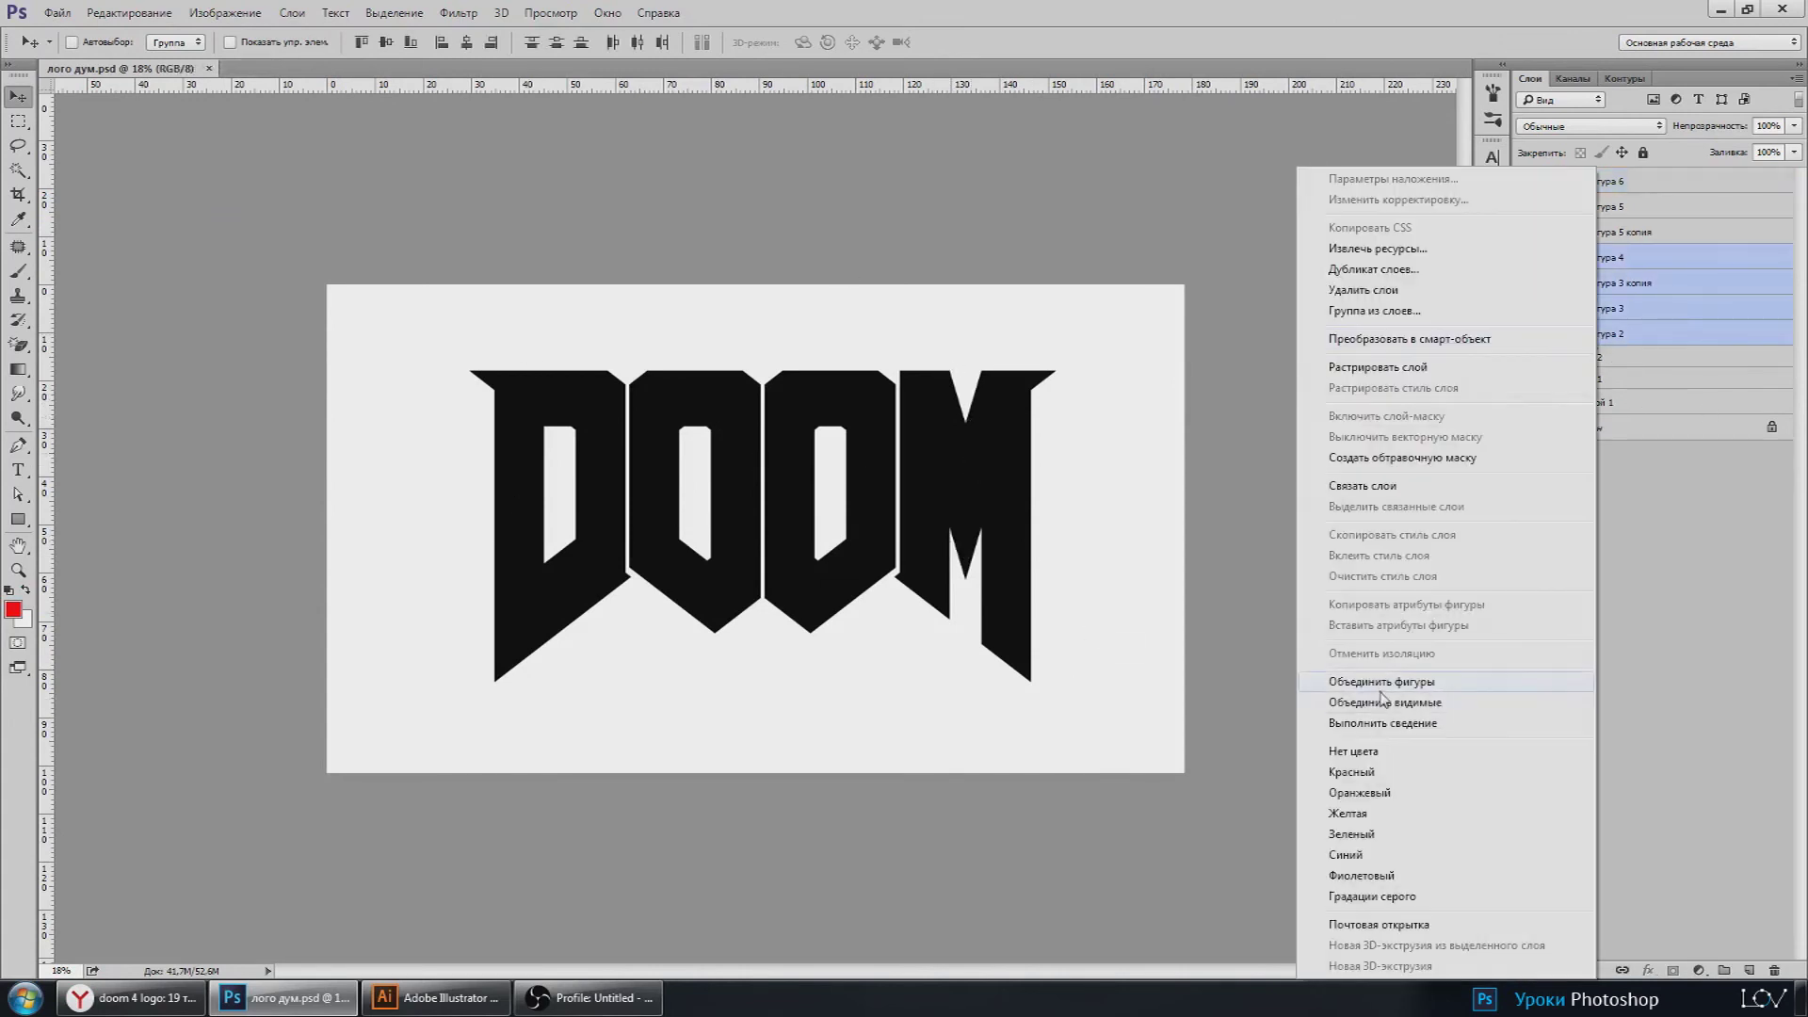
pyautogui.click(1380, 683)
pyautogui.click(1526, 256)
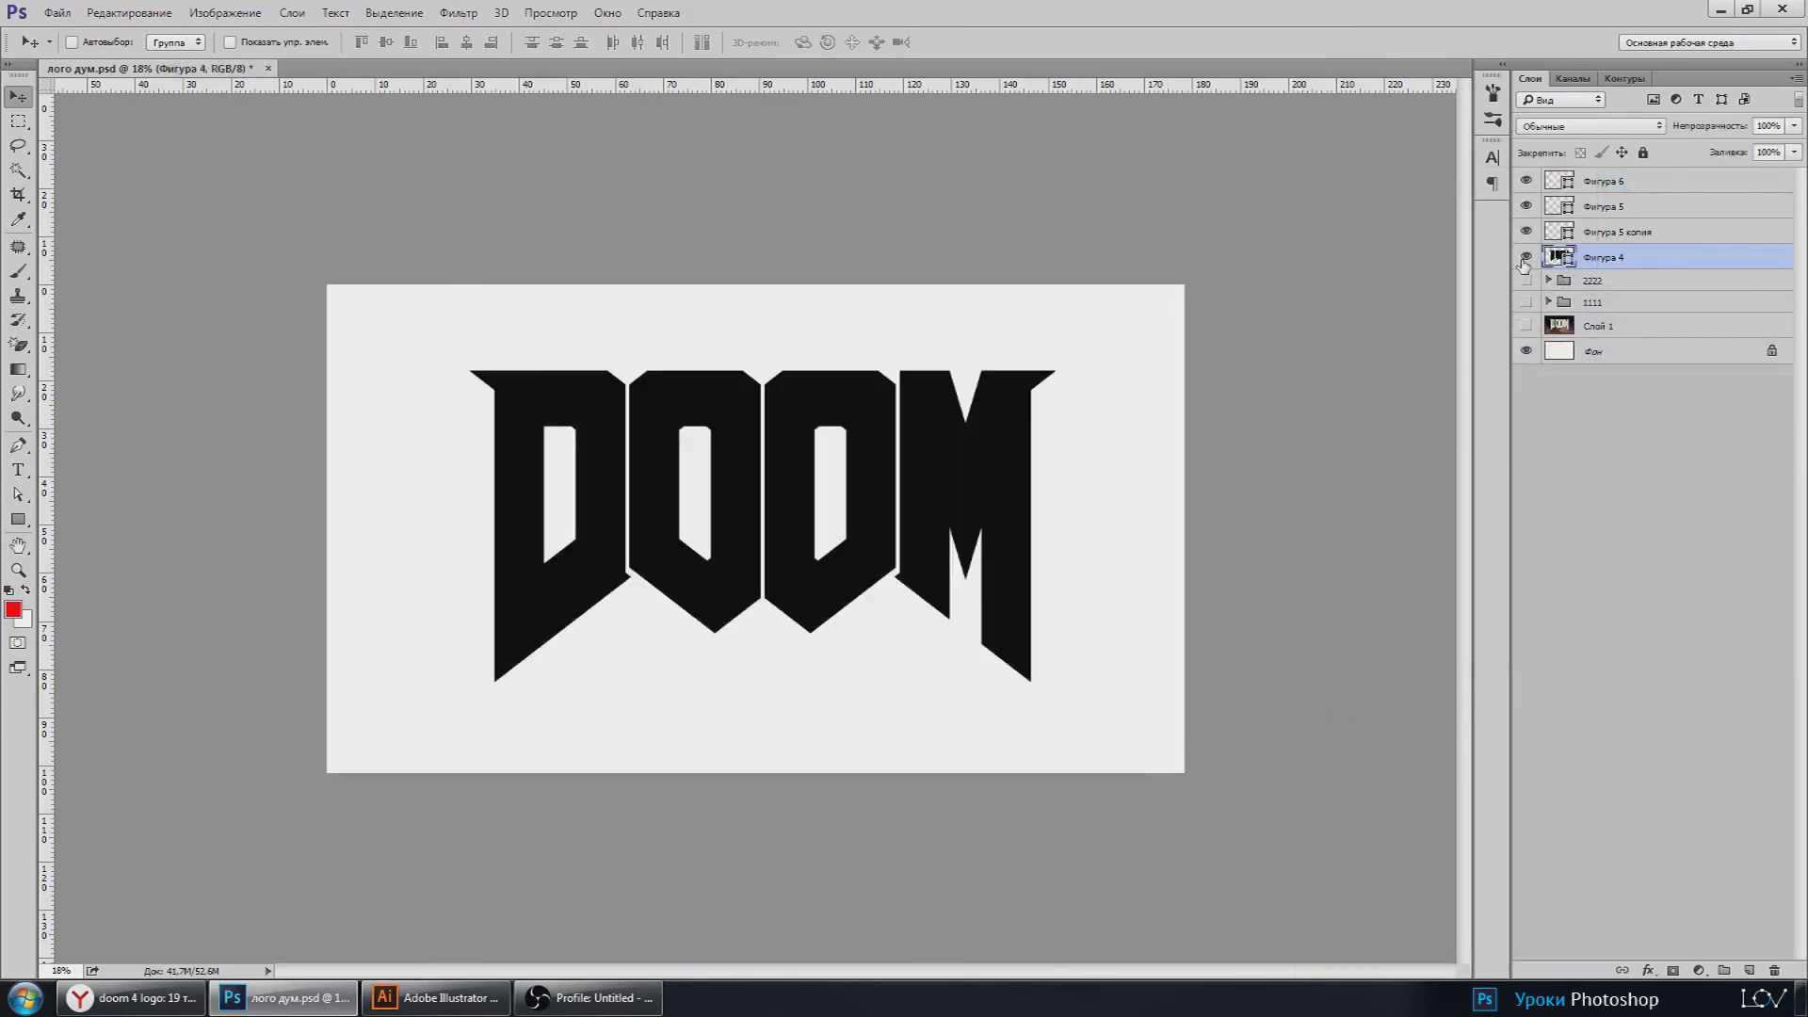
# Step: Merge Фигура 5 копия, Фигура 5 and Фигура 6 into the single shape layer Фигура 6
pyautogui.click(1599, 232)
pyautogui.keyDown('shift'); pyautogui.click(1603, 181); pyautogui.keyUp('shift')
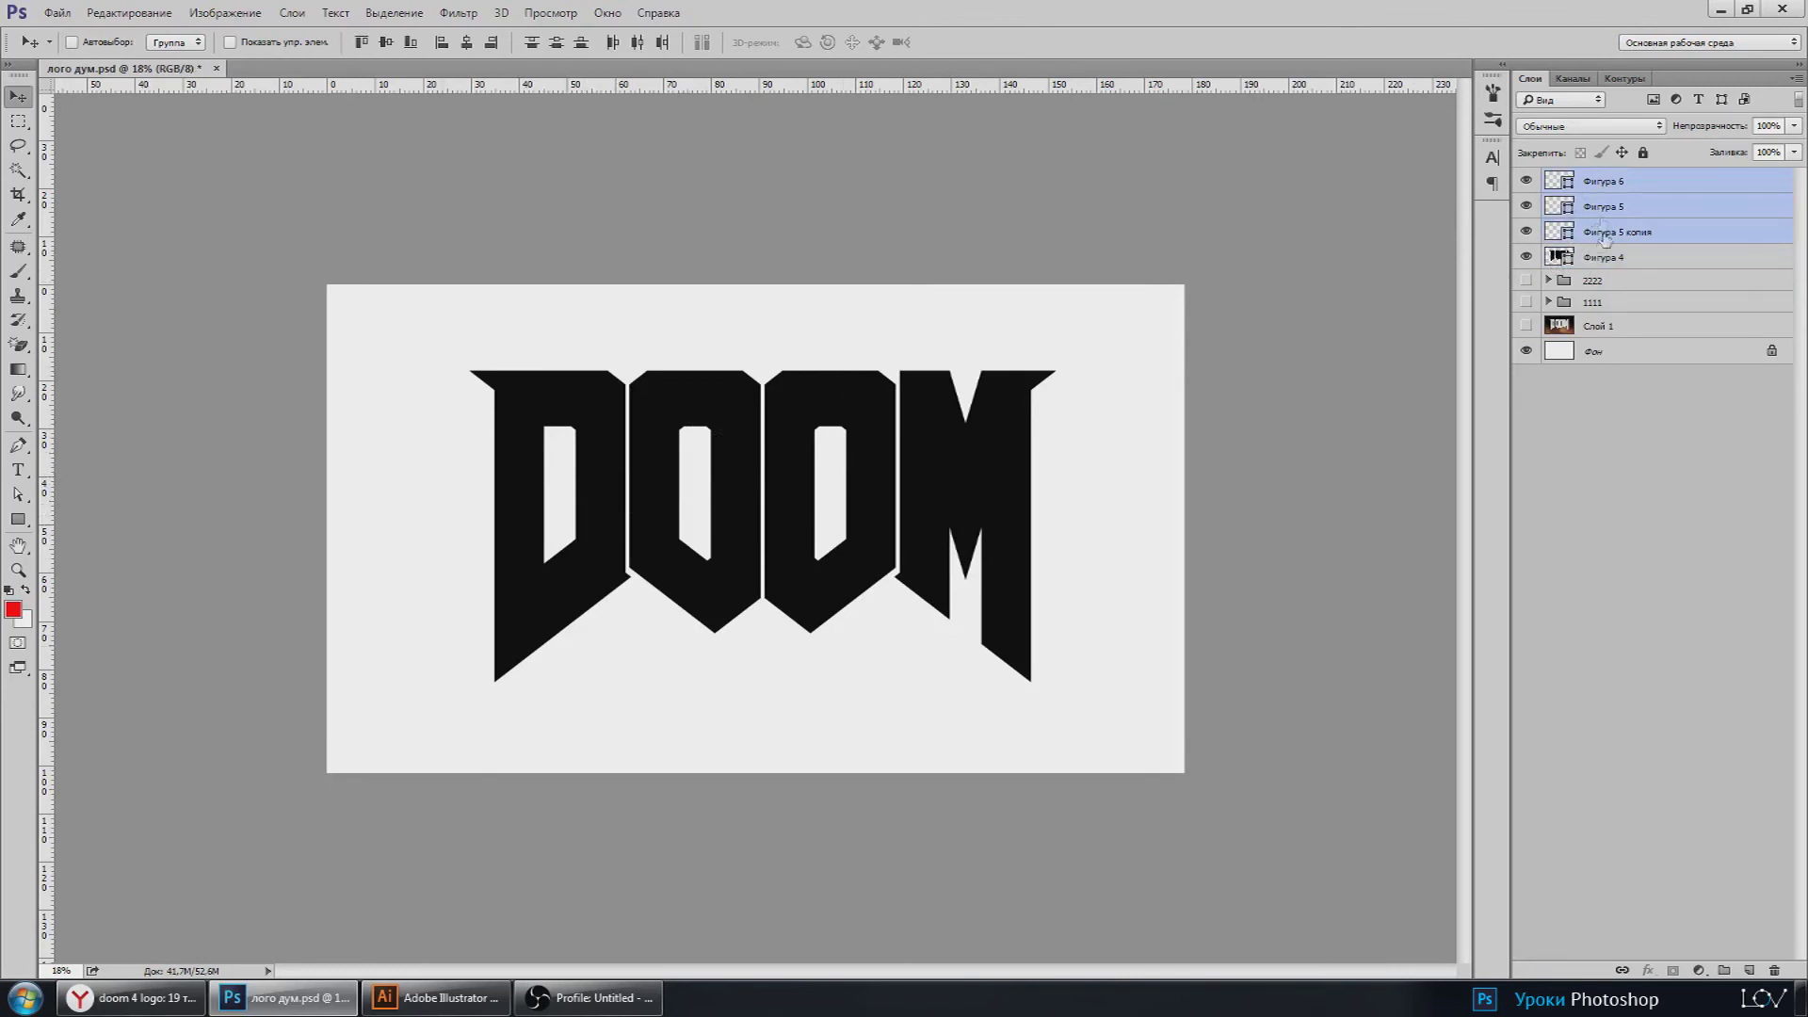
pyautogui.rightClick(1607, 186)
pyautogui.click(1390, 681)
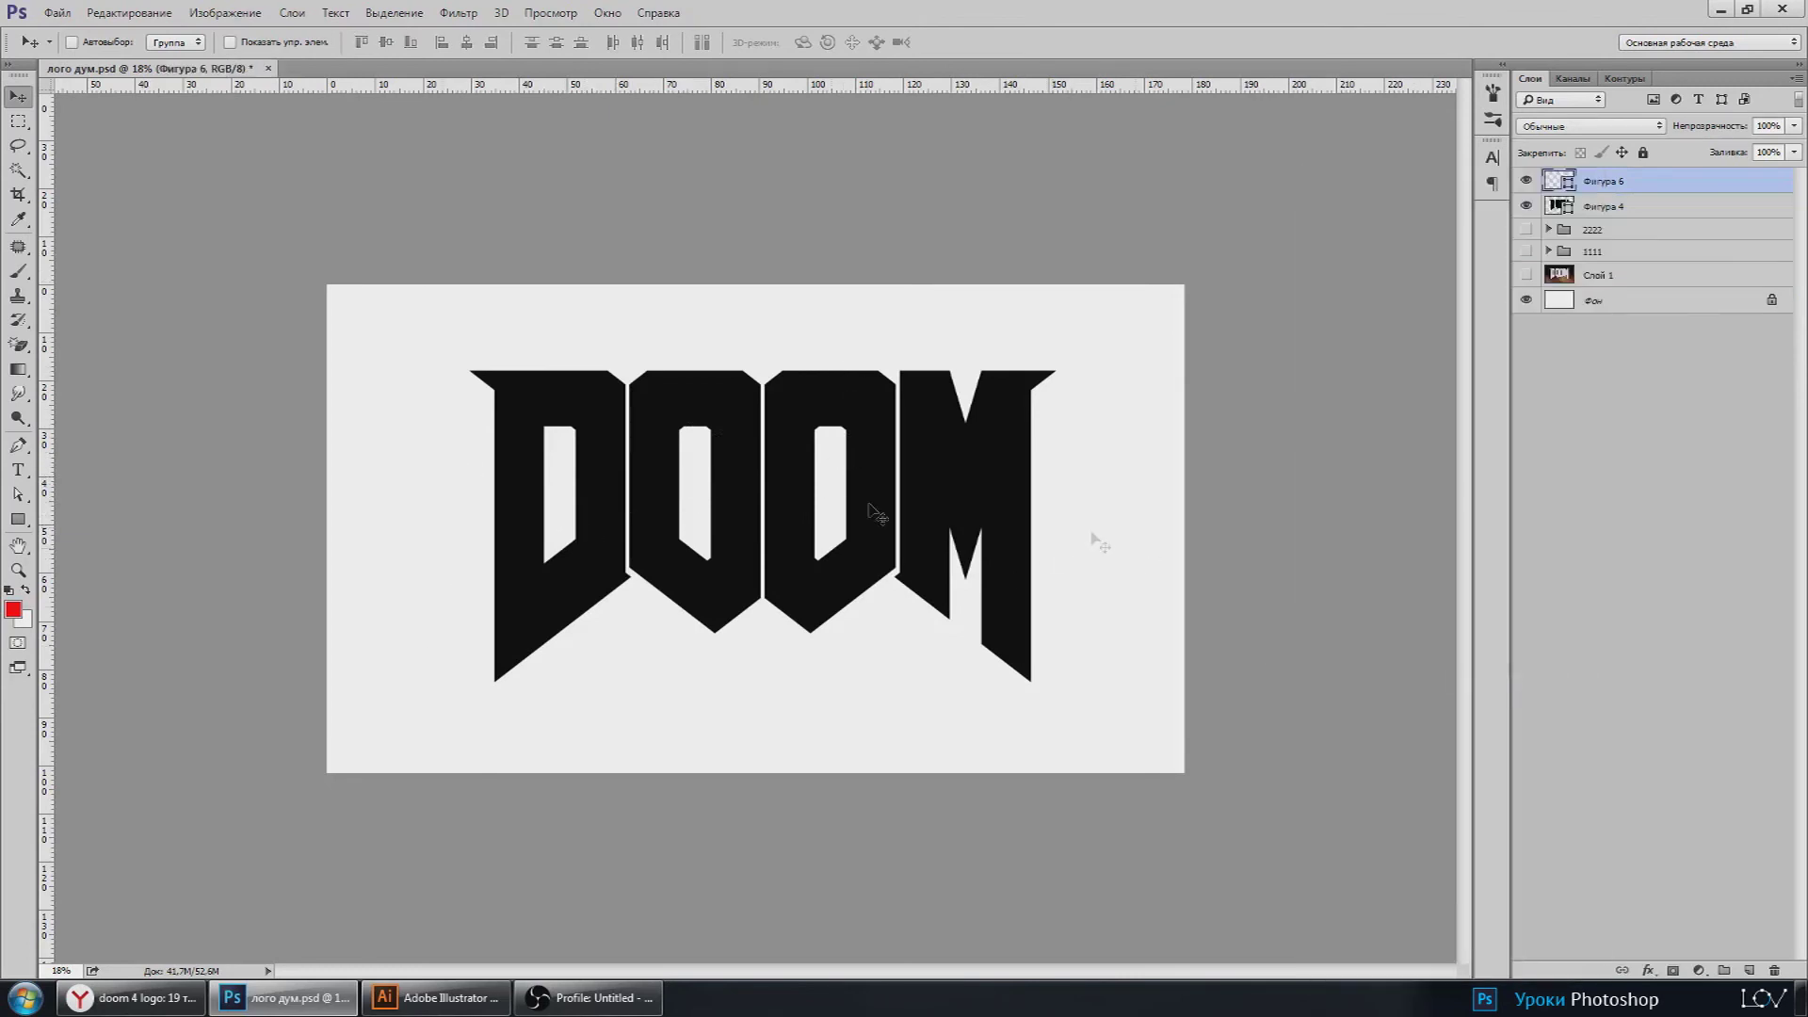
pyautogui.scroll(2, 758, 530)
pyautogui.scroll(2, 523, 563)
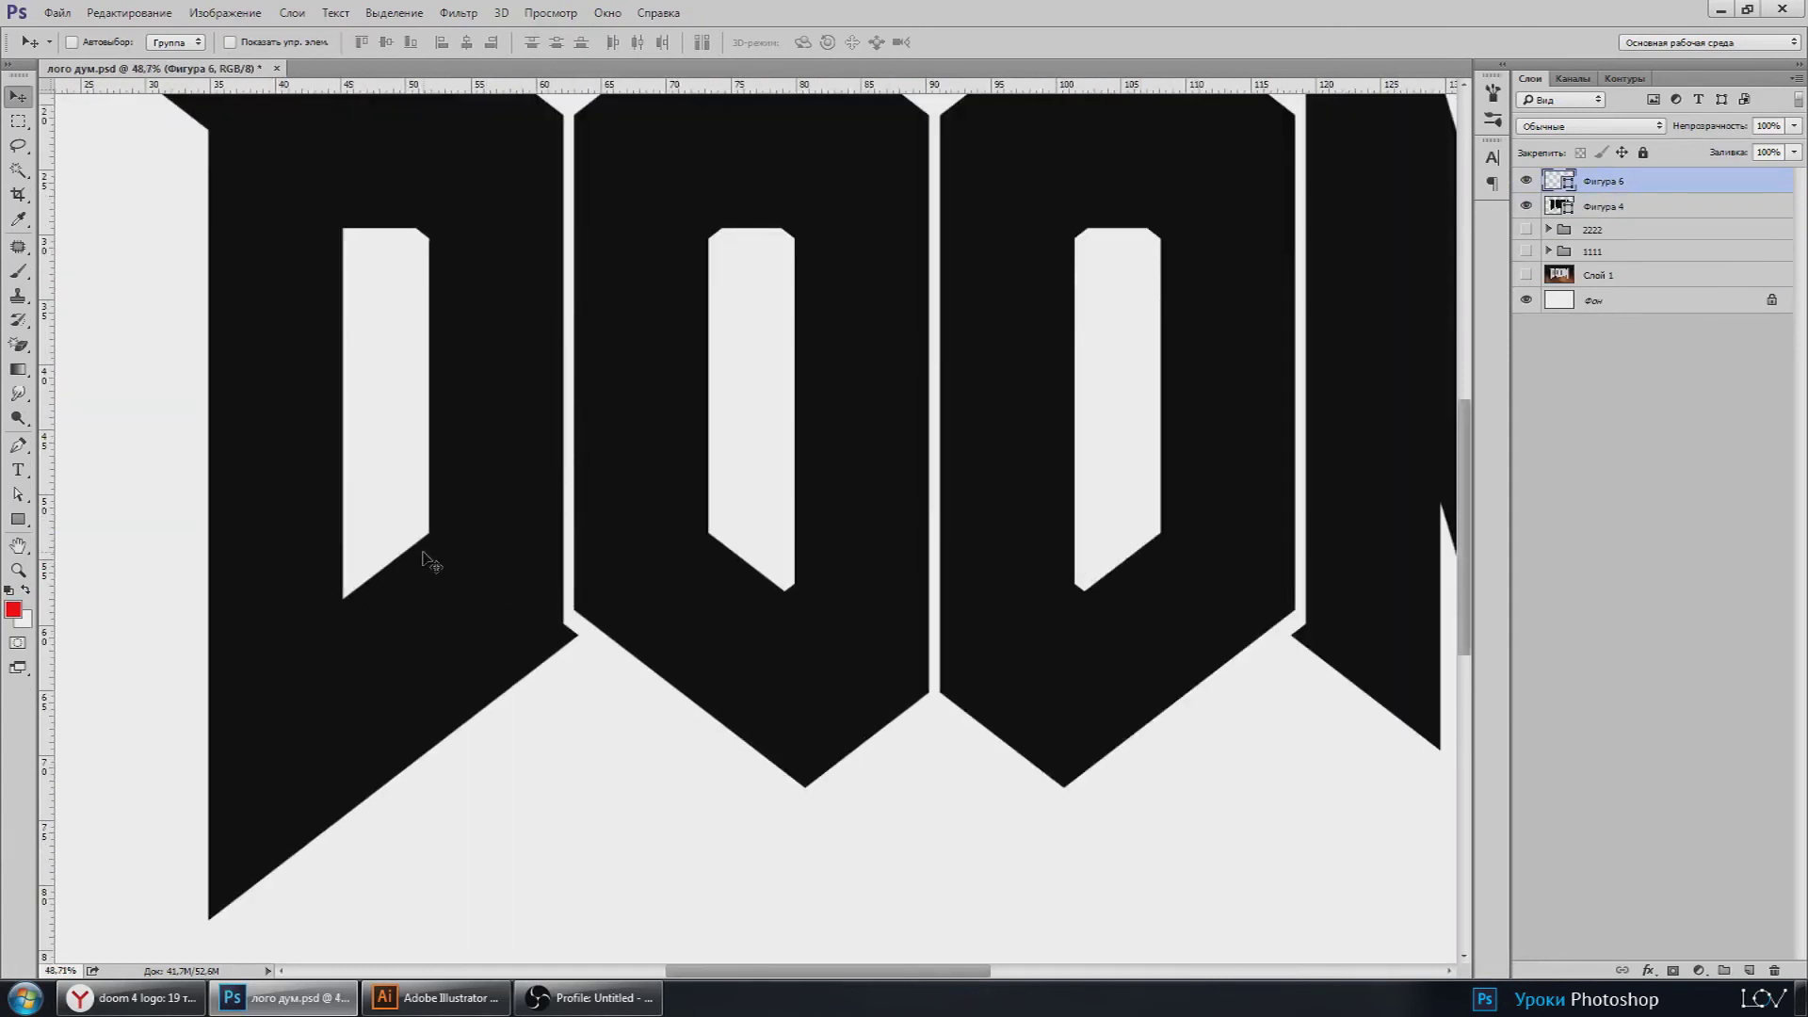
pyautogui.scroll(1, 354, 598)
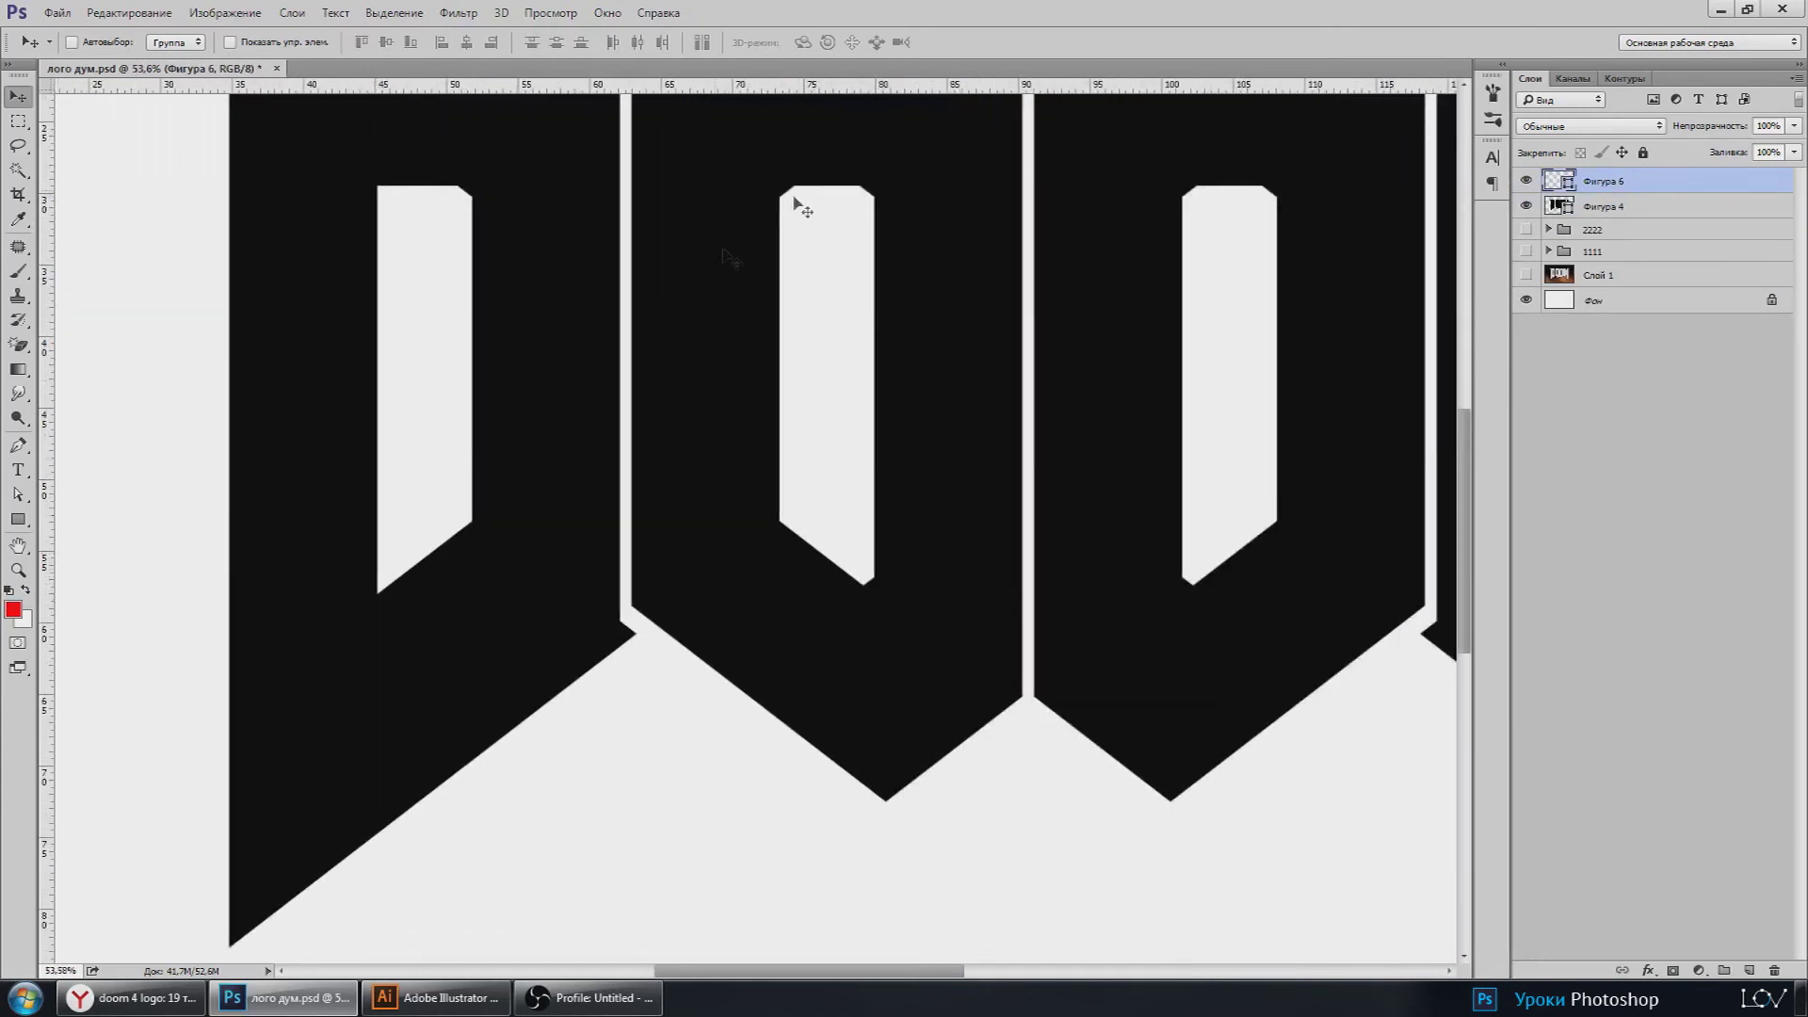
pyautogui.scroll(-2, 794, 200)
pyautogui.scroll(-1, 607, 291)
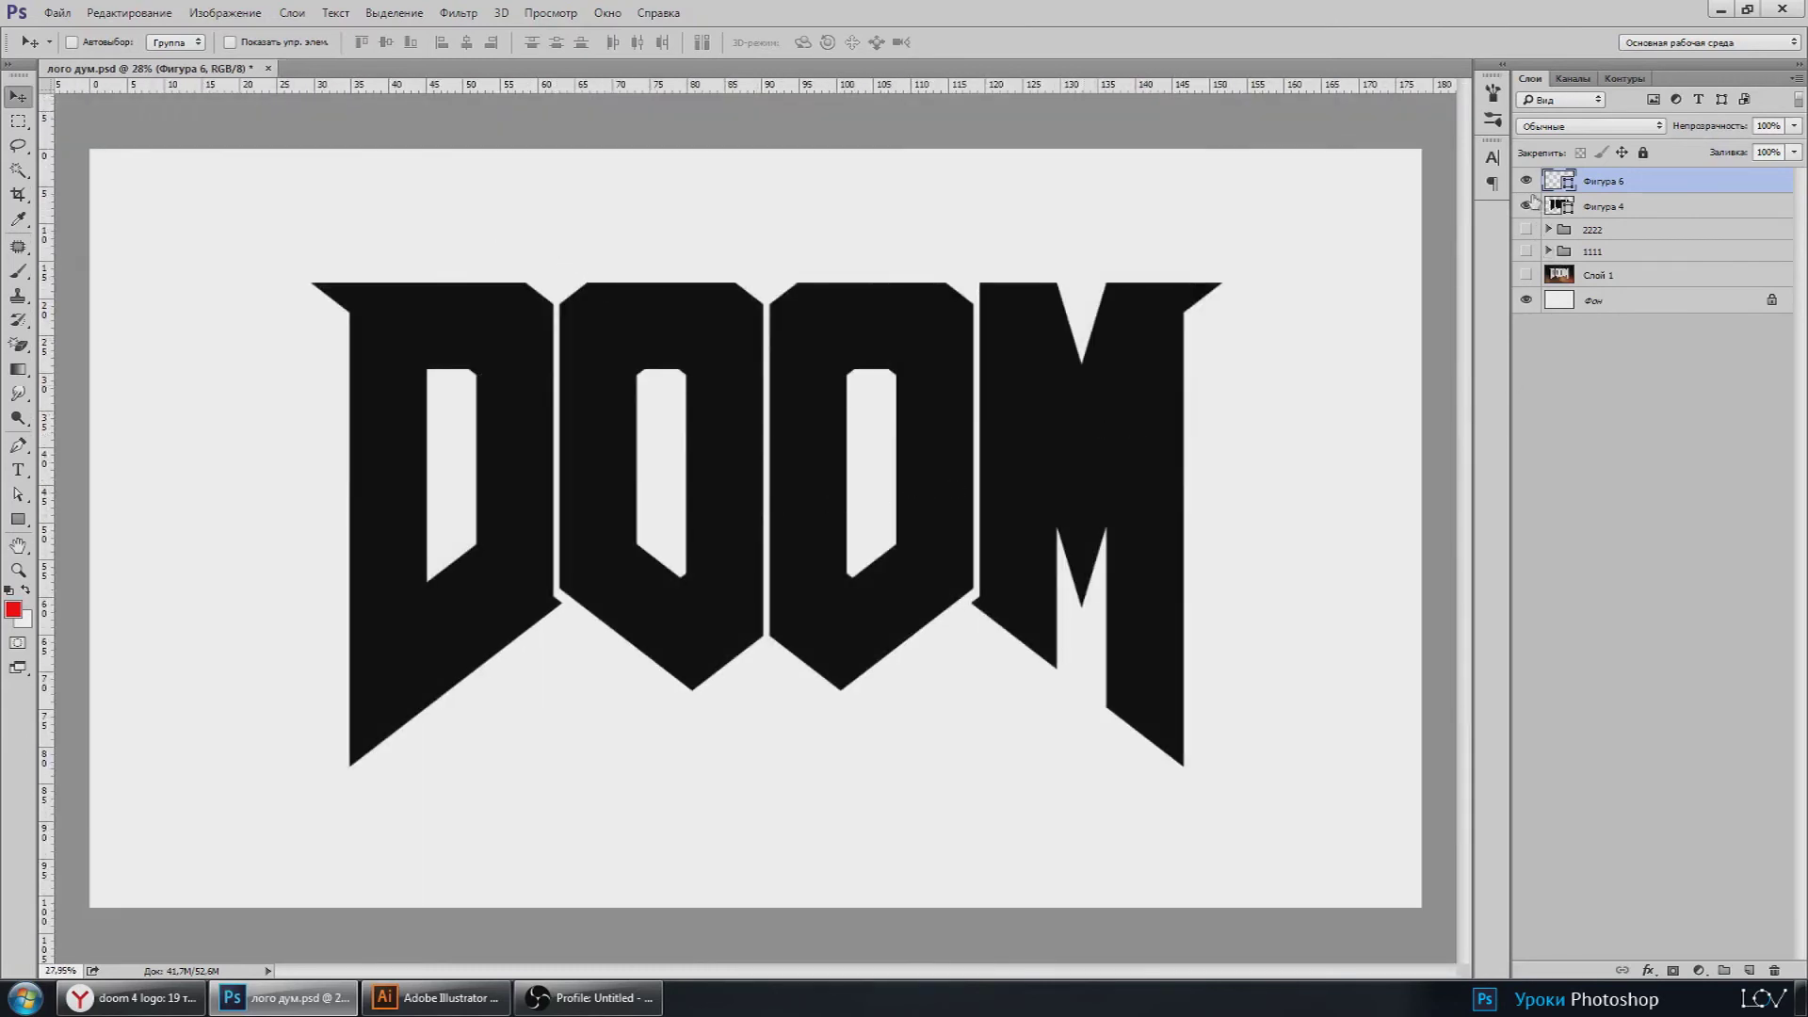
# Step: Solo Фигура 6 and set its paths to Subtract Front Shape so they cut holes
pyautogui.keyDown('alt'); pyautogui.click(1527, 186); pyautogui.keyUp('alt')
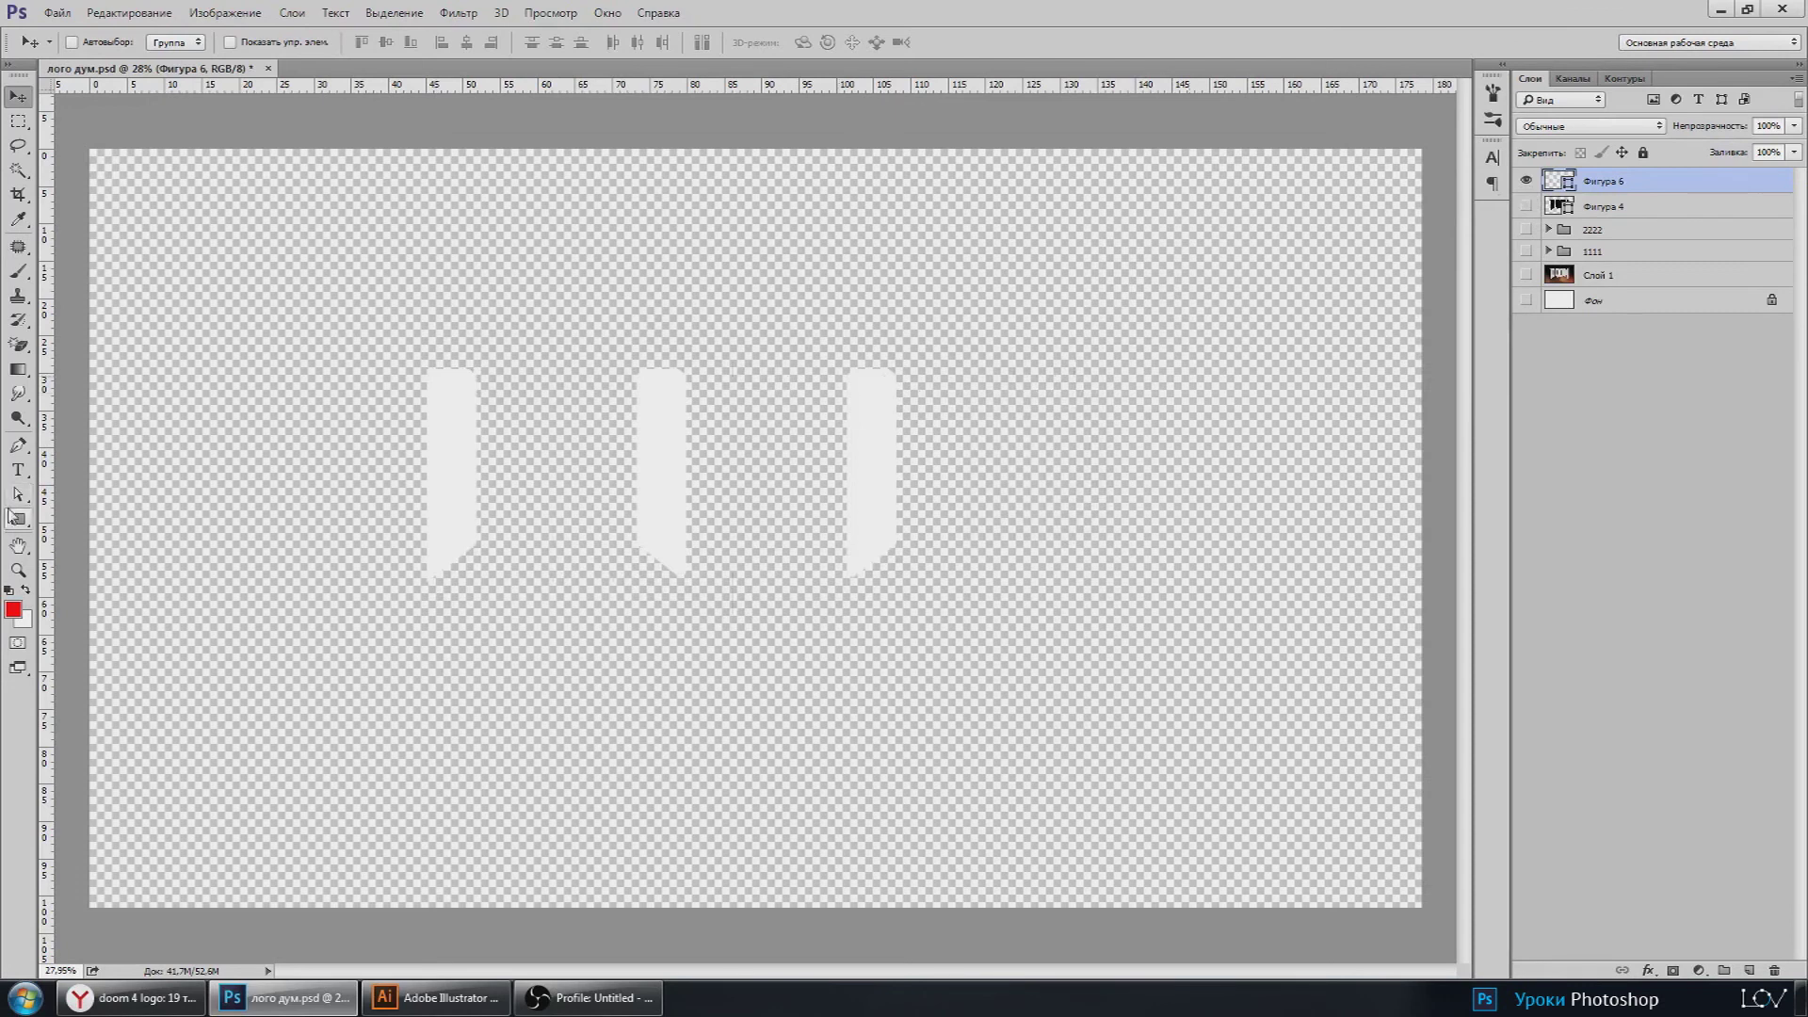
pyautogui.press('a')
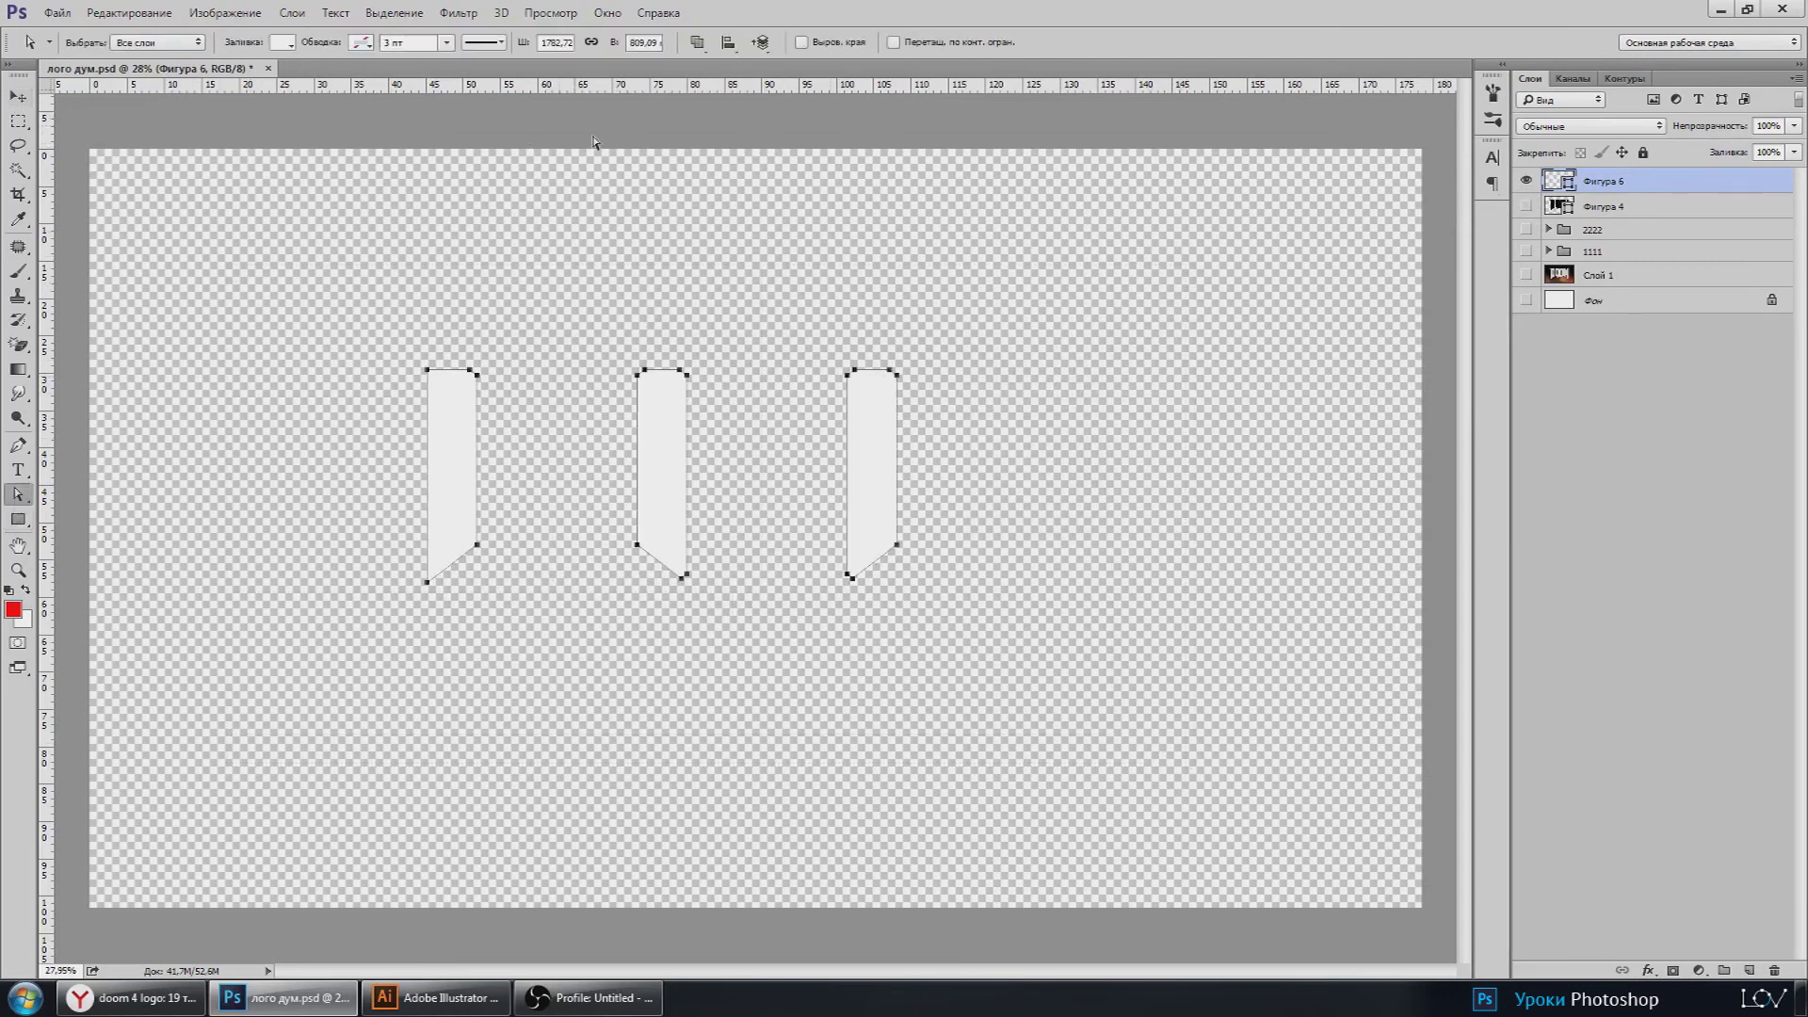
pyautogui.click(697, 42)
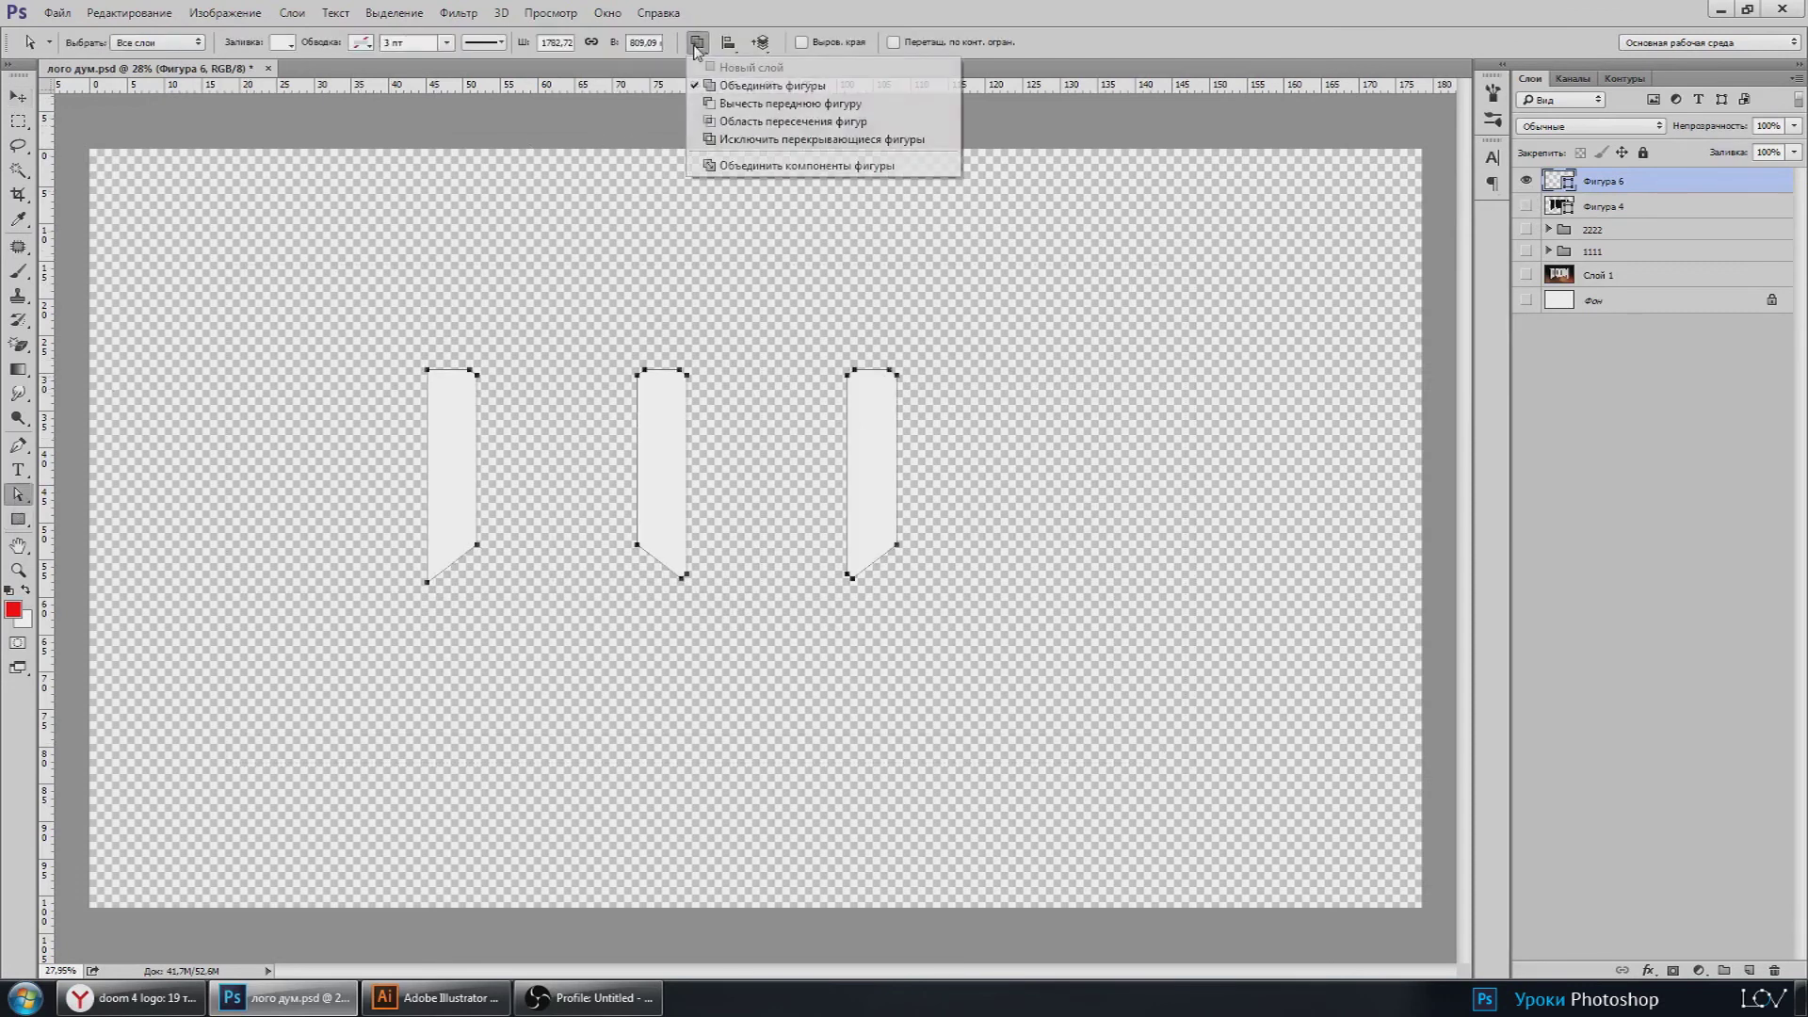
pyautogui.click(753, 100)
# Step: Merge Фигура 6 with Фигура 4 into one DOOM shape and show the white background
pyautogui.keyDown('alt'); pyautogui.click(1526, 205); pyautogui.keyUp('alt')
pyautogui.keyDown('shift'); pyautogui.click(1604, 205); pyautogui.keyUp('shift')
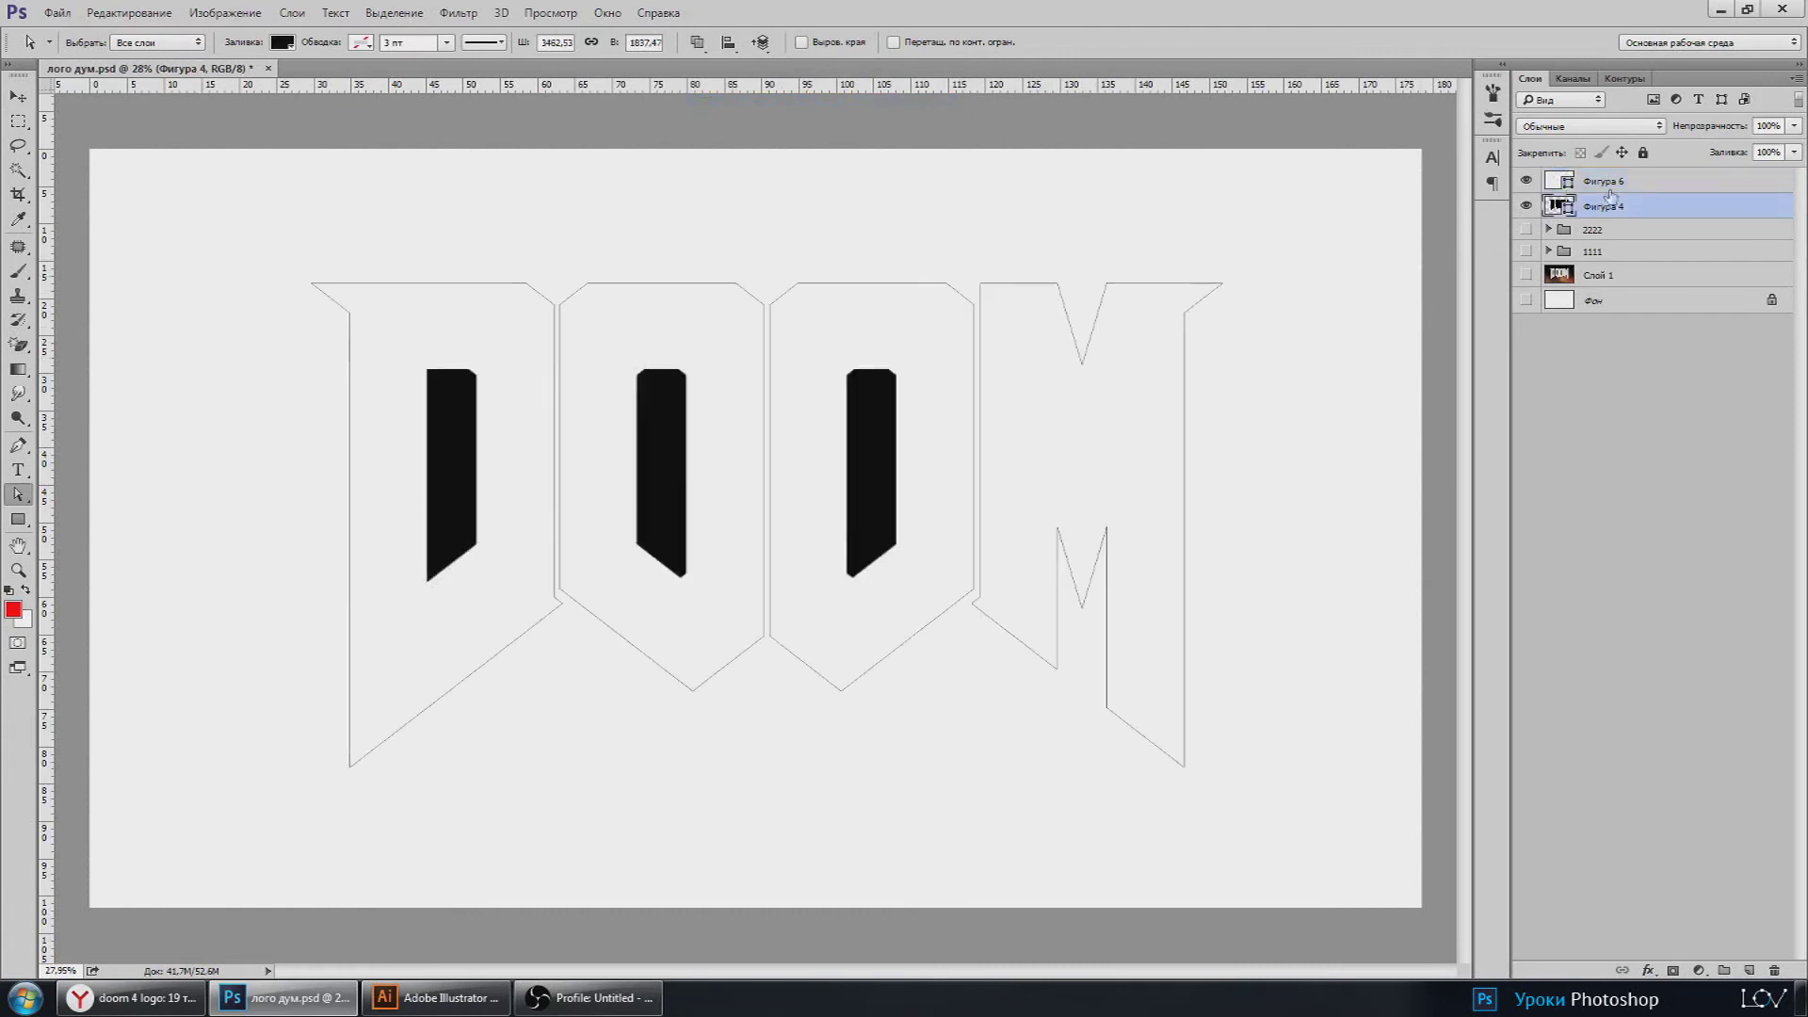
pyautogui.rightClick(1610, 193)
pyautogui.click(1396, 682)
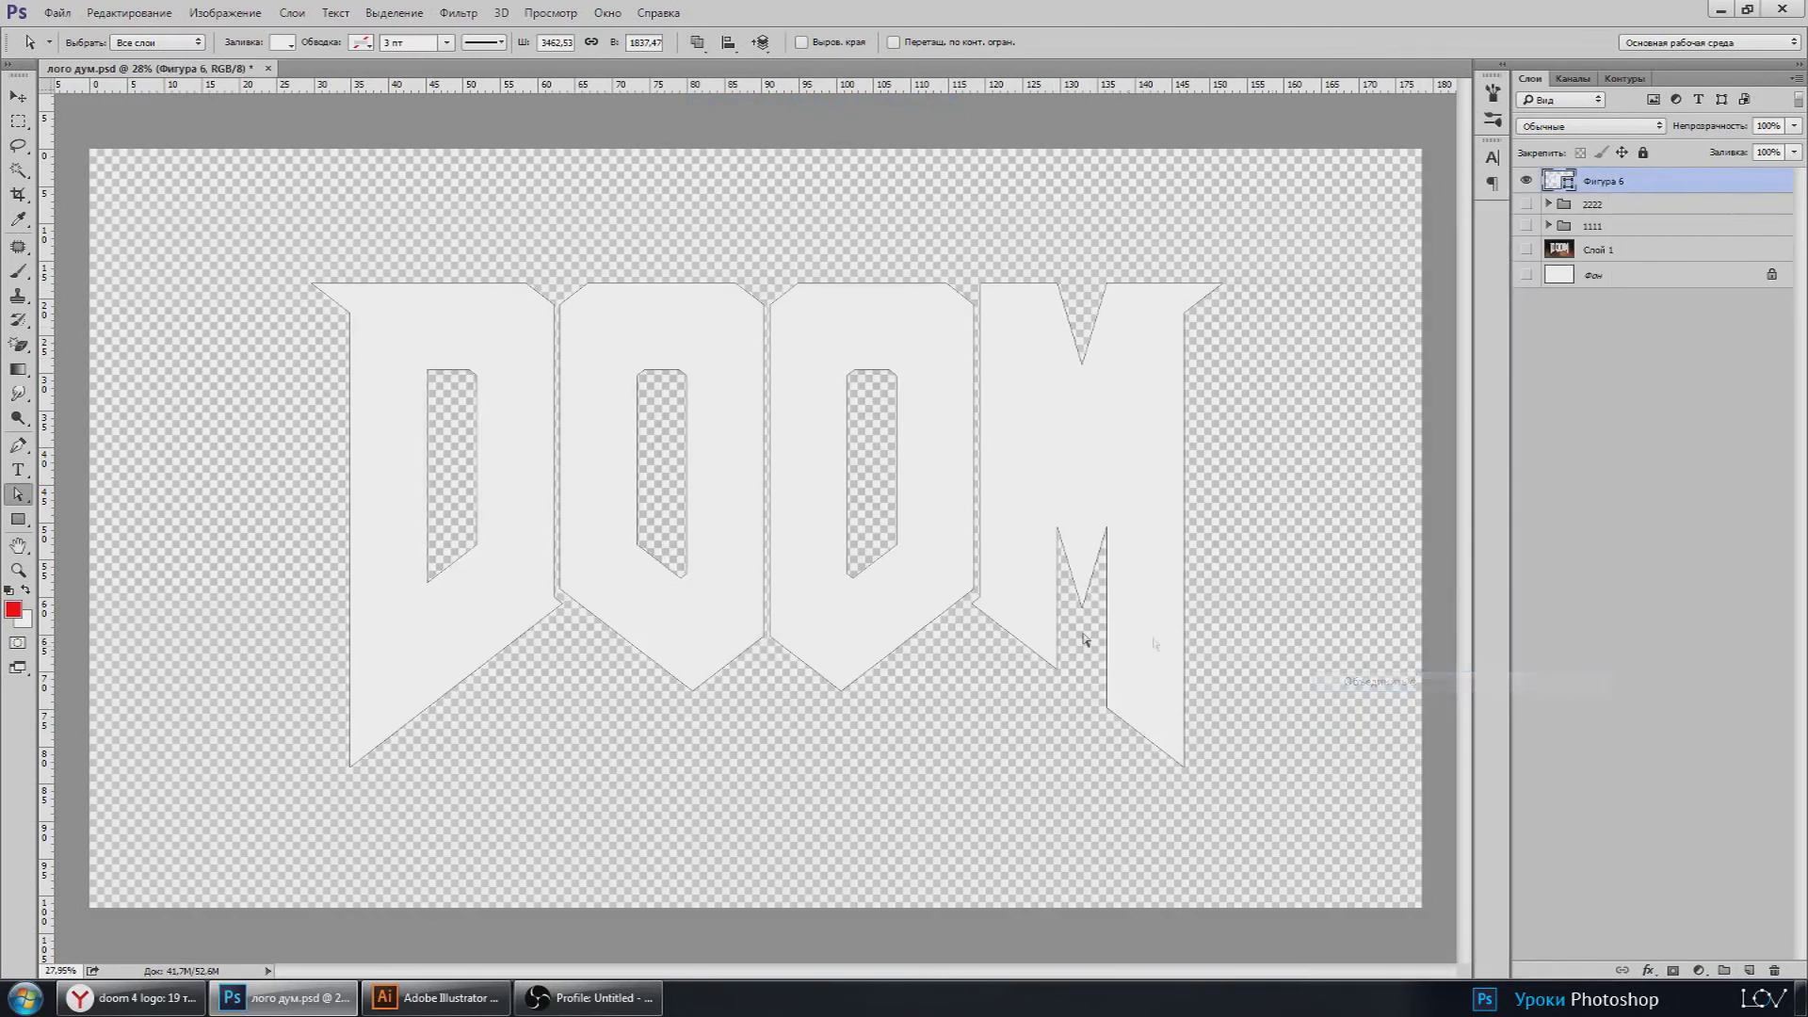
pyautogui.click(1524, 274)
# Step: Give the DOOM shape a grey fill and save the file
pyautogui.doubleClick(1551, 183)
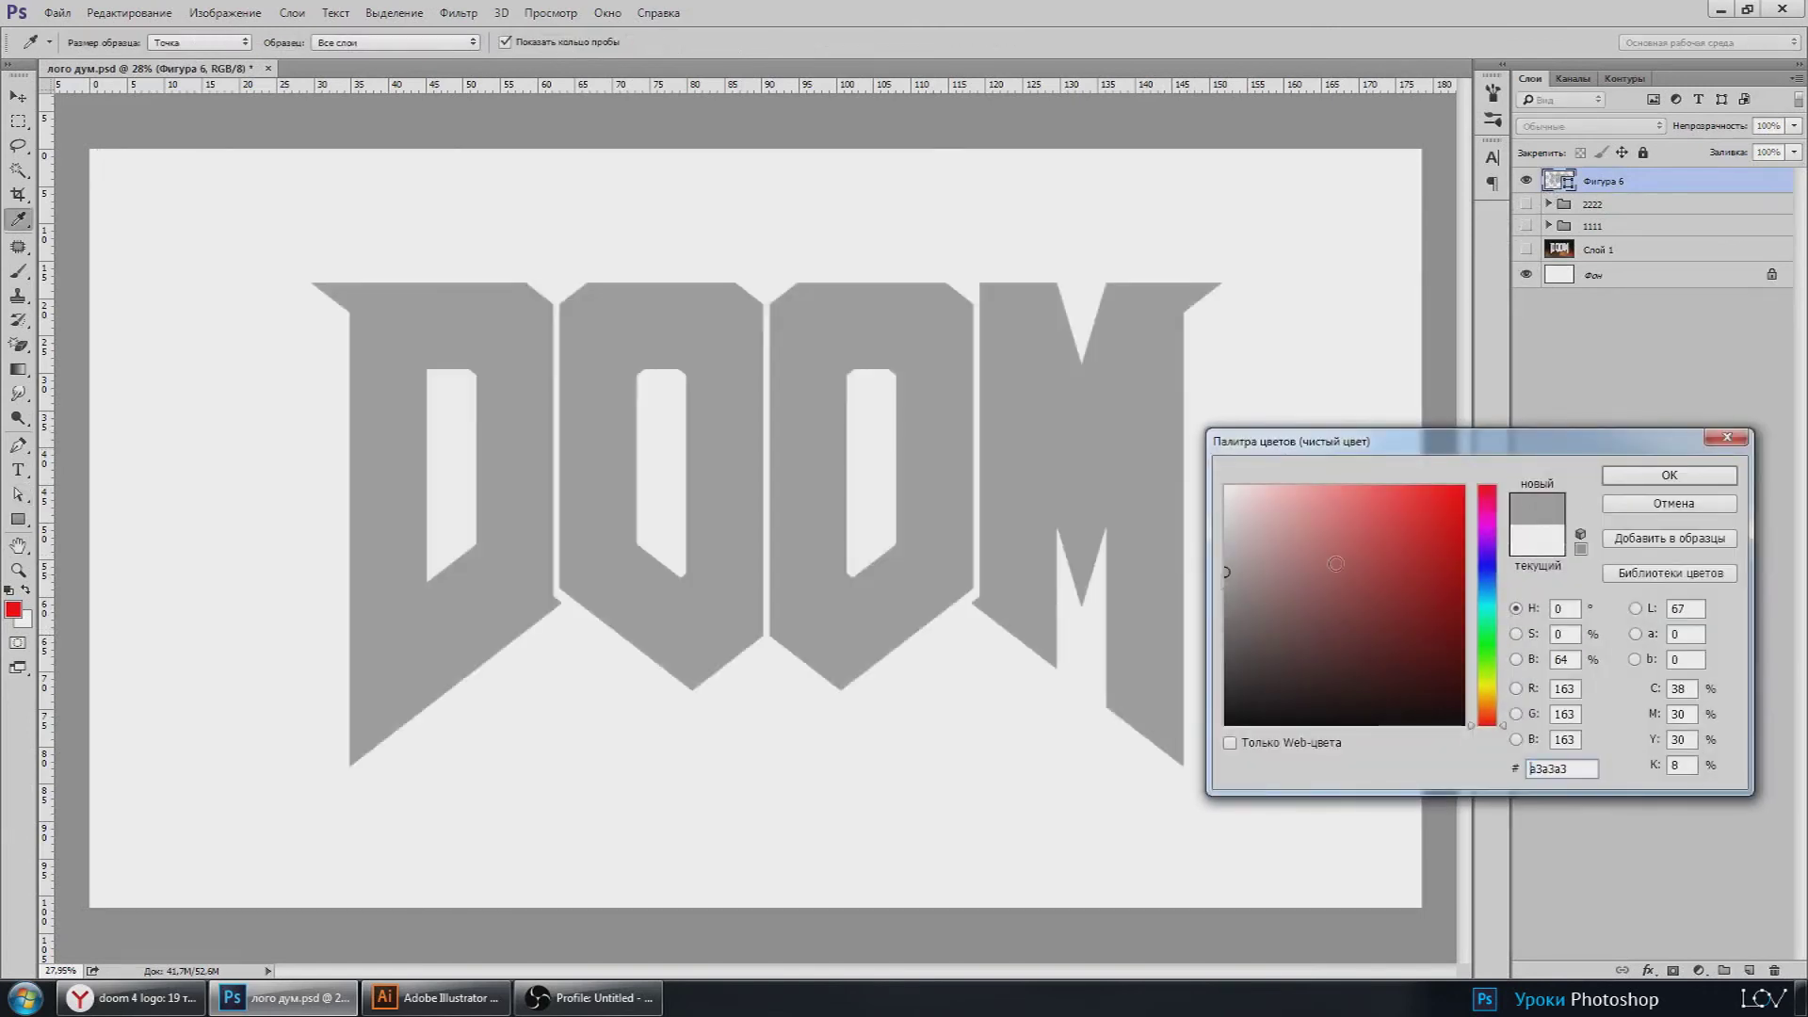
pyautogui.click(1668, 475)
pyautogui.hotkey('ctrl', '-')
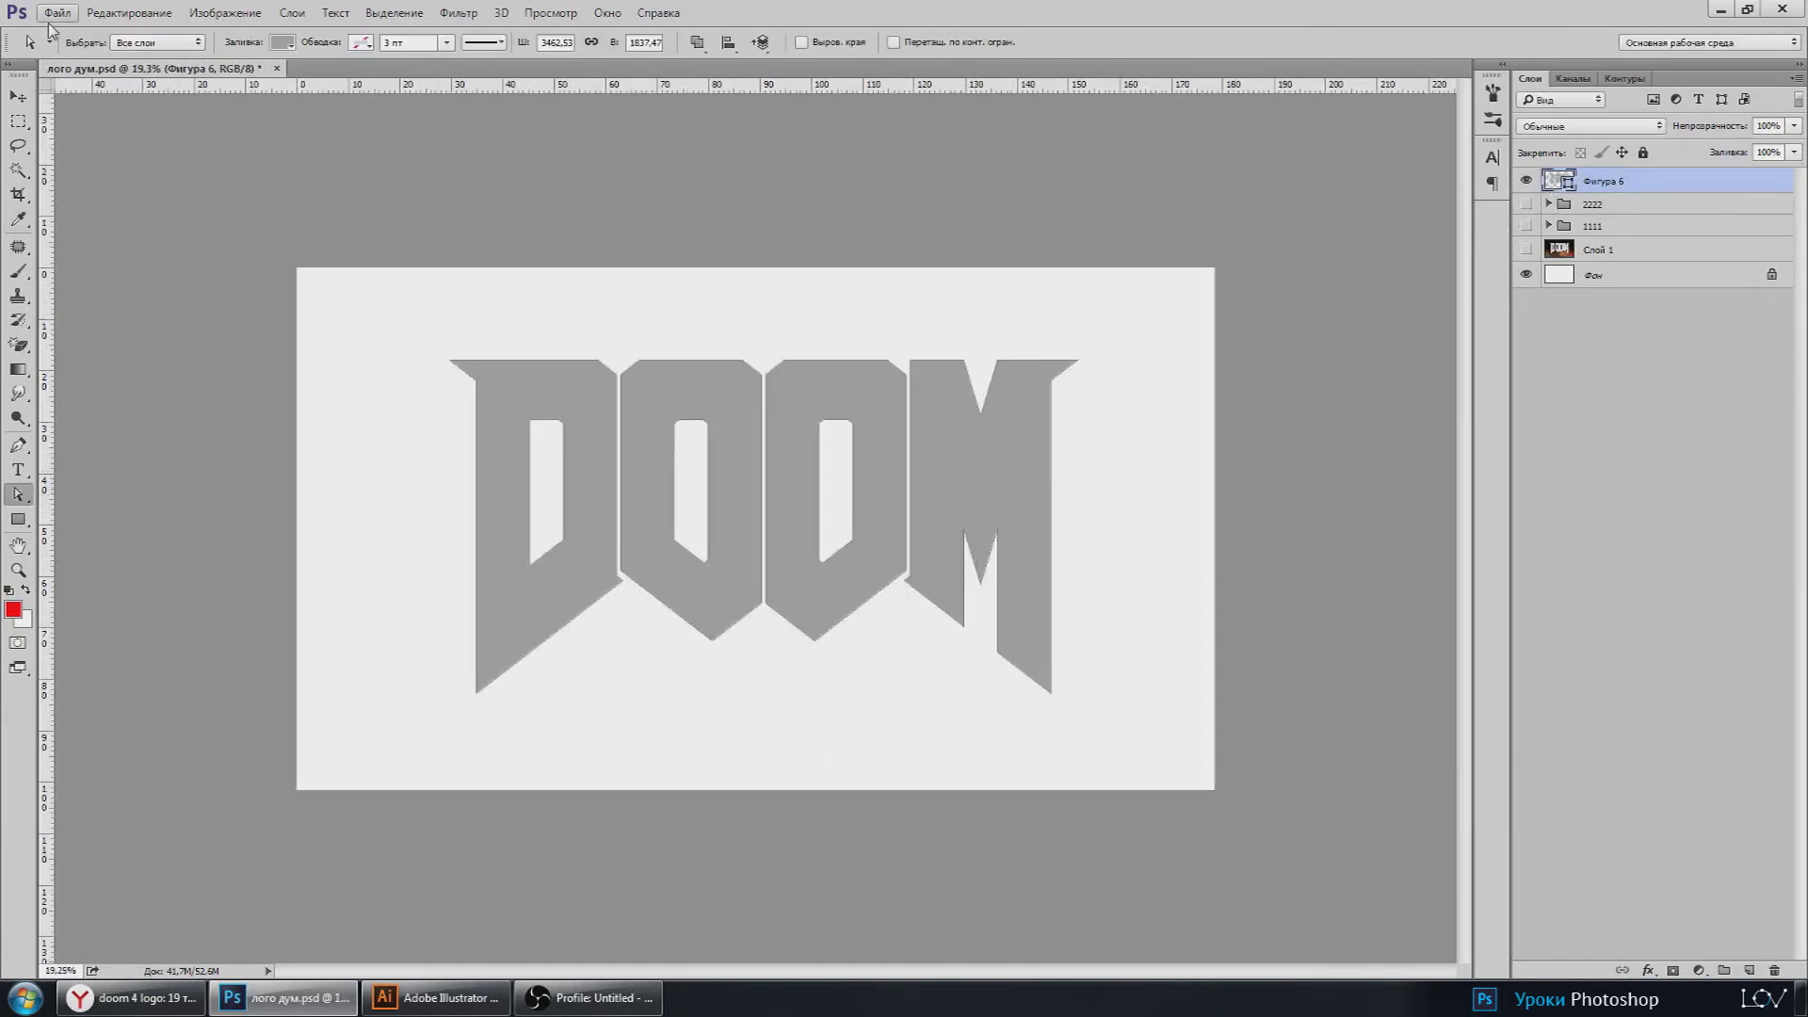
pyautogui.click(57, 12)
pyautogui.click(126, 205)
pyautogui.click(18, 96)
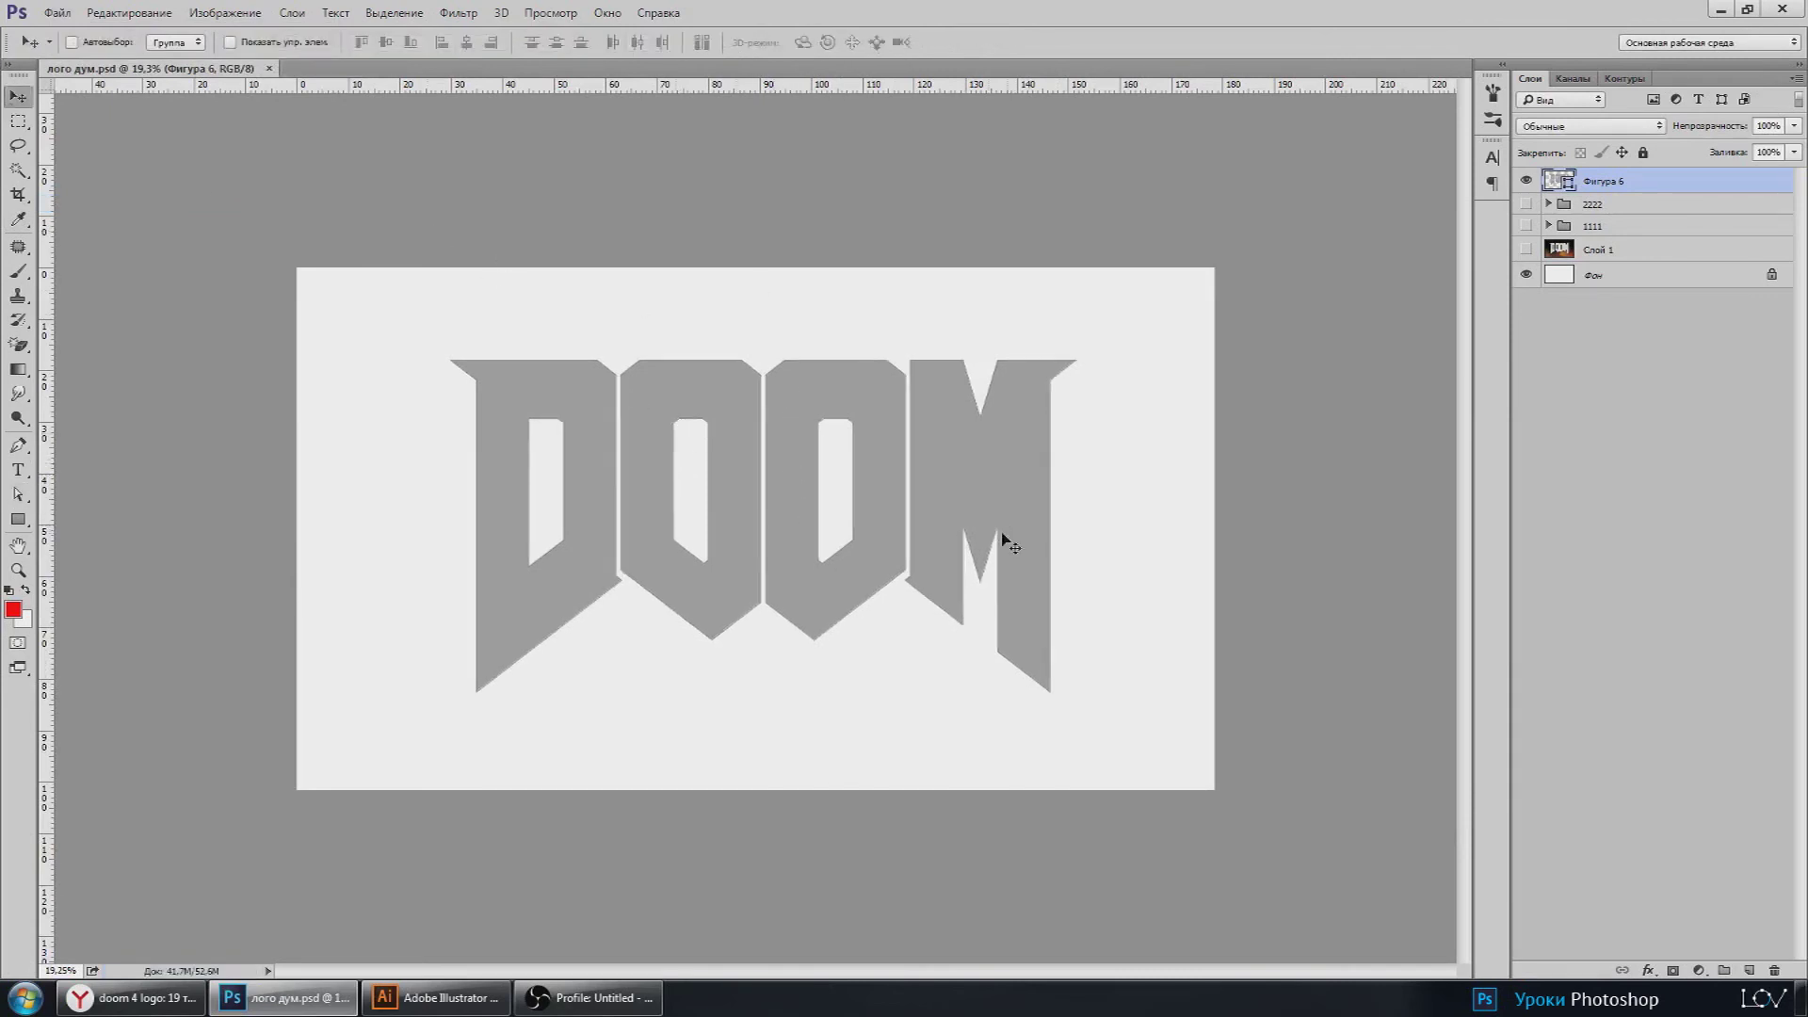
# Step: Duplicate the image, delete the 2222 group and unused layers, and hide the DOOM logo
pyautogui.click(225, 12)
pyautogui.click(249, 264)
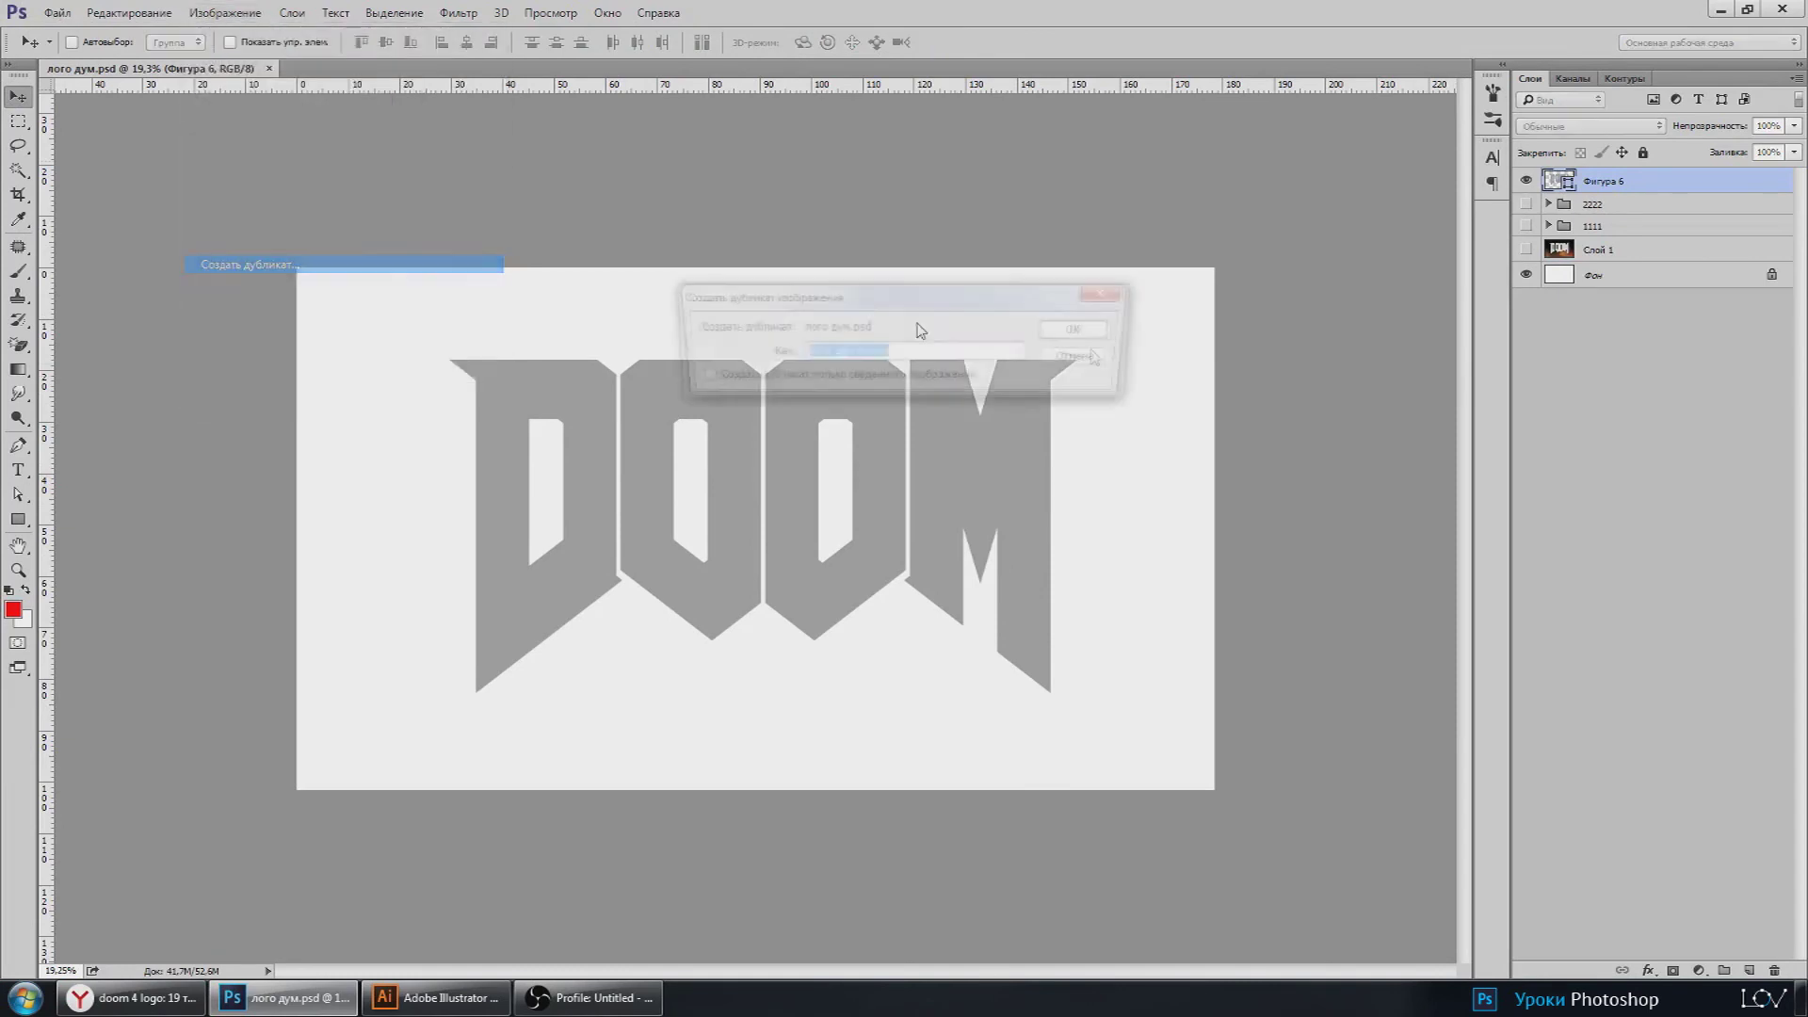
pyautogui.click(1072, 329)
pyautogui.click(1582, 205)
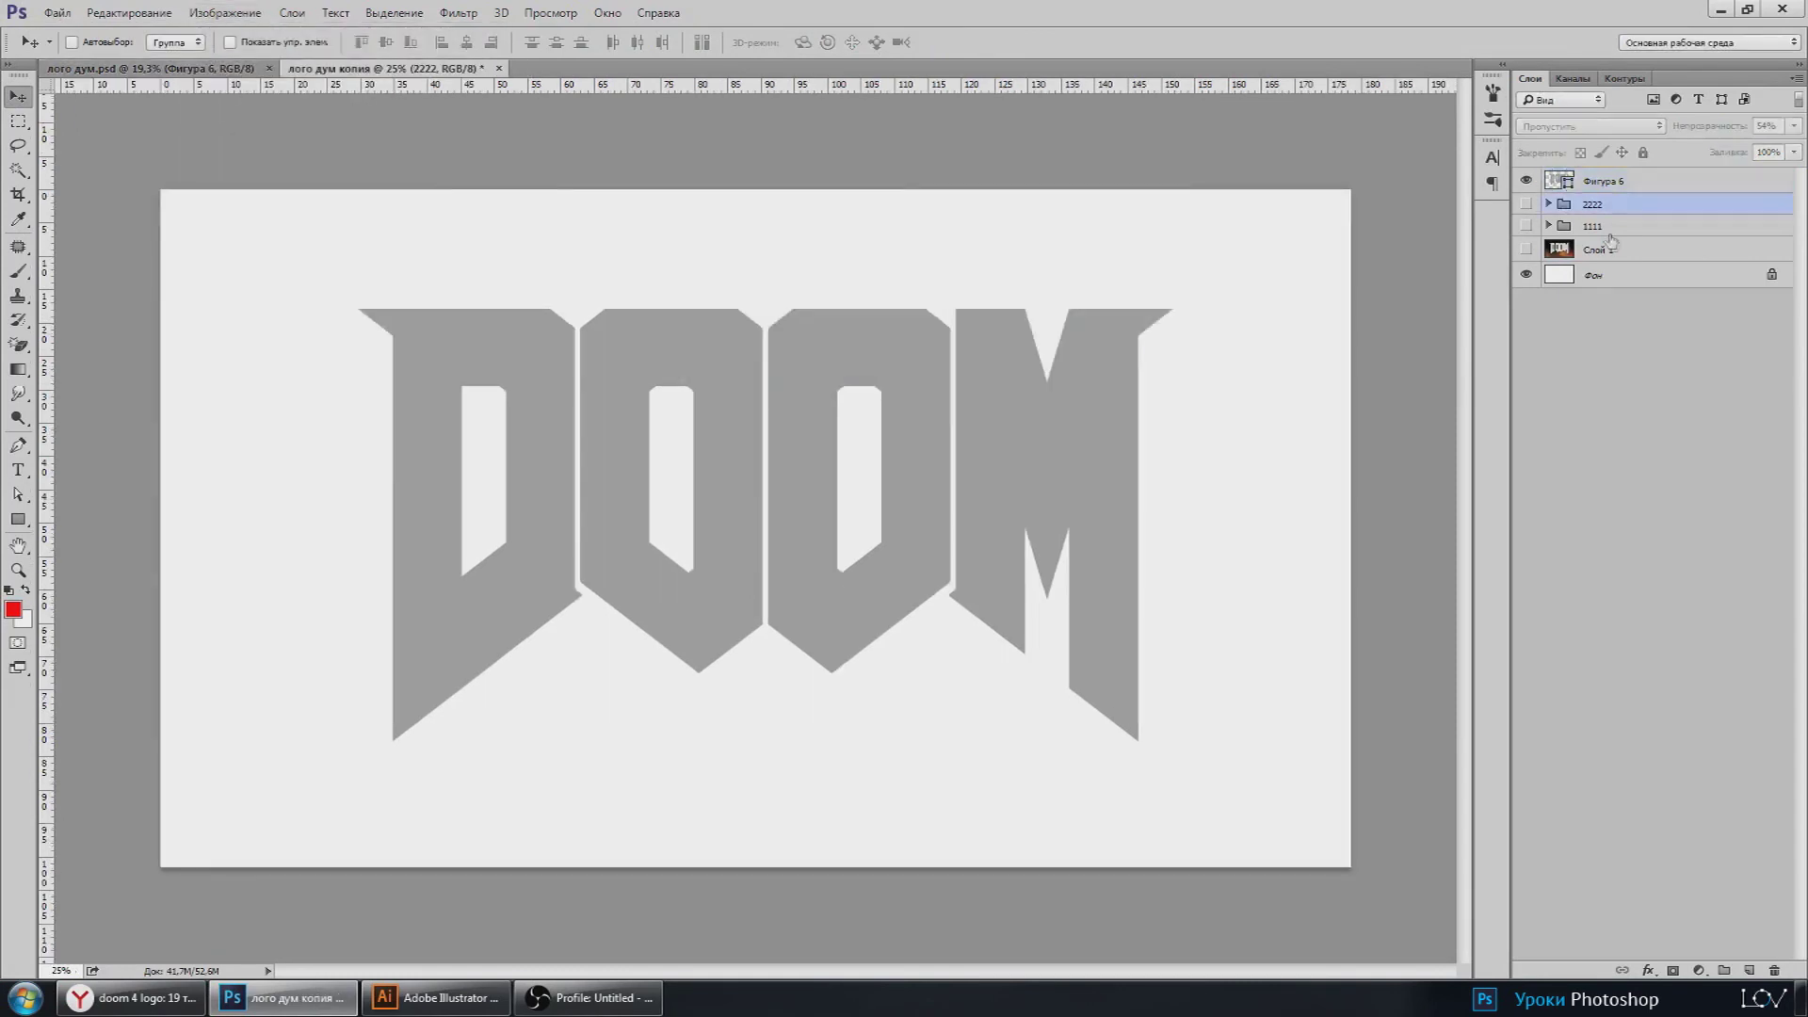
pyautogui.keyDown('shift'); pyautogui.click(1613, 252); pyautogui.keyUp('shift')
pyautogui.press('Delete')
pyautogui.click(1526, 179)
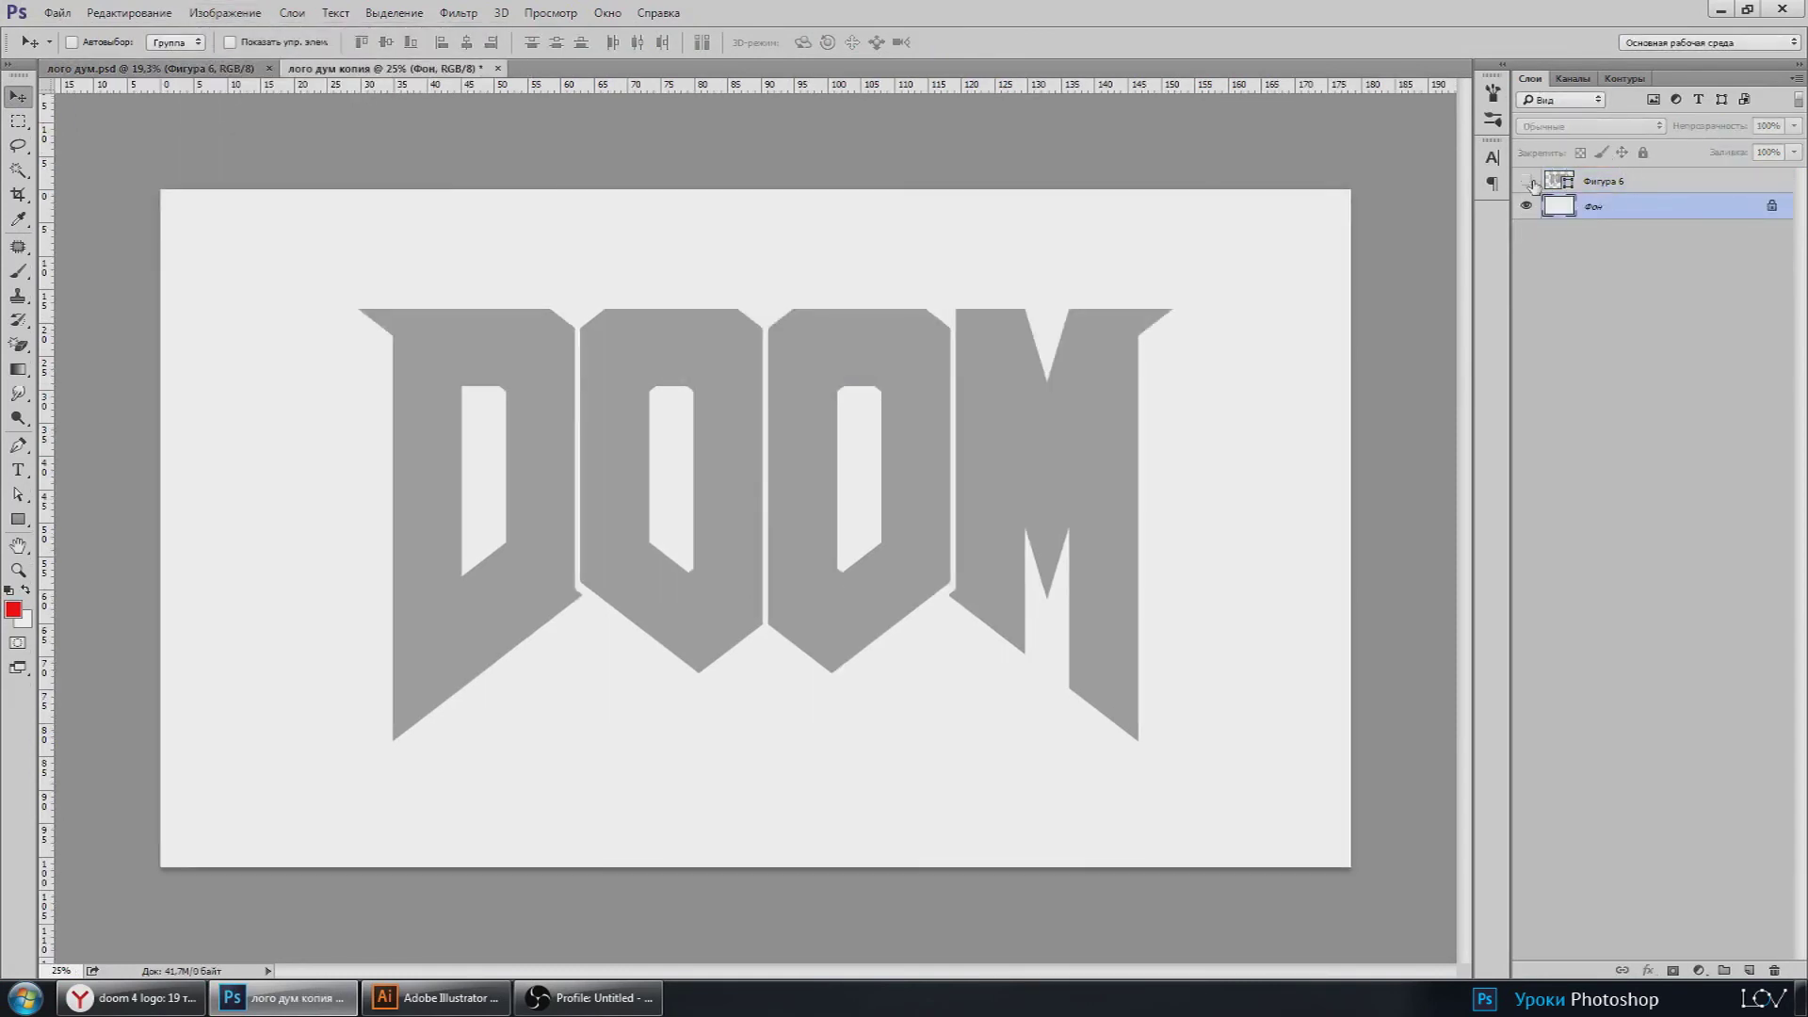
# Step: Add a black (000000) solid fill layer above a dark grey solid fill layer
pyautogui.click(1698, 970)
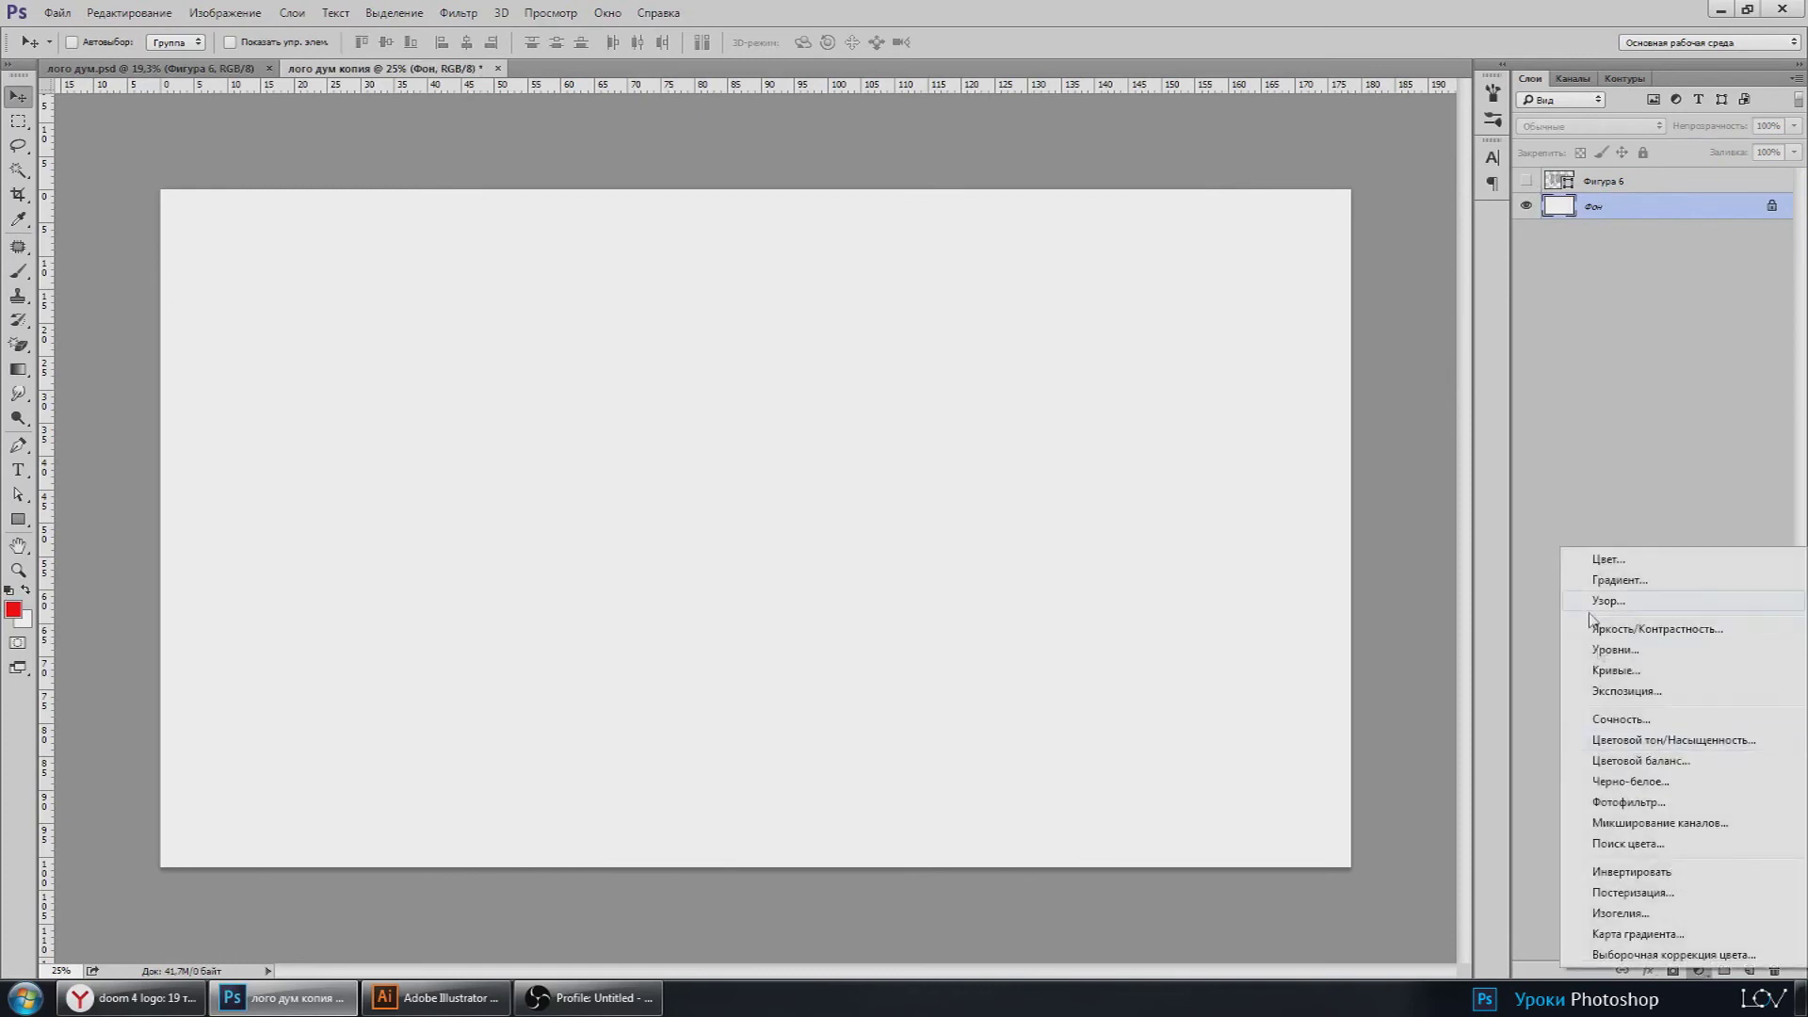
pyautogui.click(1591, 565)
pyautogui.write('000000')
pyautogui.click(1669, 475)
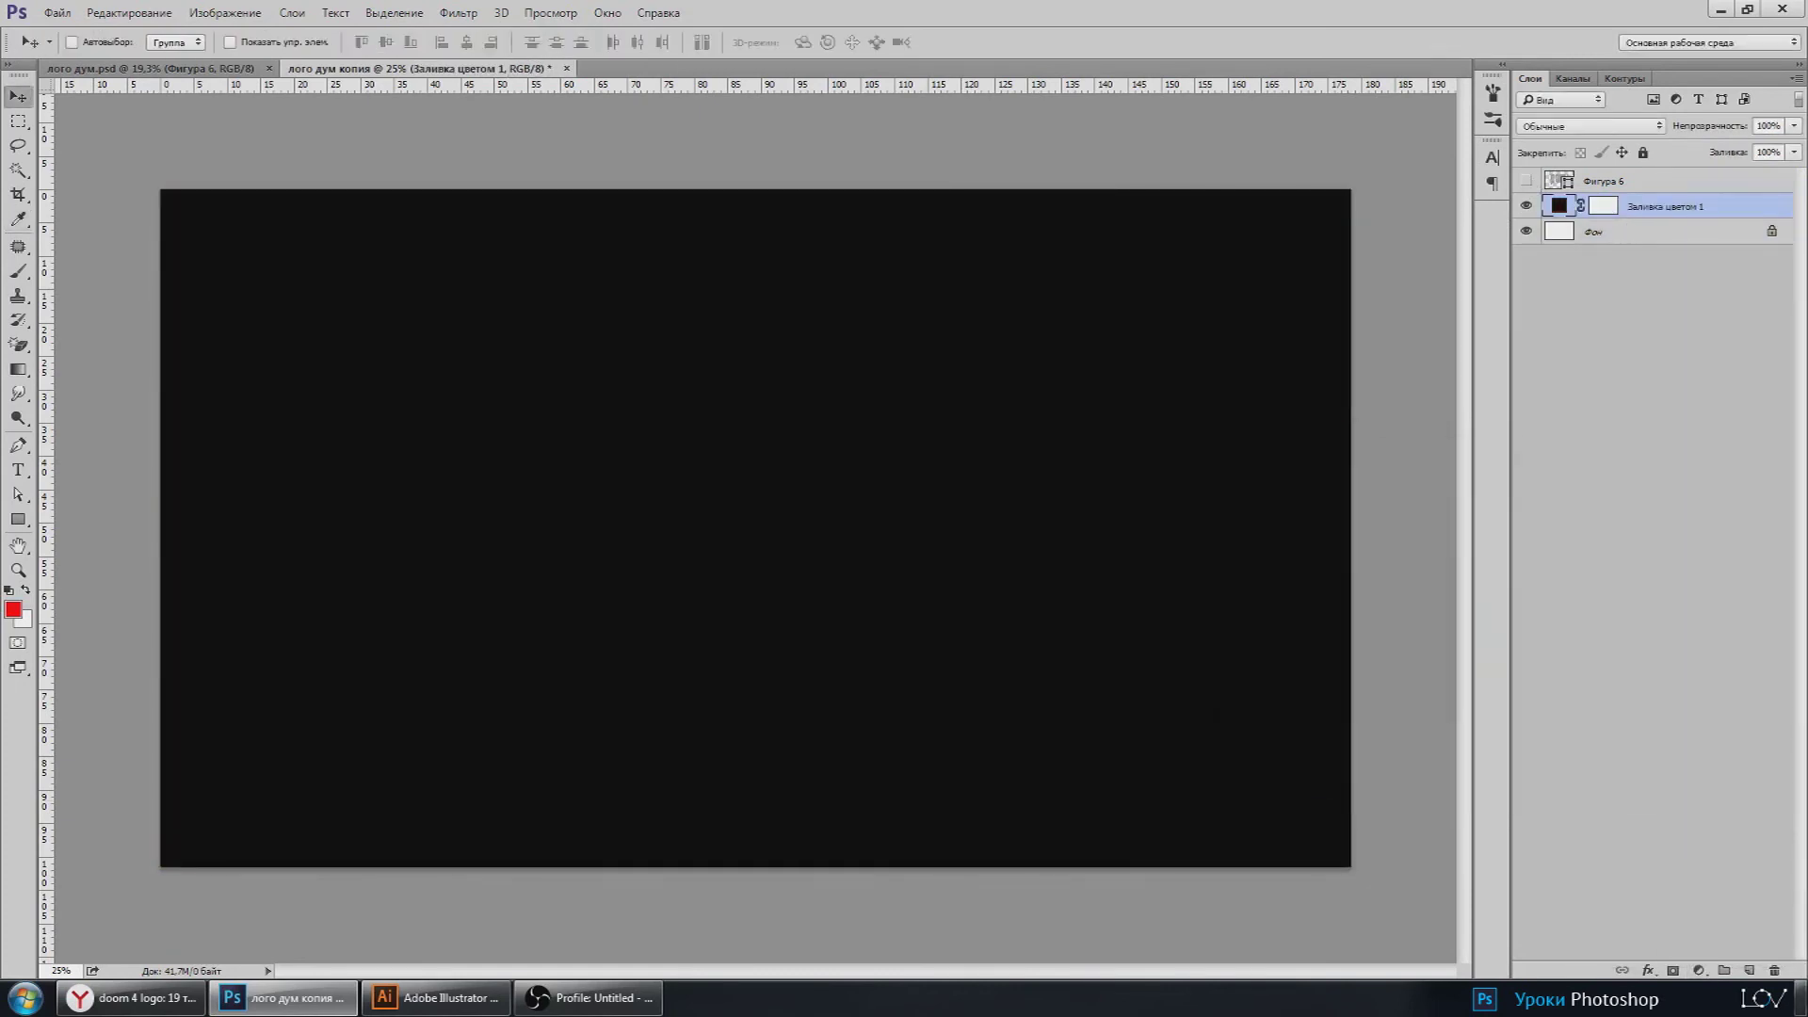
pyautogui.click(1698, 969)
pyautogui.click(1591, 565)
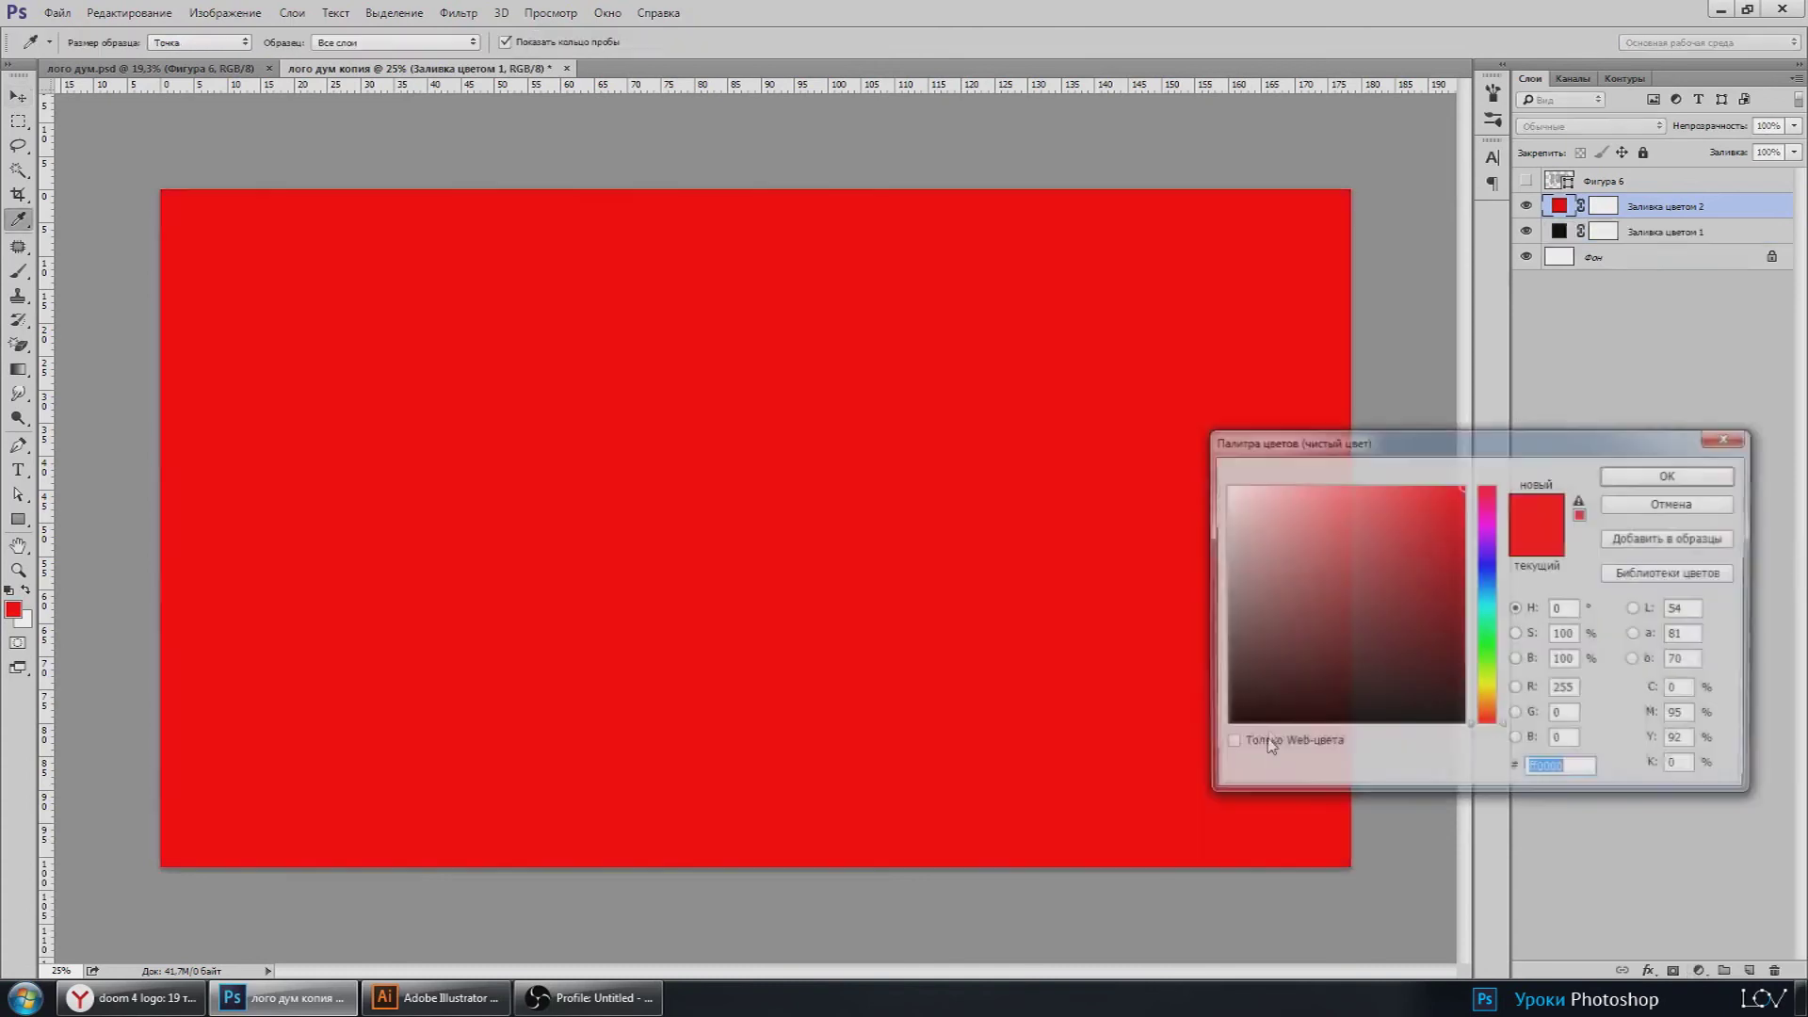
pyautogui.moveTo(1278, 695); pyautogui.dragTo(1198, 658)
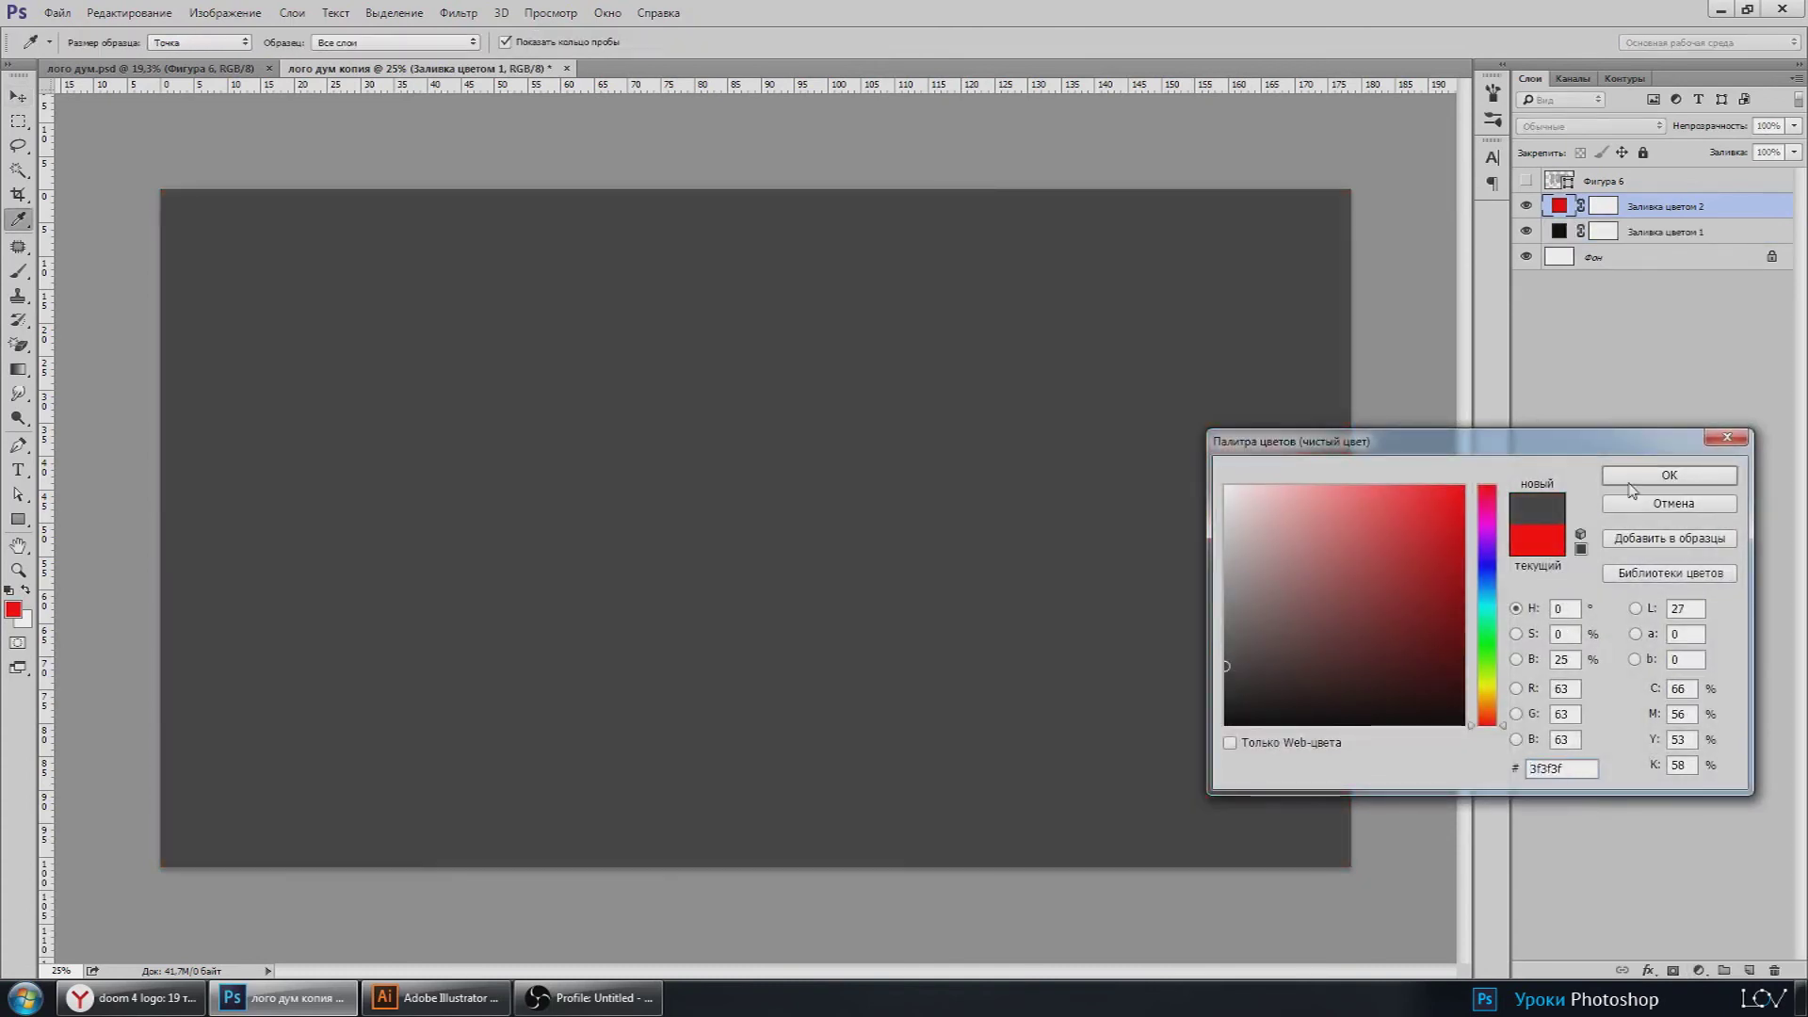
pyautogui.click(1669, 475)
pyautogui.moveTo(1652, 232); pyautogui.dragTo(1652, 197)
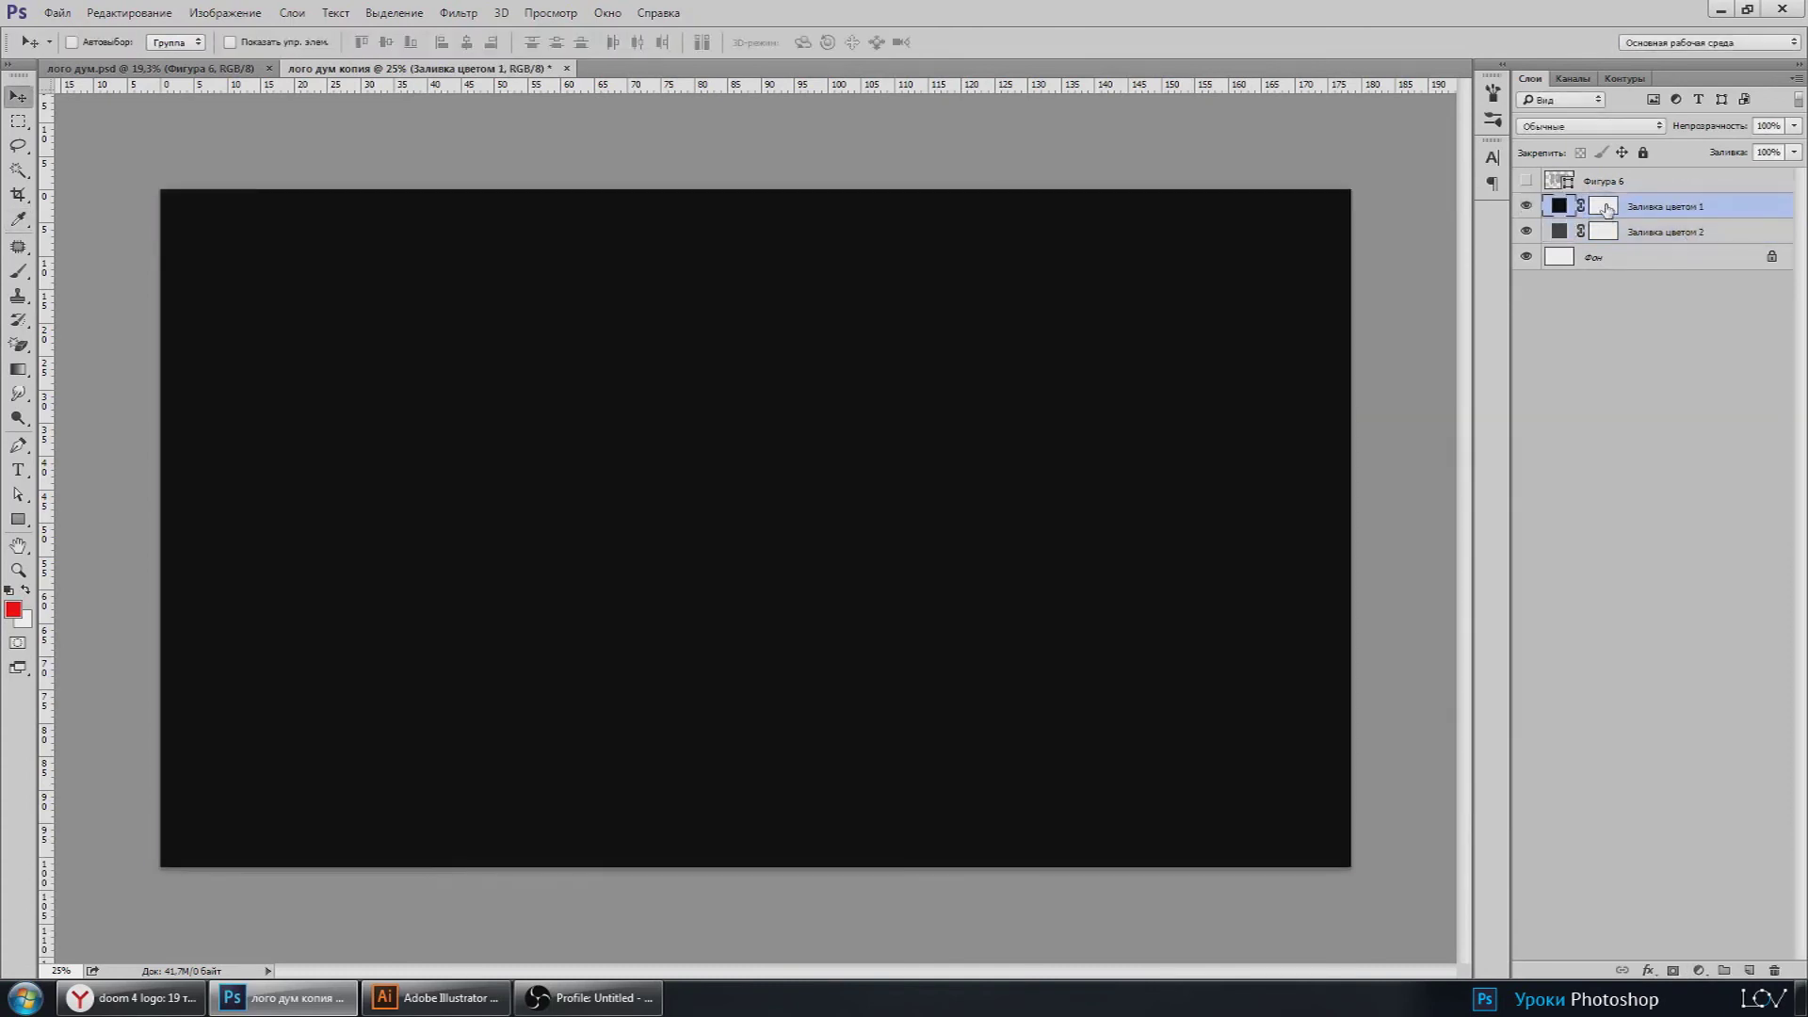
# Step: Draw a radial gradient on the black fill's mask to fade it into a vignette
pyautogui.click(18, 369)
pyautogui.click(199, 42)
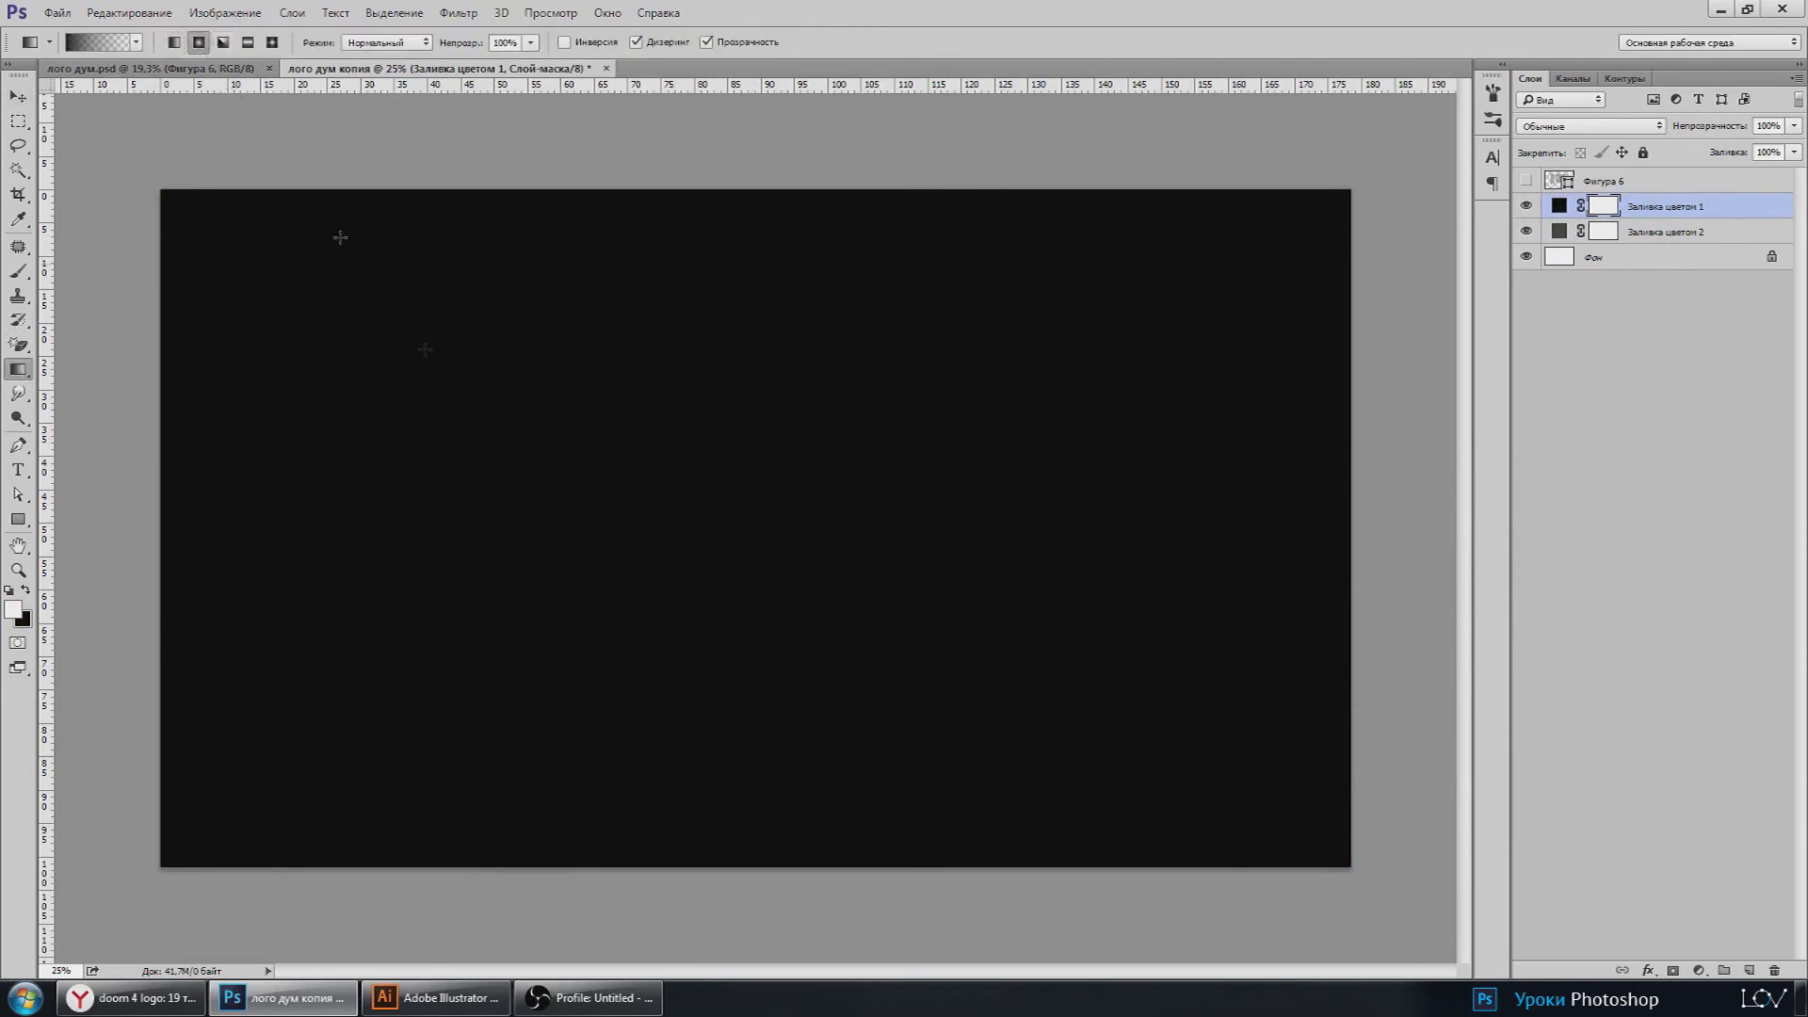
pyautogui.scroll(-1, 598, 490)
pyautogui.scroll(-1, 791, 542)
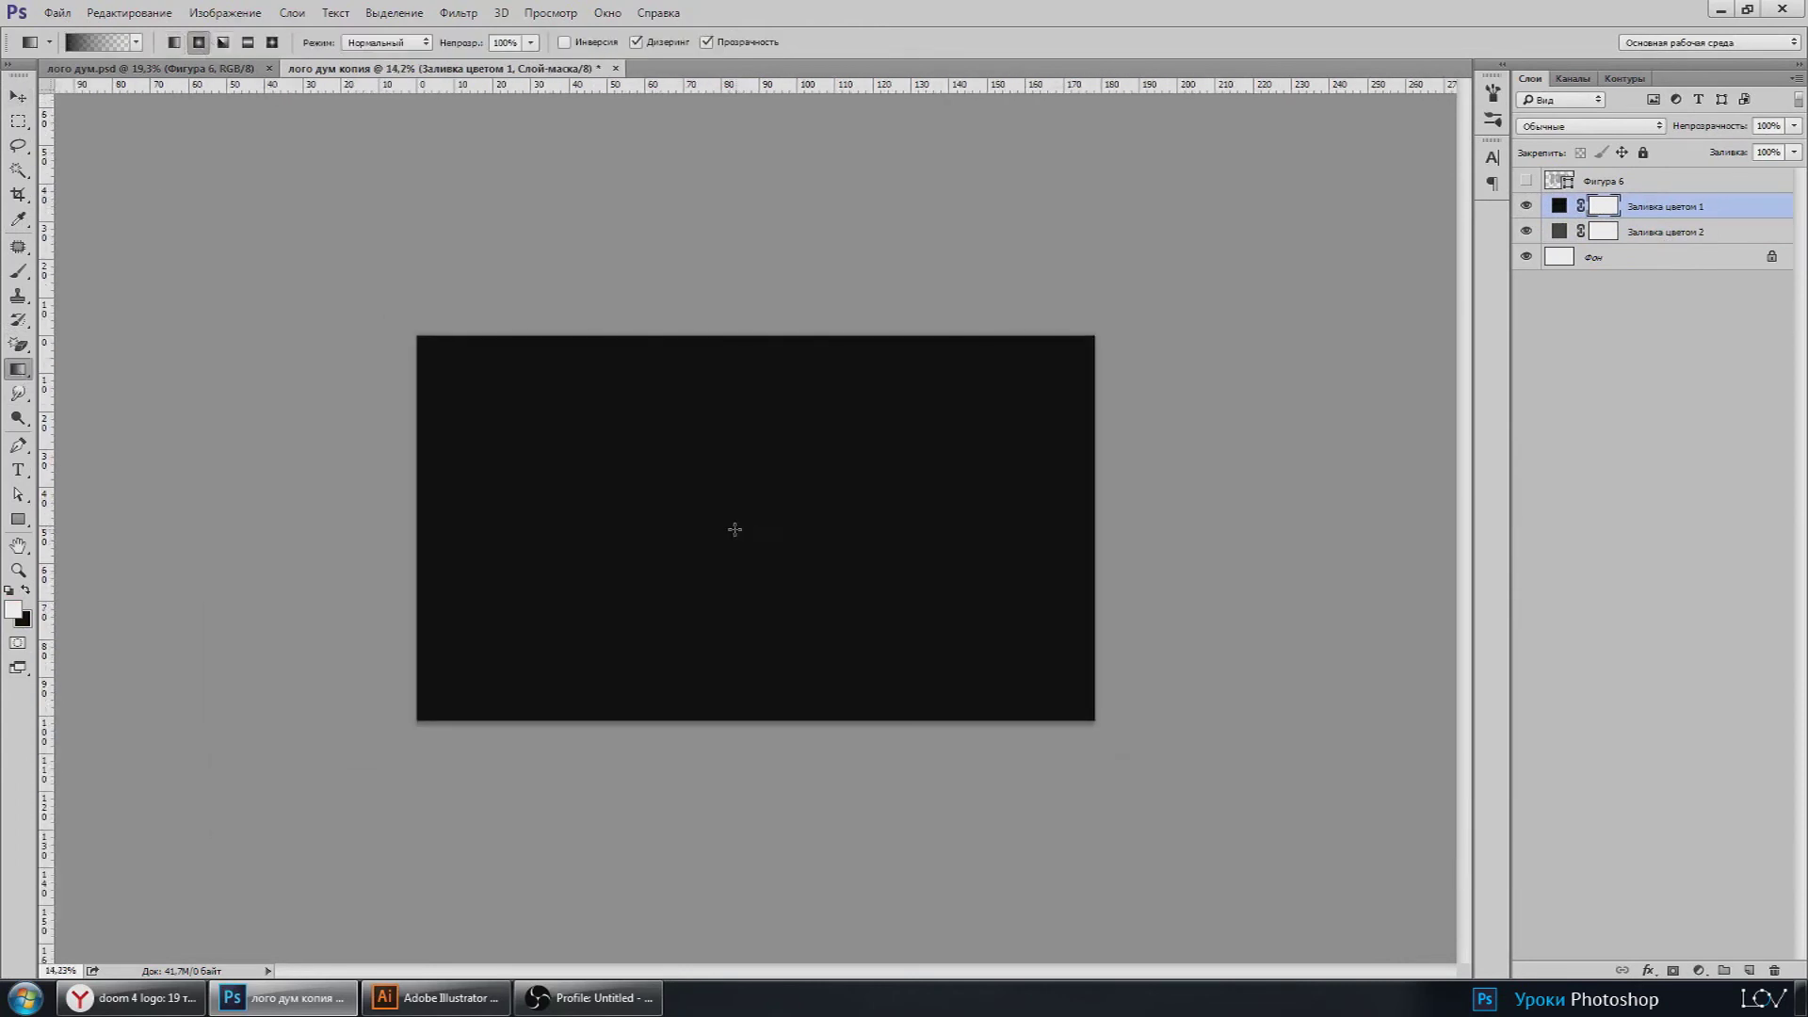
pyautogui.moveTo(782, 508); pyautogui.dragTo(1204, 272)
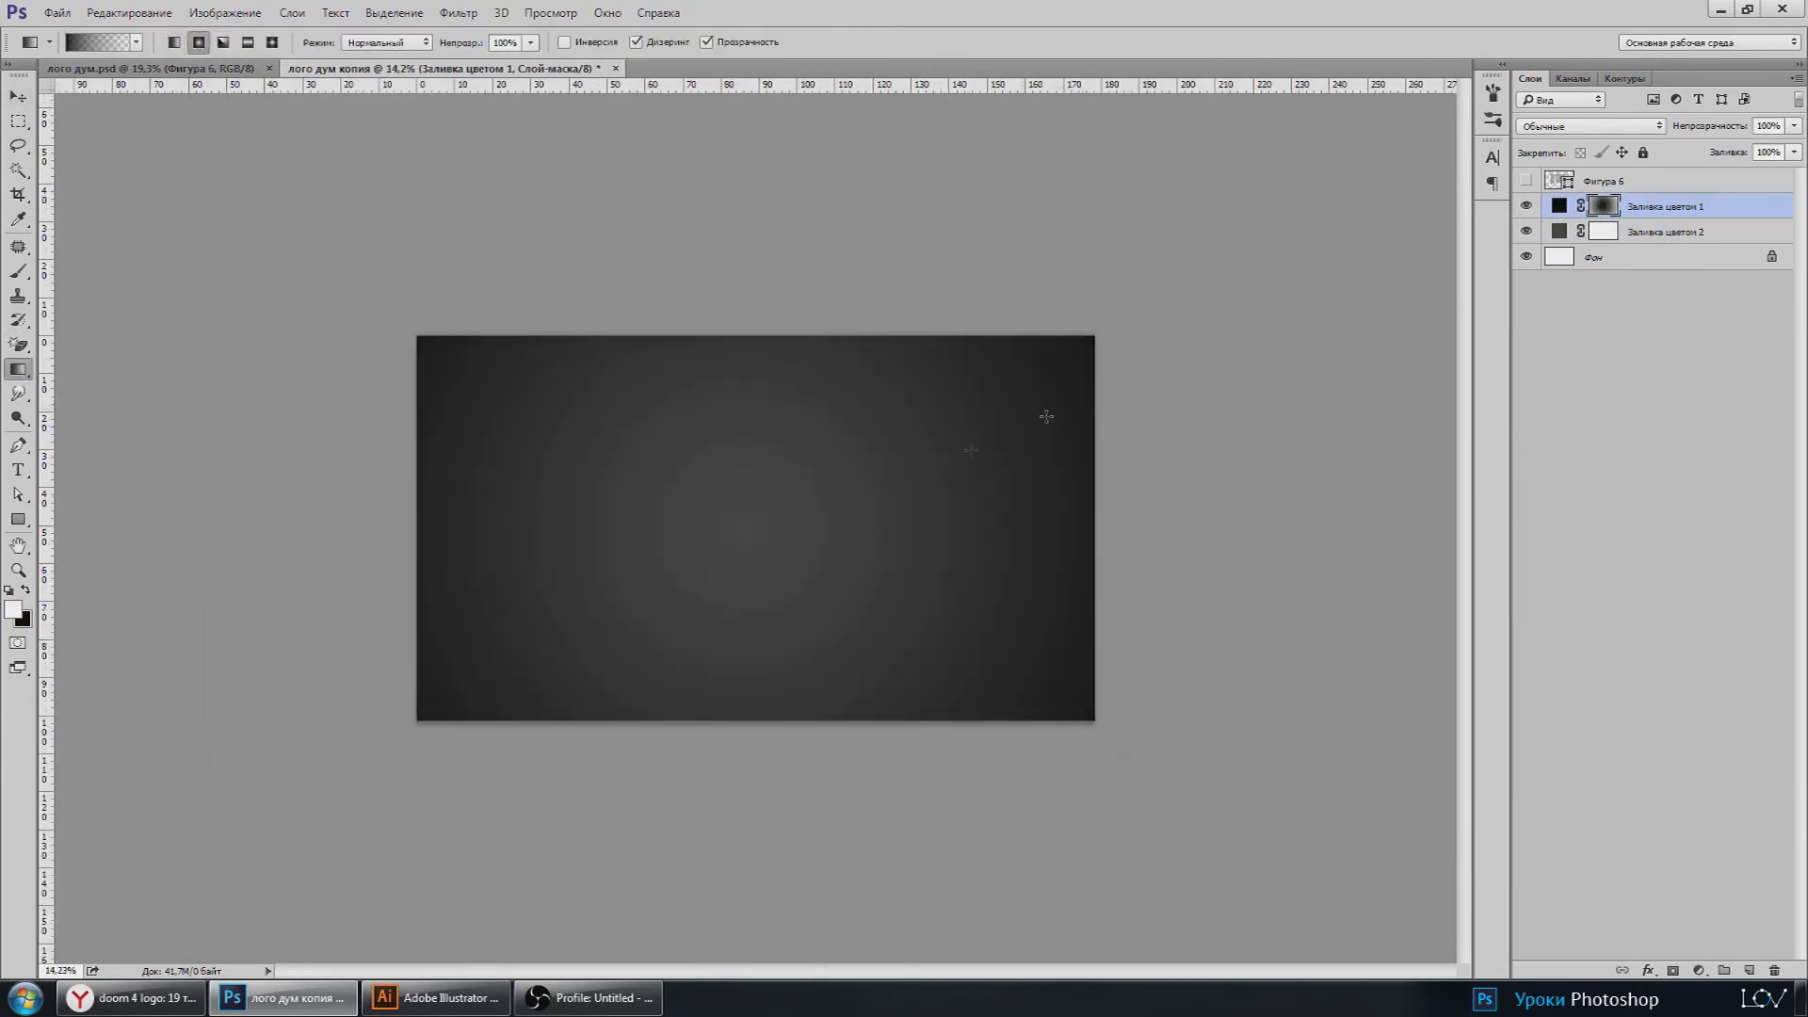
pyautogui.hotkey('ctrl', 'alt', 'z')
pyautogui.moveTo(766, 527)
pyautogui.mouseDown()
pyautogui.moveTo(1133, 312)
pyautogui.moveTo(1163, 365)
pyautogui.mouseUp()
pyautogui.scroll(1, 1163, 365)
# Step: Convert to 16 bits, flatten the image discarding hidden layers, then return to 8 bits
pyautogui.click(224, 13)
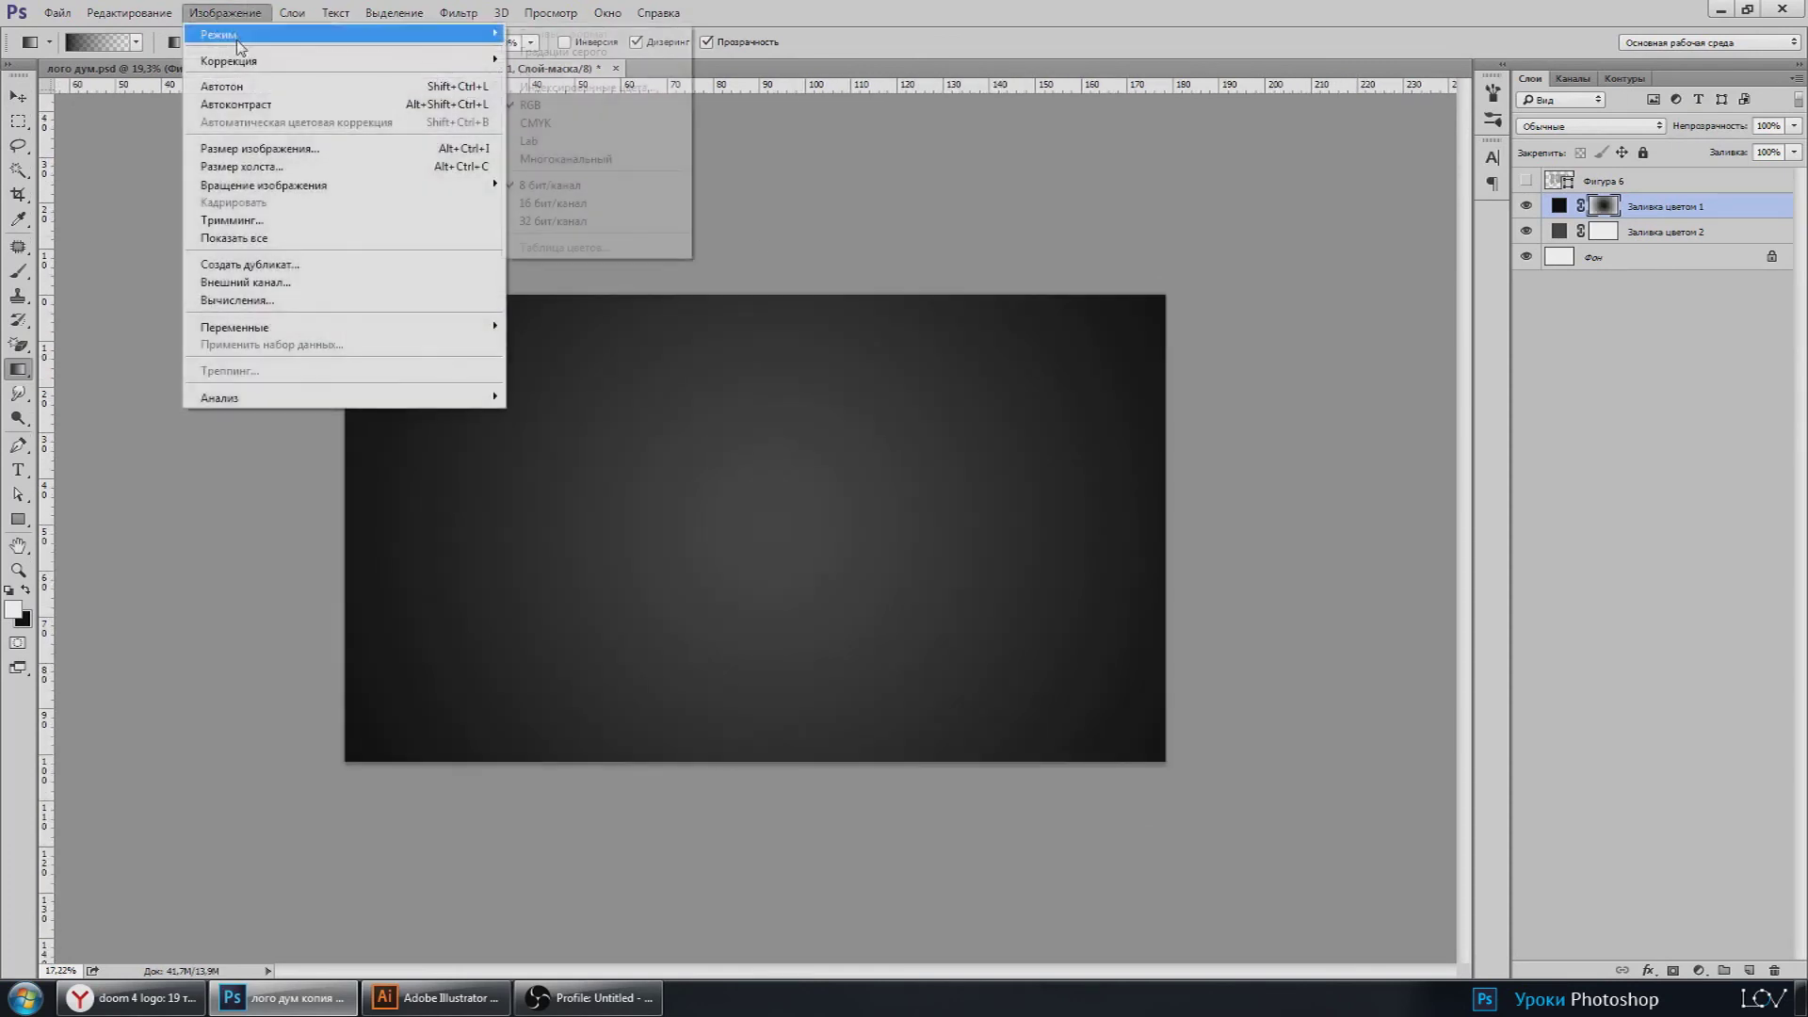
pyautogui.click(565, 203)
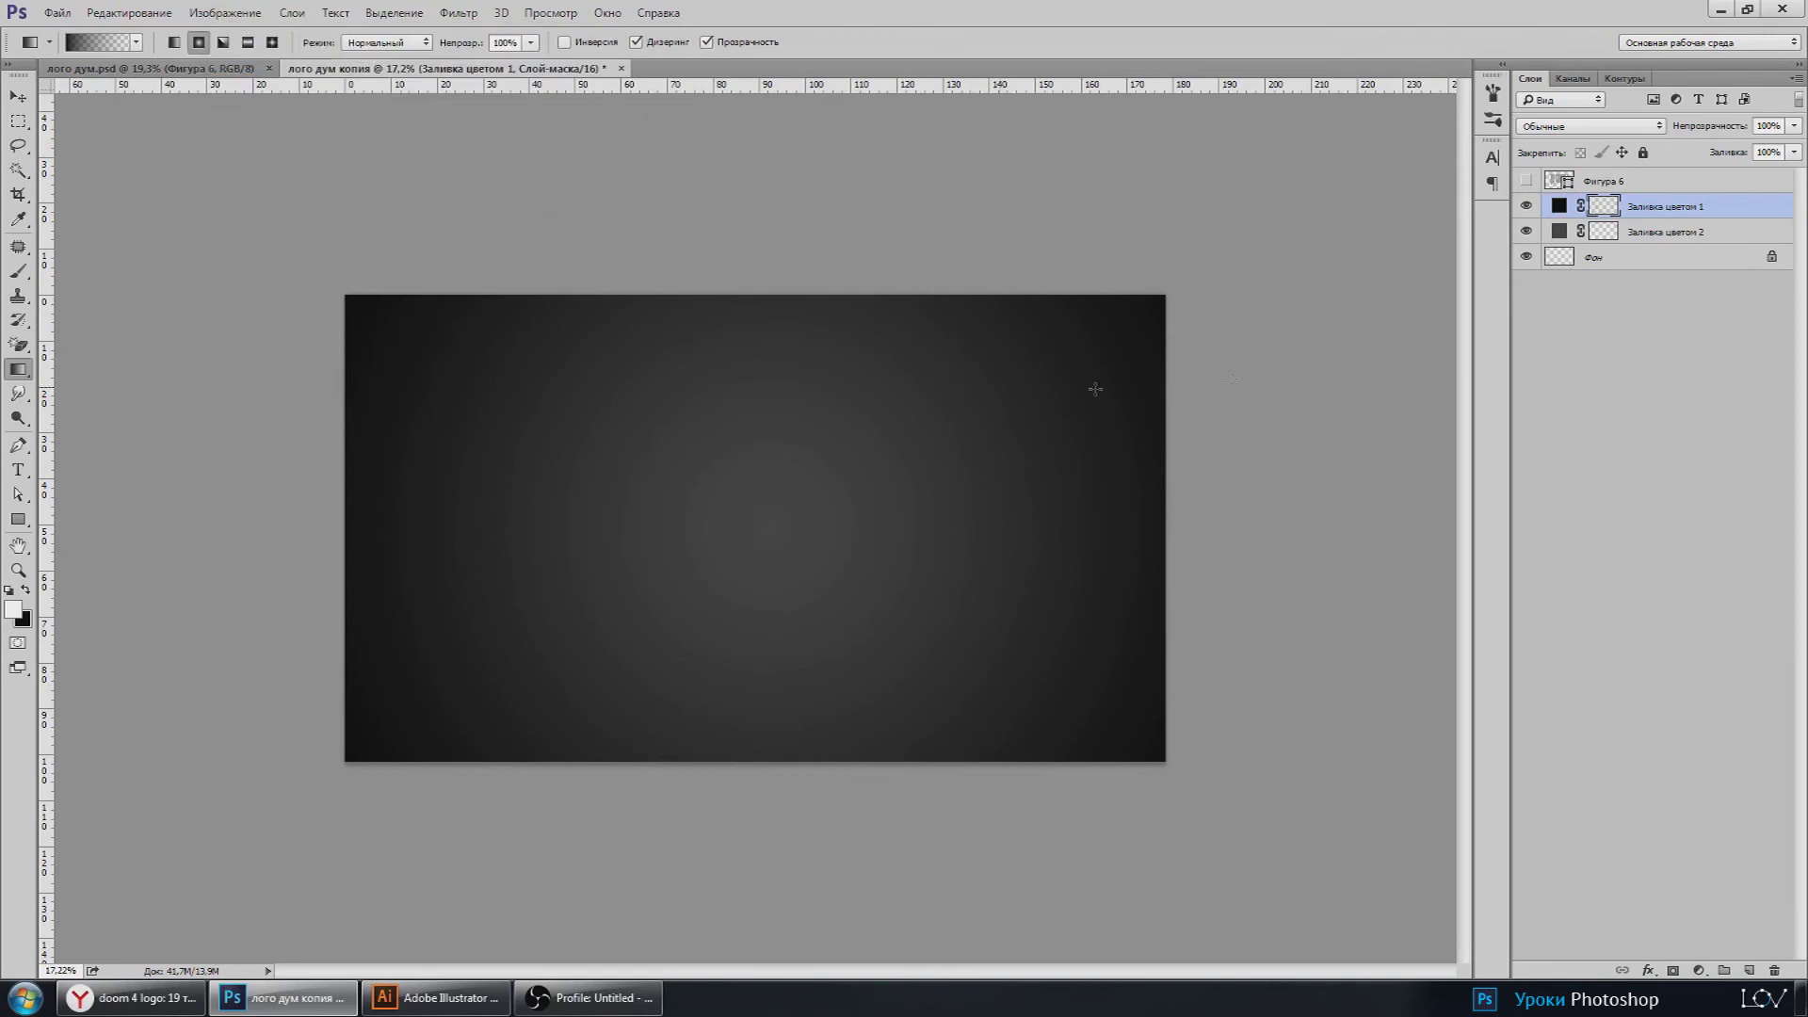
pyautogui.rightClick(1615, 258)
pyautogui.click(1601, 430)
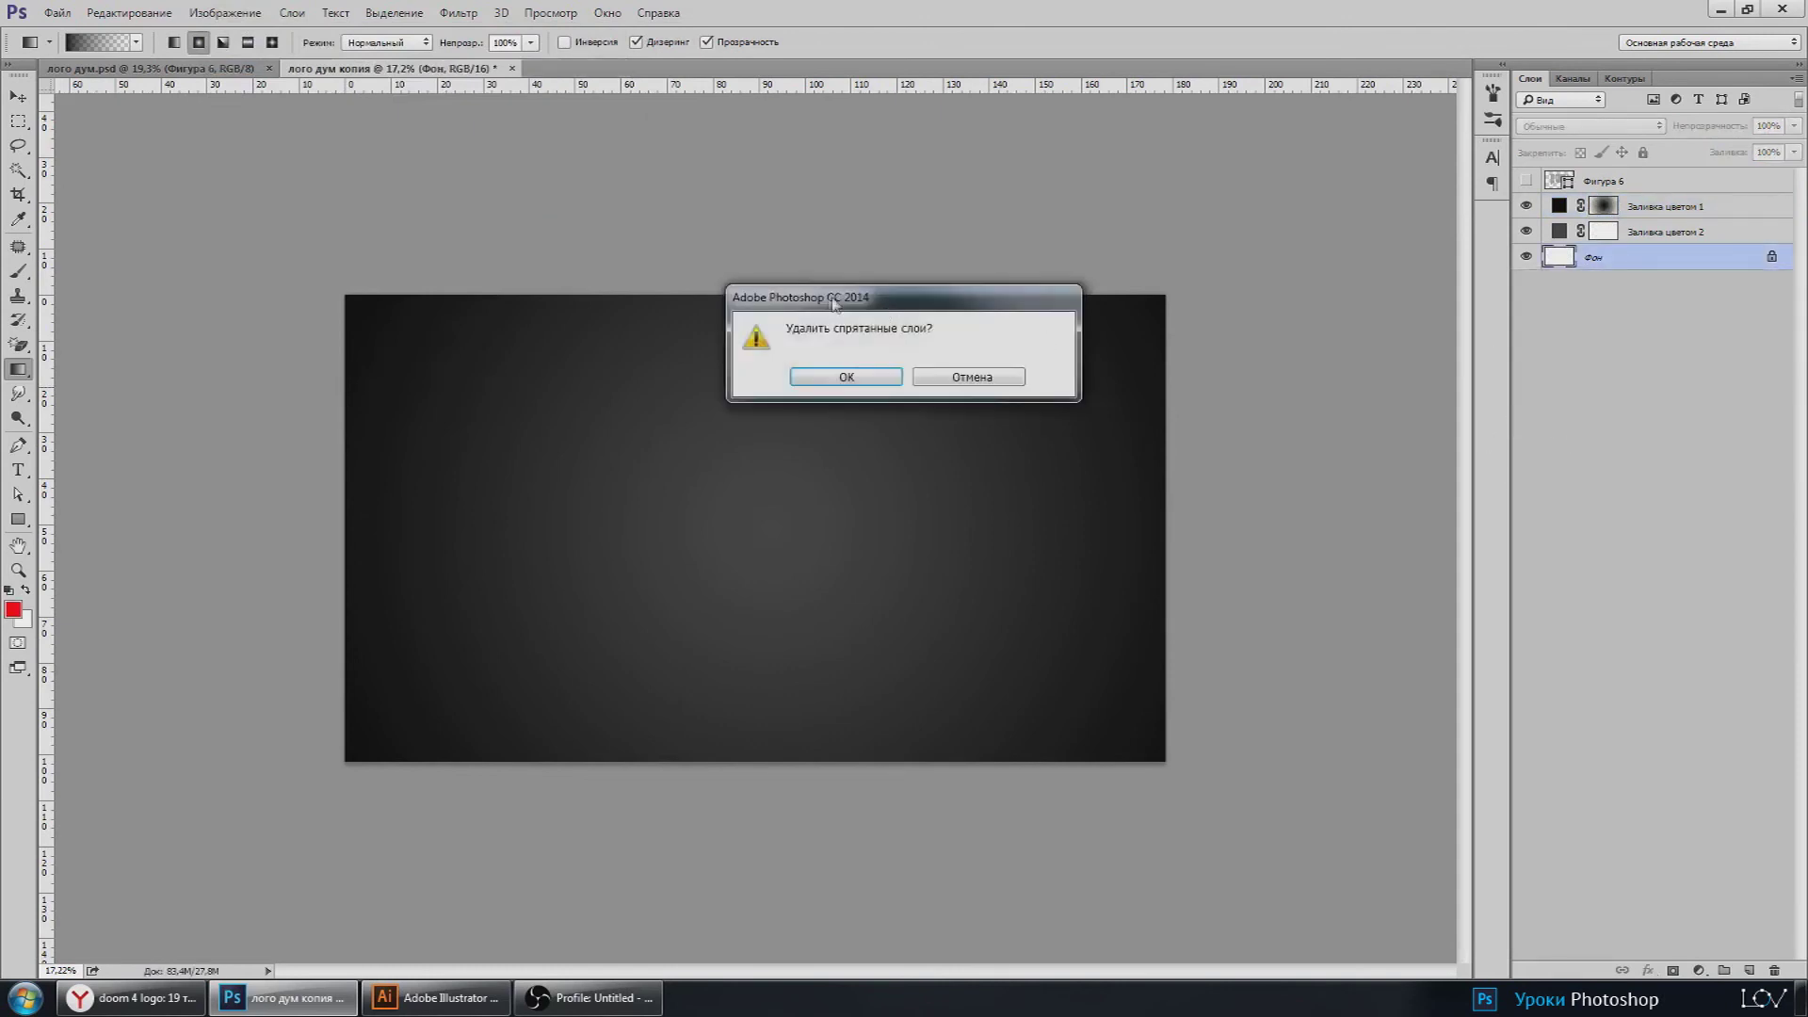
pyautogui.click(844, 377)
pyautogui.click(224, 13)
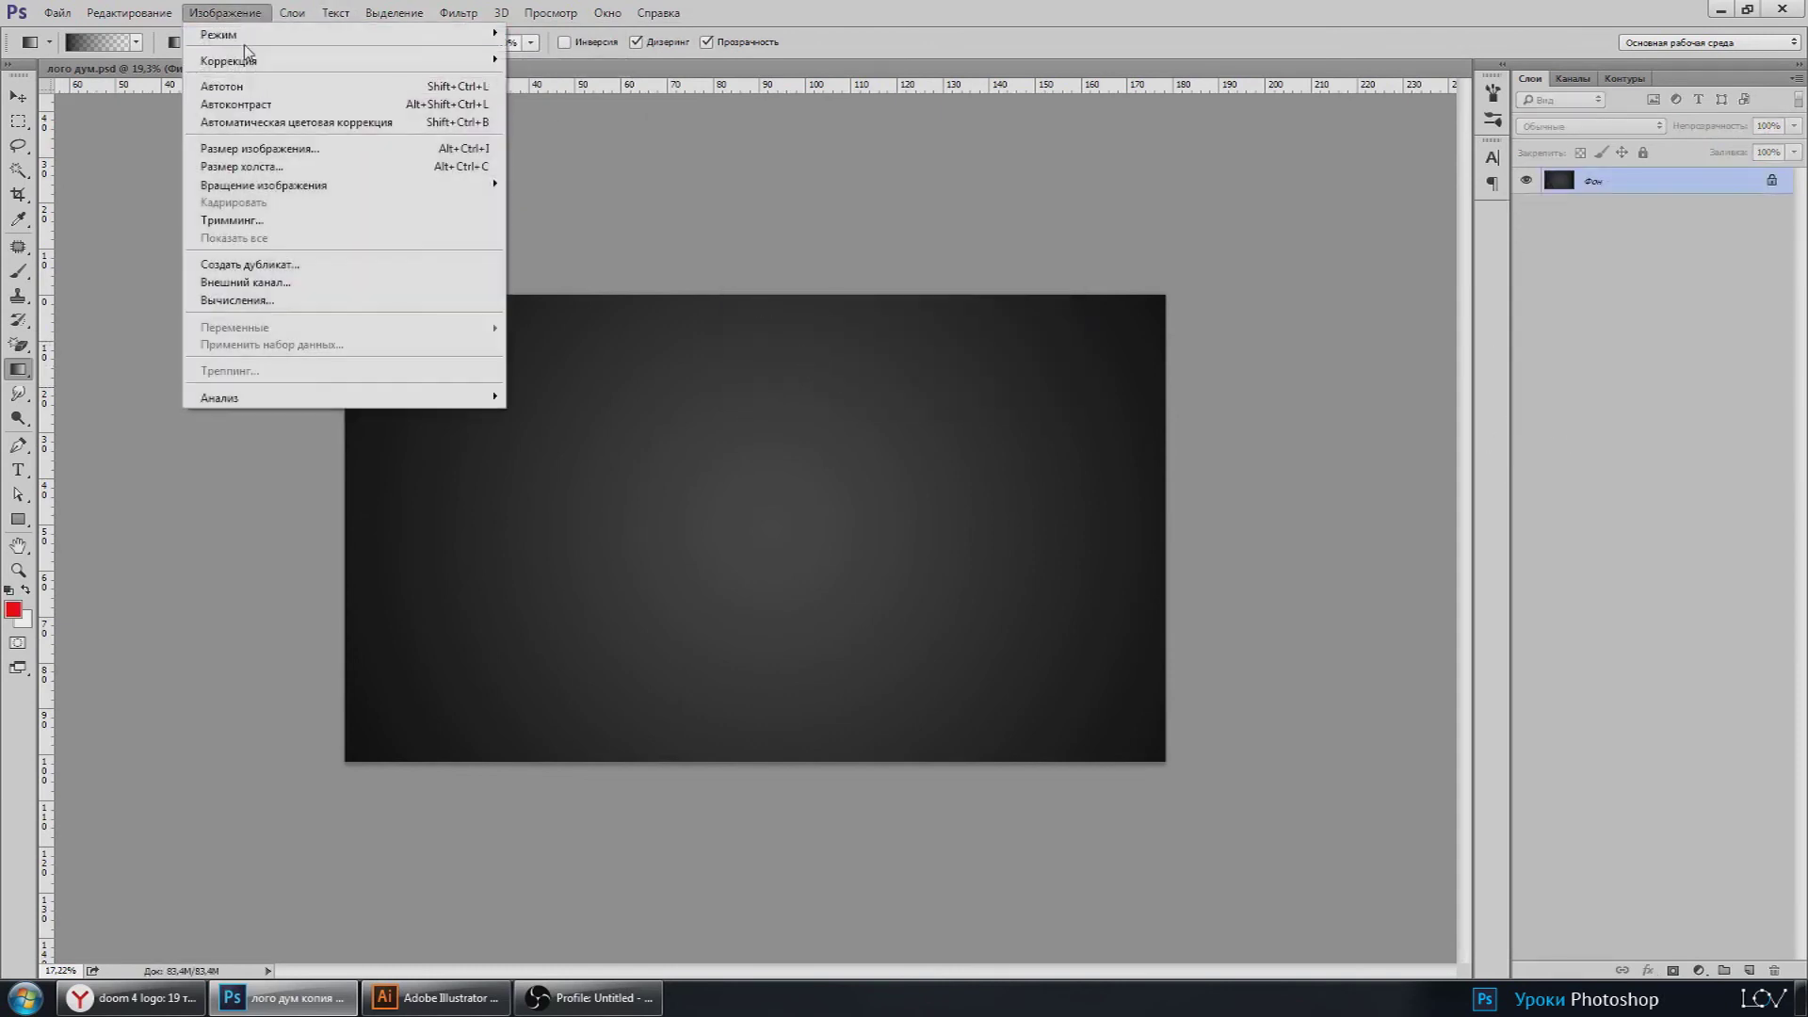
pyautogui.moveTo(219, 34)
pyautogui.click(565, 185)
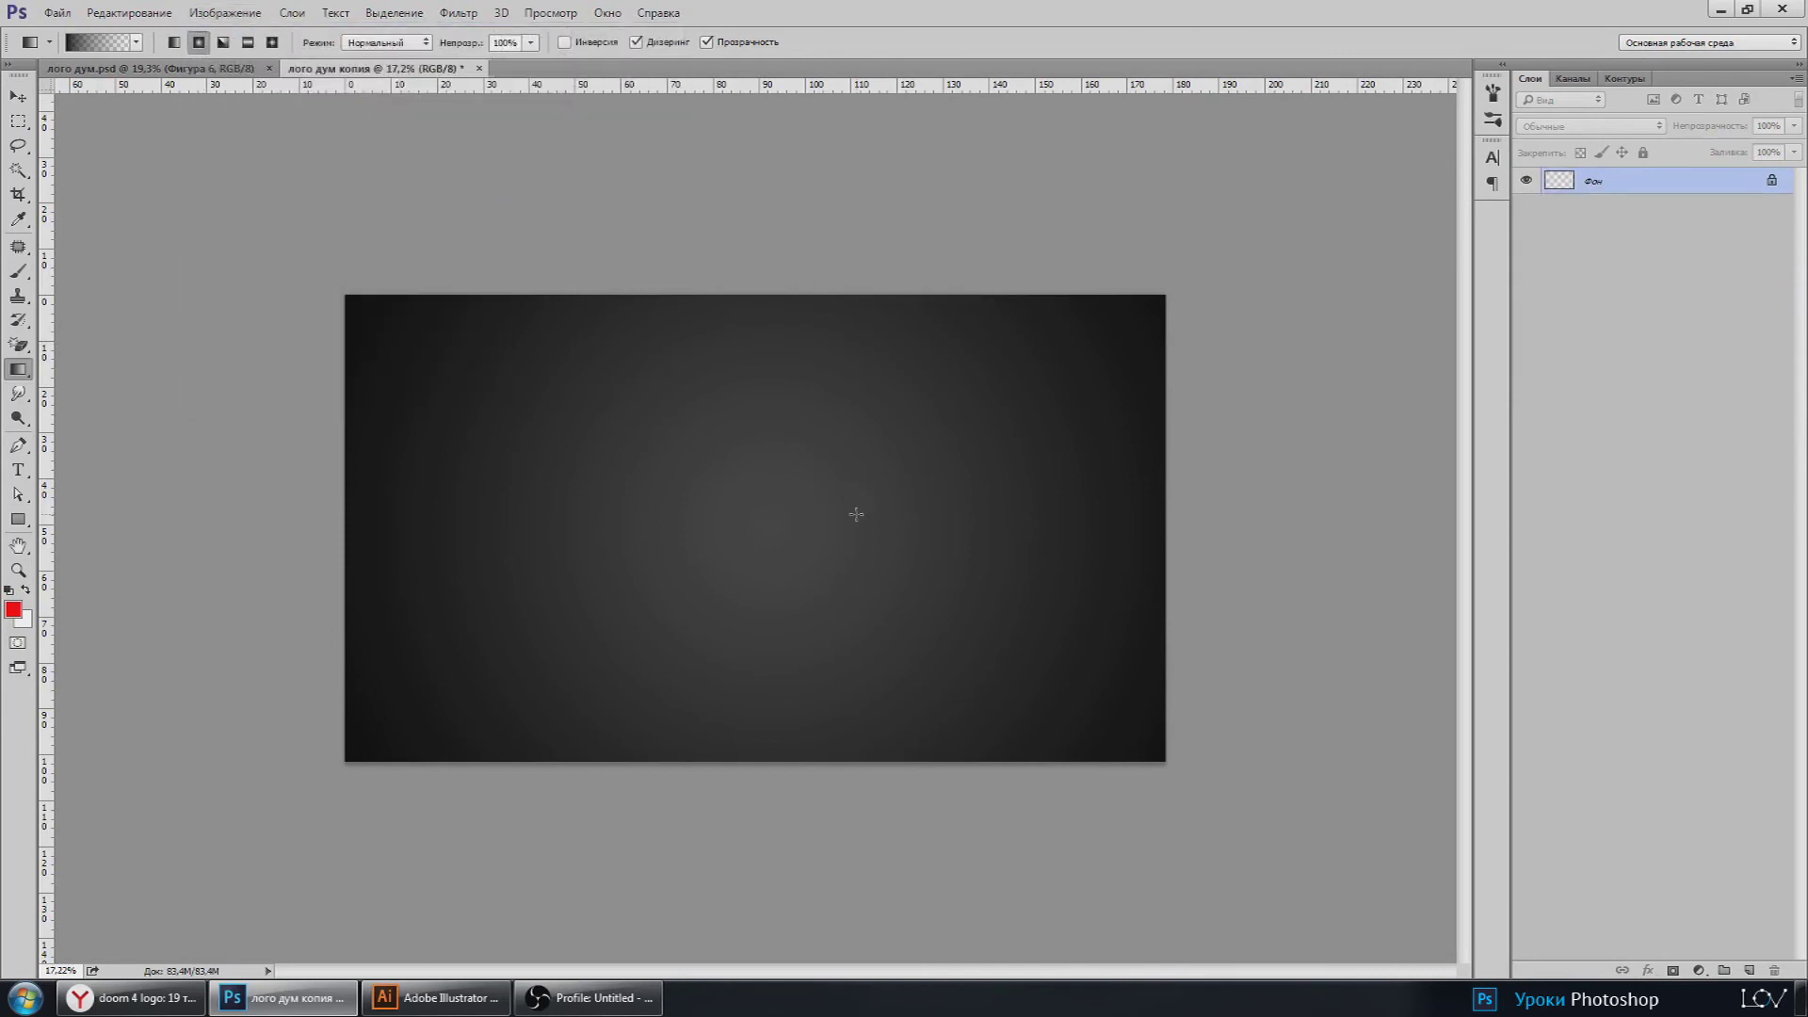
# Step: Add a new solid colour fill layer on top of the flattened background
pyautogui.scroll(2, 735, 419)
pyautogui.click(1722, 970)
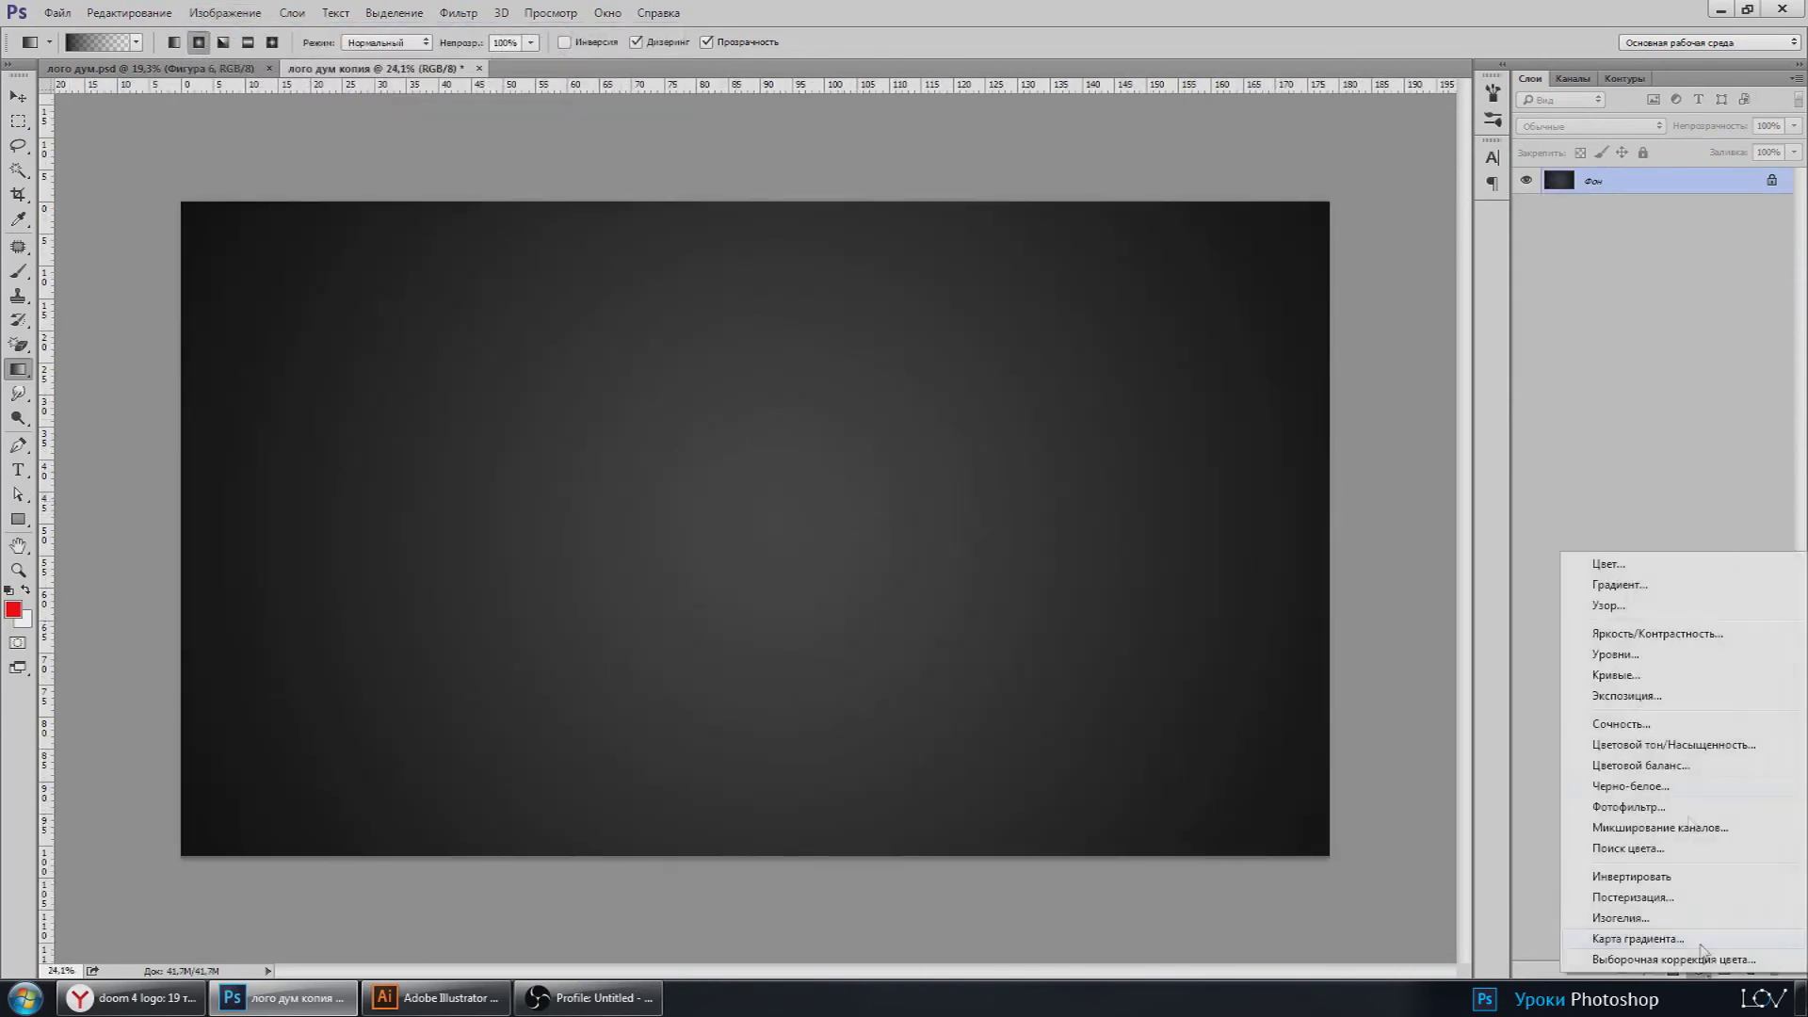
pyautogui.click(1624, 559)
pyautogui.moveTo(1578, 688); pyautogui.dragTo(1534, 695)
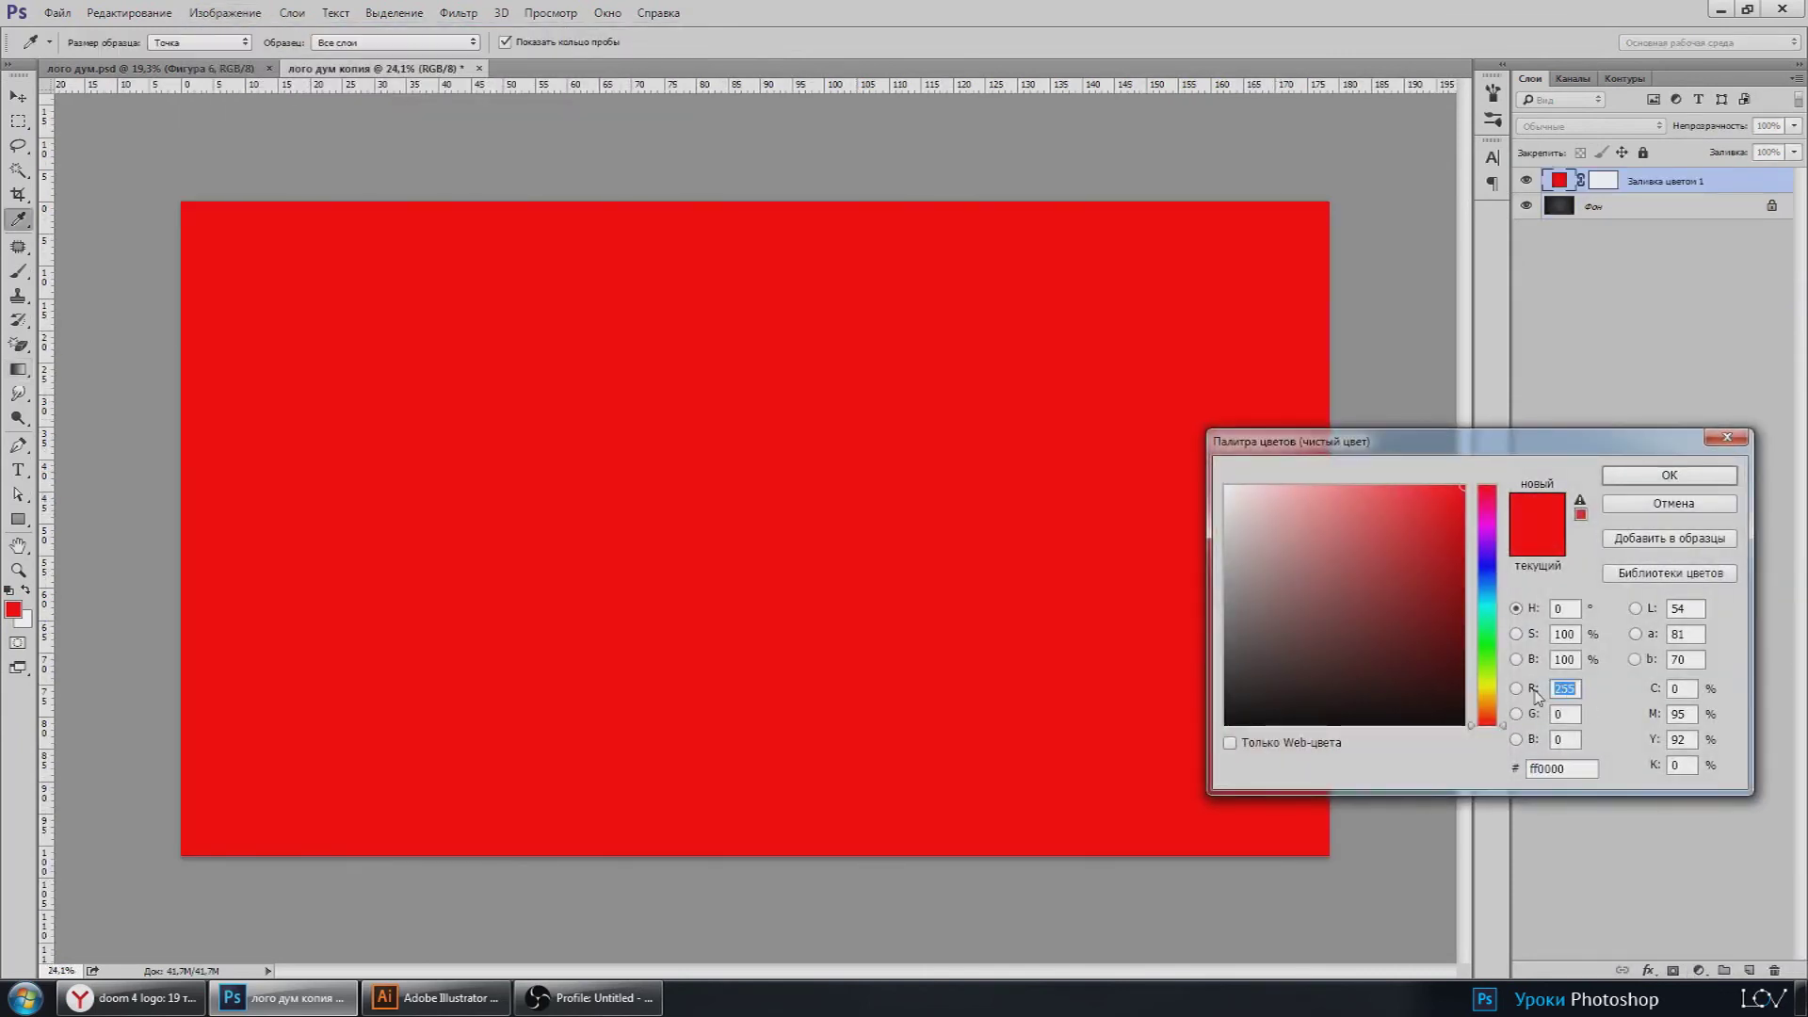
# Step: Make the new fill mid-grey RGB 128/128/128 with Soft Light blend mode
pyautogui.write('128')
pyautogui.press('Tab')
pyautogui.write('128')
pyautogui.press('Tab')
pyautogui.write('128')
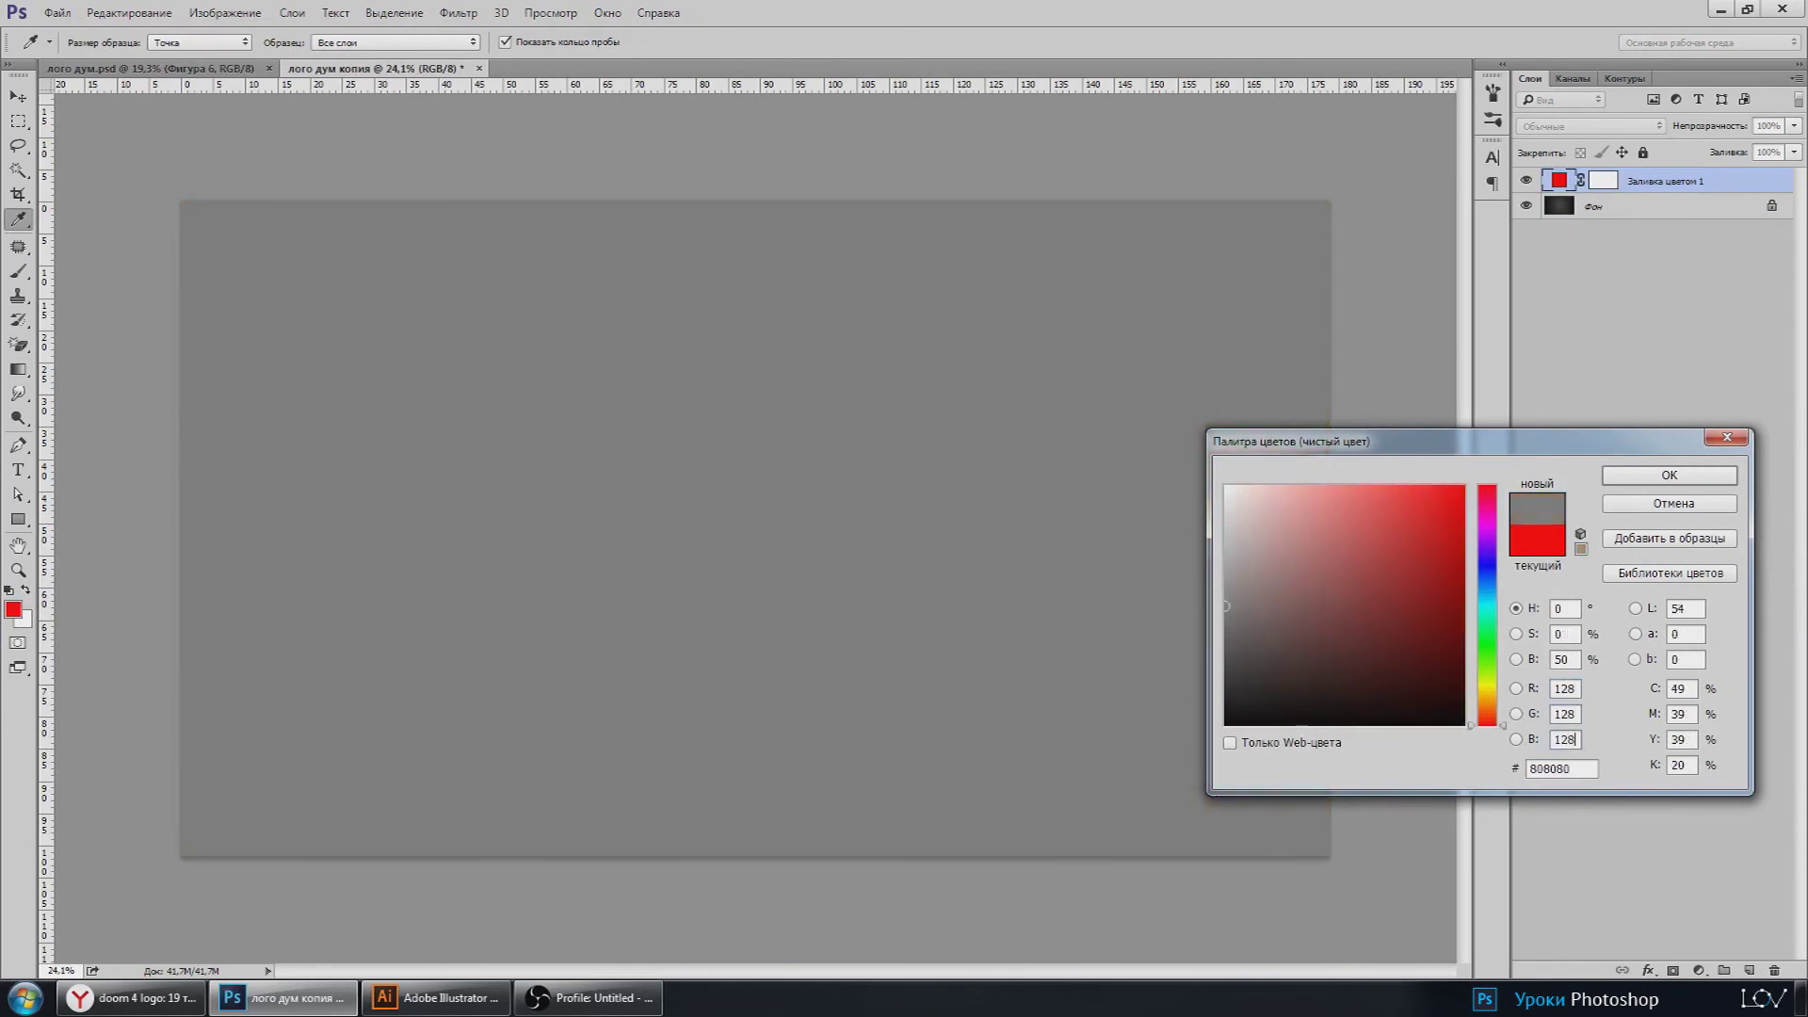
pyautogui.click(1668, 475)
pyautogui.rightClick(1655, 183)
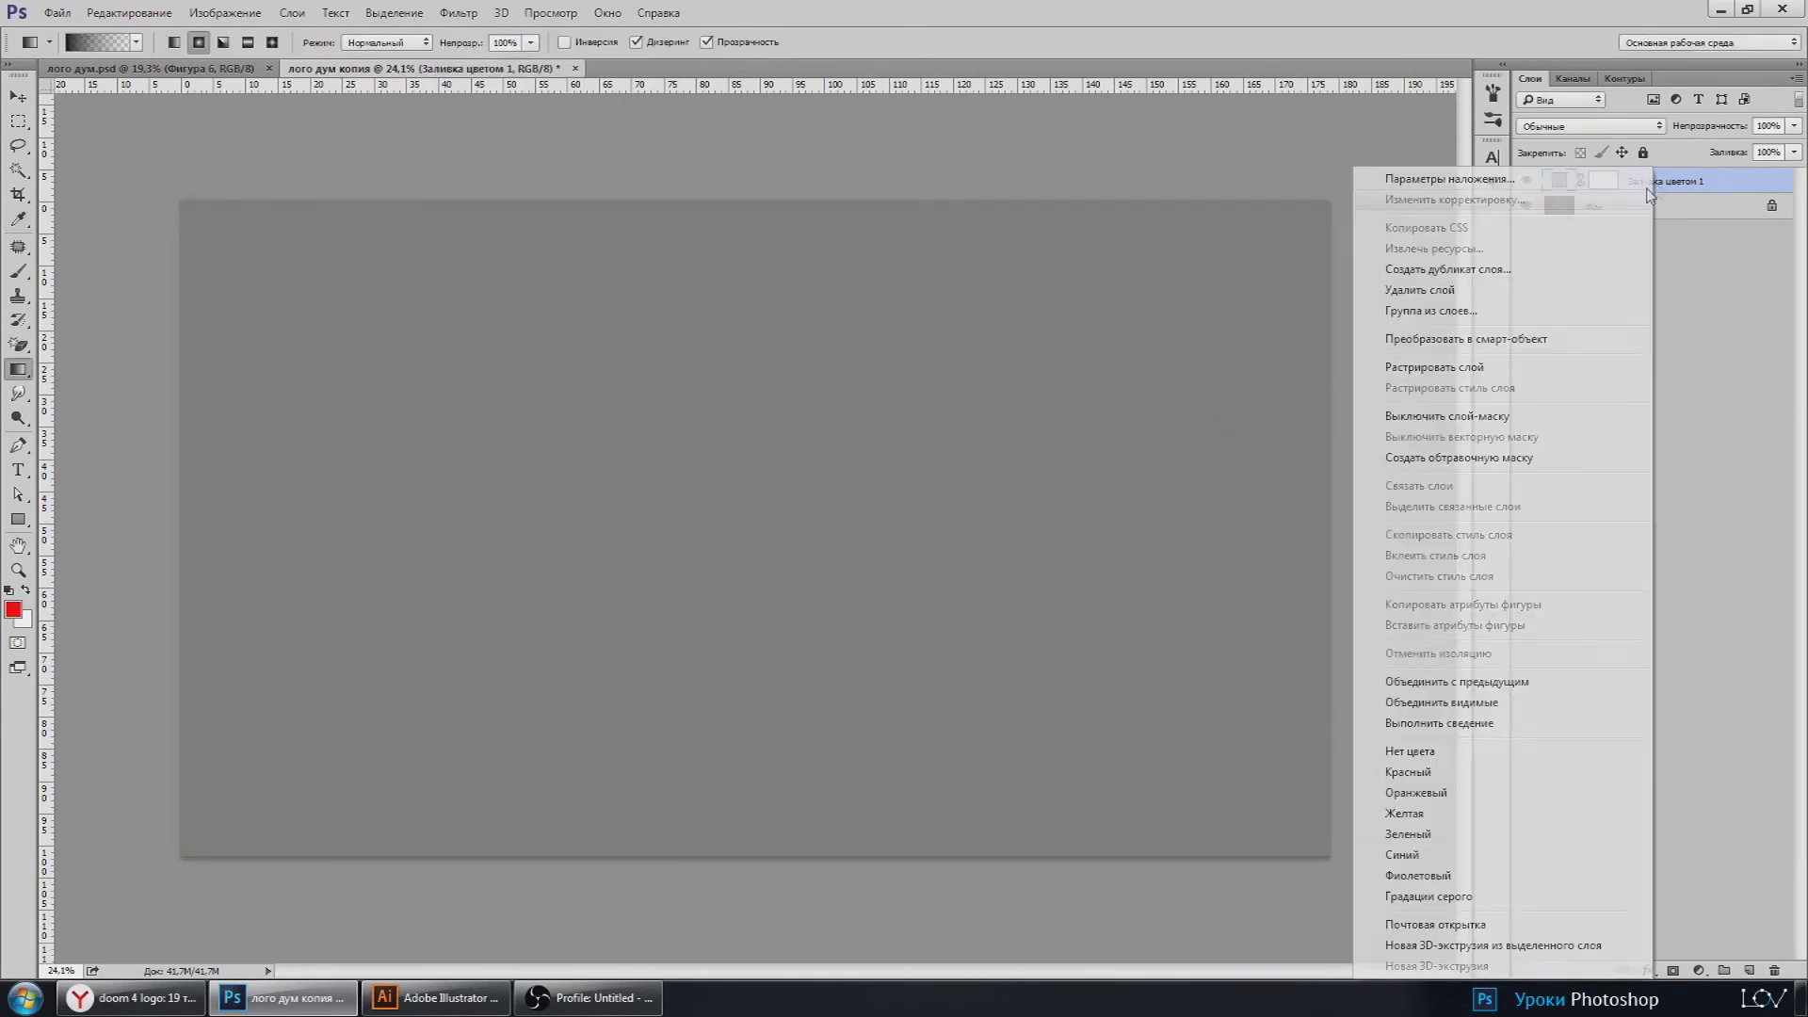
pyautogui.click(1590, 126)
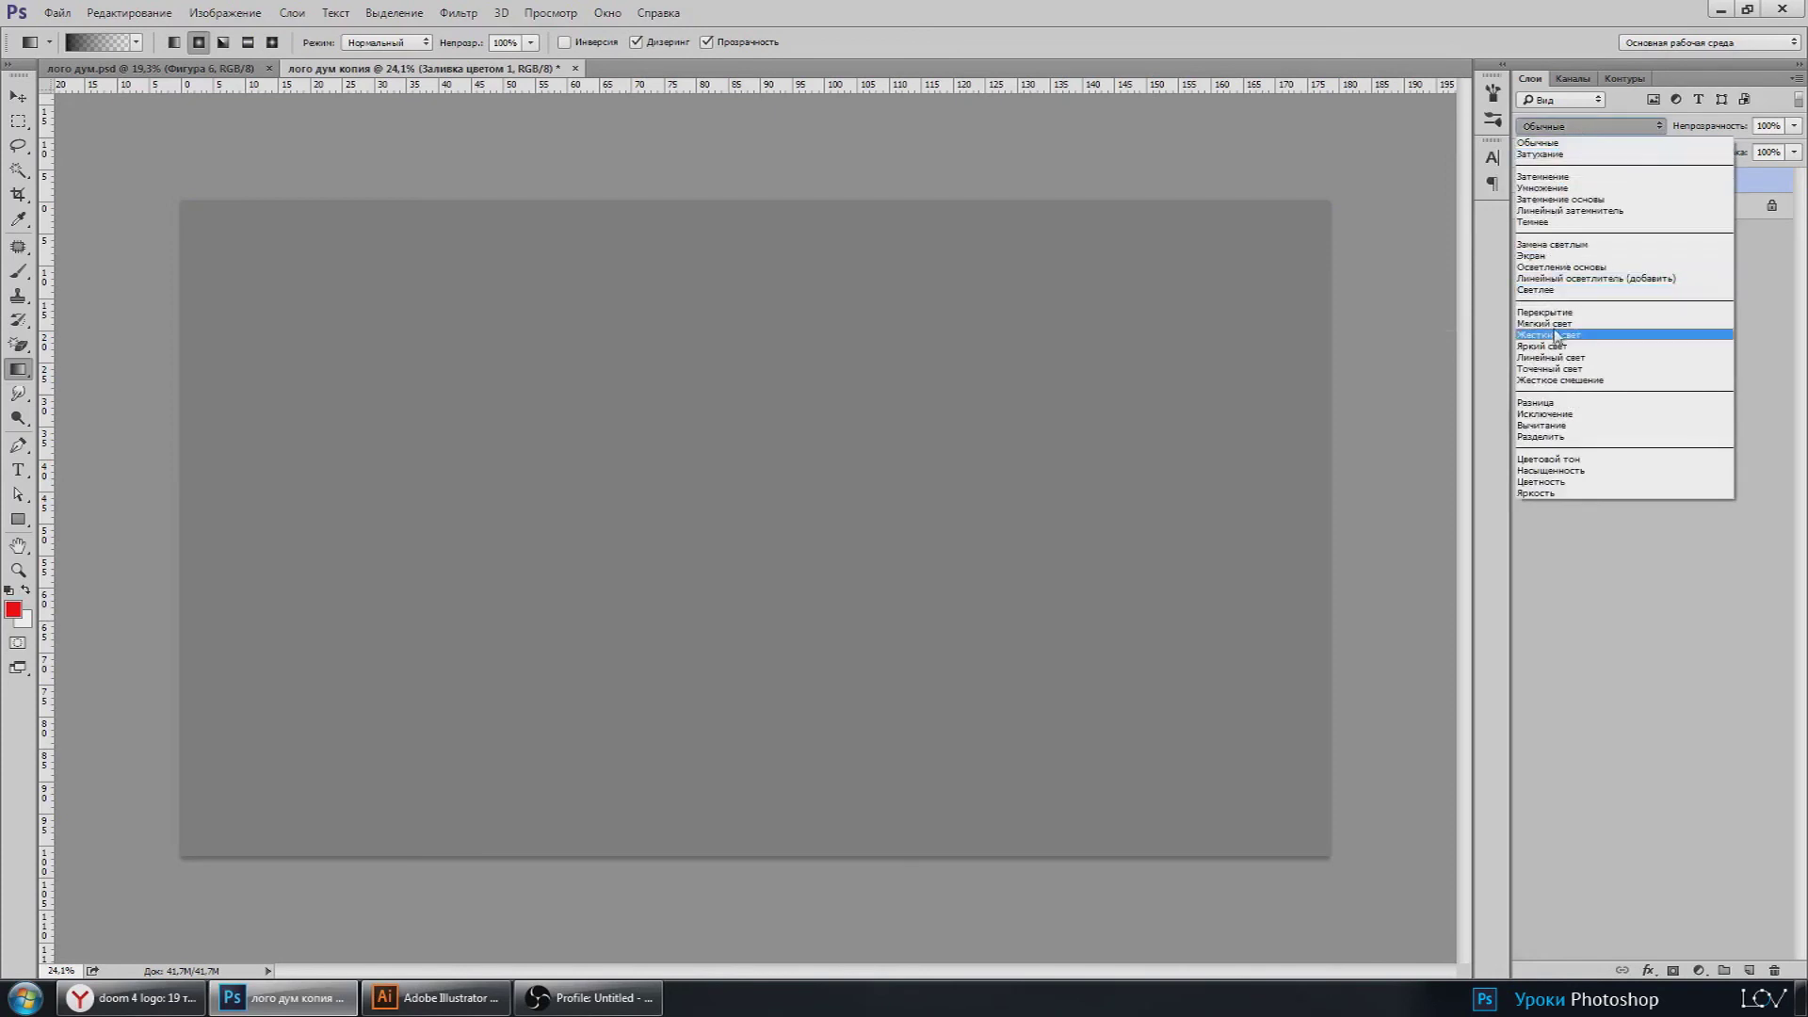
pyautogui.click(1551, 324)
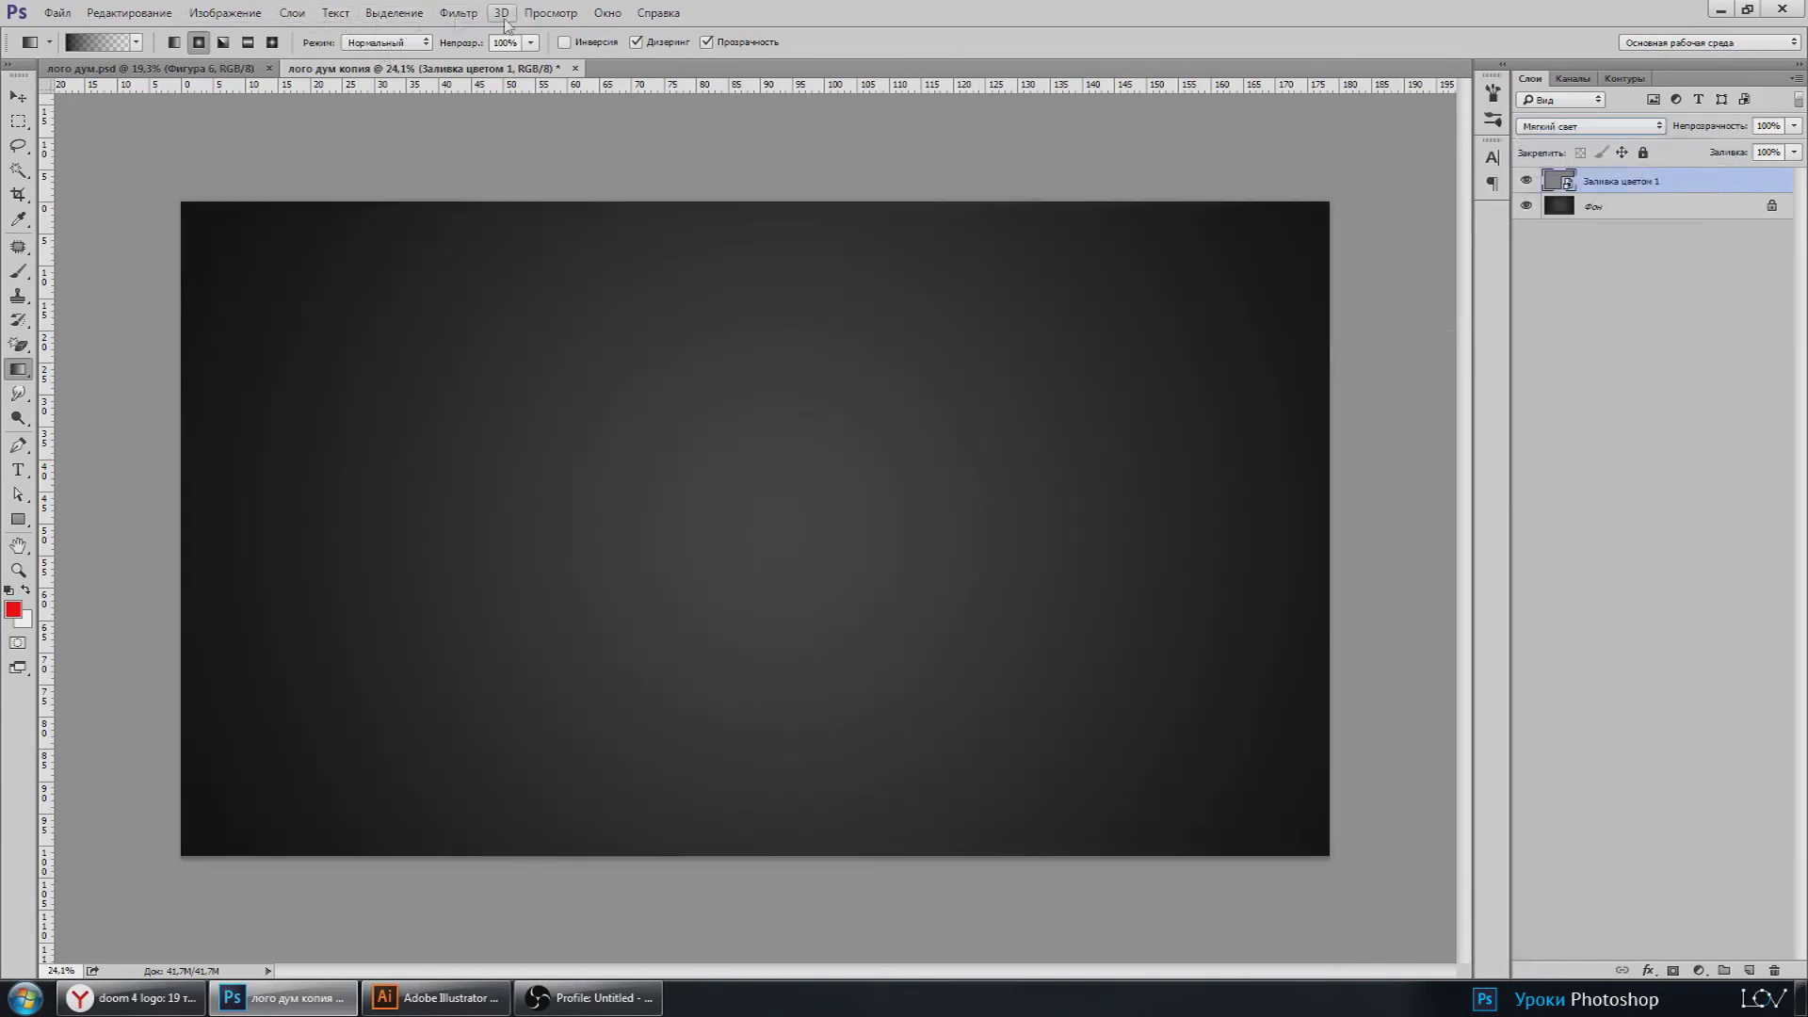
# Step: Add monochrome noise to the grey layer, lower its opacity to about 51%, then return to лого дум.psd
pyautogui.click(455, 15)
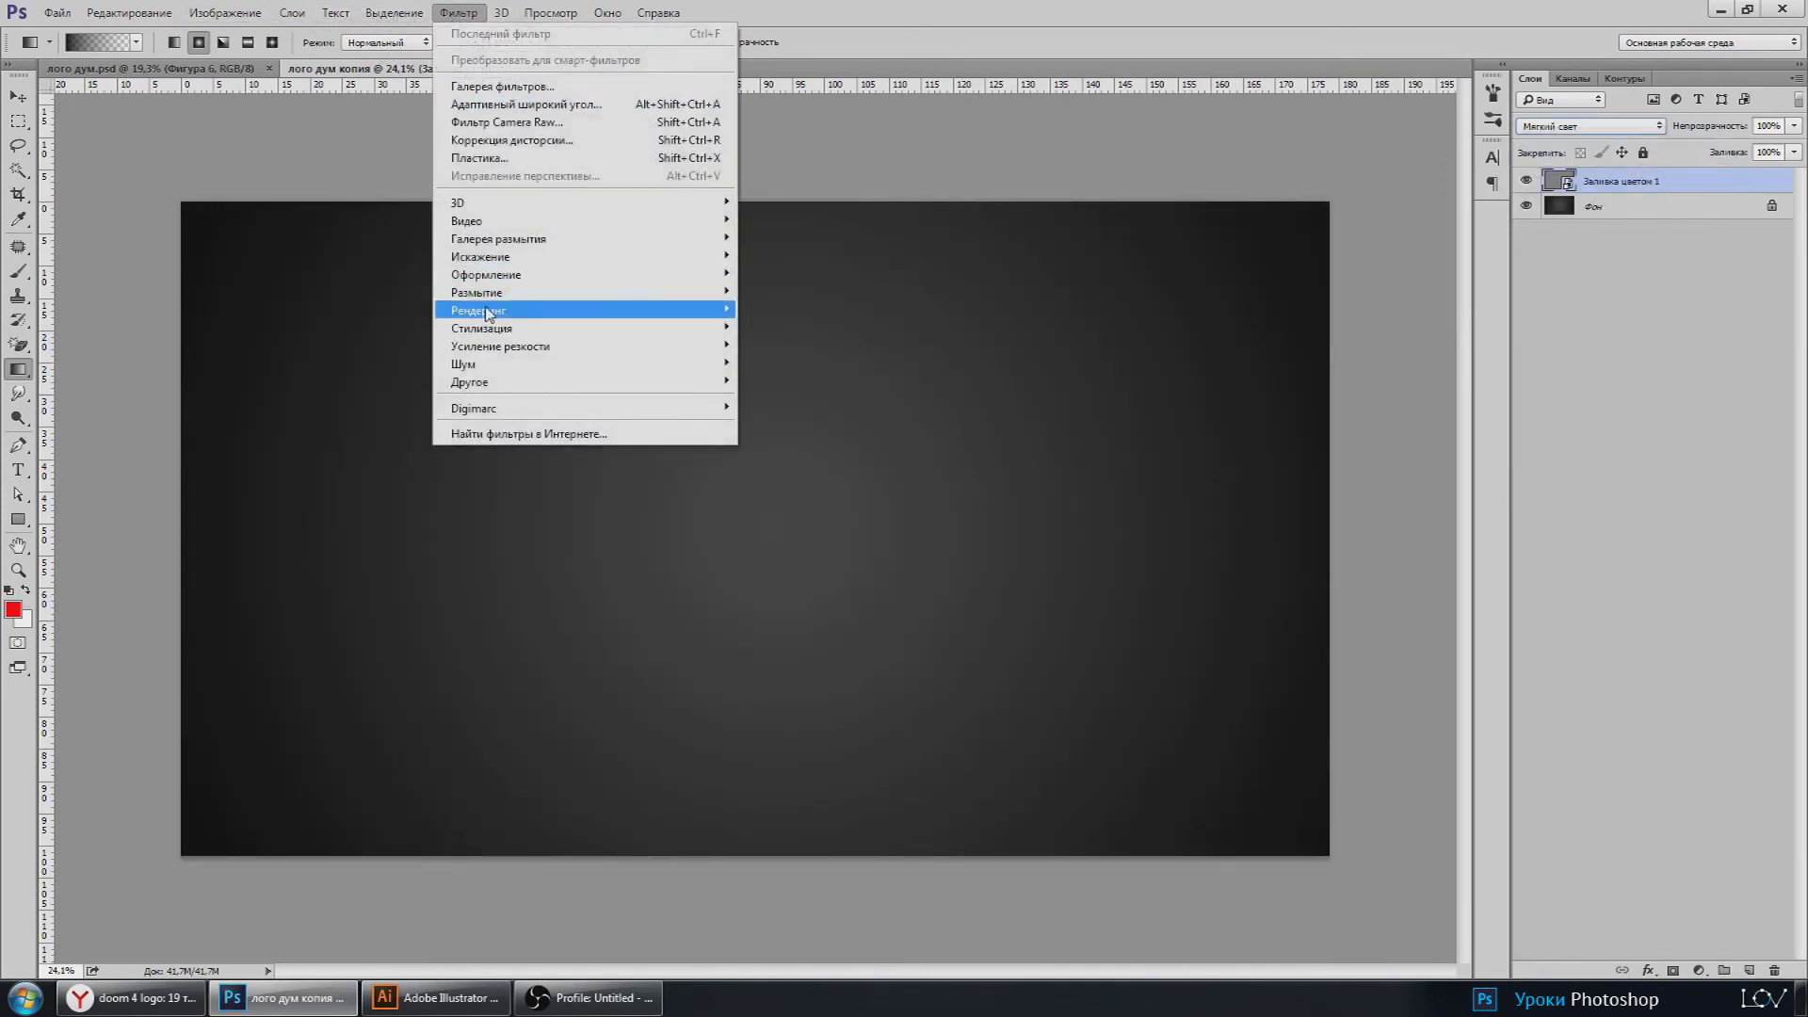
pyautogui.moveTo(466, 365)
pyautogui.click(787, 366)
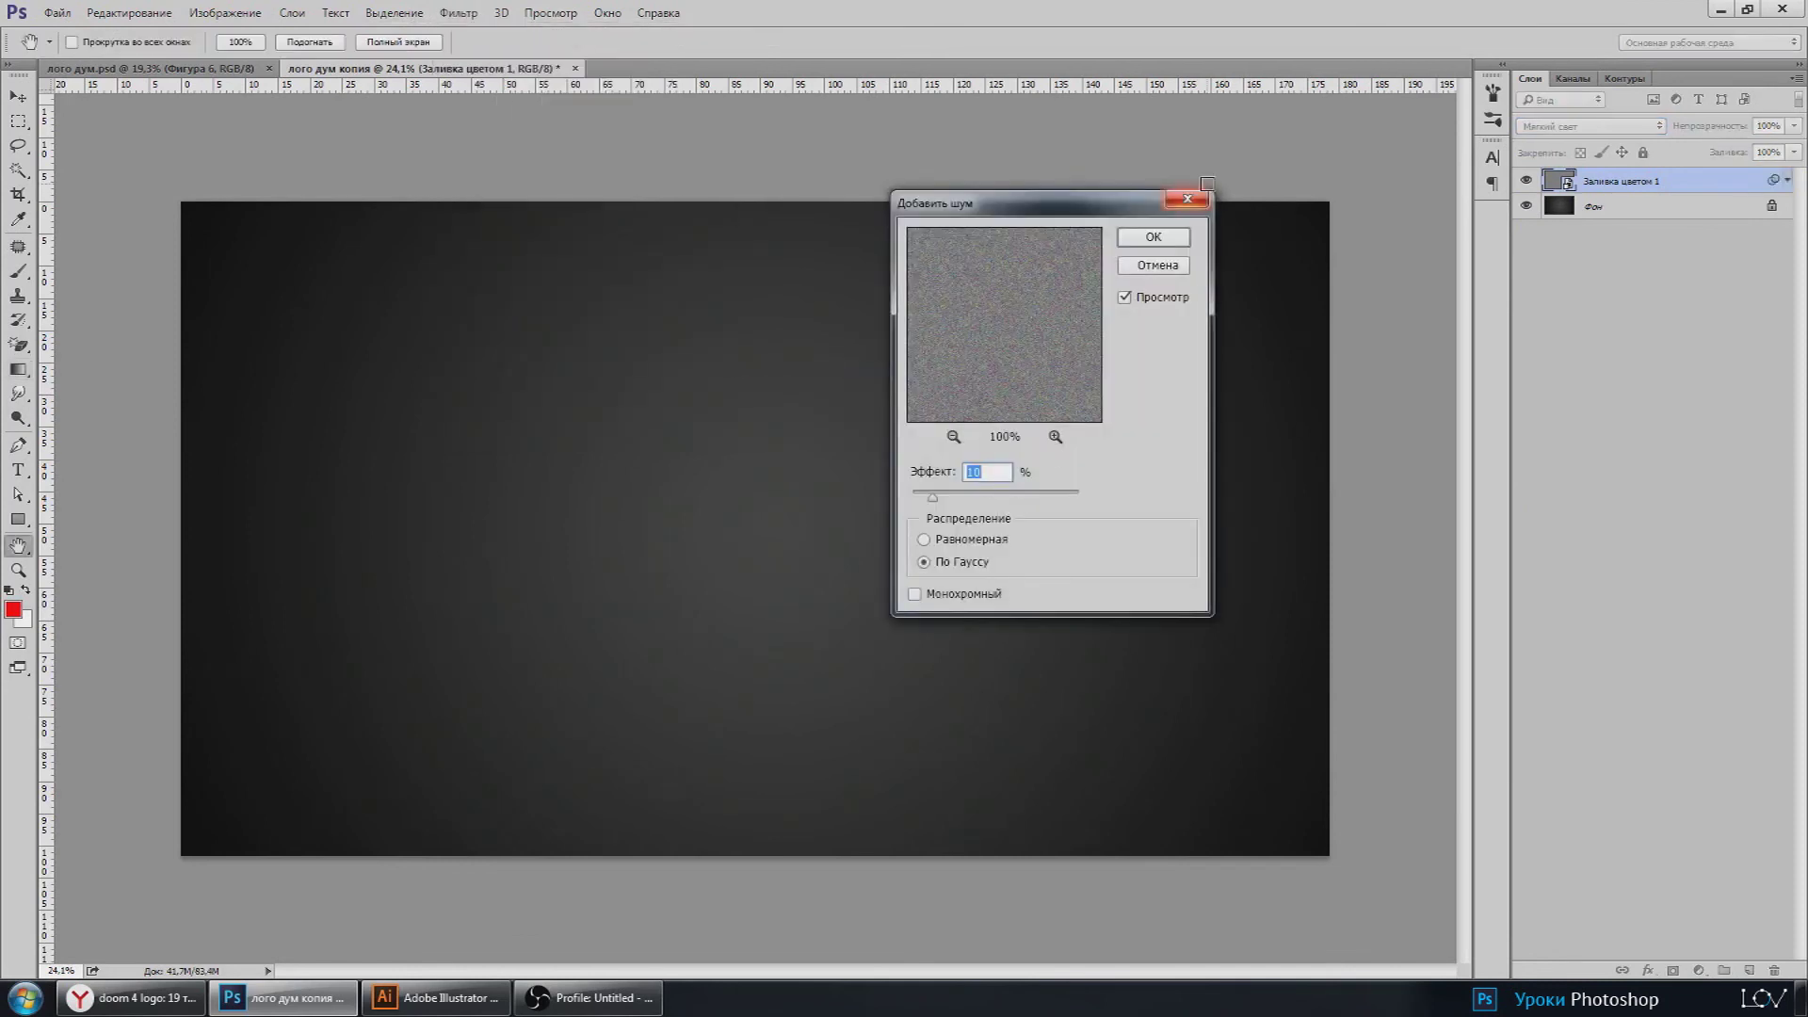
pyautogui.click(1155, 238)
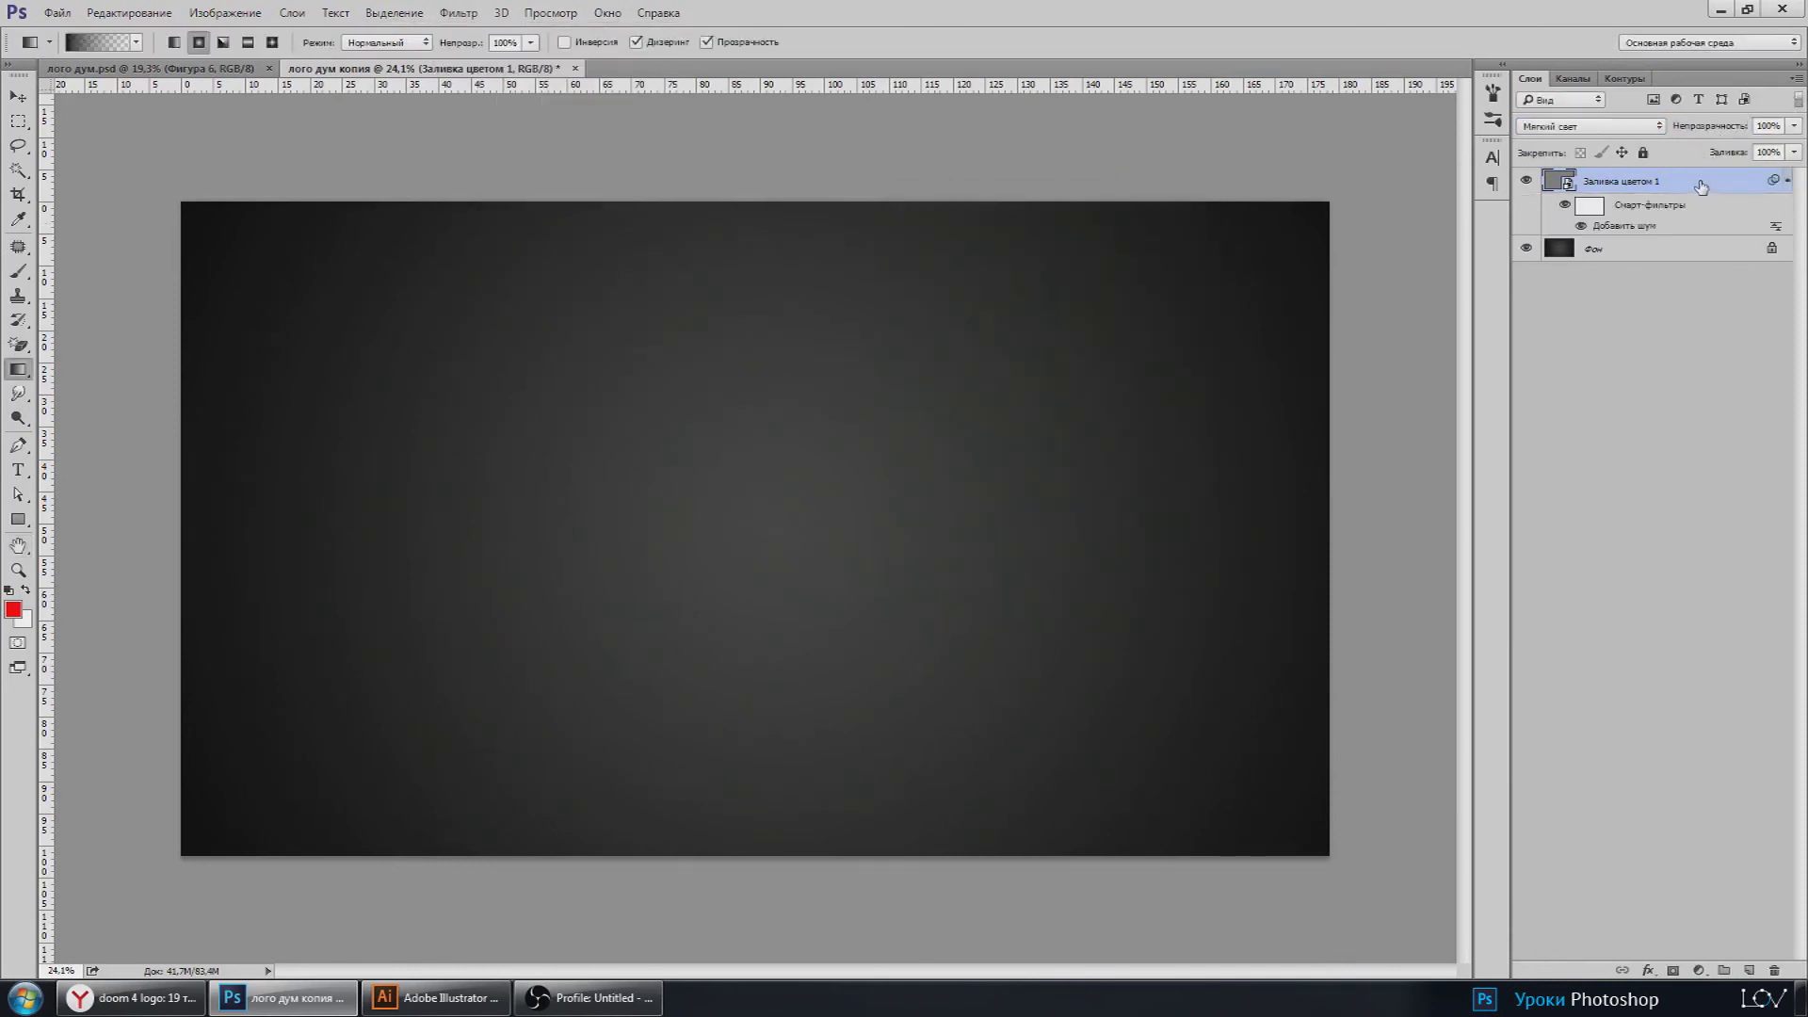
pyautogui.hotkey('ctrl', 'z')
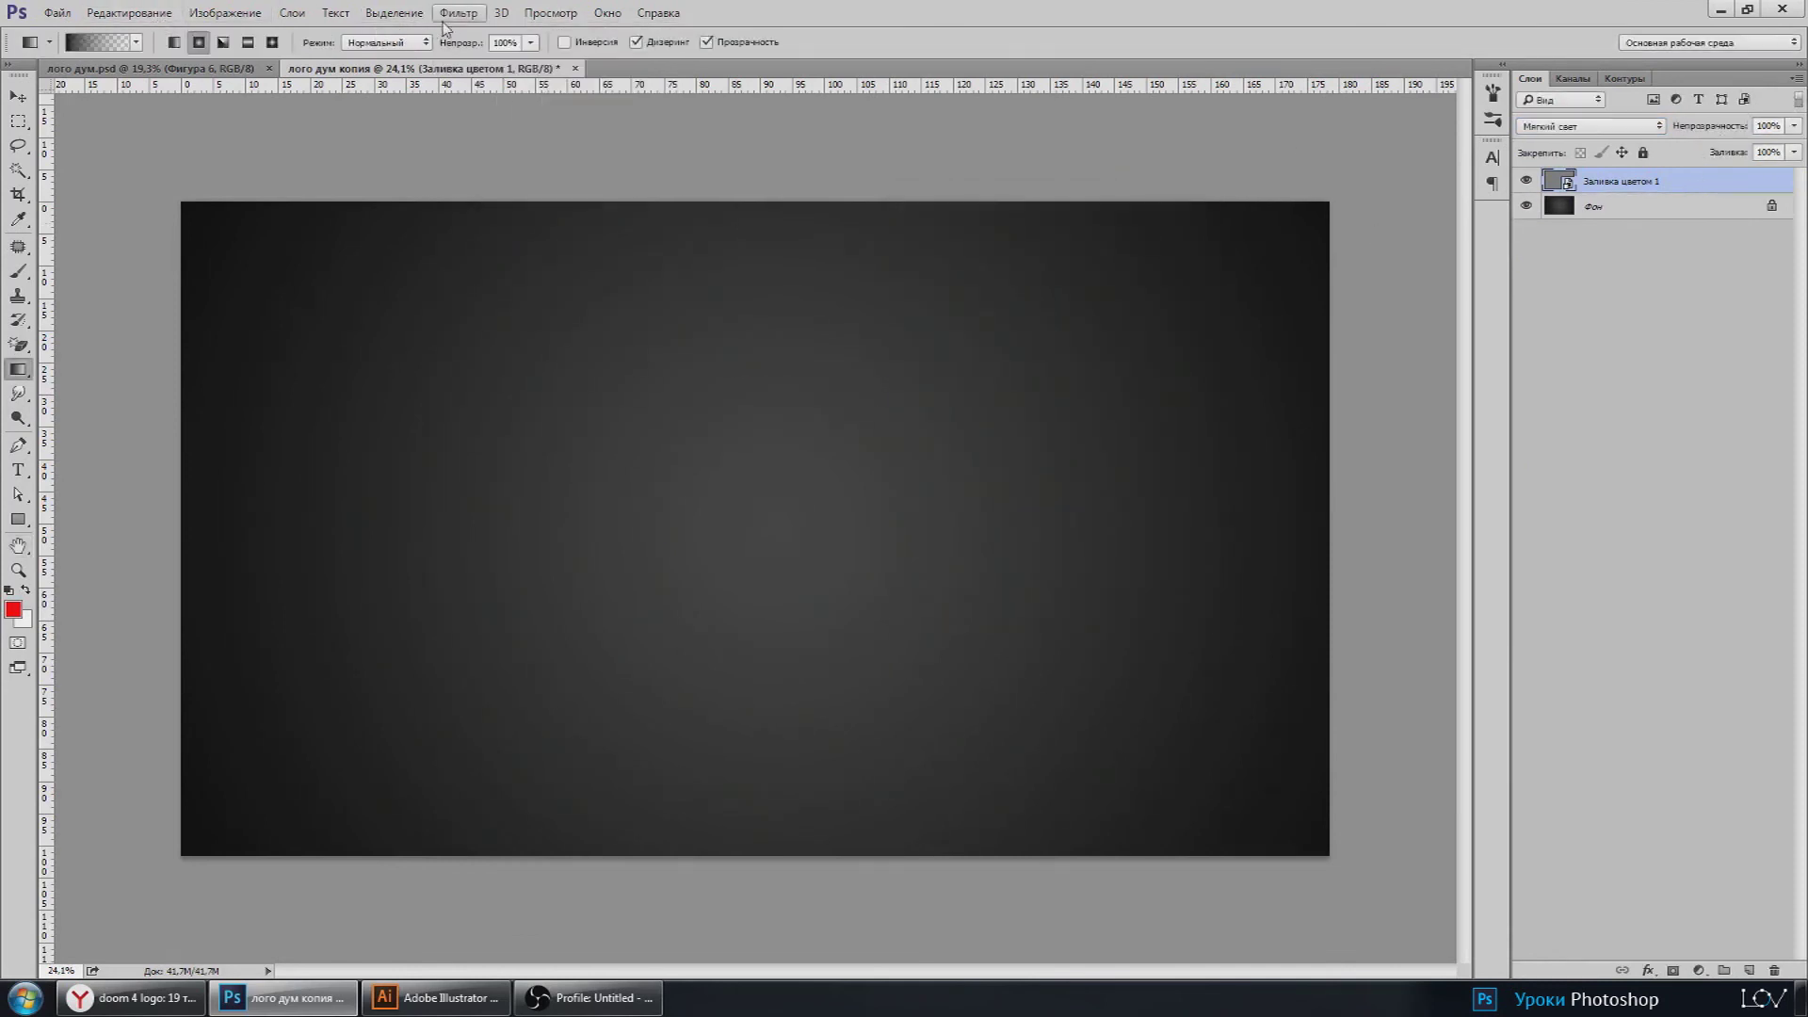
pyautogui.click(458, 12)
pyautogui.moveTo(581, 363)
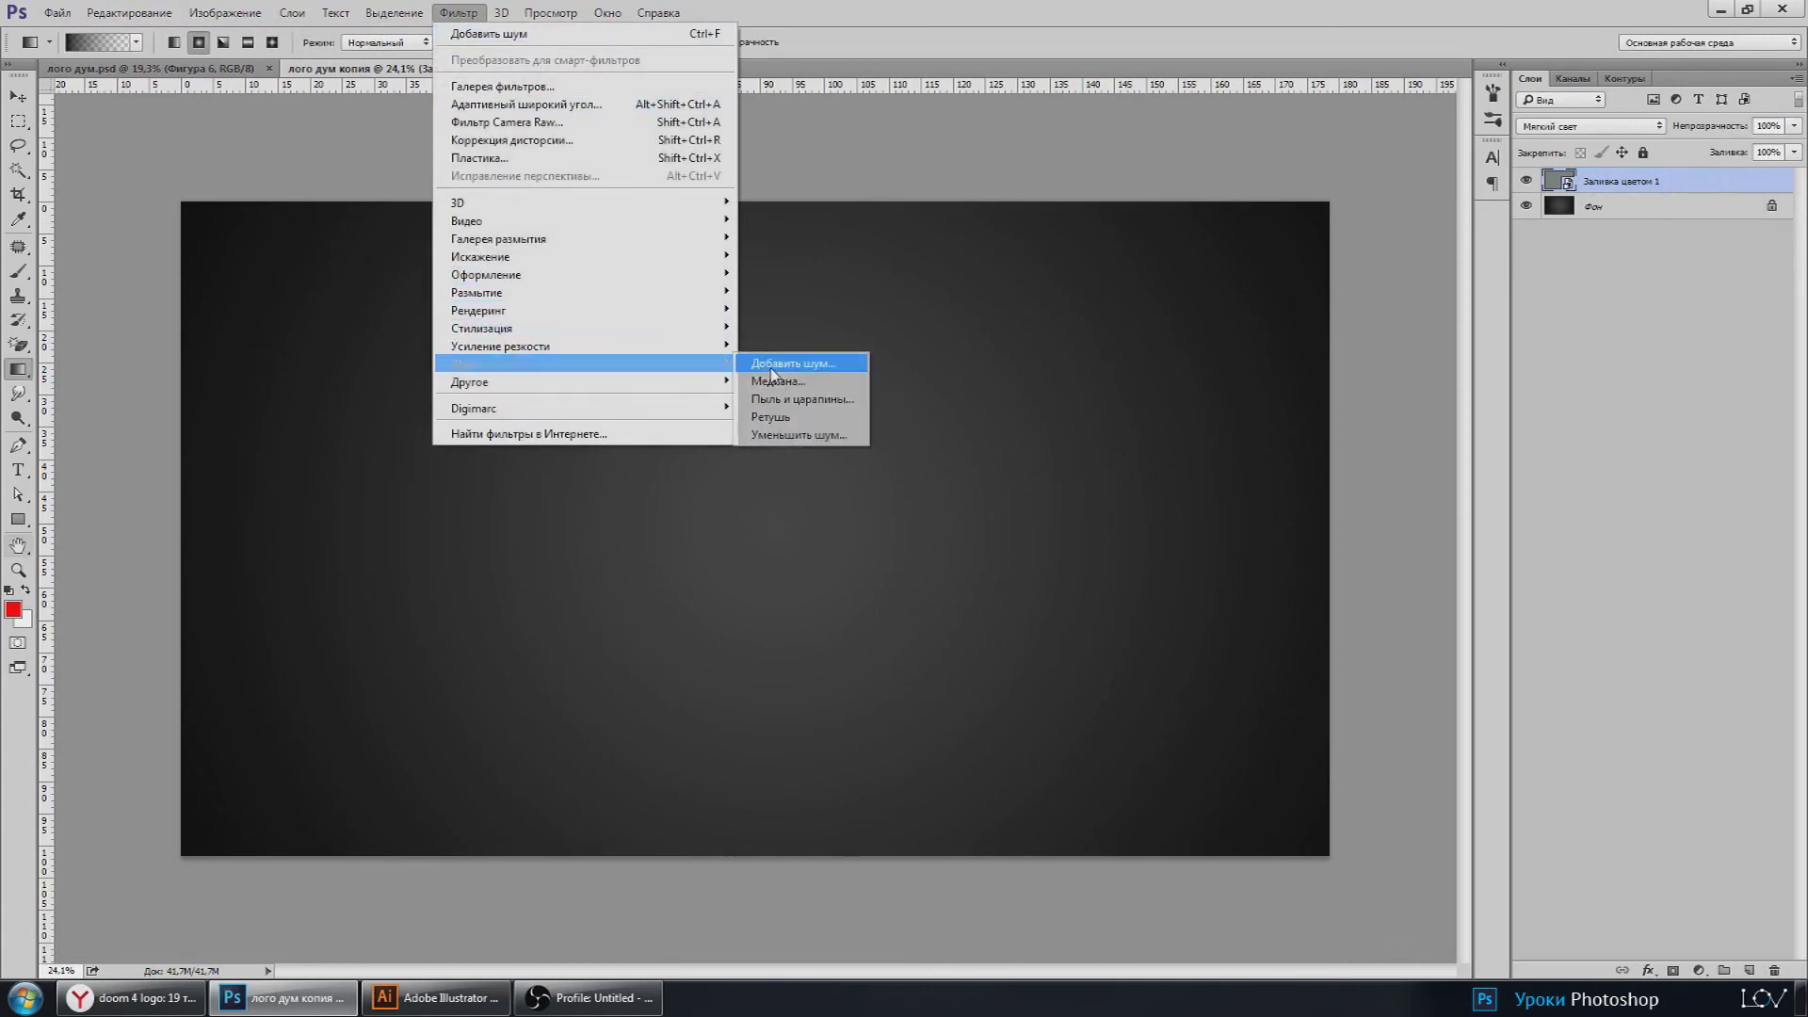
pyautogui.click(782, 356)
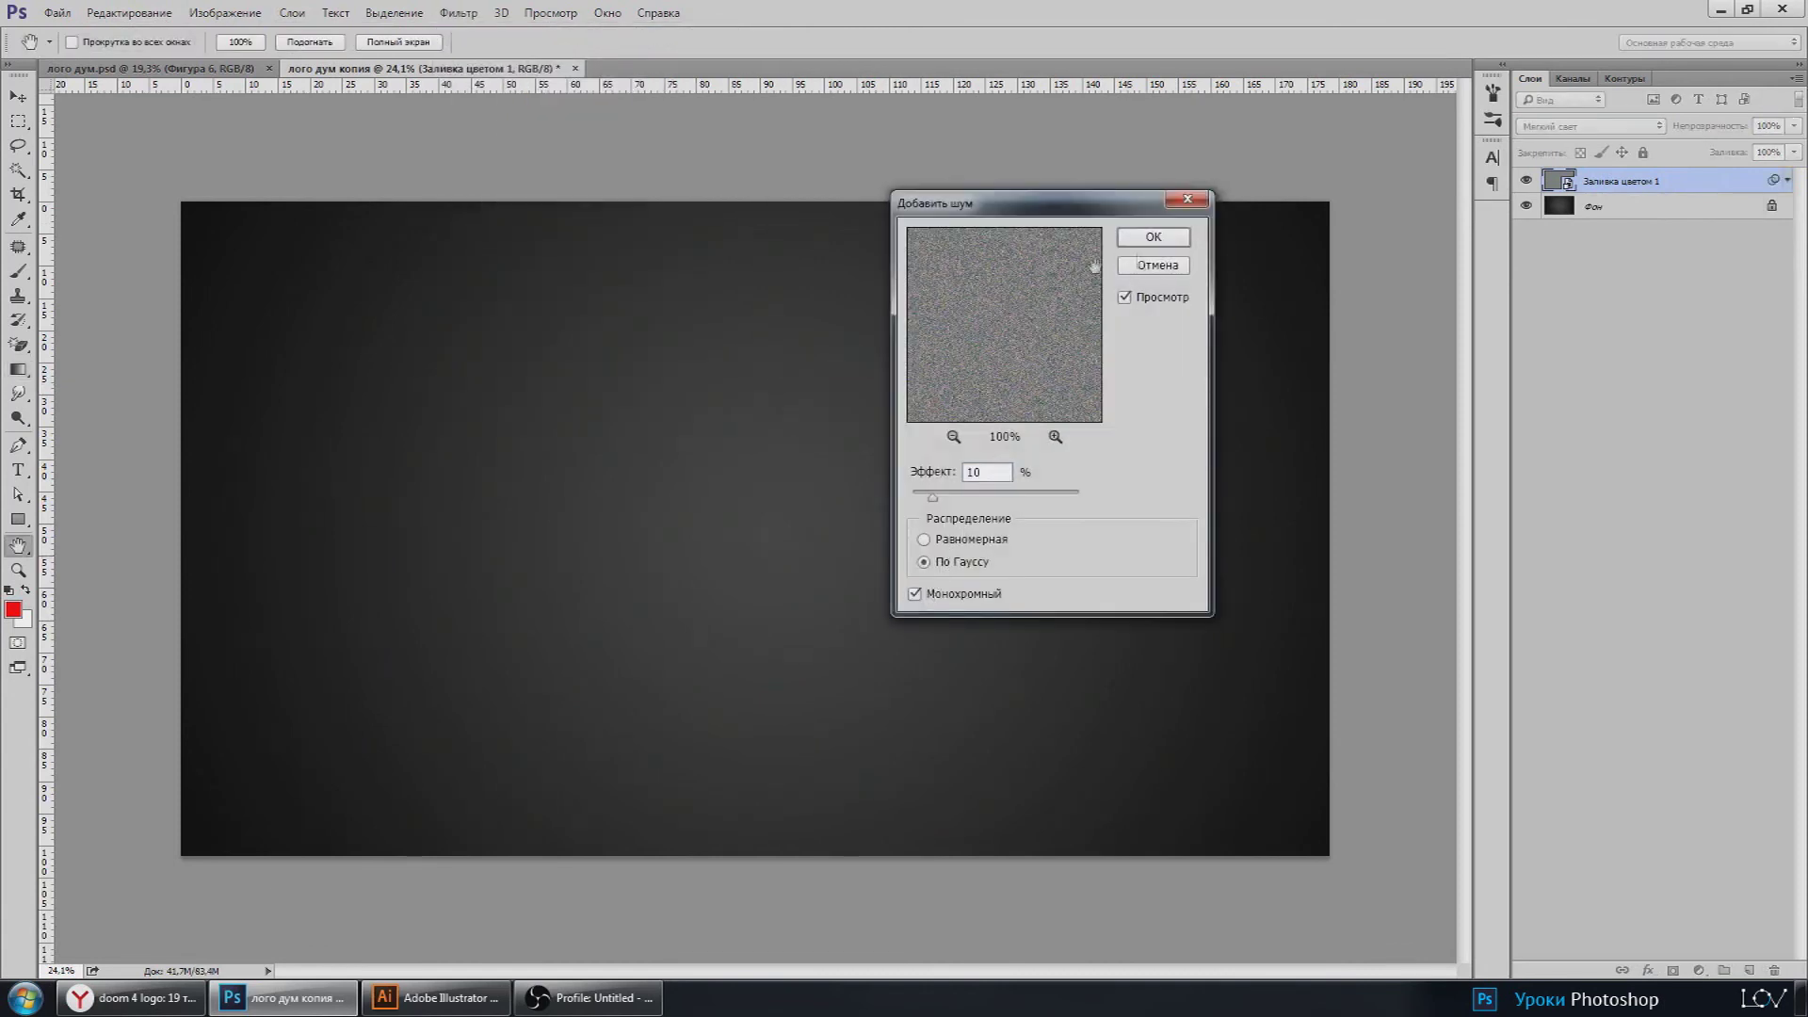
pyautogui.click(1154, 237)
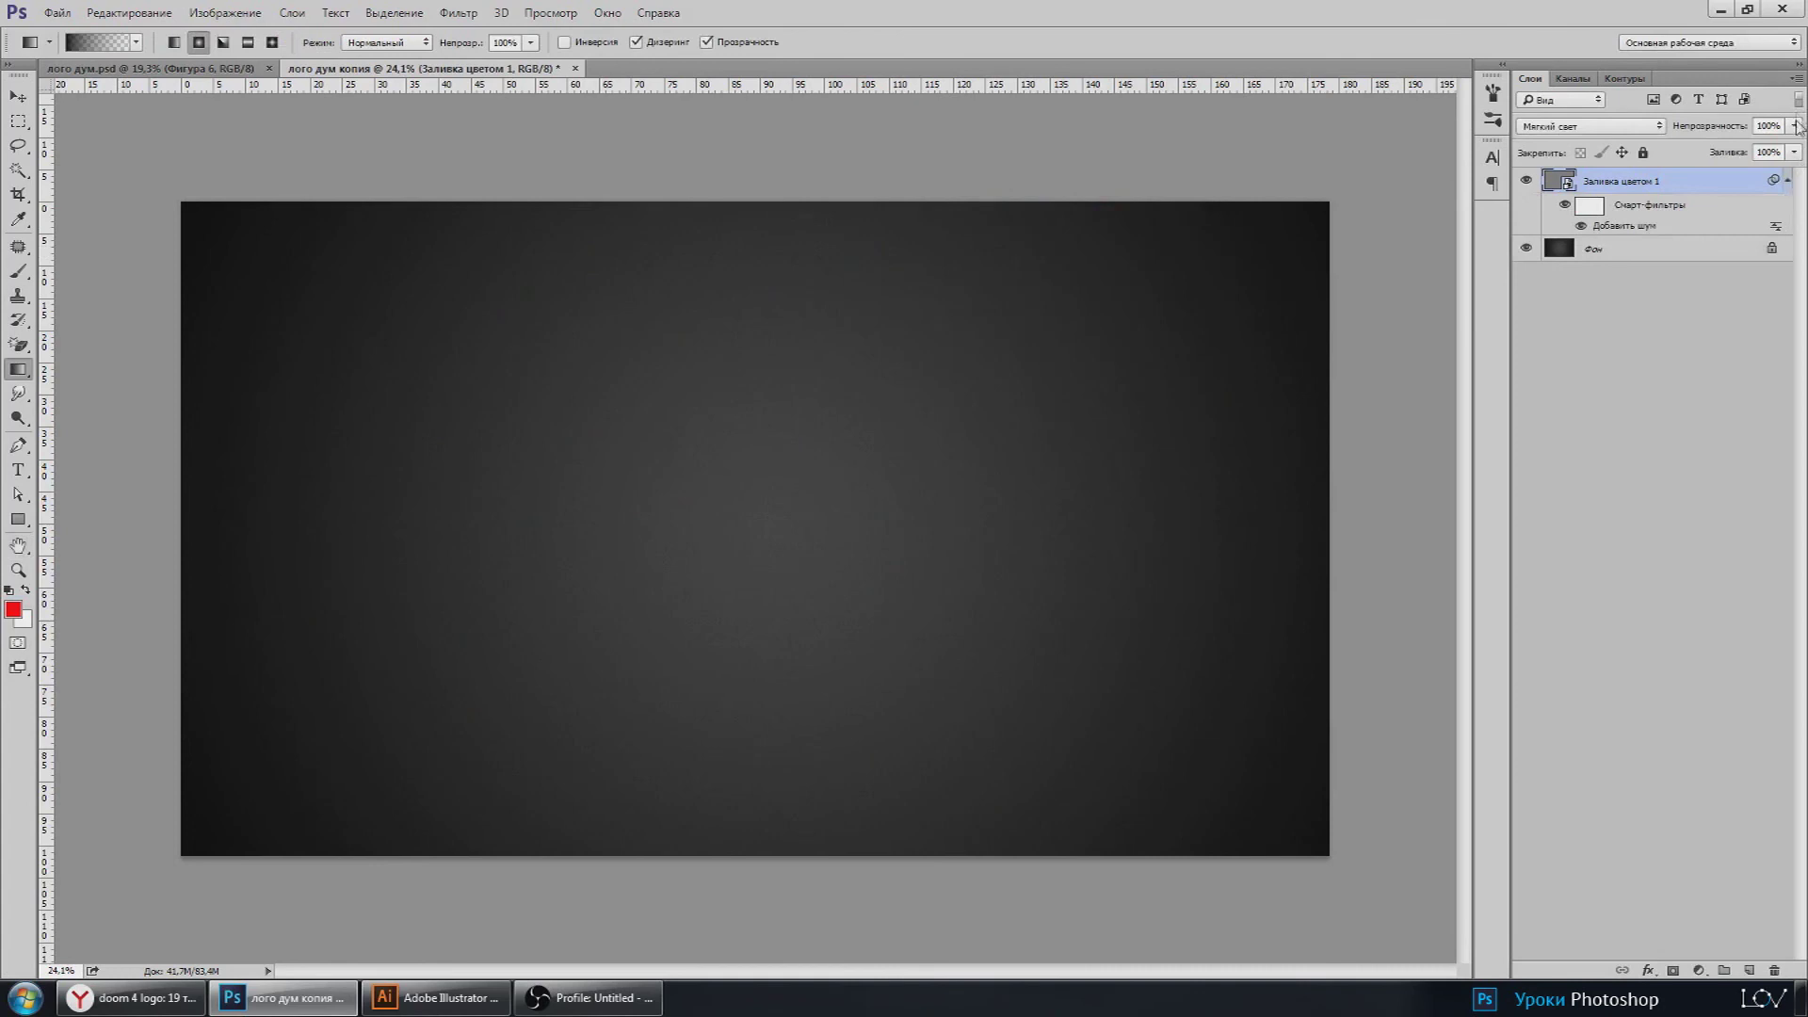
pyautogui.moveTo(1795, 127)
pyautogui.mouseDown()
pyautogui.moveTo(1796, 154)
pyautogui.moveTo(1753, 156)
pyautogui.mouseUp()
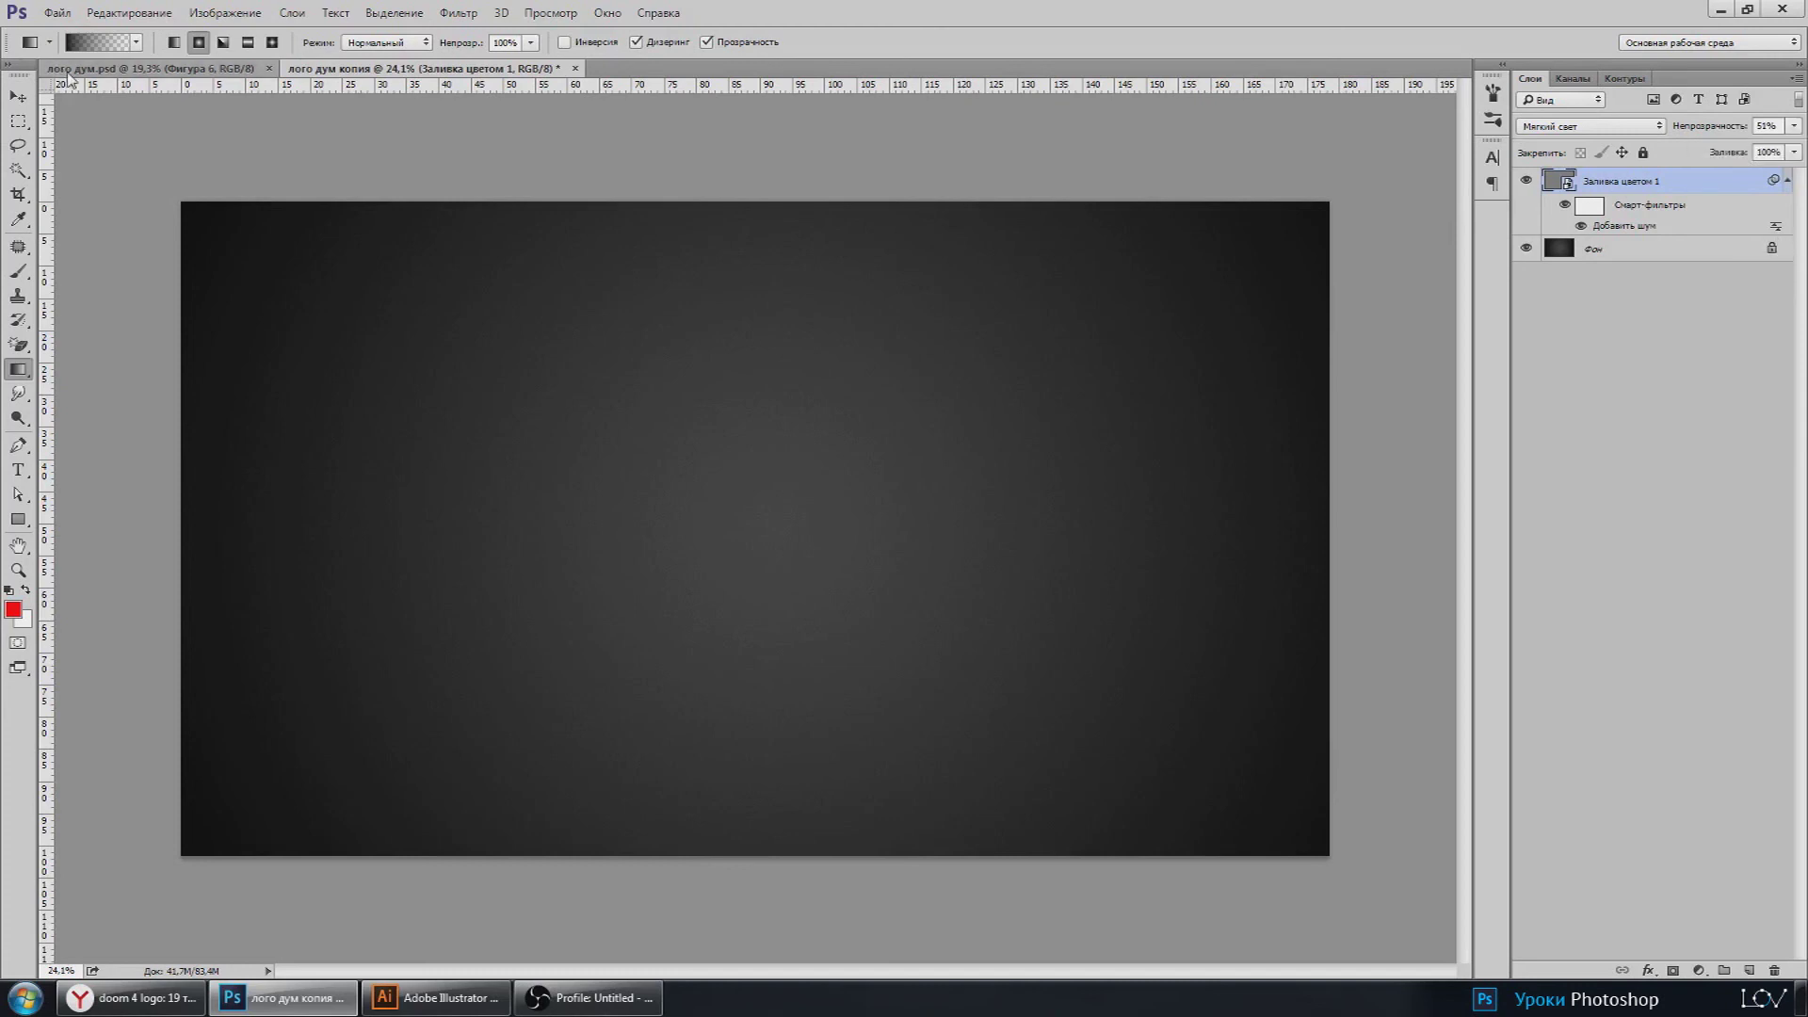
pyautogui.hotkey('ctrl', 'Tab')
# Step: Move the DOOM logo into the noisy backdrop document, colour it white and centre it
pyautogui.press('v')
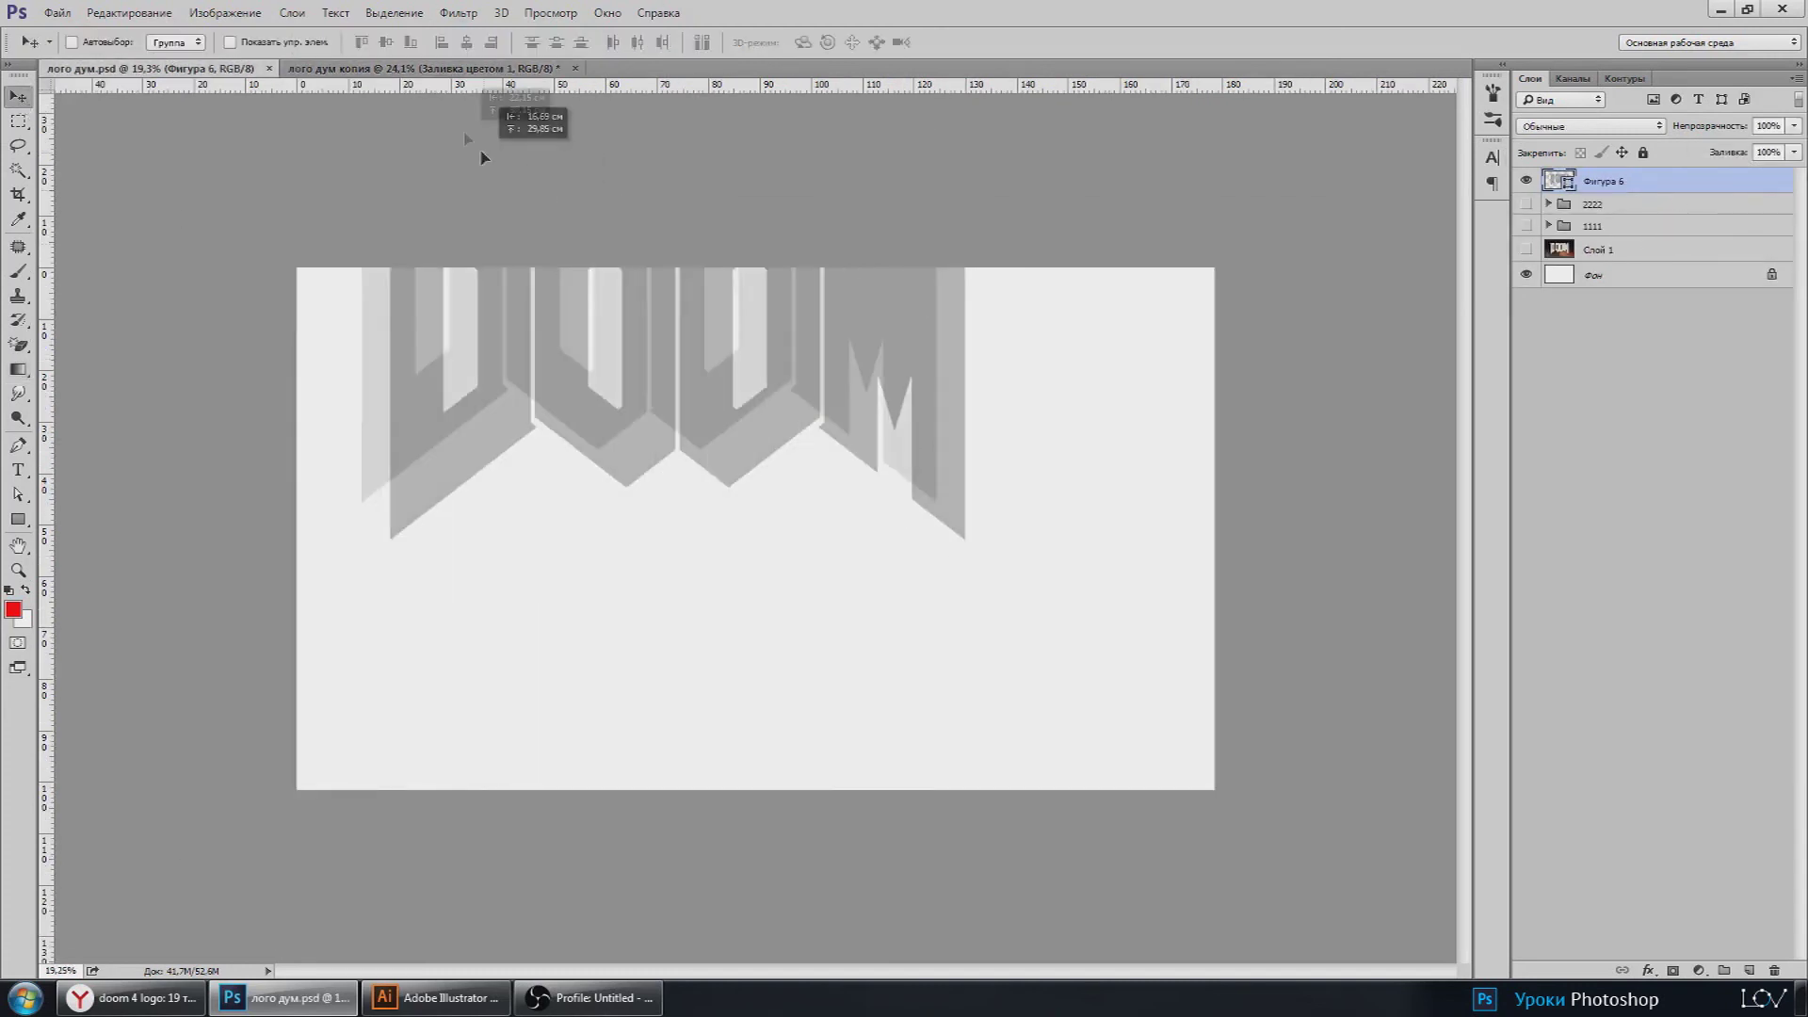
pyautogui.moveTo(621, 343)
pyautogui.mouseDown()
pyautogui.moveTo(433, 83)
pyautogui.moveTo(698, 504)
pyautogui.mouseUp()
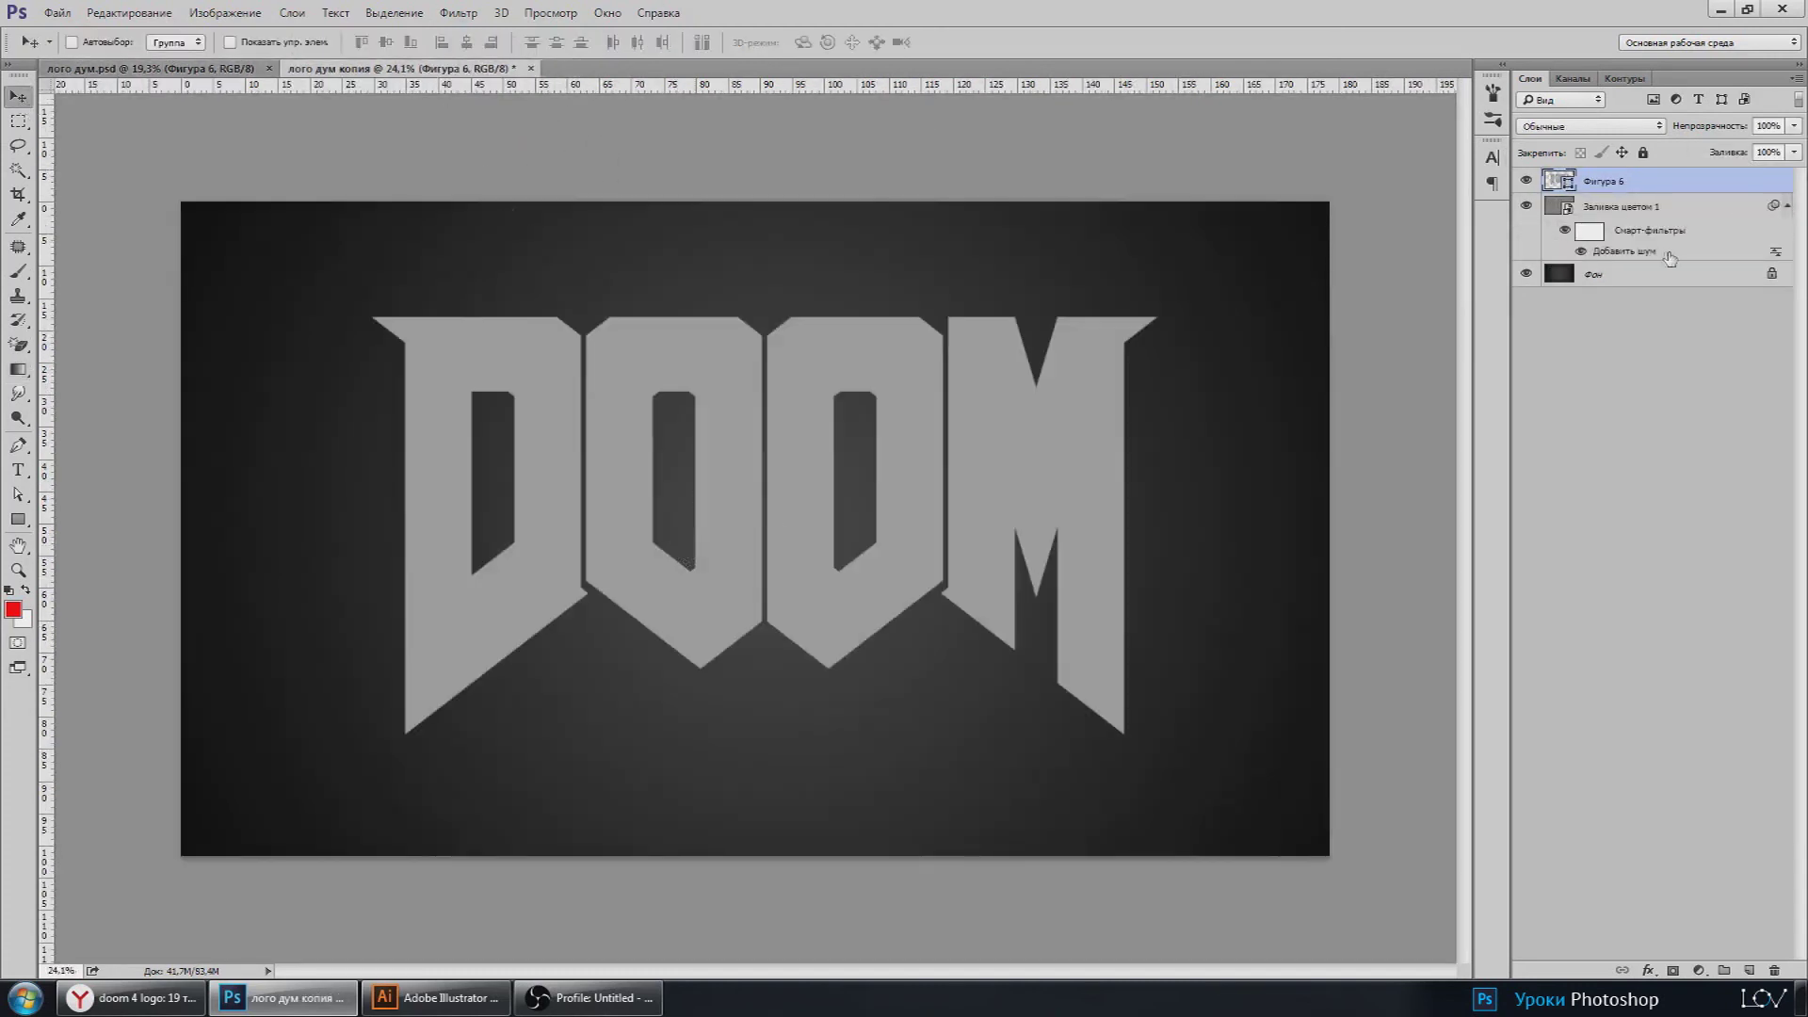
pyautogui.doubleClick(1552, 182)
pyautogui.click(1221, 471)
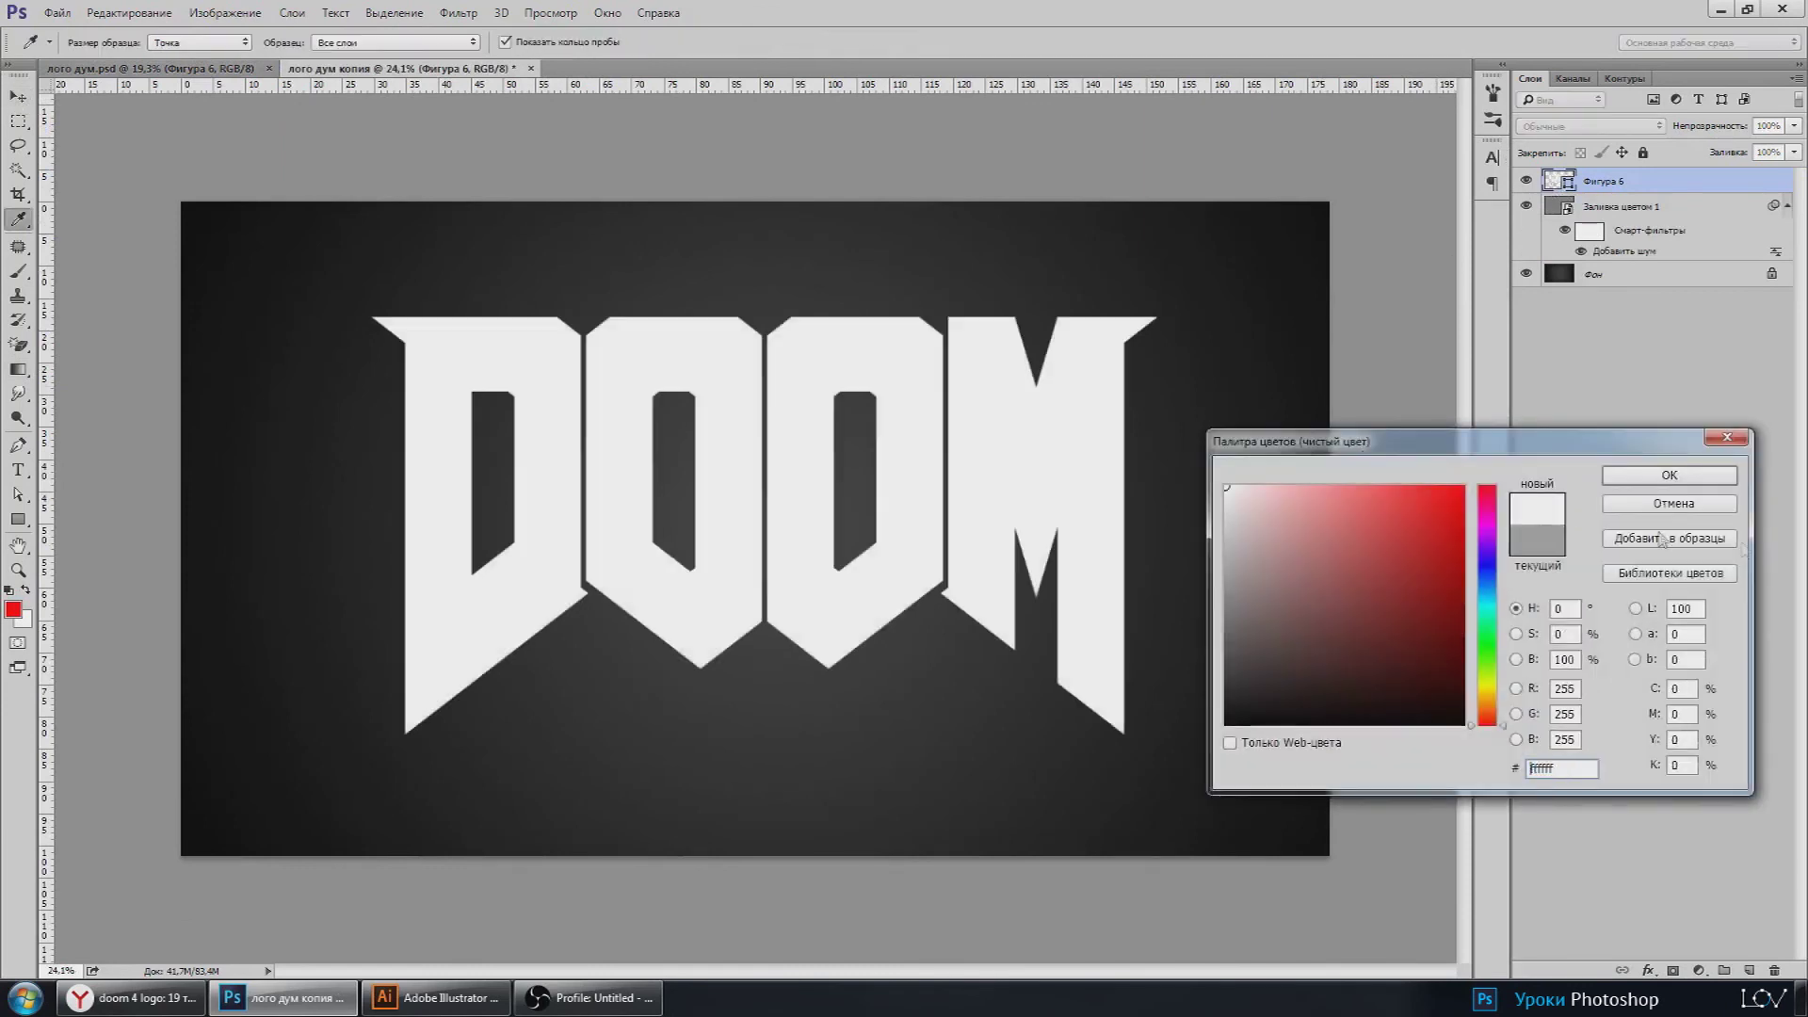
pyautogui.click(1669, 480)
pyautogui.scroll(-2, 1026, 489)
pyautogui.scroll(2, 949, 515)
pyautogui.hotkey('ctrl', 't')
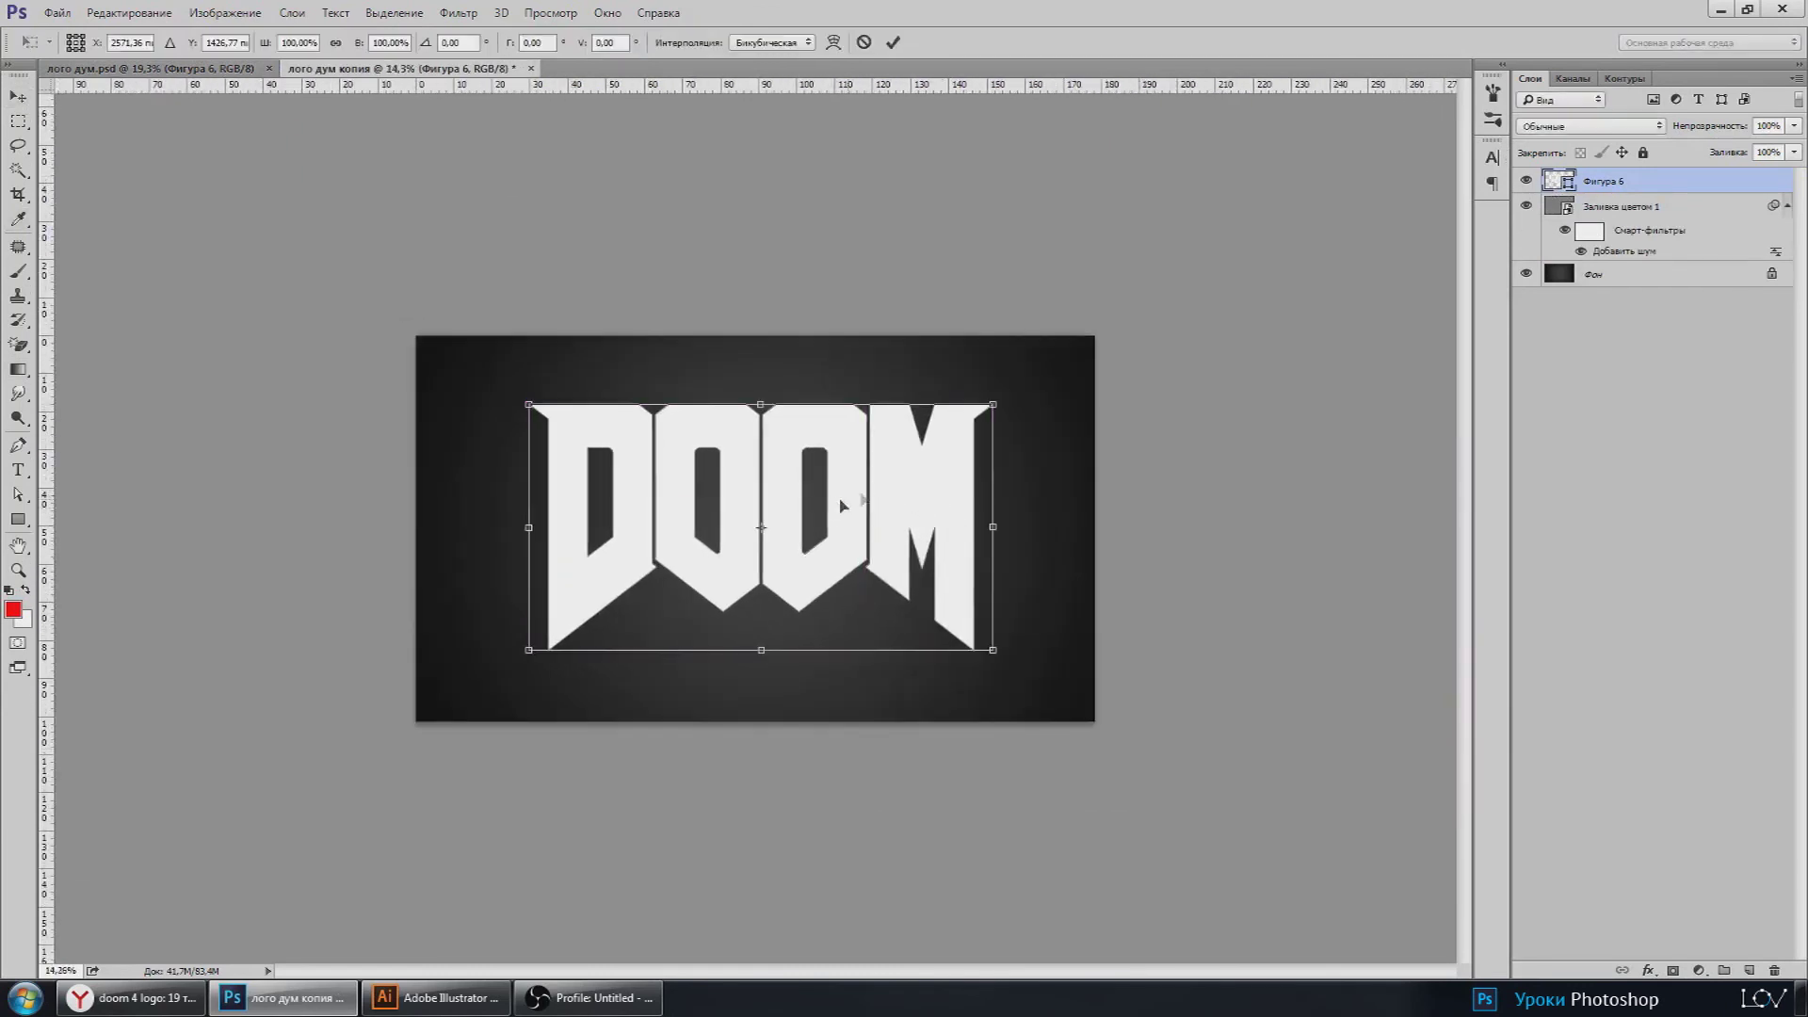
pyautogui.moveTo(847, 494); pyautogui.dragTo(805, 483)
pyautogui.press('Return')
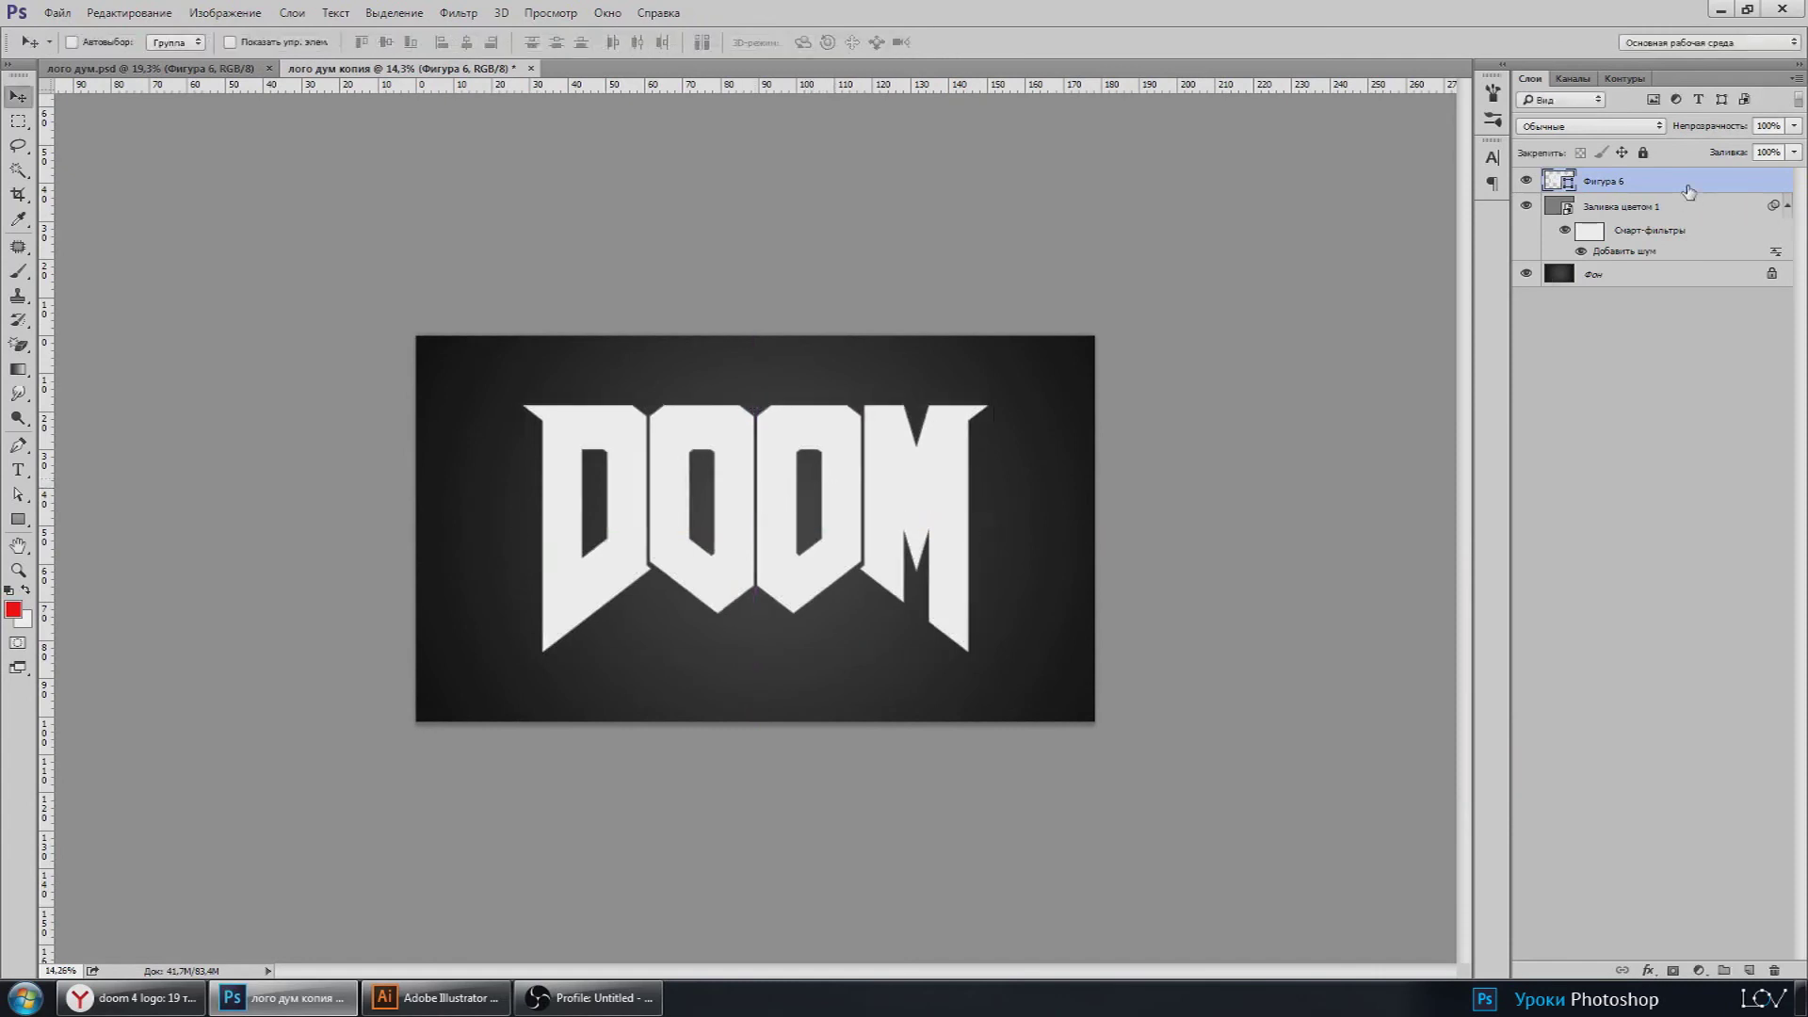
# Step: Add a Gradient Overlay to the logo with a white left stop and a new middle stop
pyautogui.press('h')
pyautogui.moveTo(946, 438); pyautogui.dragTo(1202, 395)
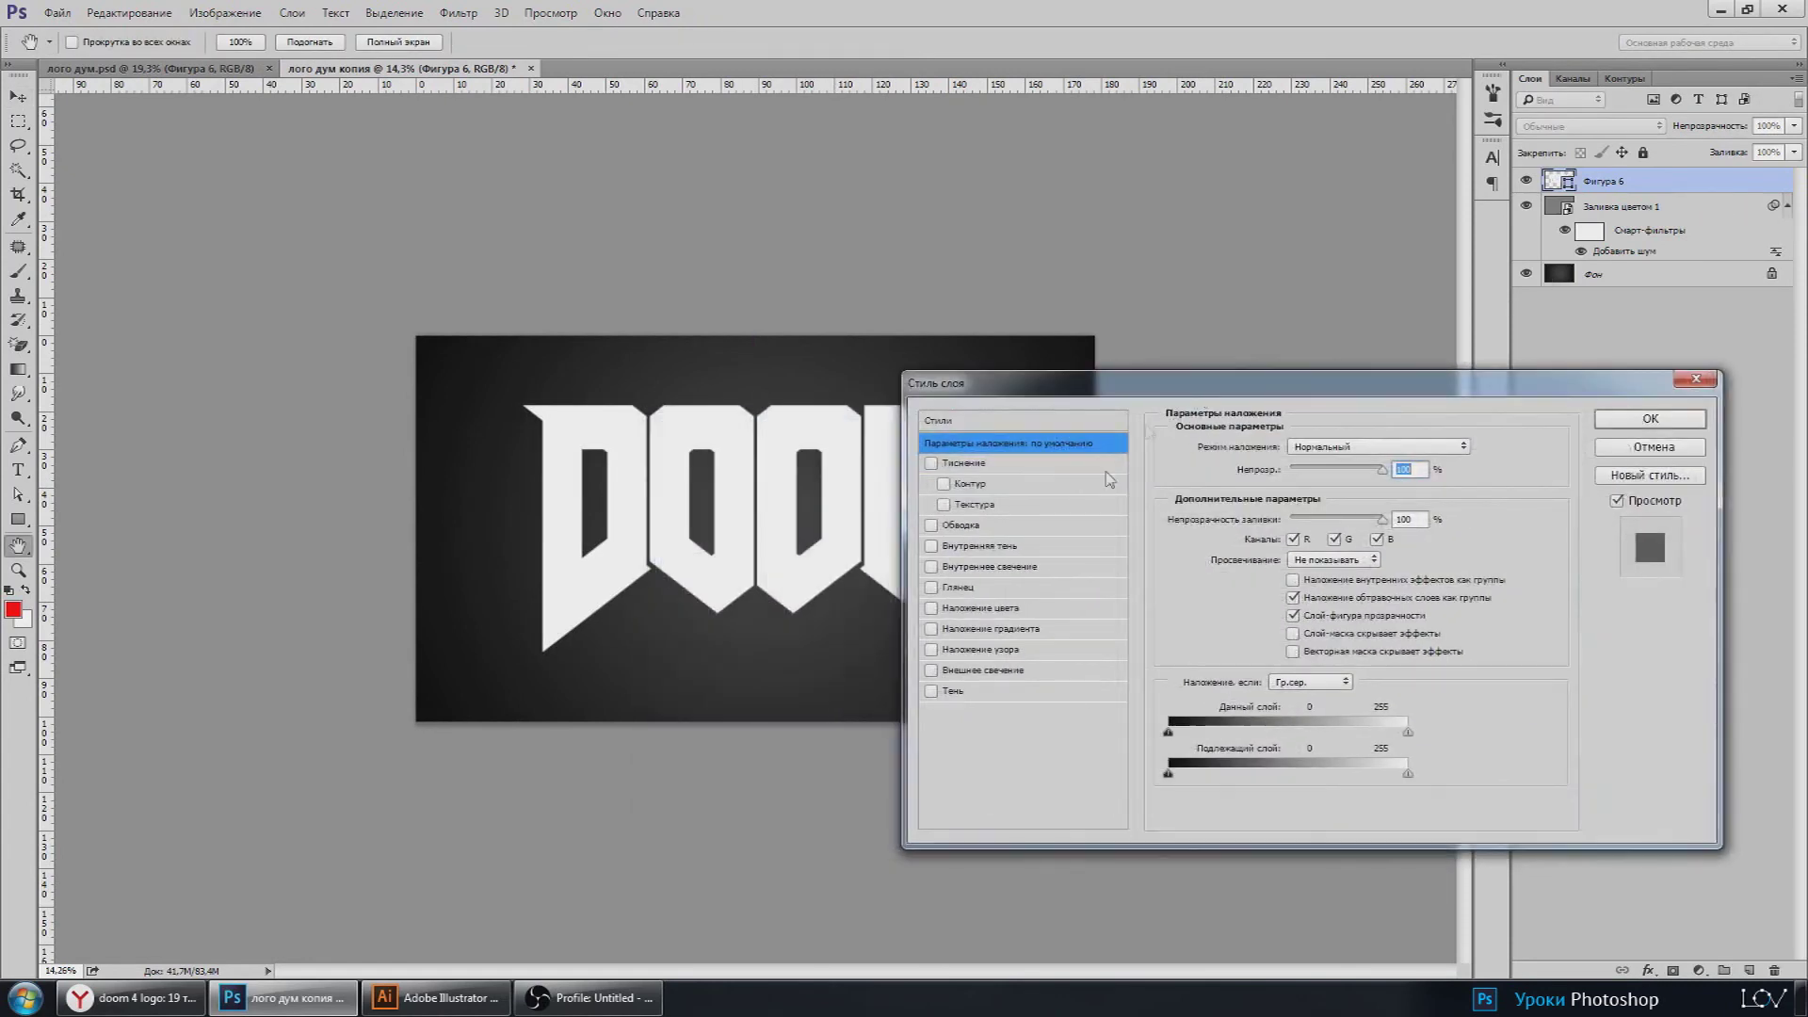
pyautogui.click(967, 629)
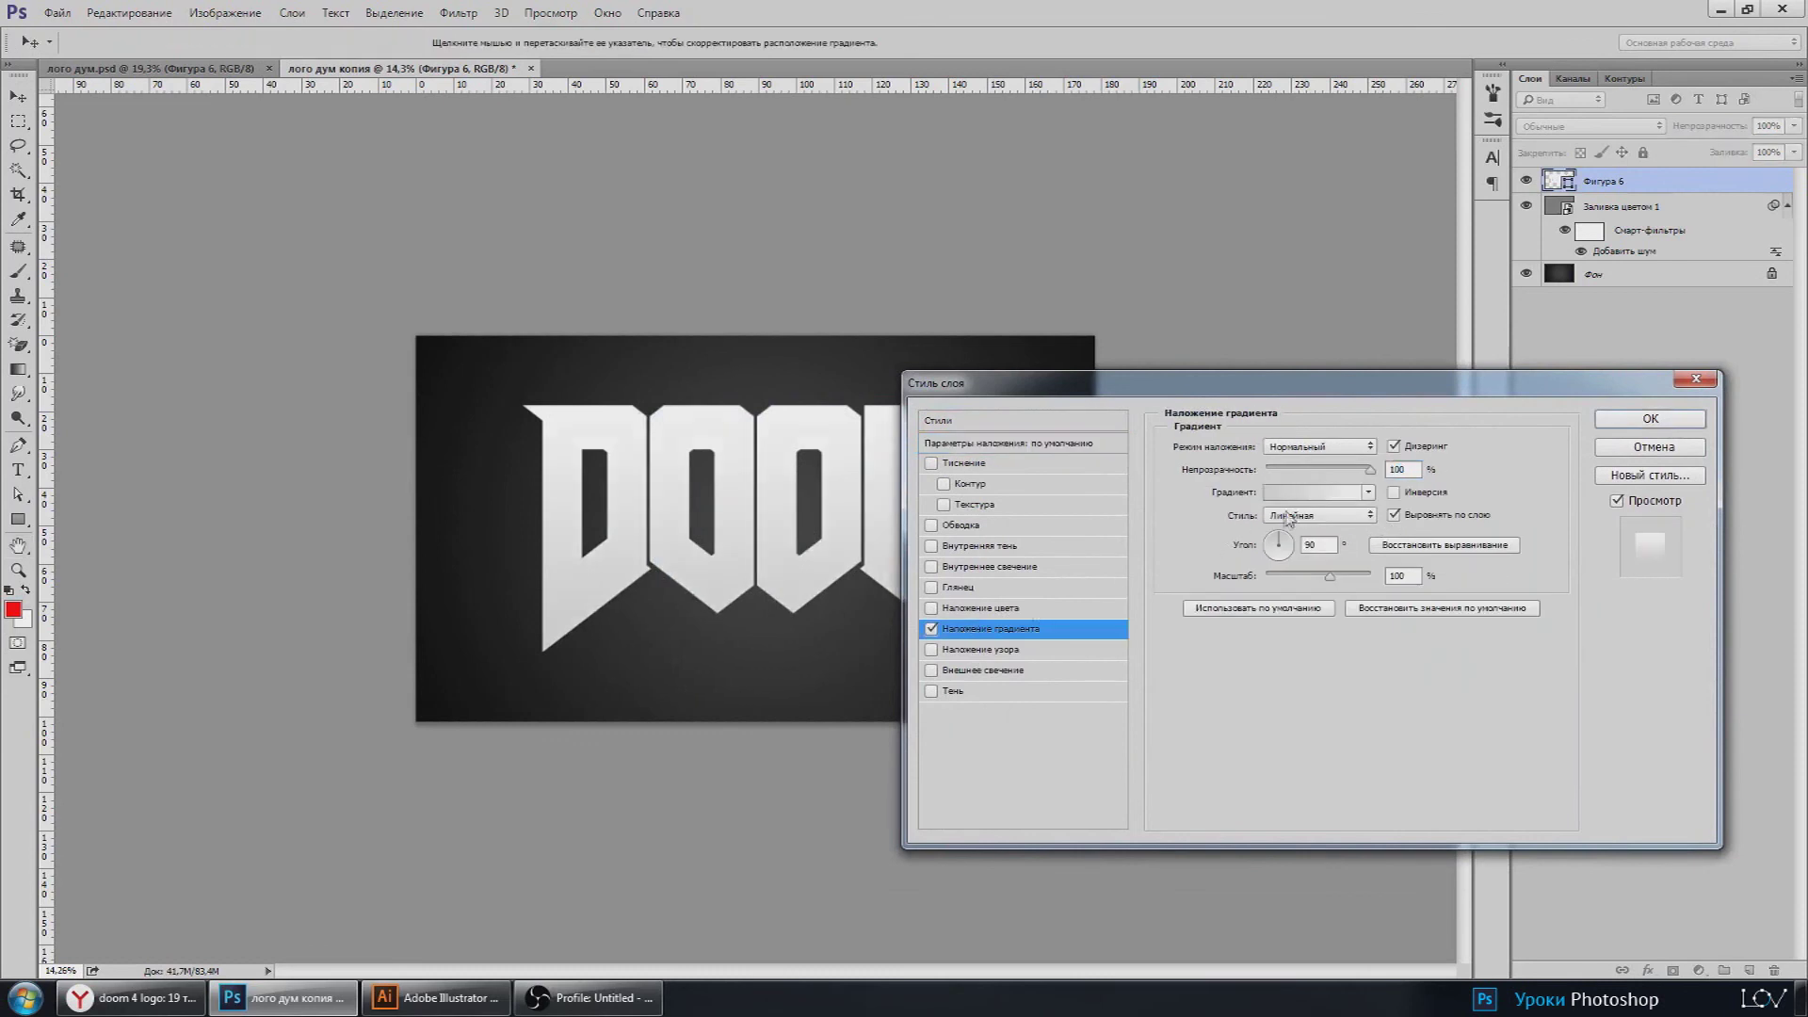
pyautogui.click(1314, 491)
pyautogui.moveTo(1088, 226); pyautogui.dragTo(1271, 257)
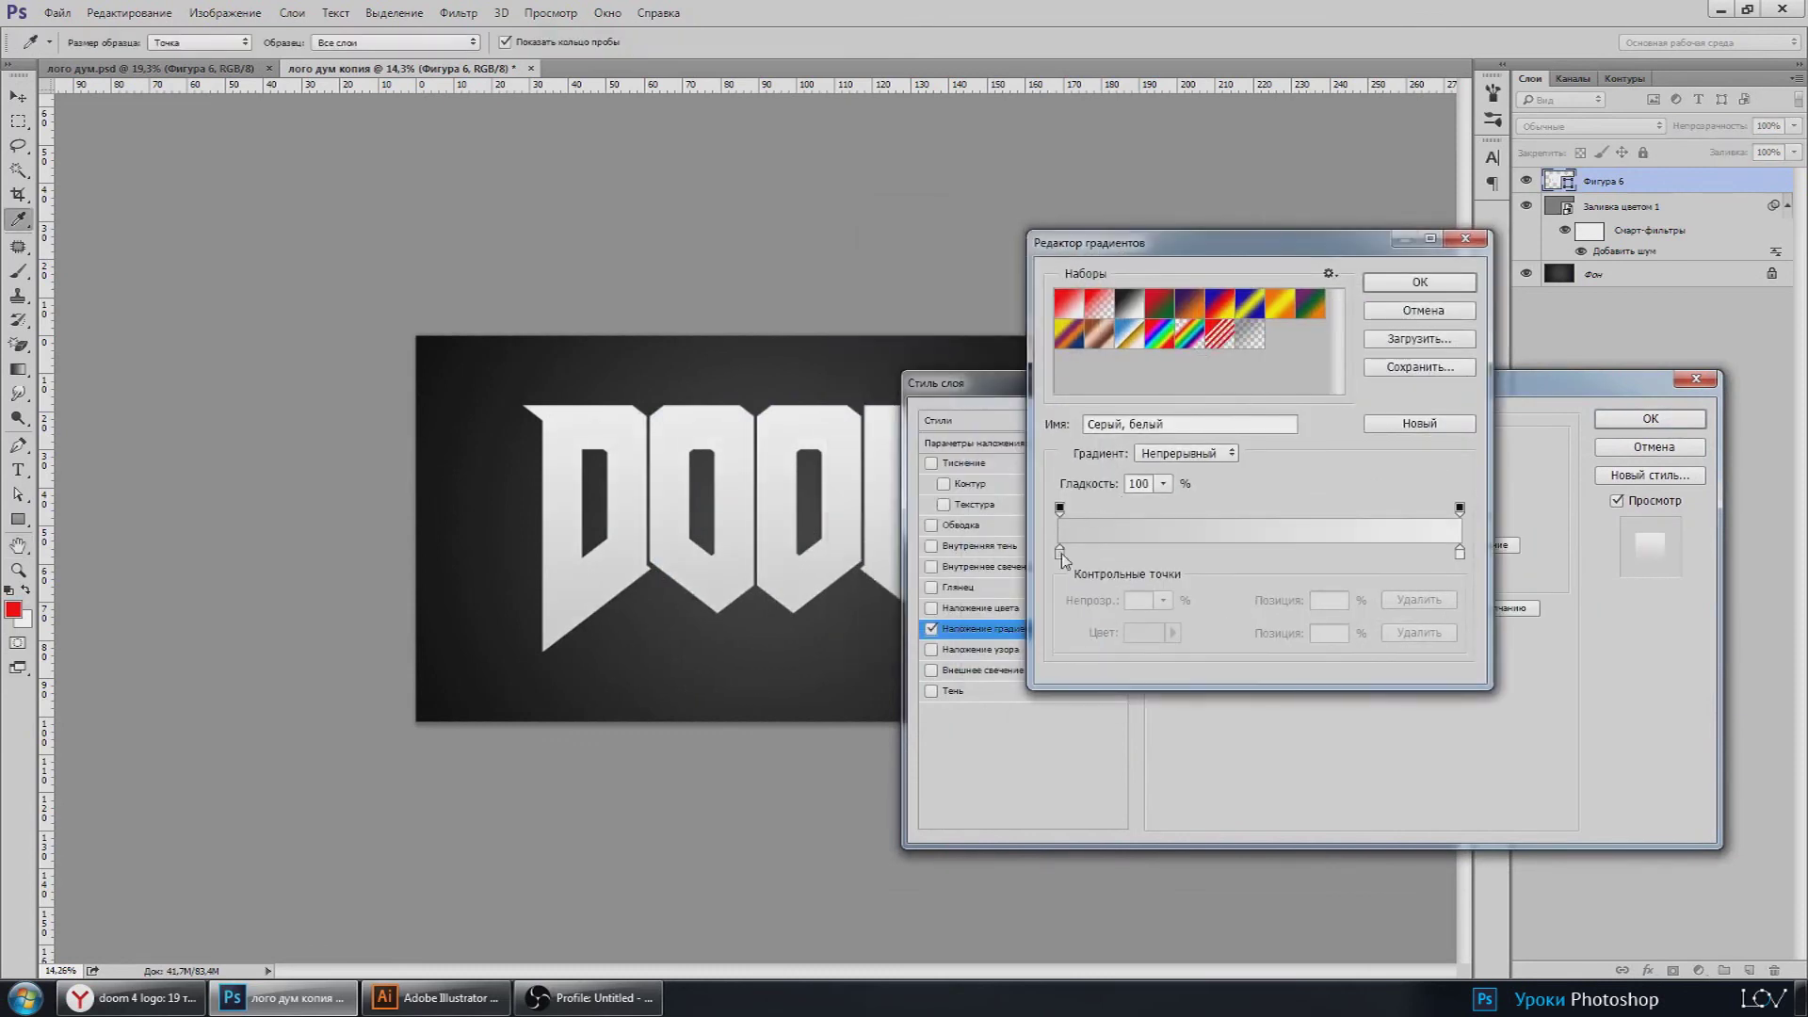
pyautogui.click(1060, 554)
pyautogui.click(1133, 553)
pyautogui.click(1059, 553)
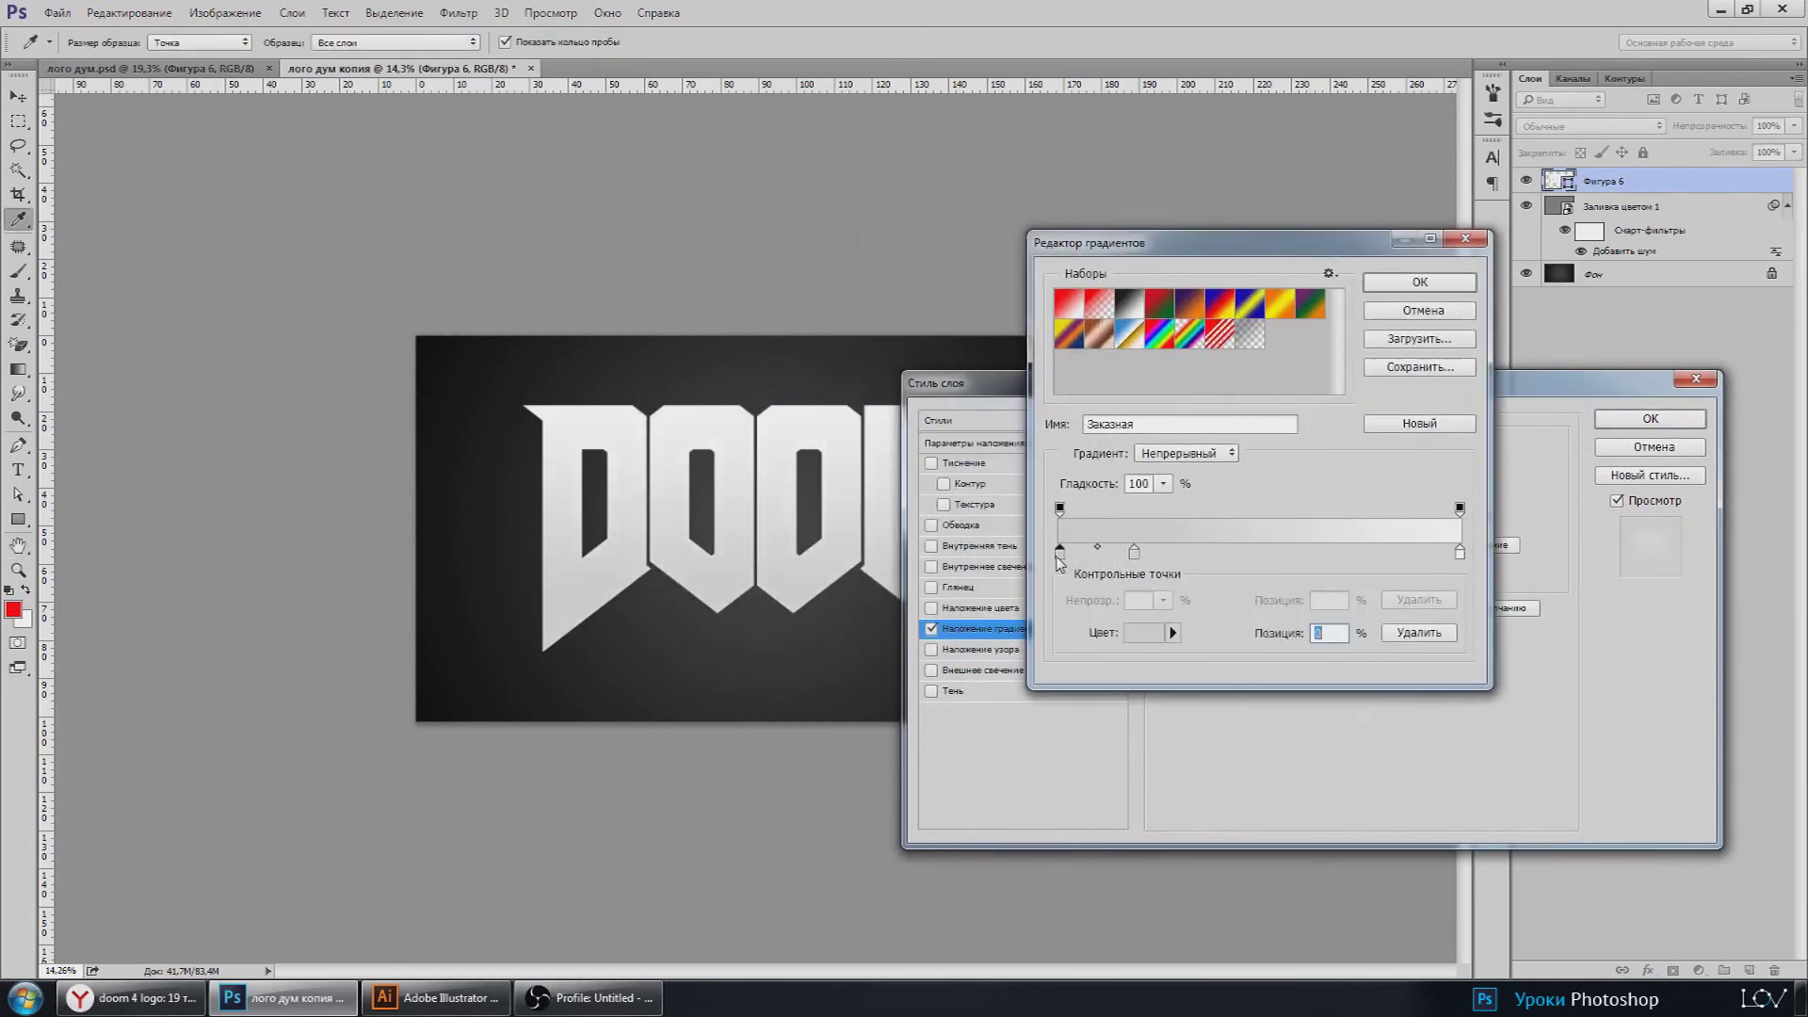
pyautogui.doubleClick(1060, 554)
pyautogui.click(1193, 591)
pyautogui.press('Return')
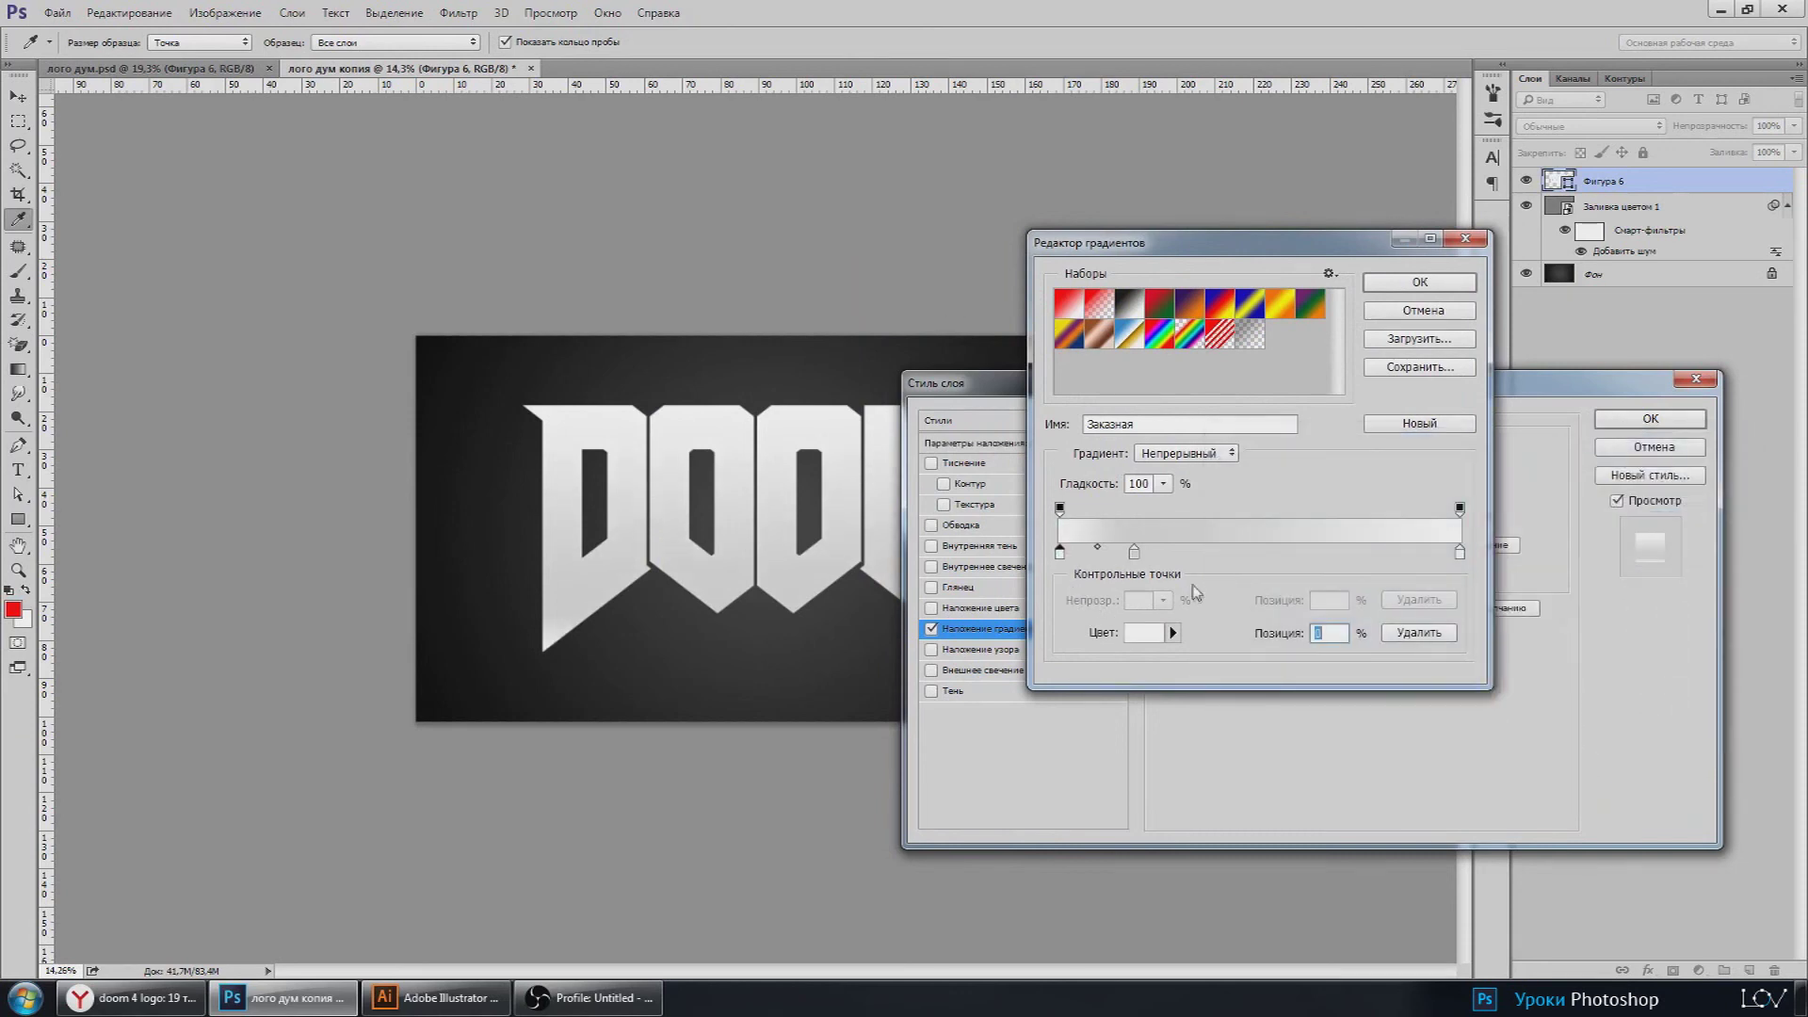
# Step: Set the middle gradient stop to grey a0a0a0, move the right stop to 68, and apply
pyautogui.doubleClick(1134, 553)
pyautogui.click(1225, 613)
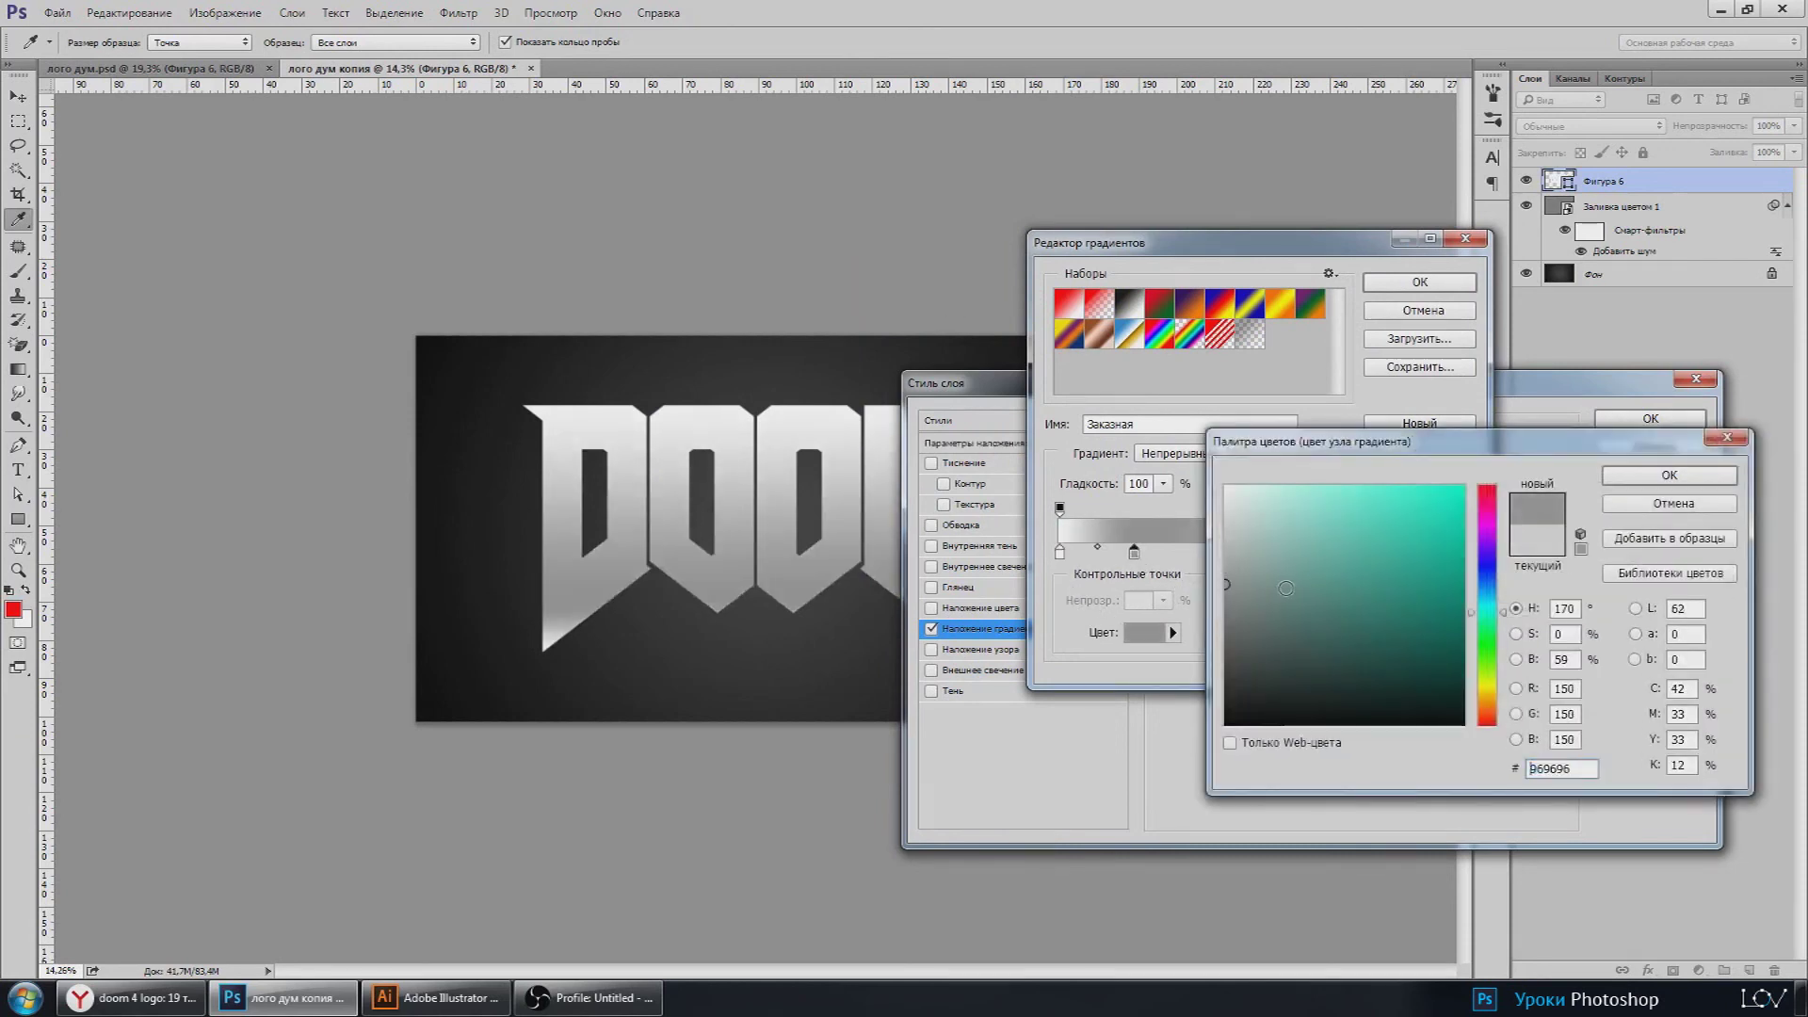
pyautogui.moveTo(1225, 614)
pyautogui.mouseDown()
pyautogui.moveTo(1225, 574)
pyautogui.moveTo(1185, 554)
pyautogui.mouseUp()
pyautogui.click(1647, 477)
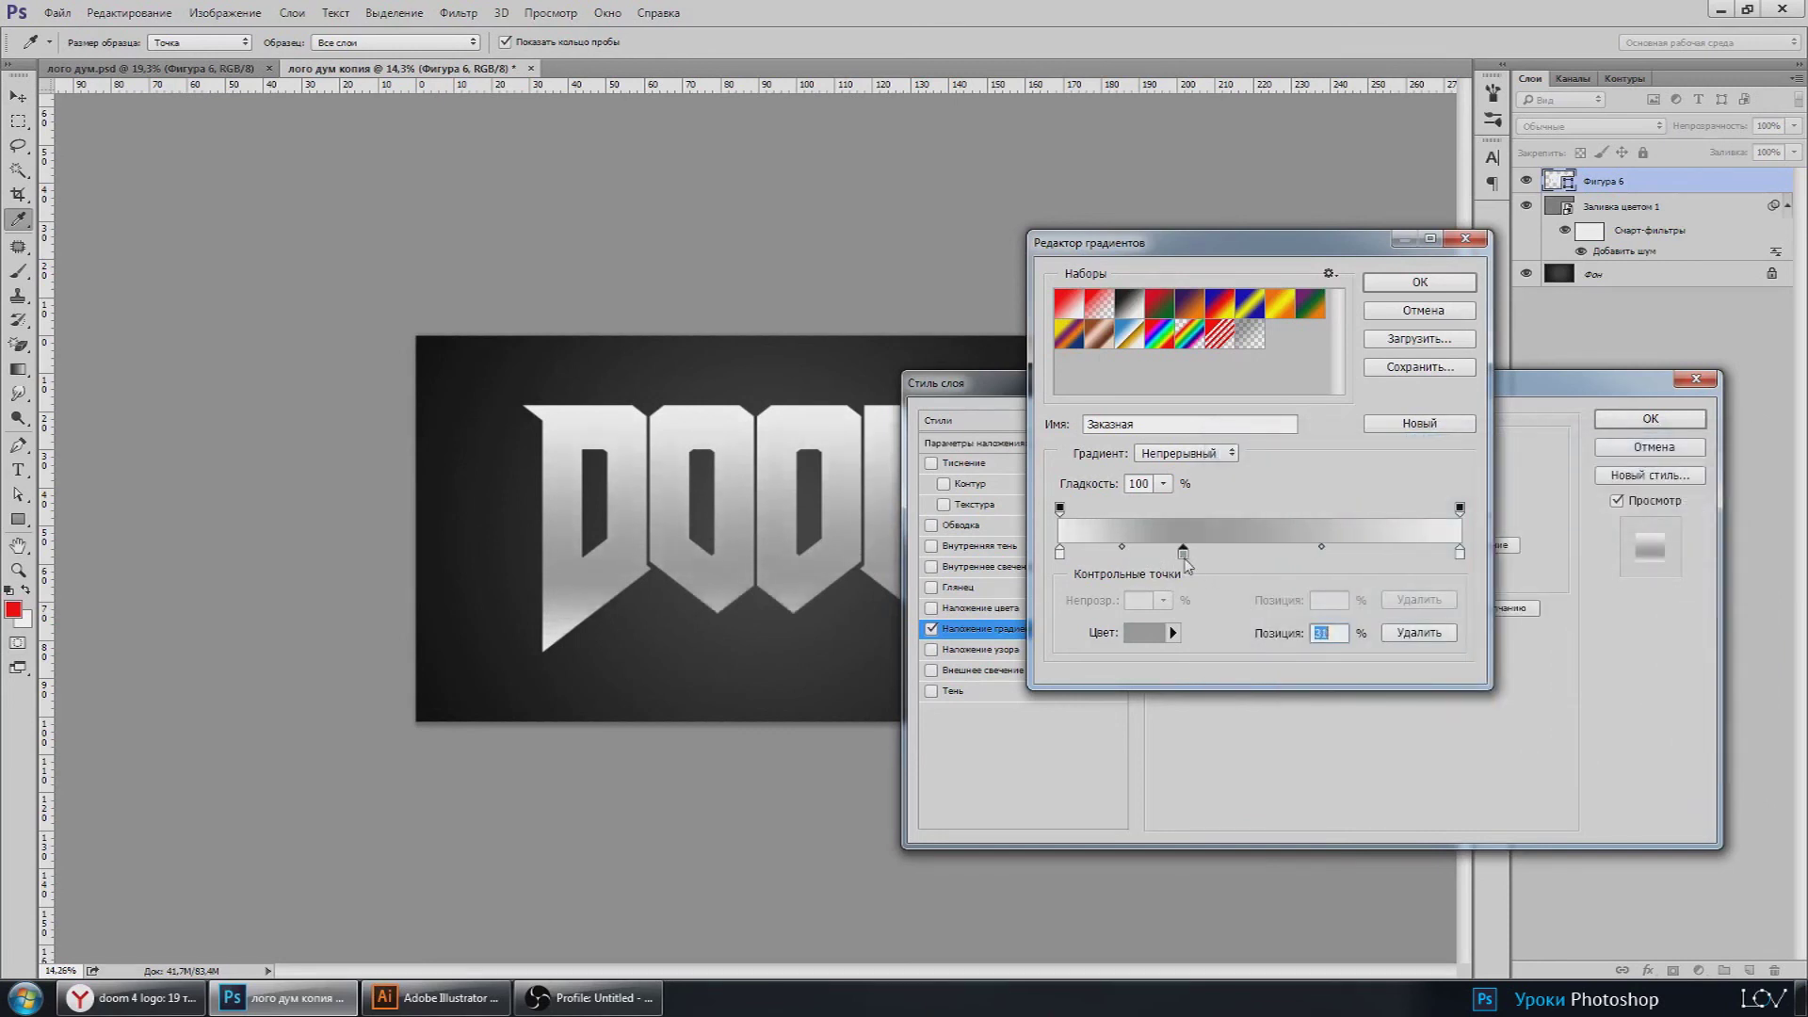
pyautogui.moveTo(1460, 556)
pyautogui.mouseDown()
pyautogui.moveTo(1333, 556)
pyautogui.moveTo(1399, 561)
pyautogui.mouseUp()
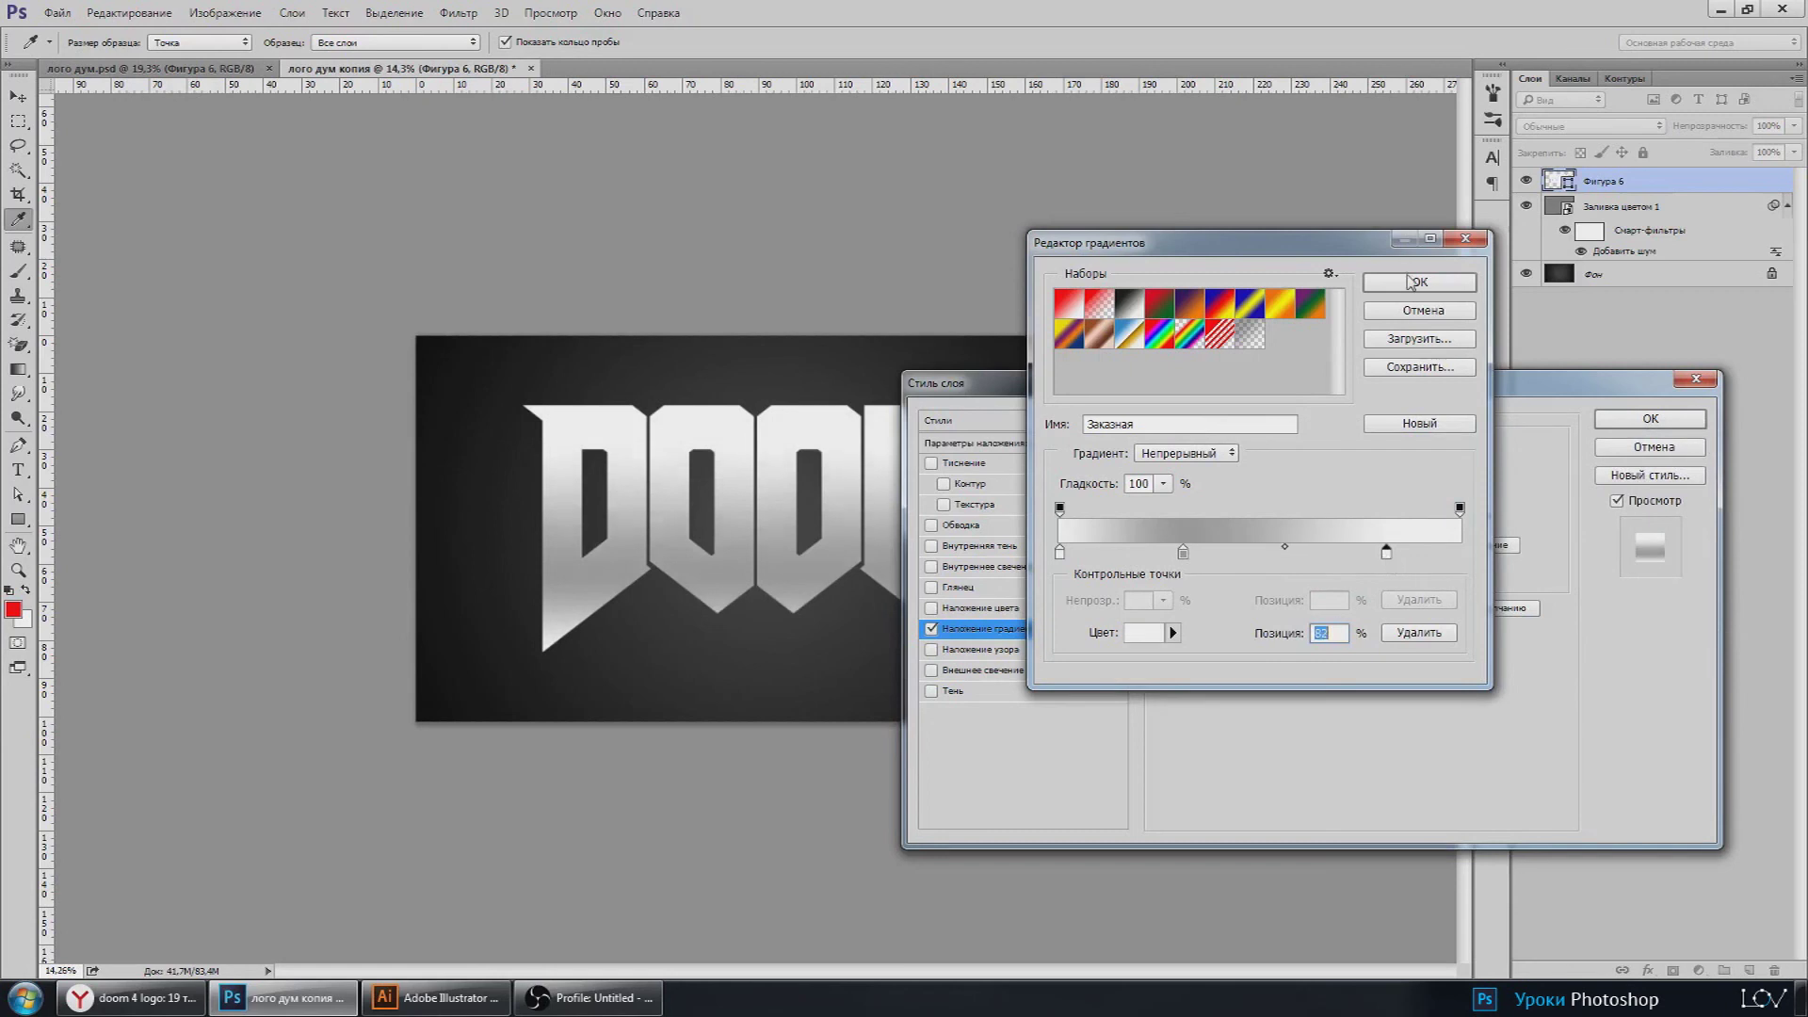
pyautogui.click(1419, 281)
pyautogui.click(1650, 418)
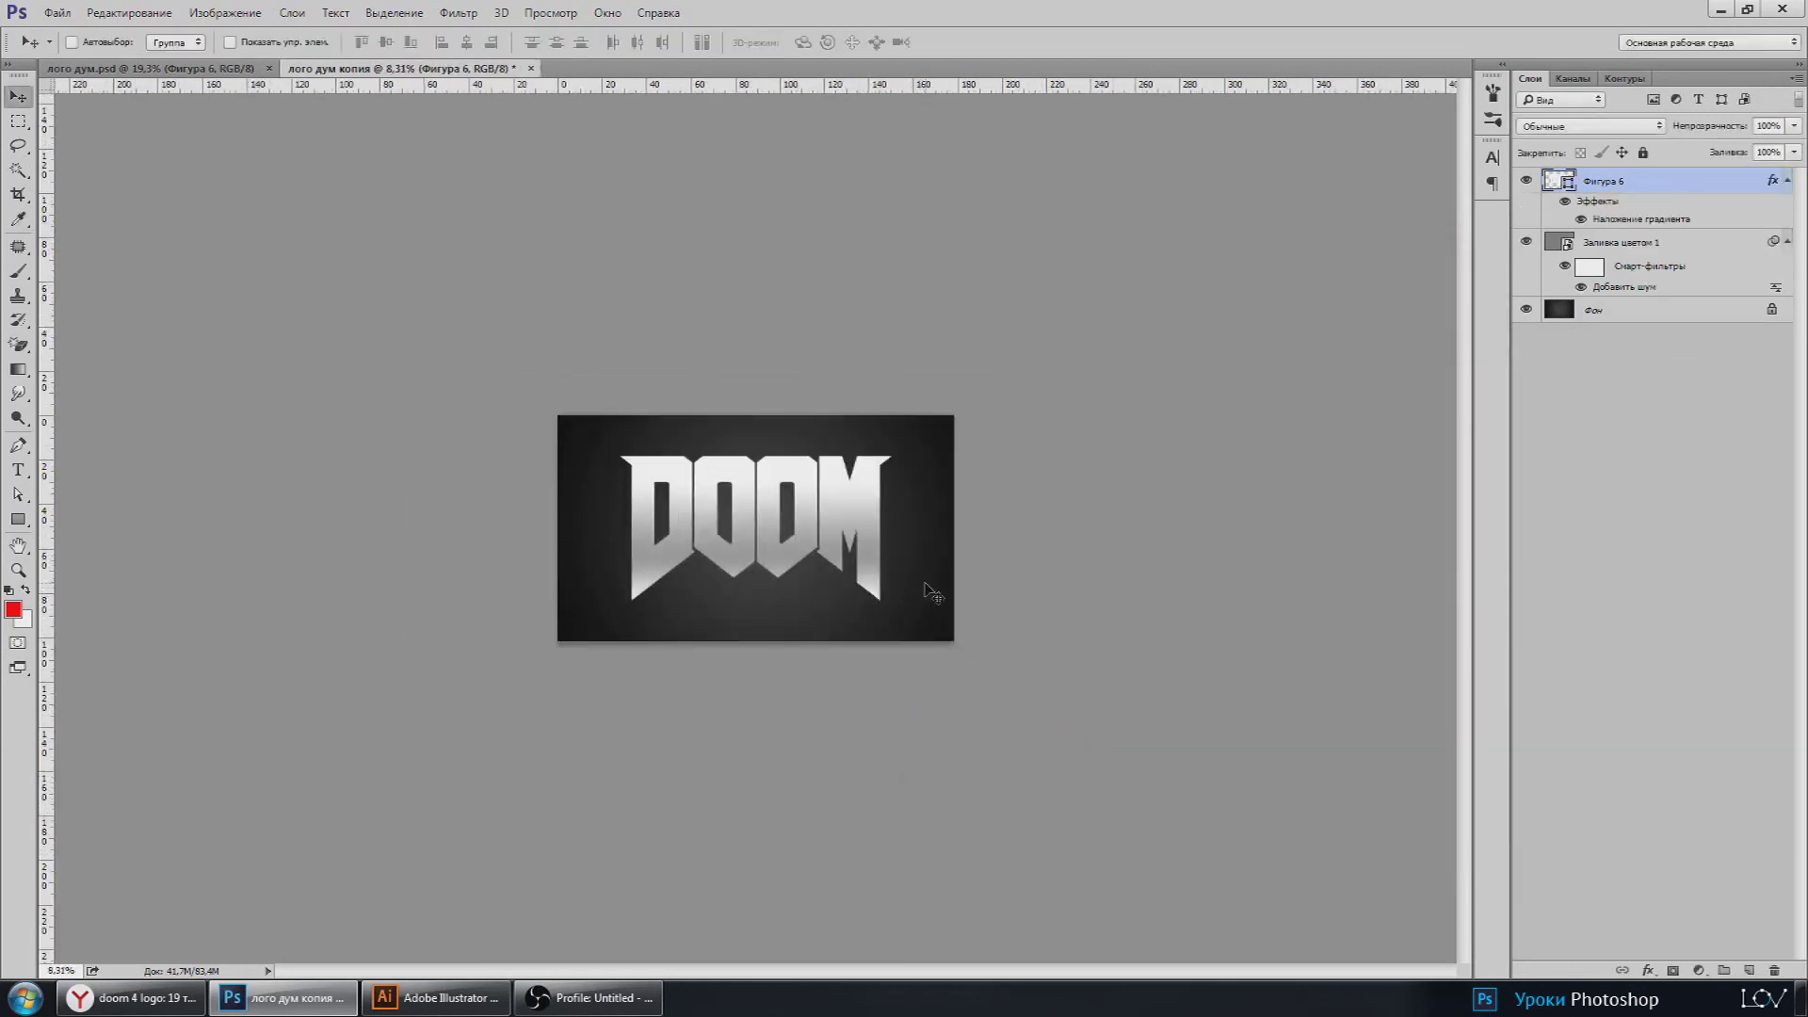
# Step: Resize the image to 40% width with linked proportions (2024 × 1152 pixels)
pyautogui.scroll(2, 929, 593)
pyautogui.click(54, 12)
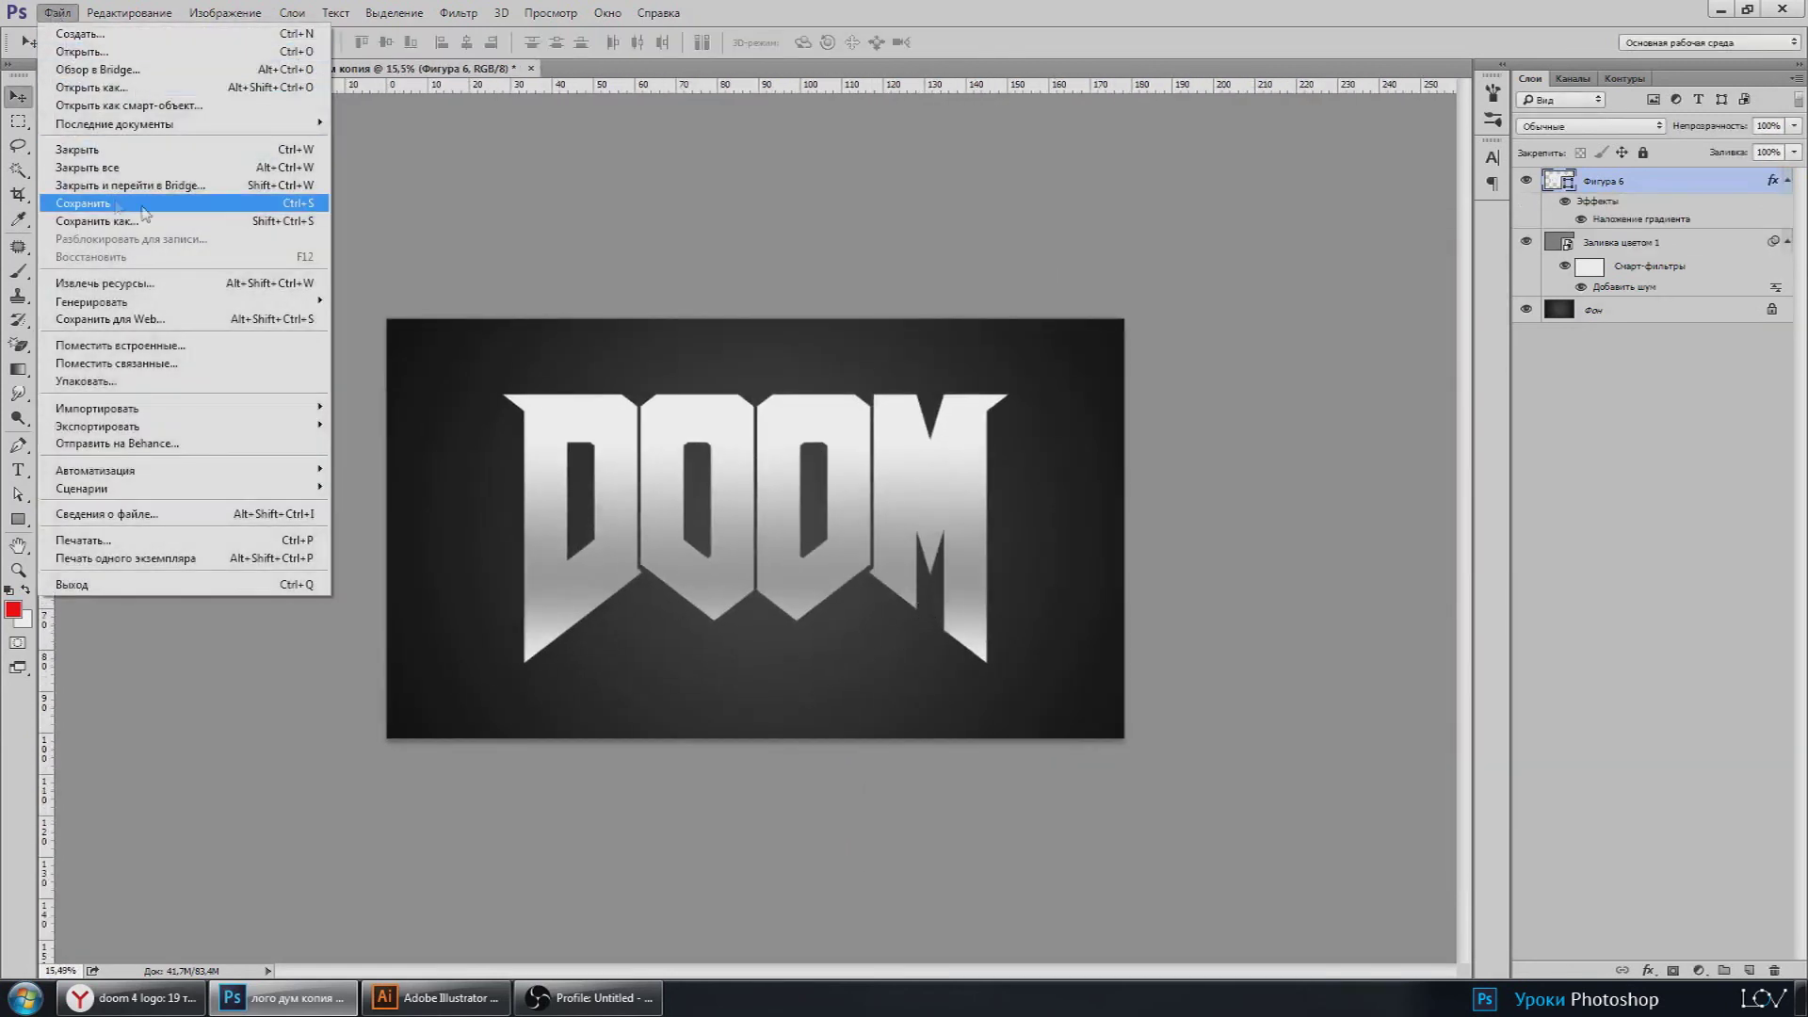
pyautogui.click(1134, 343)
pyautogui.click(225, 12)
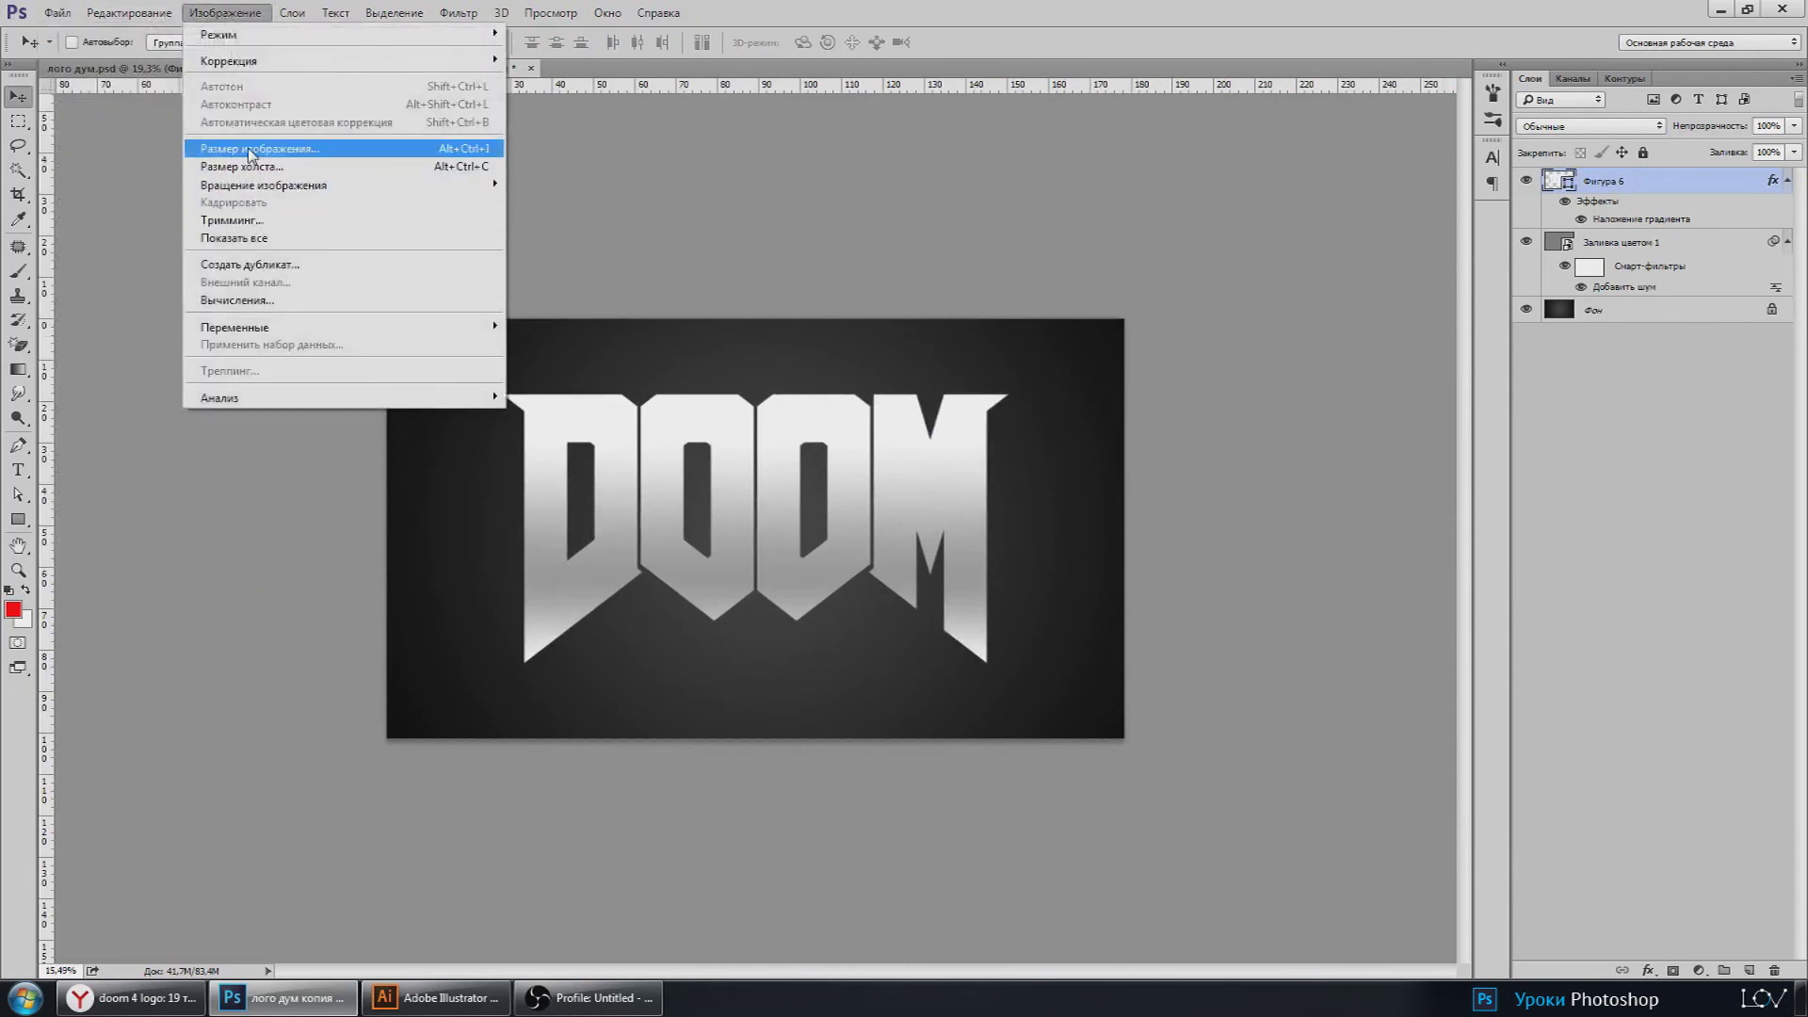
pyautogui.click(254, 149)
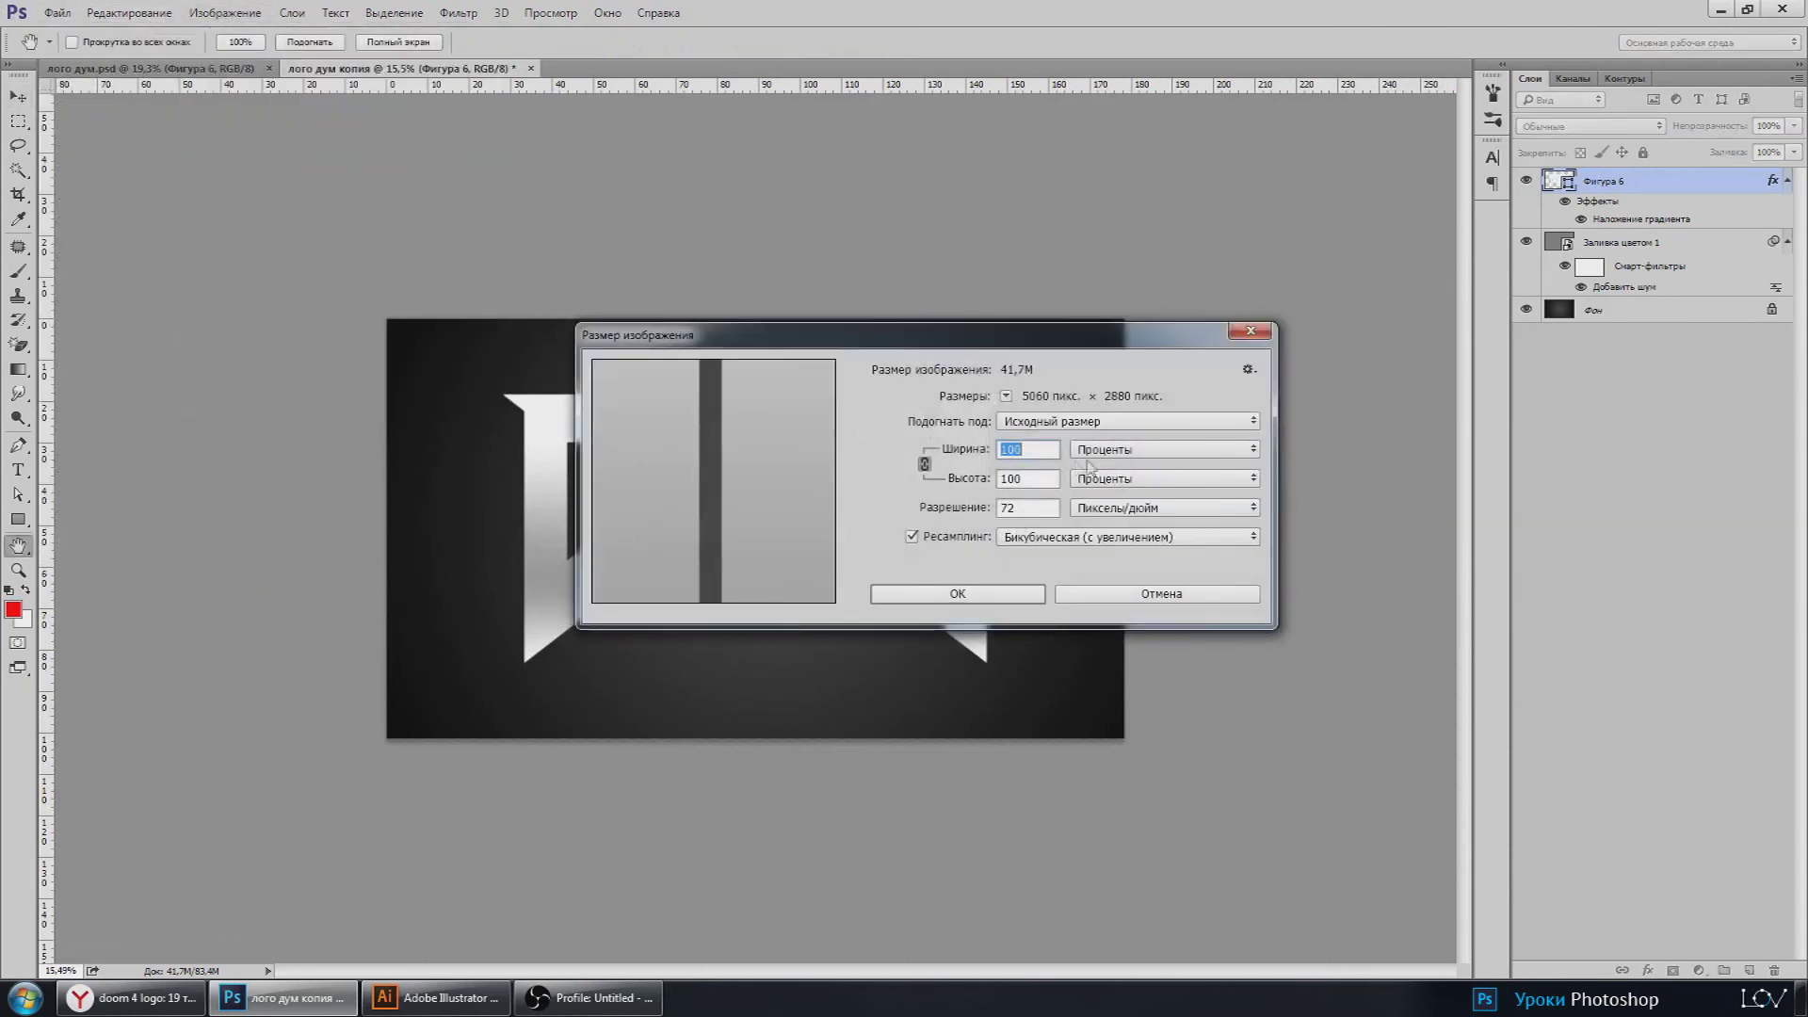
pyautogui.write('4')
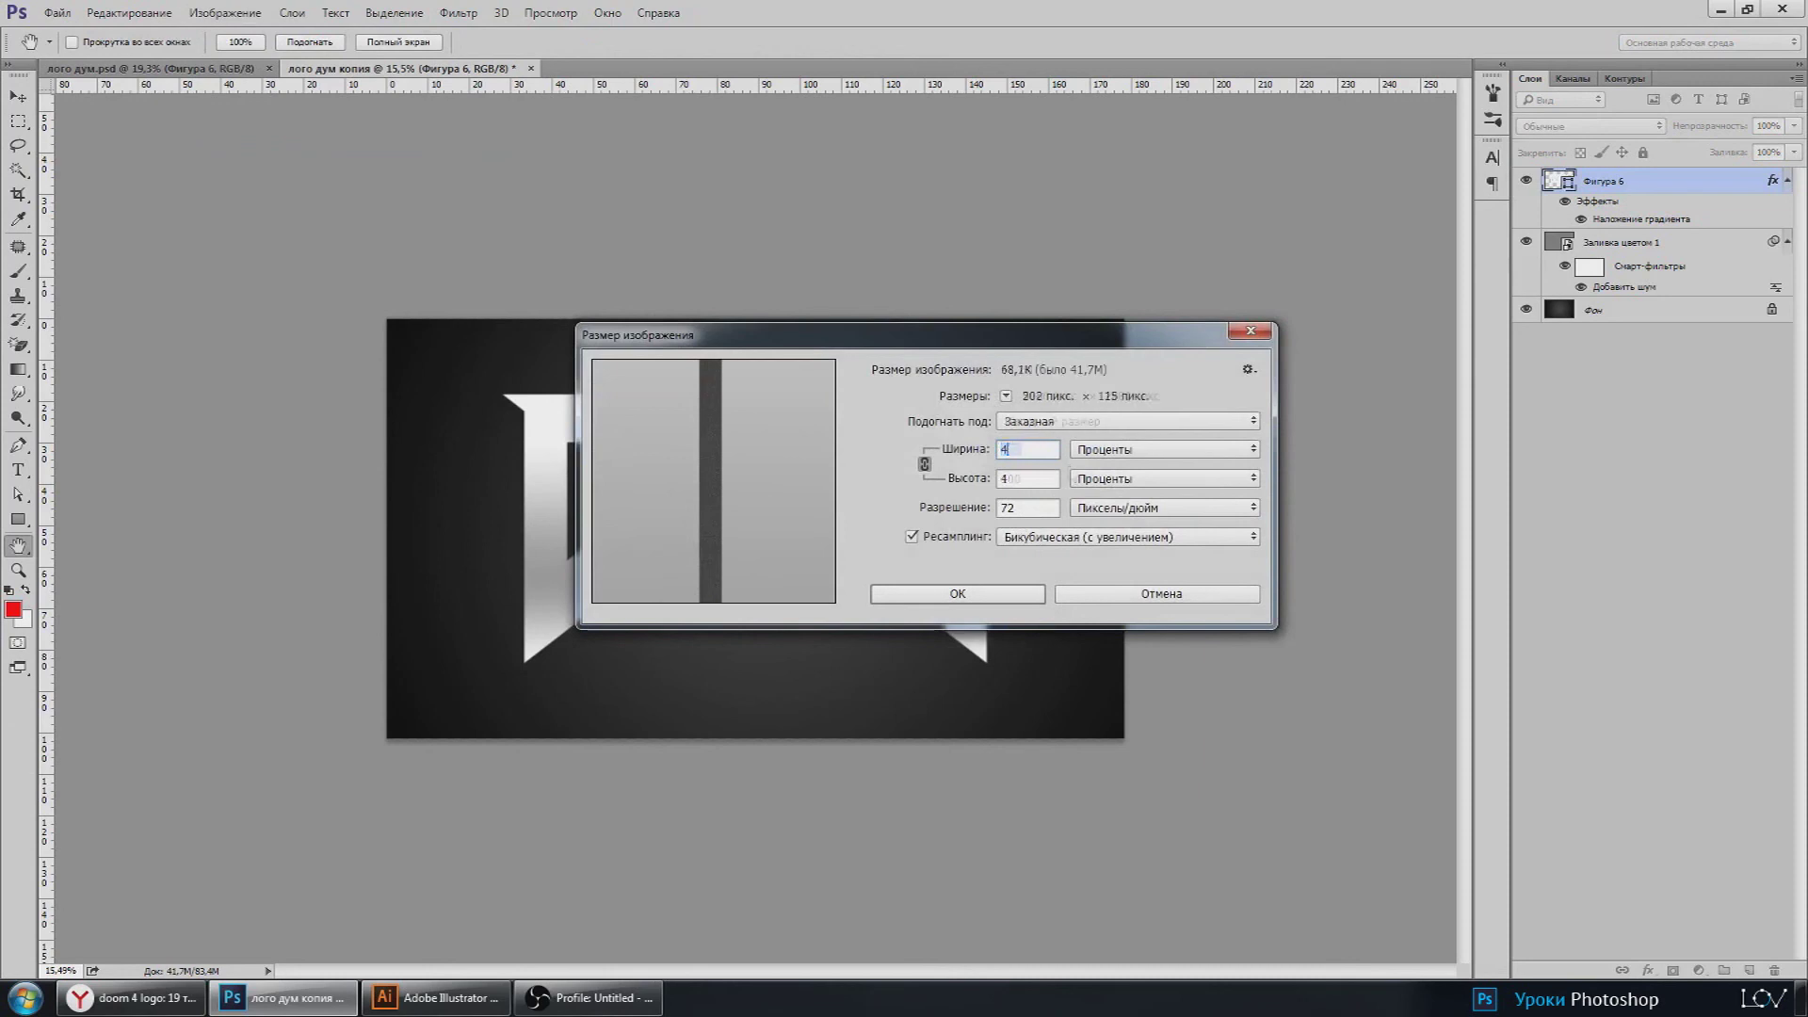
pyautogui.write('0')
pyautogui.click(982, 595)
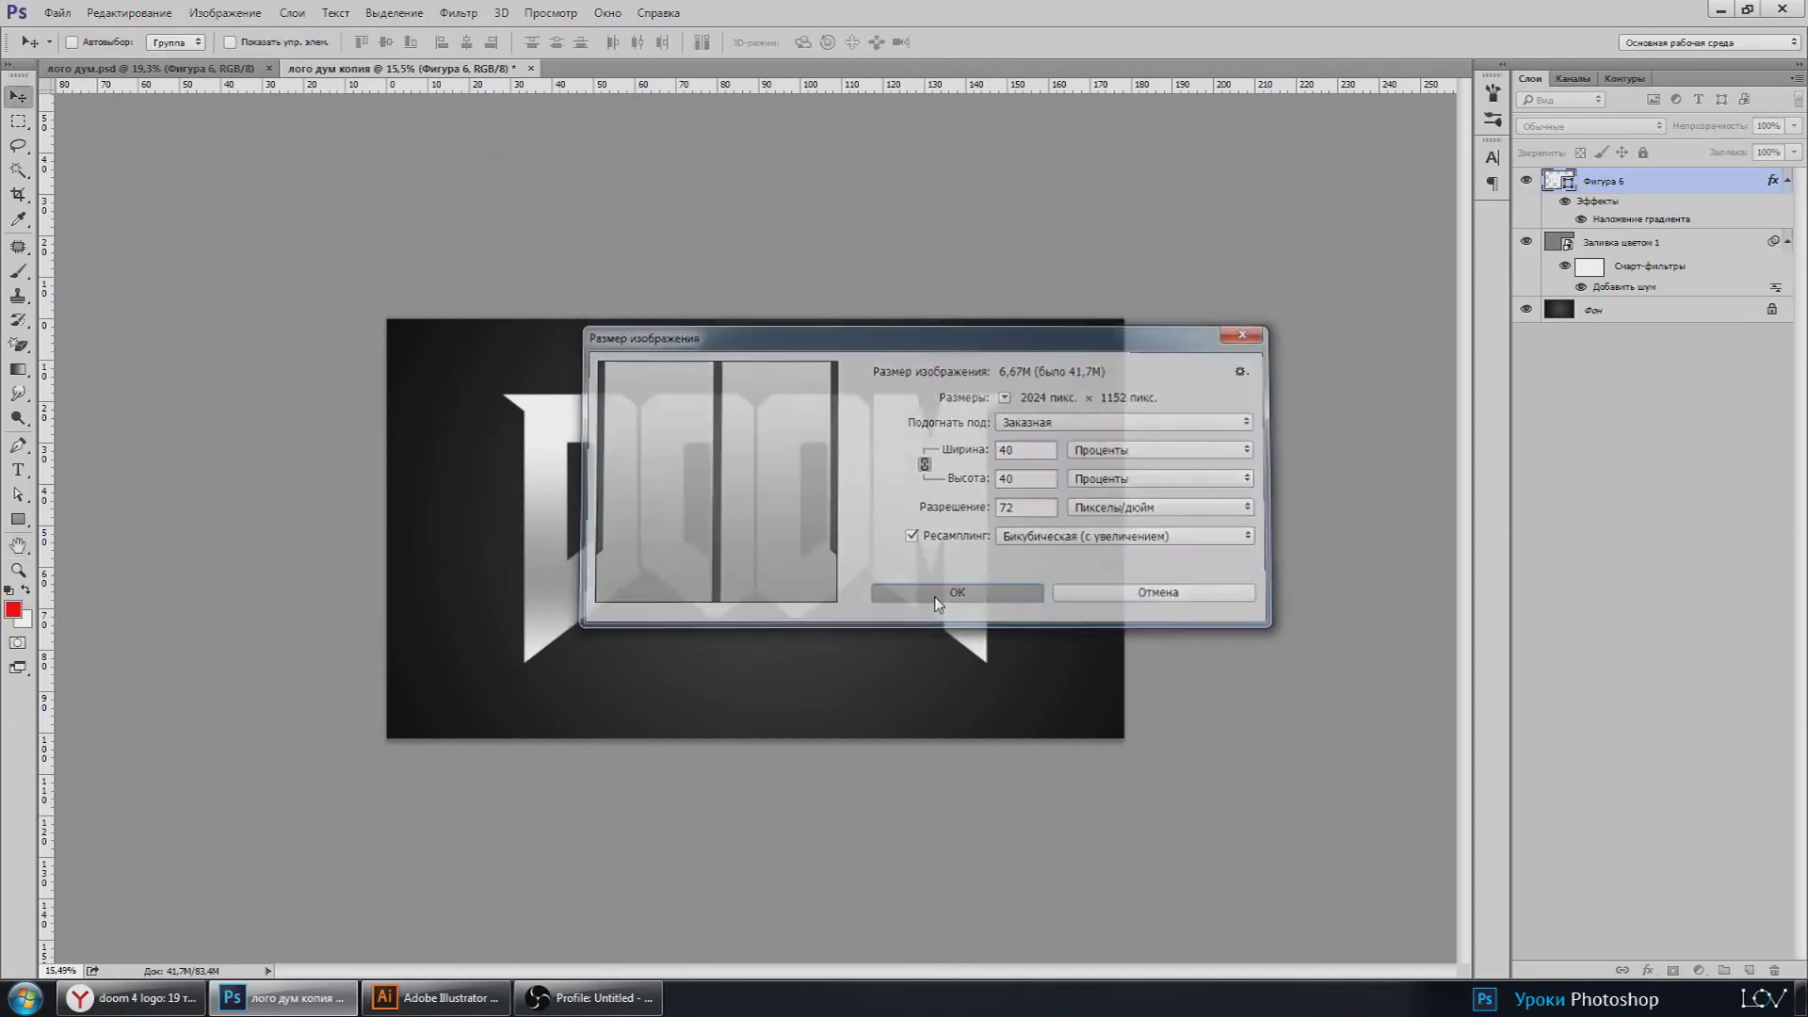
# Step: View the logo at 100% and select the noise fill layer Заливка цветом 1
pyautogui.click(18, 569)
pyautogui.rightClick(714, 508)
pyautogui.click(785, 563)
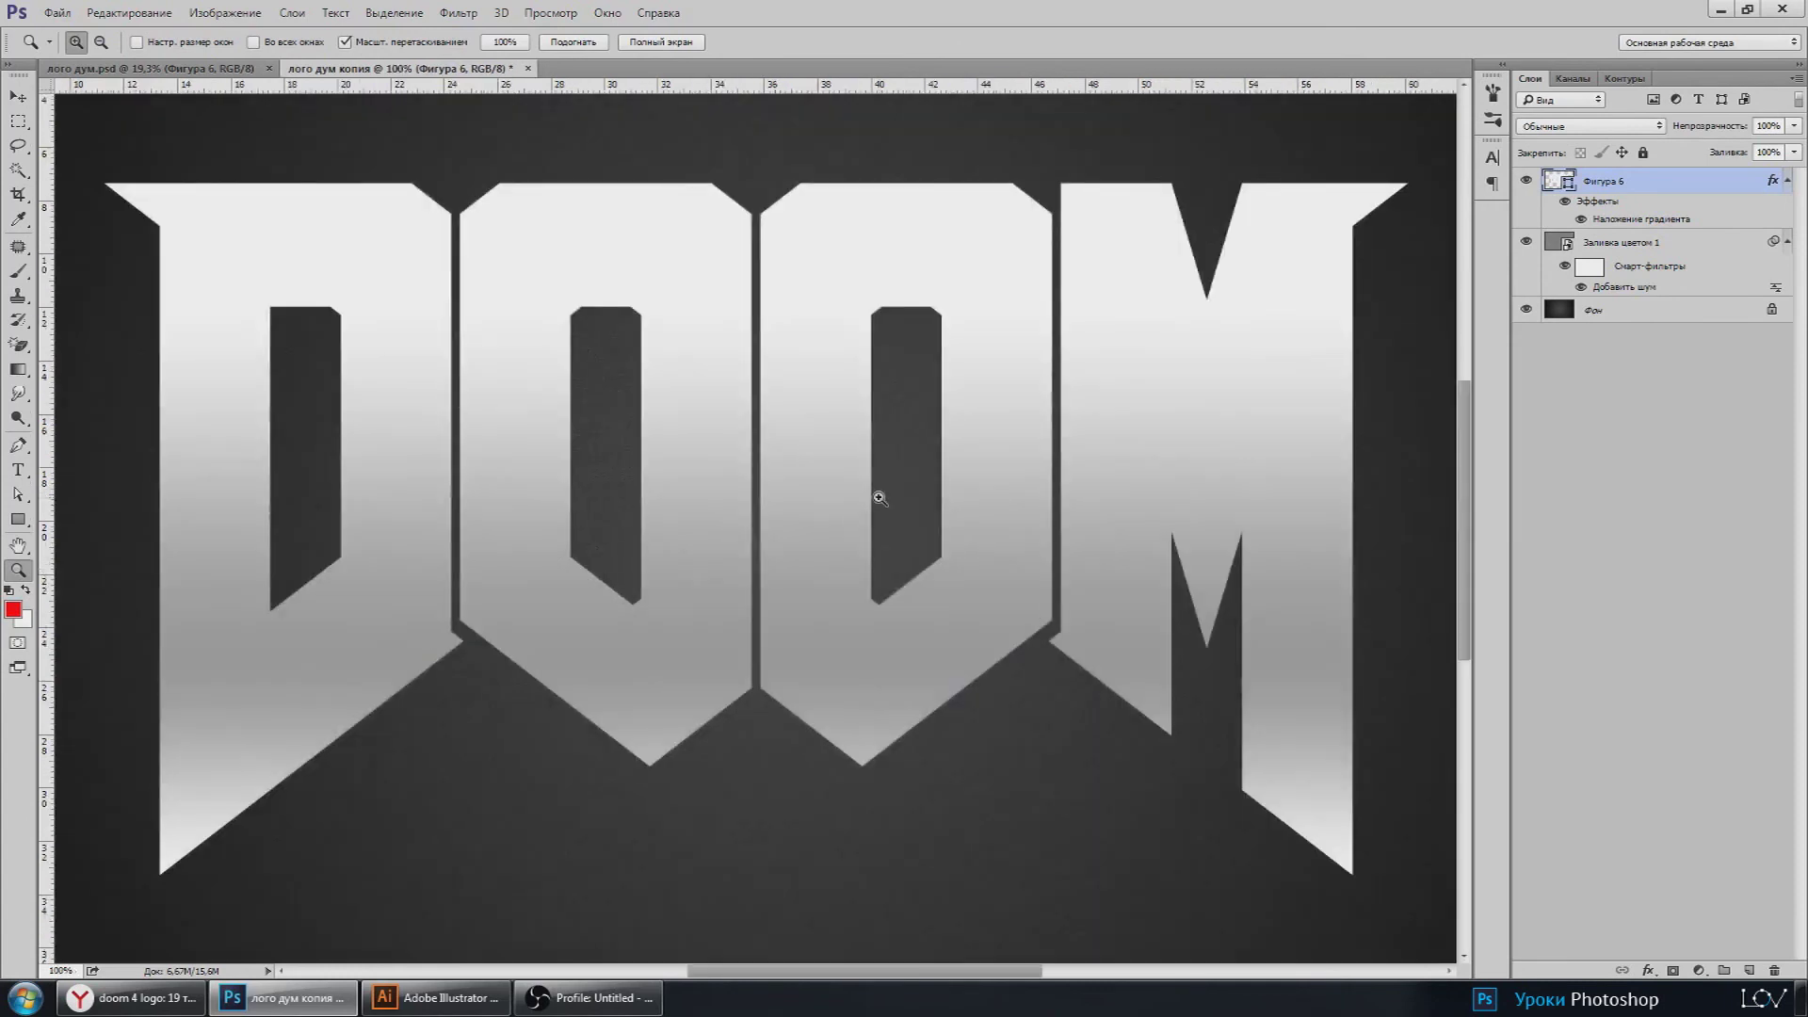
pyautogui.click(1695, 247)
# Step: Adjust the fill layer's opacity, fit the image in the window, and select the Фигура 6 layer
pyautogui.click(1794, 126)
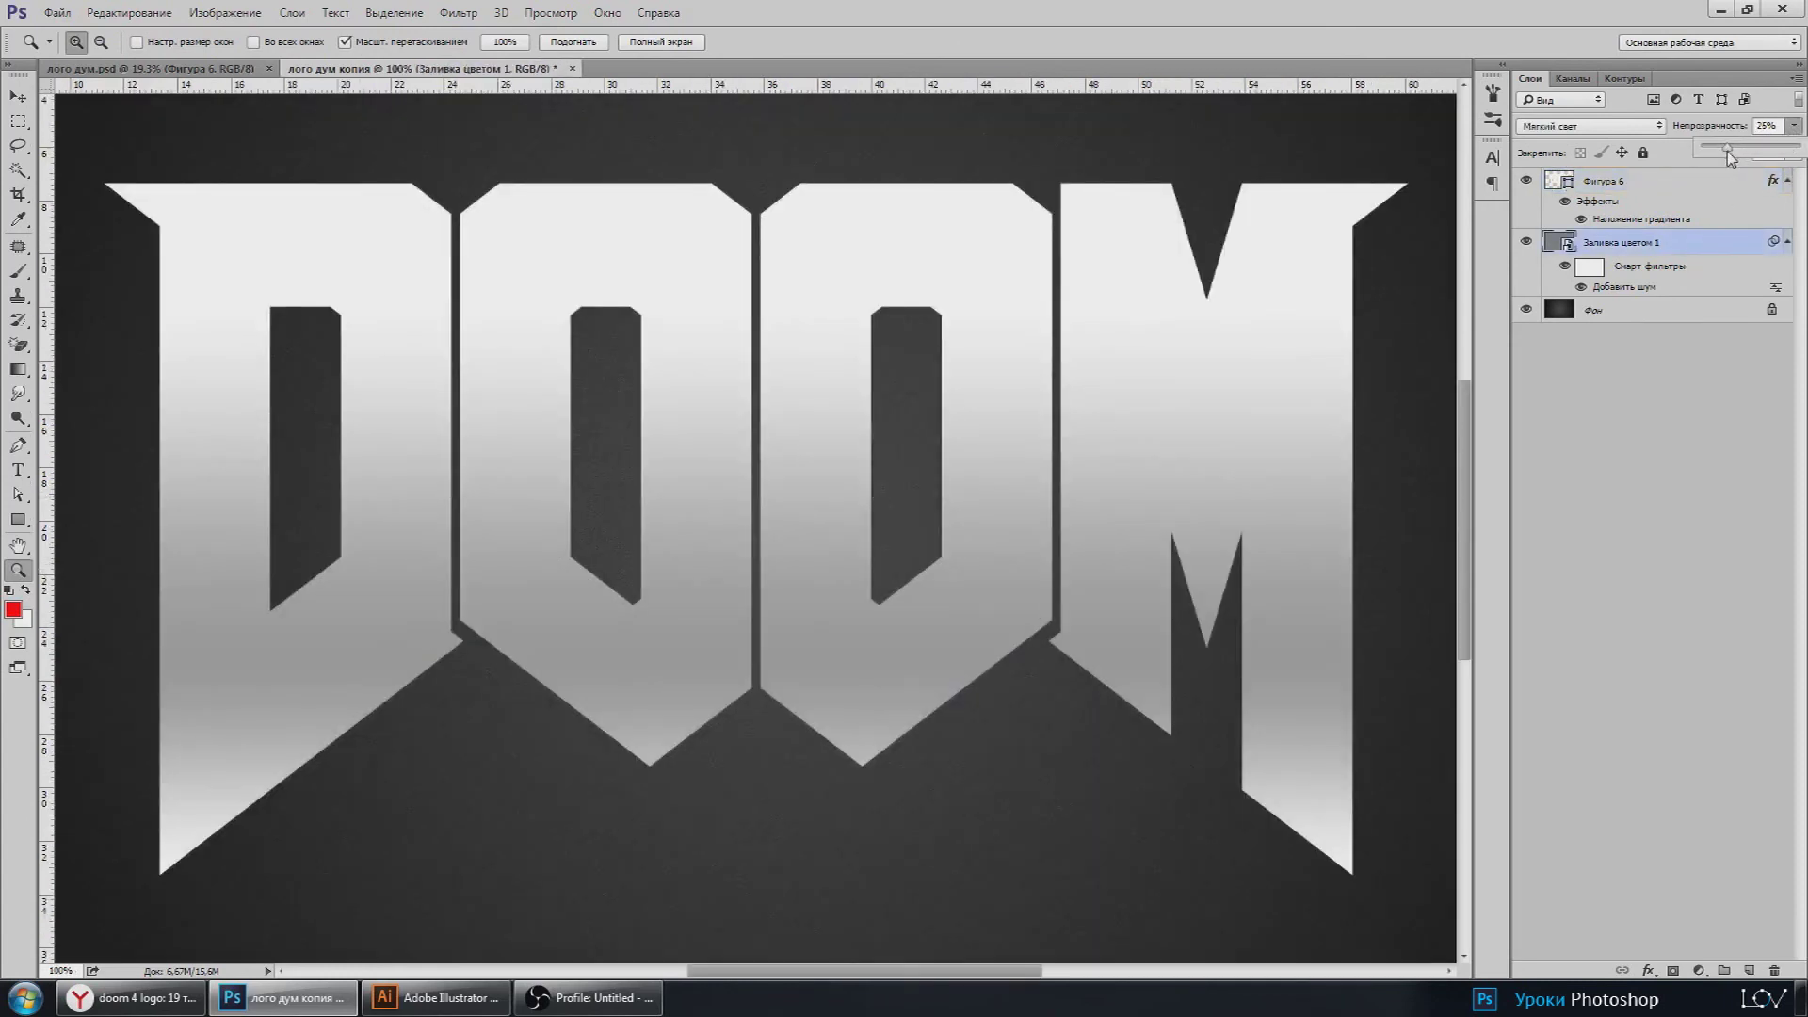
pyautogui.rightClick(797, 524)
pyautogui.click(781, 562)
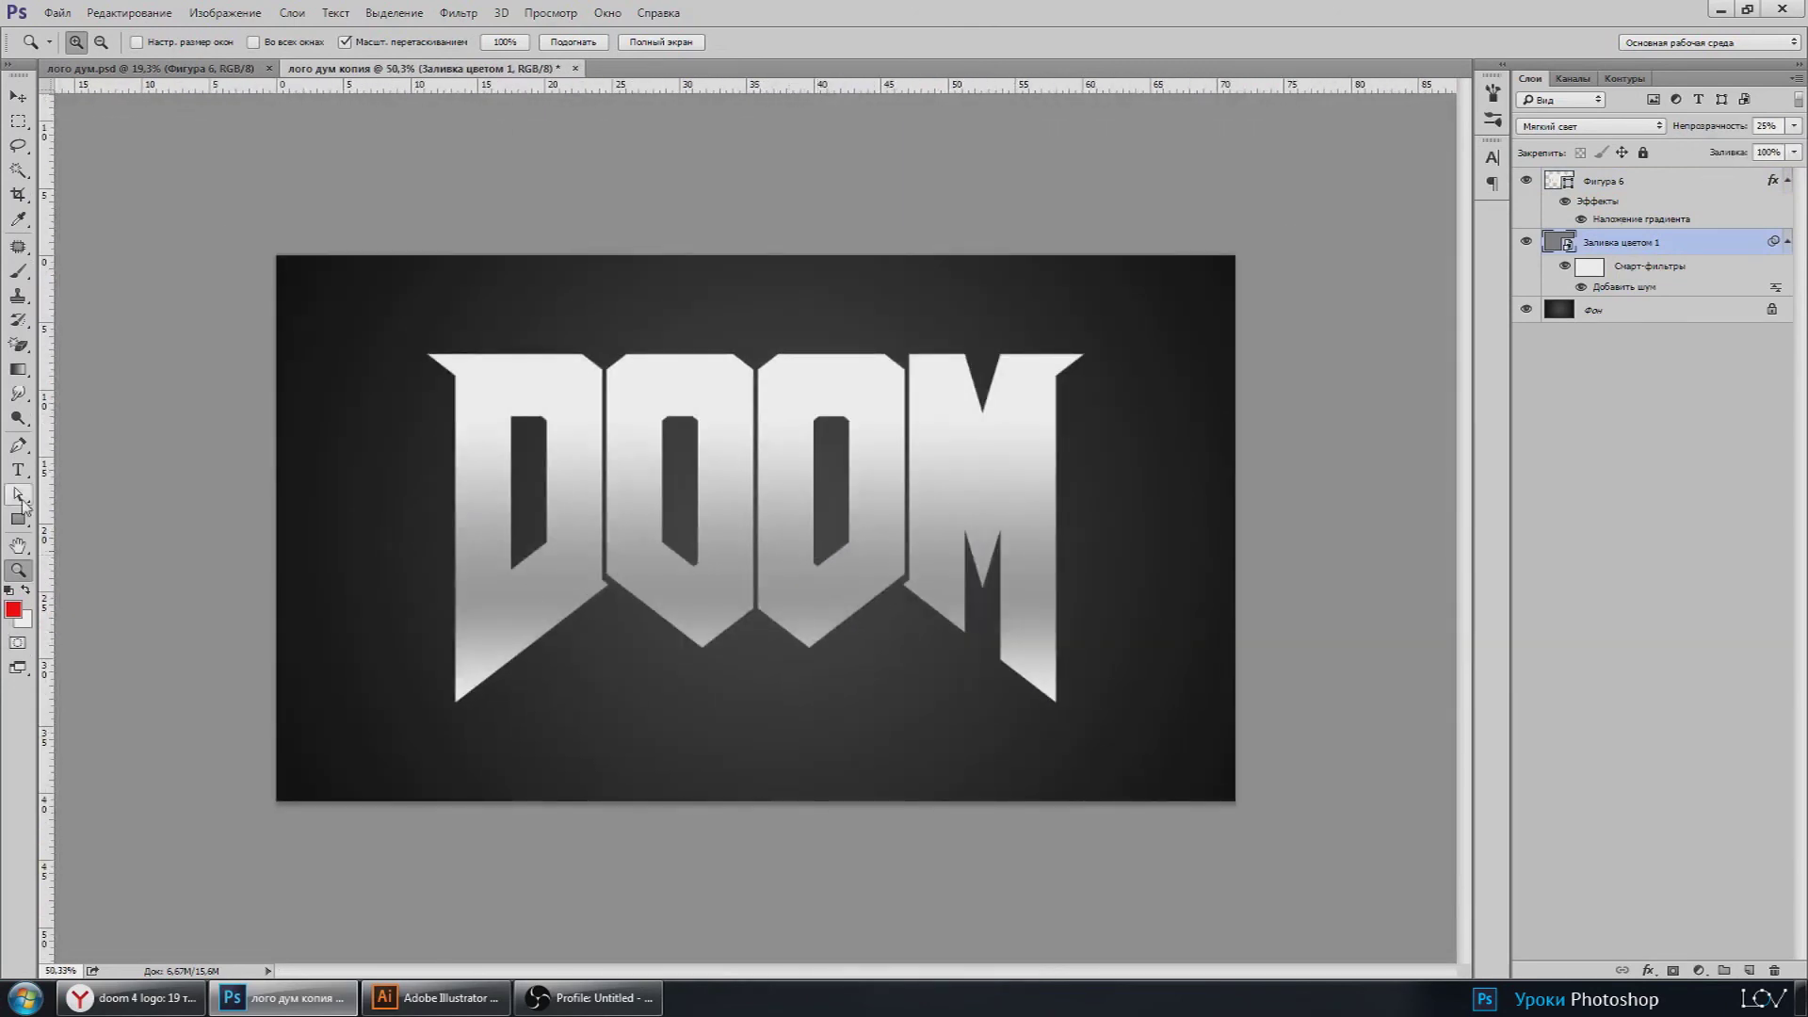
pyautogui.click(18, 494)
pyautogui.click(1612, 181)
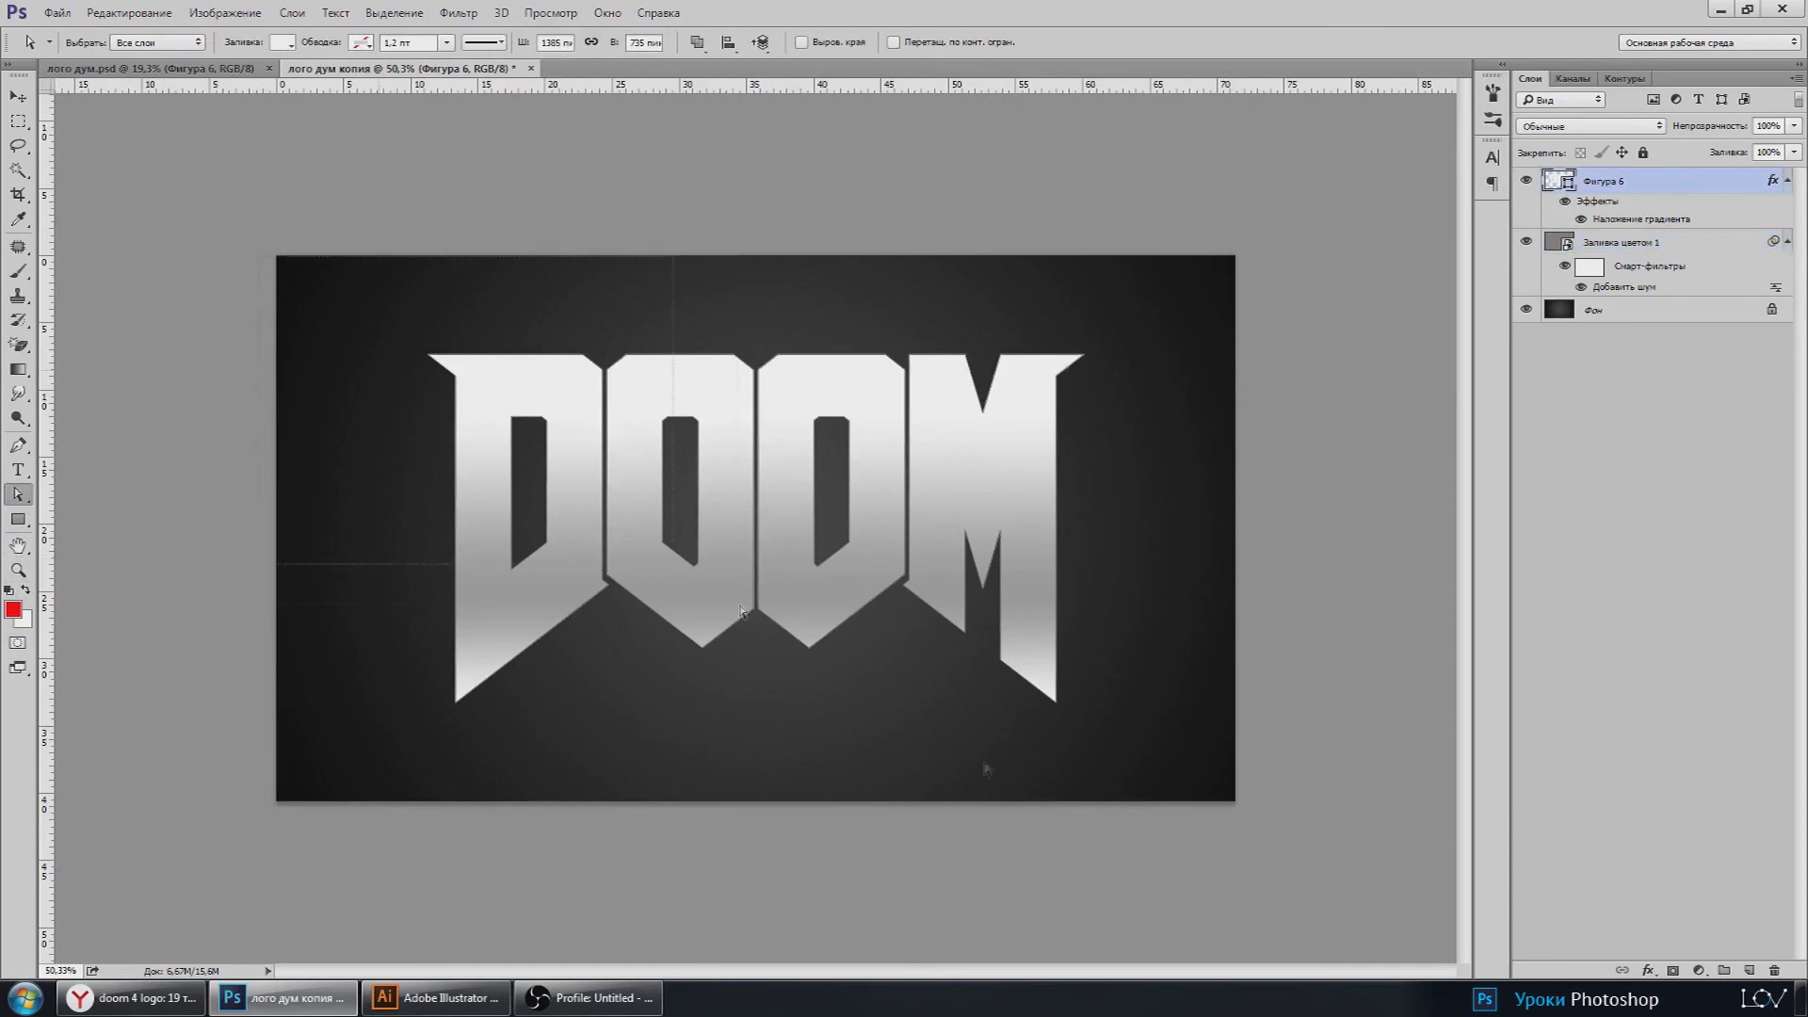
# Step: Save the document as a new Photoshop file named лого_1.psd
pyautogui.click(57, 12)
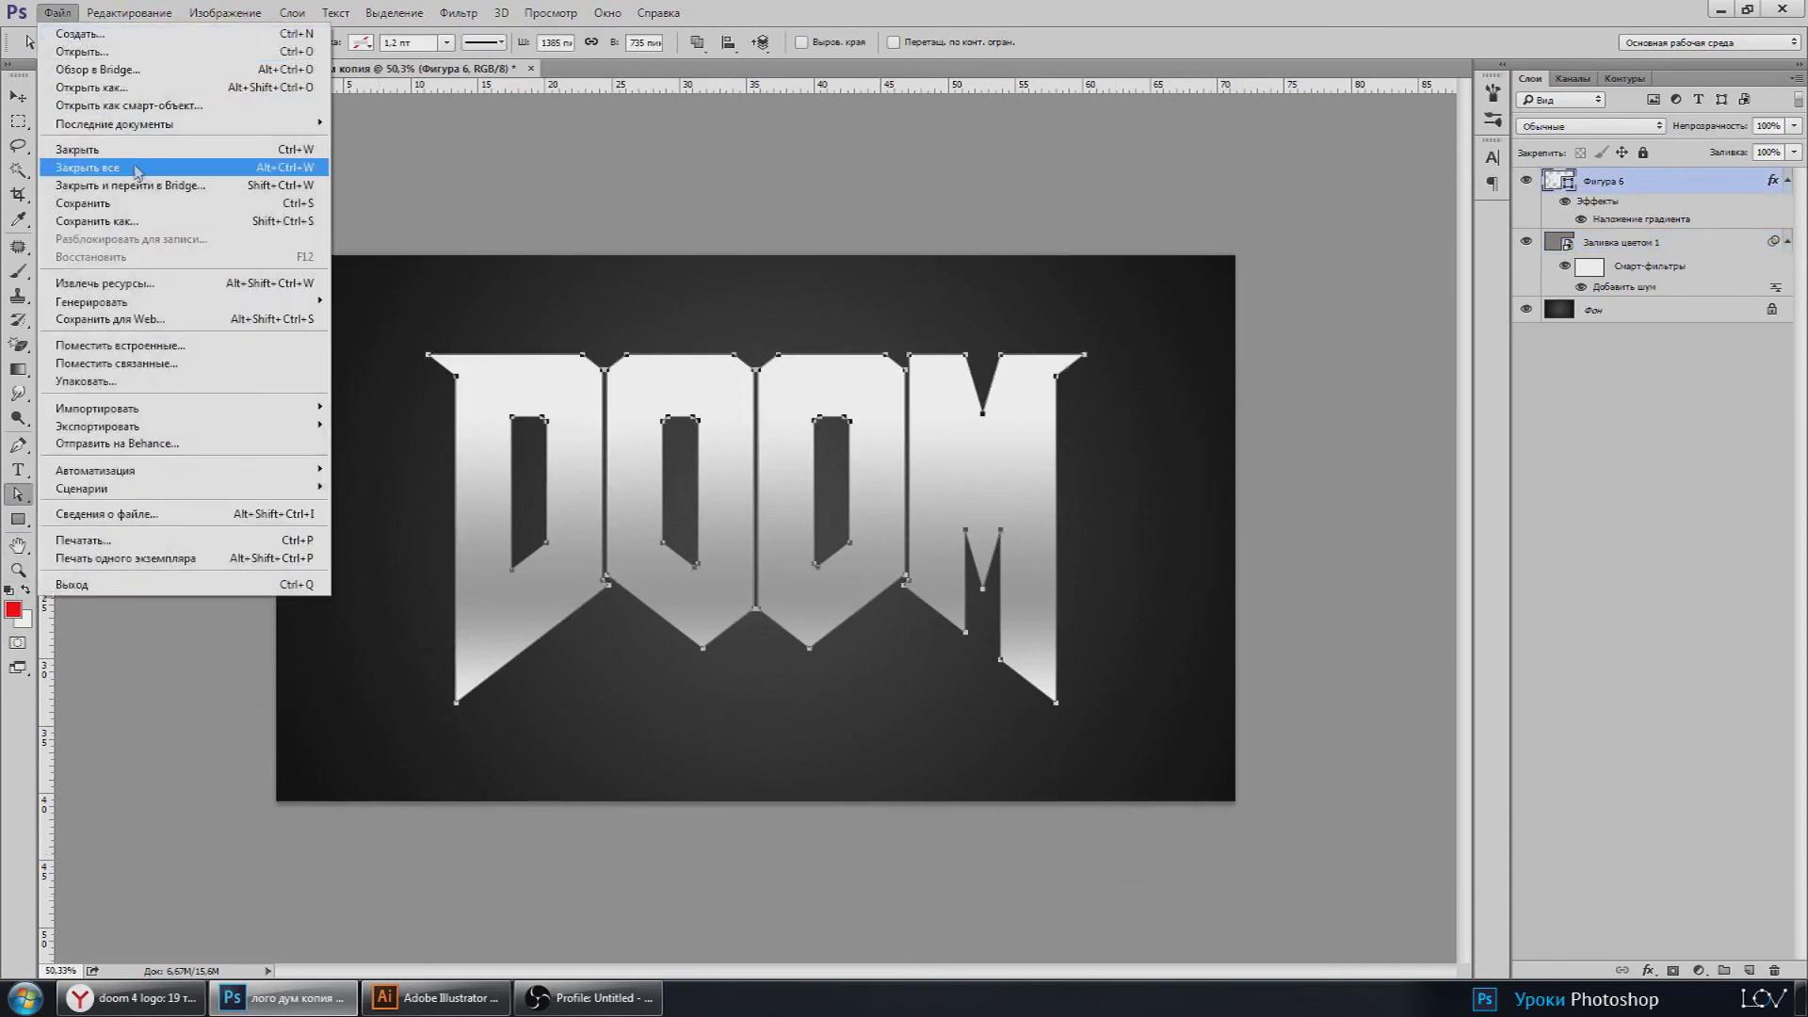
pyautogui.click(104, 201)
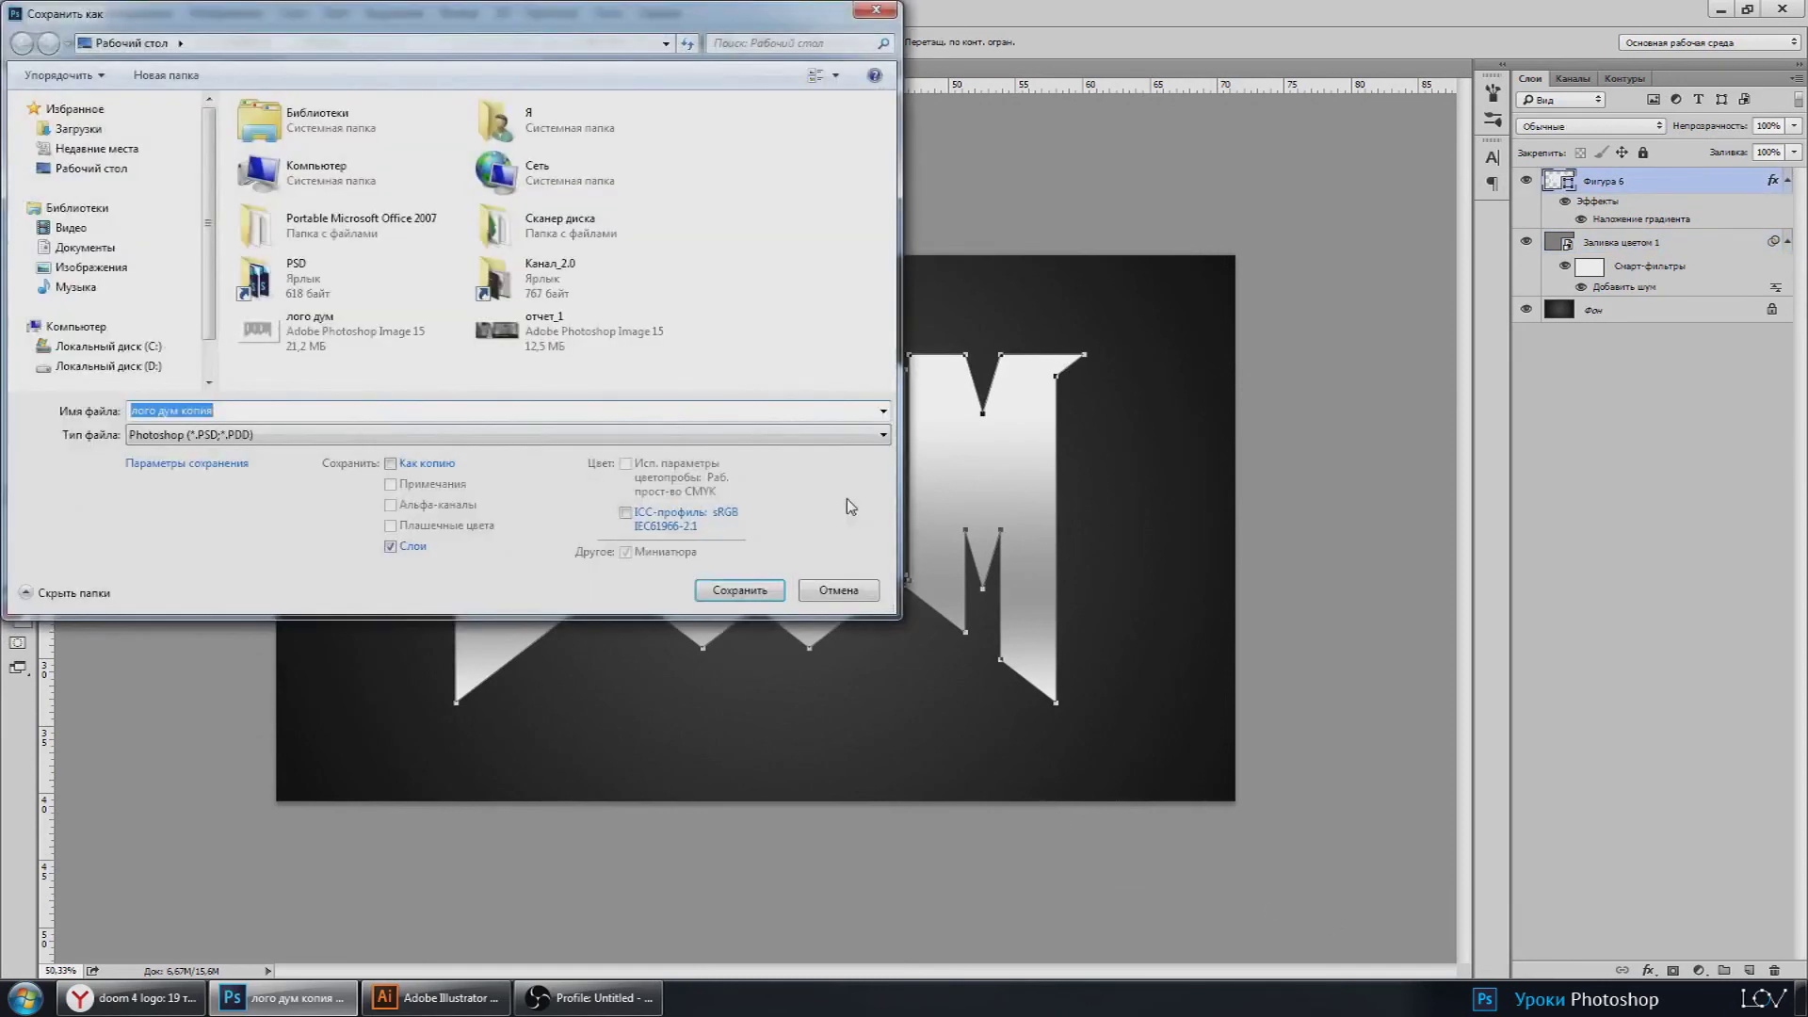
pyautogui.write('ло')
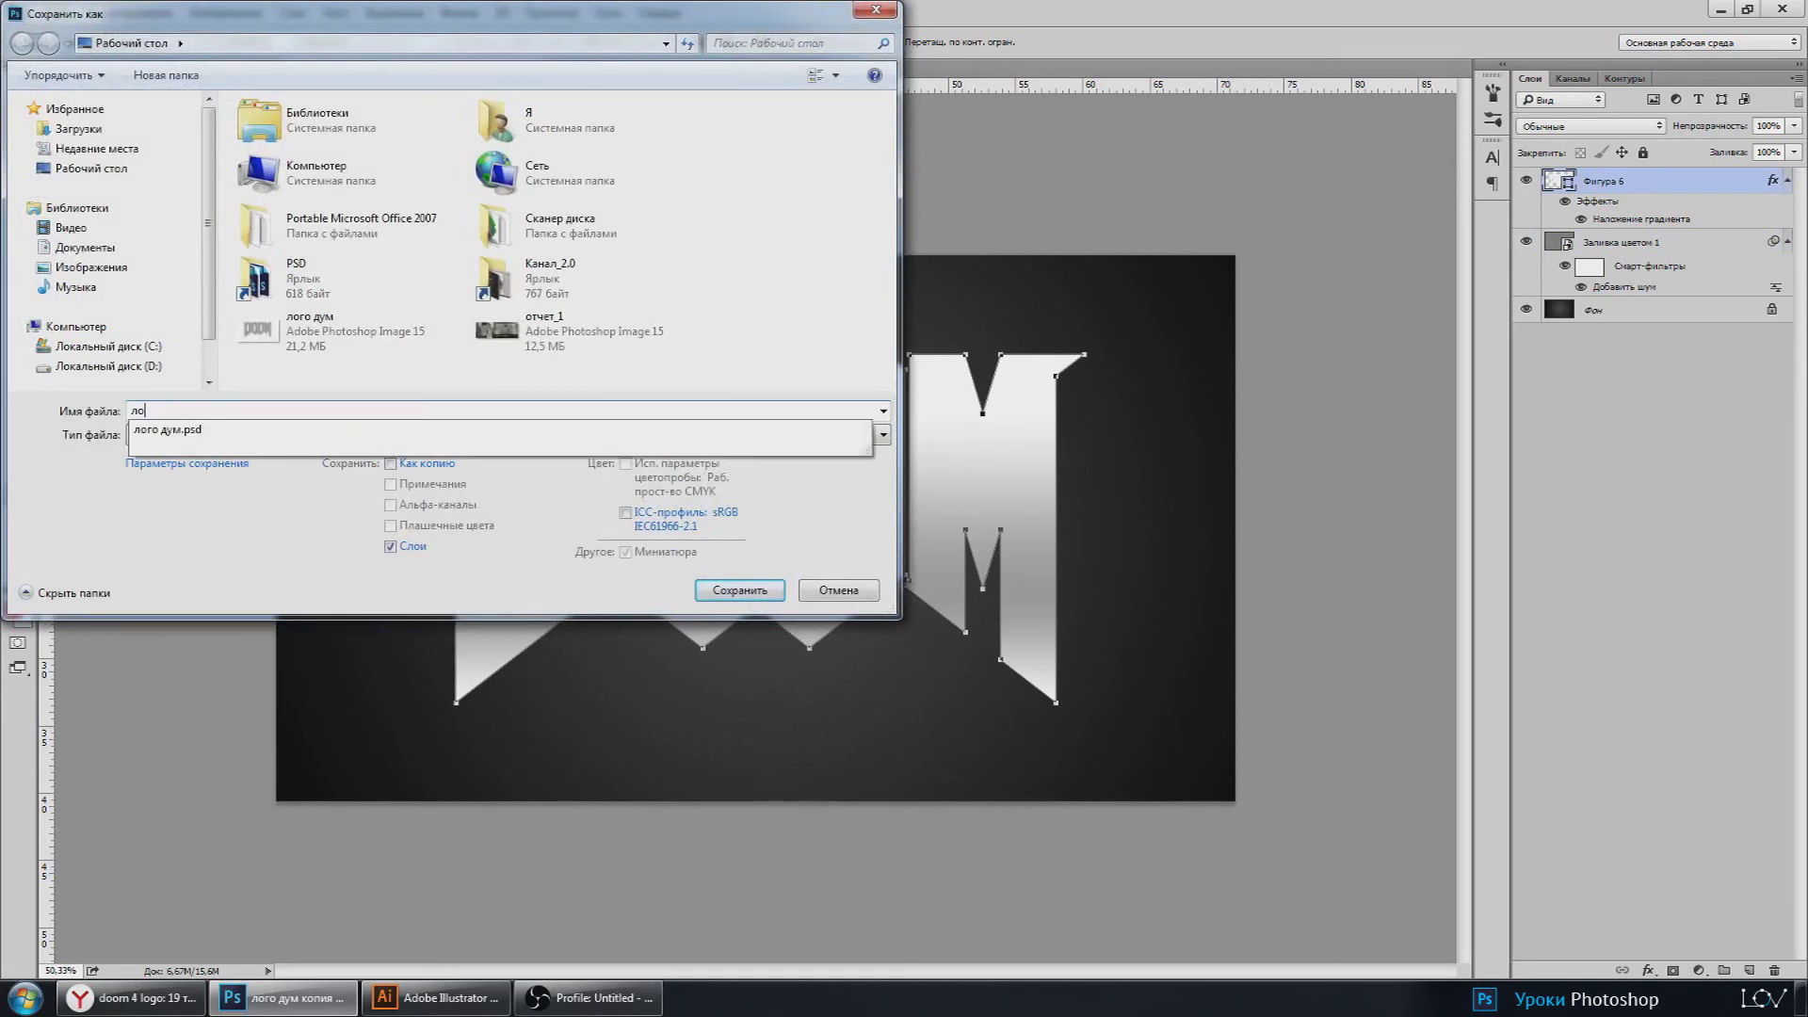
pyautogui.write('го_1')
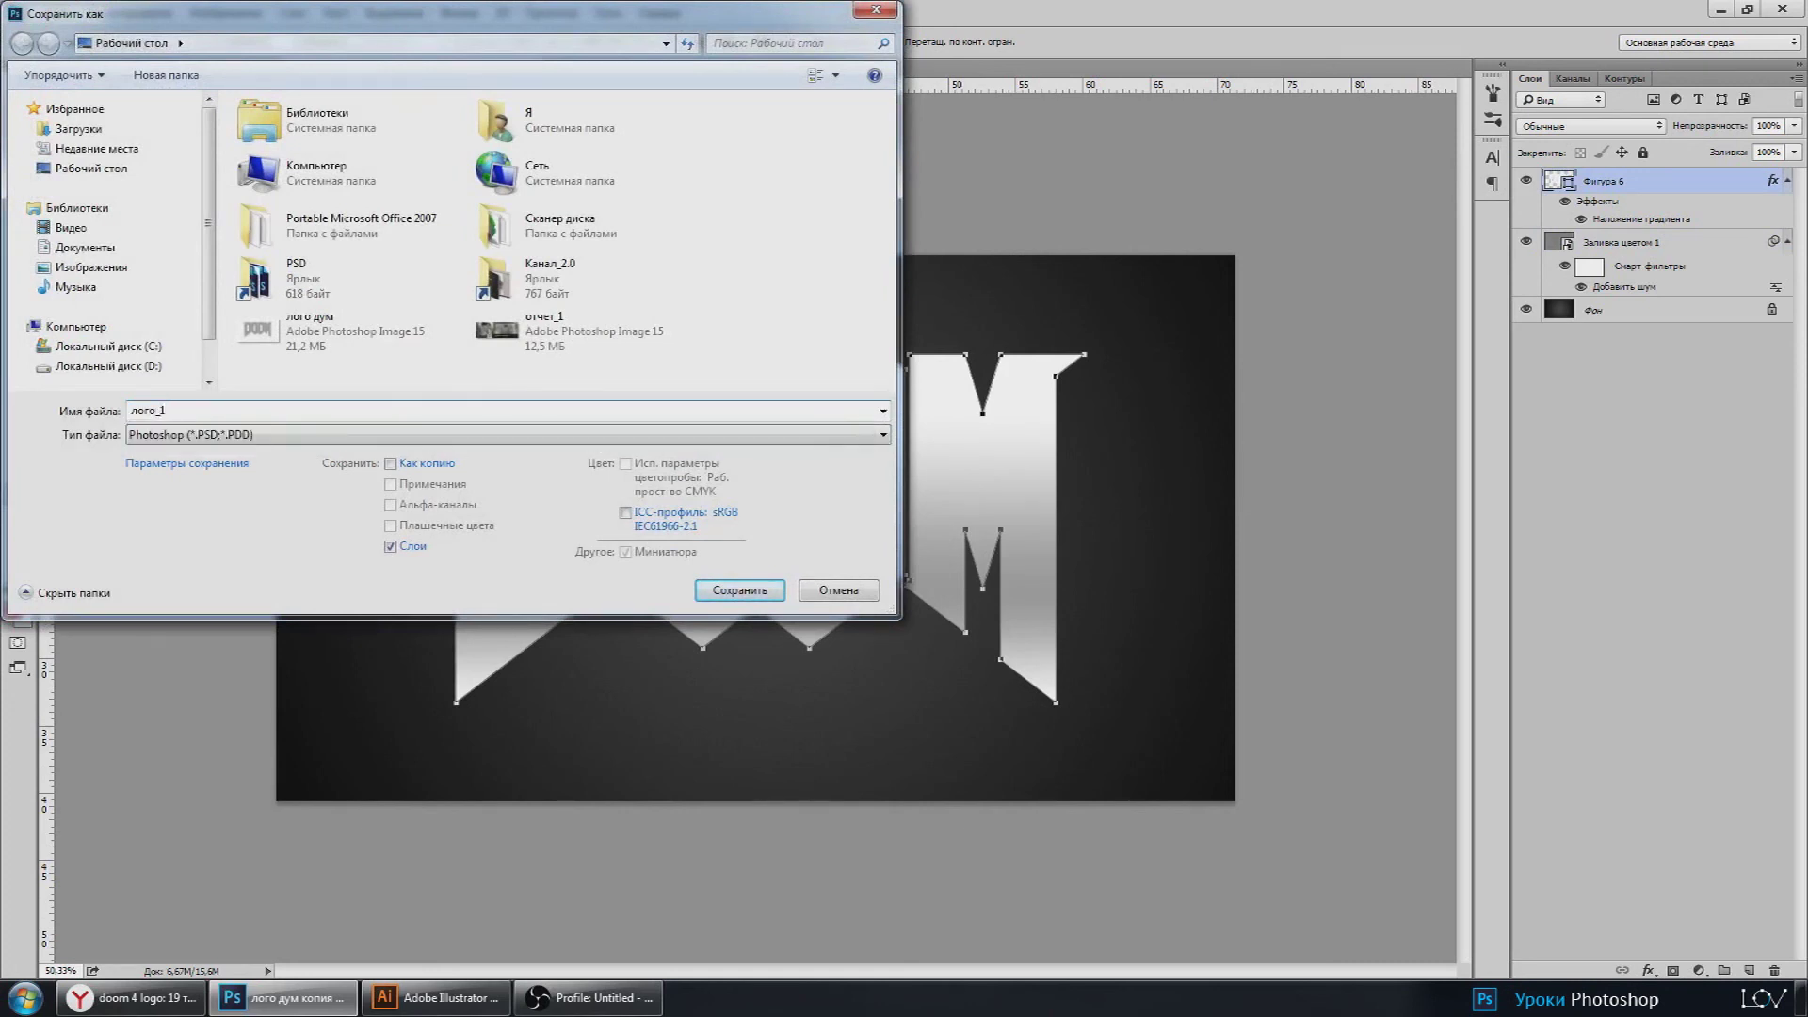
pyautogui.press('Return')
pyautogui.click(1201, 310)
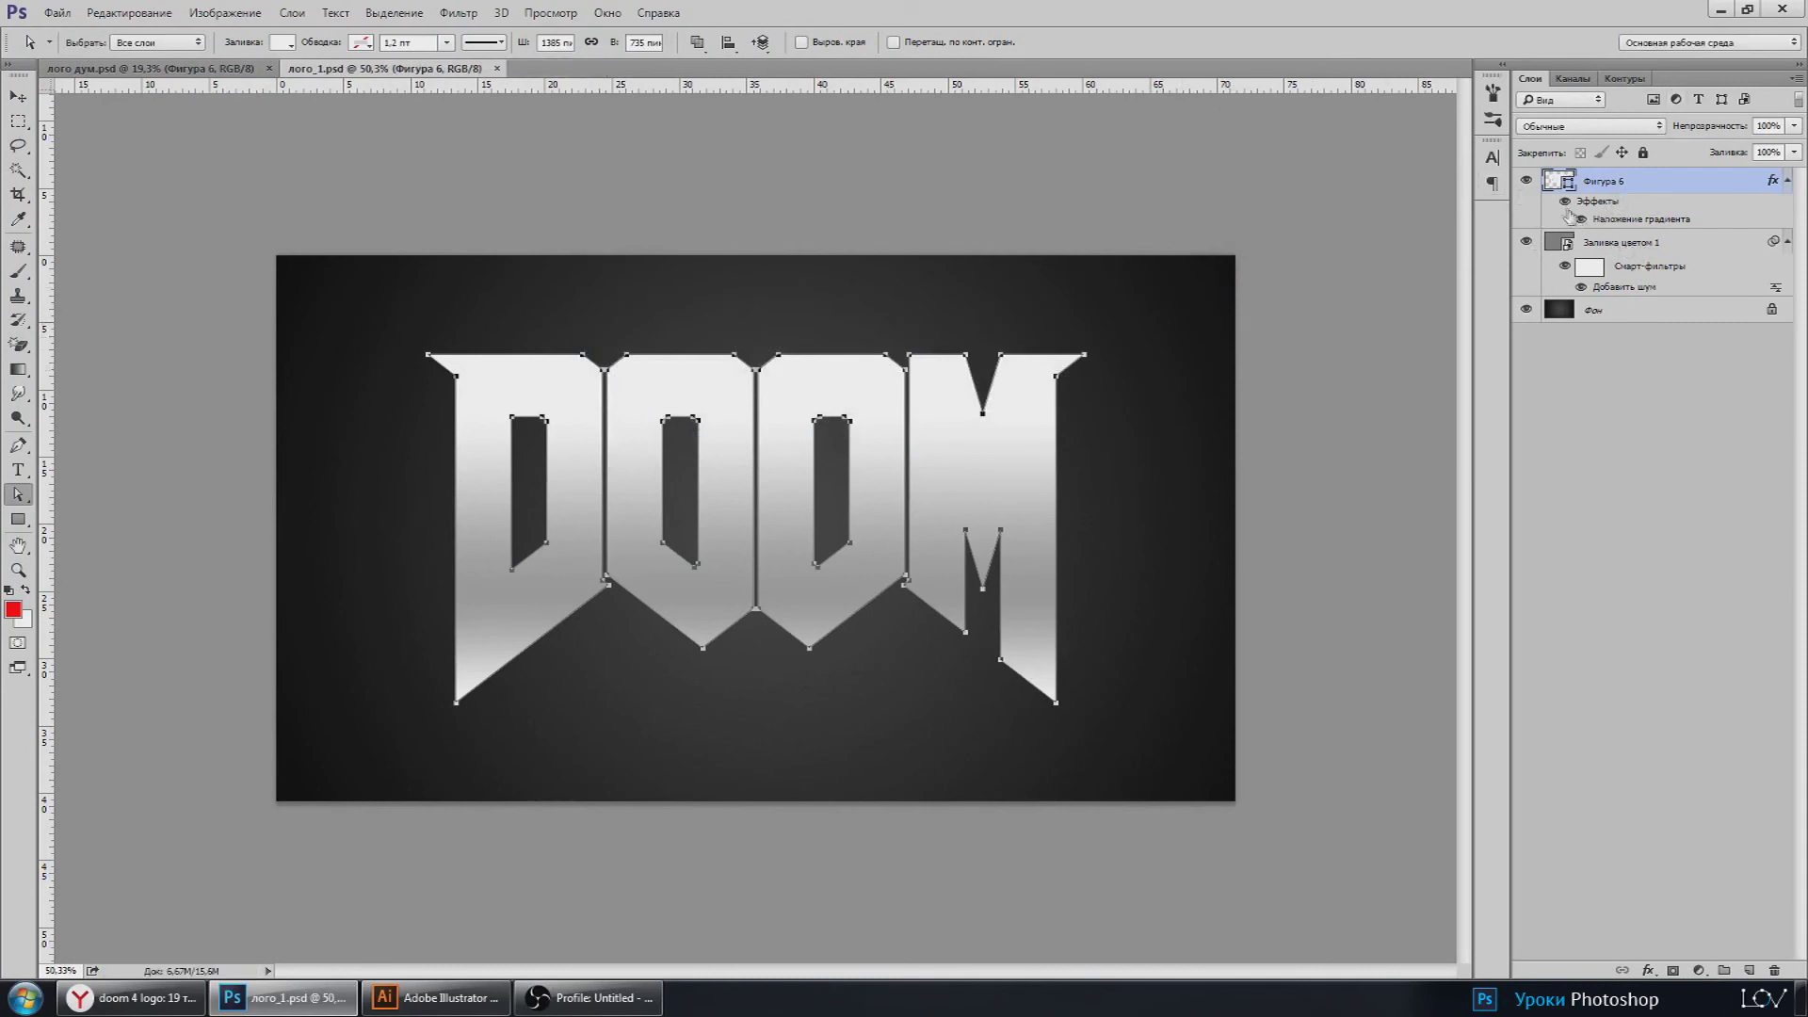
# Step: Hide the logo's gradient overlay and merge Заливка цветом 1 into the Фон background
pyautogui.click(1566, 204)
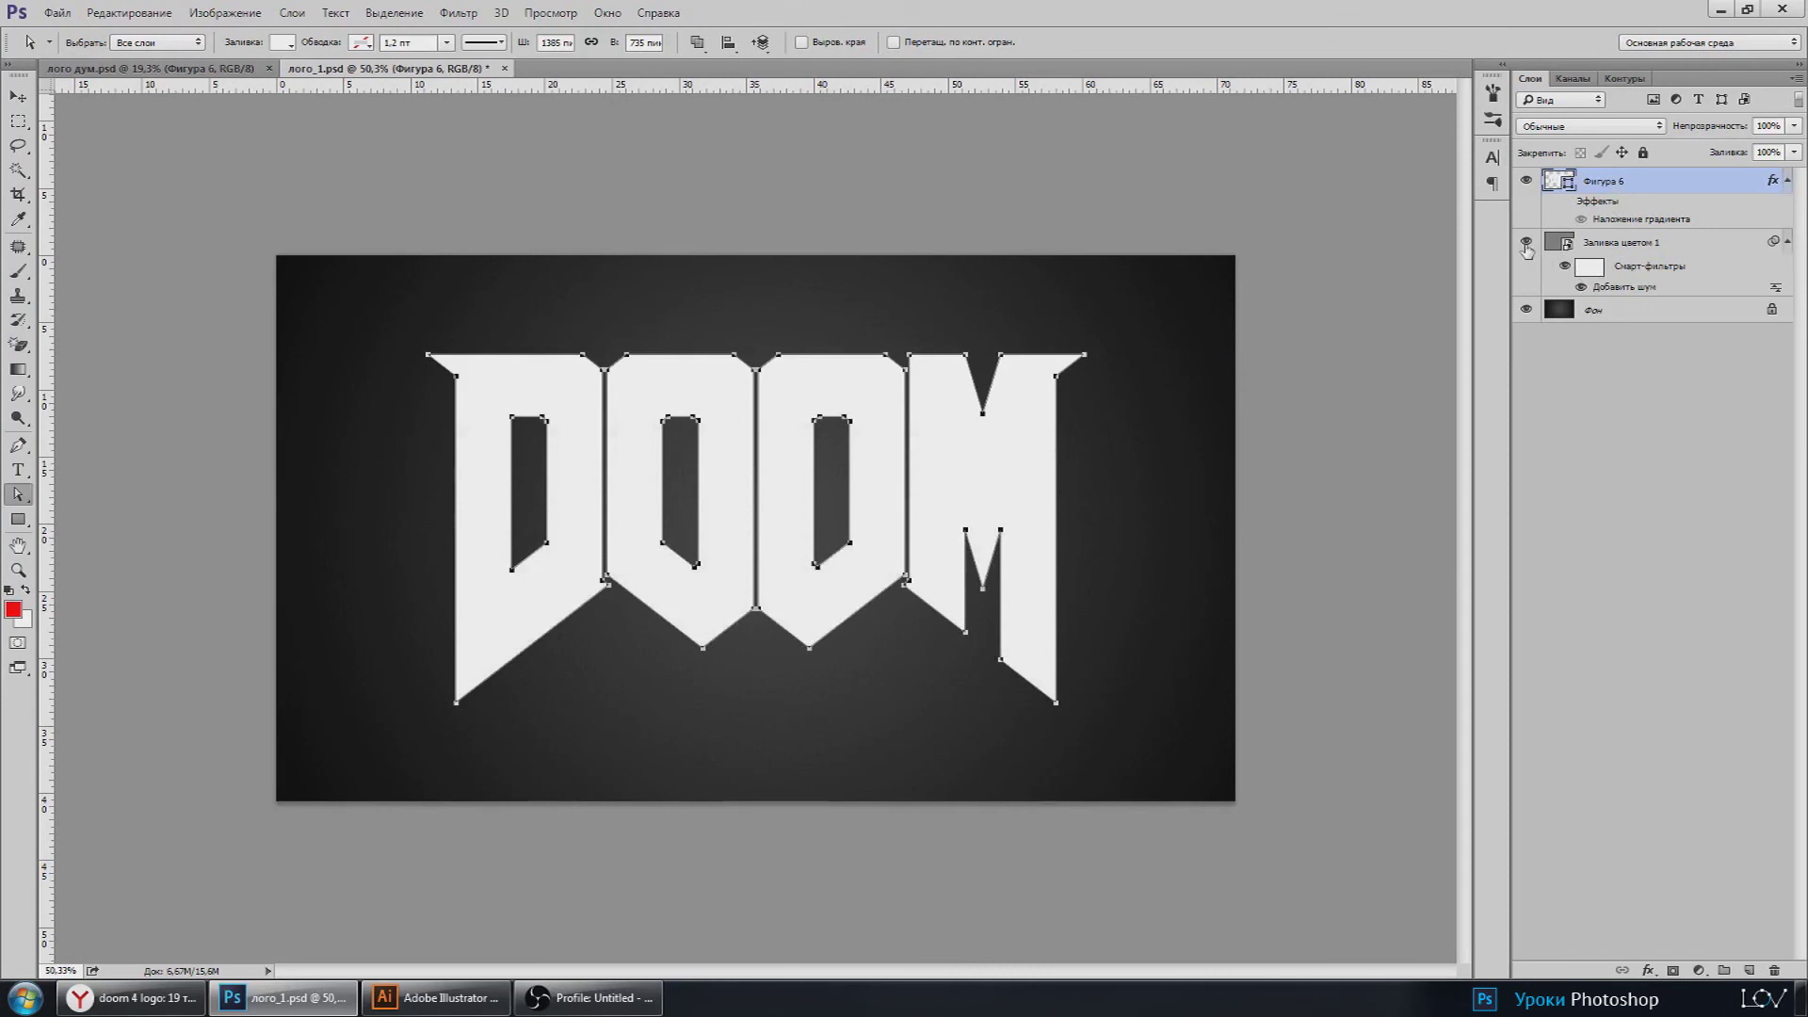
pyautogui.click(1612, 319)
pyautogui.keyDown('ctrl'); pyautogui.click(1610, 243); pyautogui.keyUp('ctrl')
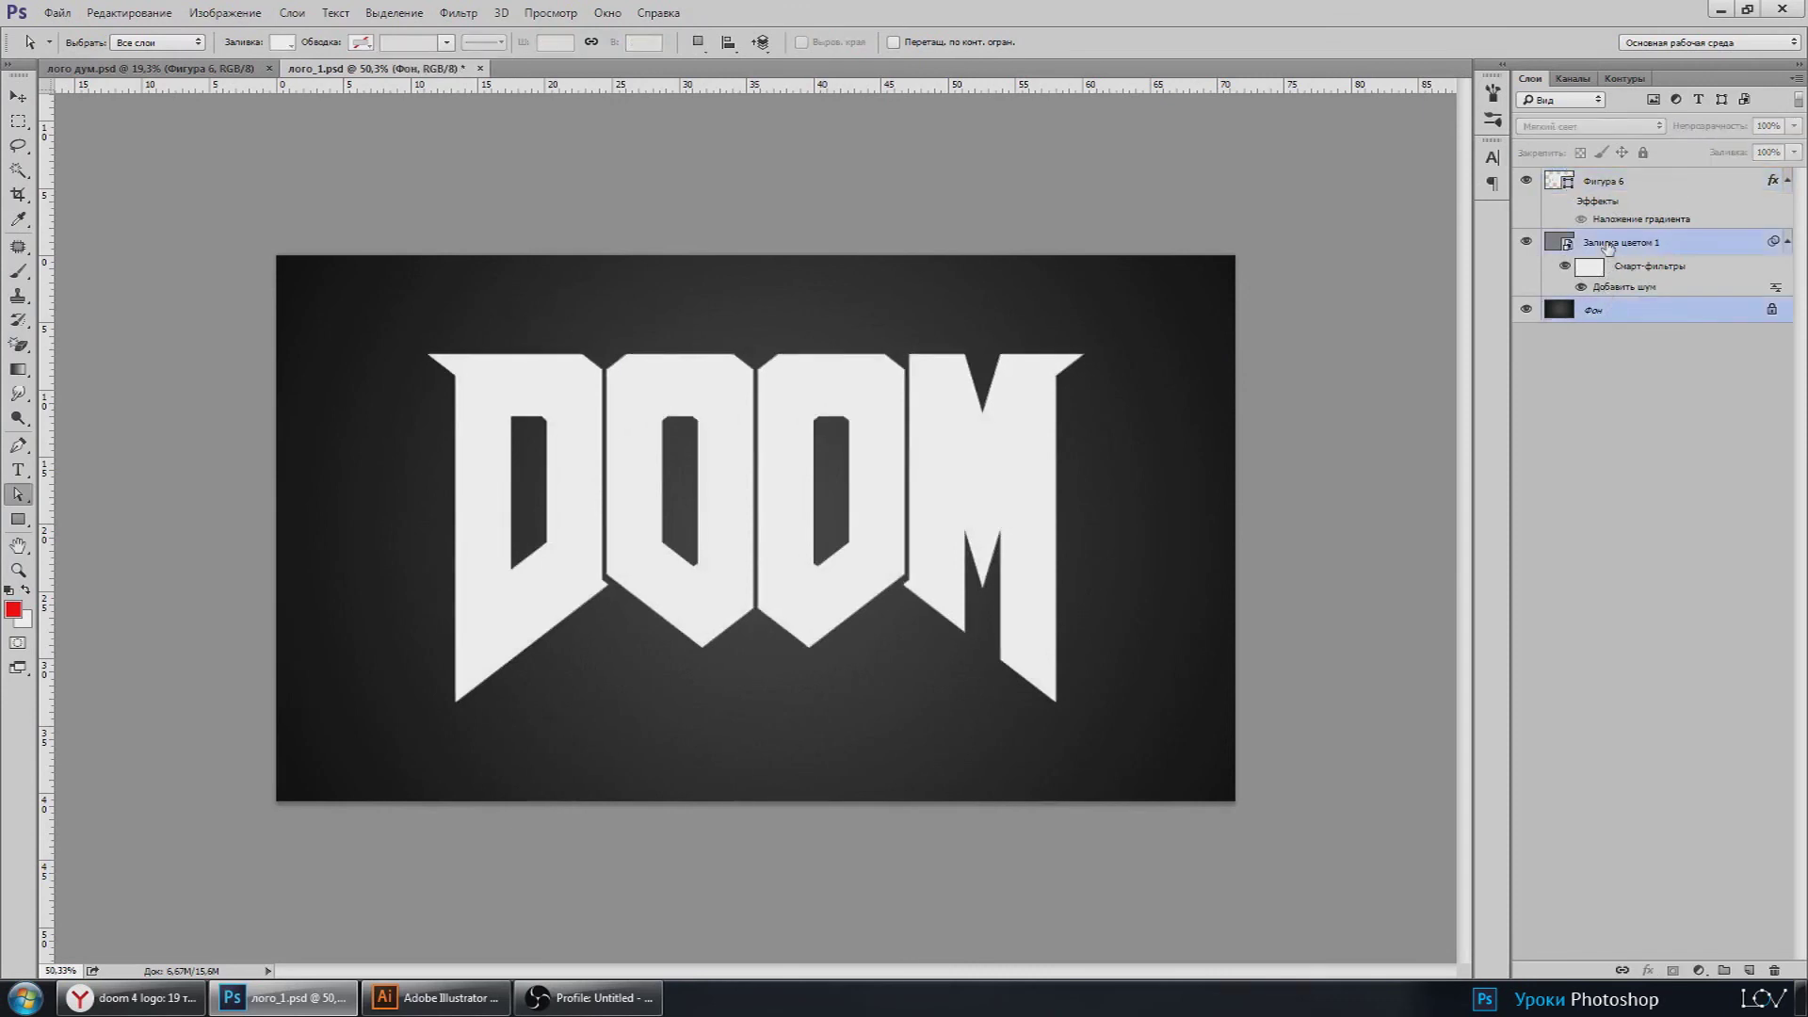
pyautogui.rightClick(1612, 243)
pyautogui.click(1417, 682)
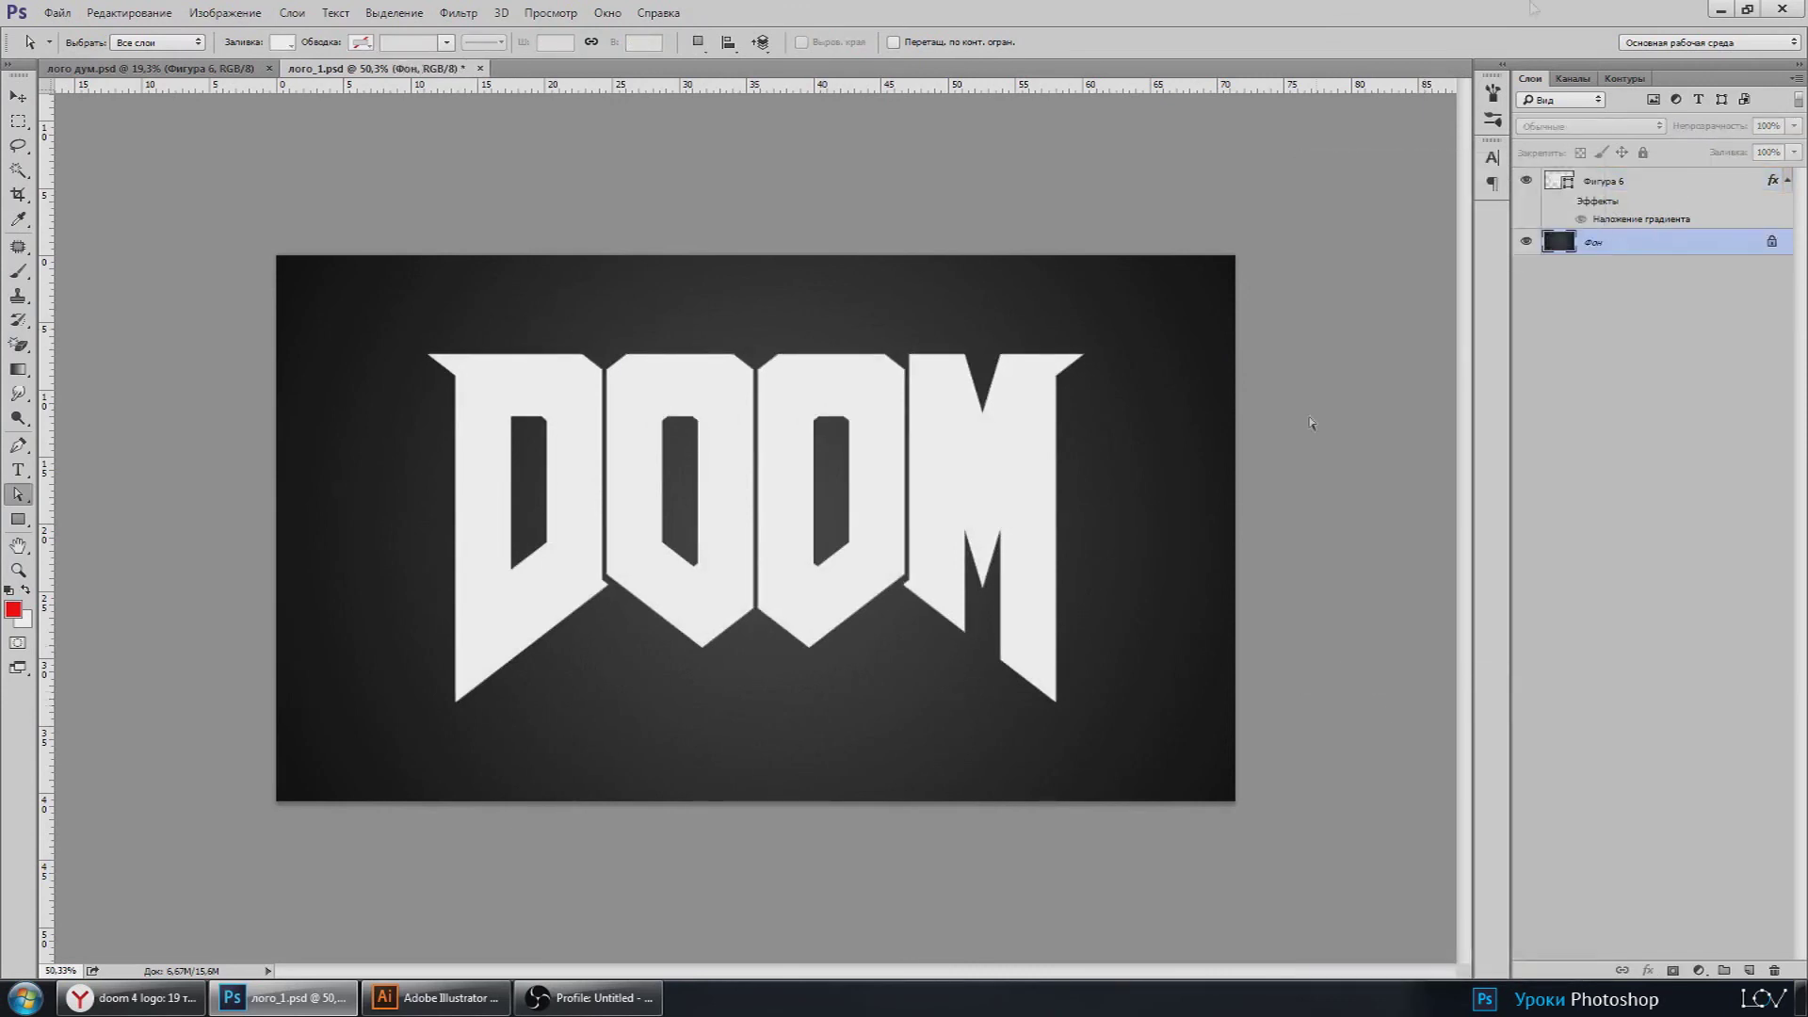
# Step: Glance at the reference DOOM logo, then save лого_1.psd
pyautogui.click(1721, 9)
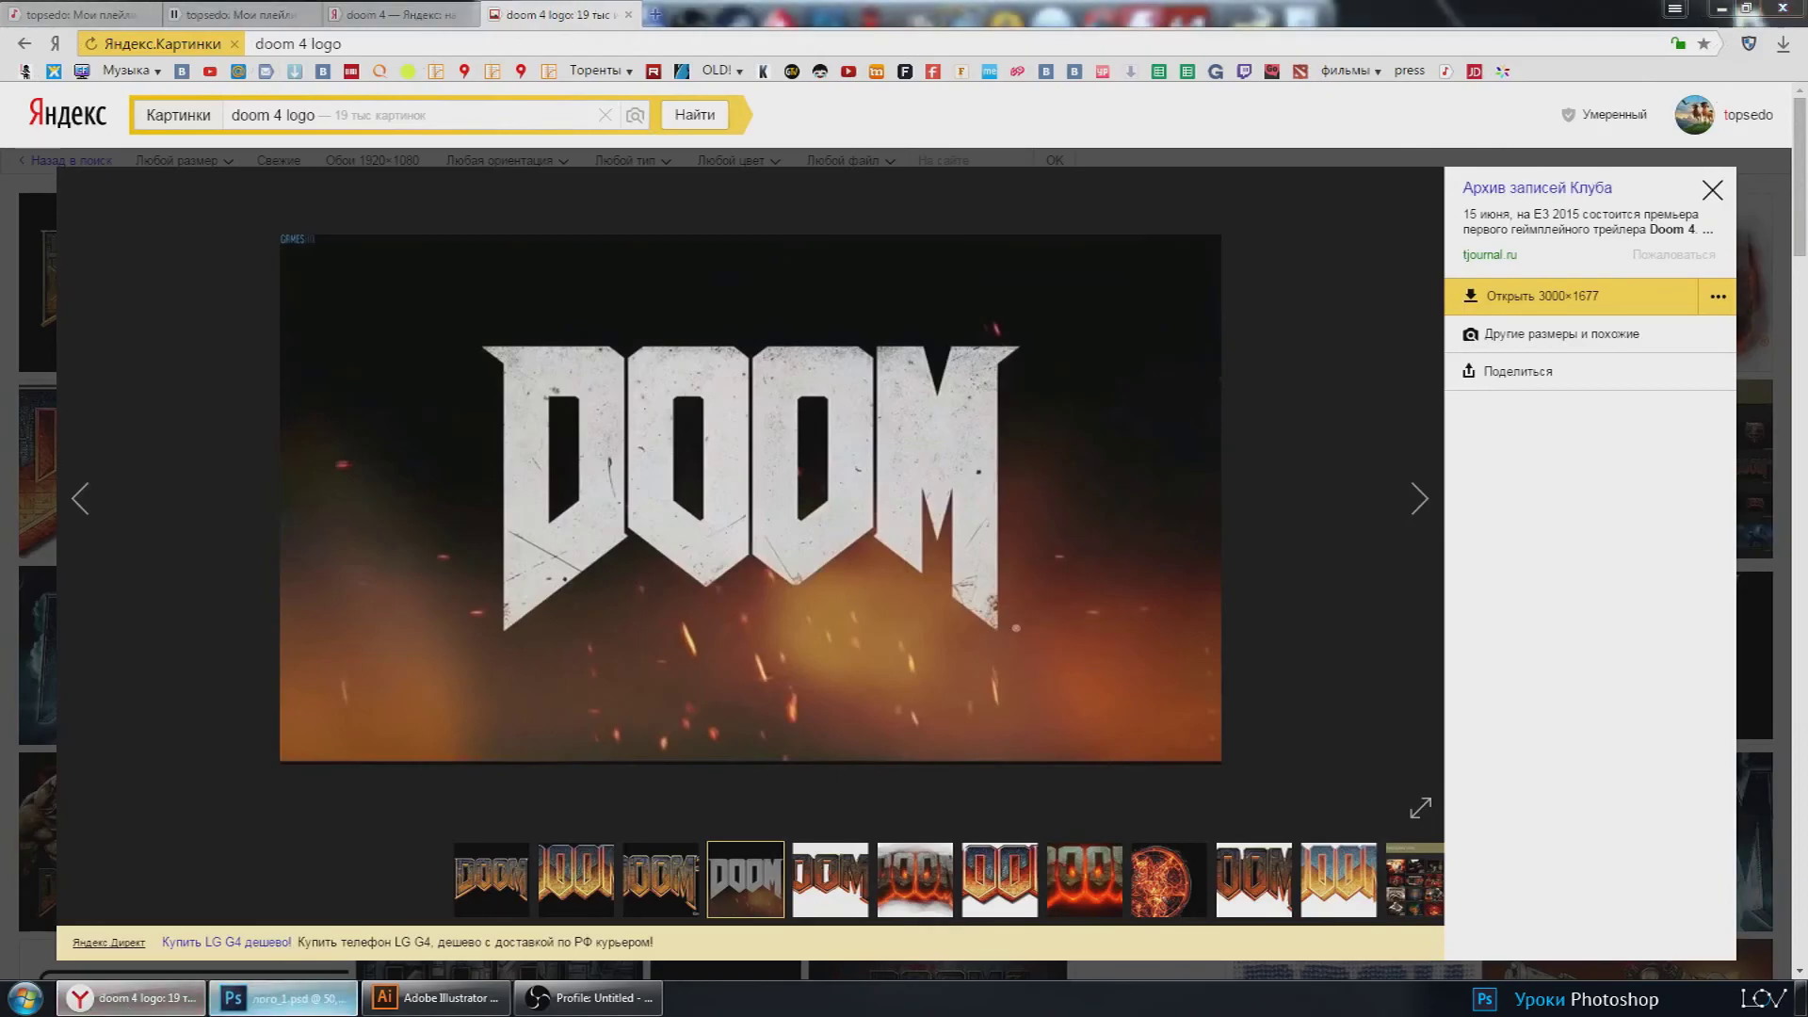
pyautogui.click(282, 997)
pyautogui.click(58, 12)
pyautogui.click(121, 207)
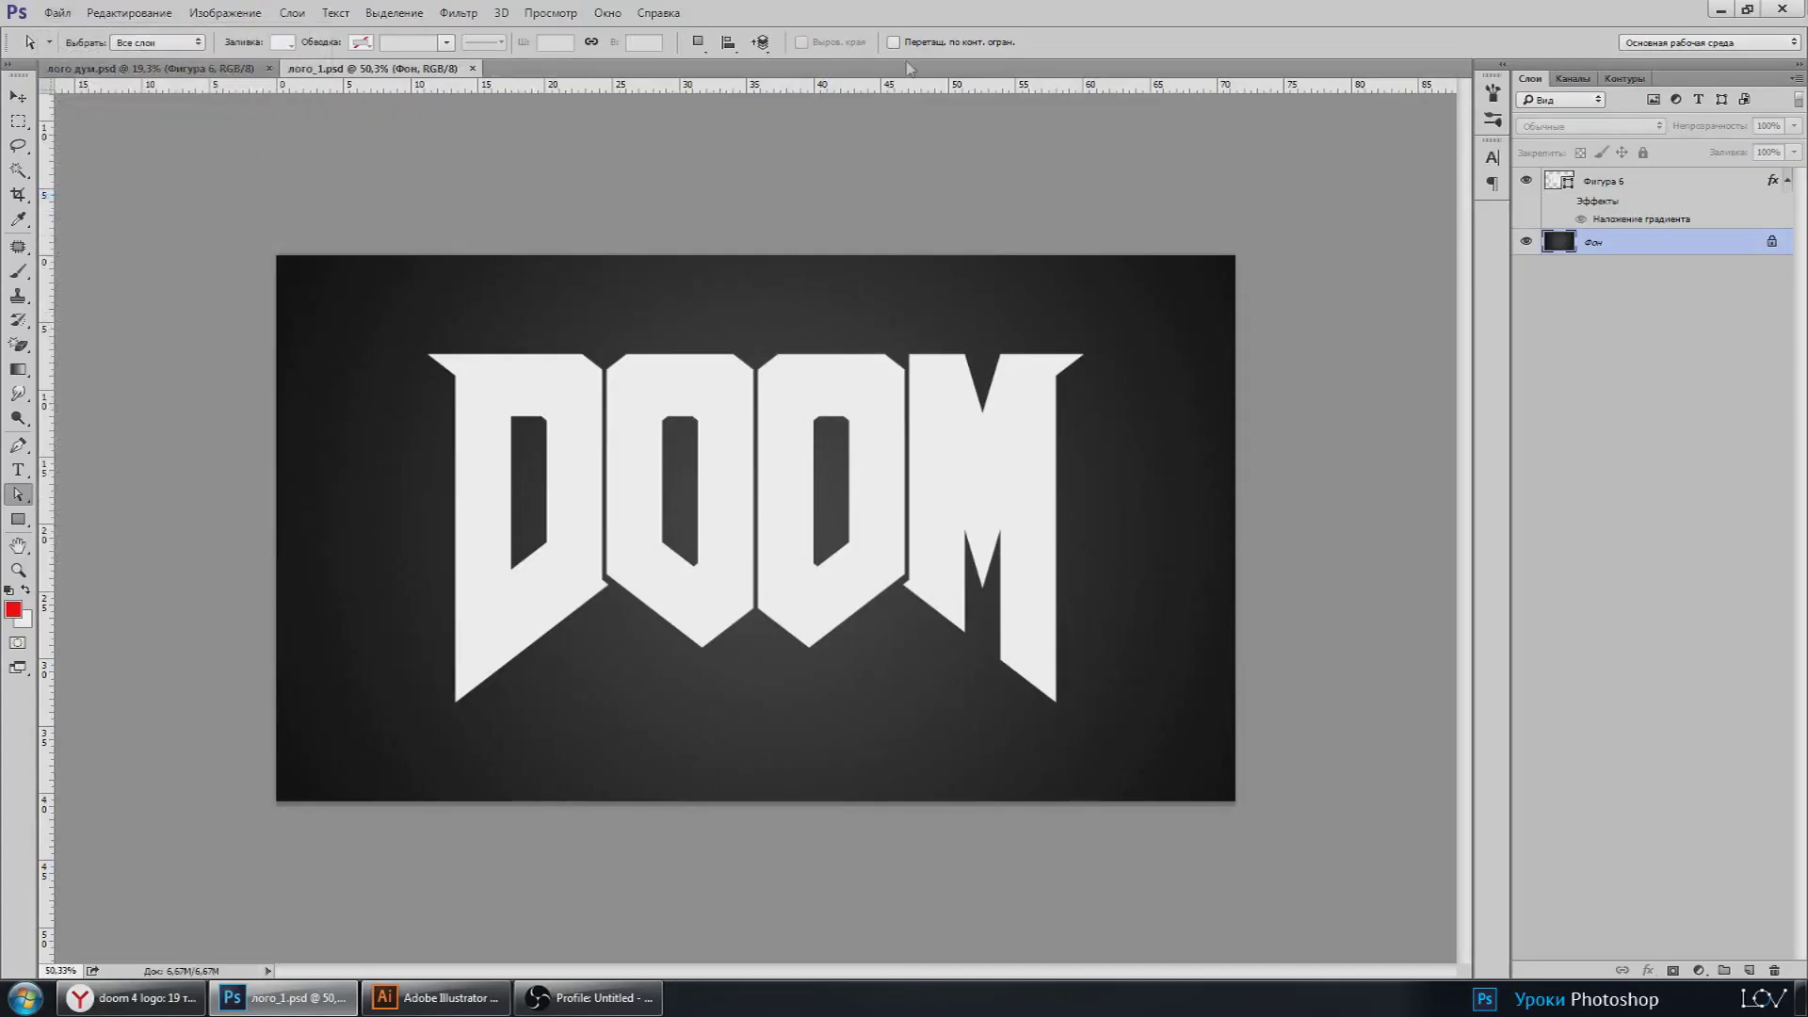
# Step: Clear the layer style from Фигура 6 and minimize Photoshop
pyautogui.rightClick(1708, 184)
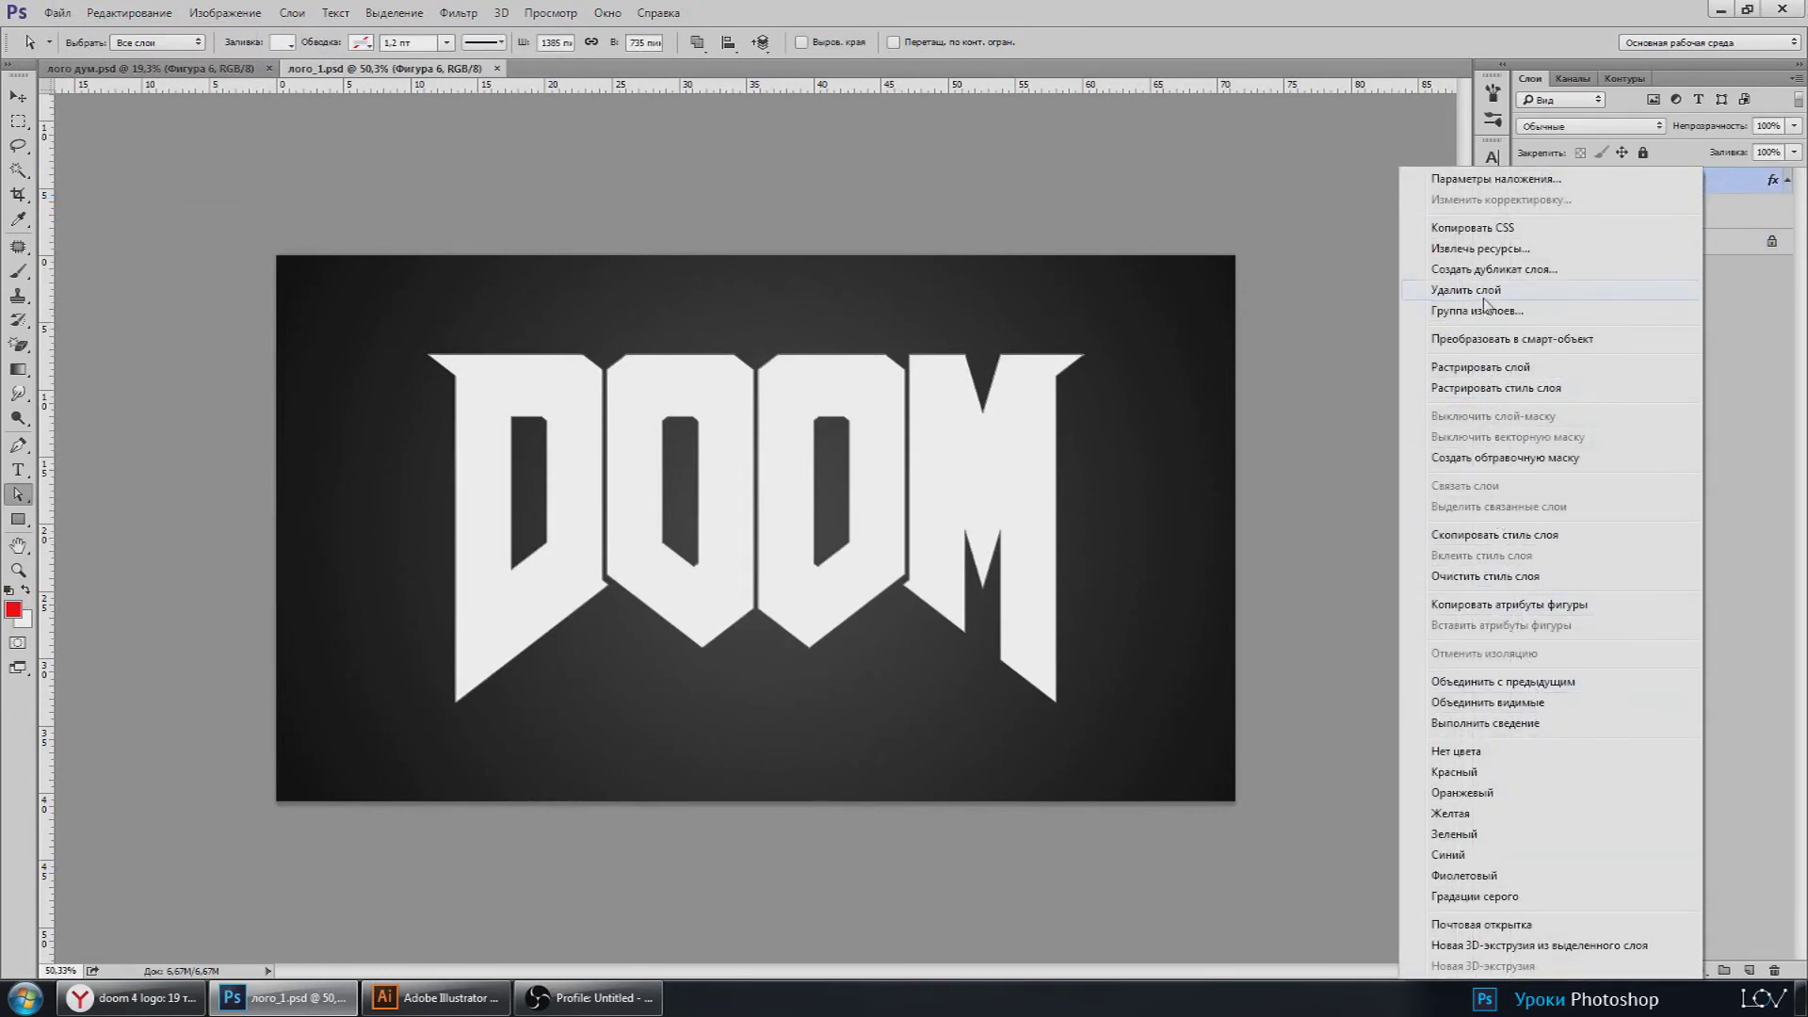
pyautogui.click(1517, 576)
pyautogui.click(56, 12)
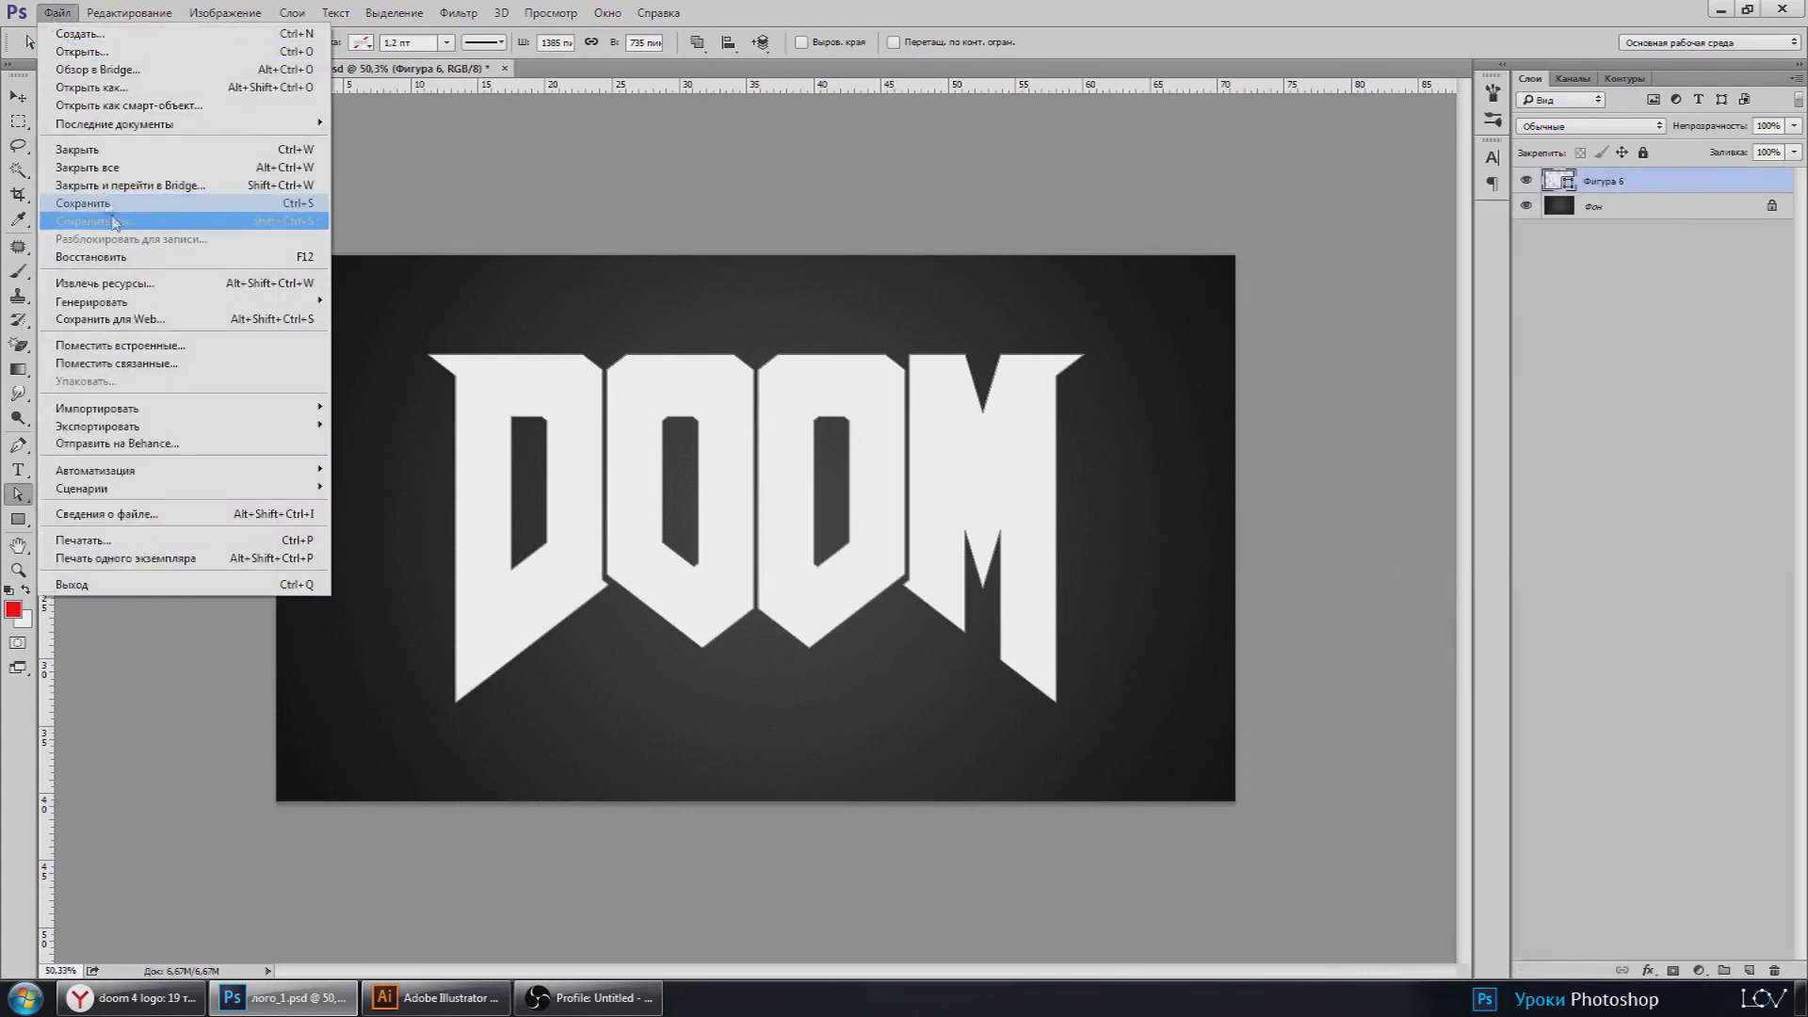
pyautogui.click(1720, 9)
# Step: Open лого_1 in Illustrator by dragging it from the desktop, accepting the Photoshop Import Options
pyautogui.click(1721, 10)
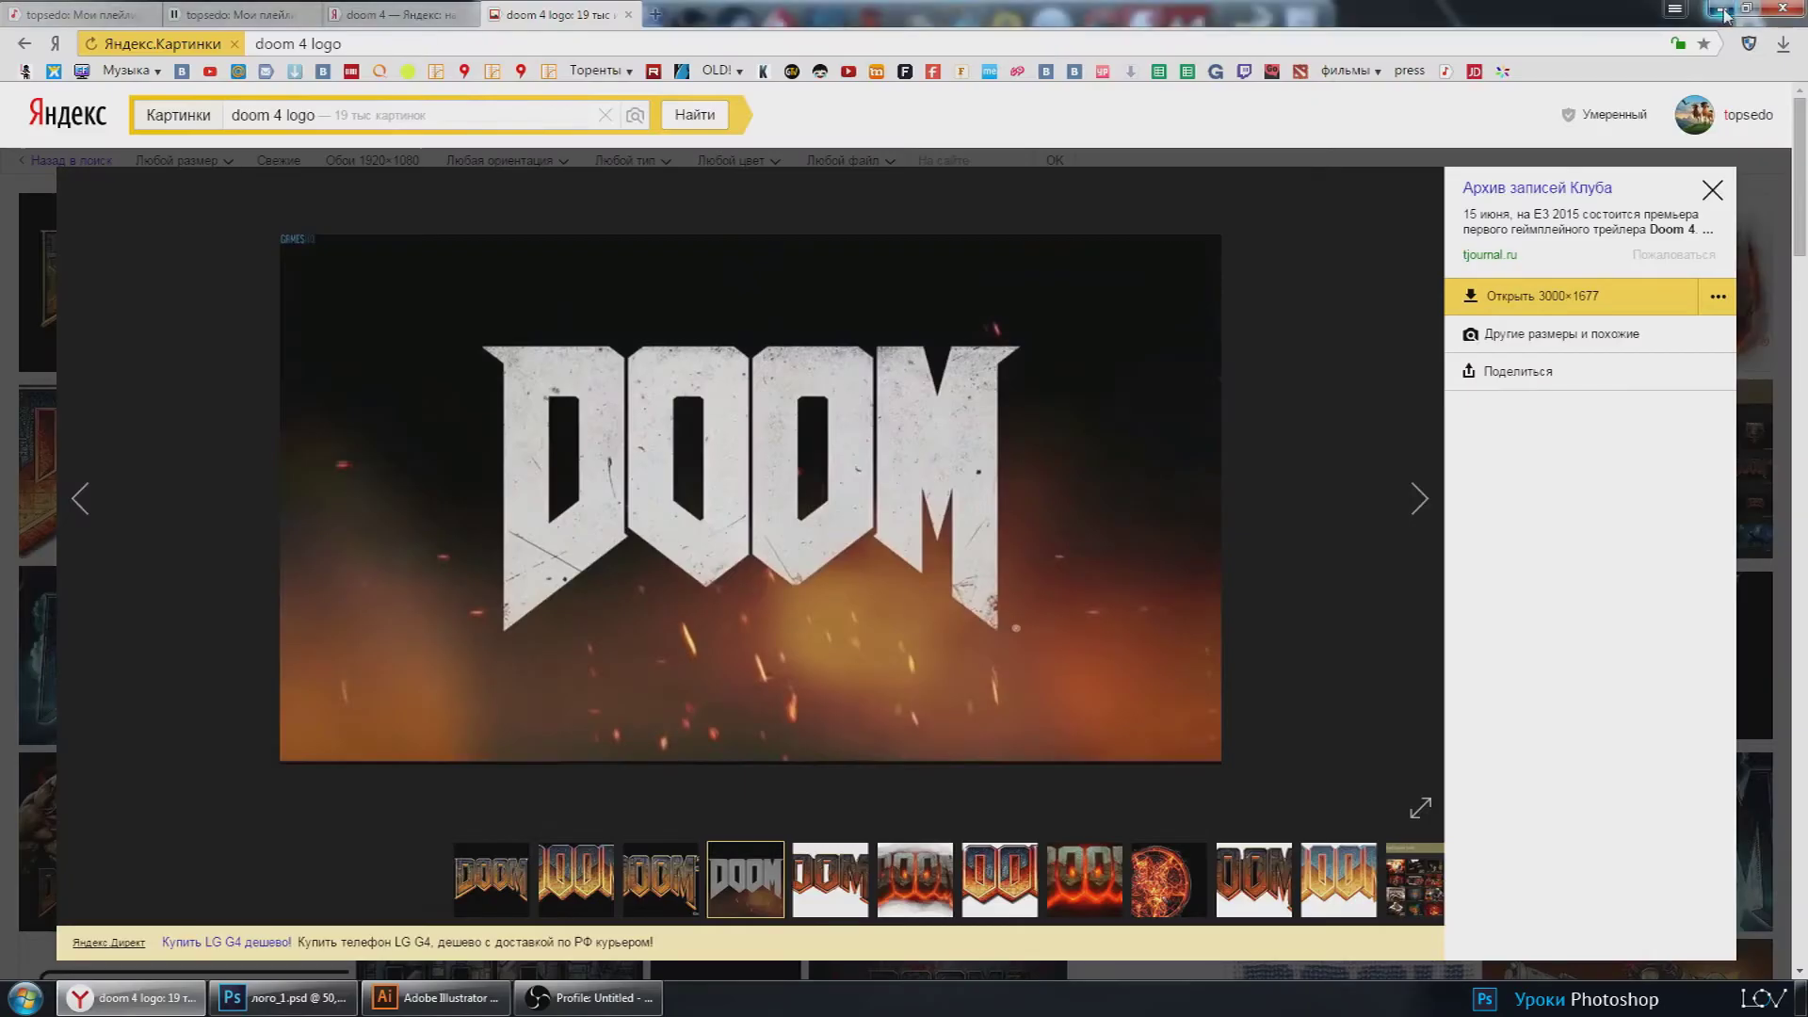
pyautogui.click(34, 38)
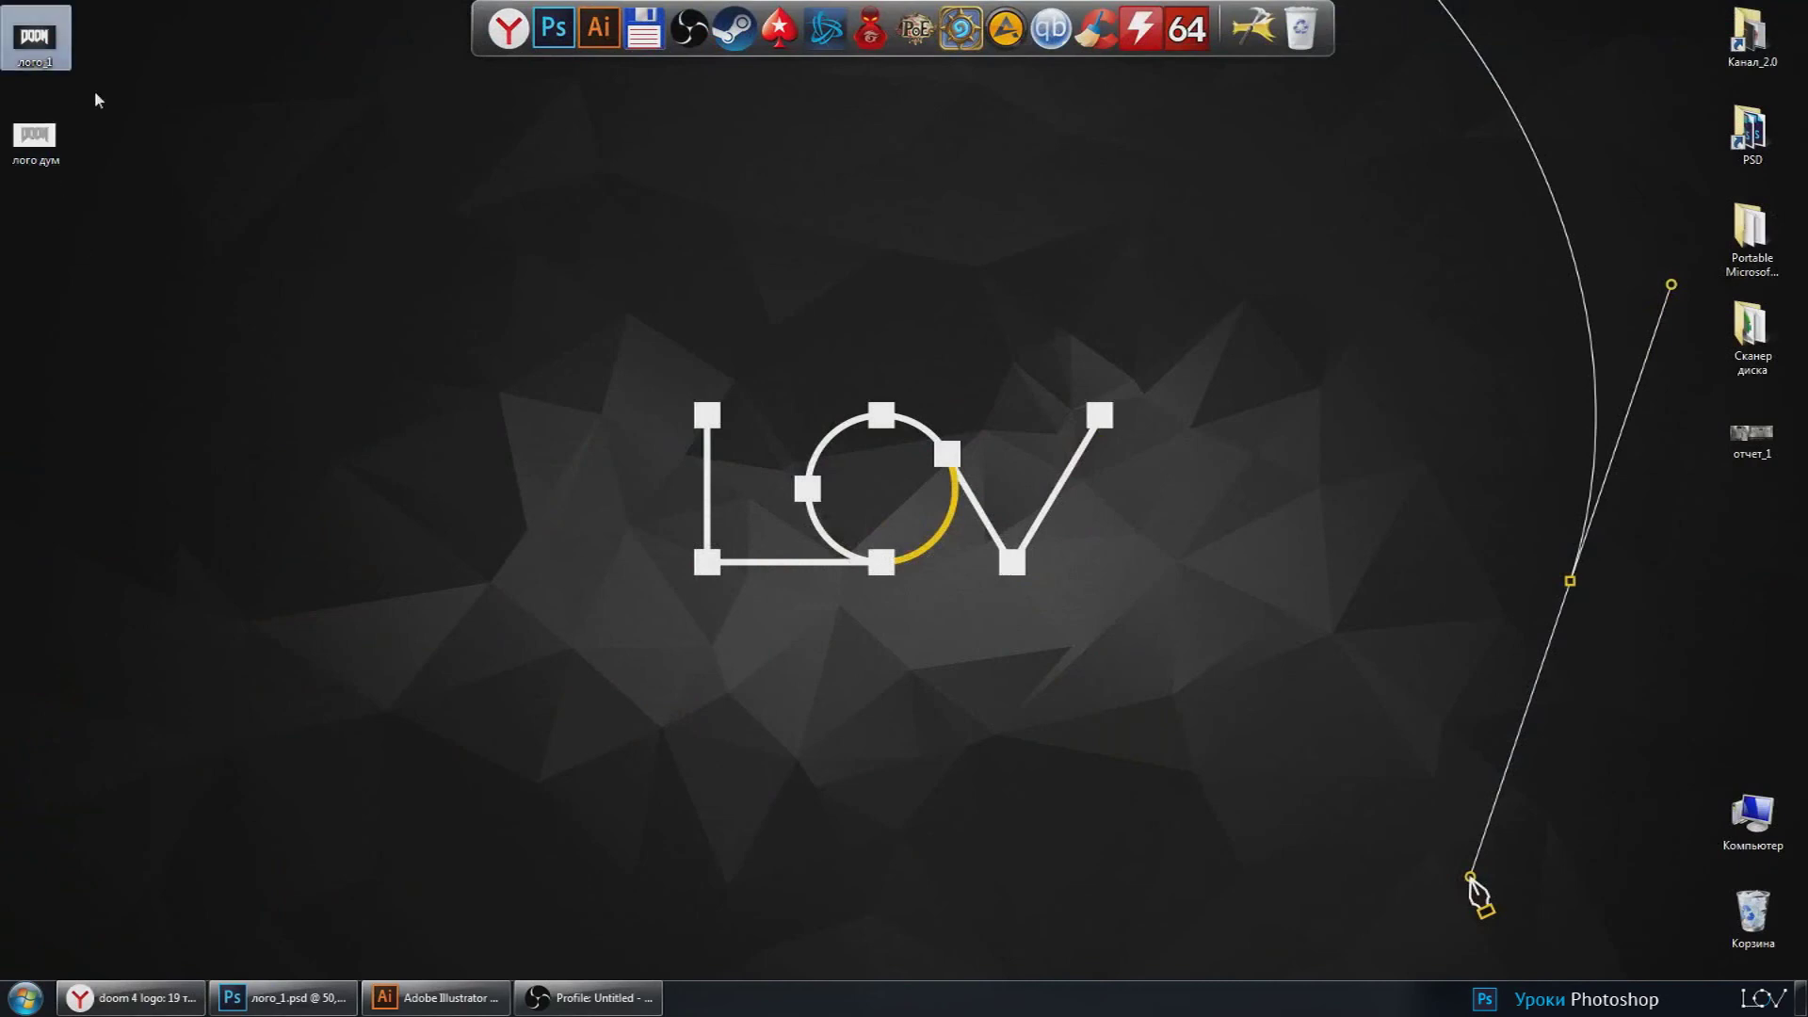
pyautogui.moveTo(38, 38); pyautogui.dragTo(446, 960)
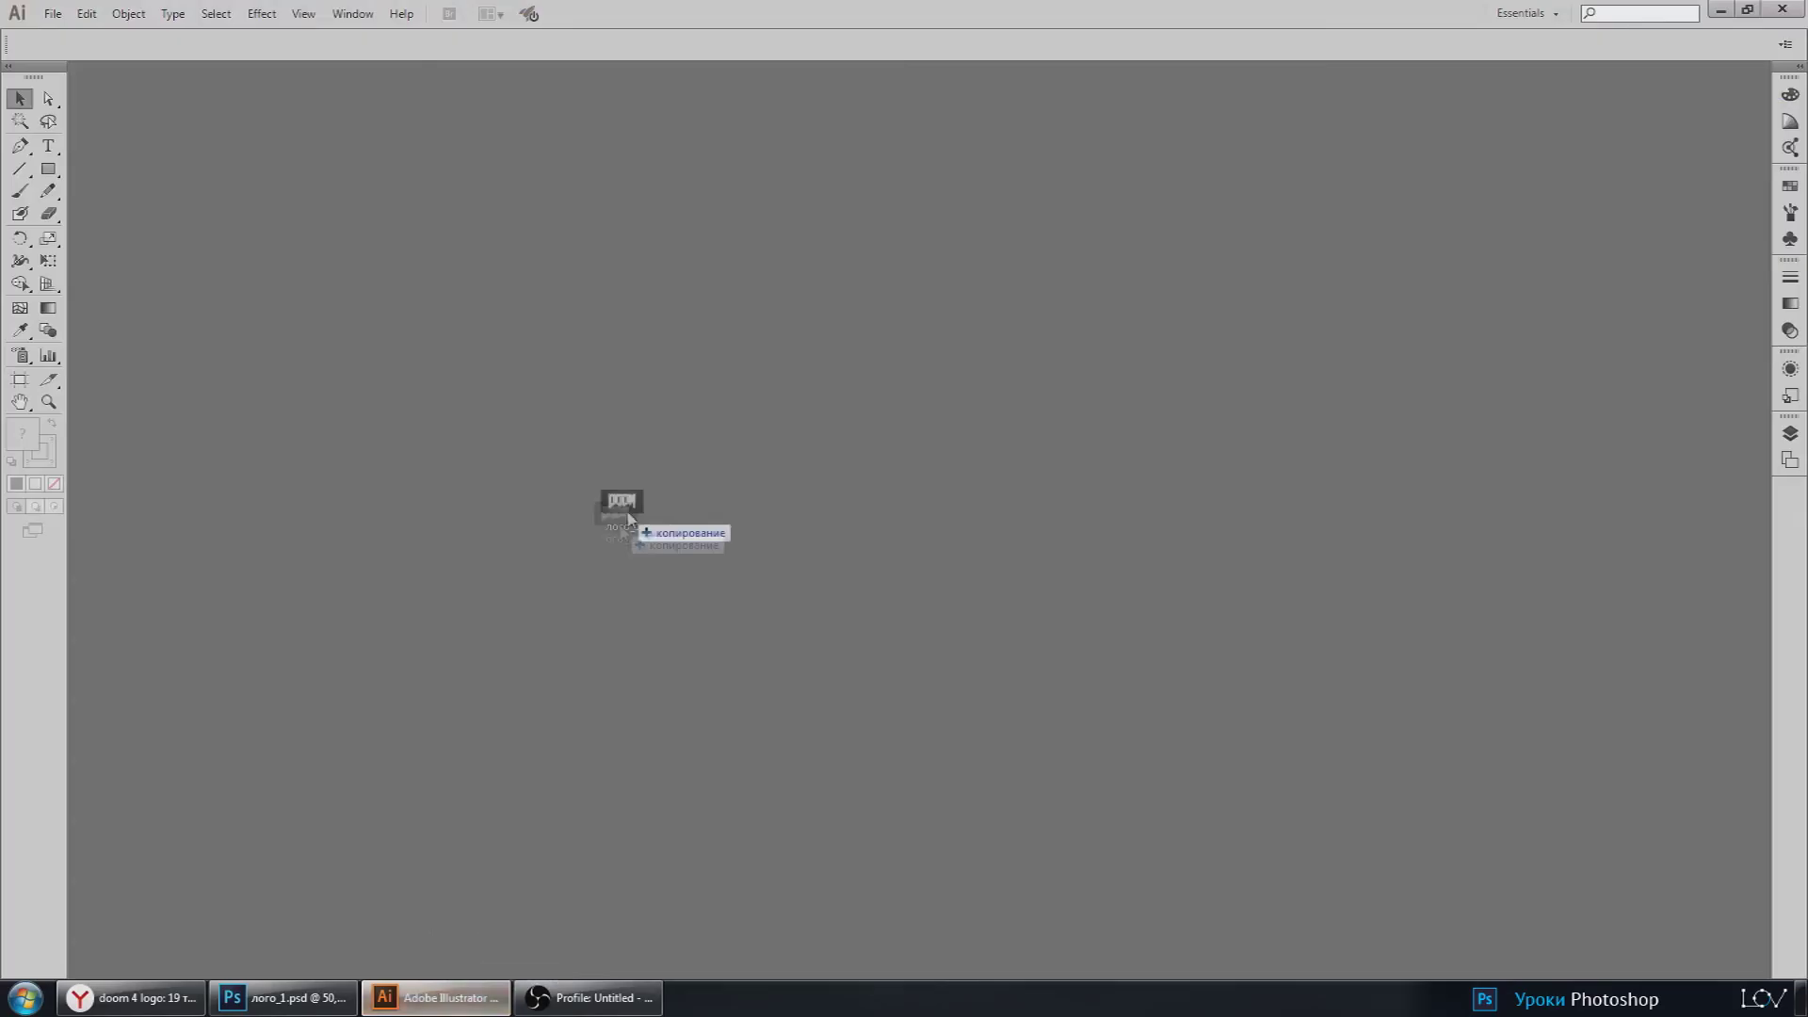
pyautogui.moveTo(449, 988); pyautogui.dragTo(627, 511)
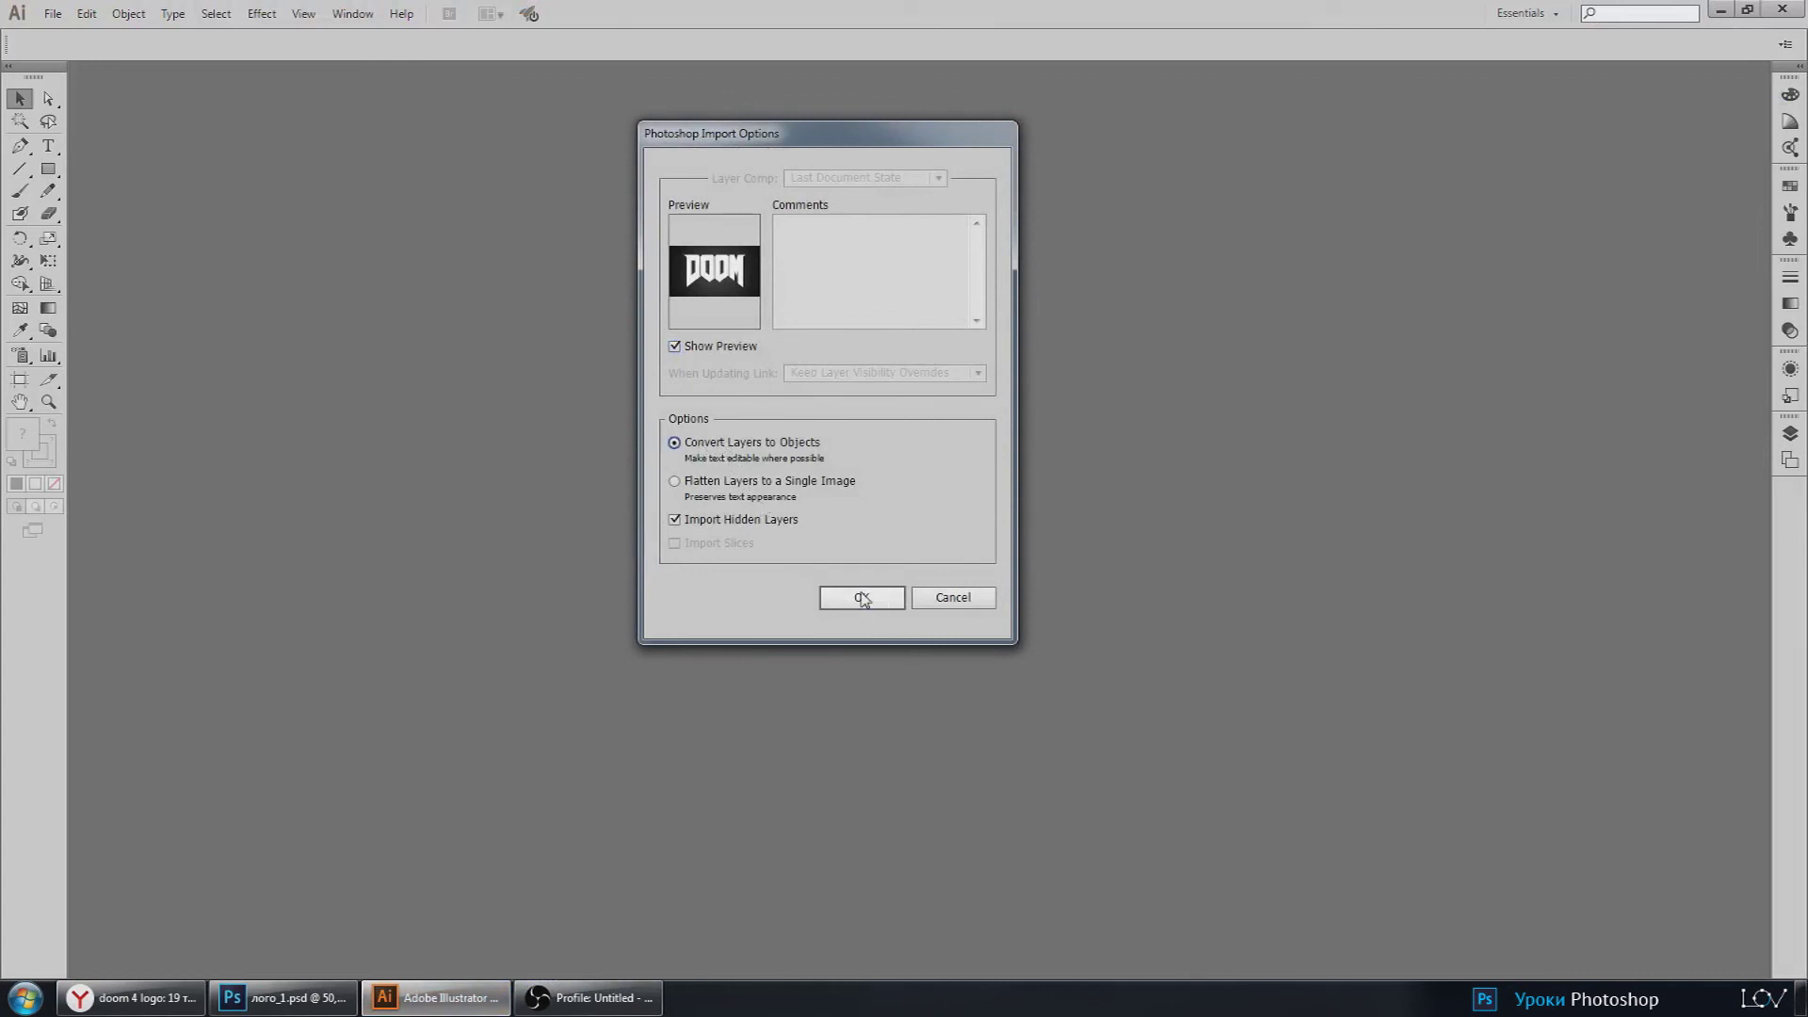
pyautogui.click(859, 596)
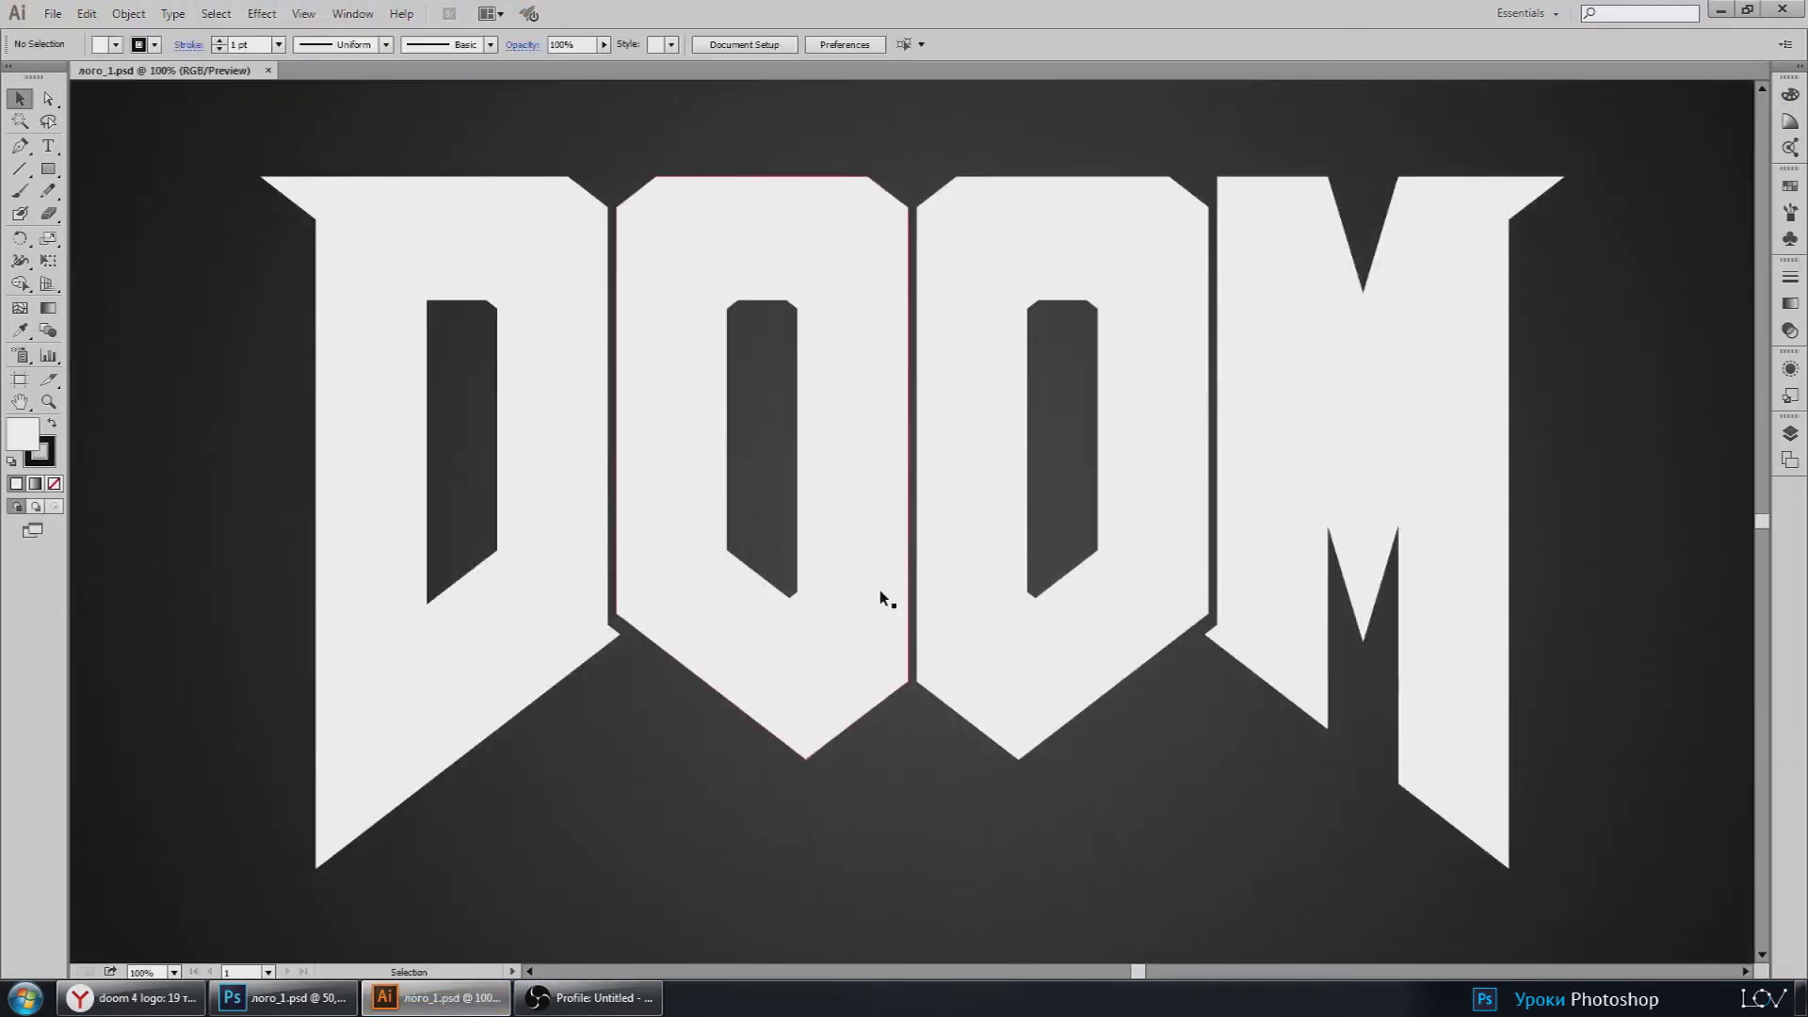
# Step: Select the imported DOOM compound shape on the artboard, then return to Photoshop
pyautogui.hotkey('ctrl', '-')
pyautogui.hotkey('ctrl', '-')
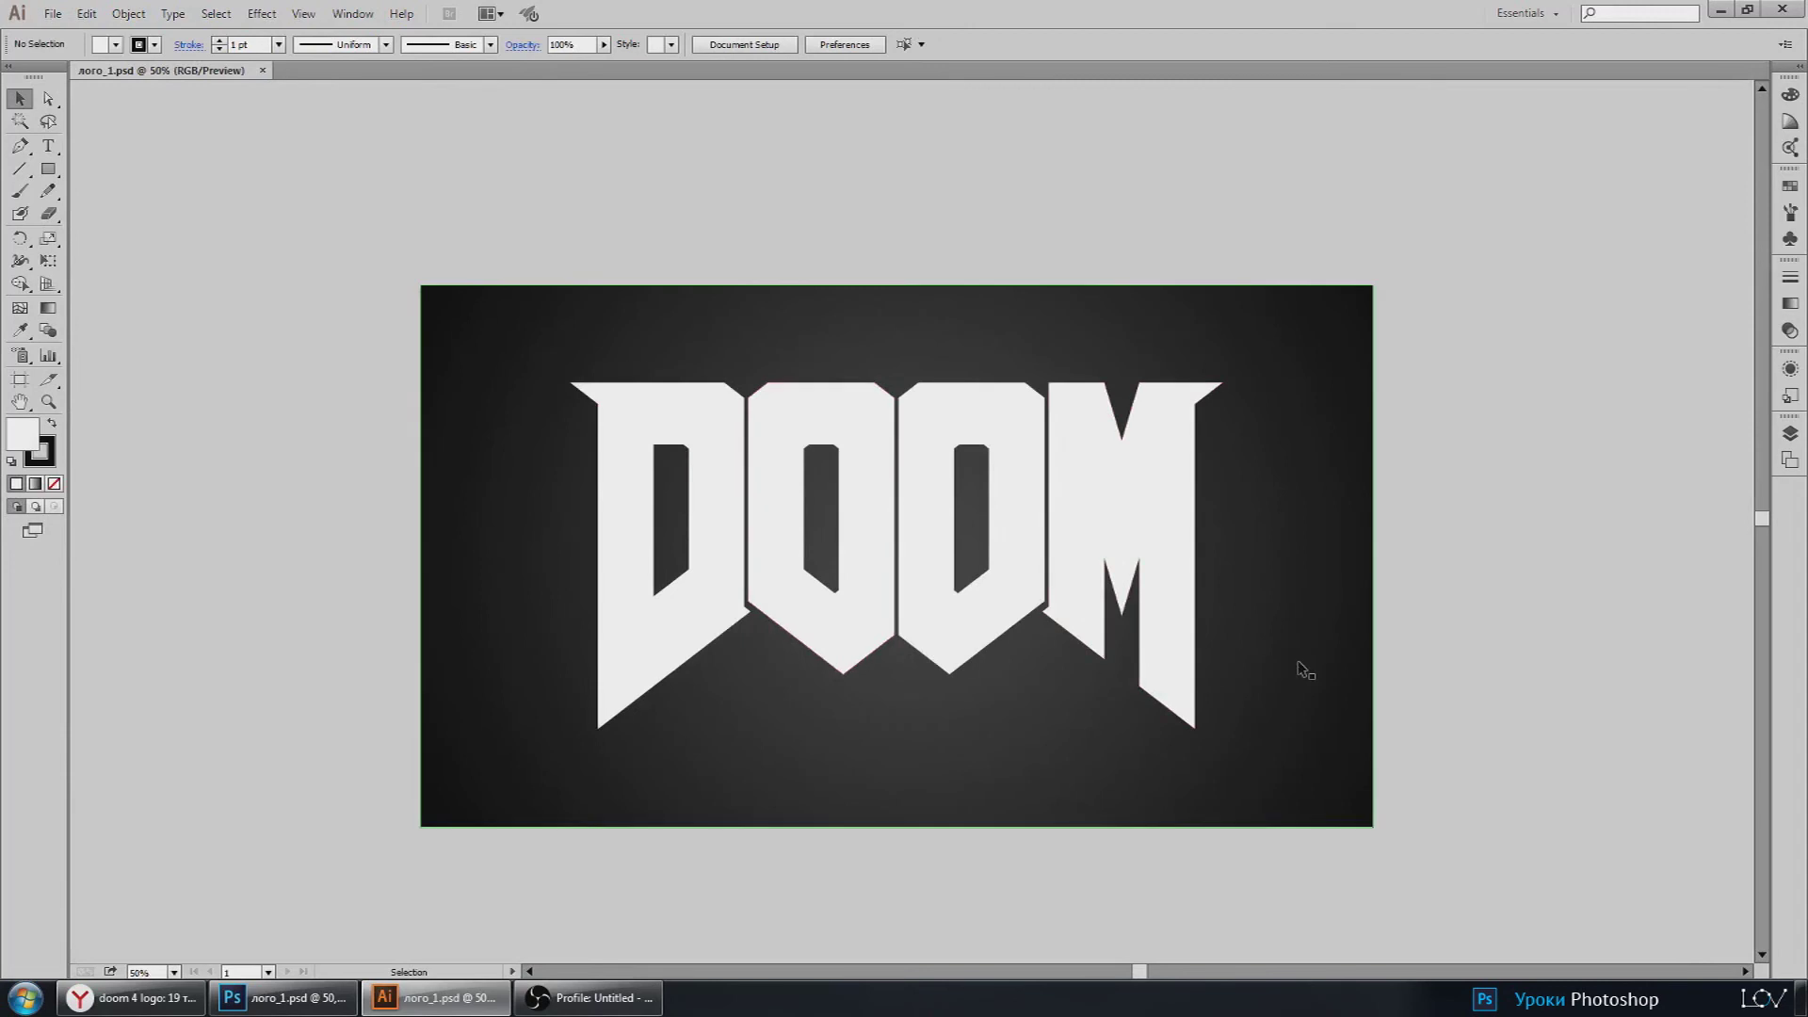
pyautogui.click(849, 502)
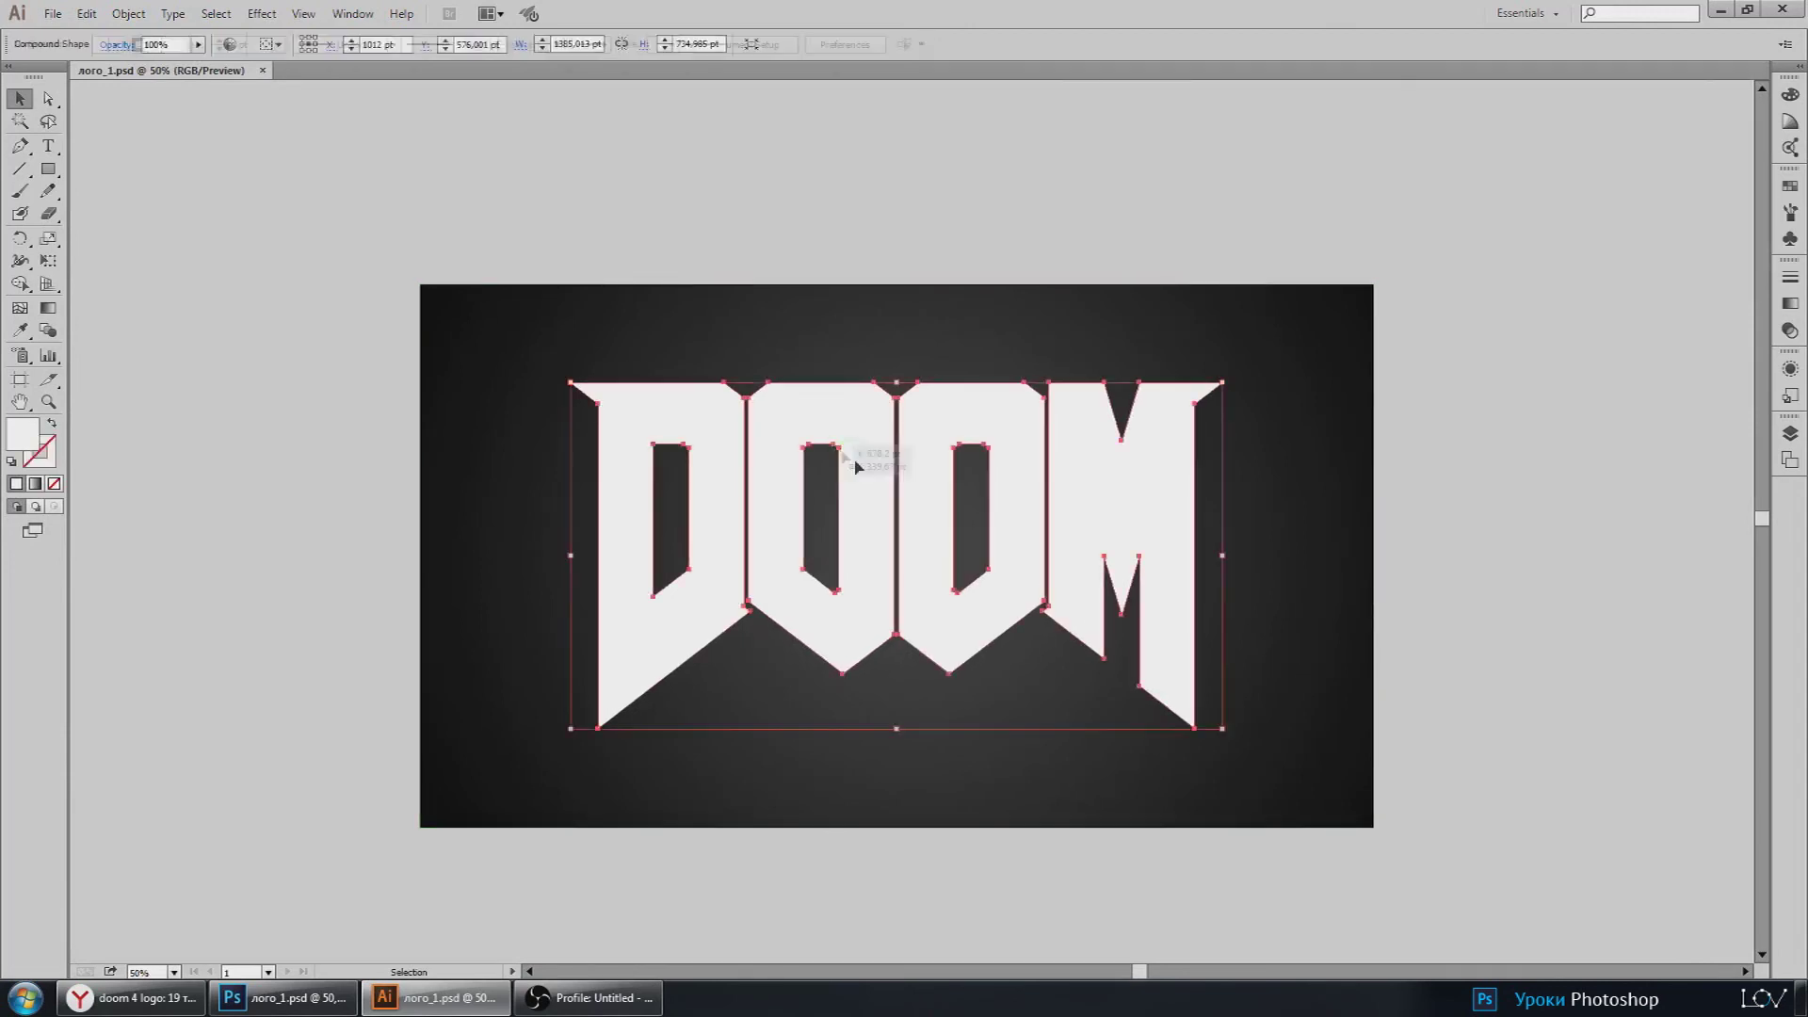
pyautogui.scroll(3, 828, 470)
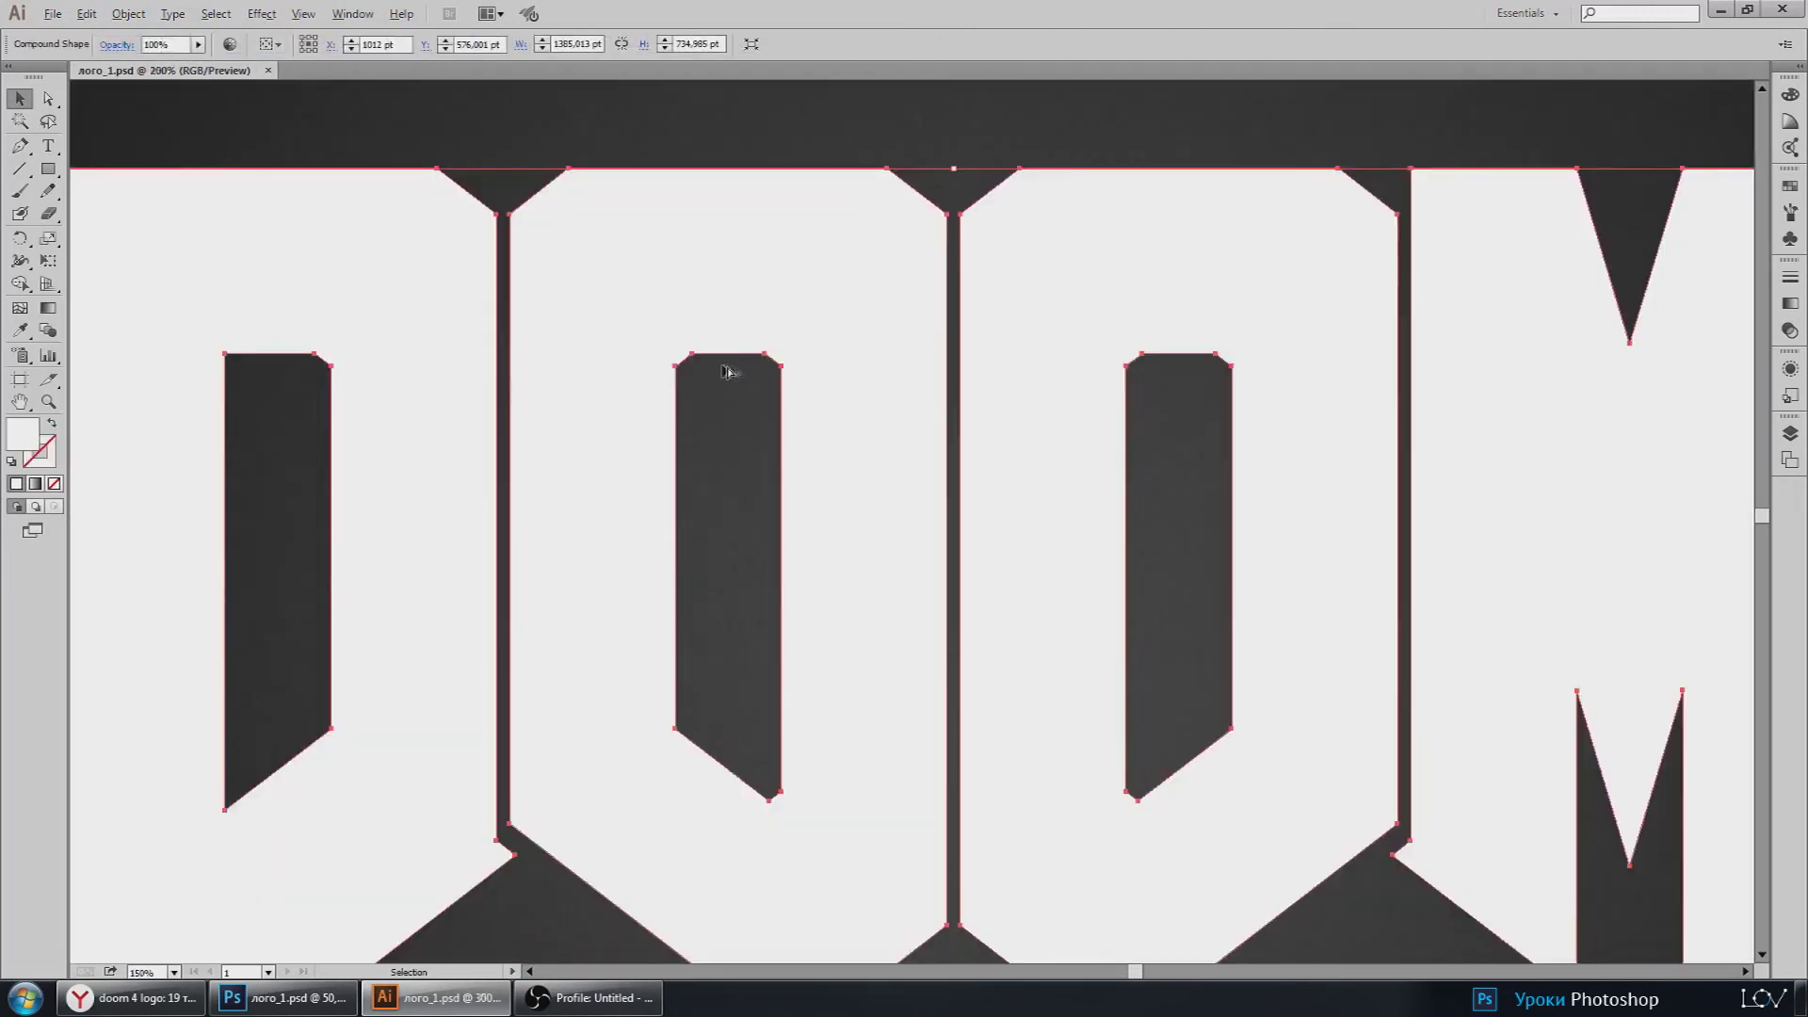
pyautogui.scroll(3, 727, 376)
pyautogui.scroll(-2, 826, 363)
pyautogui.scroll(-2, 826, 363)
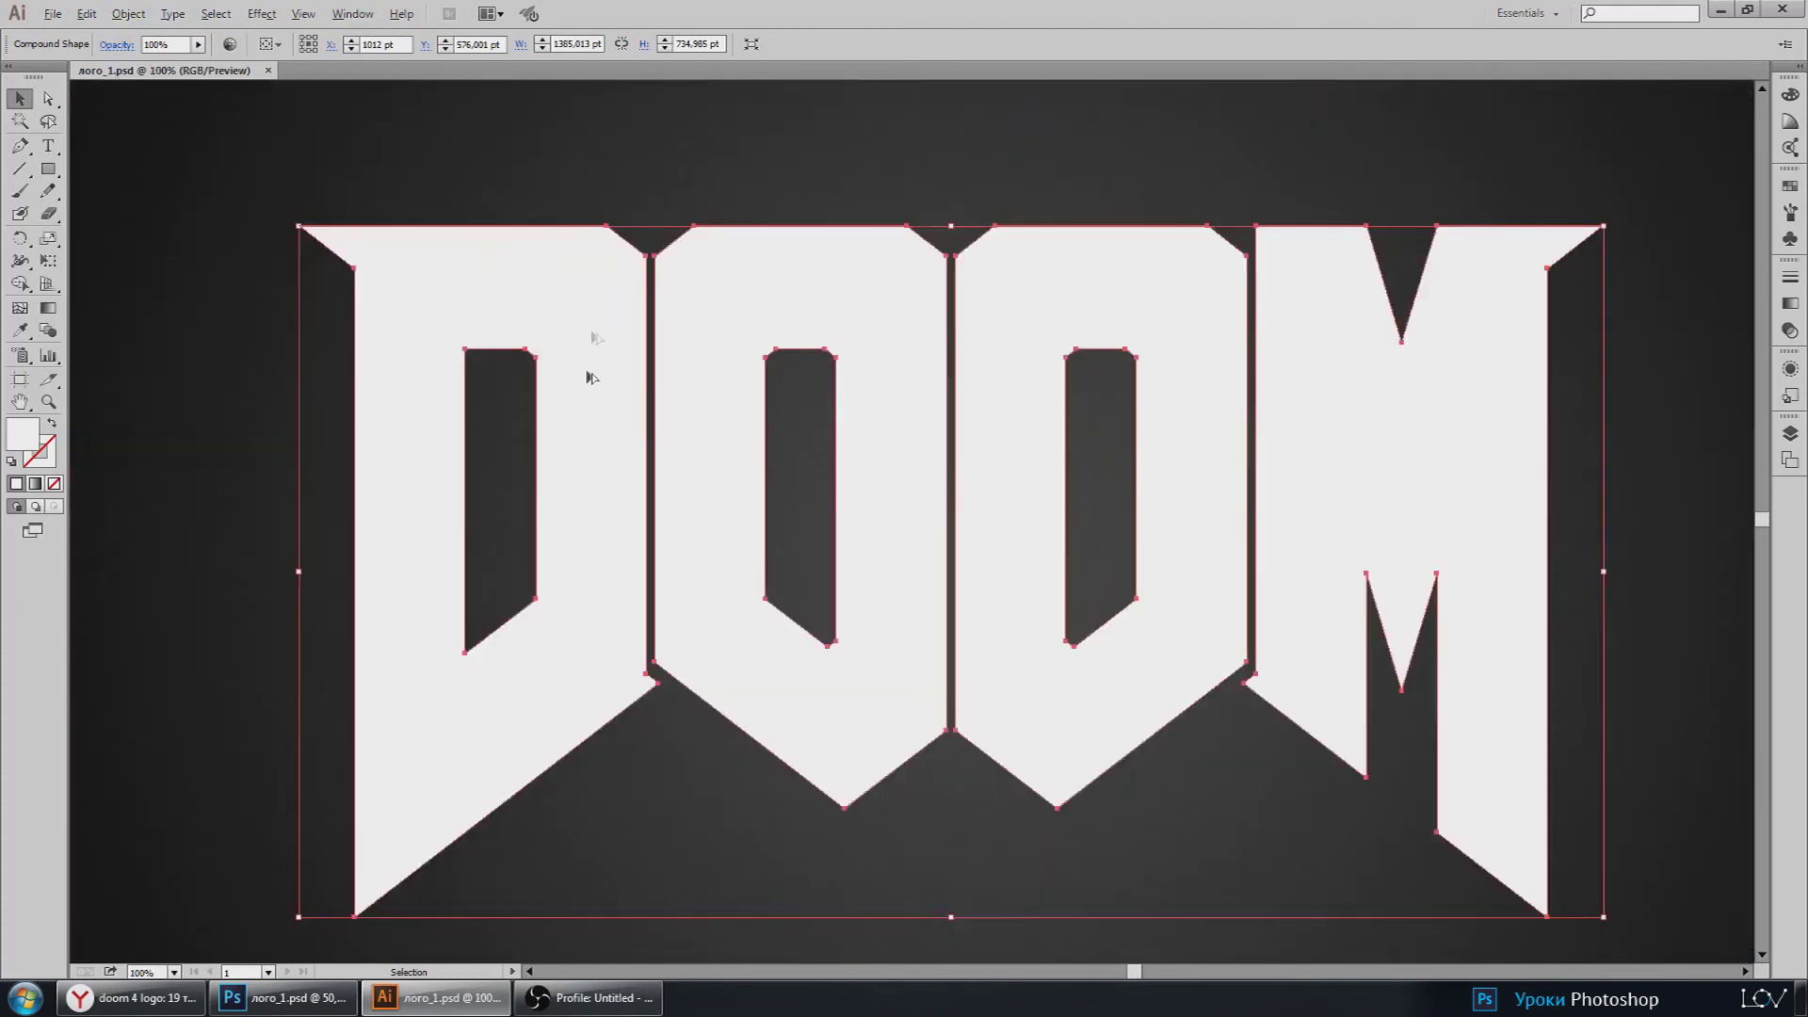
pyautogui.click(296, 1006)
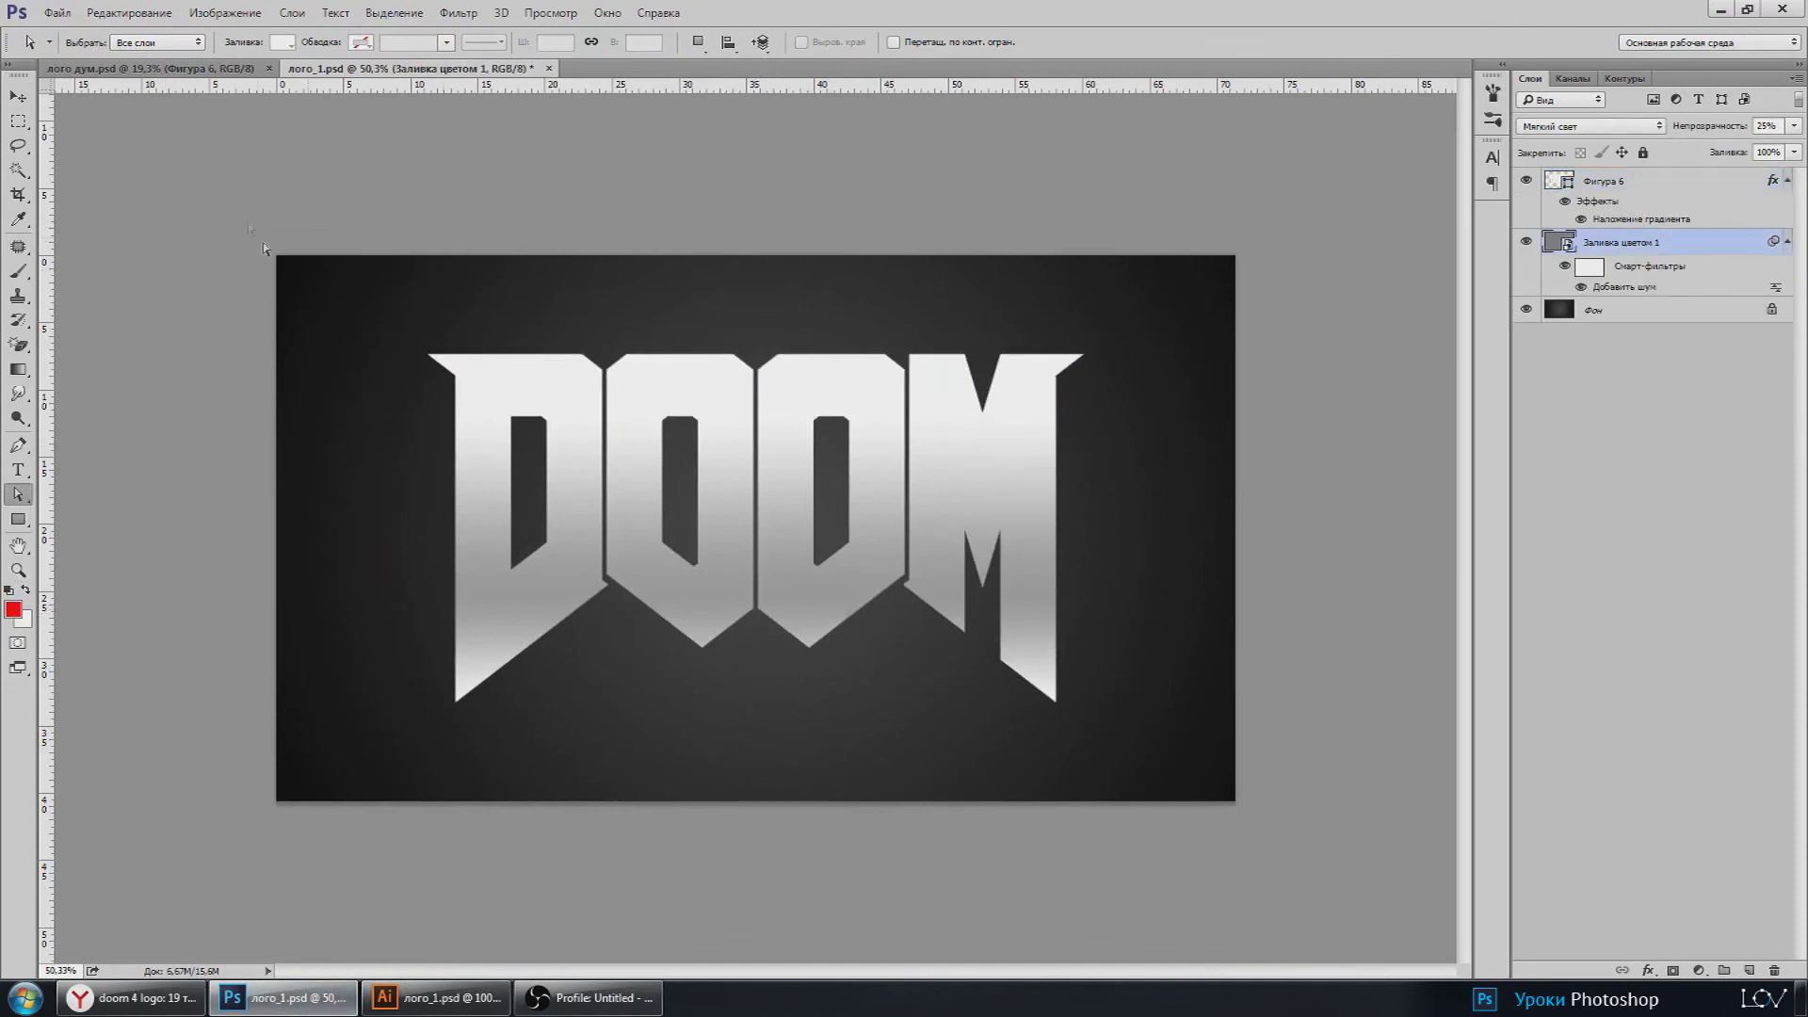
pyautogui.click(1026, 640)
pyautogui.scroll(3, 1013, 770)
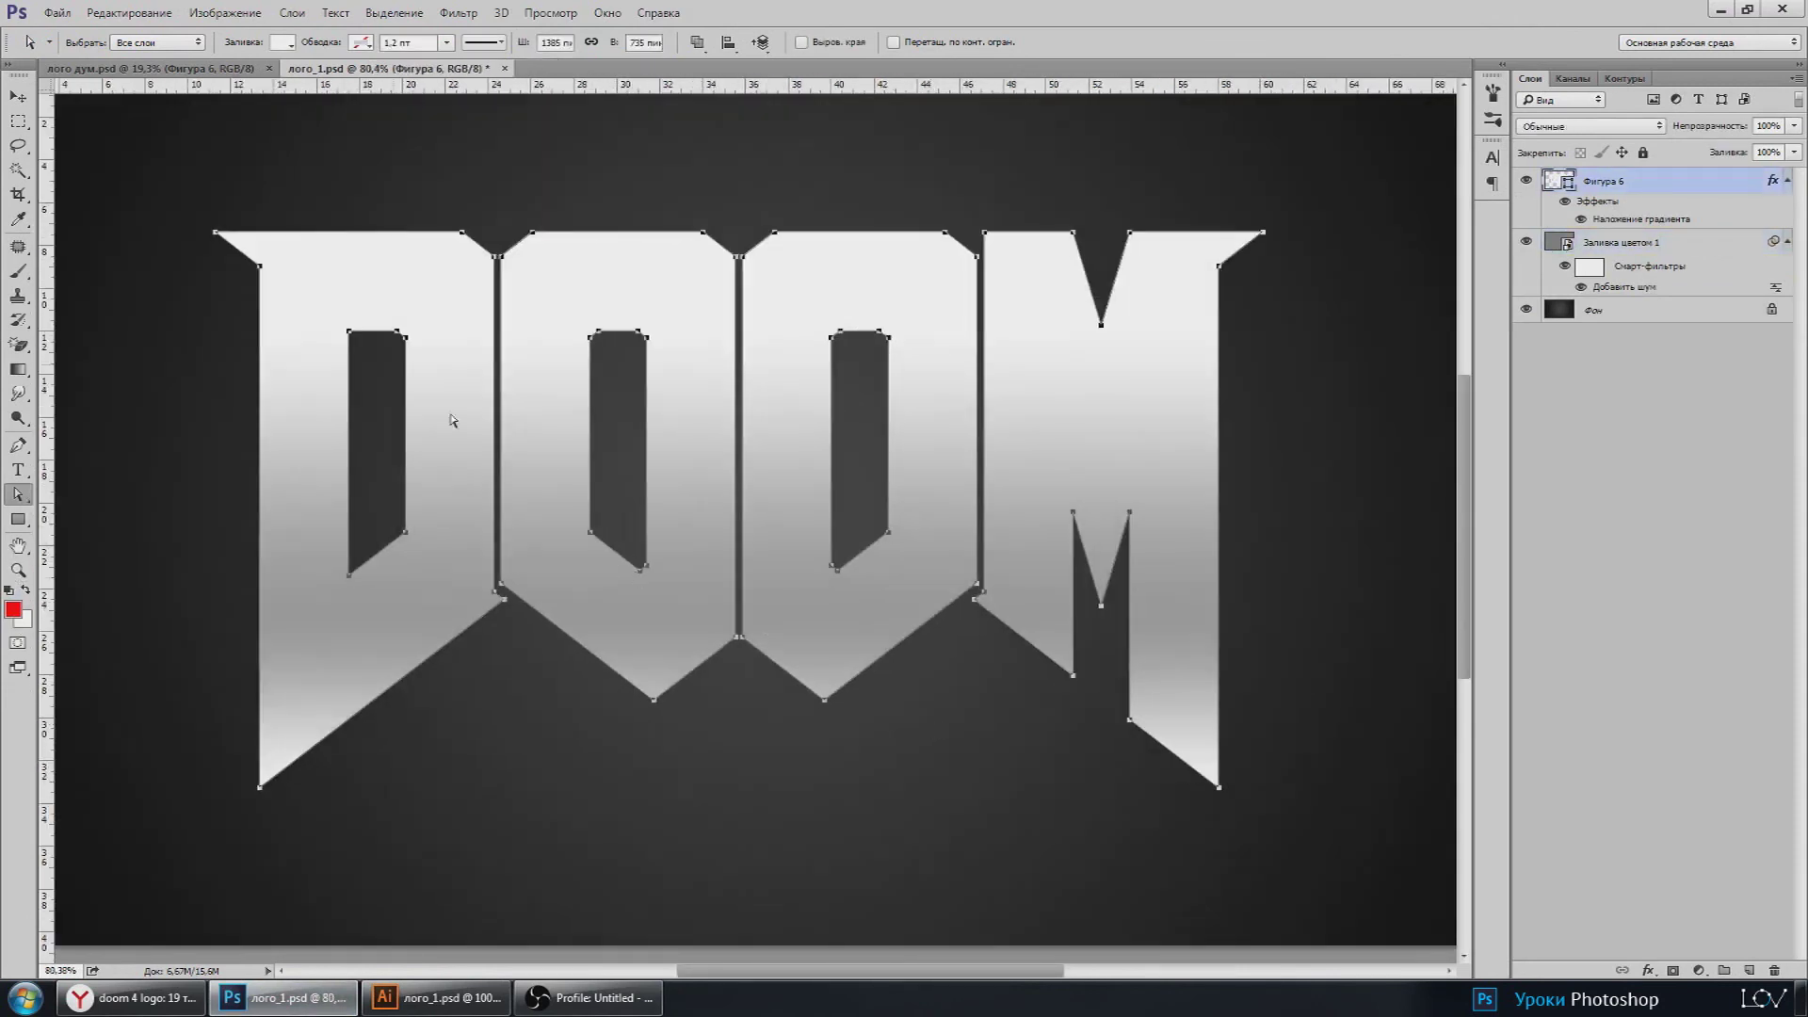
pyautogui.click(18, 96)
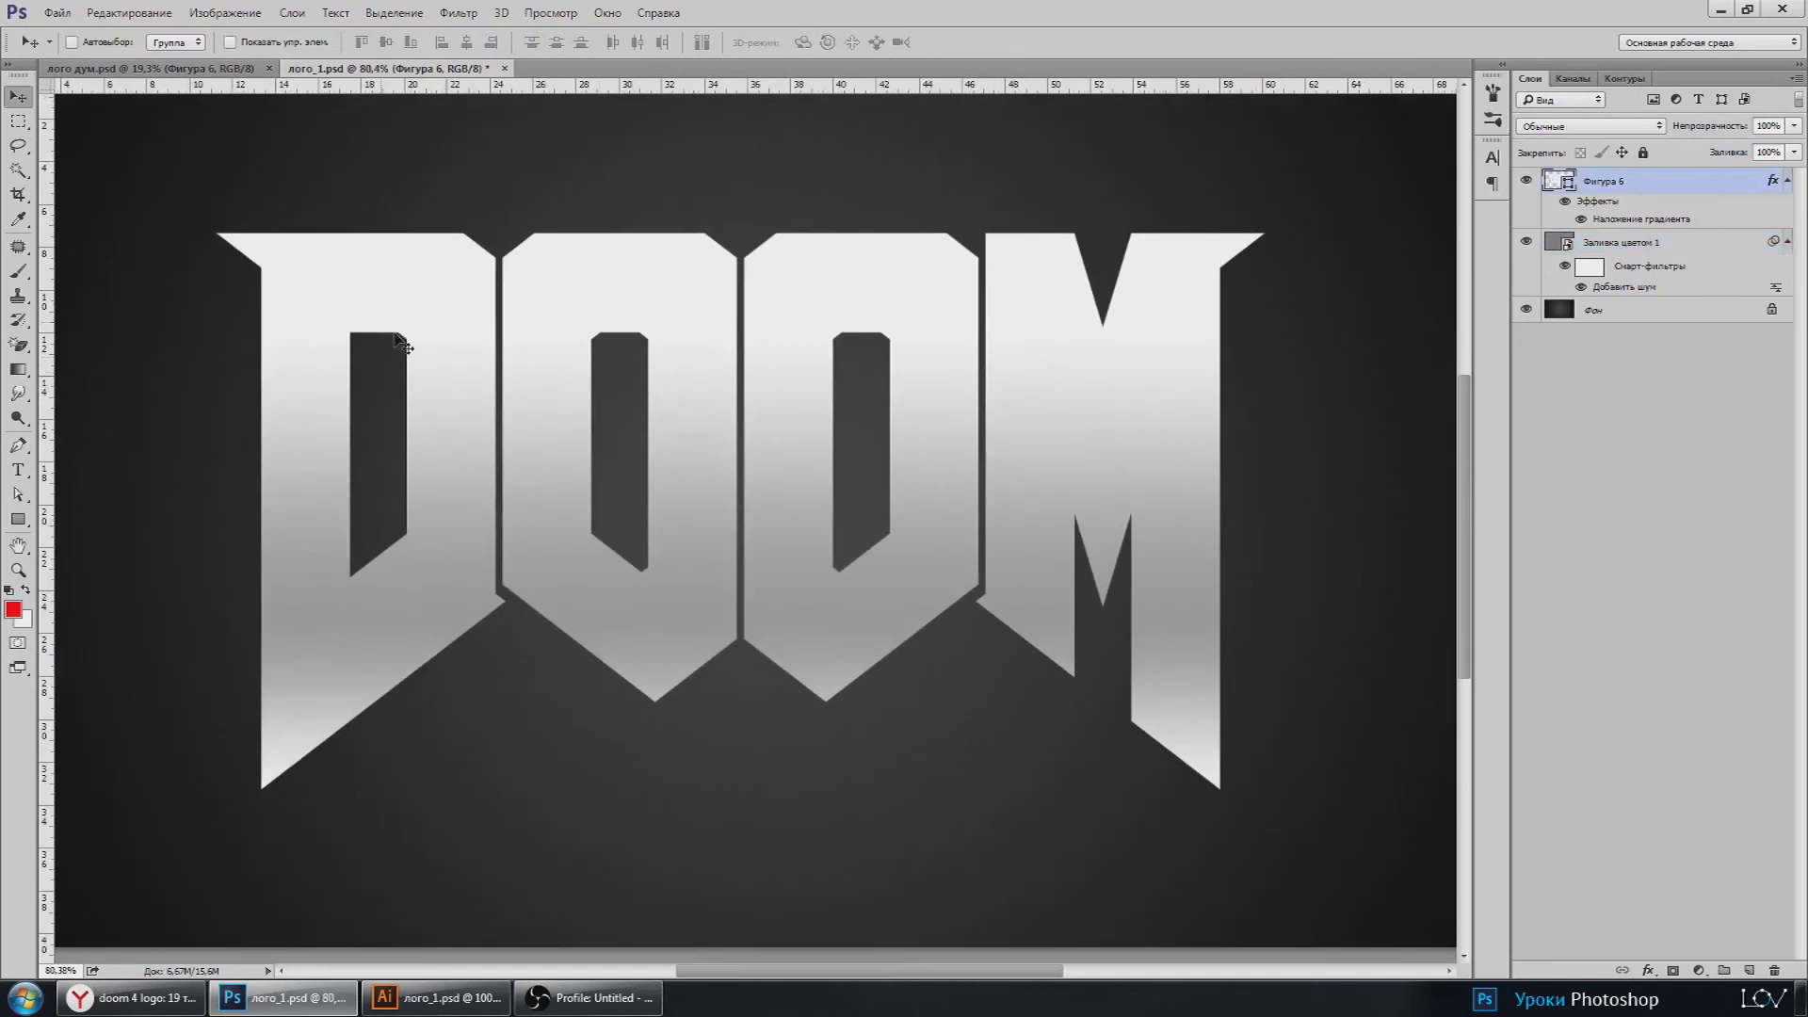
pyautogui.moveTo(135, 160); pyautogui.dragTo(1374, 775)
pyautogui.scroll(-2, 660, 485)
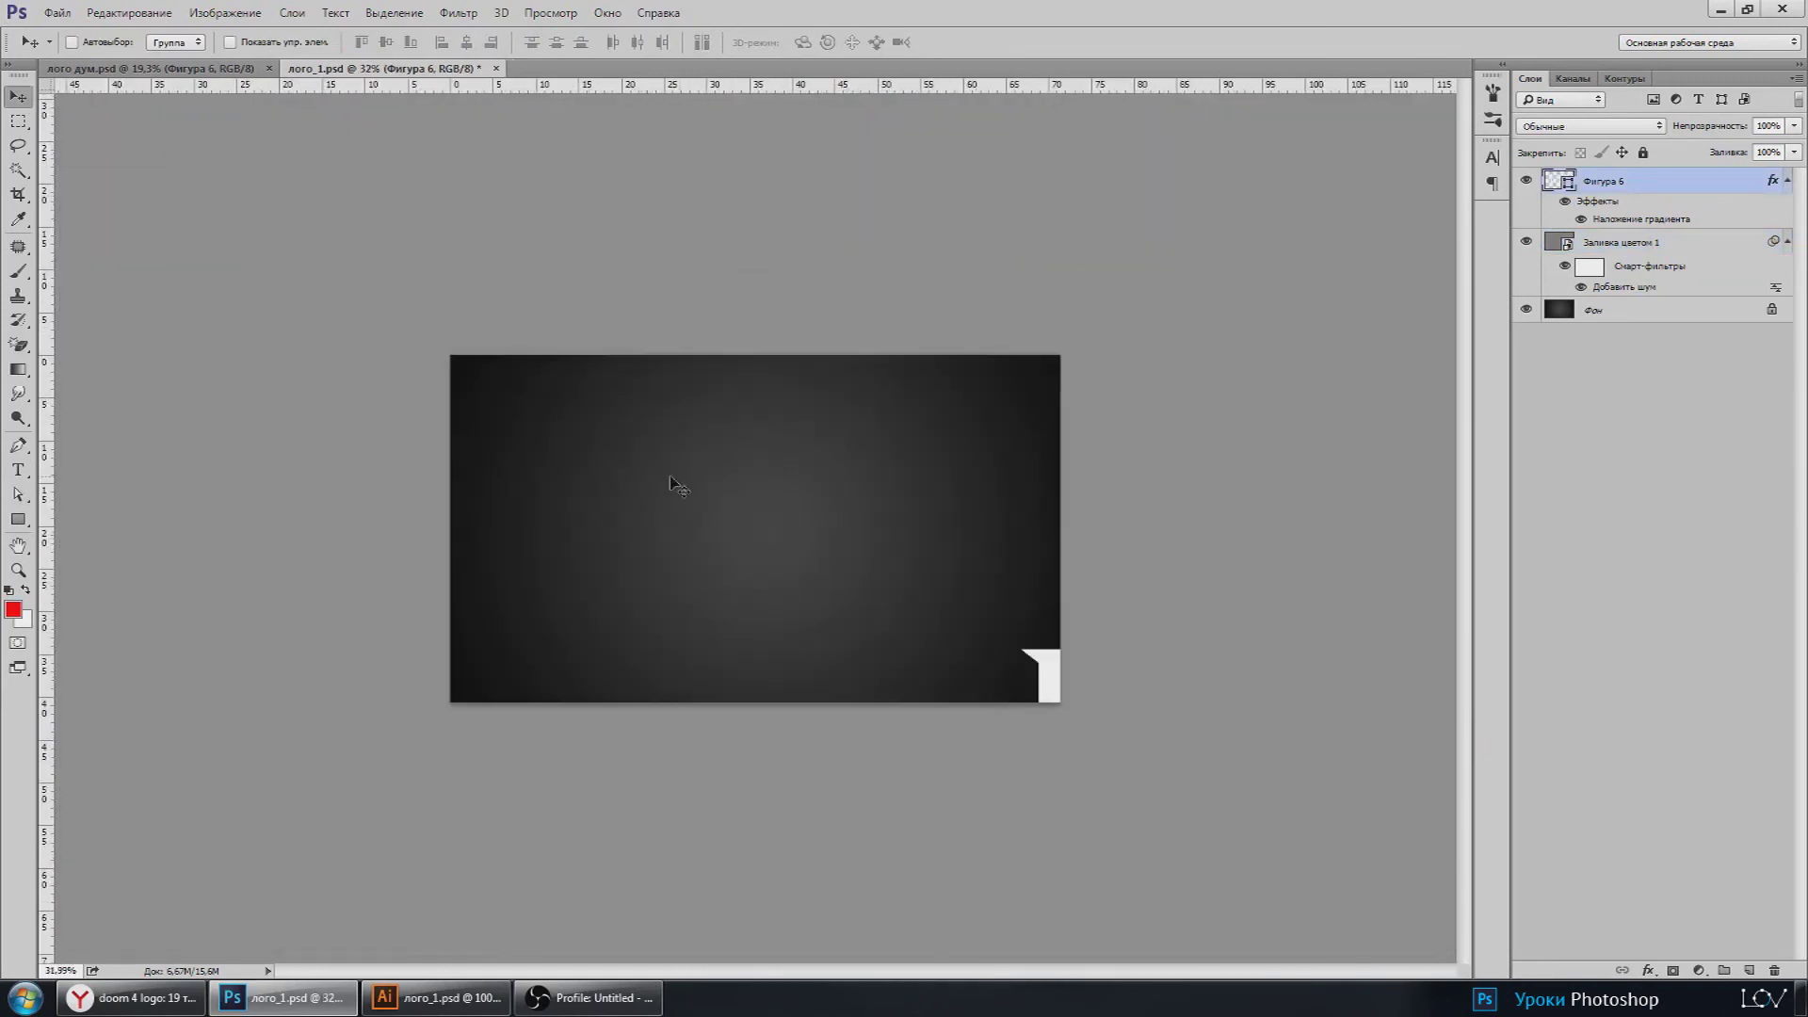
pyautogui.hotkey('ctrl', 'z')
pyautogui.click(18, 495)
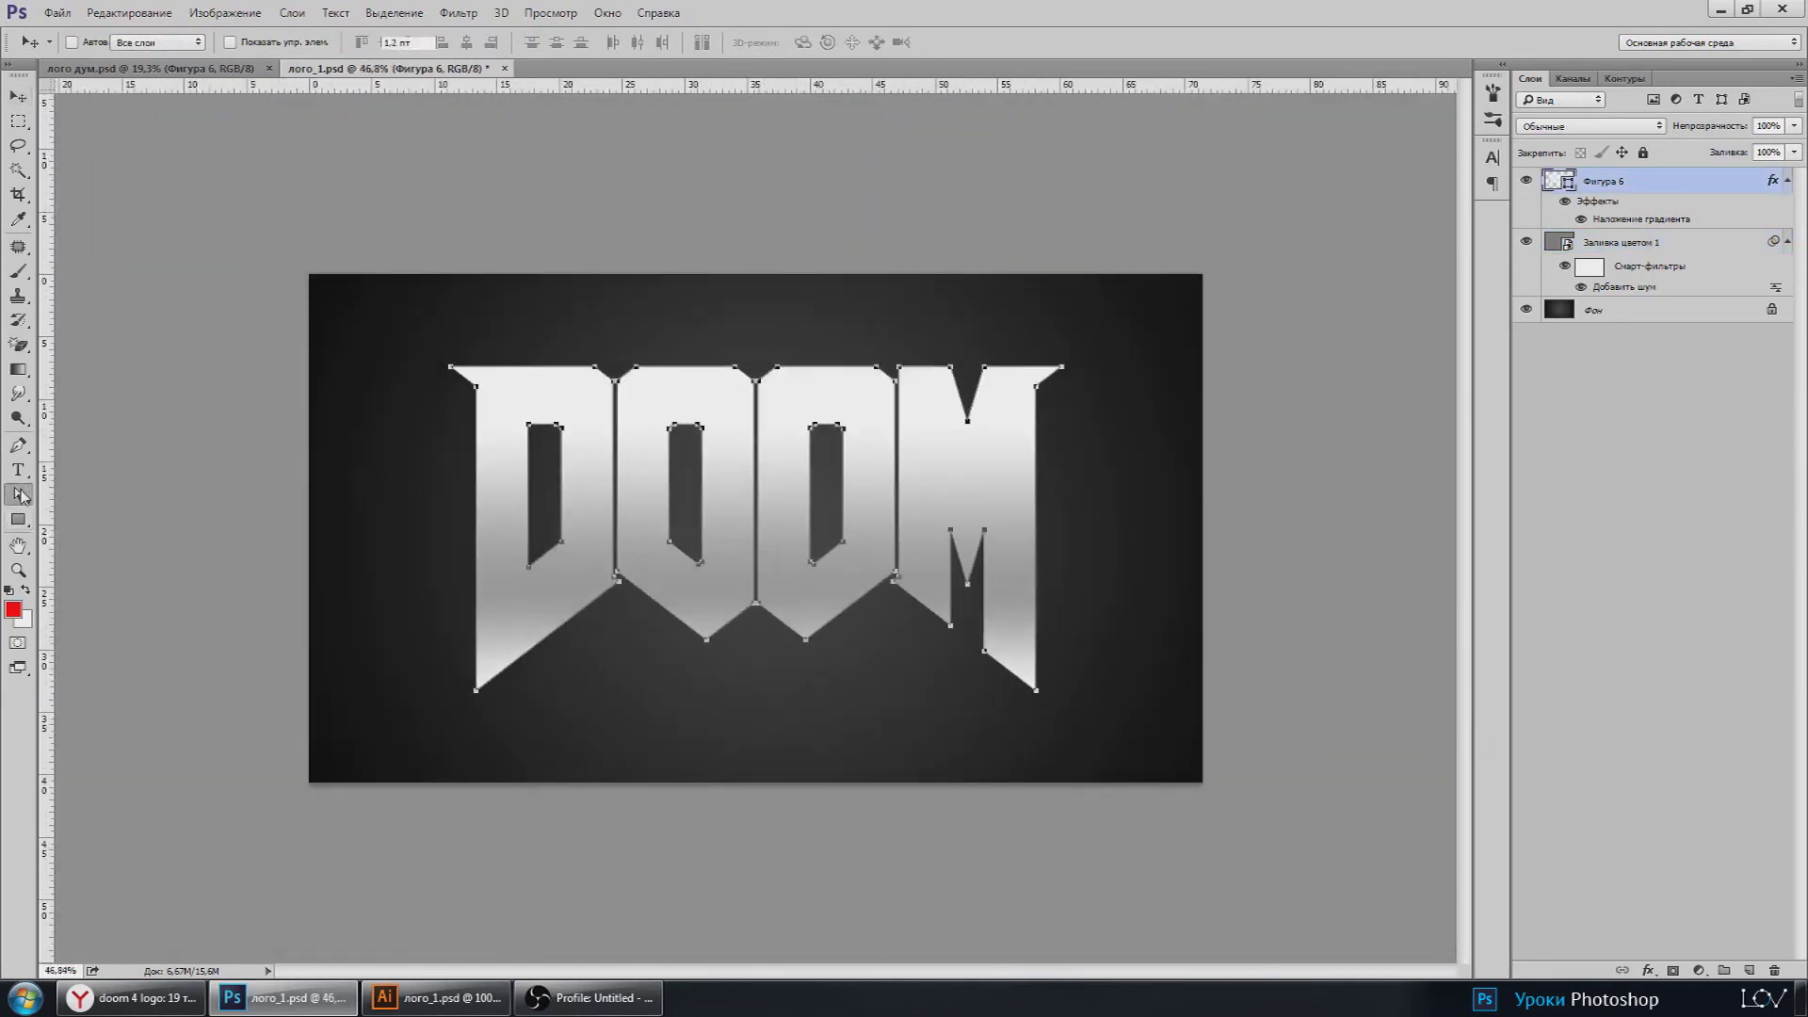
pyautogui.scroll(2, 56, 155)
pyautogui.click(282, 43)
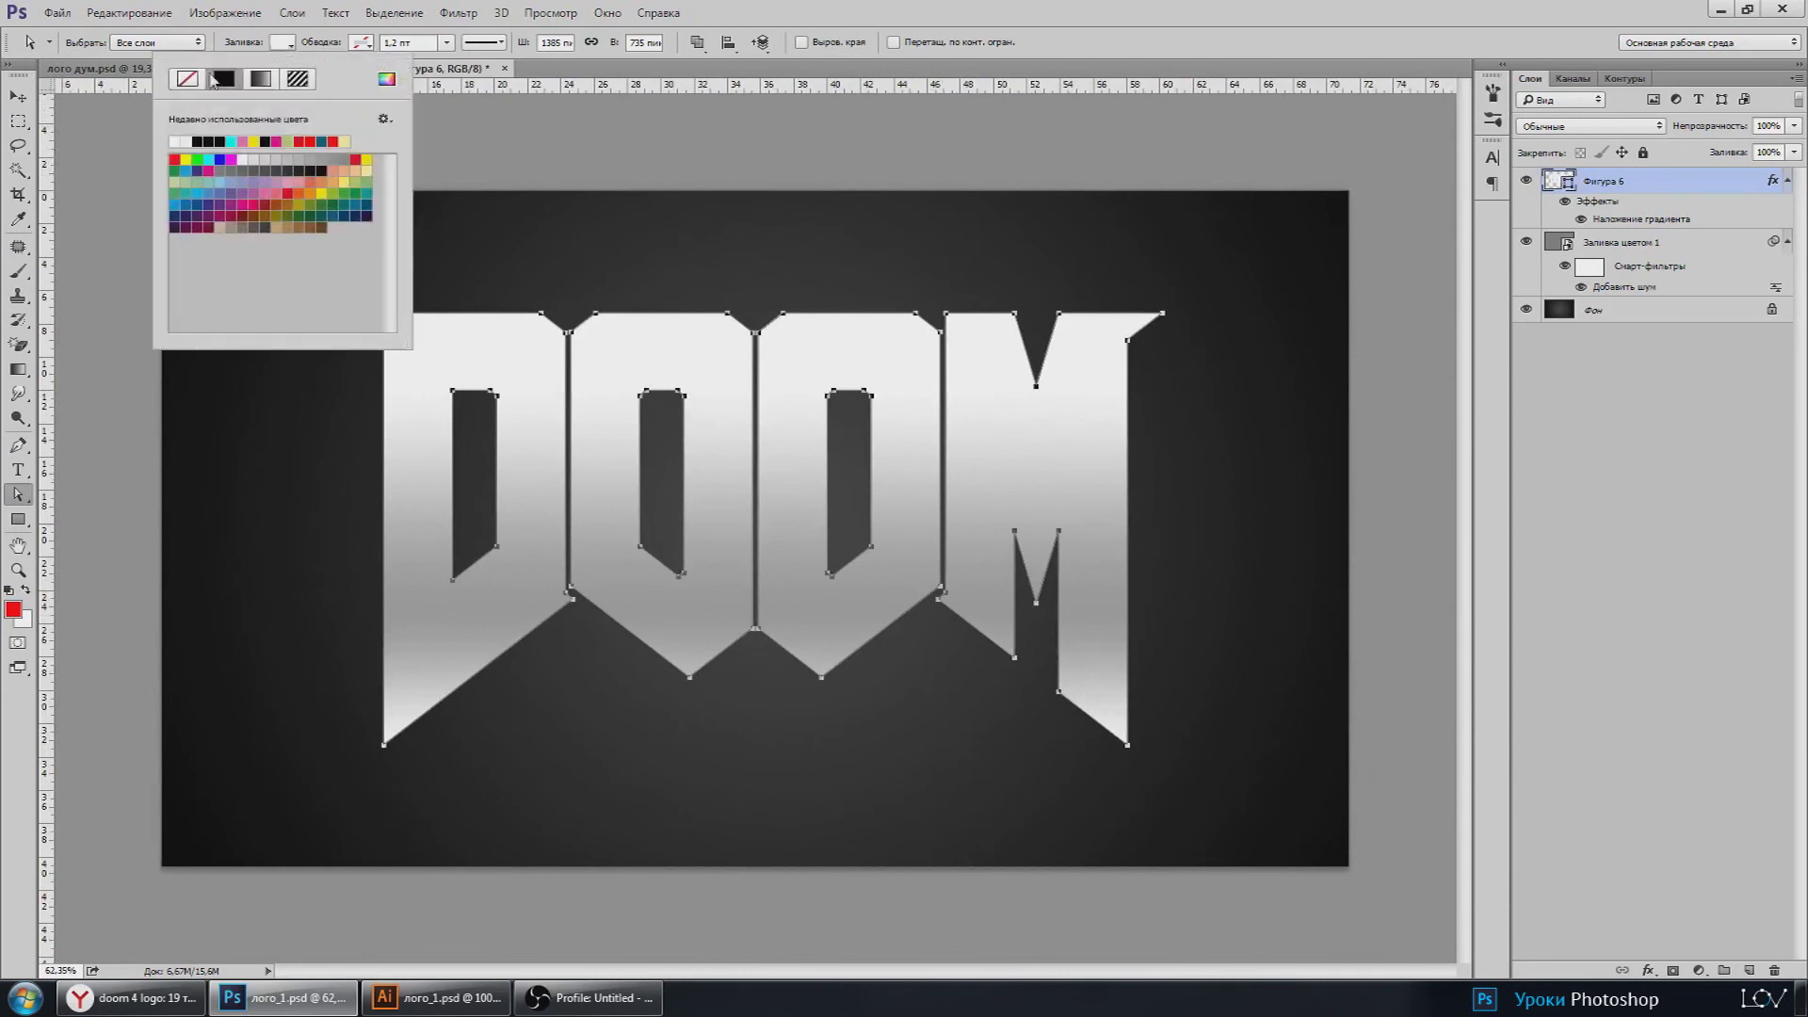
pyautogui.click(1575, 209)
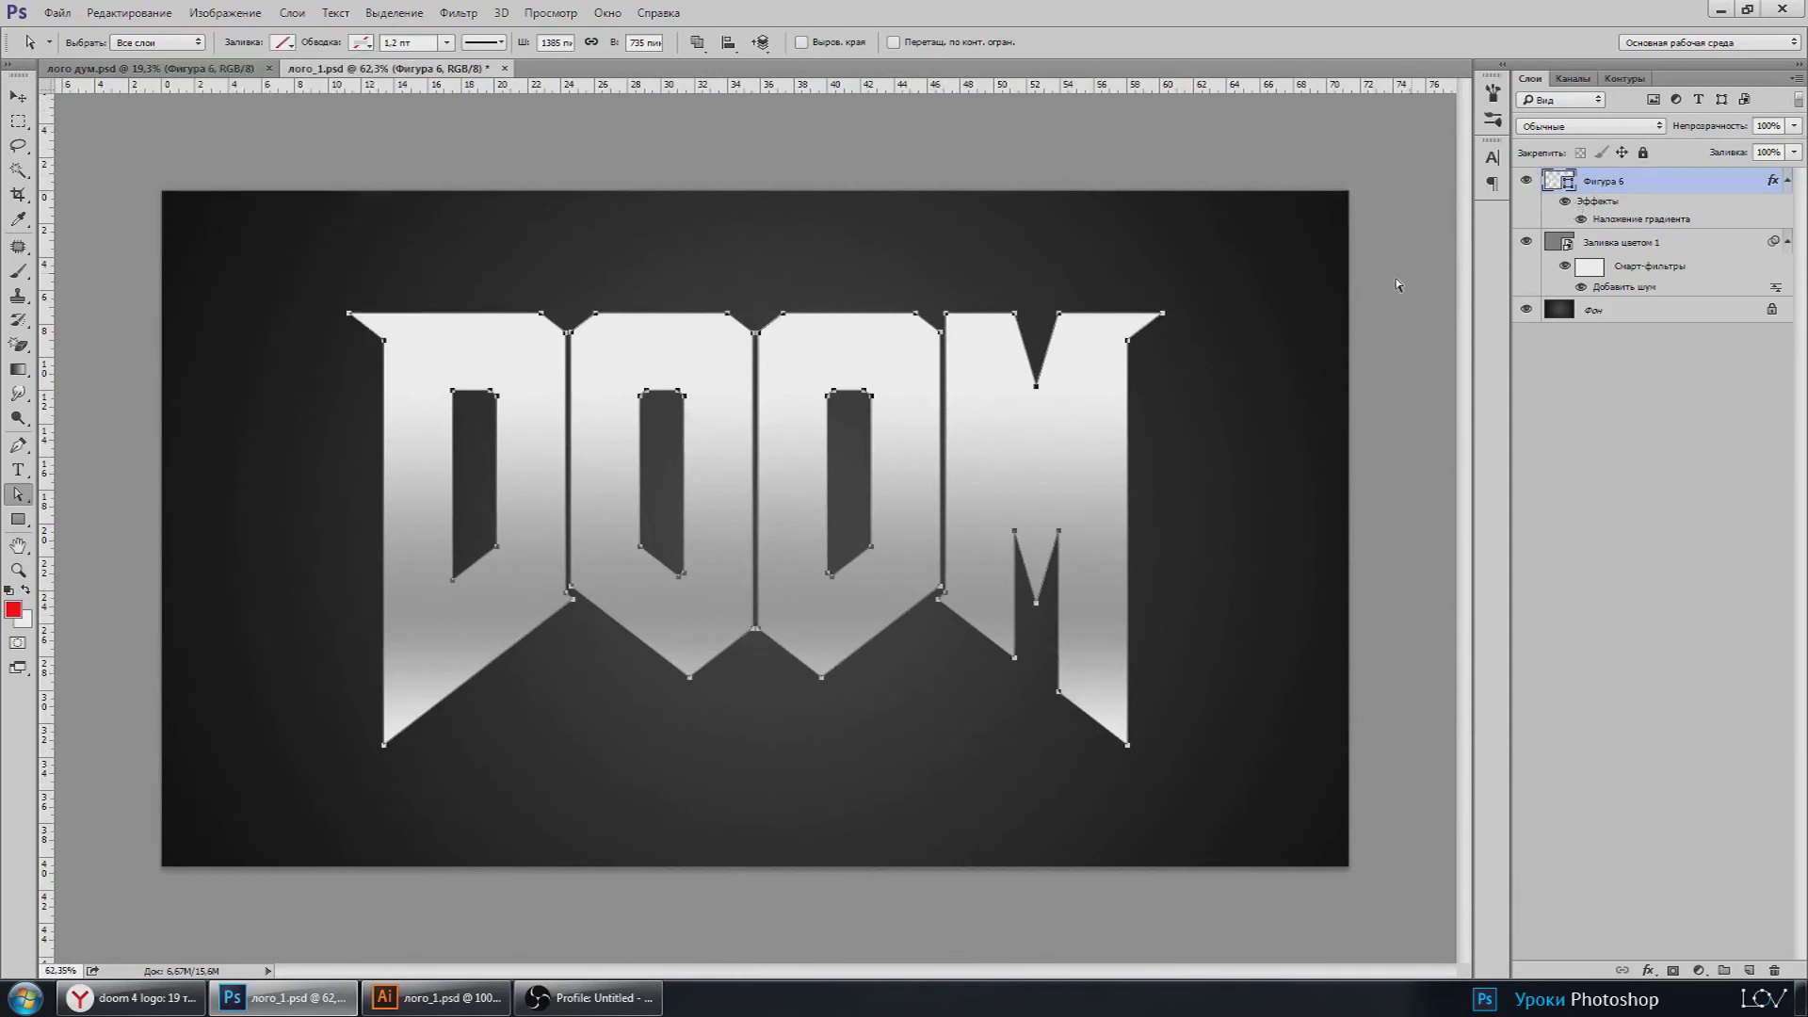
pyautogui.click(1564, 202)
pyautogui.scroll(1, 1070, 385)
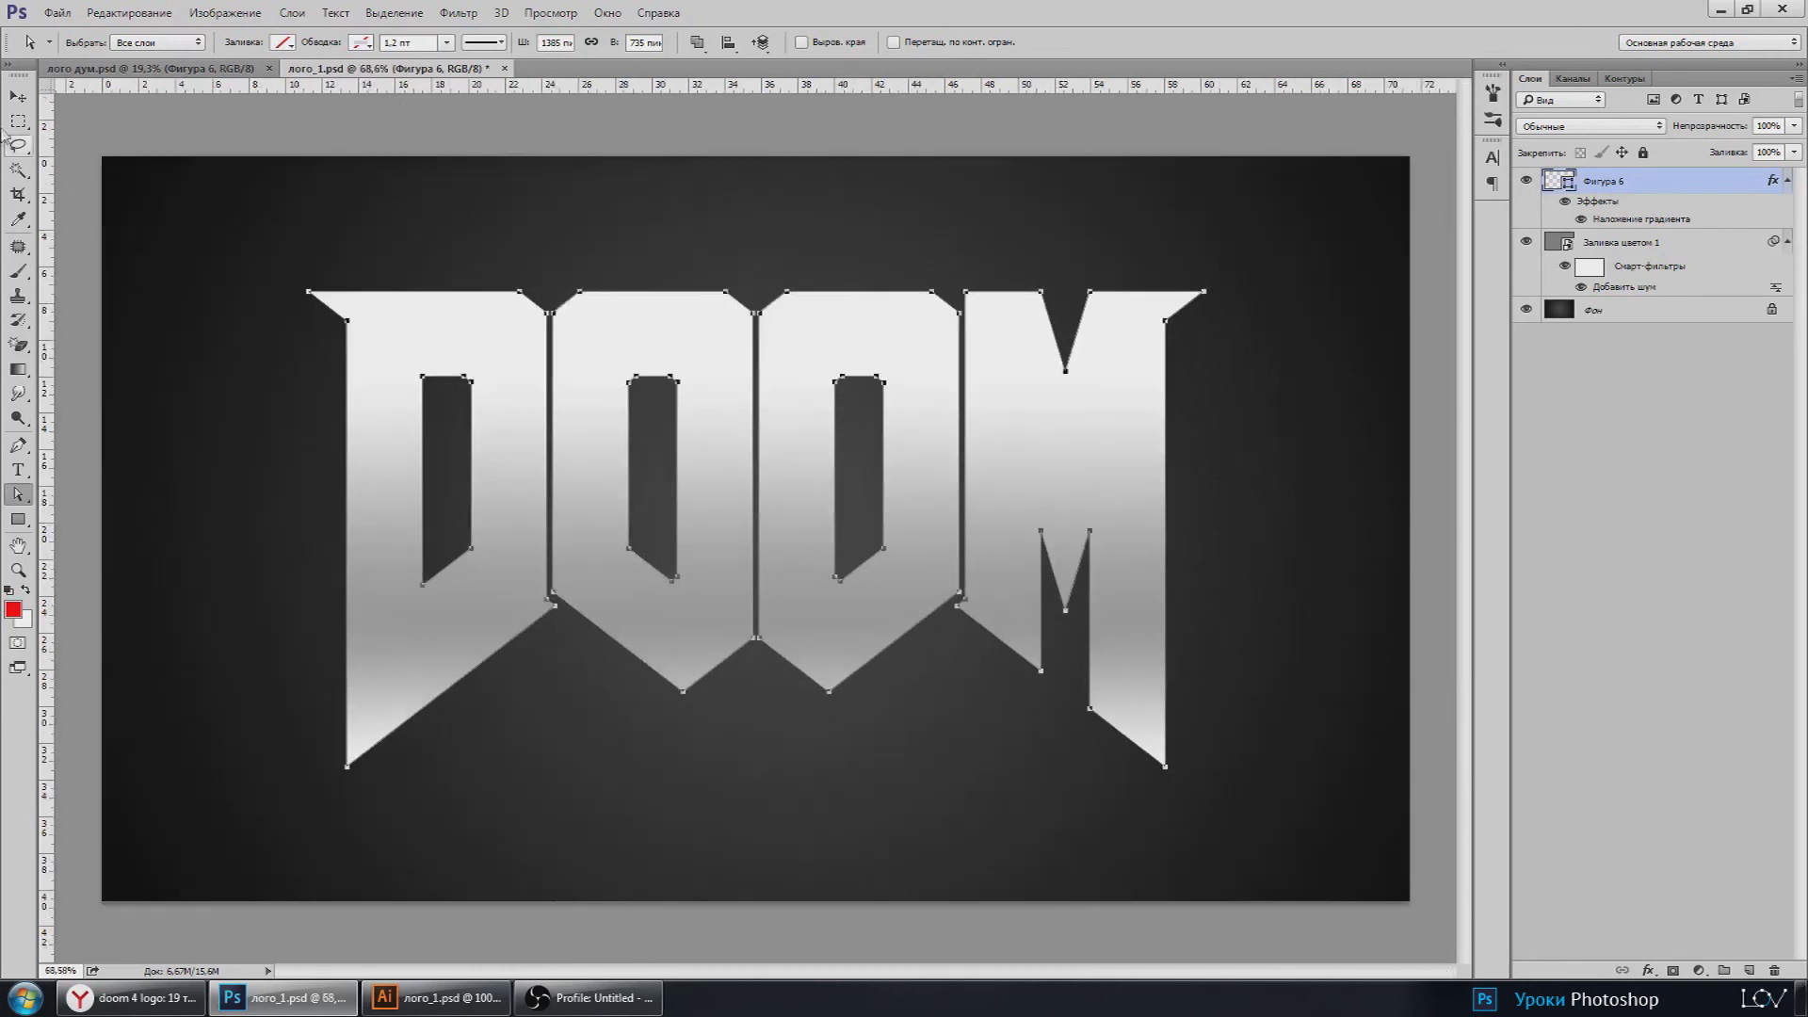
pyautogui.click(18, 96)
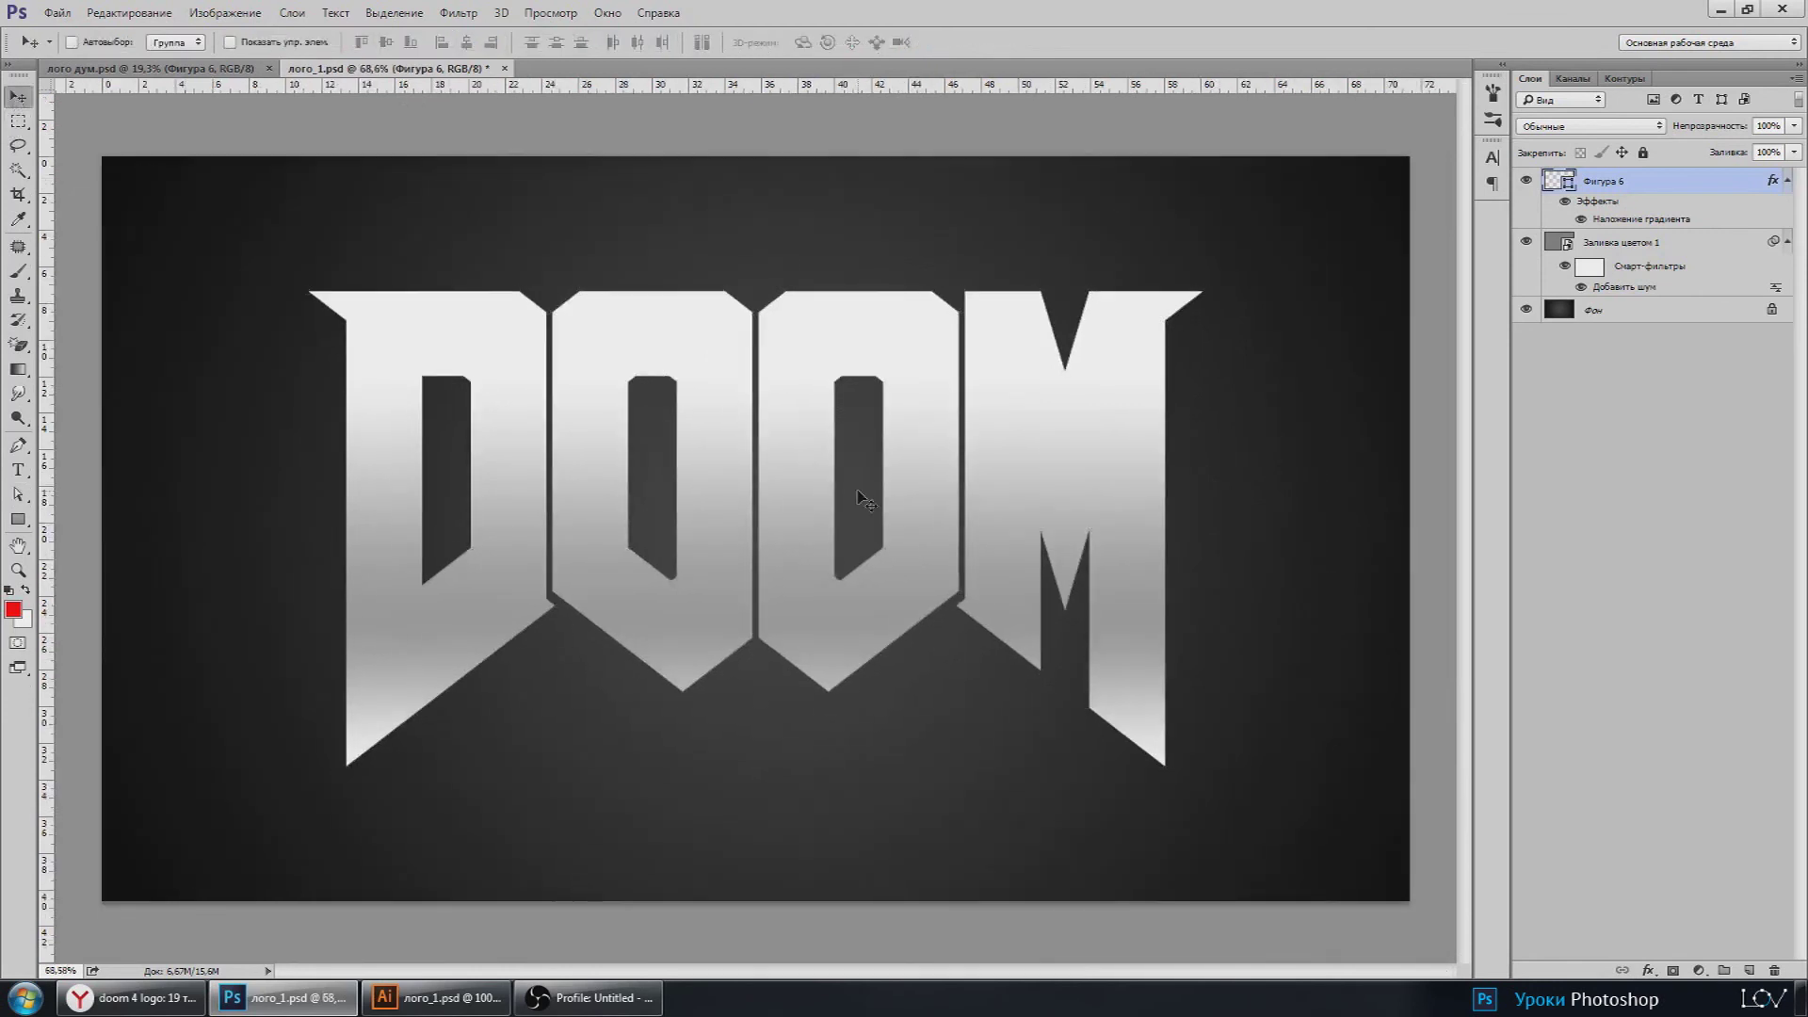